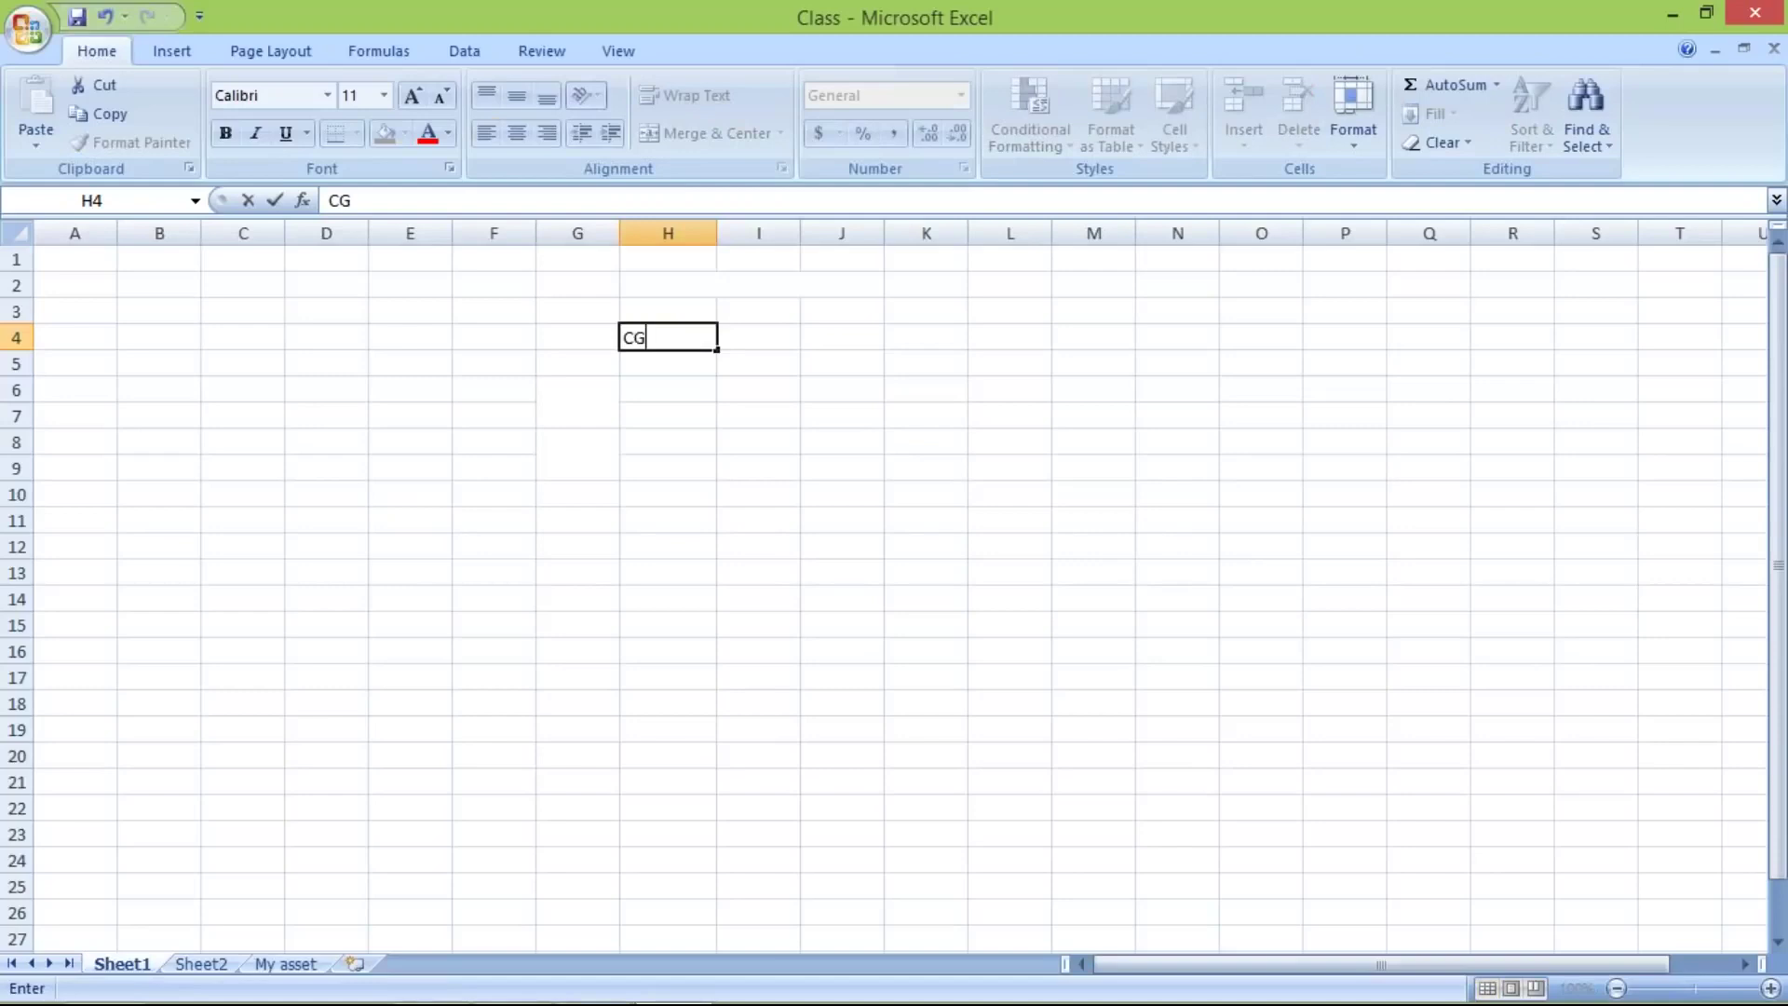
Complete the label CGST in cell H4 and enter its rate of 6% in I4
key("Tab")
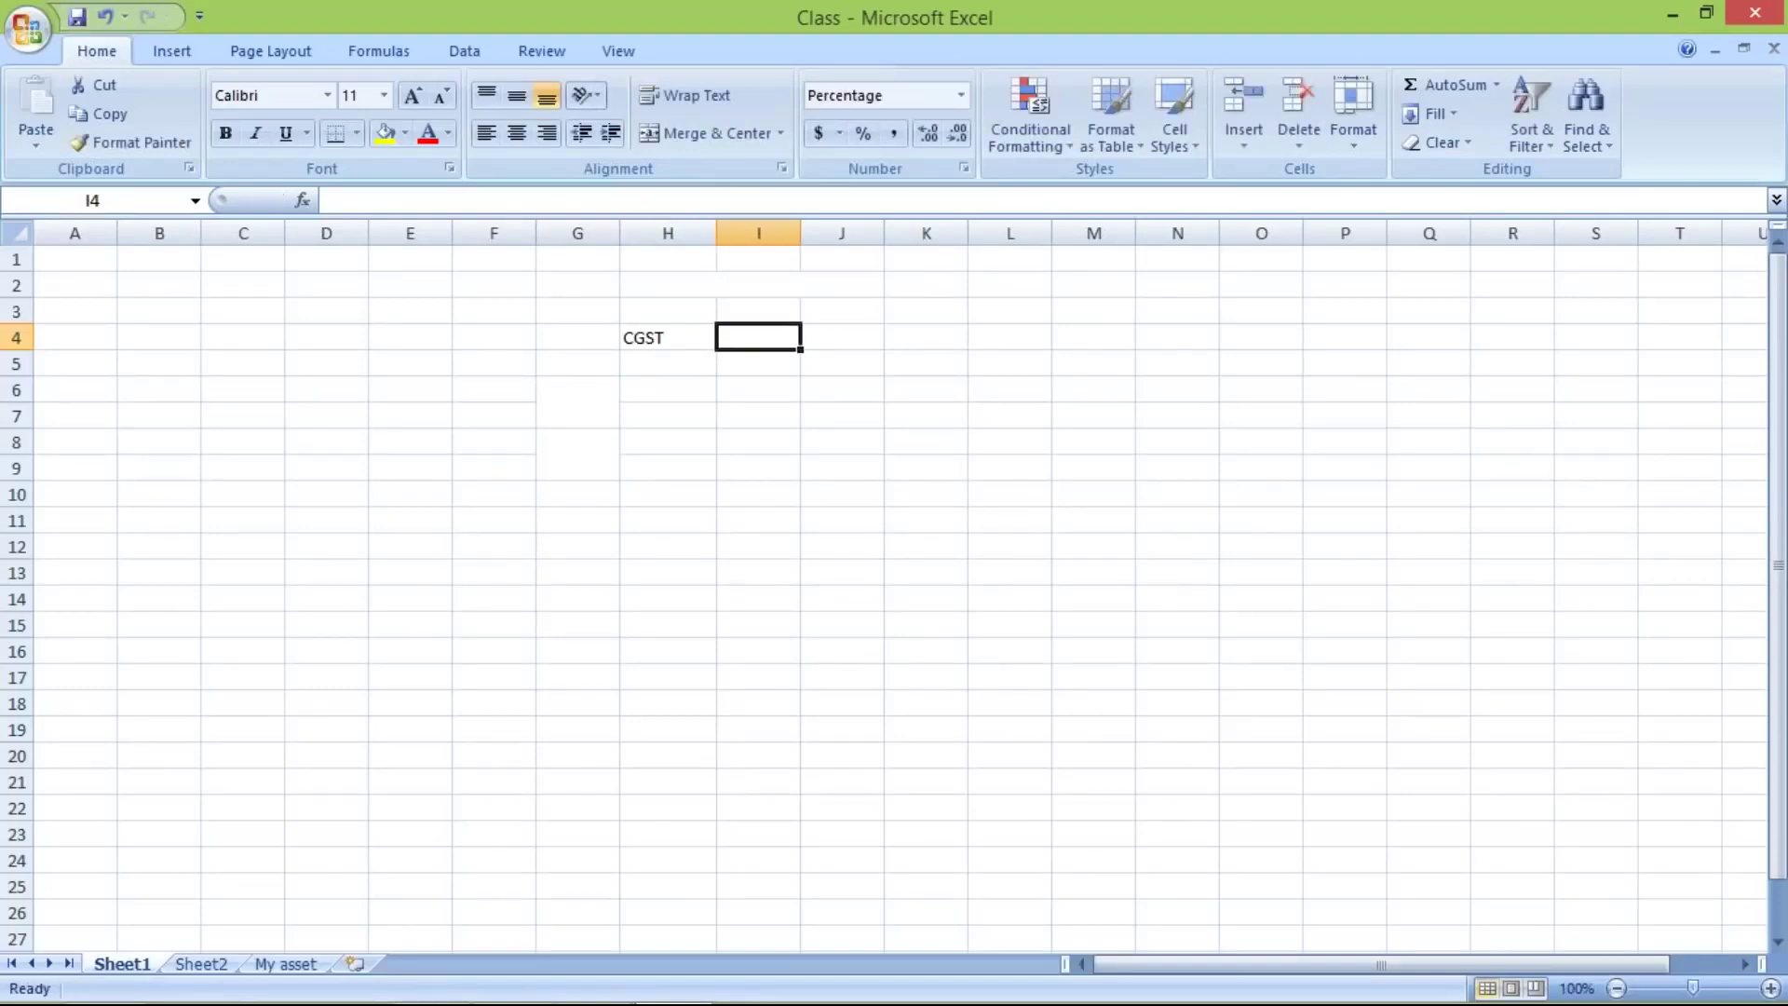
type("6")
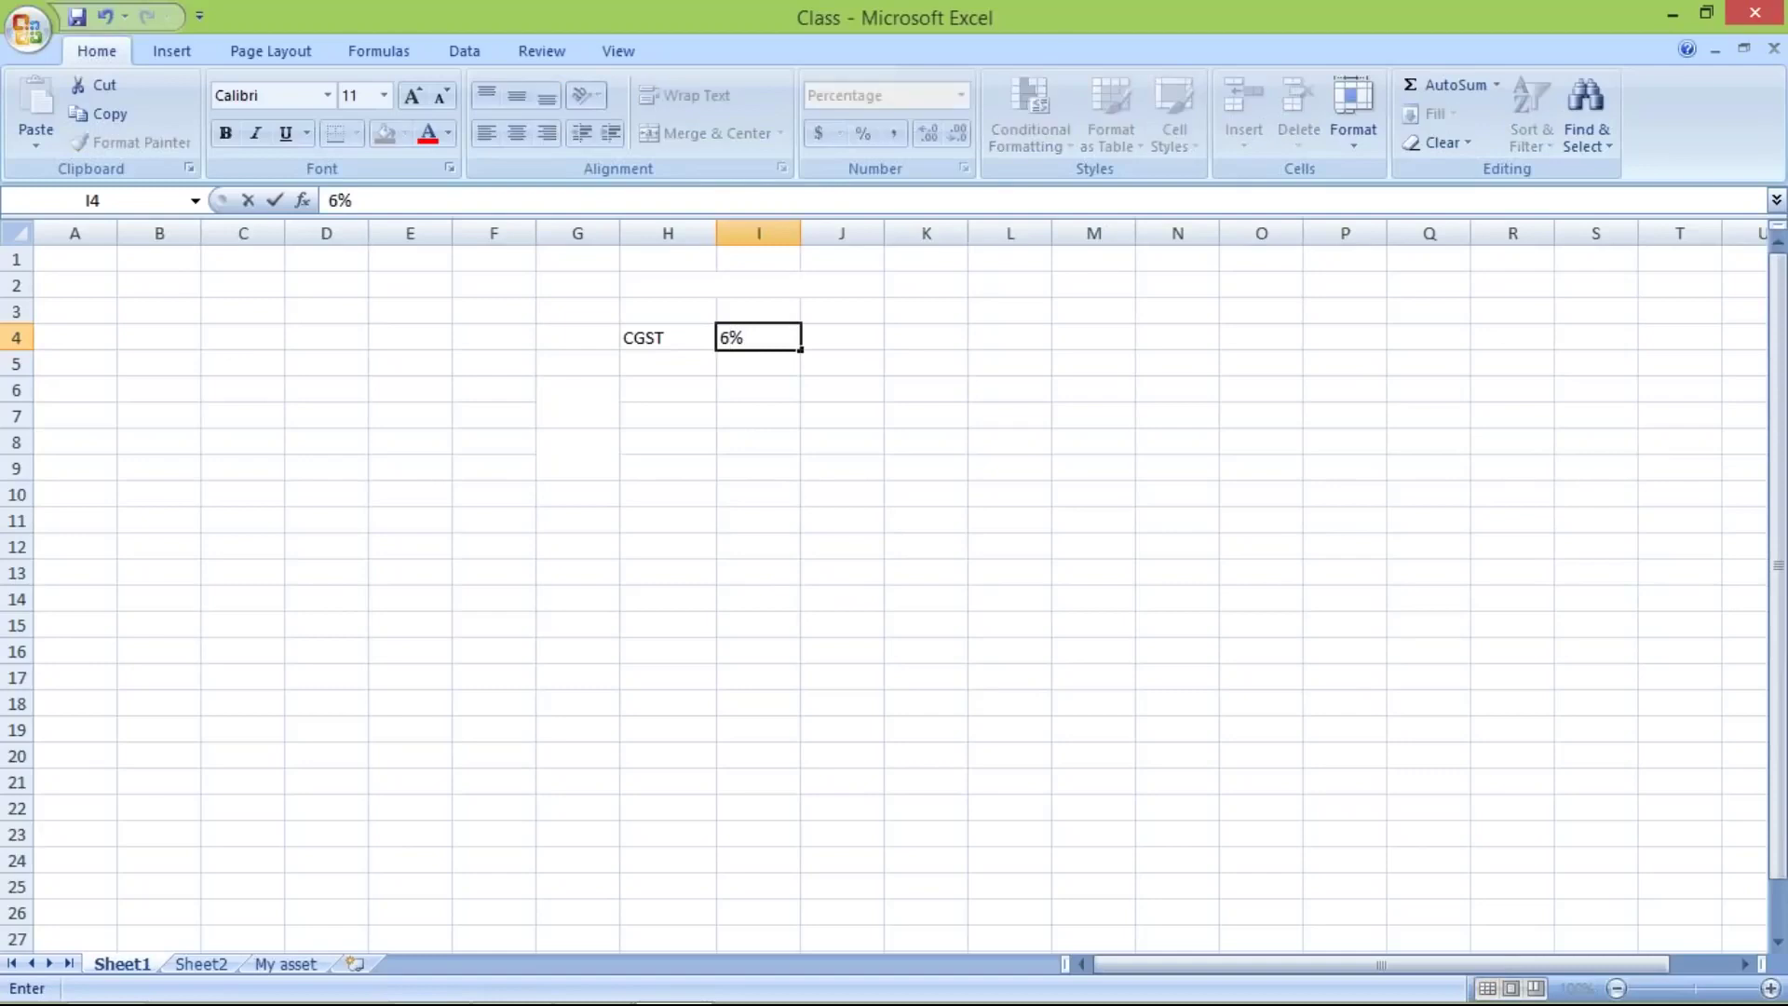
type("%")
key("Return")
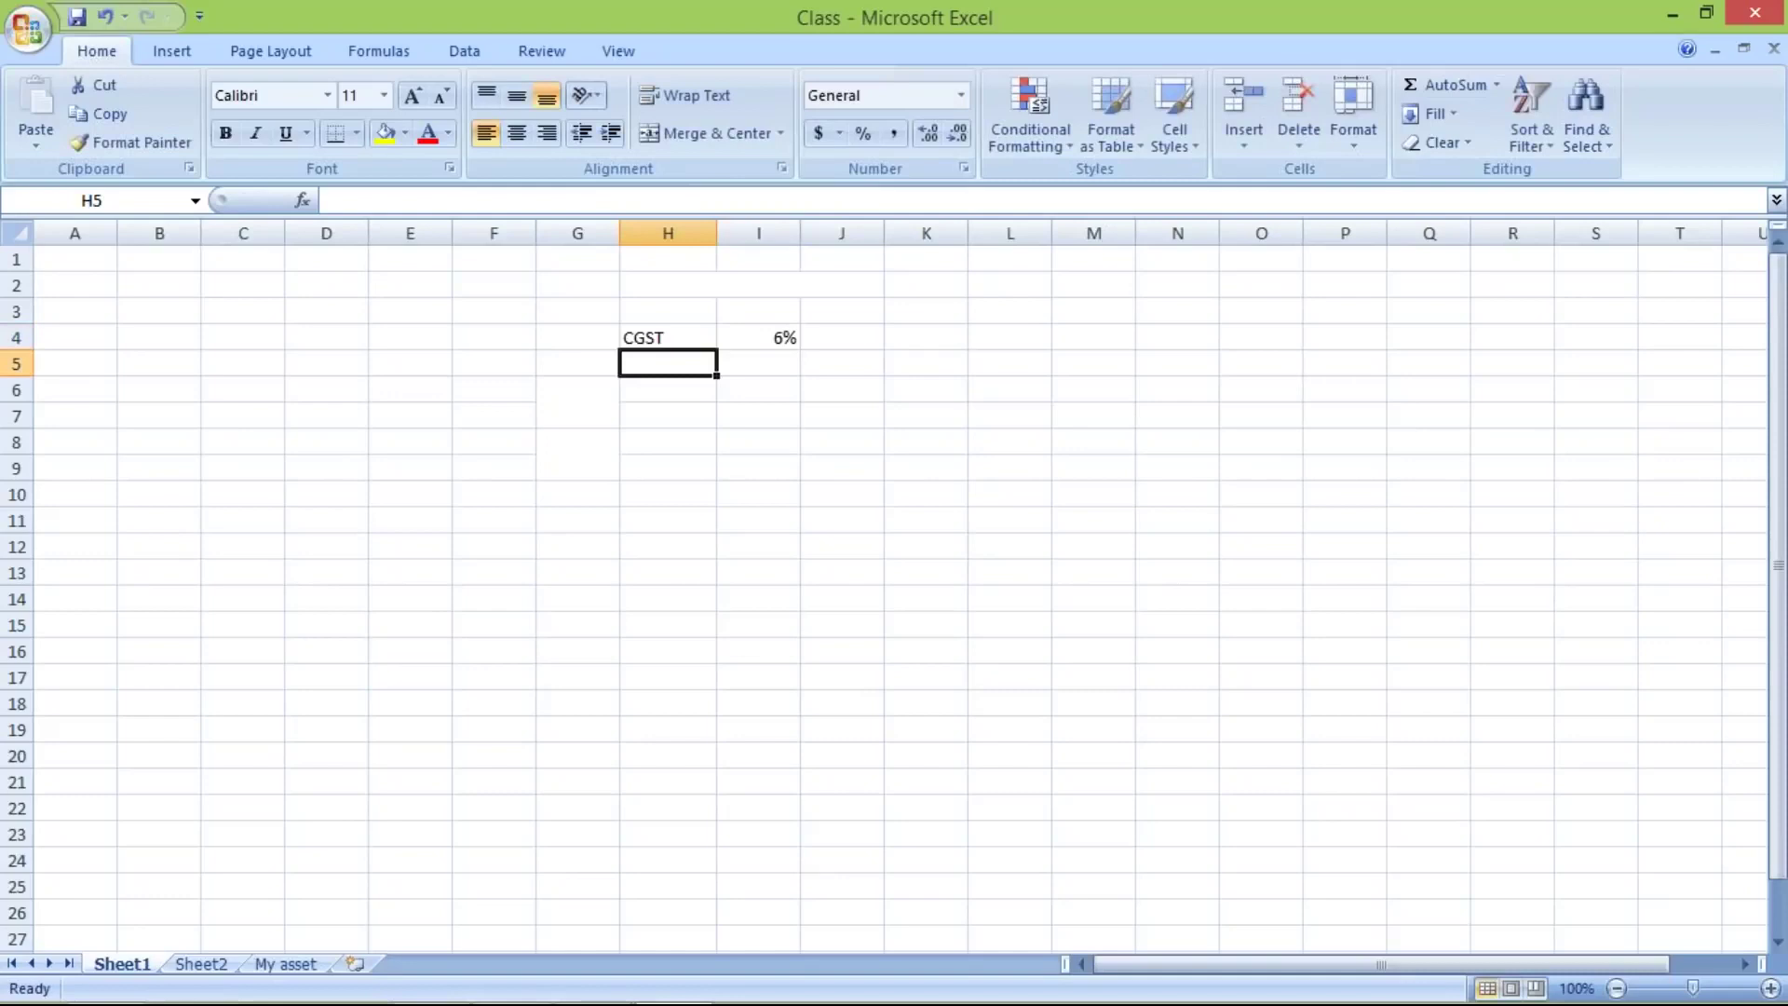
Label cell H5 SGST and fill the CGST rate from I4 down into I5
type("S")
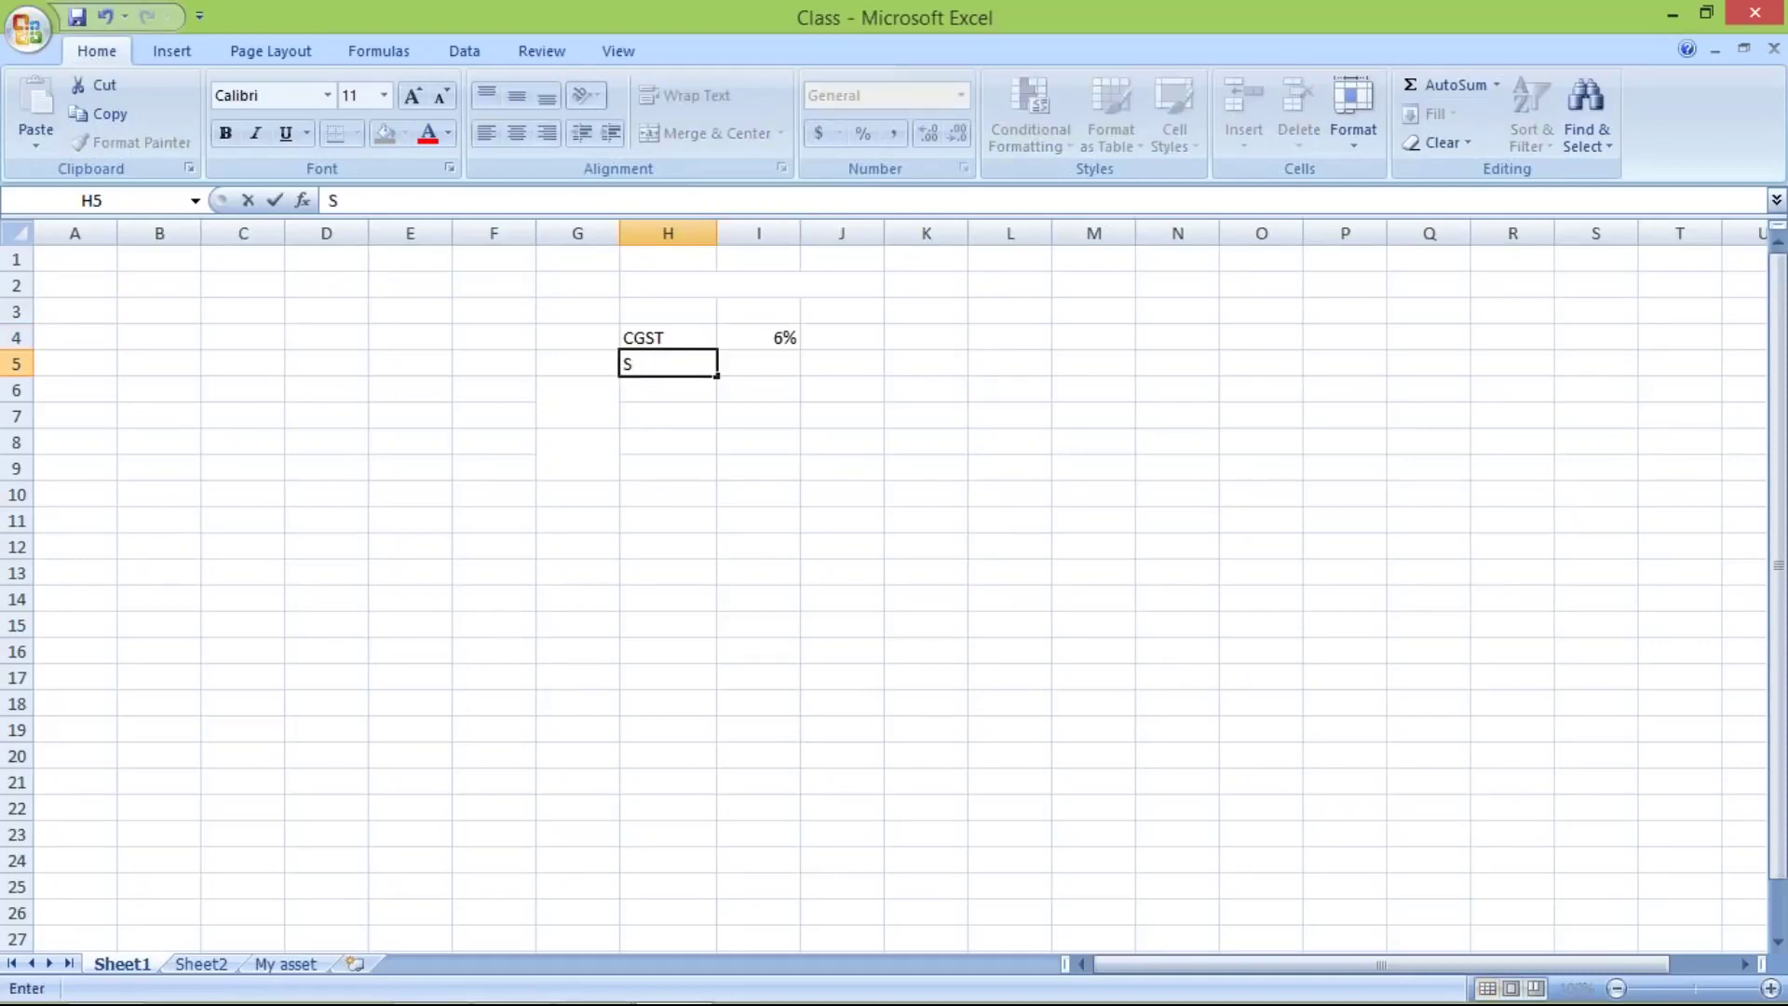
type("GST")
left_click(775, 358)
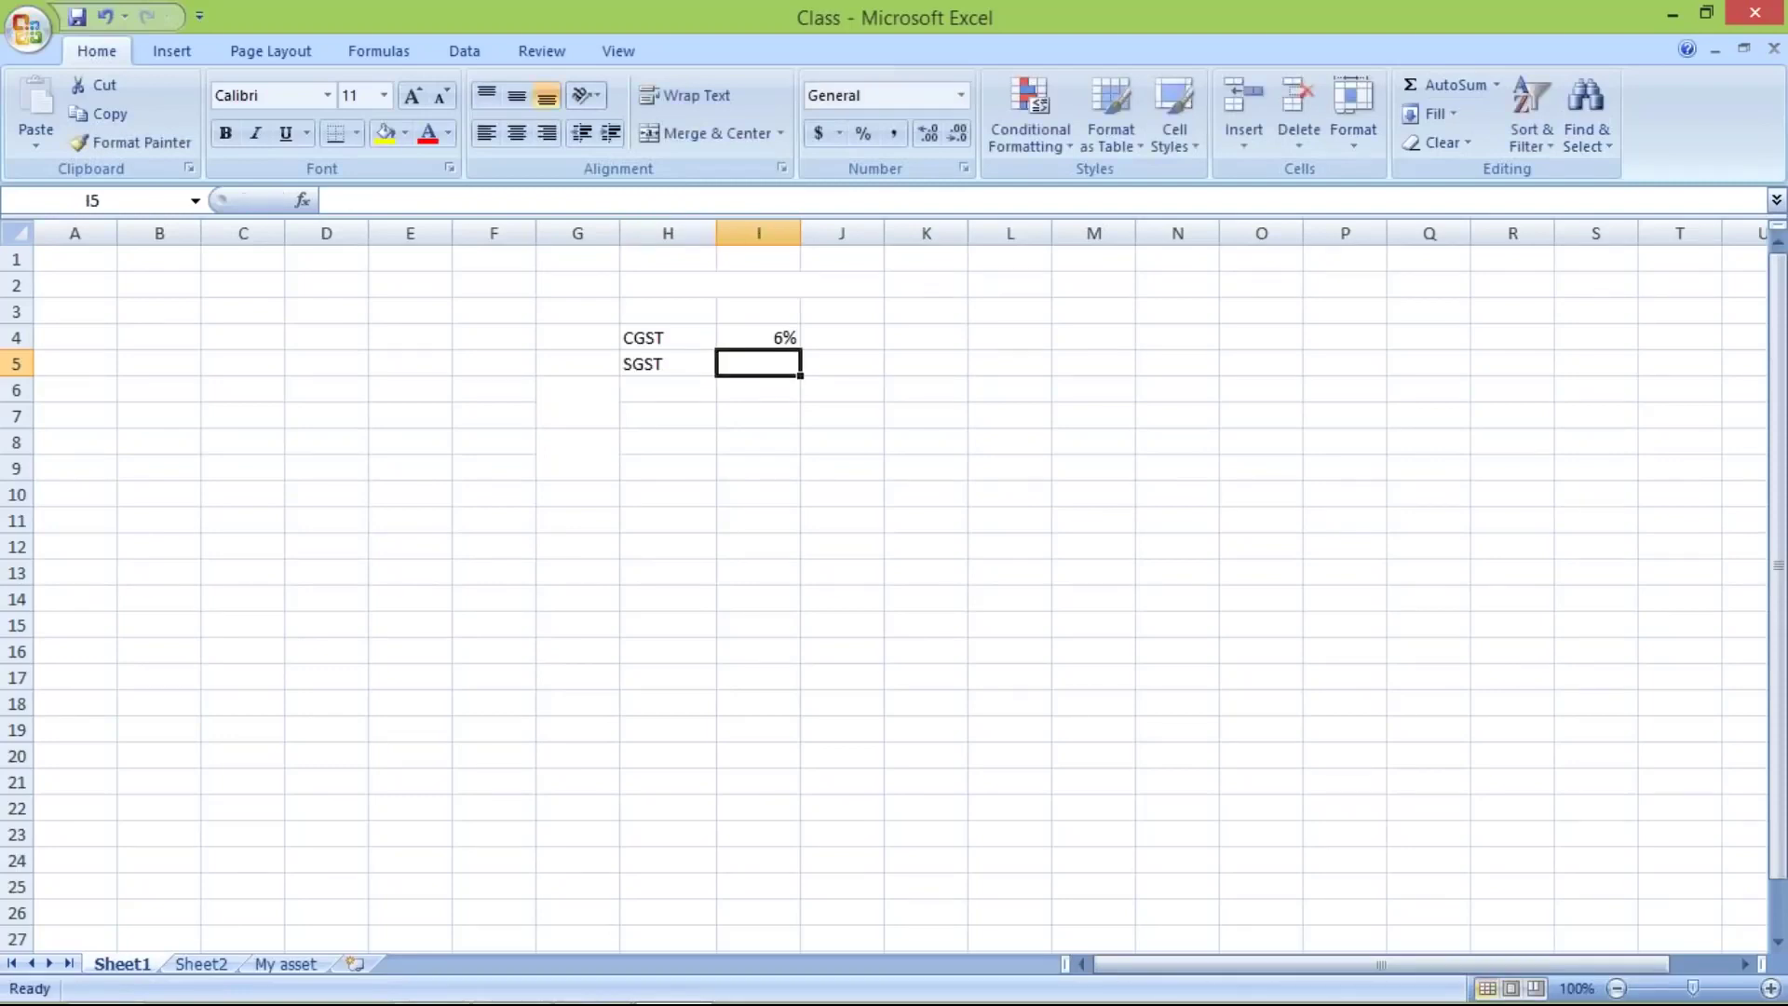
key("ctrl+d")
left_click(842, 651)
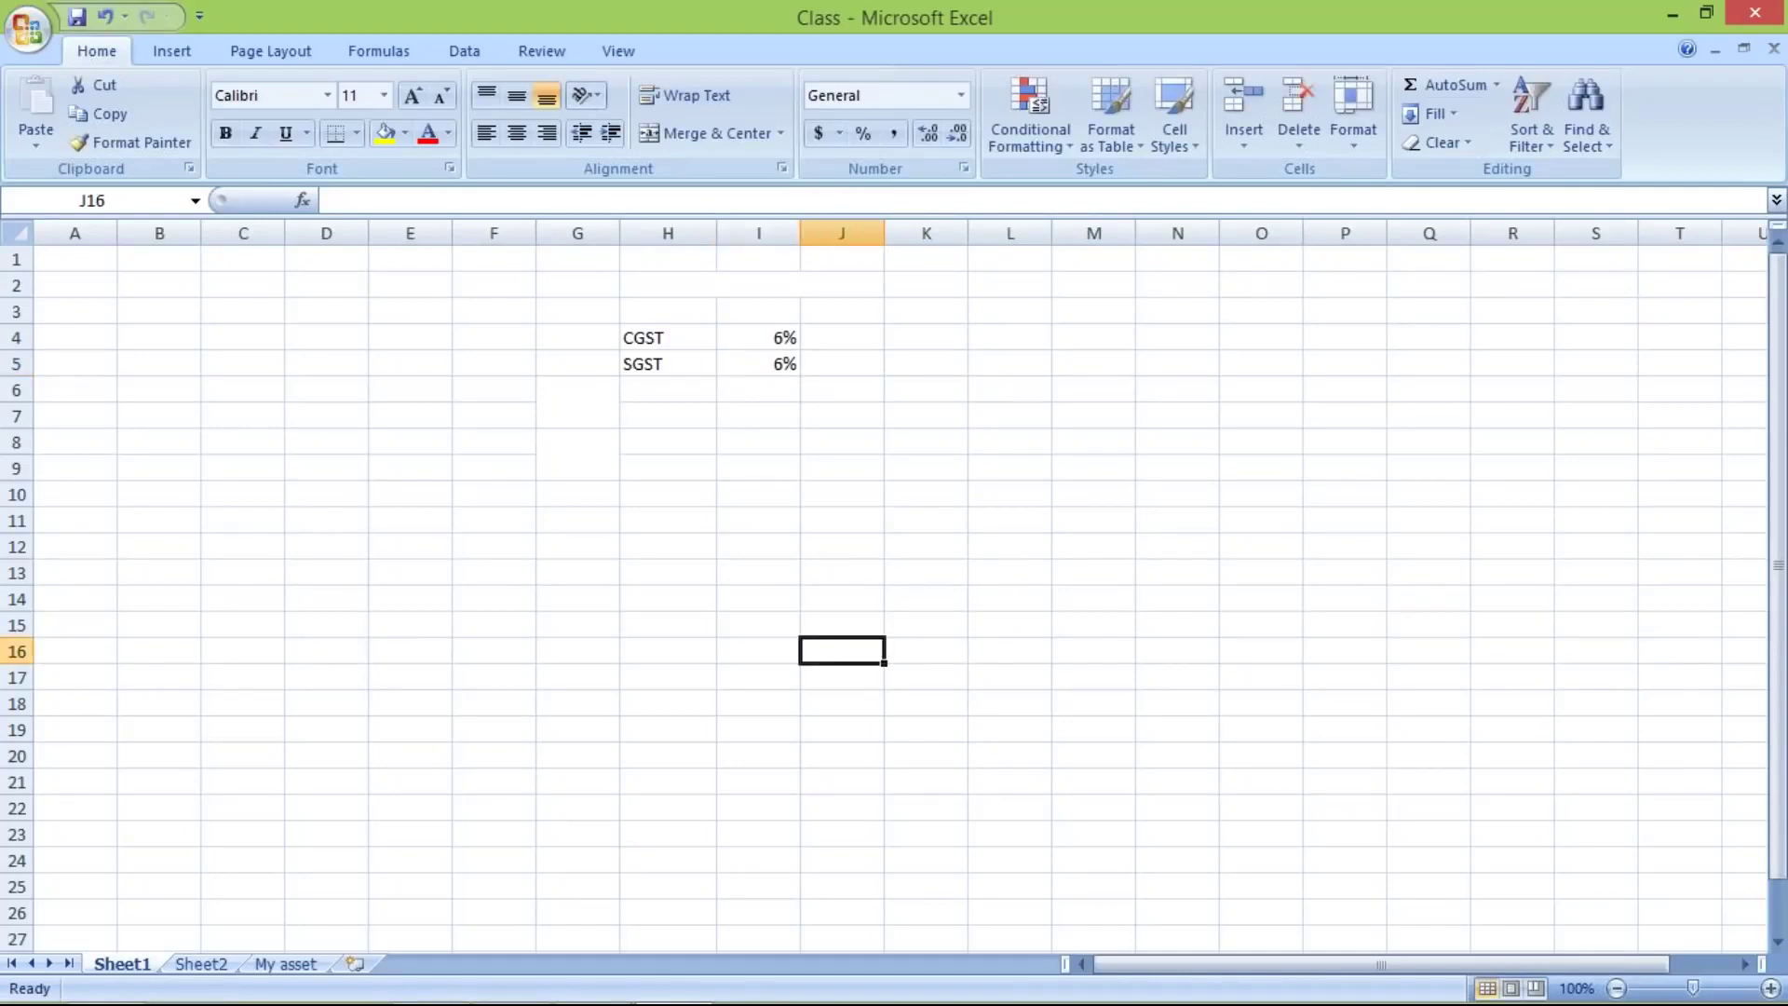
Label cell H7 IGST and enter its rate of 12% in I7
left_click(658, 418)
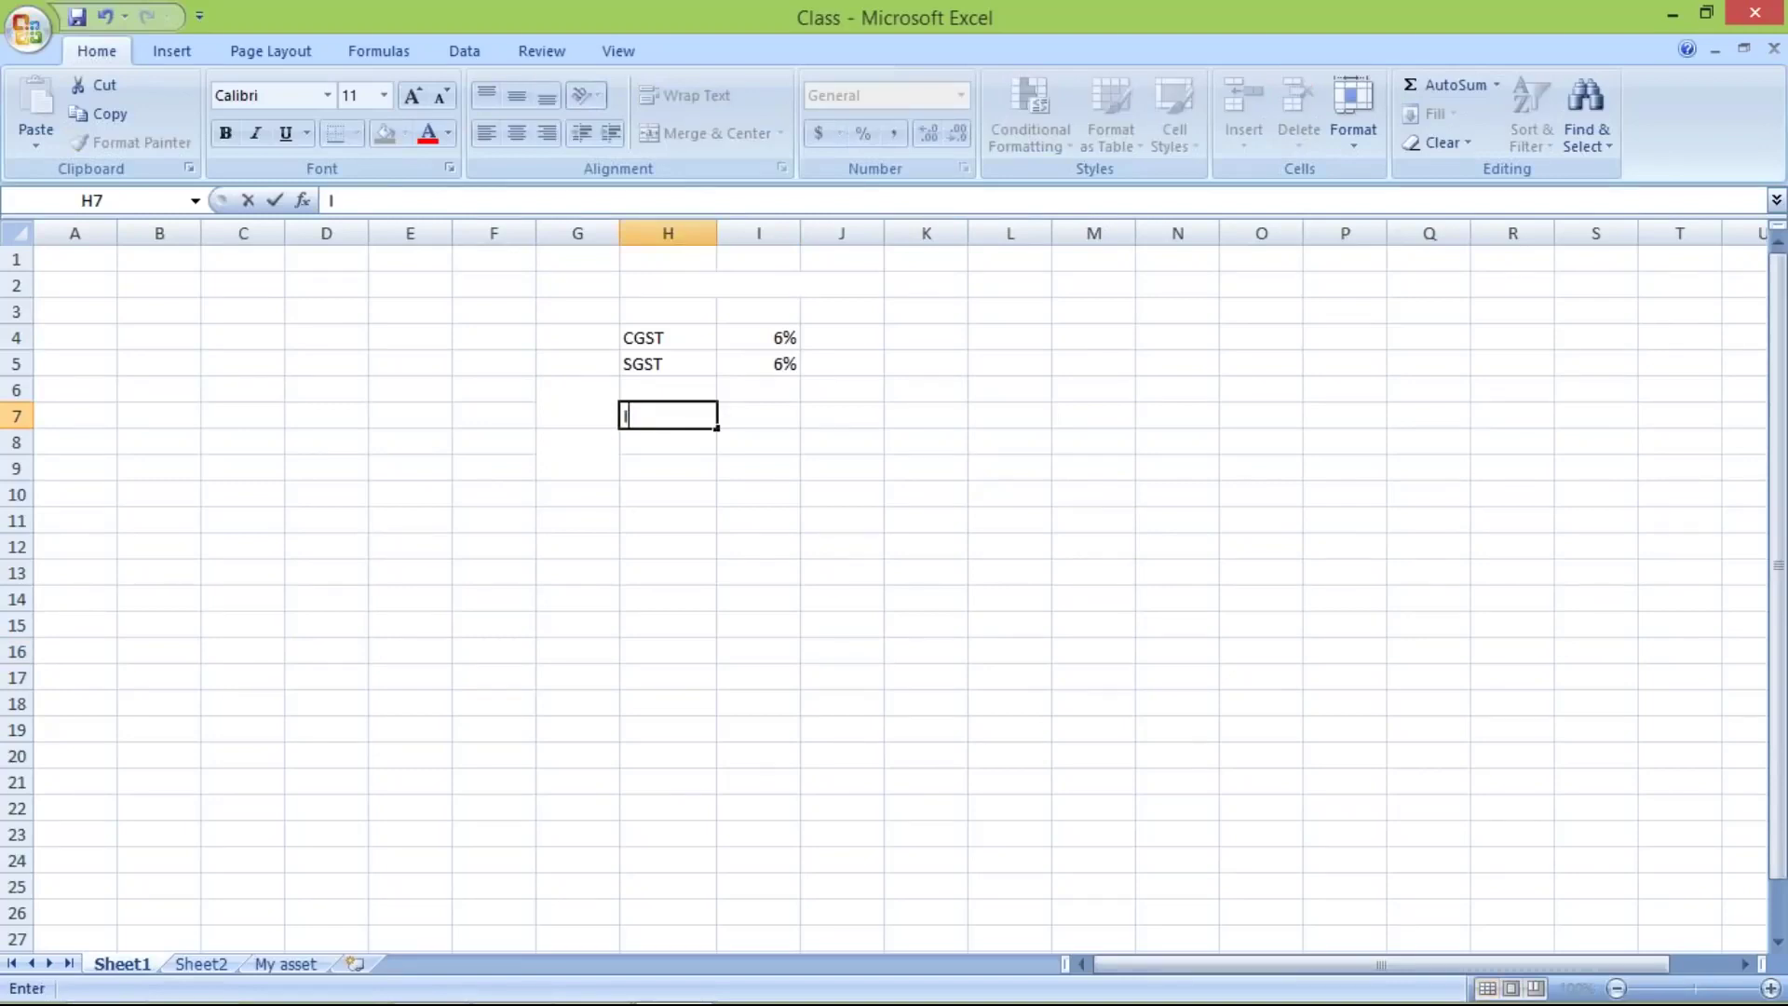
type("GST")
left_click(758, 415)
type("12")
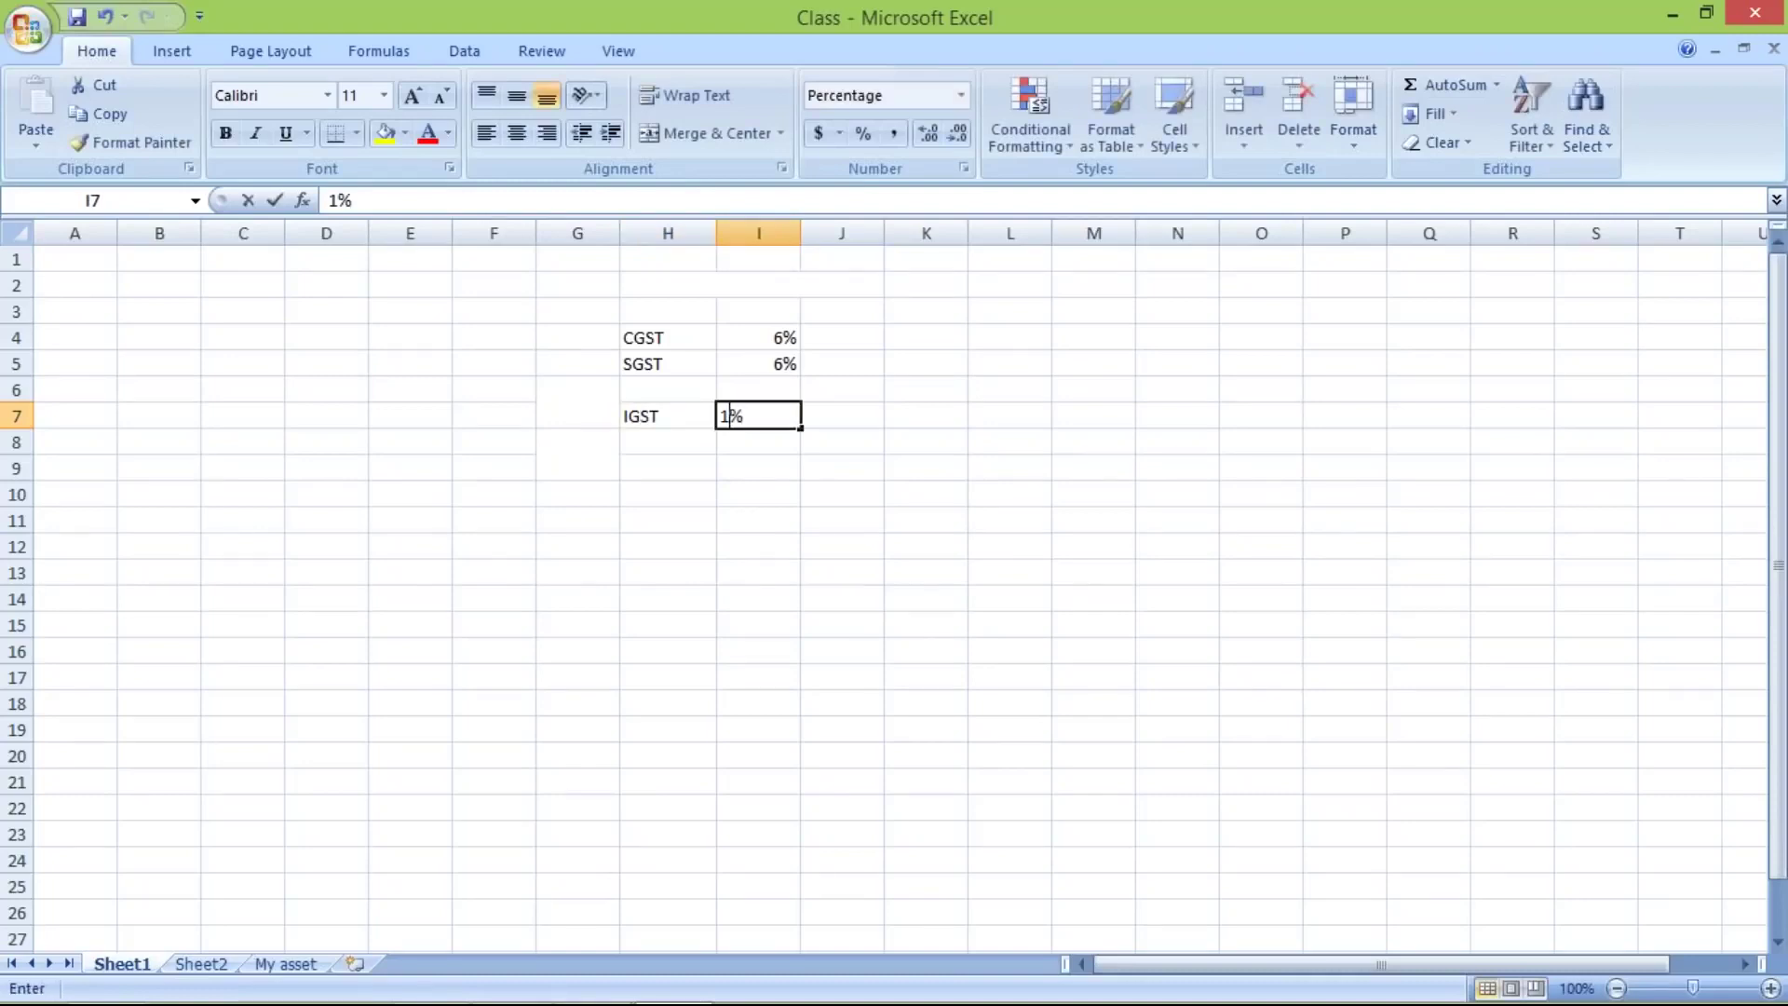
key("Return")
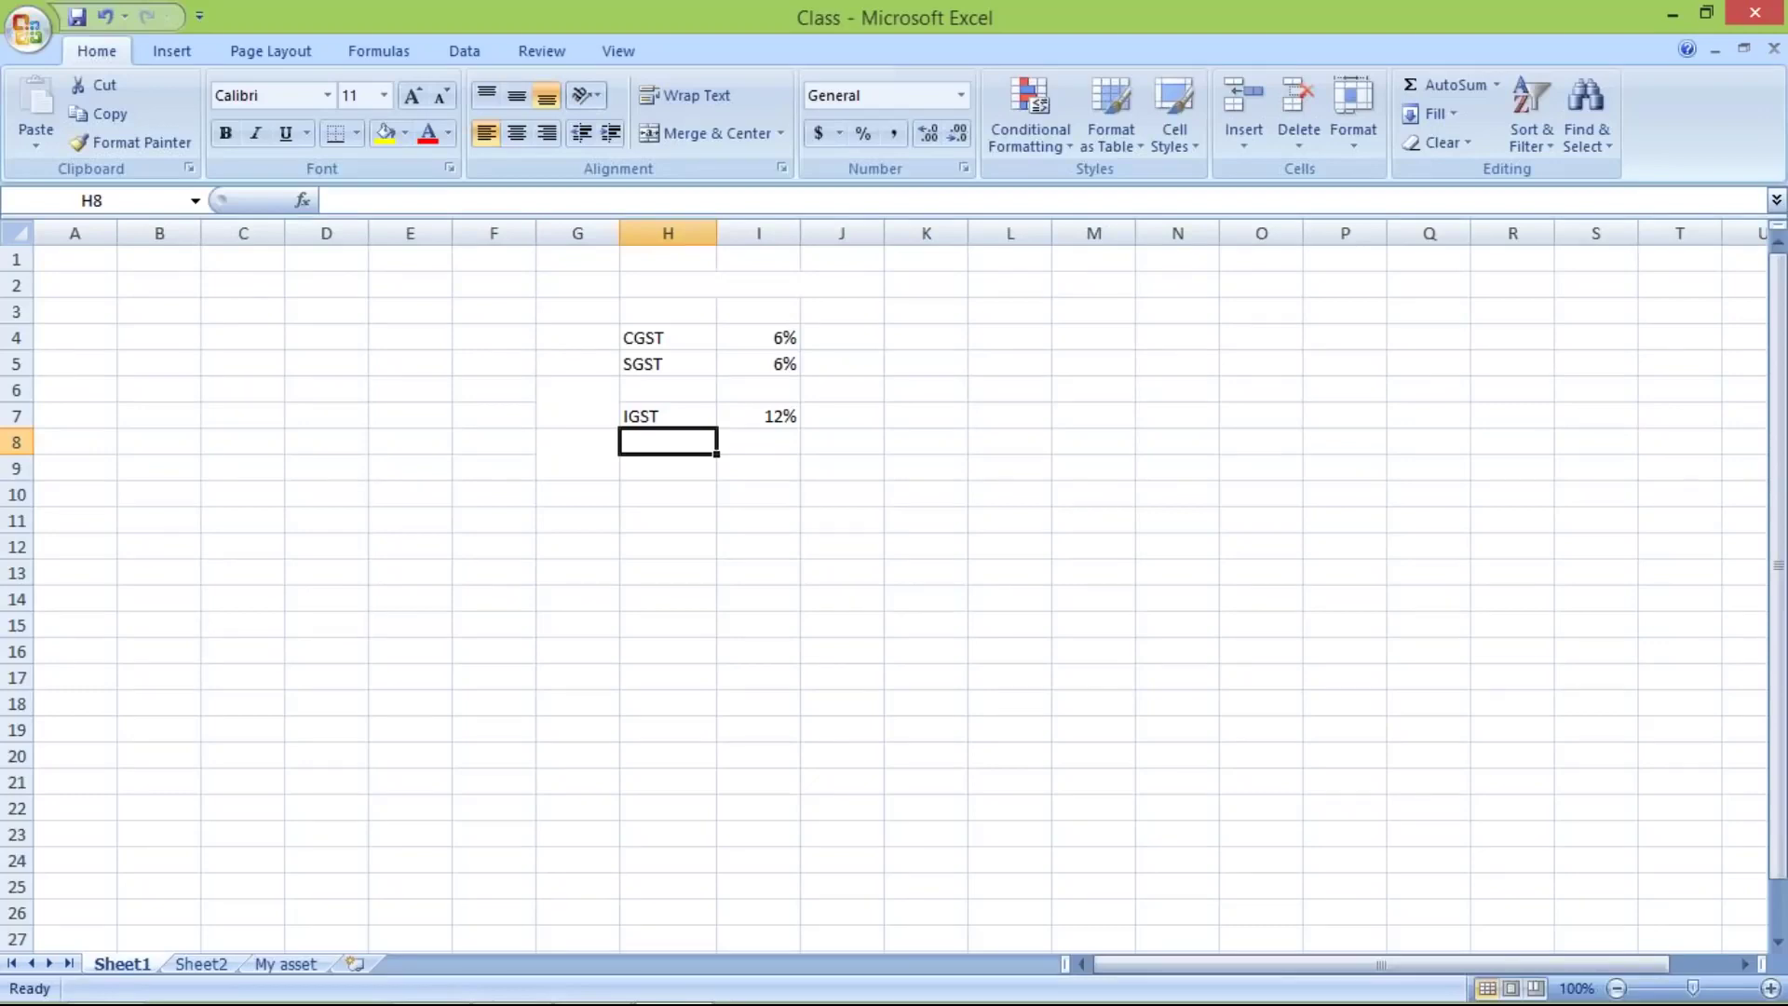
left_click(719, 336)
left_click(637, 341)
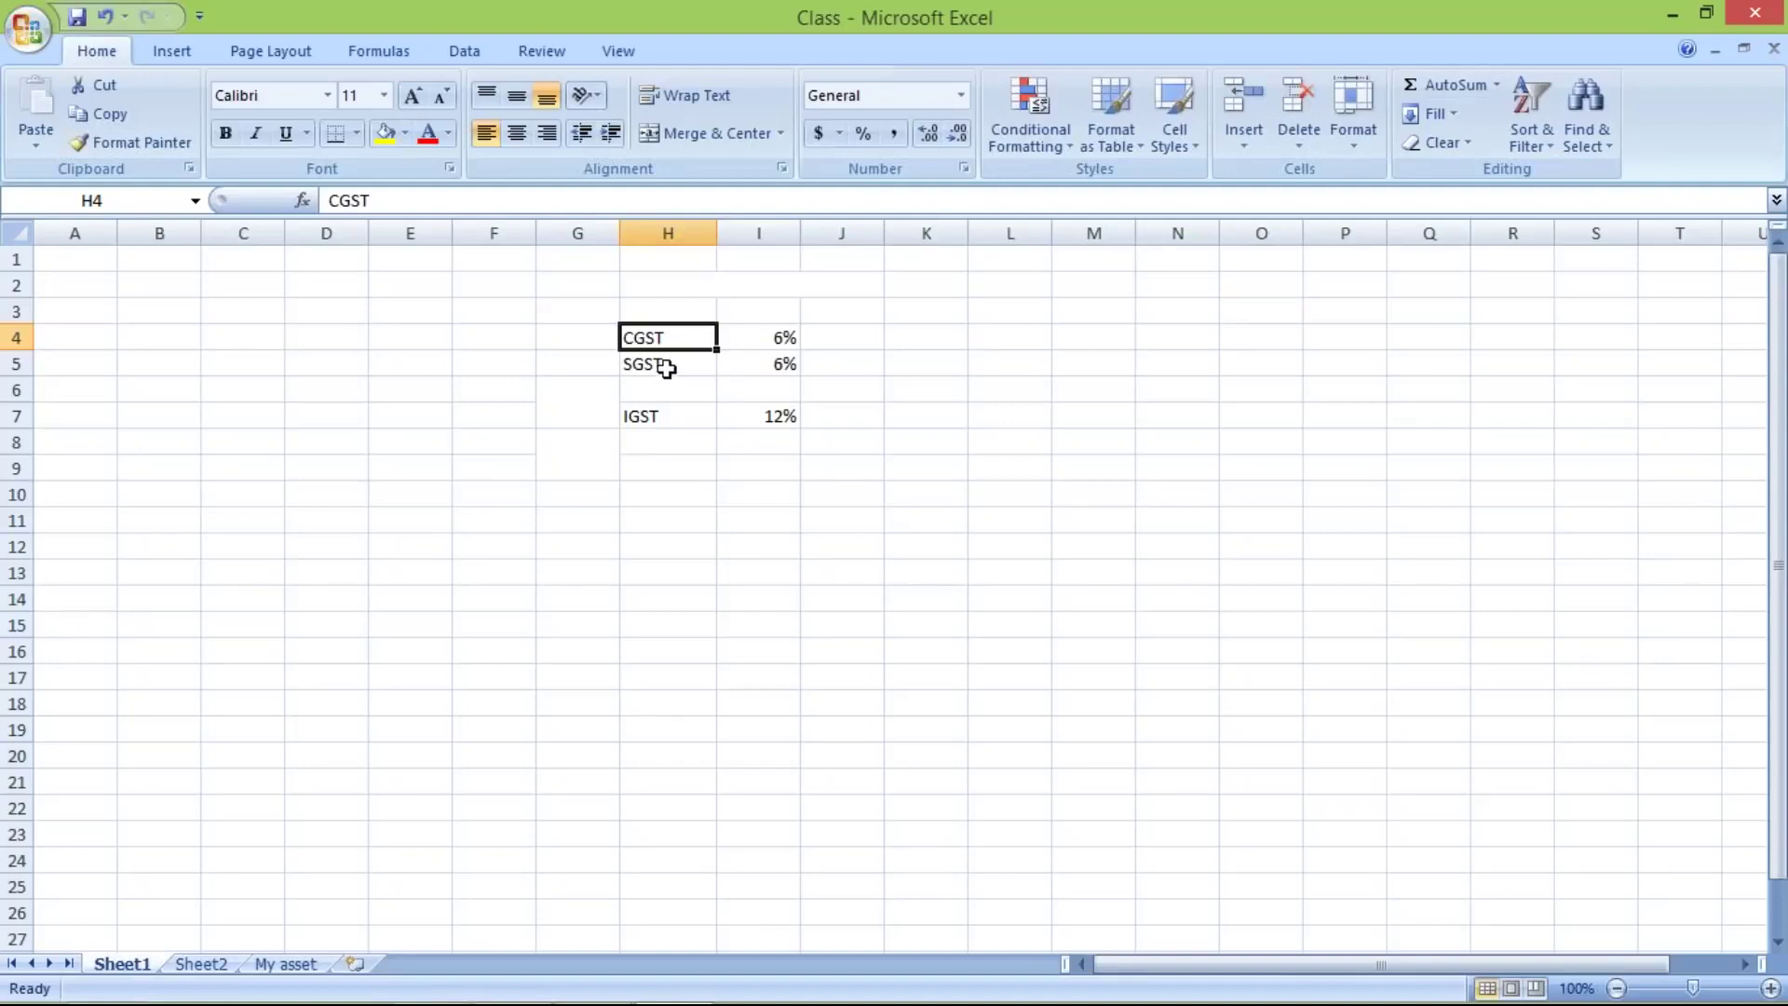
left_click(666, 368)
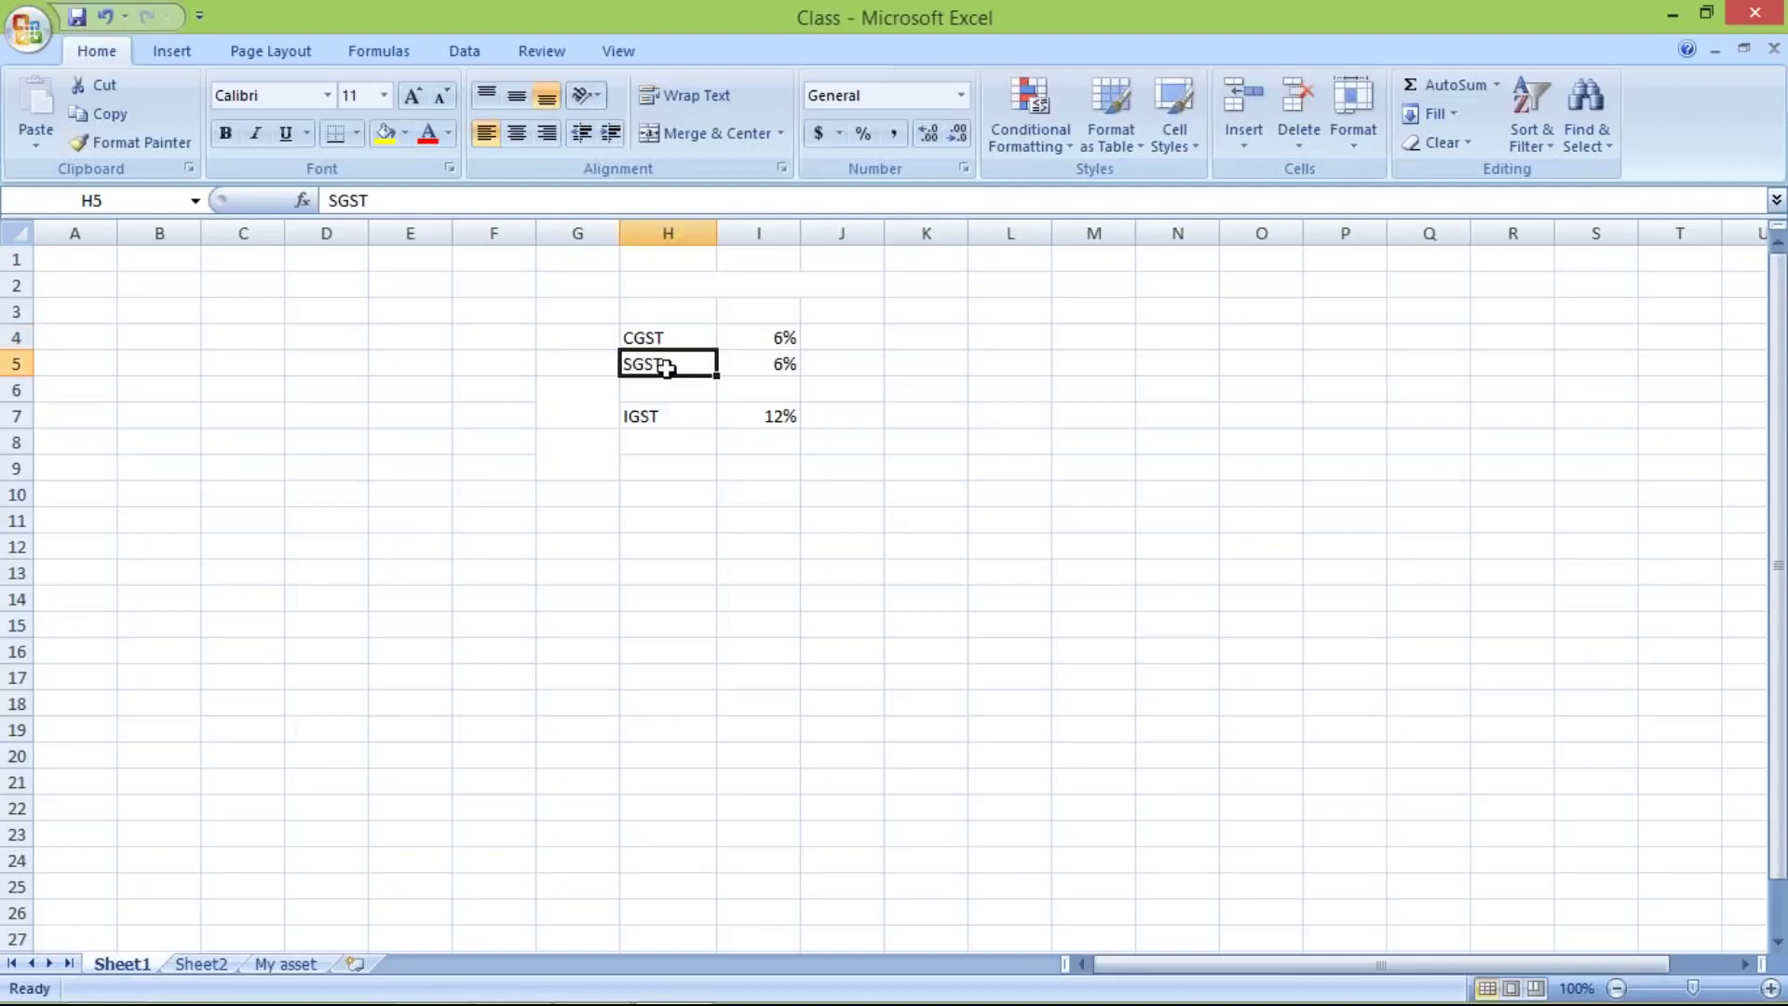
left_click(688, 421)
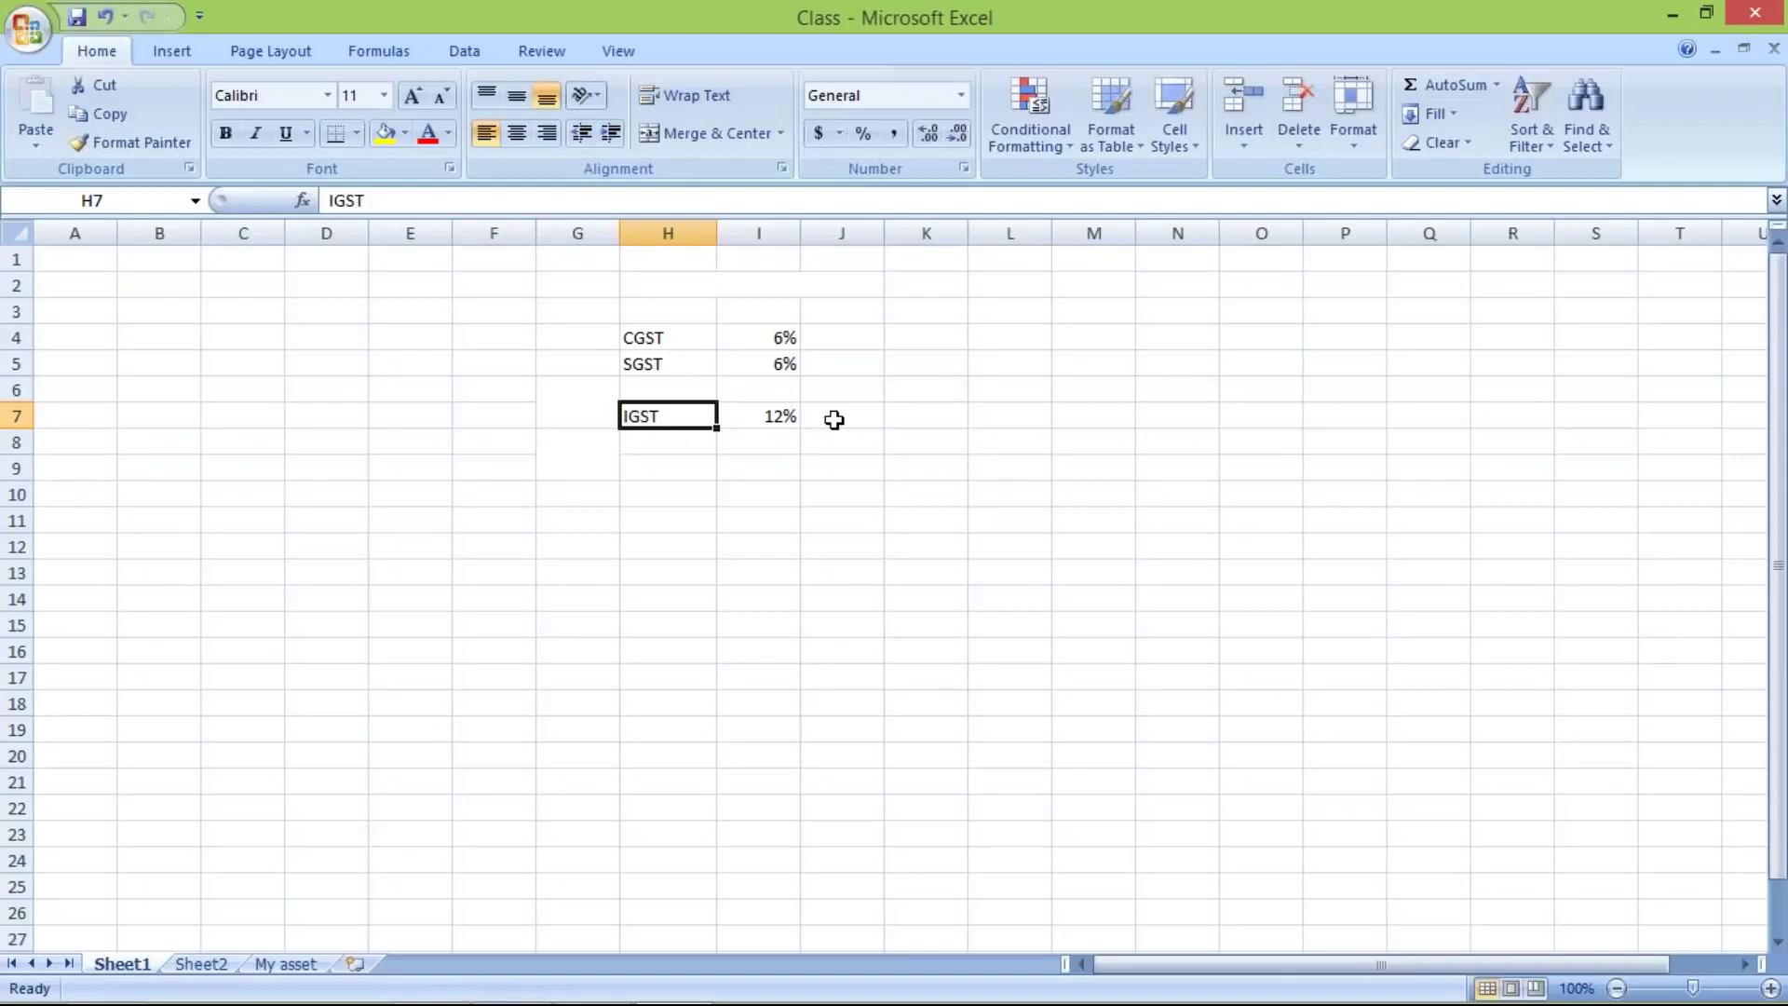
Enter the heading PUCH. in cell L2 and INPUT TAX beneath it in L3
left_click(992, 314)
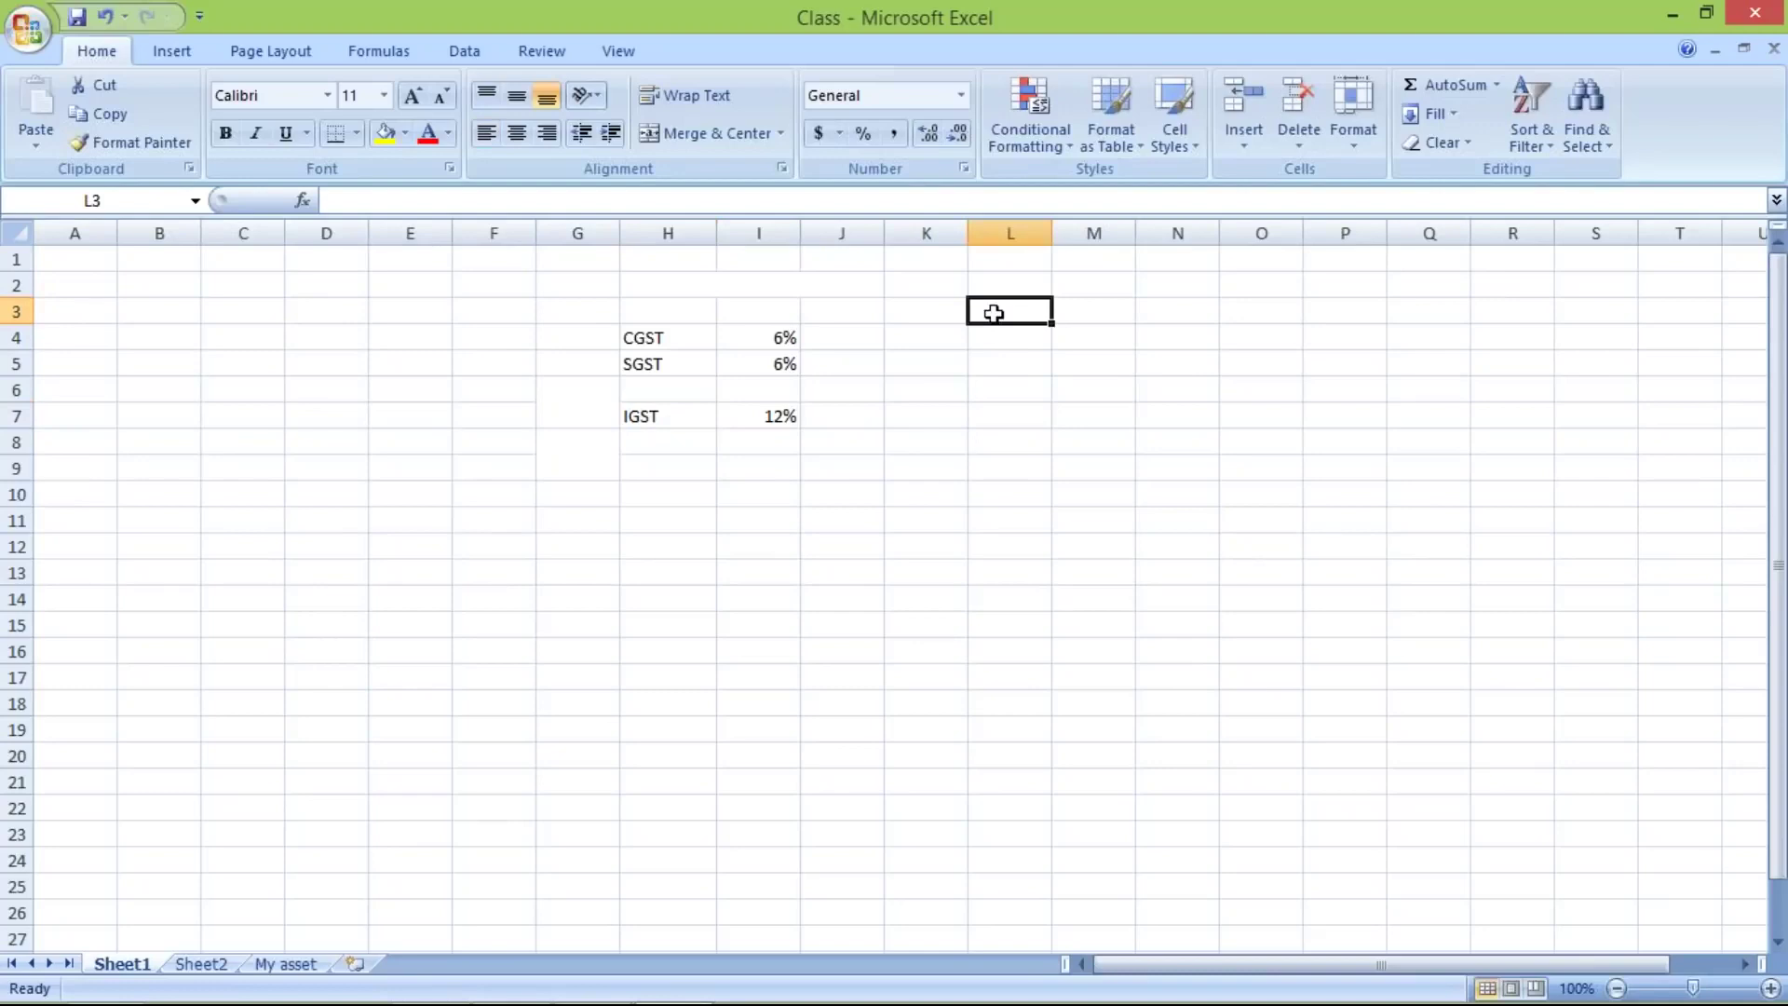
left_click(989, 289)
type("PUCH.")
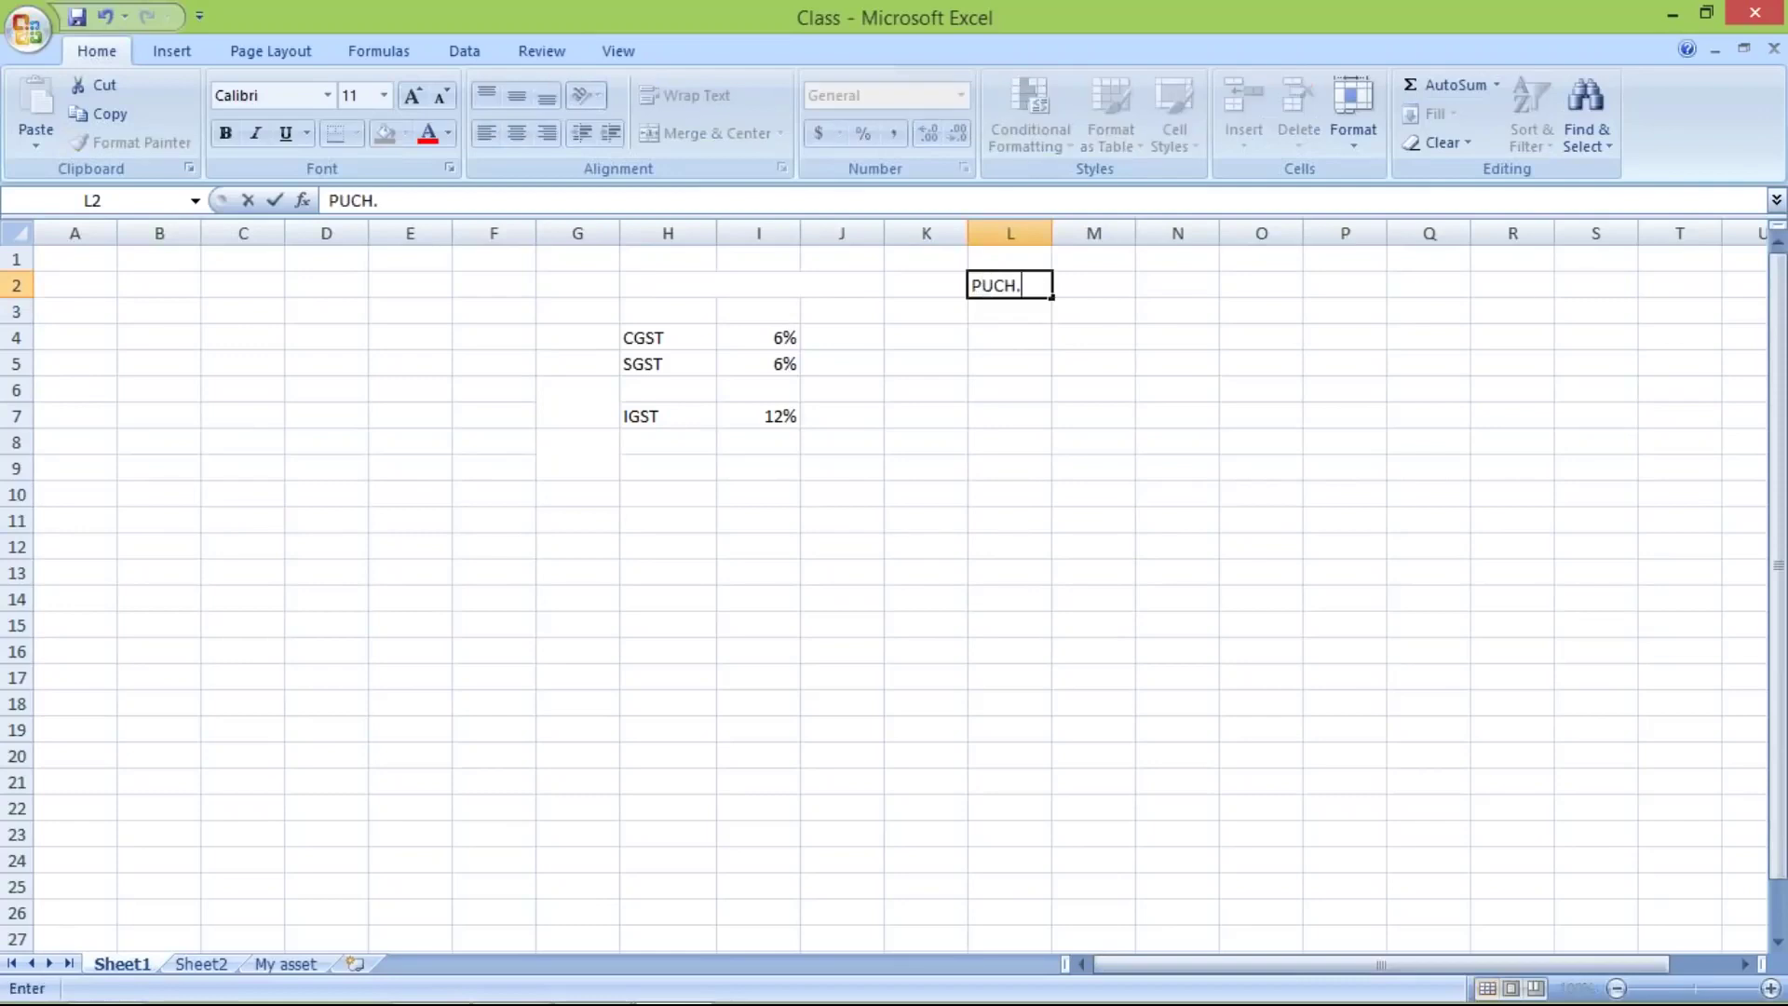
left_click(992, 315)
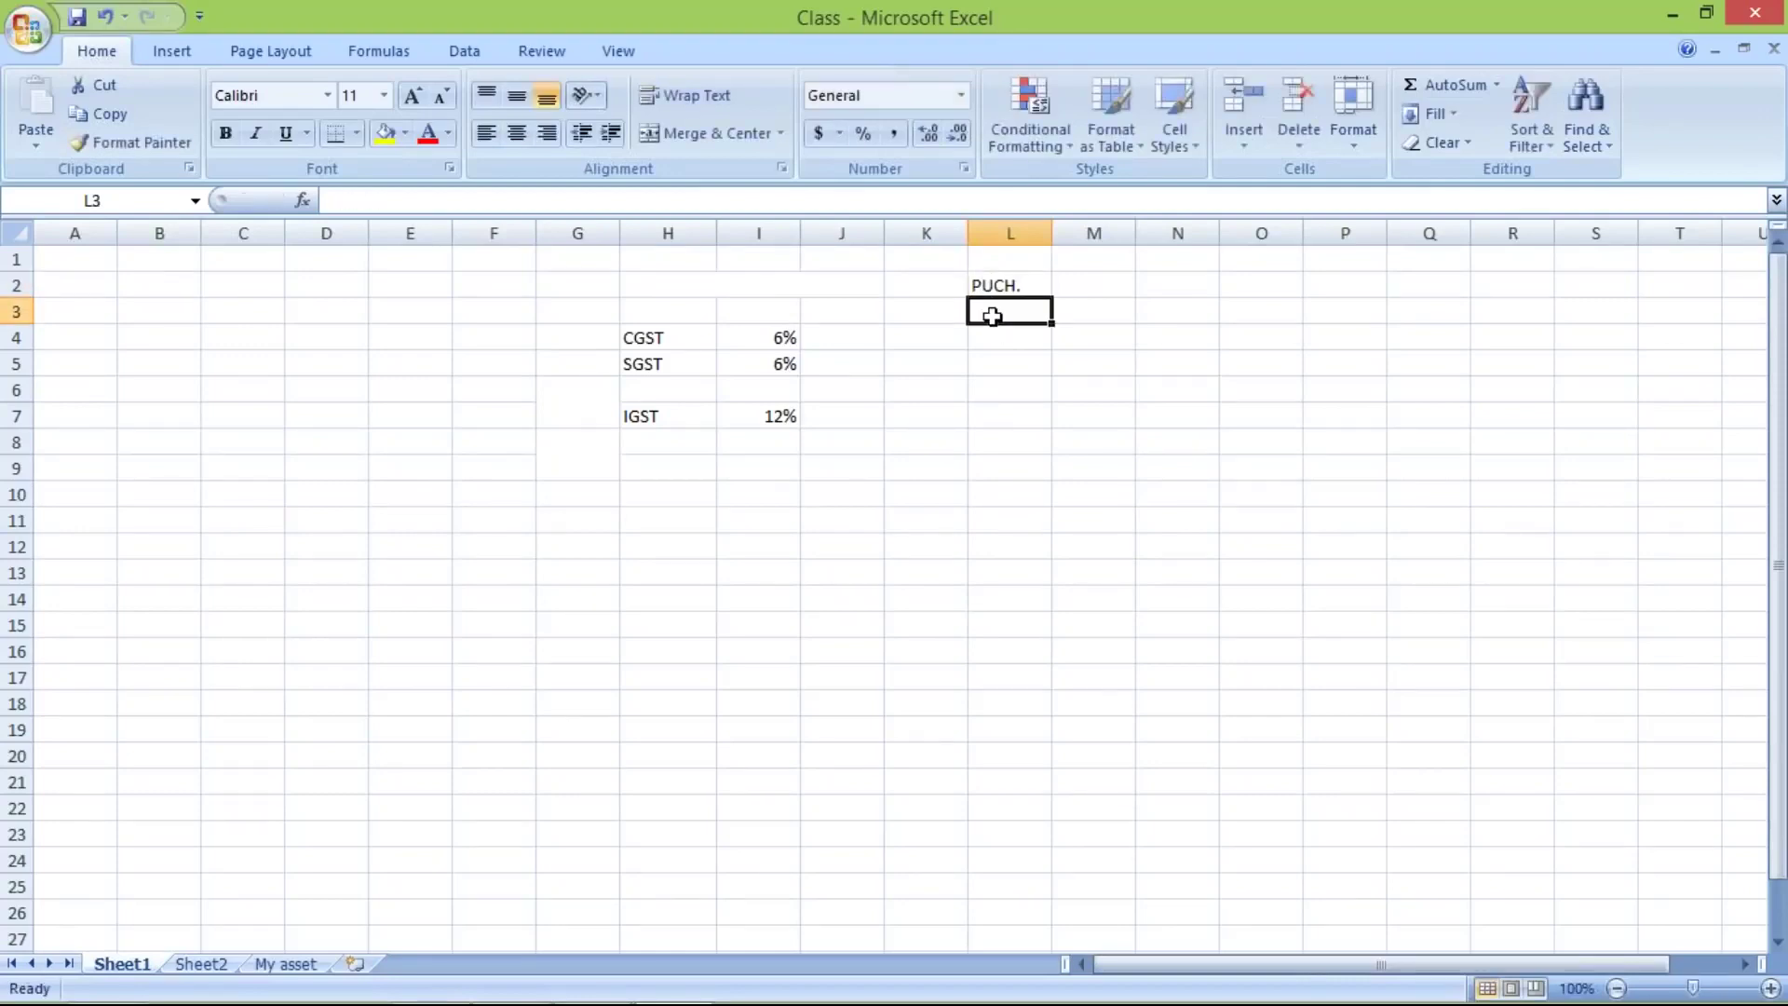
type("I")
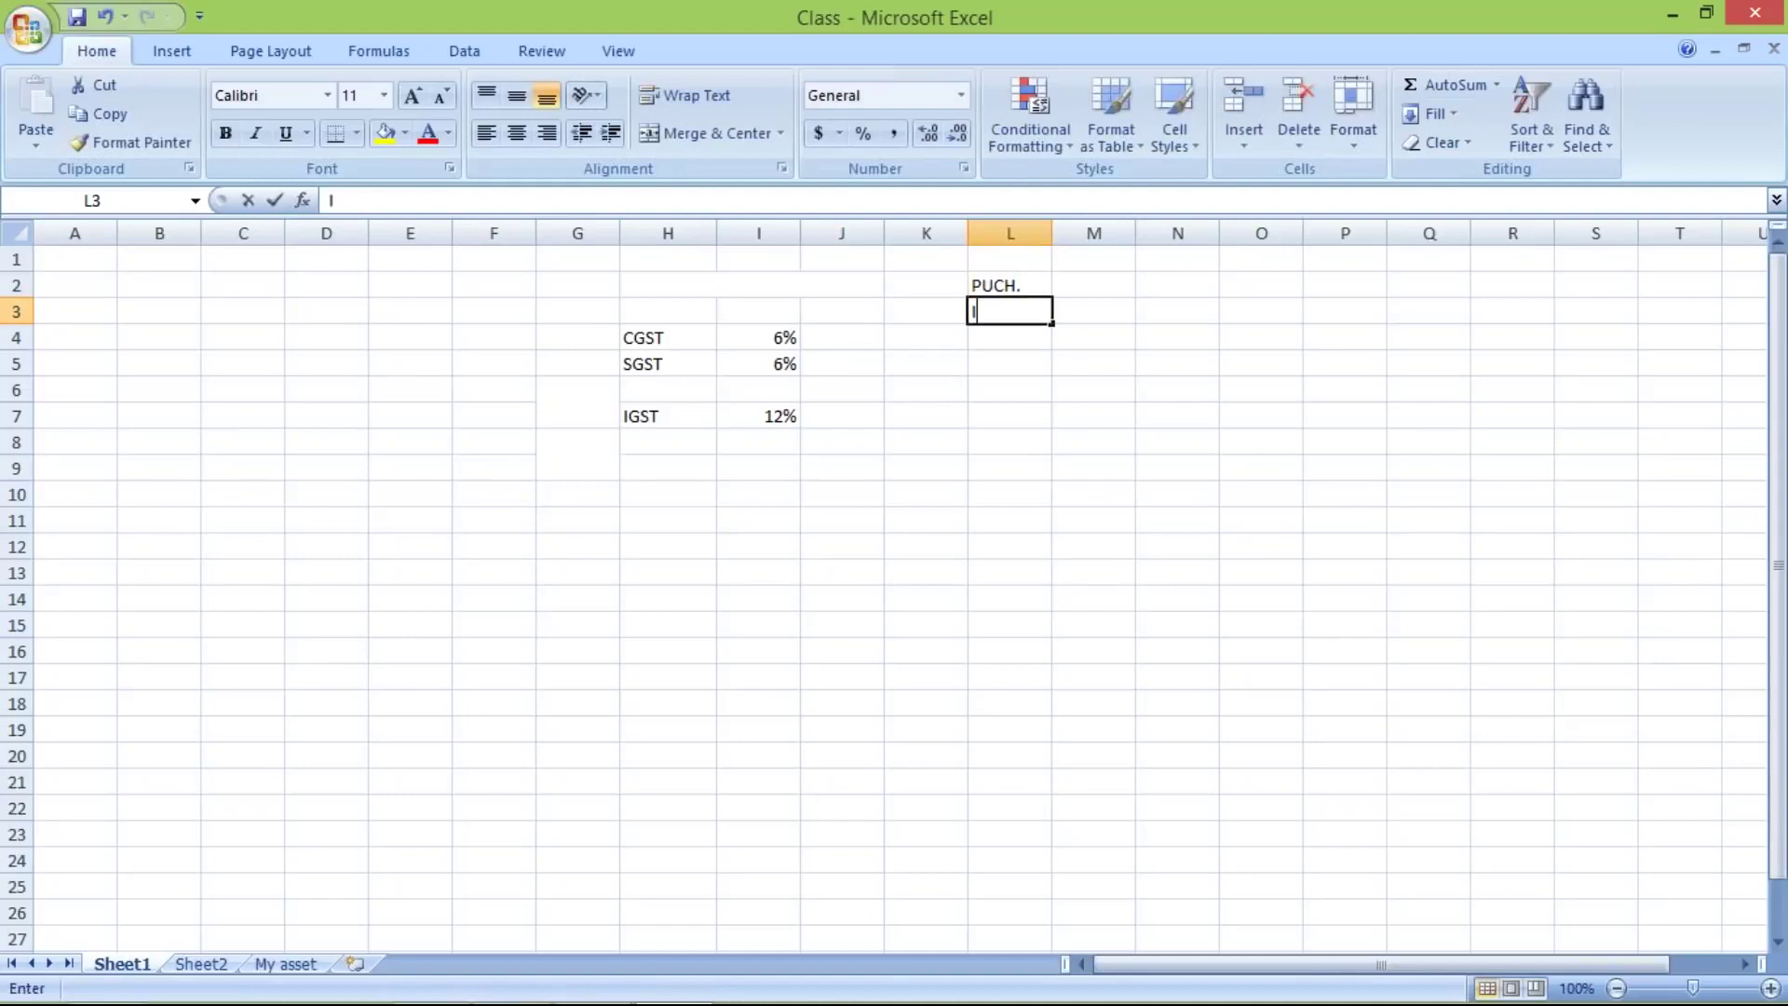
type("NPUT")
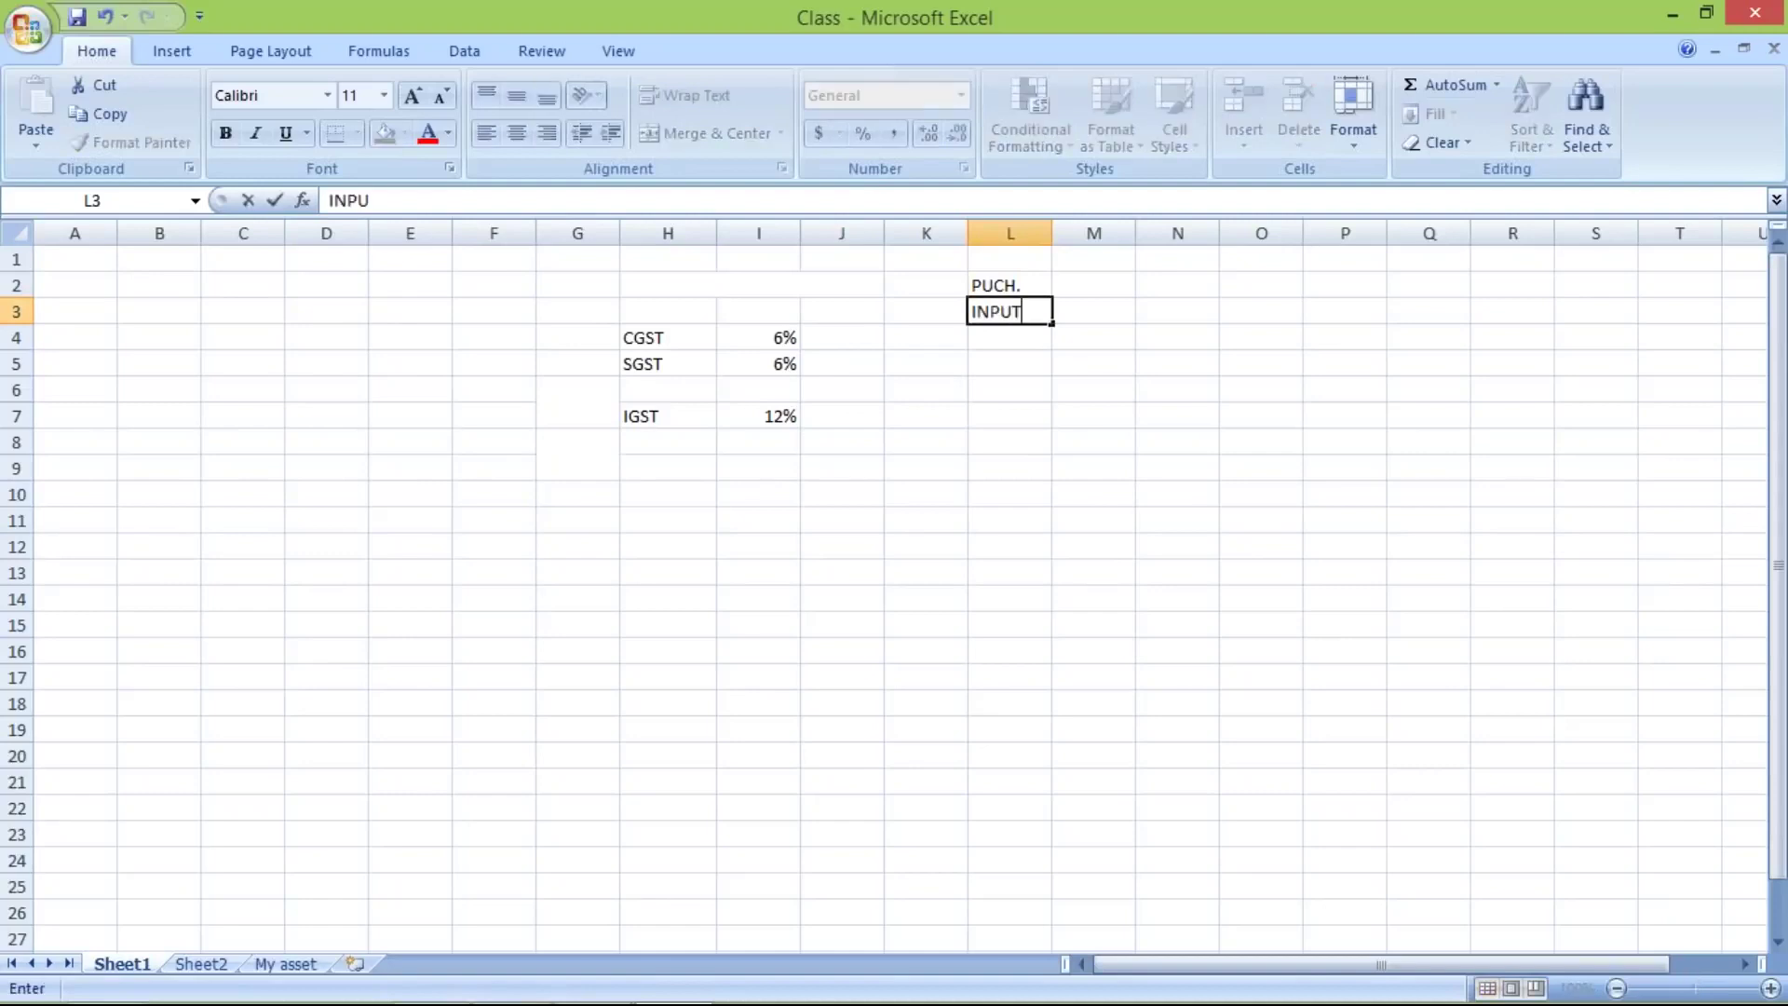
type(" TAX")
Enter the heading SALES in cell M2 and autofit column L to its contents
left_click(1101, 285)
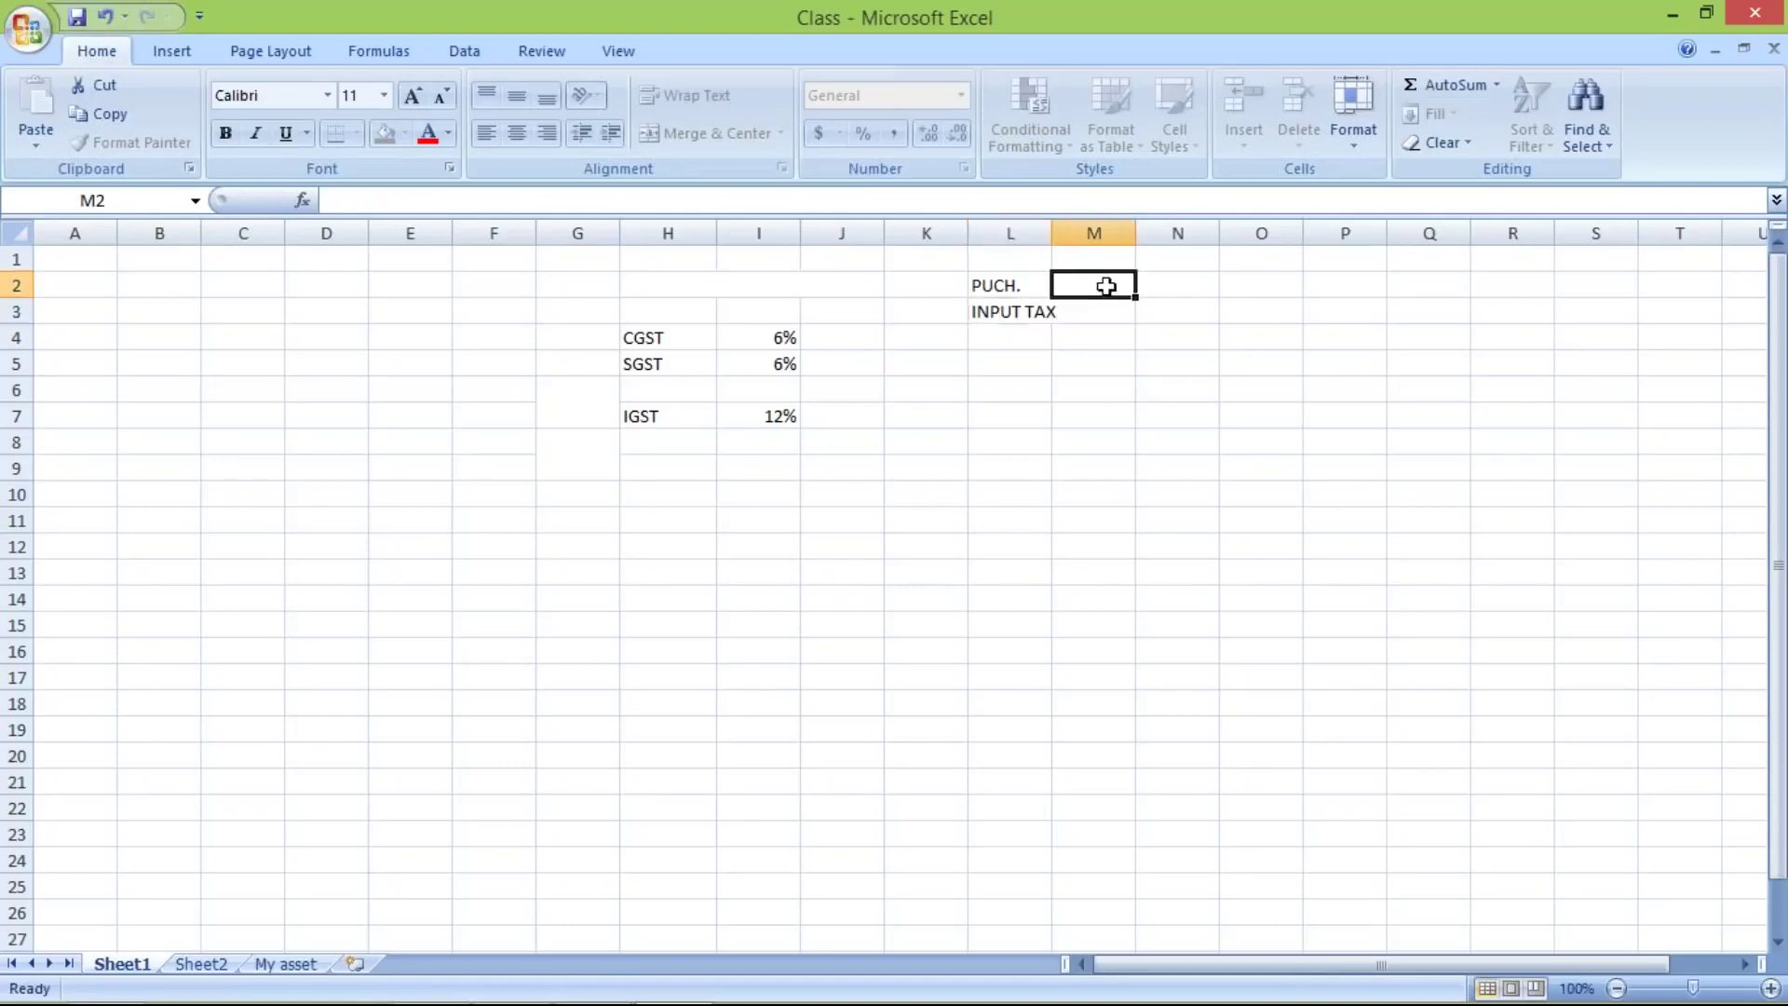
type("SA")
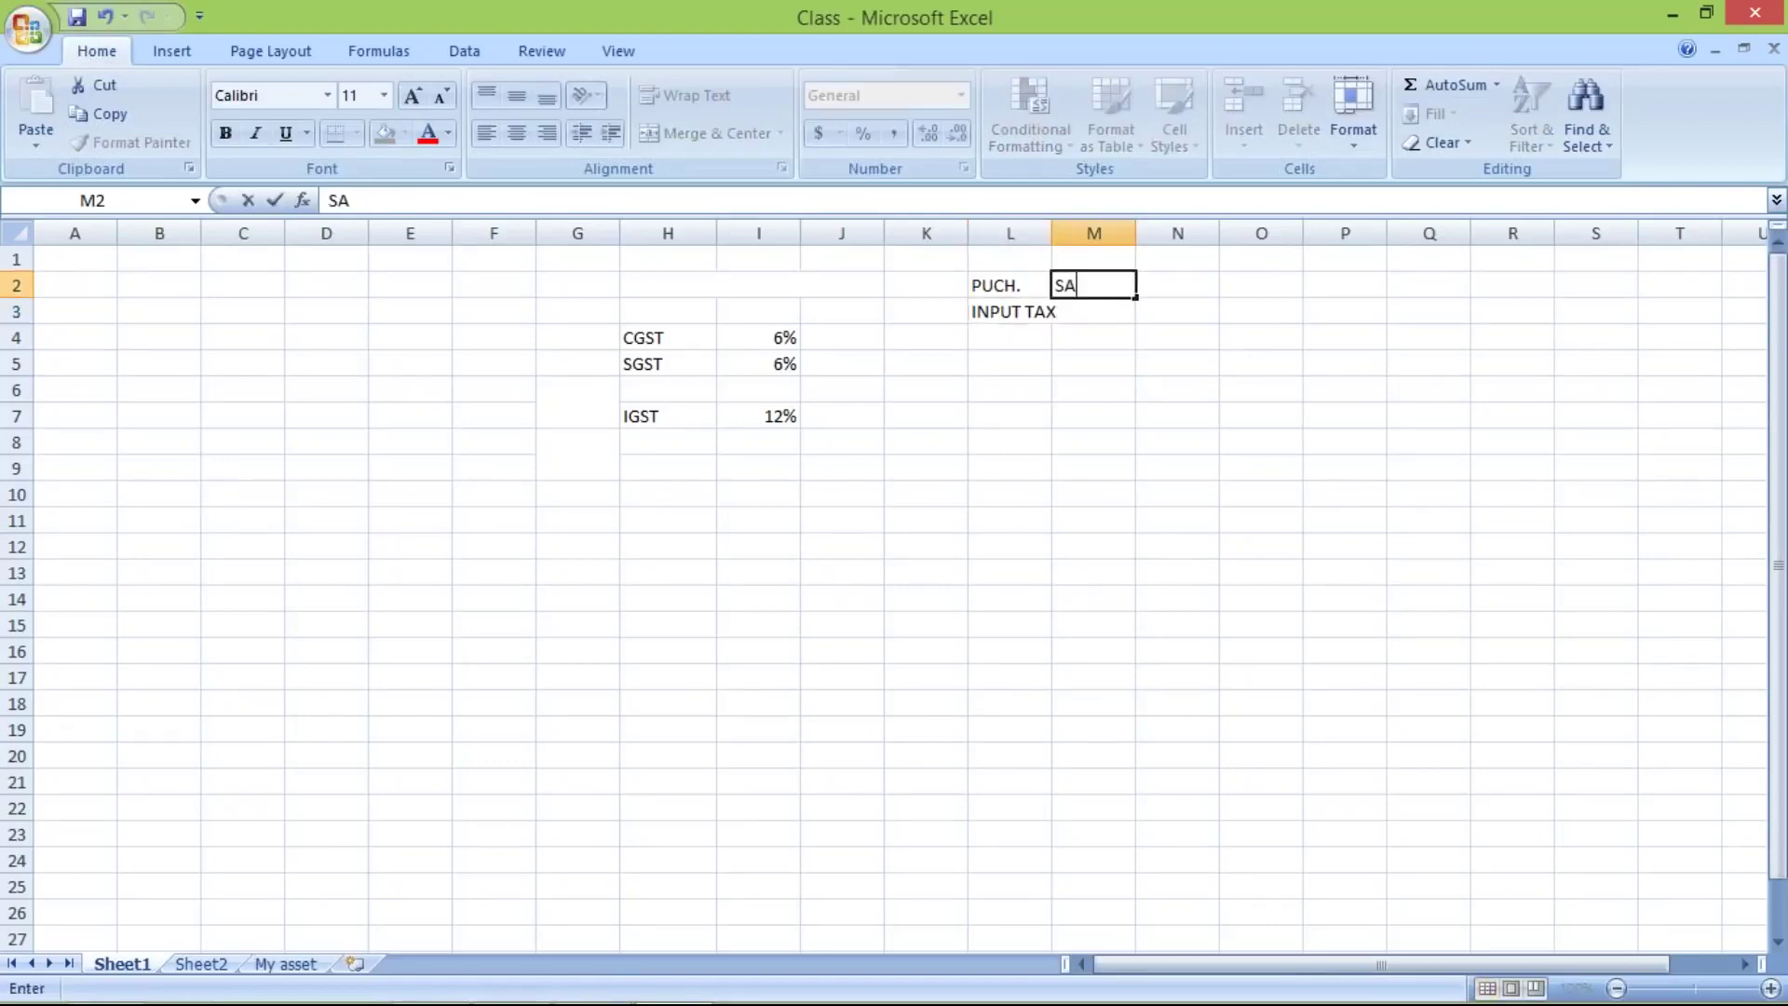
type("LES")
key("Return")
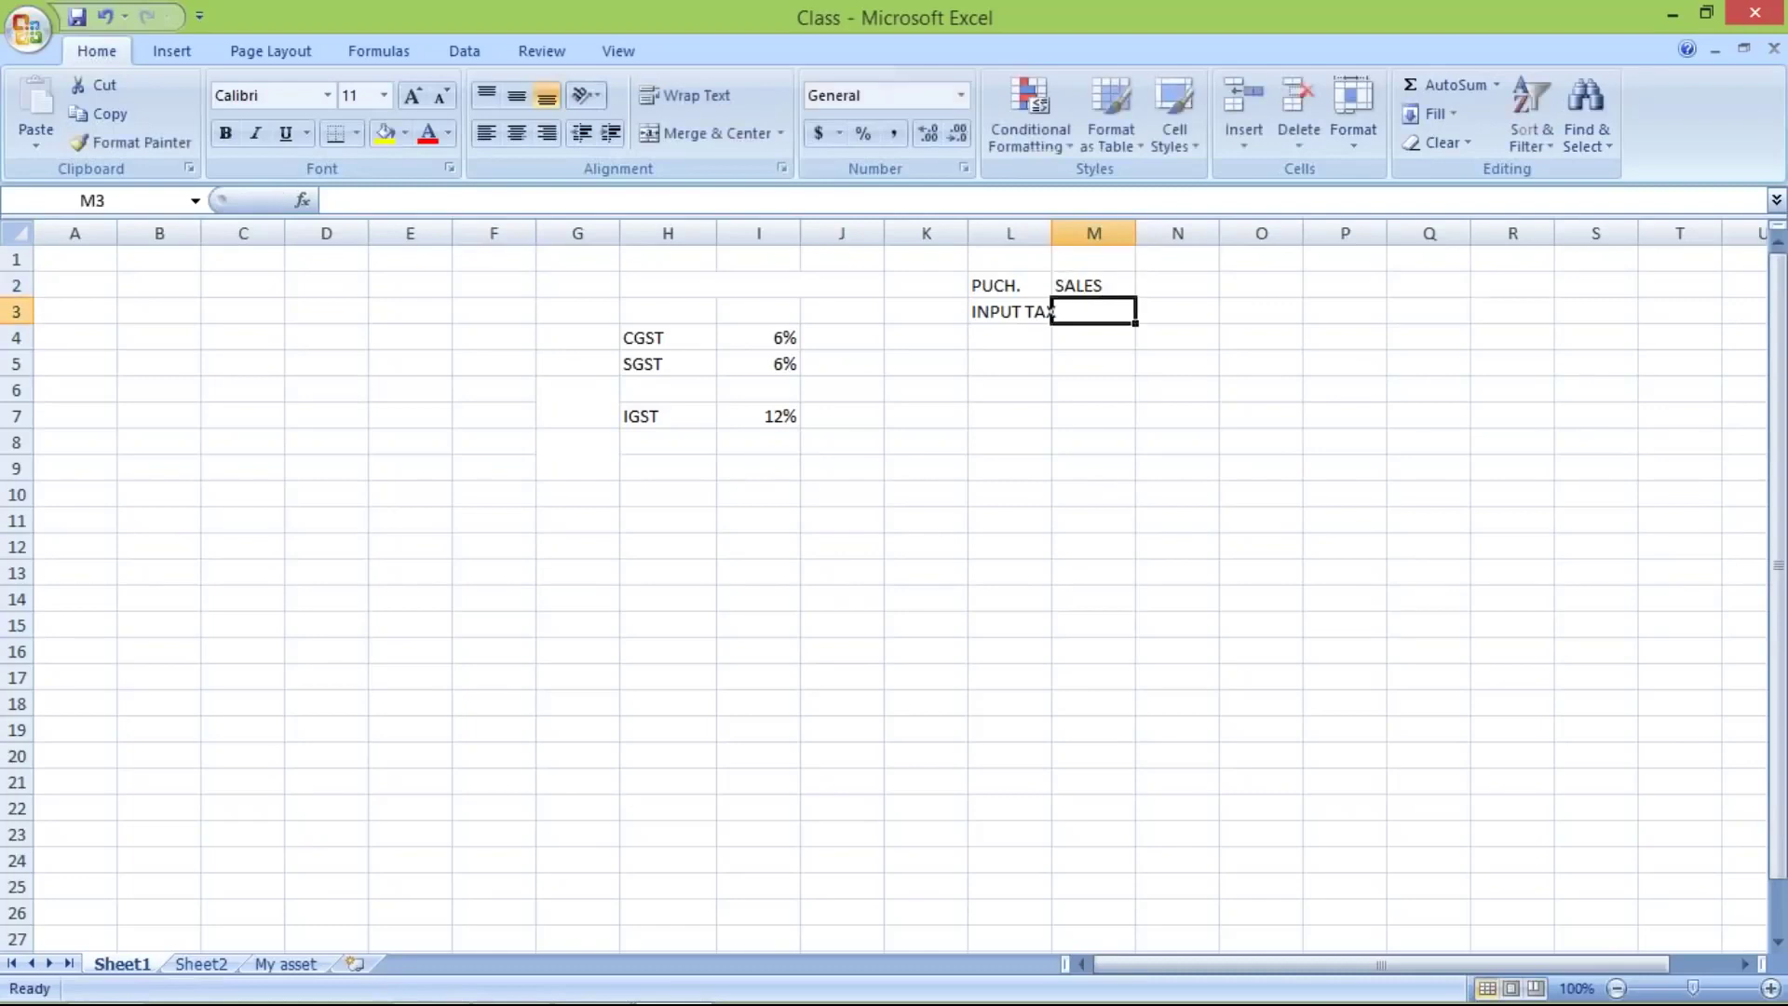
double_click(1052, 233)
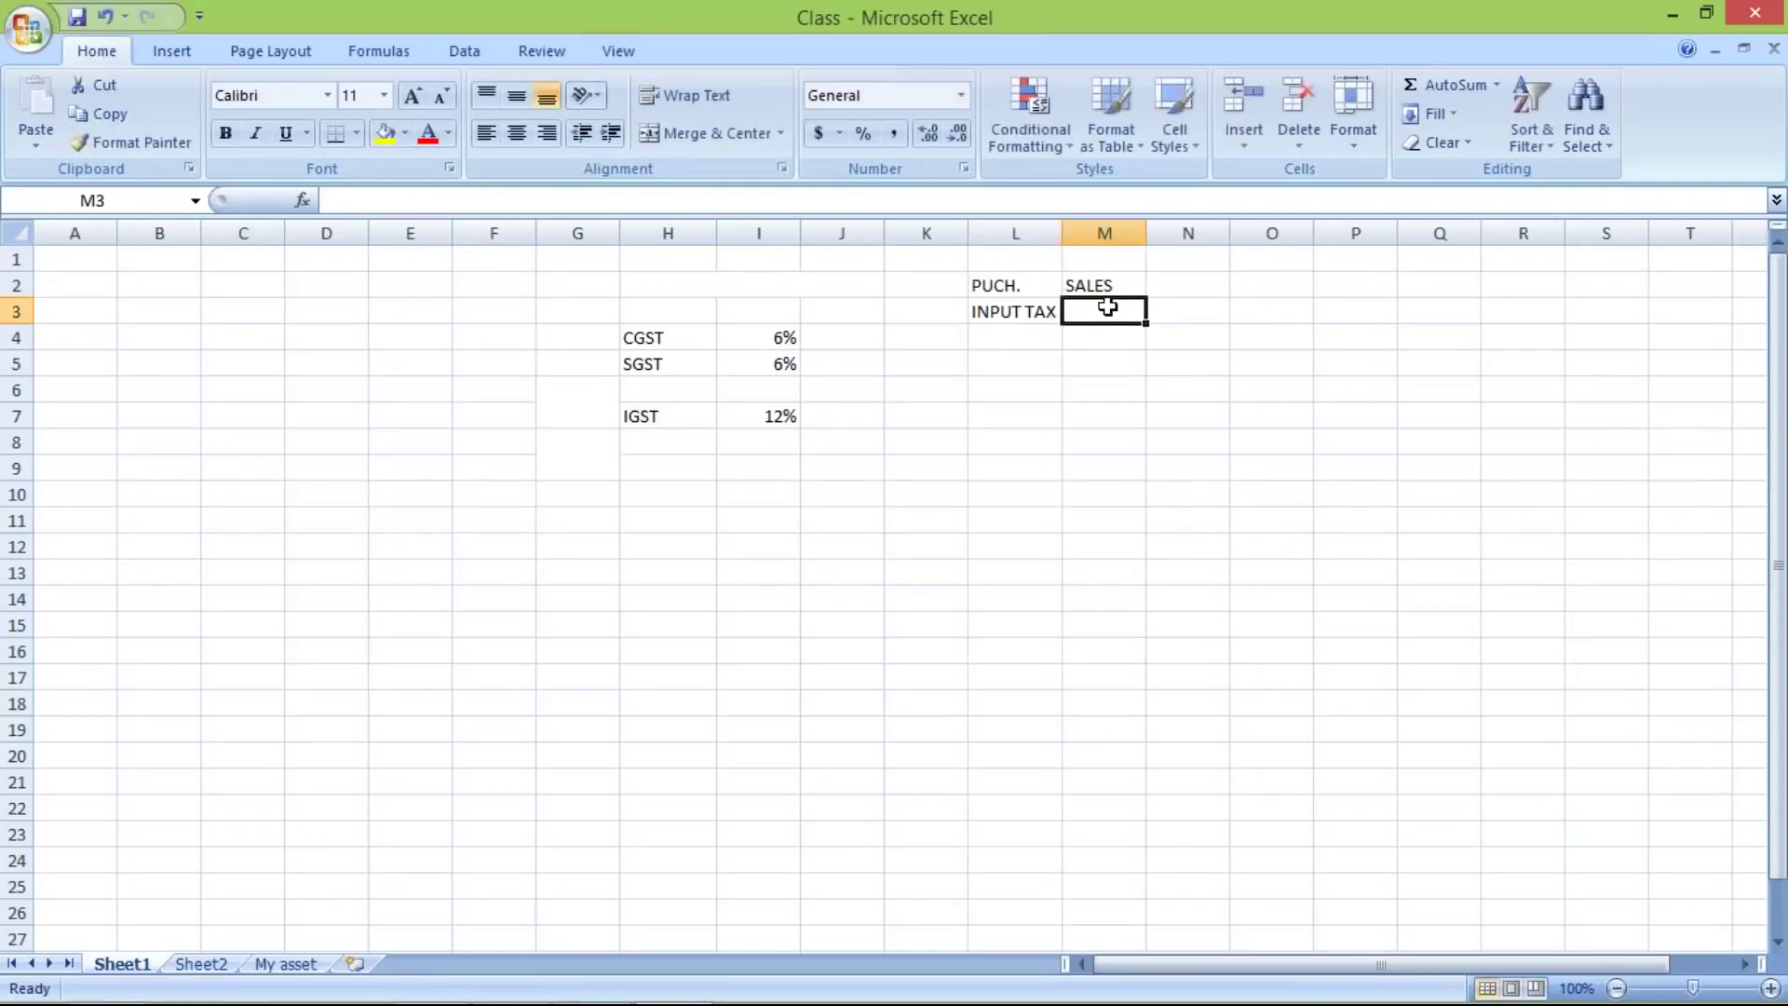
Enter OUTPUT TAX in cell M3 and widen column M to fit the text
type("OUTP")
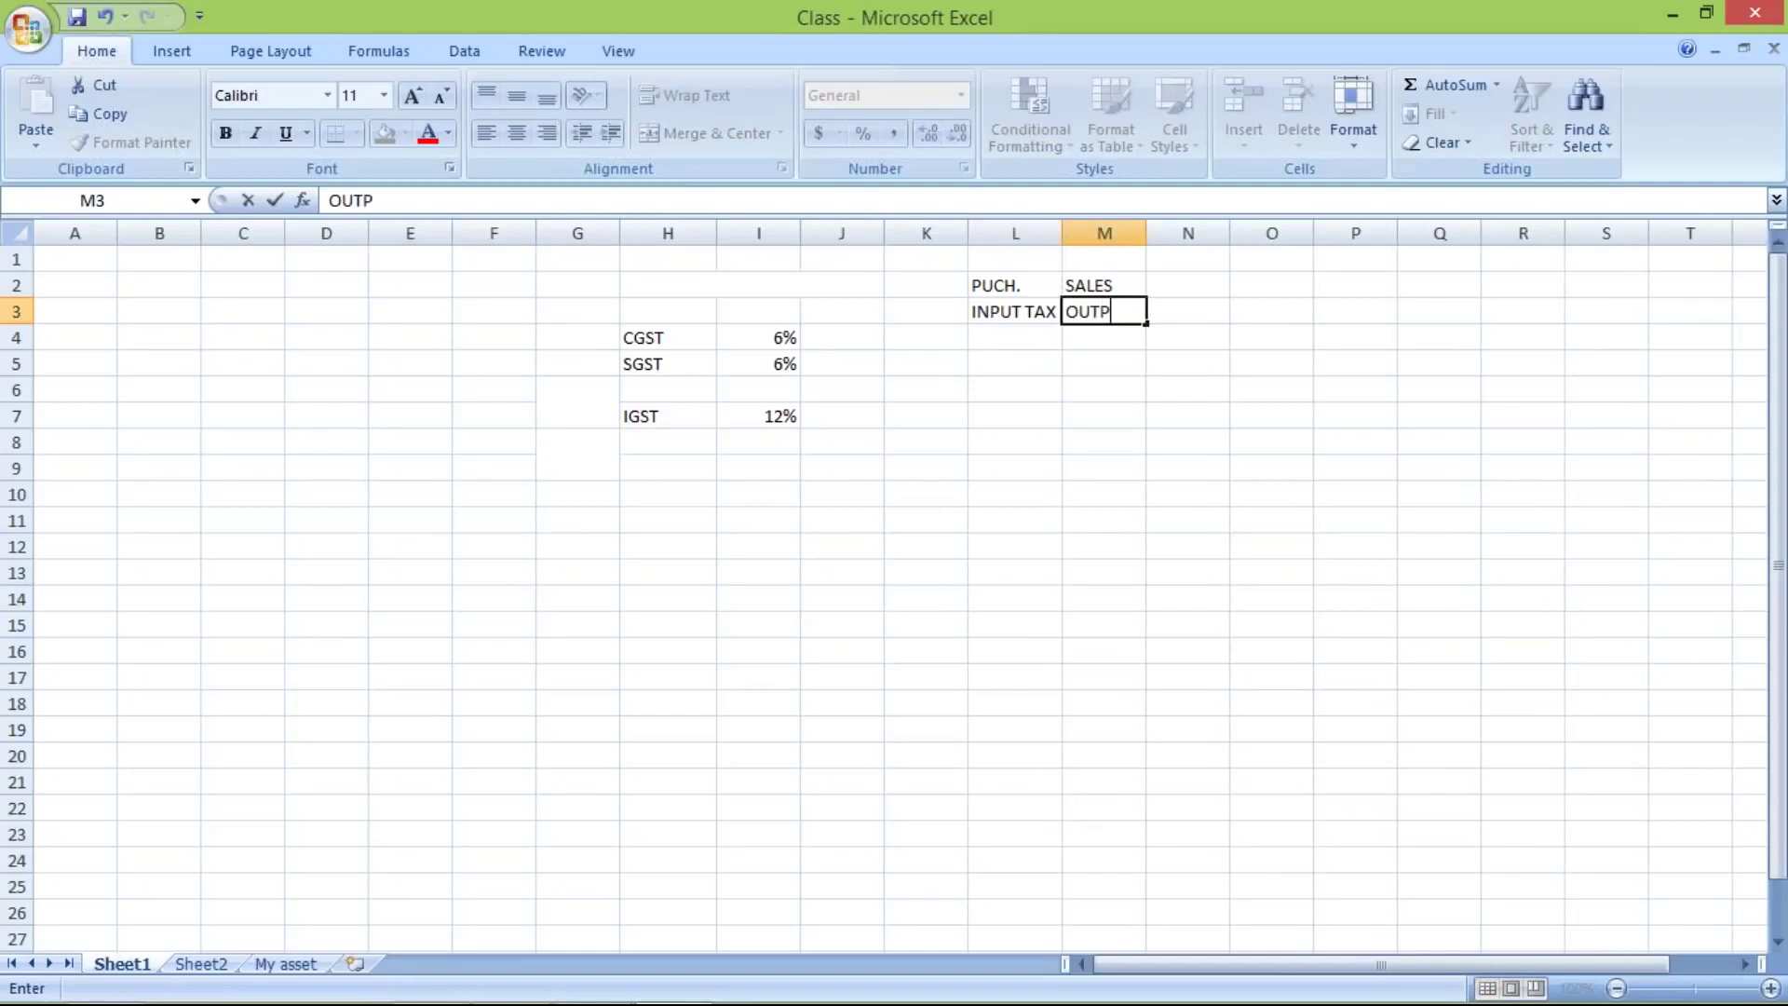
type("UT TAX")
key("Return")
left_click(1145, 234)
left_click_drag(1146, 234, 1172, 234)
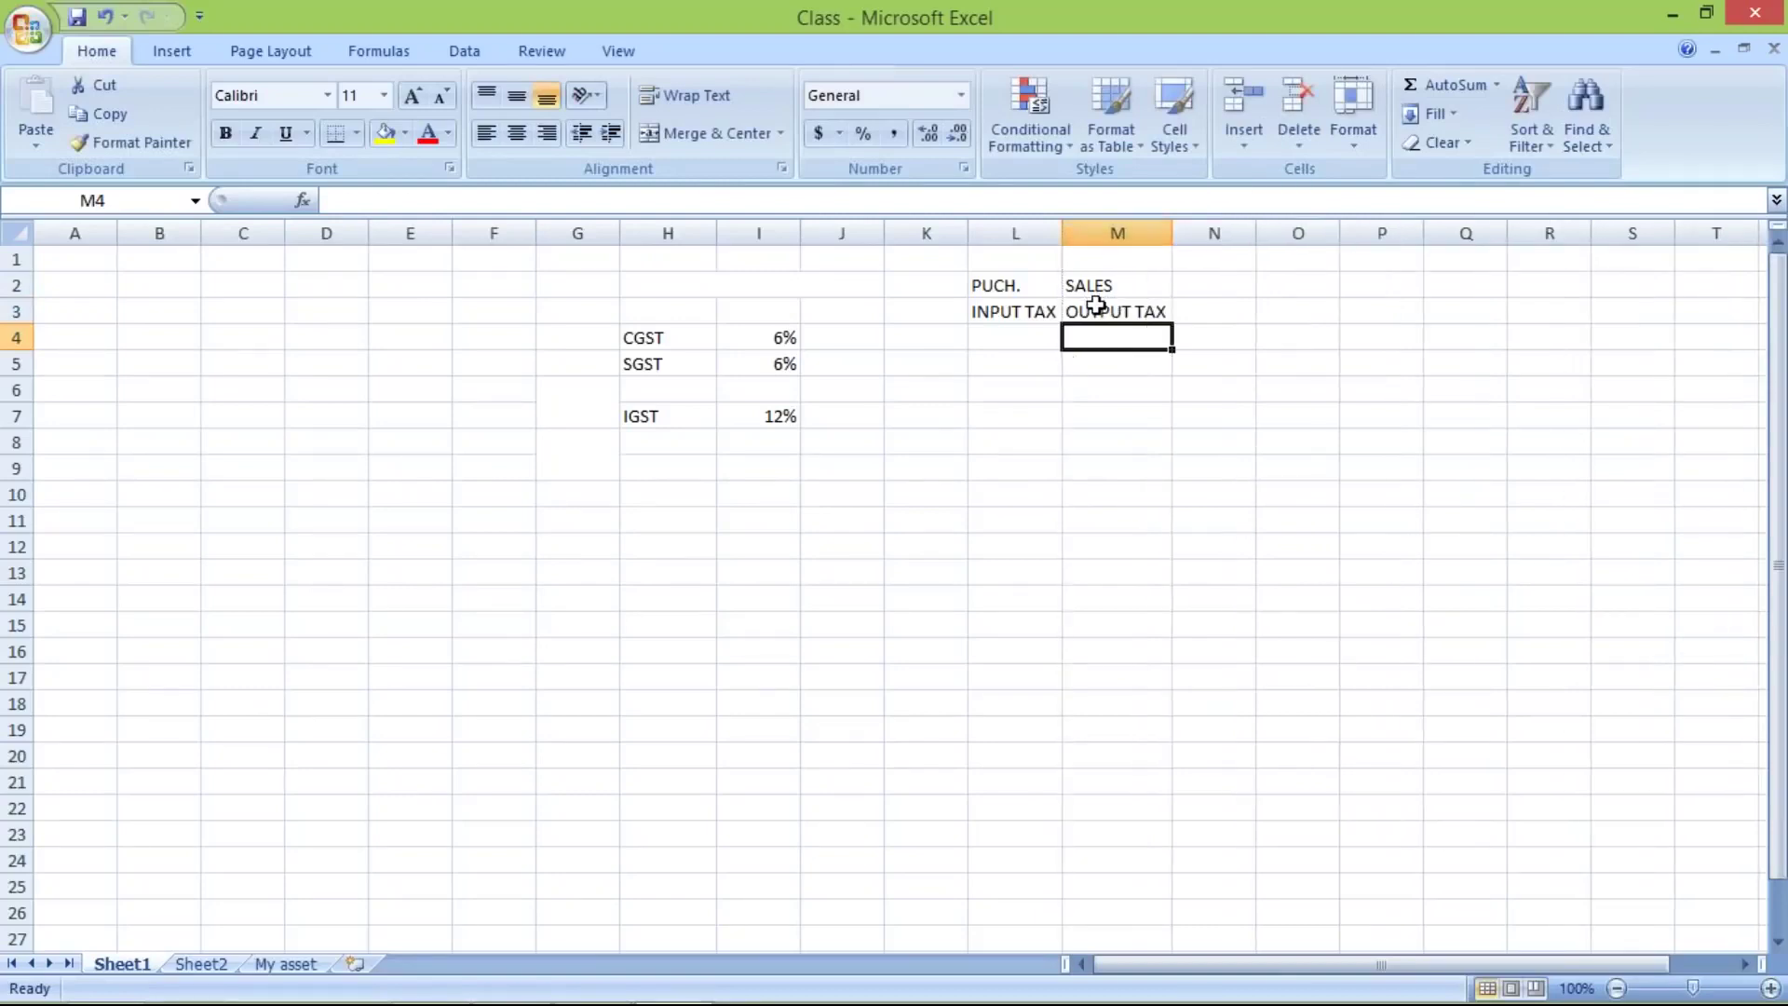
left_click(1093, 309)
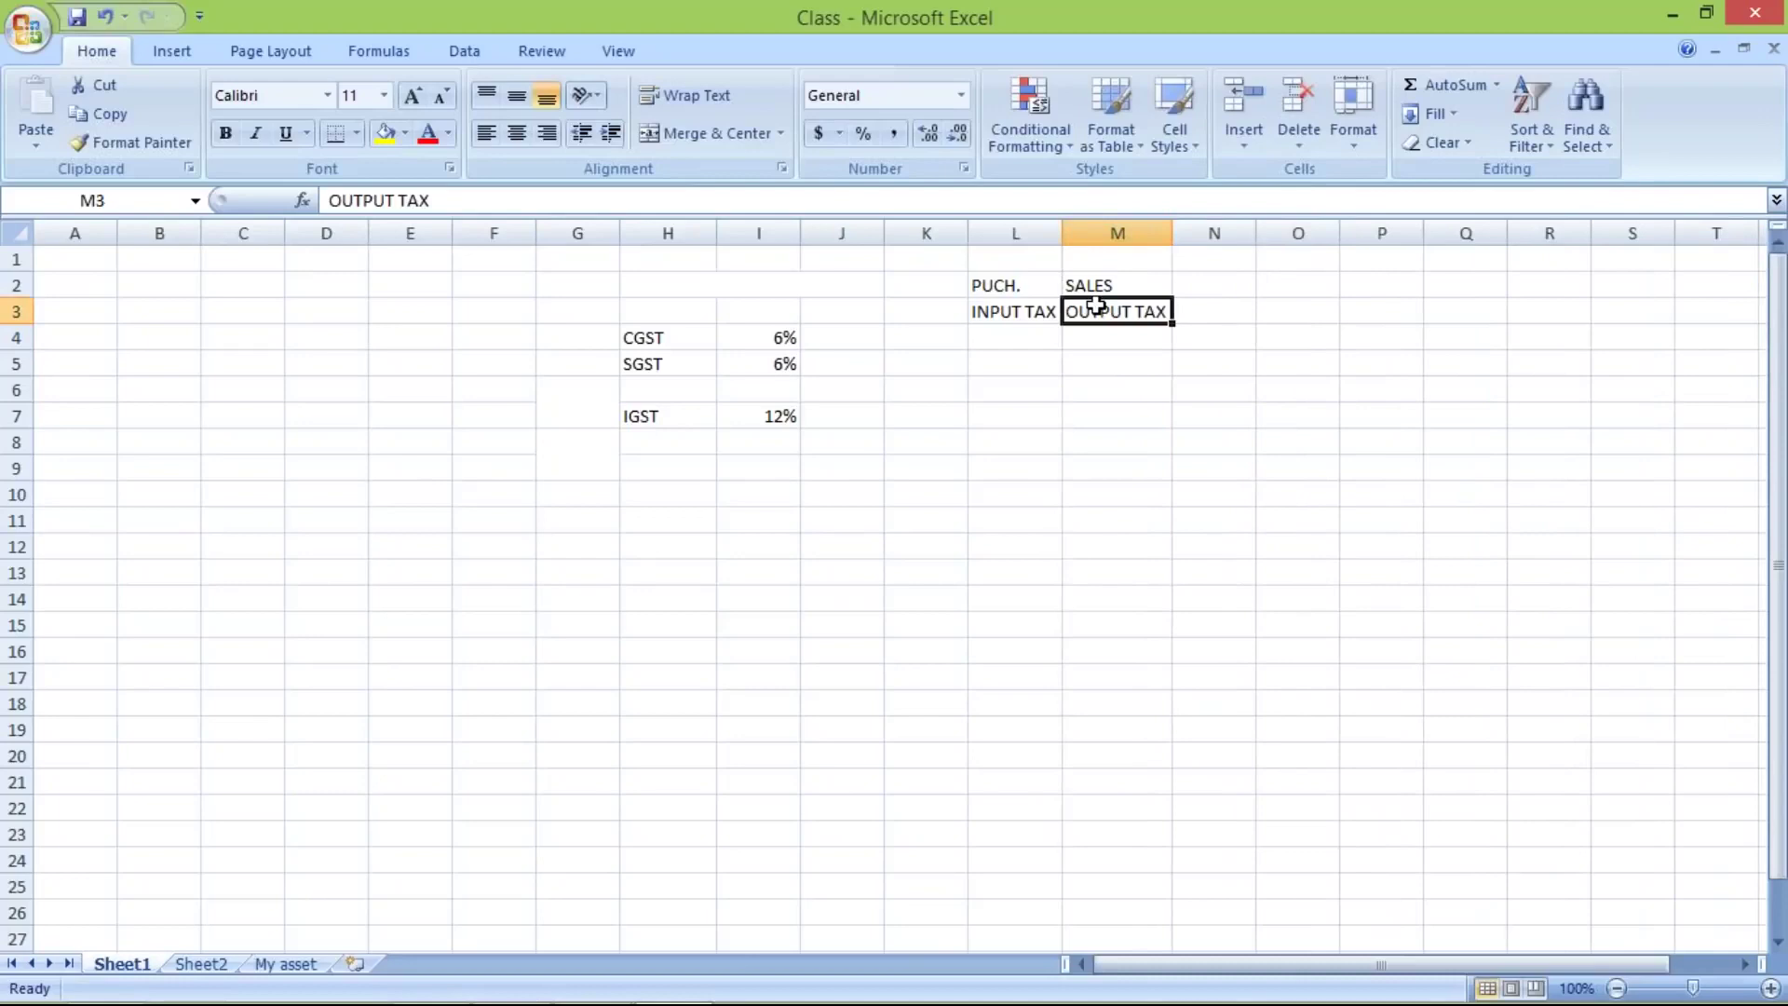
Enter ASSET in cell L4 under INPUT TAX and LIAB. in M4 under OUTPUT TAX
left_click(1025, 331)
type("ASSET")
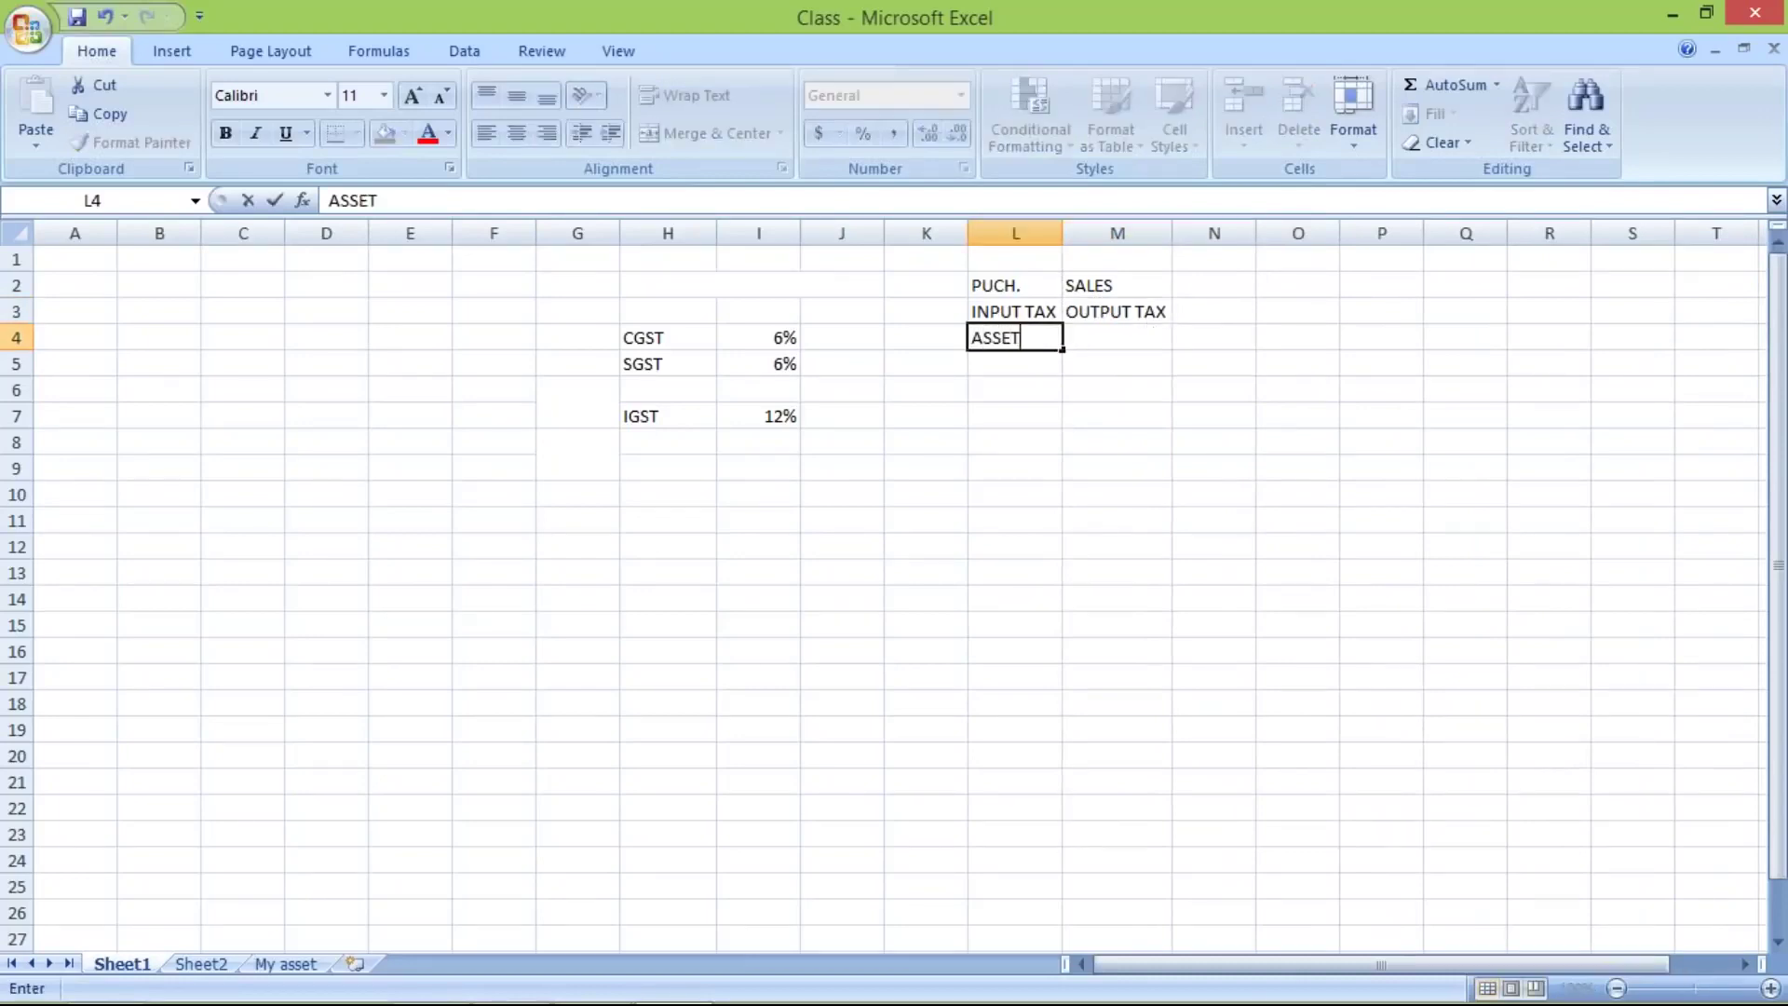
left_click(1126, 340)
type("LIAB.")
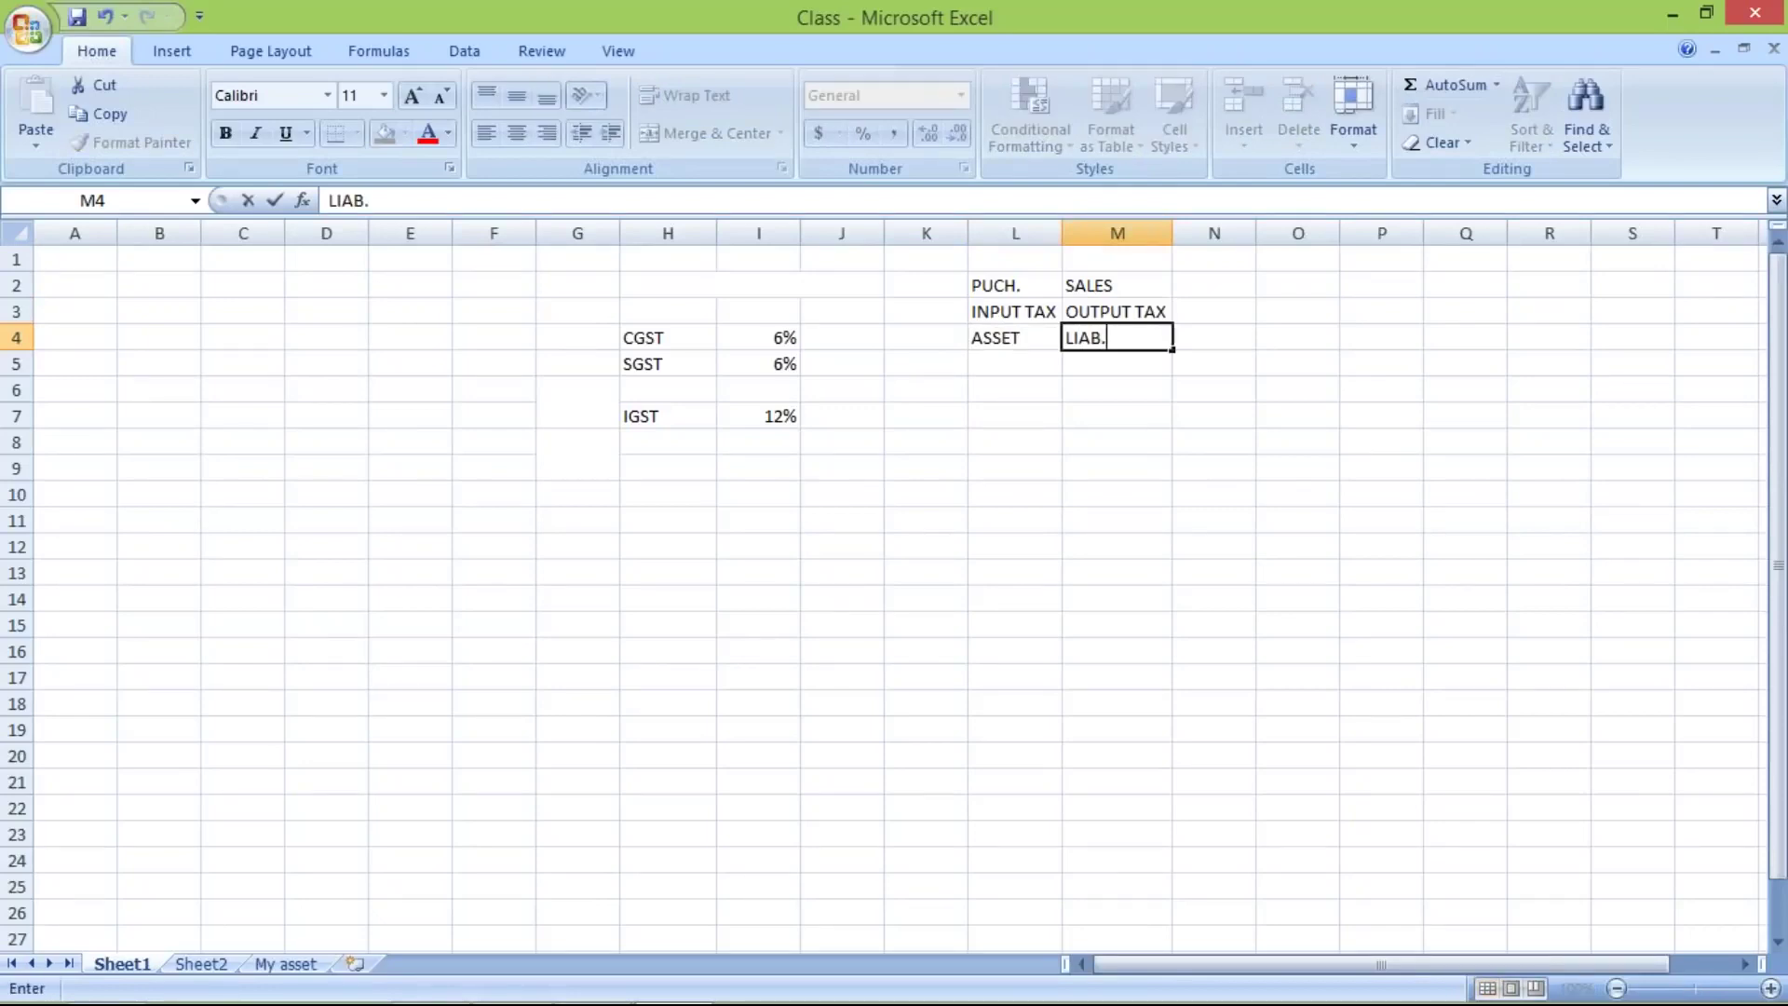
key("Return")
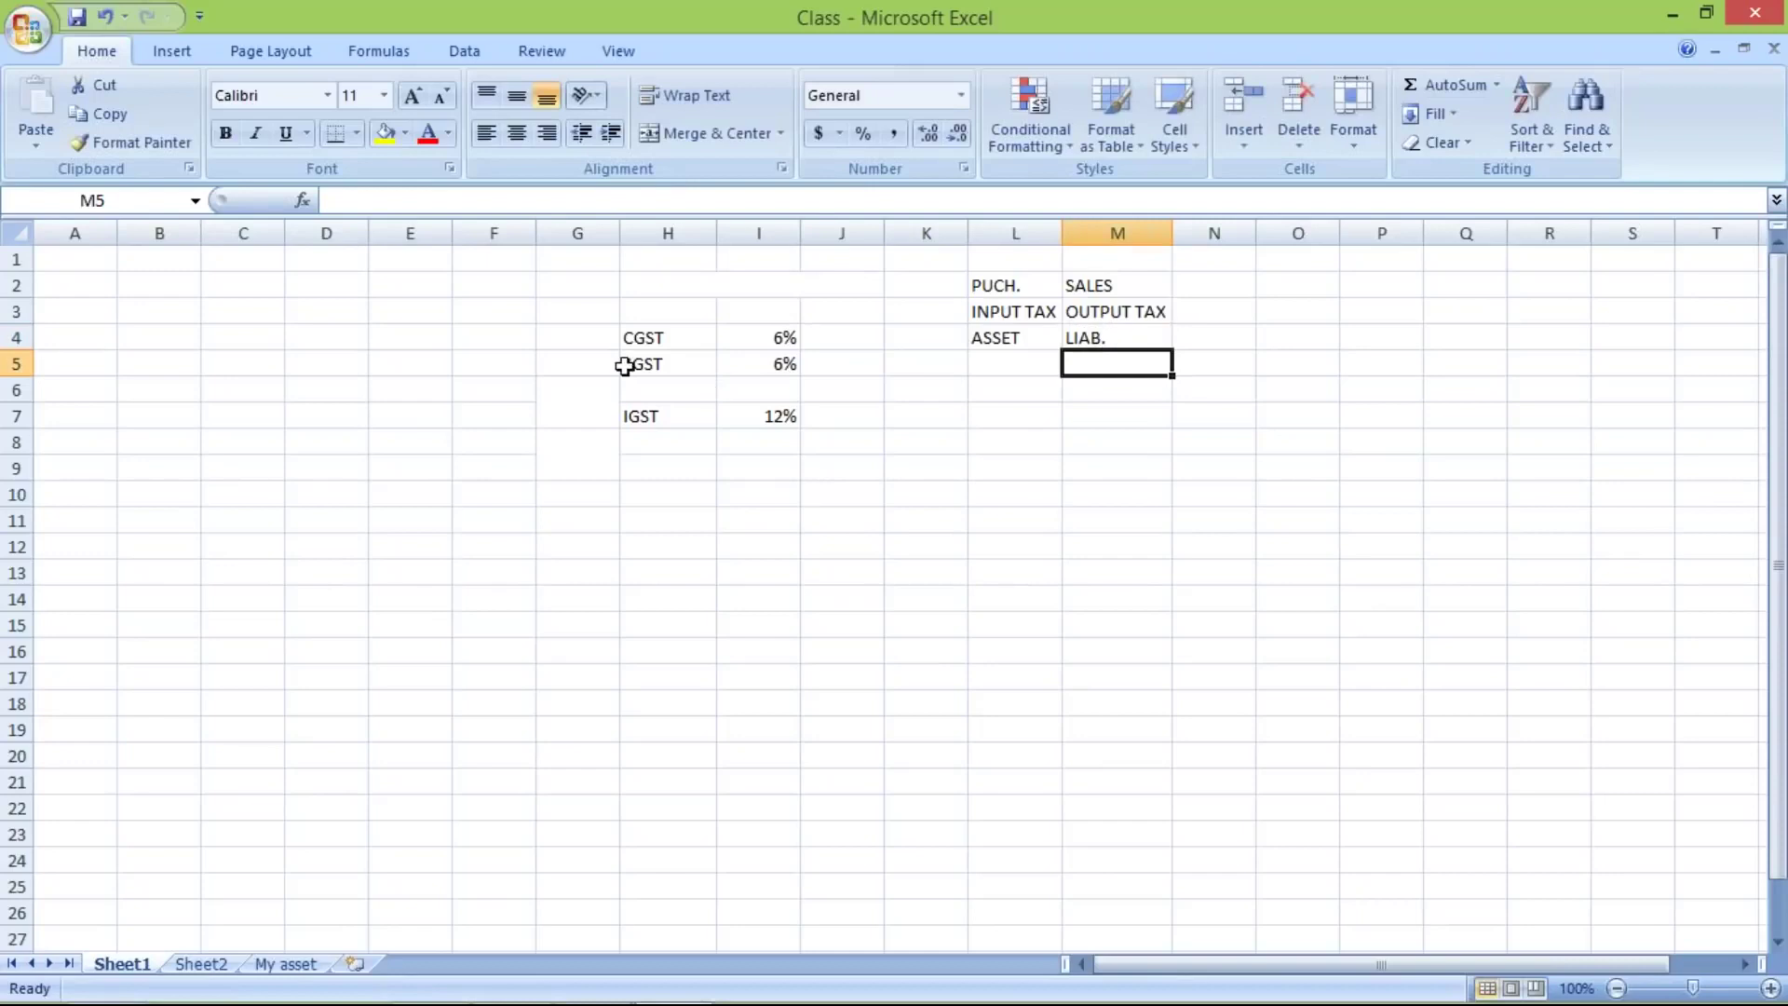
left_click(642, 339)
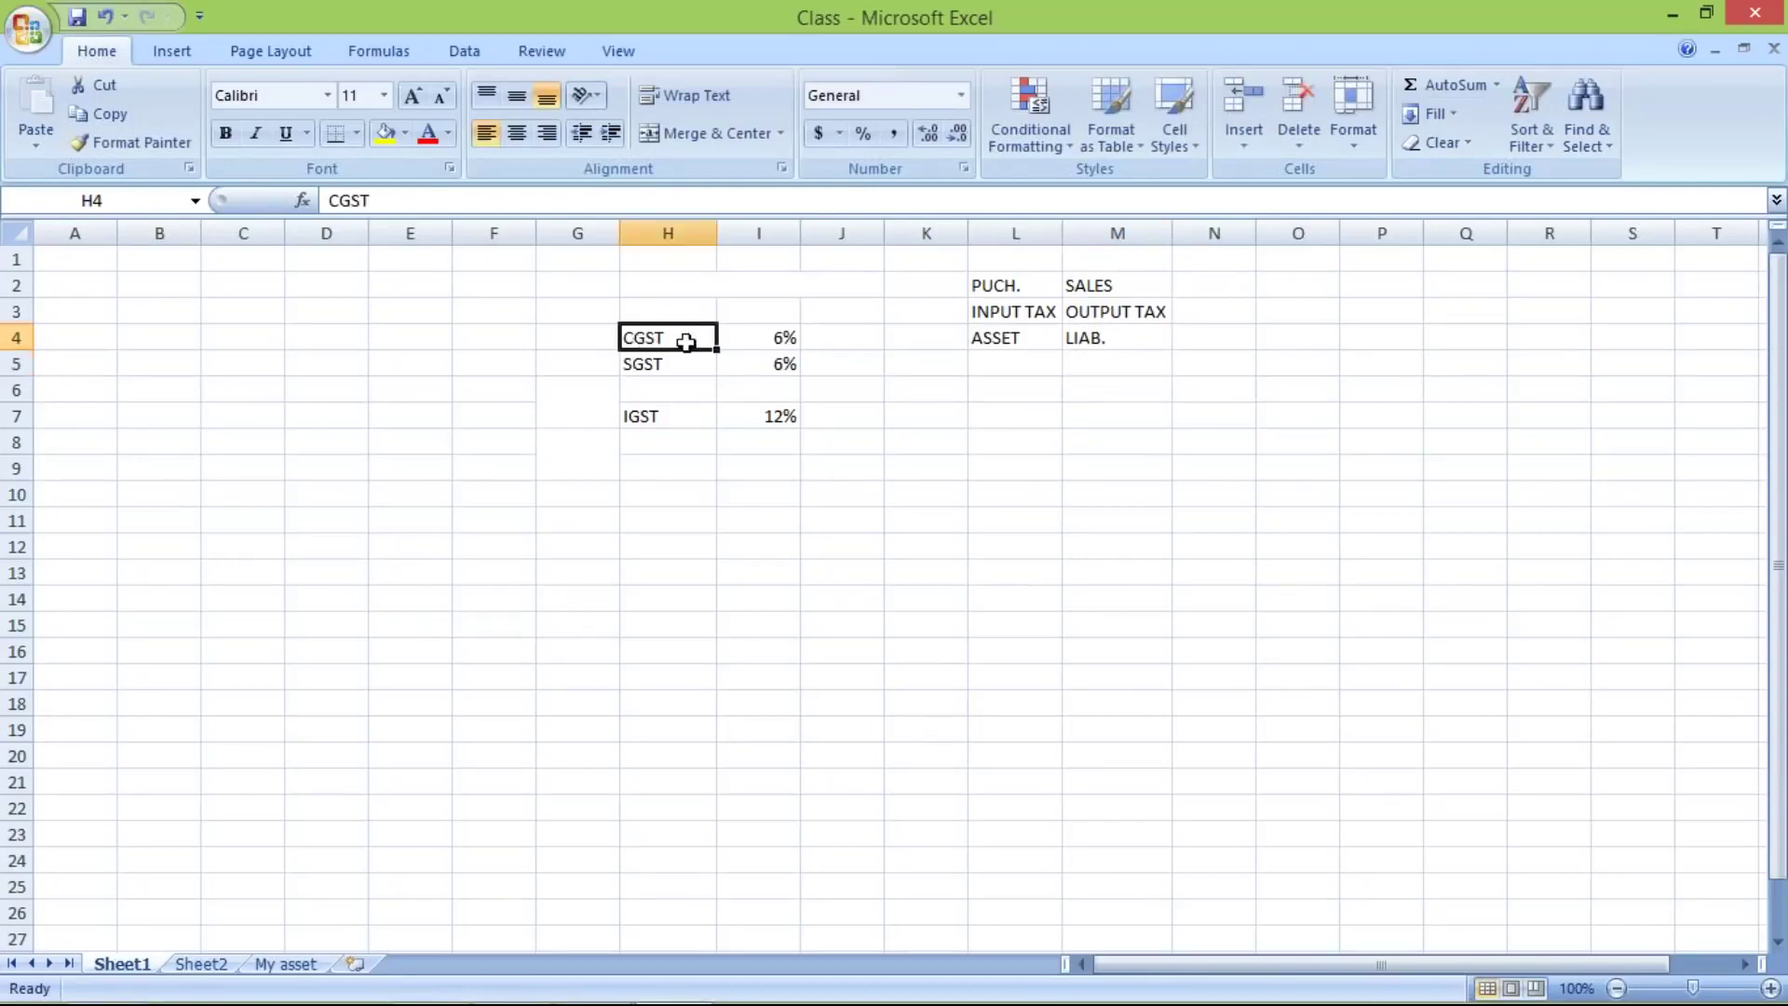
left_click(675, 365)
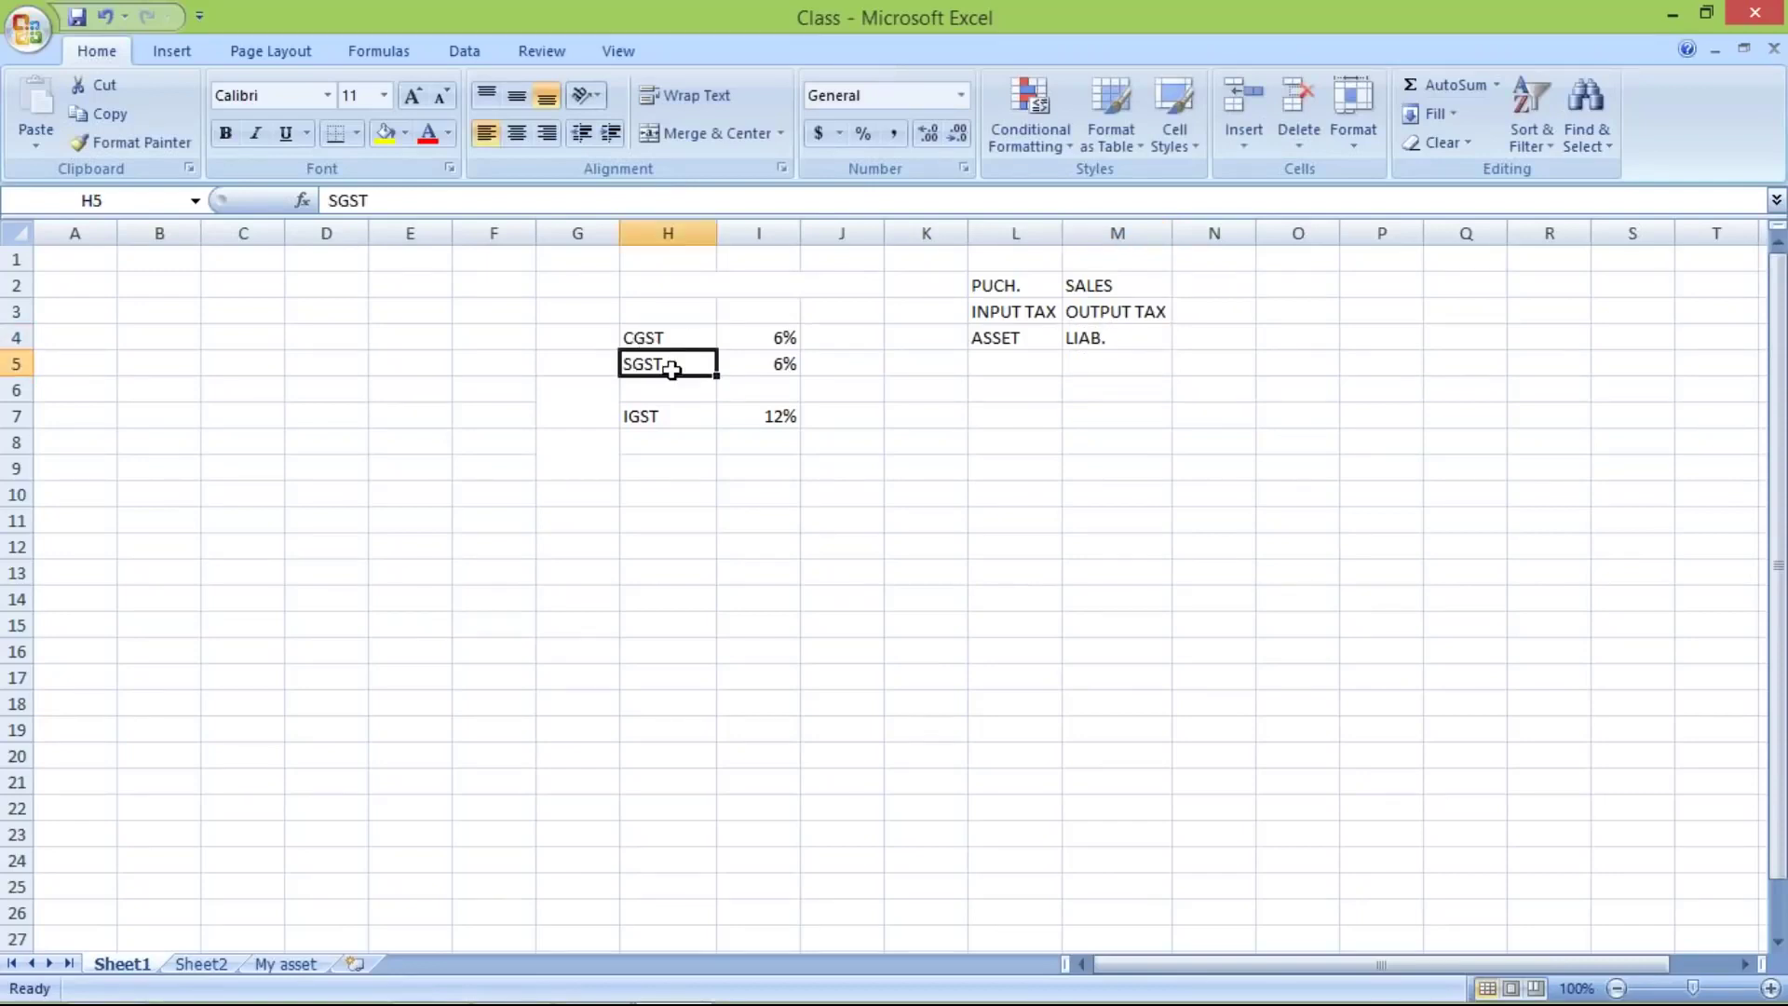
left_click(659, 419)
left_click(658, 337)
key("Down")
left_click(664, 414)
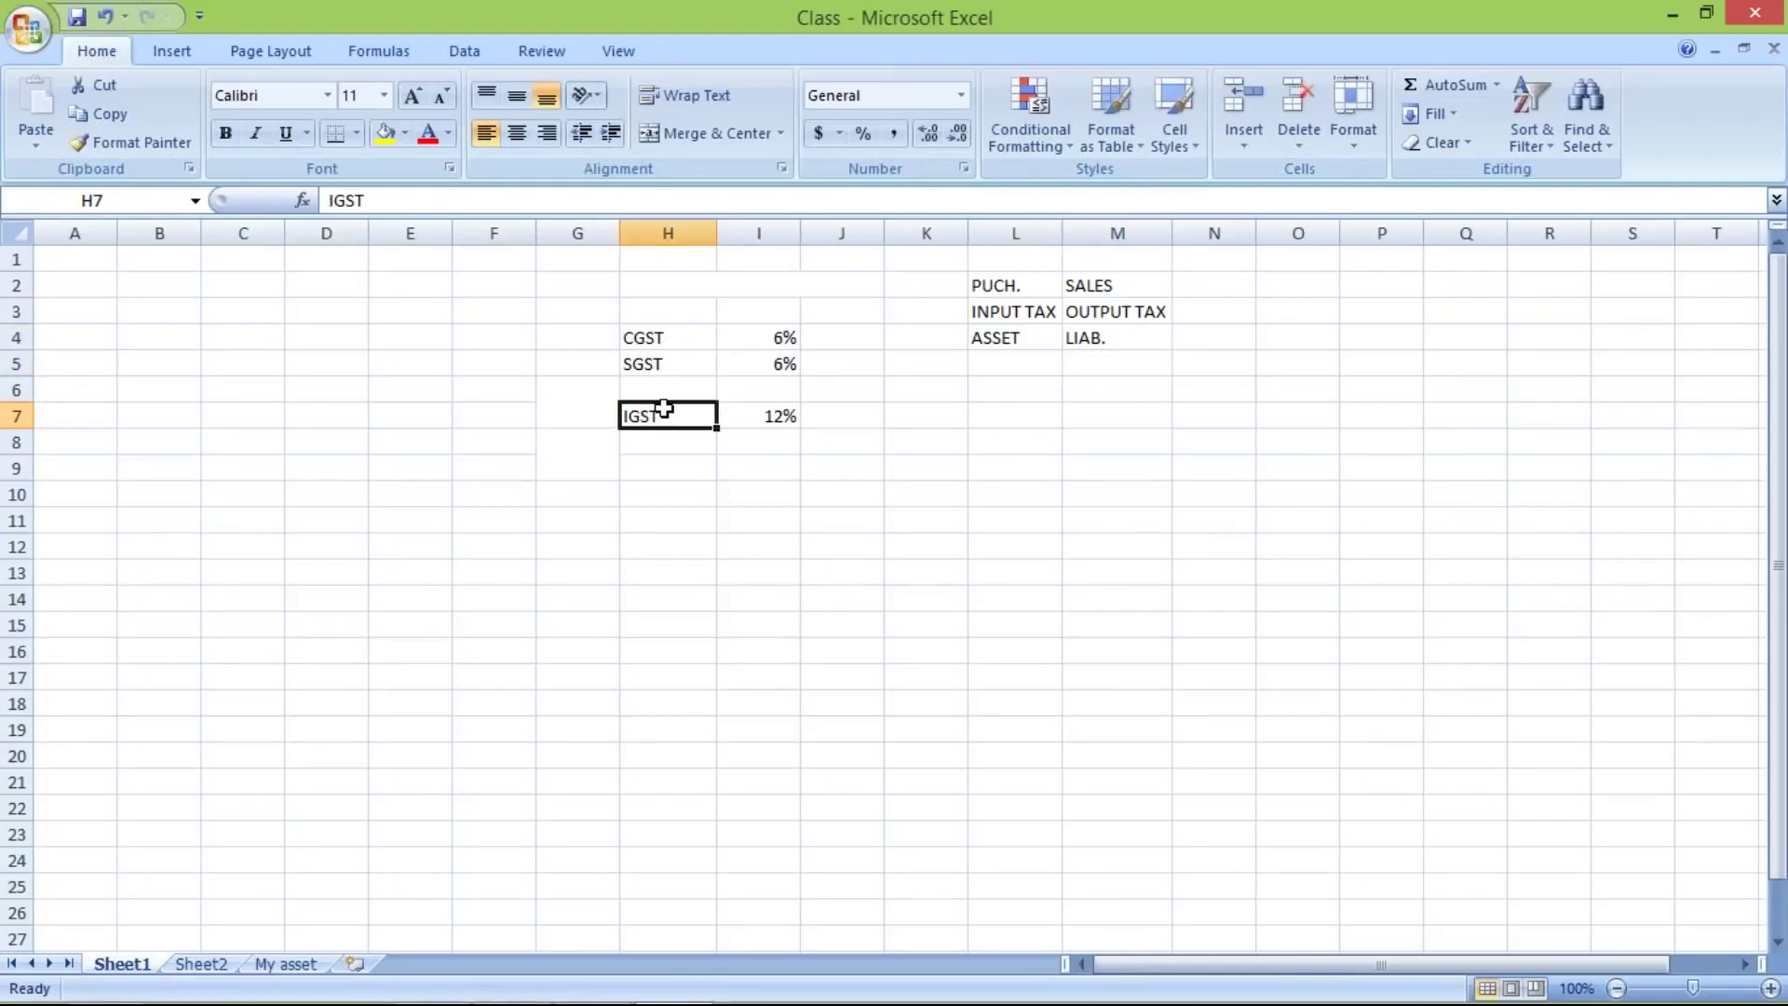
left_click(665, 347)
left_click(665, 360)
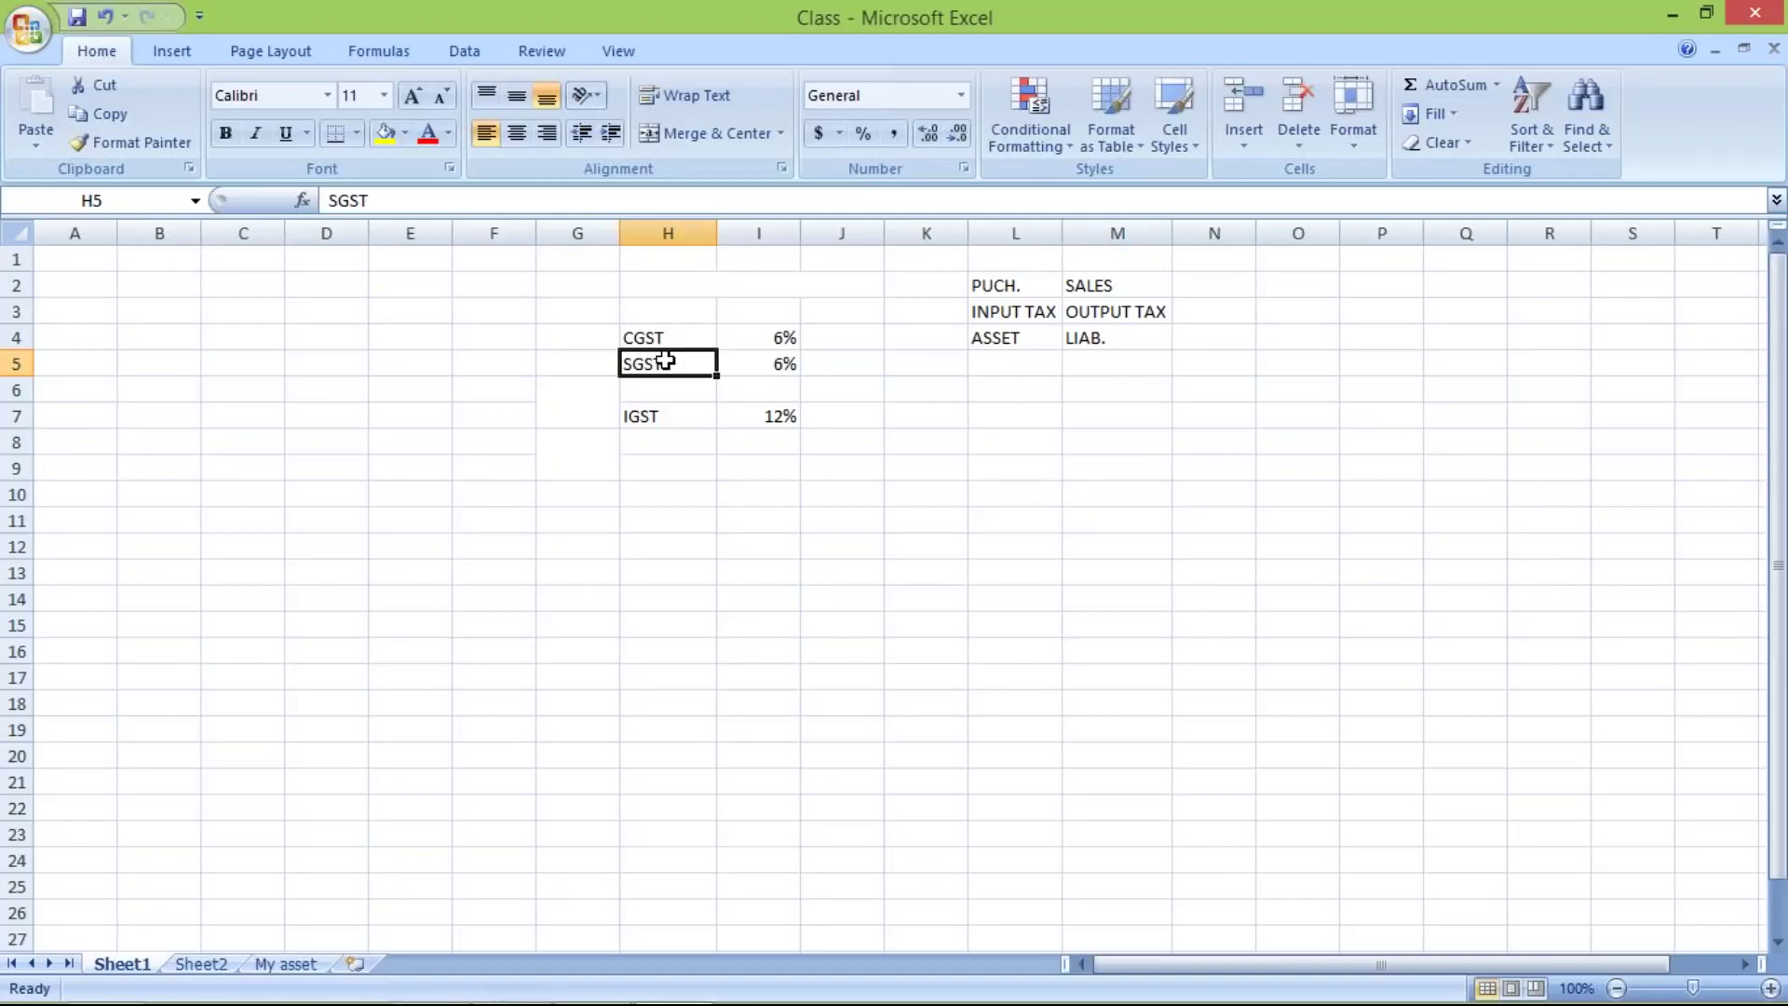
Enter the sample tax amounts 100 in cell L5 under ASSET and 120 in M5 under LIAB
left_click(998, 370)
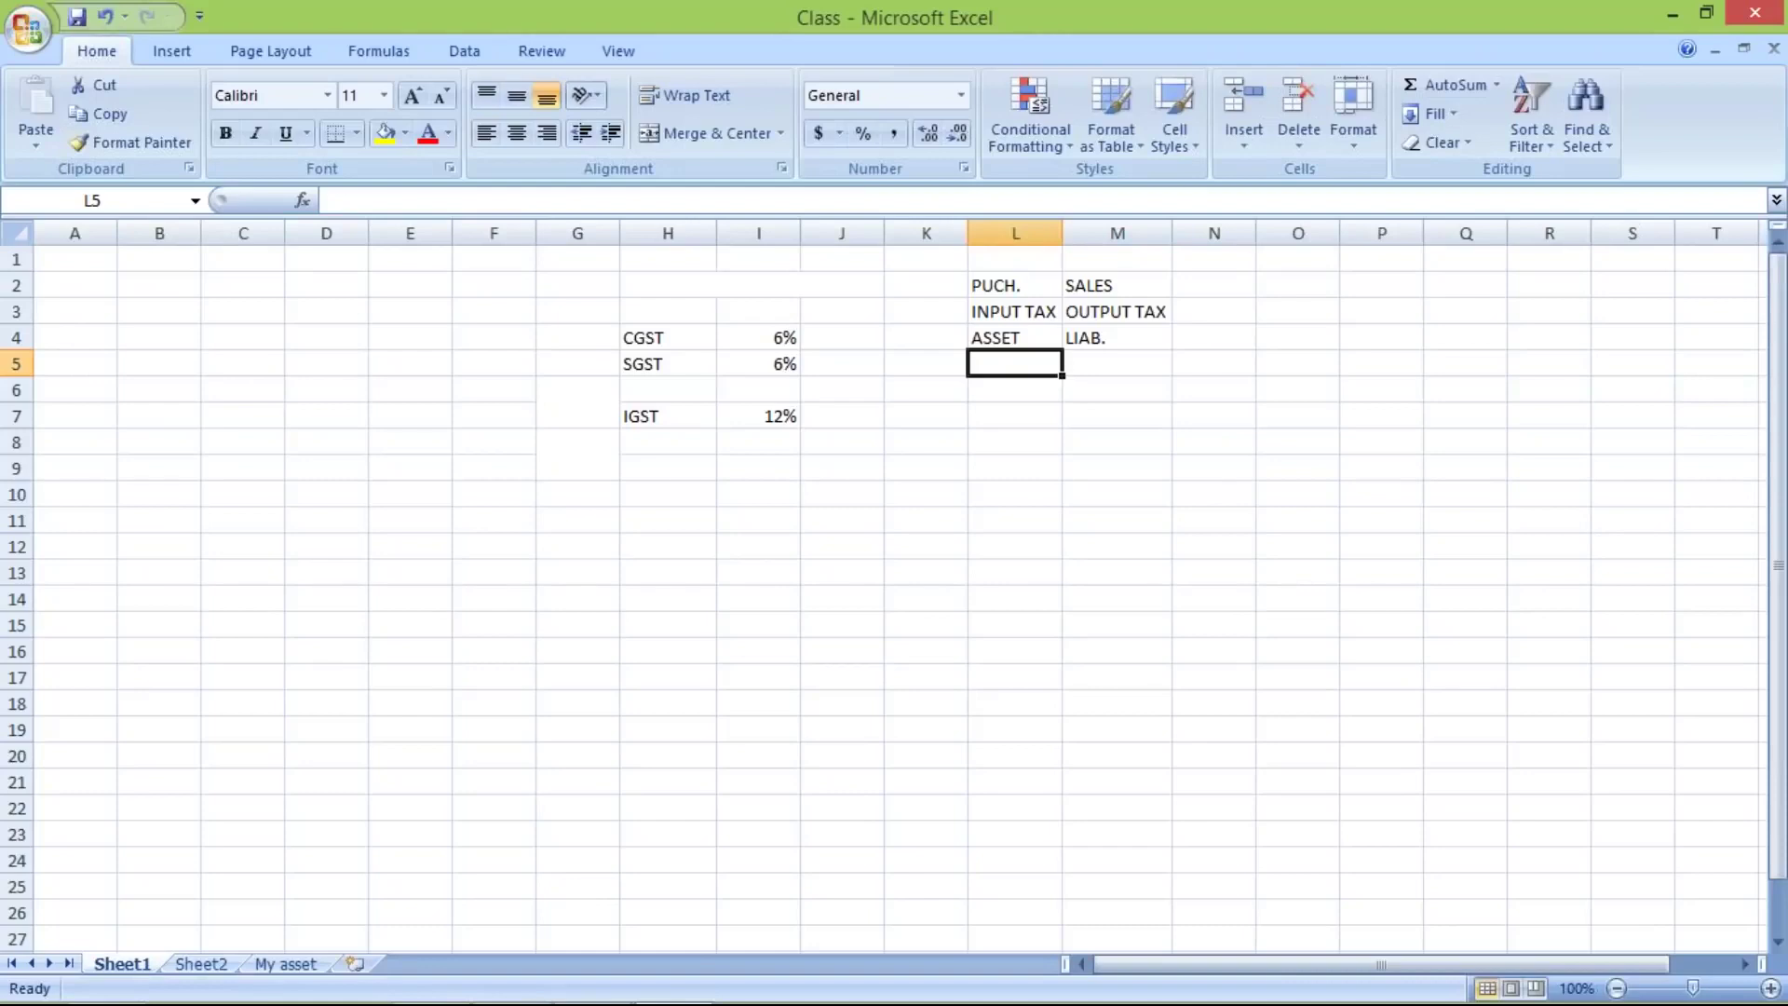
type("100")
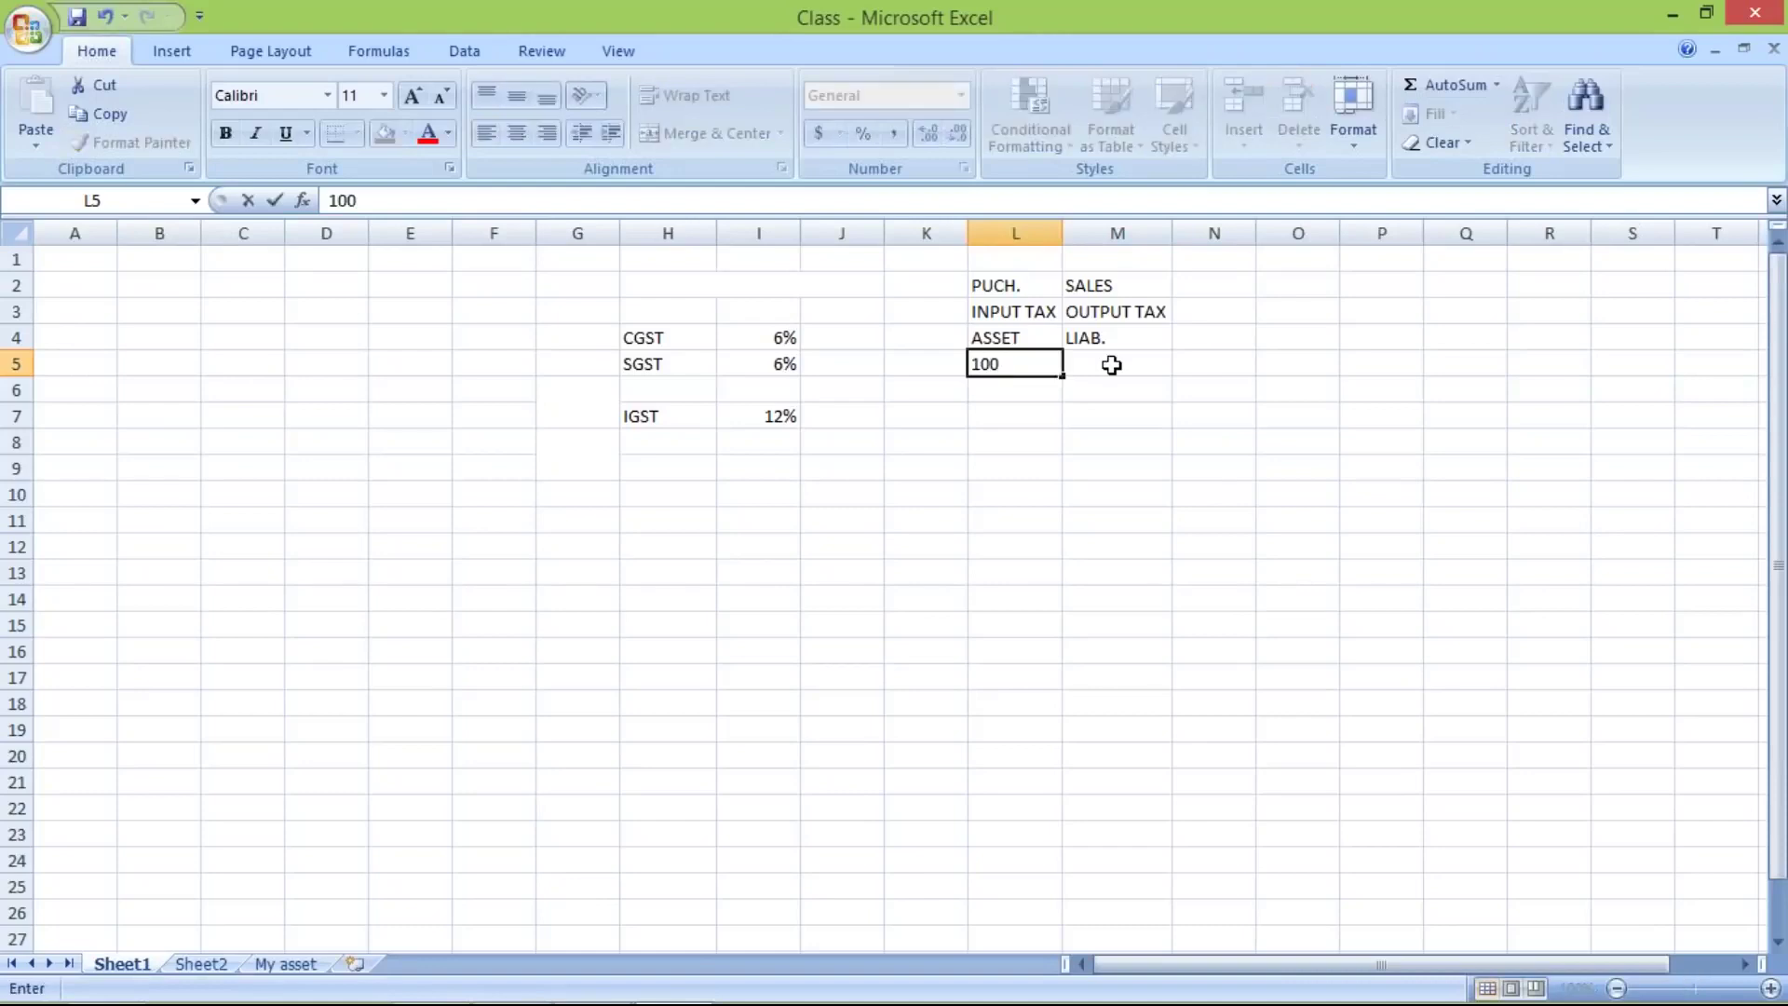
left_click(1111, 365)
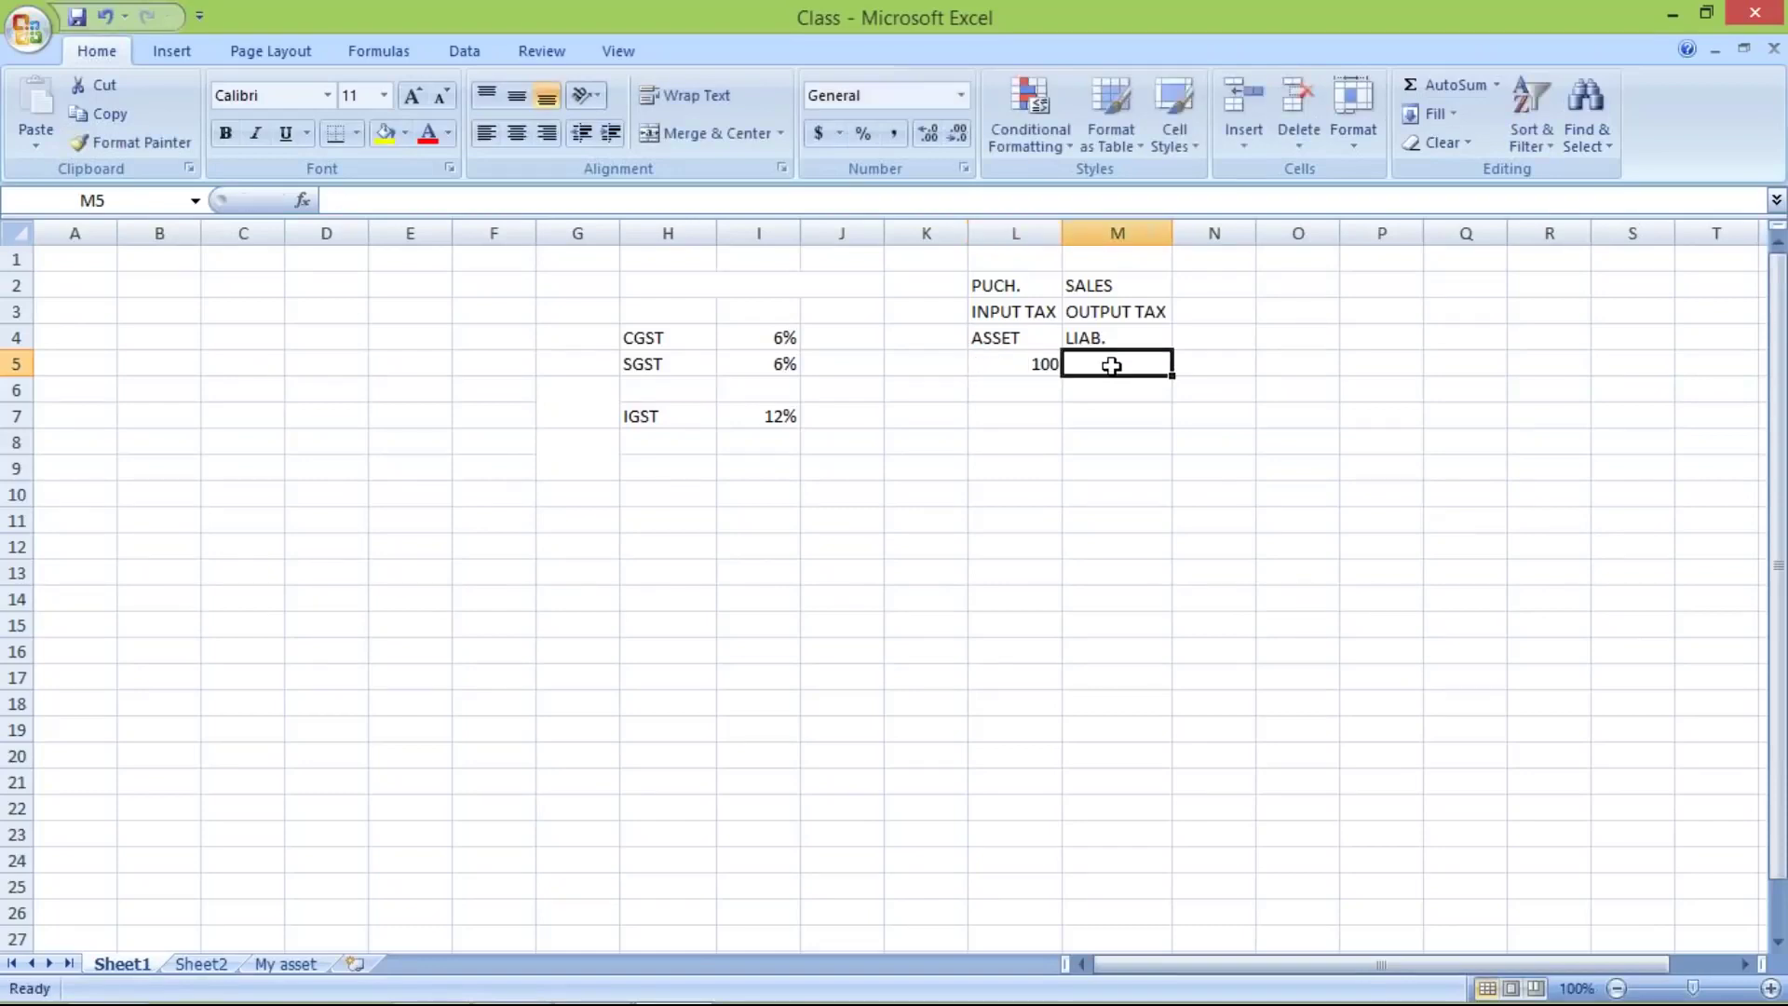
type("120")
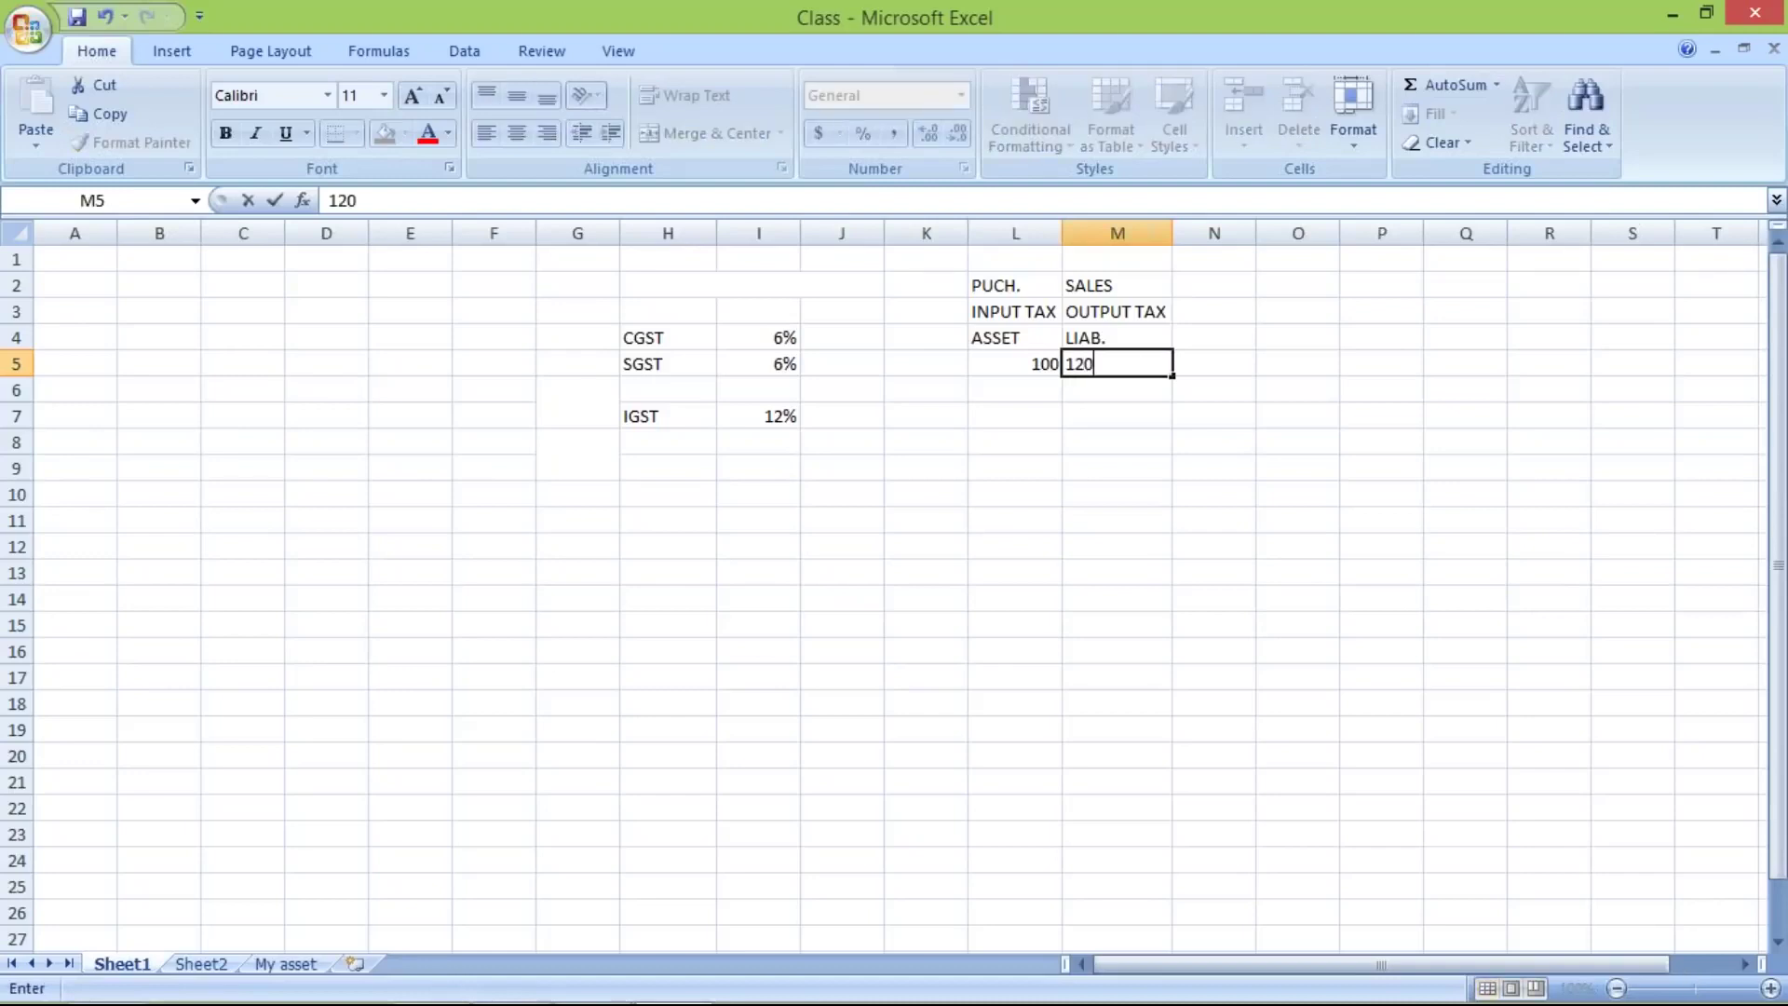
key("Return")
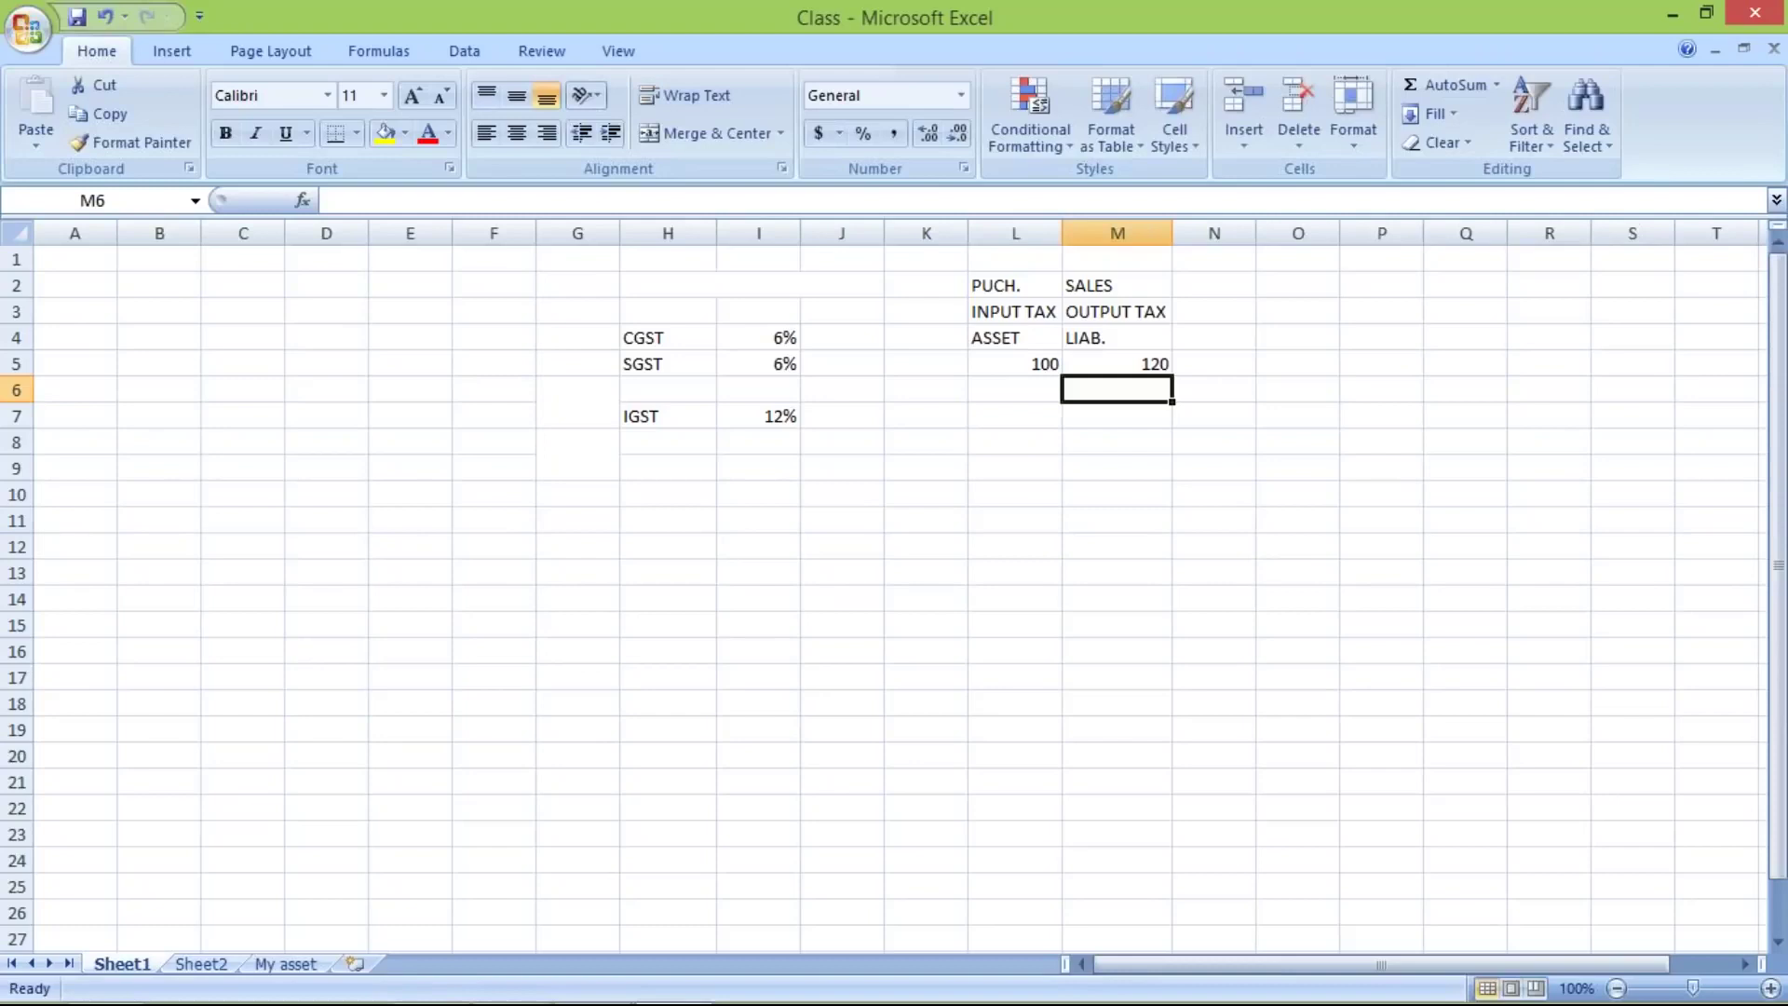
left_click(990, 361)
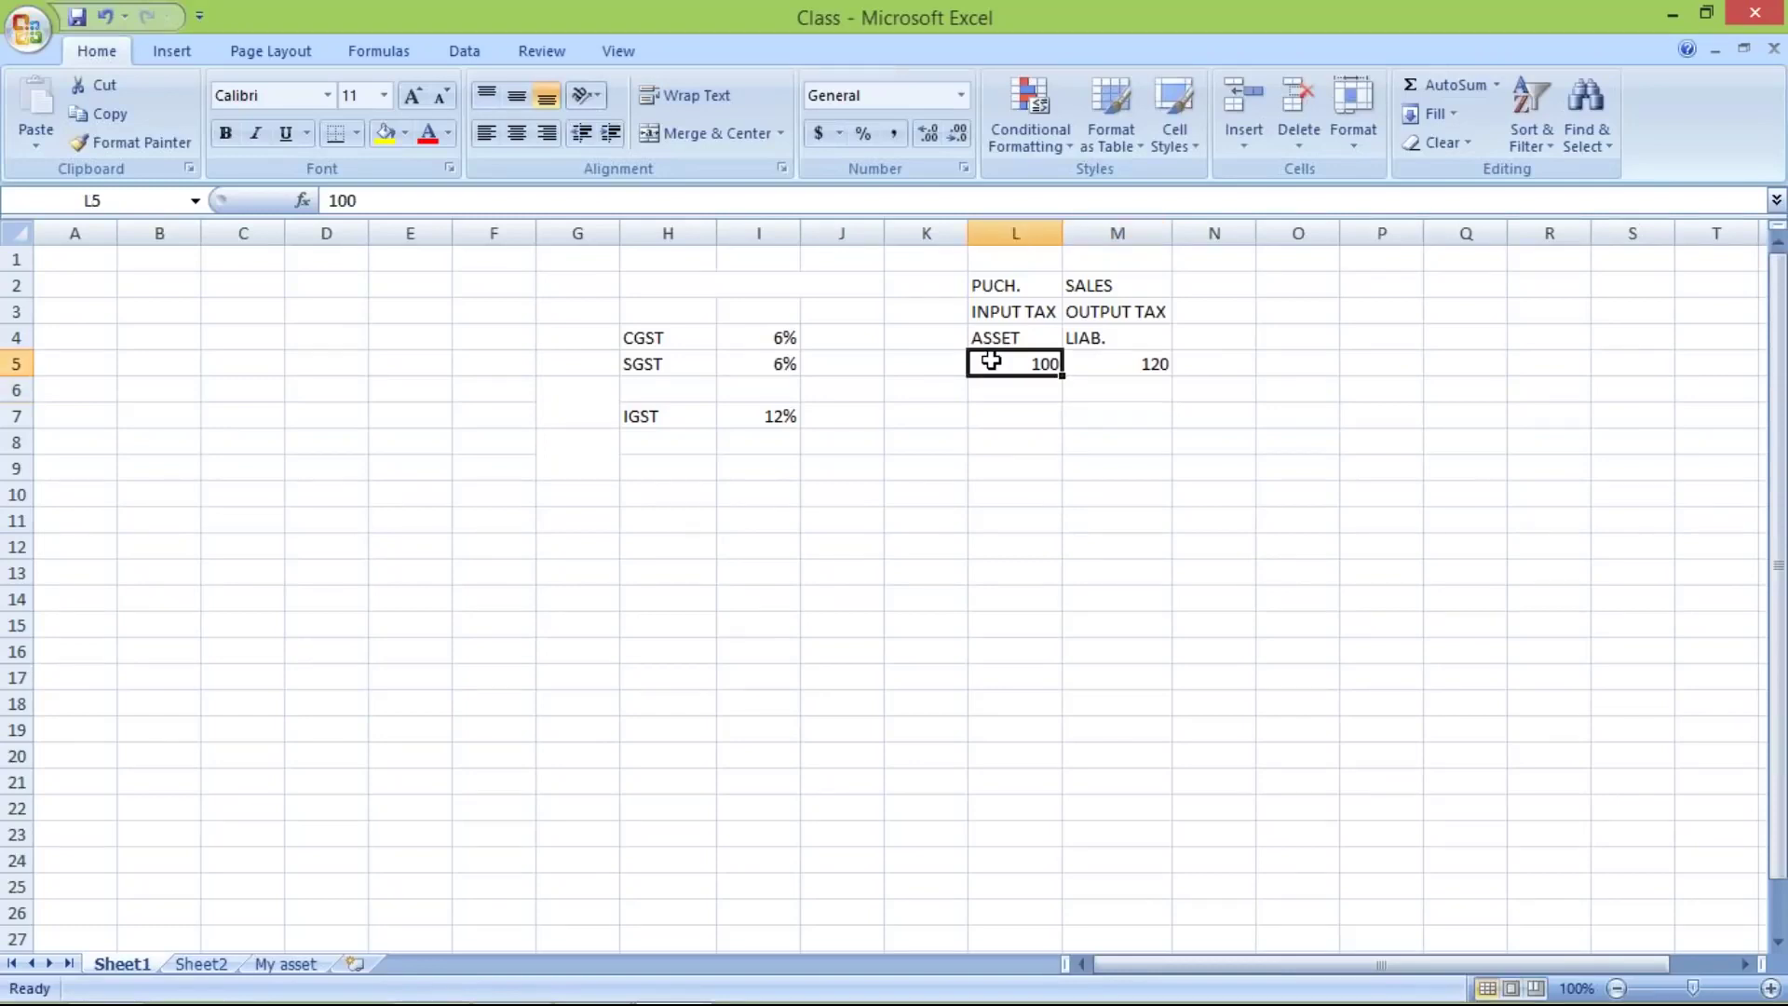
left_click(1139, 364)
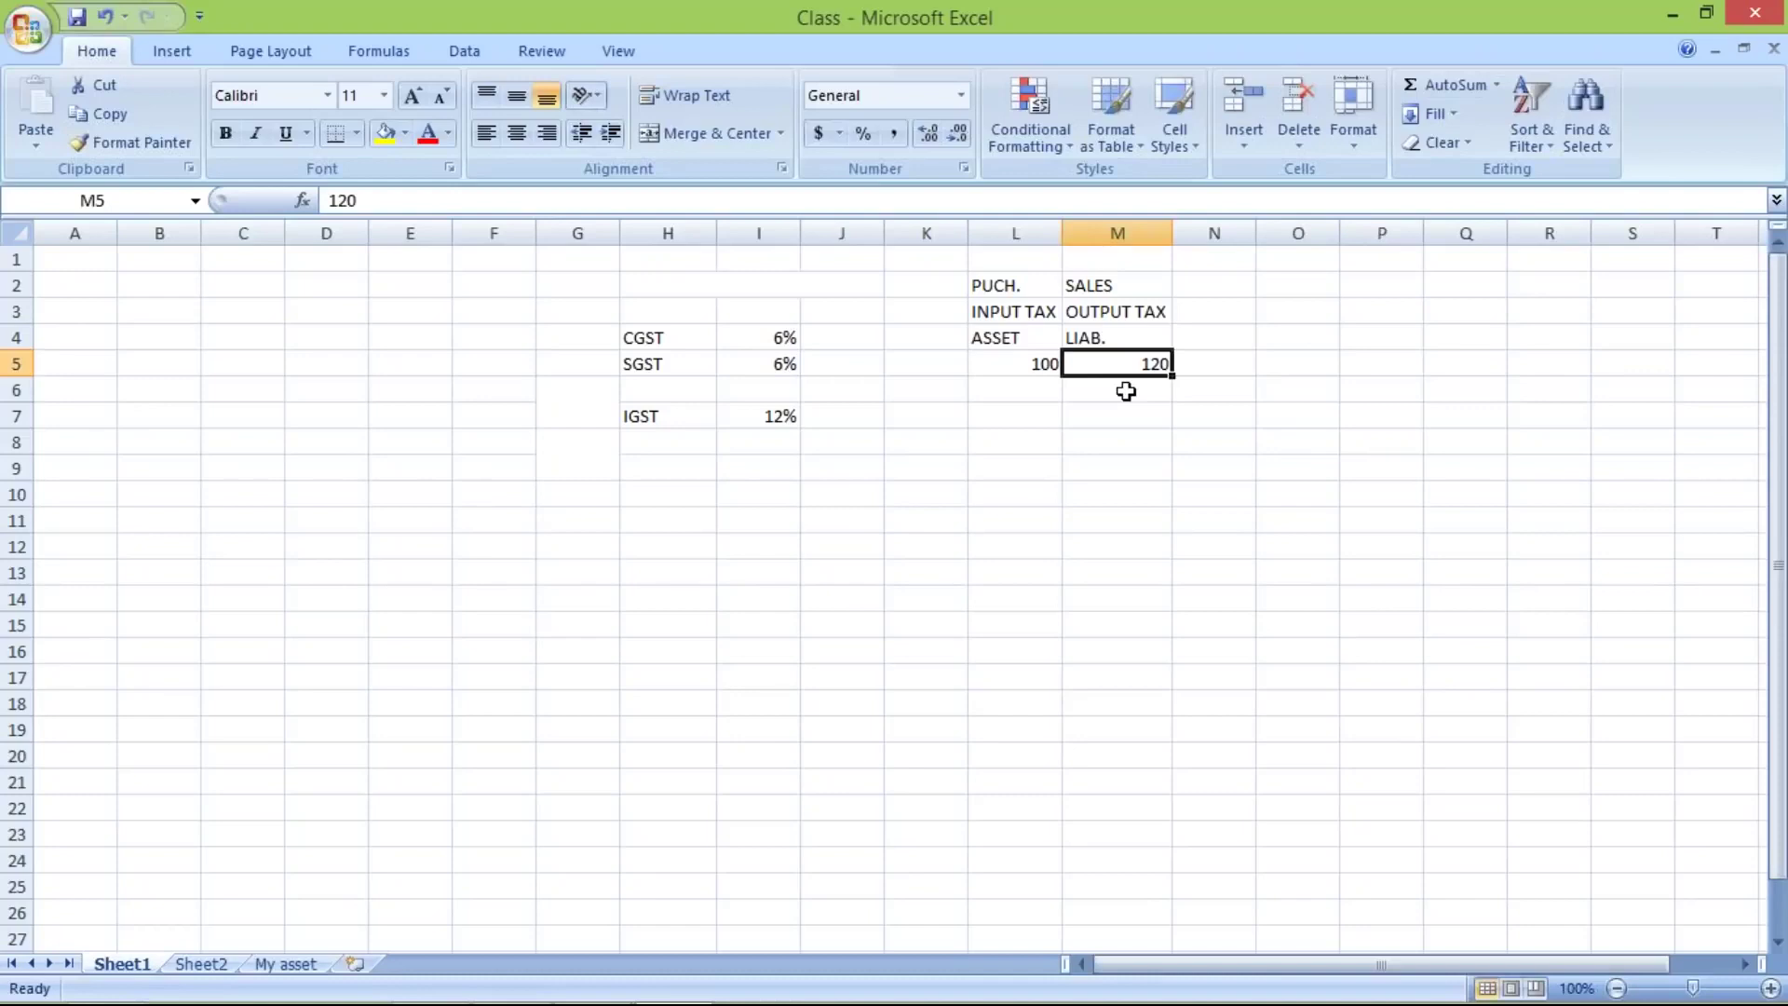
left_click(1126, 391)
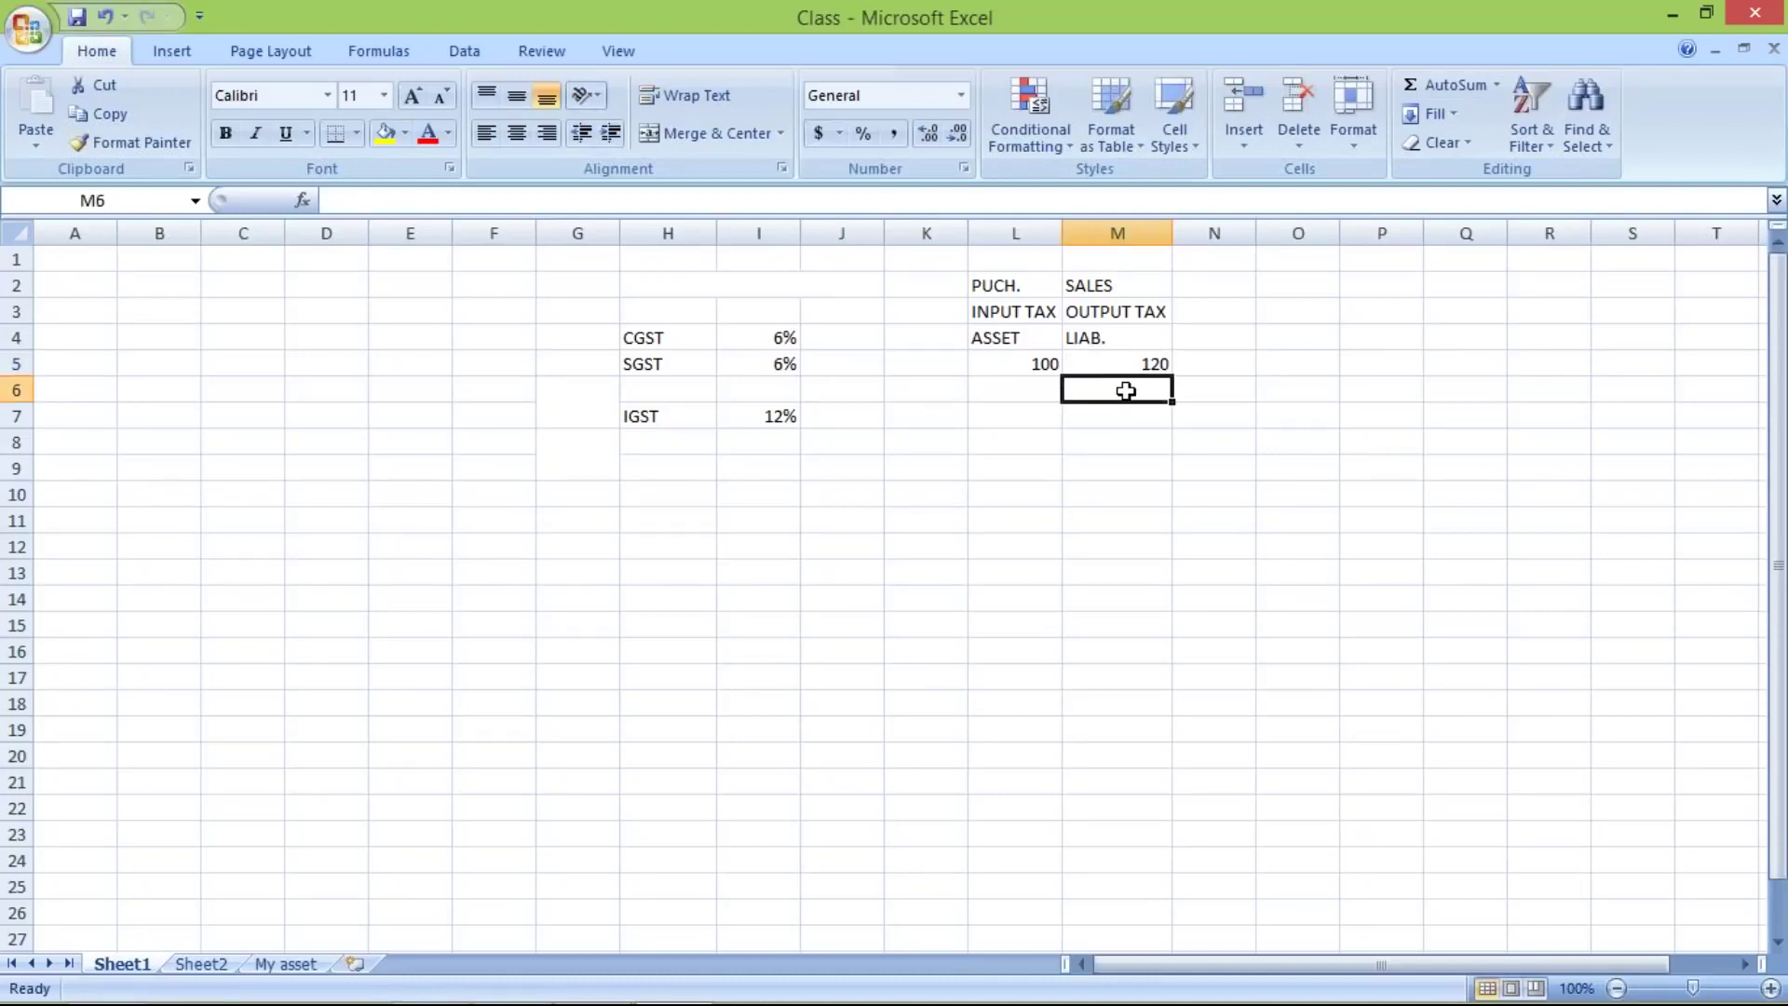
left_click(1123, 359)
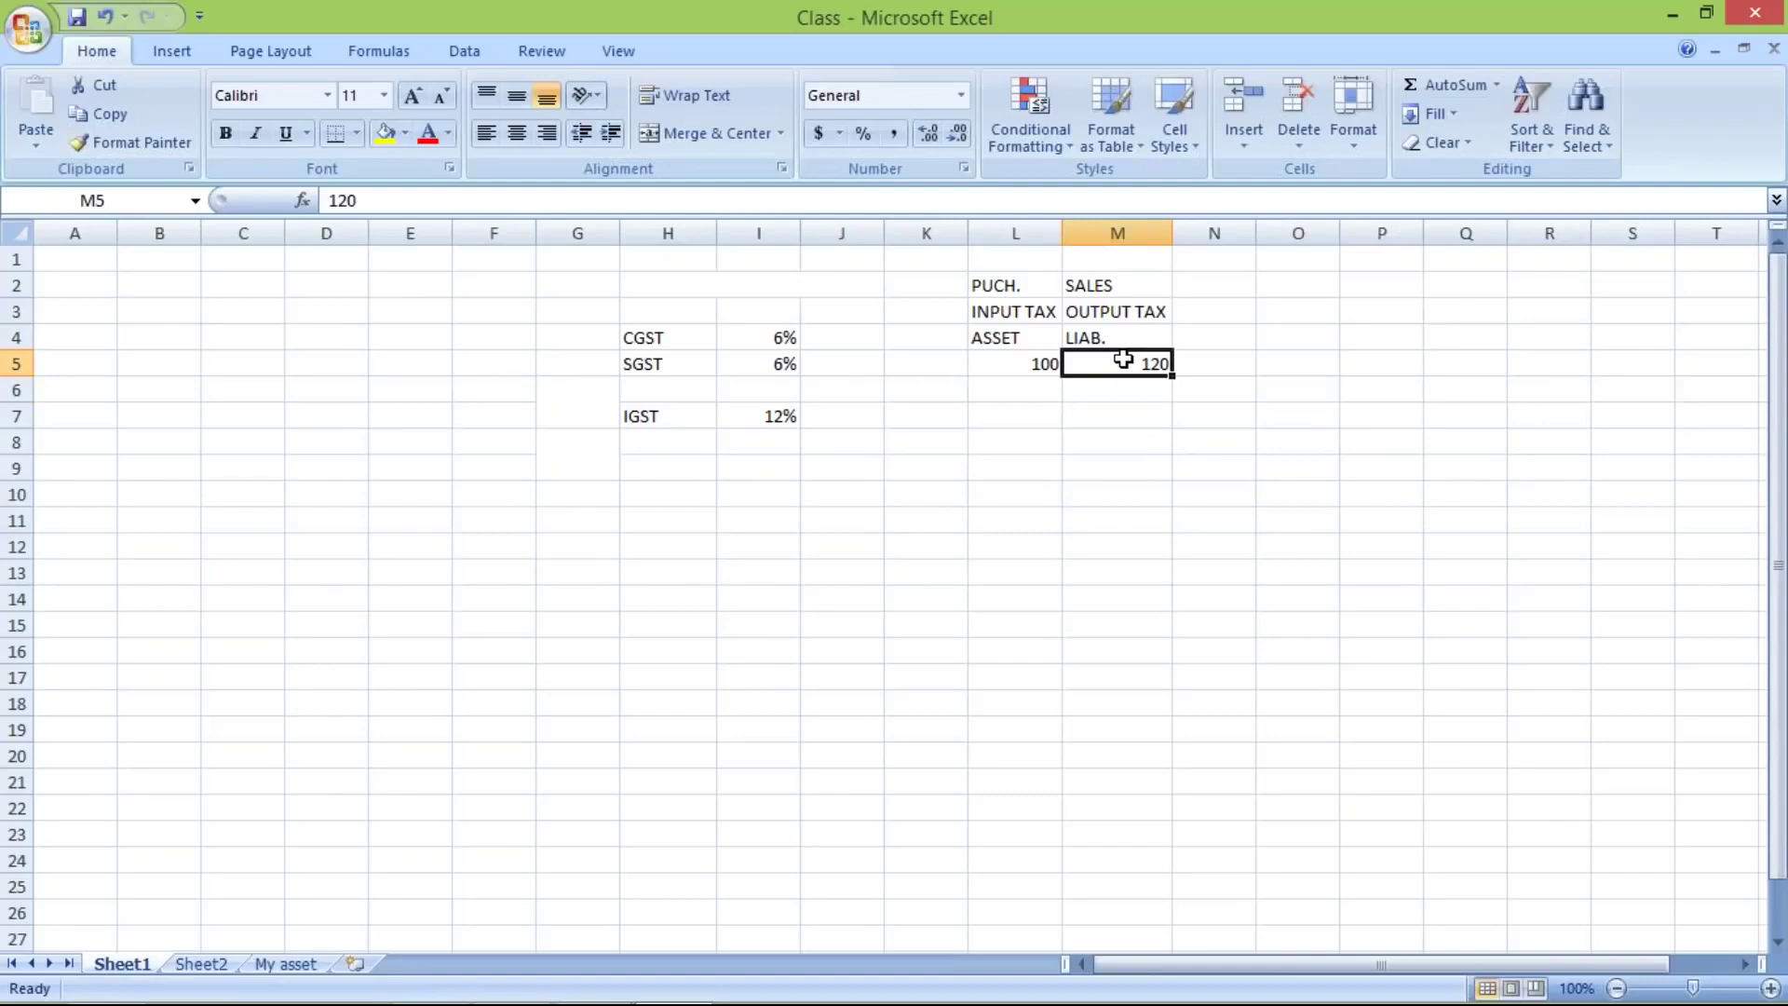
left_click(1032, 364)
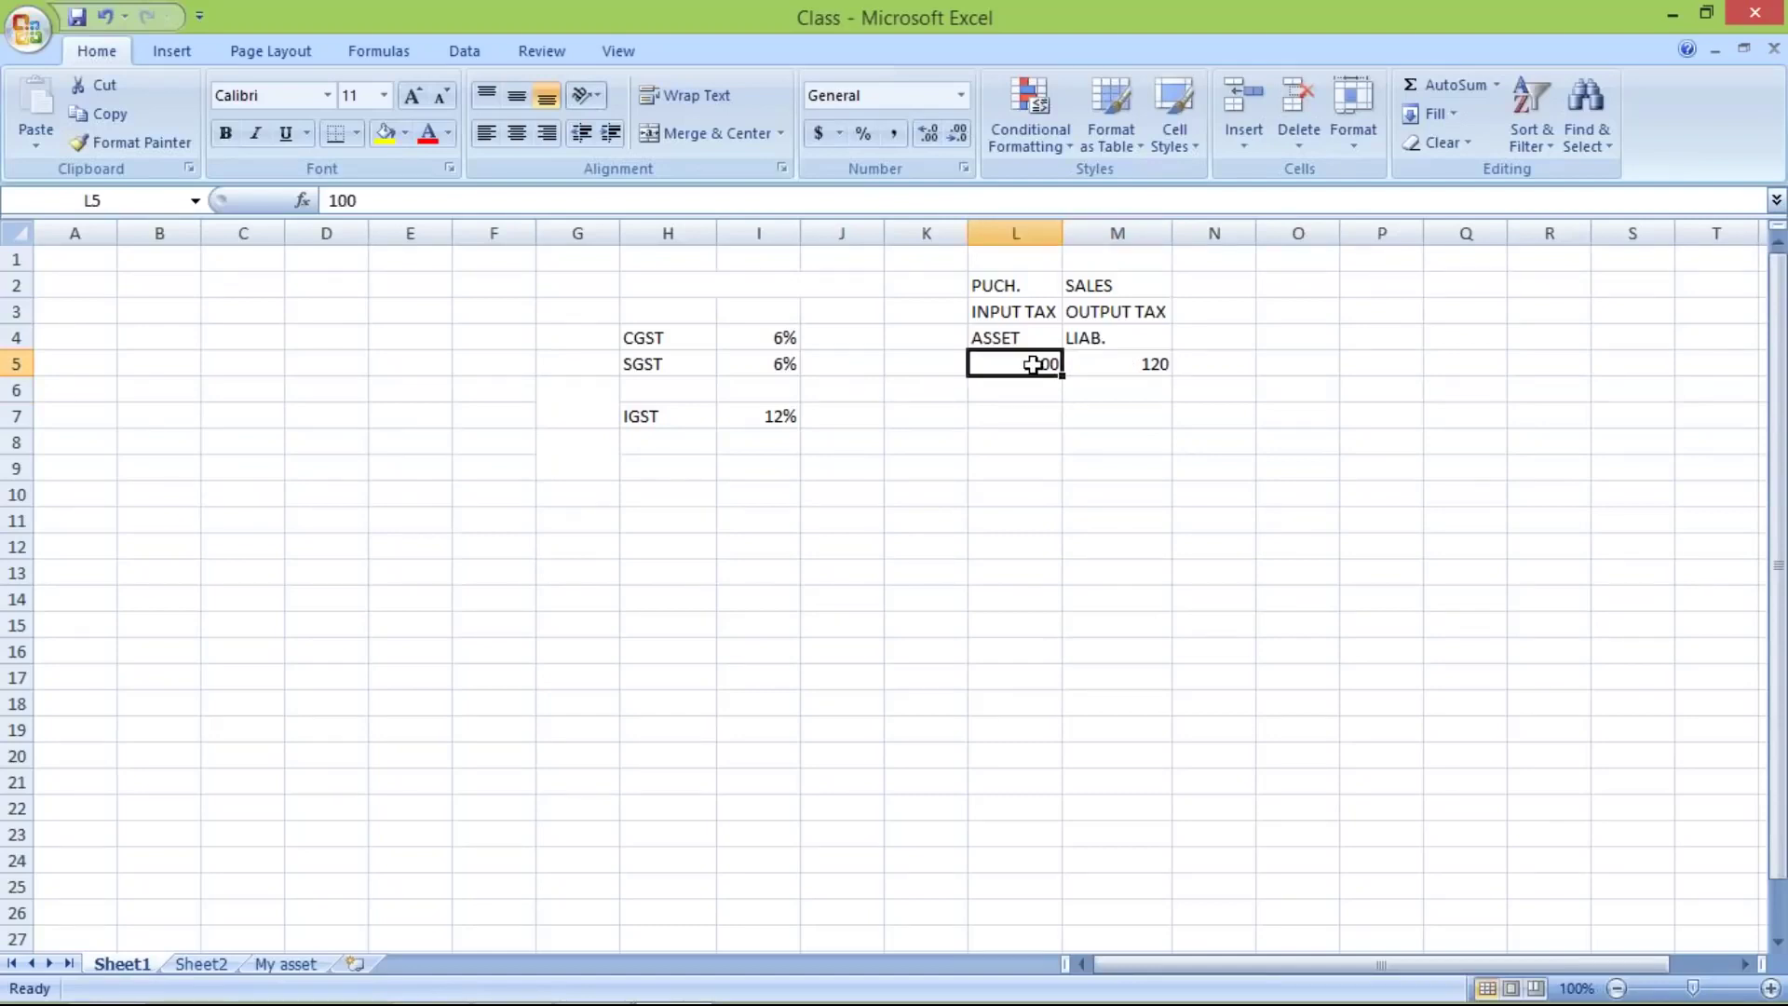
left_click(1118, 364)
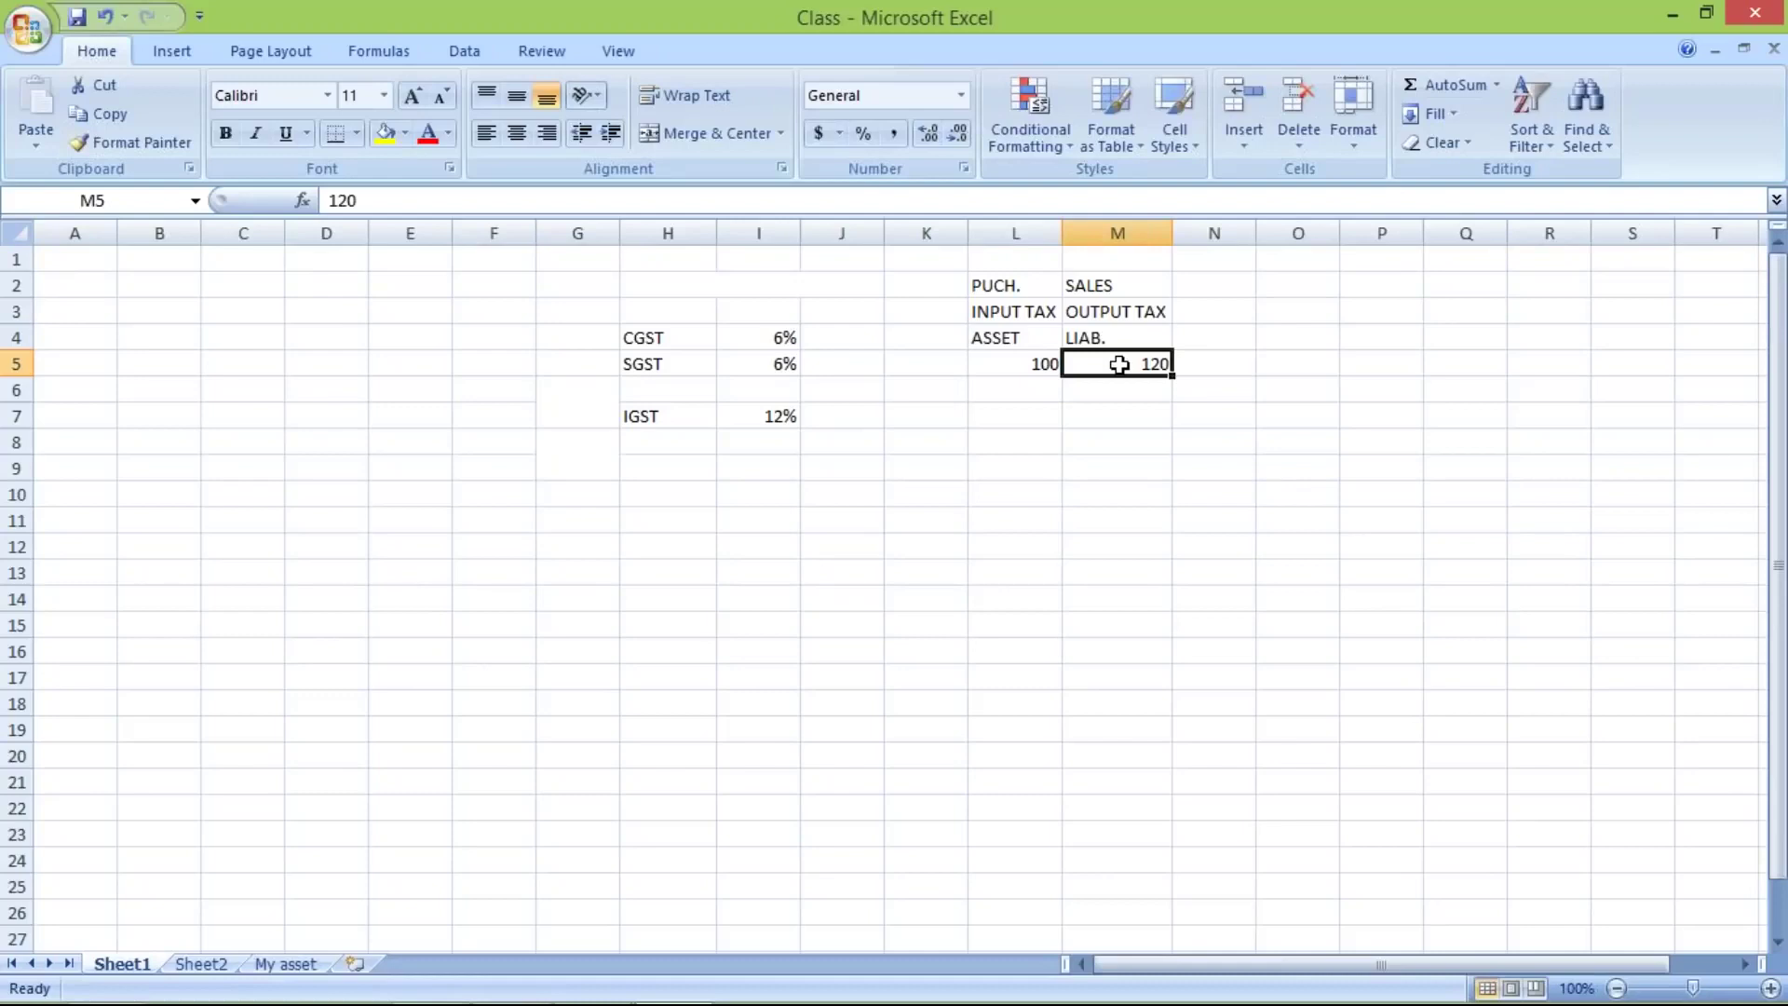
left_click(1017, 365)
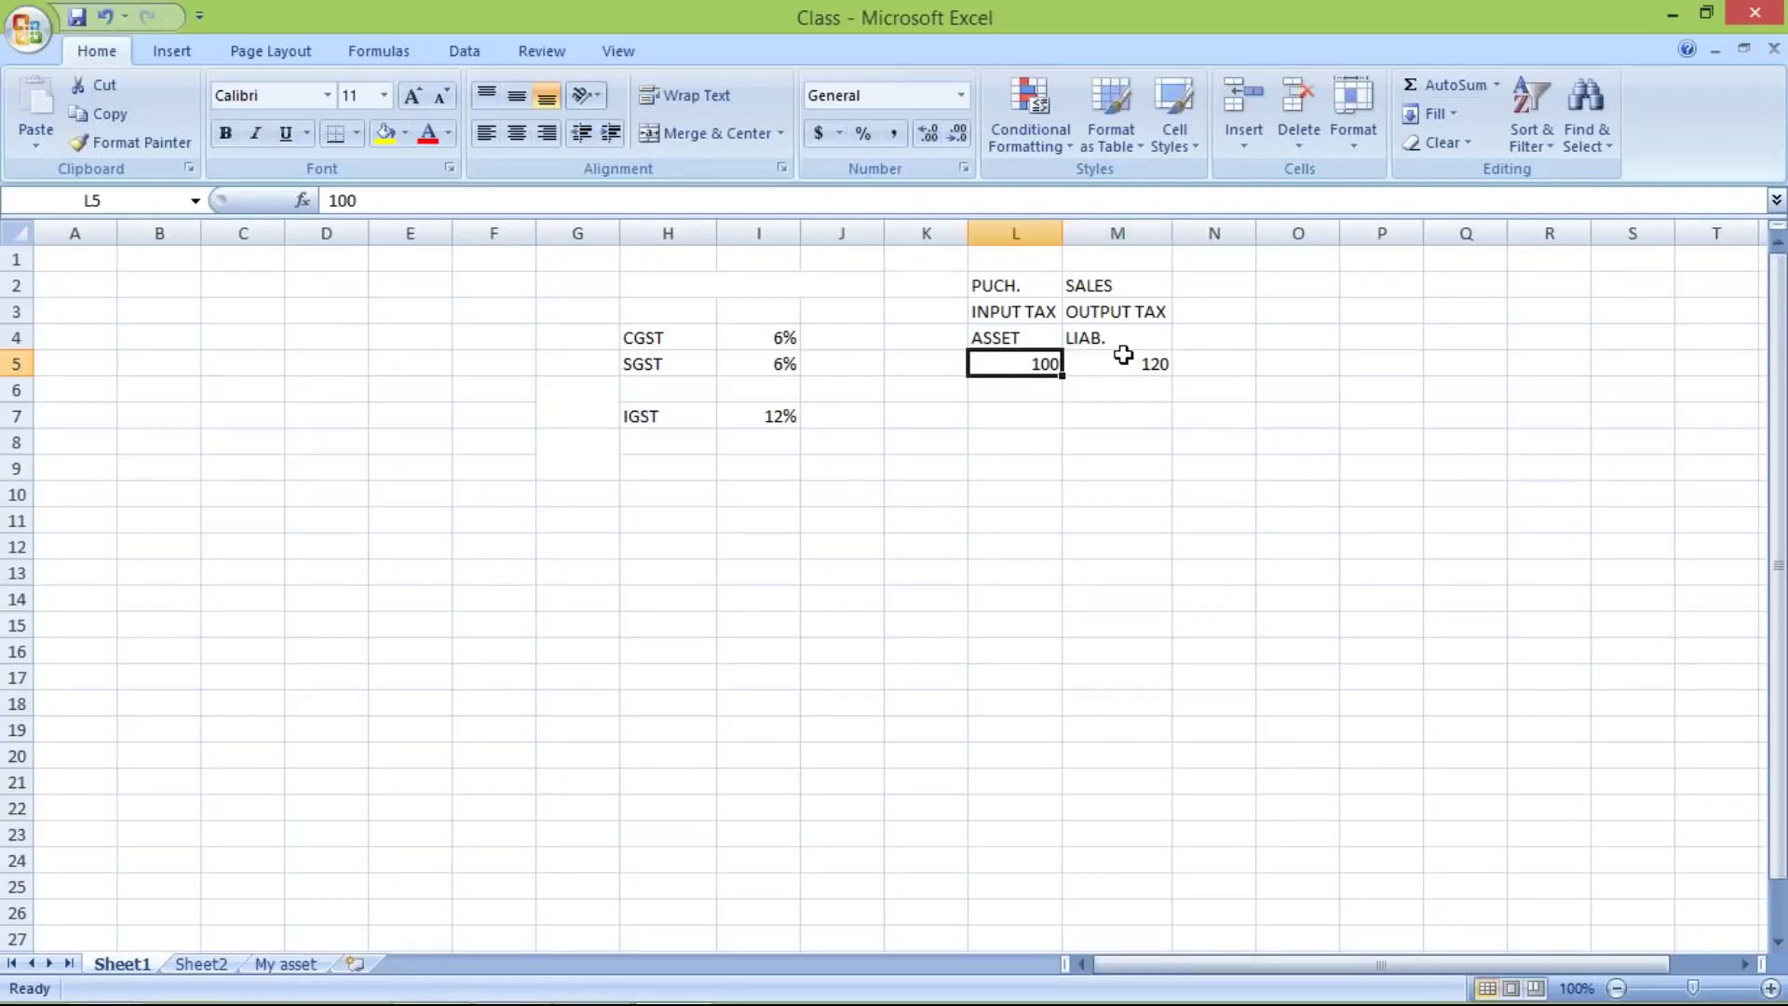
Enter 20 in cell M6 as the difference between the output tax and the input tax
left_click(1122, 386)
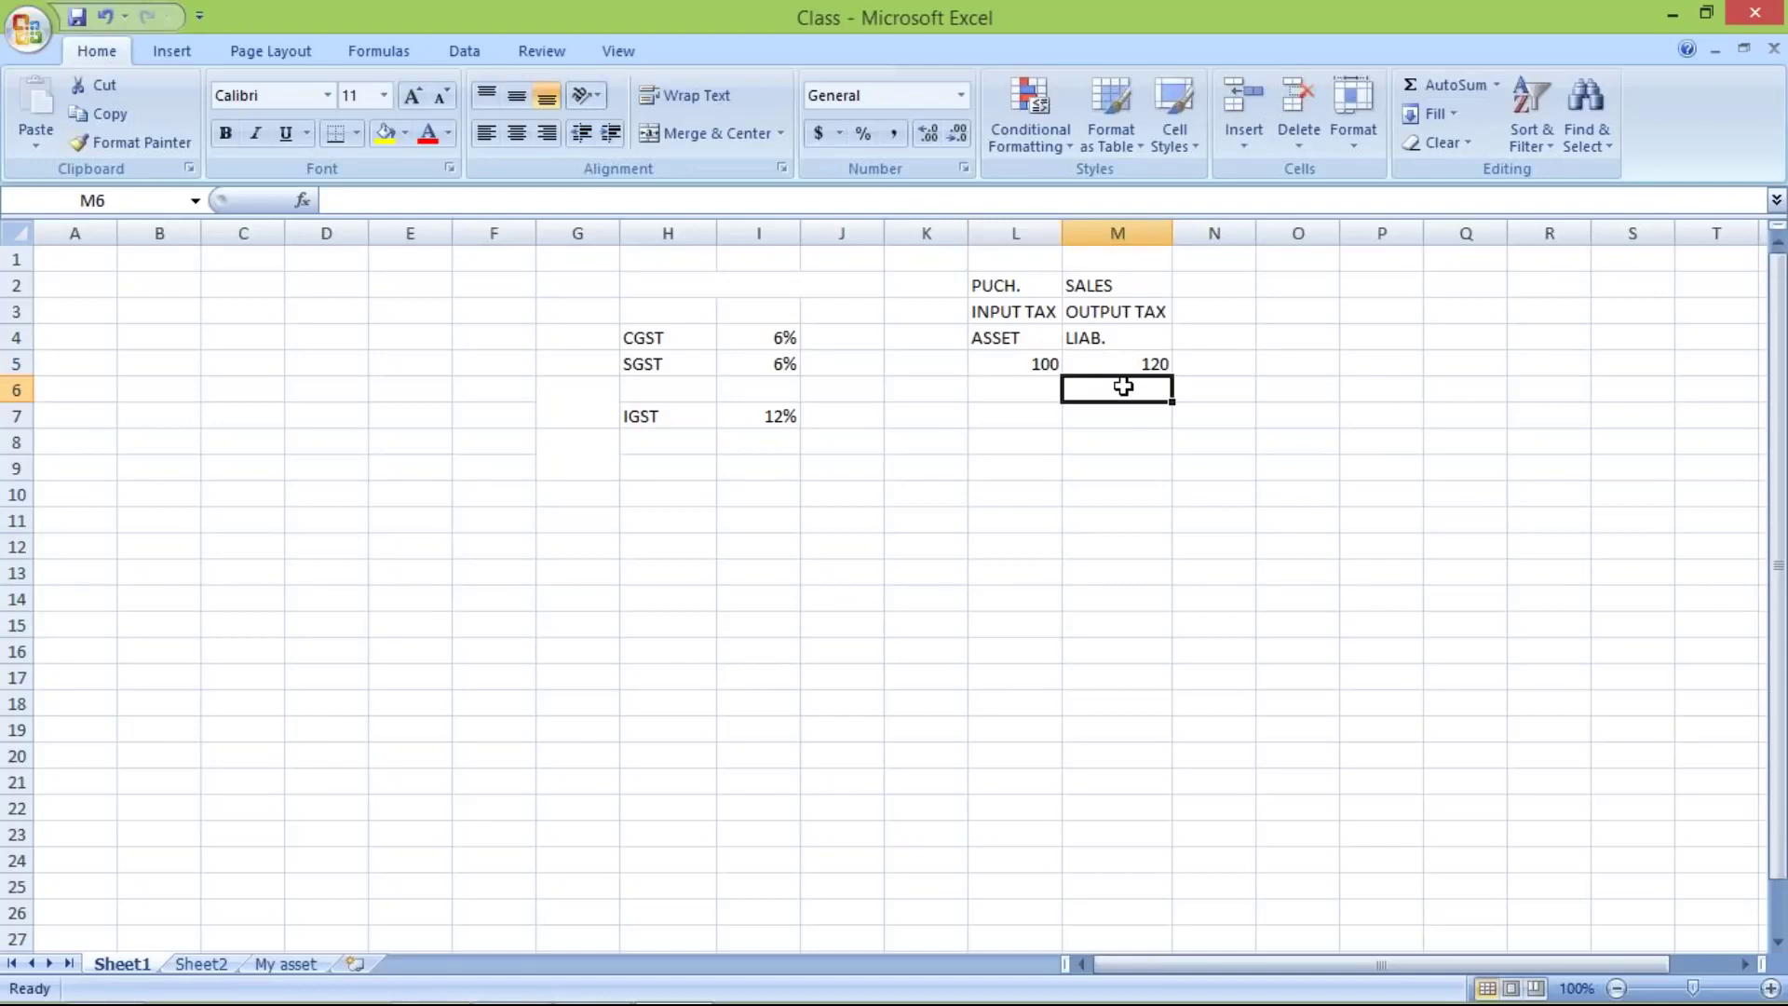
type("20")
key("Return")
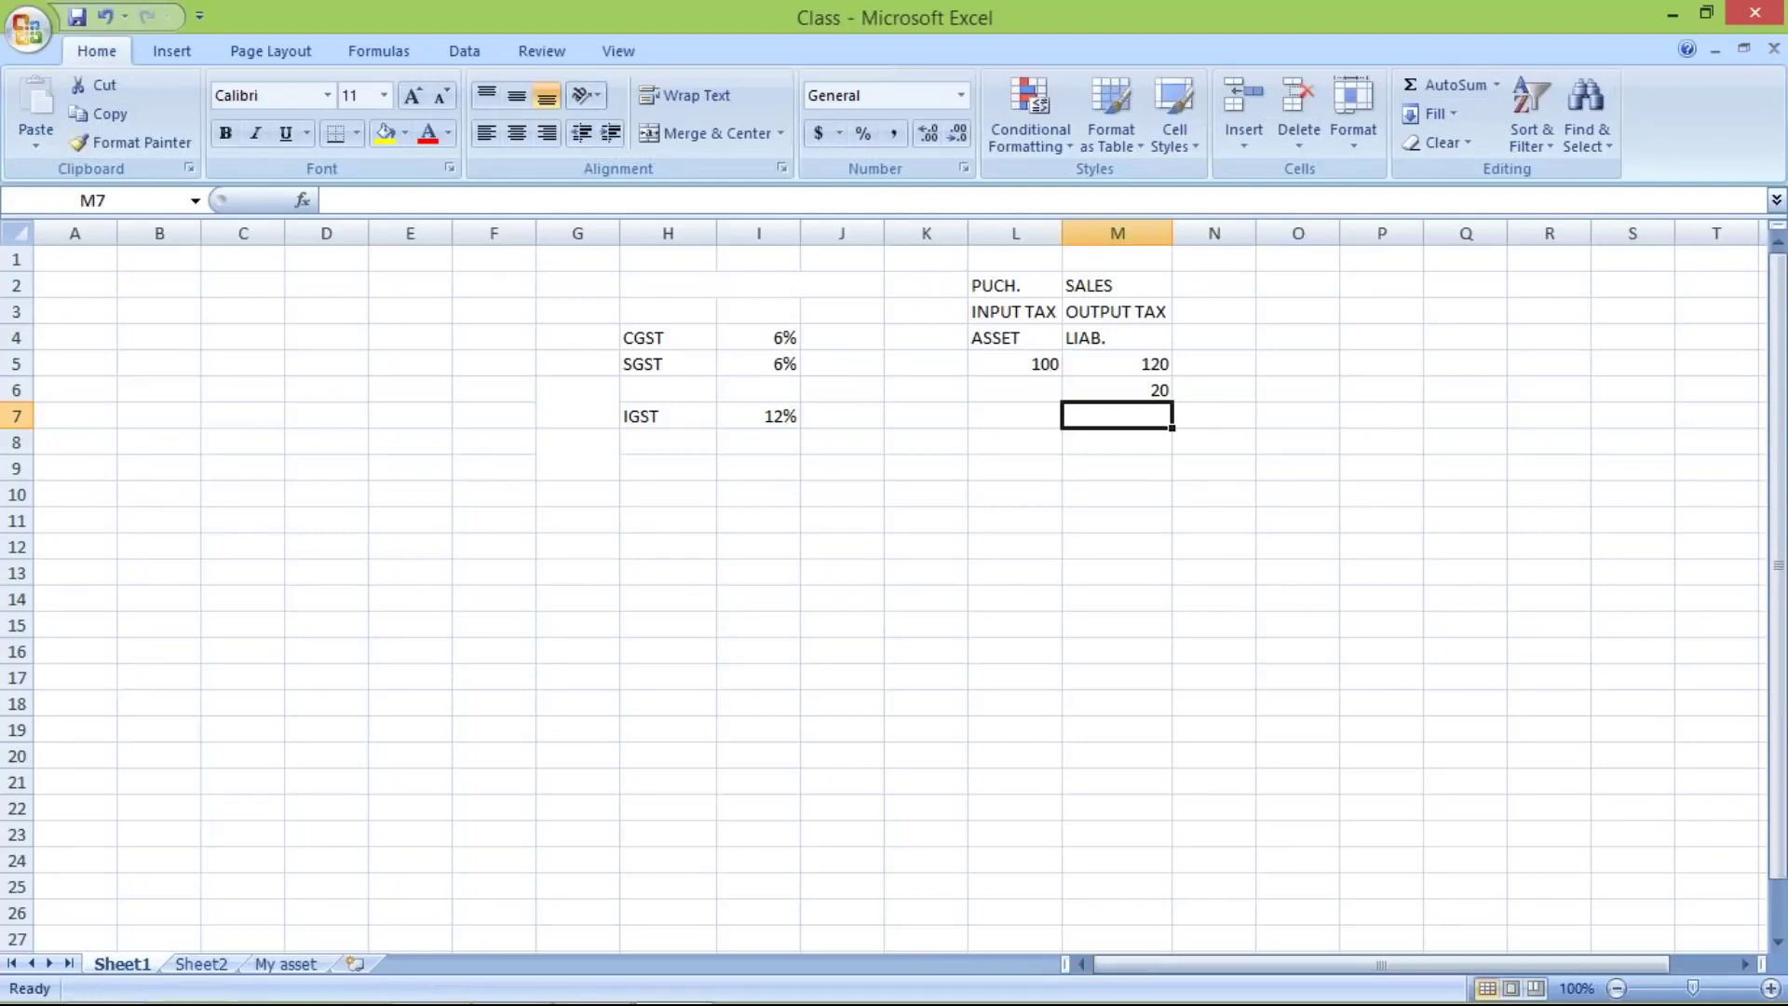
Review the input and output tax amounts in L5:M6 and the CGST, SGST and IGST entries in columns H and I
left_click(989, 363)
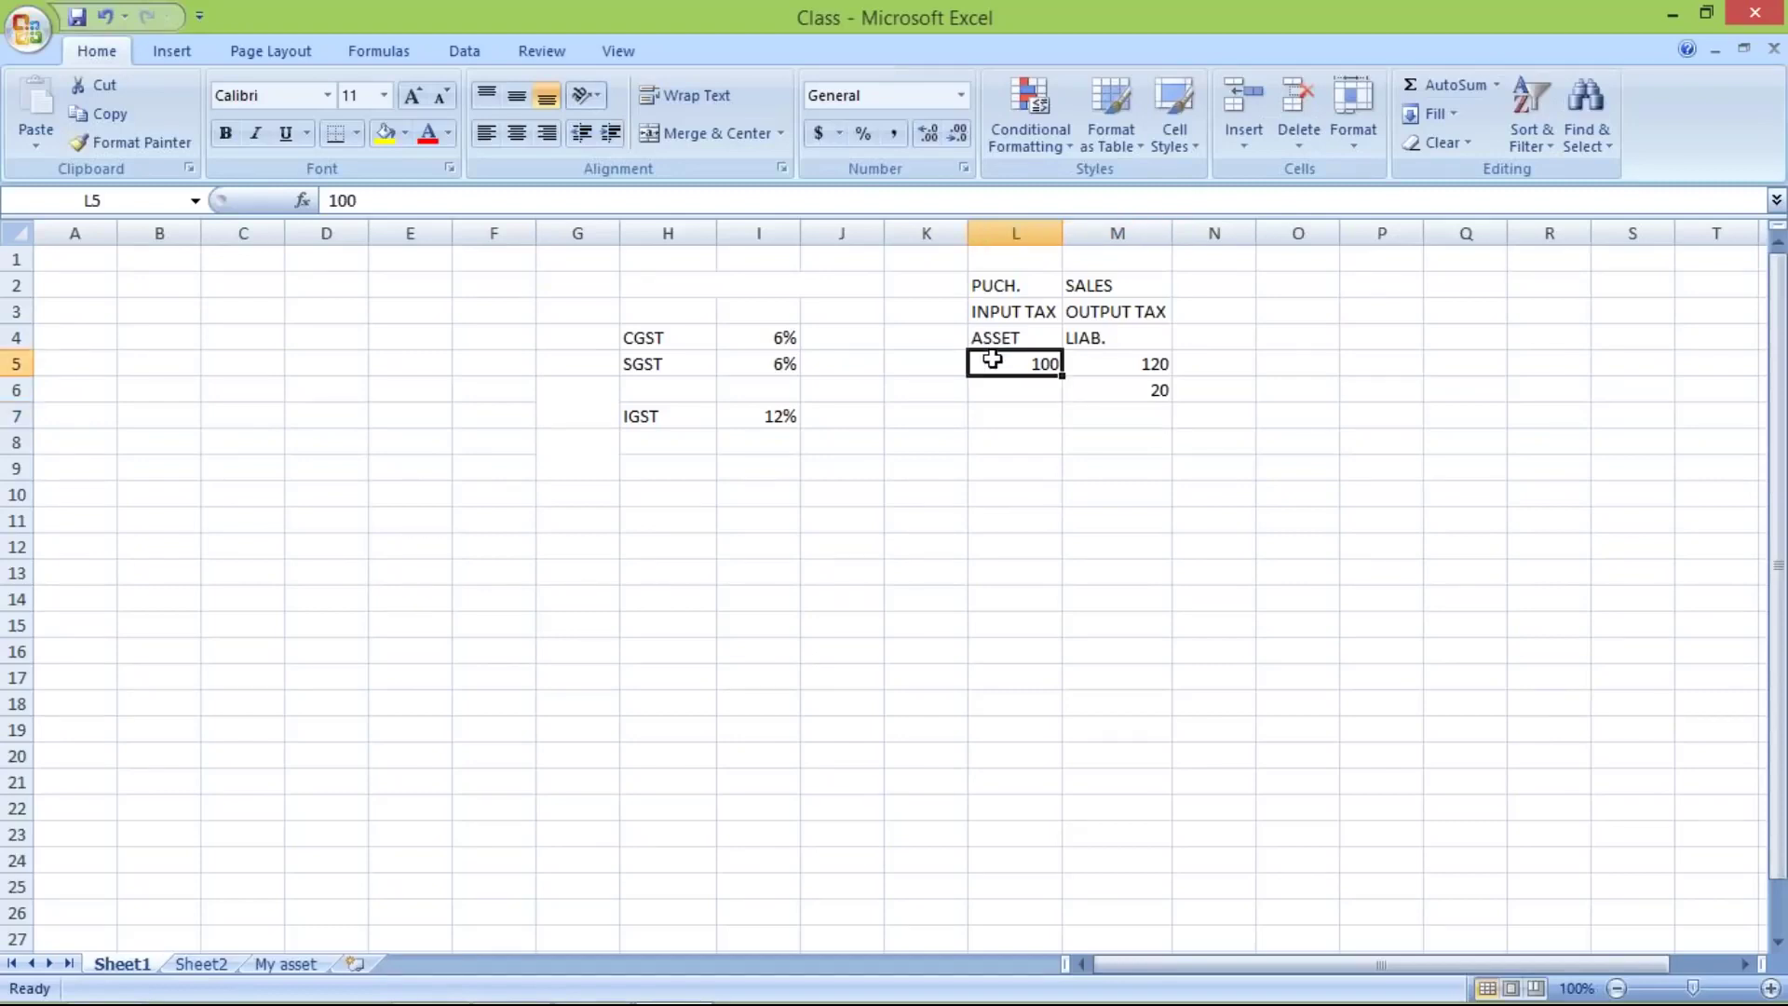
left_click(1110, 369)
left_click(1120, 392)
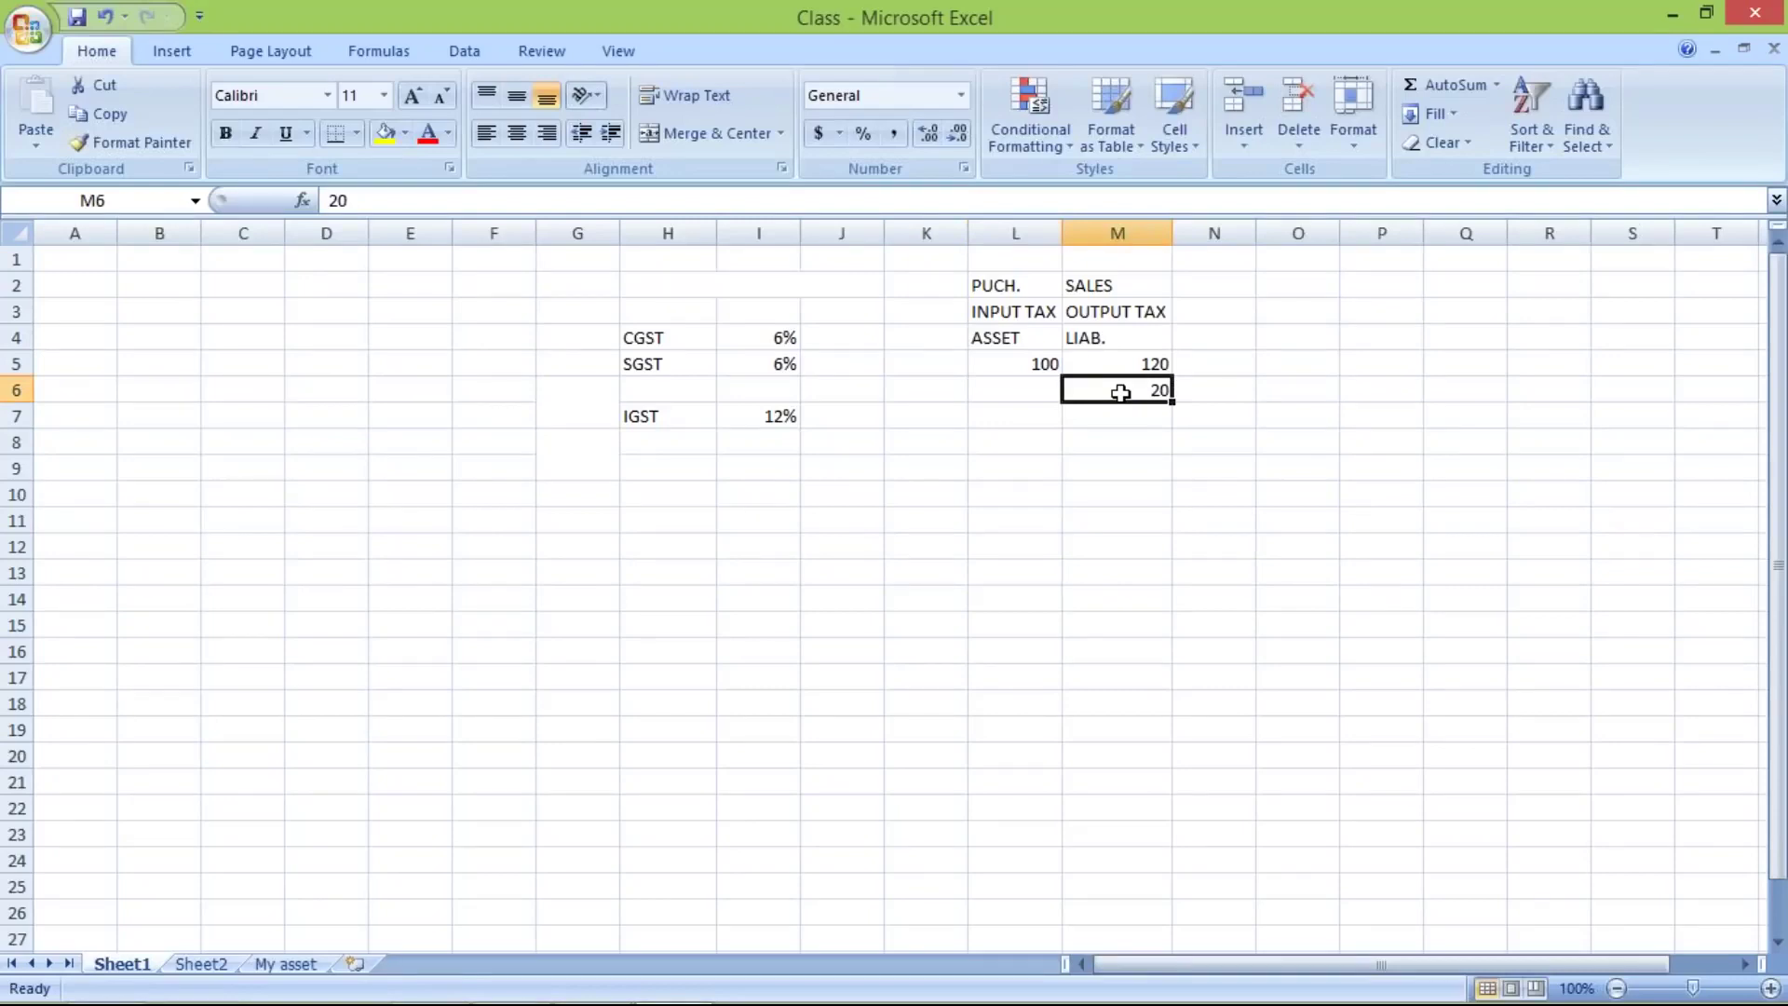
left_click(1013, 360)
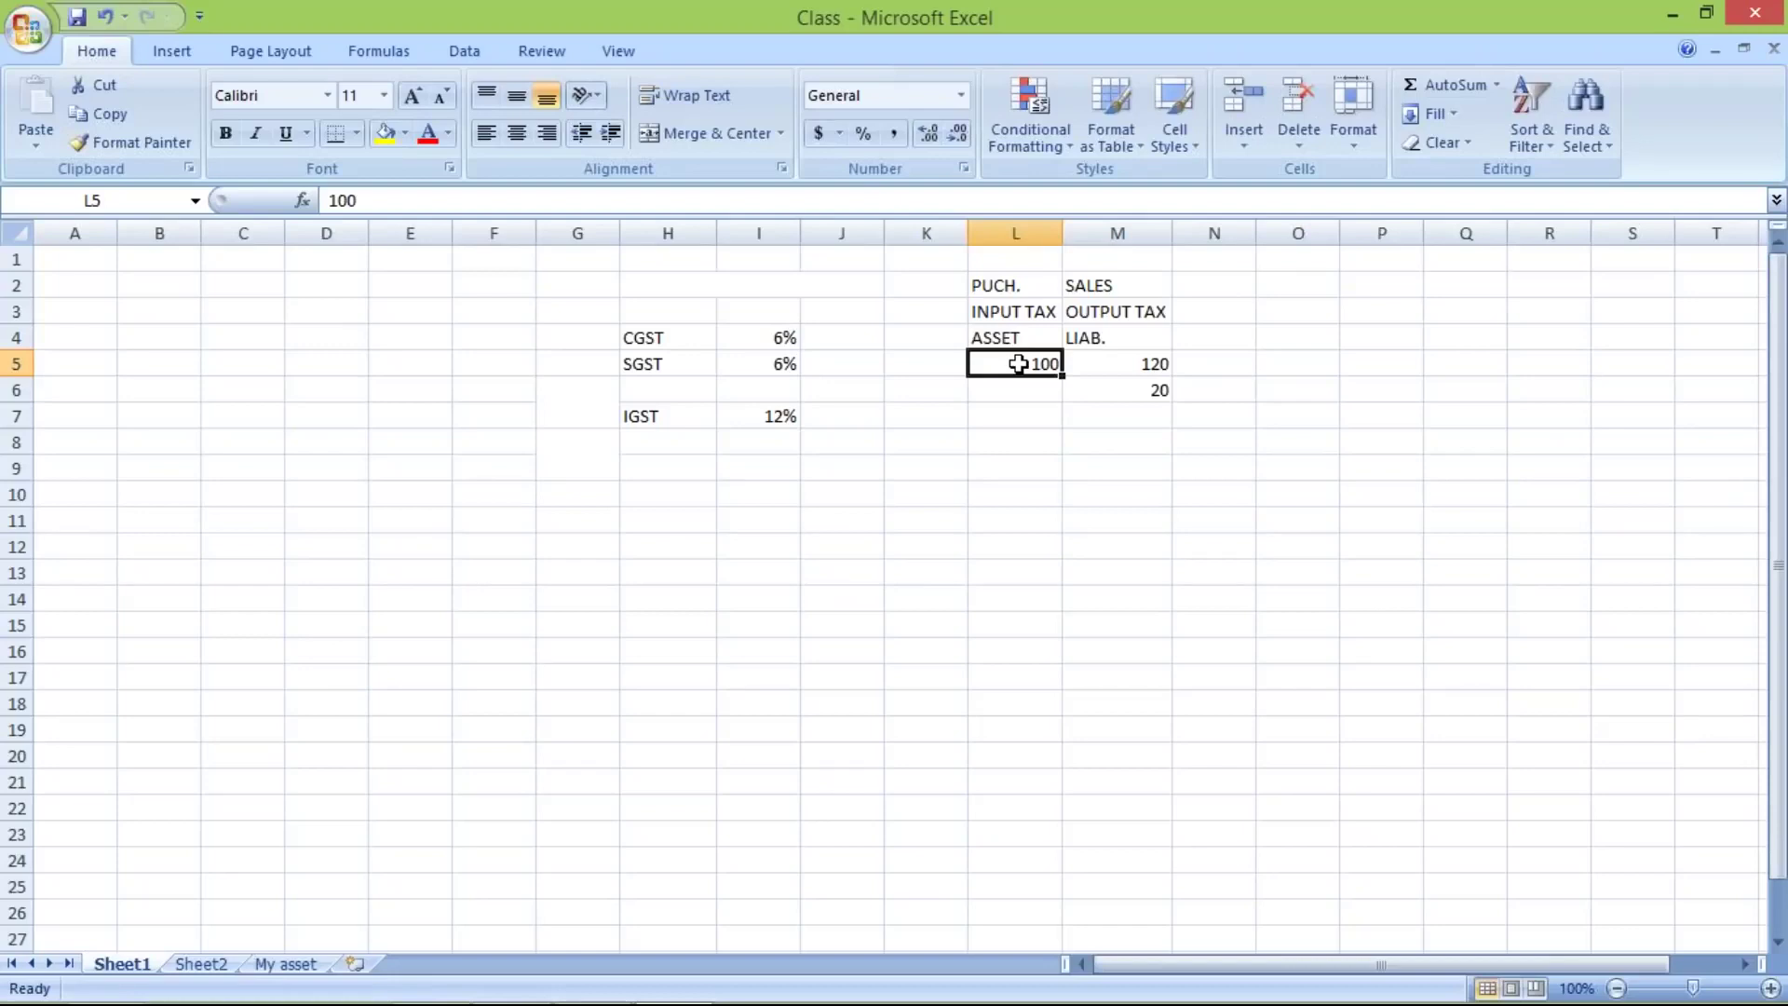
left_click(904, 367)
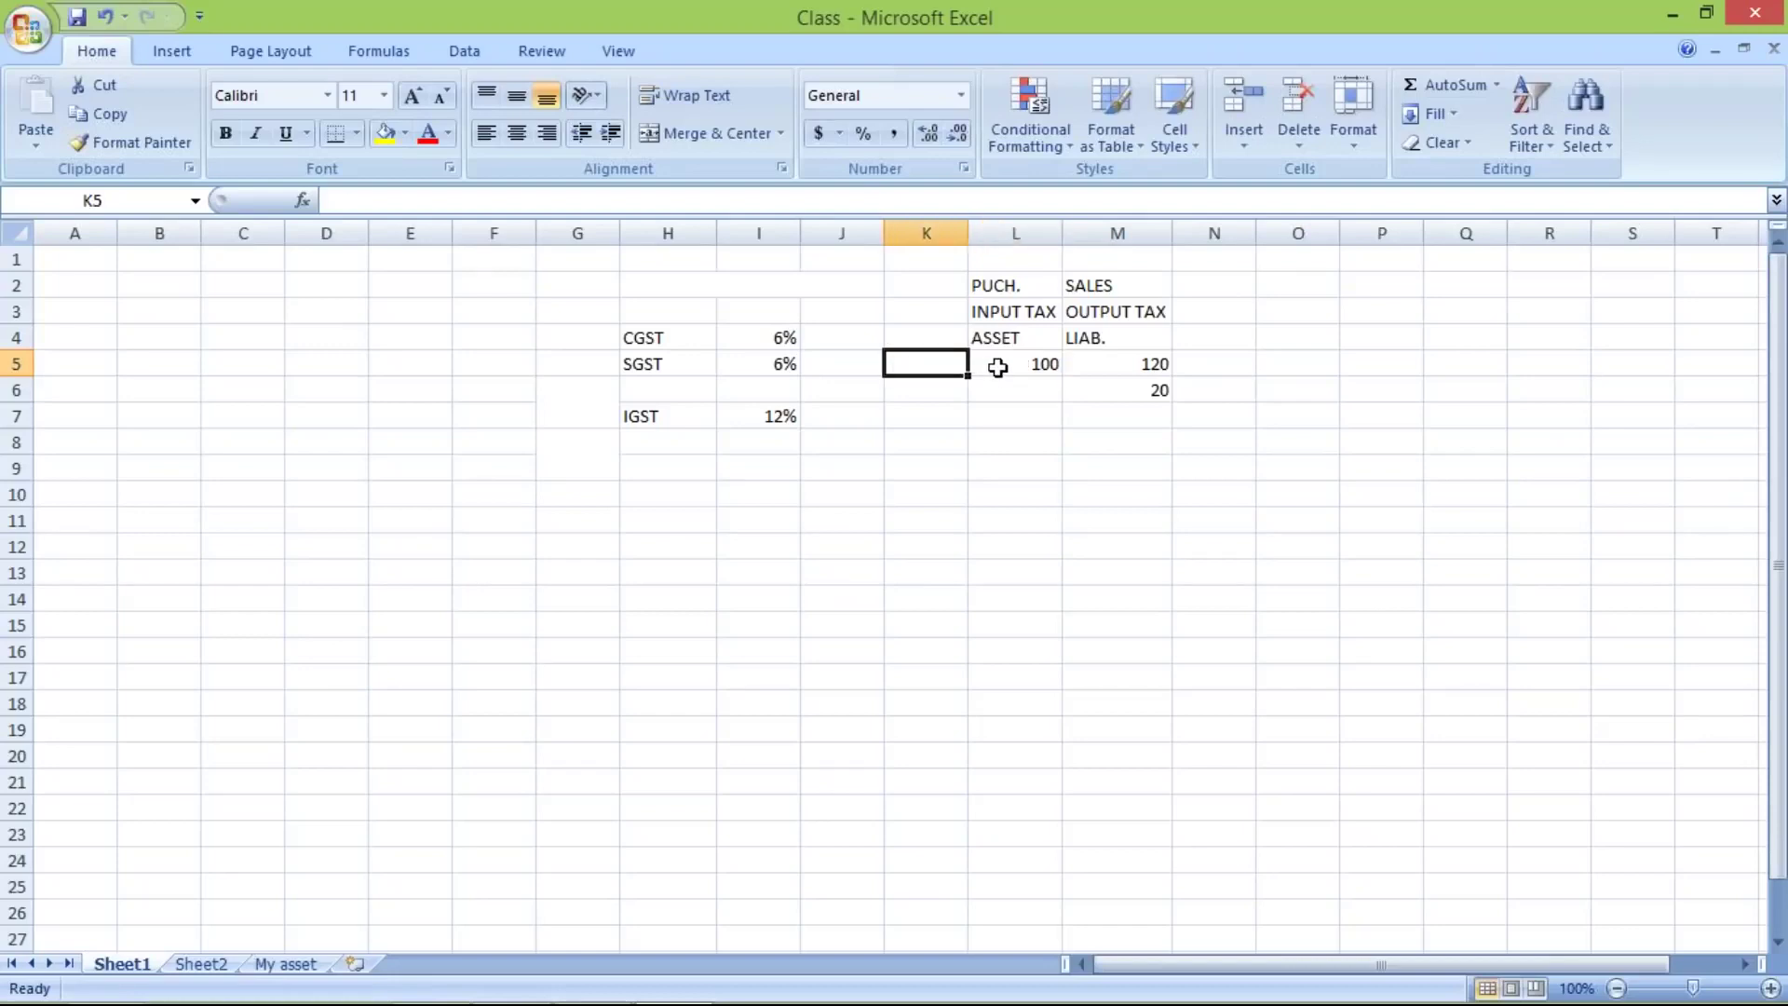
left_click(997, 367)
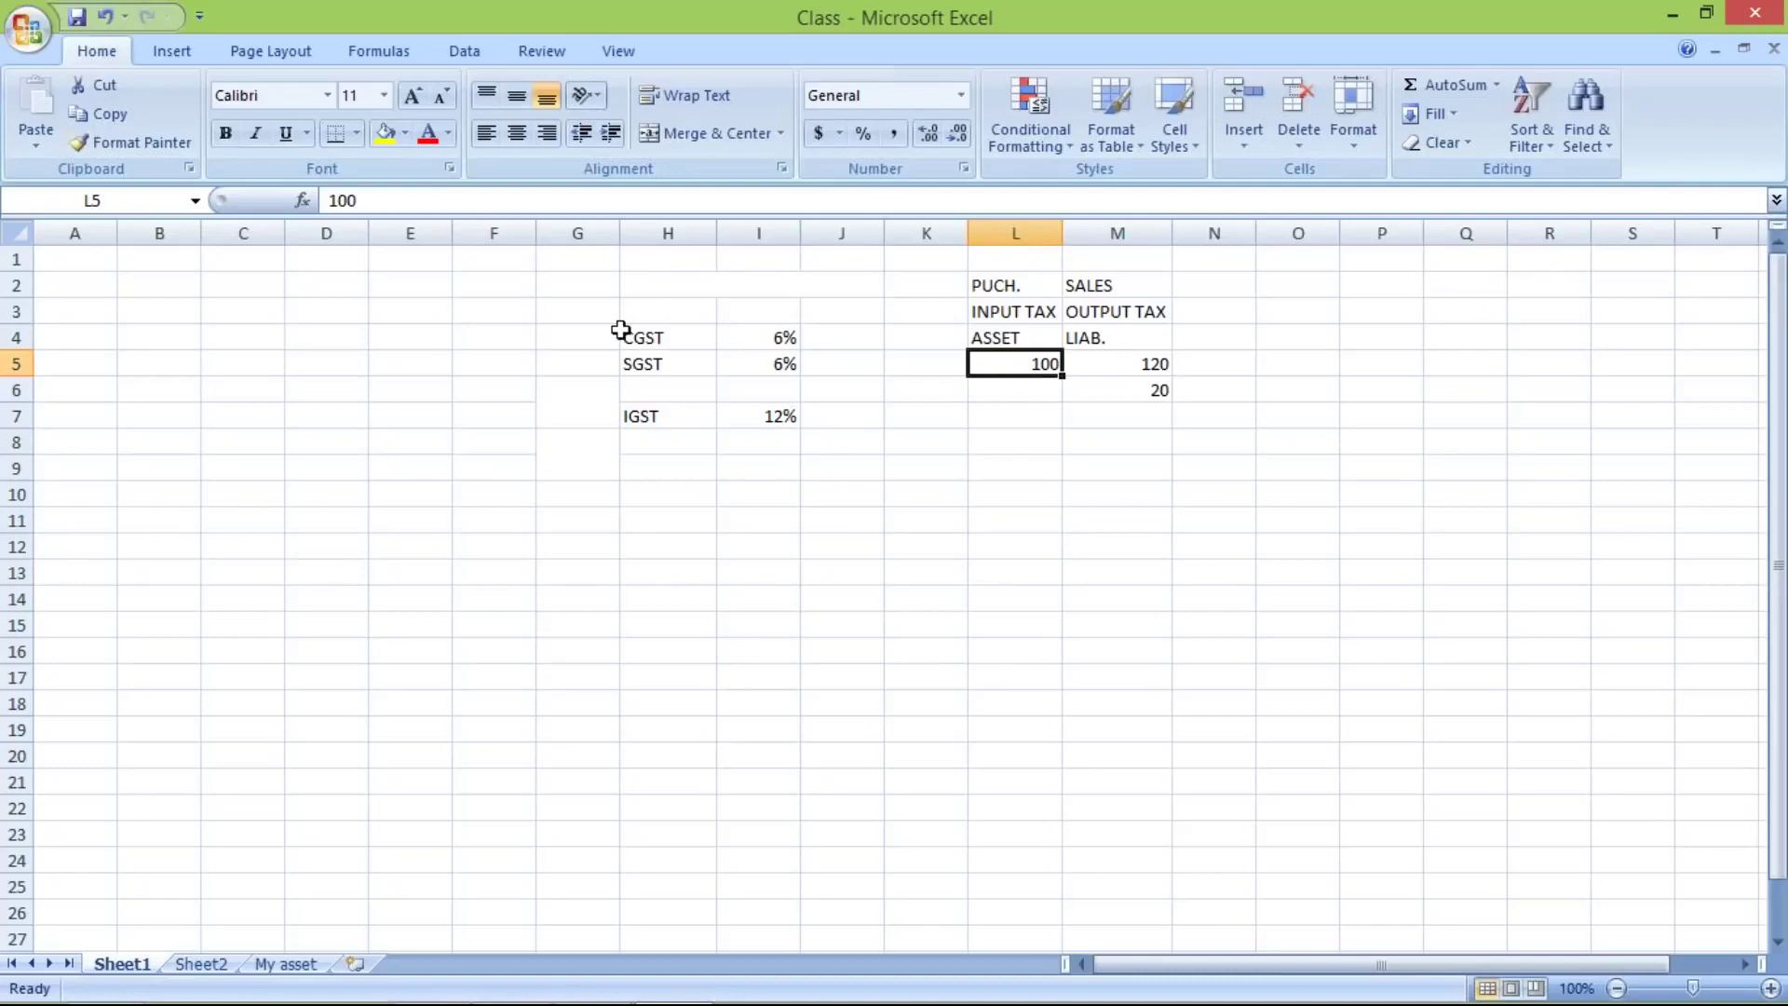
left_click_drag(626, 337, 739, 365)
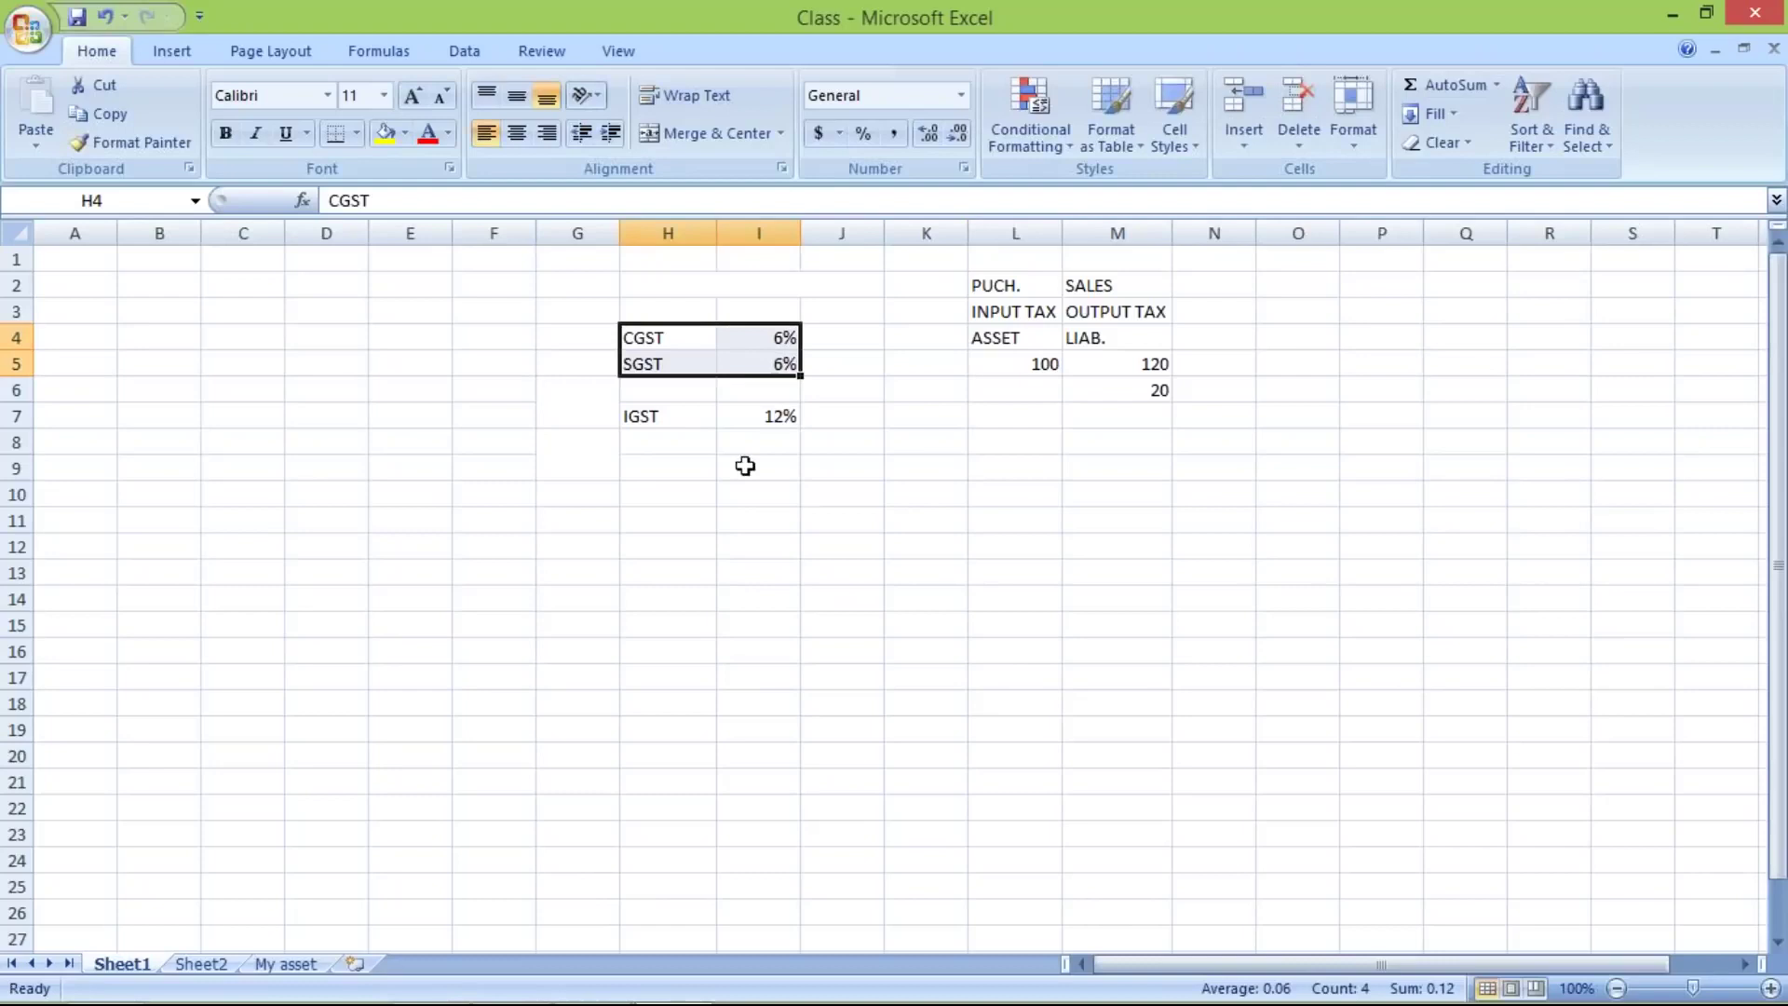
left_click(662, 420)
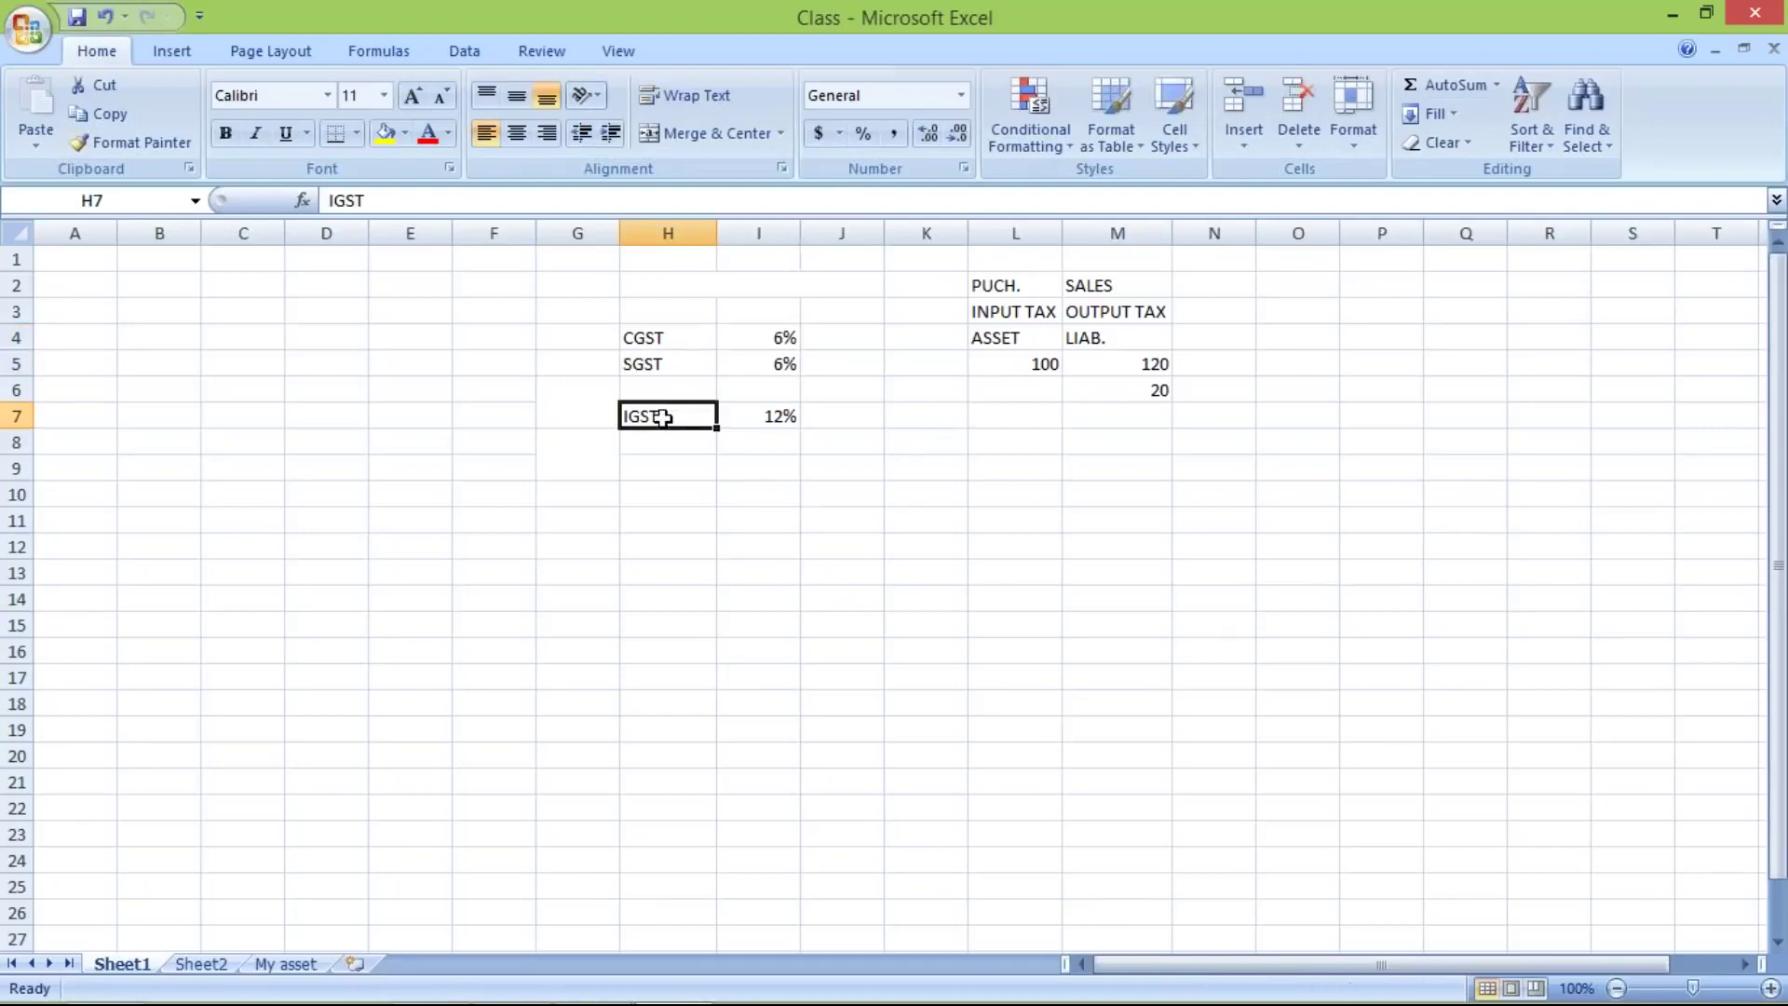
left_click(645, 336)
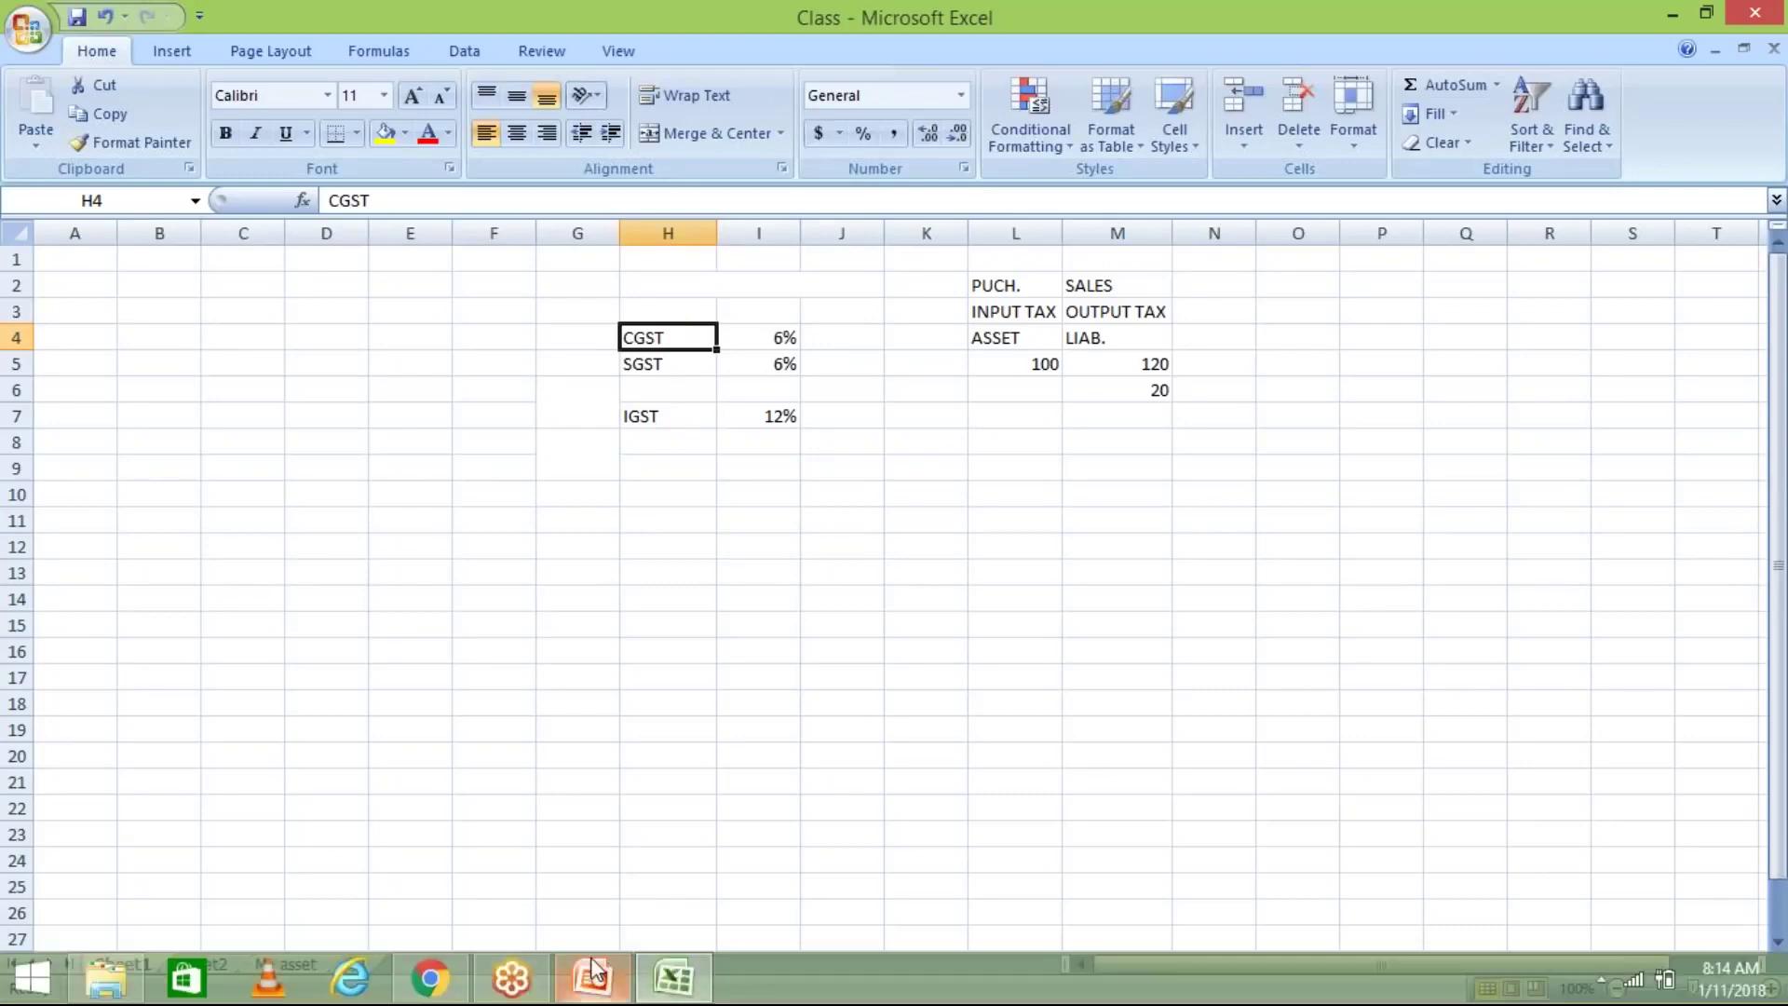
Switch to the PowerPoint presentation 19_Tax on Sales Purchase
left_click(592, 974)
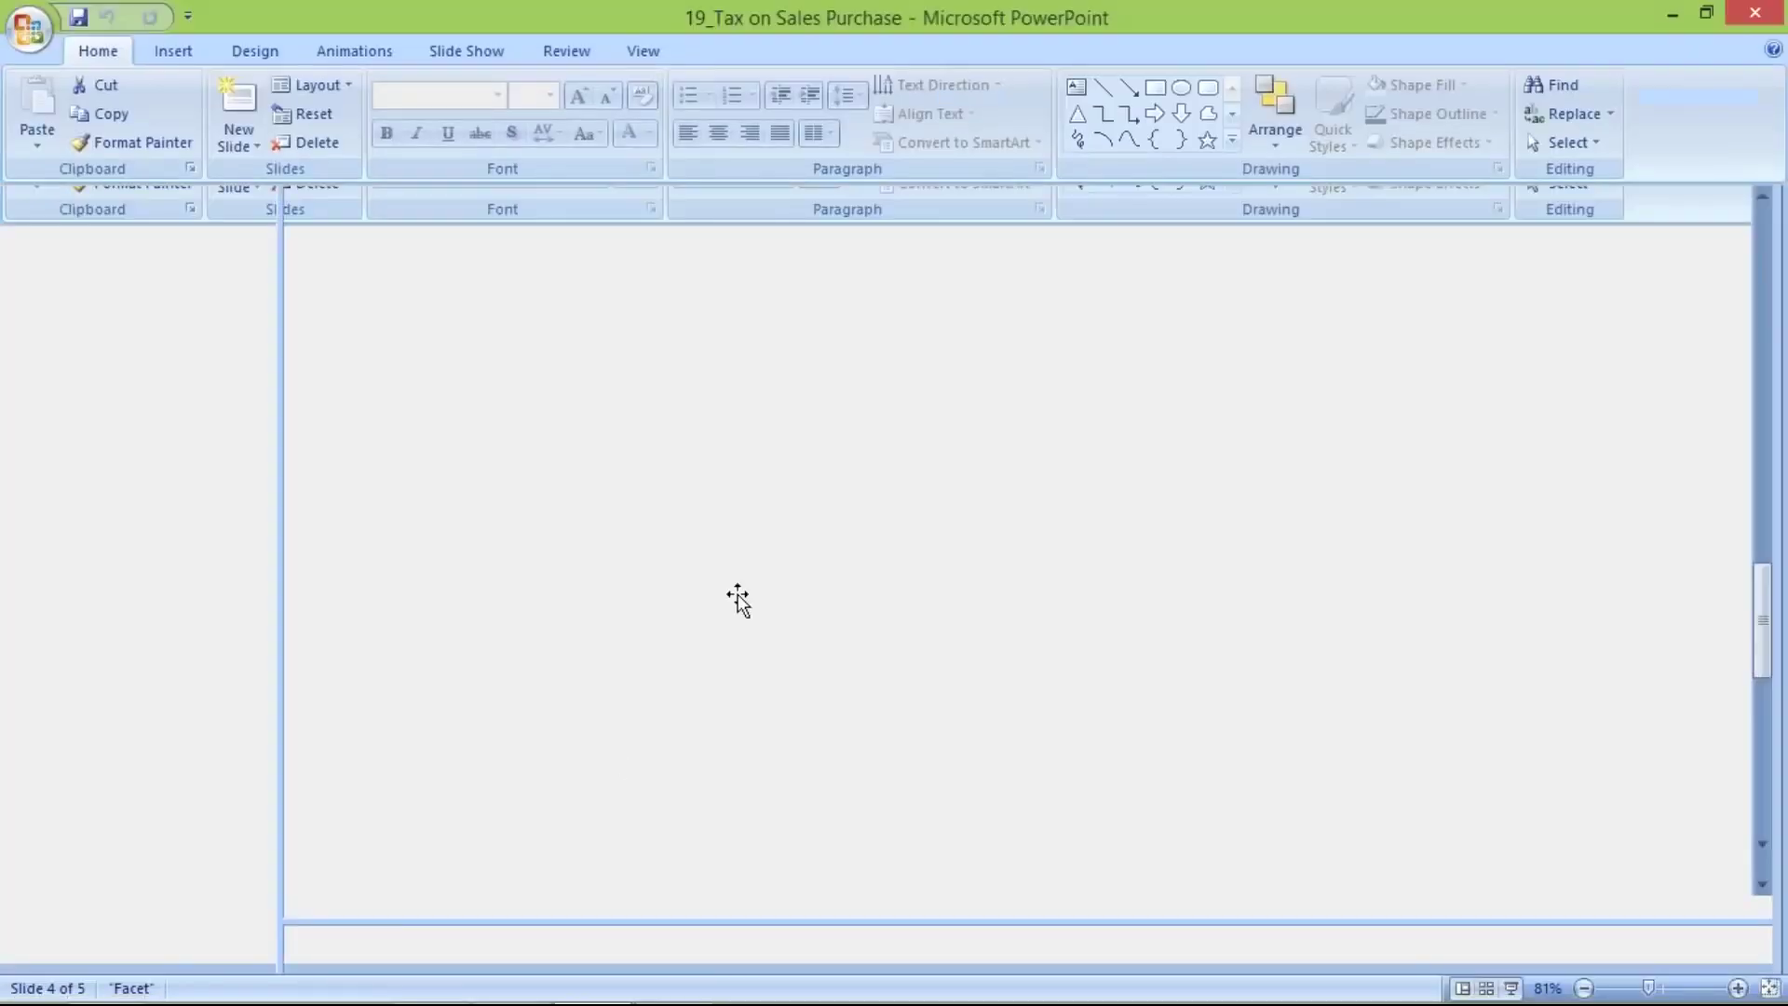
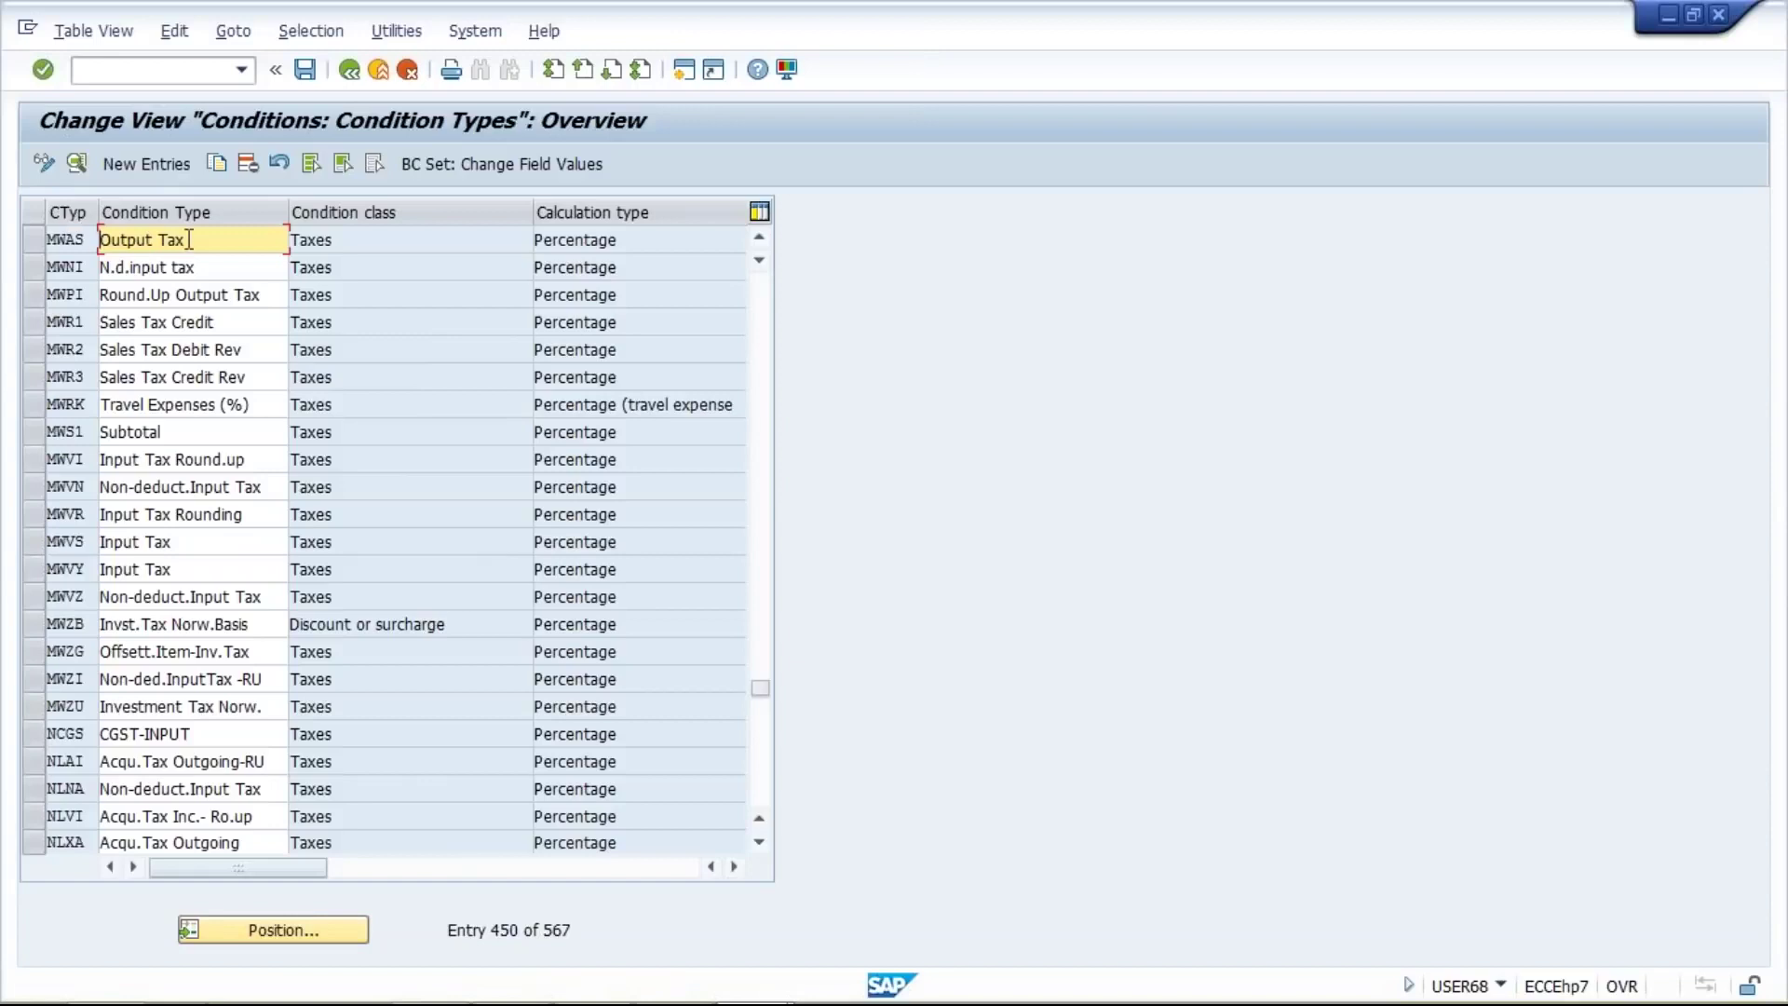
Position the SAP condition types list on MWVS and select that Input Tax row
mouse_move(187, 1001)
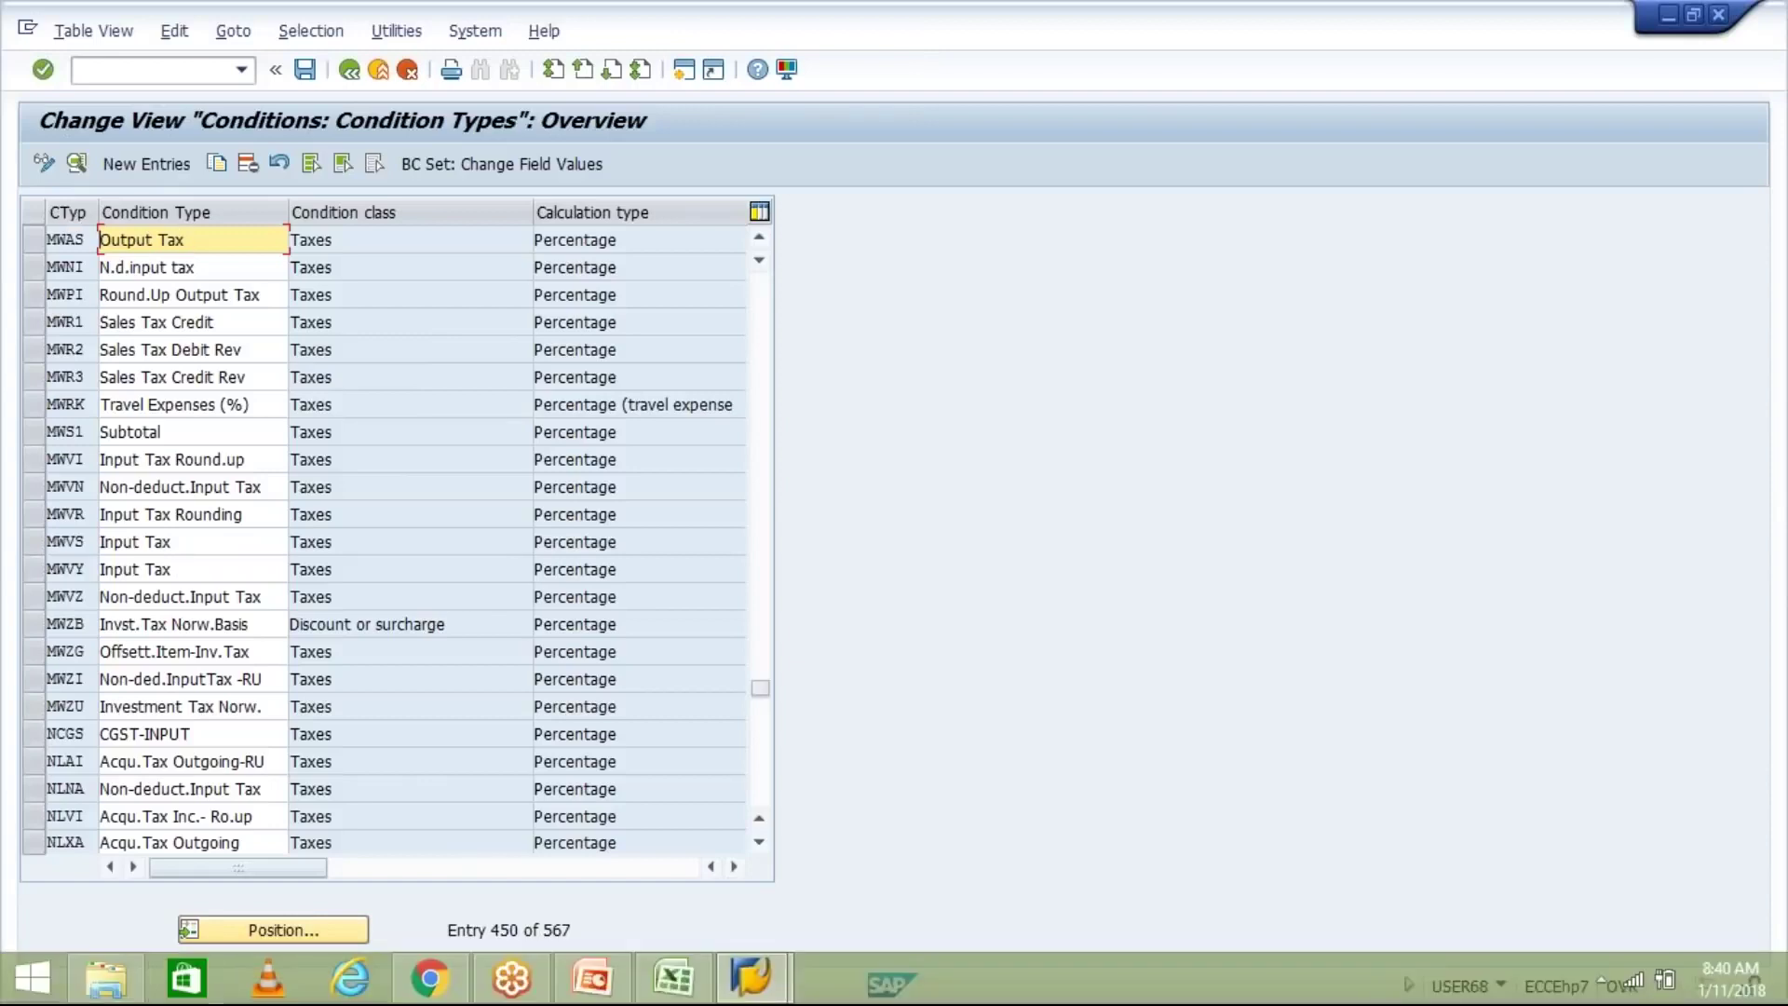
left_click(280, 930)
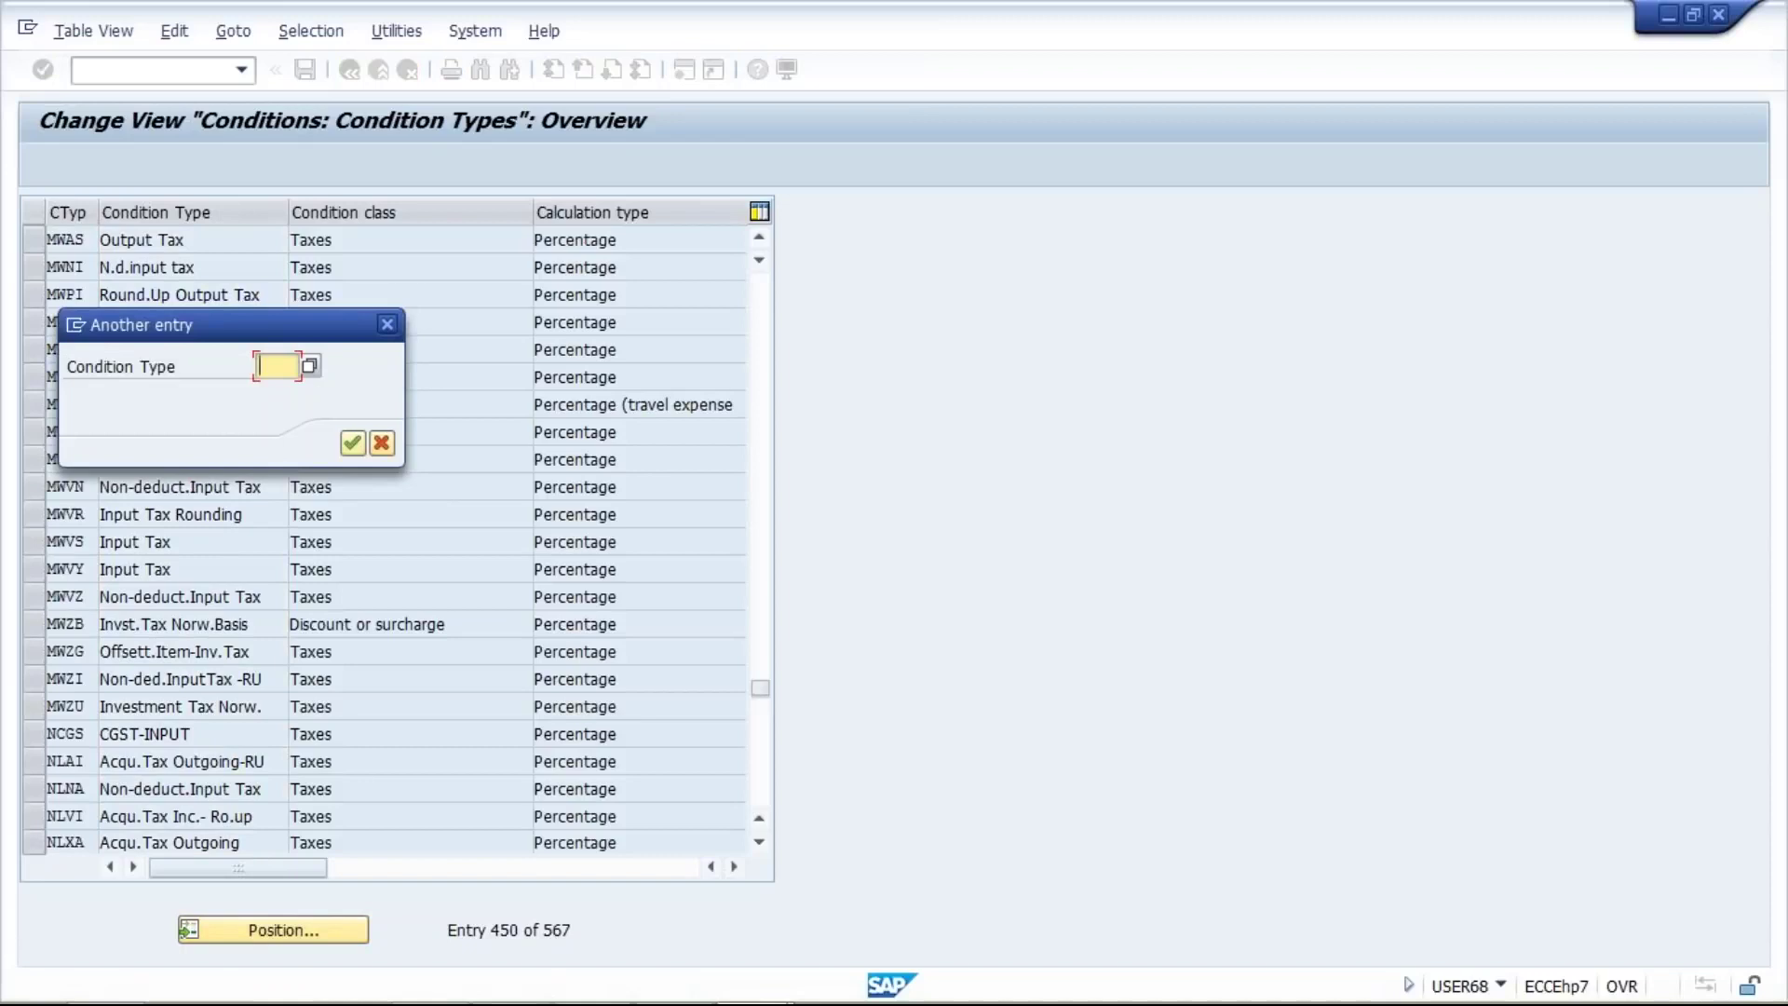
type("MWVS")
key("Return")
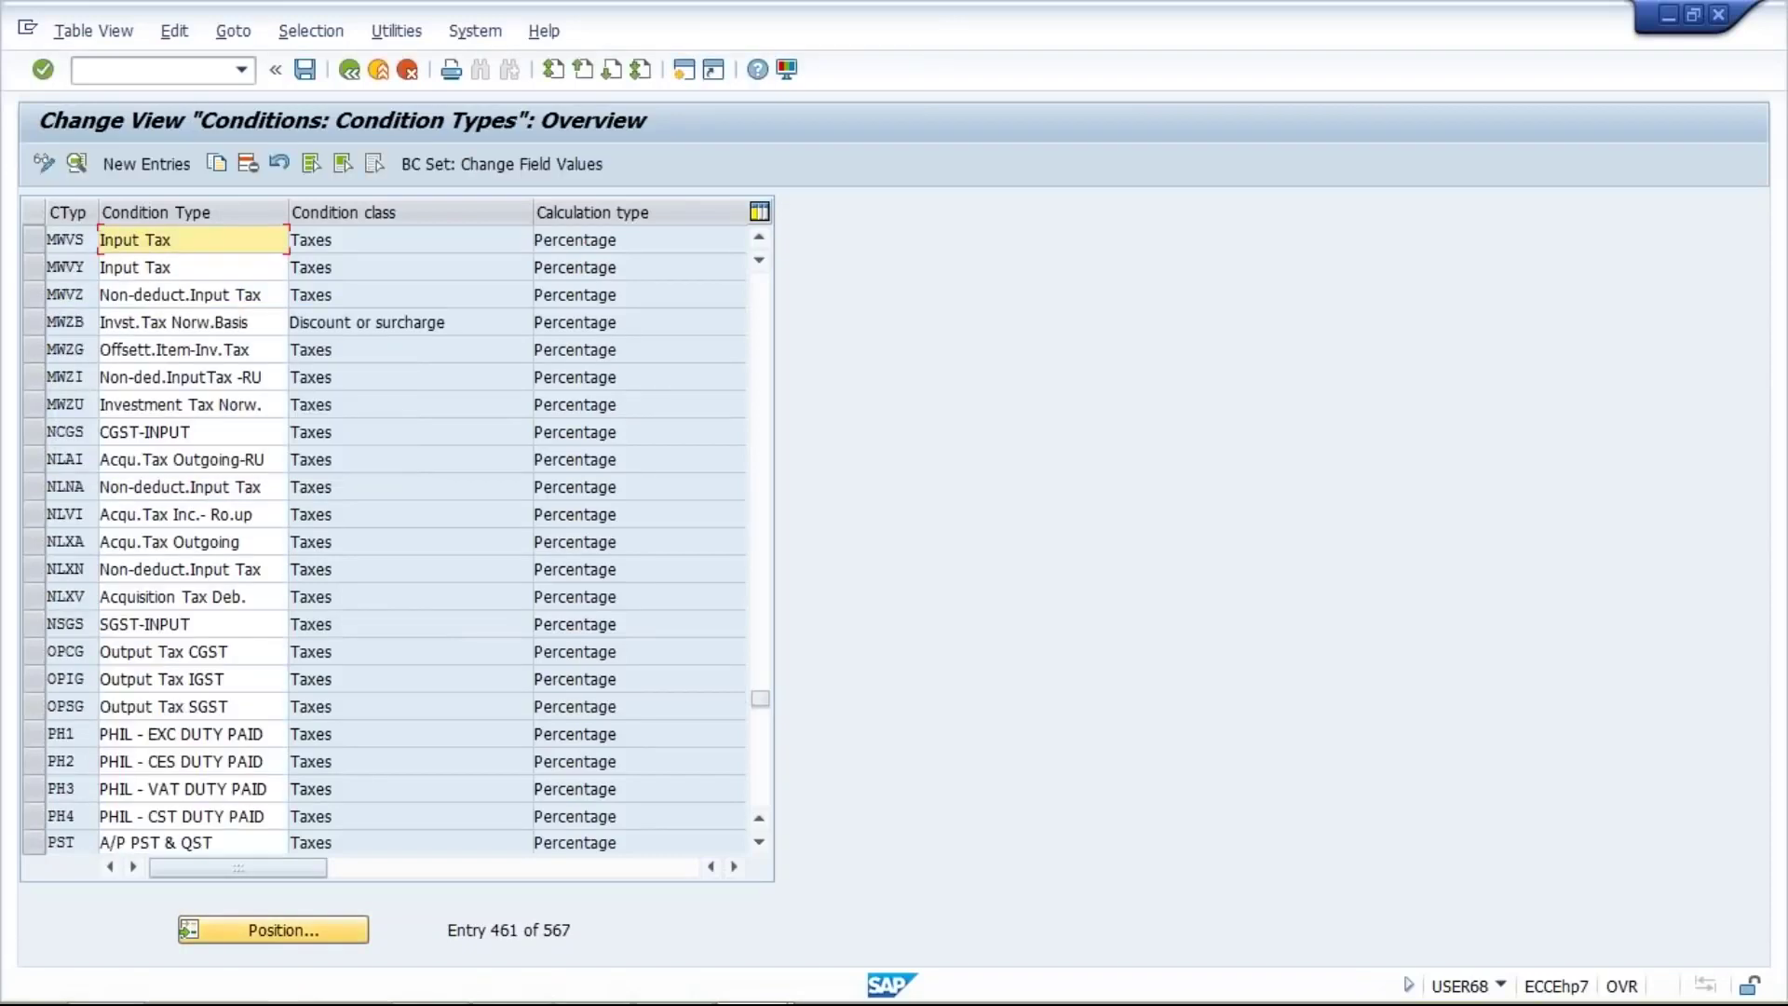
left_click(30, 239)
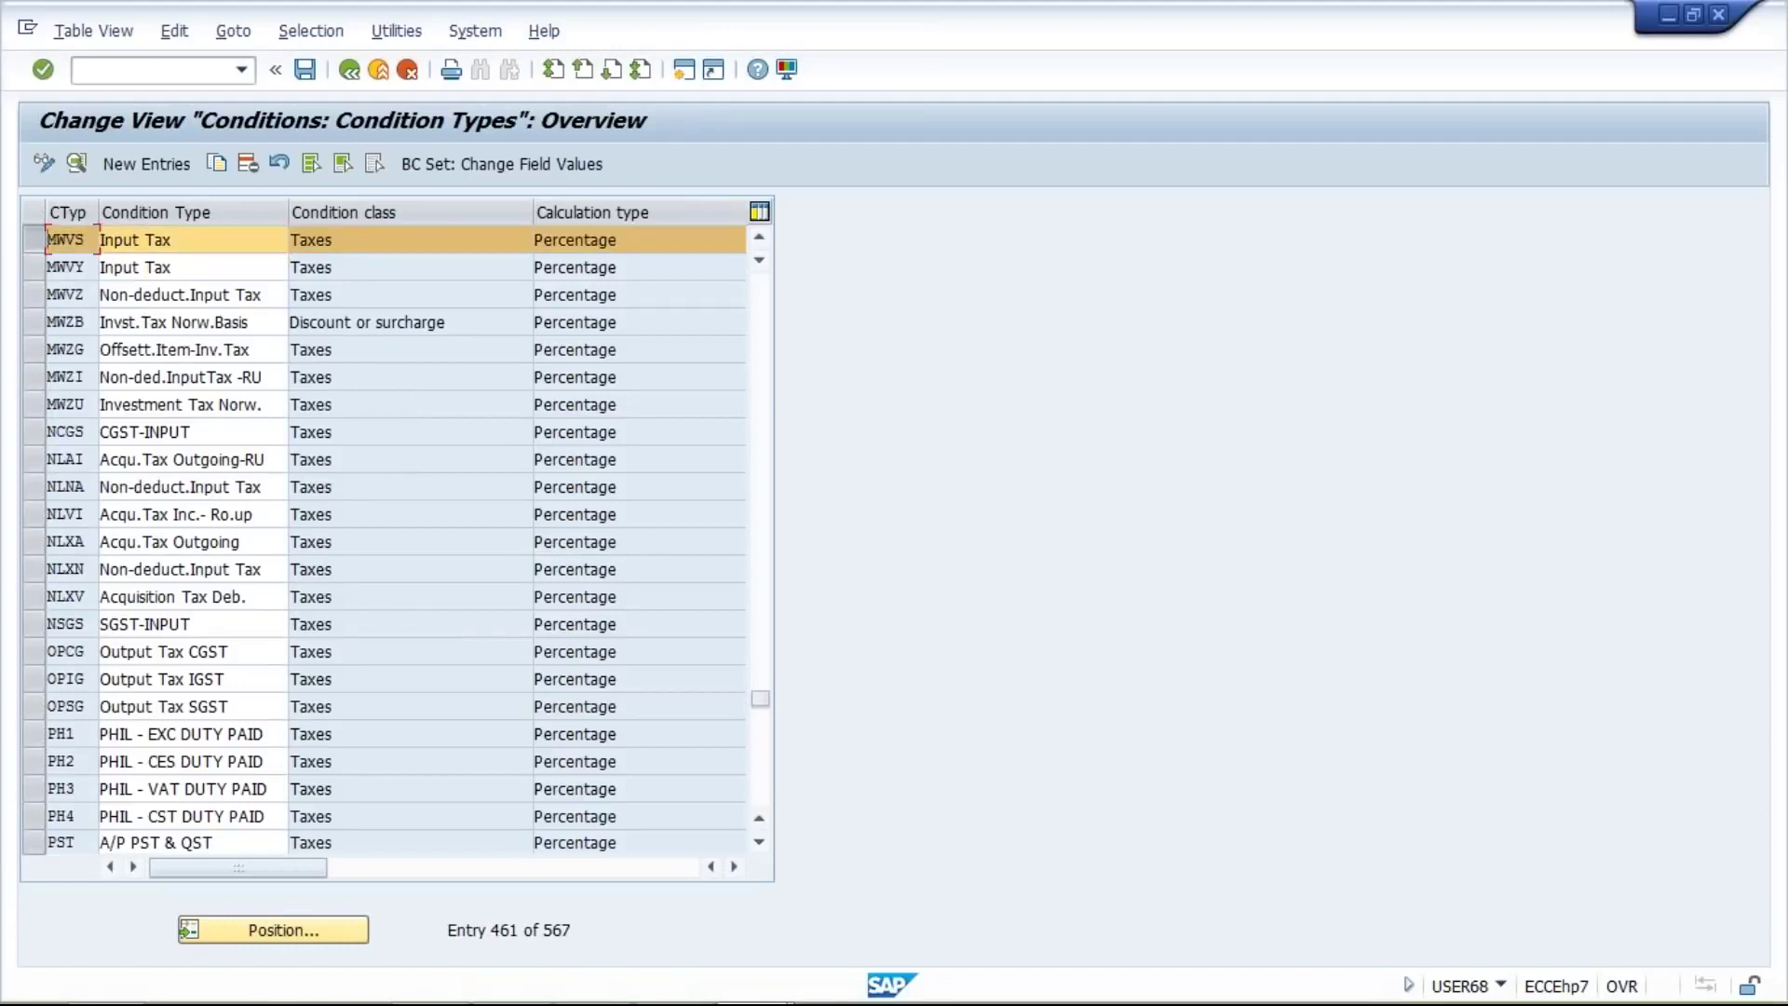
Switch to the Excel workbook Class and clear the GST percentages in cells I3:I8
mouse_move(680, 996)
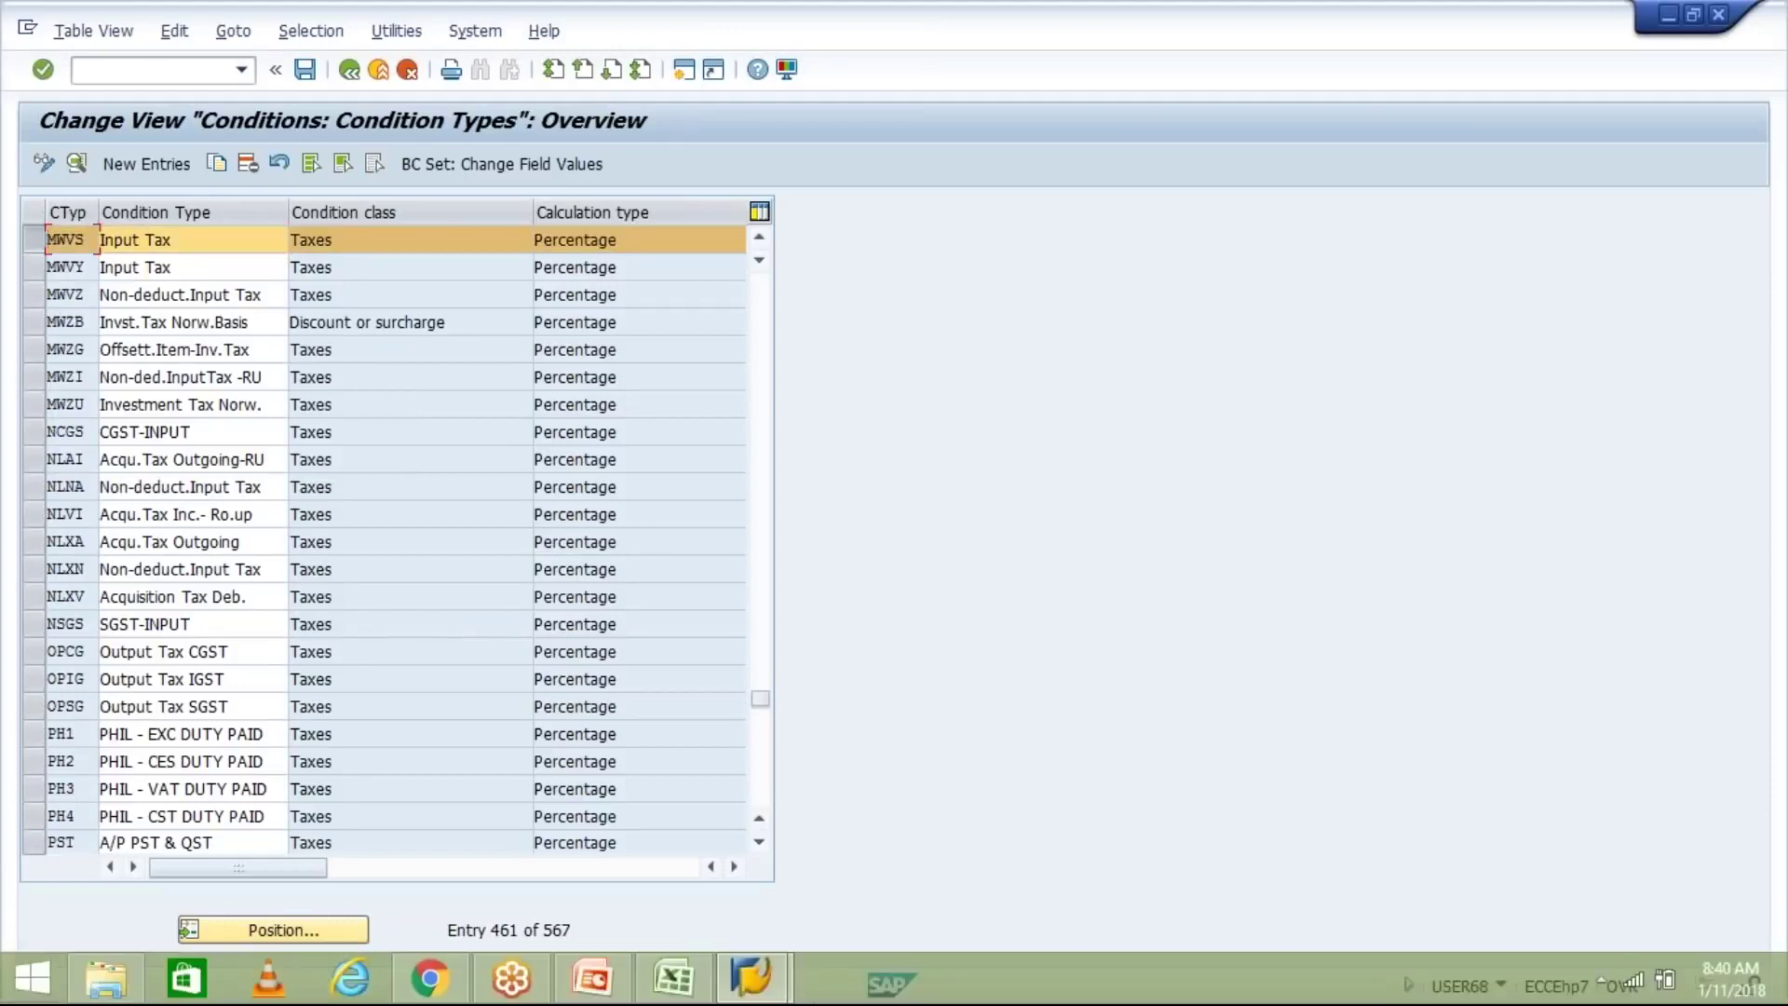
left_click(672, 969)
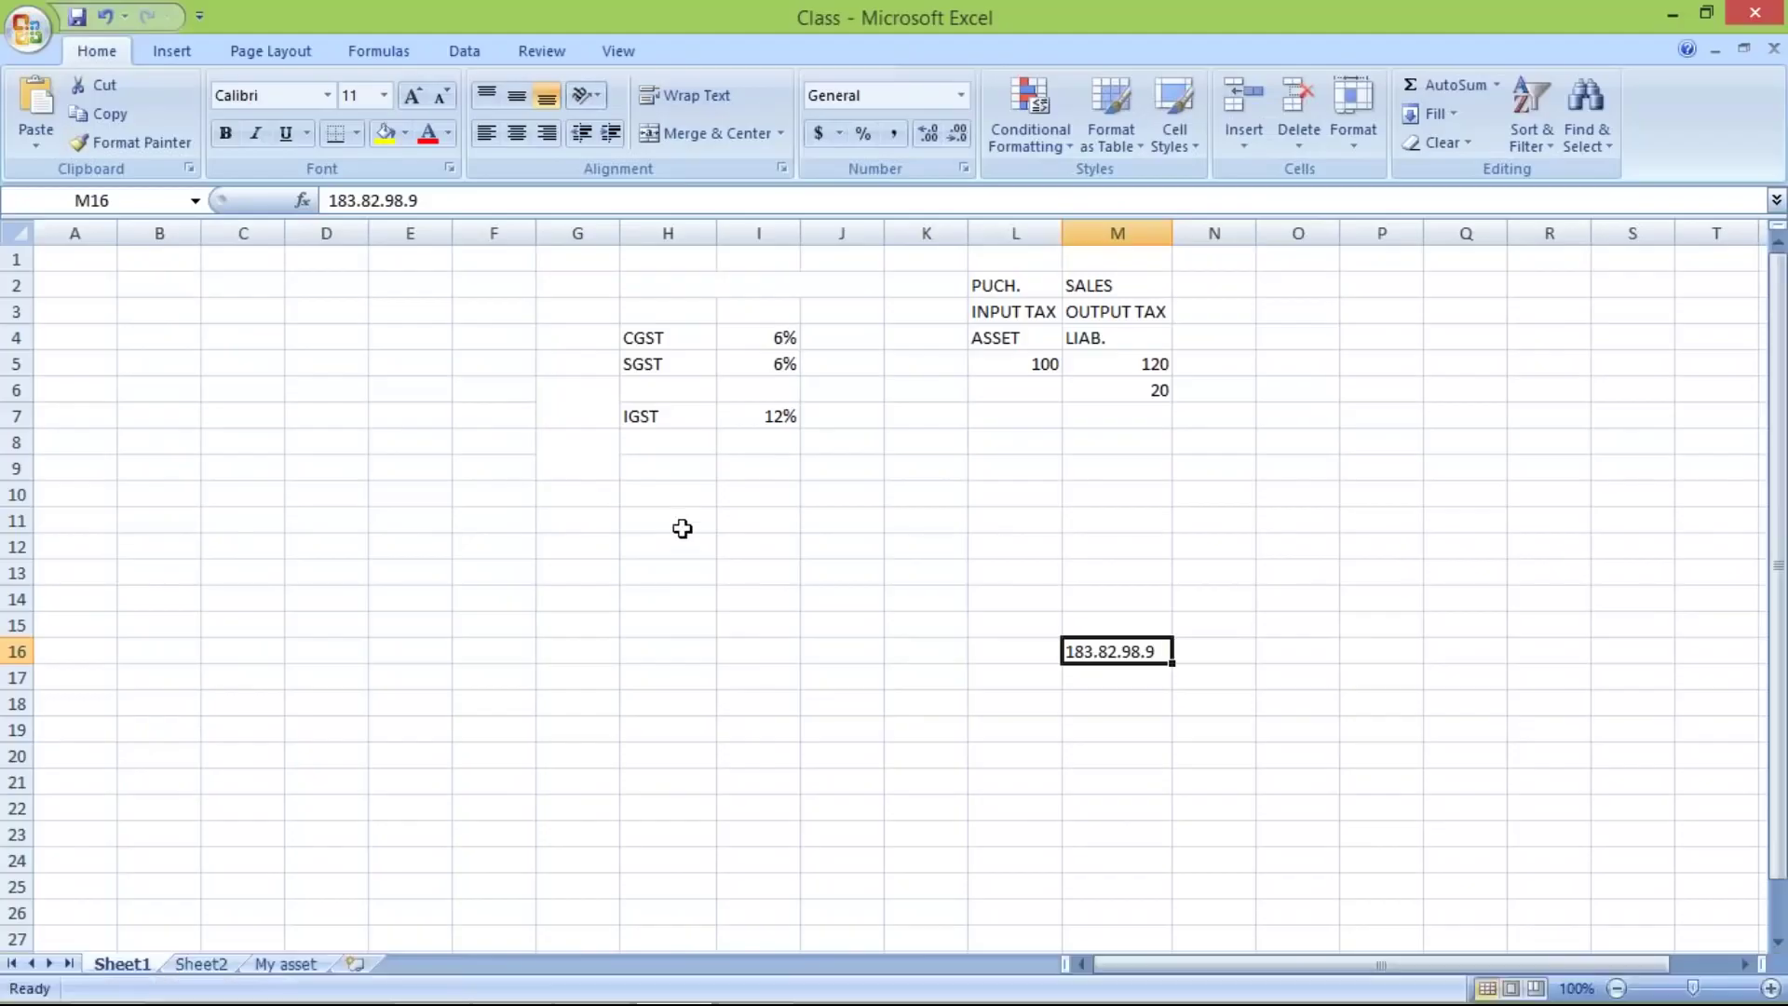
left_click(651, 391)
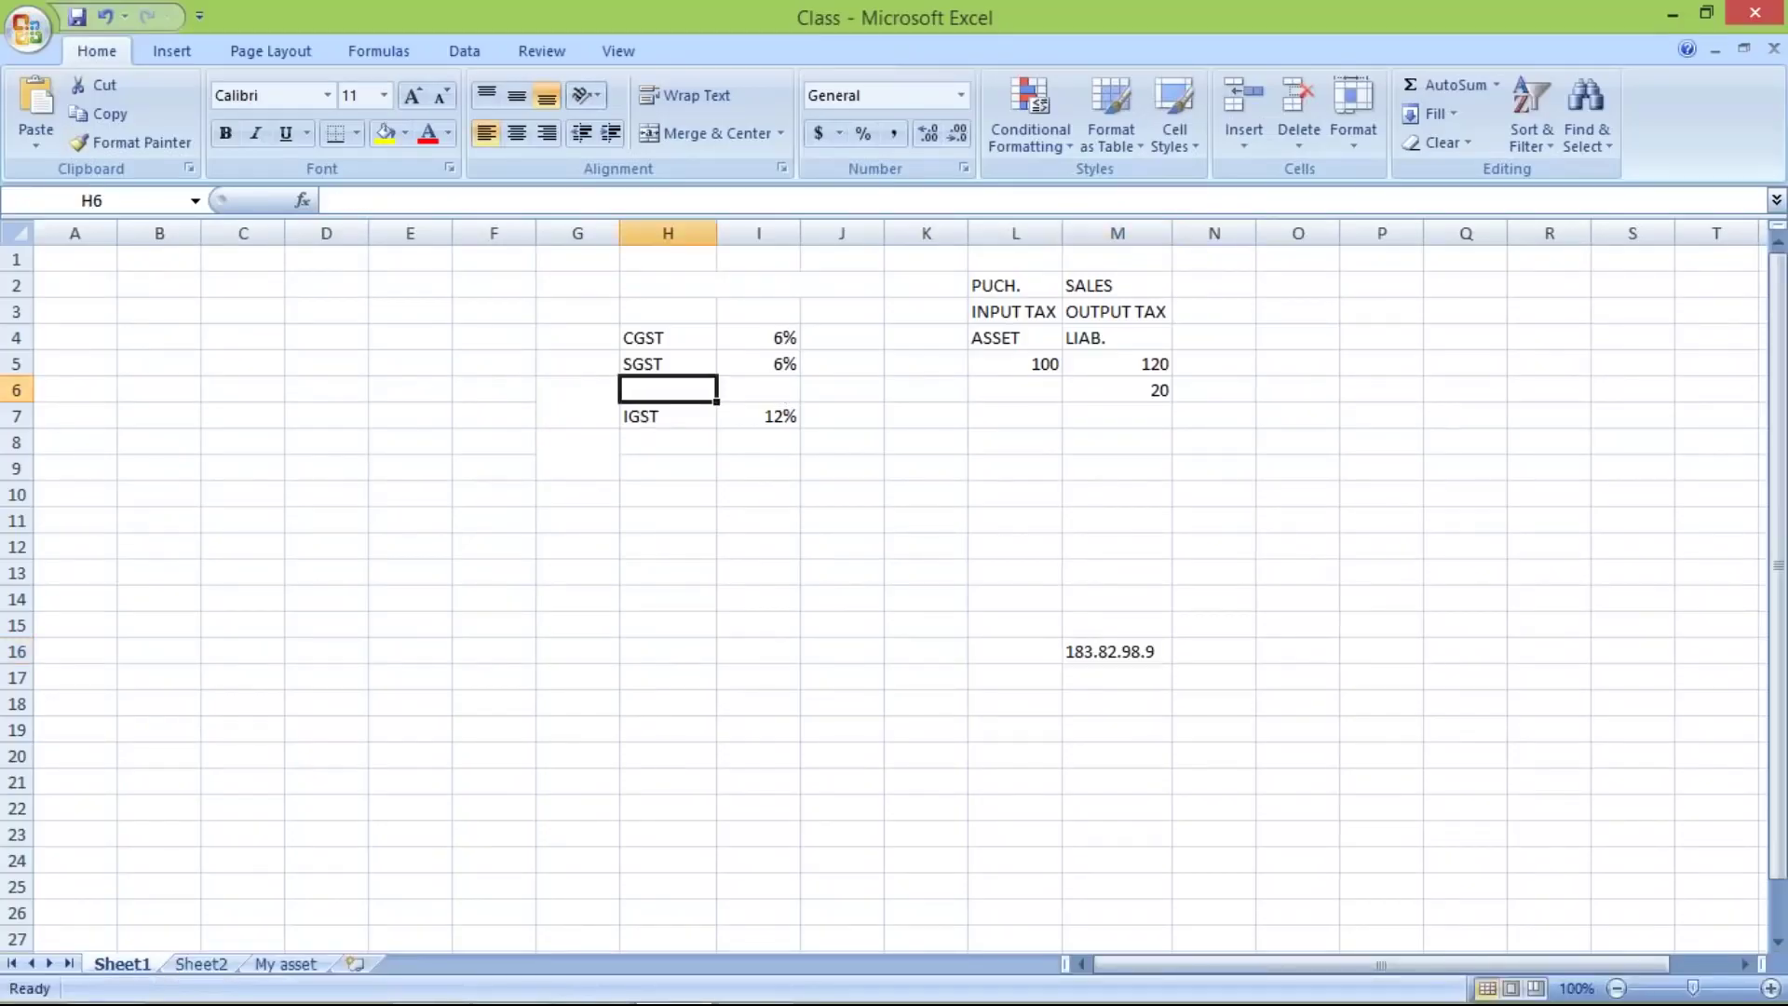
left_click(777, 336)
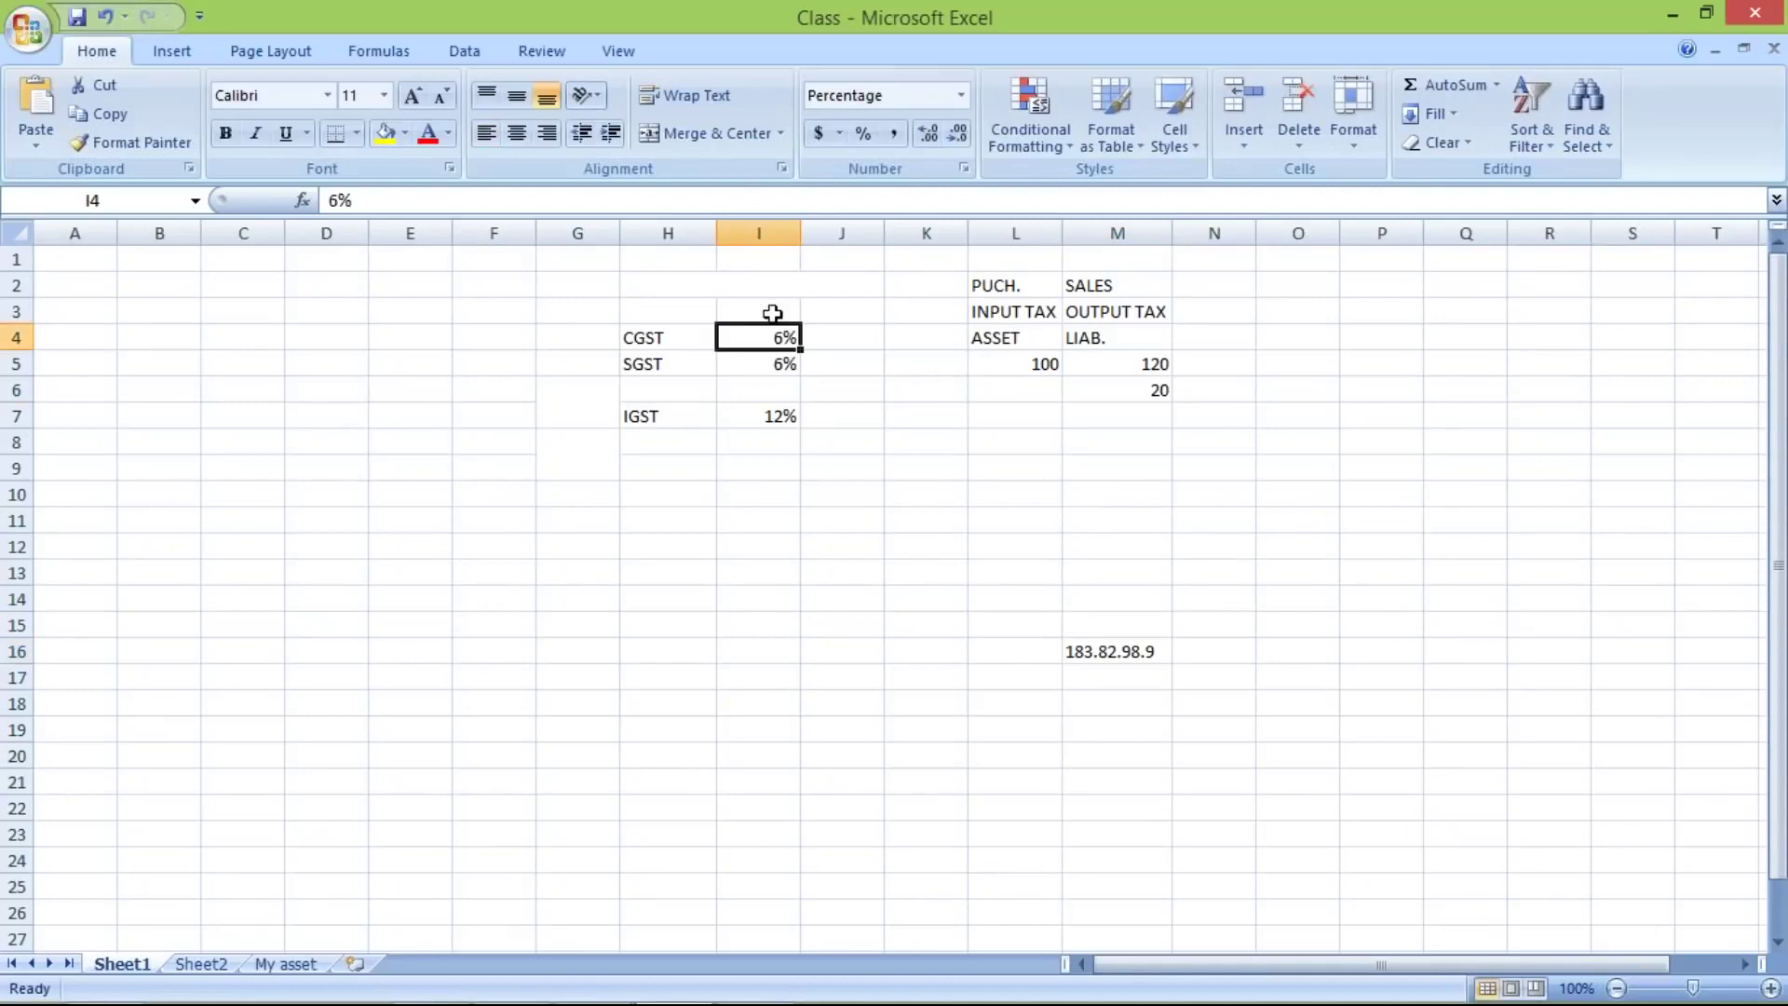
left_click_drag(770, 311, 771, 441)
key("Delete")
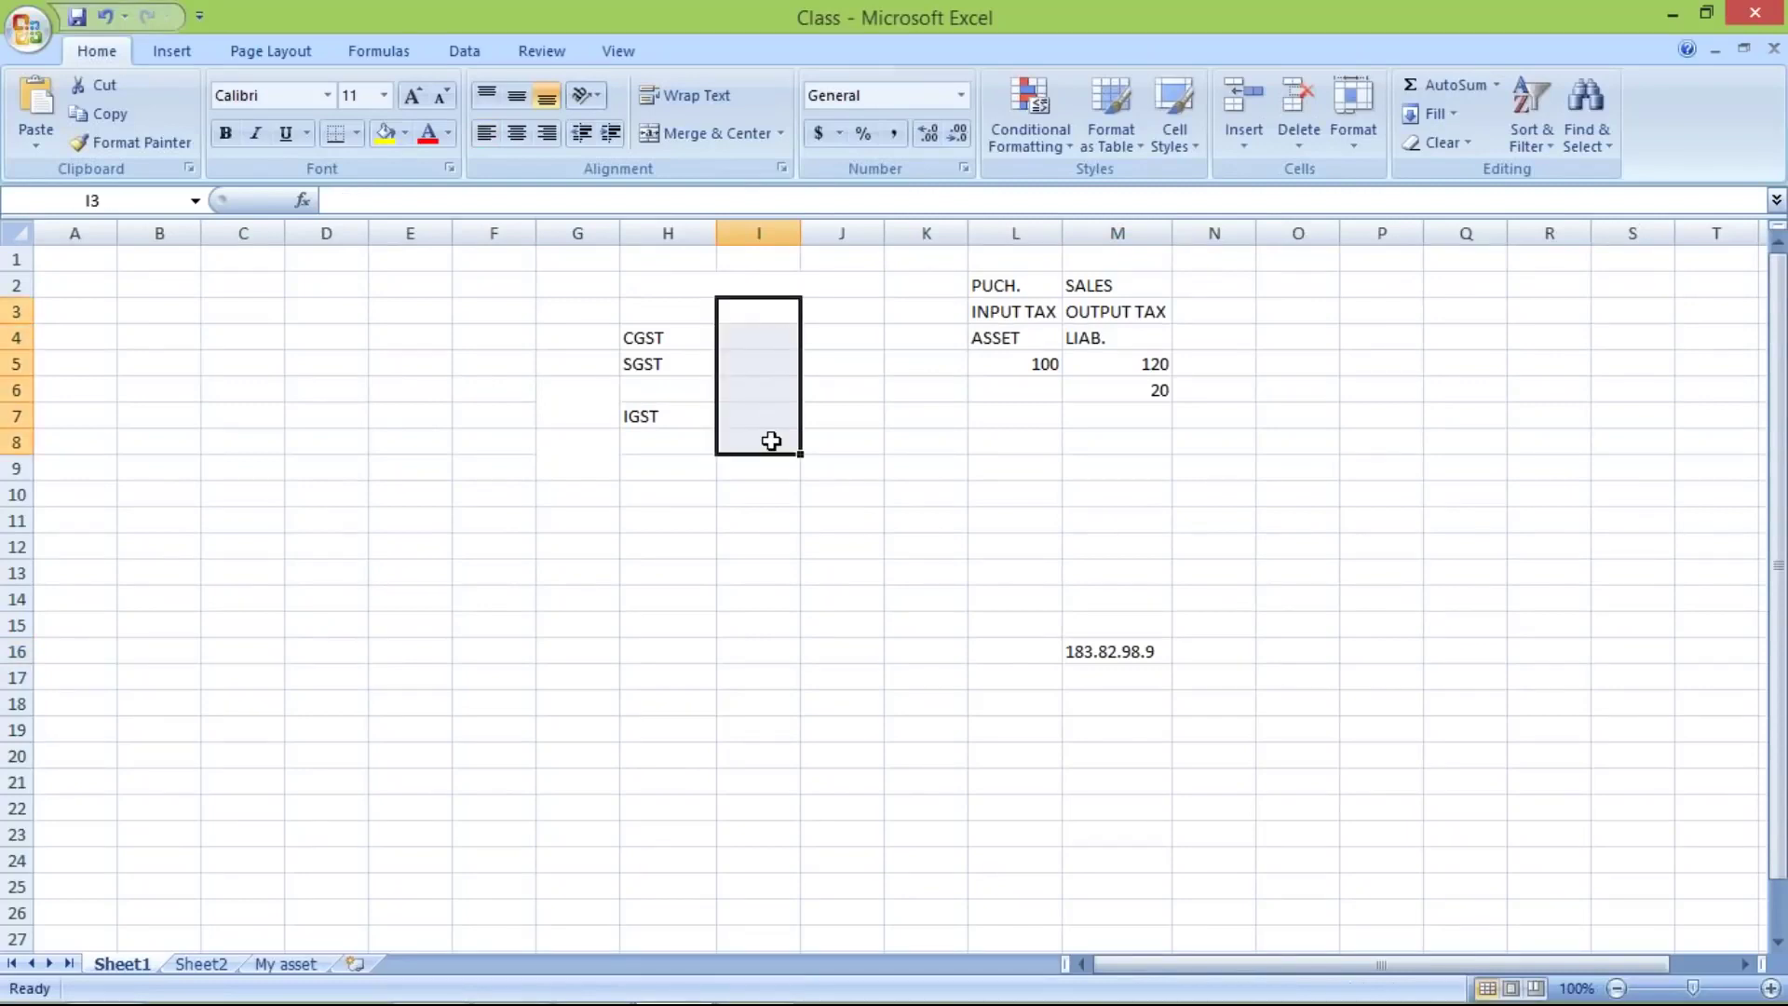
Move the IGST label from H7 to H6, directly below SGST
double_click(657, 418)
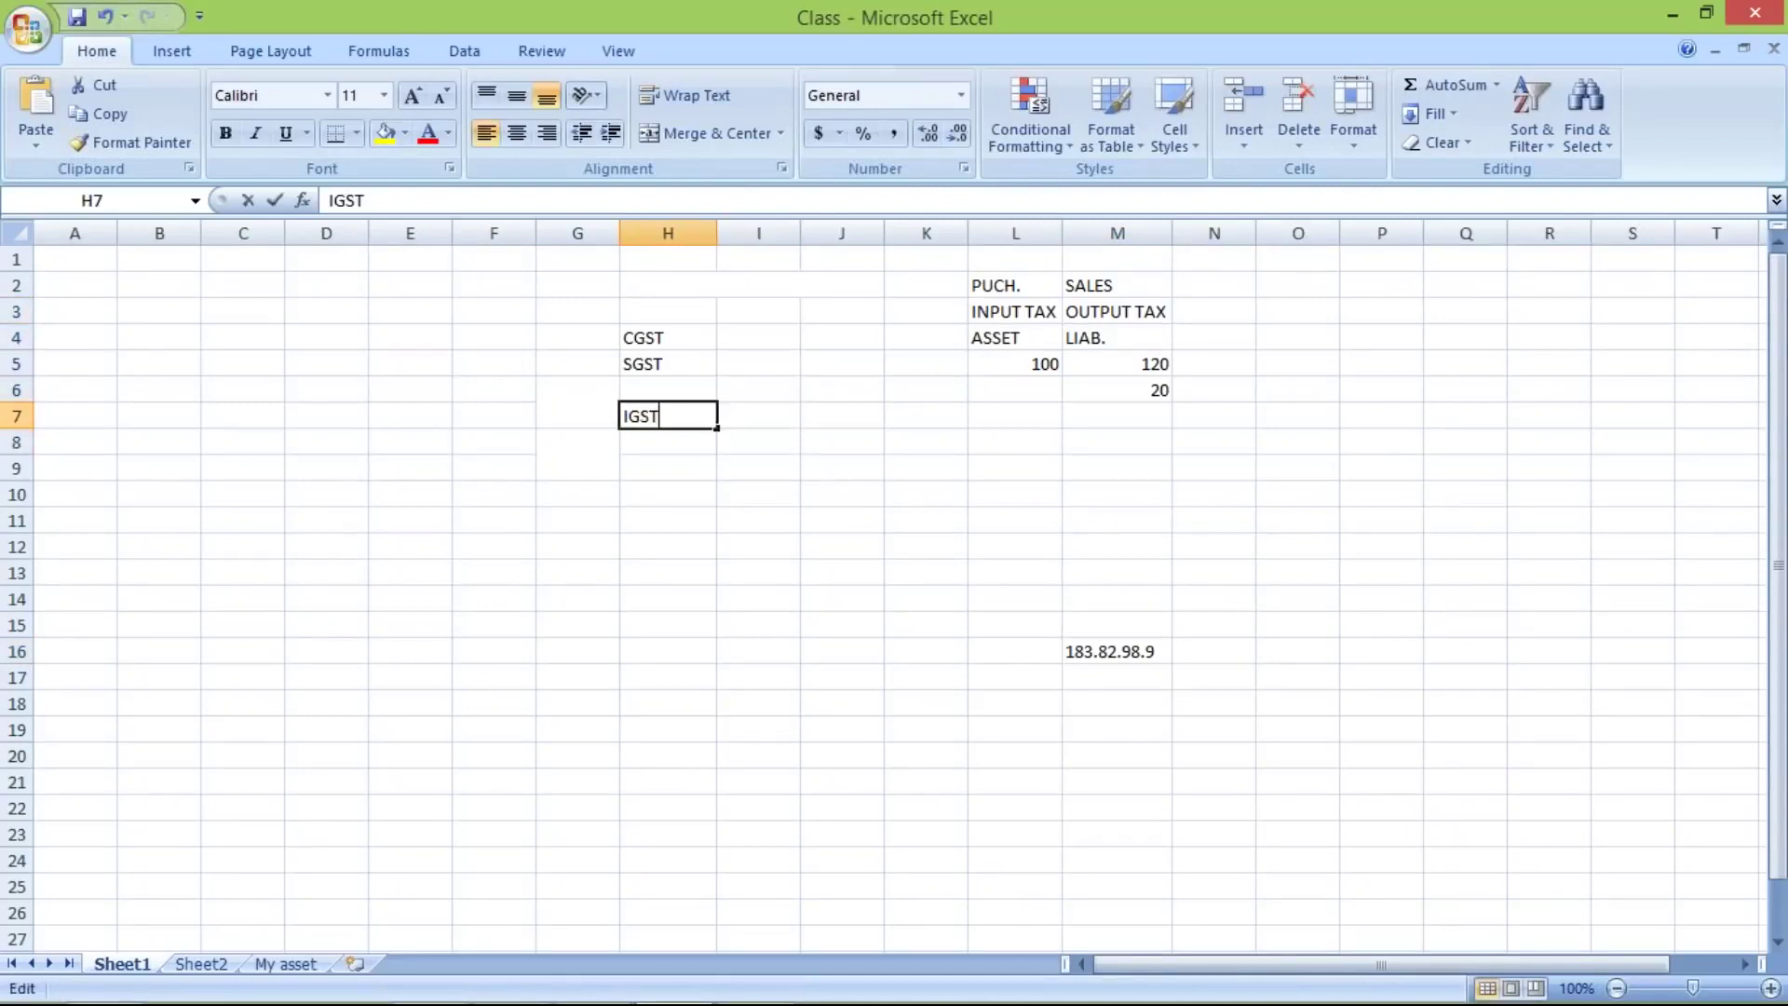
key("Return")
left_click(649, 421)
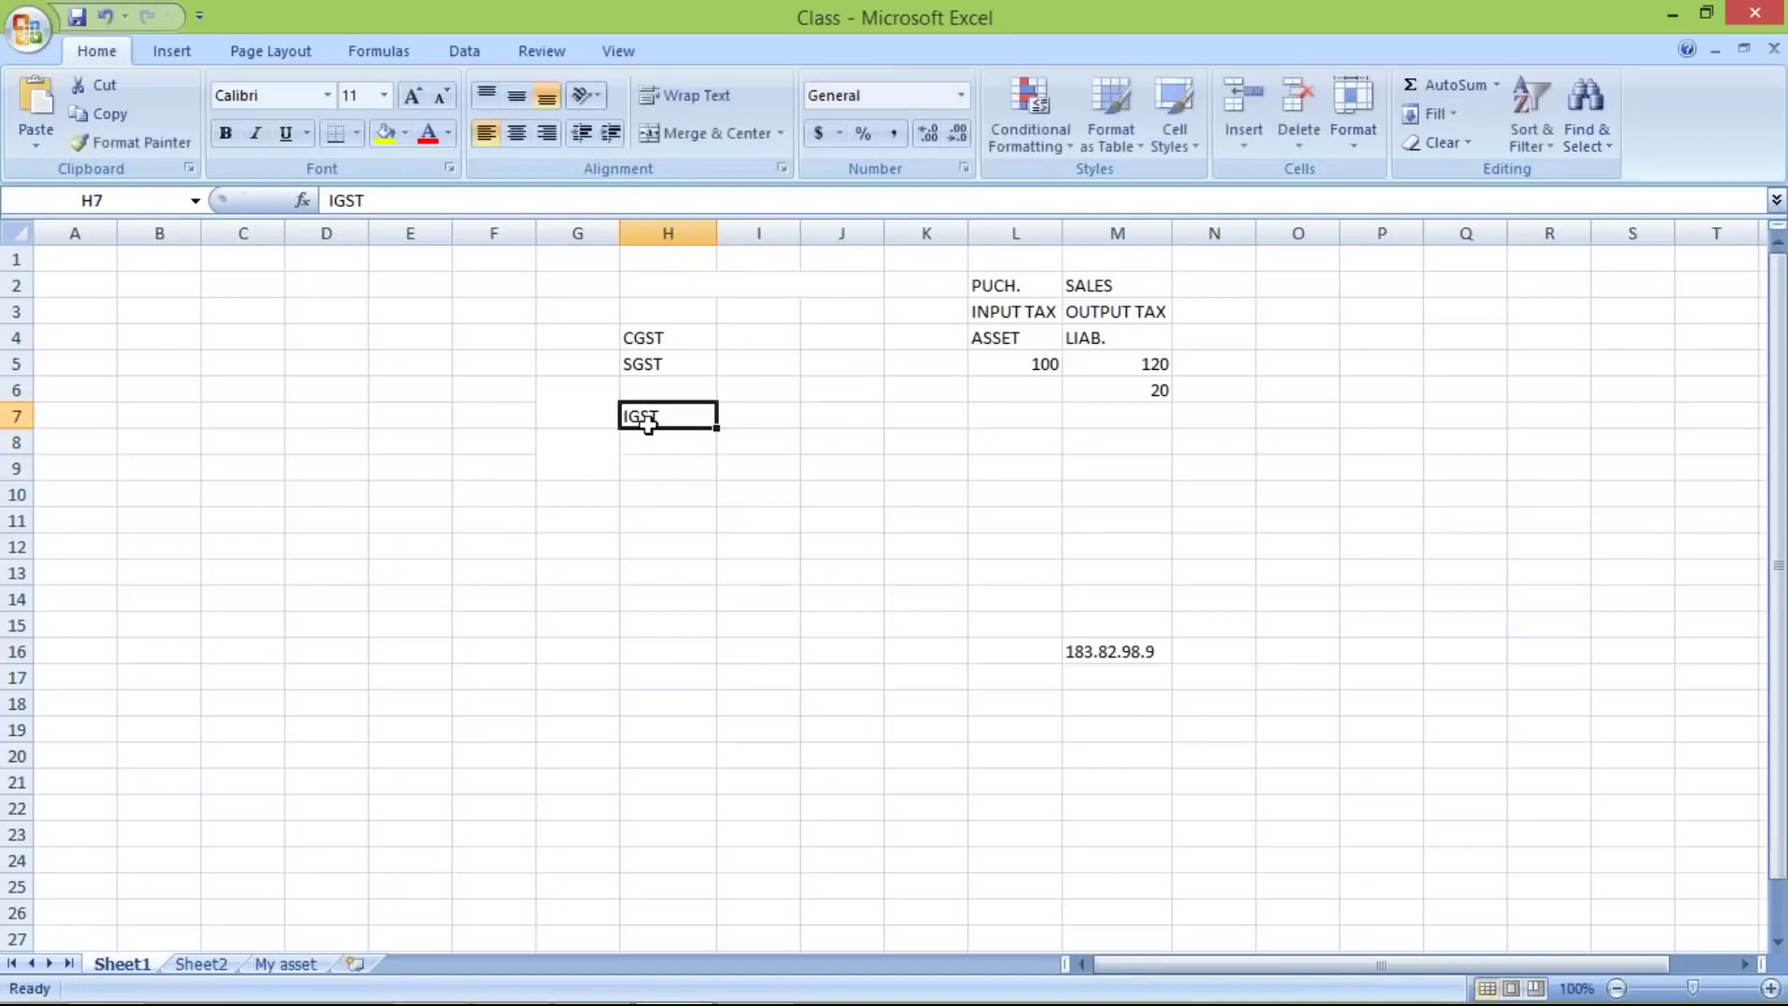
key("ctrl+c")
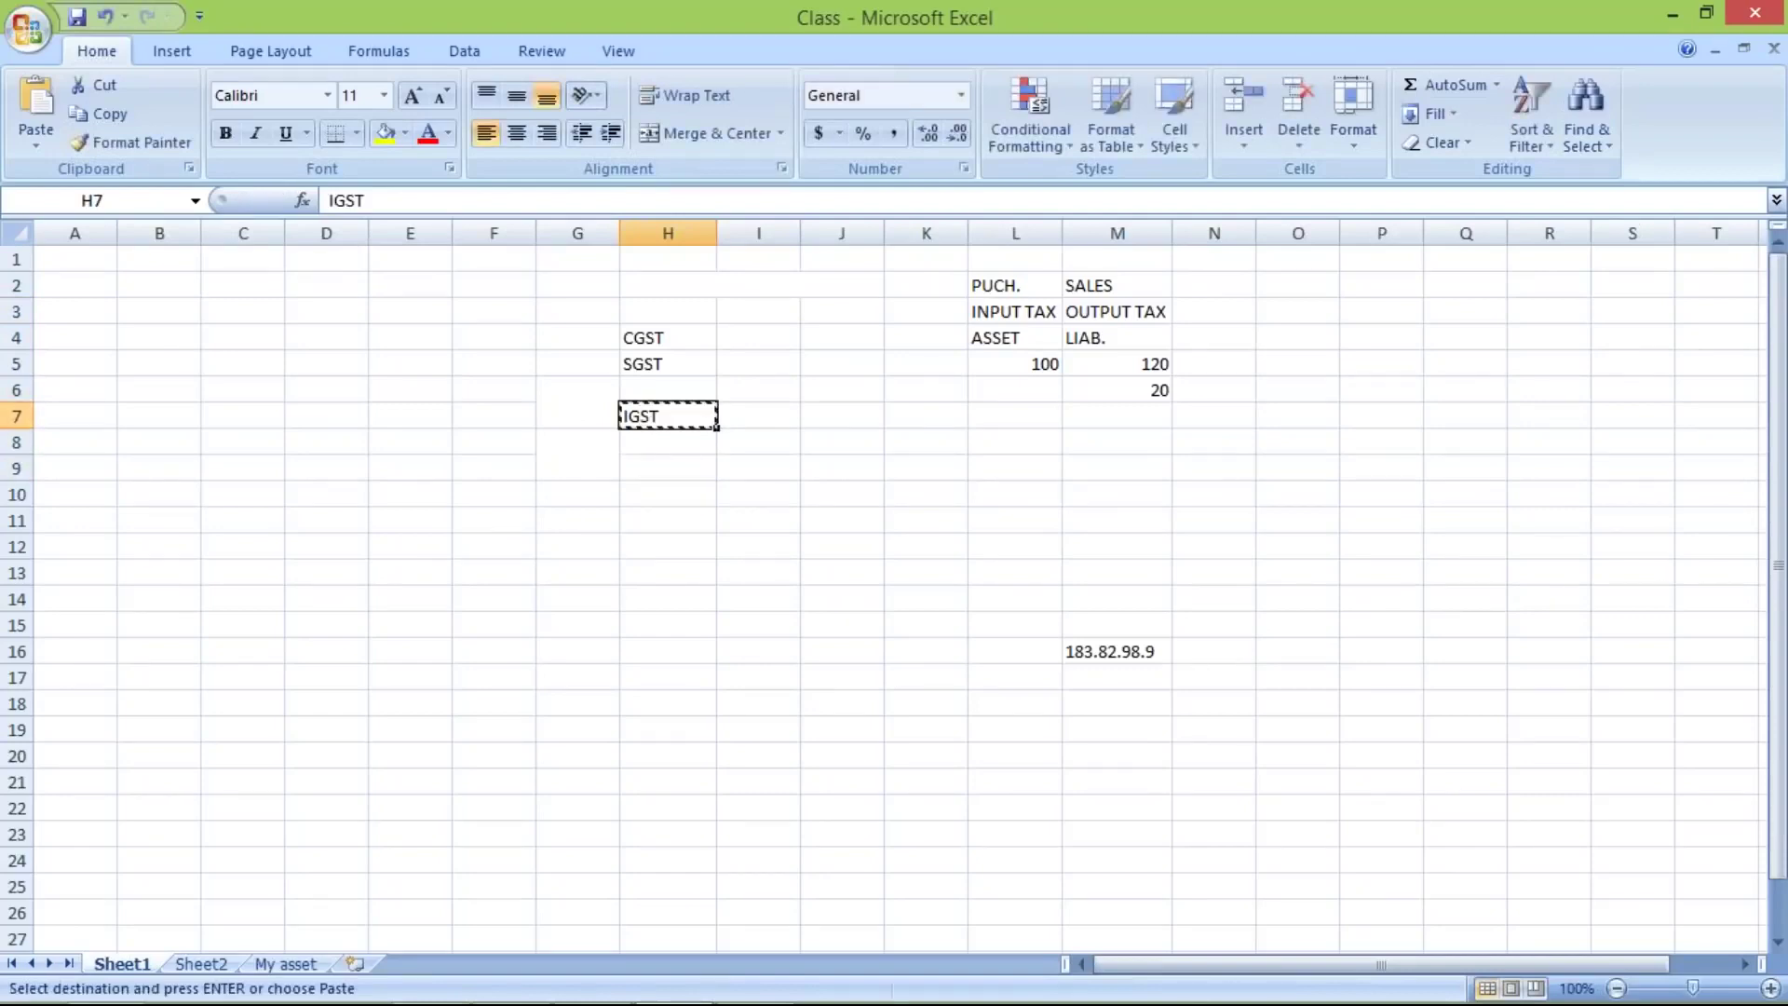
left_click(631, 386)
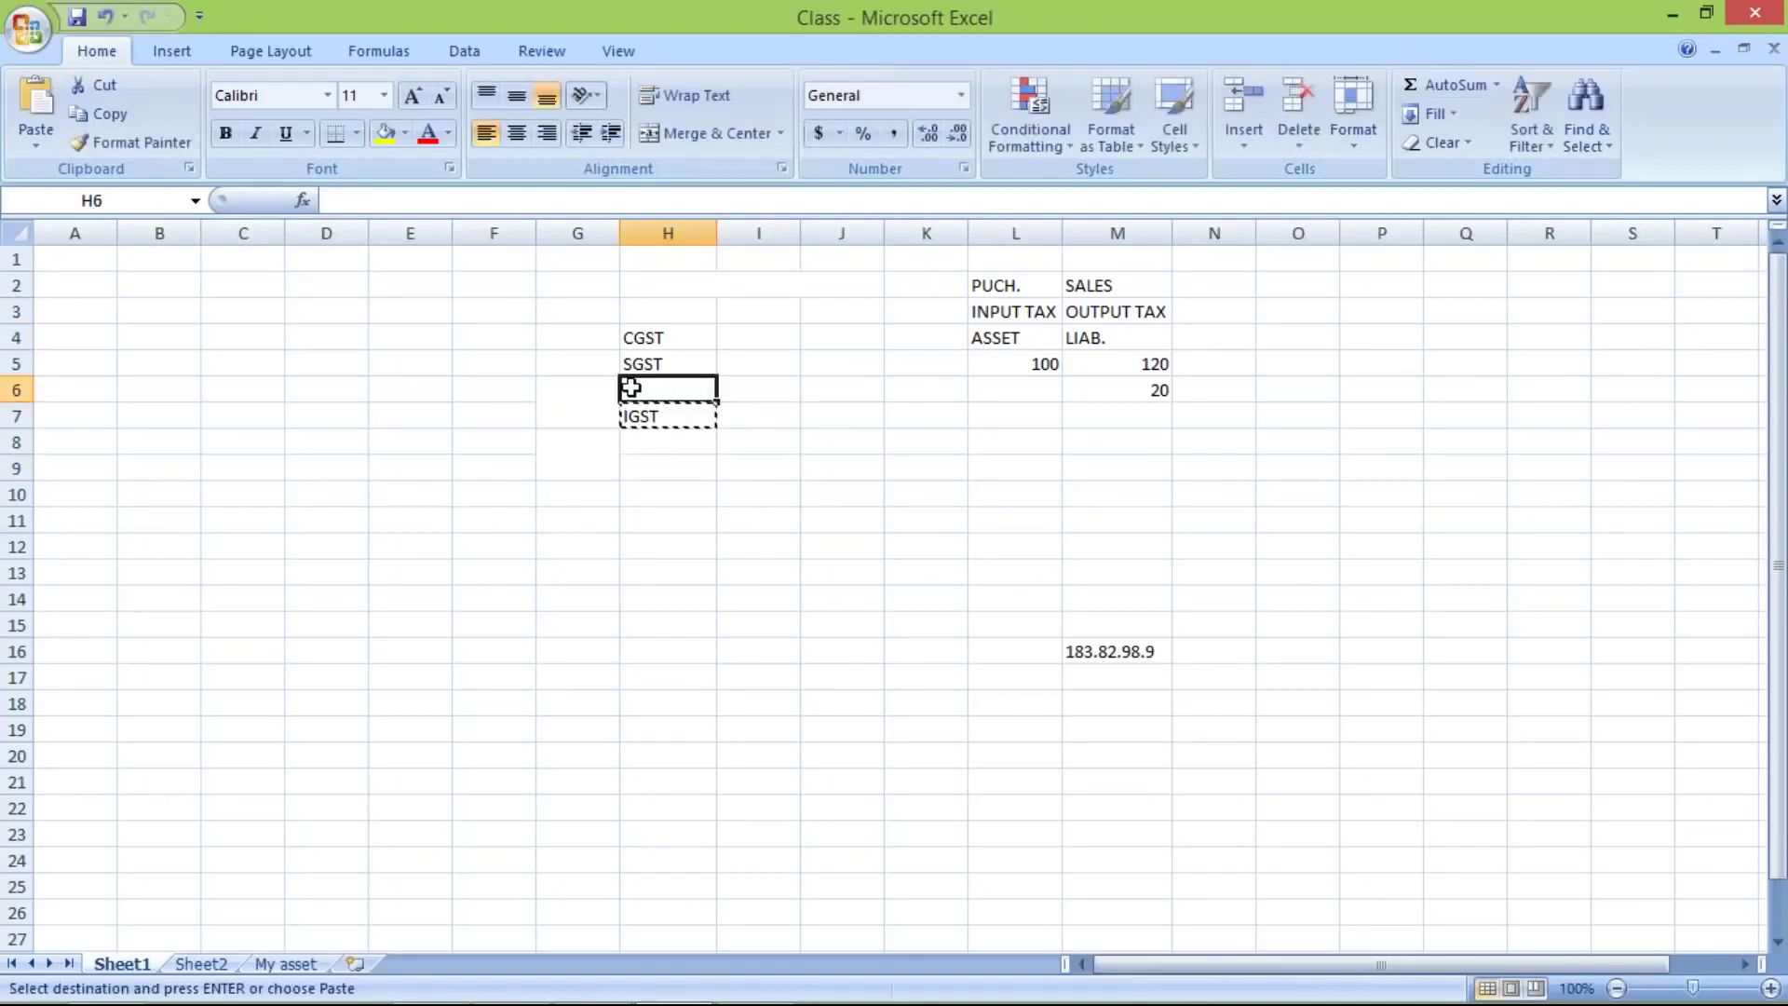
key("ctrl+v")
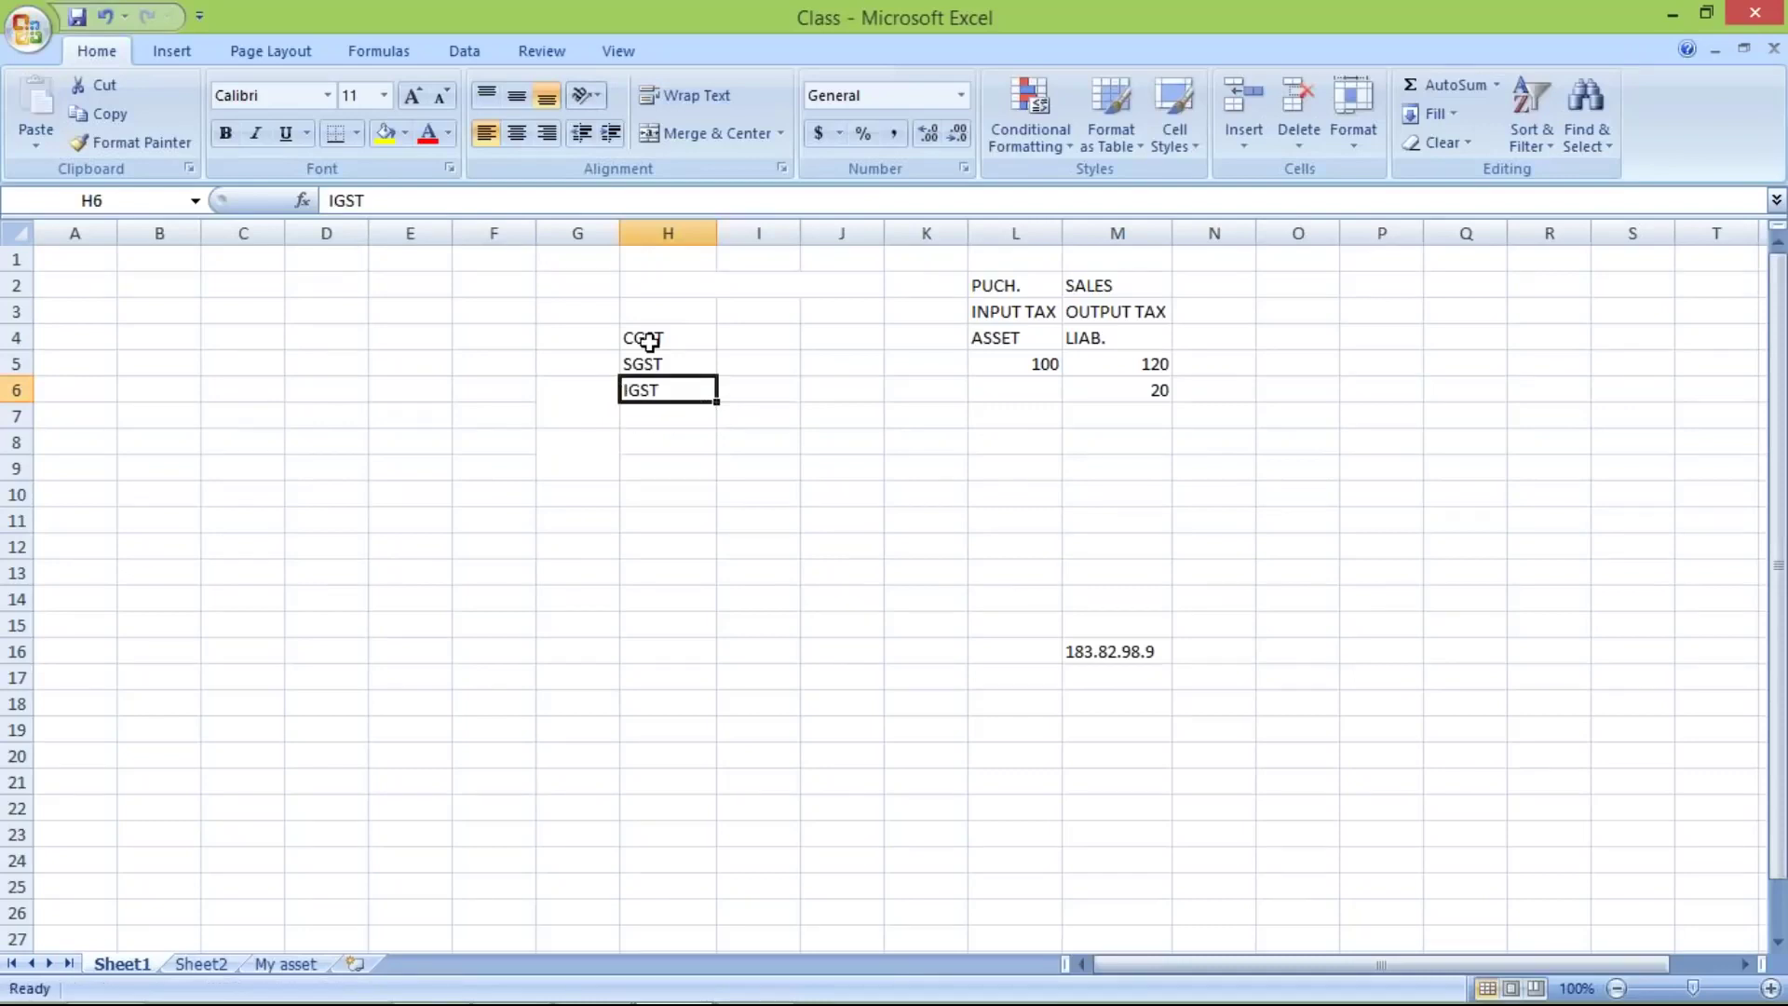
Enter the heading INPUT in cell H3 above the CGST, SGST and IGST labels
left_click(659, 307)
type("INPUT")
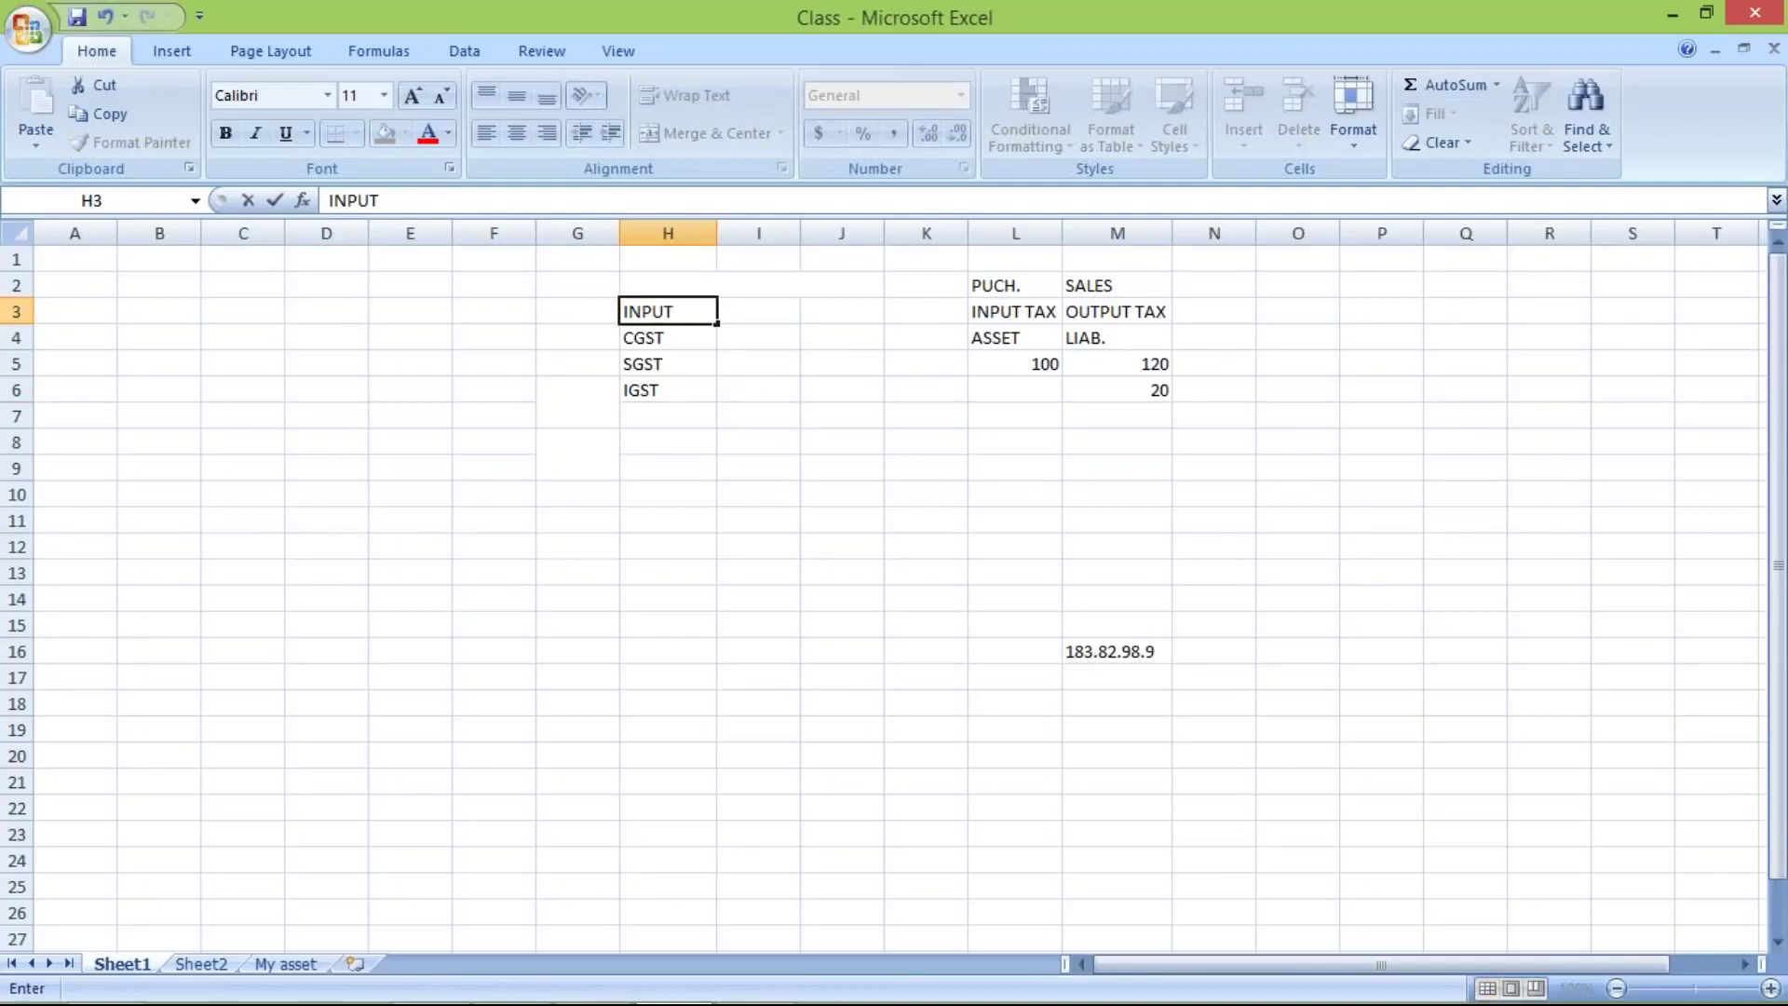
left_click(667, 547)
Copy the INPUT heading and its three GST labels from H3:H6 into I3:I6
left_click(661, 311)
left_click_drag(661, 311, 661, 390)
key("ctrl+c")
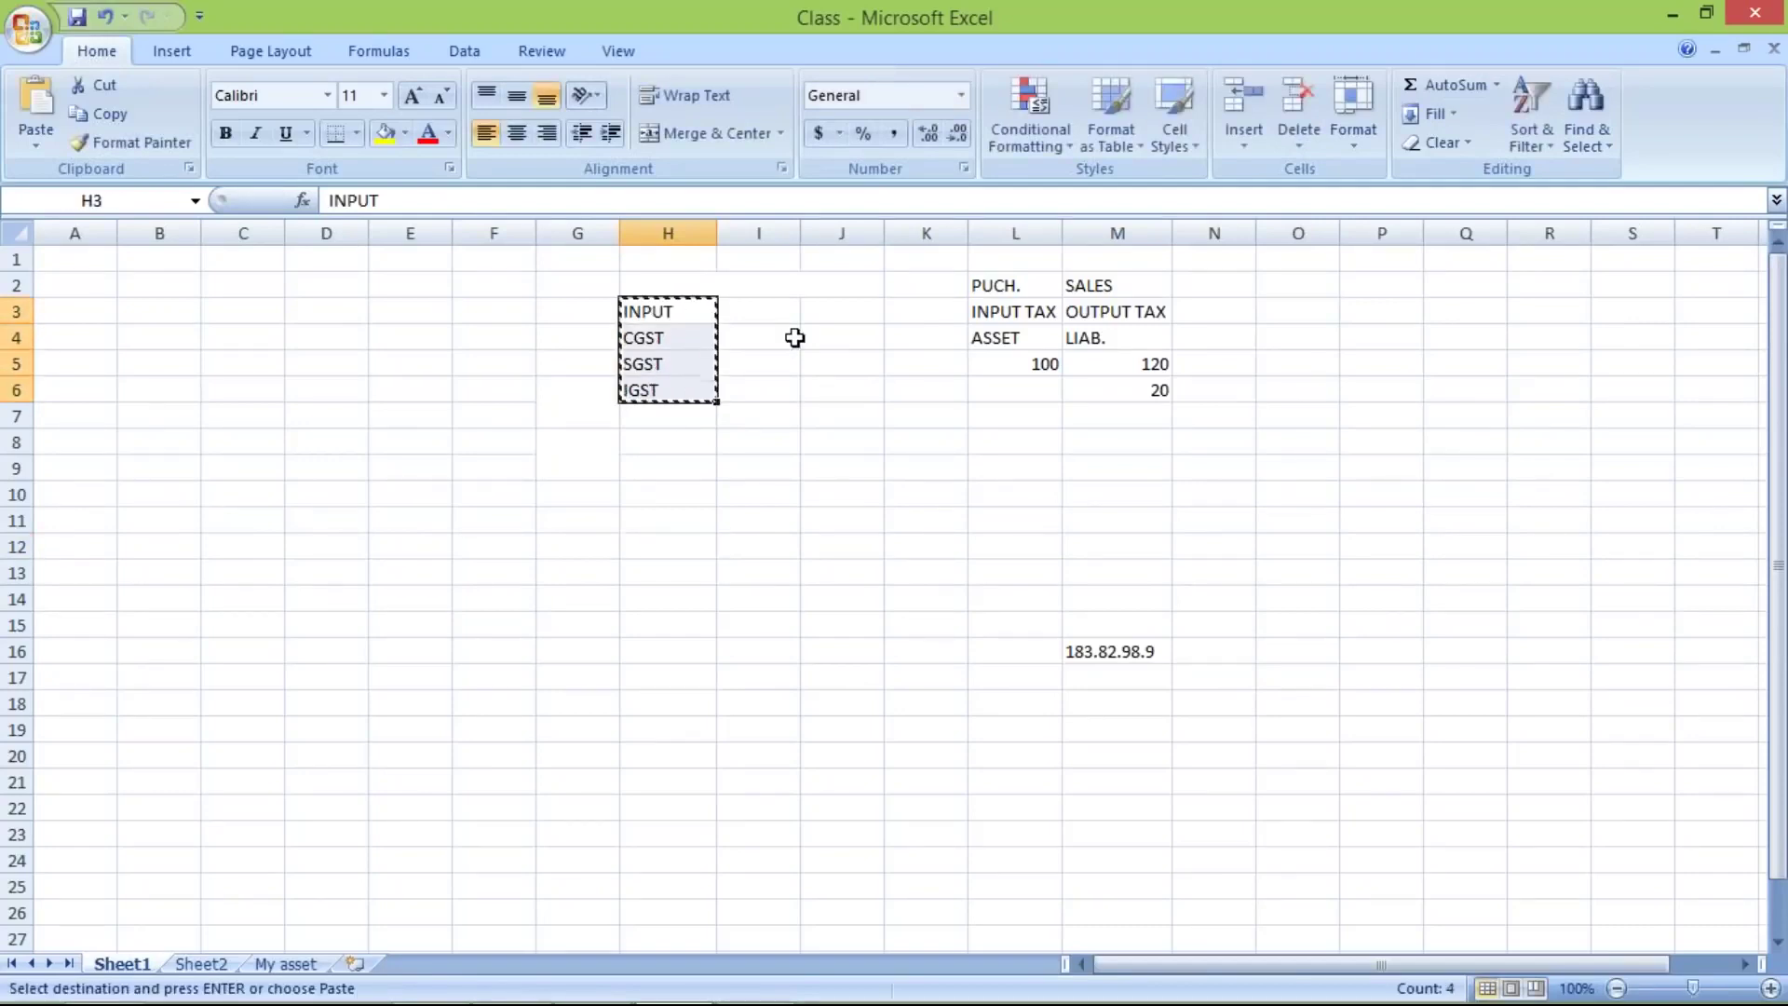
left_click(784, 314)
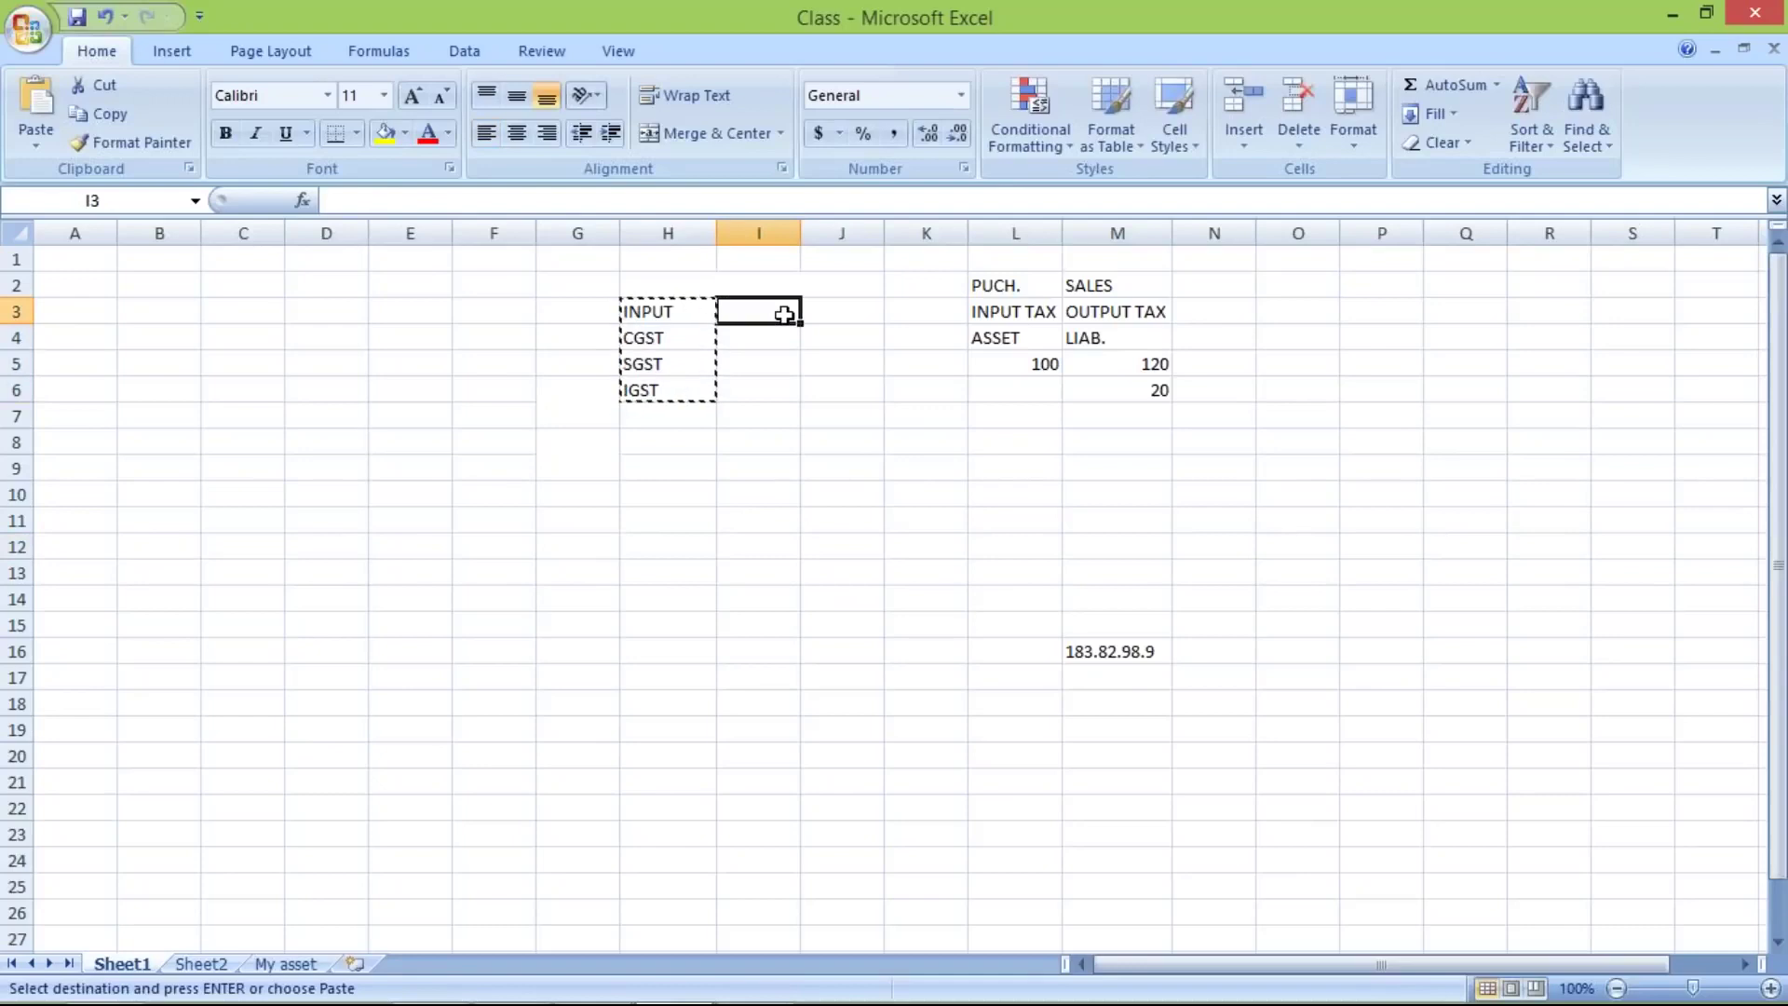
key("ctrl+v")
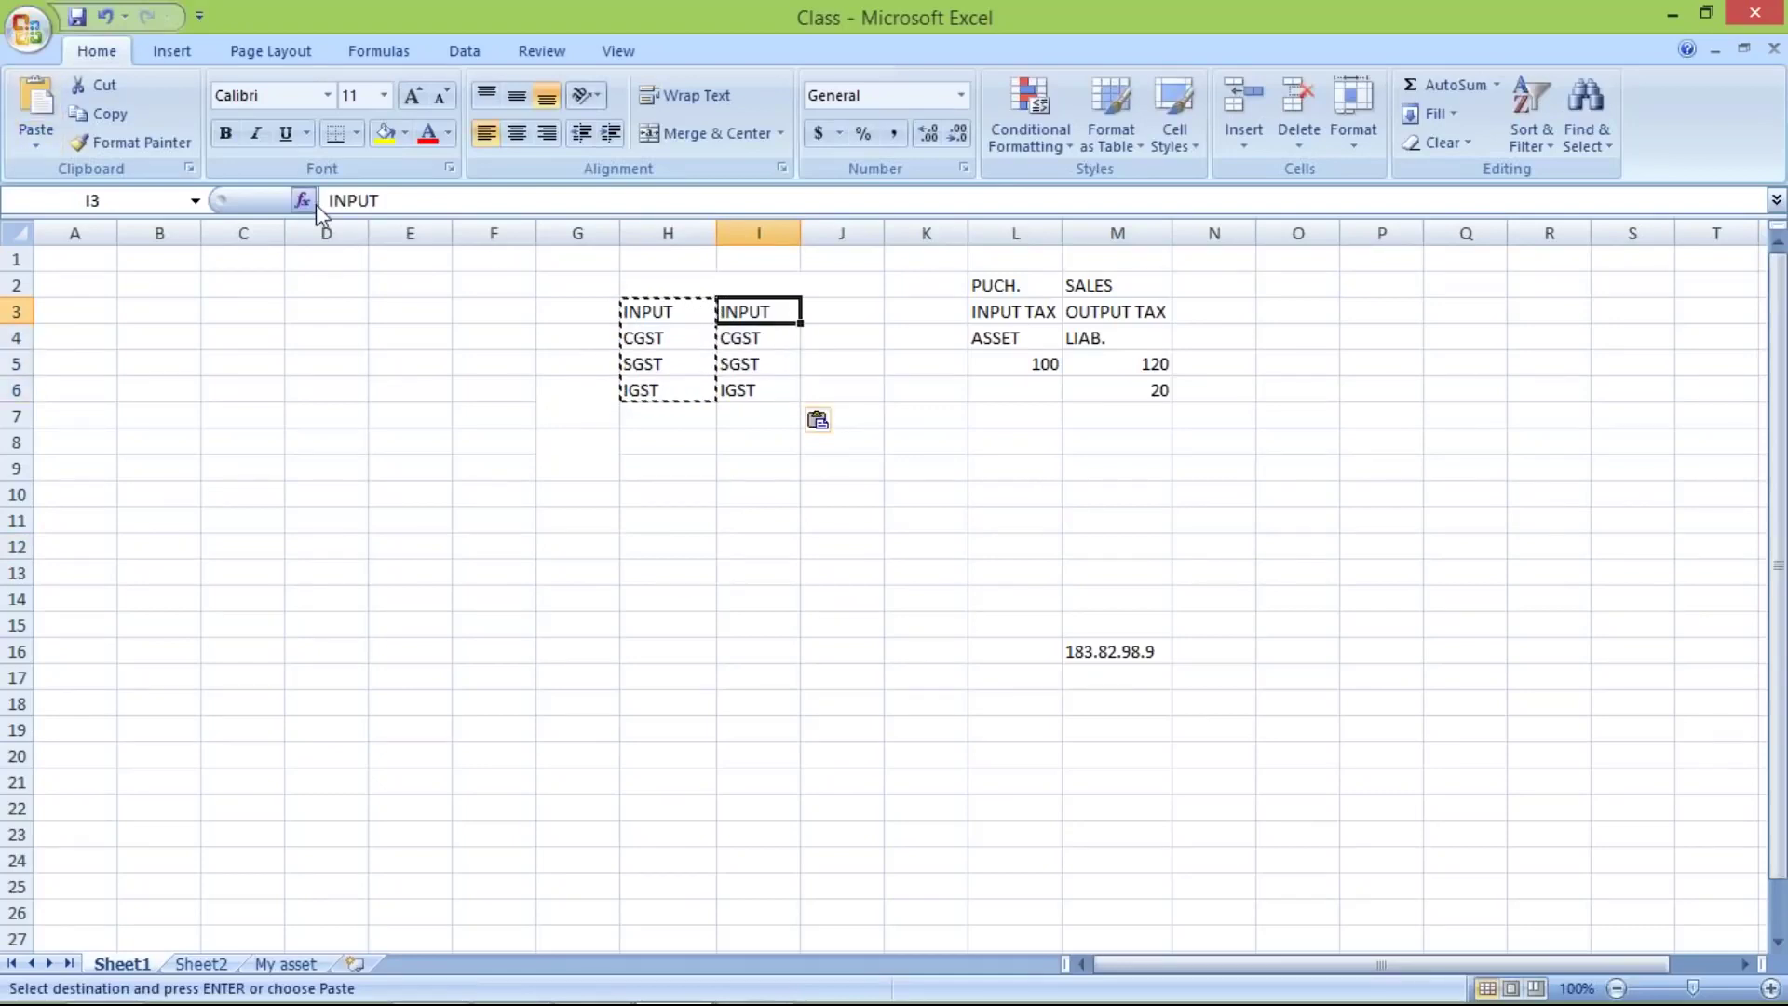
Change the copied heading in cell I3 to OUTPUT
left_click(406, 201)
key("BackSpace")
key("BackSpace")
key("BackSpace")
key("BackSpace")
key("BackSpace")
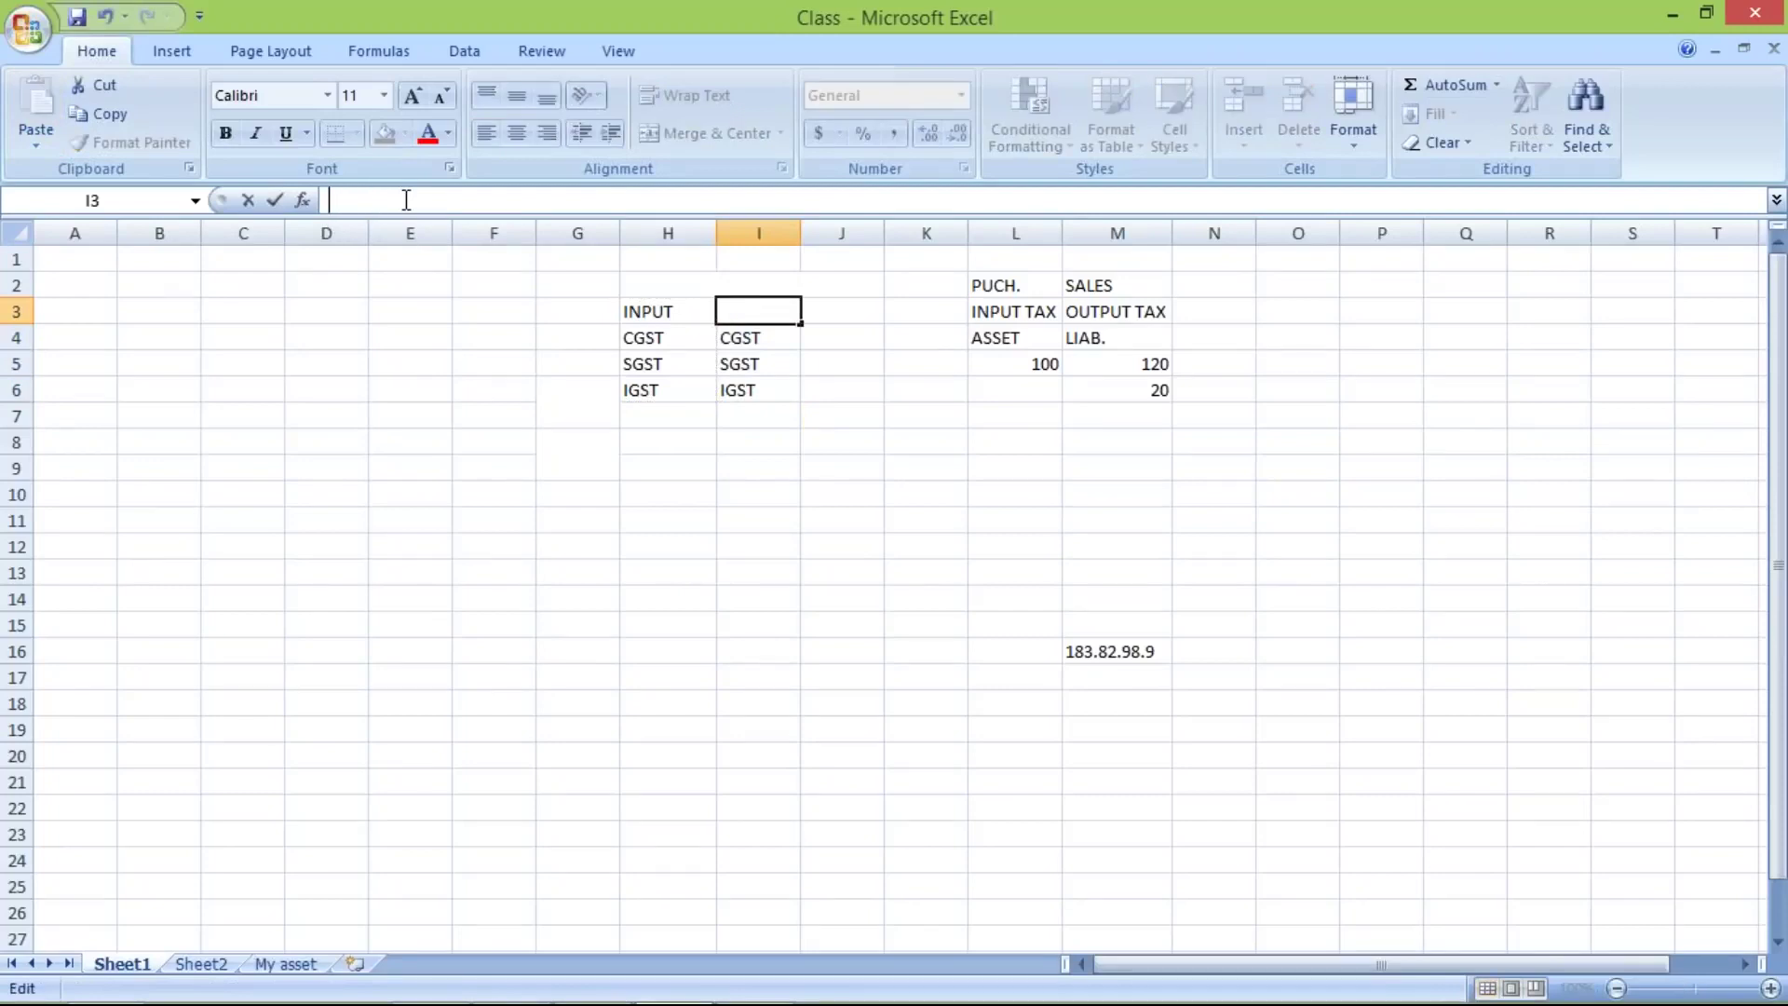
type("OUTPUT")
key("Return")
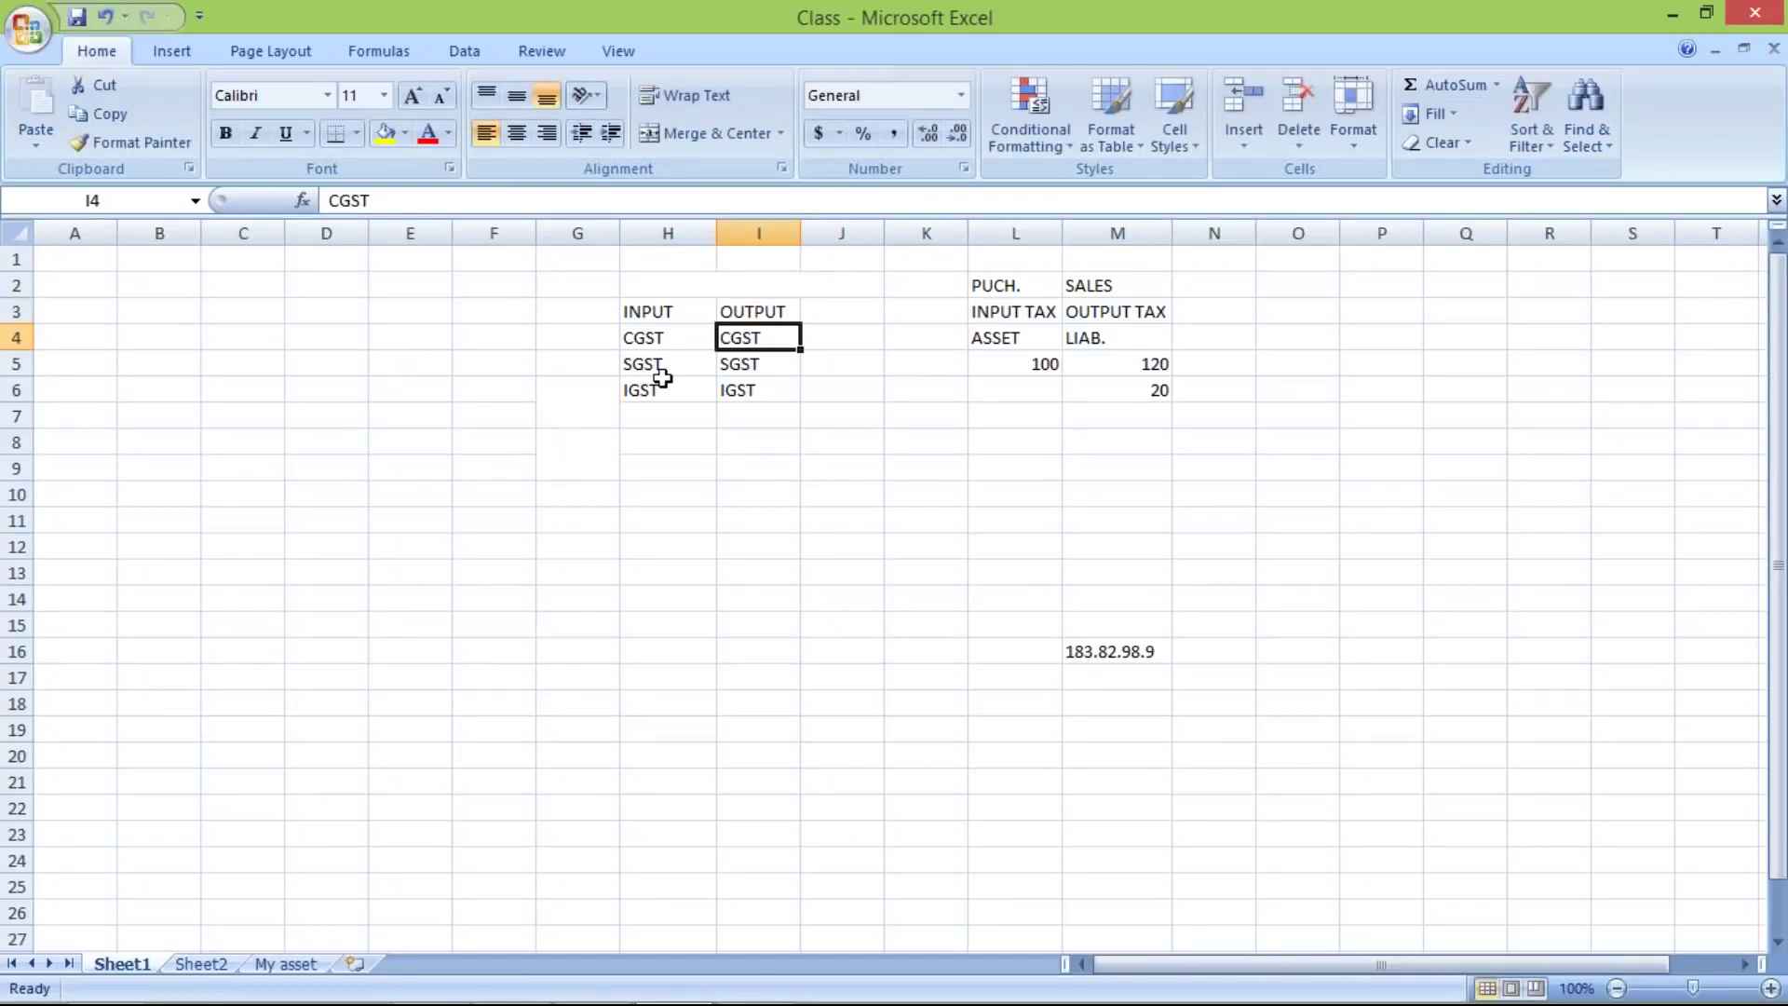
Switch to the SAP condition types view and start a copy of the selected MWVS Input Tax entry
mouse_move(731, 1001)
left_click(753, 975)
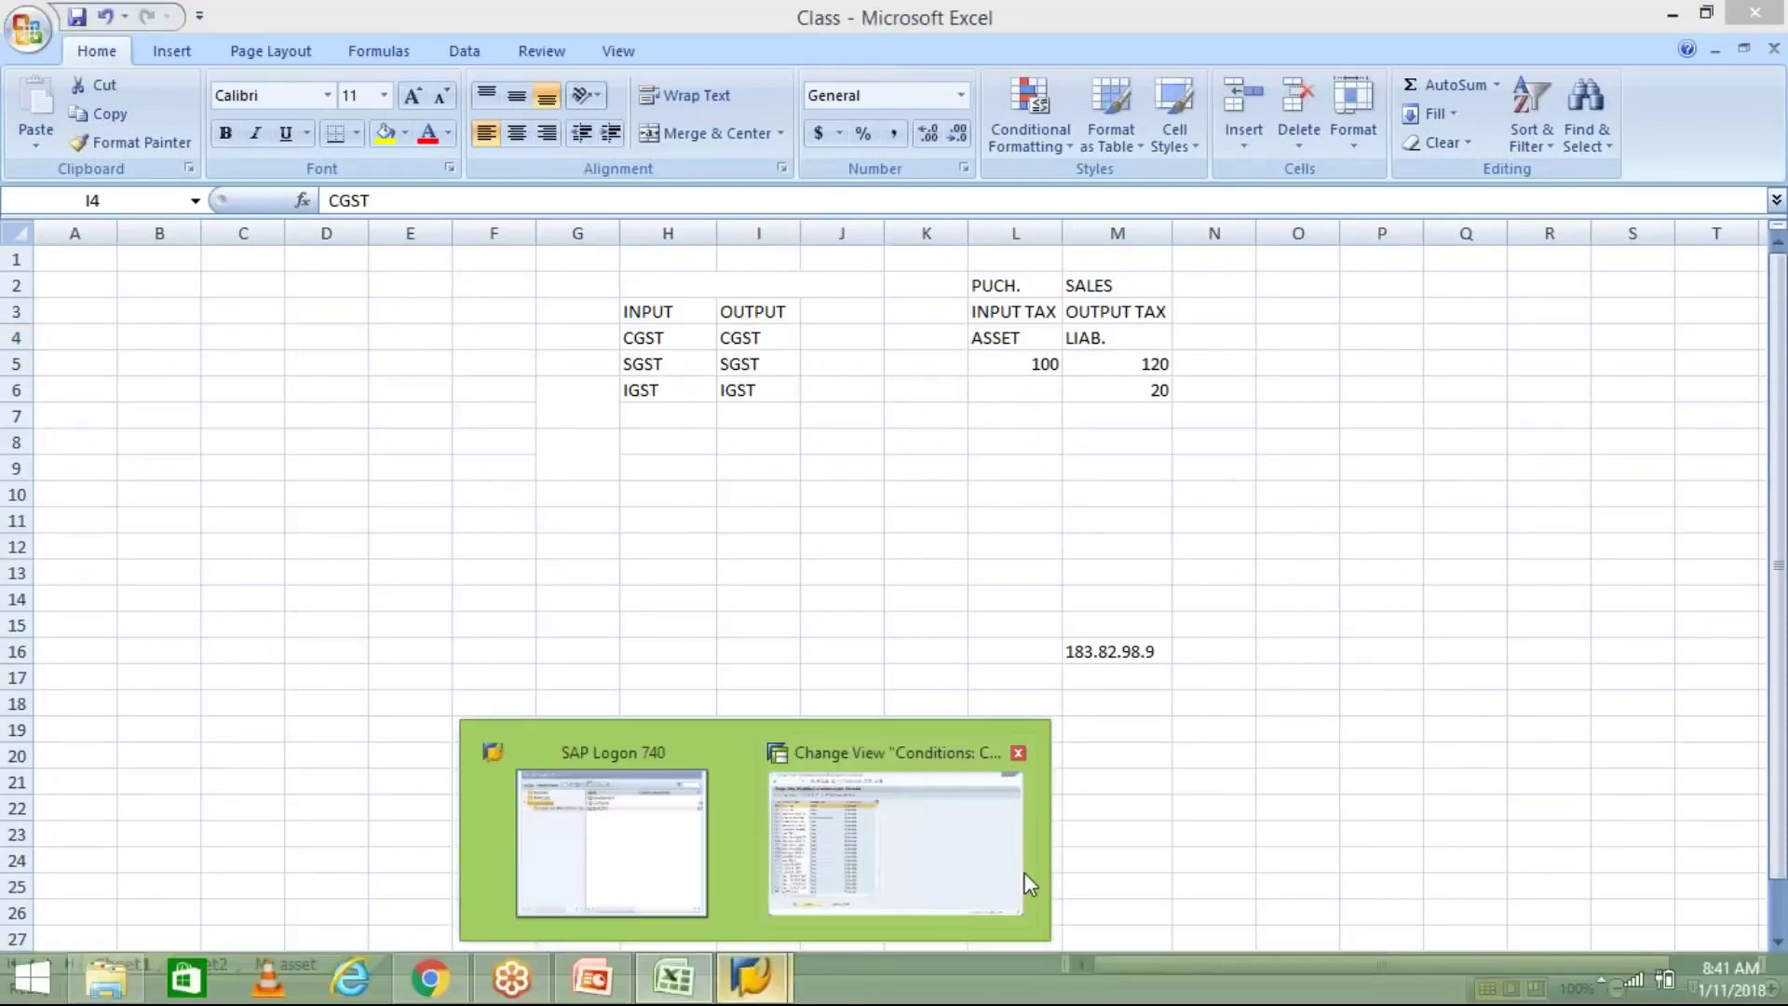
left_click(906, 838)
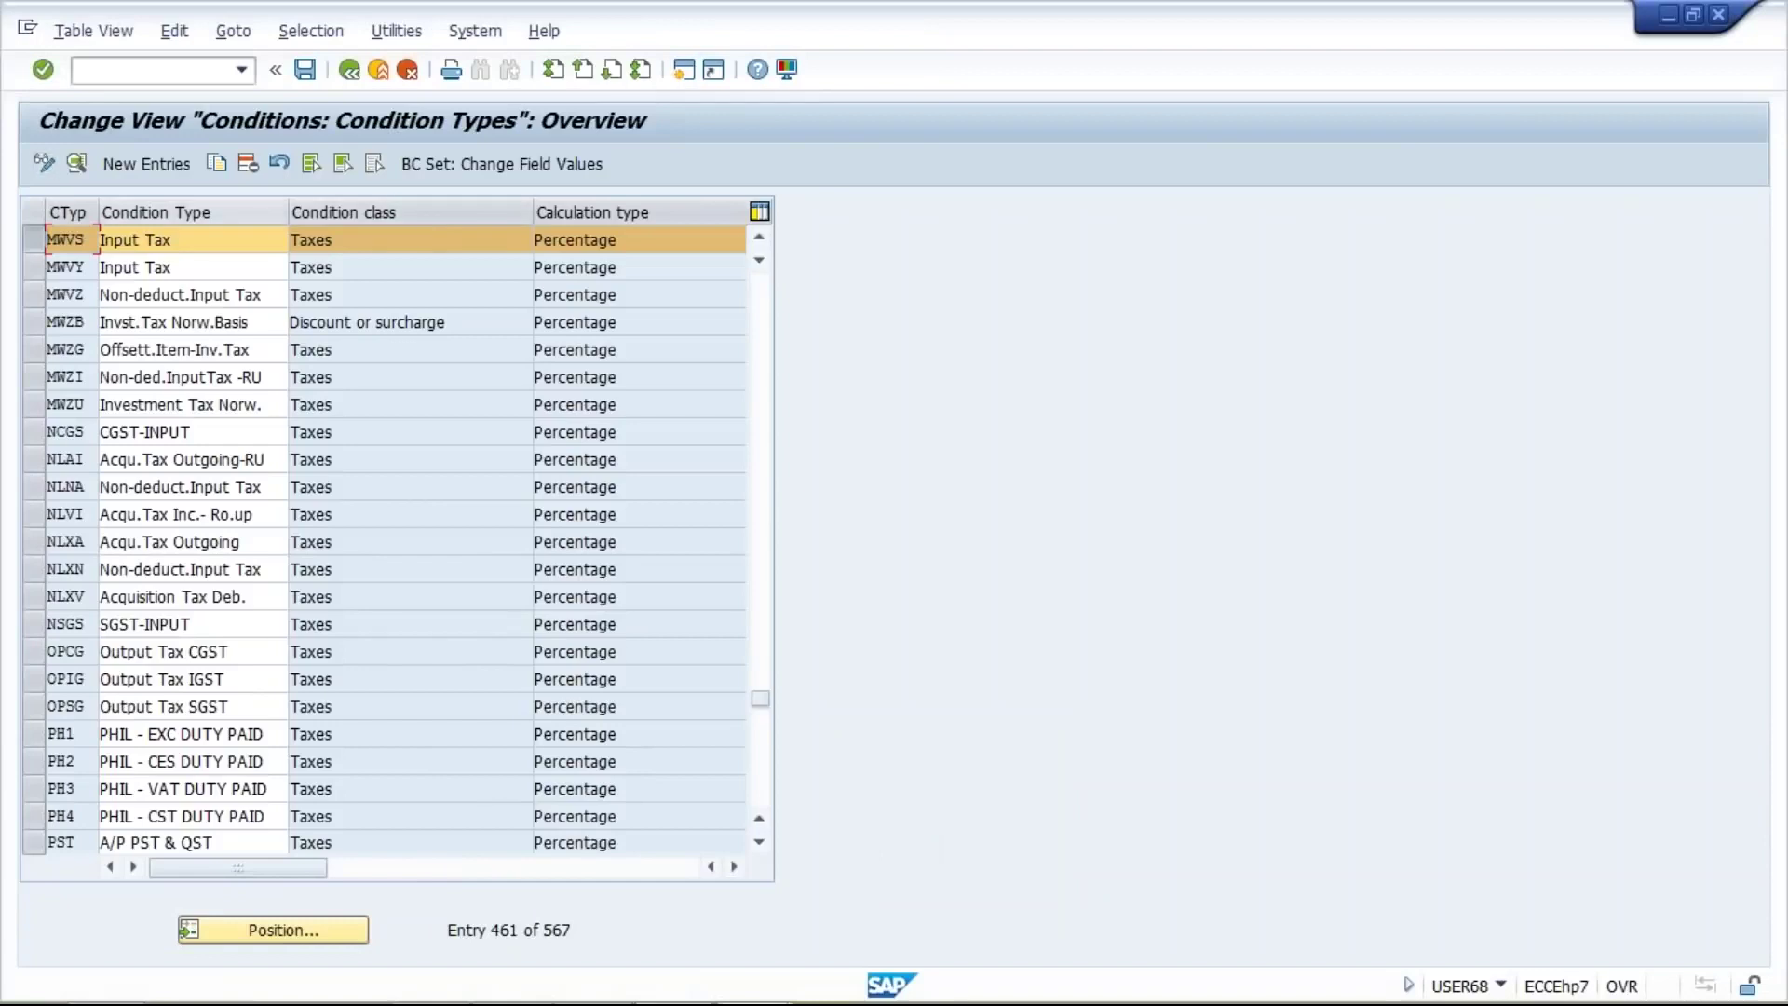
left_click(217, 165)
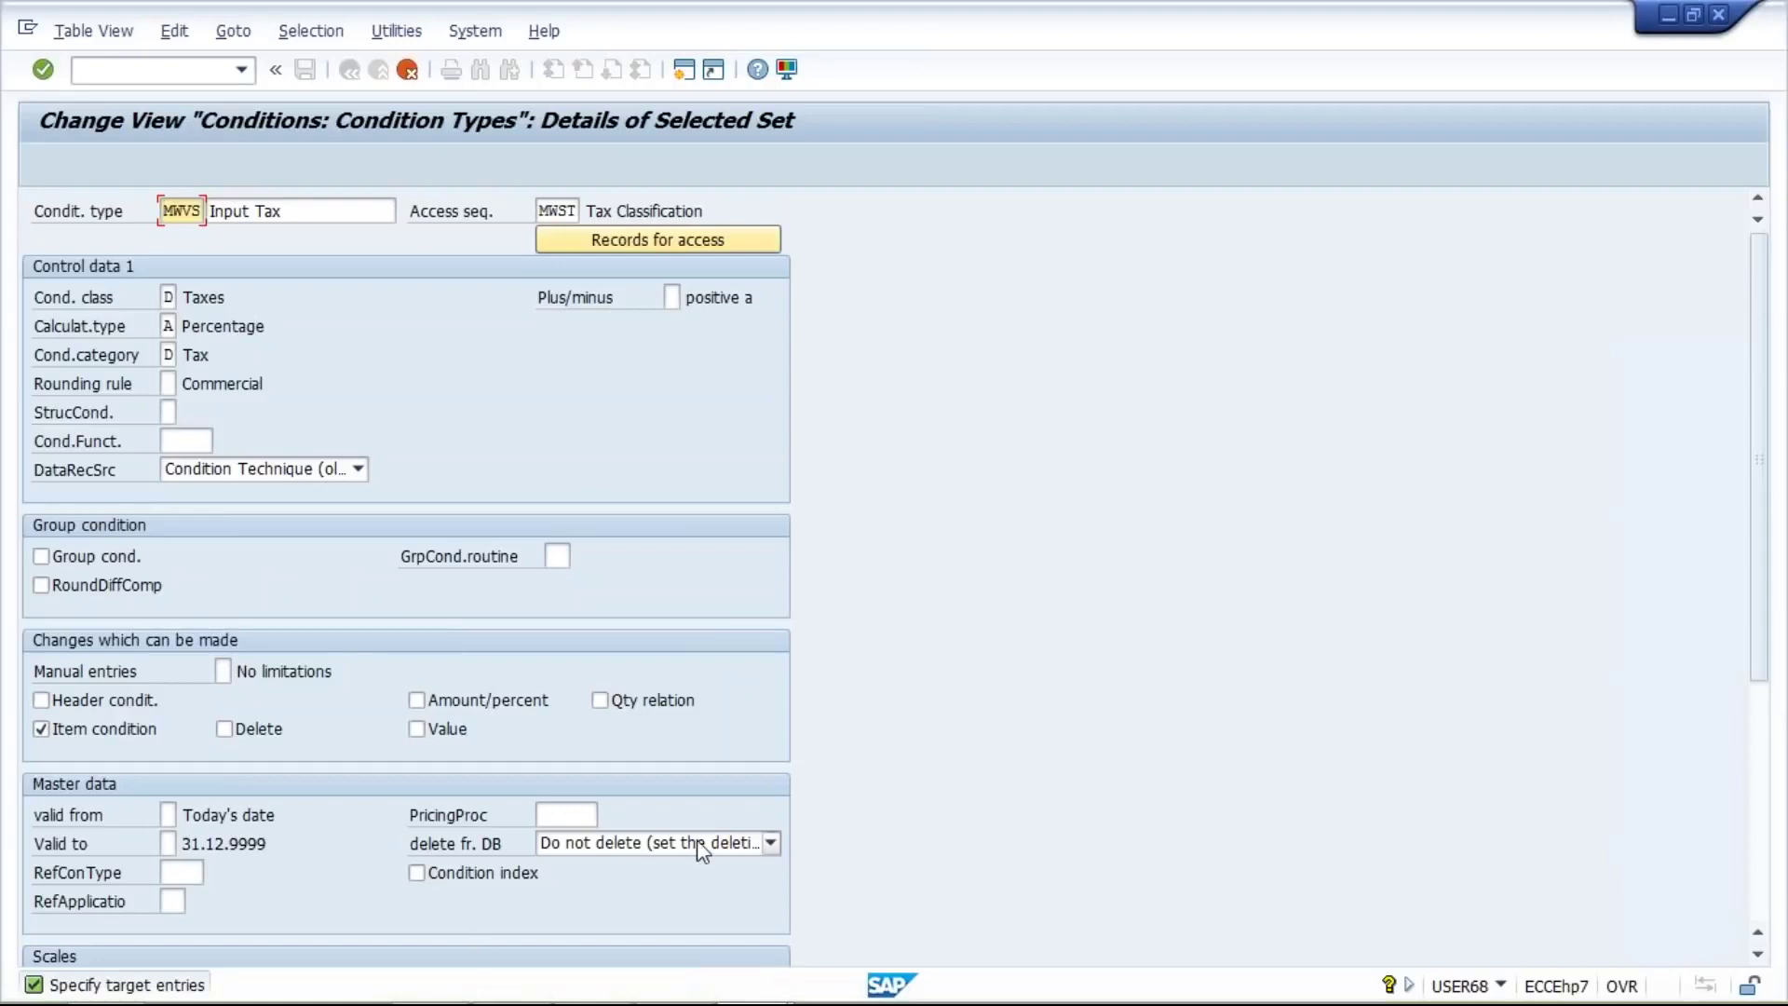
Switch to the Excel workbook Class and review the CGST, SGST and IGST labels under INPUT and OUTPUT
left_click(763, 973)
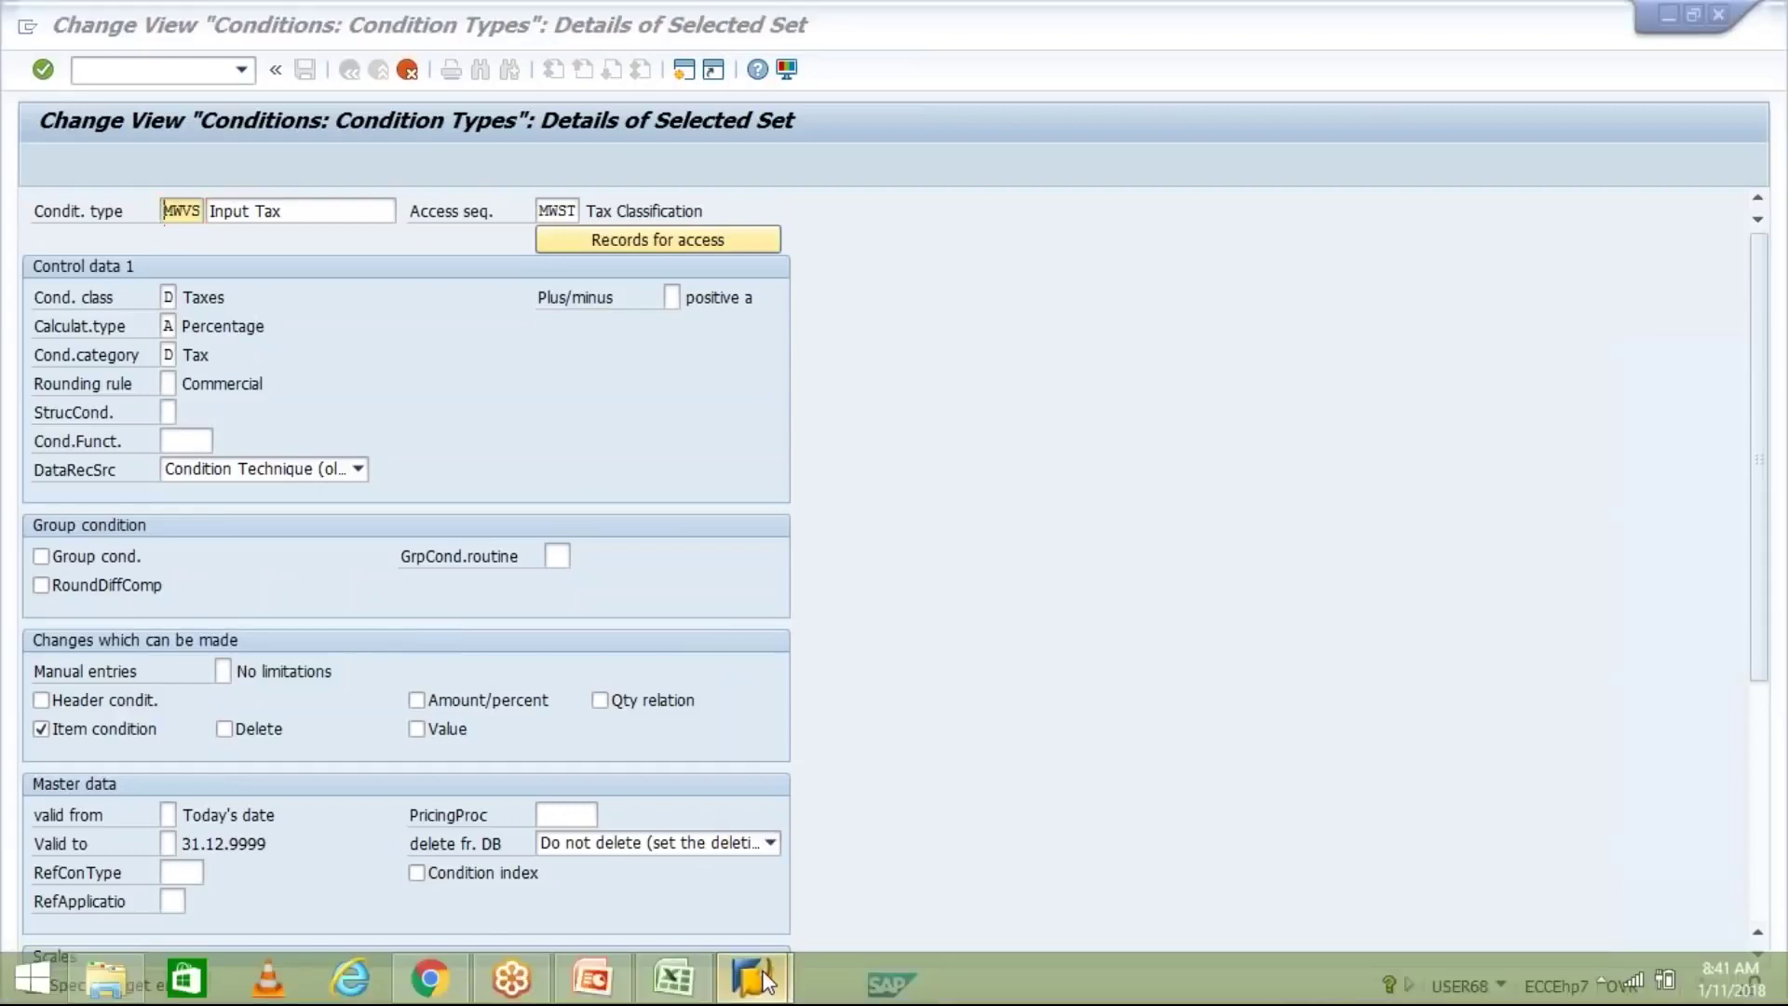
left_click(675, 985)
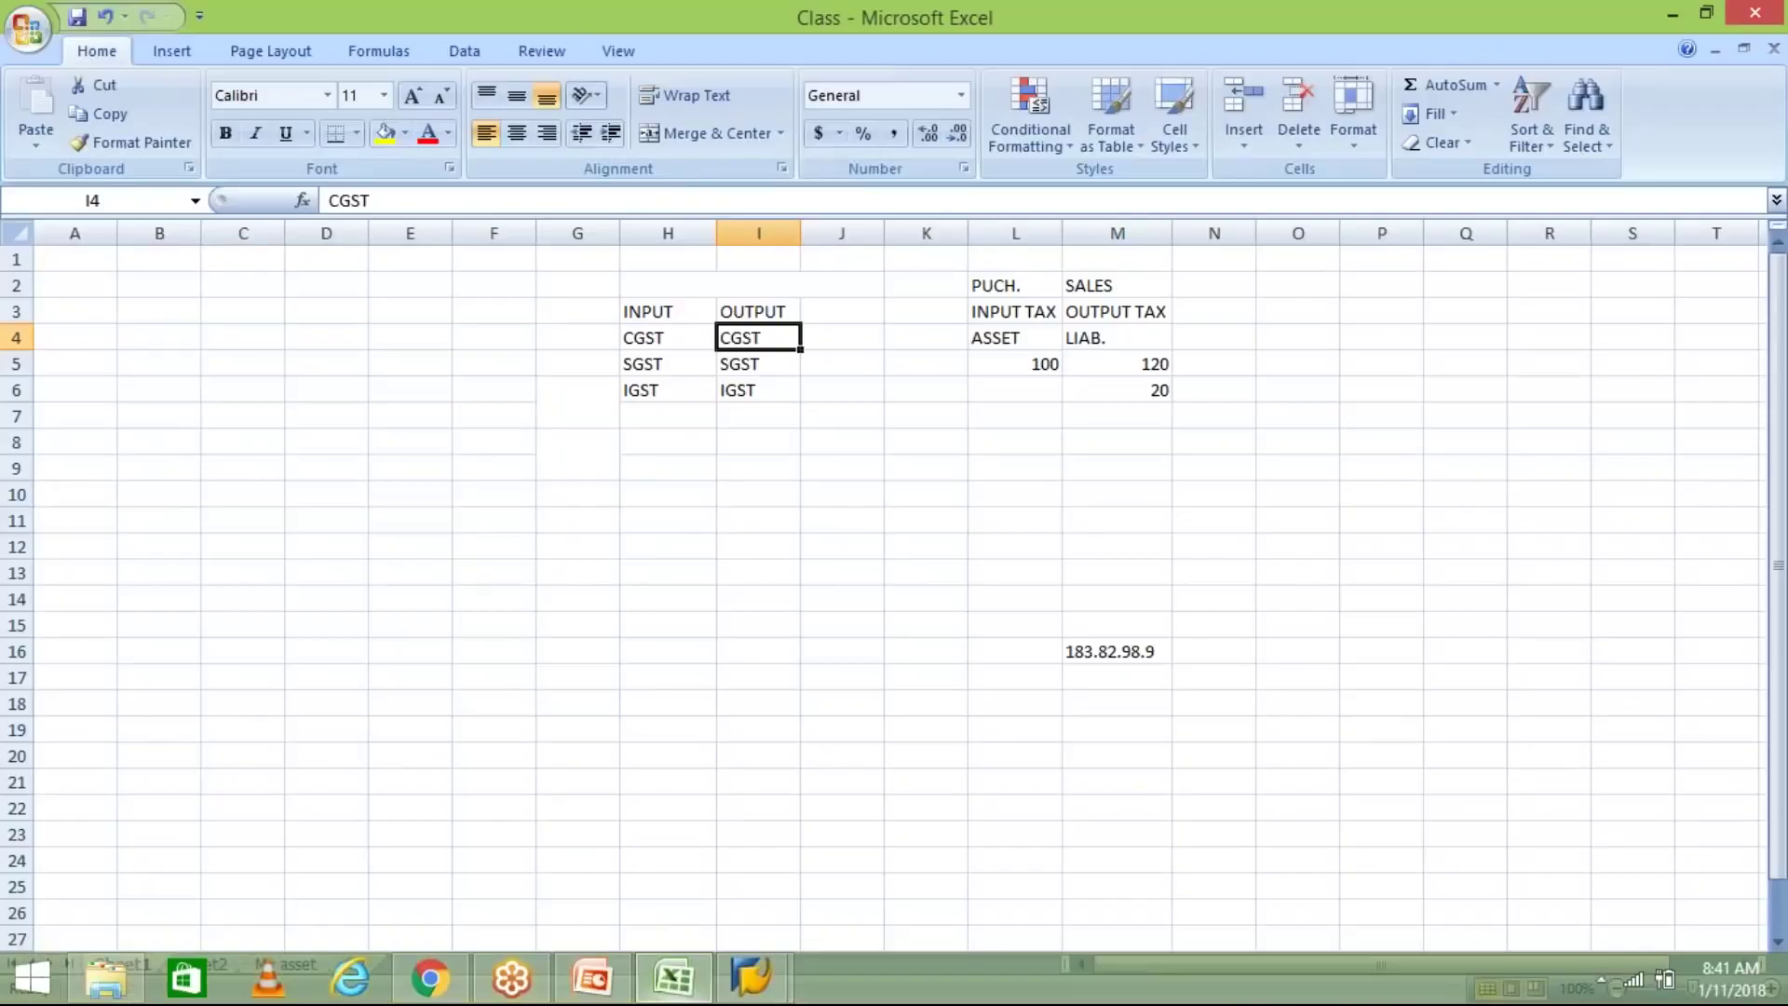
left_click(631, 363)
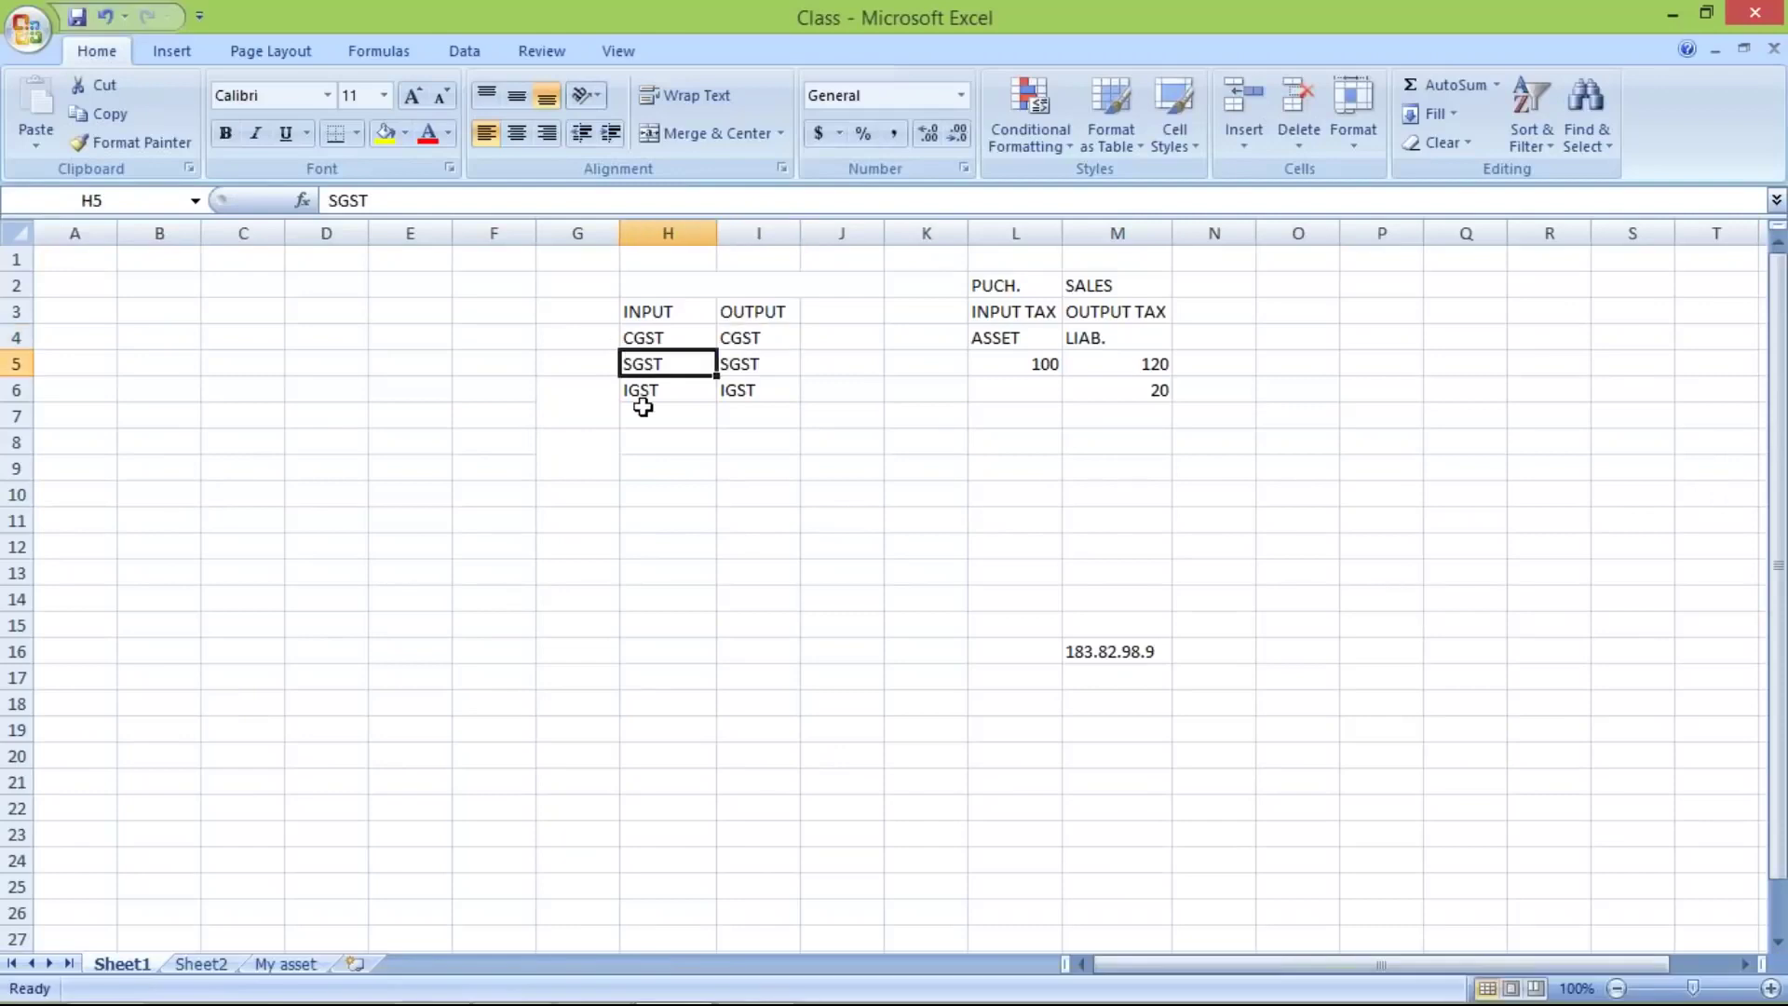
left_click(642, 395)
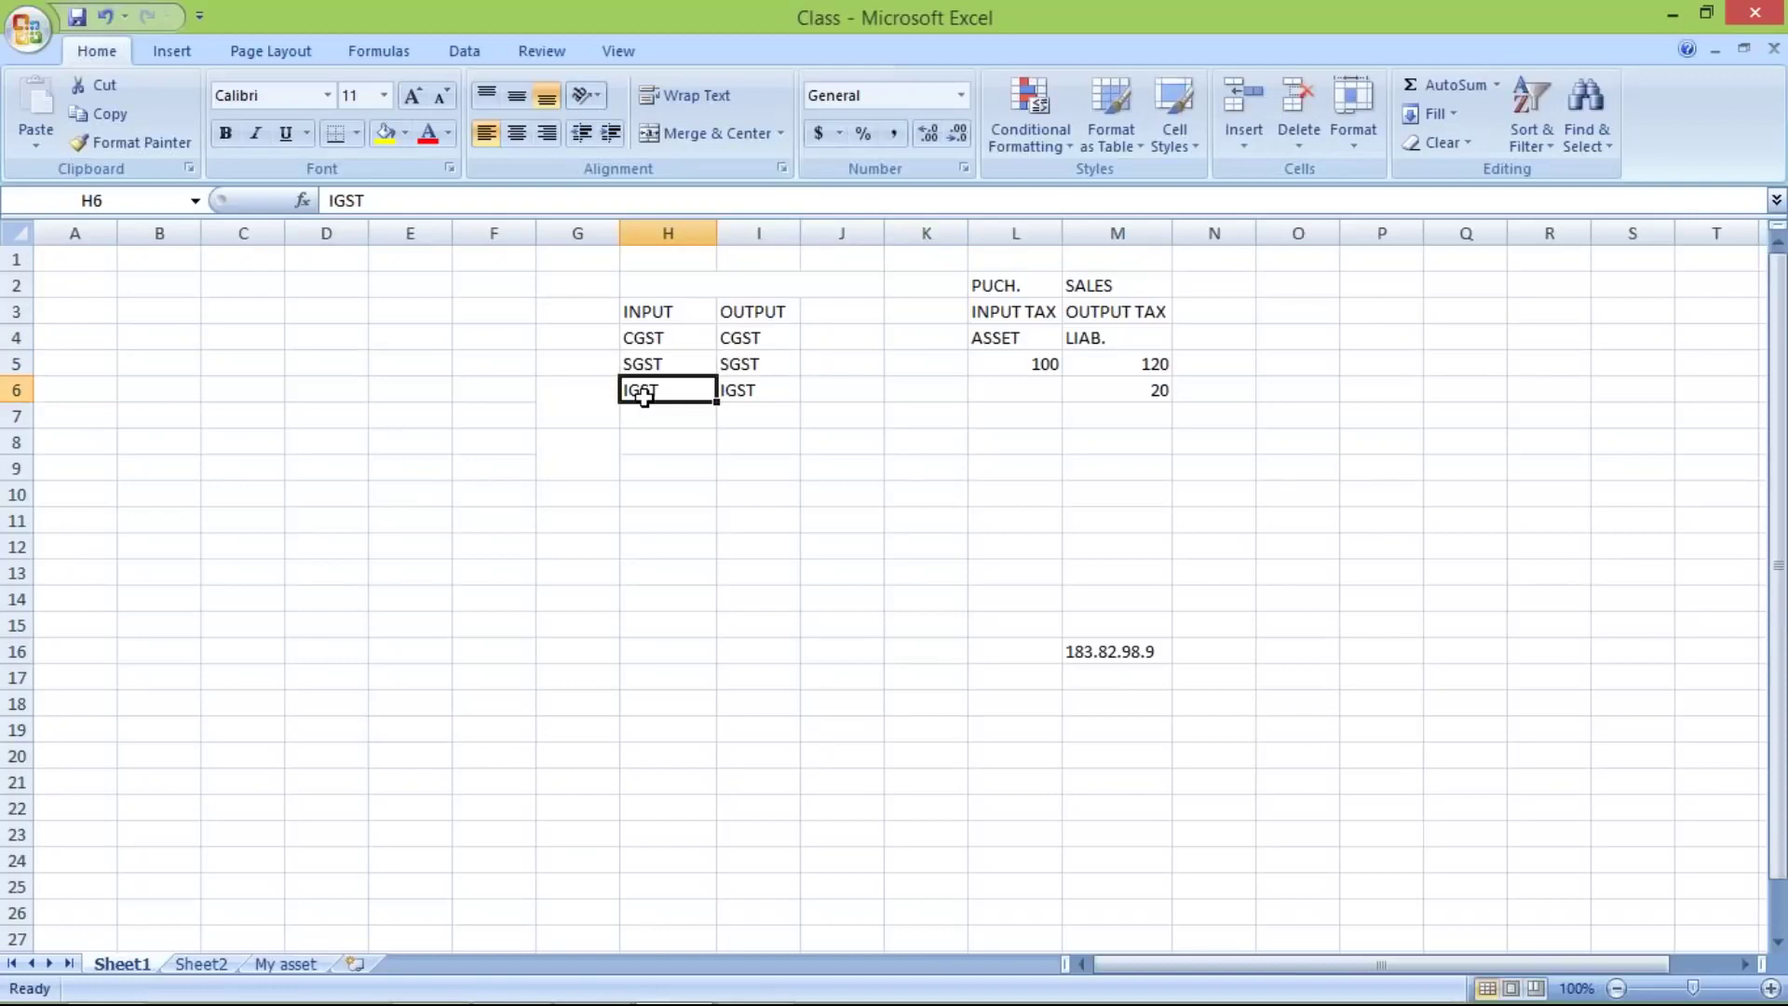
left_click(674, 337)
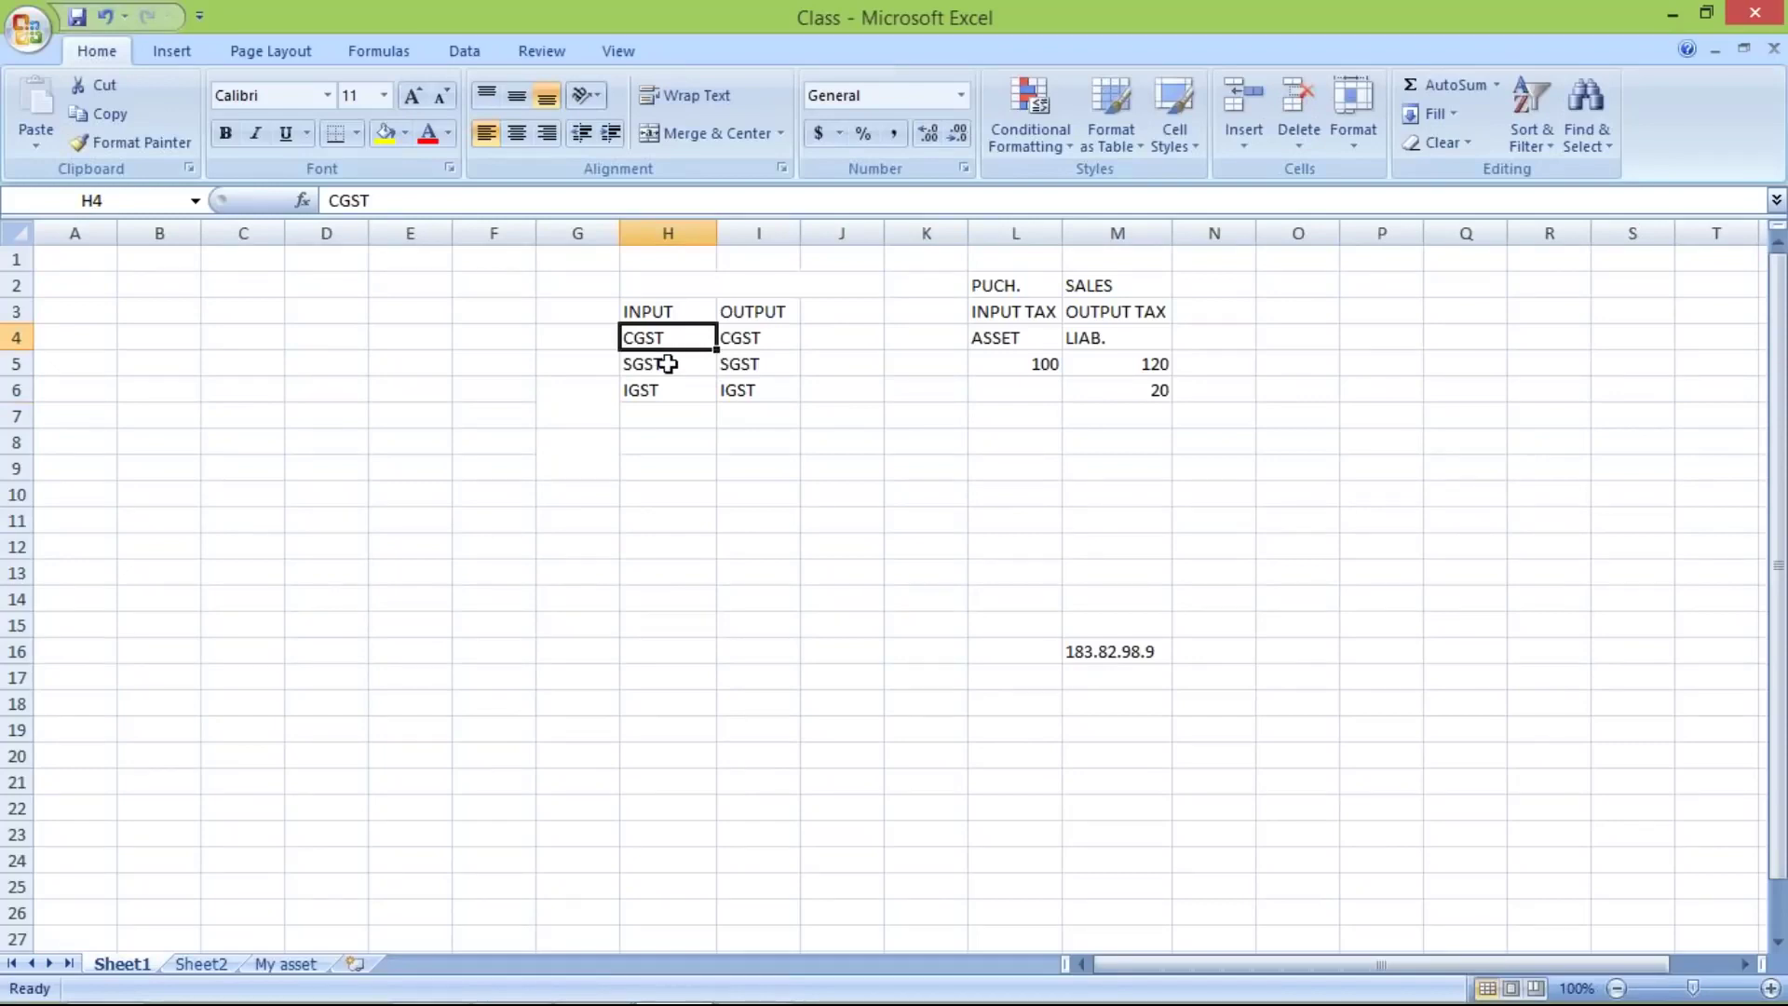
left_click(667, 361)
left_click(667, 389)
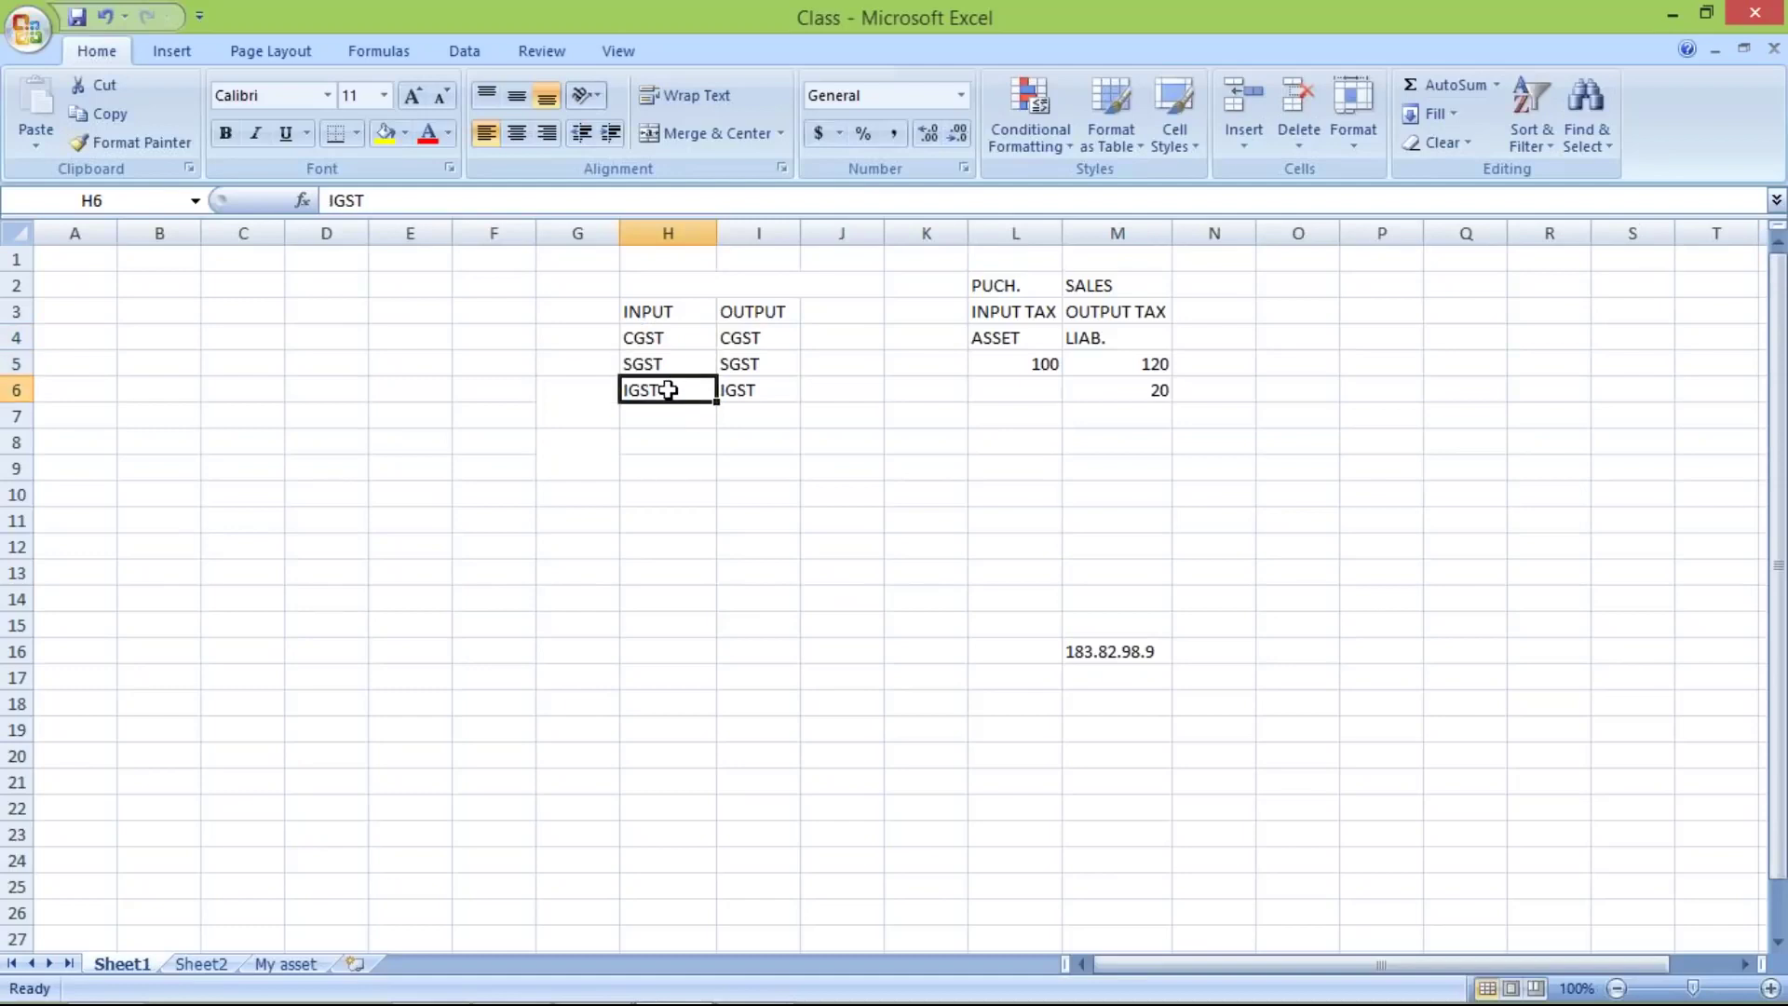
left_click(661, 337)
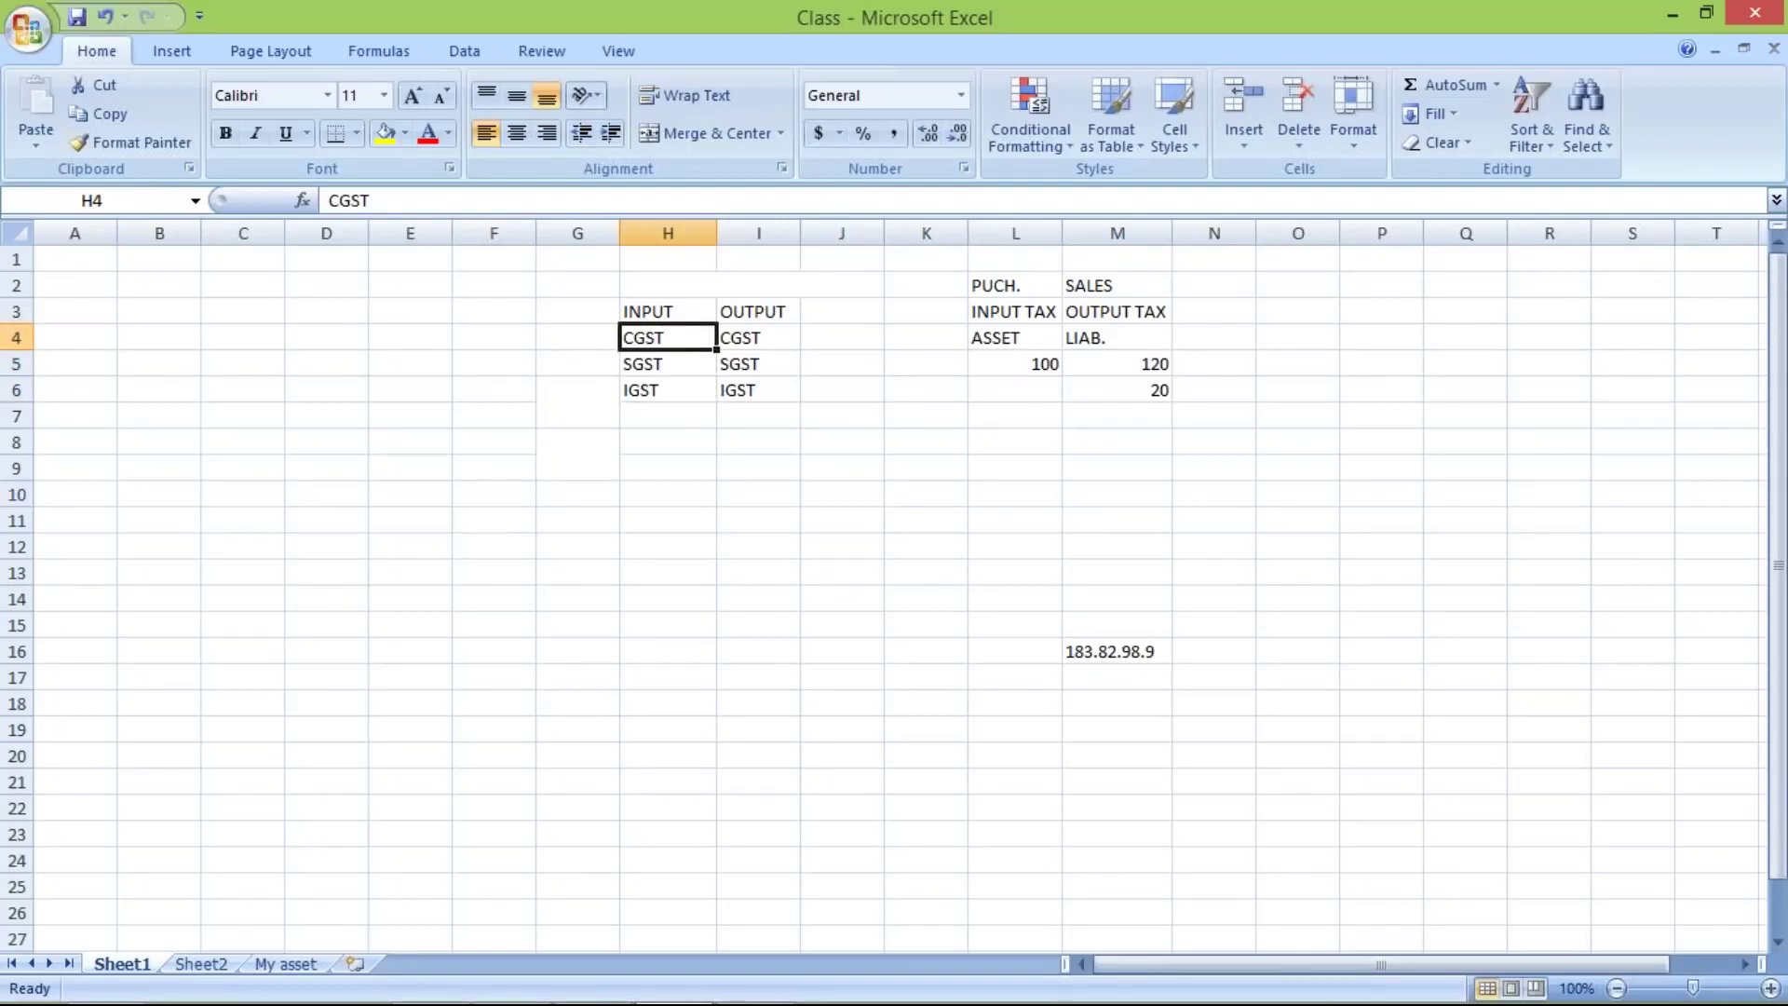
left_click(761, 337)
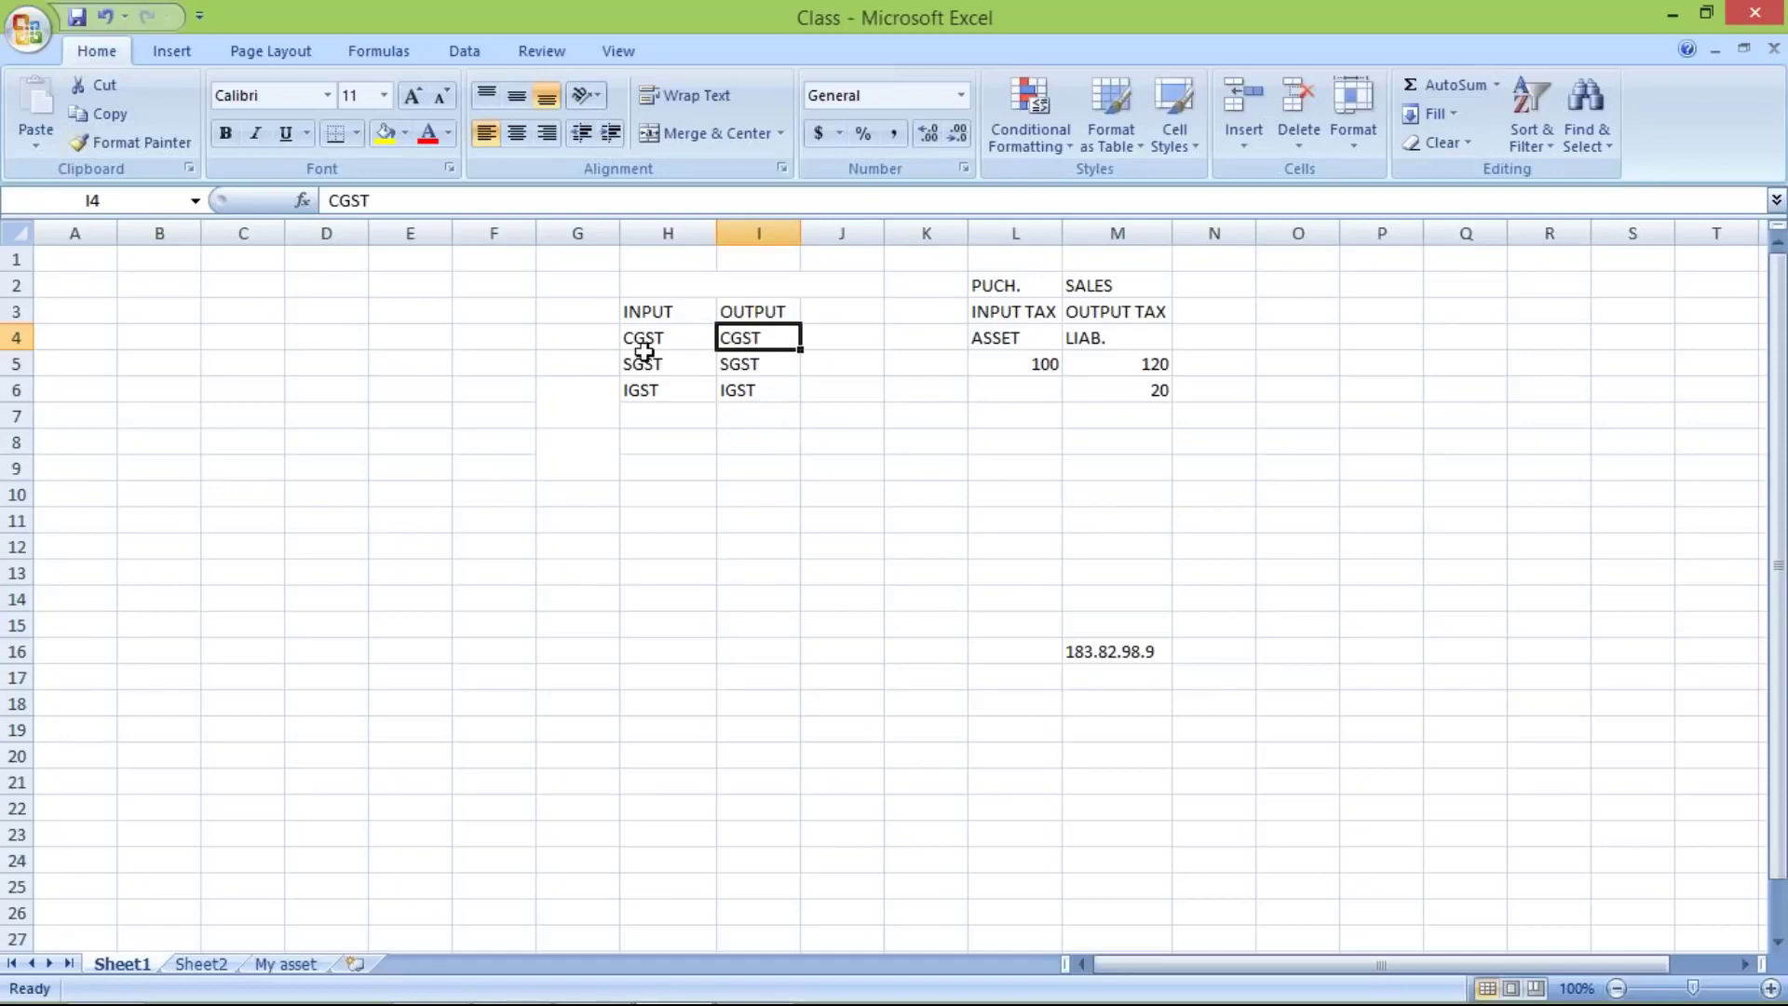
Switch to SAP and create the MWVS copy as condition type CGSI with the description CGST INPUT
mouse_move(750, 978)
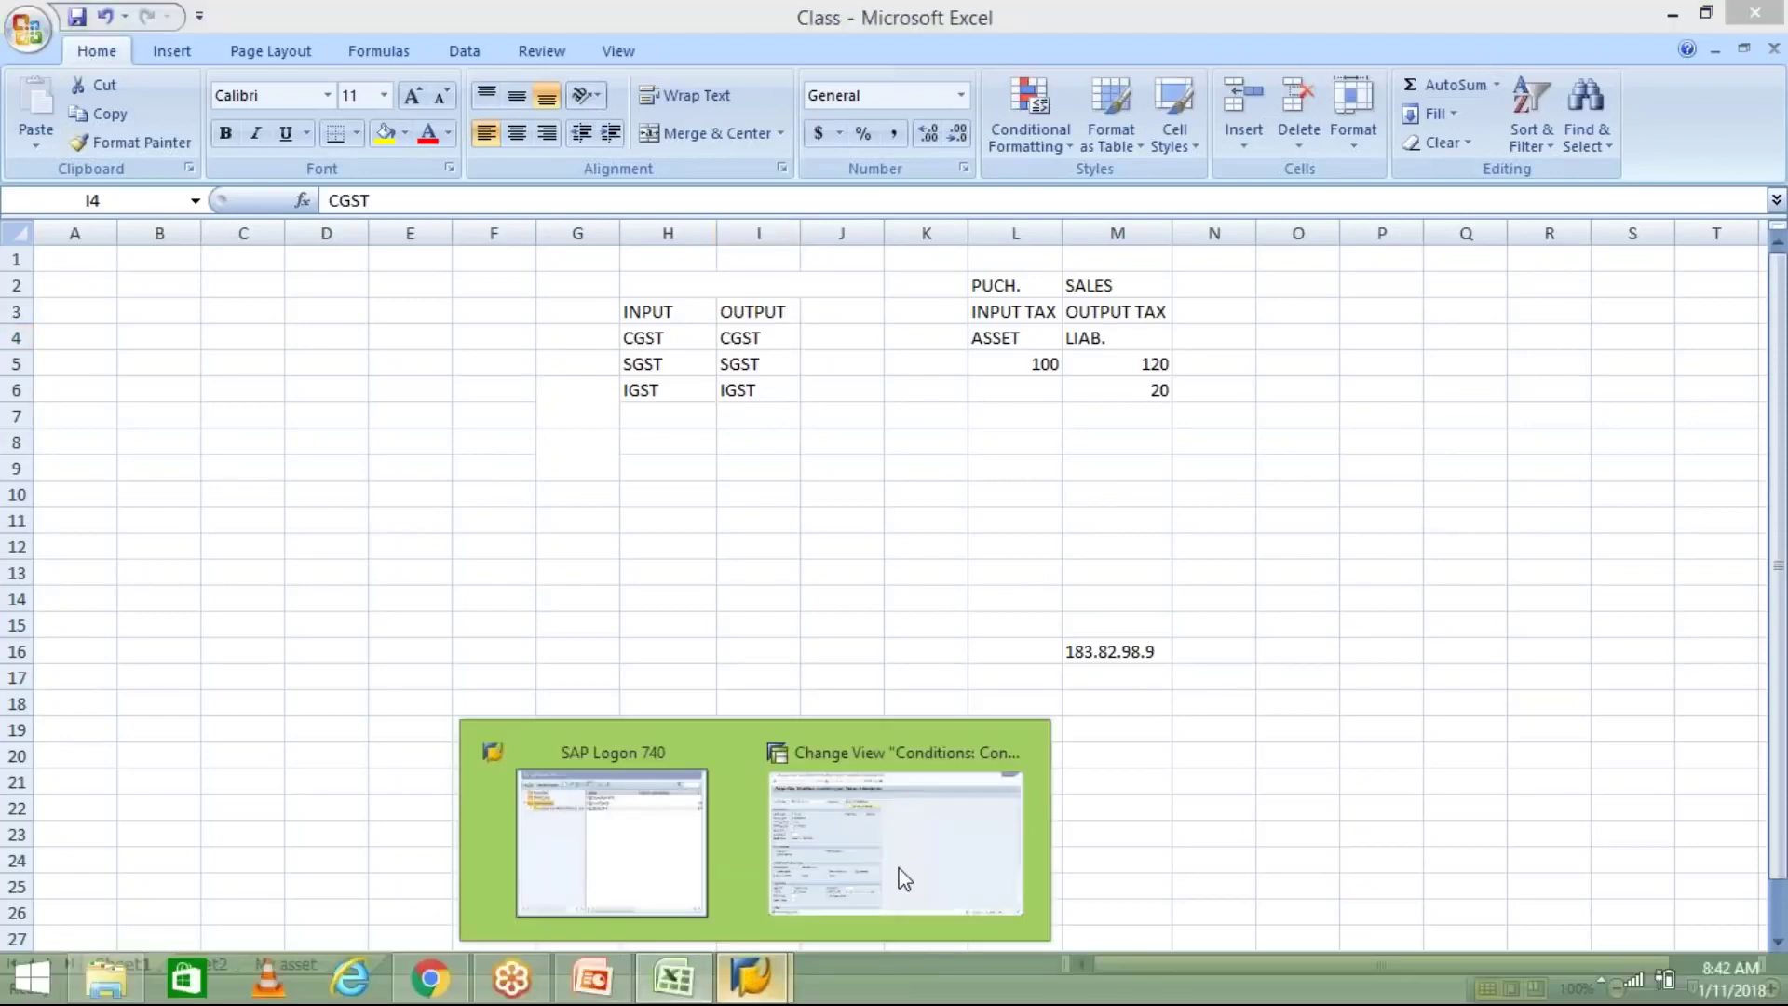
left_click(991, 836)
left_click(192, 212)
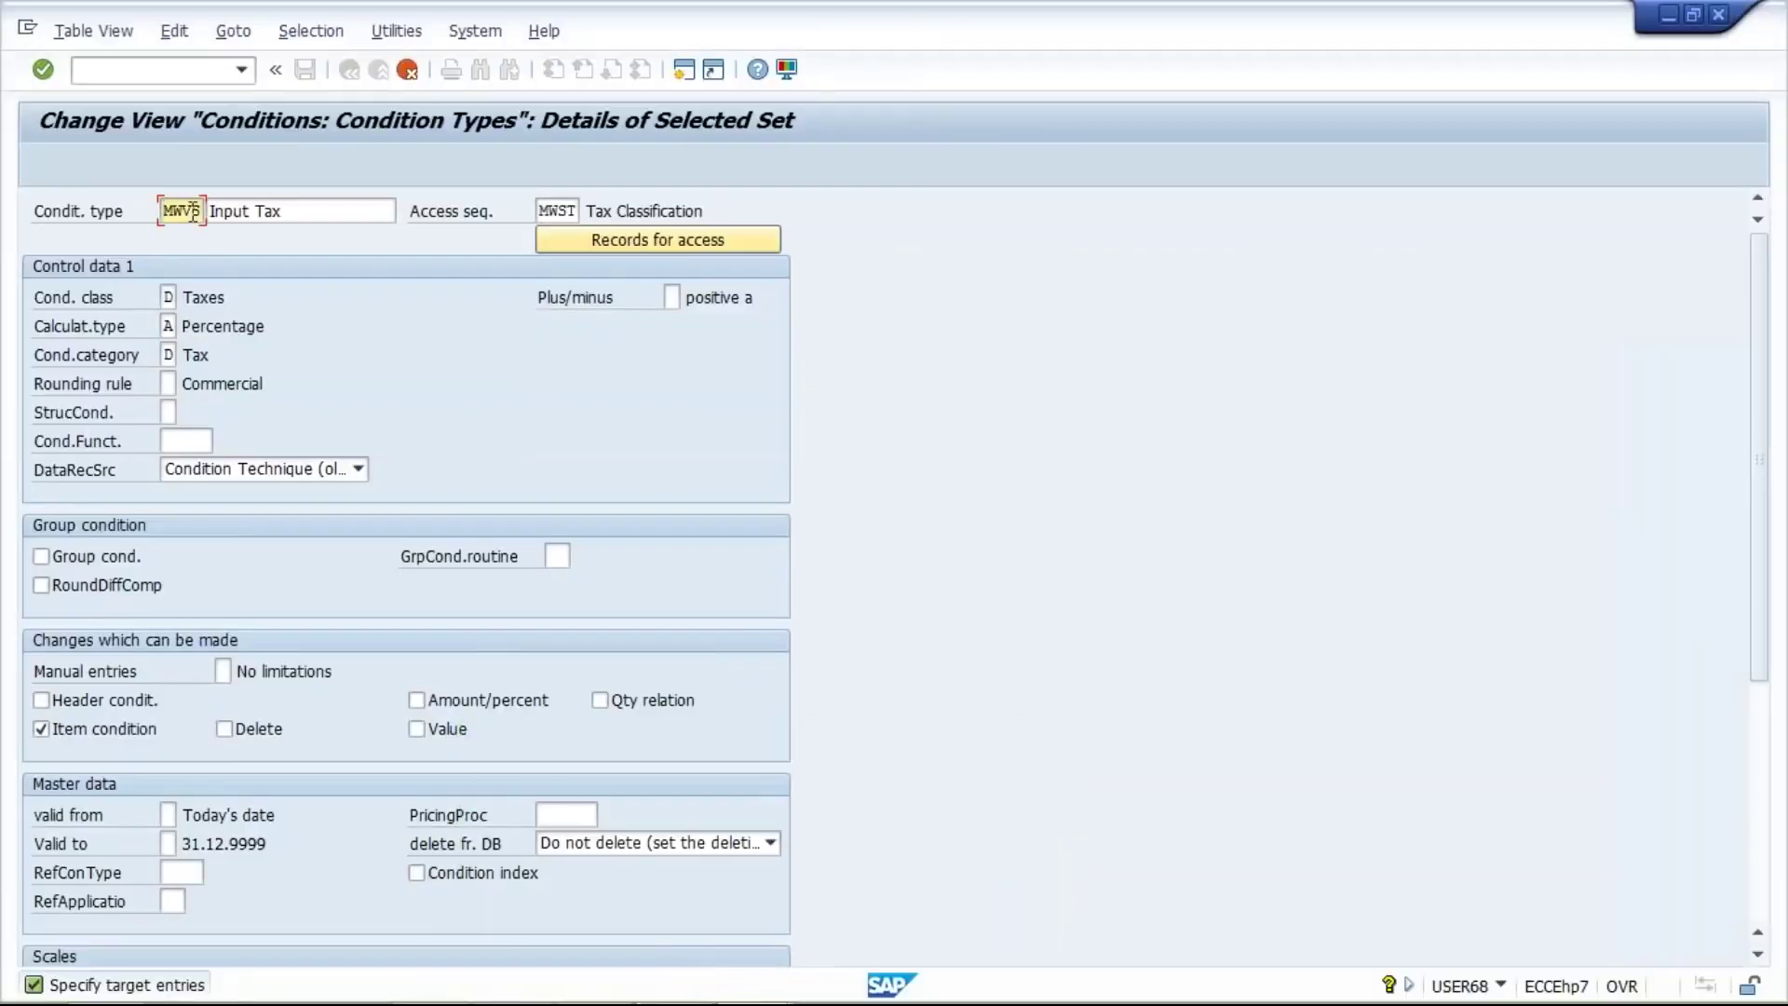
type("CGST")
key("Tab")
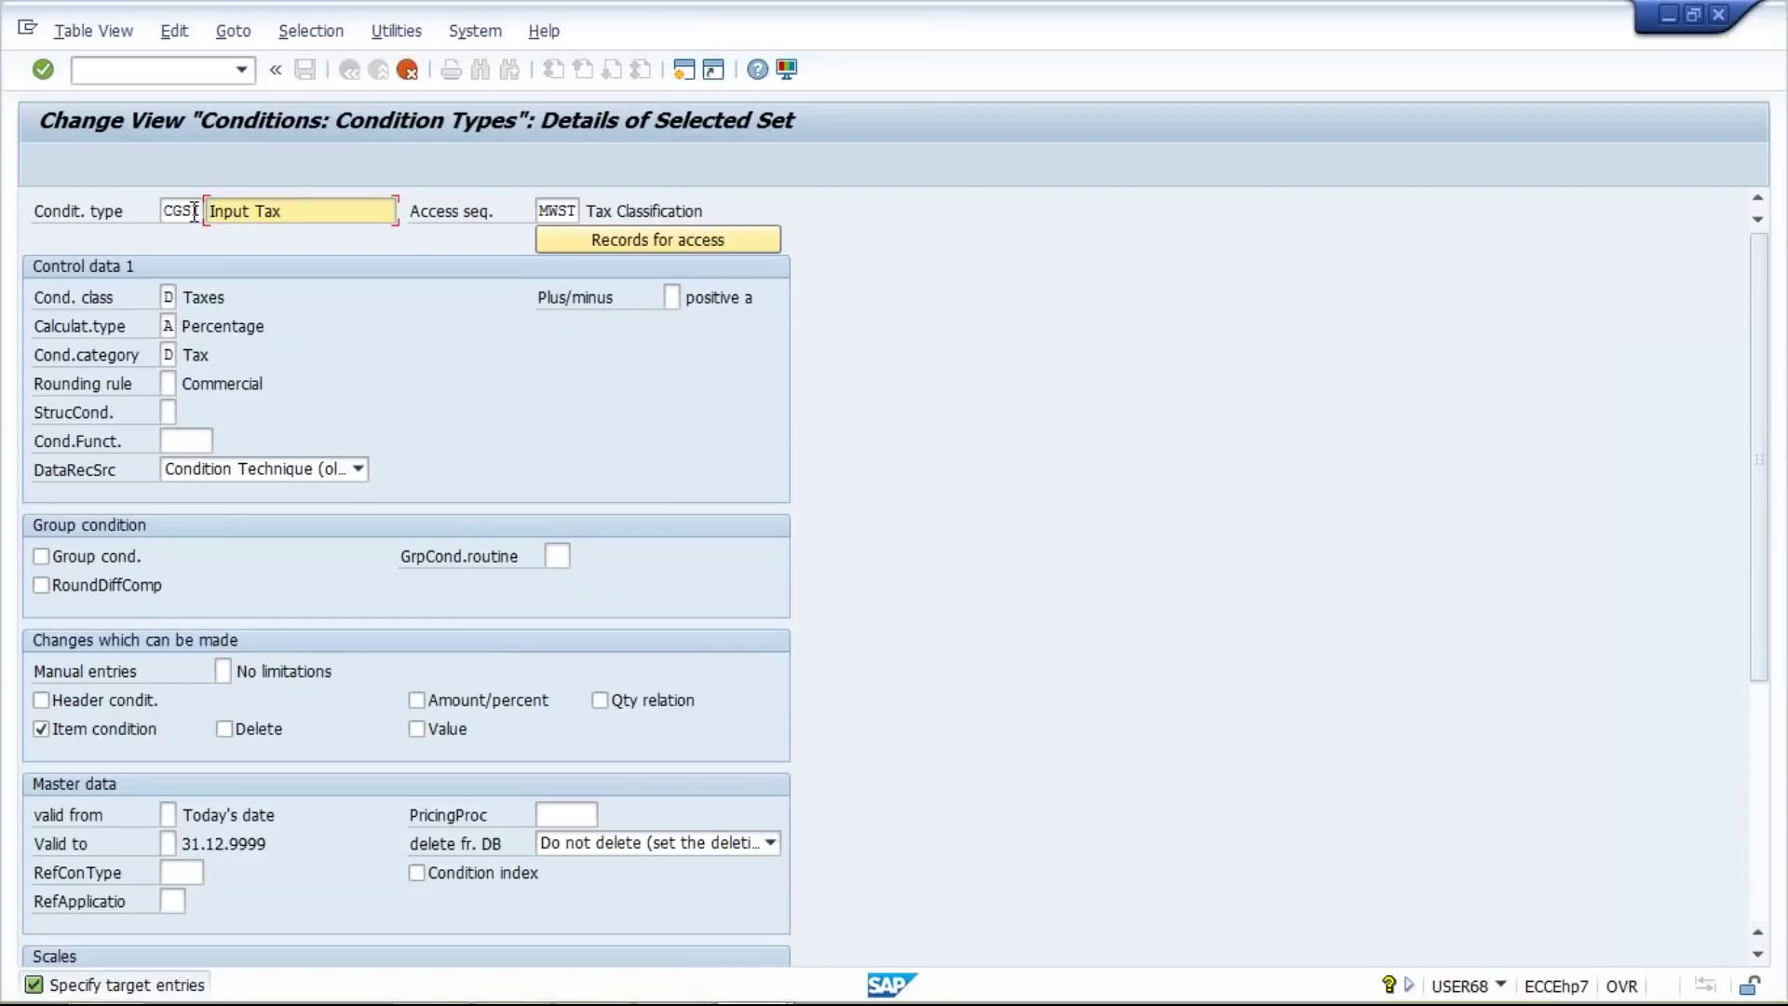
type("CGST INPUT")
key("Return")
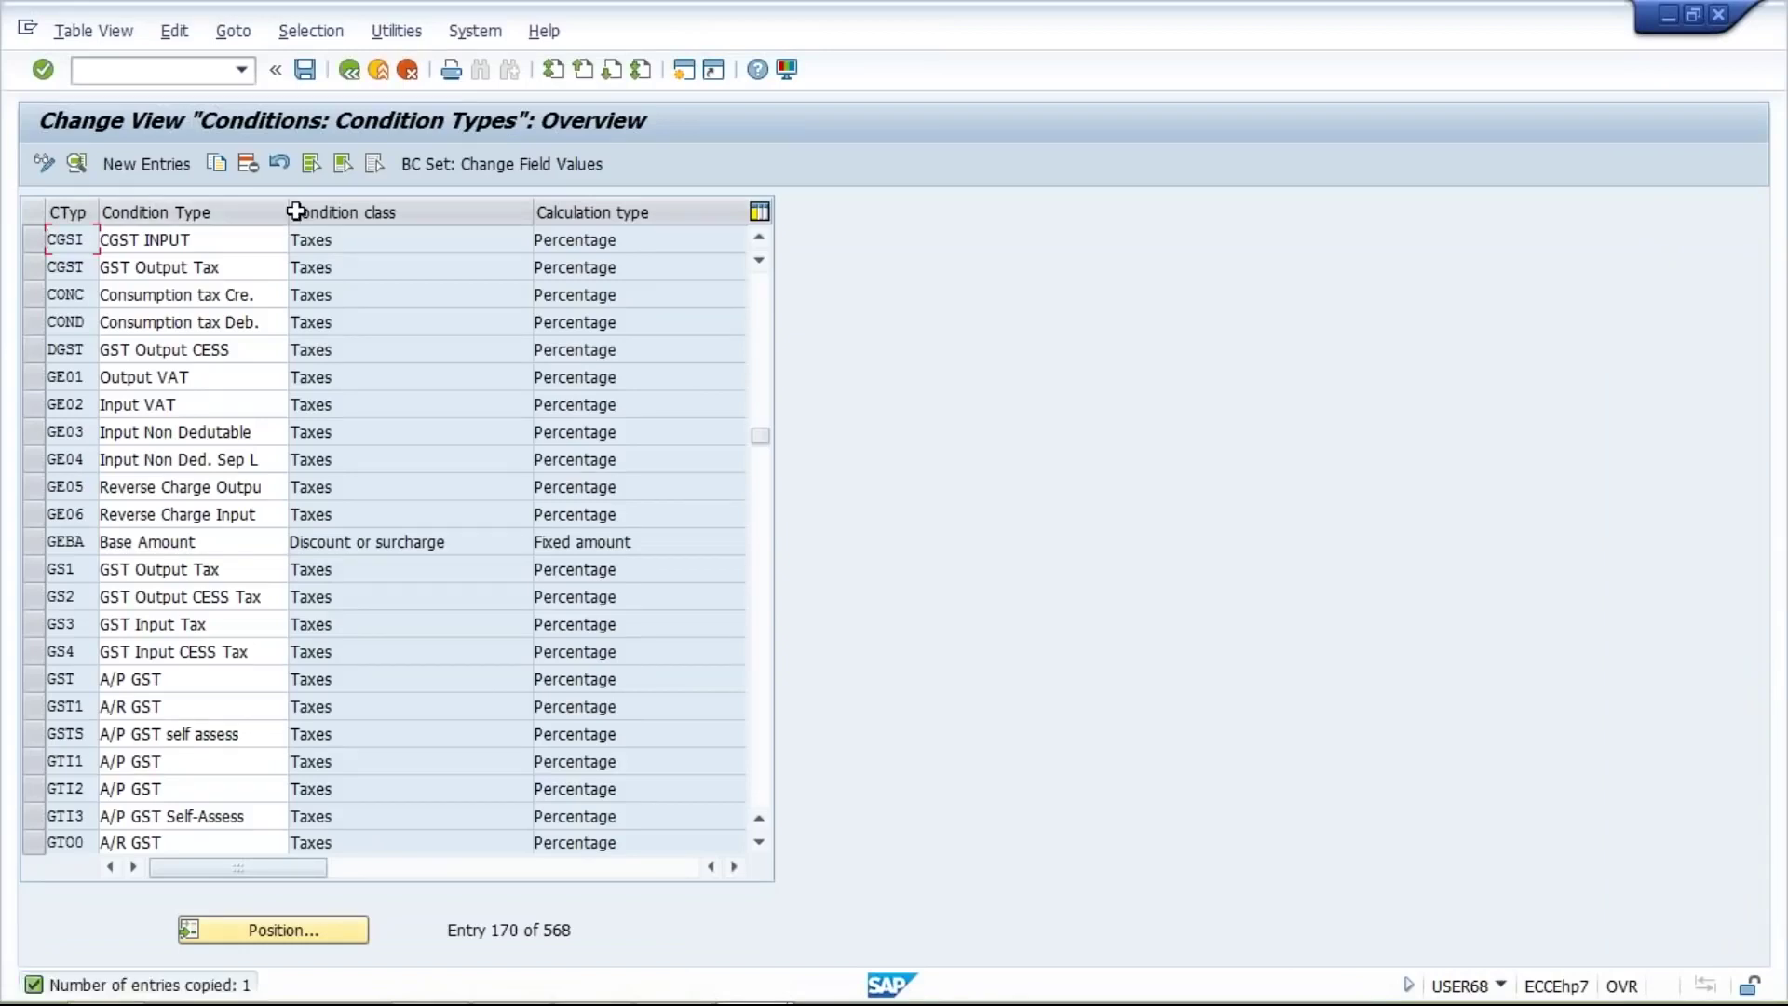
Copy condition type CGSI to a new condition type SGSI with the description SGST INPUT
left_click(34, 241)
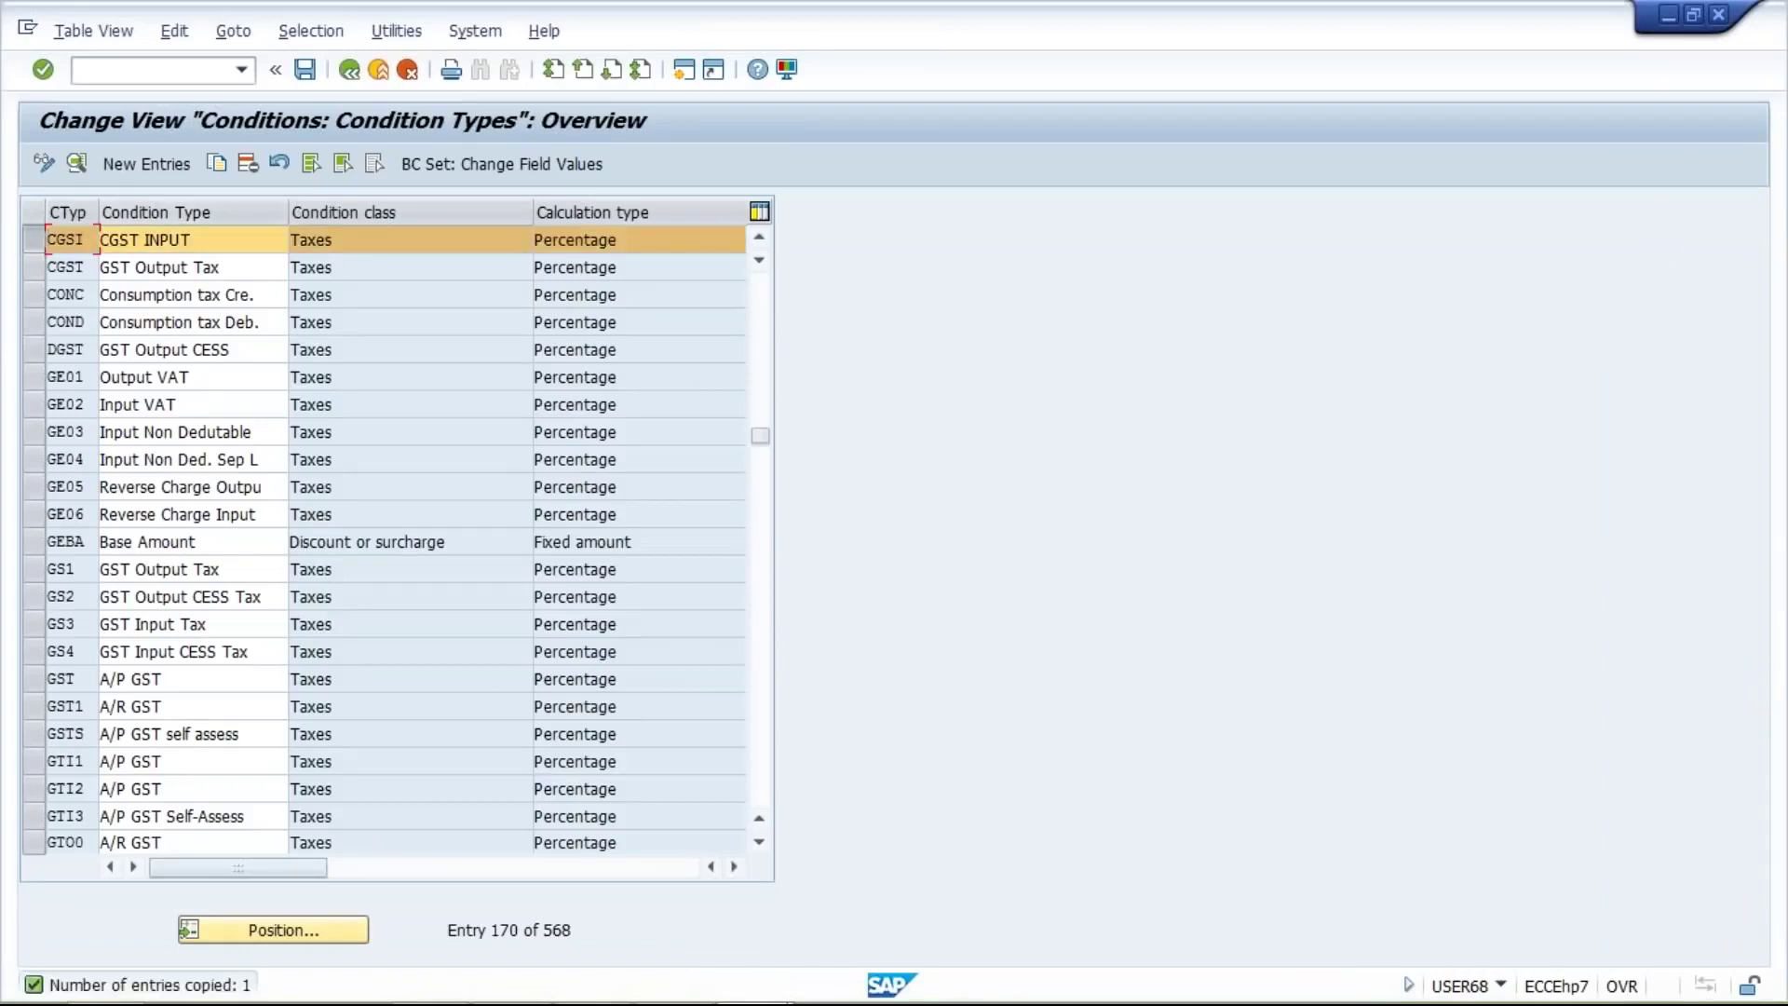
left_click(216, 165)
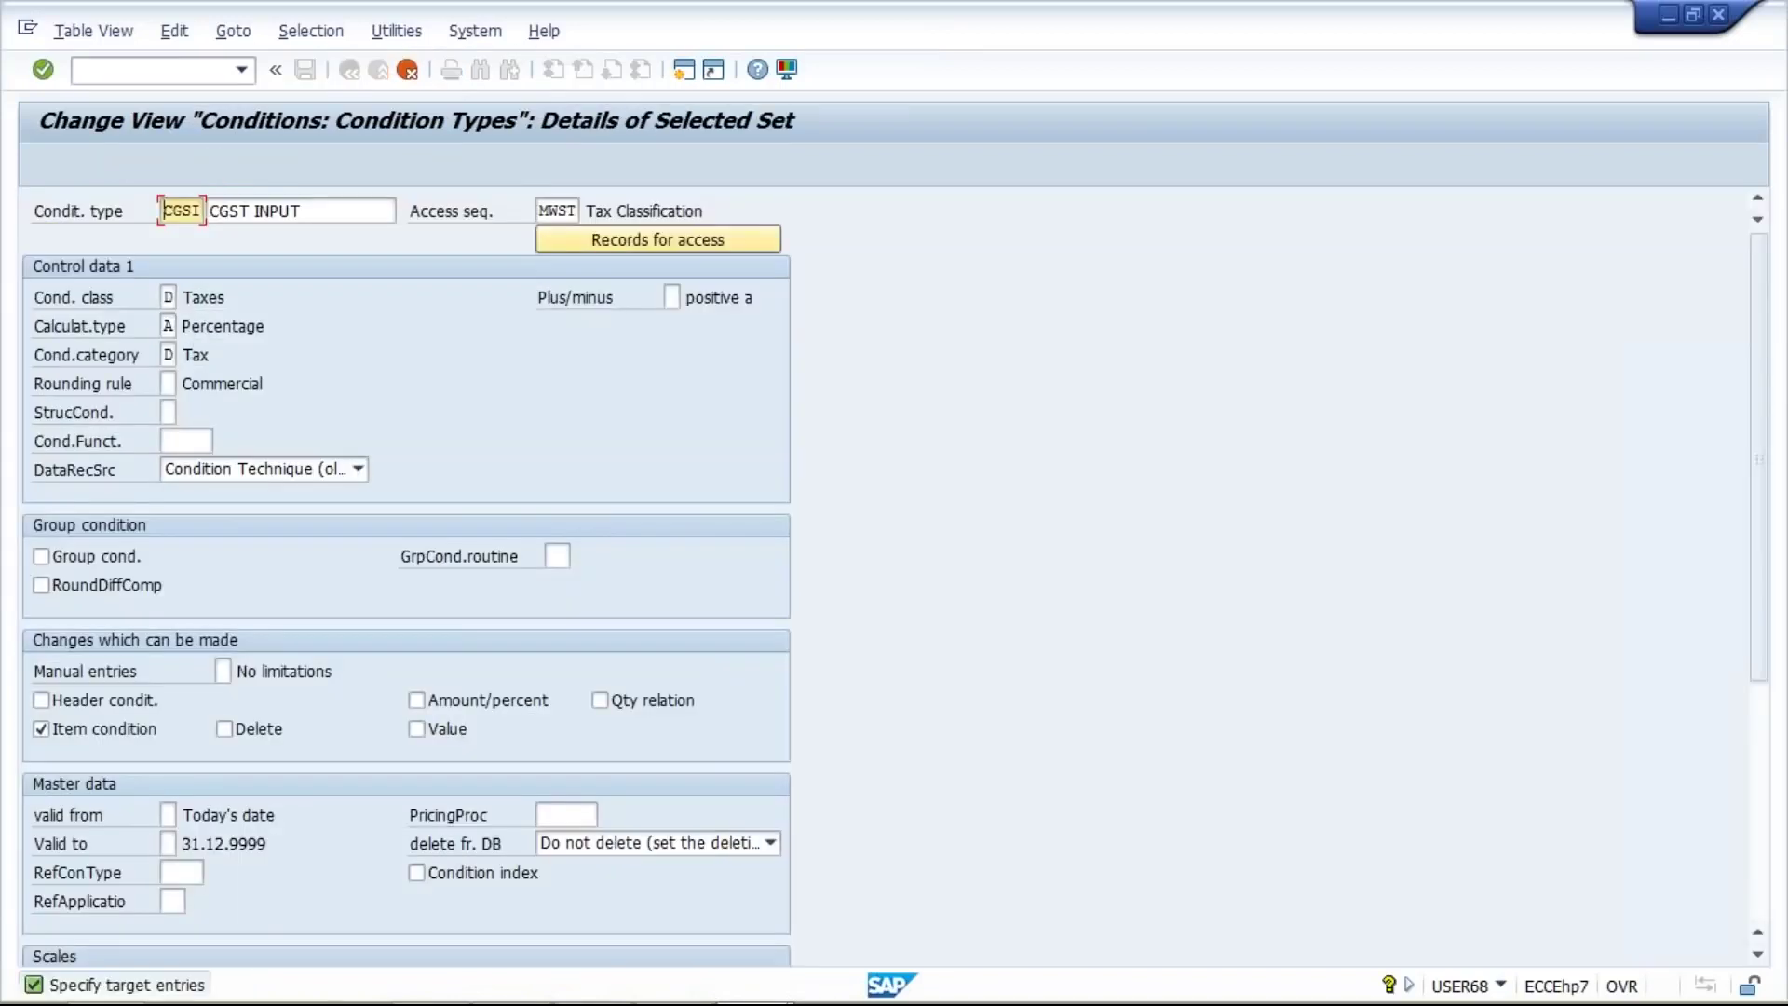
type("S")
left_click(213, 211)
type("S")
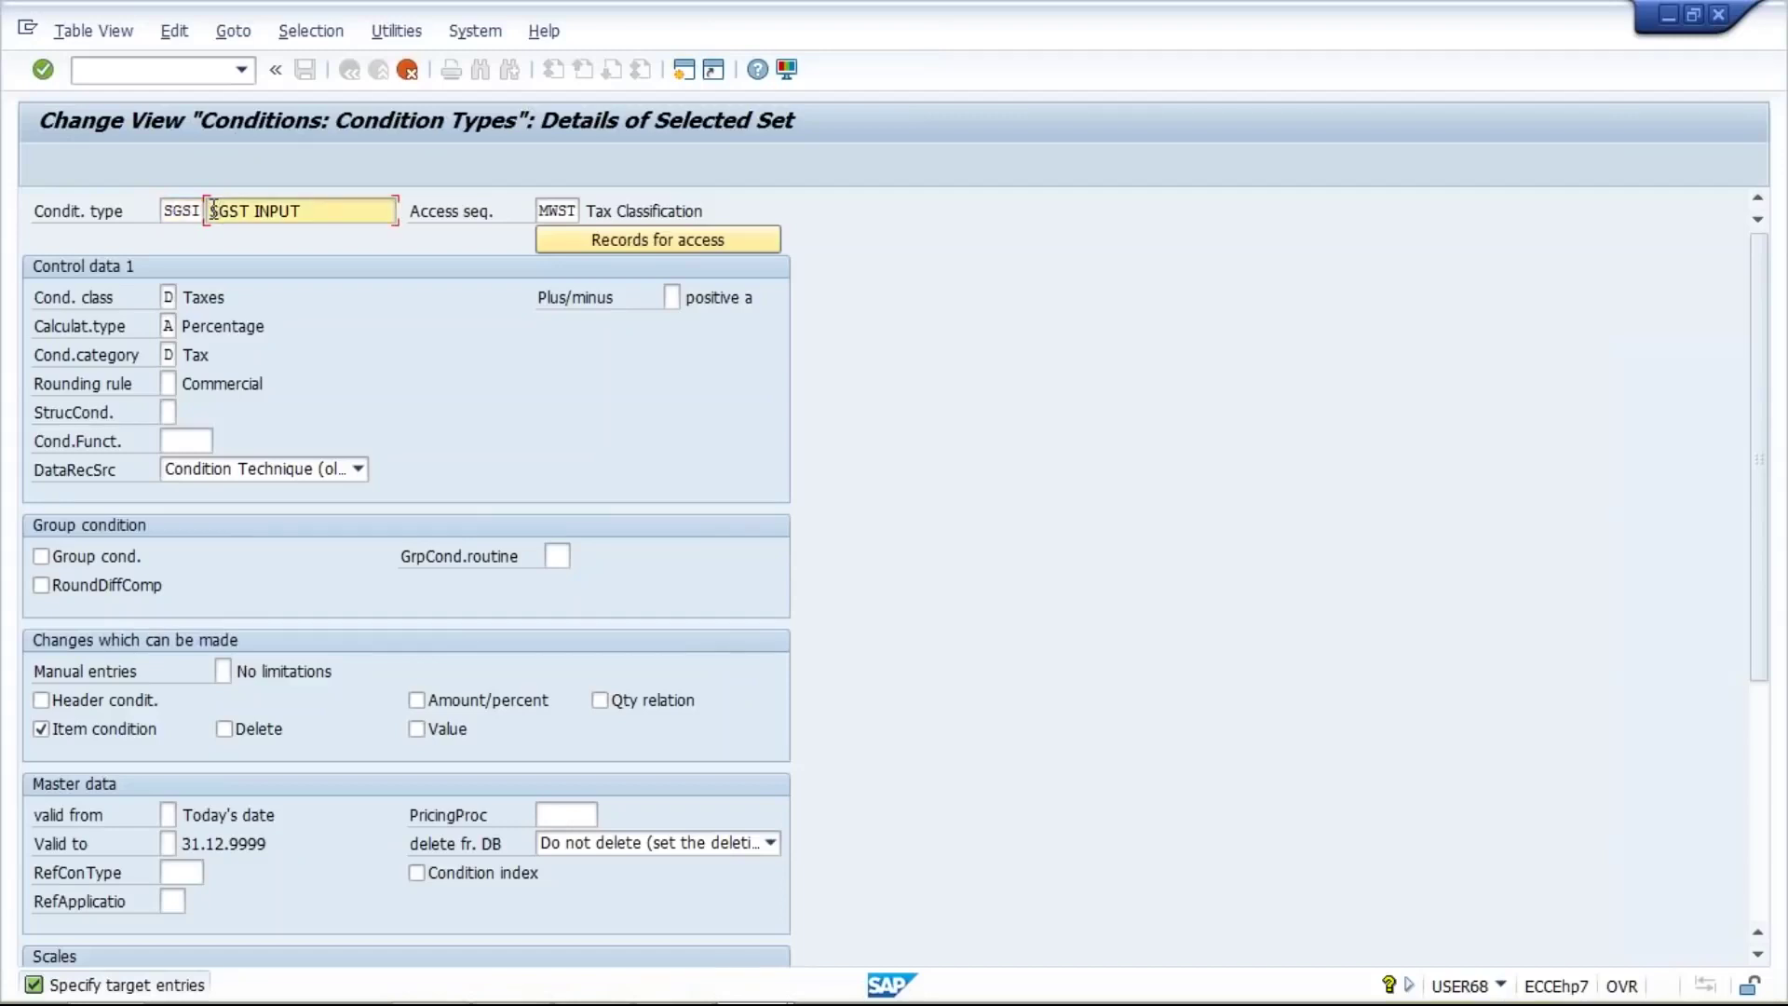
key("F3")
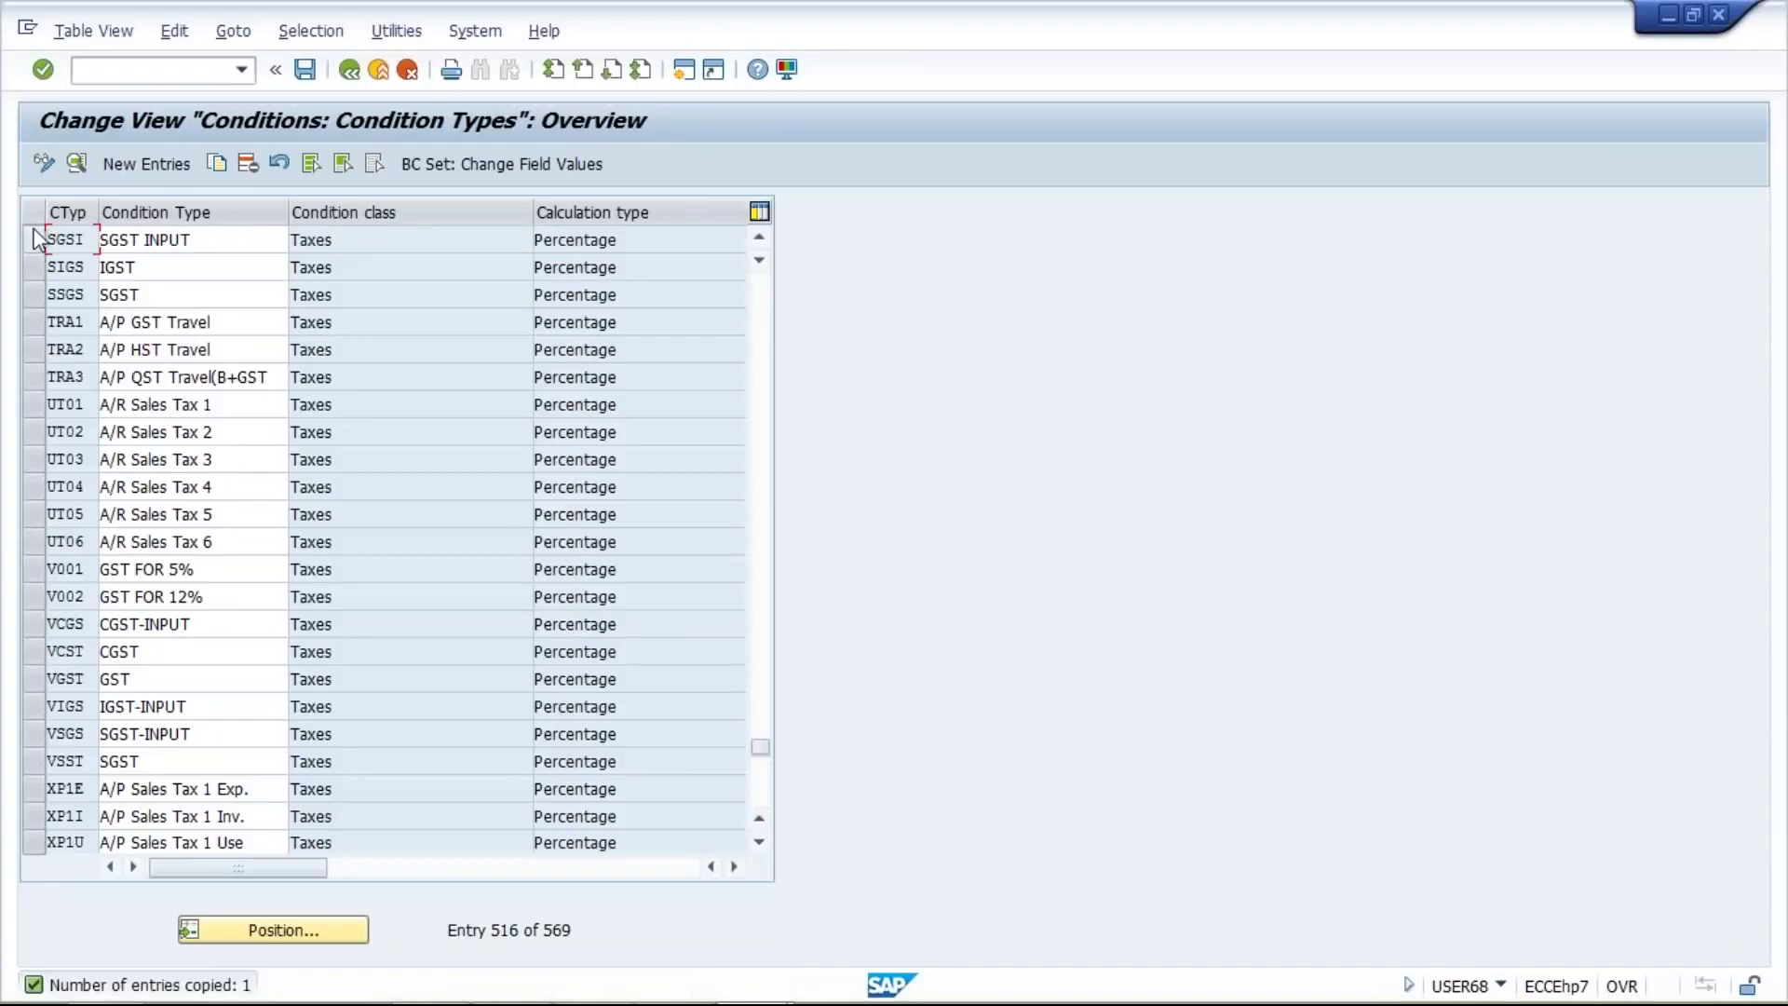
Copy condition type SGSI to a new condition type IGSI described IGST INPUT and save it to the proposed customizing request
left_click(35, 239)
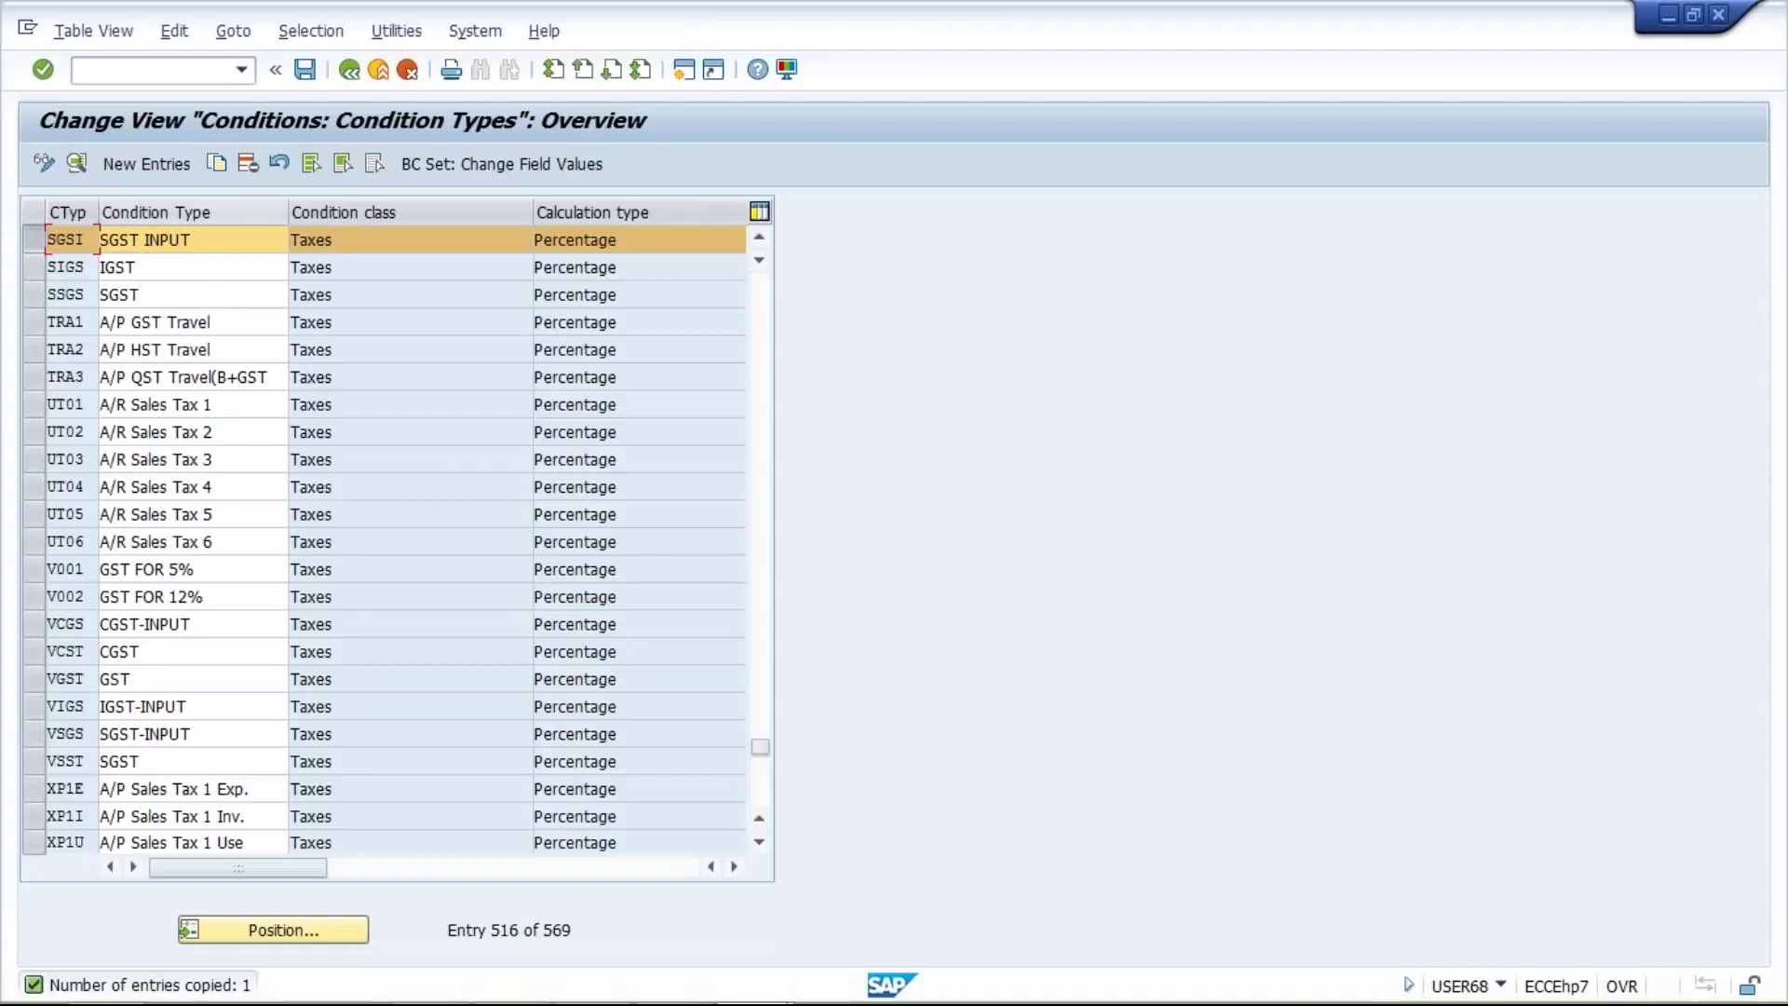
left_click(217, 164)
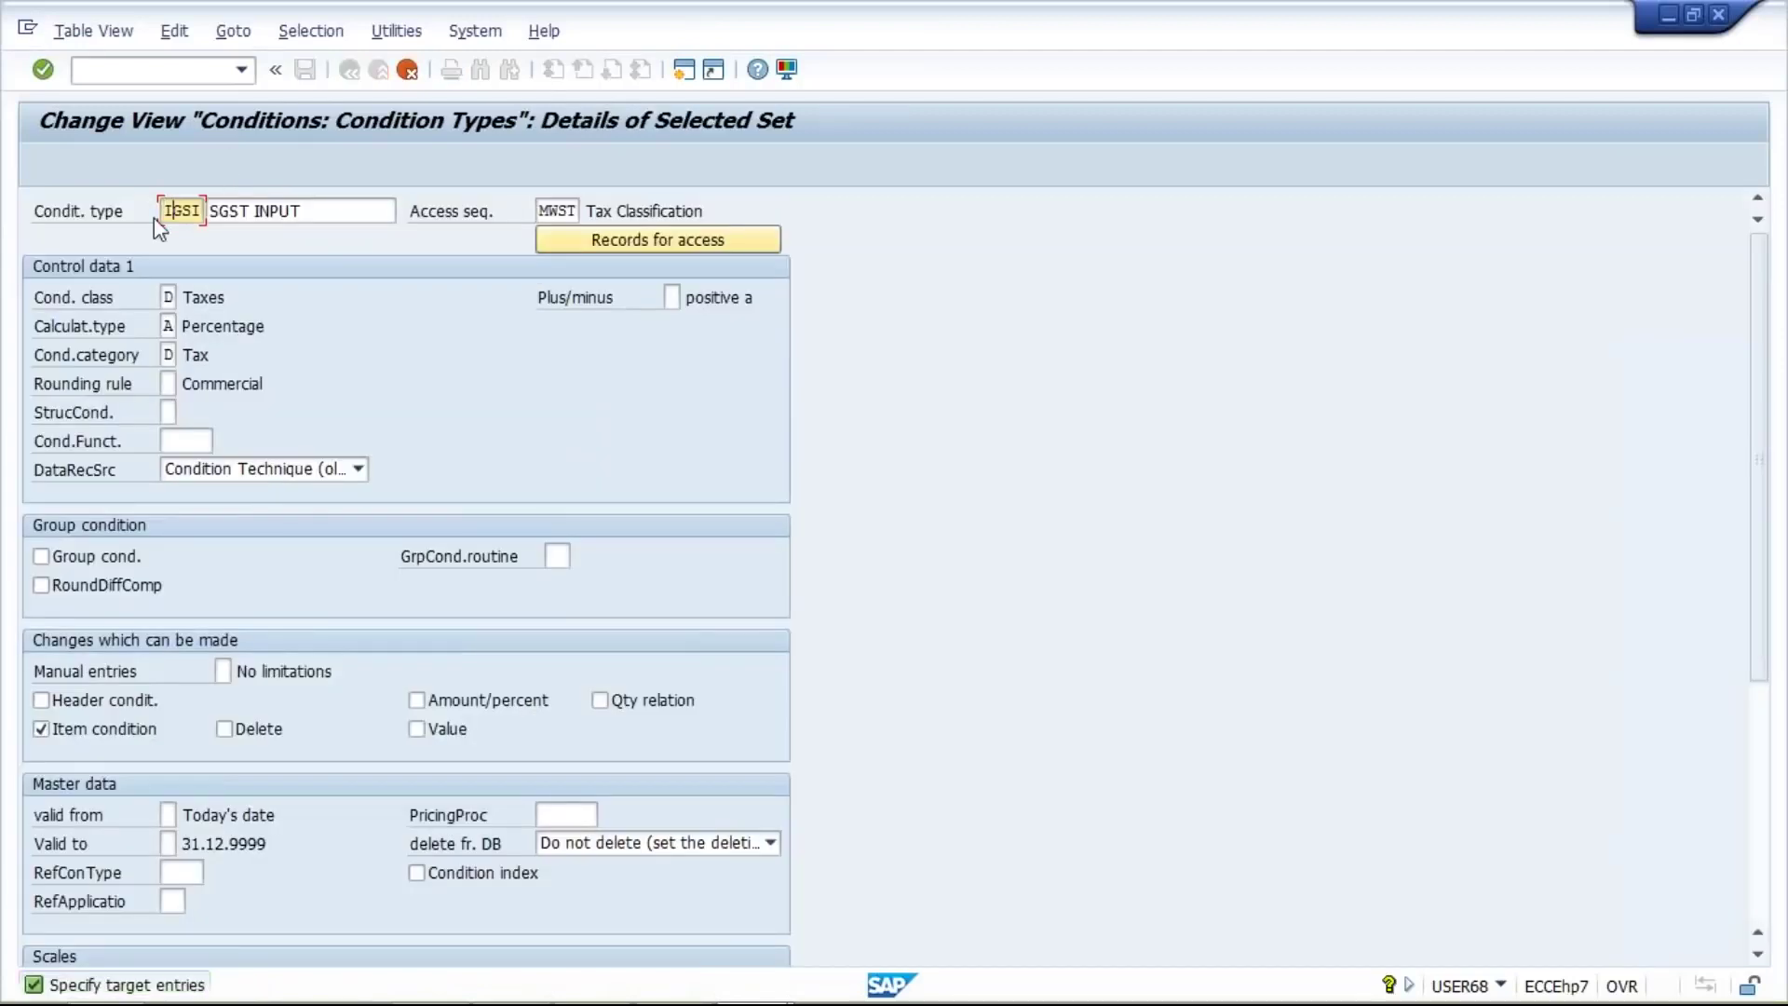
type("I")
left_click(214, 212)
type("I")
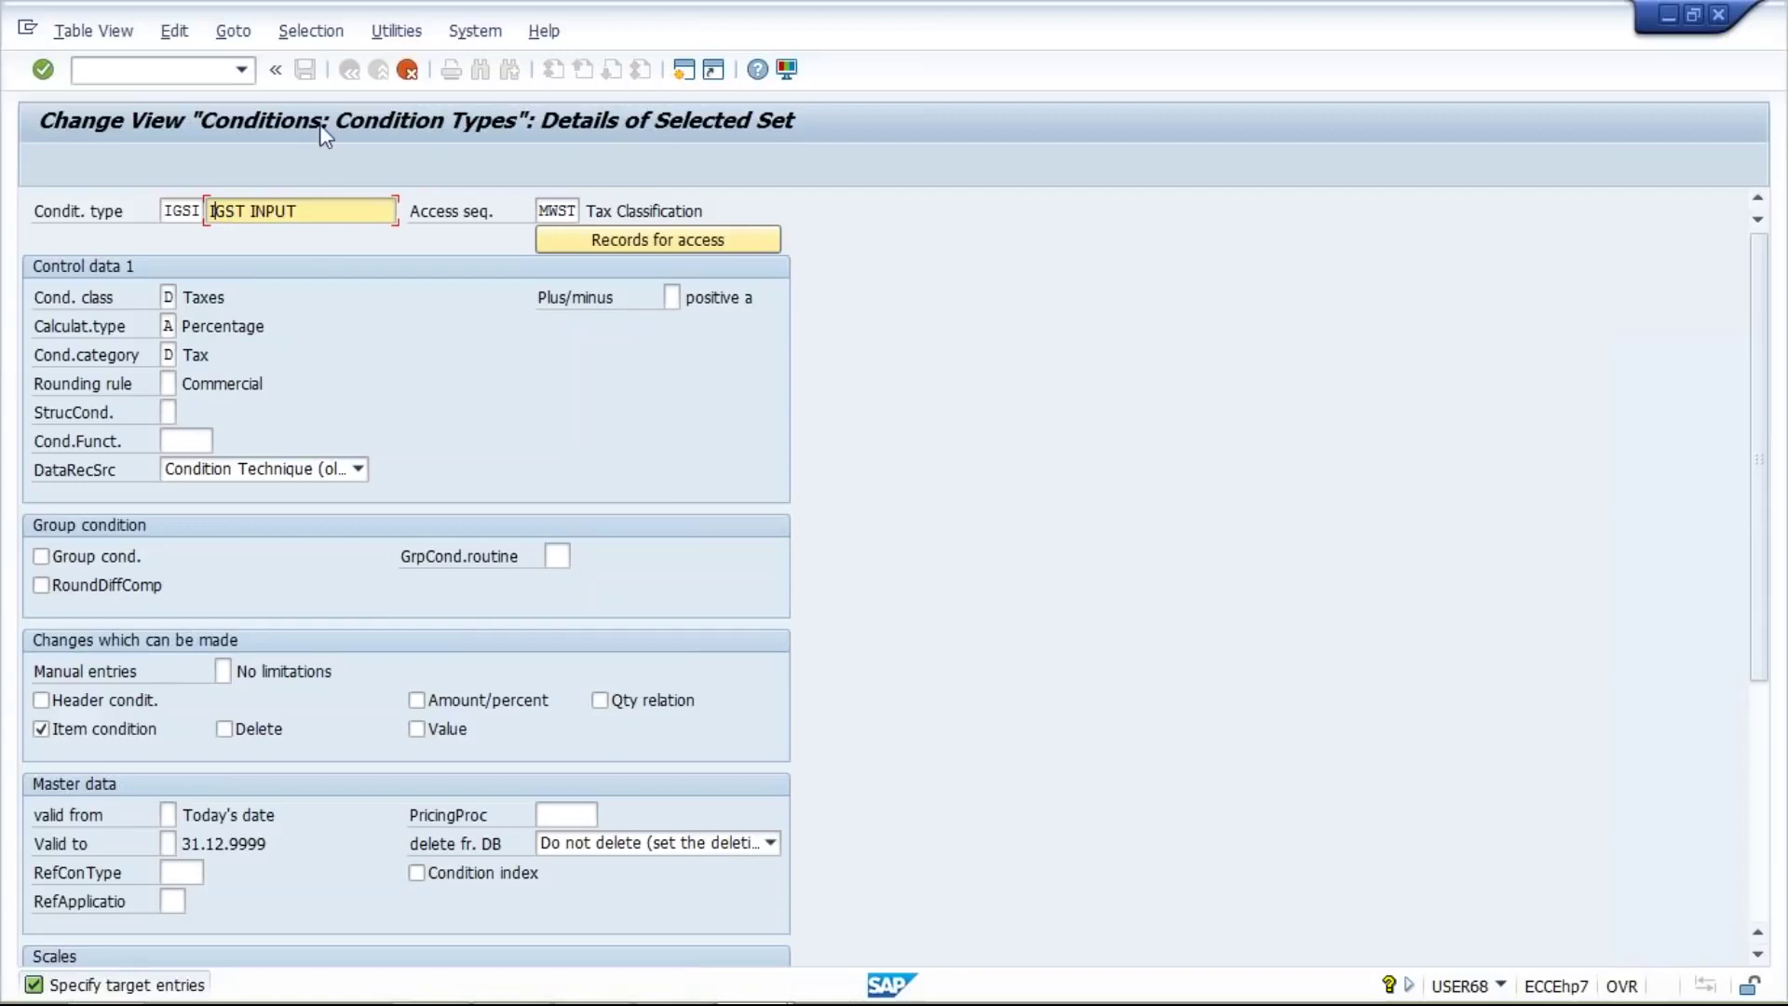
key("Return")
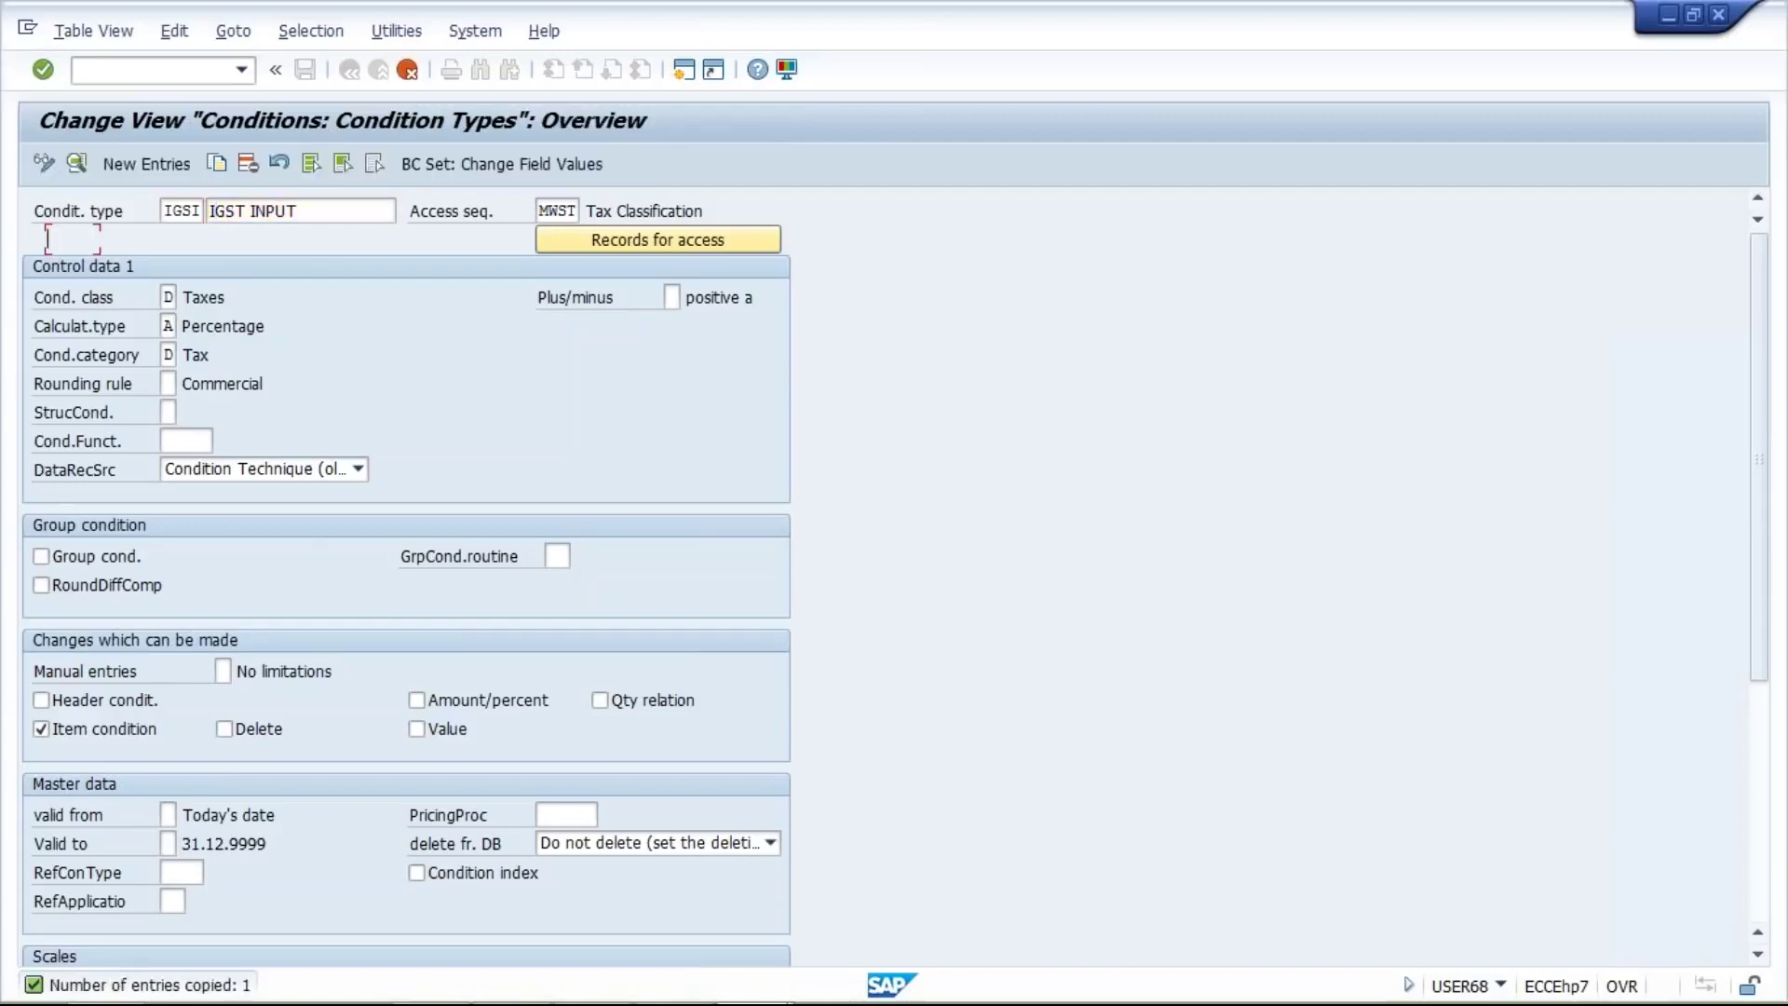
left_click(304, 69)
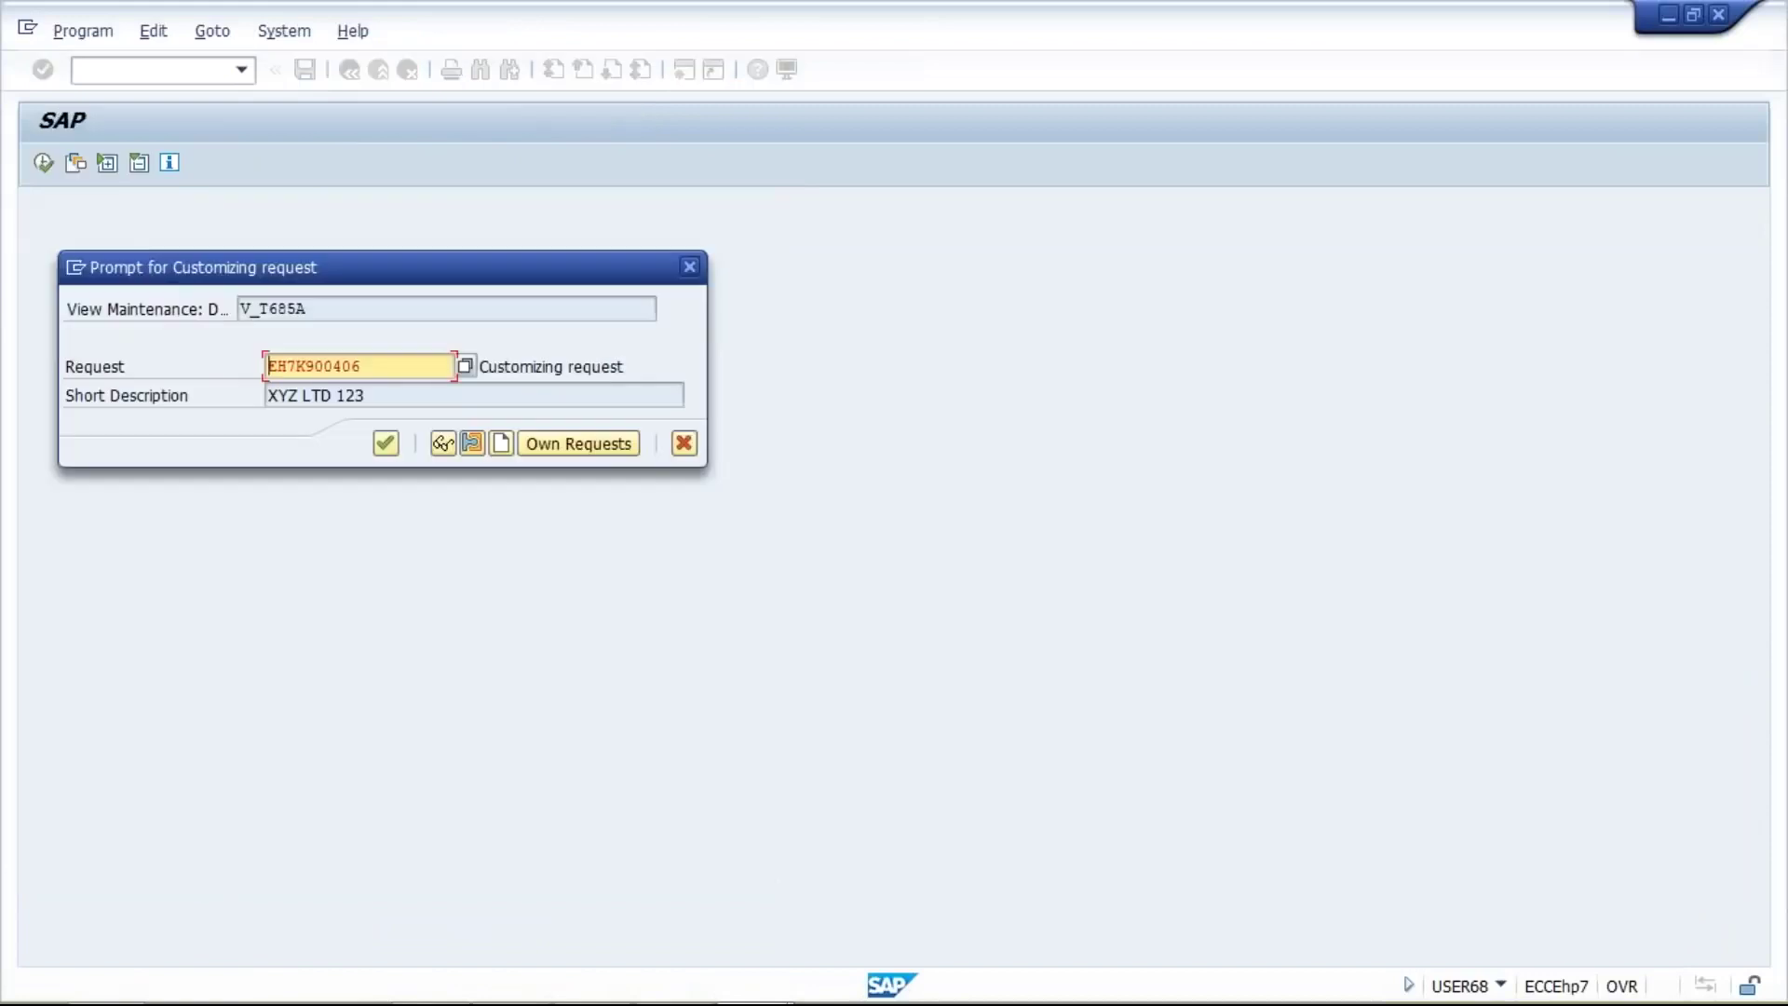
key("Return")
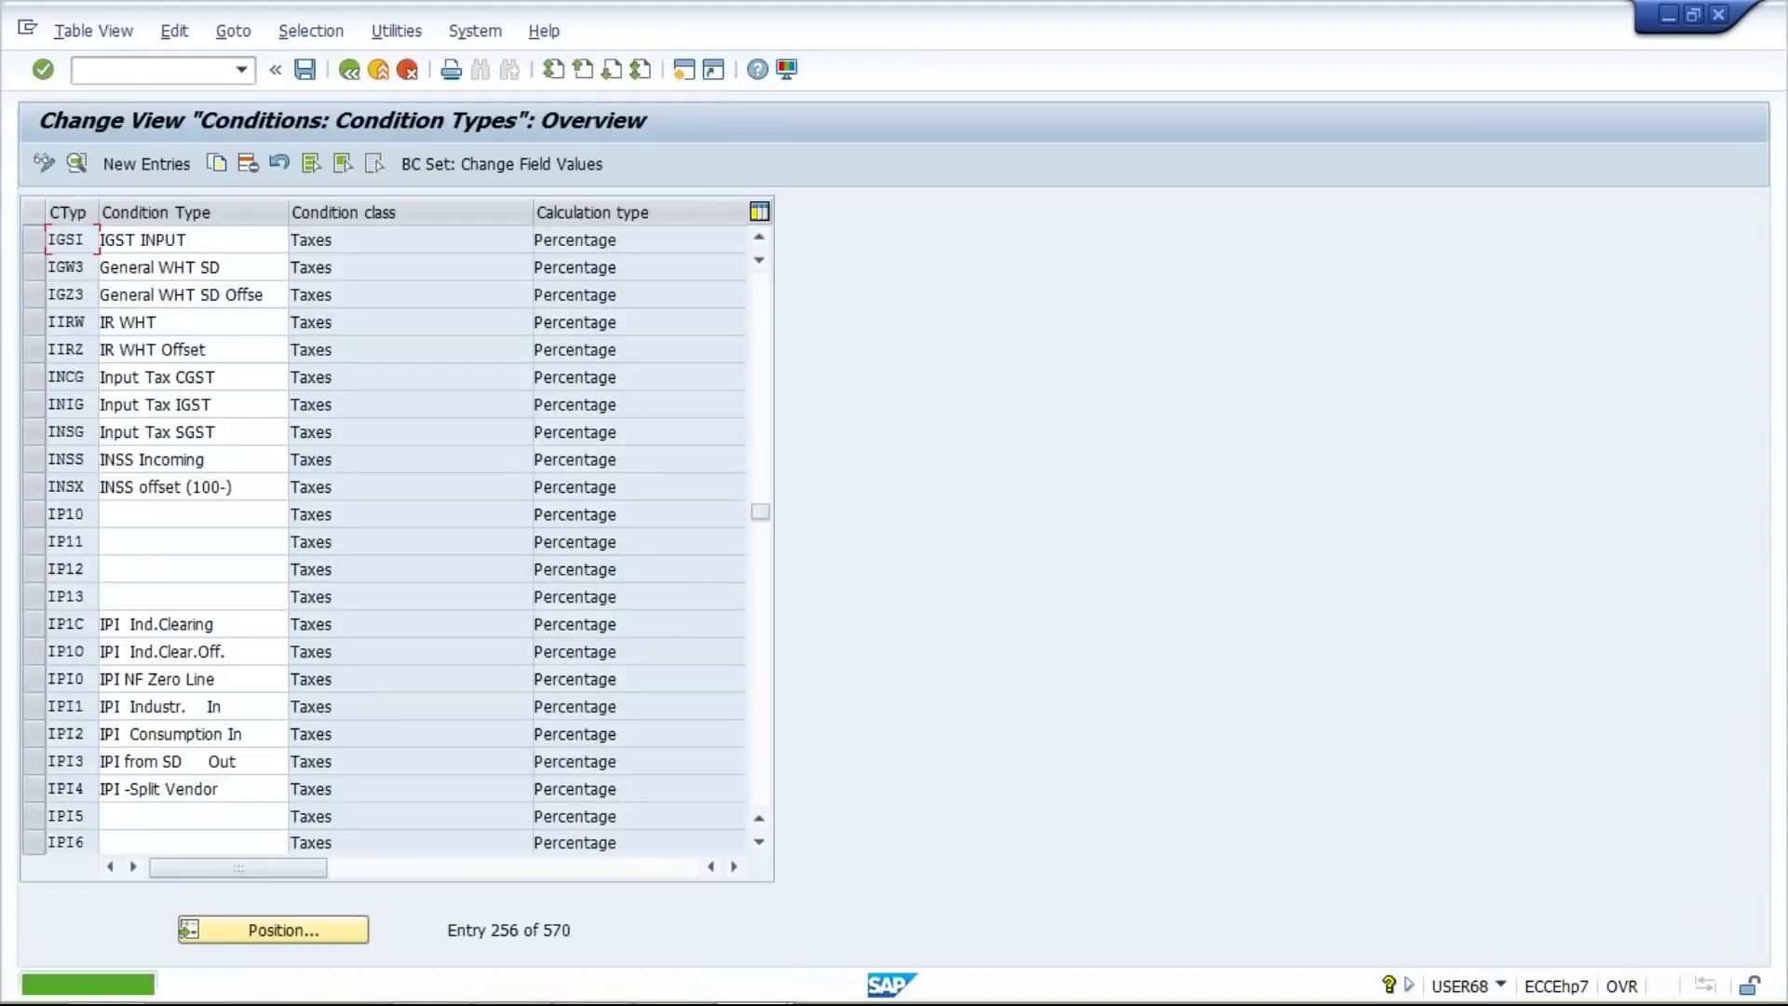
Position the condition types list at the MWAS Output Tax entry
left_click(761, 241)
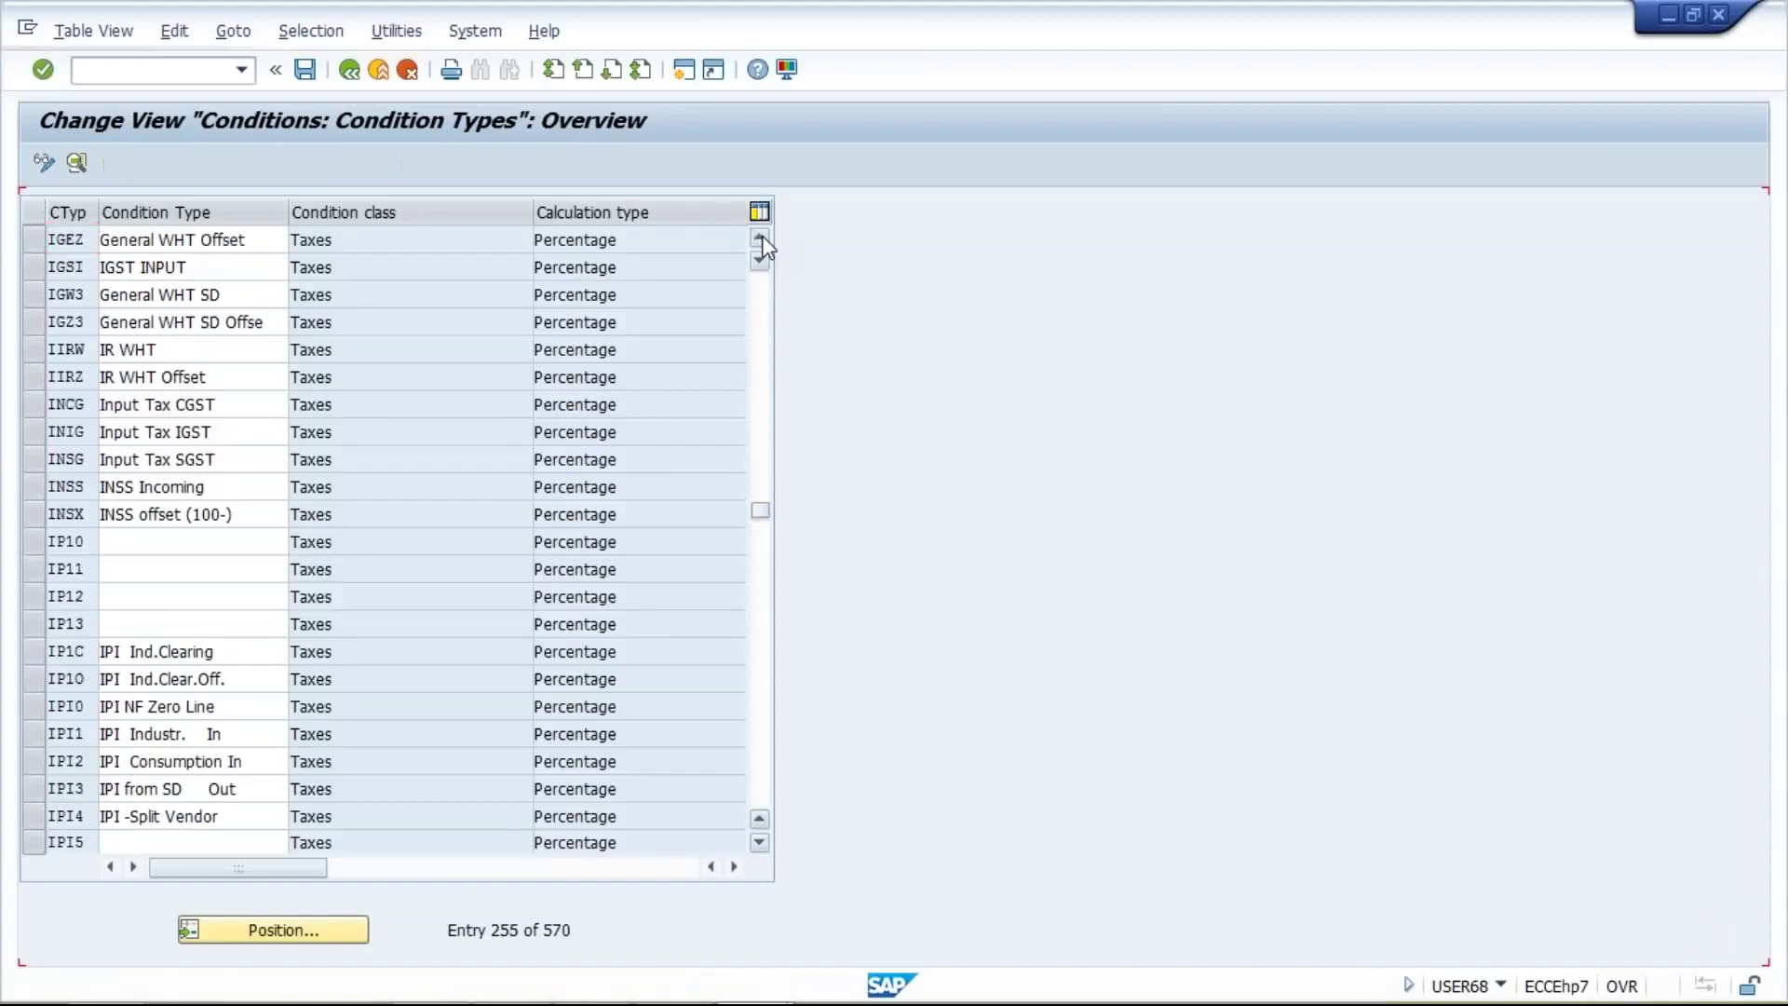
left_click(761, 240)
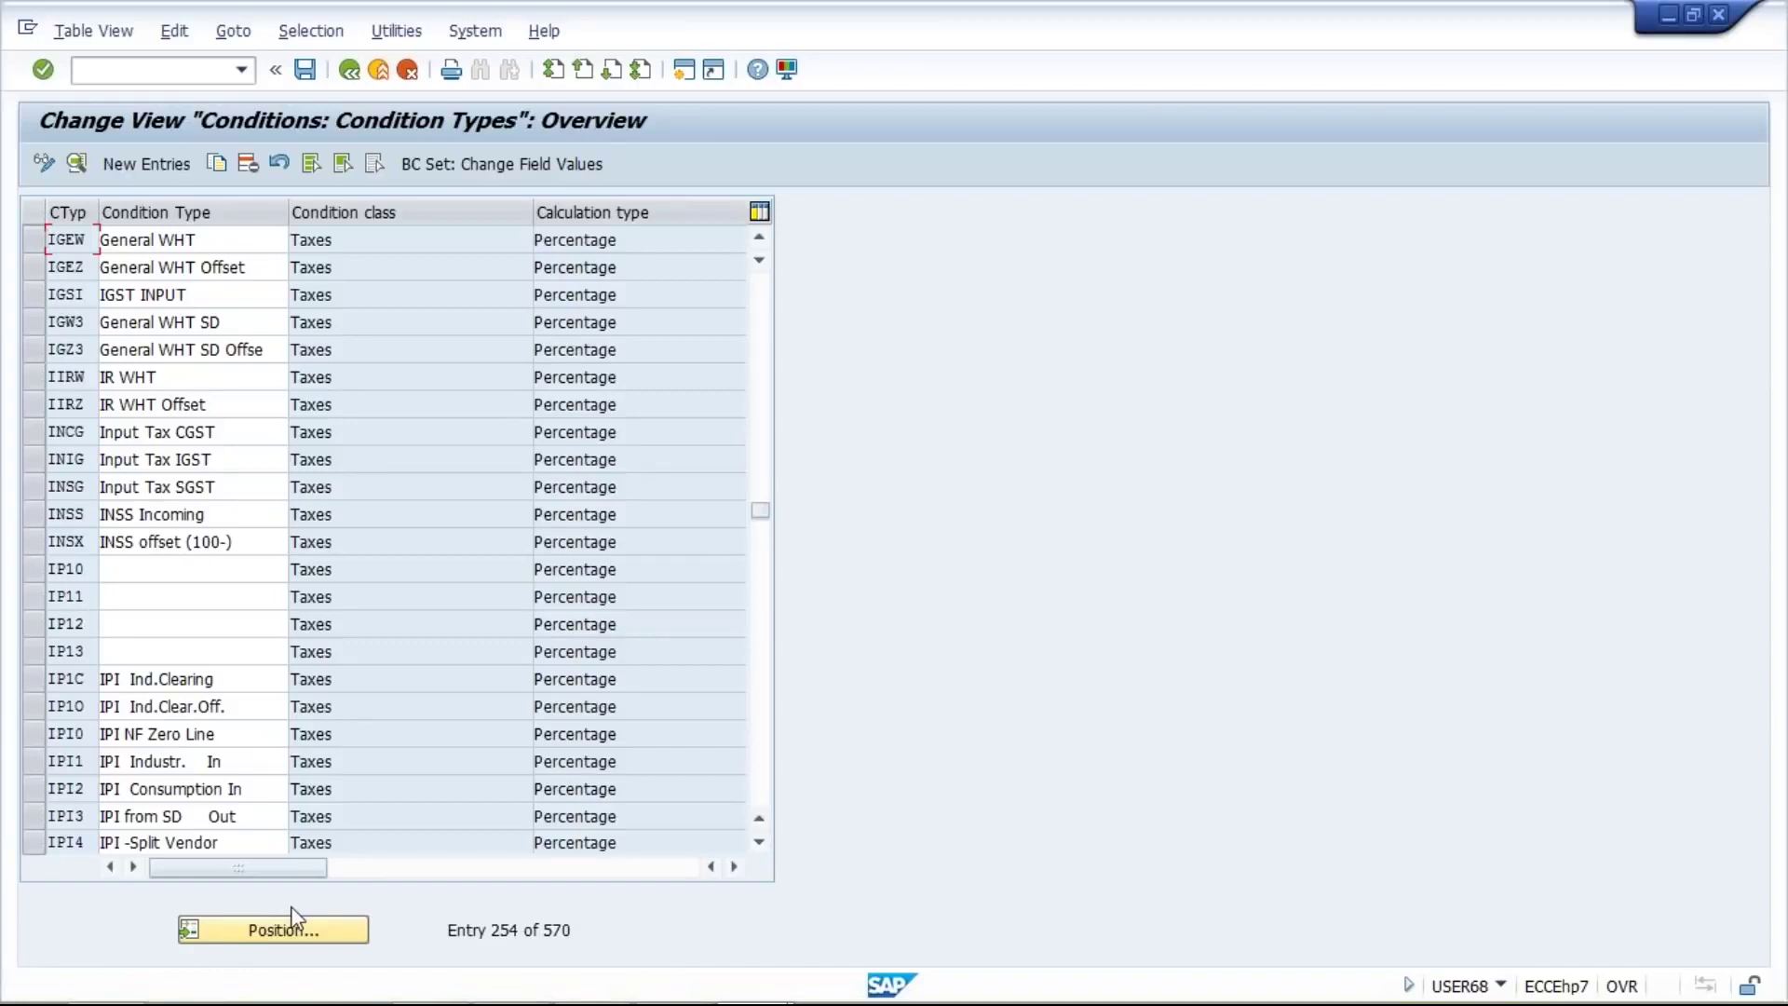
left_click(279, 936)
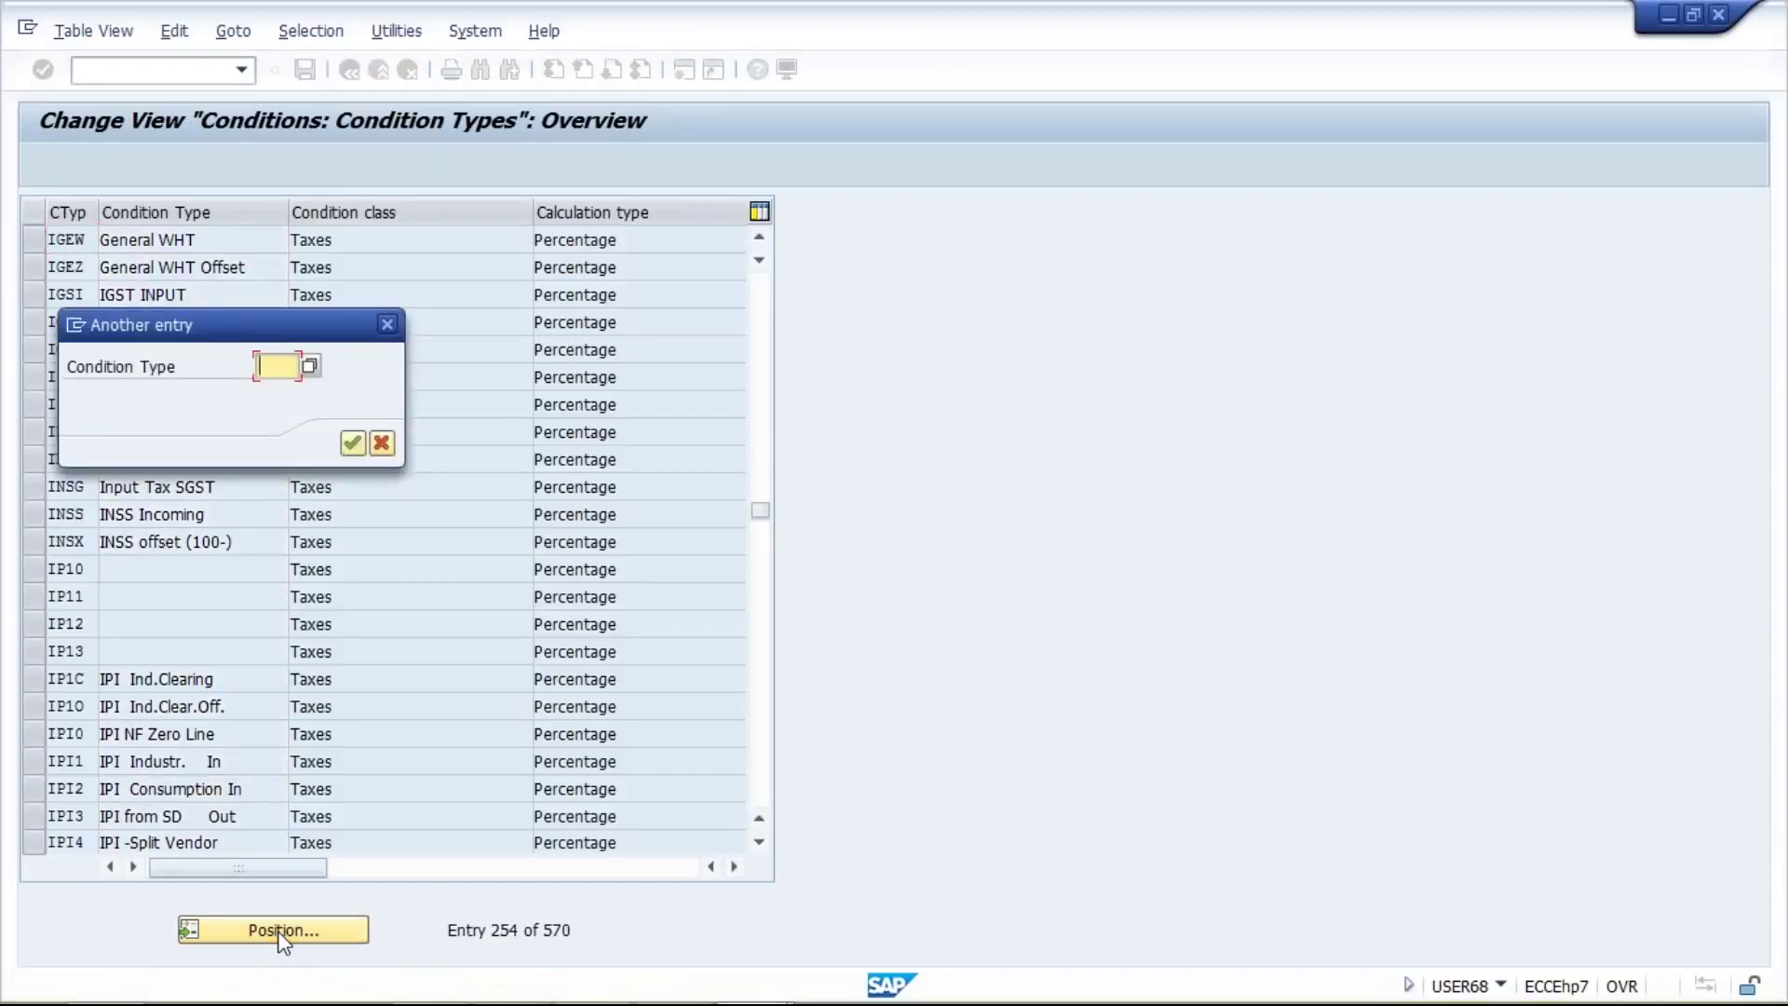
type("W")
key("BackSpace")
type("M")
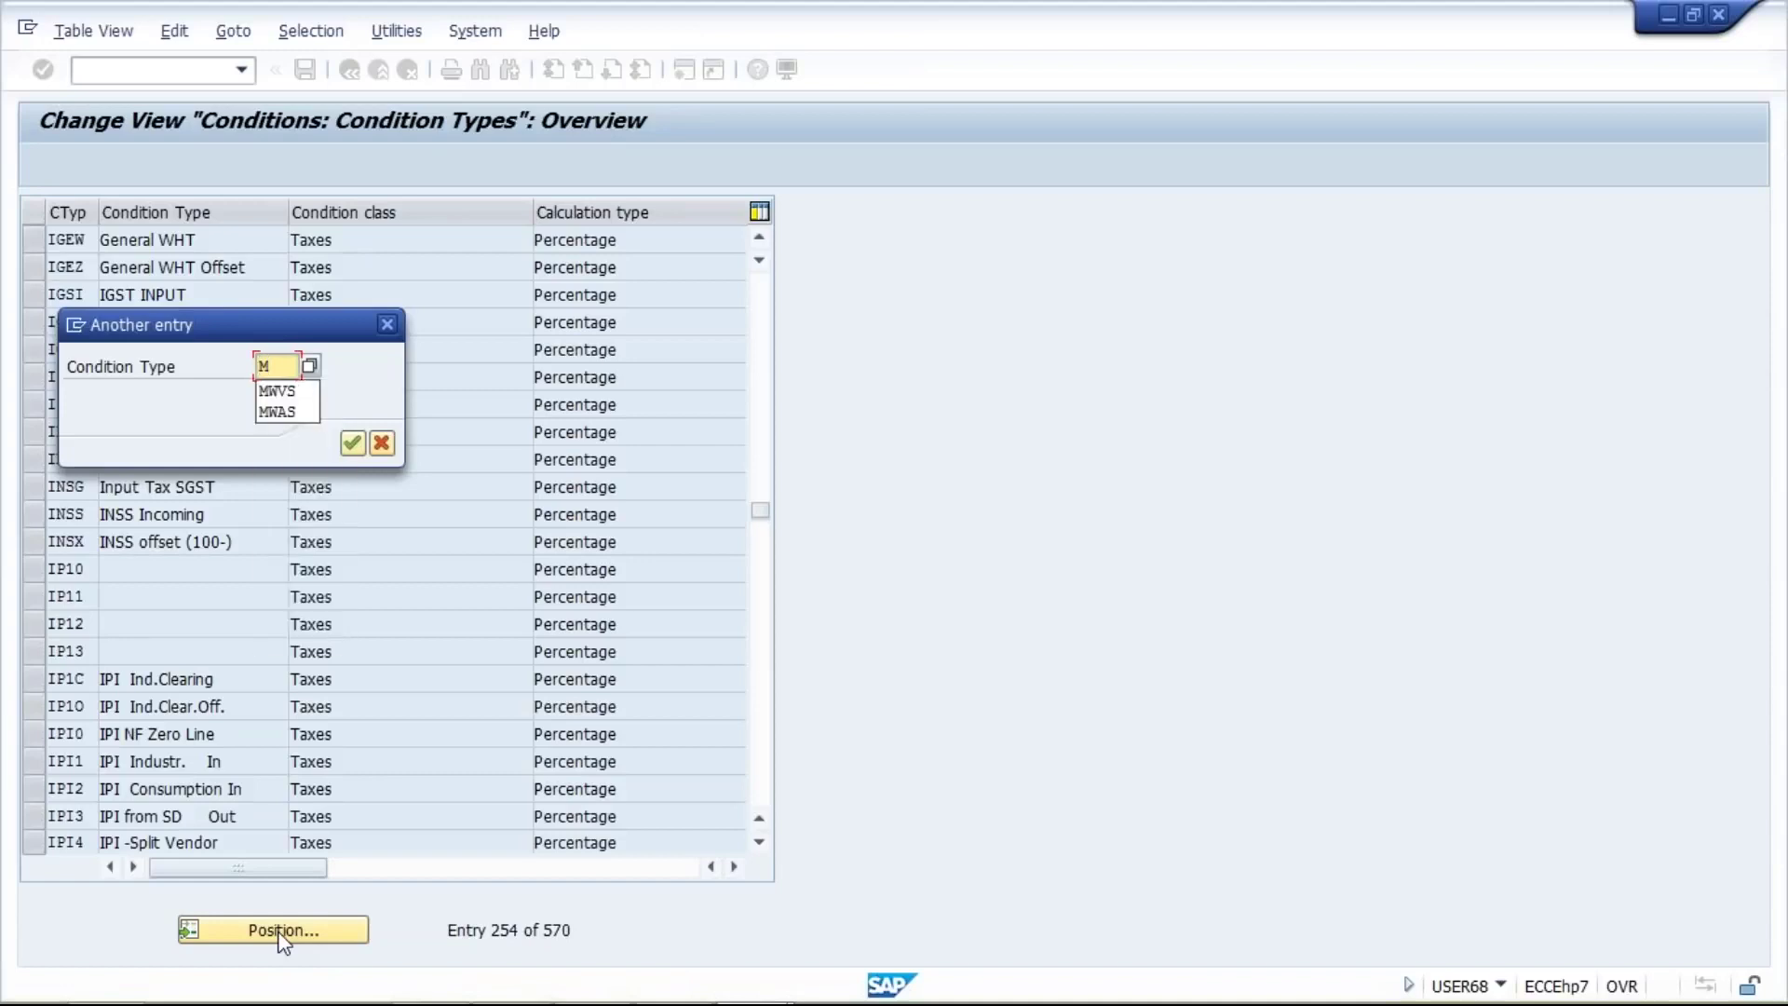
key("Down")
key("Return")
key("Return")
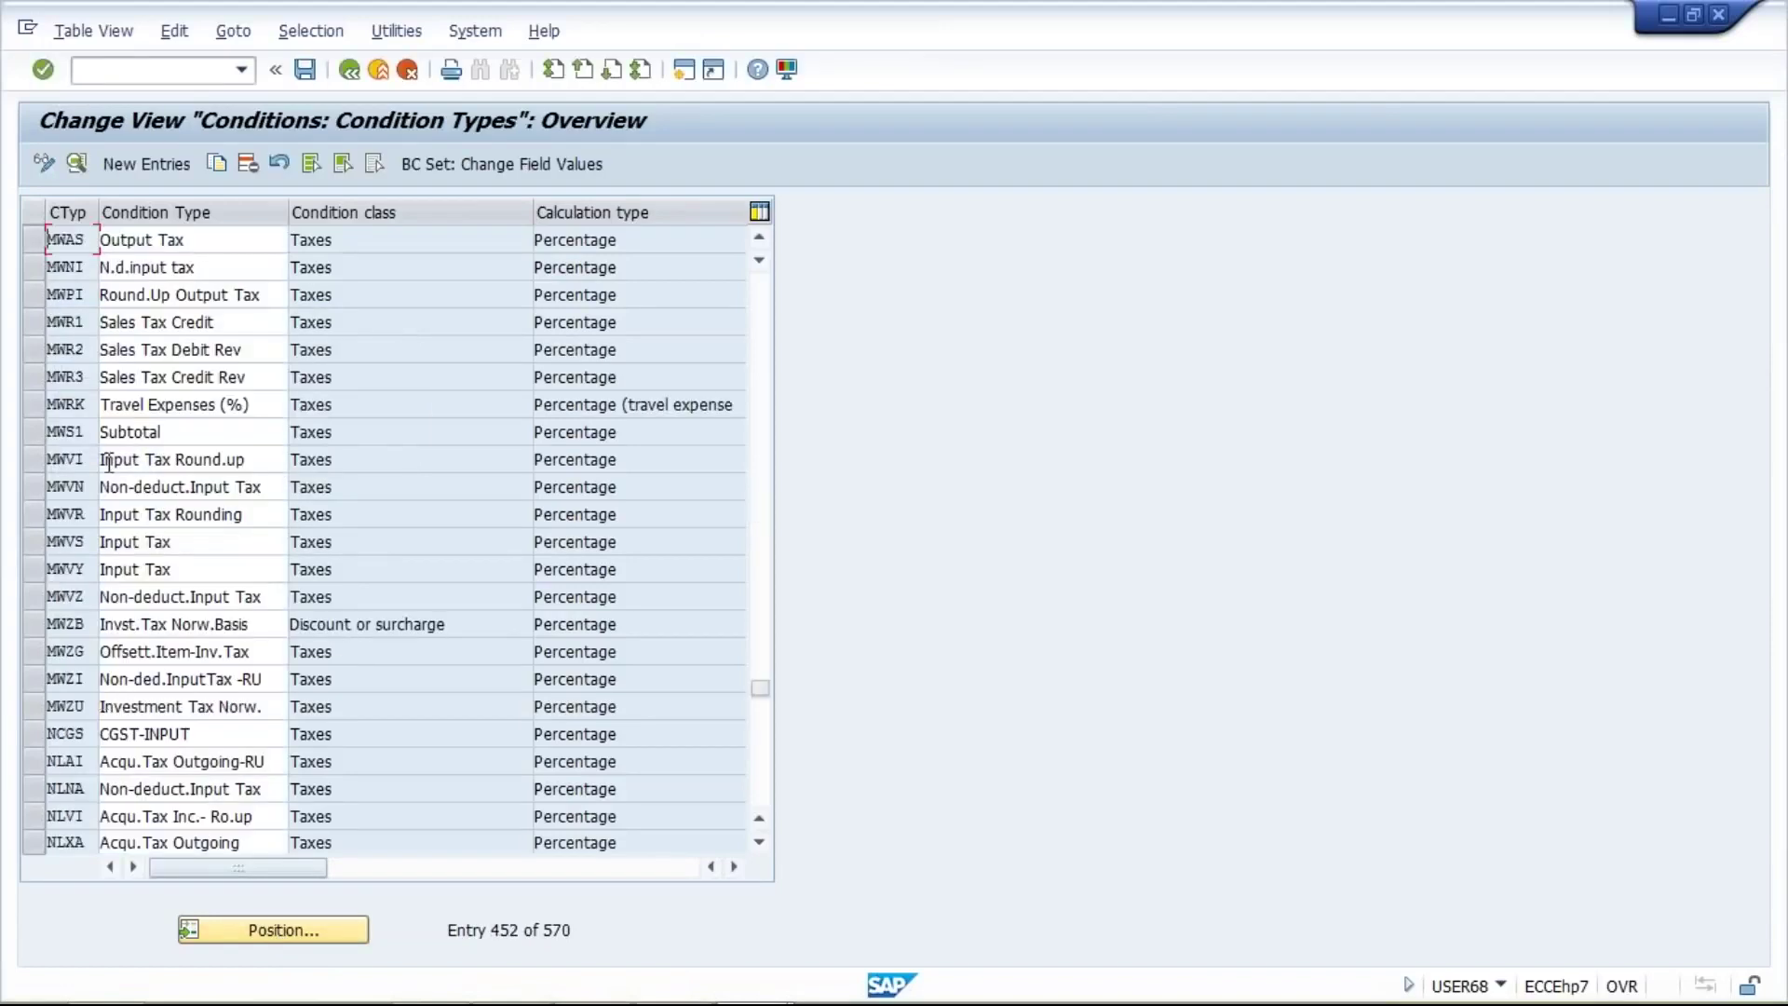
Start a copy of the MWAS Output Tax entry and set its condition type to CGSO
left_click(32, 240)
left_click(220, 164)
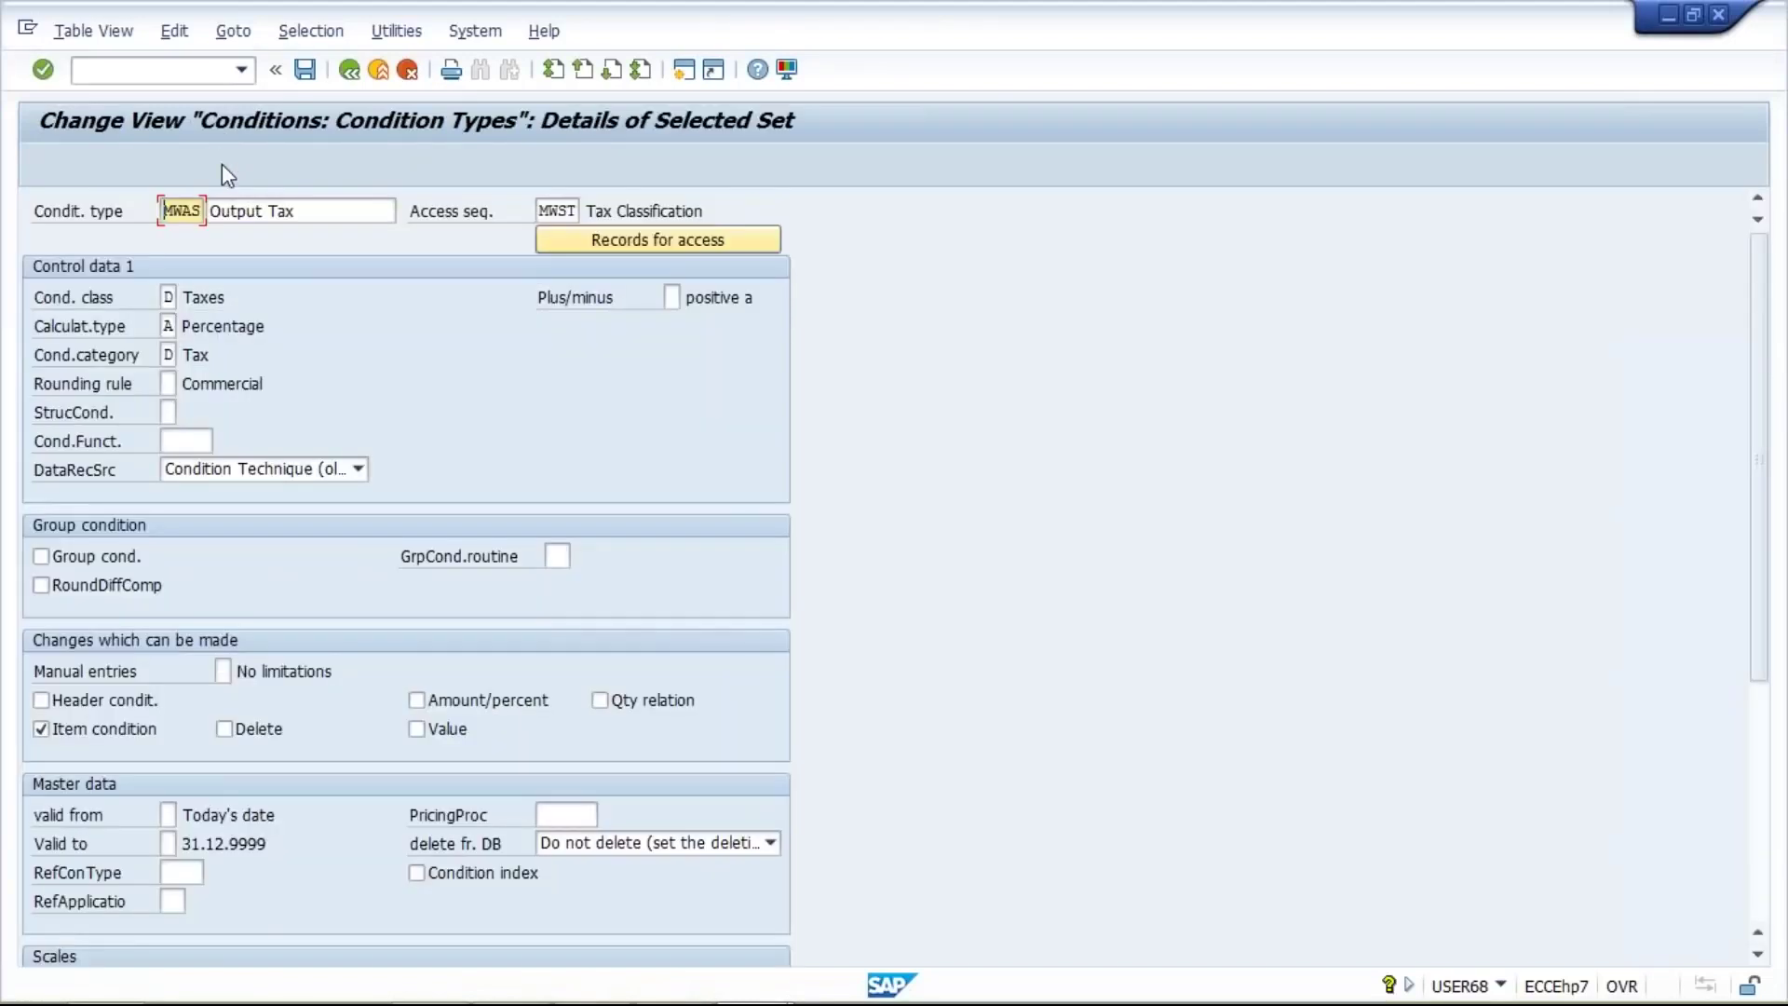
key("Delete")
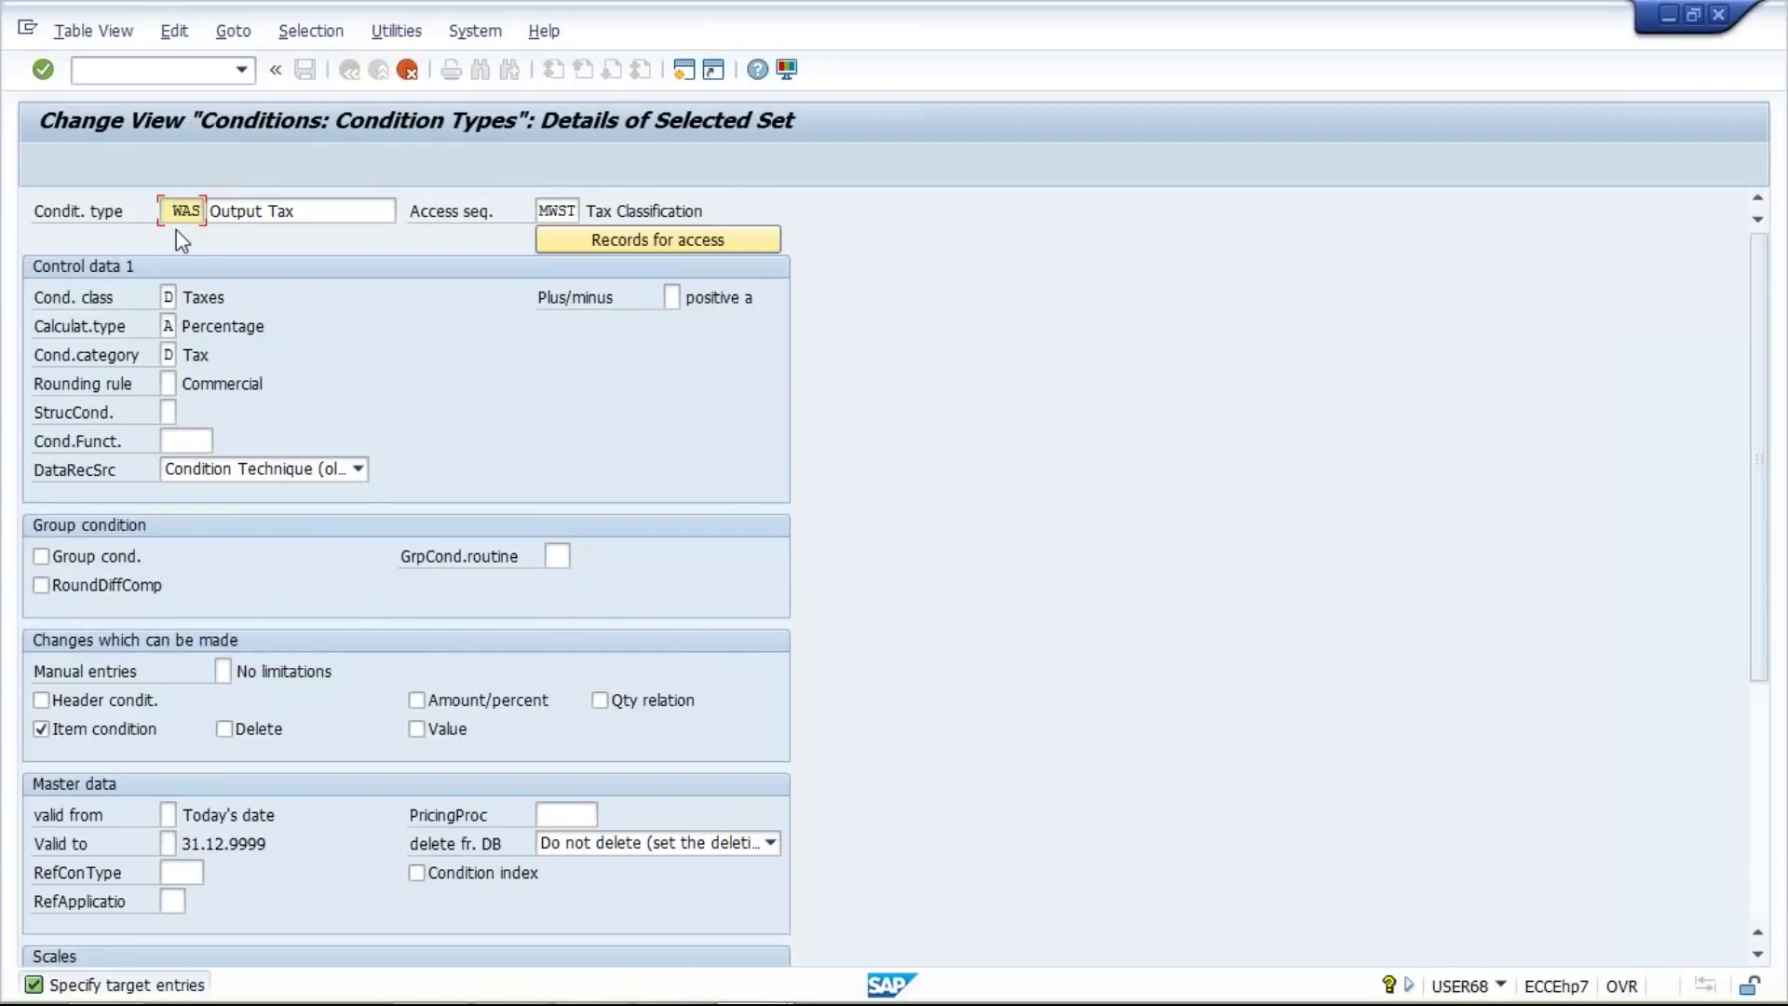
key("Down")
key("Down")
key("Down")
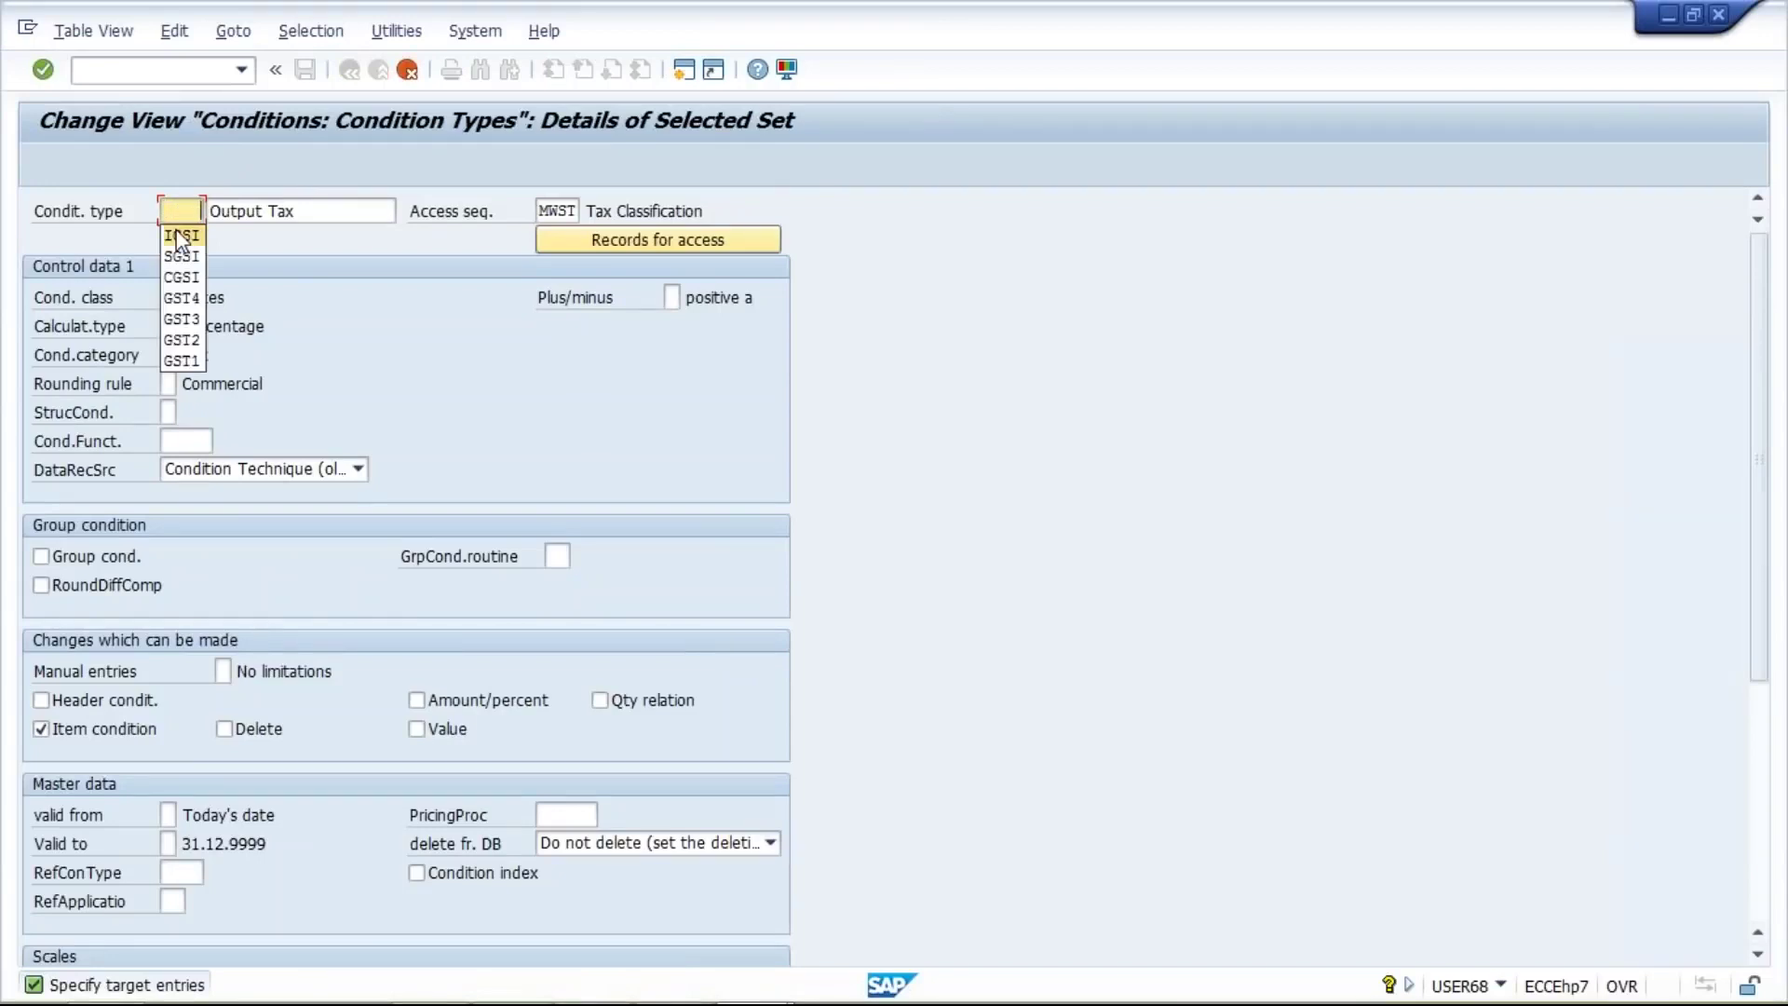
key("Return")
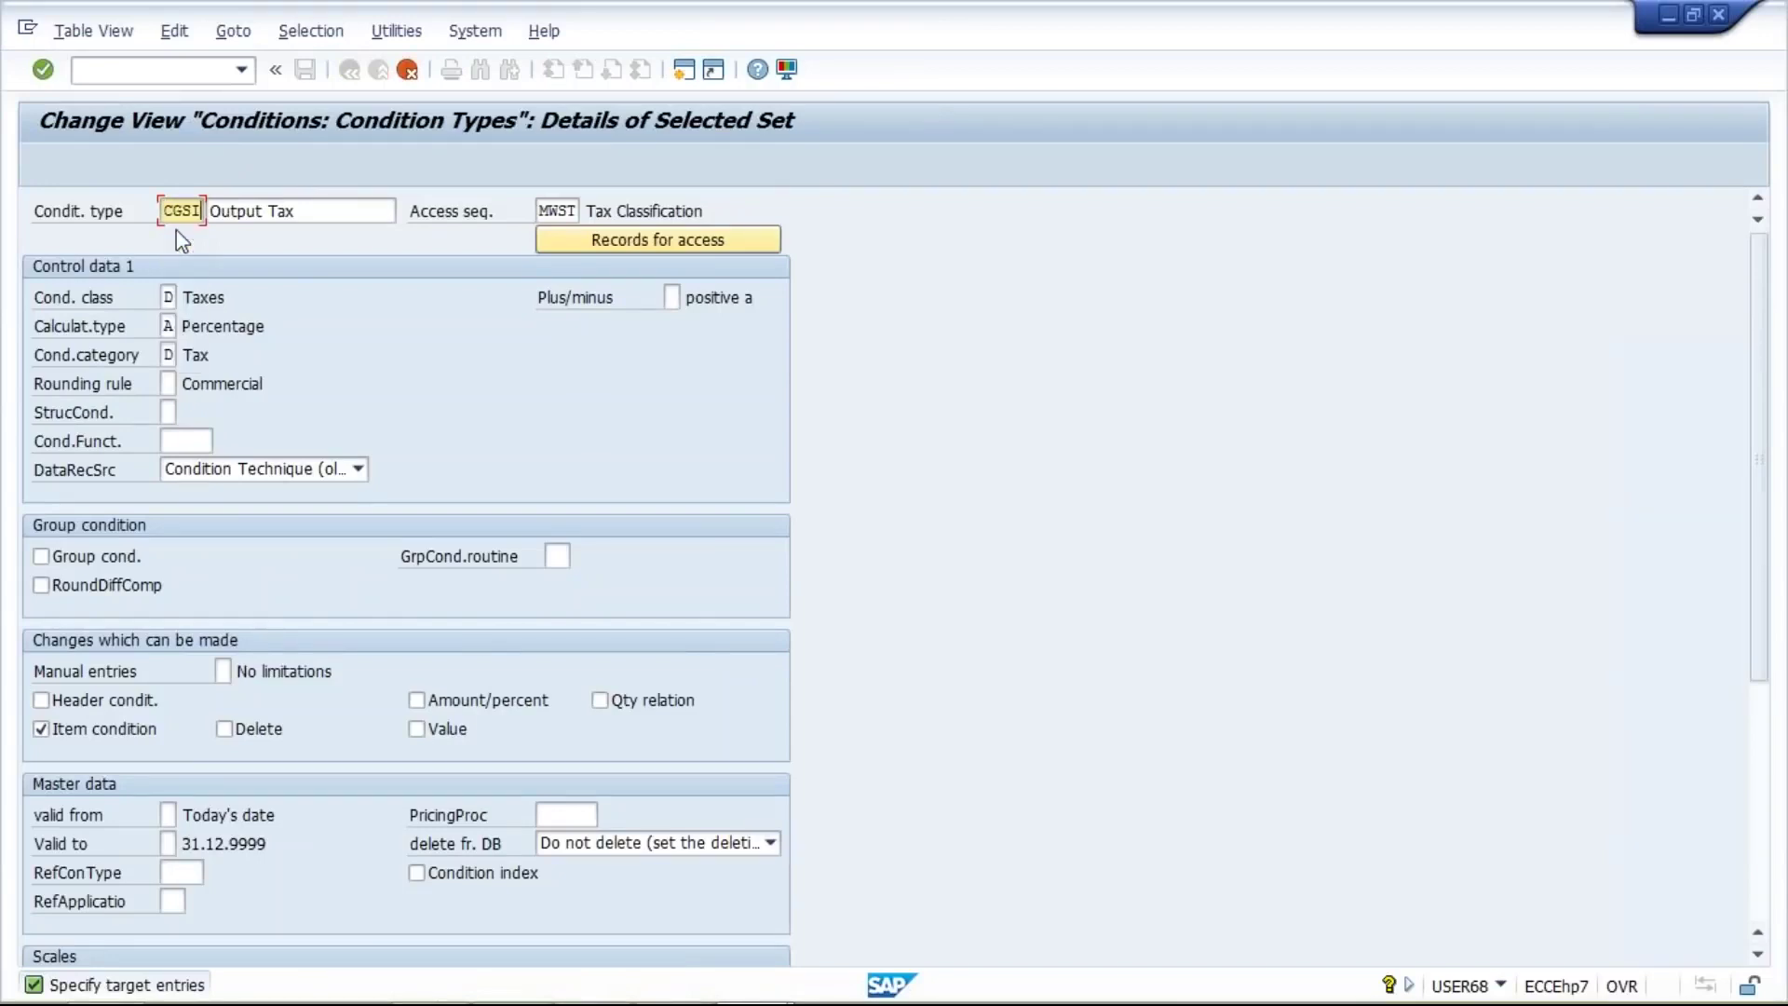
key("BackSpace")
type("O")
Set the description of the CGSO copy to CGST OUTPUT and complete the copy
left_click(376, 212)
key("shift+Home")
key("BackSpace")
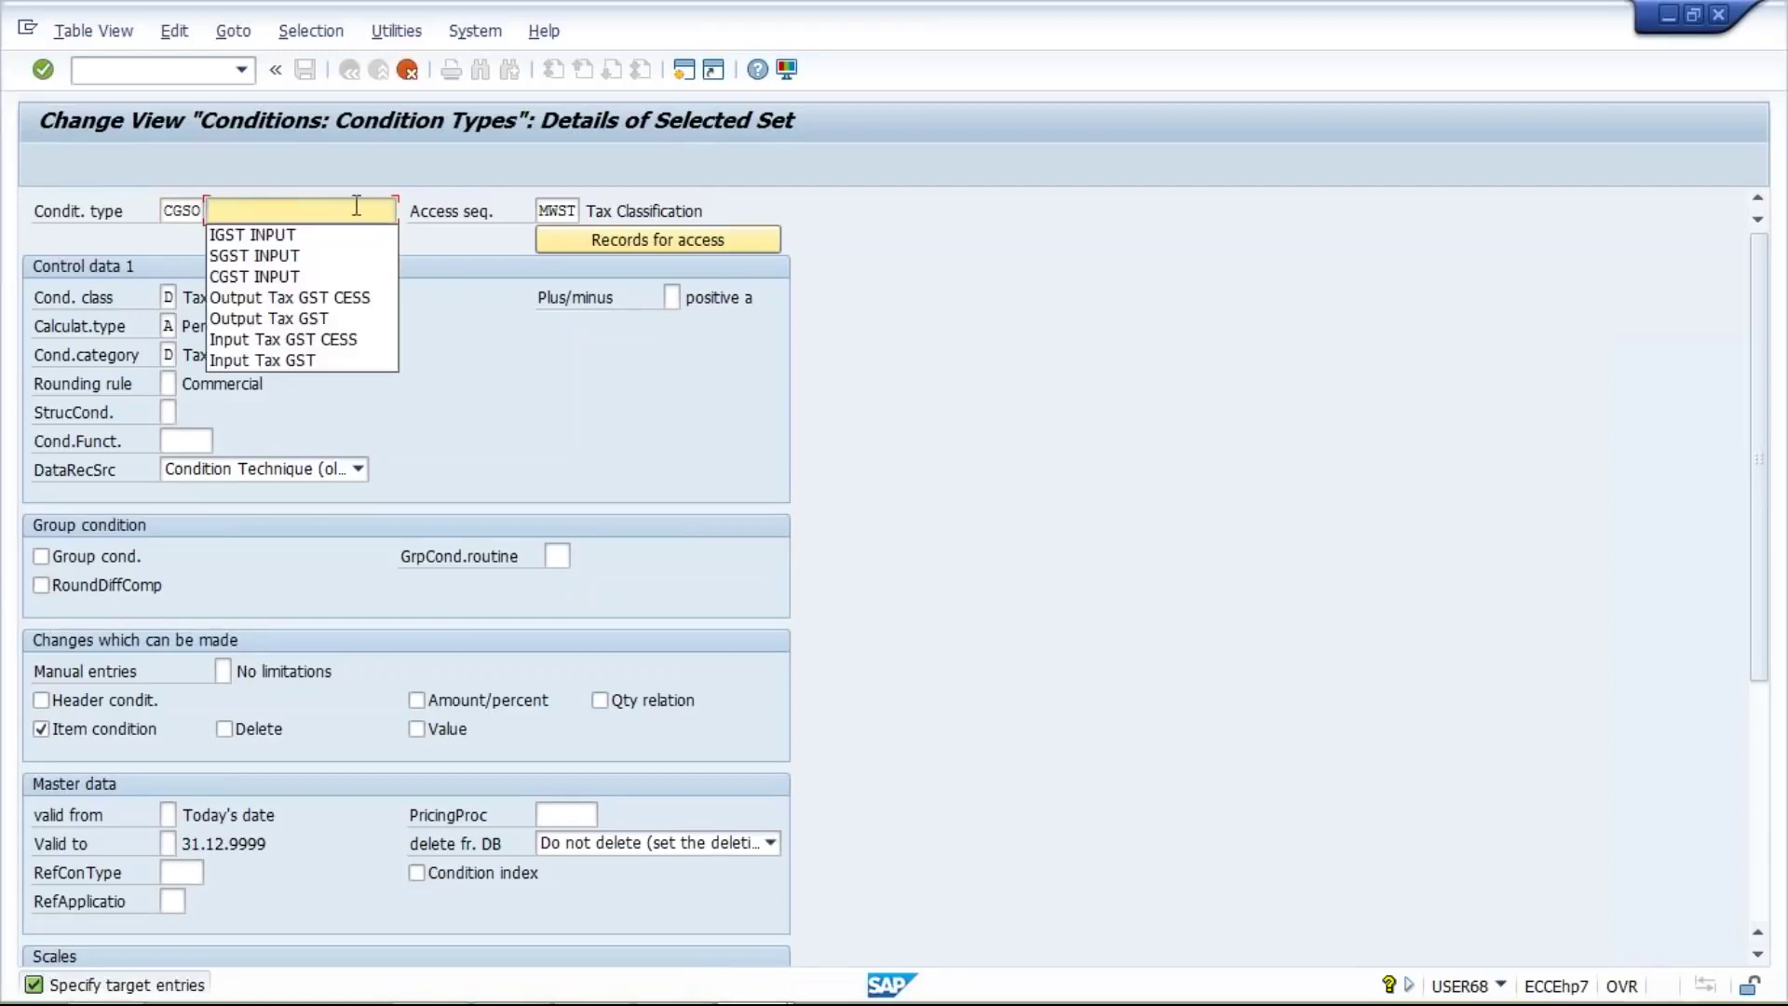
left_click(314, 276)
key("BackSpace")
key("BackSpace")
key("BackSpace")
key("BackSpace")
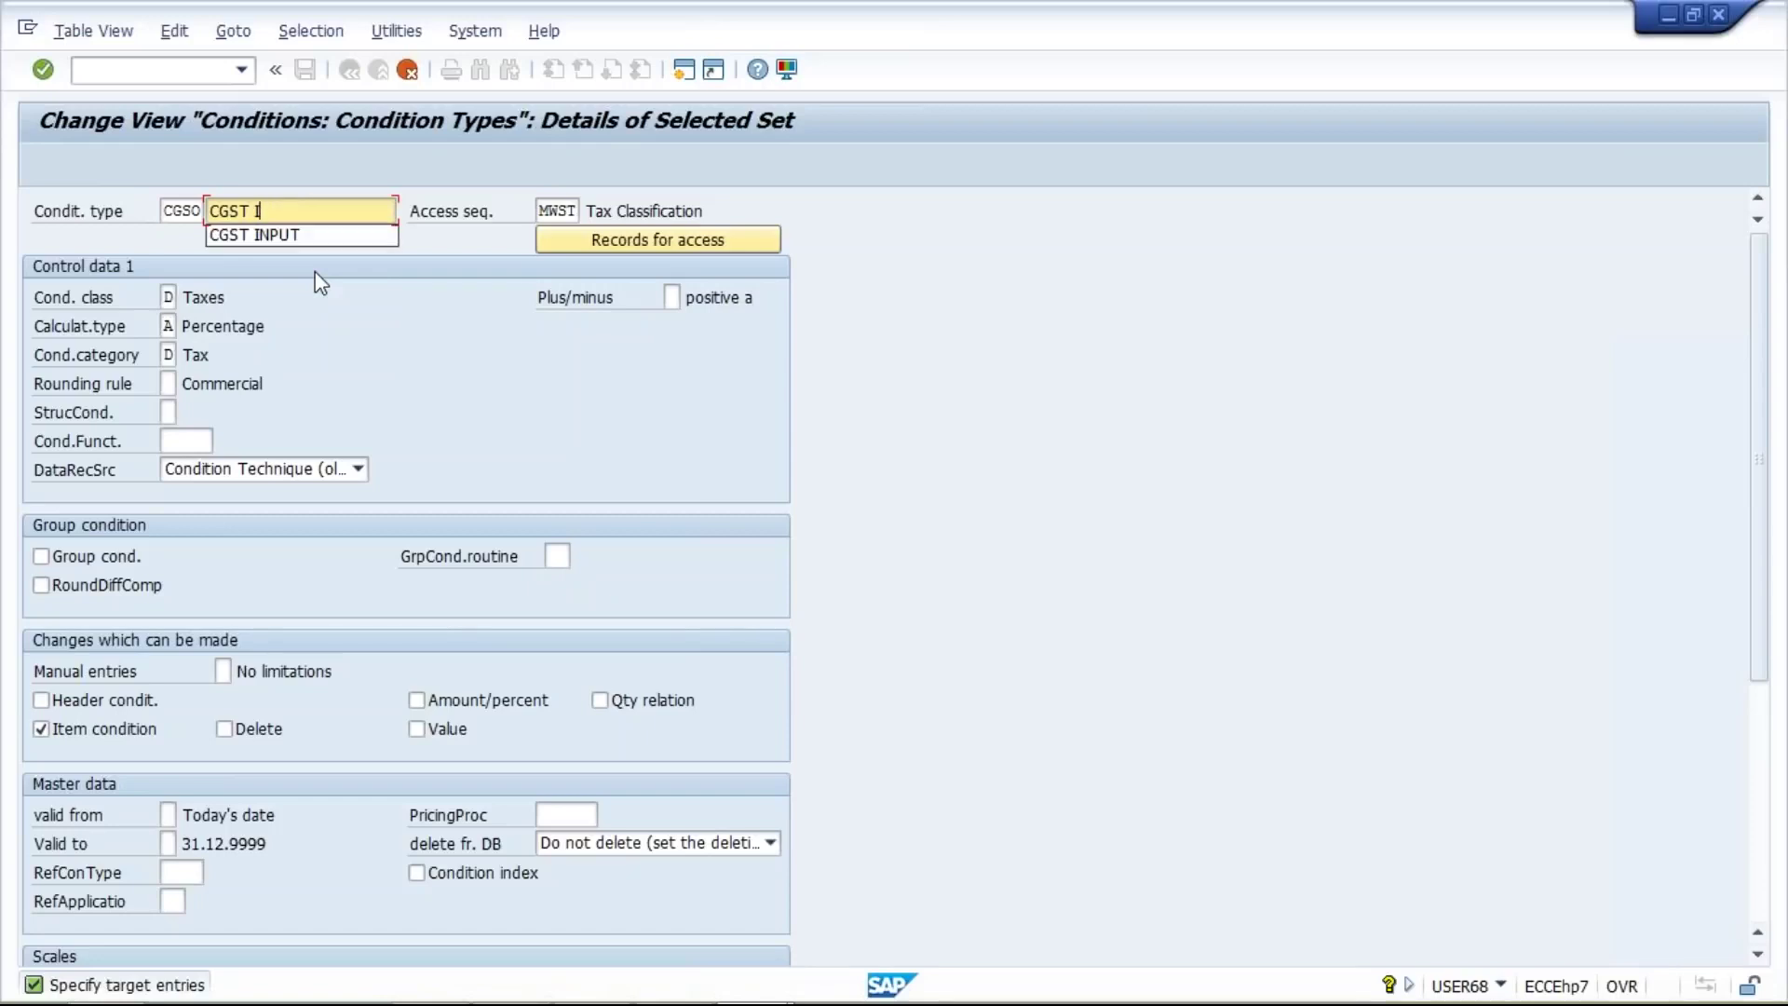
type("O")
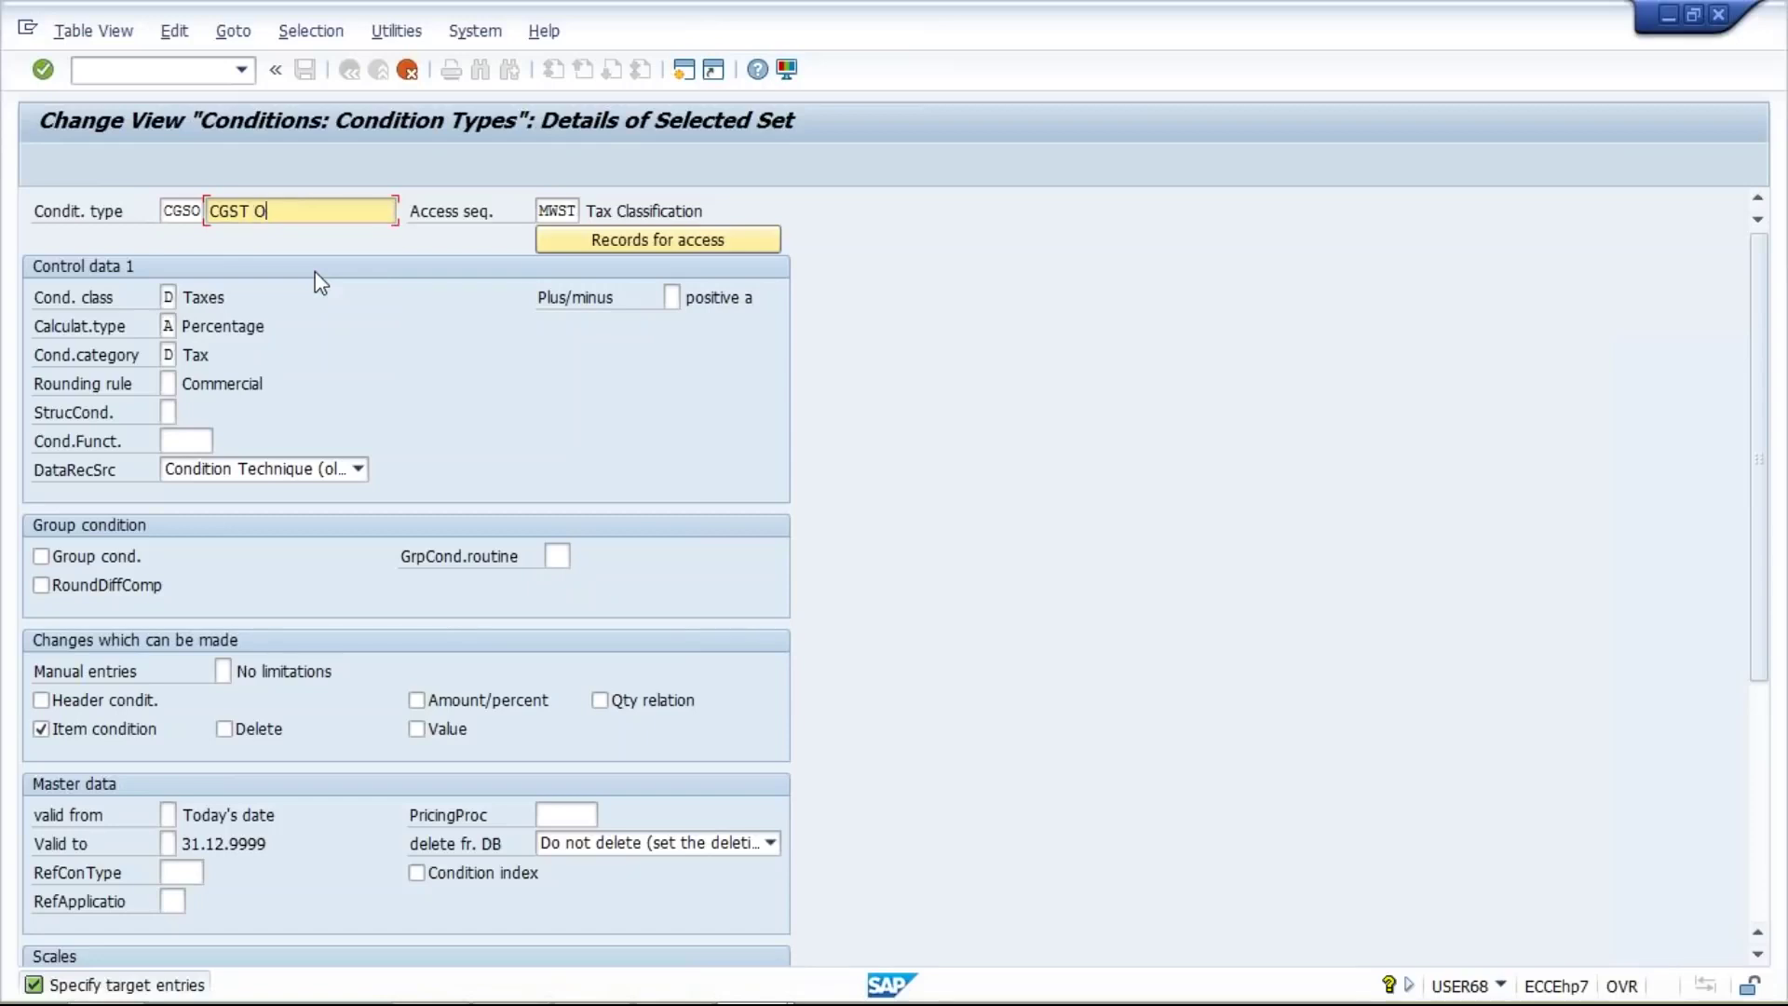
type("UTPUT")
key("Return")
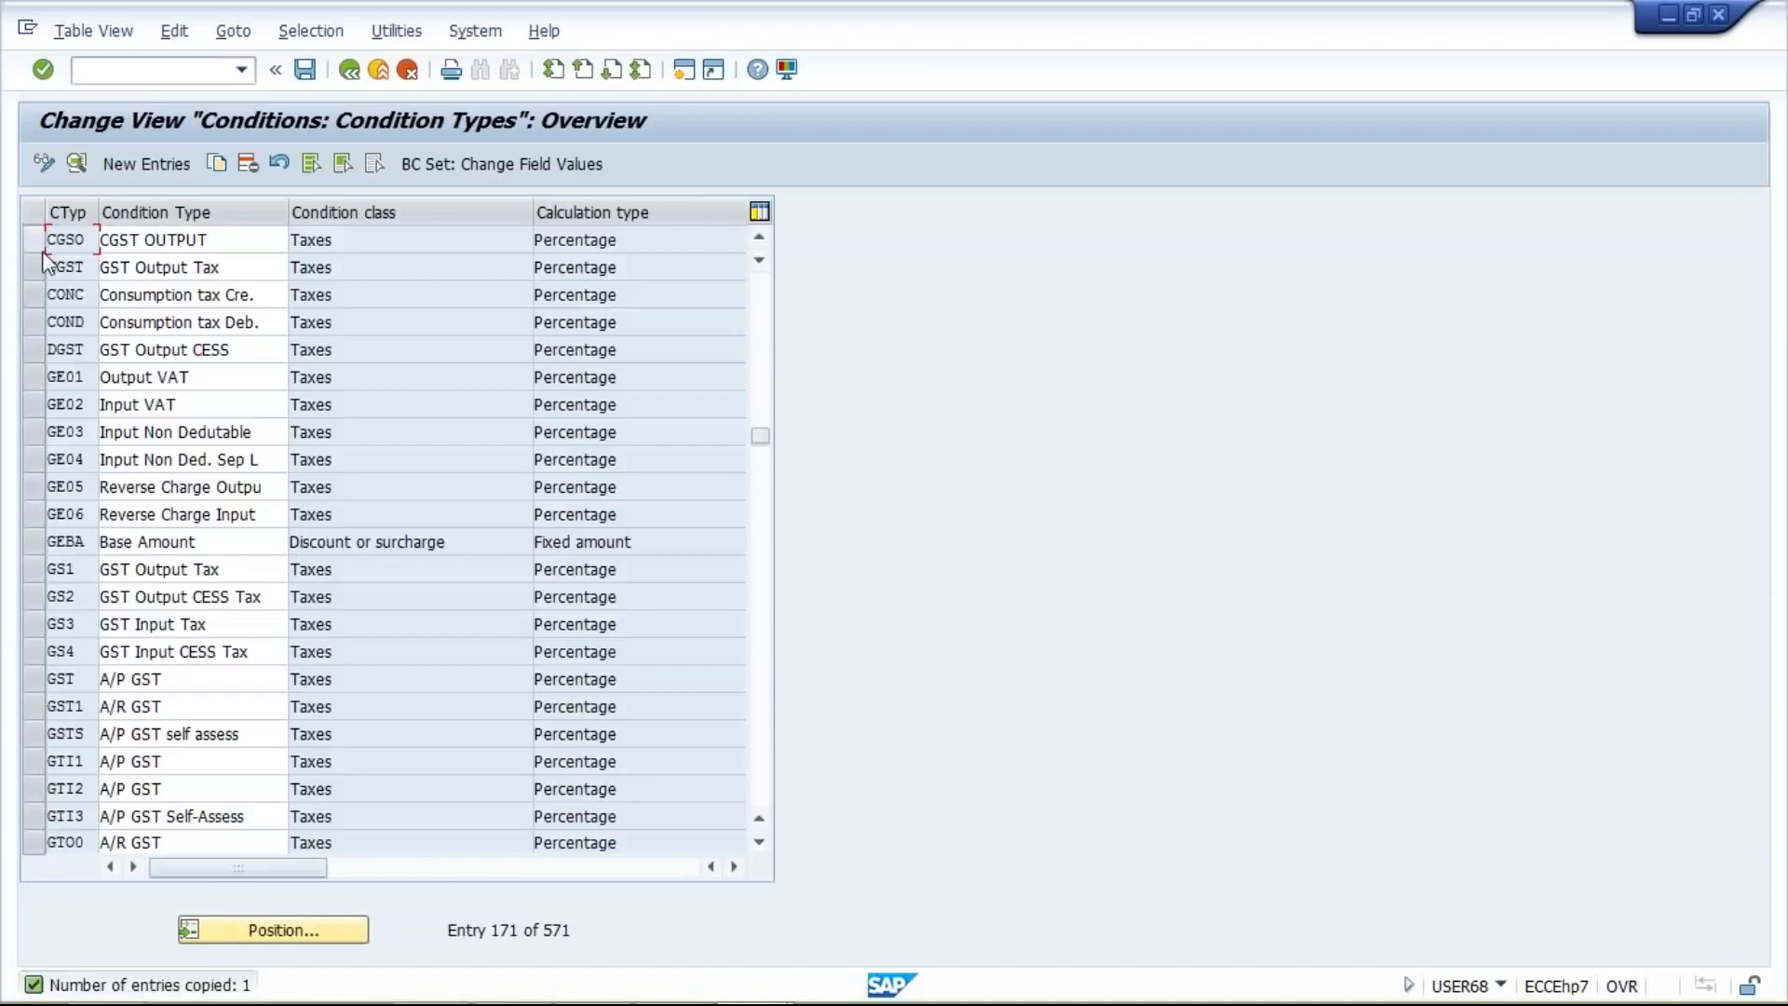
Copy condition type CGSO to a new condition type SGSO with the description SGST OUTPUT
left_click(35, 236)
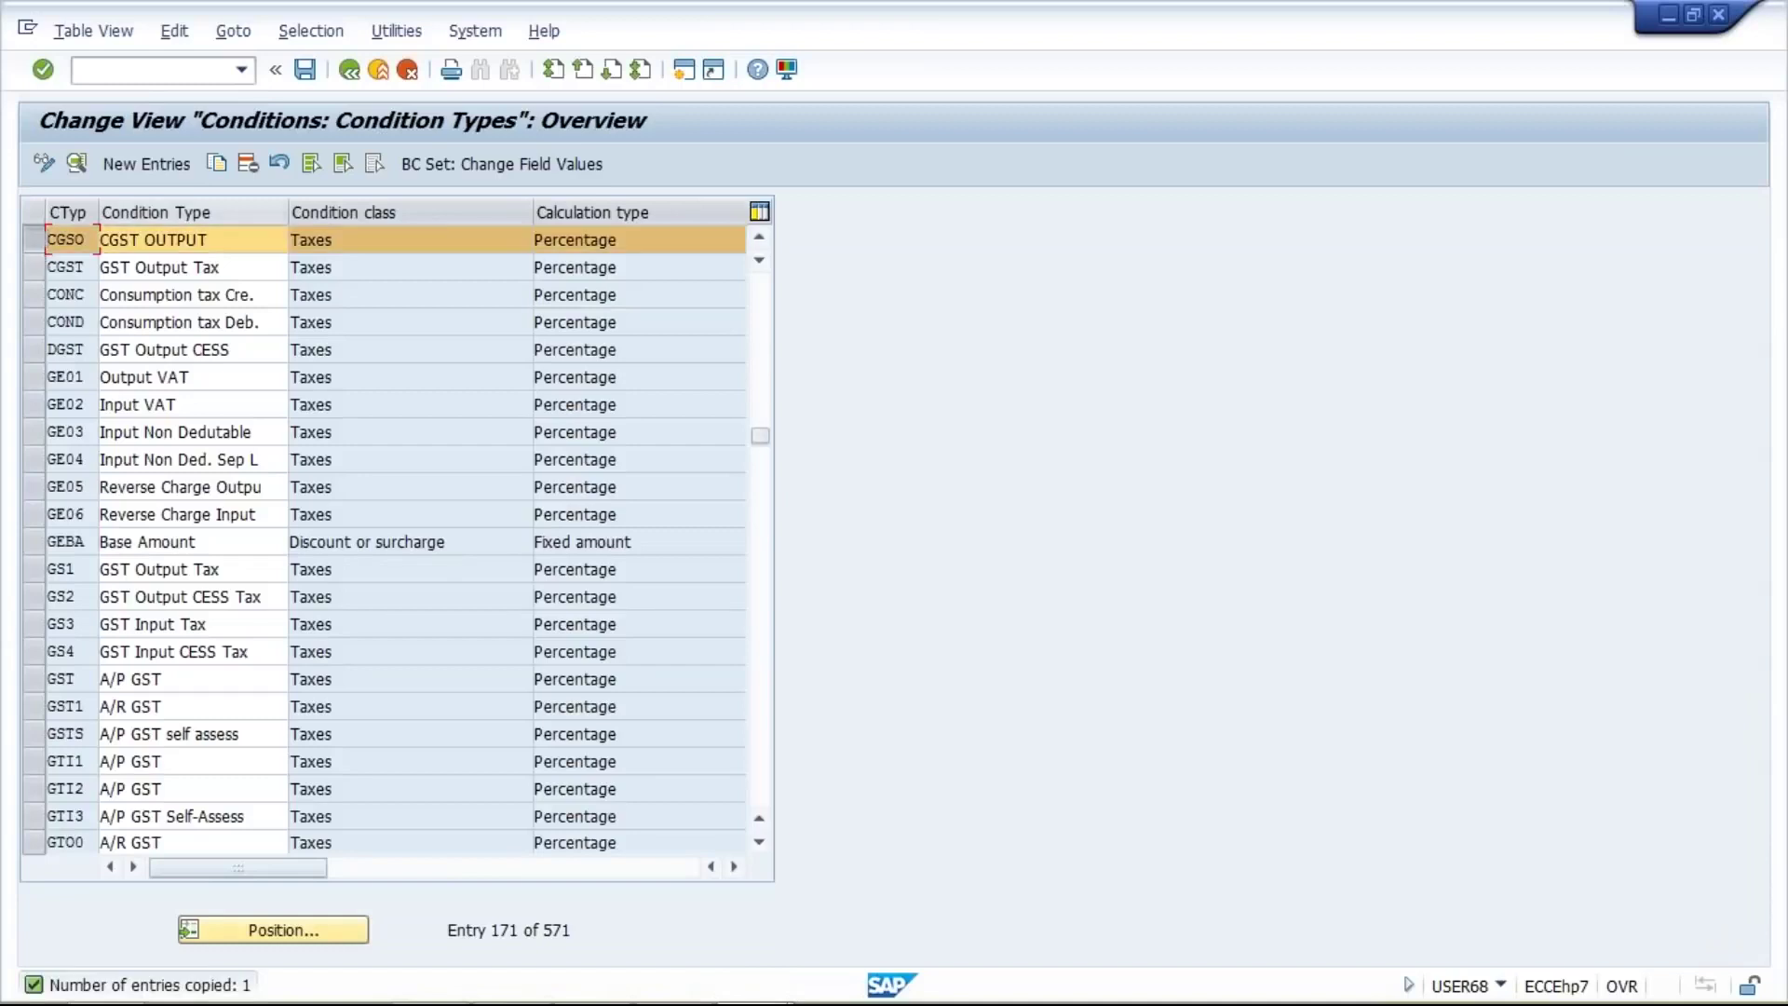
left_click(216, 164)
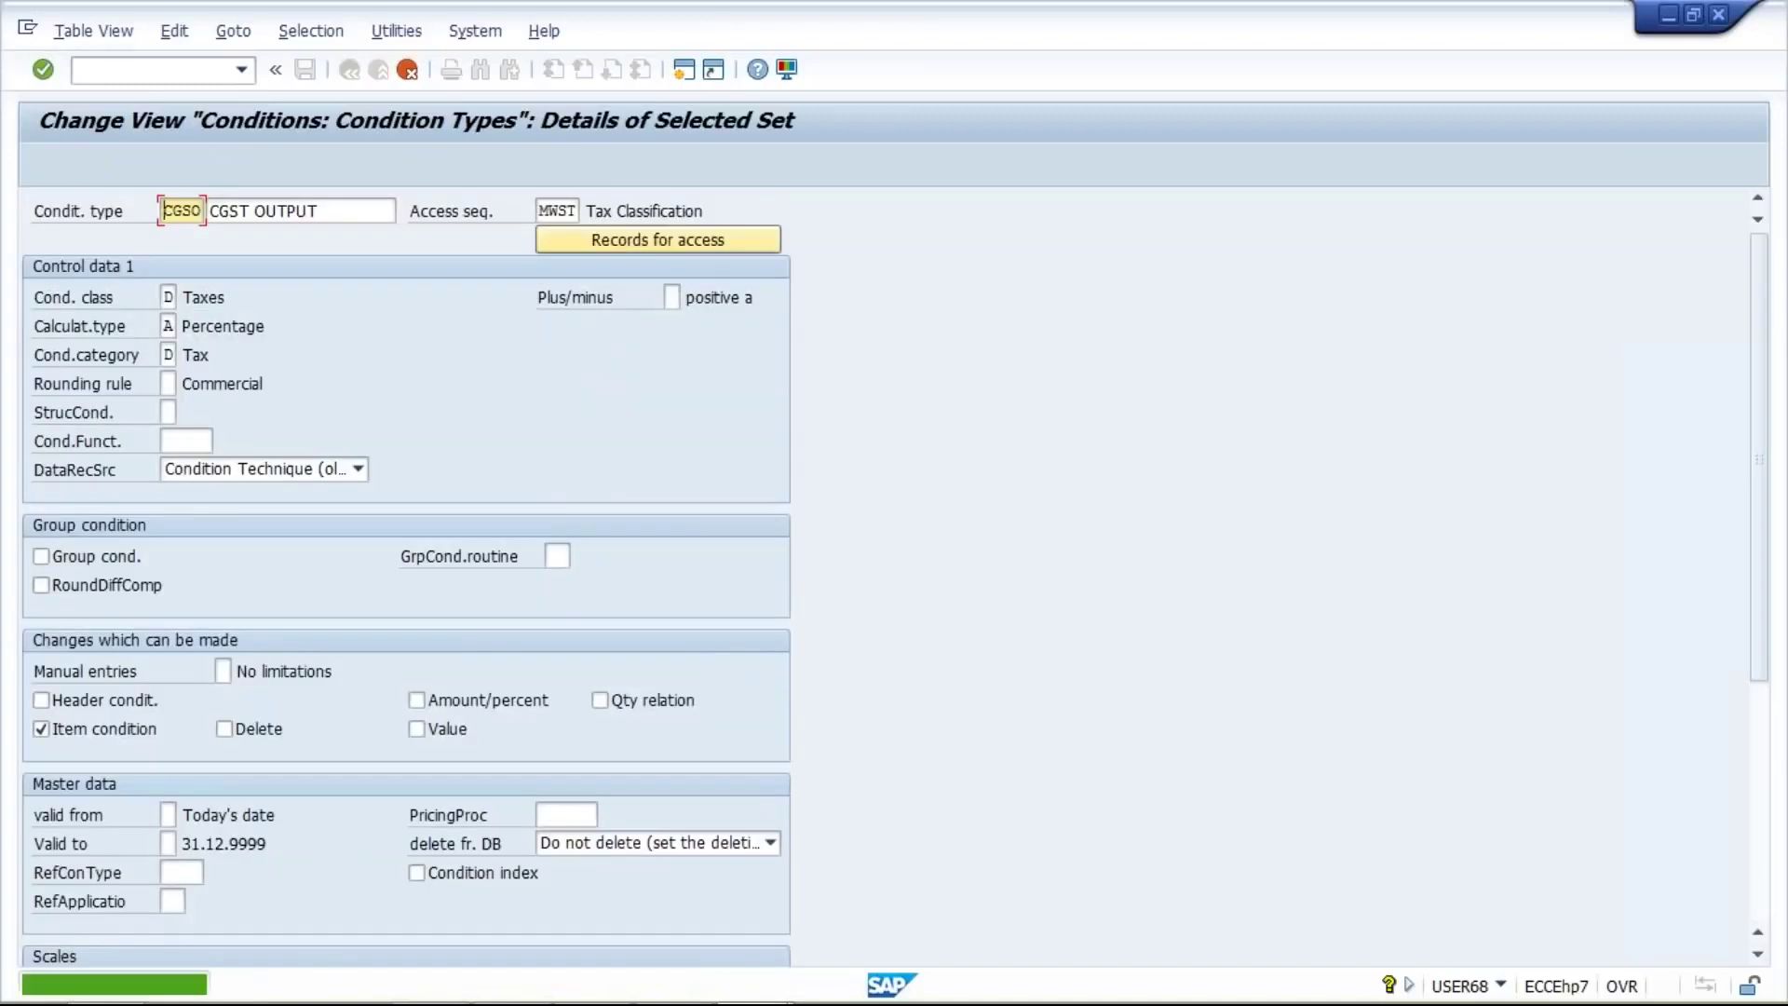
type("S")
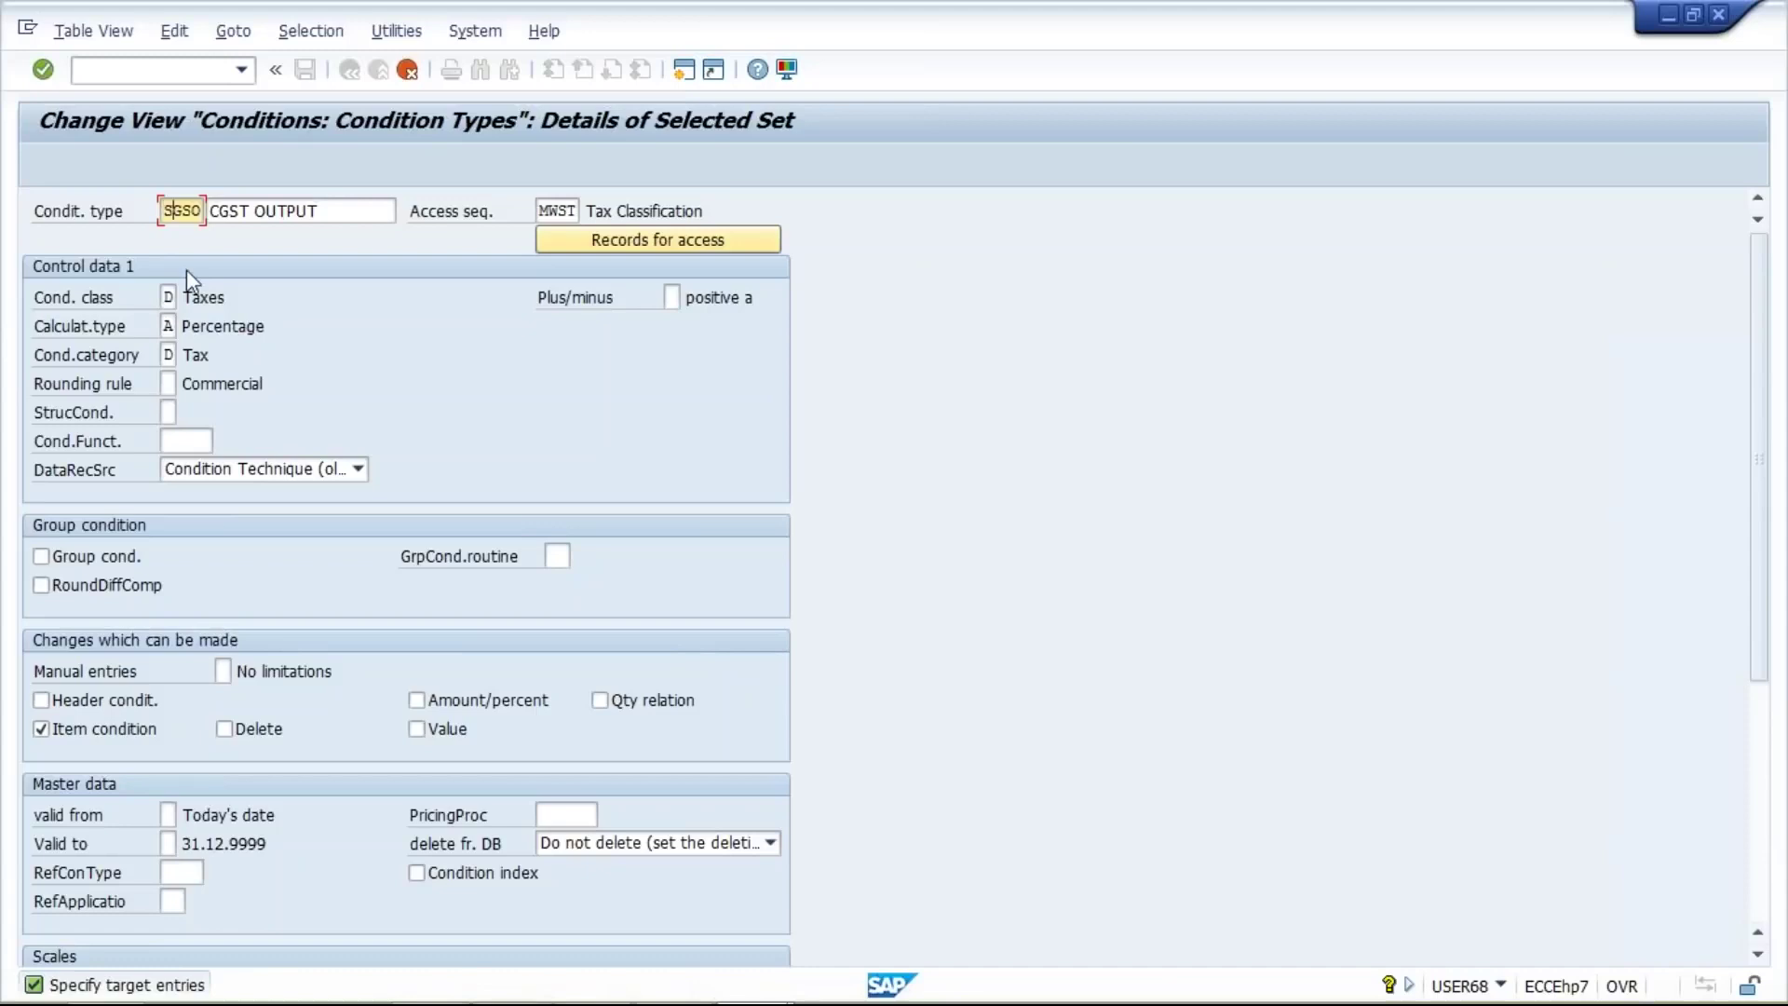
left_click(208, 210)
type("S")
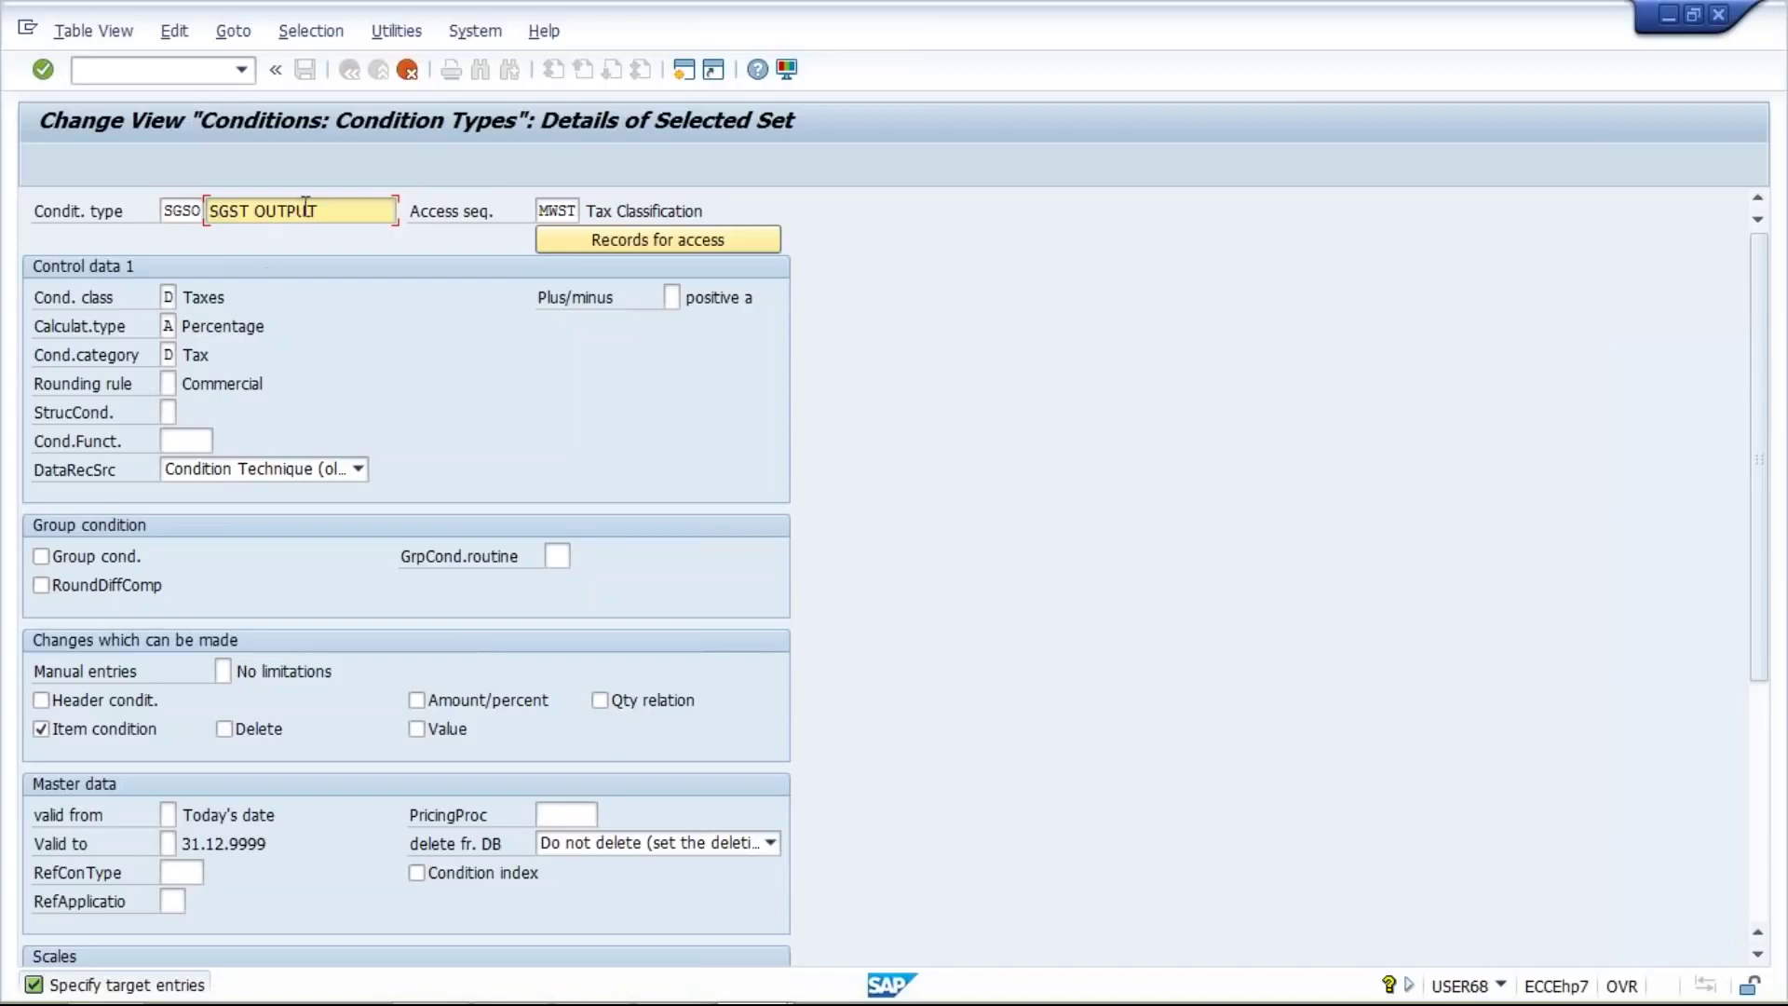
key("Return")
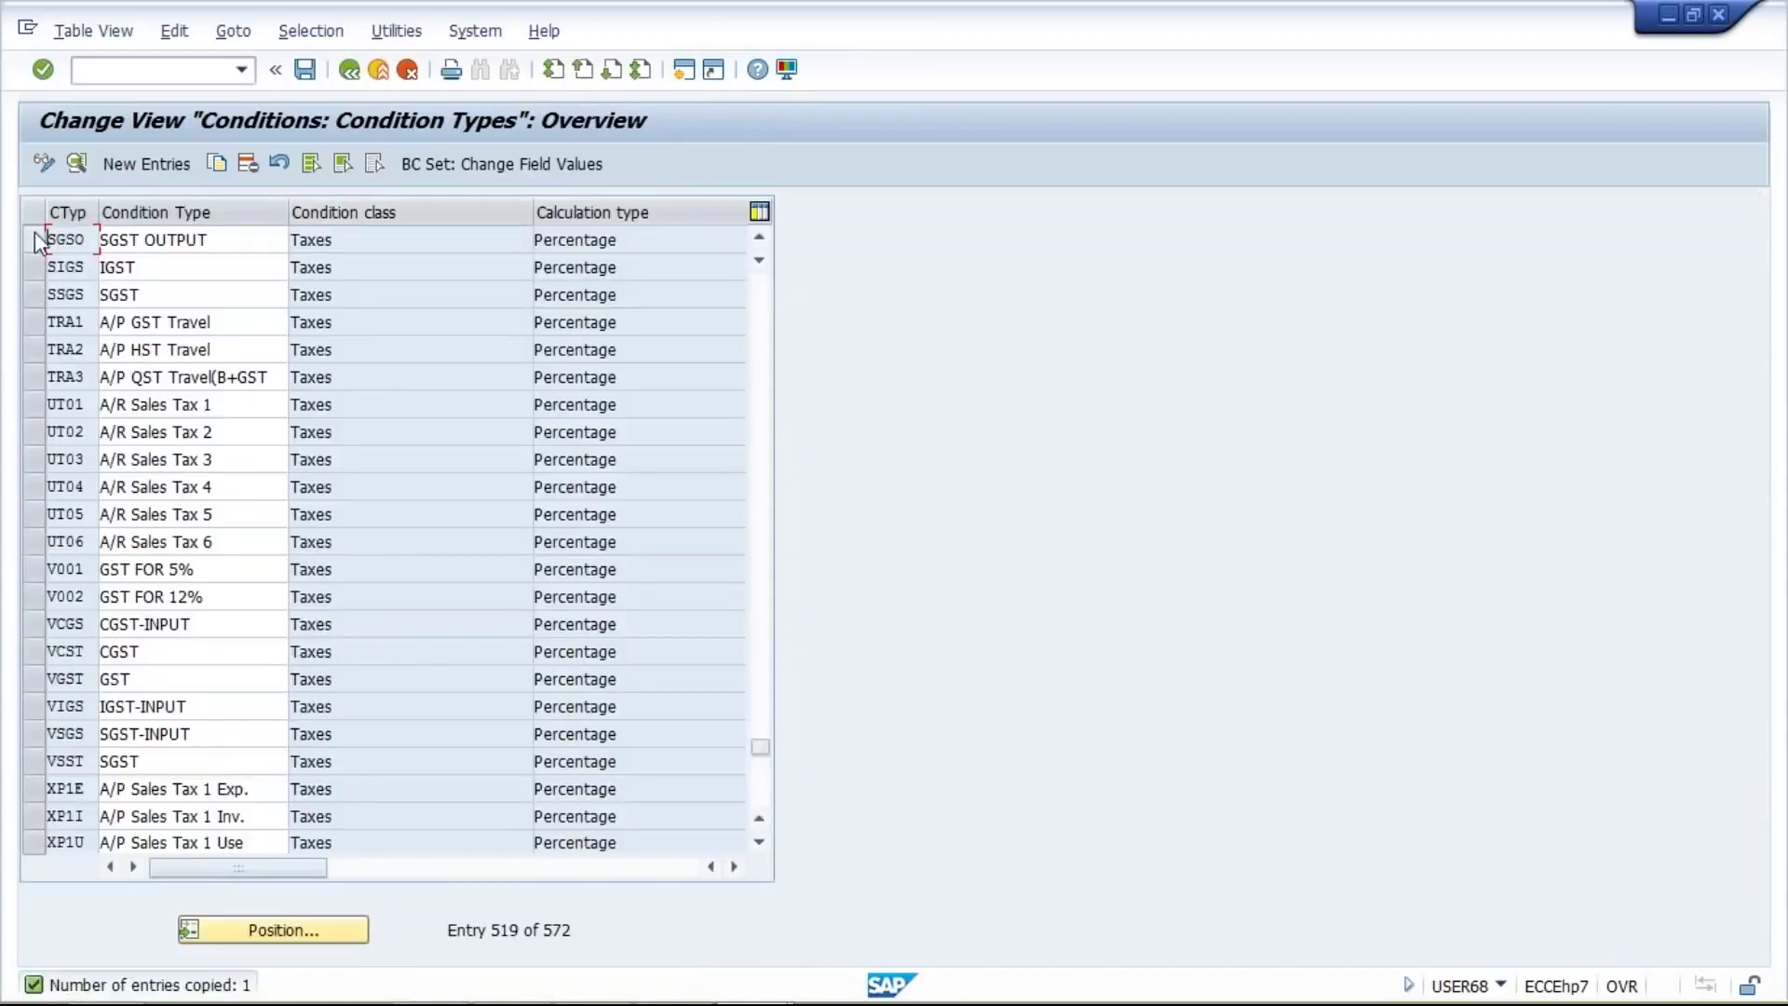
Copy condition type SGSO to a new condition type IGSO with the description IGST OUTPUT and save the entries
left_click(35, 235)
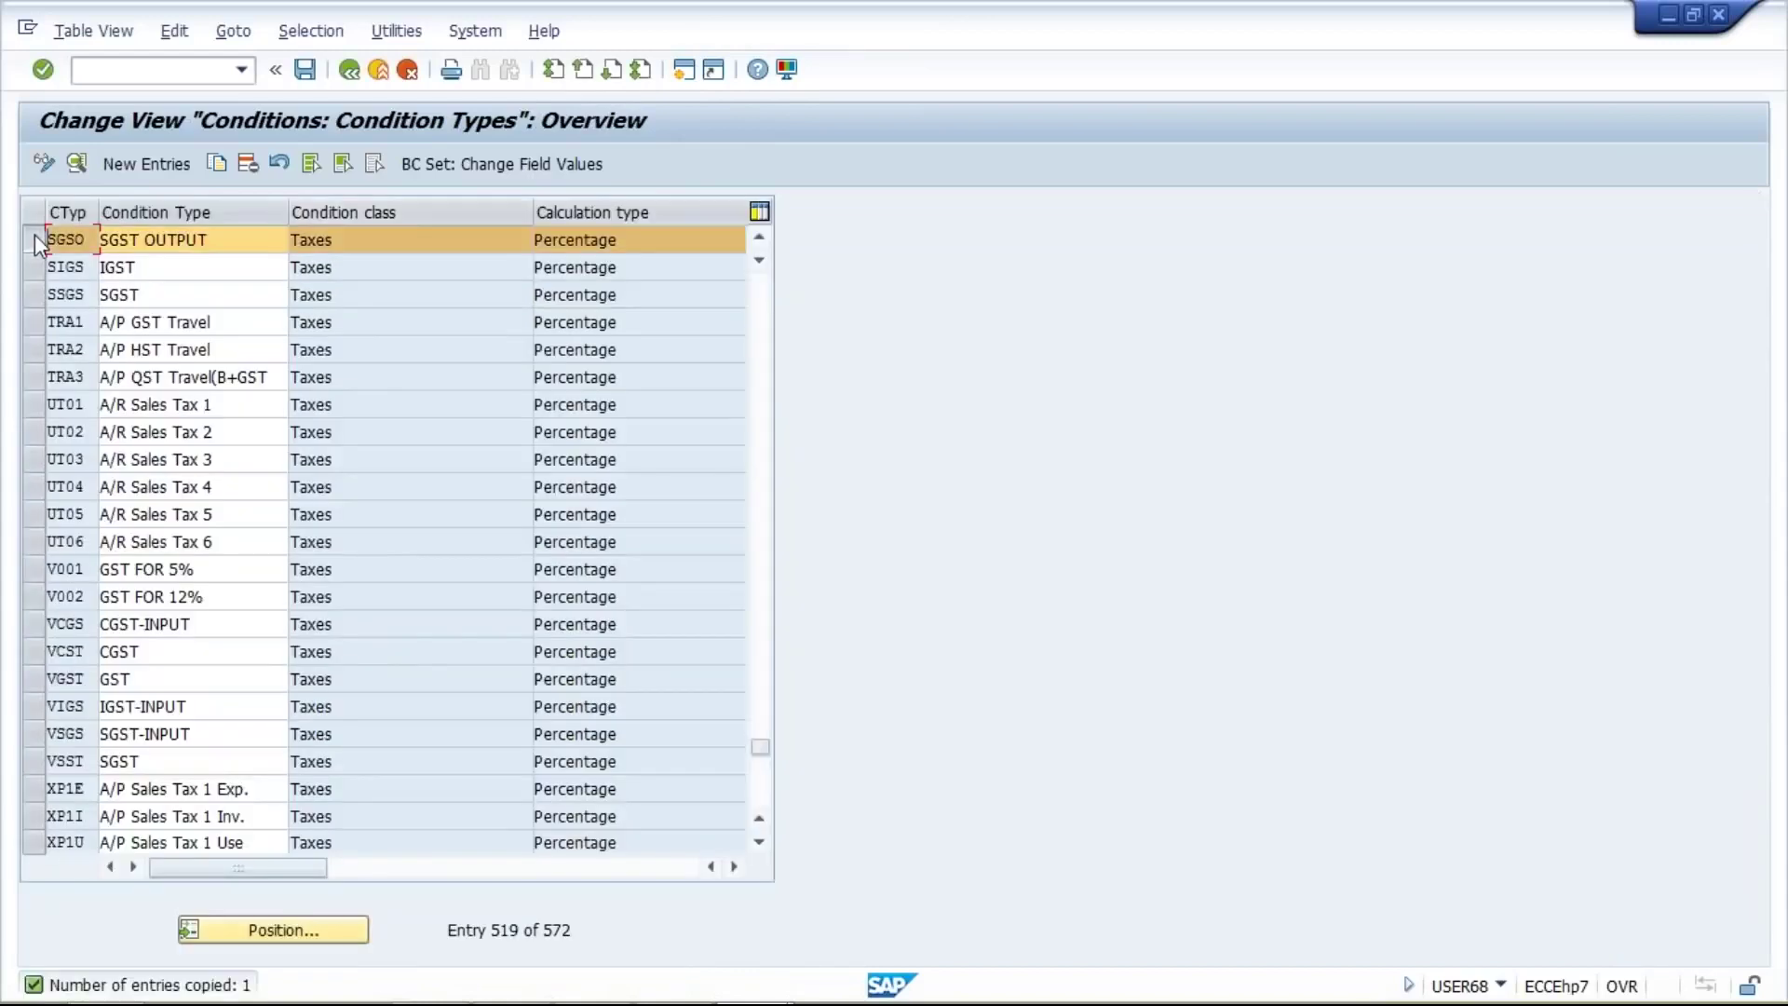
left_click(216, 164)
type("IGSO")
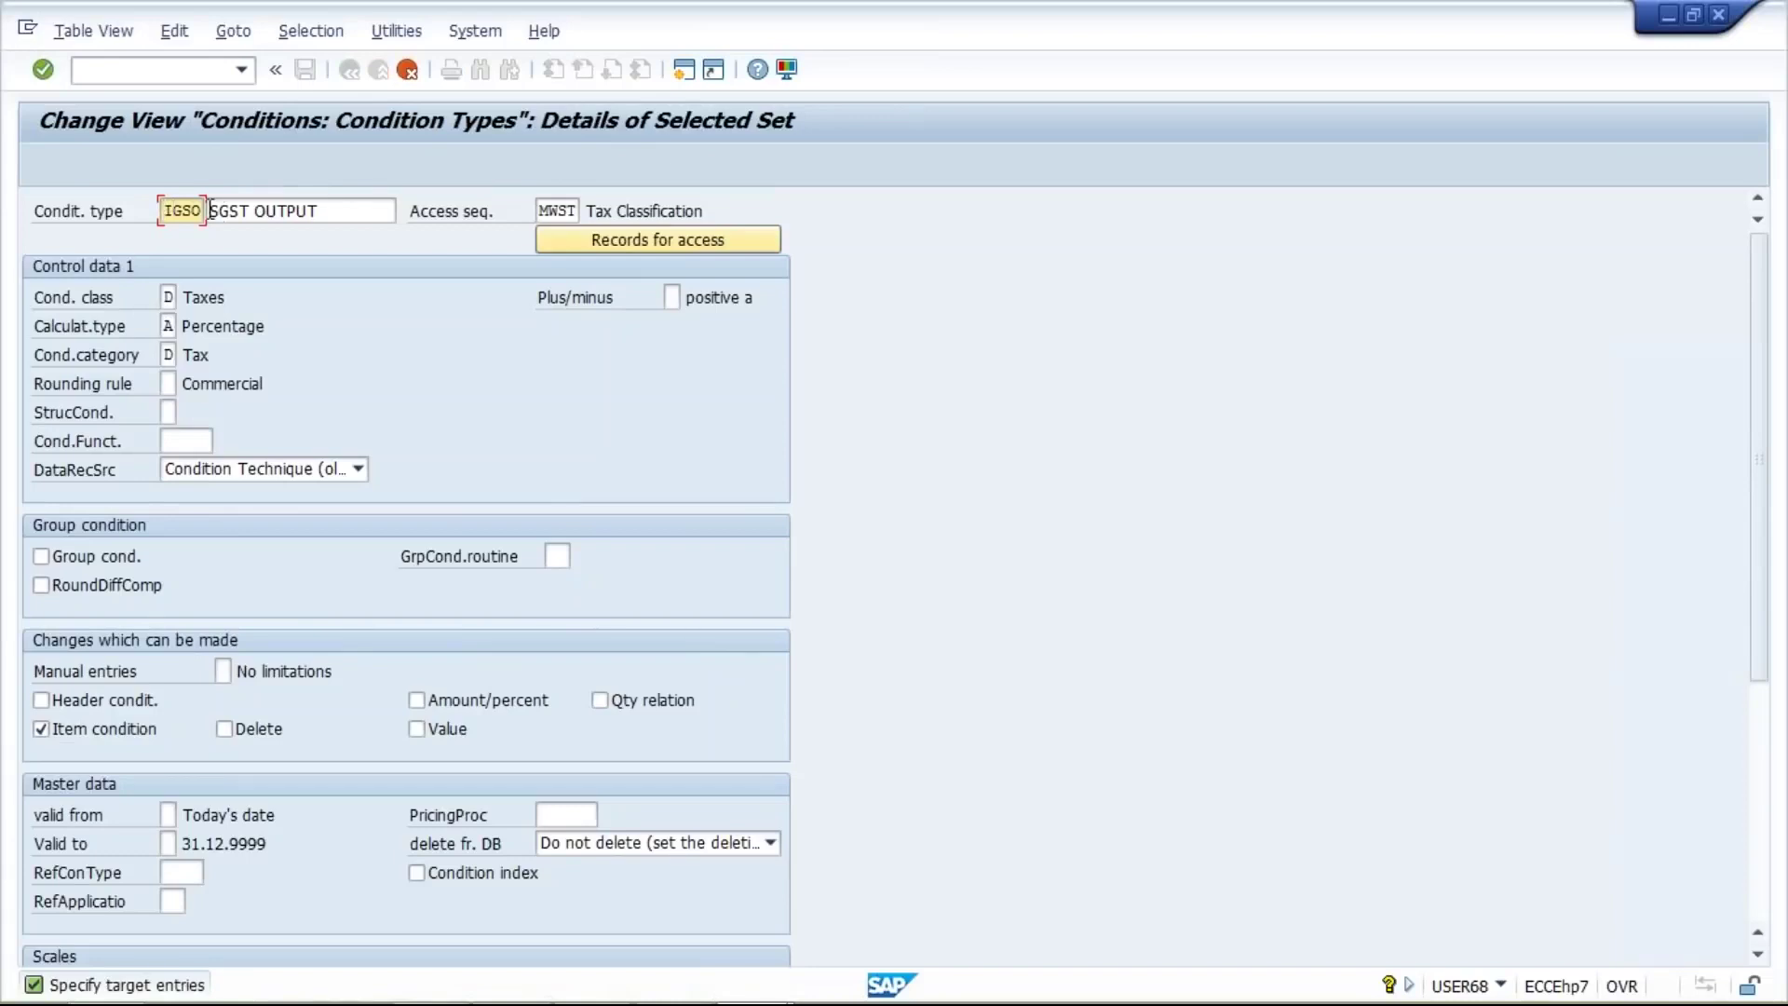
left_click(209, 211)
type("I")
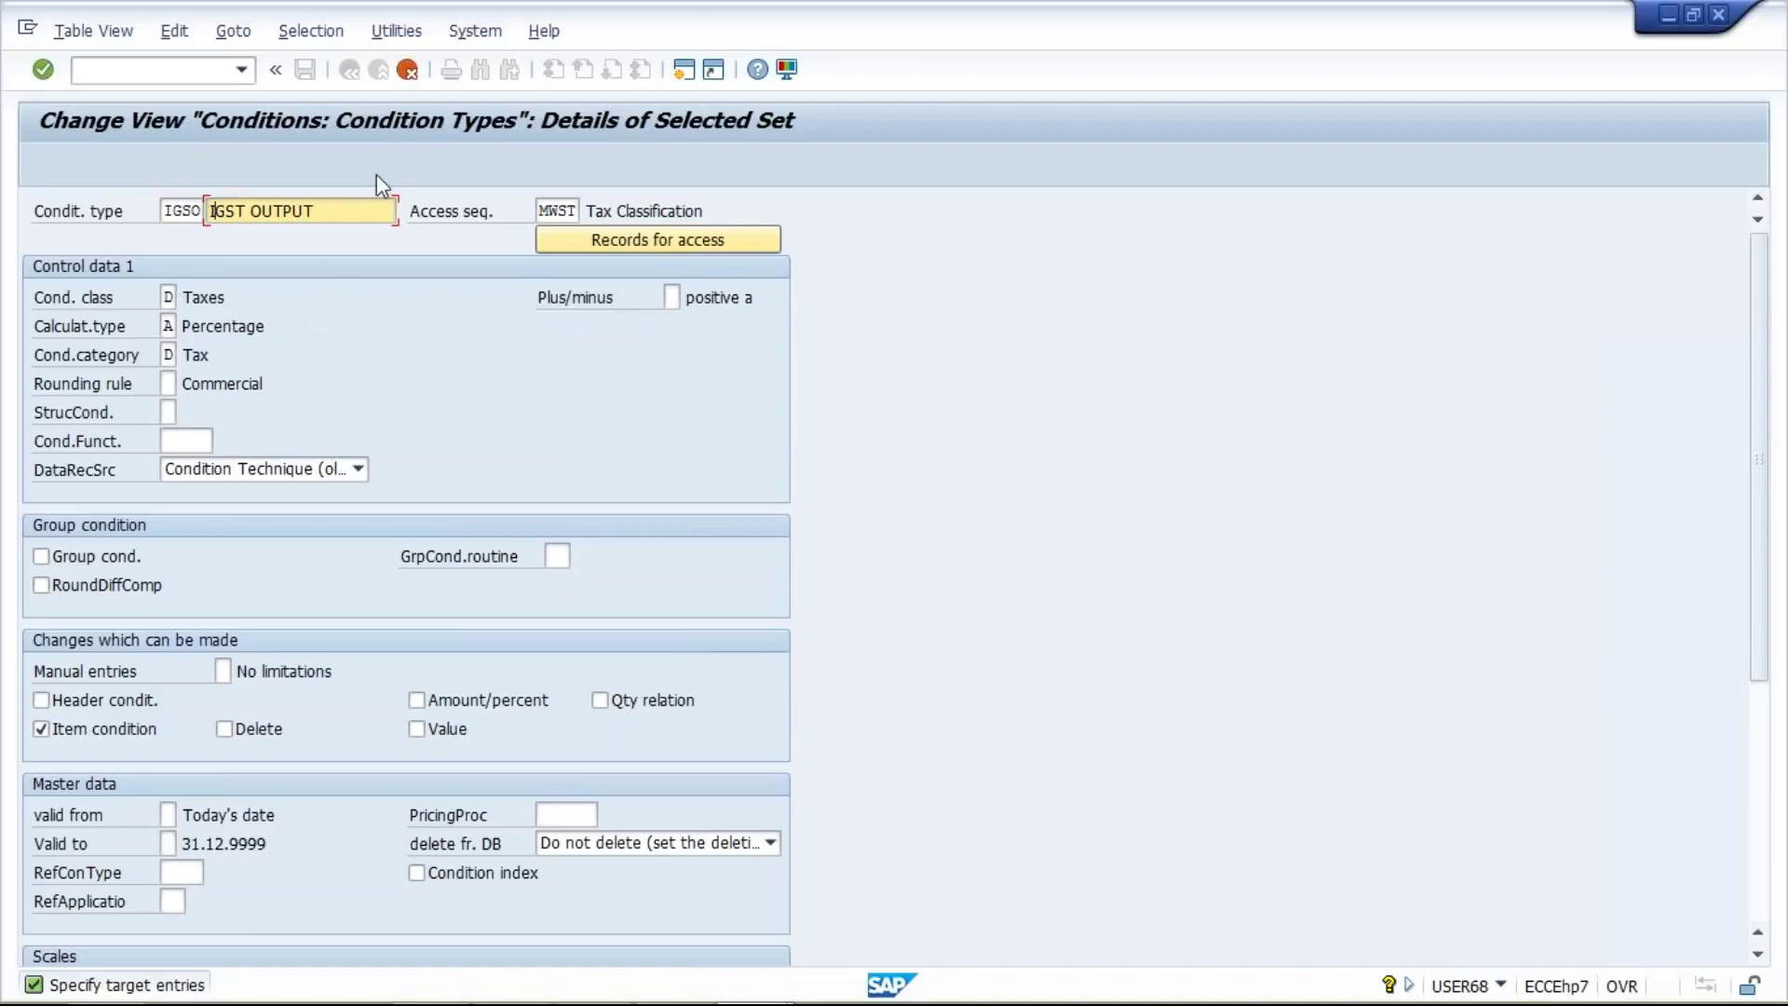
key("Return")
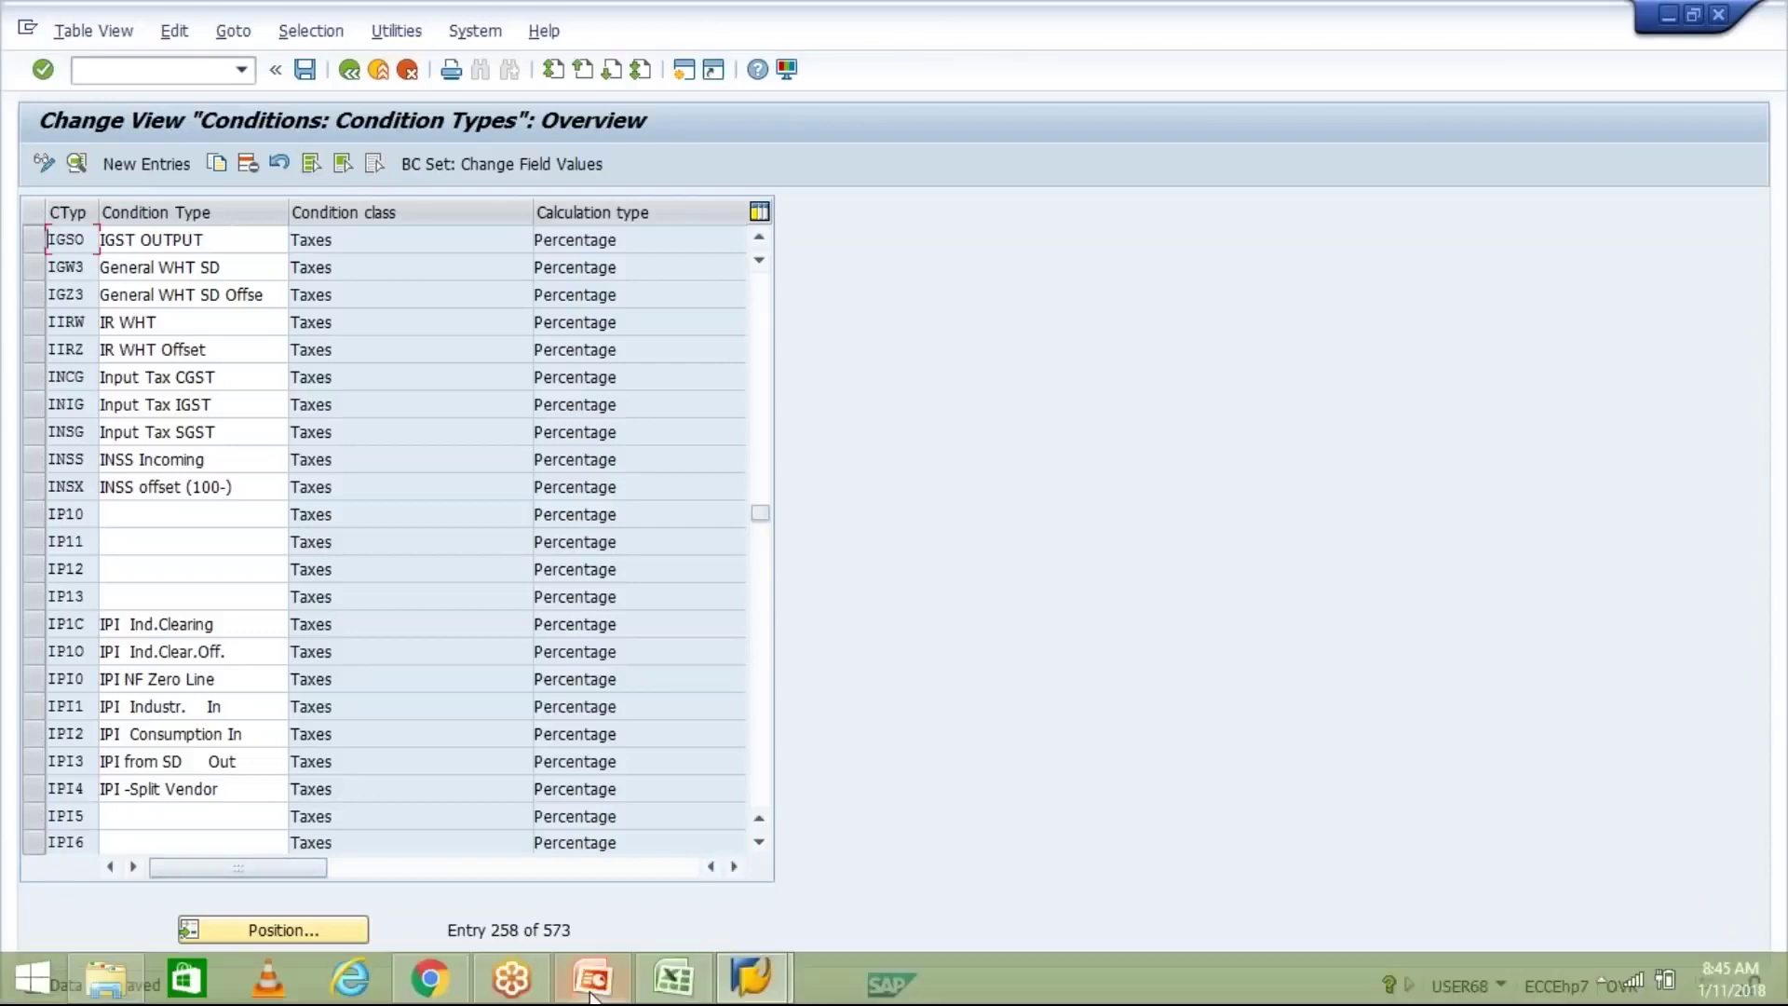
Switch to the Excel workbook Class and check the INPUT and OUTPUT tax labels against the condition types created
left_click(671, 979)
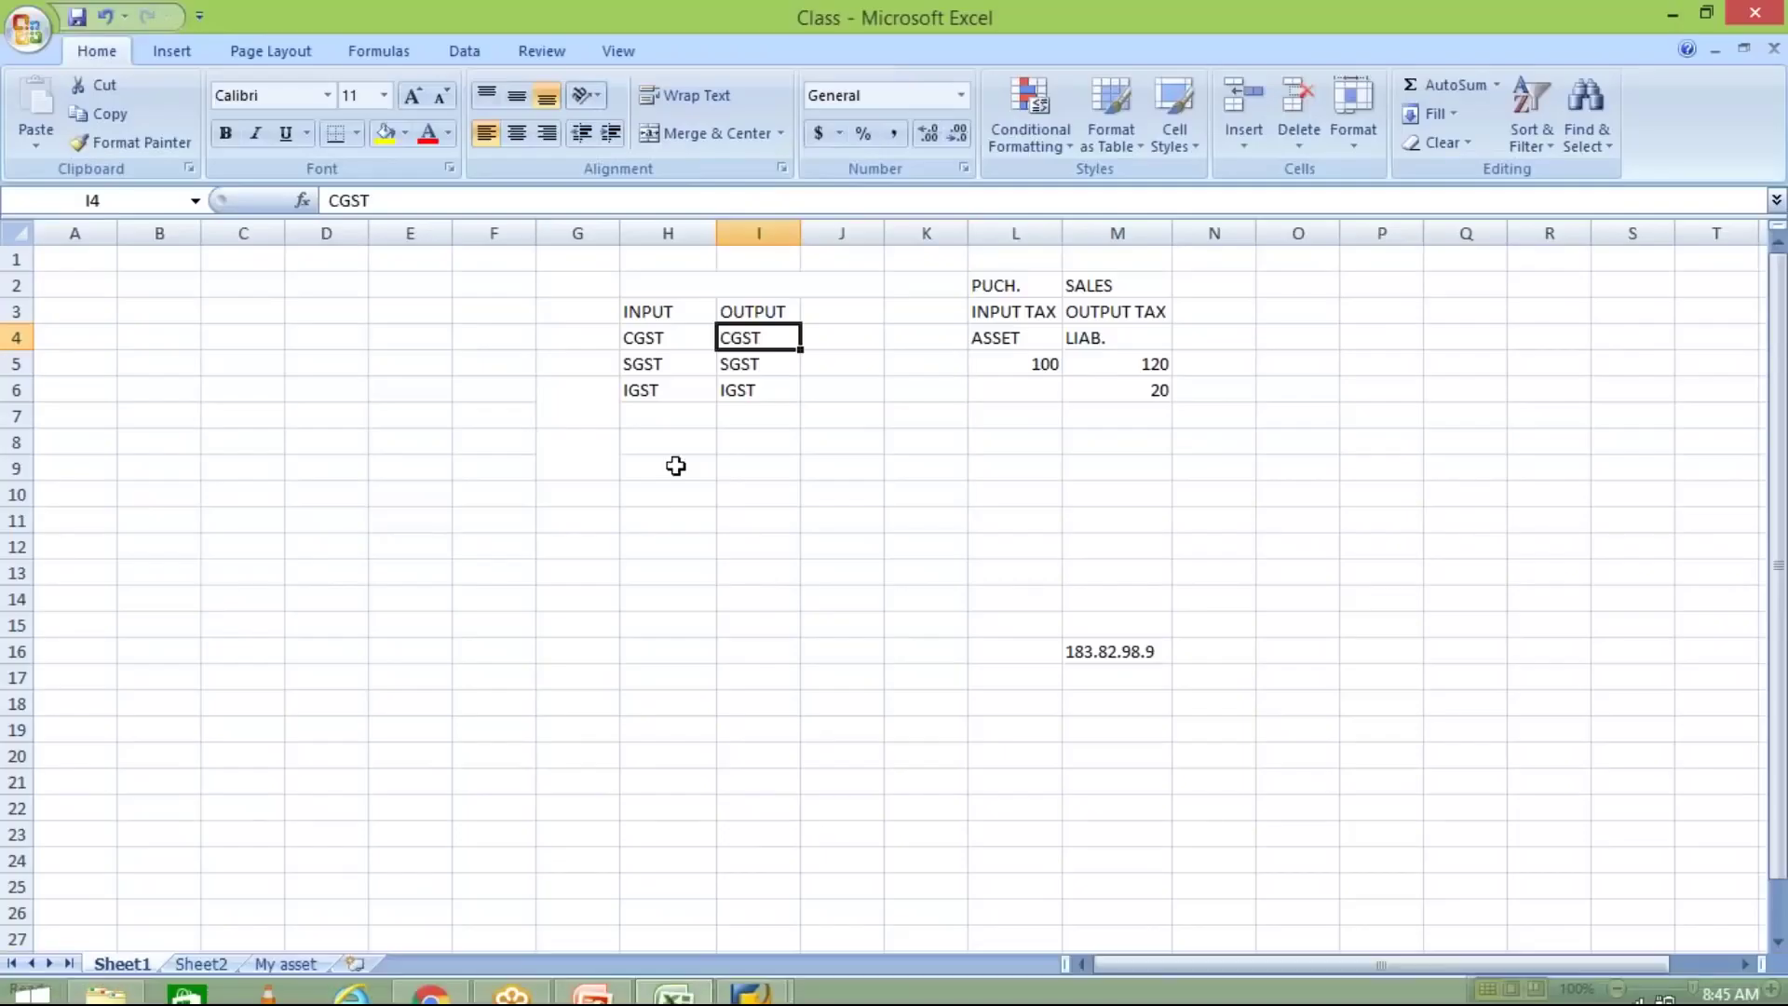
left_click(652, 348)
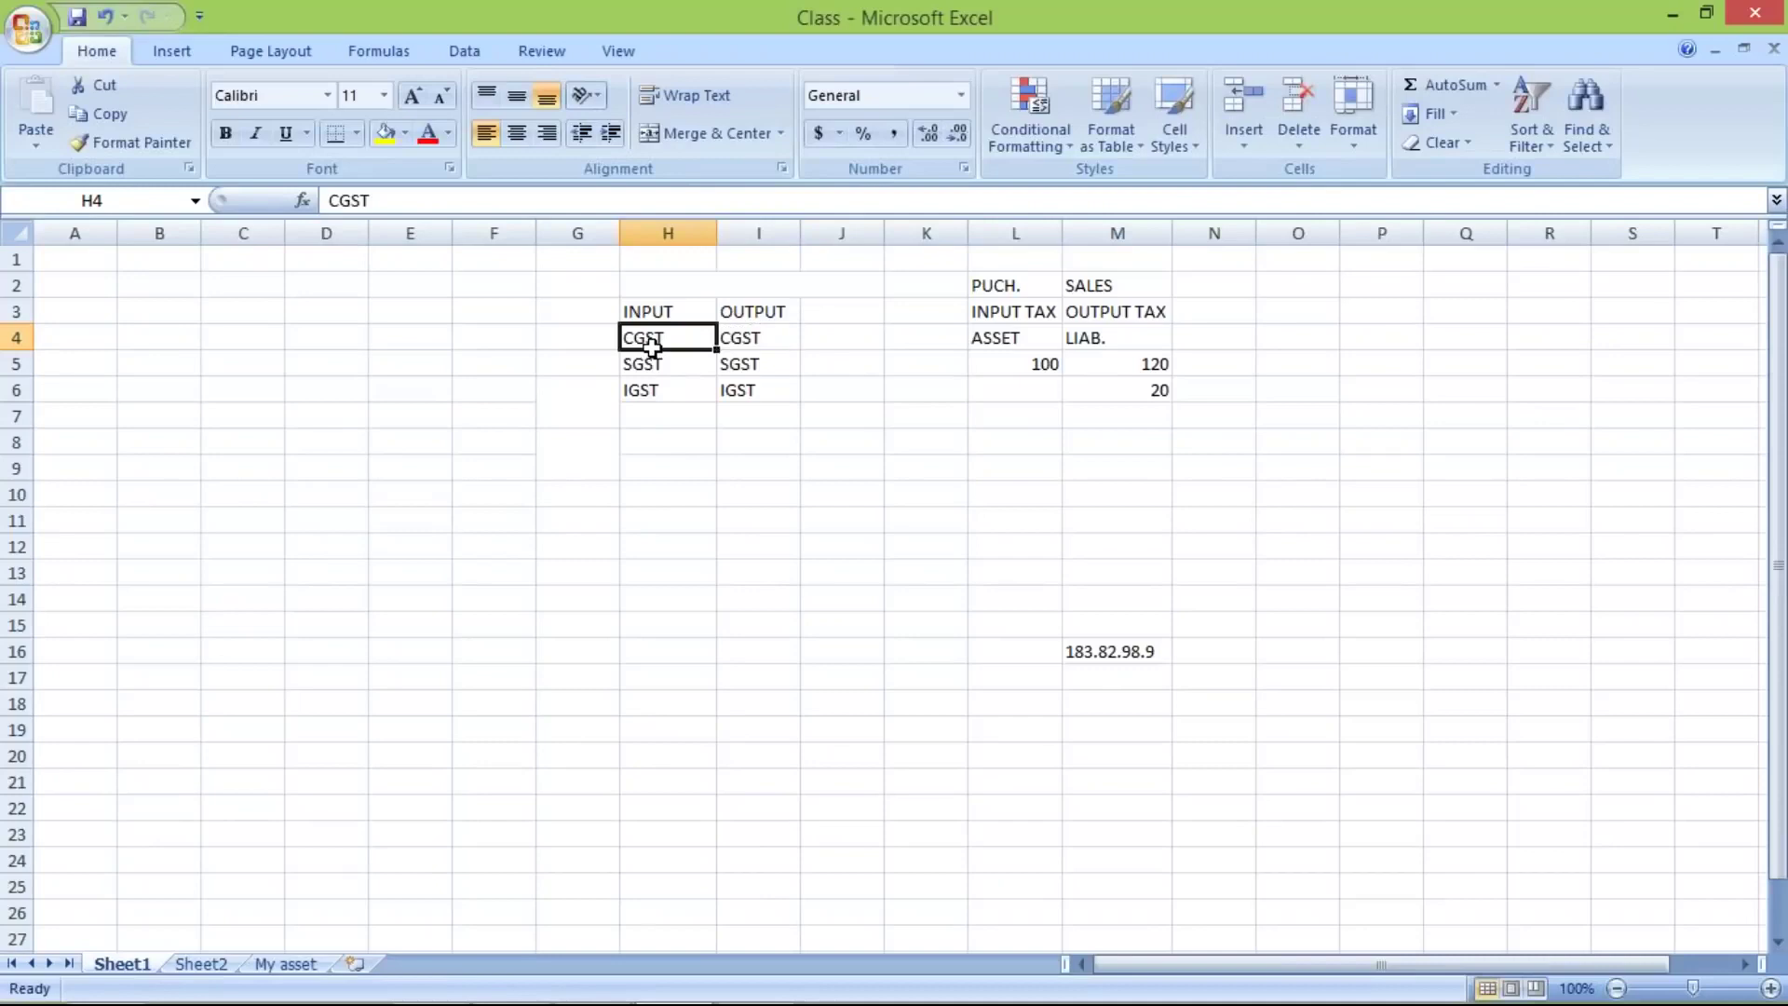
left_click(651, 392)
left_click(668, 336)
left_click(754, 343)
left_click(750, 387)
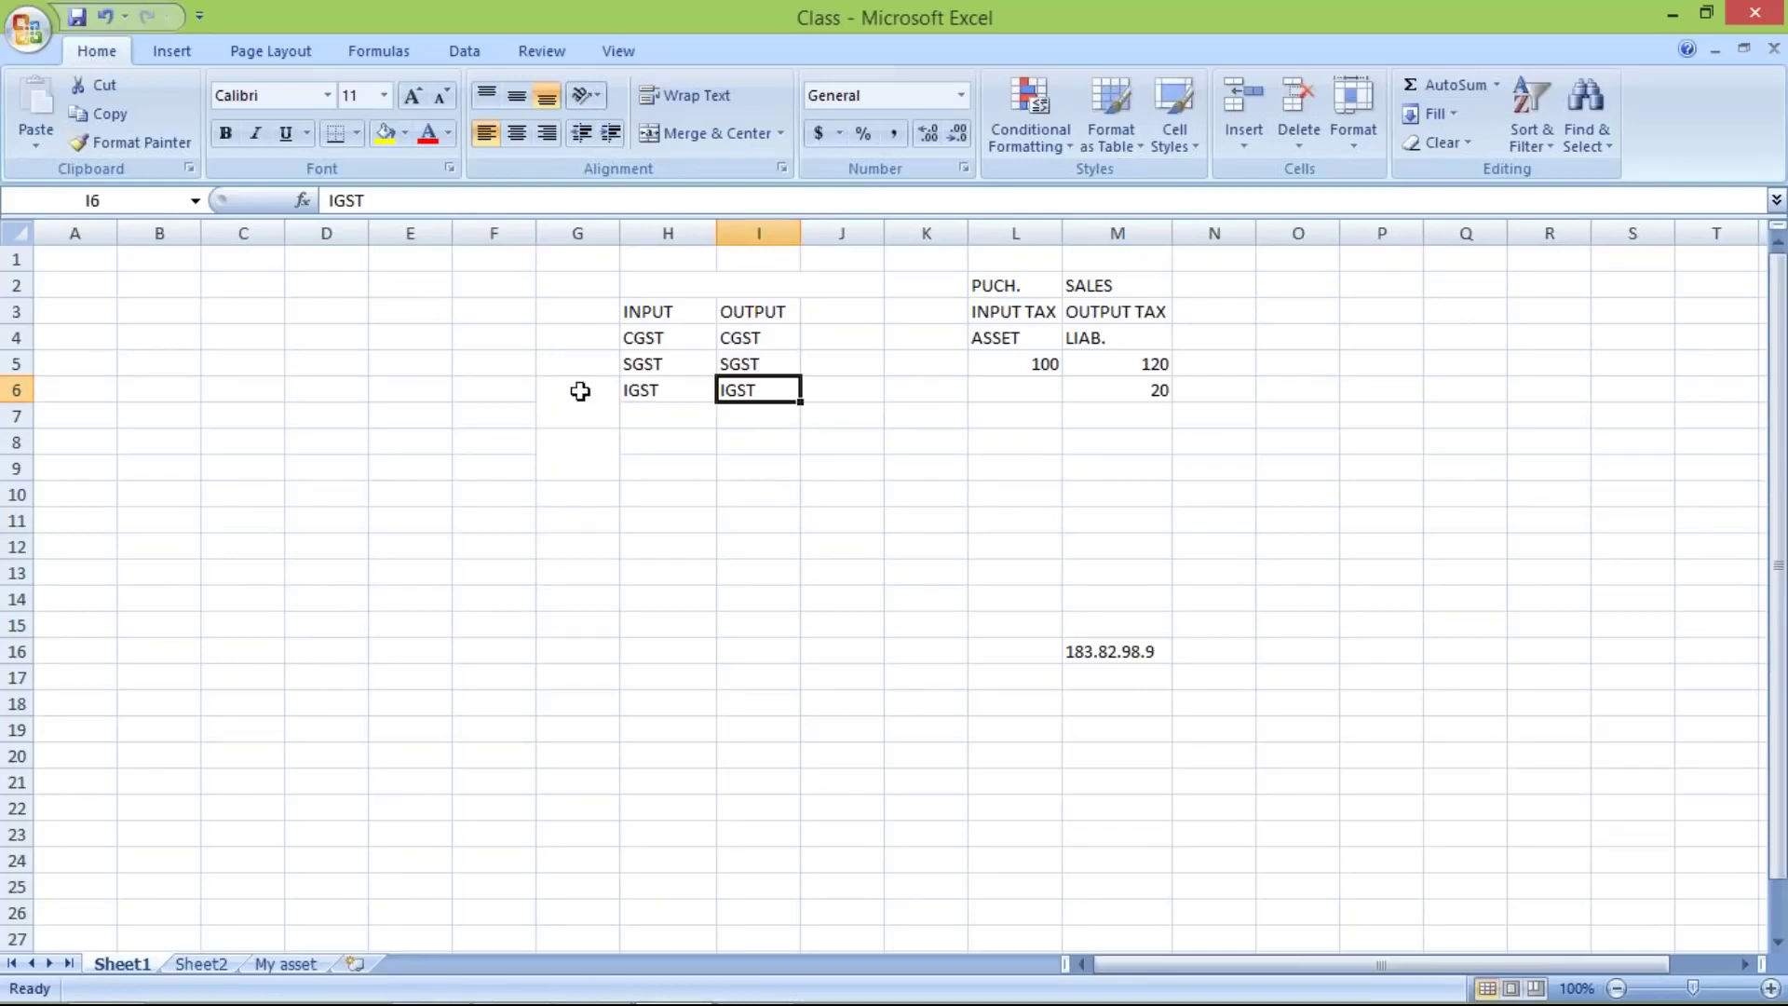
left_click(777, 342)
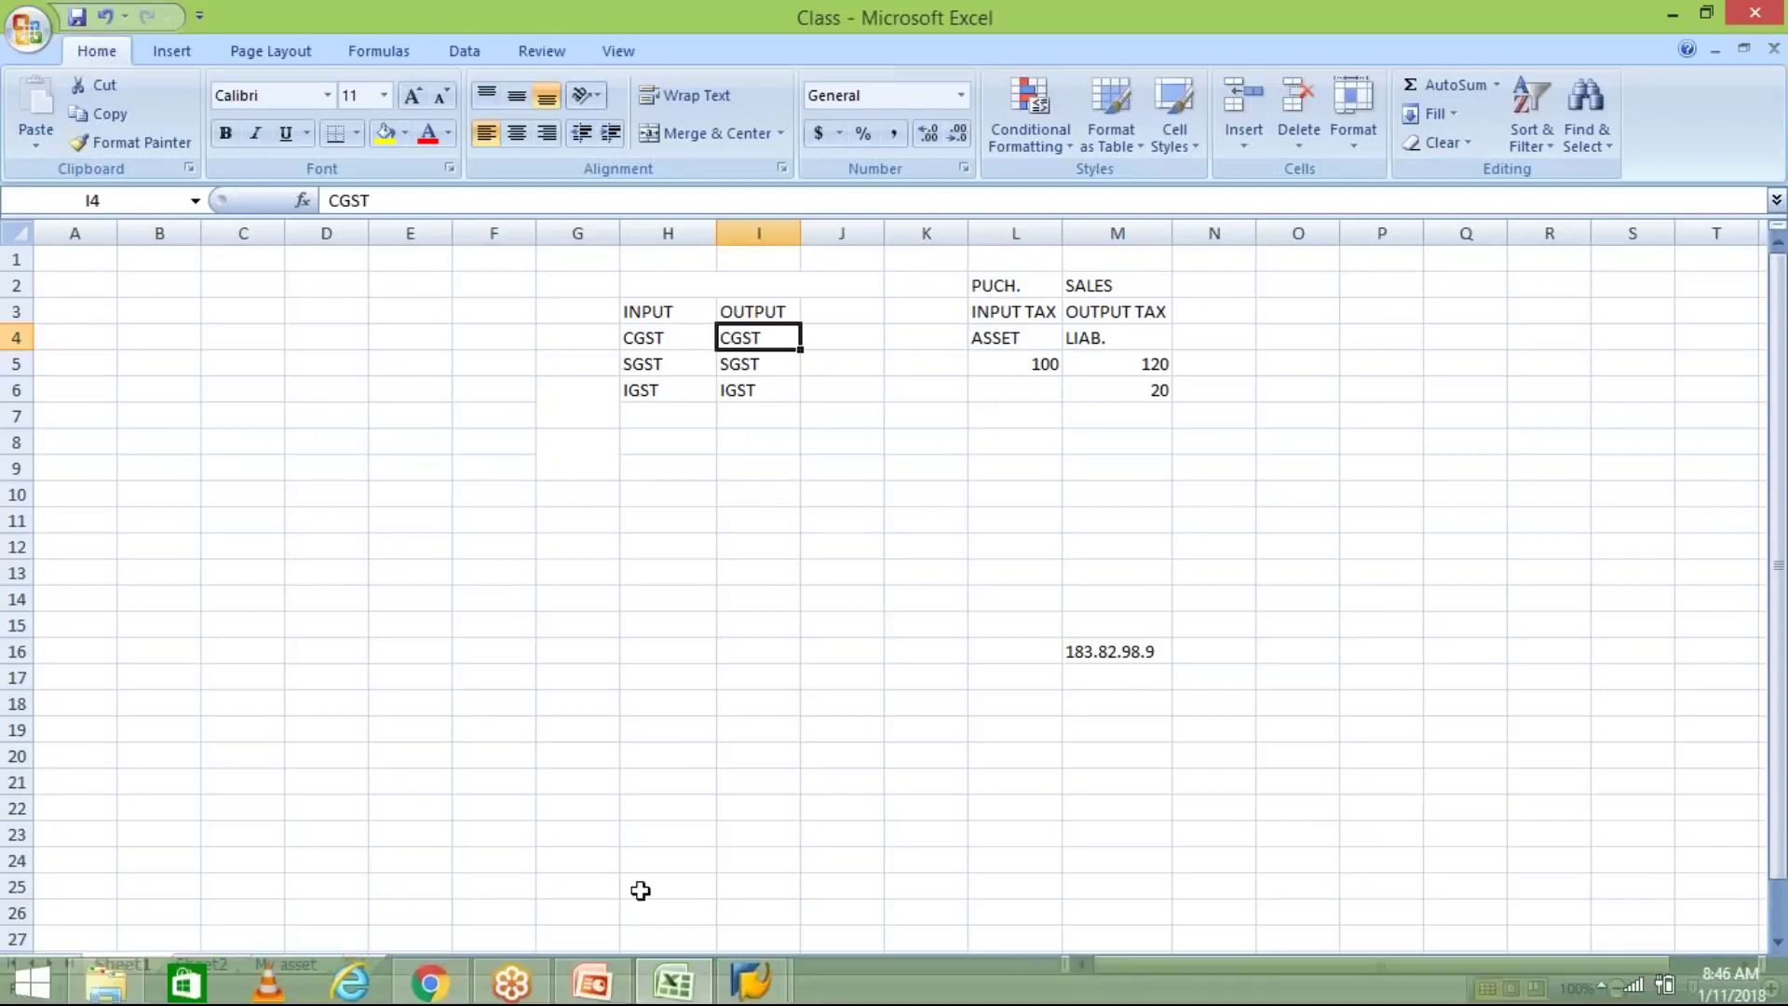
Switch to the PowerPoint presentation 19_Tax on Sales Purchase and show the Configurational Steps slide
mouse_move(754, 994)
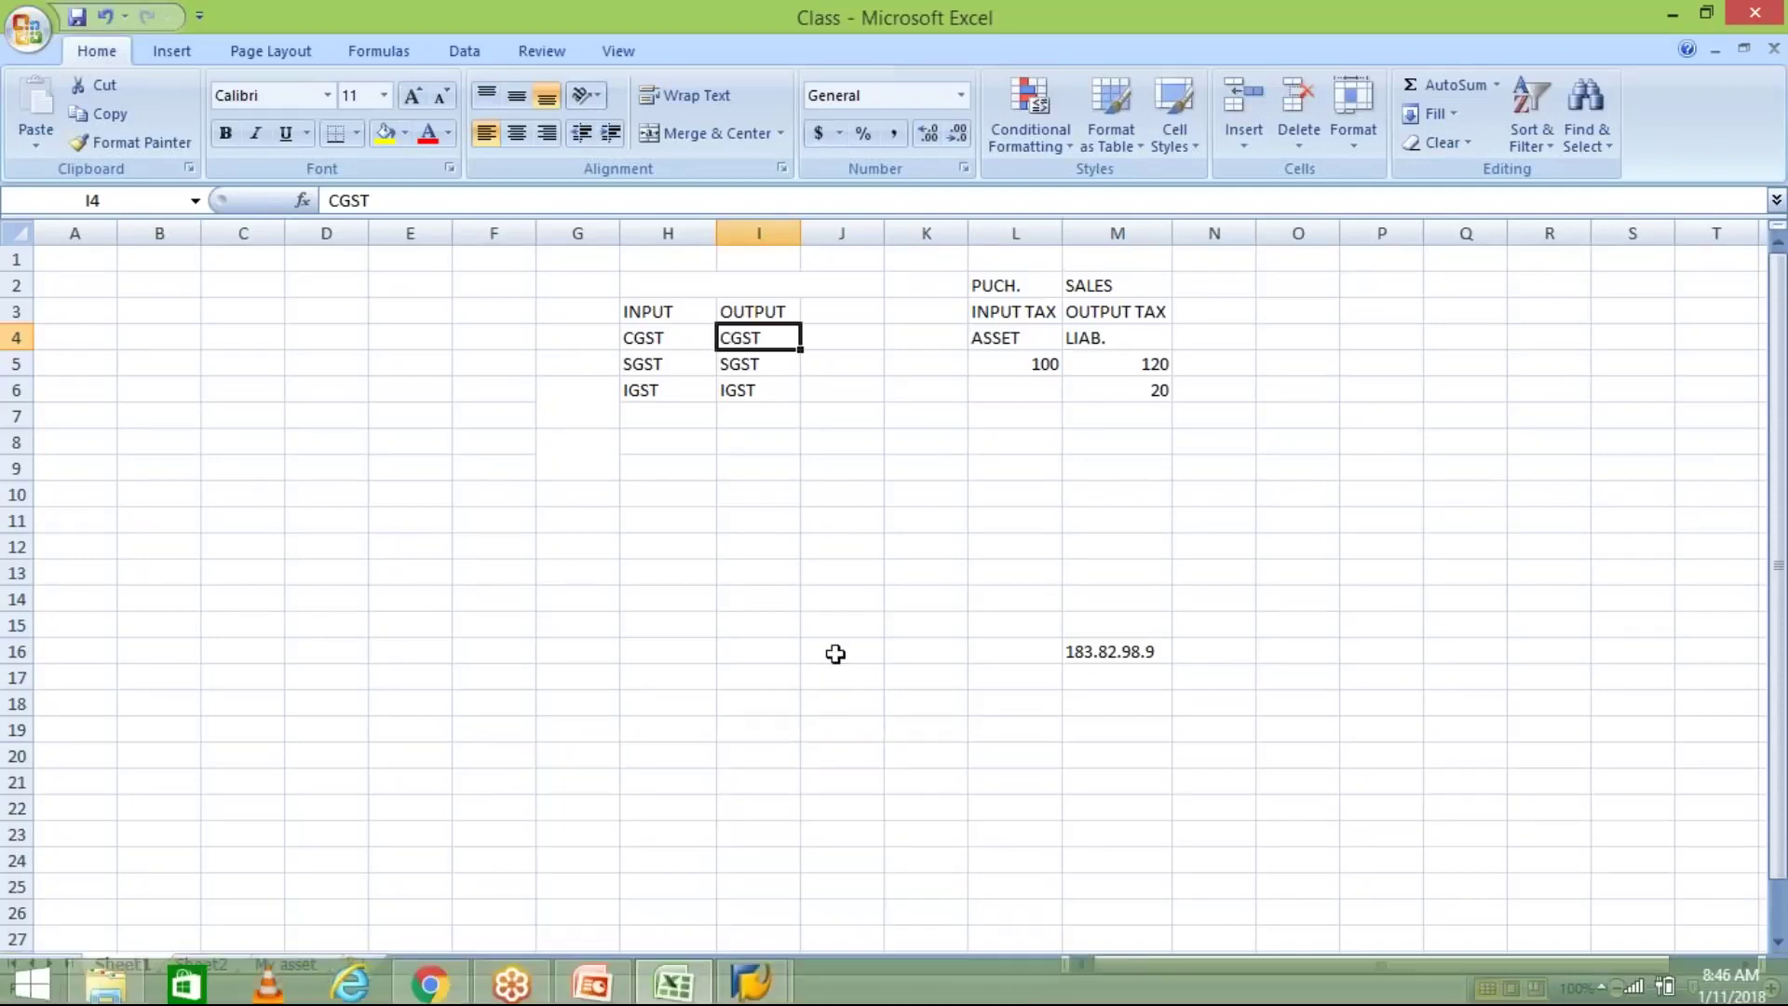
left_click(592, 979)
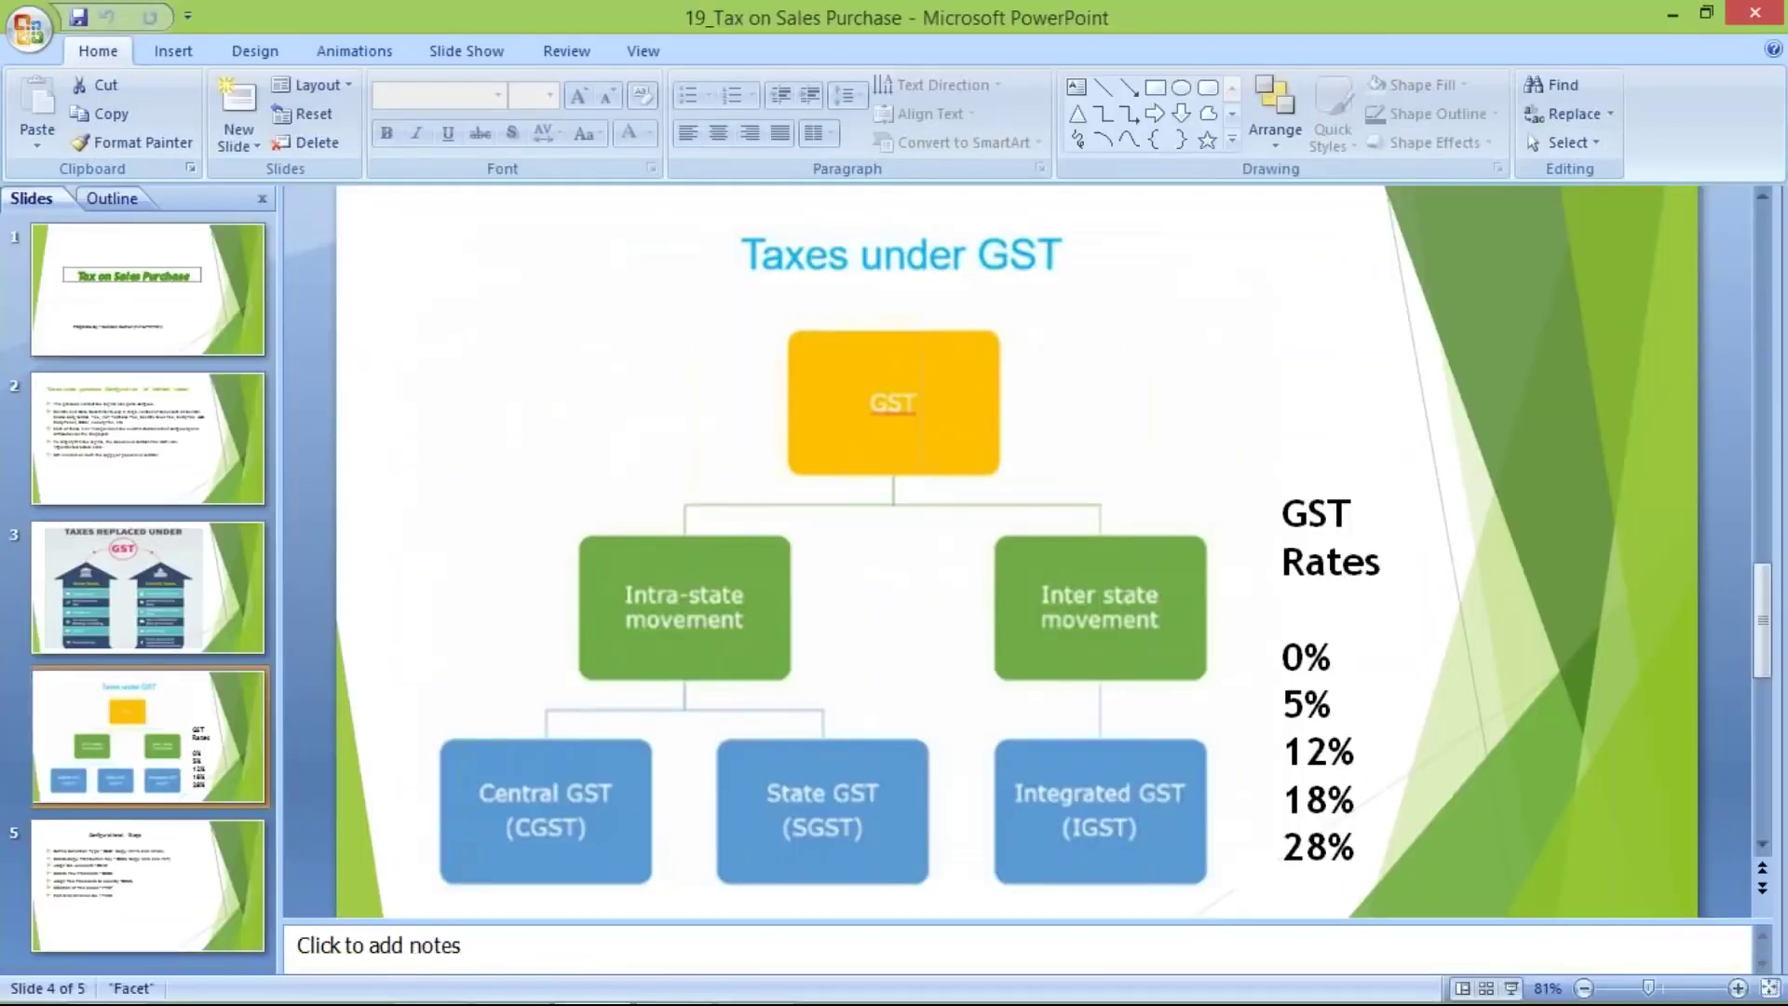
left_click(171, 875)
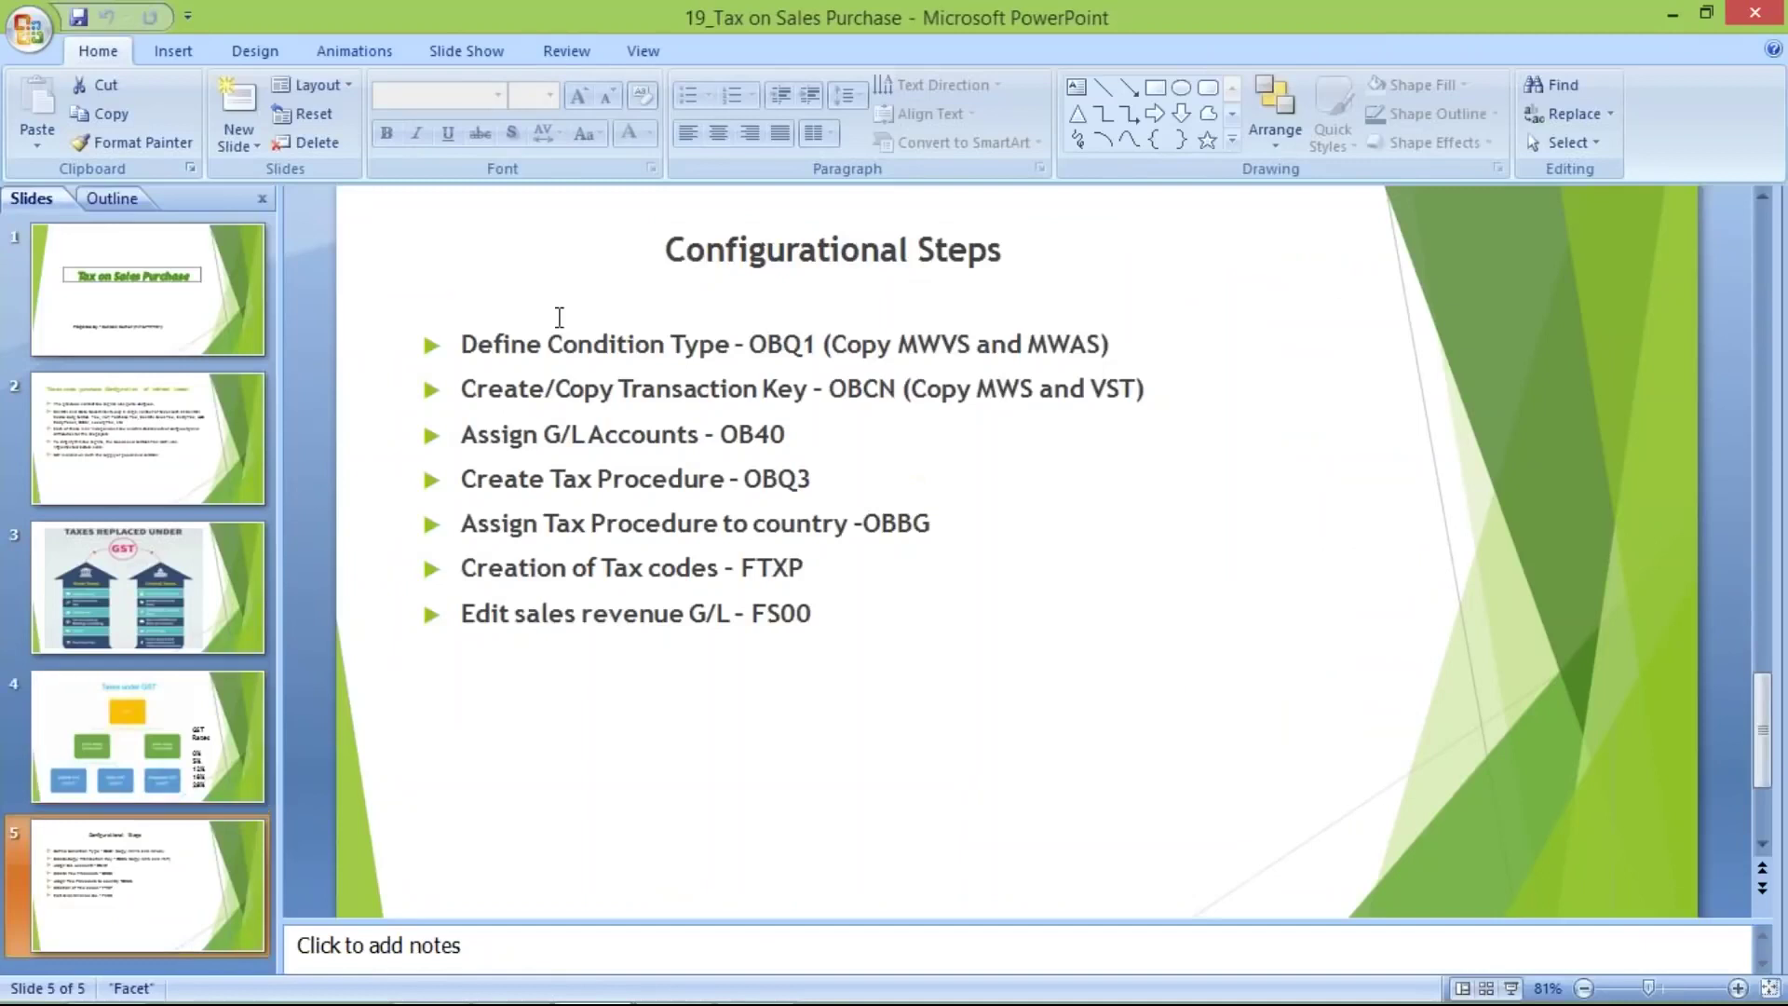
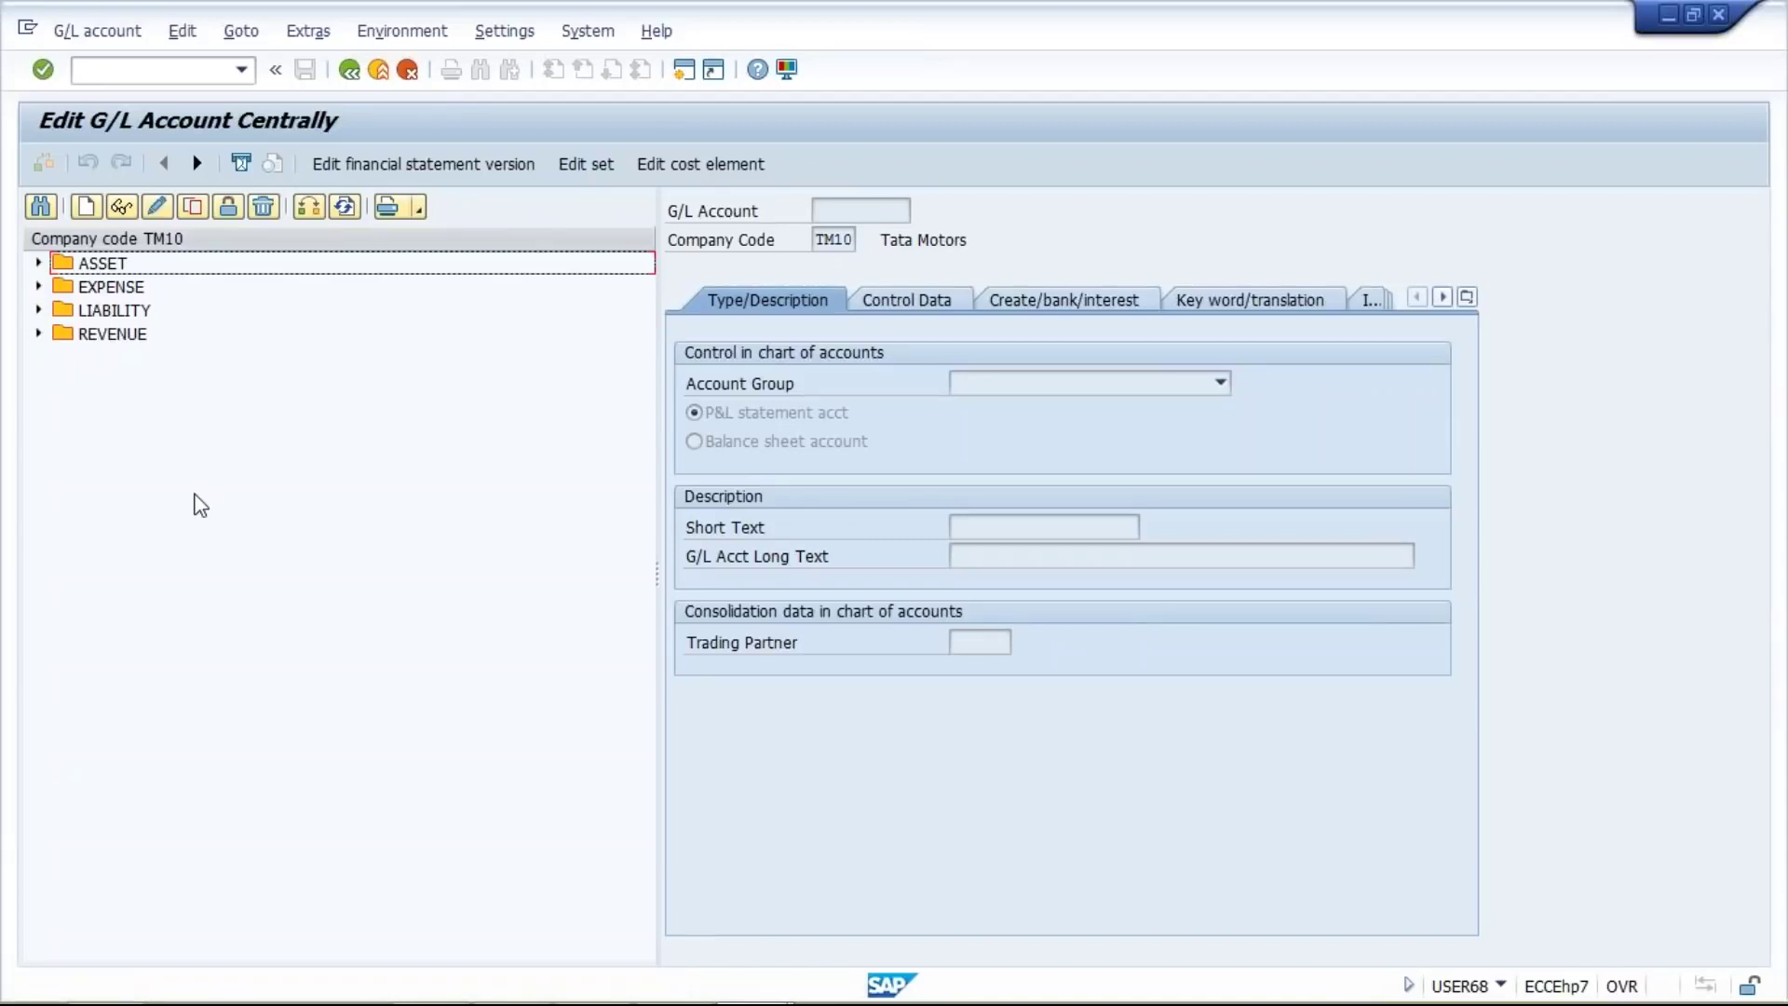
Copy asset G/L account 1000 HDFC Bank Acc to new account 1005 in company code TM10
left_click(41, 266)
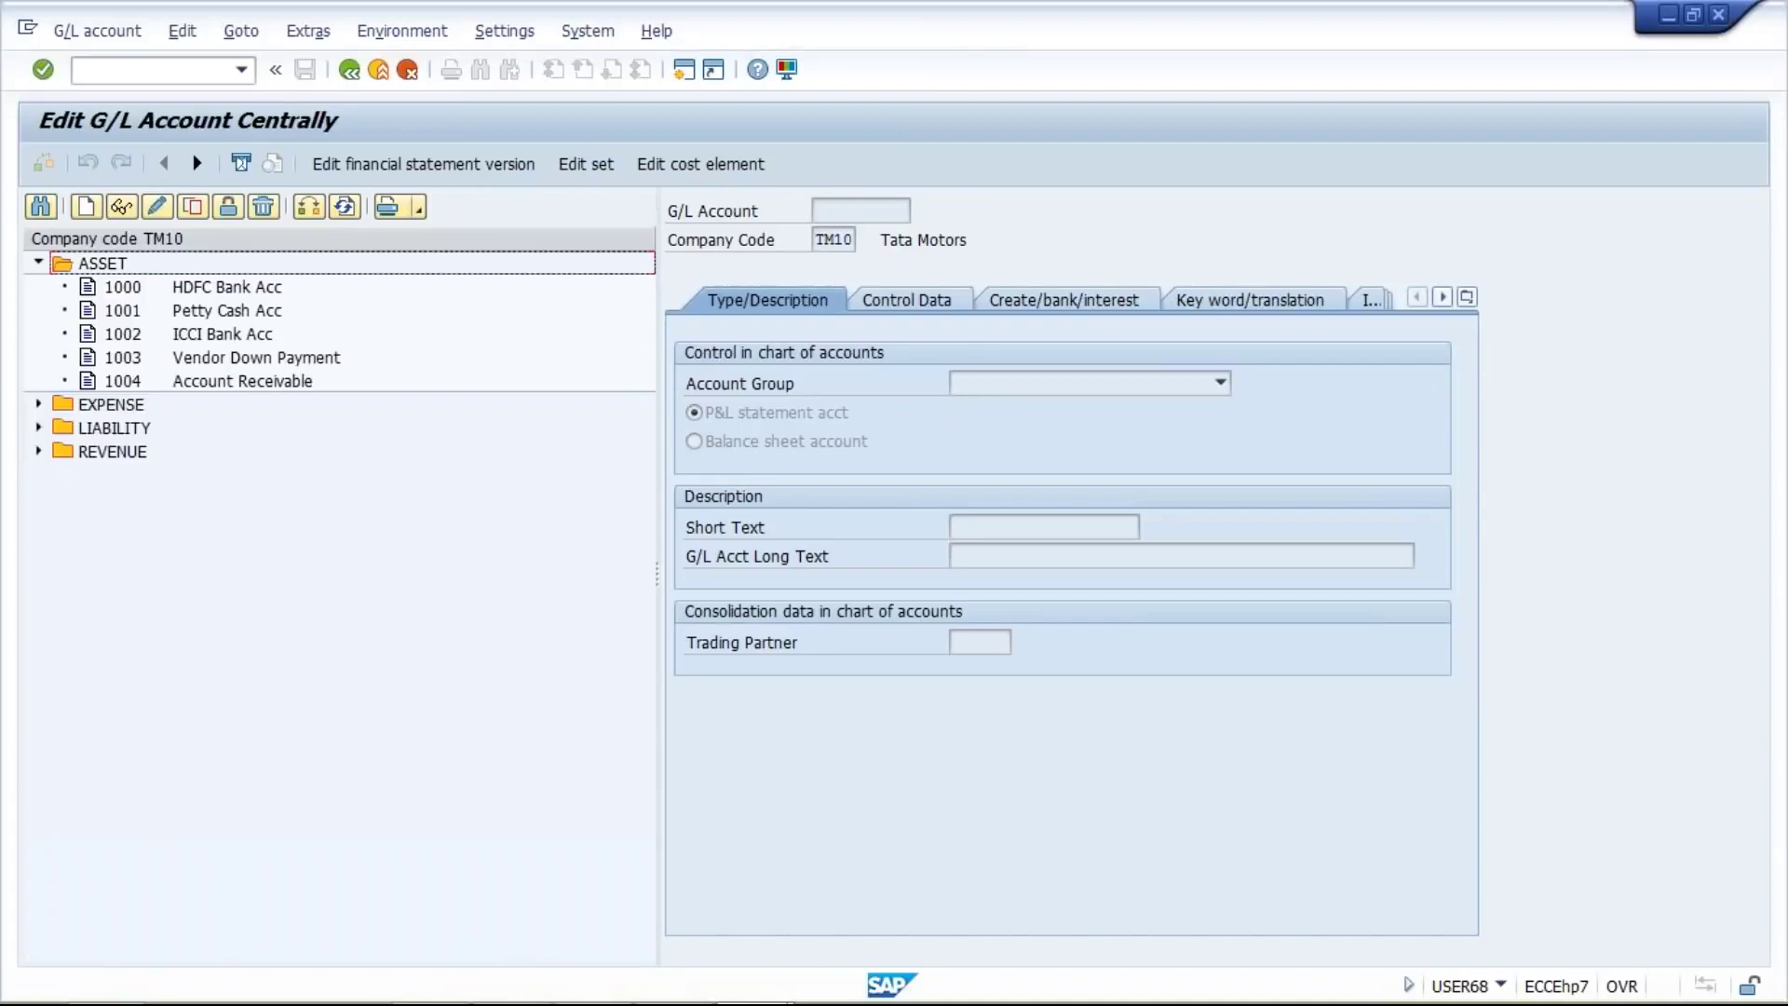
left_click(217, 291)
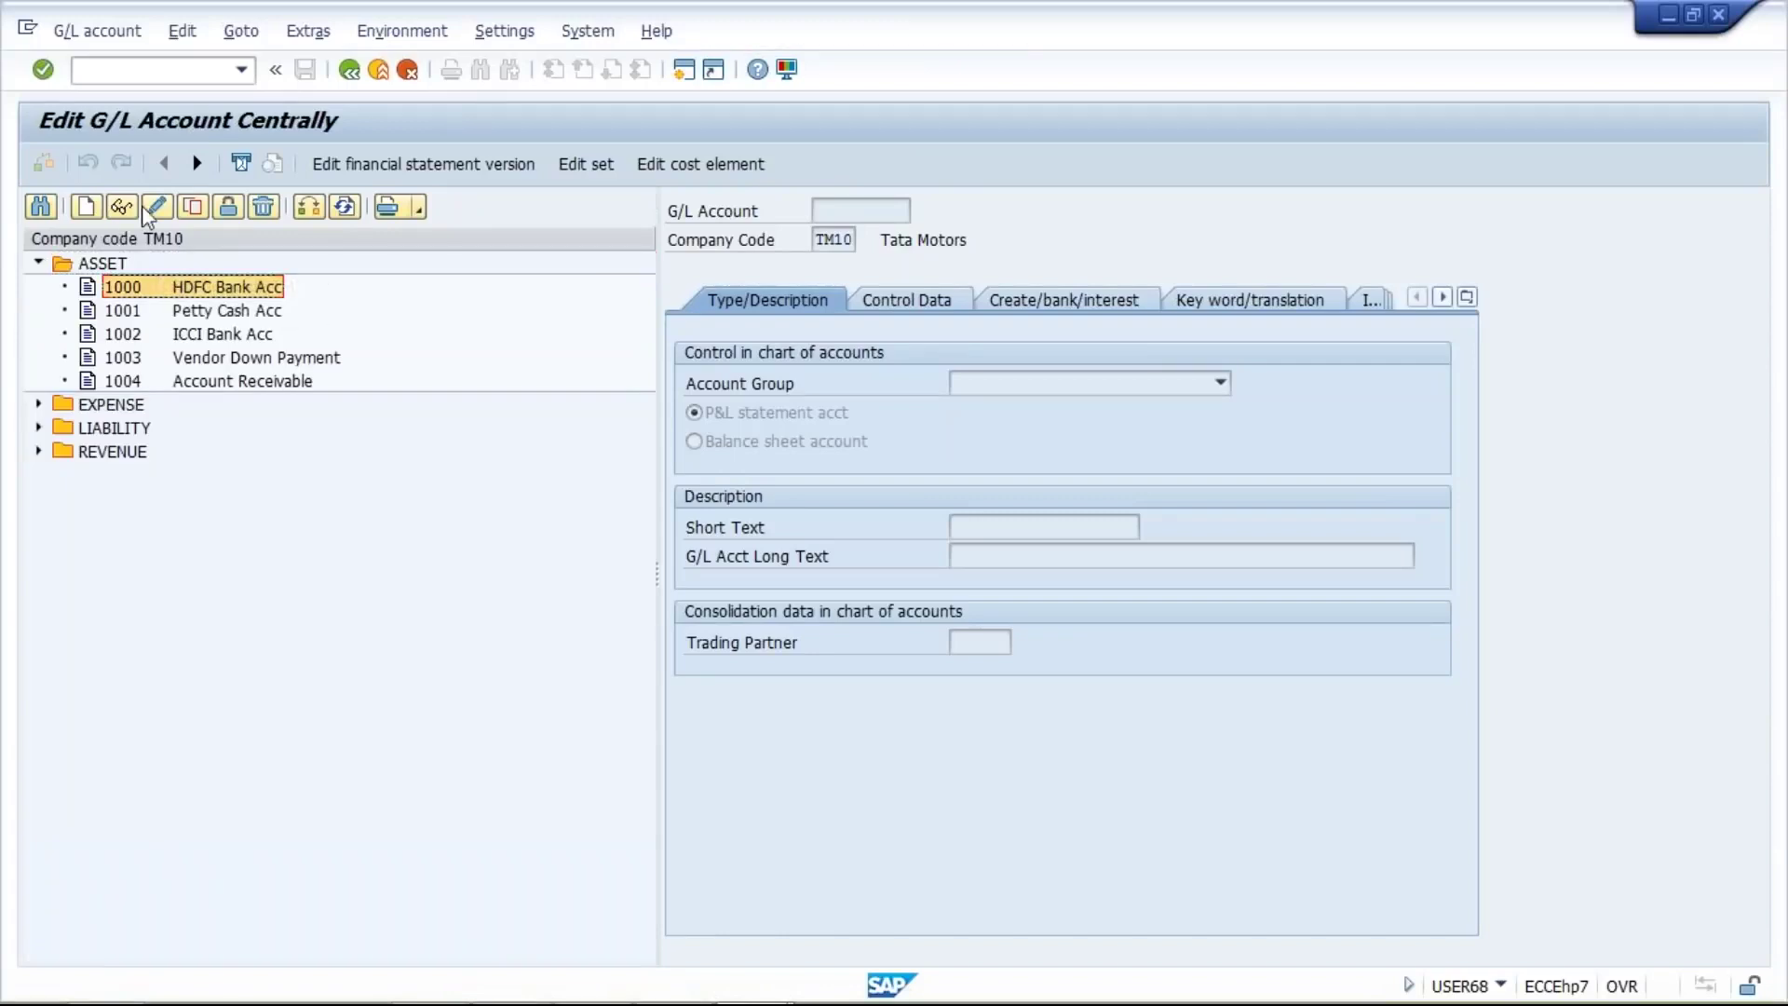
left_click(193, 210)
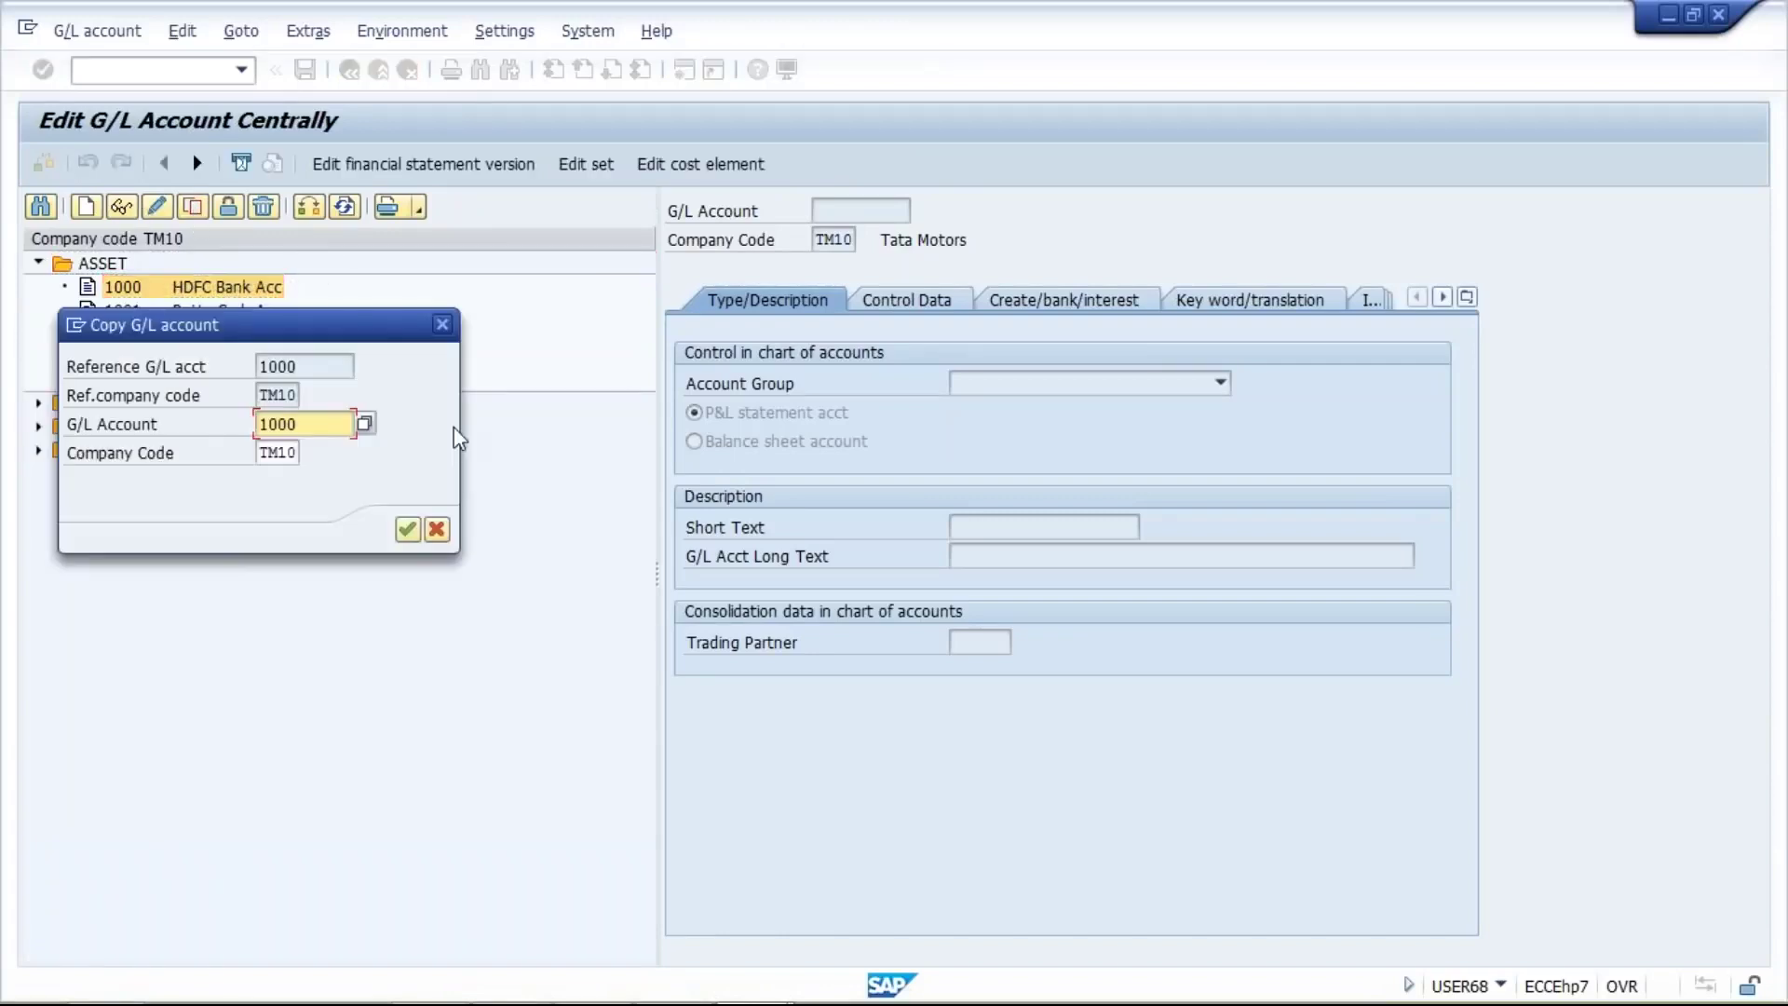
left_click_drag(340, 328, 605, 399)
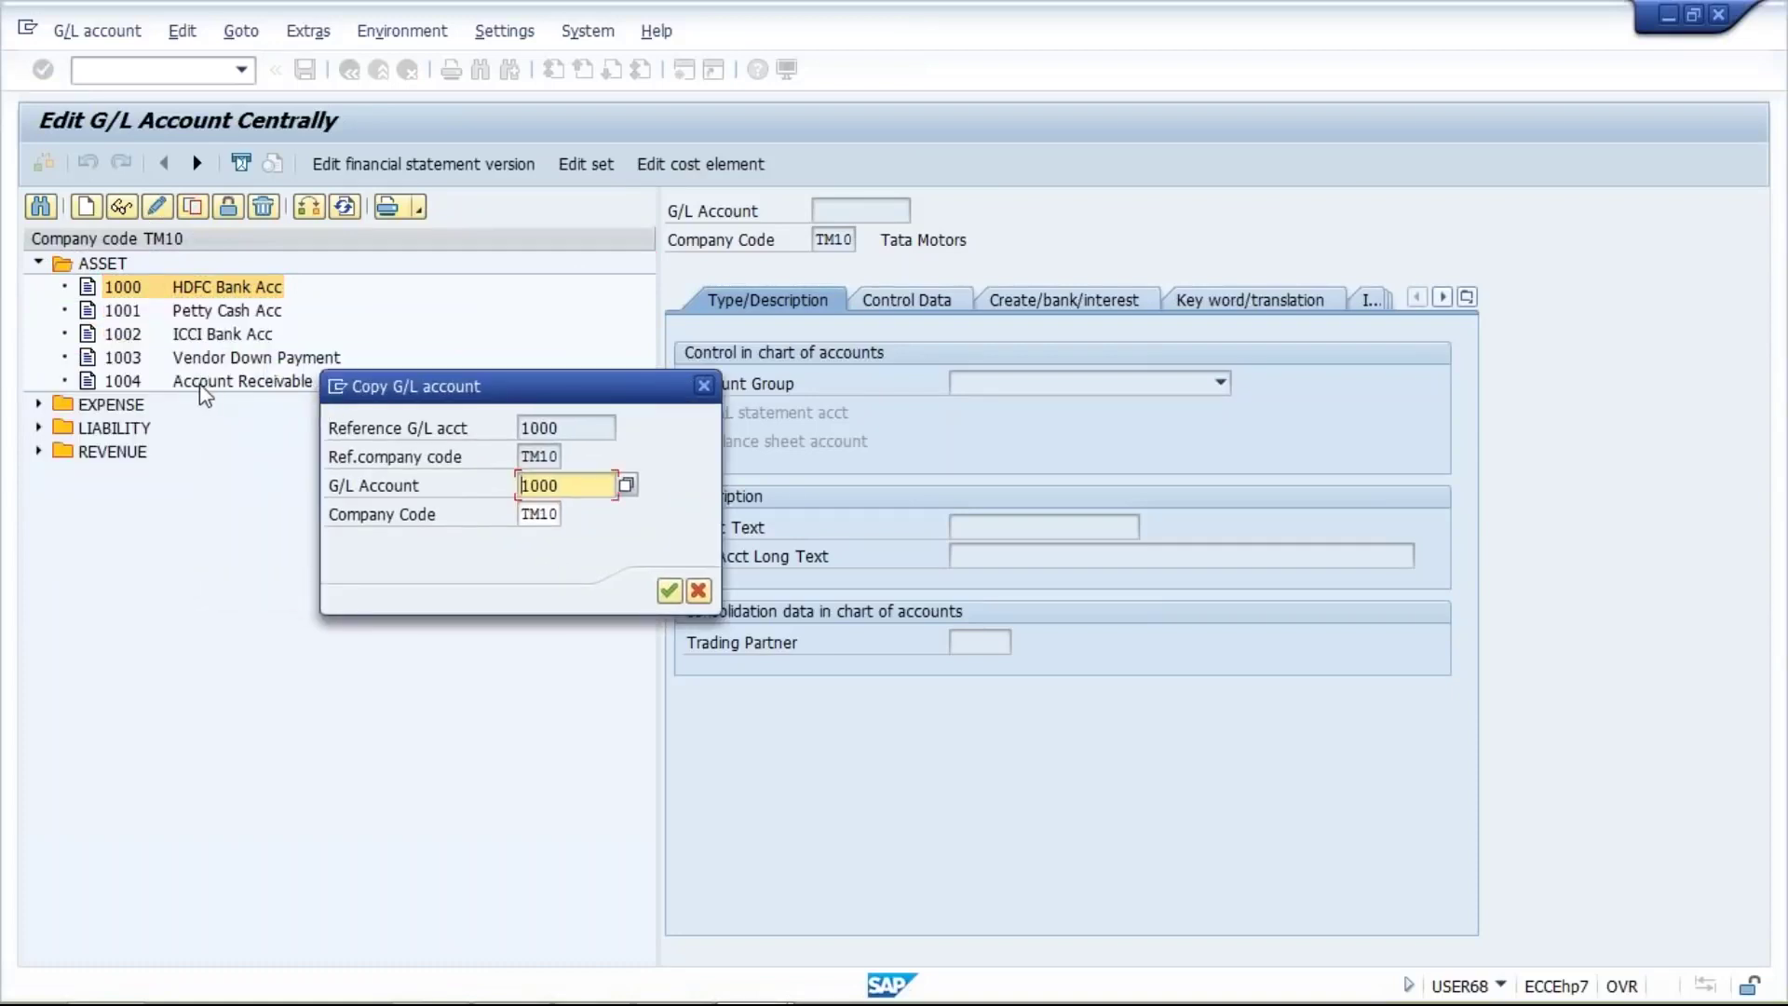
left_click(586, 488)
key("BackSpace")
type("5")
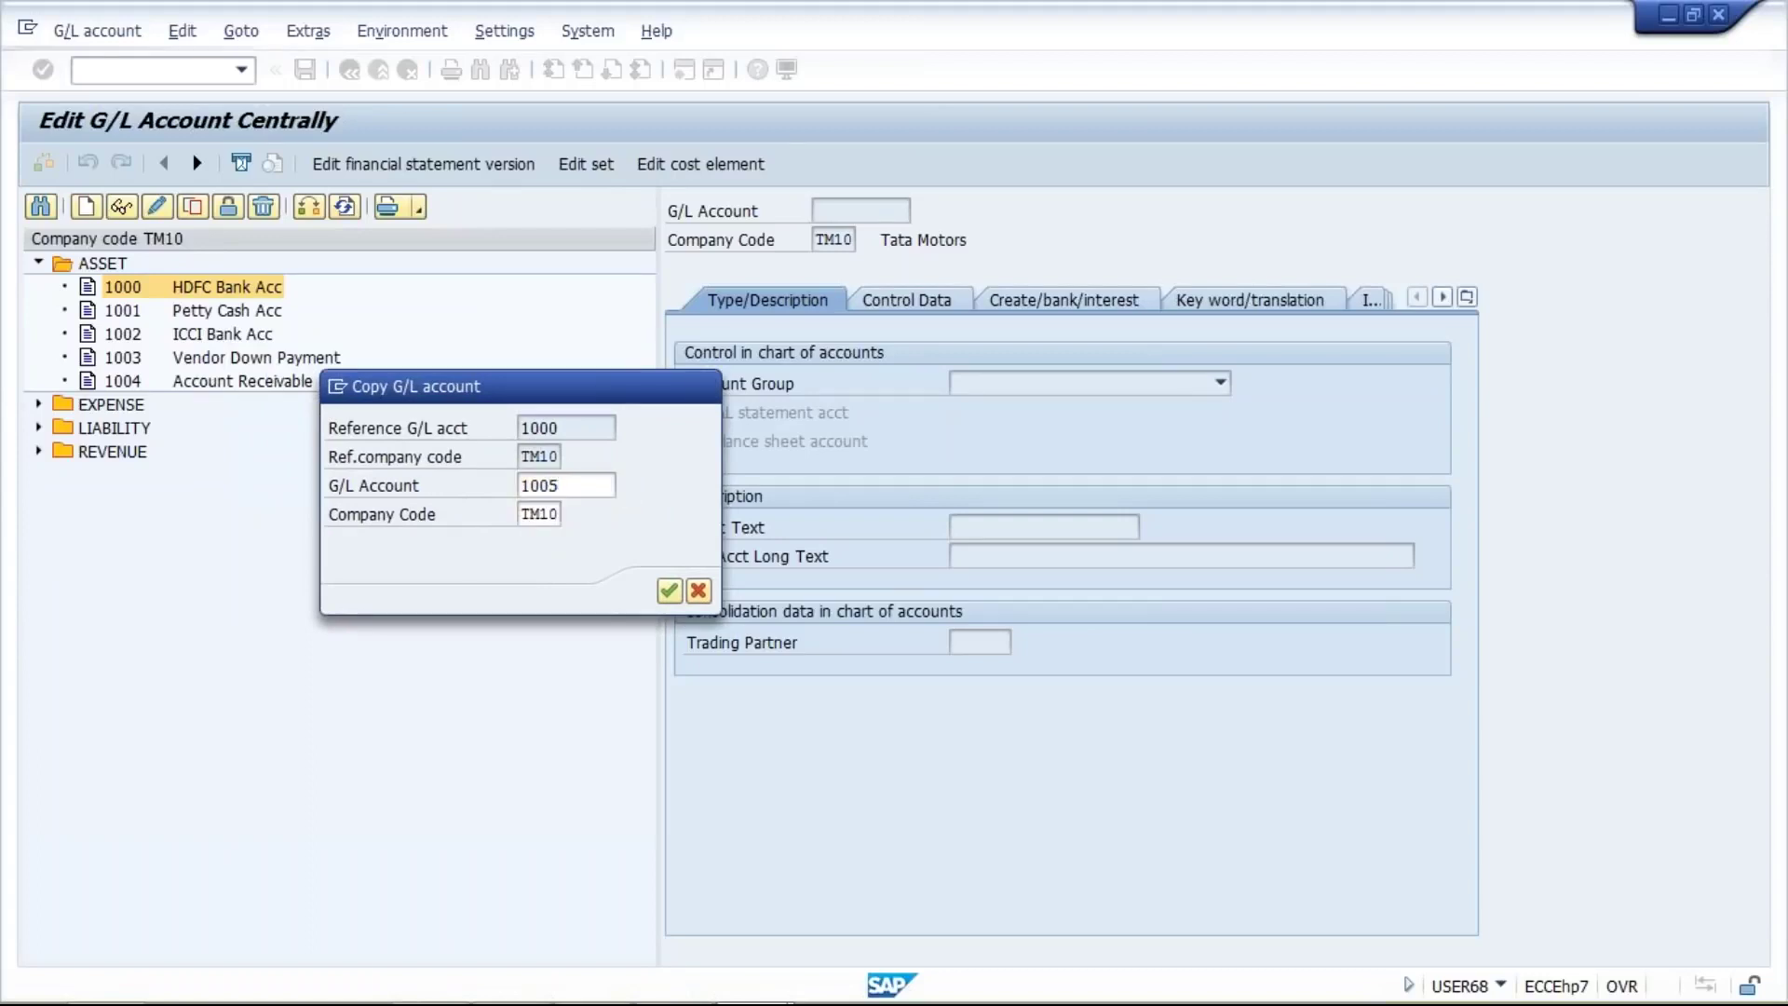
key("Return")
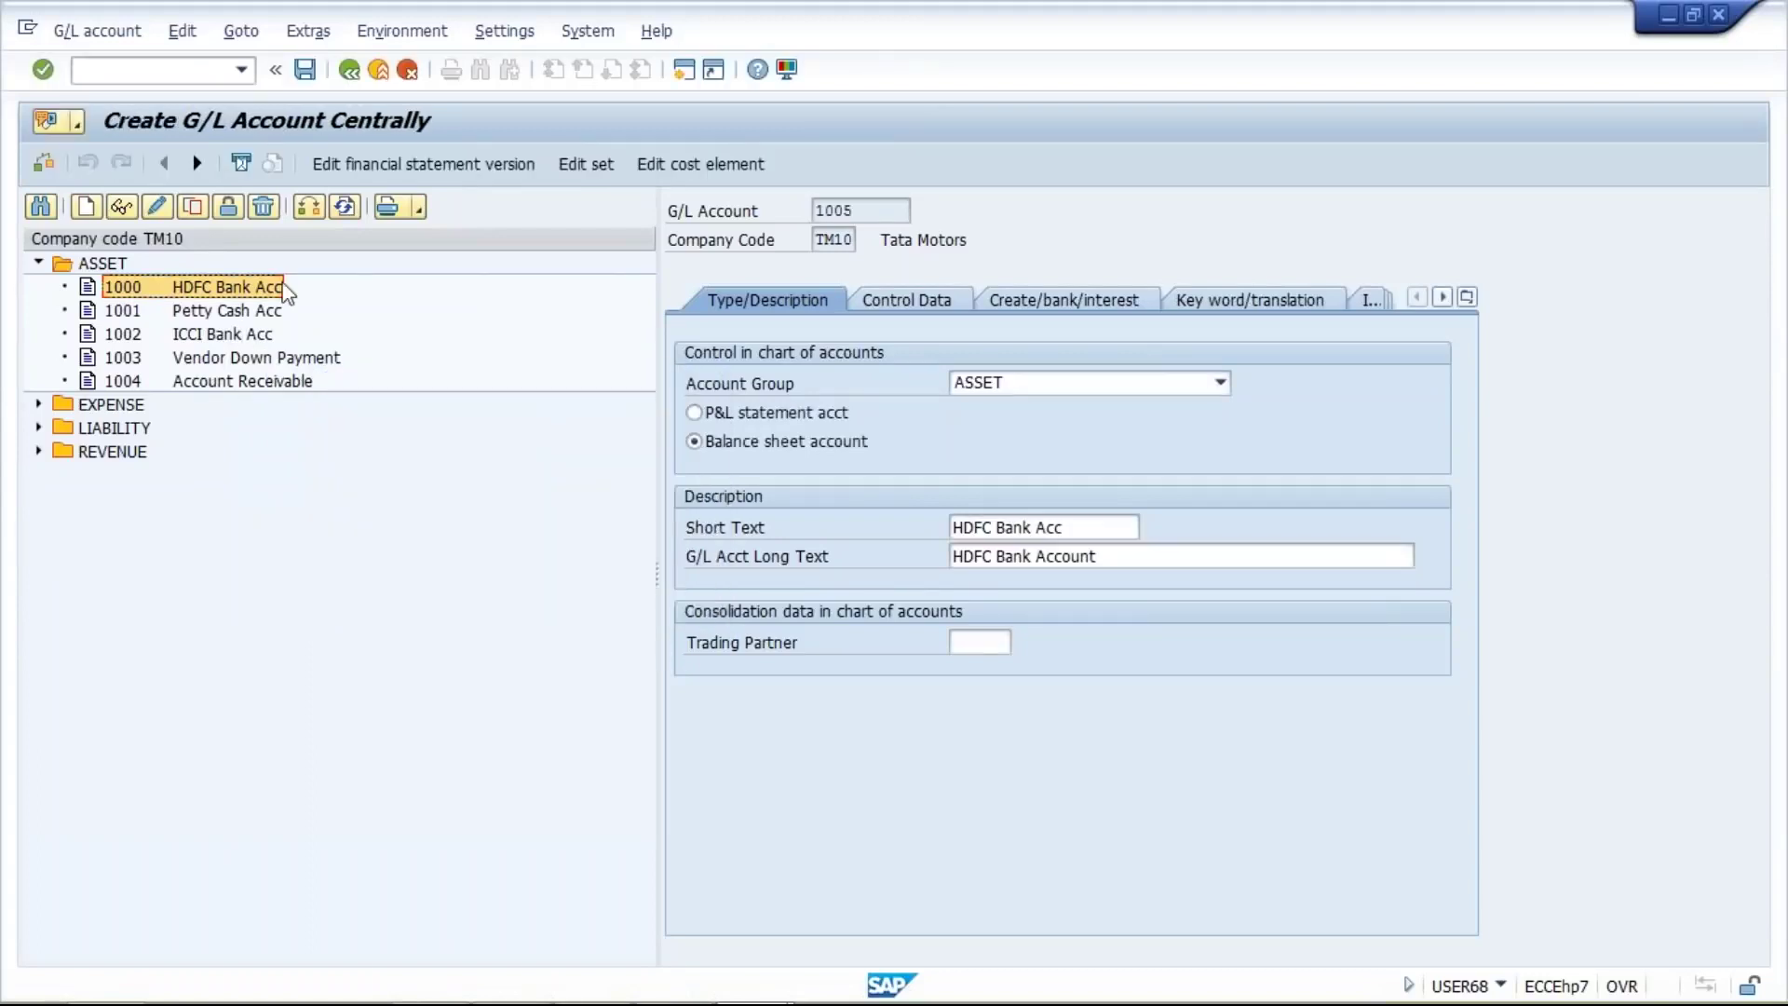
Set the short text of new account 1005 to CGST Input Act and select that text for copying
left_click(1097, 528)
key("shift+Home")
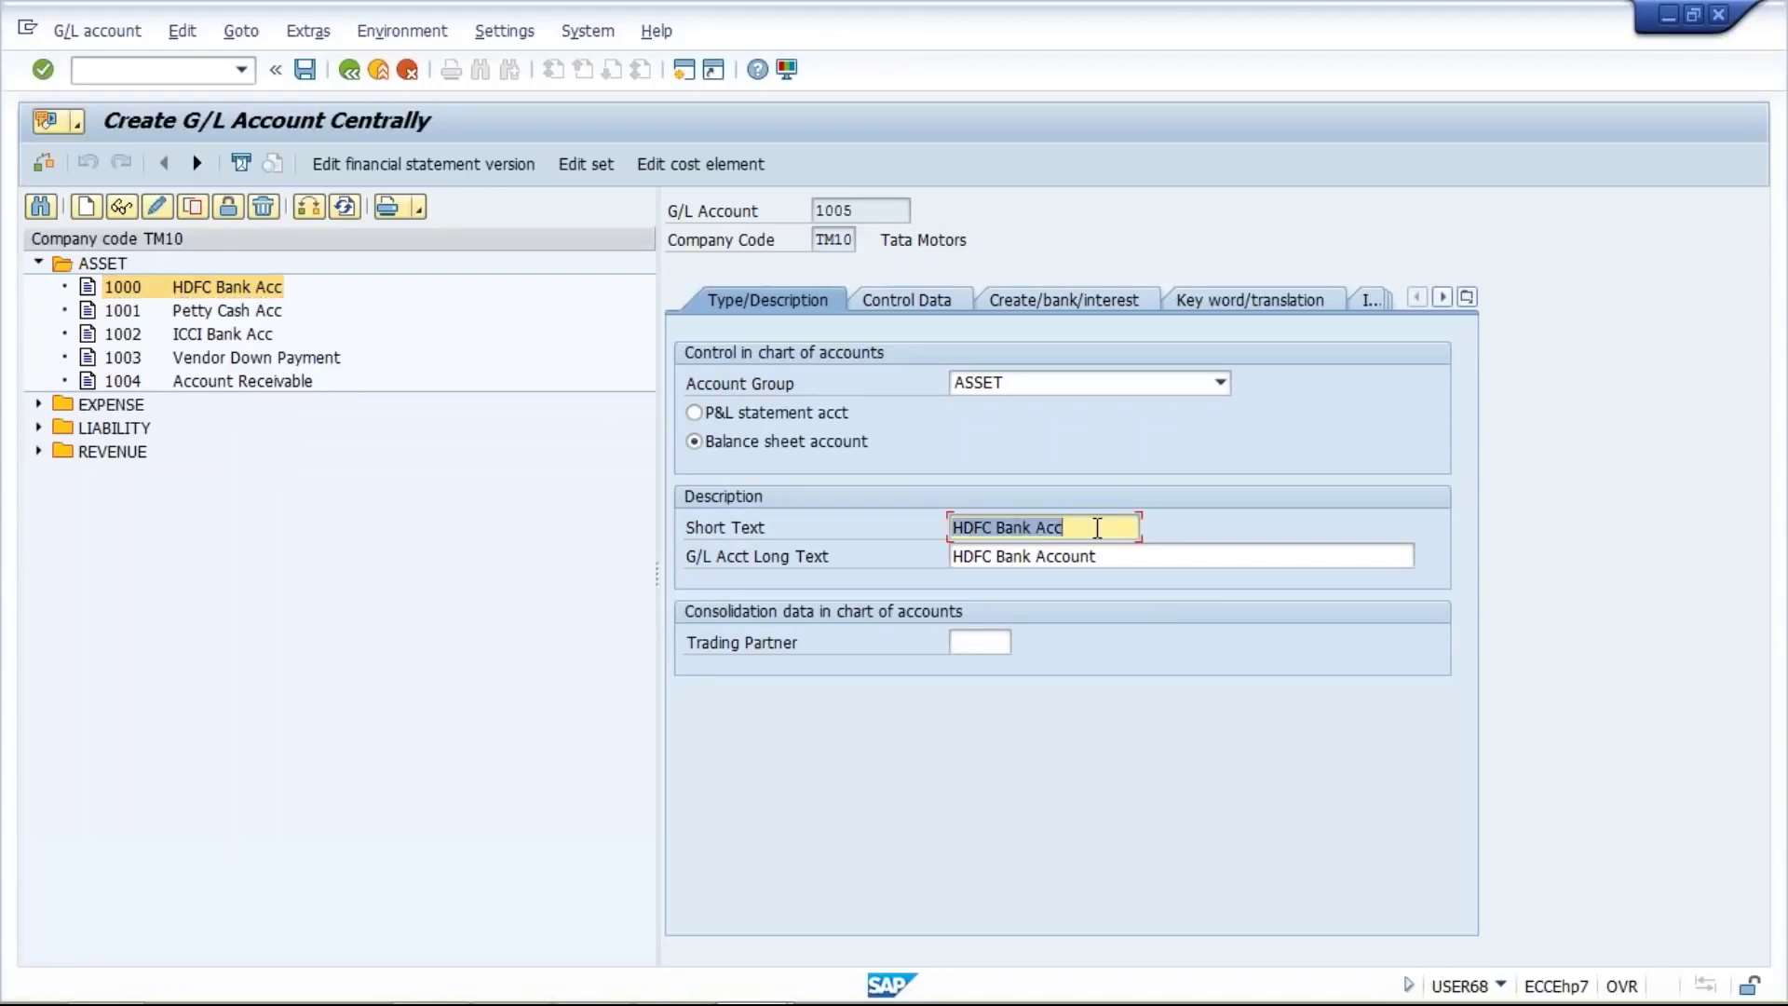
type("CG")
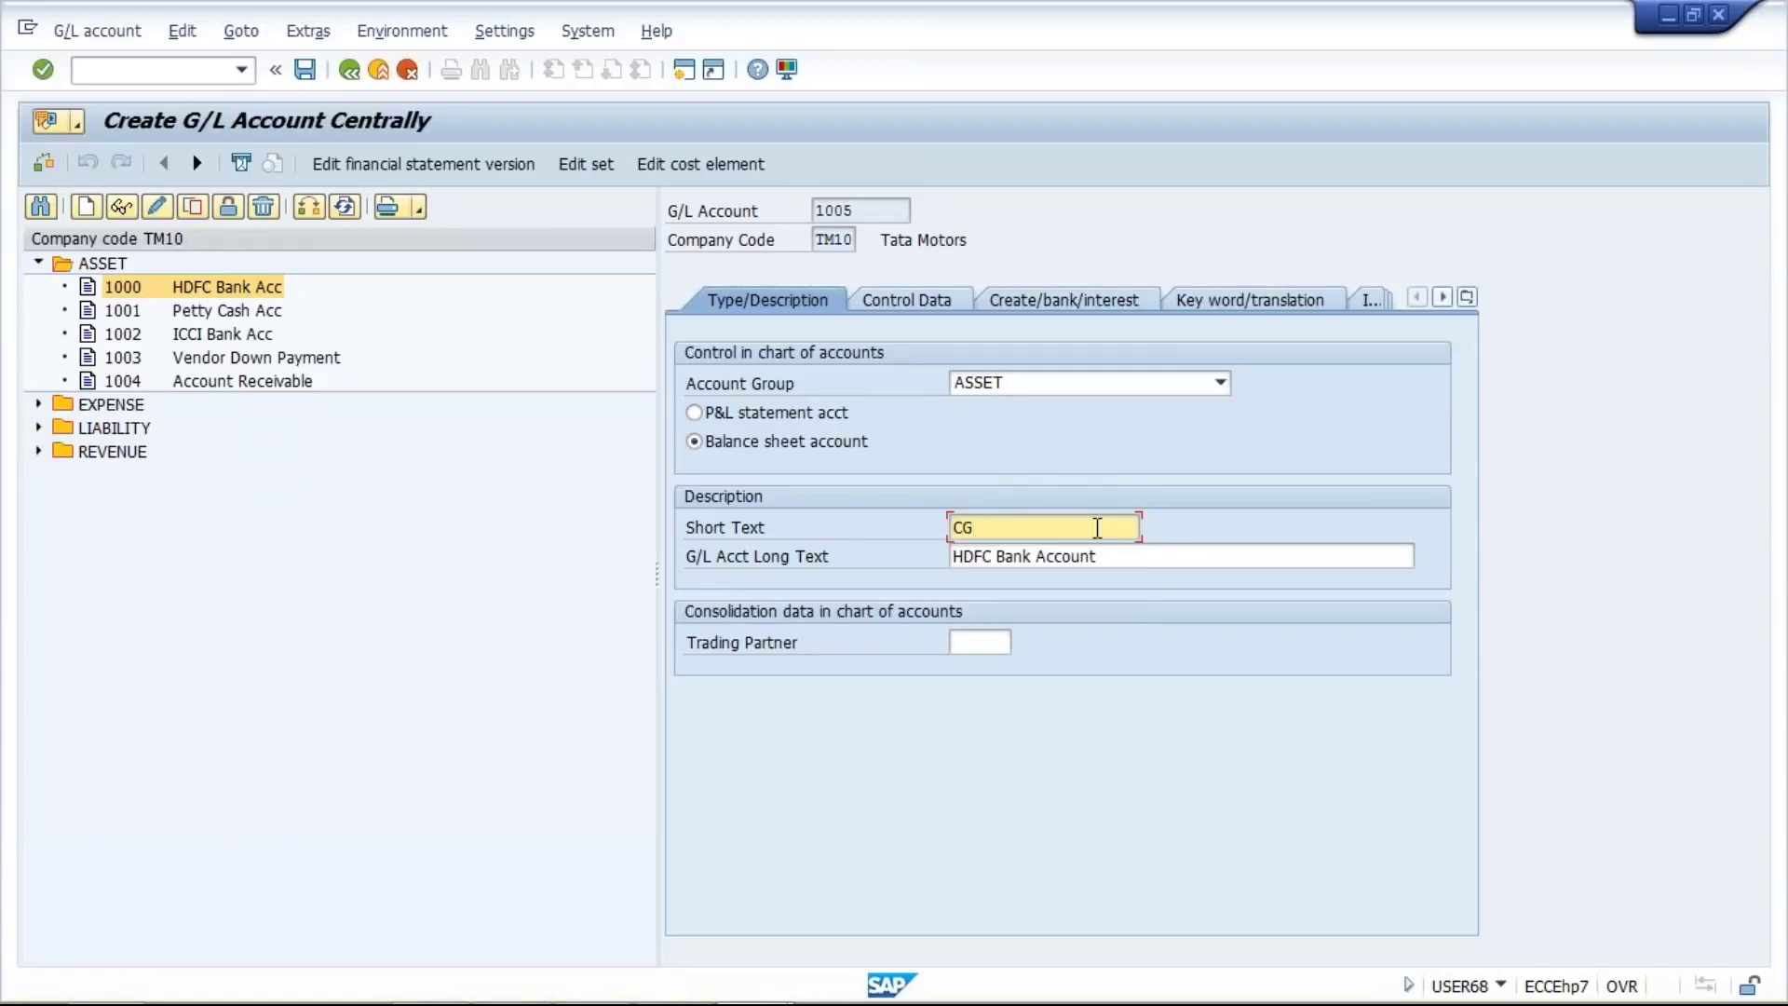
type("ST Input Act")
key("shift+Home")
left_click(1098, 527)
key("shift+Home")
Set the long text to CGST Input Act, save account 1005, and review its control and bank settings
key("Tab")
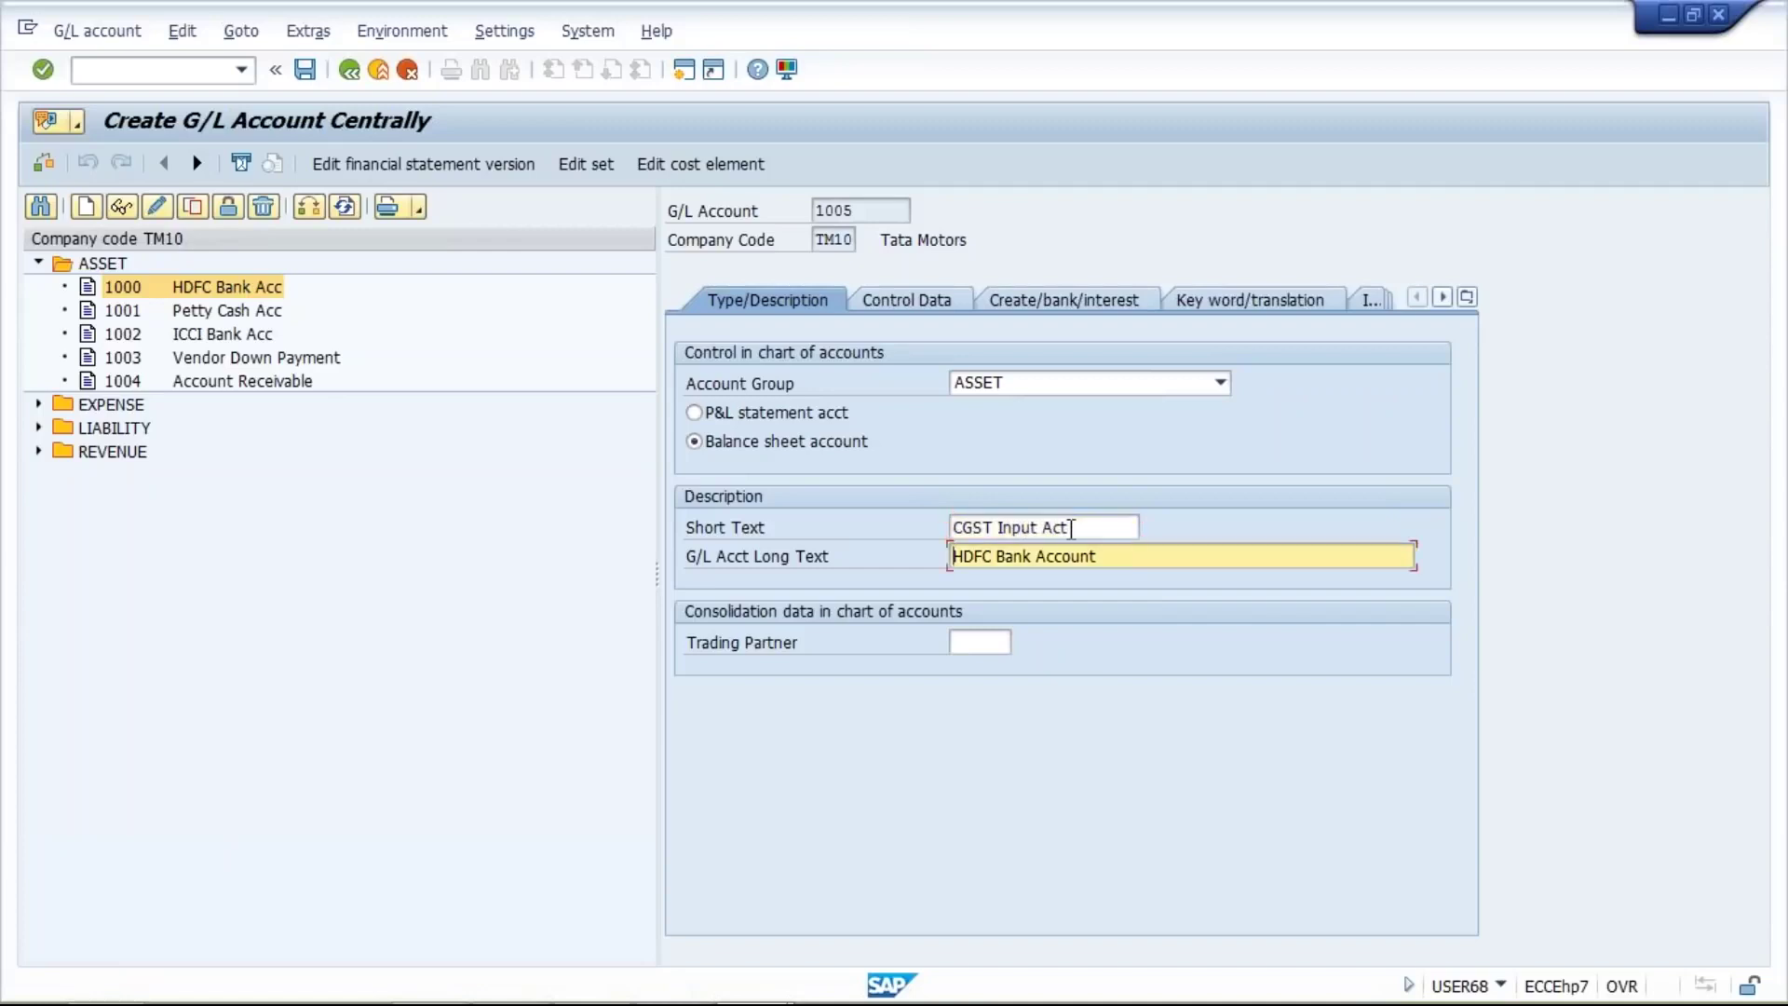
key("shift+End")
key("ctrl+v")
key("ctrl+s")
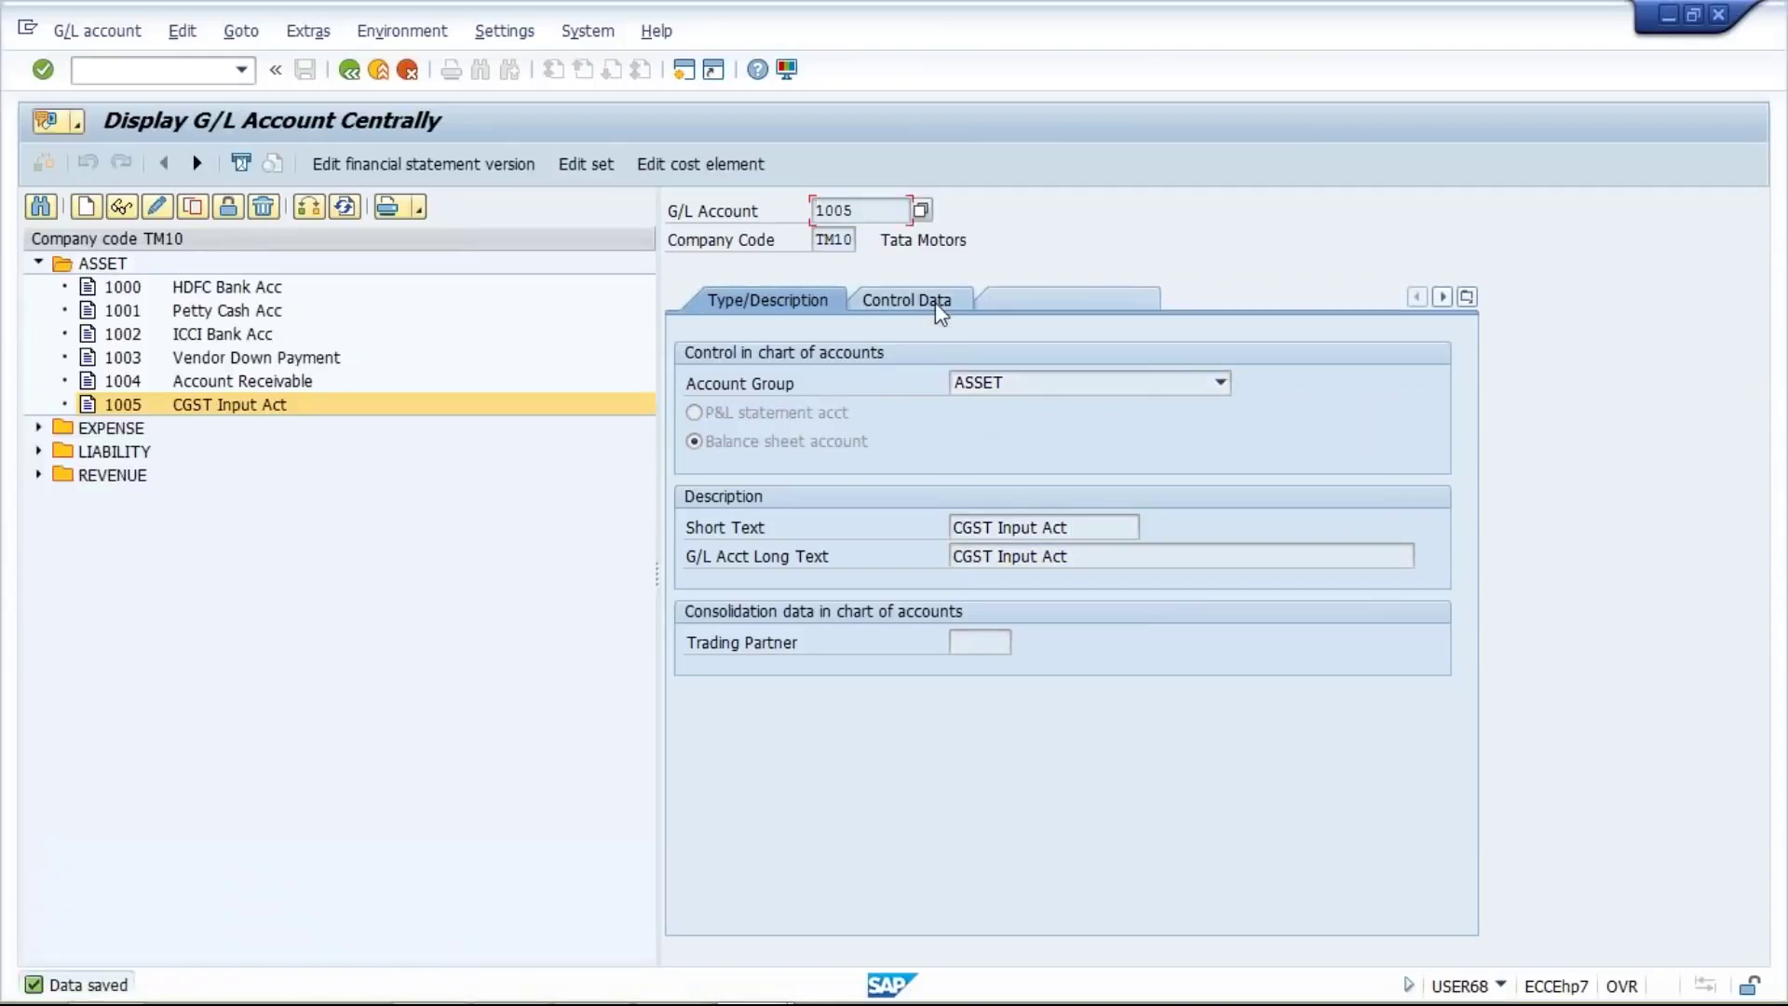
left_click(903, 300)
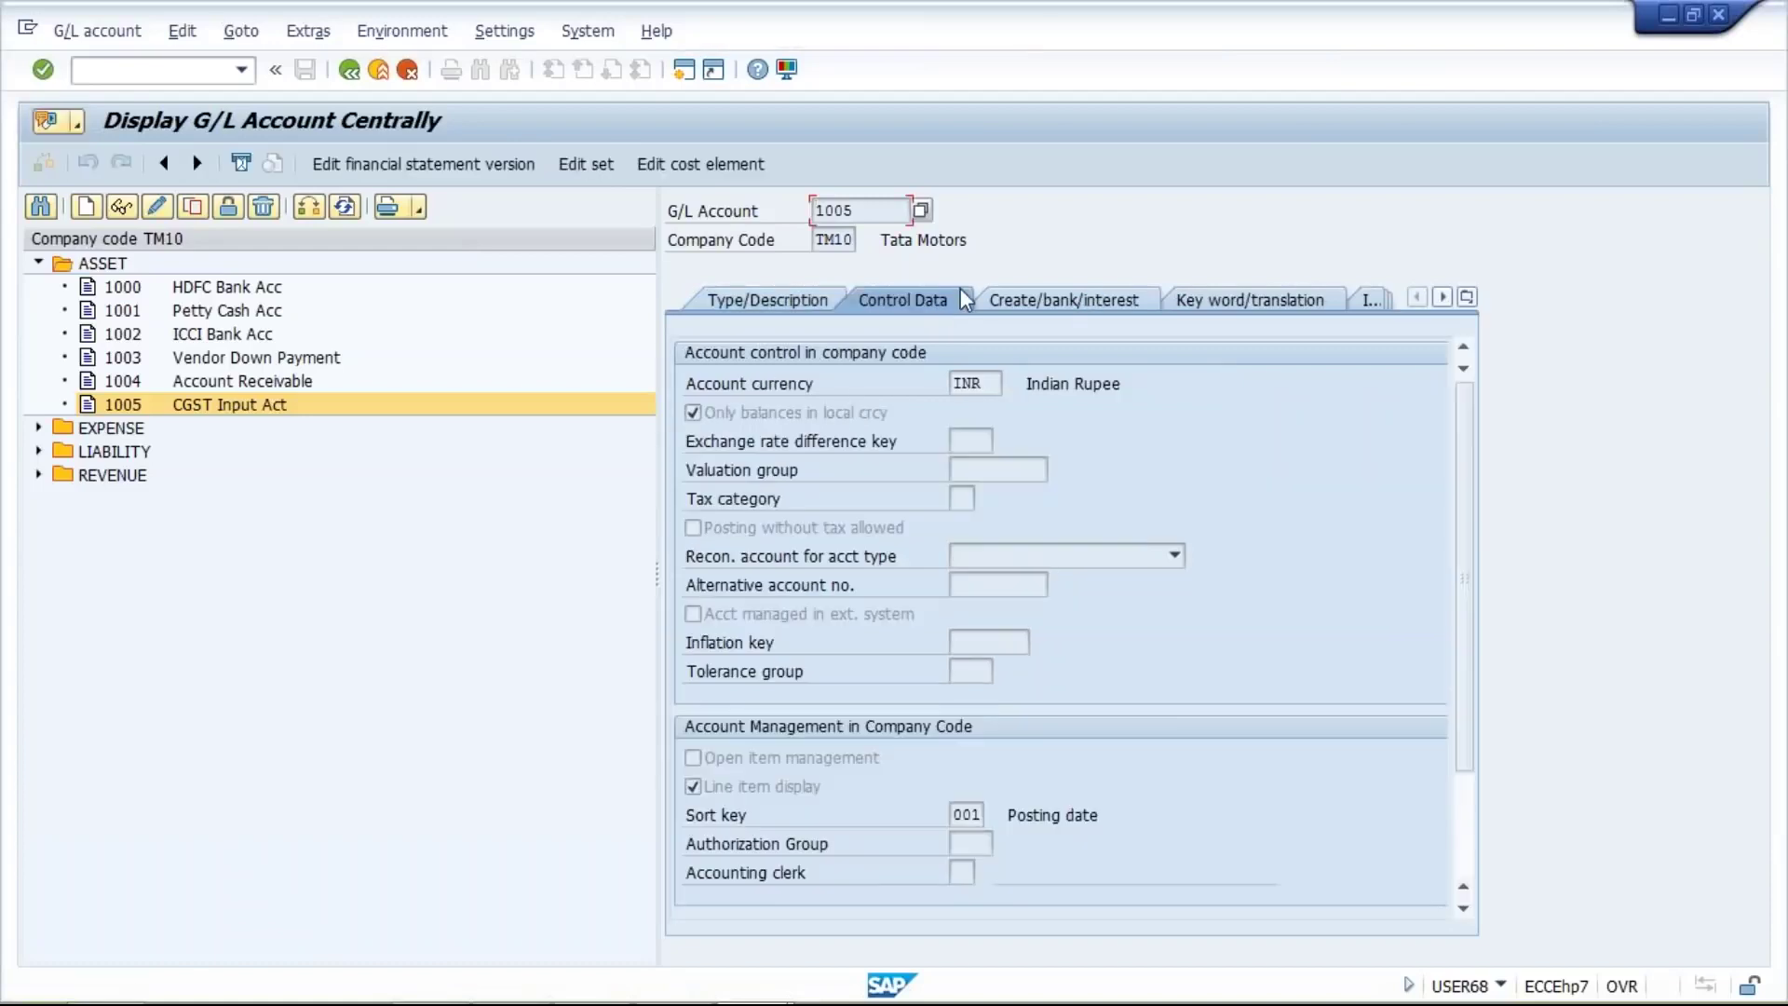
left_click(1064, 302)
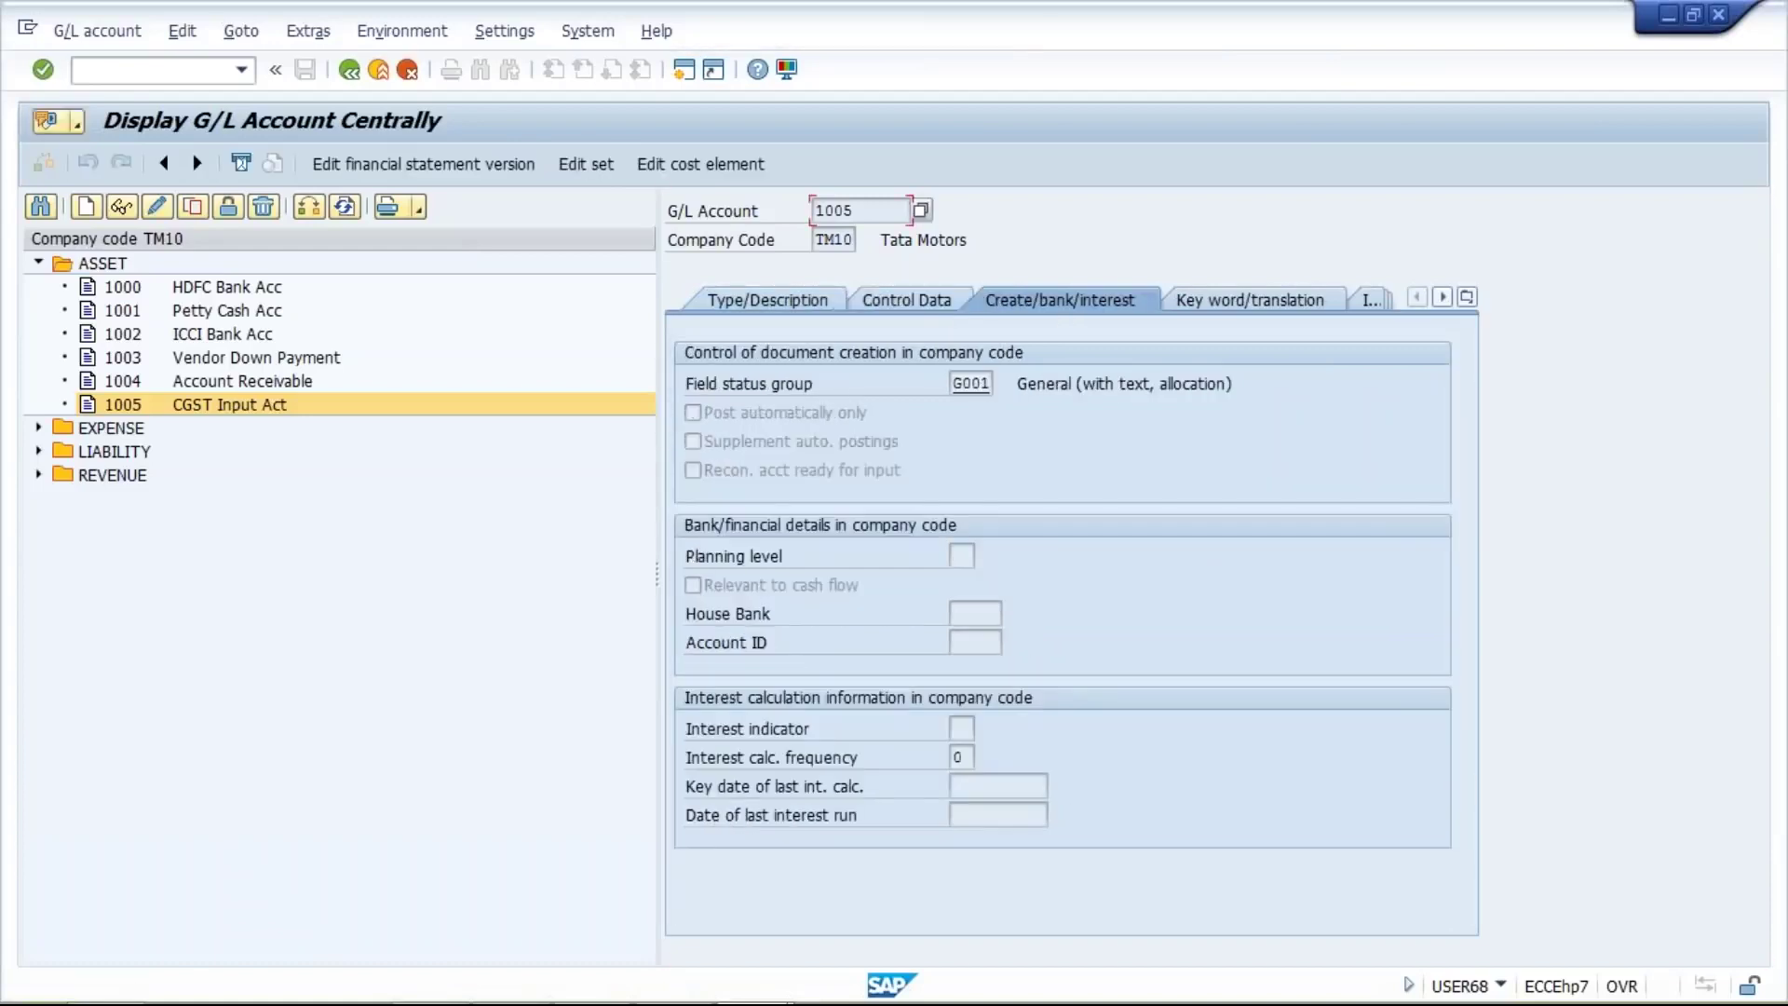
left_click(798, 300)
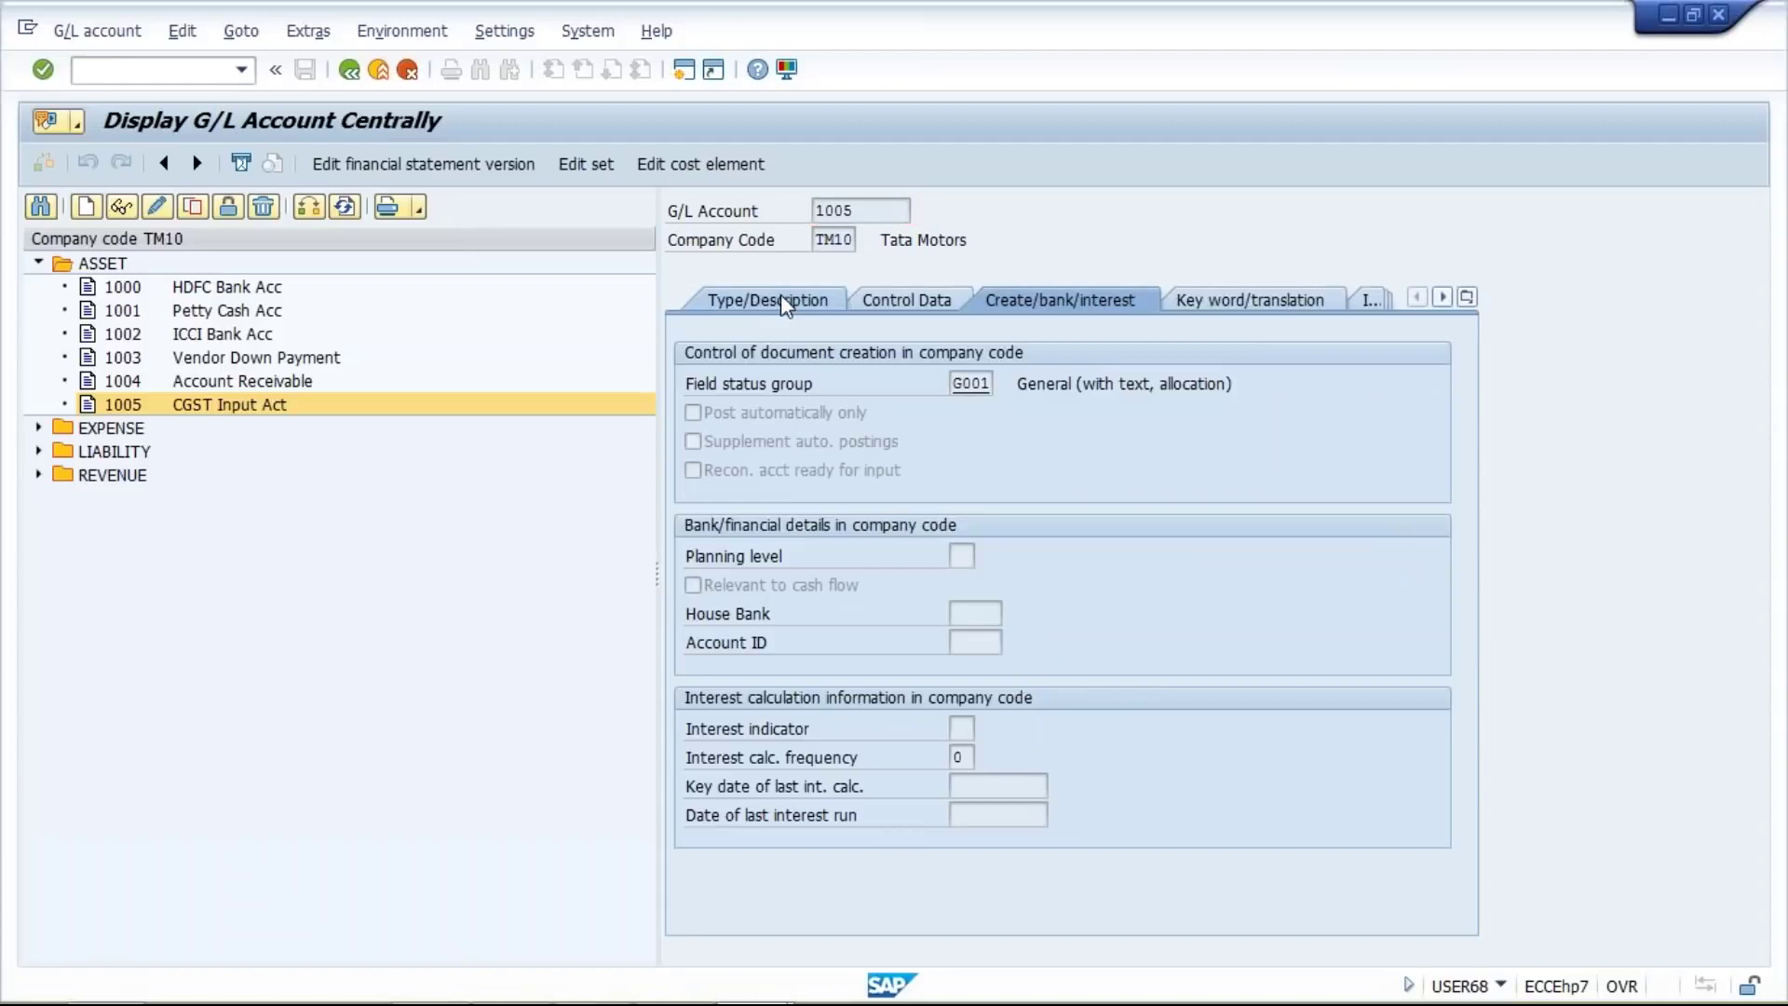
Copy G/L account 1005 CGST Input Act to new account 1006 in company code TM10
left_click(217, 408)
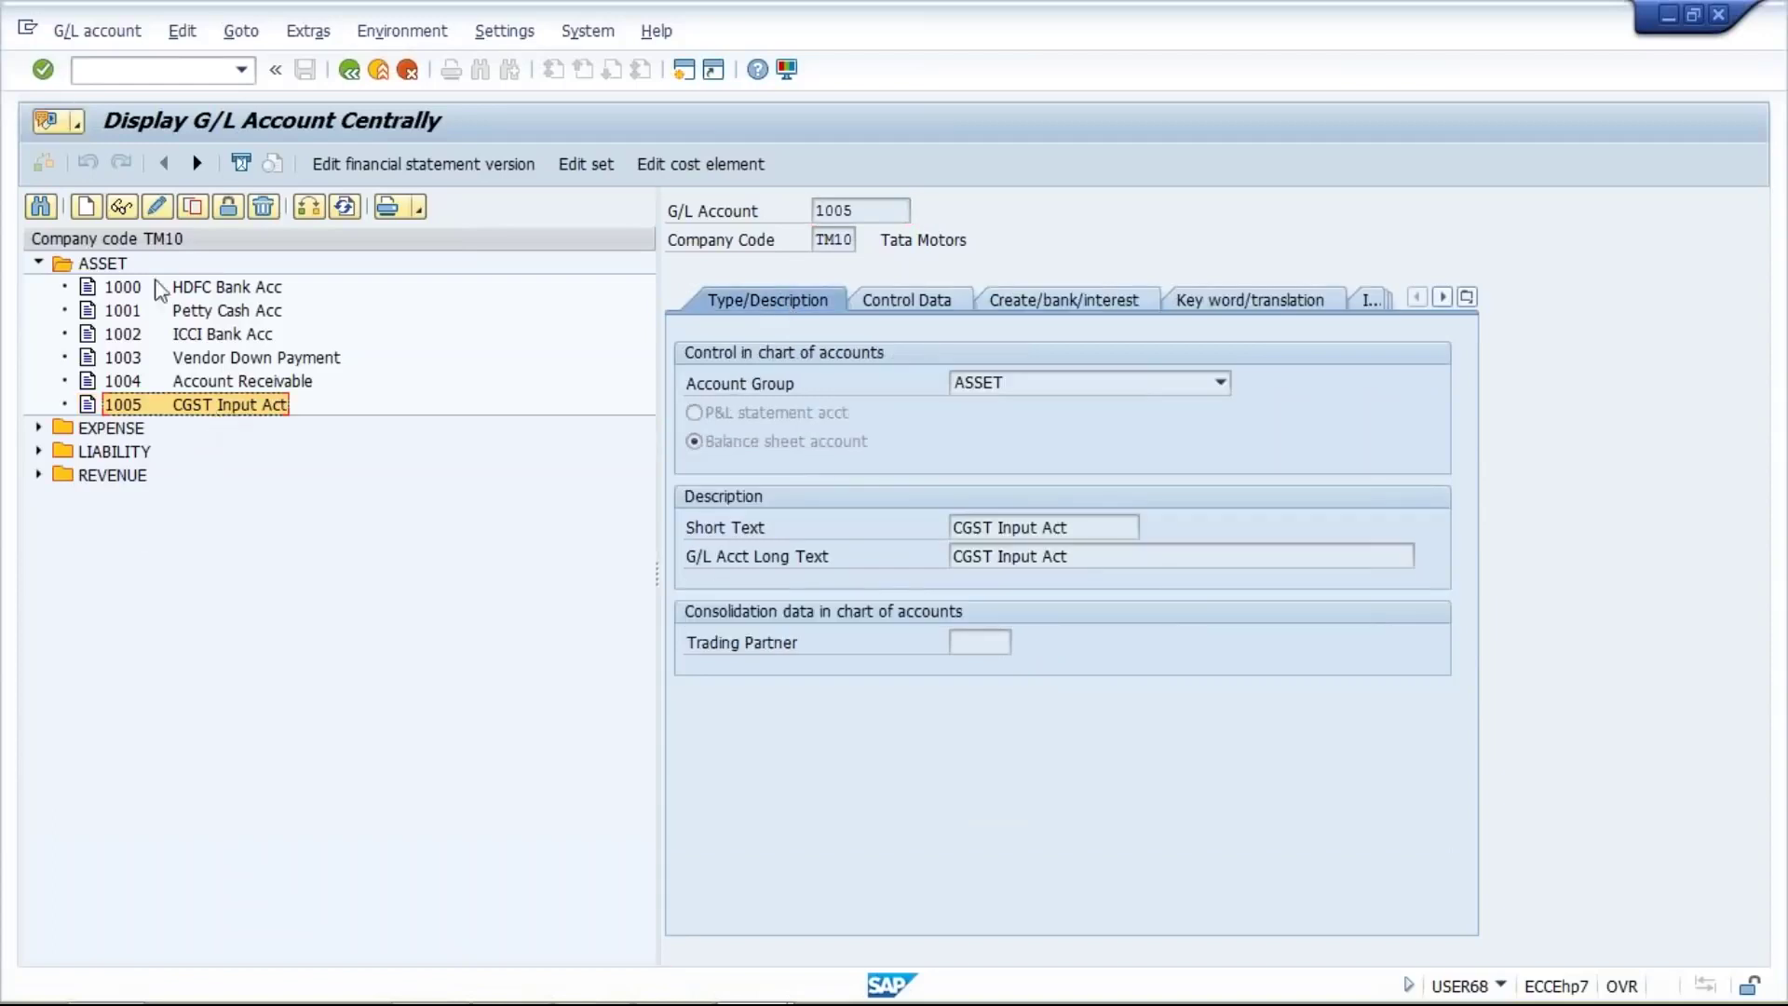
left_click(194, 207)
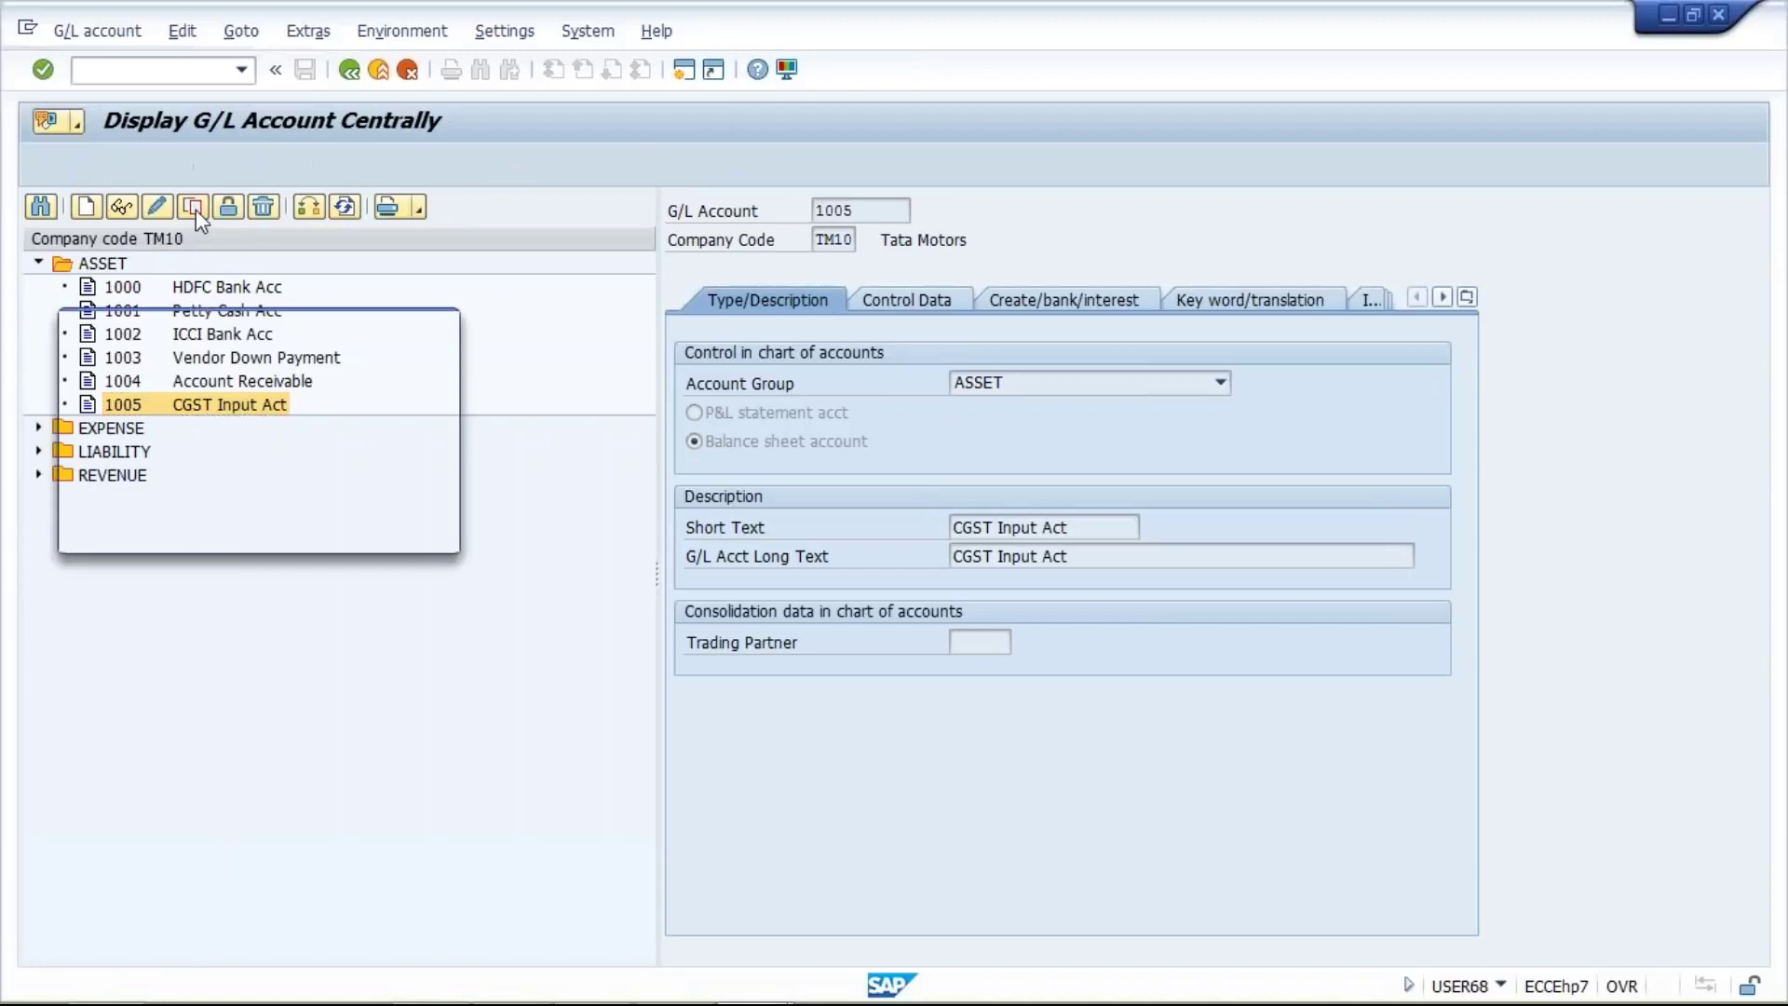
left_click_drag(270, 328, 606, 510)
key("BackSpace")
type("6")
key("Return")
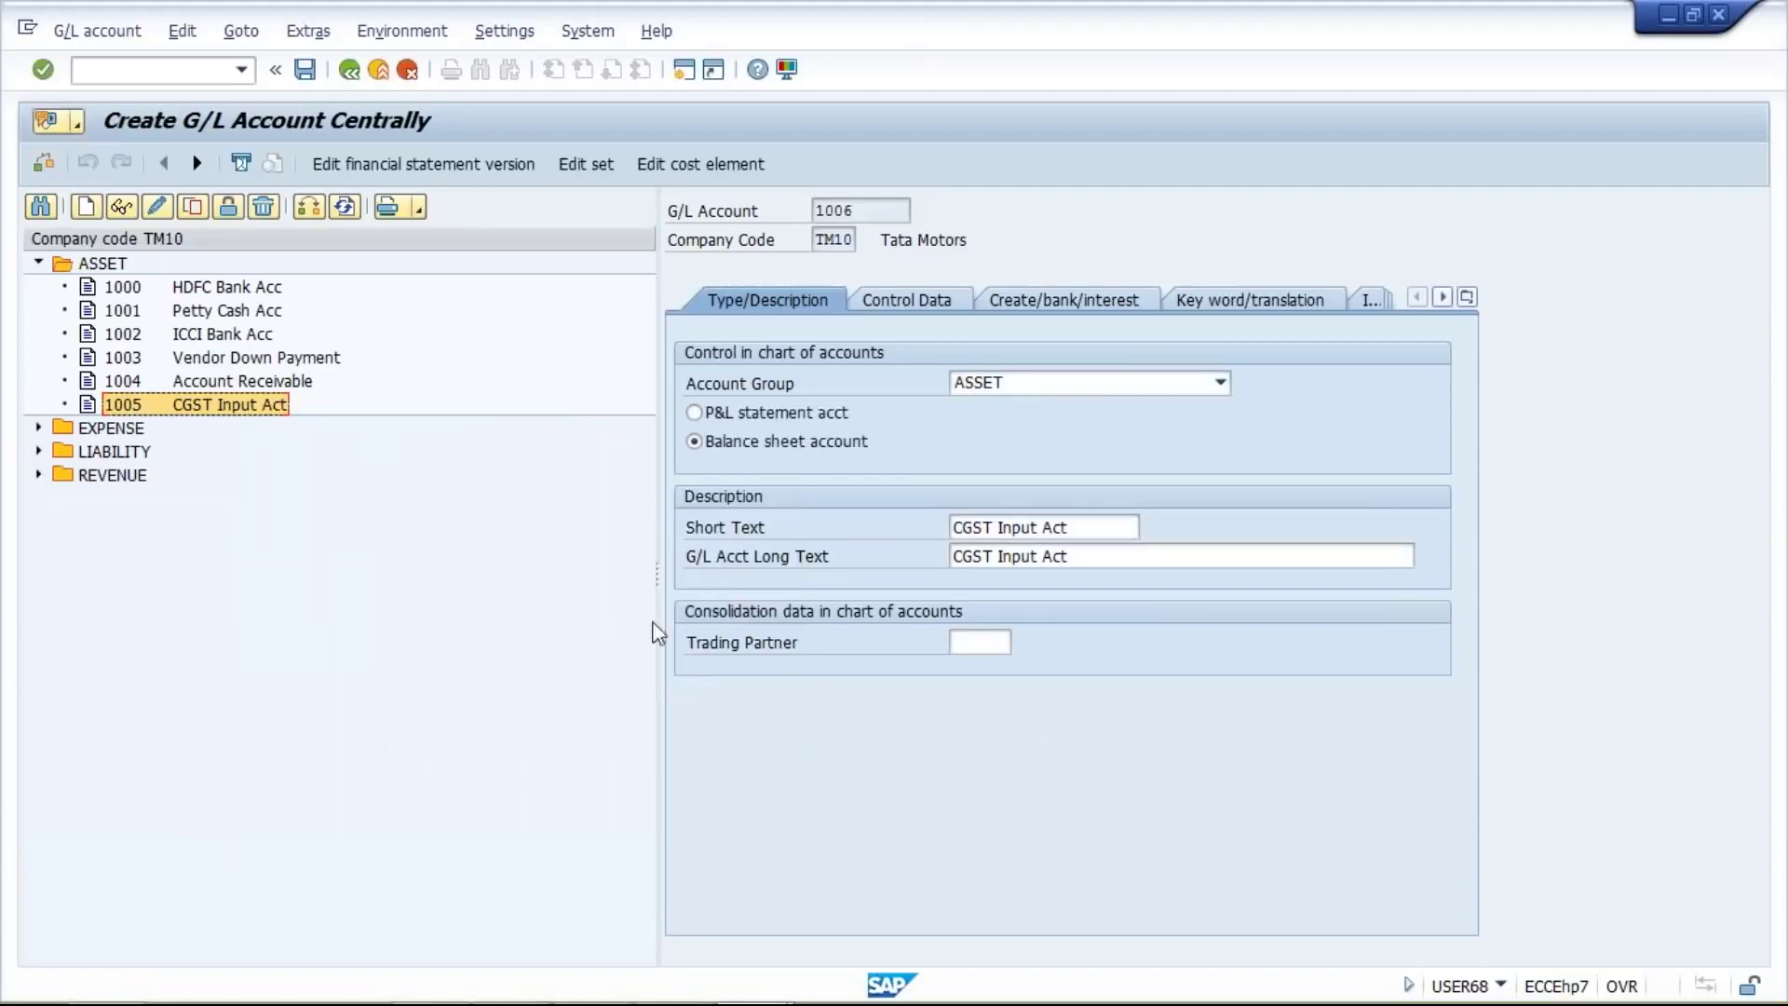
Set the short and long texts of account 1006 to SGST Input Act and save it
left_click(951, 521)
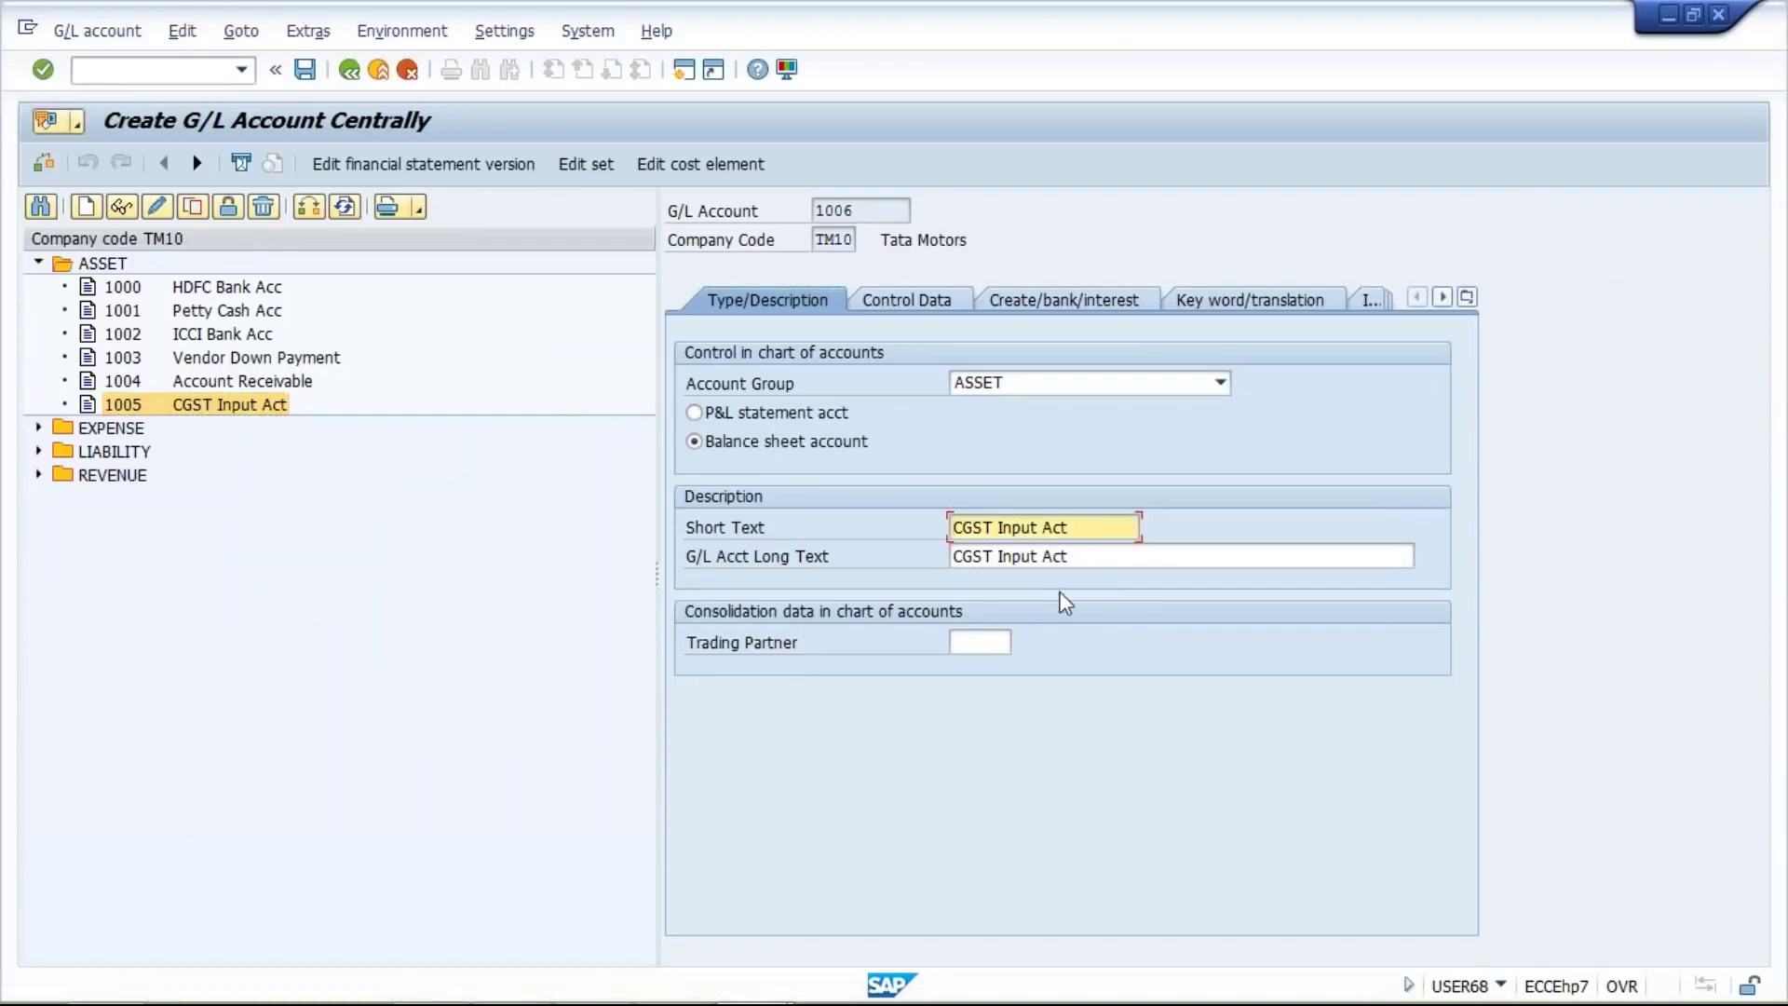
type("S")
left_click(952, 556)
type("S")
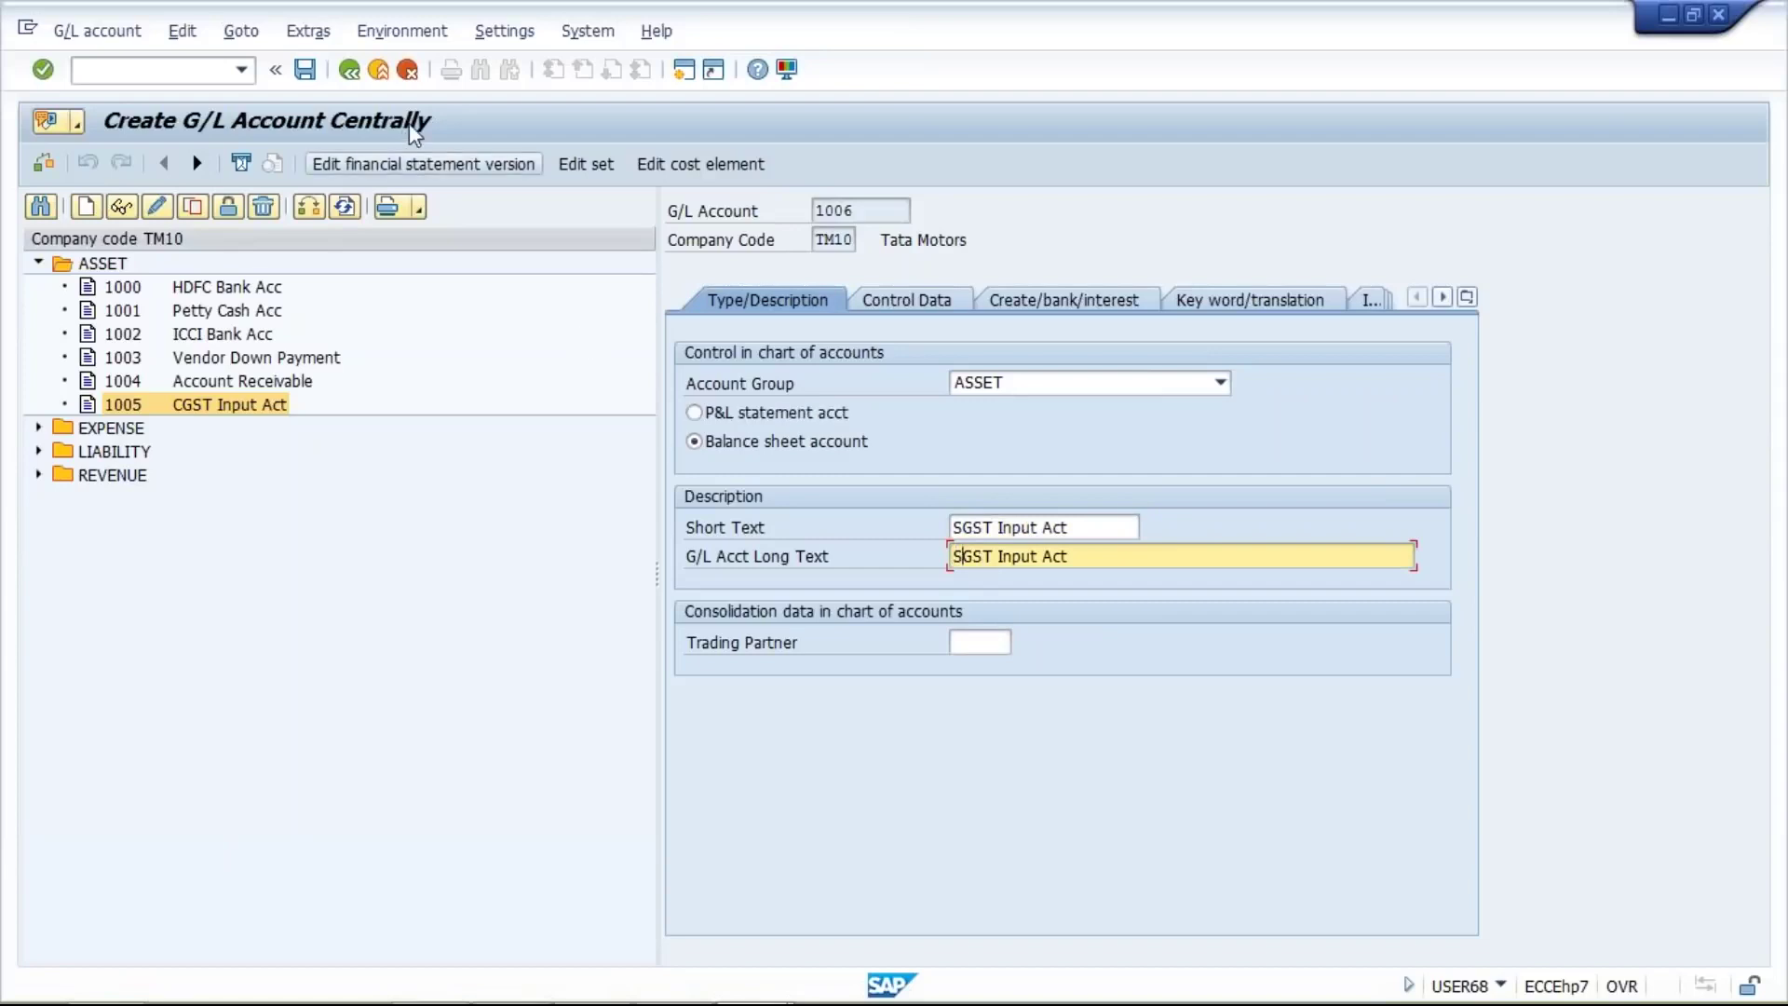
left_click(304, 71)
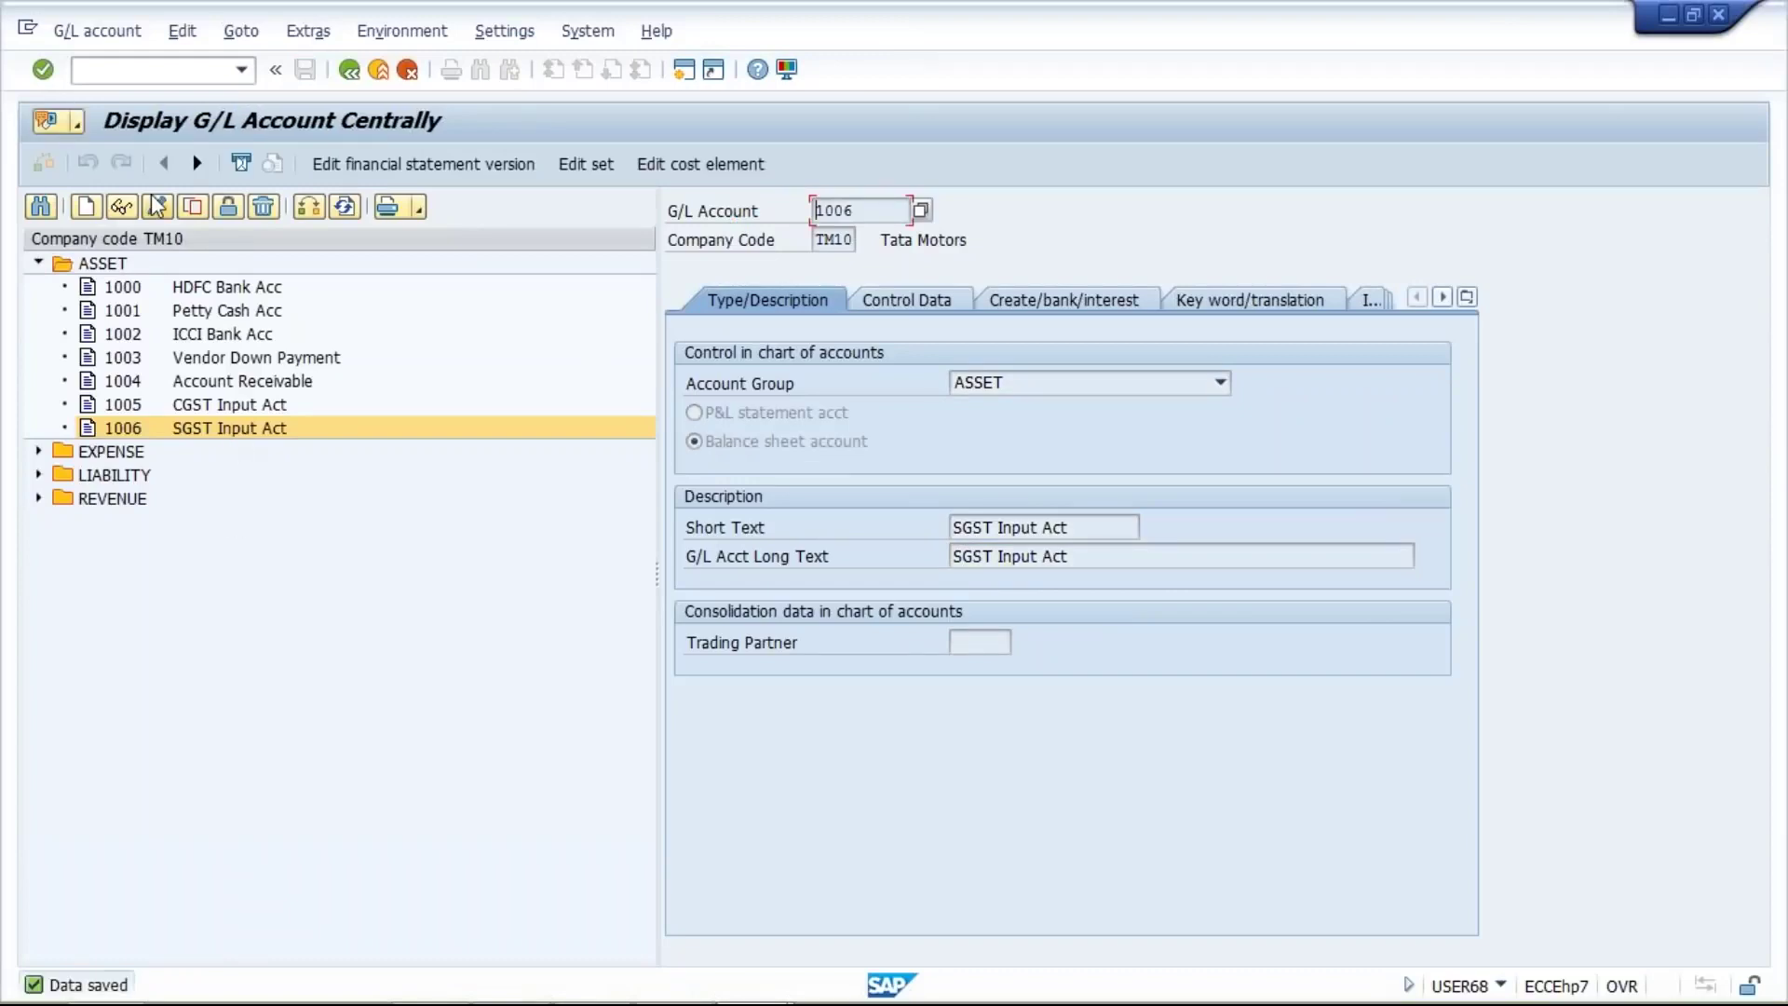
Copy G/L account 1006 SGST Input Act to new account 1007 in company code TM10
left_click(198, 209)
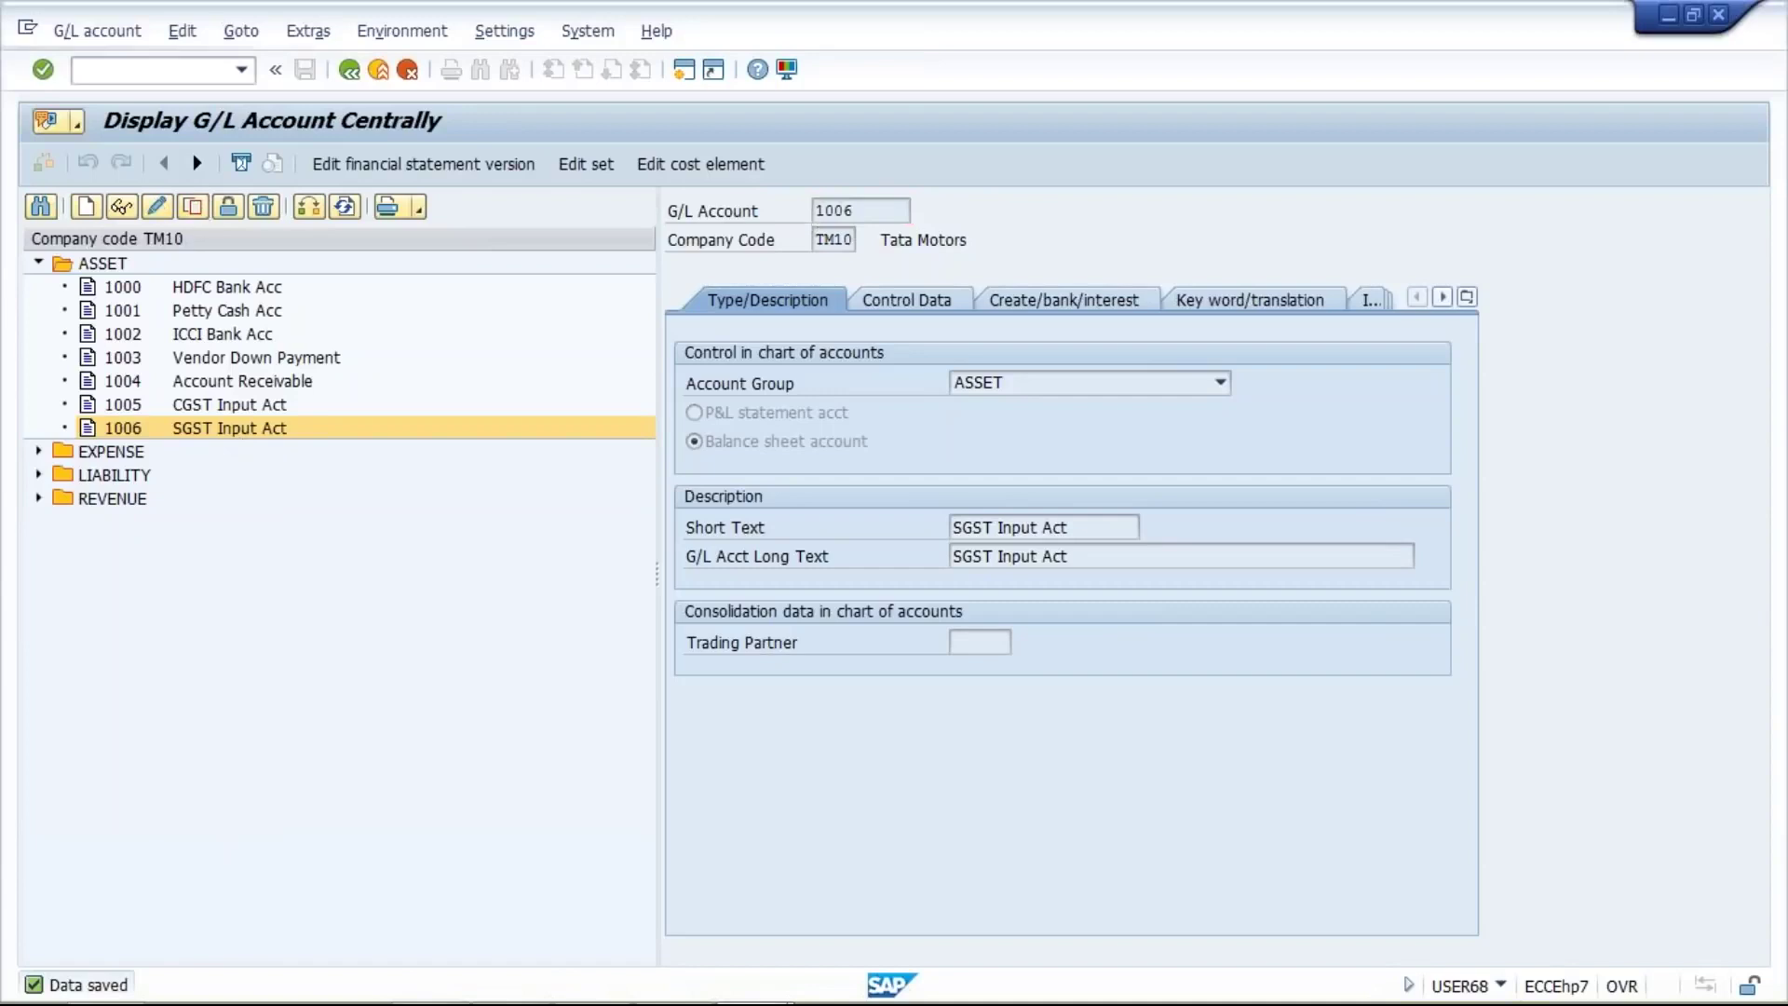
left_click_drag(352, 340, 482, 514)
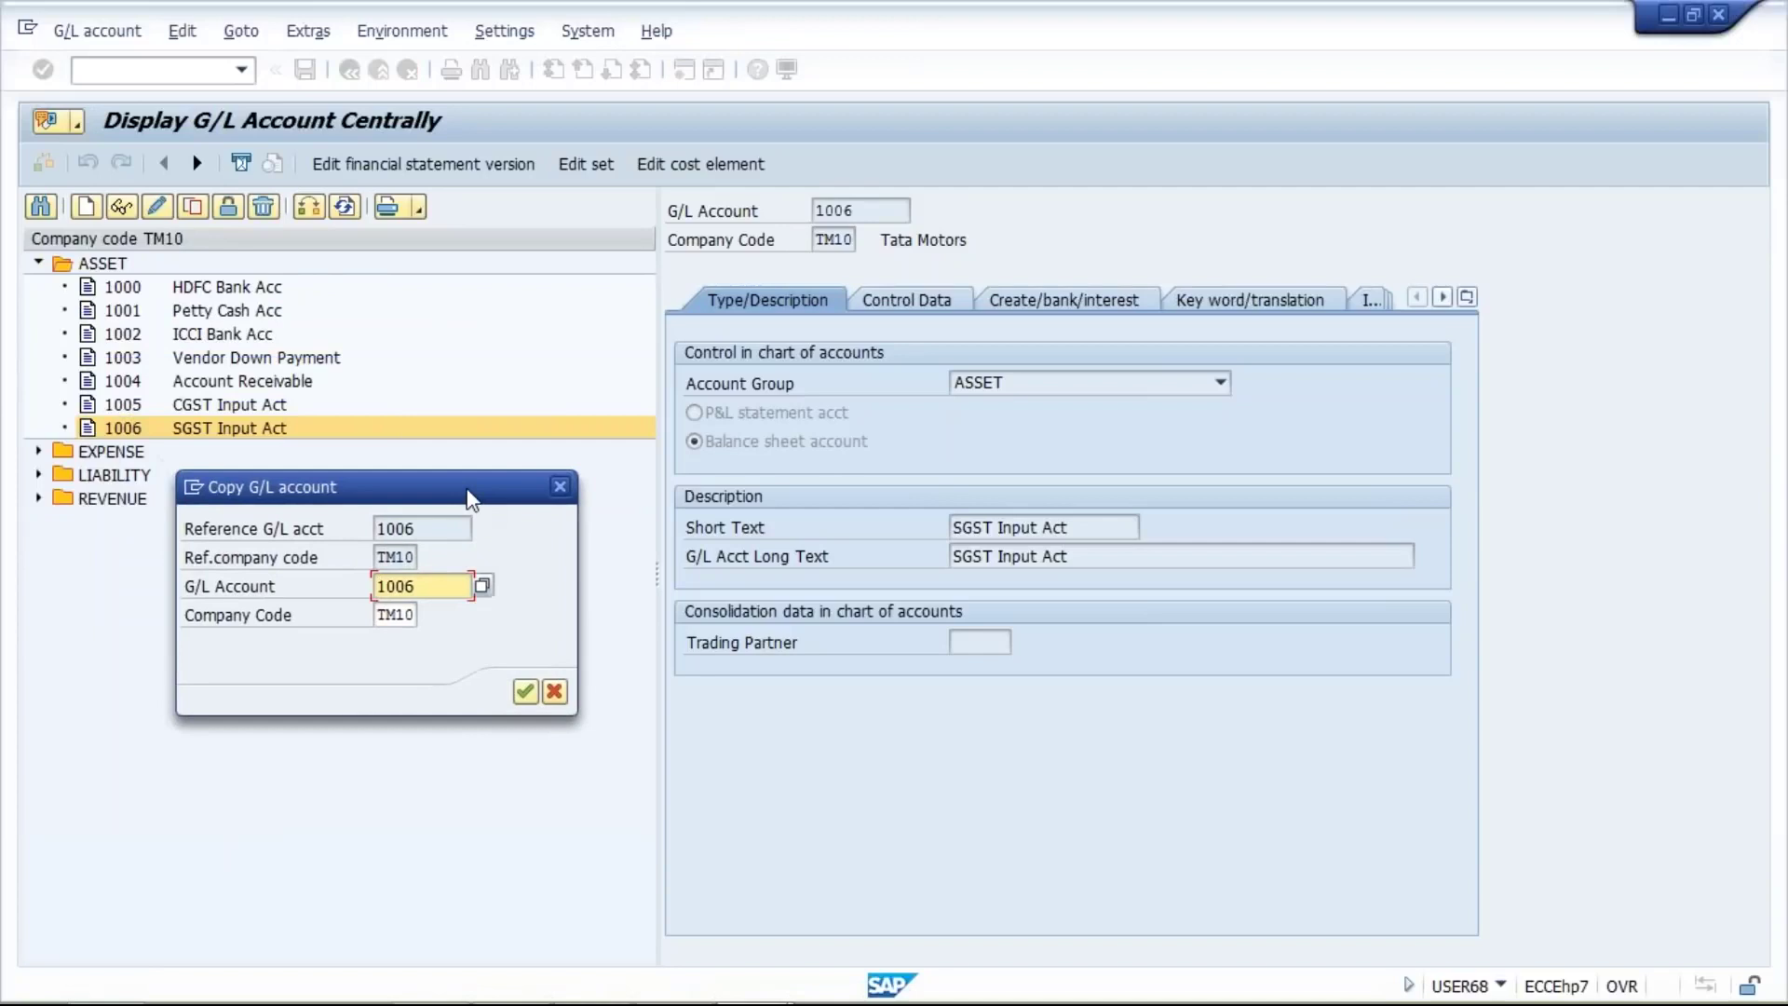
key("BackSpace")
type("7")
key("Return")
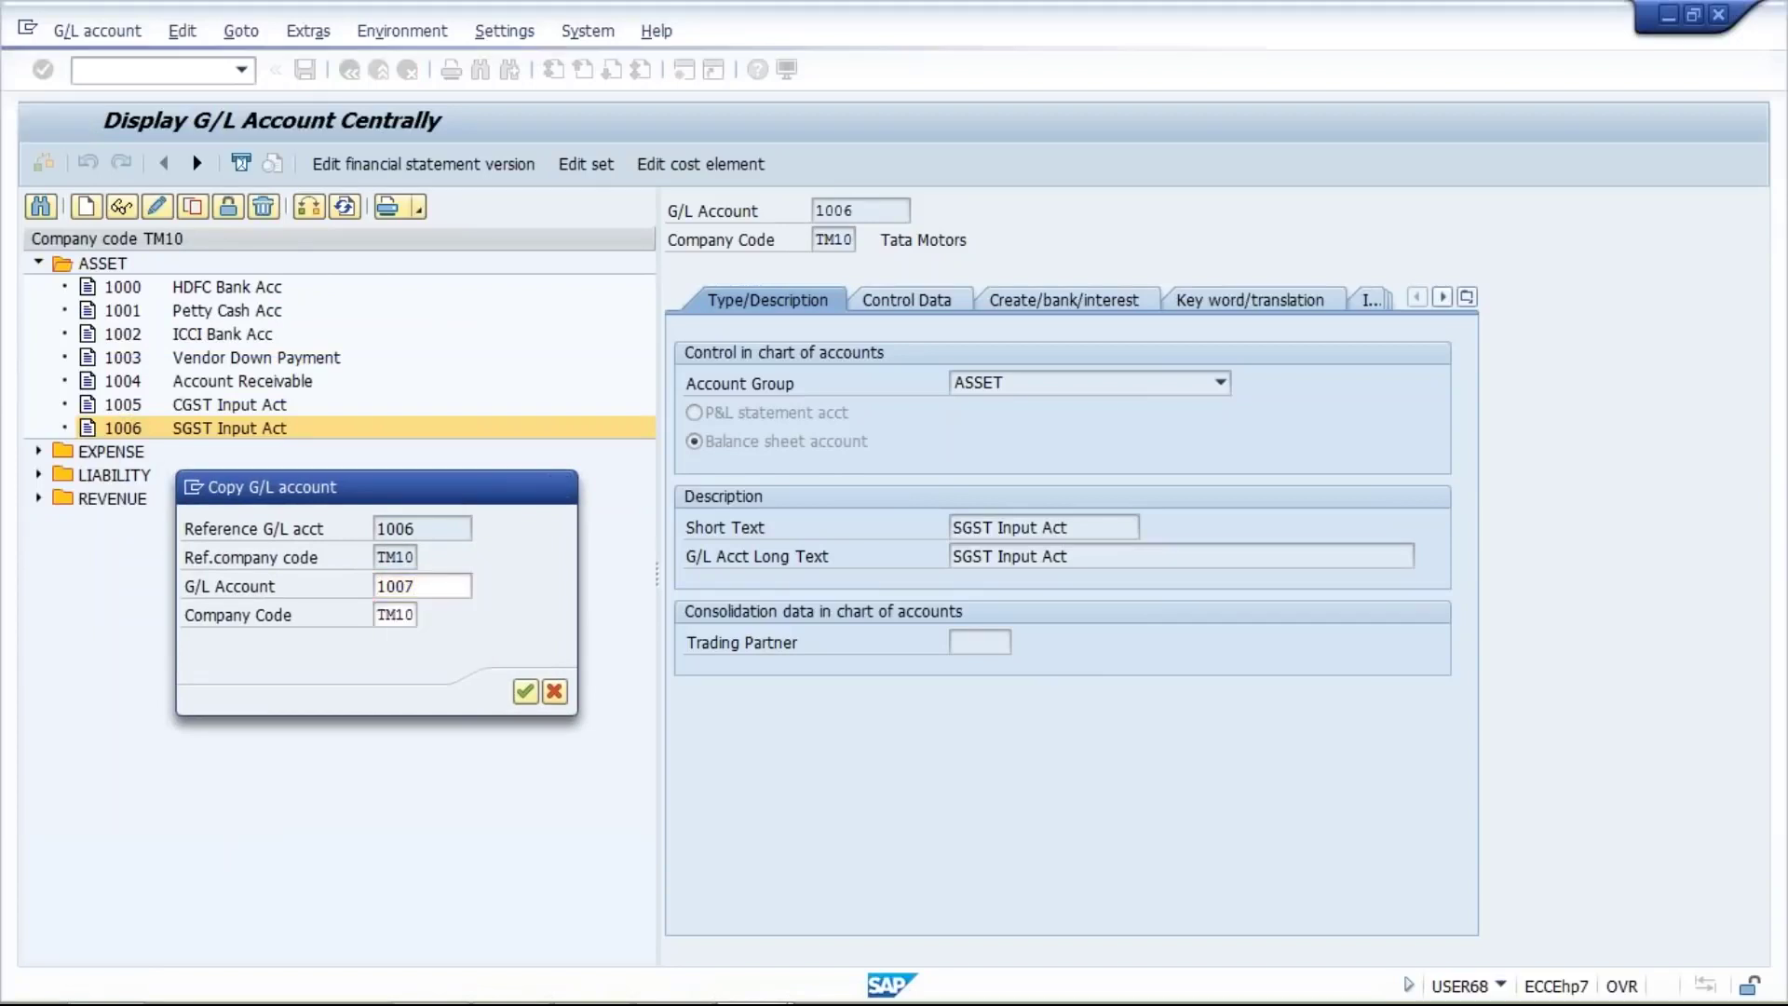
Set the short and long texts of account 1007 to IGST Input Act and save it
left_click(953, 529)
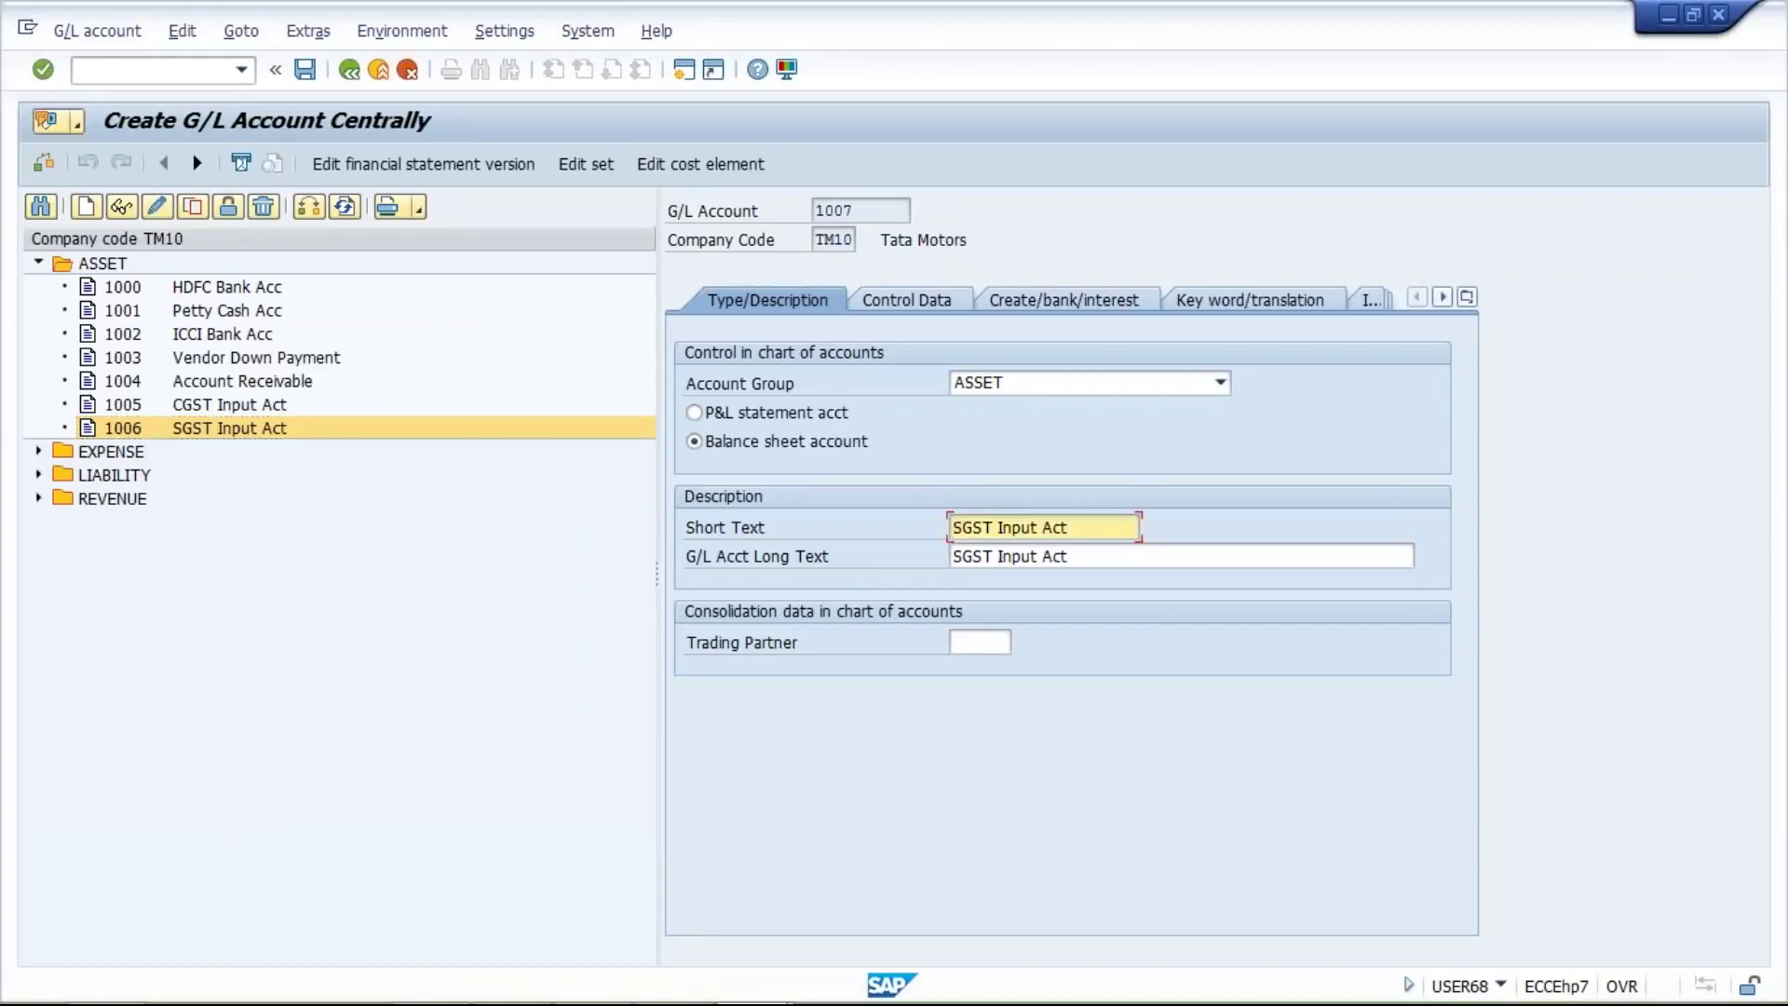
type("I")
key("Tab")
type("I")
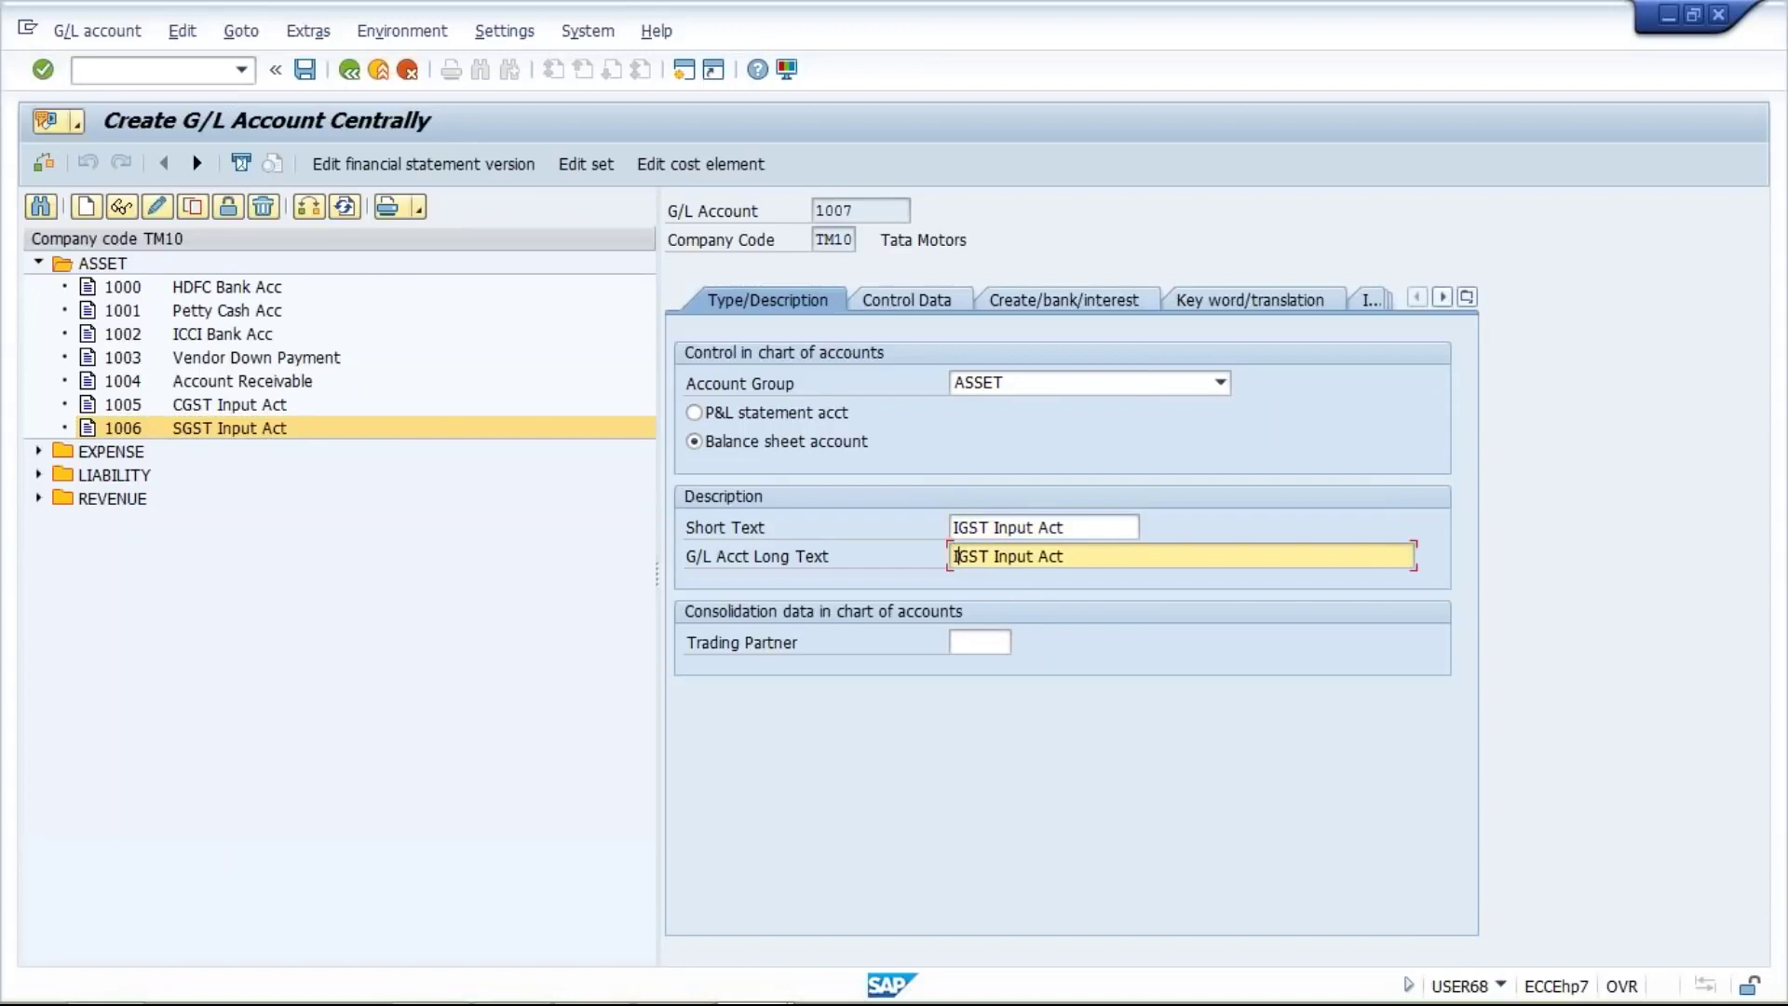
key("ctrl+s")
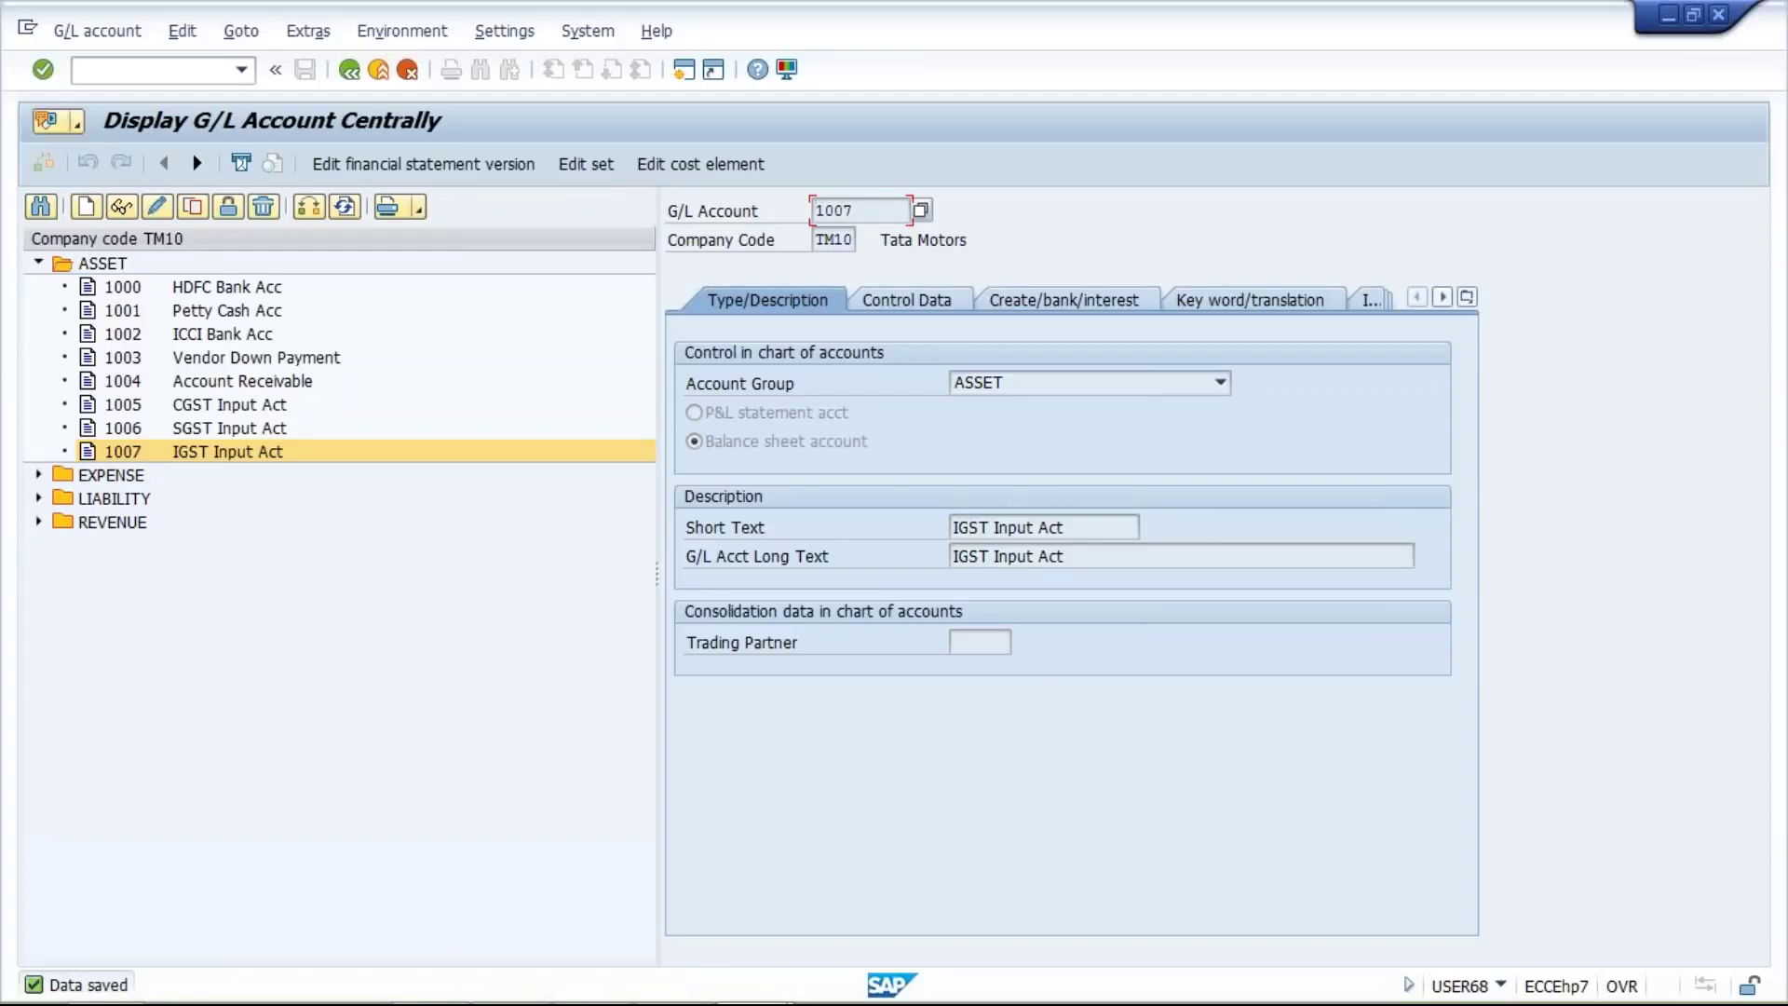
Check the existing liability accounts, and copy G/L account 1005 CGST Input Act to new account 2001 in company code TM10
left_click(38, 499)
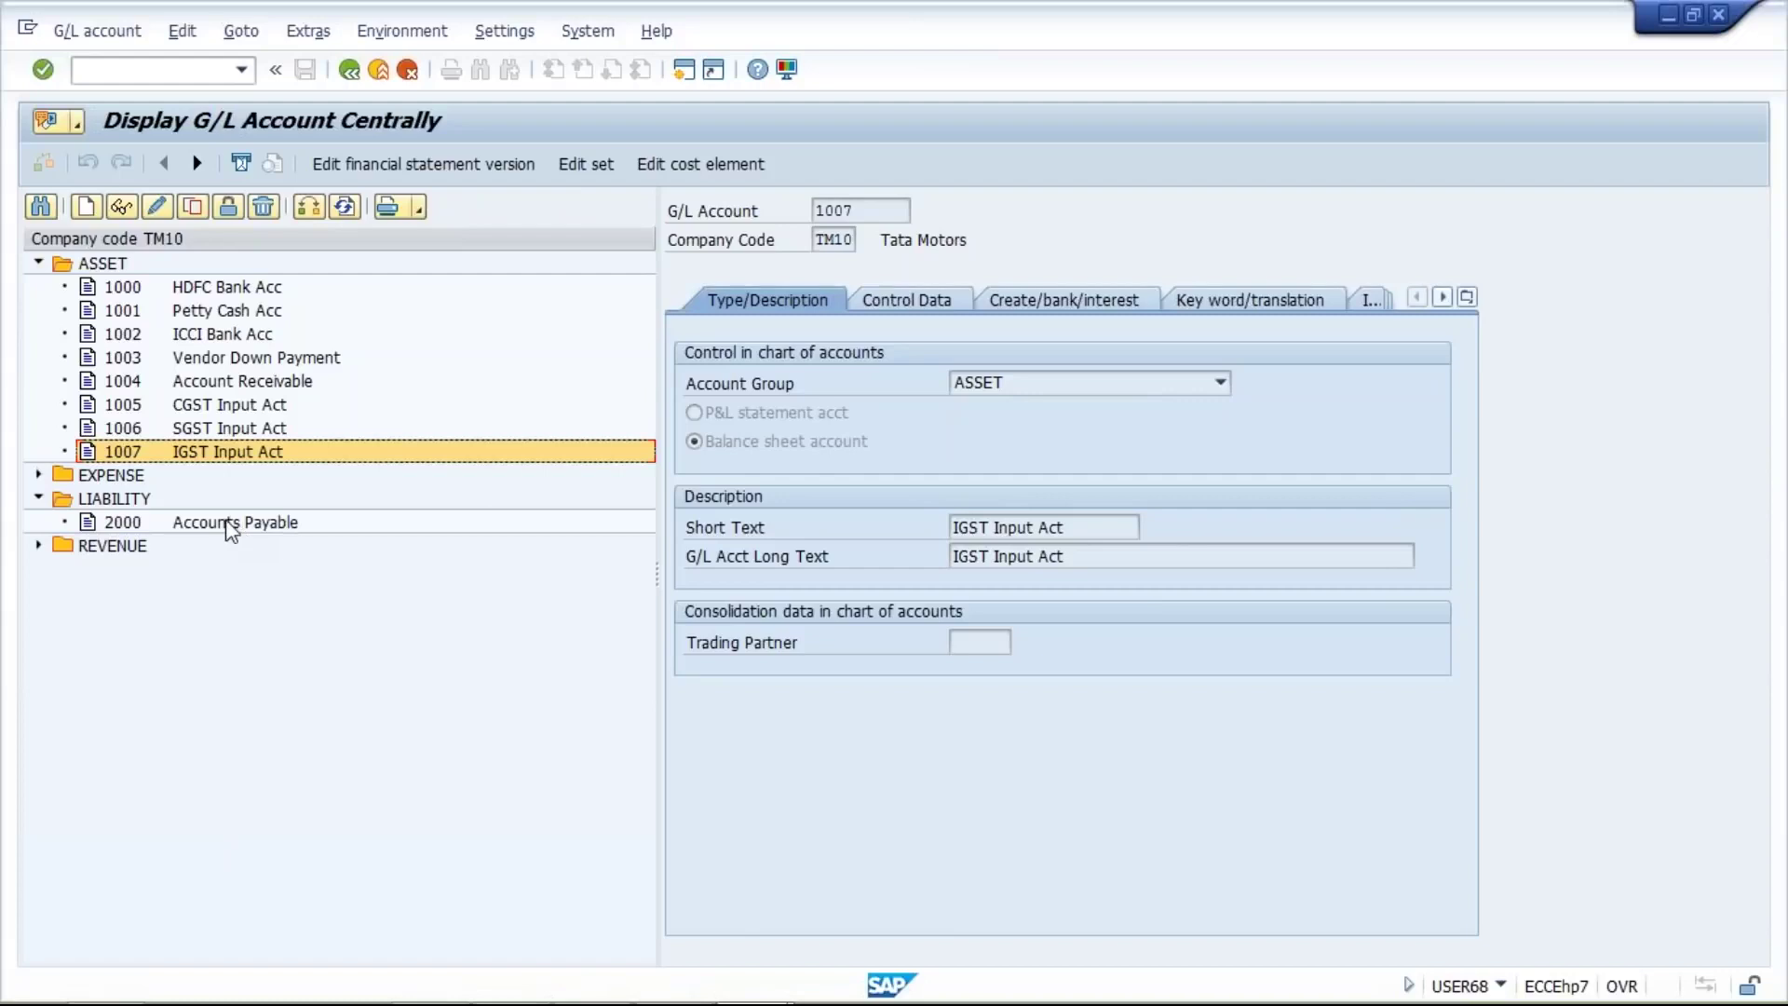
left_click(222, 417)
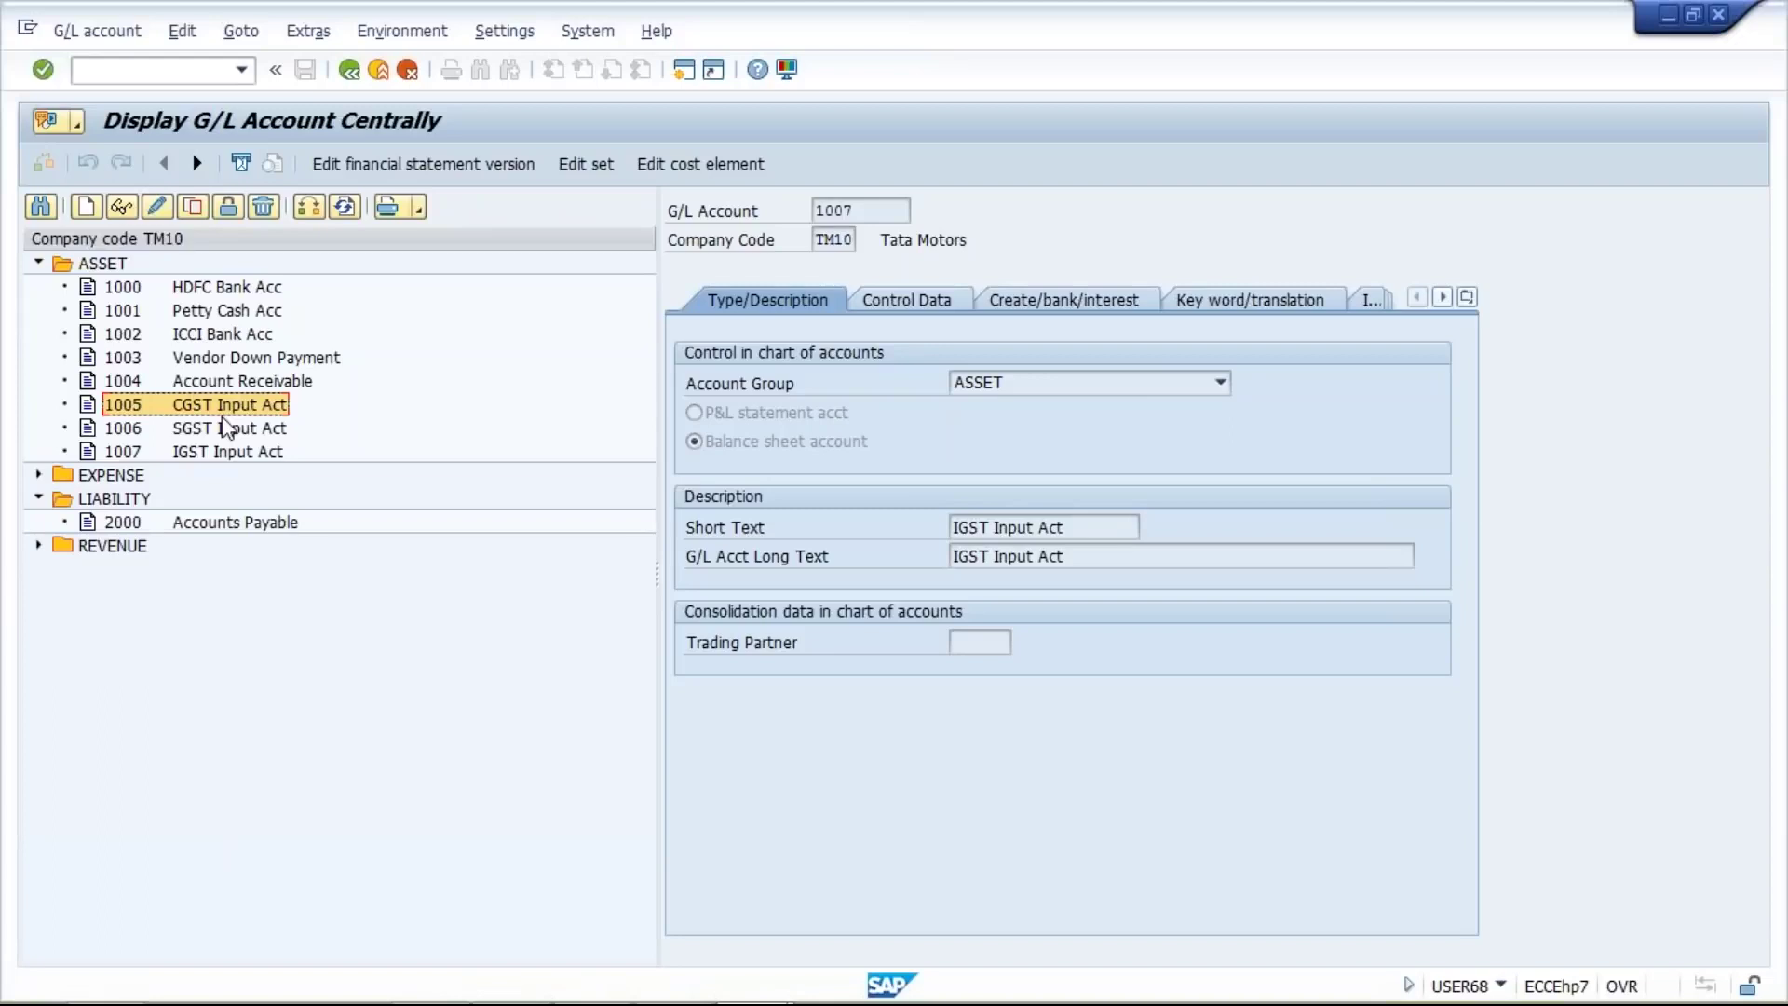
left_click(193, 207)
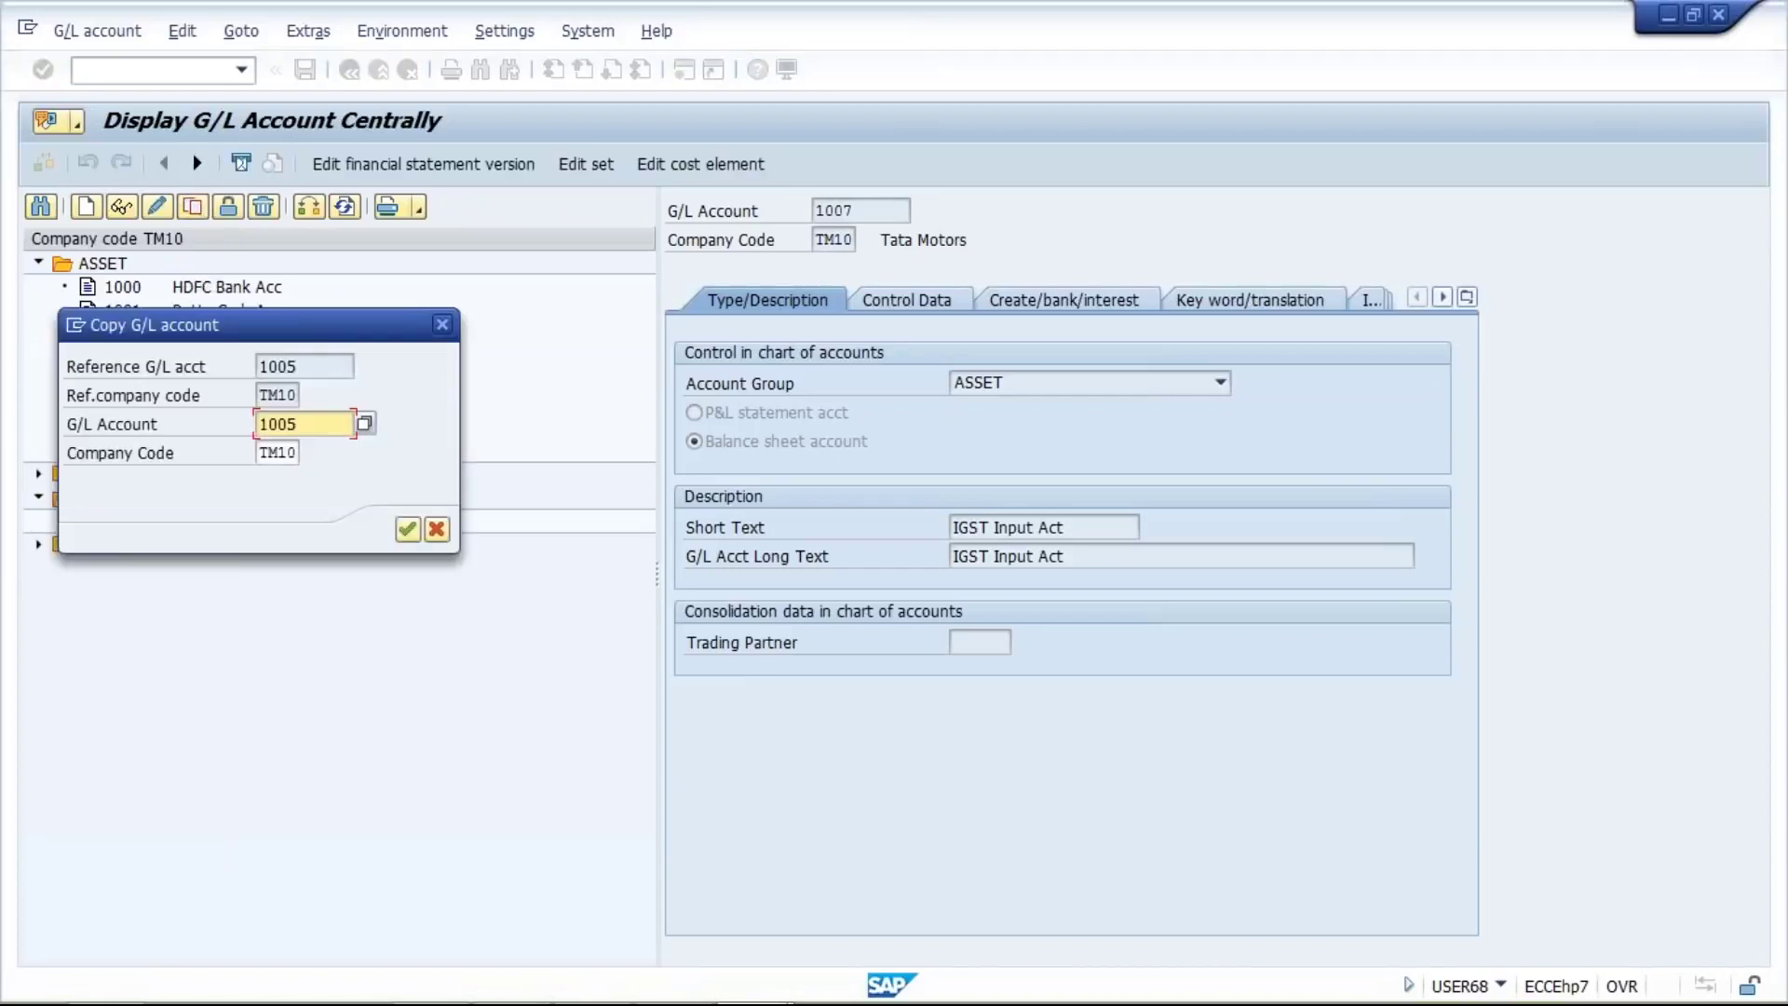
left_click_drag(302, 332, 990, 405)
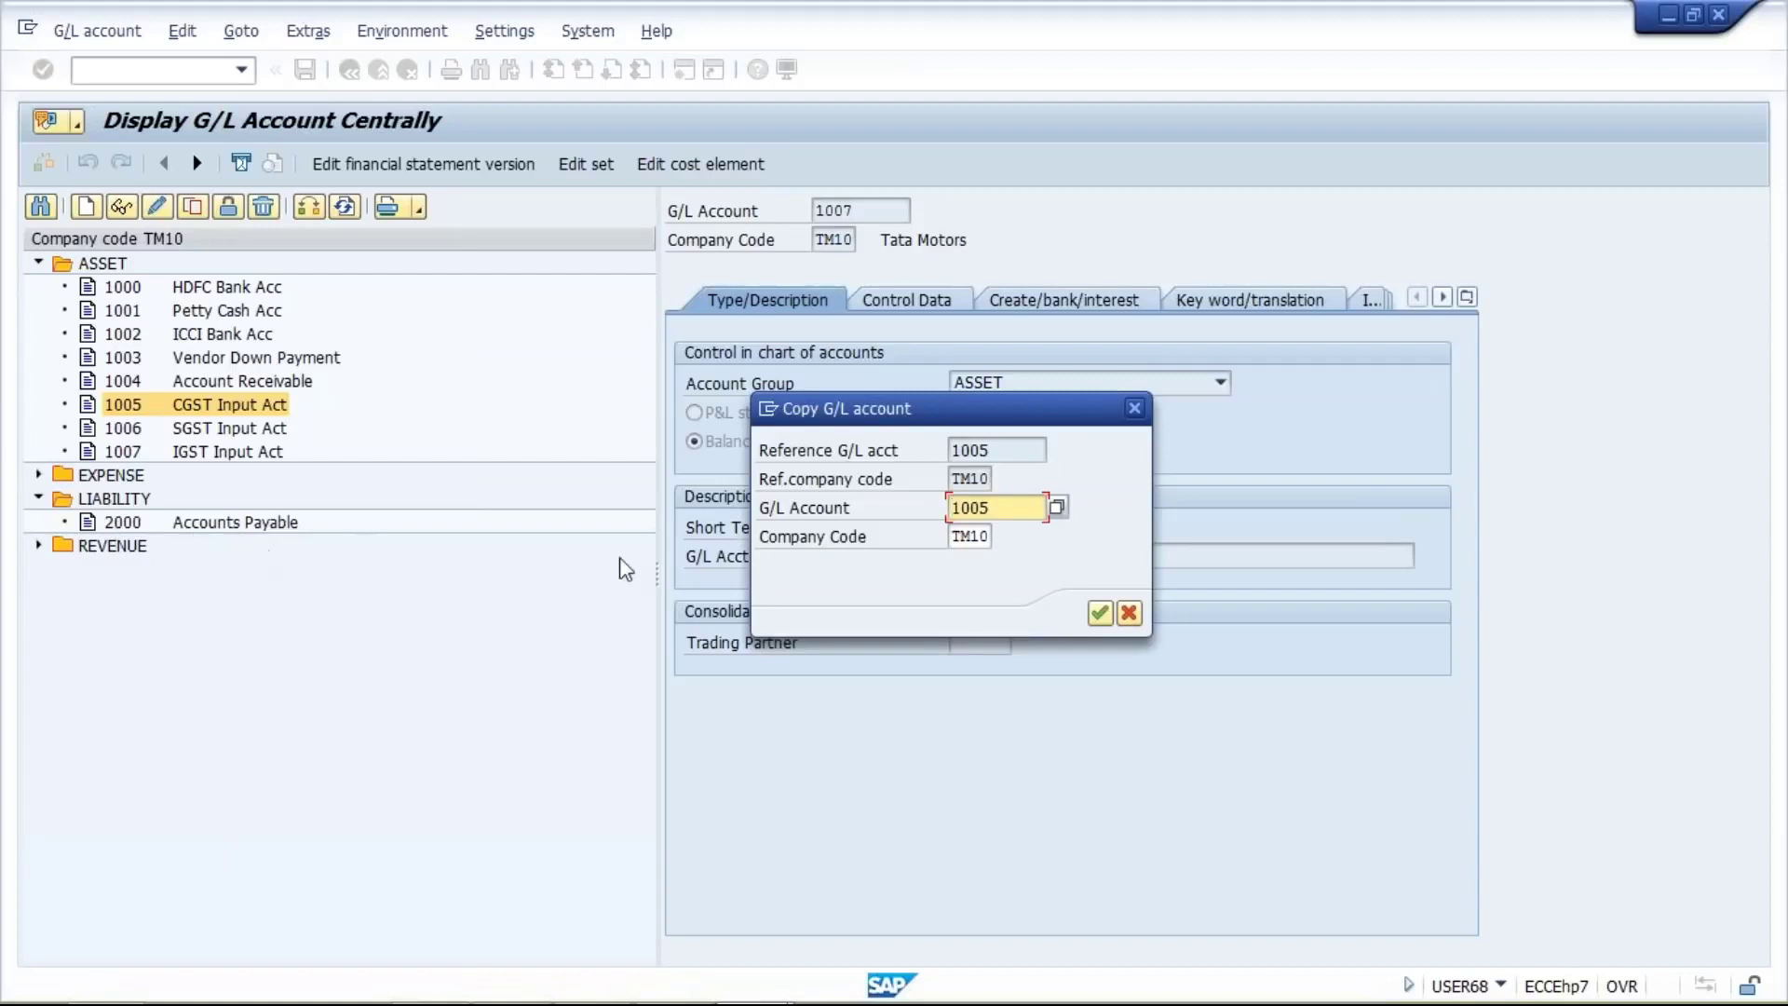
type("2001")
key("Return")
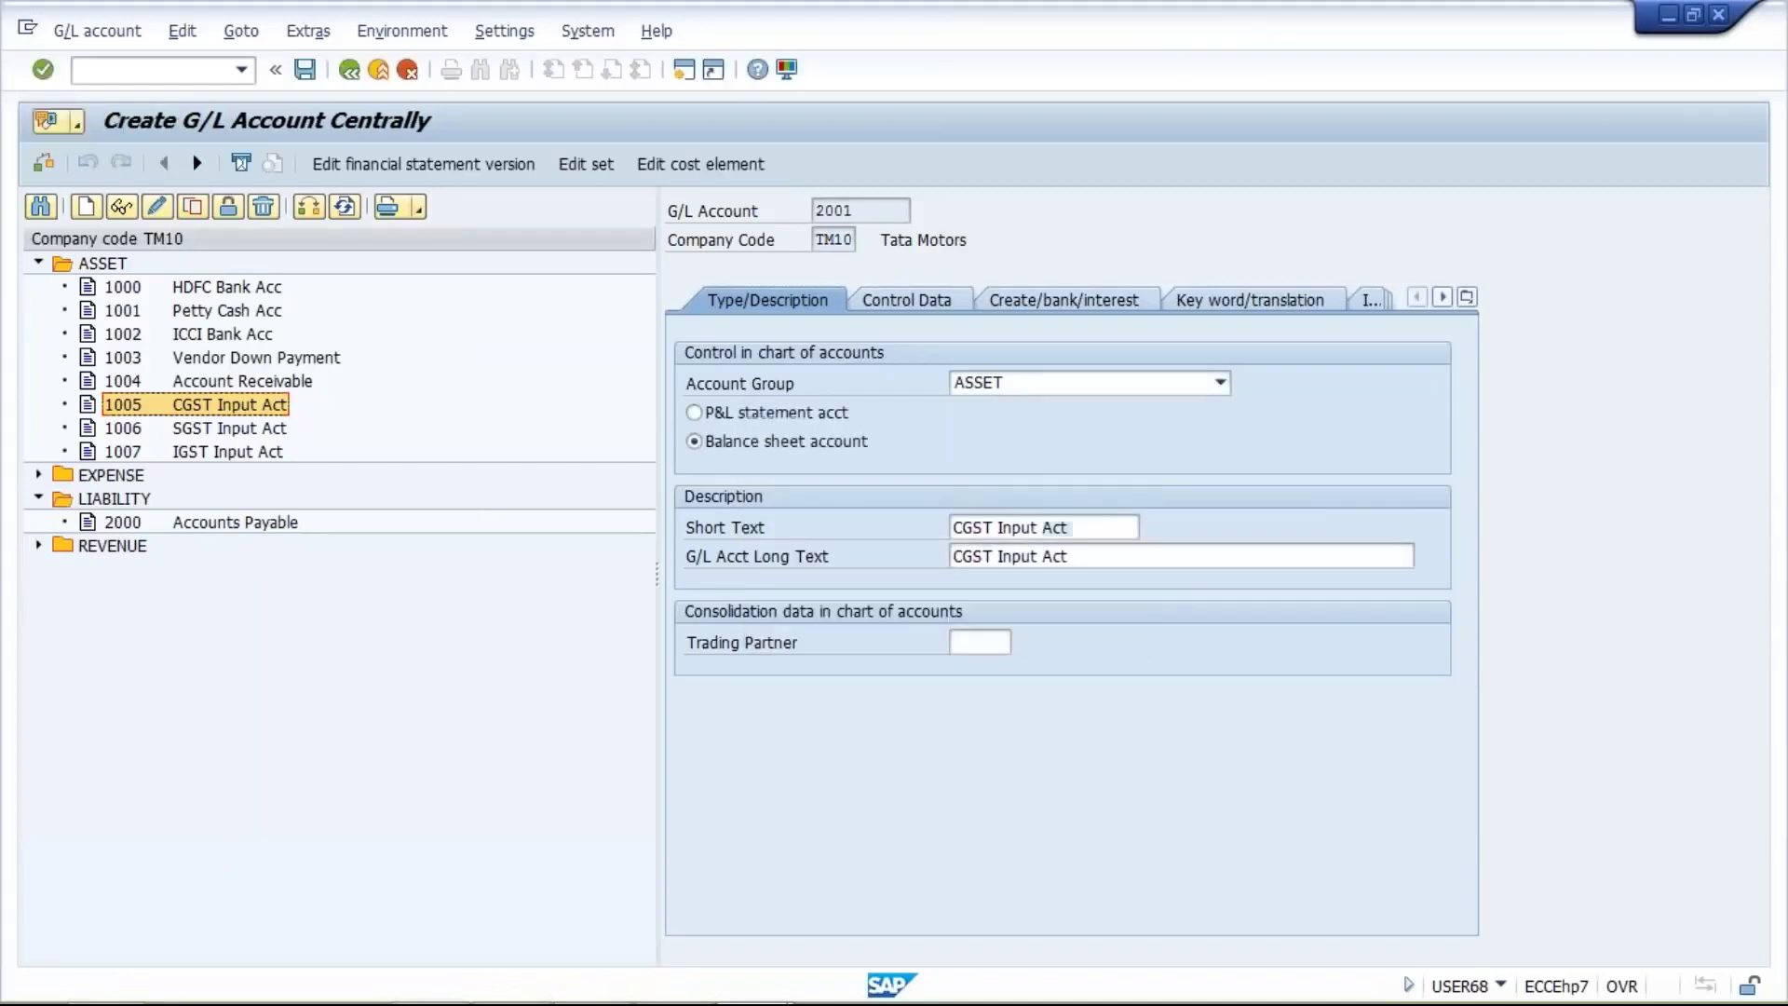
Assign account 2001 to account group LIABILITY and set its short and long texts to CGST Output Act
left_click(1056, 385)
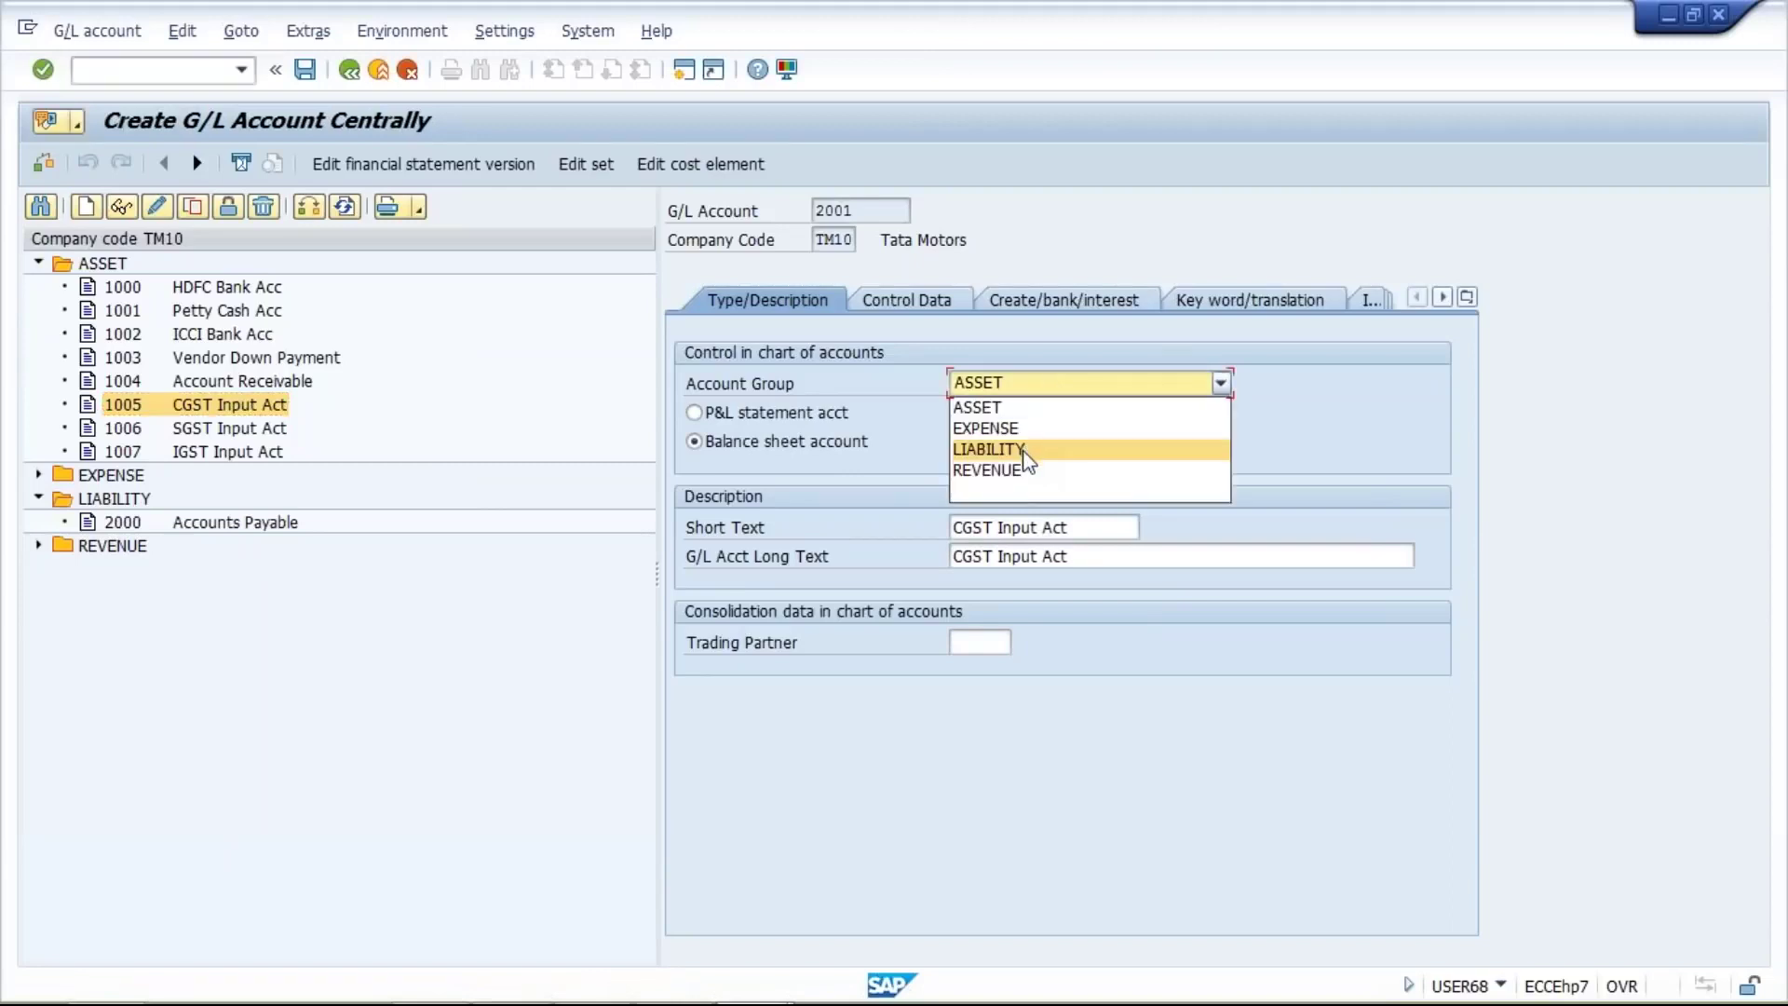
left_click(1025, 450)
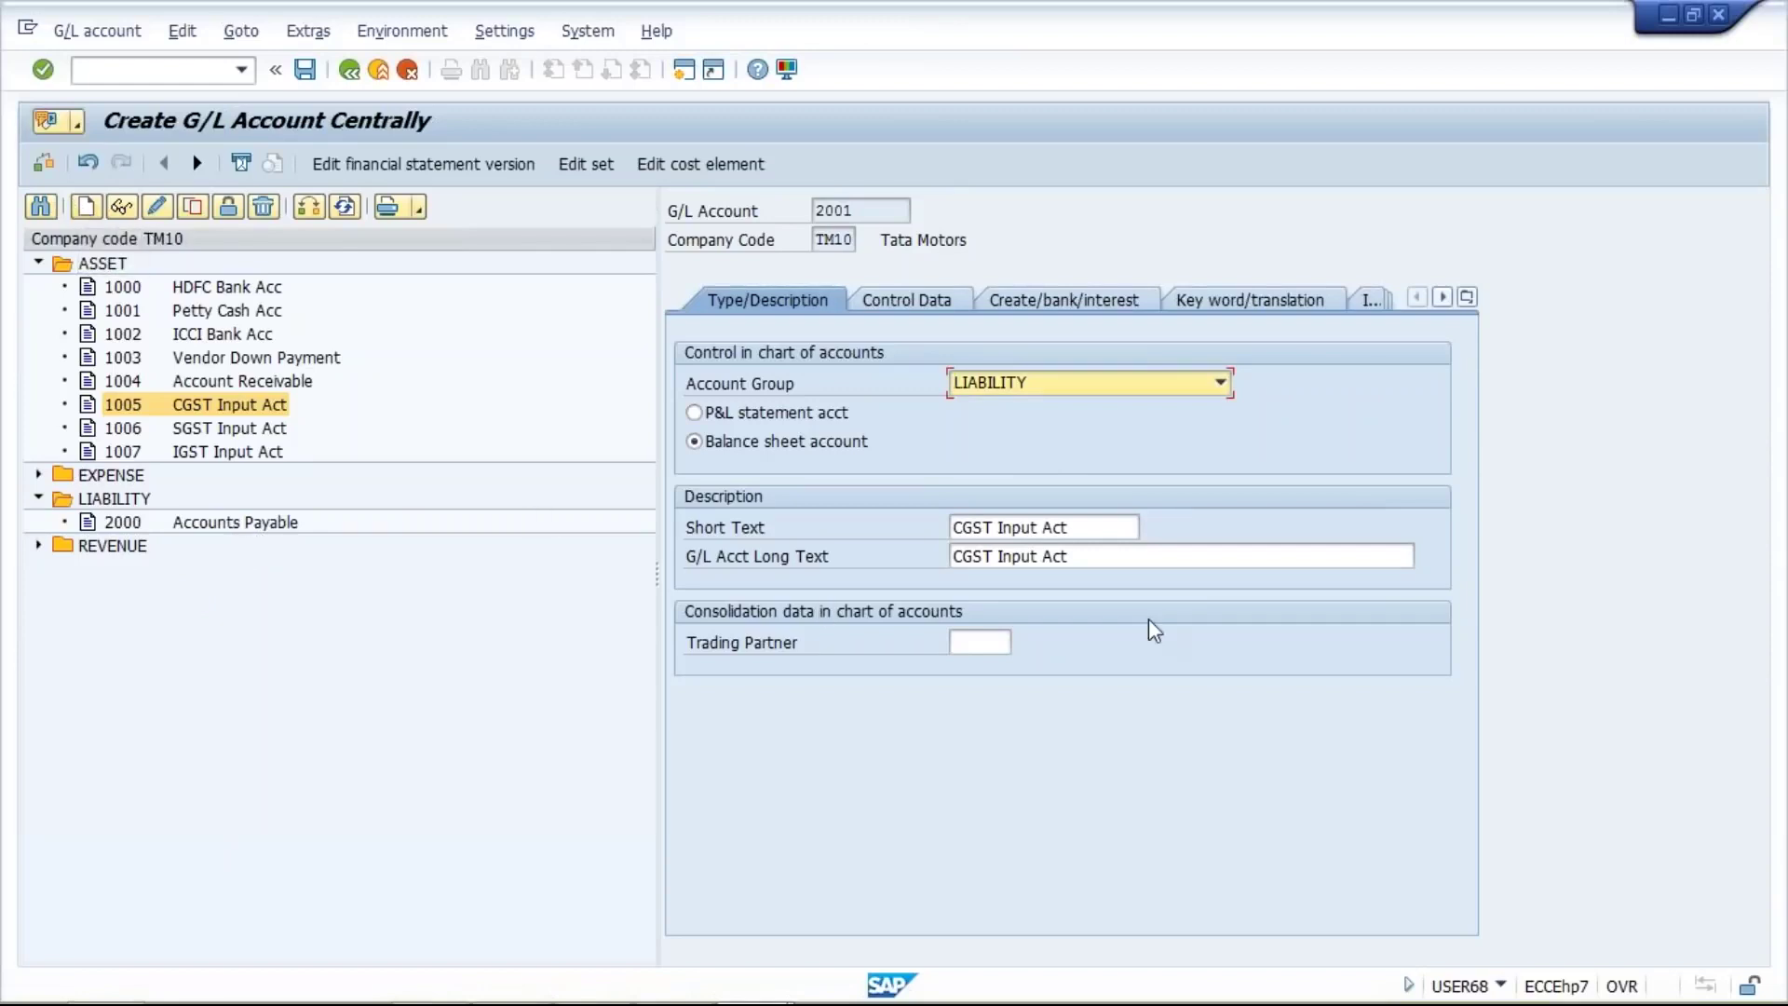
left_click(1003, 529)
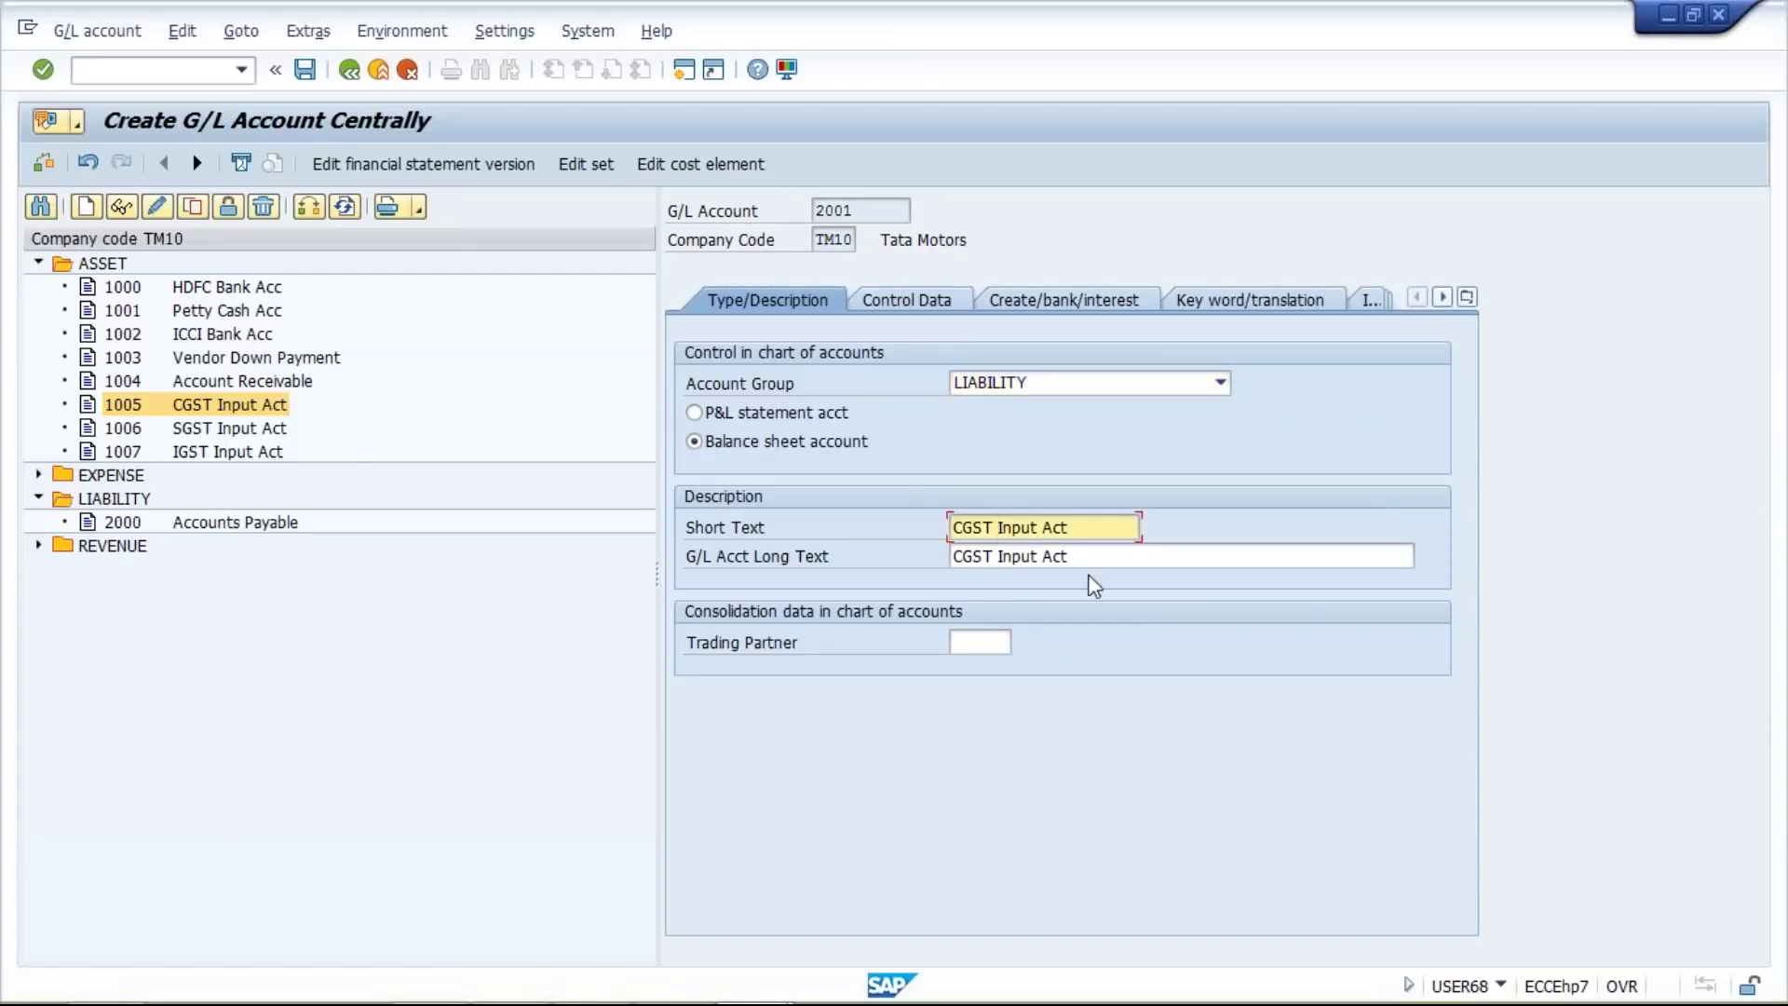
type("Output Act")
key("ctrl+a")
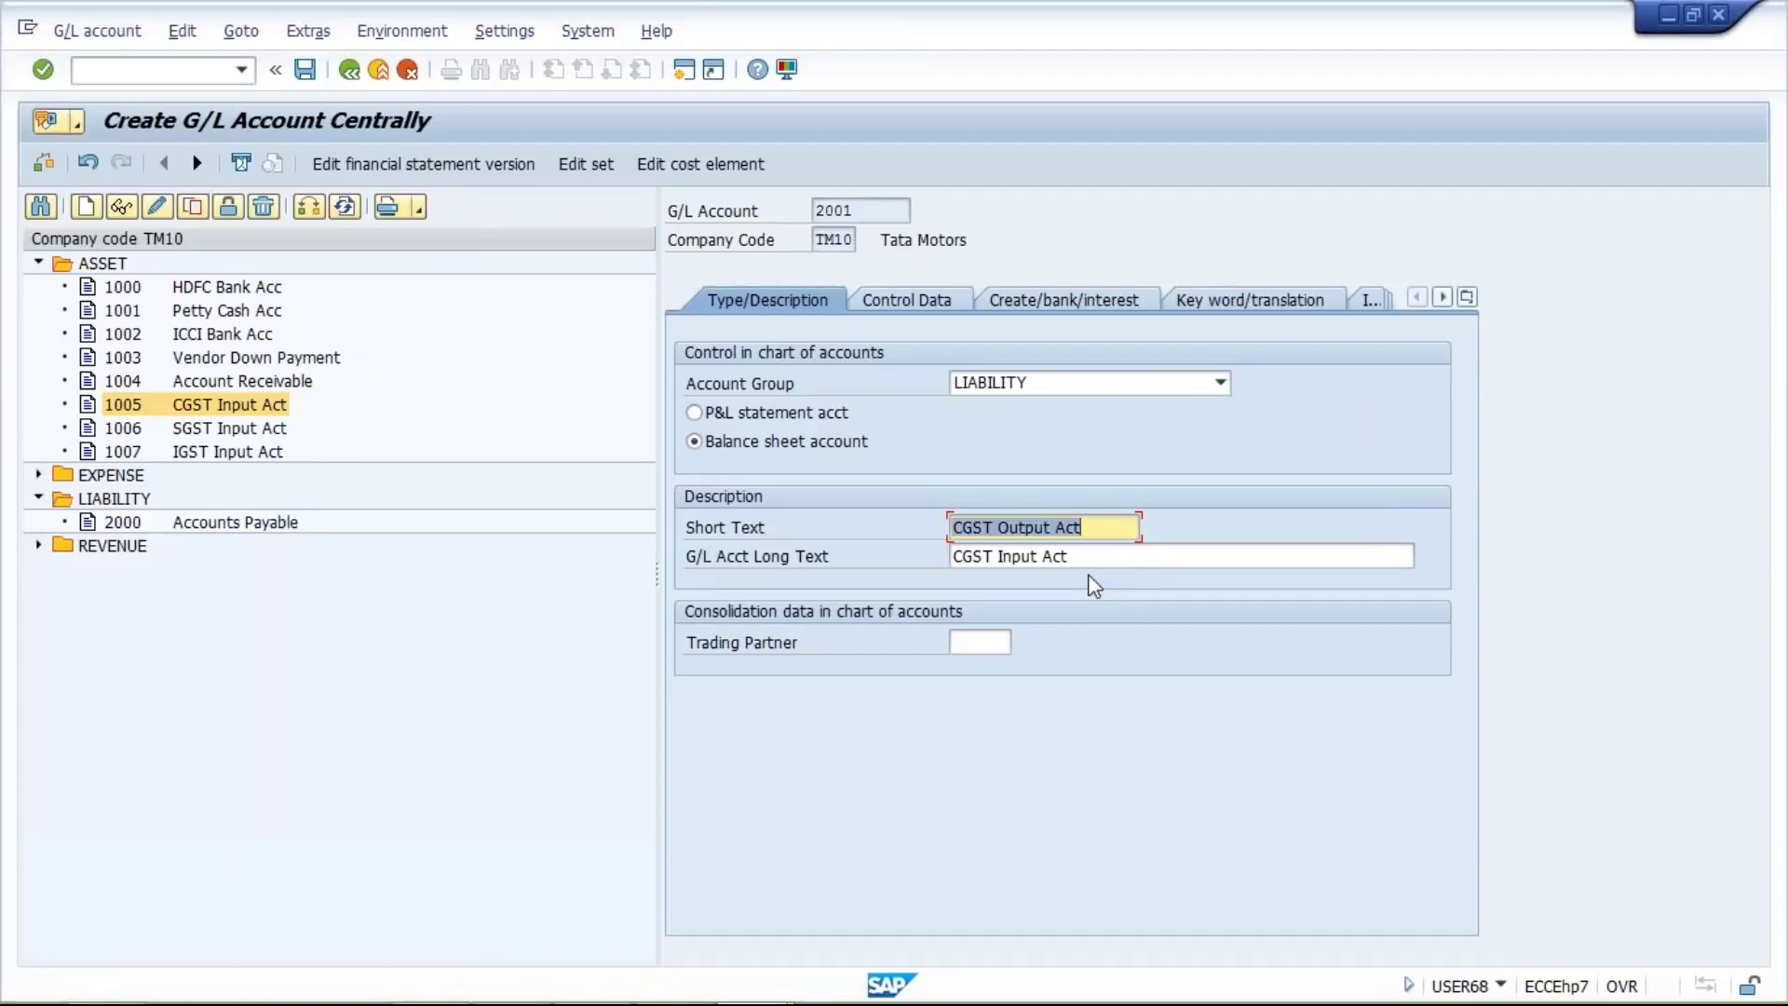
key("Tab")
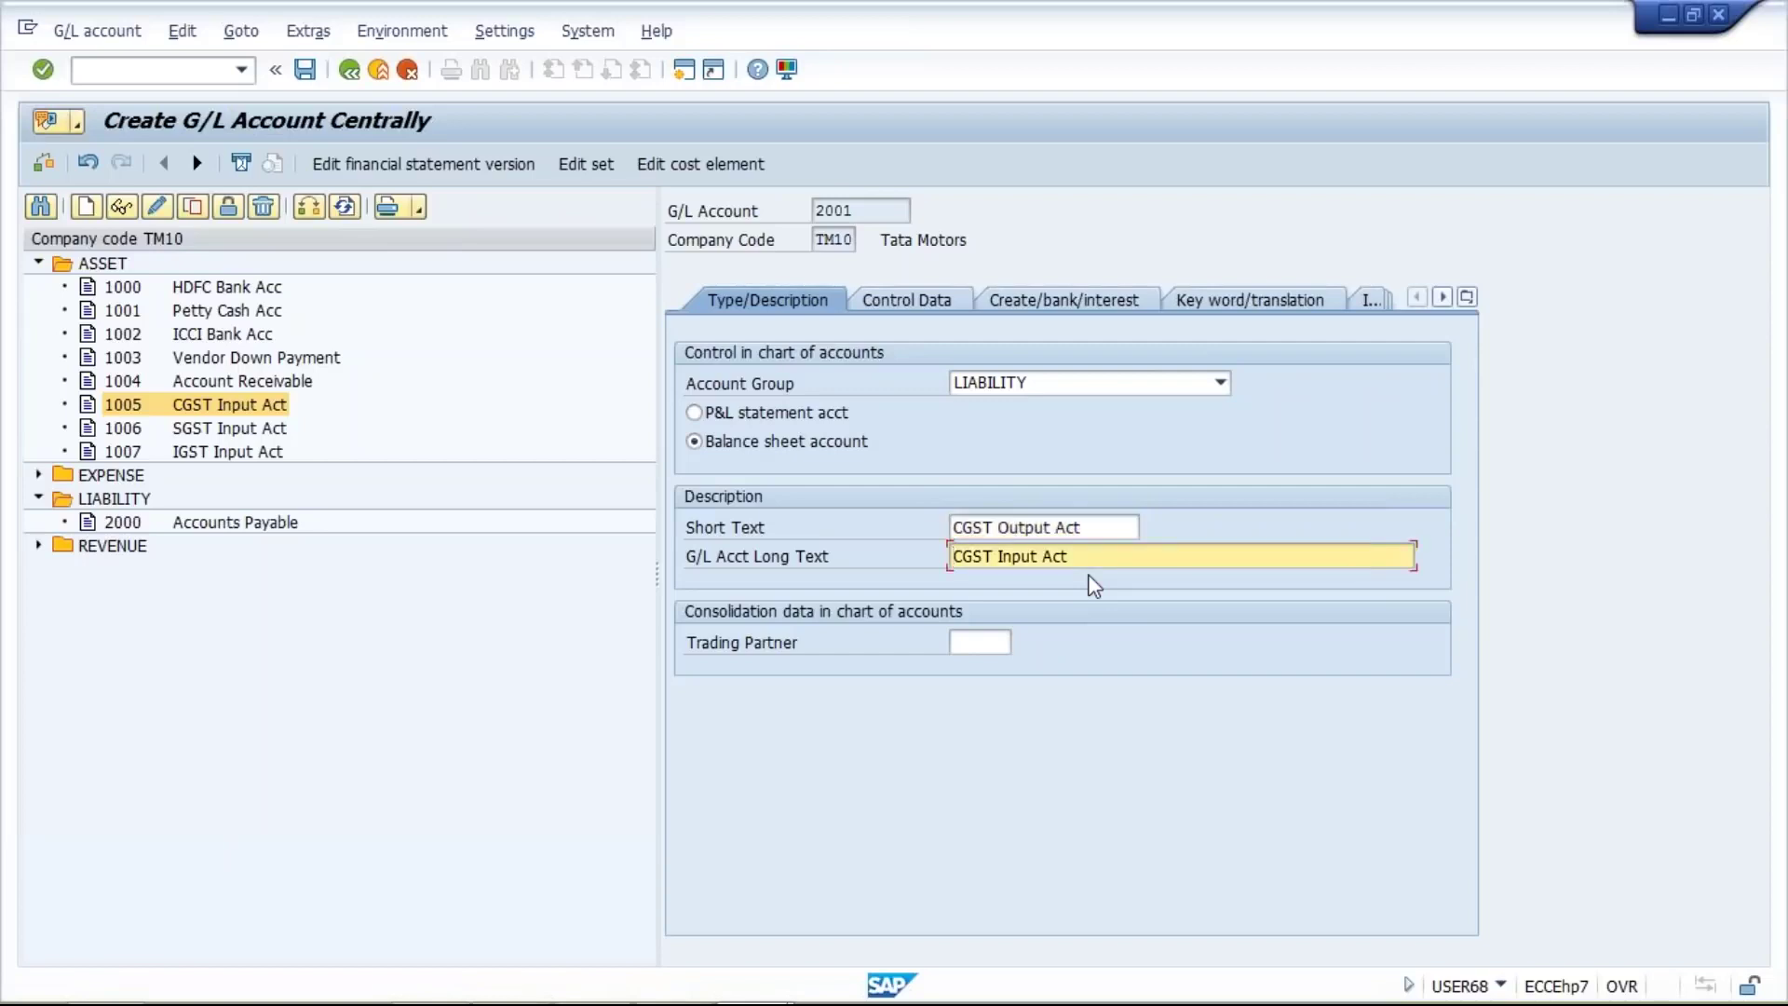
key("ctrl+a")
key("ctrl+v")
Review the control data and create/bank/interest settings of account 2001 and save the account
left_click(901, 314)
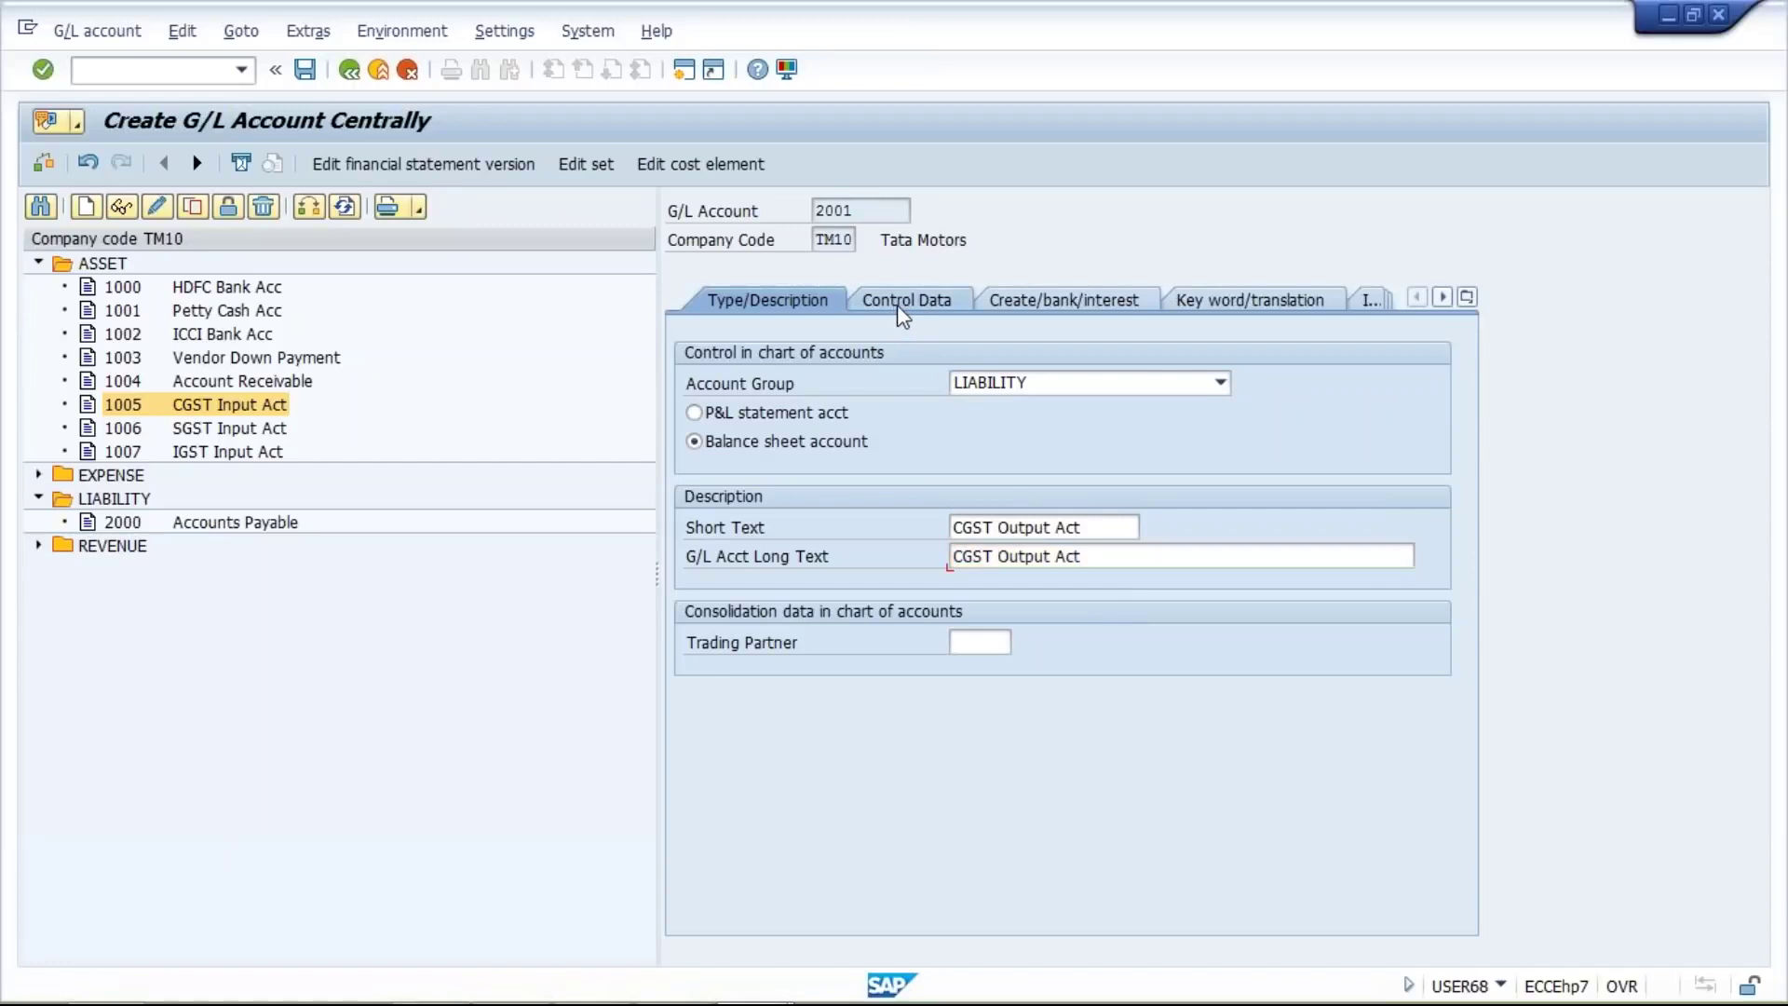
left_click(1101, 307)
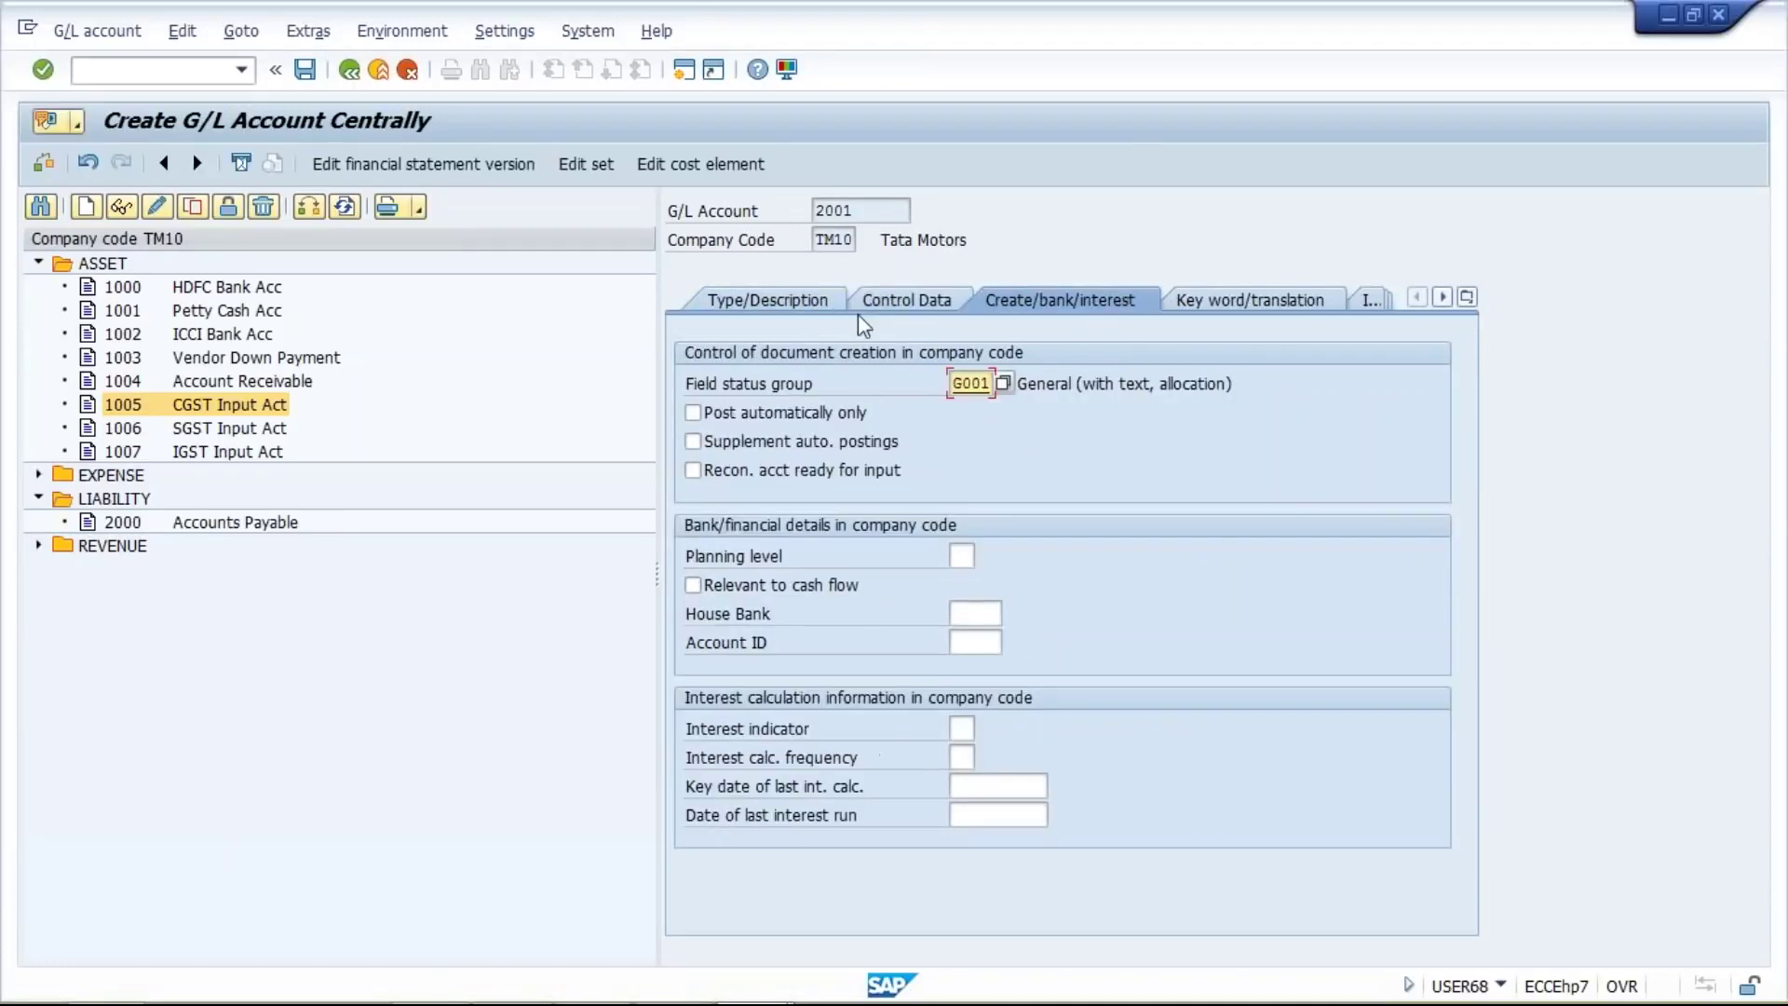
left_click(758, 388)
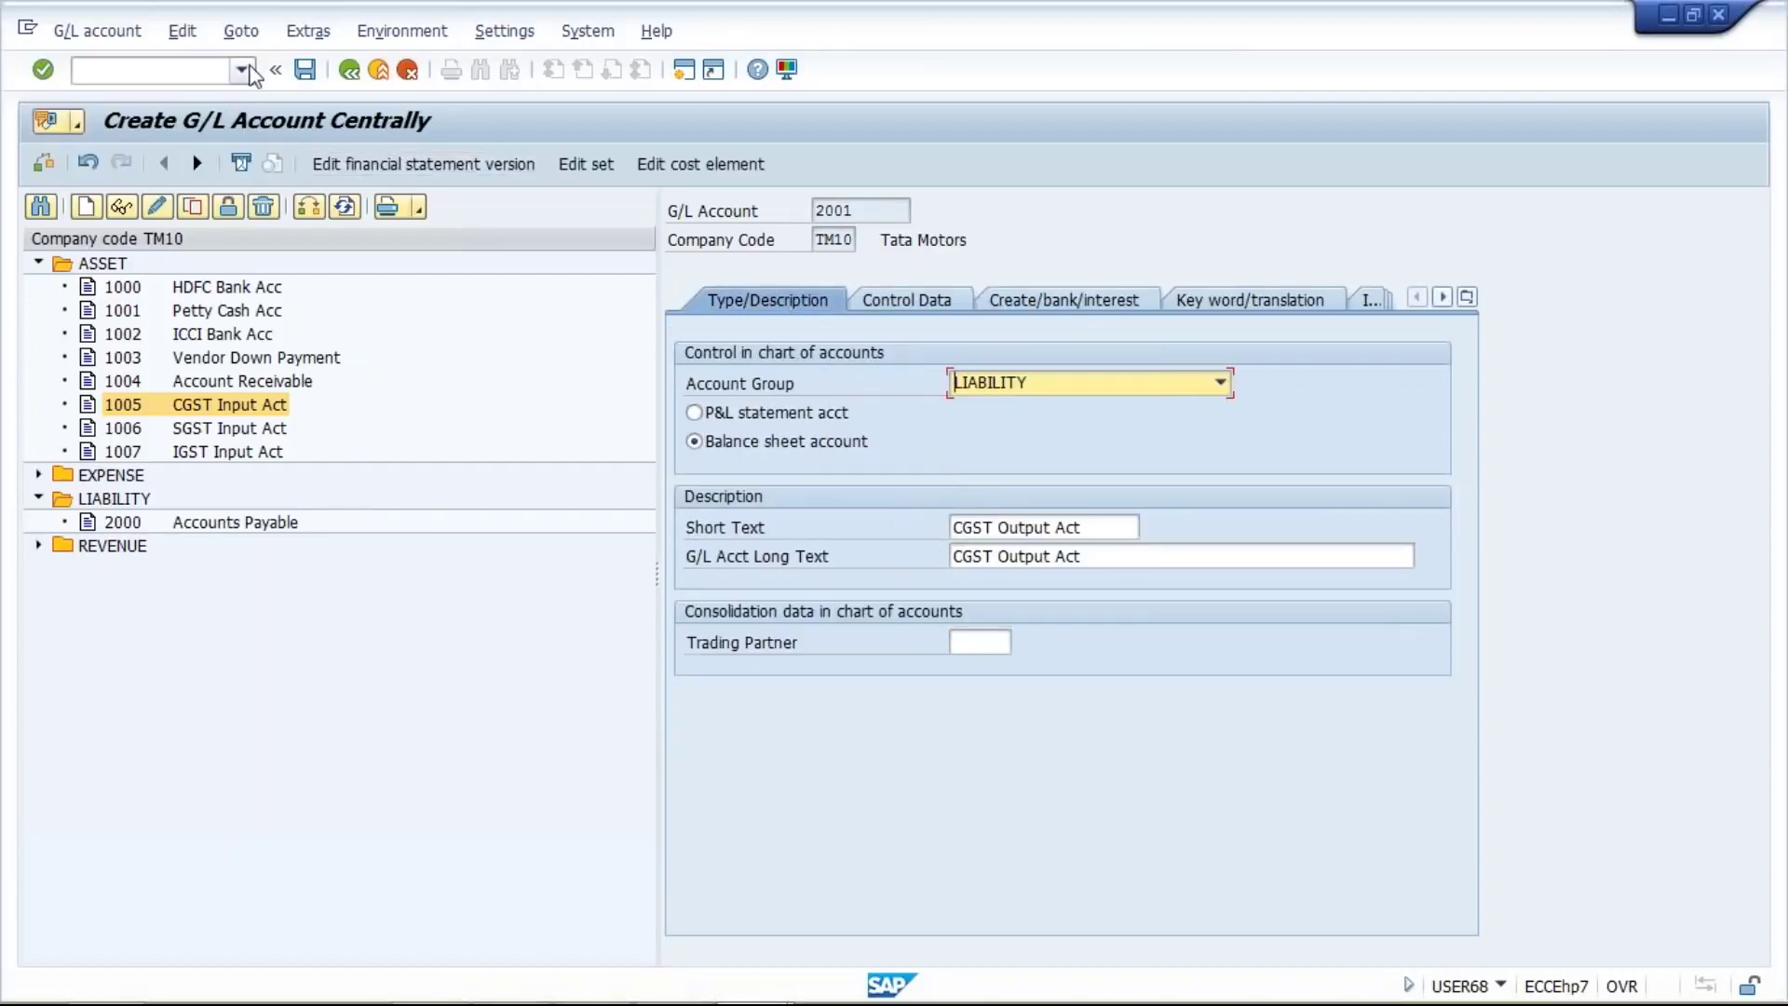
left_click(305, 69)
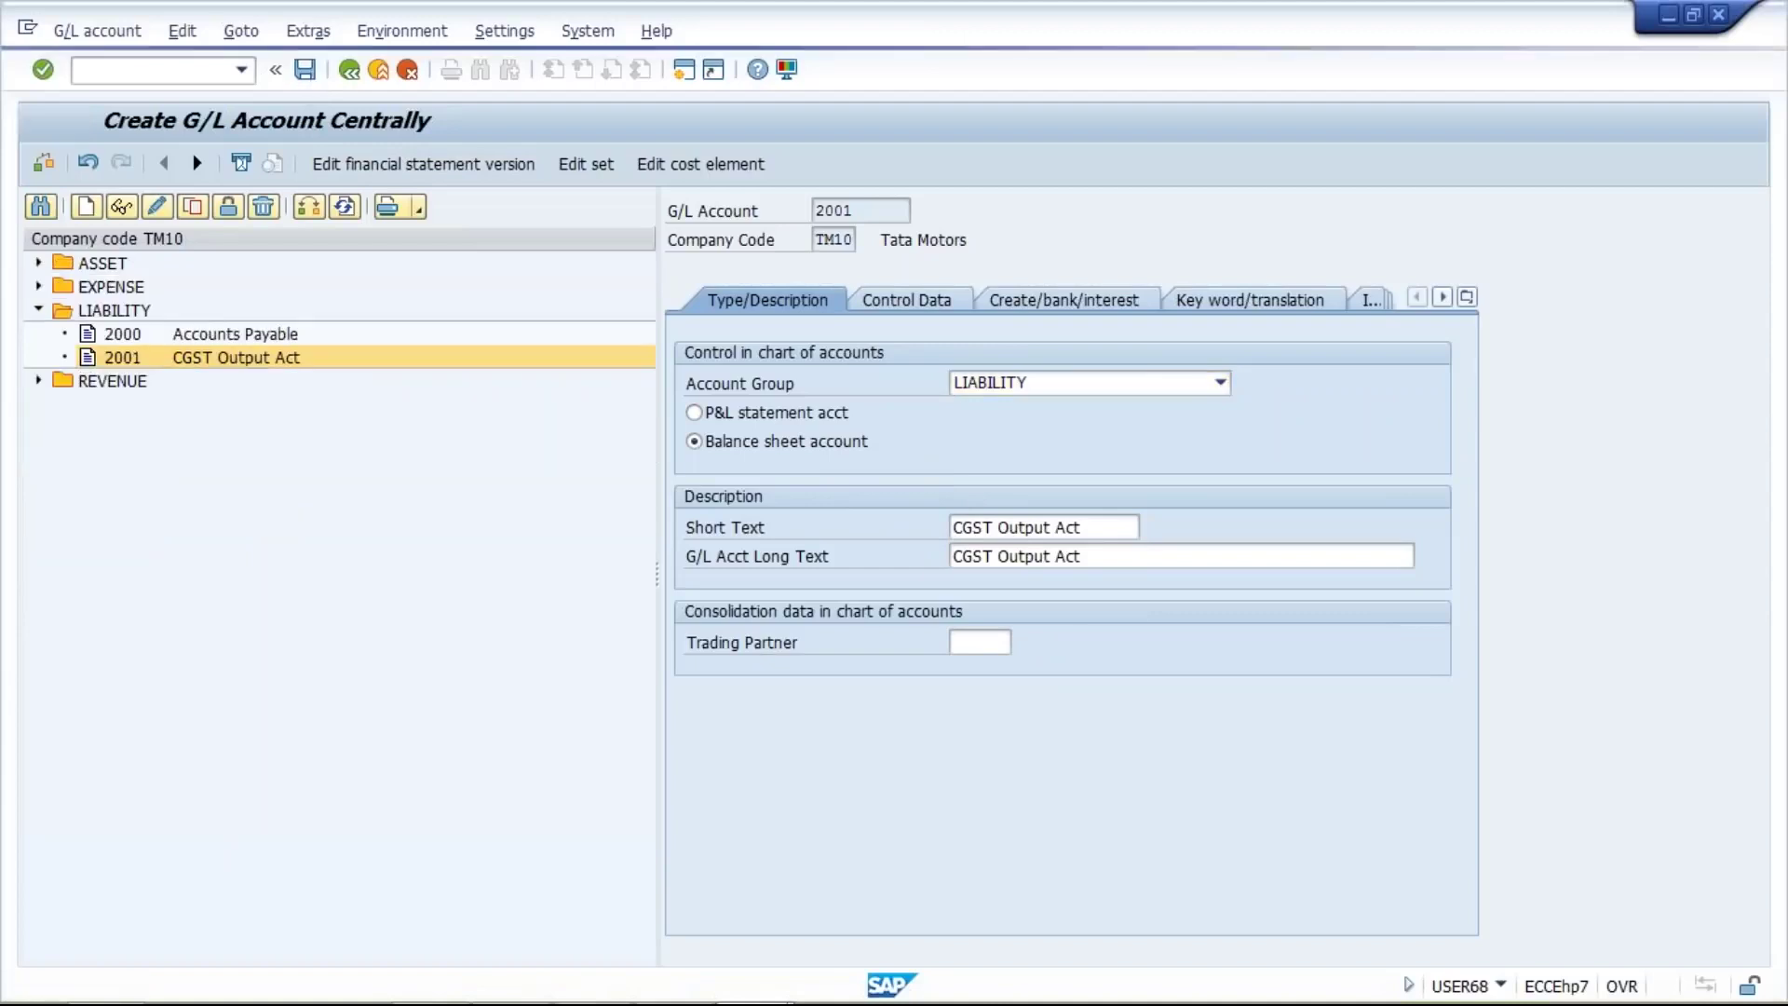
Copy G/L account 2001 CGST Output Act to new account 2002 in company code TM10
left_click(224, 361)
left_click(195, 207)
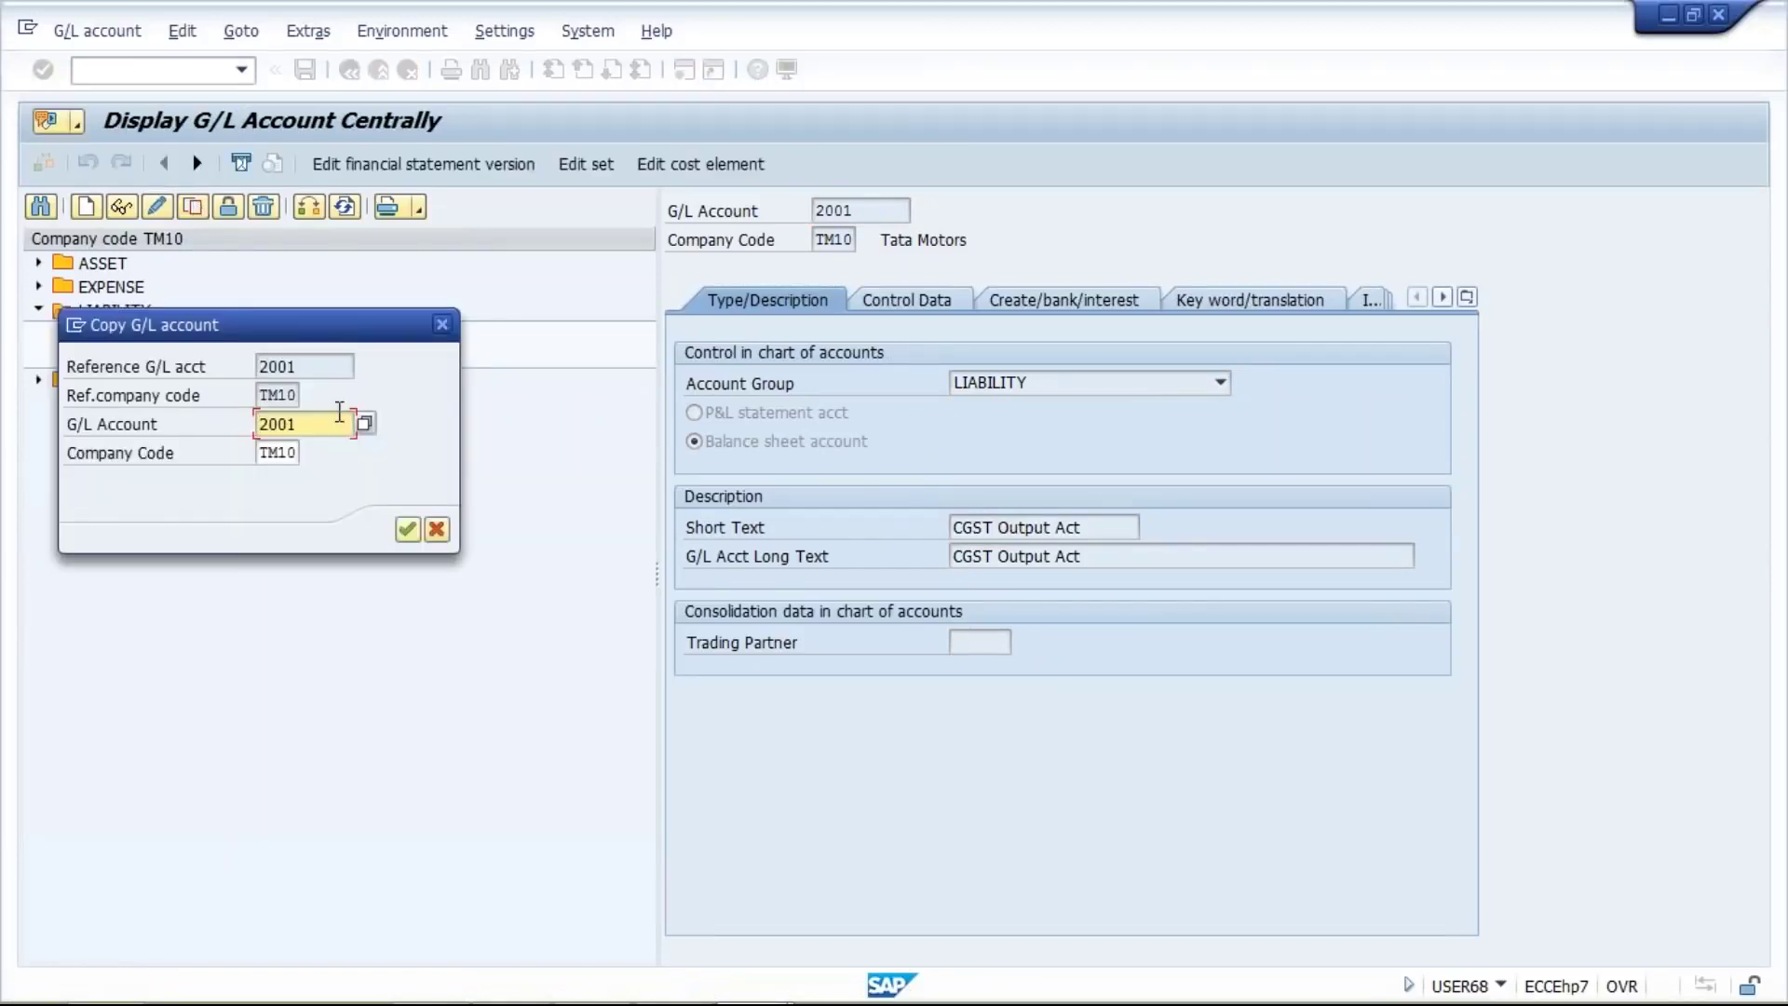
left_click_drag(335, 332, 346, 363)
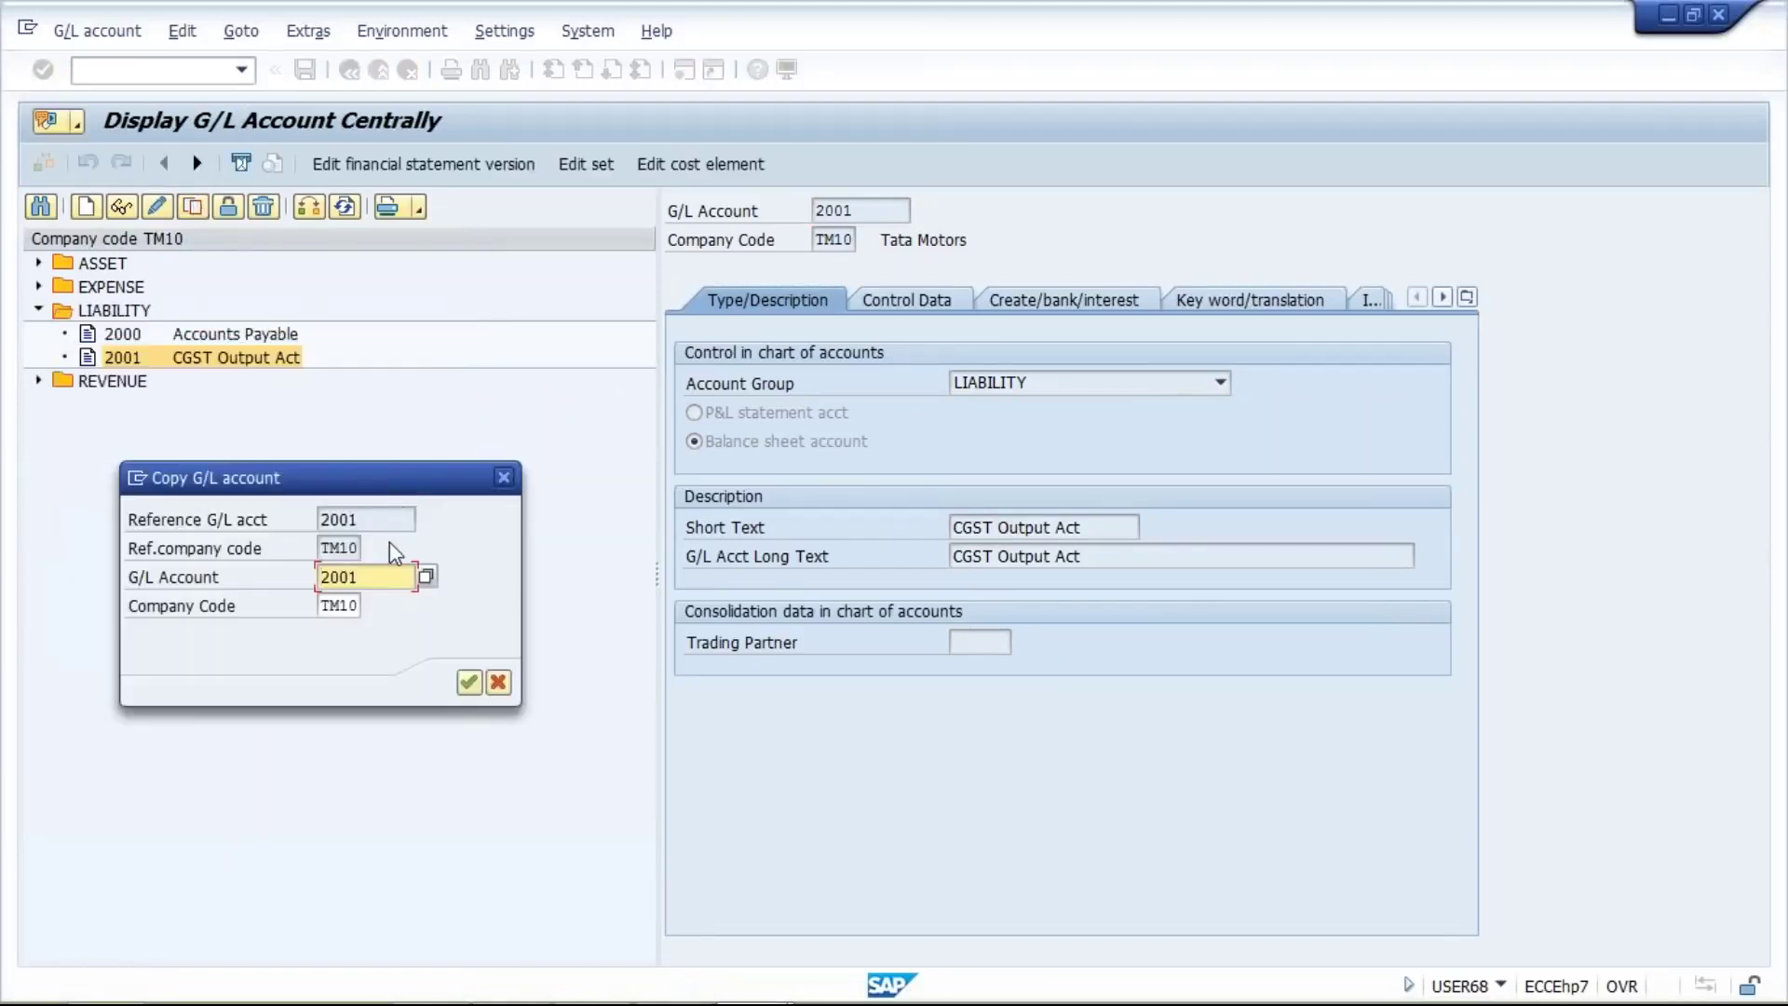
key("BackSpace")
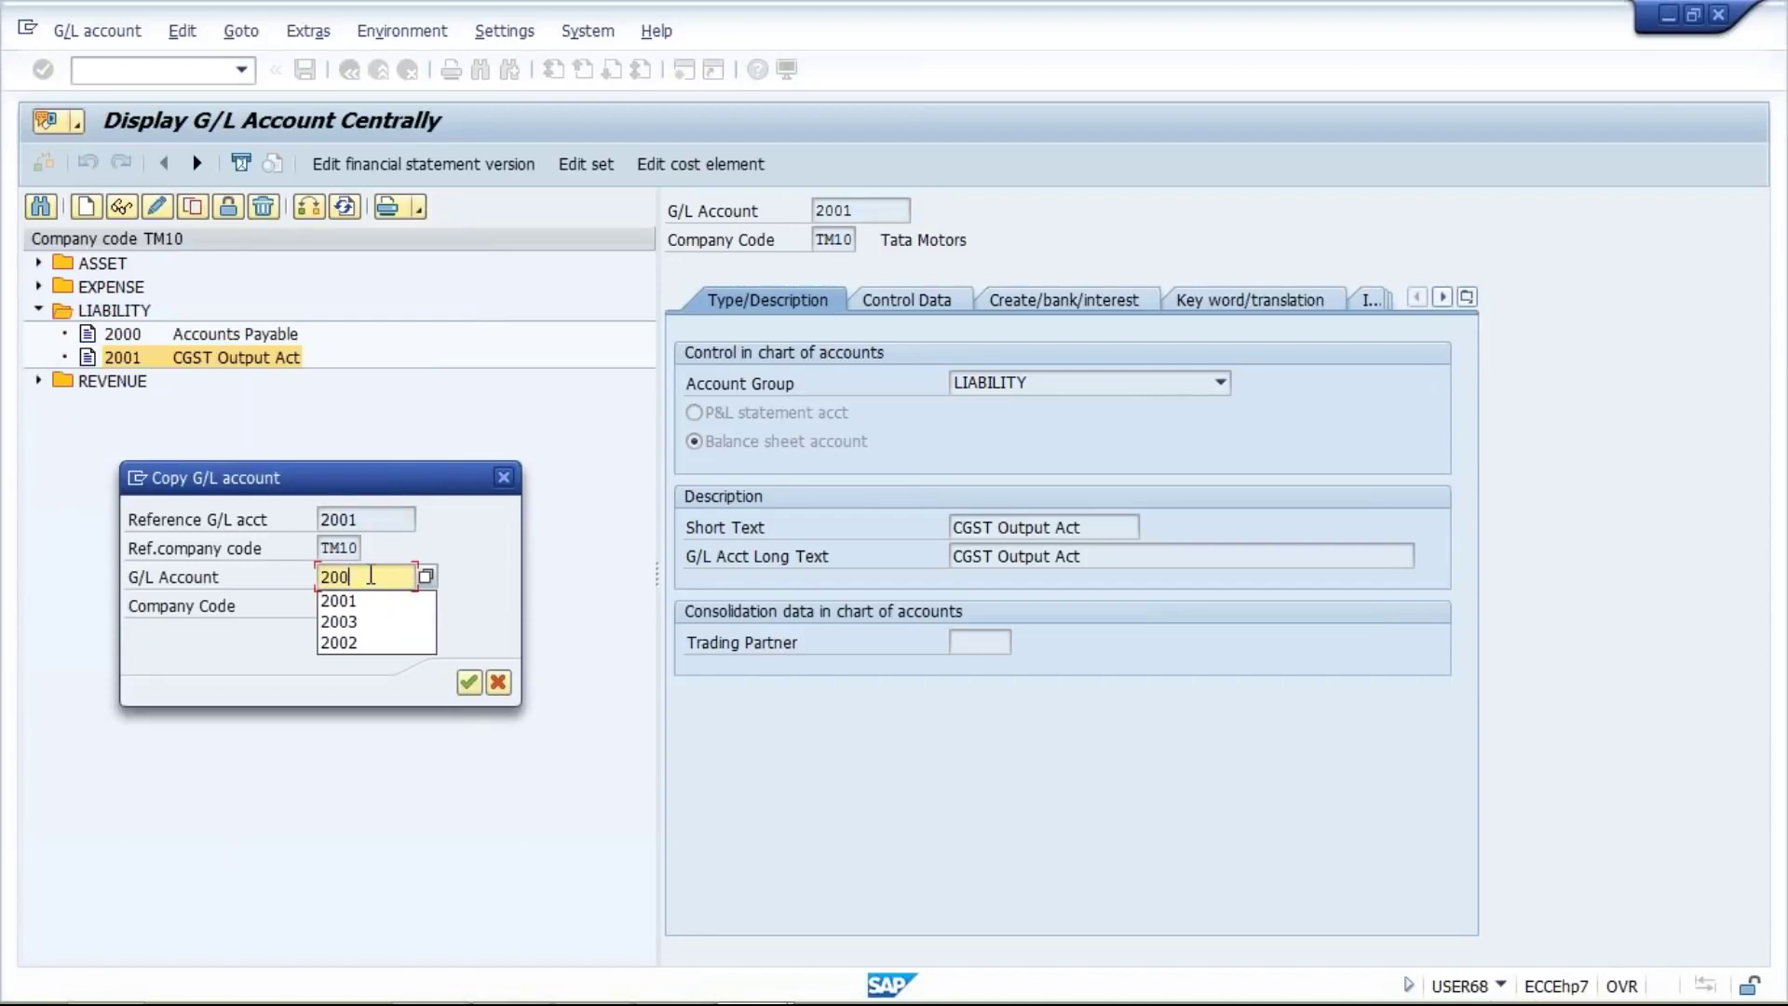
type("2")
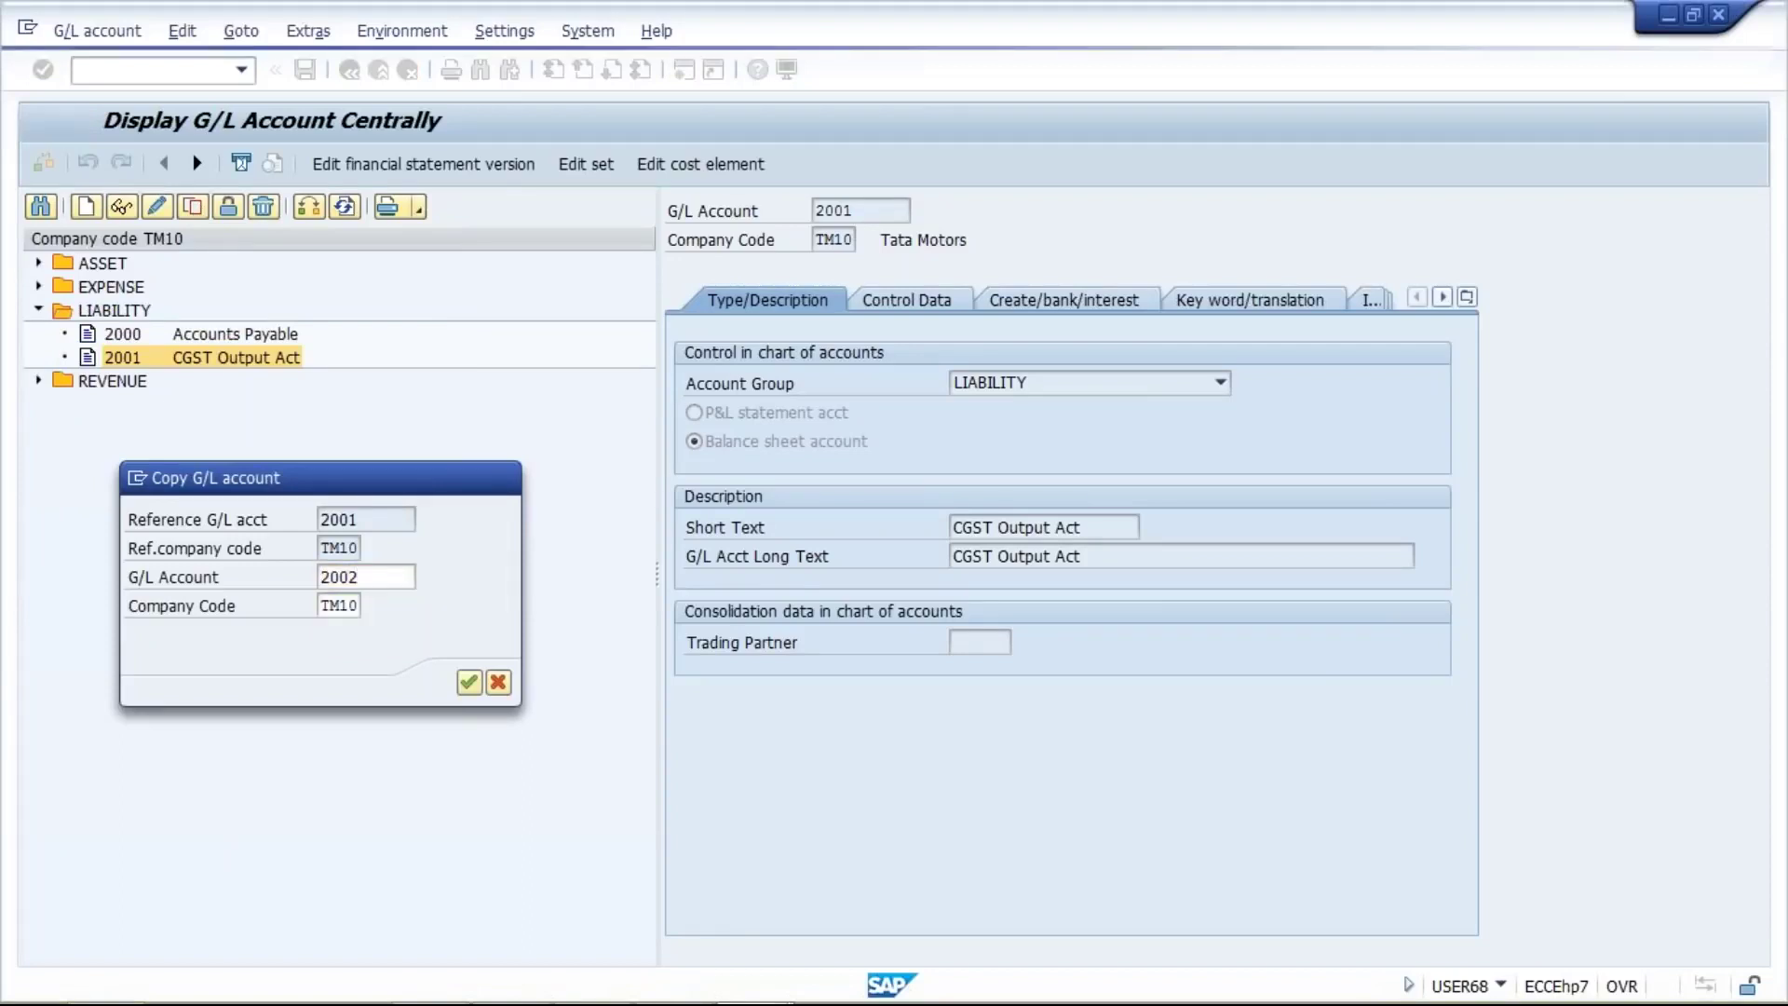
key("Return")
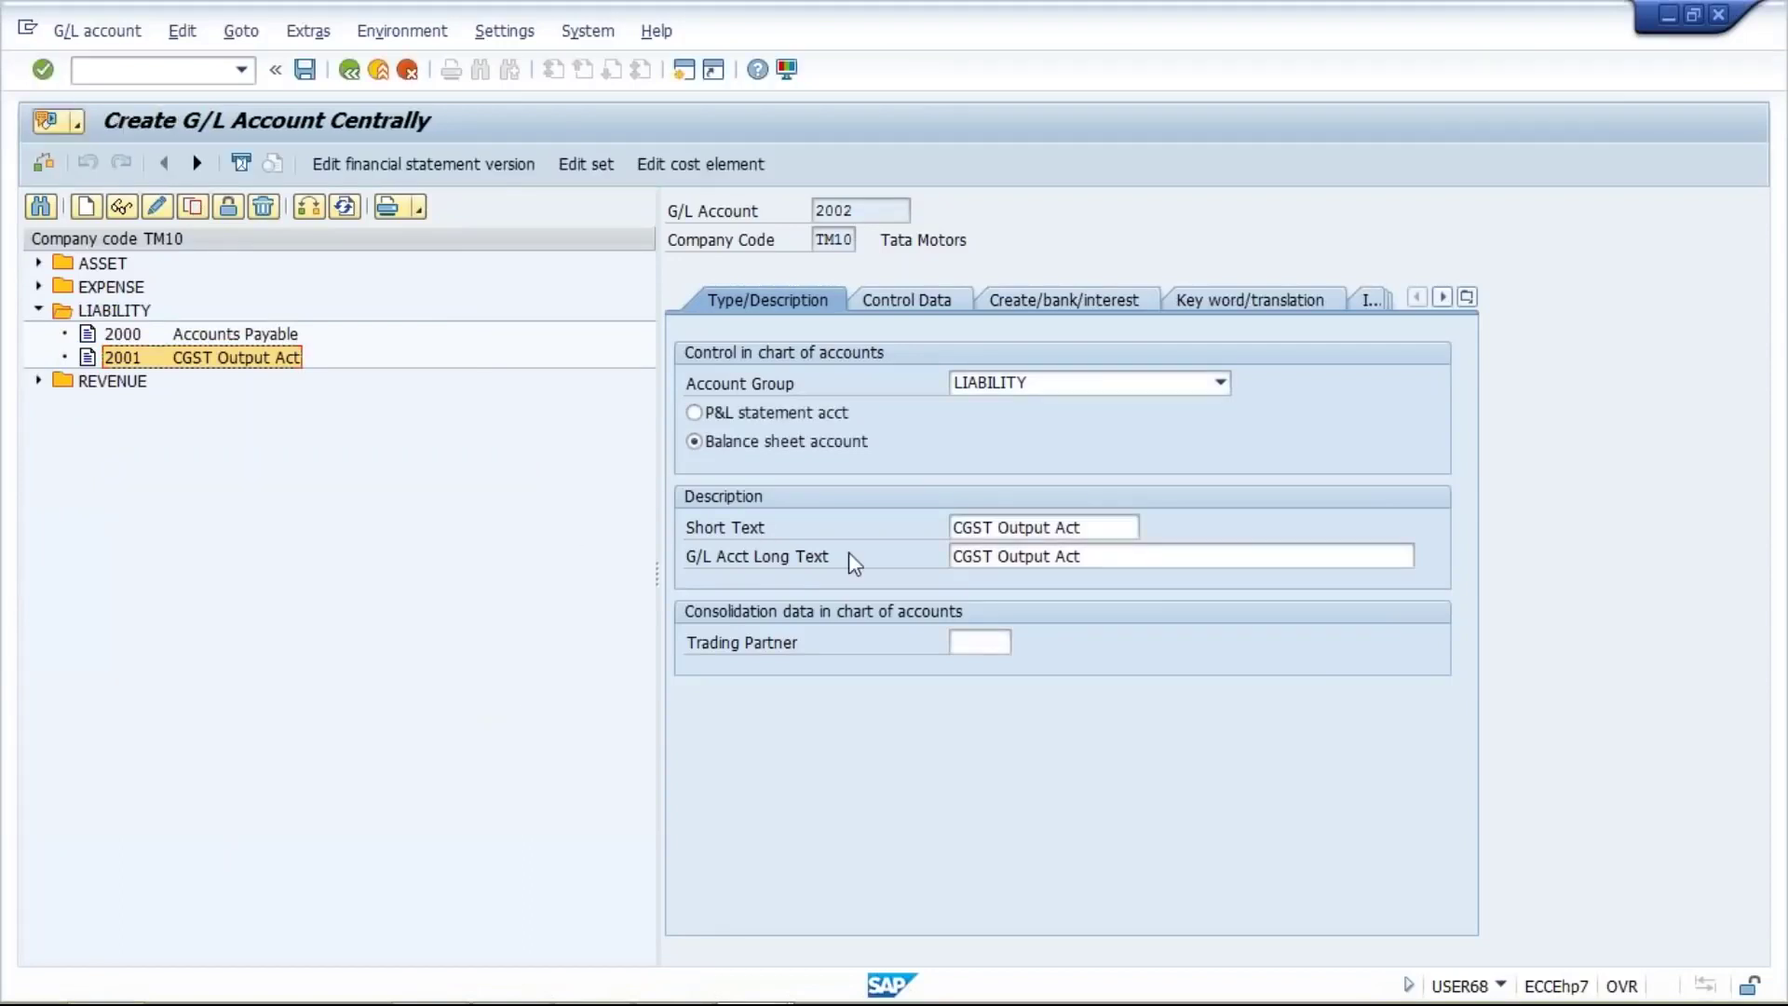
Set the short and long texts of account 2002 to SGST Output Act and save it
left_click(949, 527)
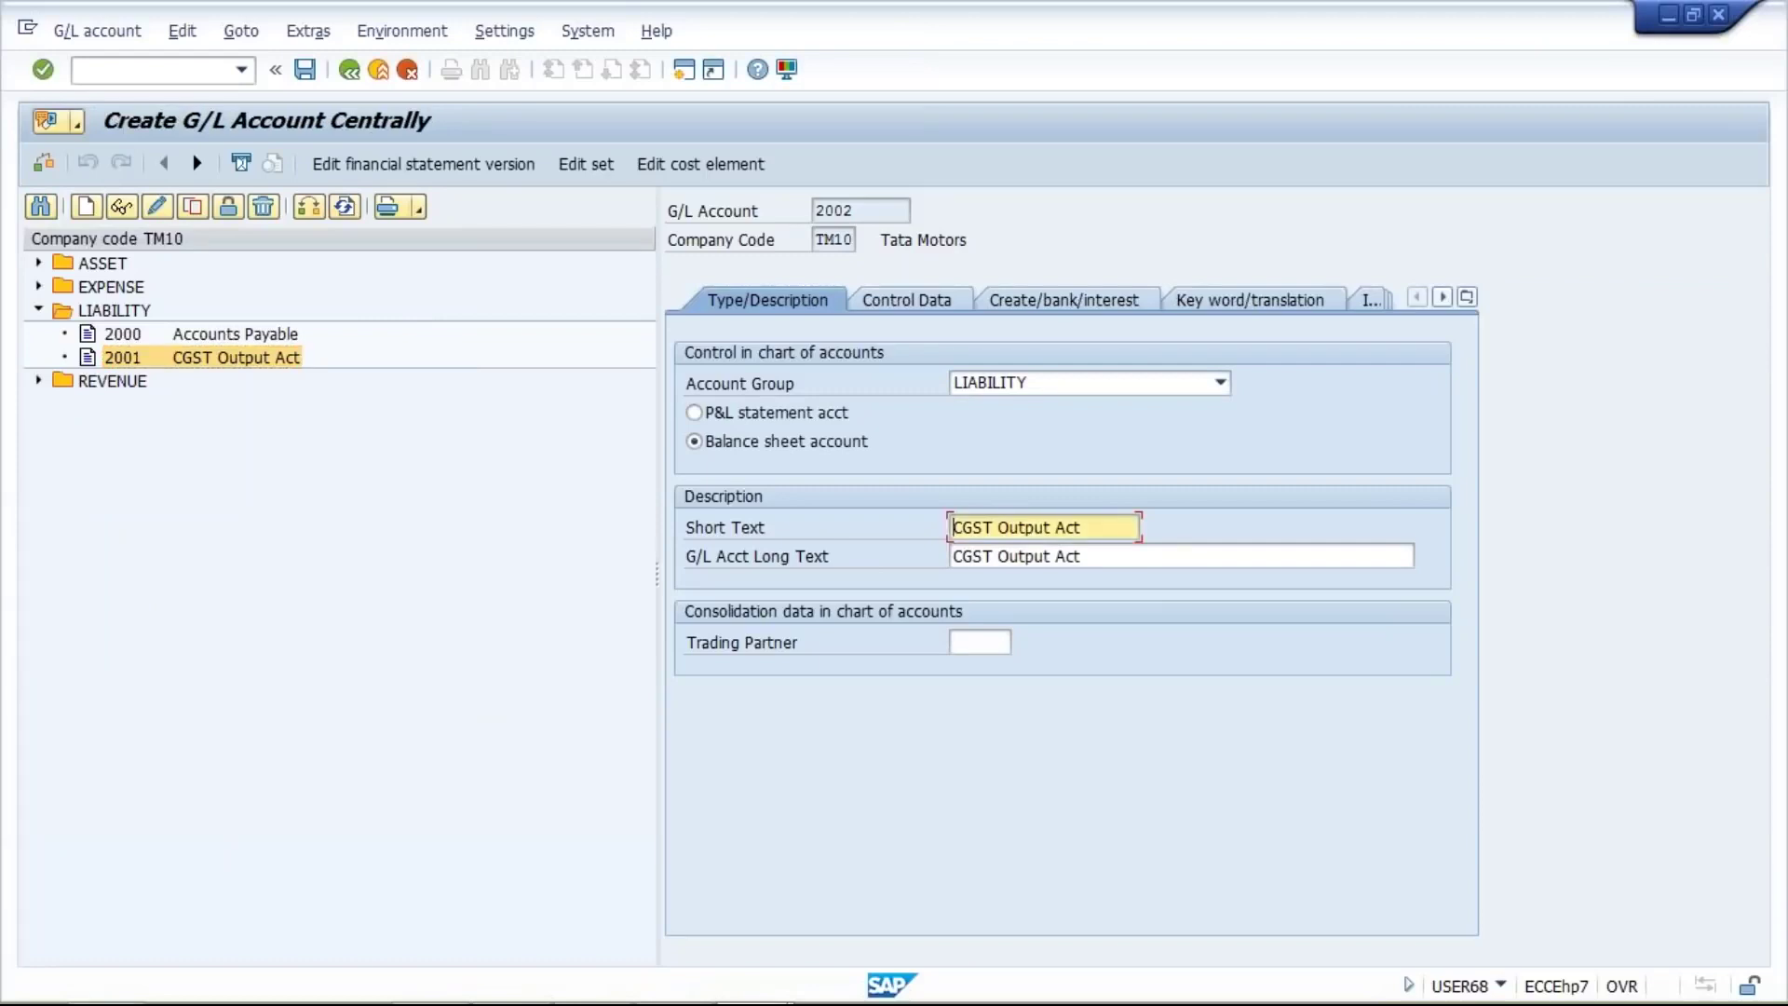
type("s")
left_click(953, 556)
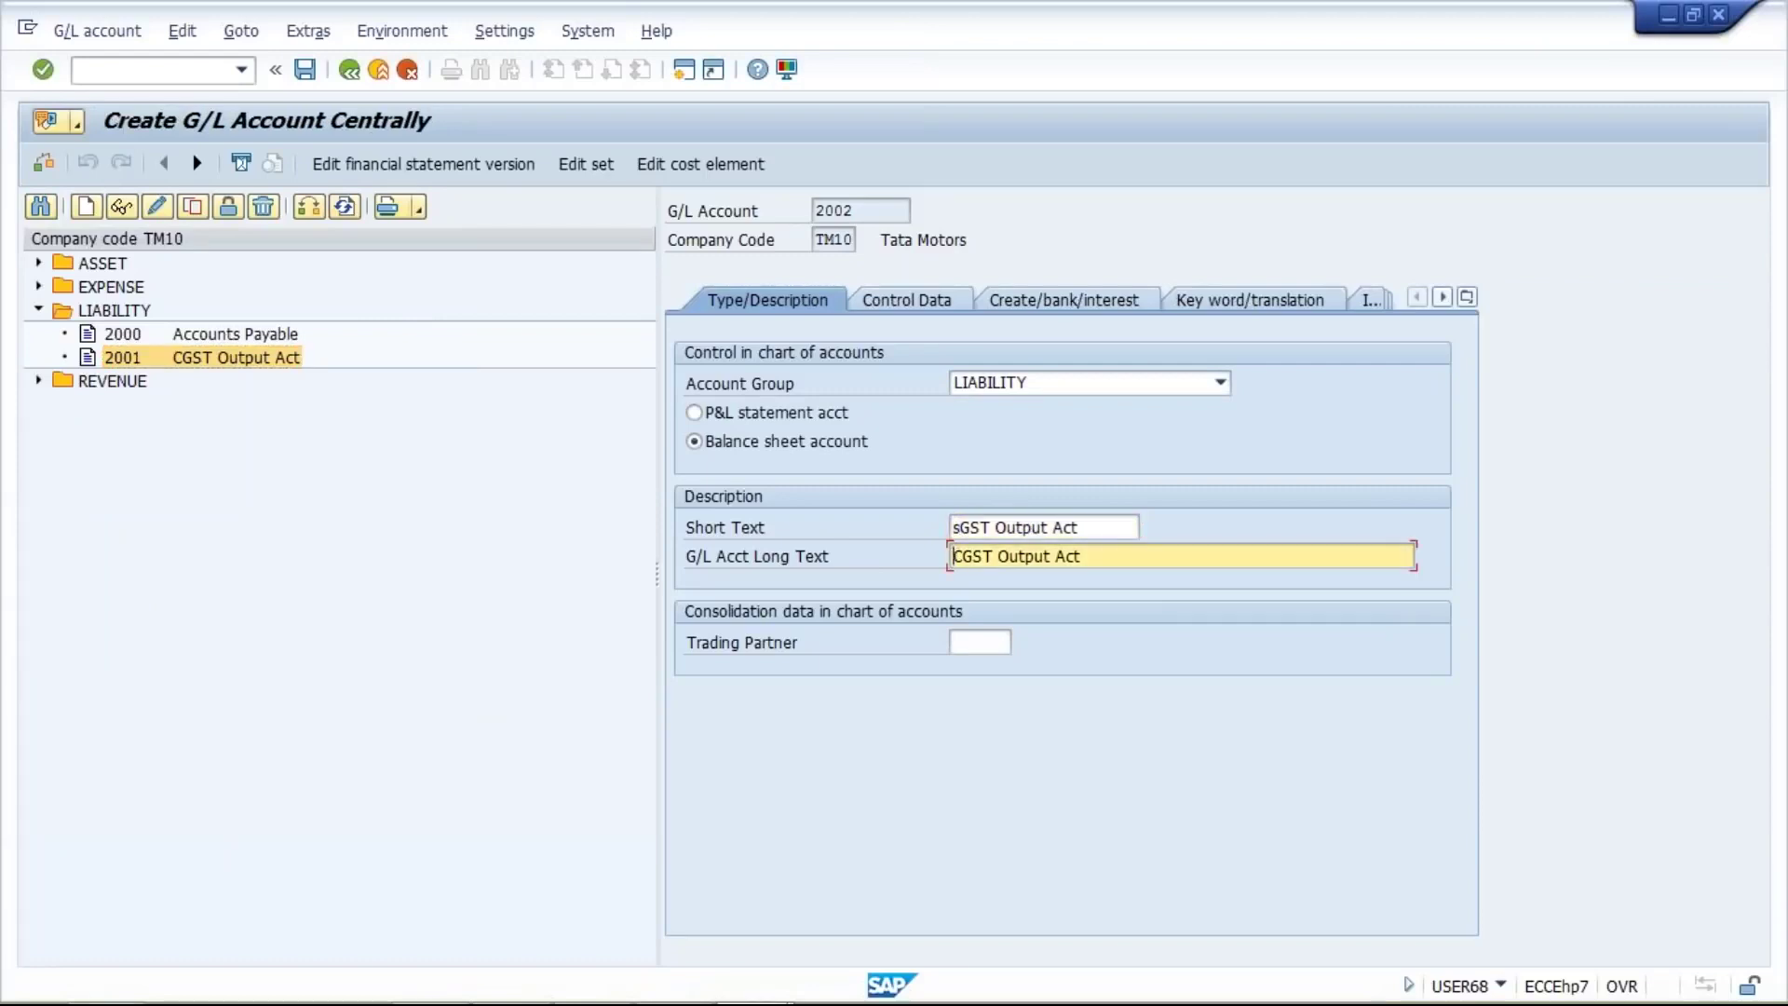
left_click(953, 527)
type("S")
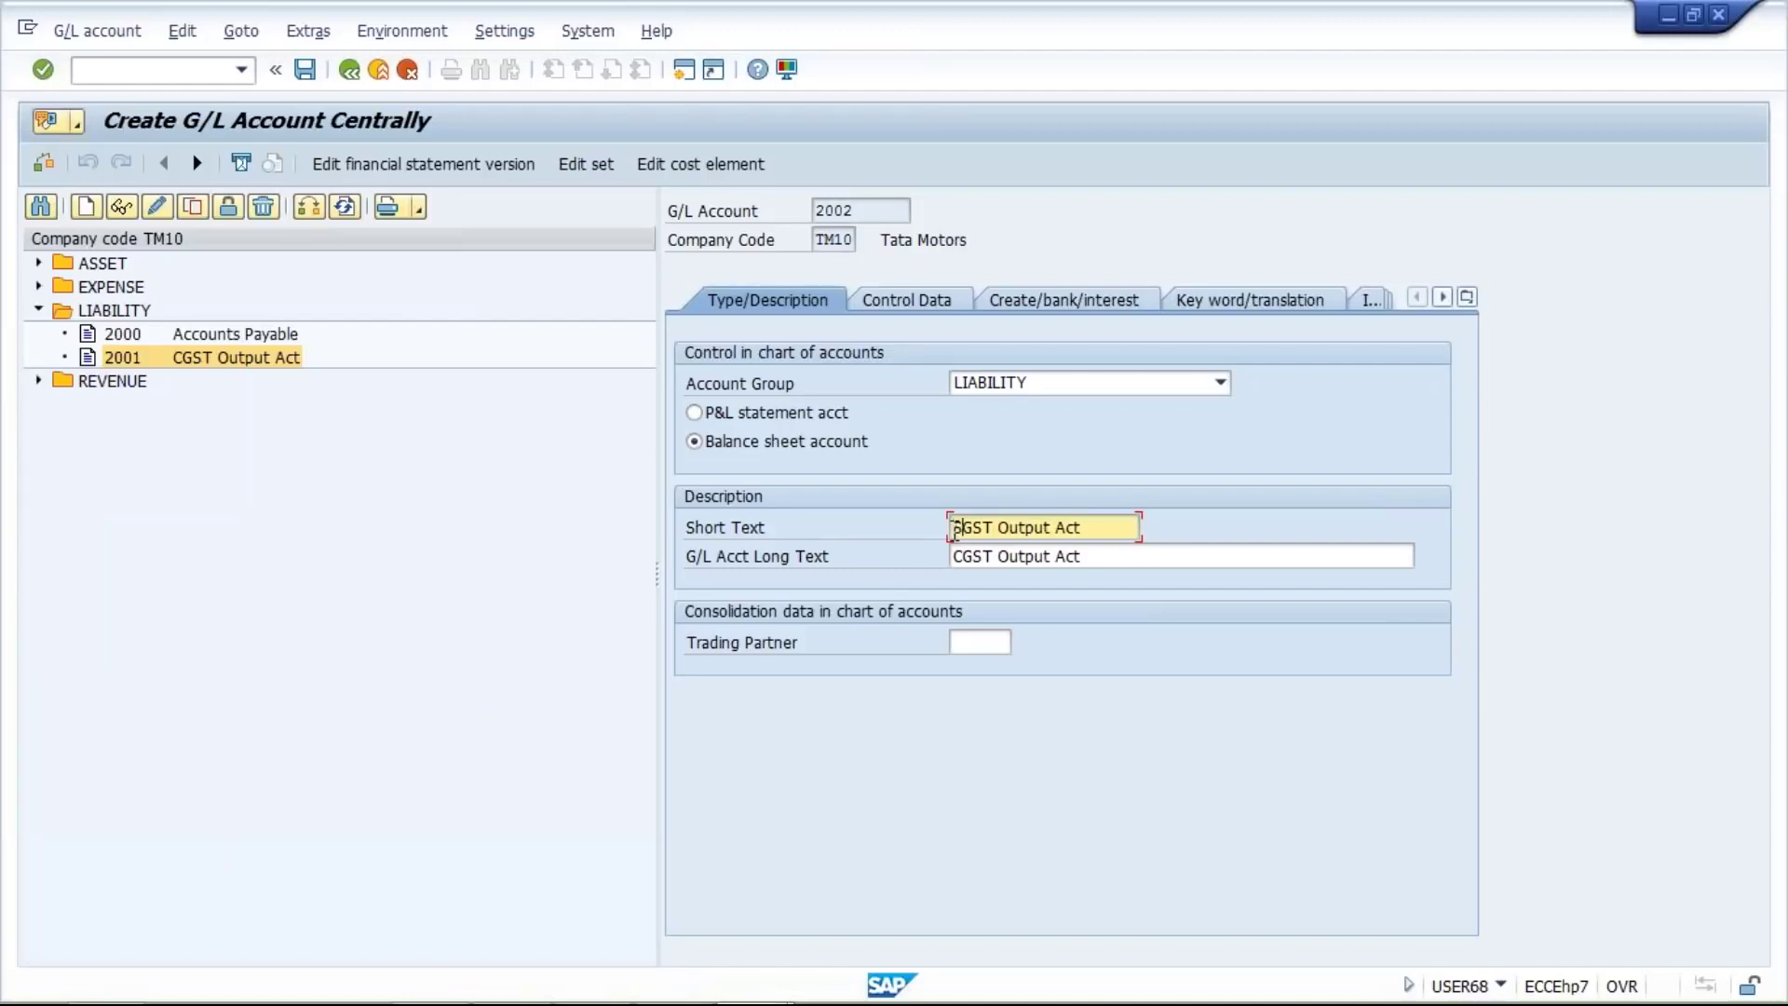
left_click(955, 557)
type("S")
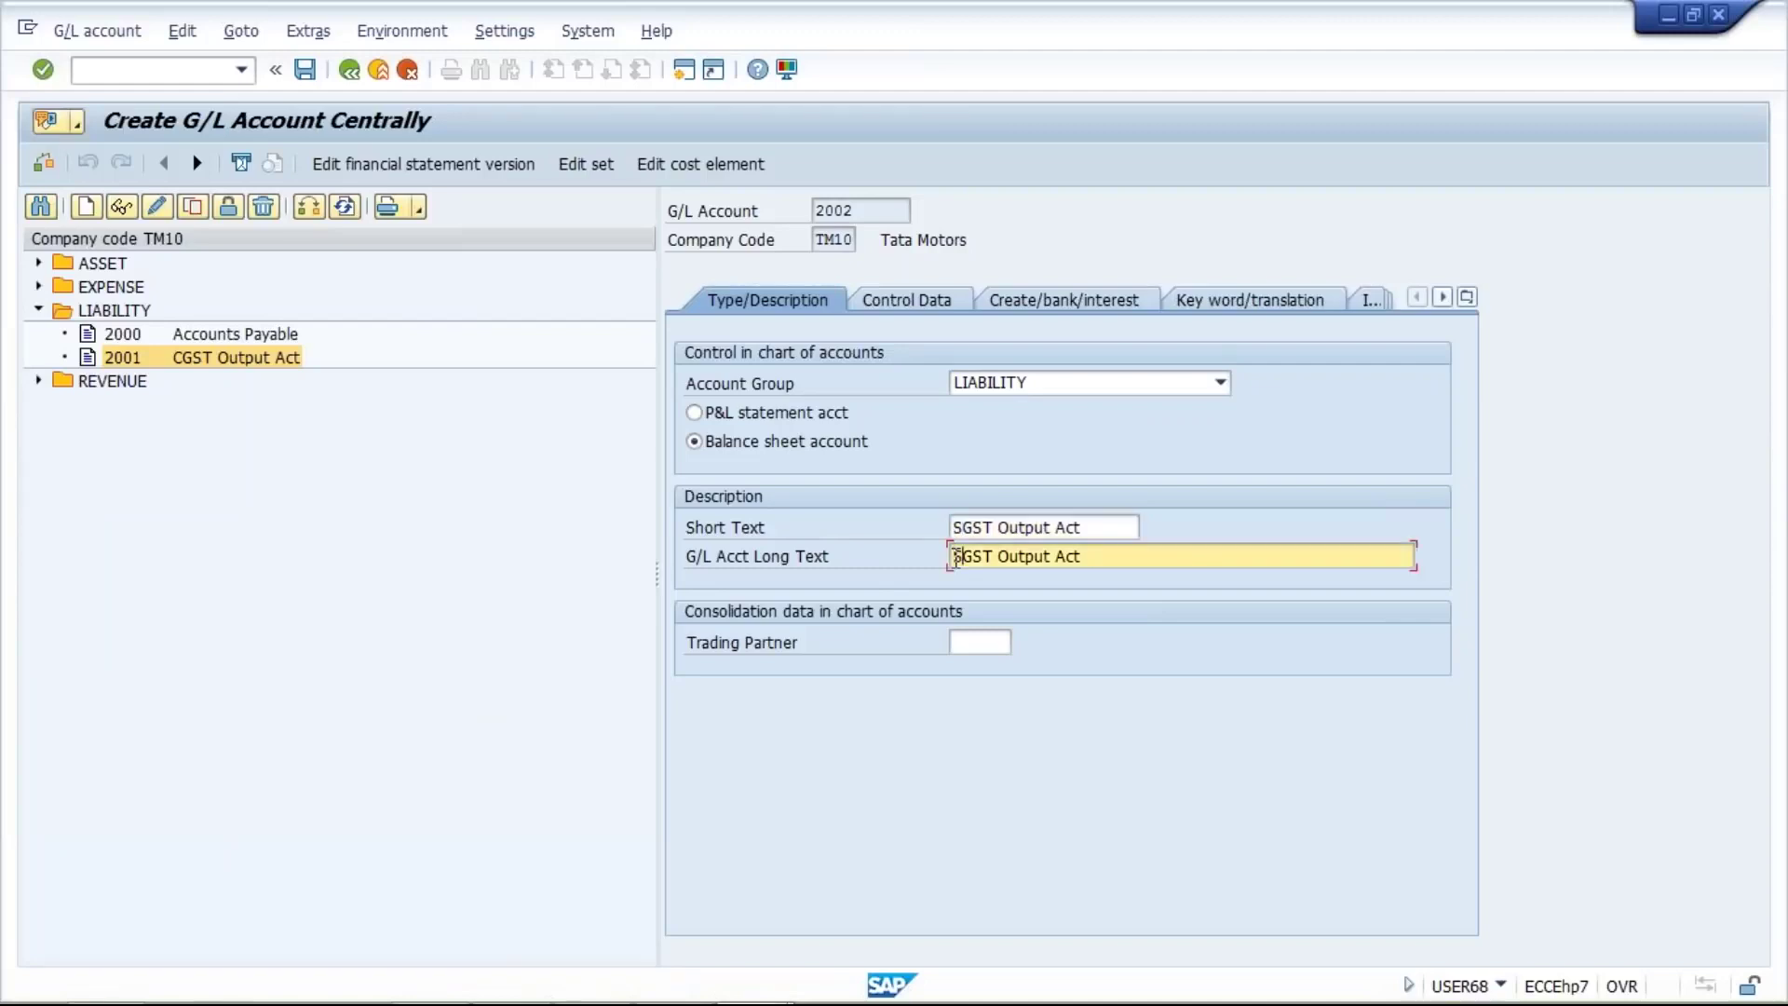
key("ctrl+s")
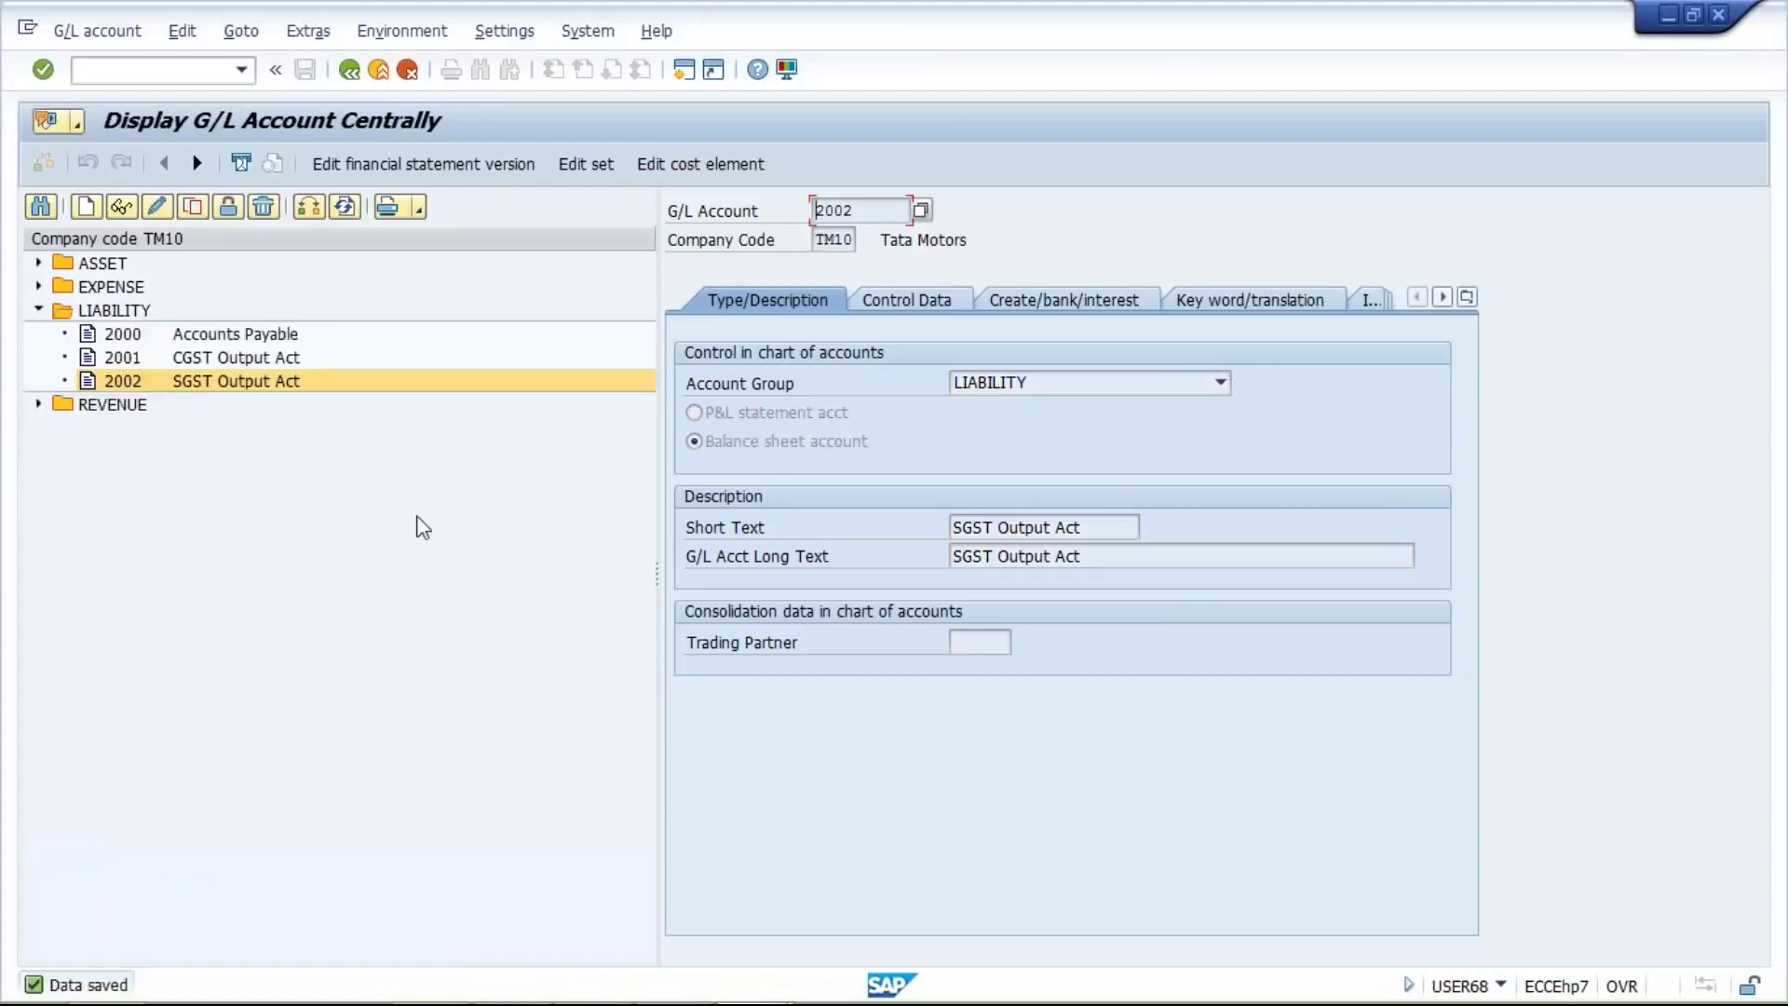
Copy G/L account 2002 SGST Output Act to new account 2003 in company code TM10
left_click(159, 382)
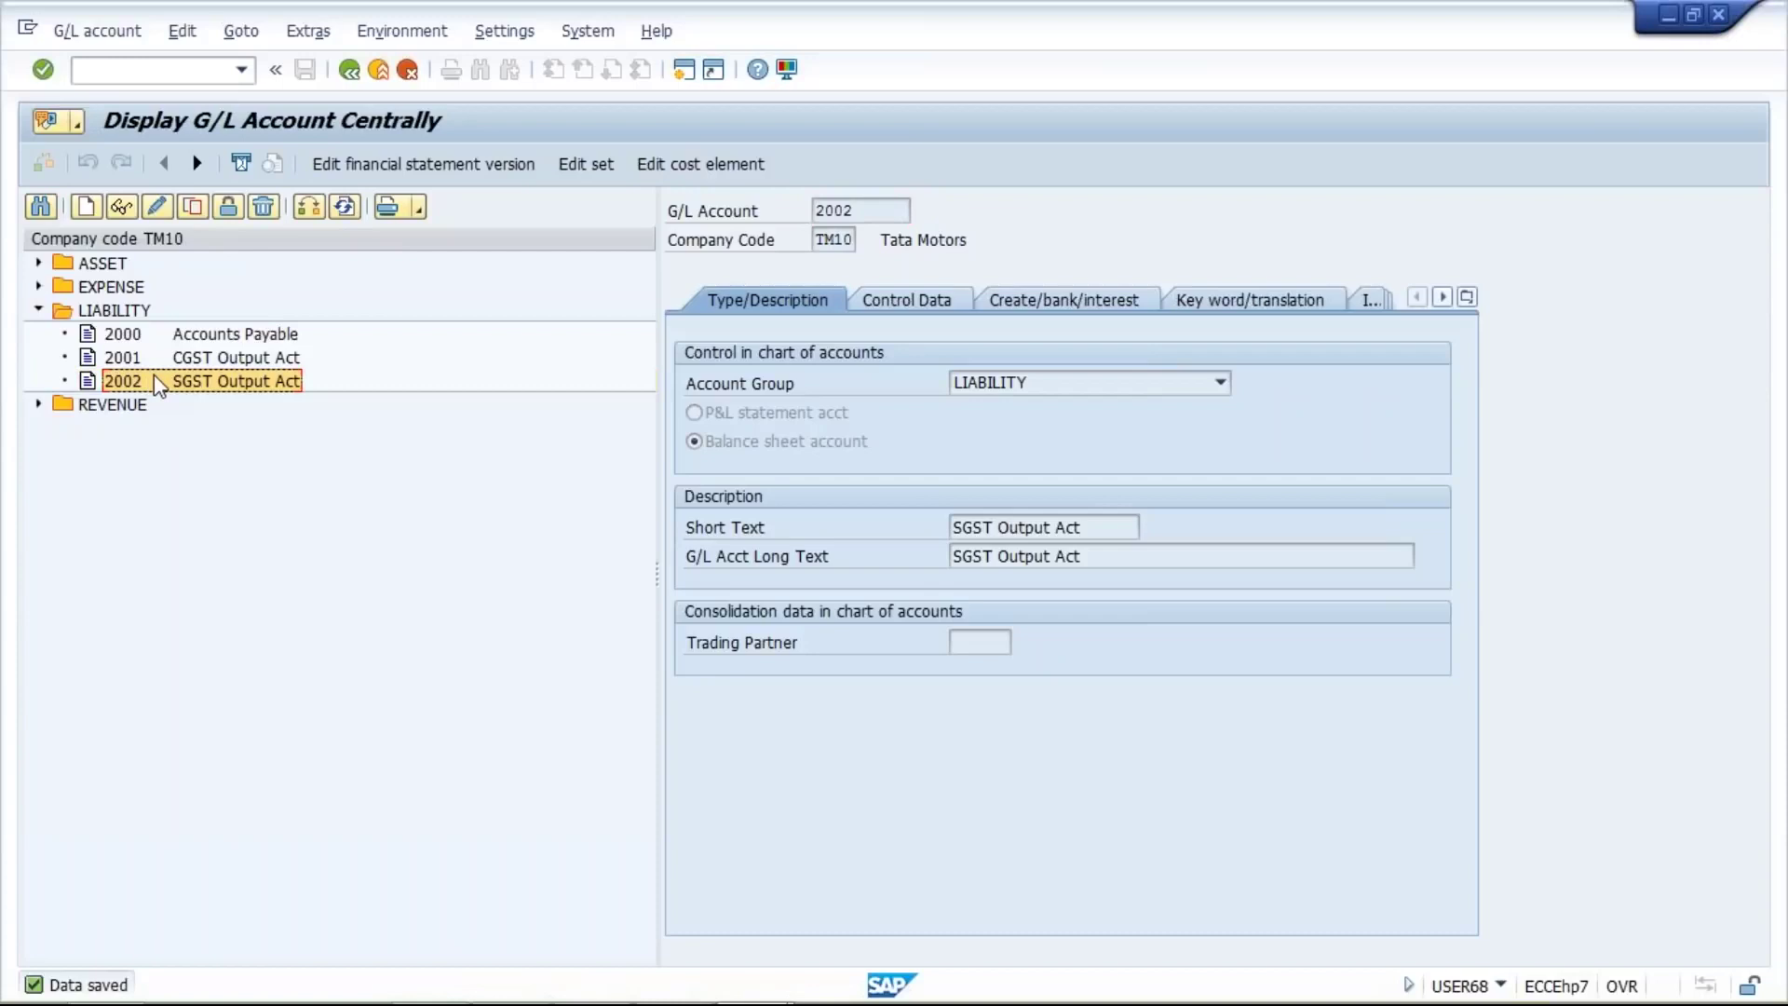
left_click(193, 206)
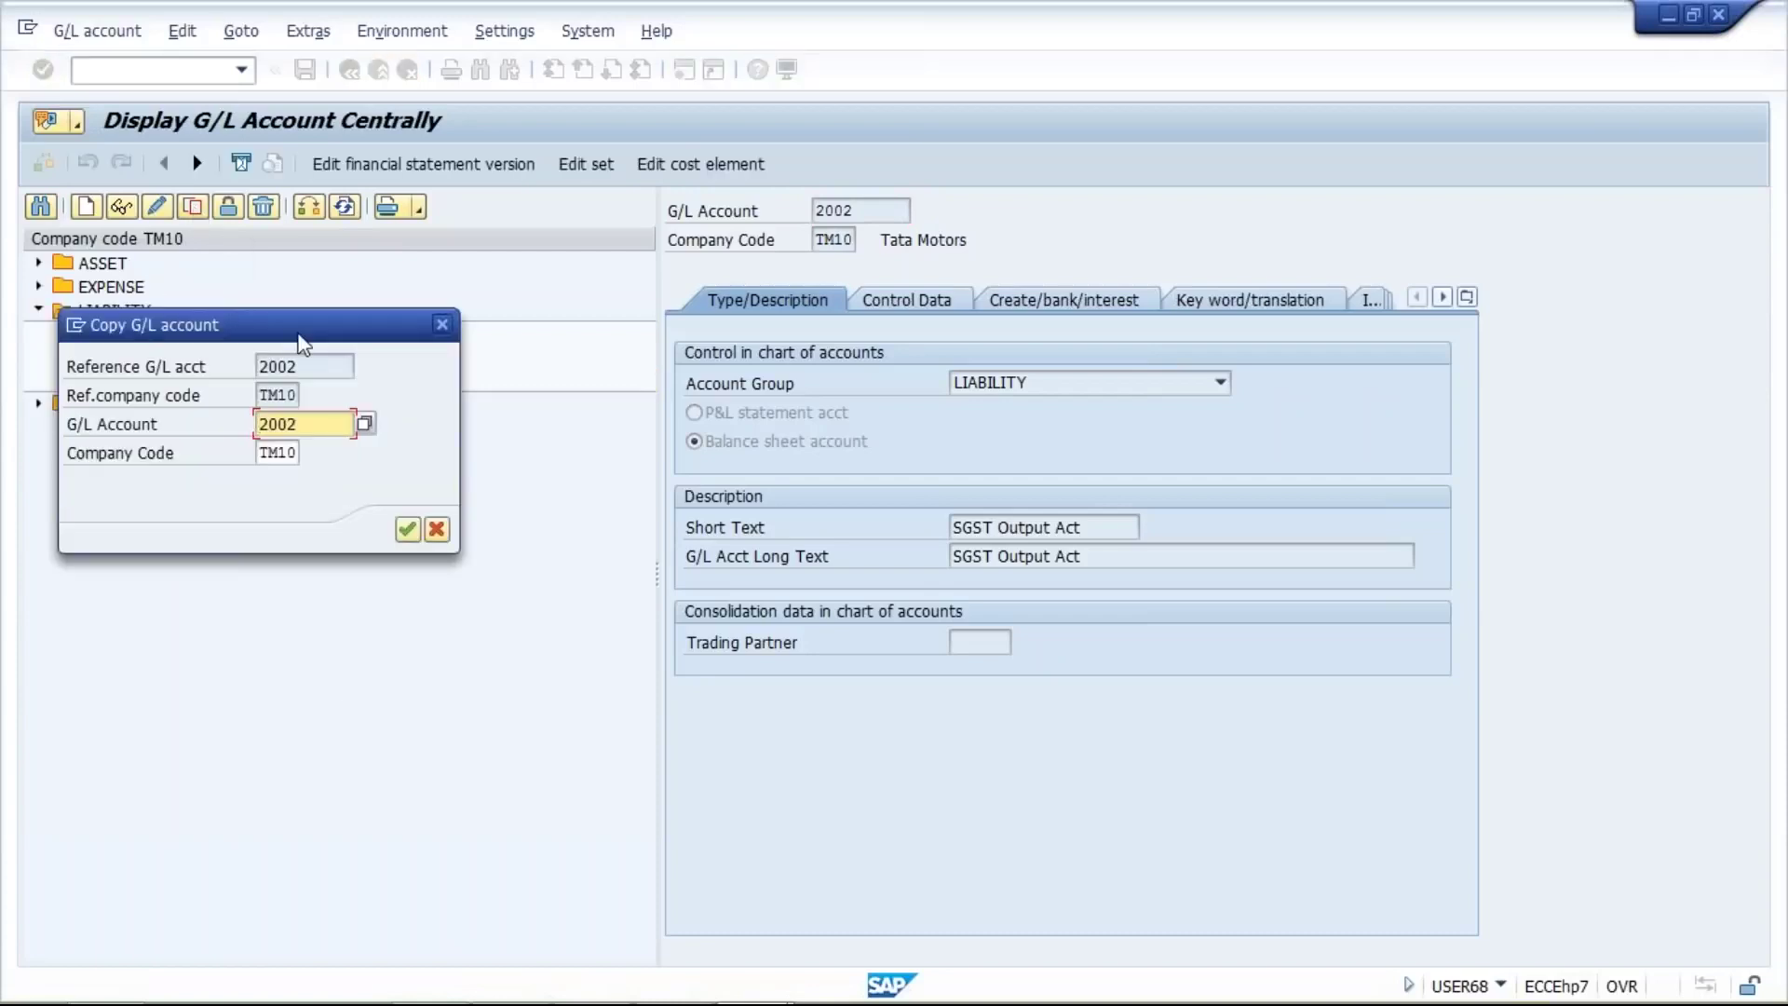
left_click_drag(303, 343, 384, 524)
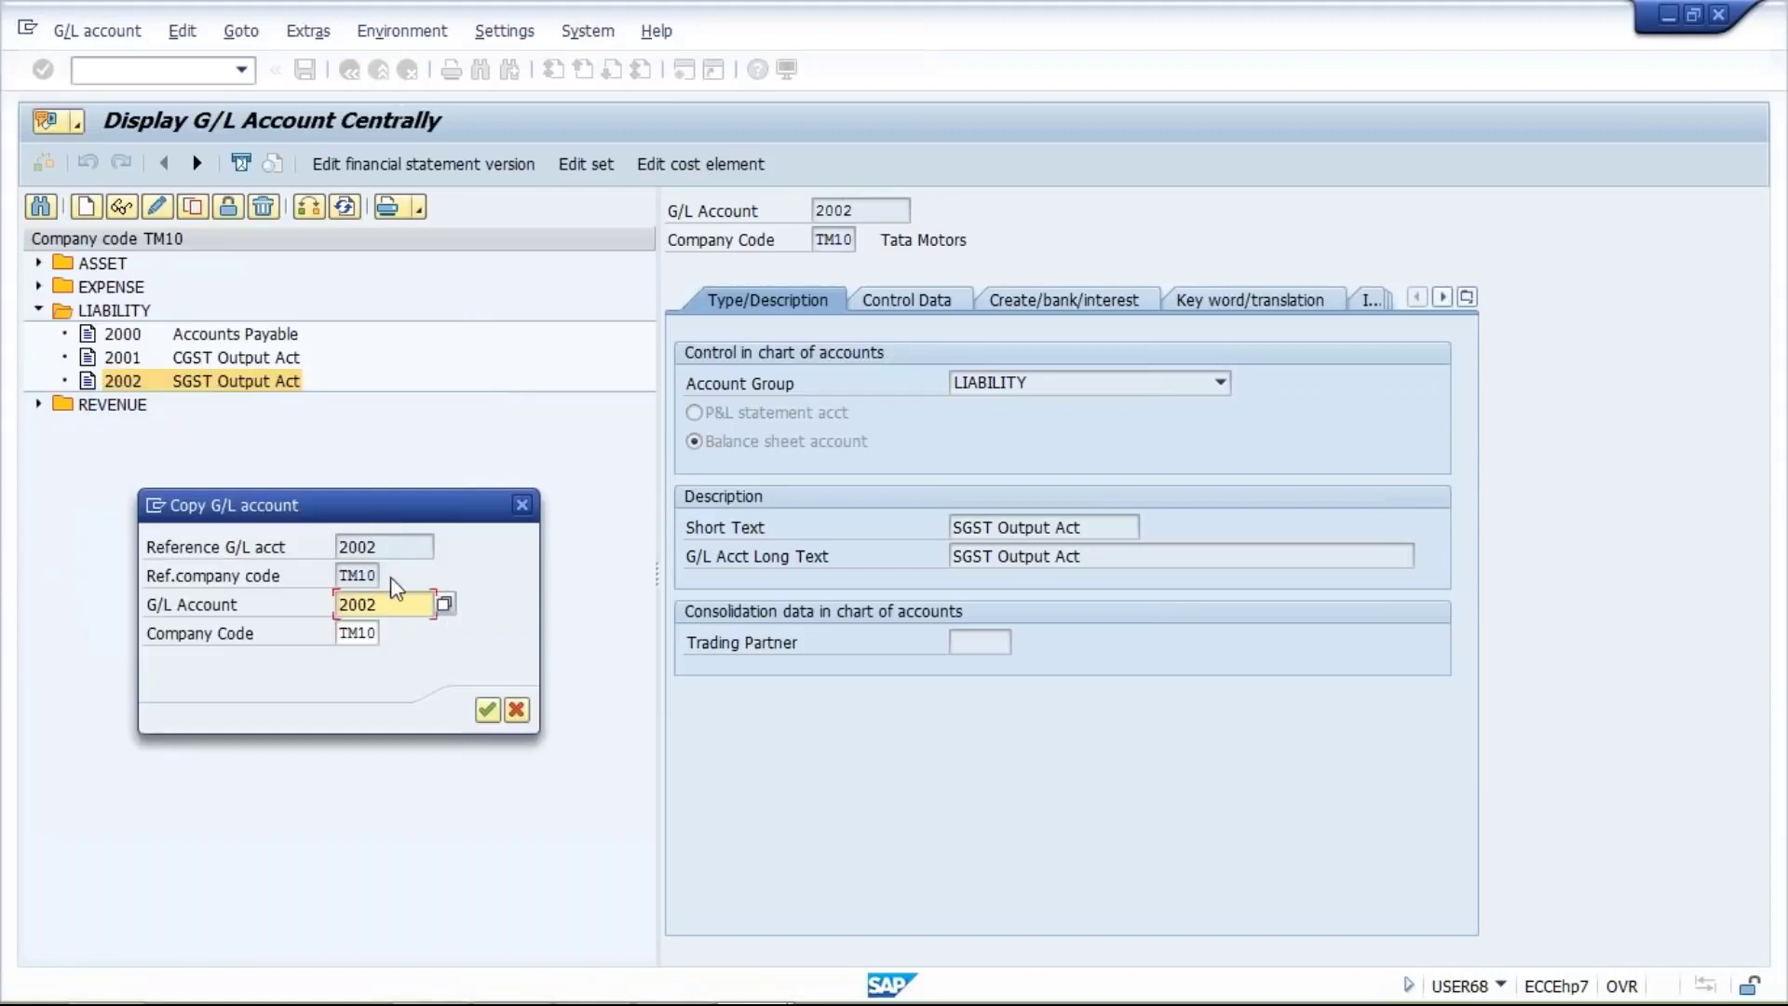
key("BackSpace")
type("3")
key("Return")
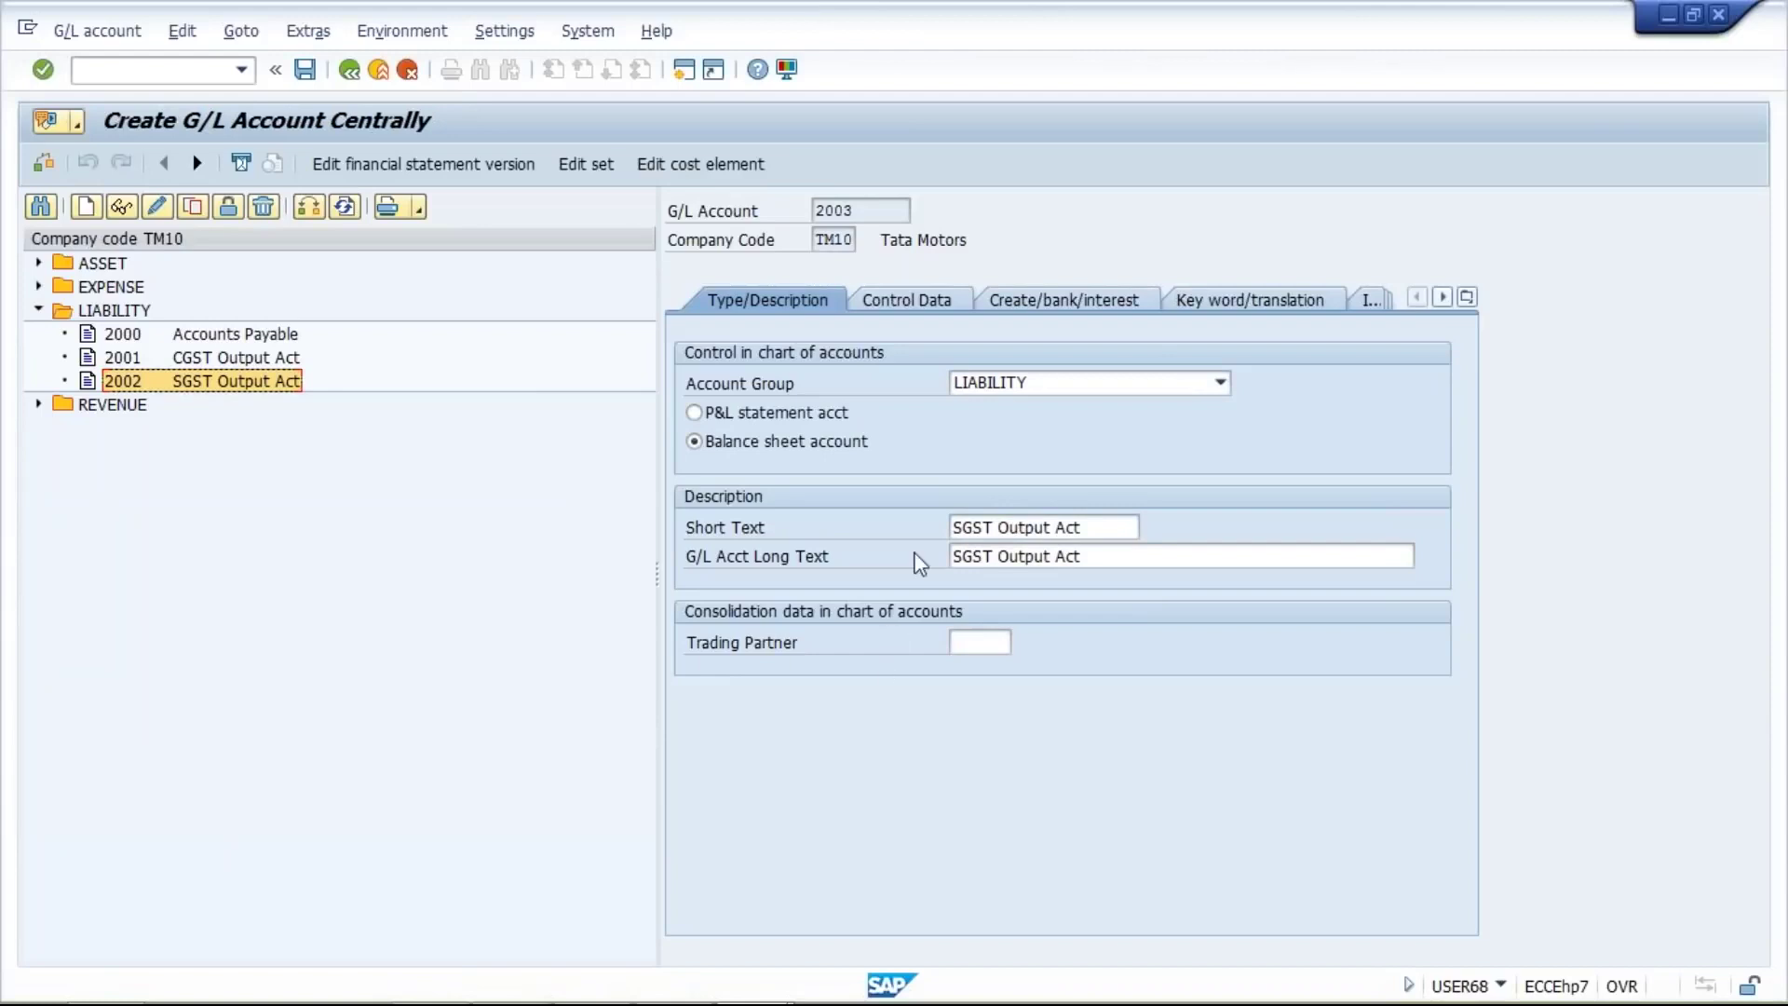
Set the short and long texts of account 2003 to IGST Output Act and save it
left_click(957, 533)
type("I")
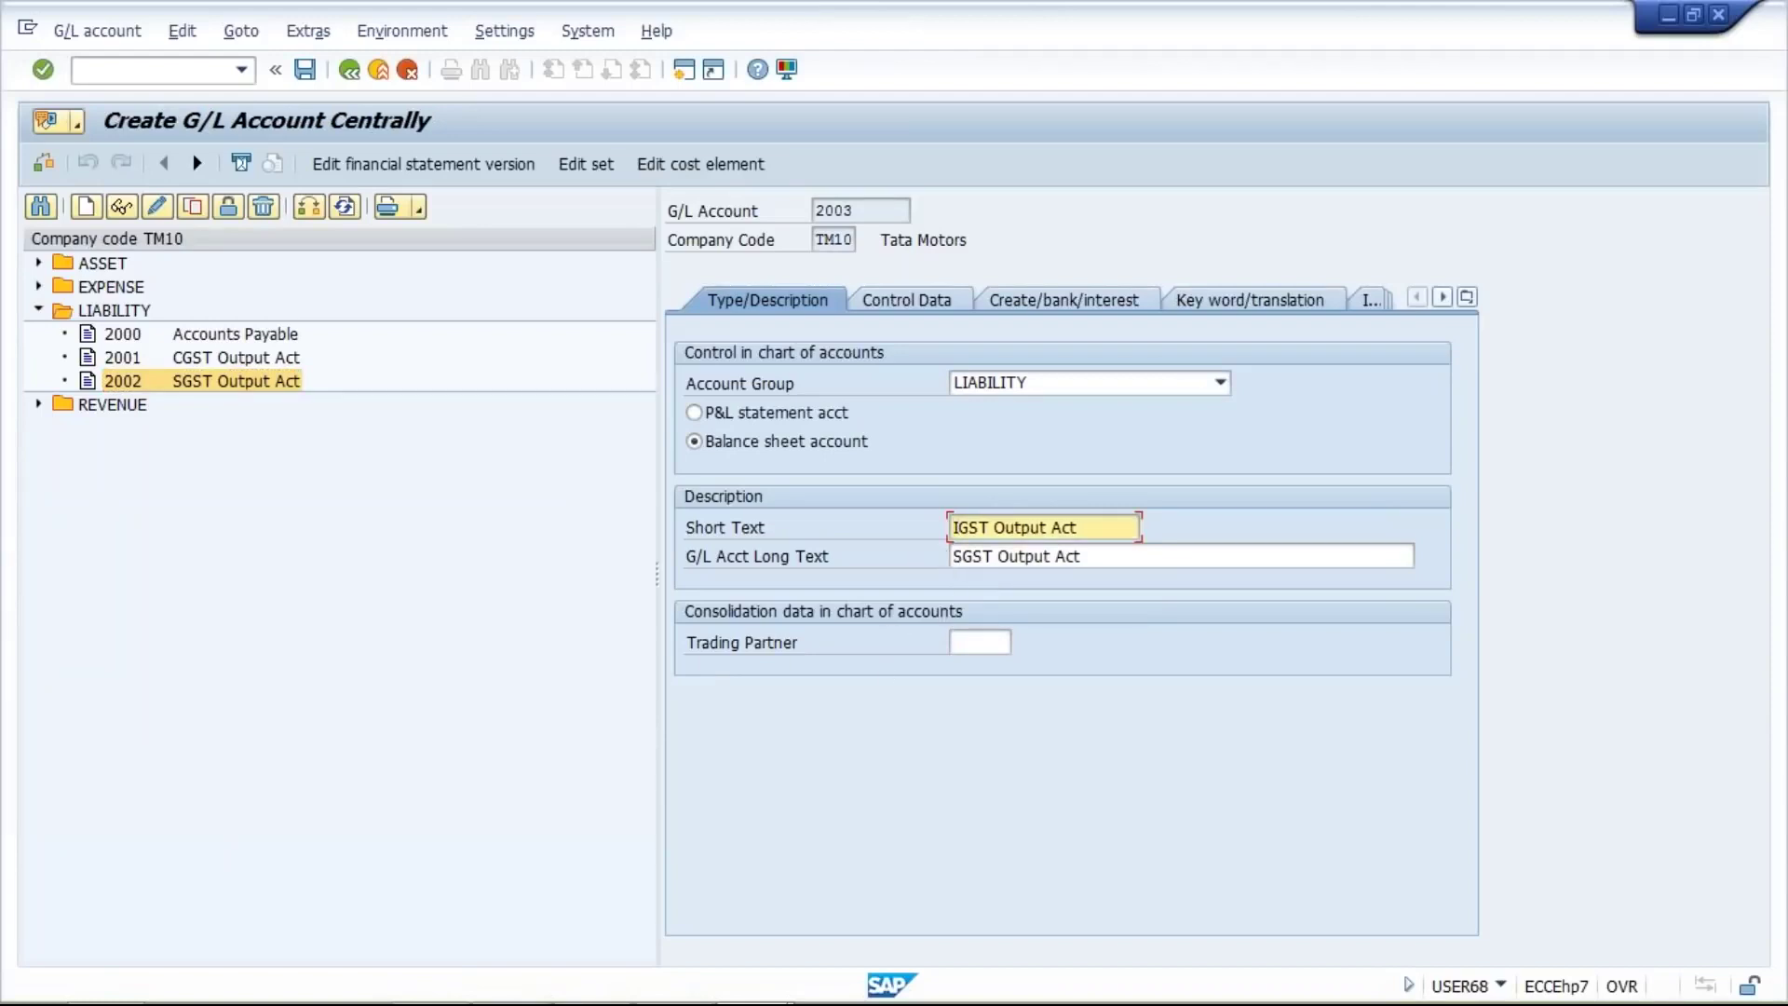
left_click(955, 557)
type("I")
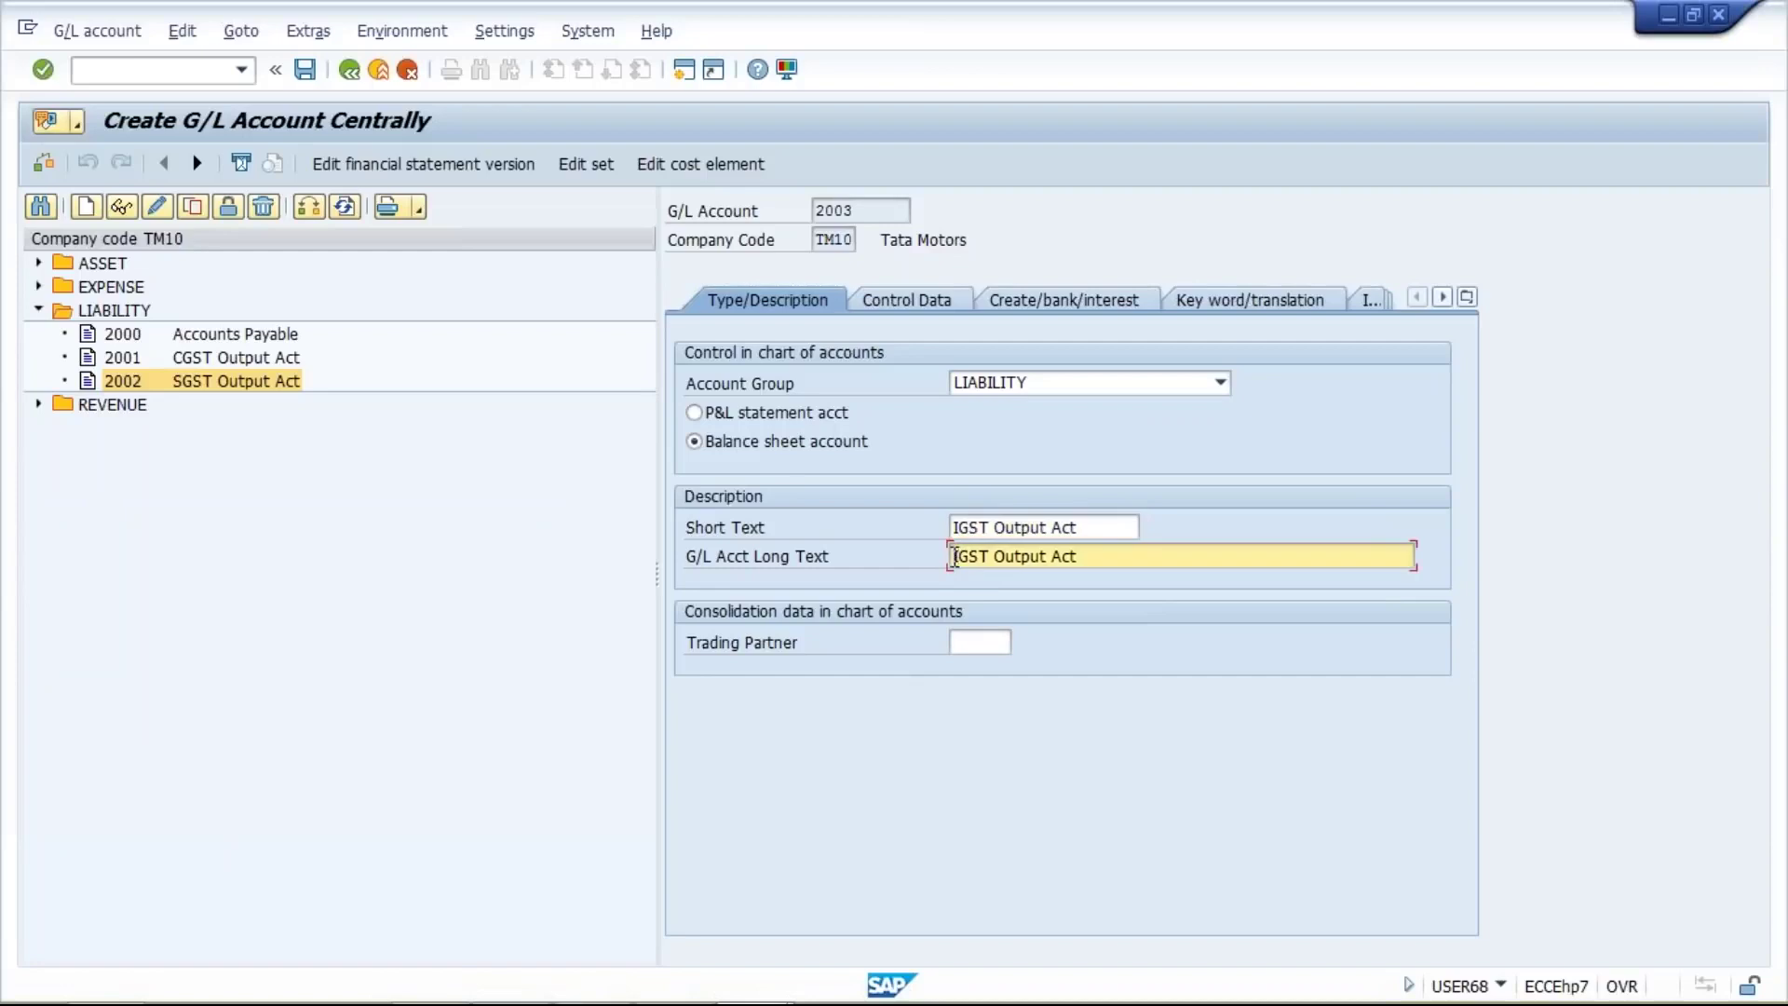
key("ctrl+s")
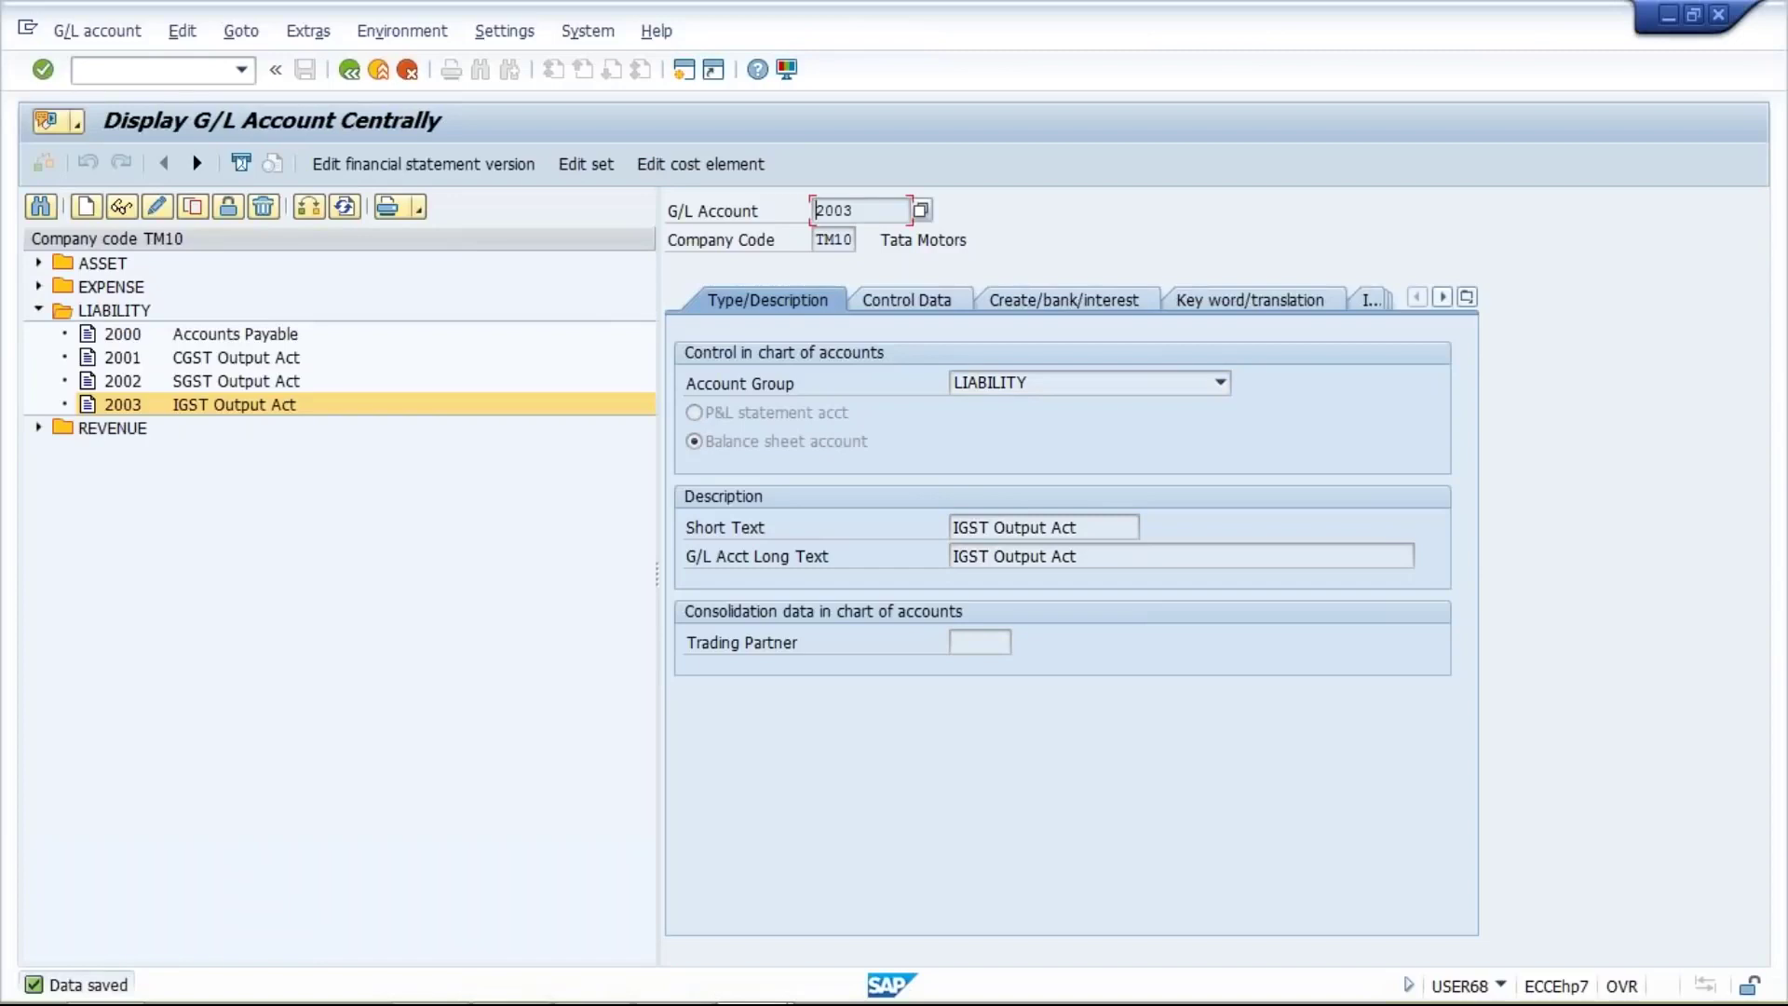
Review the CGST, SGST and IGST input accounts under ASSET and the output accounts under LIABILITY
left_click(38, 265)
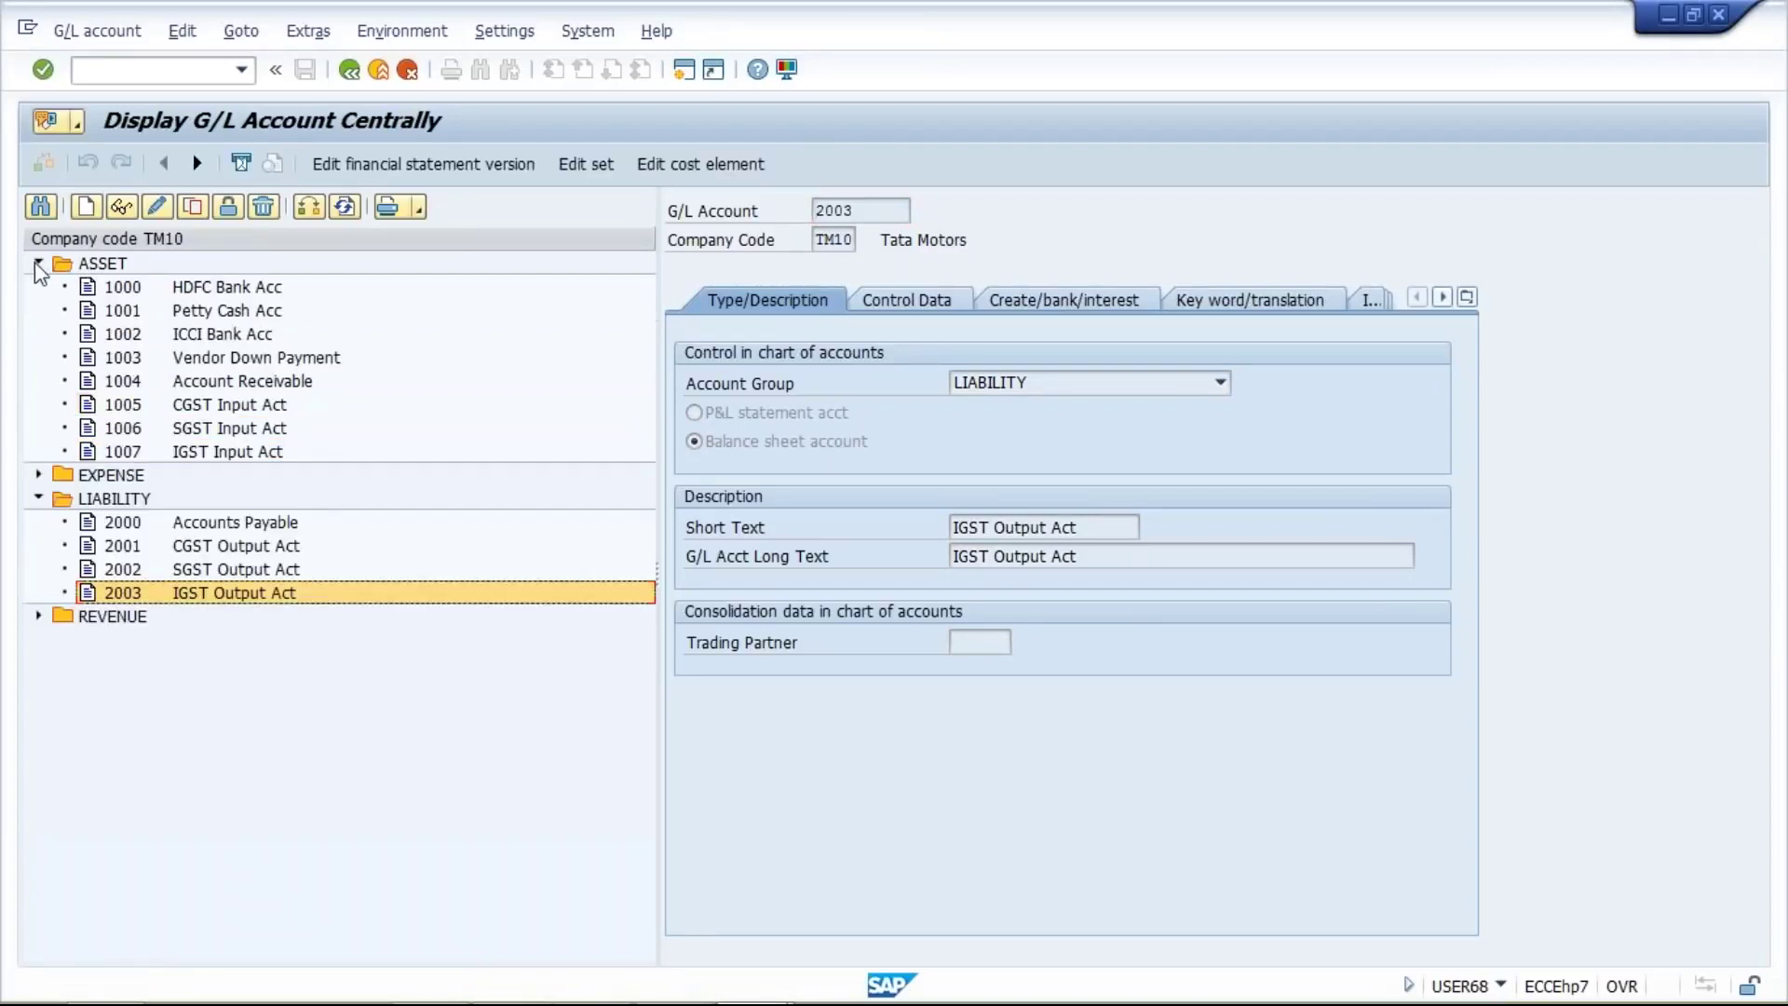
left_click(226, 410)
left_click(228, 431)
left_click(230, 453)
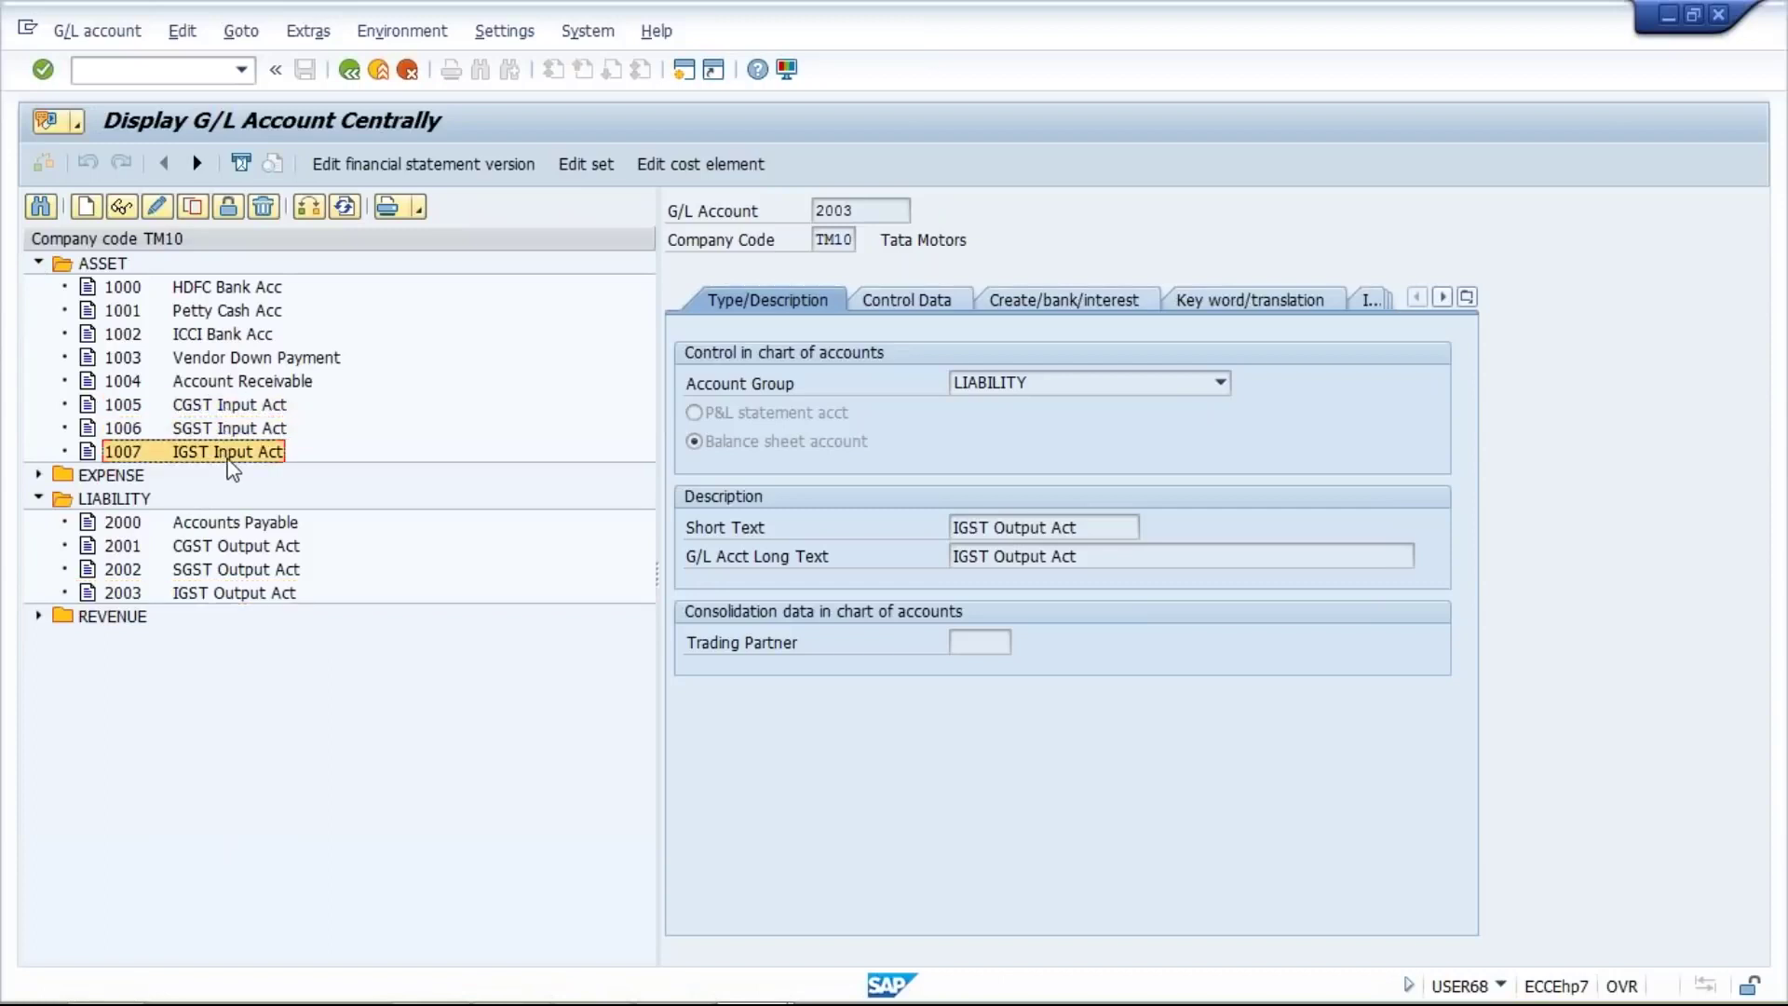
left_click(231, 549)
left_click(233, 571)
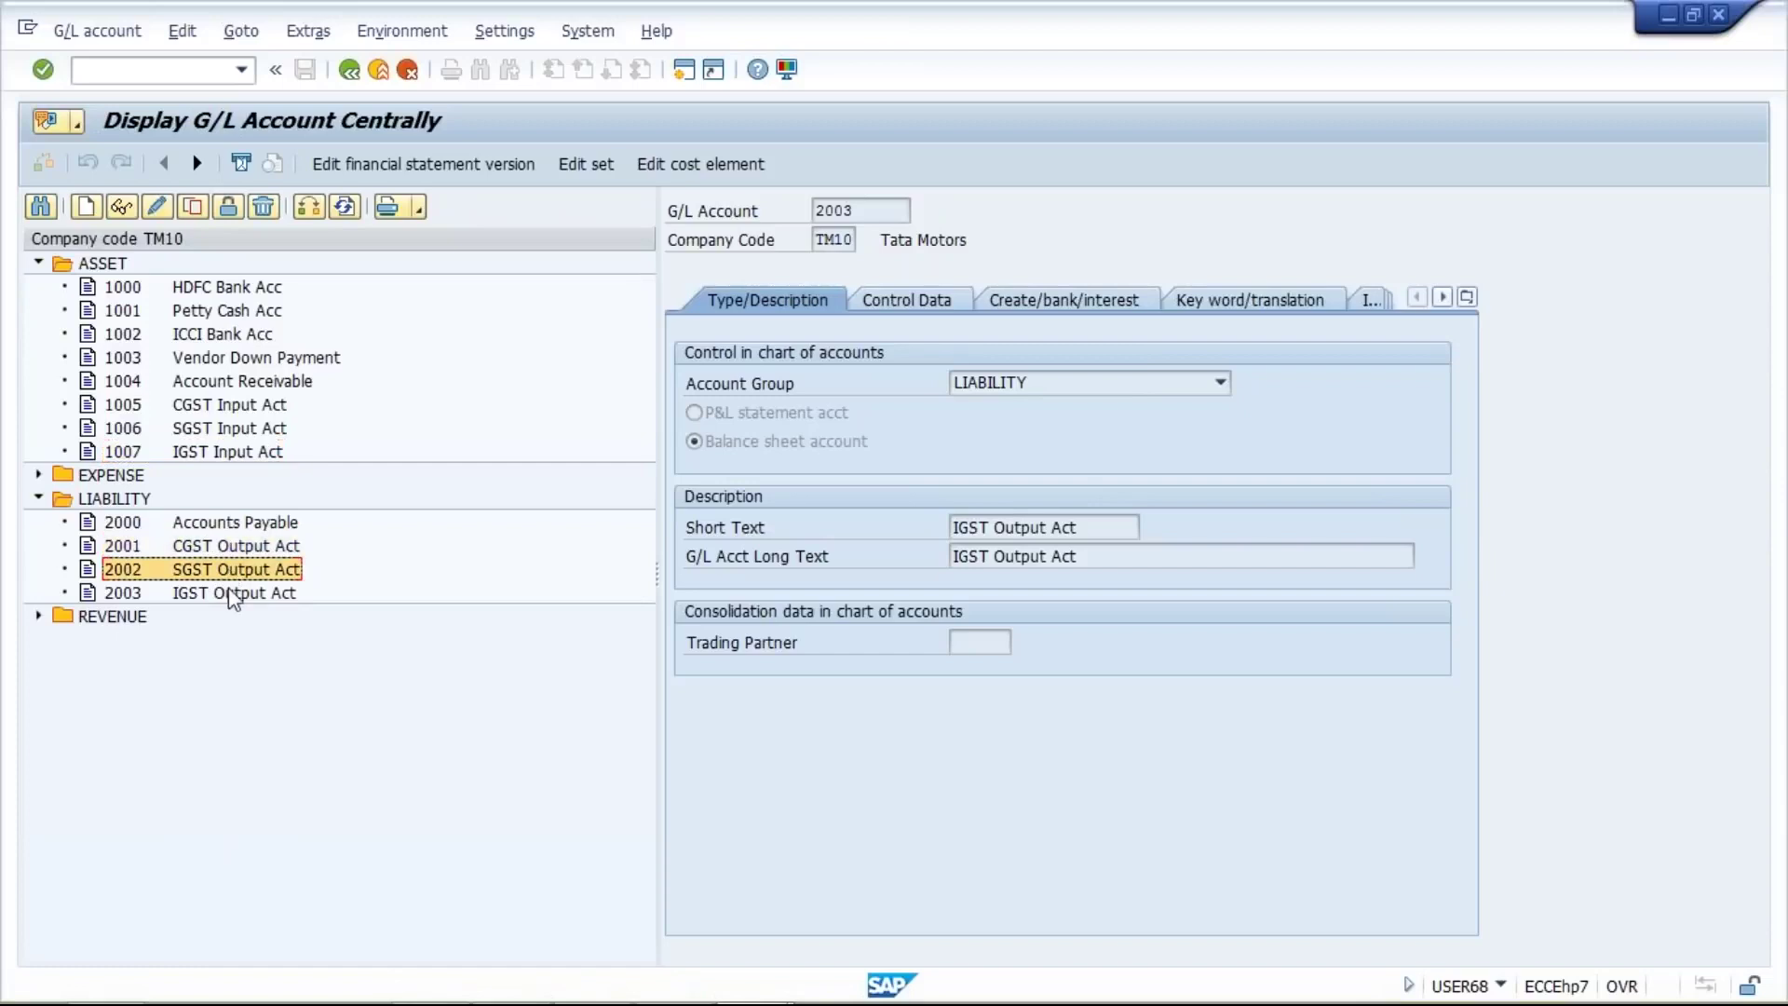
left_click(236, 596)
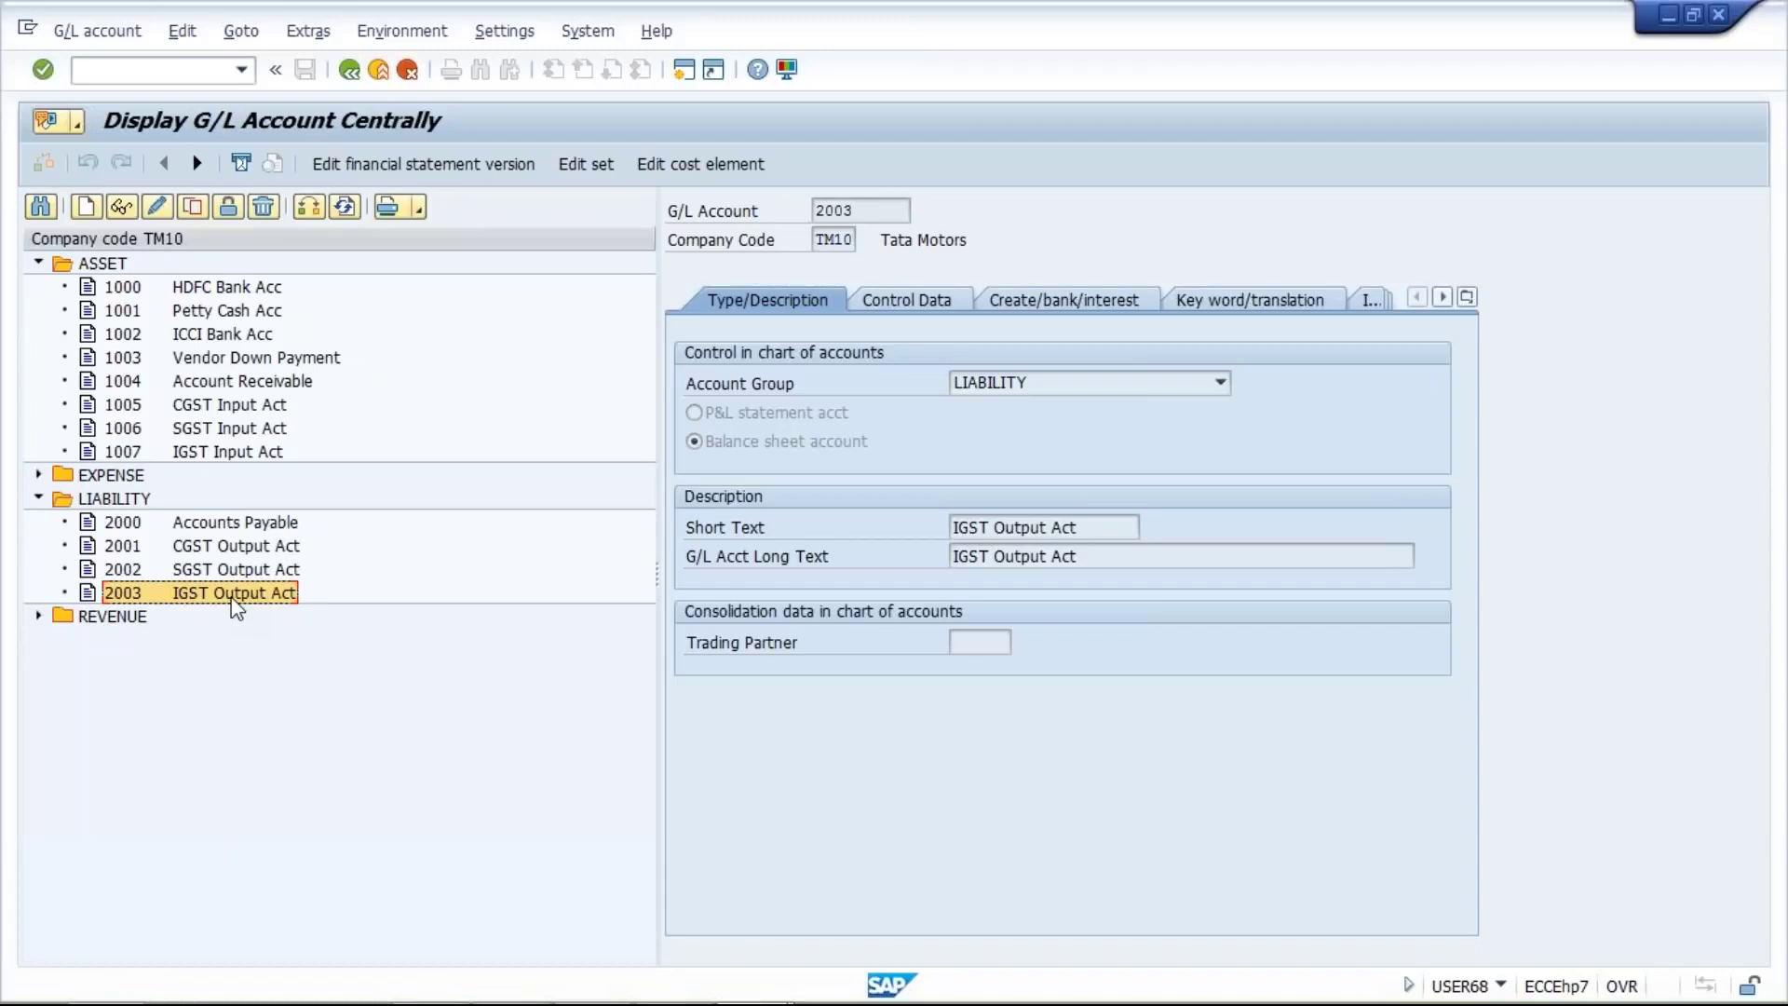
Check the Configurational Steps slide in PowerPoint, and switch back to SAP to open a new session
mouse_move(190, 1002)
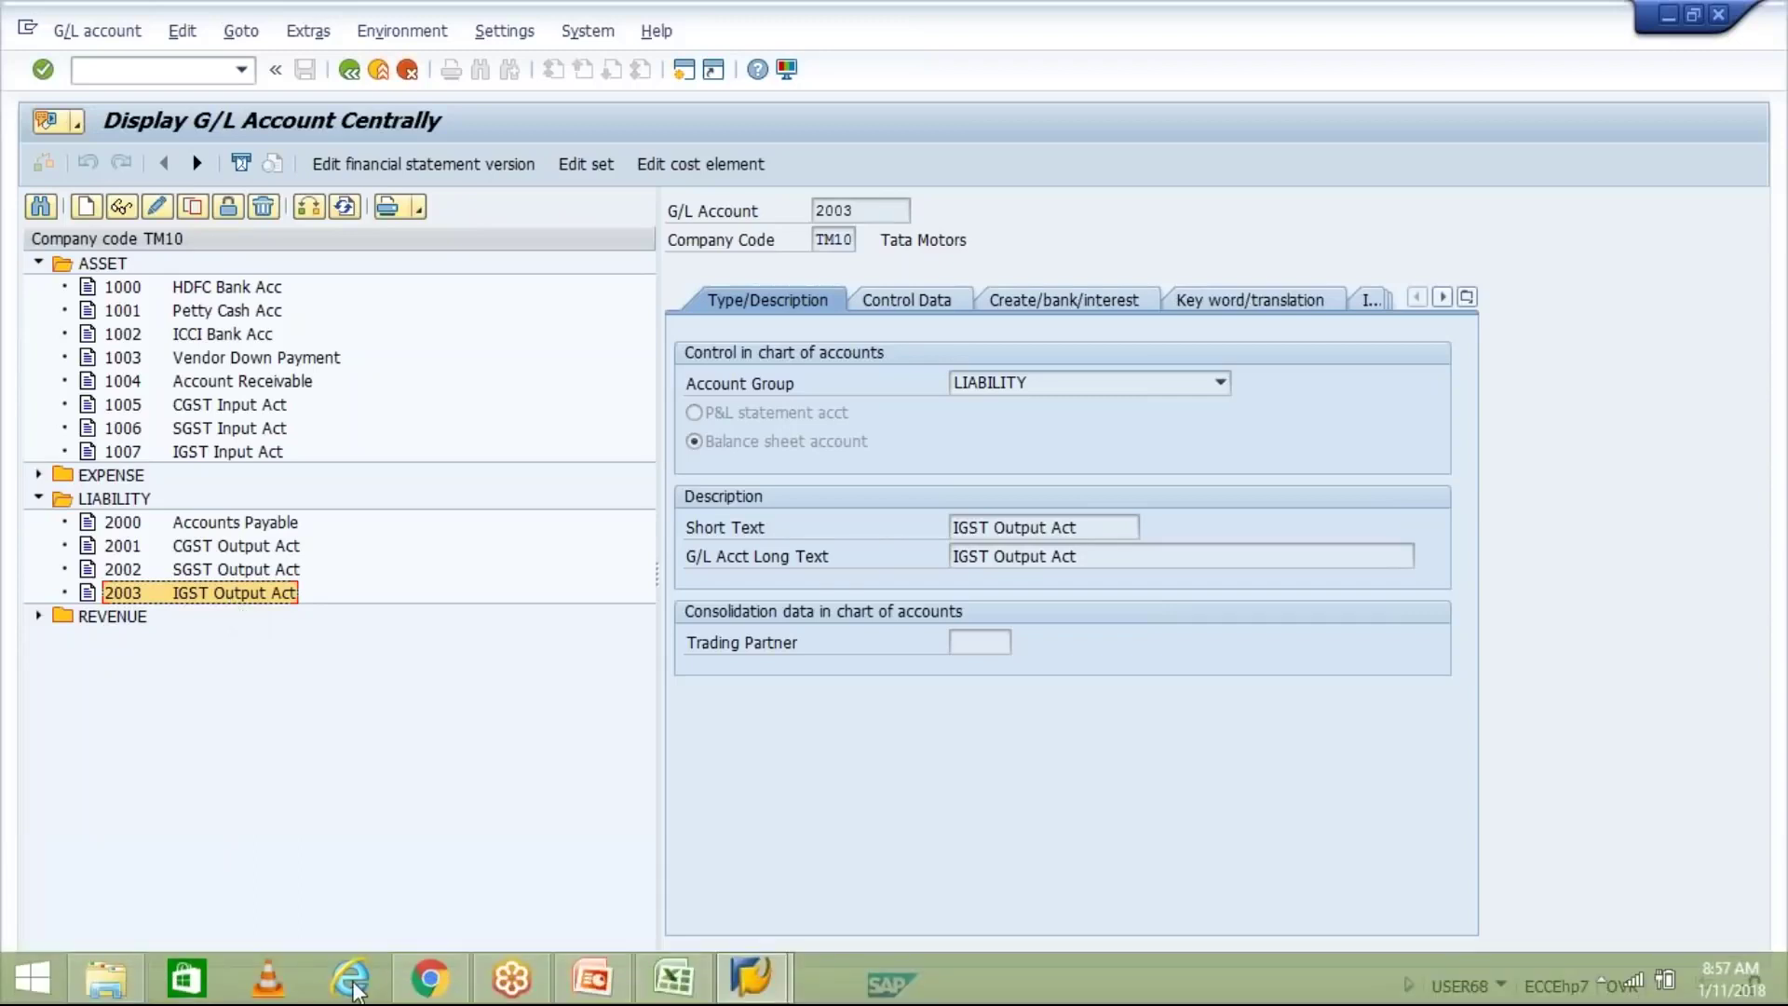
left_click(588, 983)
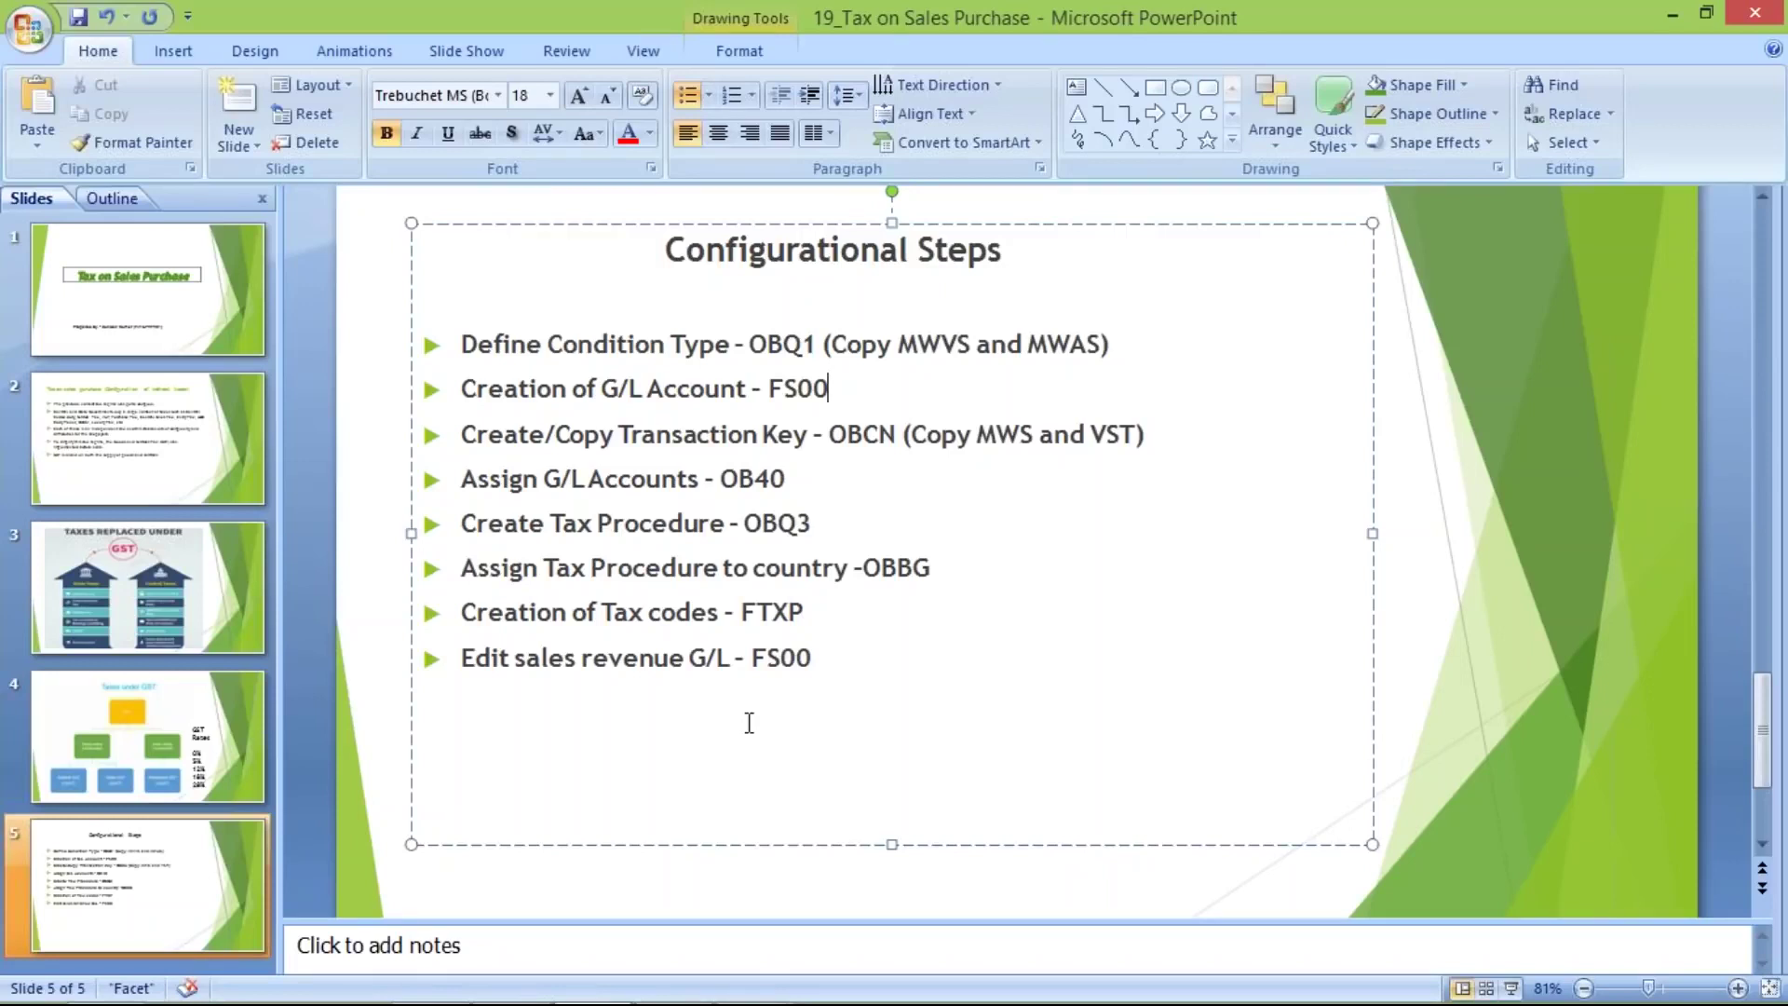
mouse_move(751, 979)
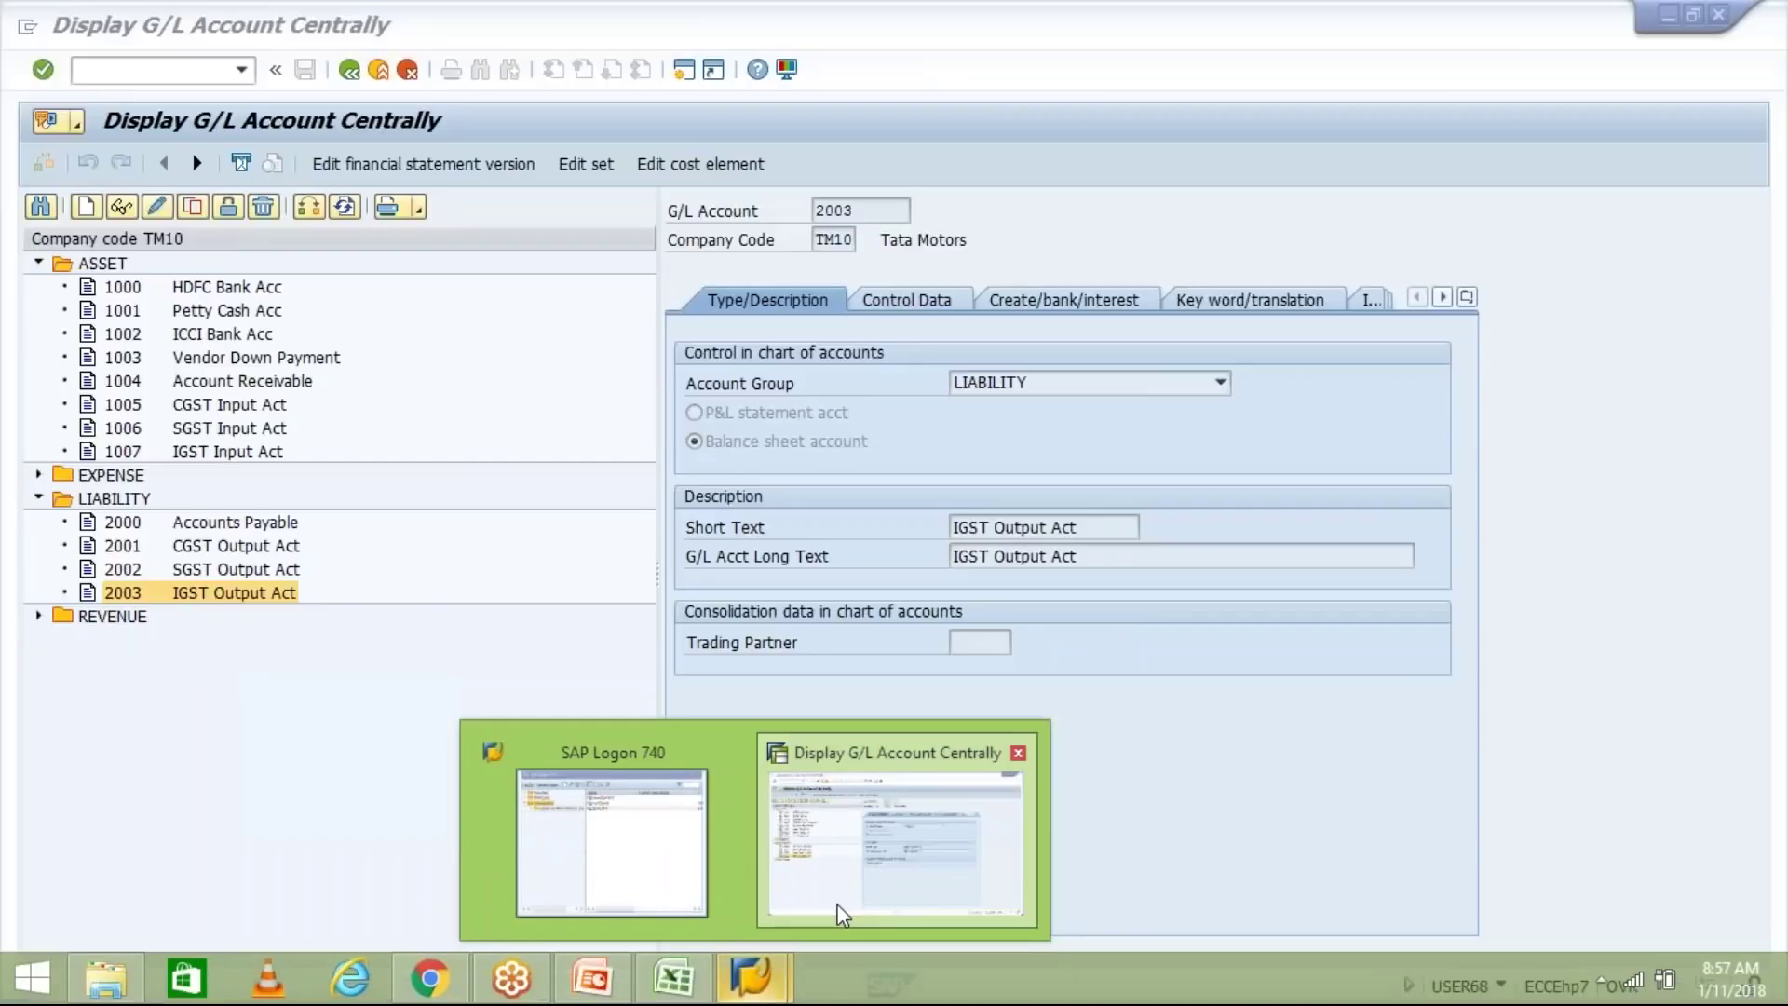
left_click(838, 912)
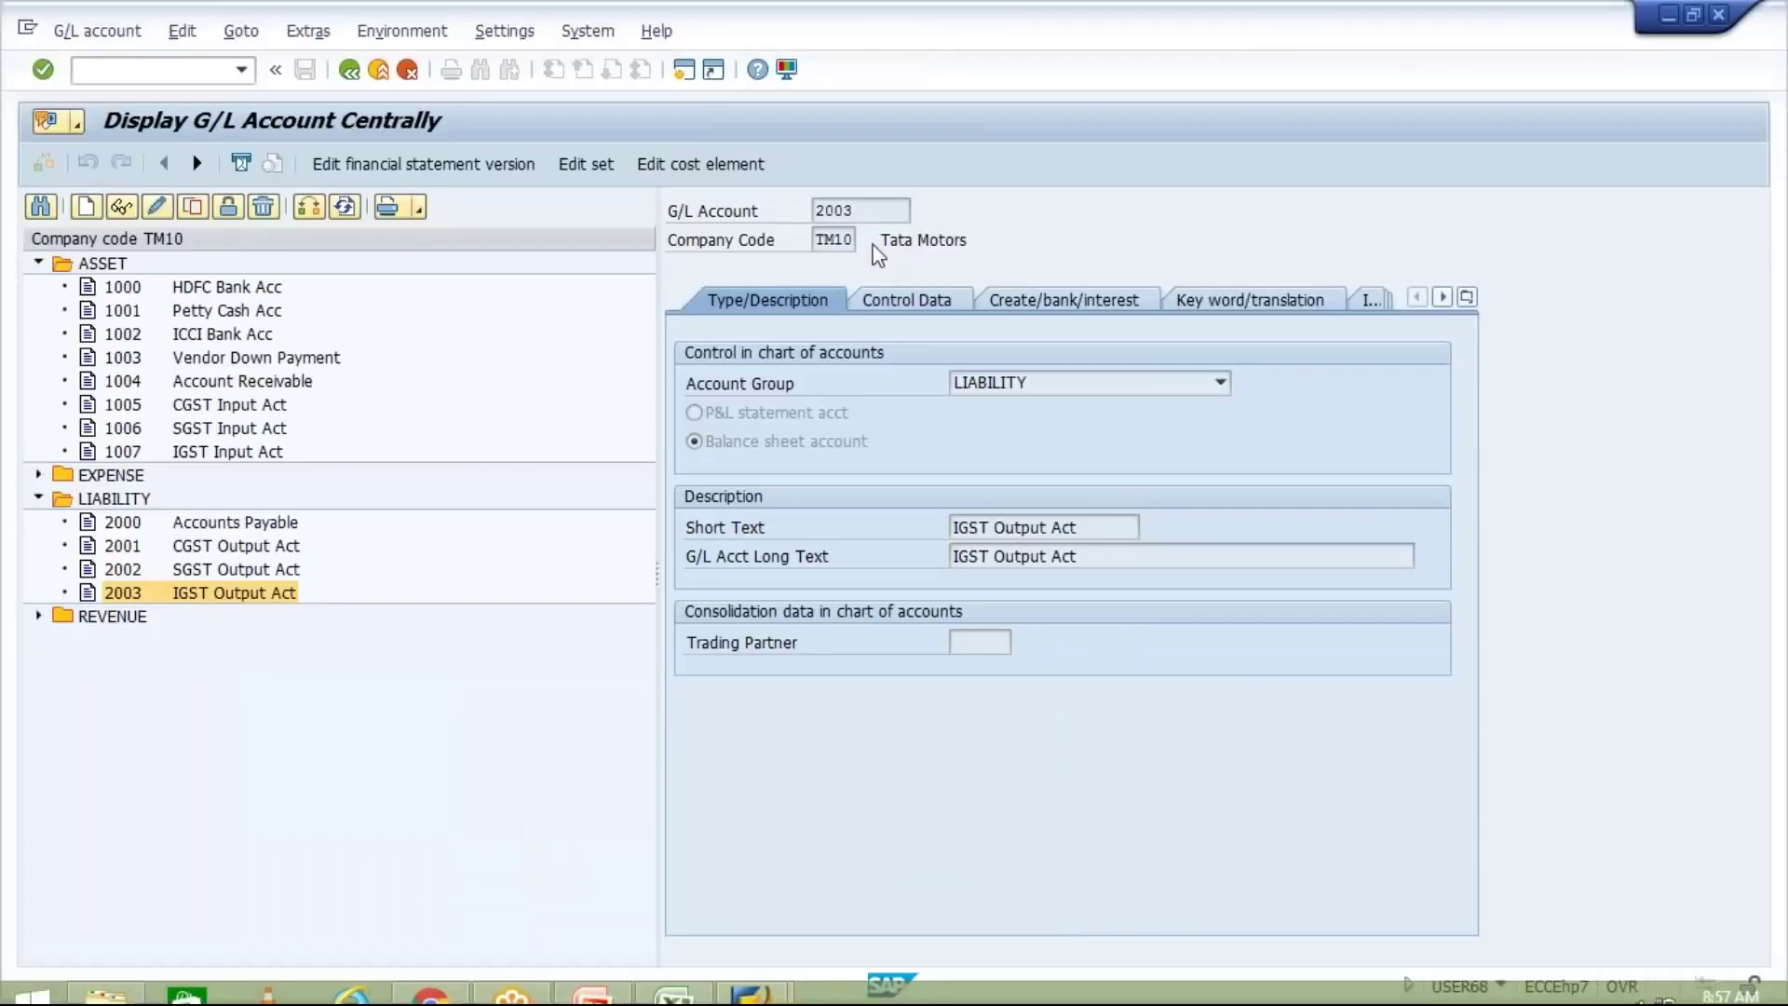
left_click(681, 70)
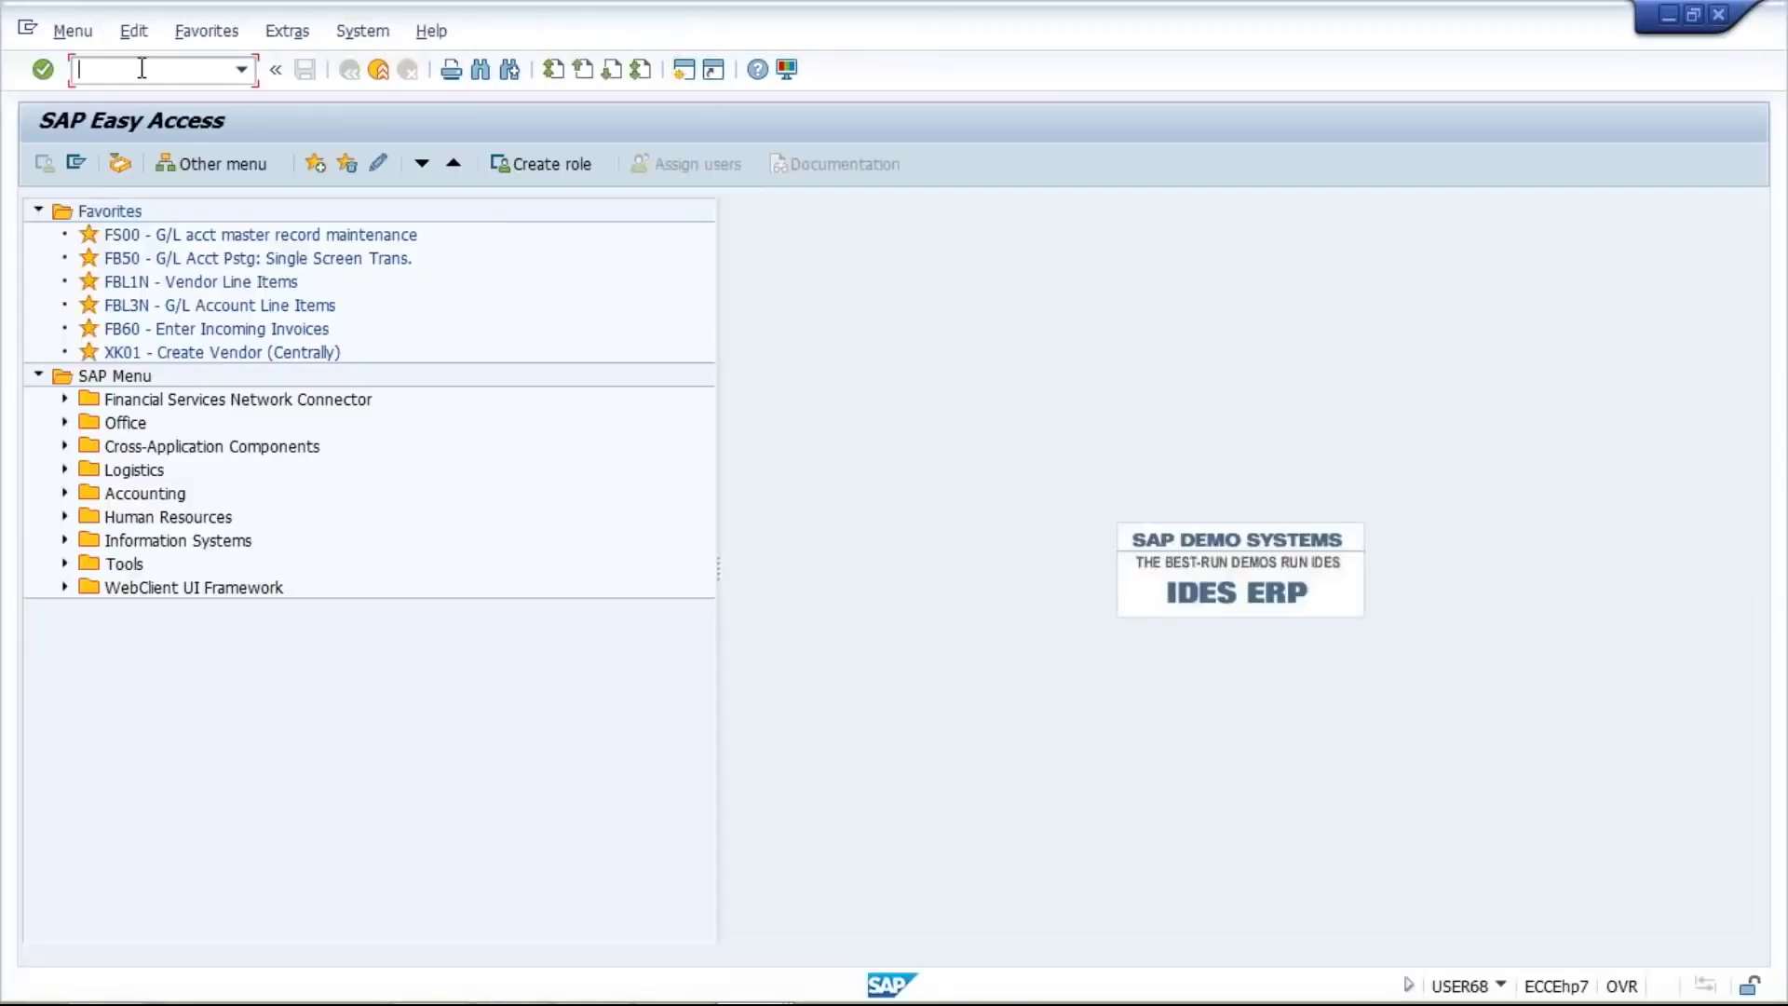
Open transaction OBCN and position the tax processing list at process VST
type("OBCN")
key("Return")
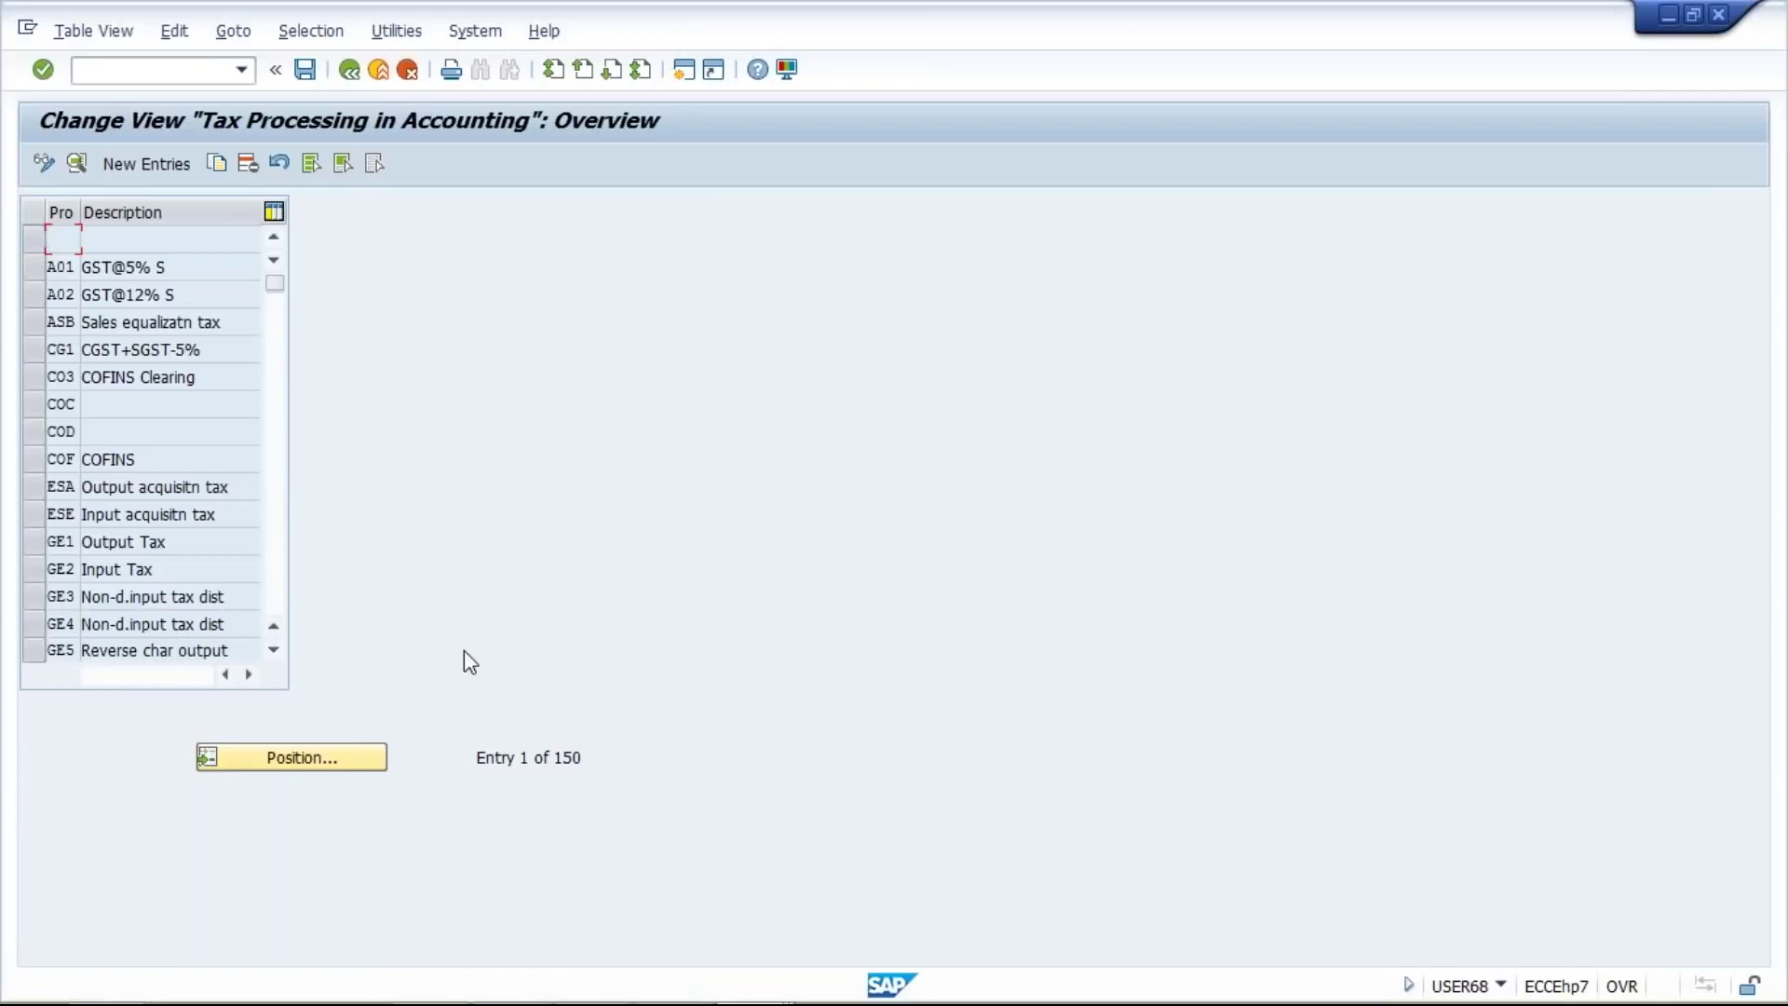
left_click(320, 746)
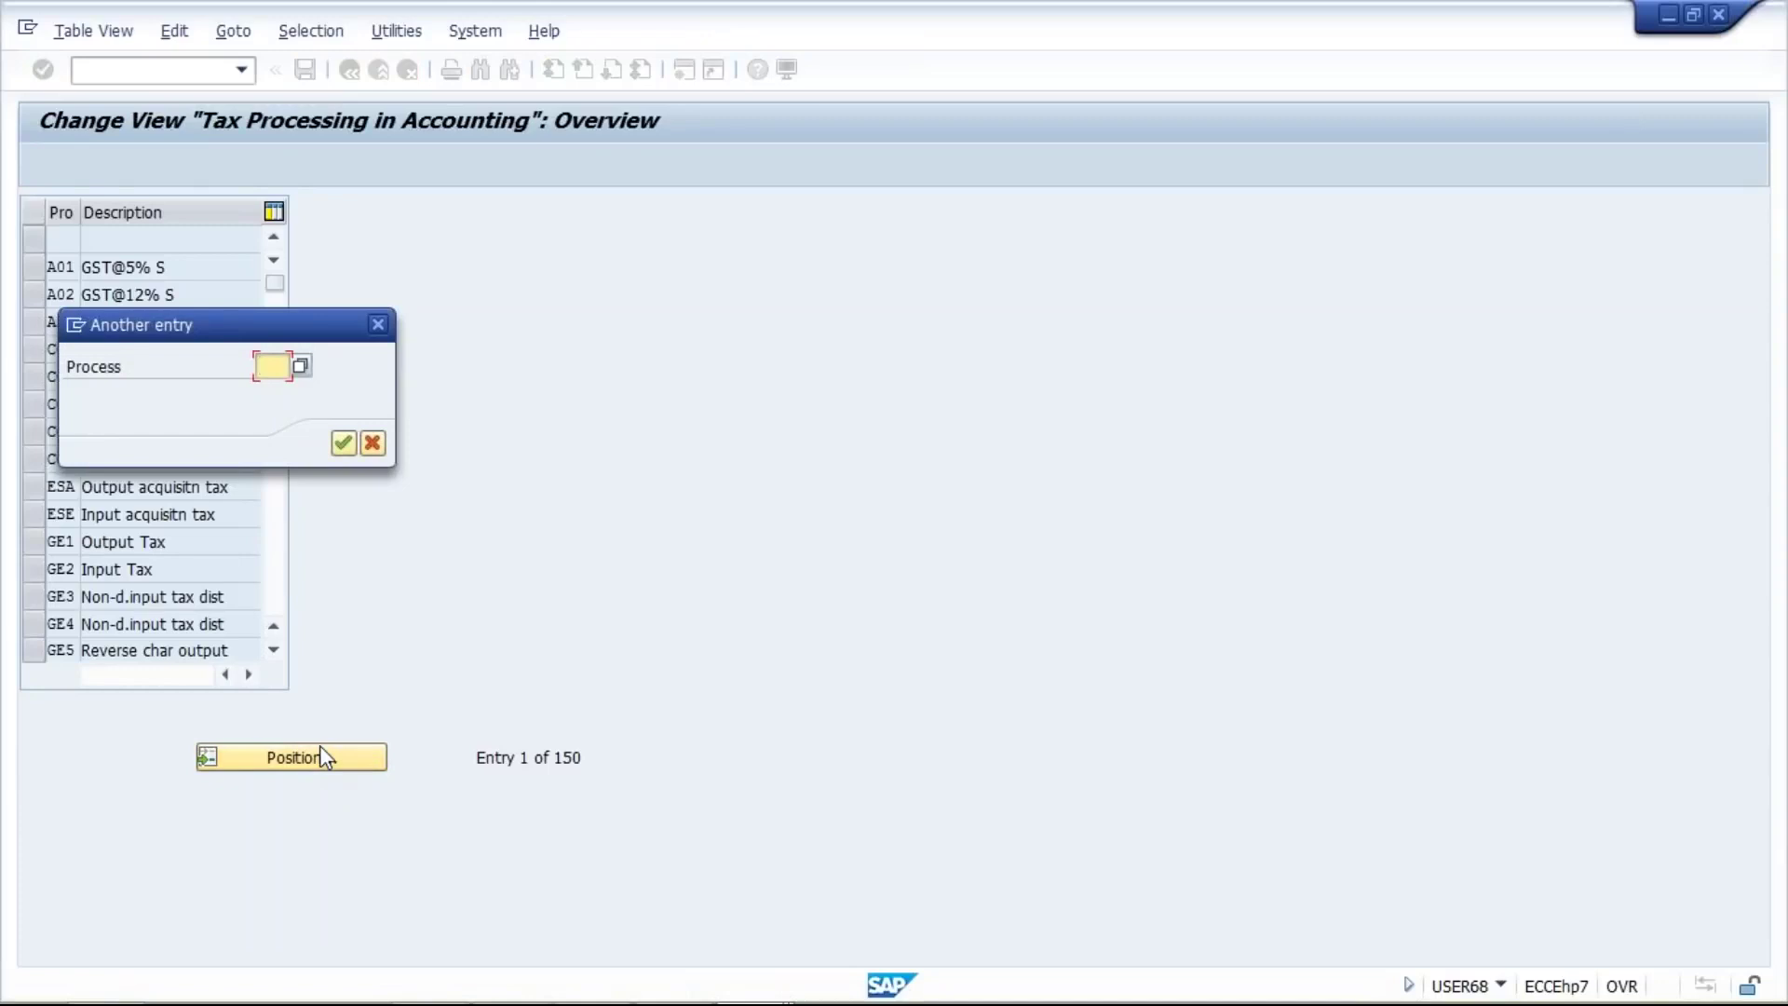
type("VST")
key("Return")
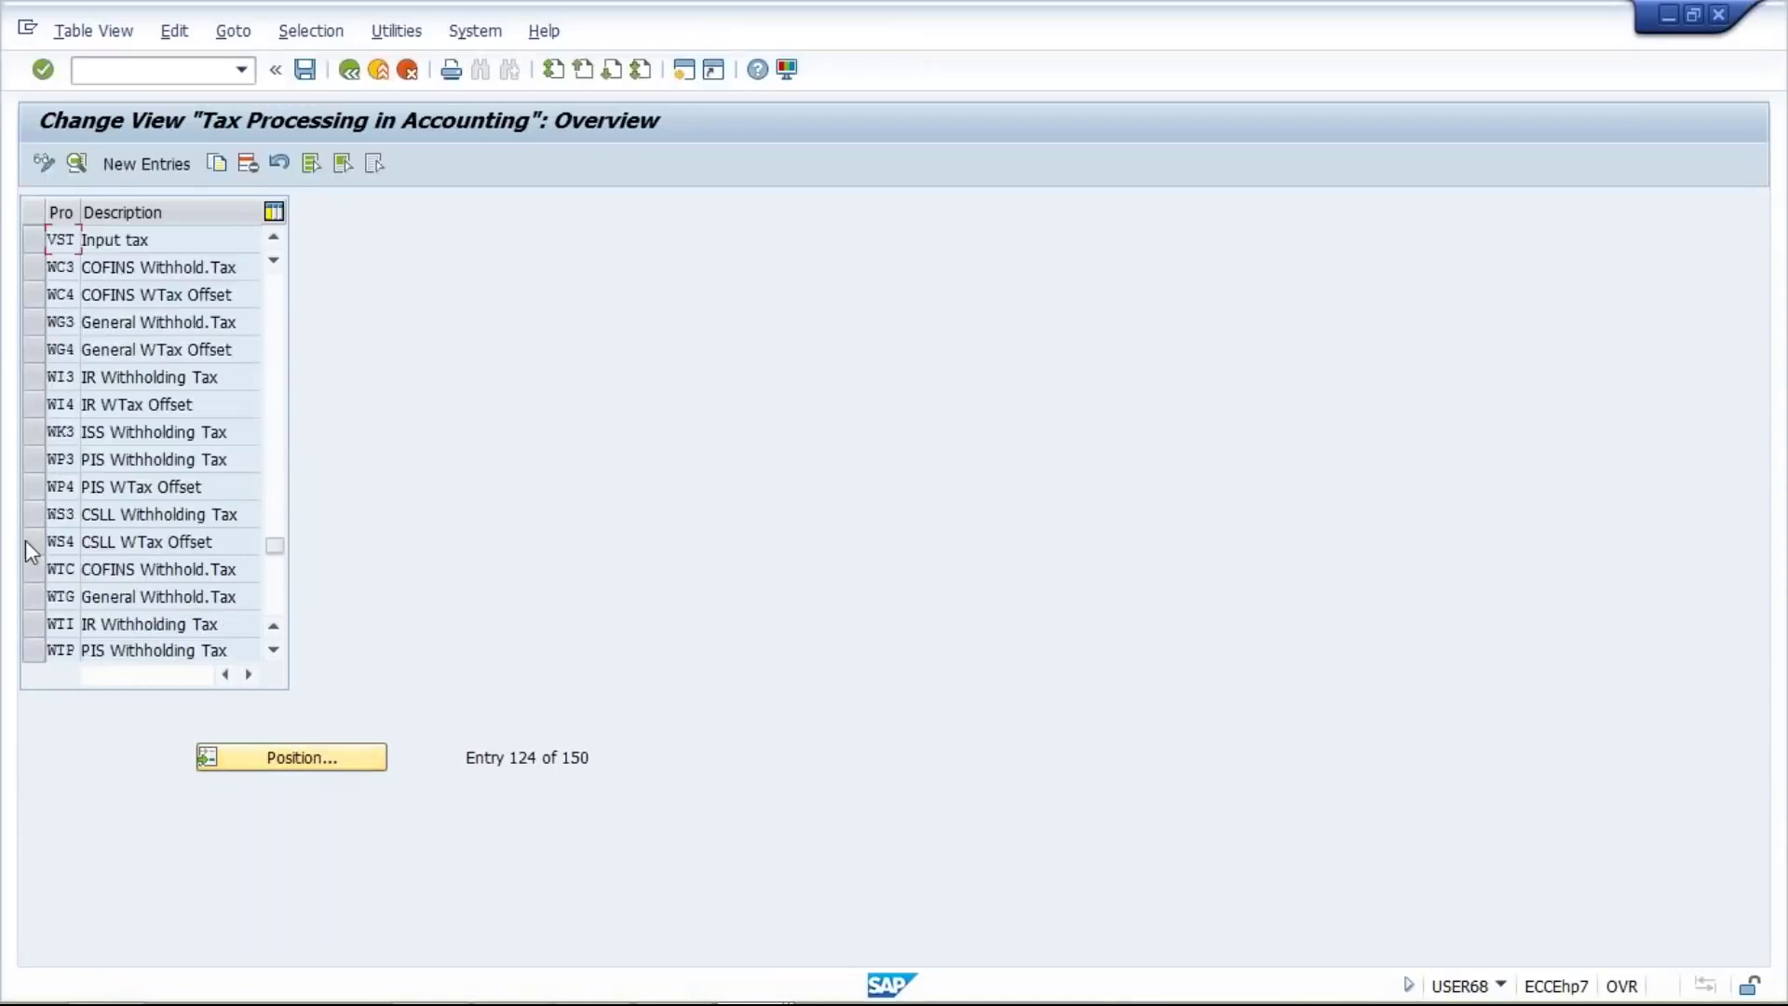
Copy process VST to a new process CGI with the description CGST Input
left_click(42, 241)
left_click(218, 163)
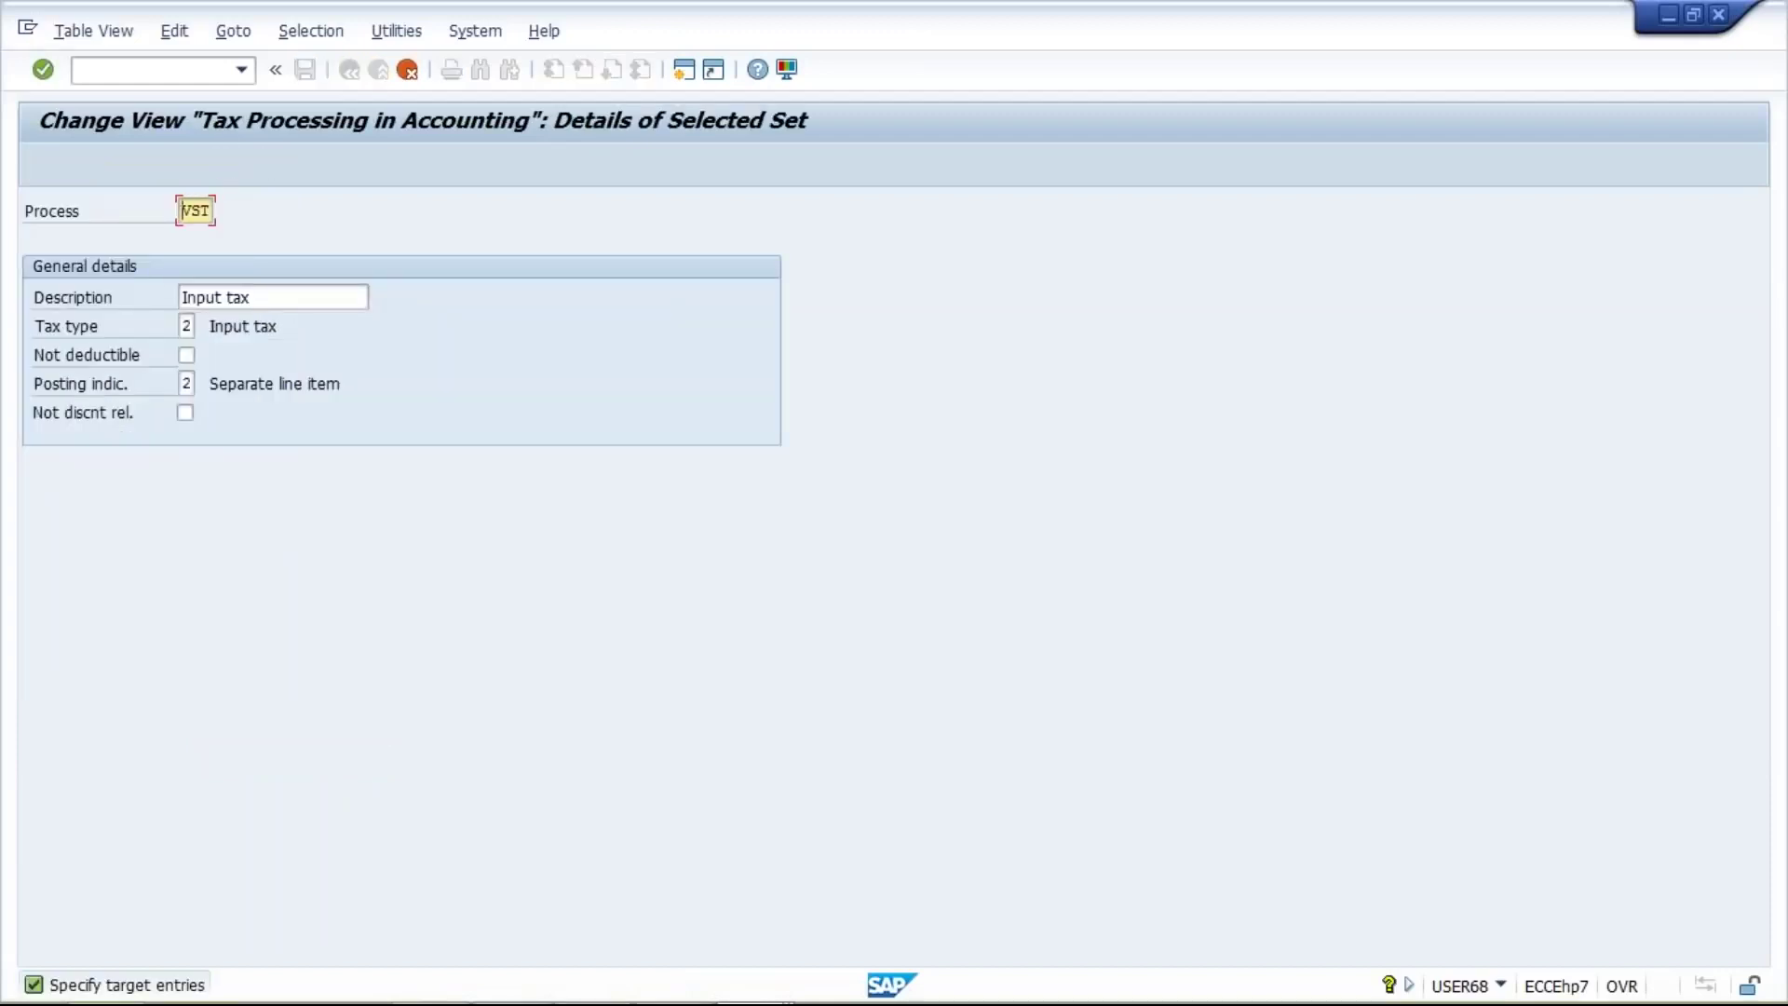
left_click(182, 207)
left_click(182, 297)
left_click_drag(183, 297, 303, 305)
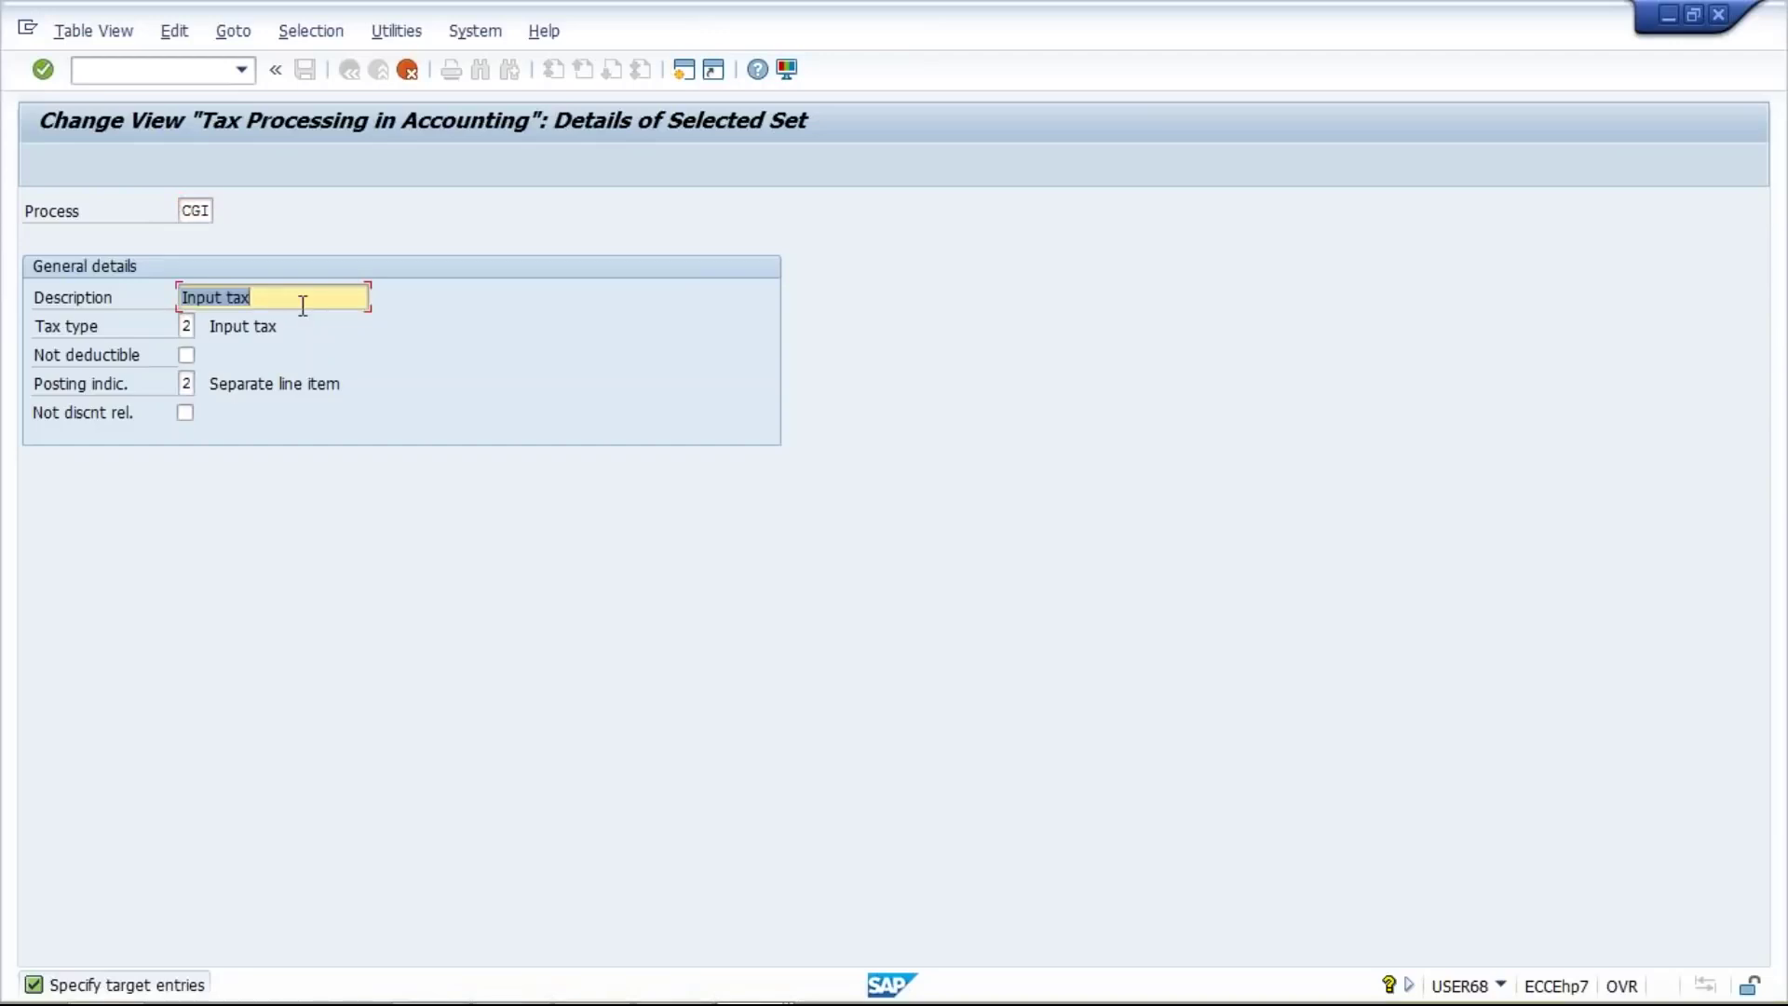
left_click(303, 306)
key("shift+Home")
type("CGST Input Tax")
key("BackSpace")
key("BackSpace")
key("BackSpace")
key("BackSpace")
key("Return")
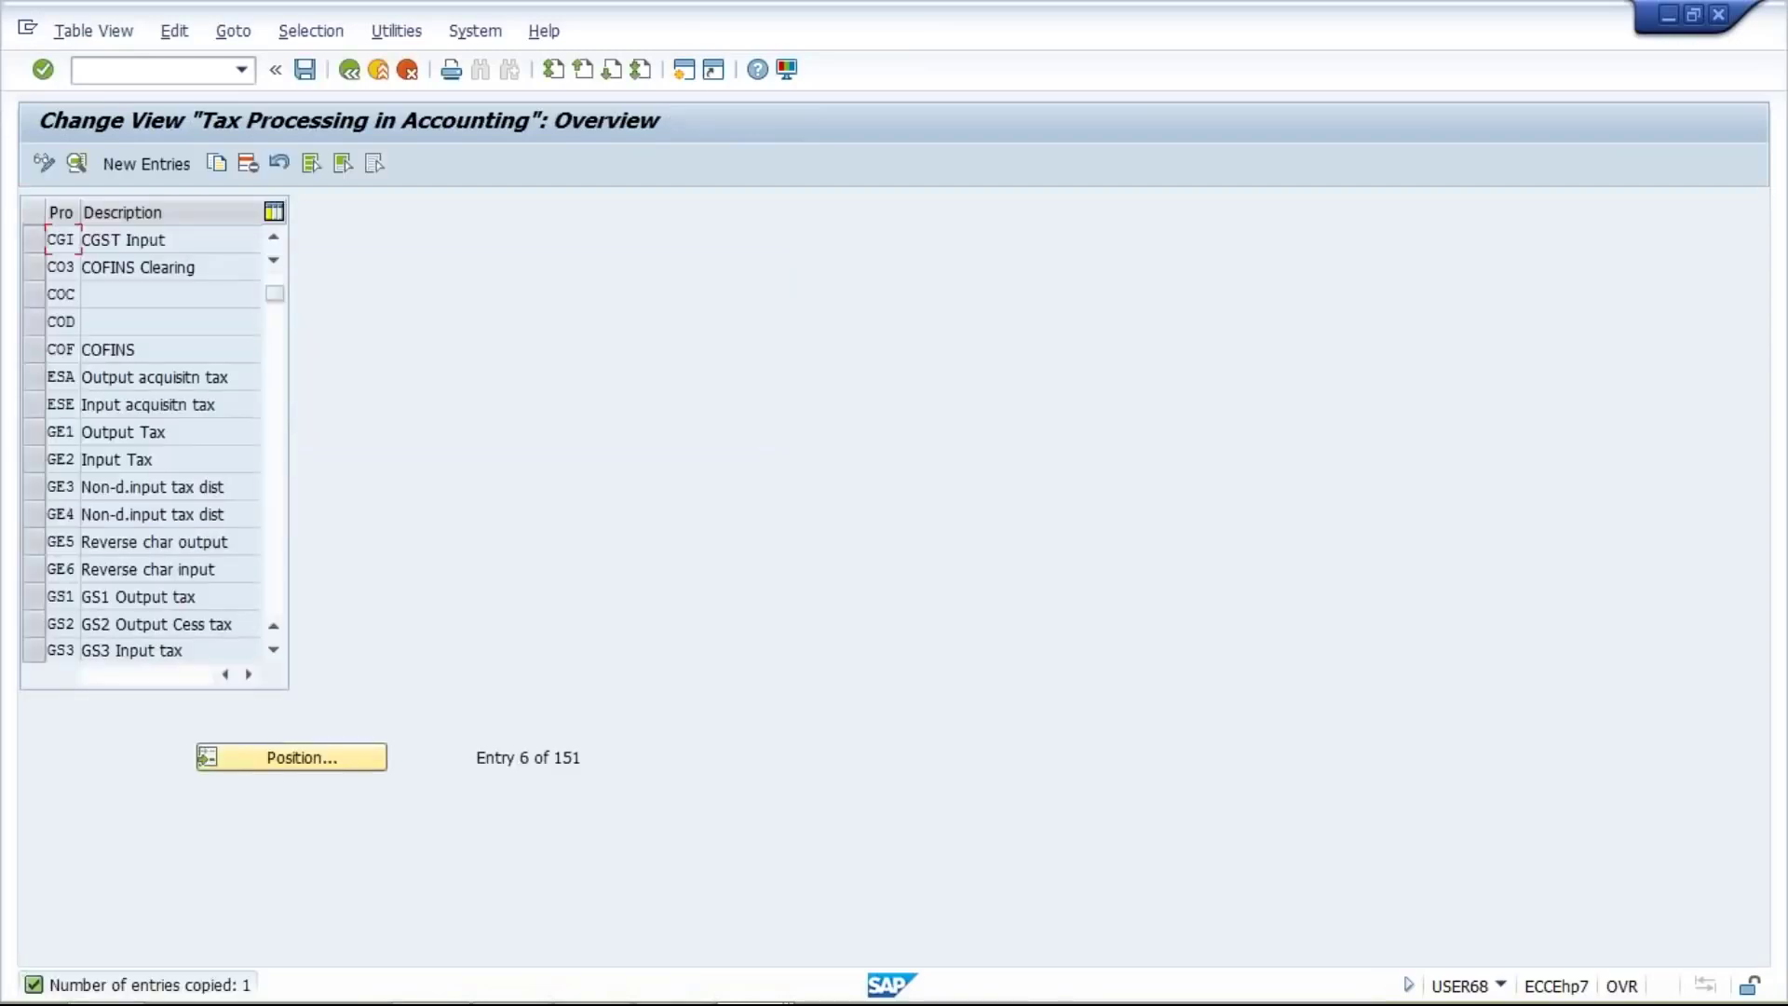
Copy process CGI to a new process SGI with the description SGST Input
left_click(37, 240)
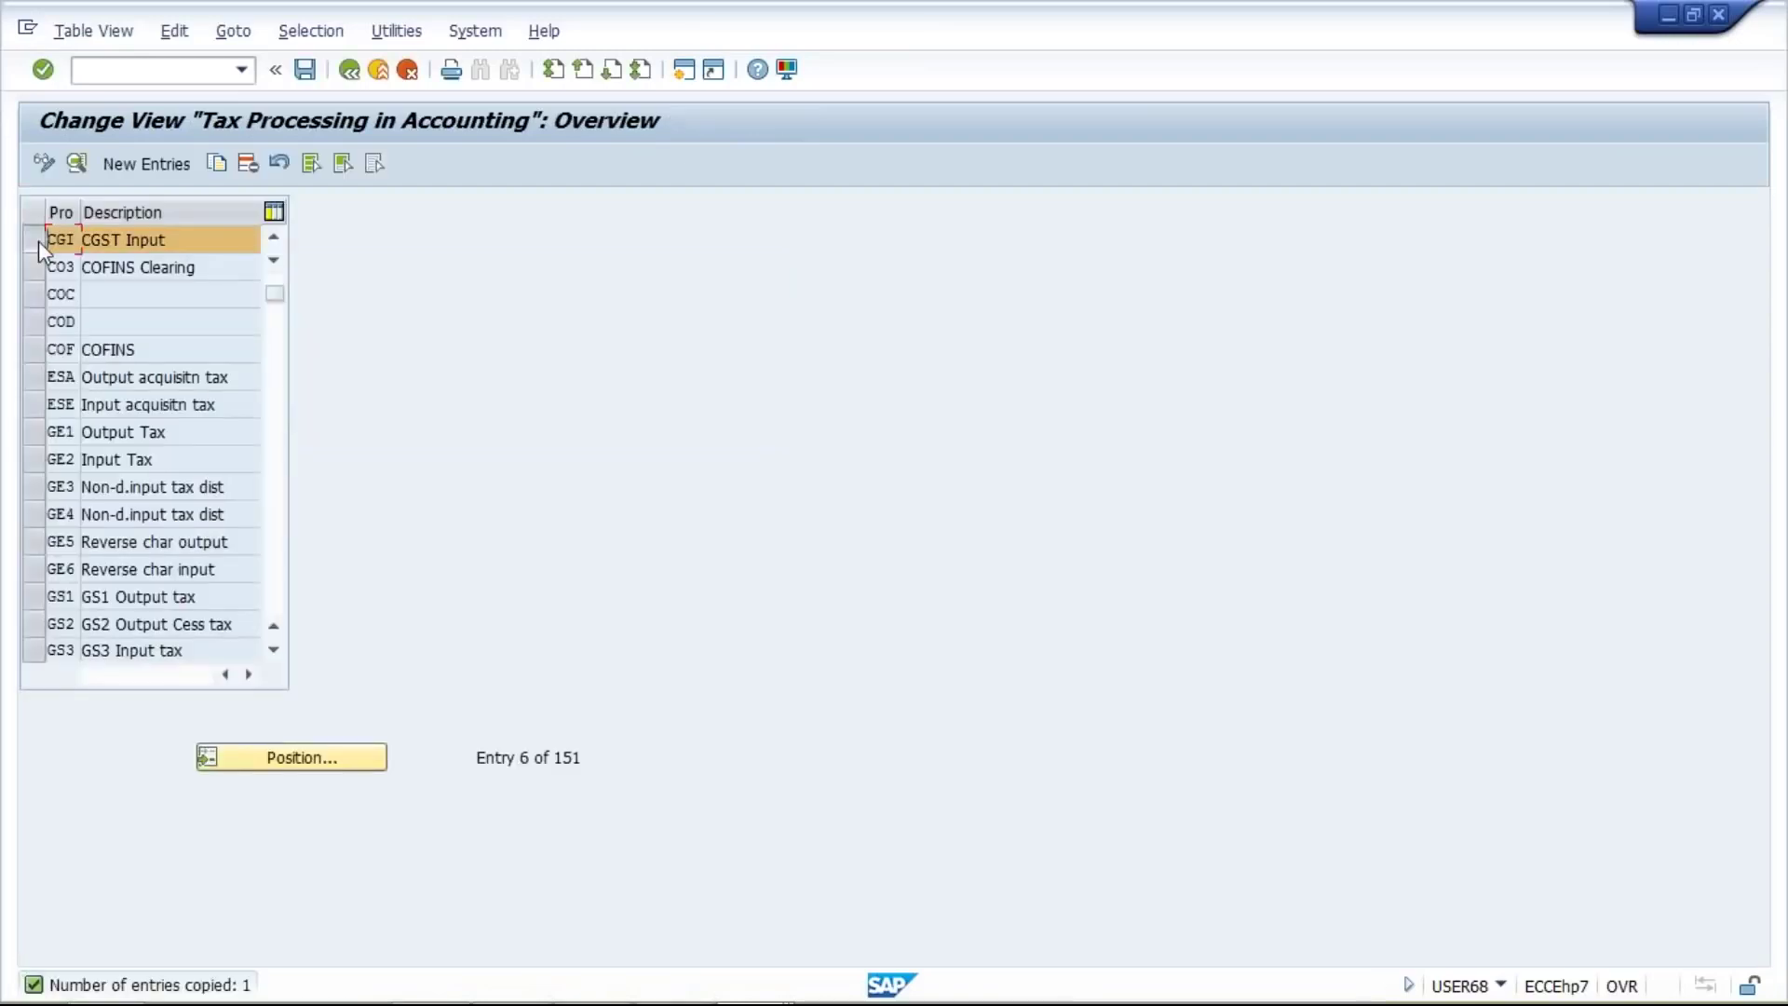
left_click(213, 165)
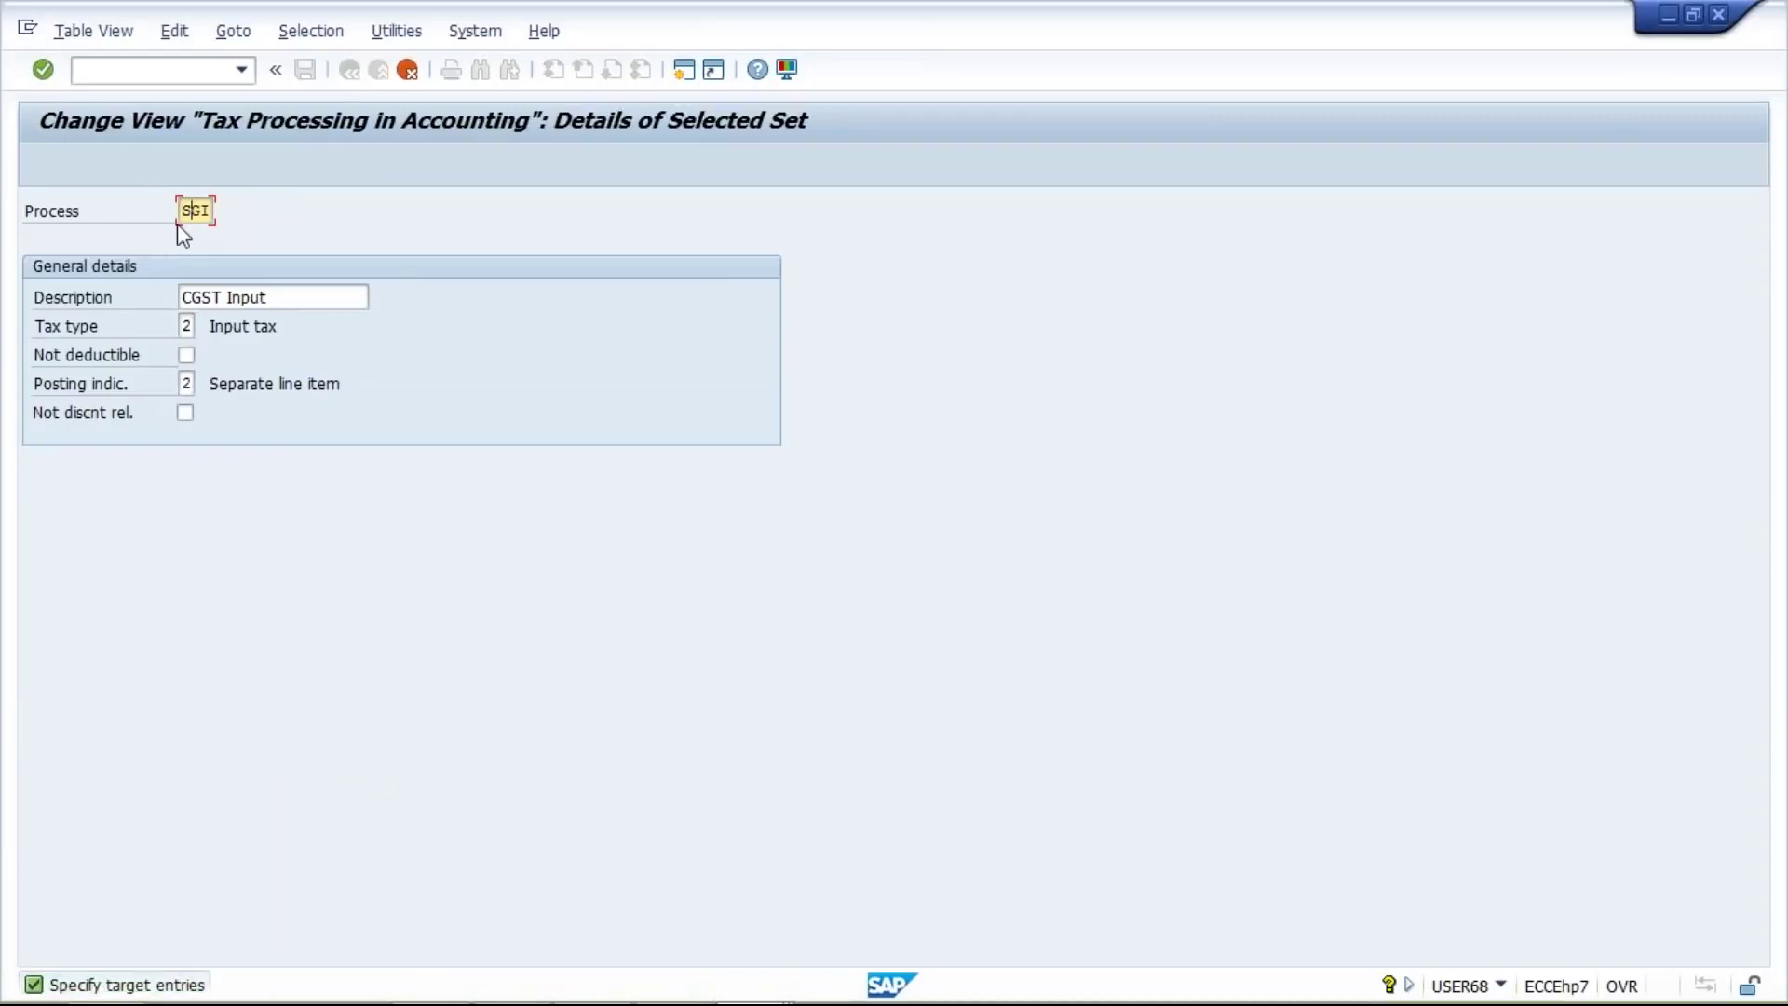
left_click(184, 297)
type("S")
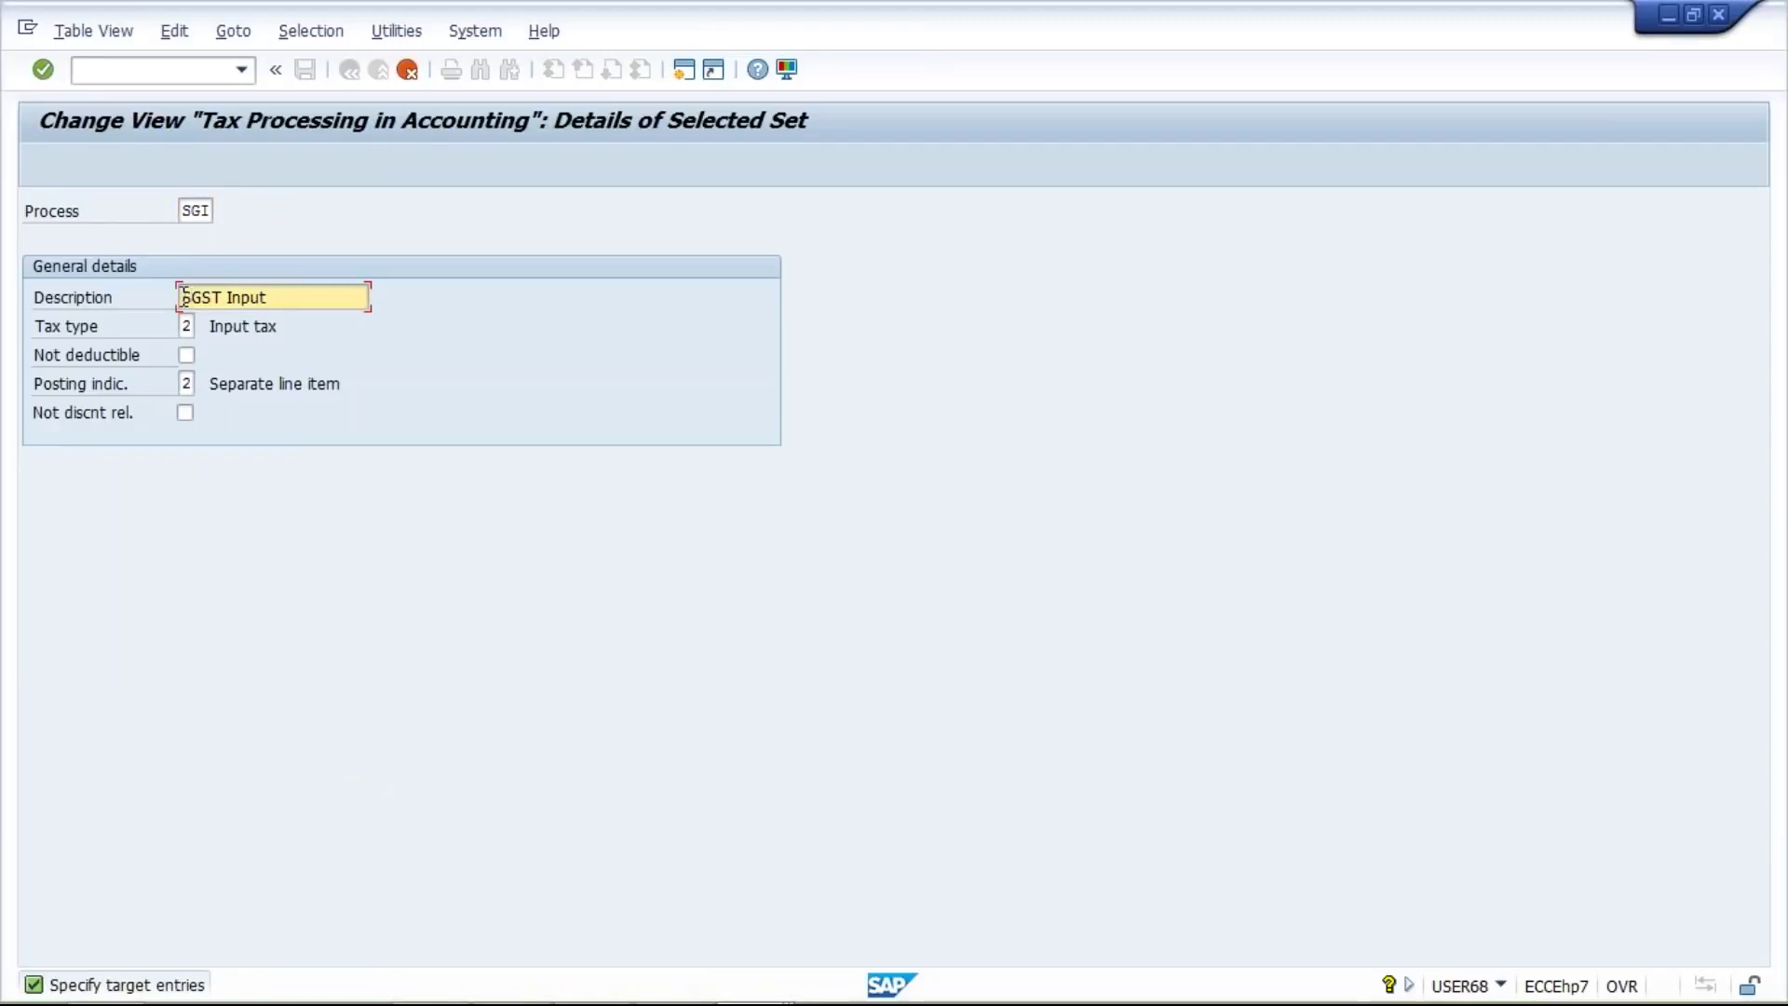
key("Return")
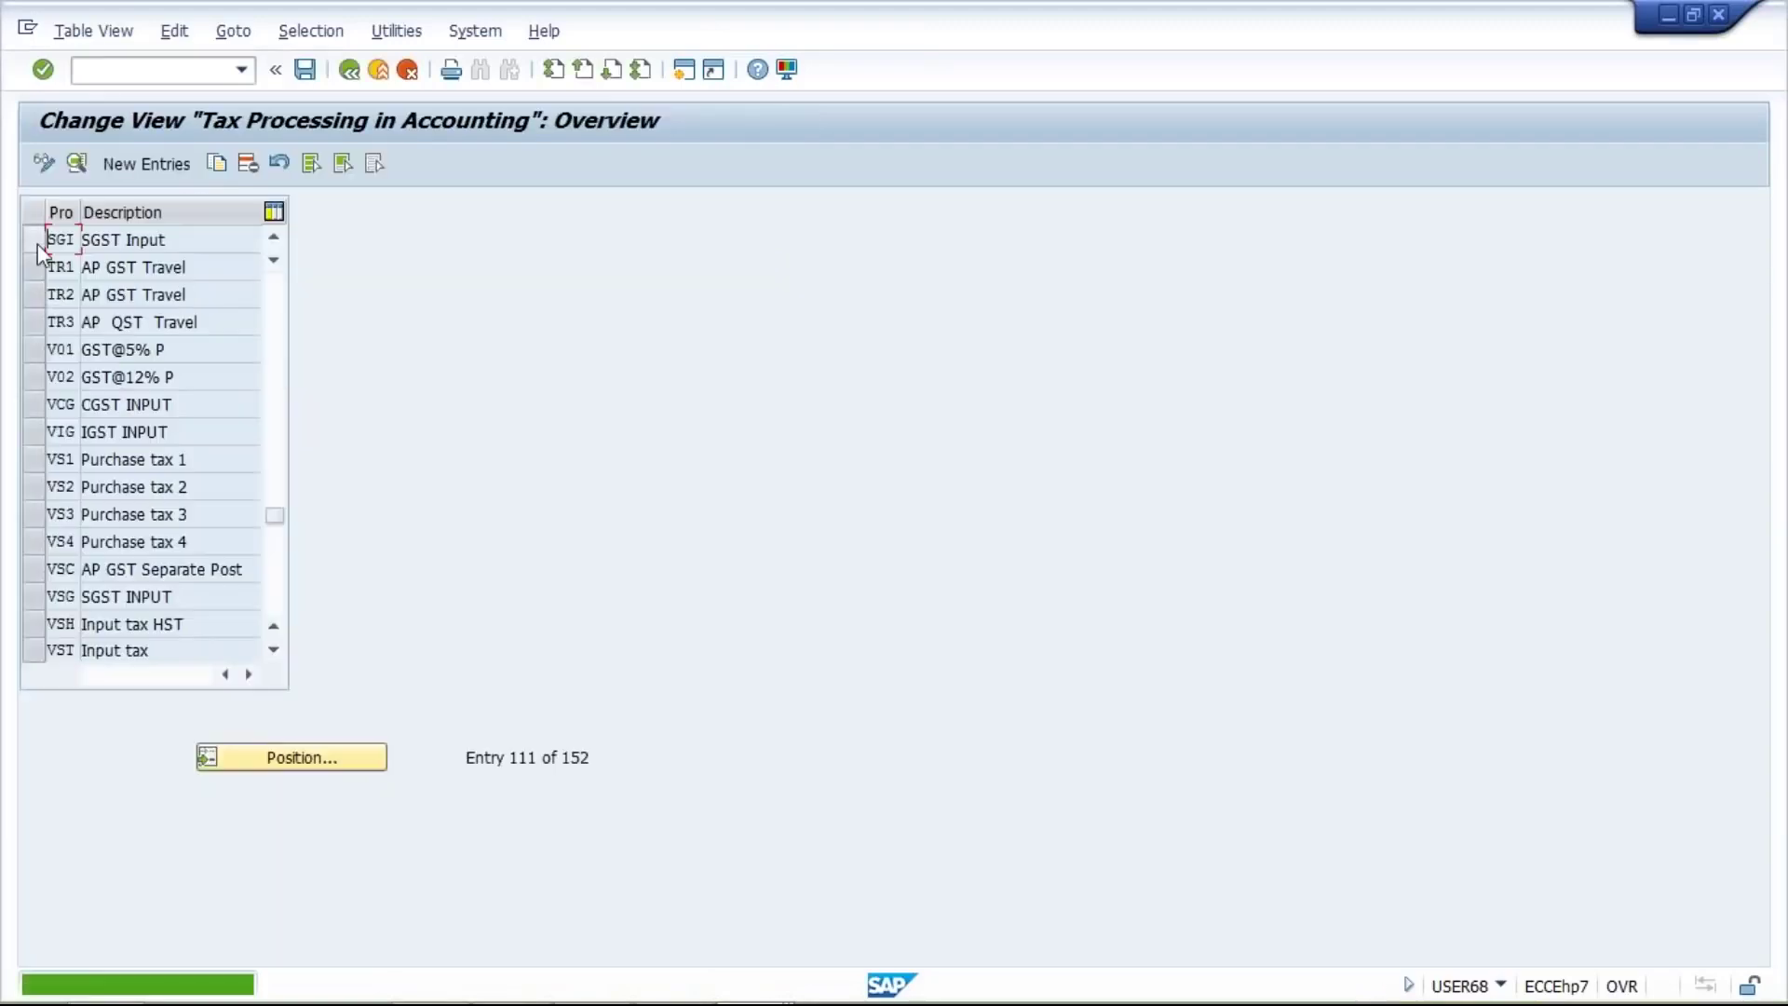
Copy process SGI to a new process IGI with the description IGST Input, and save the entries
left_click(33, 239)
left_click(224, 169)
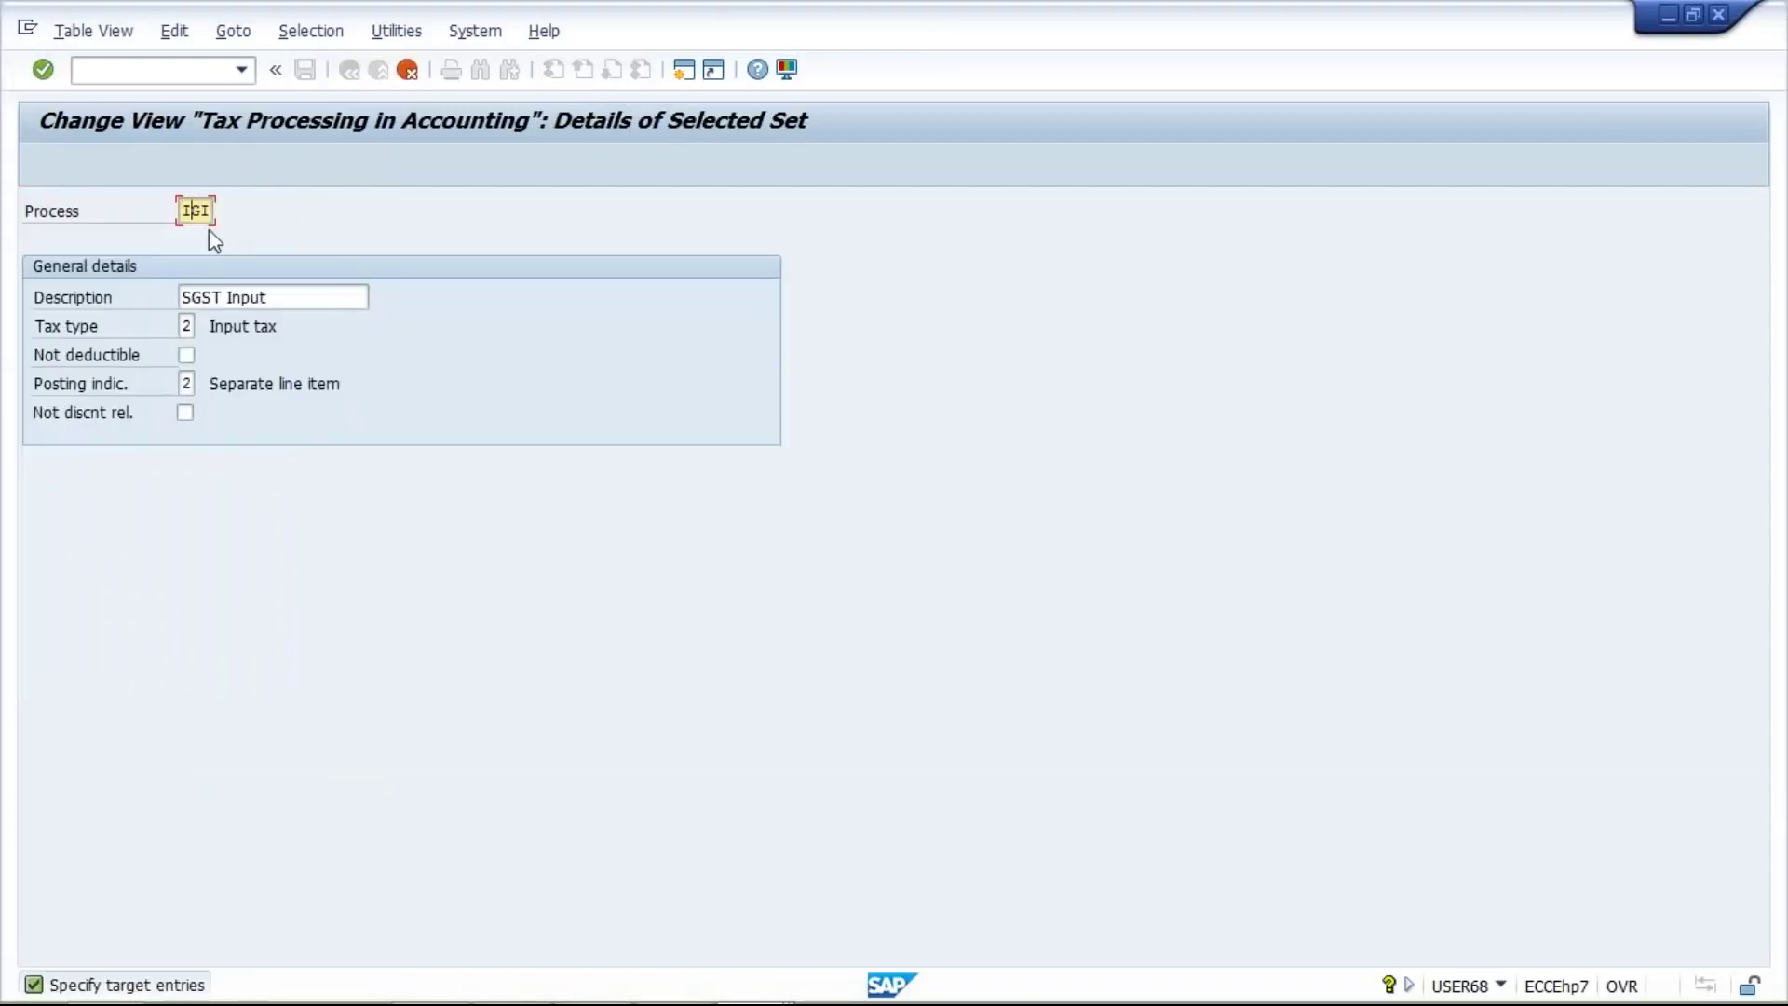
type("I")
key("Tab")
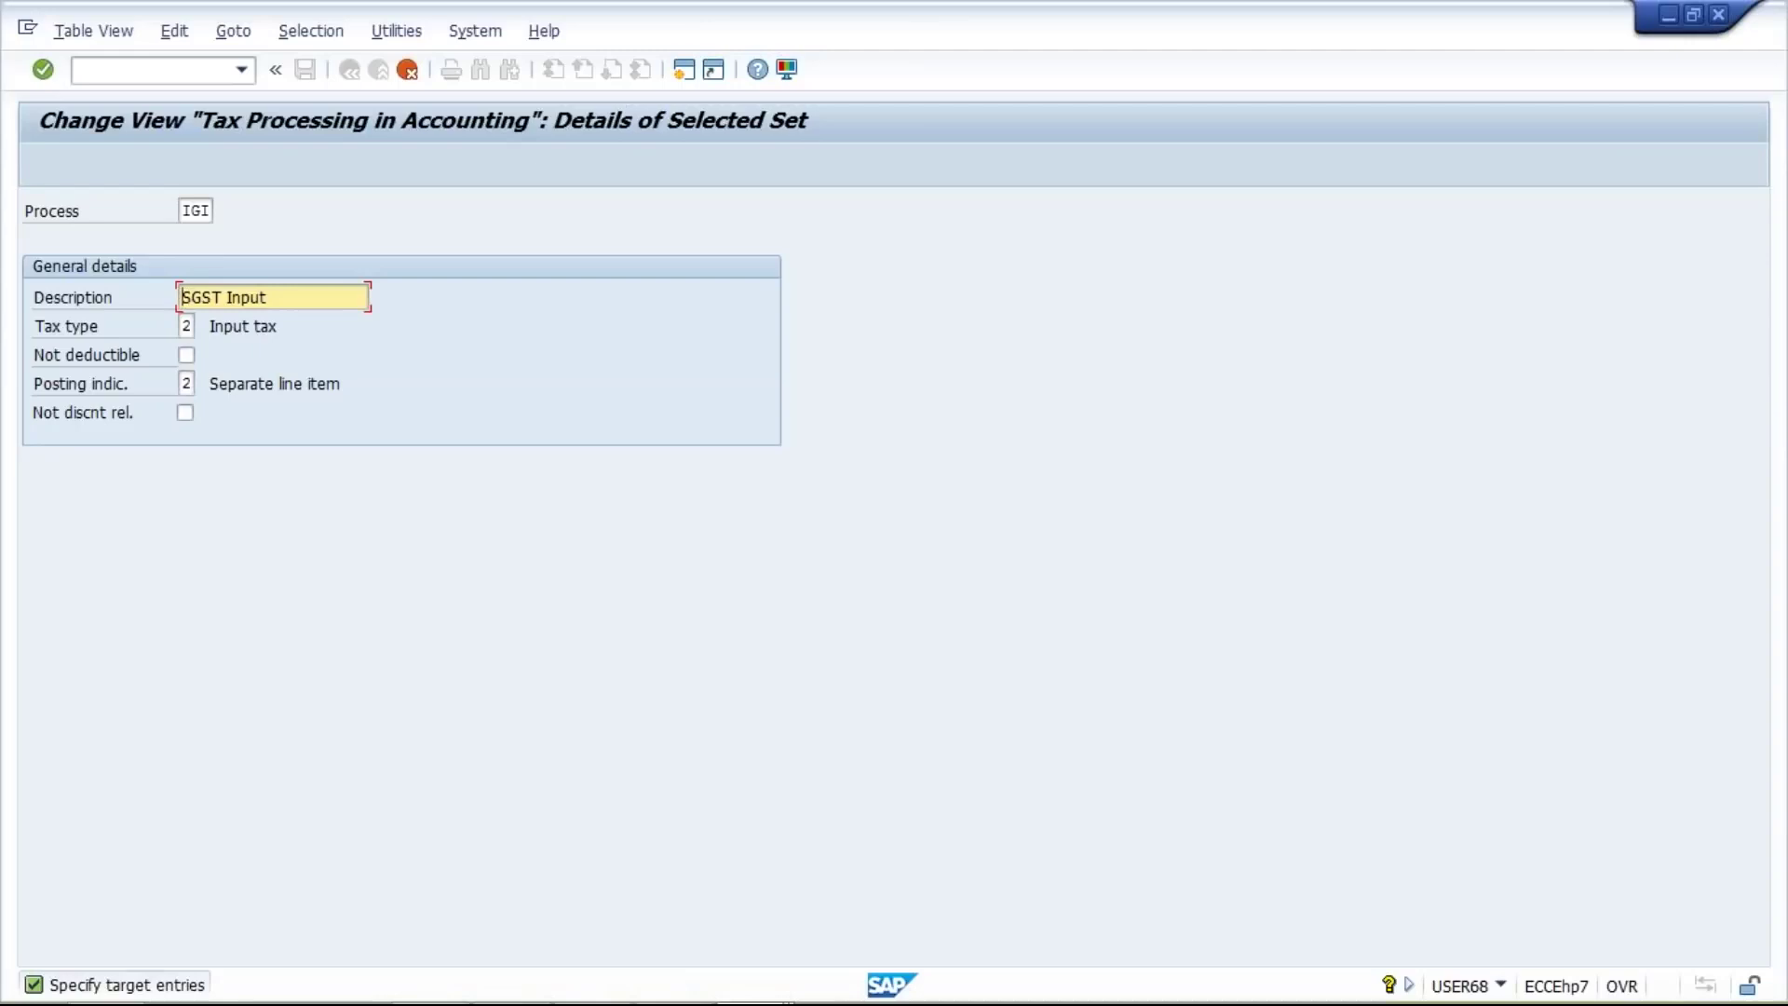
type("I")
key("Return")
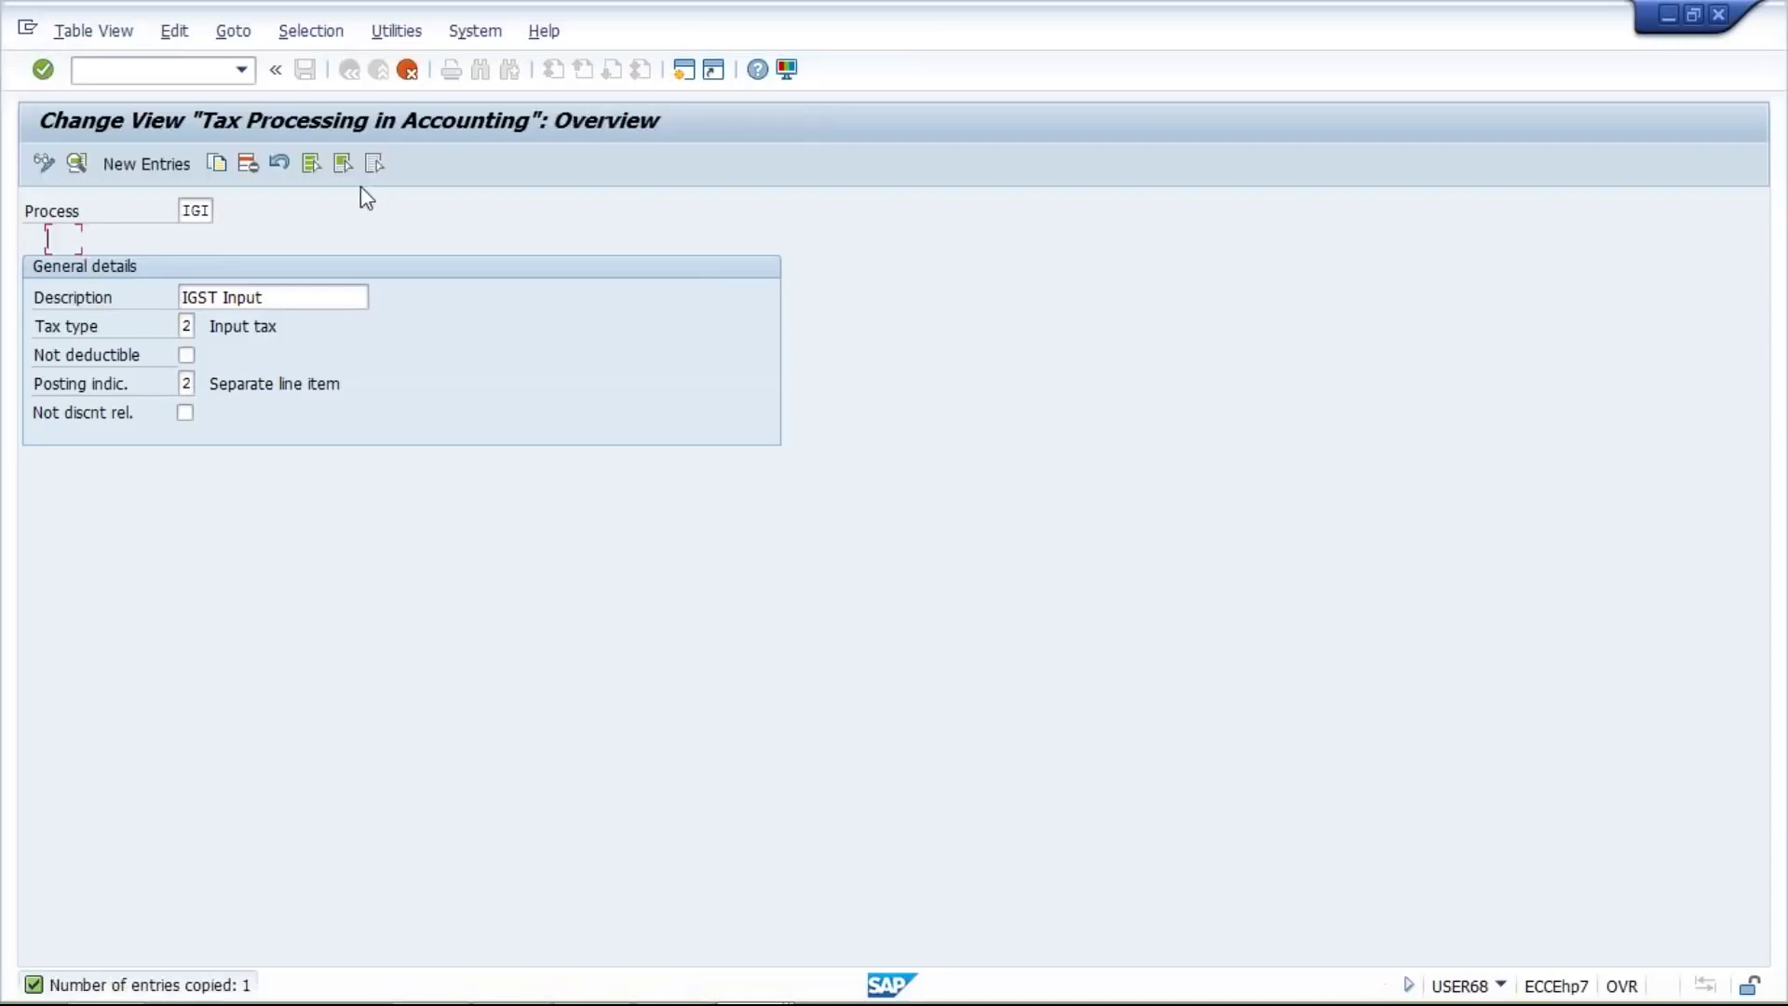
left_click(301, 73)
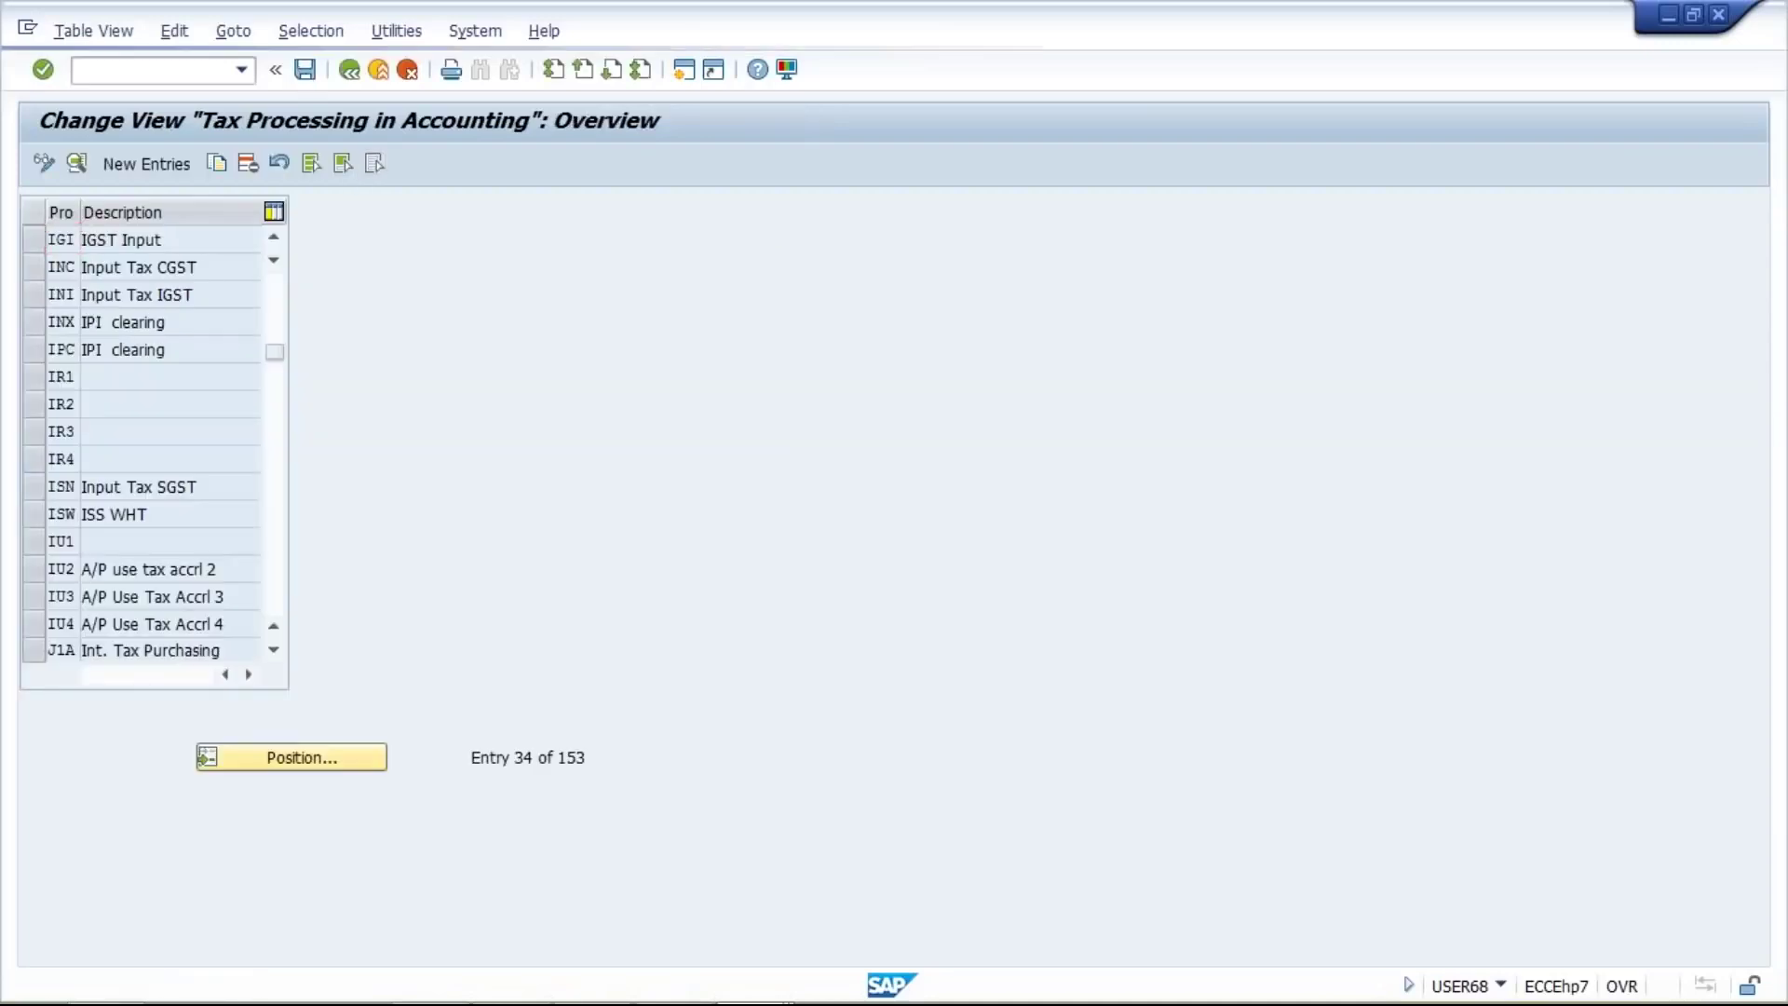
key("Return")
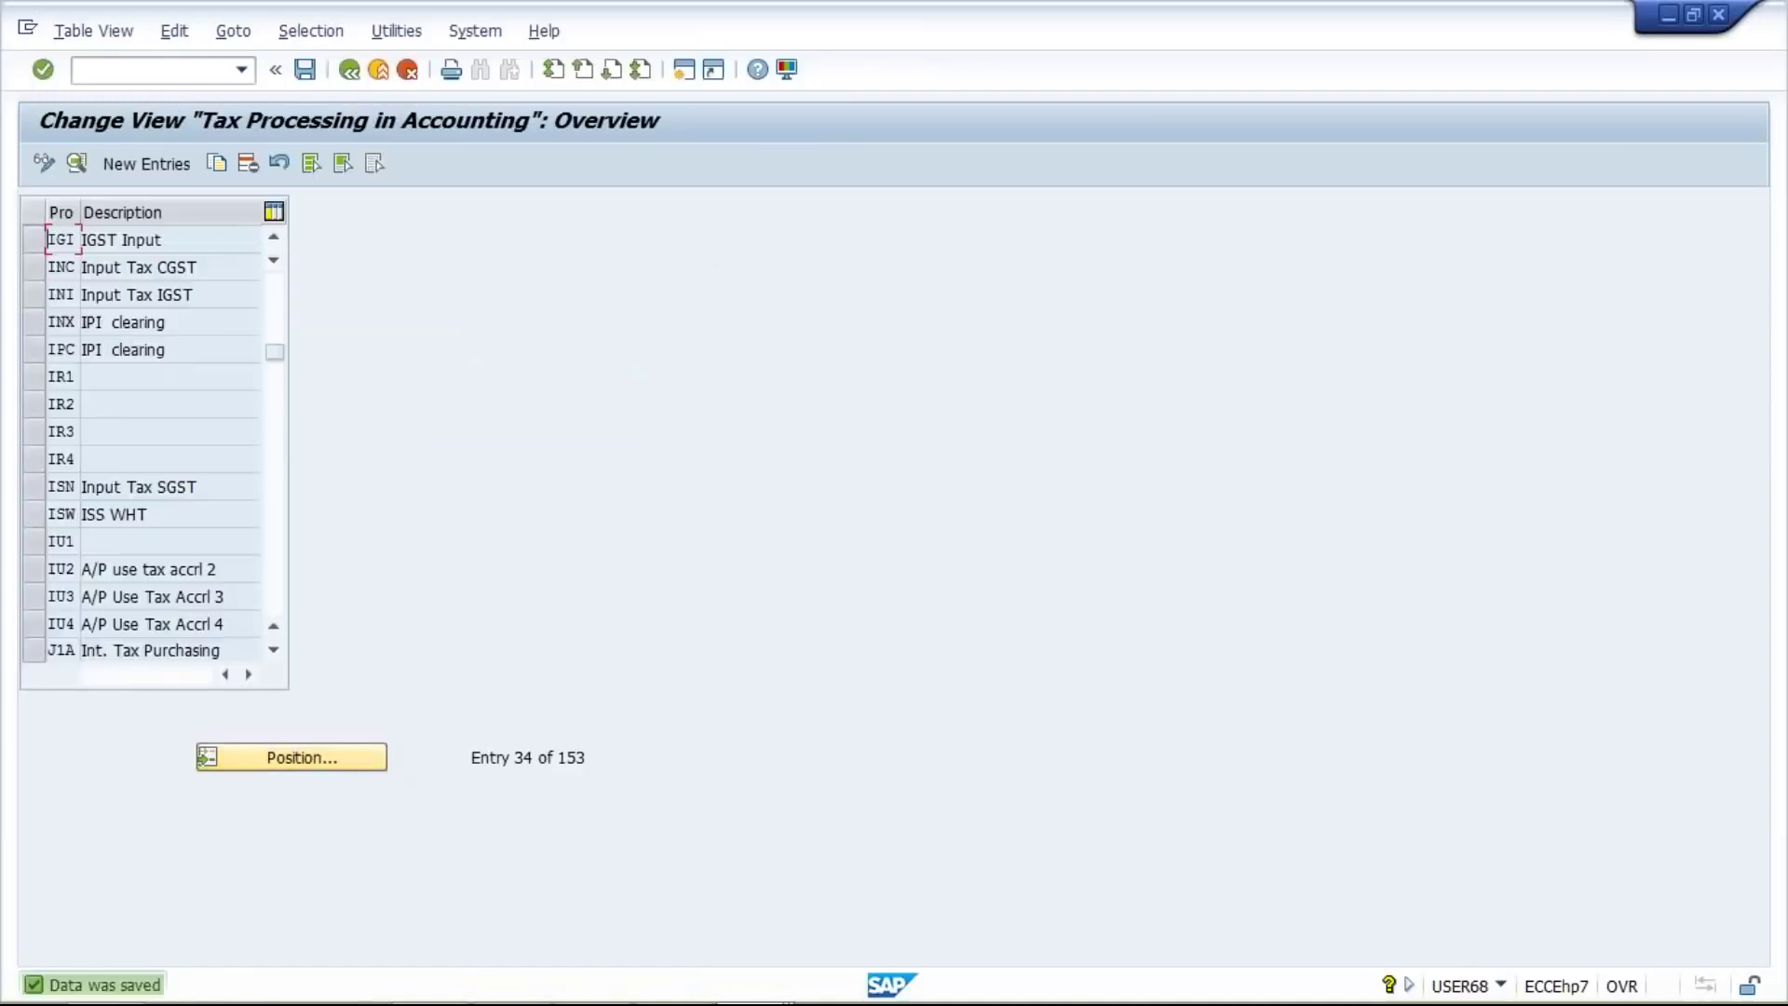
Look up process MWS in the tax processing list
left_click(273, 759)
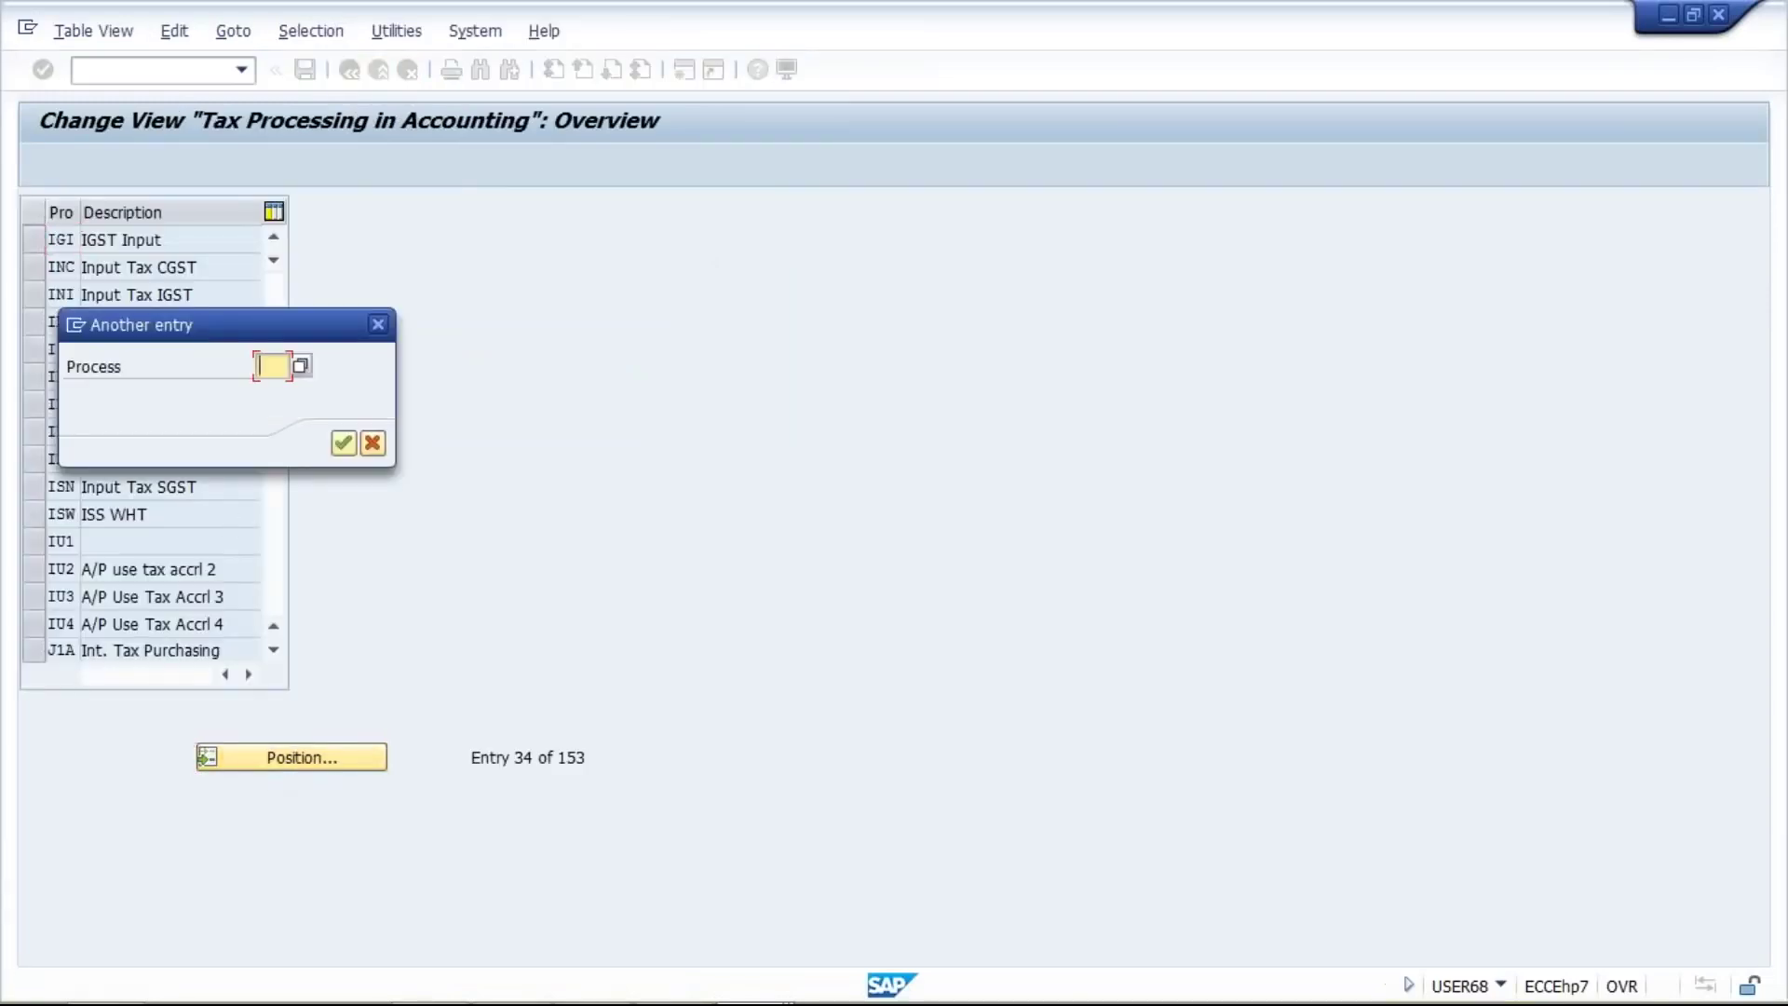
type("MWS")
key("Return")
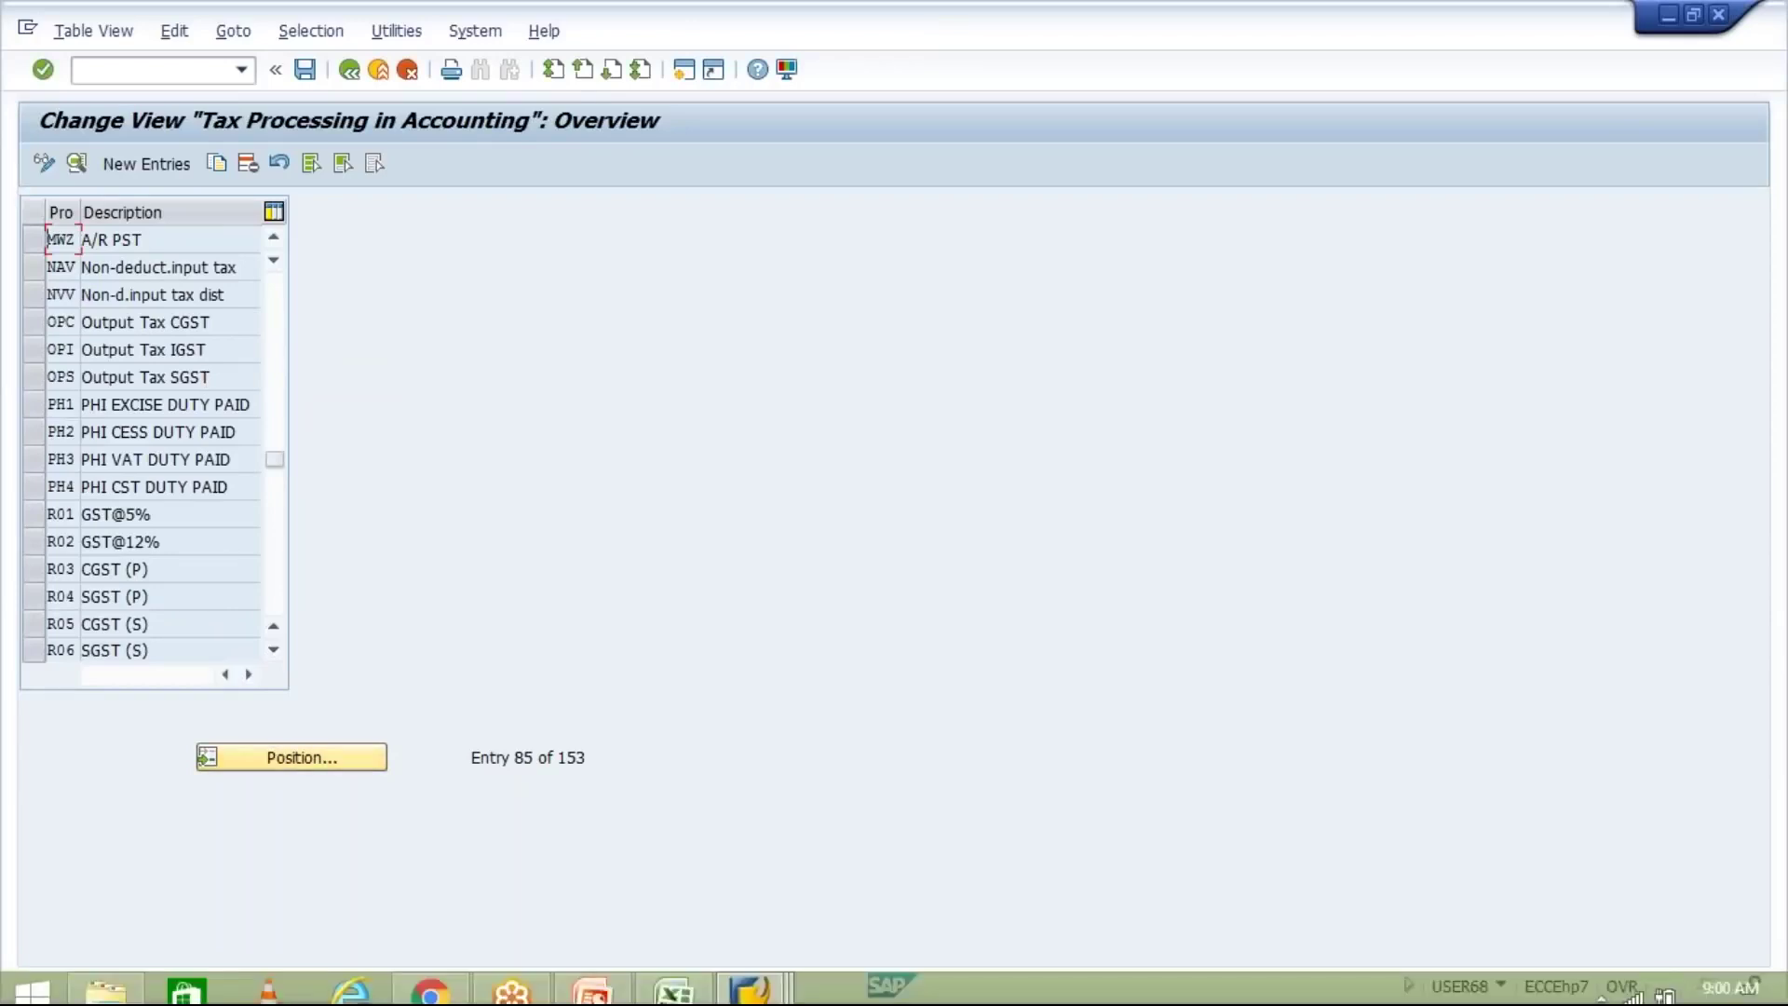
Check the transaction key to copy on the Configurational Steps slide in PowerPoint, and switch back to SAP
left_click(596, 980)
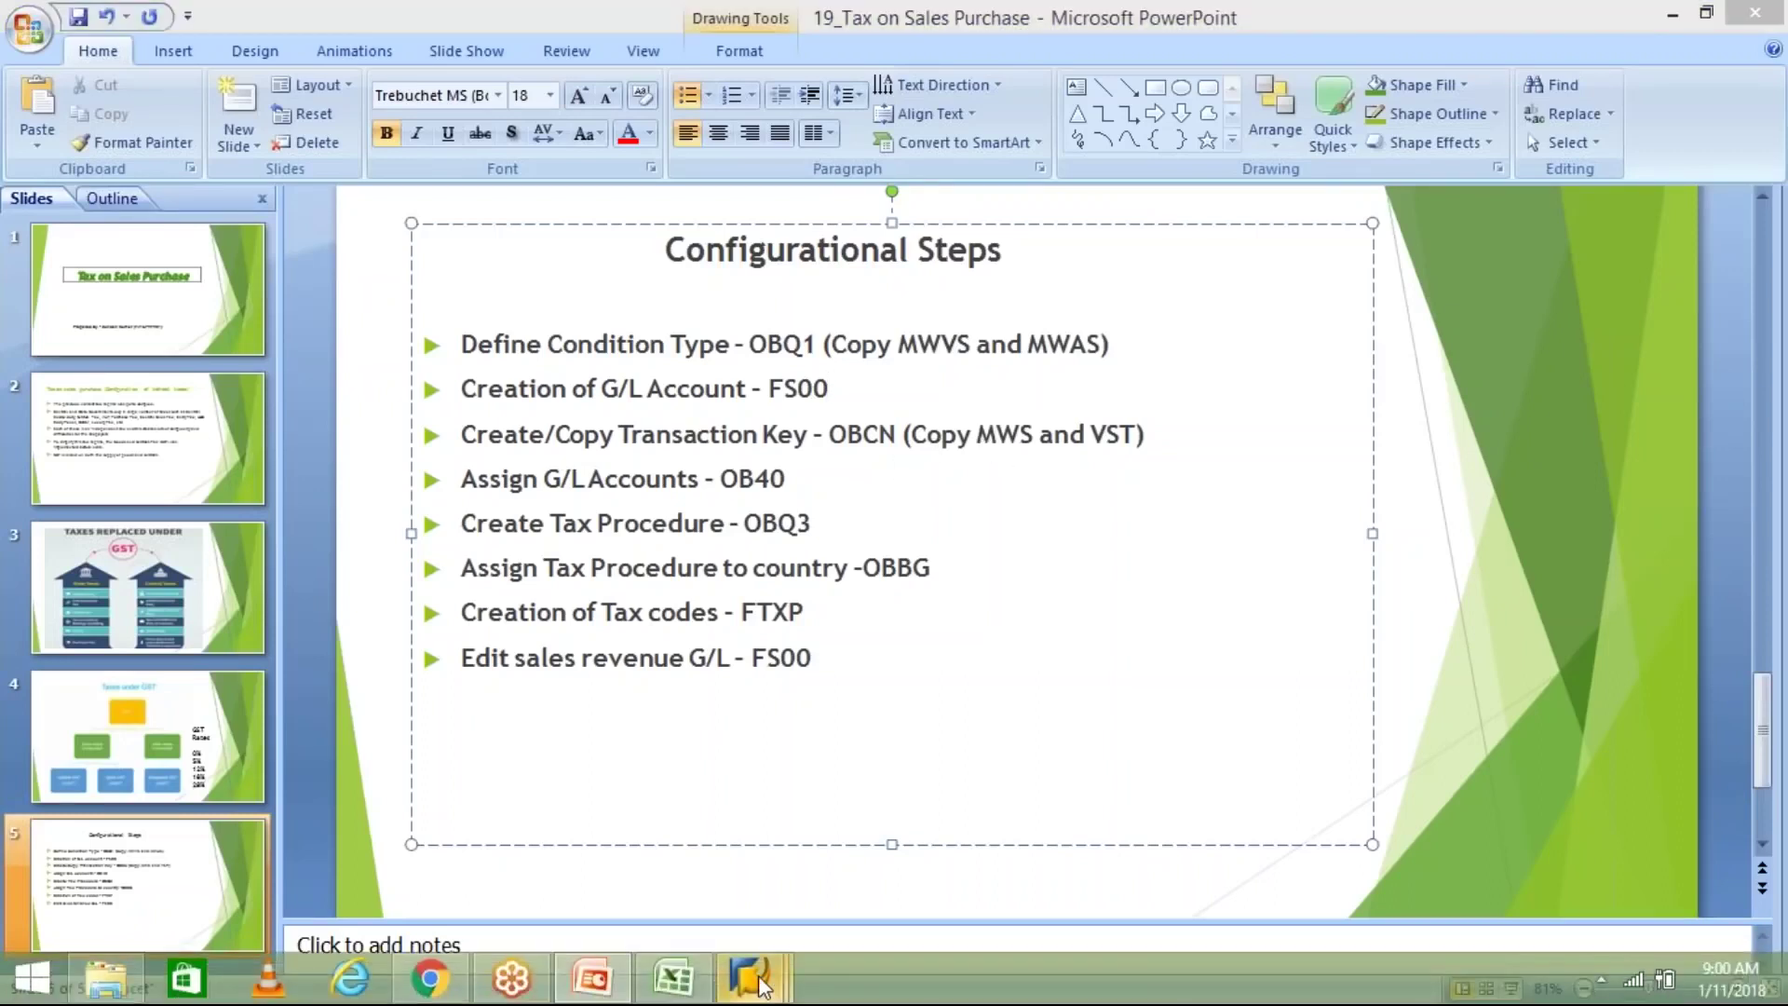
mouse_move(750, 977)
left_click(1019, 847)
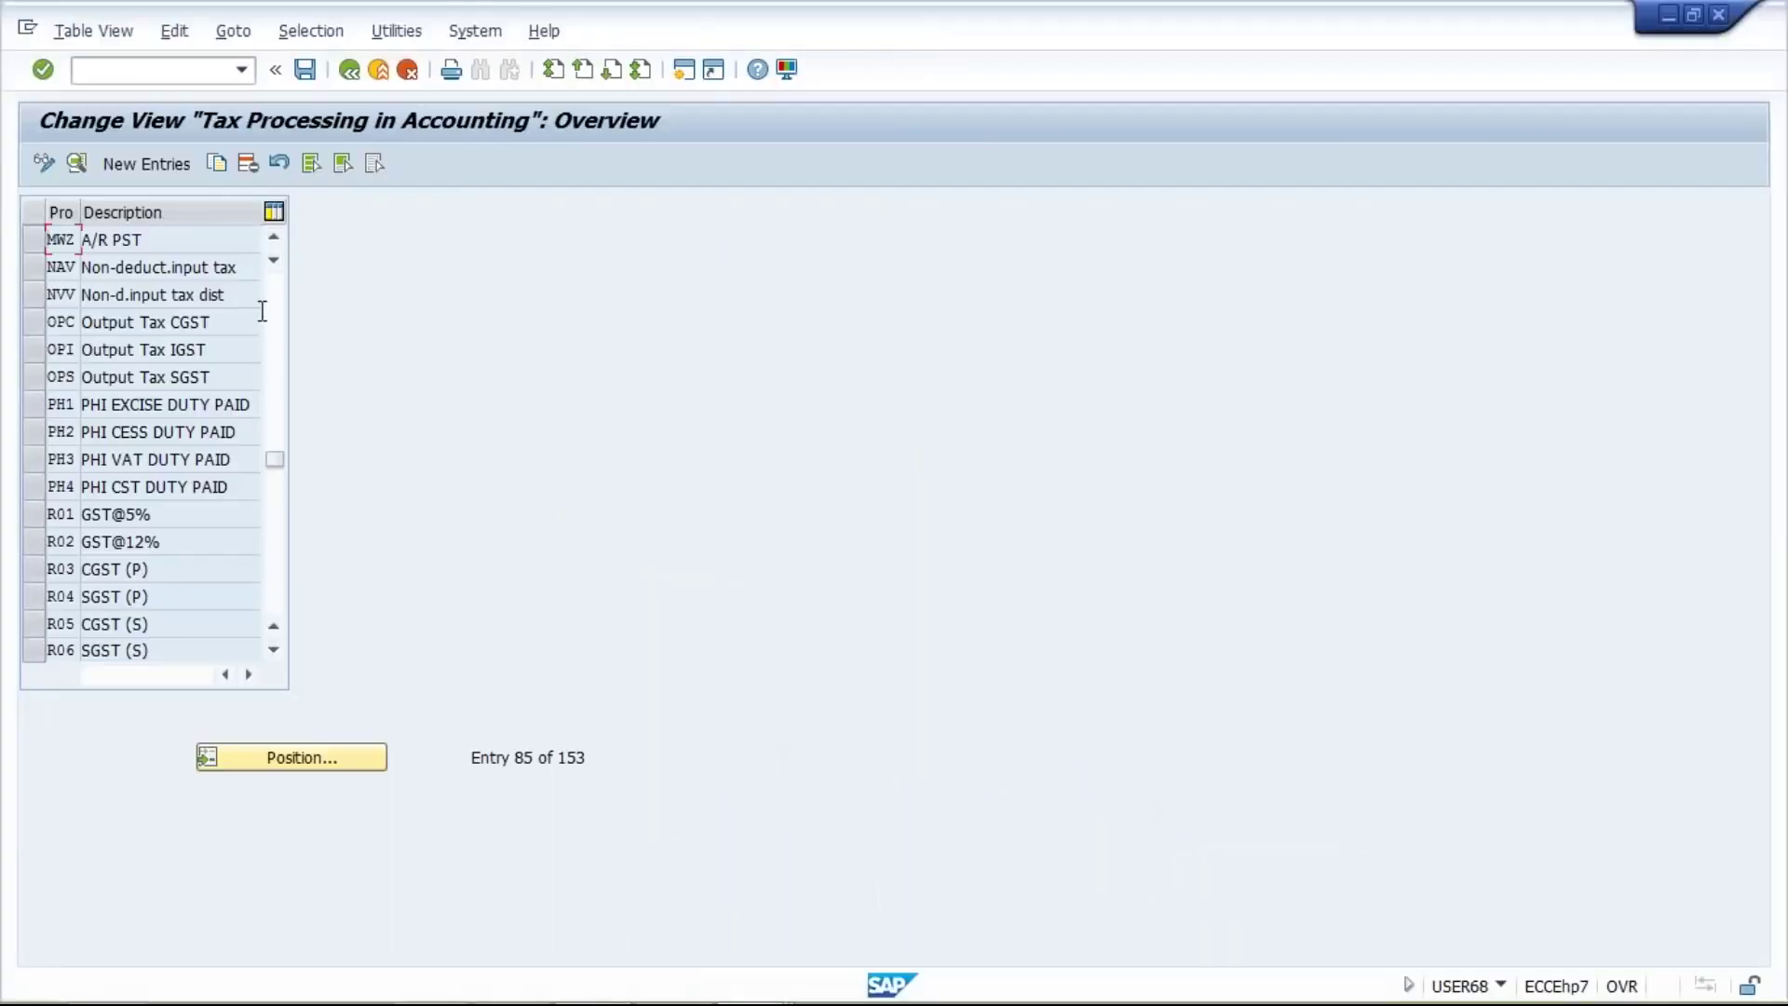
Look through the tax processing list for an output tax process that can serve as a copy template
left_click(274, 238)
left_click(273, 239)
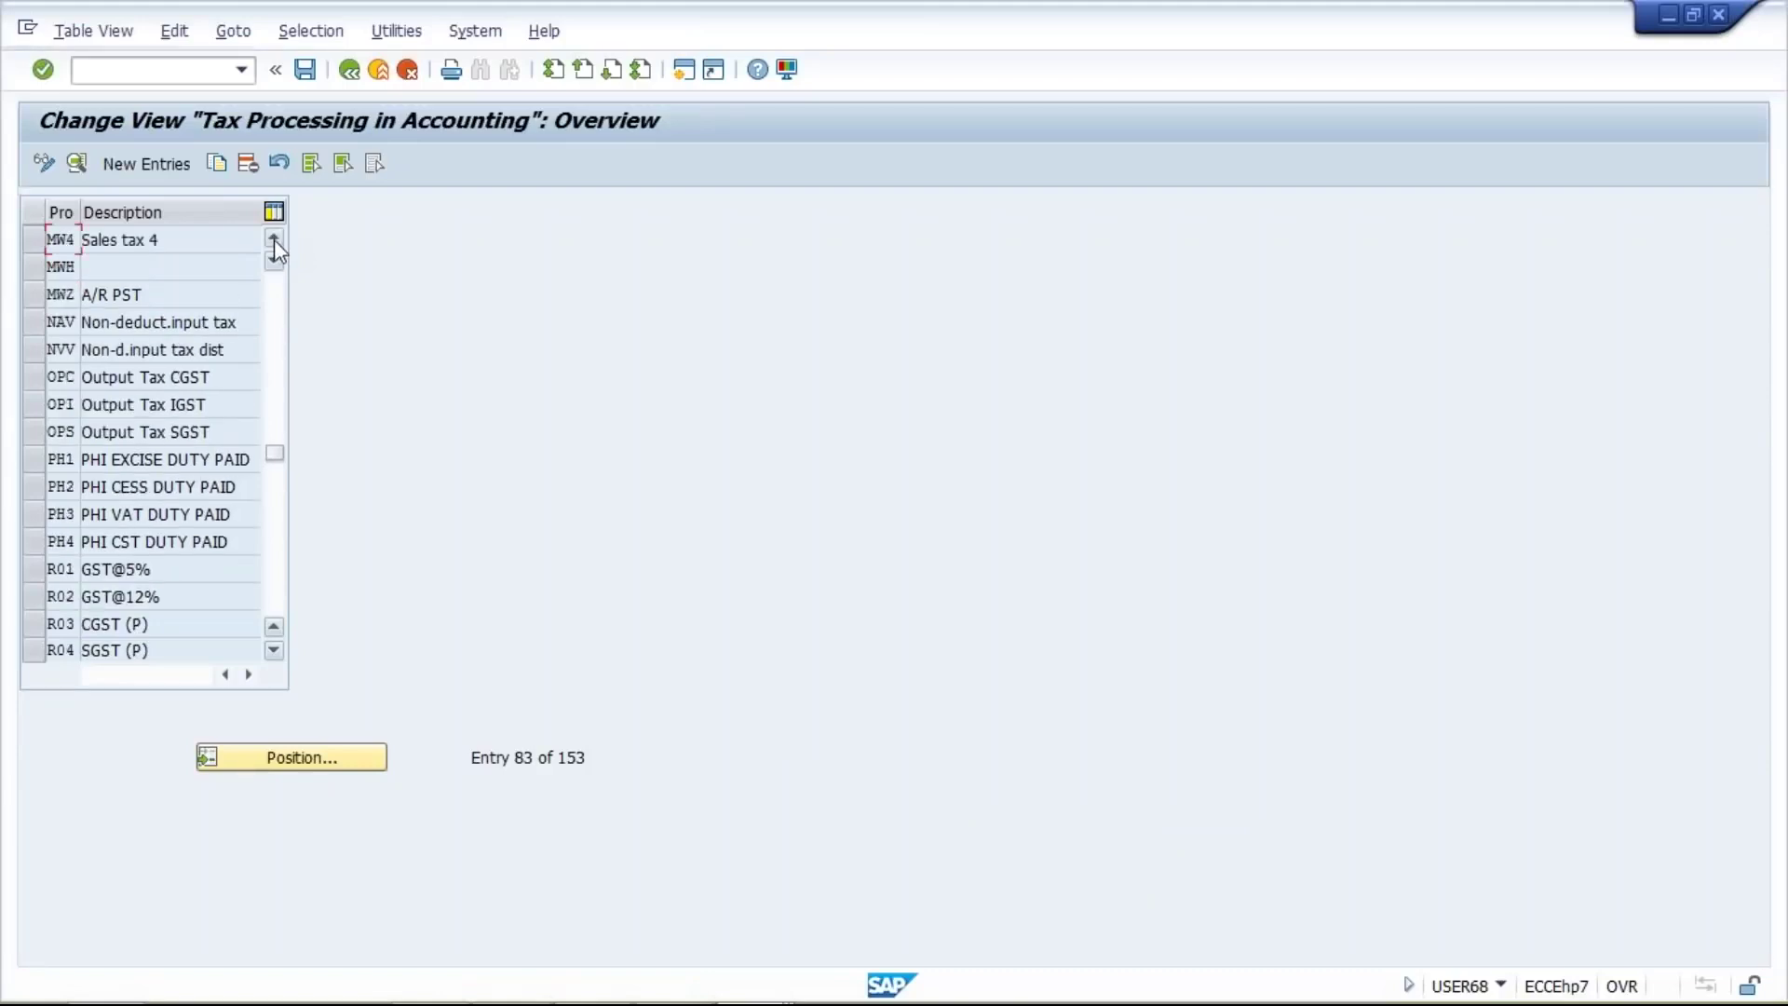
left_click(274, 239)
left_click(273, 239)
left_click(274, 238)
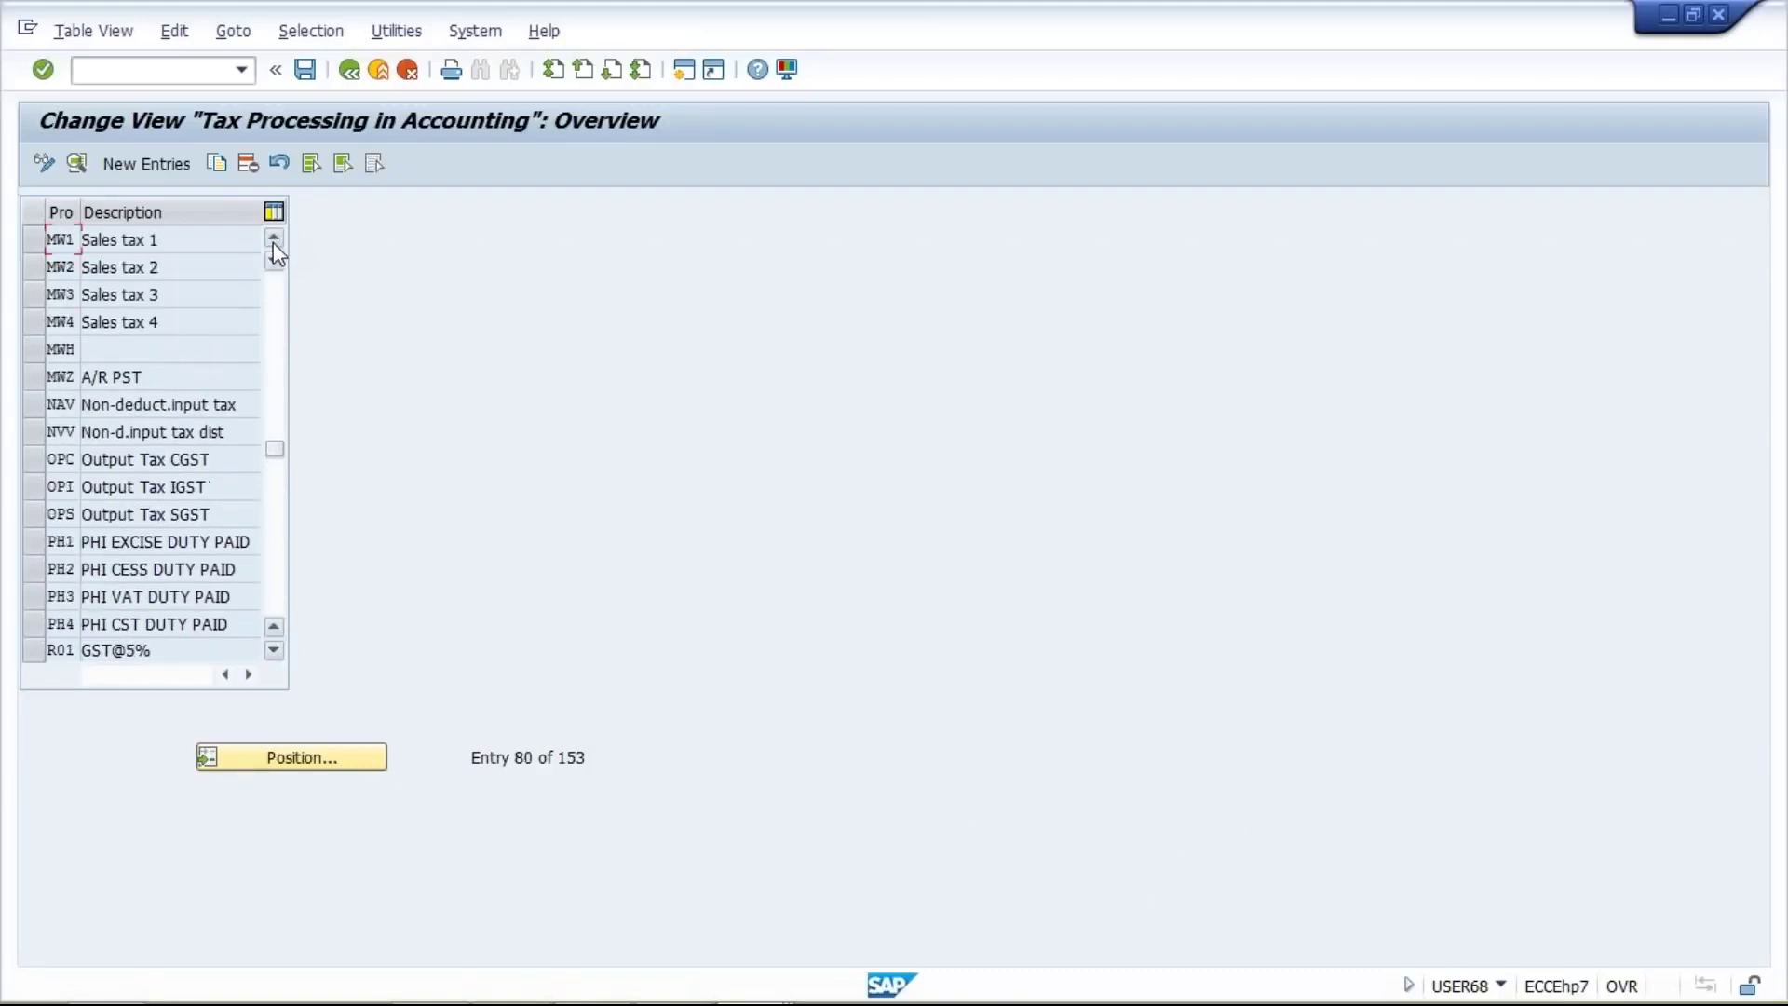
left_click(273, 238)
left_click(274, 239)
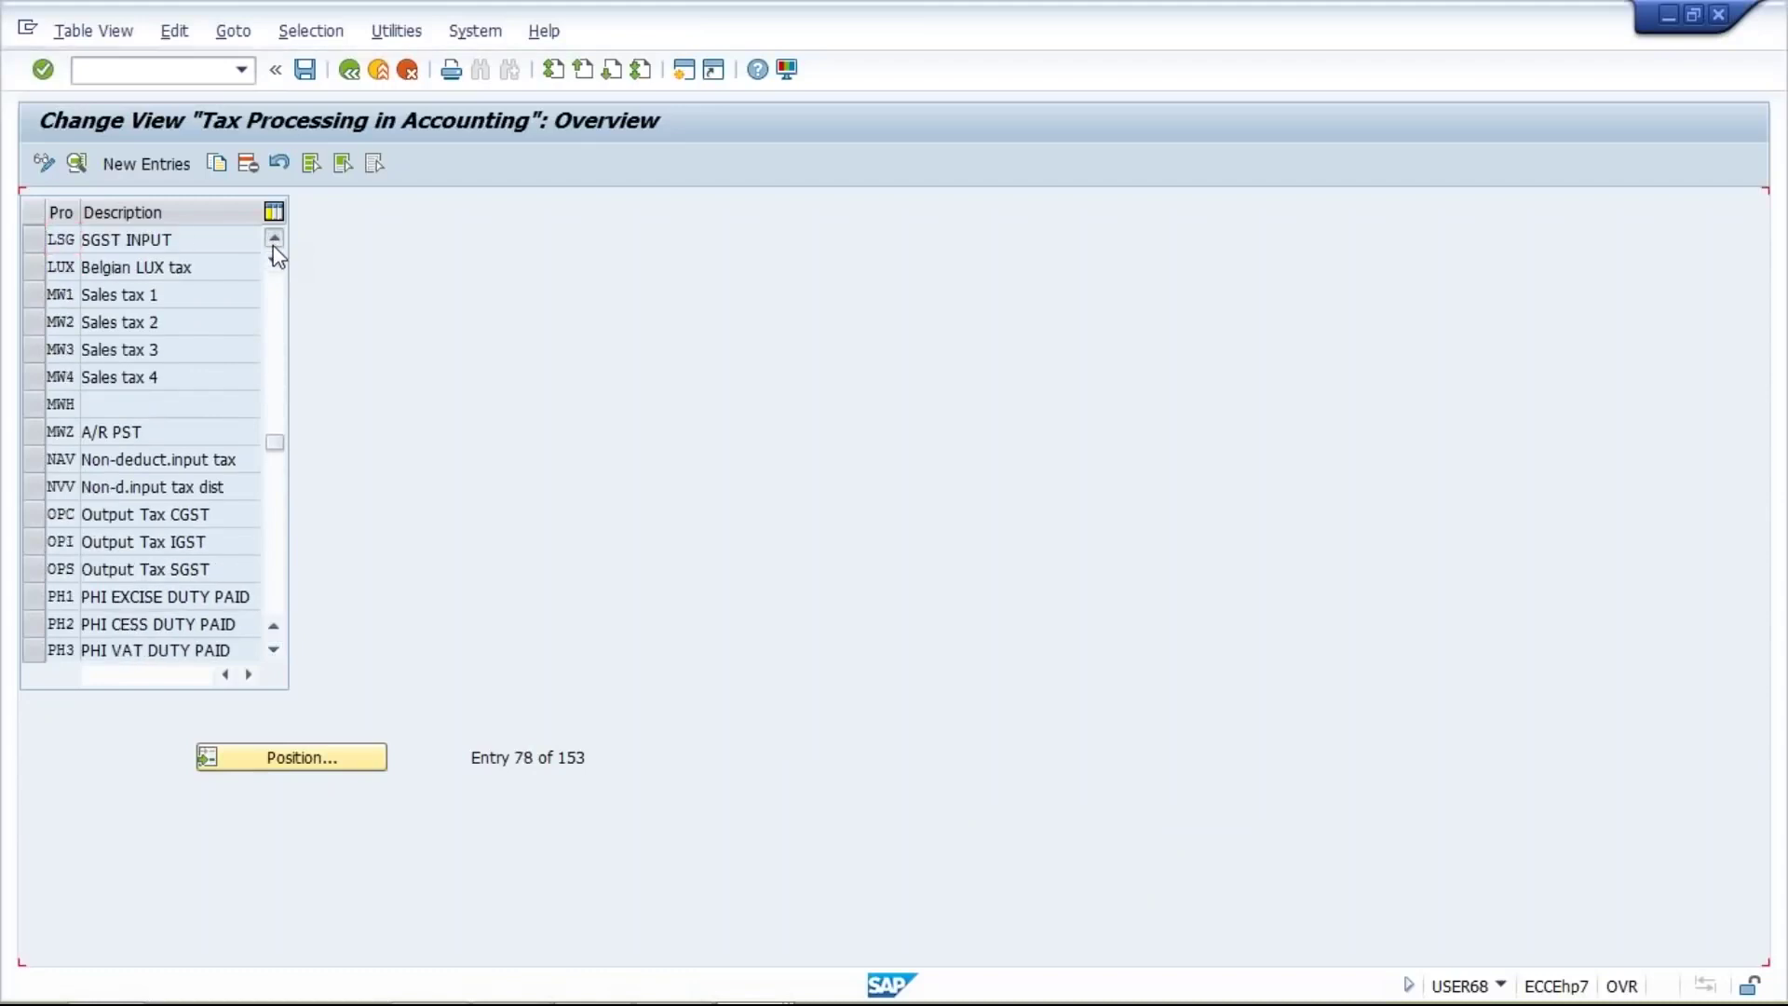
left_click(274, 238)
left_click(274, 239)
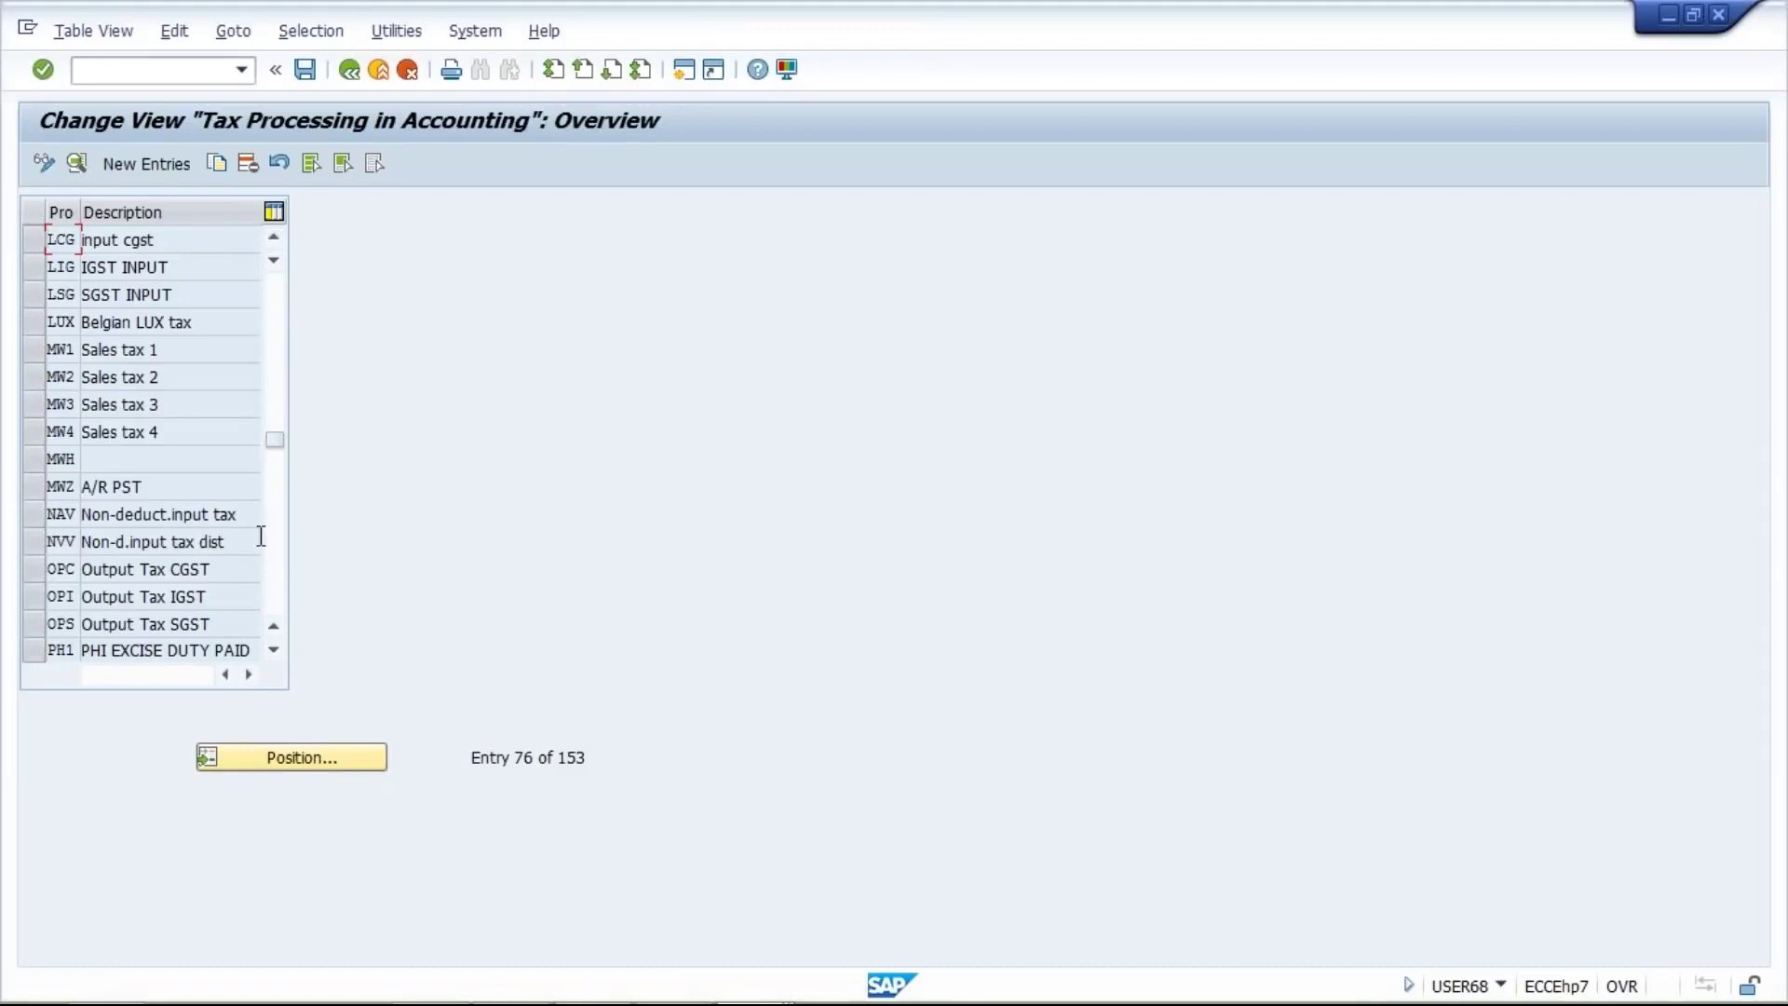
left_click(275, 571)
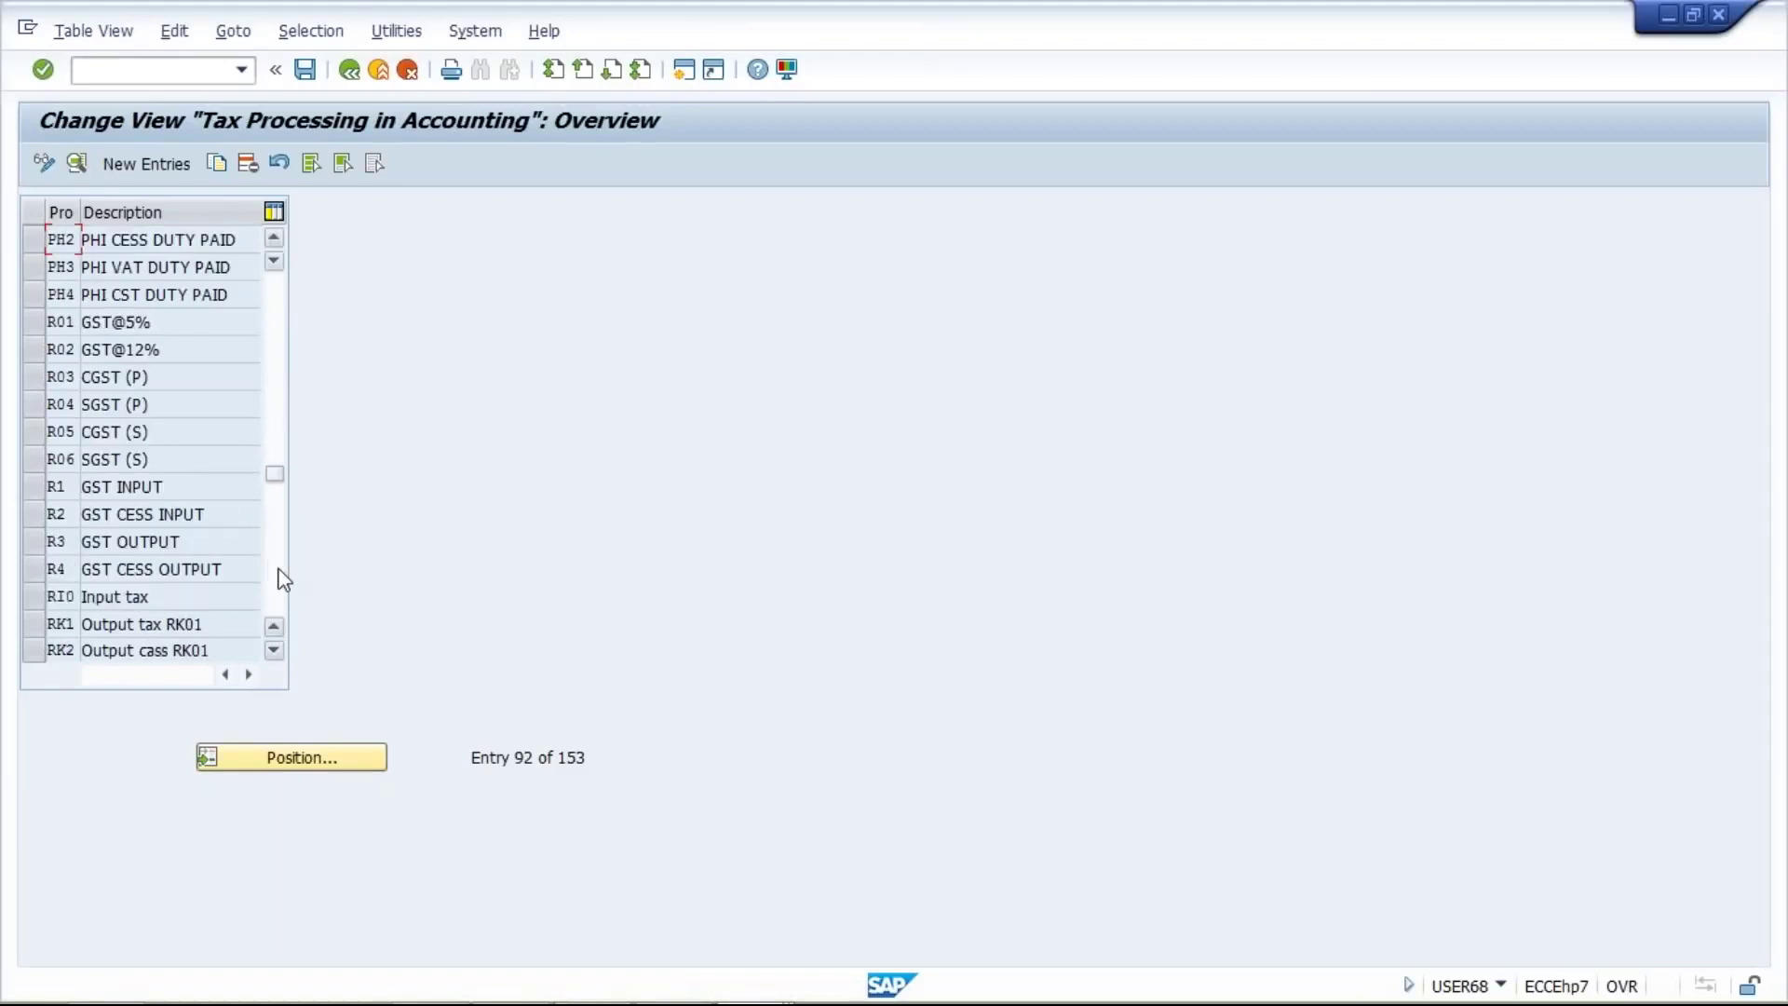
left_click(278, 570)
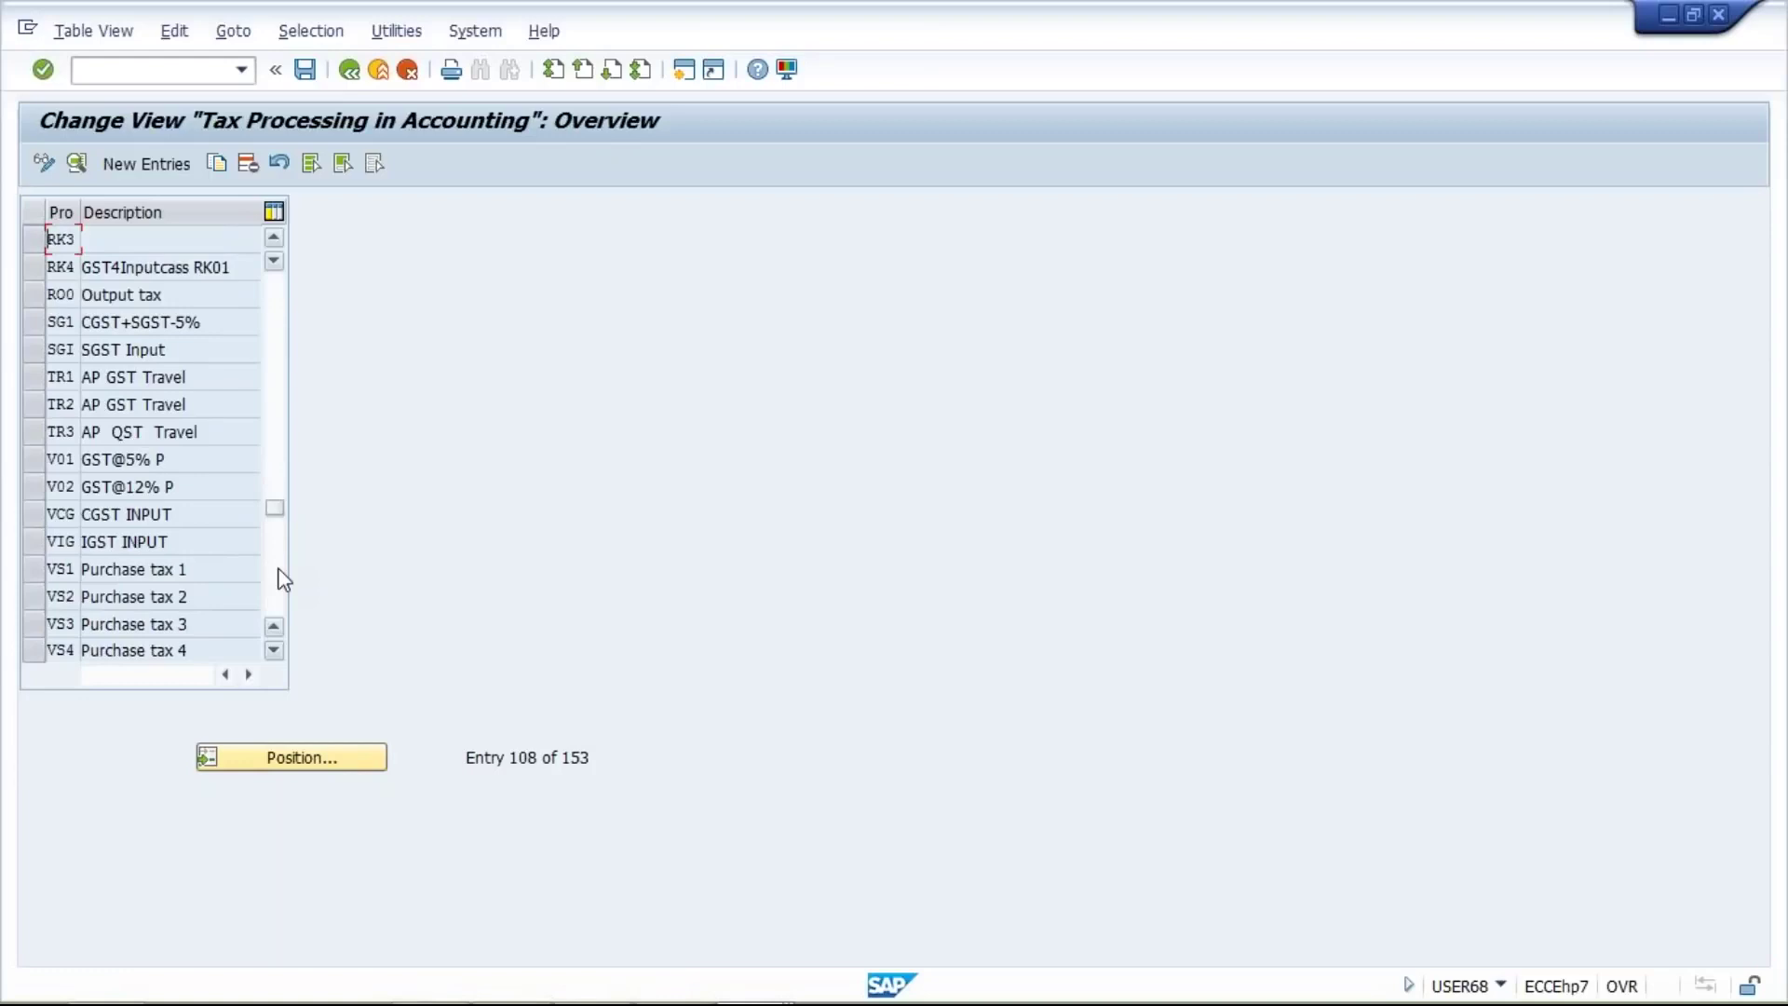
left_click(31, 298)
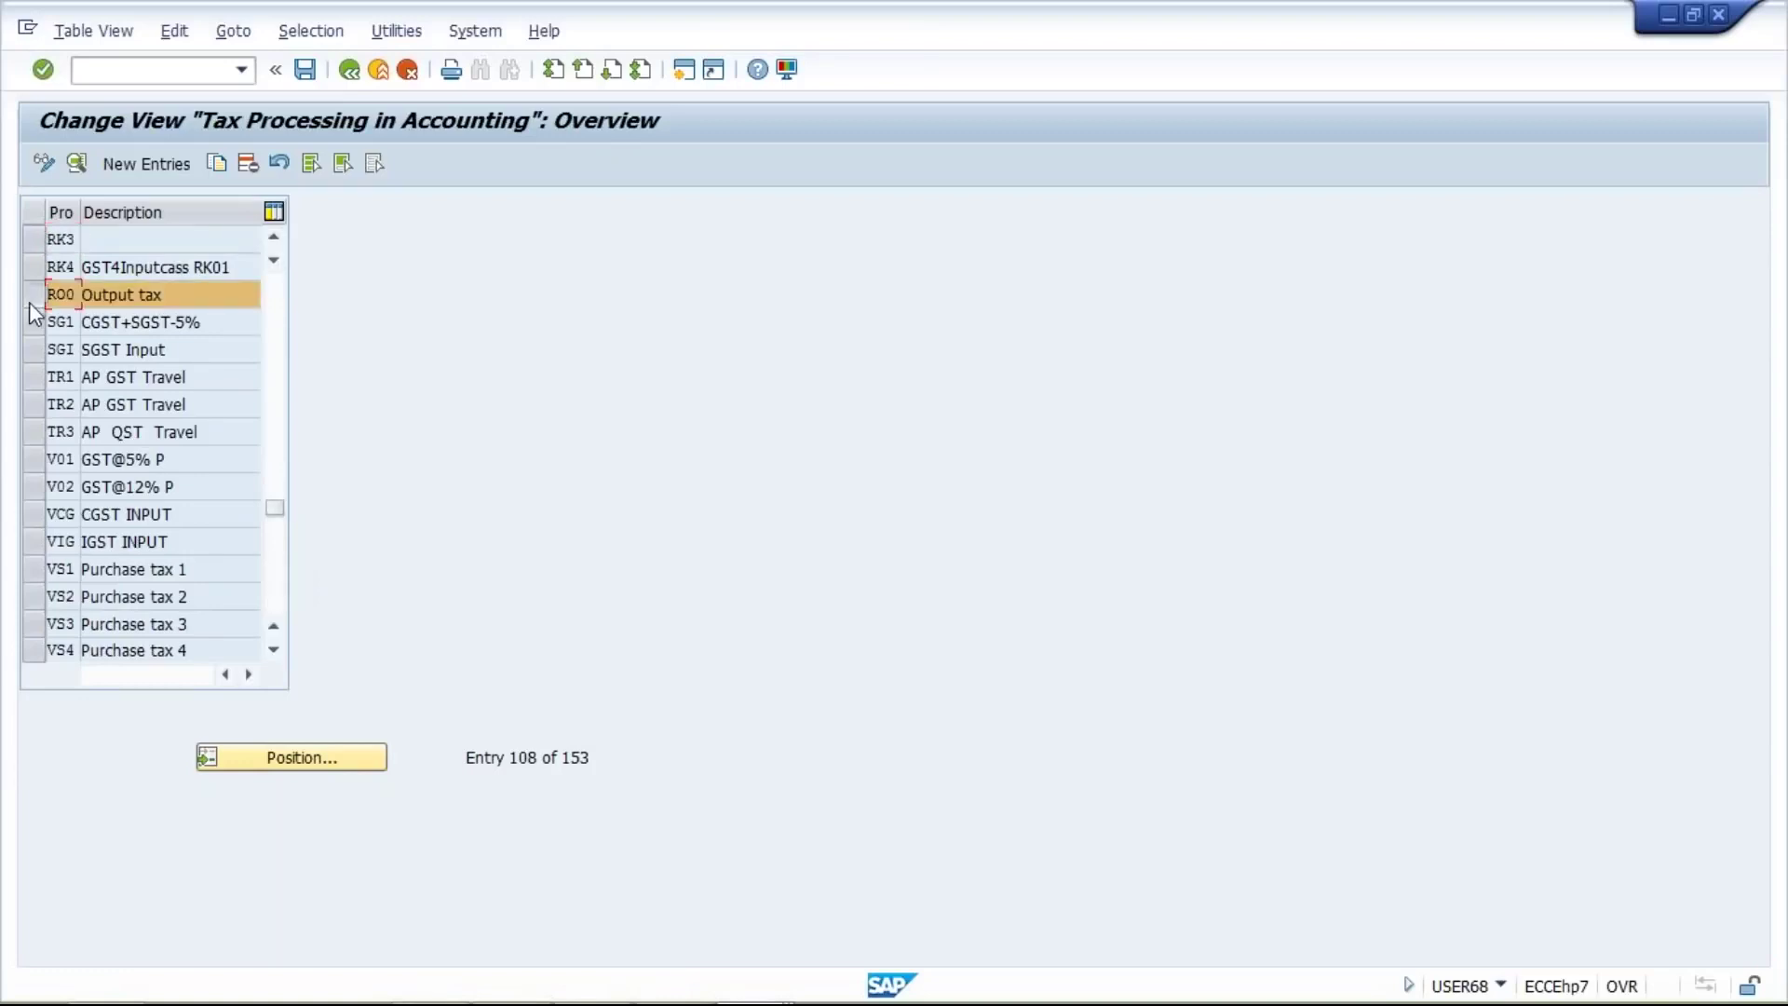
left_click(222, 164)
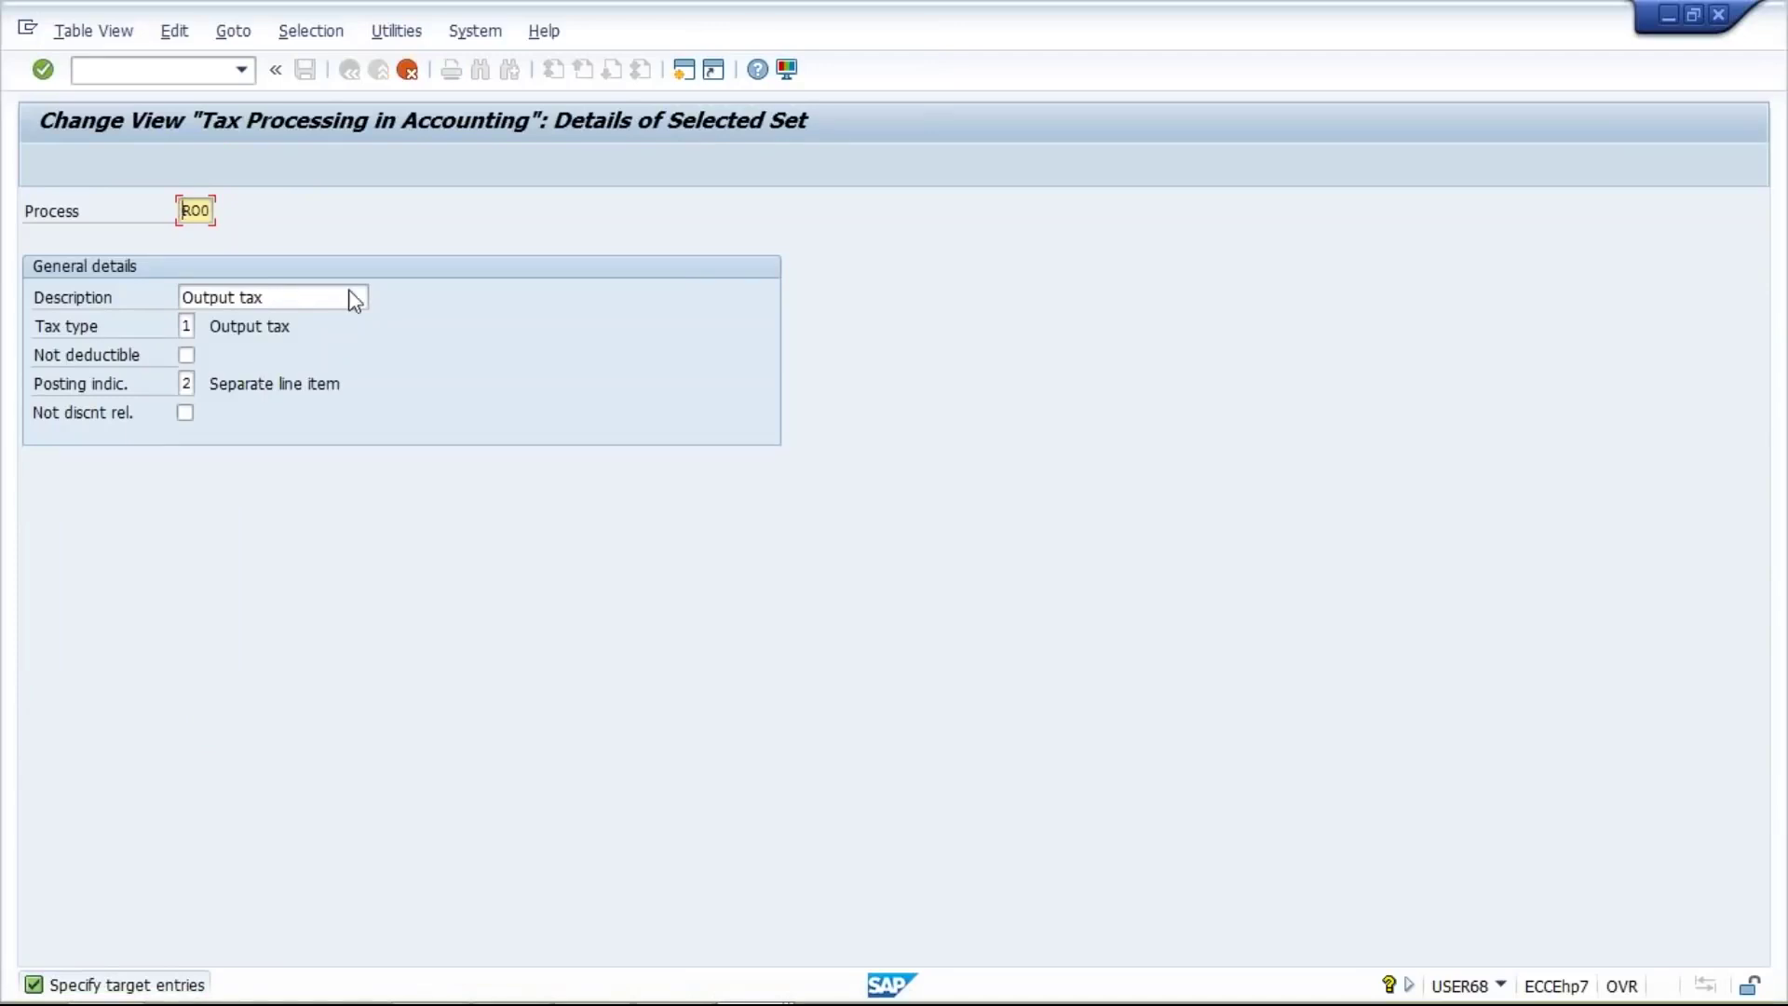
left_click(408, 72)
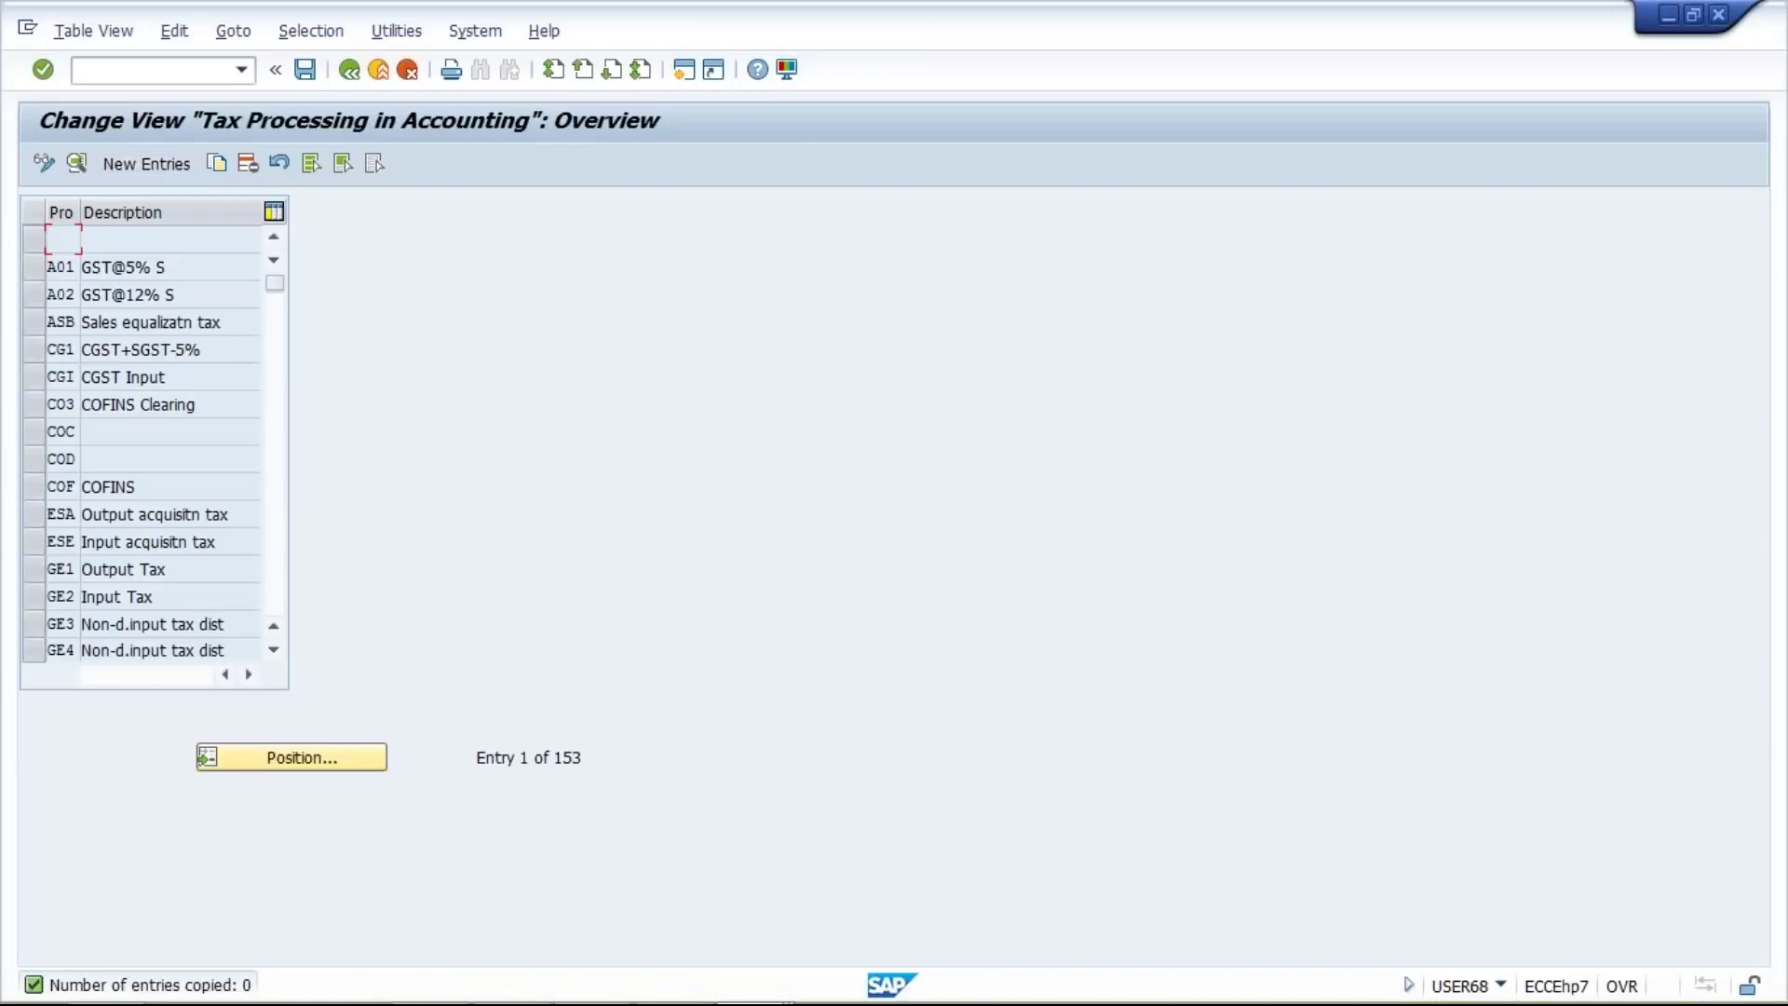
Copy output tax process GE1 to a new process CGO described as CGST Output, skipping the copy of RO0
left_click(37, 574)
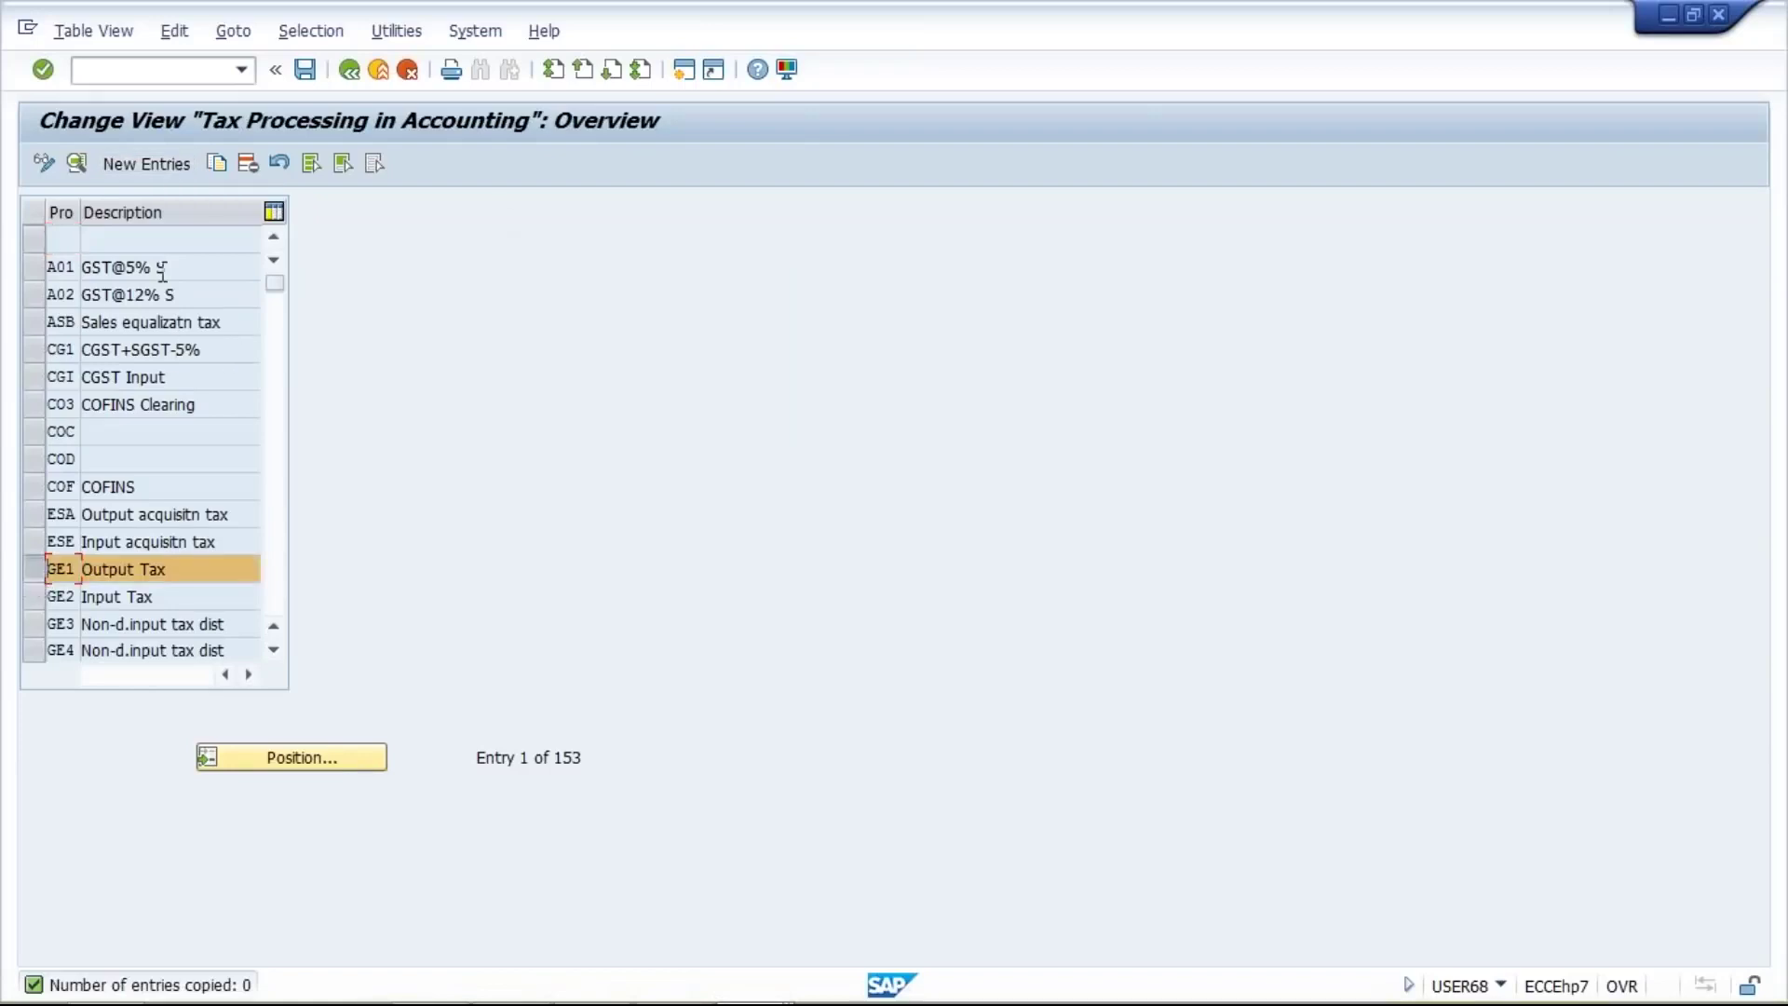
left_click(222, 165)
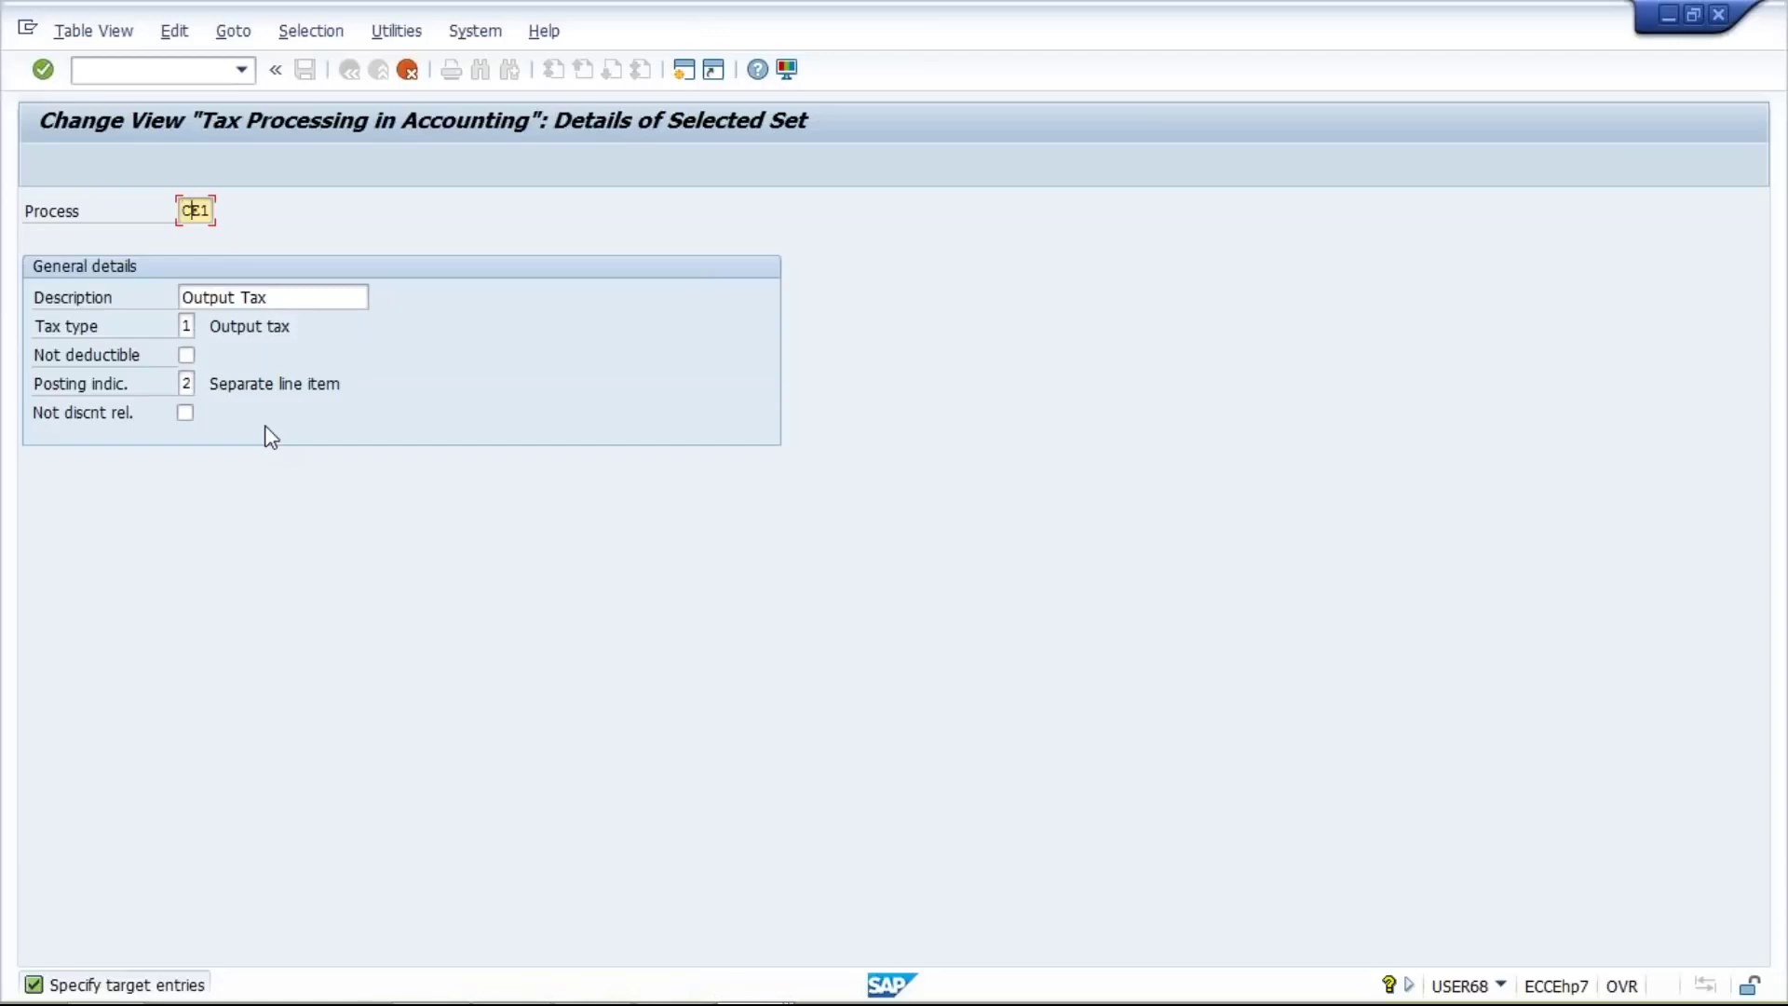
type("GO")
left_click(279, 296)
double_click(279, 296)
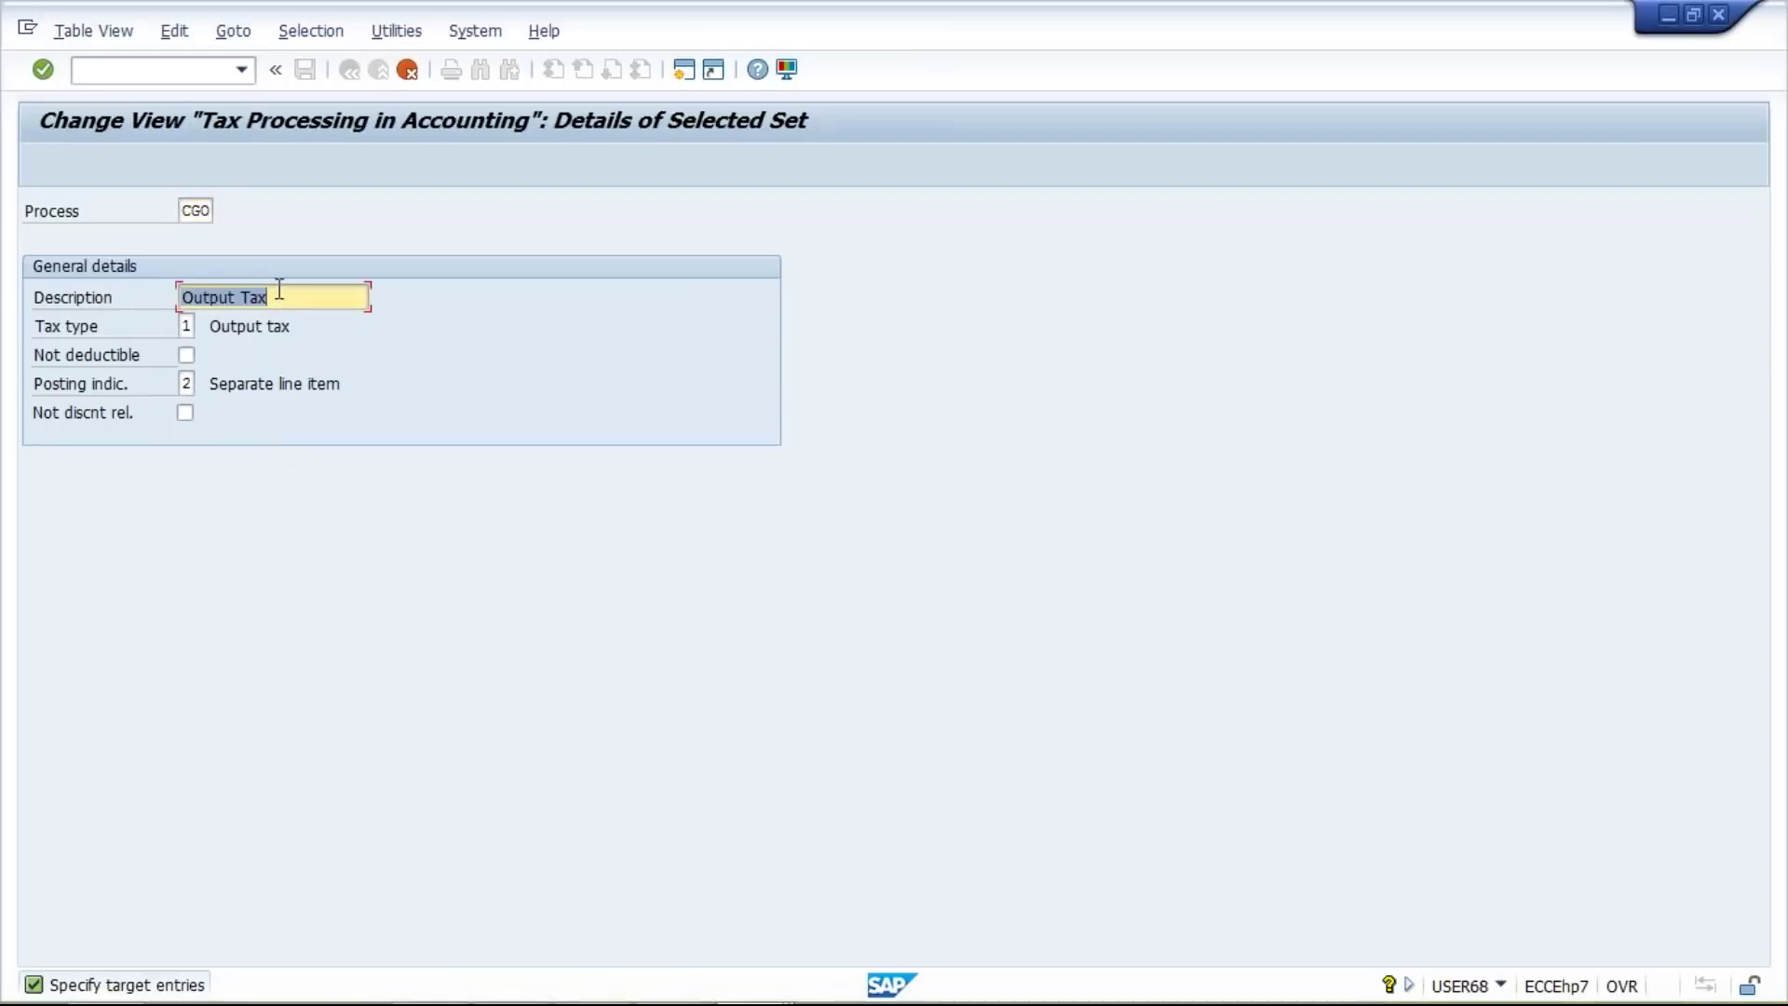
type("CGST")
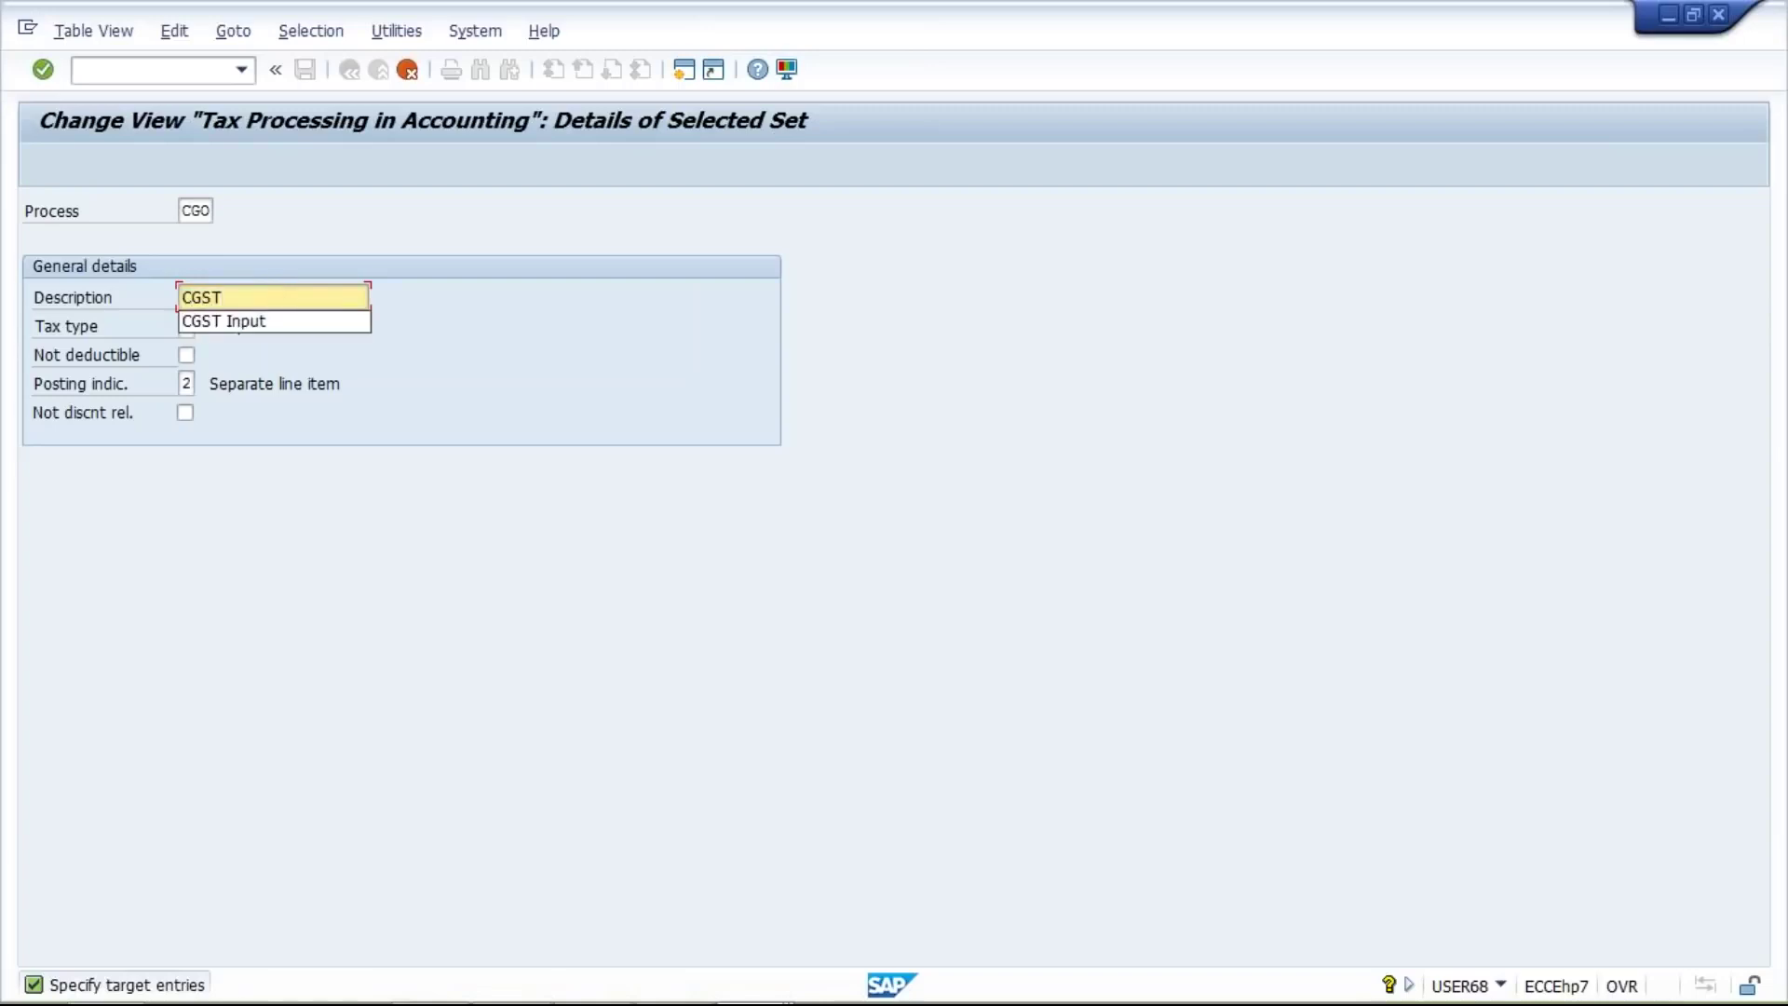
key("ctrl+v")
key("BackSpace")
key("BackSpace")
key("BackSpace")
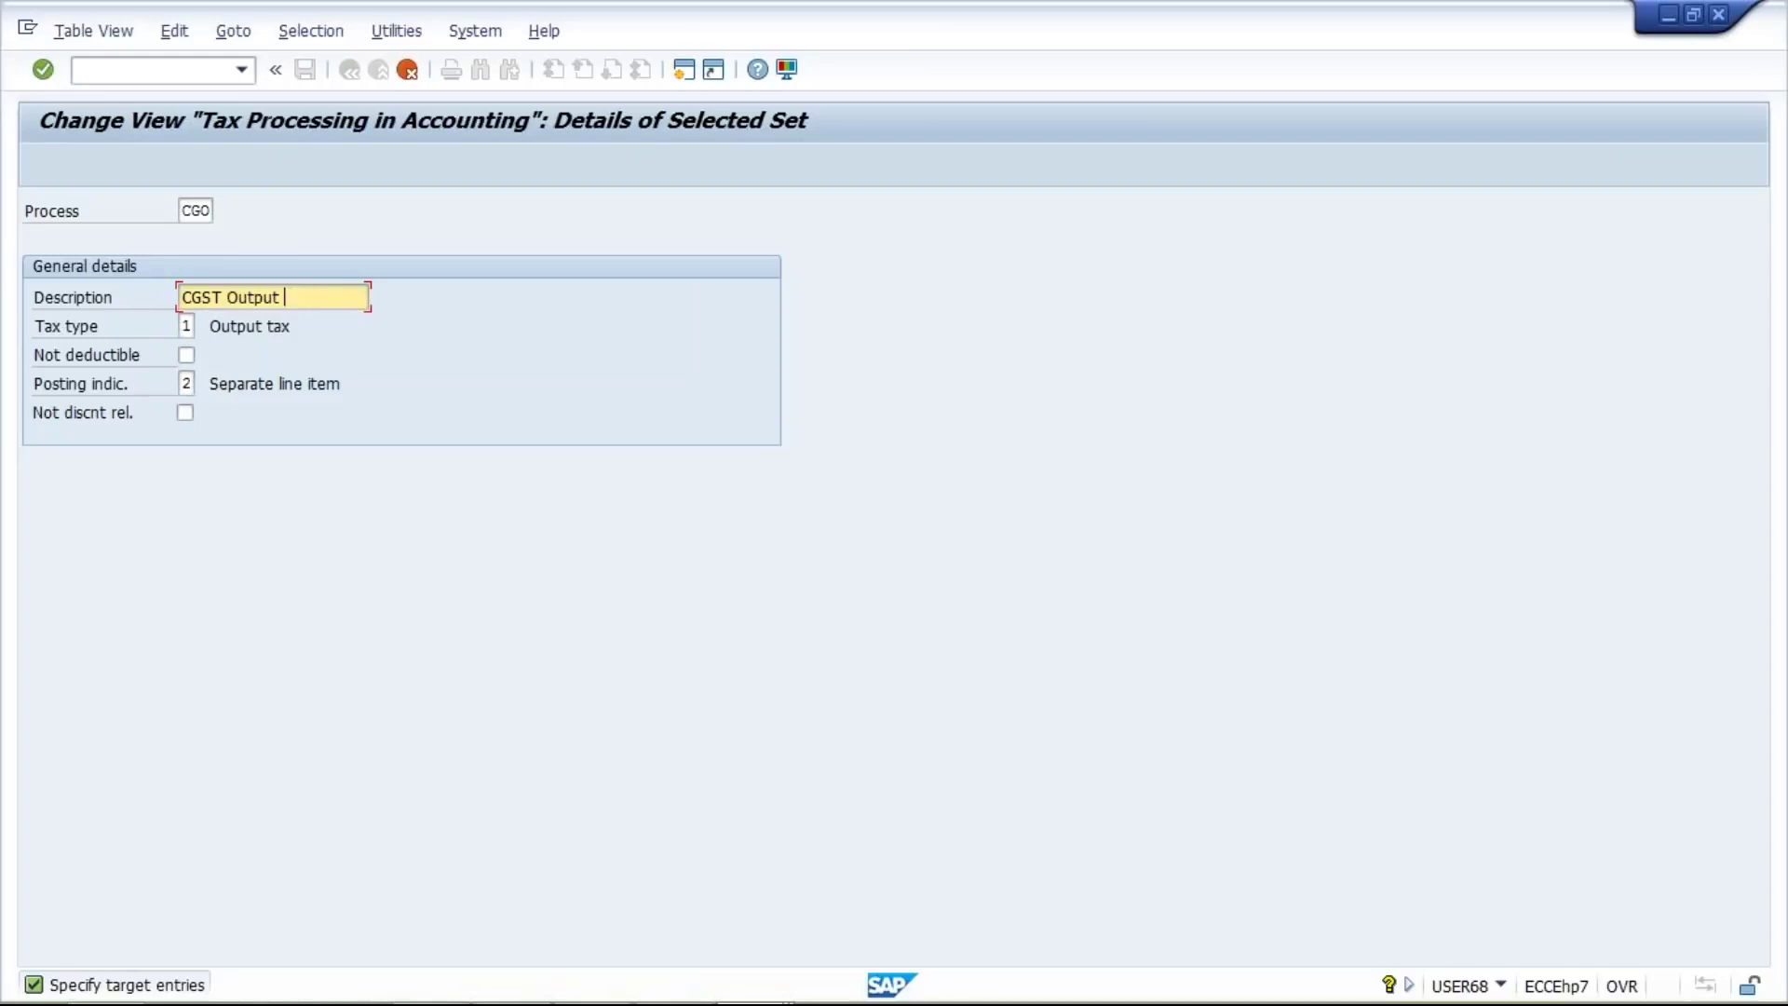
key("Return")
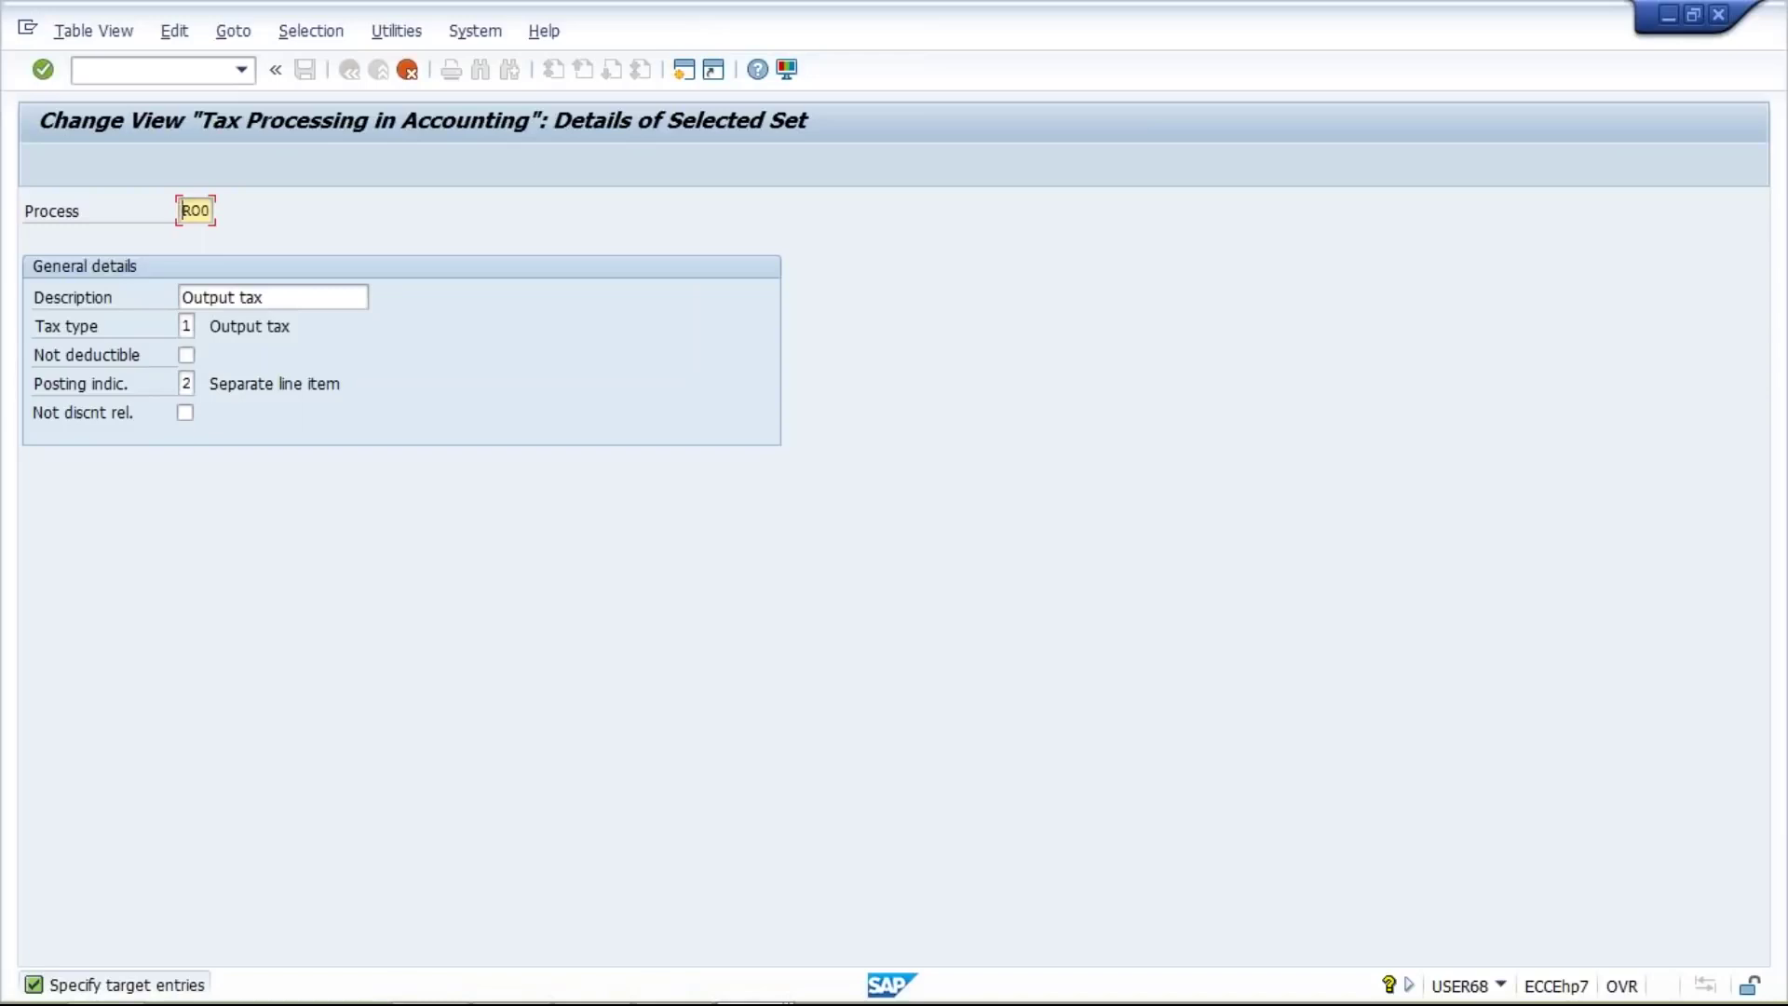
left_click(409, 71)
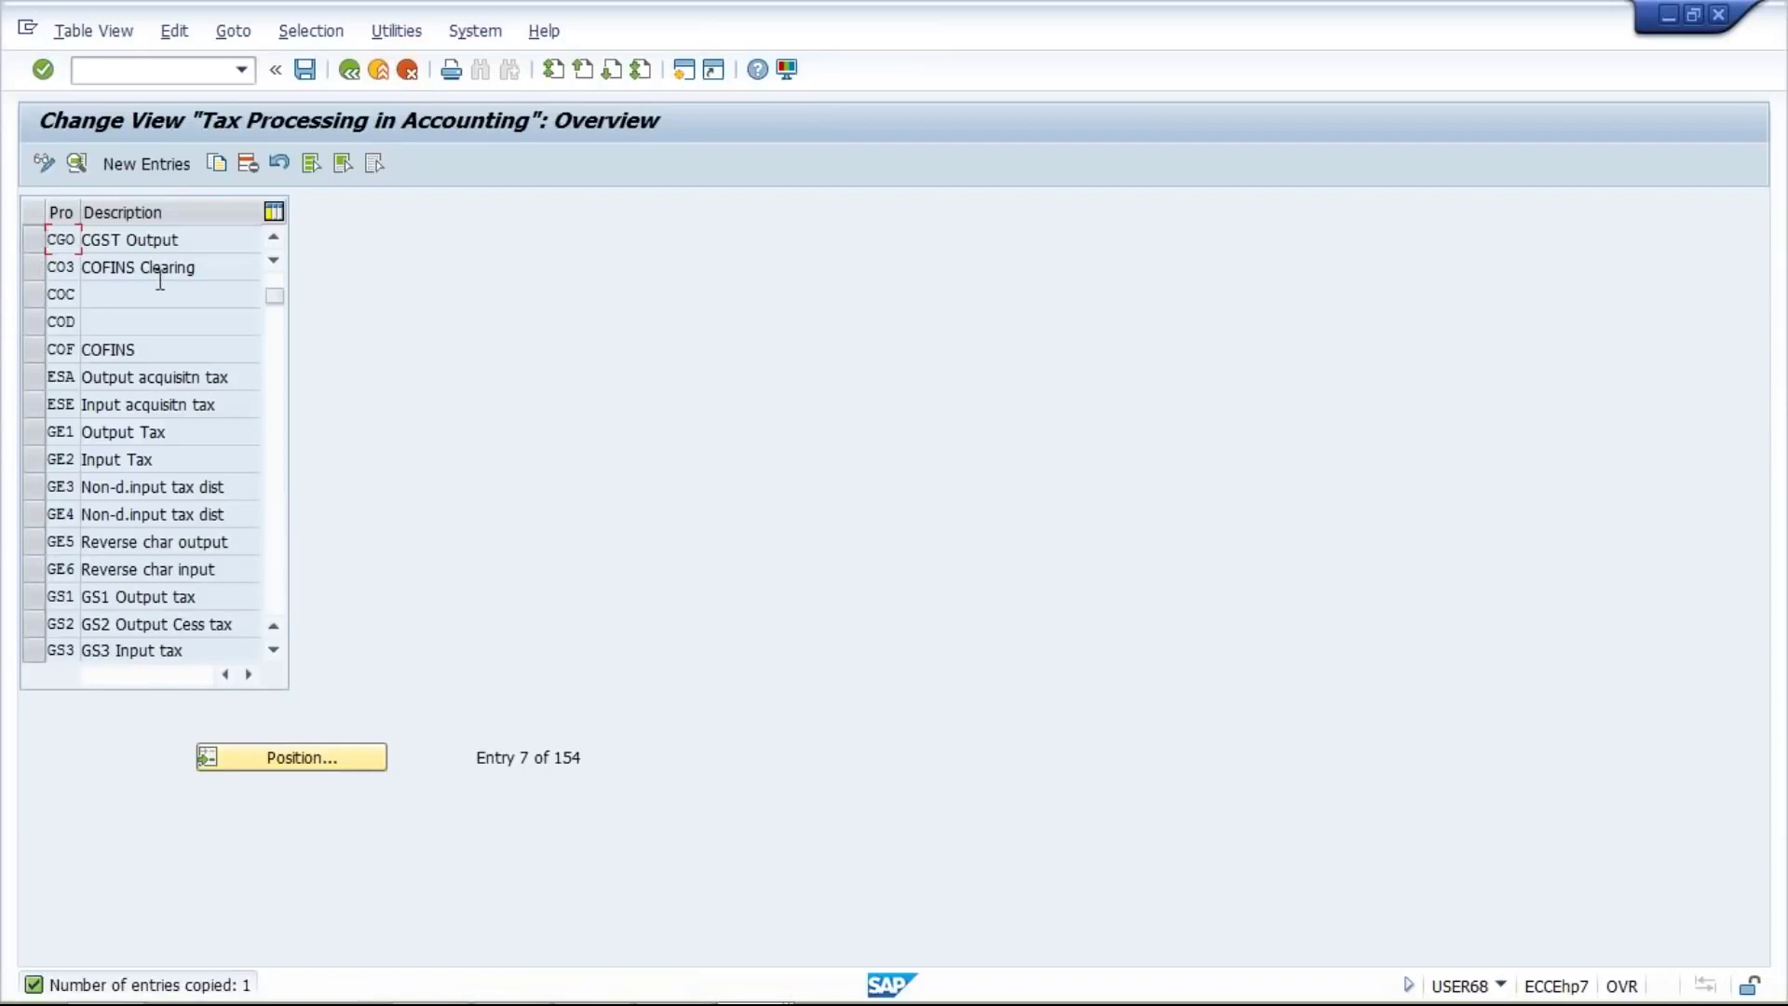
Copy process CGO to a new process SGO described as SGST Output, skip the copy of RO0, and save
left_click(191, 244)
left_click(34, 239)
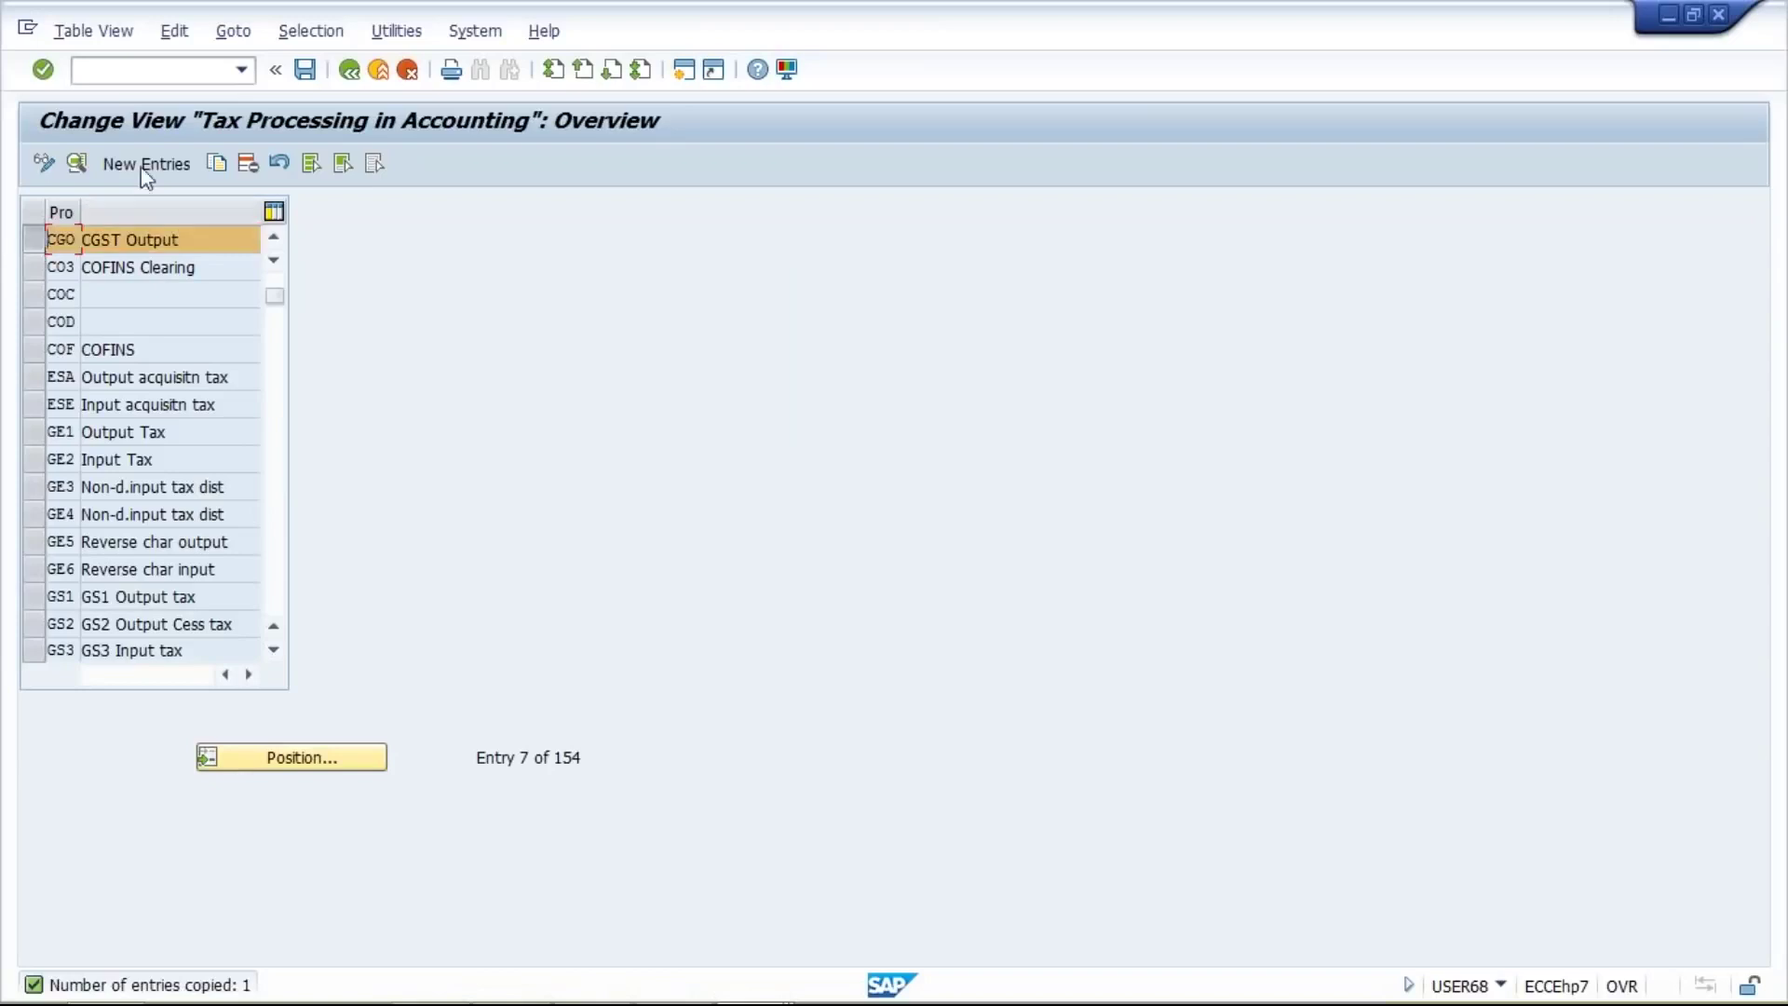
left_click(217, 164)
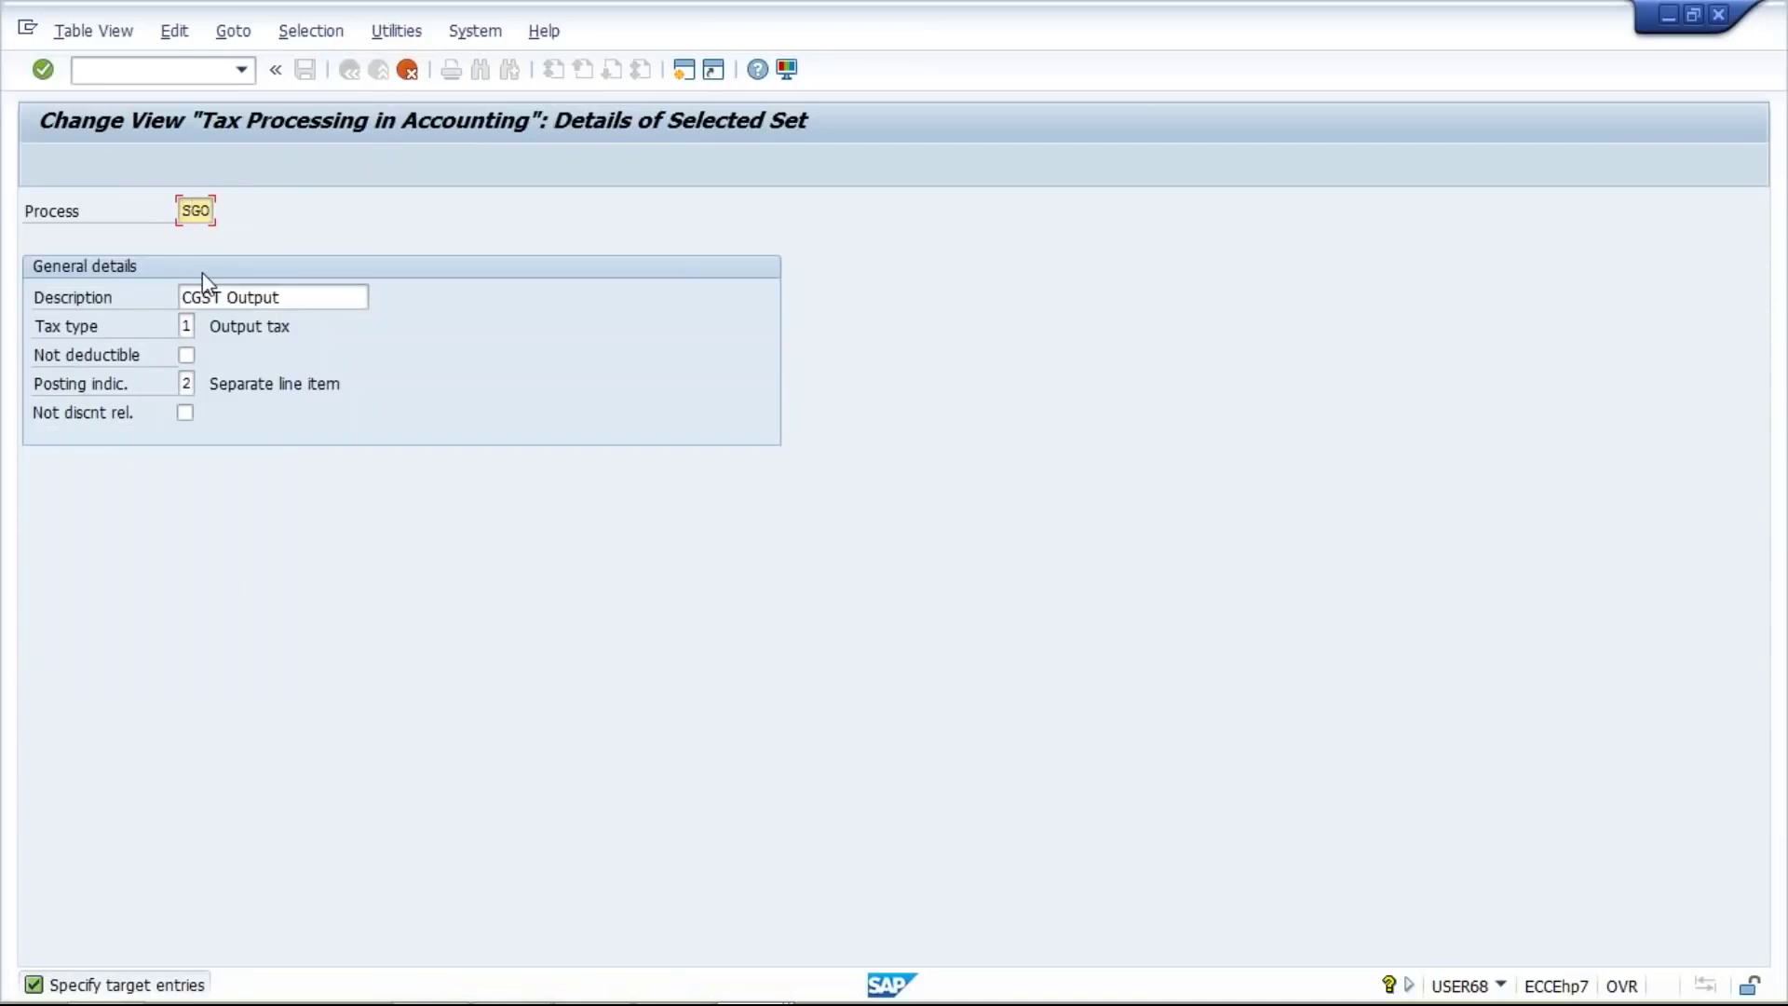
left_click(184, 297)
type("S")
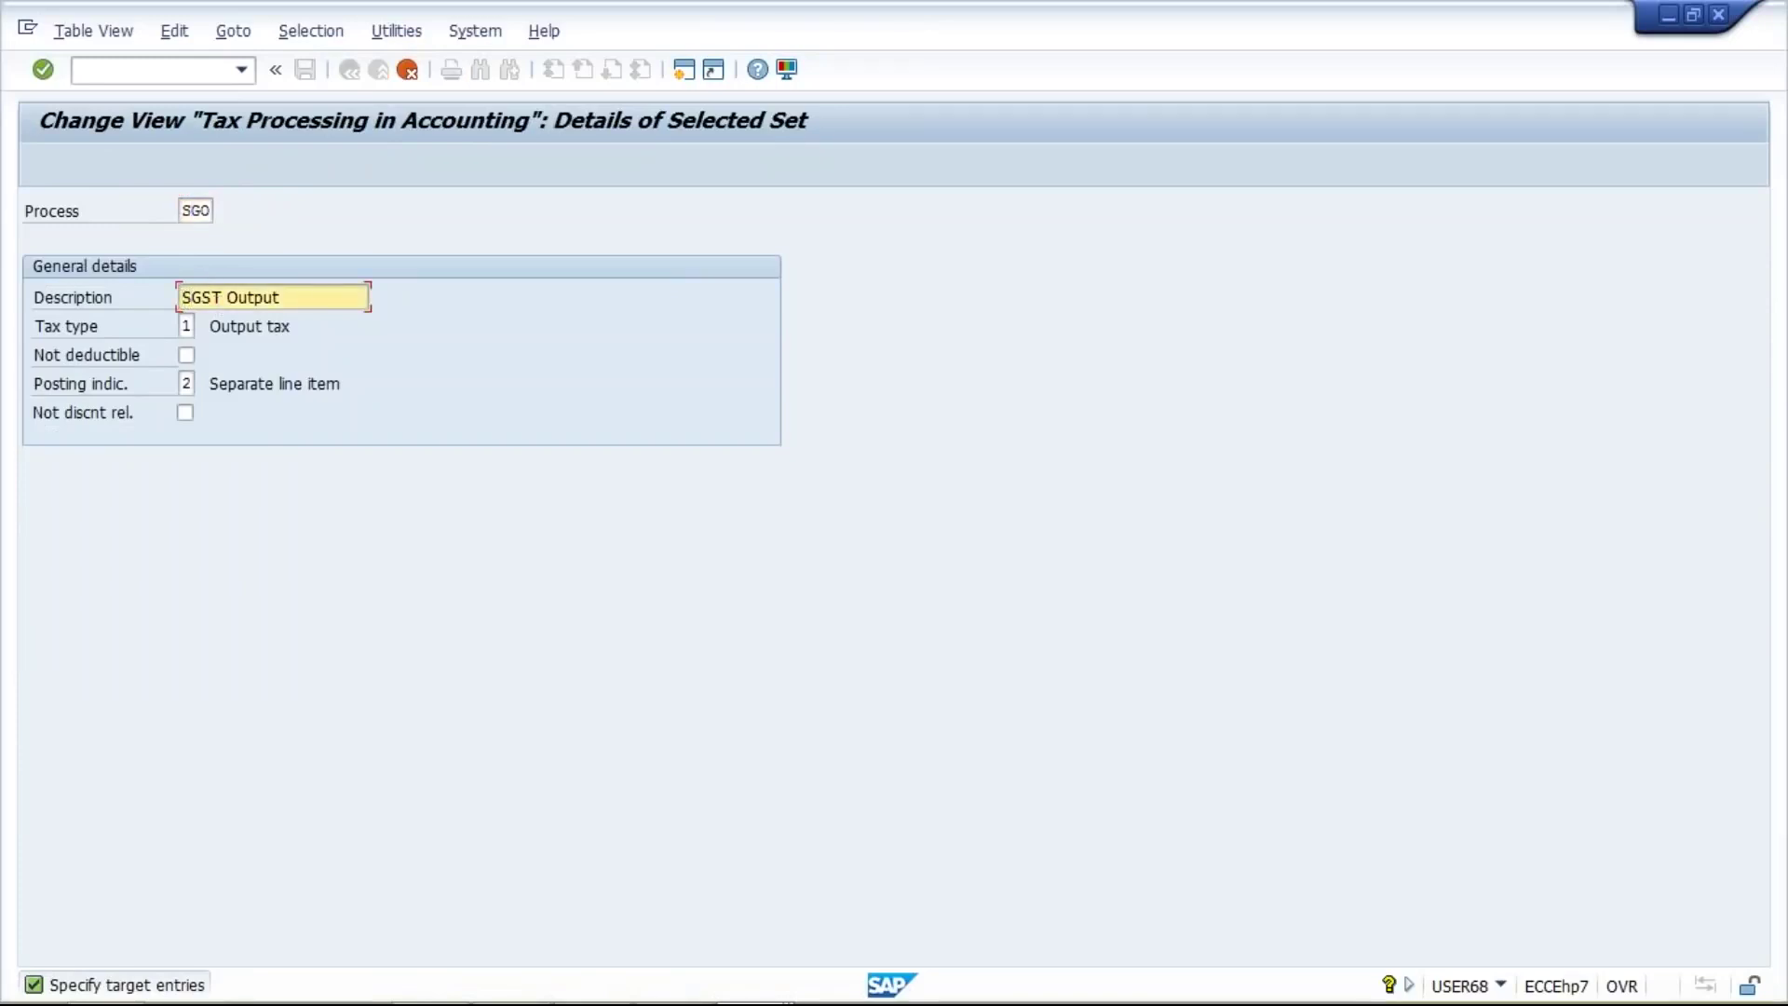
key("Return")
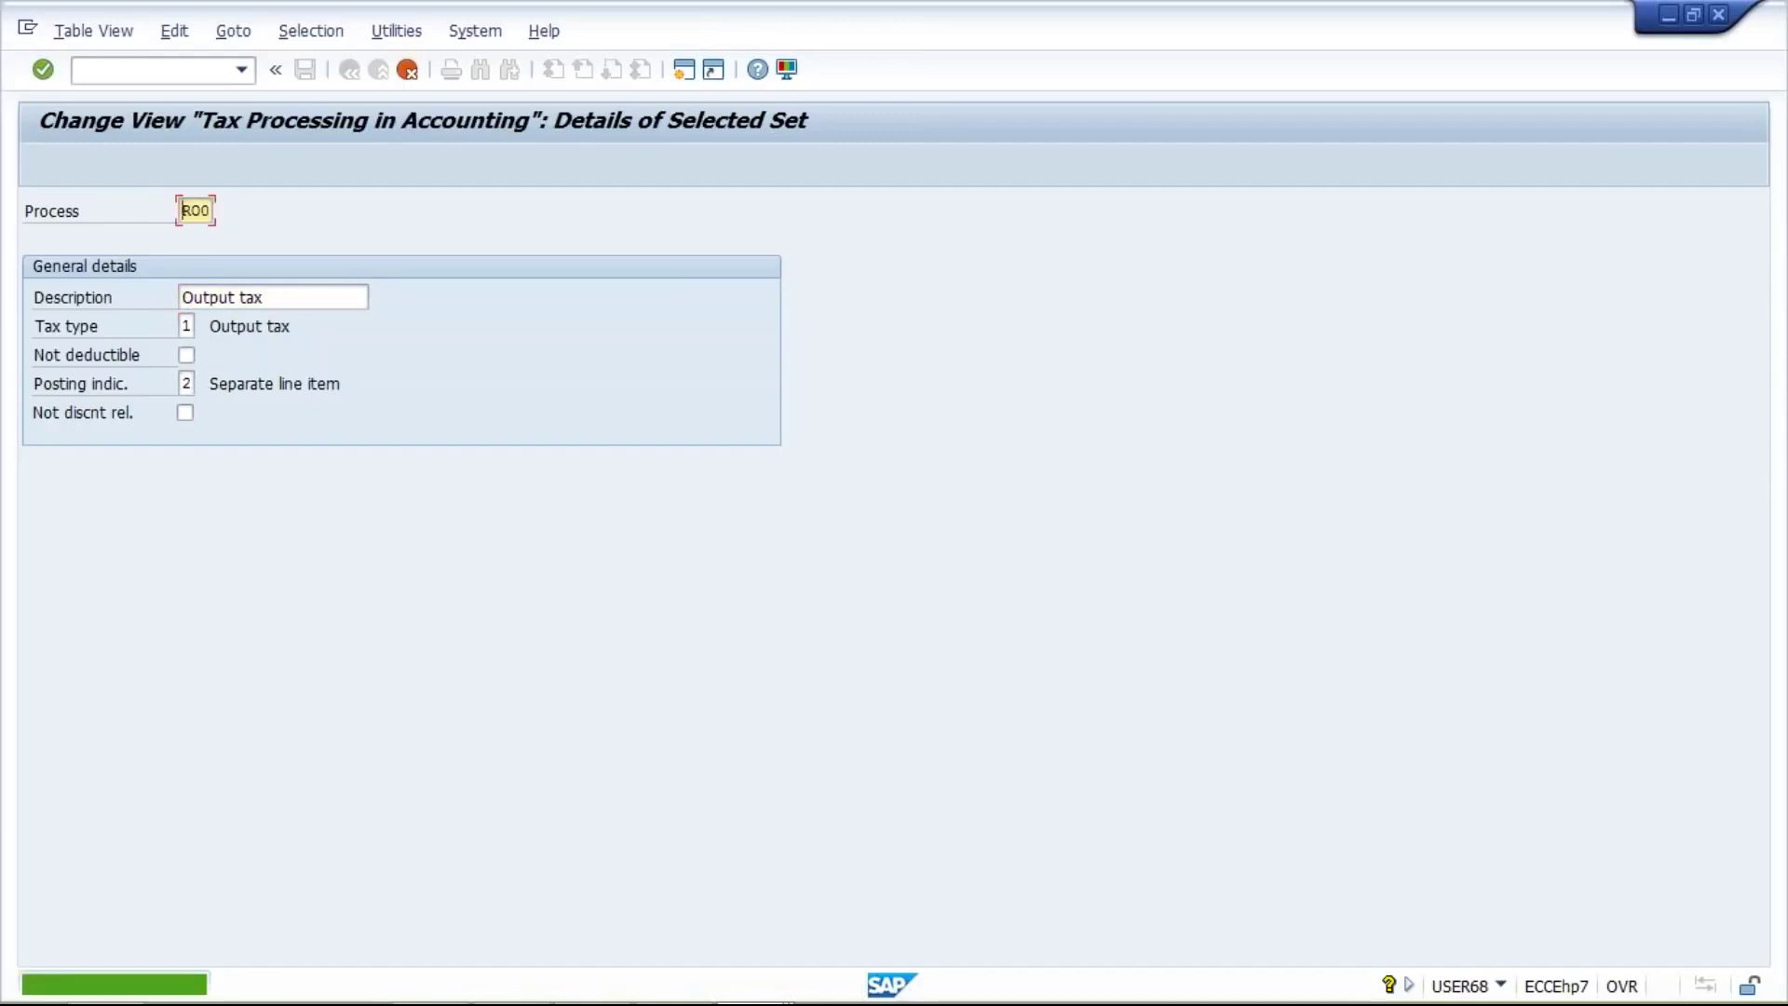
left_click(408, 78)
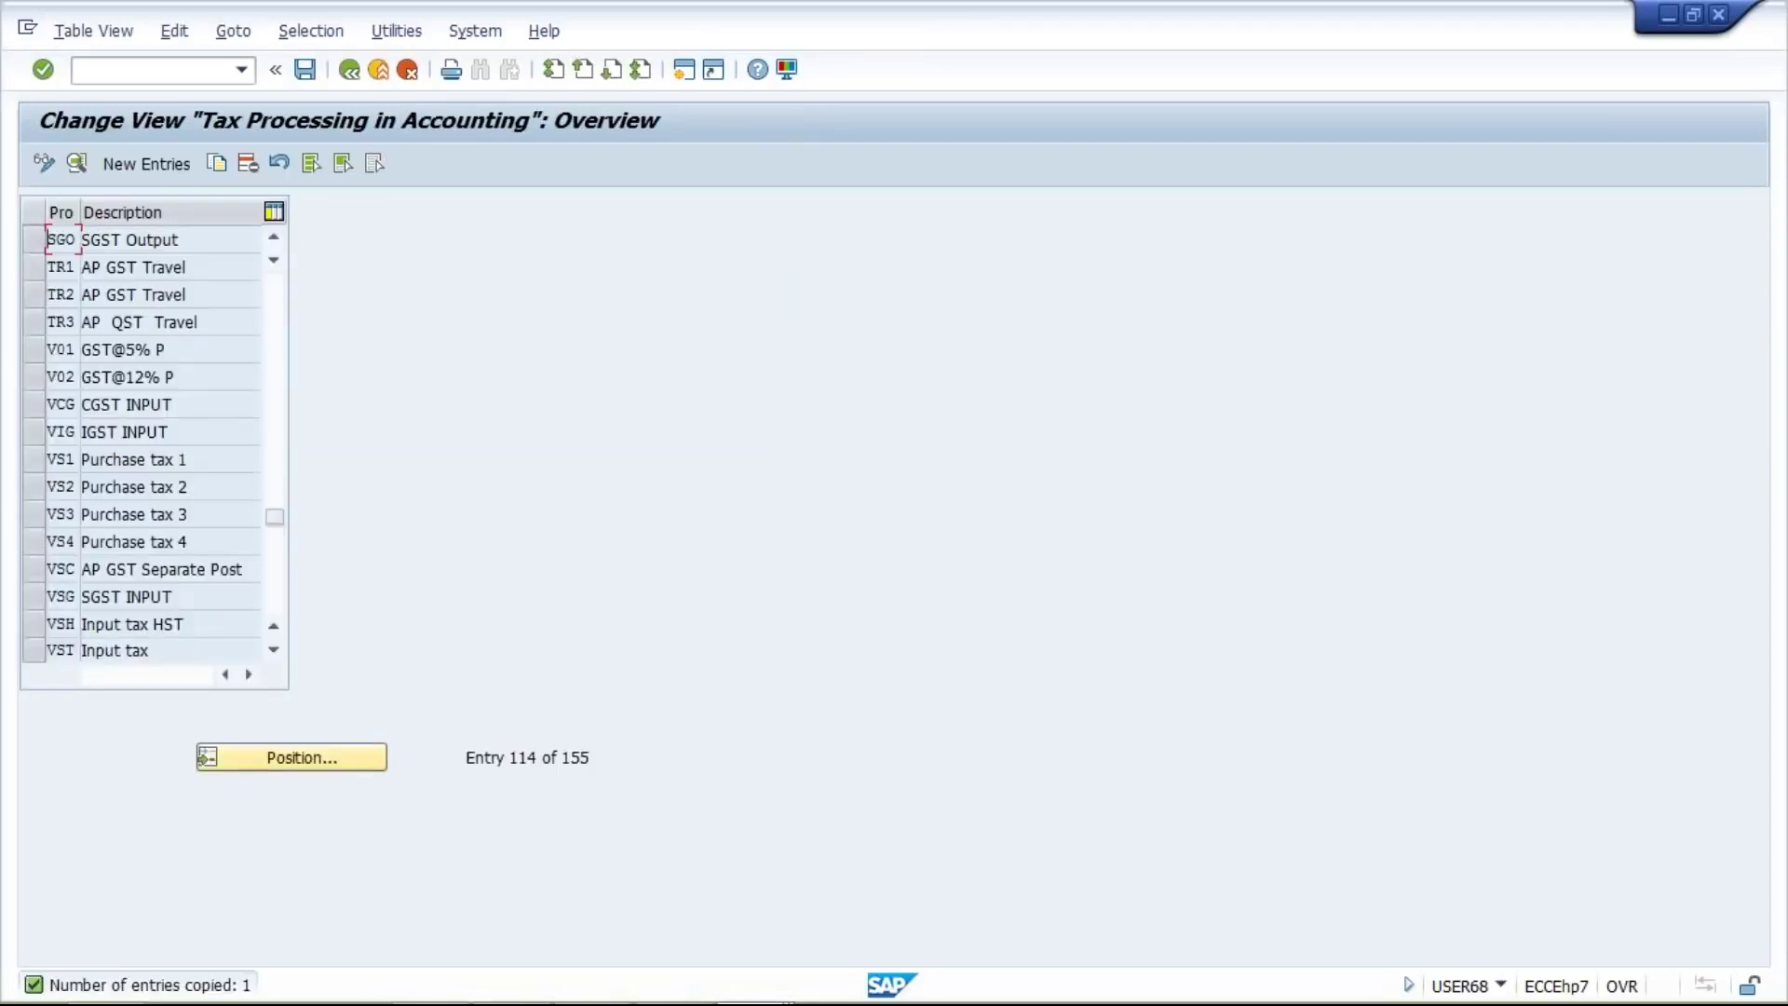
left_click(305, 70)
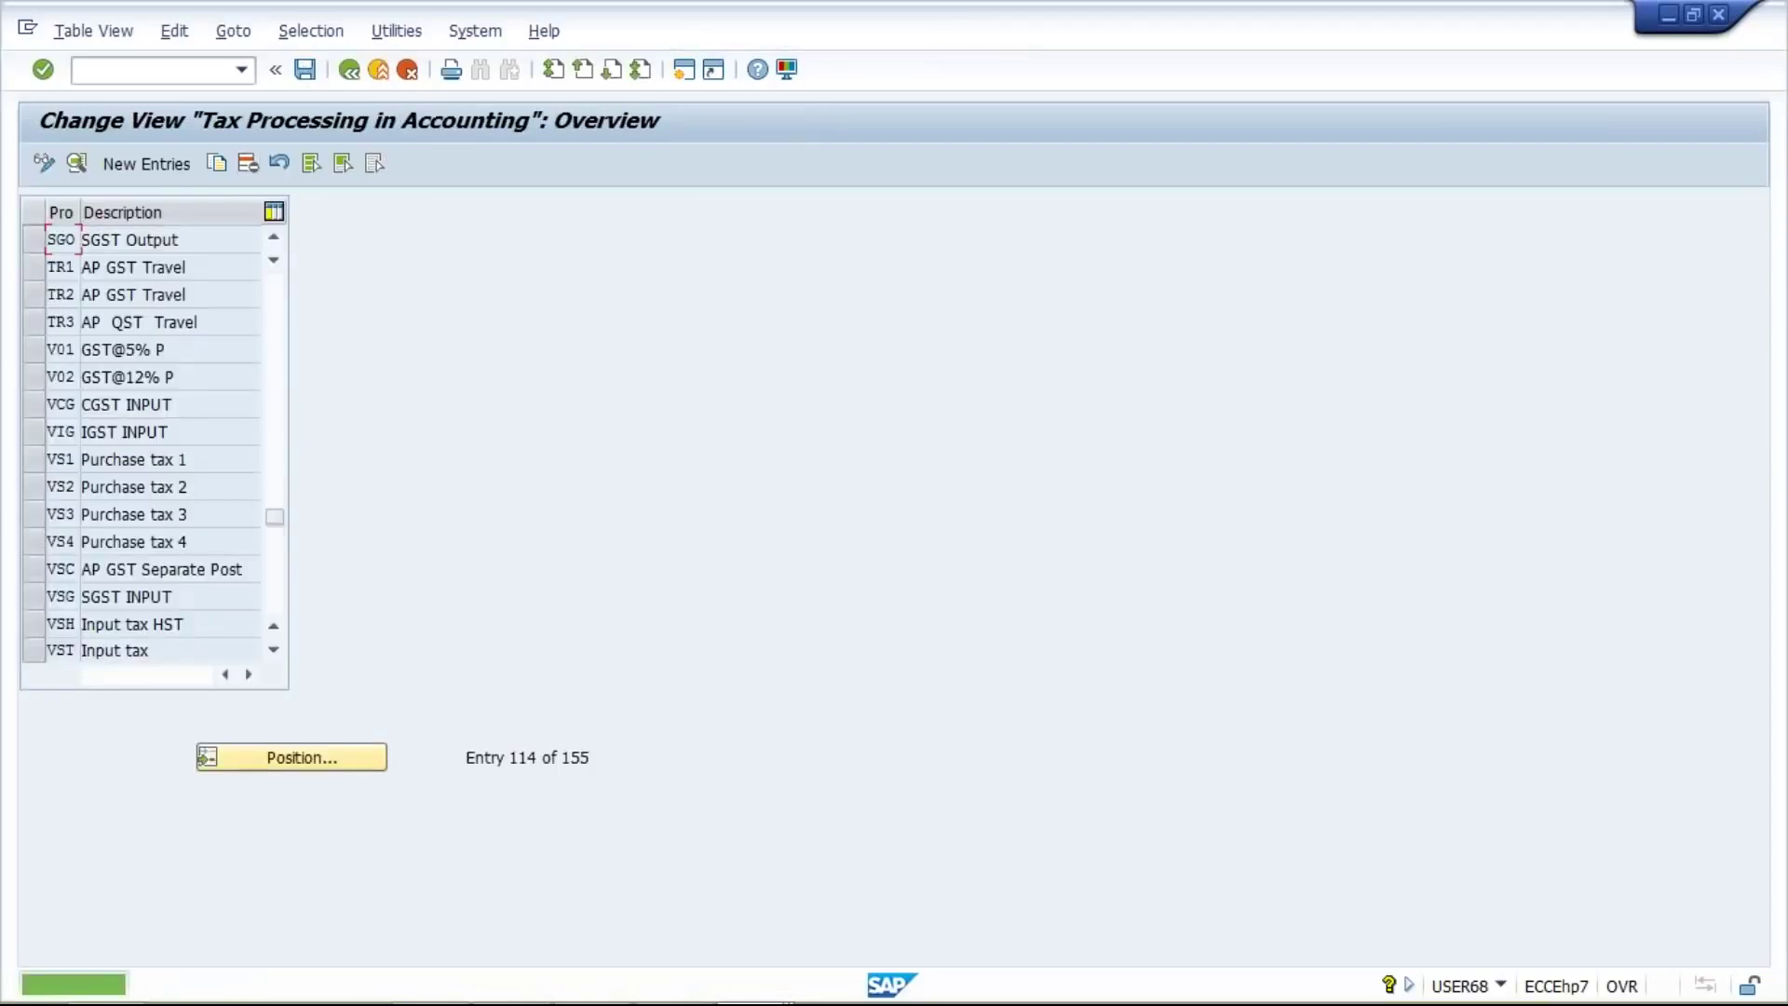
left_click(27, 244)
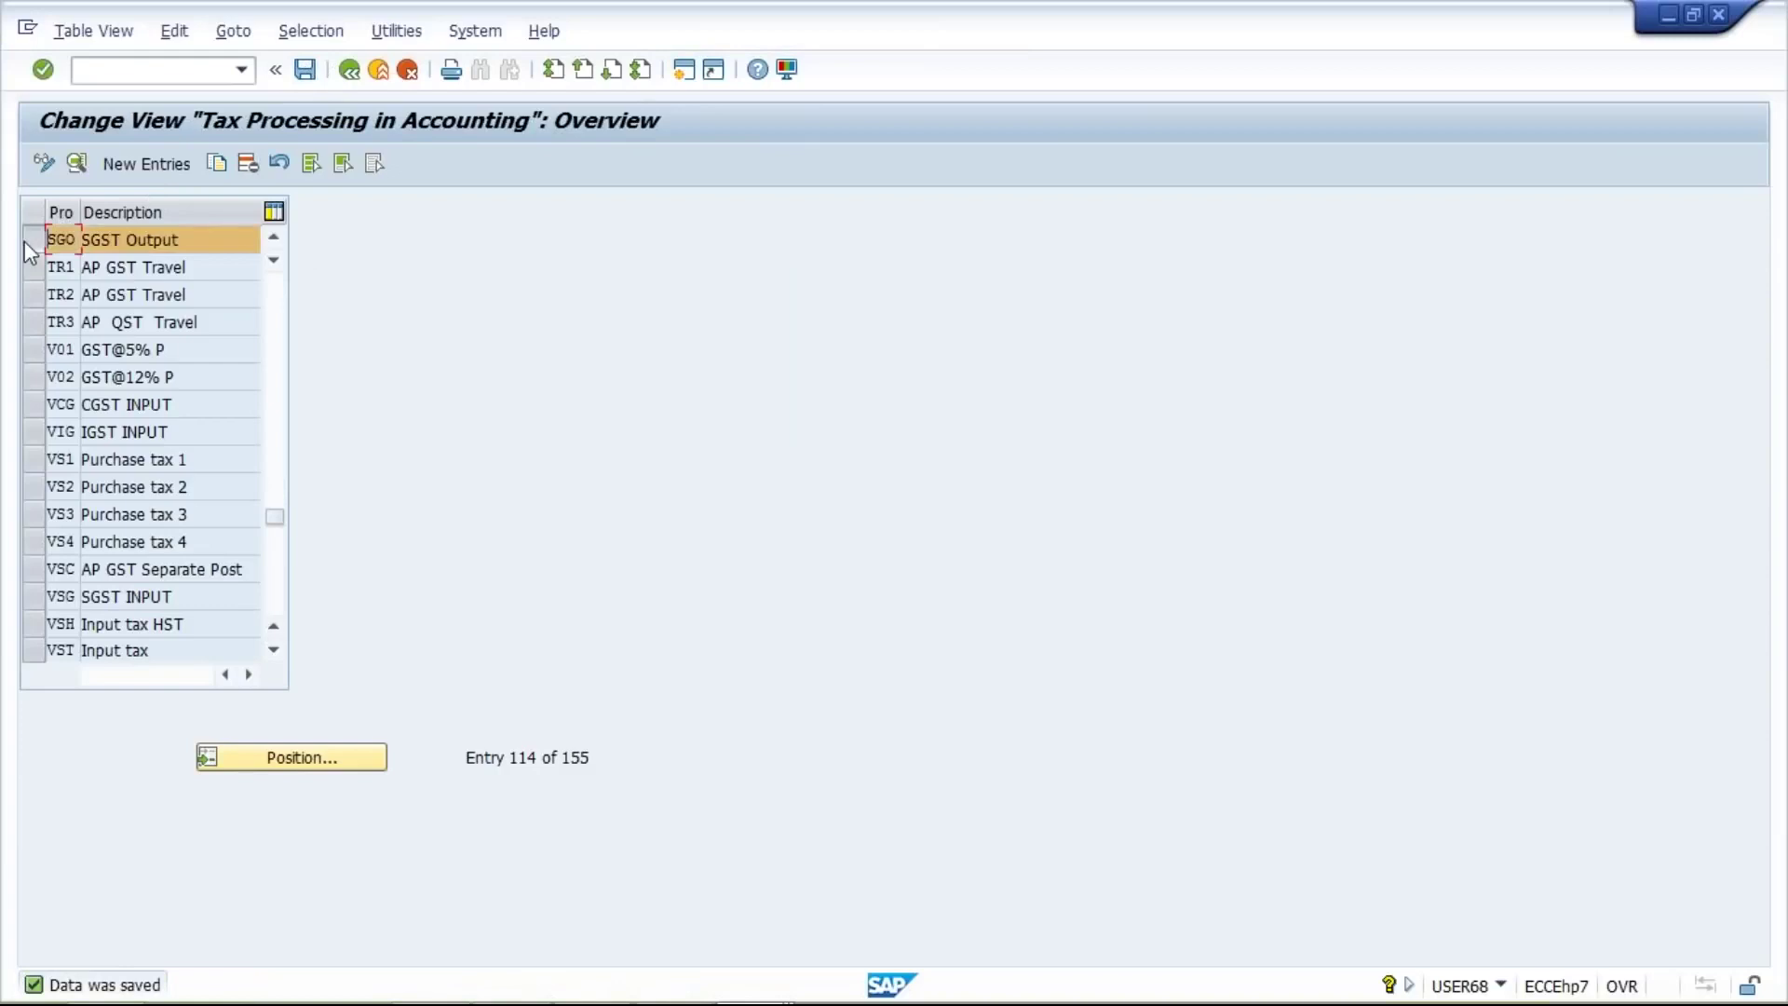
left_click(218, 169)
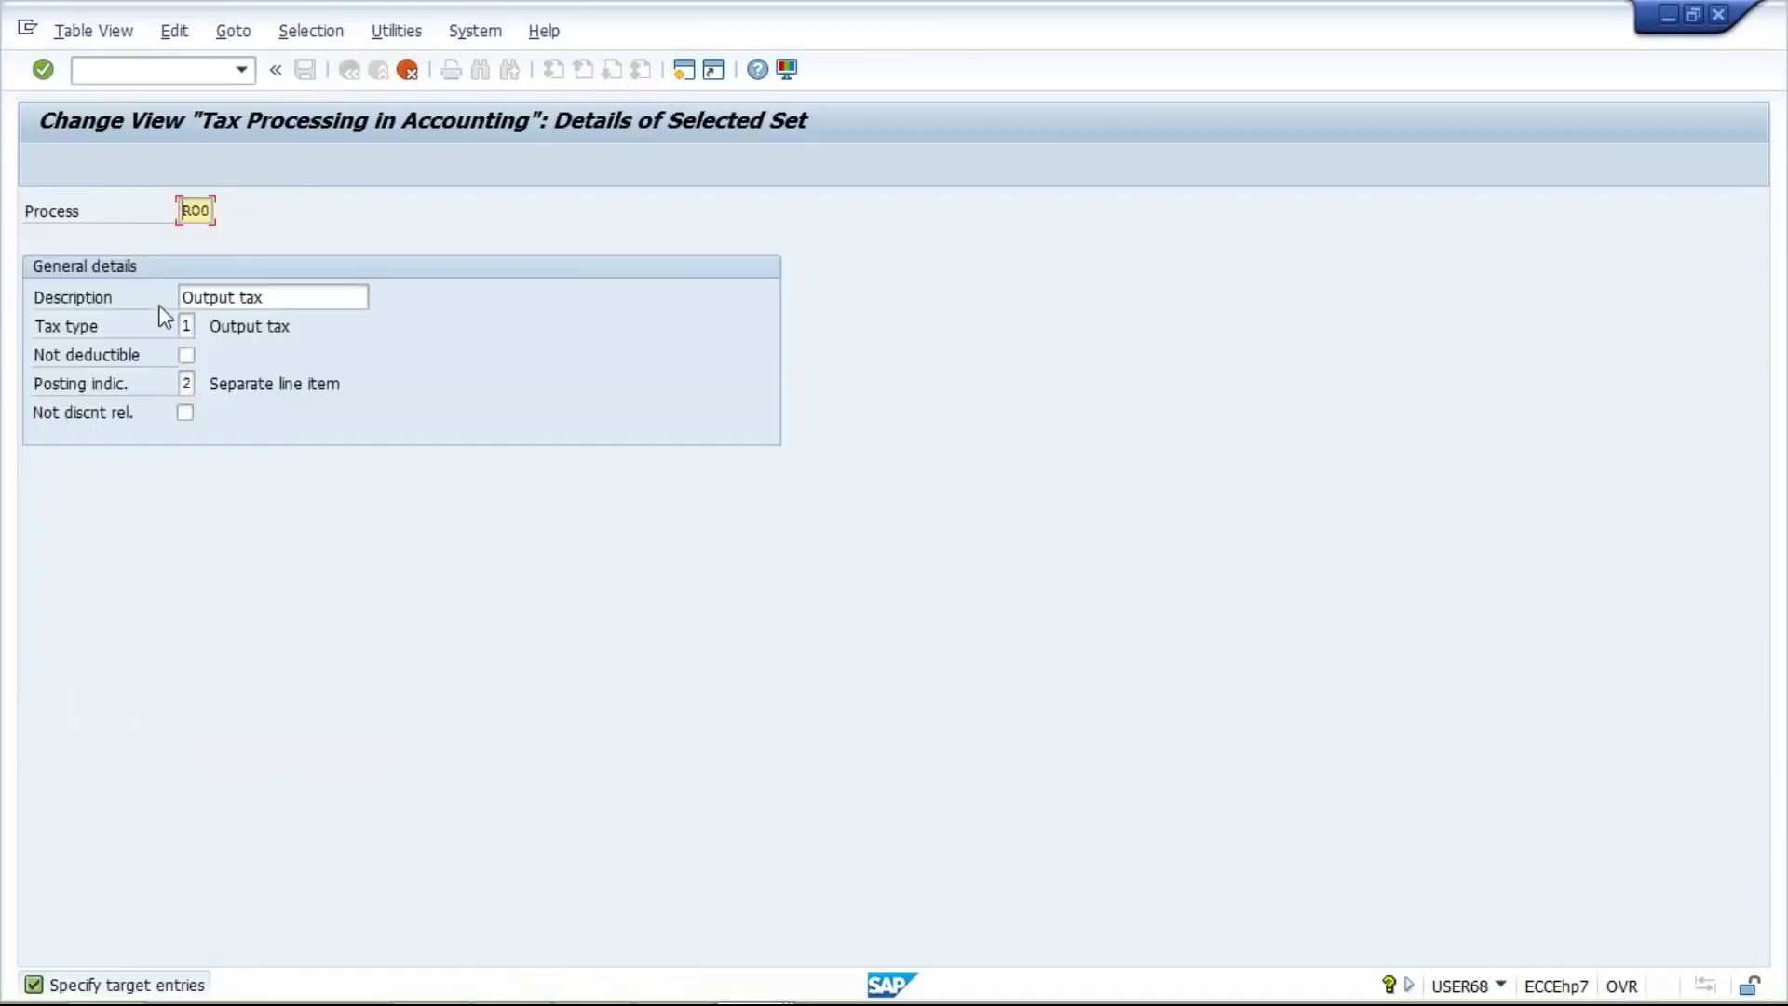
left_click(408, 72)
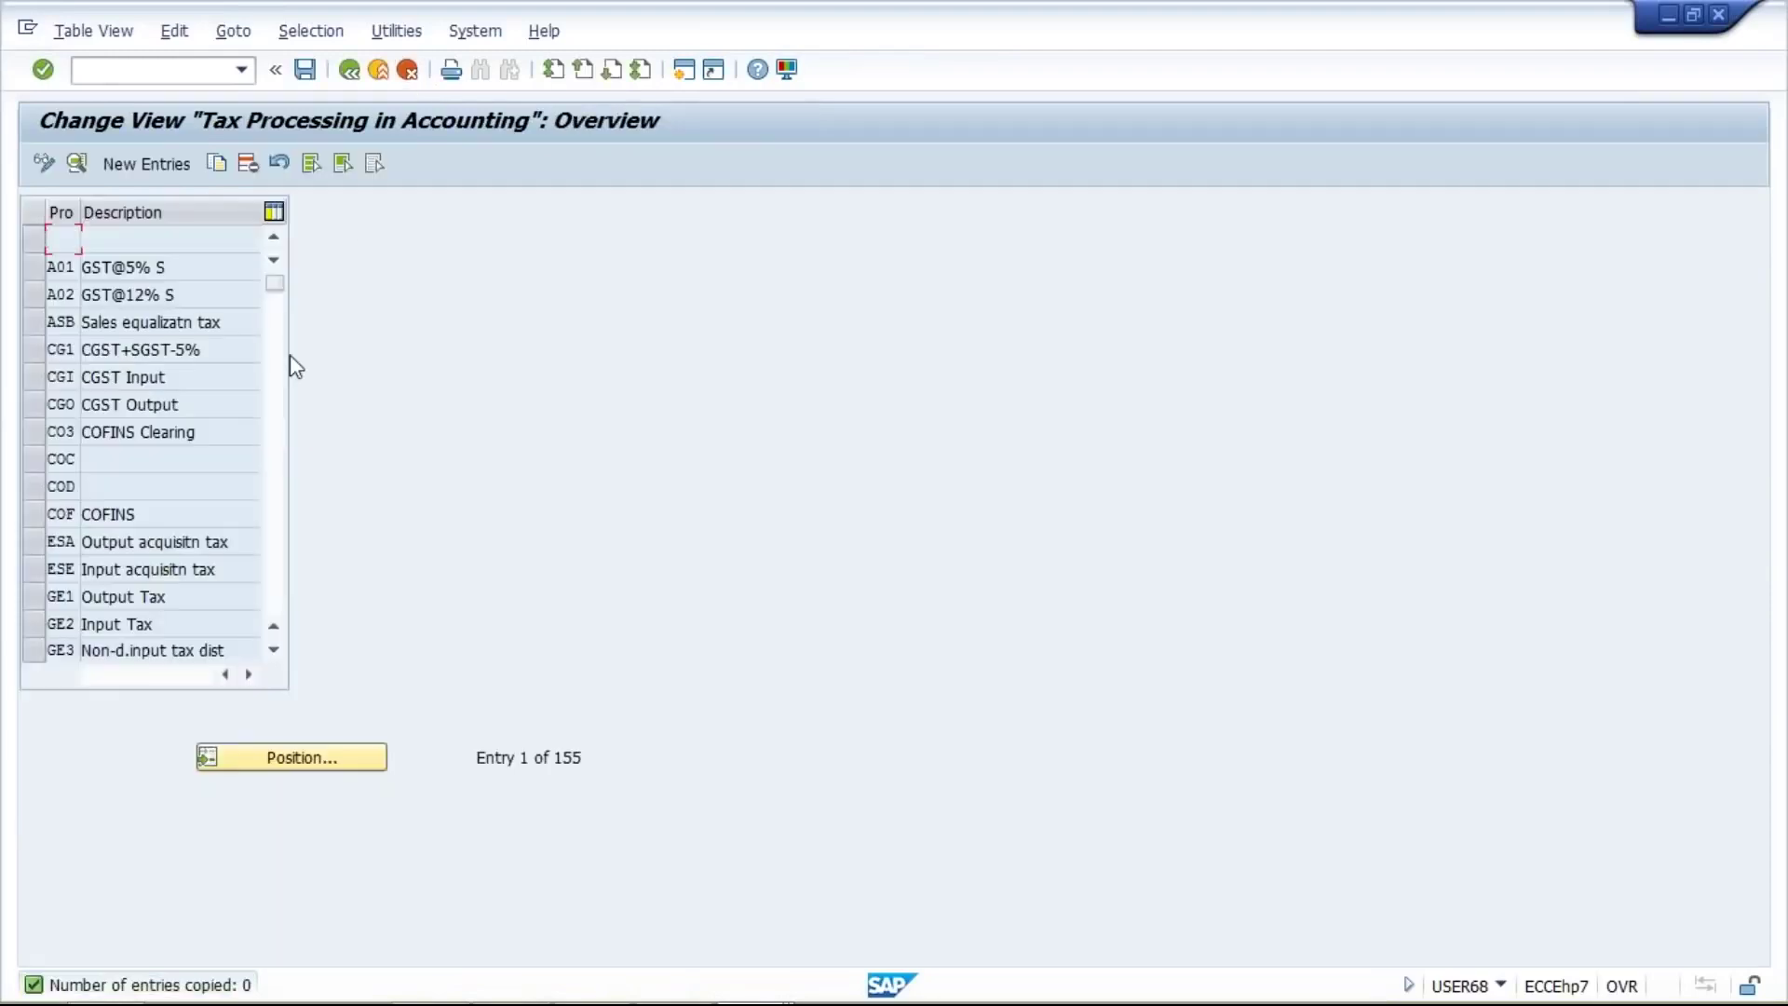
Position the tax processing list at process CGO
left_click(289, 756)
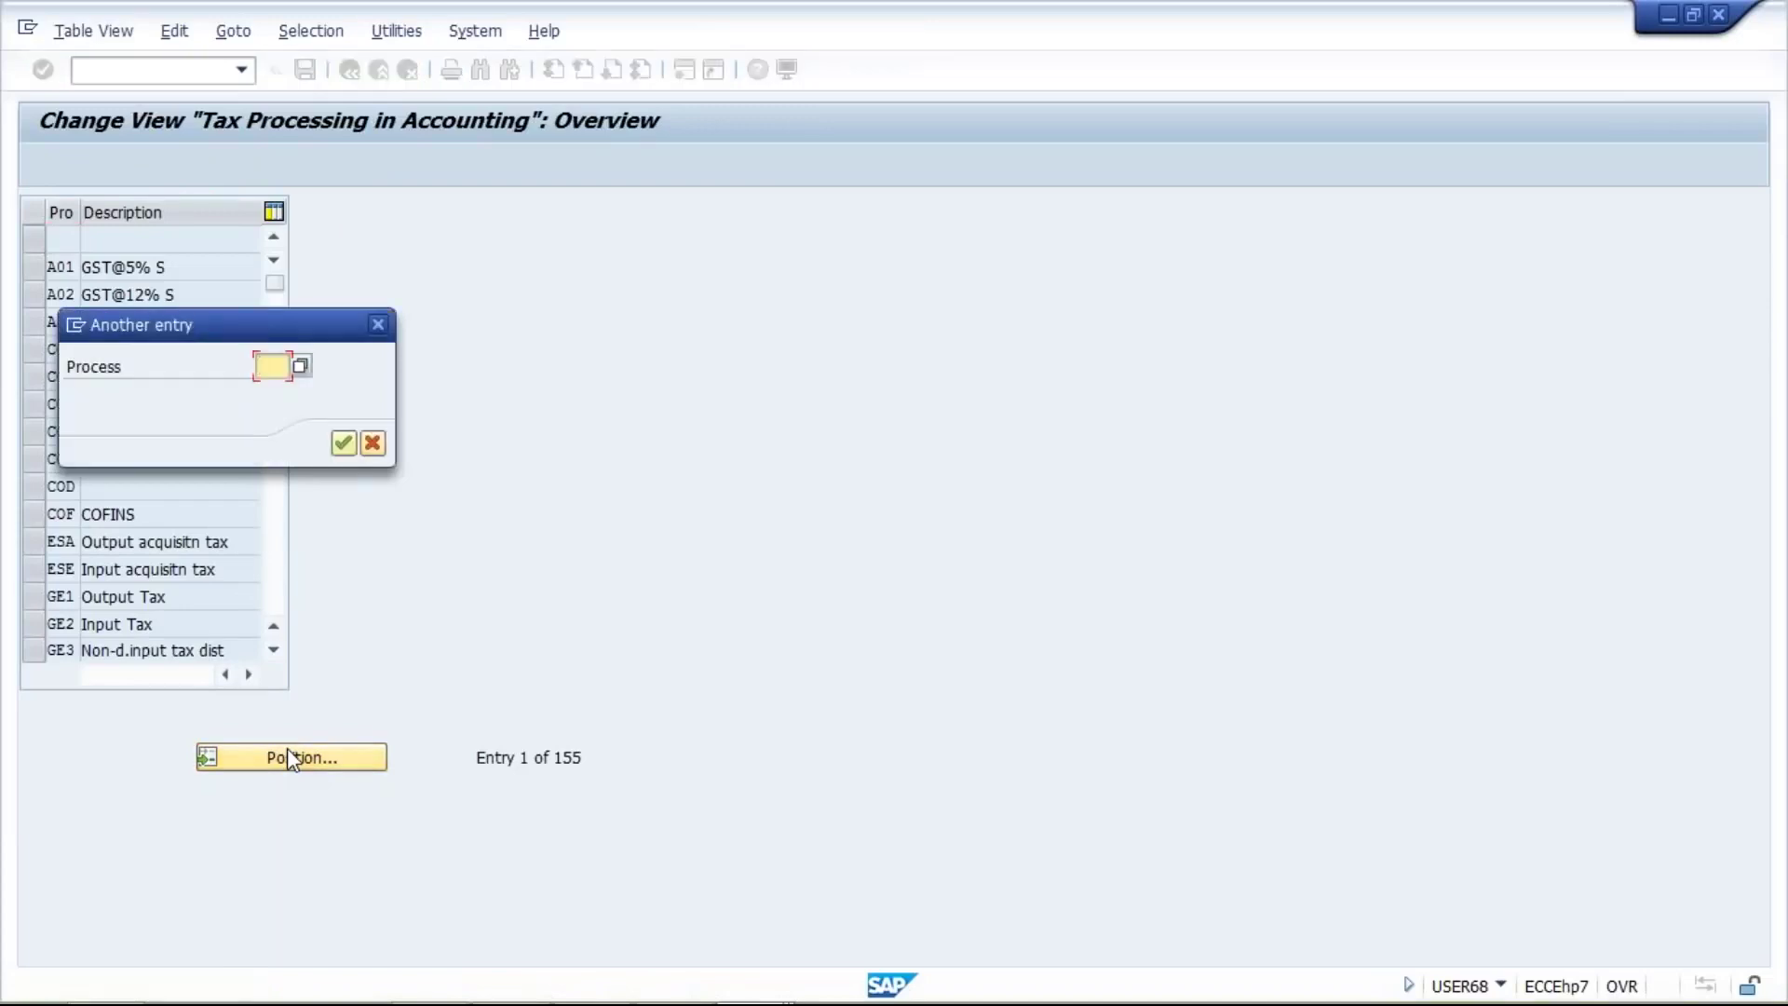
type("cgs")
key("BackSpace")
type("o")
key("Return")
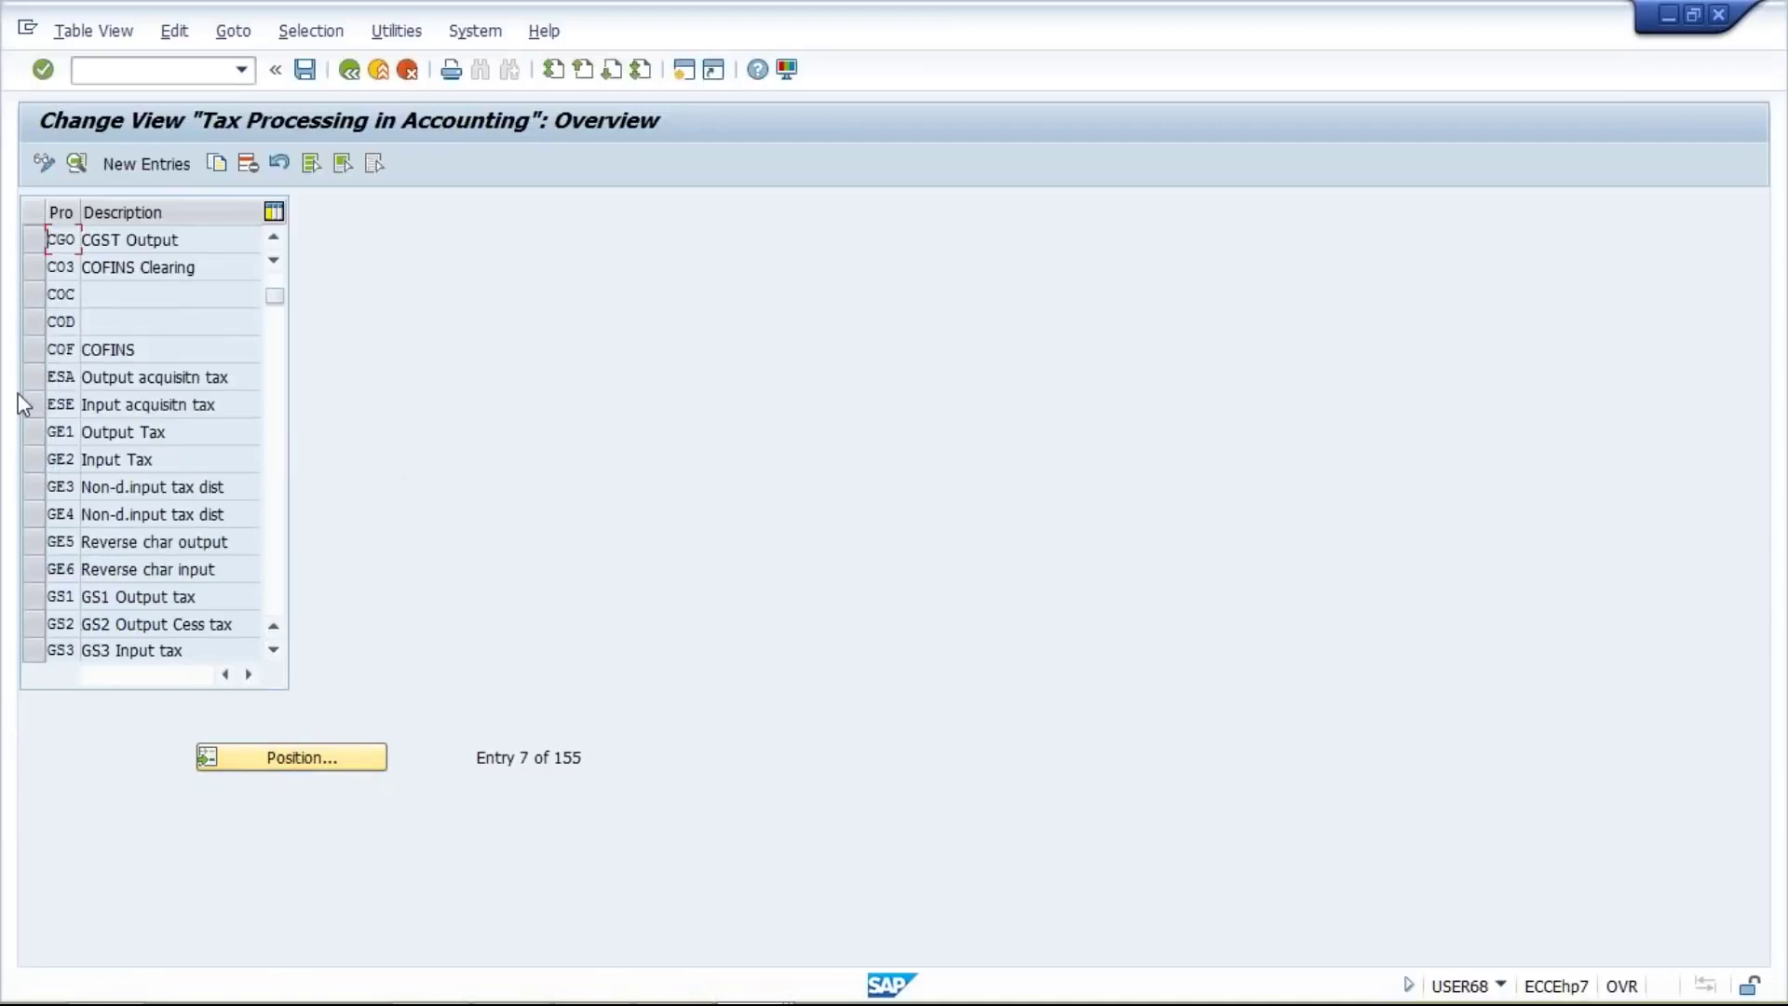
Copy process CGO to a new process IGO described as IGST Output, skip the copy of RO0, and save
left_click(35, 244)
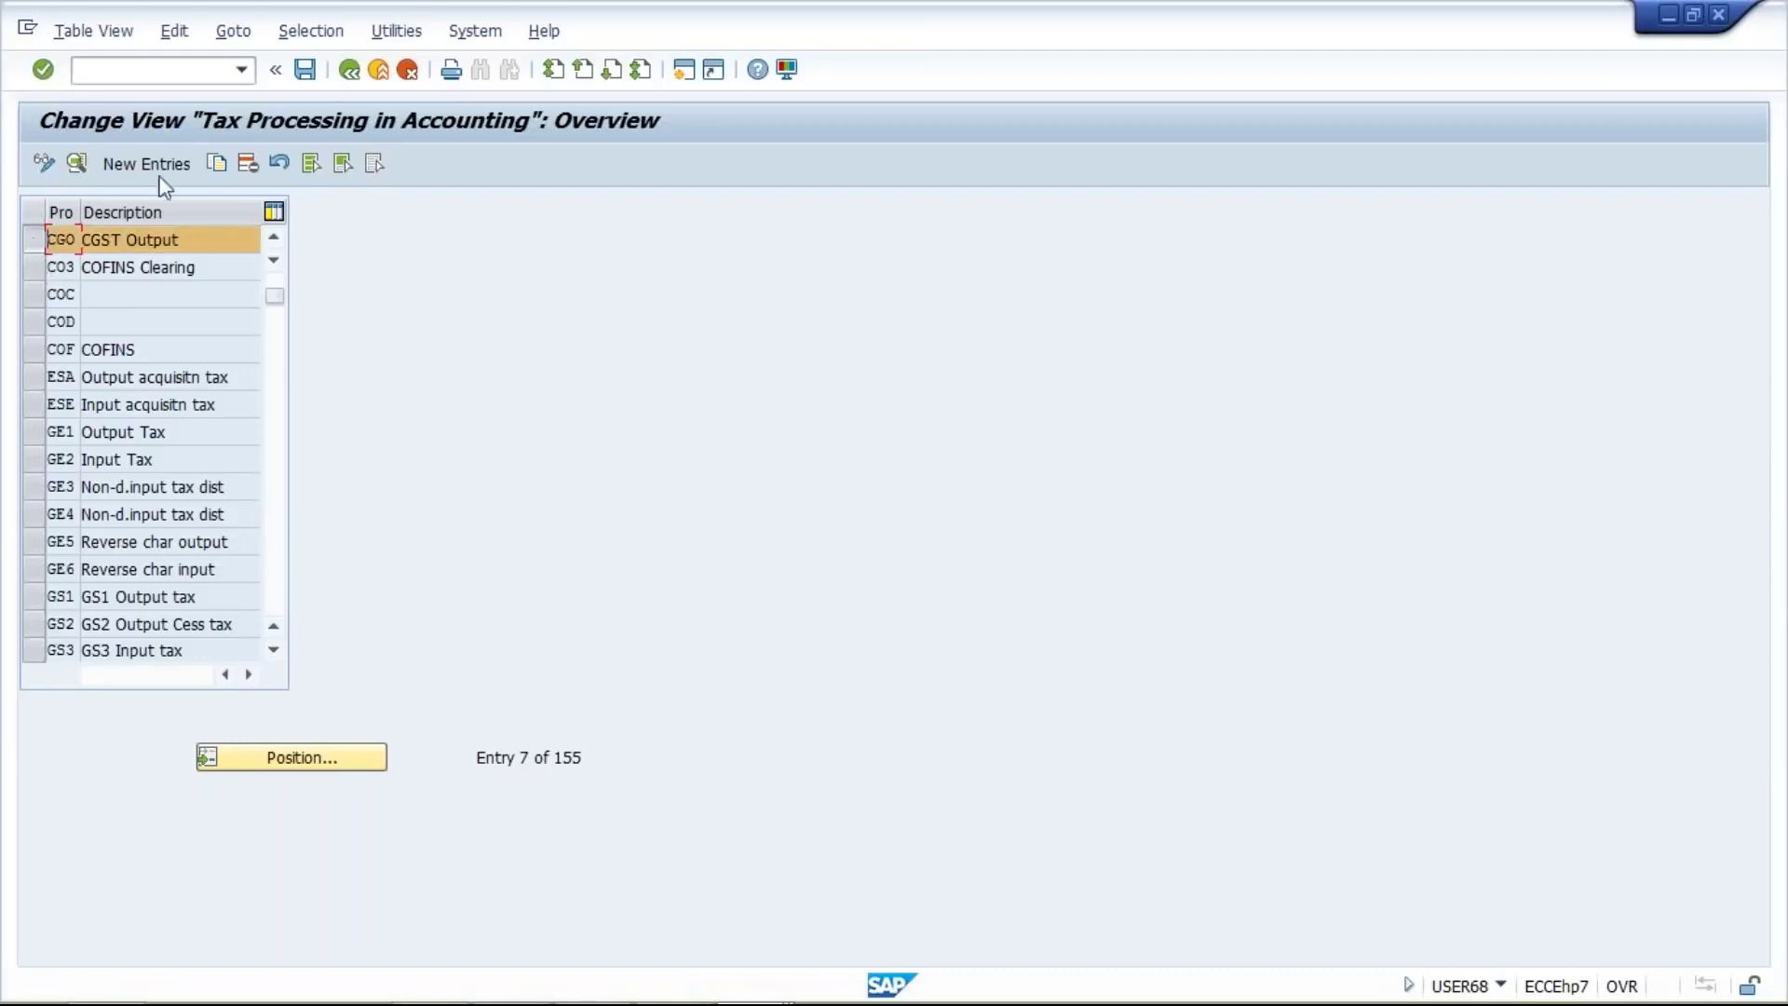
left_click(217, 164)
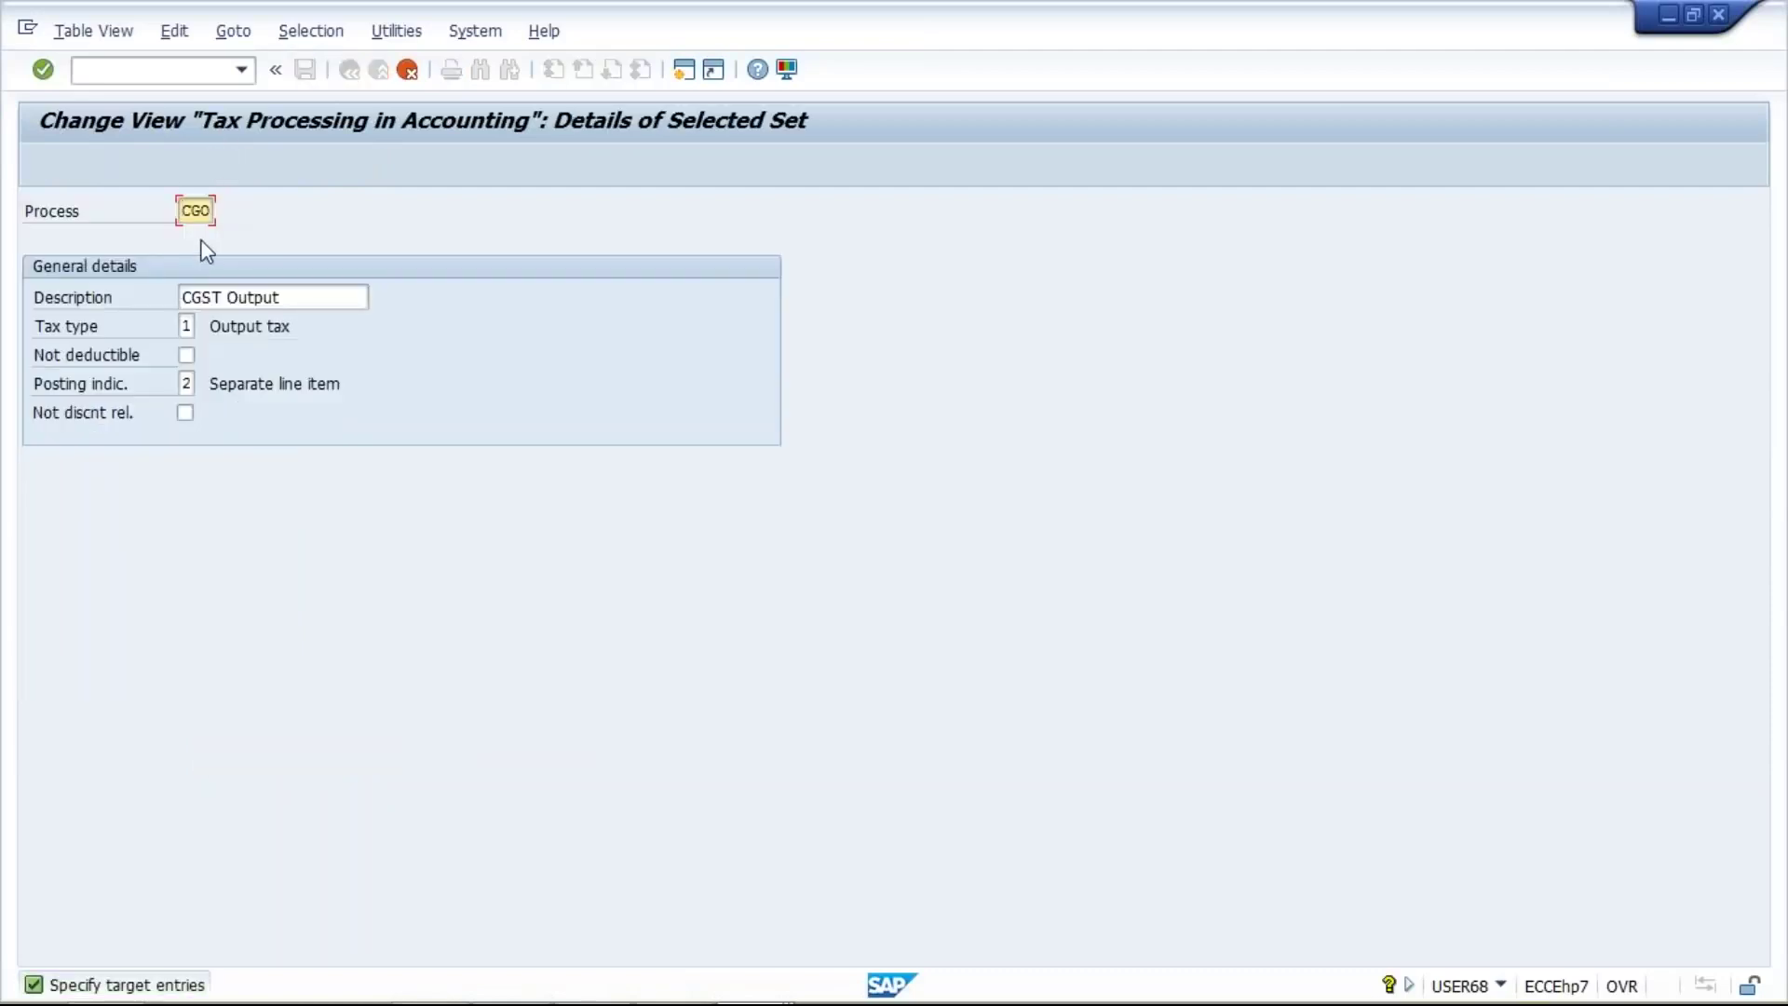
type("I")
left_click(183, 303)
type("I")
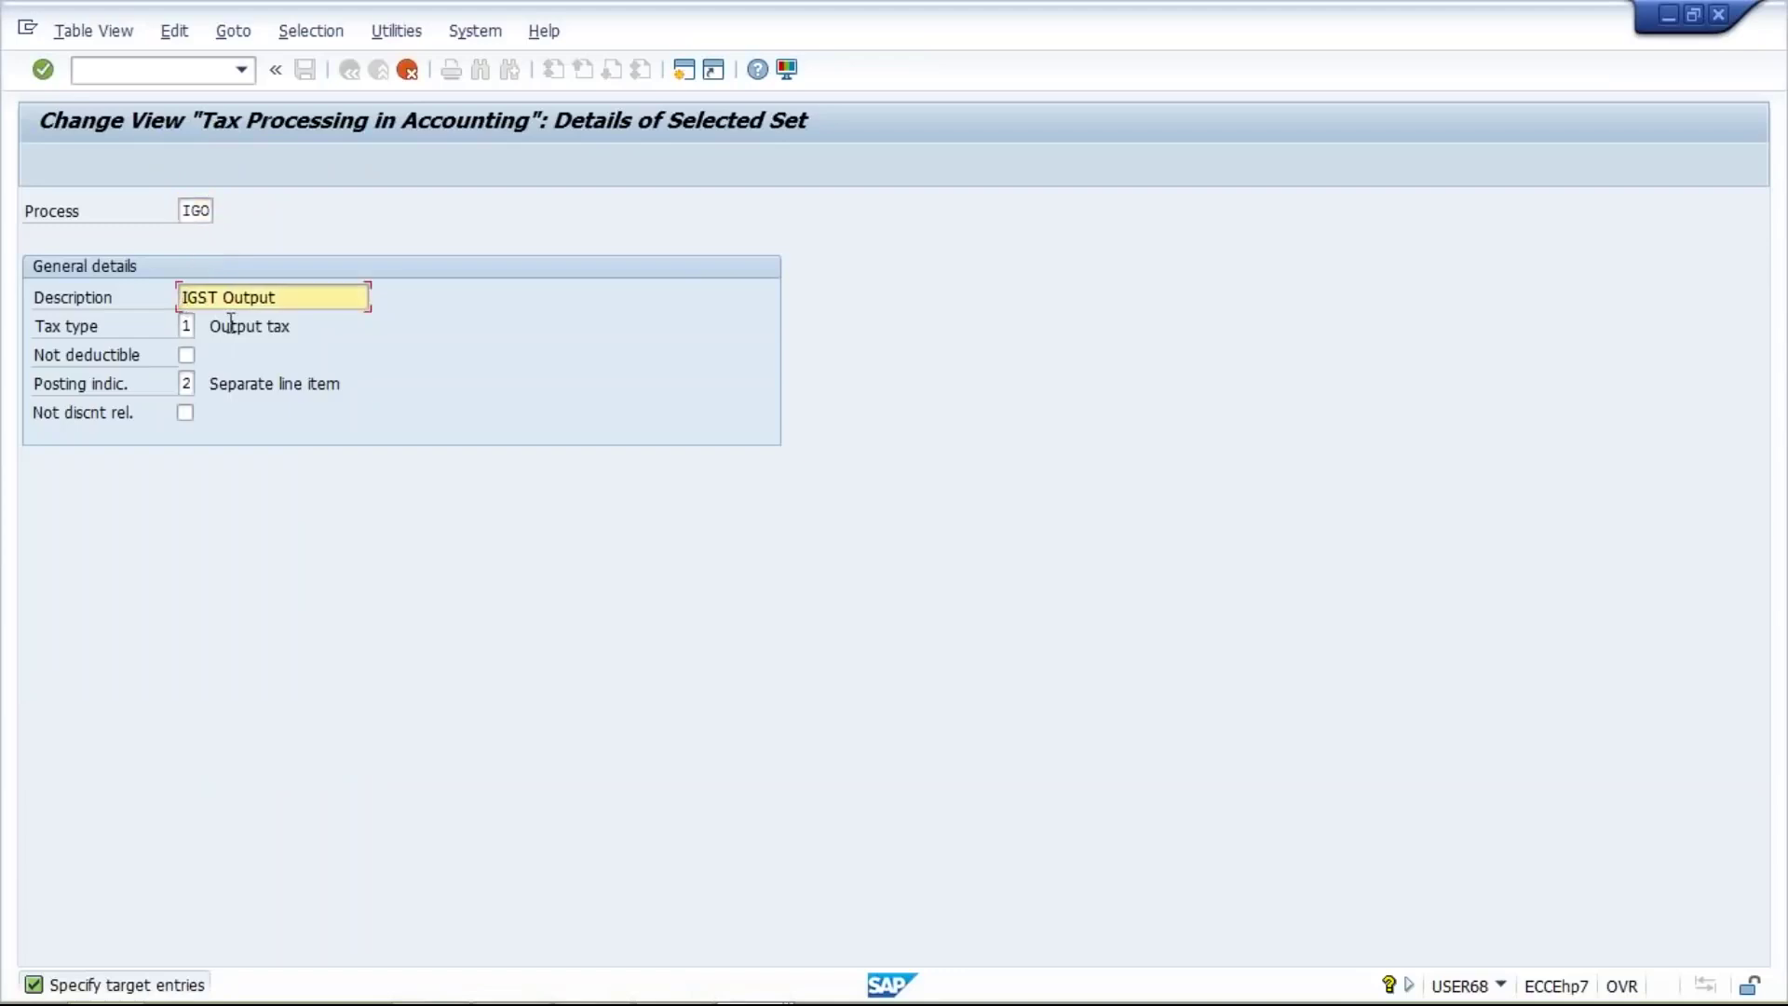
key("Return")
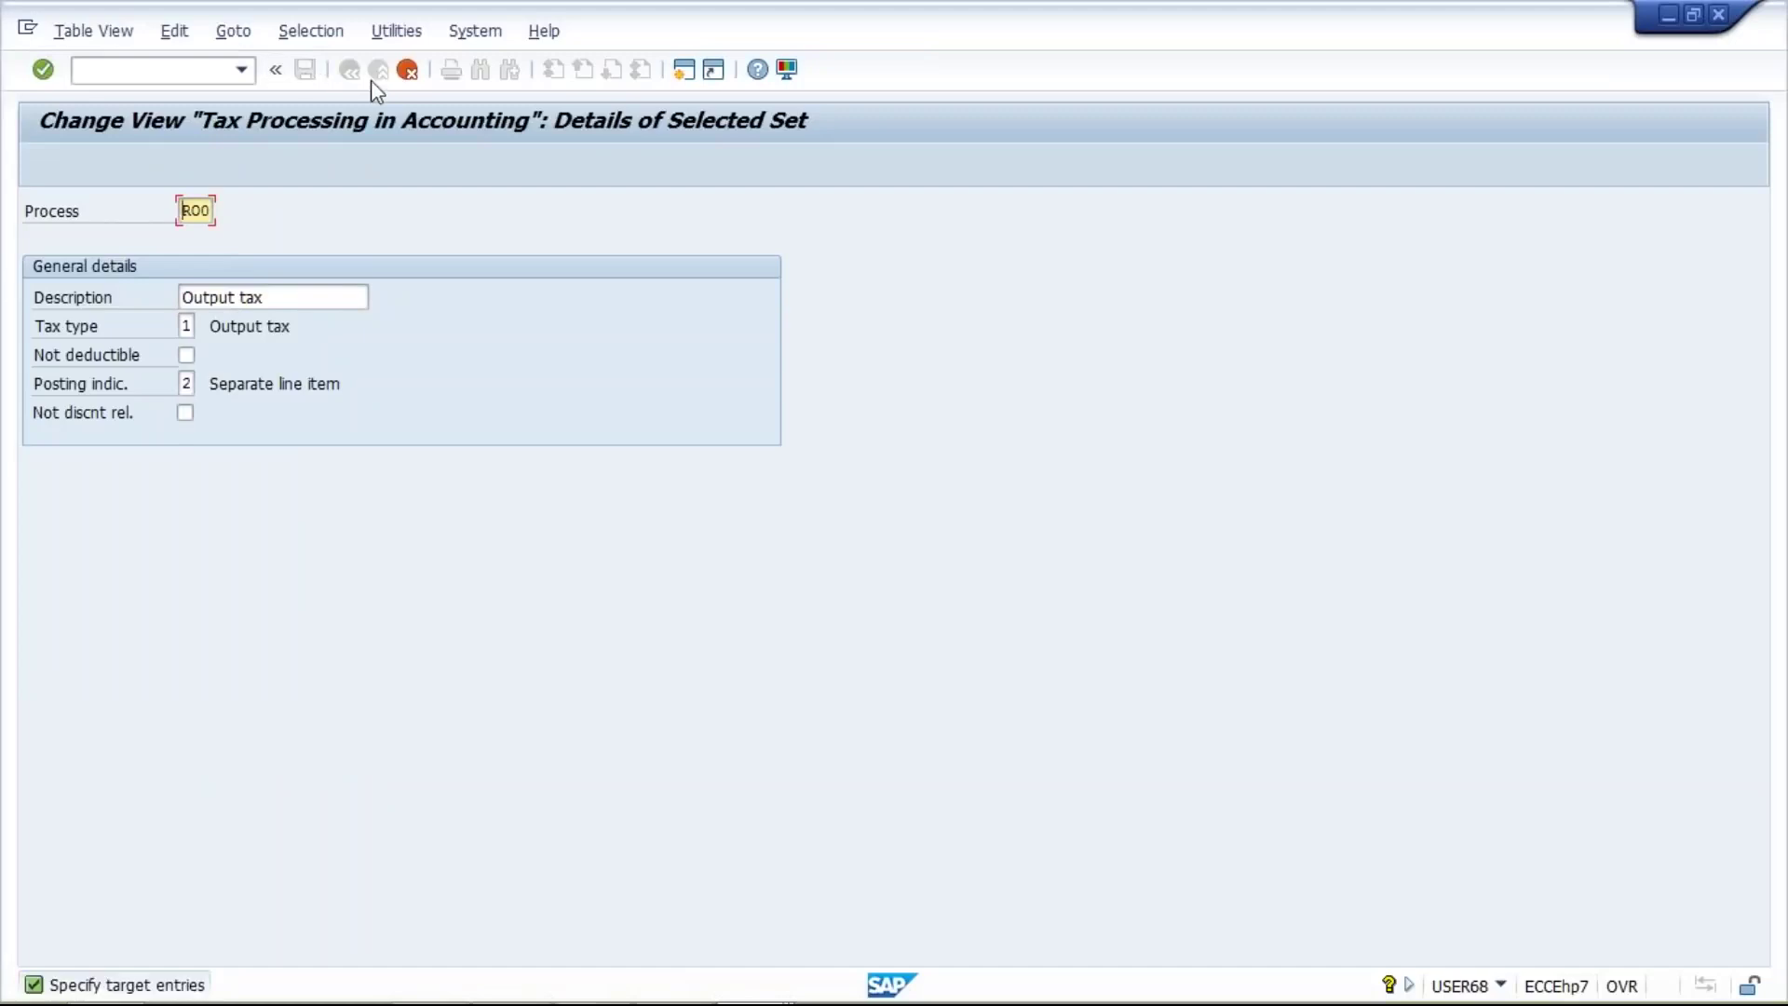
key("Return")
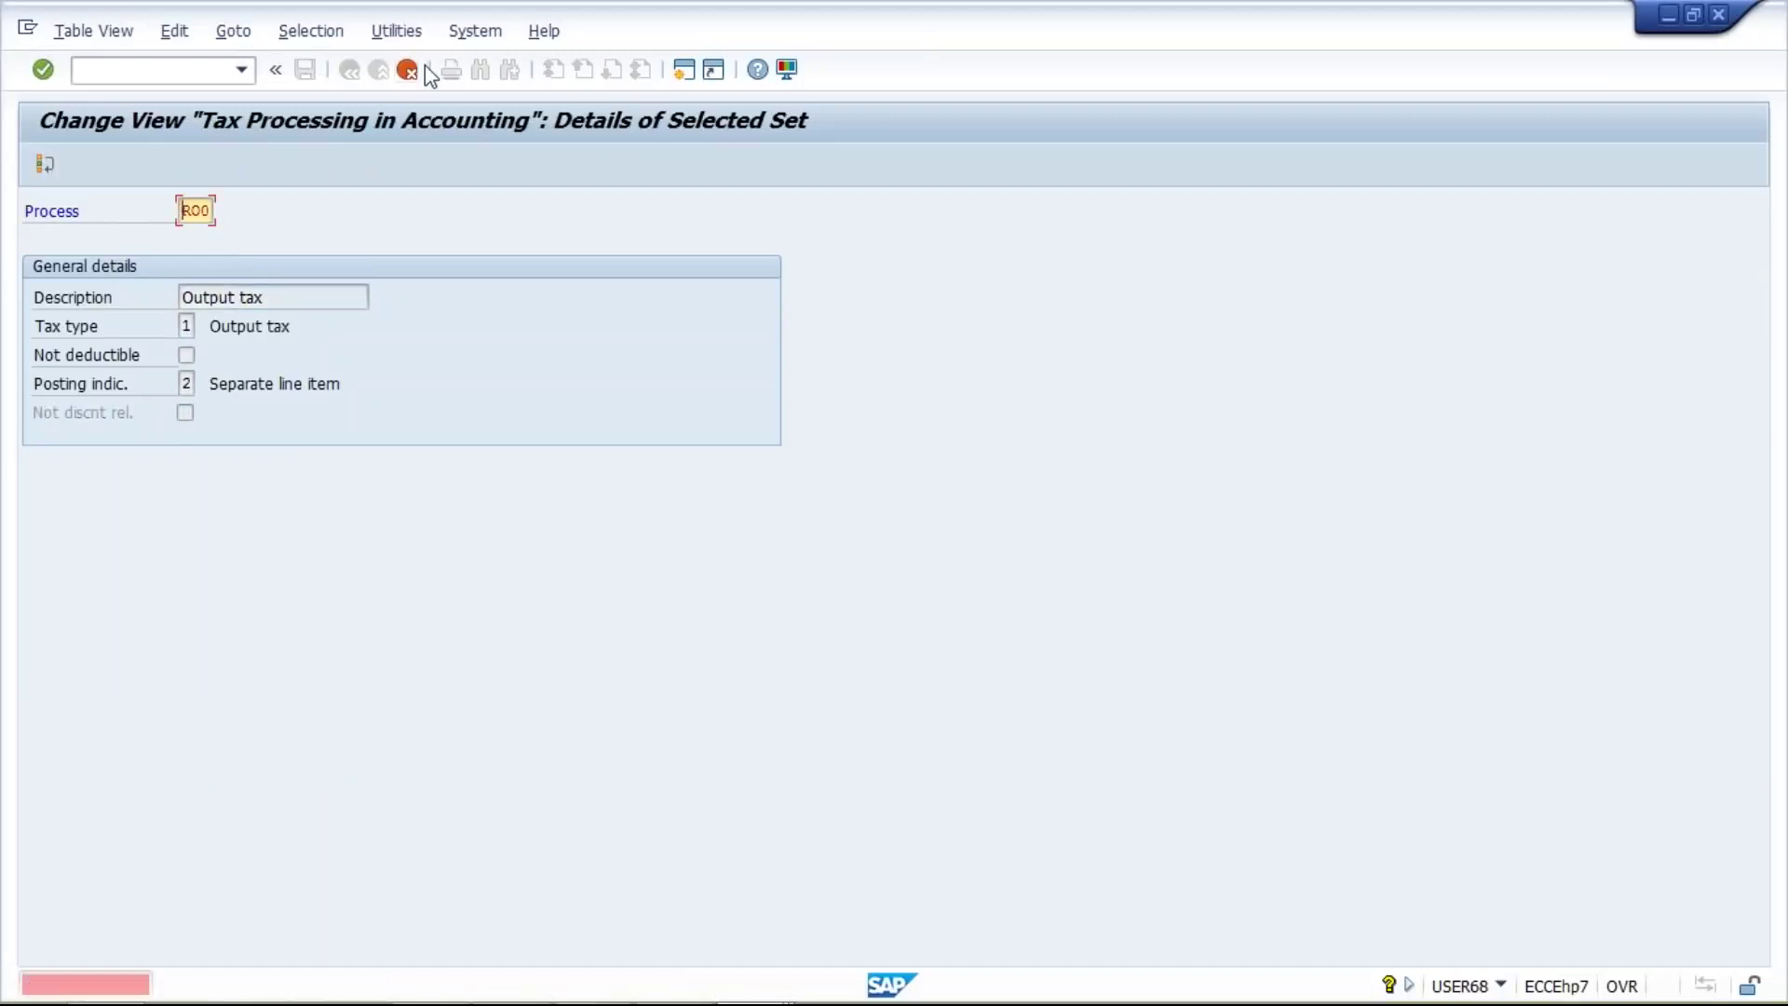
left_click(415, 69)
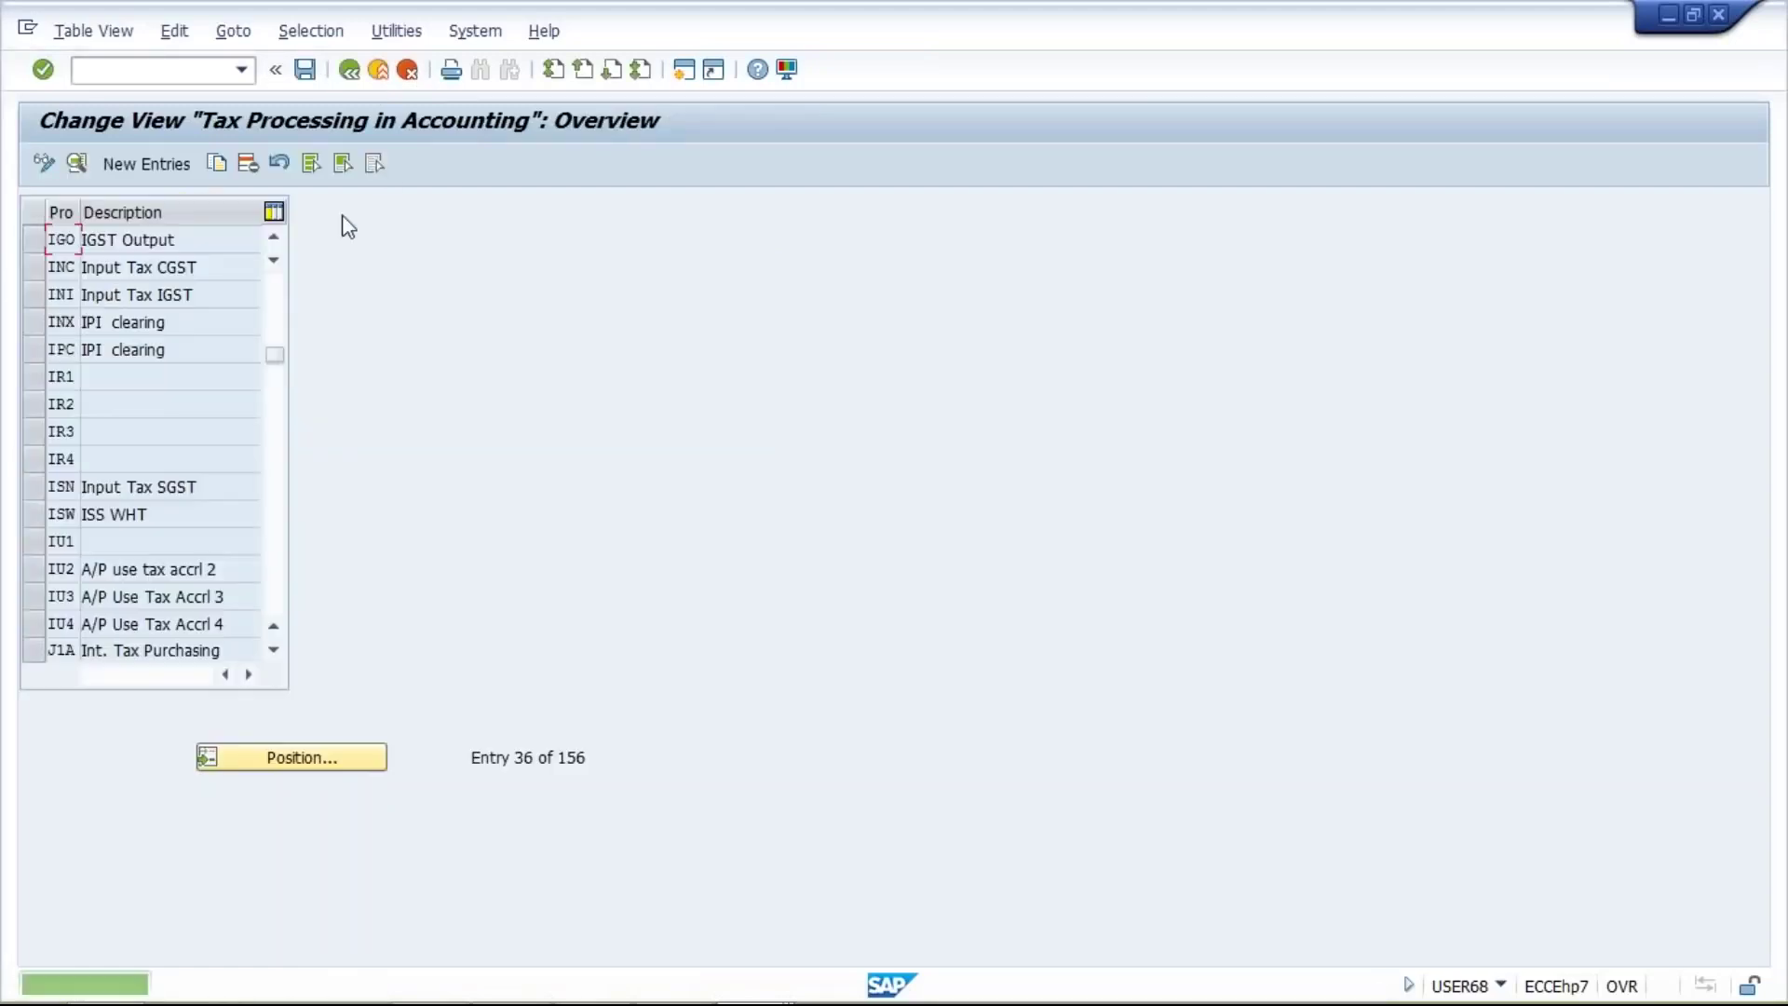
left_click(303, 79)
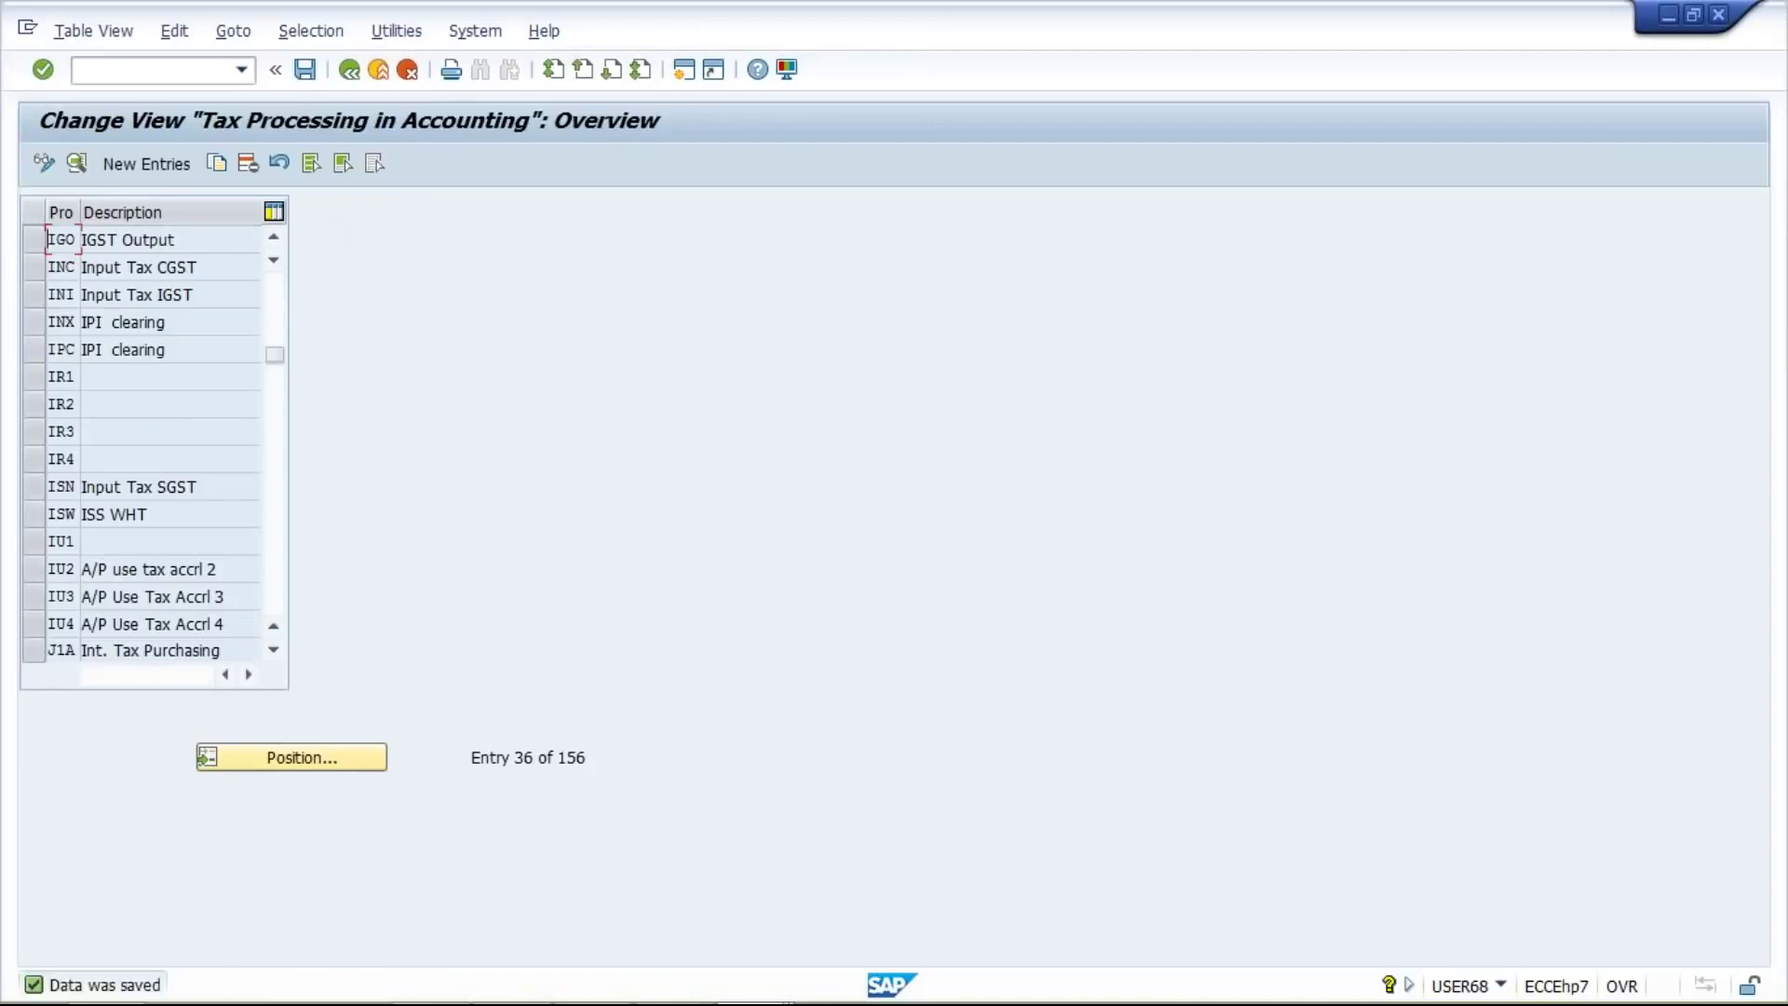
Check the IGST processes in the tax processing list, and review the Configurational Steps slide in PowerPoint
left_click(275, 239)
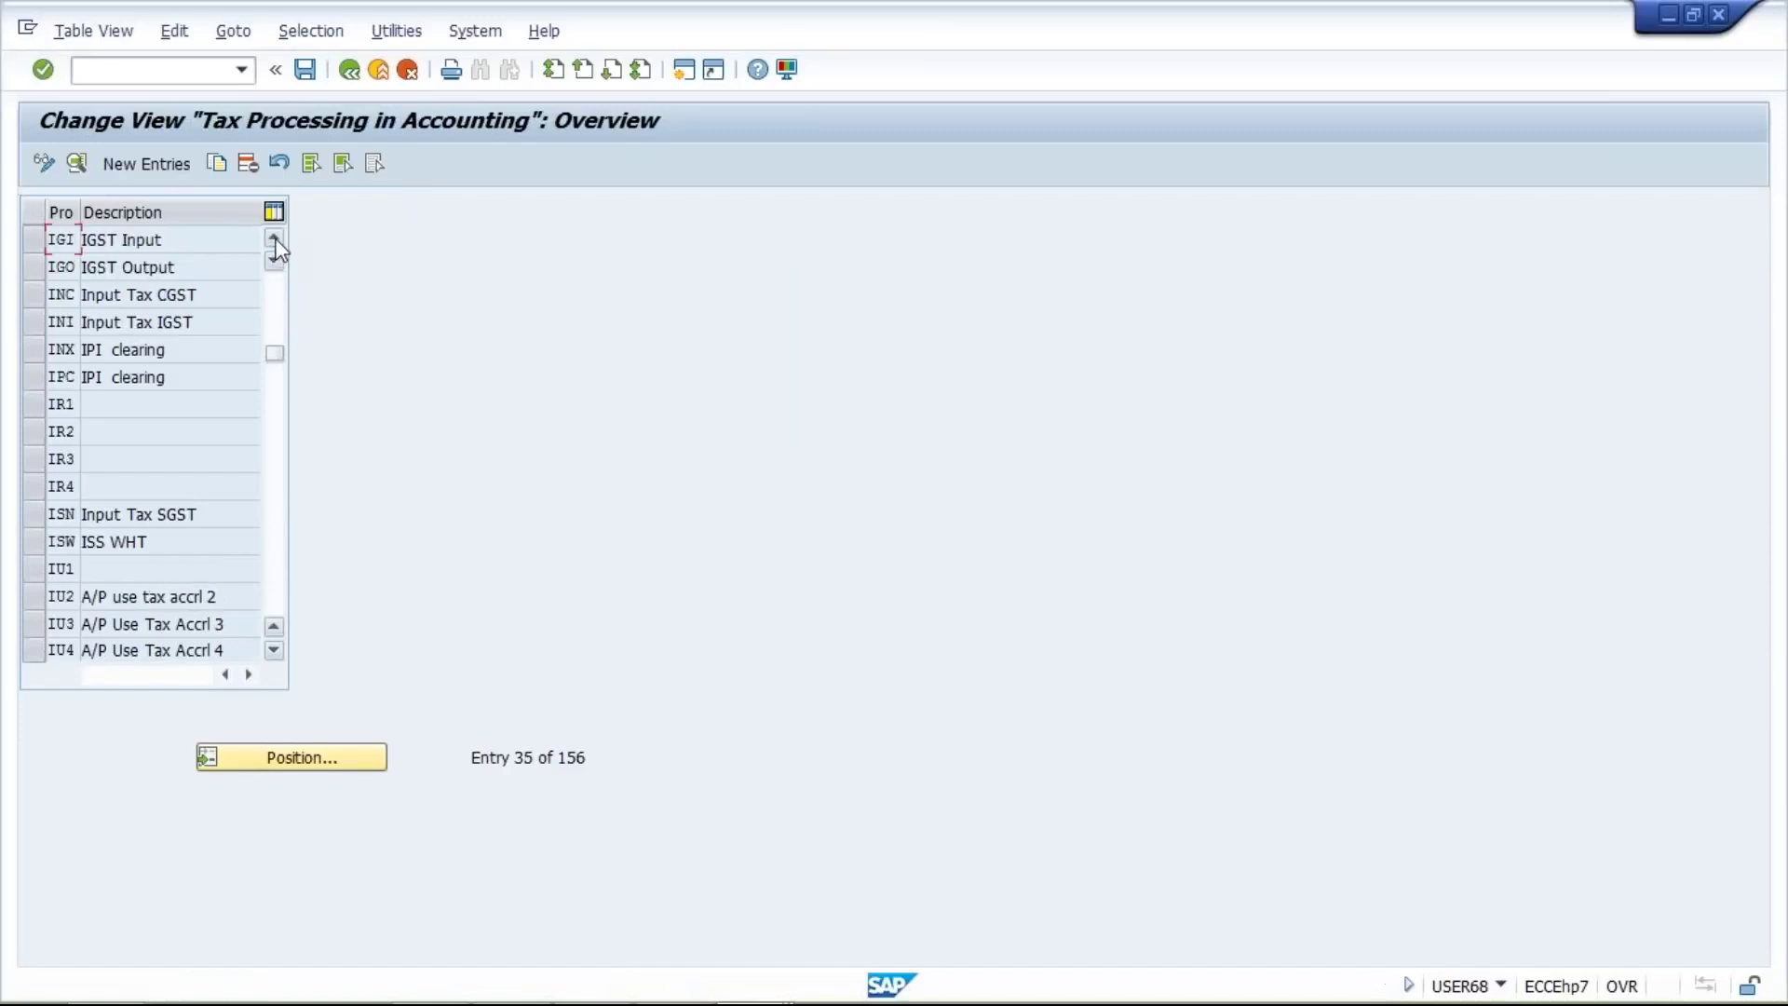
left_click(275, 240)
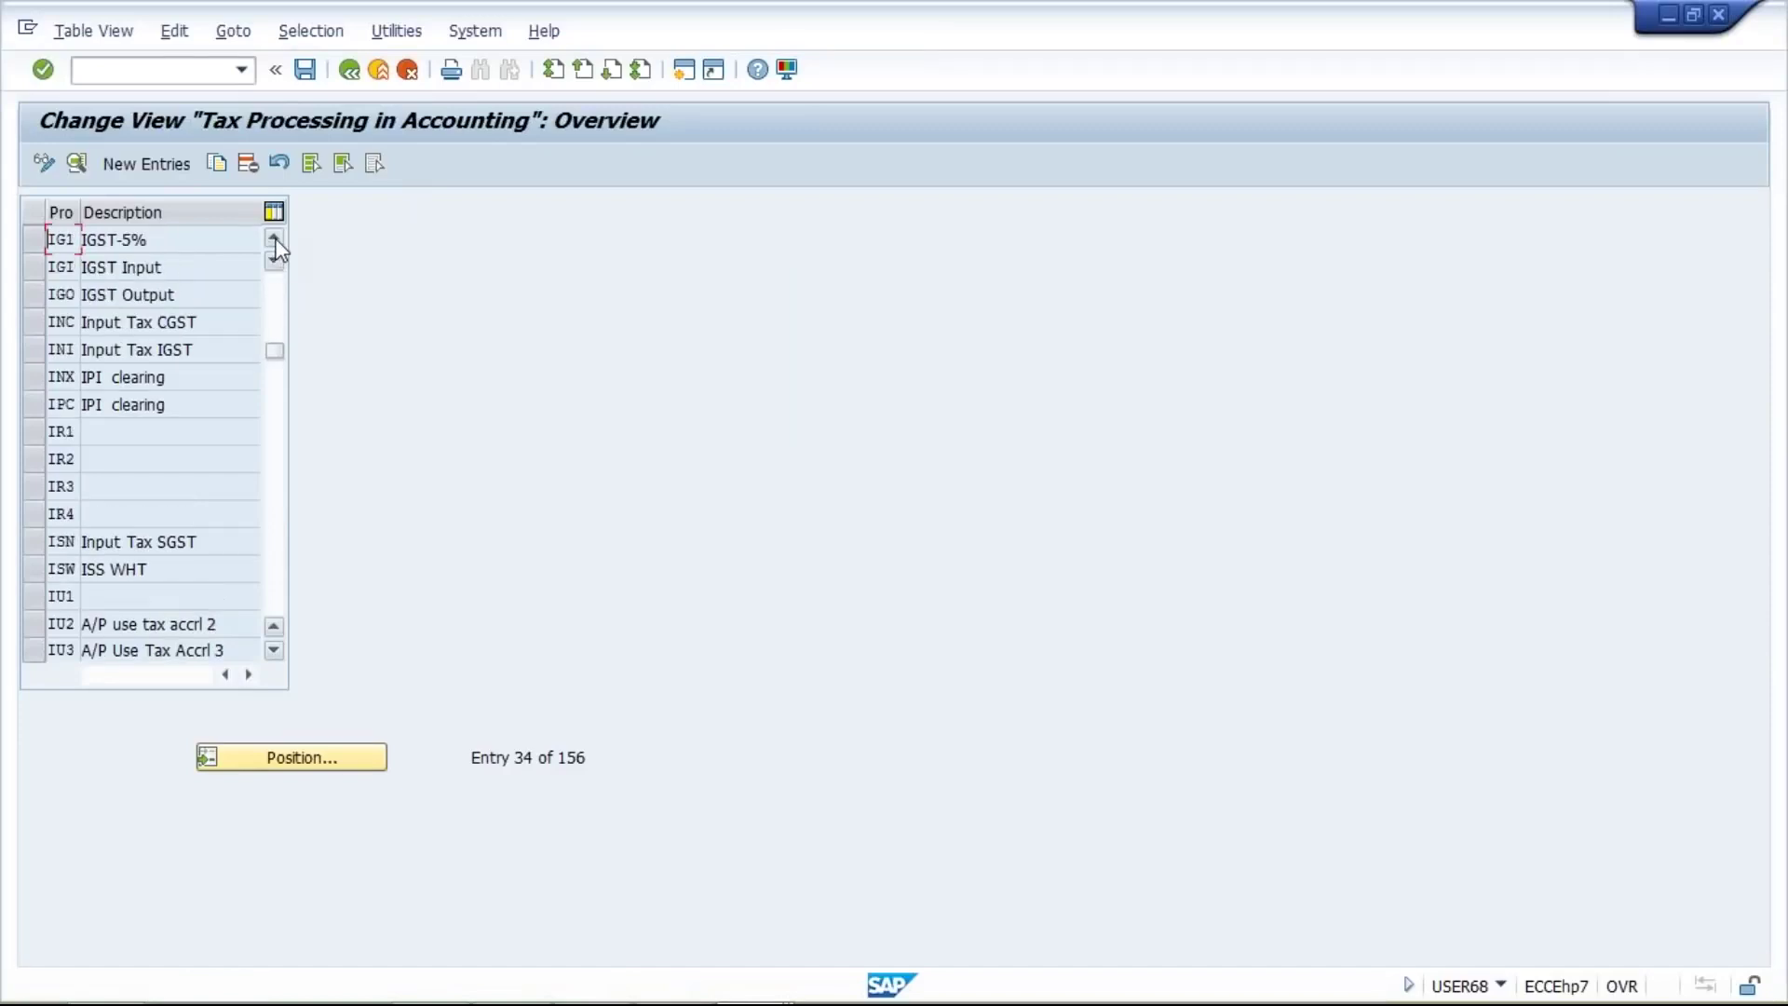
left_click(275, 239)
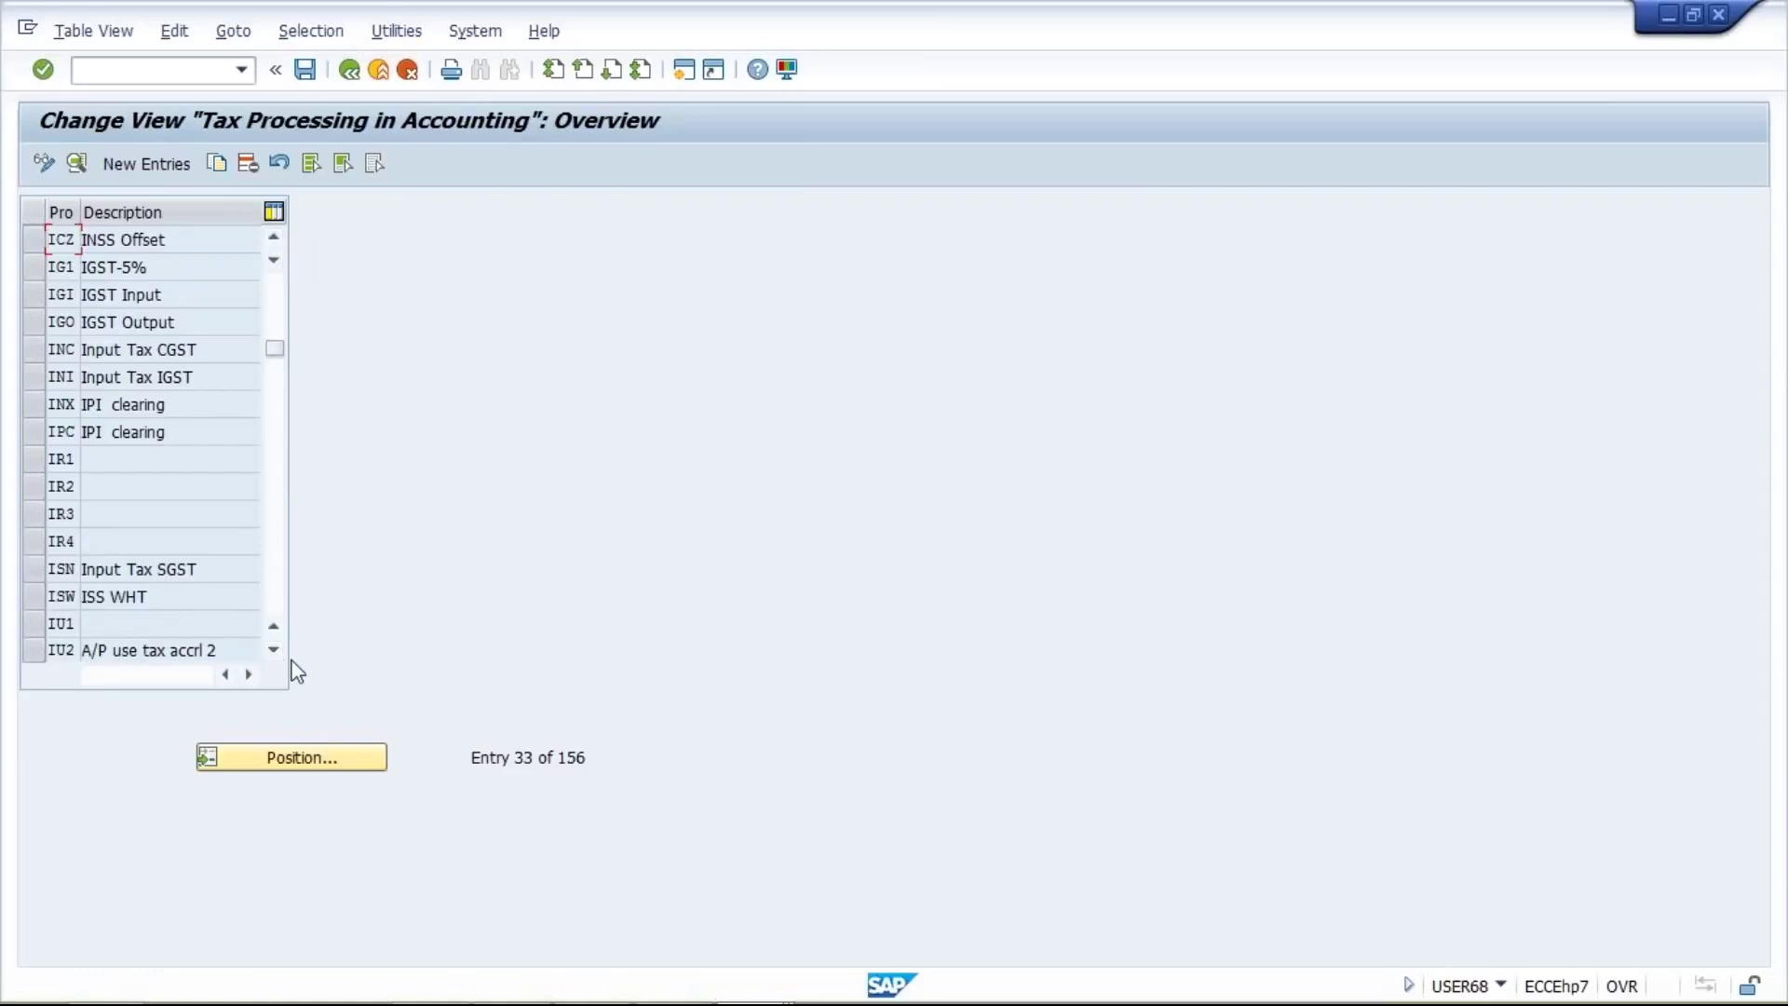
mouse_move(618, 996)
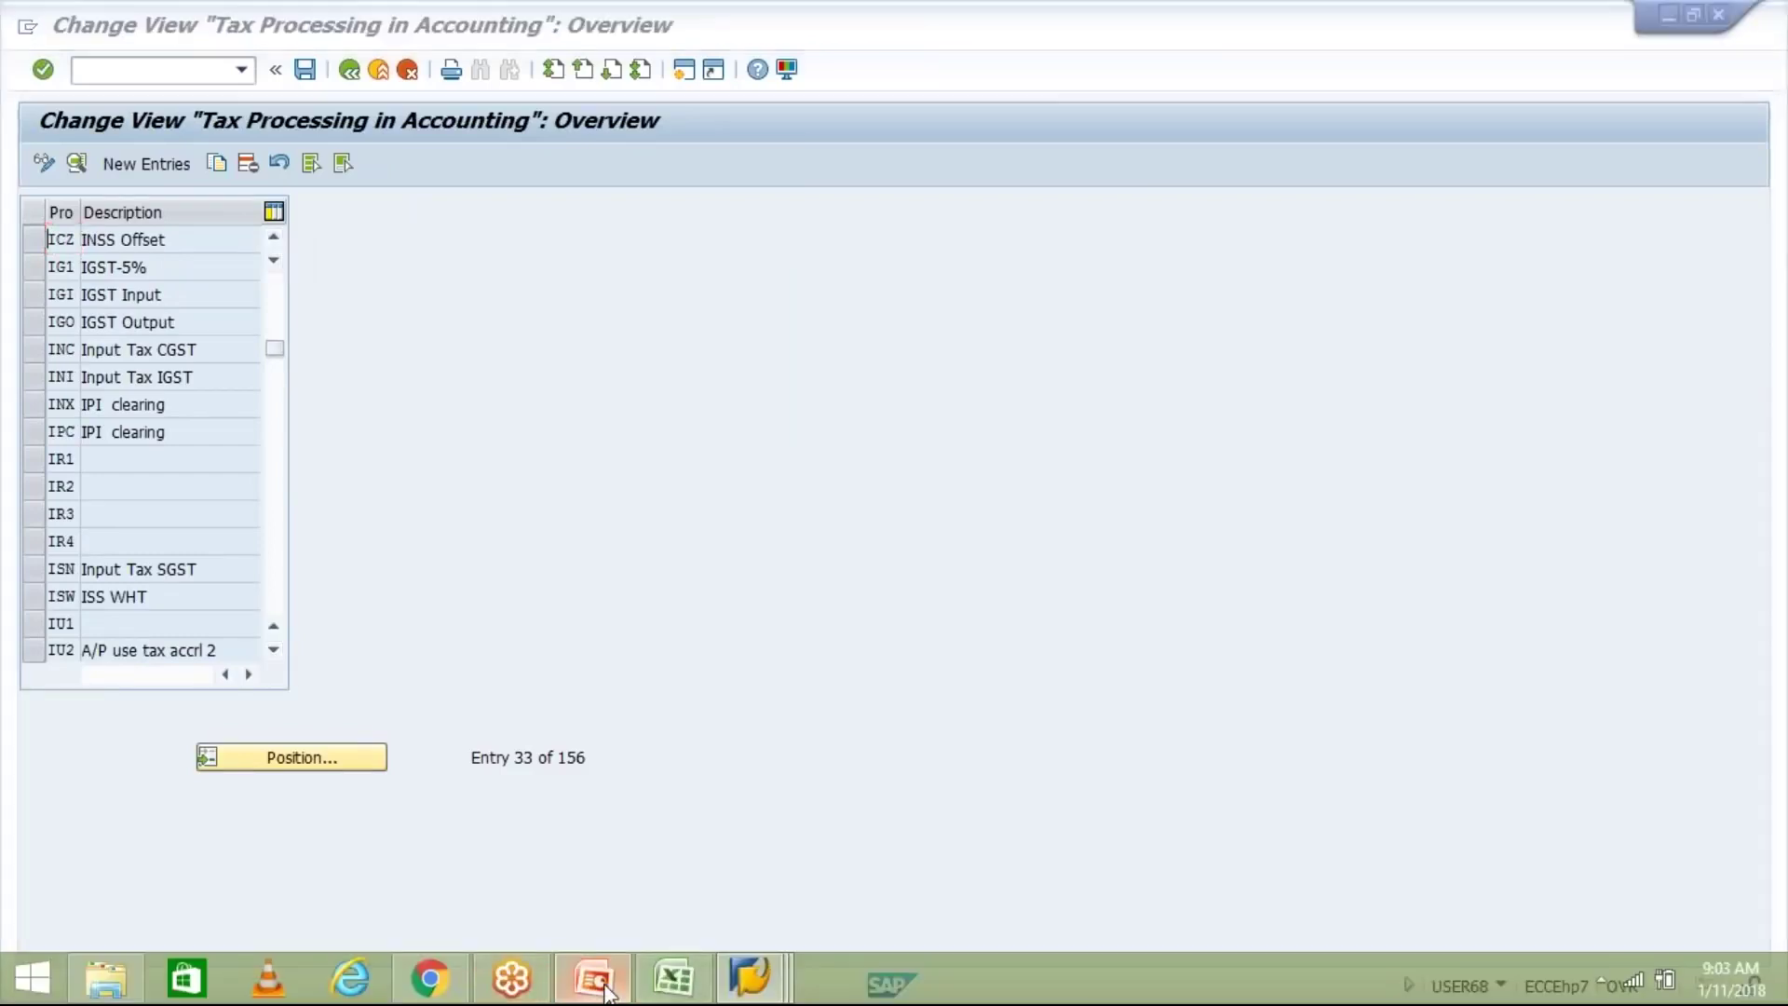
left_click(616, 989)
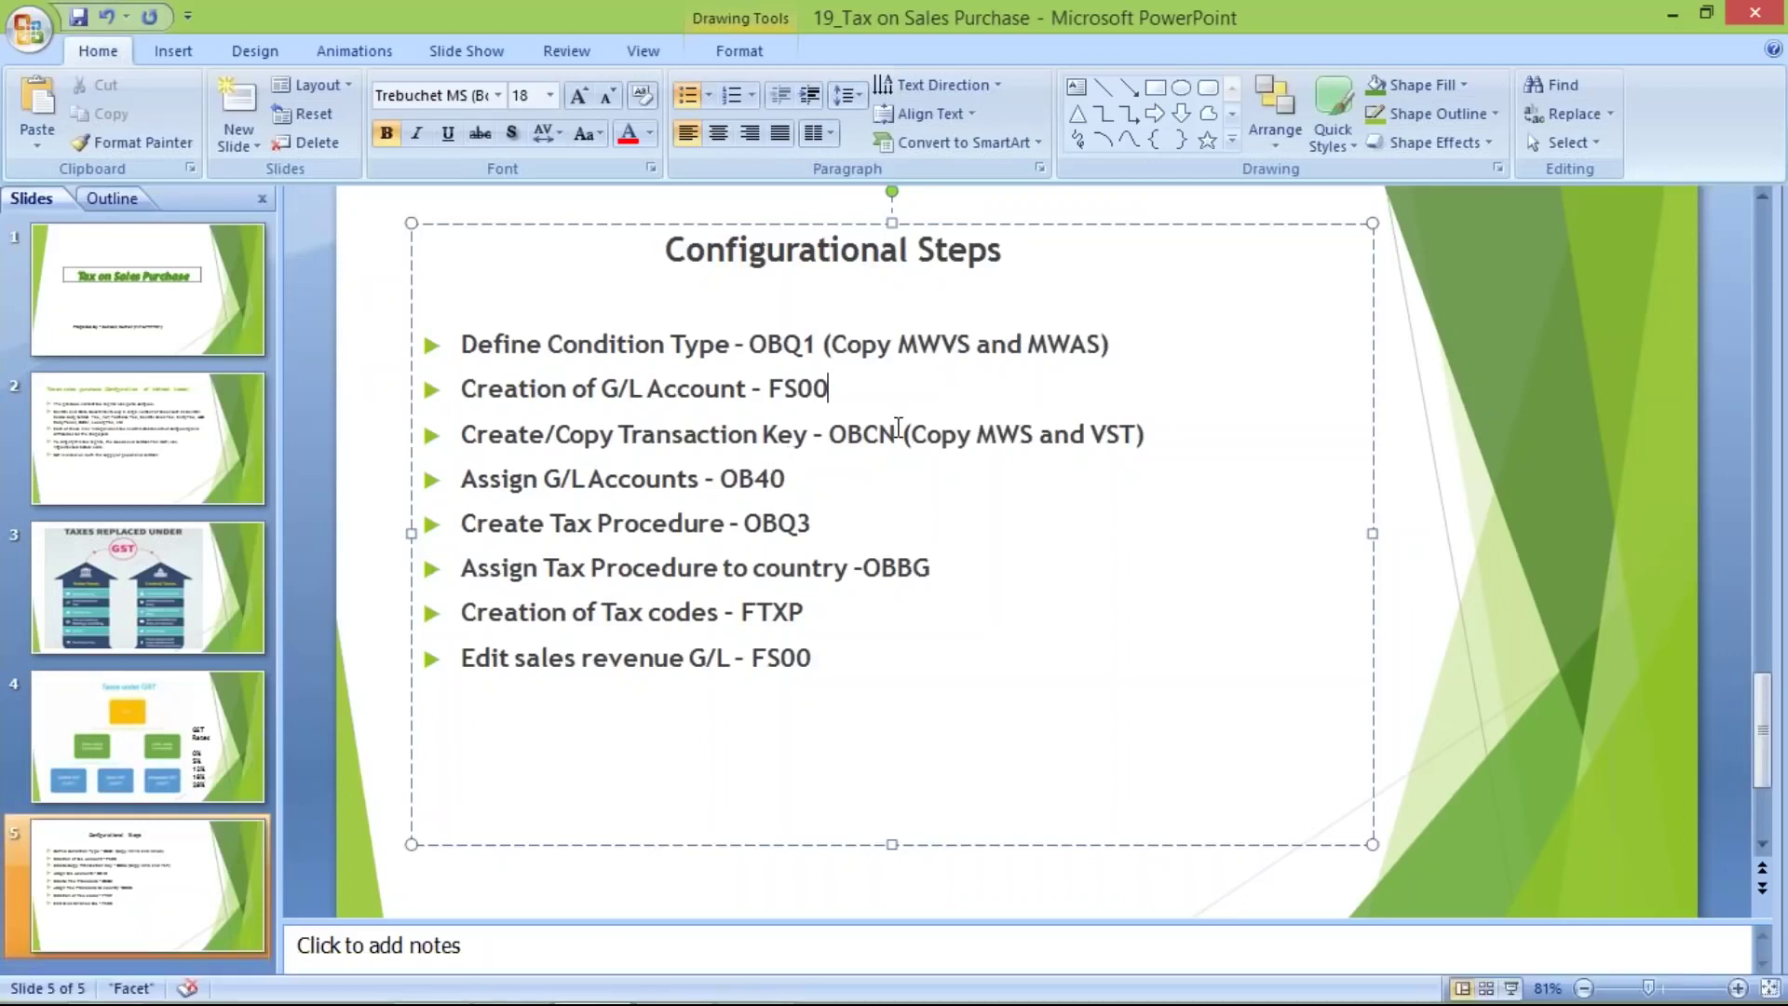
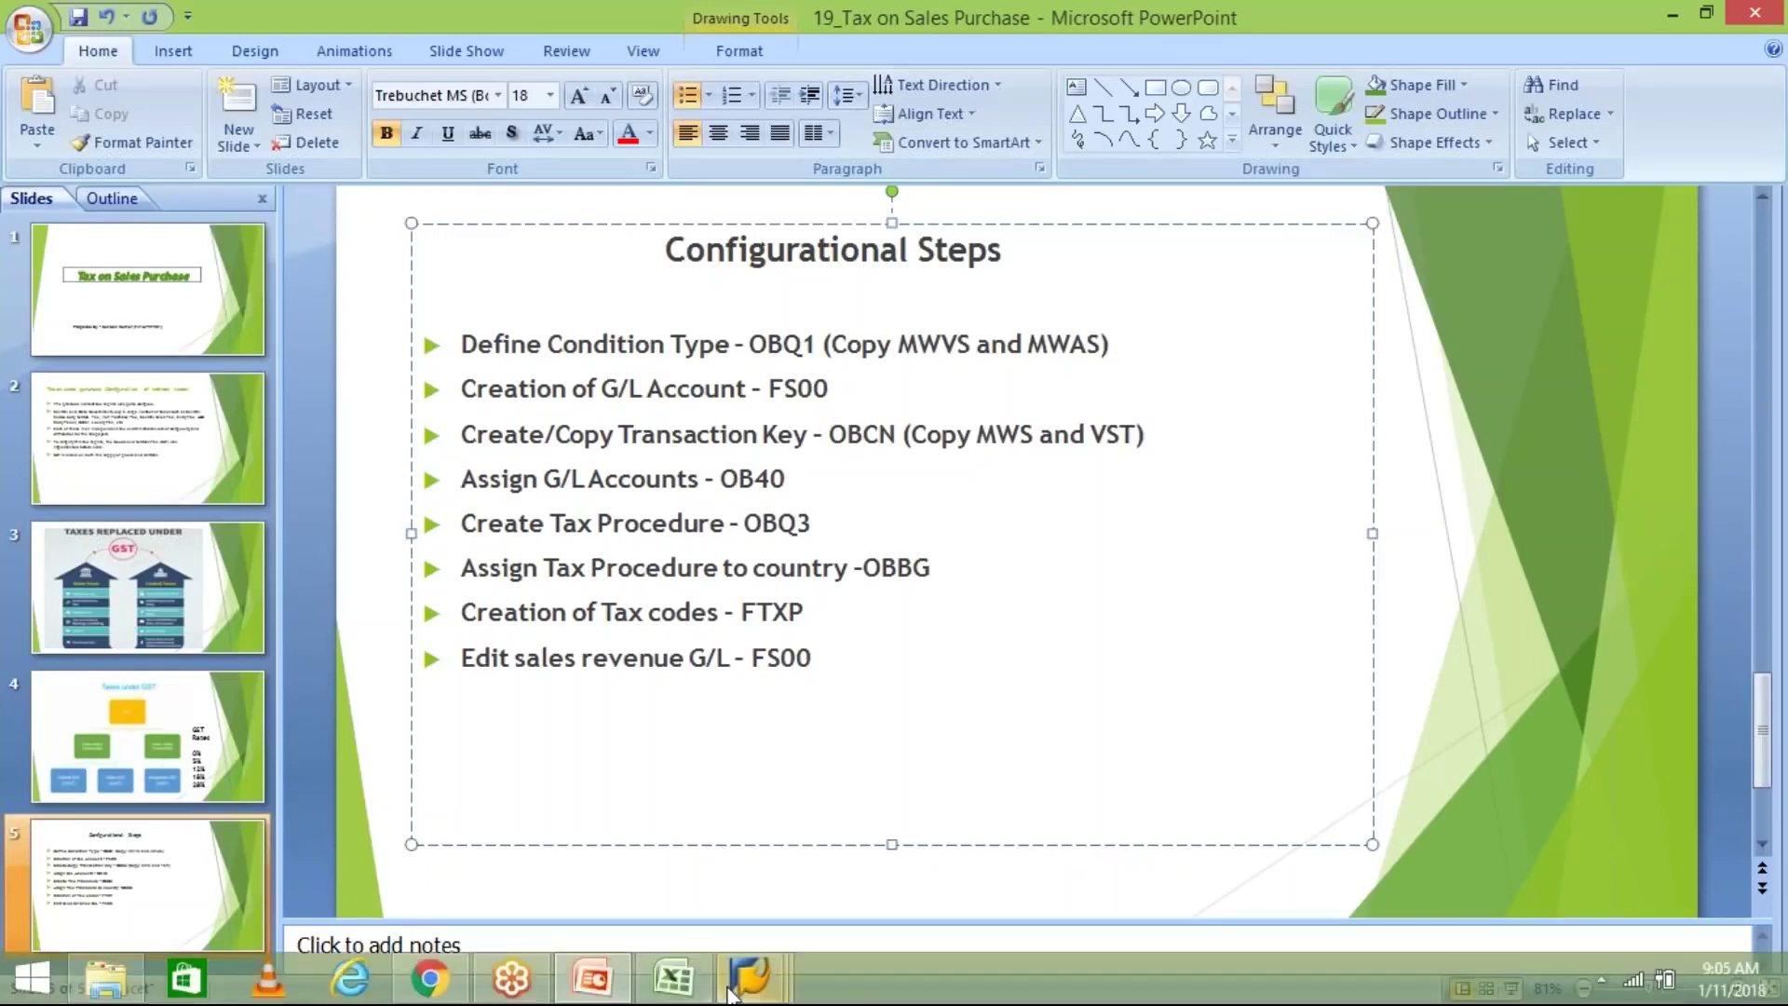
Switch to the Class workbook in Excel and list the input transaction keys CGI, SGI and IGI in cells H9 to H11
left_click(689, 989)
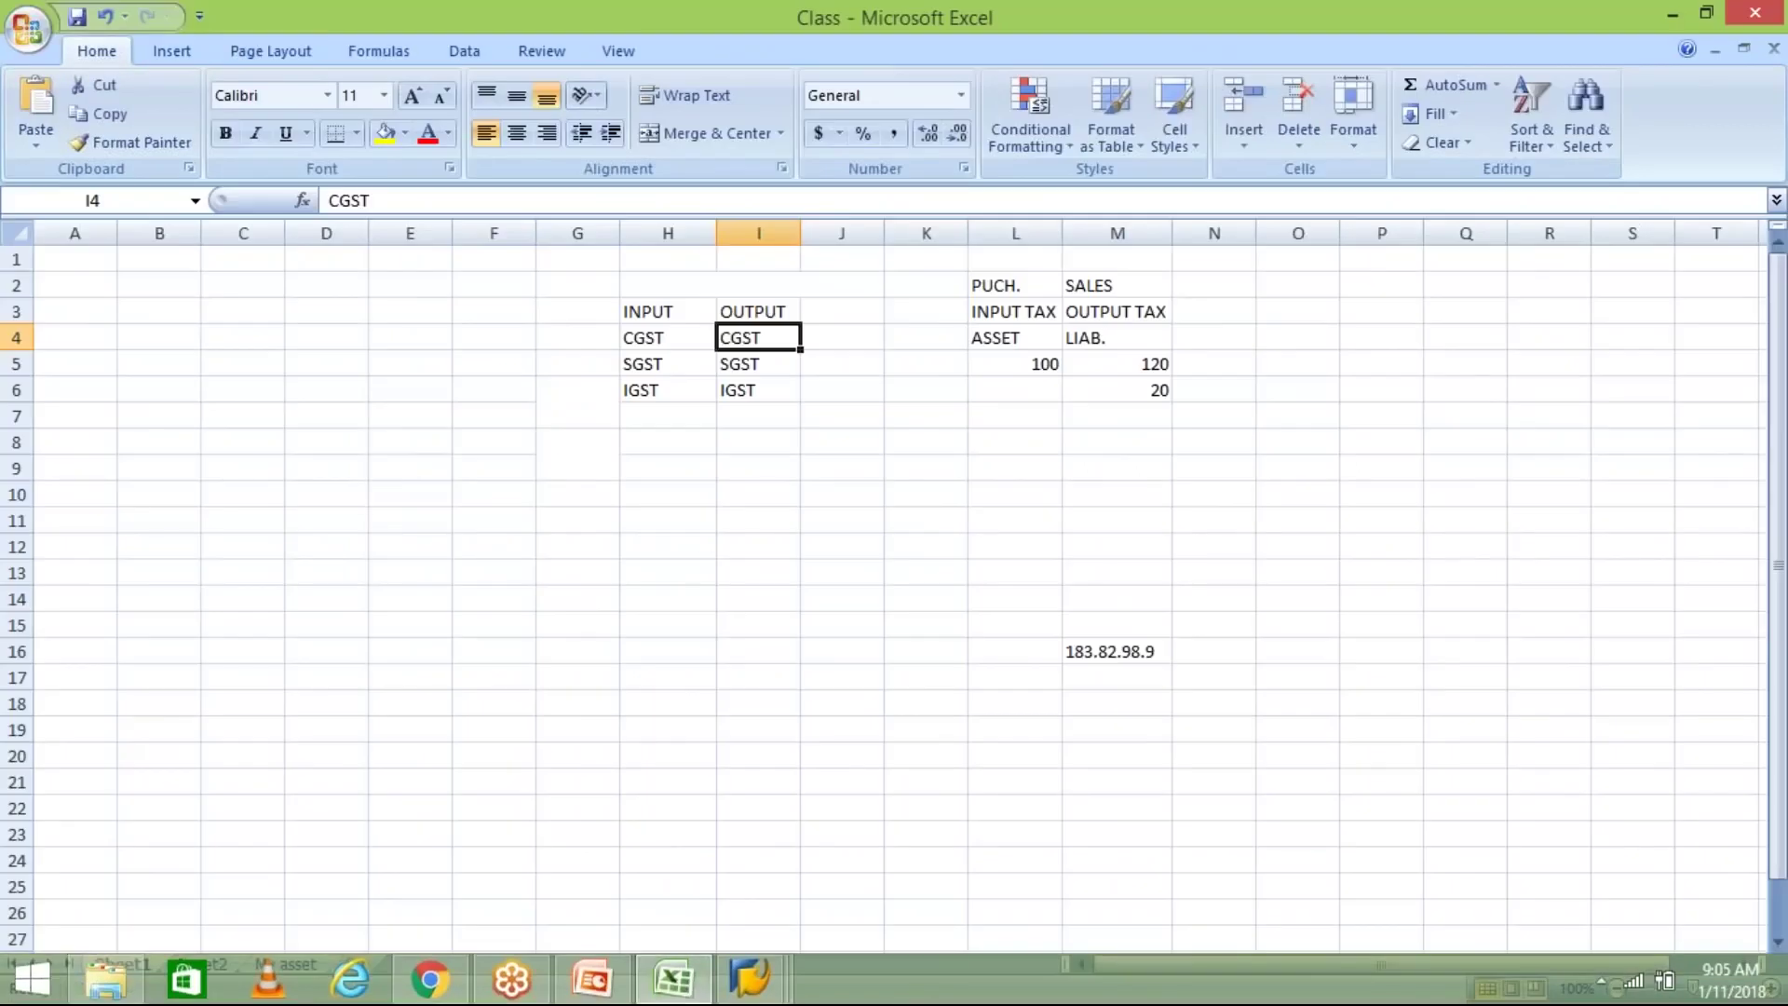
left_click(663, 470)
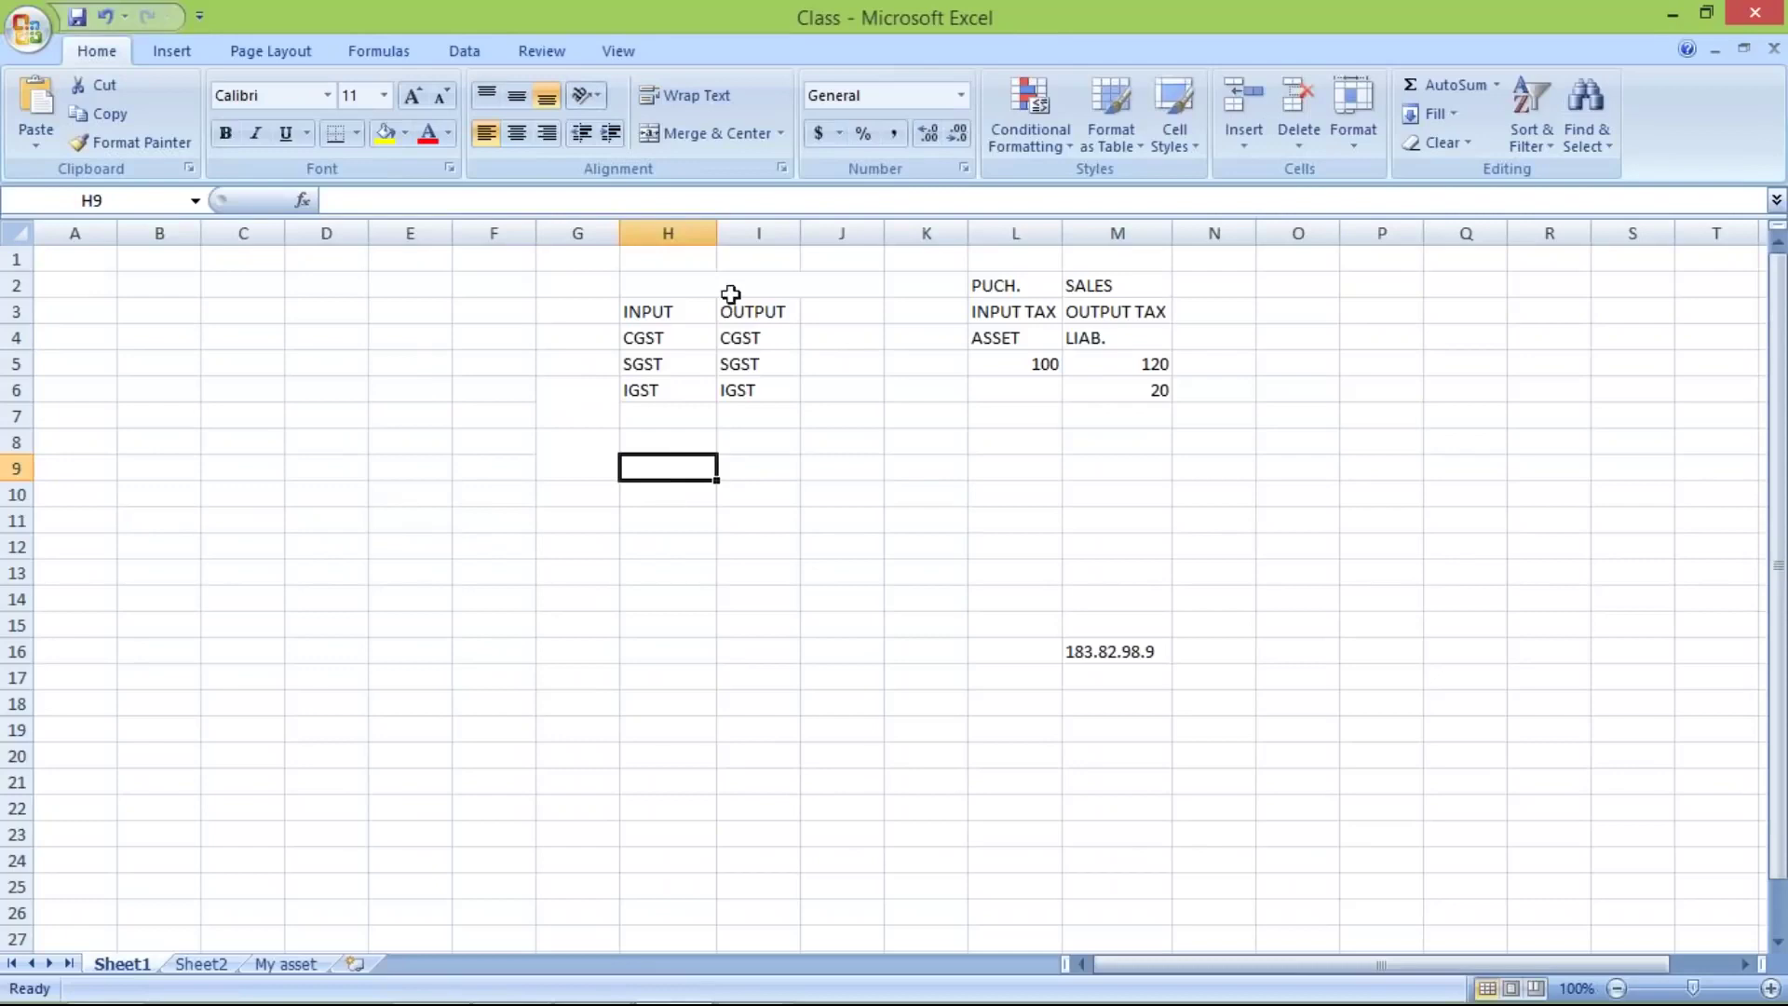
type("CGI")
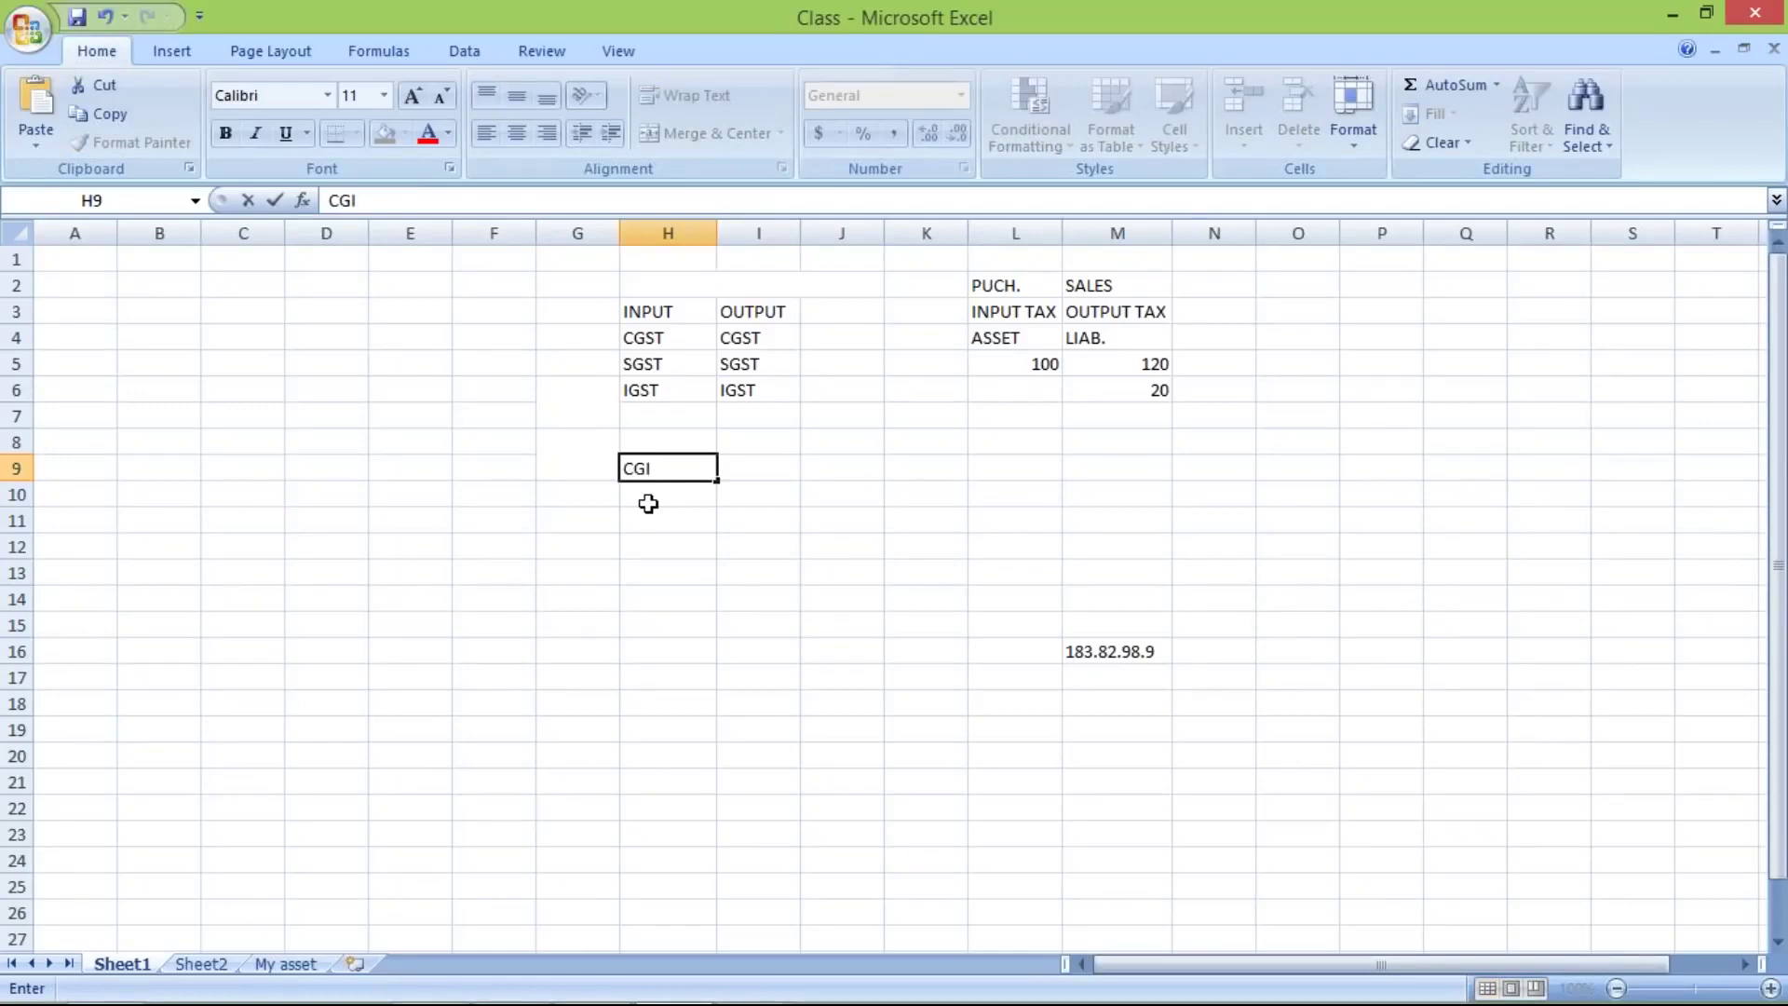
key("Return")
type("S")
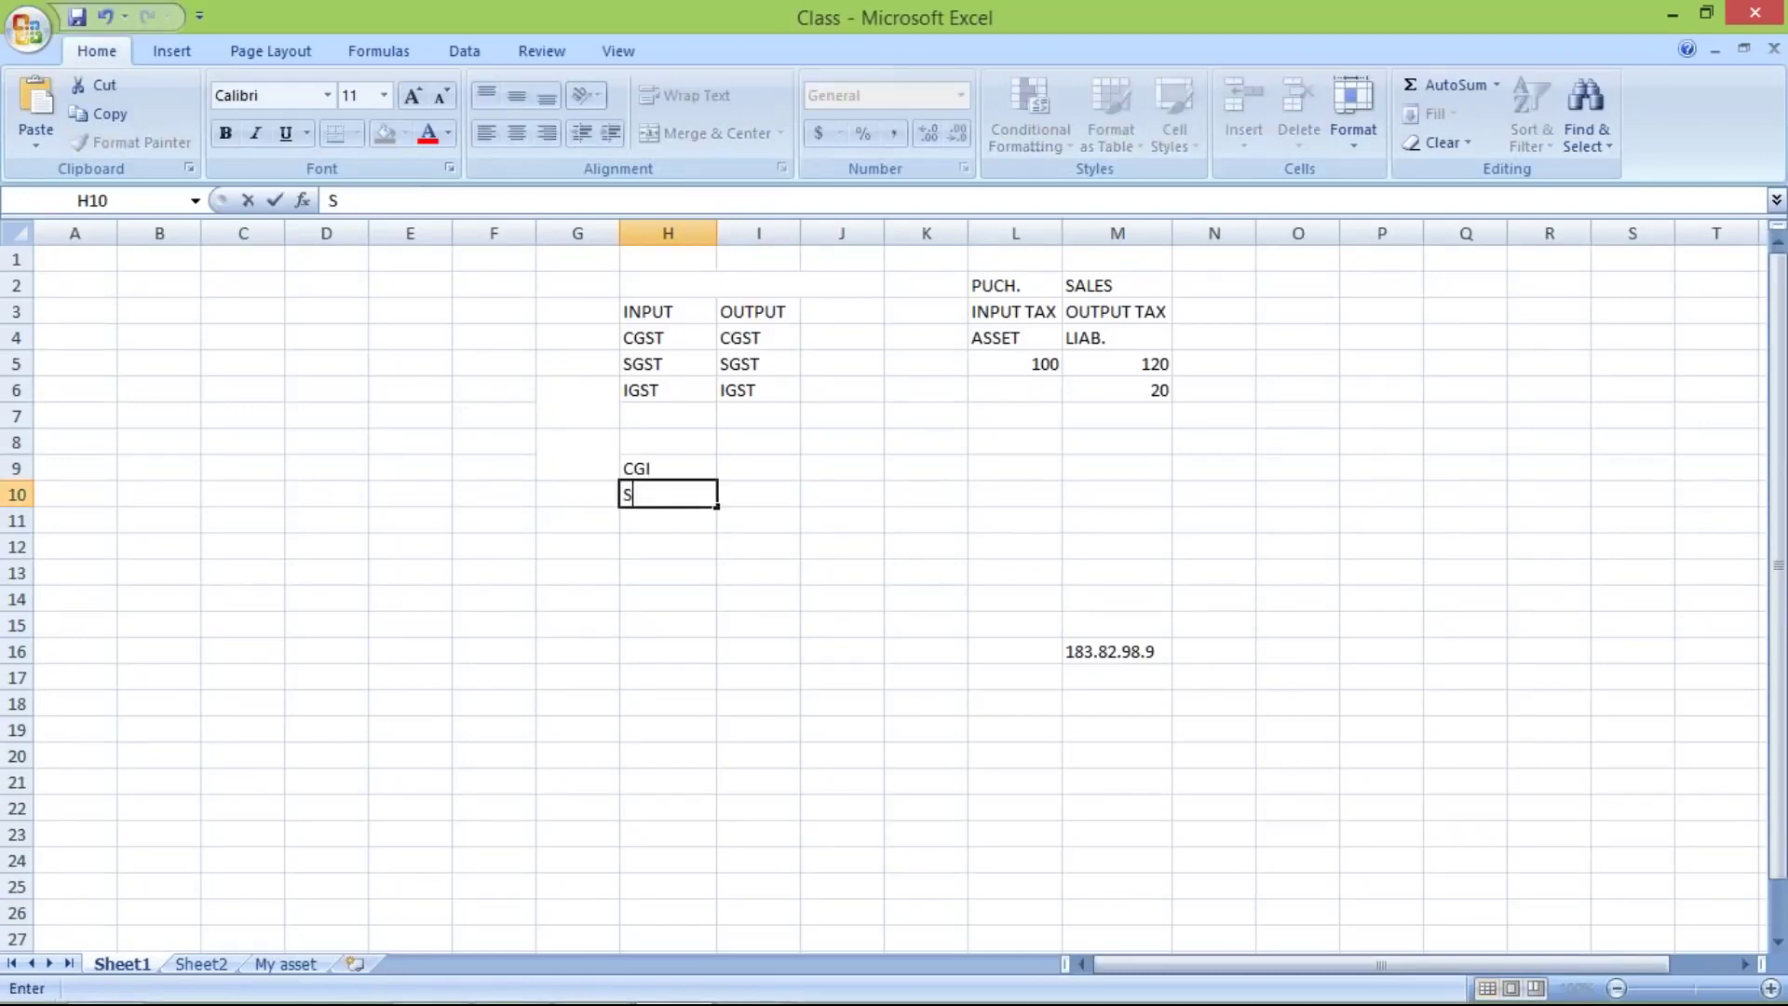
type("GI")
key("Return")
type("IG")
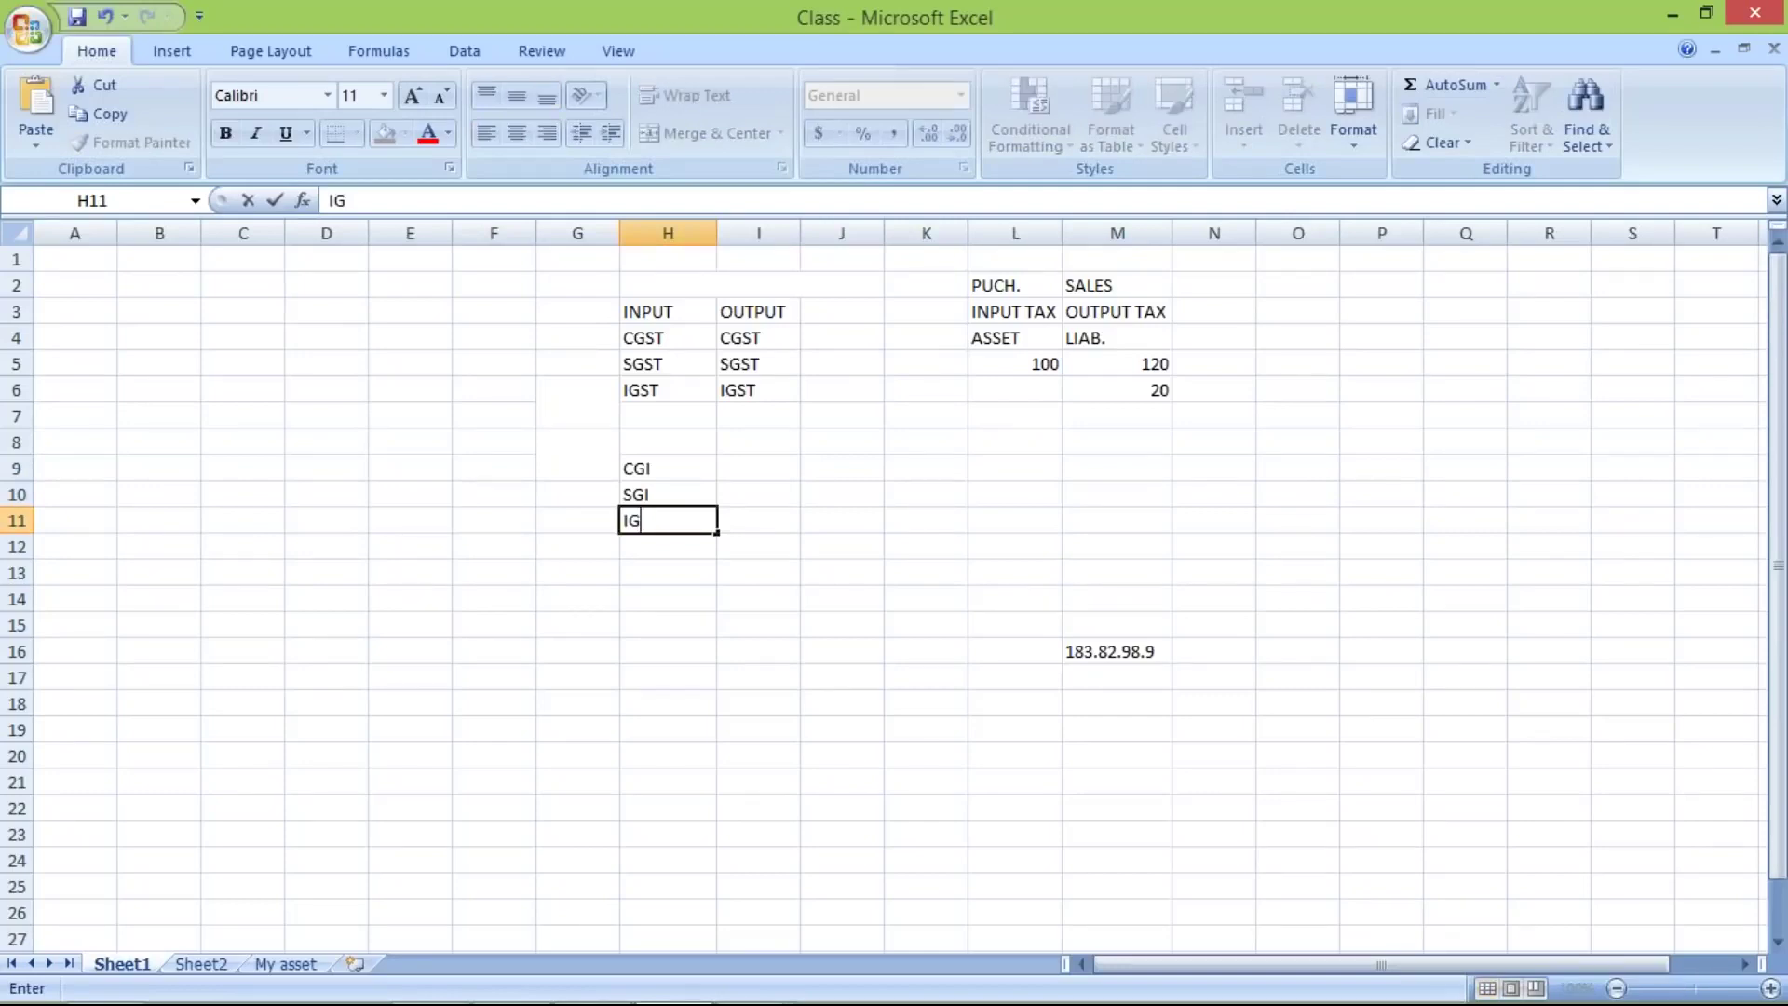
key("Return")
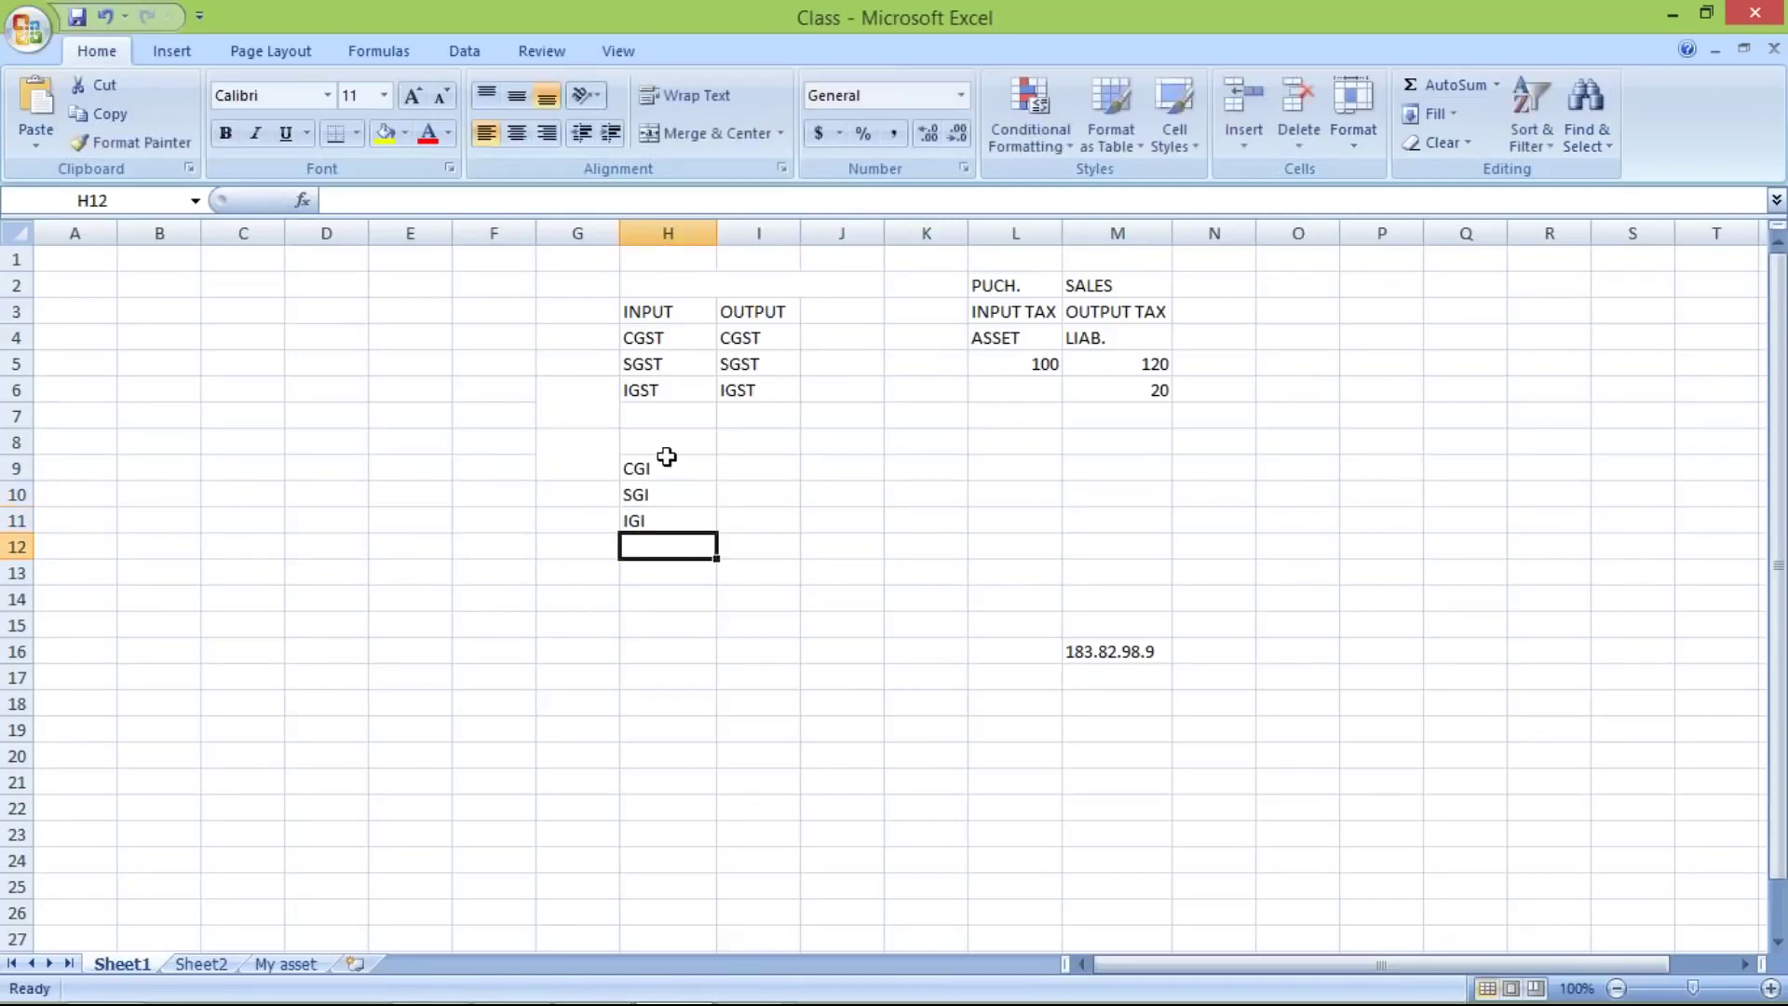
List the output transaction keys CGO, SGO and IGO in cells H13 to H15, correcting the mistyped last key
key("Return")
type("CGO")
key("Return")
type("SGO")
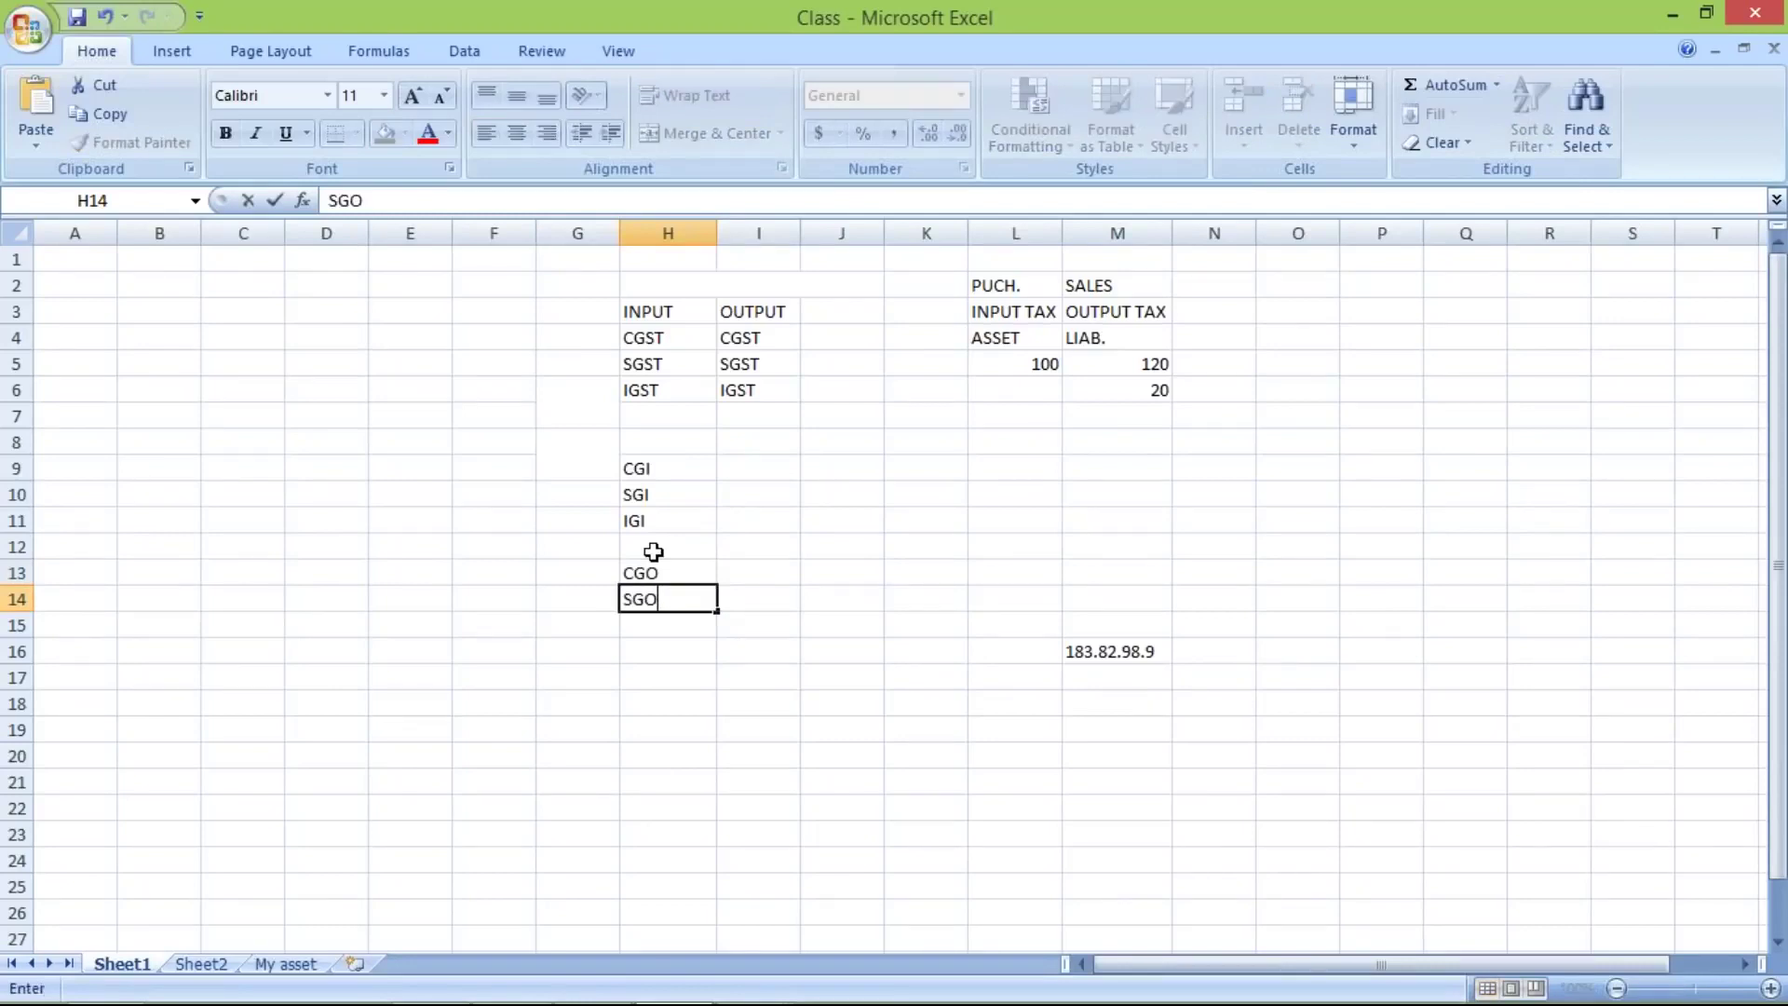
key("Return")
type("I")
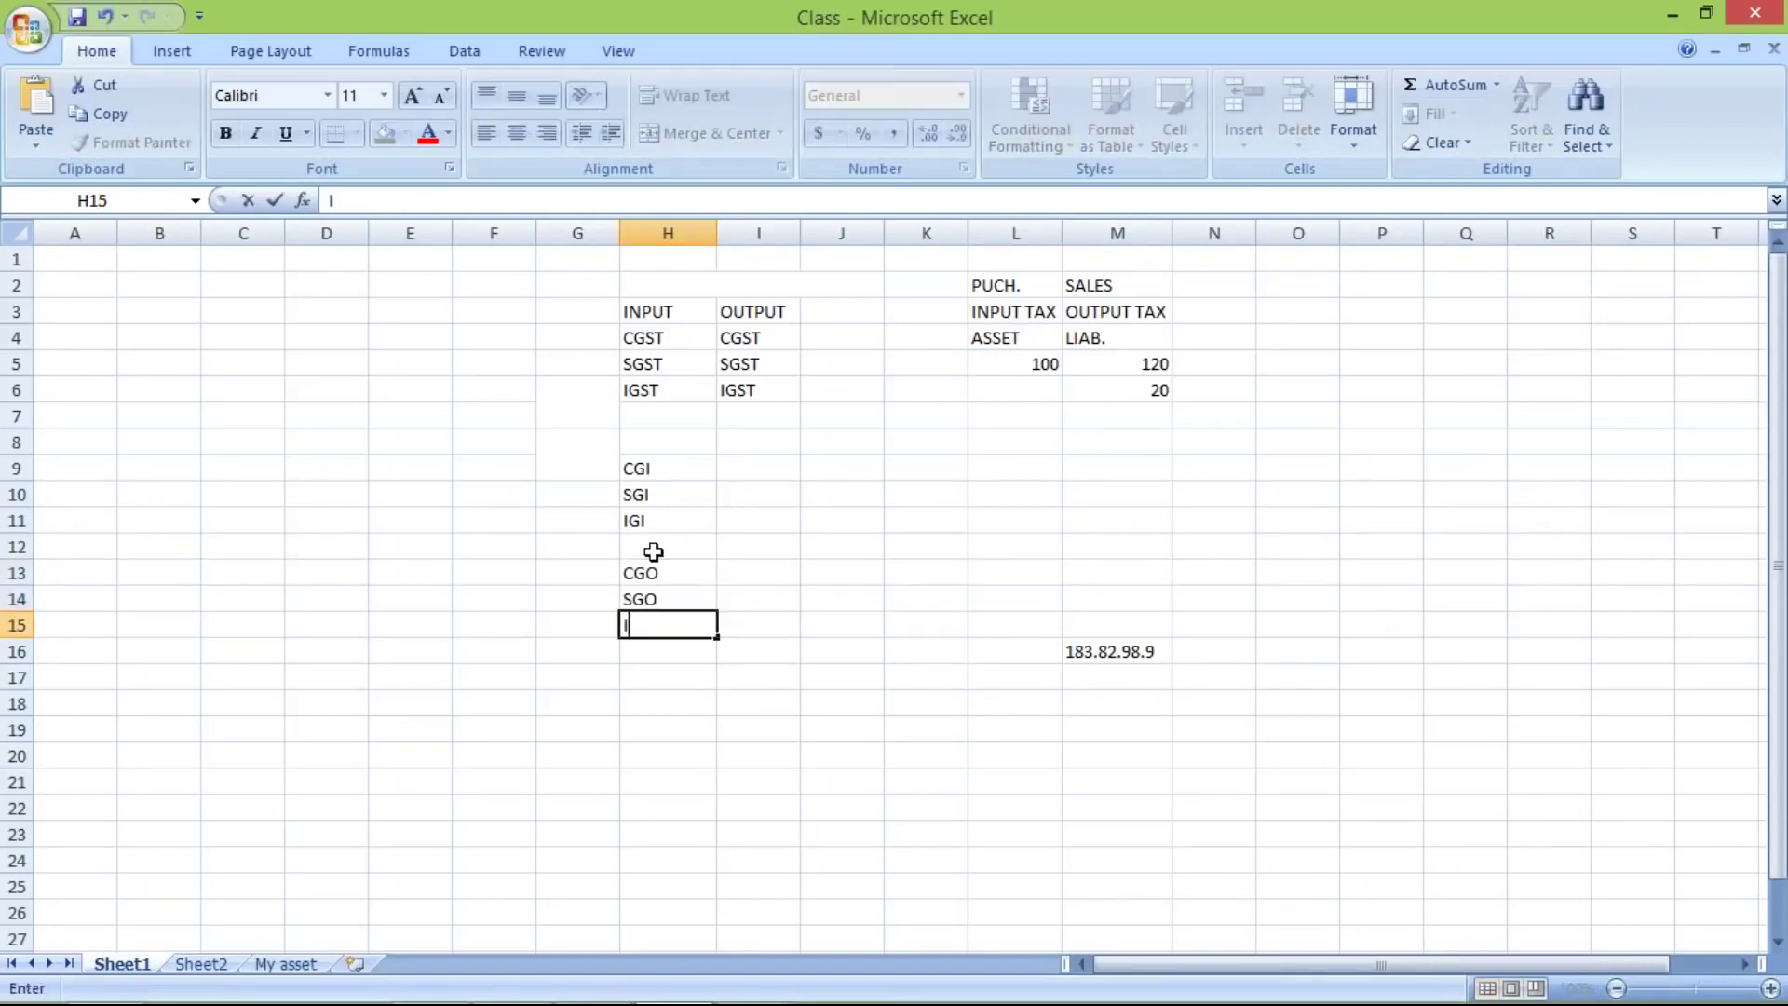
type("GLO")
key("Return")
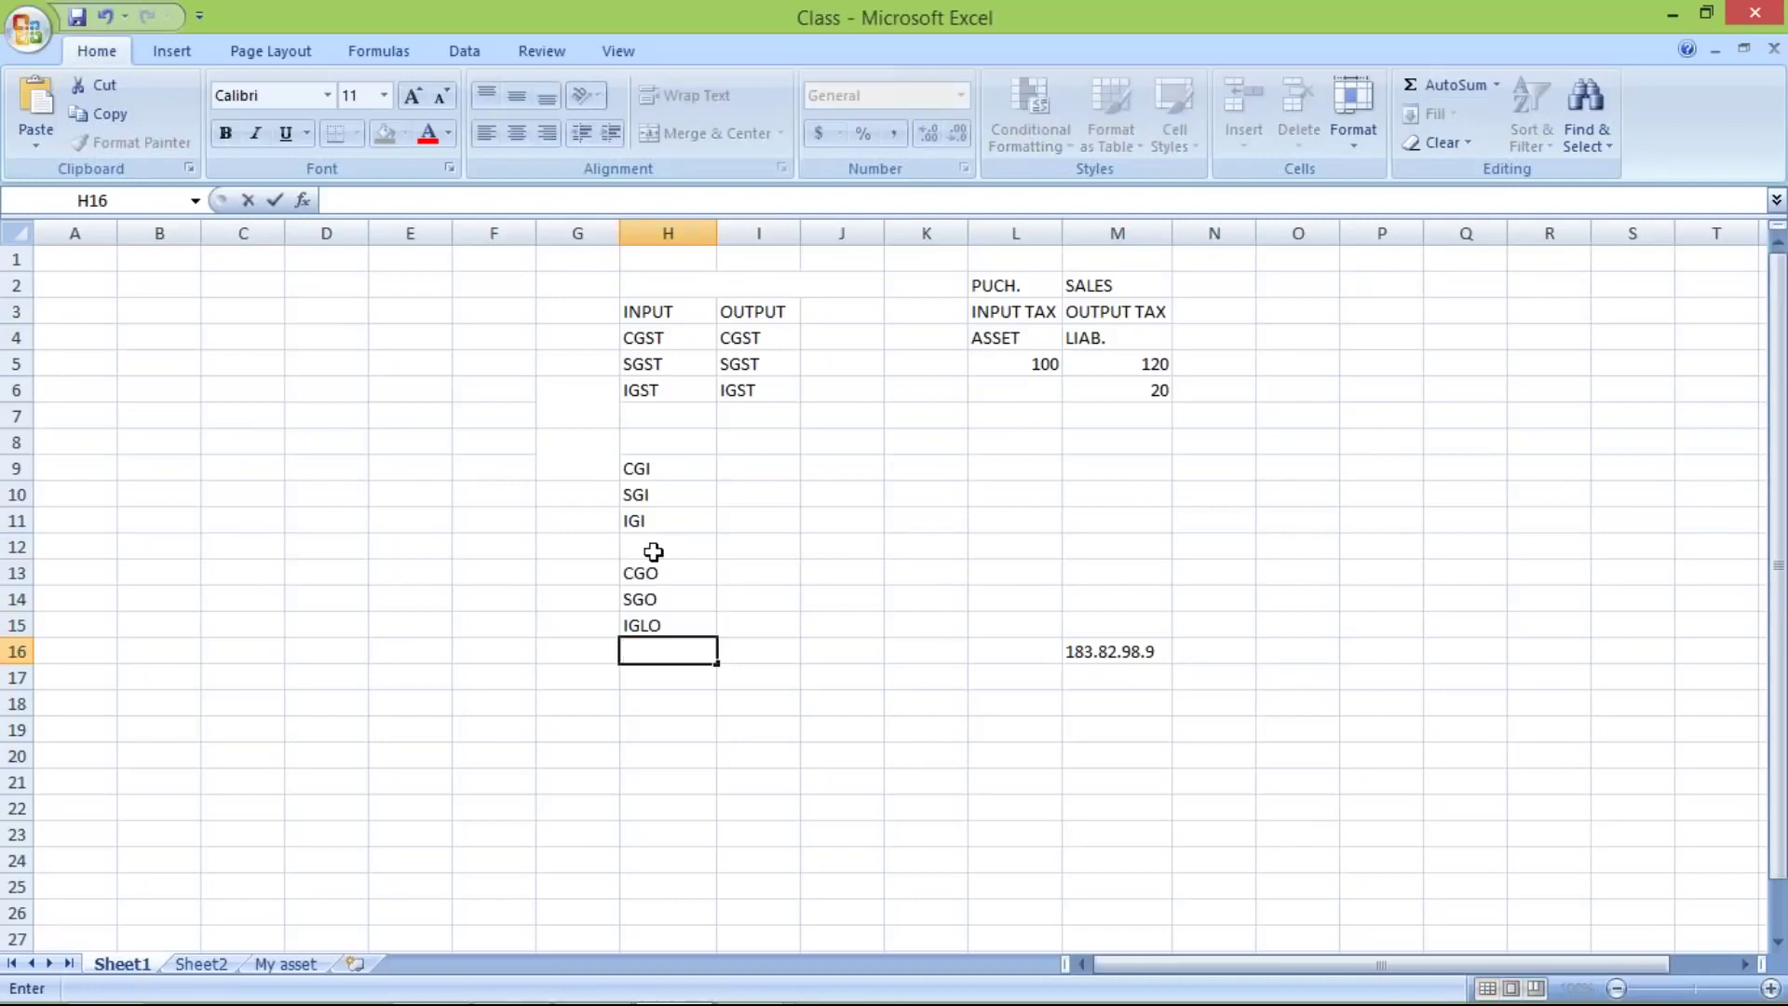
left_click(655, 625)
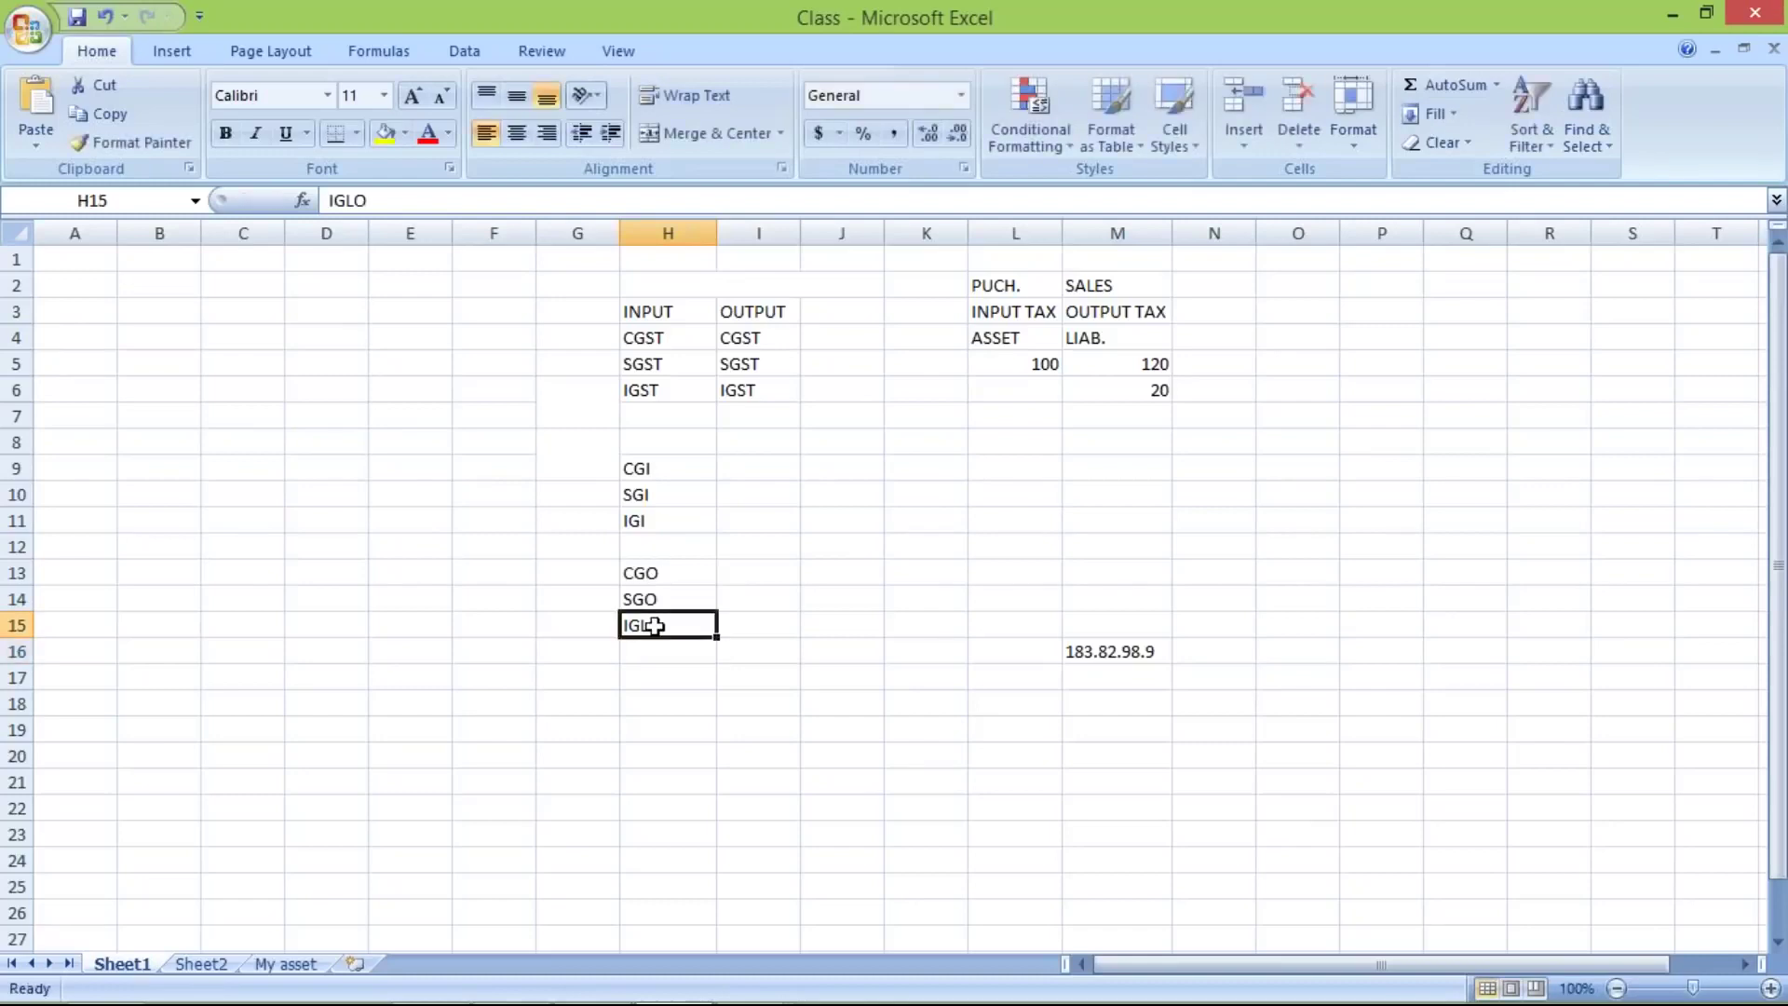
type("IGO")
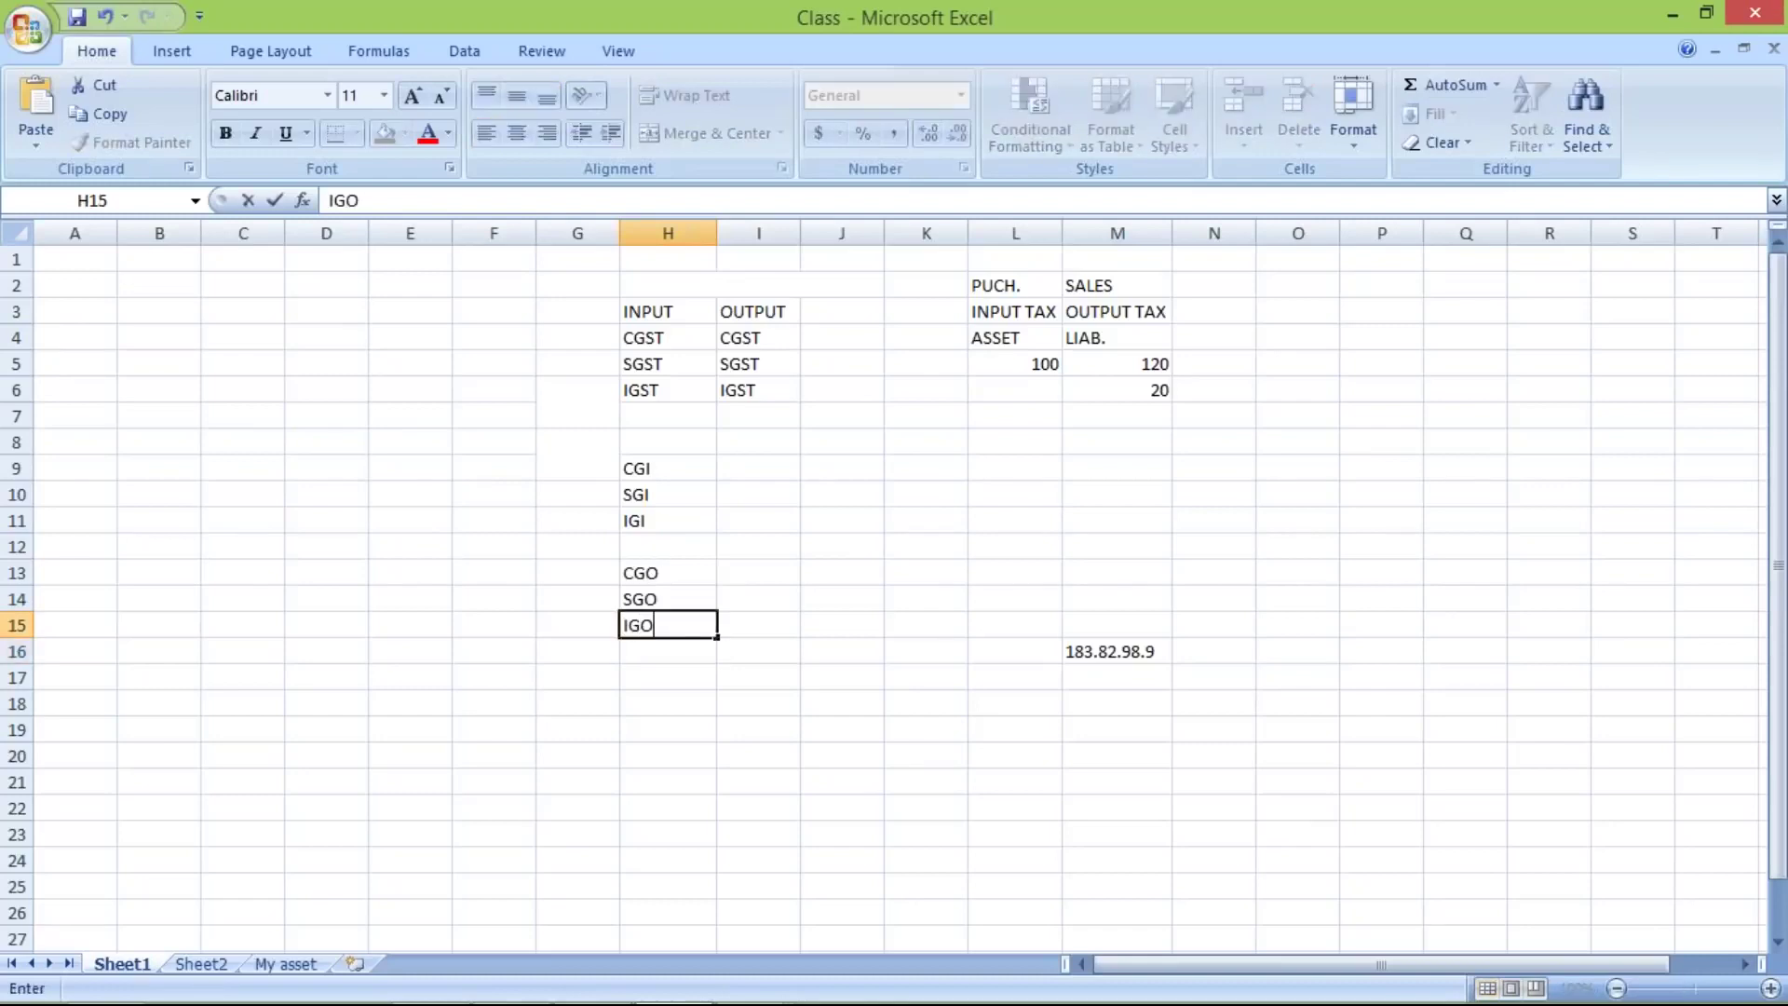
Complete the IGO entry in H15, go through the input keys CGI, SGI and IGI, and format cell I9 as a percentage
key("Return")
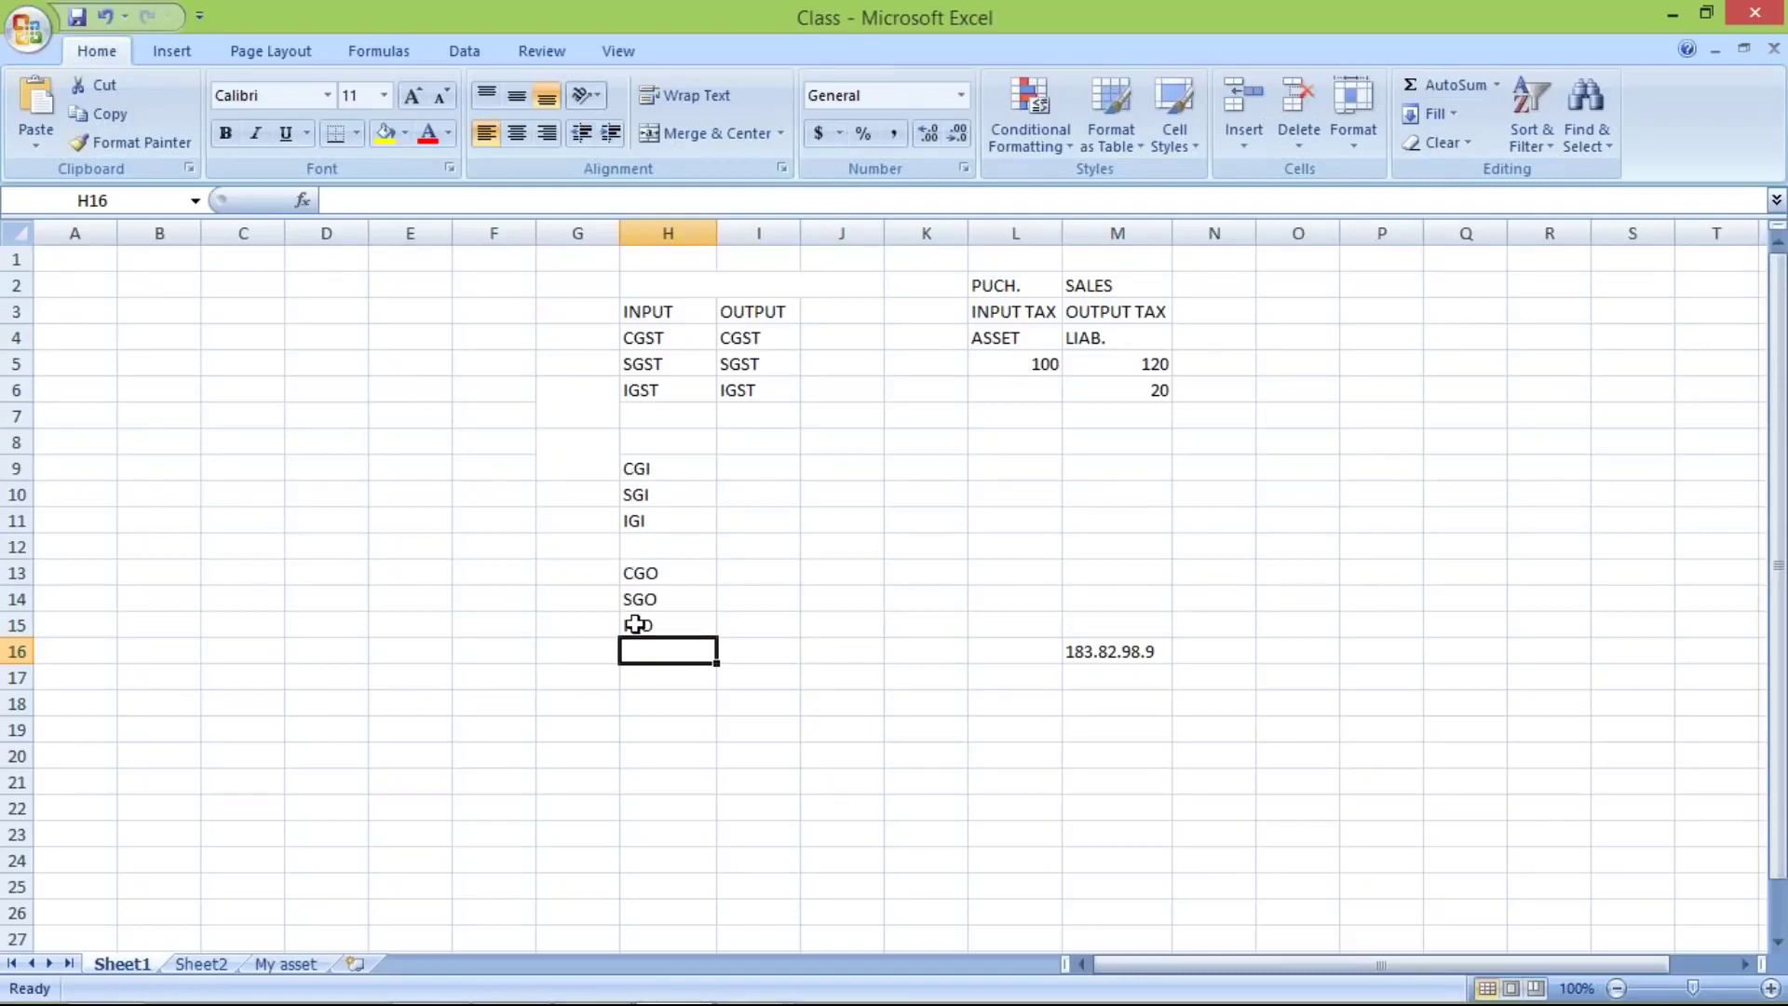
left_click(669, 468)
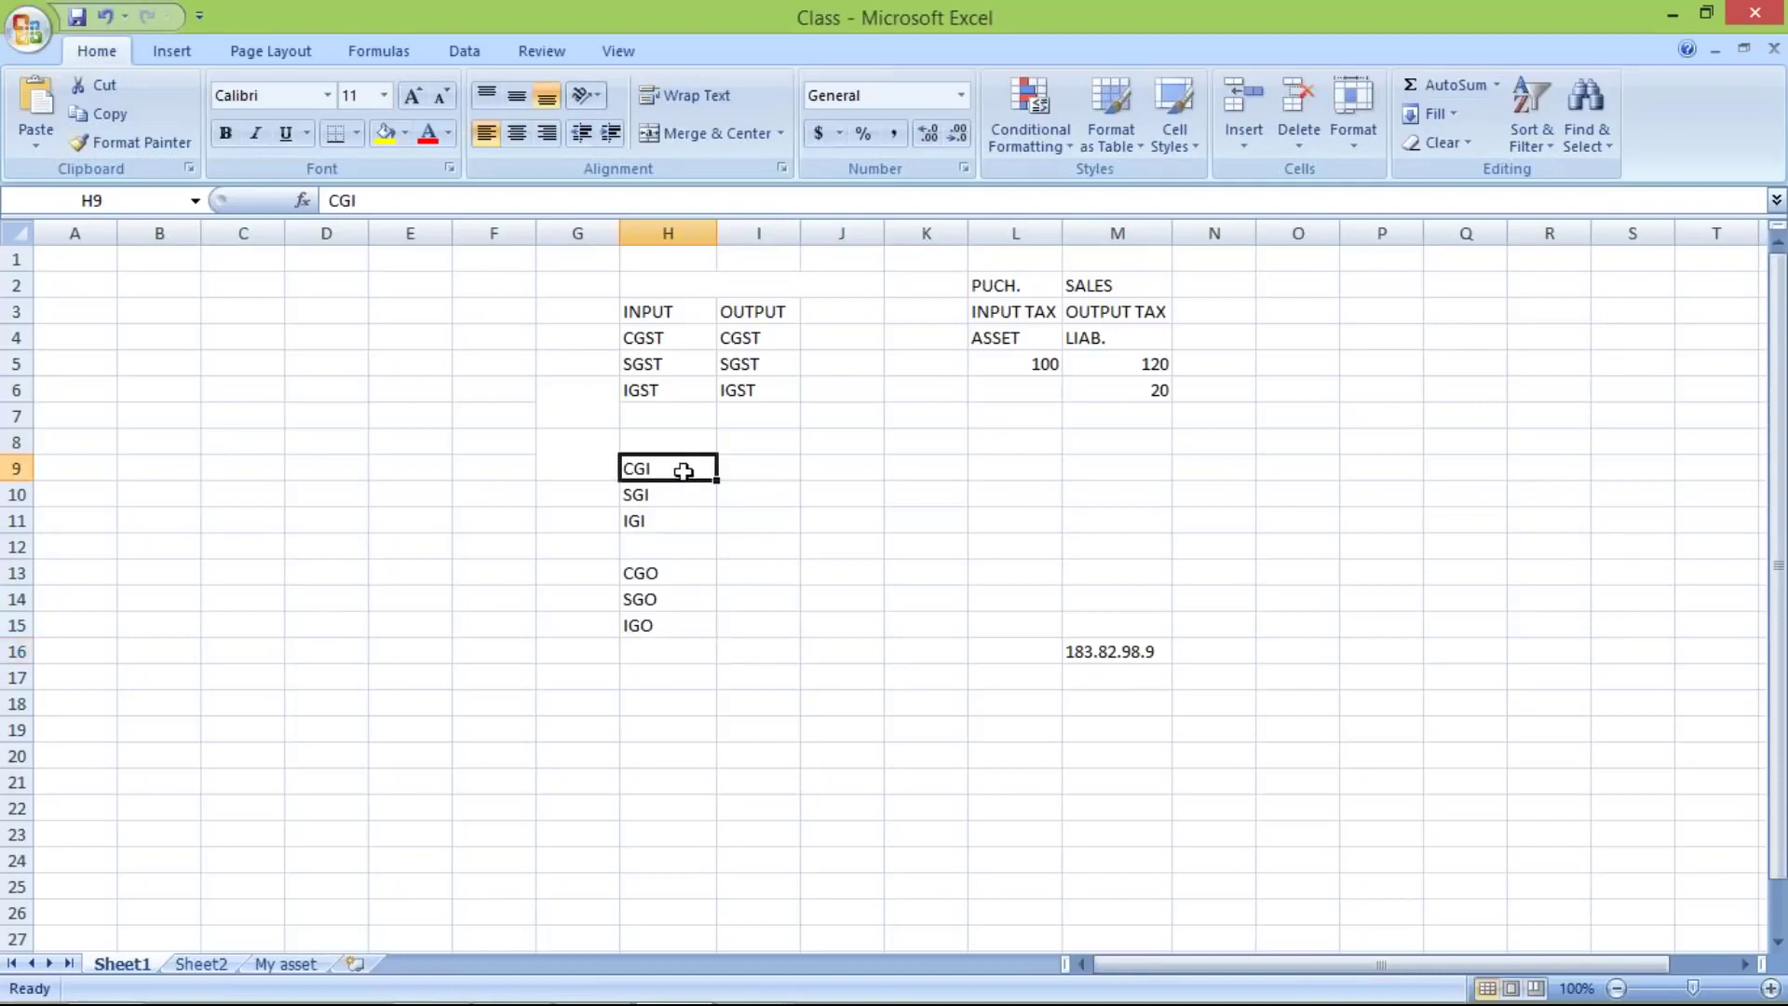
left_click(679, 500)
left_click(672, 519)
left_click(746, 473)
key("ctrl+shift+5")
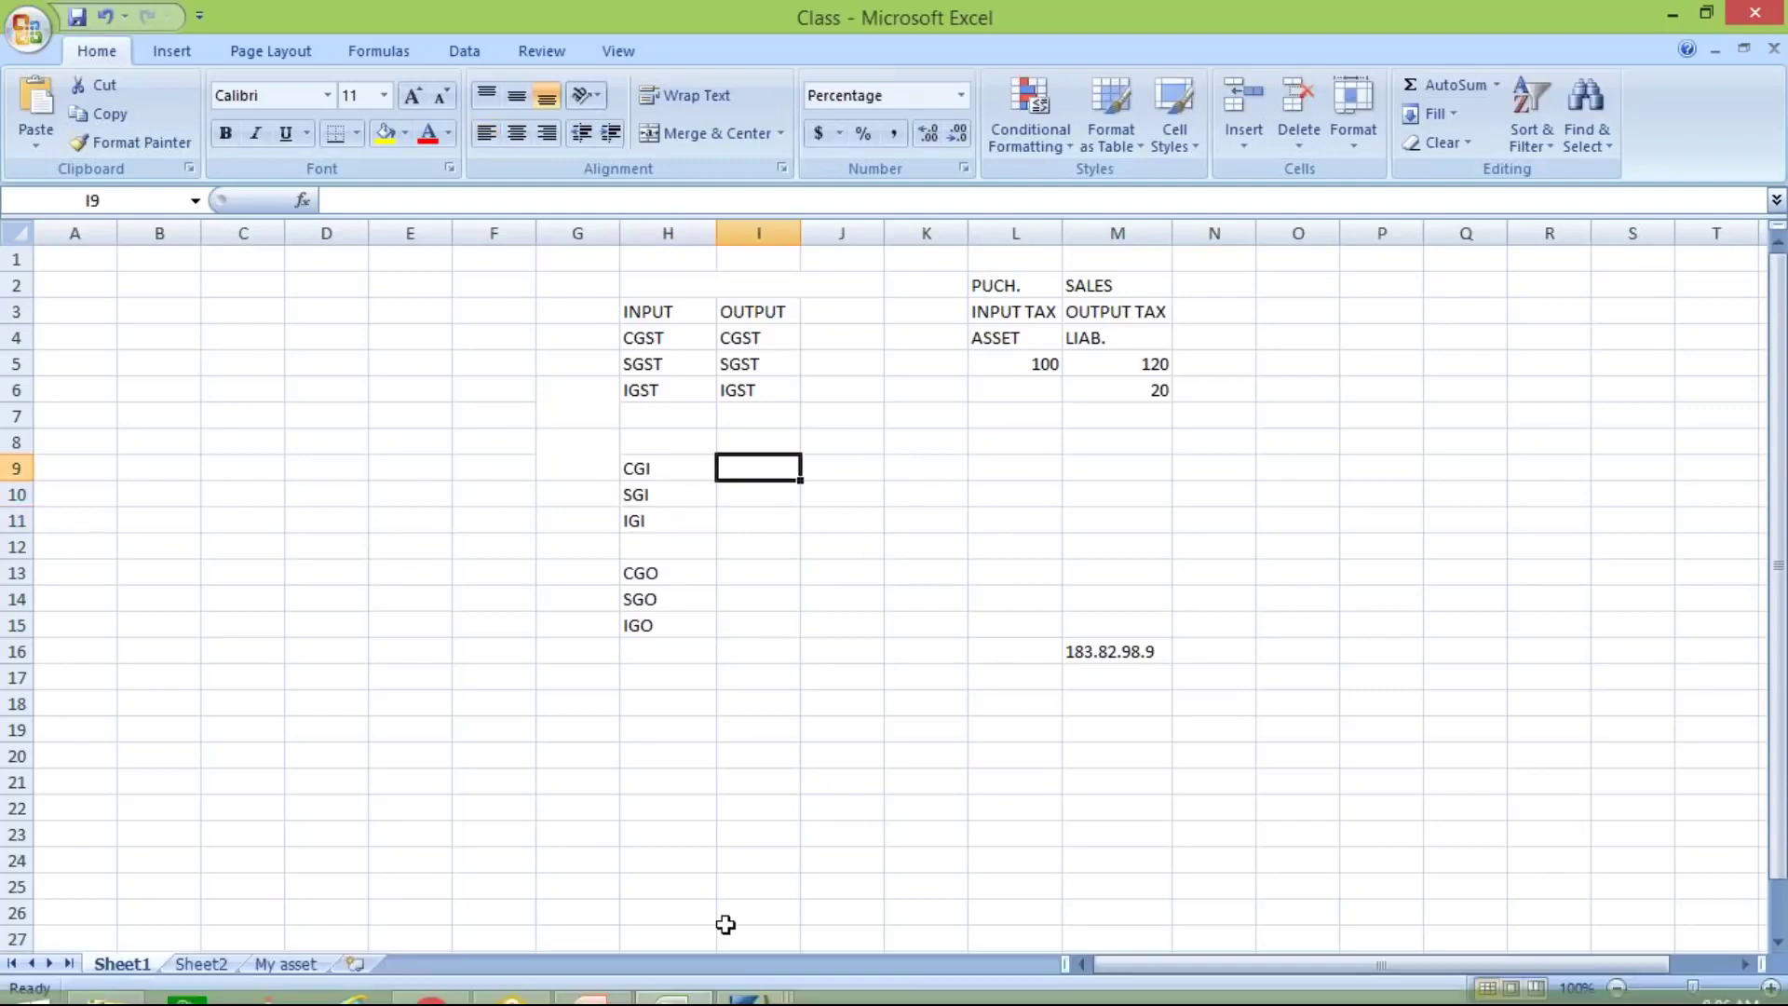
Switch to the G/L account display in SAP and look up the account numbers of the CGST, SGST and IGST input accounts
mouse_move(749, 976)
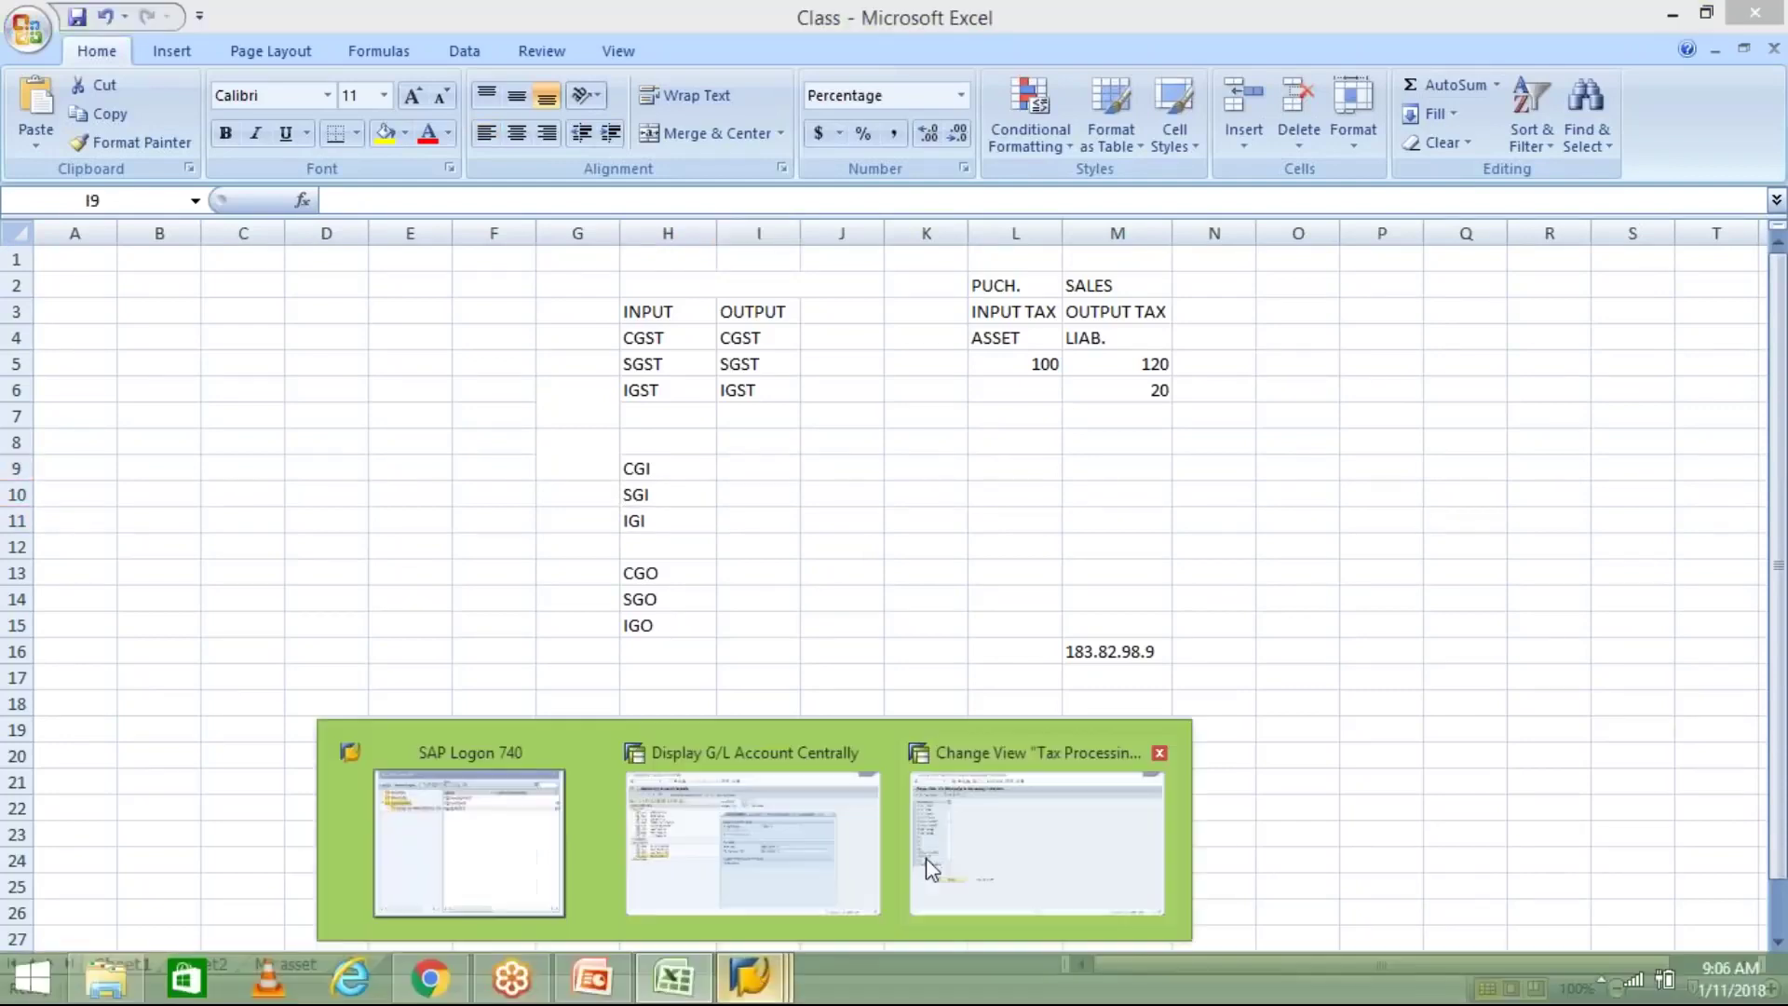
left_click(770, 849)
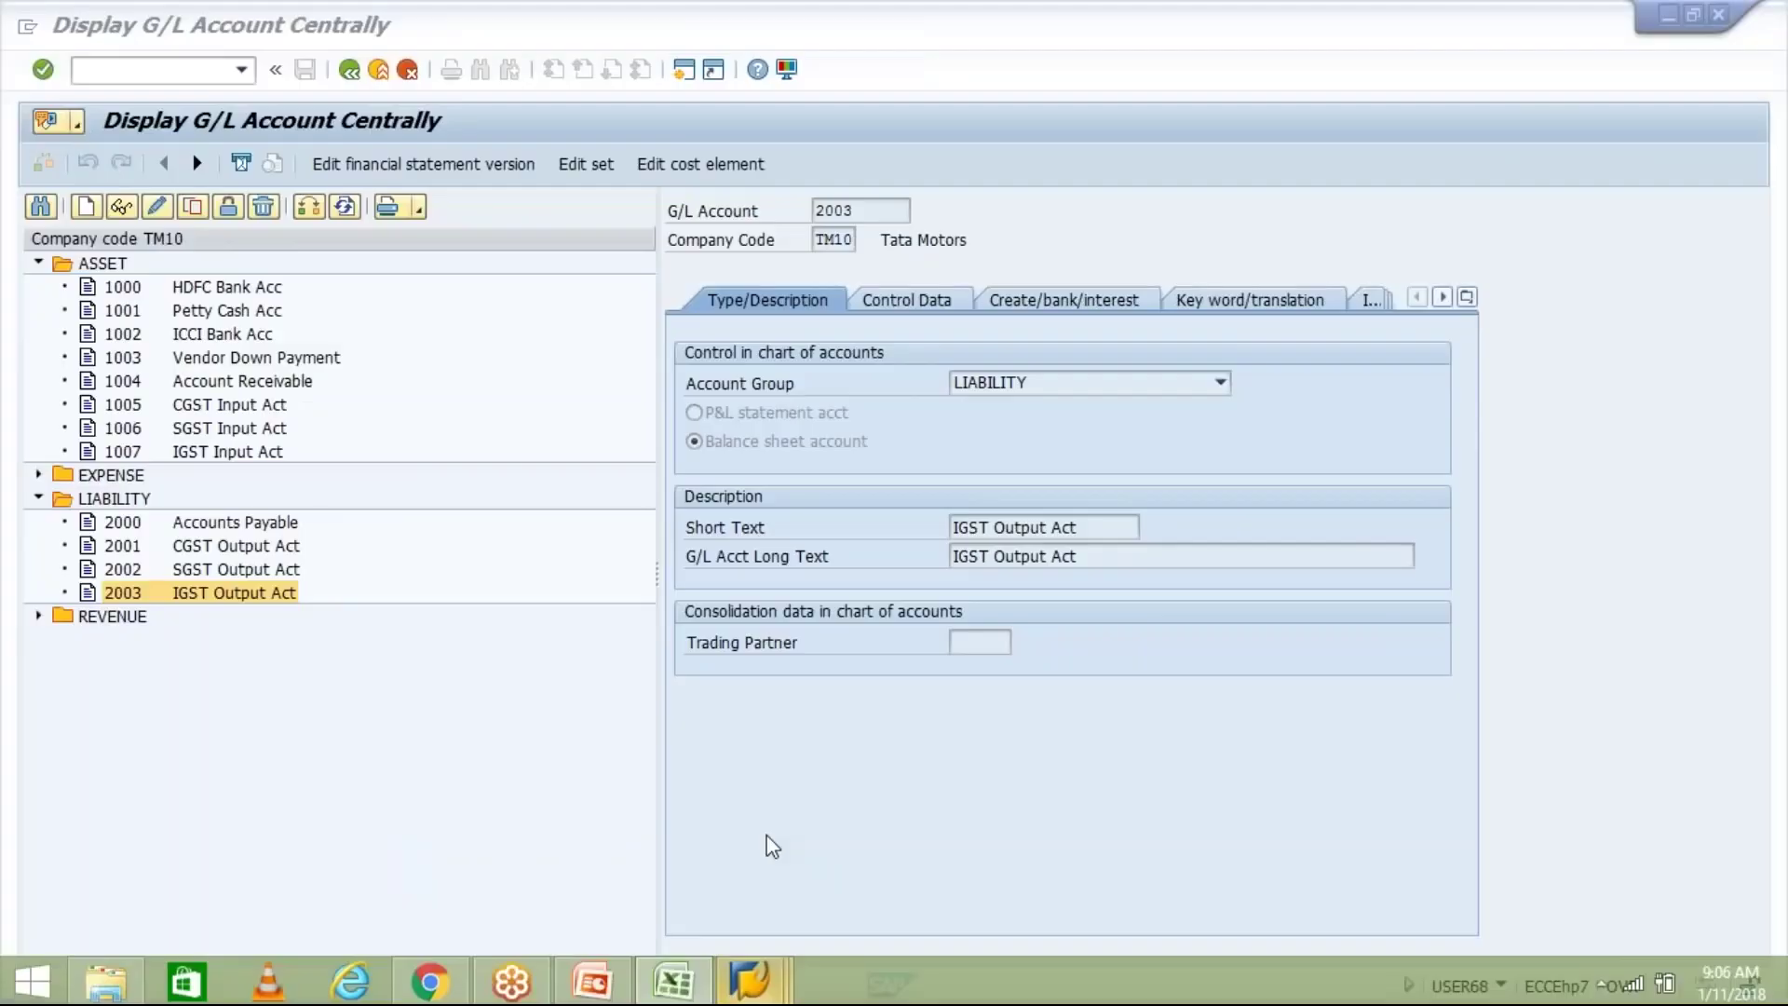
left_click(244, 407)
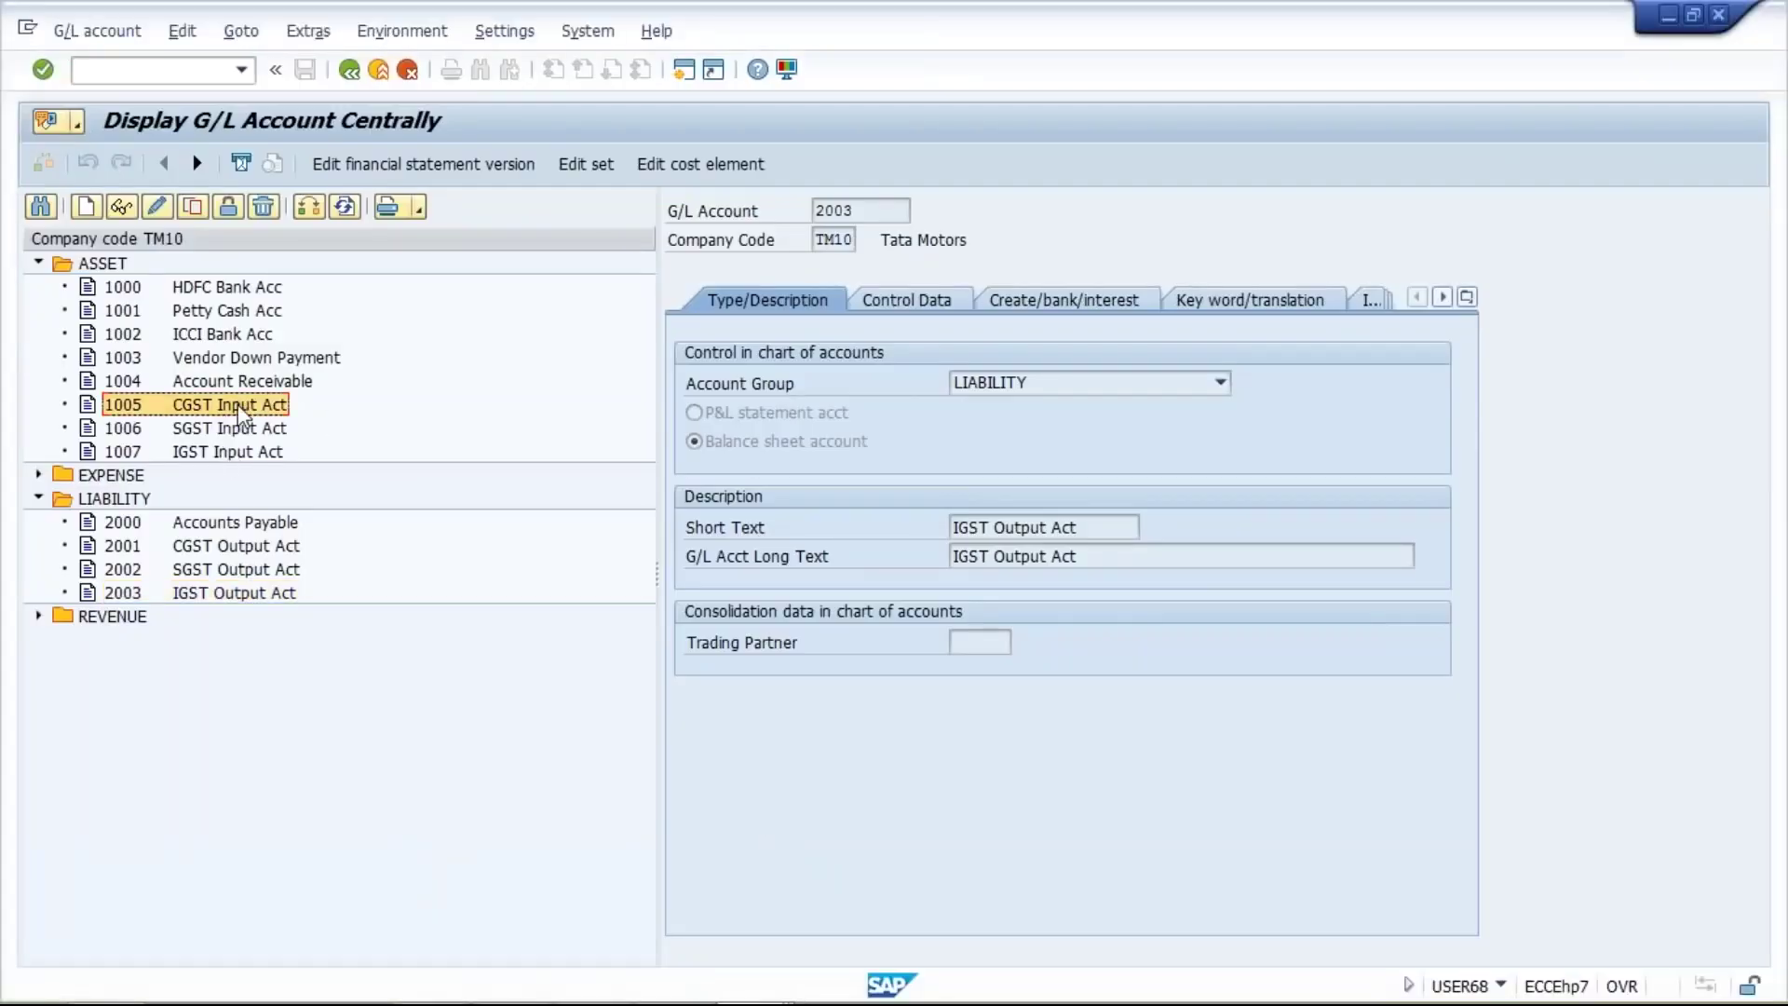
left_click(238, 429)
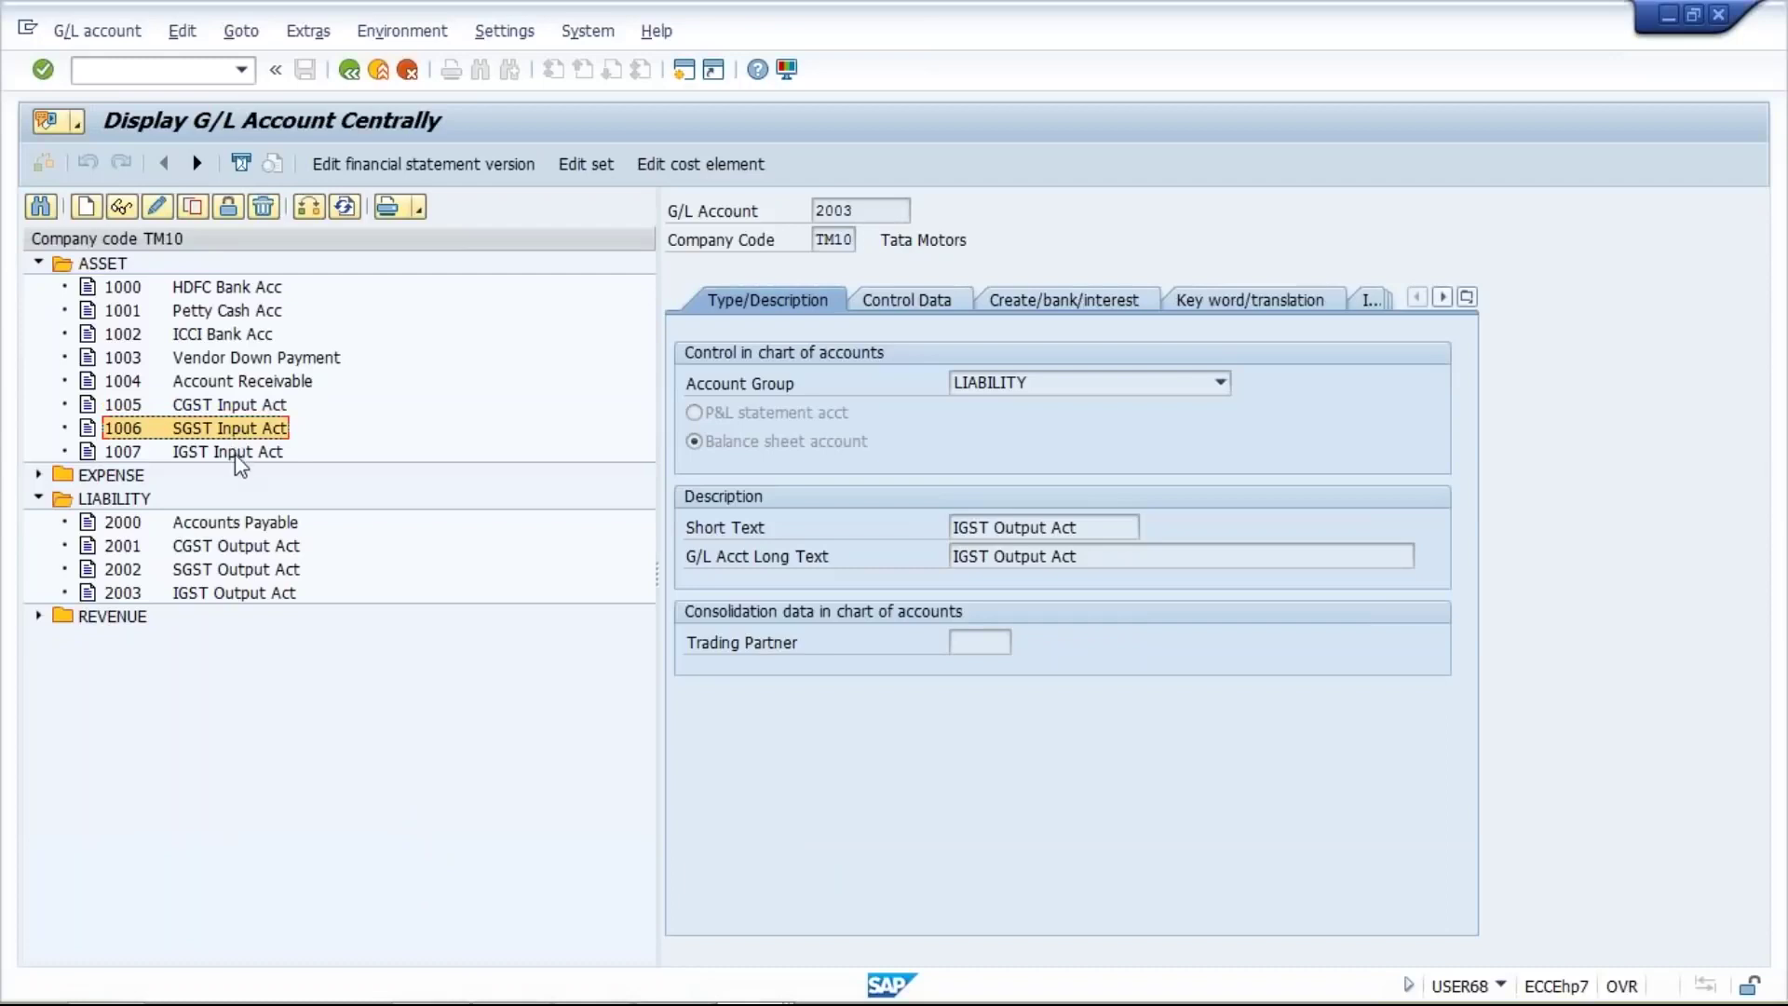
left_click(235, 453)
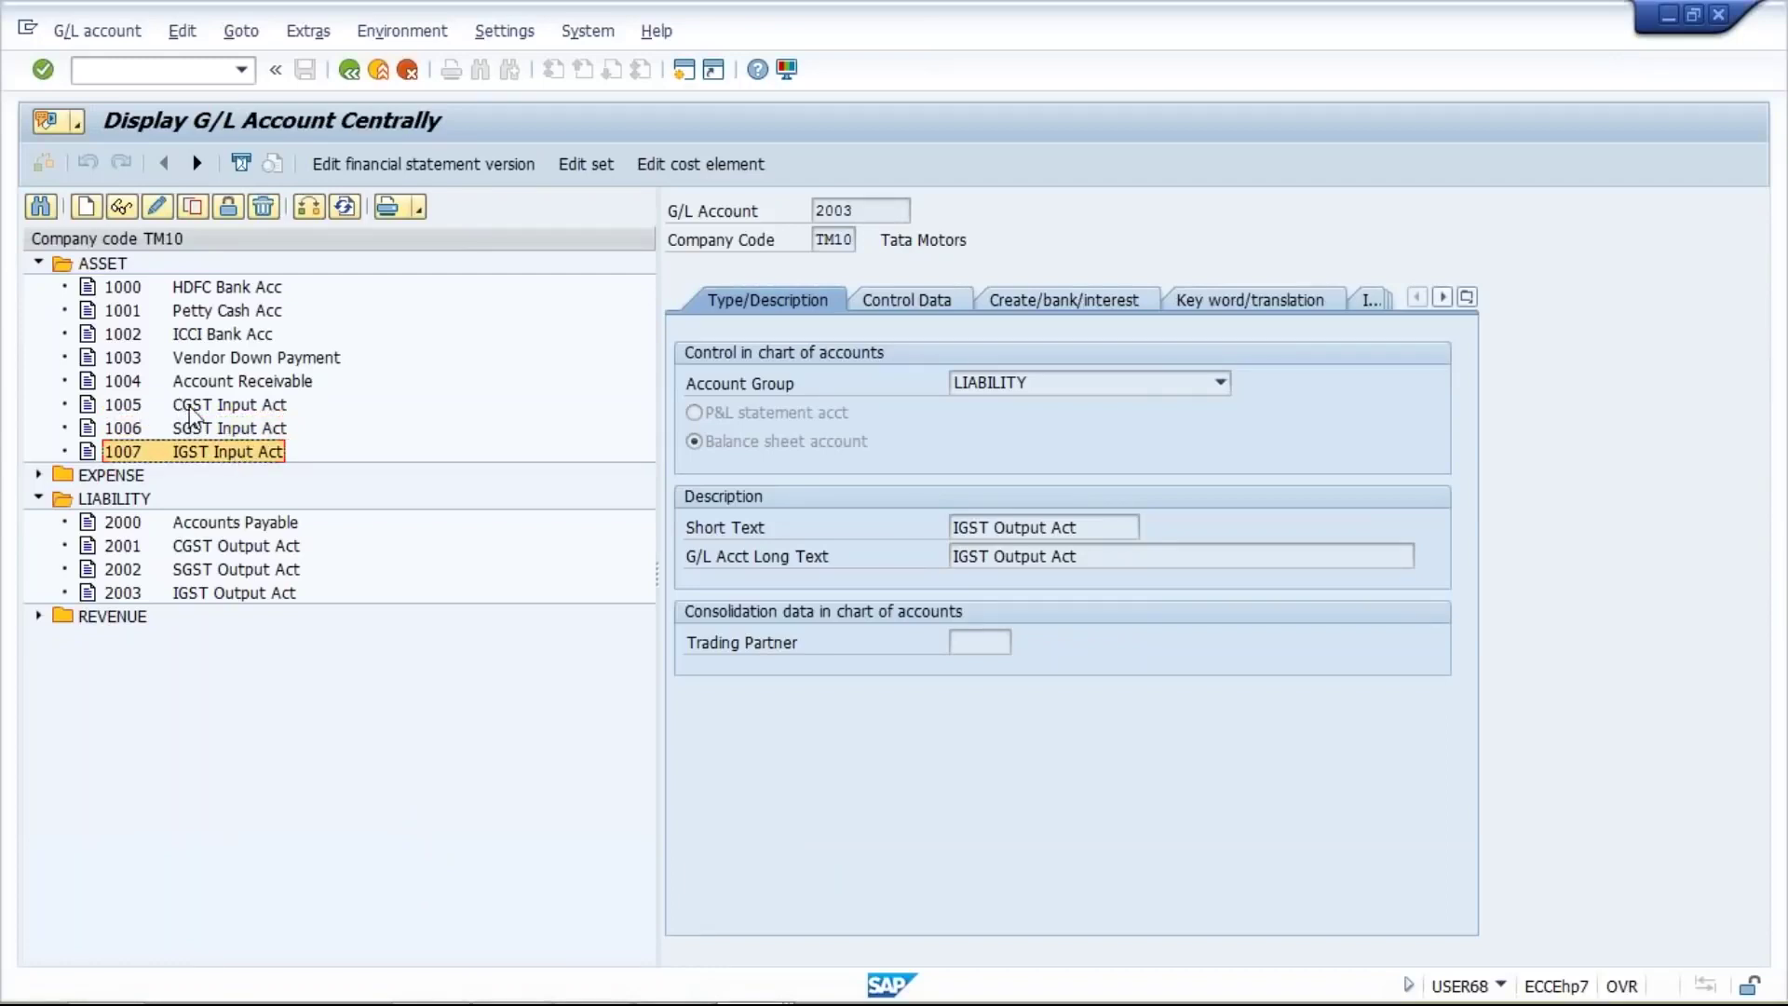
left_click(129, 407)
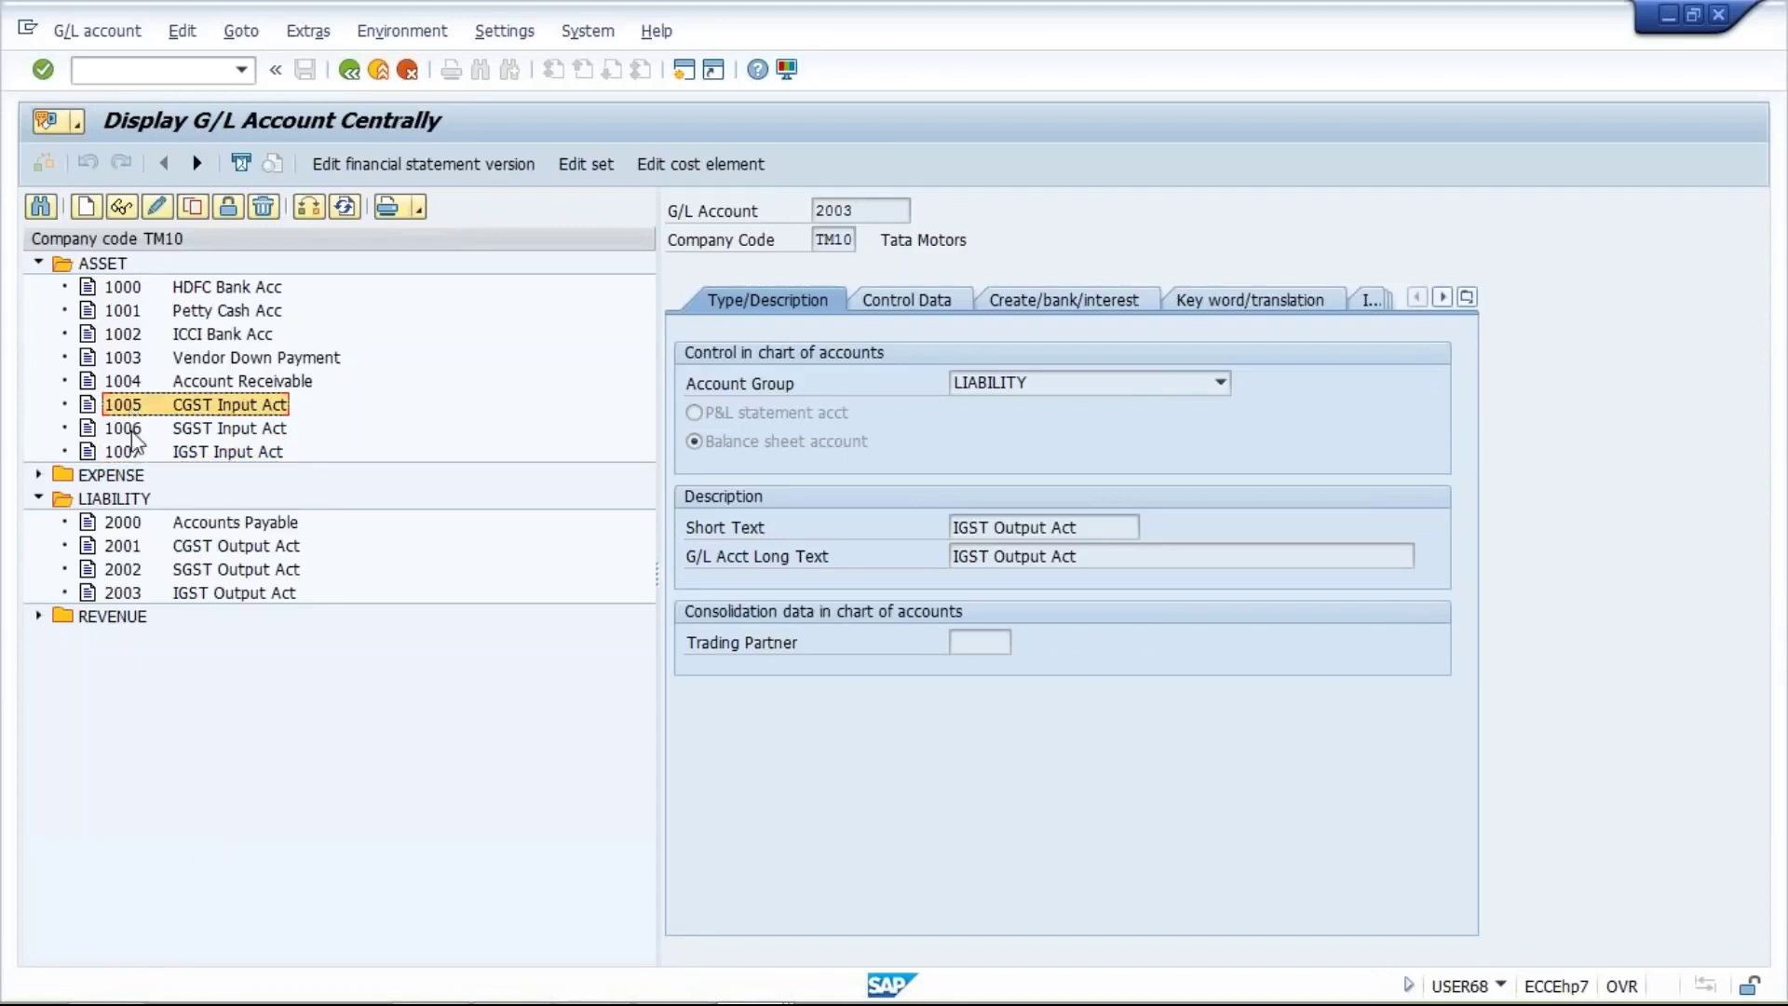
left_click(129, 429)
left_click(131, 453)
key("shift+F7")
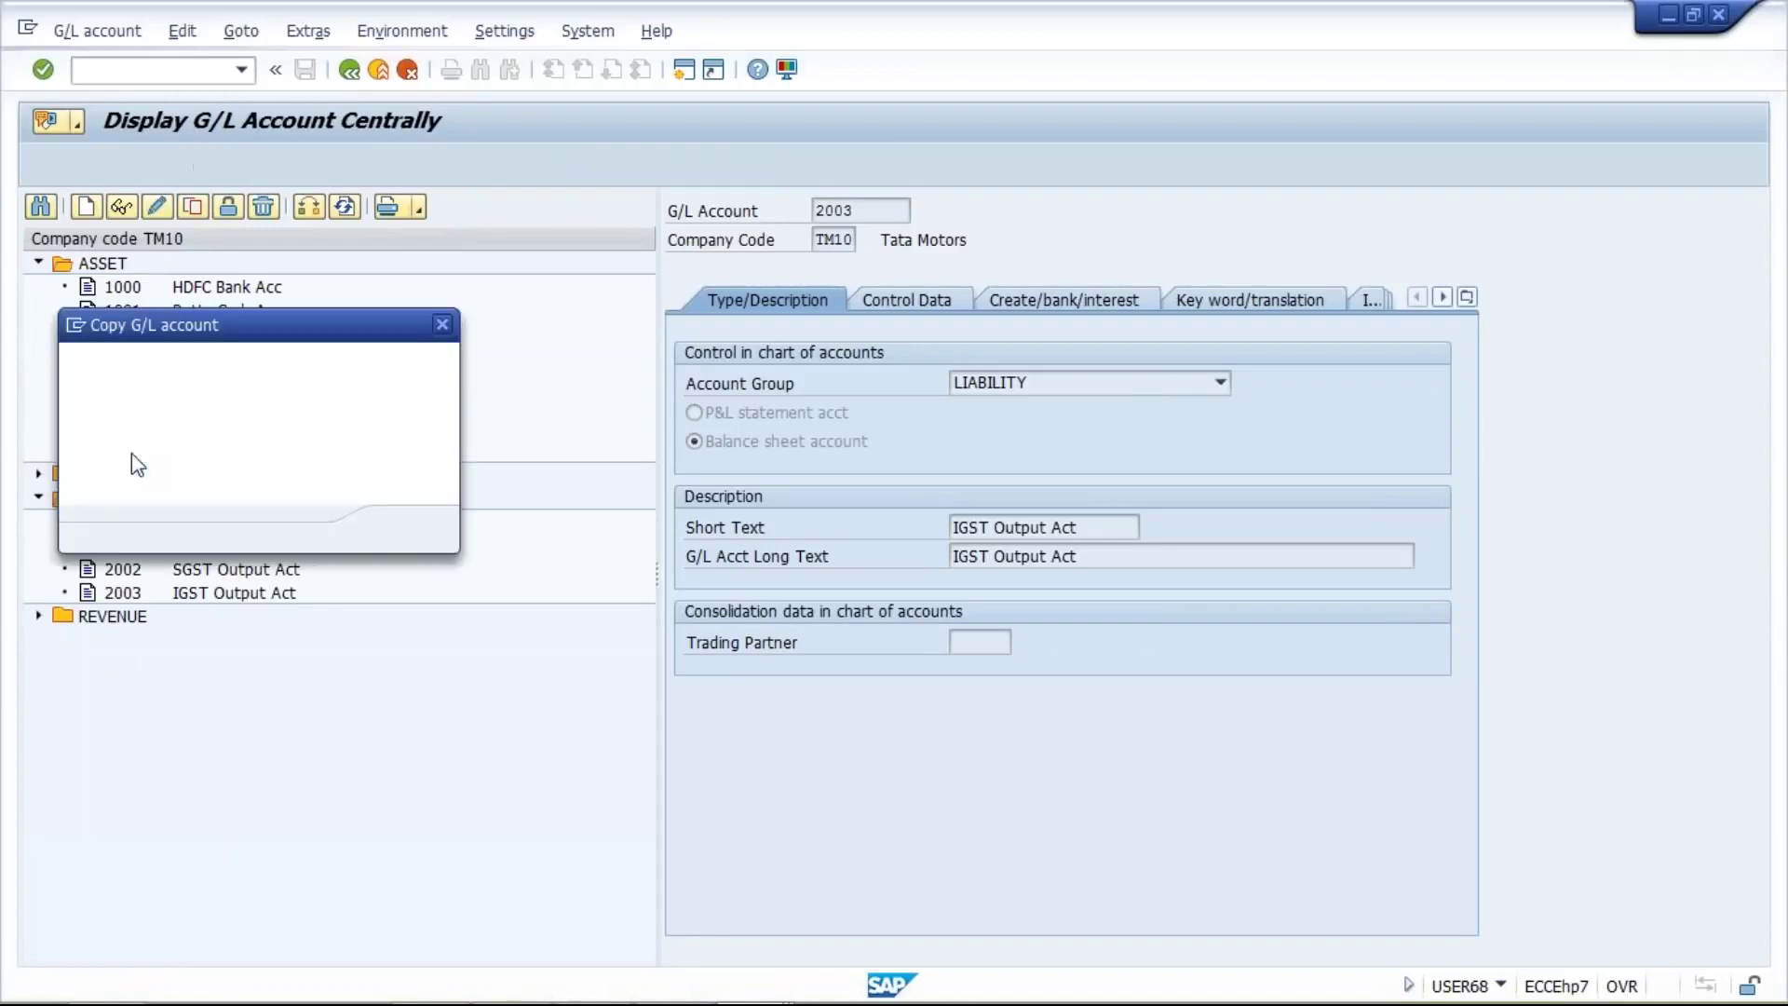
key("alt+space")
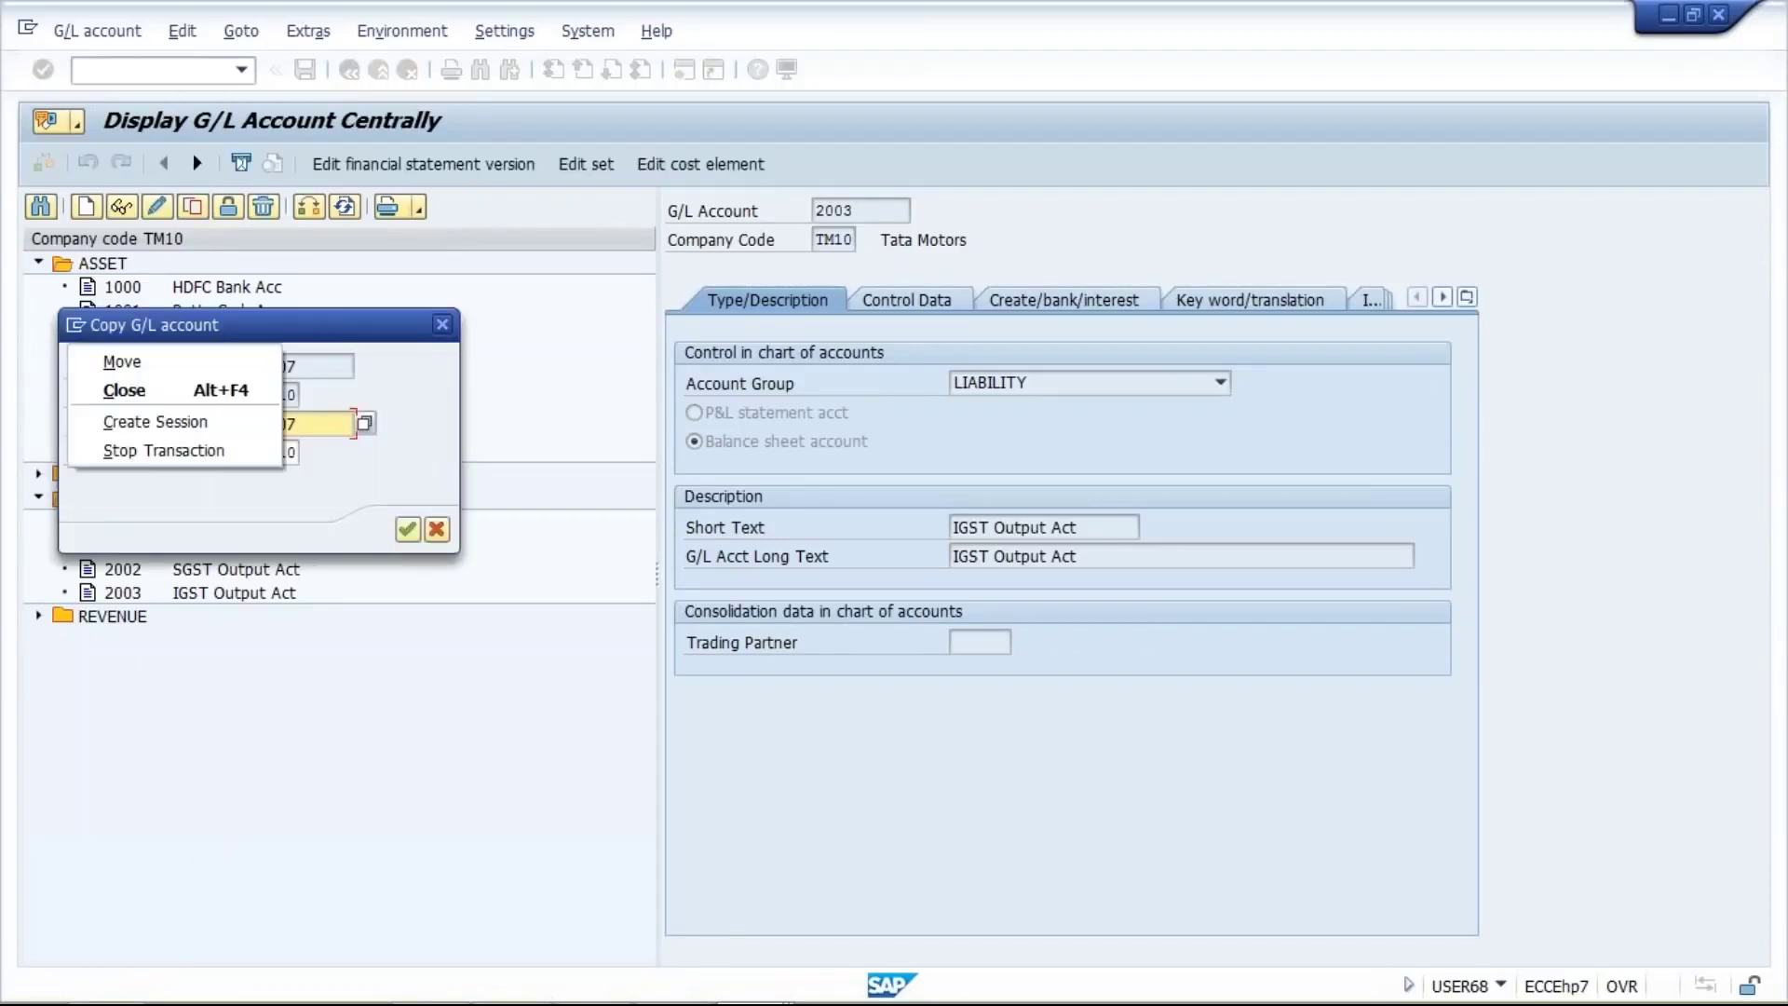
left_click(439, 532)
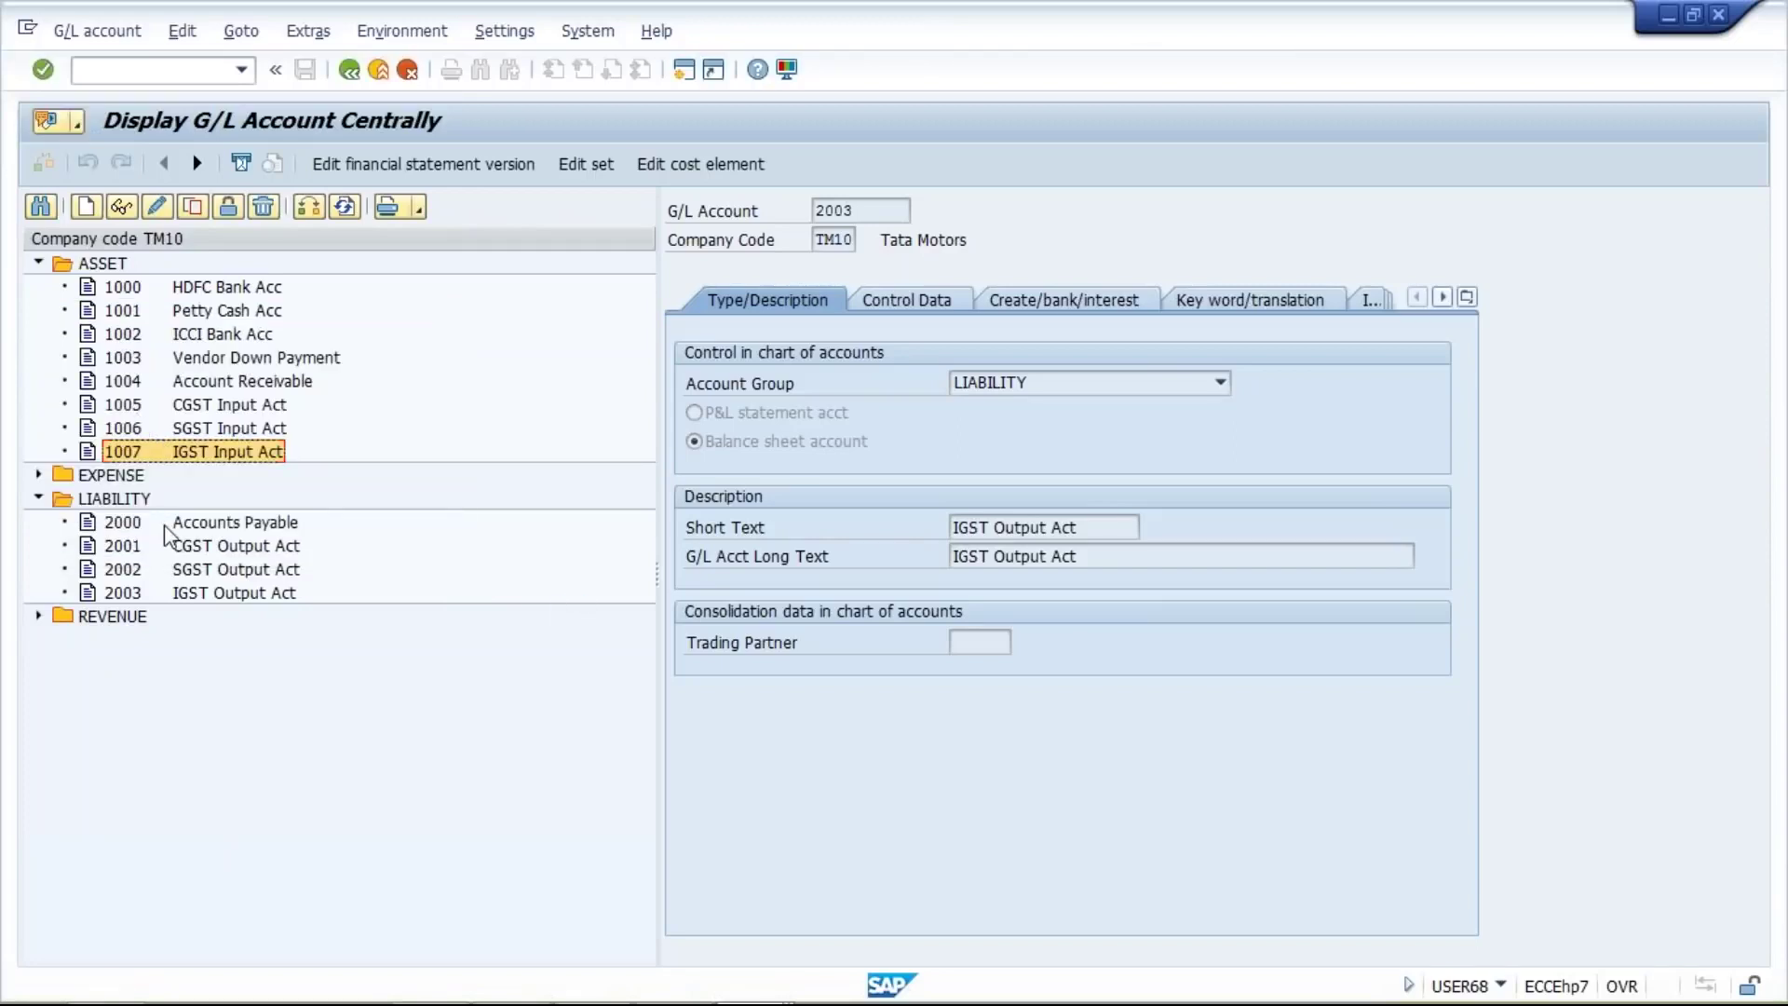
Switch back to the Class workbook in Excel and enter G/L account 1005 beside CGI in cell I9
key("alt+Tab")
type("100")
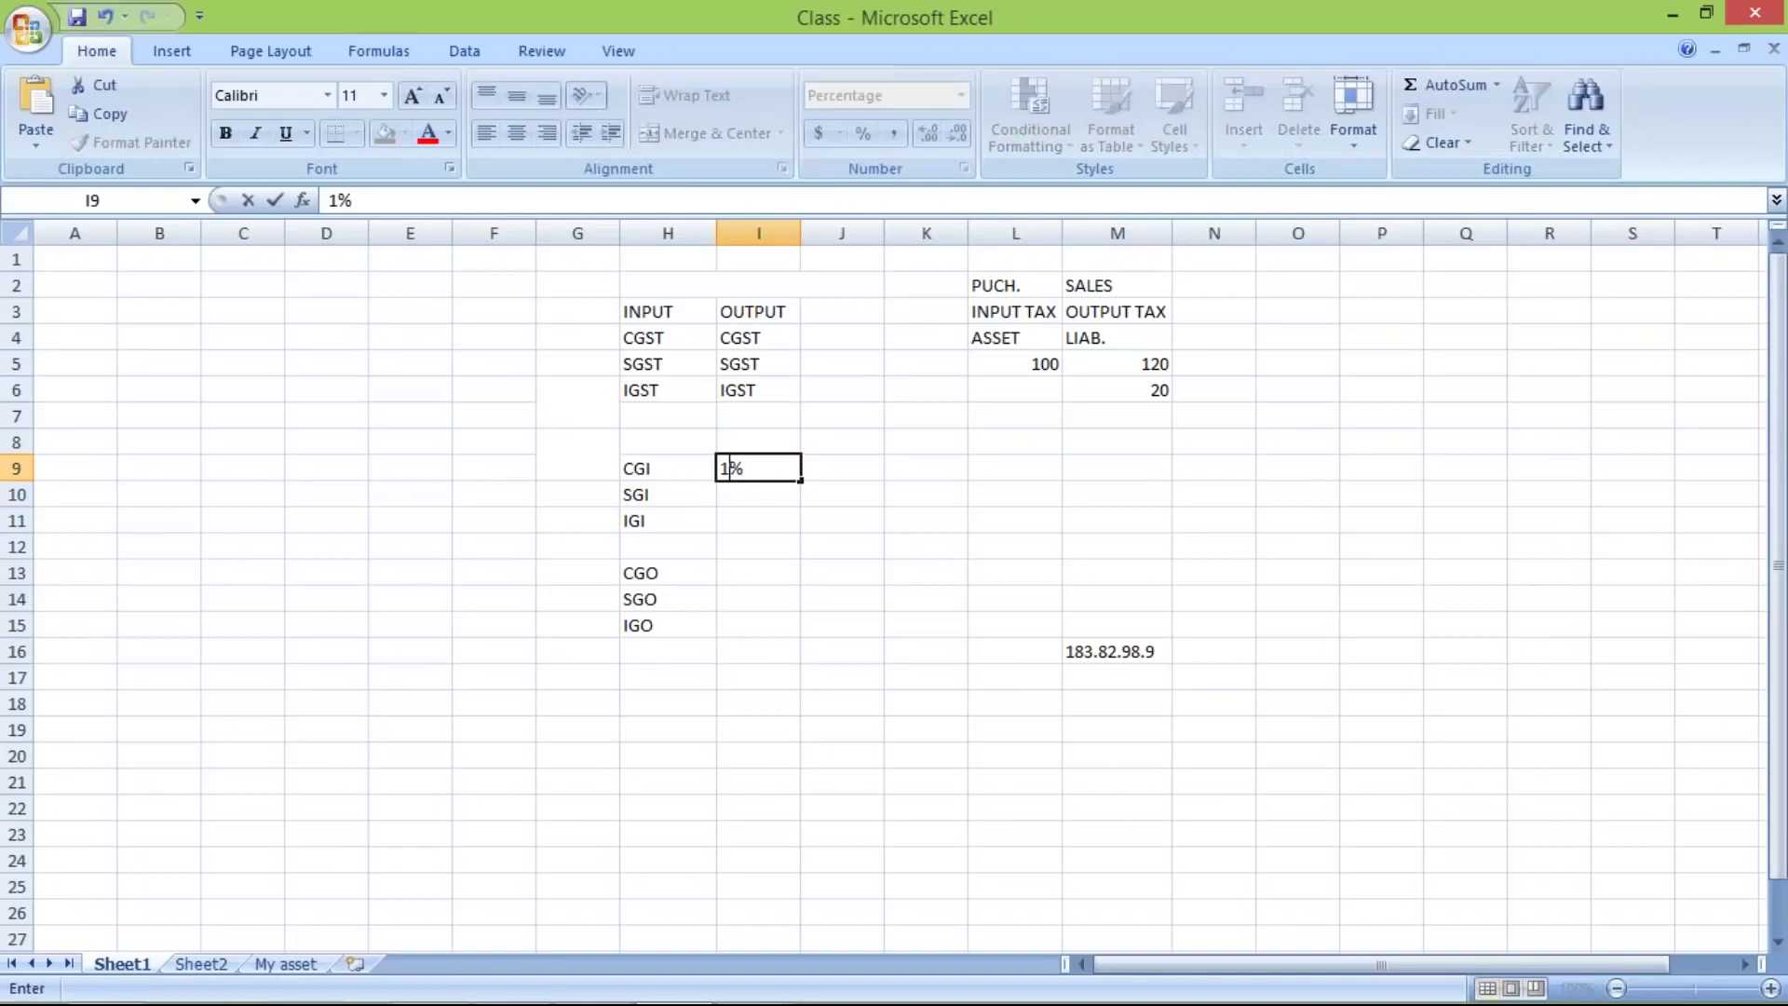
type("5")
key("Delete")
key("Return")
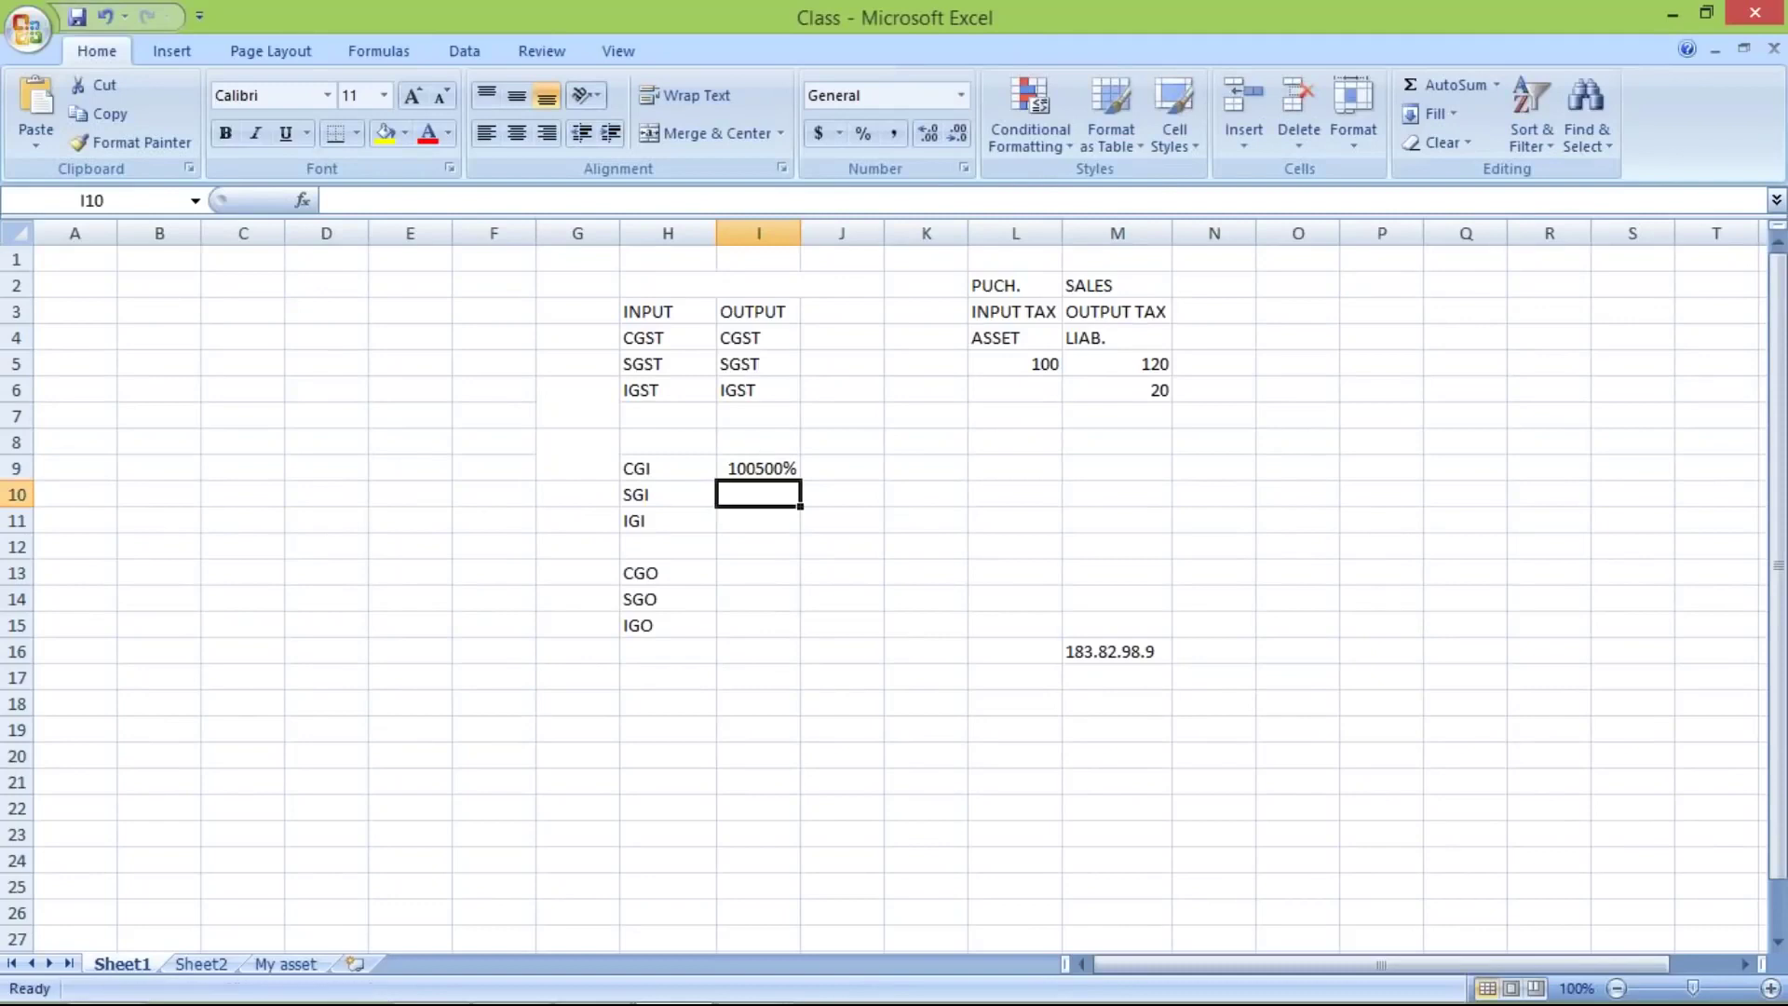
Select the whole of column I and open the choice of number formats for it
left_click(754, 468)
left_click(754, 232)
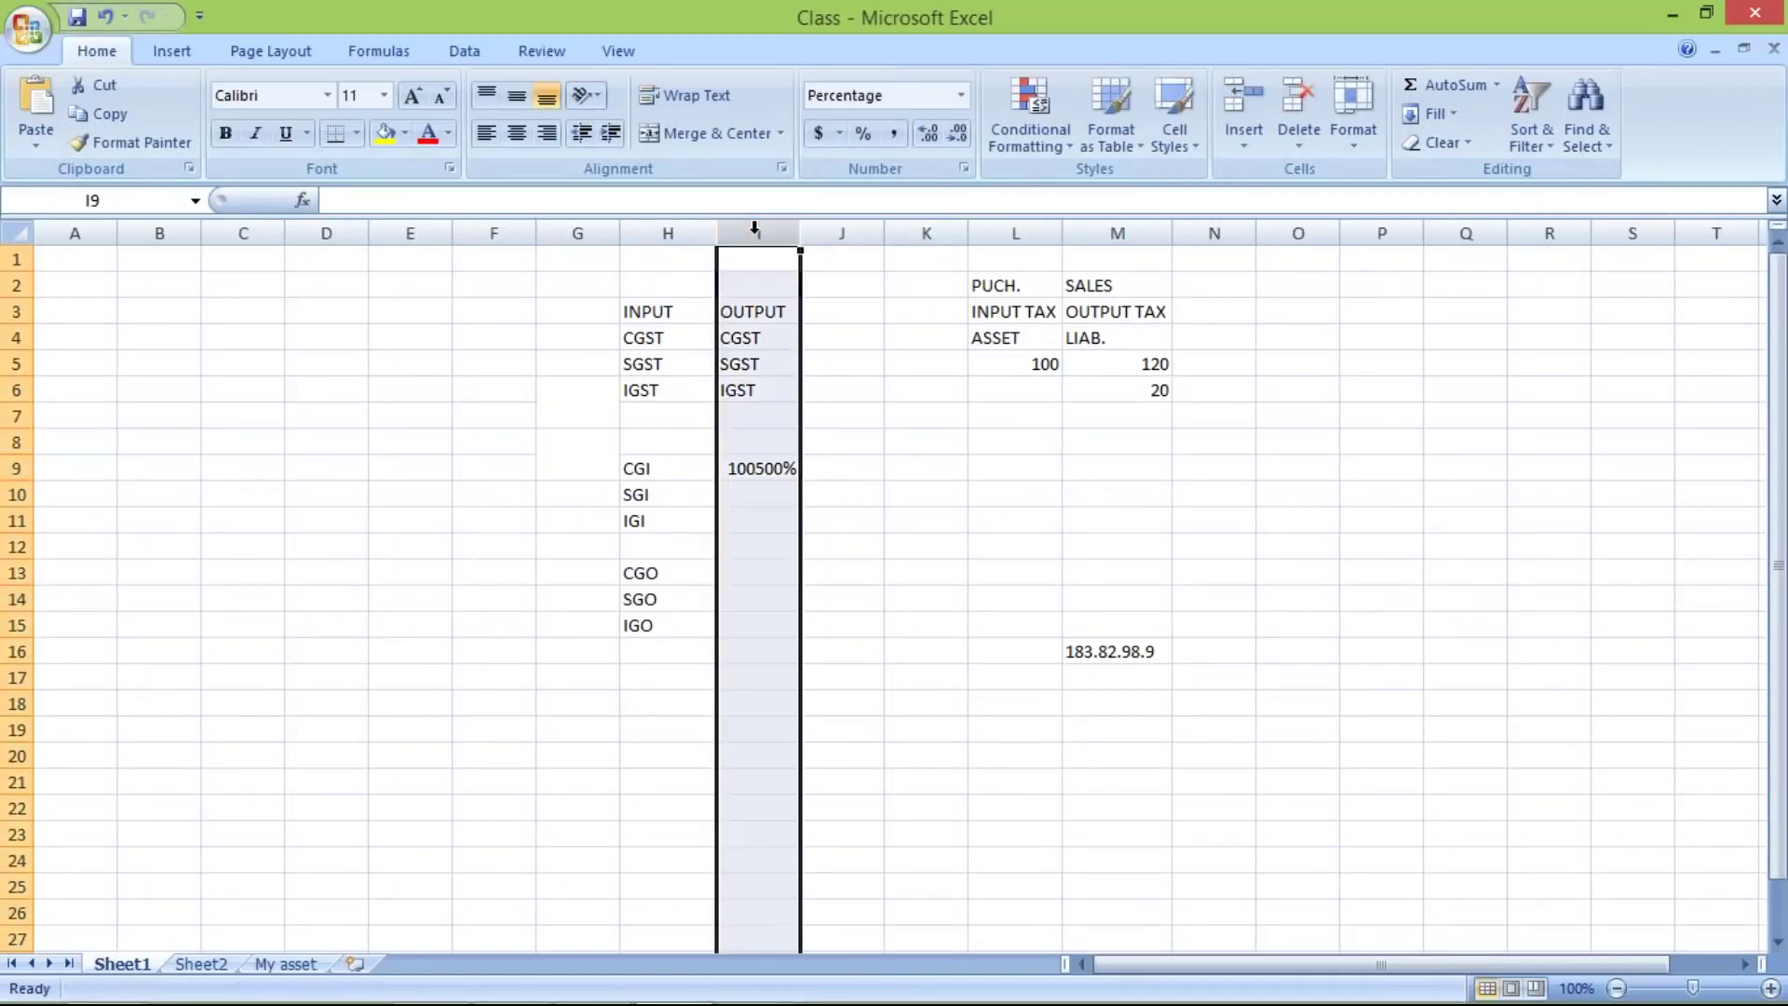
left_click(933, 97)
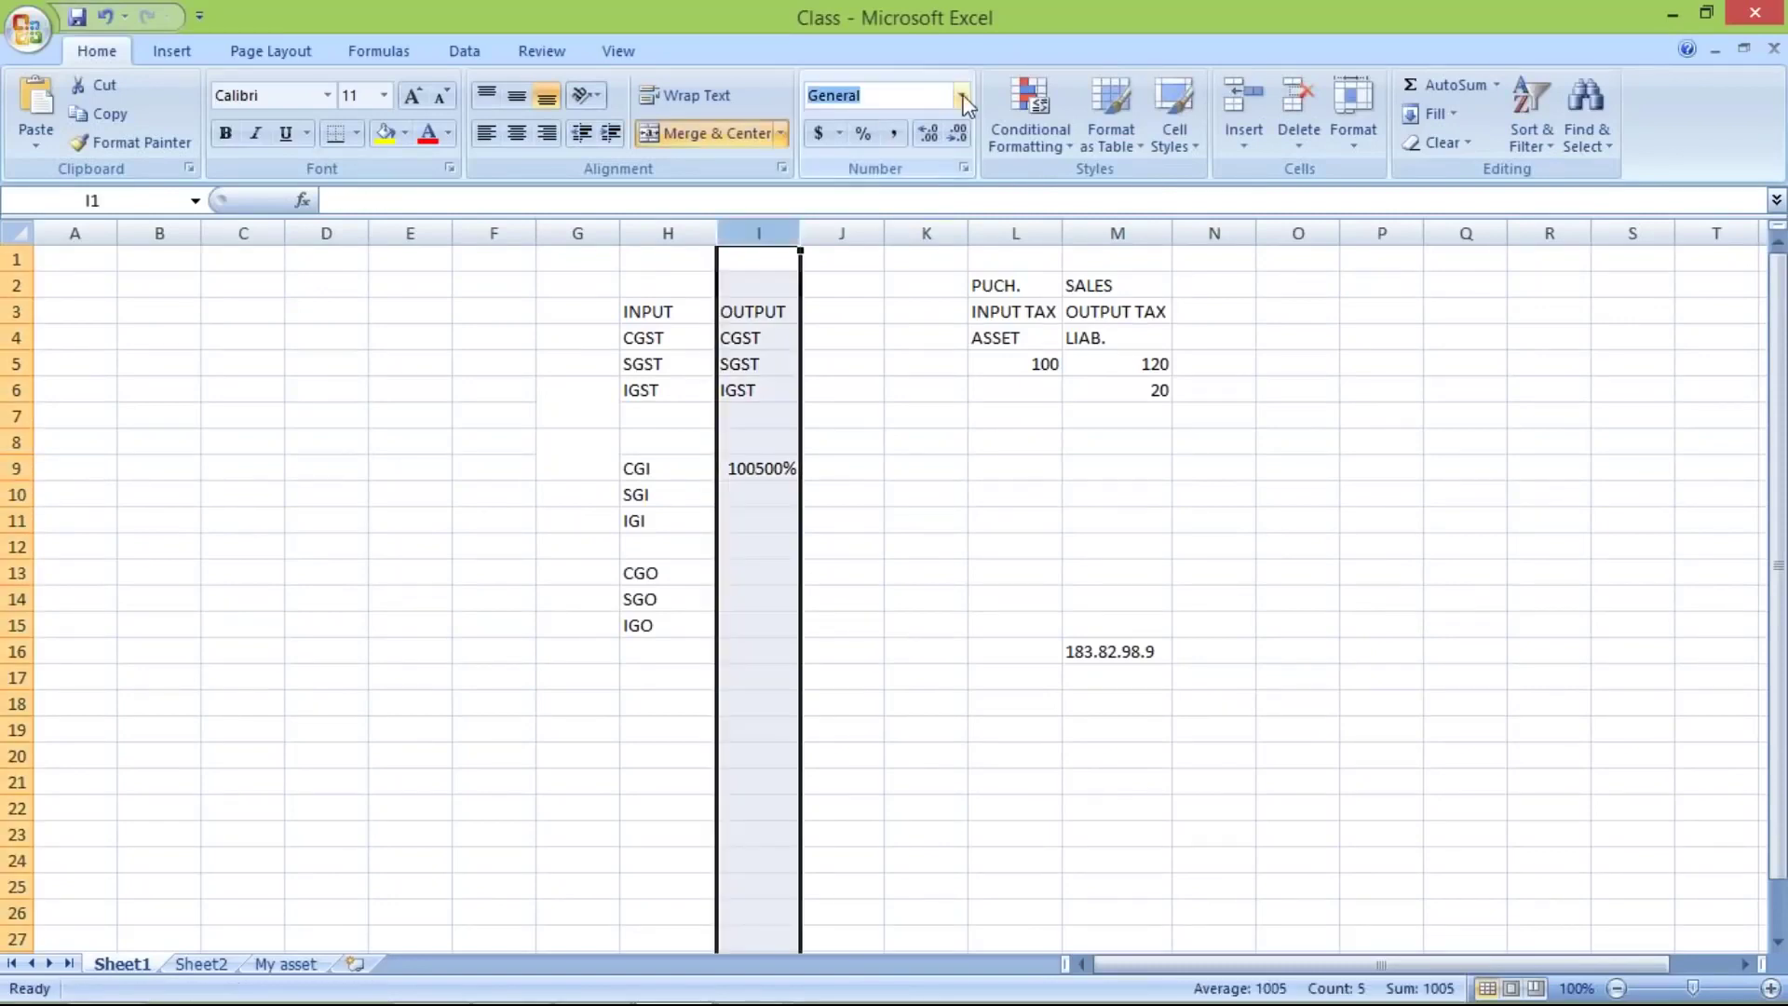
left_click(961, 95)
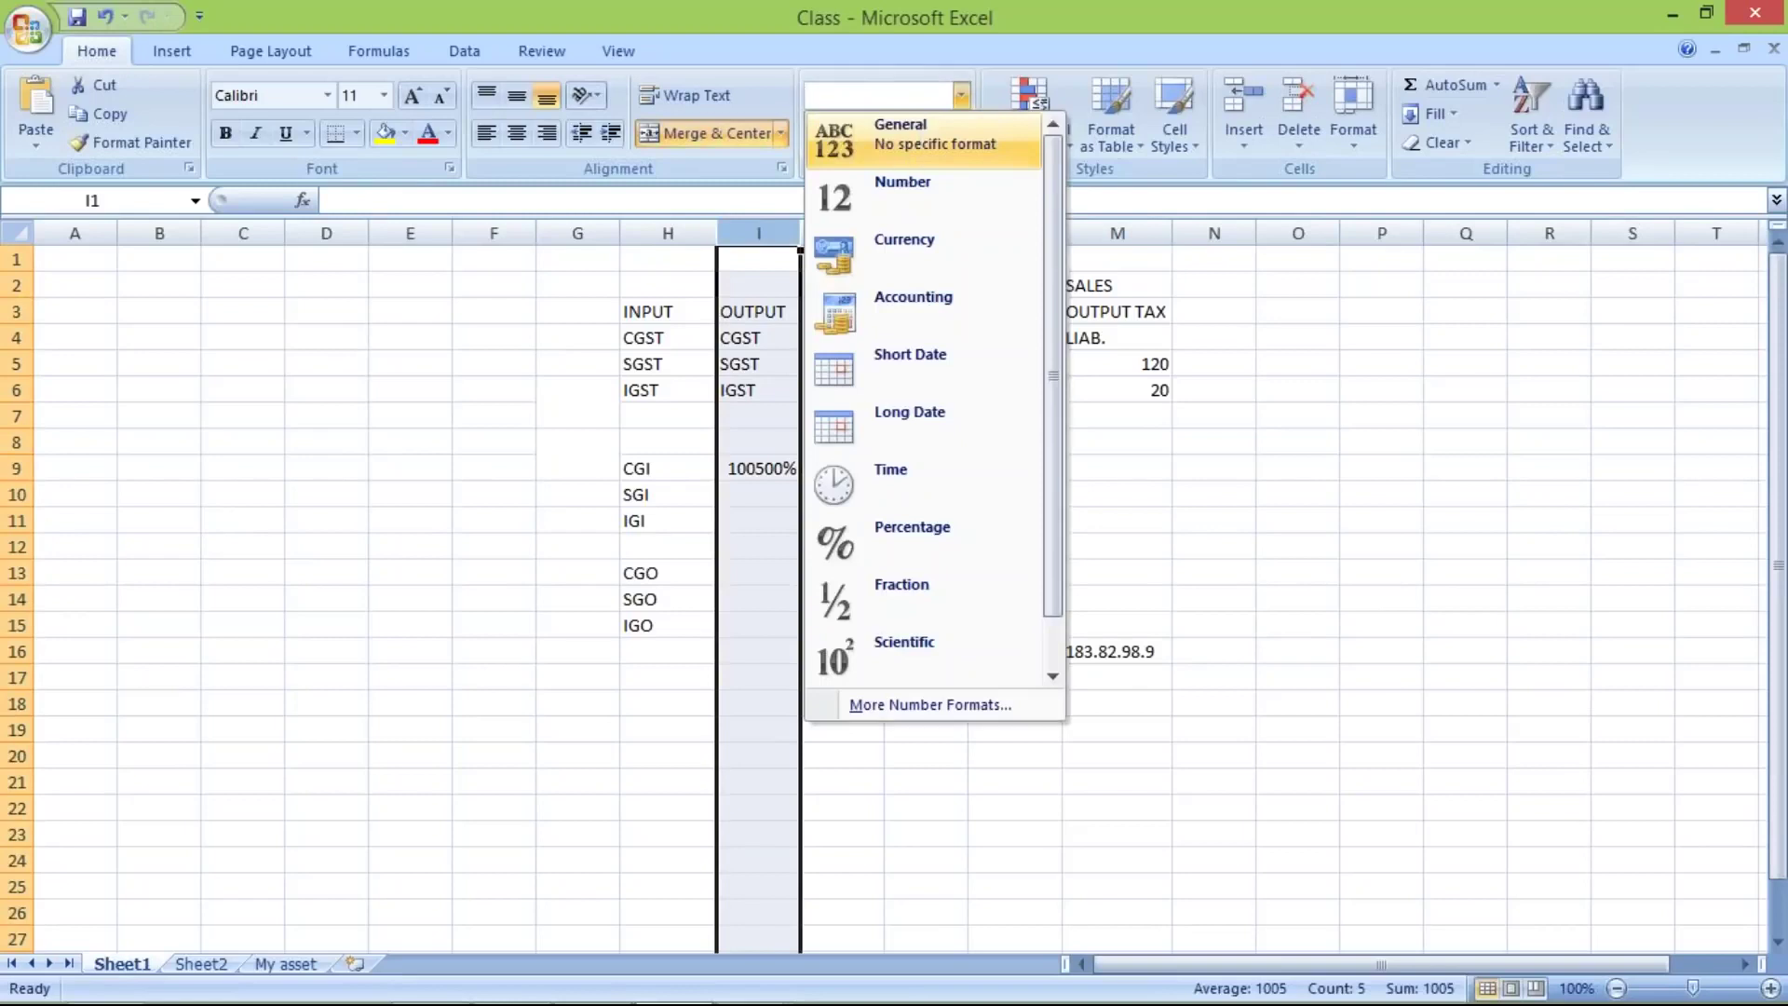
Apply the General number format to column I, and enter 1006 for SGI and 1007 for IGI
left_click(903, 149)
left_click(759, 491)
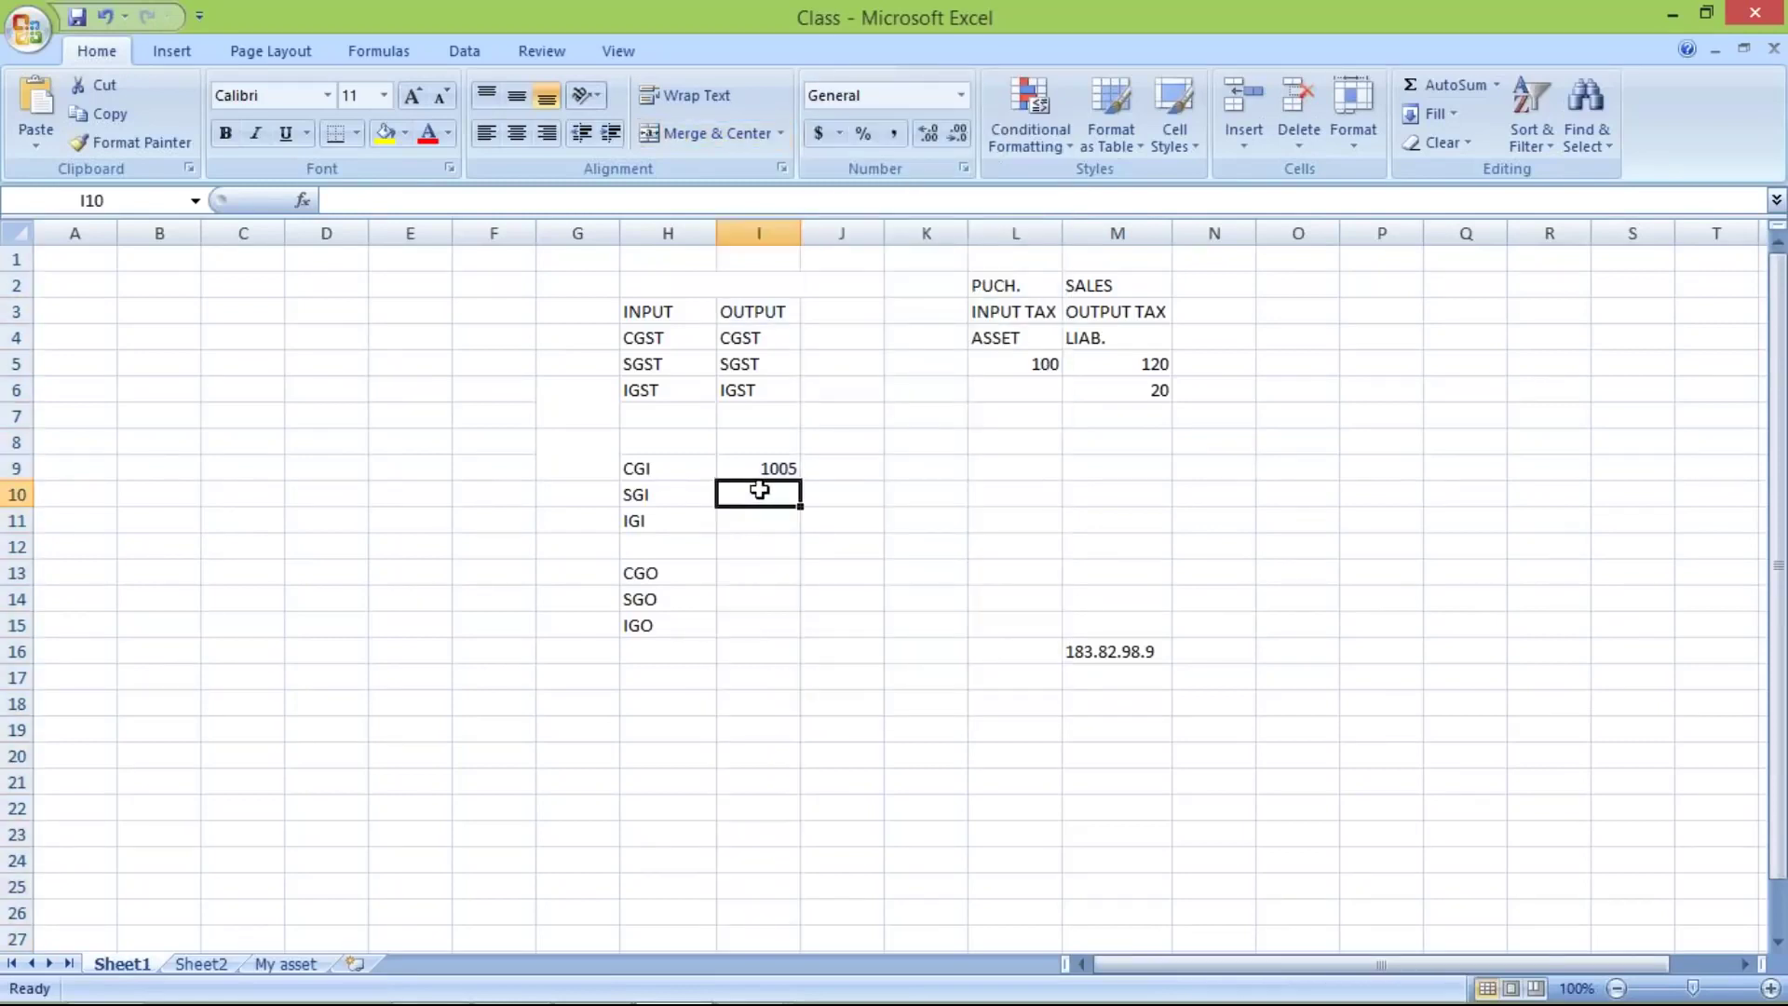
type("1006")
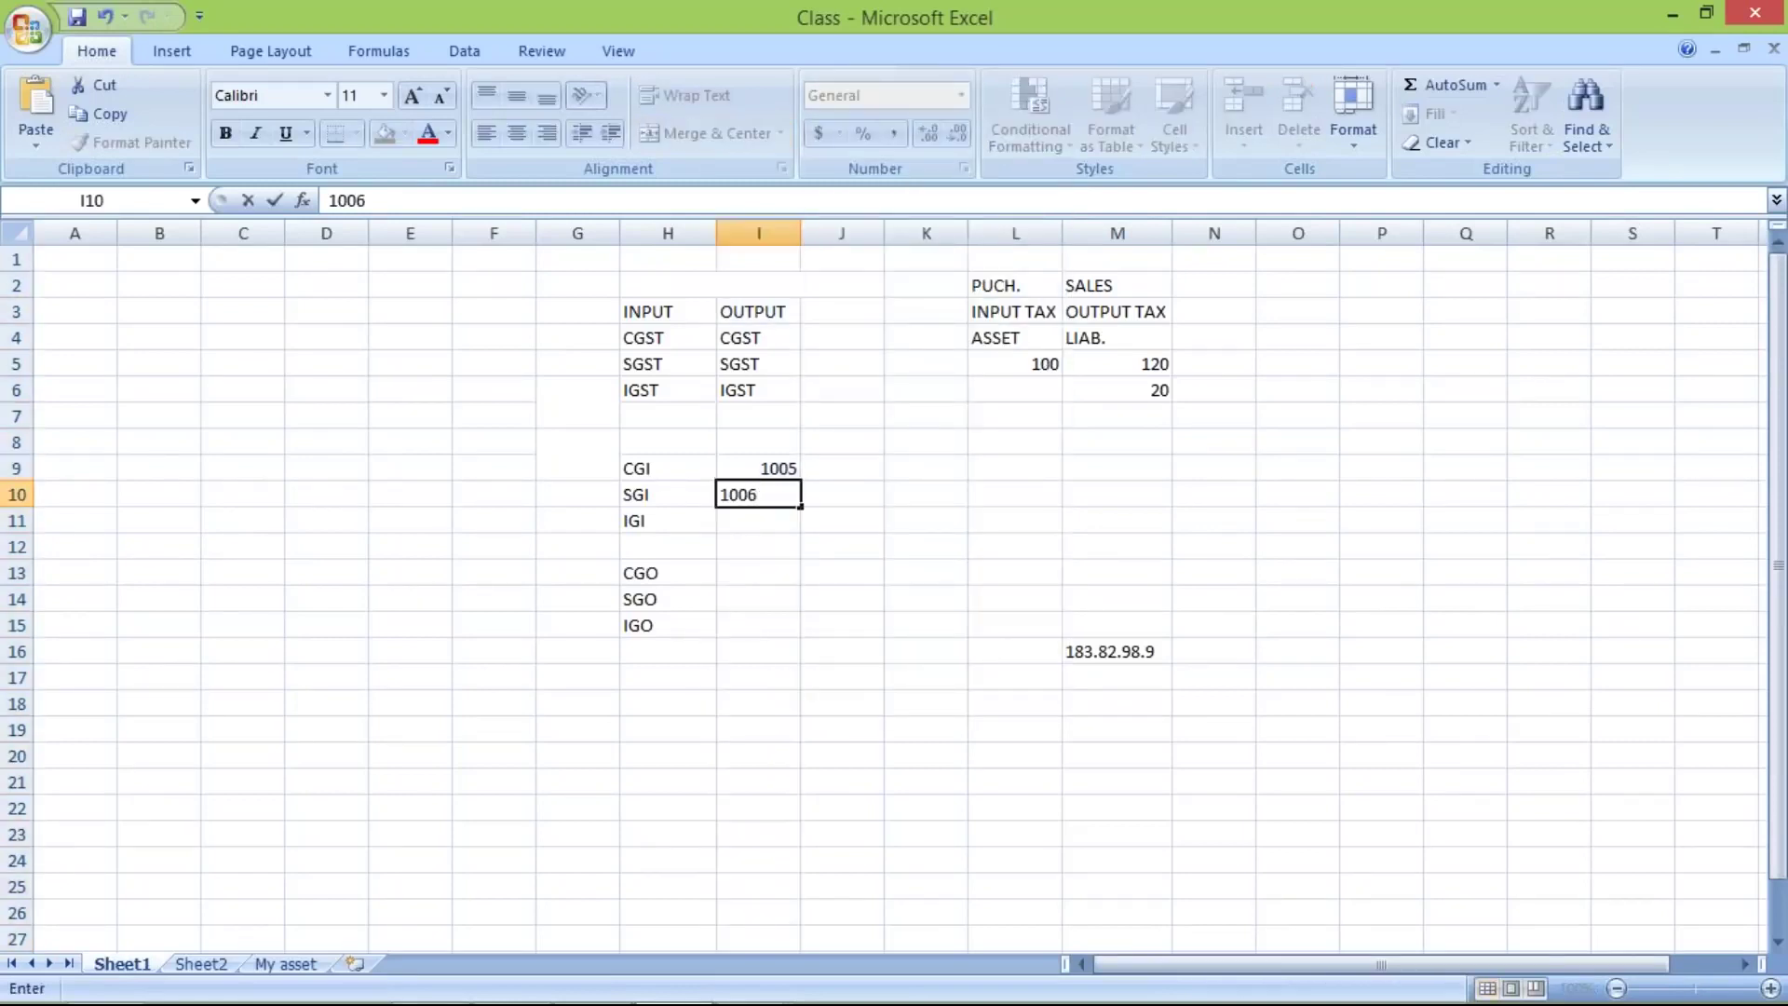
key("Return")
type("1007")
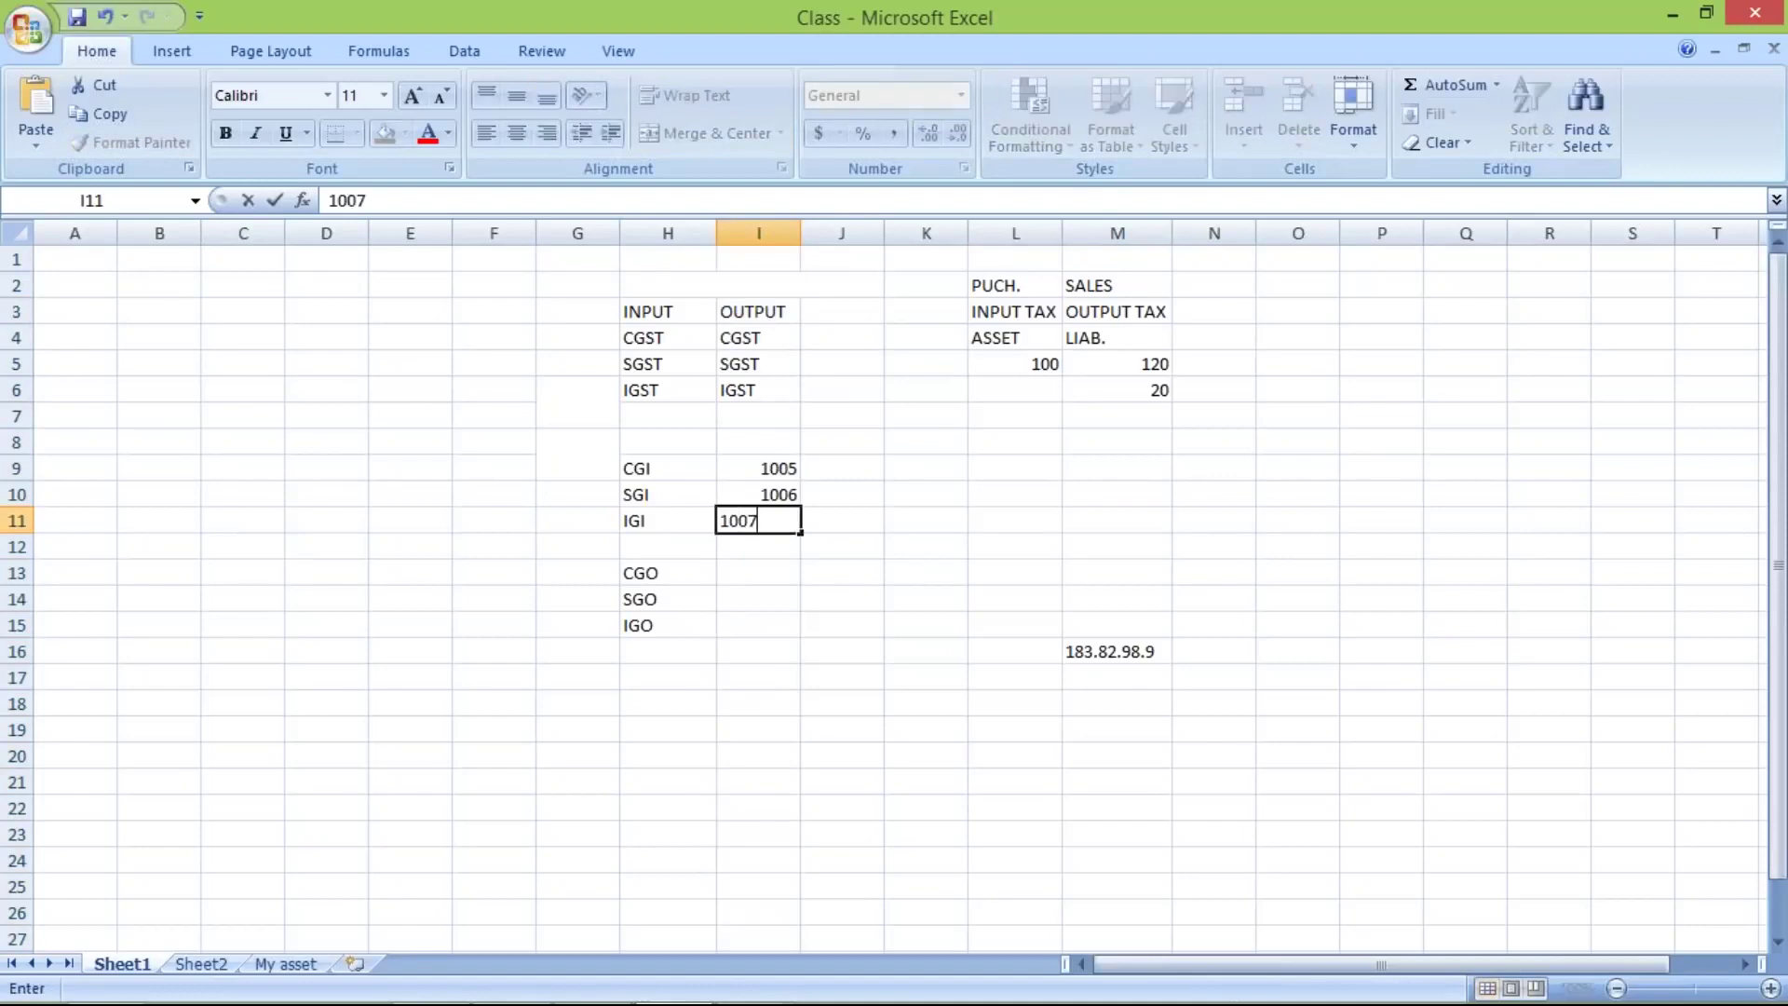
key("Return")
left_click(773, 485)
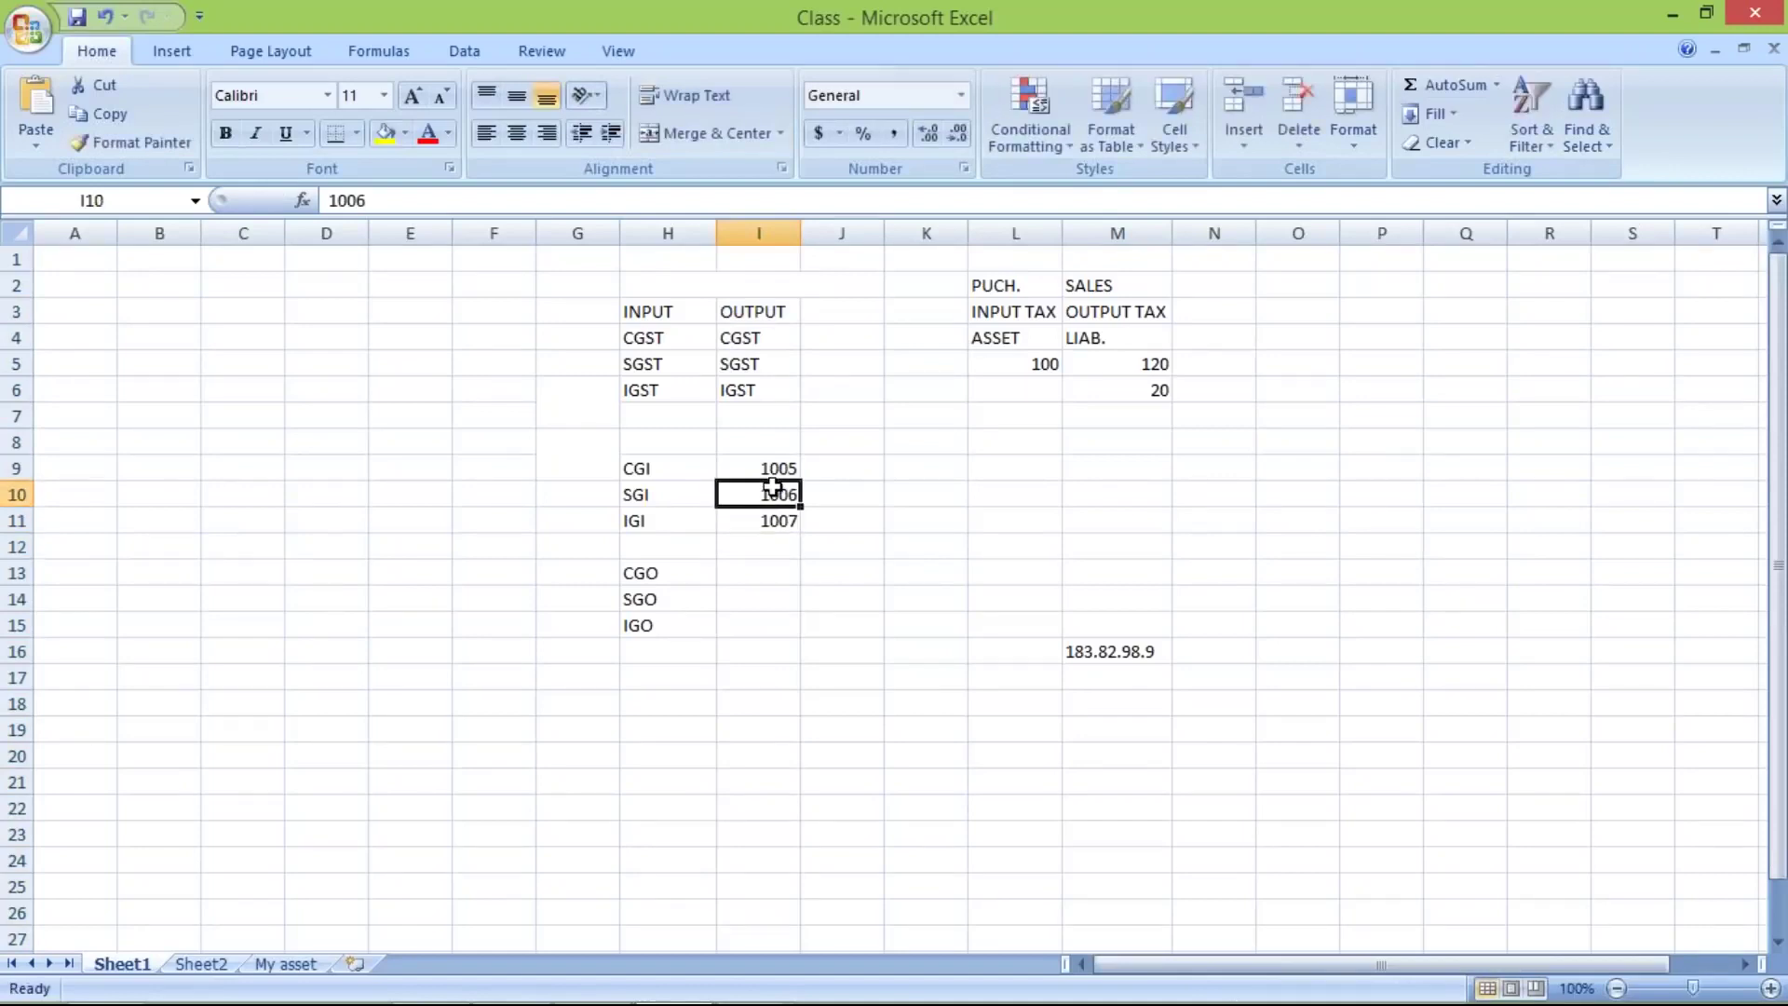
left_click(770, 467)
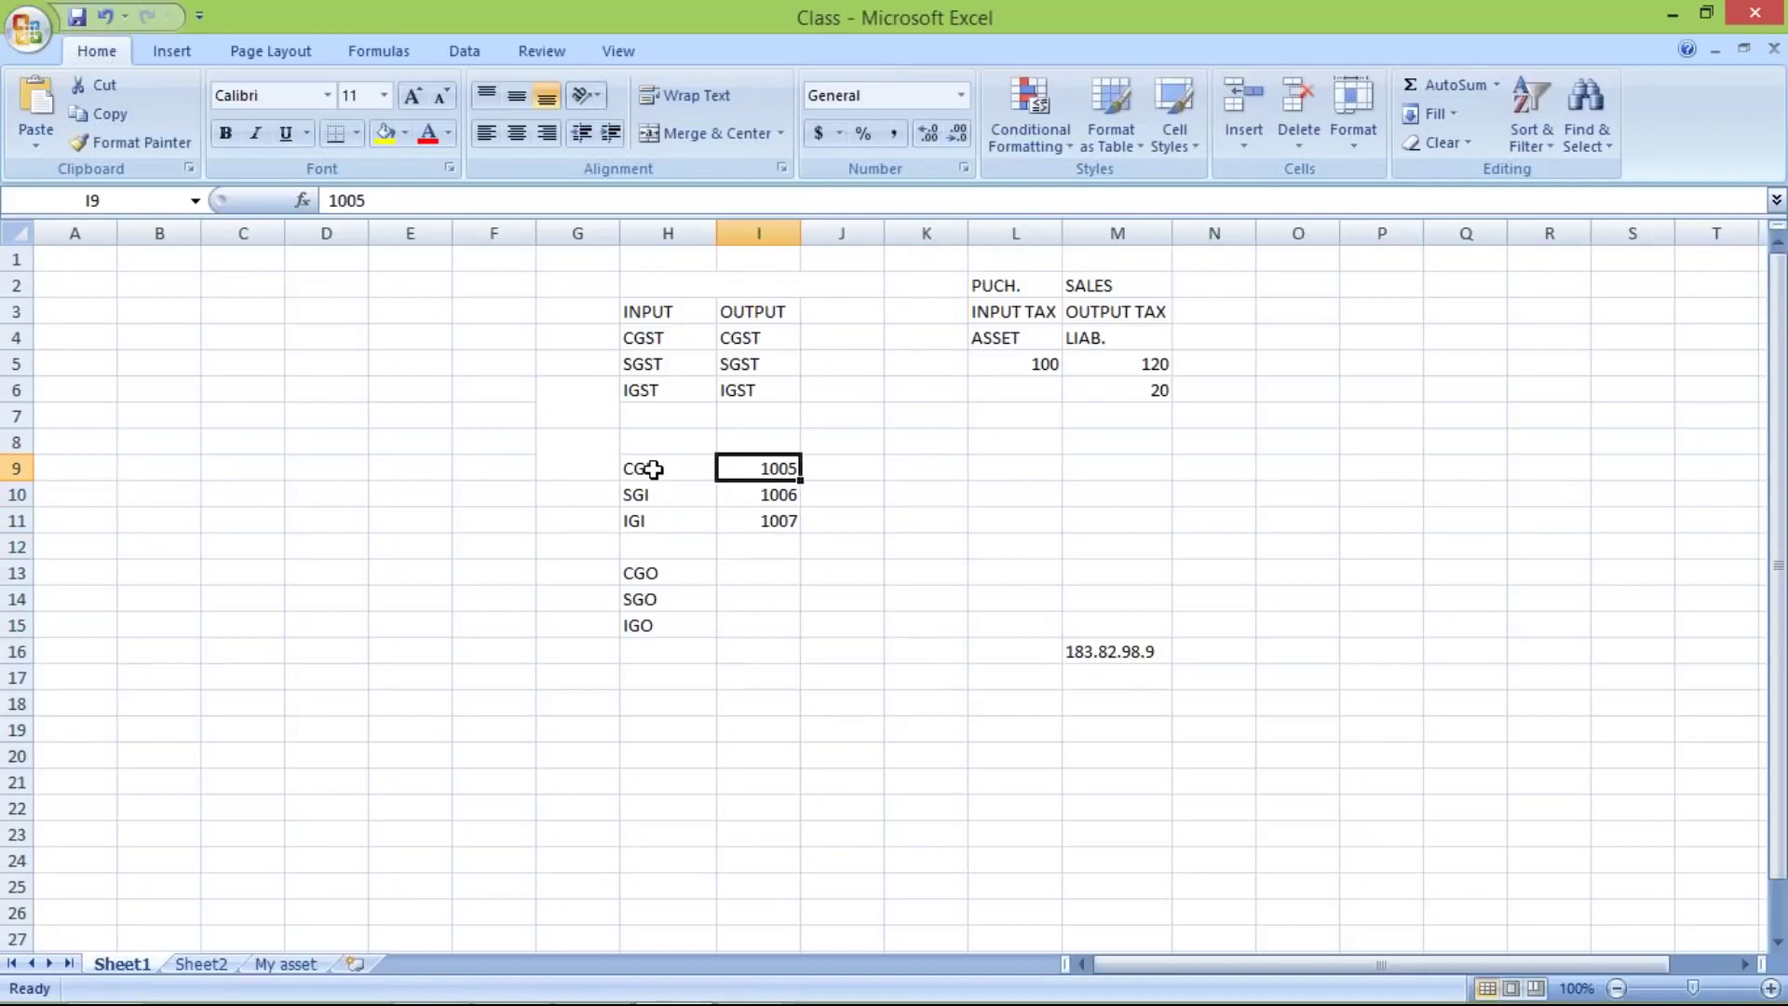
left_click(654, 469)
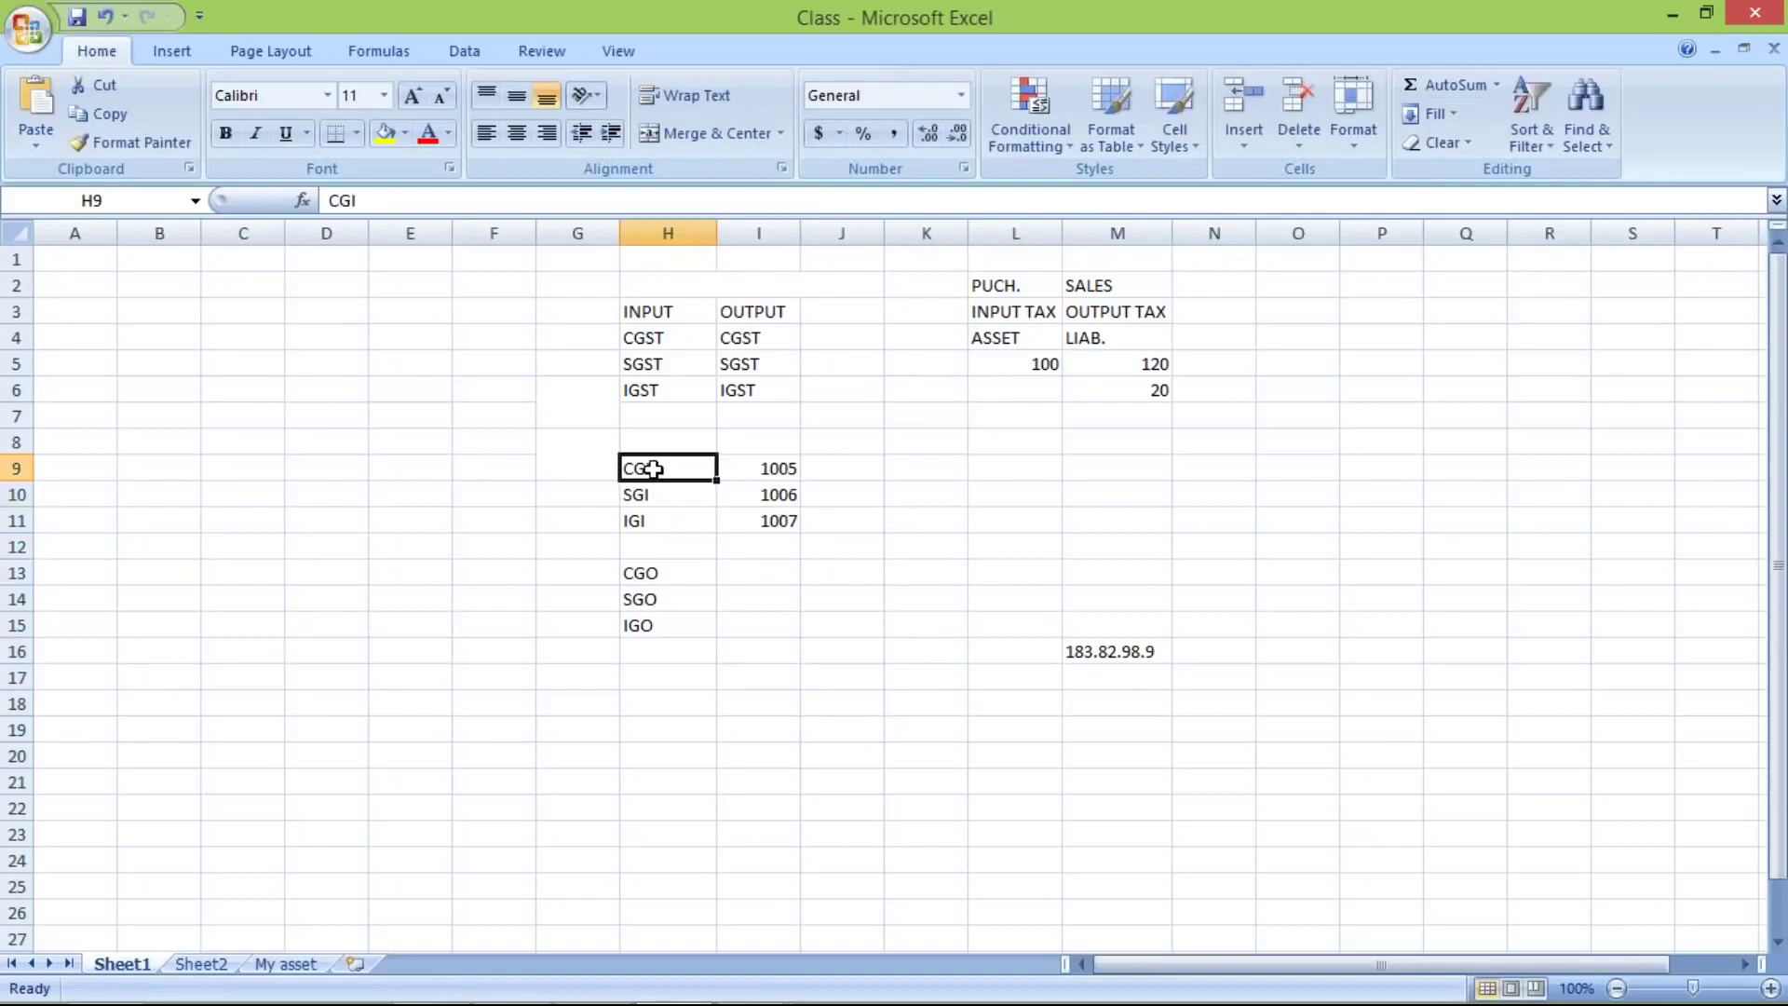
left_click(656, 339)
left_click_drag(654, 341, 652, 378)
key("ctrl+c")
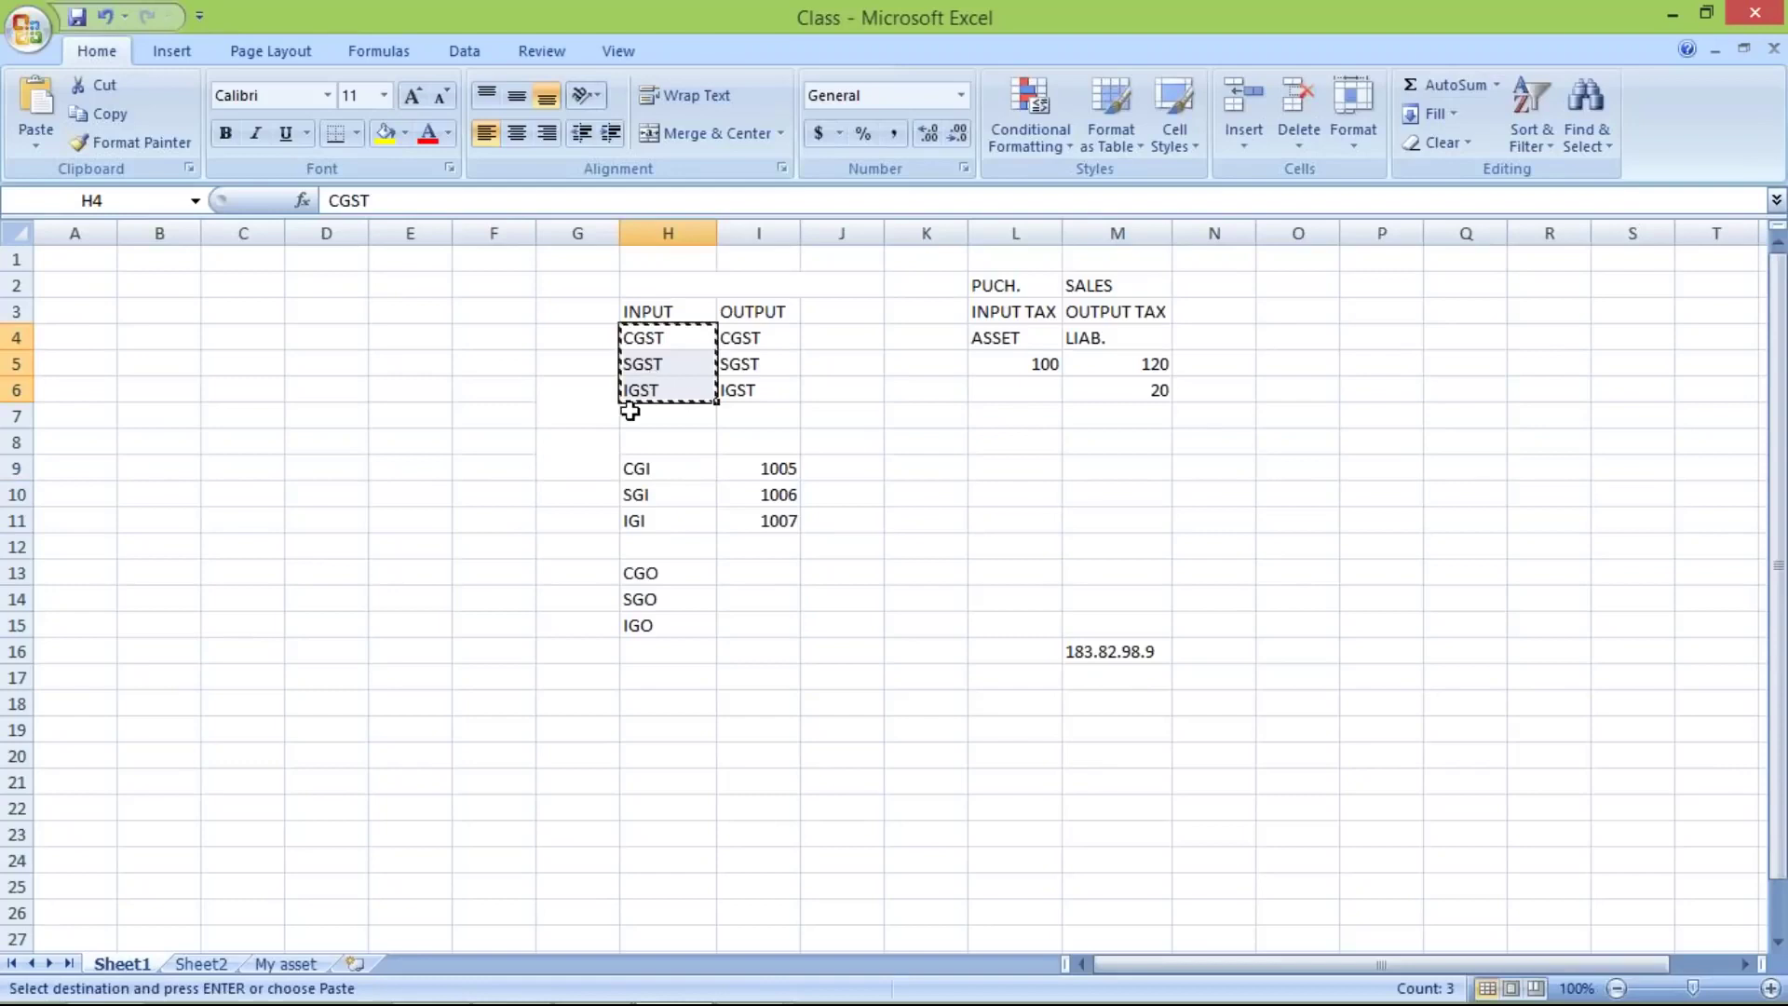
Remove the borders from the merged cell spanning G8:G9 and unmerge it
left_click(573, 468)
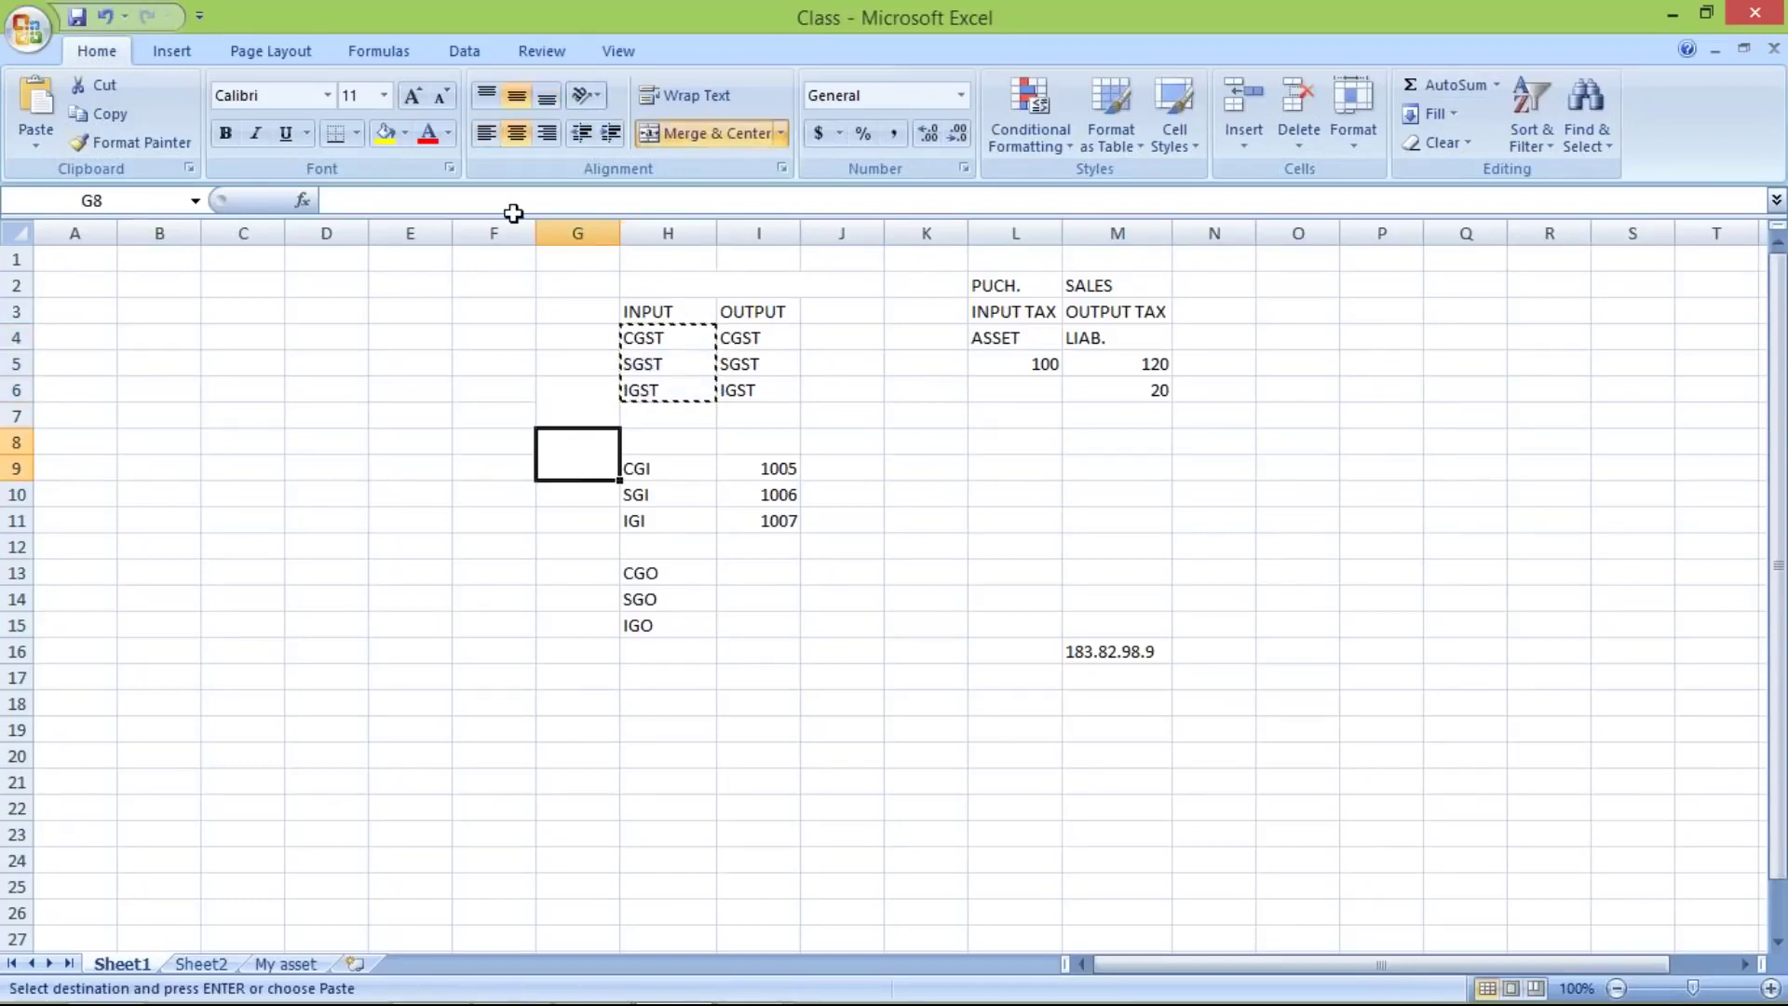
left_click(357, 132)
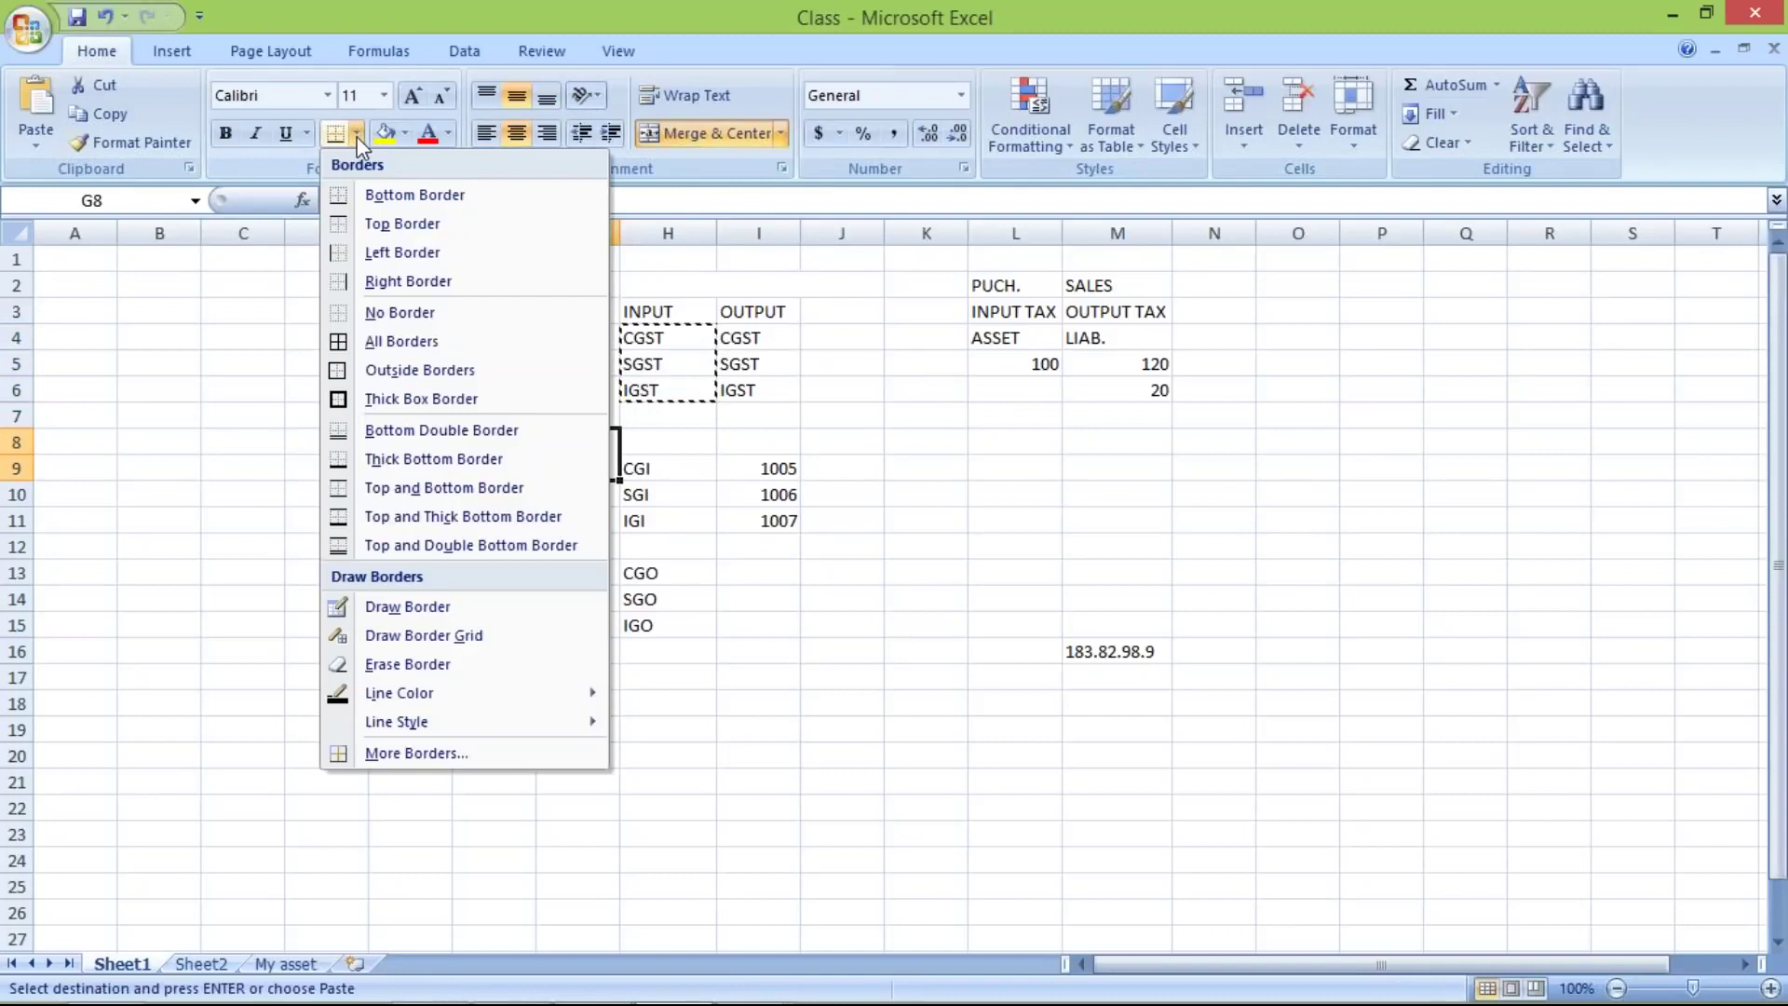
left_click(400, 312)
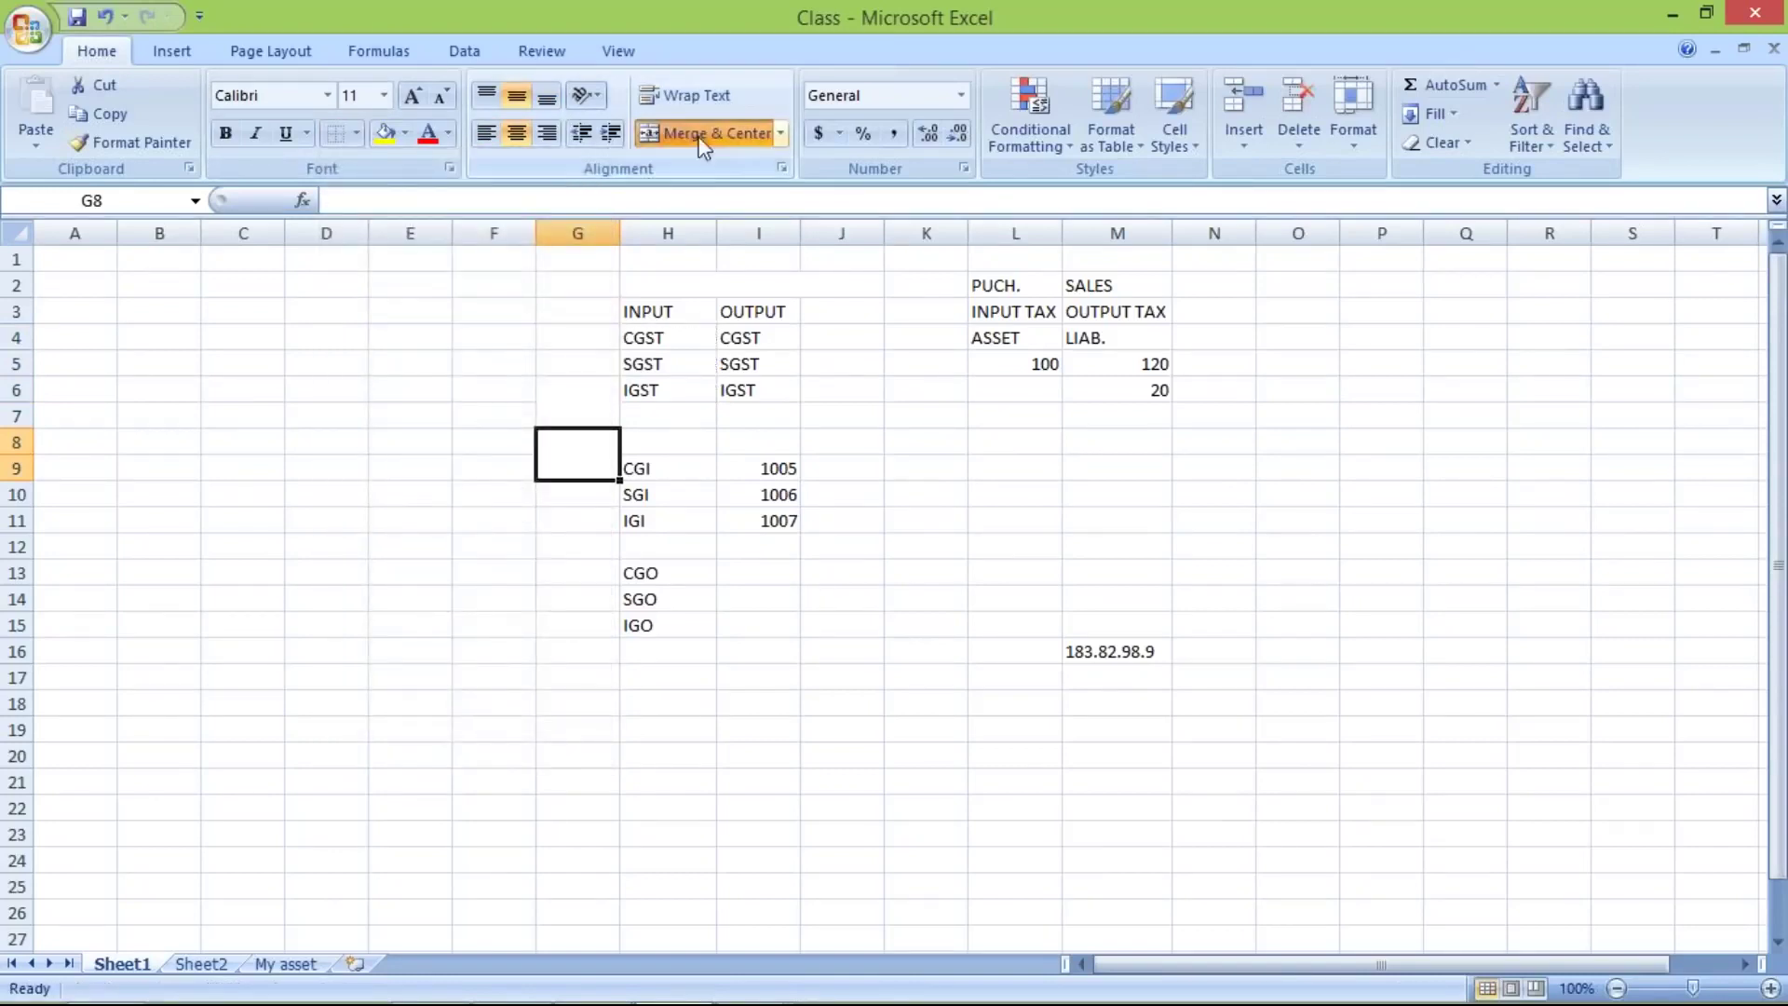
left_click(469, 555)
left_click(576, 468)
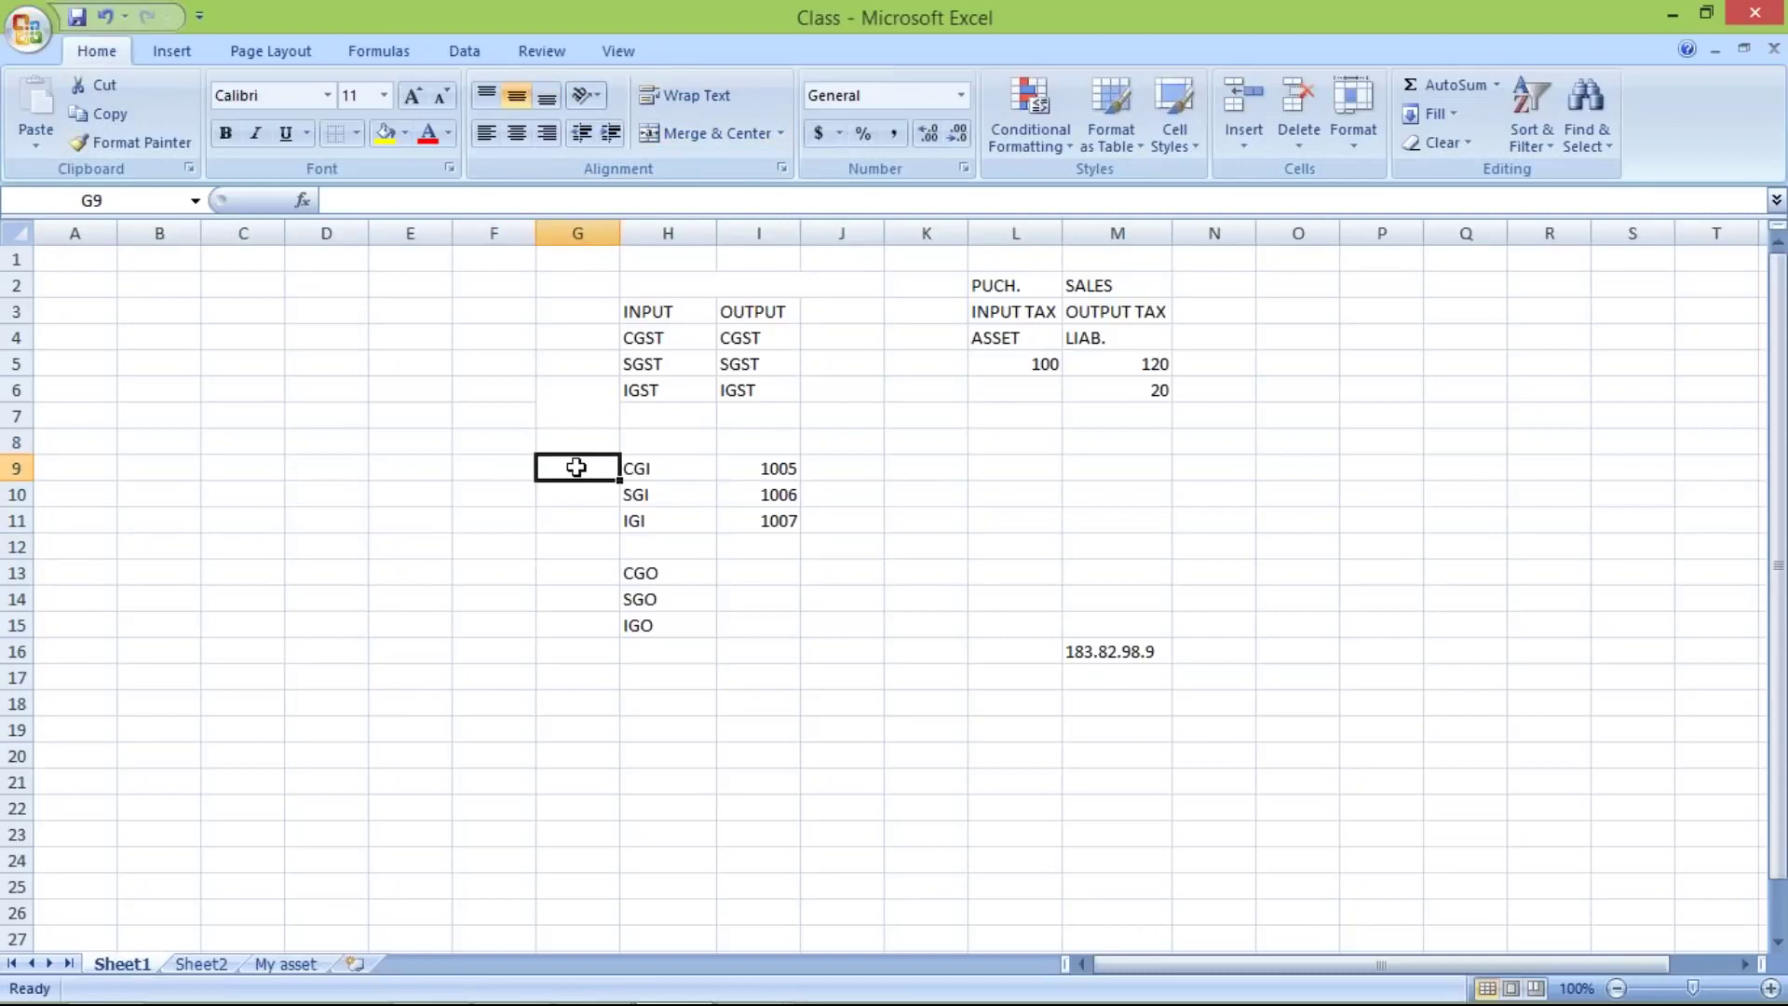
Copy the CGST, SGST and IGST labels from H4:H6 into G9:G11 and G13:G15
left_click_drag(666, 337, 659, 392)
key("ctrl+c")
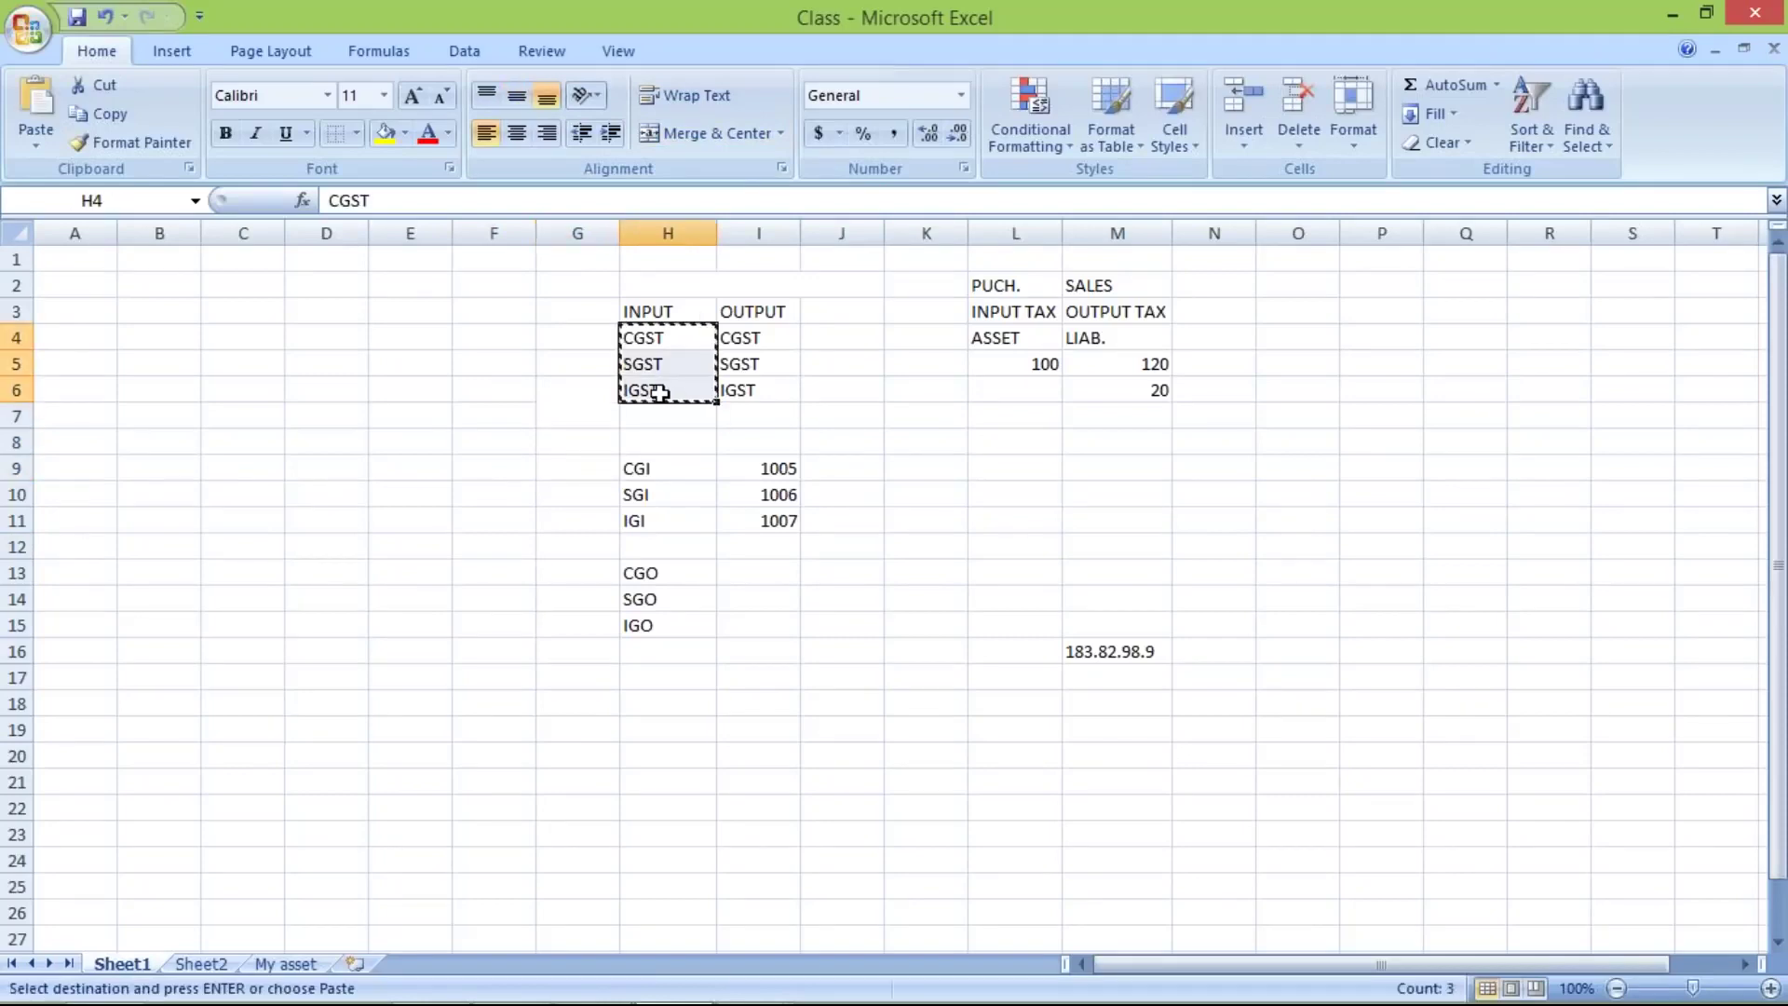
left_click(554, 478)
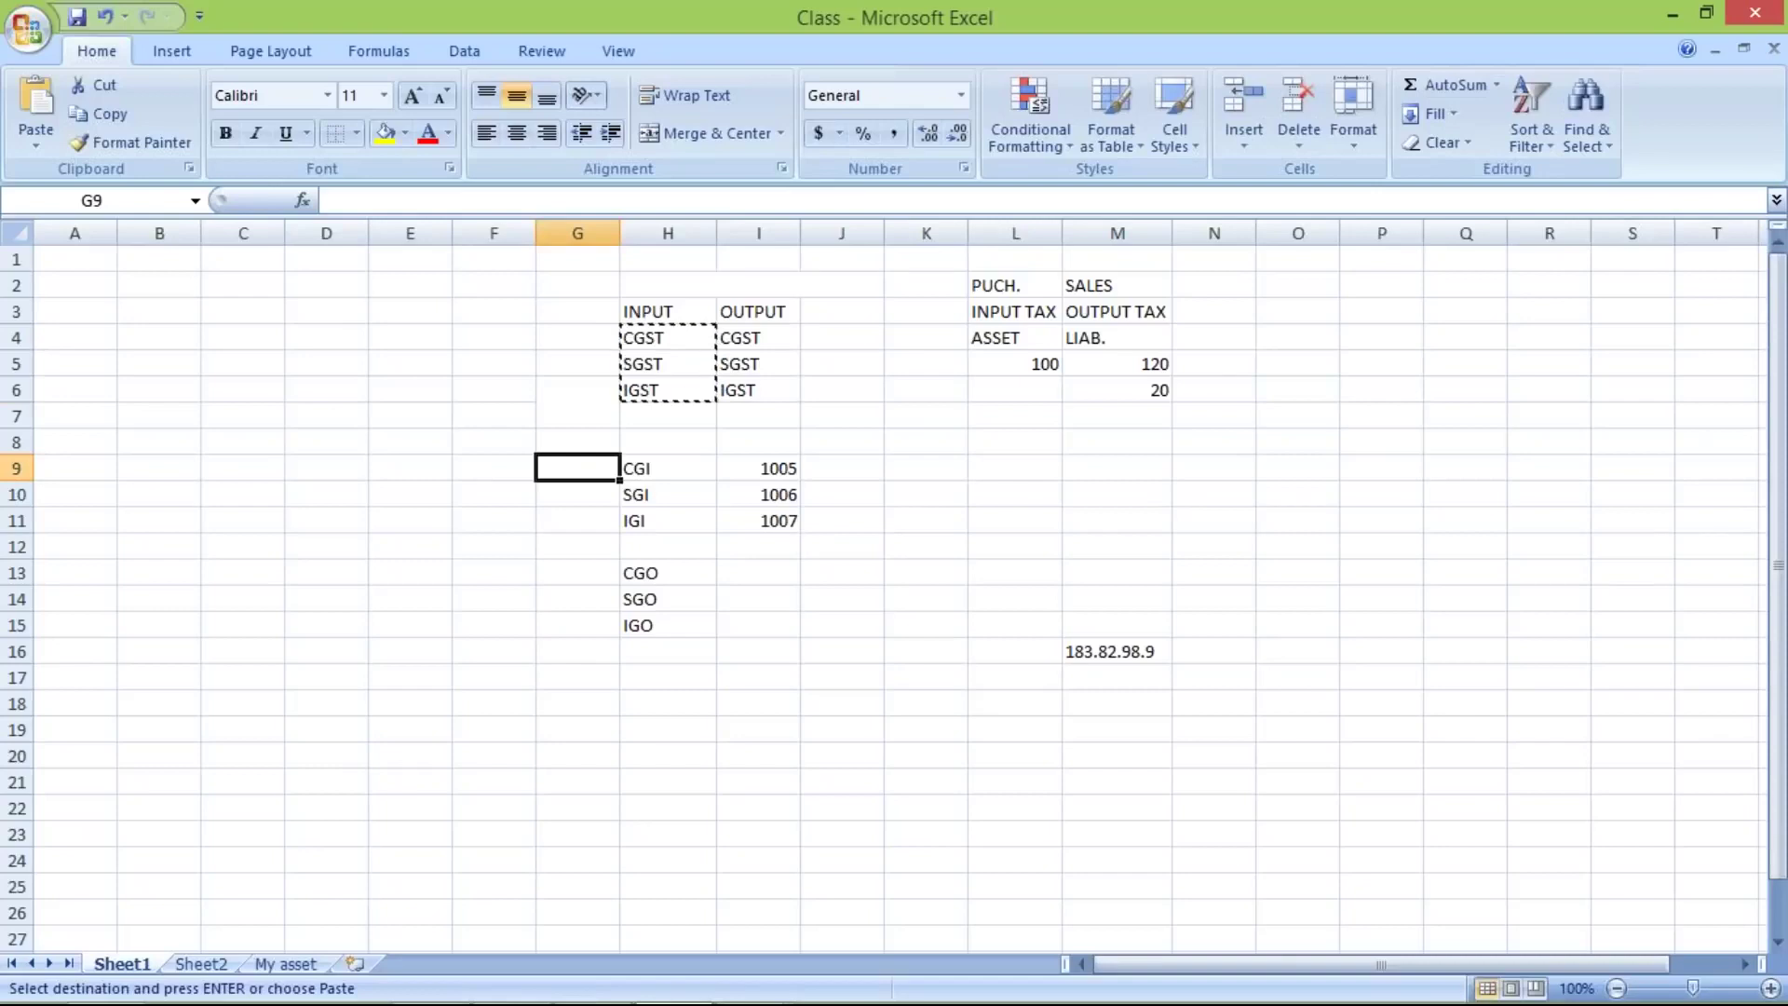
key("ctrl+v")
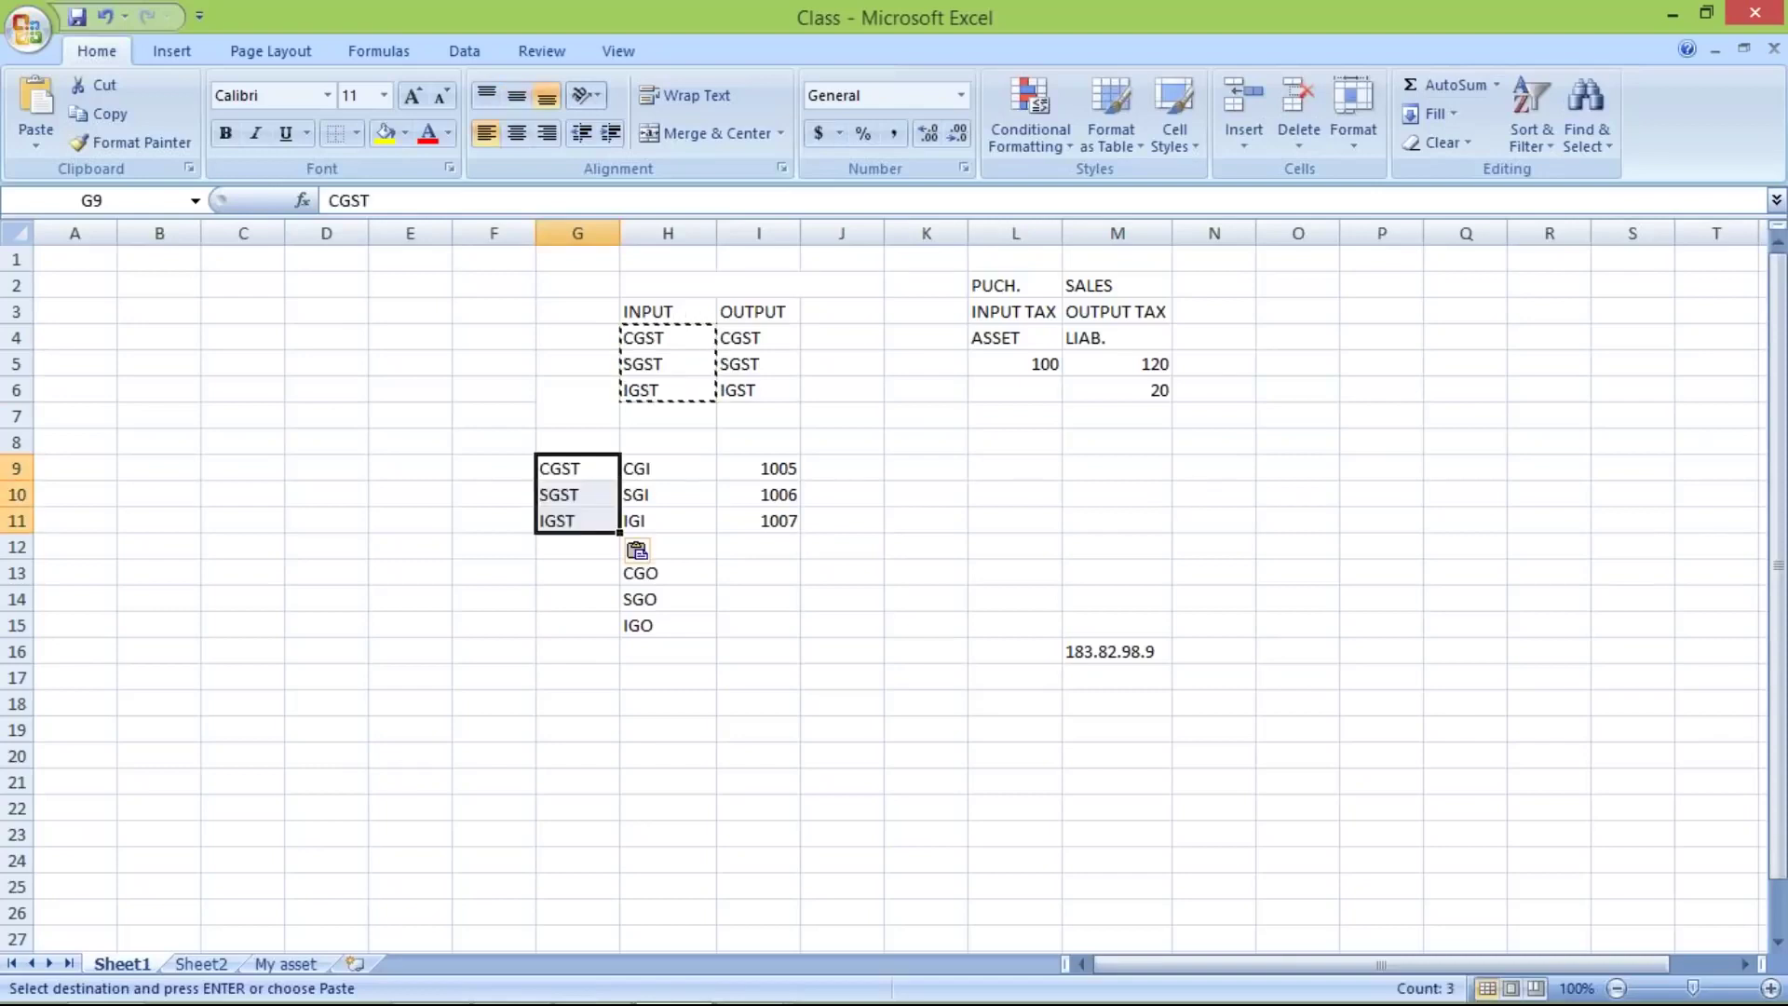
left_click(742, 341)
left_click_drag(742, 341, 740, 382)
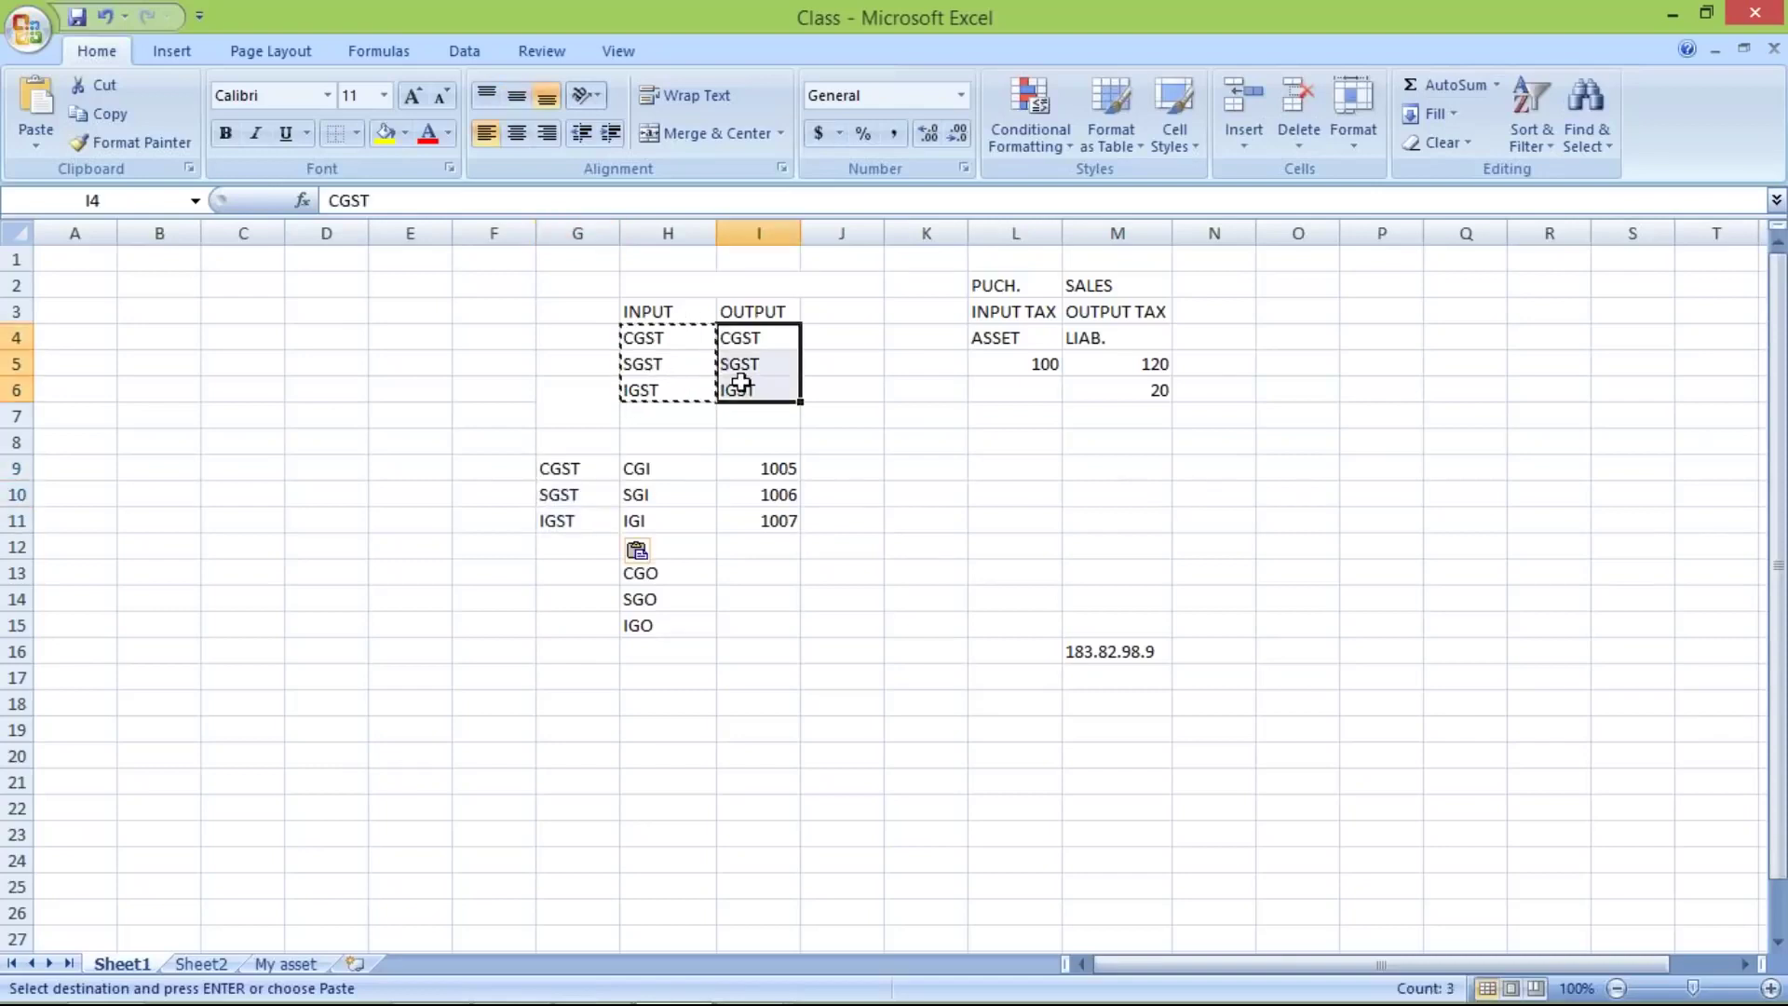
left_click(566, 575)
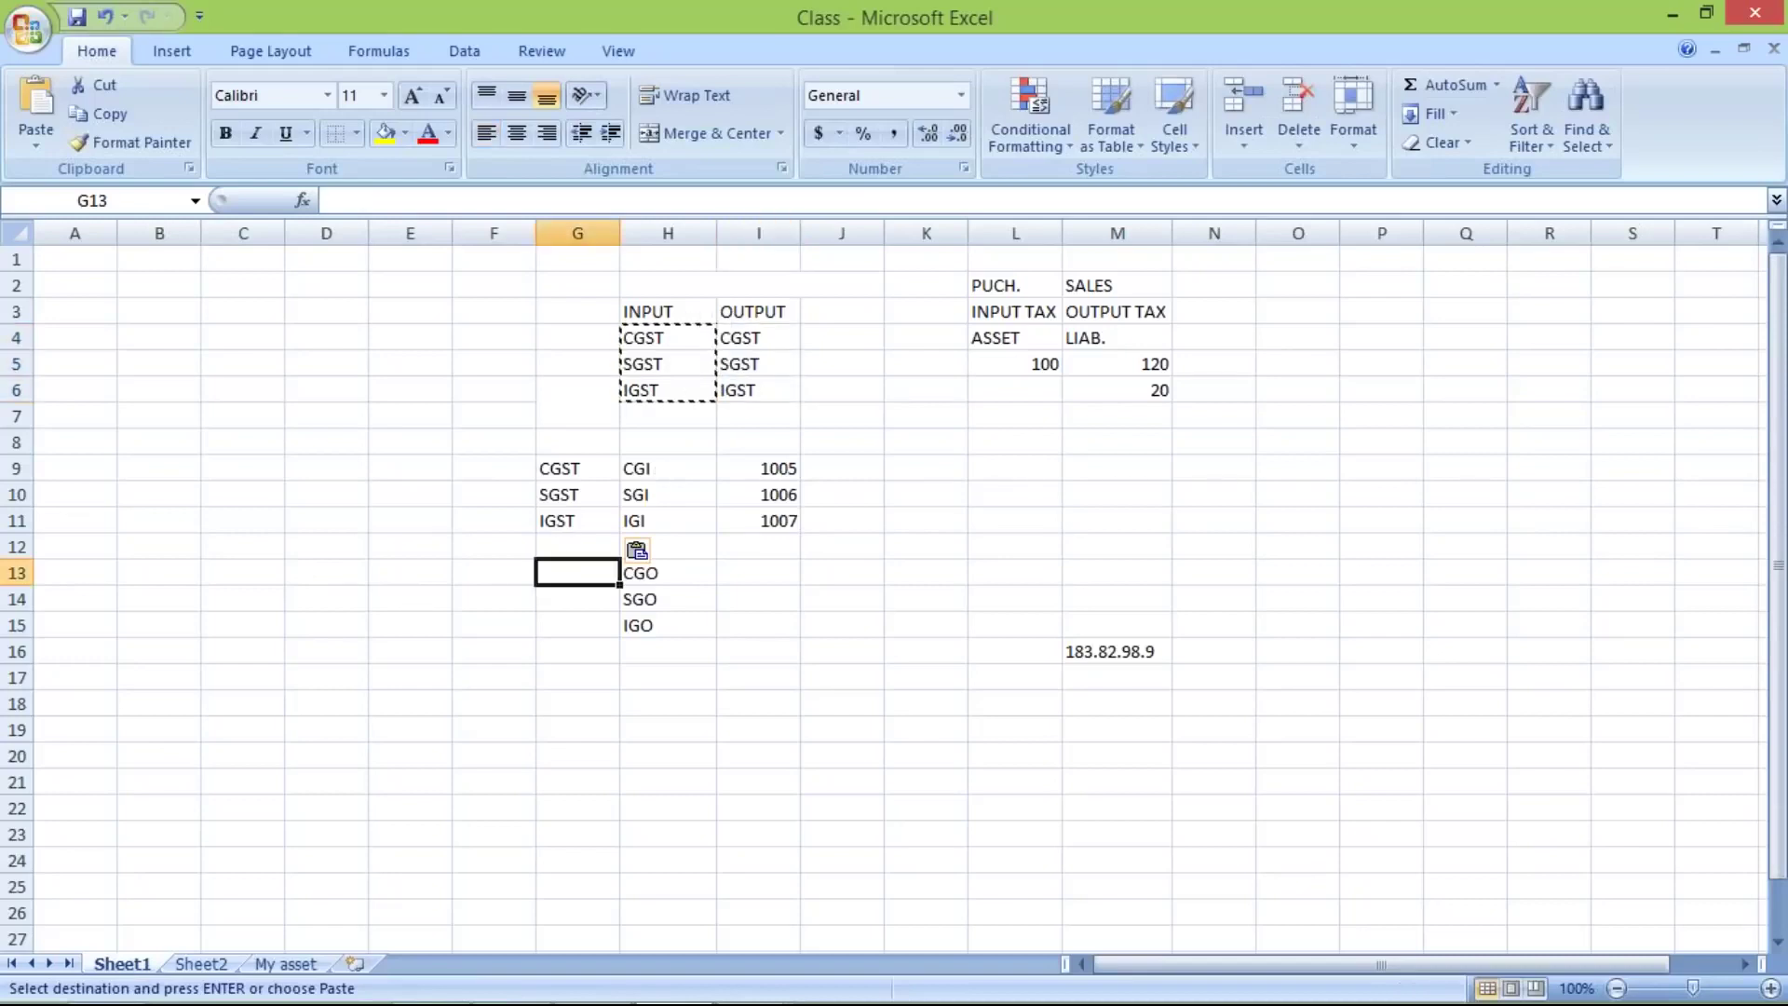
key("ctrl+v")
left_click(808, 702)
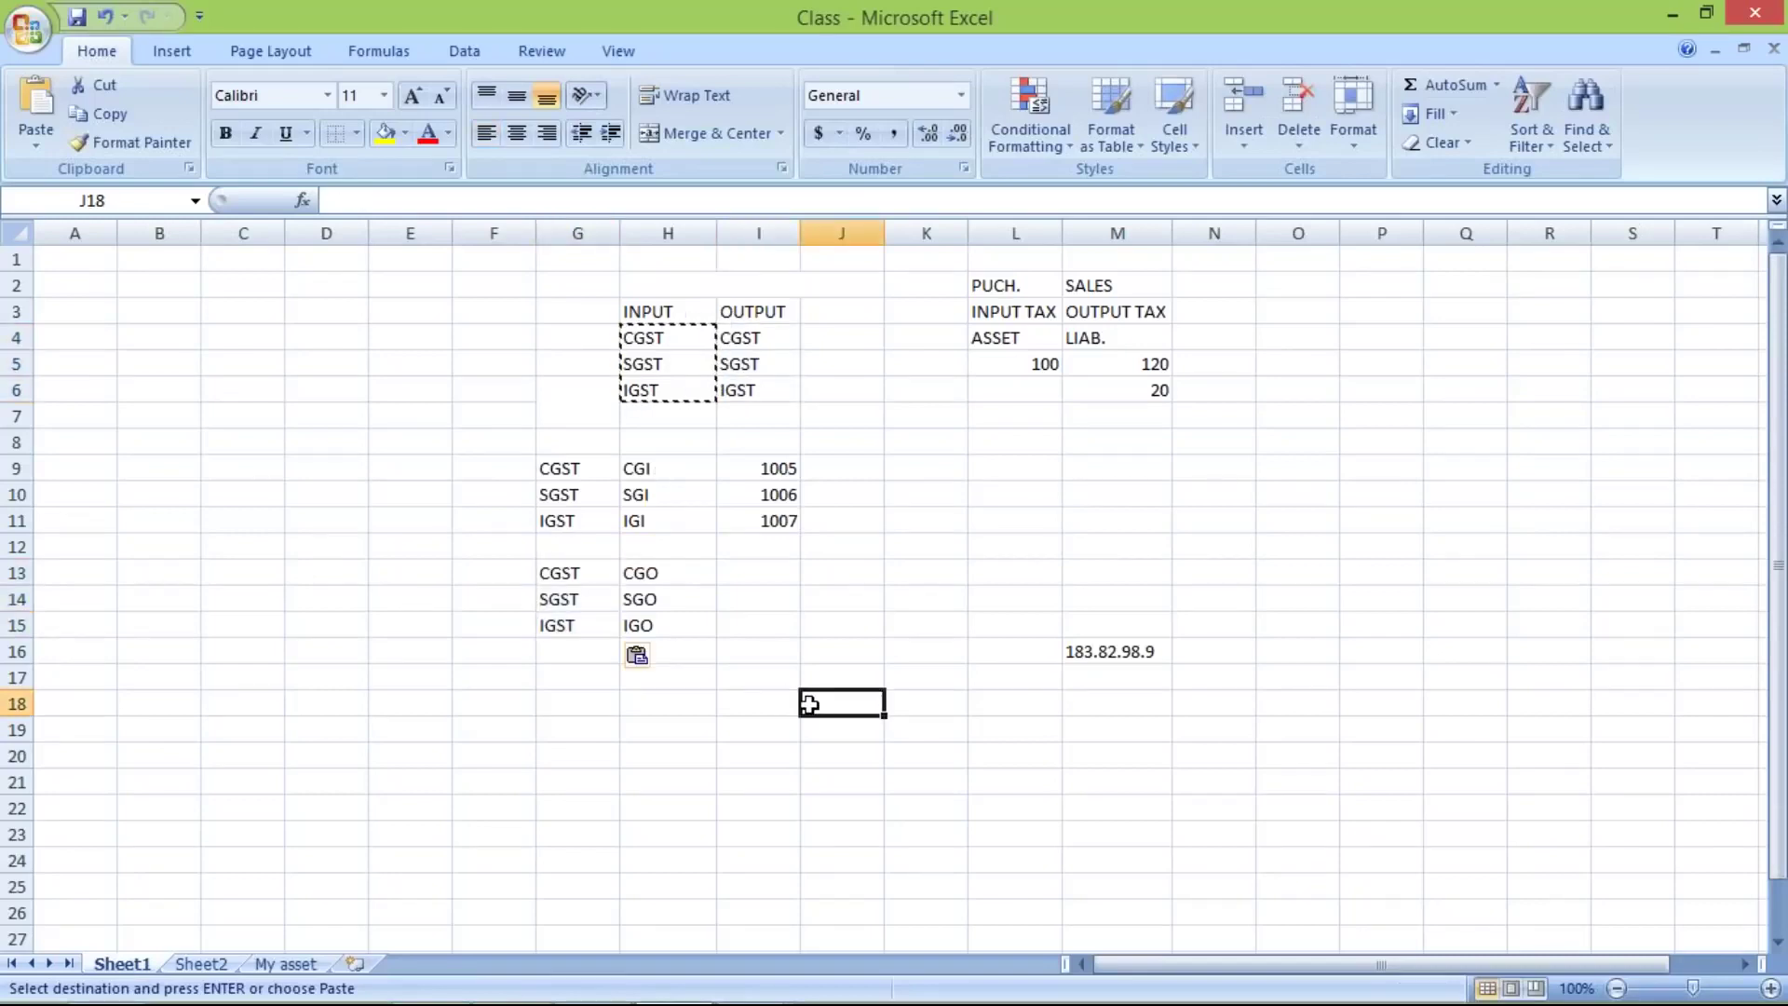
Review the input tax labels, transaction keys and G/L account numbers in G9:I11
left_click(589, 471)
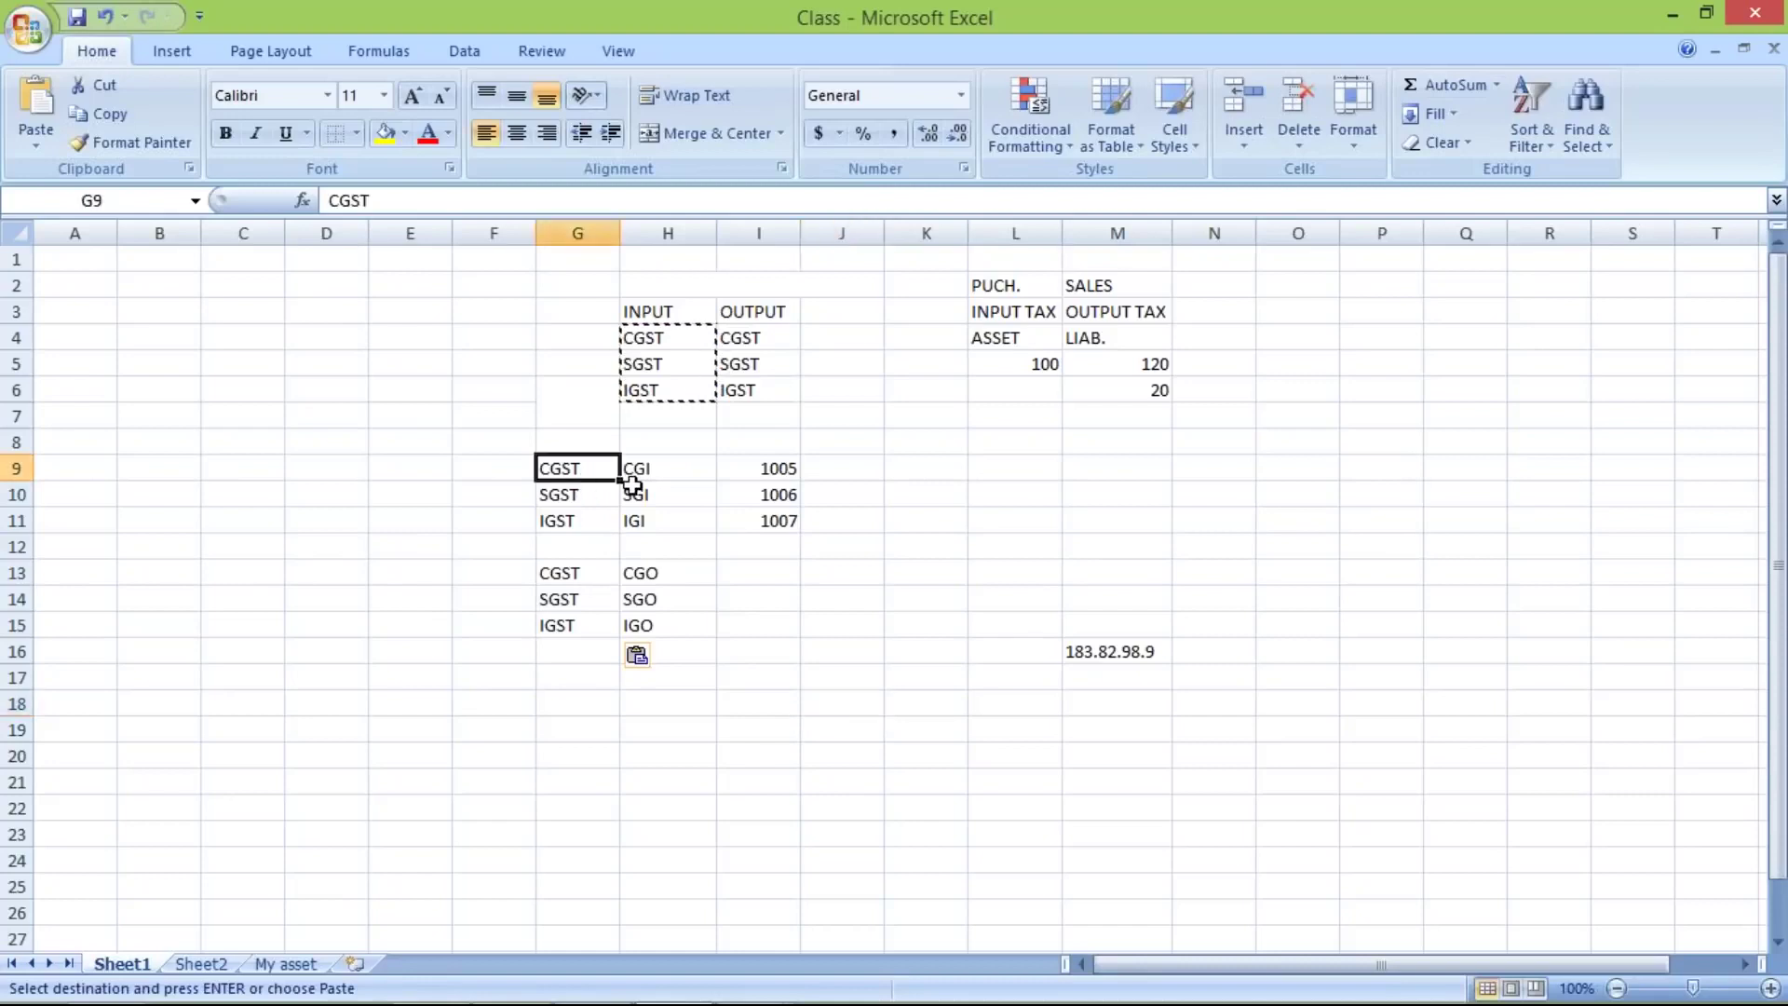
left_click(583, 500)
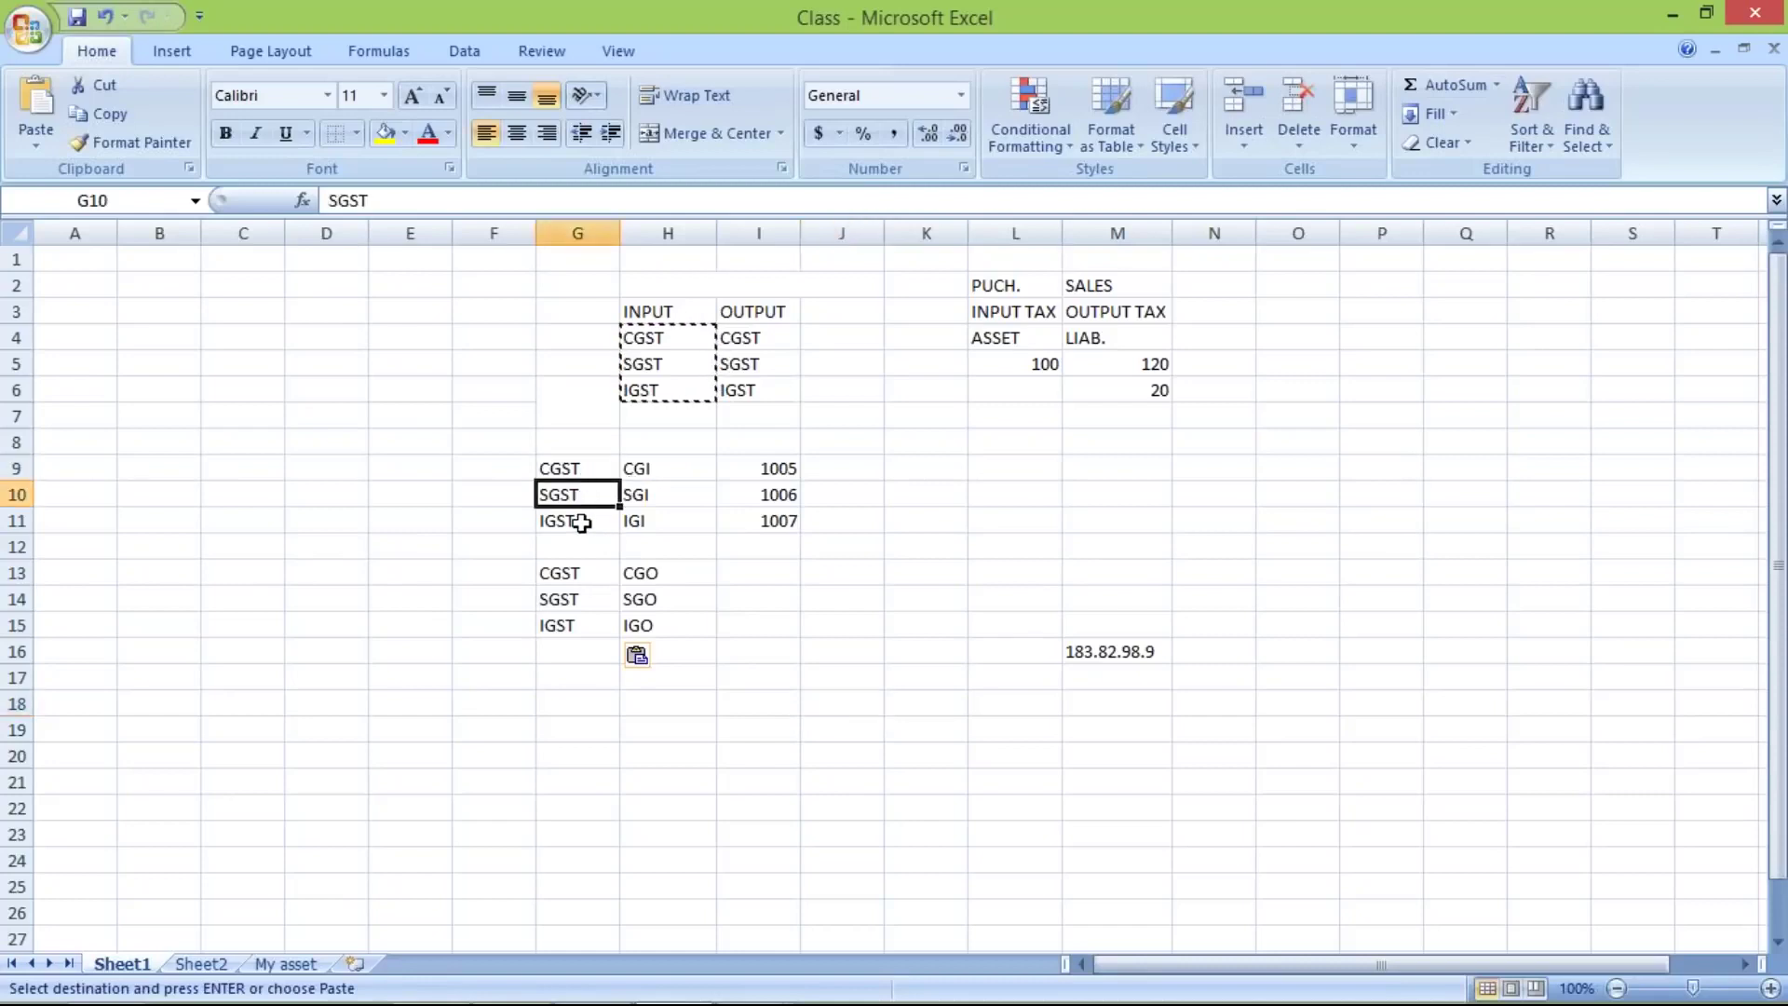
left_click(581, 523)
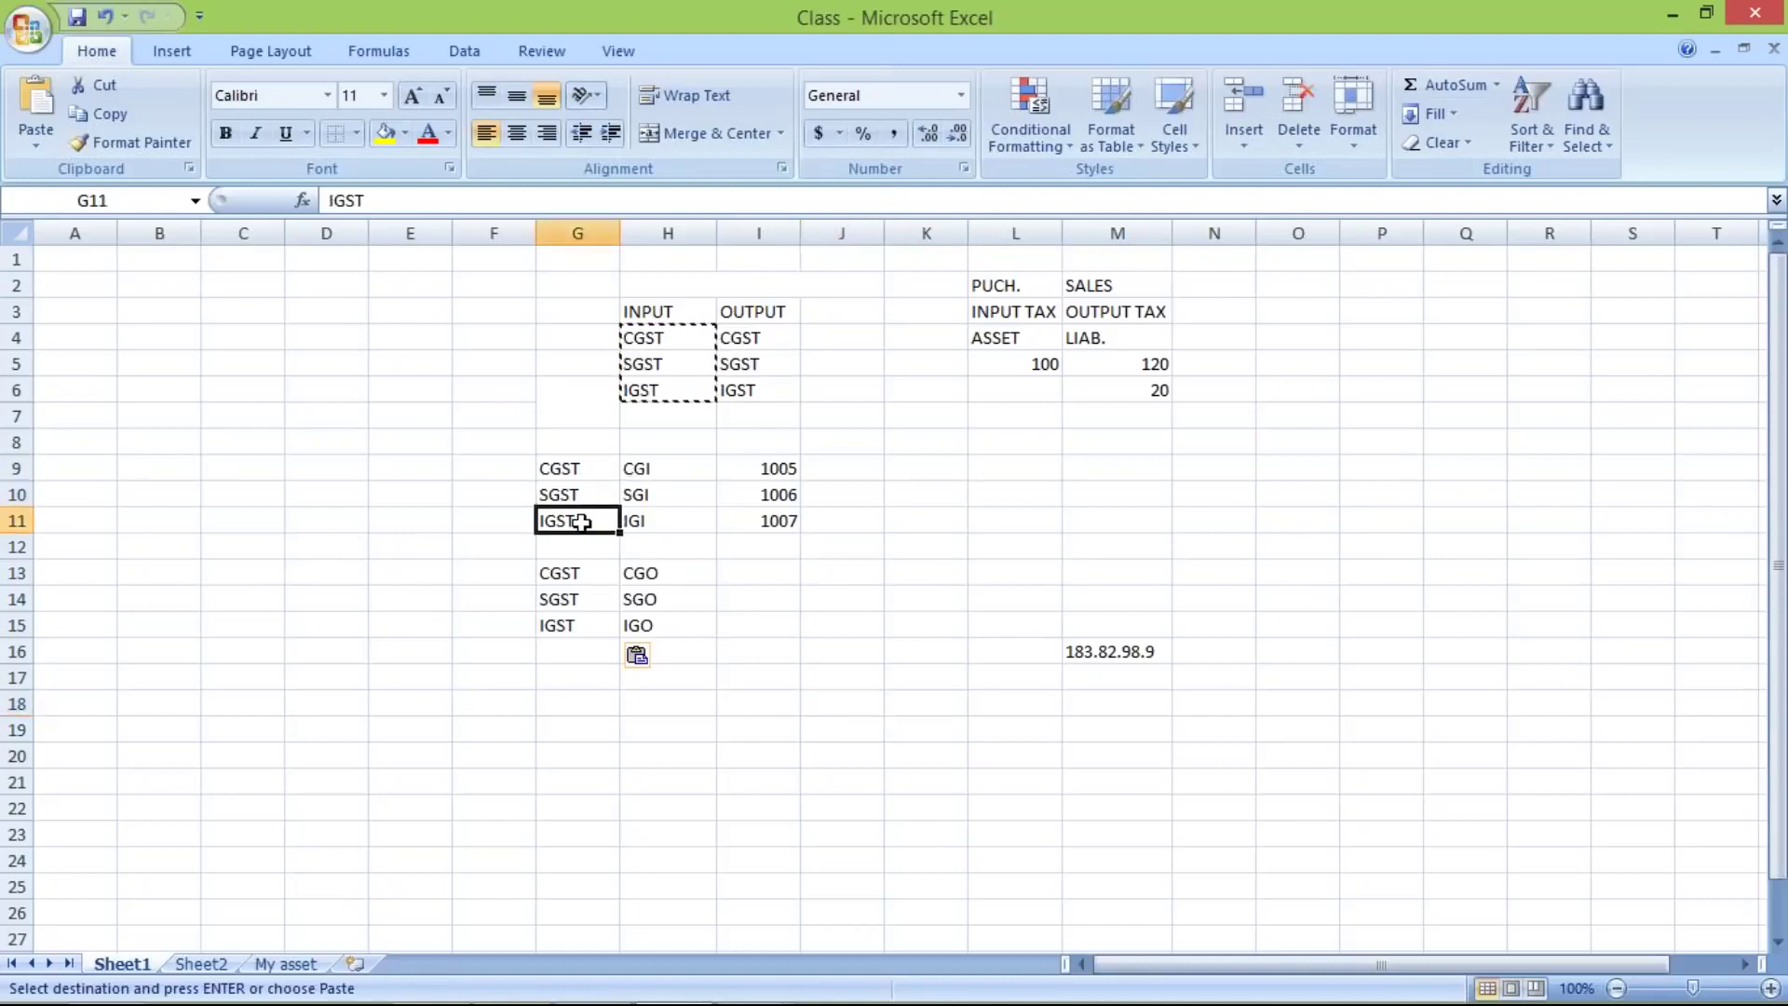
left_click(748, 469)
key("Down")
key("Down")
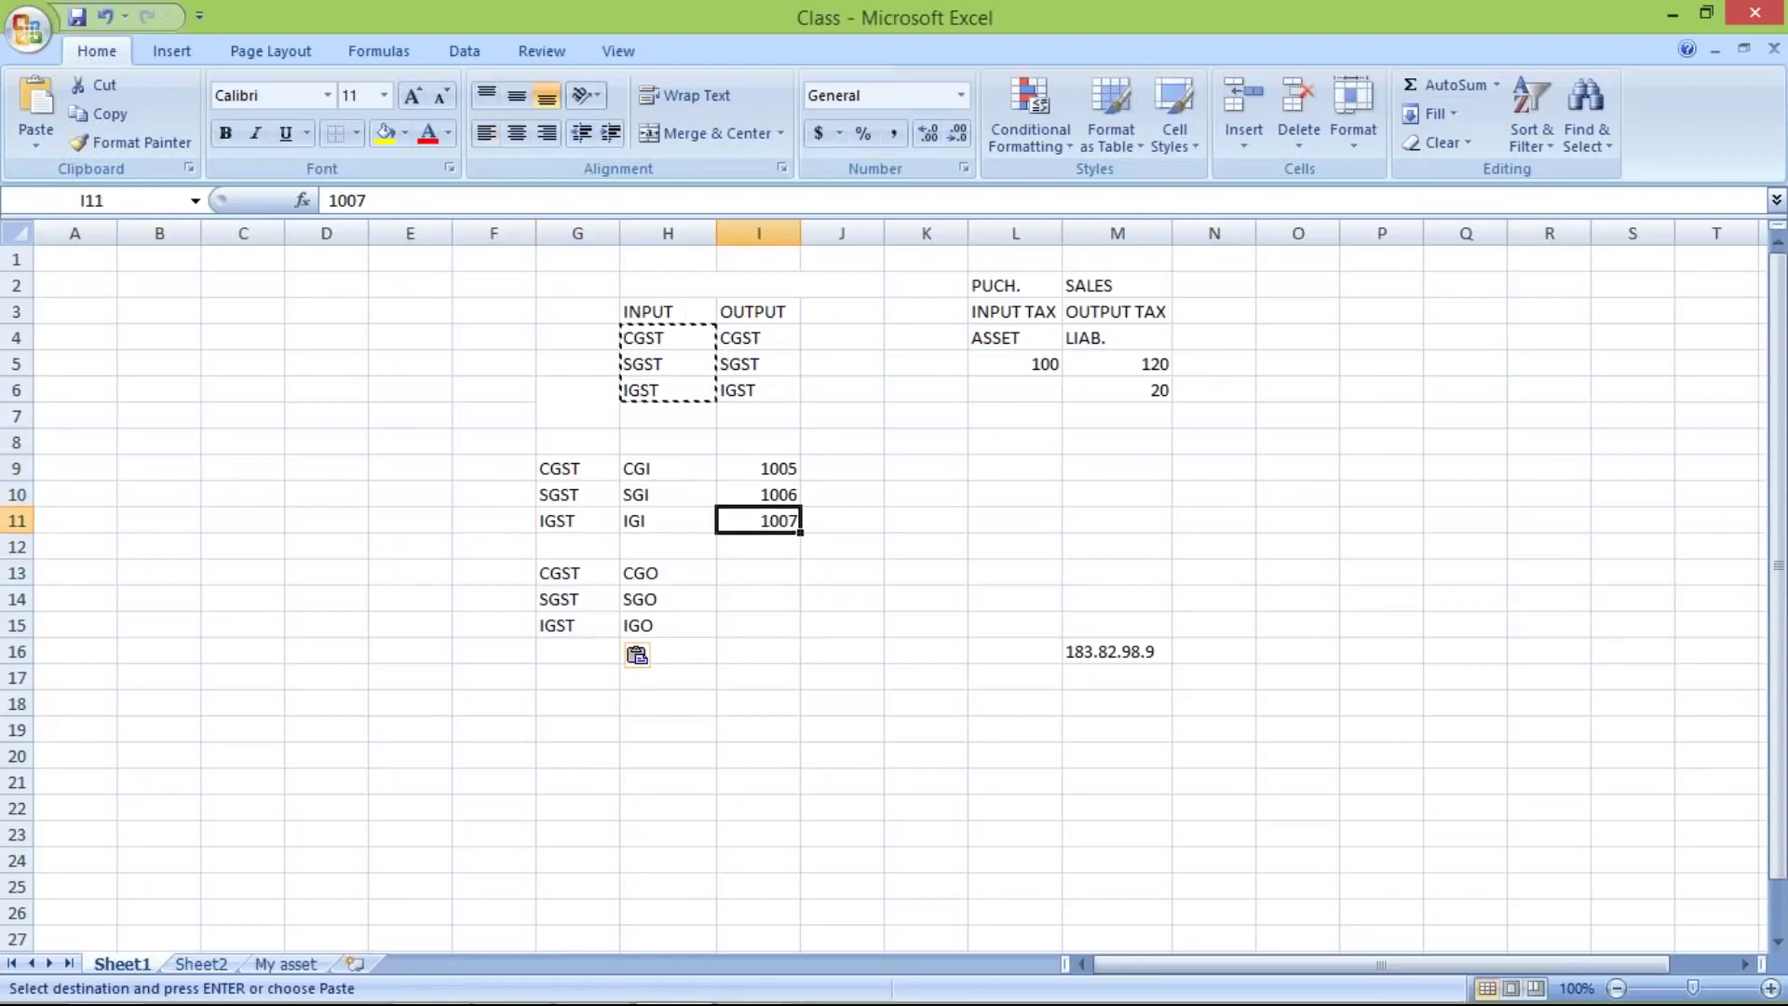
left_click(673, 477)
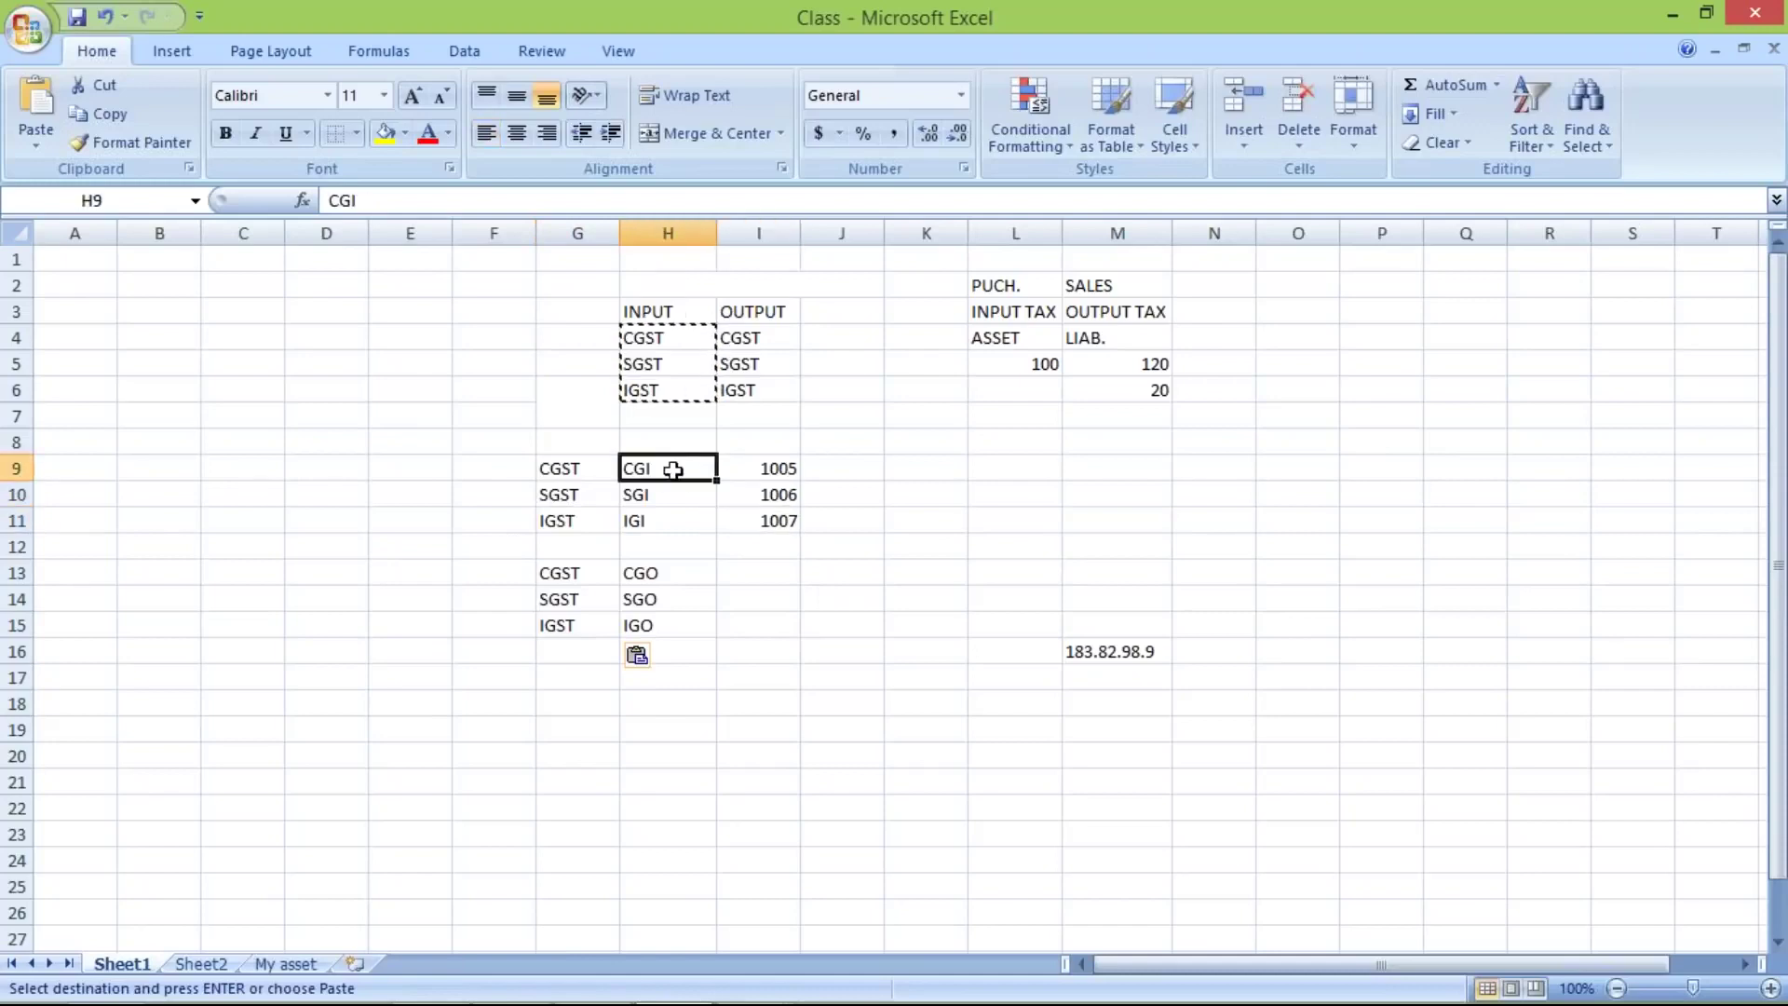
left_click(673, 495)
left_click(674, 522)
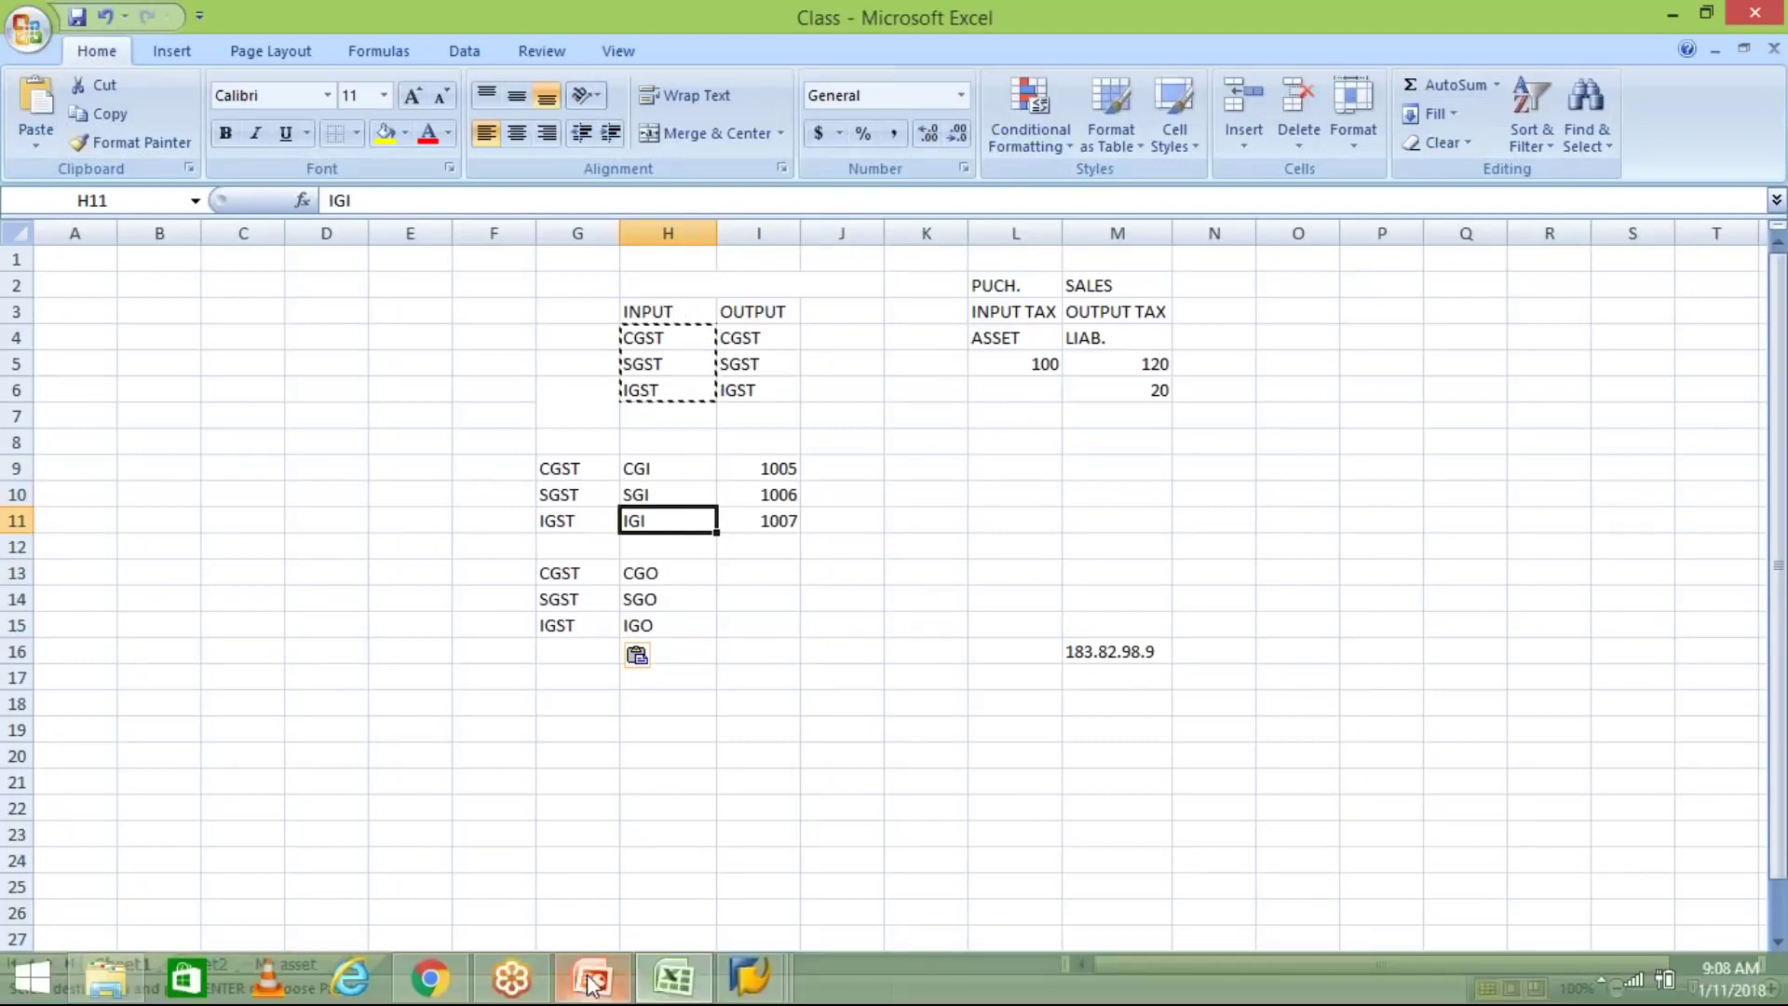
Check the Configurational Steps slide in PowerPoint, and compare it with the input tax mapping in the Excel sheet
left_click(592, 989)
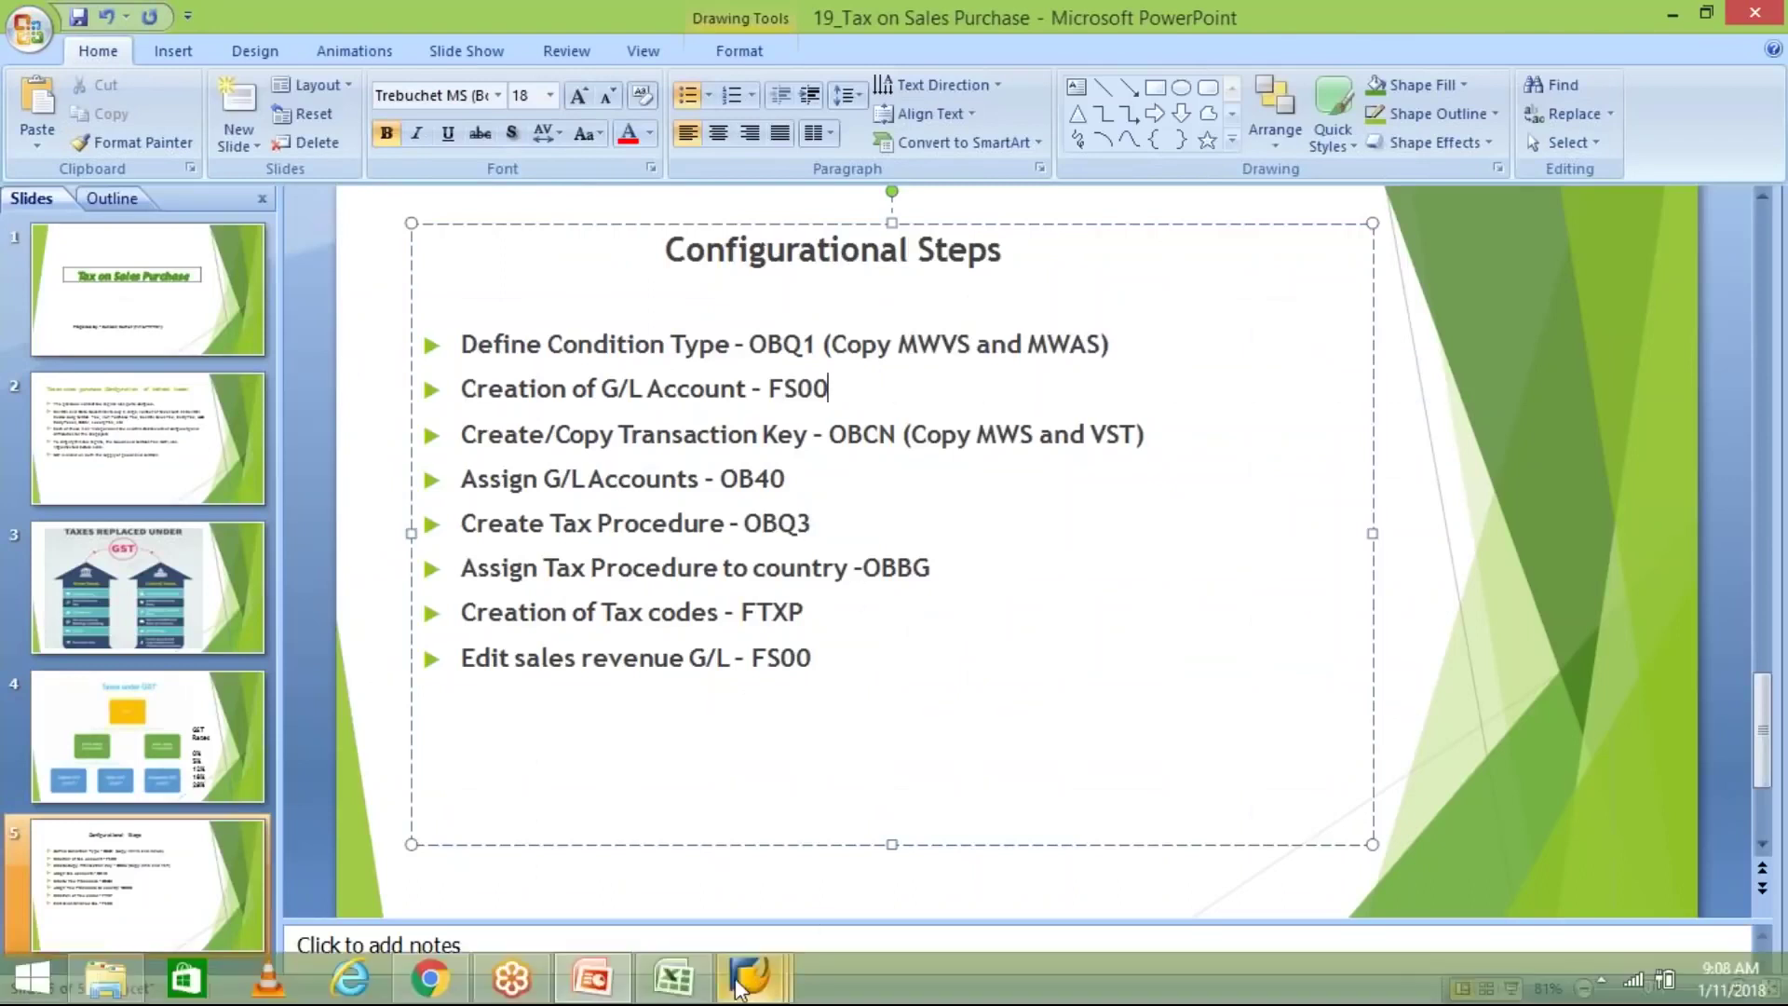
left_click(672, 976)
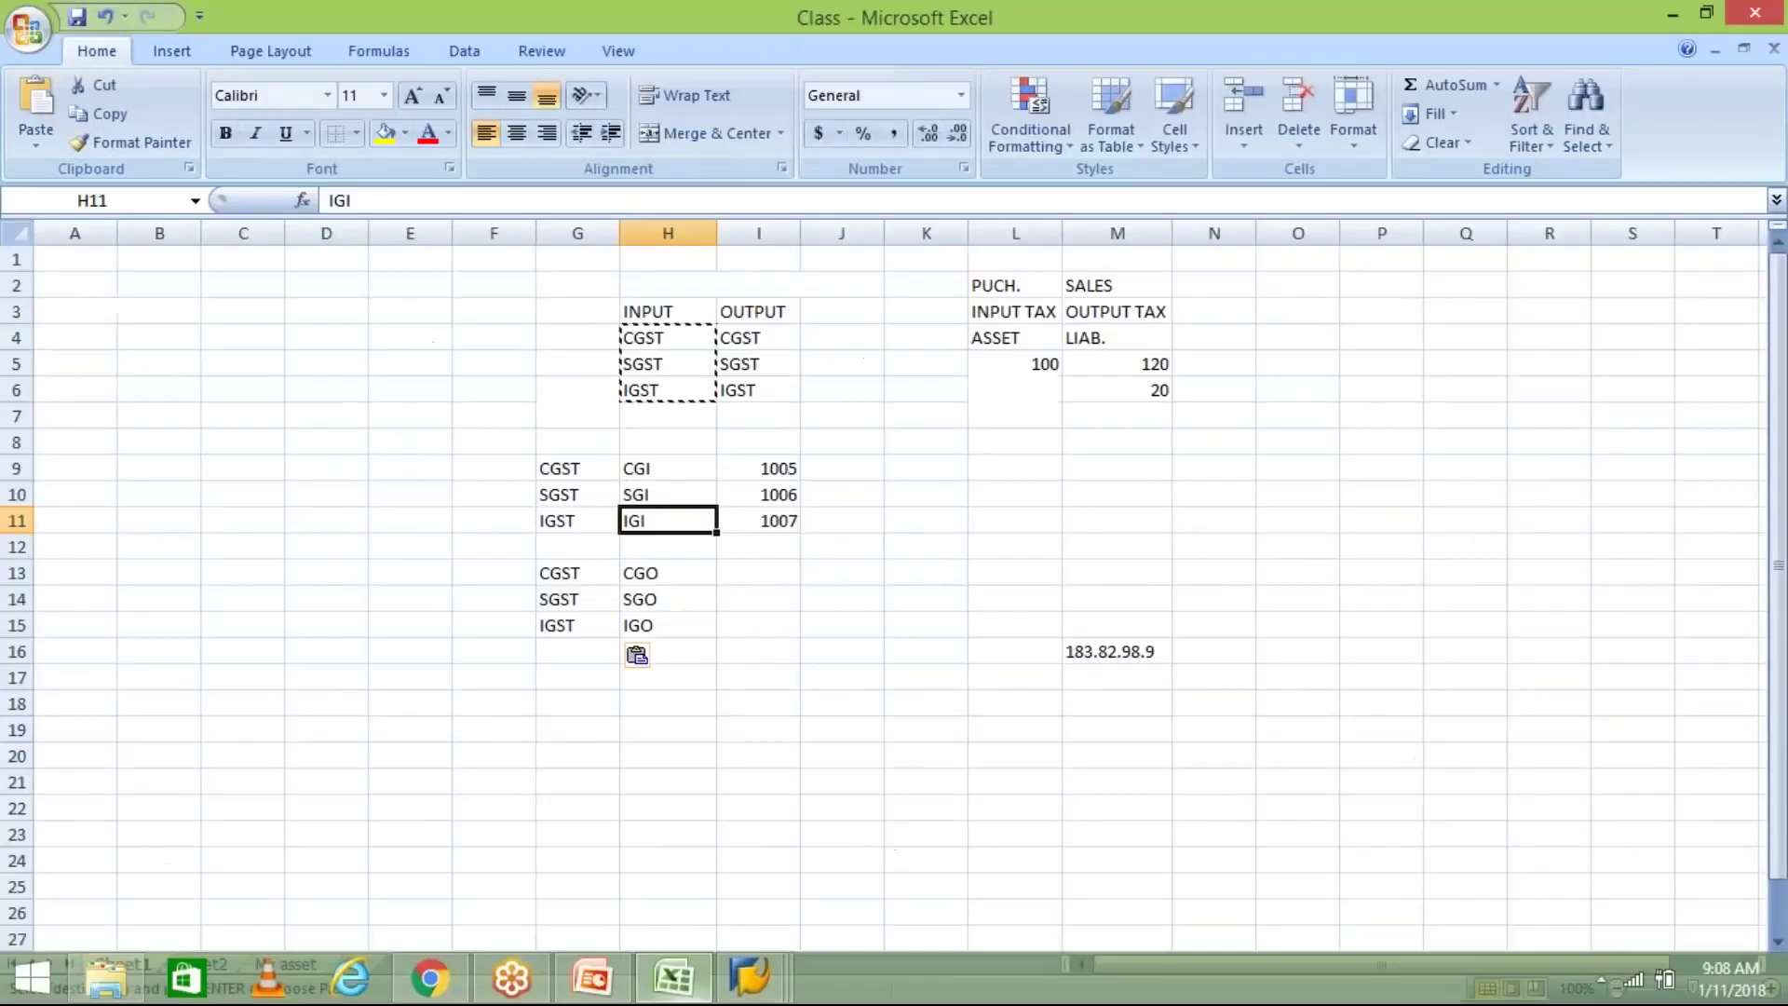
left_click(578, 471)
left_click_drag(639, 468, 639, 519)
left_click_drag(756, 468, 753, 520)
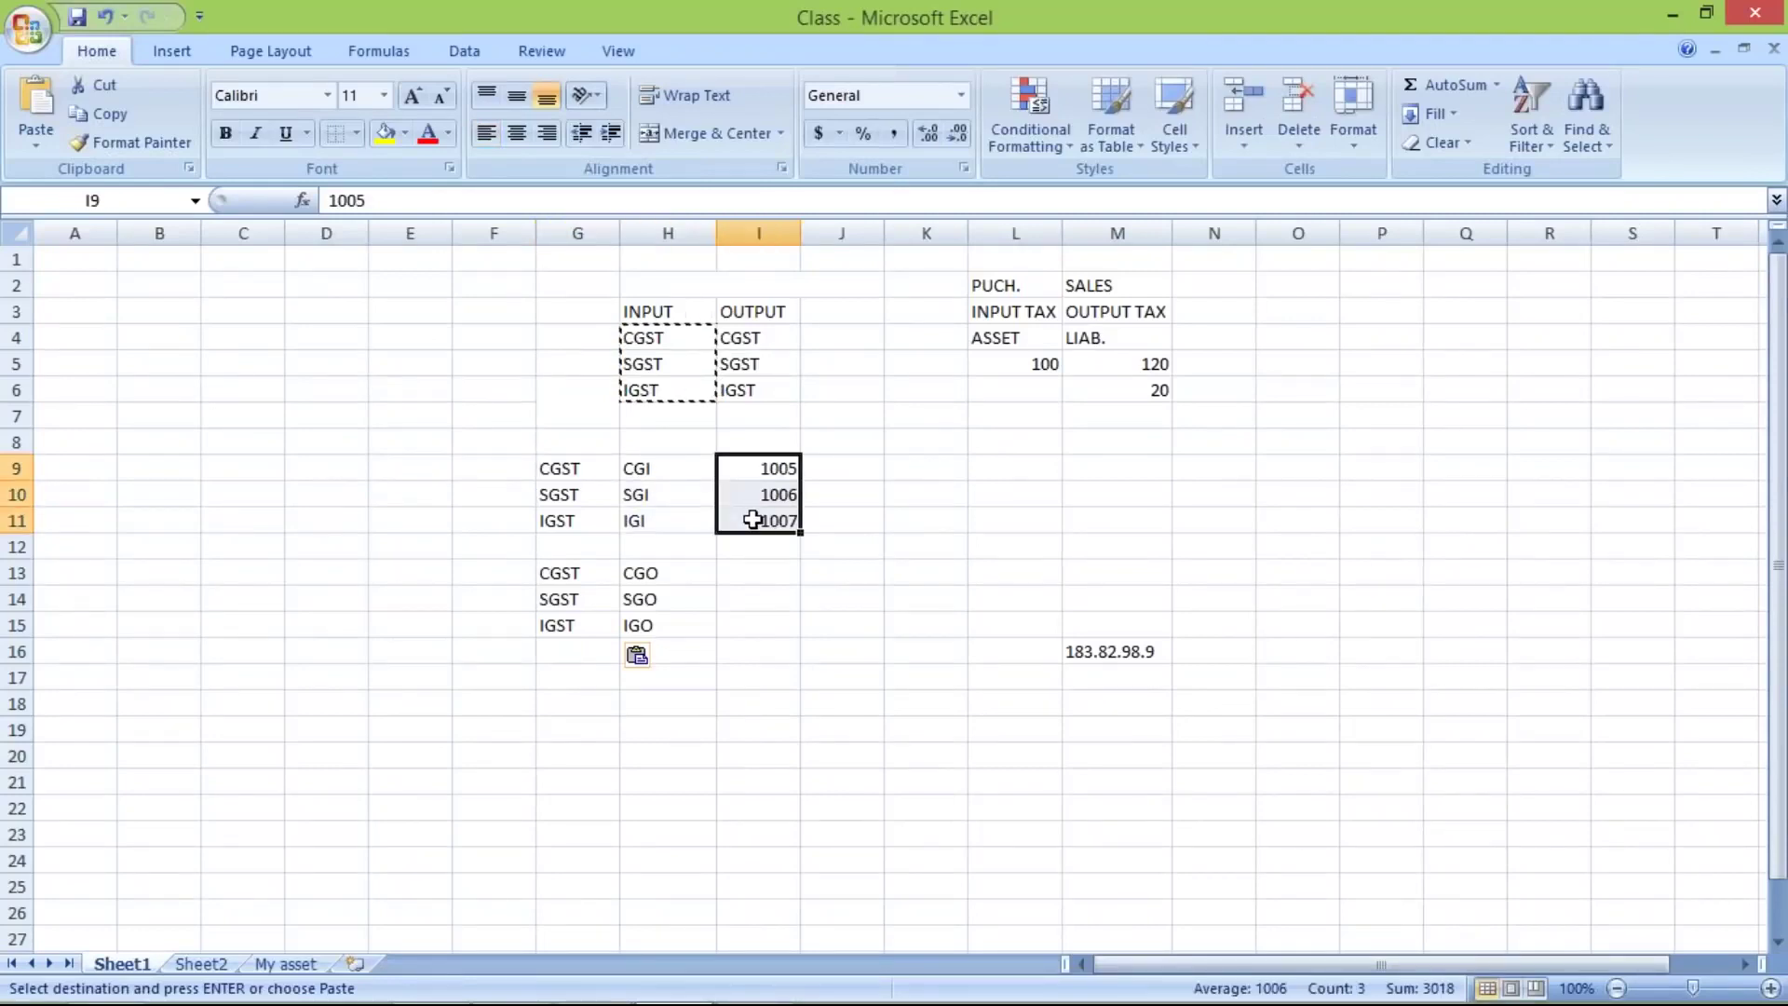
Look up the CGST, SGST and IGST output accounts under LIABILITY in SAP's Display G/L Account Centrally
left_click(745, 568)
mouse_move(659, 995)
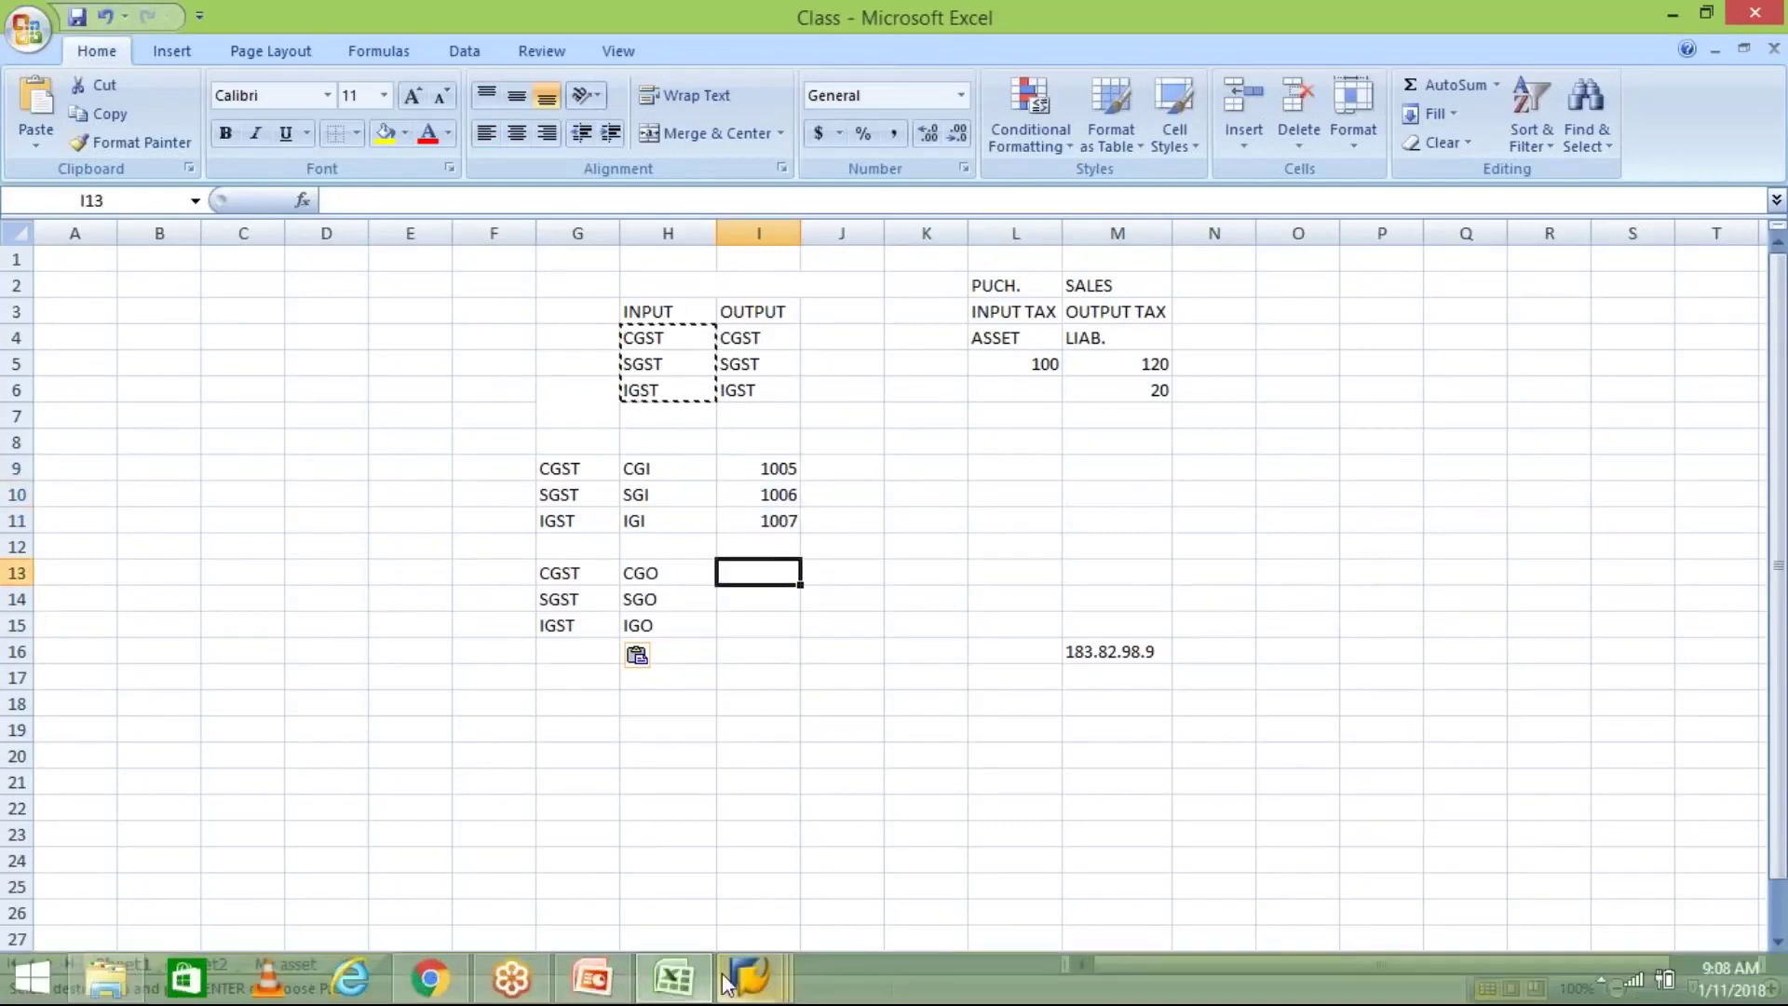
mouse_move(750, 977)
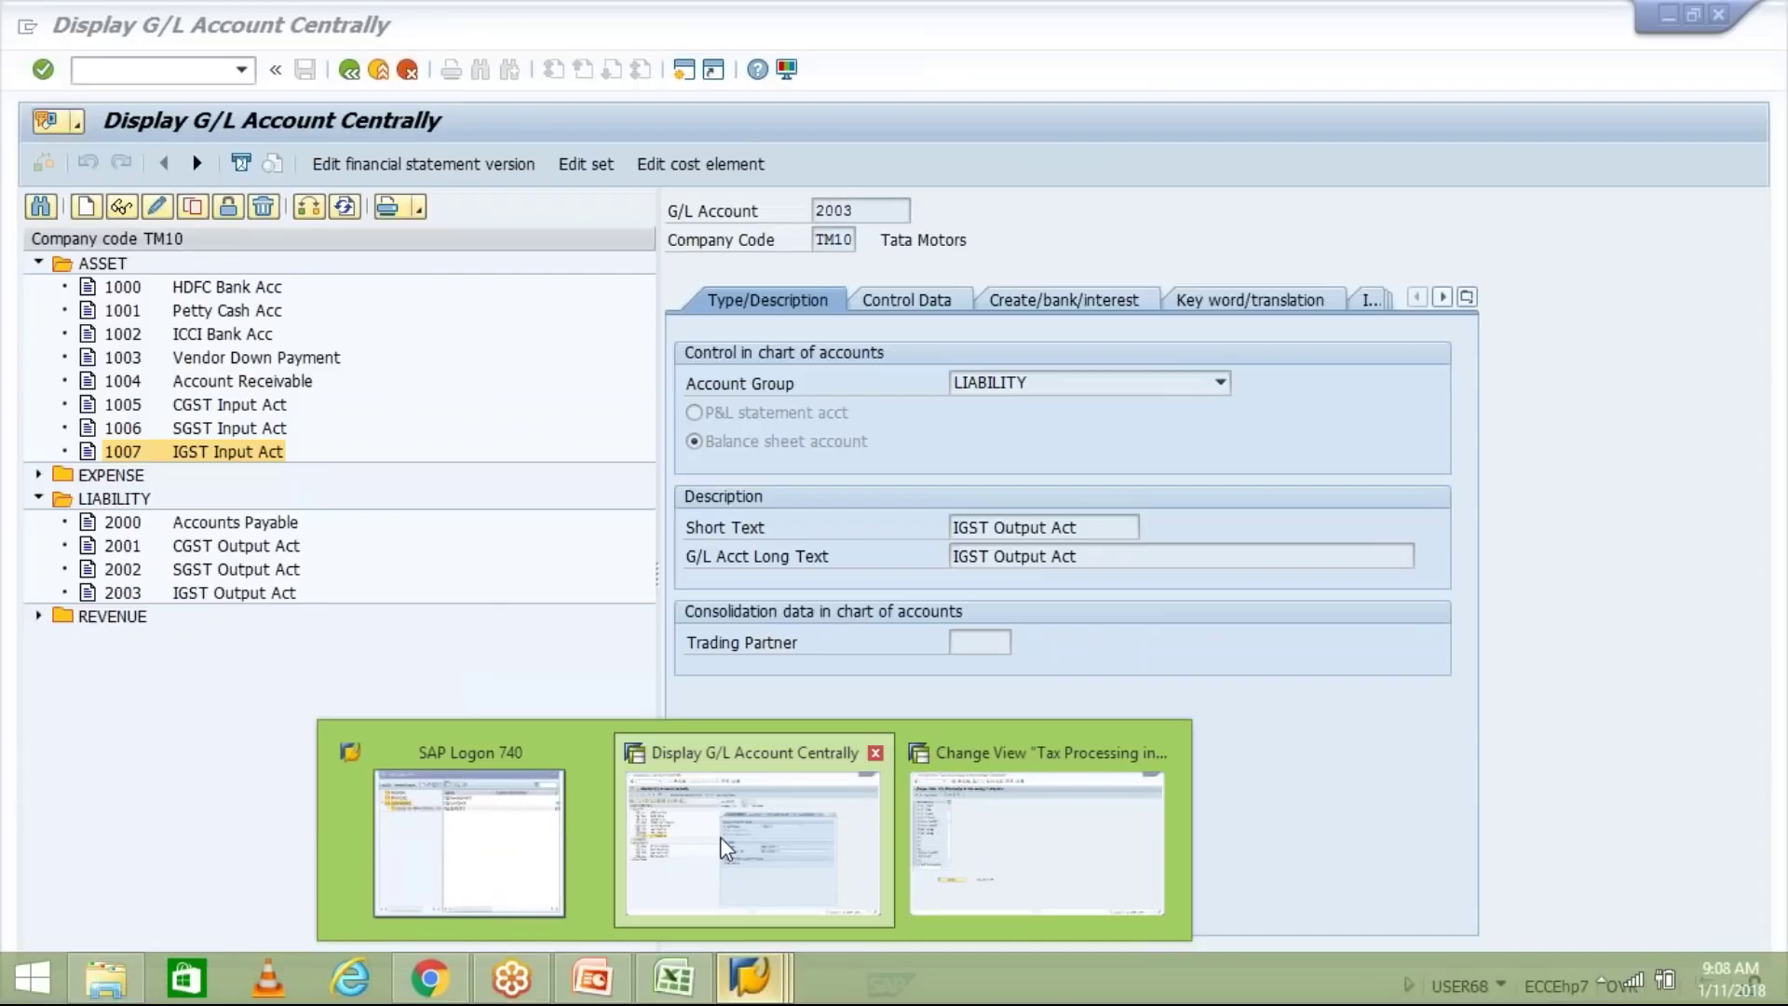
left_click(725, 842)
left_click(130, 545)
left_click(129, 568)
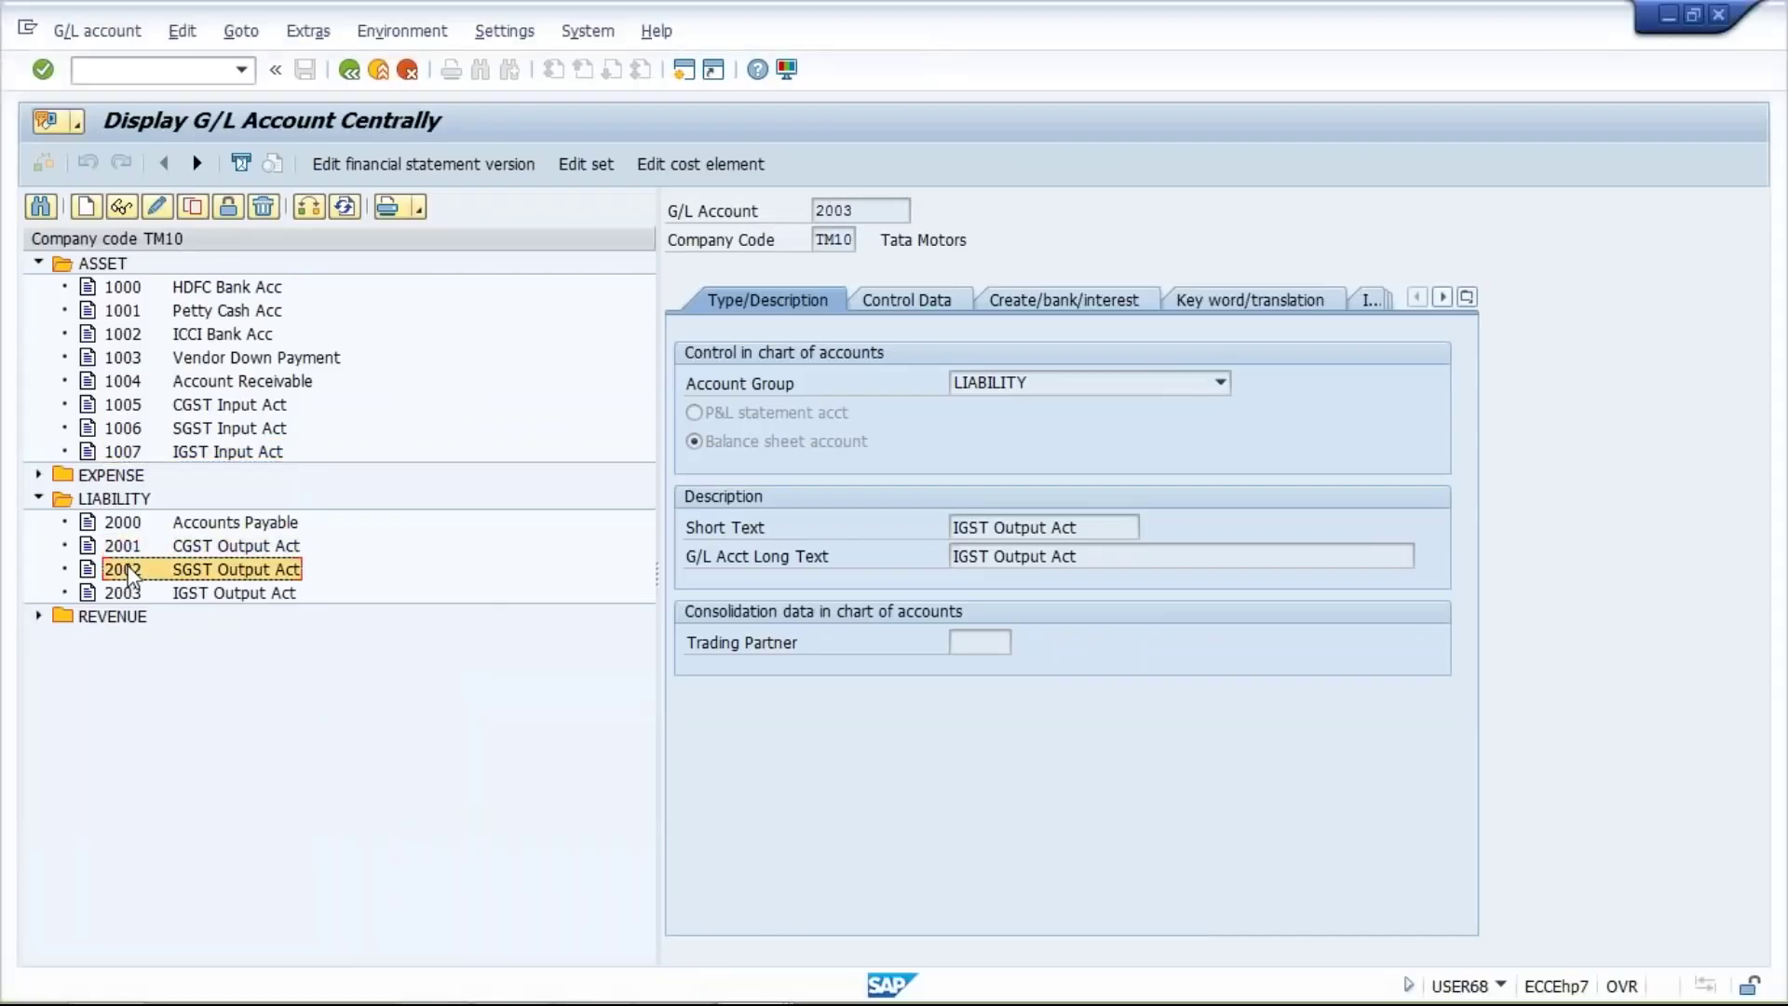
left_click(129, 612)
left_click(129, 596)
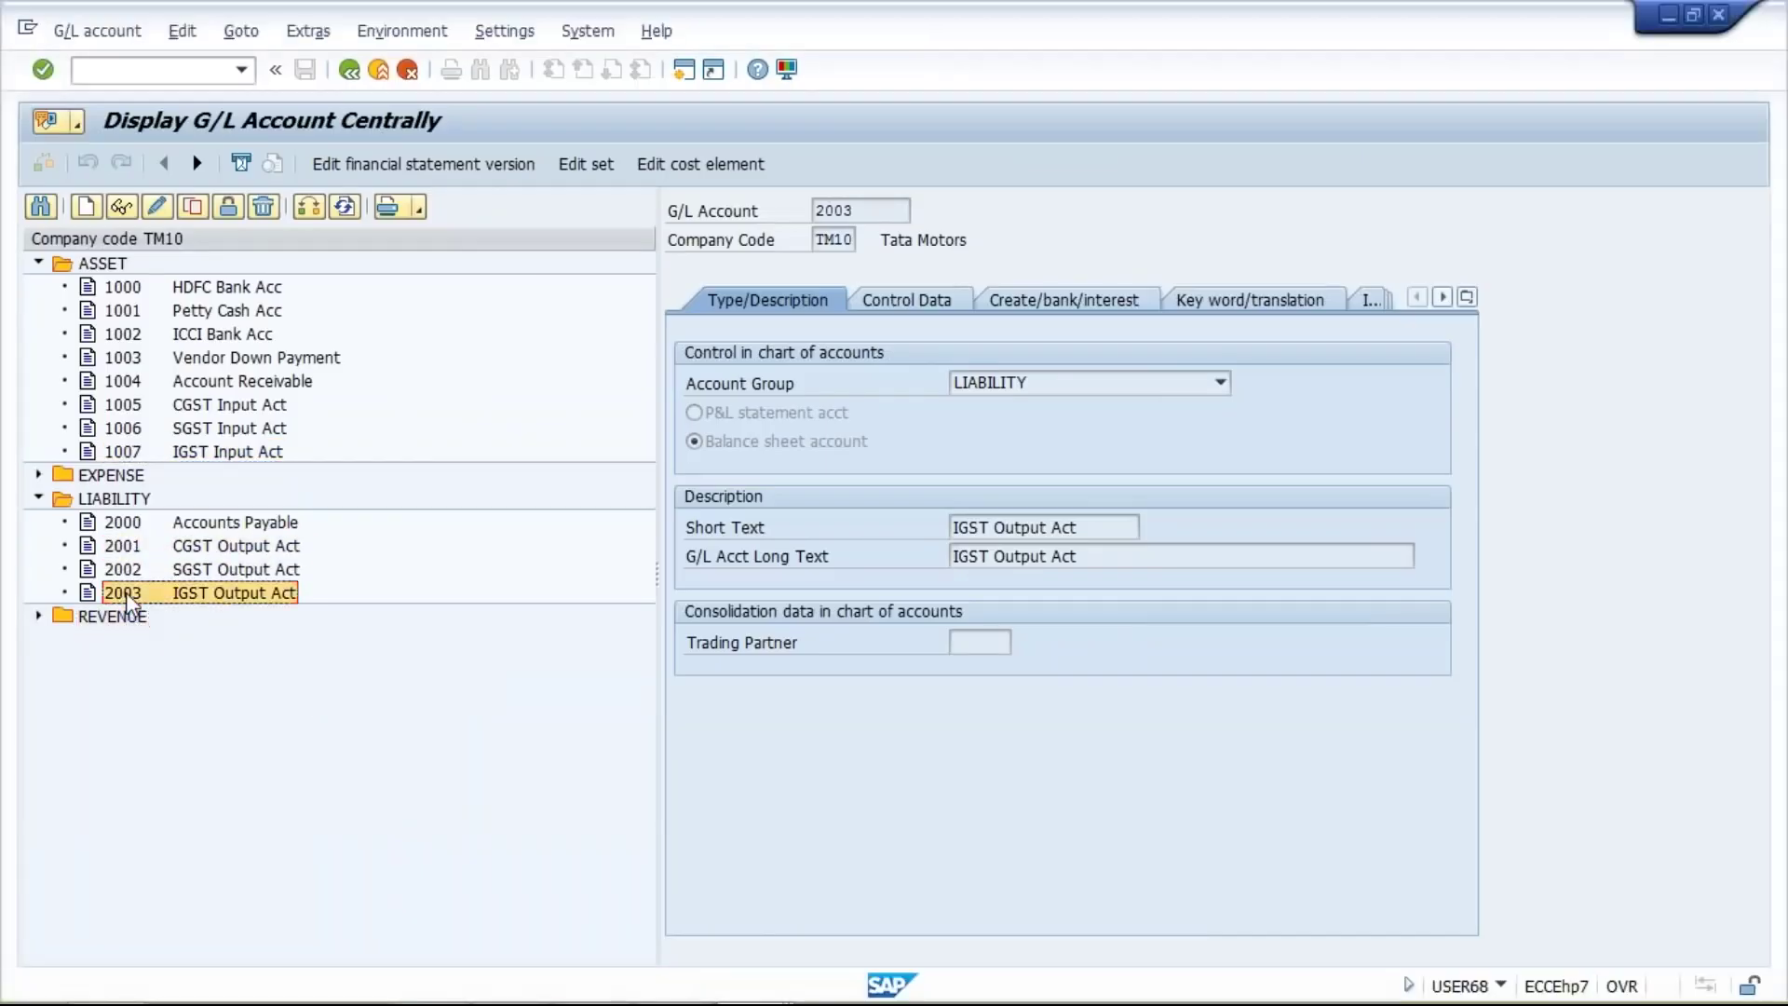
left_click(134, 549)
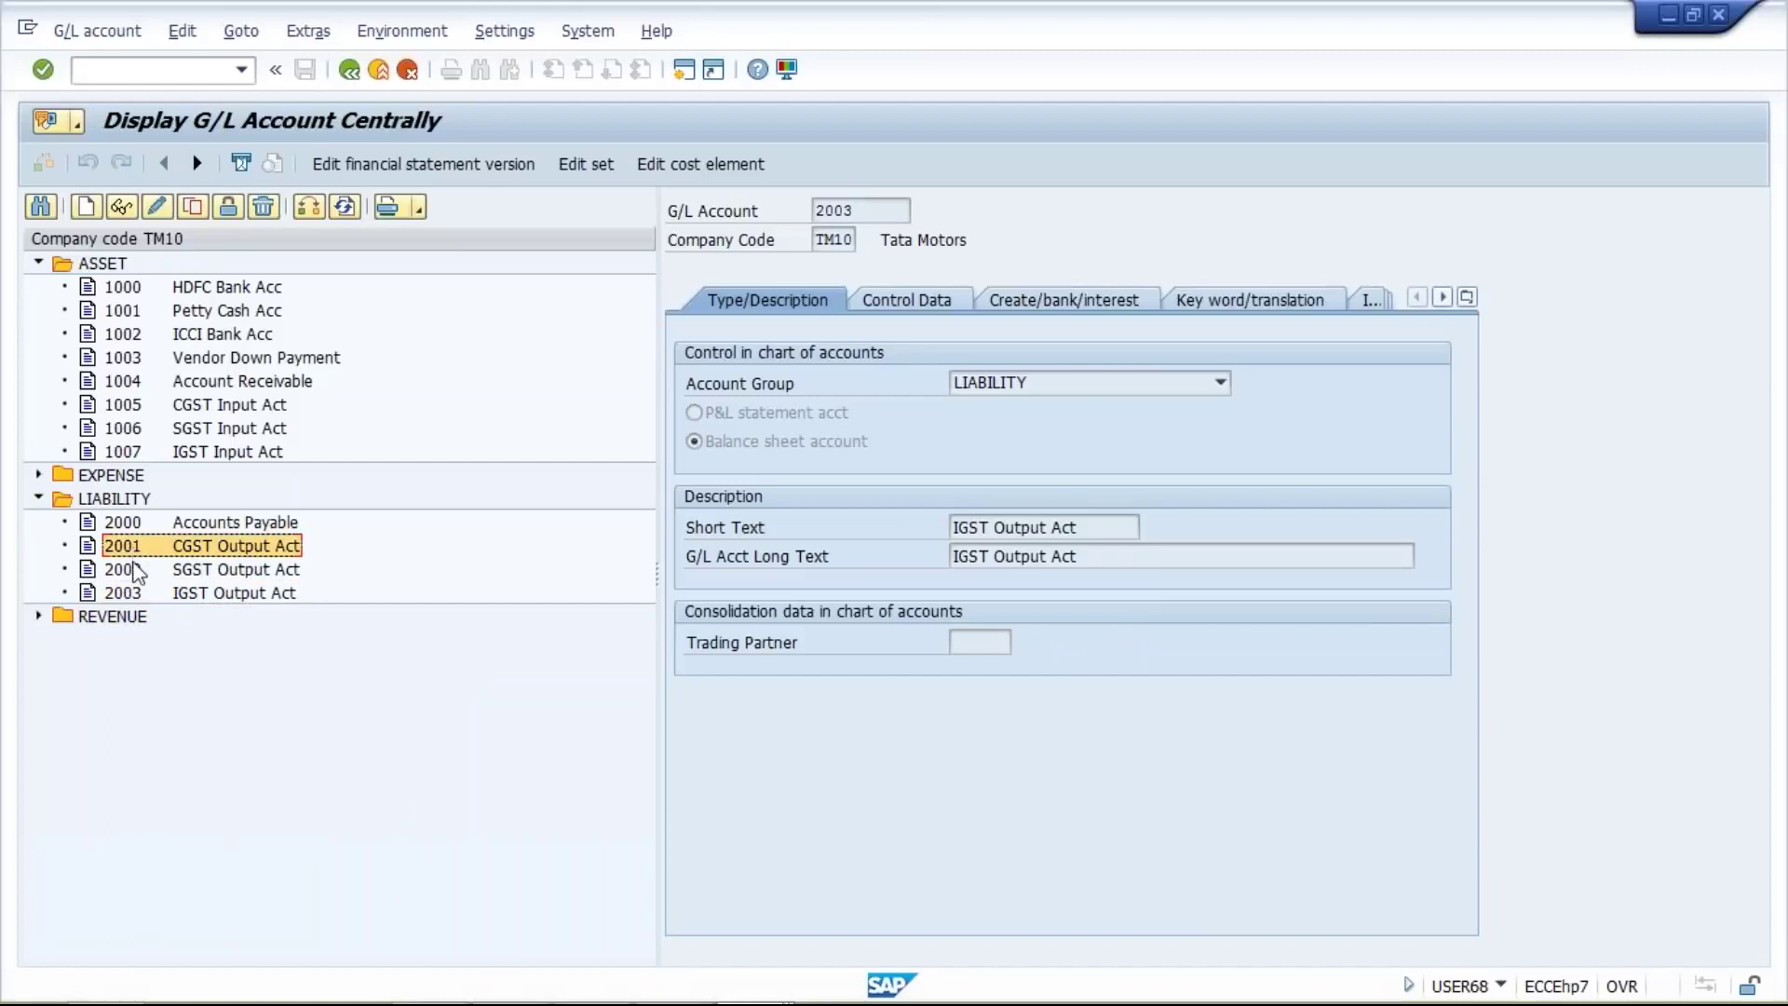
left_click(133, 570)
left_click(133, 598)
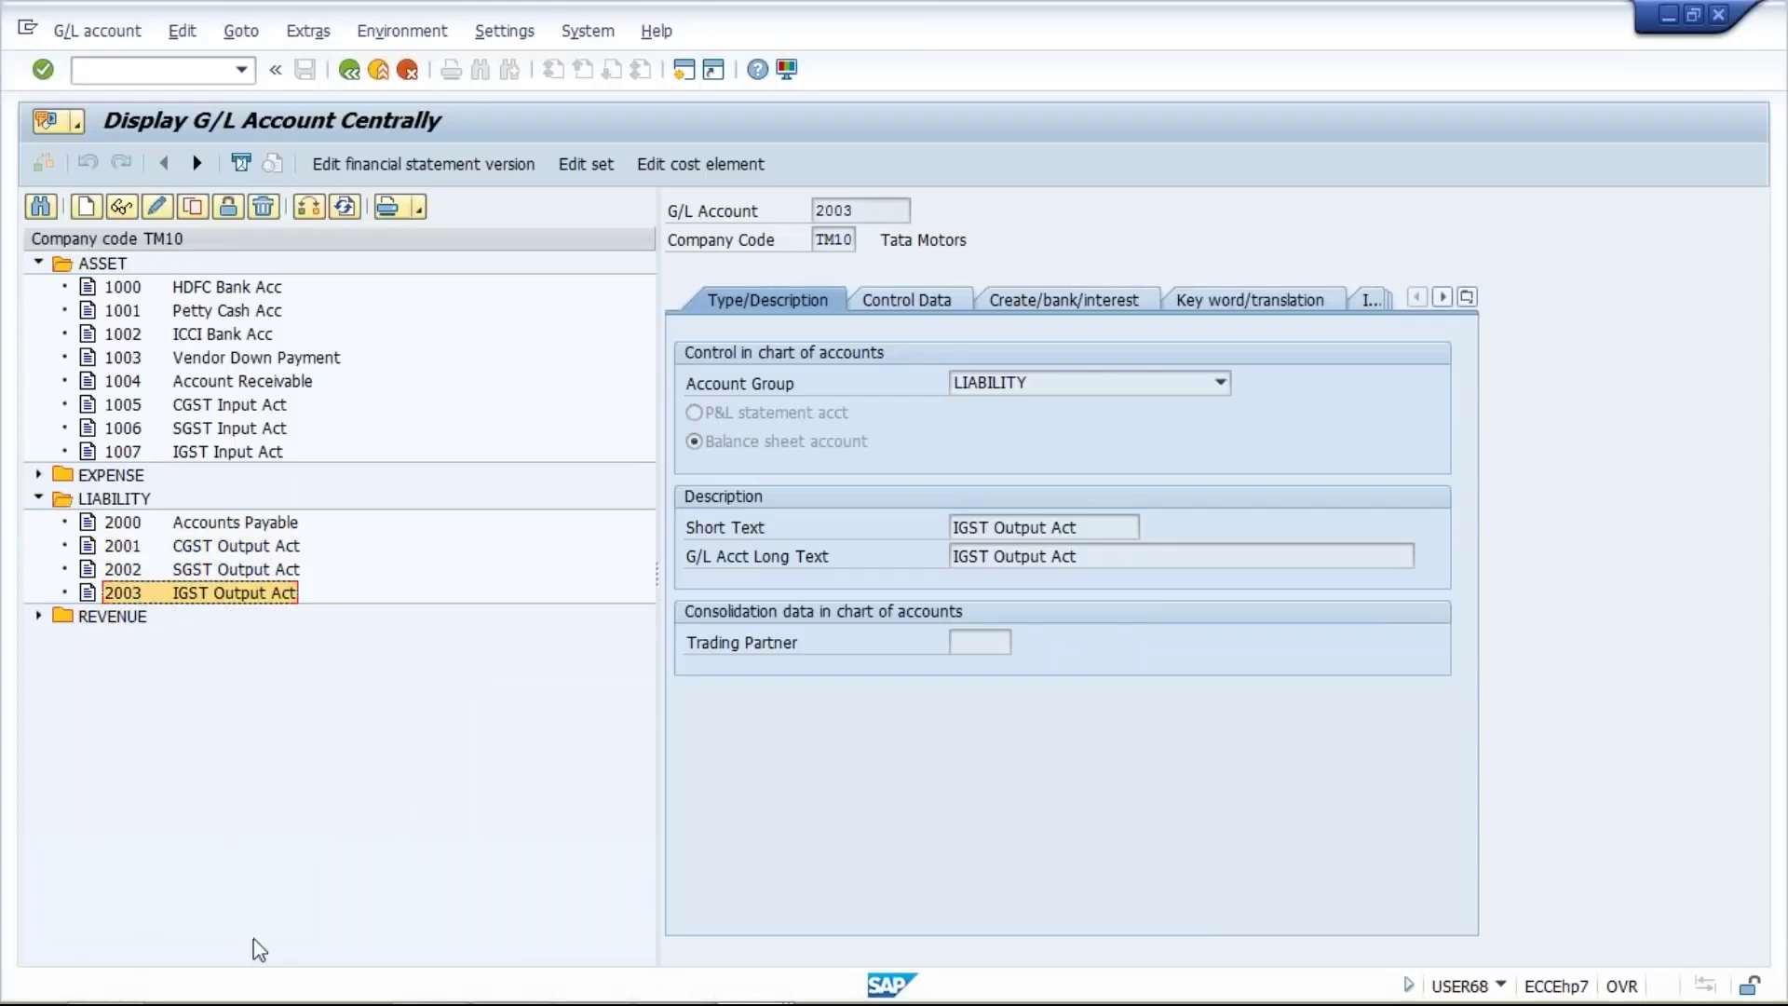
mouse_move(261, 1001)
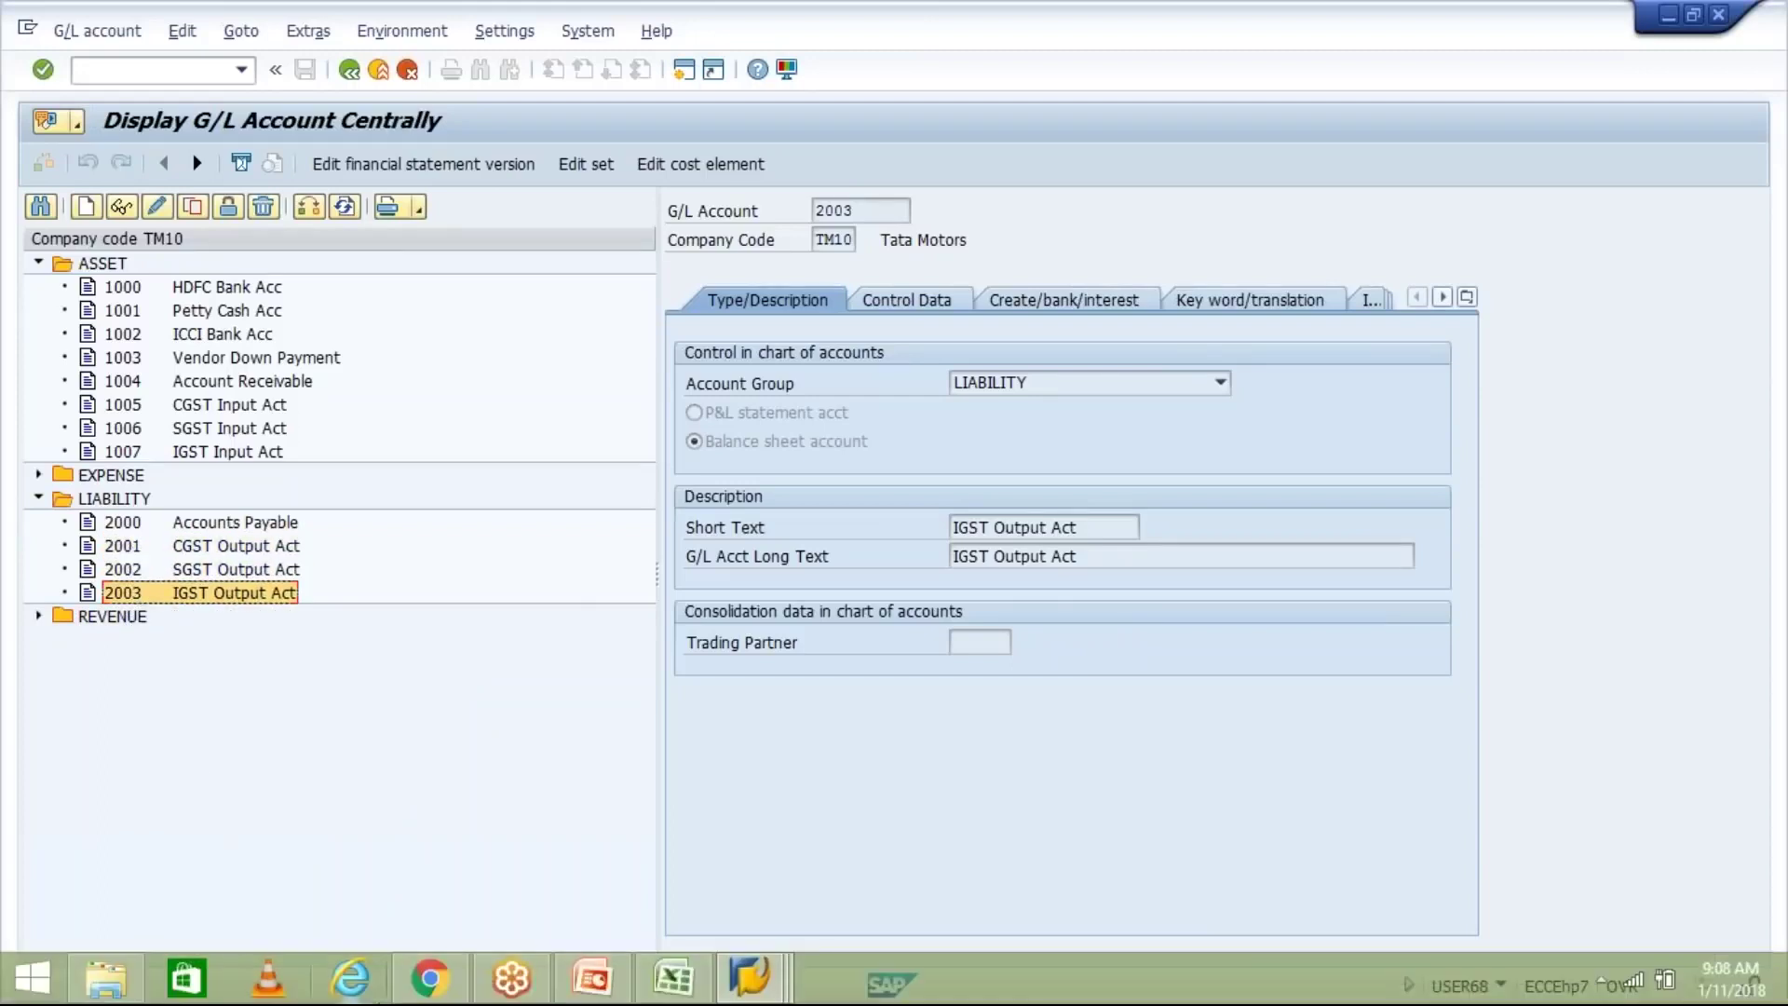
Switch to the Excel sheet and enter output G/L accounts 2001, 2002 and 2003 beside CGO, SGO and IGO in I13:I15
left_click(672, 989)
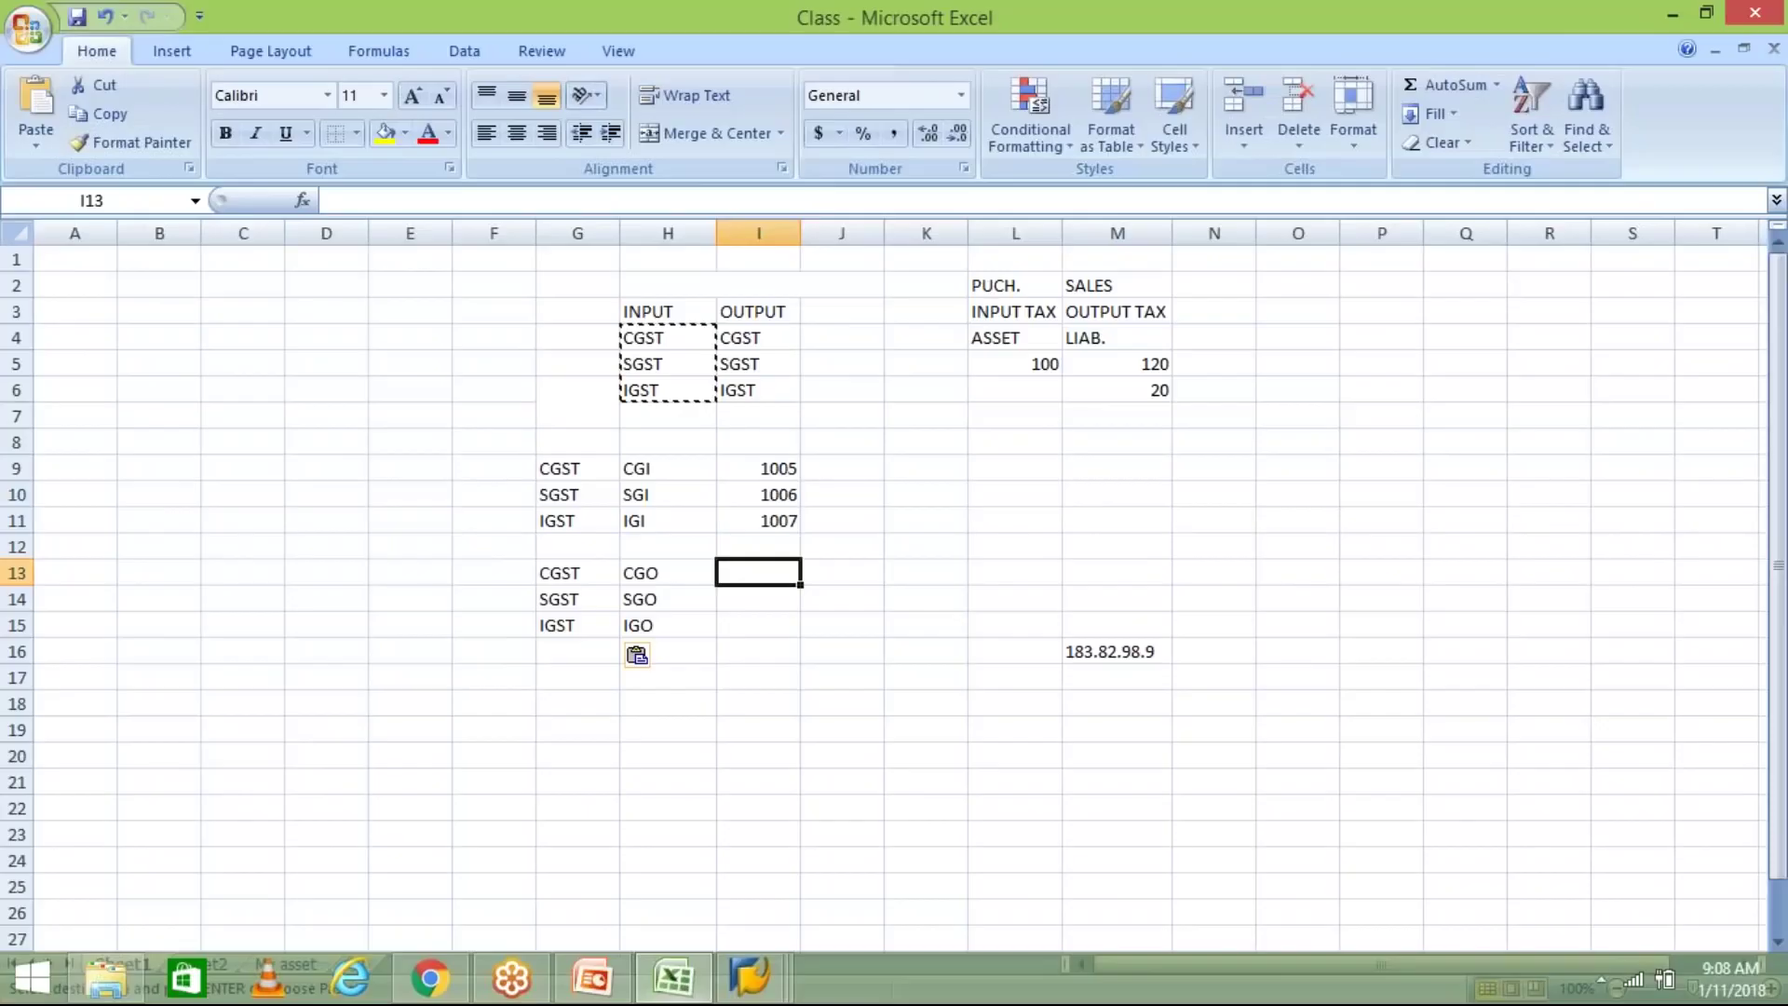
left_click(672, 573)
left_click_drag(672, 573, 674, 618)
left_click(761, 568)
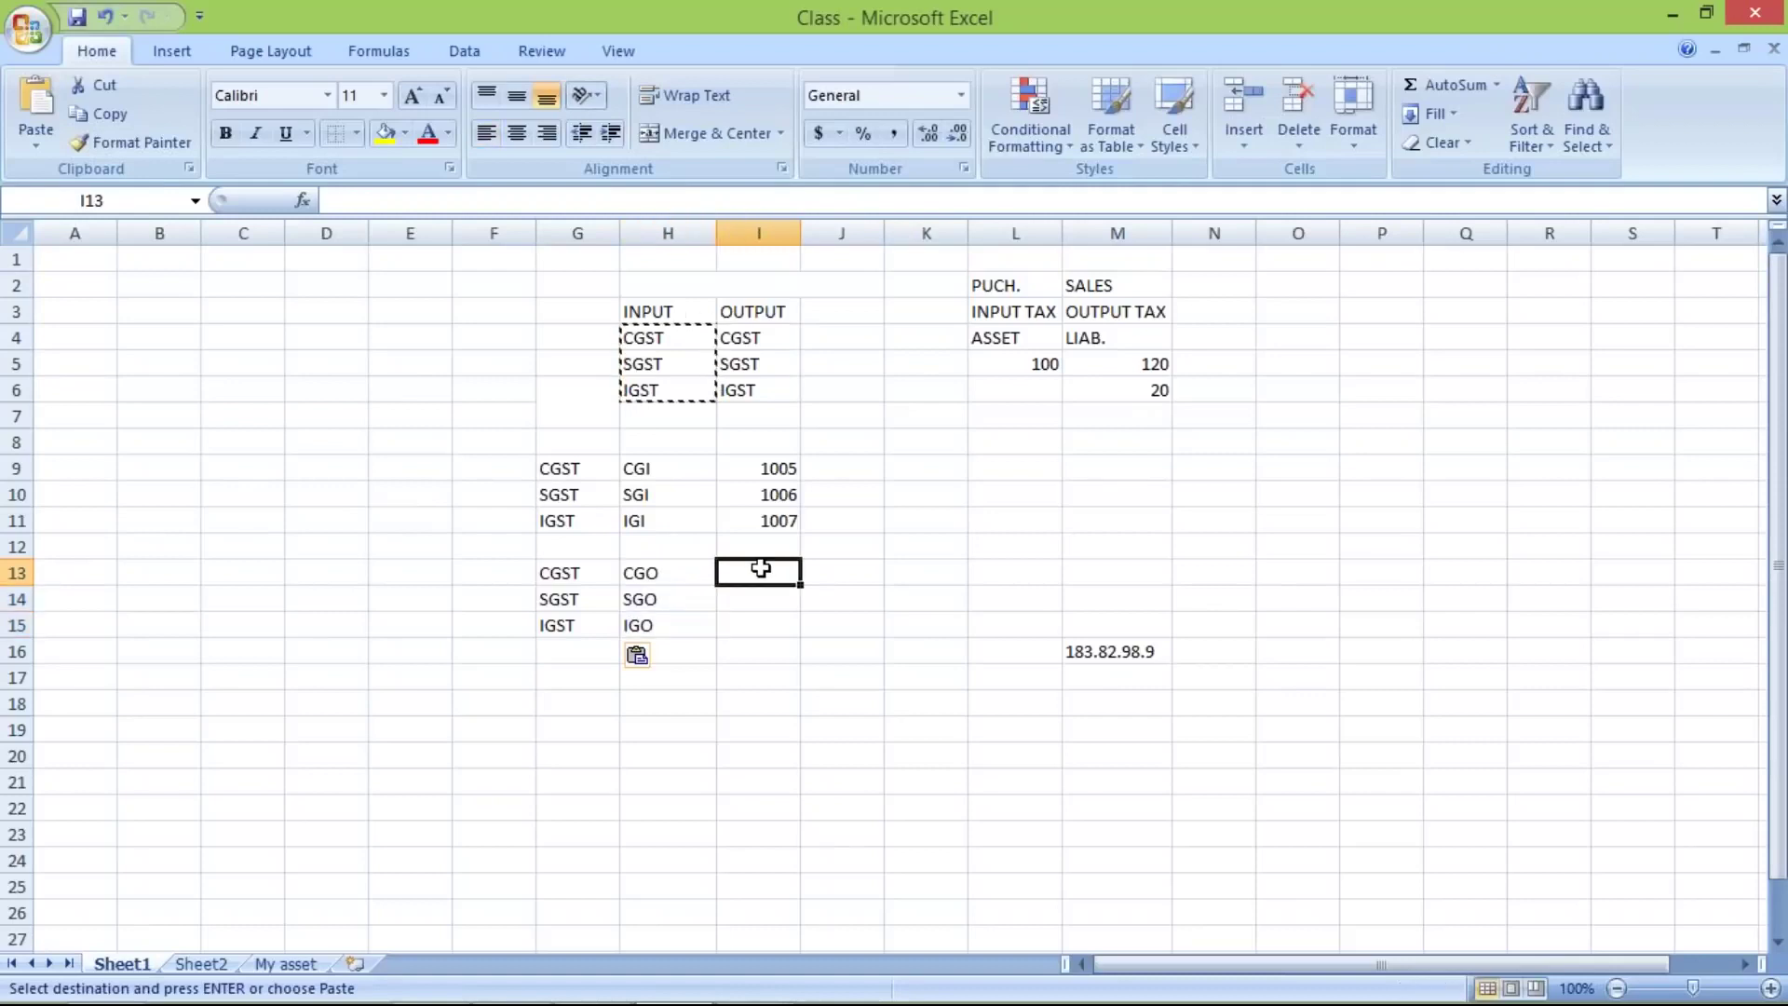
type("2001")
key("Return")
type("200")
type("2")
key("Return")
type("2003")
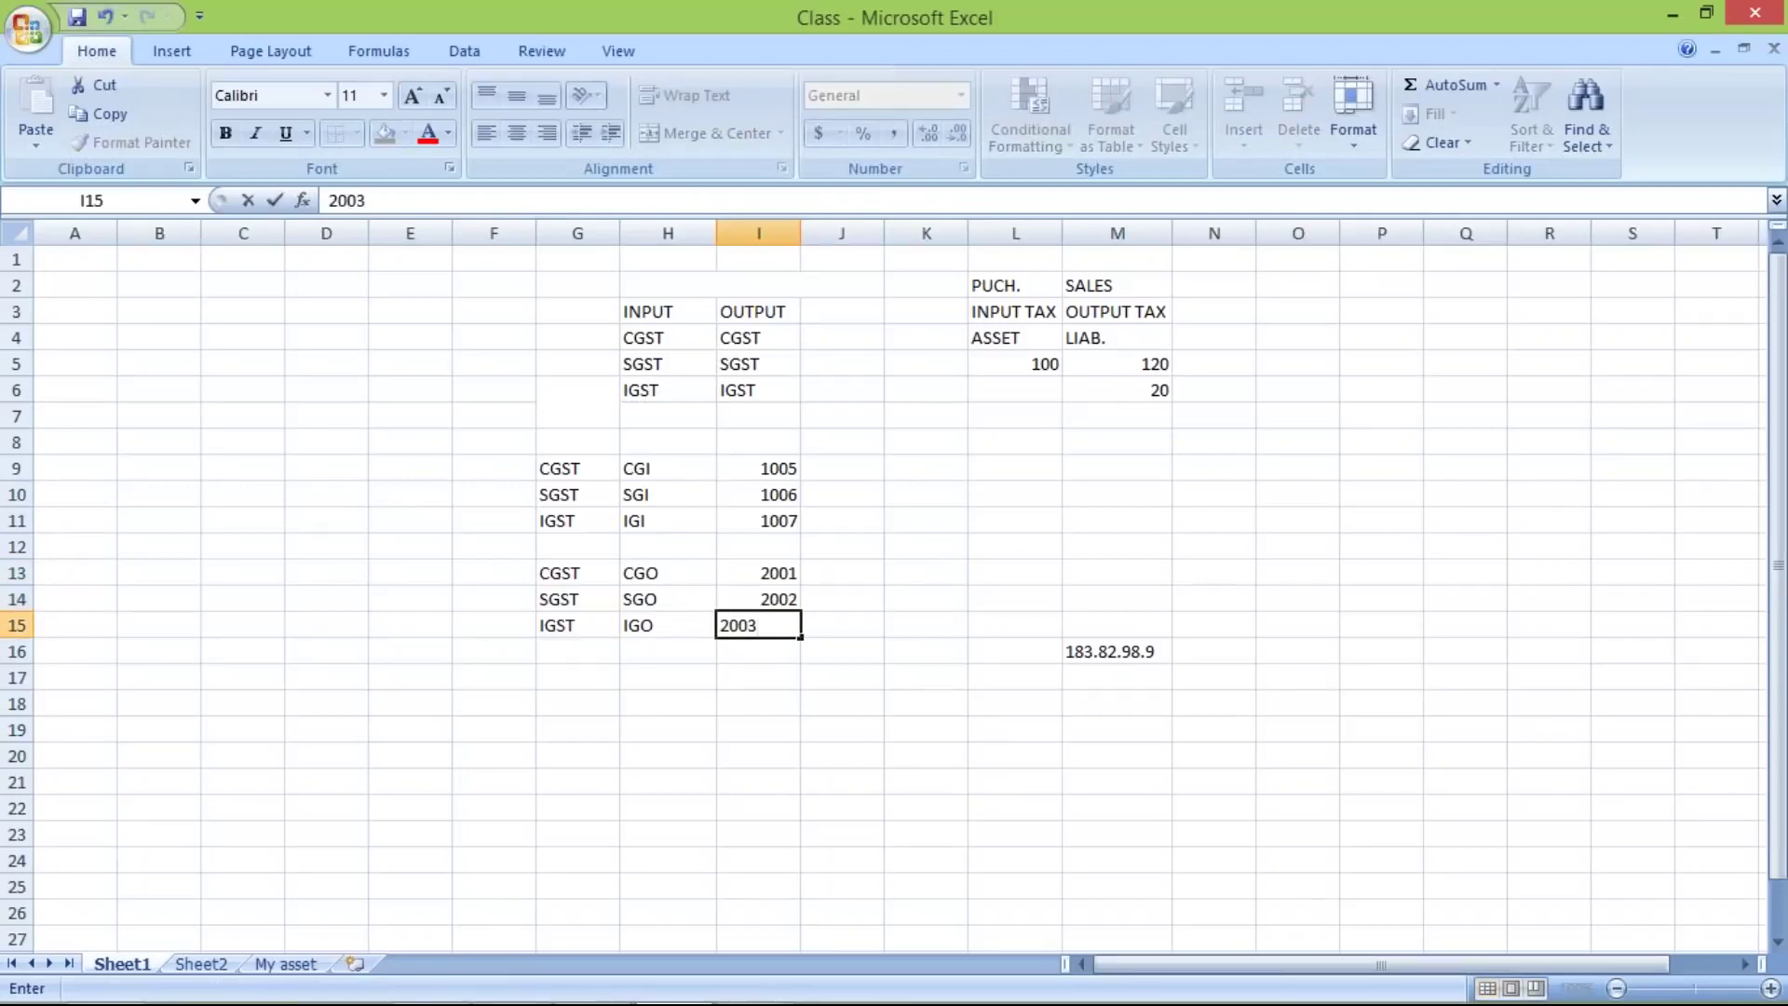
key("Return")
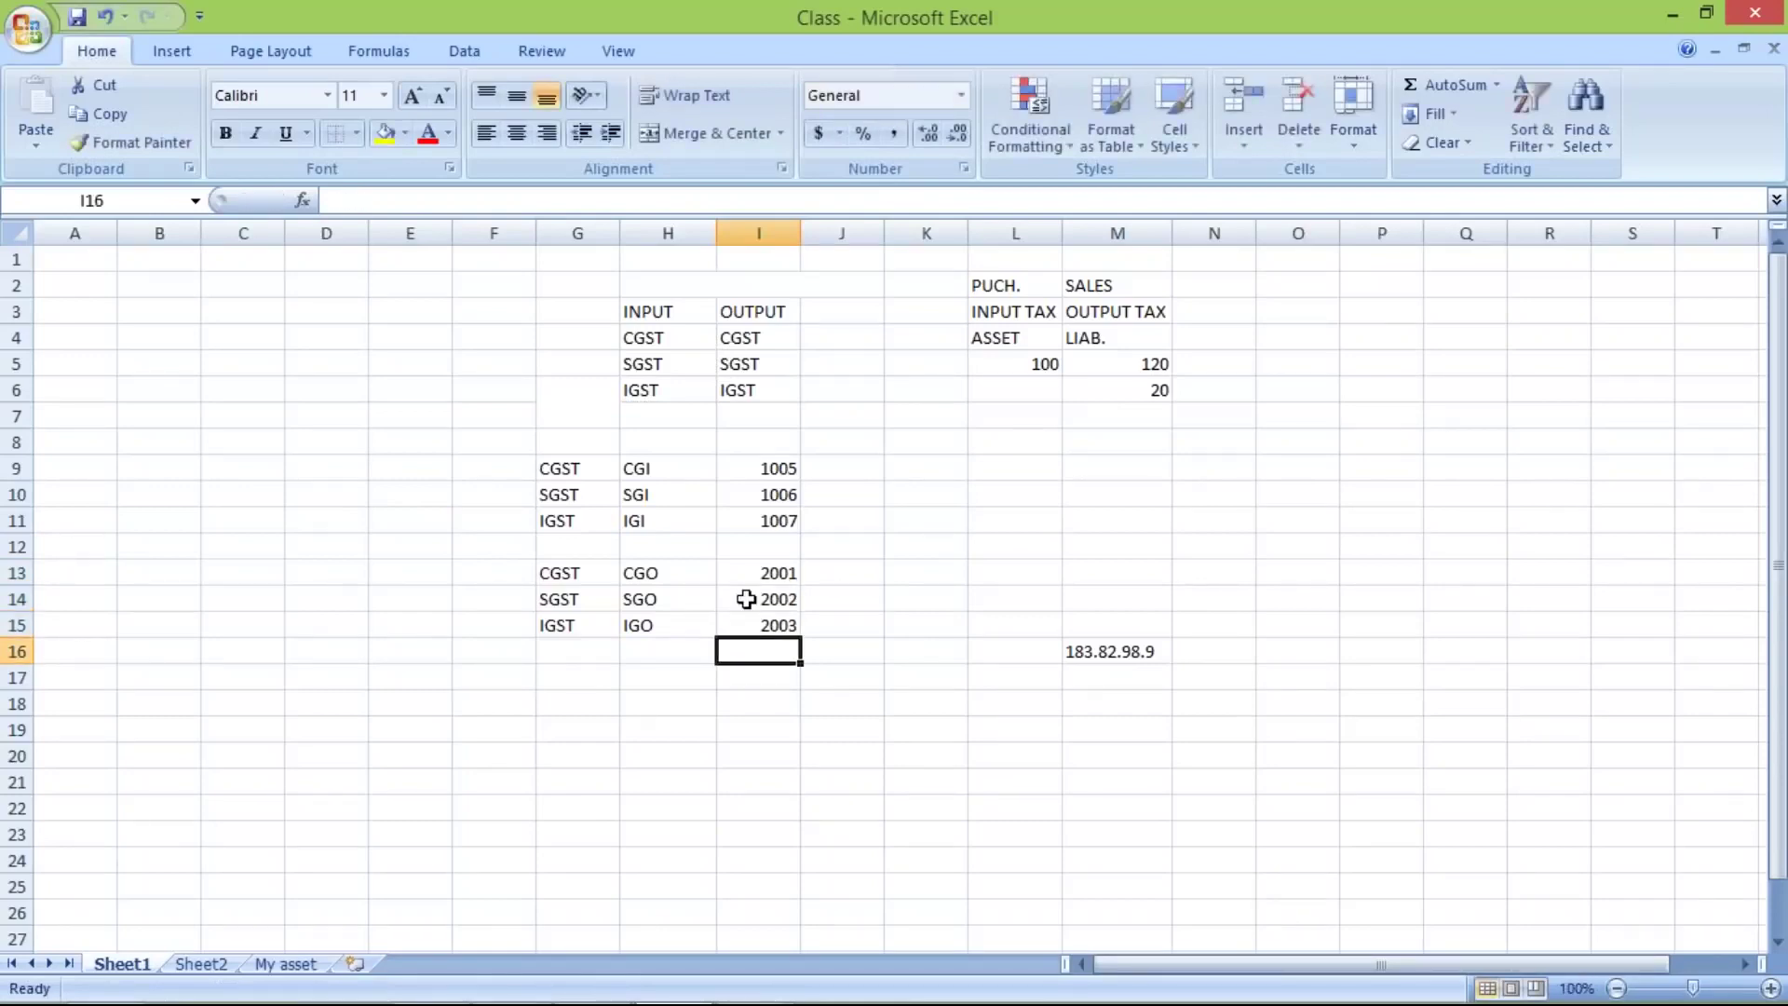
Review the output transaction keys CGO, SGO and IGO in H13:H15
left_click(673, 579)
left_click(672, 598)
left_click(670, 626)
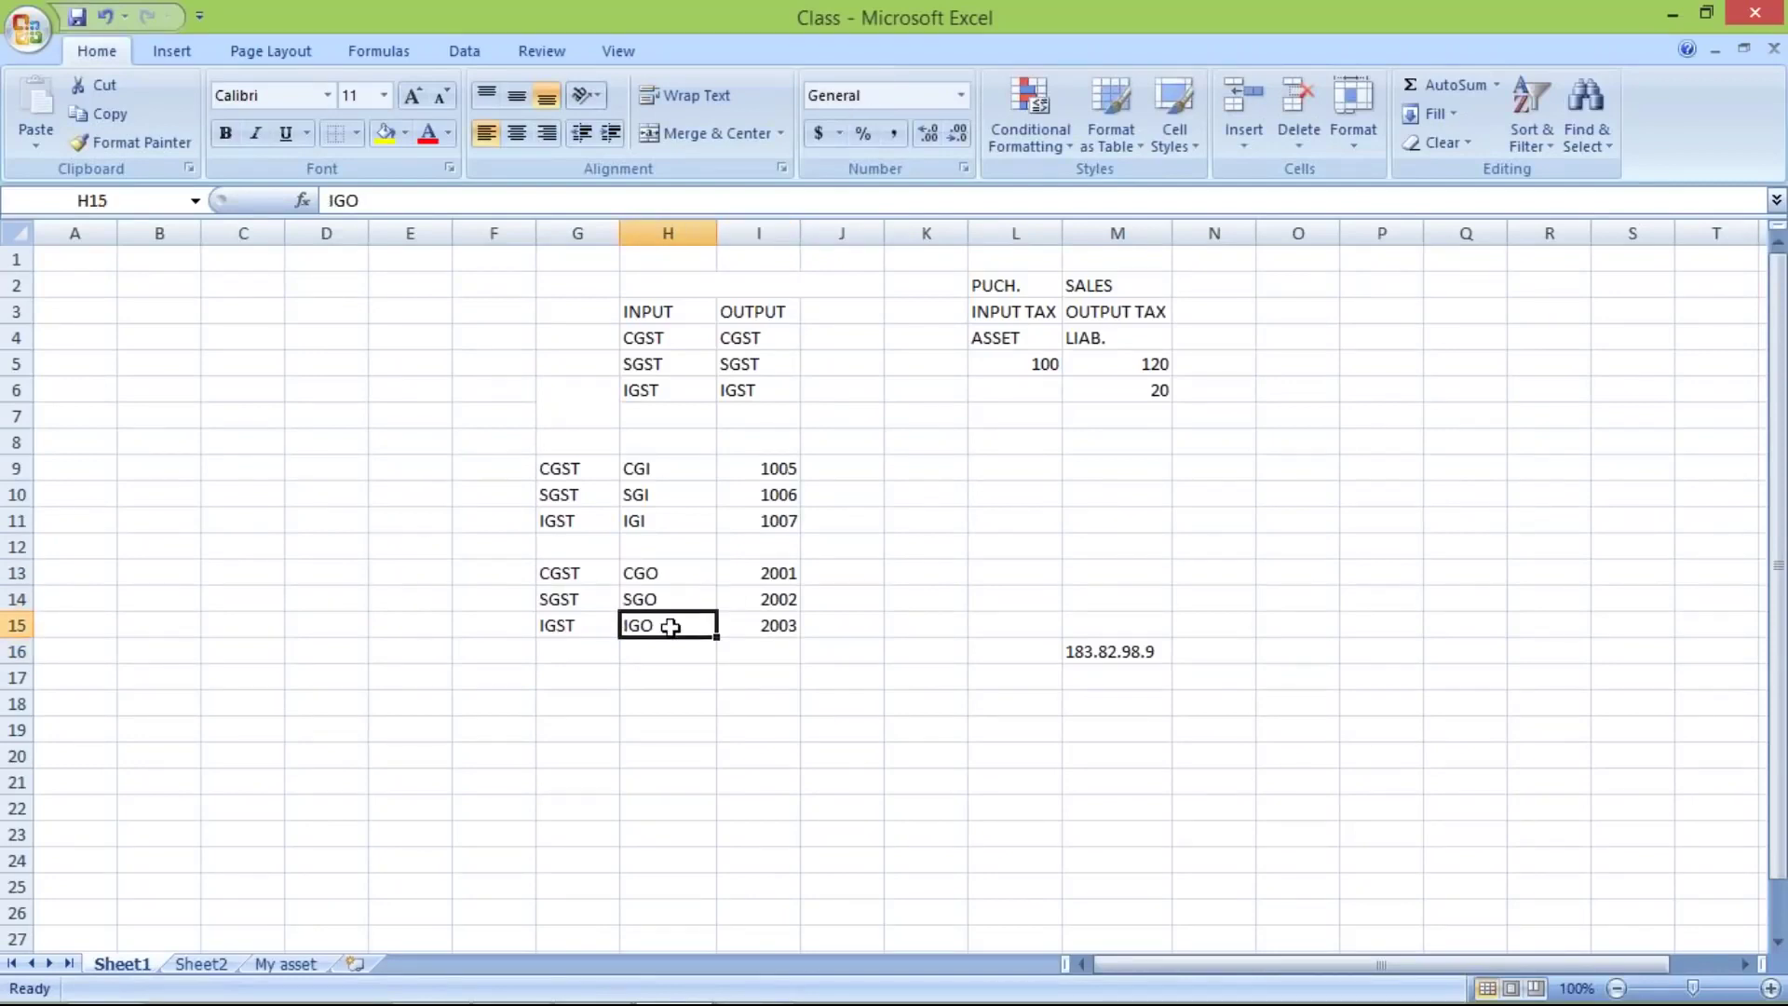
left_click(642, 574)
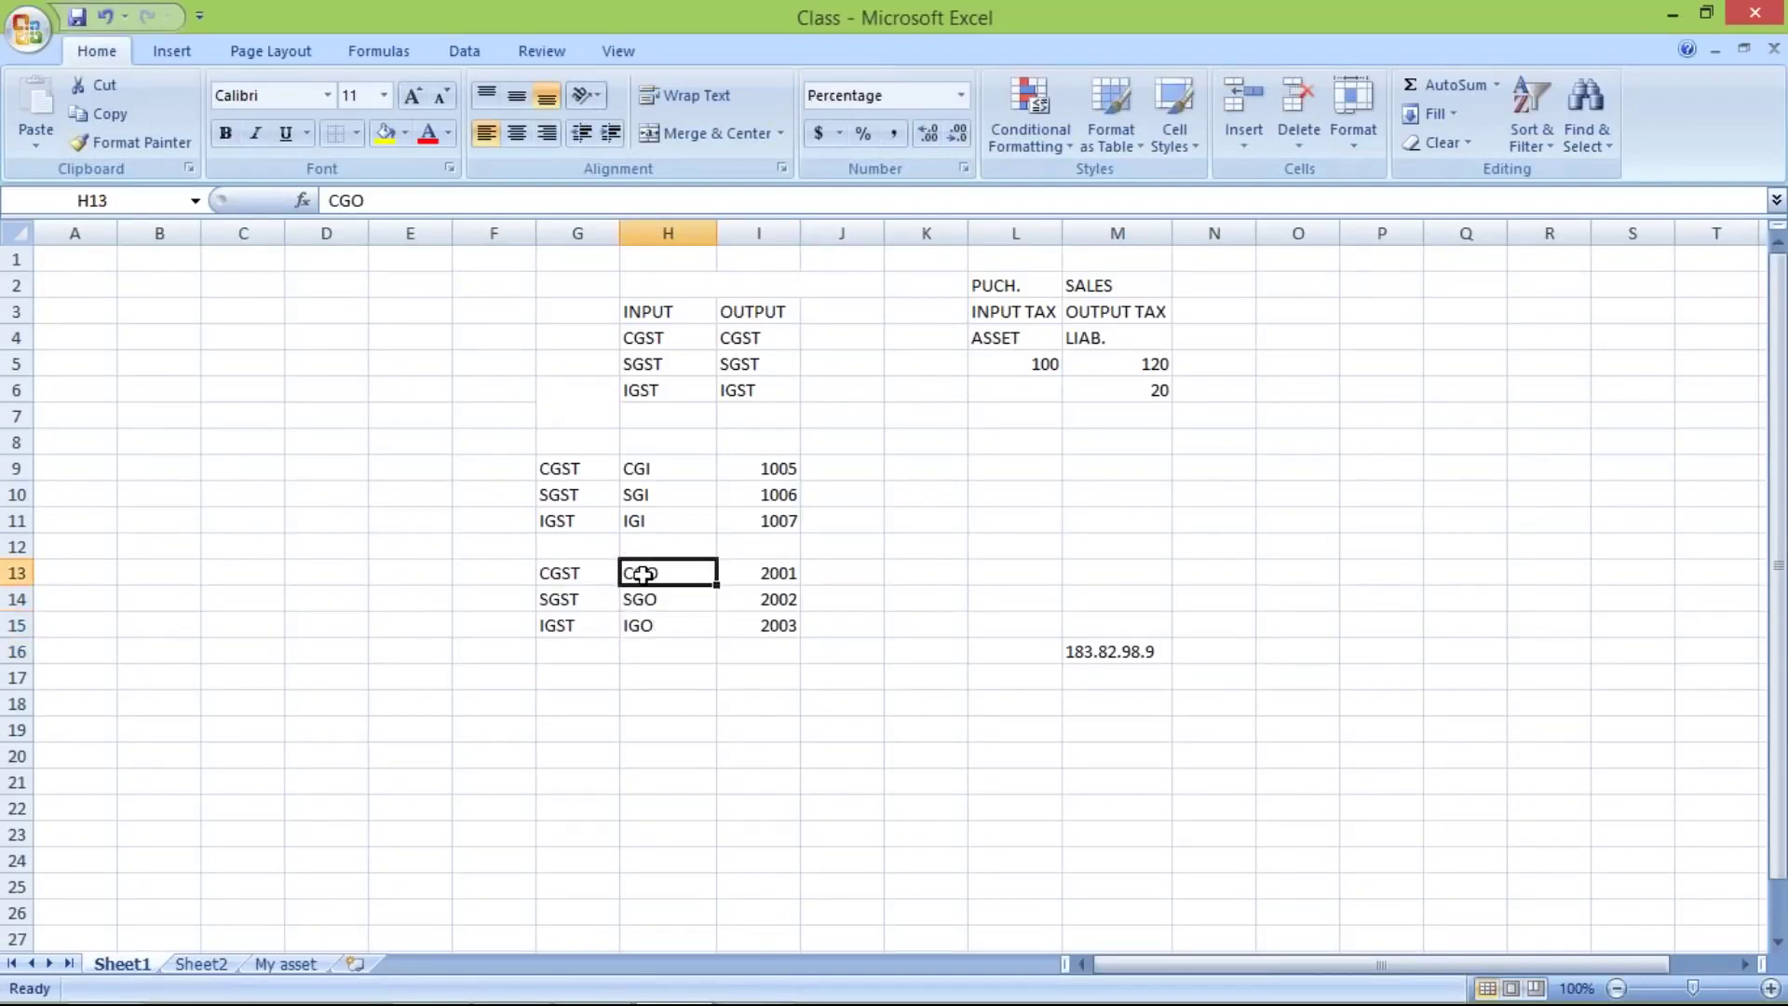
left_click(646, 597)
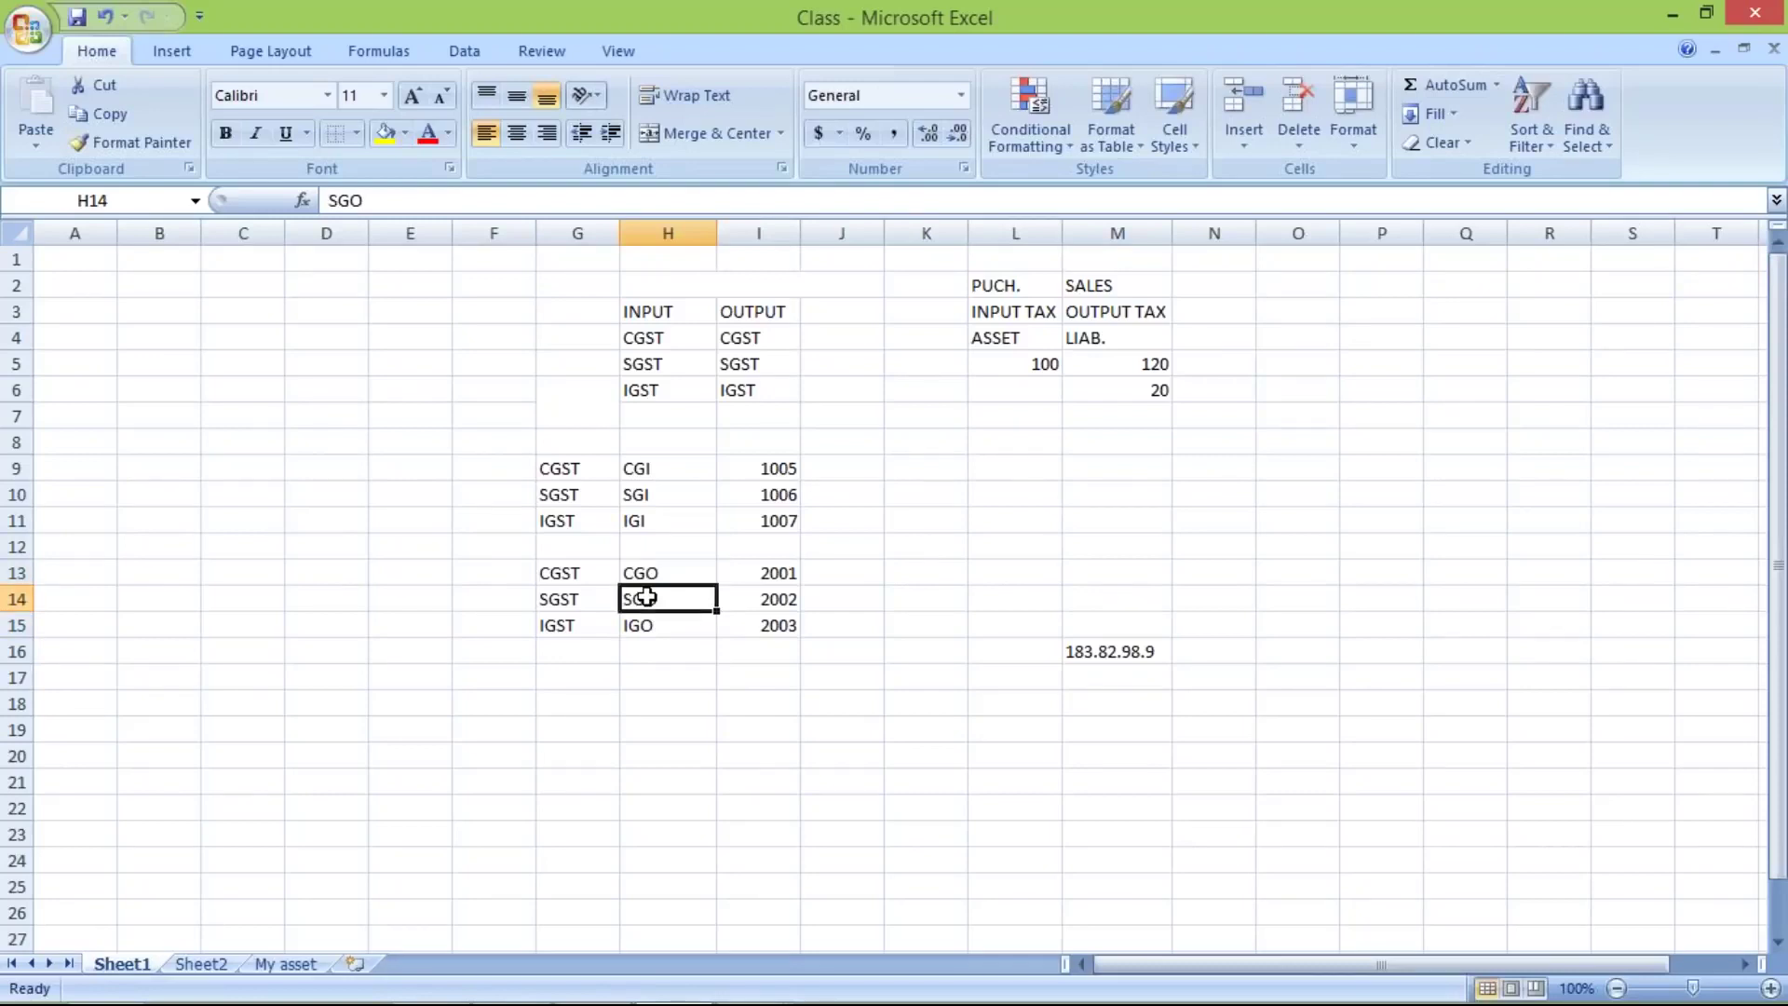
left_click(640, 625)
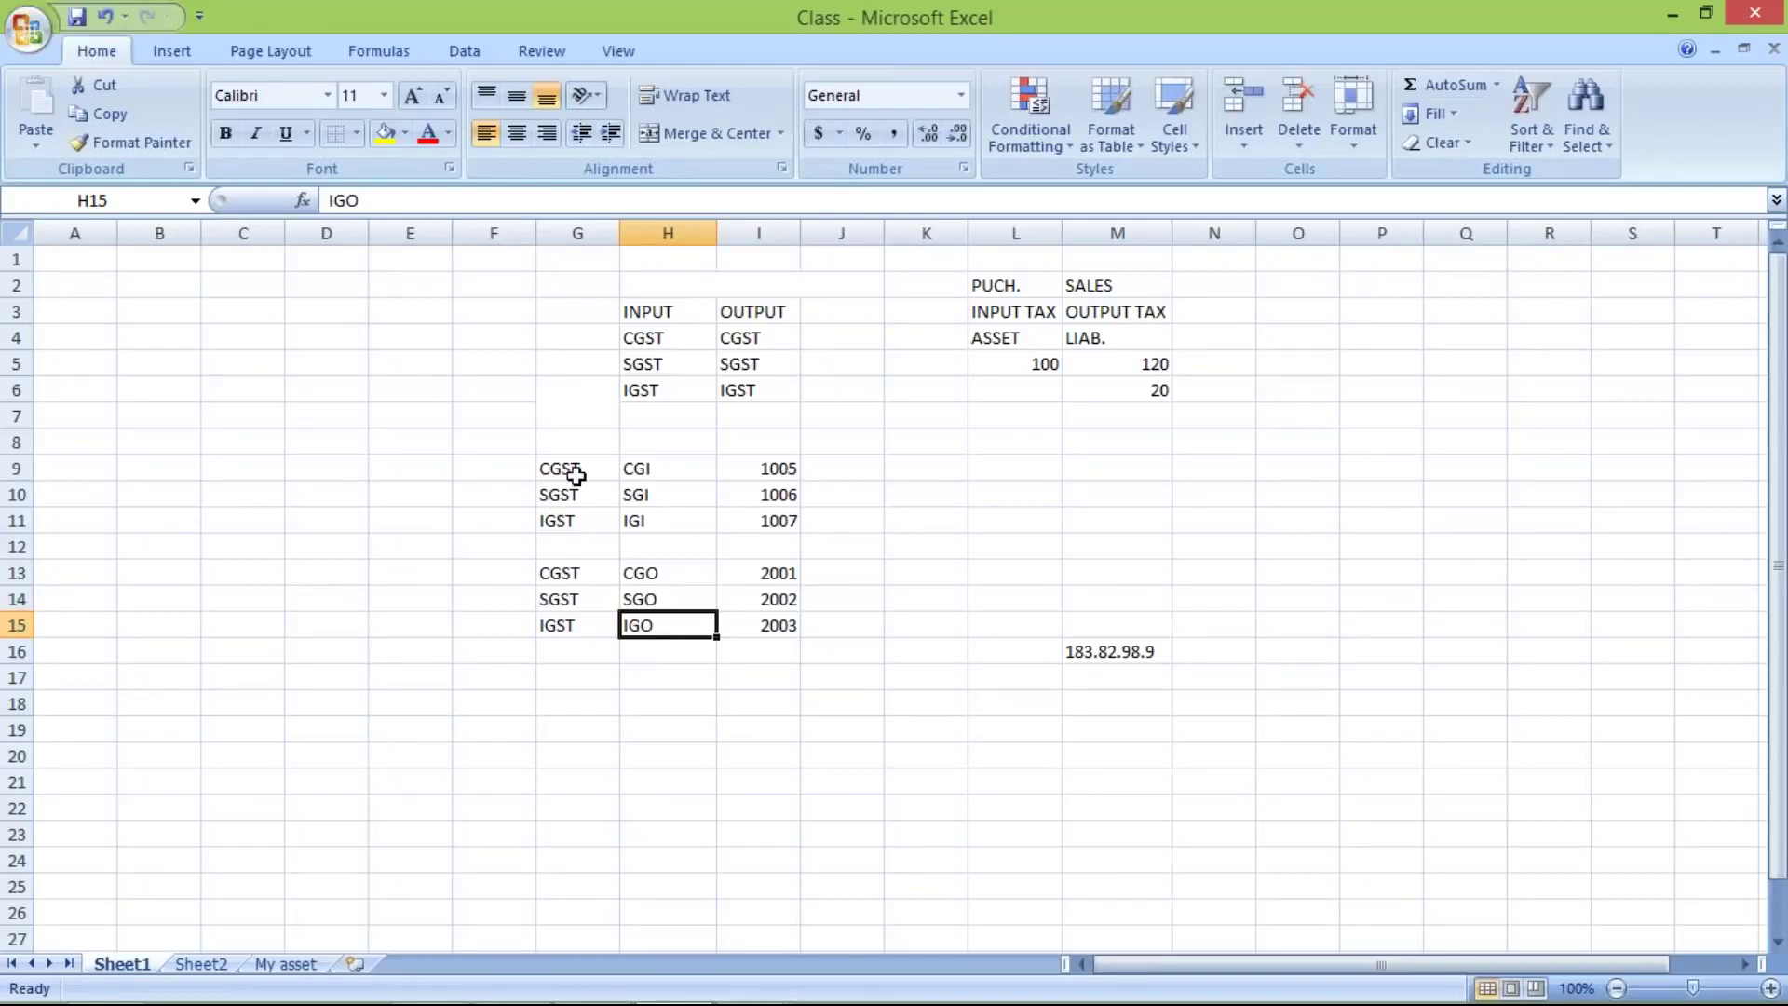
Delete the CGST, SGST and IGST labels in column G beside both transaction key lists
left_click_drag(576, 475, 552, 652)
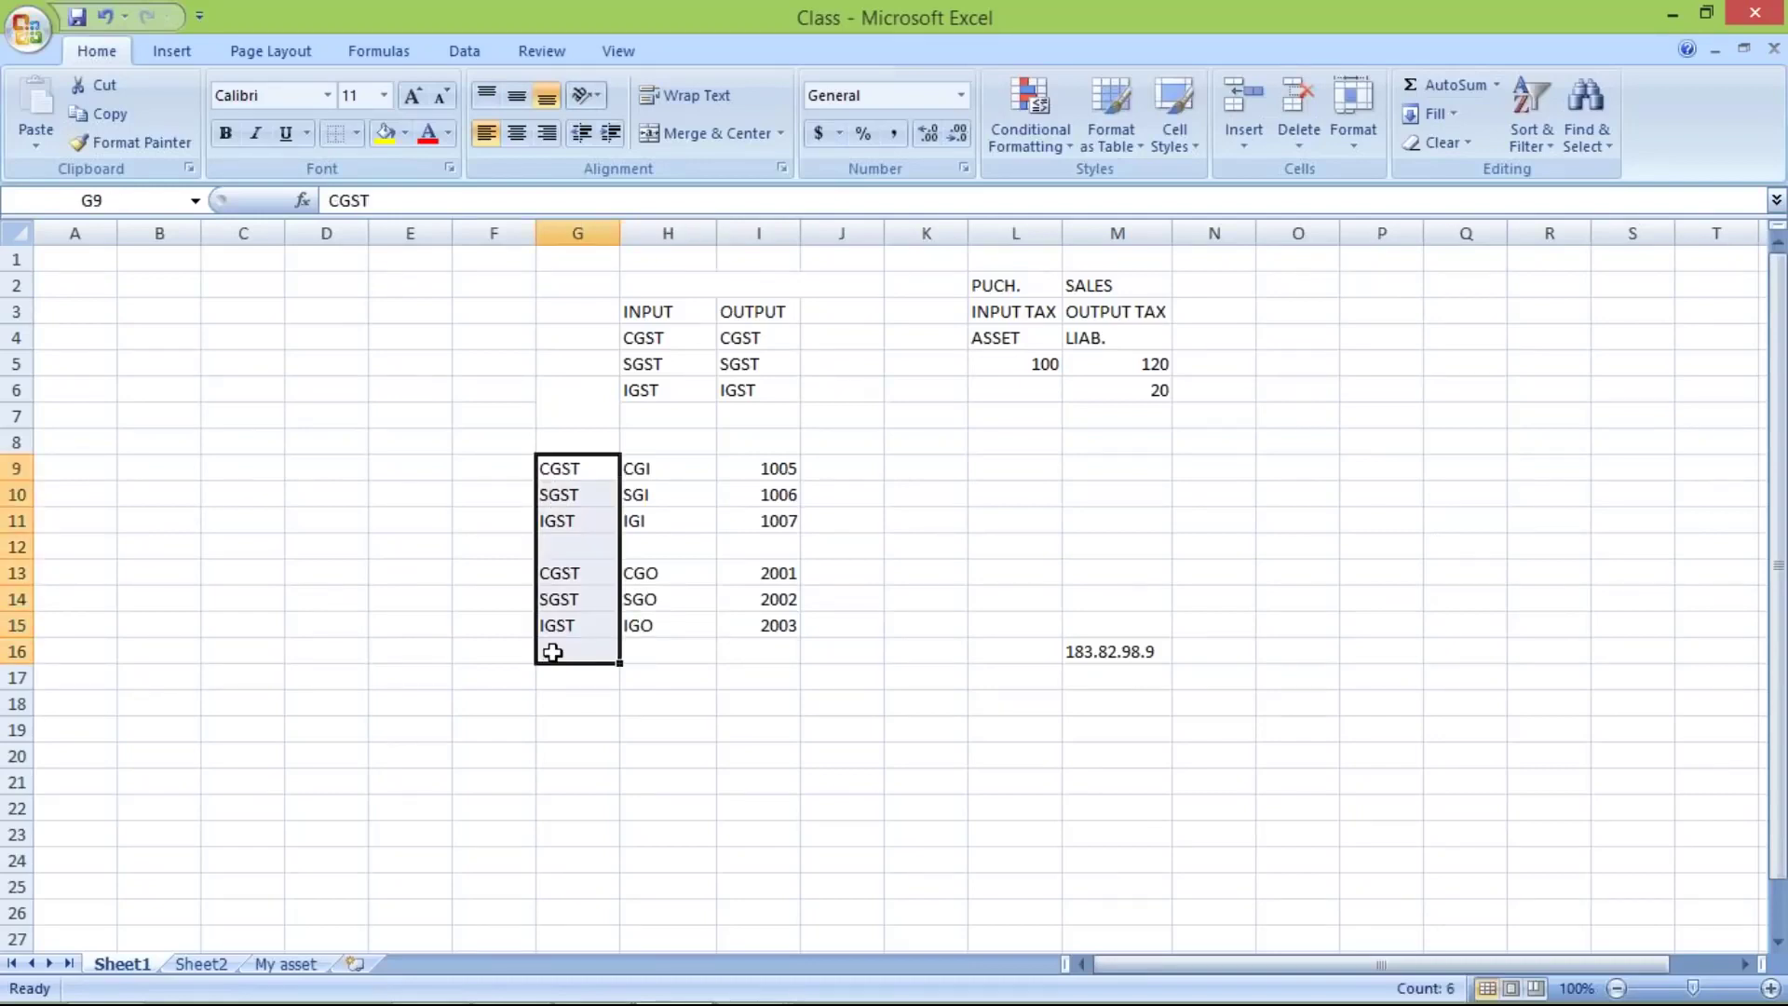
key("Delete")
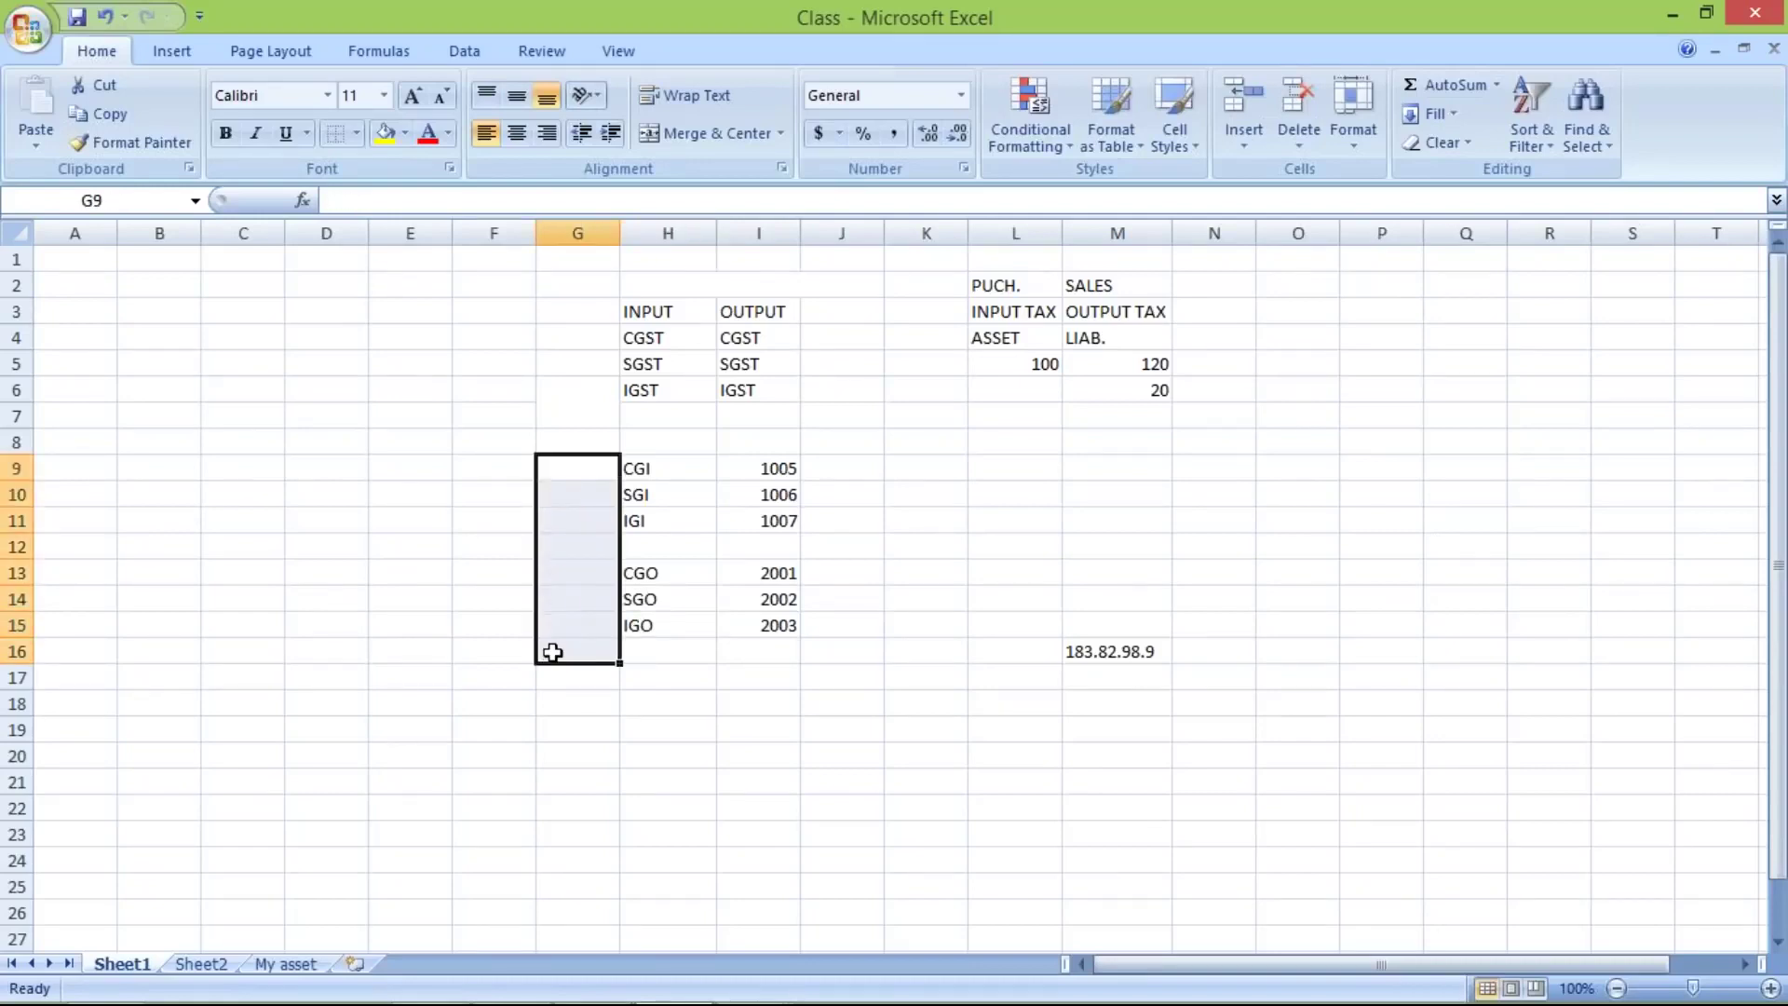
left_click(840, 649)
Review the transaction keys in H9:H15 together with their G/L accounts in I9:I15
left_click_drag(636, 470, 638, 621)
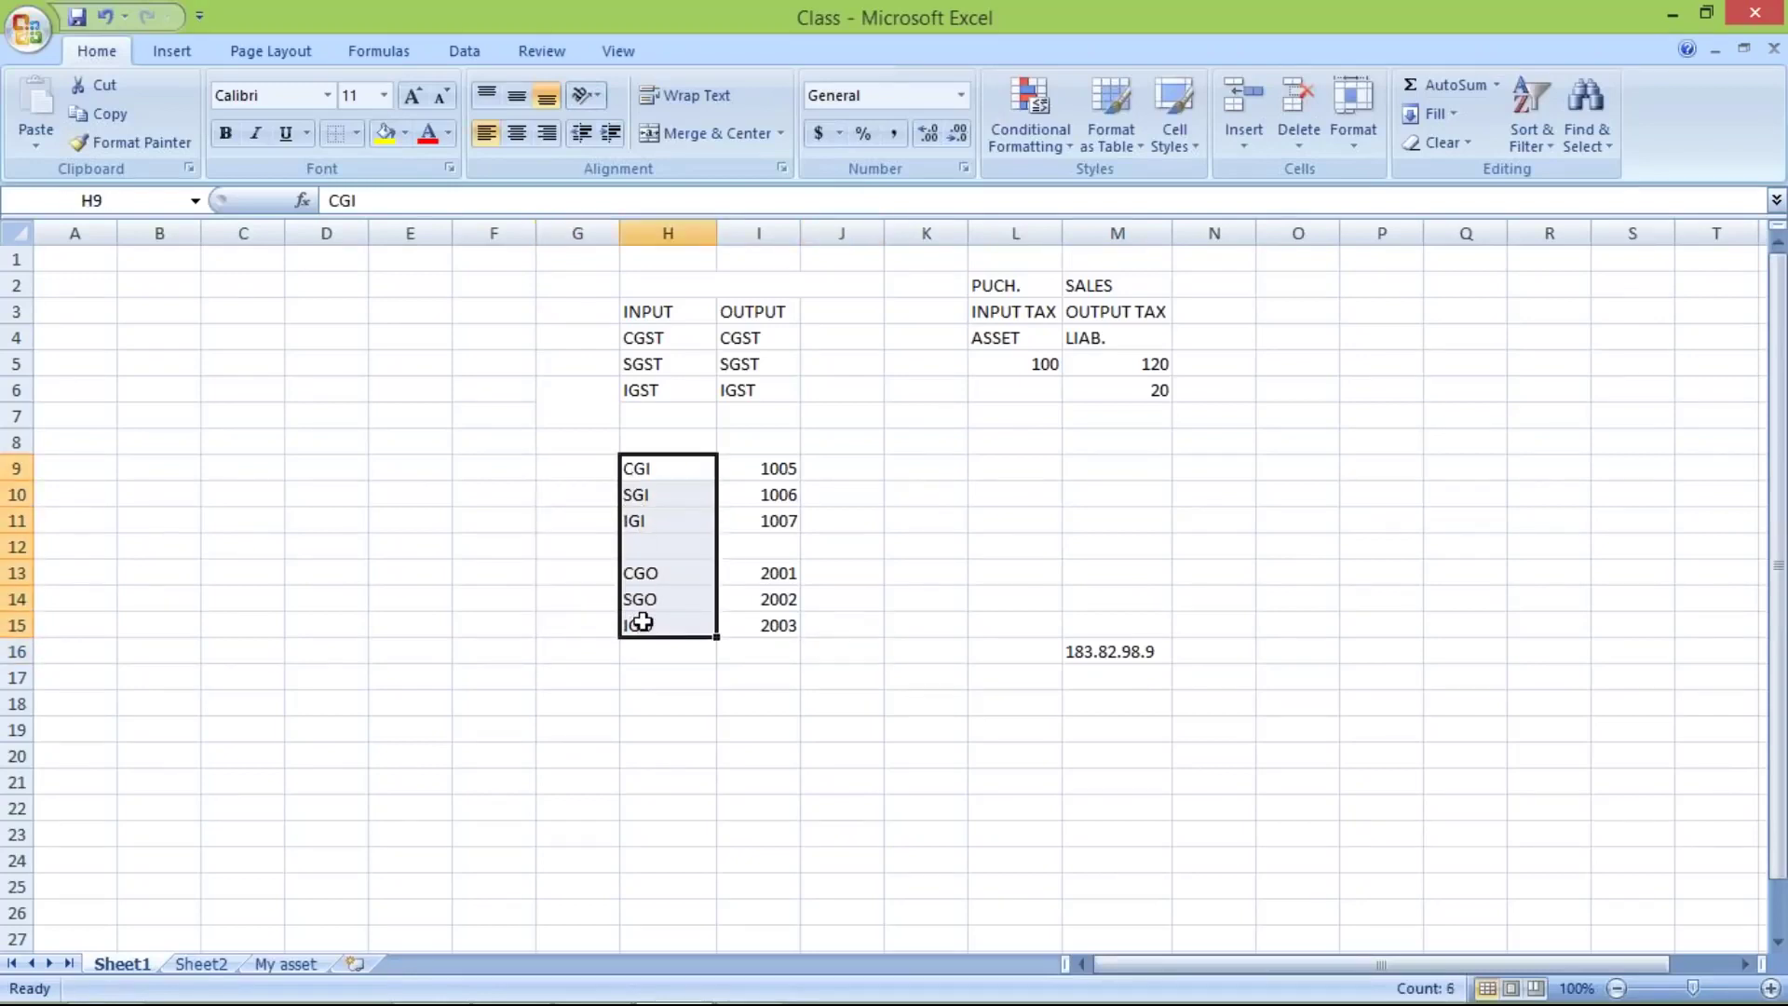
left_click(759, 470)
left_click_drag(759, 472, 754, 616)
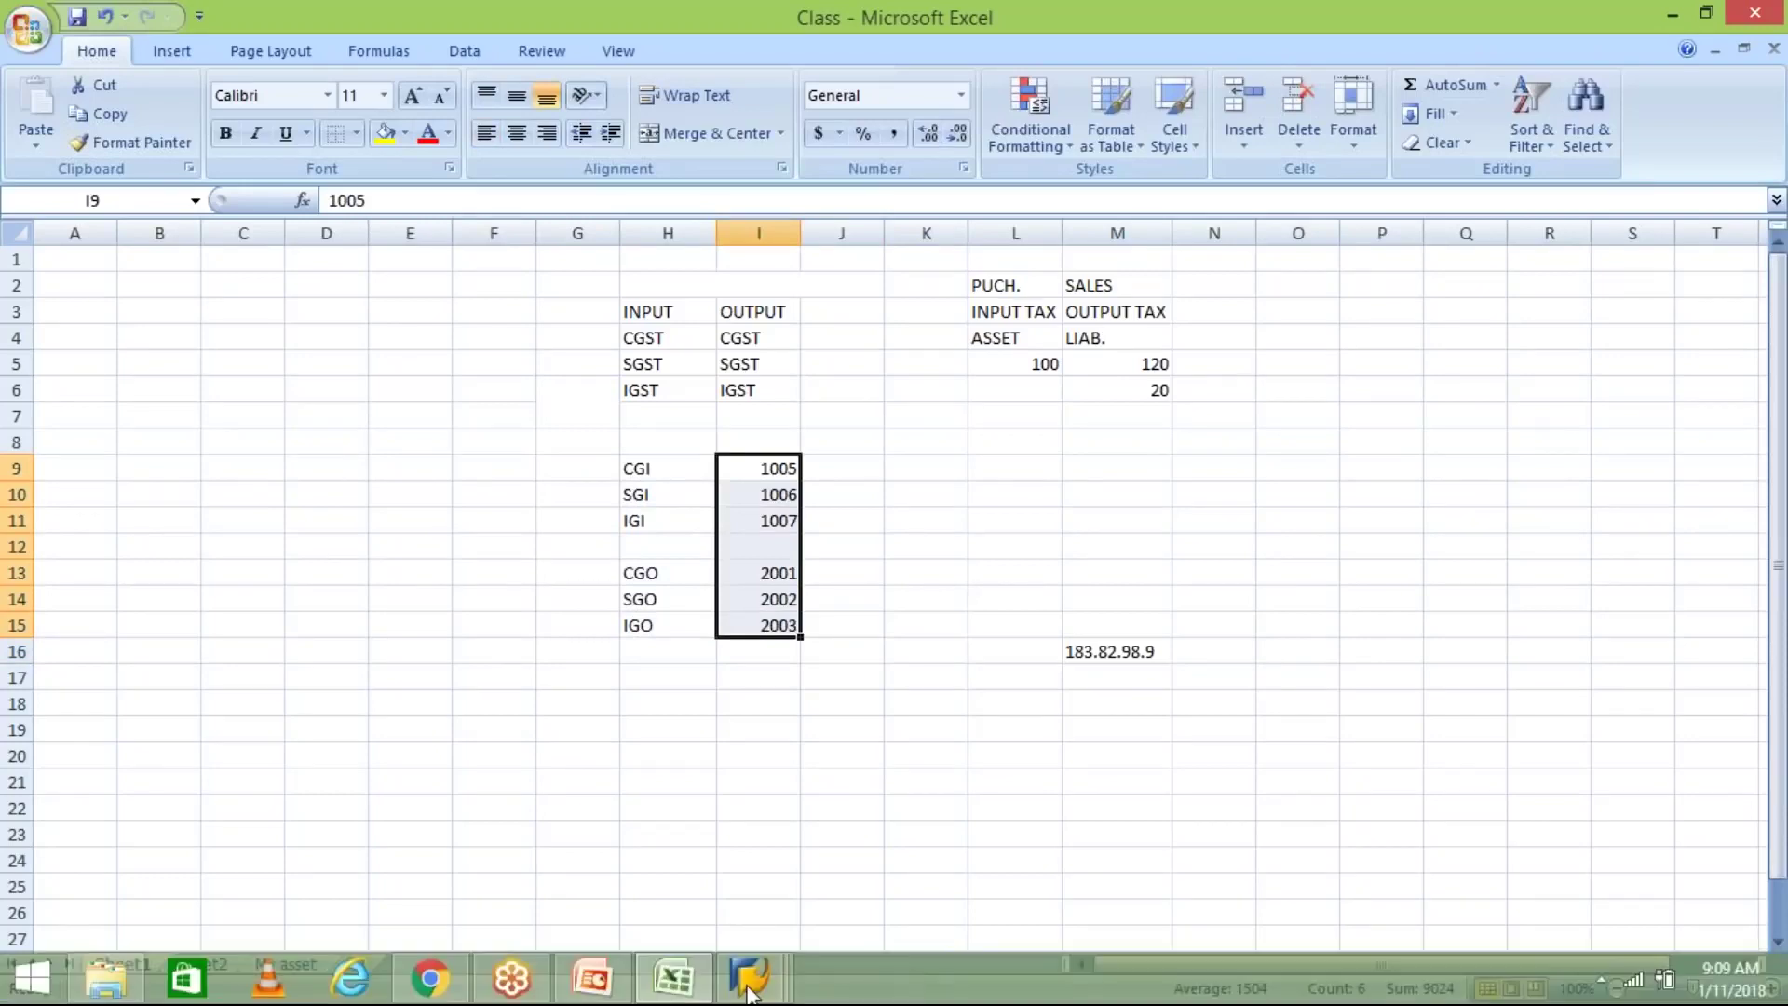
Switch to the Tax Processing in Accounting session in SAP and open the automatic posting procedures for taxes on sales/purchases
left_click(750, 978)
left_click(1077, 885)
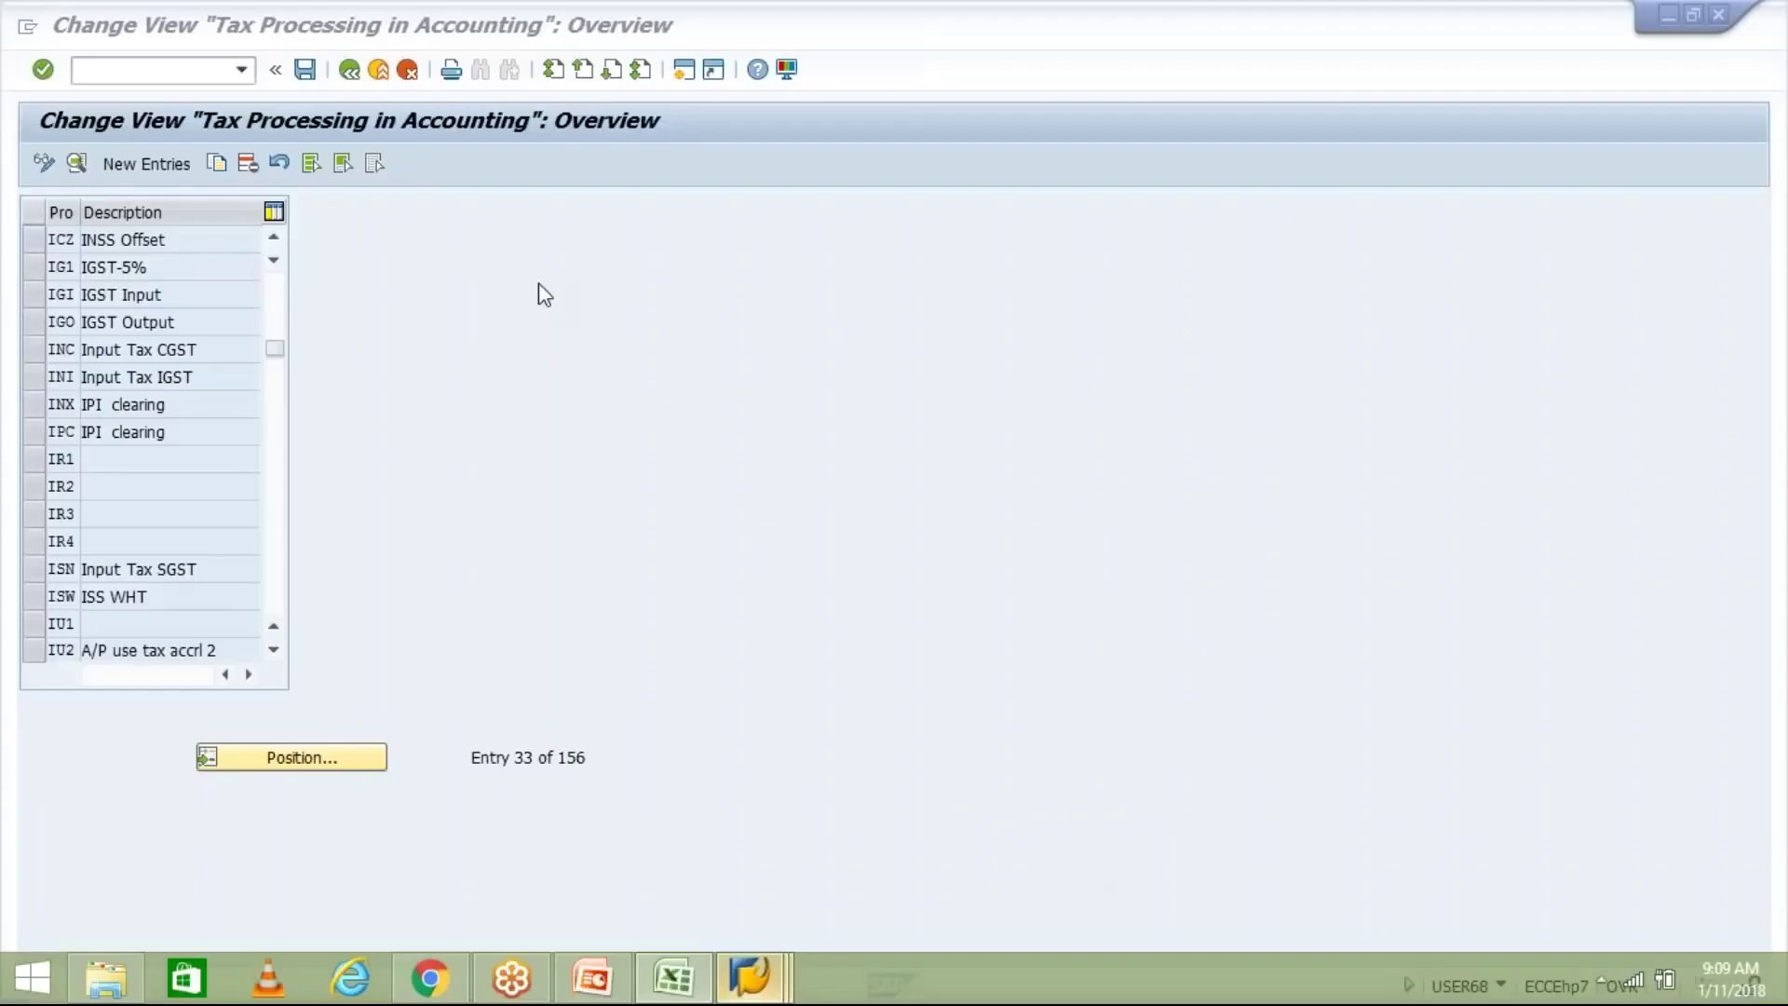
type("/NOB")
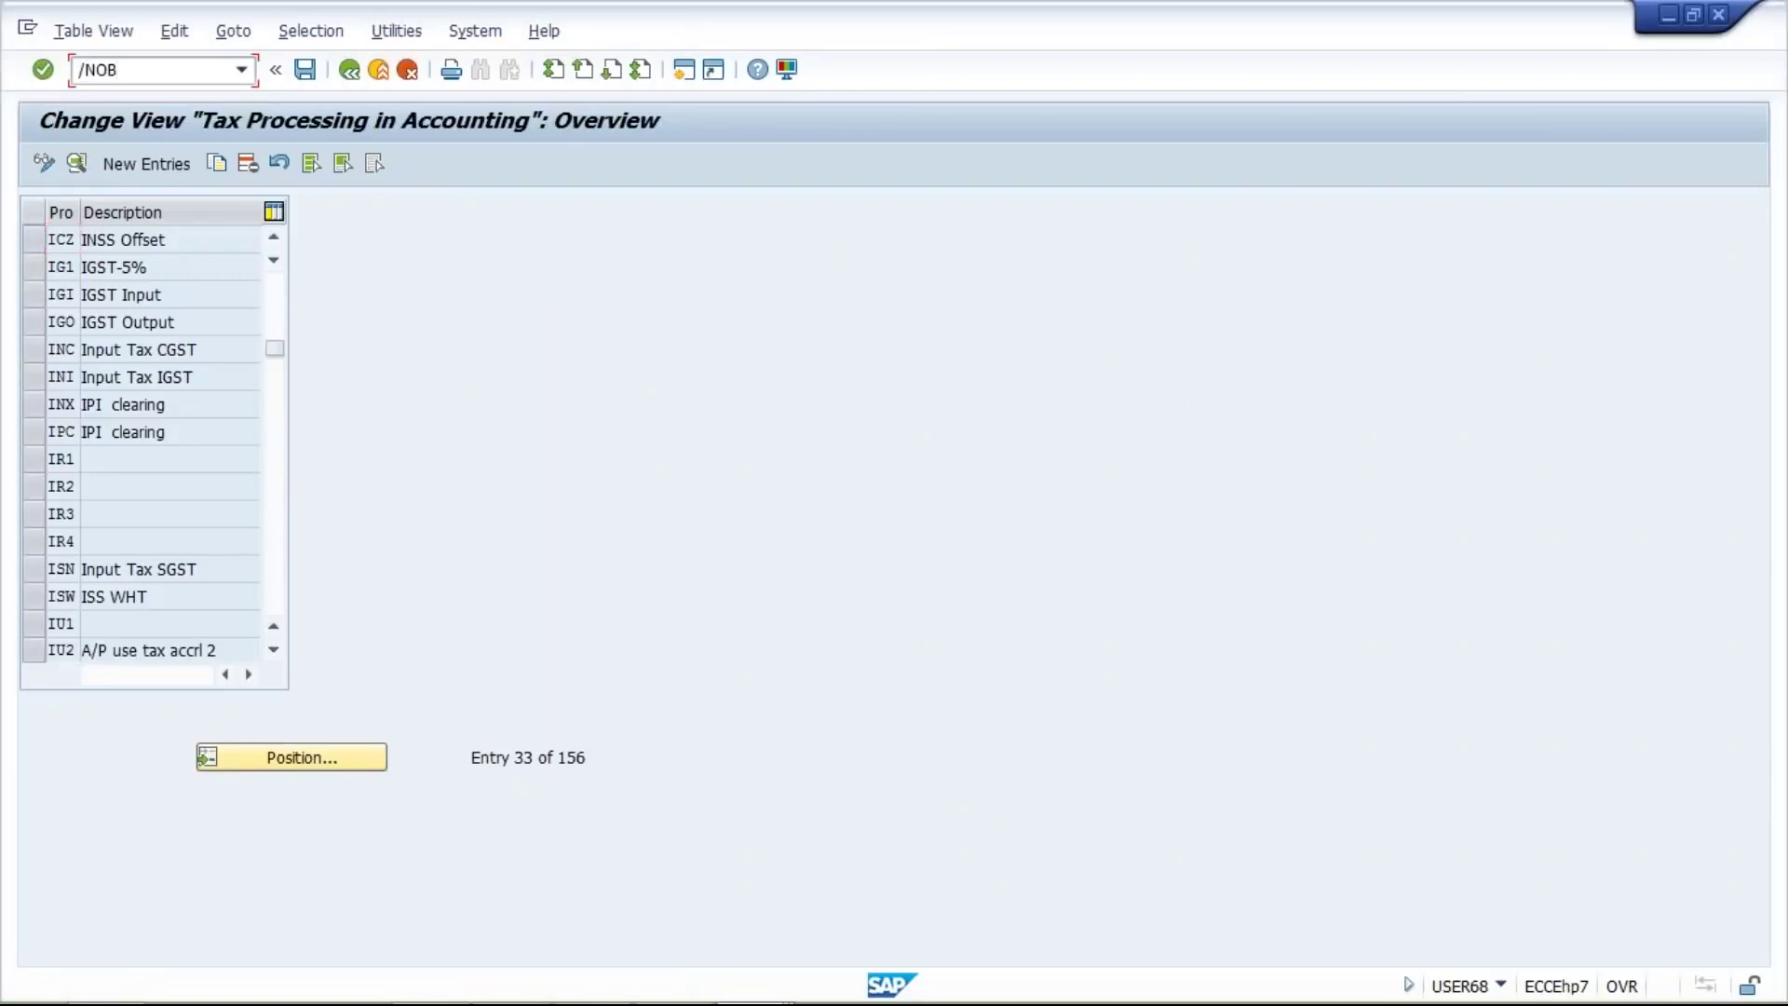
type("08")
key("Return")
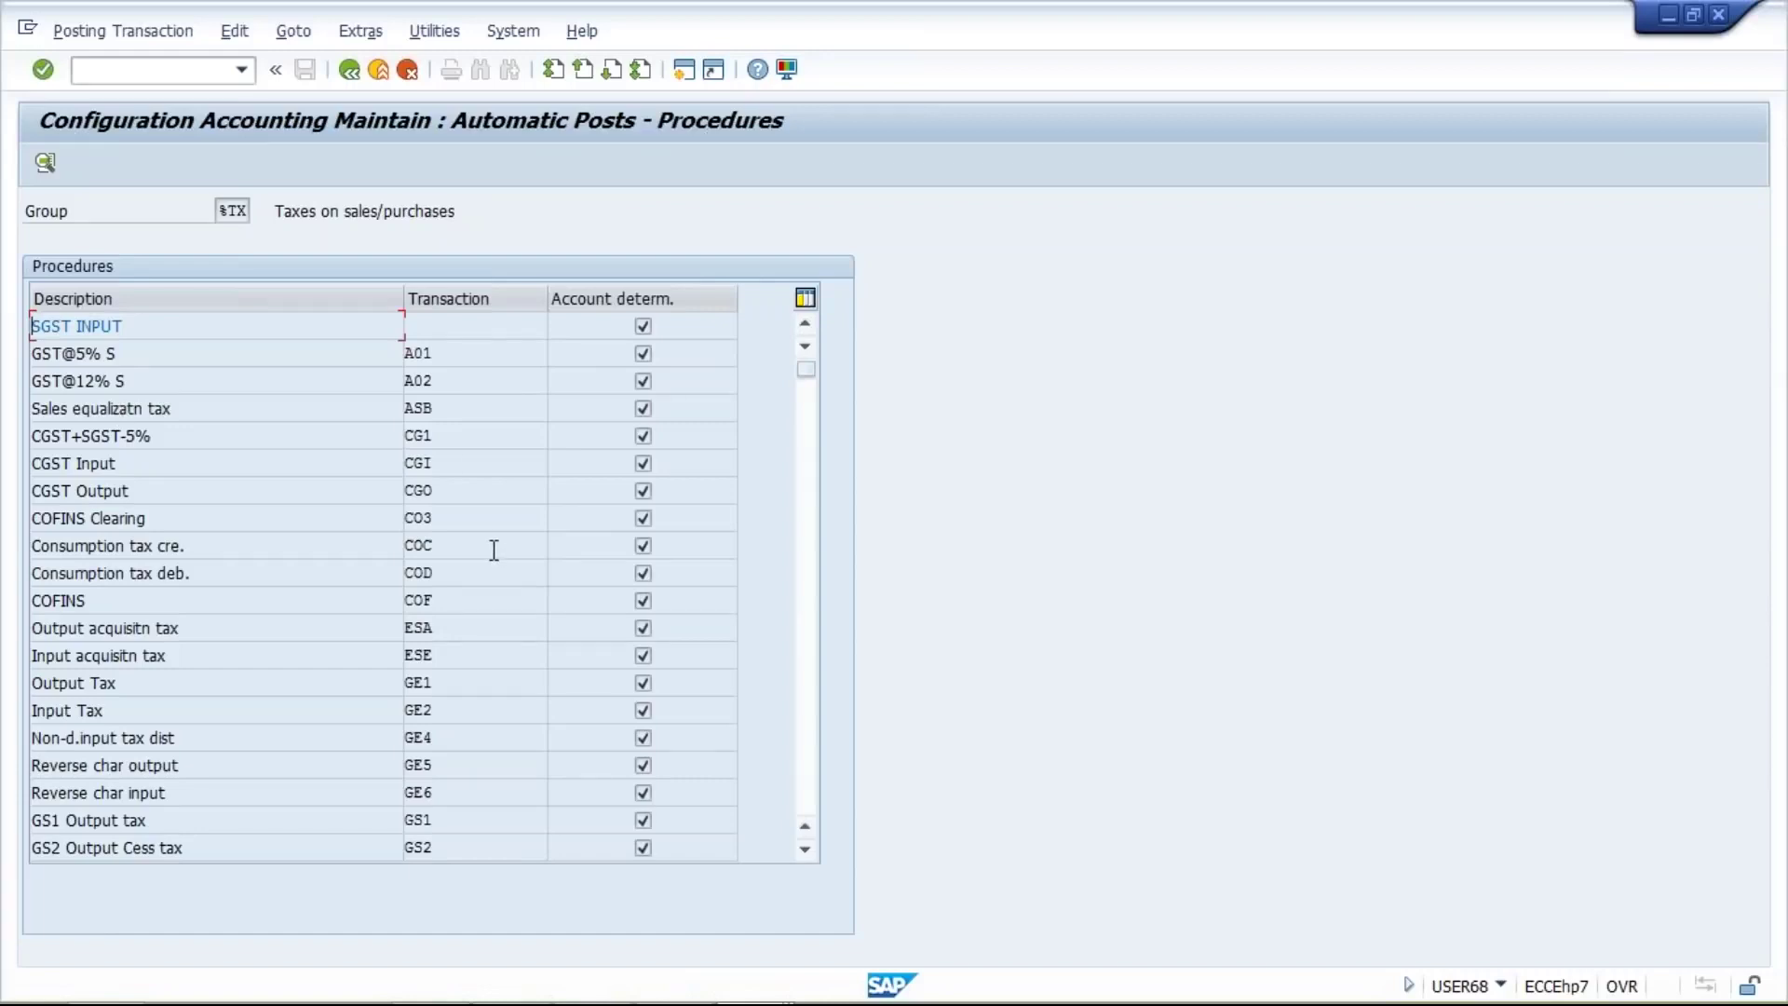
Locate the CGST Input and CGST Output transactions in the procedures list, and look up the G/L account for CGI in the Excel sheet
left_click(458, 467)
left_click(453, 489)
left_click(440, 466)
mouse_move(559, 1000)
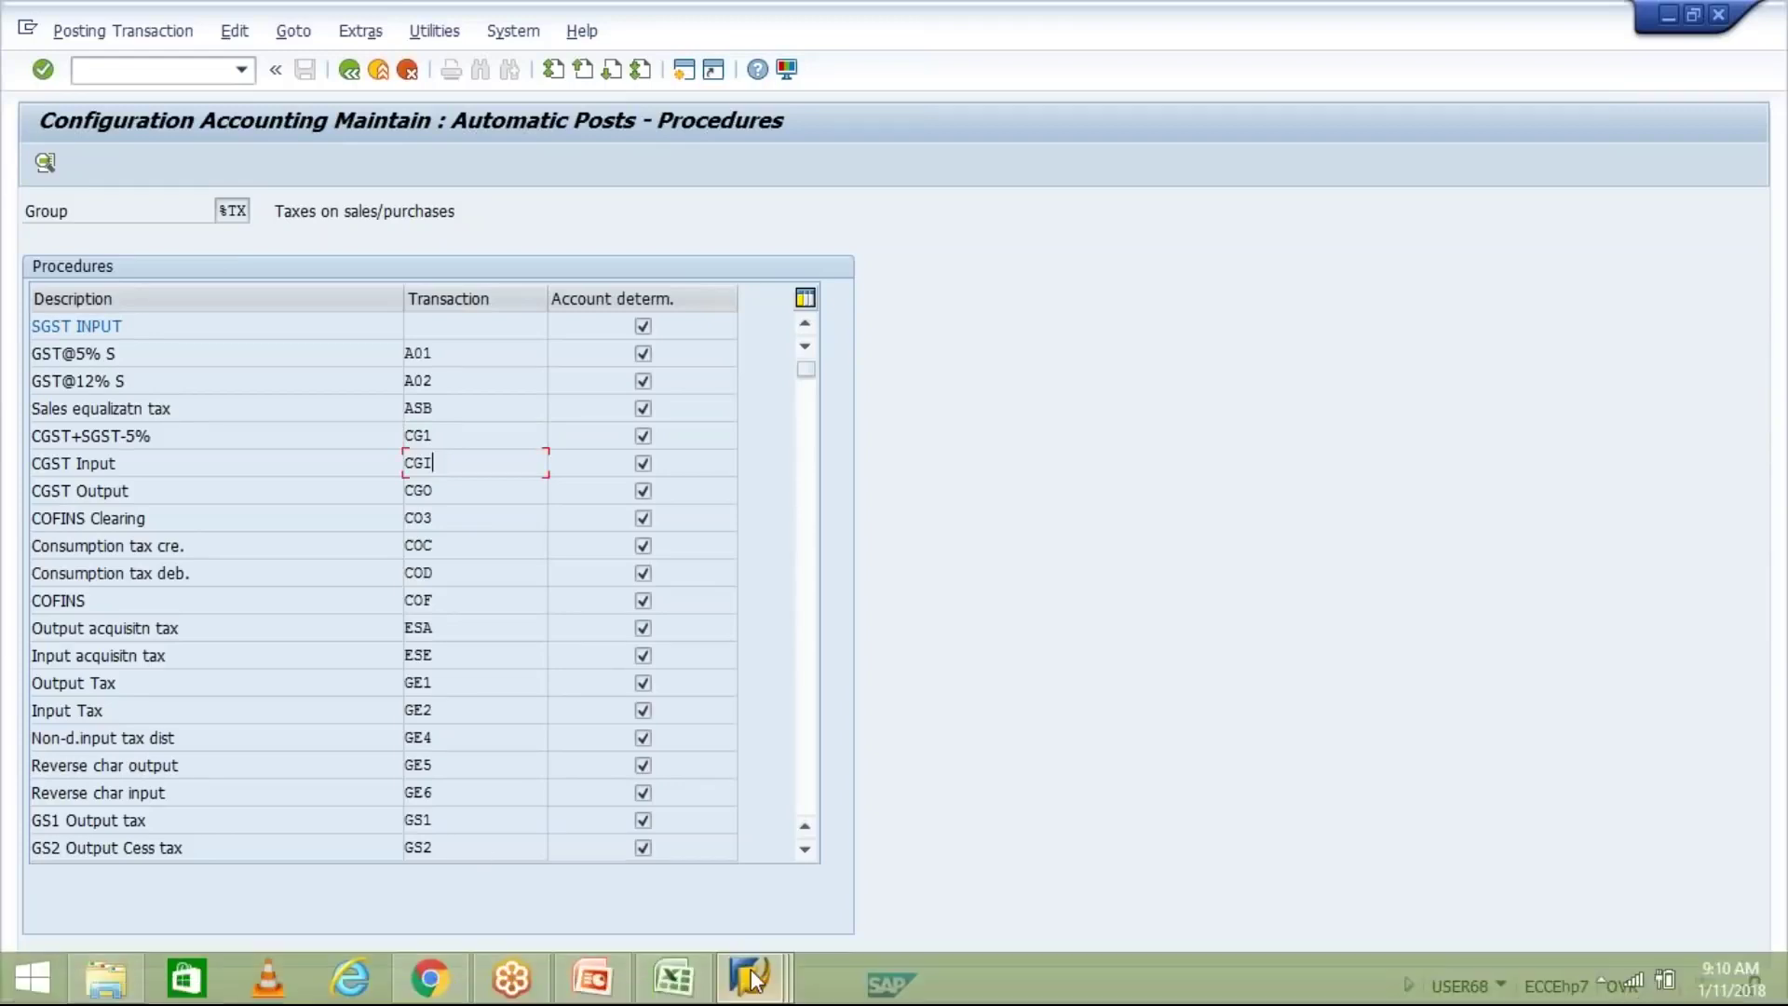
left_click(667, 993)
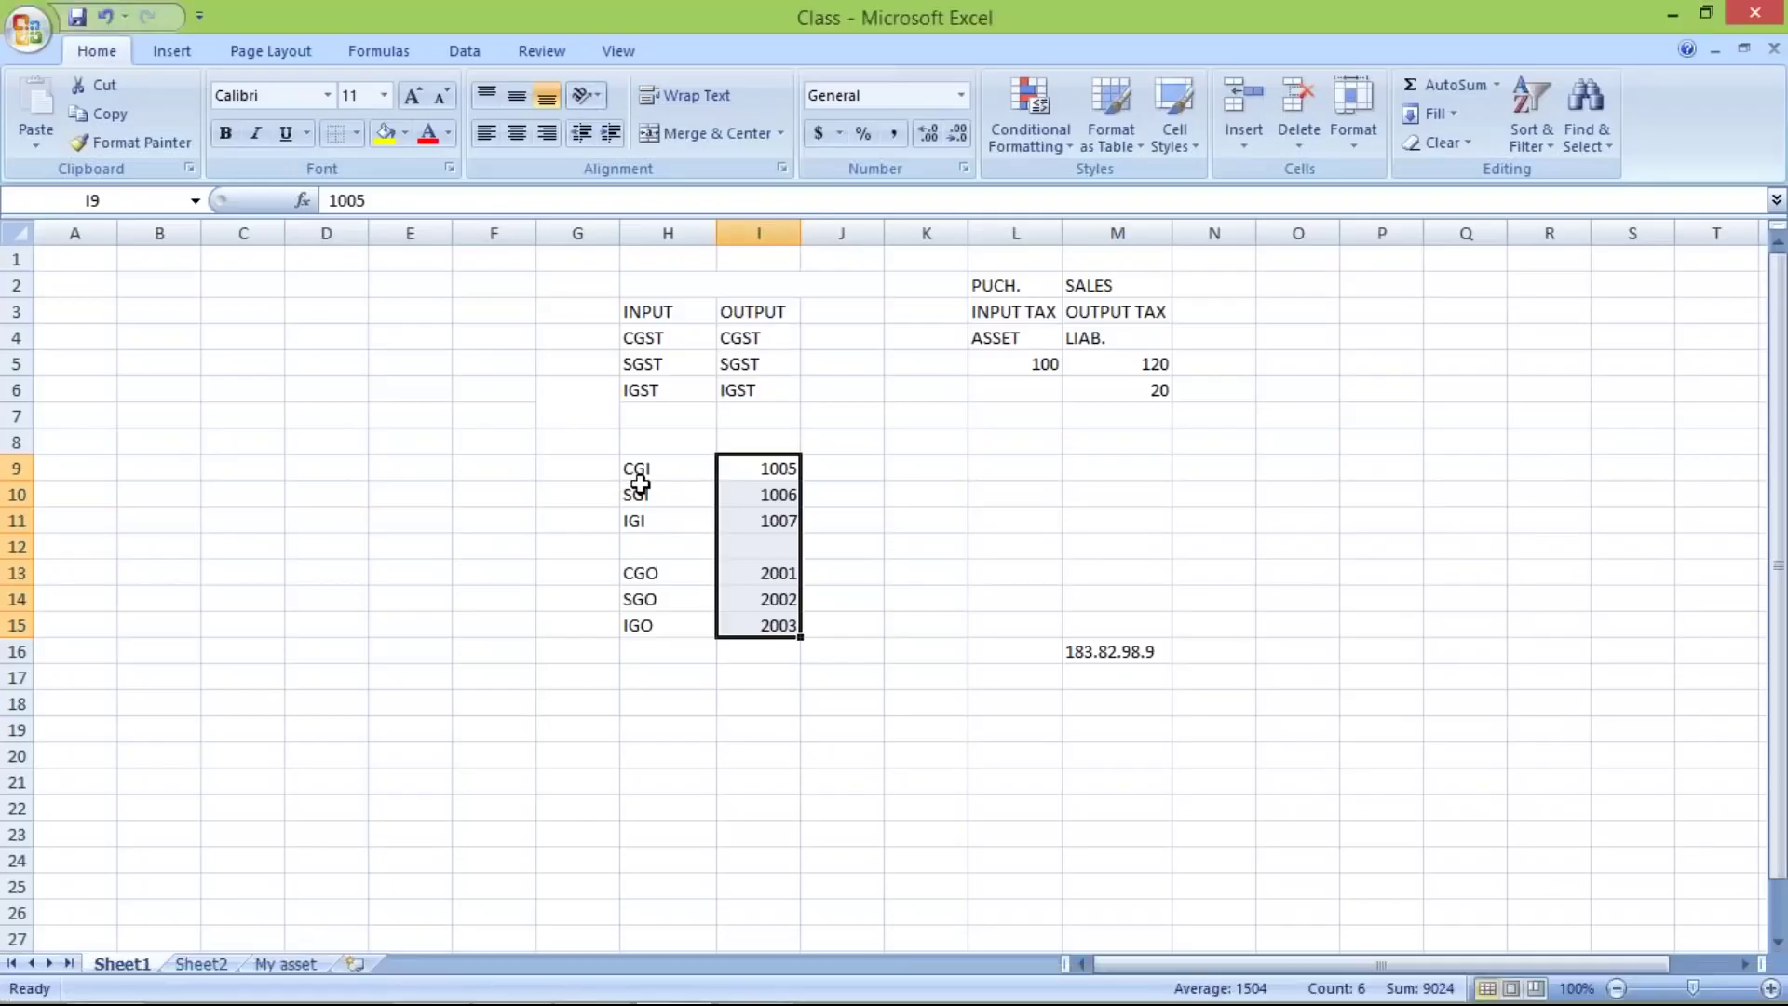
left_click(787, 466)
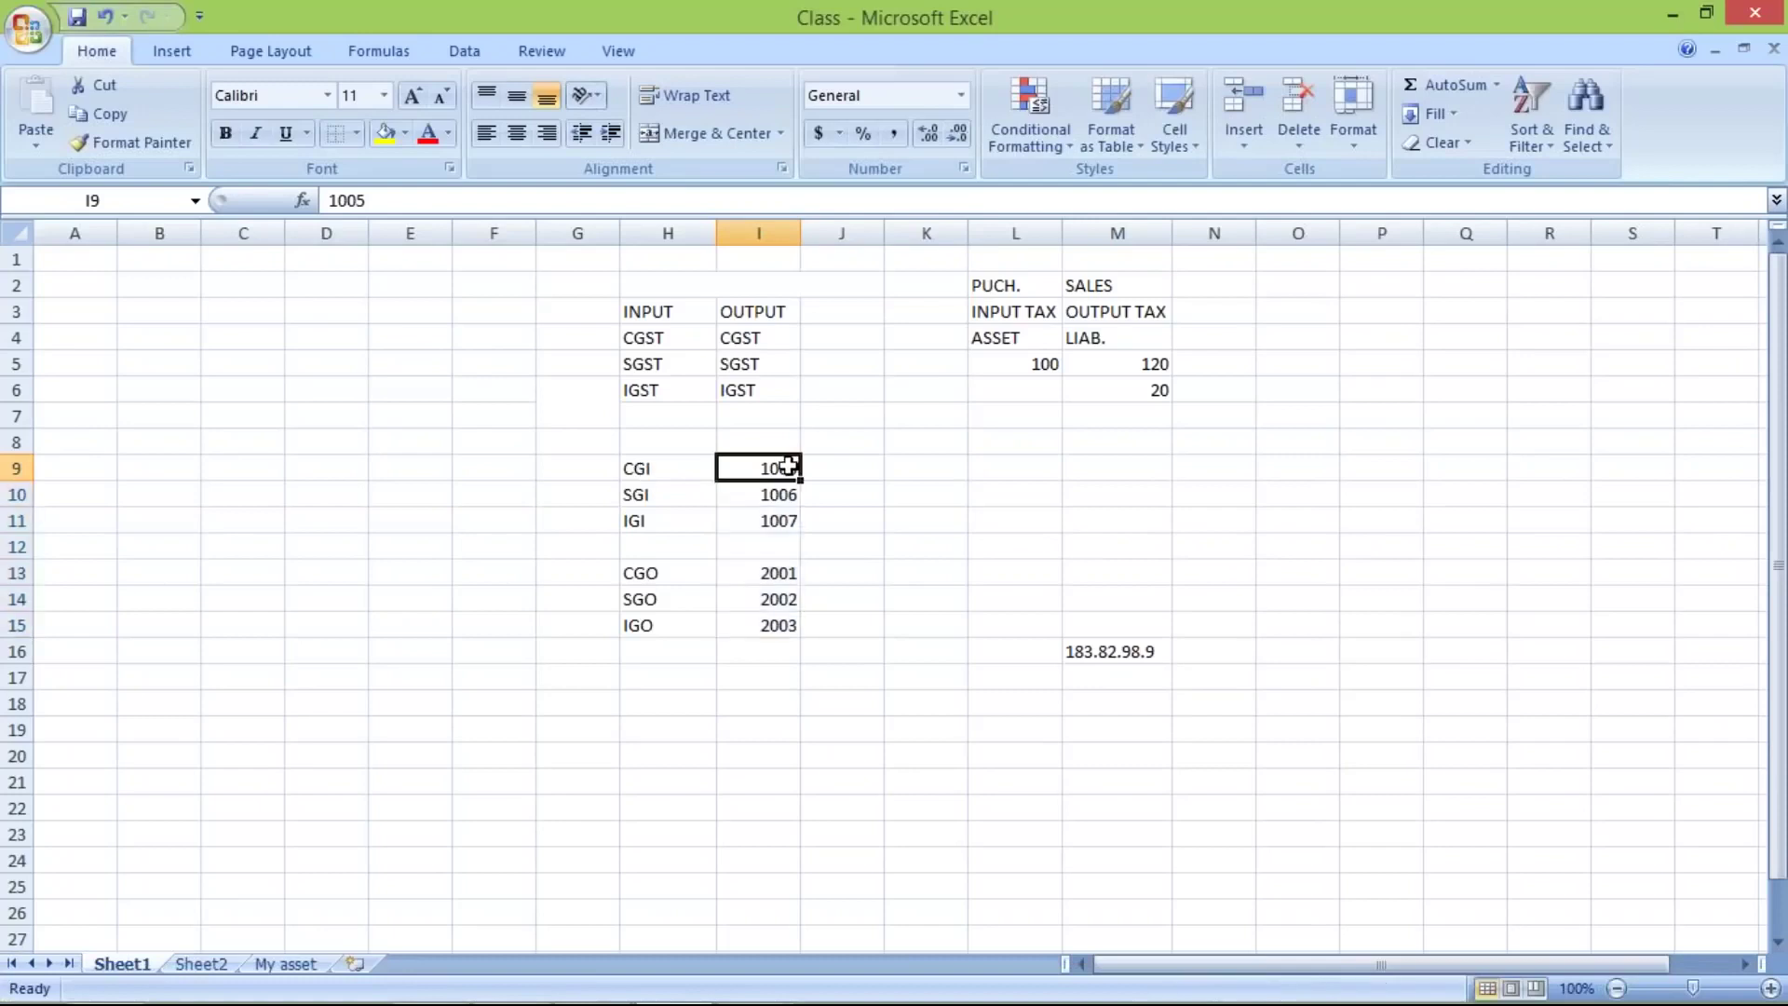
left_click(629, 469)
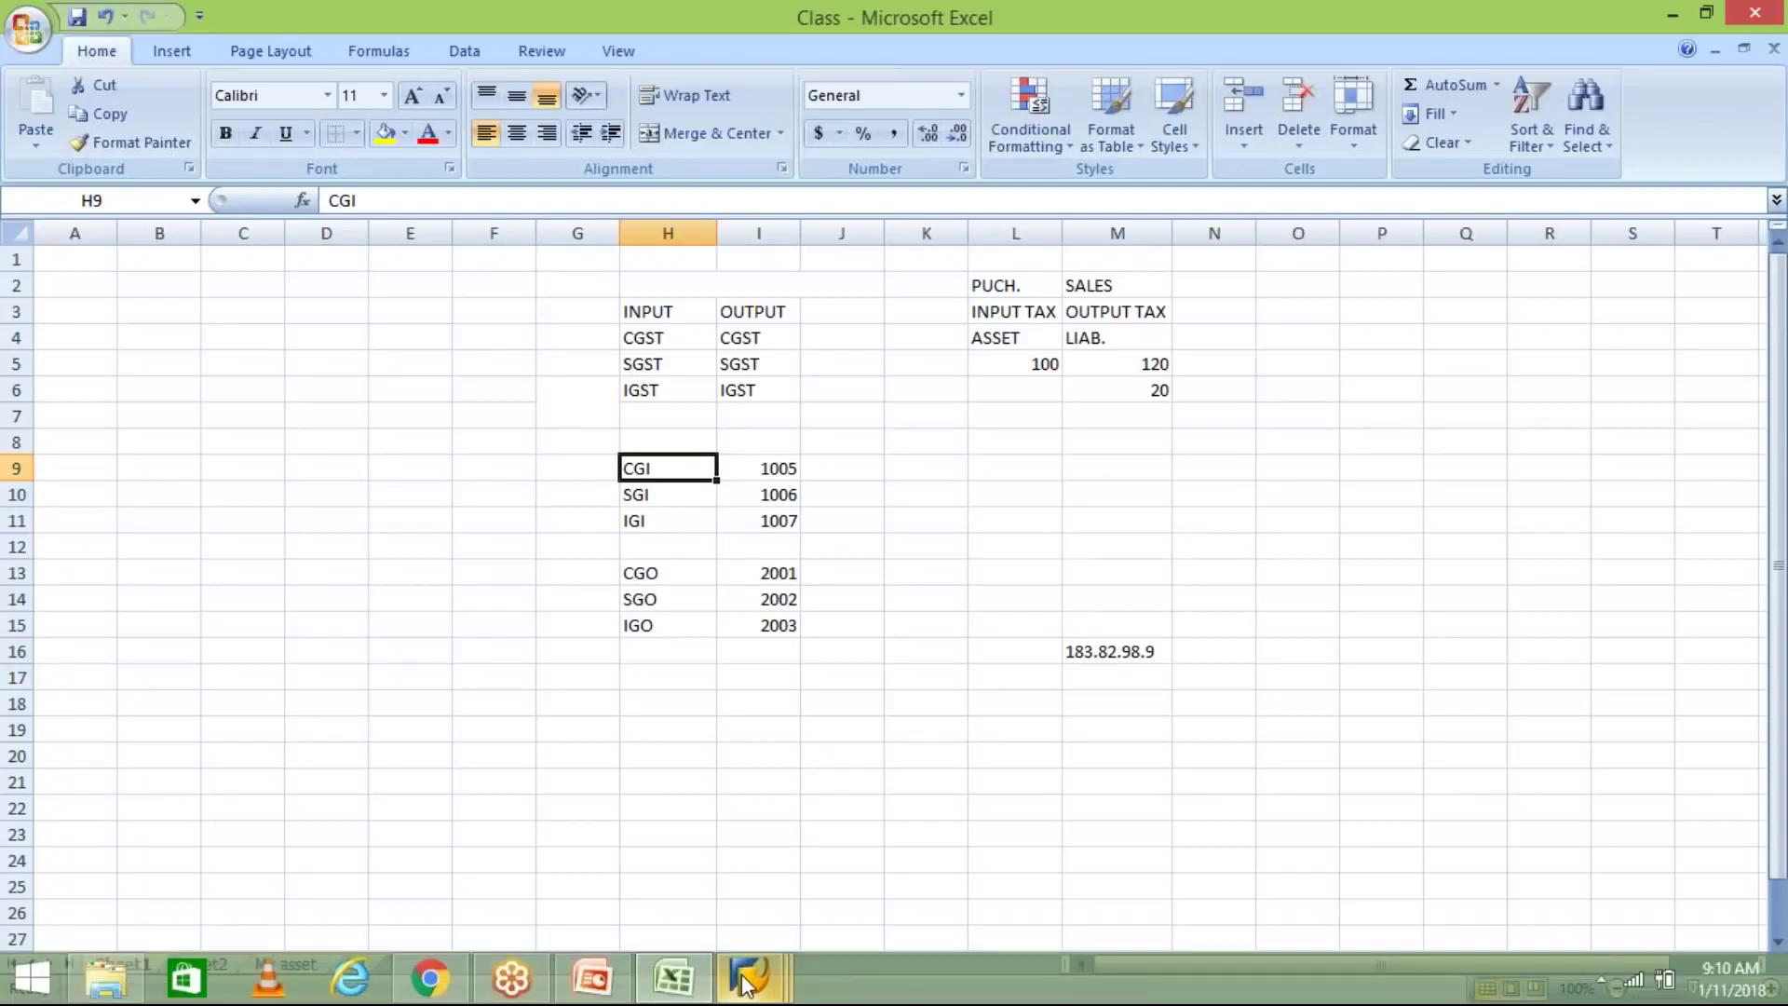
Return to SAP, open the CGI transaction for chart of accounts TM10, and save its posting rules without account determination by tax code
mouse_move(742, 975)
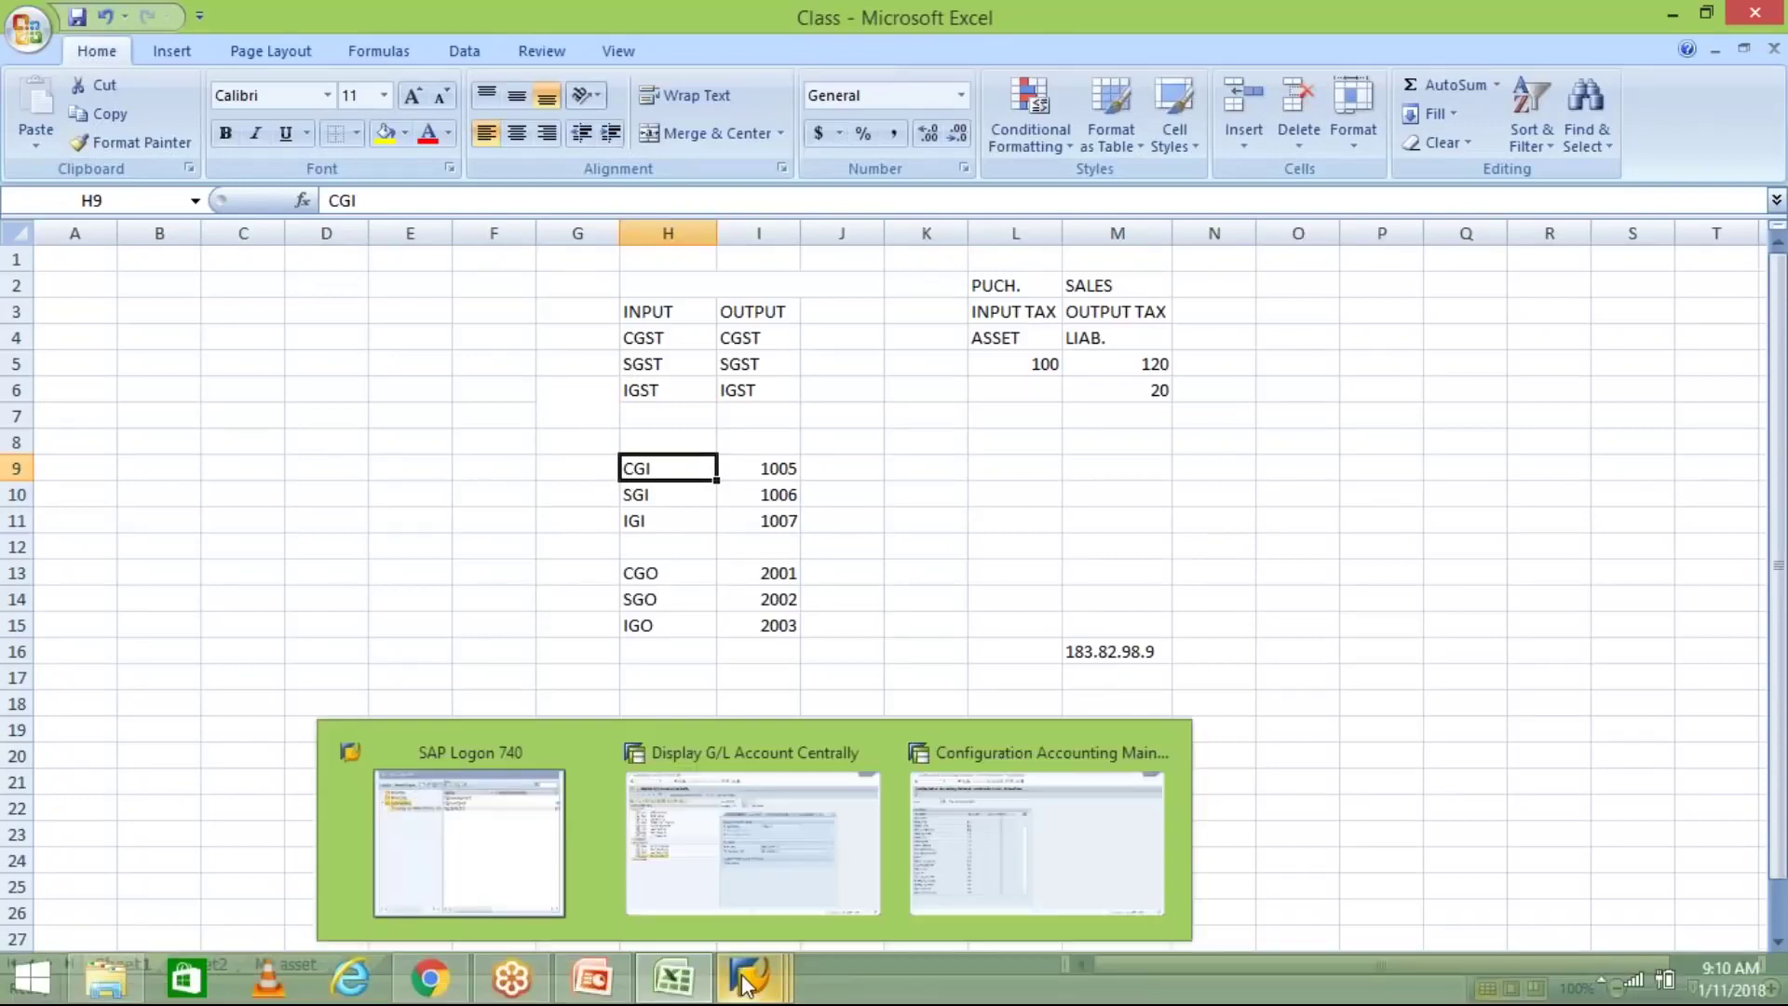
left_click(1045, 860)
left_click(466, 465)
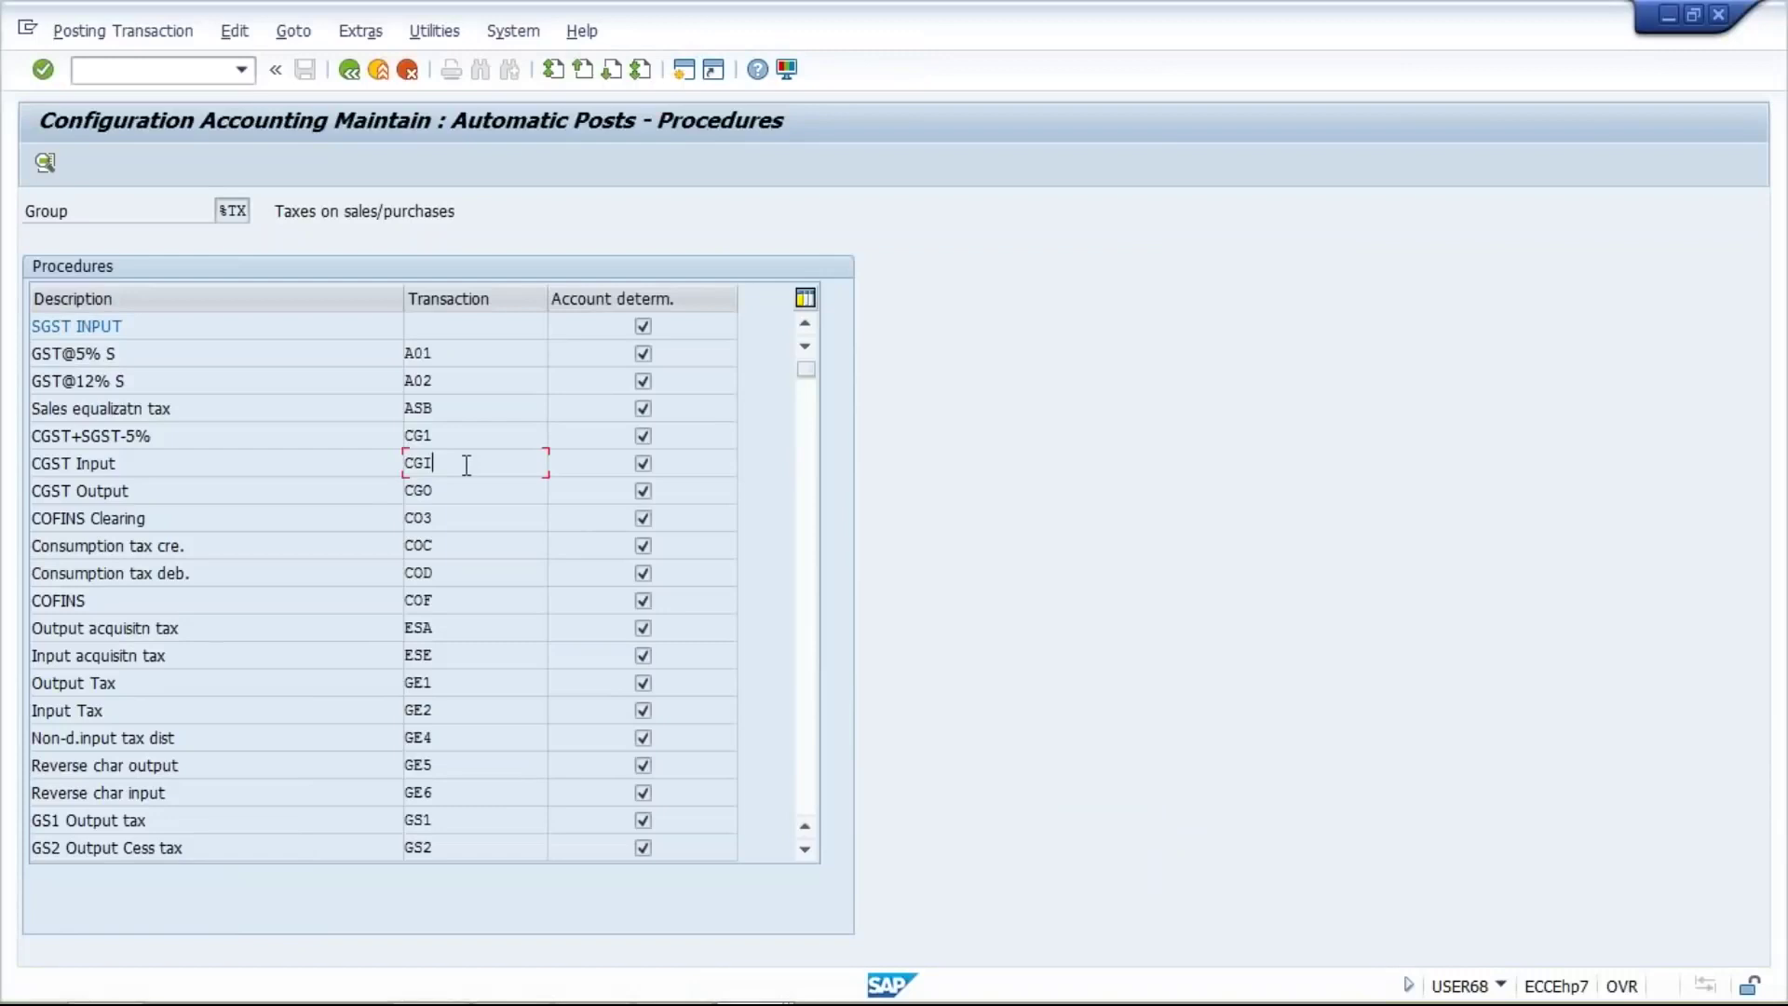
double_click(466, 465)
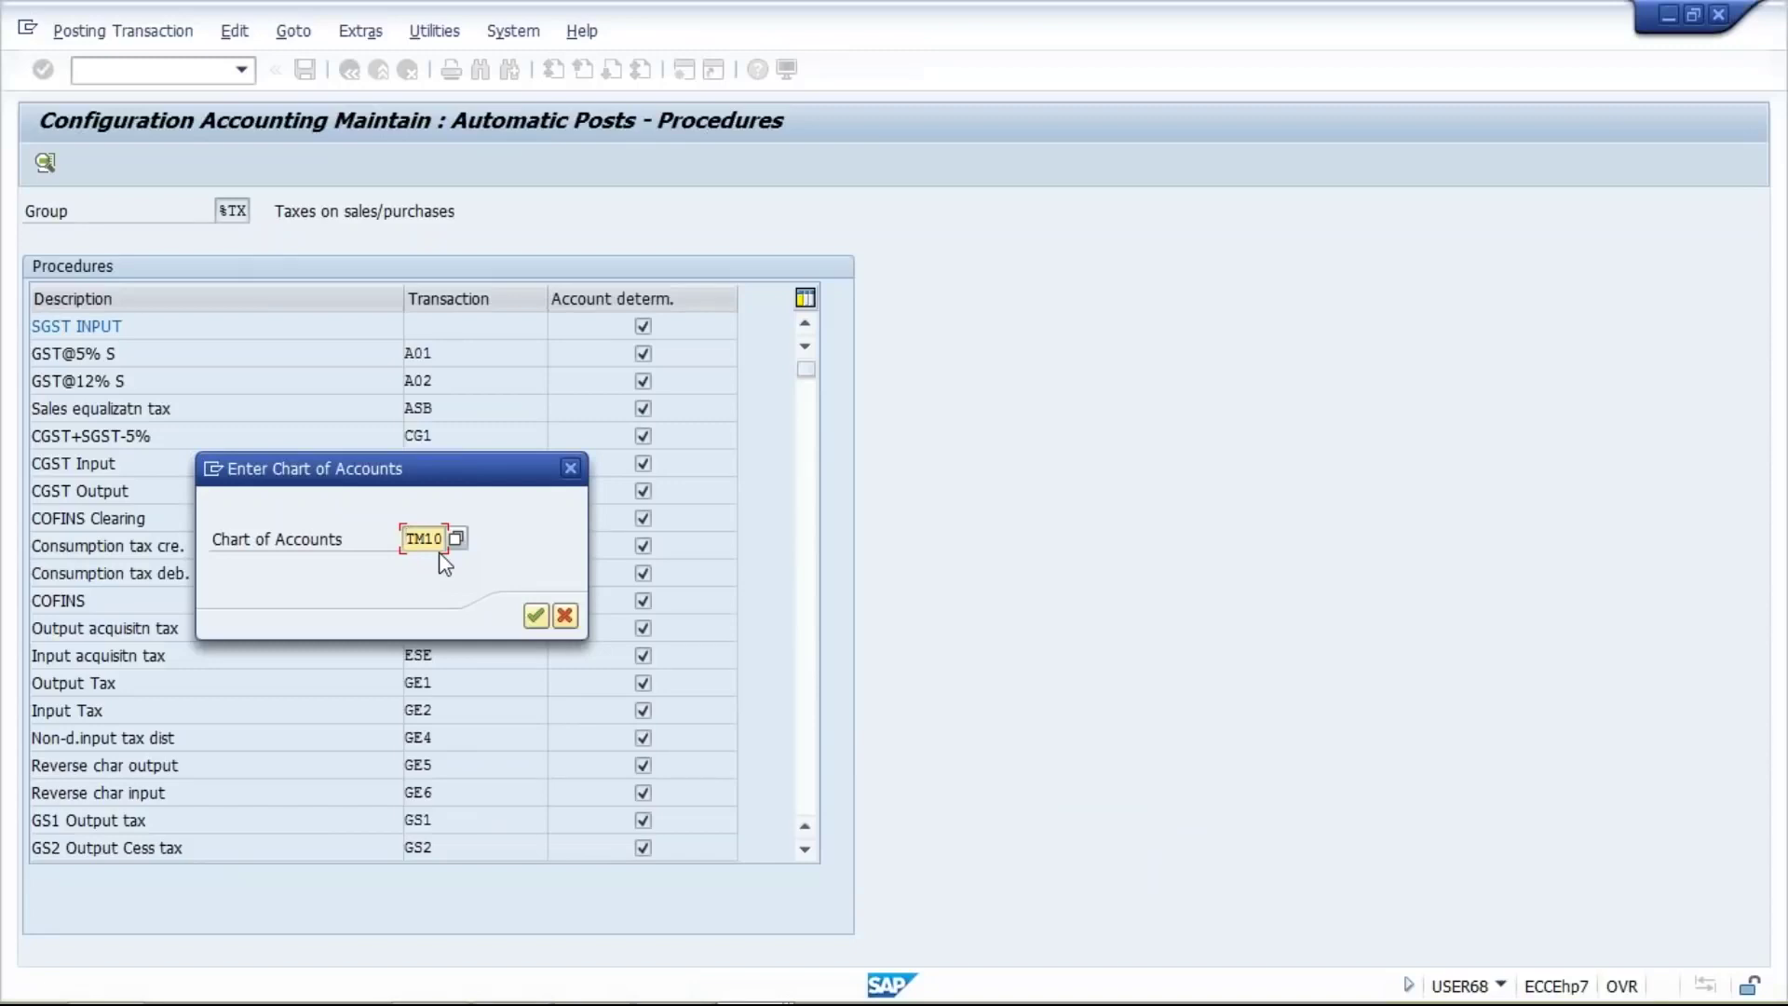
key("Return")
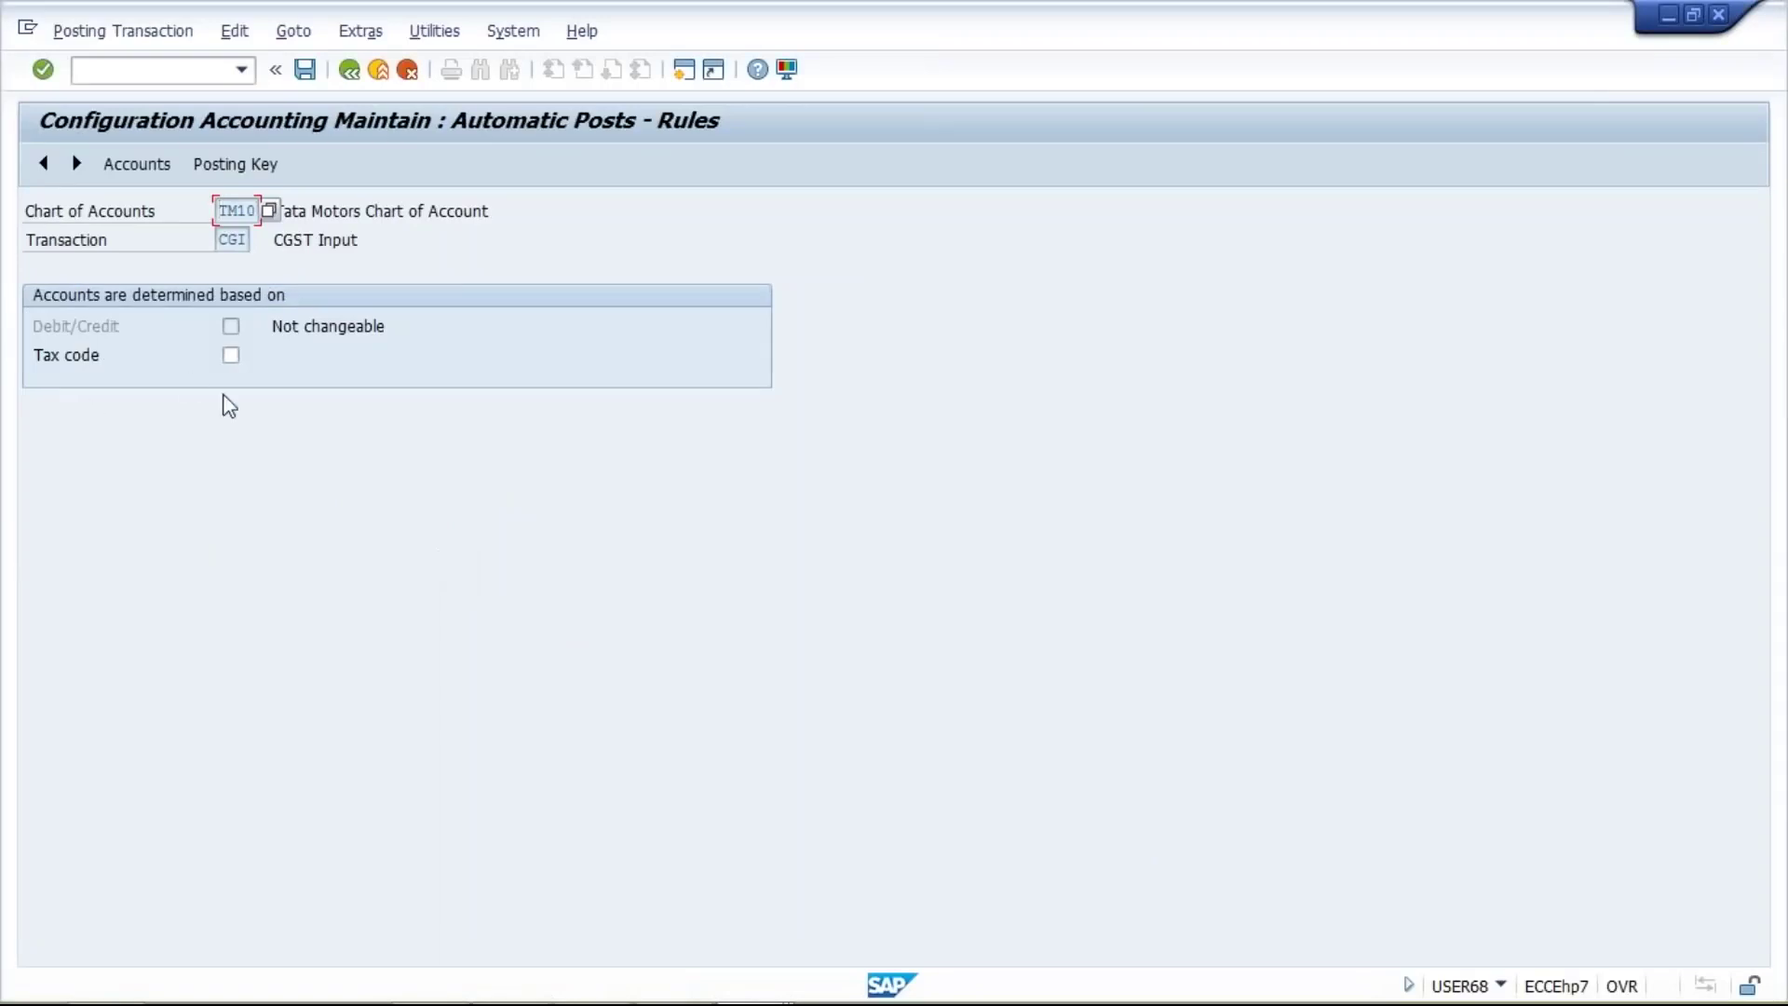
left_click(305, 69)
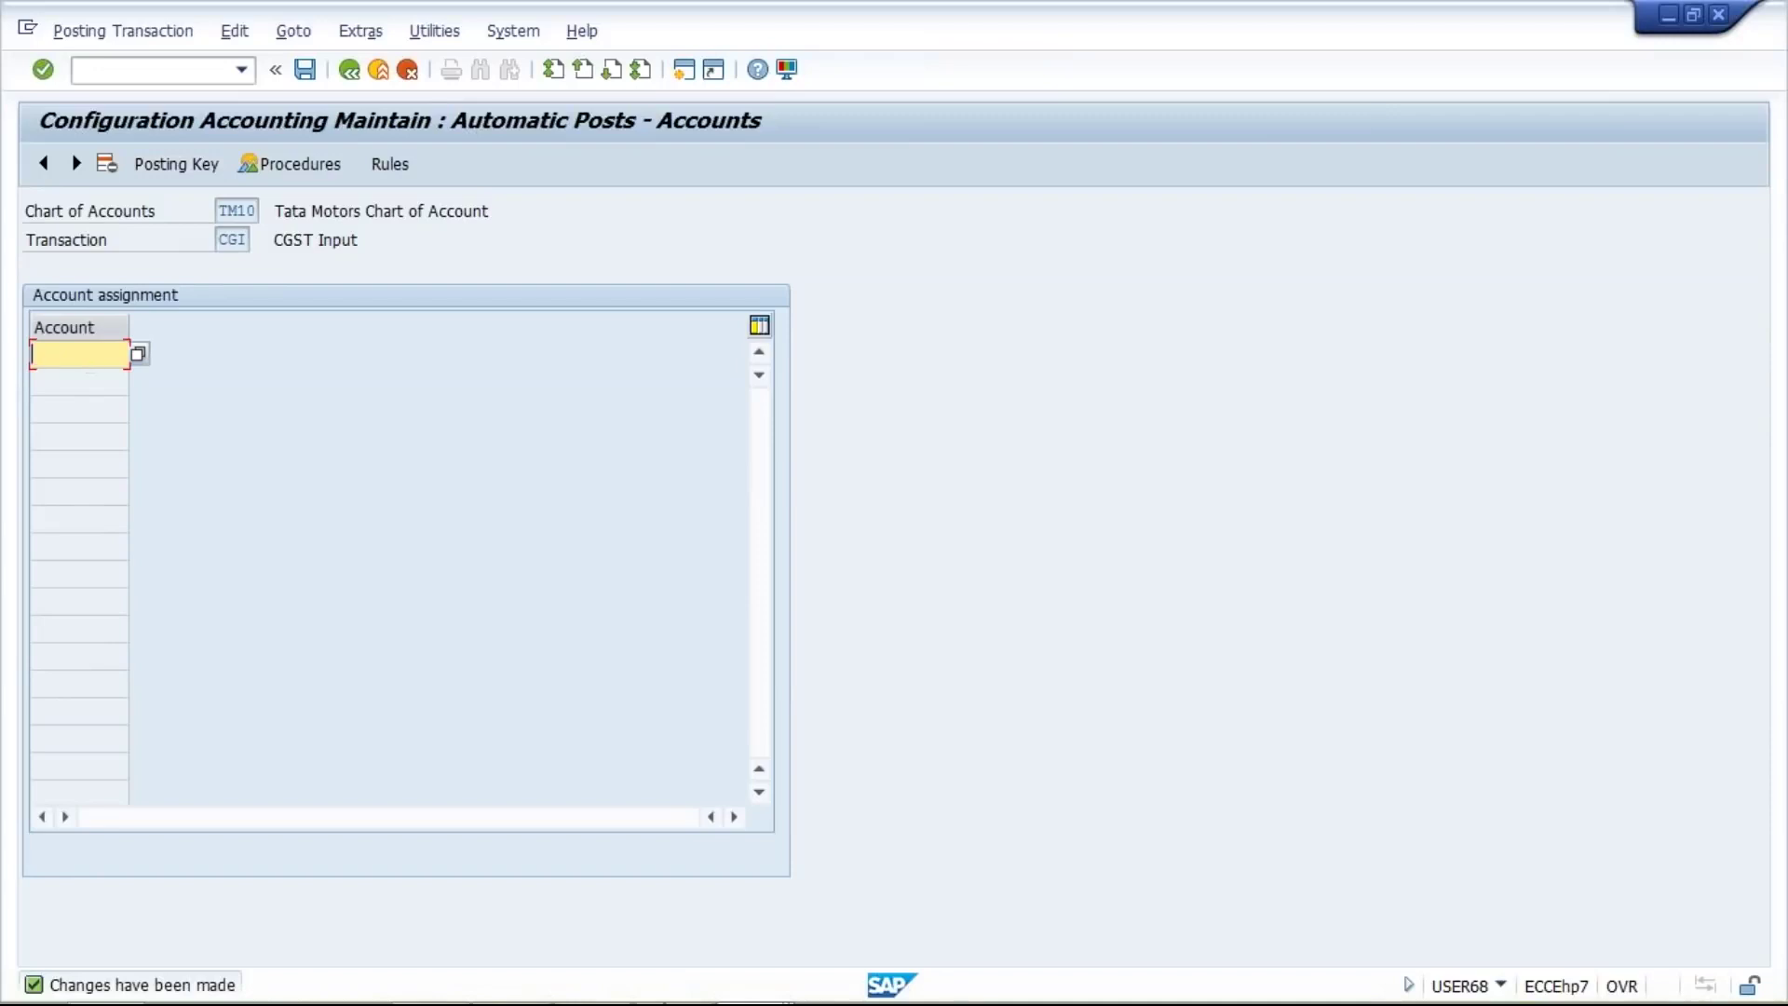
Recheck the CGI mapping in Excel, try to assign G/L account 1005 to CGI in SAP, and clear the entry
left_click(677, 980)
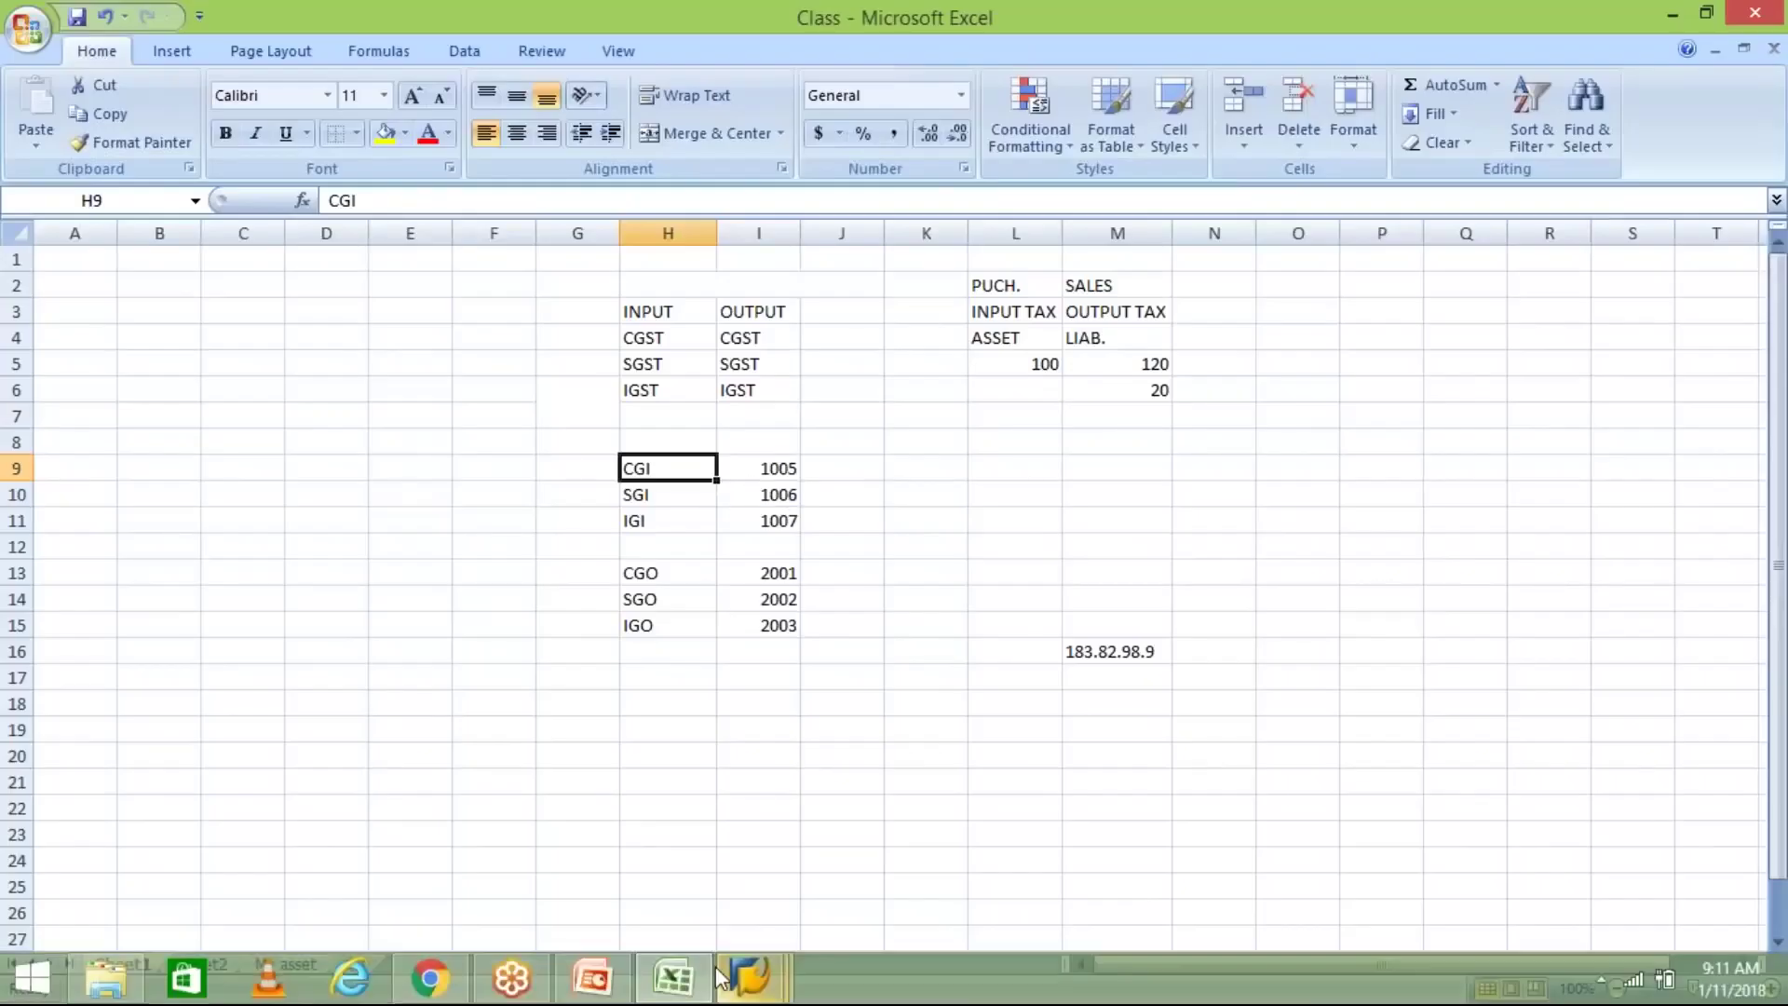
left_click(742, 987)
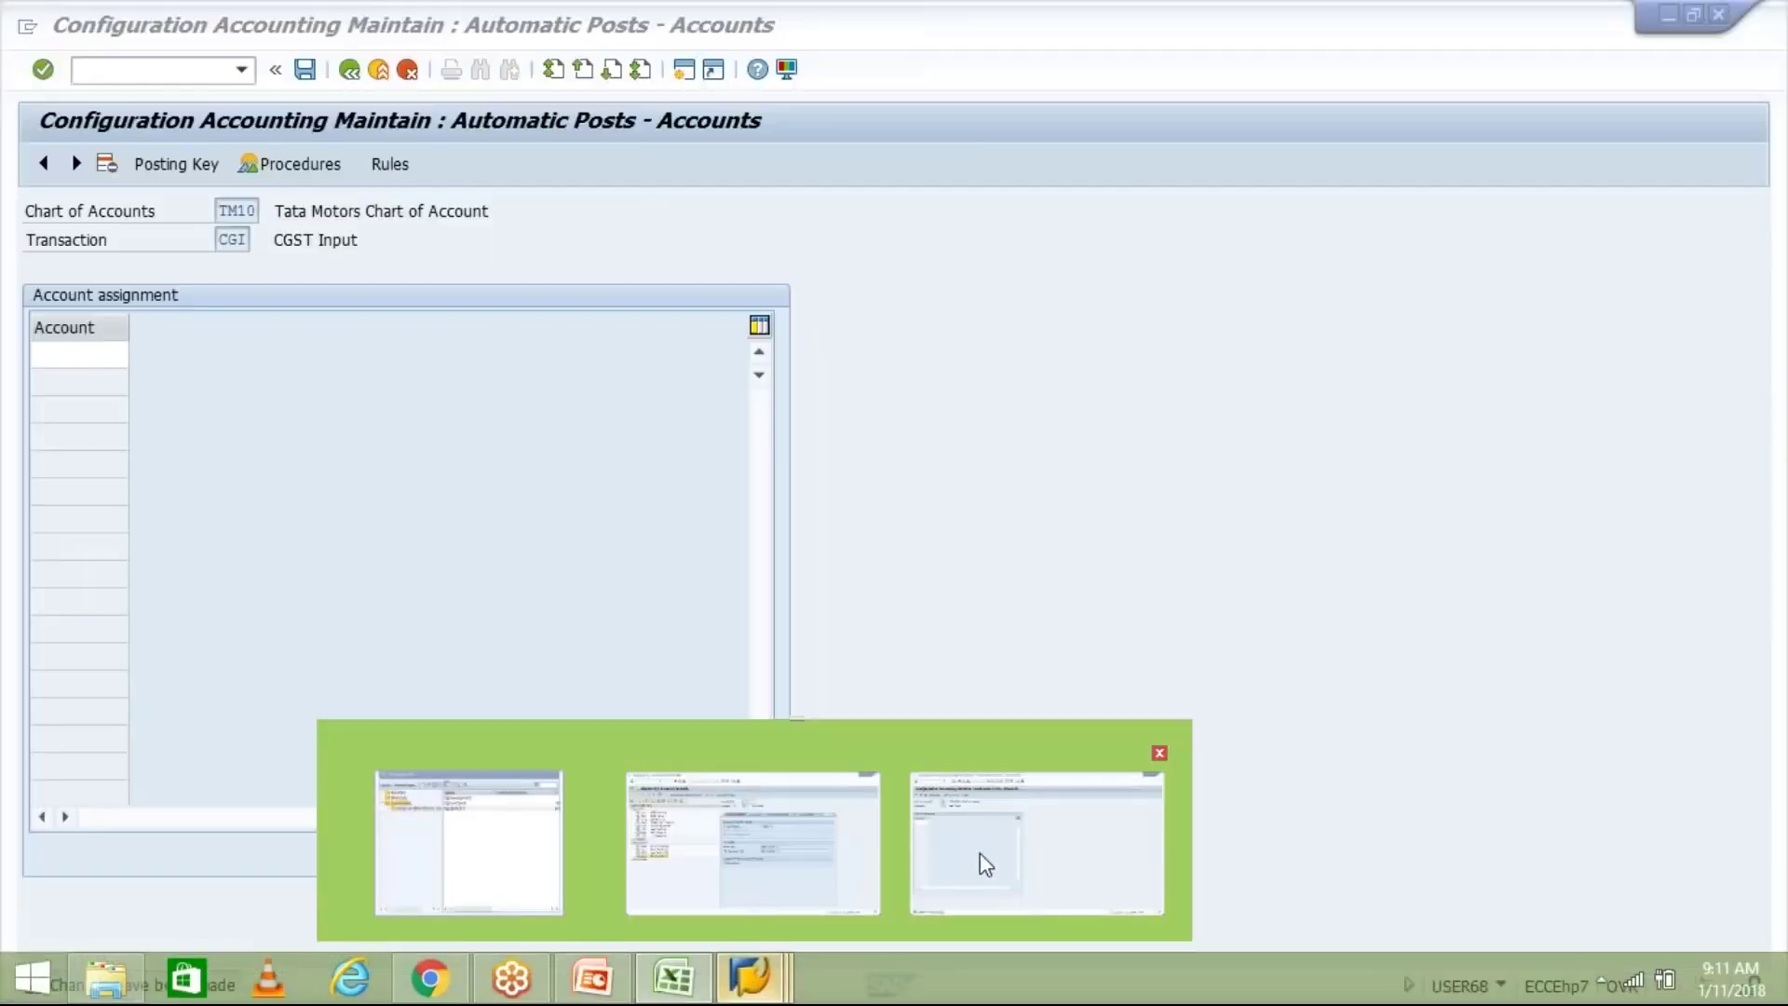
left_click(981, 858)
left_click(112, 363)
type("1005")
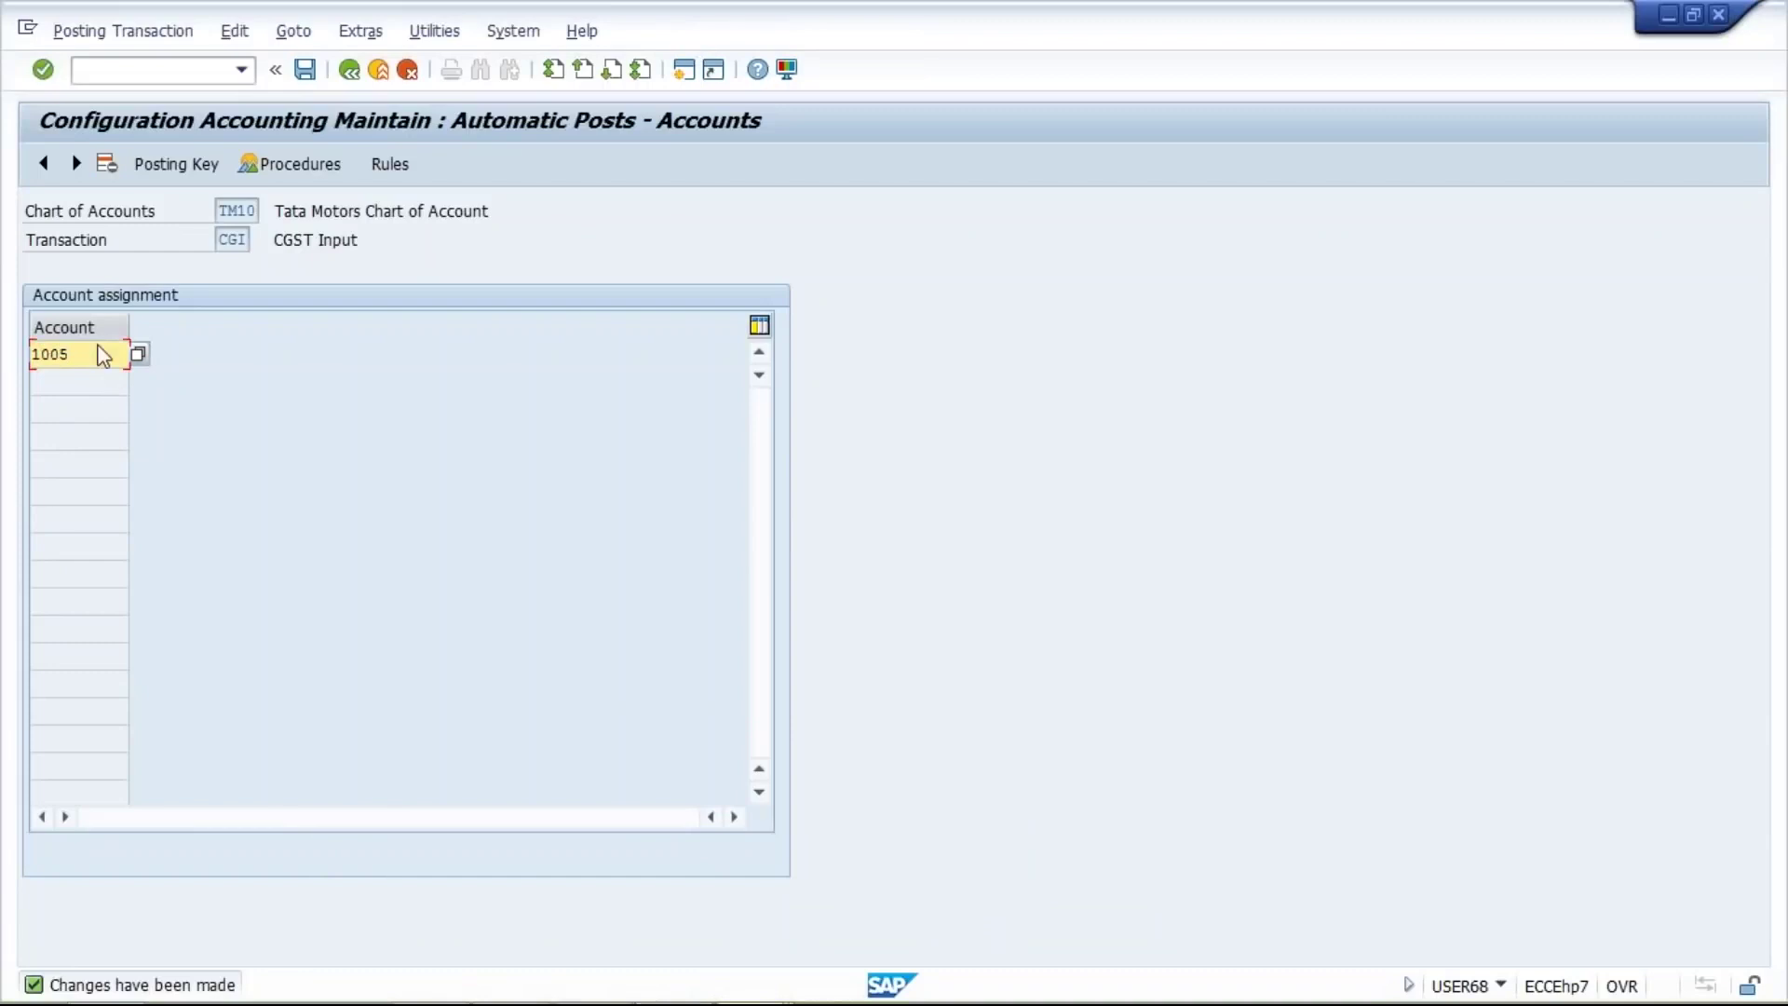
left_click(177, 165)
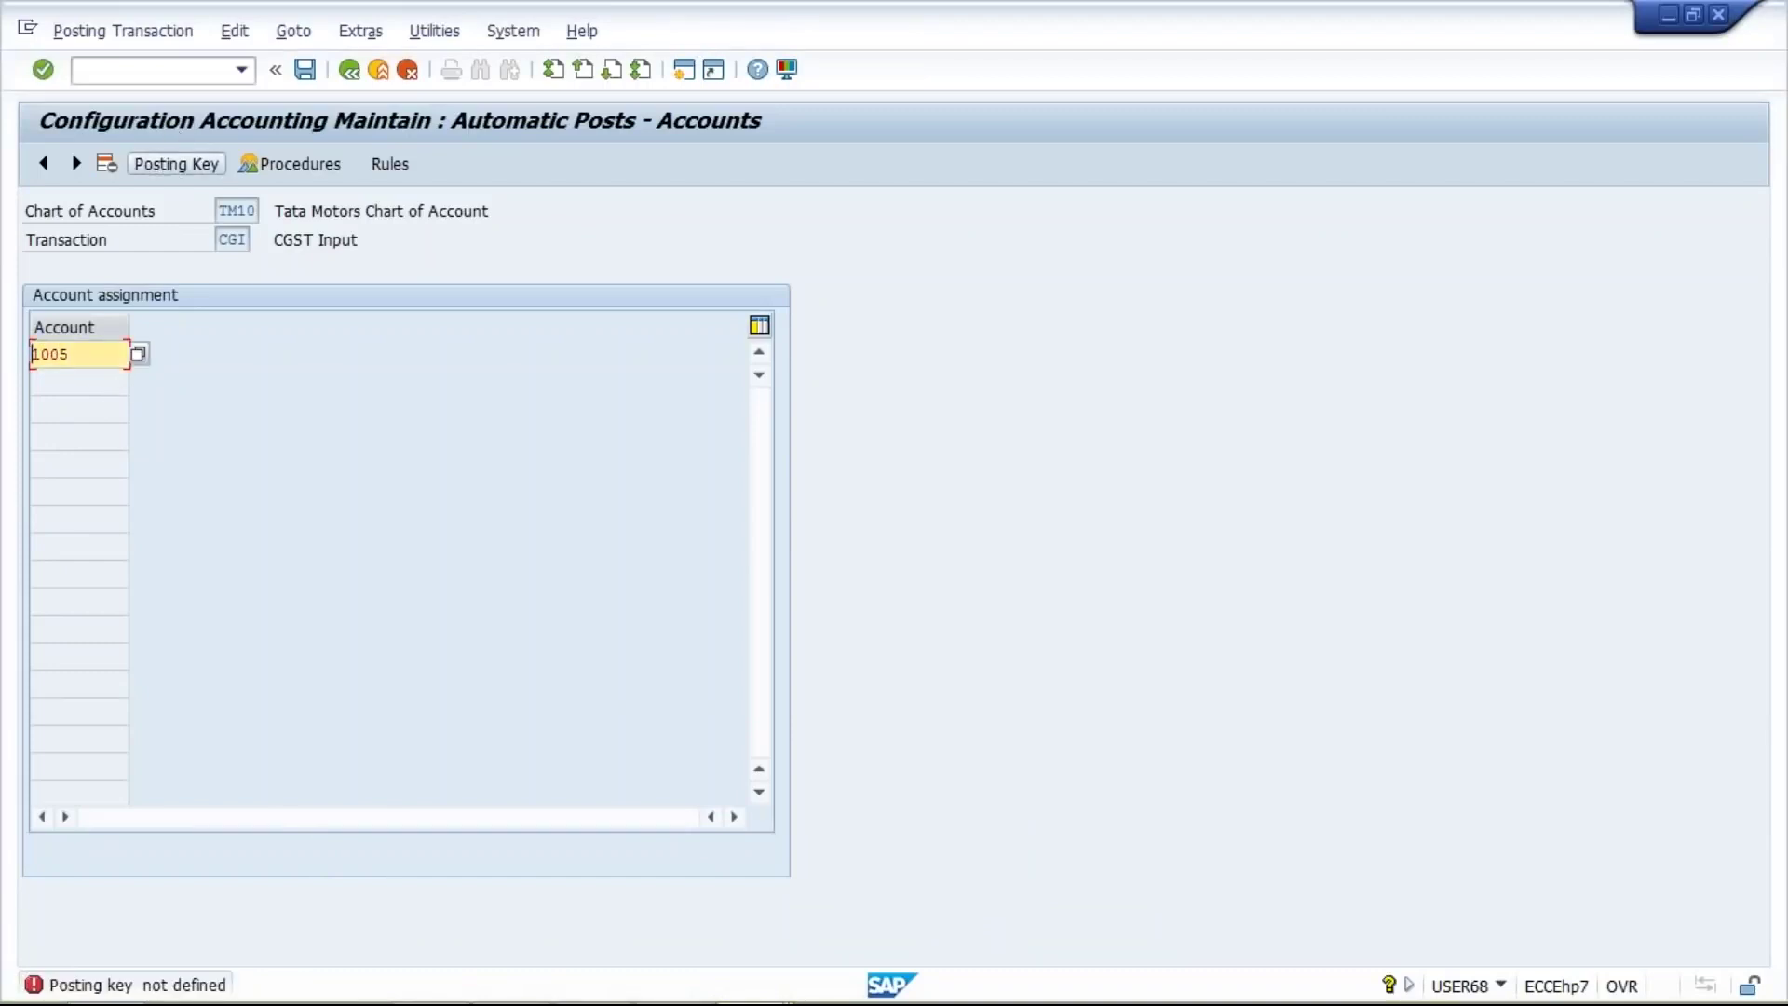
key("Delete")
key("Delete")
key("Delete")
key("Delete")
Set the CGI posting keys to debit 40 and credit 50, and save them to the proposed customizing request
left_click(177, 164)
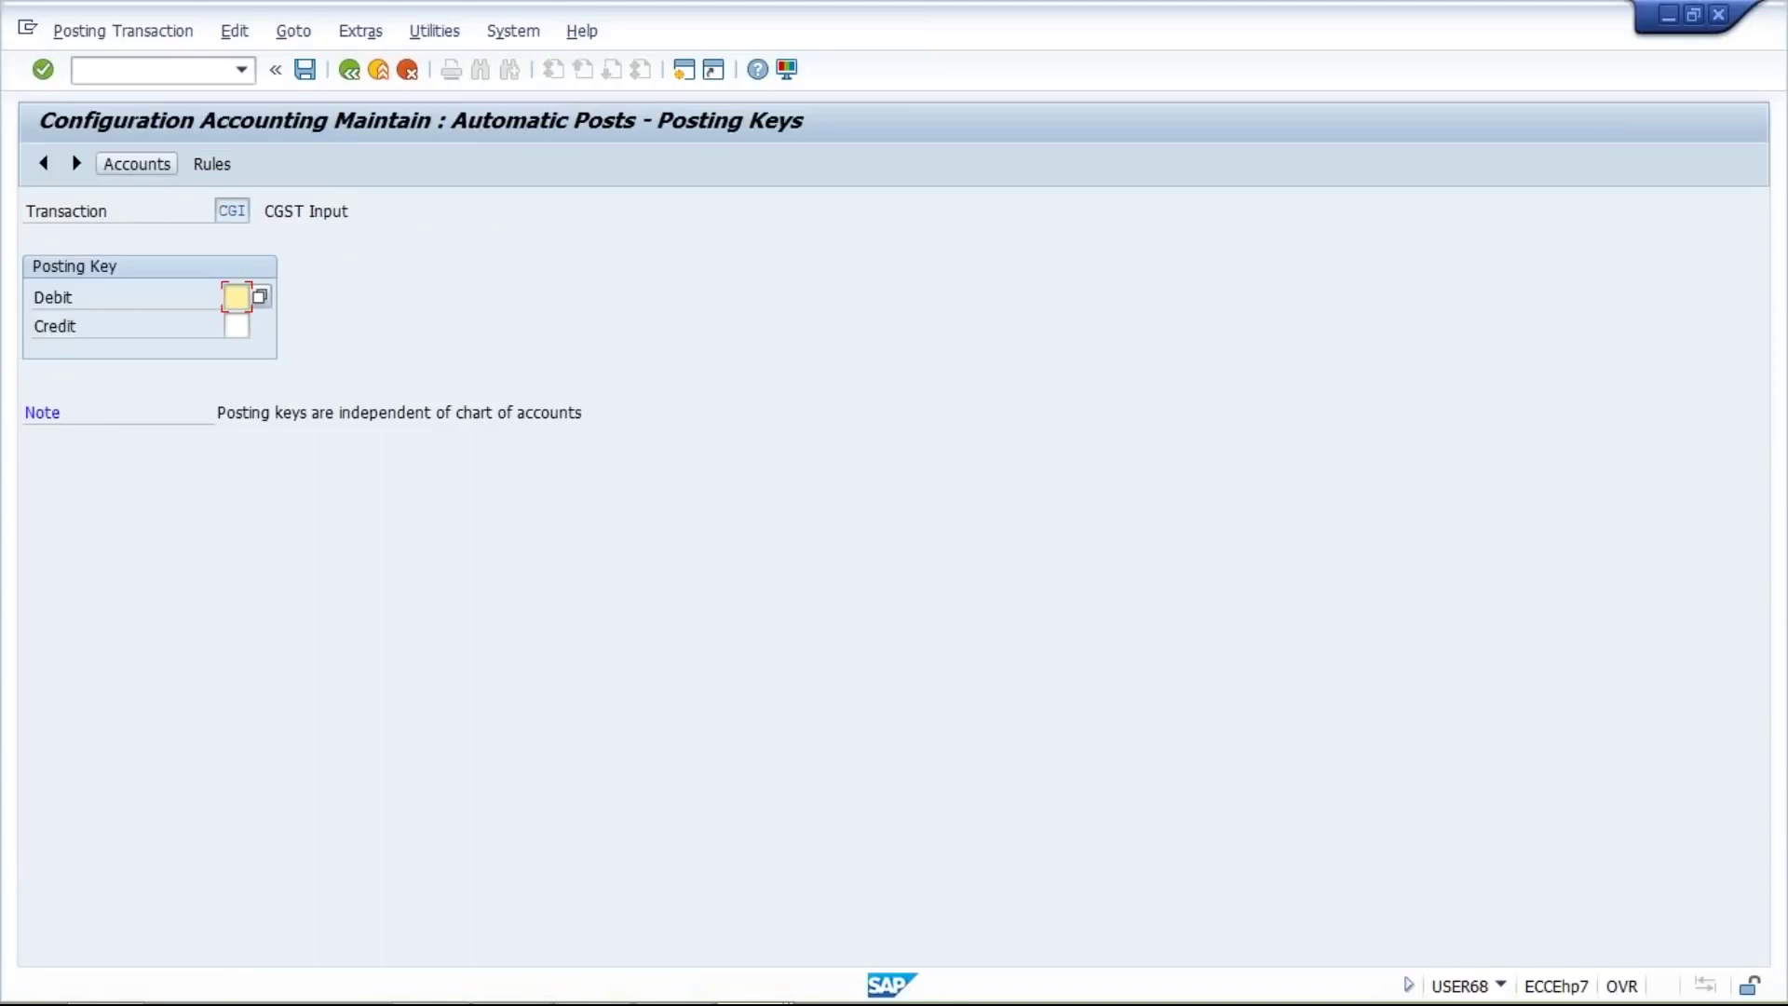
type("40")
left_click(237, 325)
type("50")
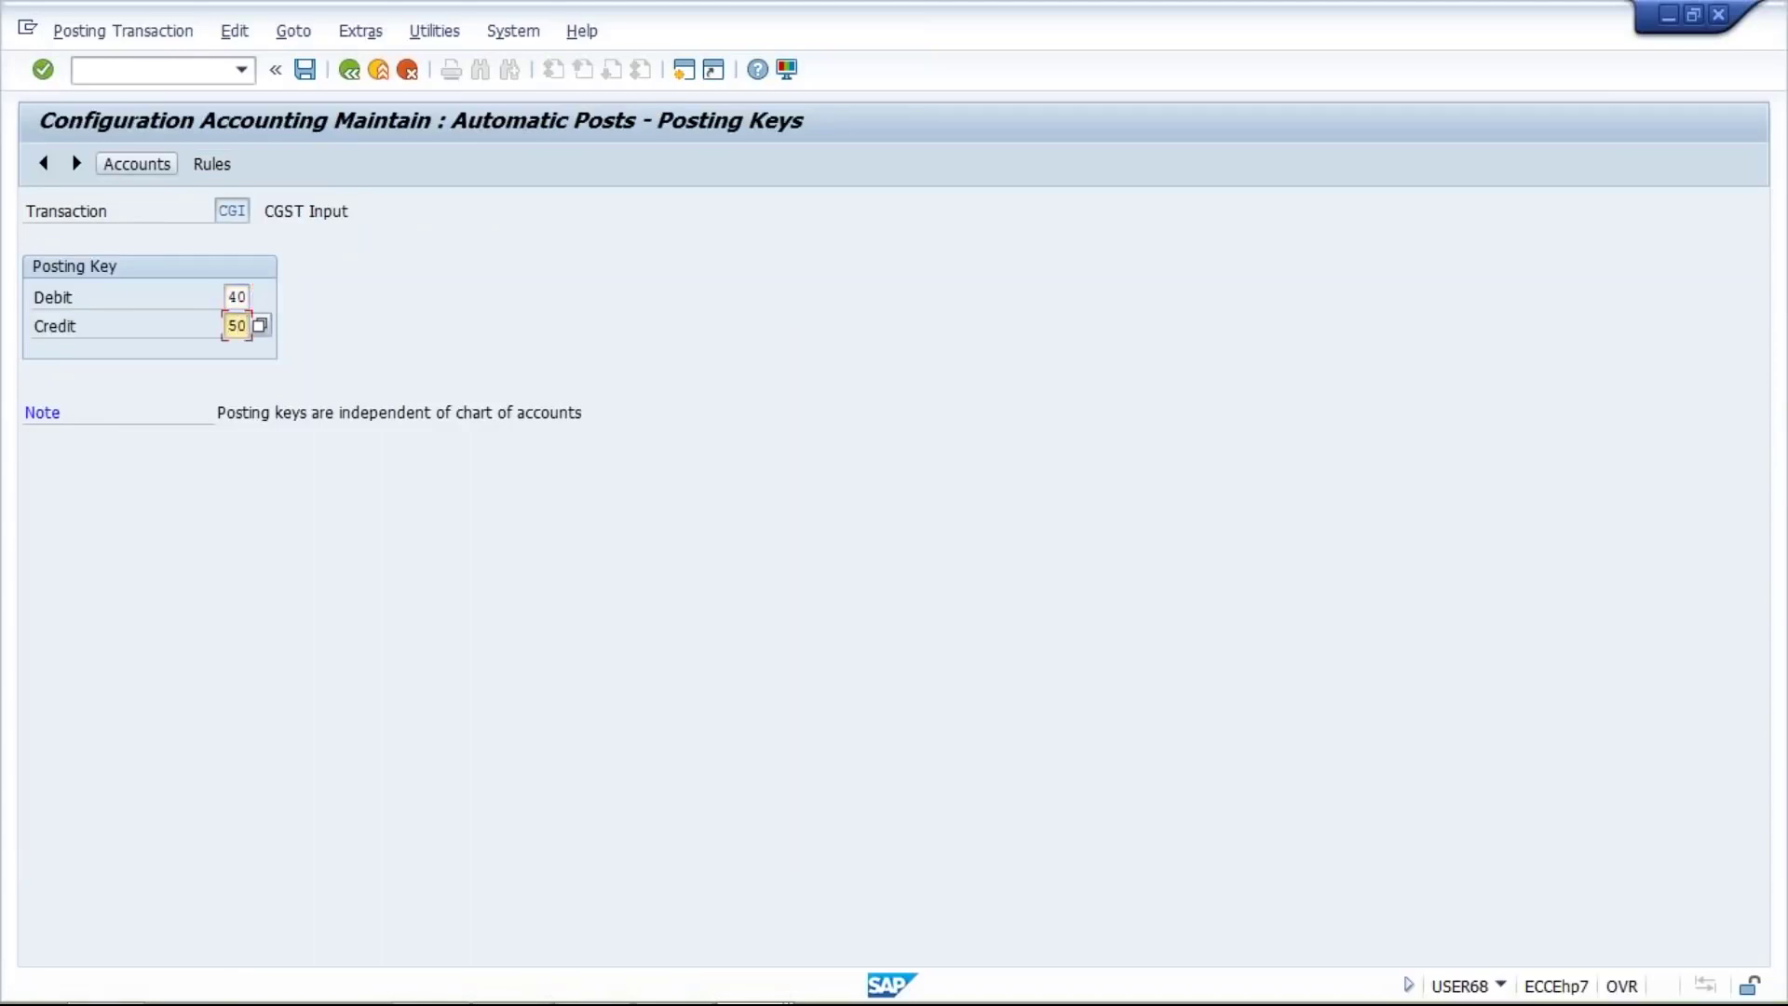
left_click(137, 164)
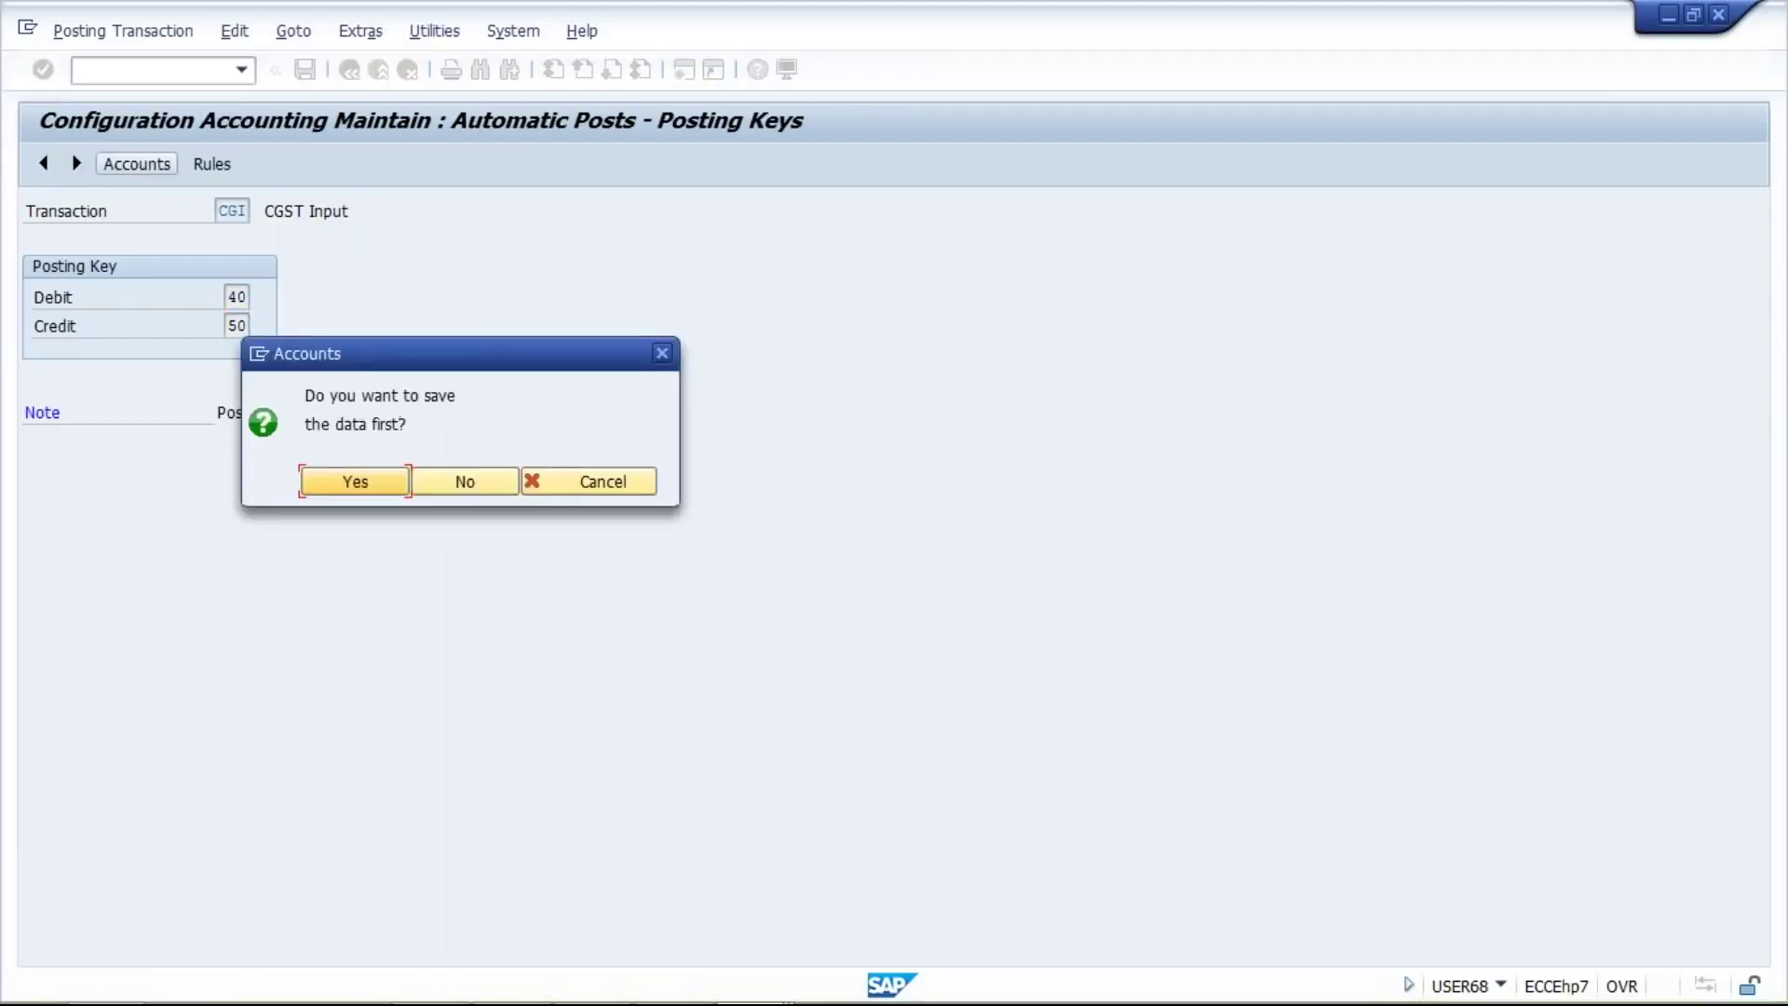
left_click(347, 488)
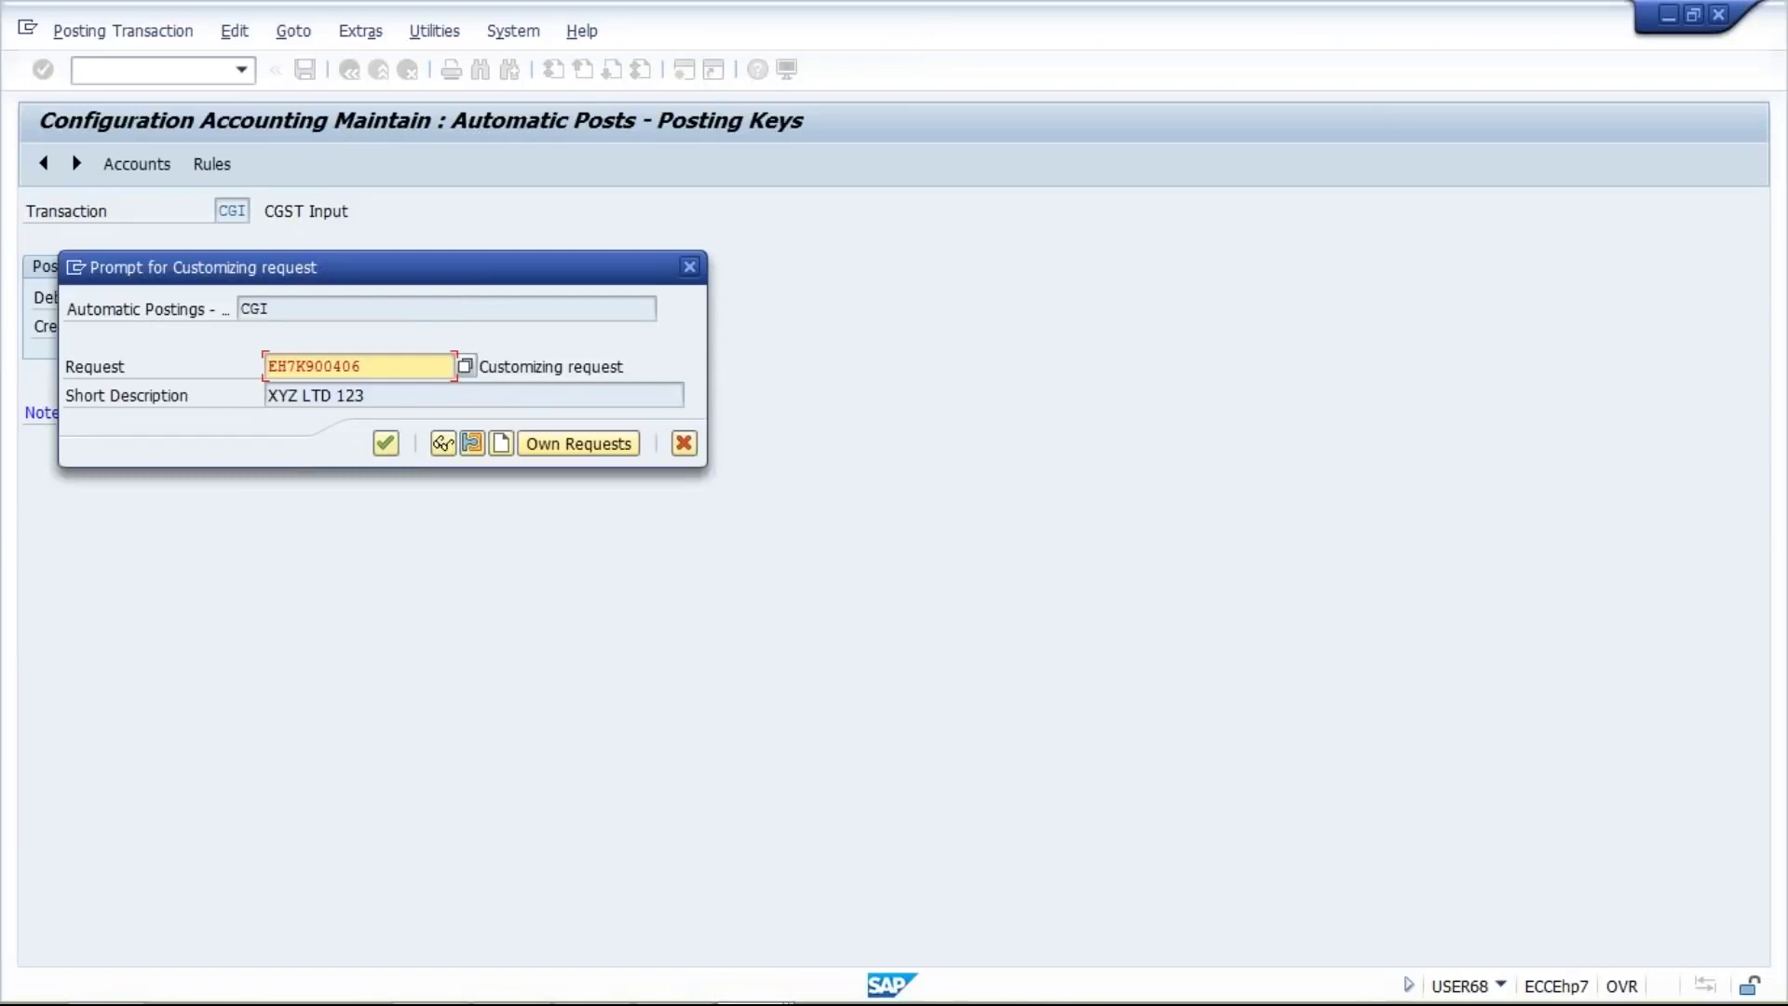
left_click(384, 443)
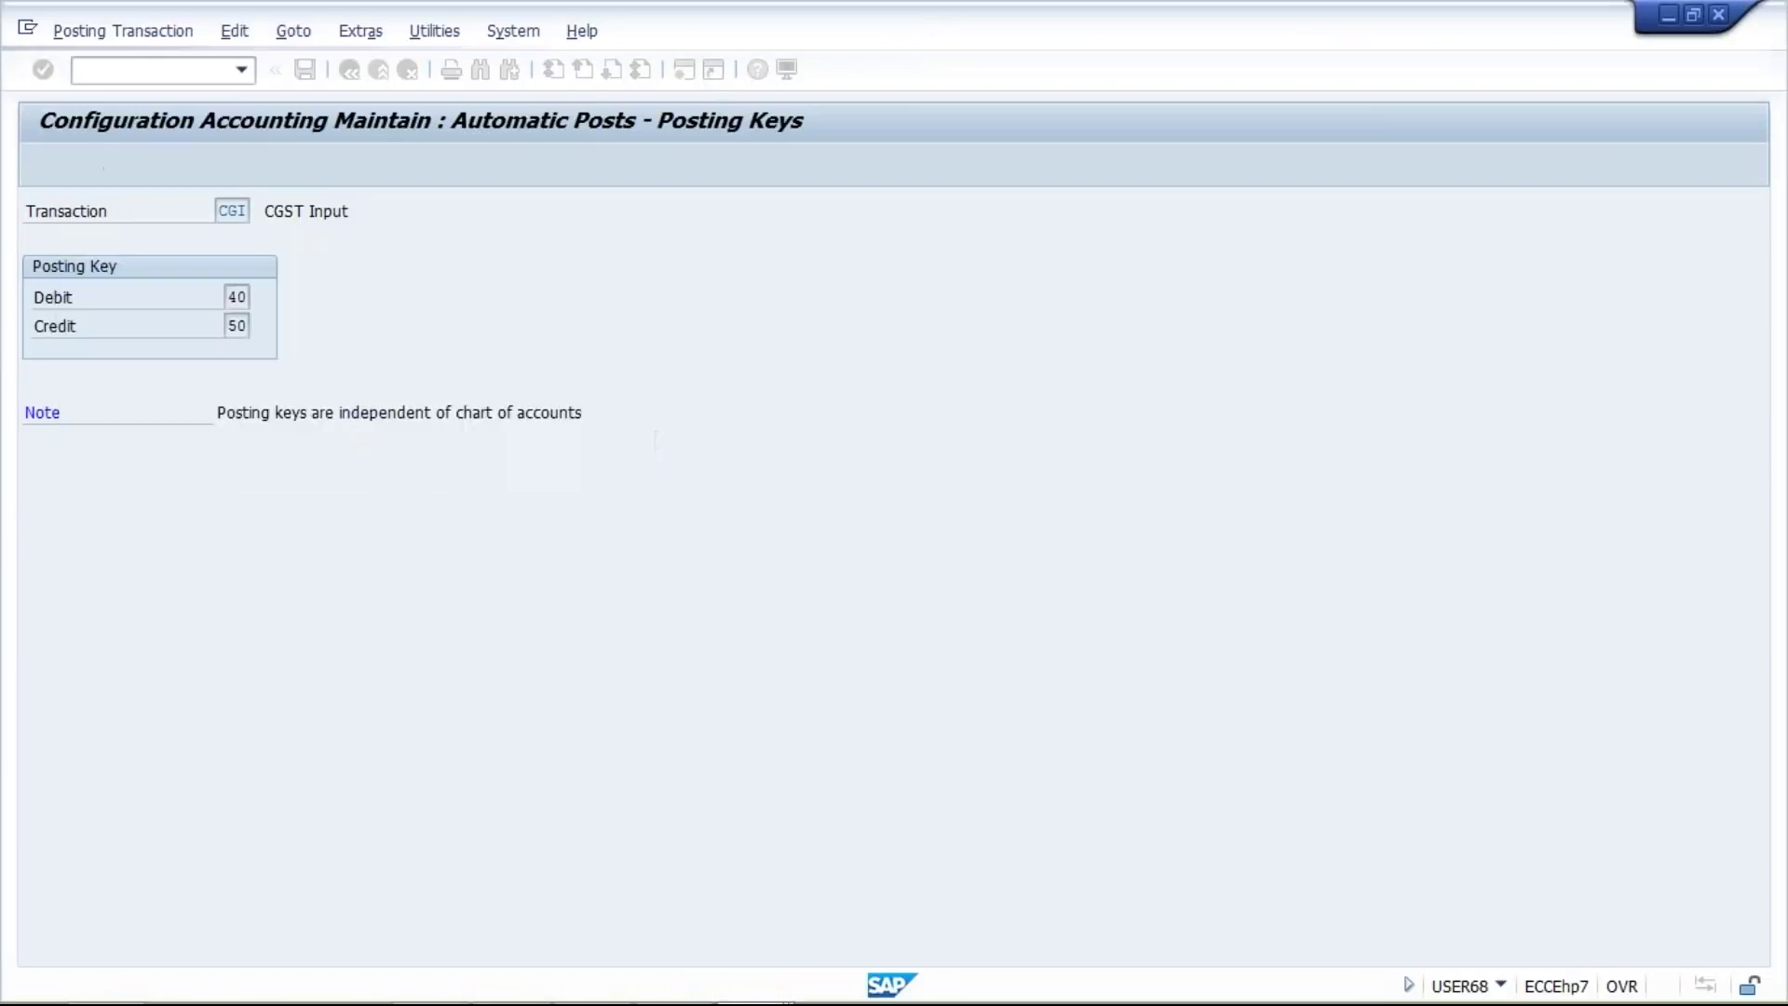
Assign G/L account 1005 to CGI, save it to the proposed customizing request, and return to the procedures list
type("1")
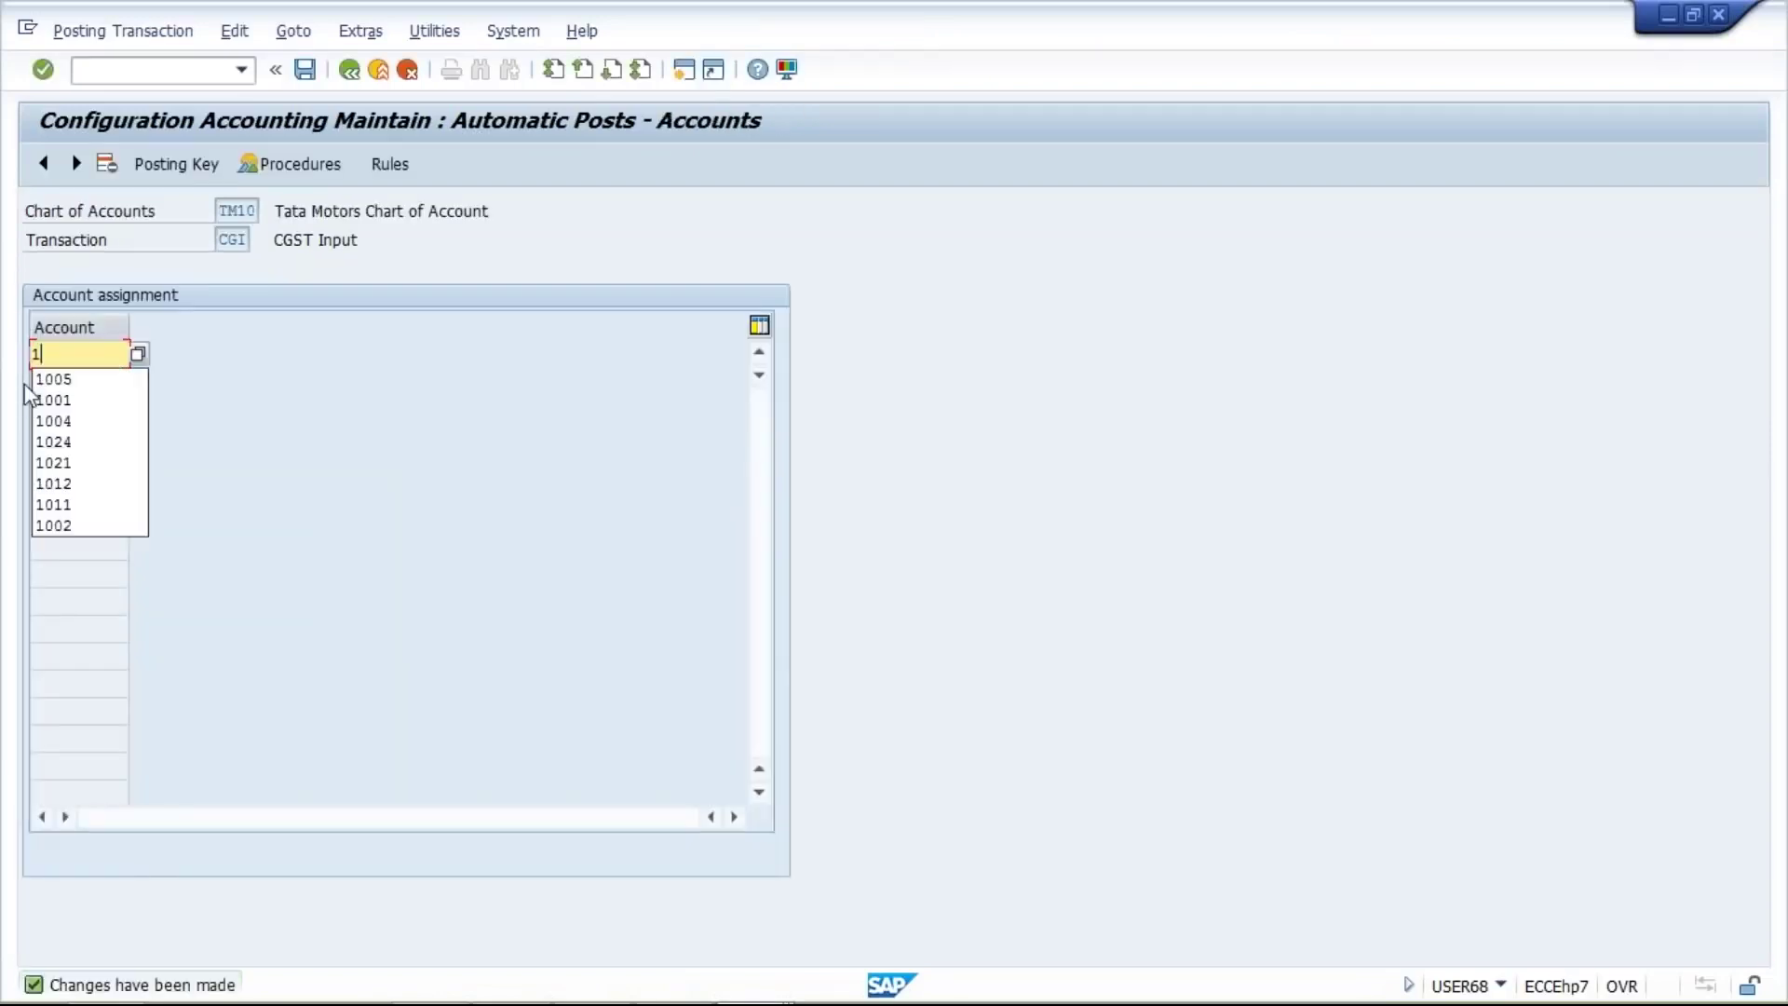
type("005")
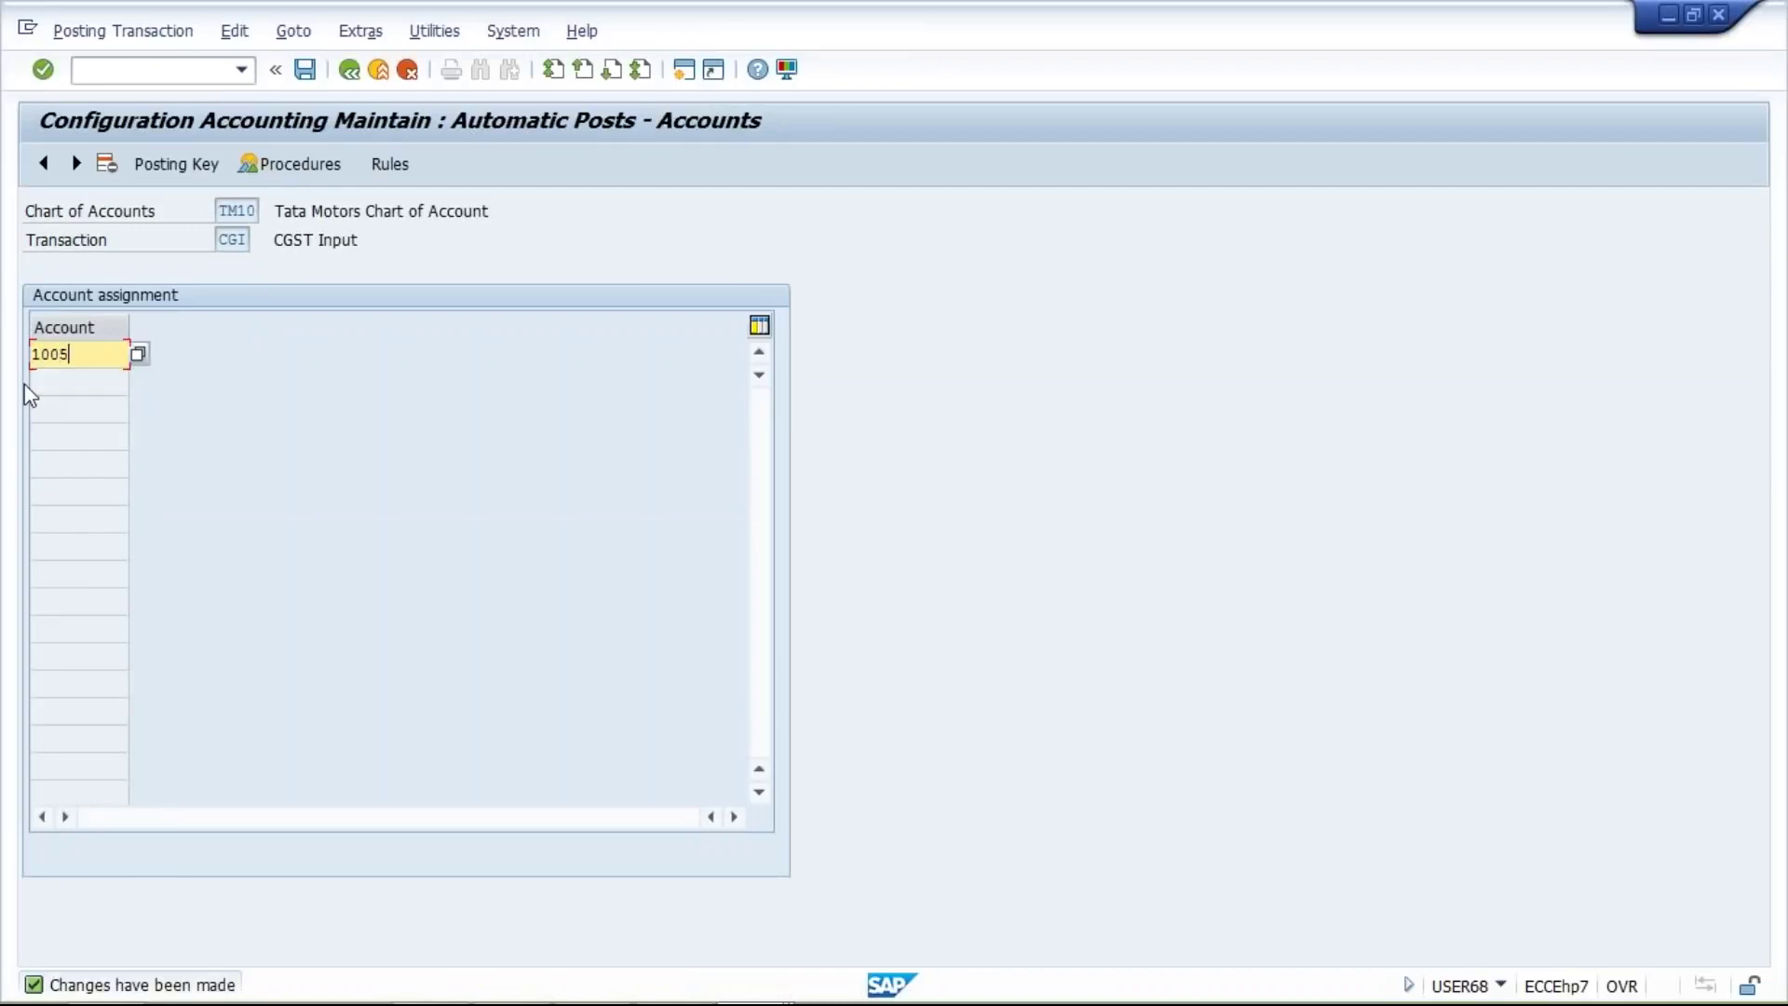
left_click(306, 70)
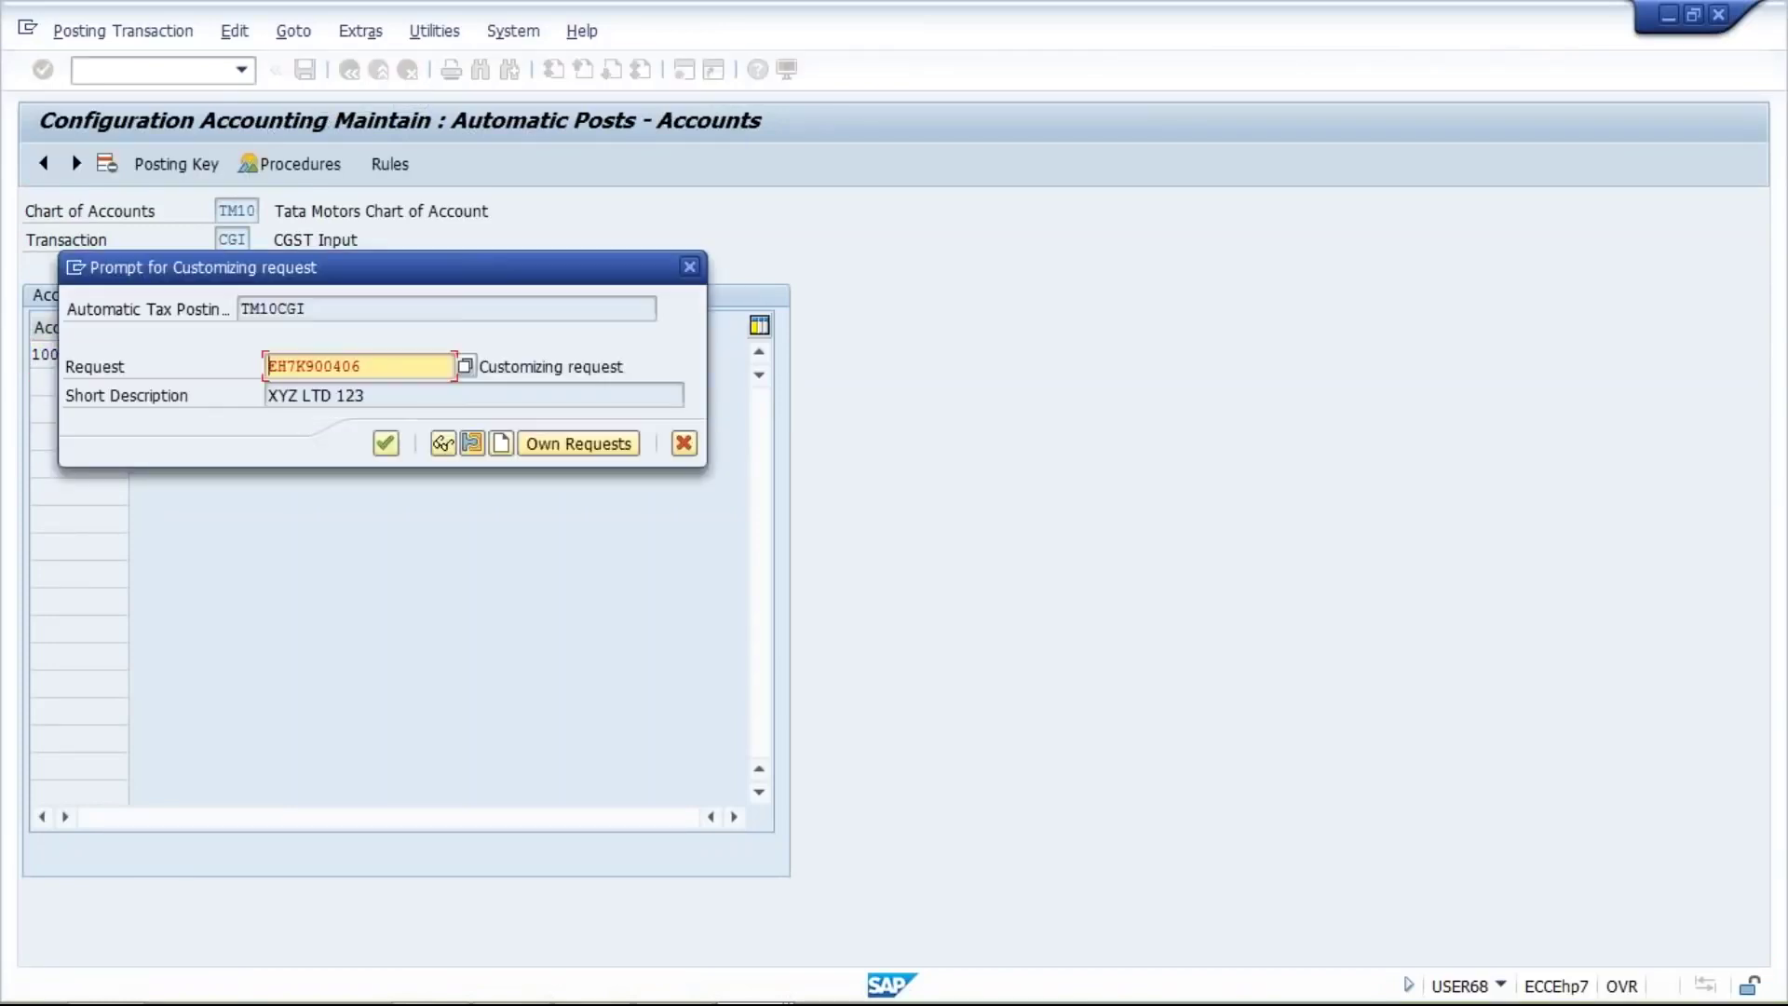
key("Return")
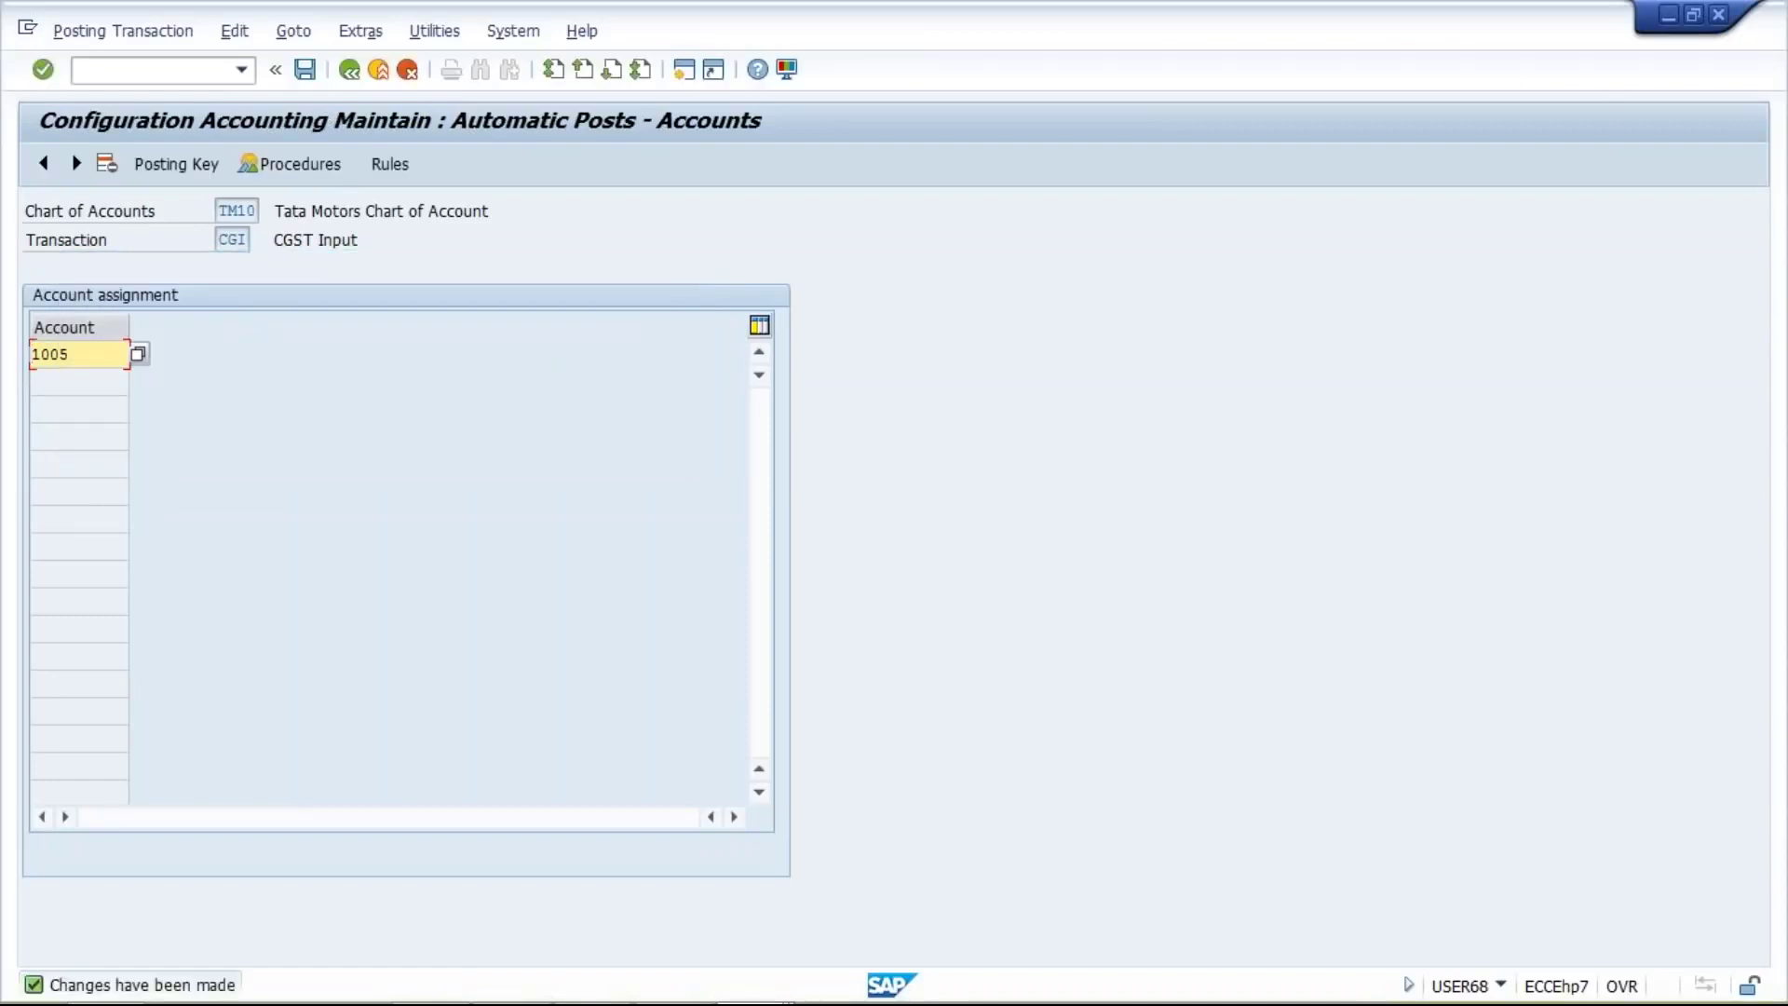
left_click(350, 70)
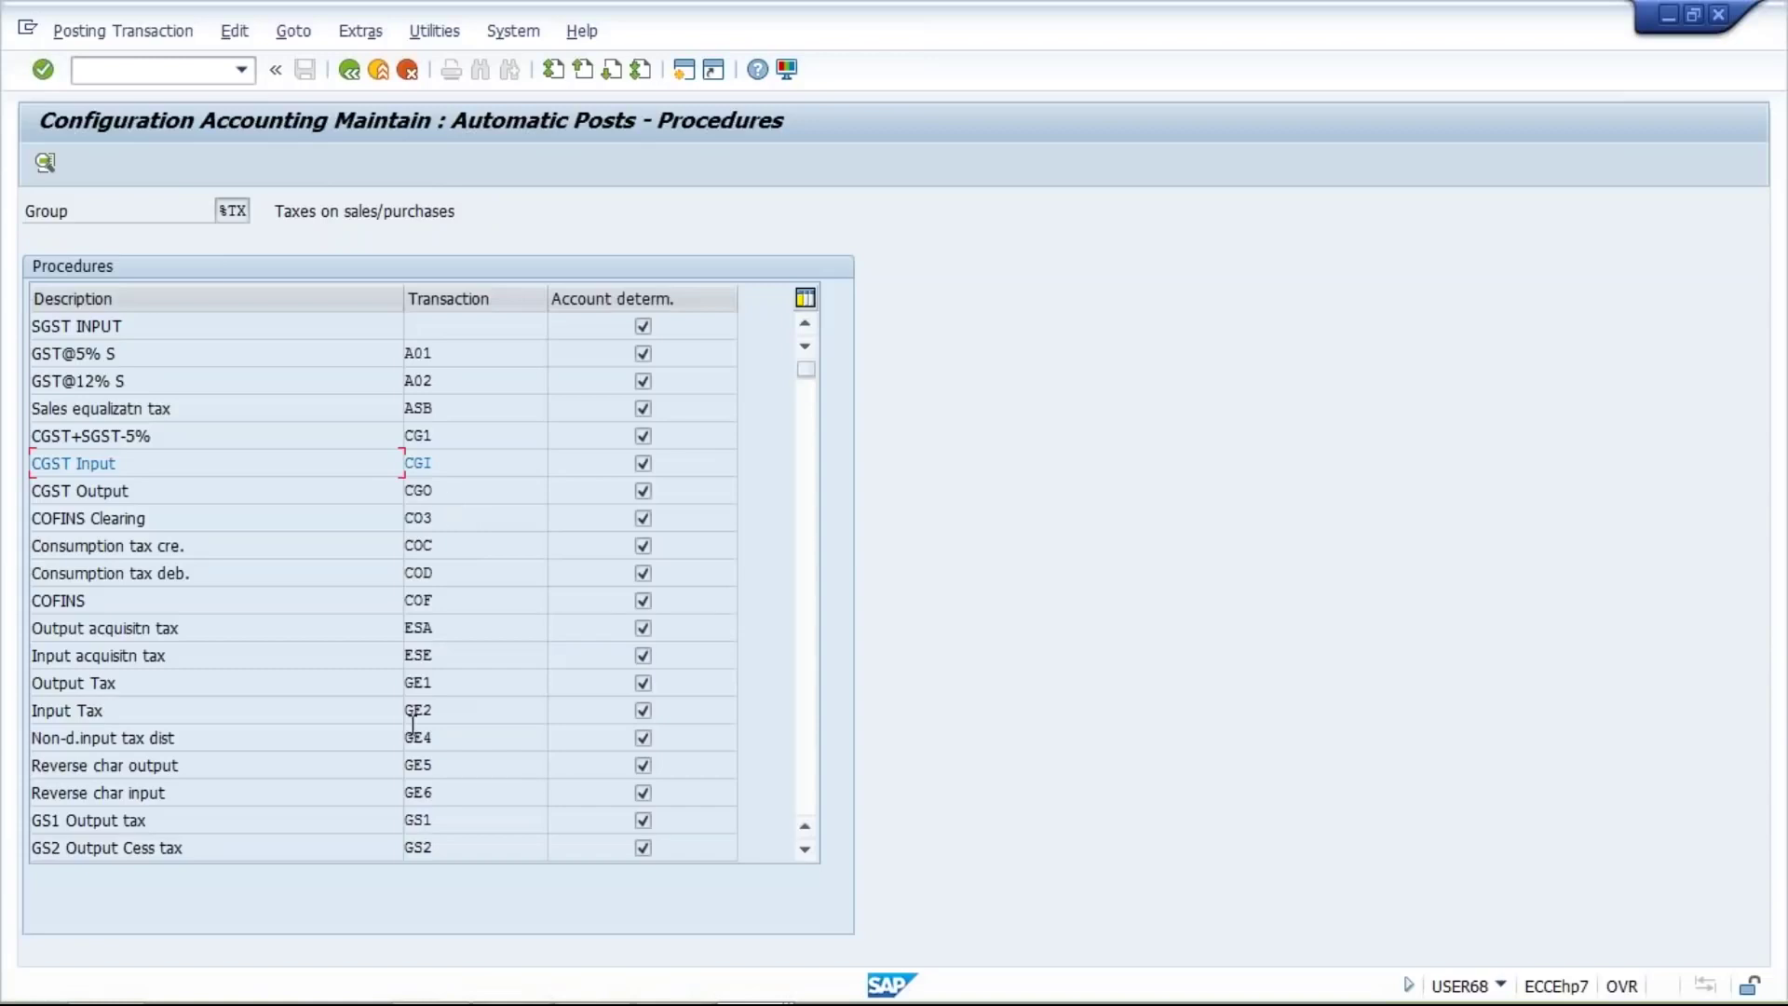
Open the SGST Input transaction SGI from the procedures list and save its posting rules without account determination by tax code
left_click(807, 686)
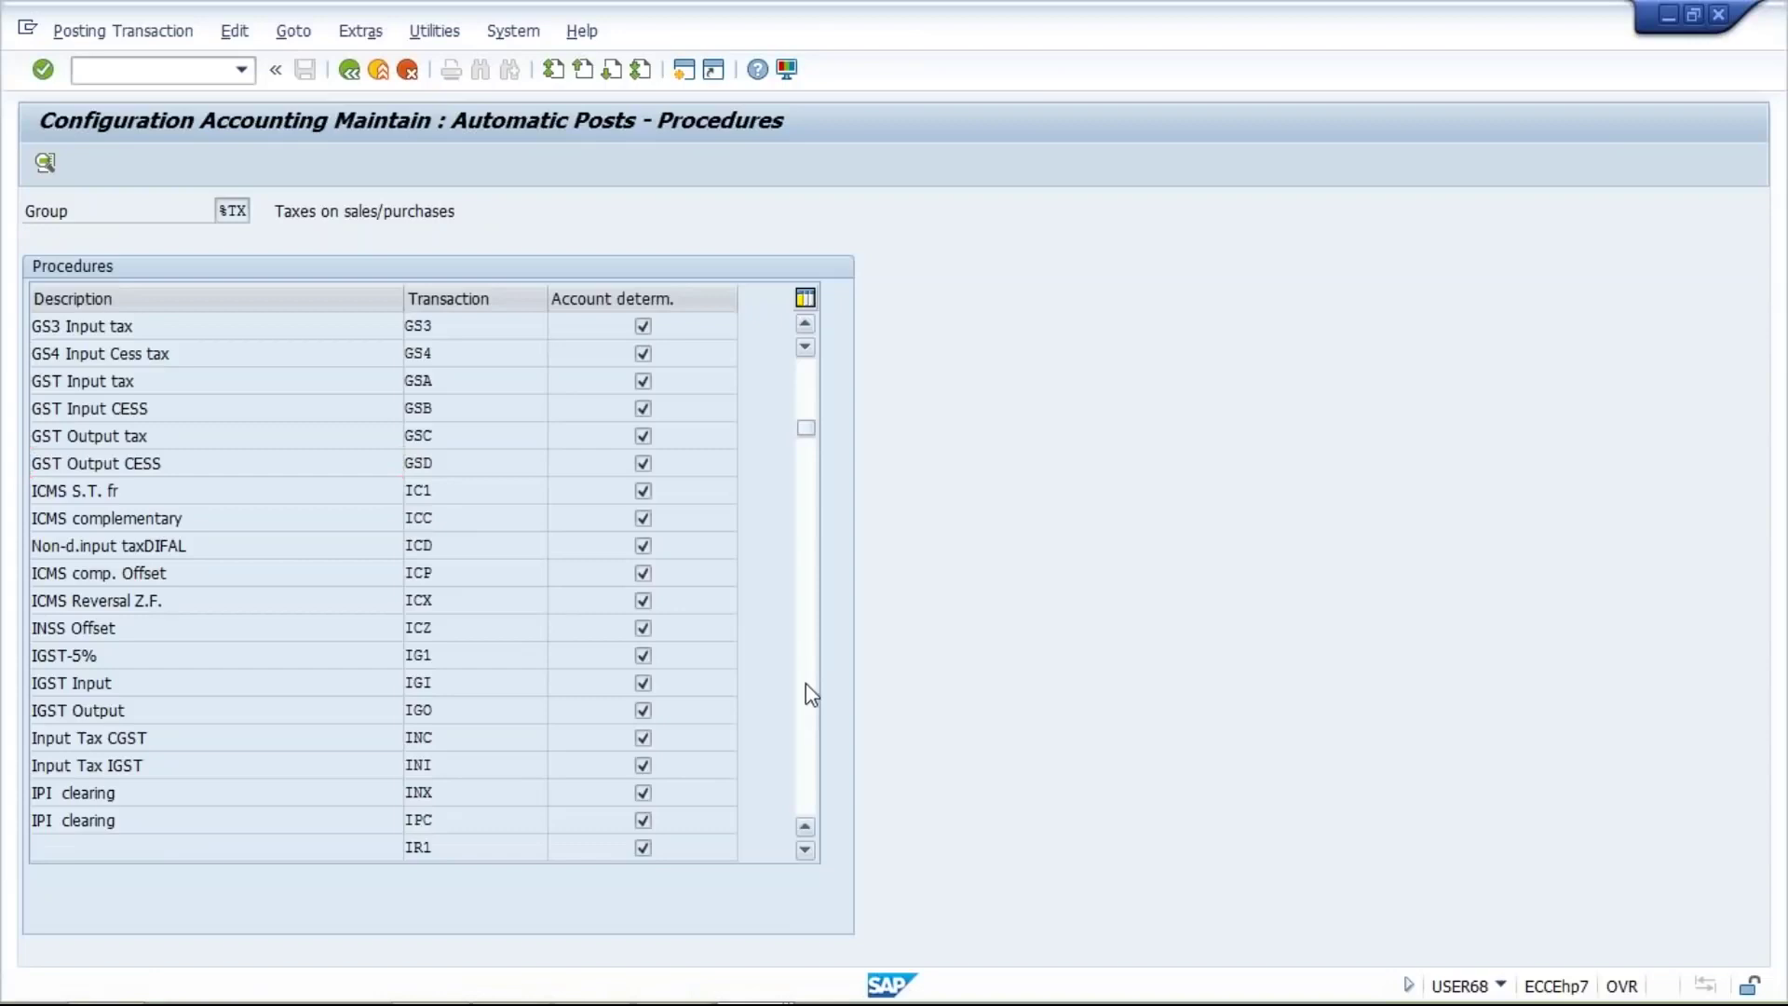
left_click(807, 686)
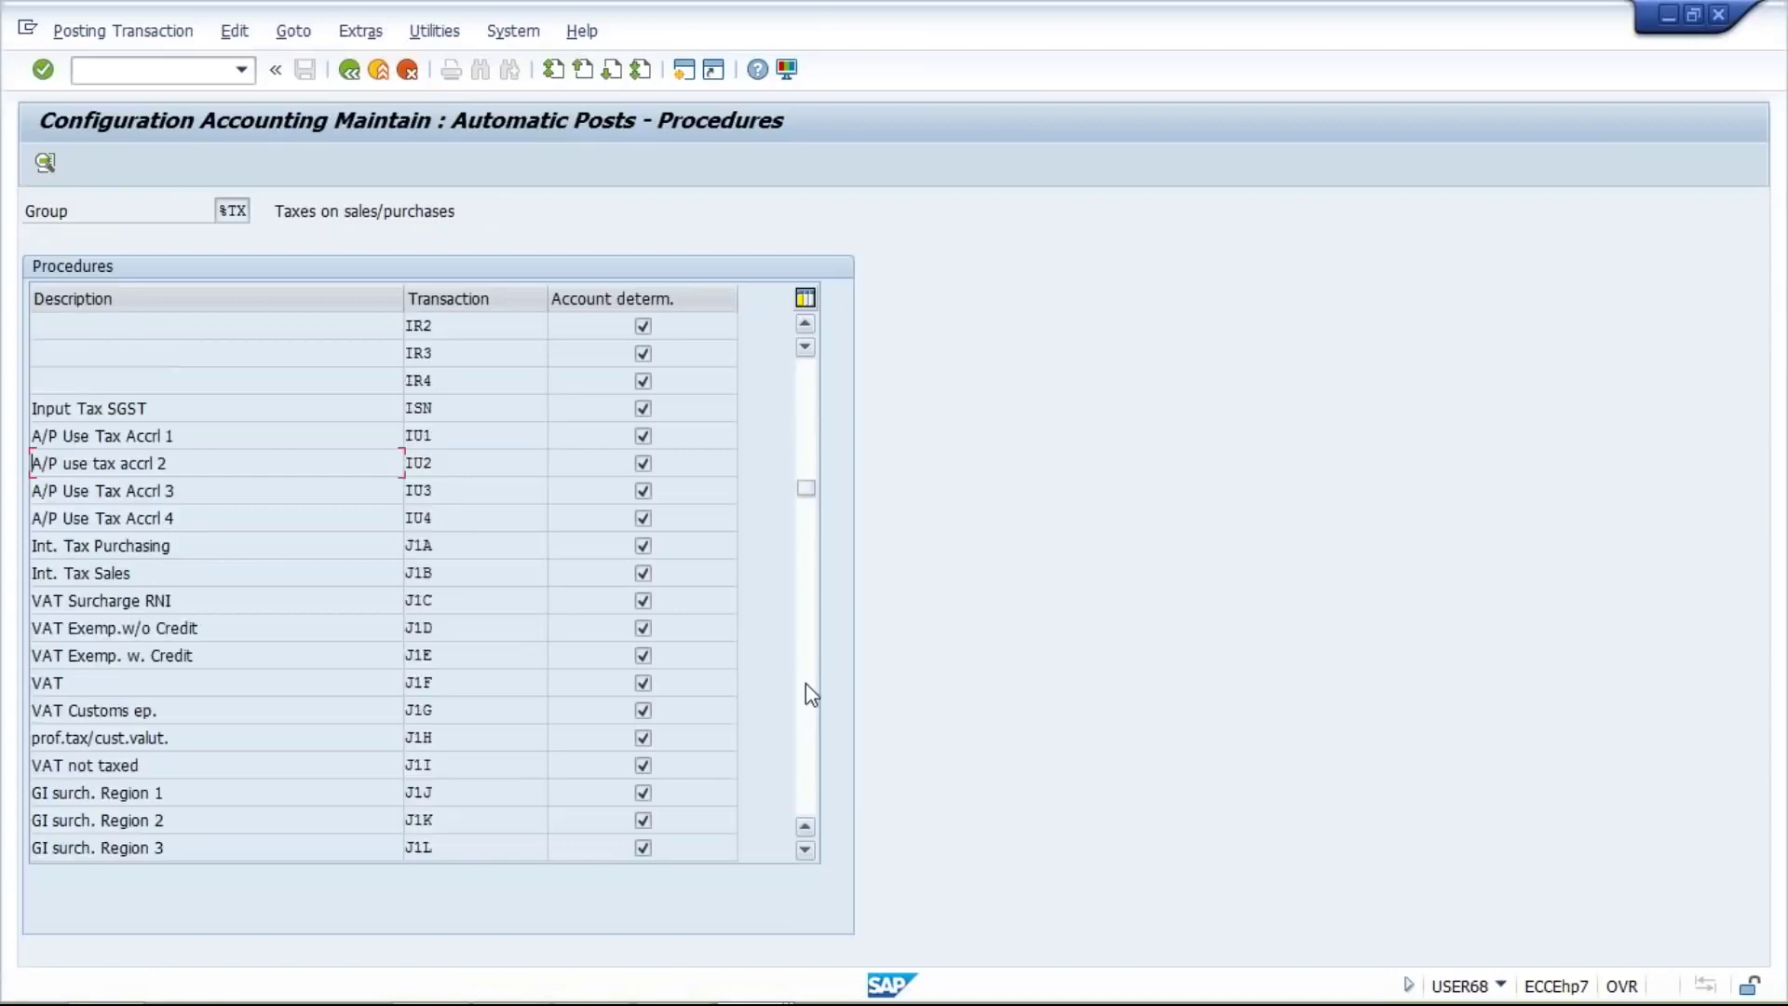
left_click(807, 686)
left_click(806, 688)
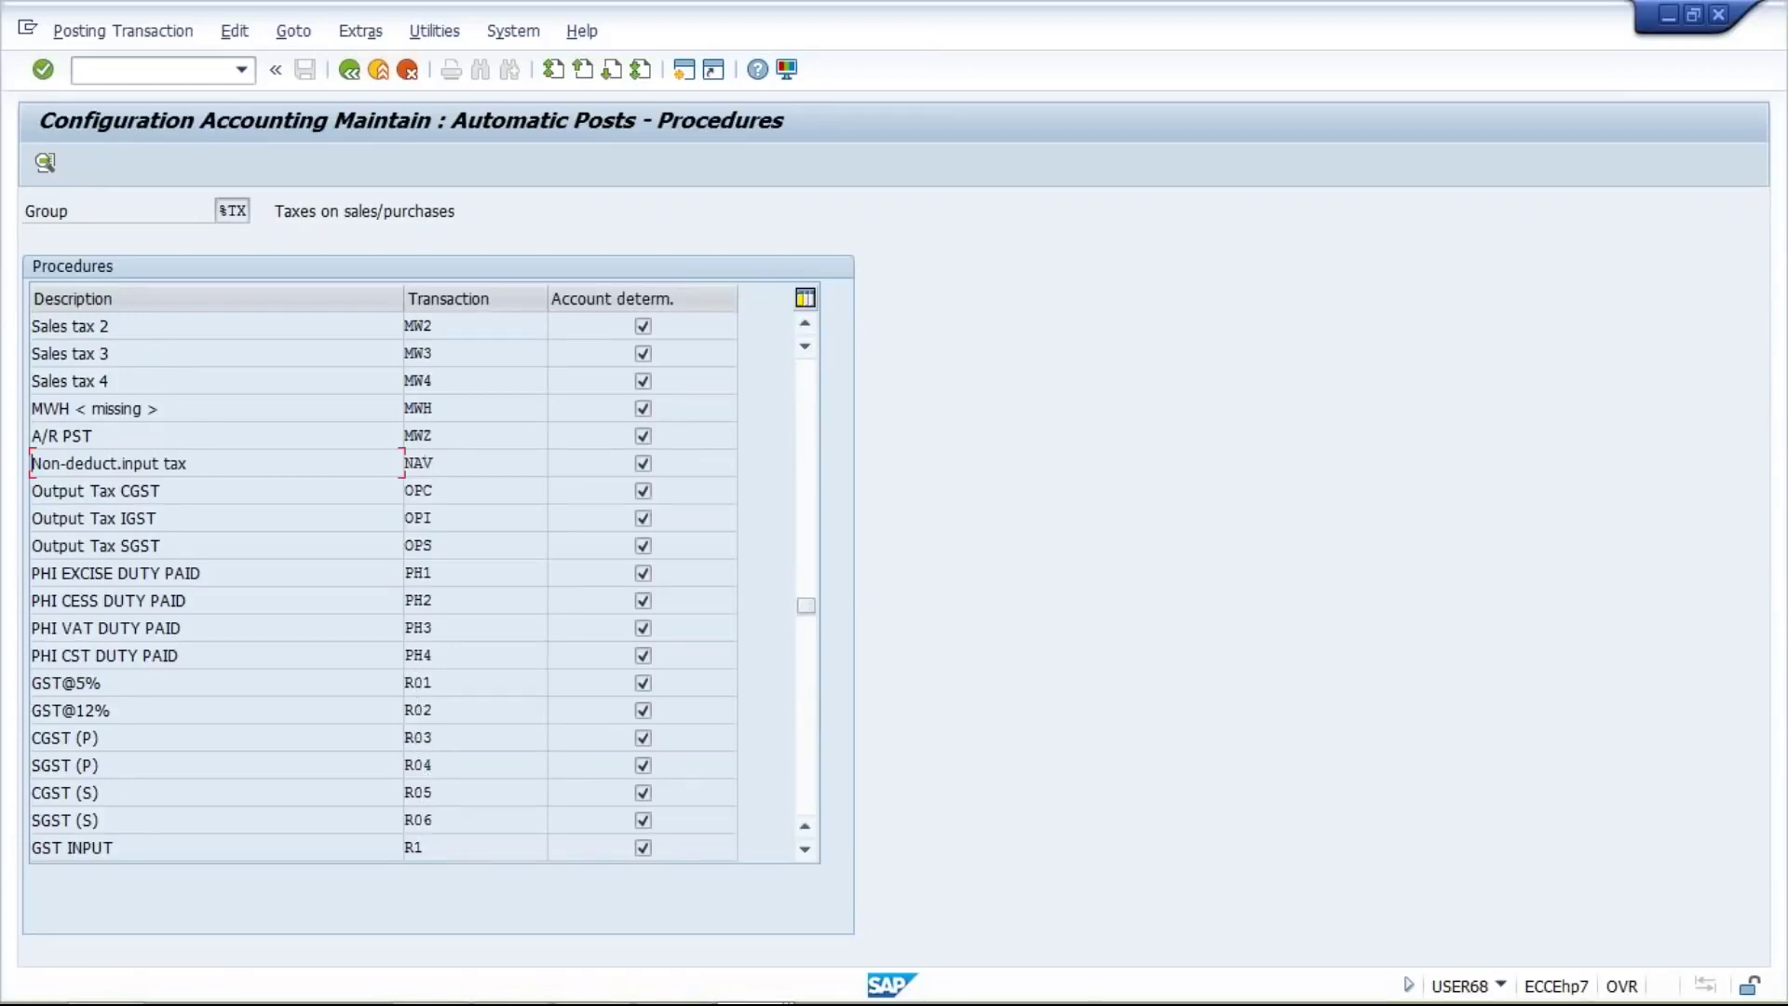
left_click(812, 723)
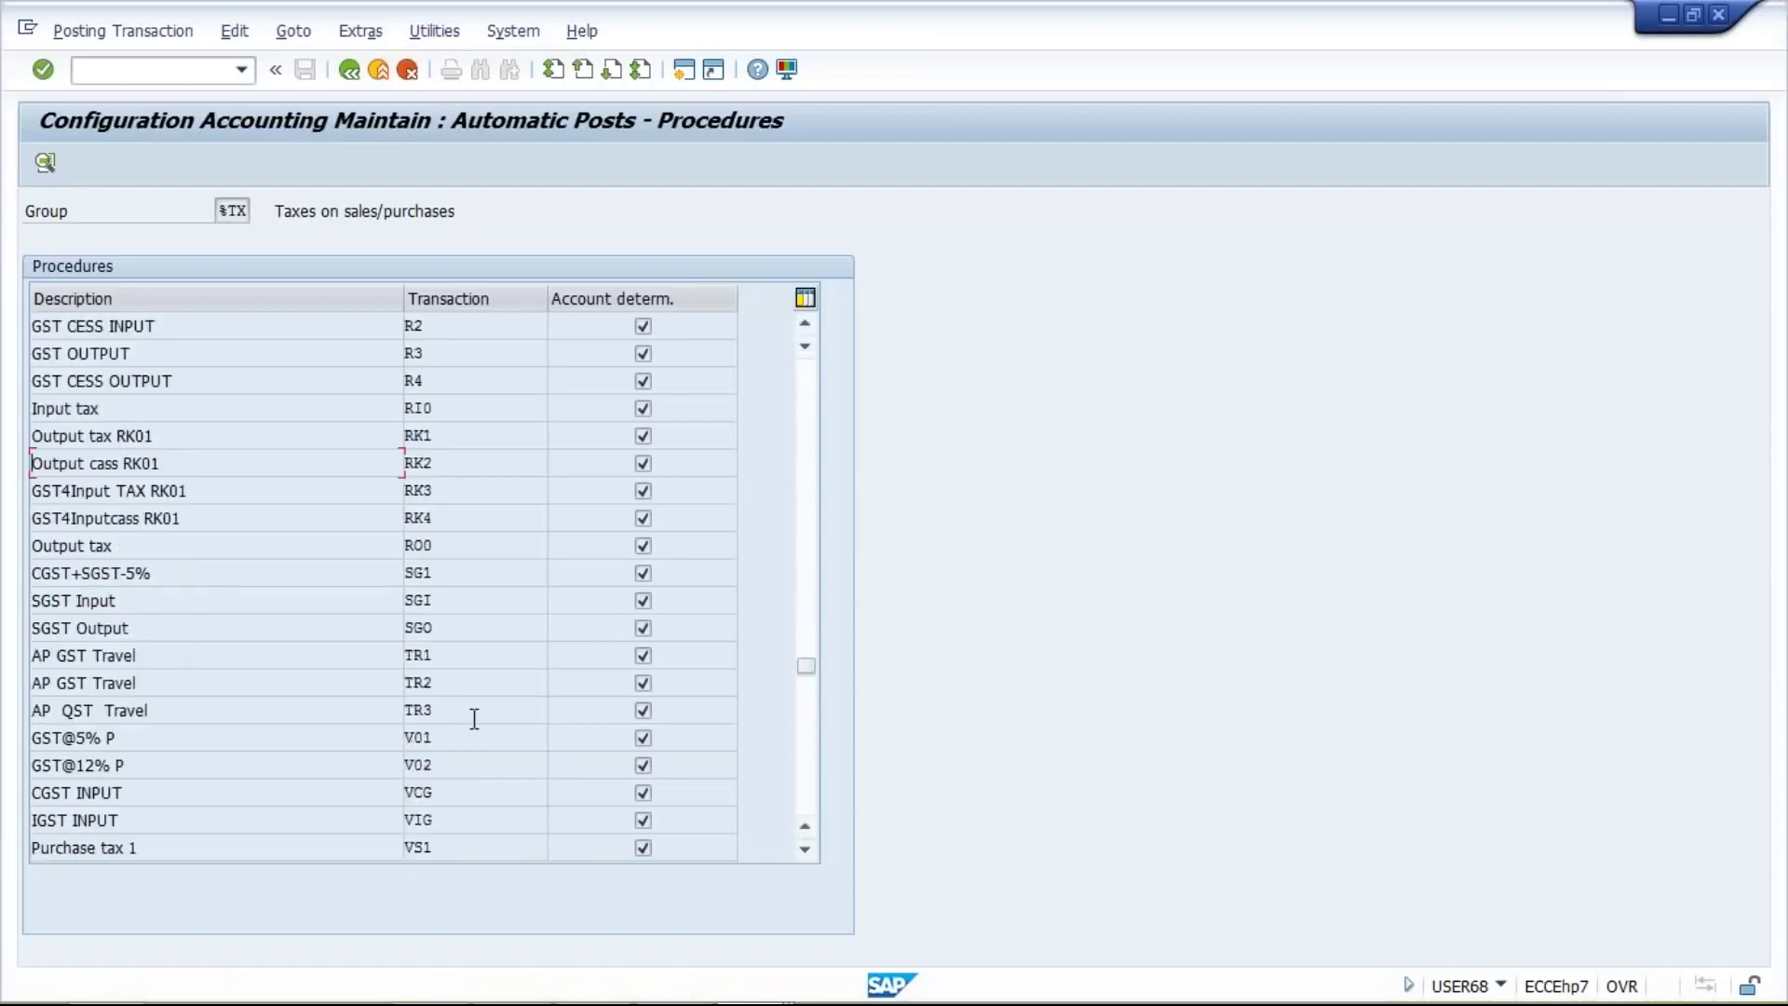
left_click(446, 600)
double_click(463, 601)
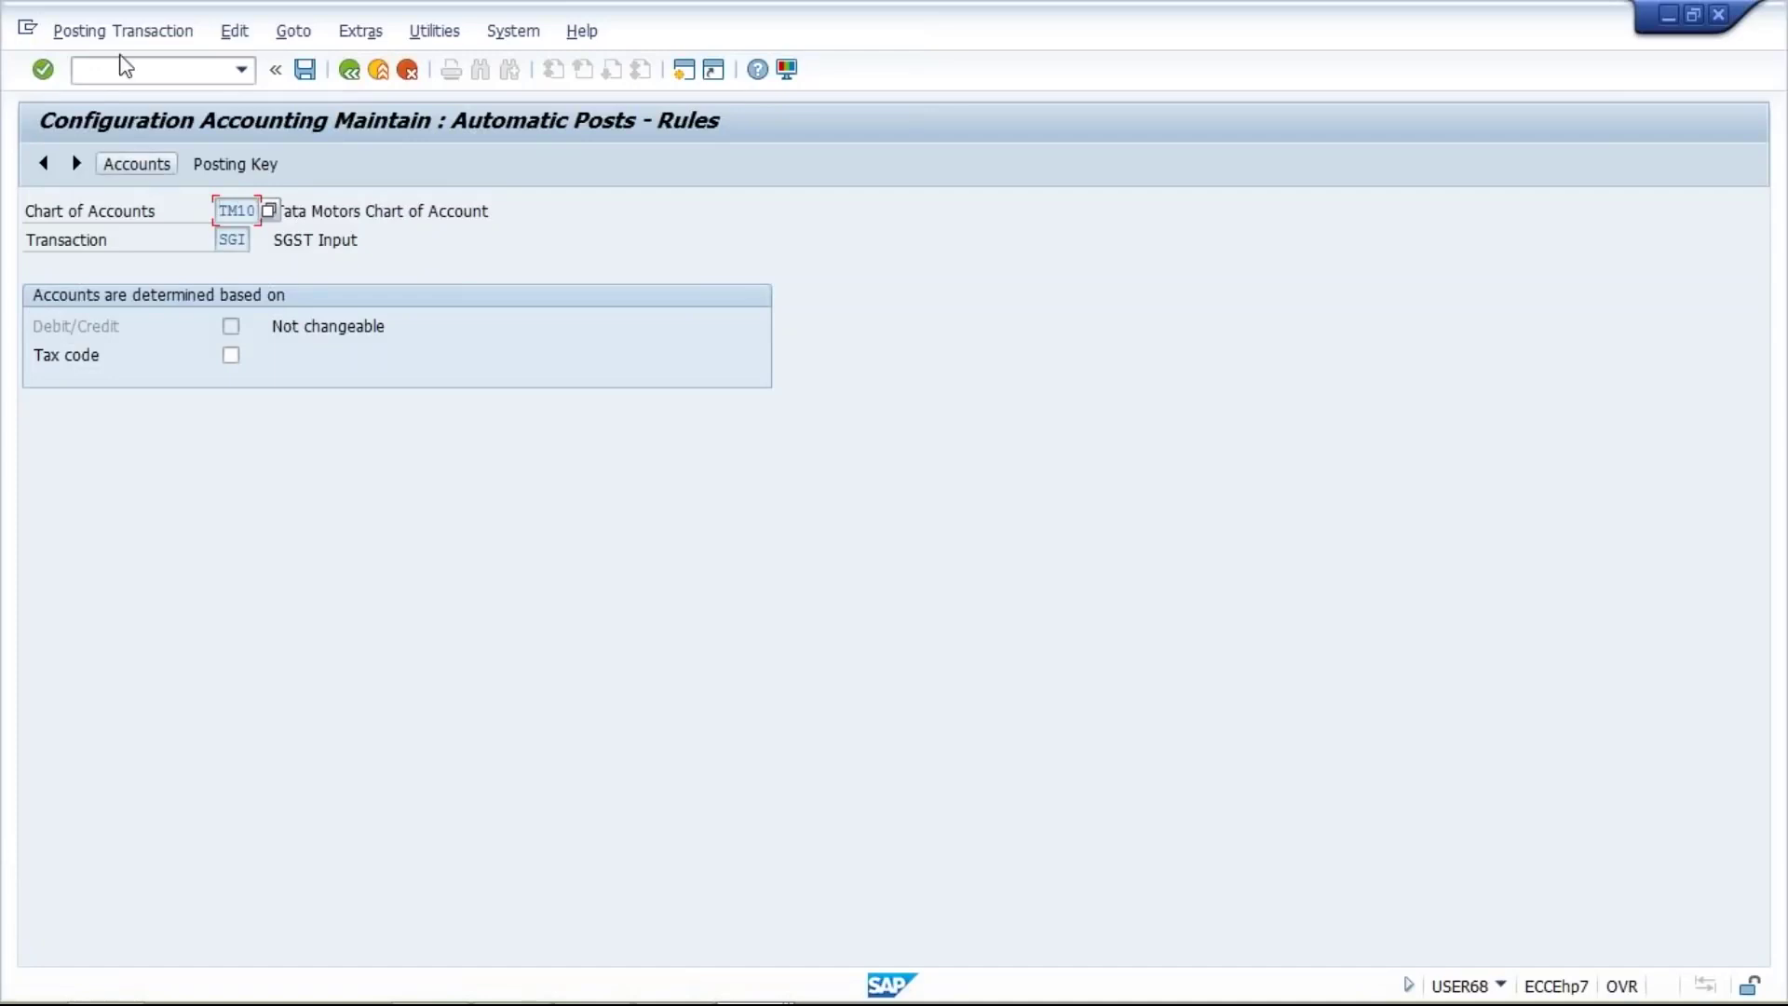
left_click(234, 165)
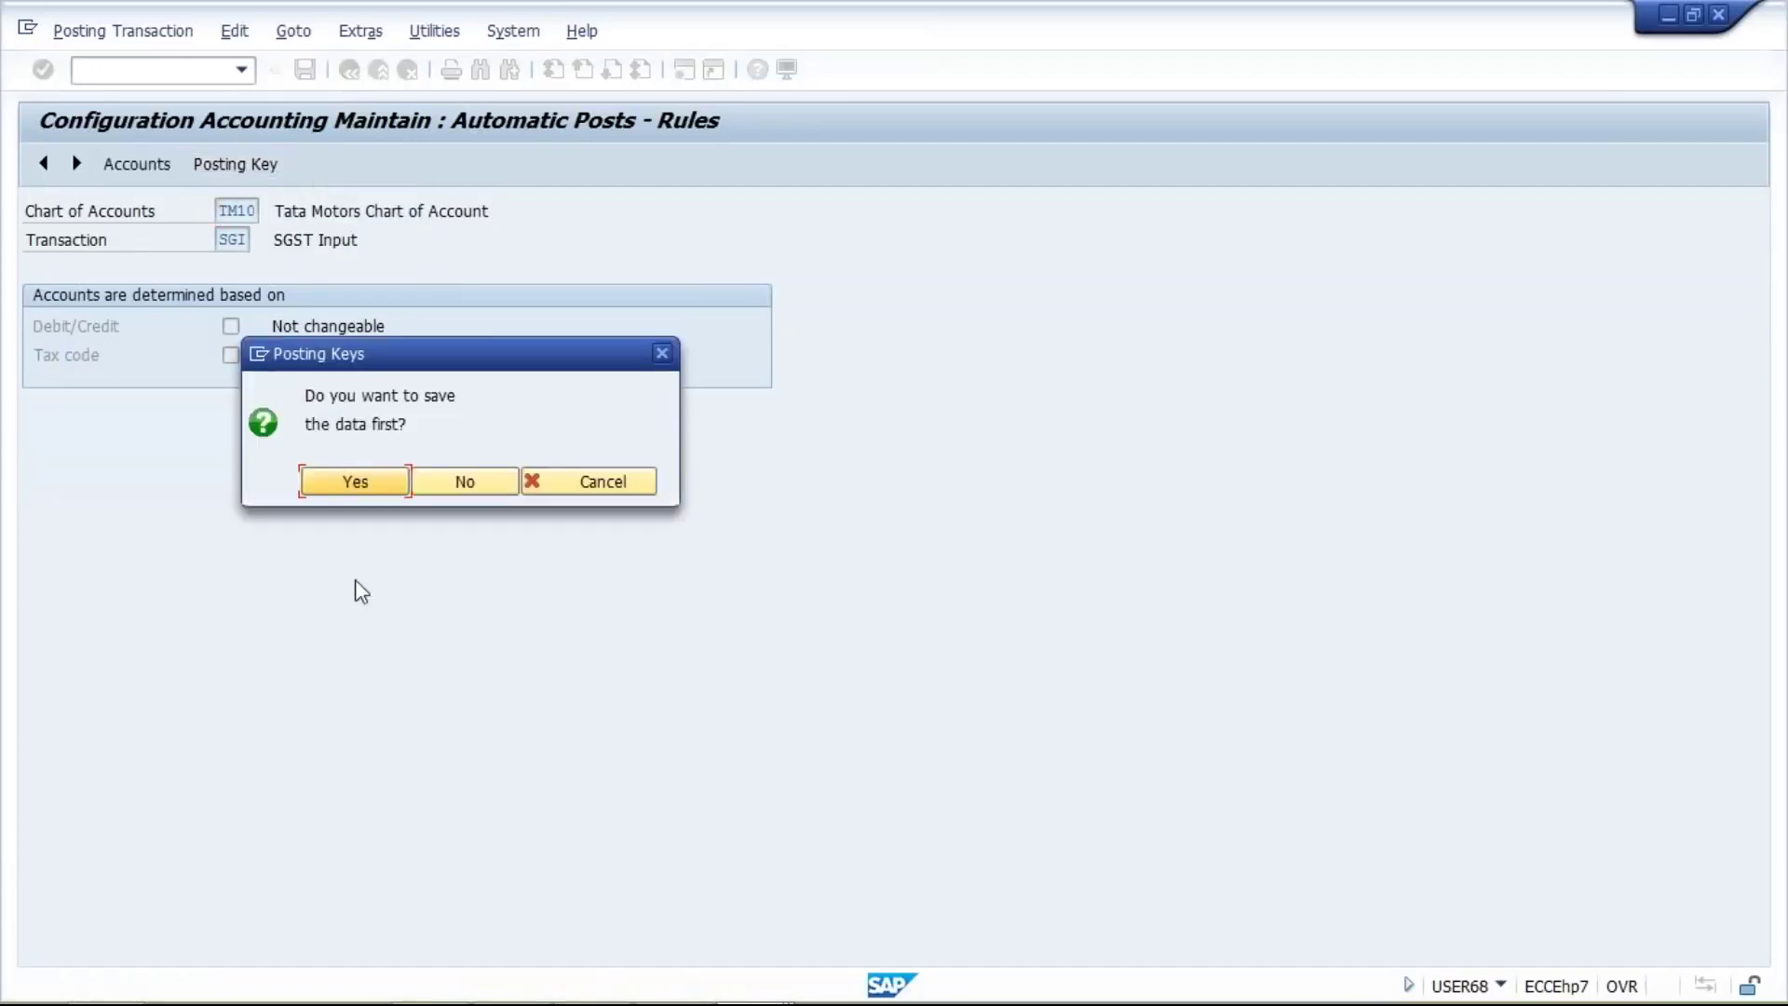
left_click(356, 482)
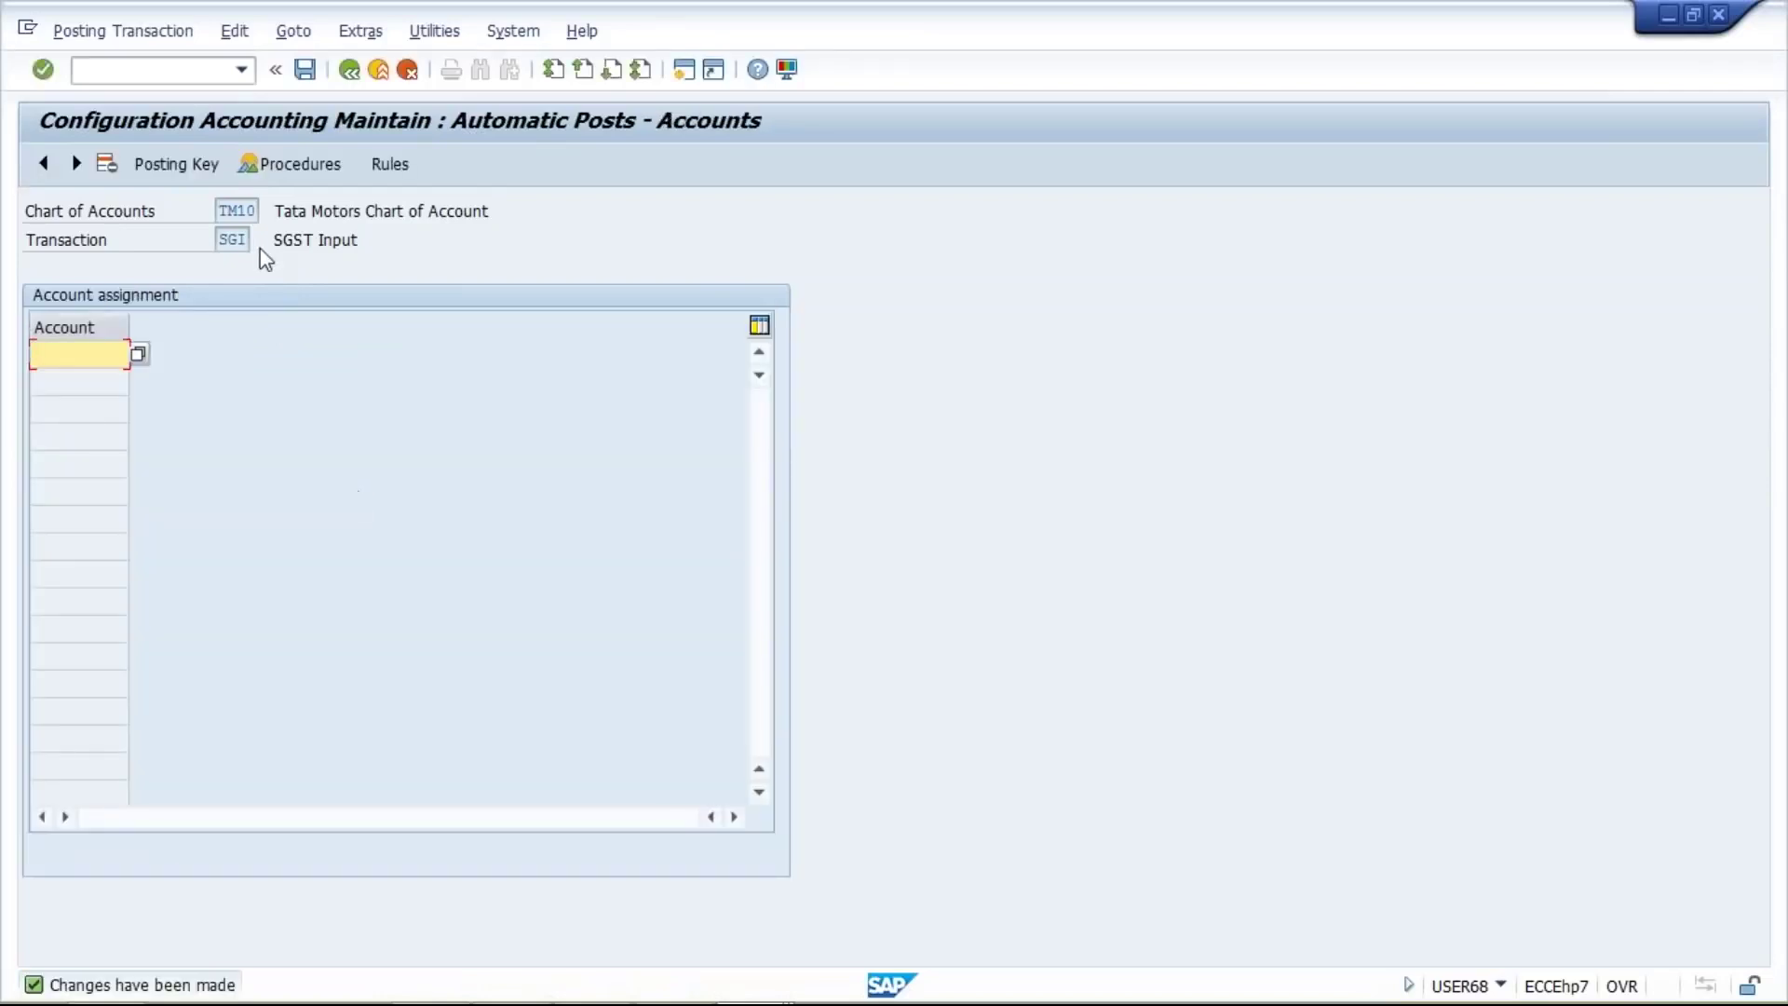
Set the SGI posting keys to debit 40 and credit 50, and save them to the proposed customizing request
left_click(173, 164)
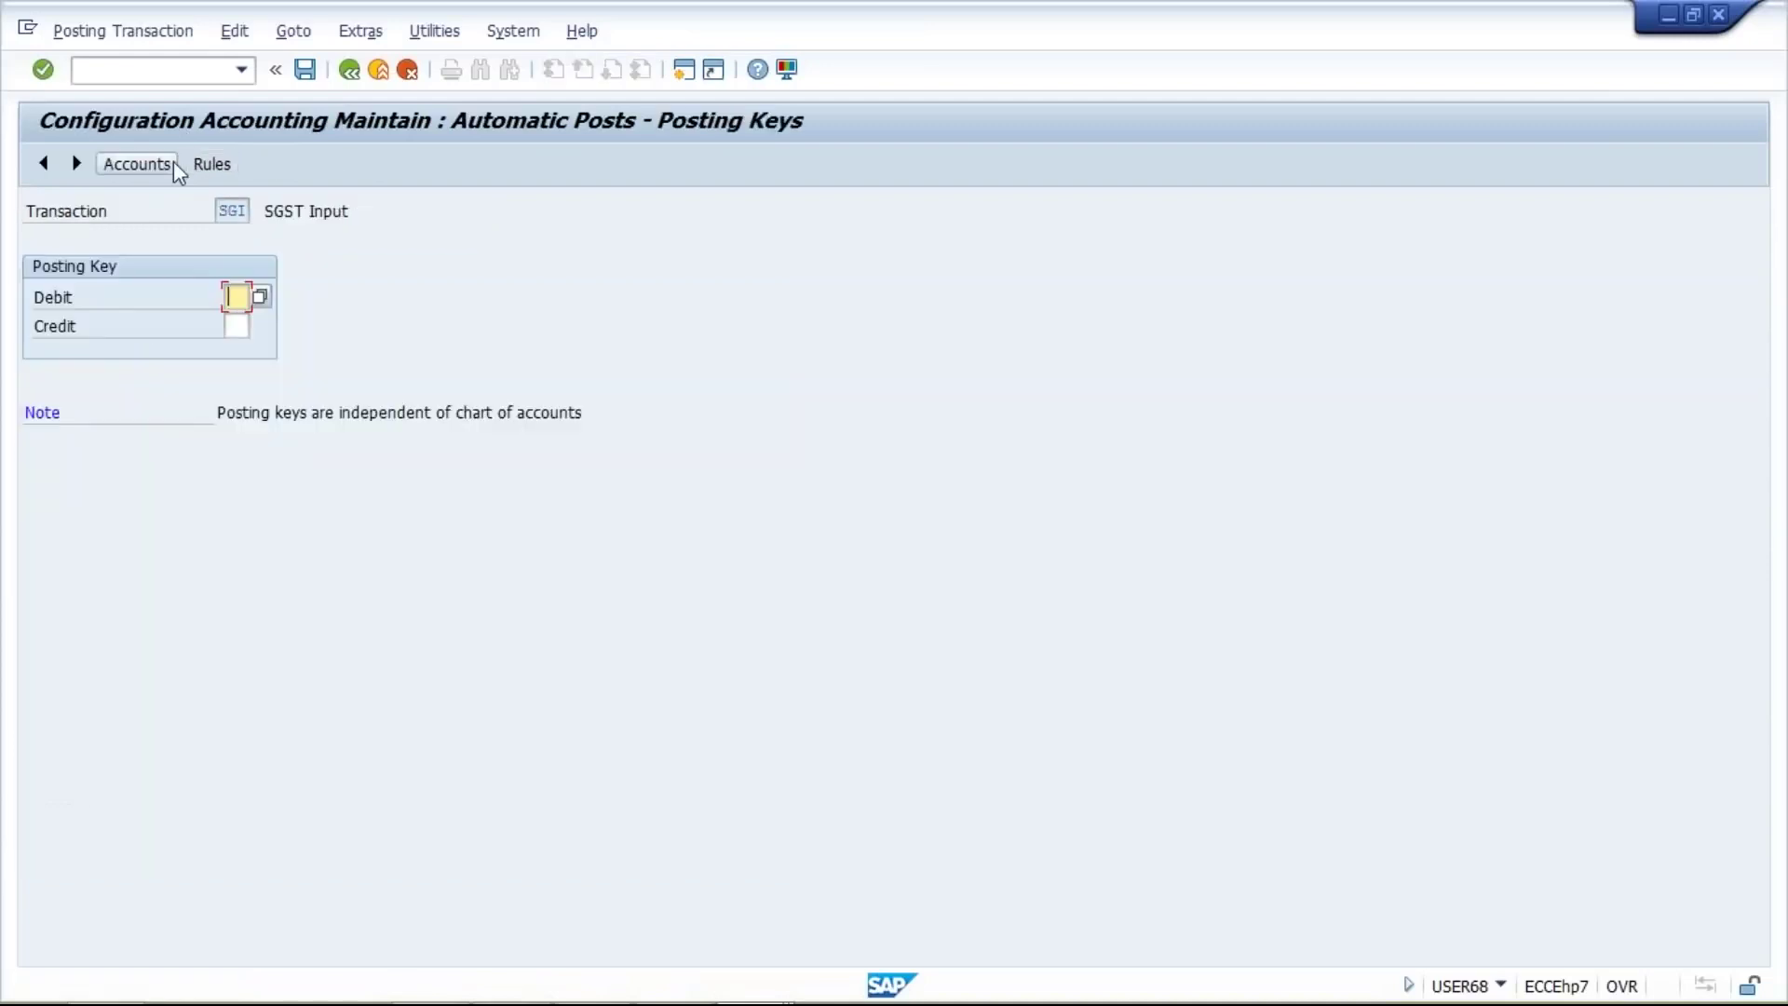
type("40")
left_click(236, 328)
type("50")
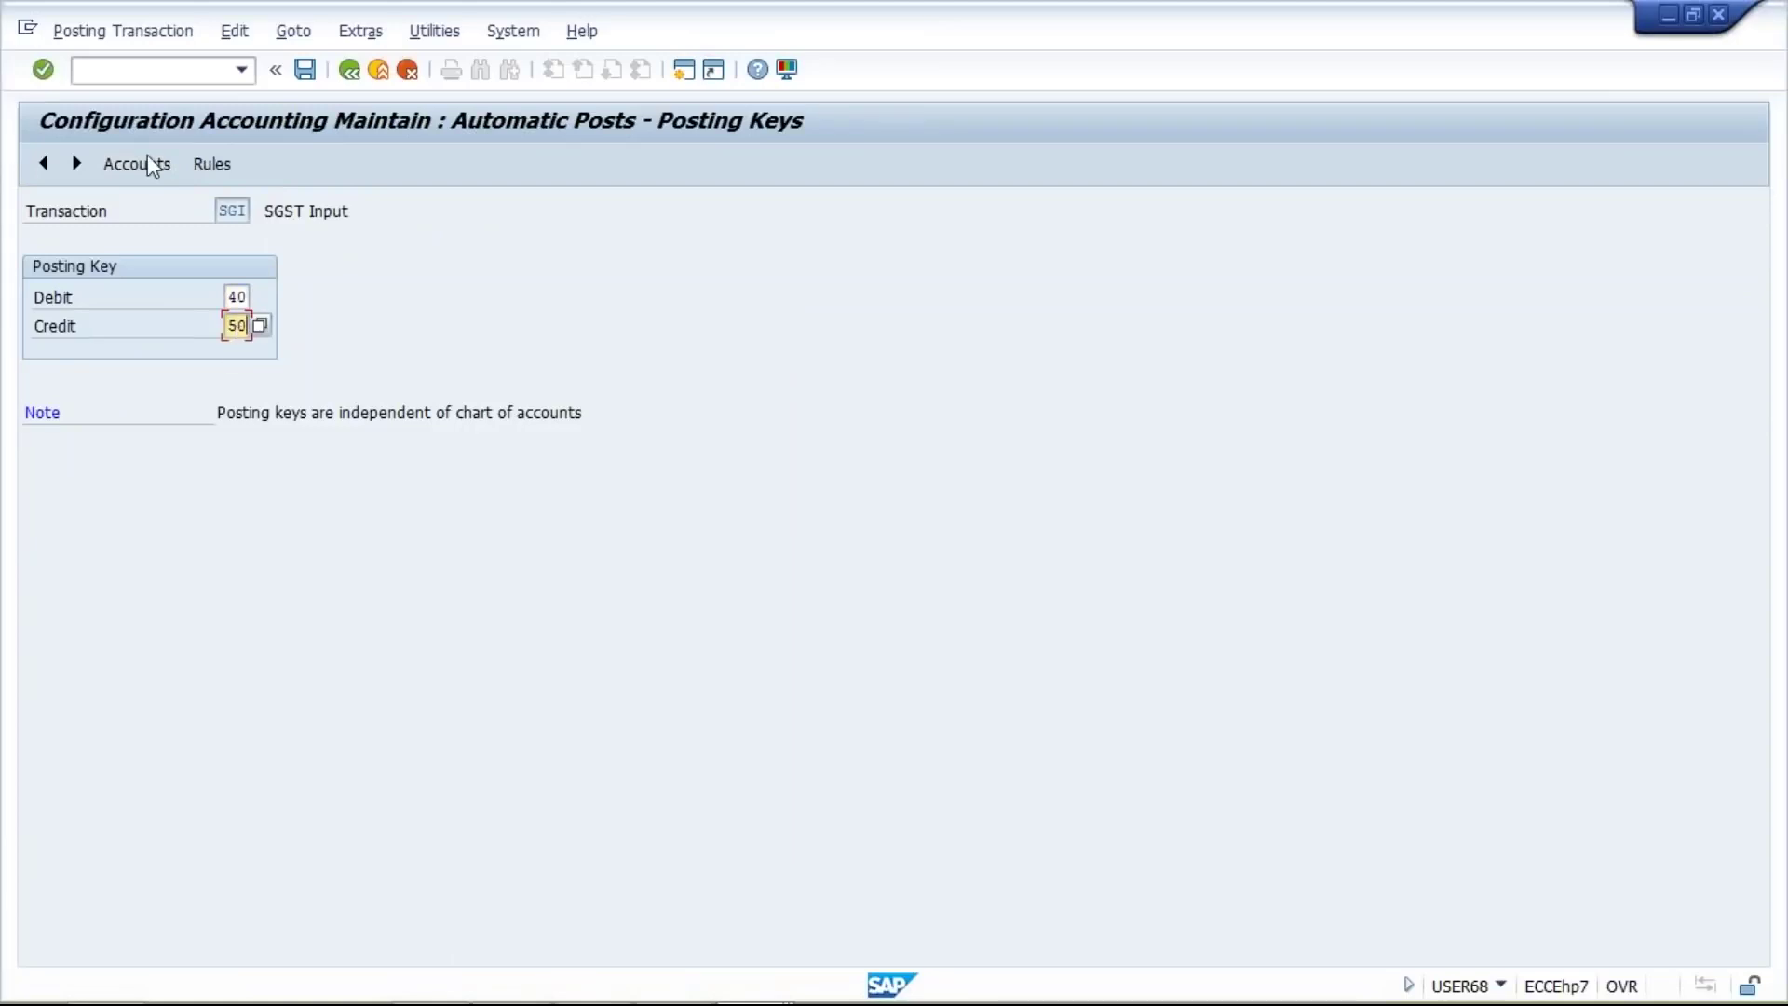
left_click(148, 172)
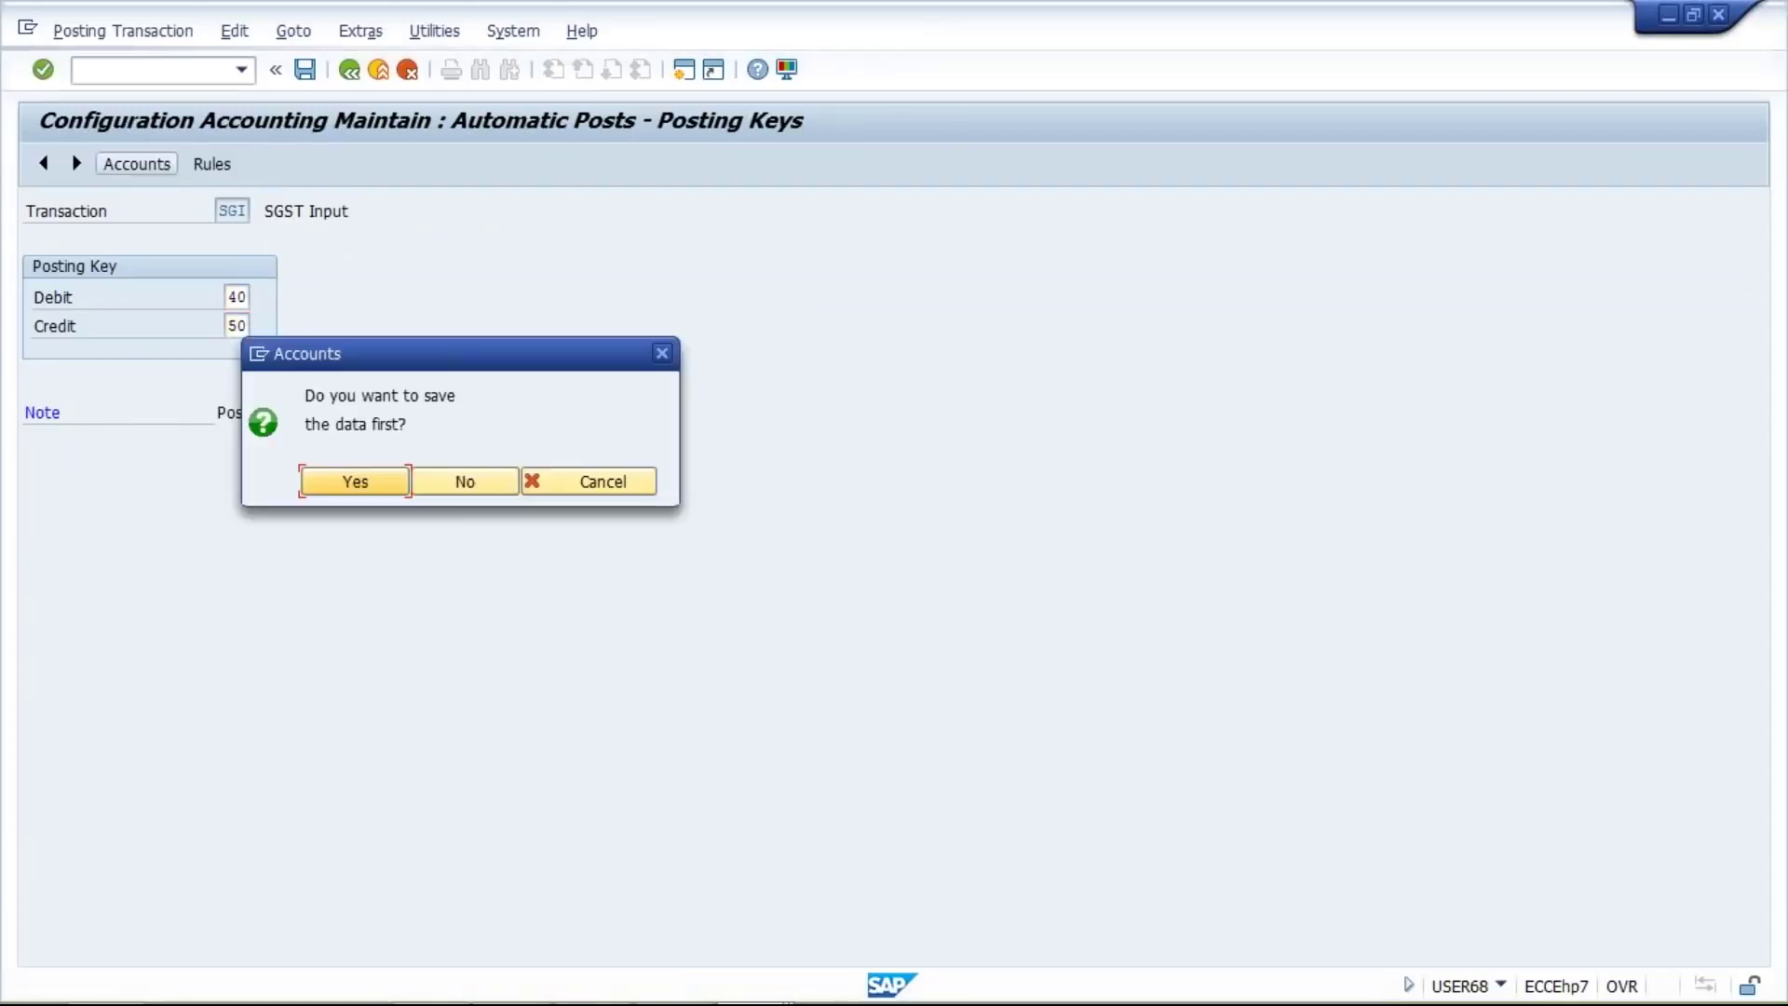
left_click(365, 490)
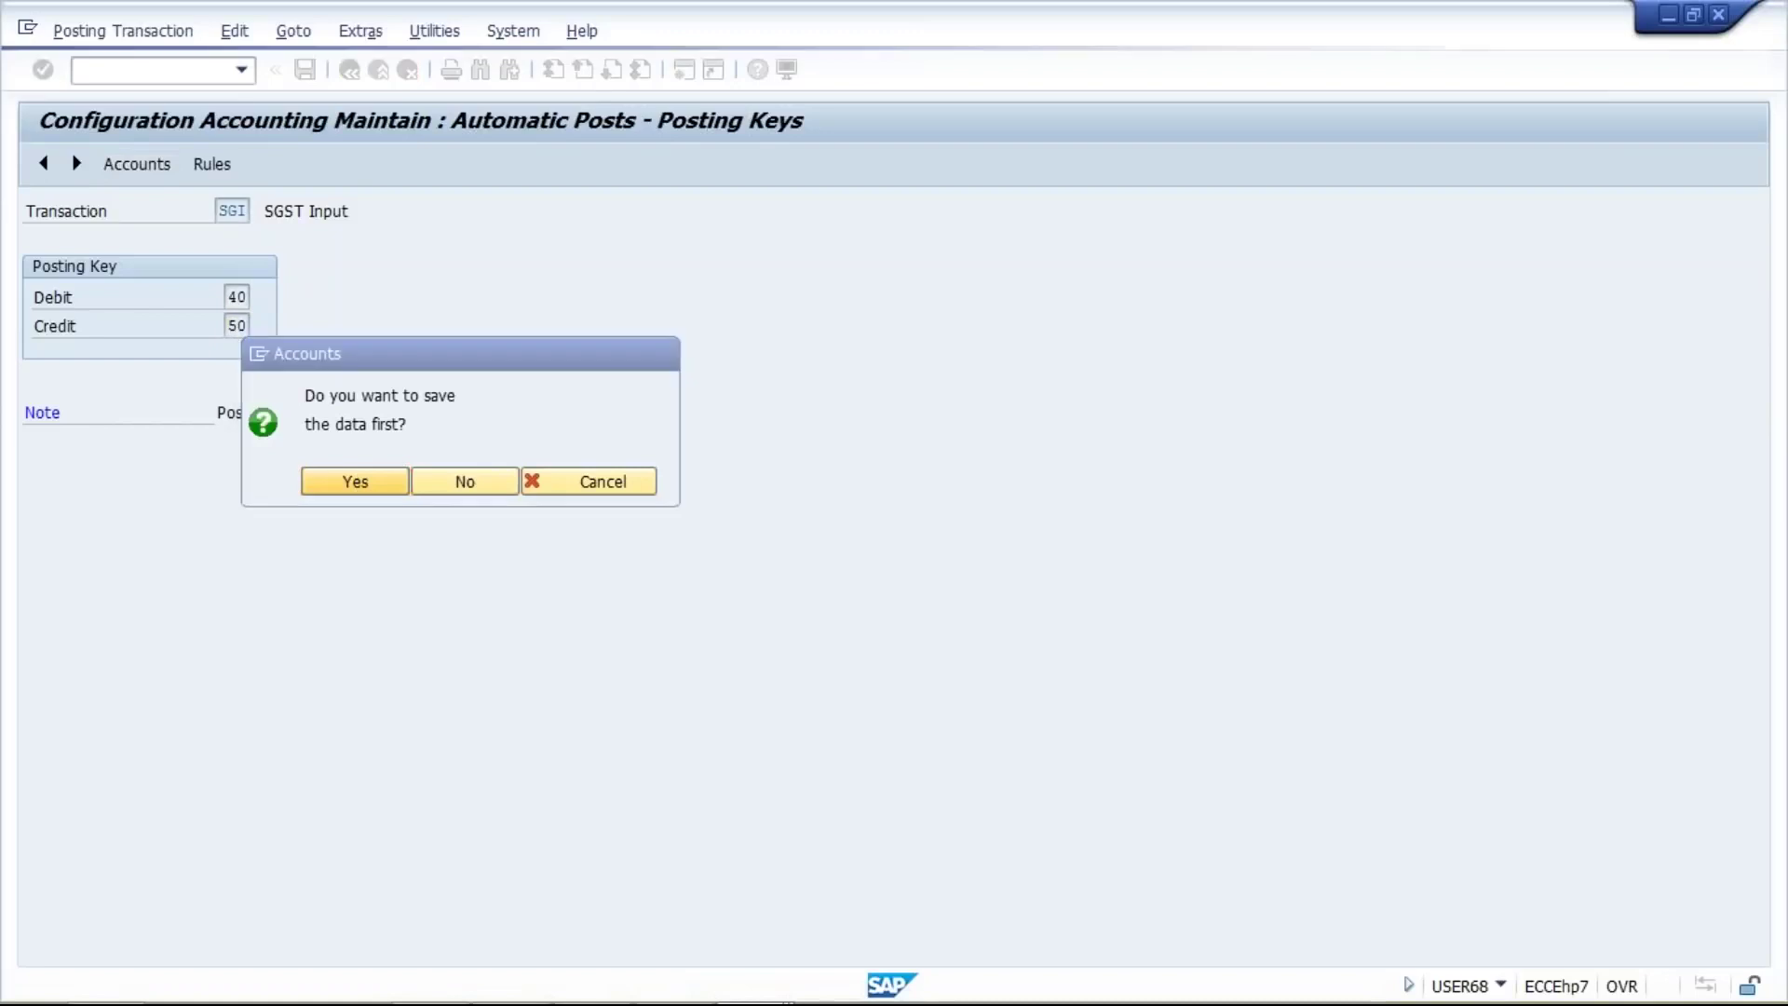
key("Return")
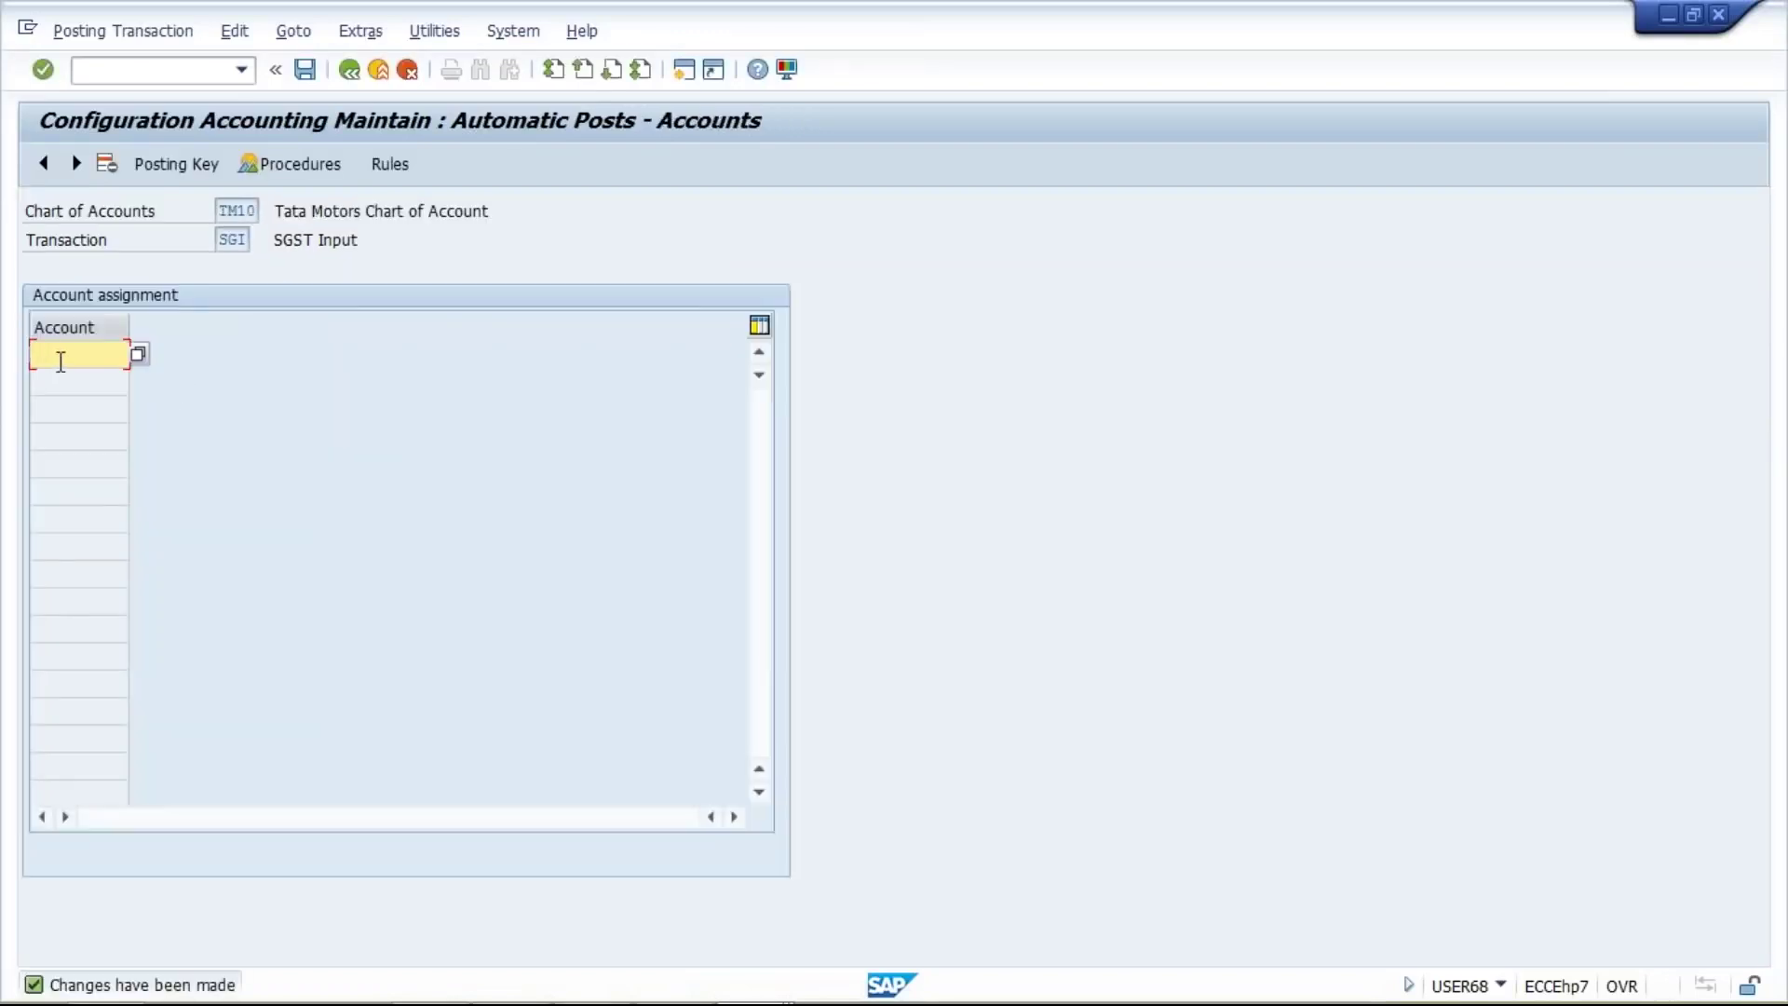
Assign G/L account 1006 to SGI, check the mapping in Excel, and save it in SAP to the proposed customizing request
type("1")
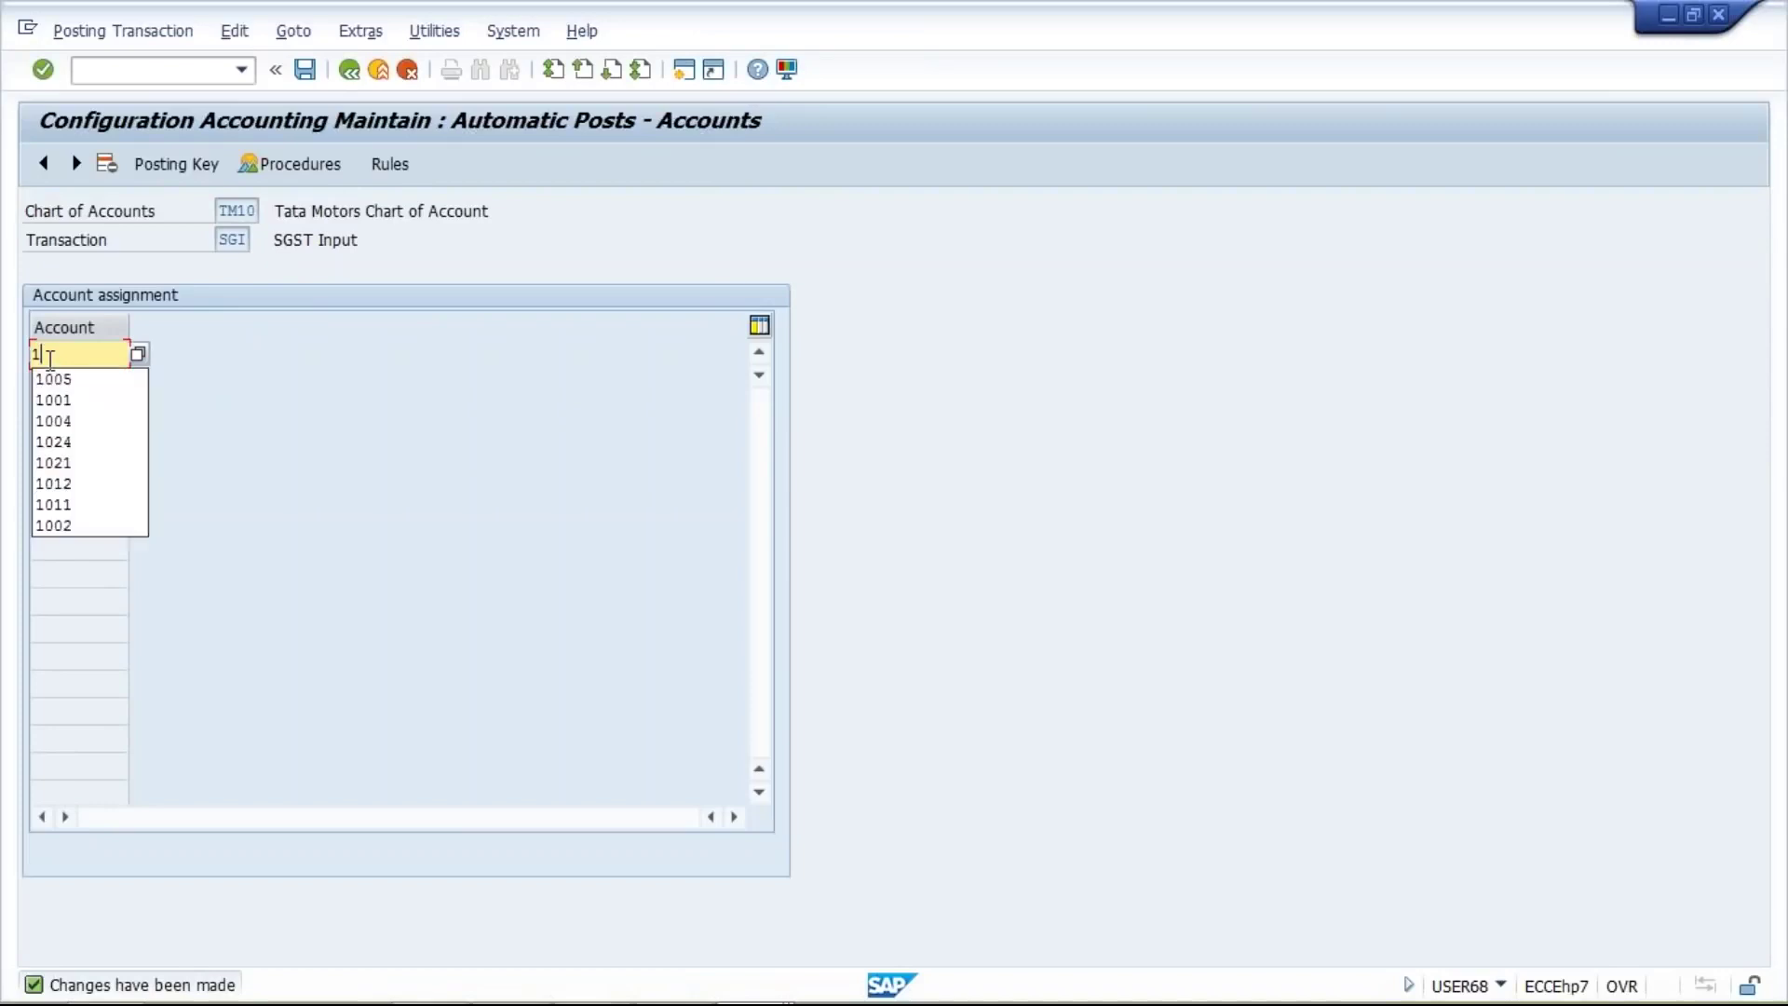
type("006")
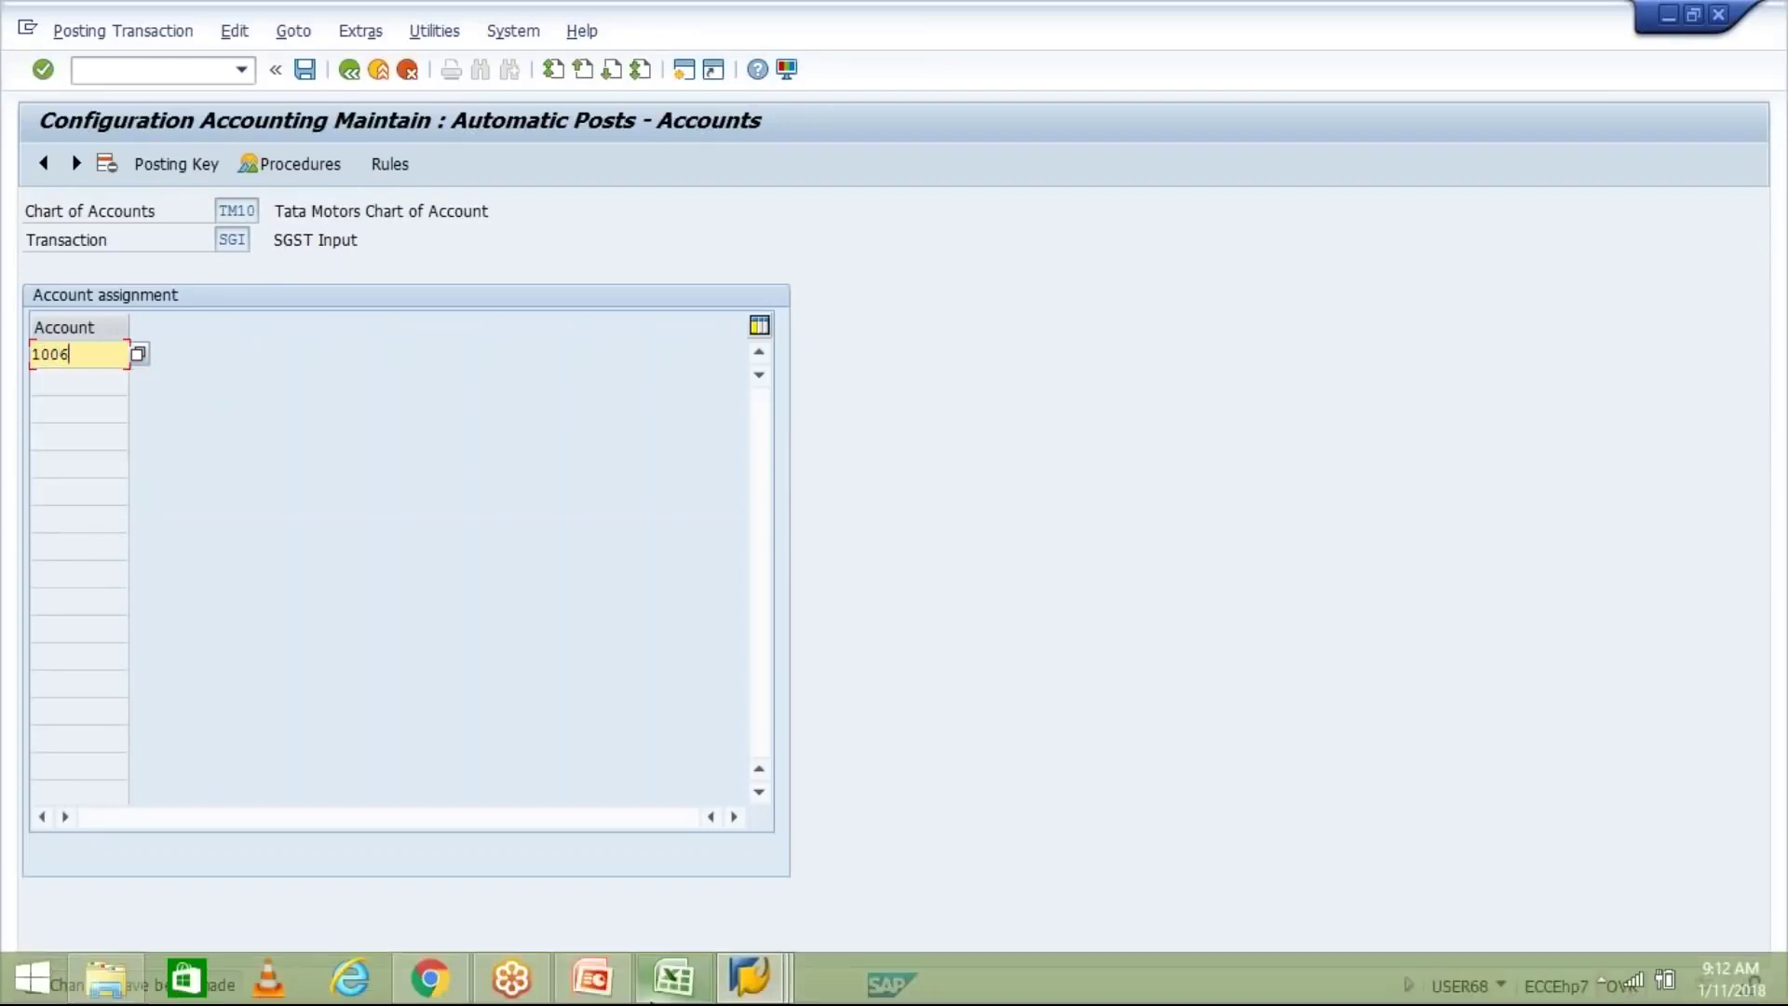
left_click(673, 977)
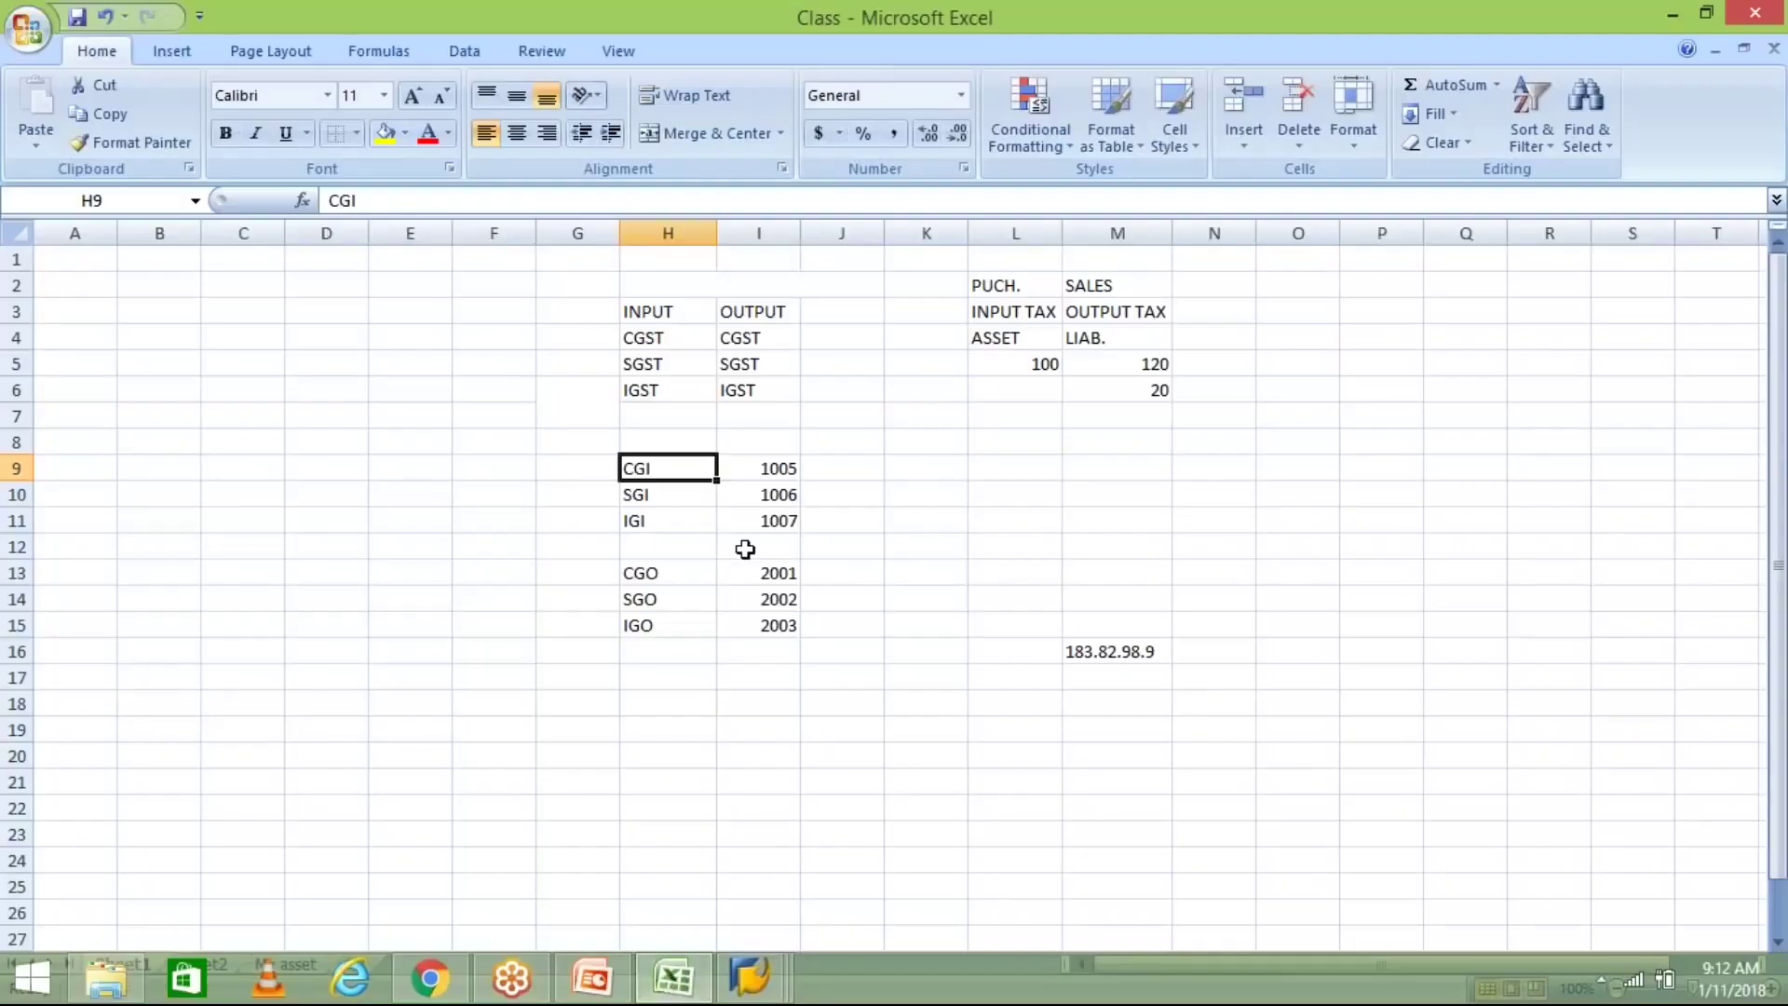
left_click(641, 493)
left_click(775, 500)
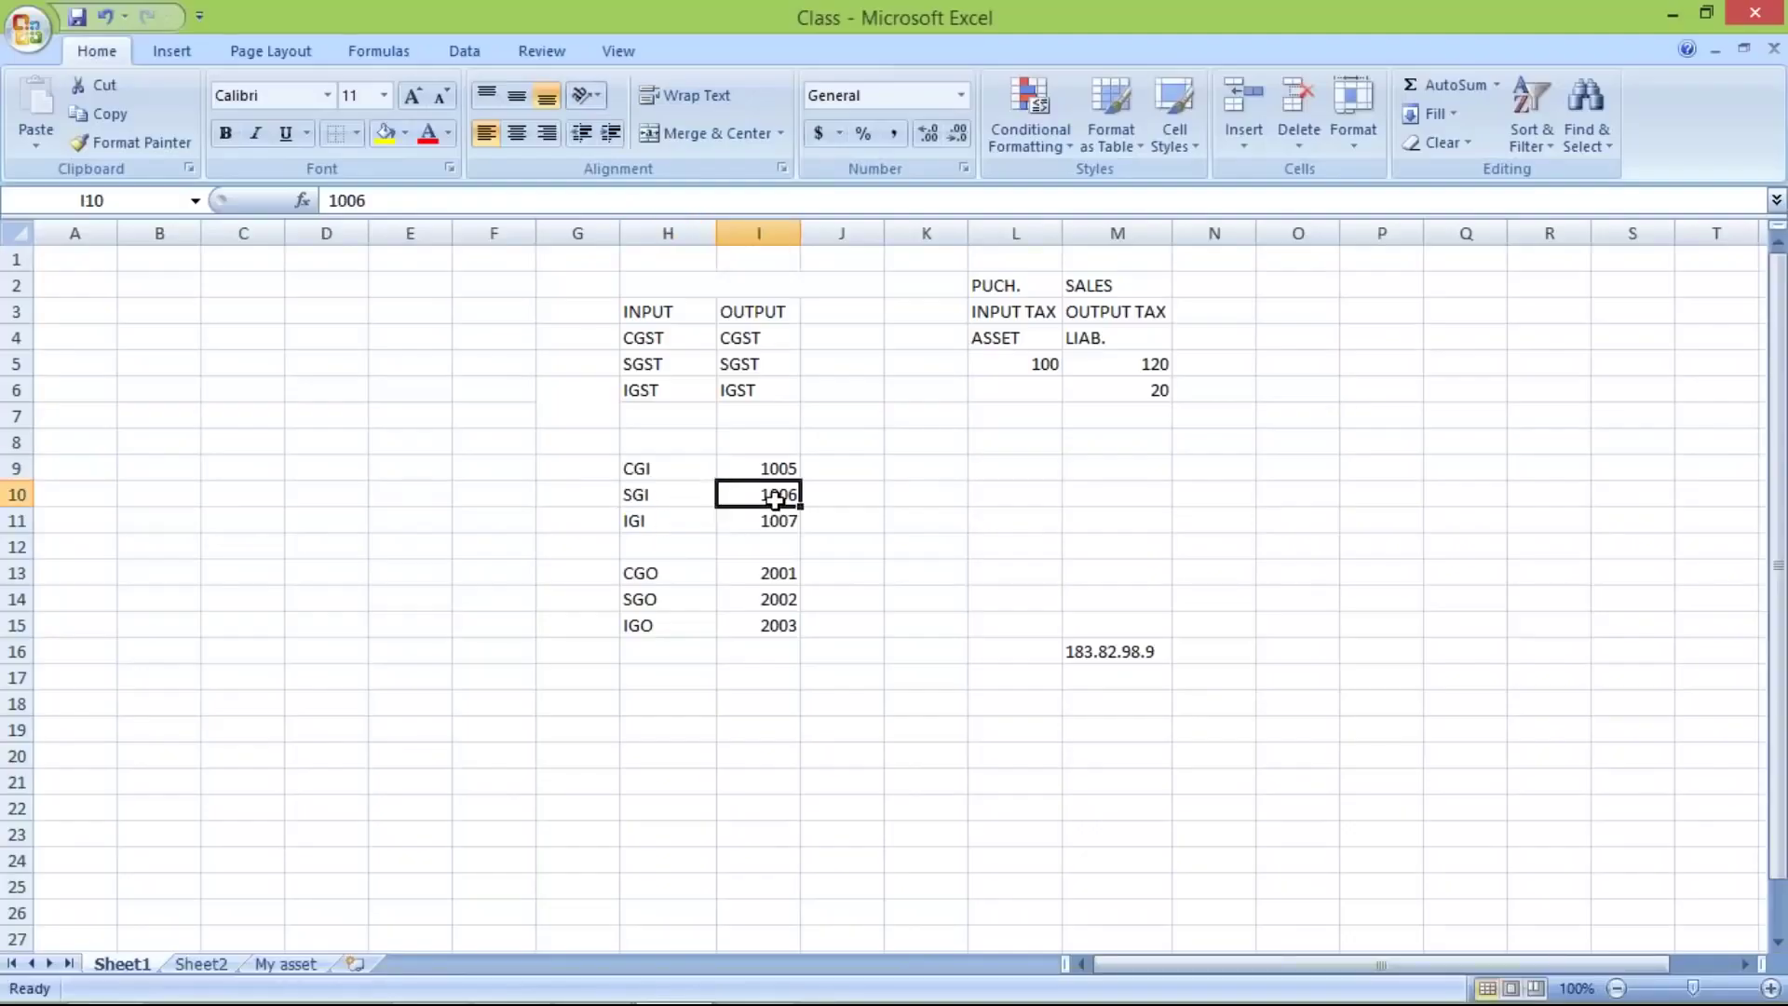
left_click(742, 995)
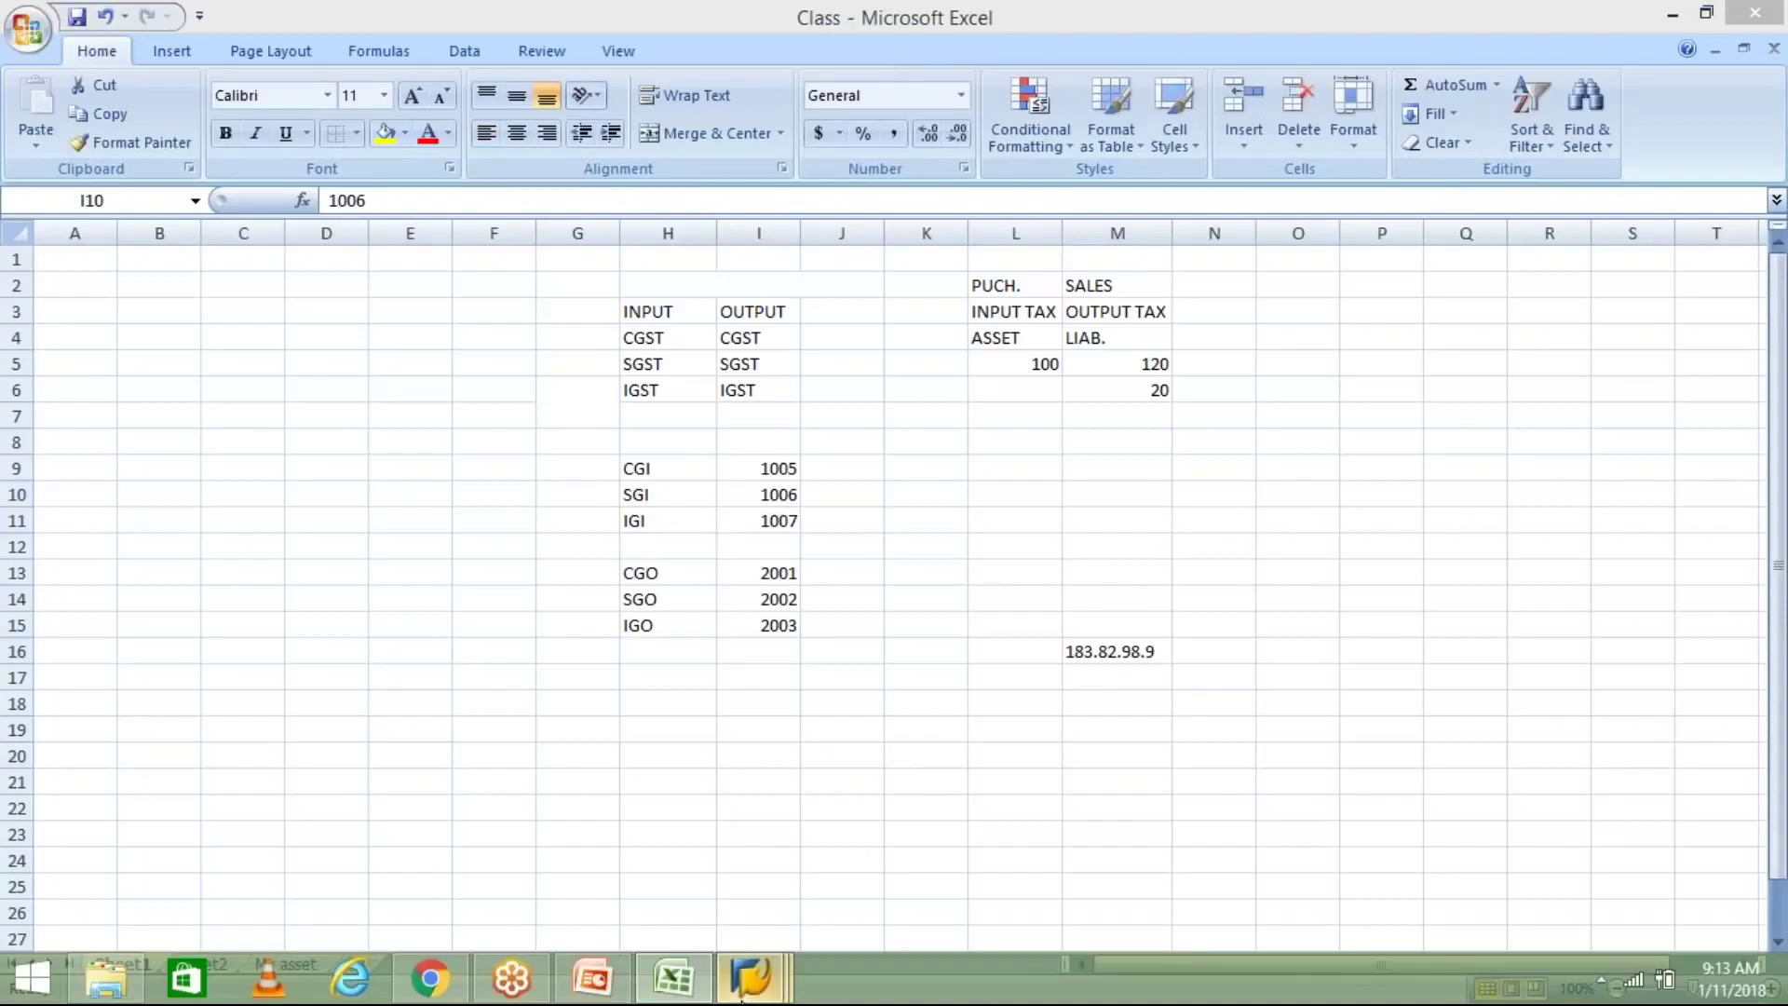
left_click(947, 852)
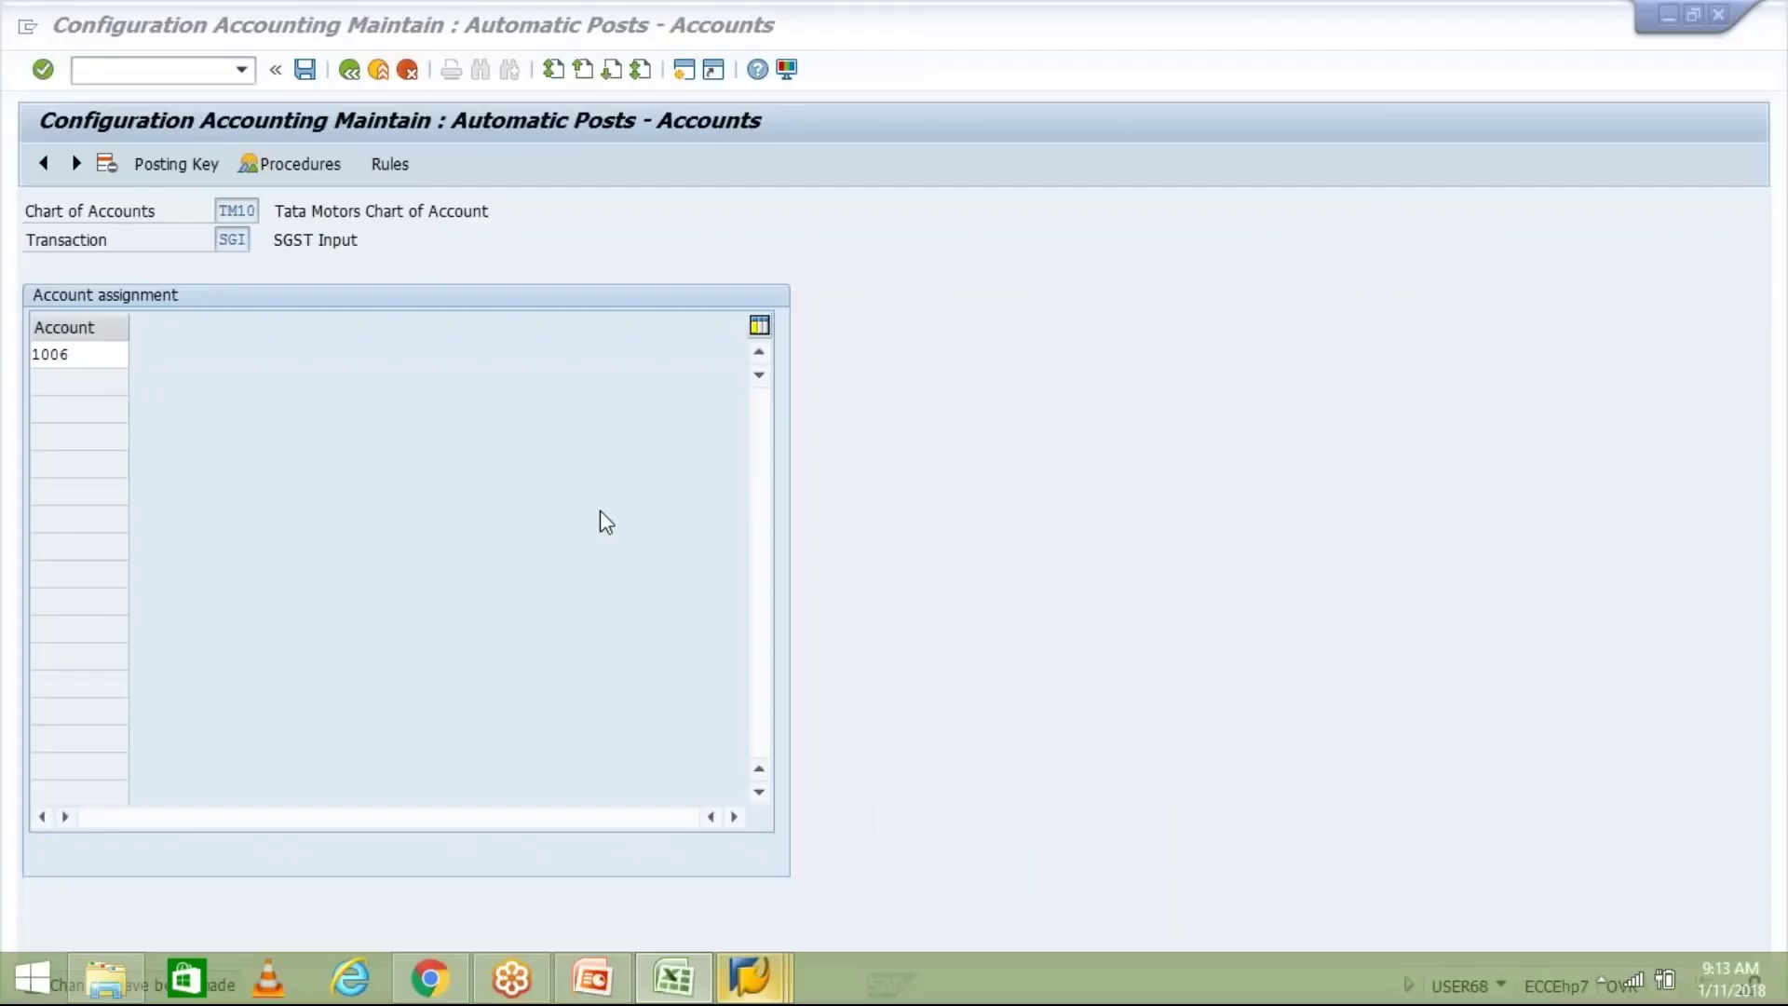
left_click(306, 71)
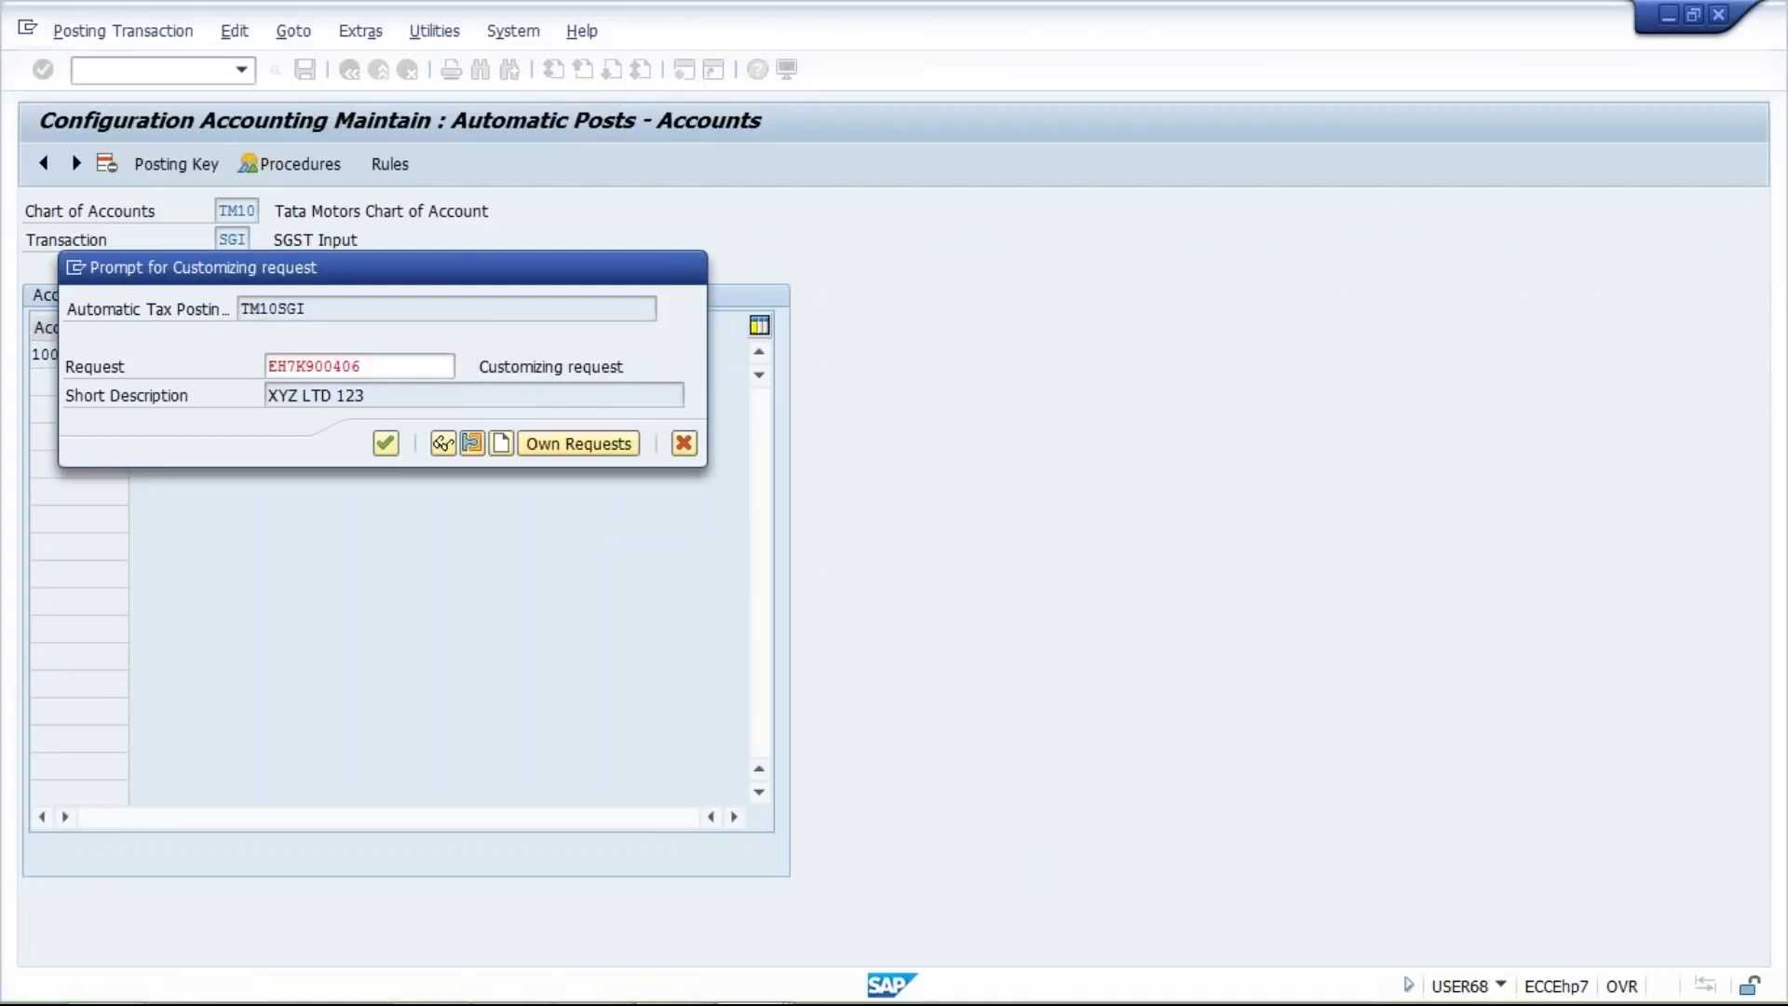
key("Return")
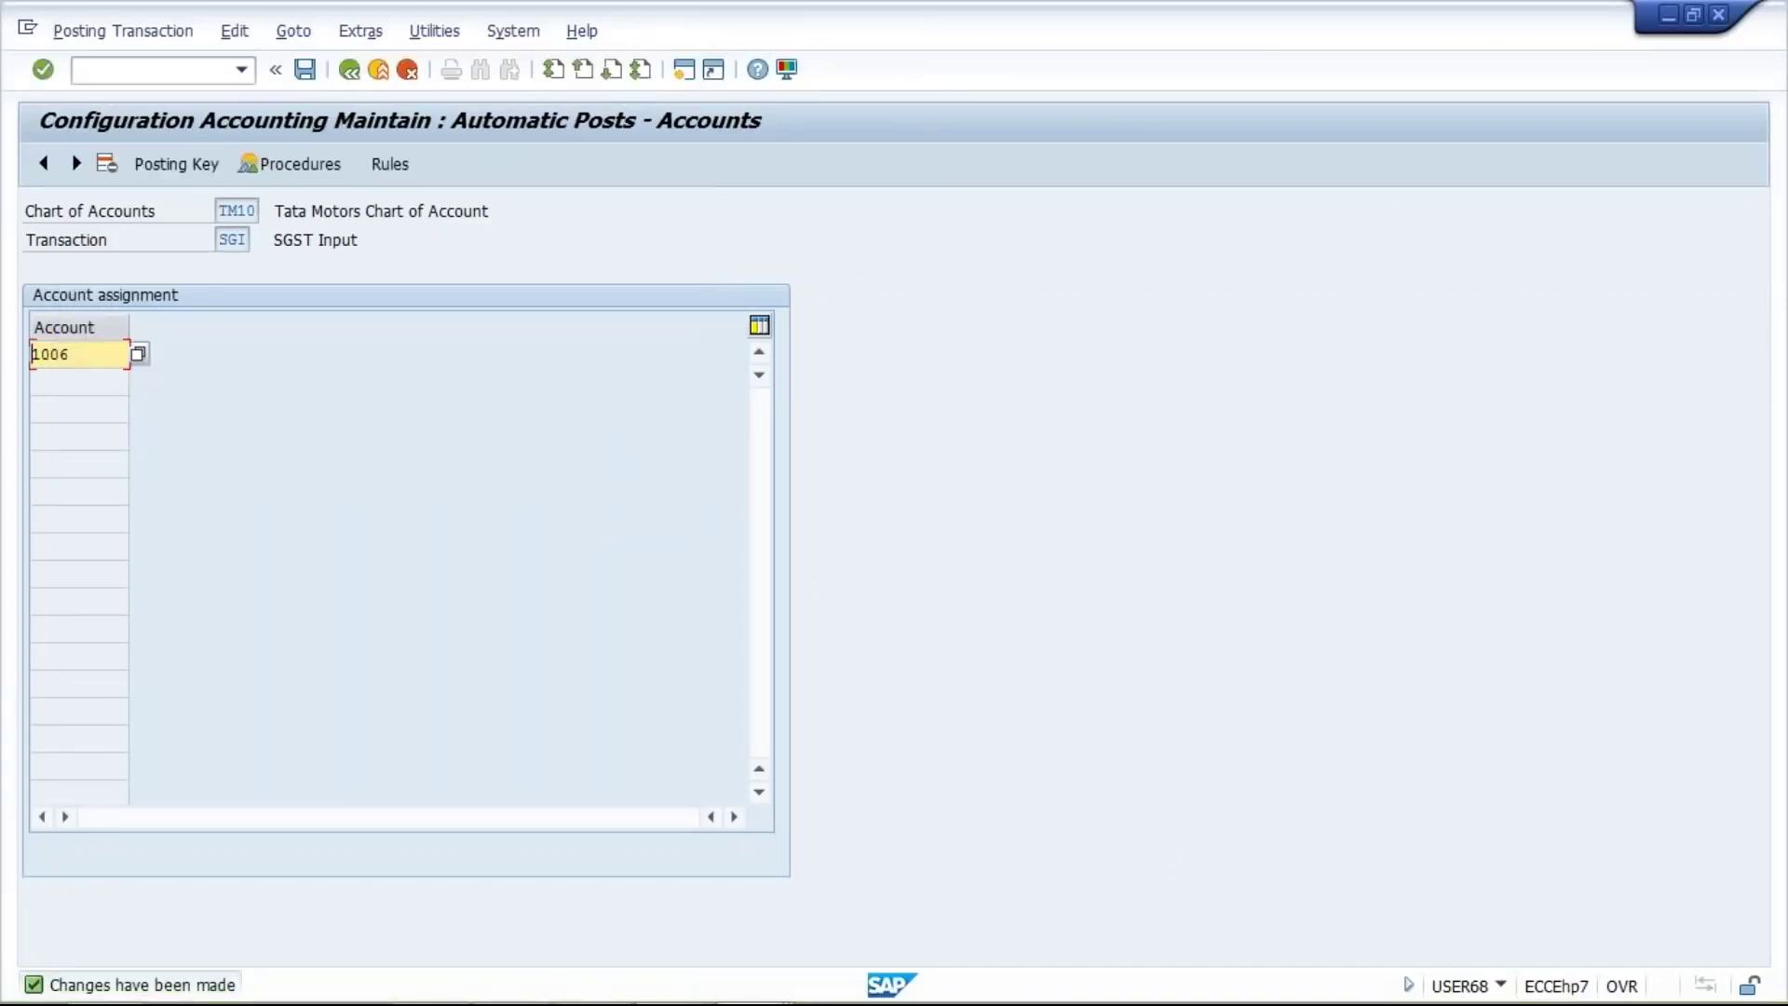
left_click(349, 70)
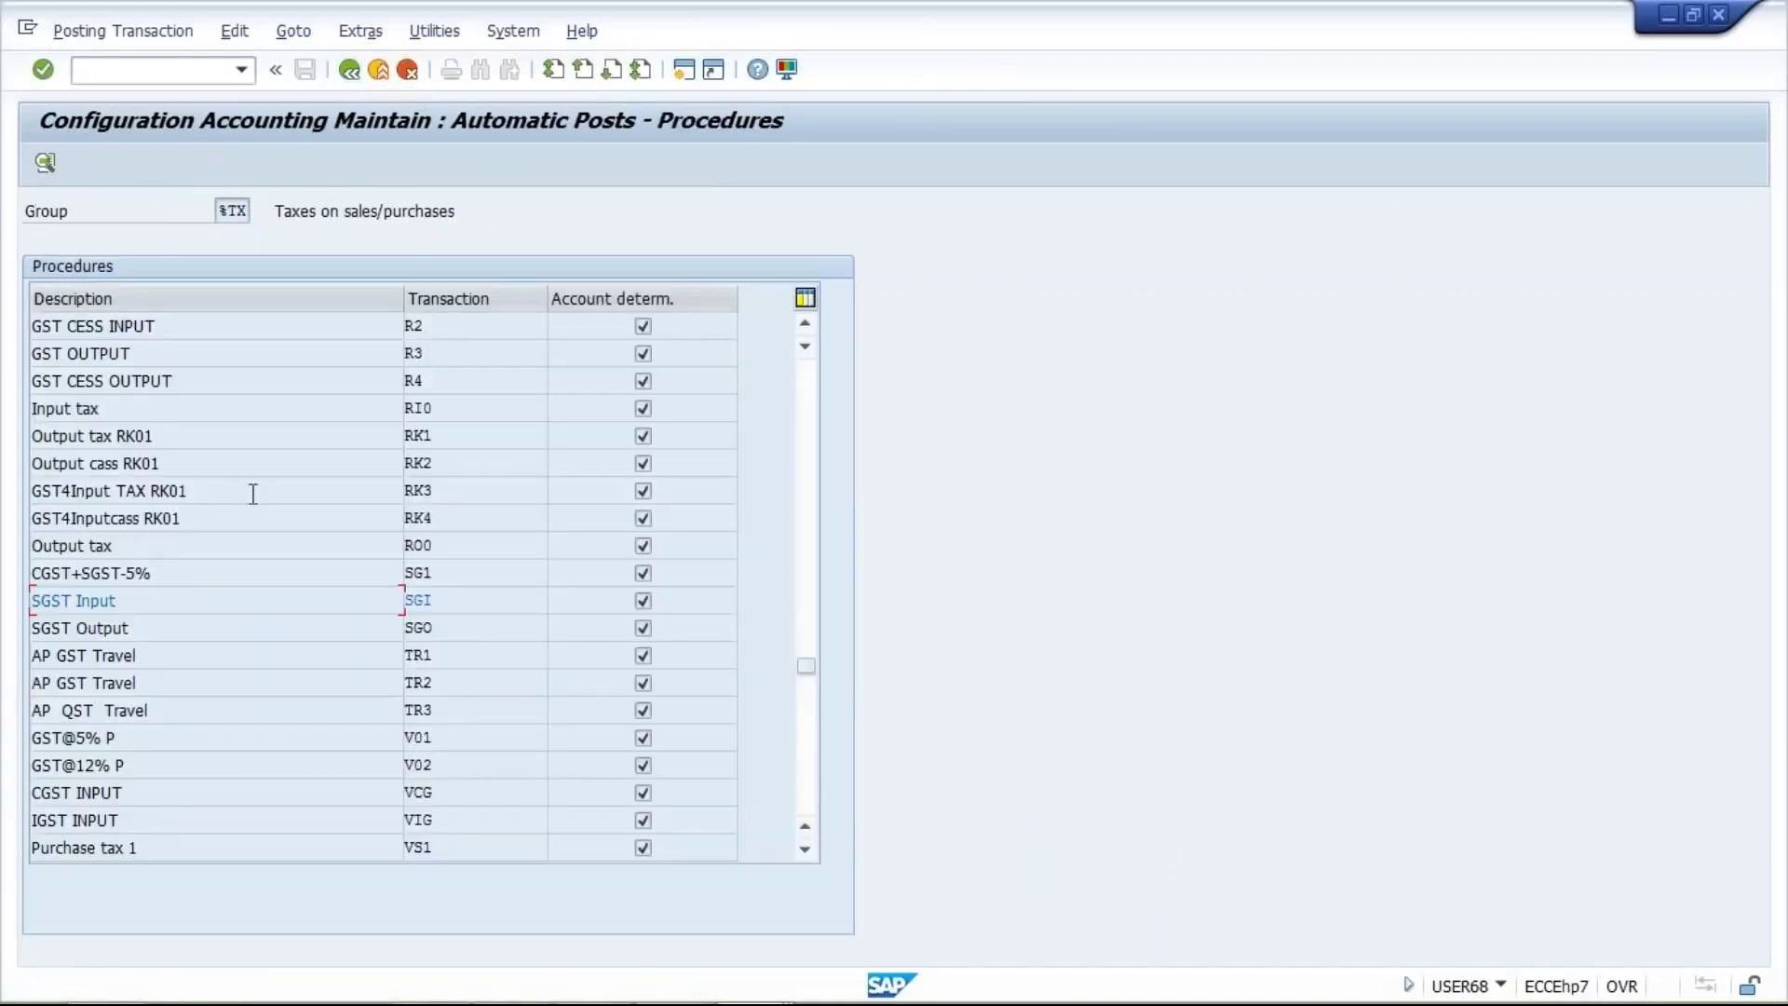
Open the IGST Input transaction IGI from the procedures list and save its posting rules without account determination by tax code
left_click(809, 494)
left_click(809, 494)
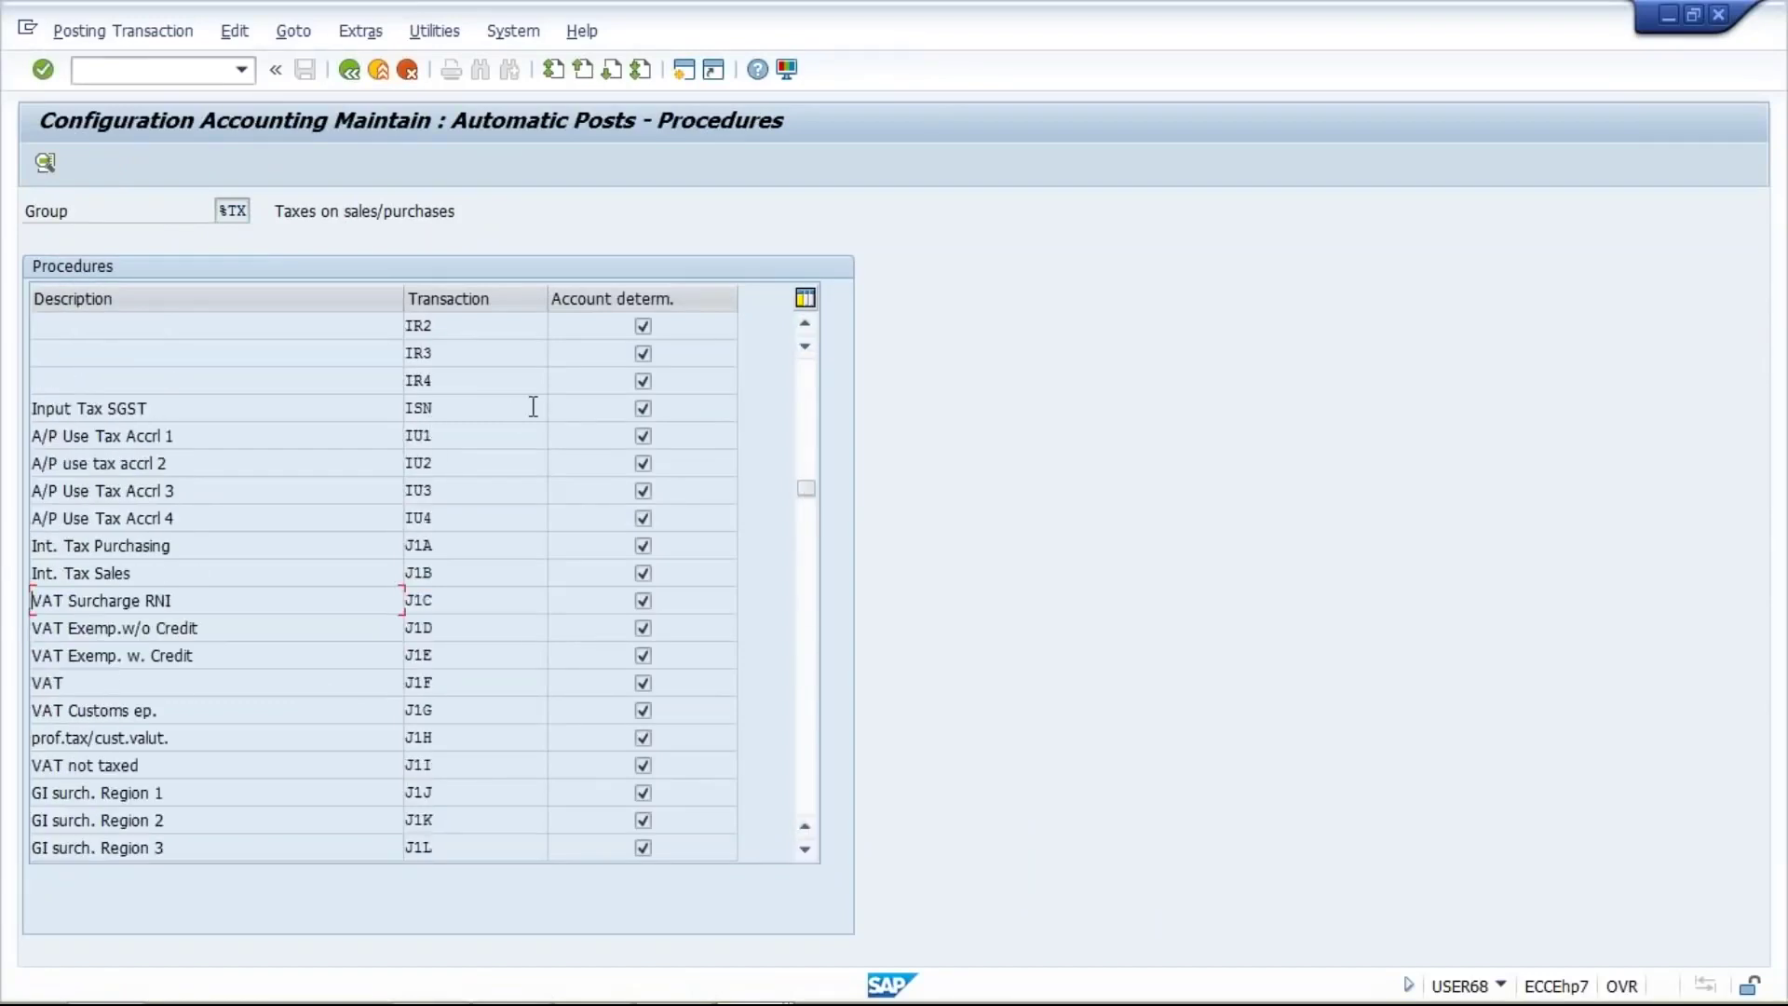
left_click(812, 413)
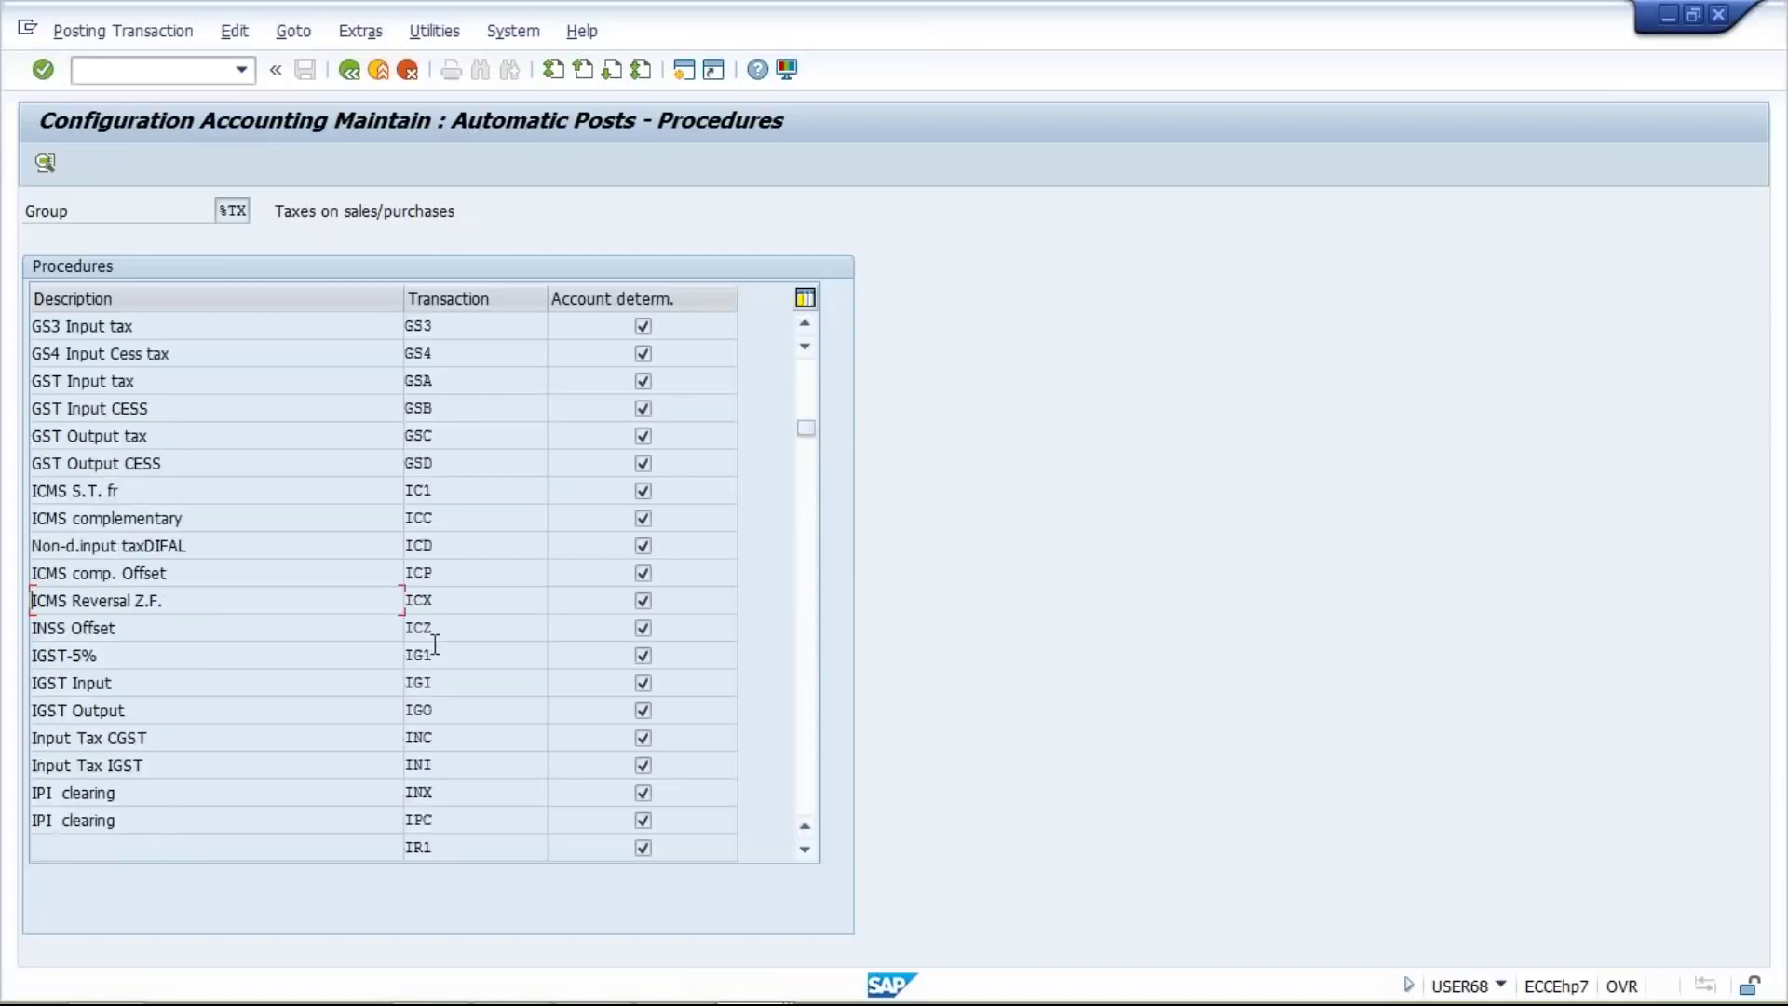
left_click(449, 686)
double_click(449, 687)
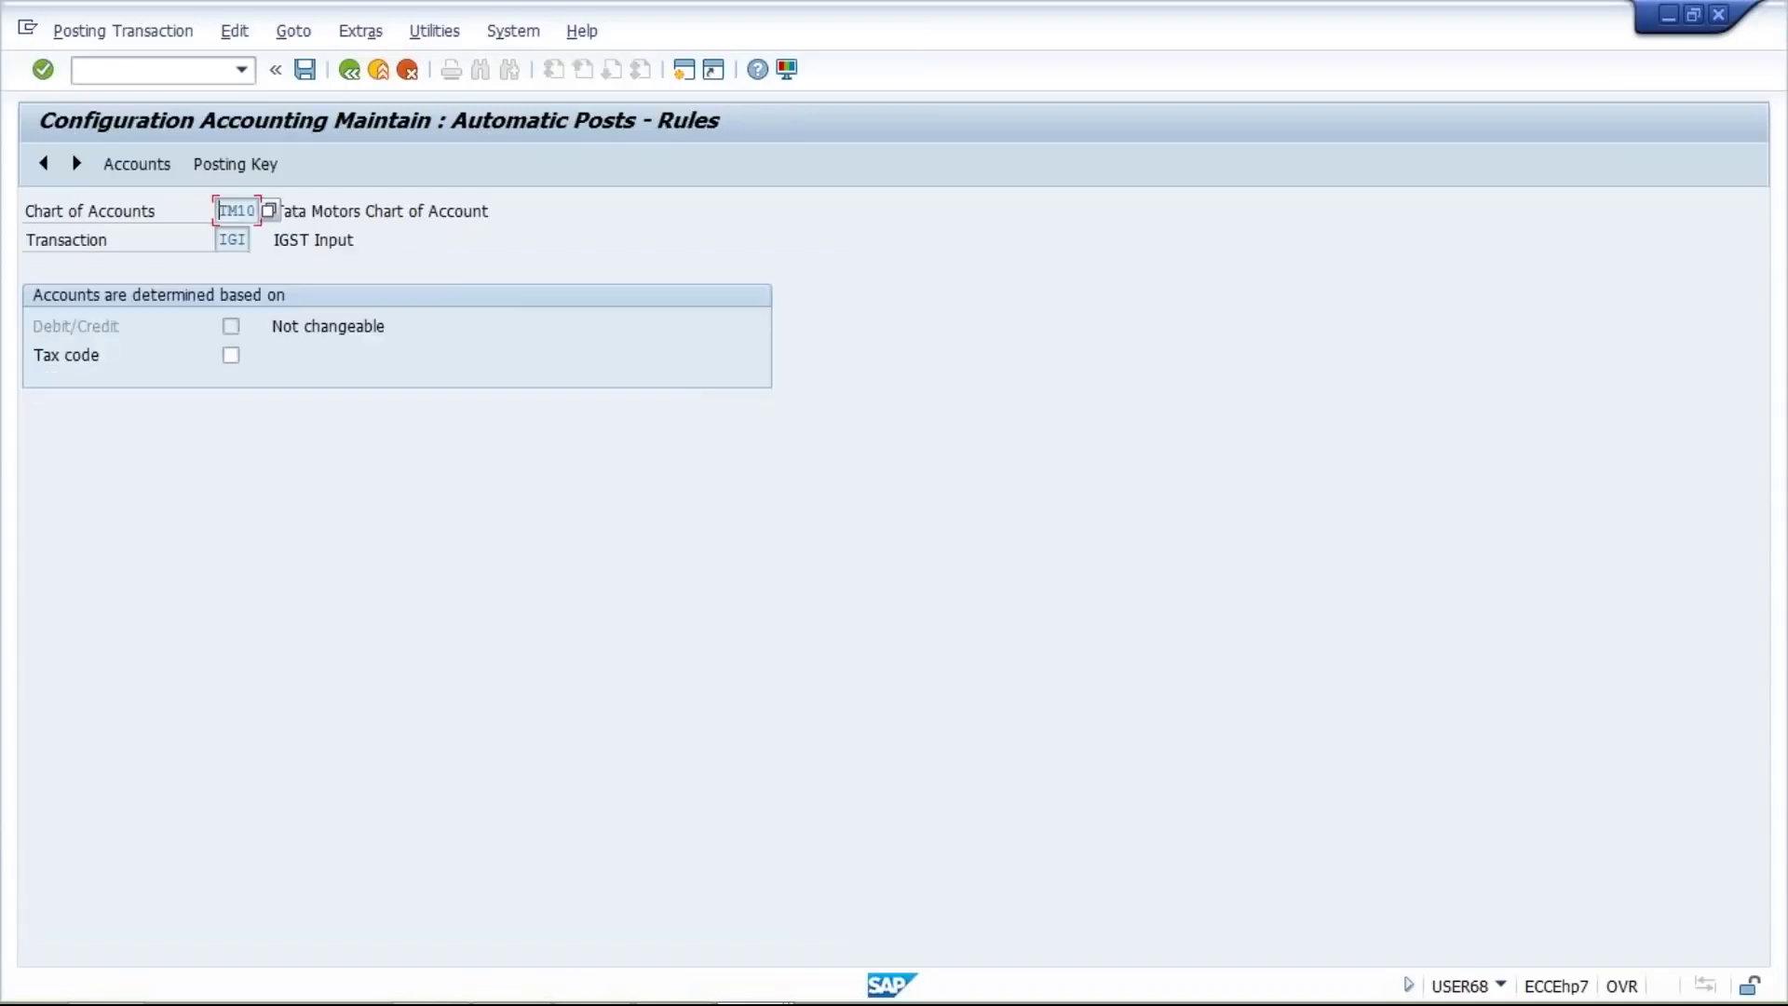
left_click(307, 78)
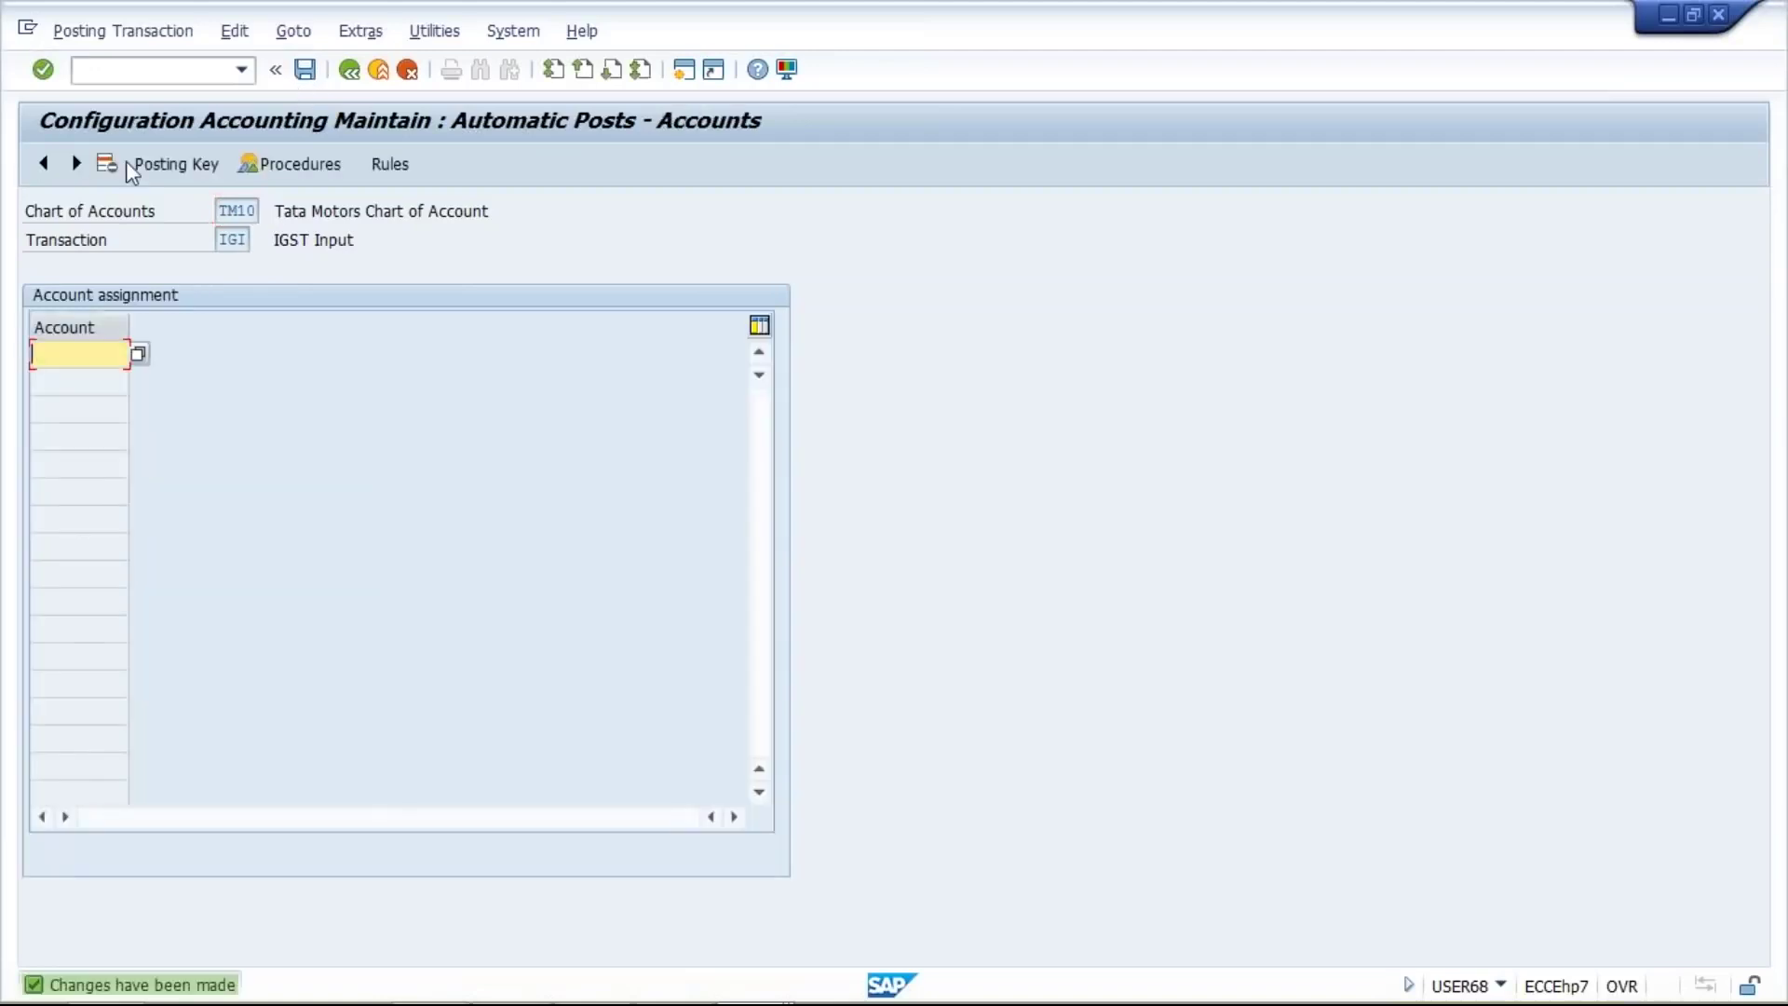
Set the IGI posting keys to debit 40 and credit 50, and save them to the proposed customizing request
left_click(187, 166)
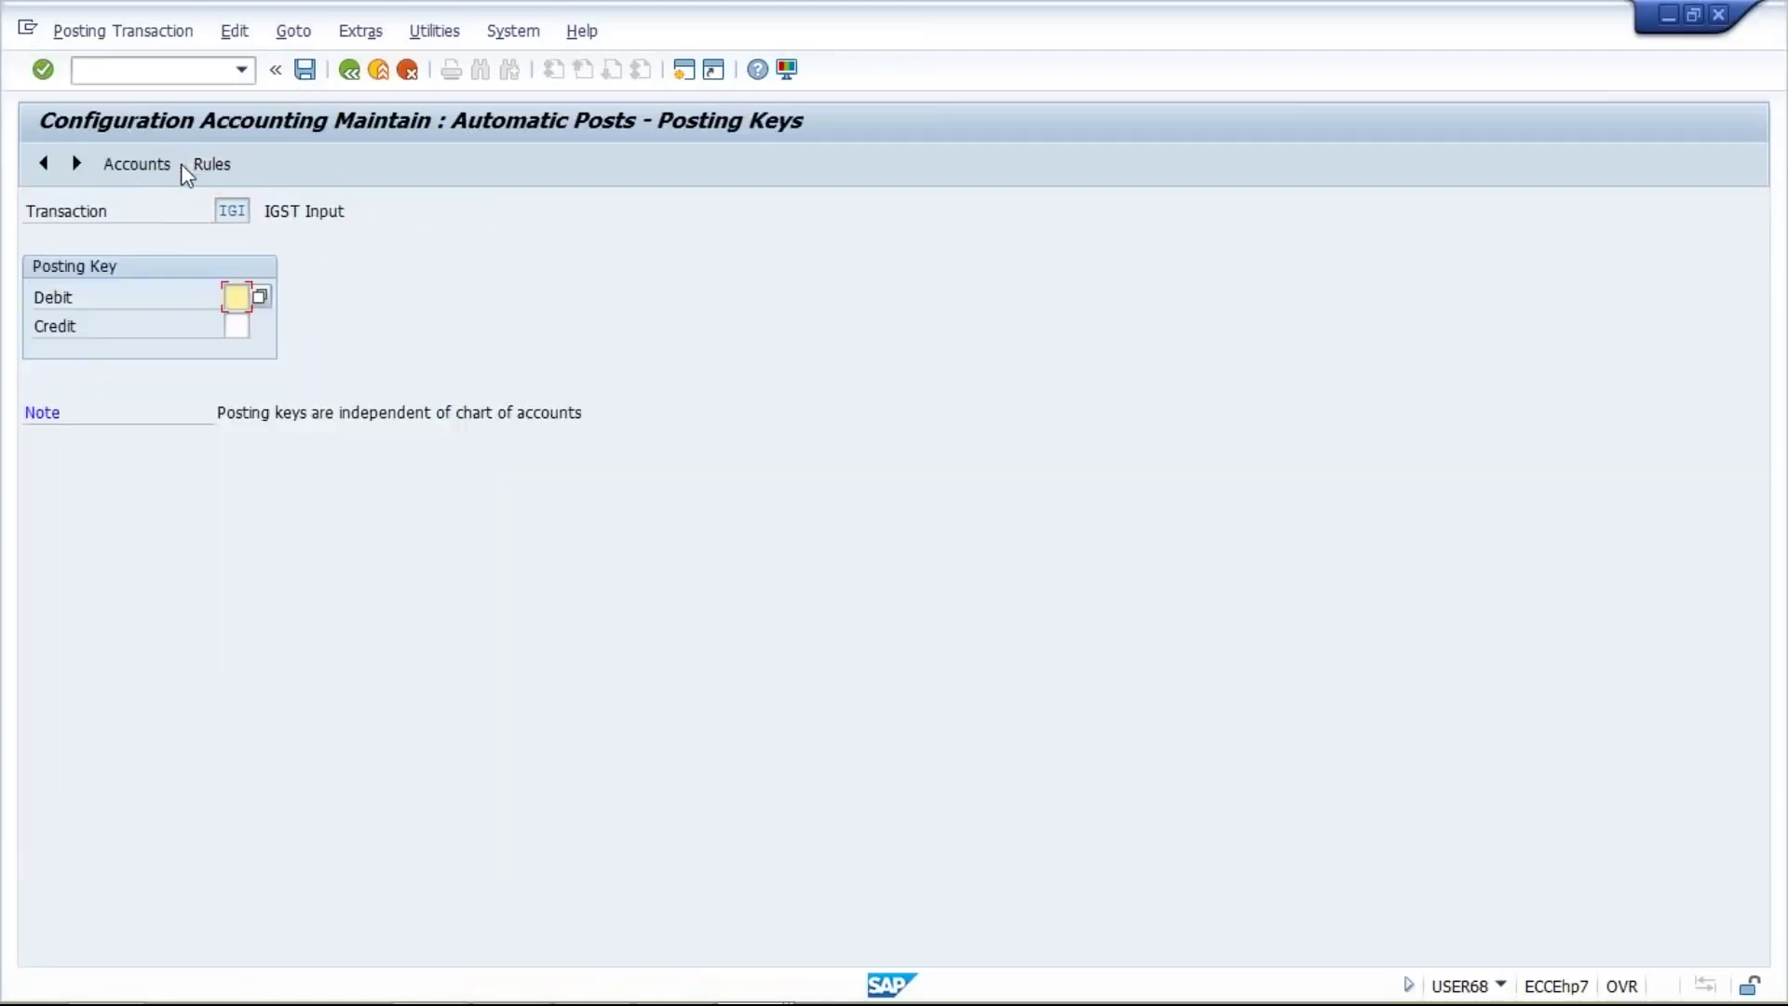
type("40")
left_click(236, 326)
type("50")
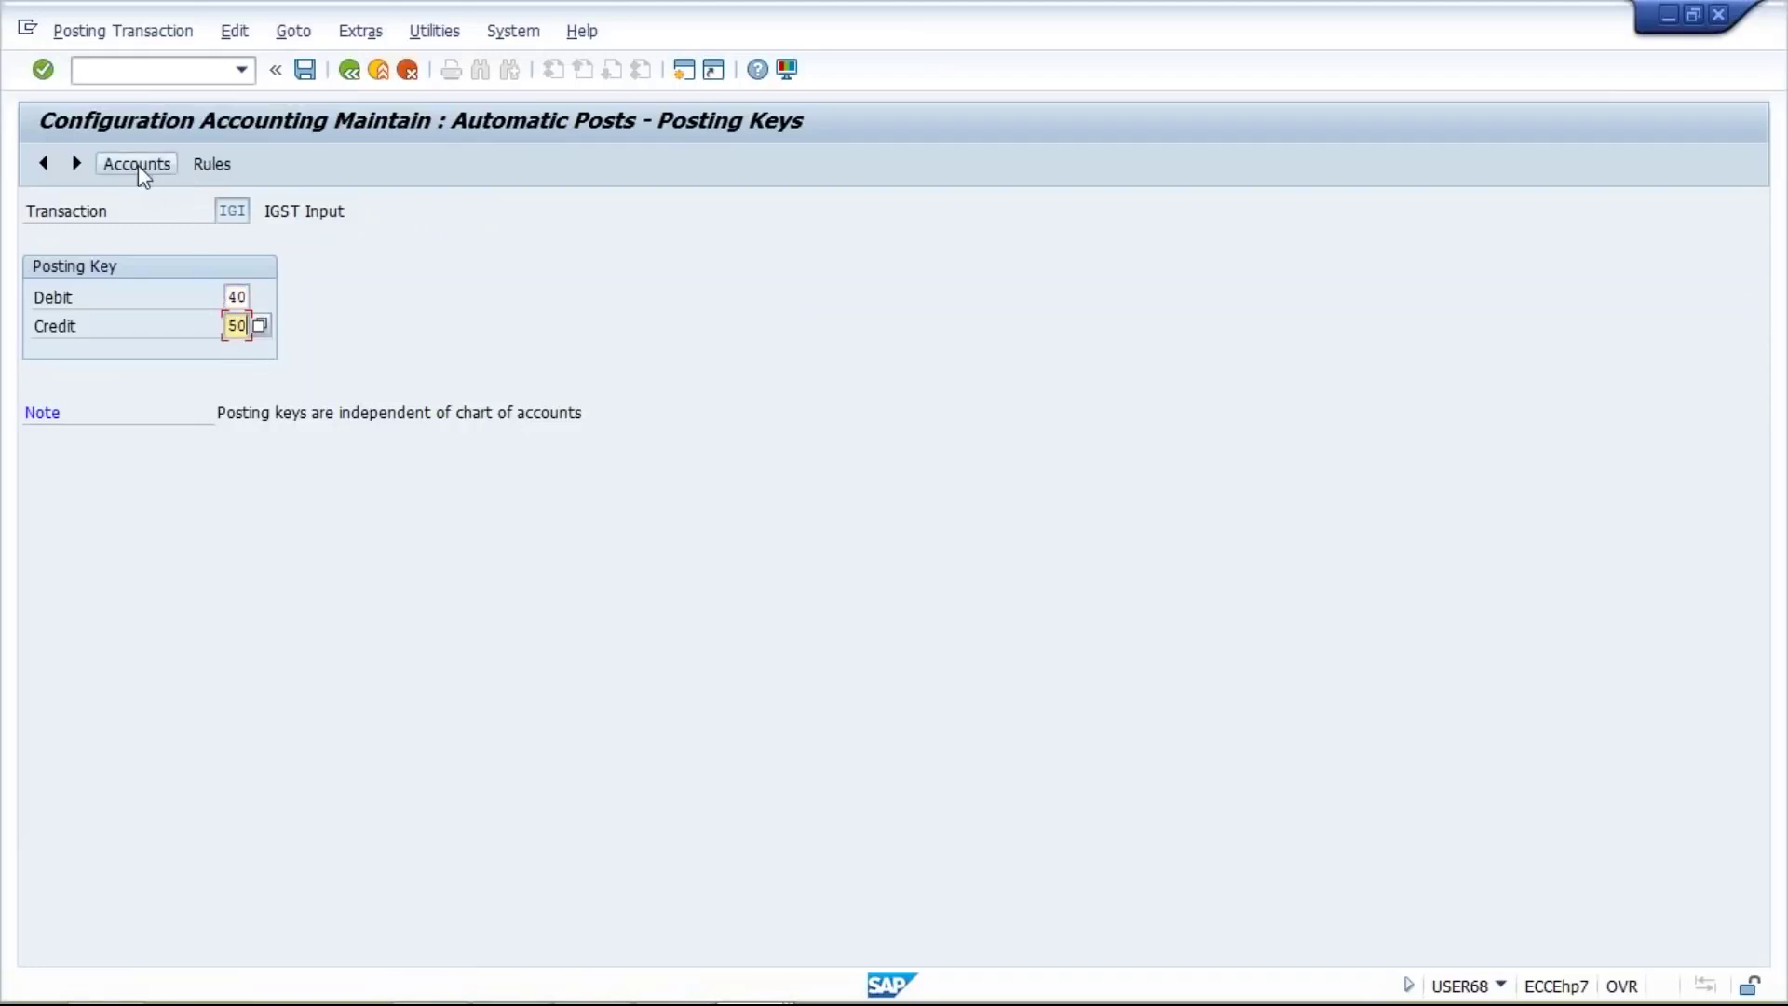
left_click(138, 166)
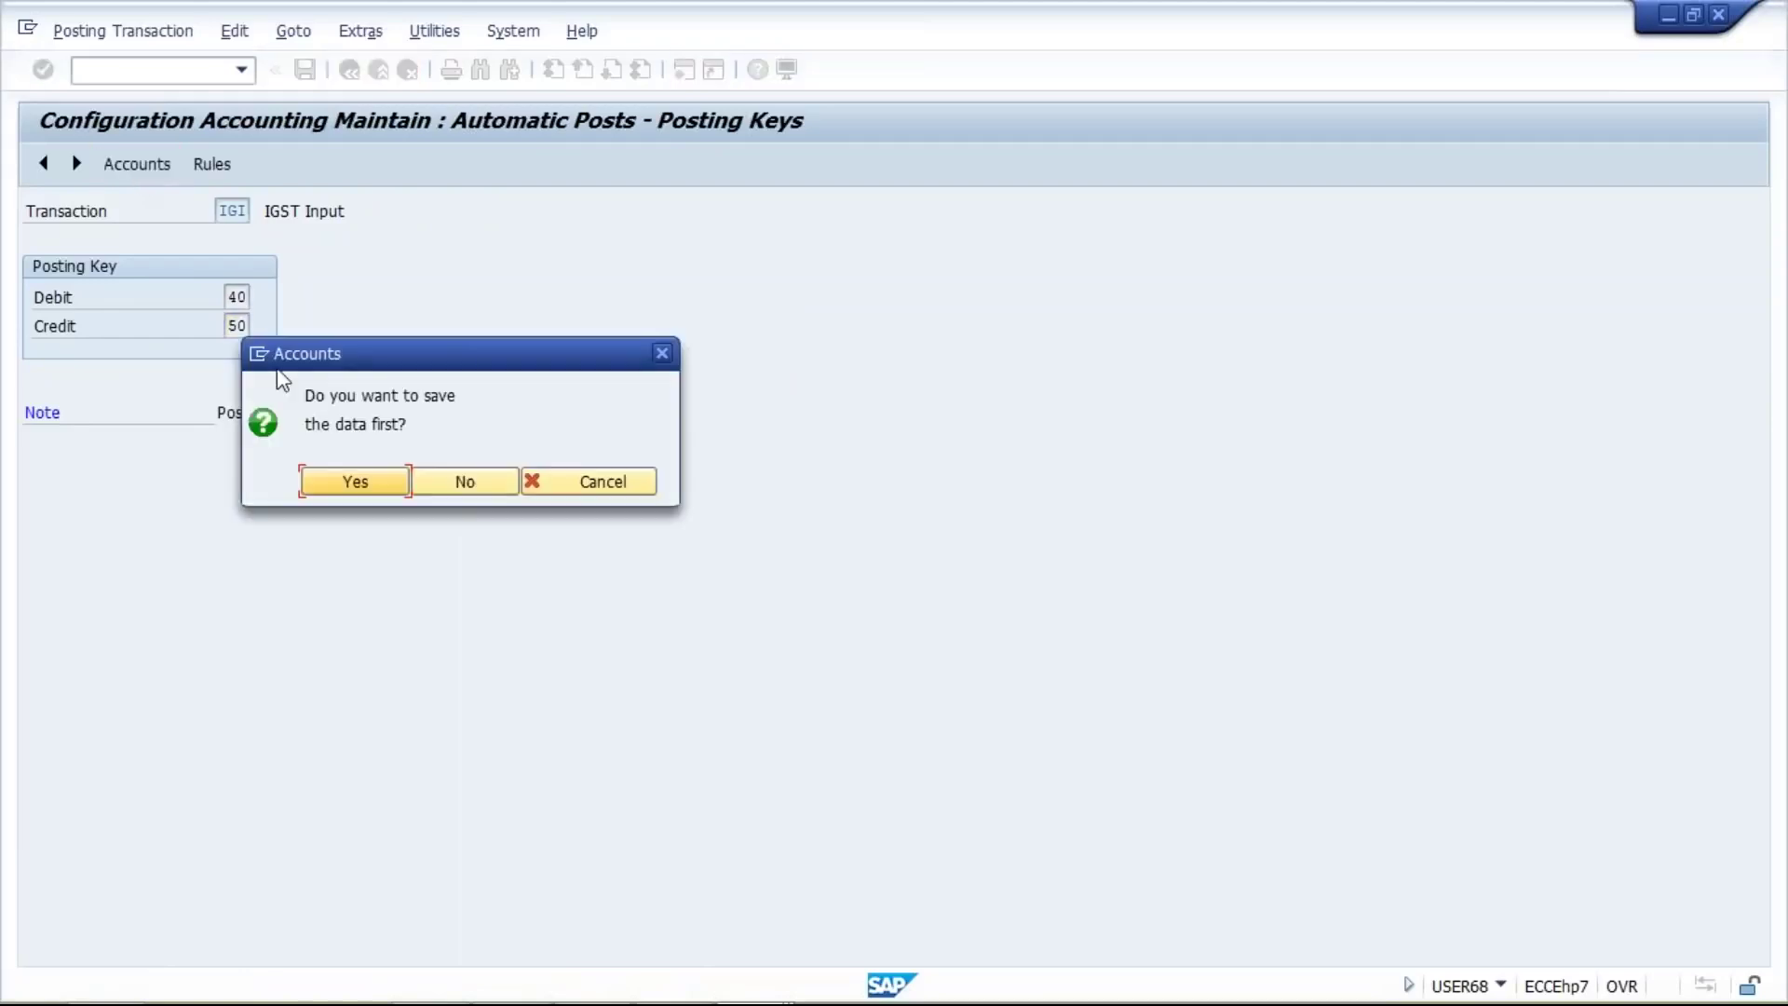
left_click(343, 484)
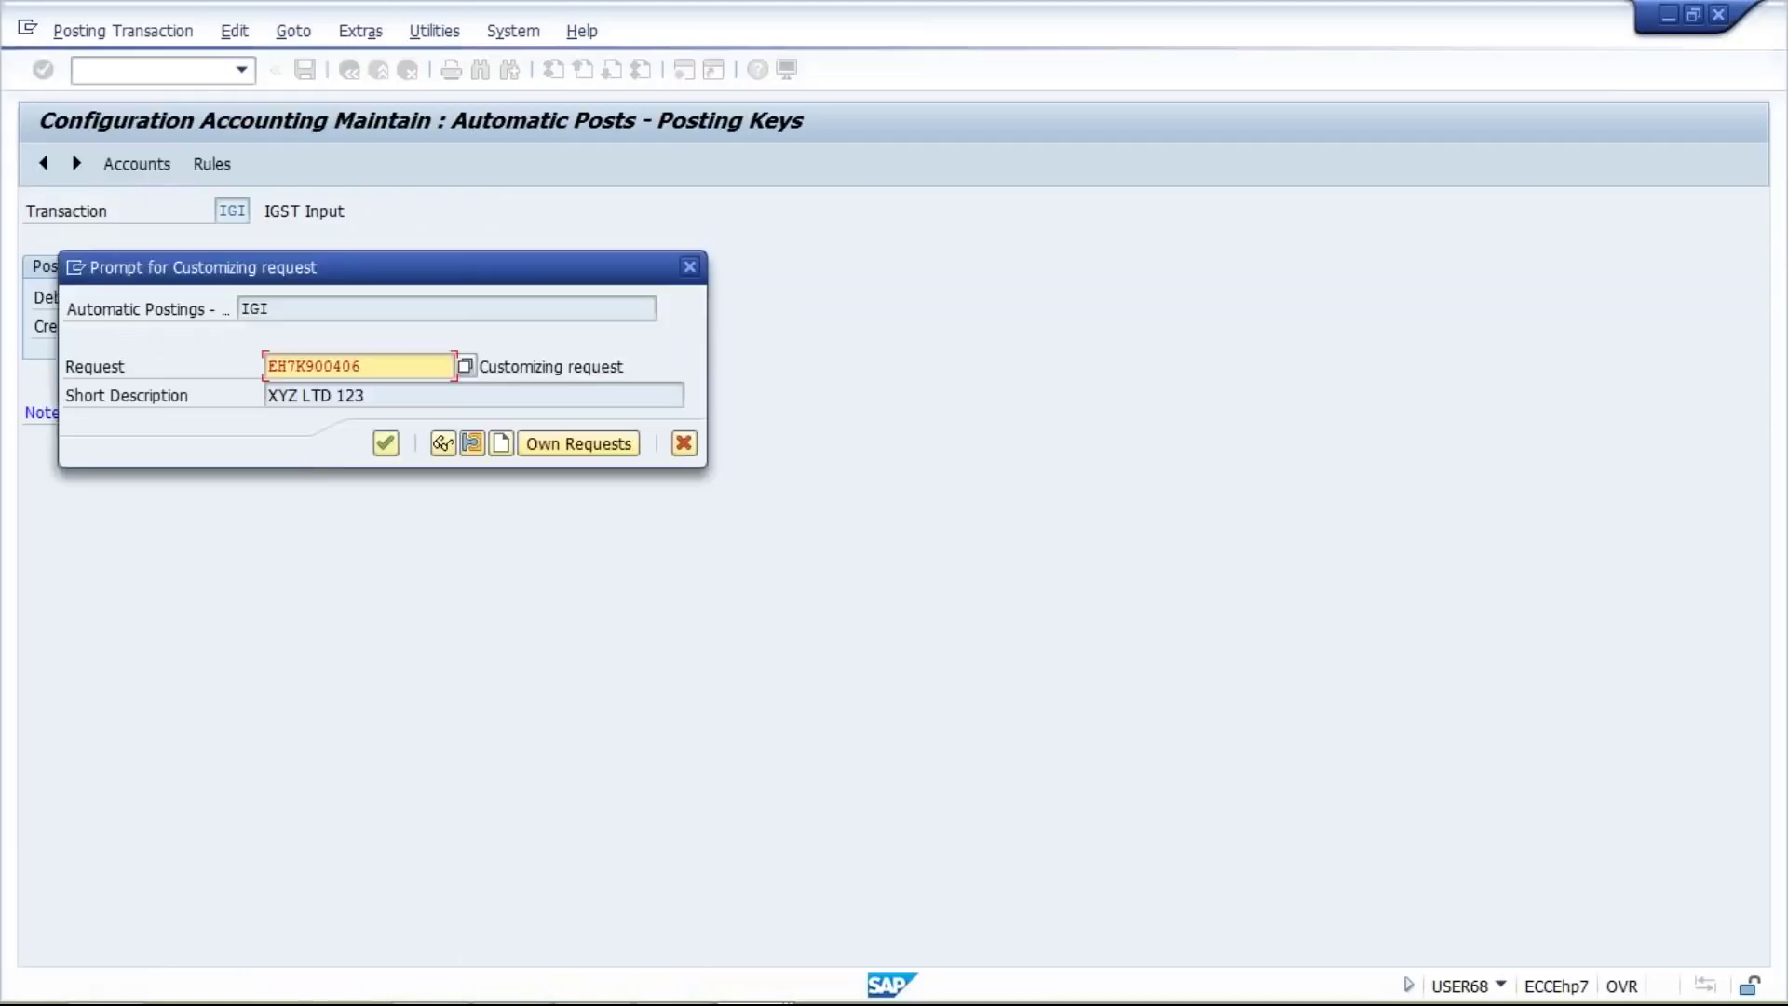
key("Return")
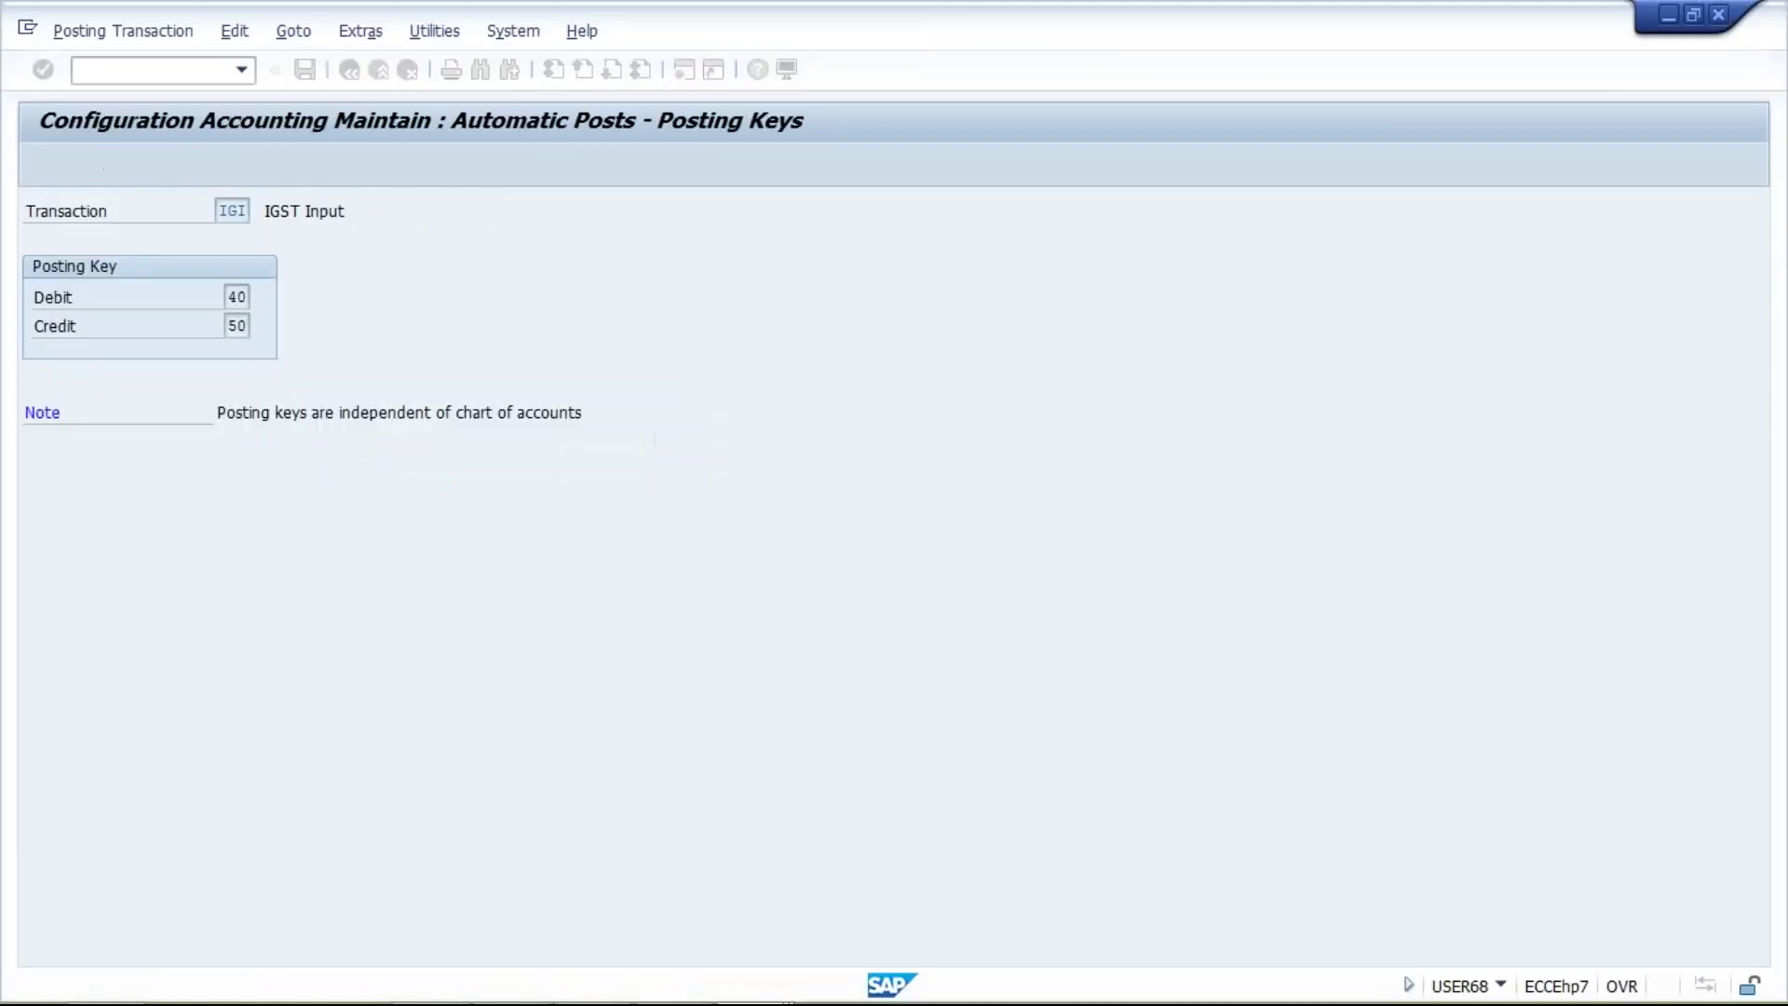
Enter G/L account 1007 for the IGST Input transaction IGI and check it against the IGI row of the mapping in Excel
type("1007")
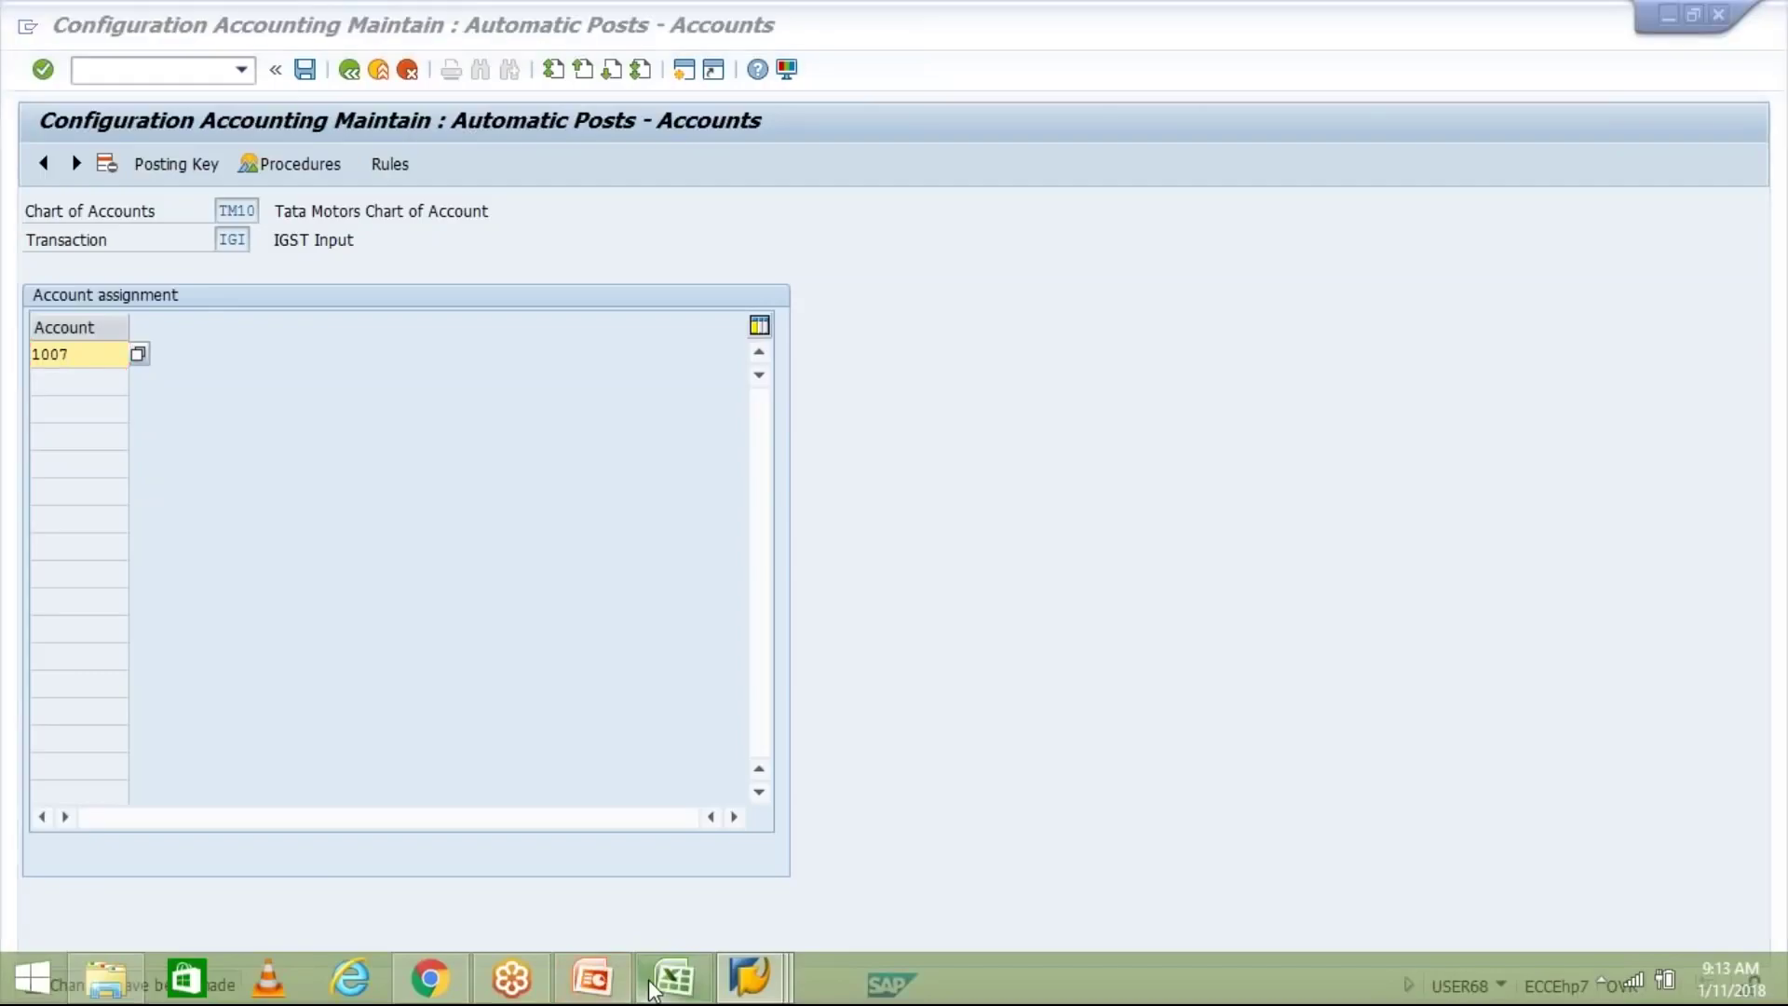
left_click(669, 980)
left_click(765, 522)
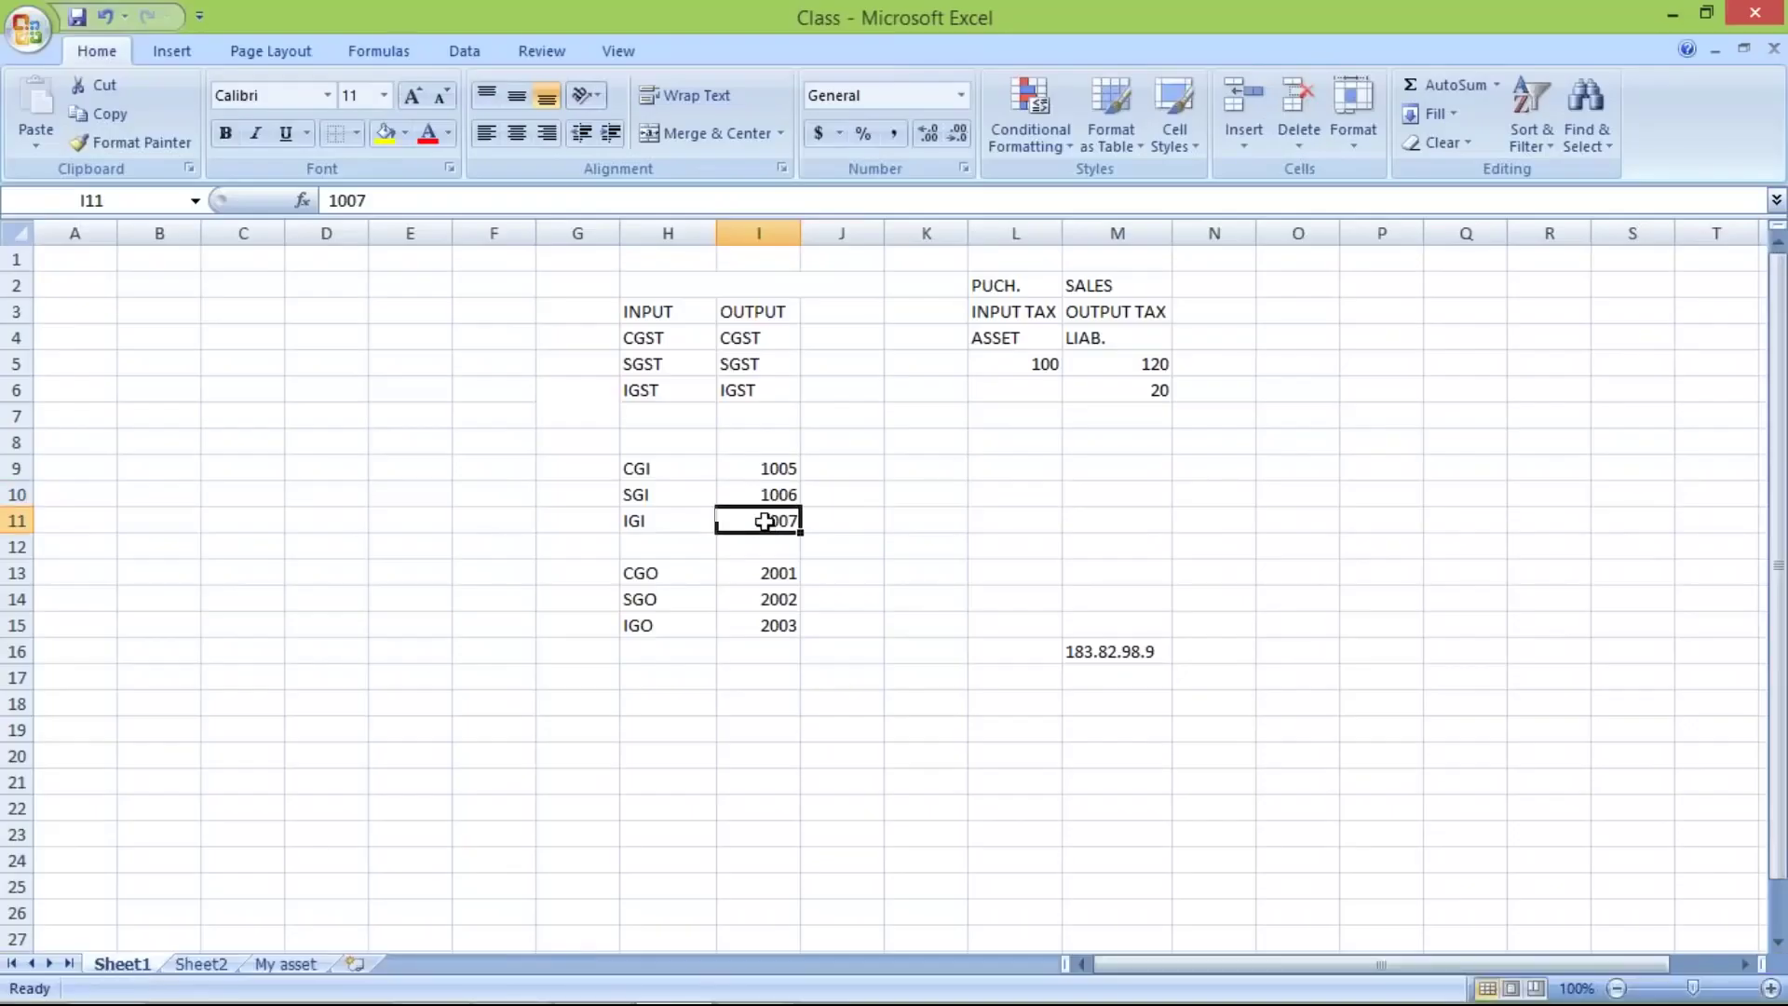
left_click(647, 529)
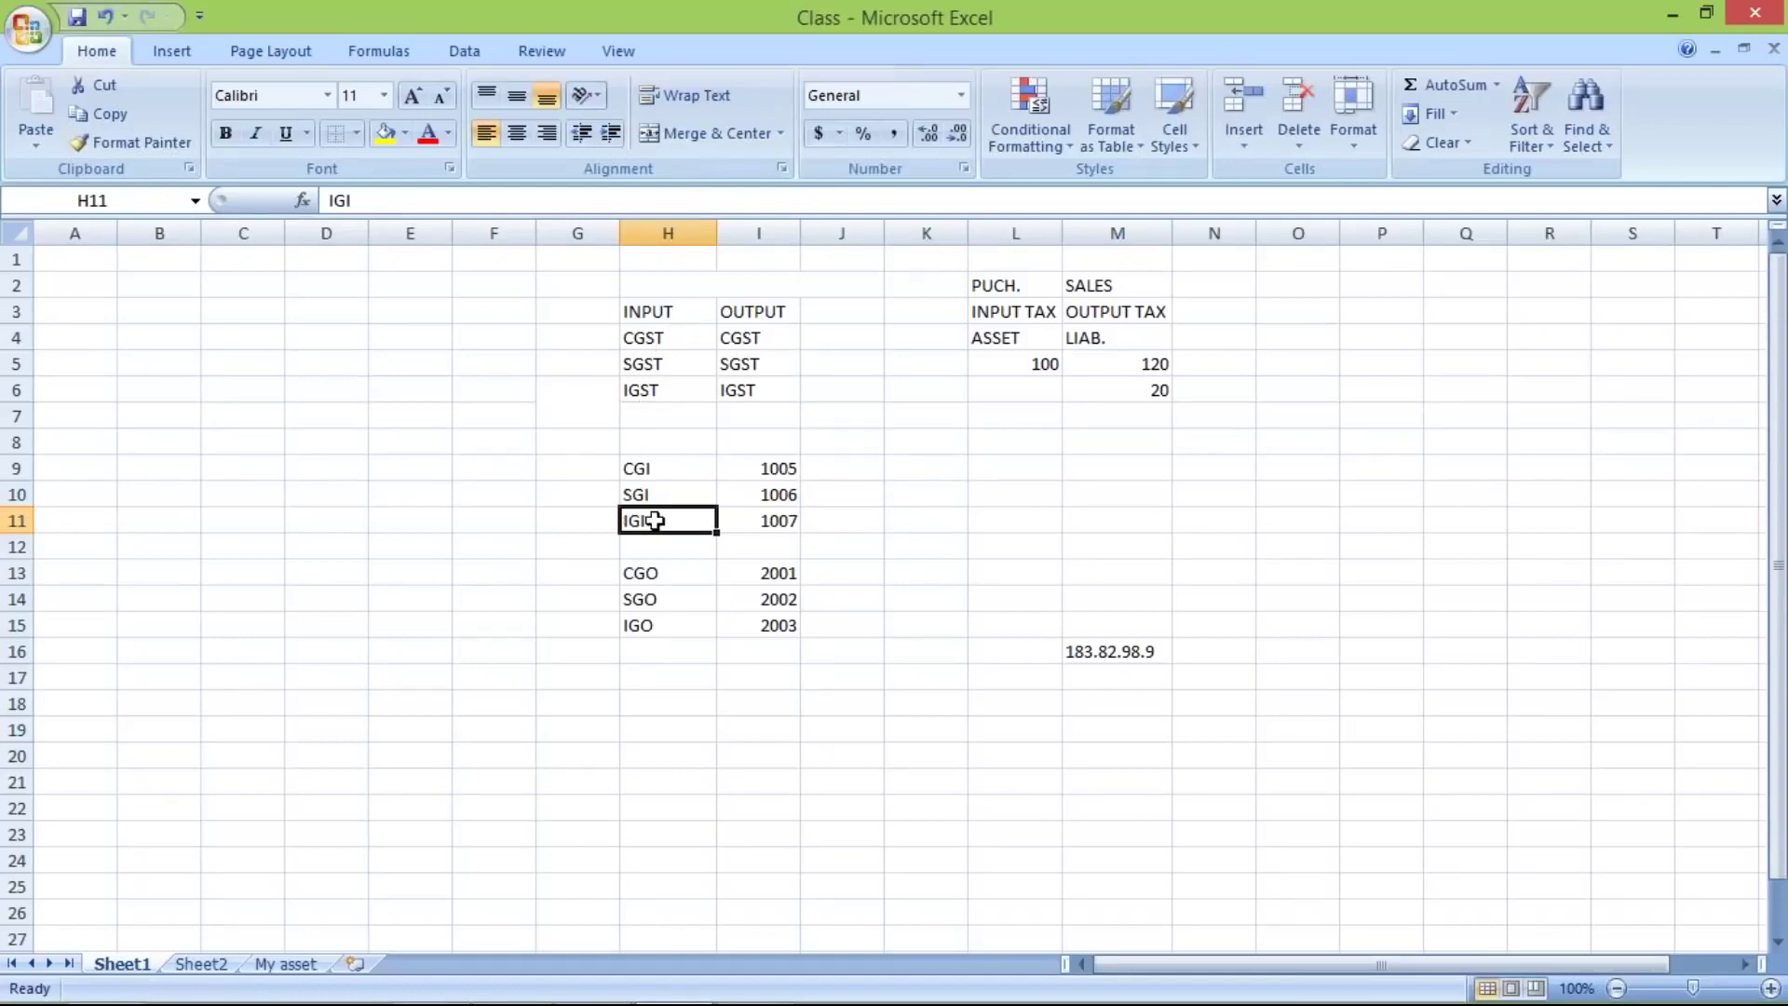
left_click(760, 518)
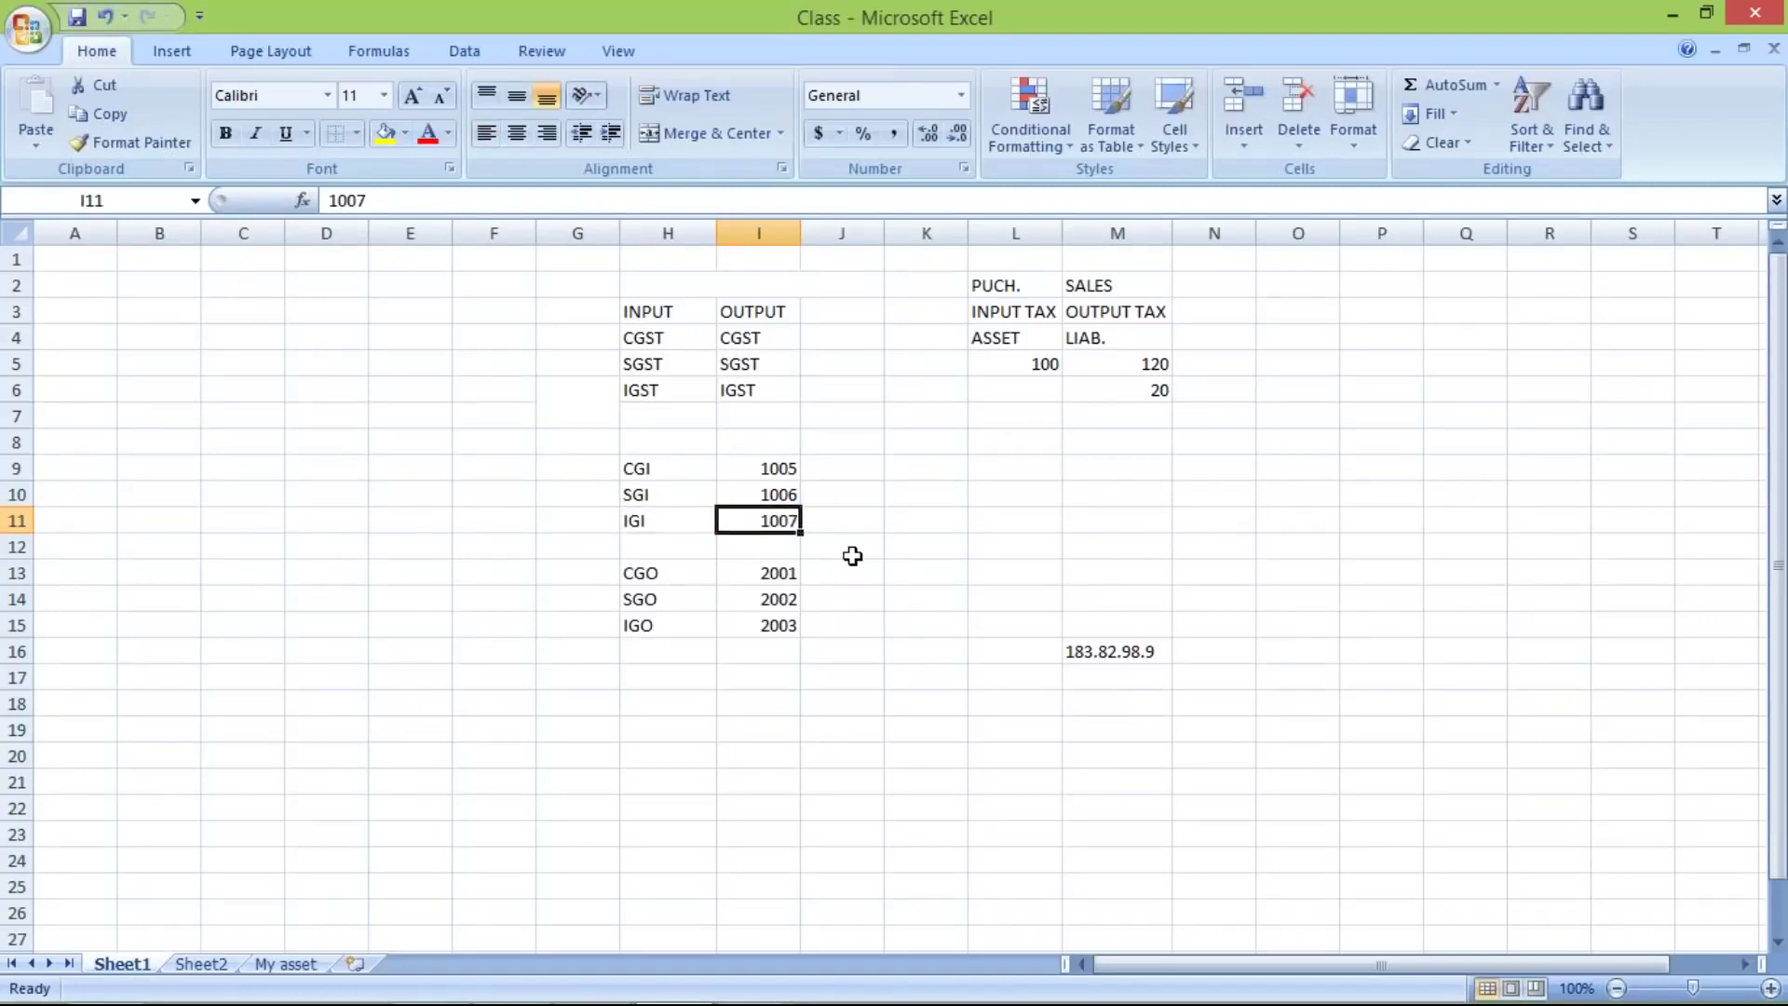
Switch back to SAP, save the IGI account assignment to the proposed customizing request, and return to the procedures list
mouse_move(845, 976)
mouse_move(750, 975)
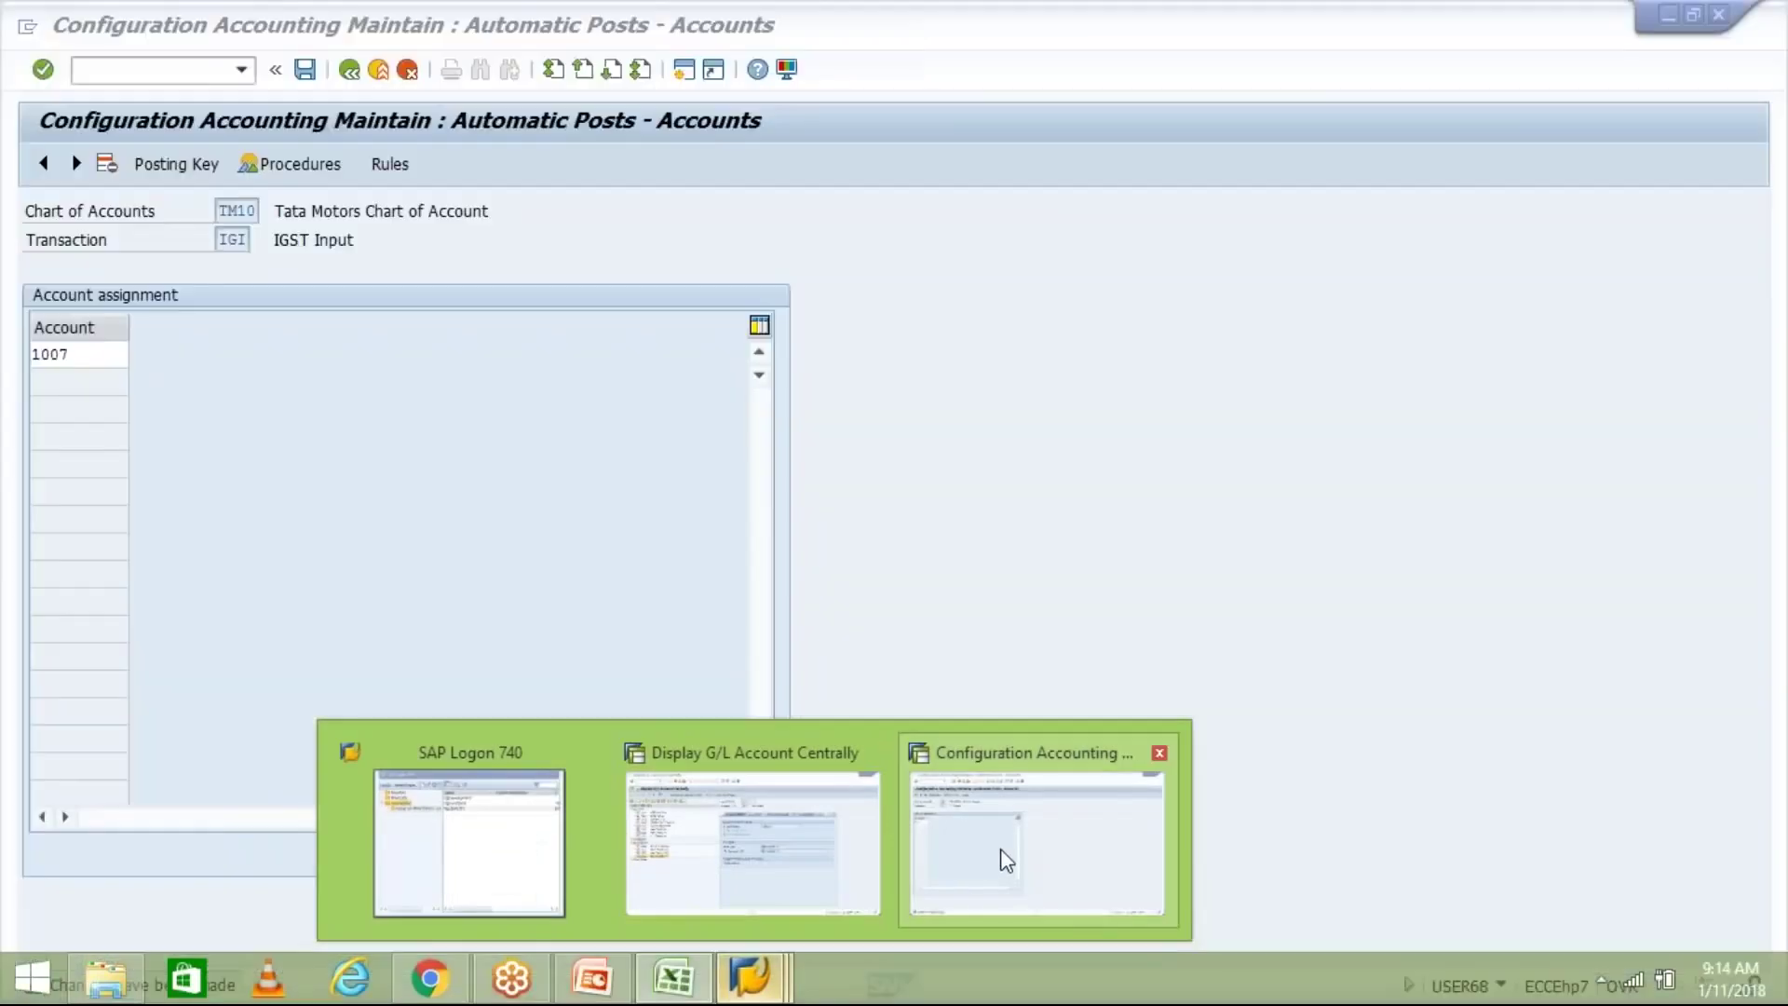
left_click(1004, 857)
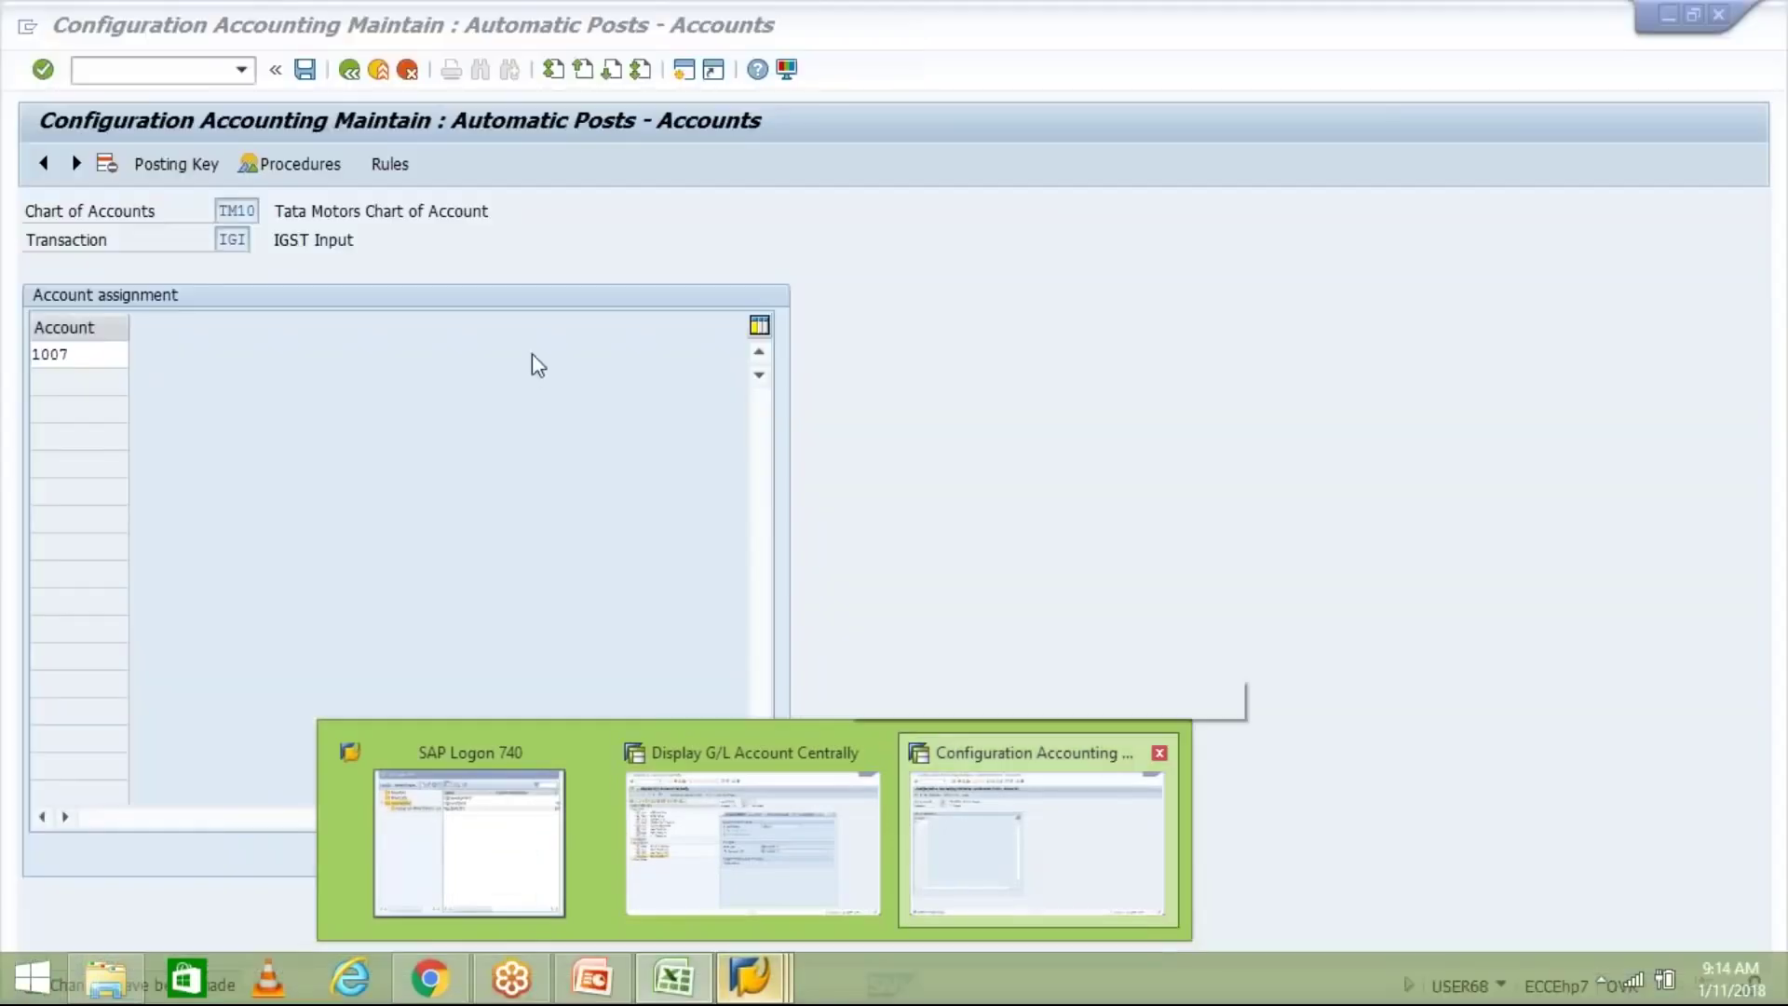
left_click(305, 70)
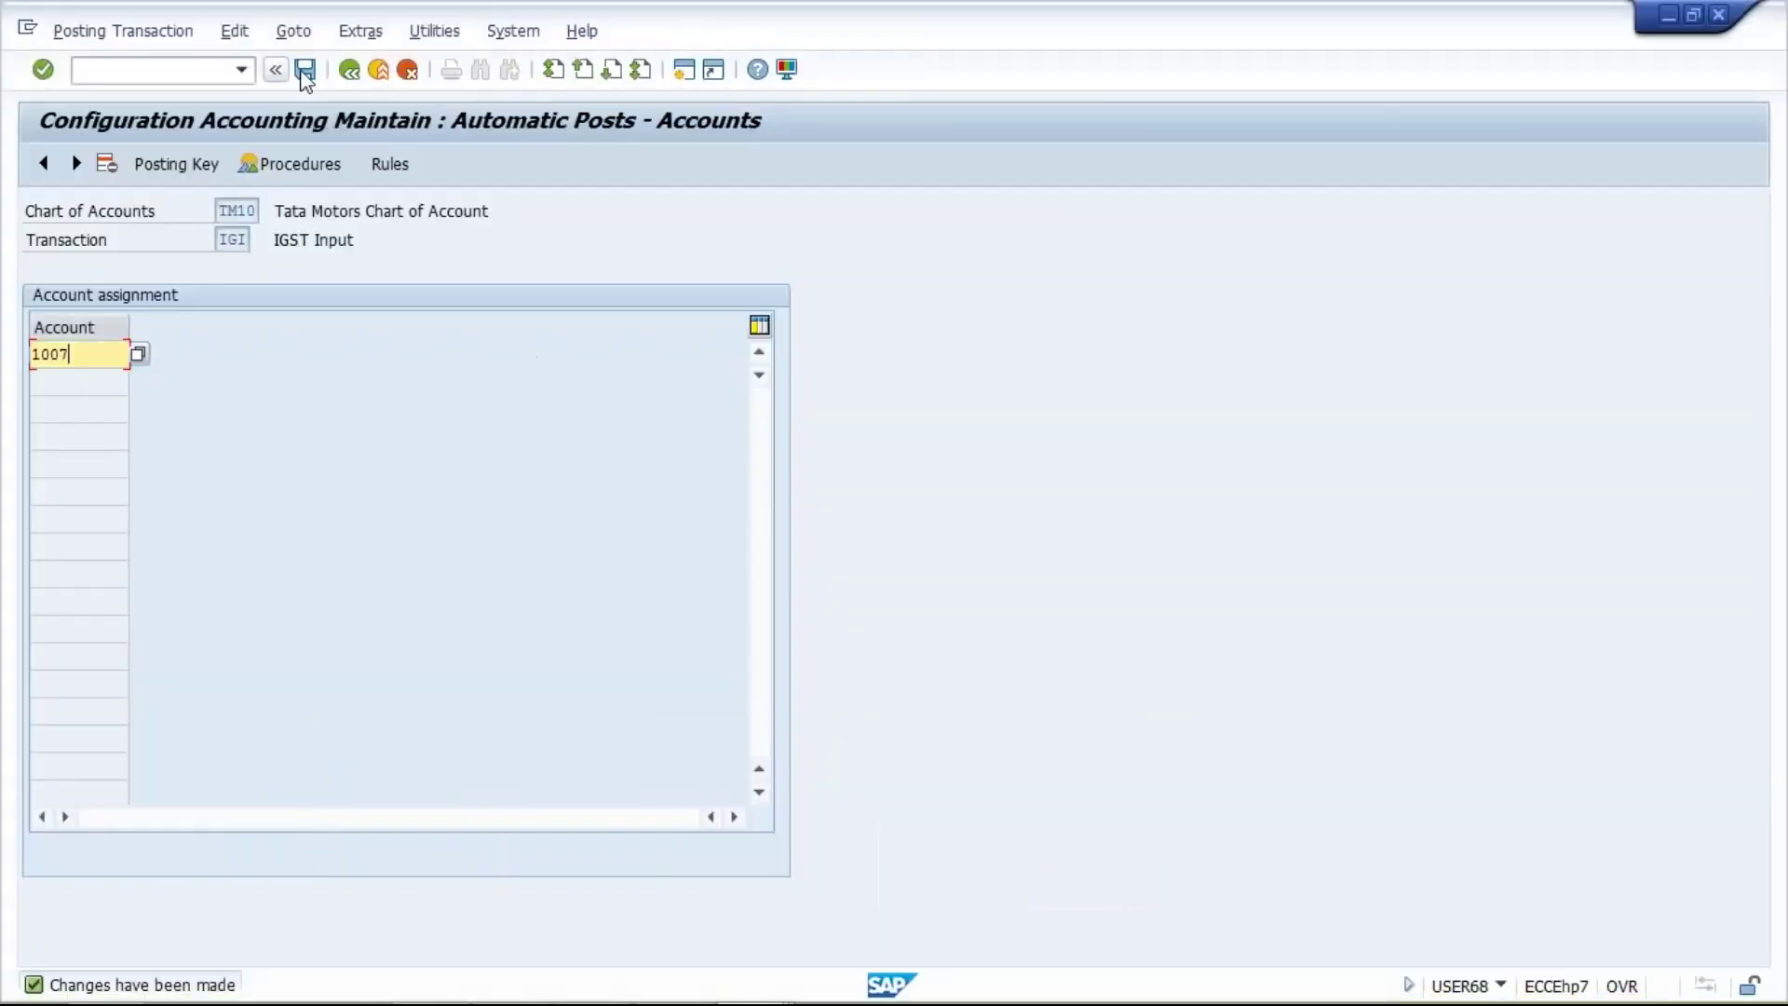
left_click(349, 70)
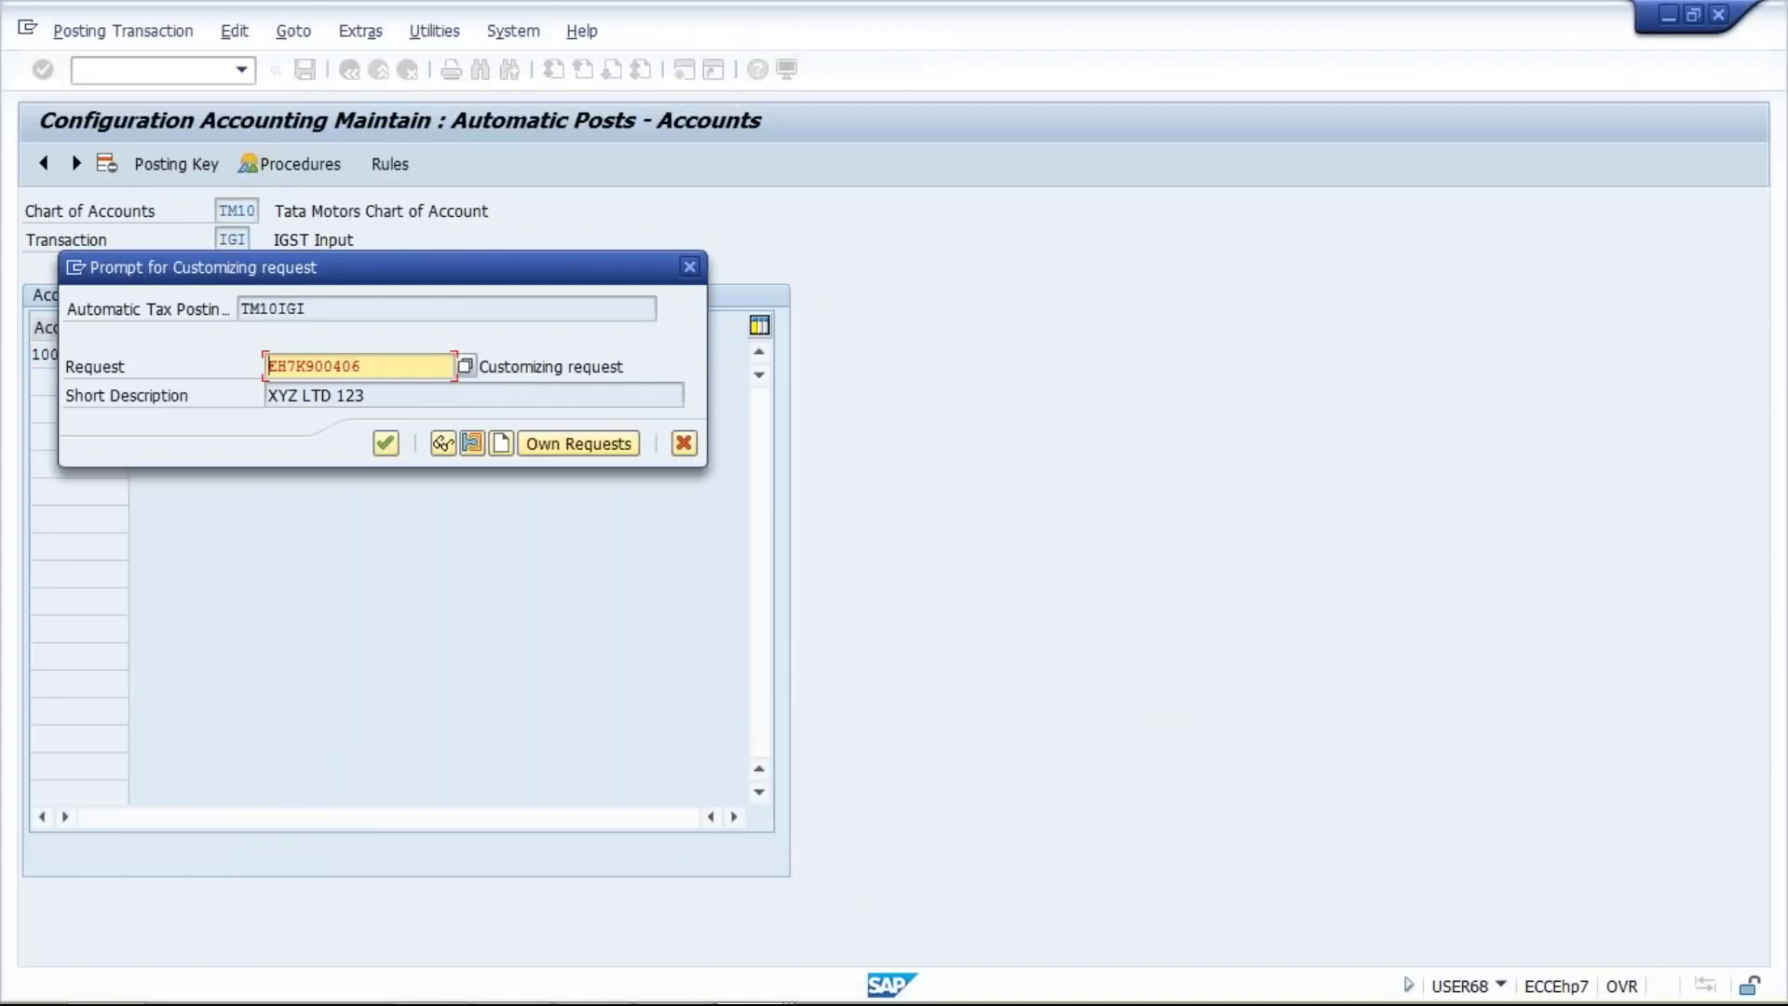
key("Return")
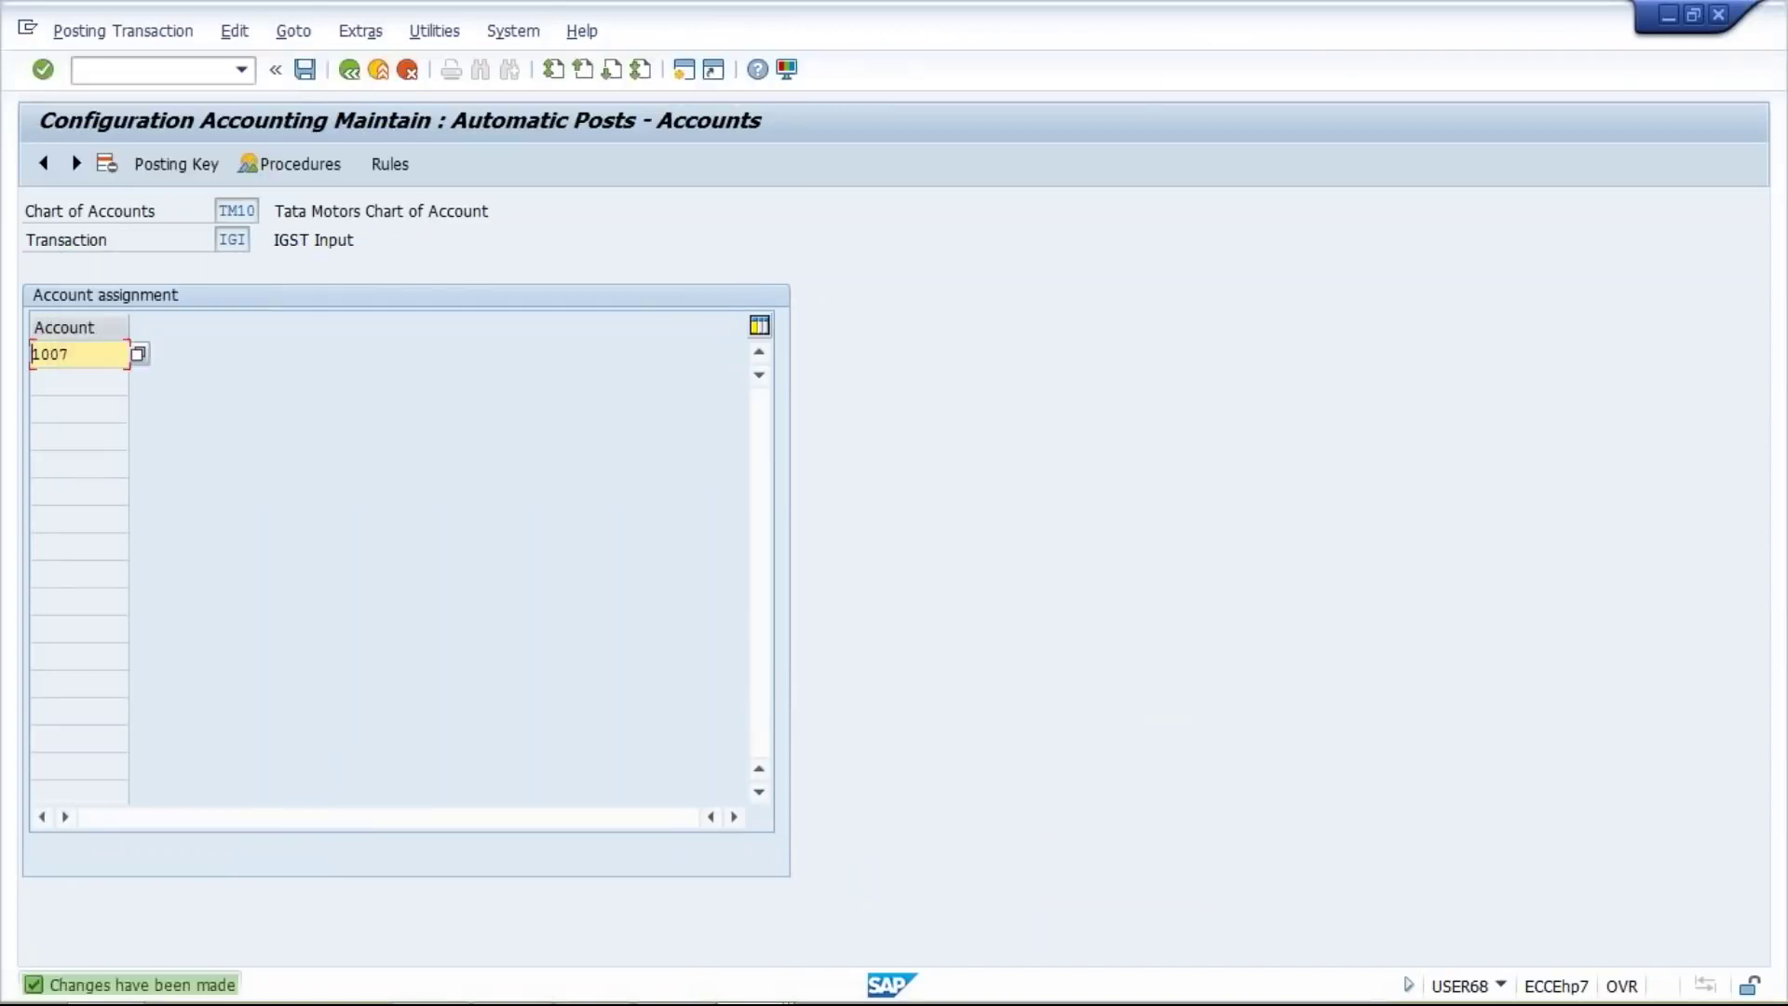
left_click(350, 72)
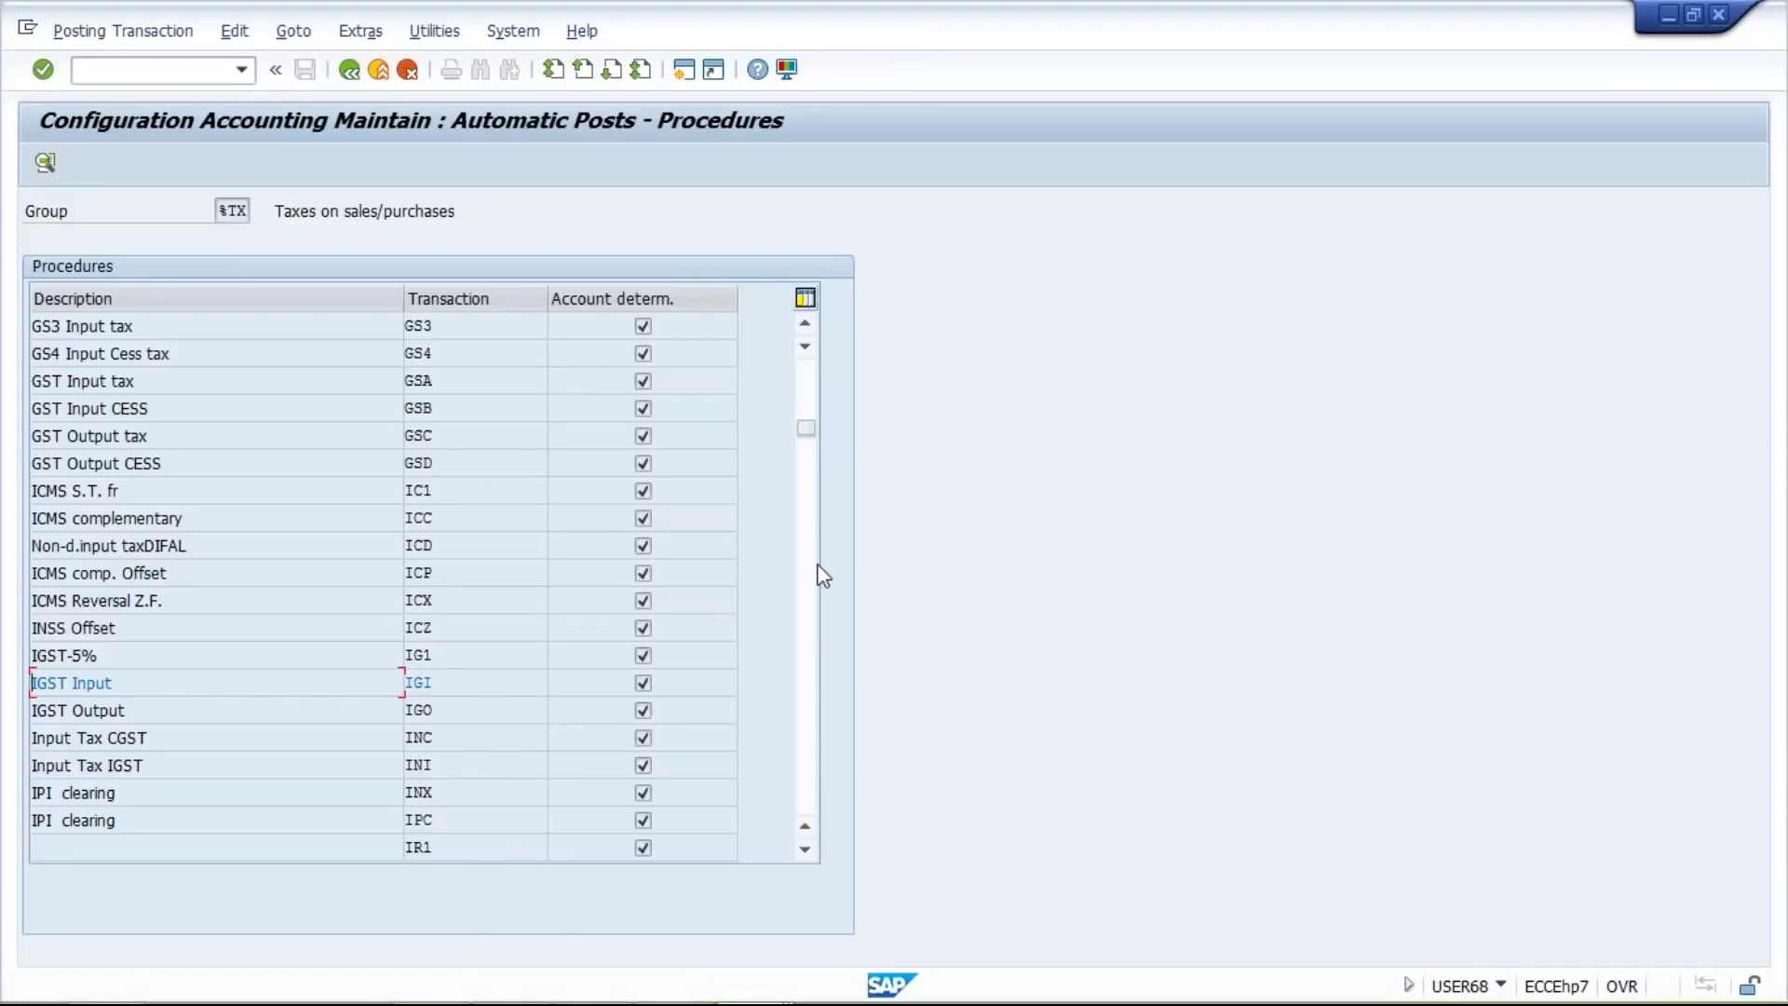
Open the CGST Output transaction CGO from the procedures list and save its posting rules without account determination by tax code
left_click(814, 389)
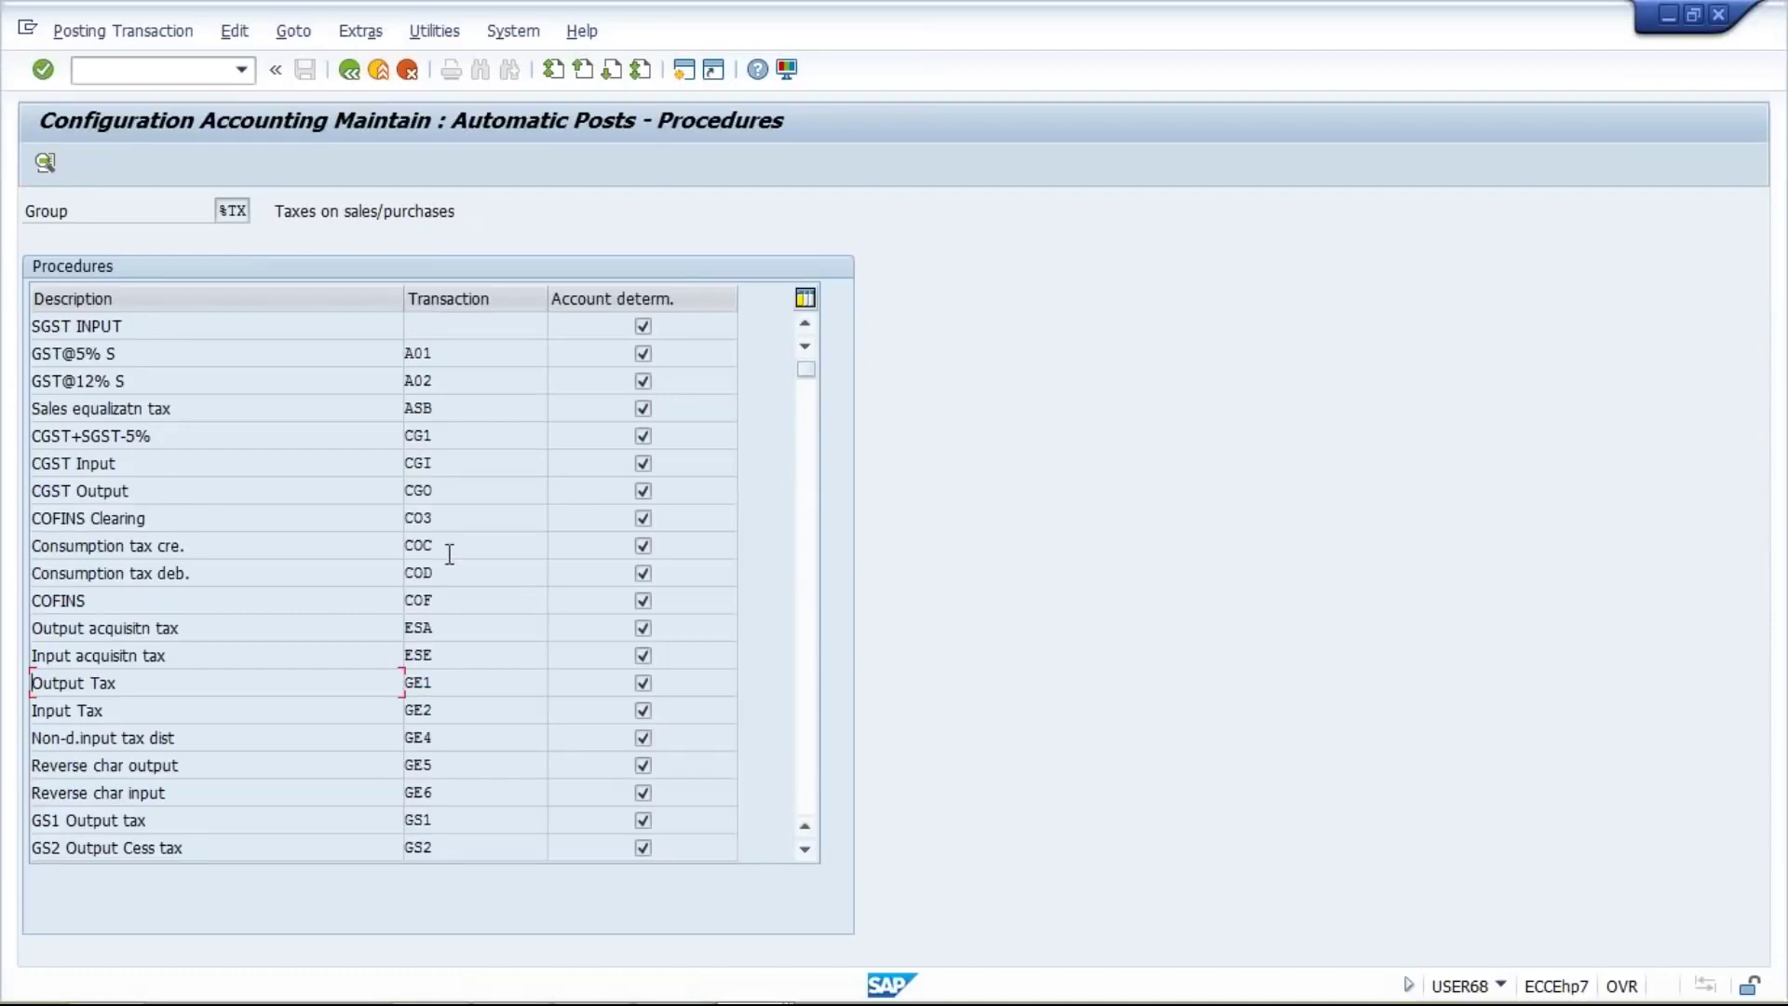
left_click(451, 492)
double_click(451, 493)
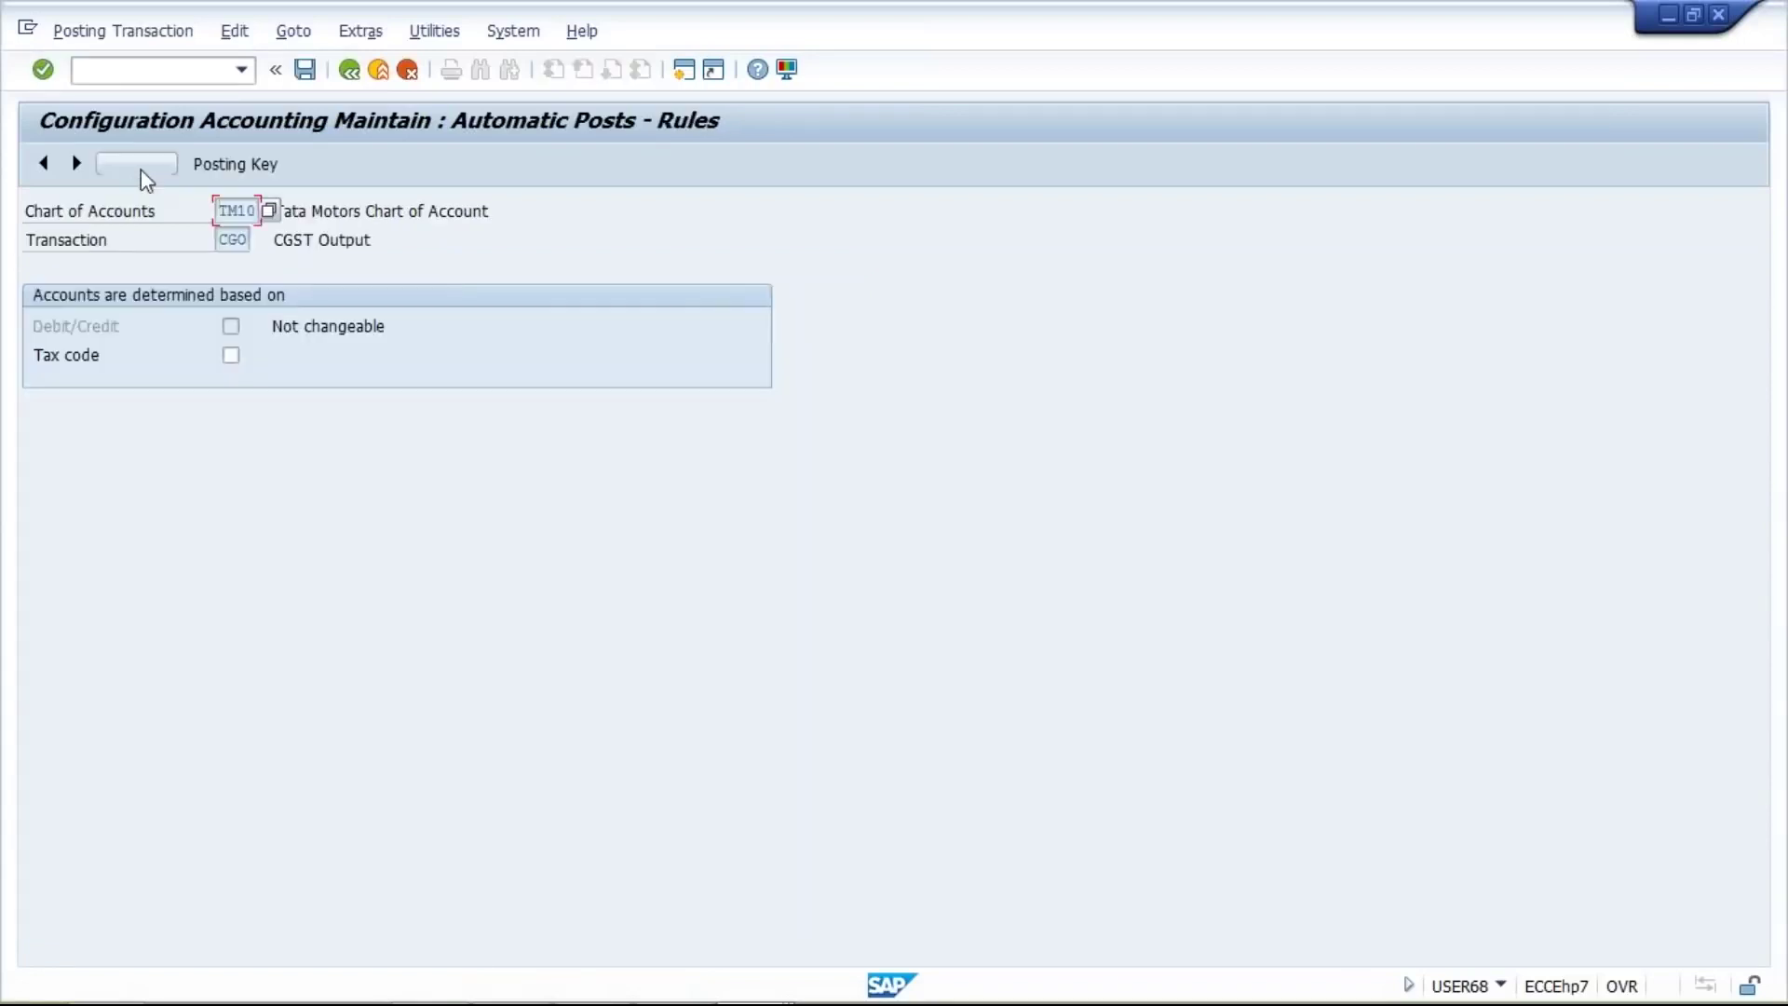
left_click(306, 74)
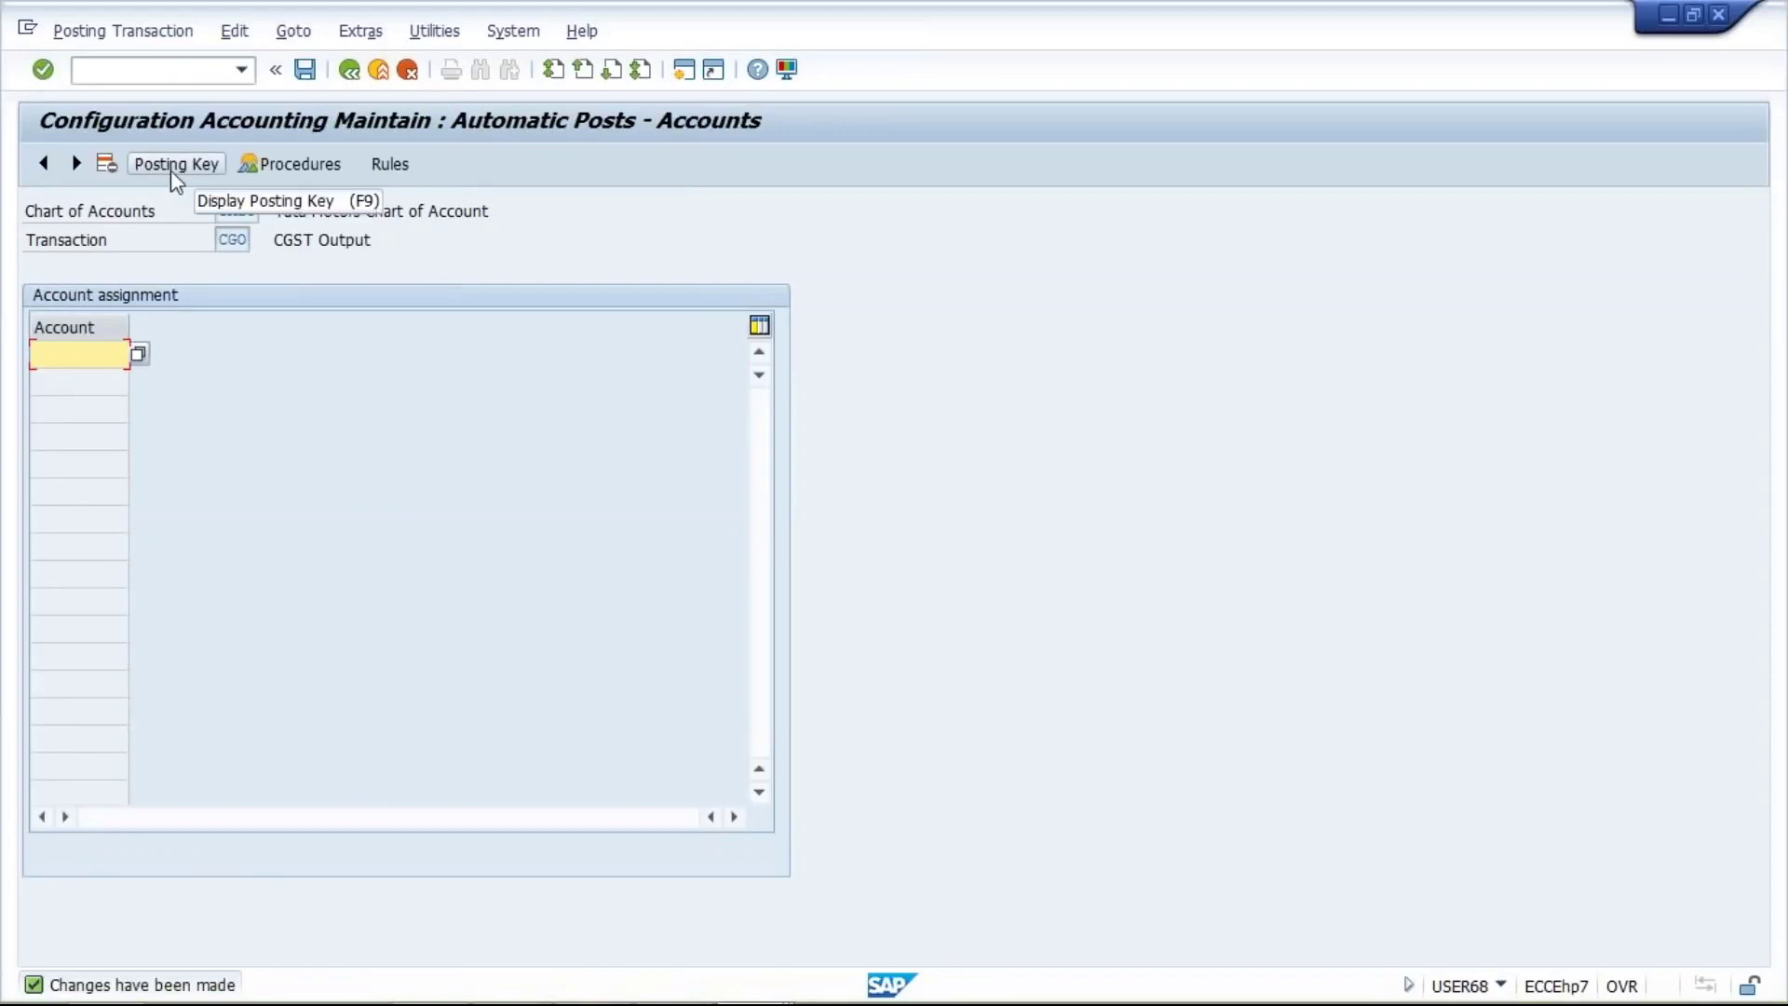
Set the CGO posting keys to debit 40 and credit 50, and save them to the proposed customizing request
left_click(171, 169)
type("40")
key("Tab")
type("50")
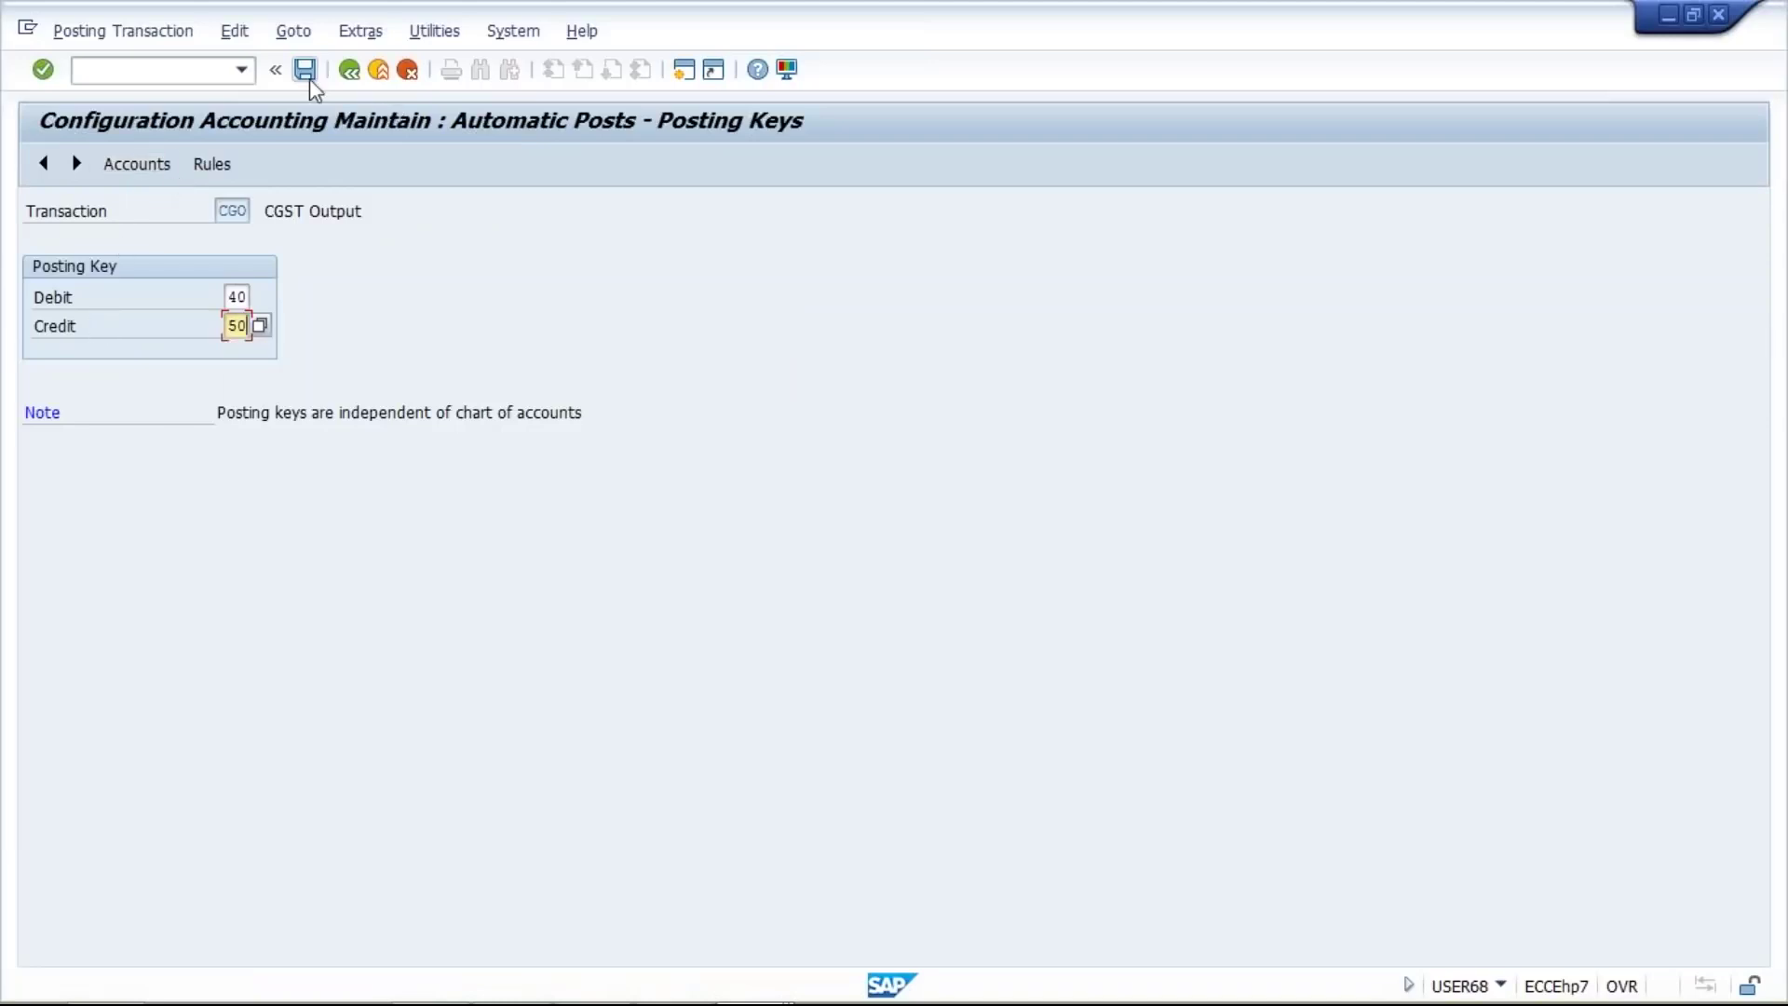
left_click(137, 166)
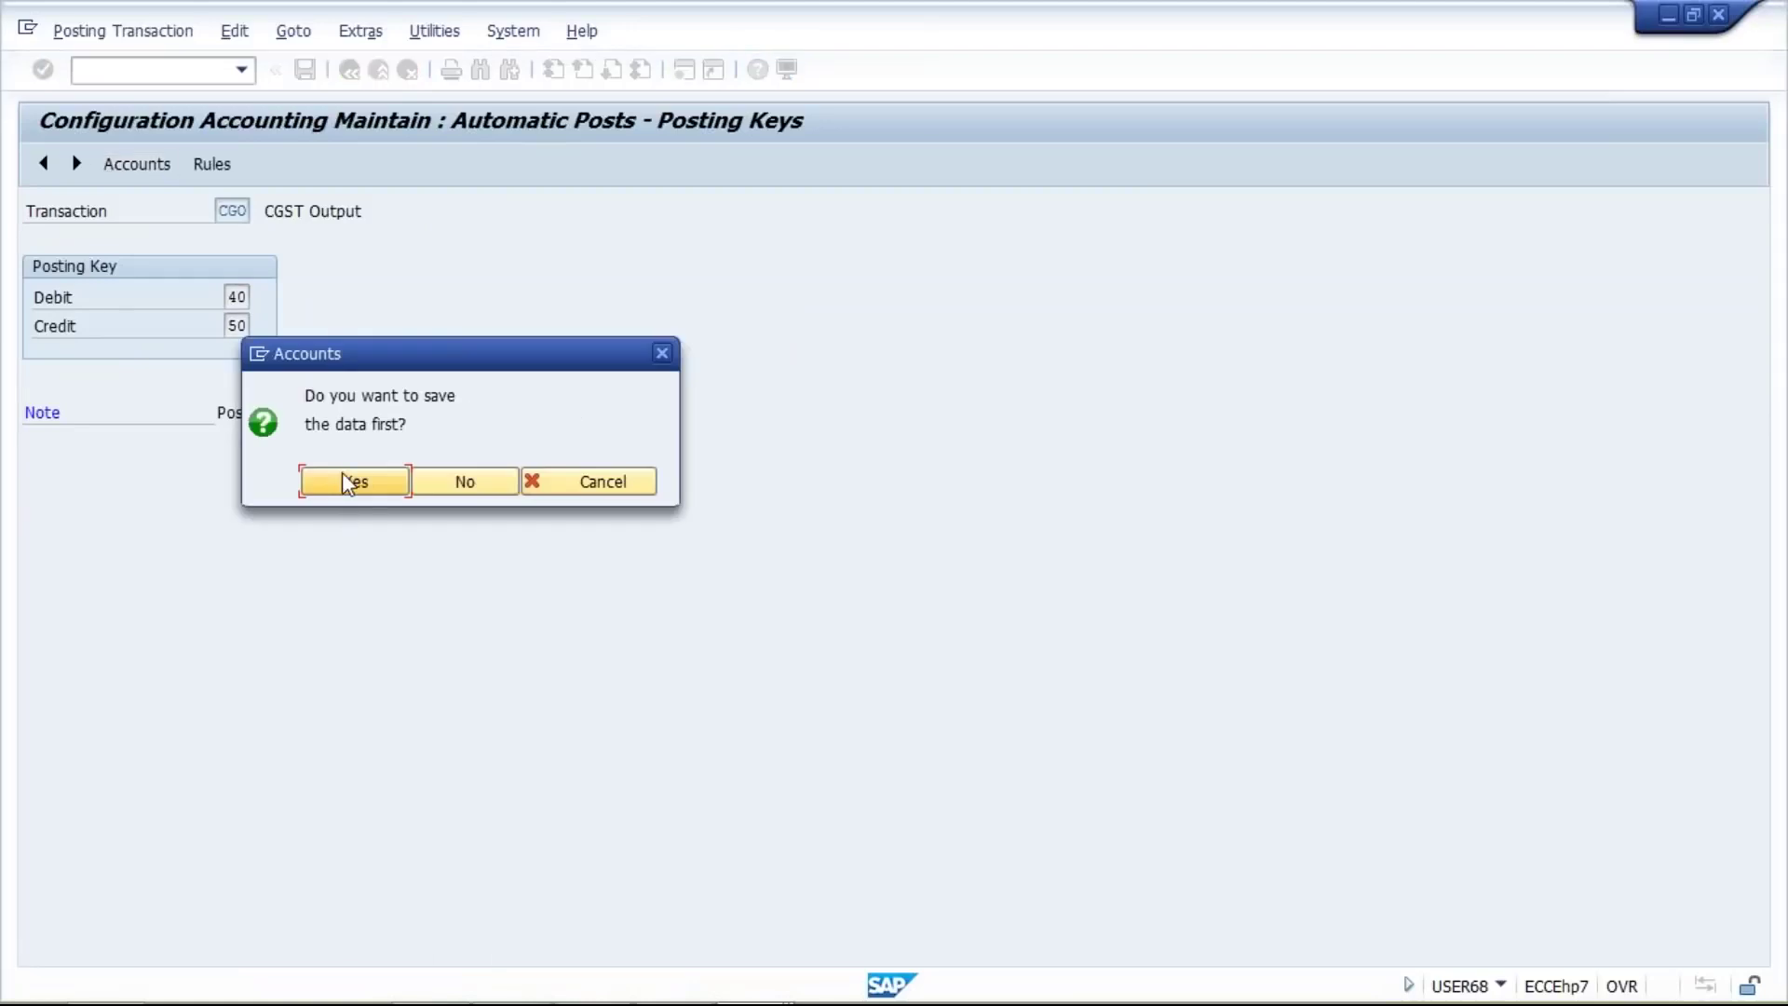
left_click(342, 478)
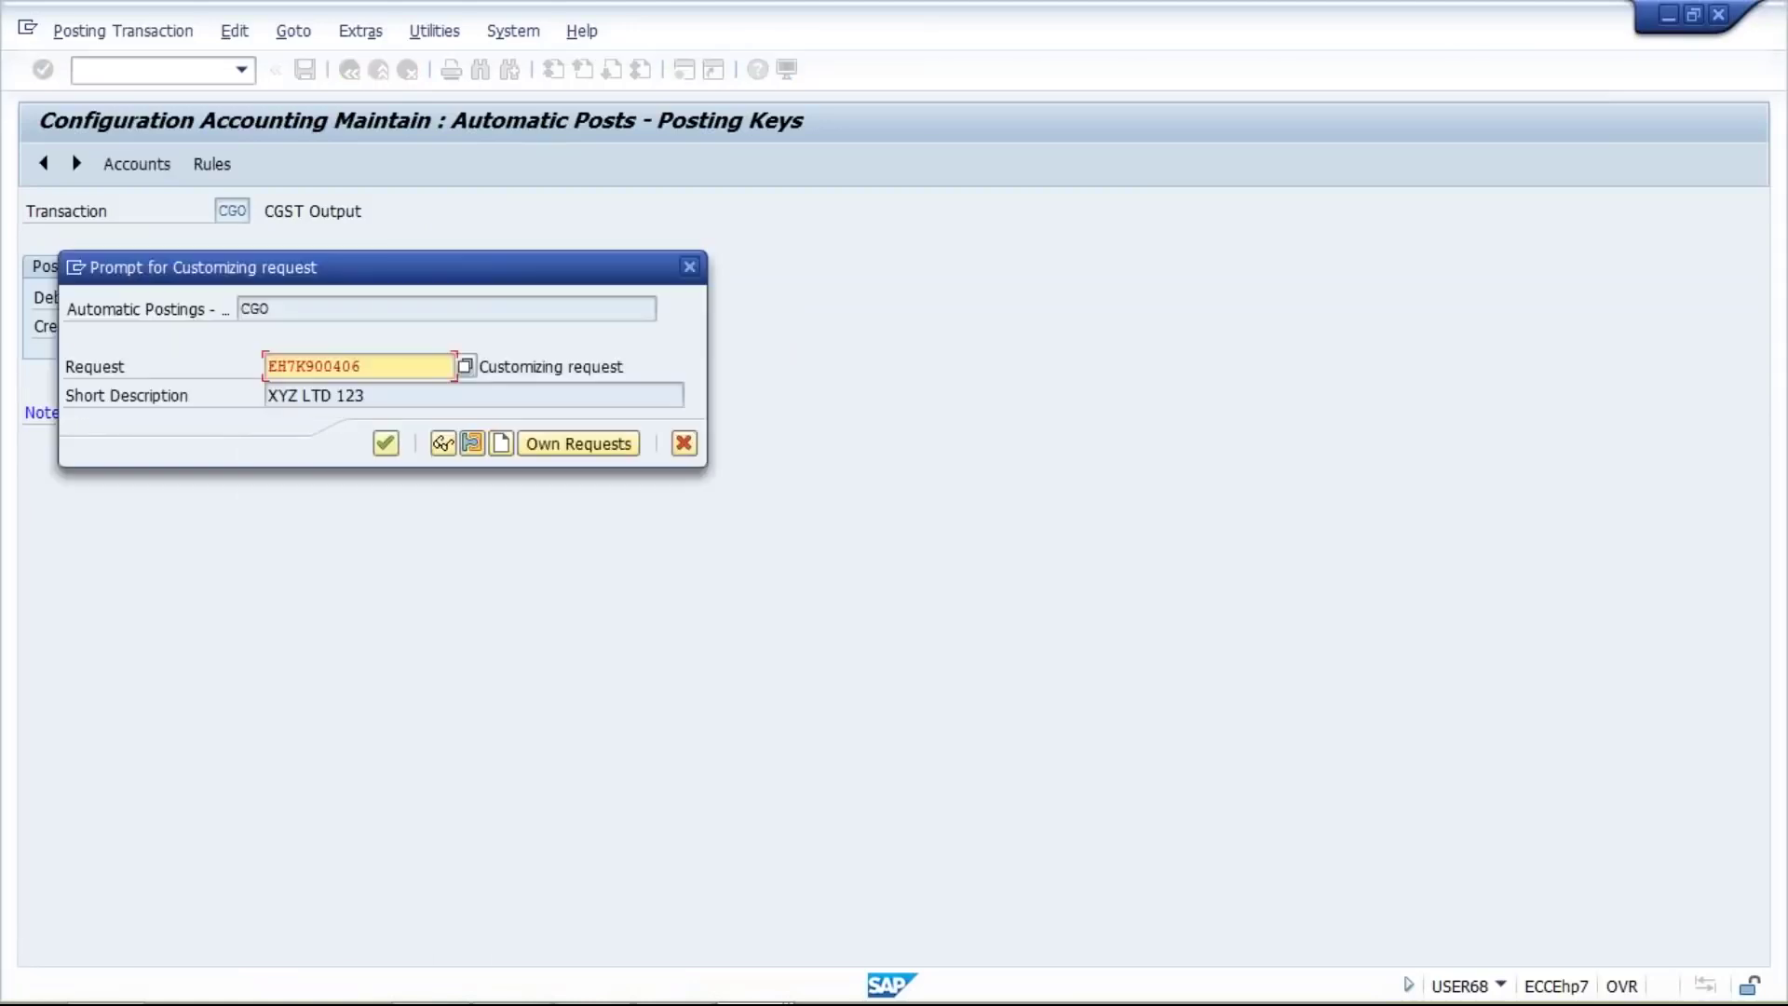
key("Return")
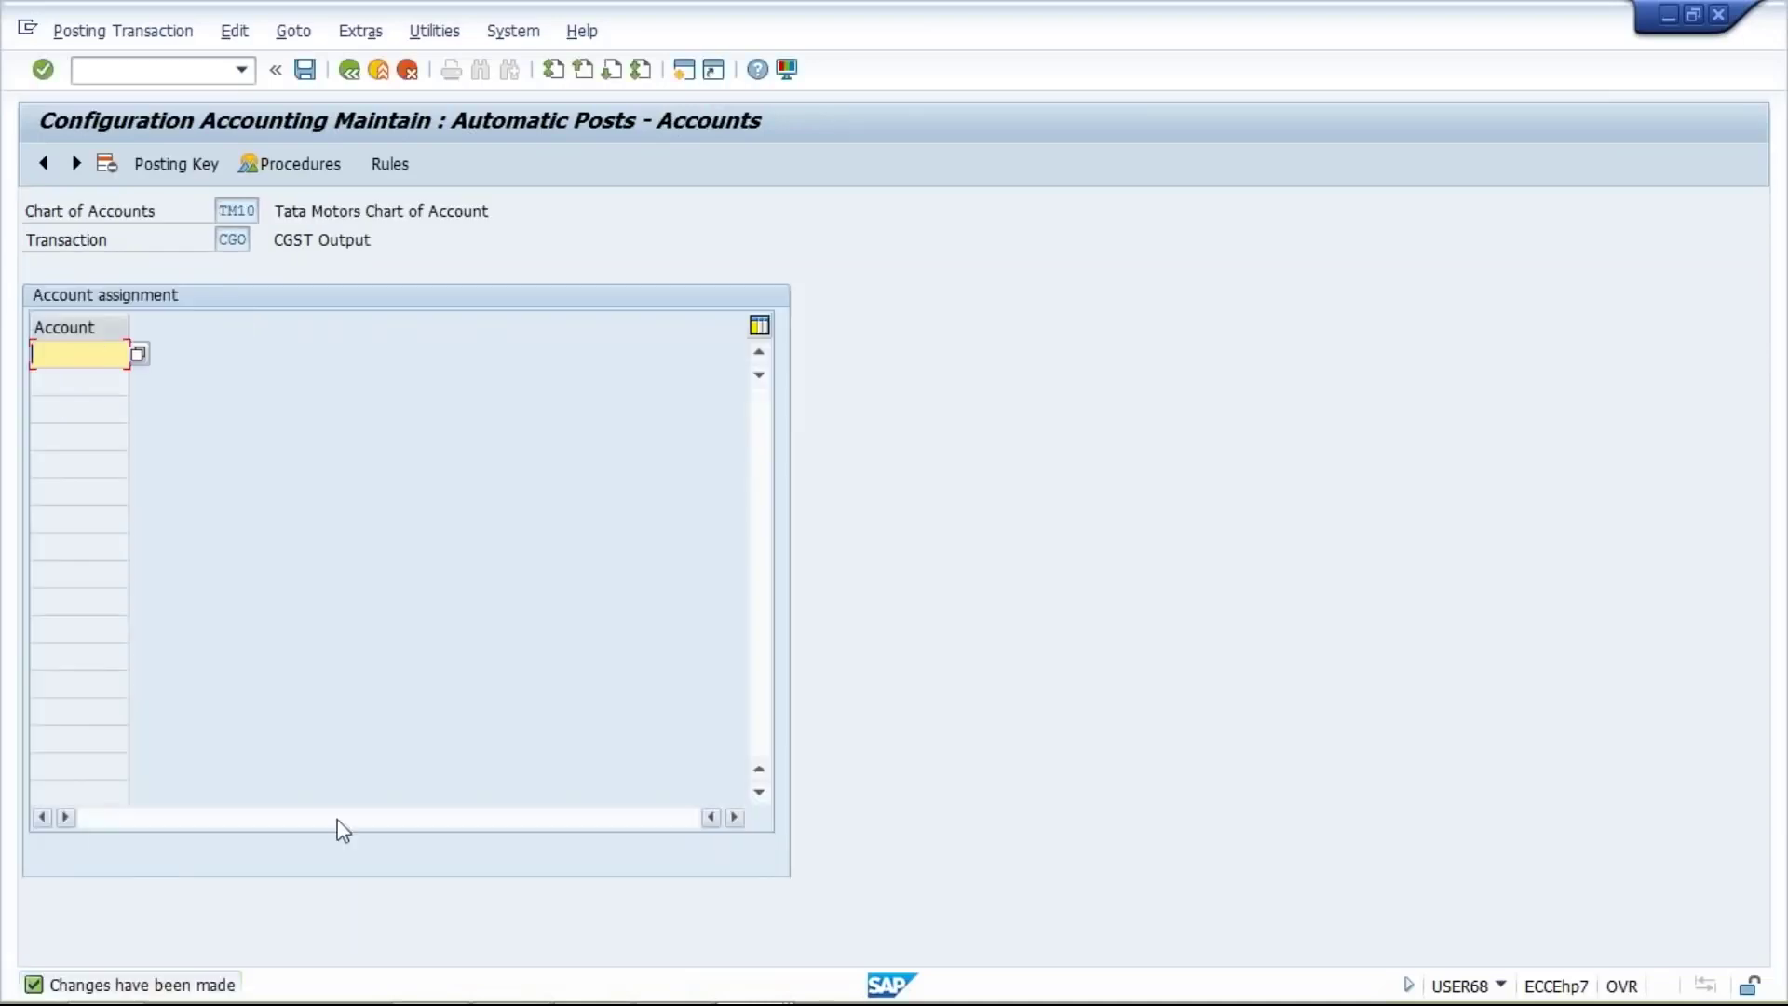
Look up the CGO account in the Excel mapping and assign G/L account 2001 to CGO in SAP, saving to the proposed customizing request
mouse_move(579, 994)
left_click(674, 977)
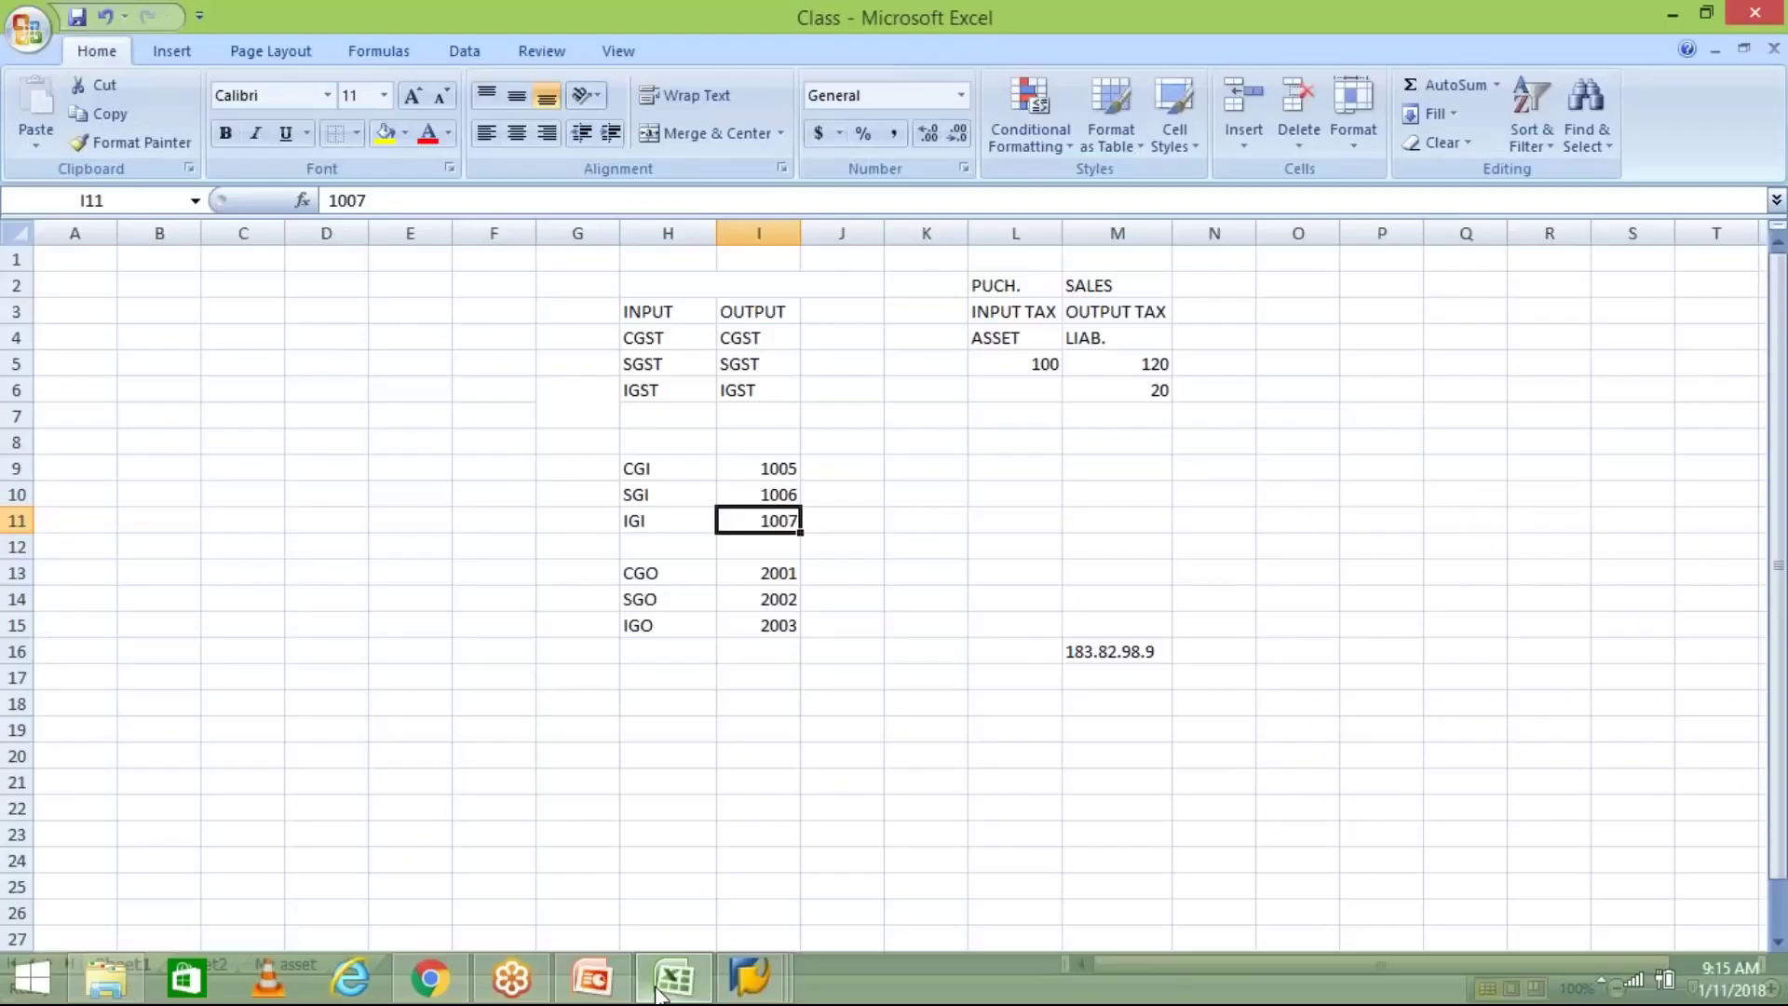
left_click(751, 574)
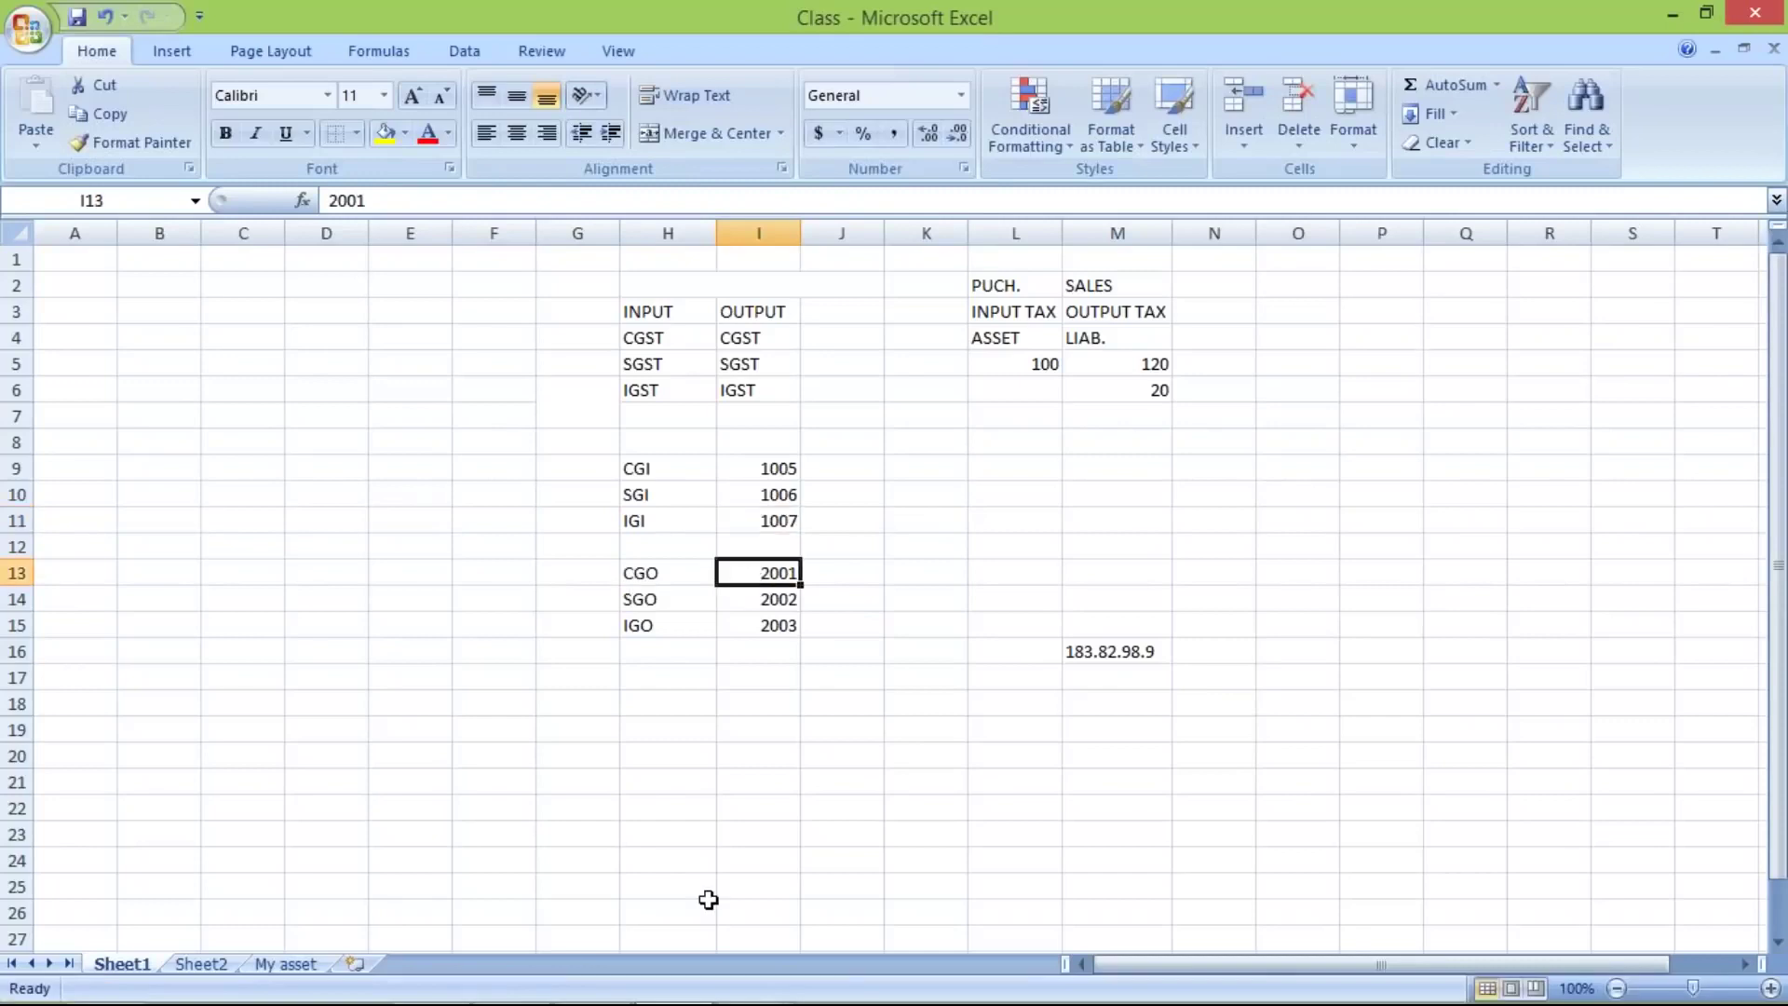
mouse_move(754, 996)
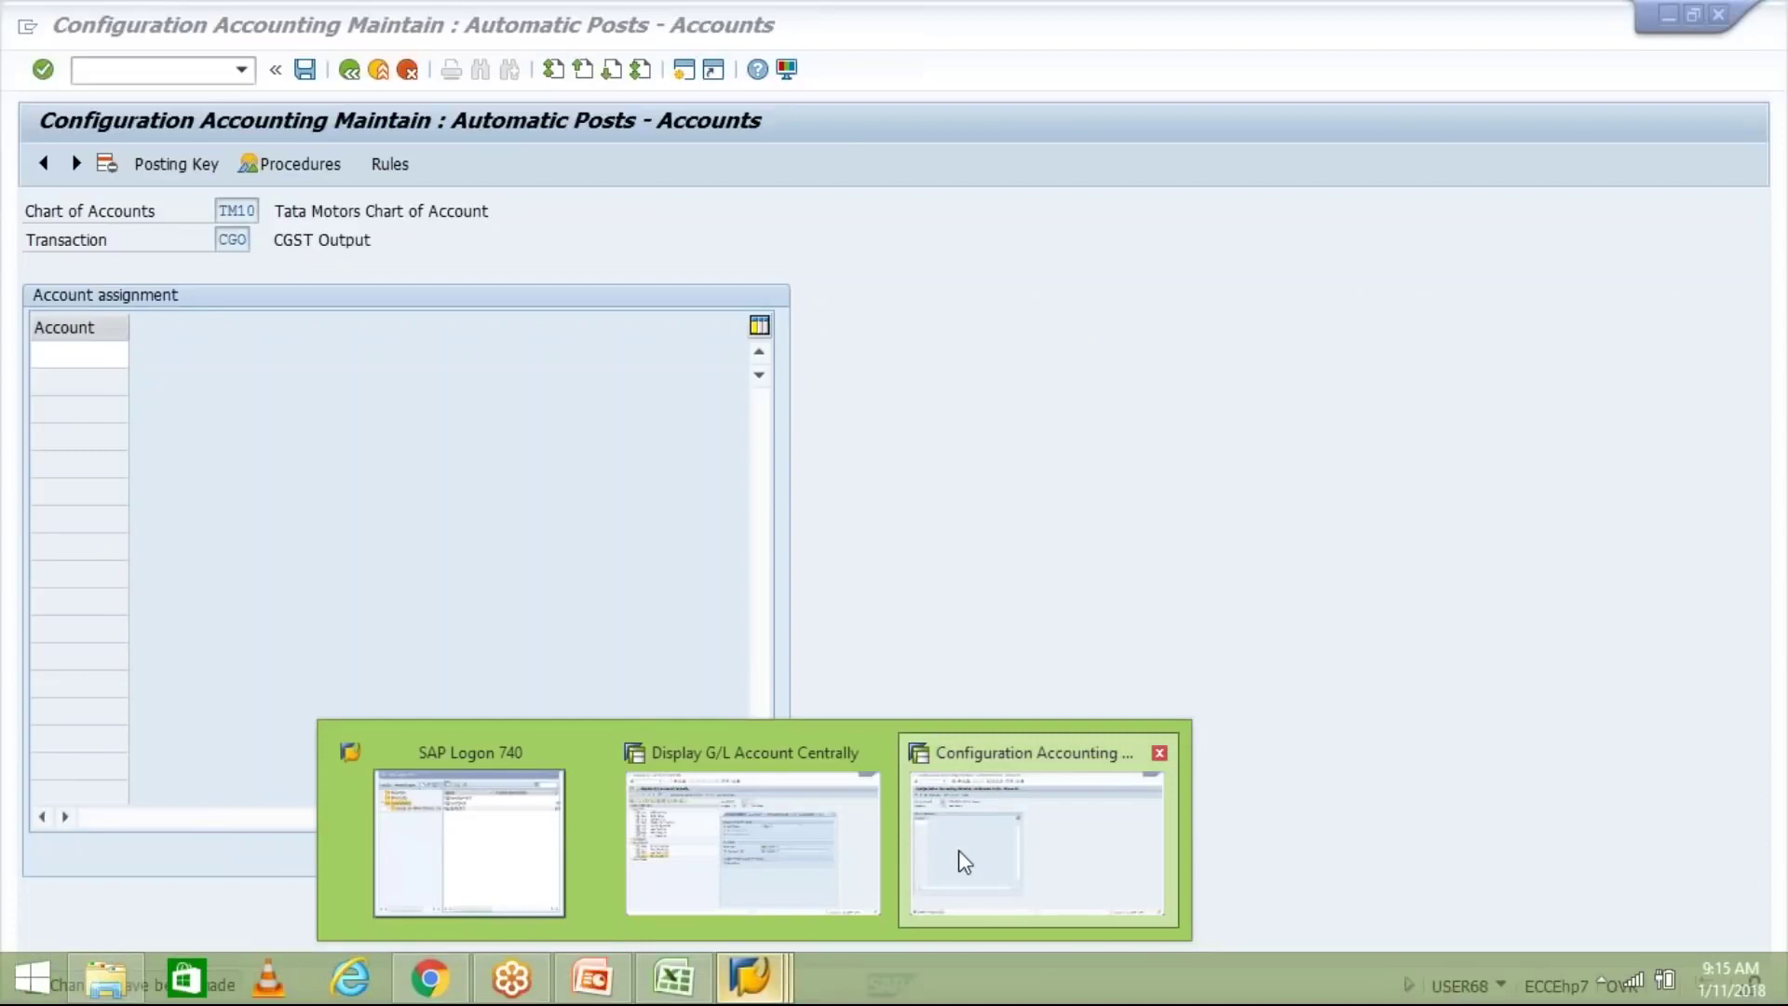
left_click(958, 852)
left_click(63, 354)
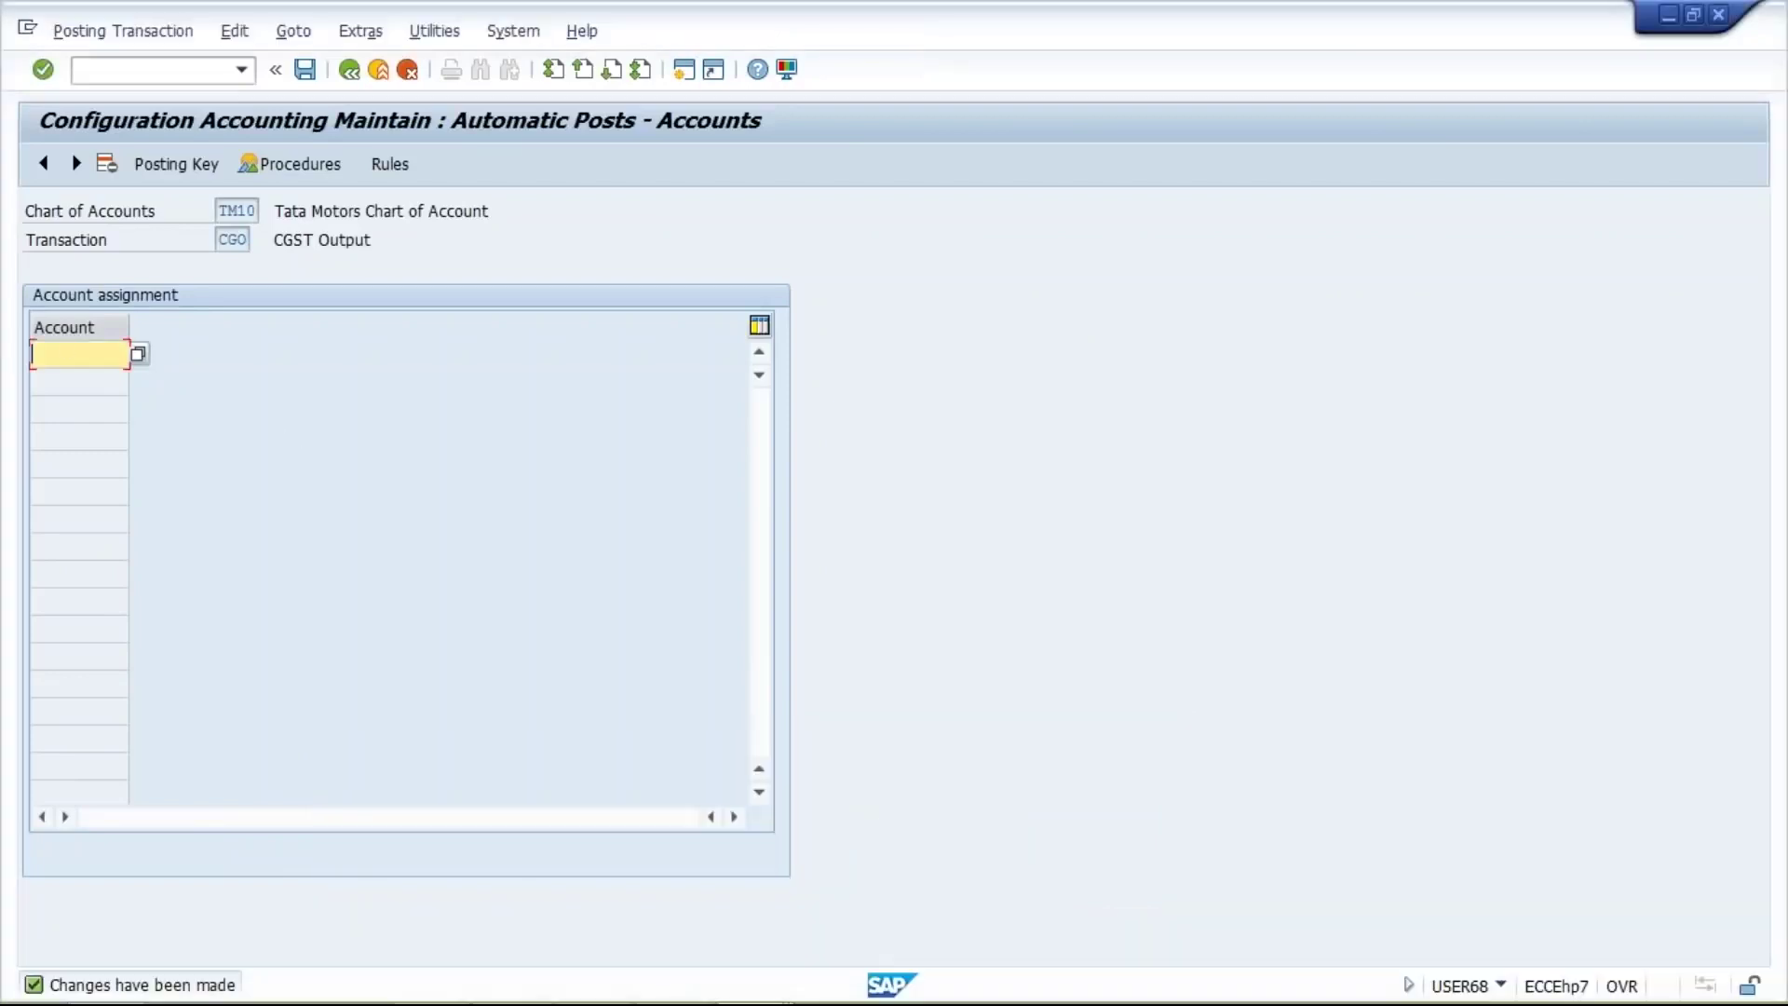
type("2001")
left_click(305, 71)
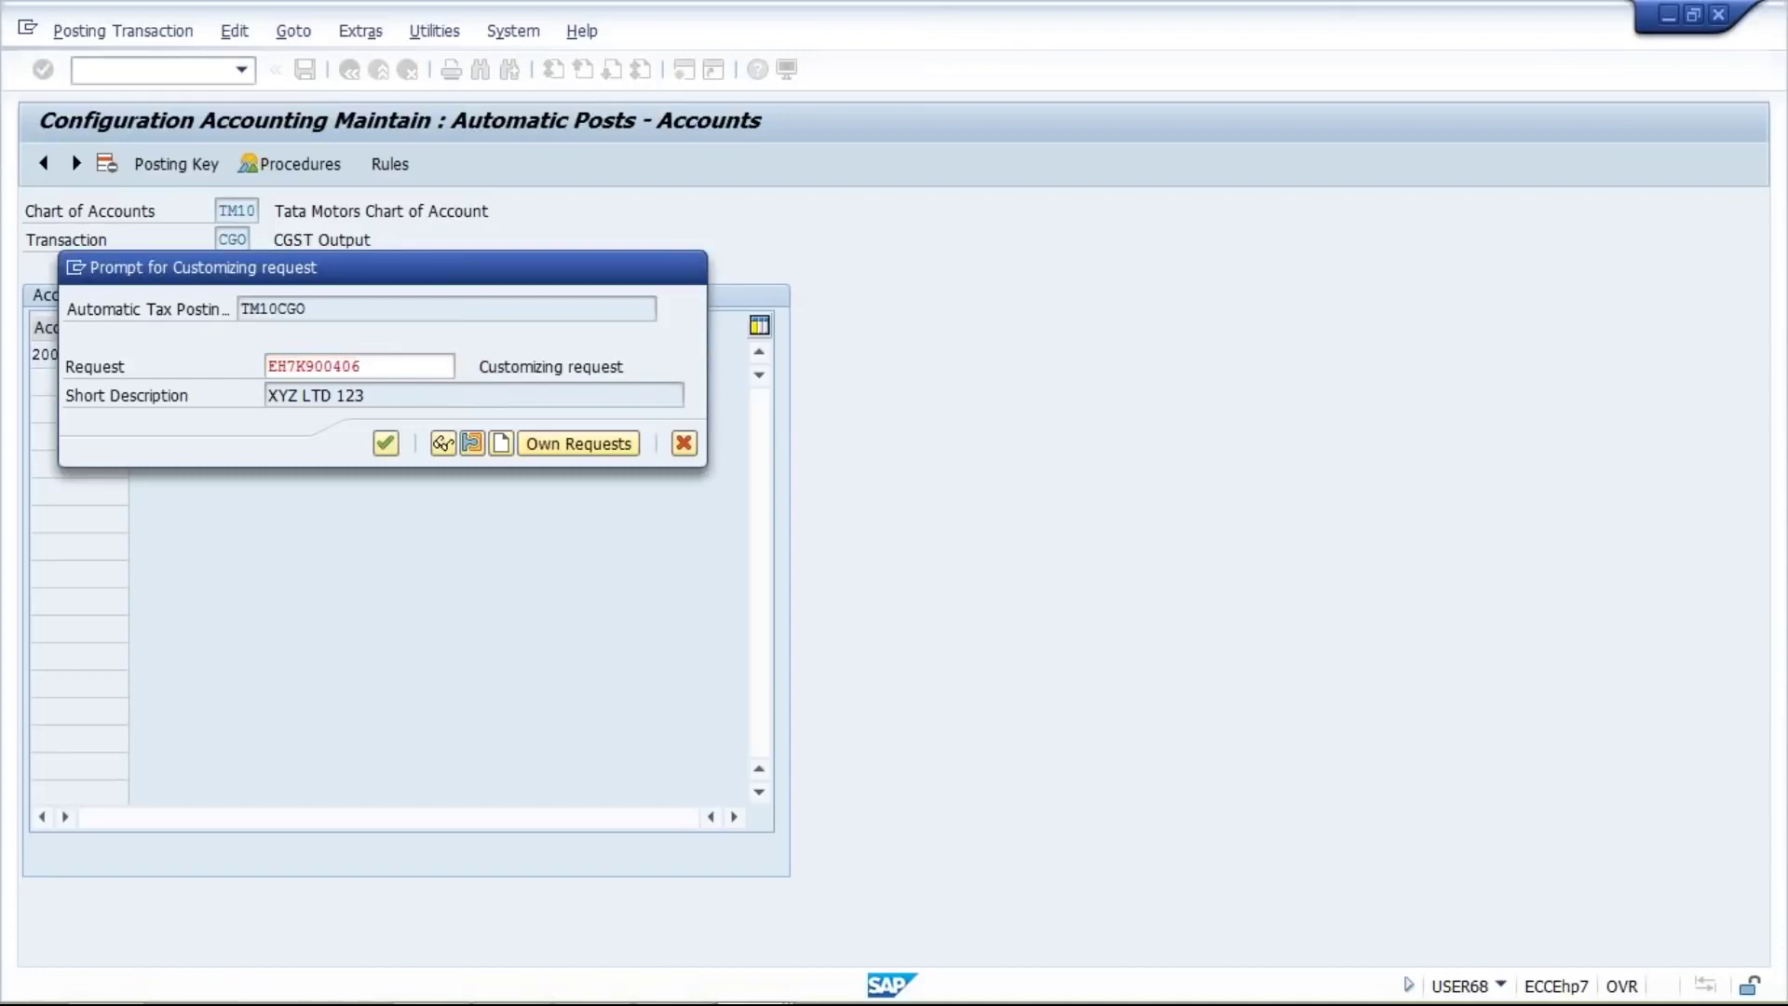
key("Return")
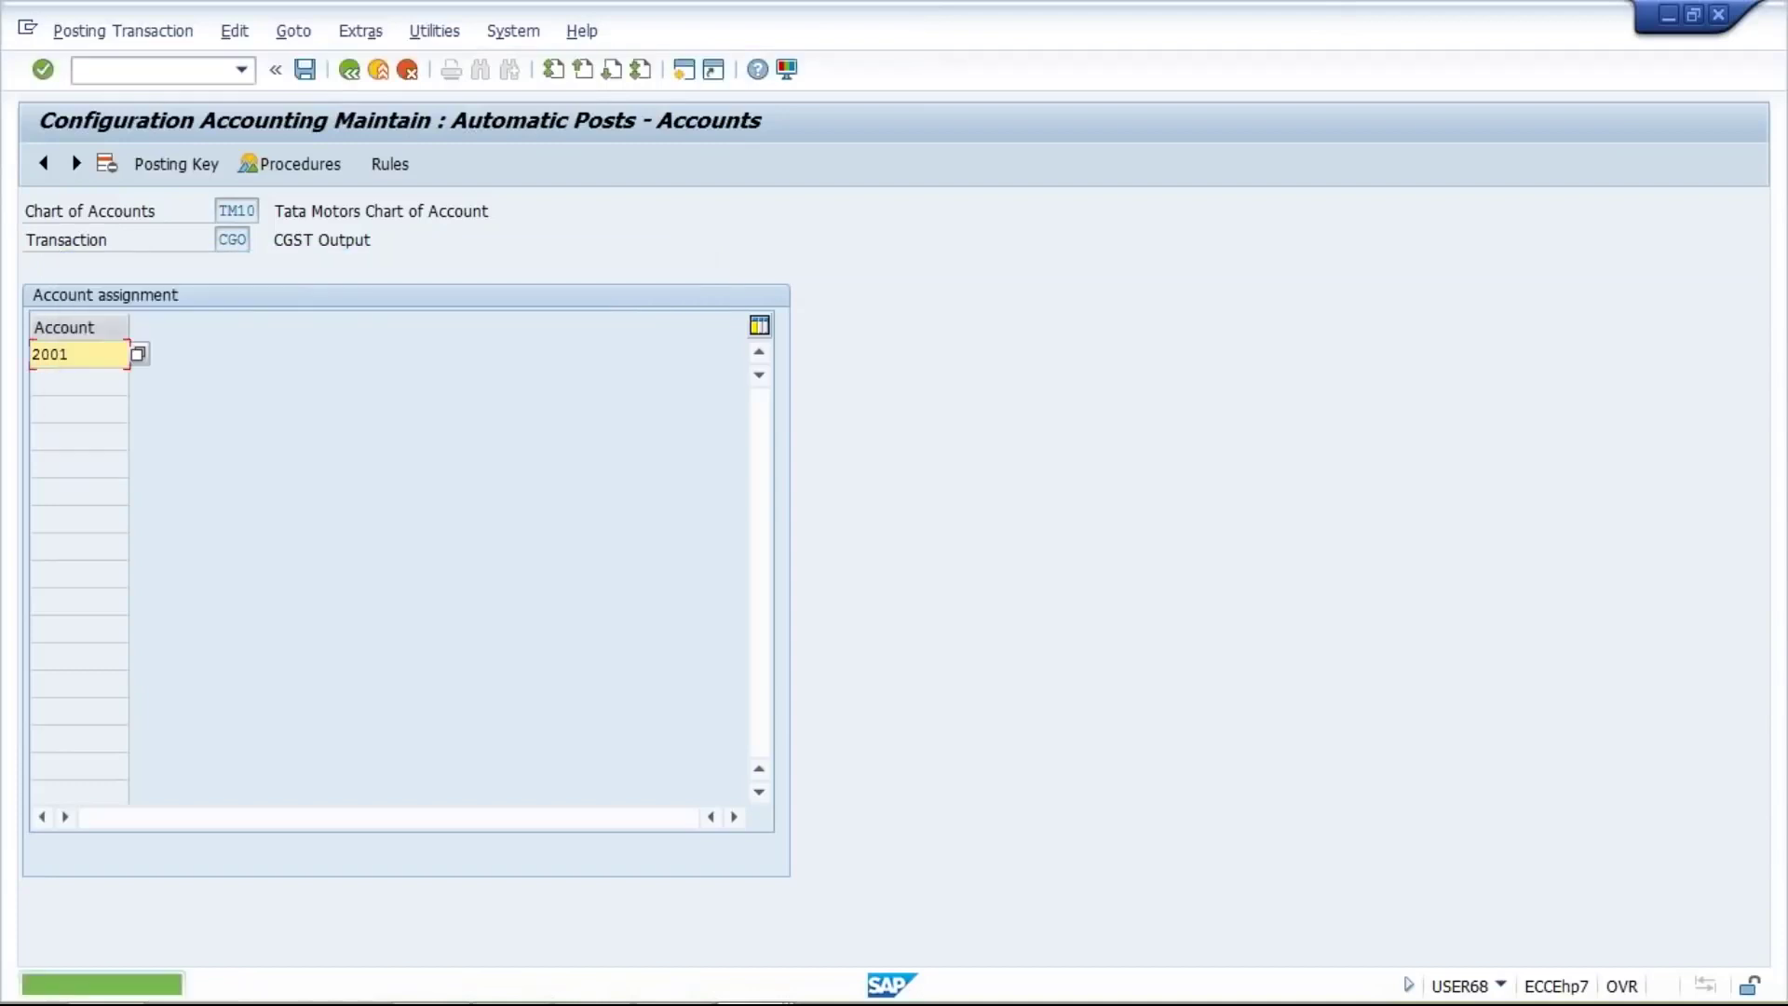
left_click(350, 70)
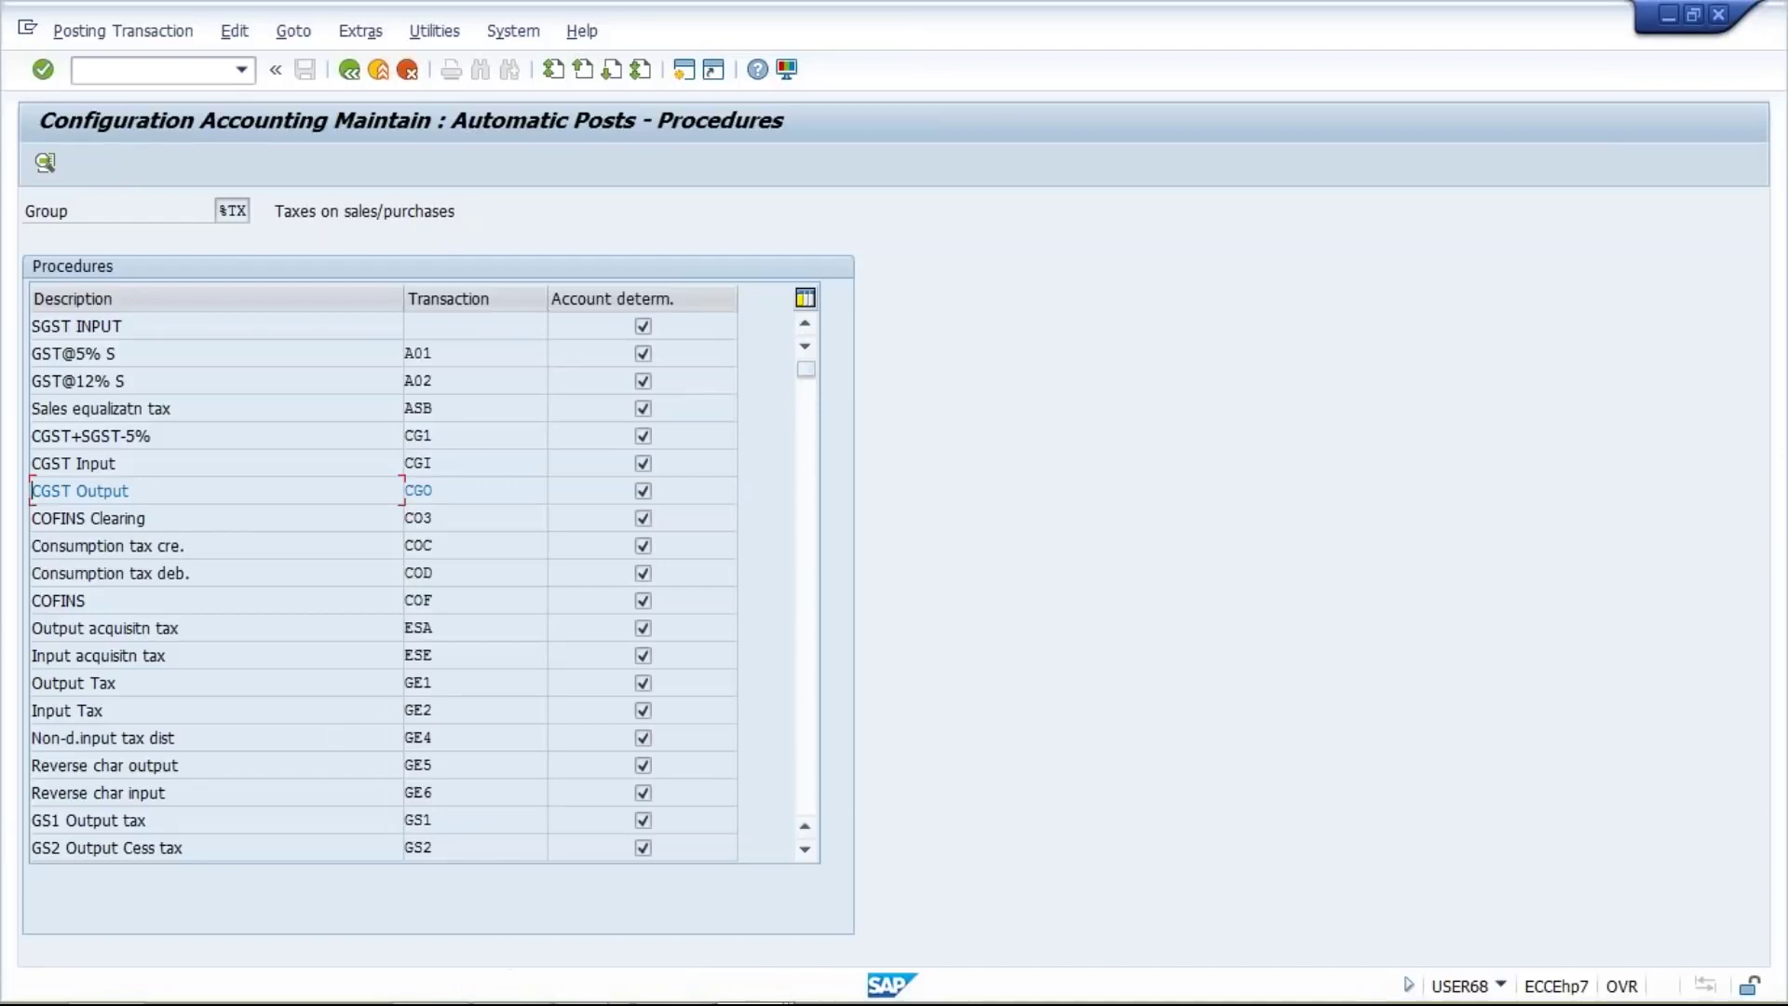
Open the SGST Output transaction SGO from the procedures list and save its posting rules without account determination by tax code
mouse_move(798, 996)
left_click(125, 490)
left_click(806, 724)
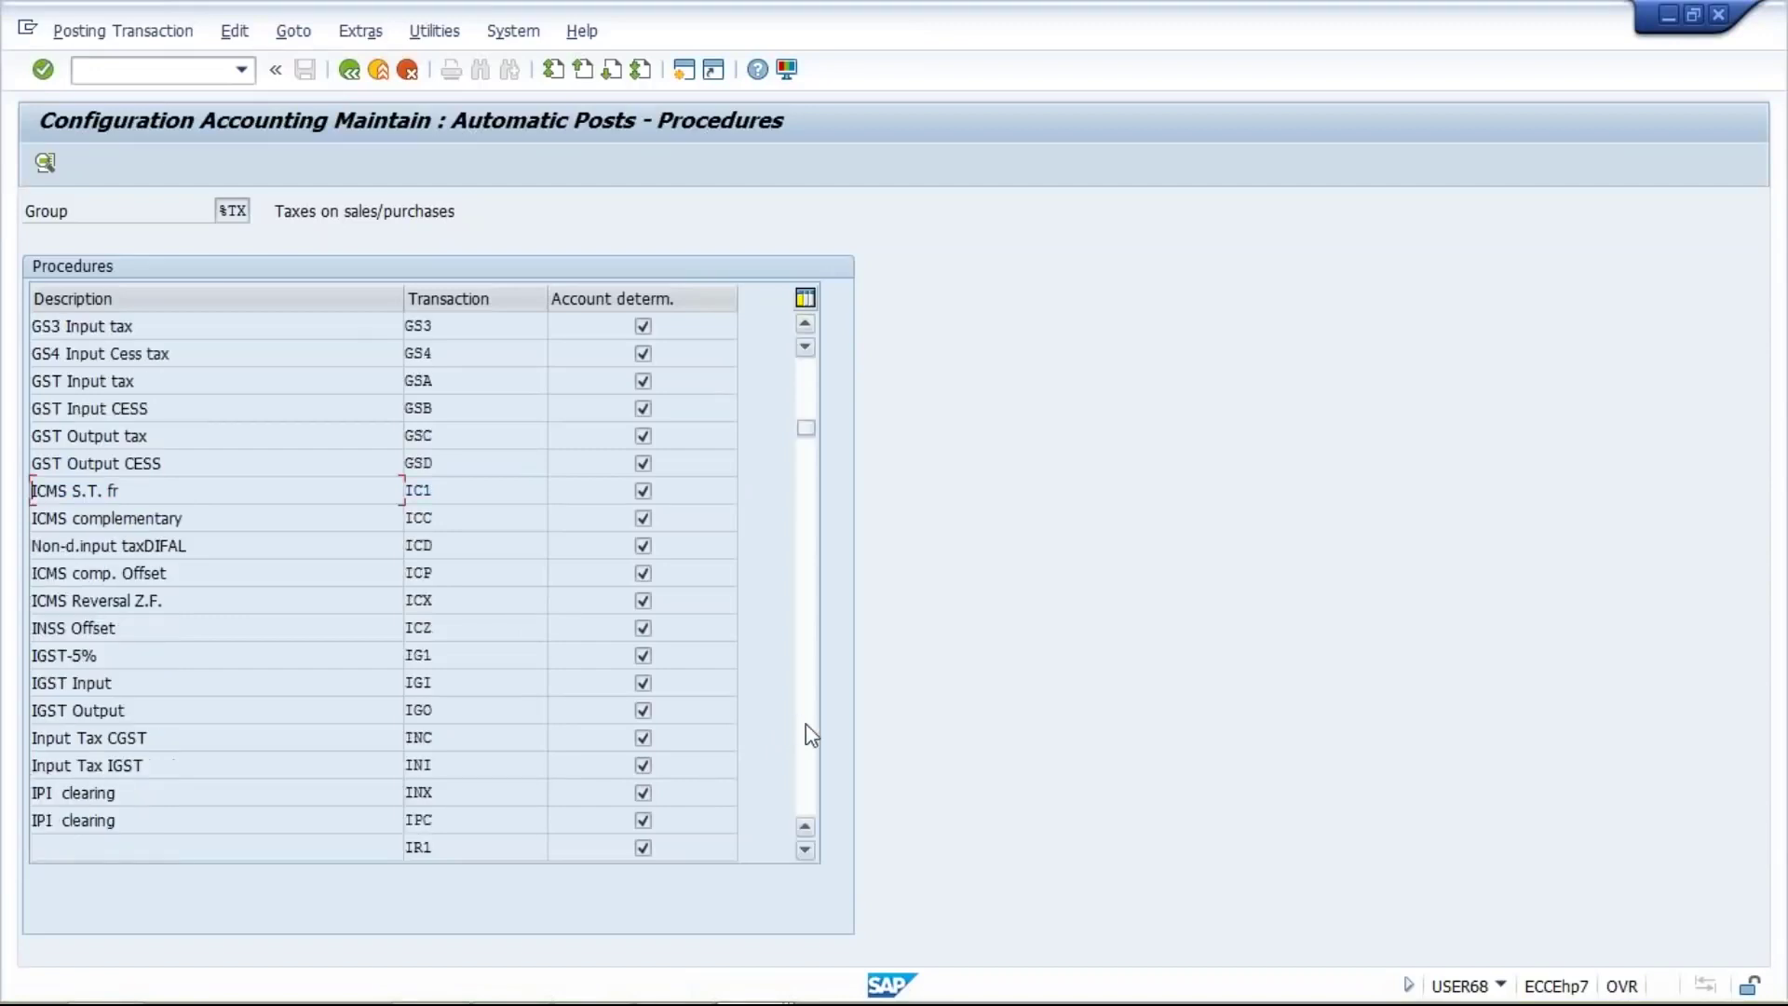
left_click(806, 736)
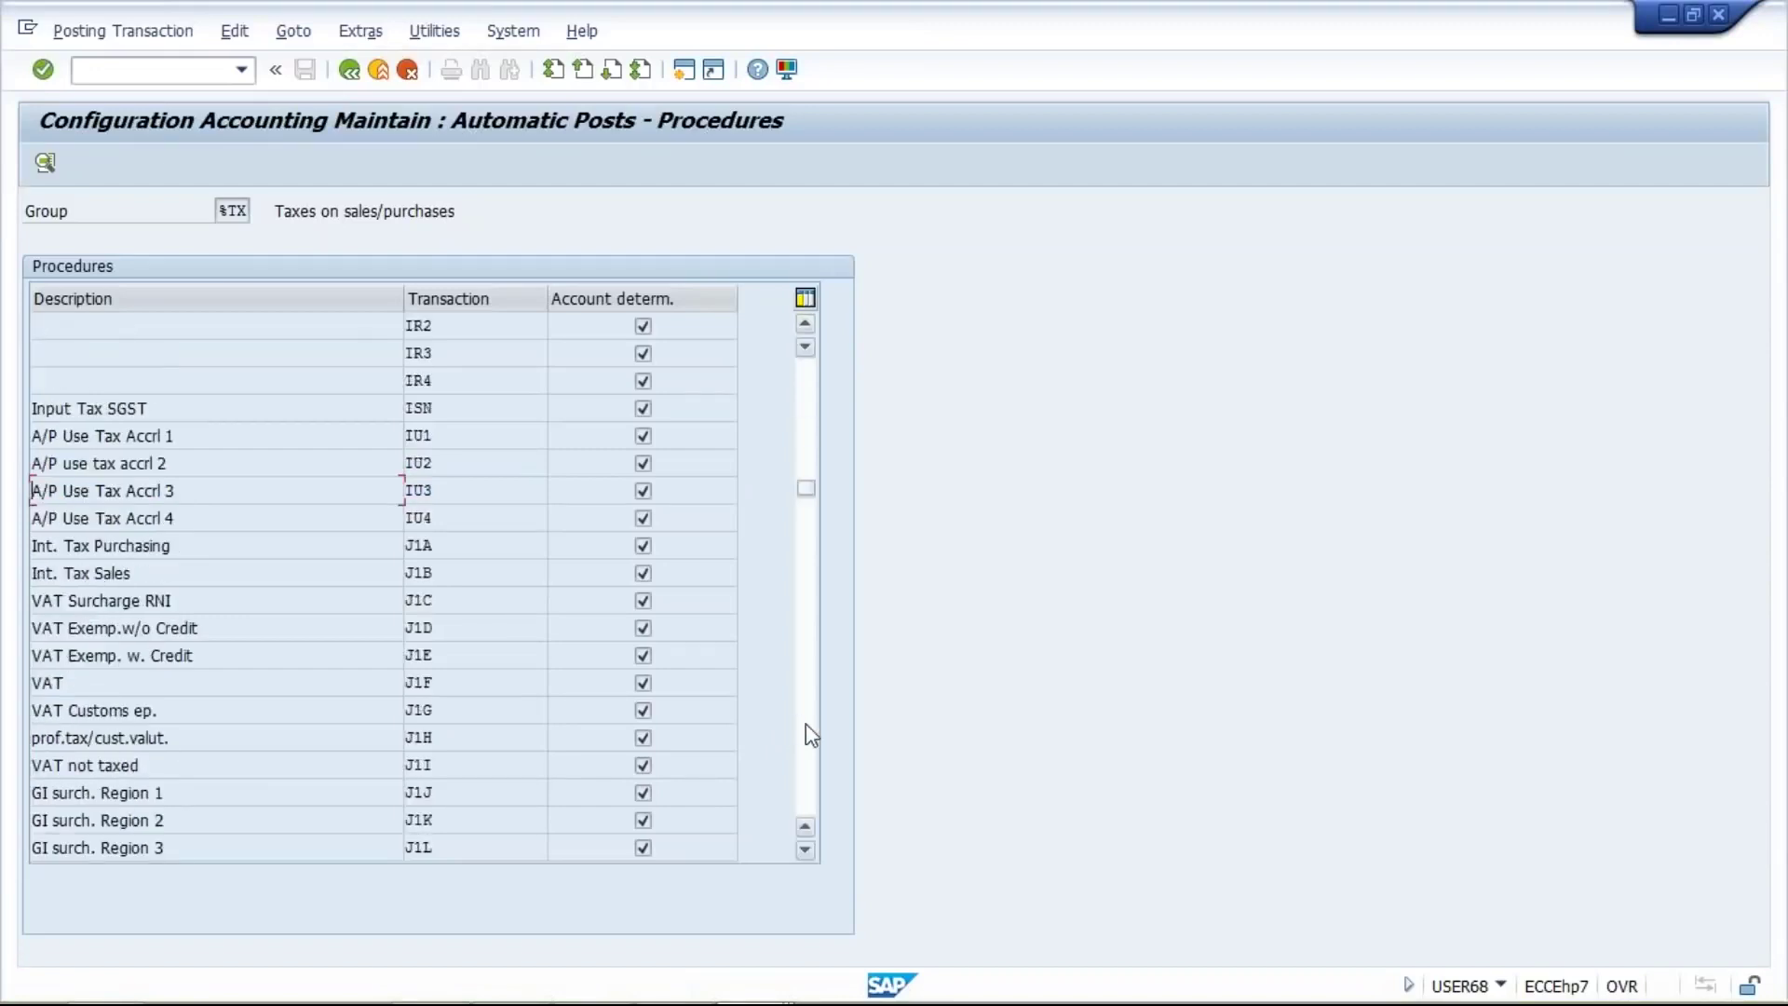
left_click(807, 725)
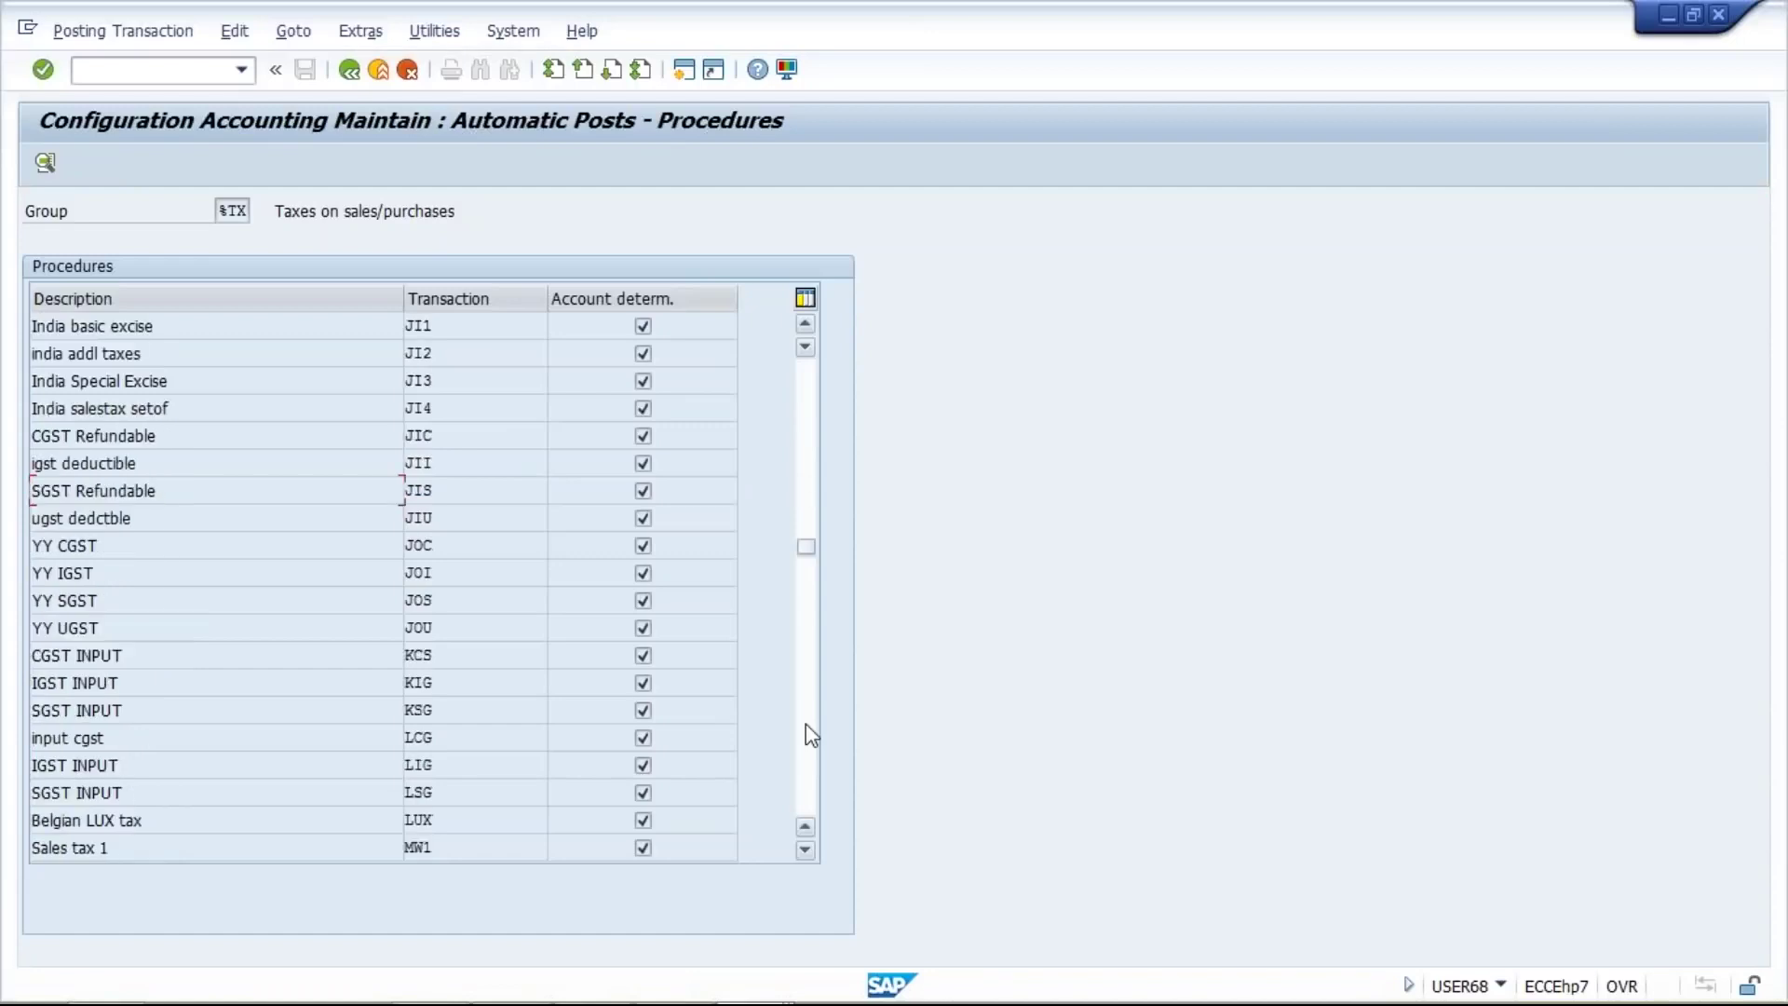
left_click(807, 729)
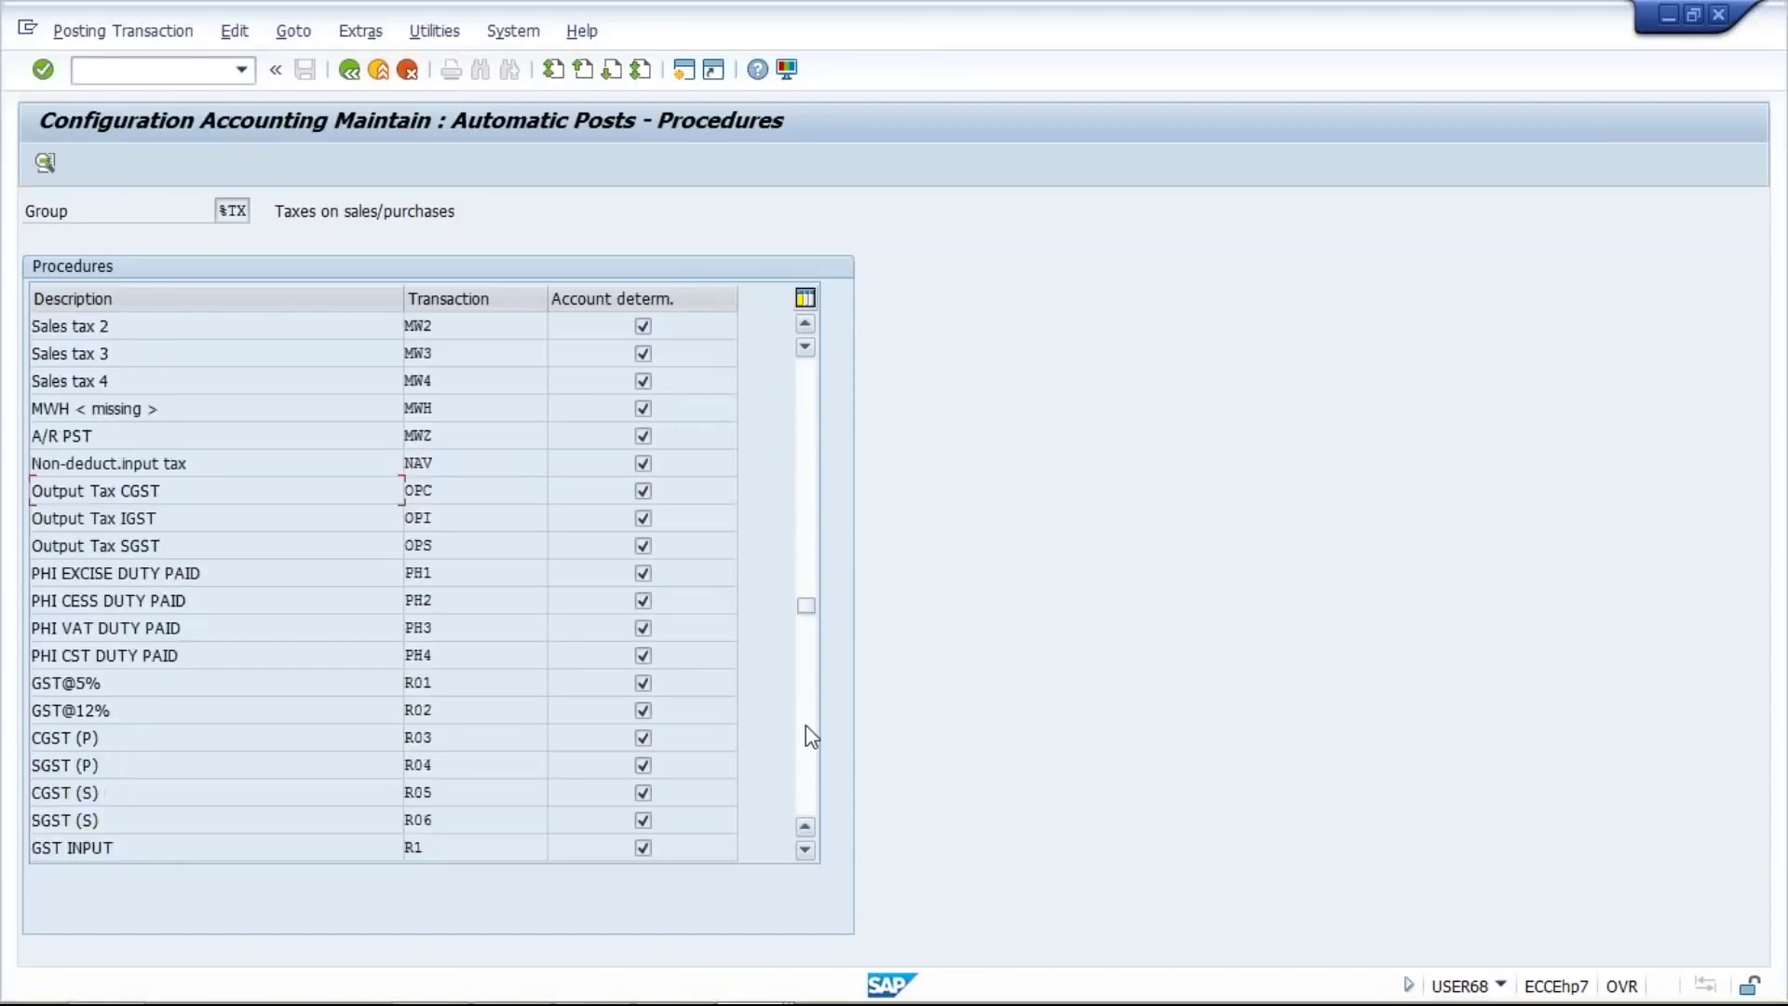
left_click(807, 736)
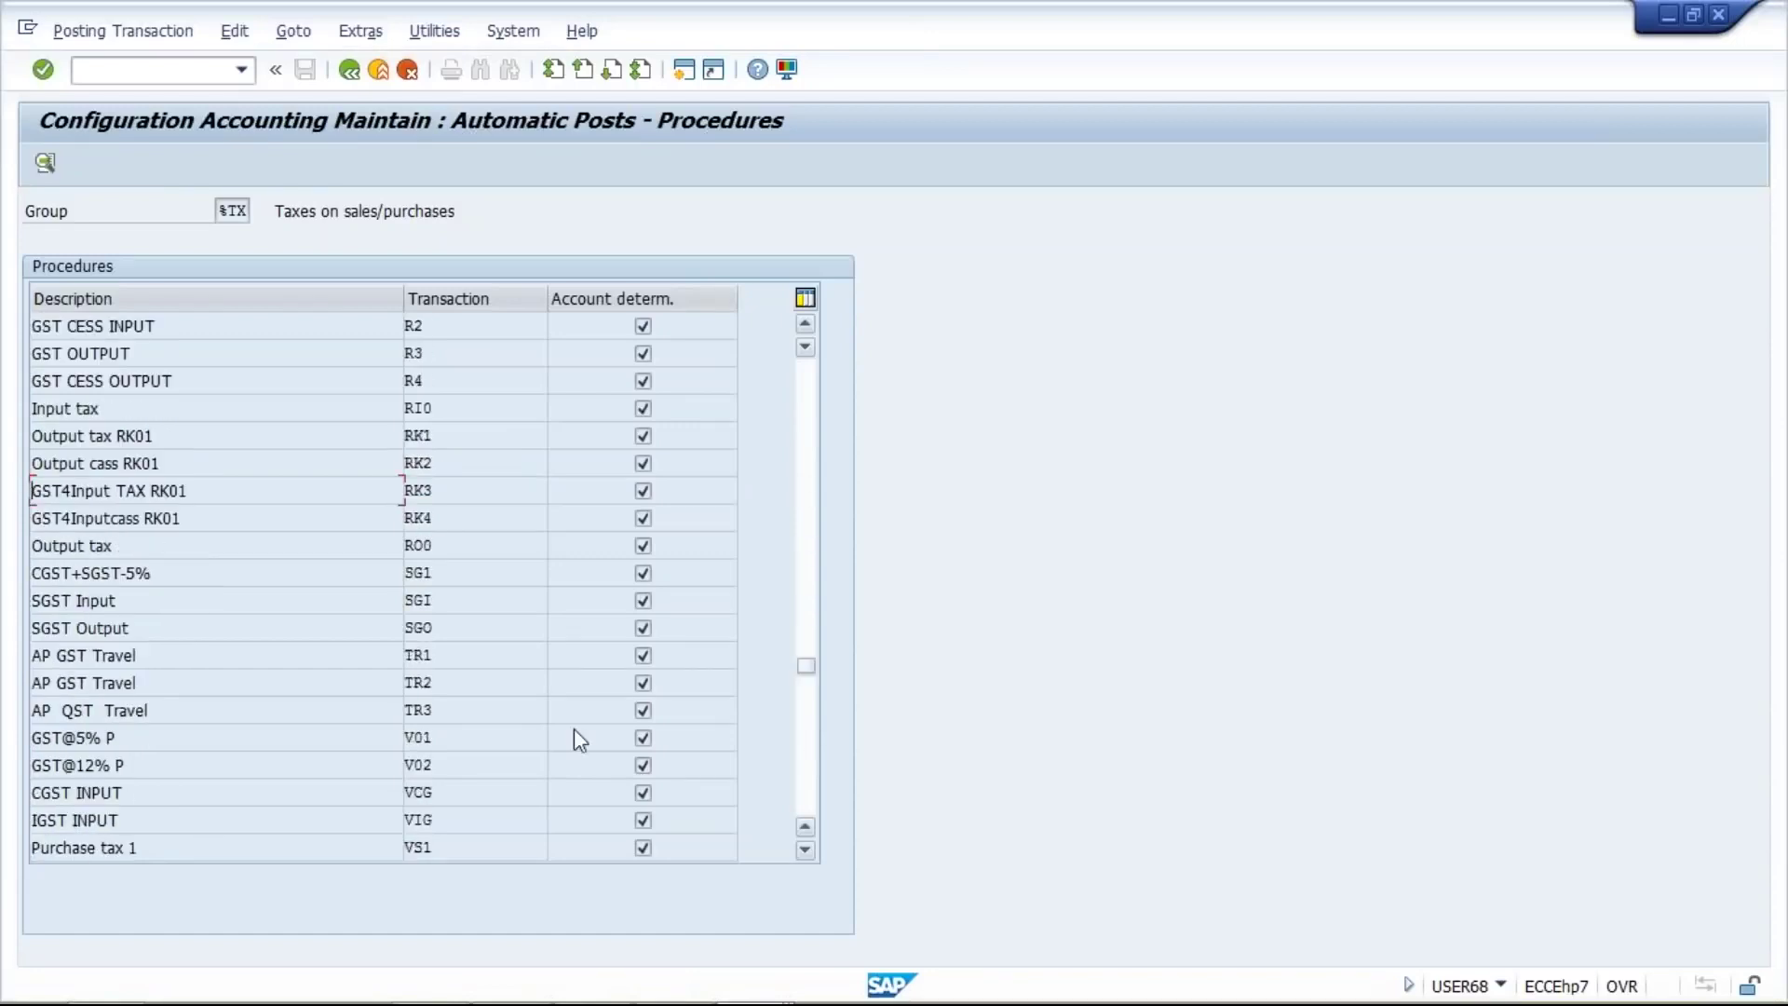
double_click(468, 621)
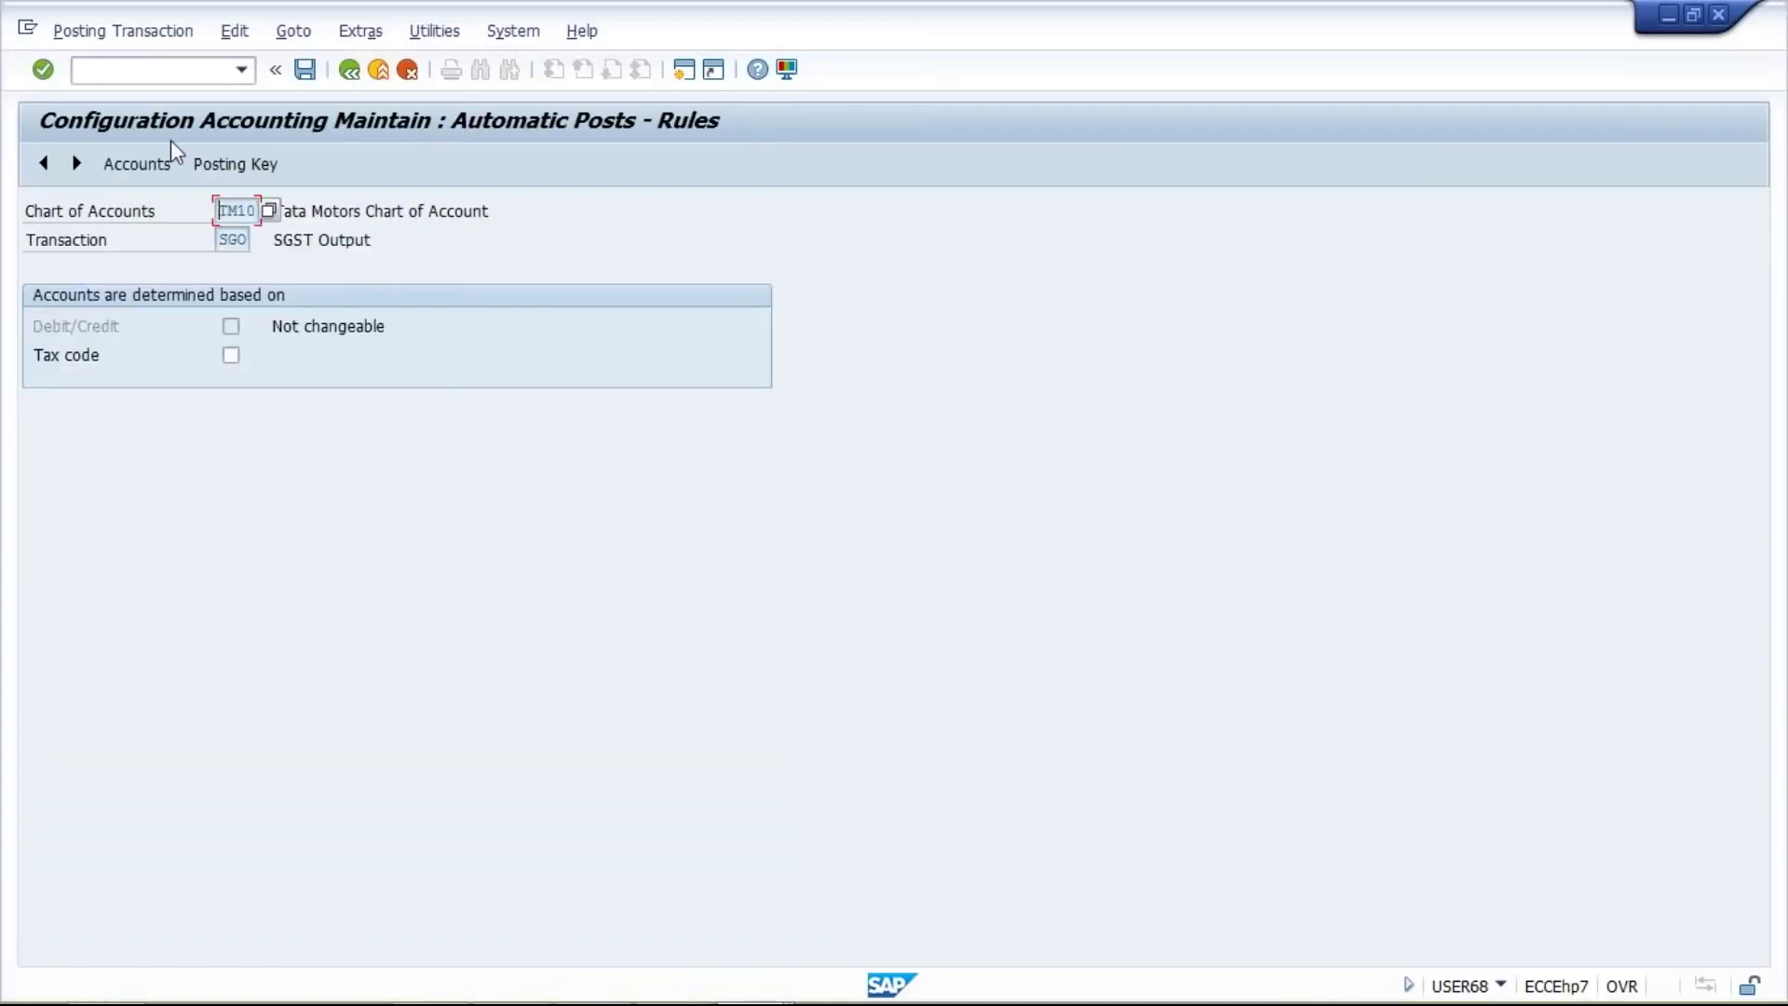
left_click(305, 71)
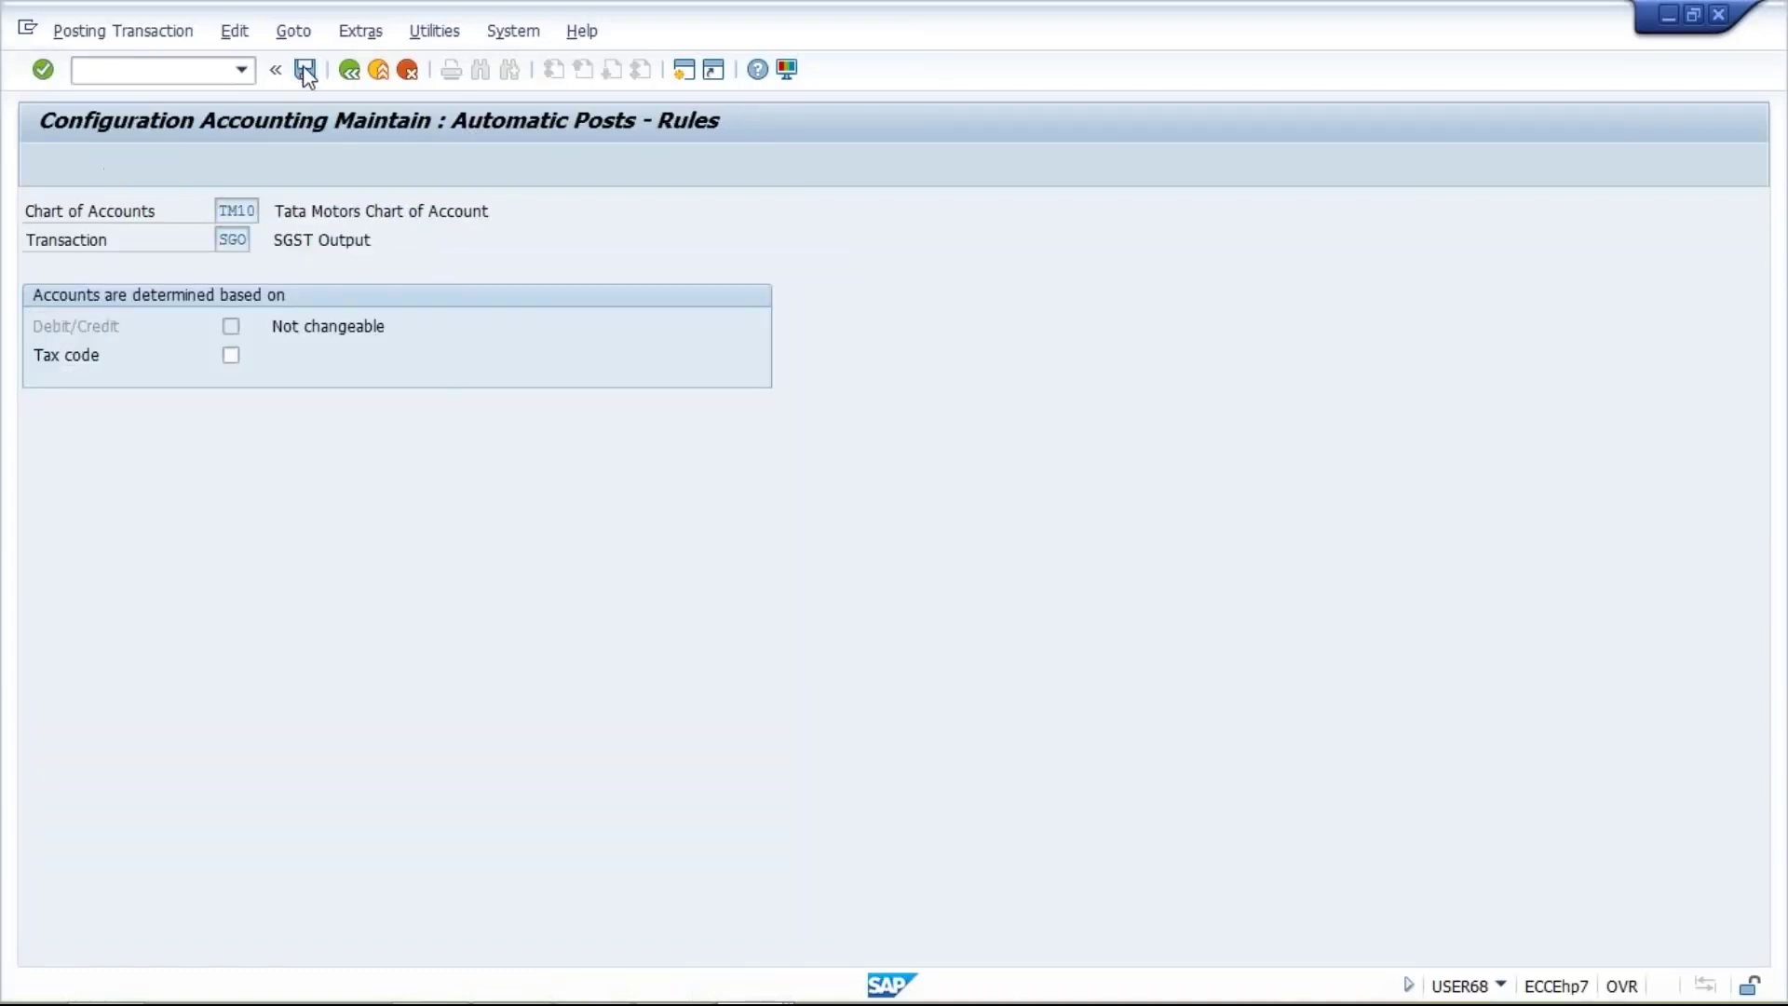
Set the SGO posting keys to debit 40 and credit 50, and save them to the proposed customizing request
left_click(176, 168)
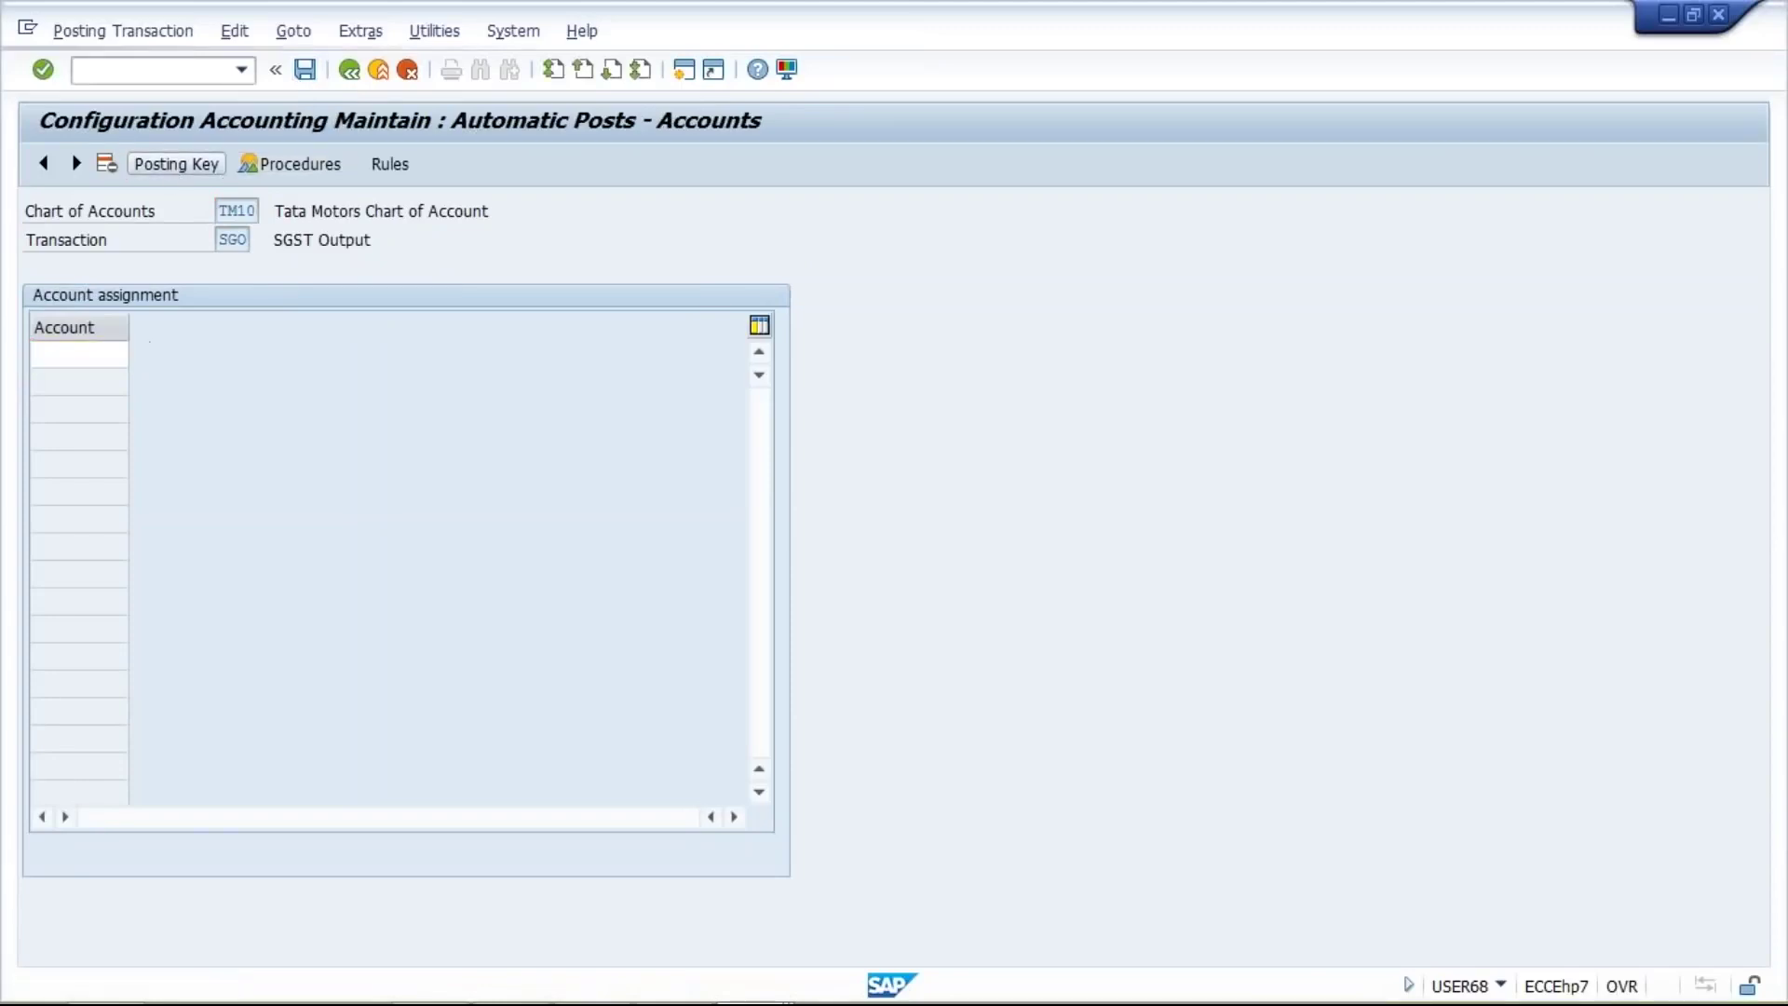
type("40")
key("Tab")
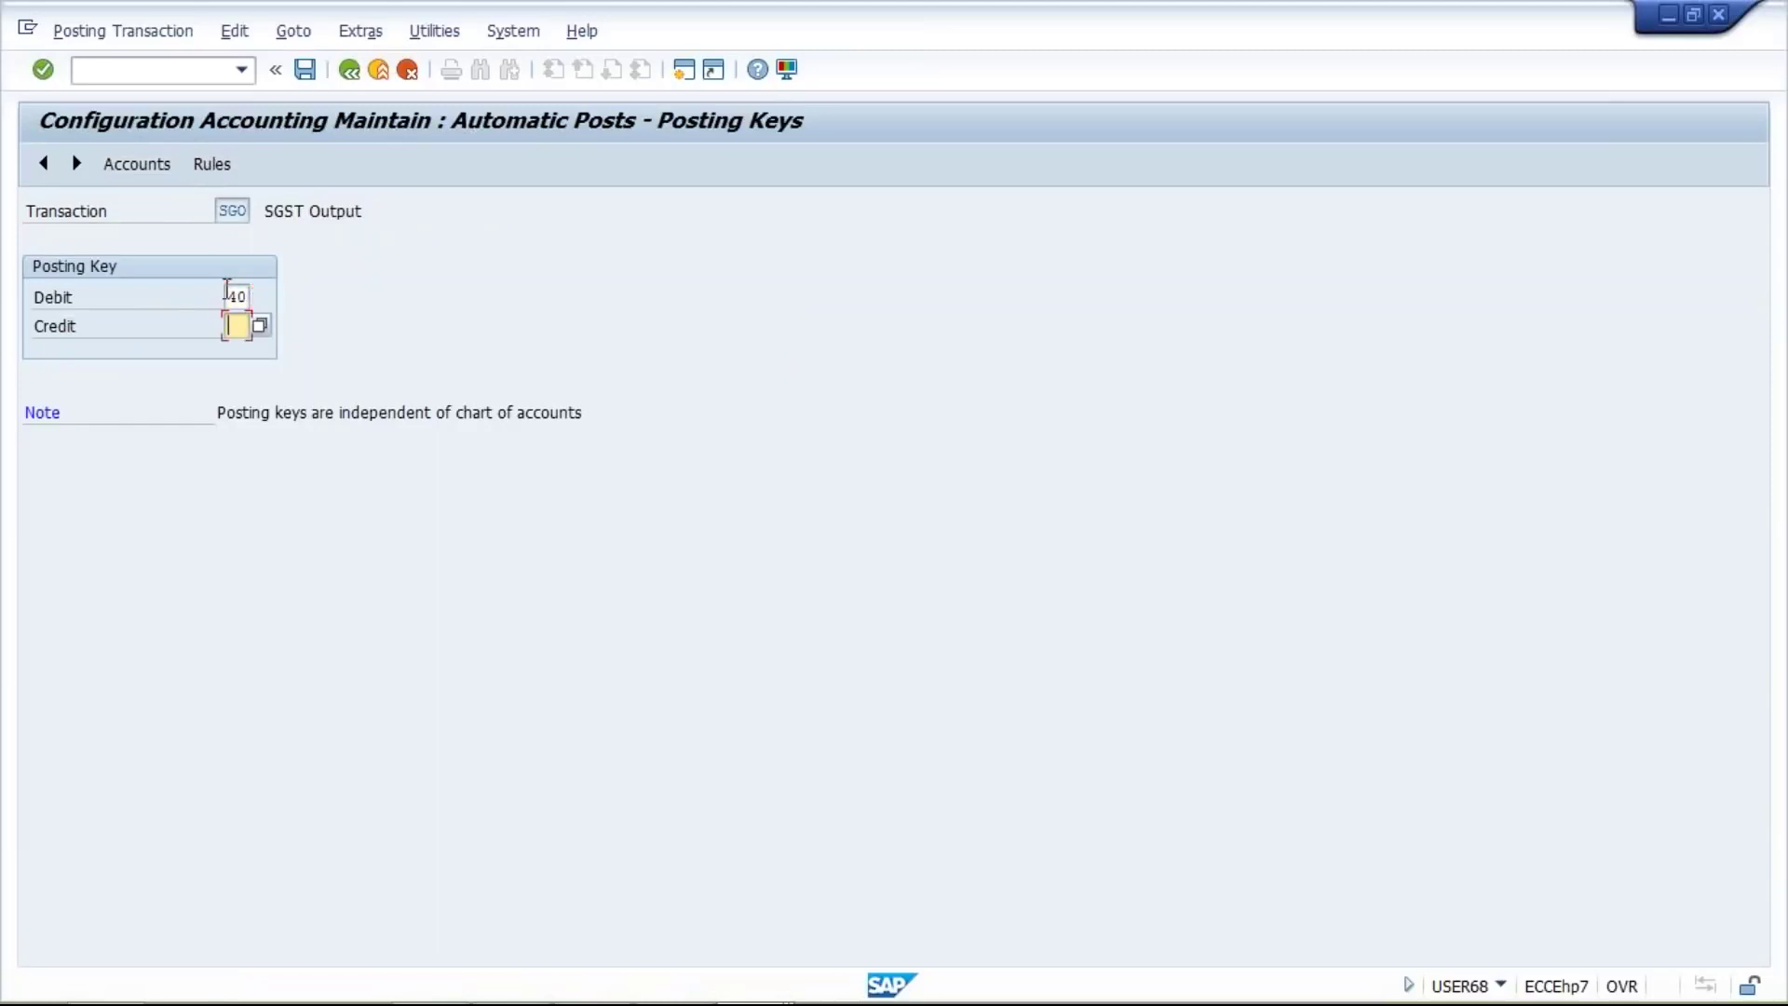
type("50")
left_click(152, 170)
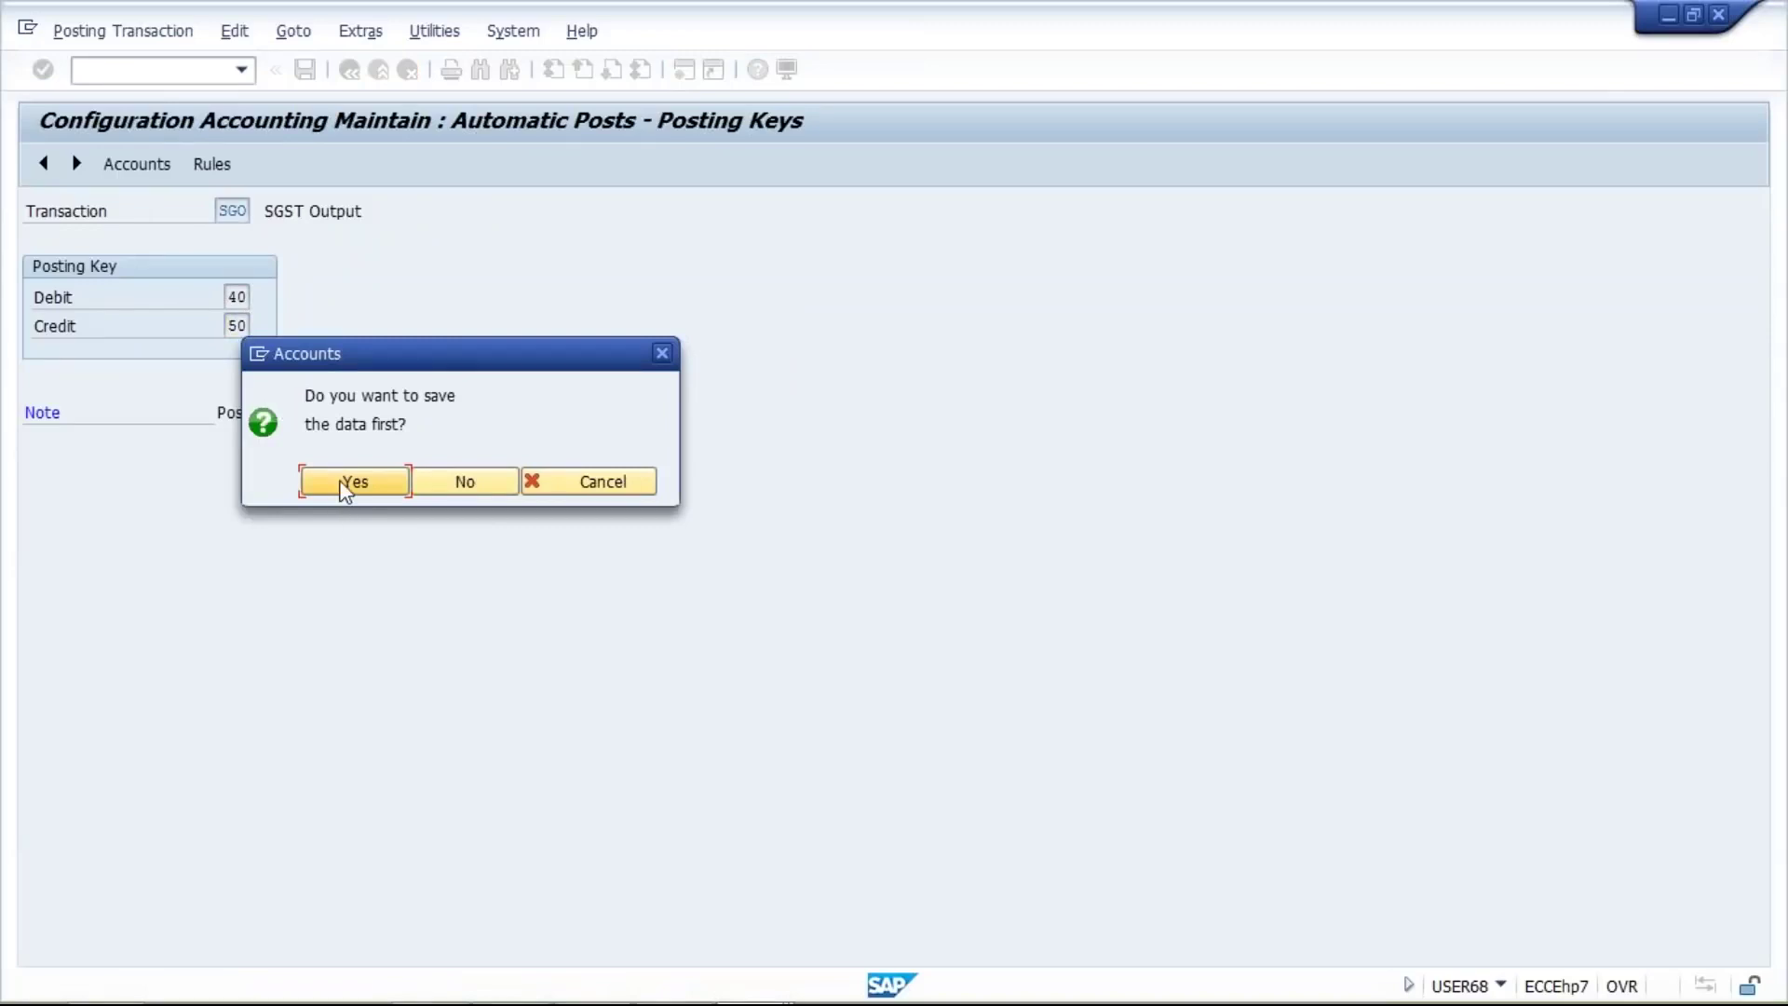
left_click(339, 491)
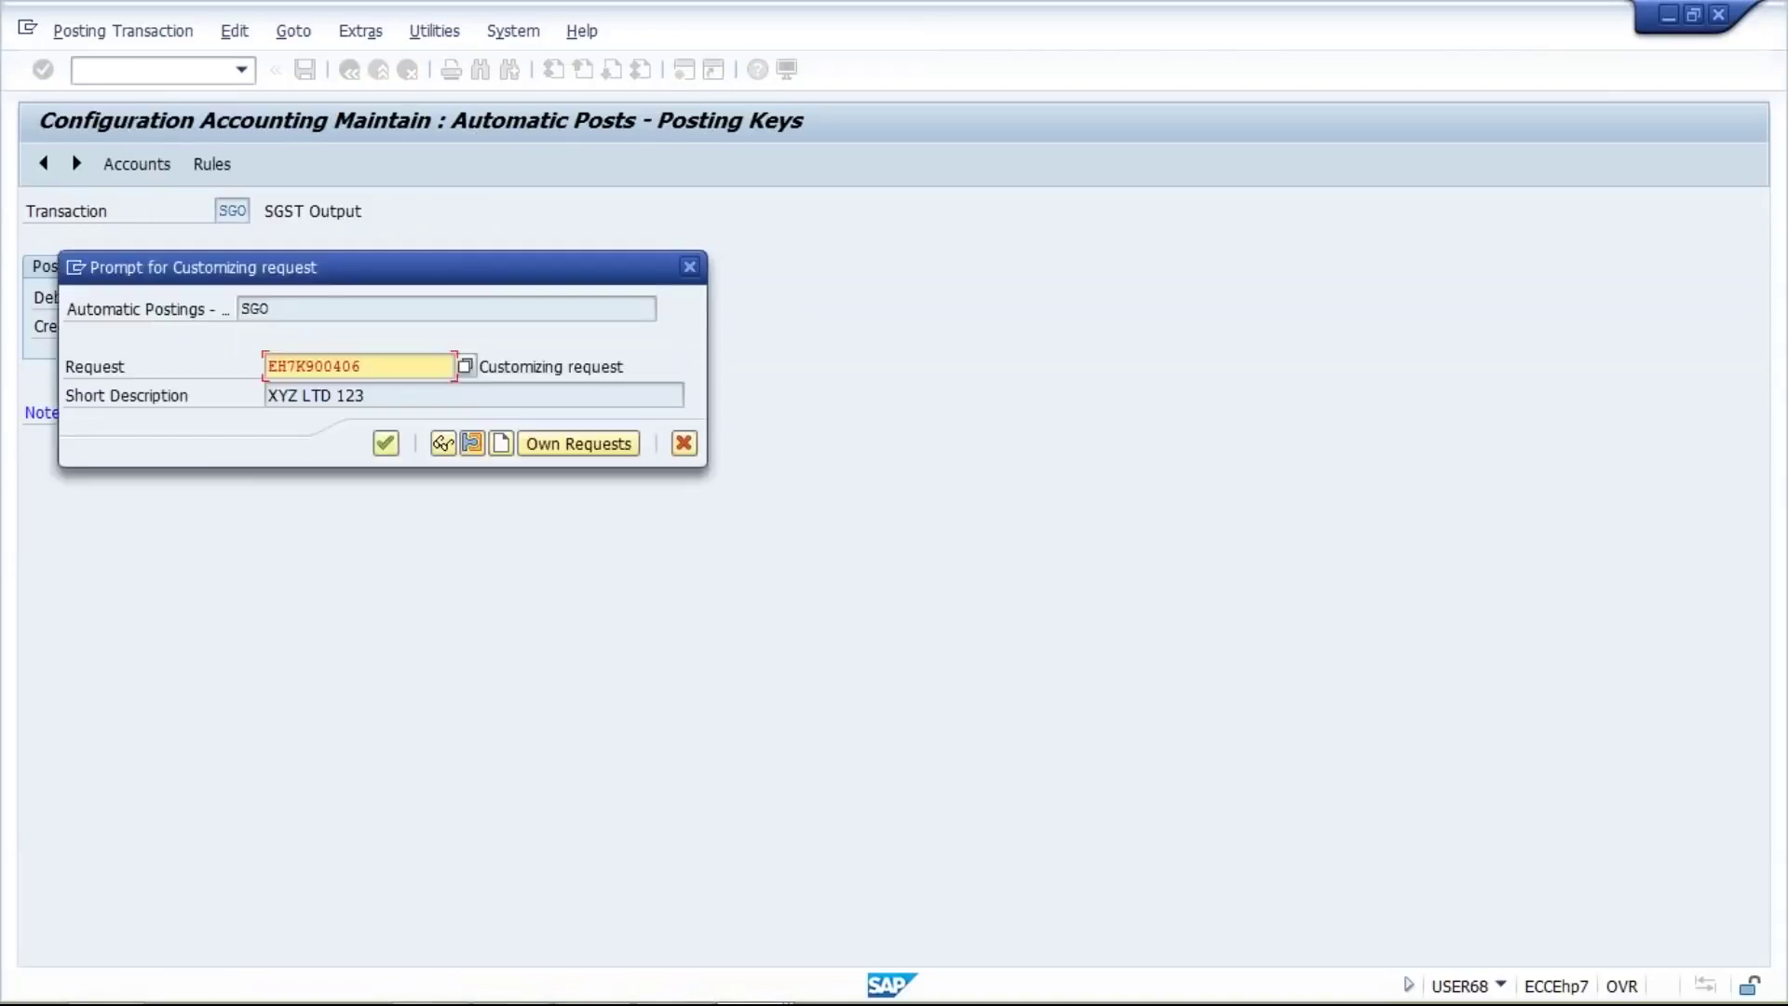
key("Return")
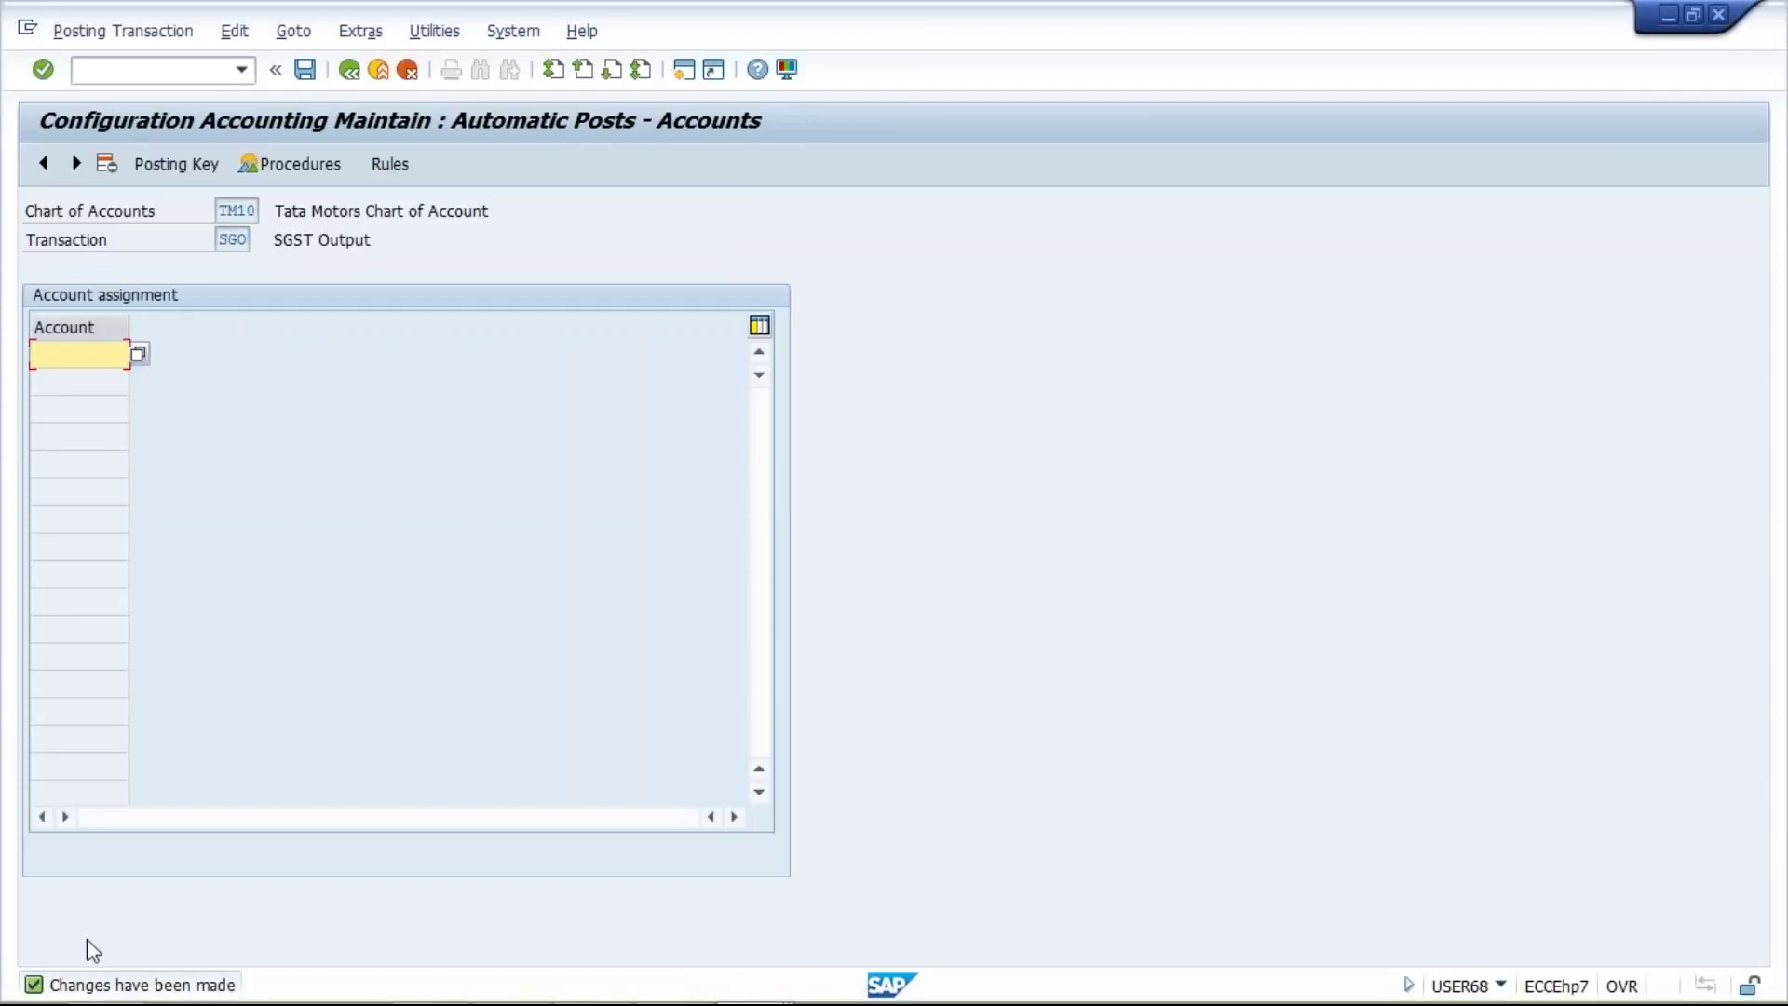
Look up the SGO account in the Excel mapping and assign G/L account 2002 to SGO in SAP, saving to the proposed customizing request
mouse_move(750, 978)
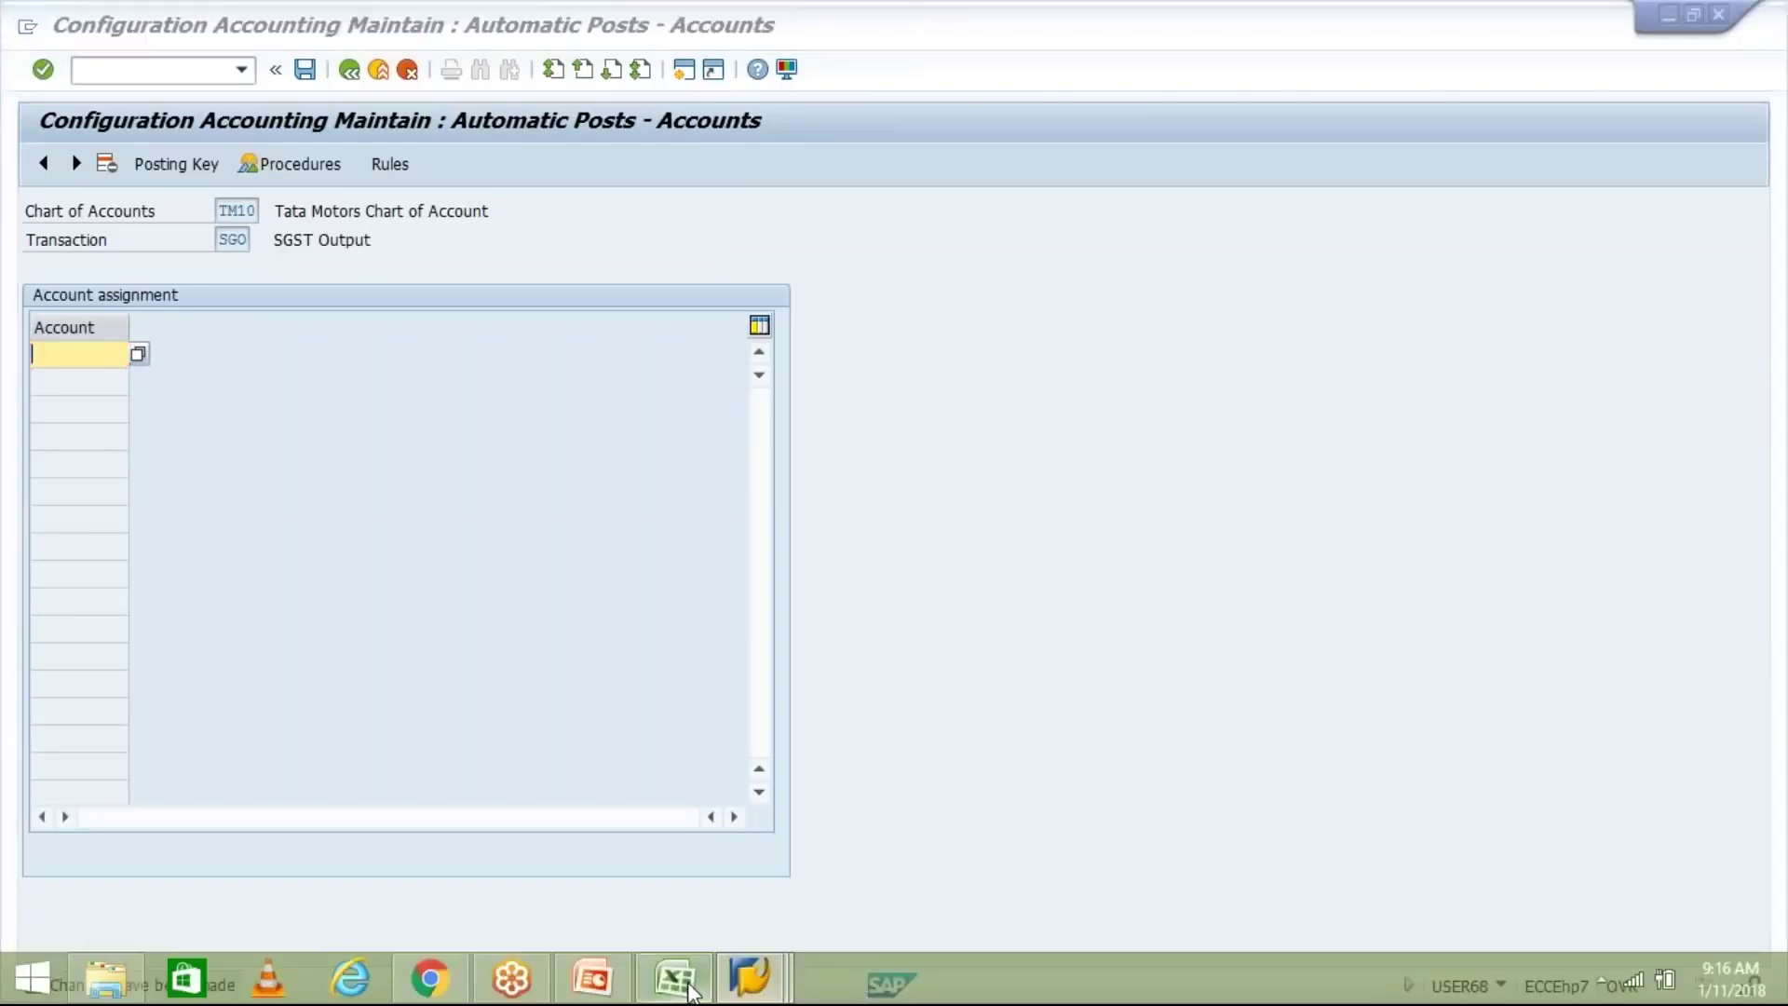
left_click(673, 978)
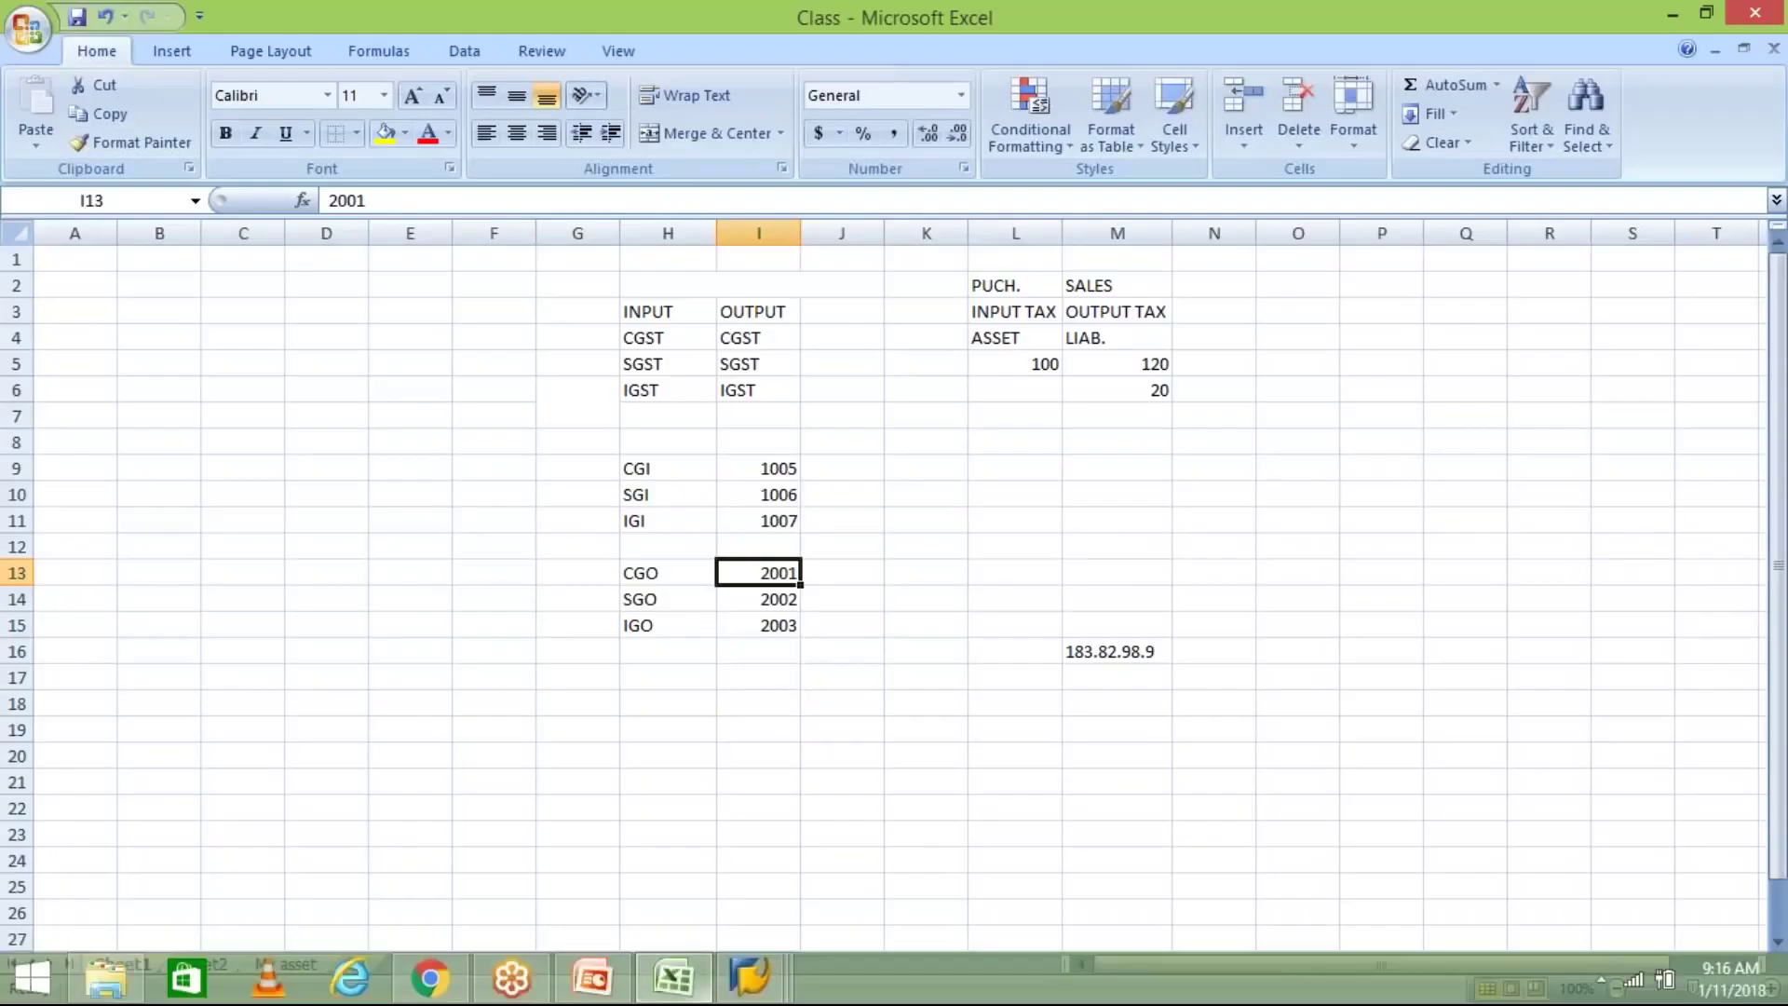
left_click(749, 978)
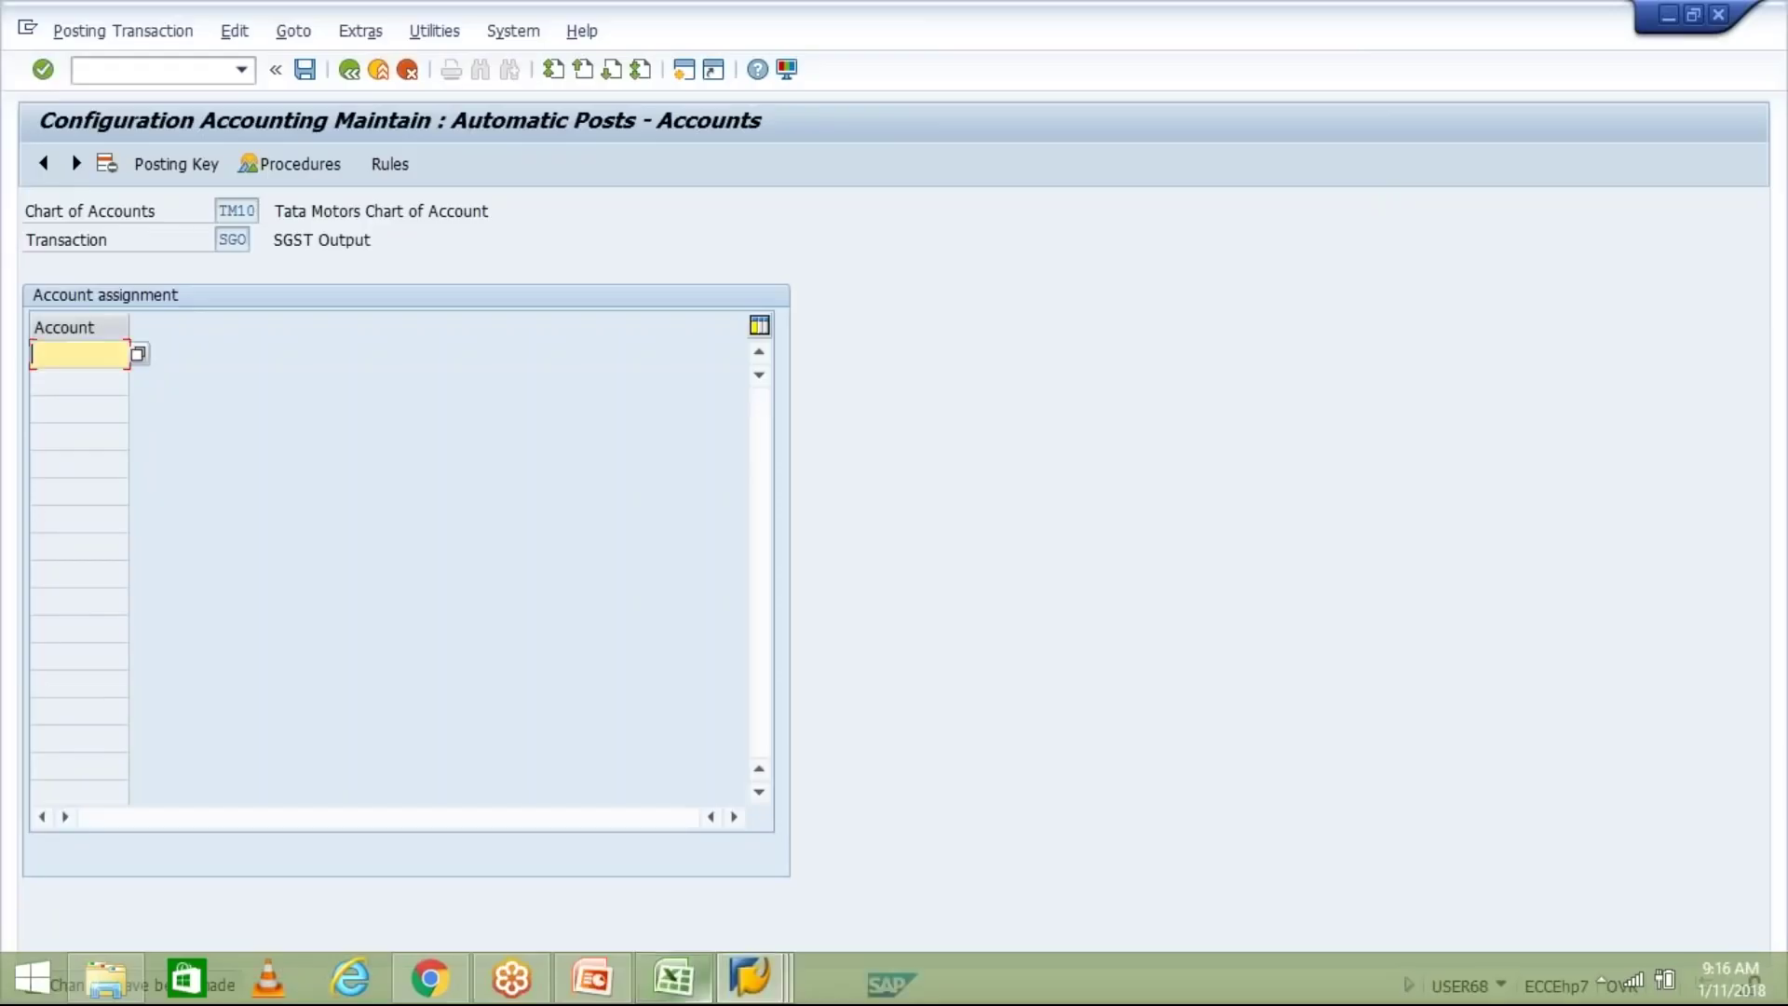
type("2002")
left_click(305, 69)
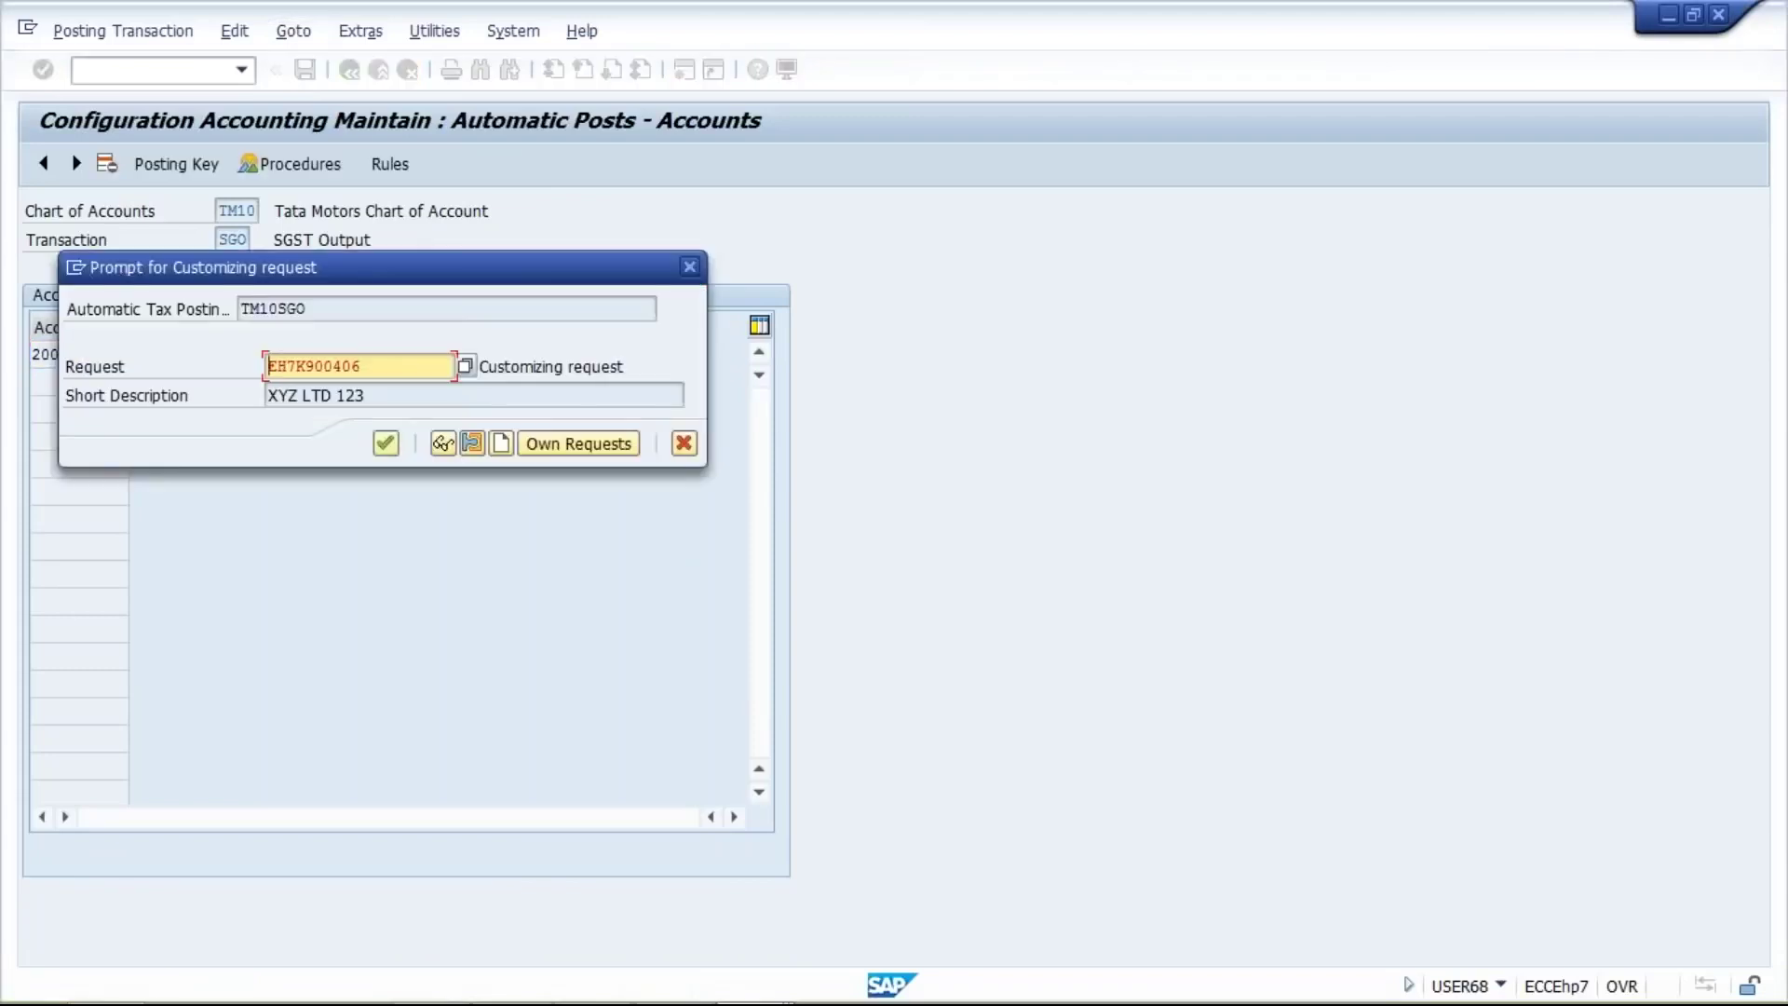
left_click(385, 443)
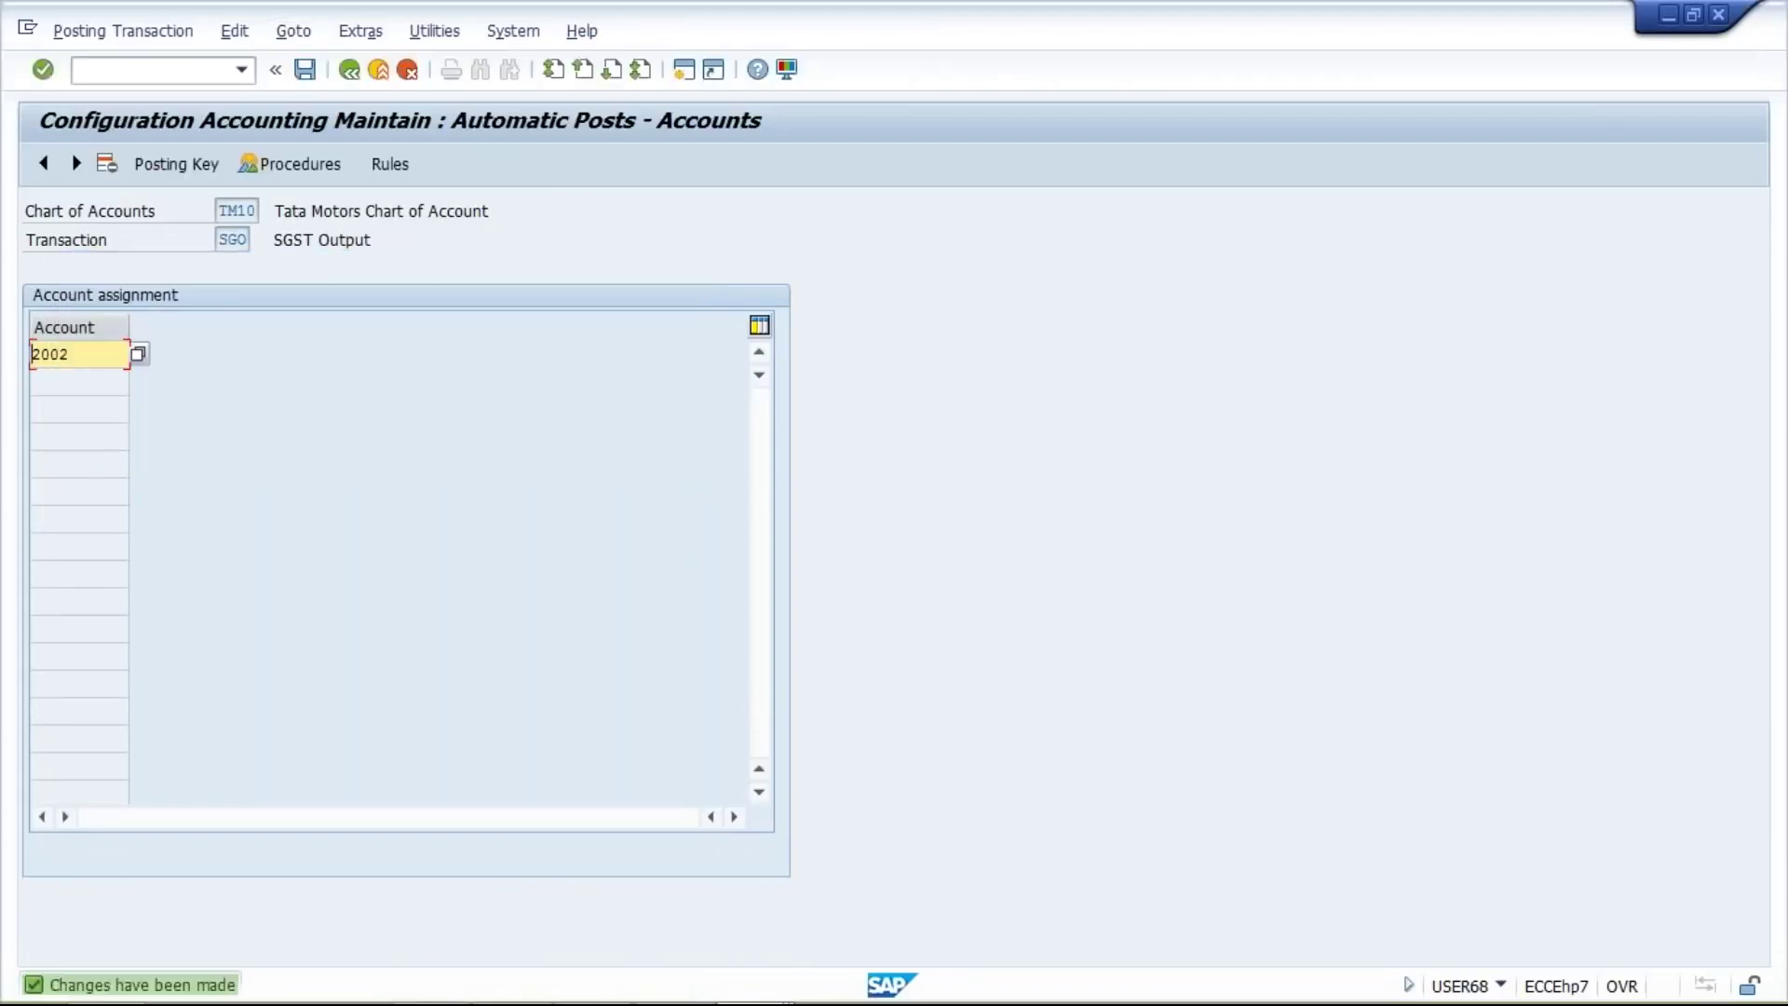
Open the IGST Output transaction IGO from the procedures list and save its posting rules without account determination by tax code
left_click(349, 71)
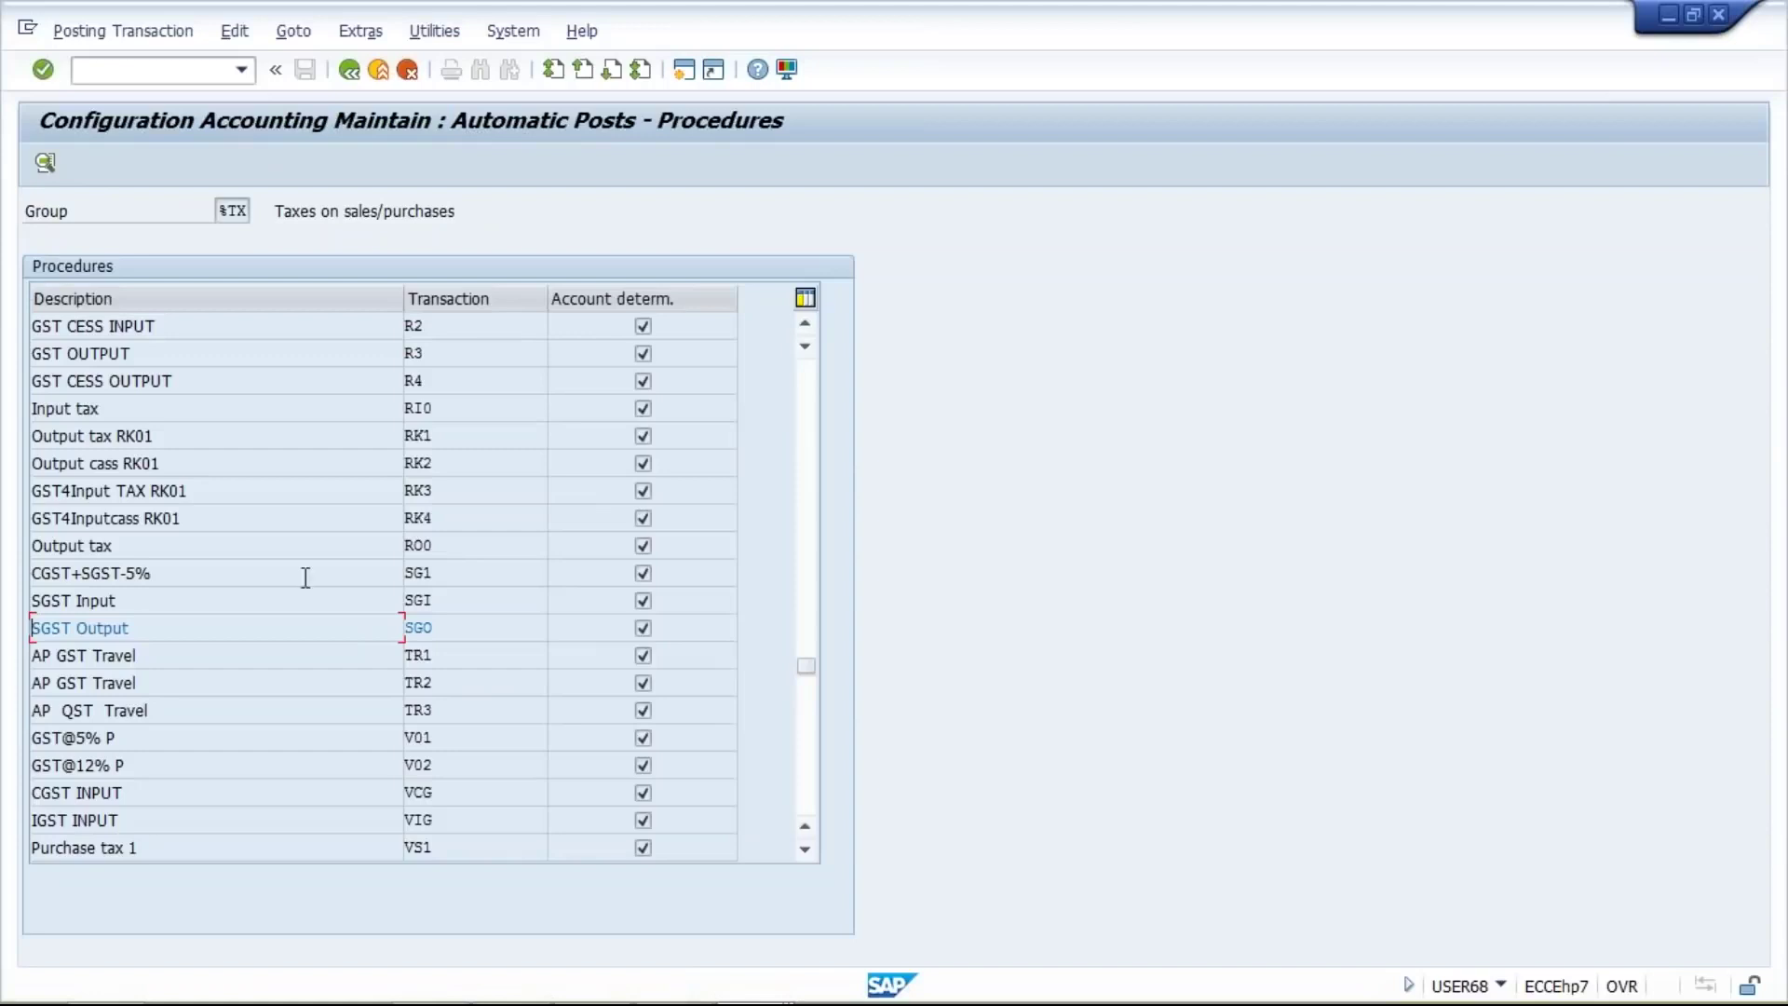
left_click(808, 467)
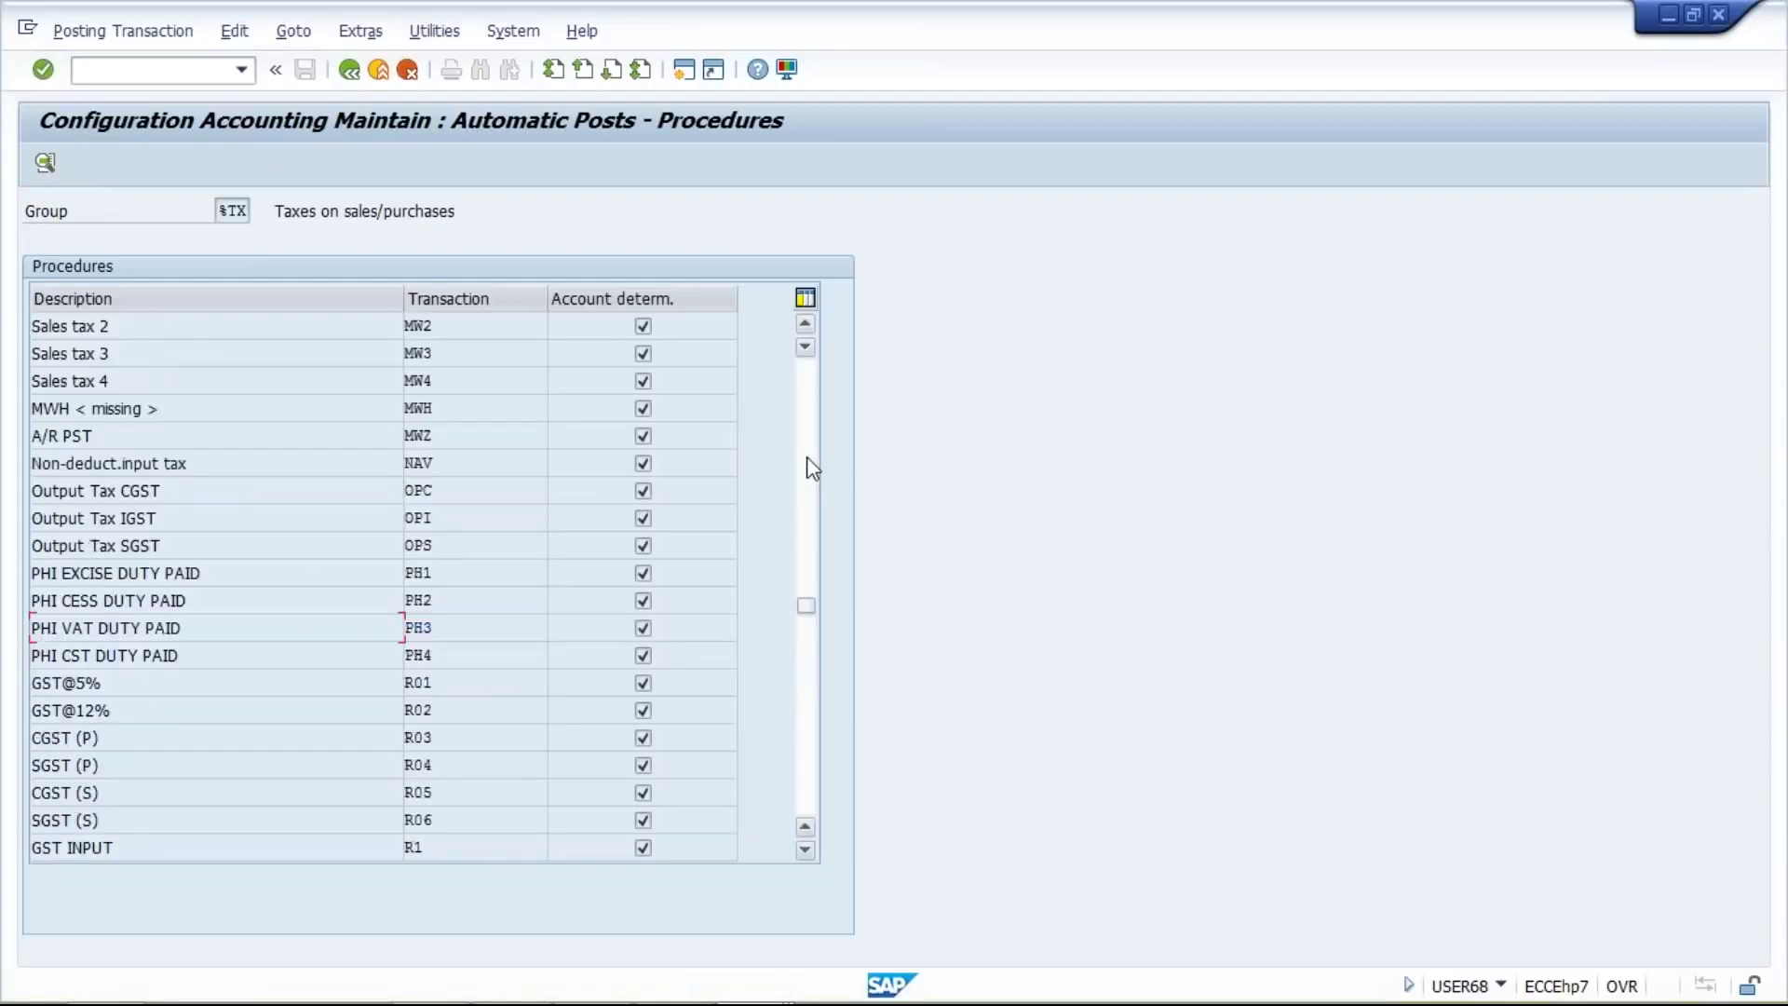
left_click(808, 467)
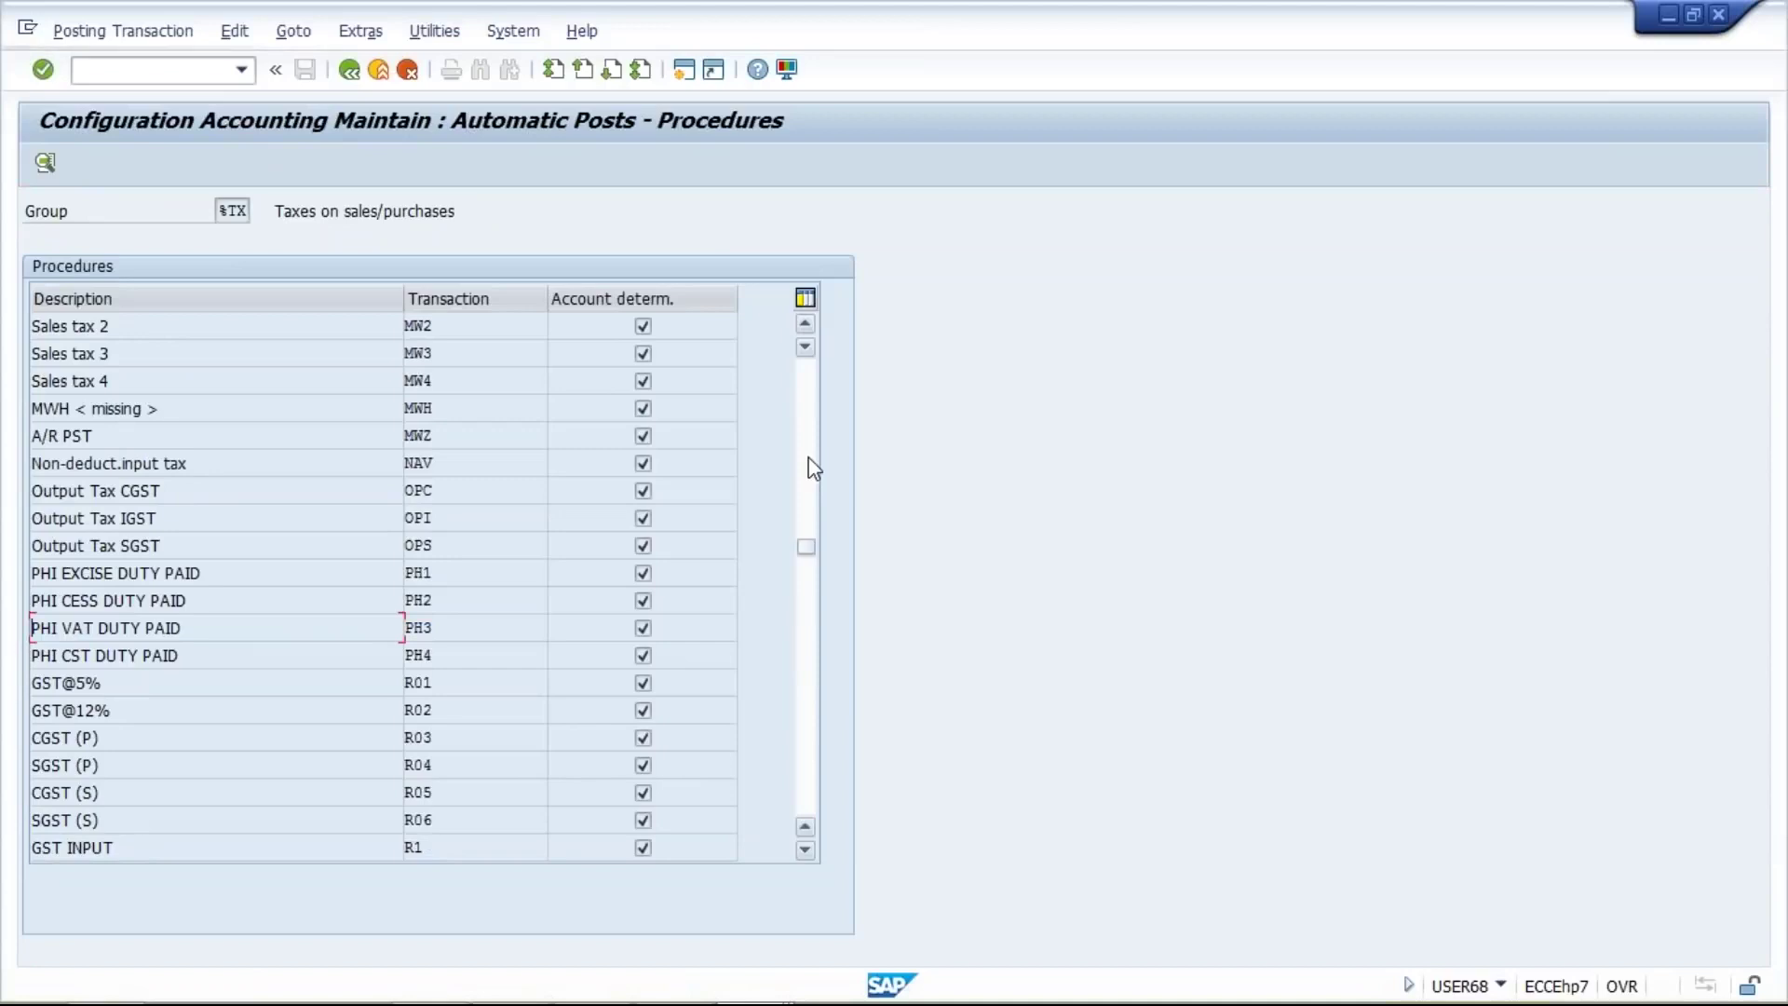
left_click(808, 467)
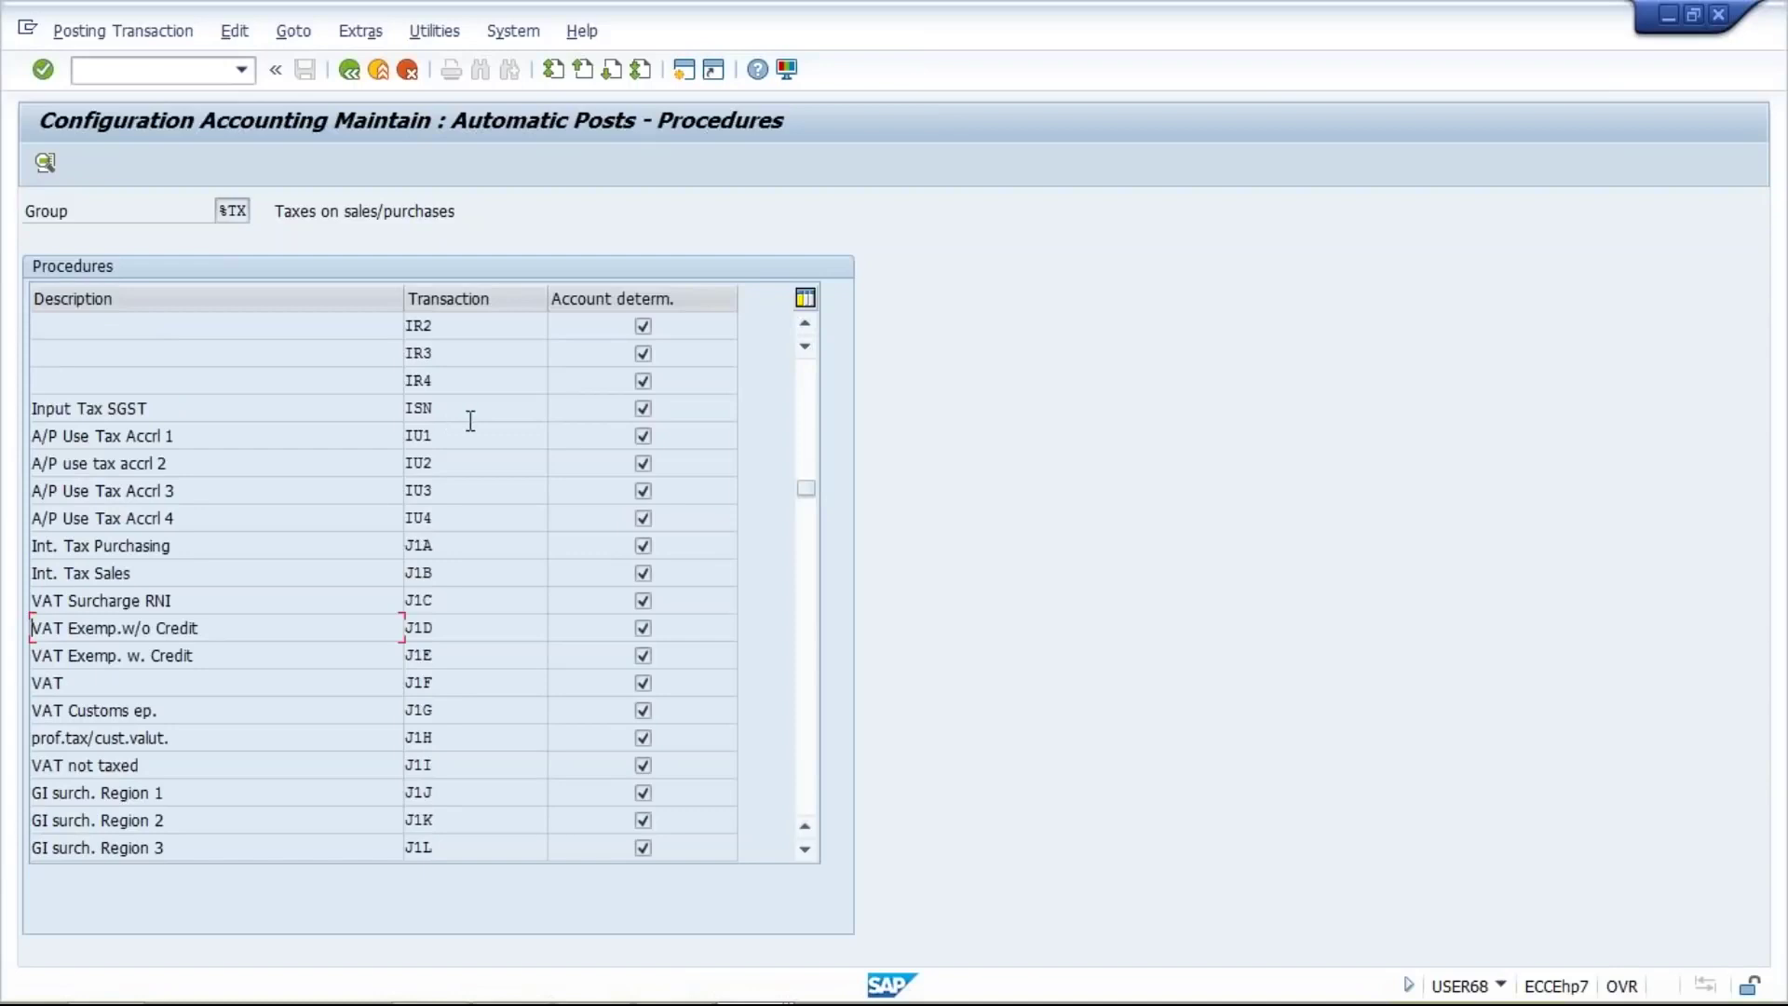
left_click(802, 395)
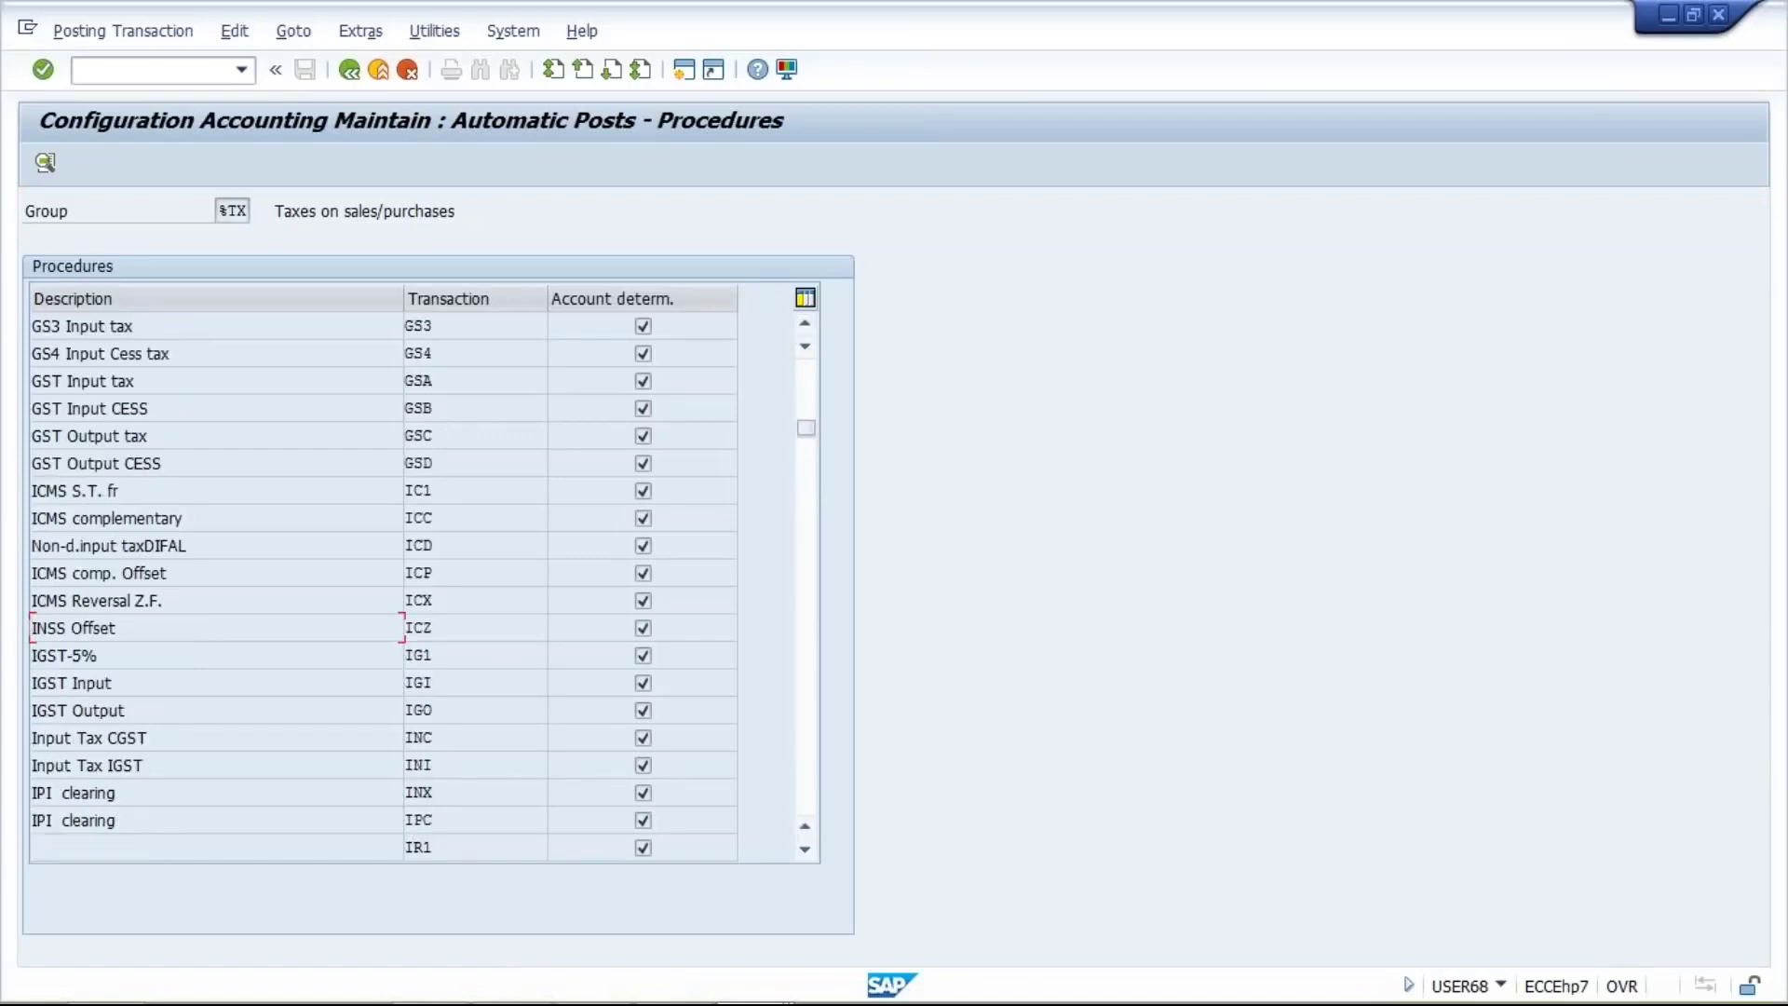
left_click(450, 709)
key("F2")
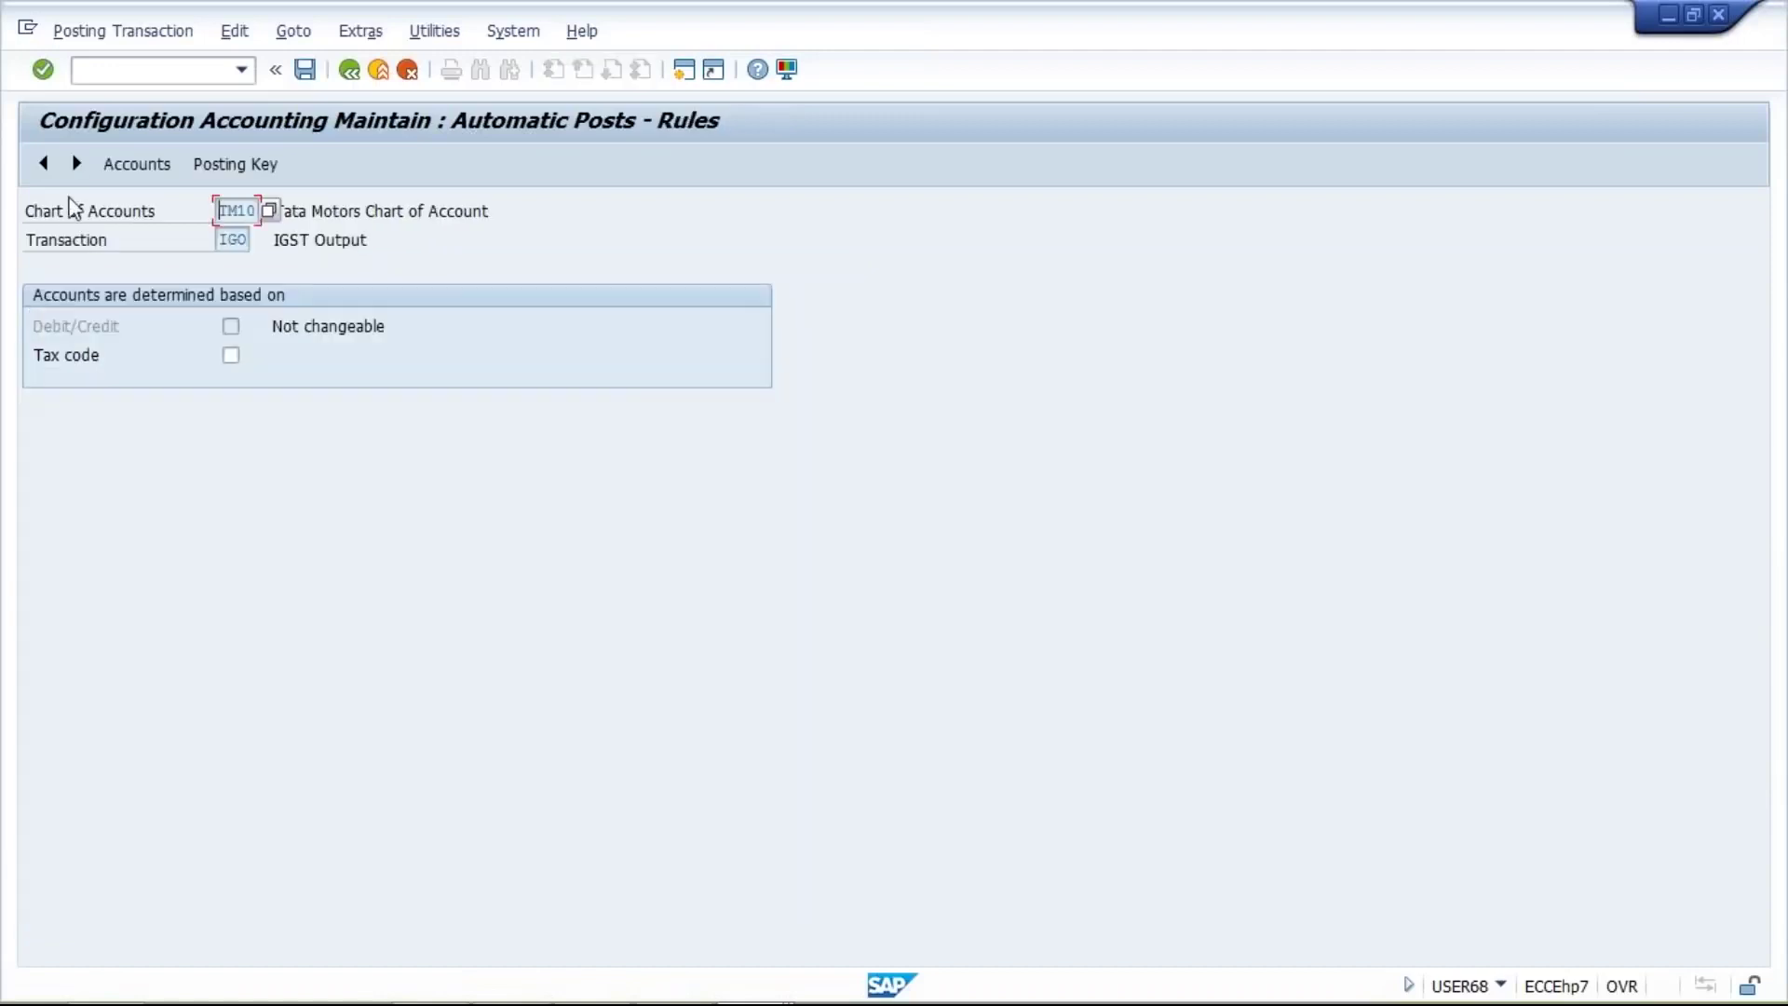
left_click(114, 165)
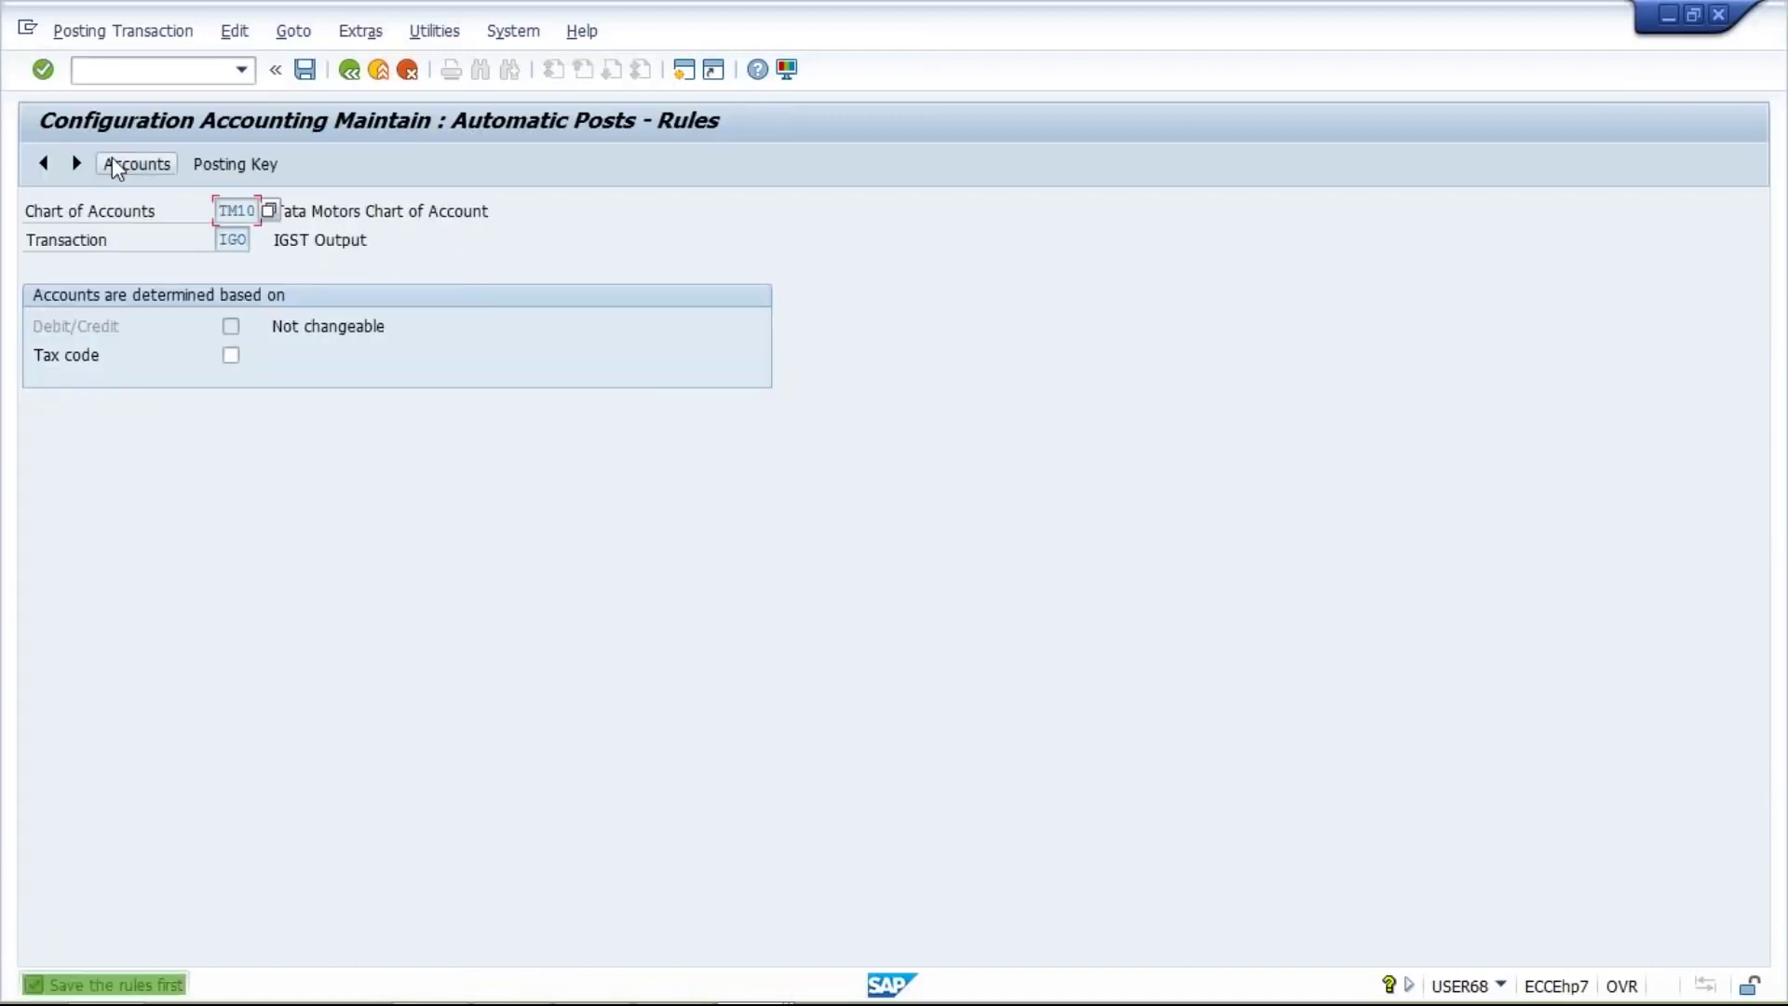
left_click(304, 69)
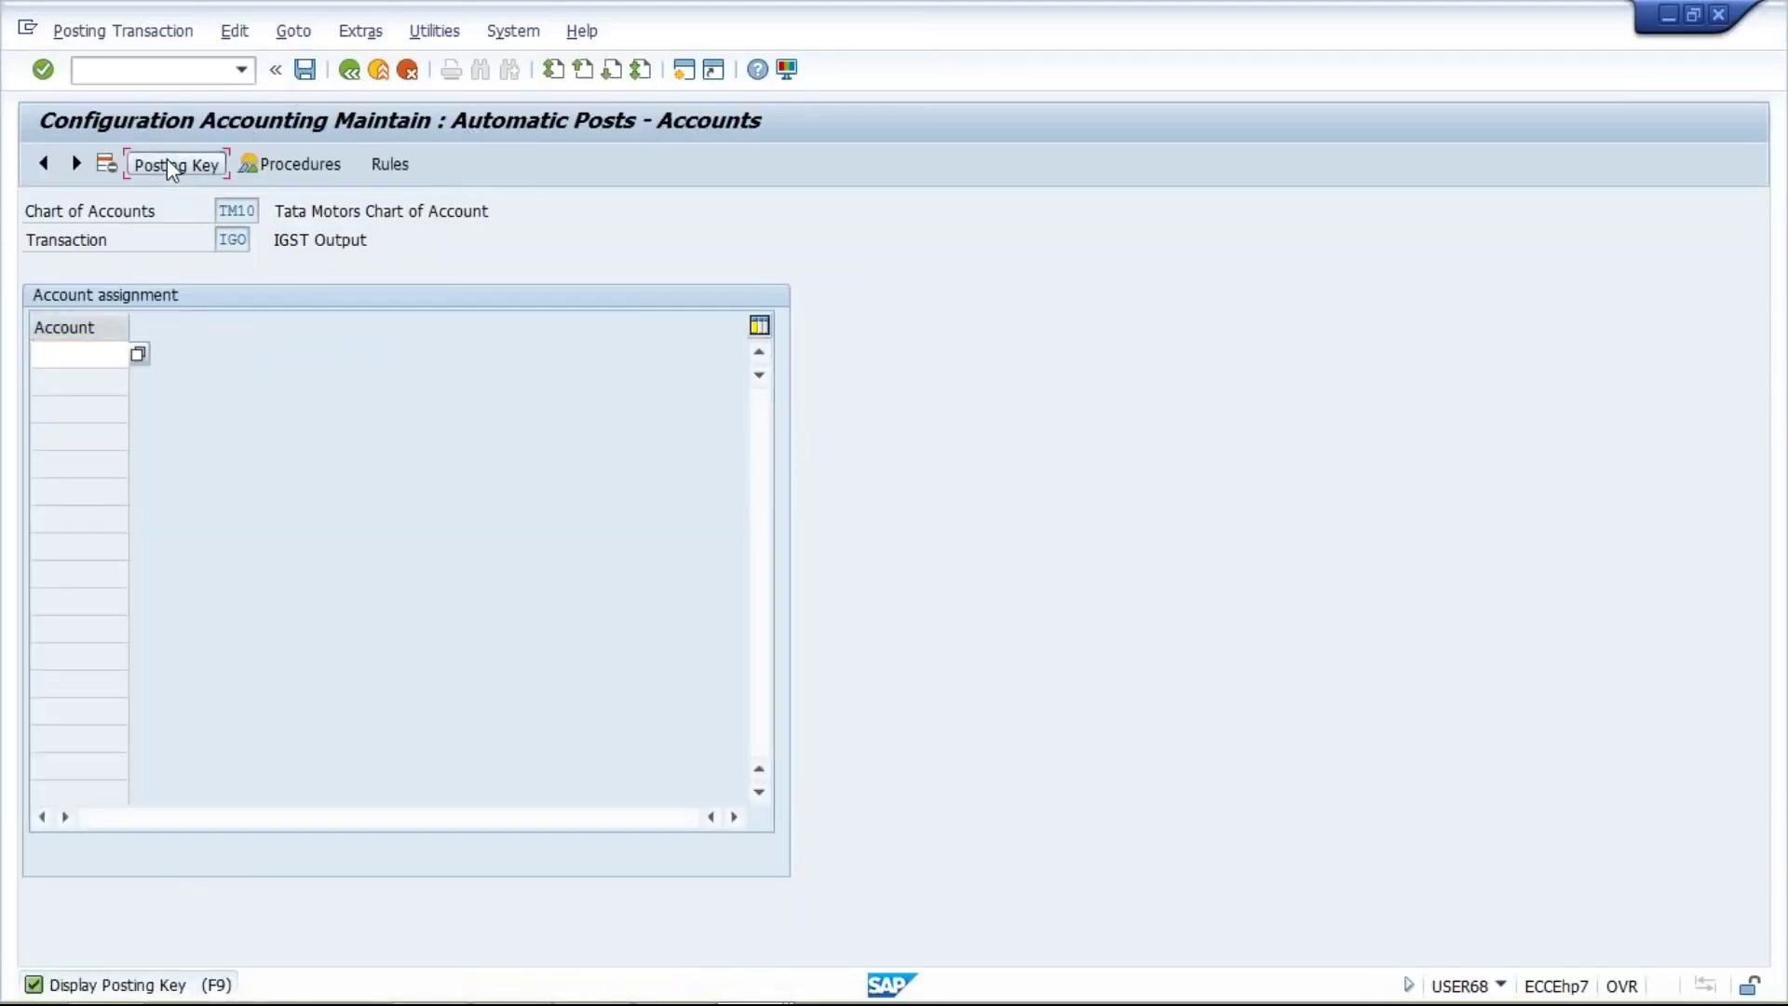
Set the IGO posting keys to debit 40 and credit 50, and save them to the proposed customizing request
left_click(168, 164)
type("40")
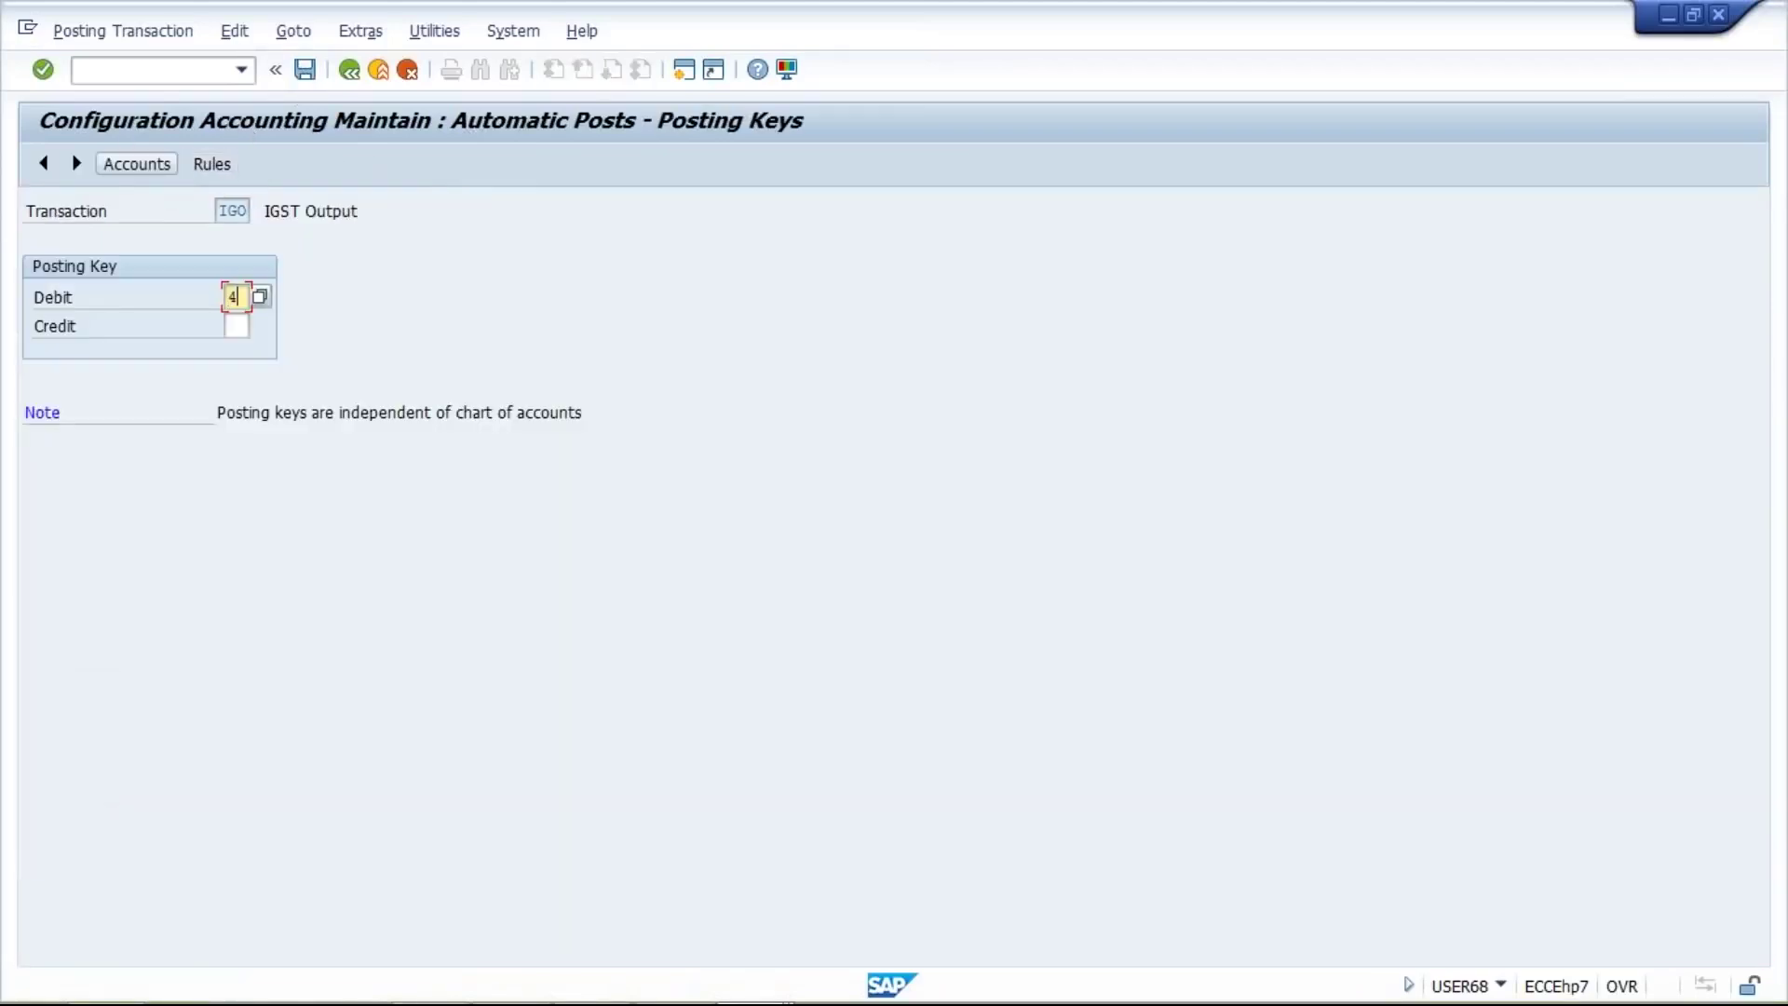
left_click(234, 325)
type("50")
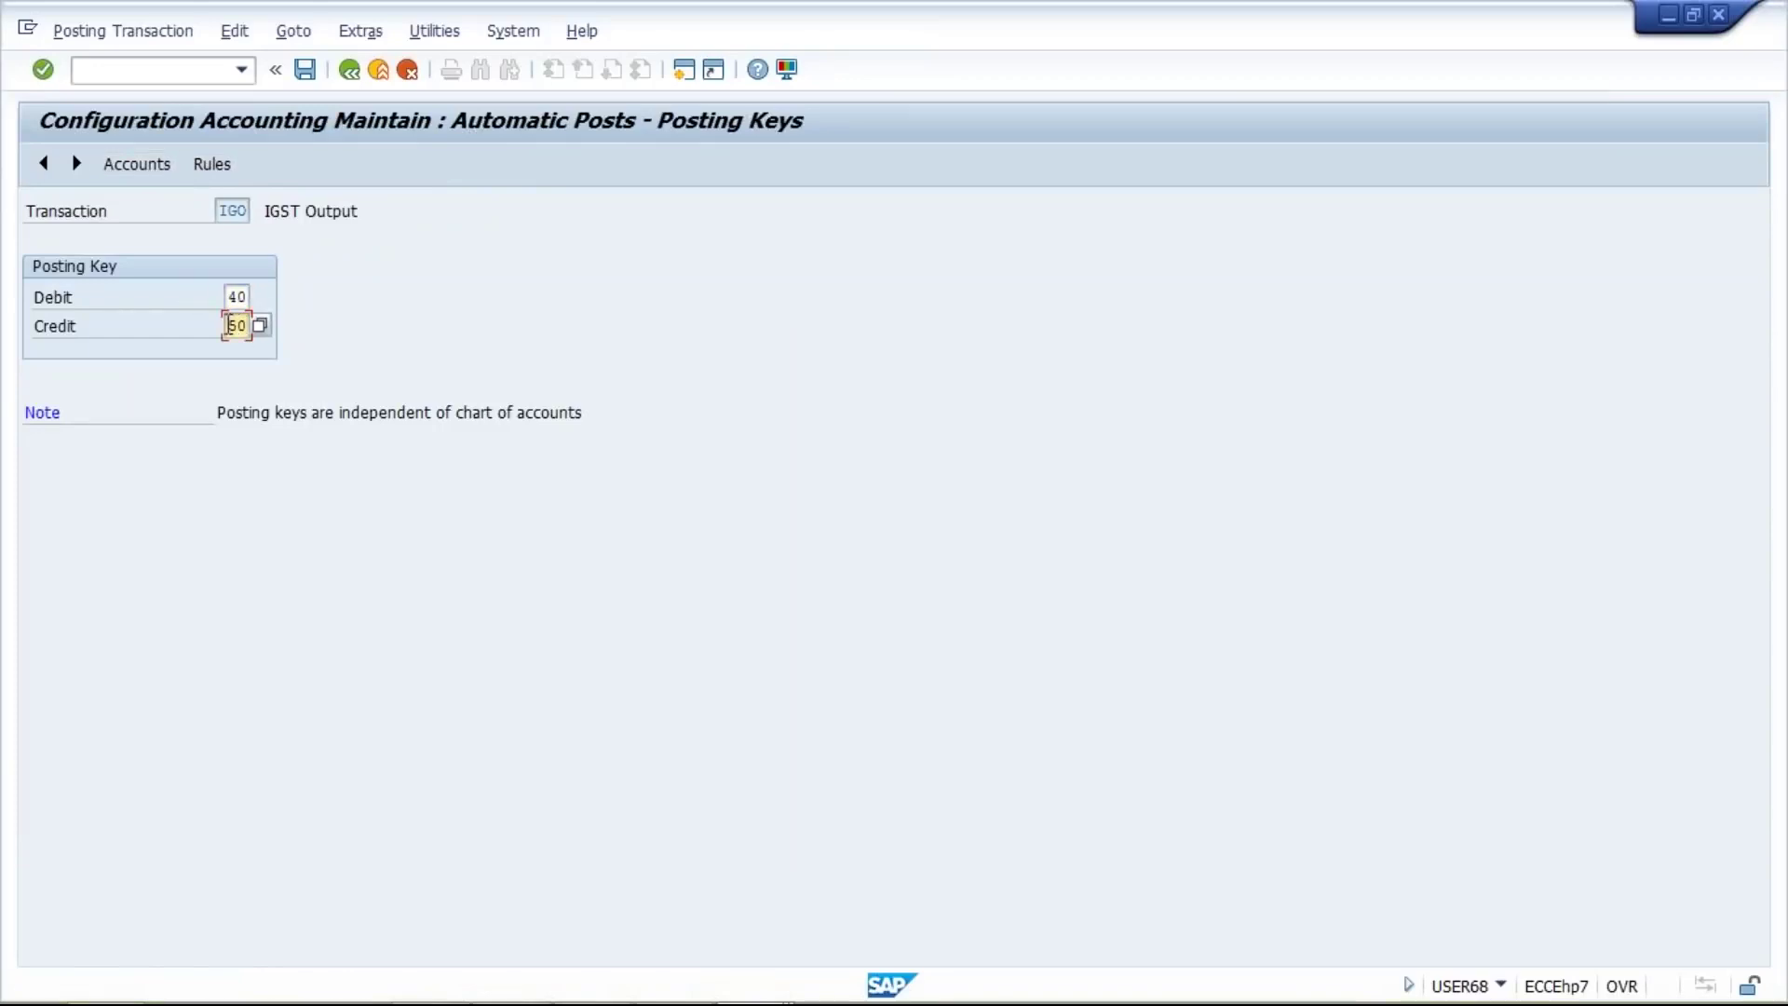
left_click(135, 166)
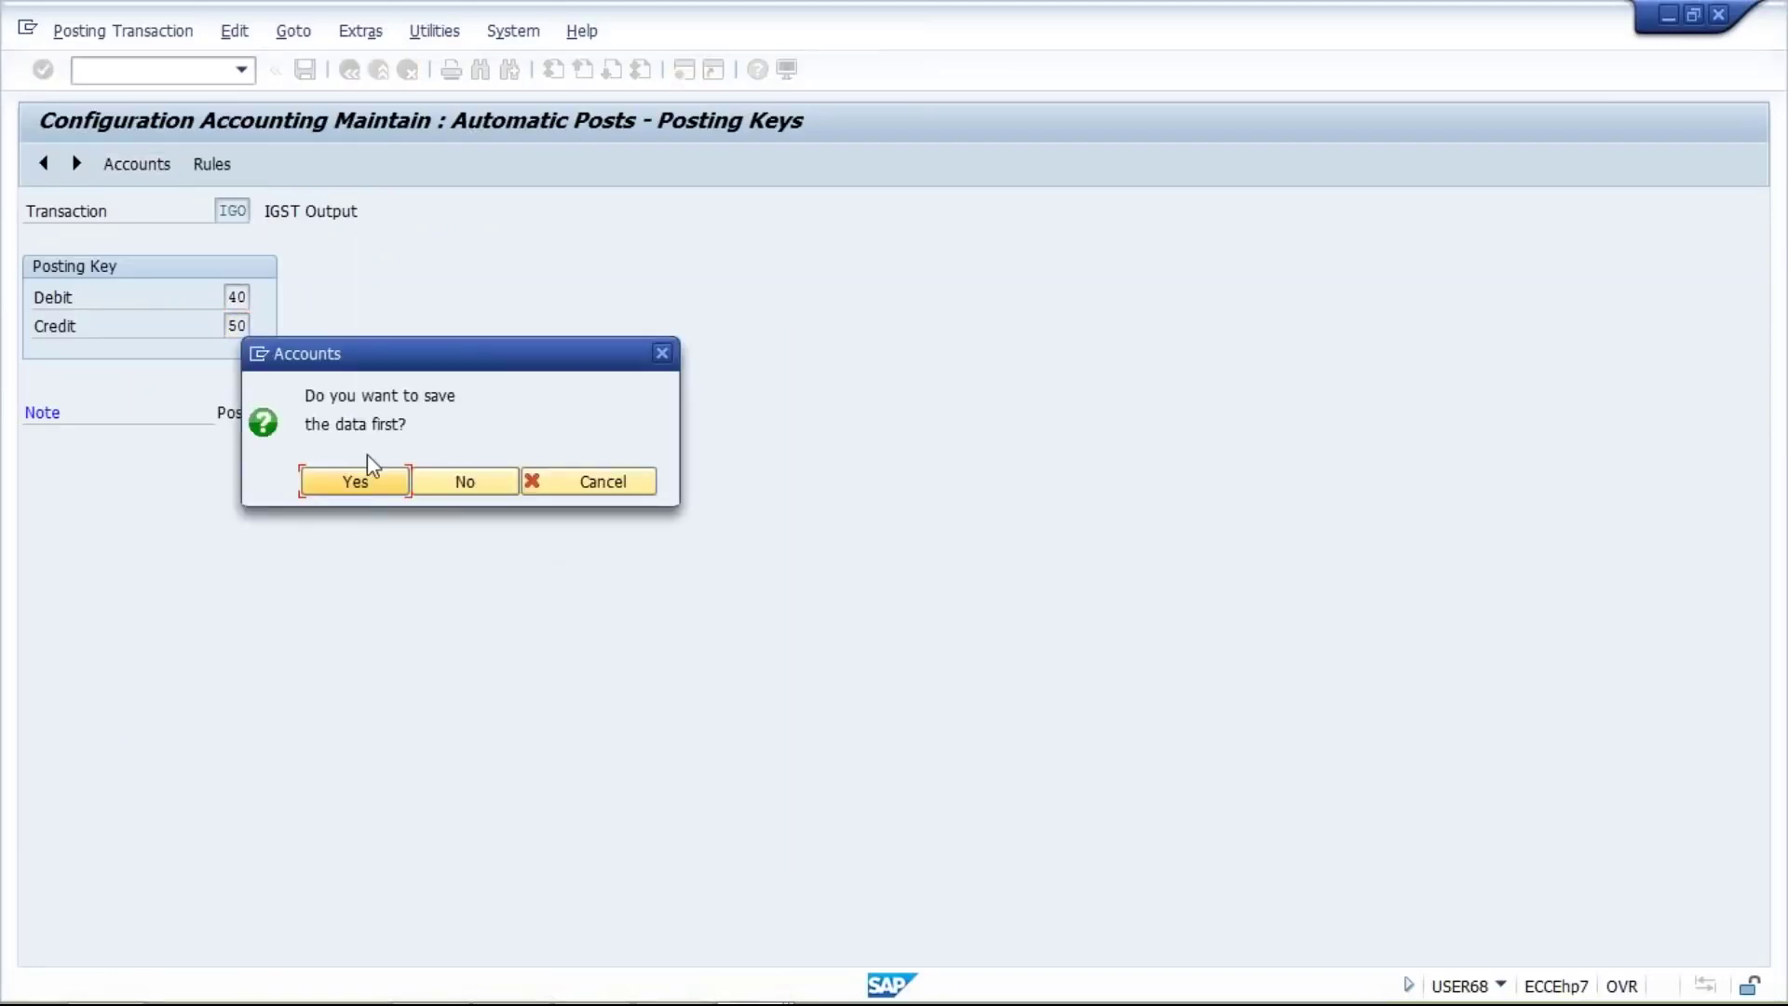
left_click(352, 492)
key("Return")
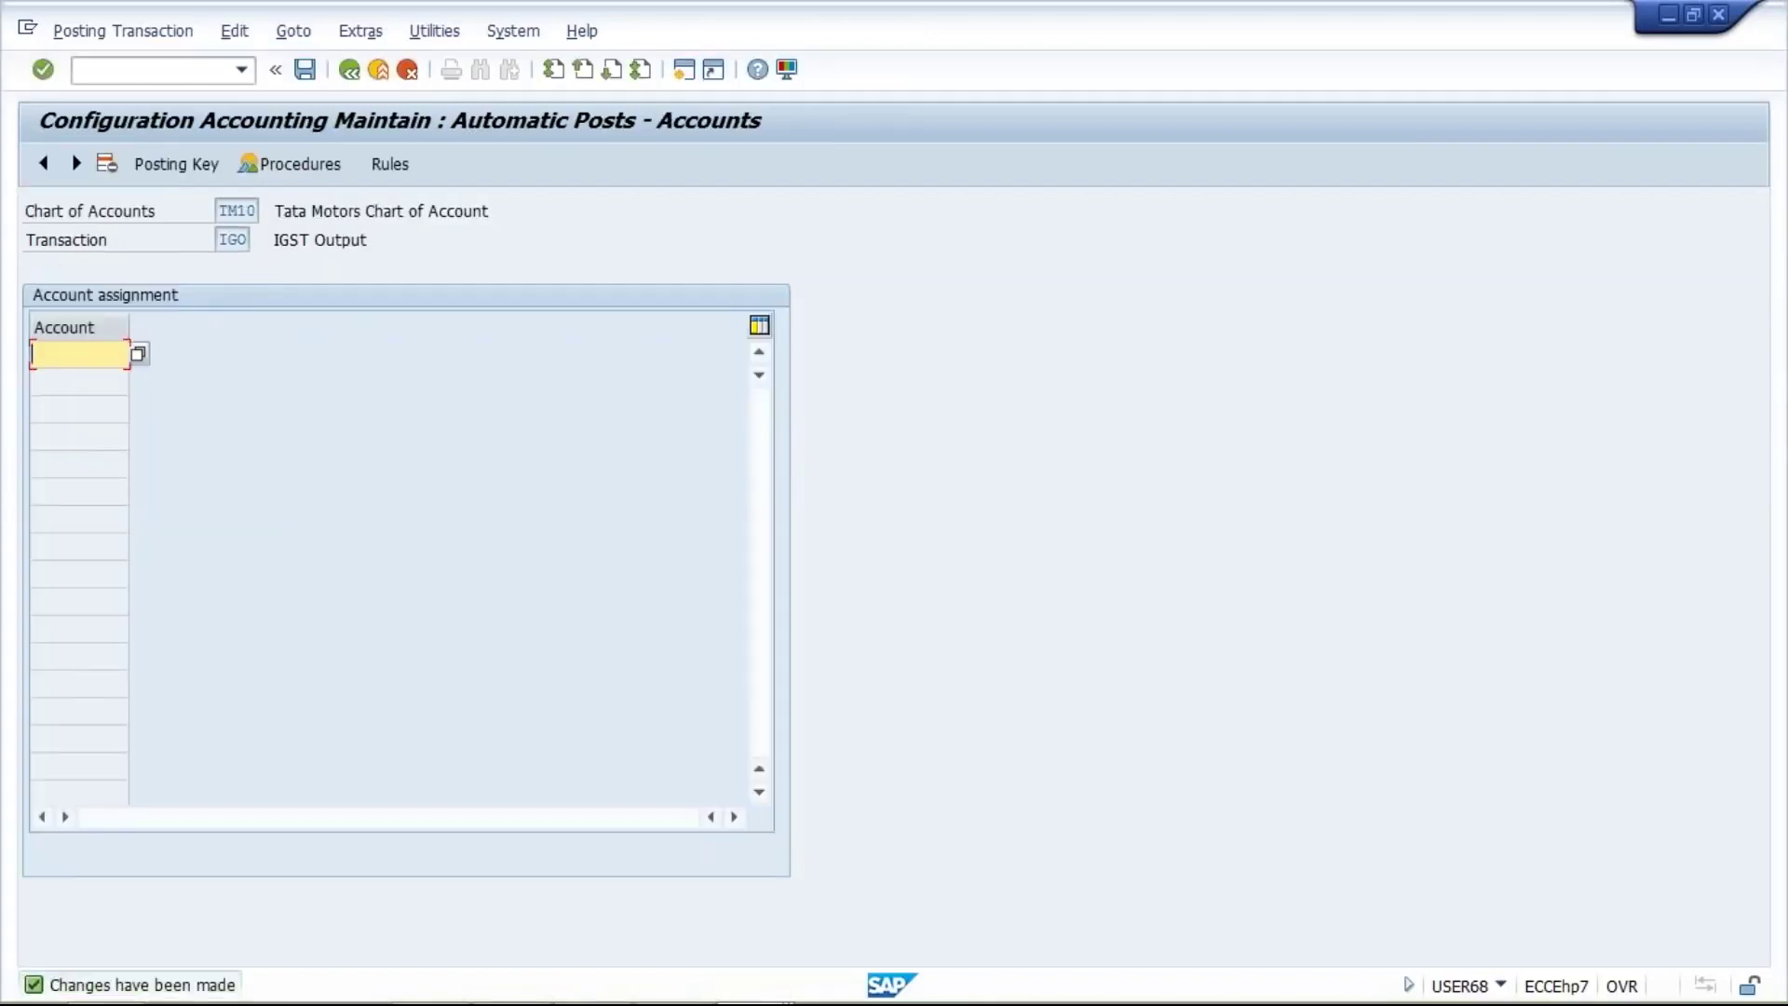
Assign G/L account 2003 to IGO, check it against the Excel mapping, and save it in SAP to the proposed customizing request
key("BackSpace")
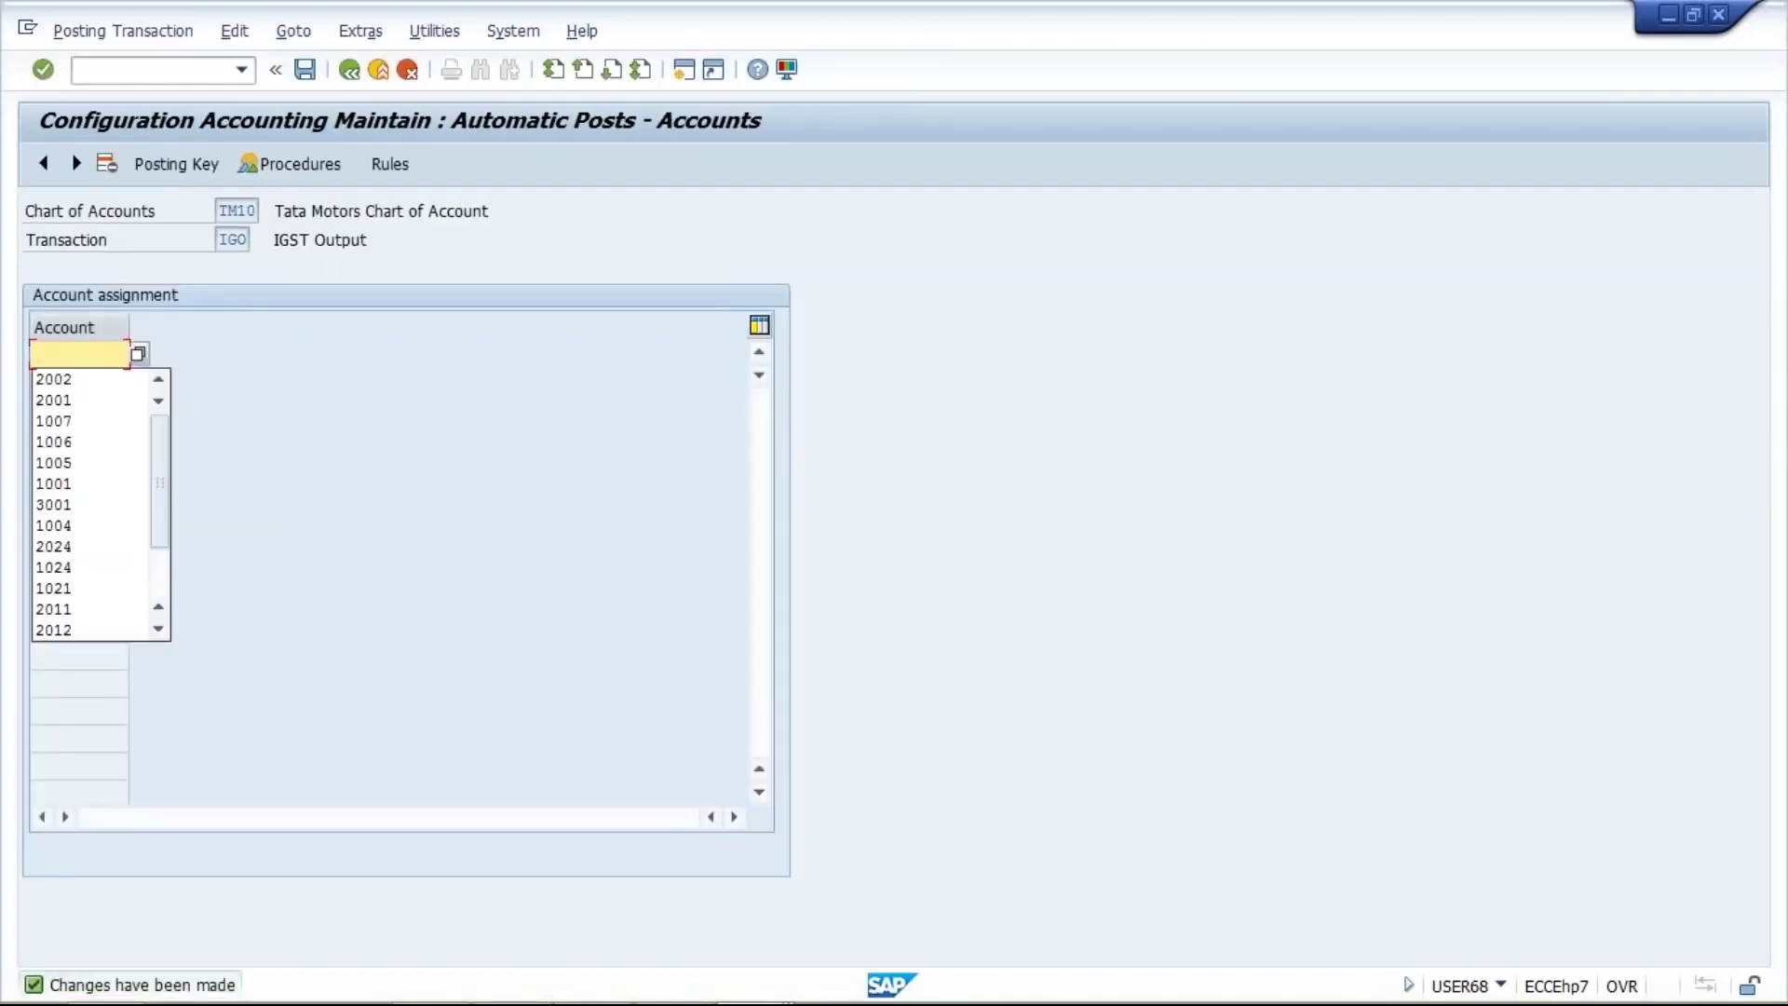
type("2003")
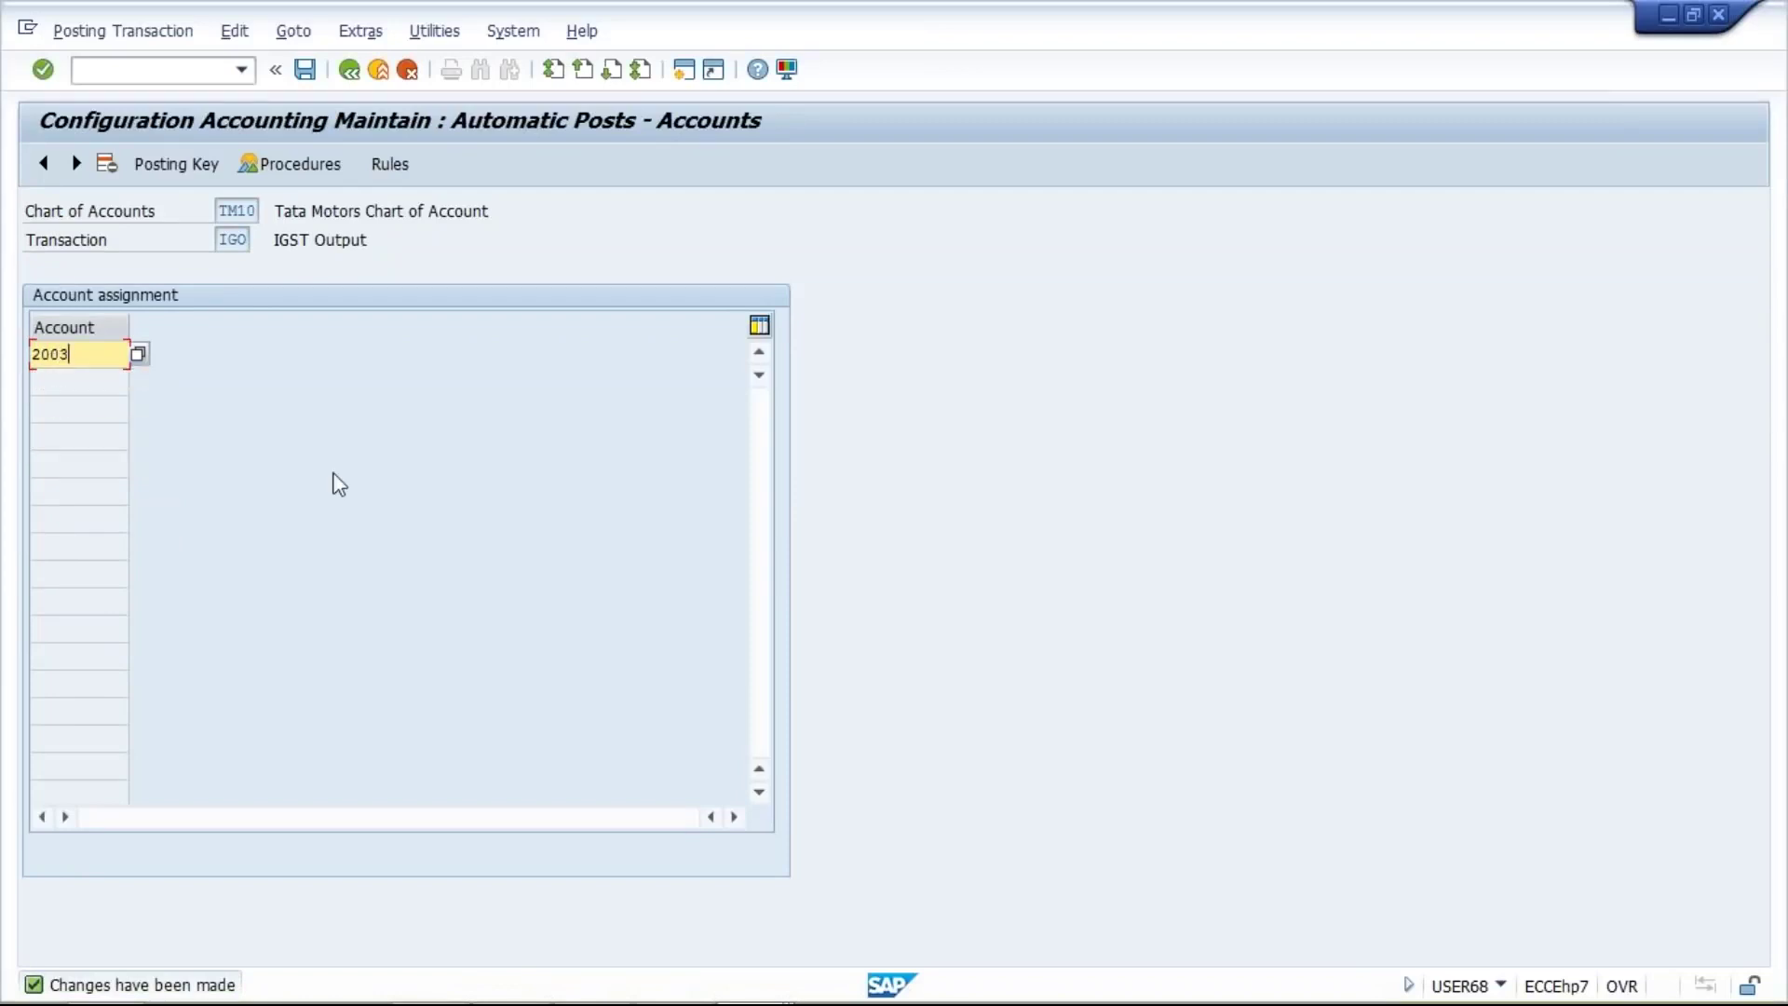
key("alt+Tab")
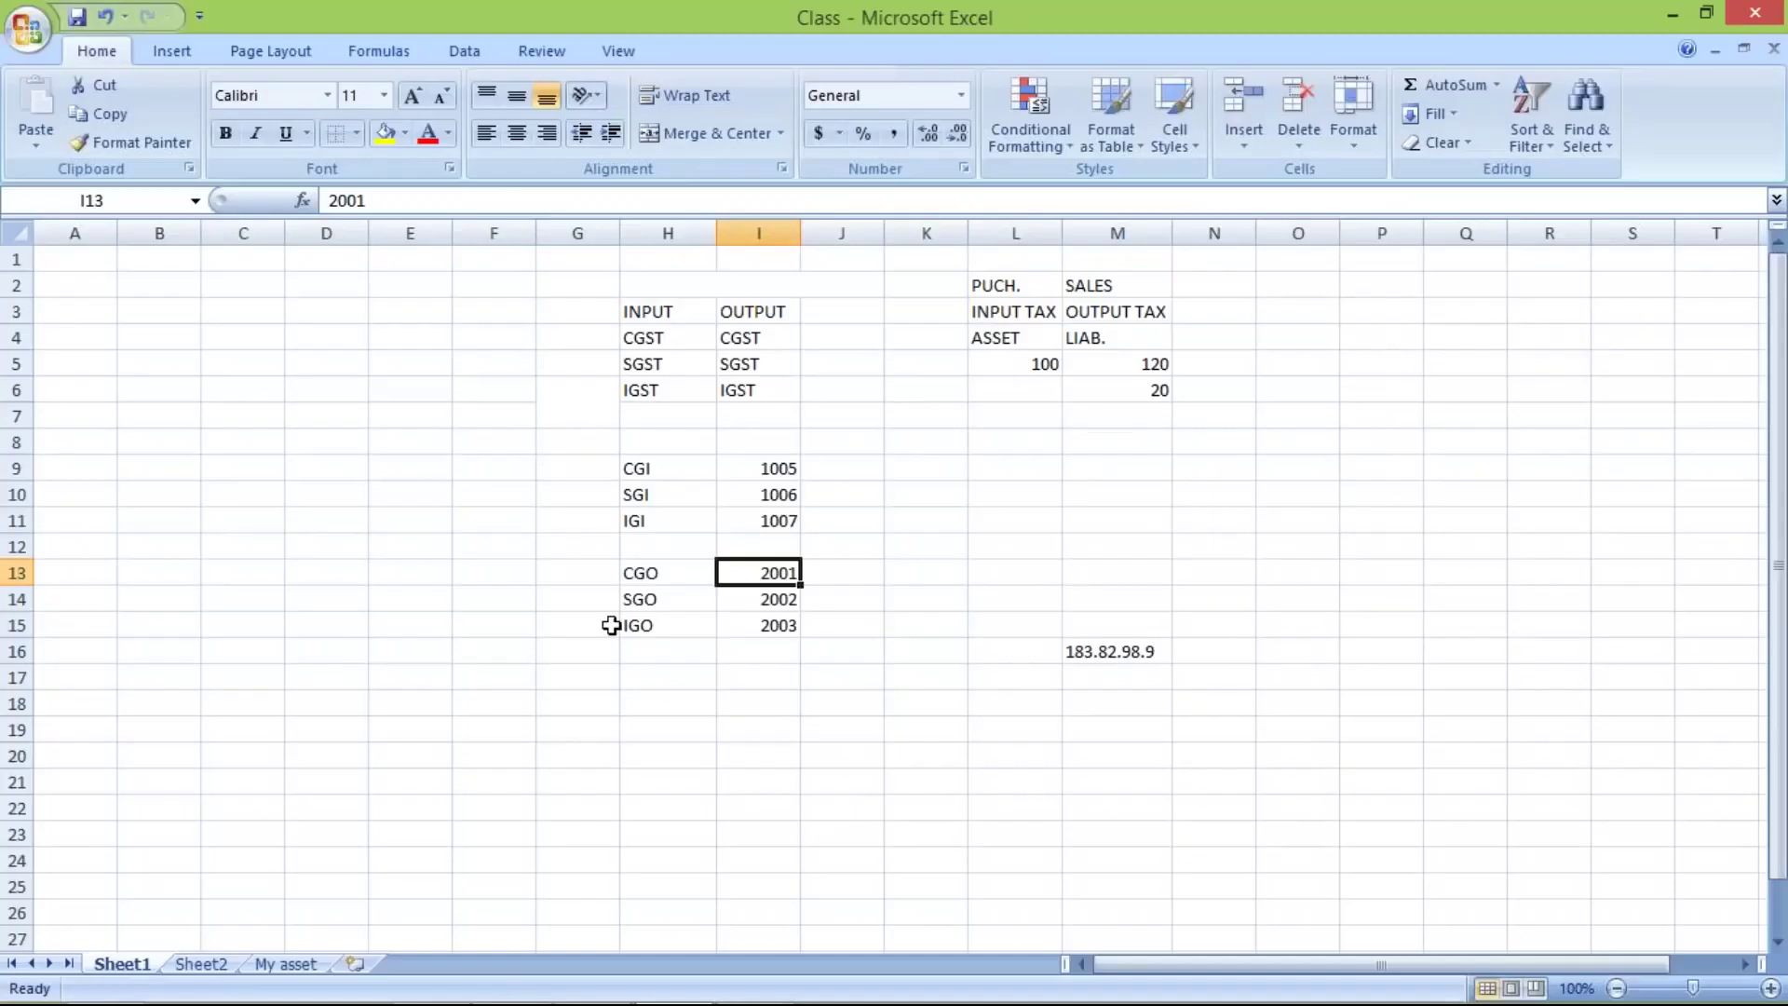
left_click(752, 634)
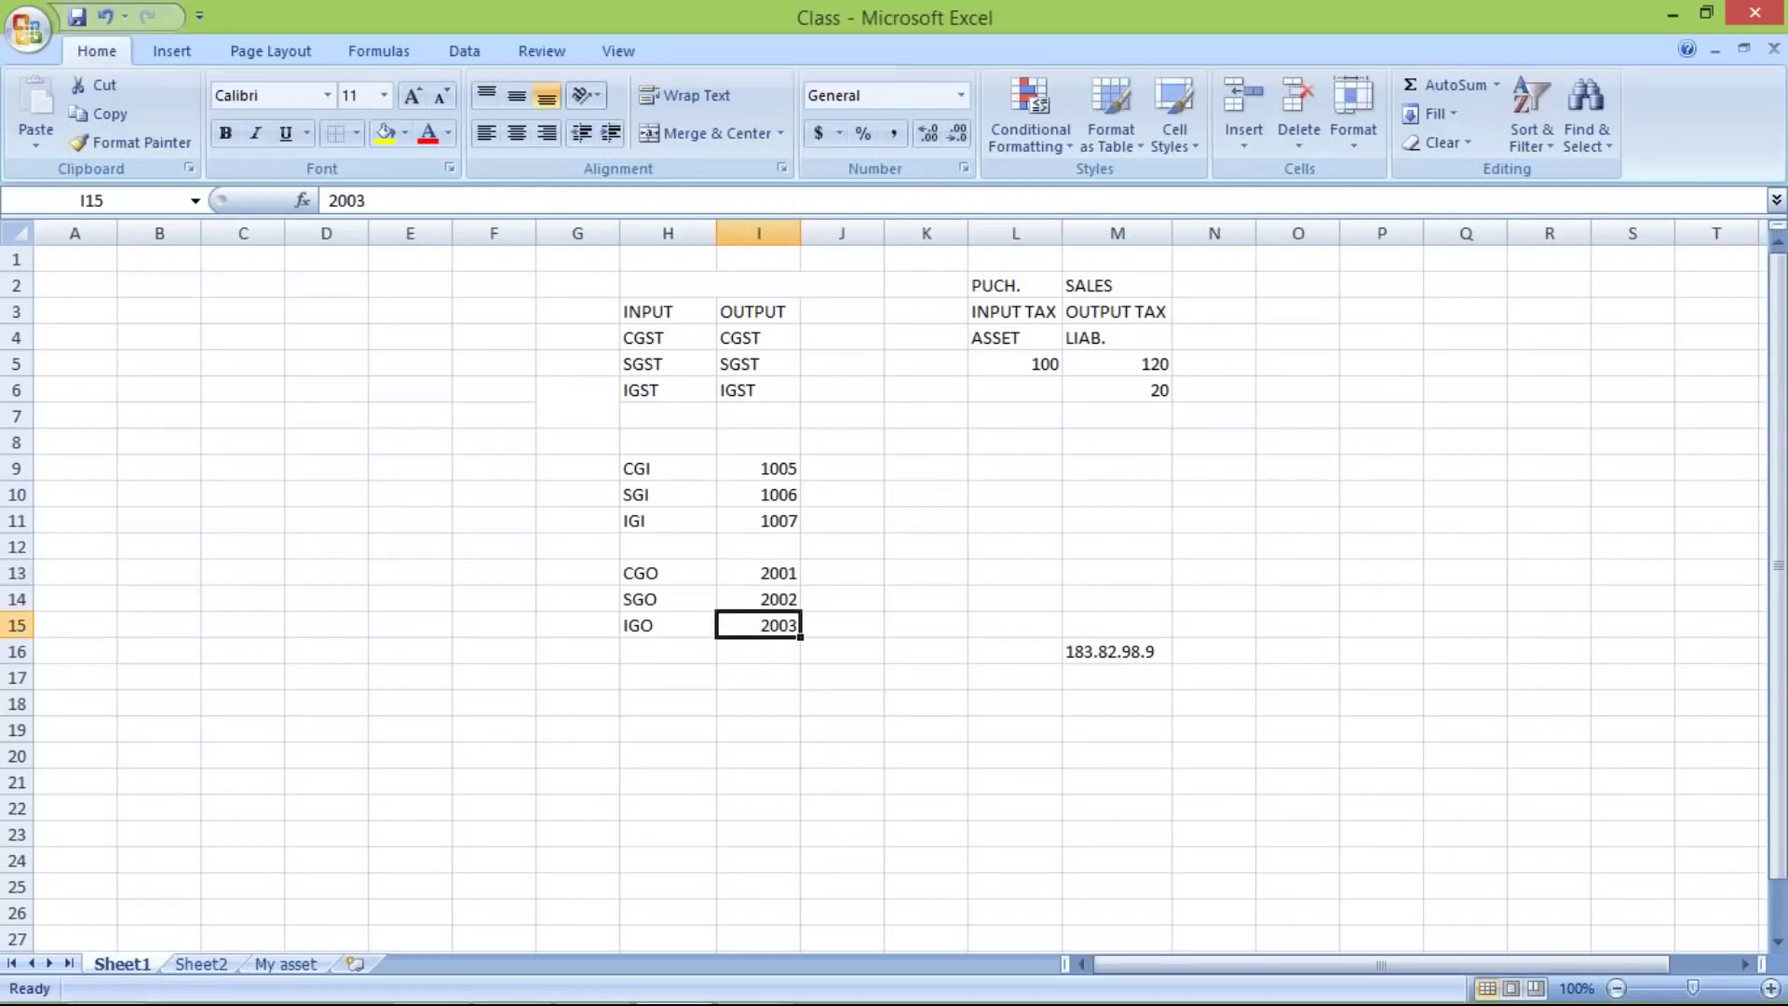
key("alt+Tab")
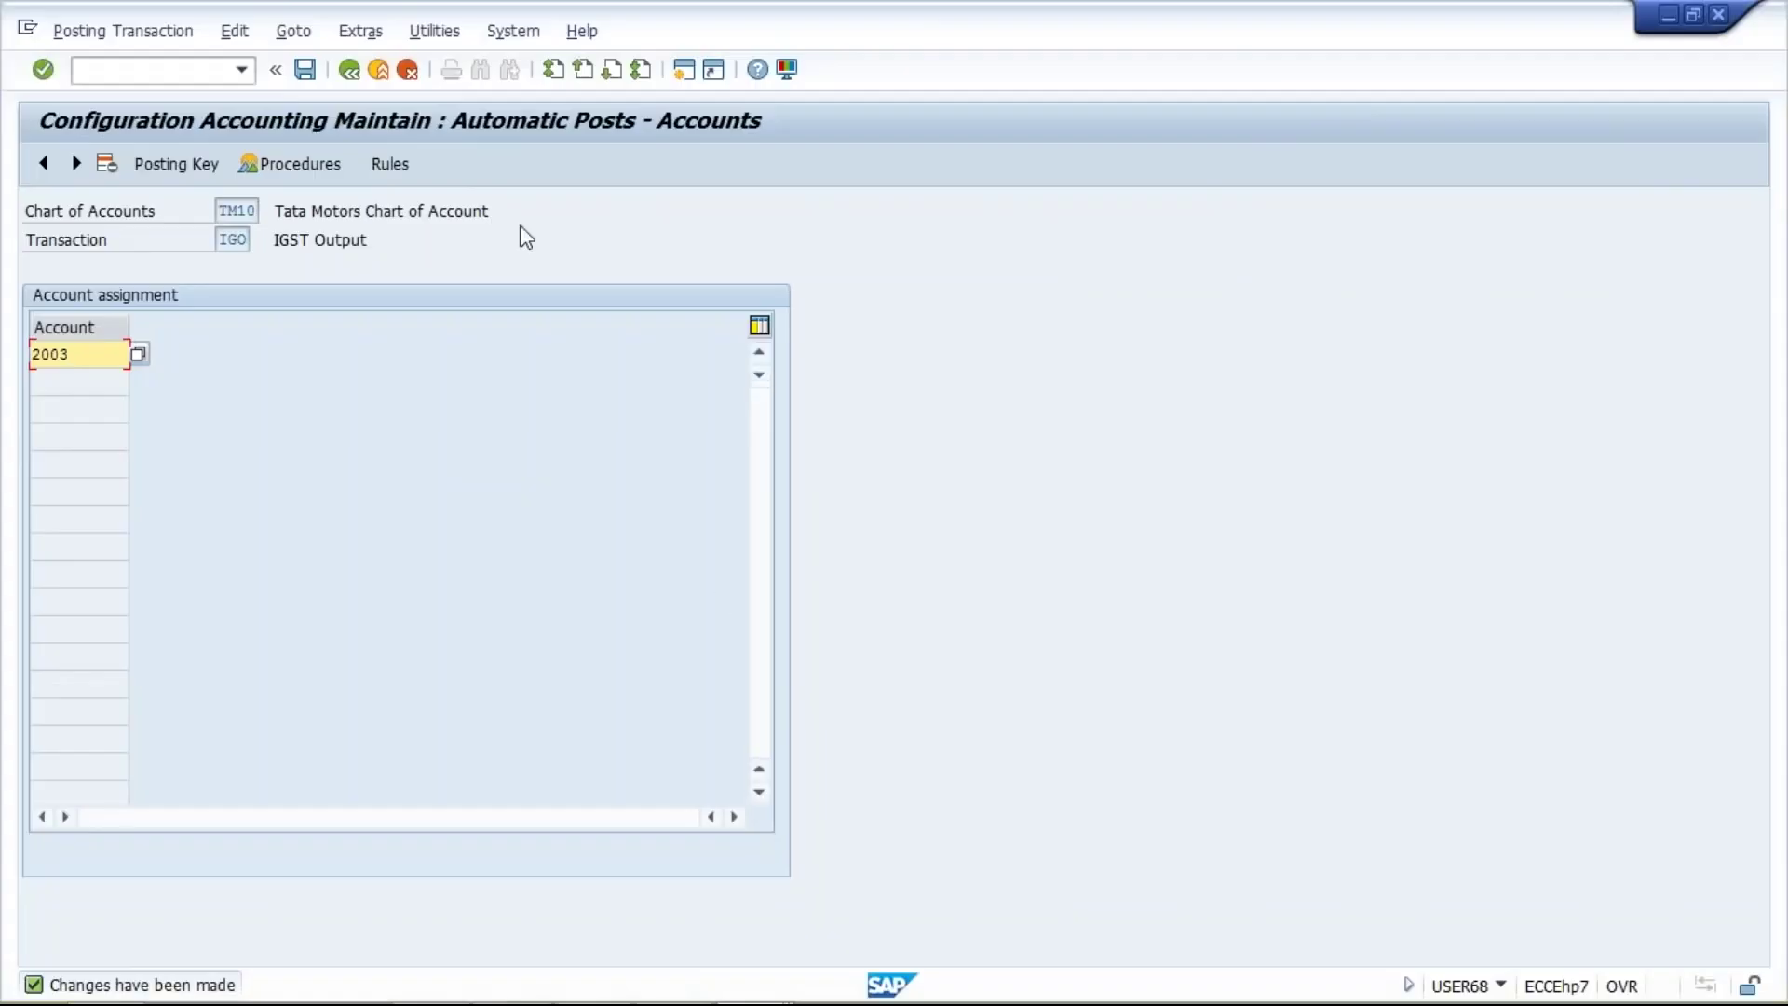
left_click(305, 71)
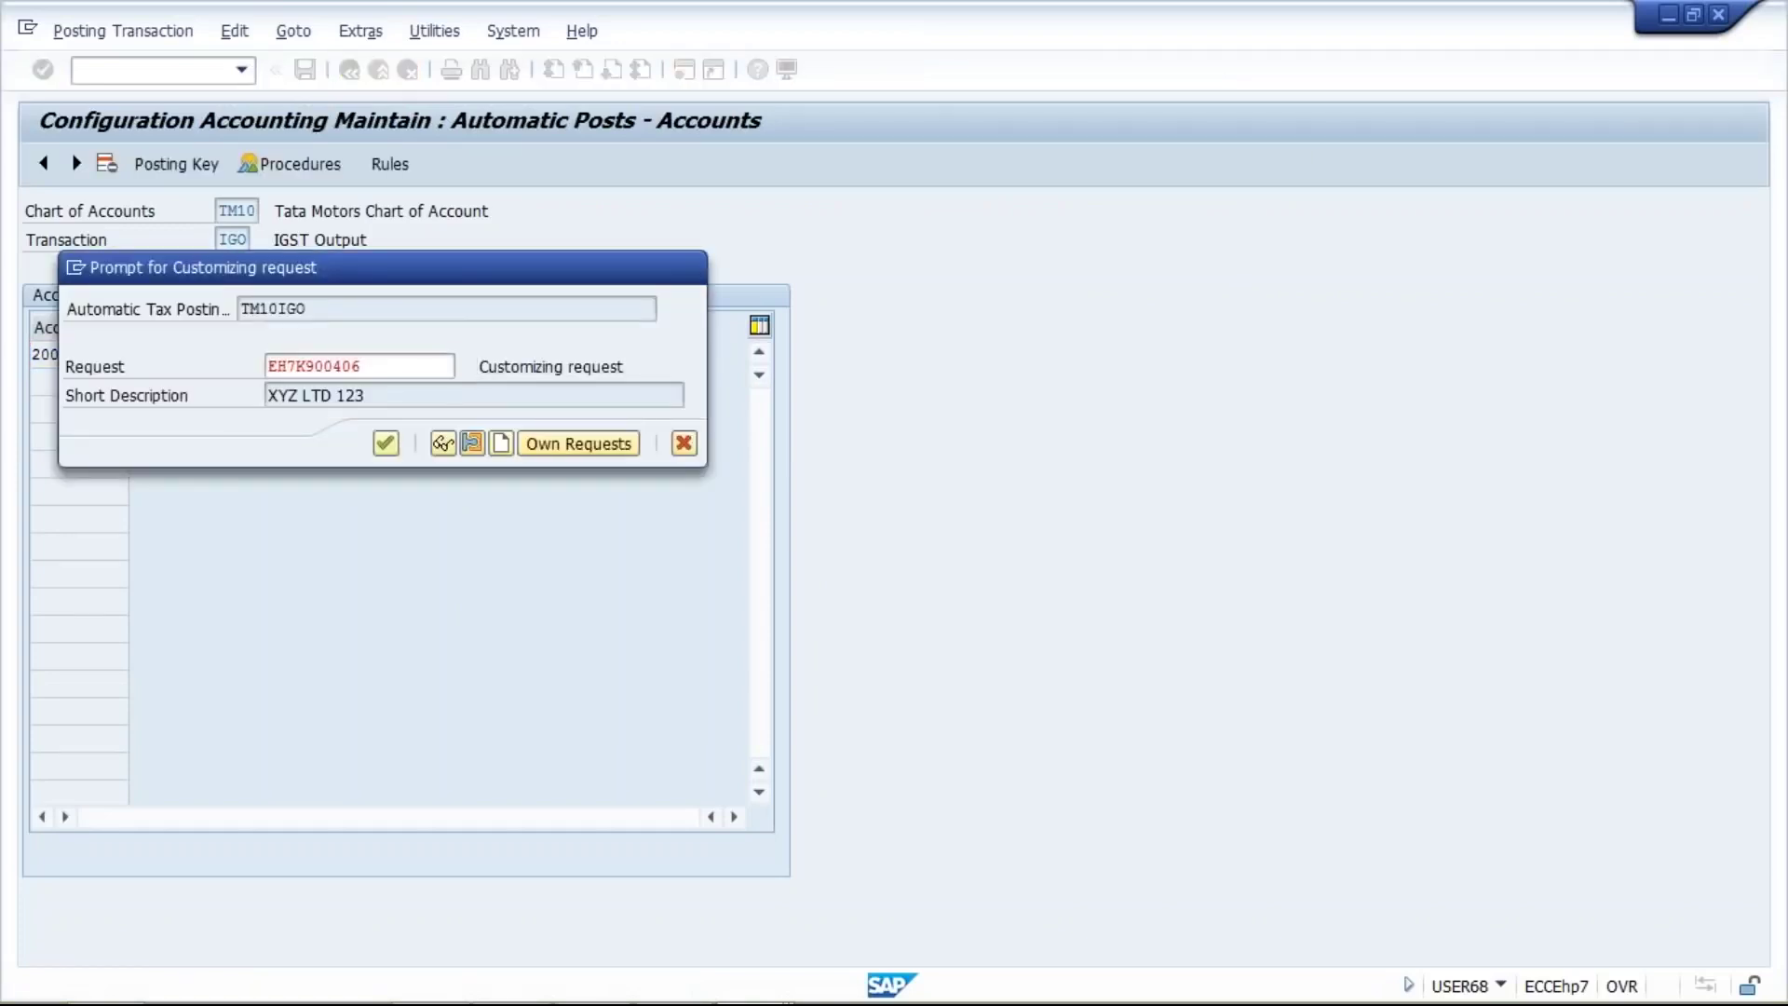
key("Return")
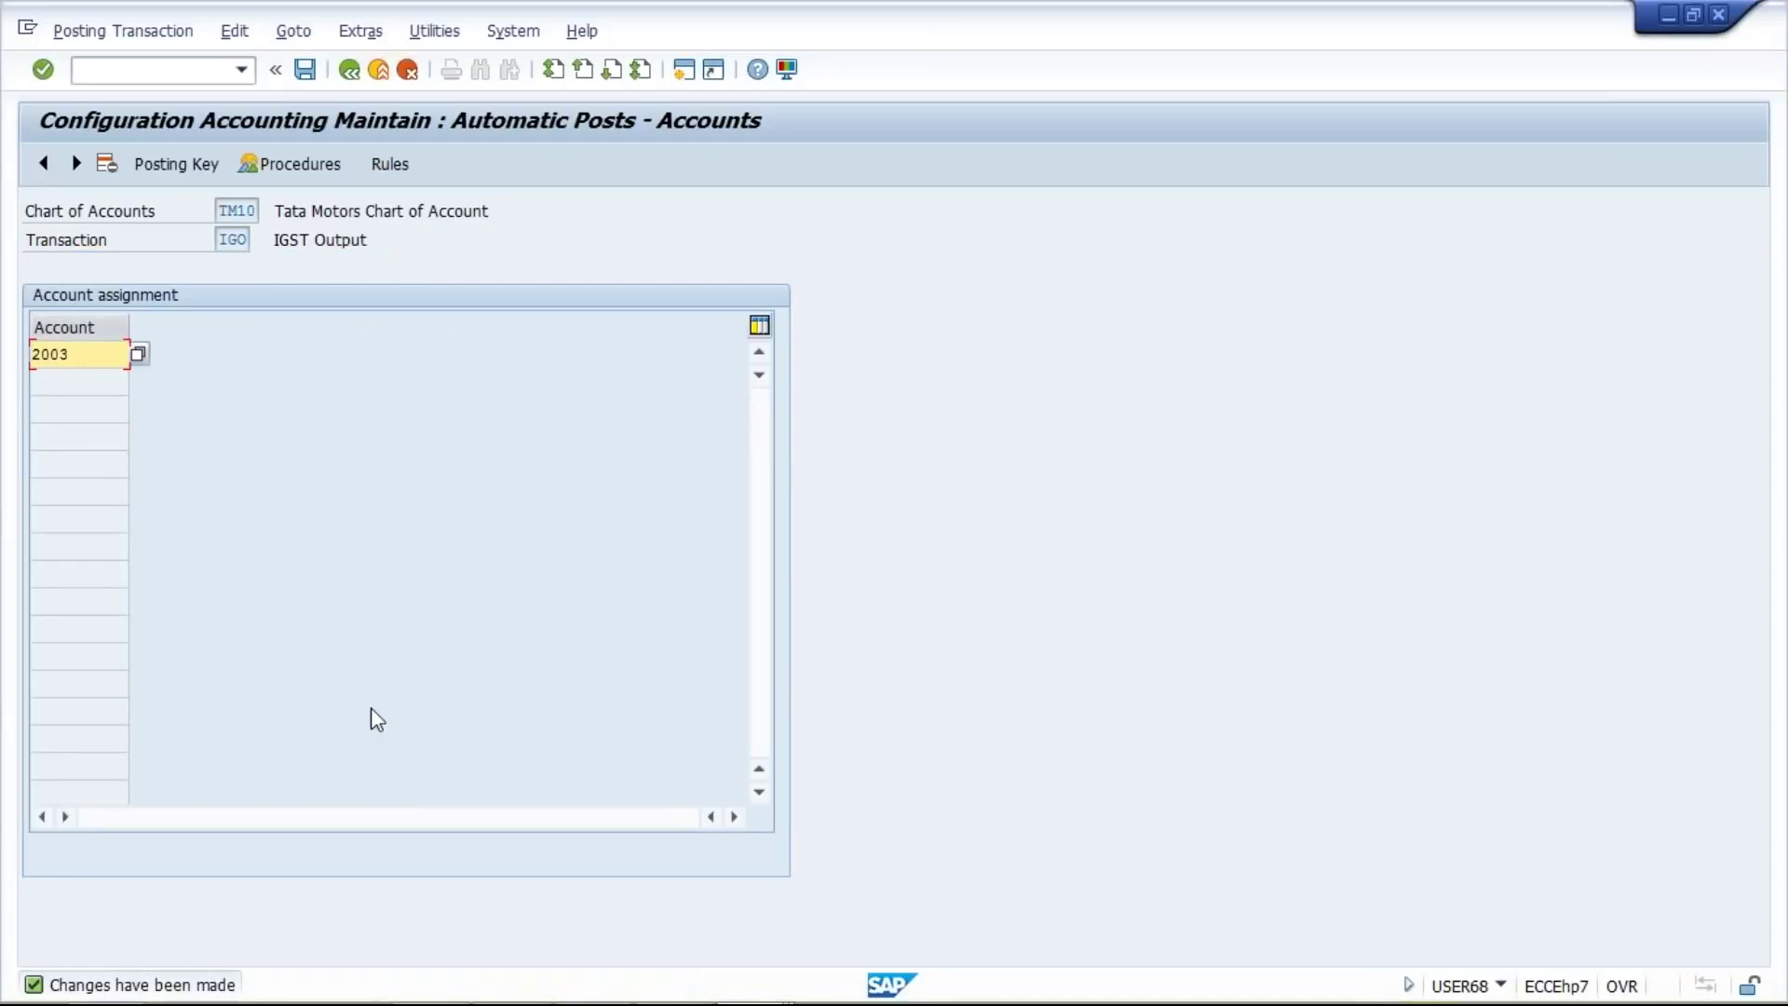
Switch to the PowerPoint presentation and check the Create Tax Procedure entry in the Configurational Steps list
mouse_move(614, 992)
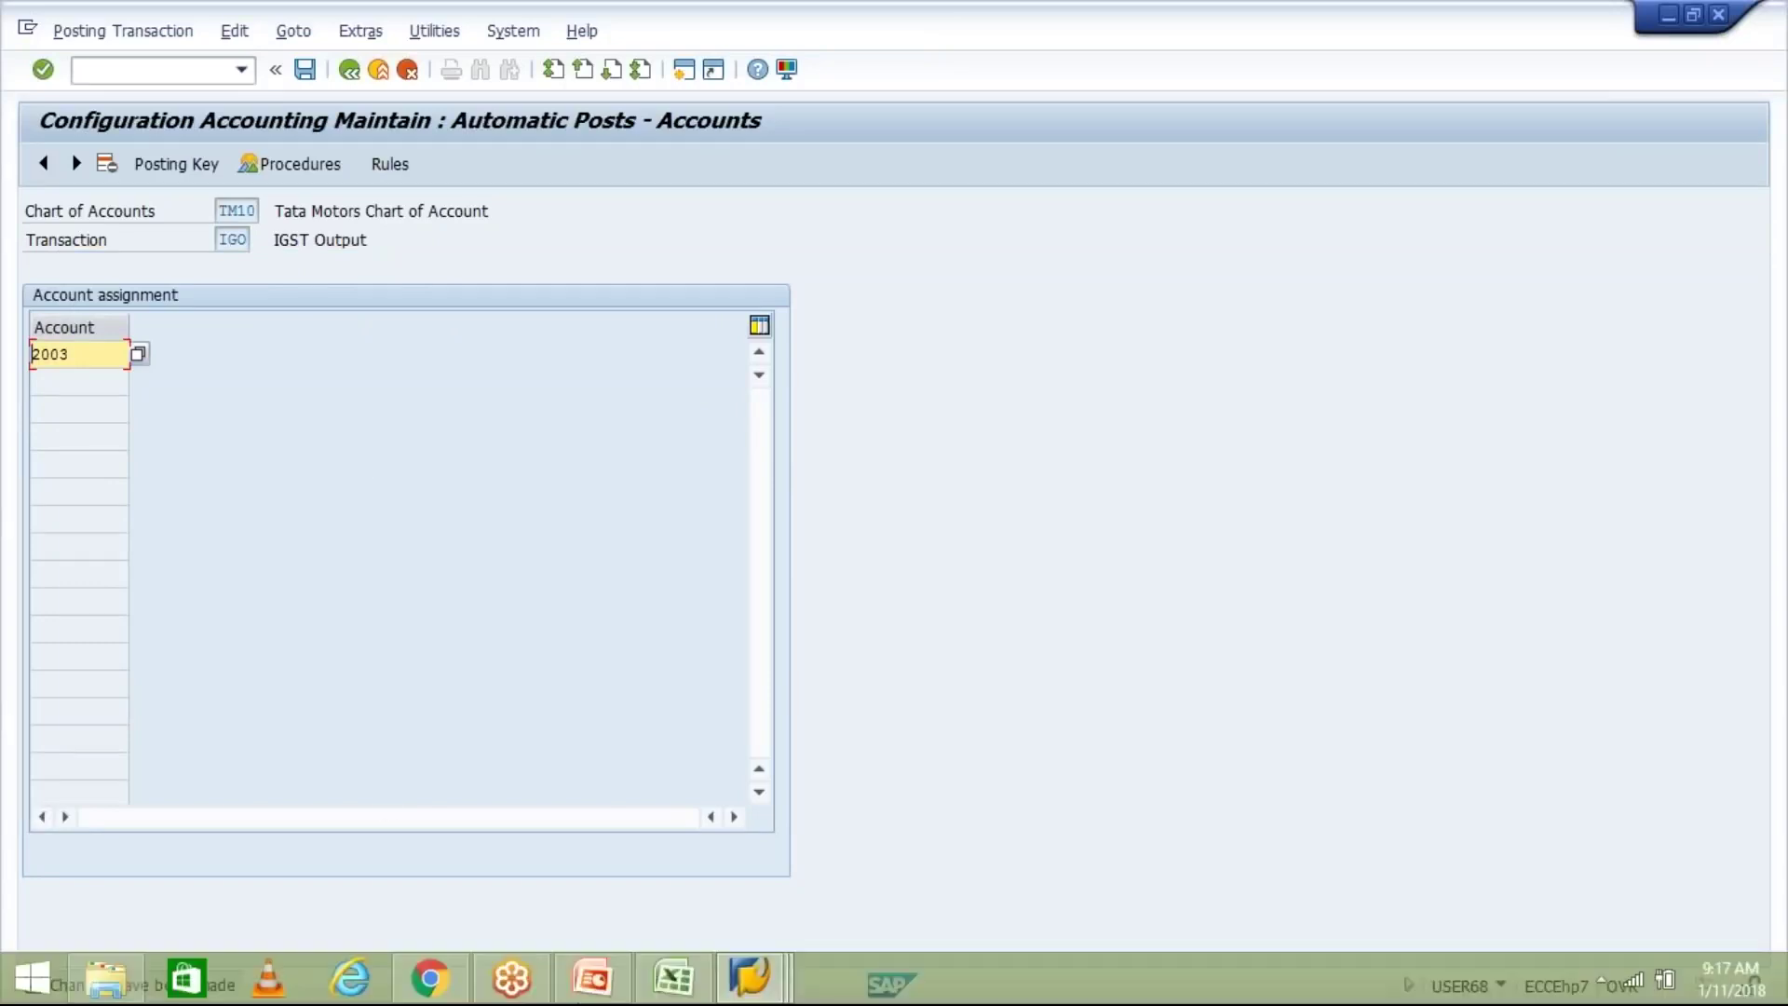
left_click(593, 986)
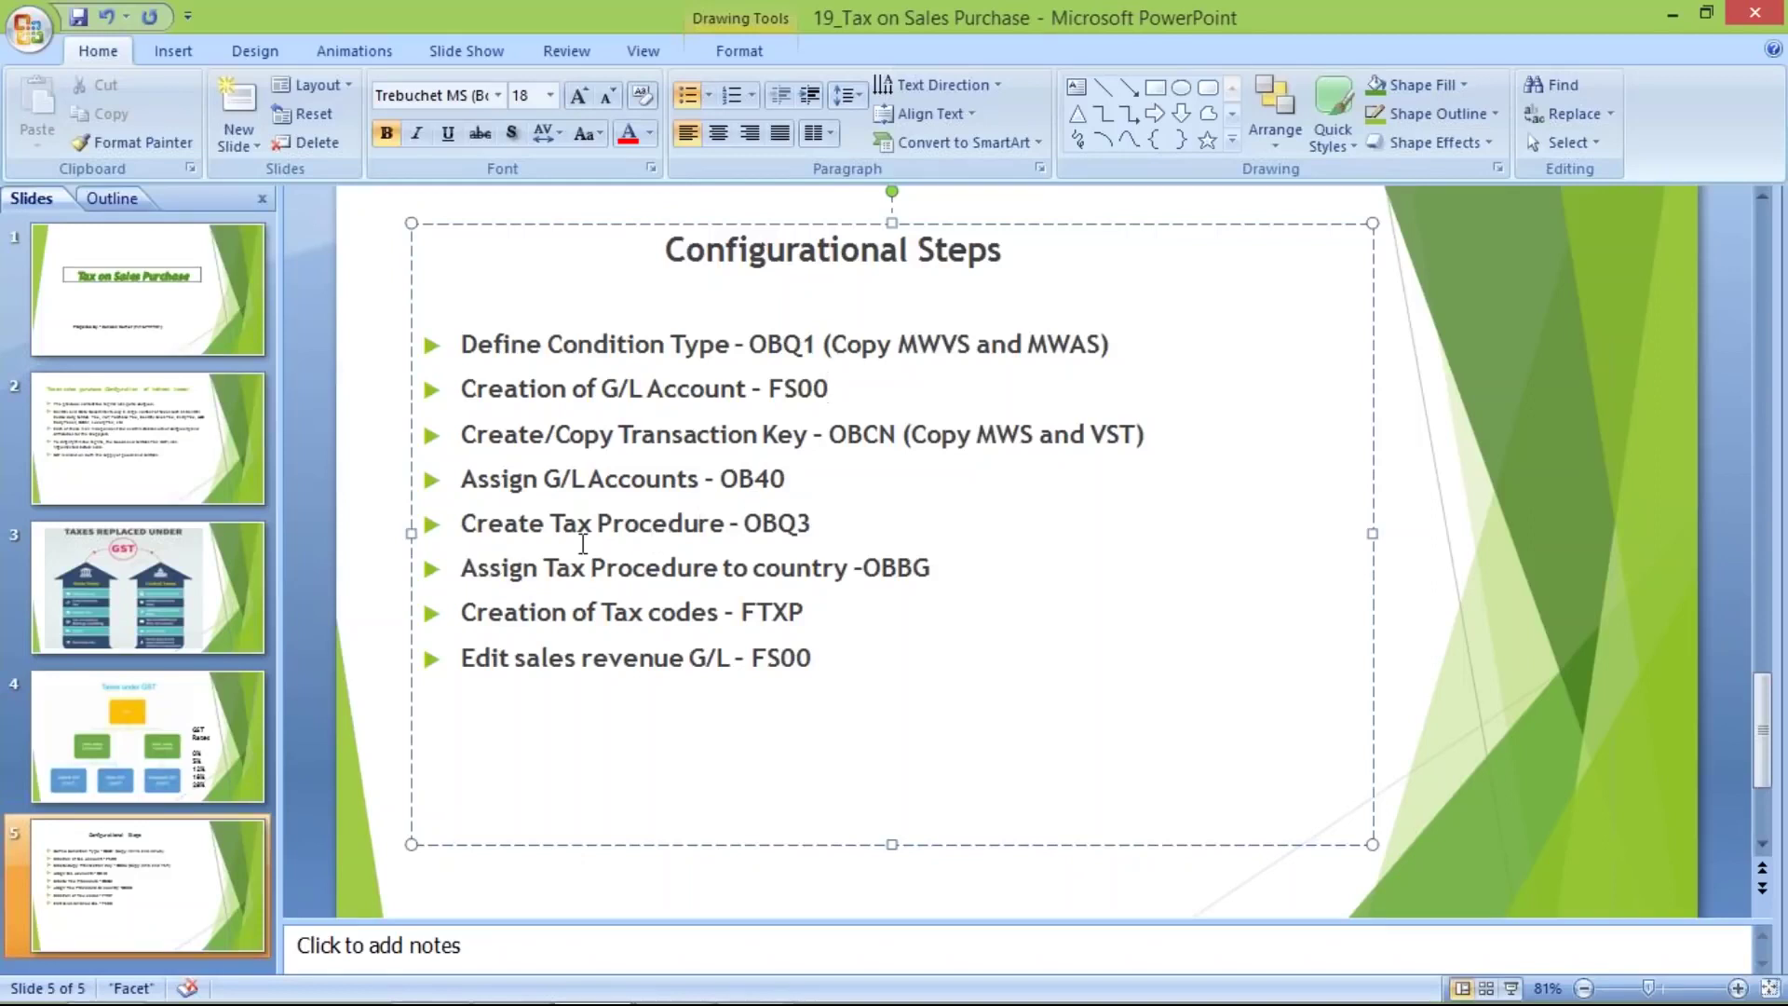
left_click(817, 523)
mouse_move(689, 1002)
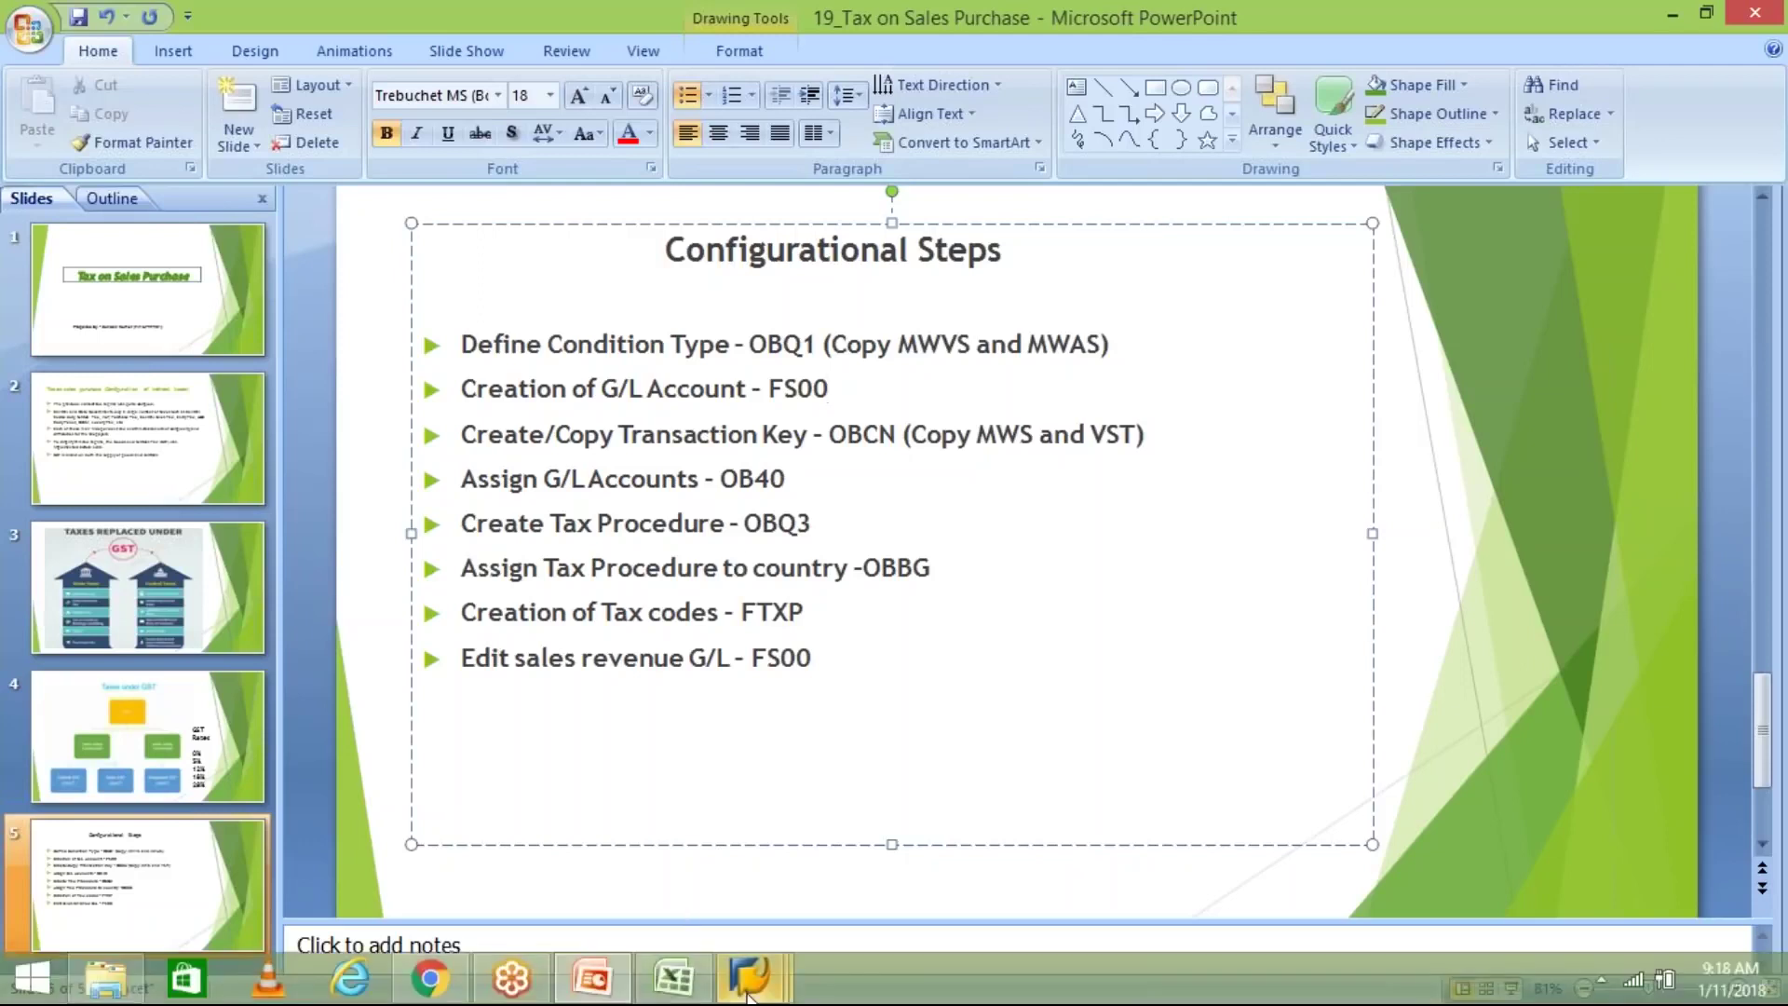
Return to the automatic posts session in SAP and open transaction OBQ3 for tax procedures
mouse_move(748, 995)
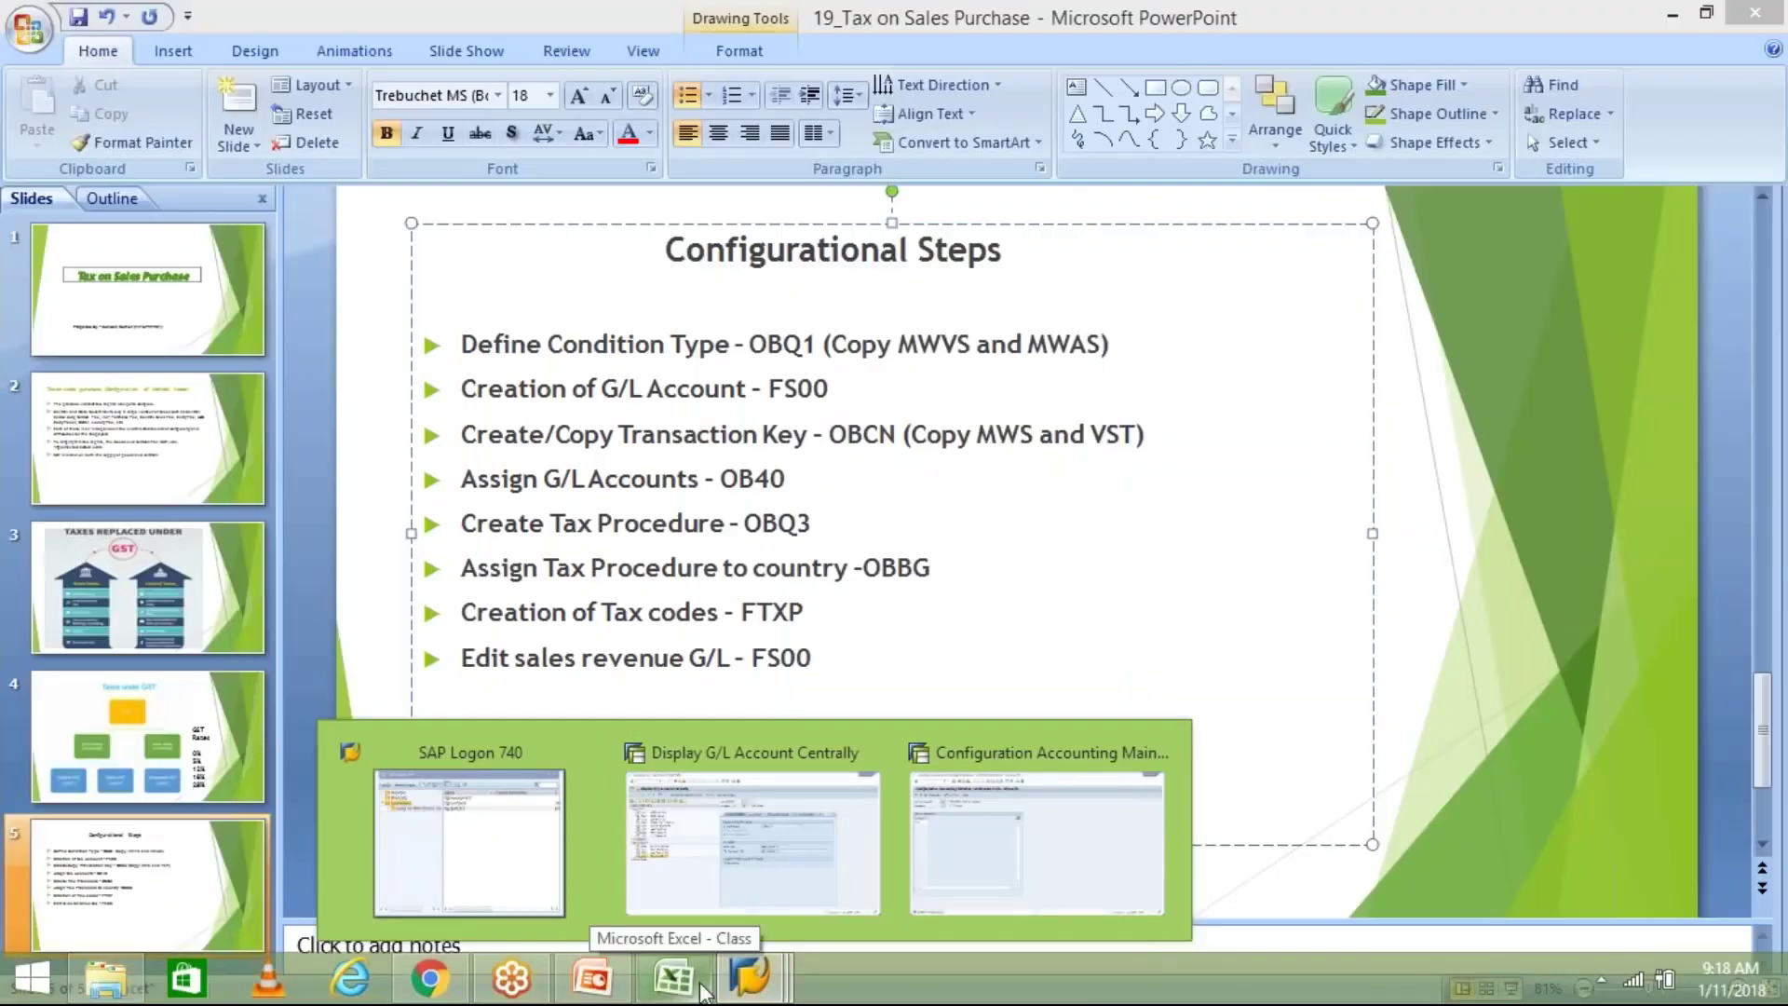
left_click(1022, 818)
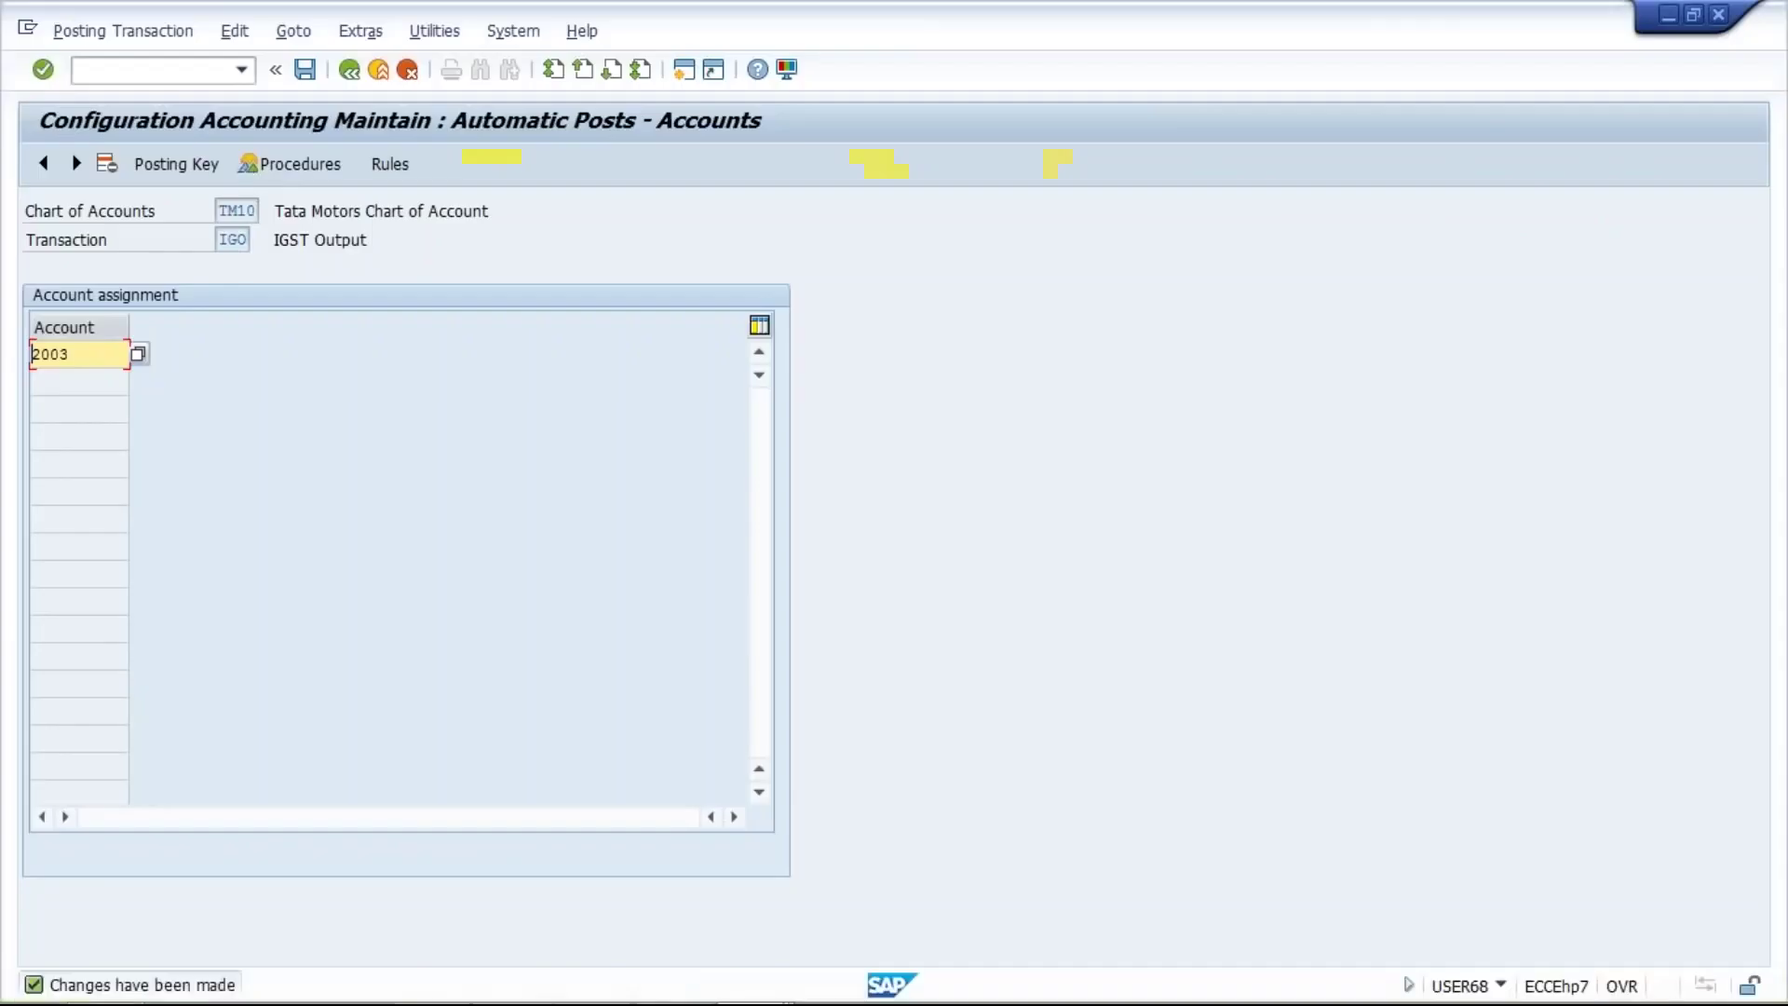
left_click(151, 74)
type("/")
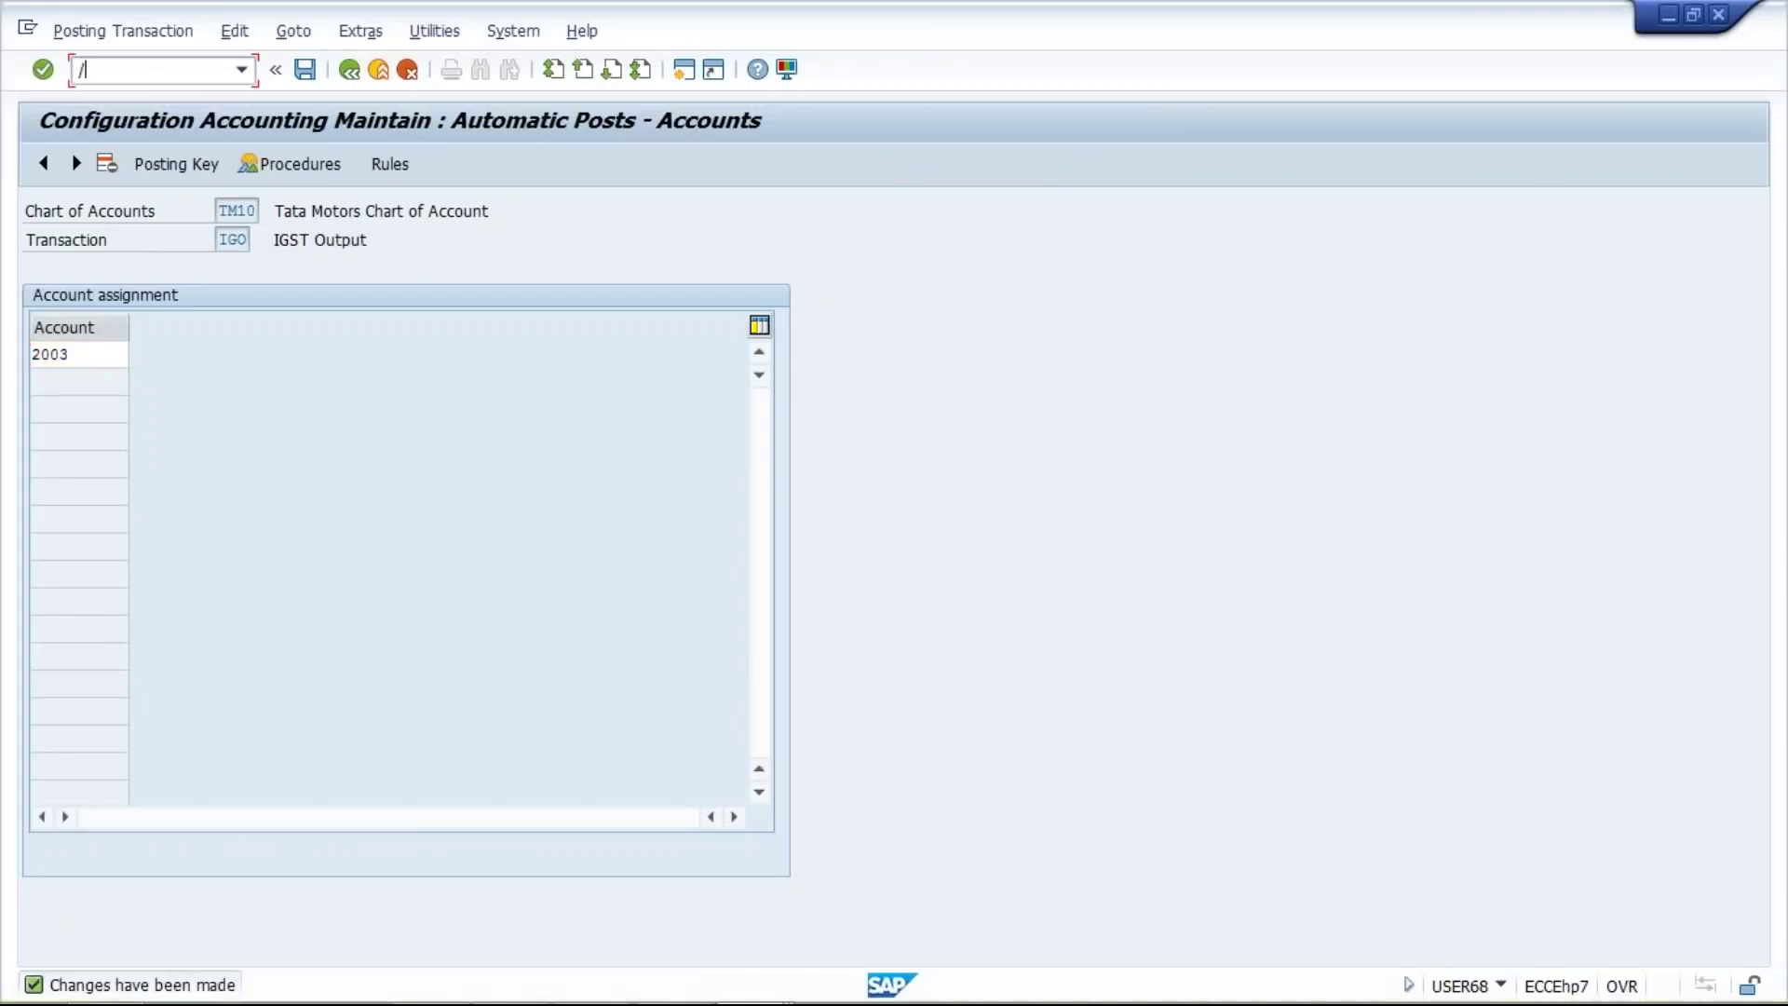
type("NOBQ3")
key("Return")
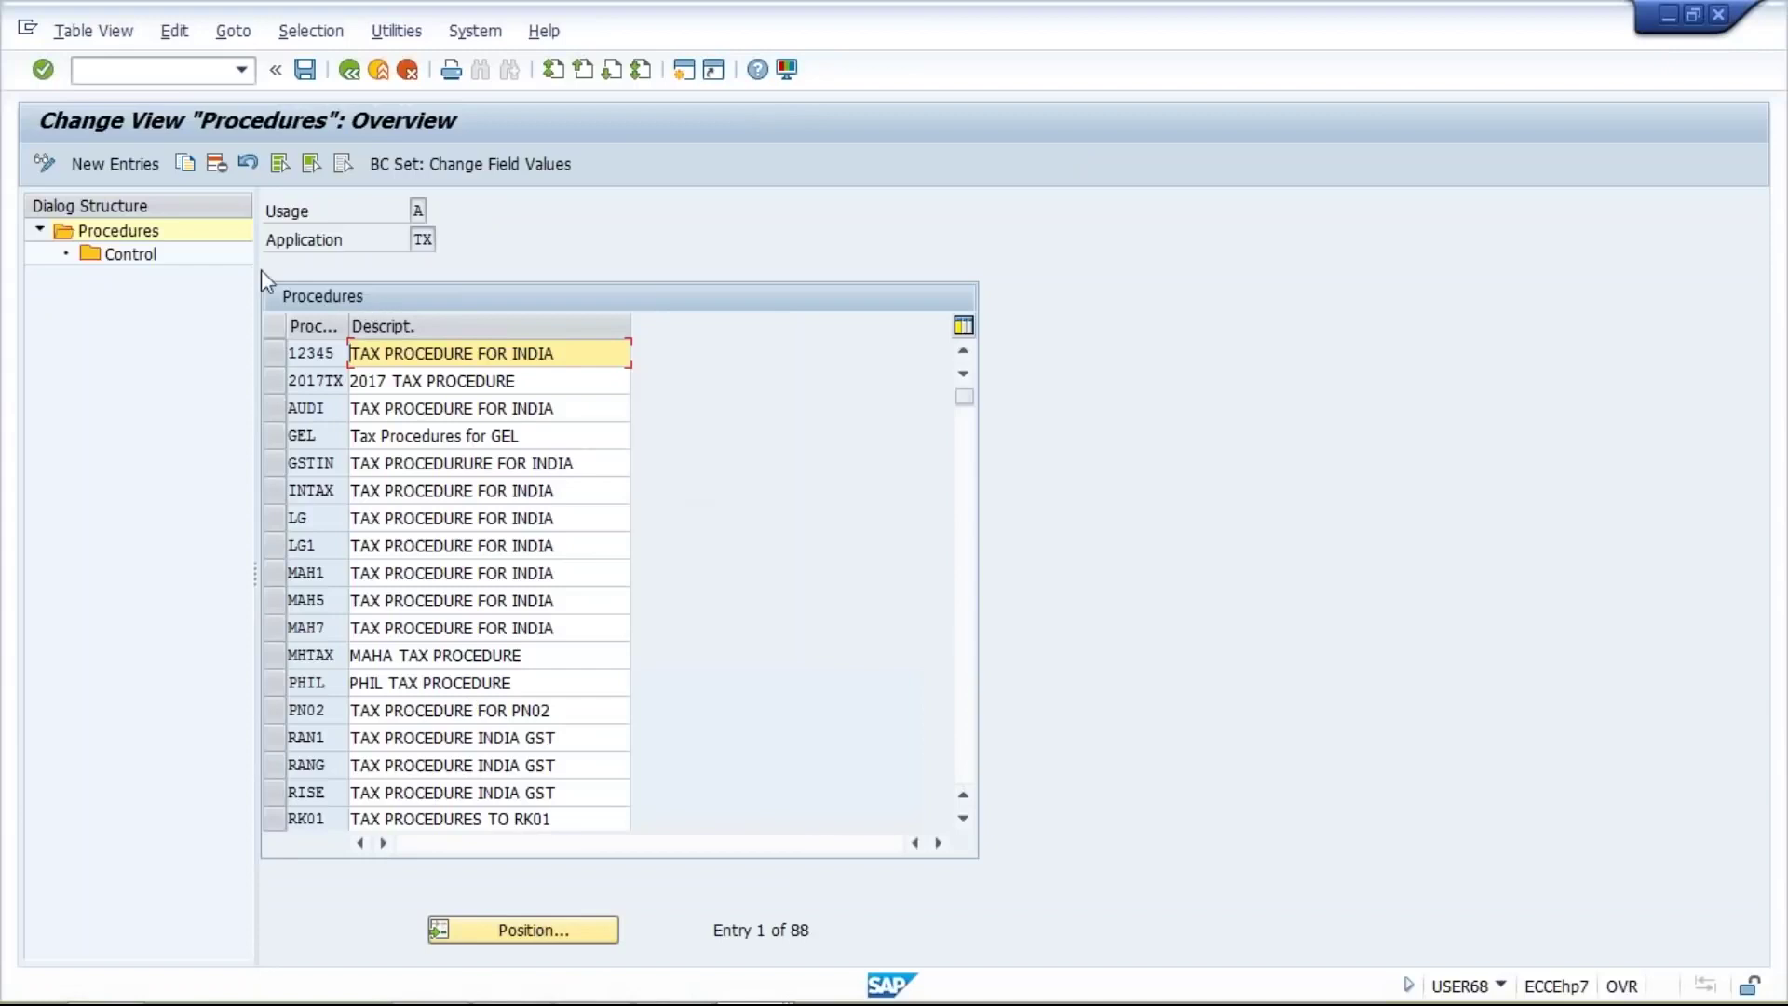
Add a new tax procedure TM10 with the description "tax procedure for TM10"
left_click(122, 164)
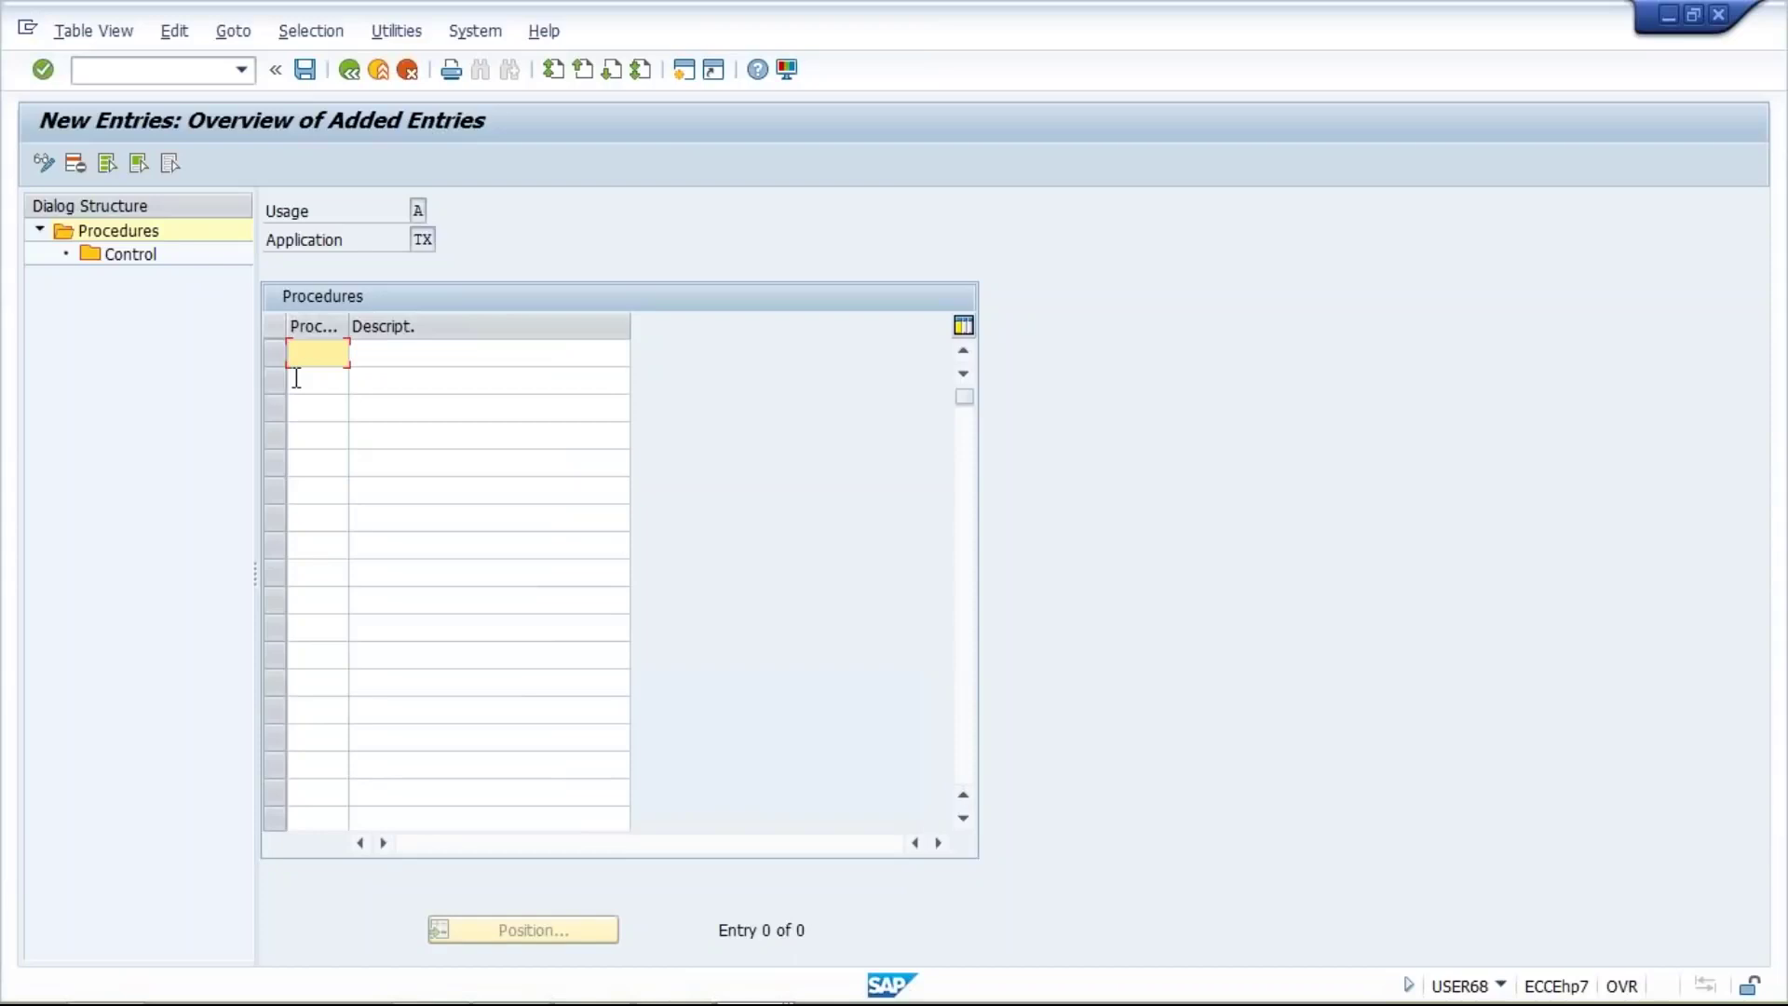
type("T")
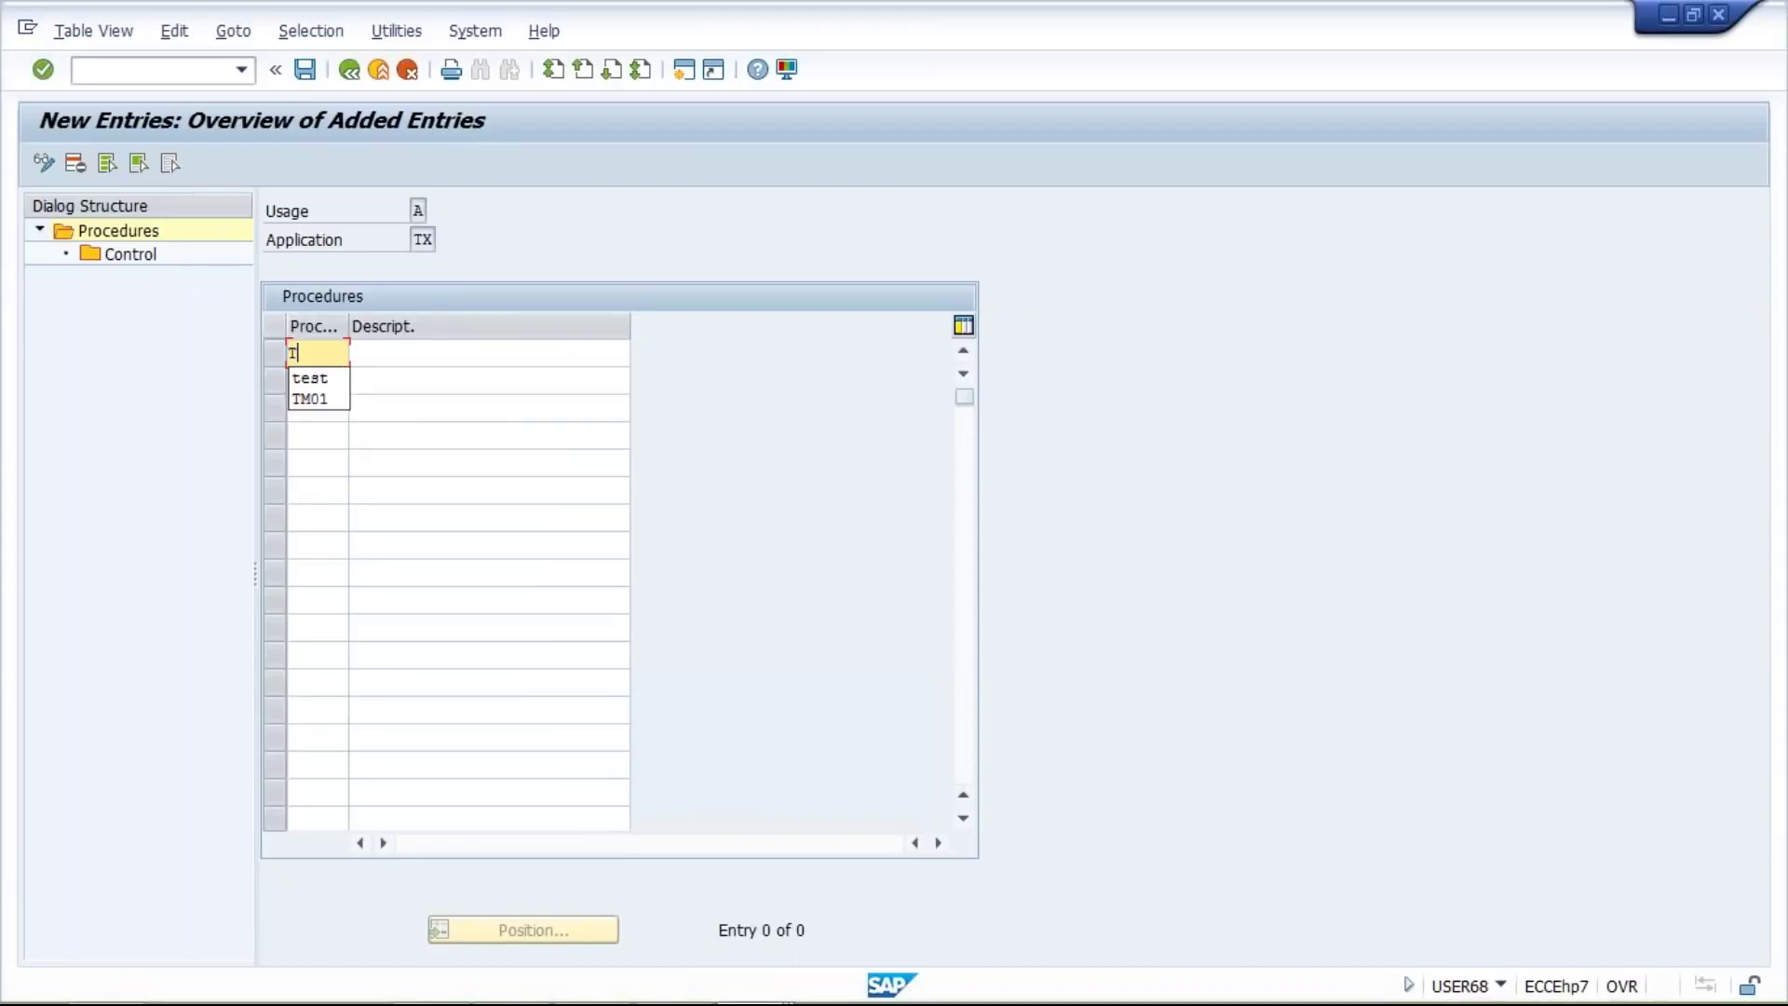
type("M10")
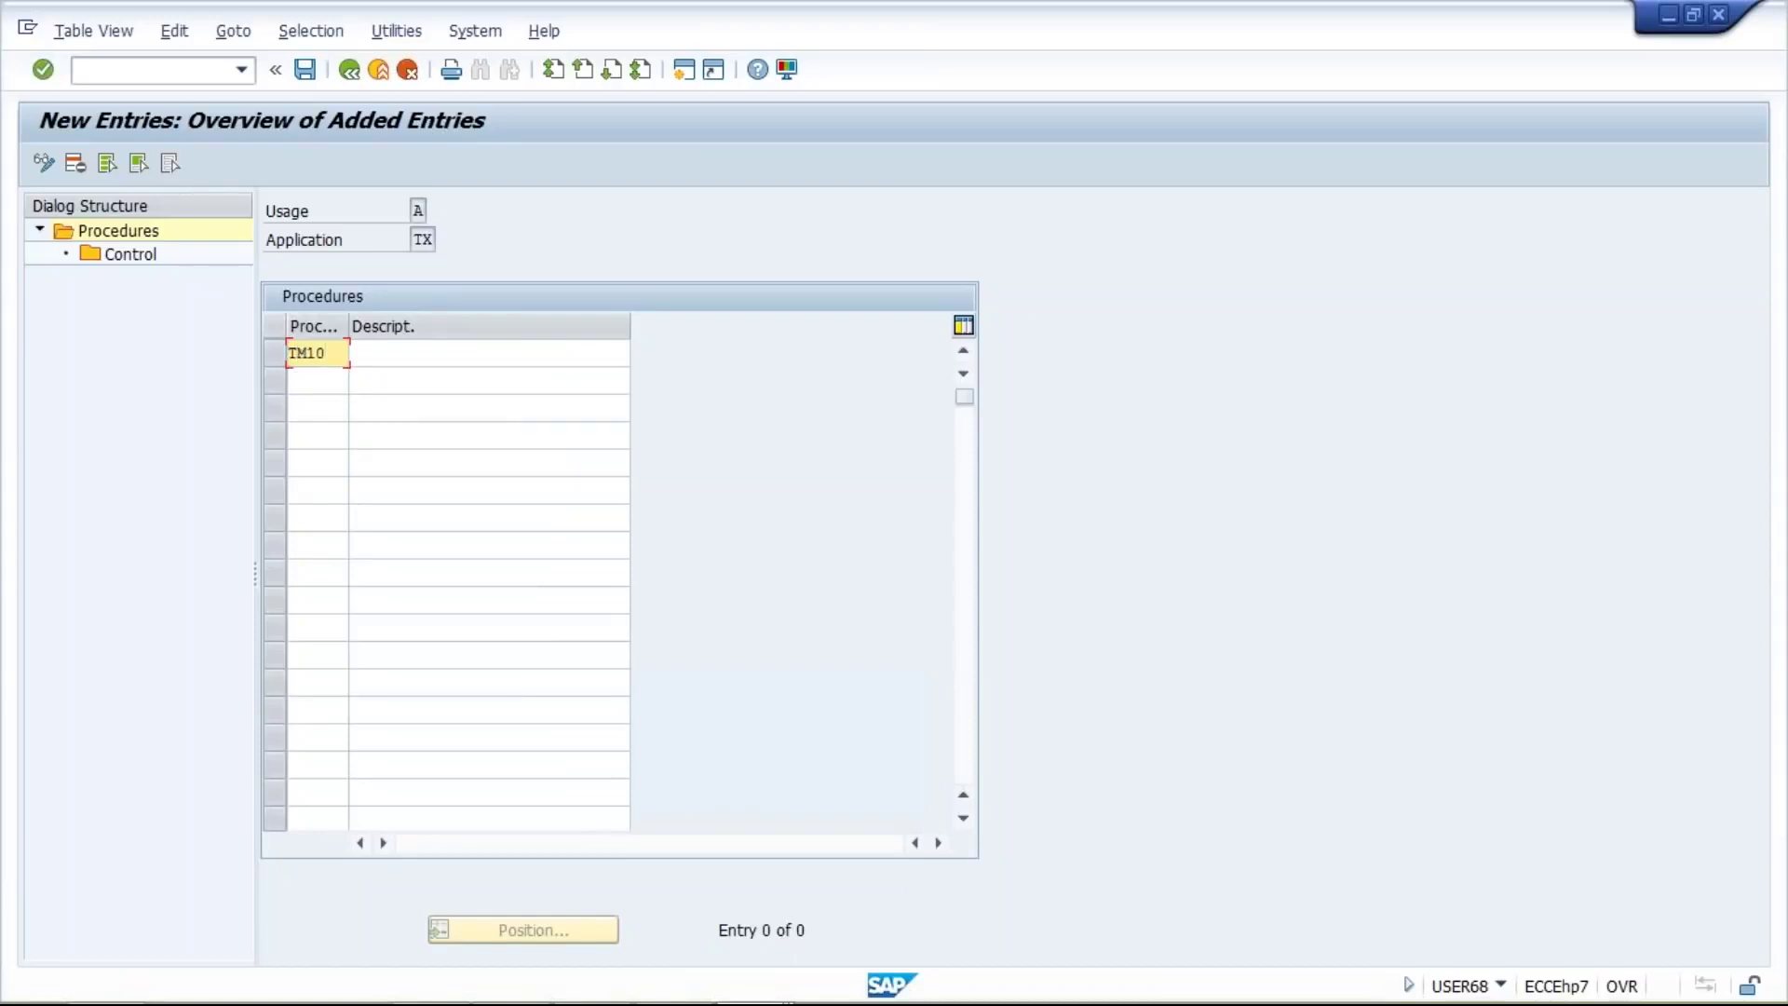
left_click(444, 354)
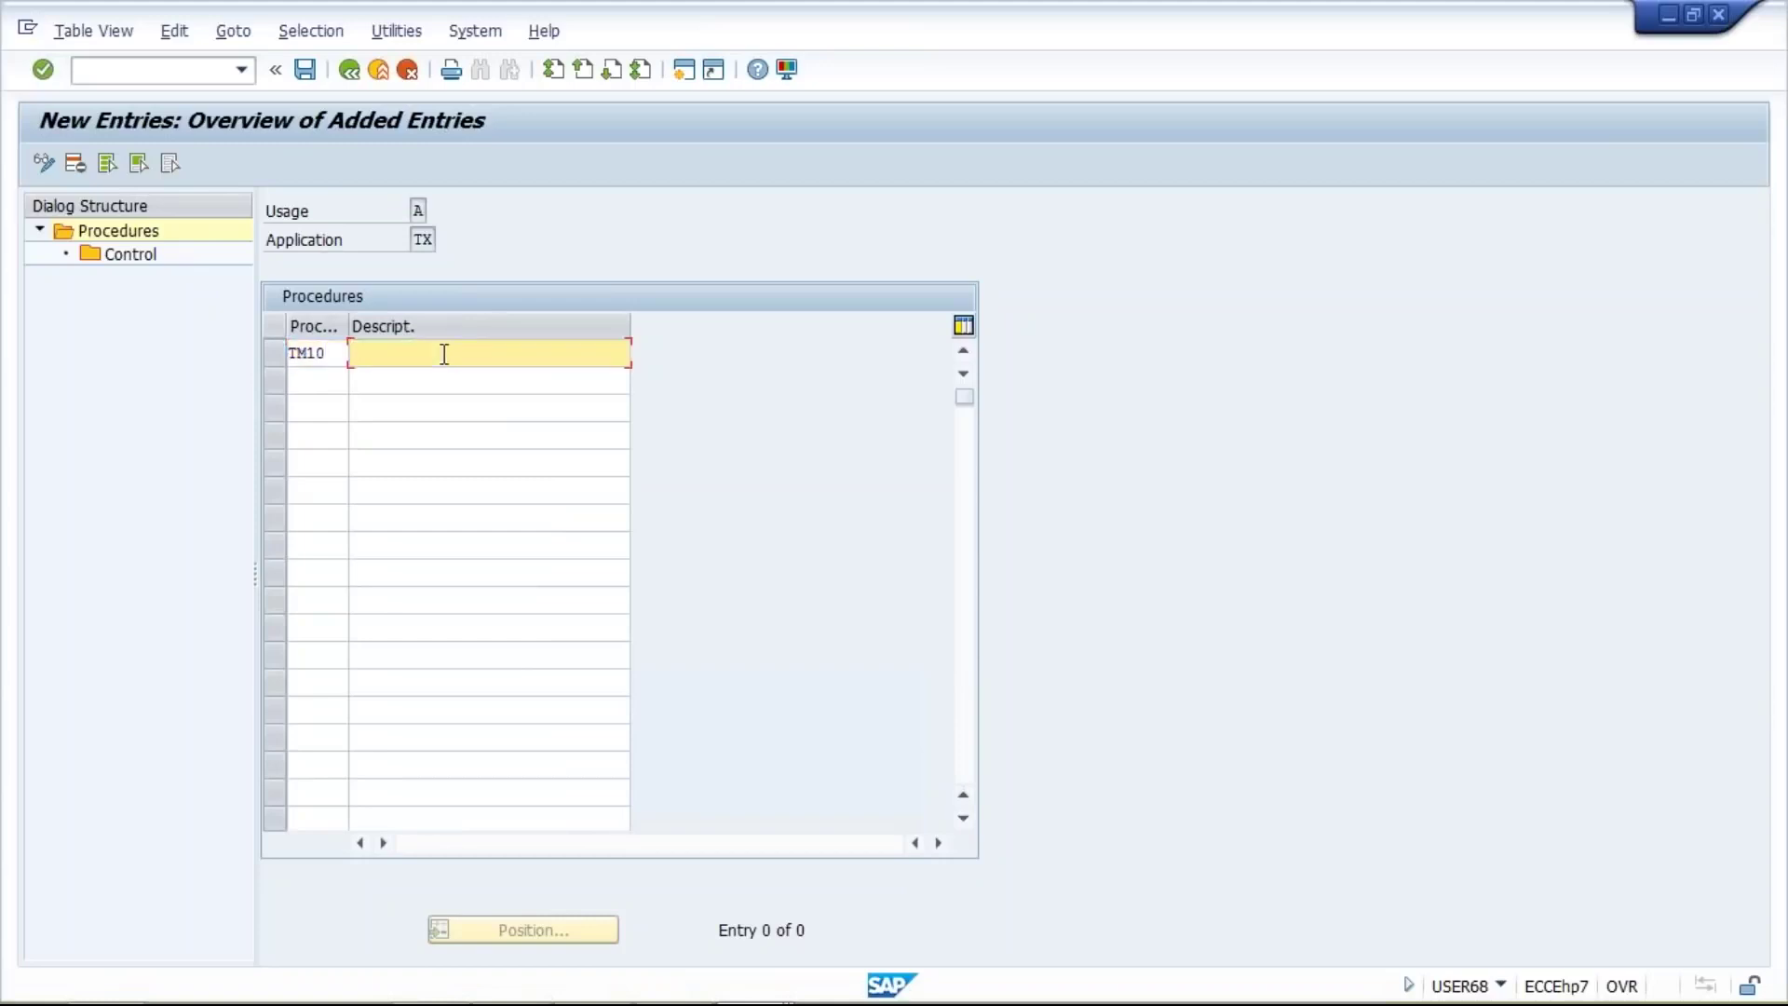
type("TA")
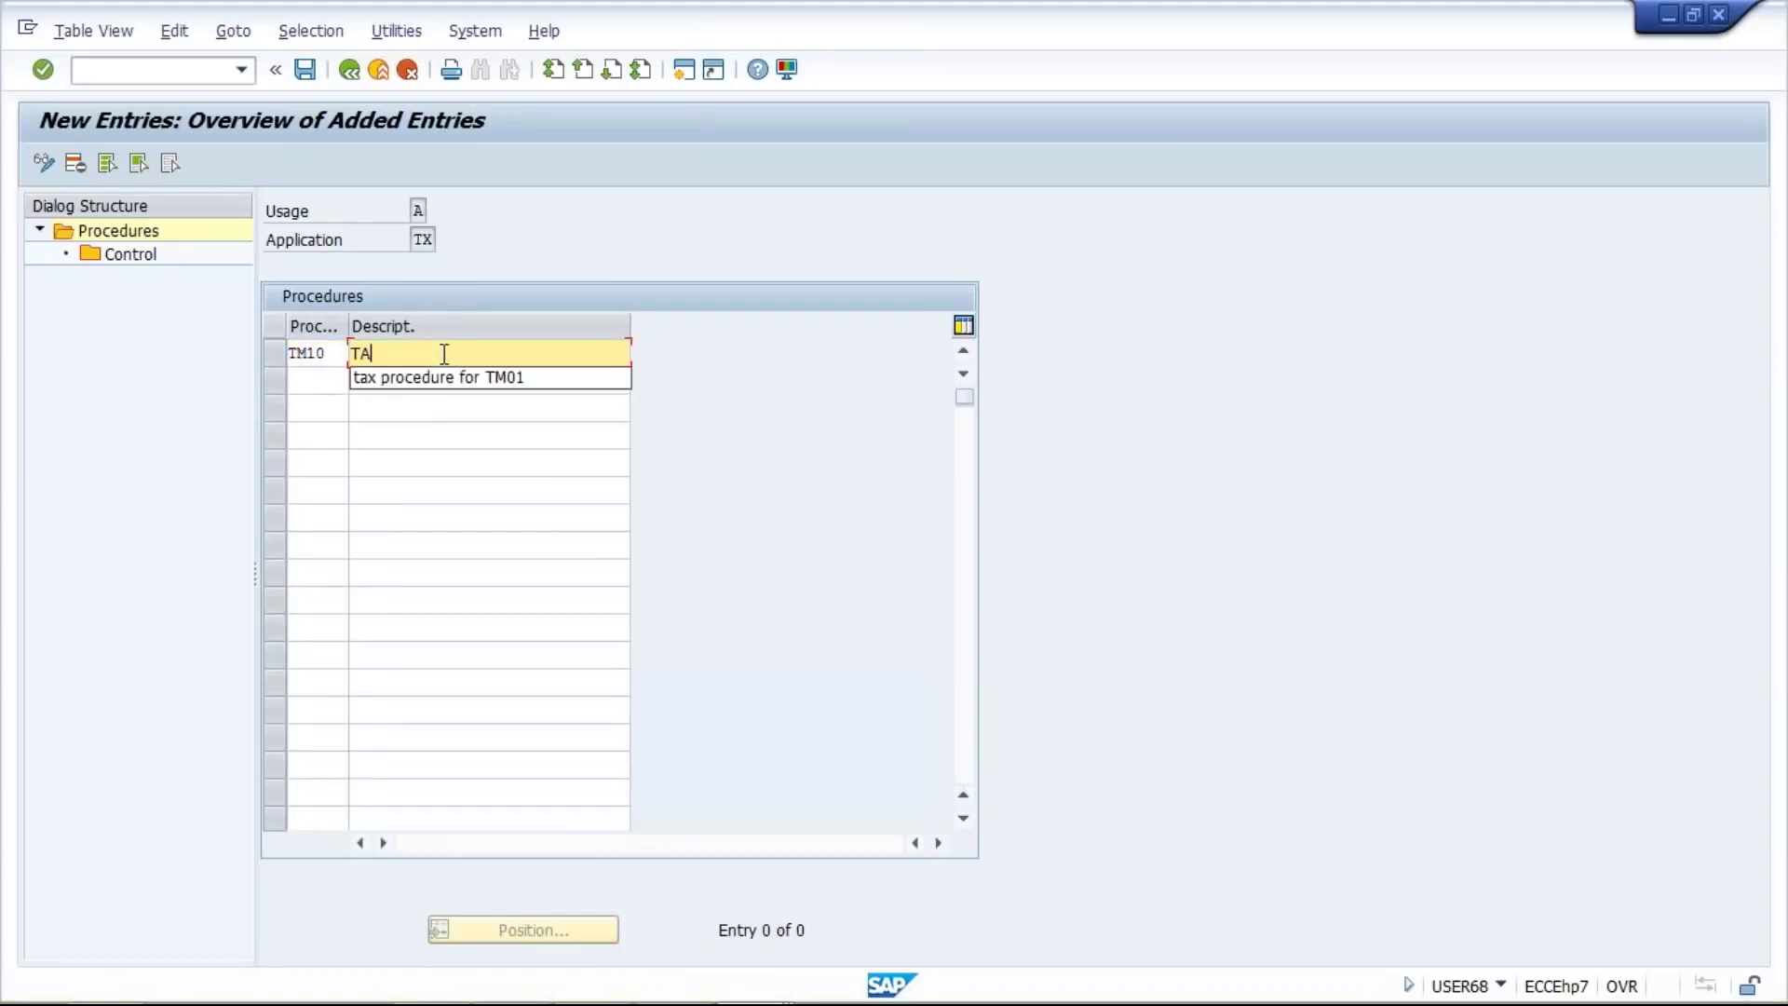
key("Down")
key("Return")
key("BackSpace")
key("BackSpace")
type("10")
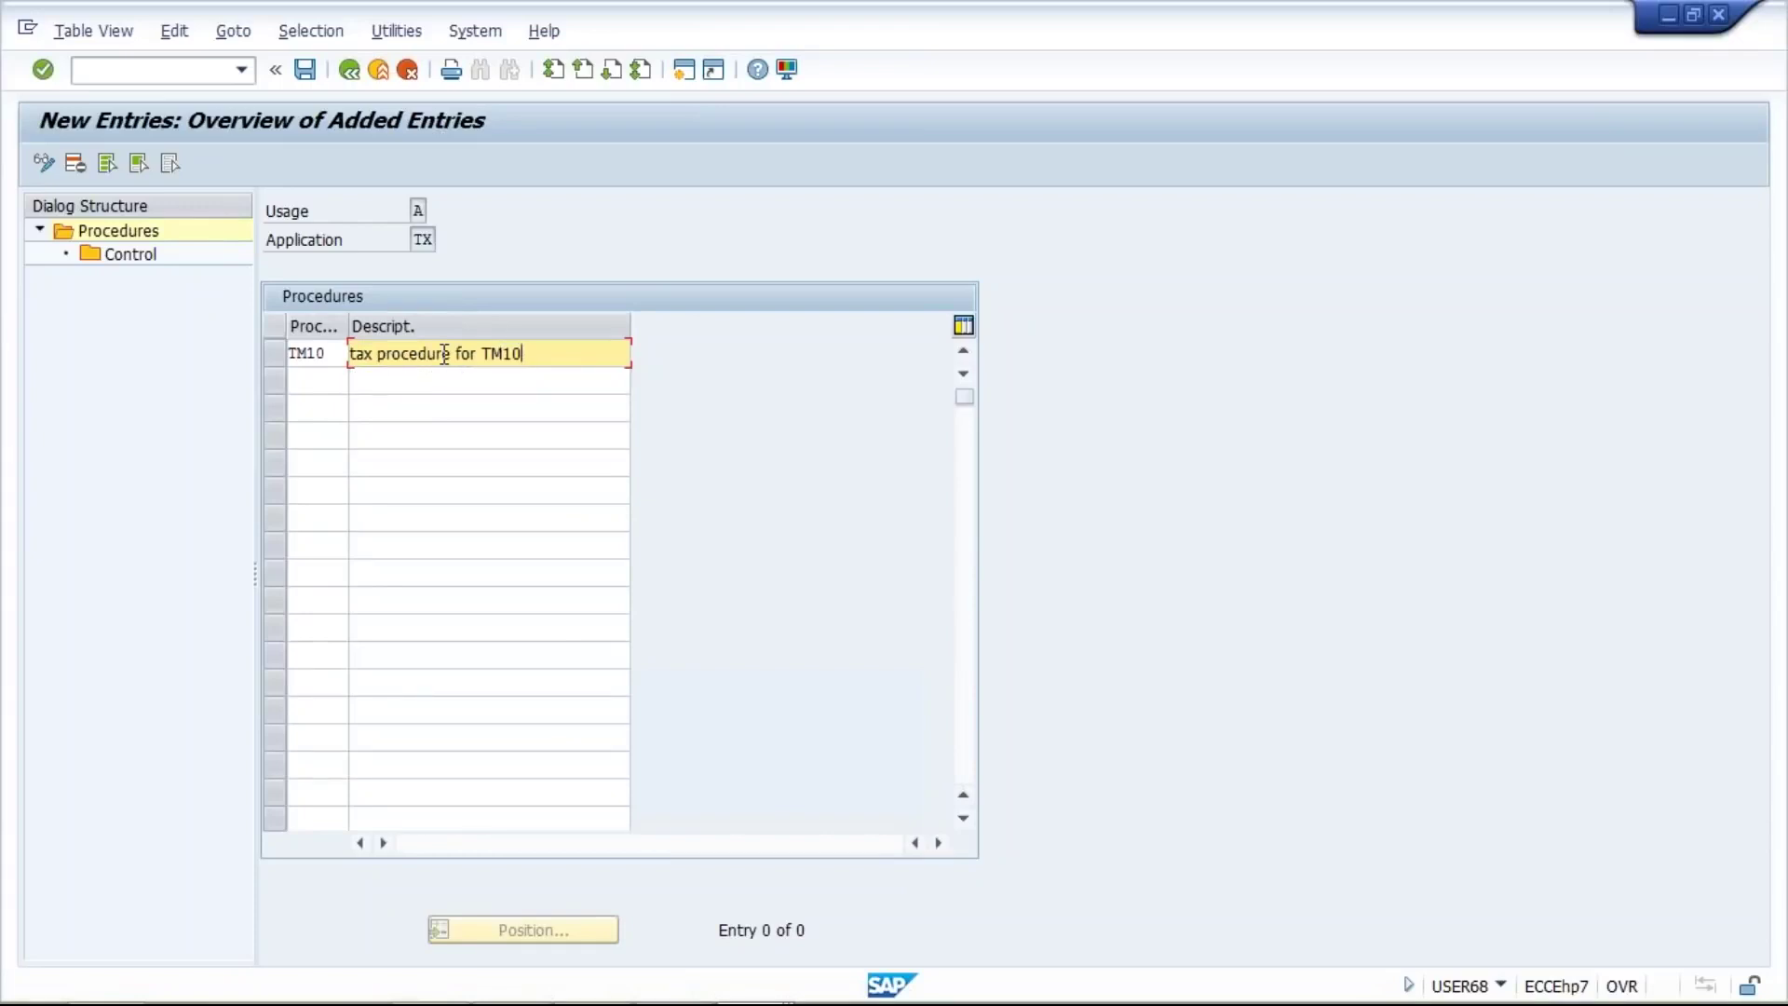
key("Return")
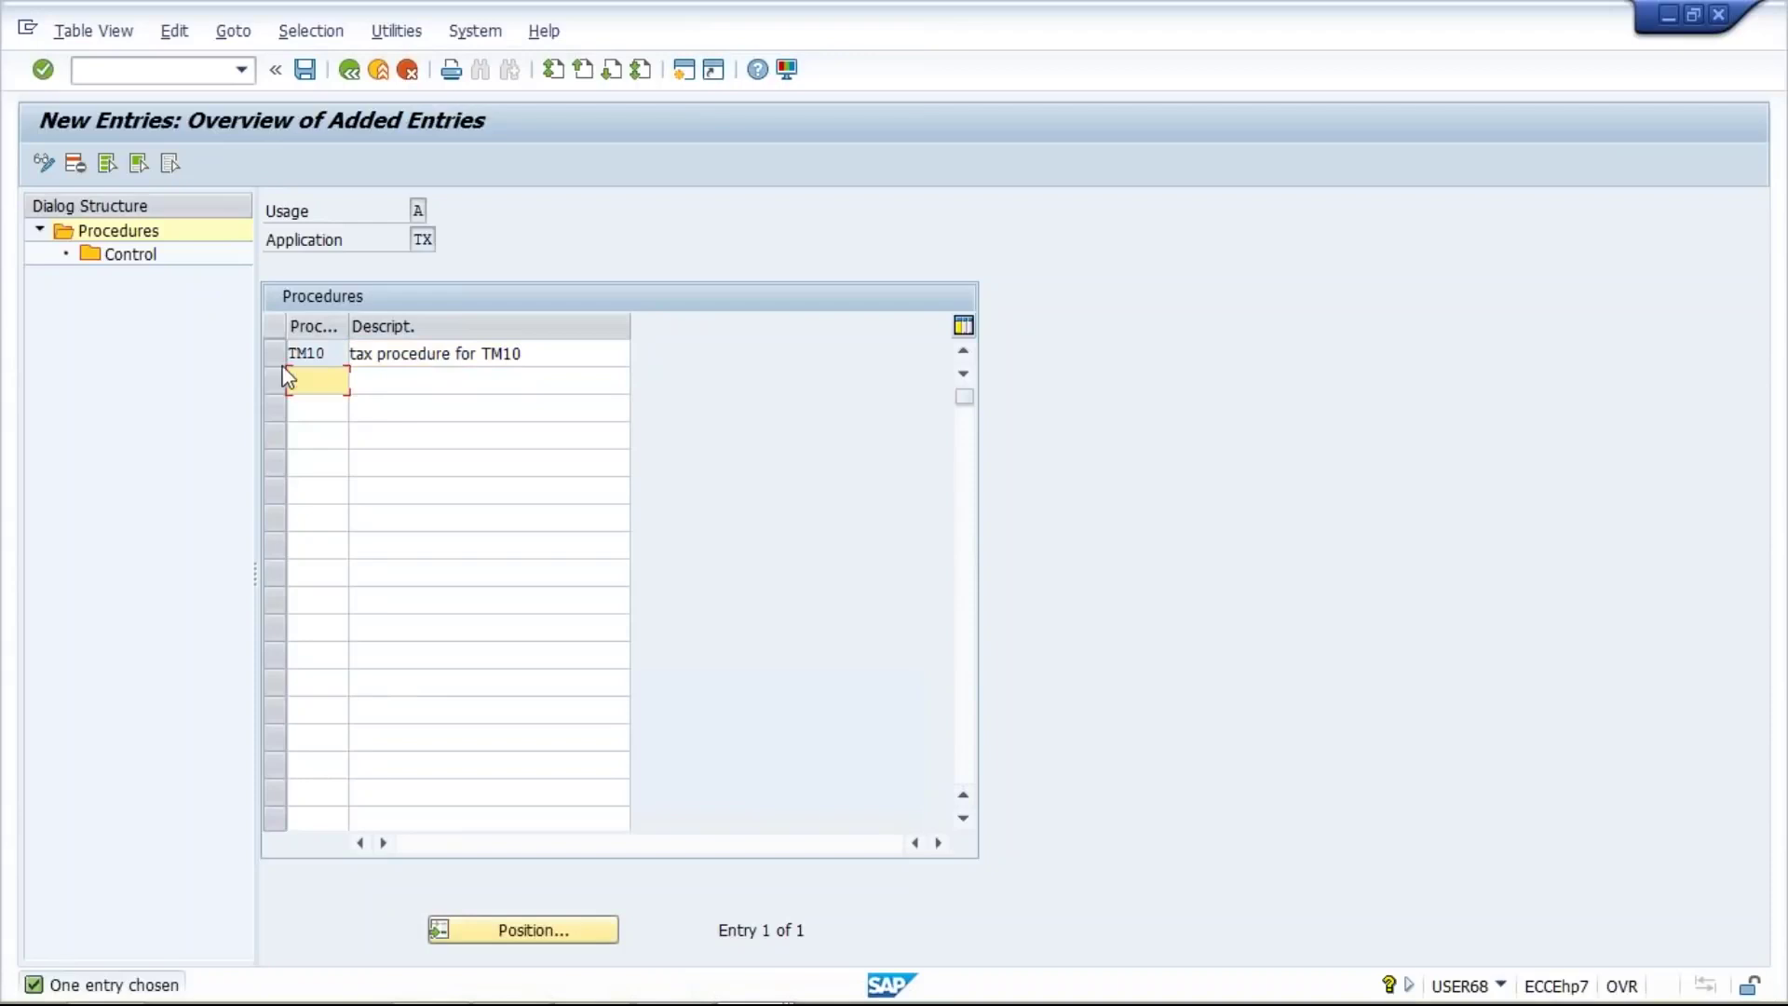
Open the Control view of procedure TM10 and start new entries in its reference step overview
left_click(275, 355)
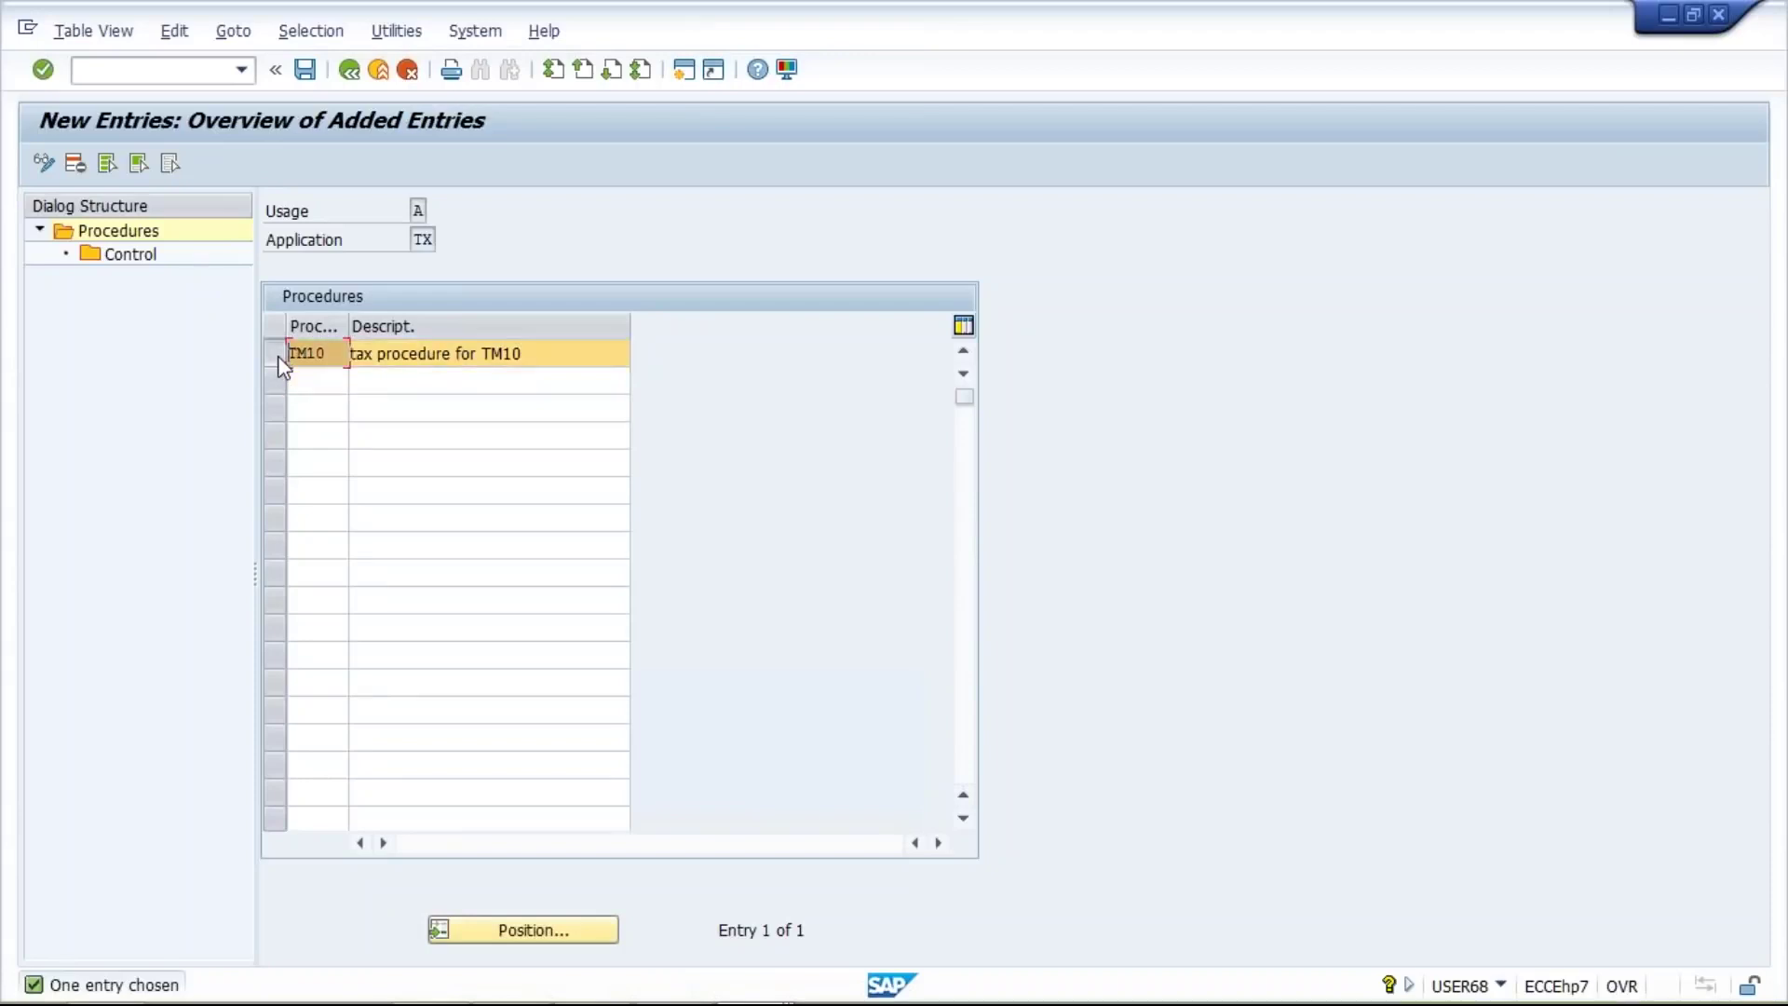
double_click(147, 262)
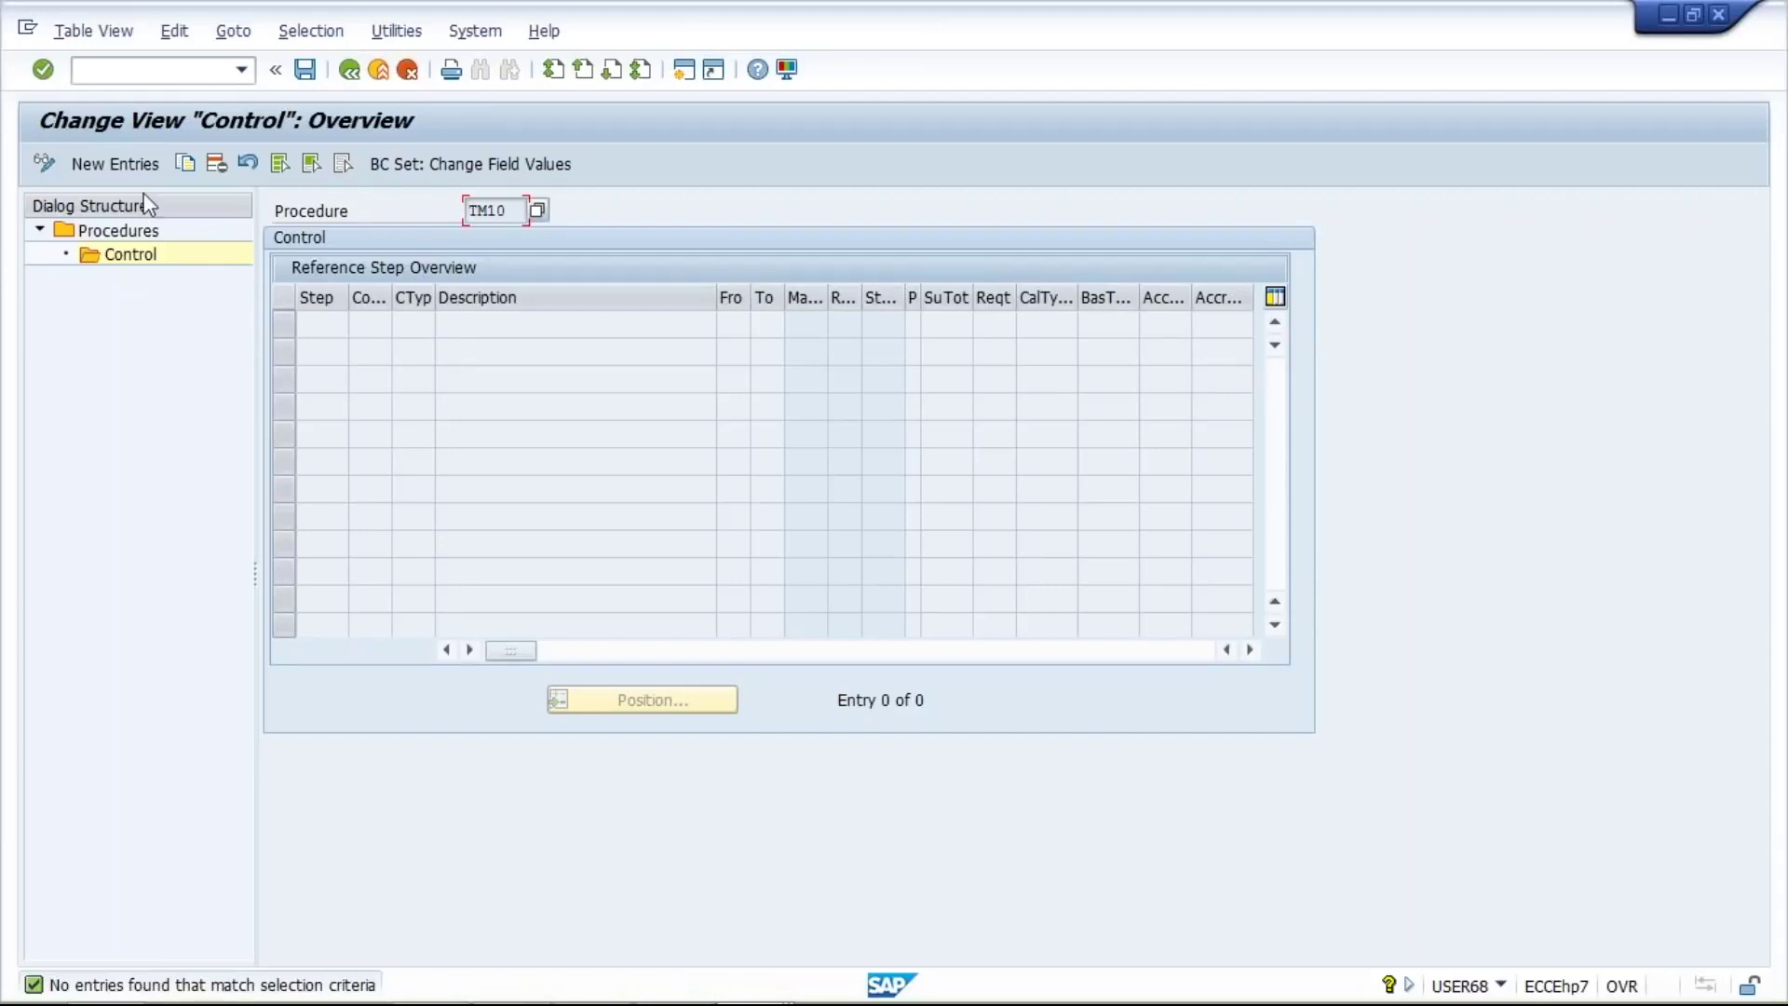
left_click(131, 167)
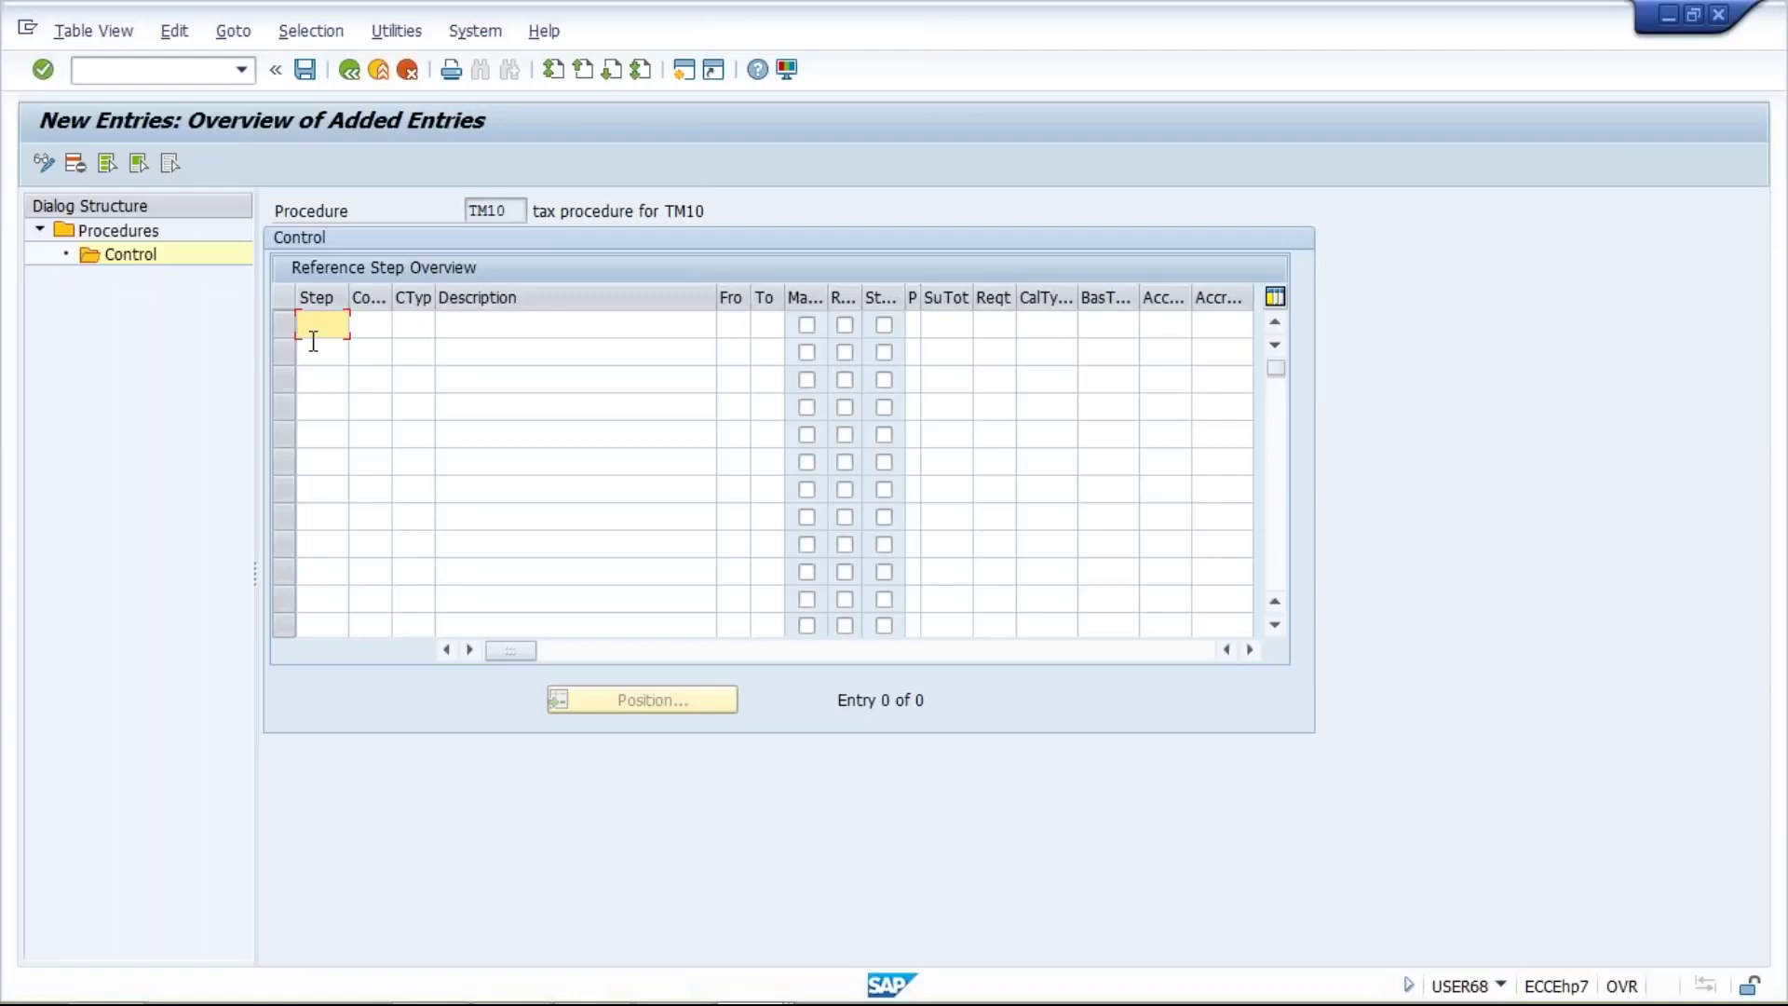
Enter step numbers 100, 200, 300, 400, 500, 600 and 700 in the first seven control rows
type("10")
left_click(317, 352)
left_click(316, 354)
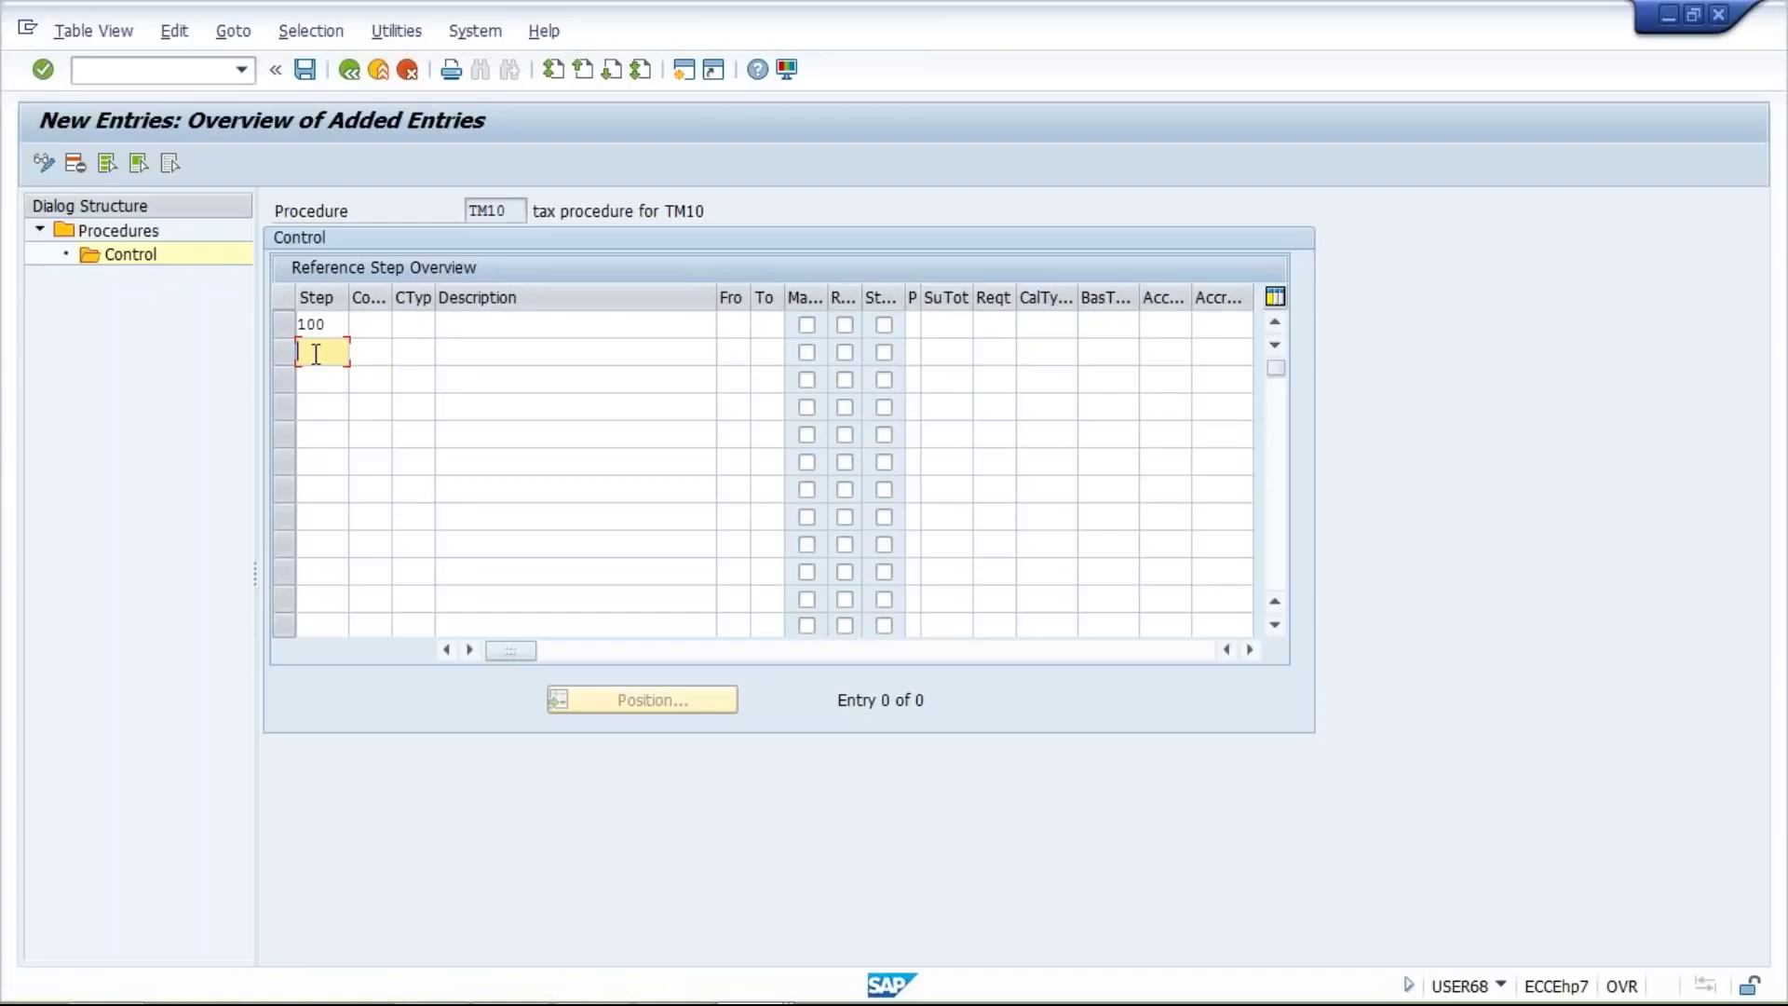
type("20")
left_click(318, 379)
left_click(321, 380)
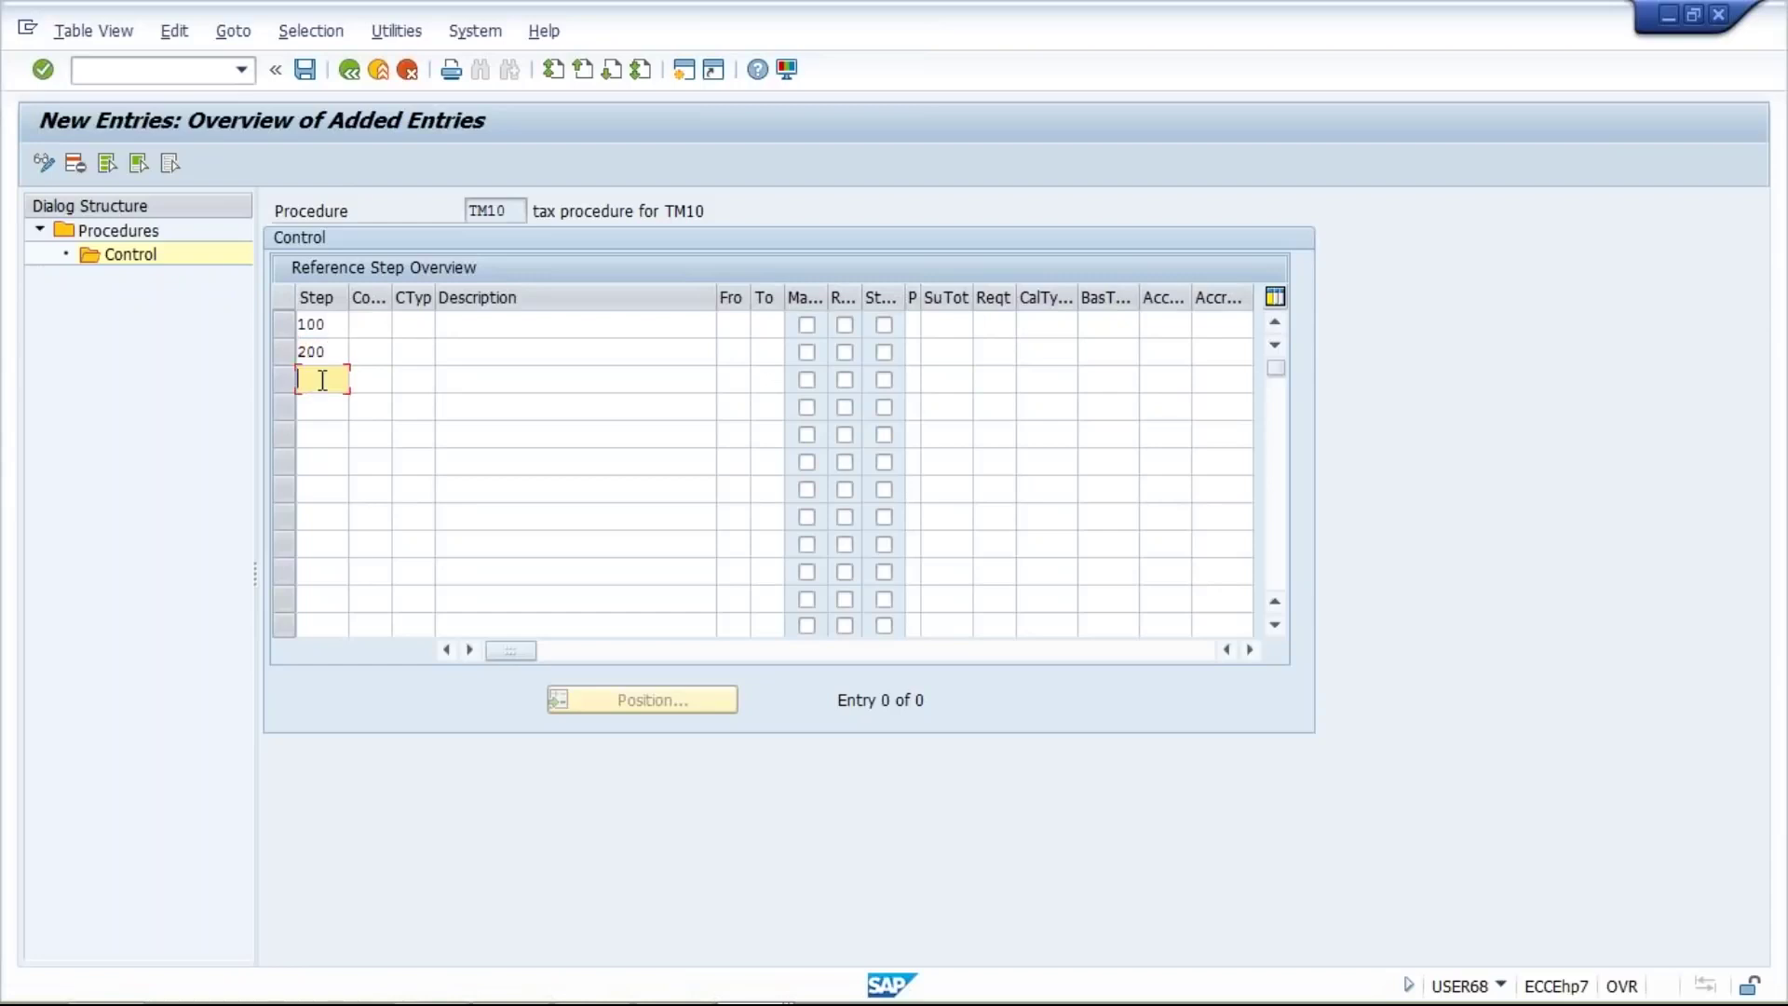
type("300")
left_click(316, 408)
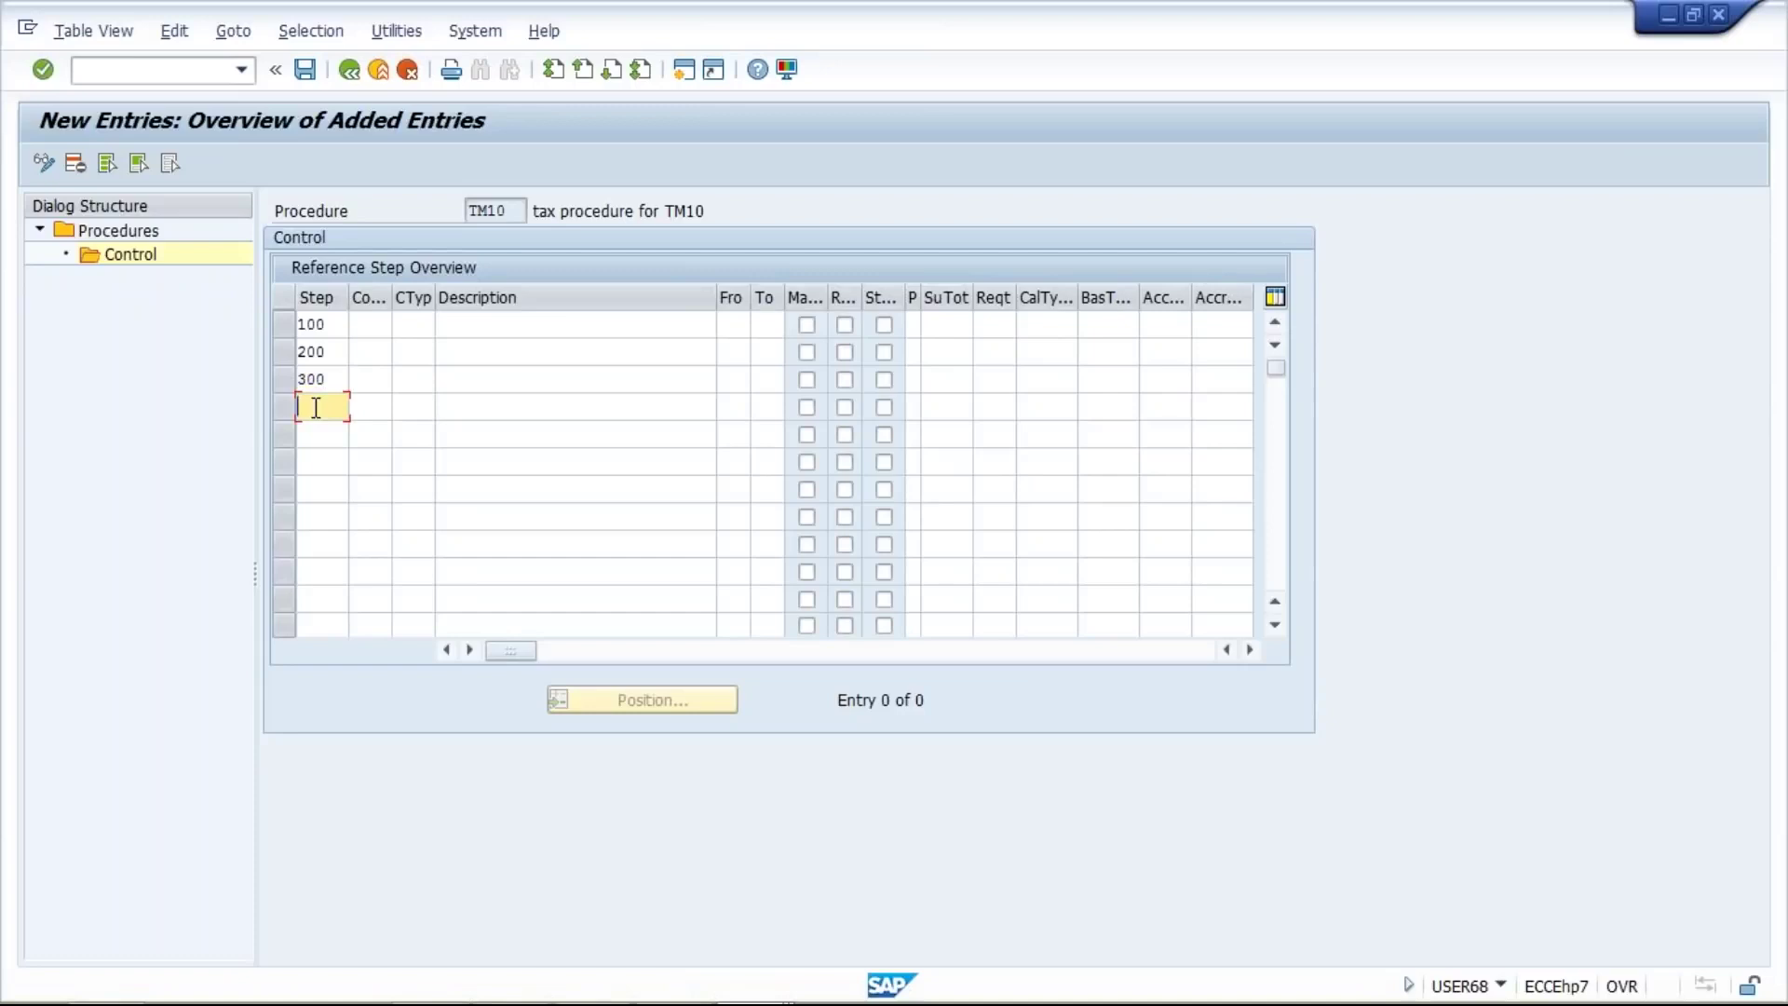
type("400")
left_click(310, 438)
type("500")
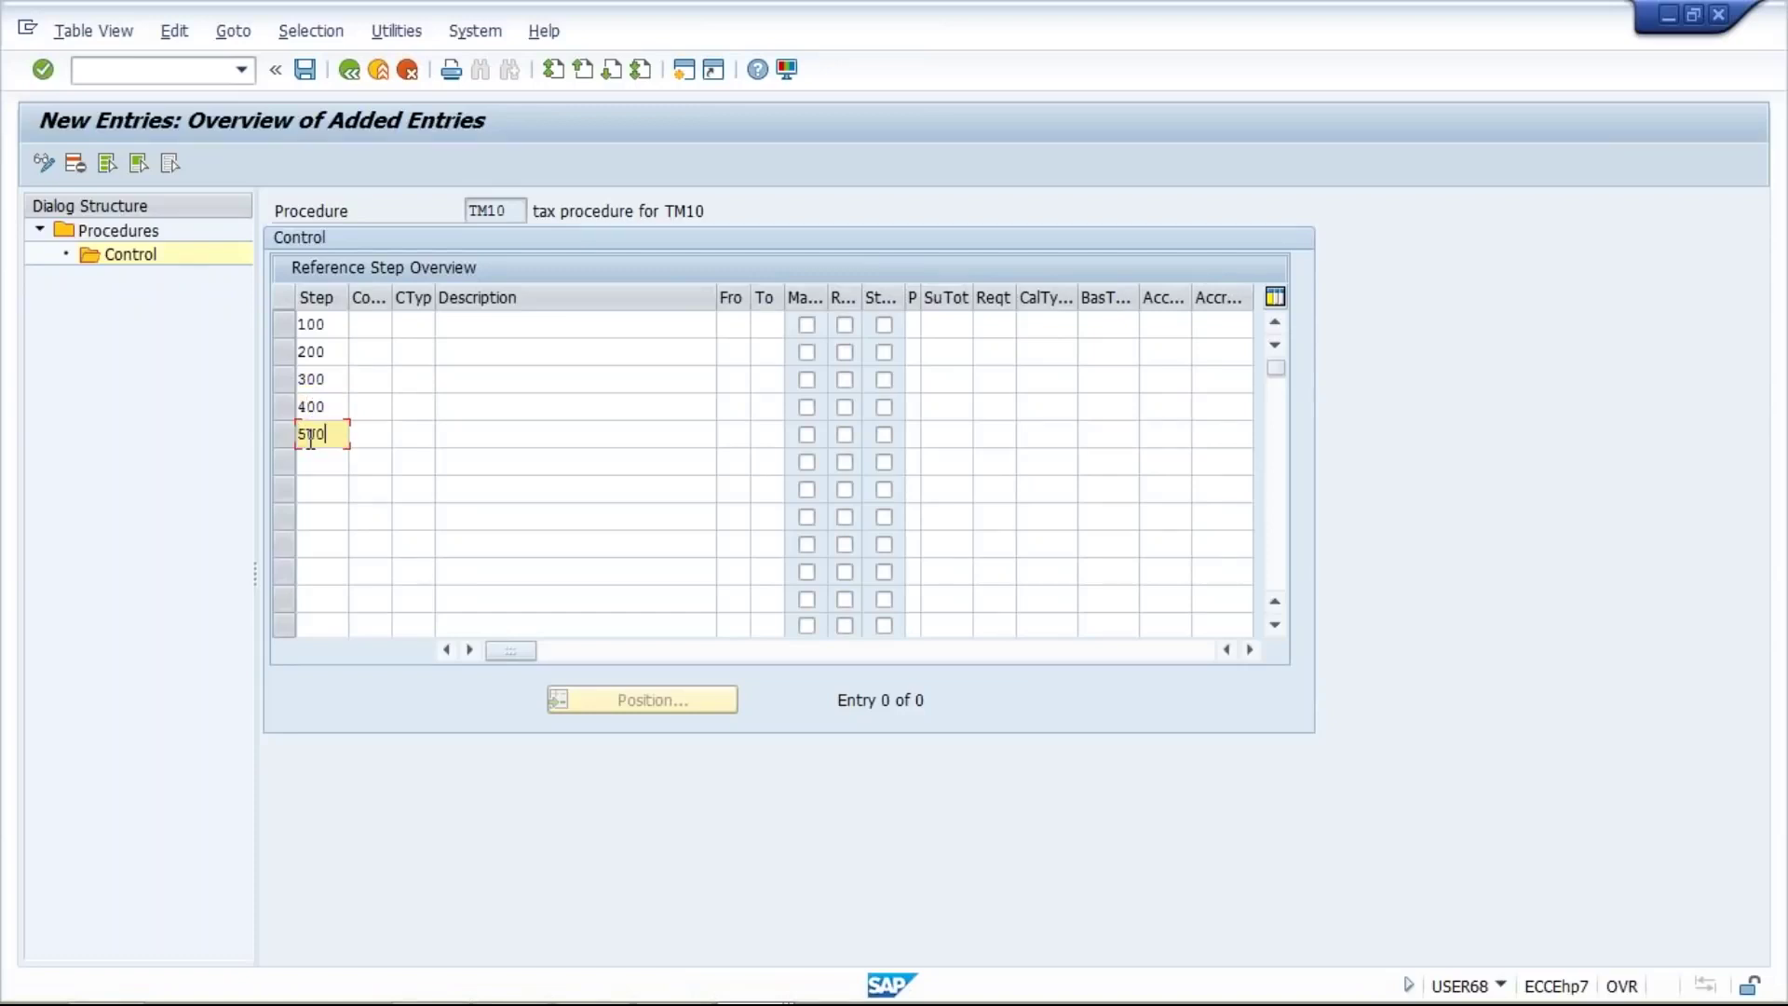
left_click(308, 463)
type("600")
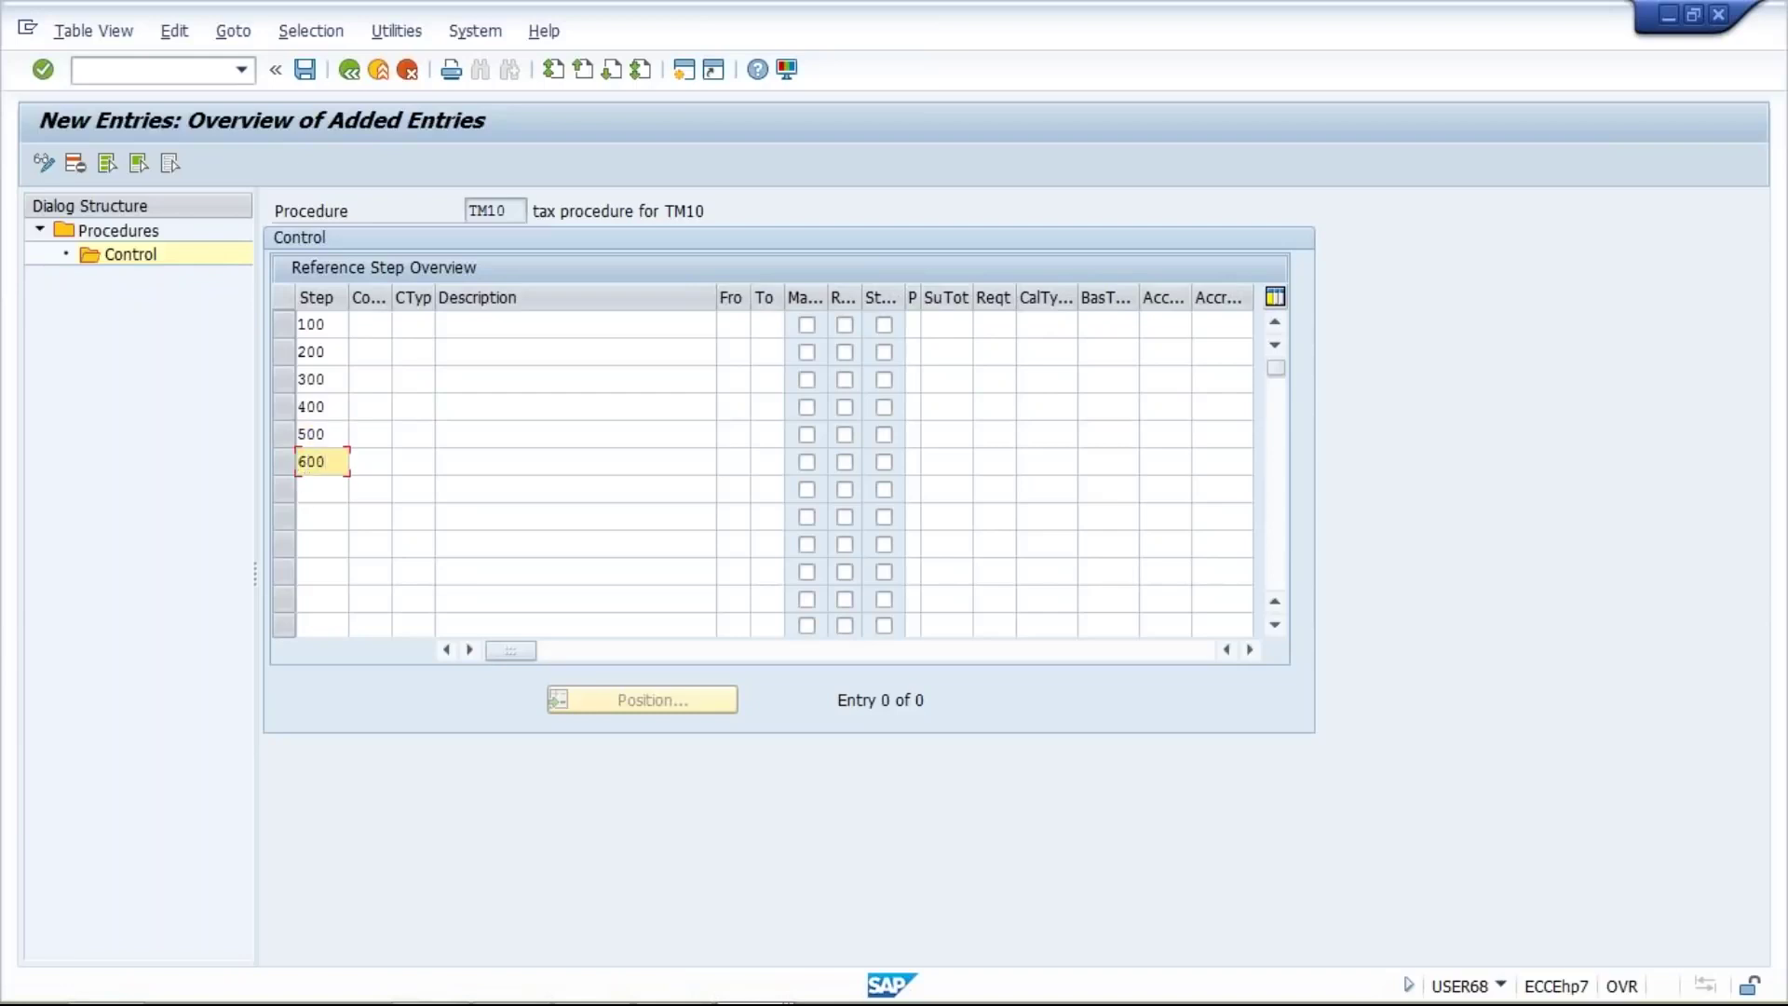
left_click(300, 489)
type("700")
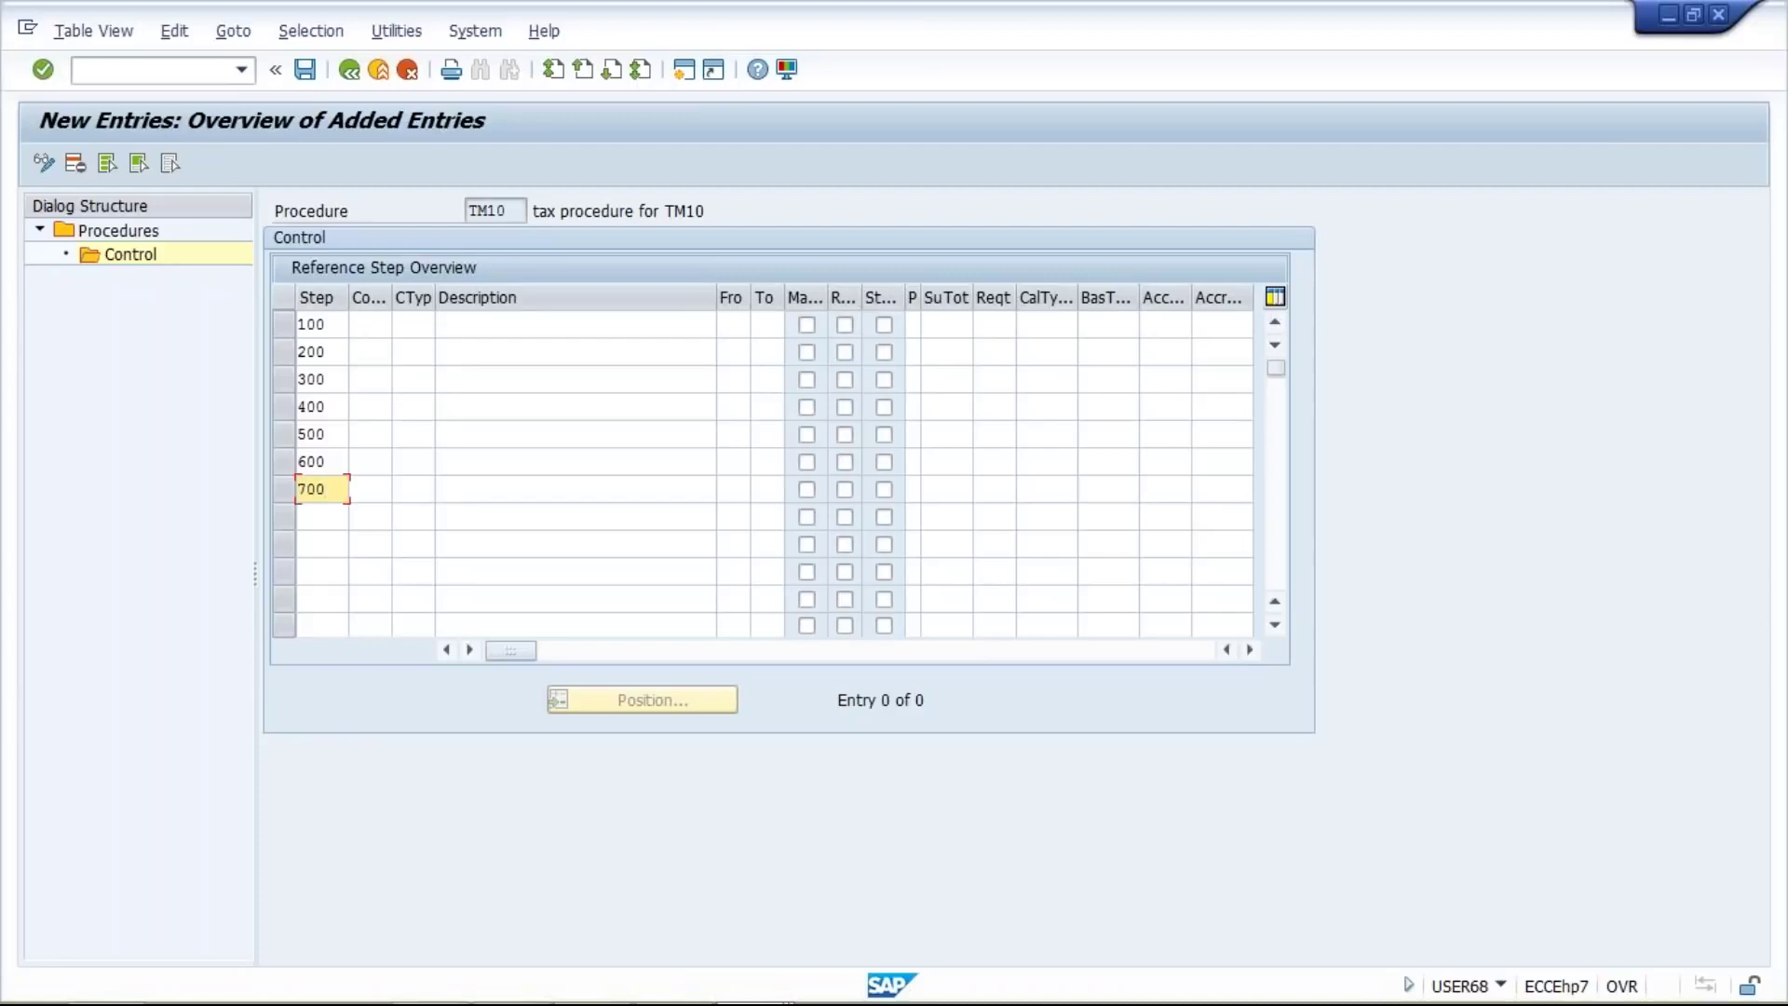
Set the condition type of step 100 to BASB
left_click(414, 328)
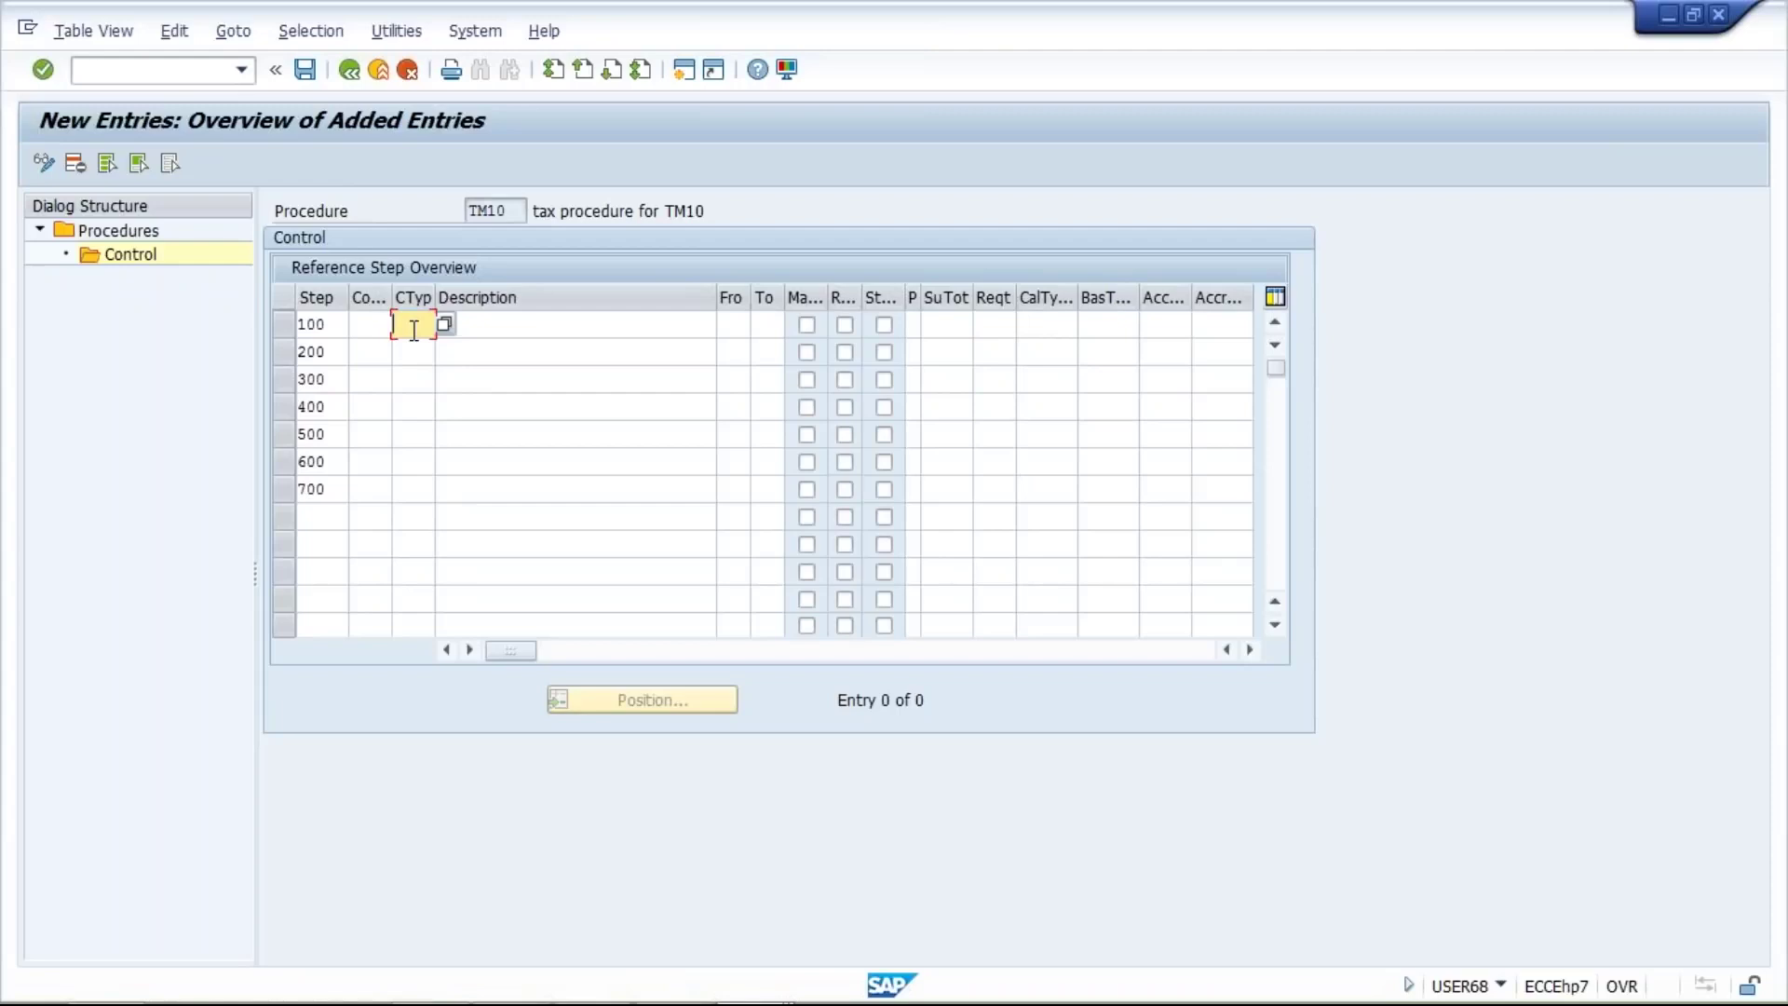
type("B")
left_click(425, 350)
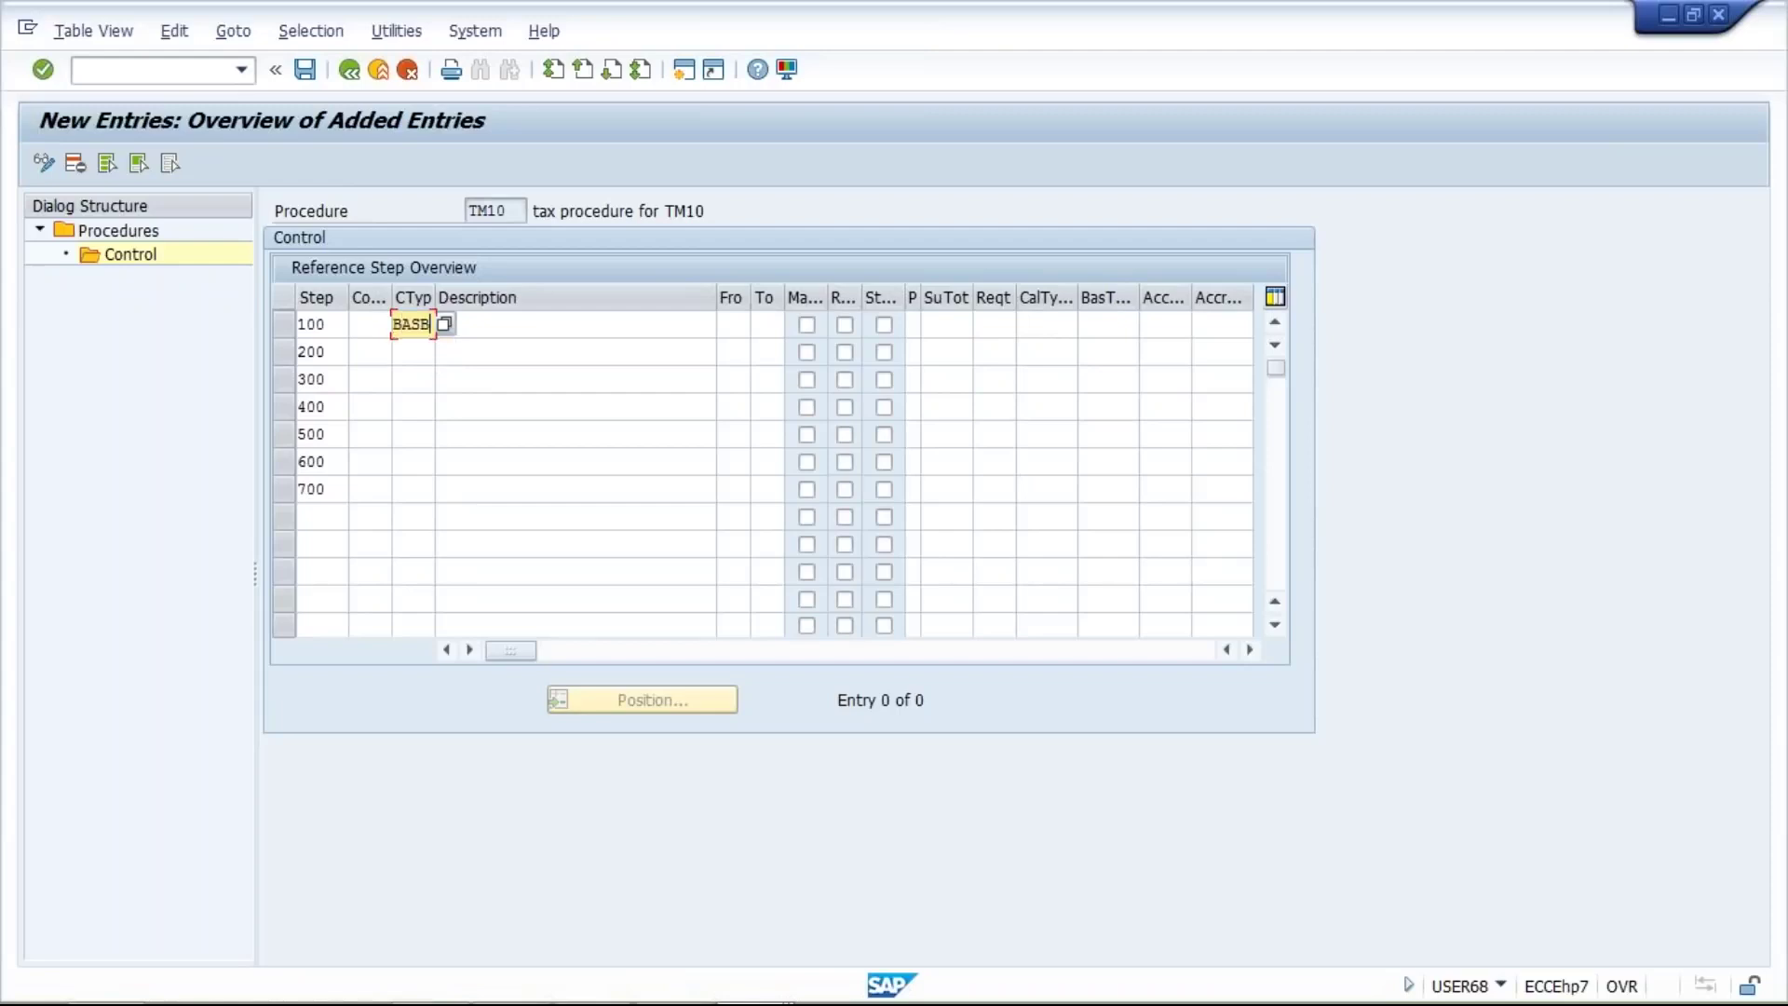
left_click(409, 354)
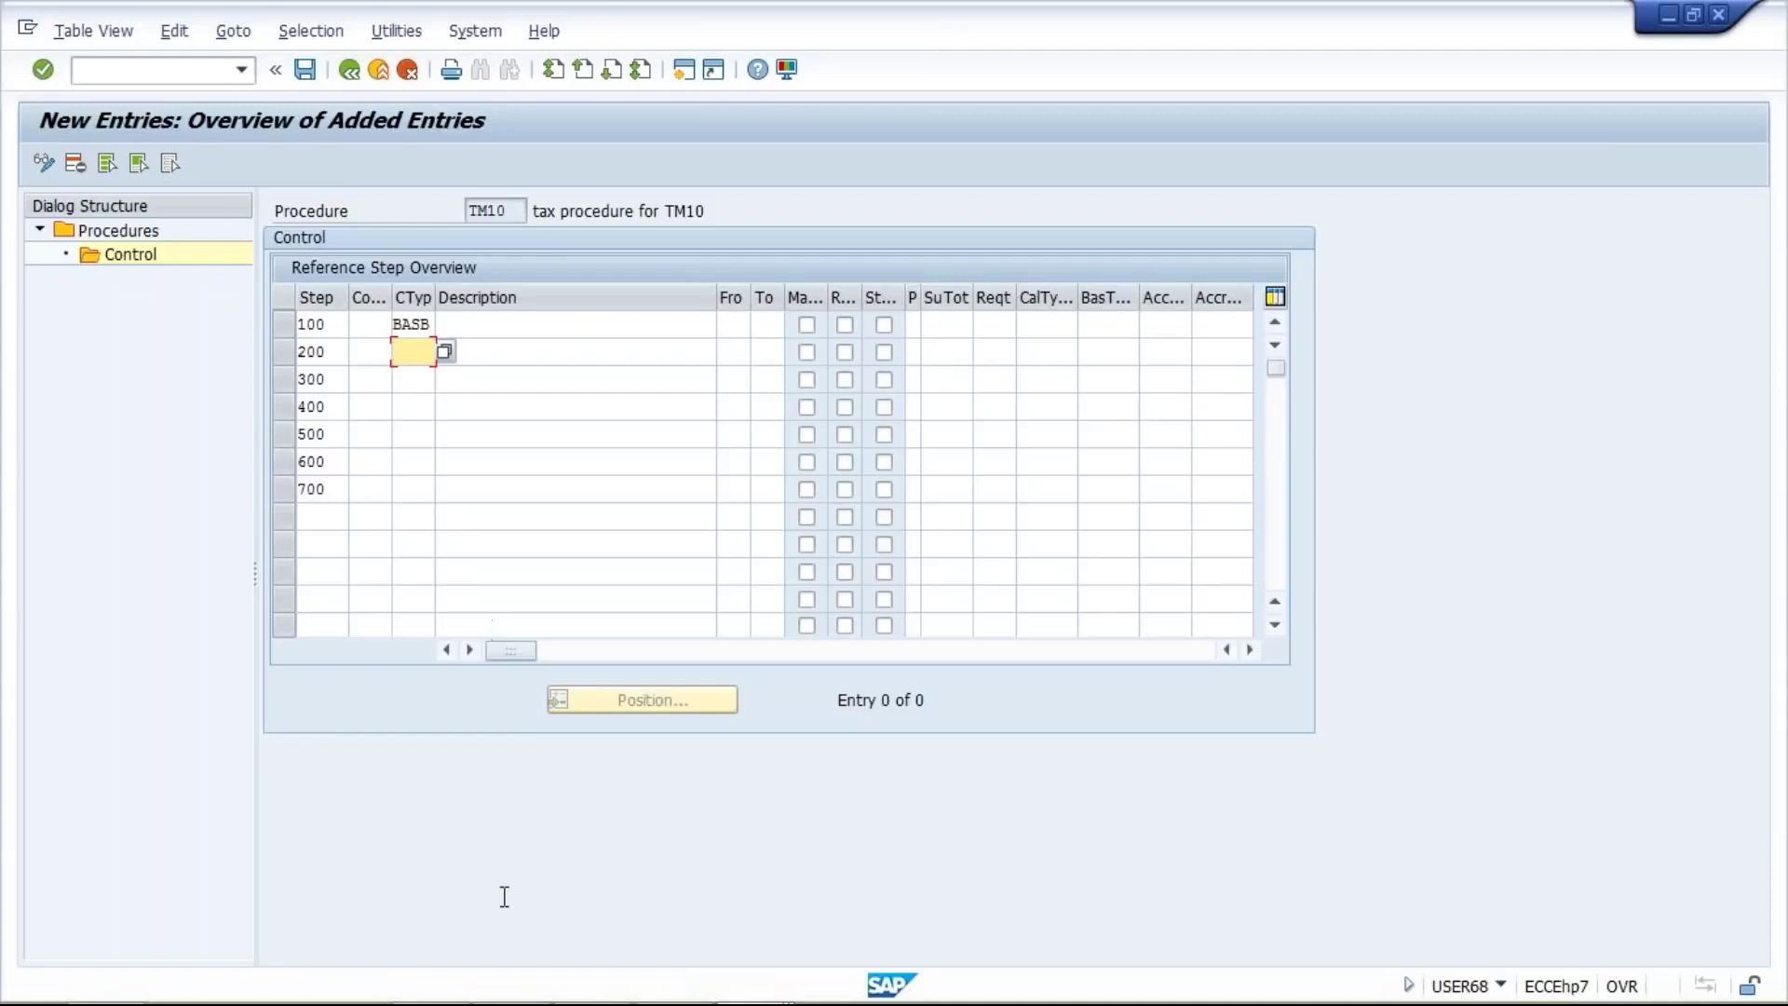
Switch to the Class workbook in Excel and enter the input condition types CGSI, SGSI and IGSI in cells G9 to G11
mouse_move(750, 987)
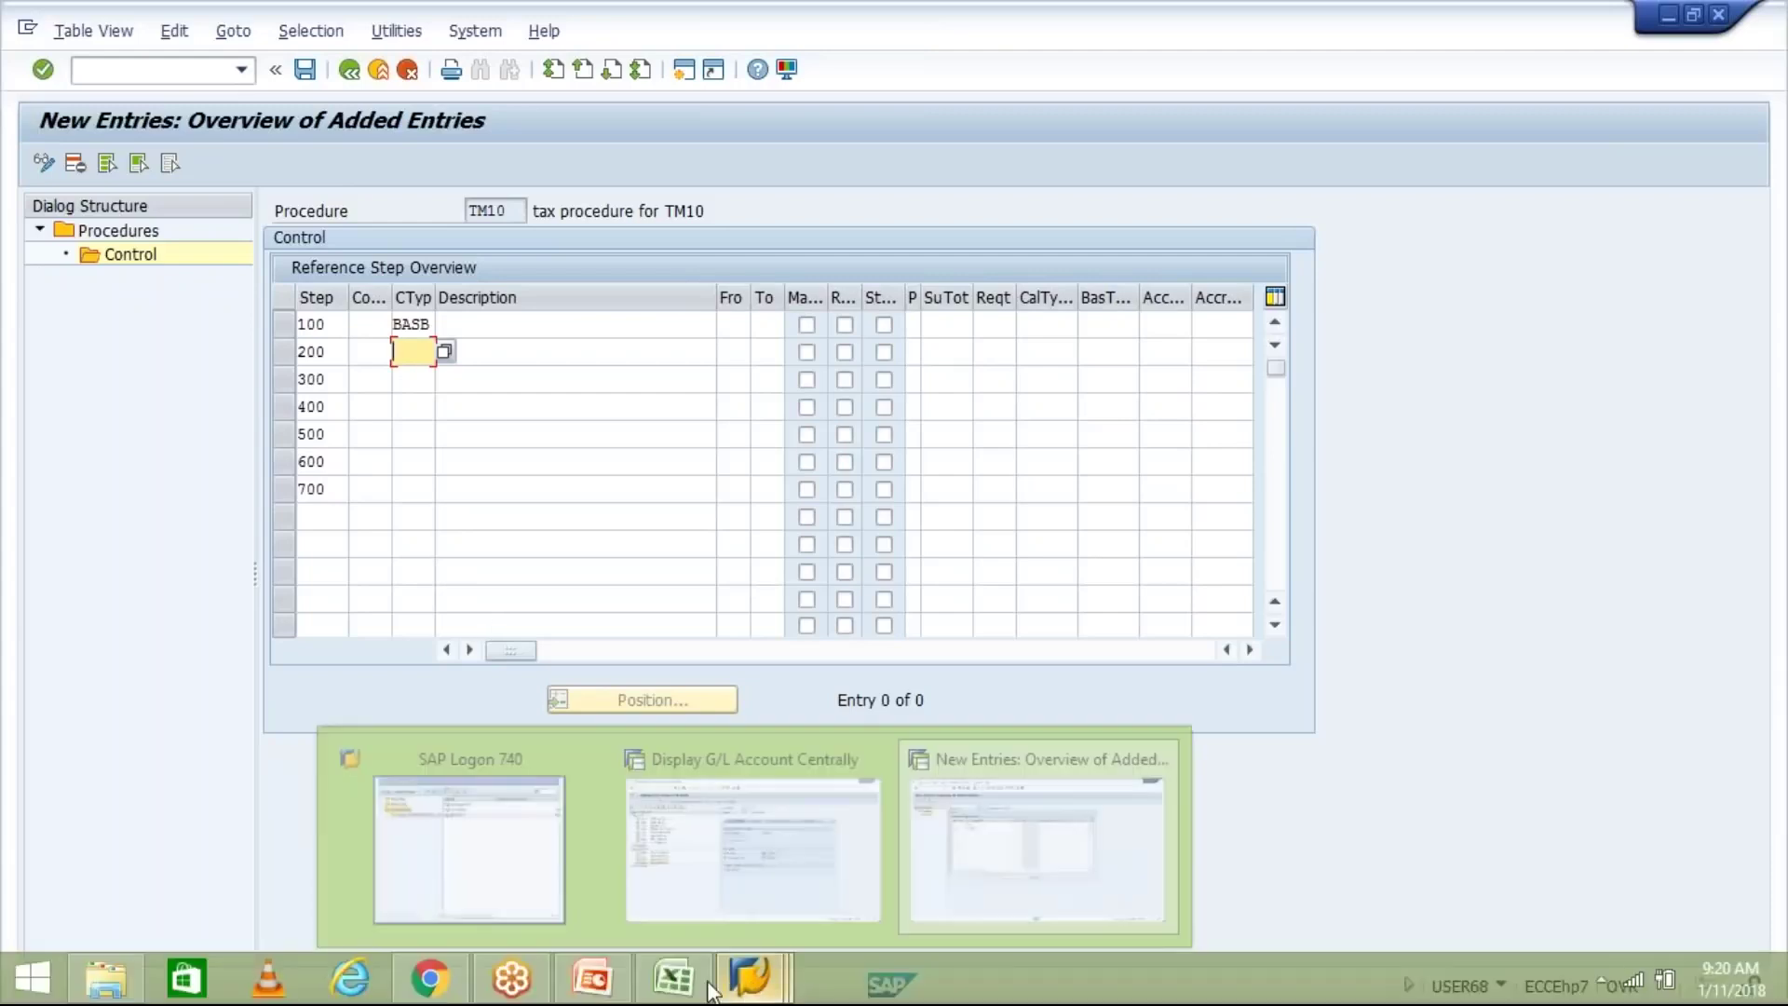
left_click(673, 978)
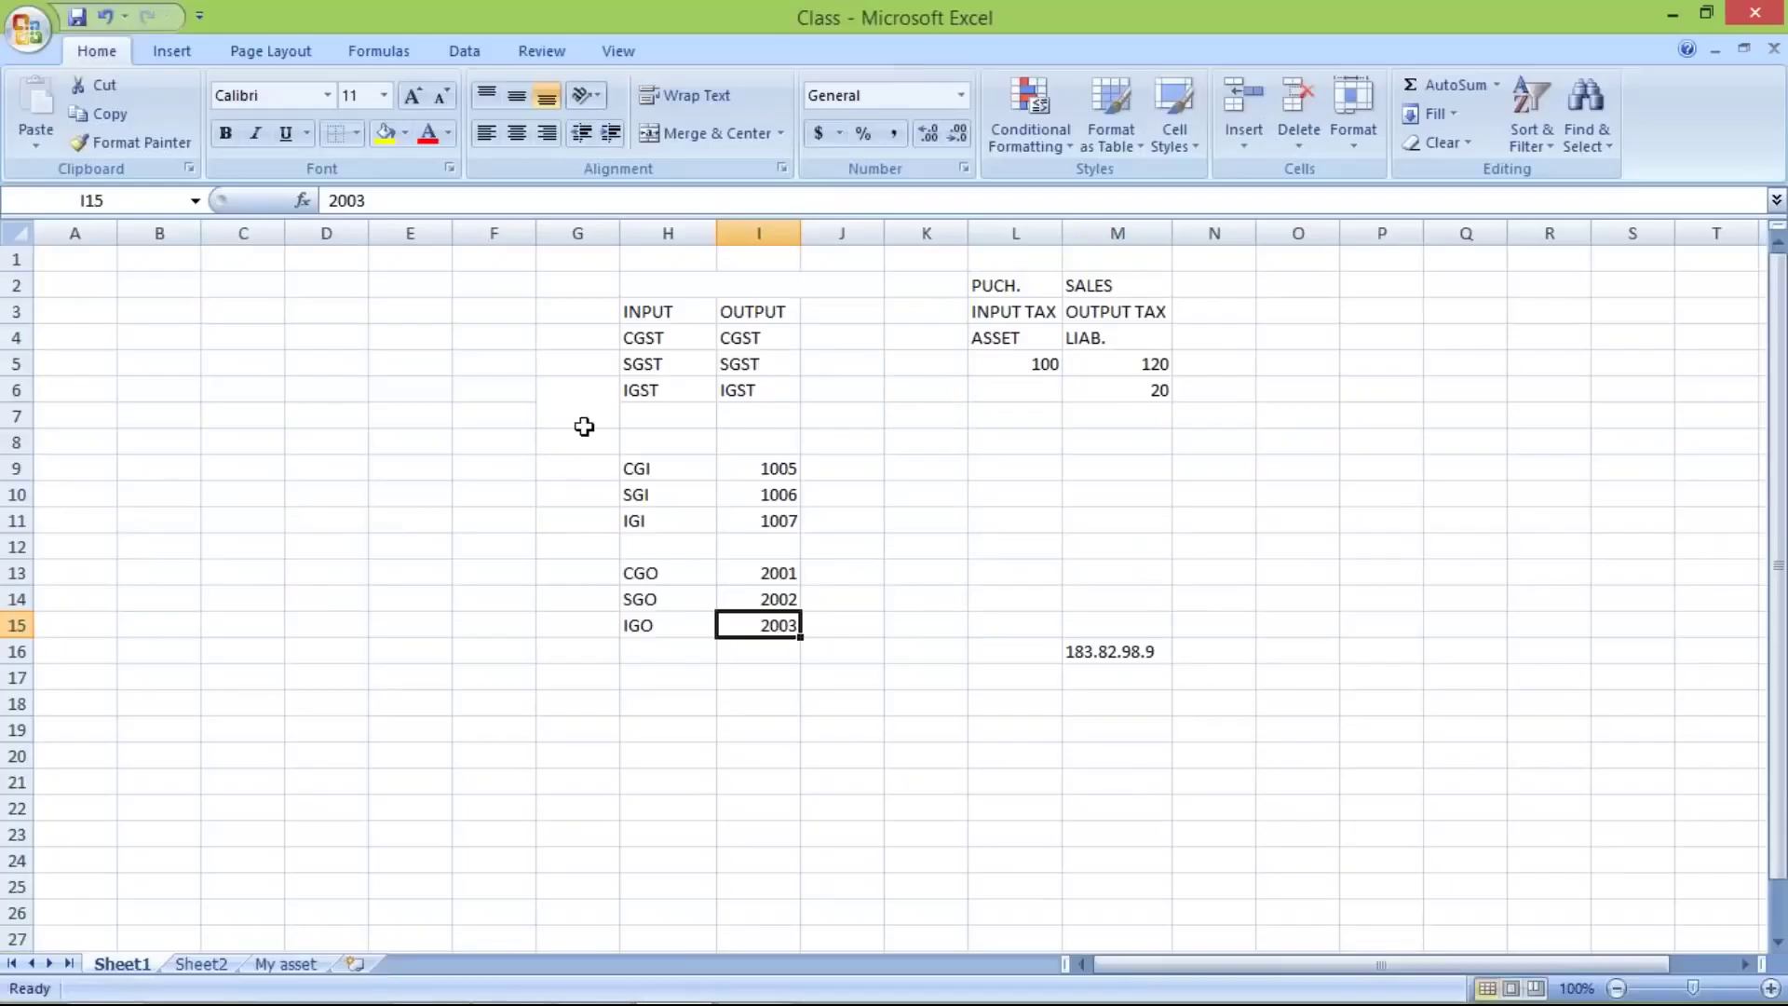
left_click(565, 470)
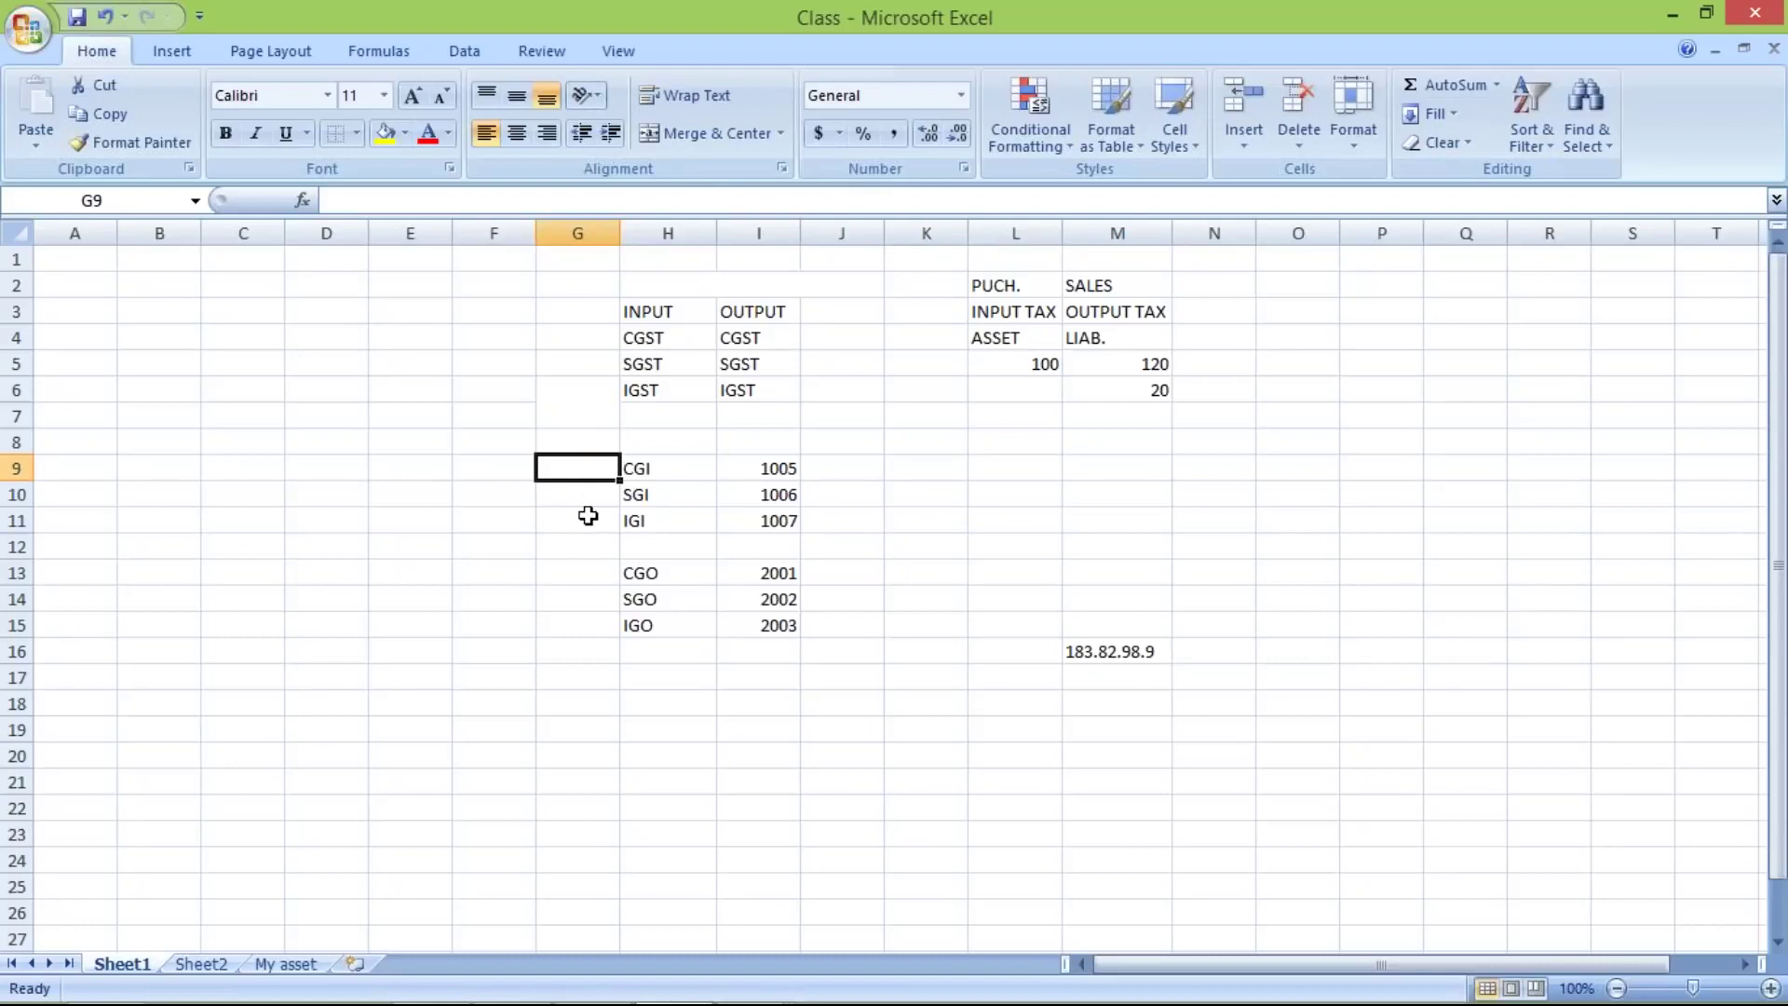
type("CGSI")
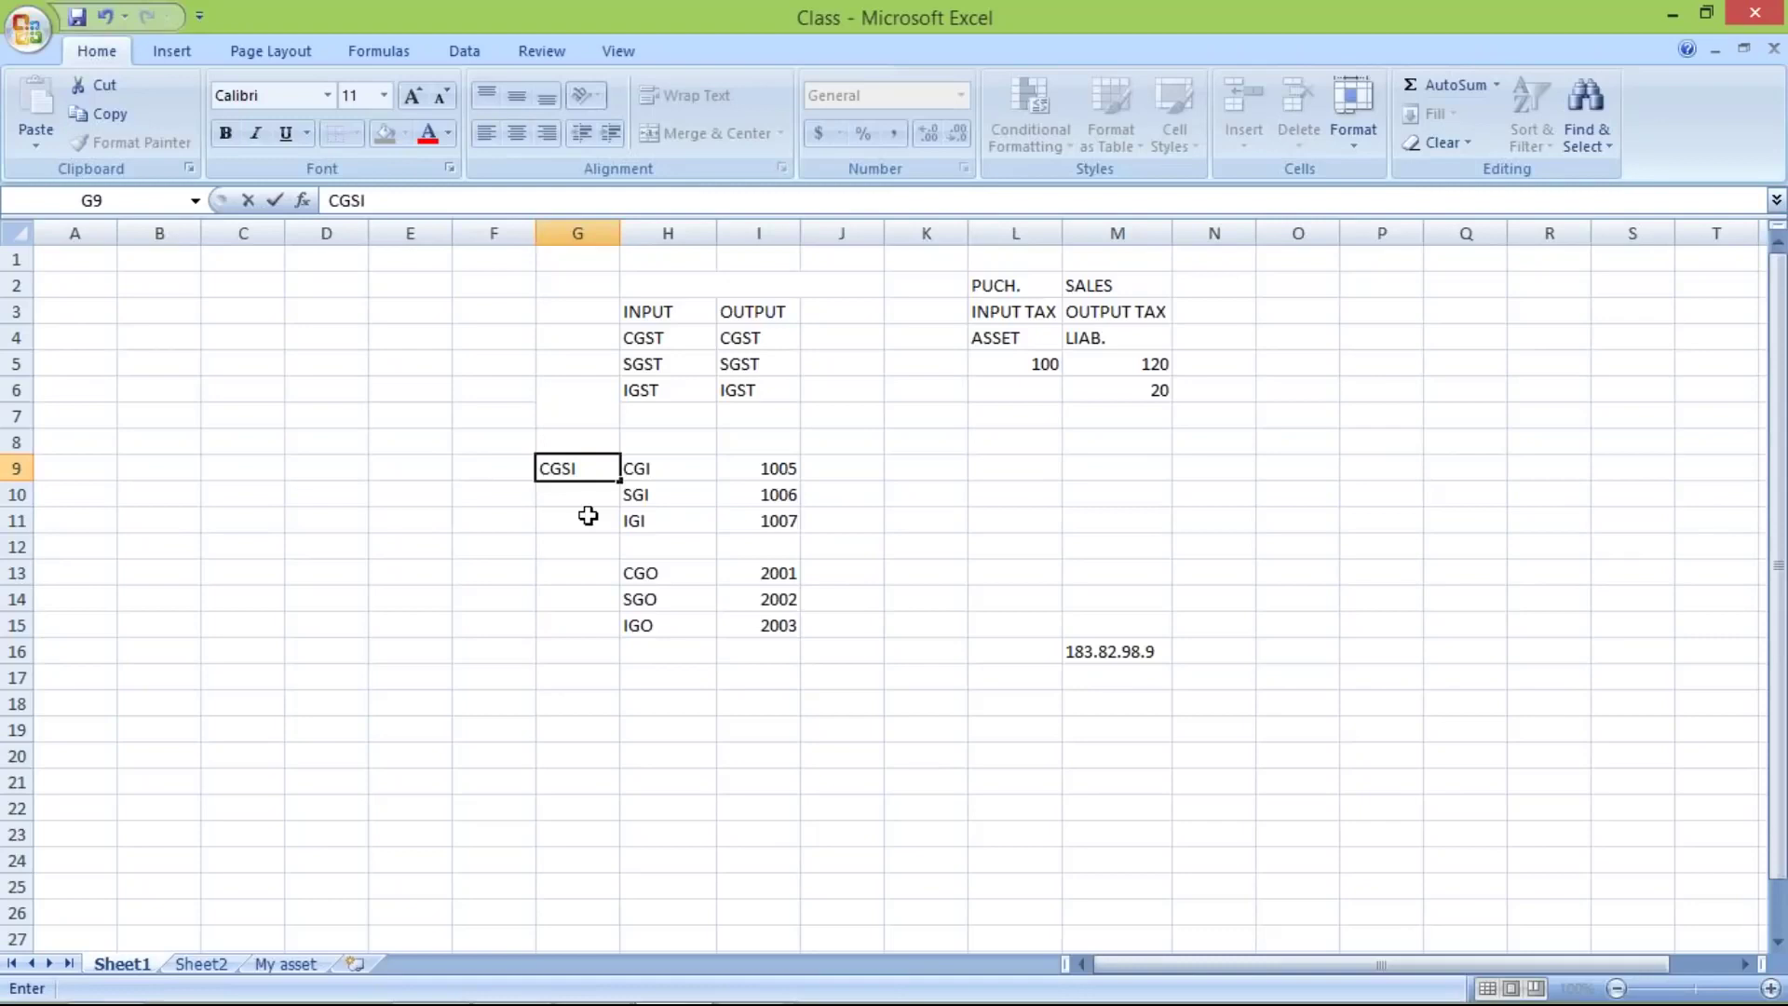
key("Left")
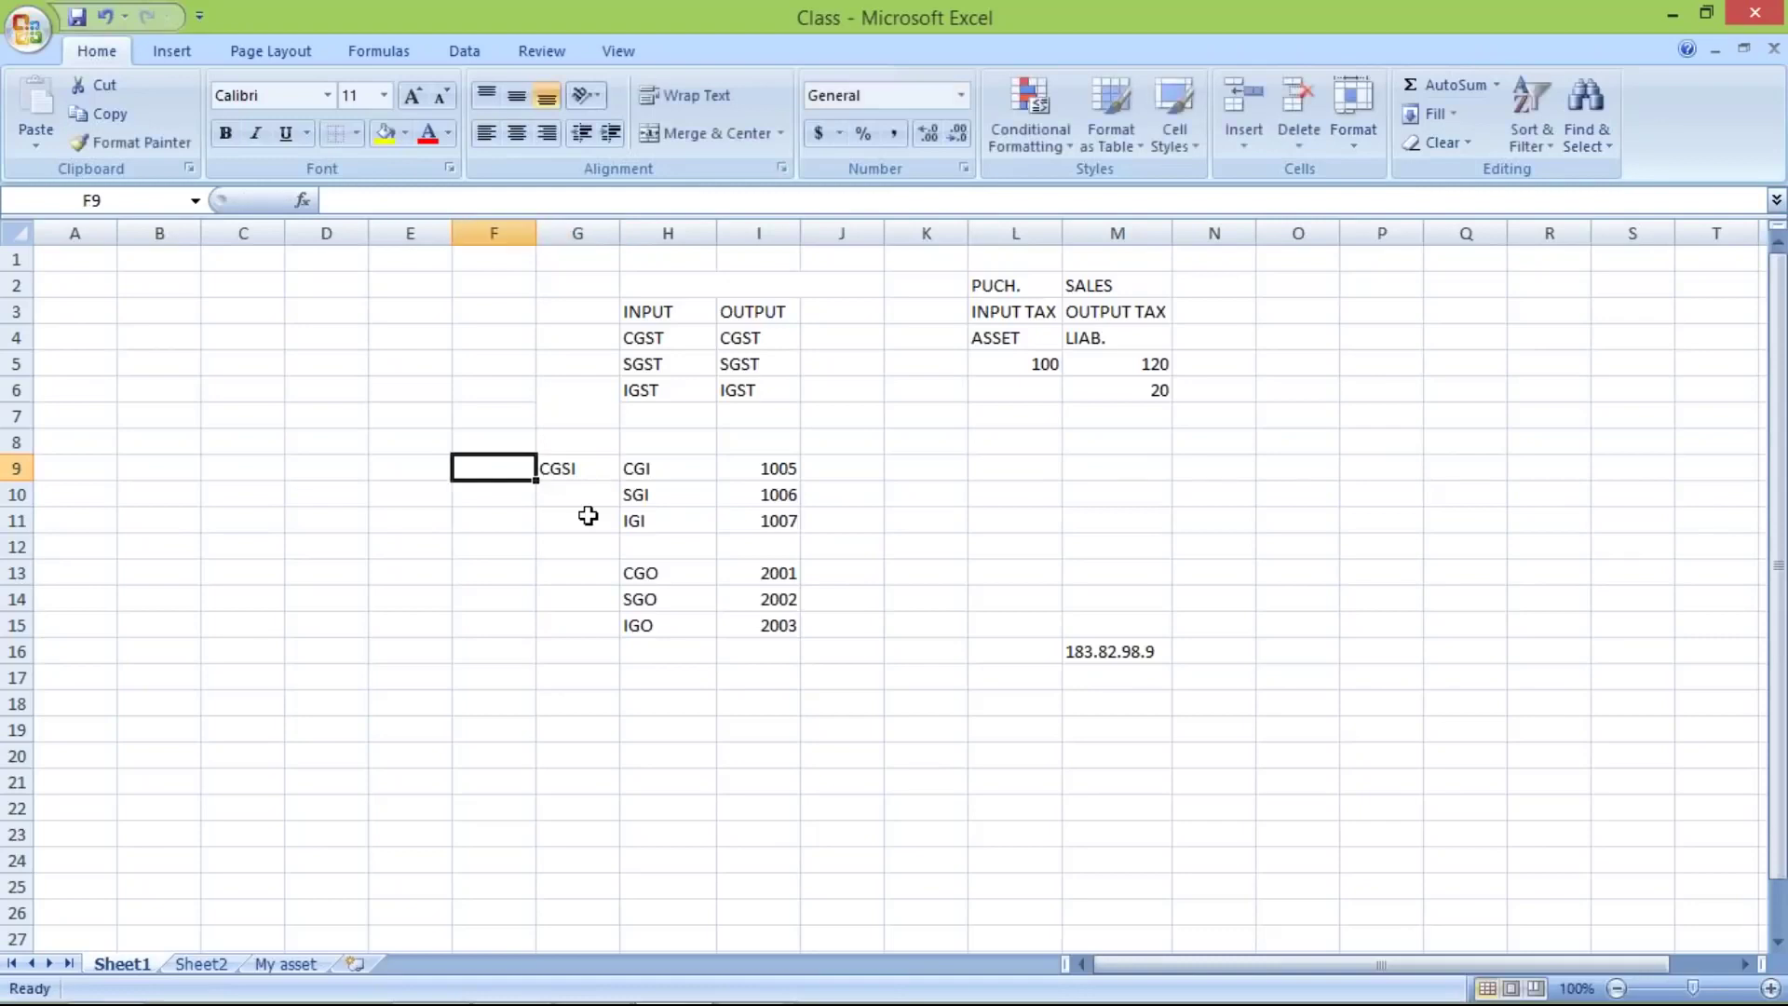
left_click(584, 486)
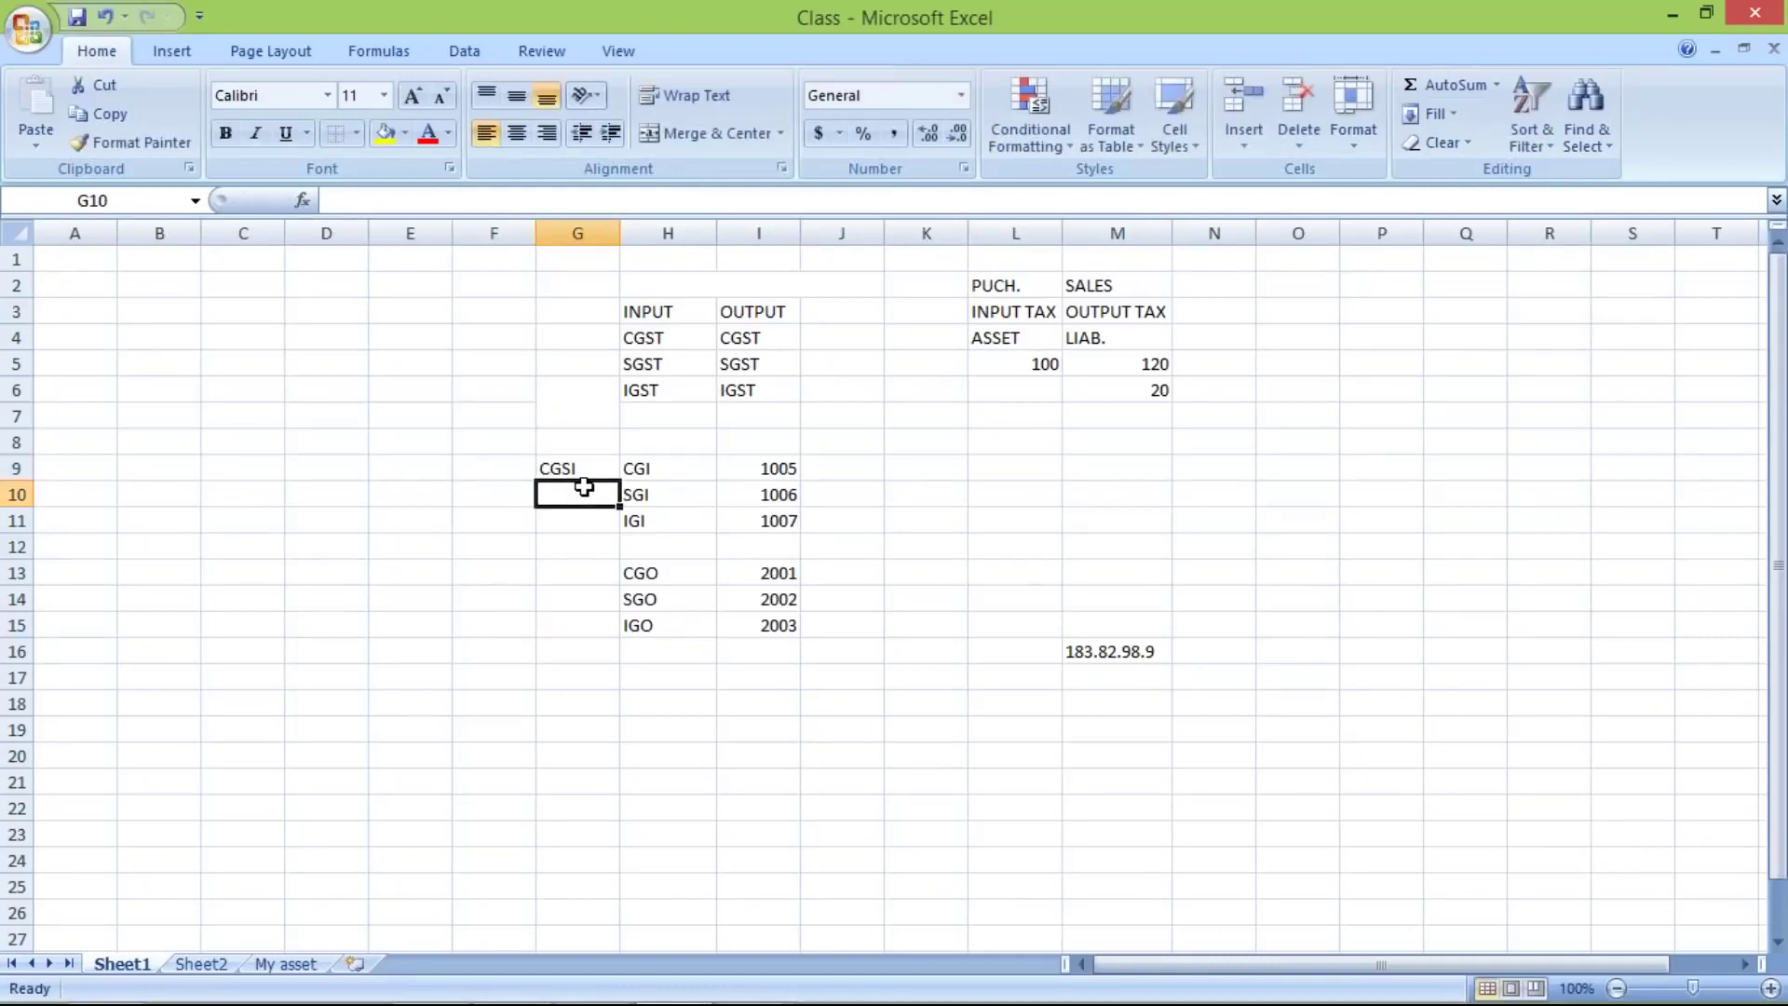
type("SGSI")
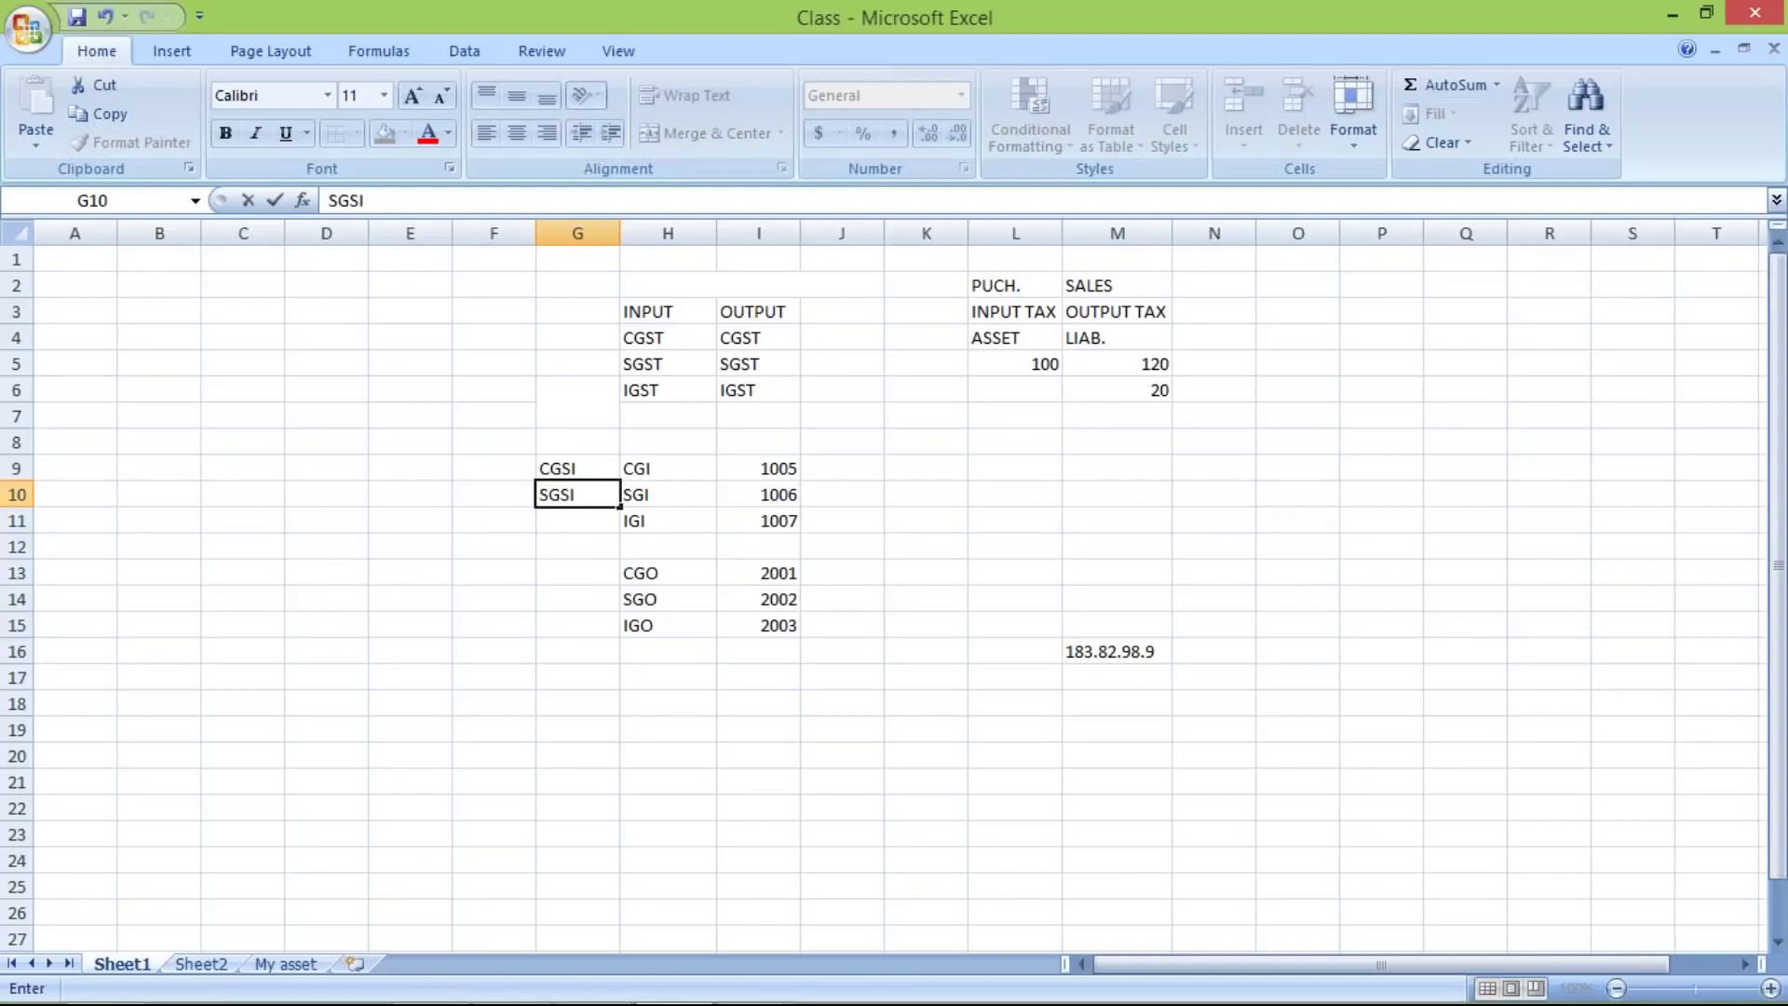
key("Return")
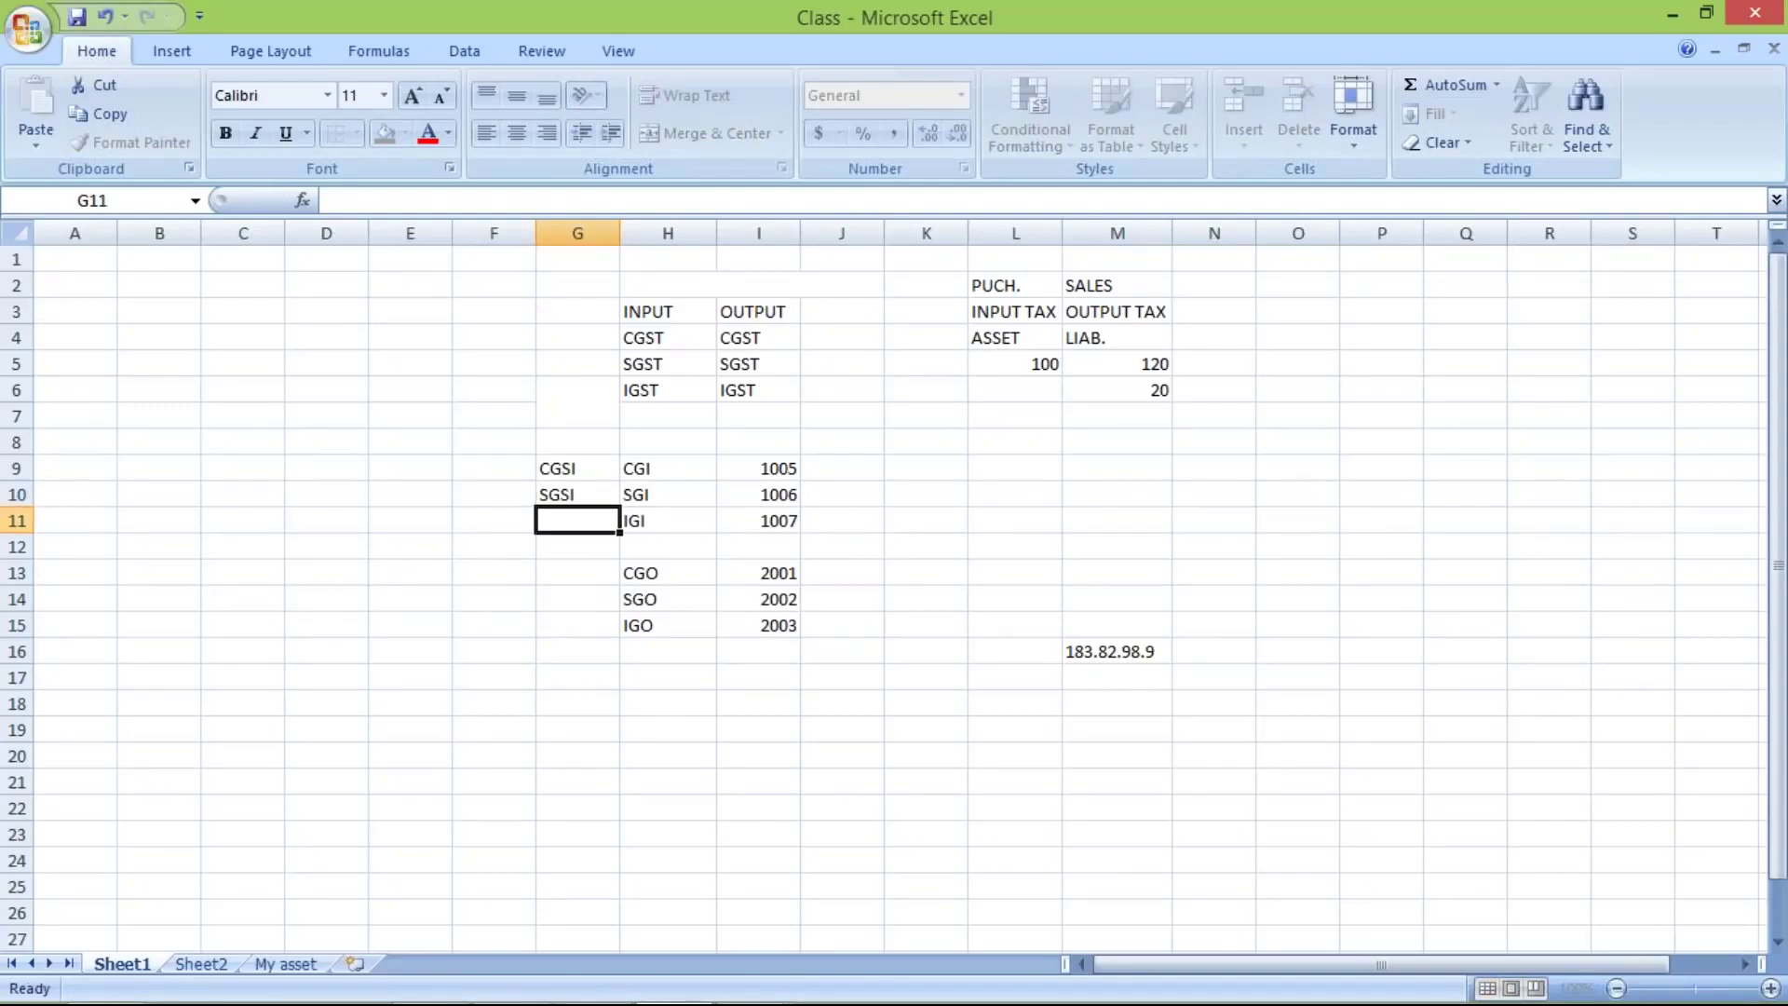
type("IGSI")
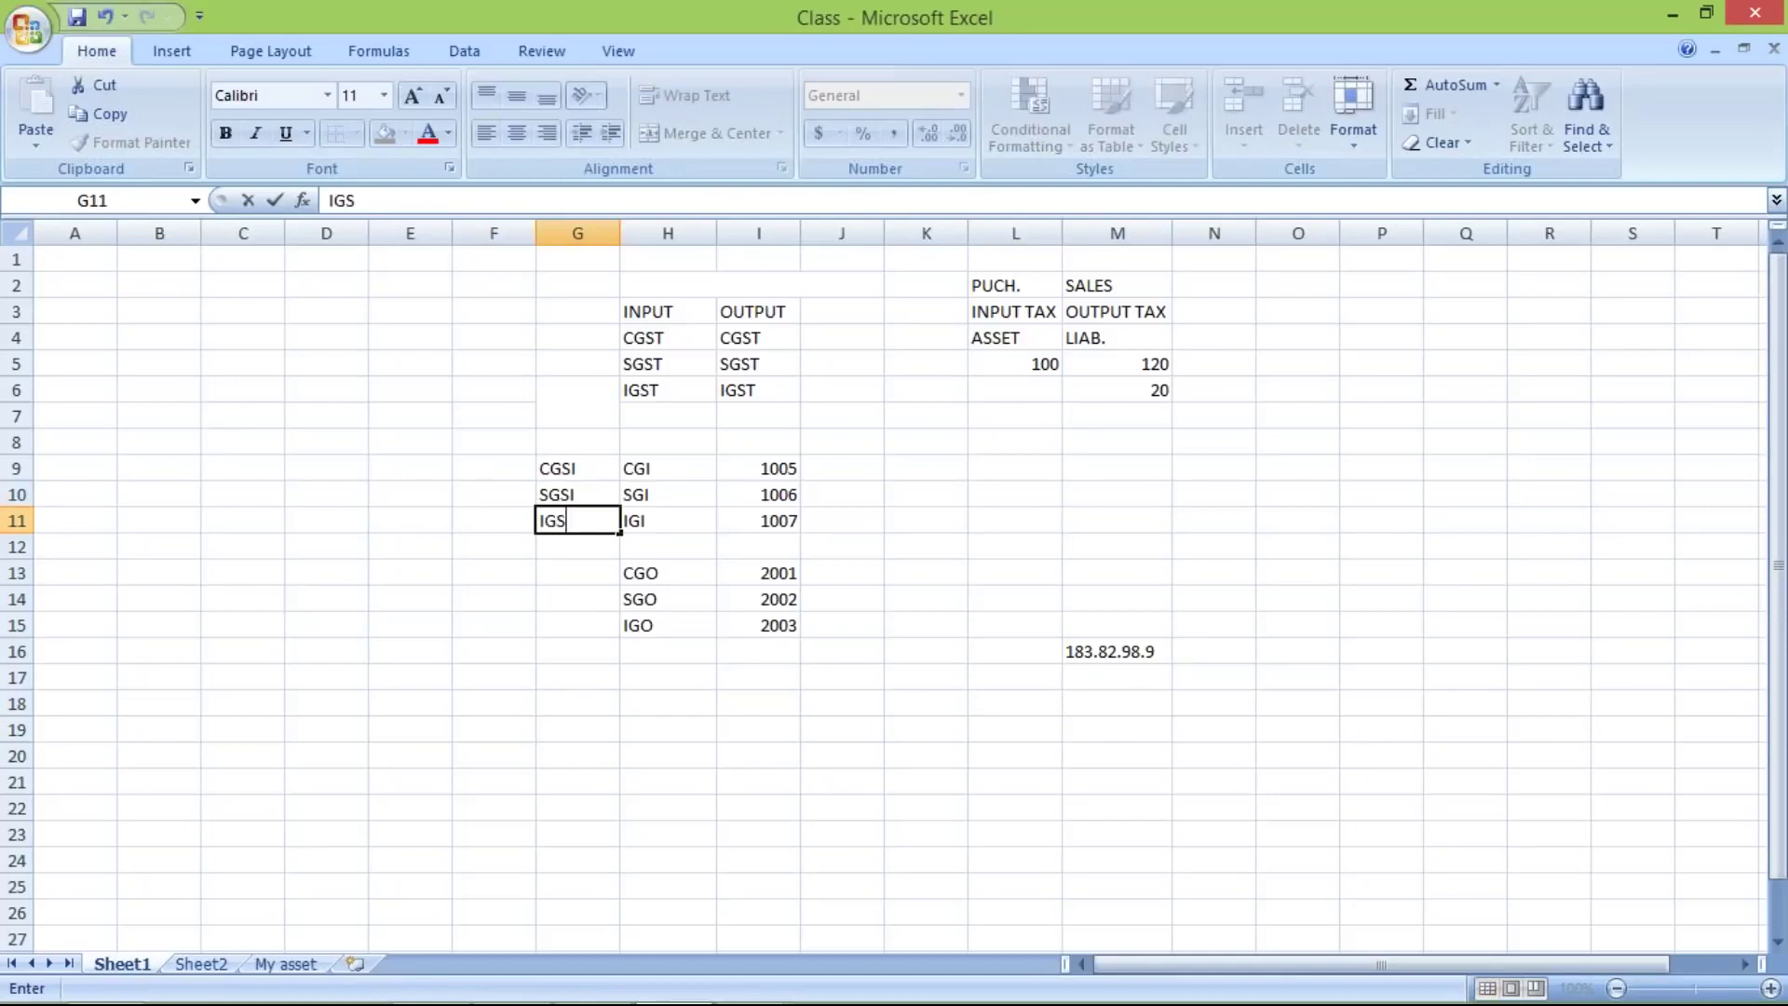
Enter the output condition types CGSO, SGSO and IGSO in cells G13 to G15
left_click(582, 576)
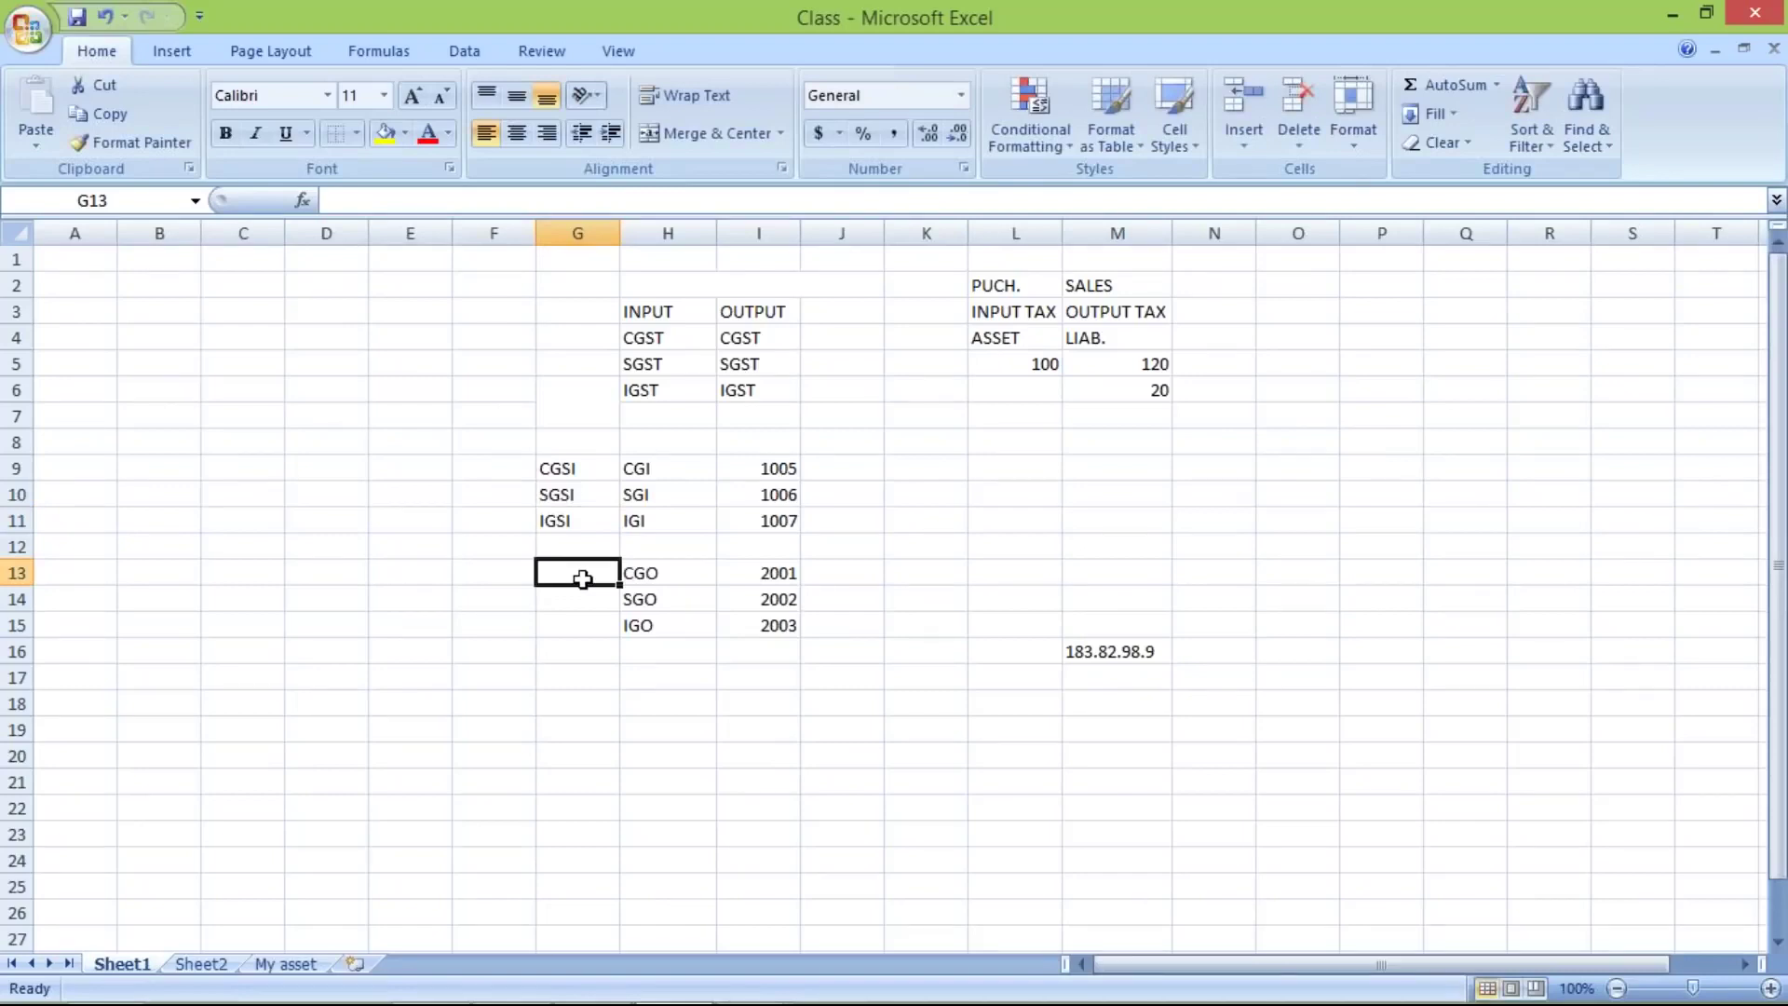
type("CGSI")
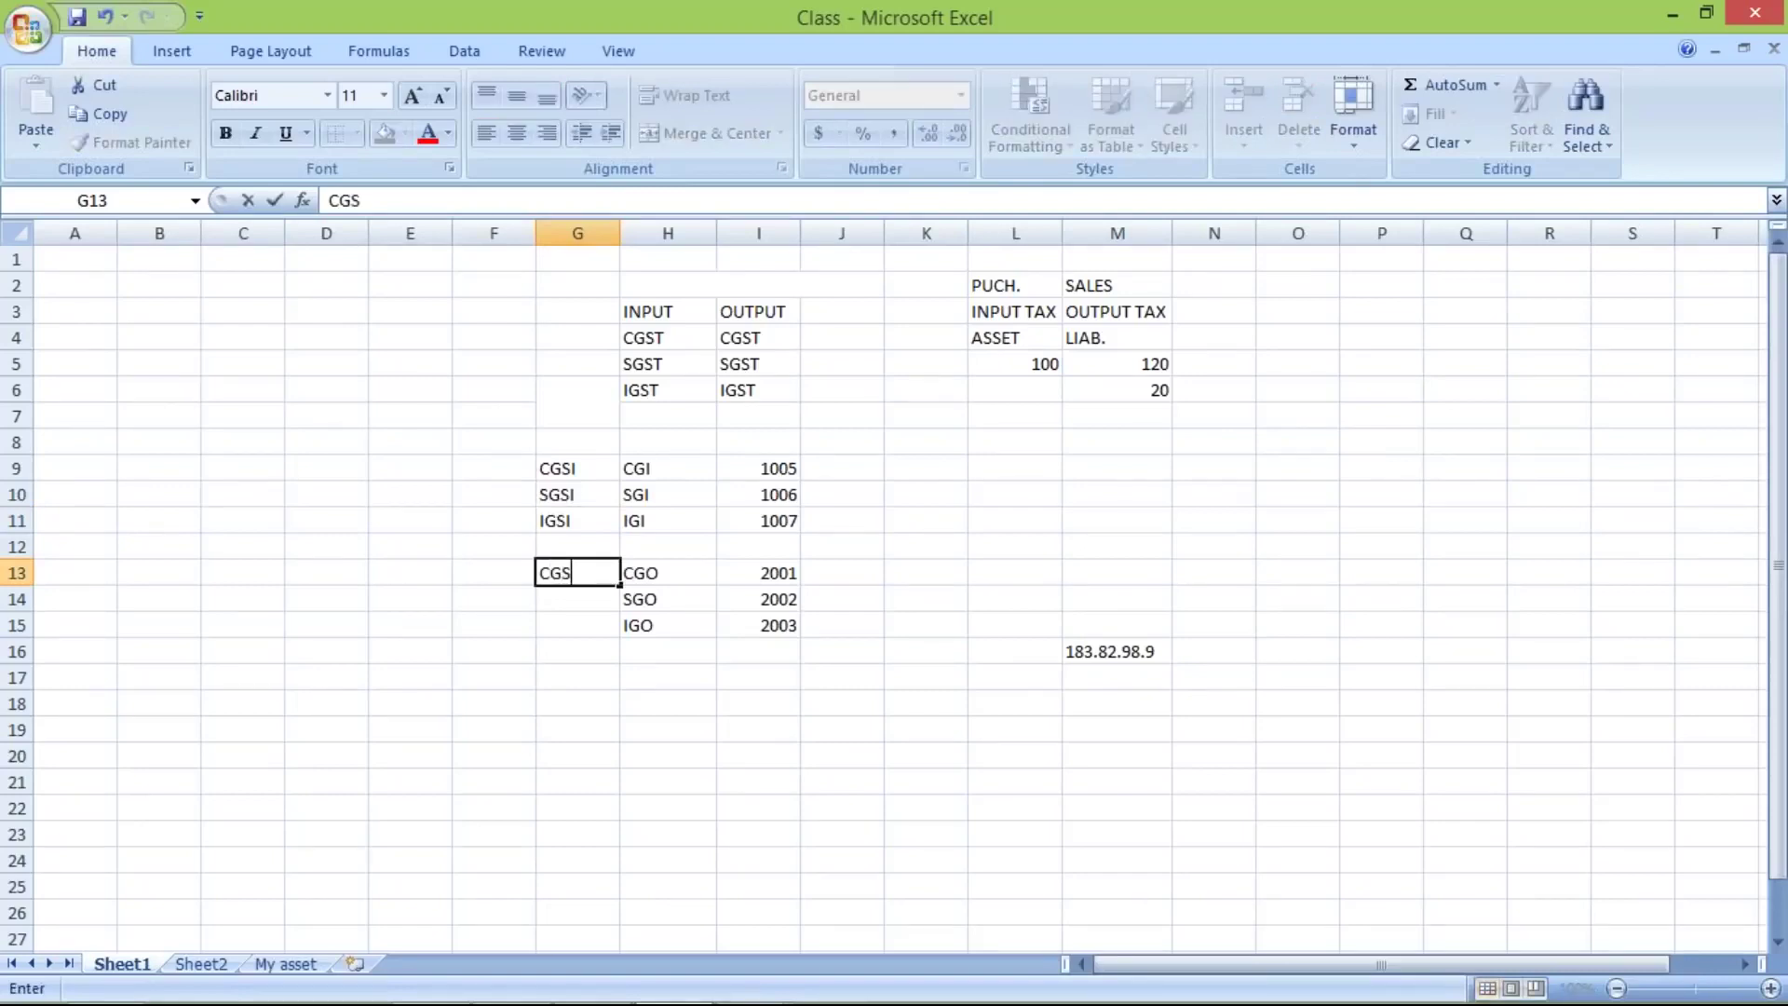
key("BackSpace")
type("O")
key("Return")
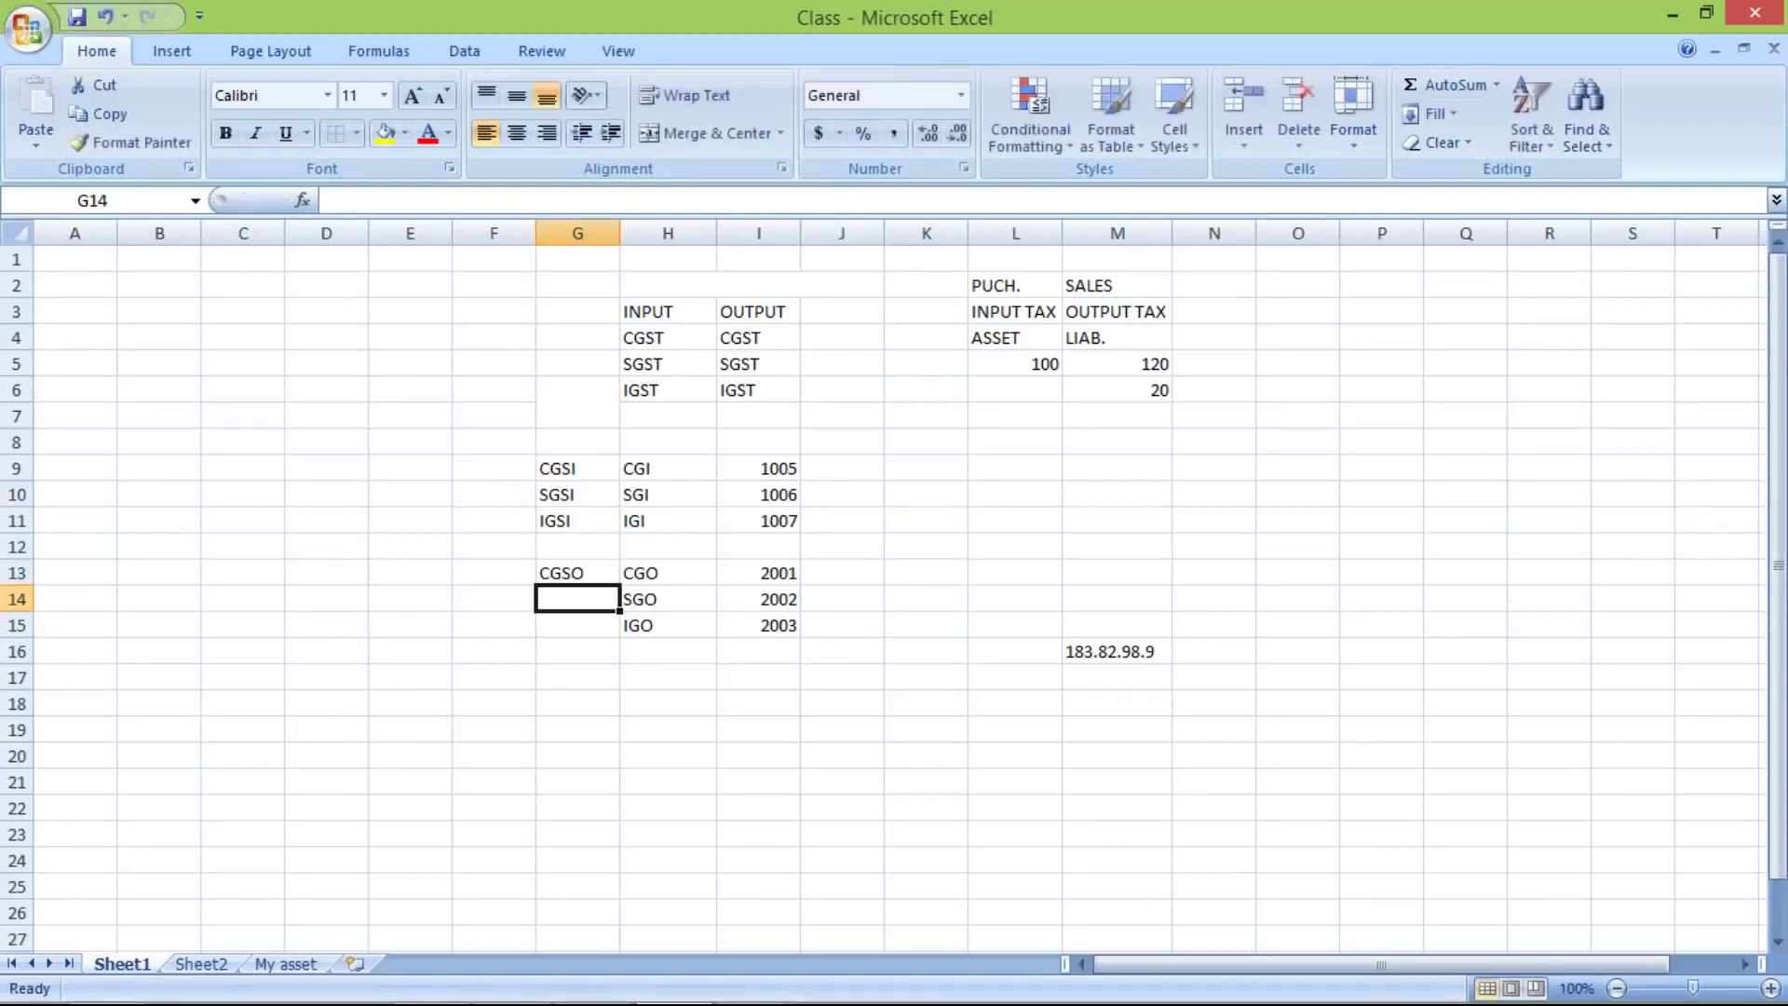
type("SGSO")
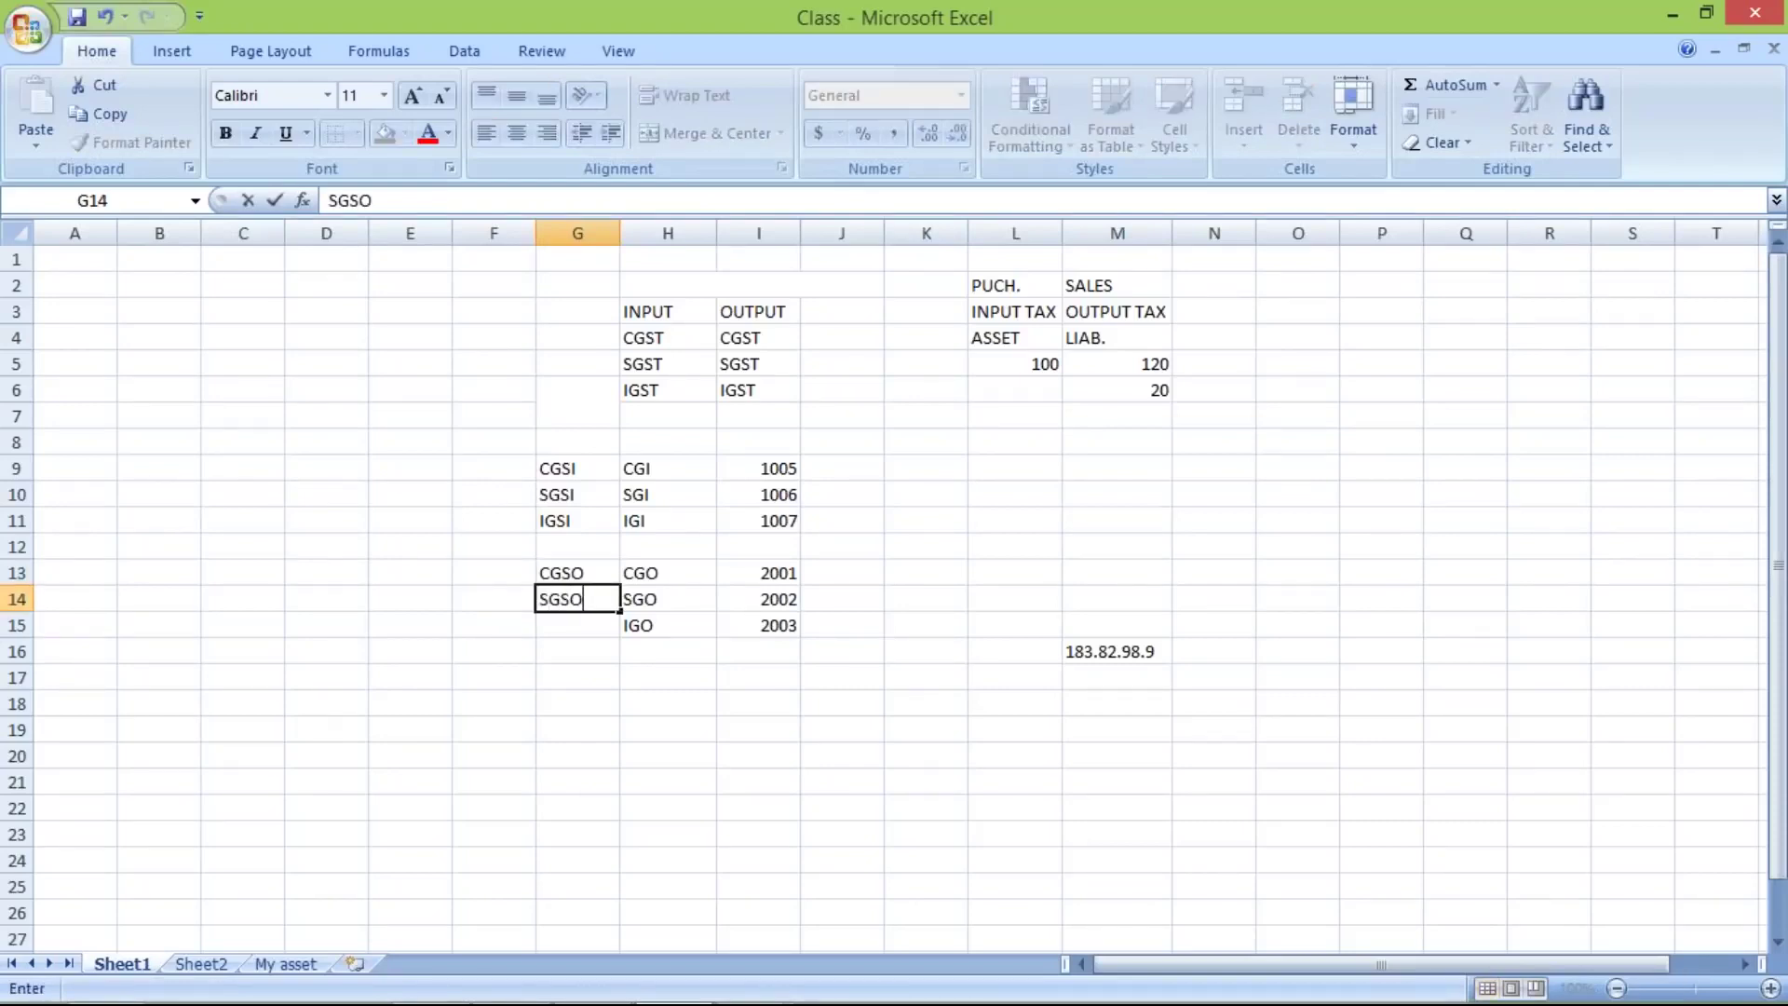
key("Return")
type("I")
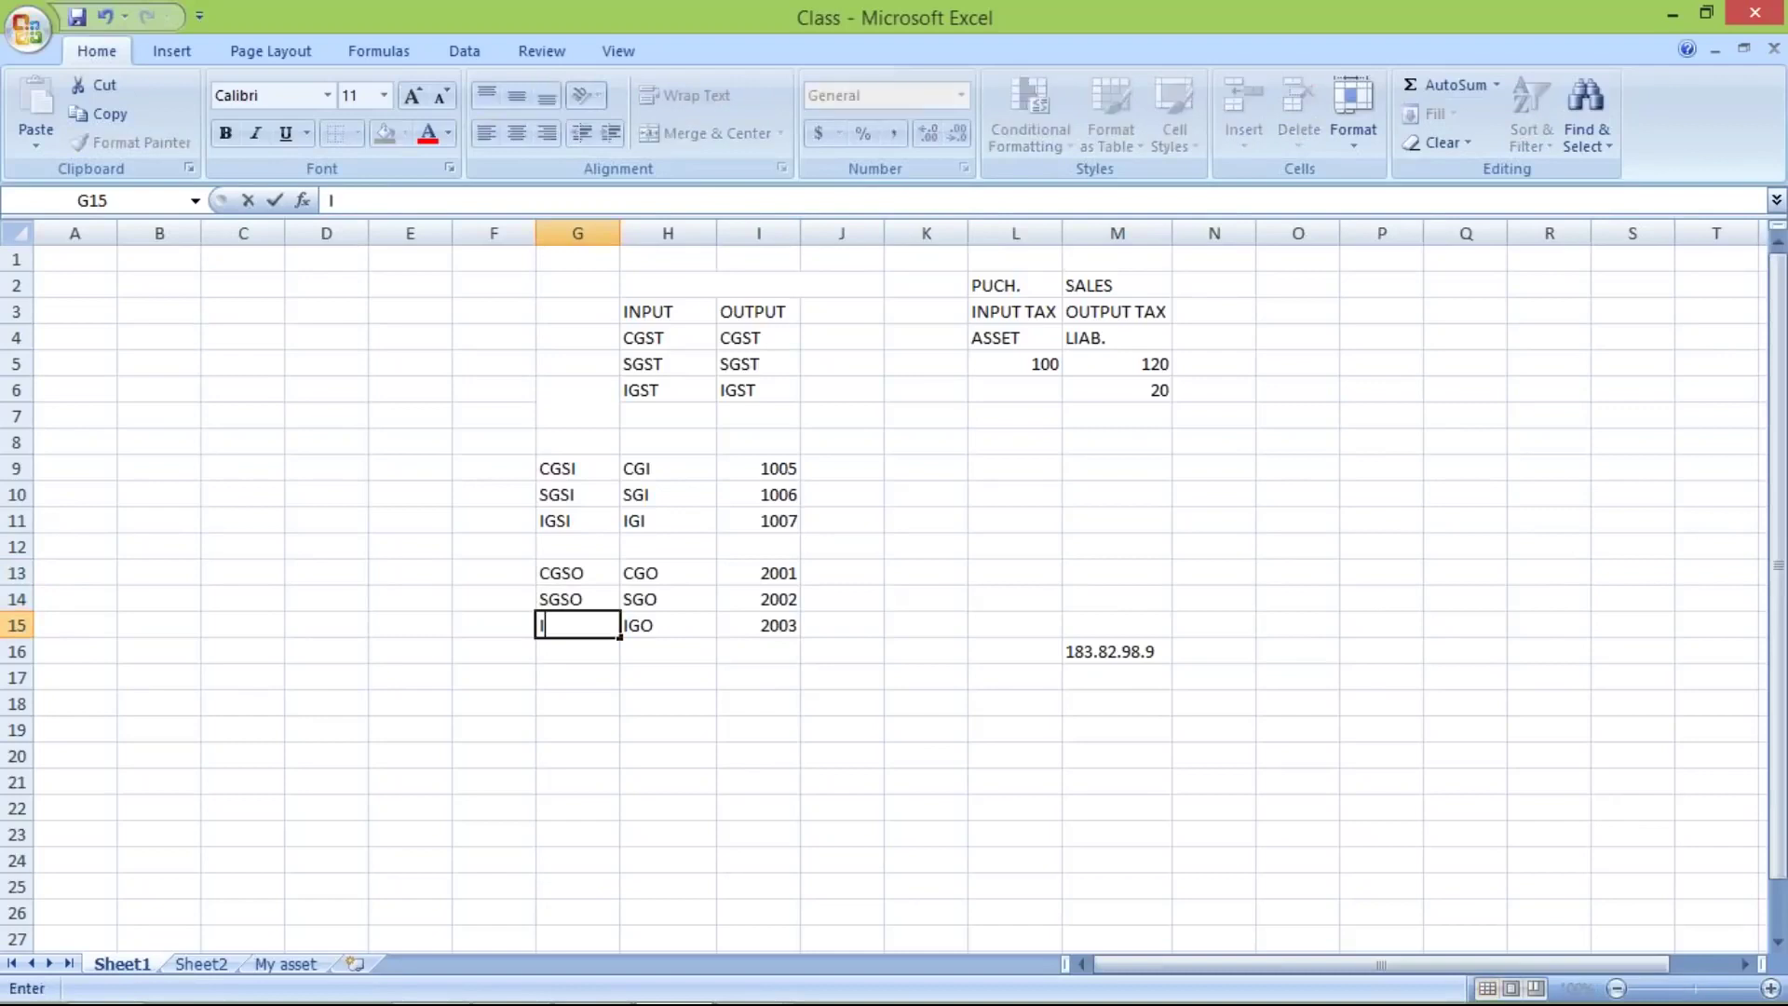
type("GSO")
key("Return")
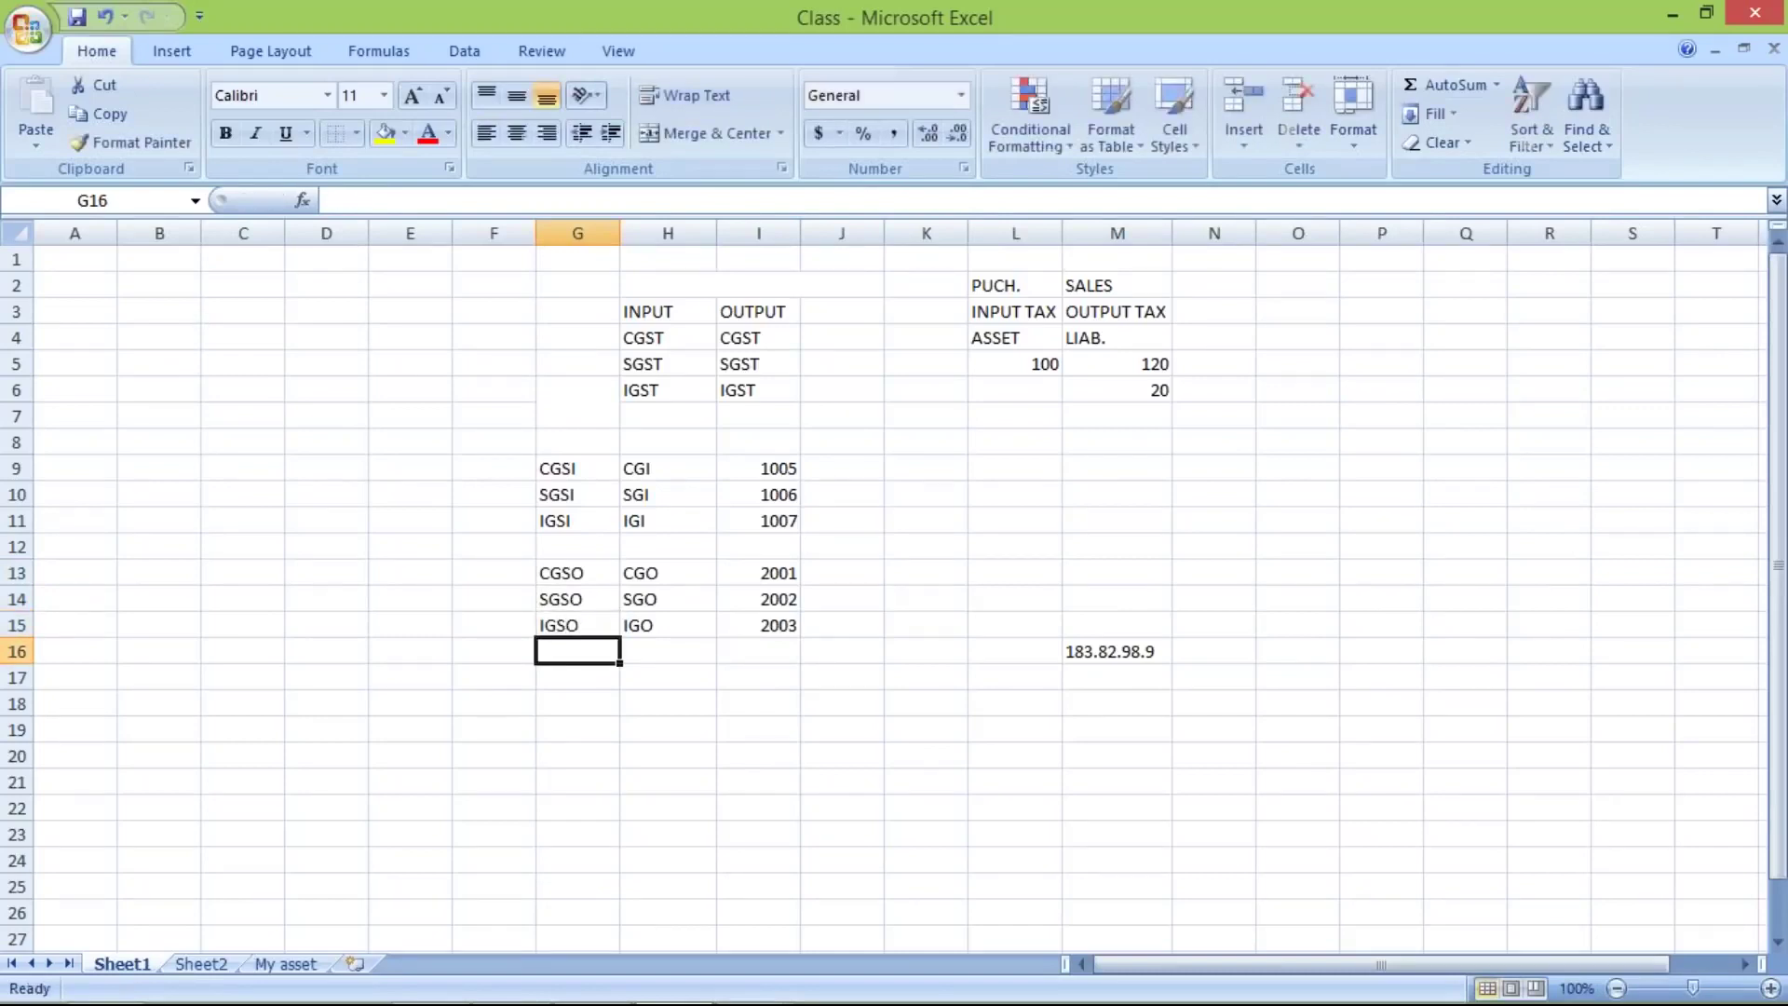
Delete the empty row 12 between the input and output condition types
left_click(18, 547)
right_click(18, 546)
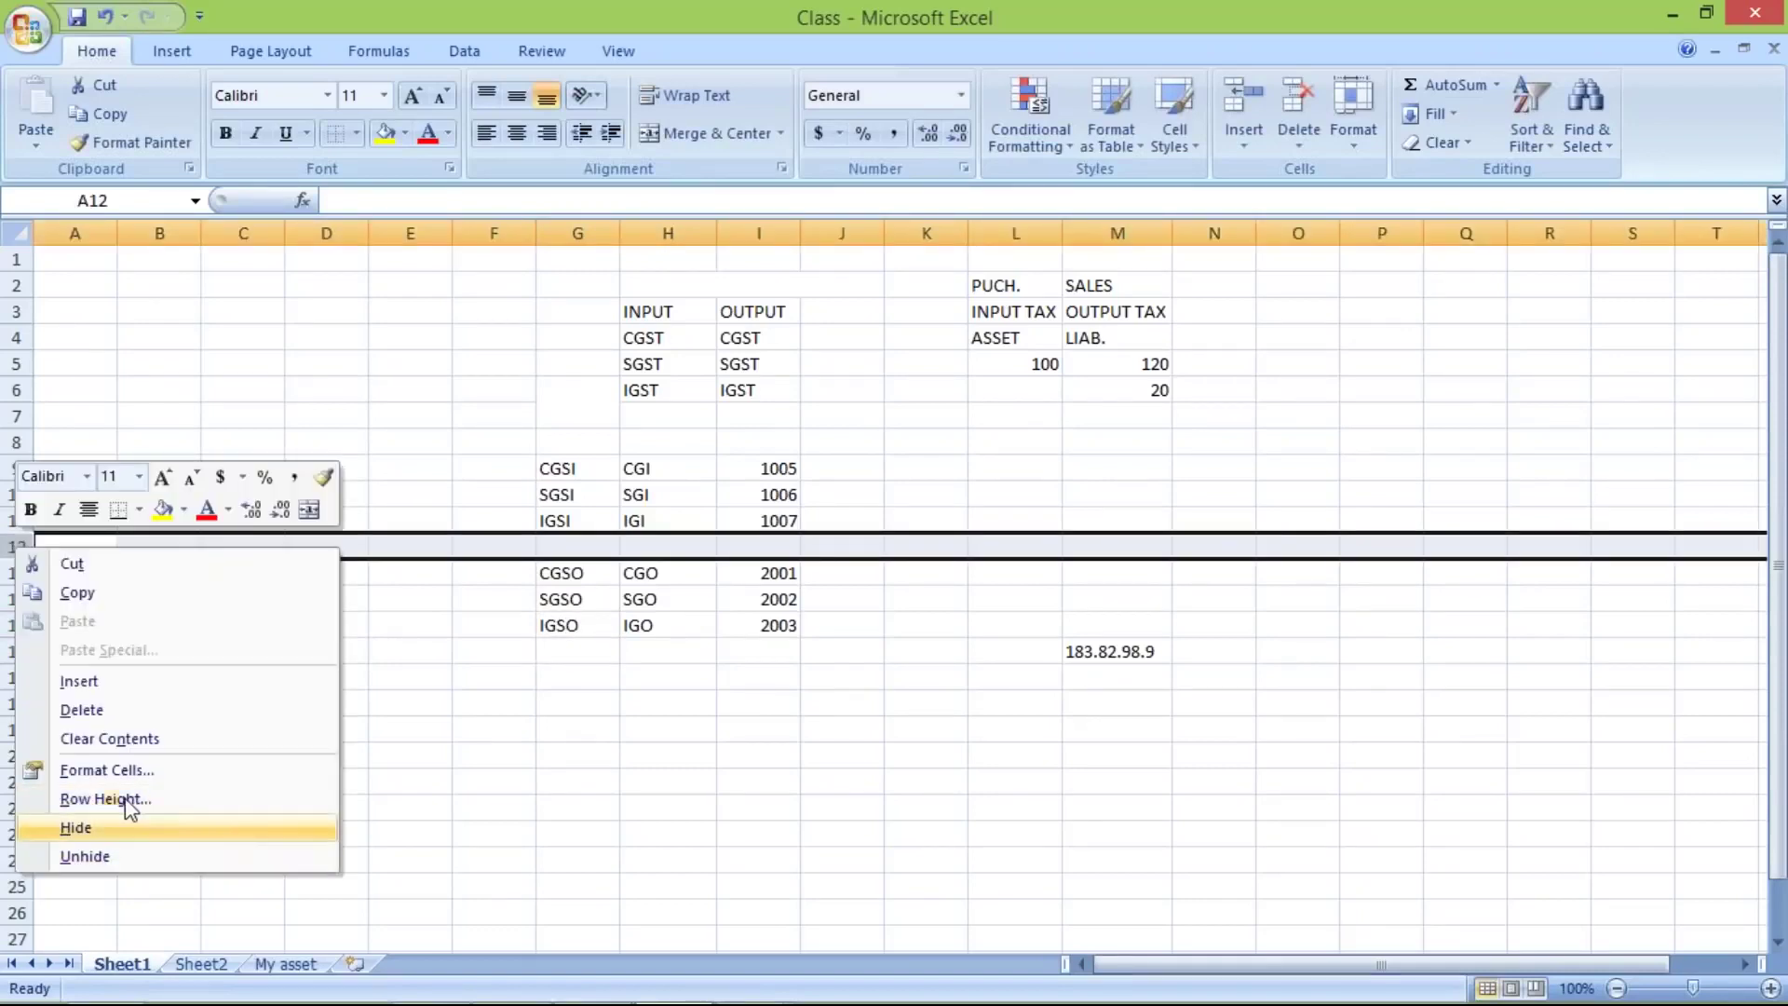
left_click(152, 711)
Copy the six condition types in G9:G14 into the condition type column of SAP procedure TM10 for steps 200 to 700
left_click(568, 498)
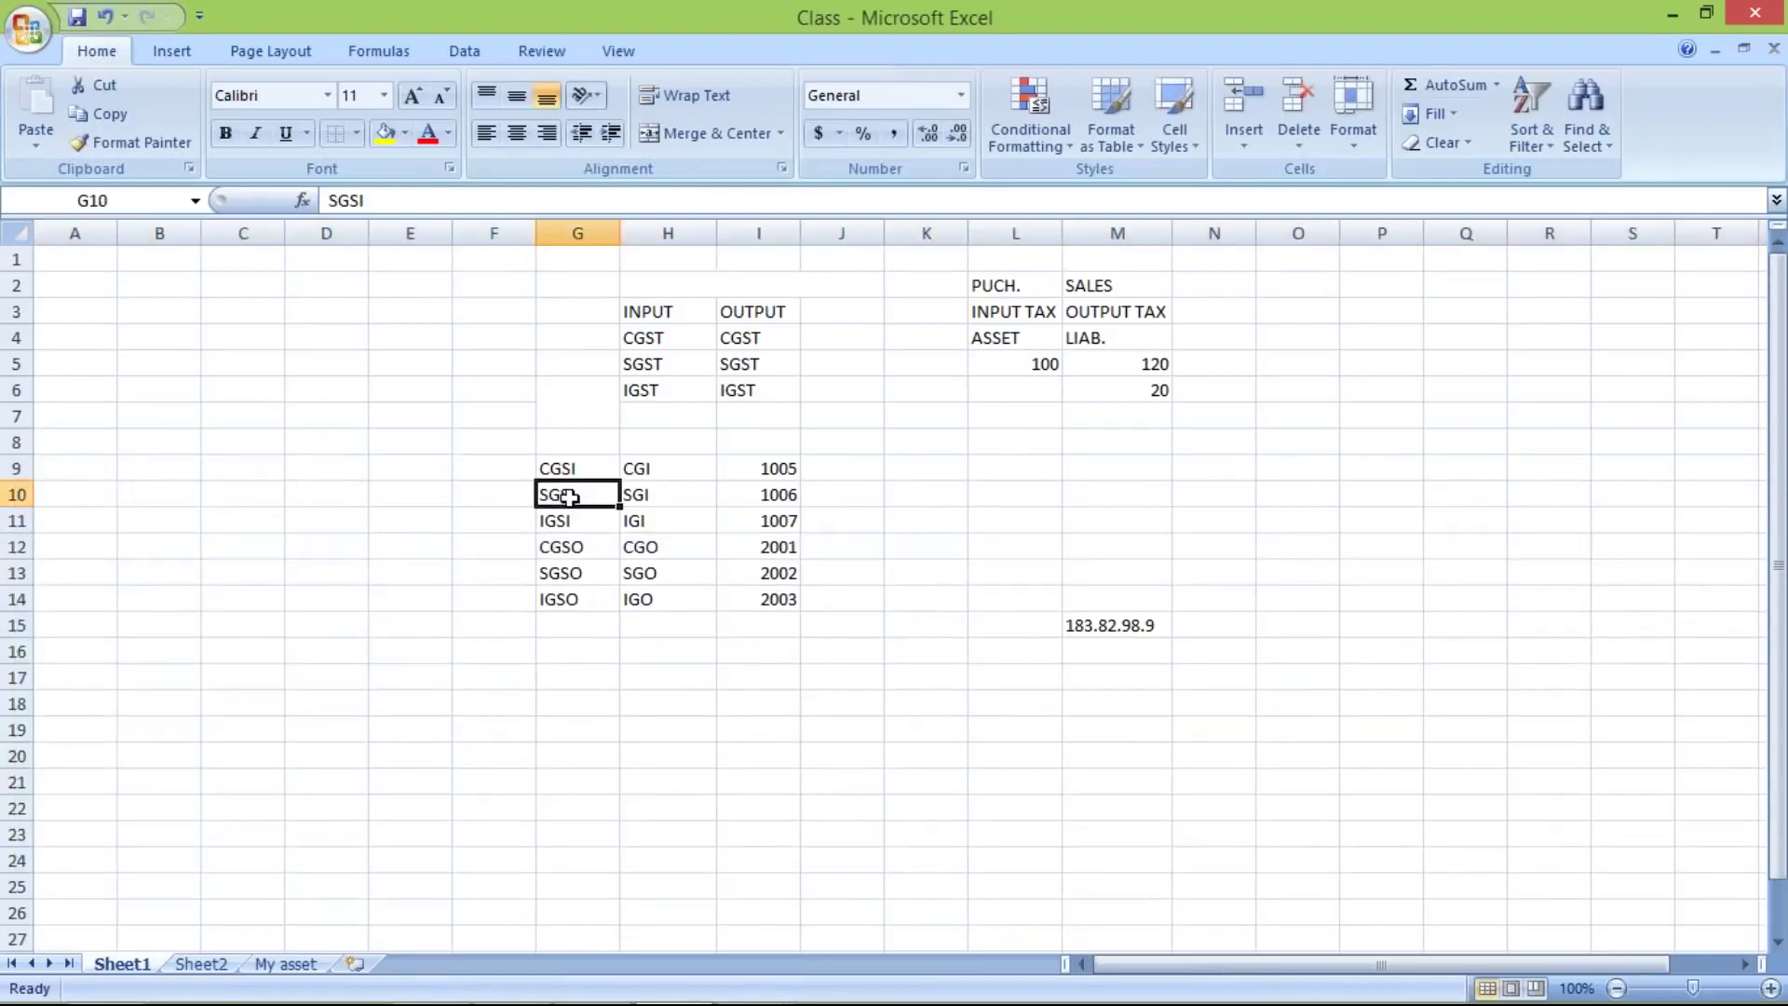
left_click_drag(552, 469, 562, 586)
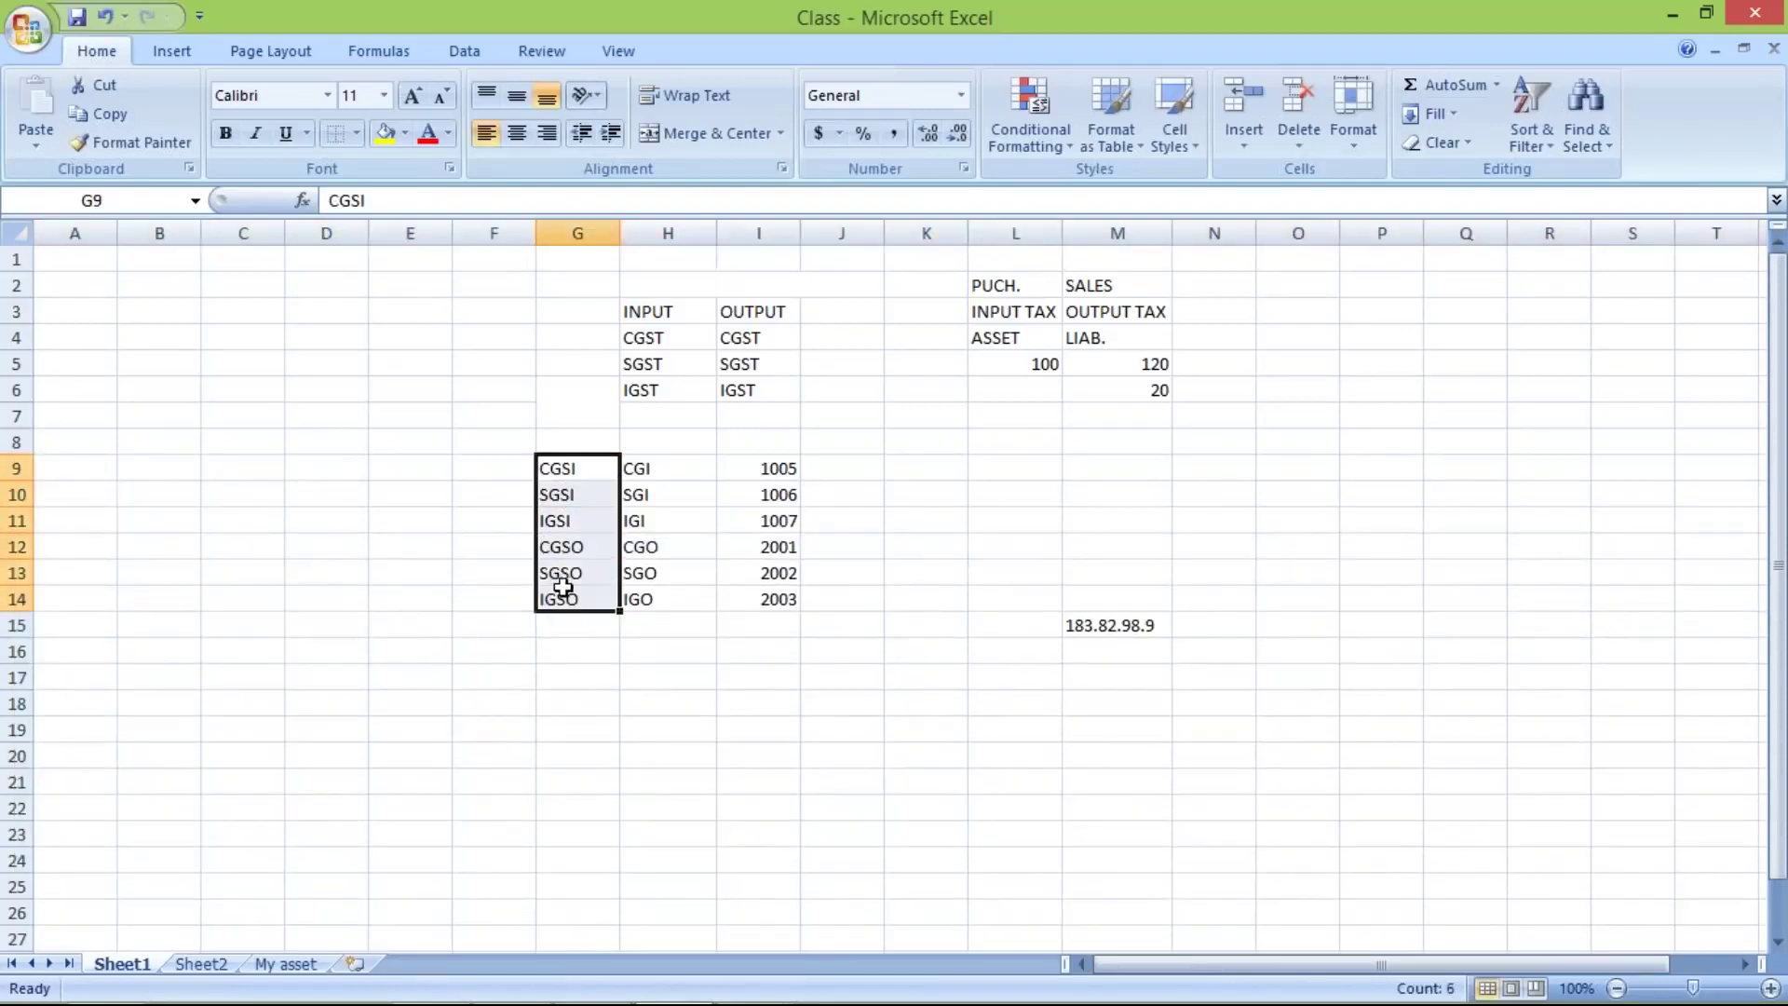
key("ctrl+c")
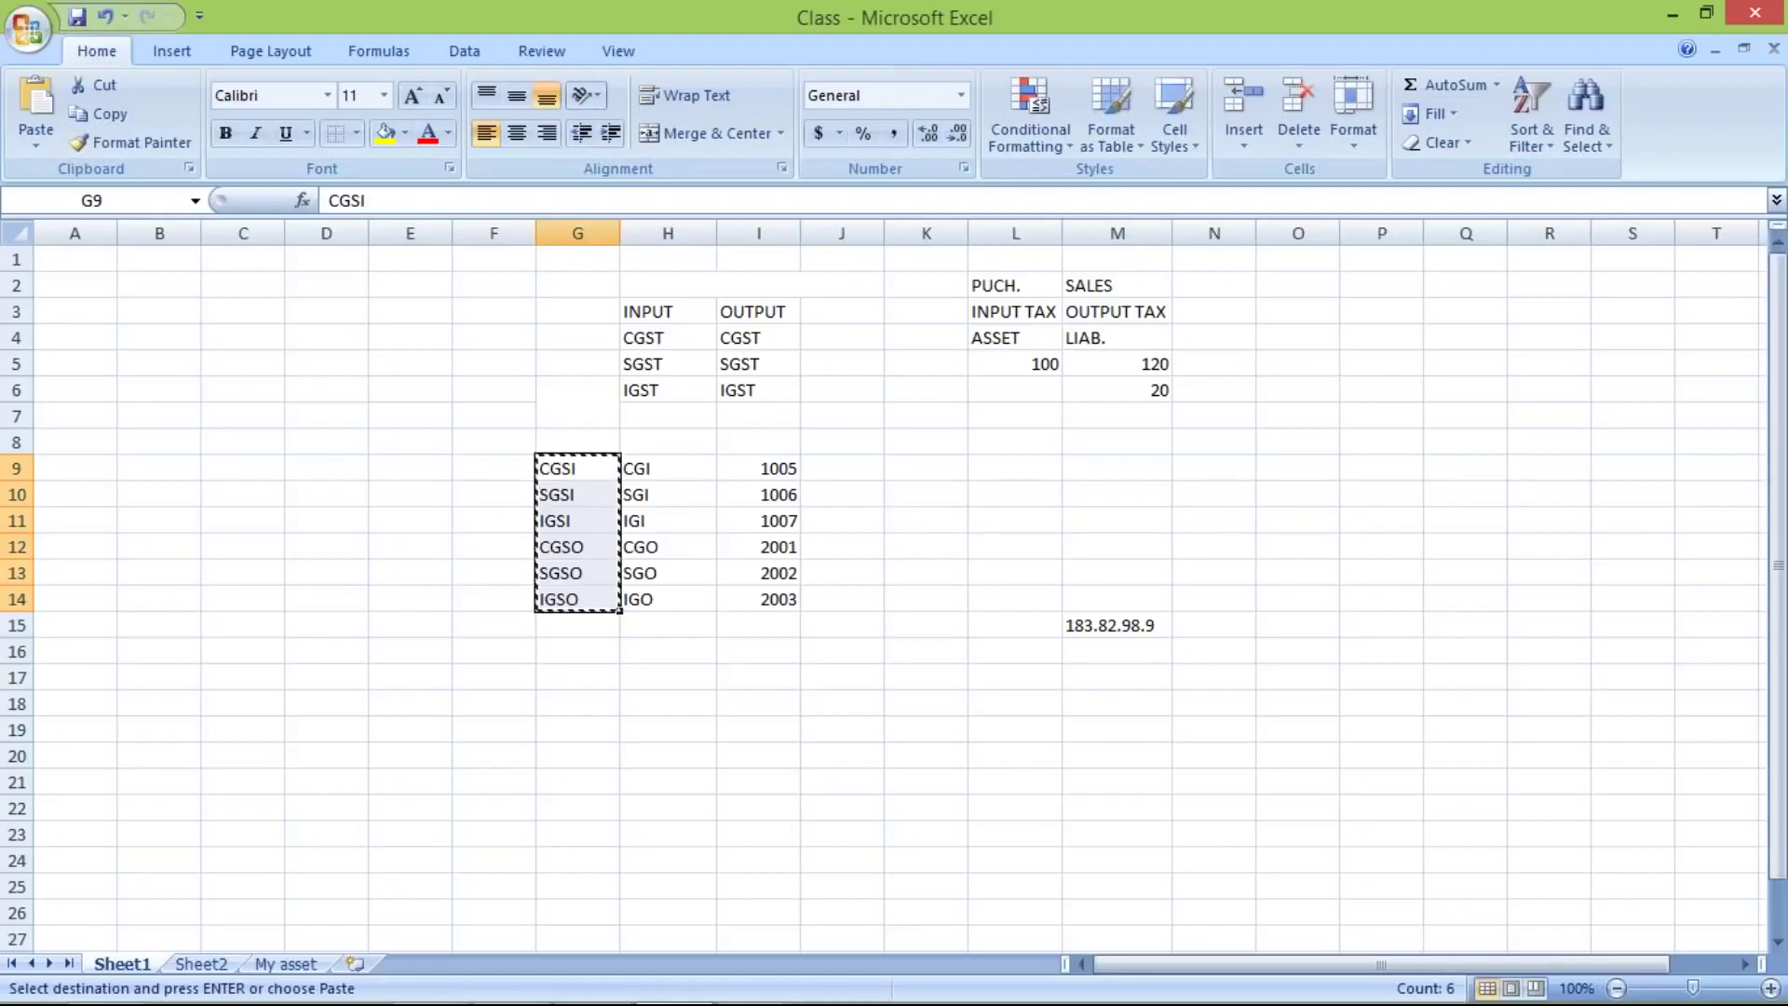
key("alt+Tab")
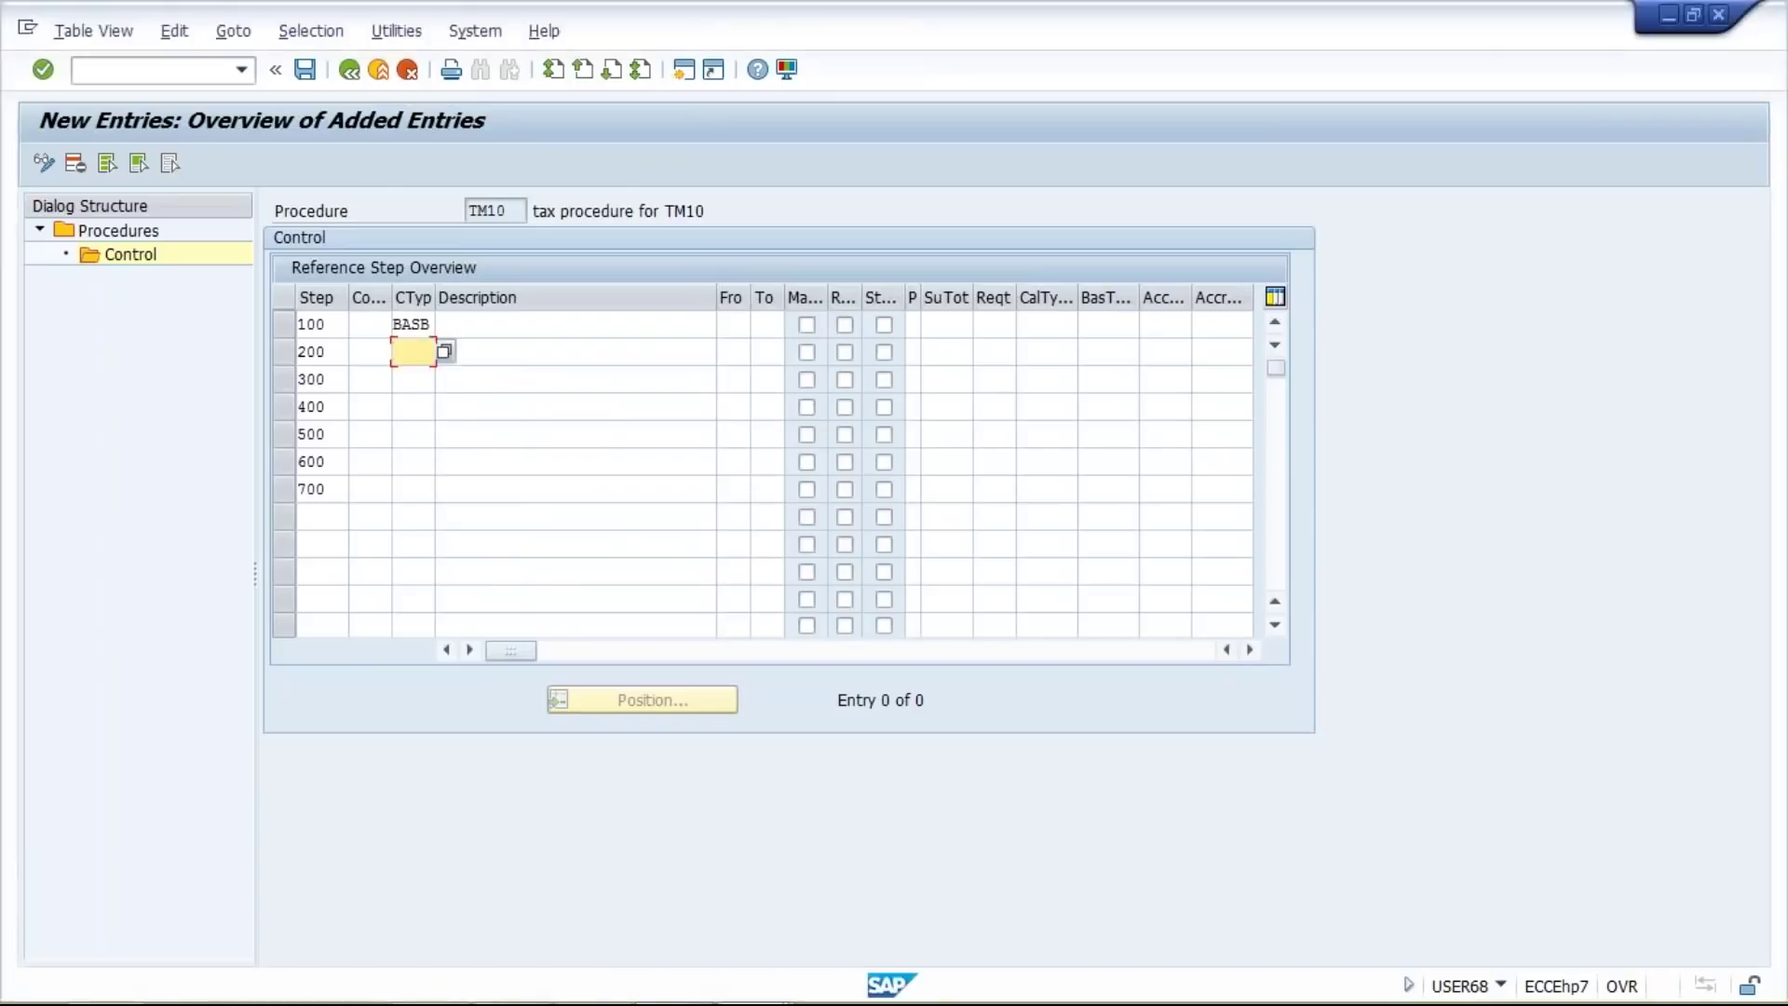
key("ctrl+v")
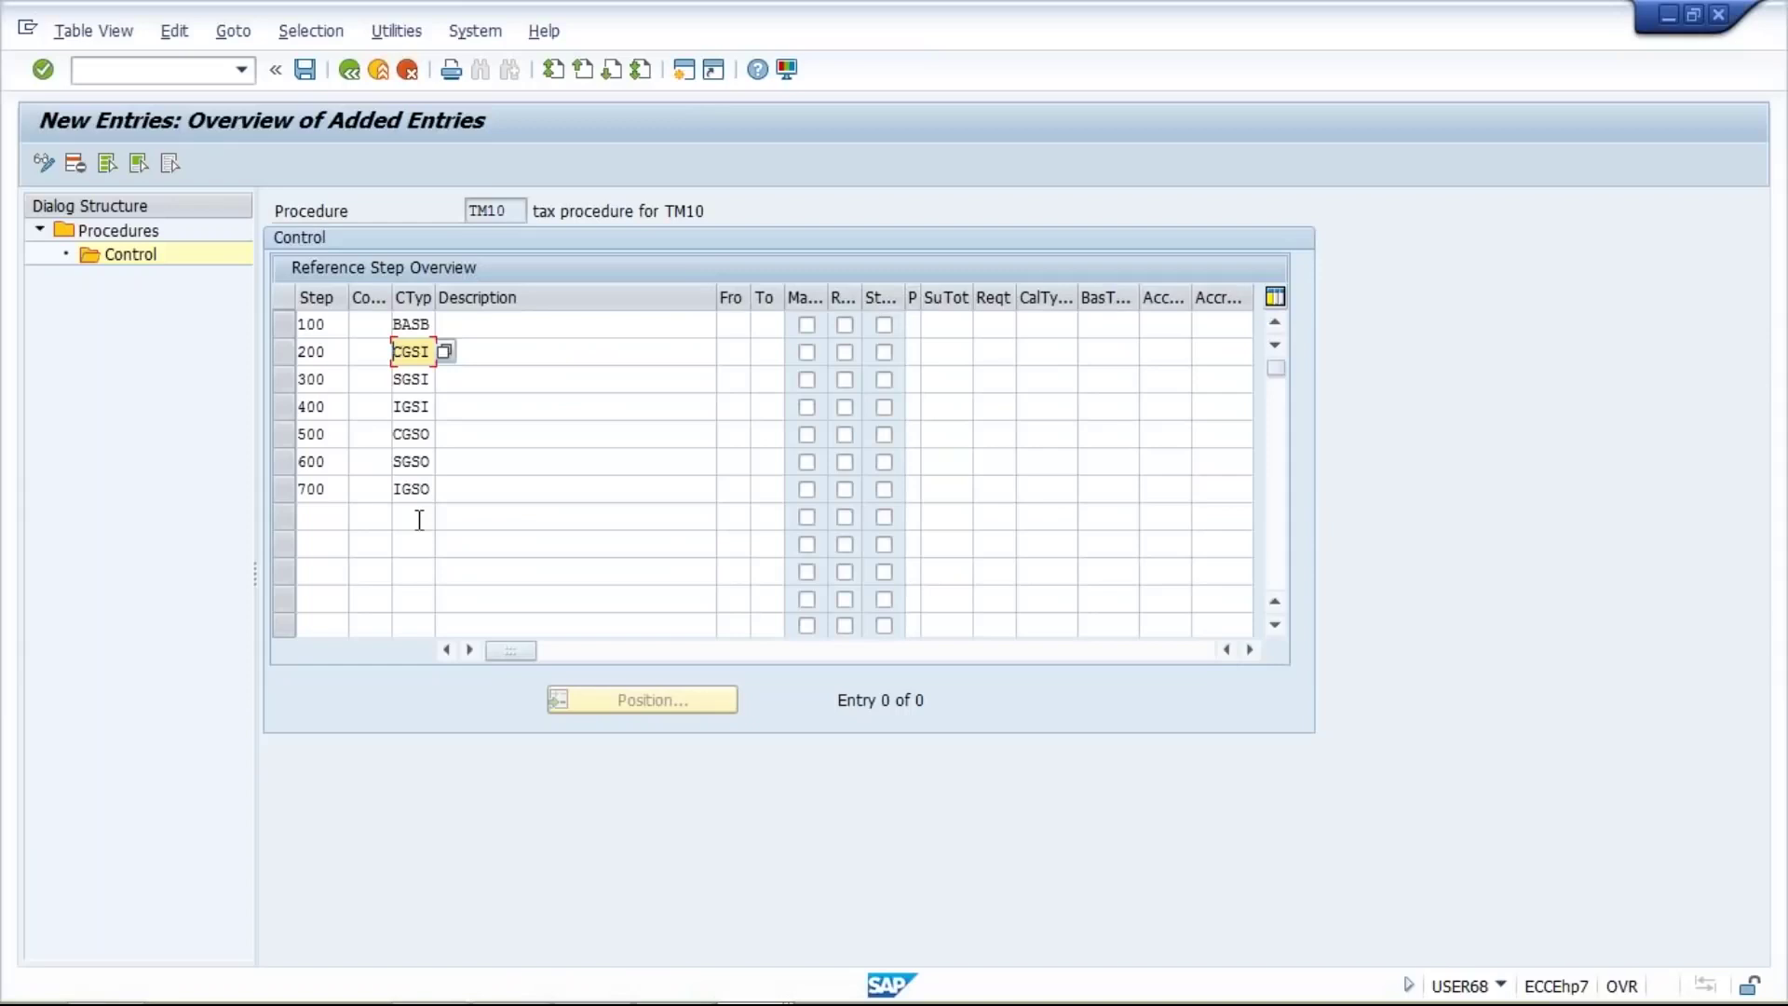
key("Return")
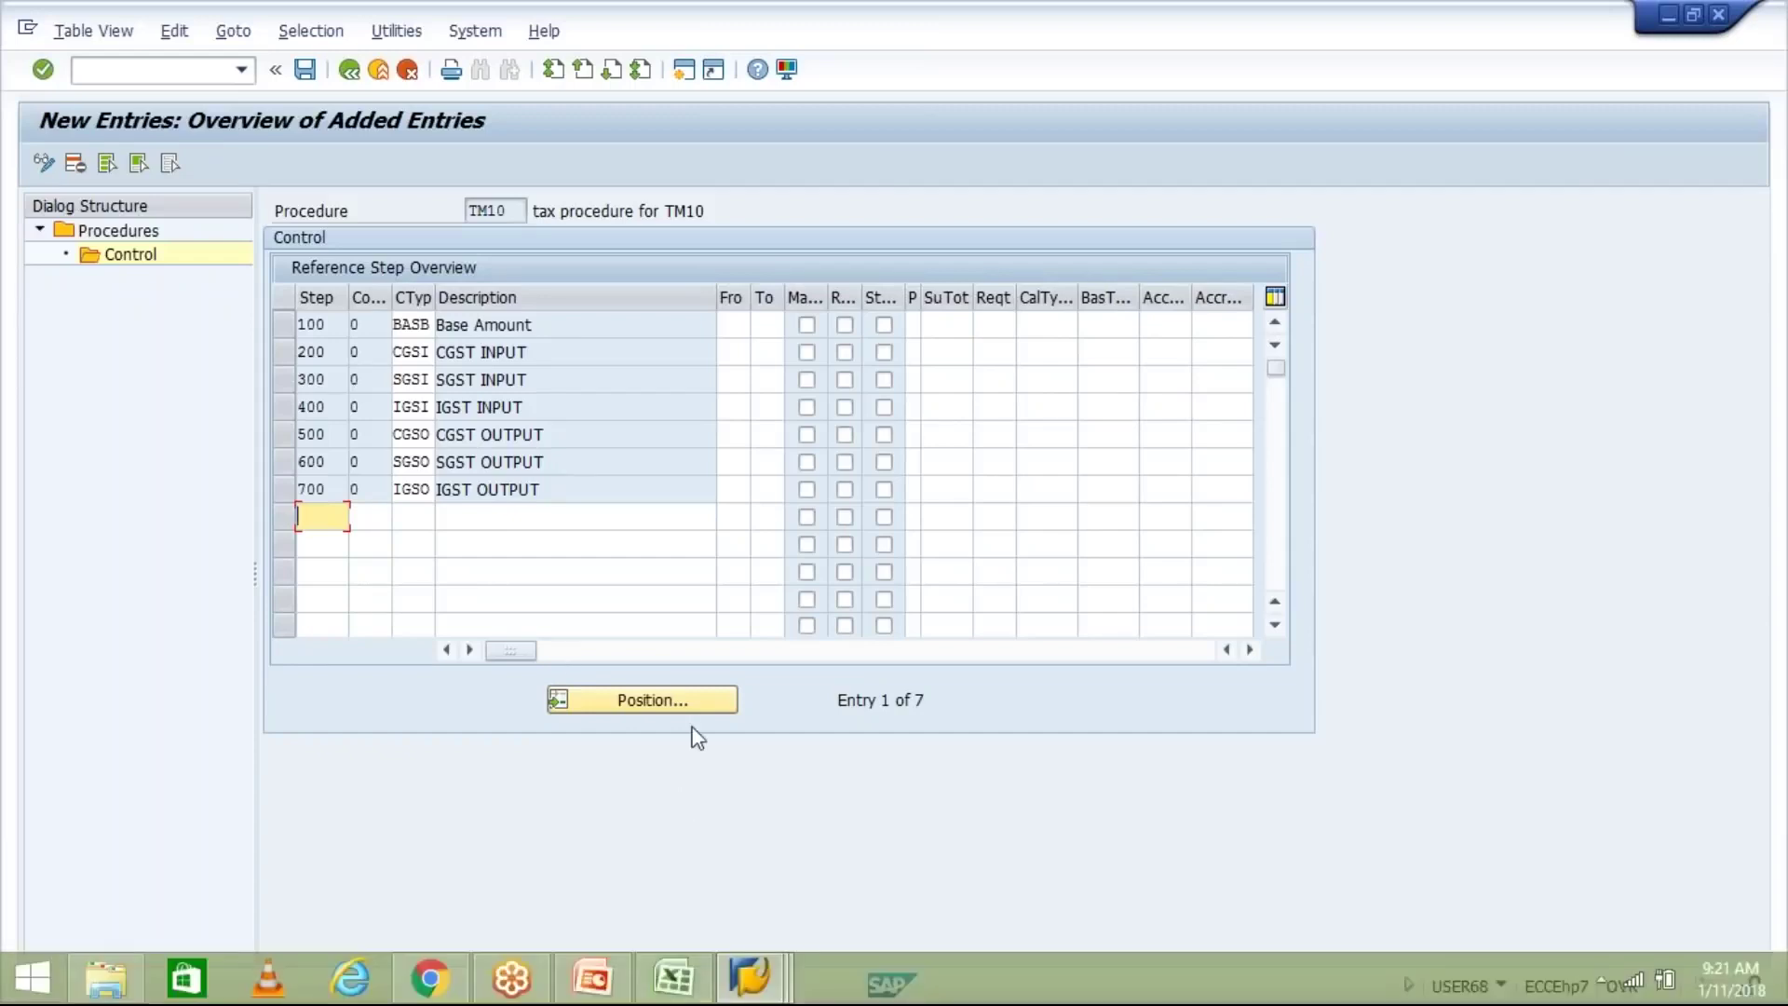
Switch back to the Excel workbook and enter the example amounts 100 in cell I17 and 12 in cell I18
left_click(680, 964)
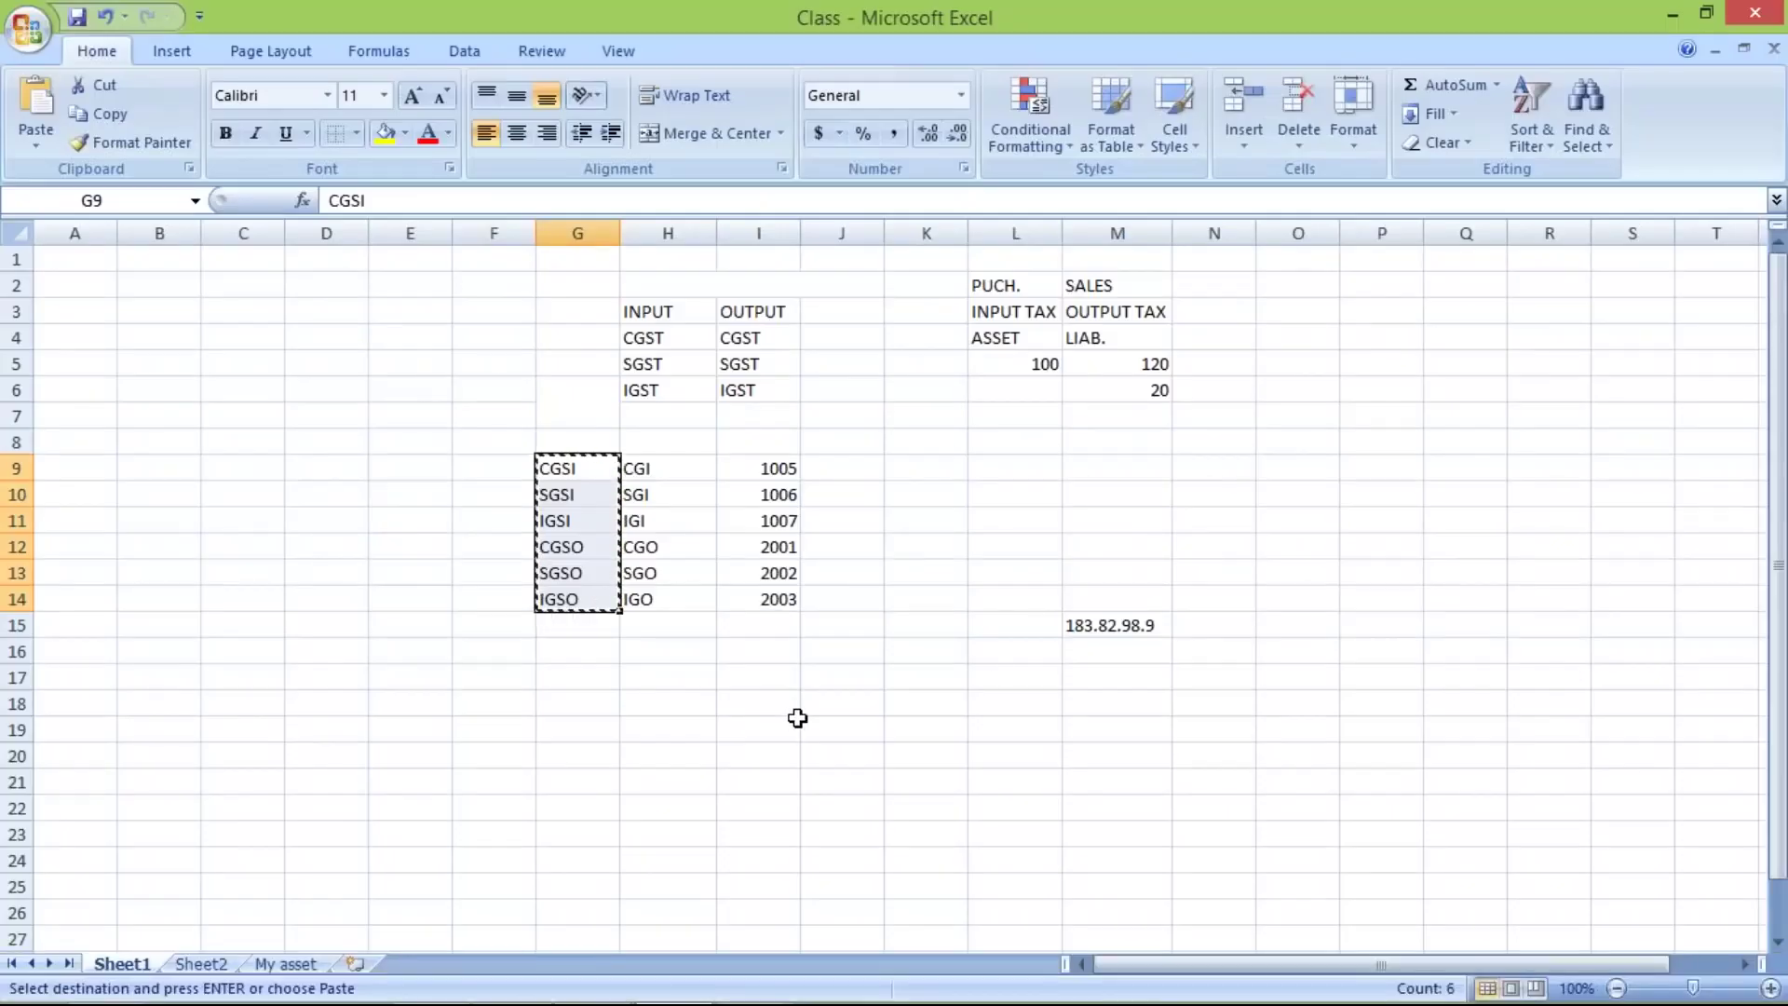
left_click(769, 673)
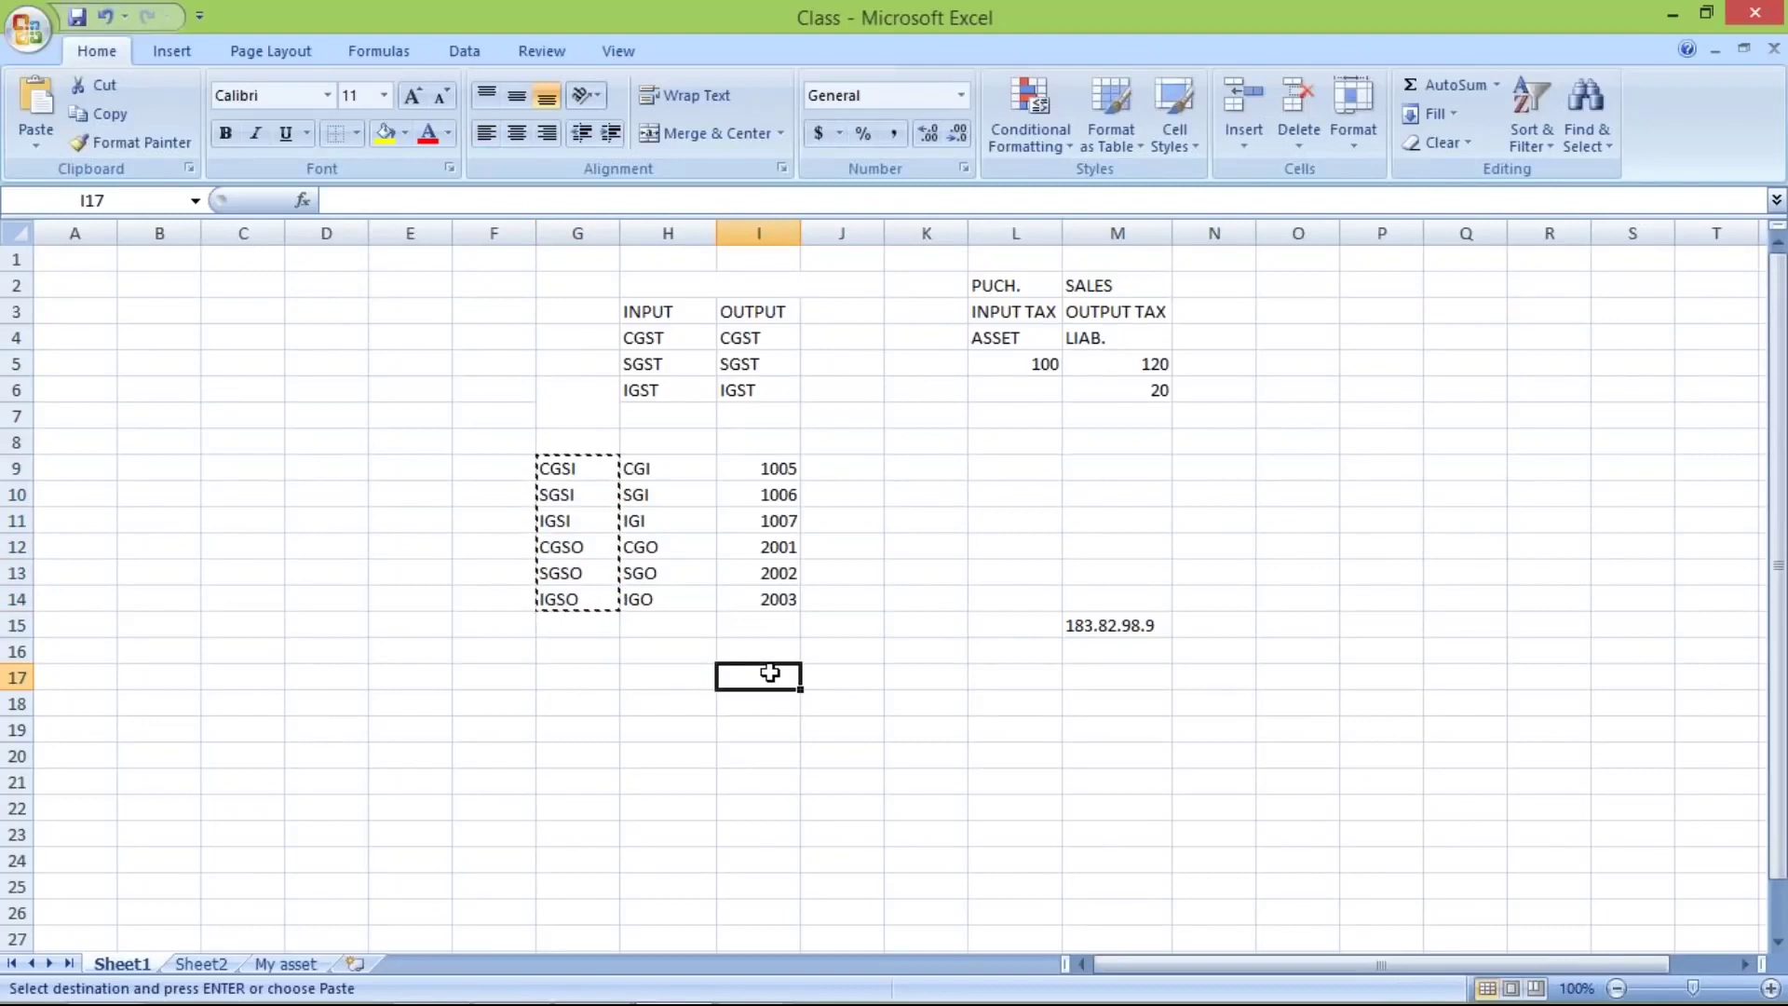
type("100")
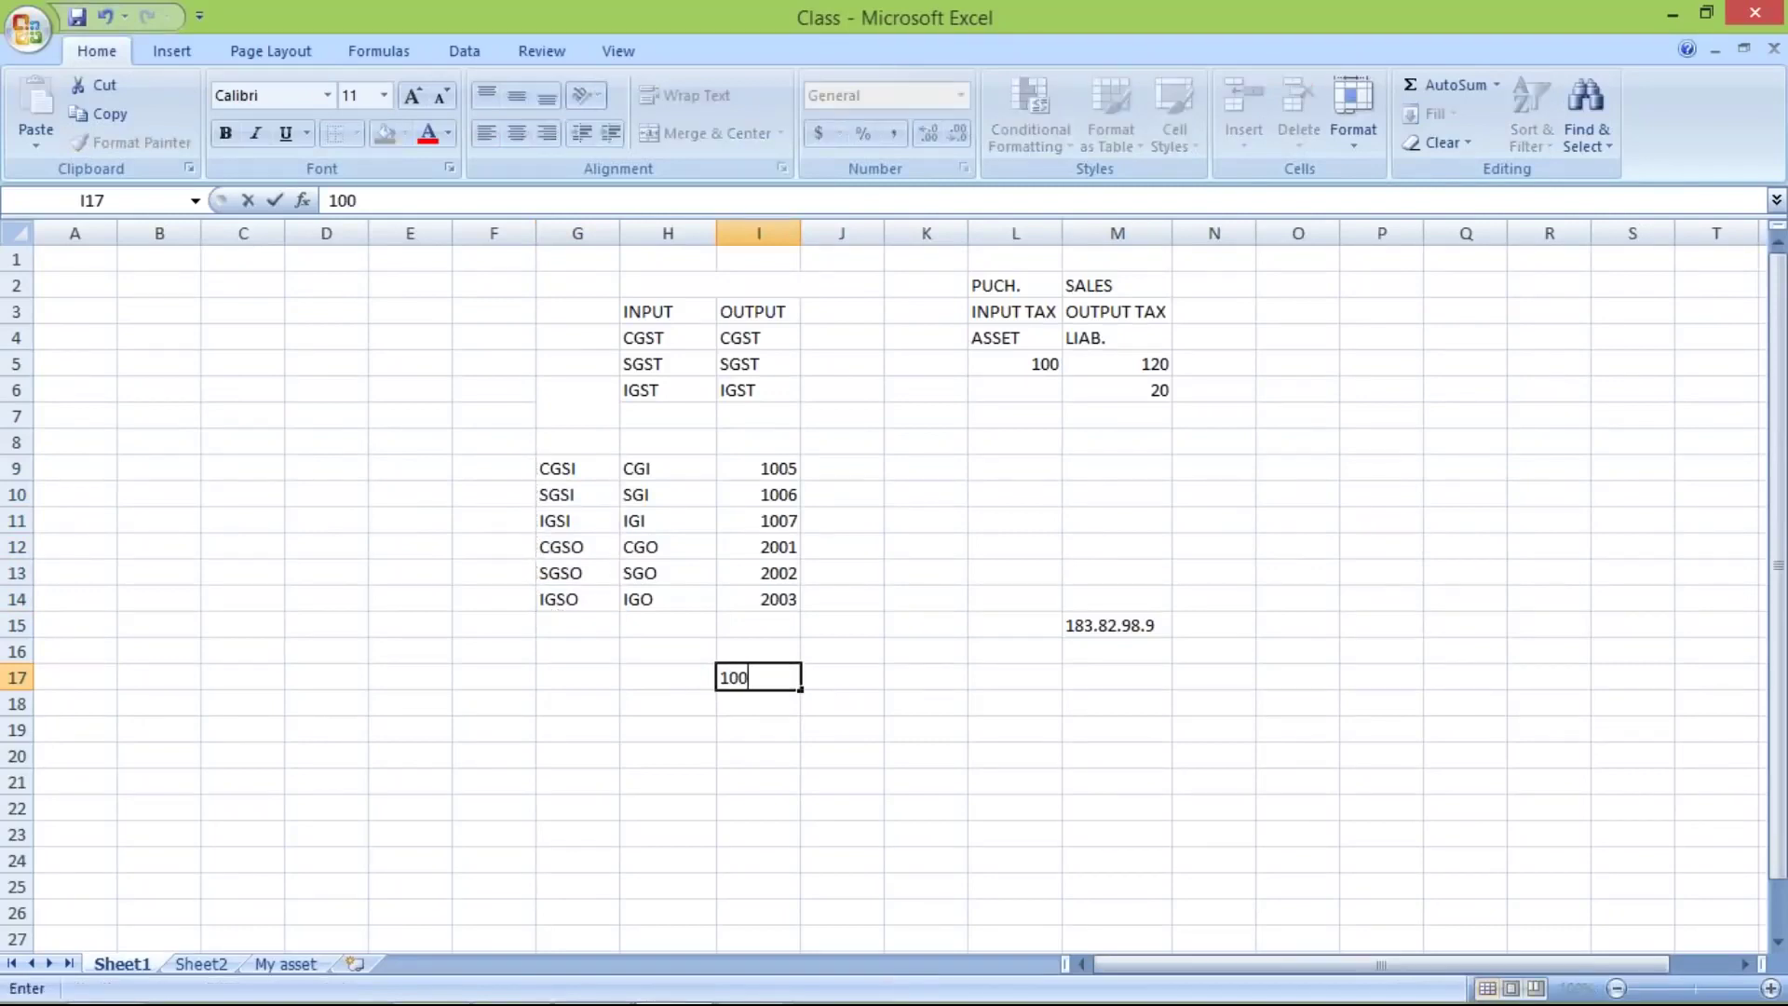
key("Return")
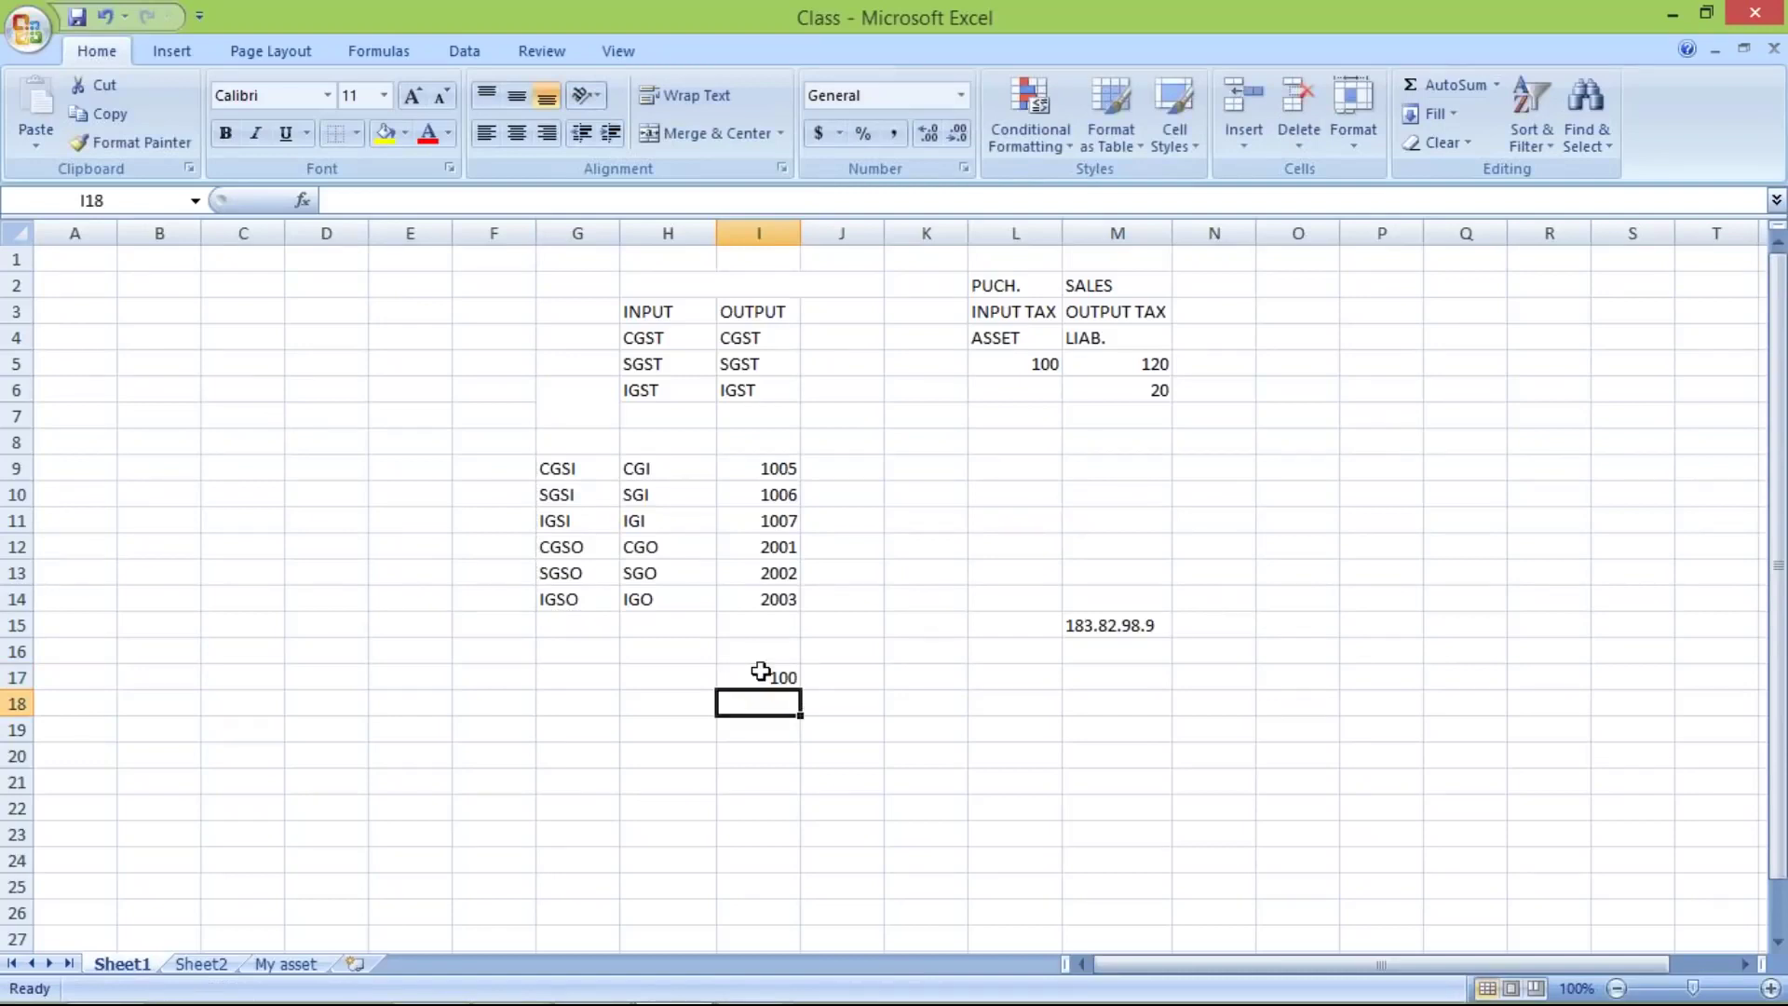
left_click(760, 673)
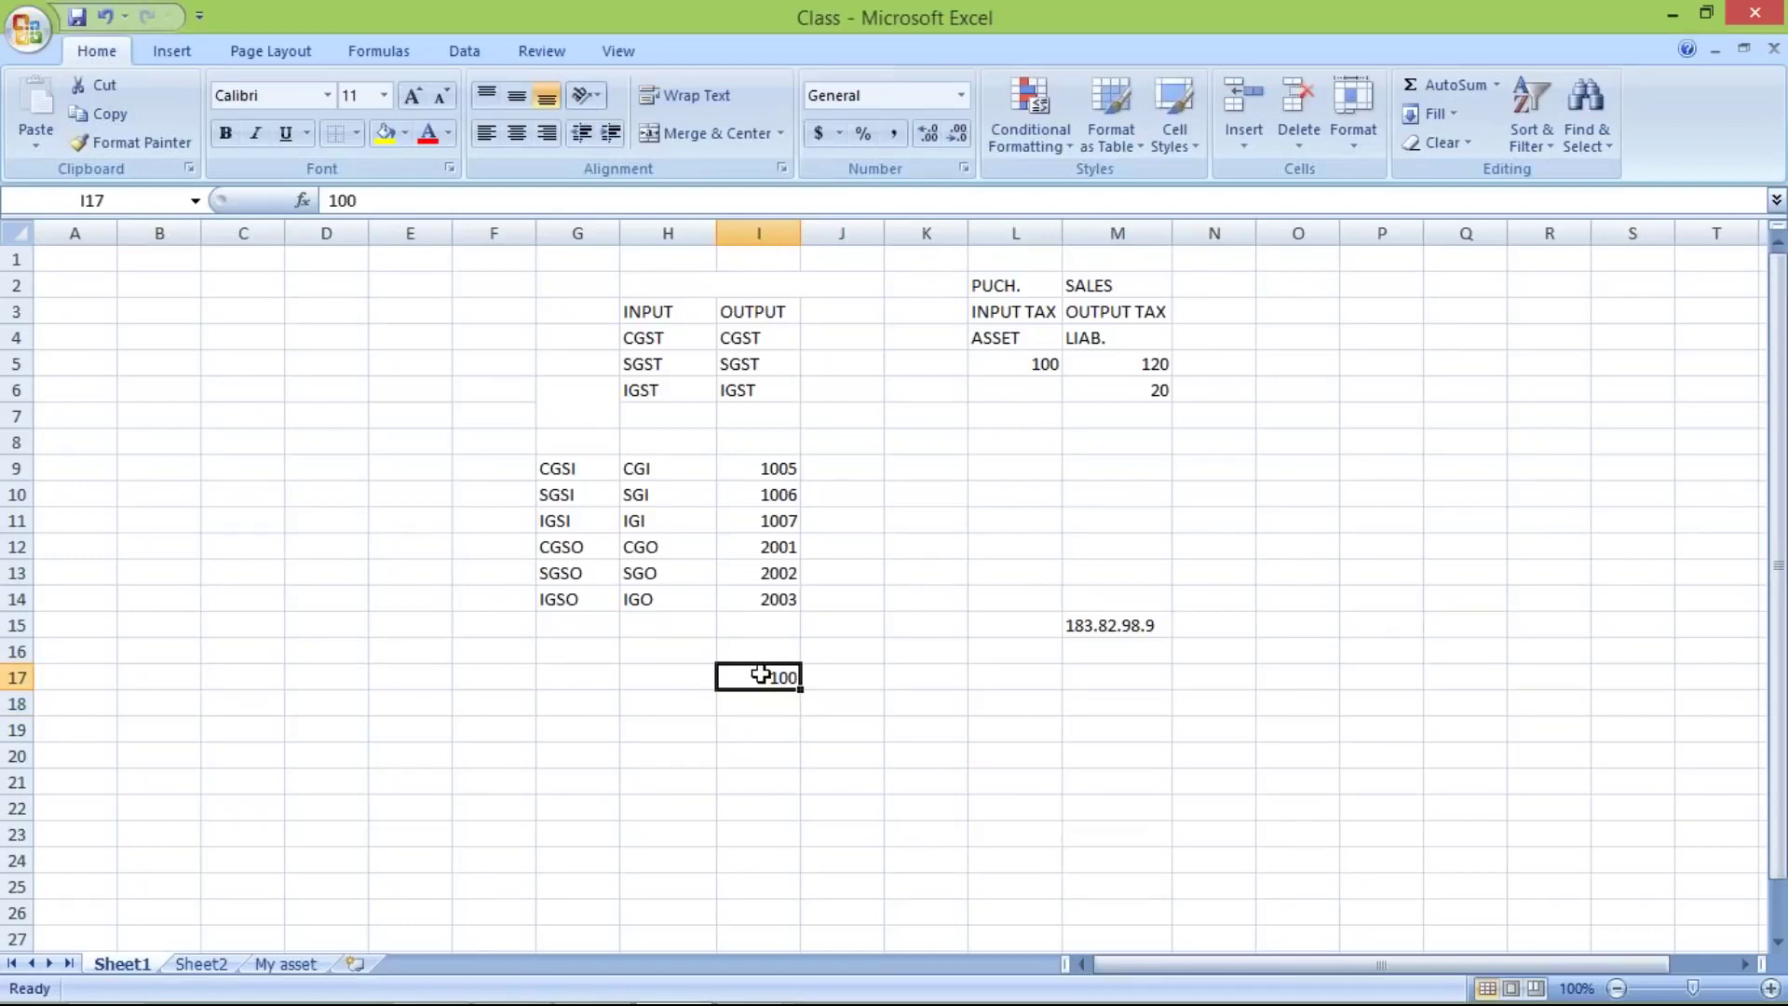
left_click(755, 710)
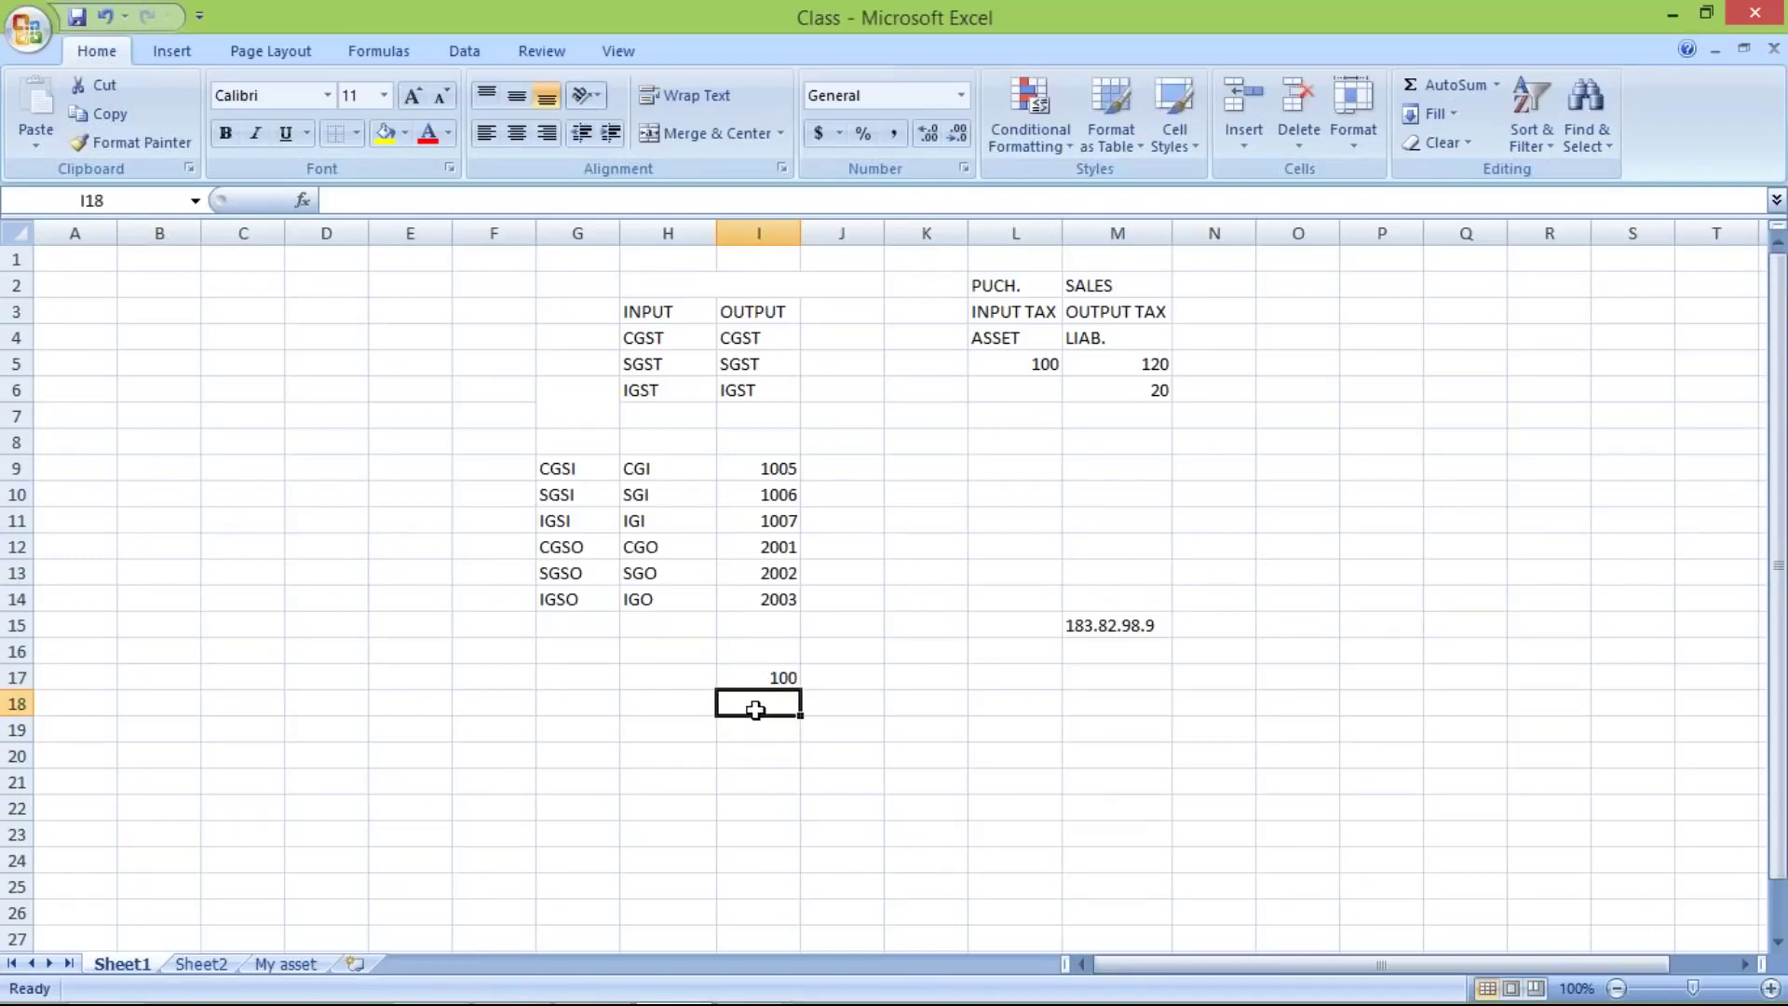
left_click(752, 681)
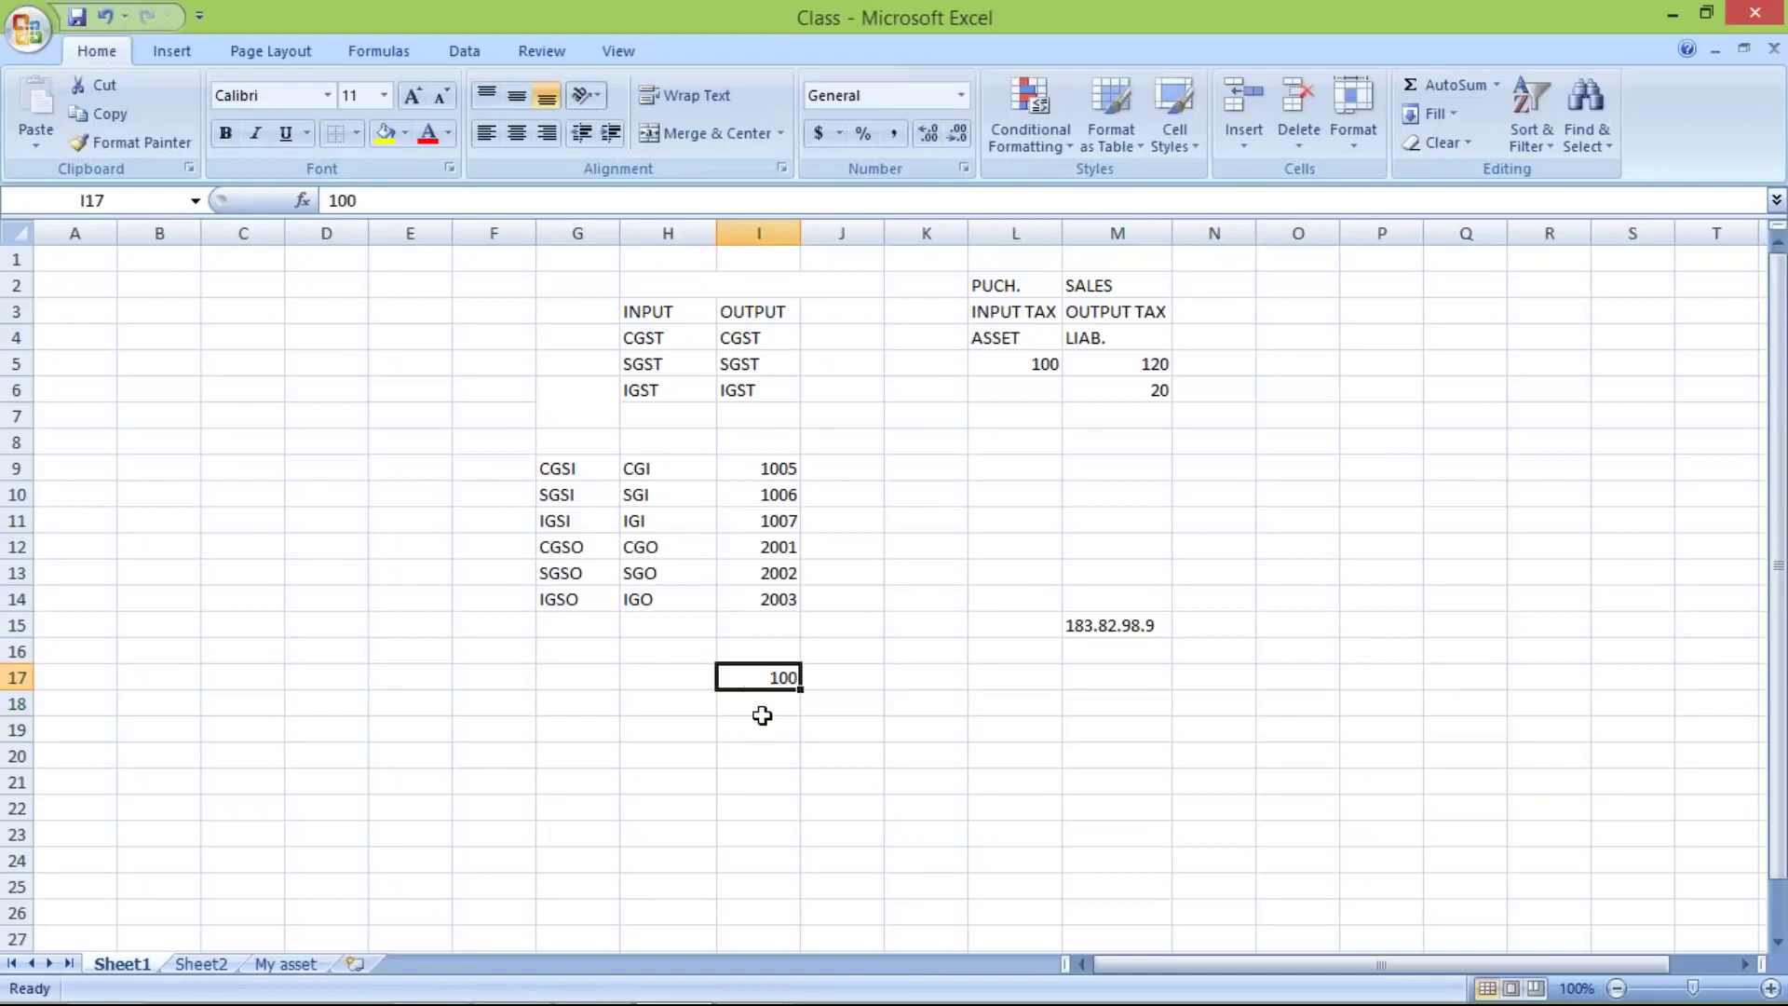
left_click(759, 706)
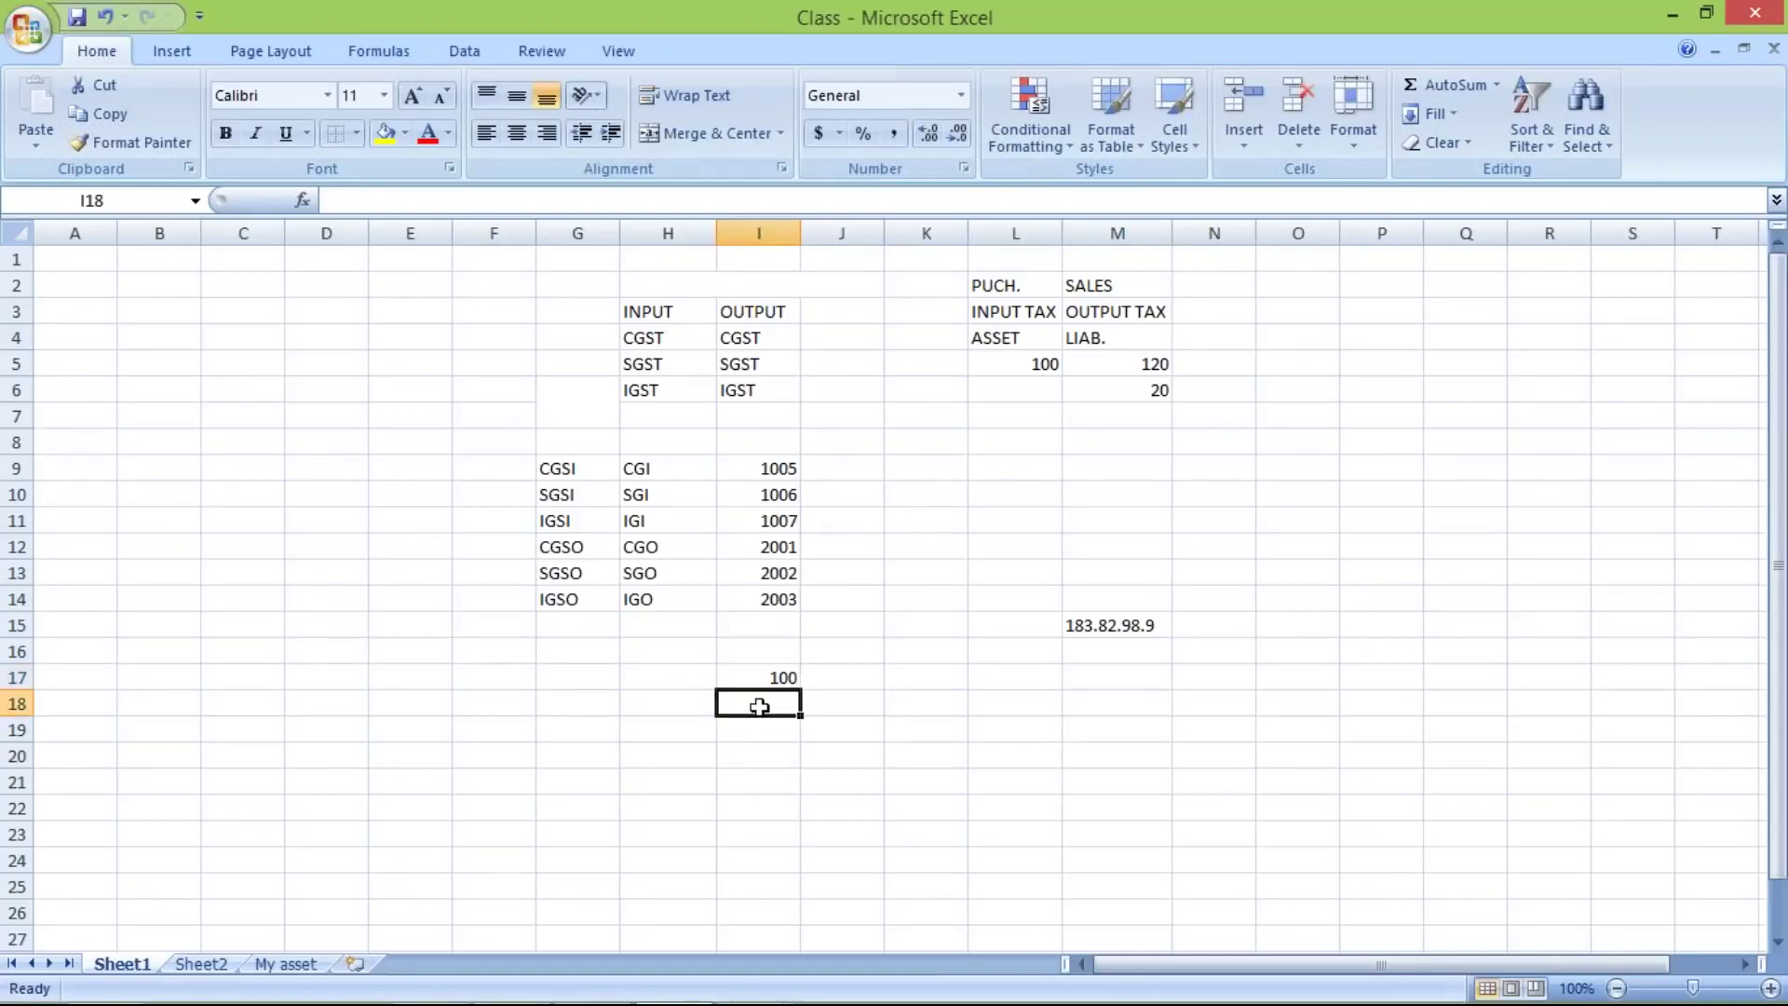
type("12")
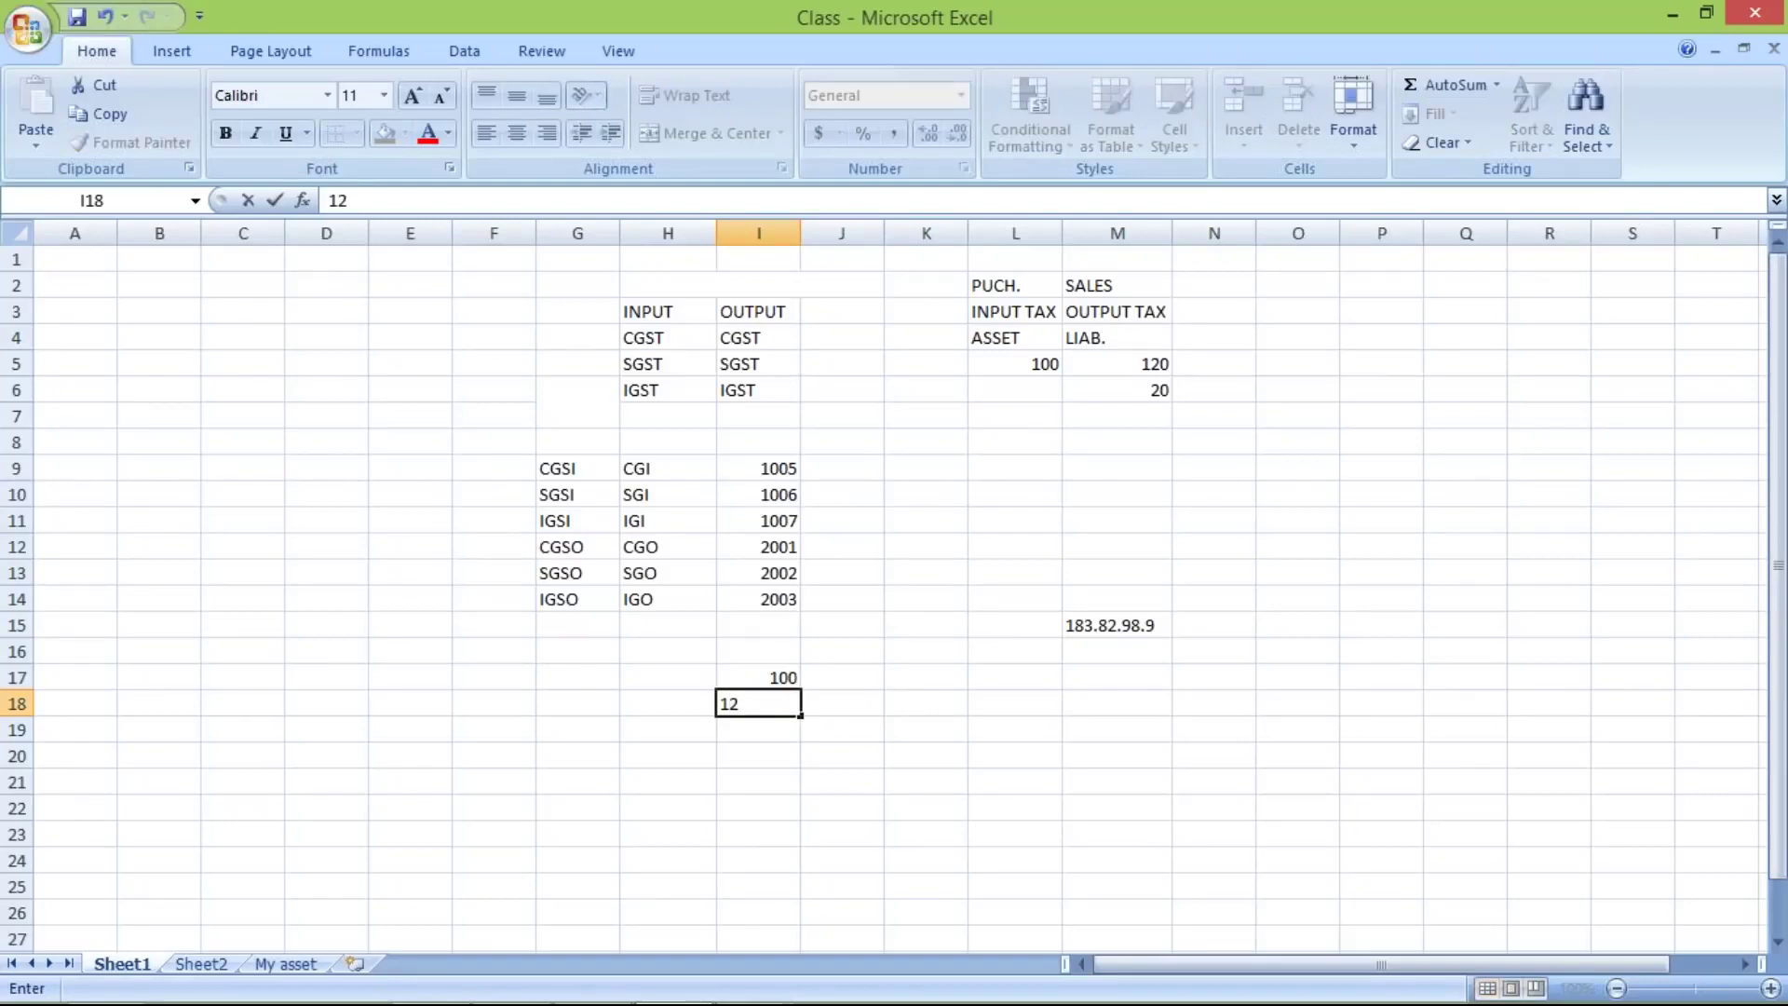
key("Return")
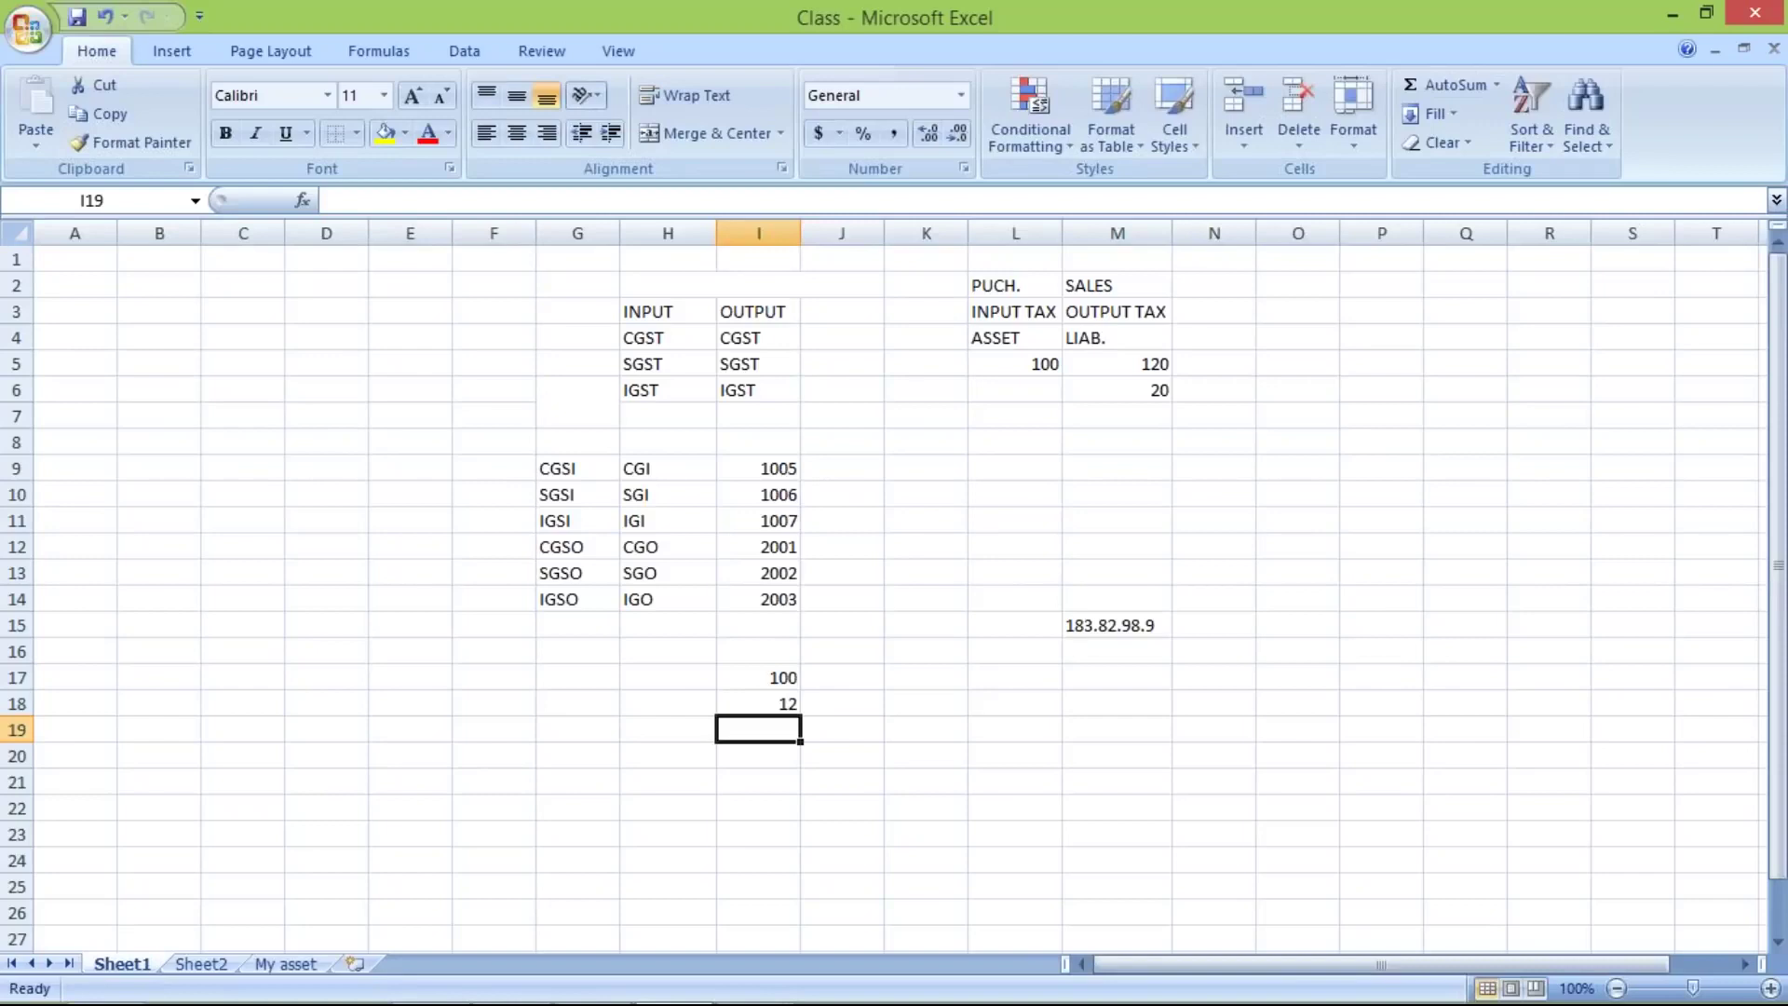
left_click(742, 700)
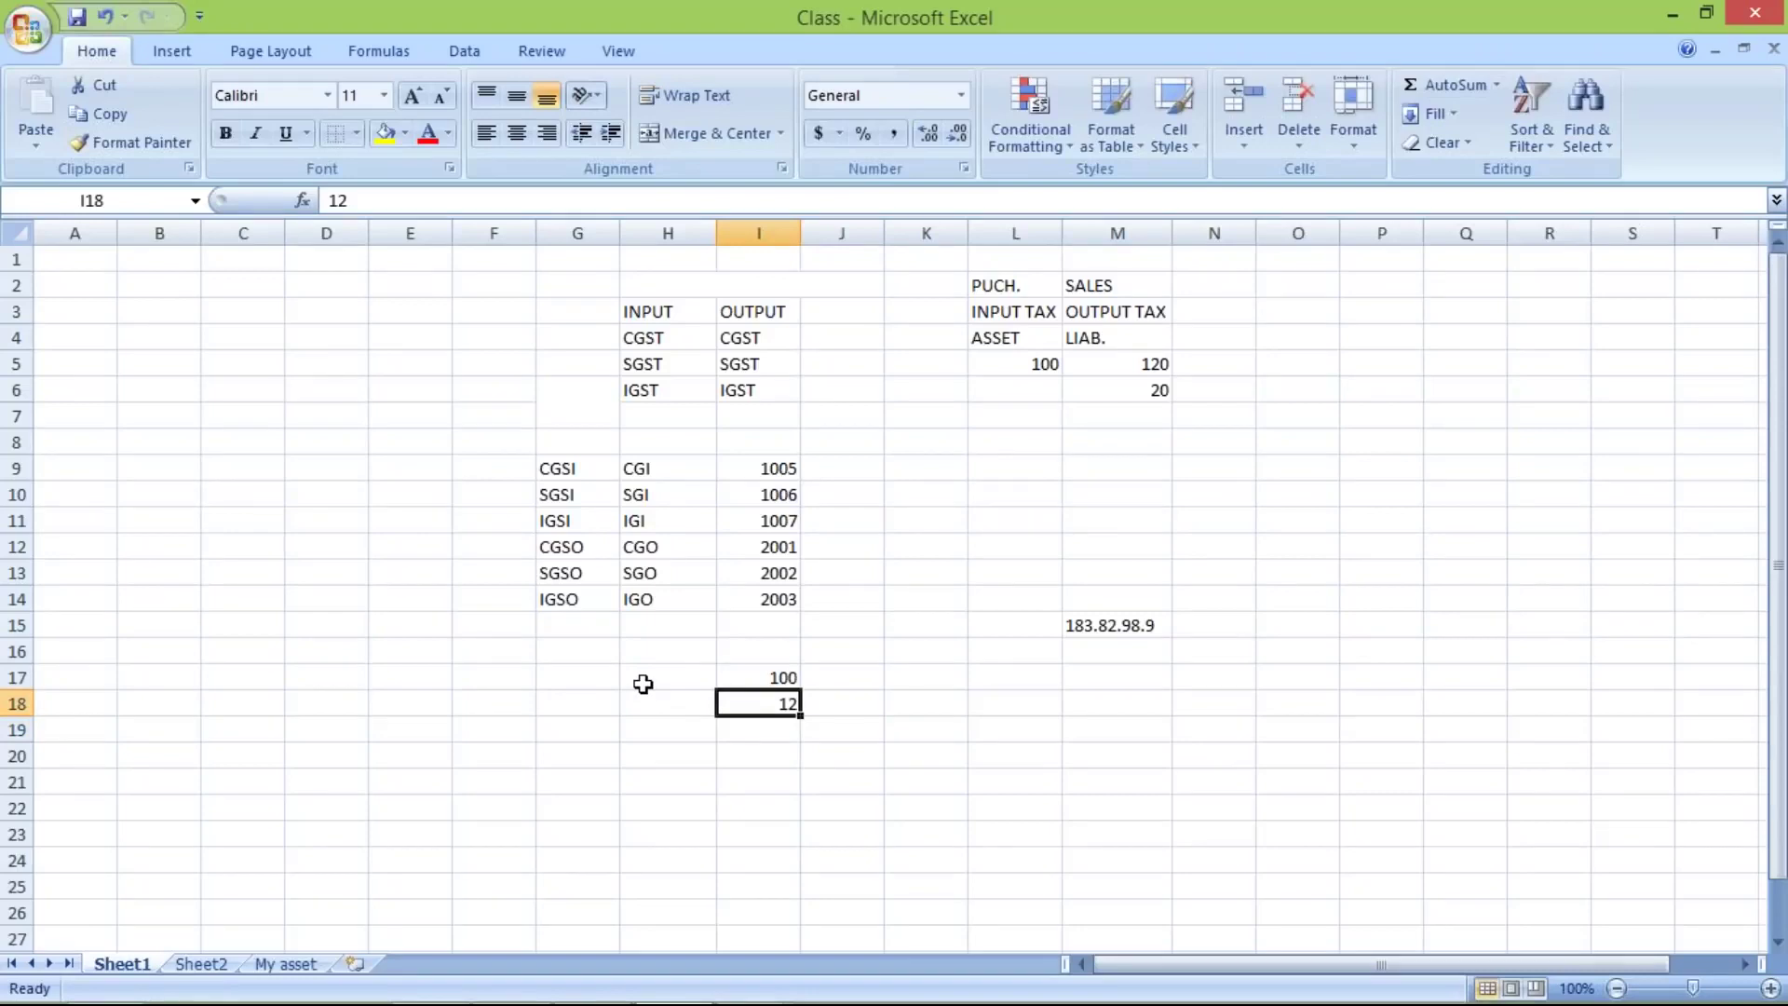
left_click(745, 675)
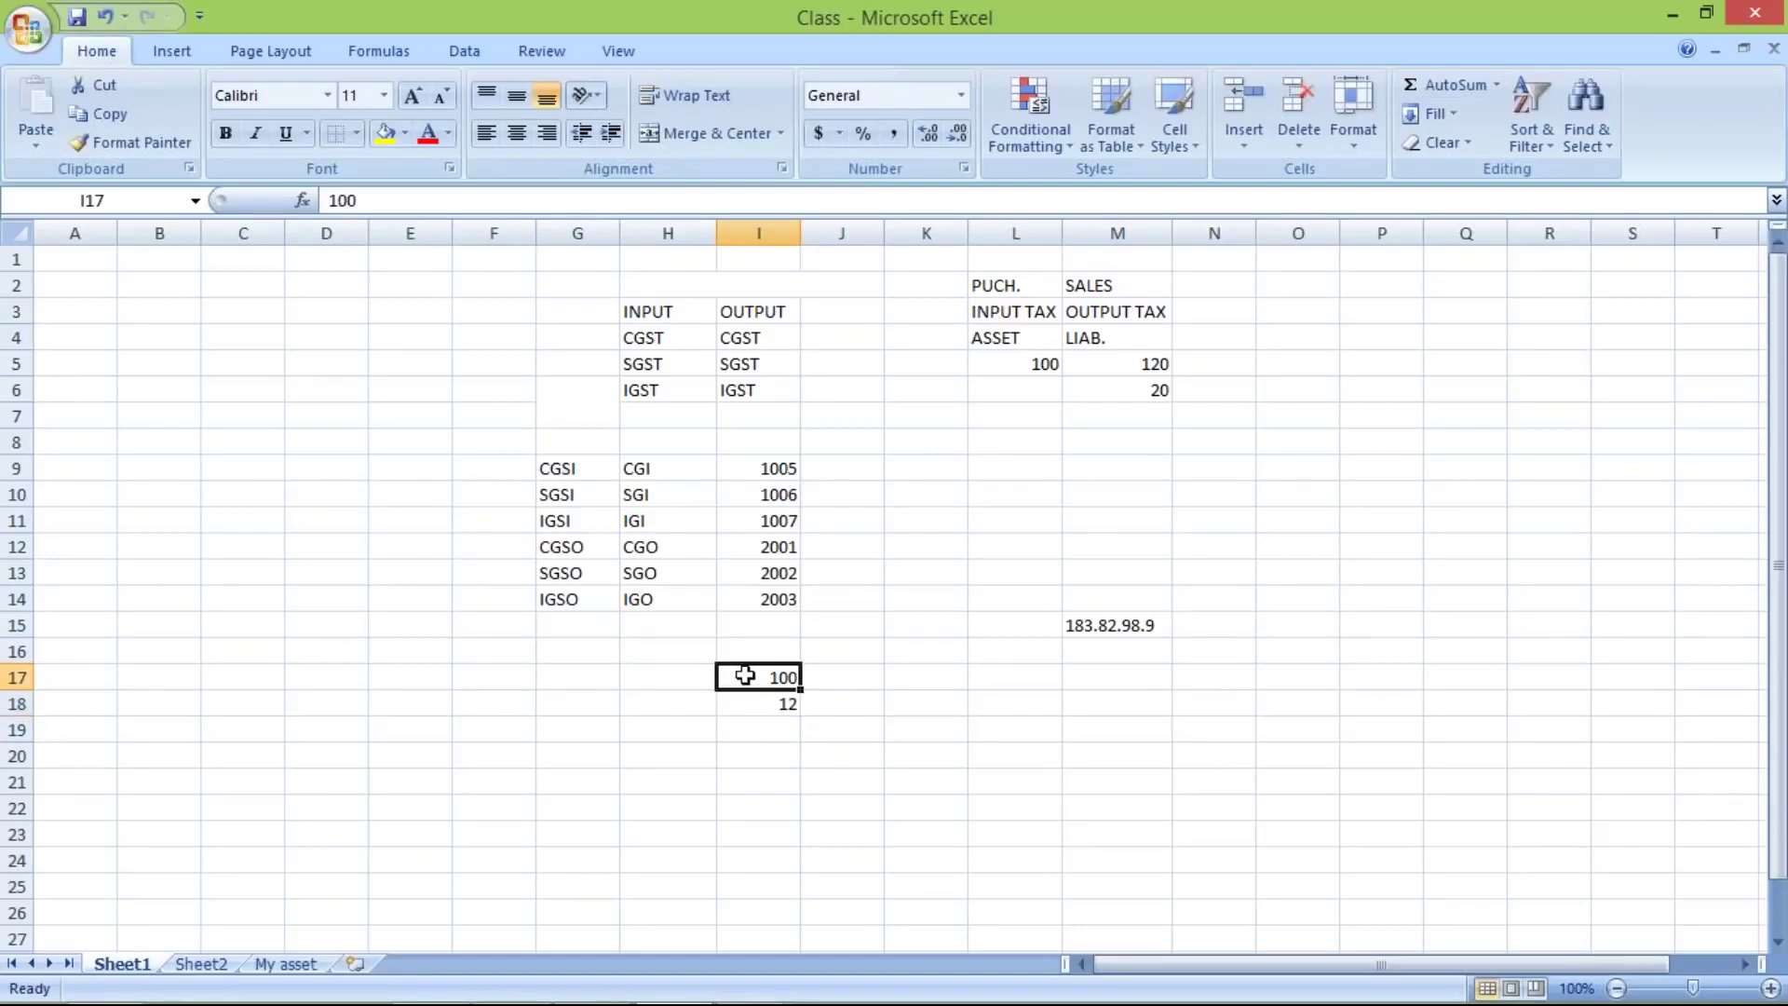
left_click(740, 700)
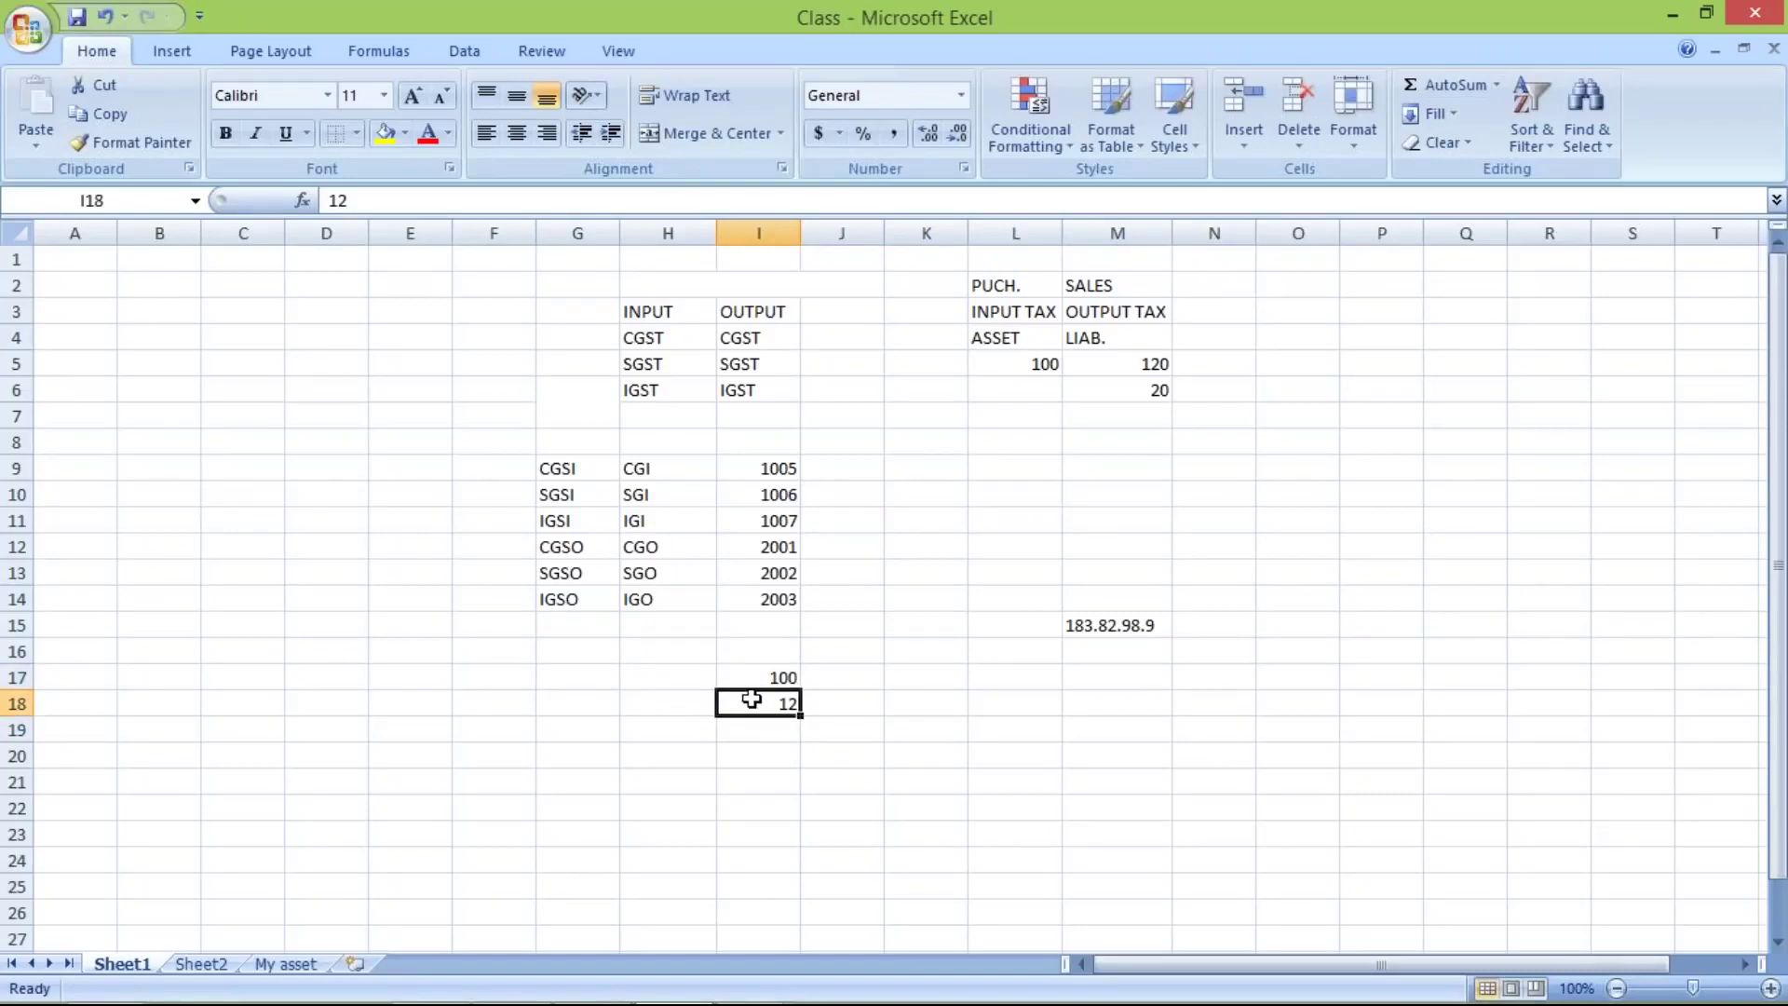
Label the example amounts by entering BASE AMT in cell H17 and TAX AMT in cell H18
left_click(661, 675)
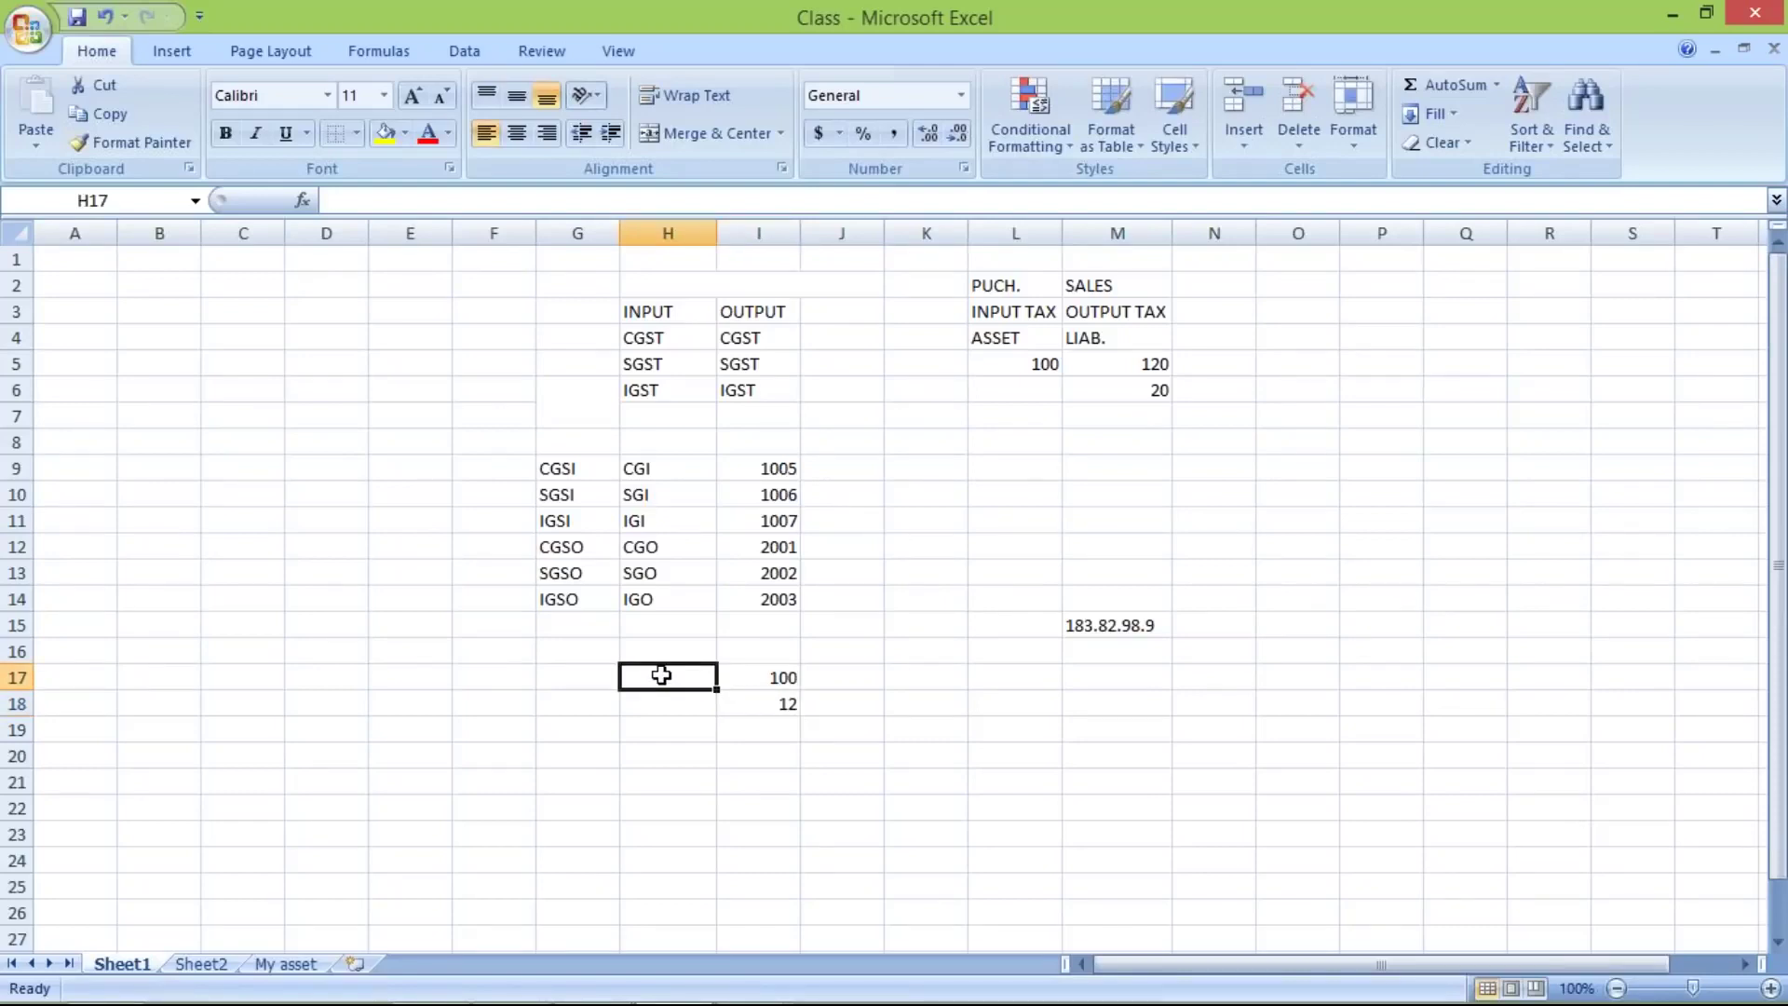
type("BASE")
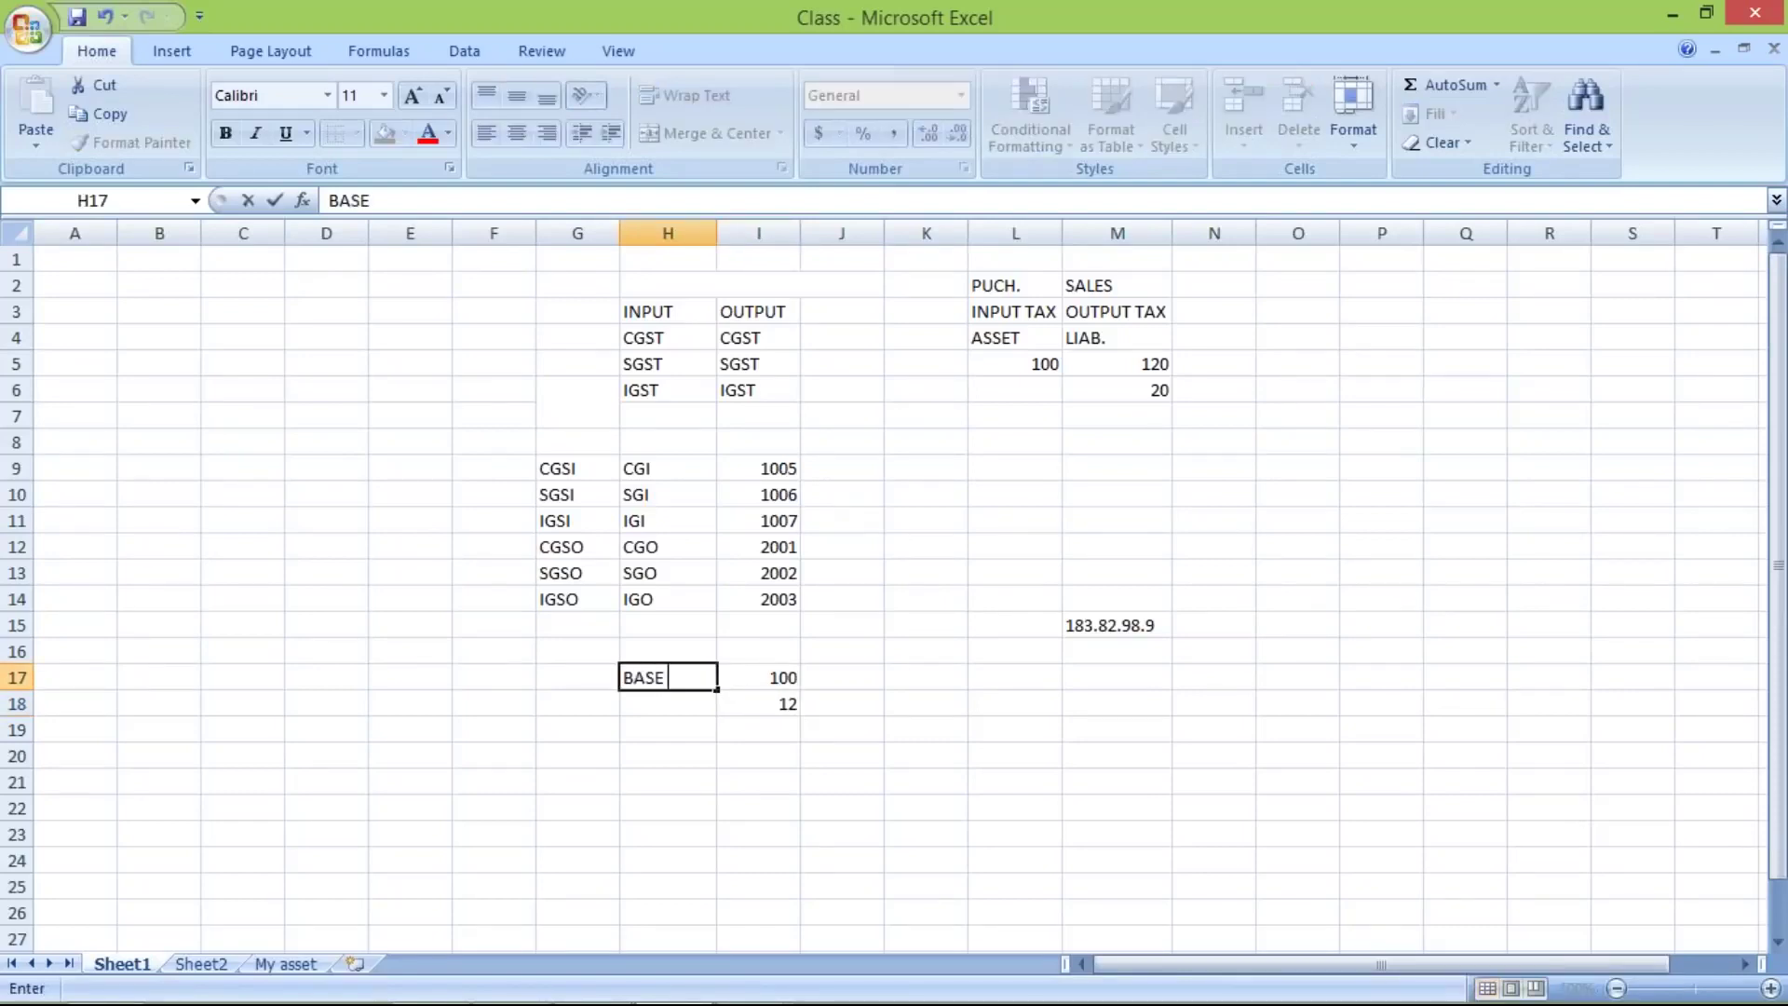
type(" AMT")
key("Return")
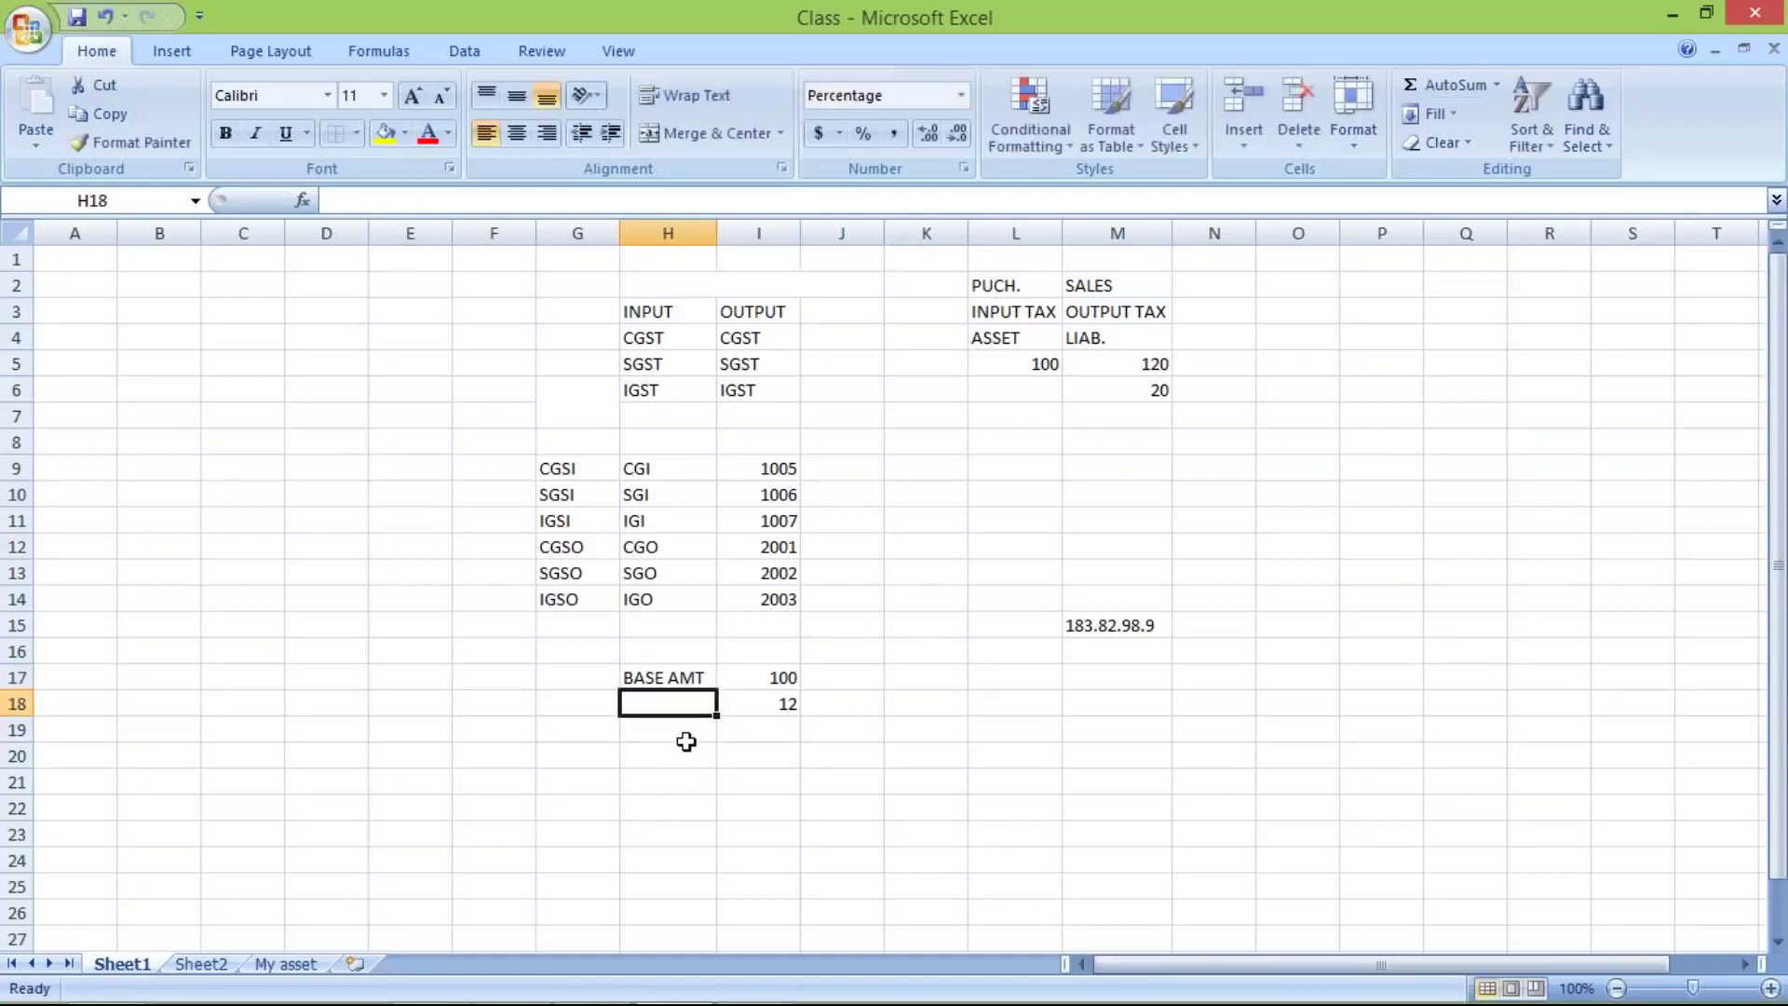
type("TAX AMT")
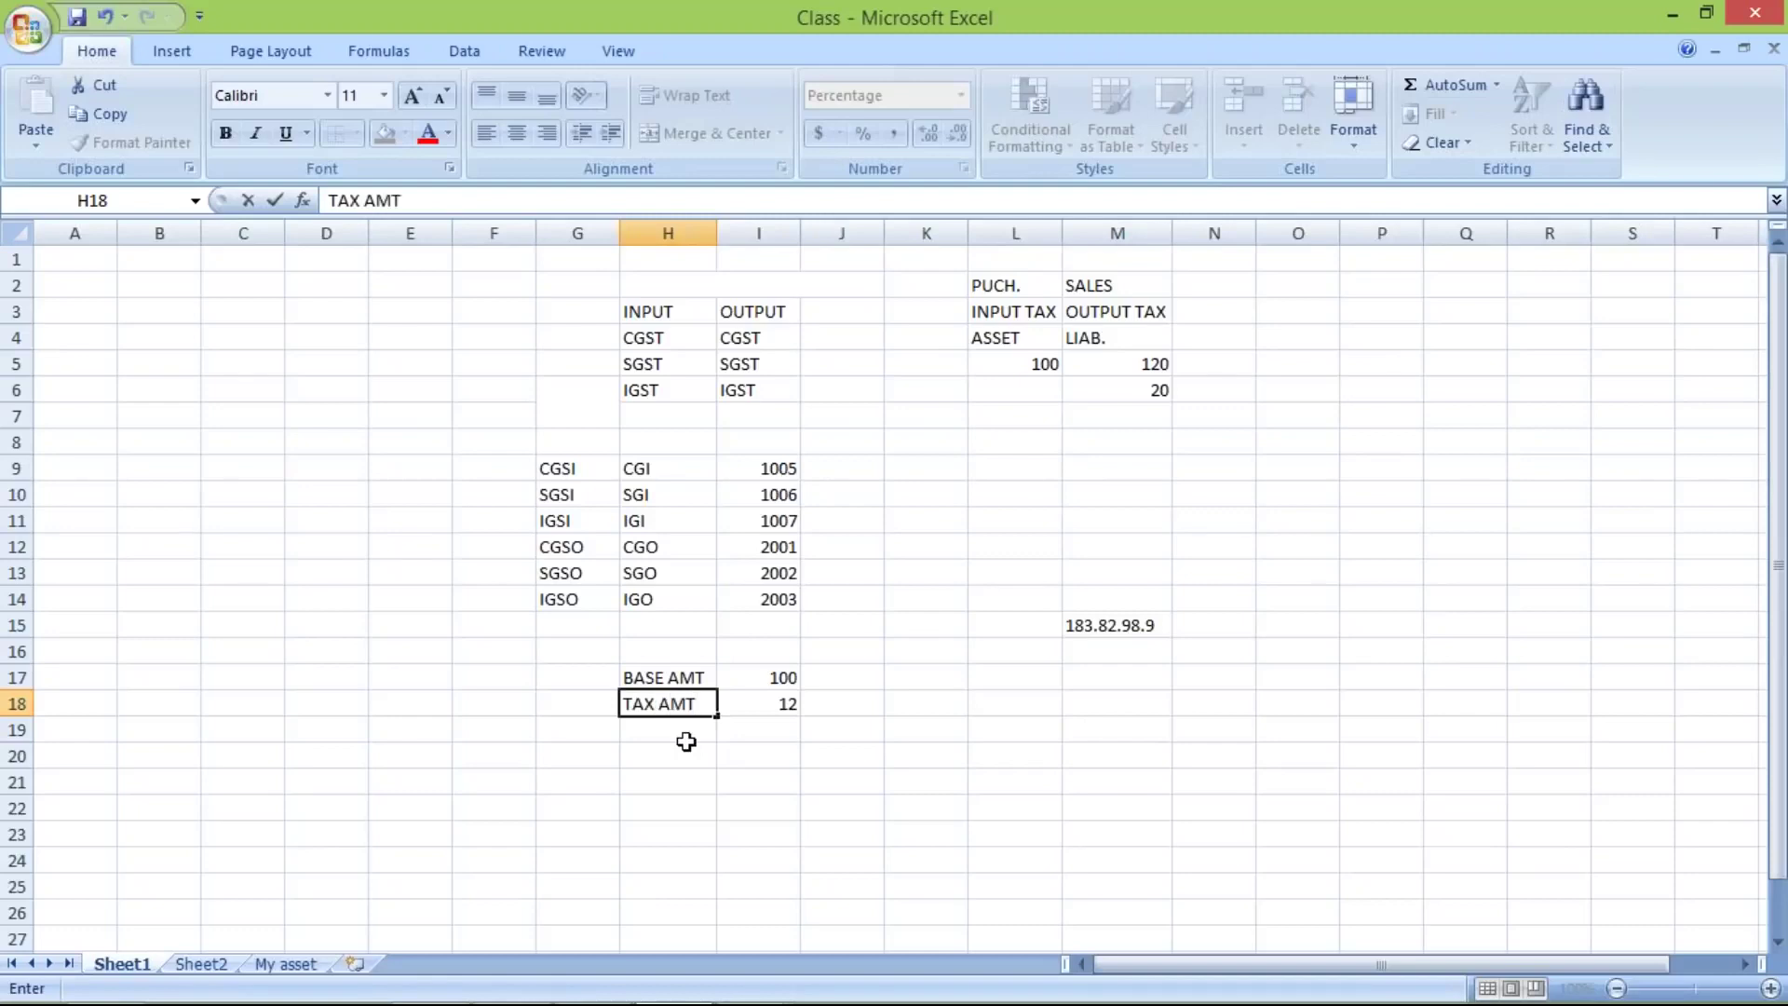
key("Return")
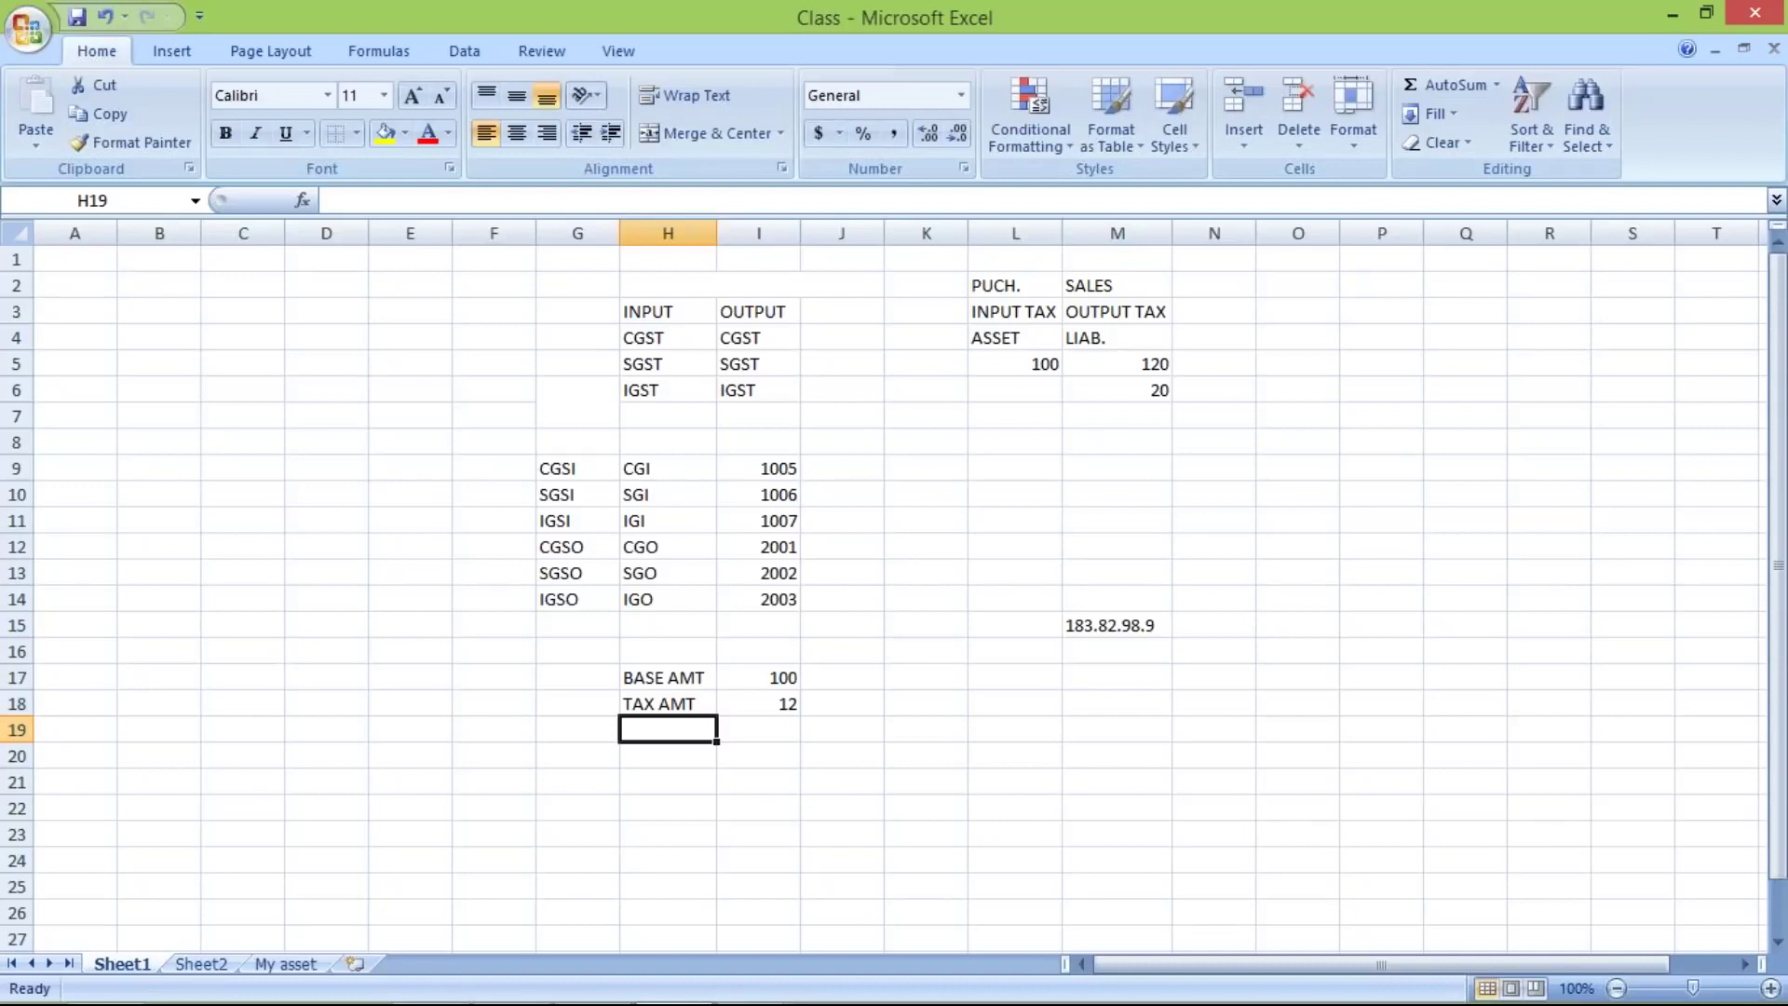
Split the example tax amount into 6 in cell I18 and 6 in cell I19
left_click(780, 700)
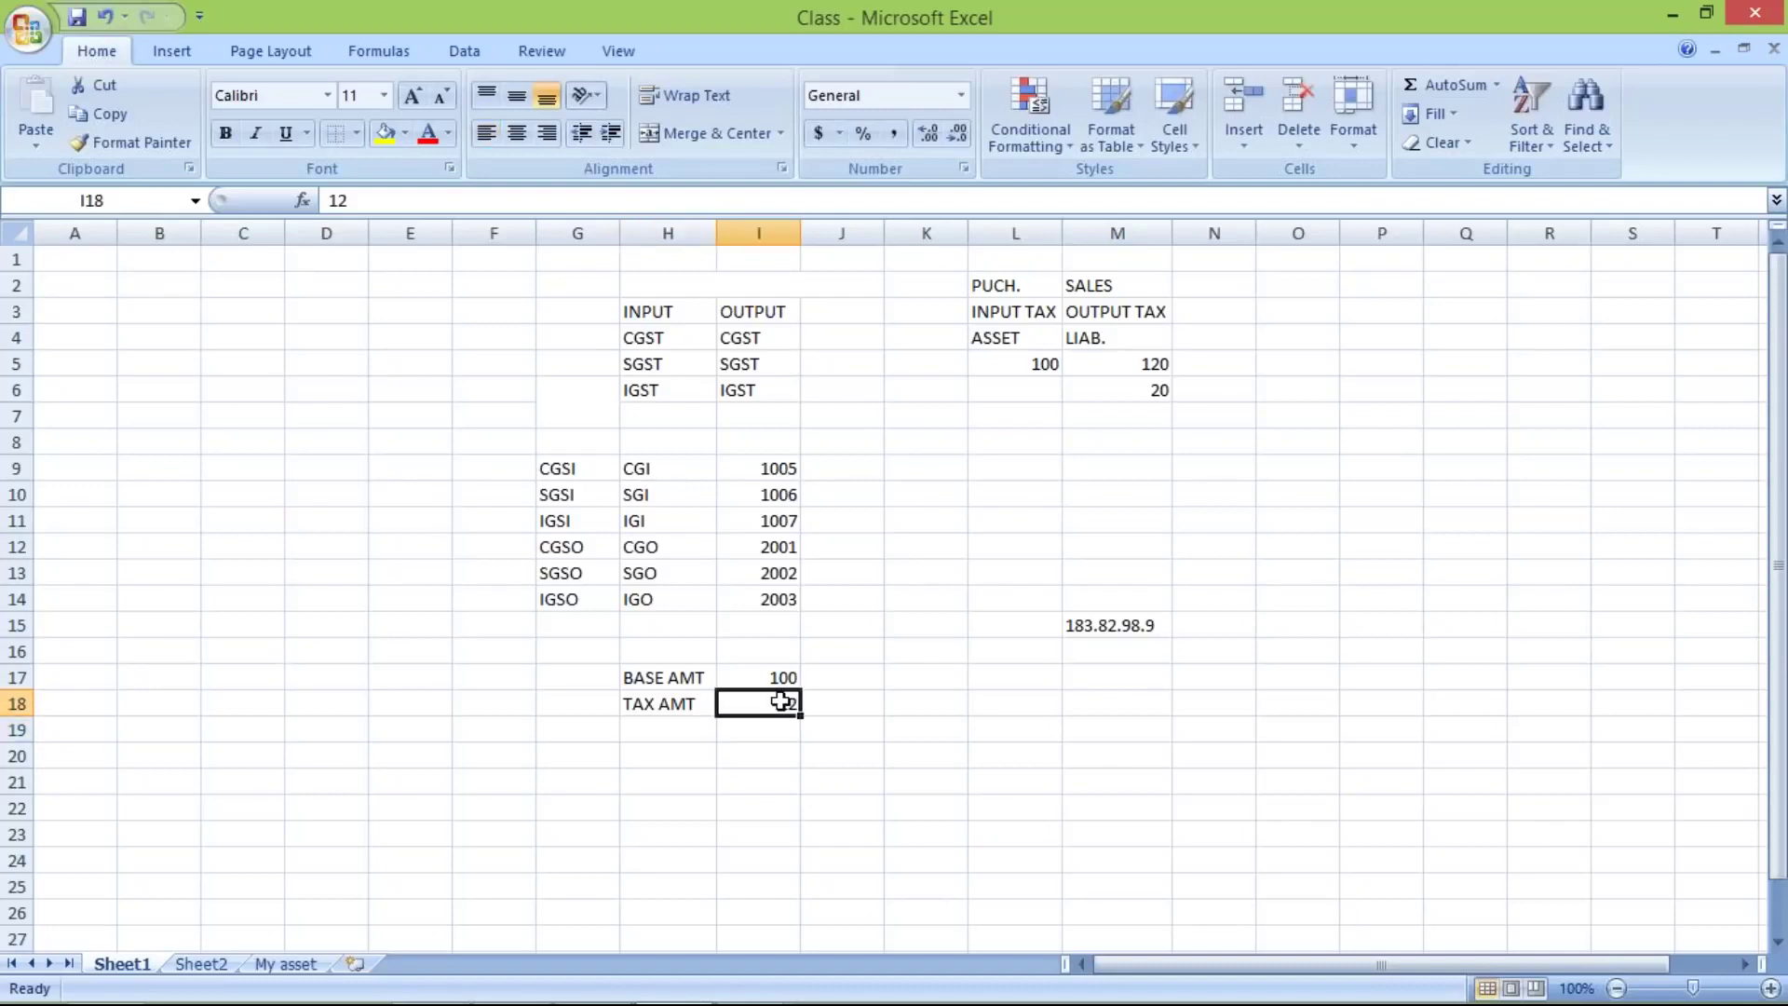
type("6")
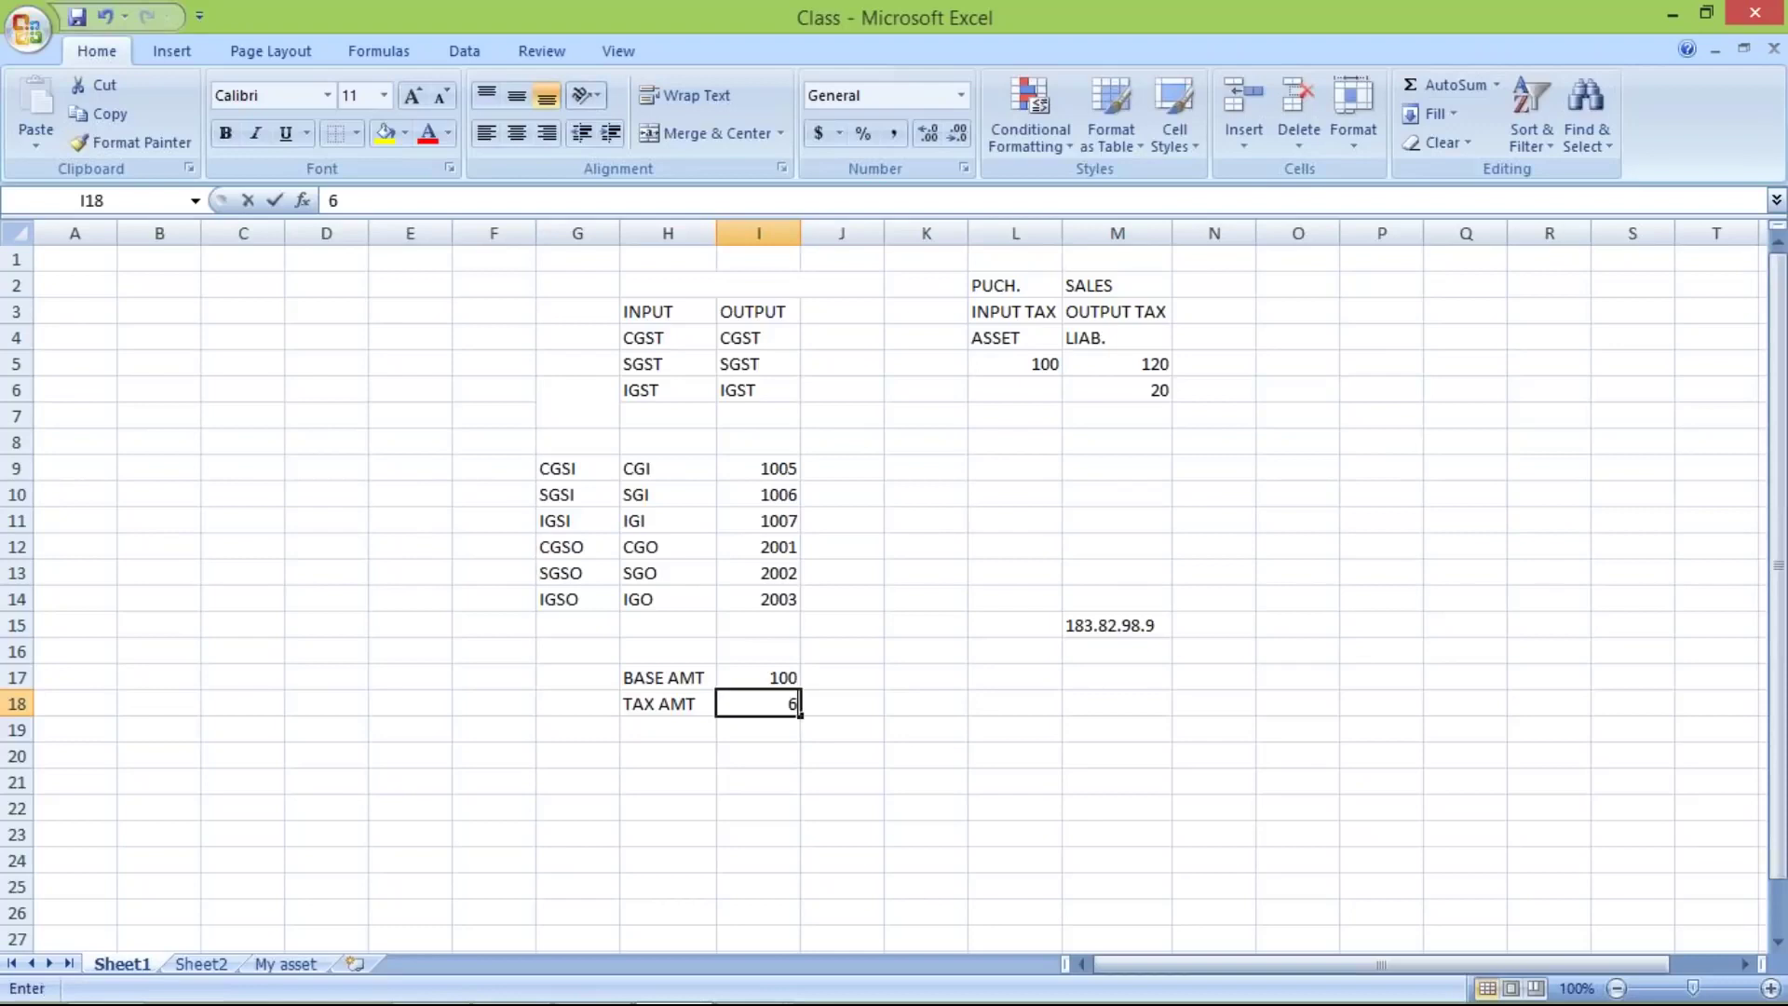
key("Return")
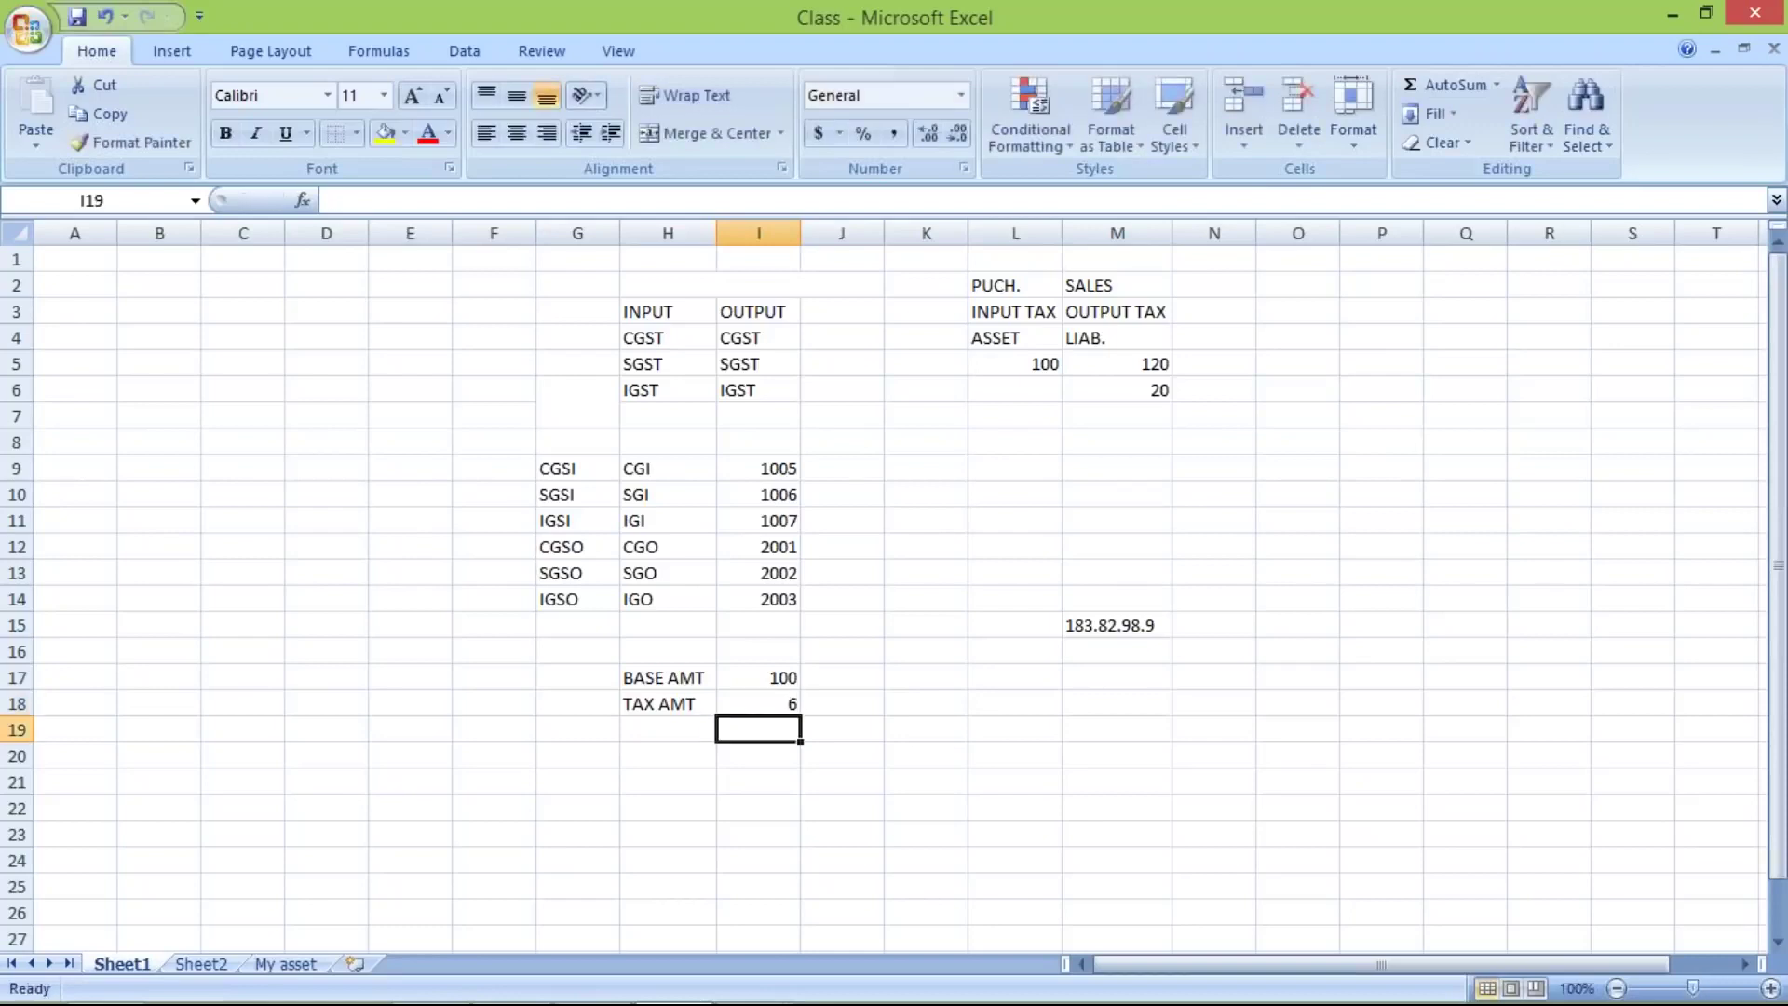
type("6")
key("Return")
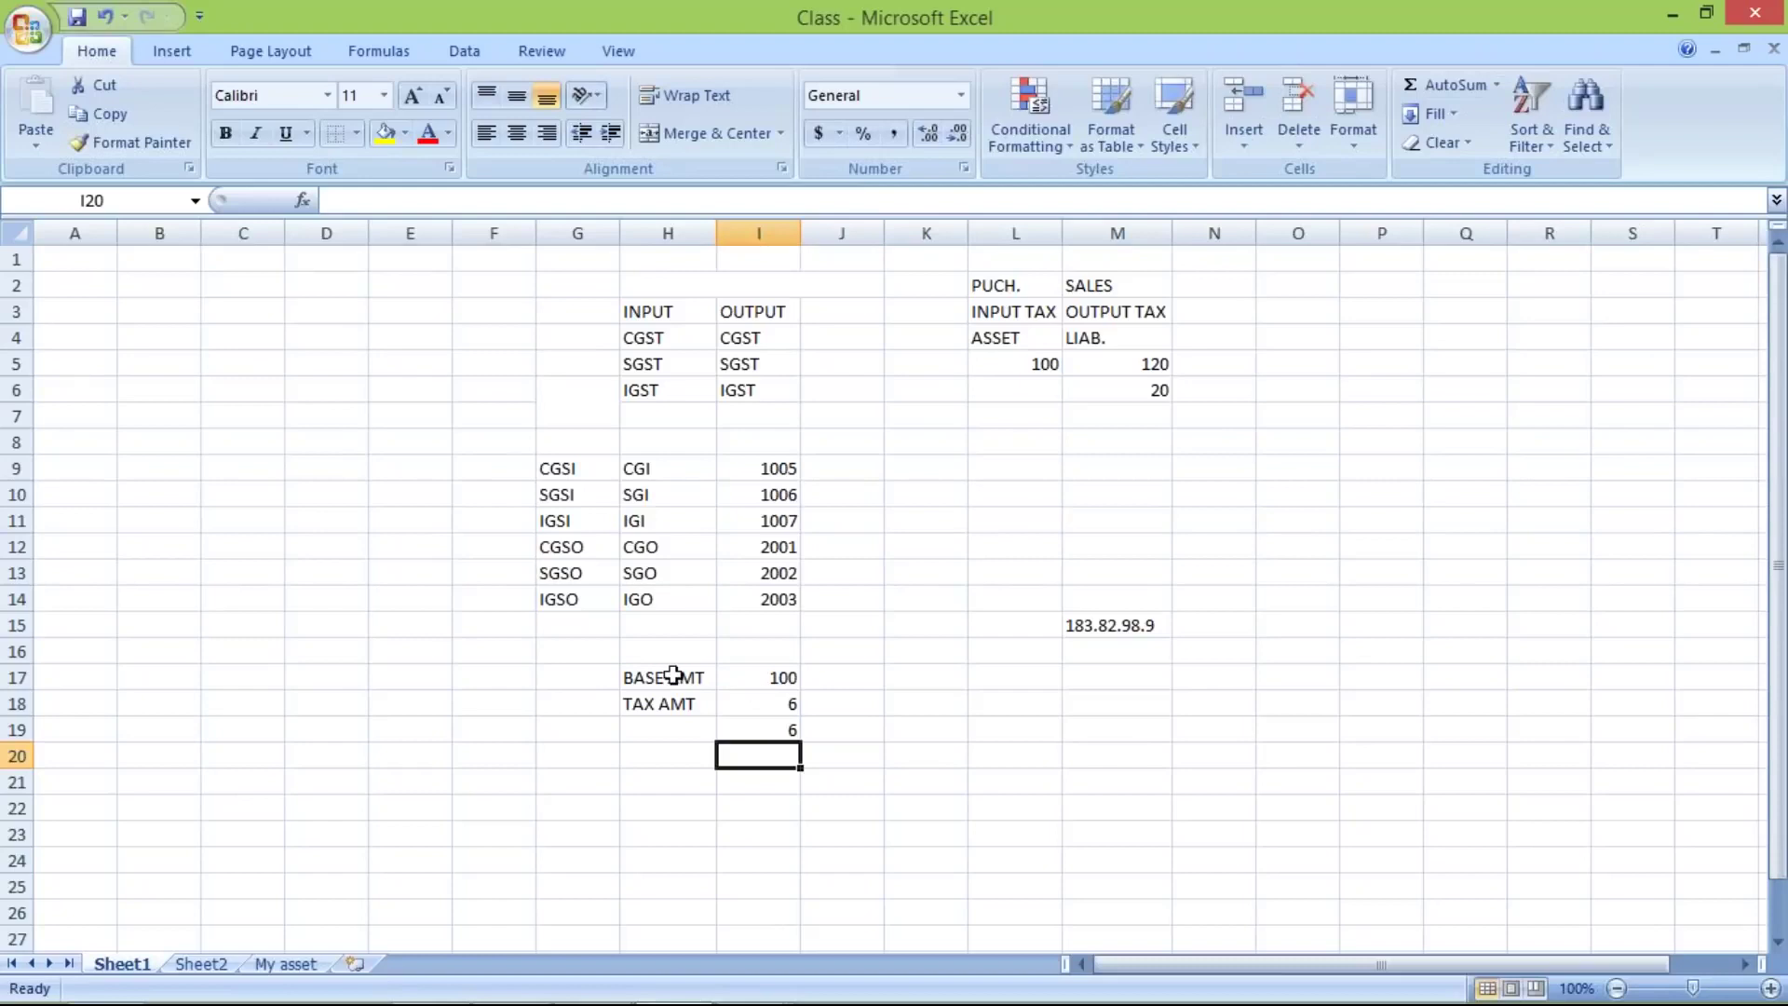
left_click(756, 673)
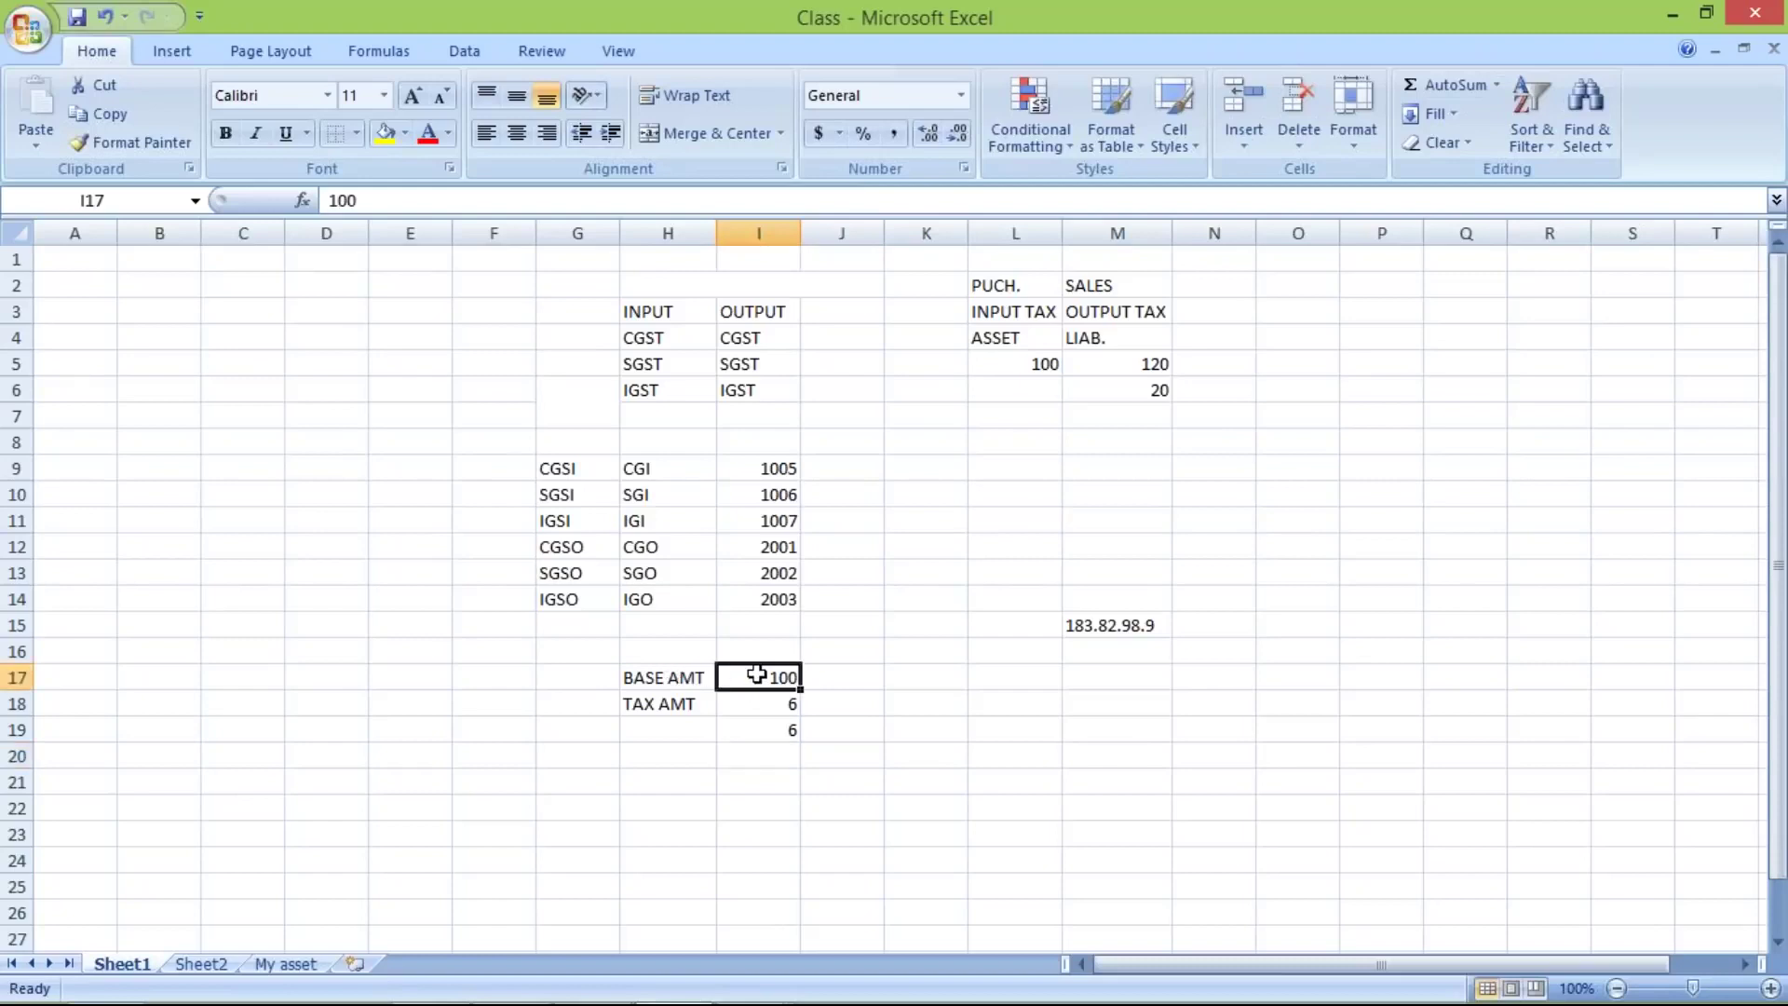
left_click(744, 705)
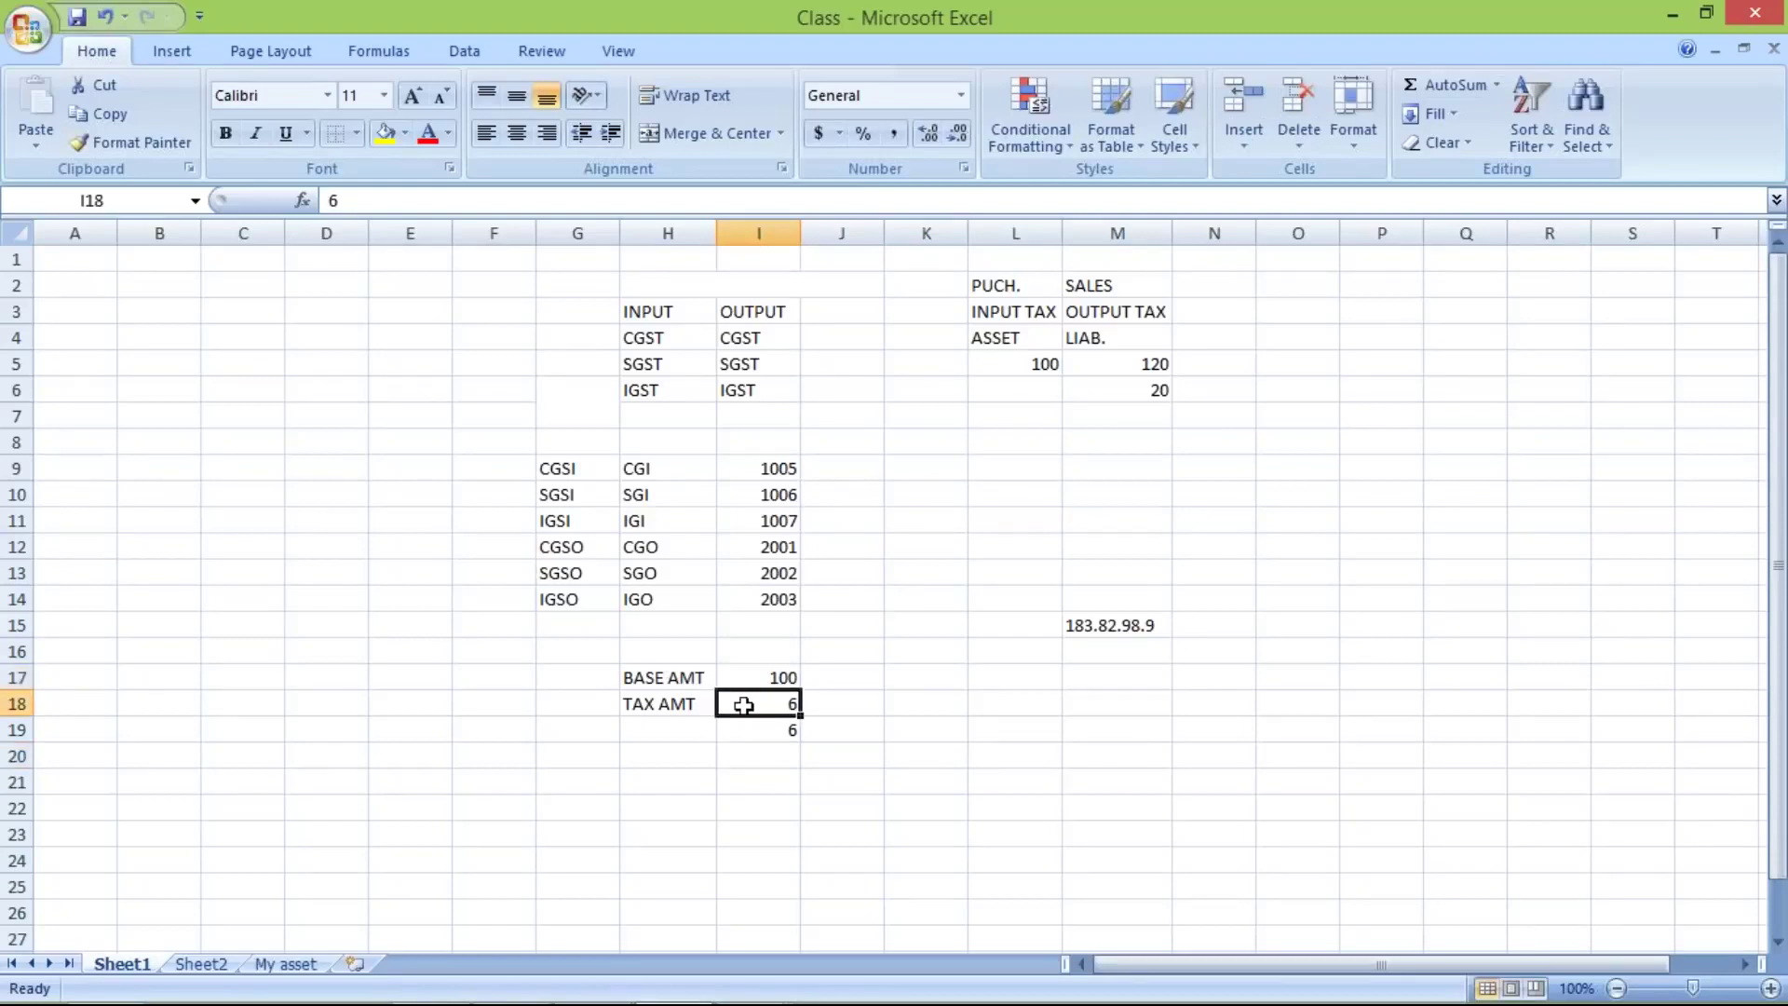
left_click_drag(744, 705, 746, 733)
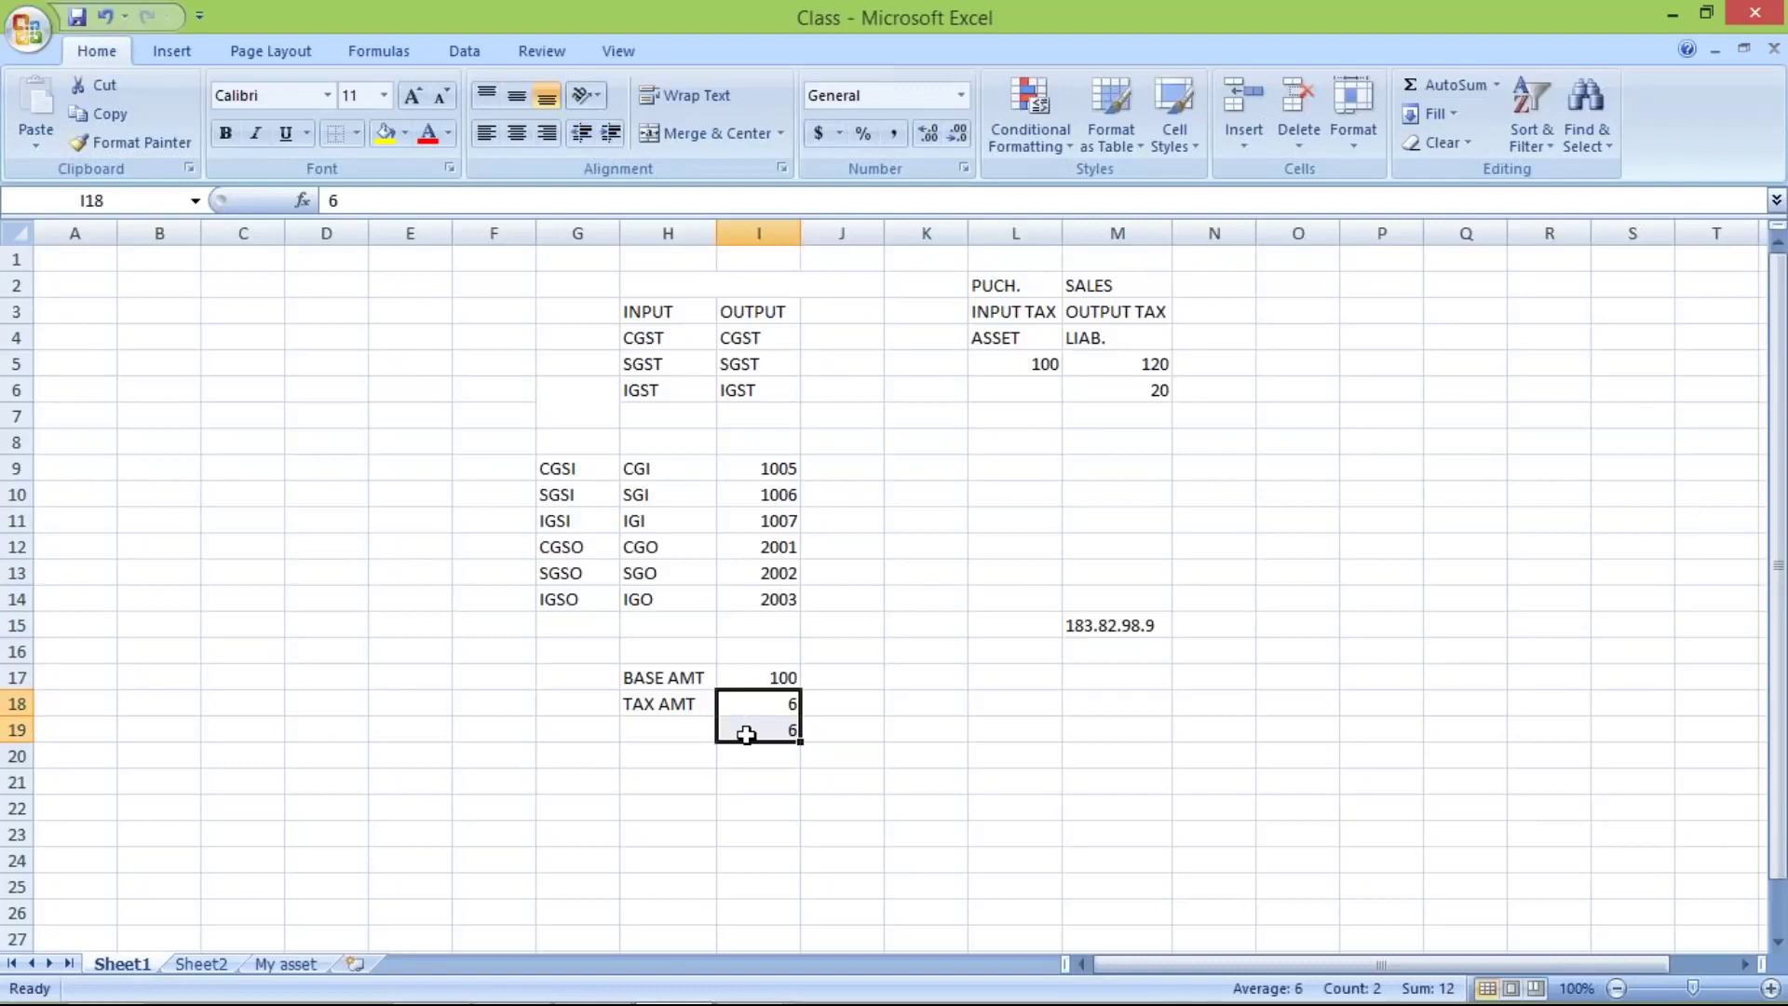
left_click(736, 677)
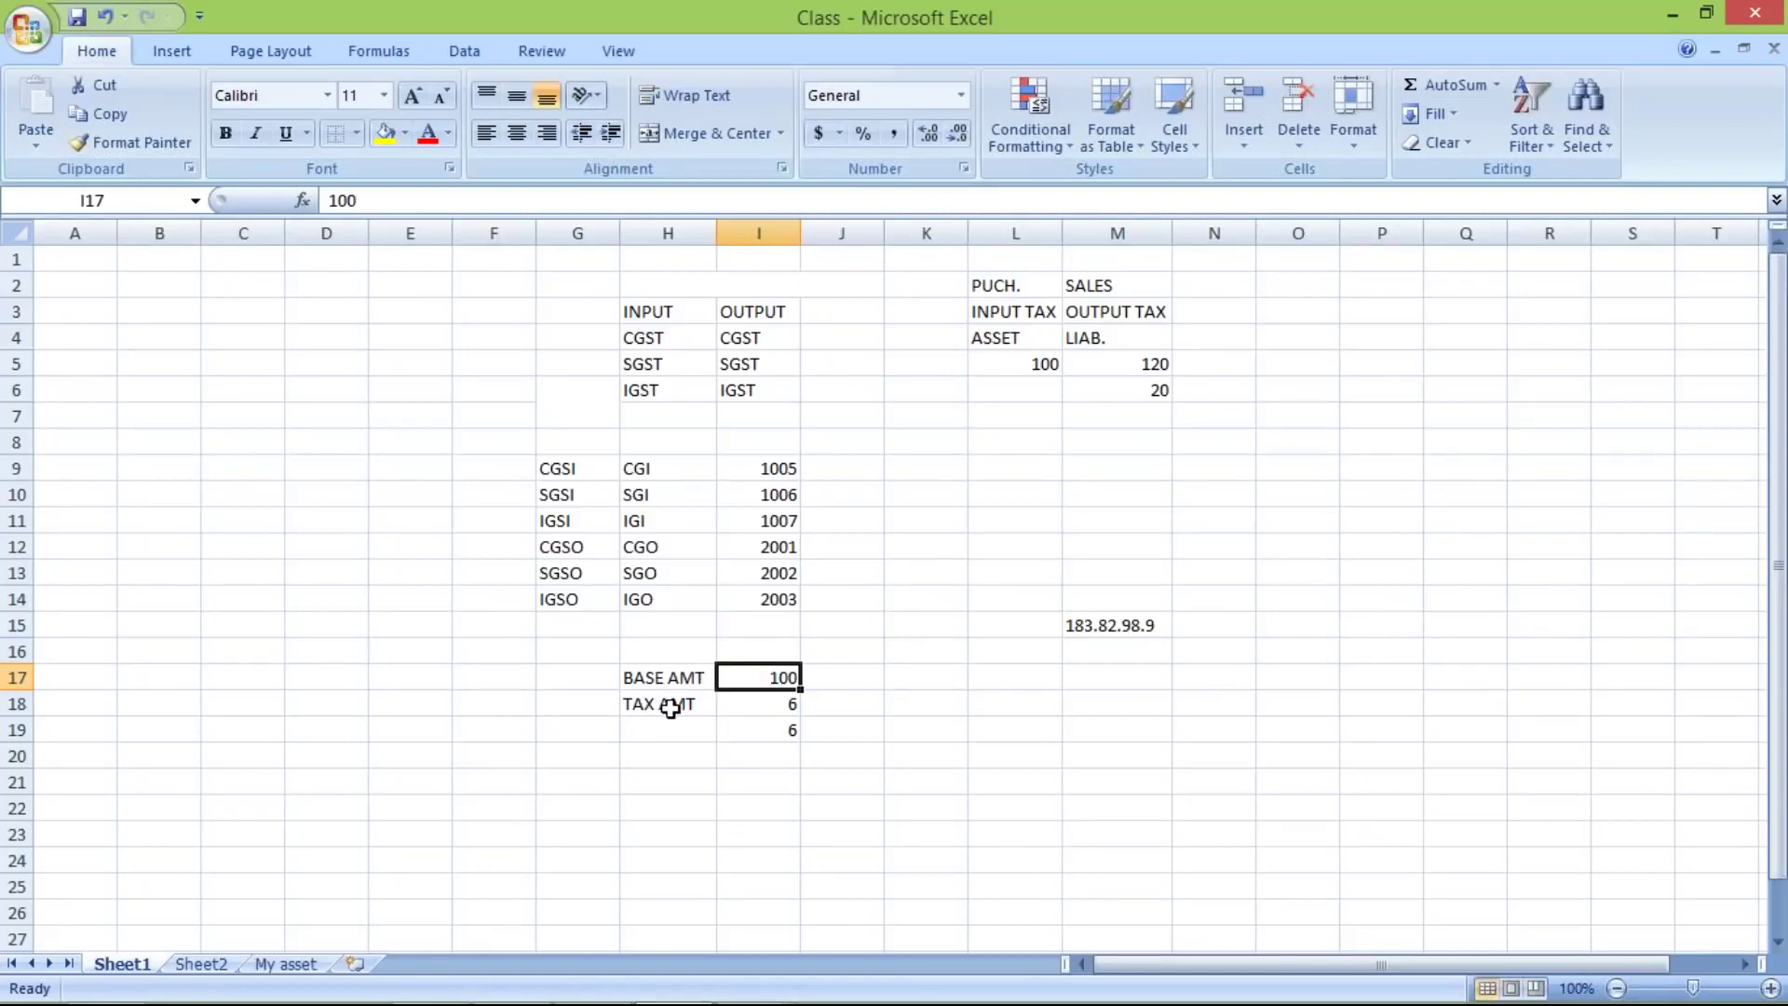
Set the example tax amount in cell I18 to 10
left_click(768, 709)
type("10")
key("Return")
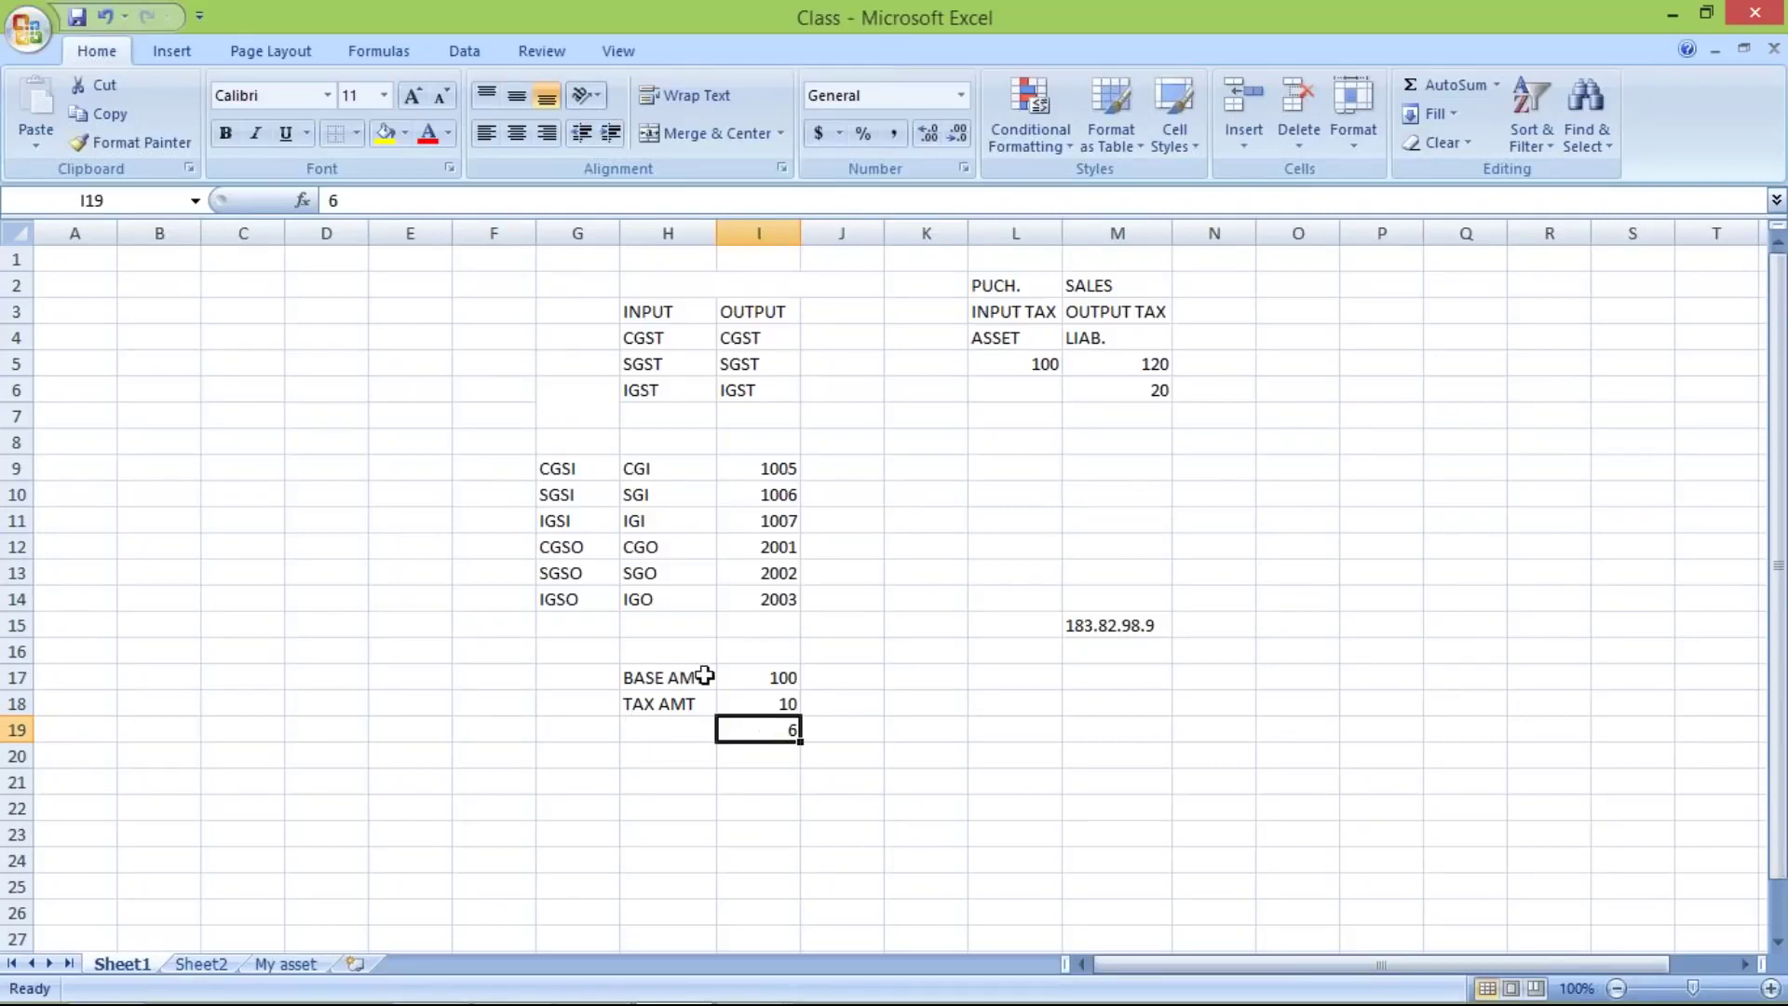
Set the second example tax amount in cell I19 to 2
left_click(741, 679)
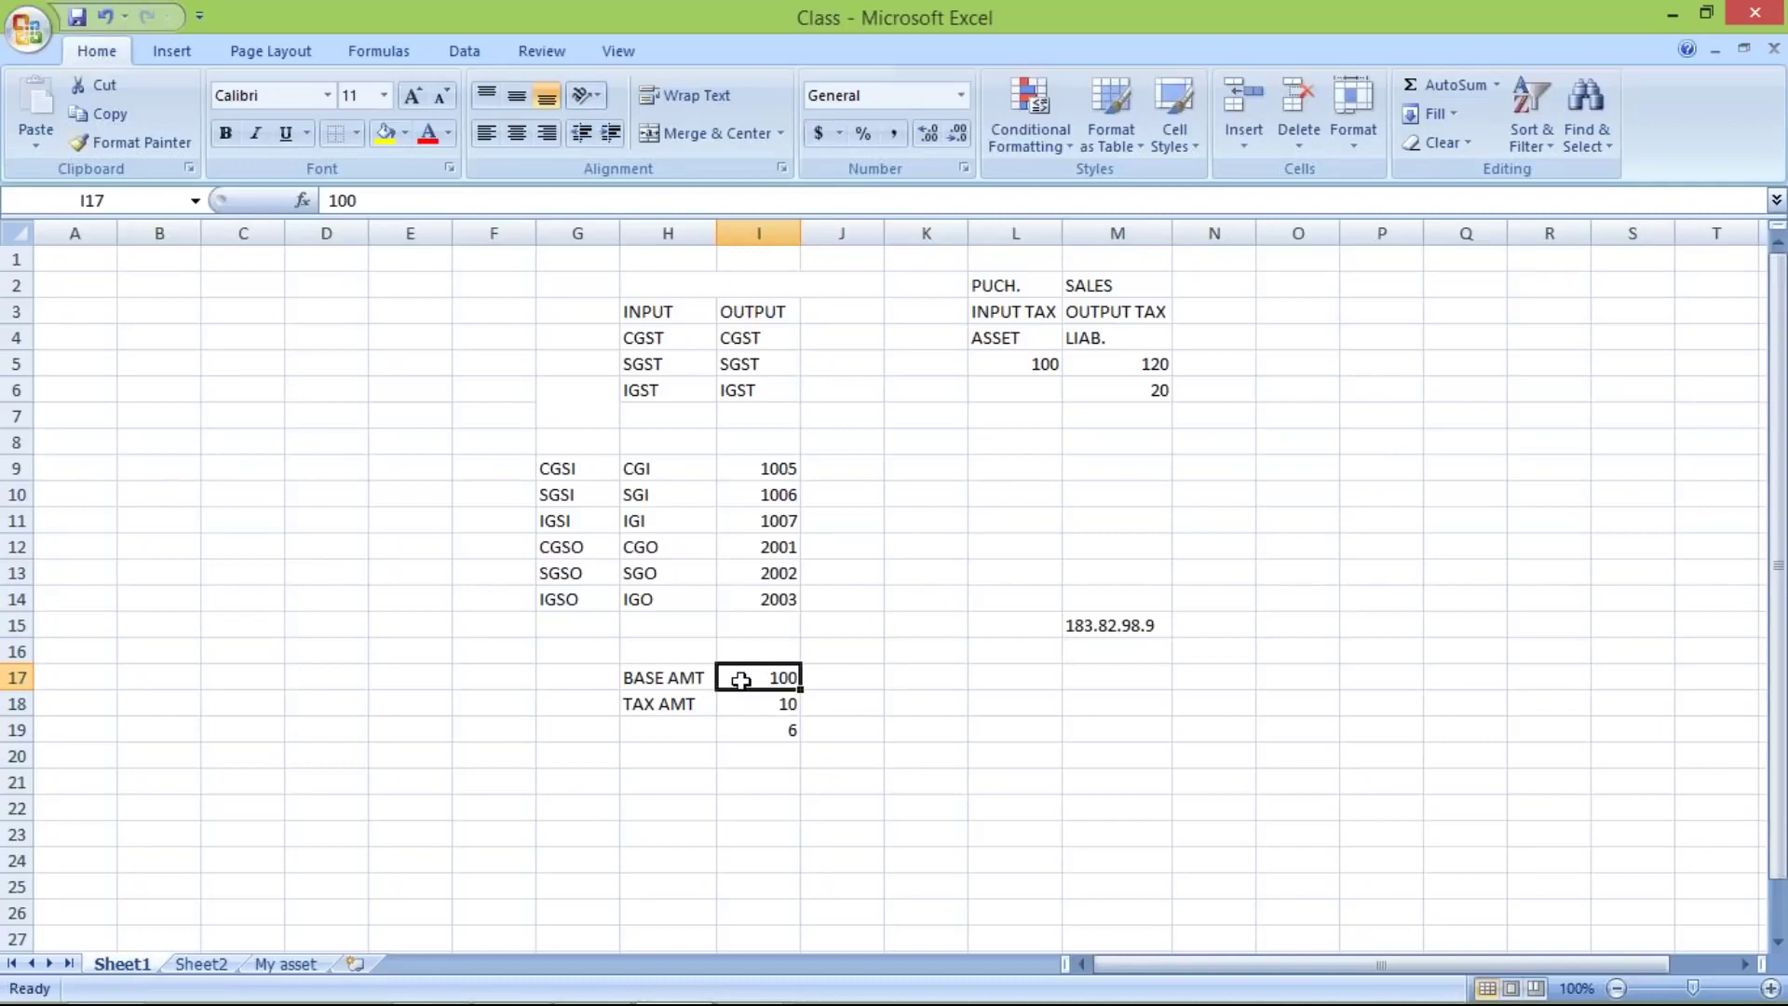
left_click(748, 710)
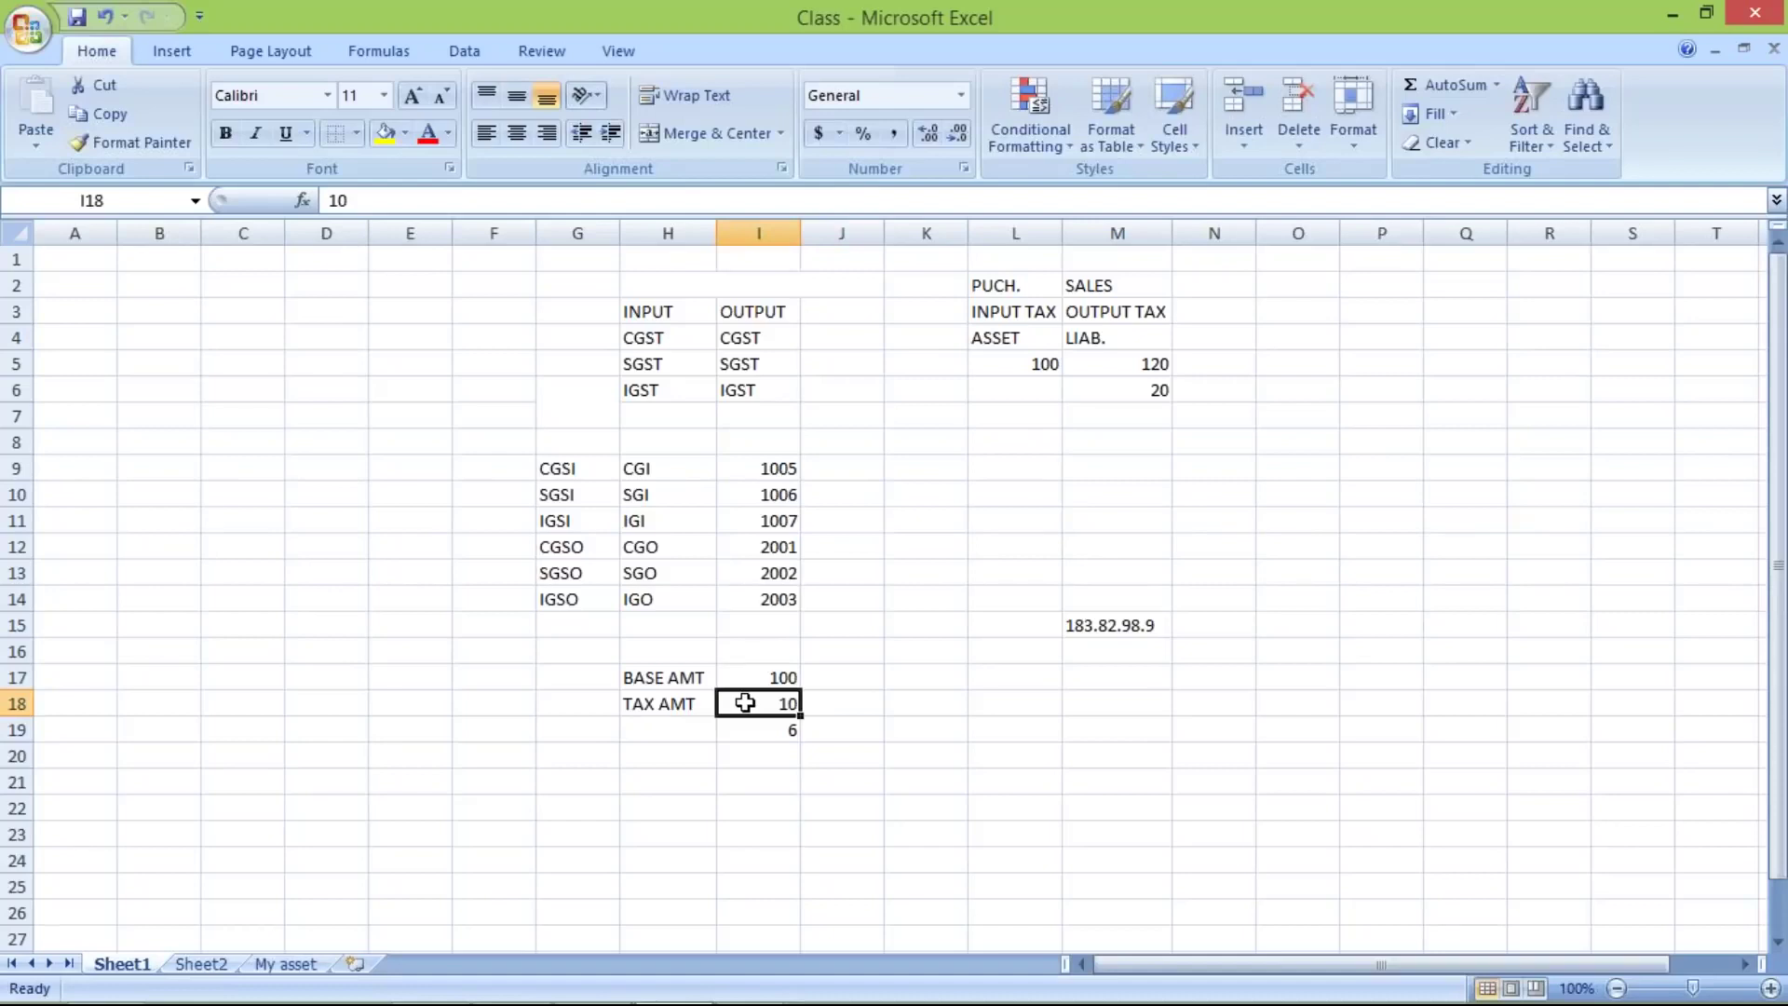
left_click(739, 730)
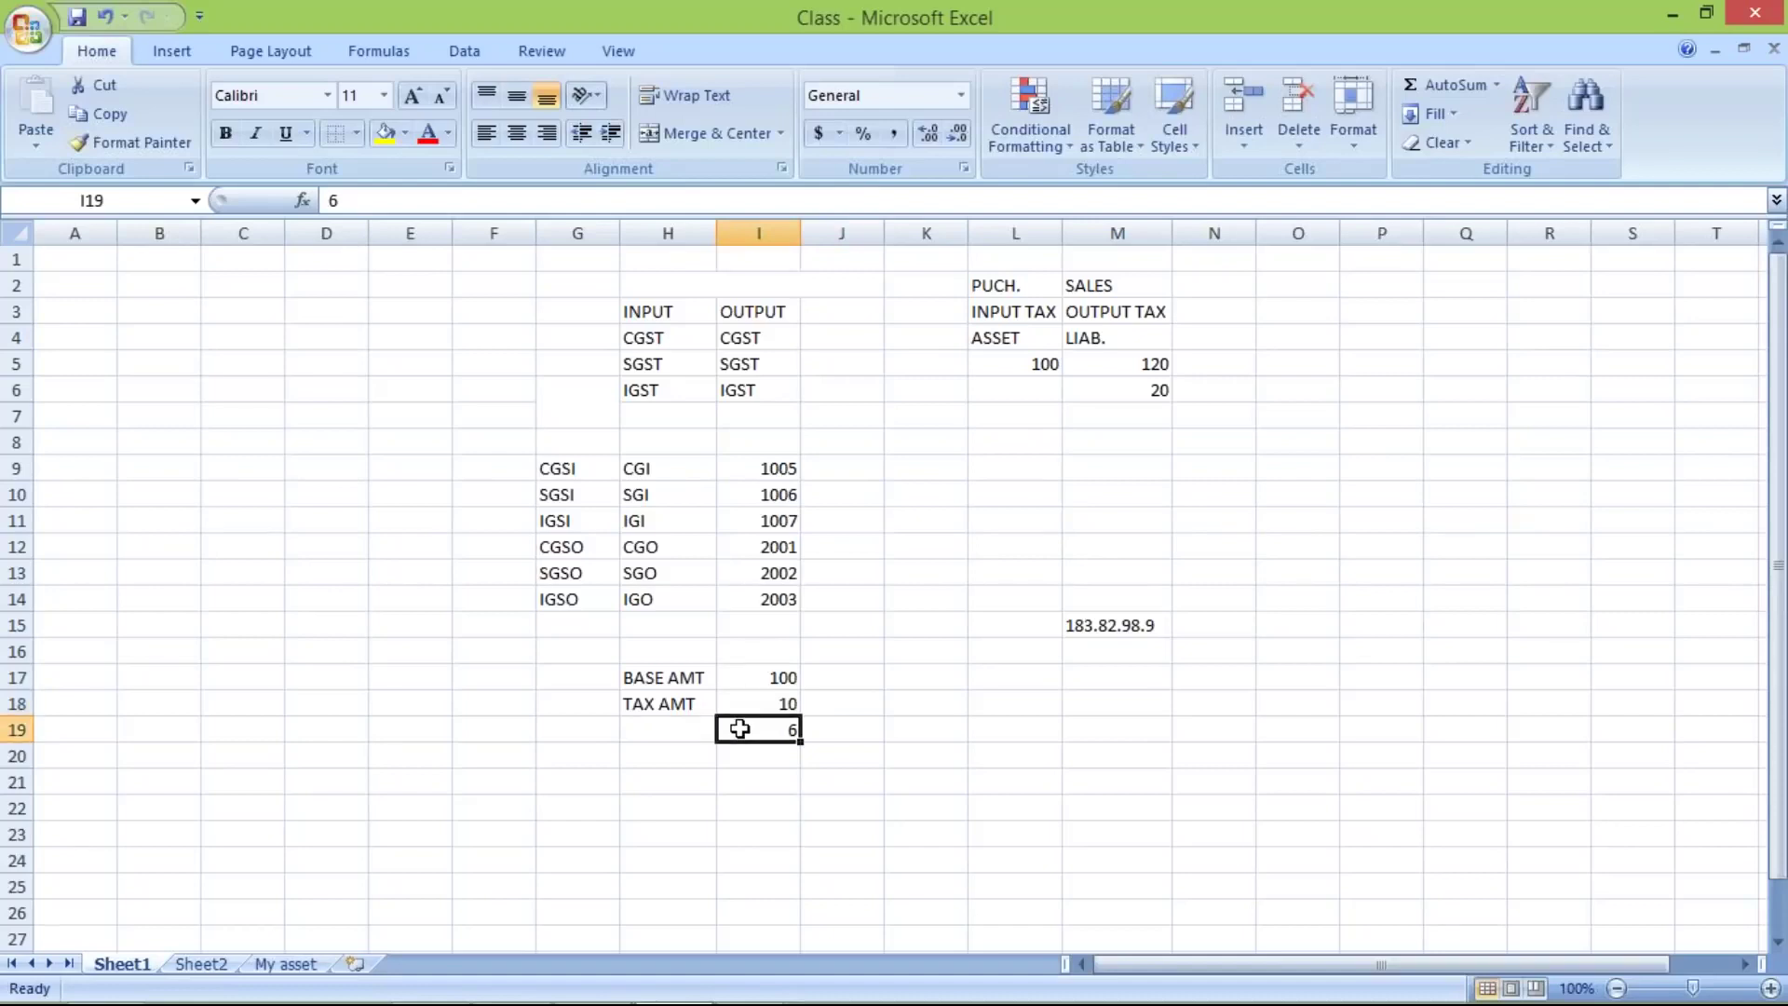
type("2")
key("Return")
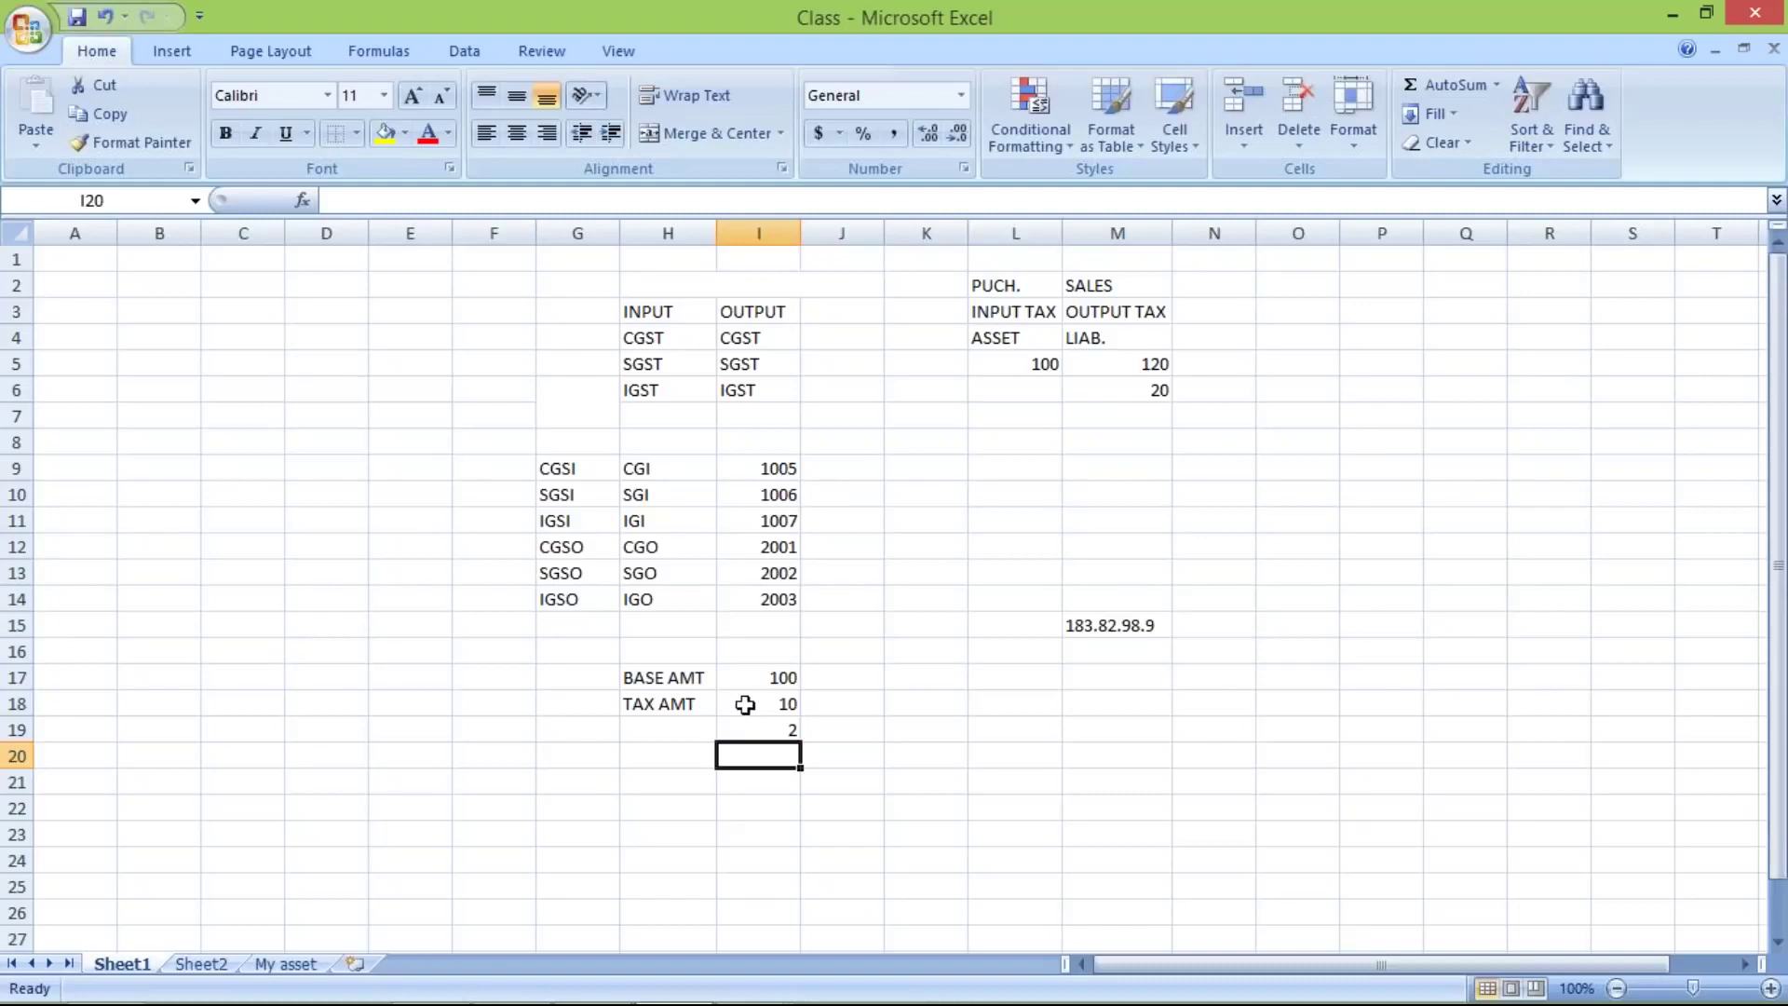
Clear the second example tax amount from cell I19
left_click(745, 705)
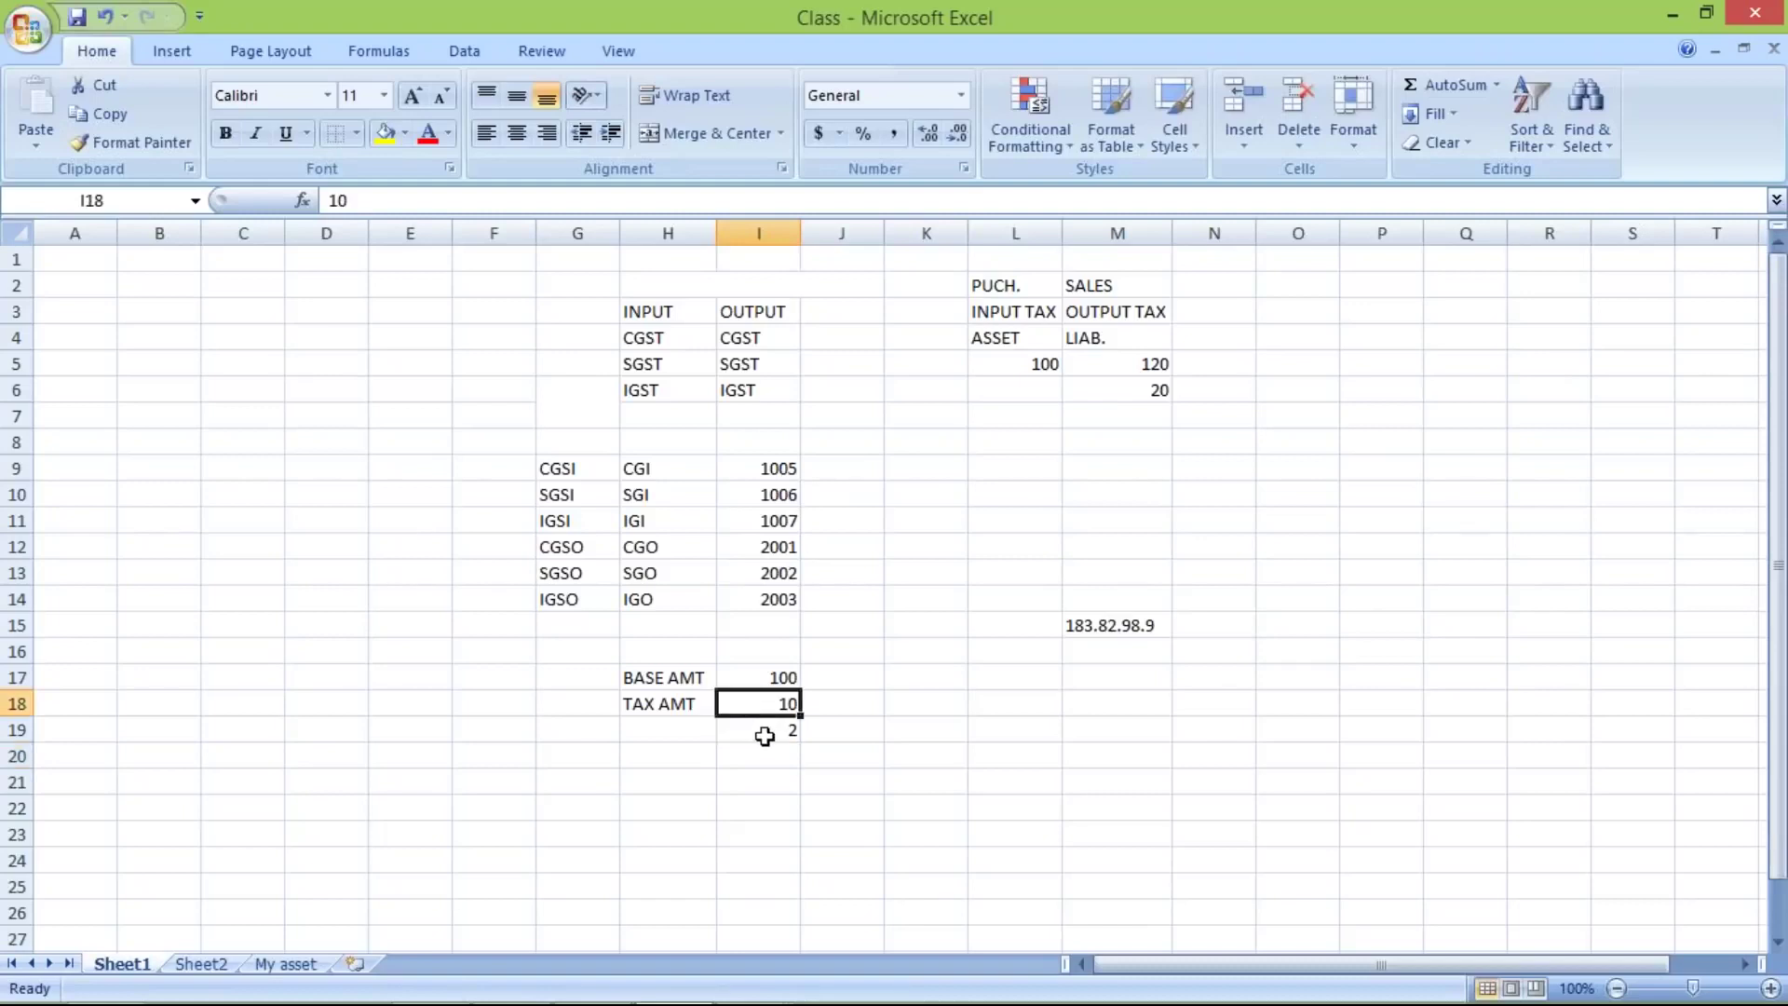
left_click(752, 679)
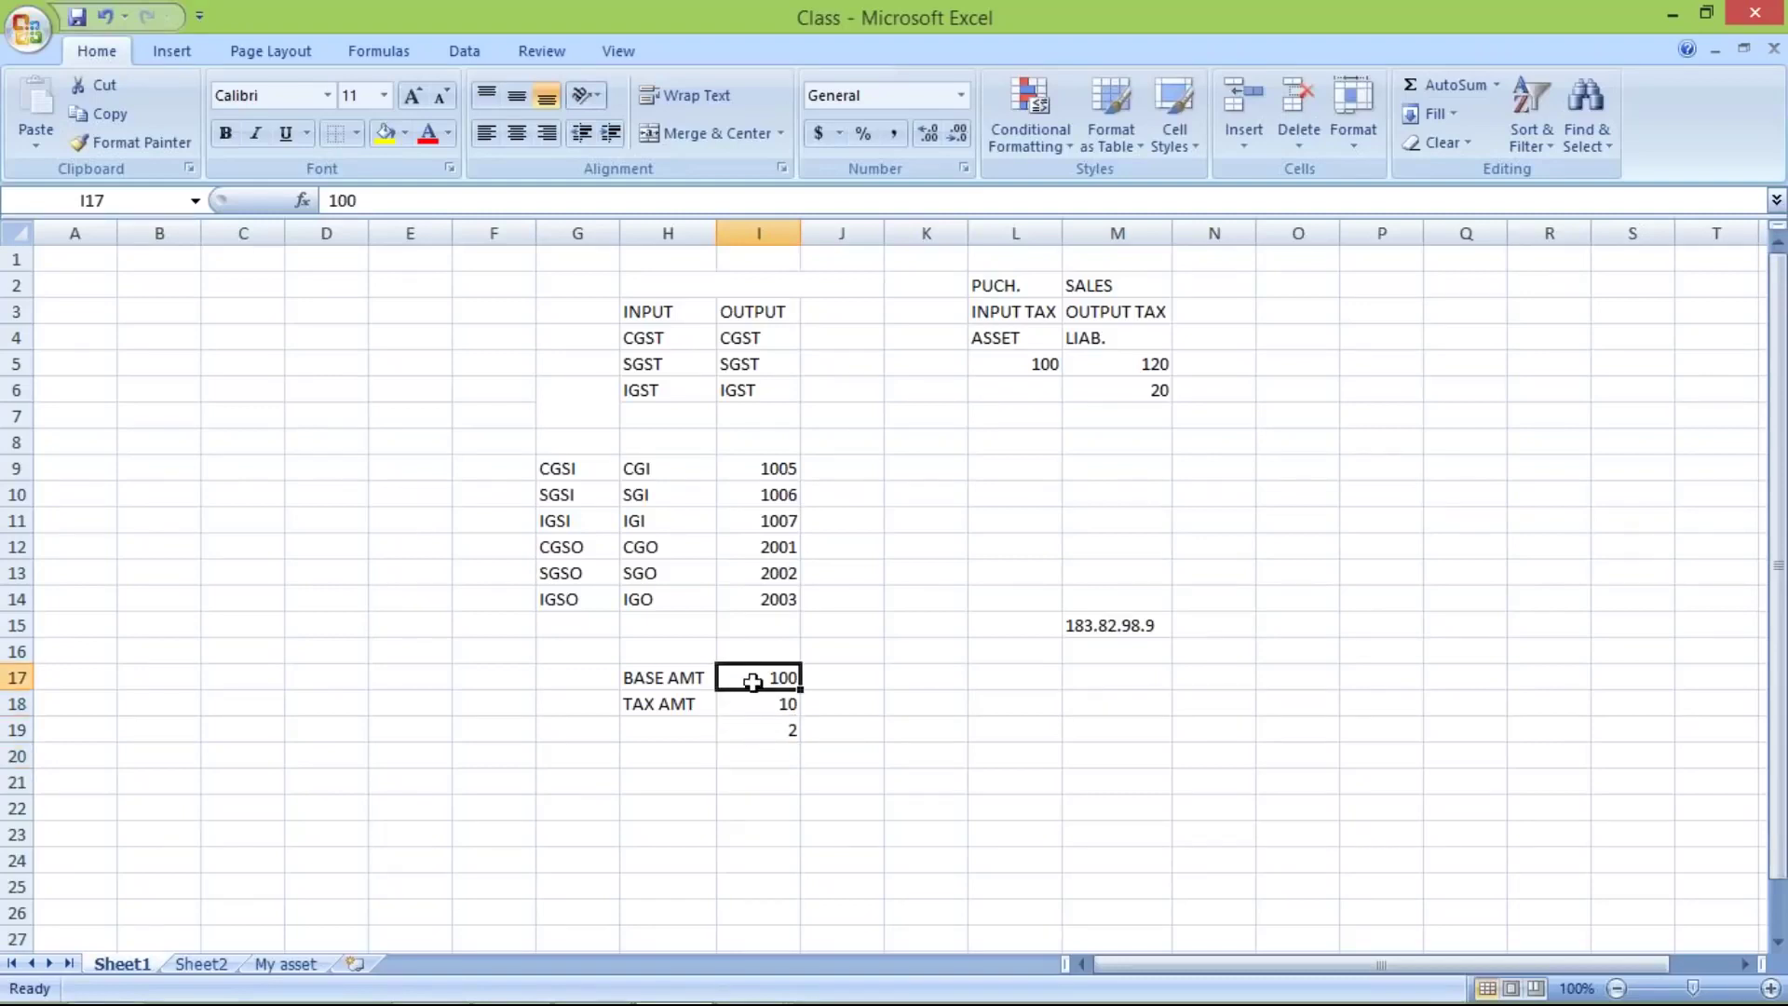
left_click(766, 729)
left_click(761, 705)
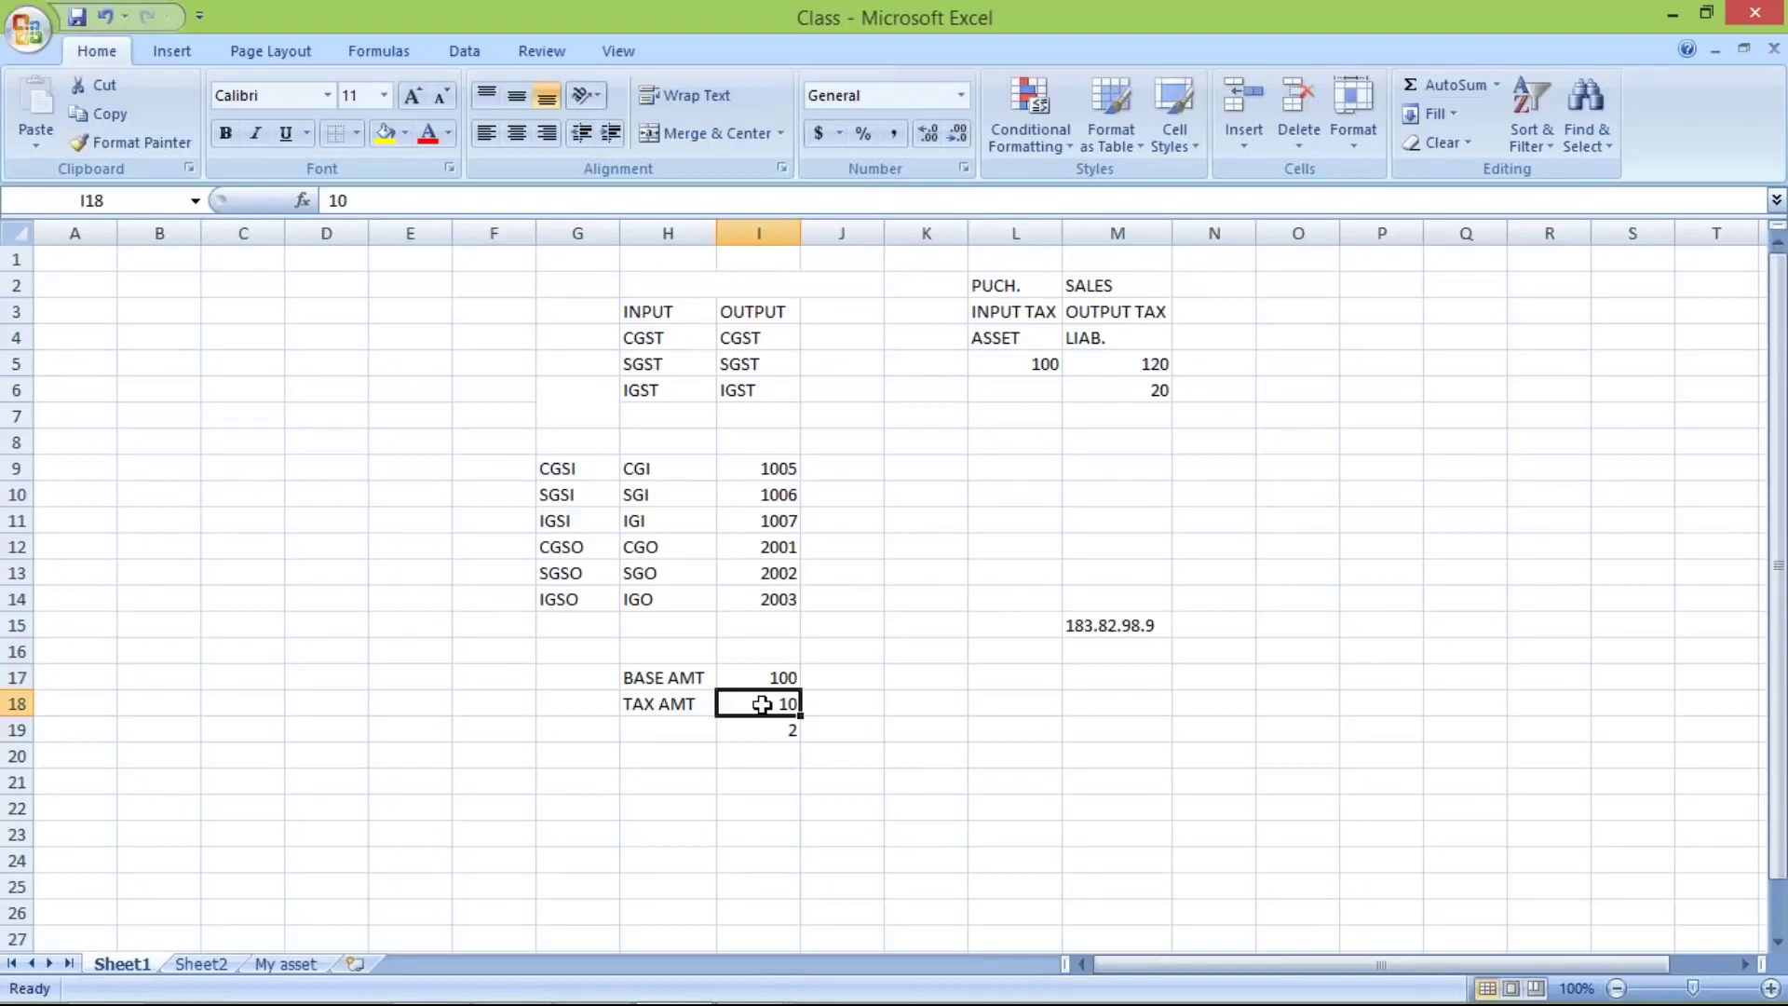
left_click(772, 737)
key("Delete")
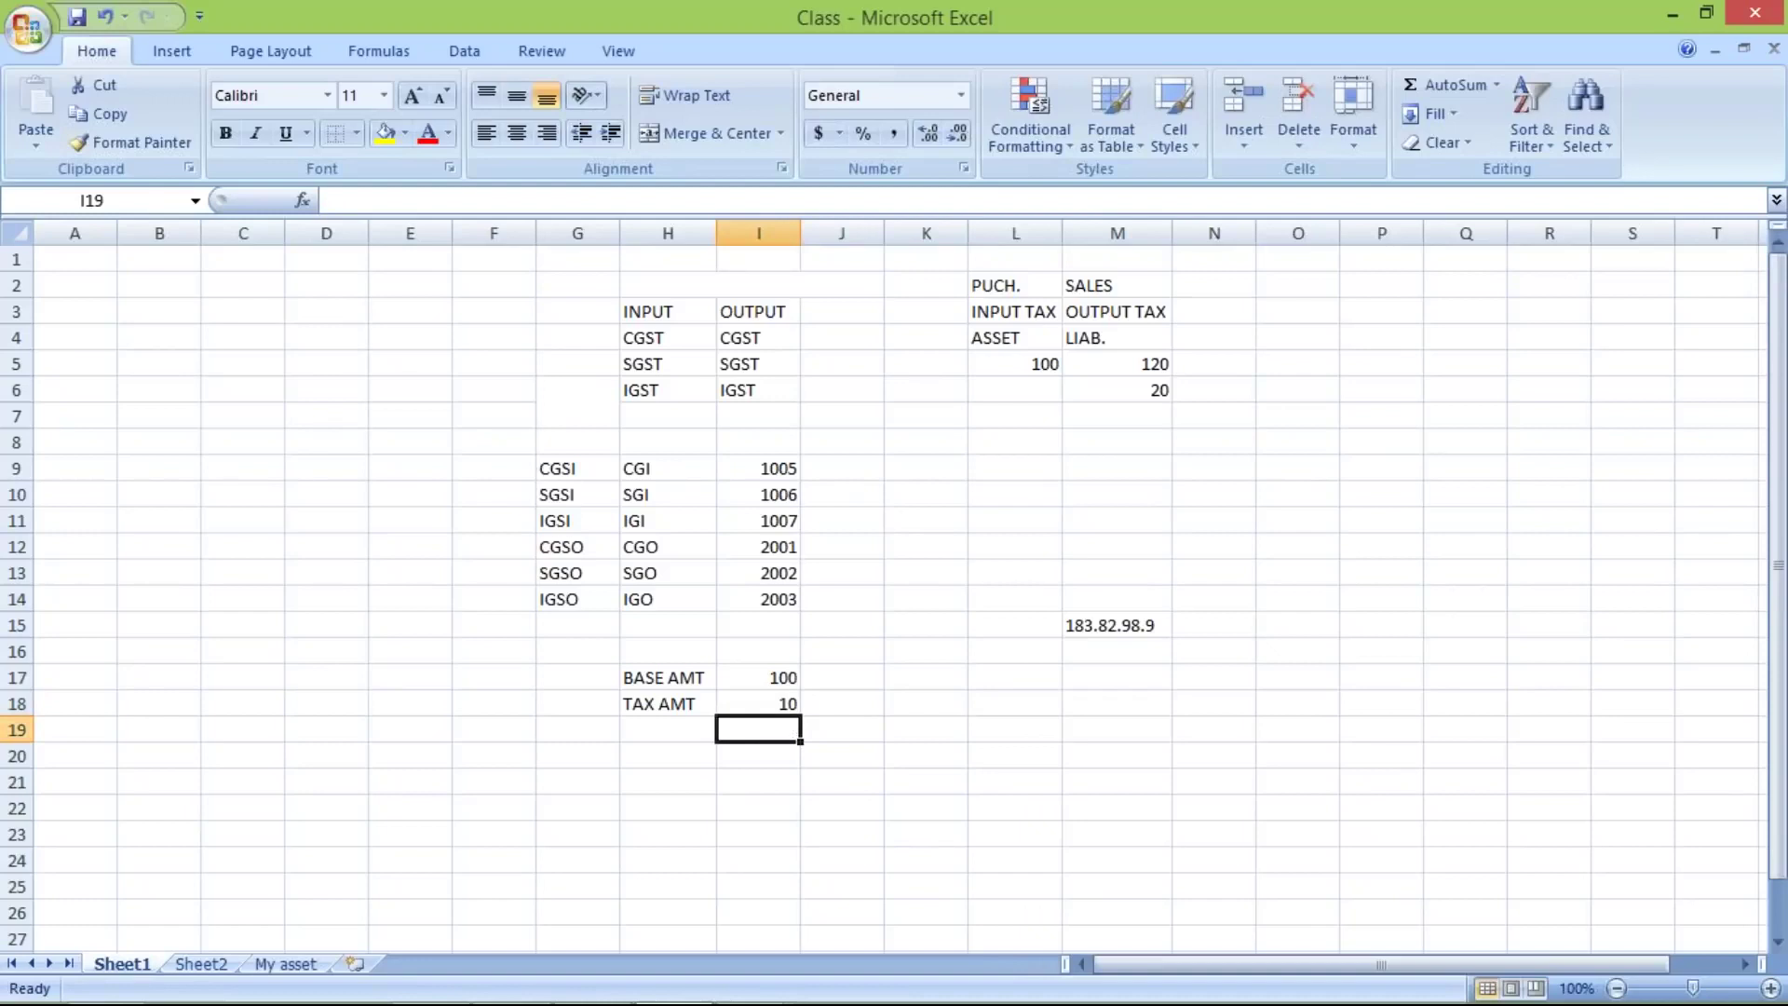
Compare the example base and tax amounts, and switch to SAP to view the control steps of procedure TM10
left_click(677, 706)
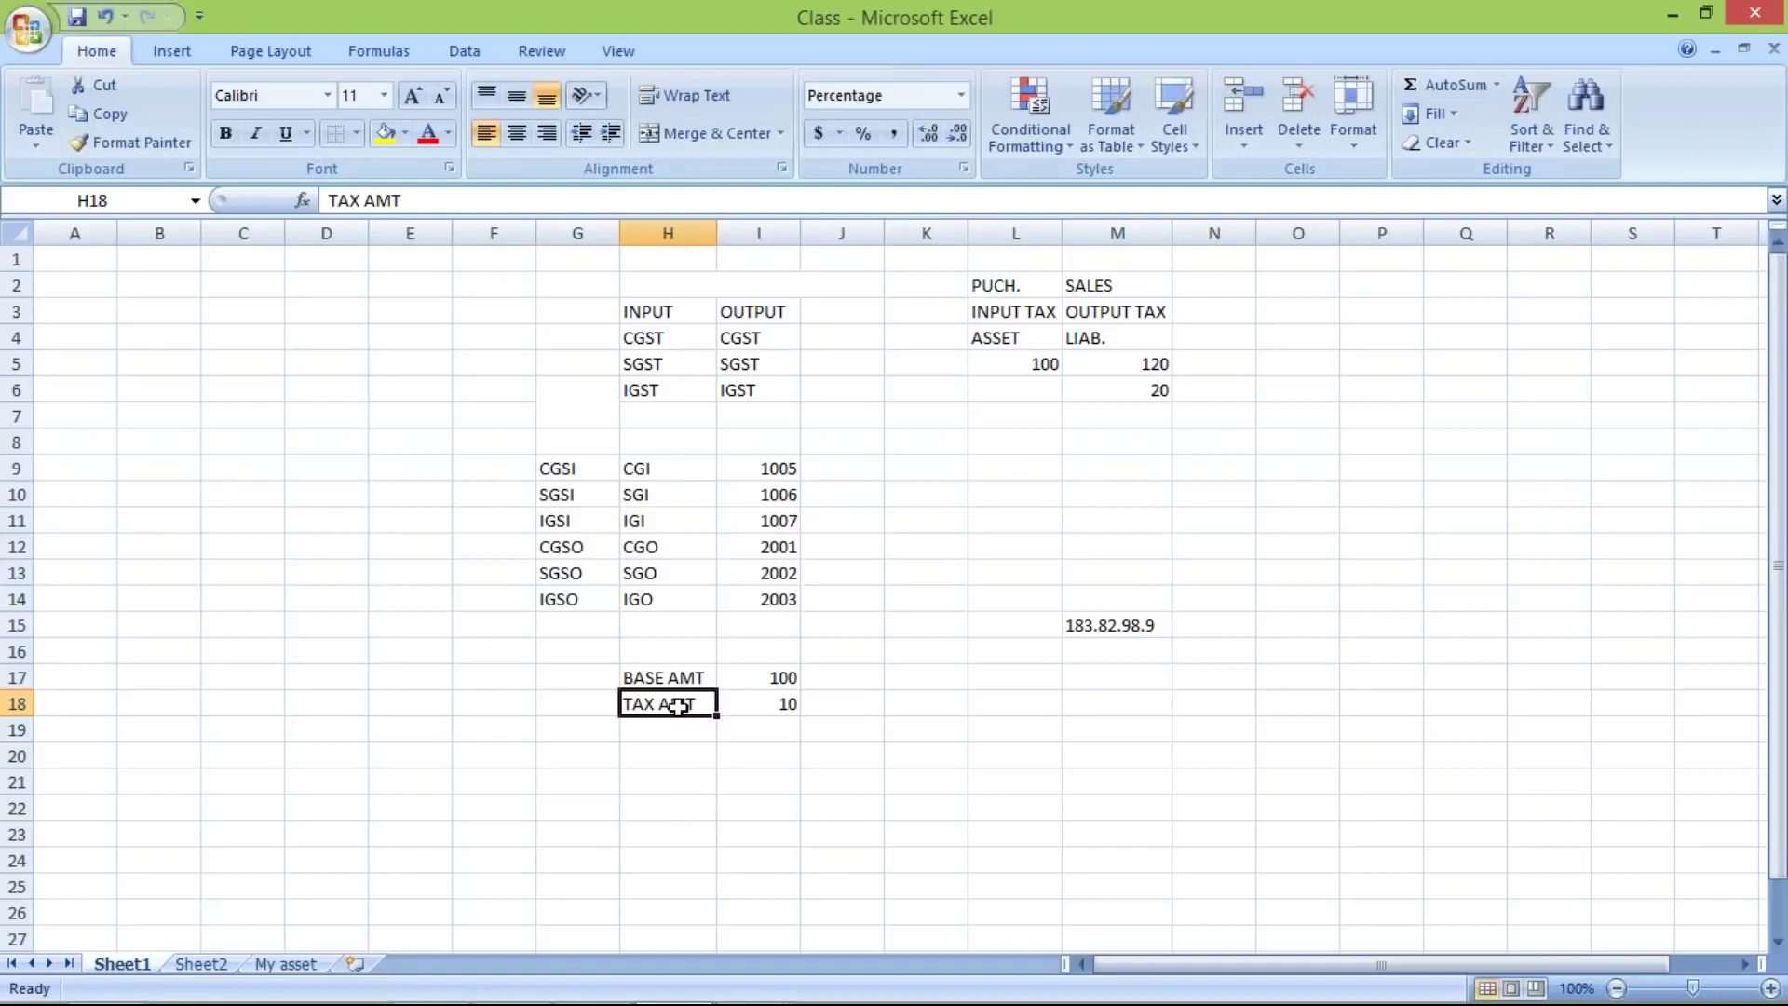
left_click(756, 708)
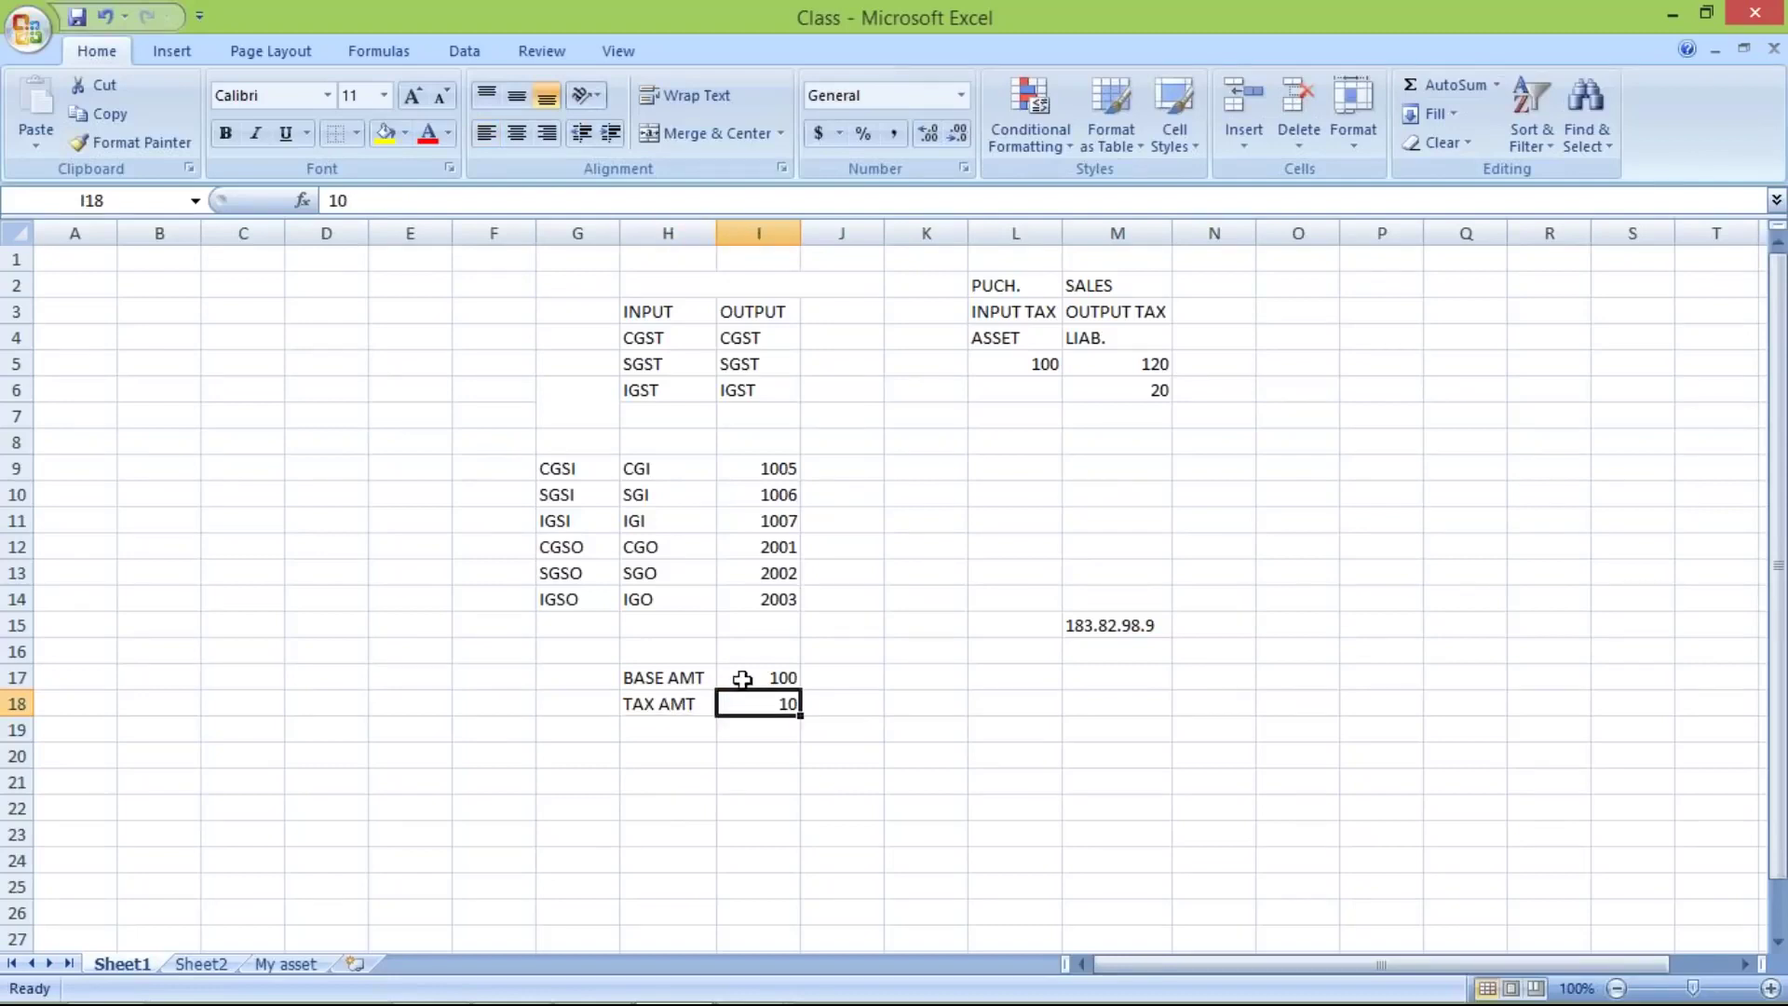
left_click(742, 678)
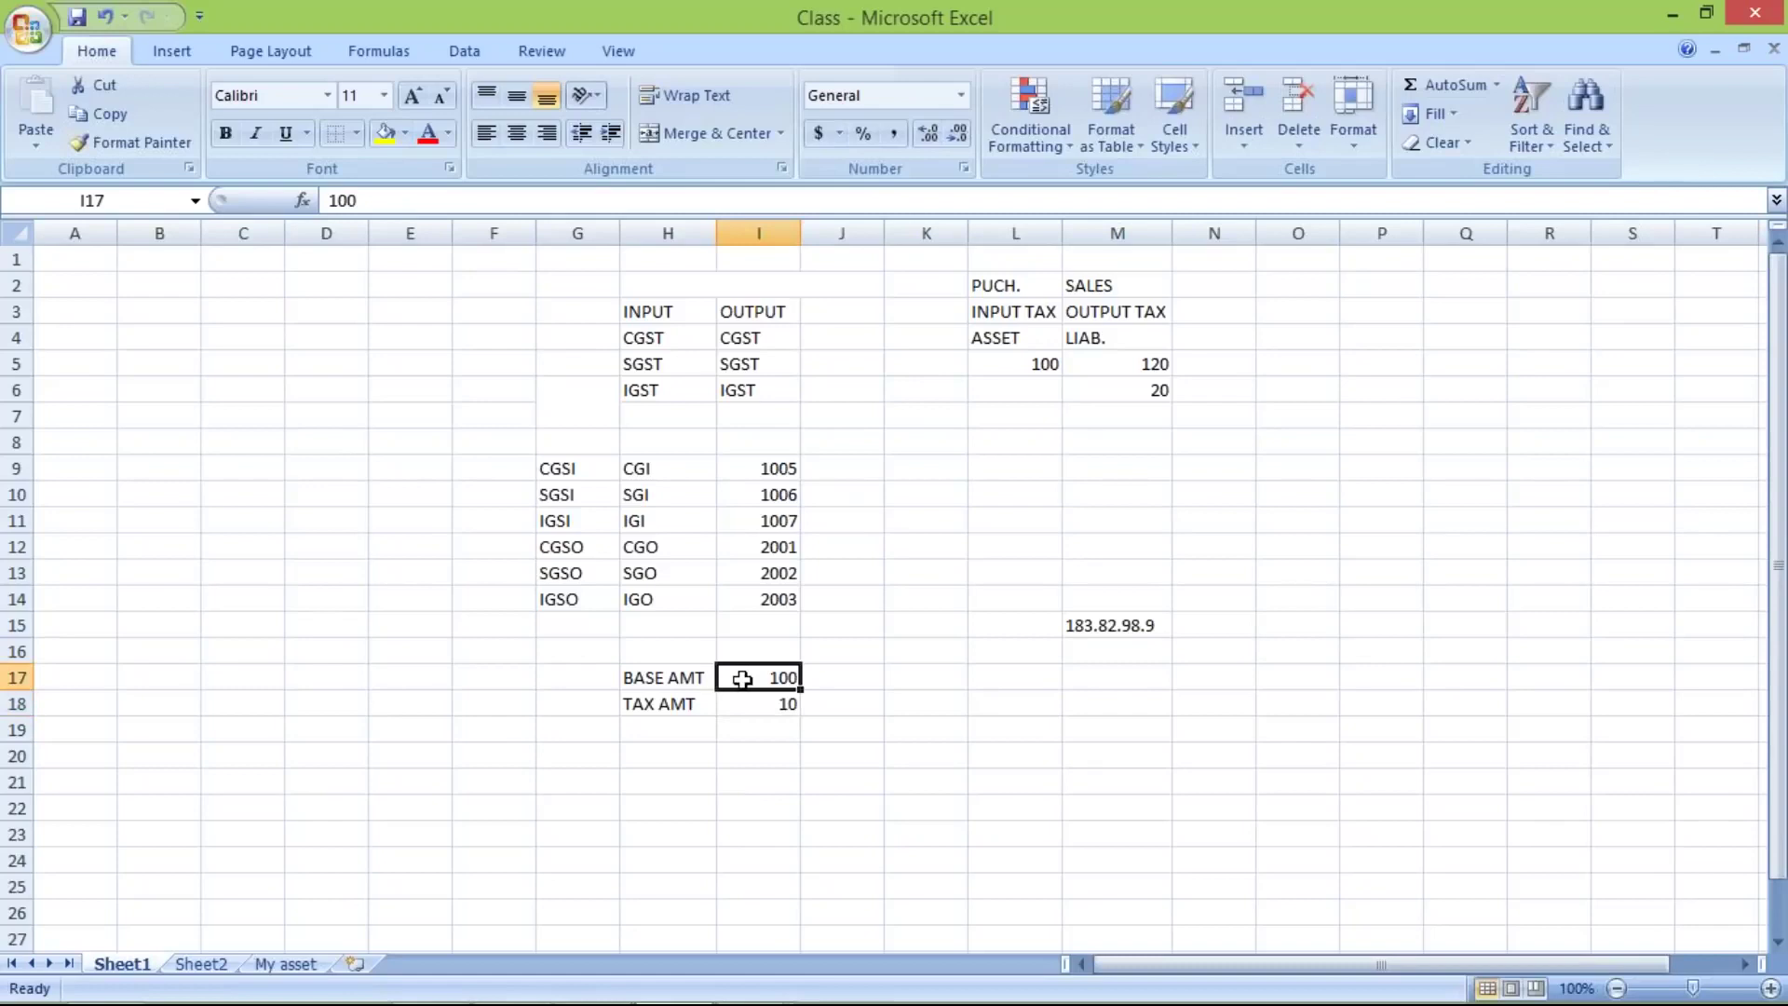
mouse_move(749, 977)
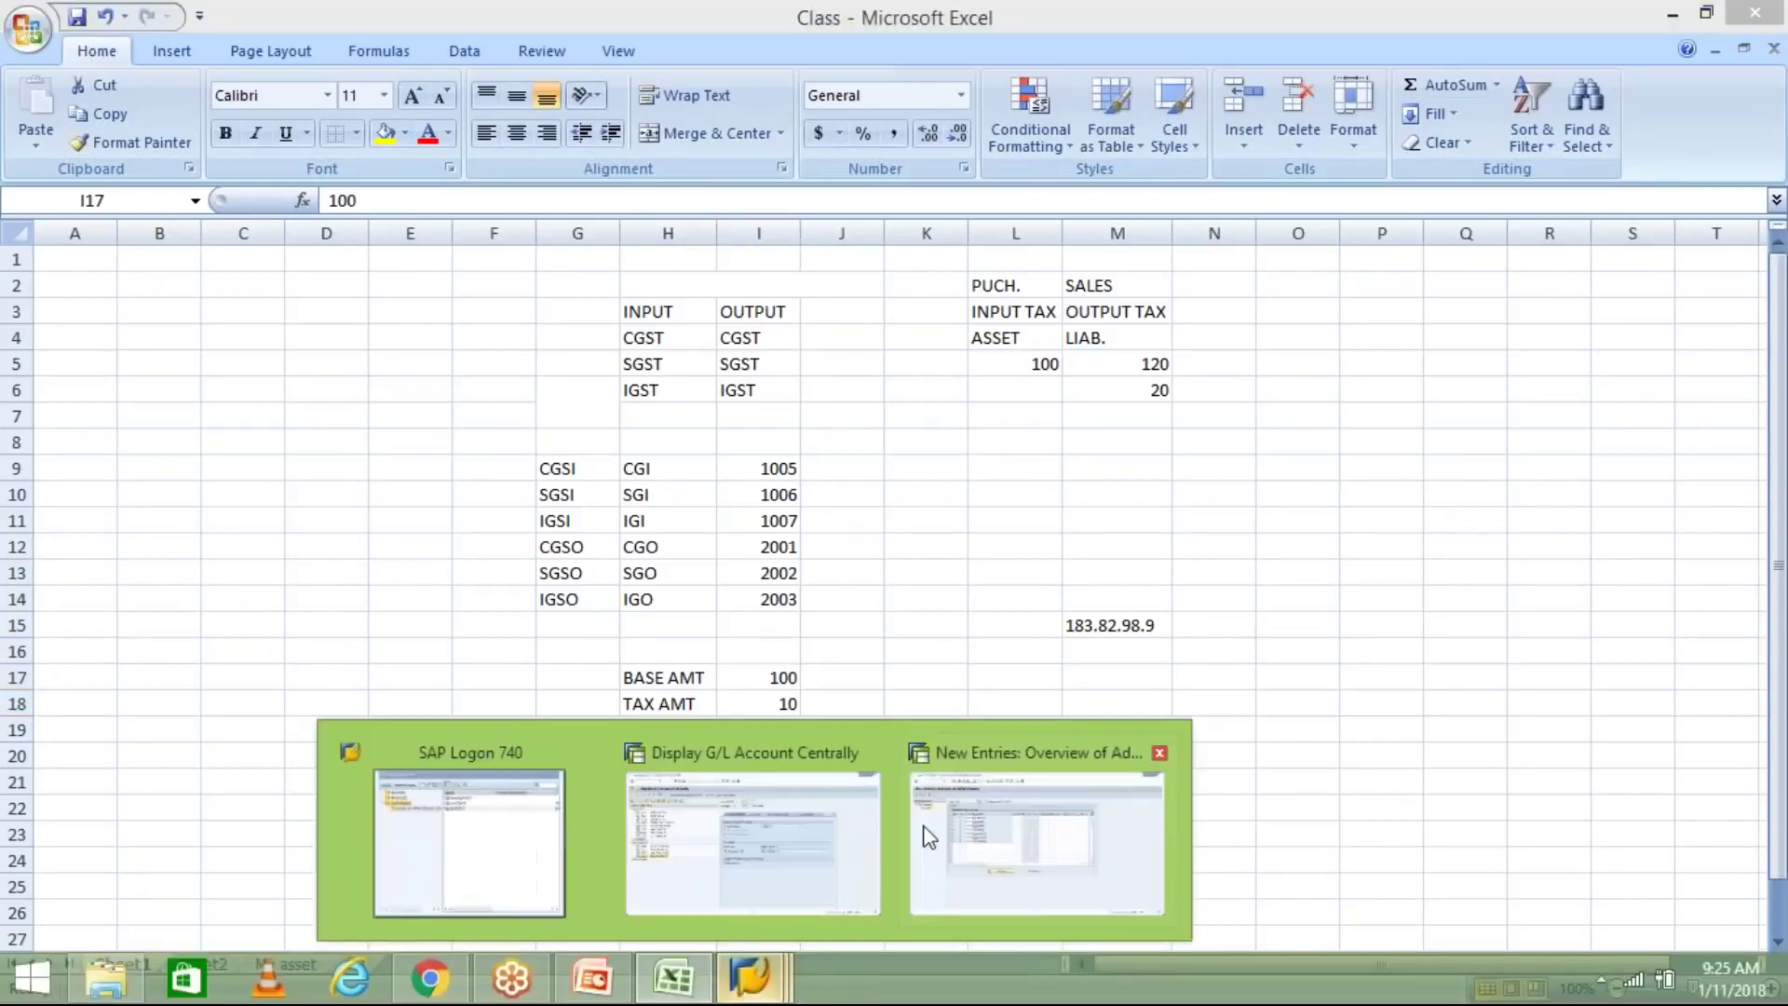
left_click(992, 833)
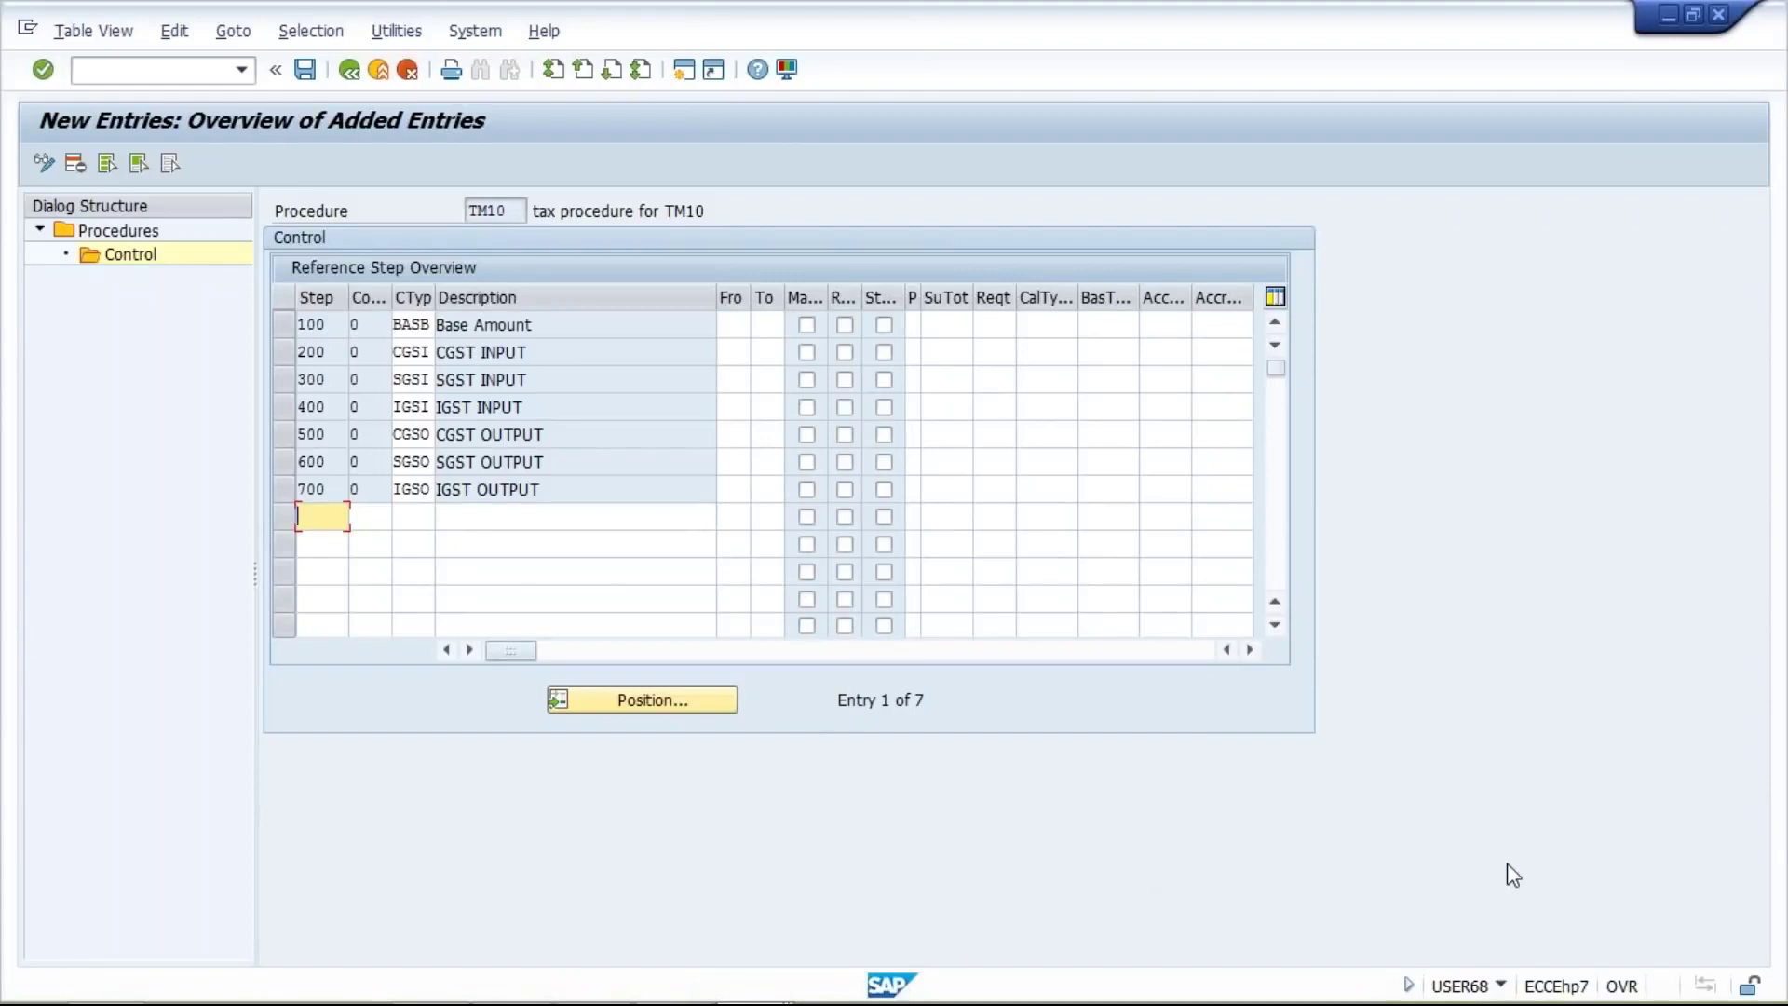
left_click(1265, 851)
Switch back to the Excel workbook and review the condition types in G9:G14 against the base amount in I17
mouse_move(726, 977)
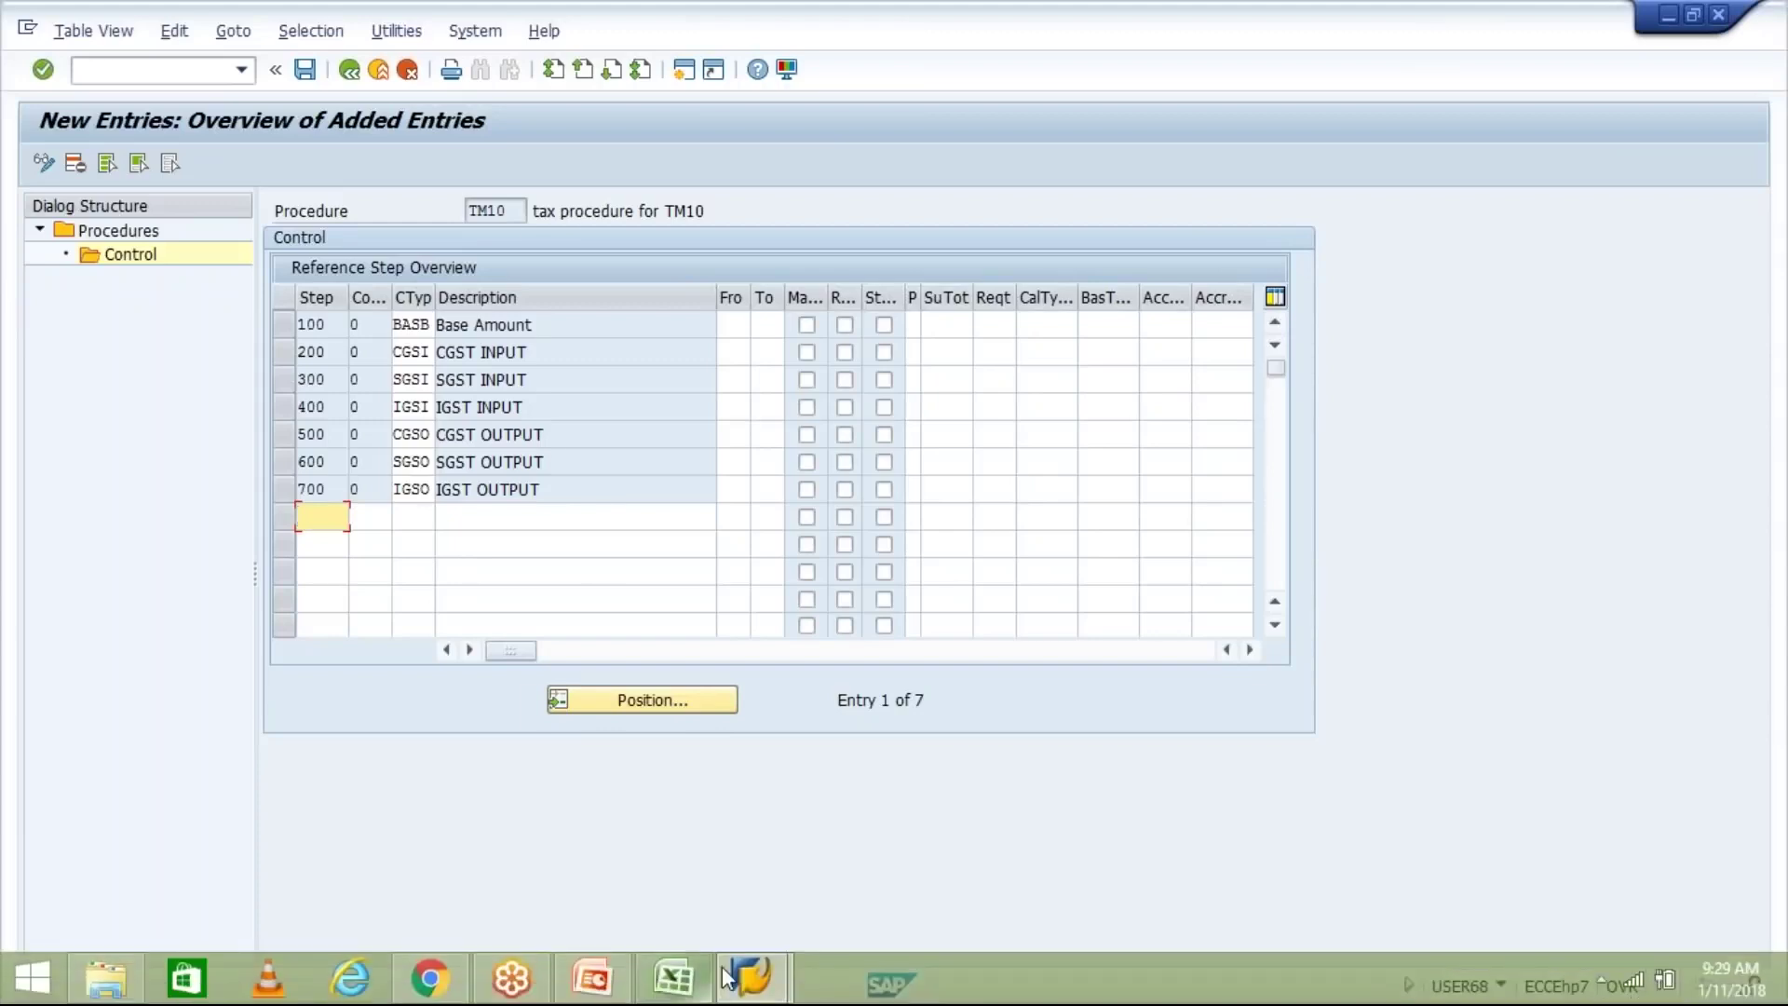
left_click(677, 978)
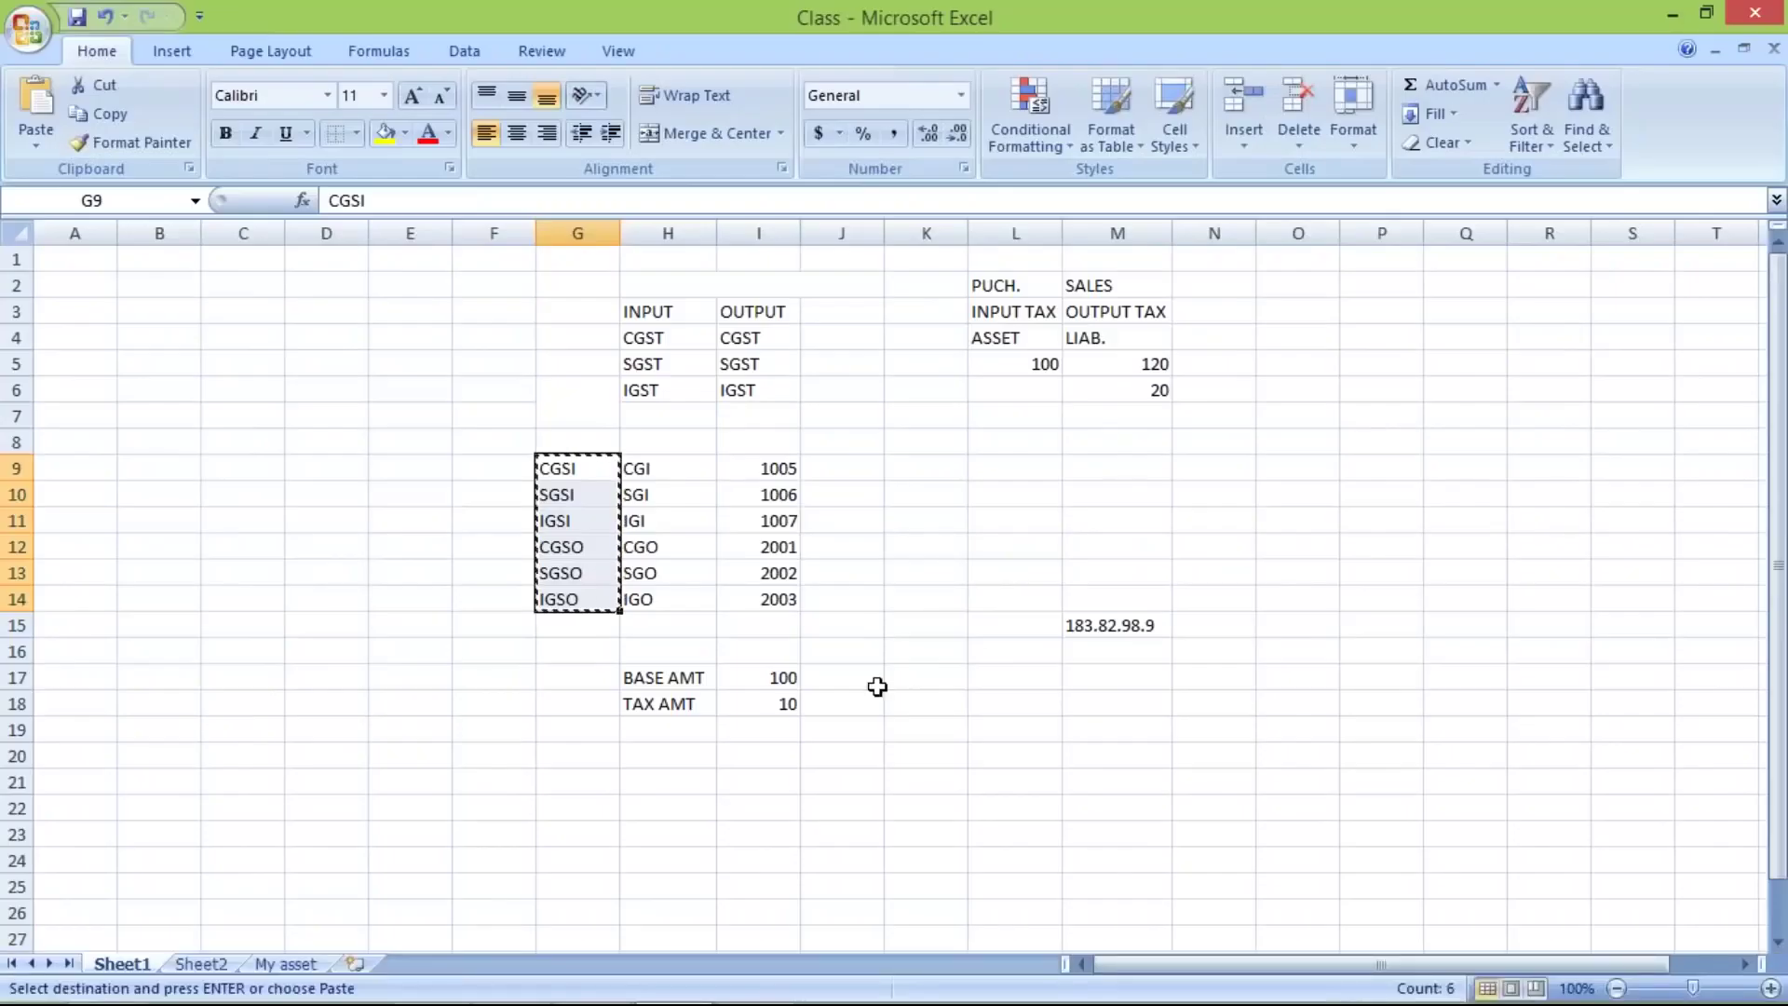
left_click(582, 524)
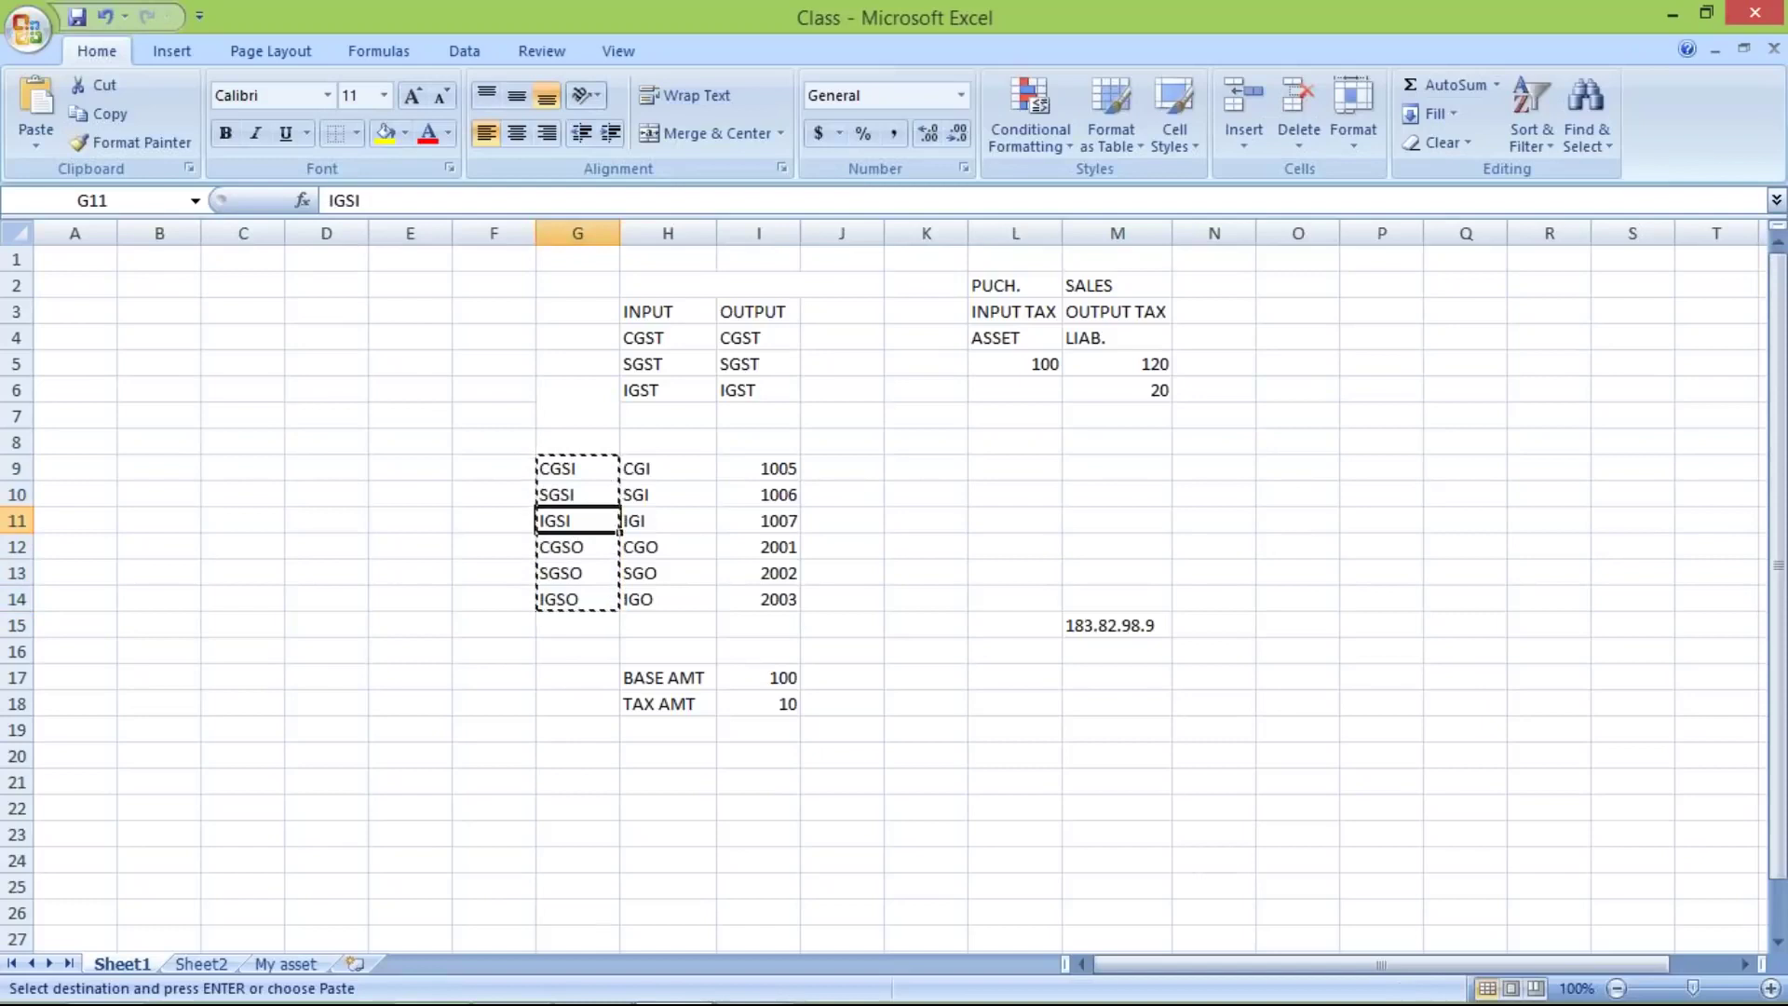
left_click(571, 467)
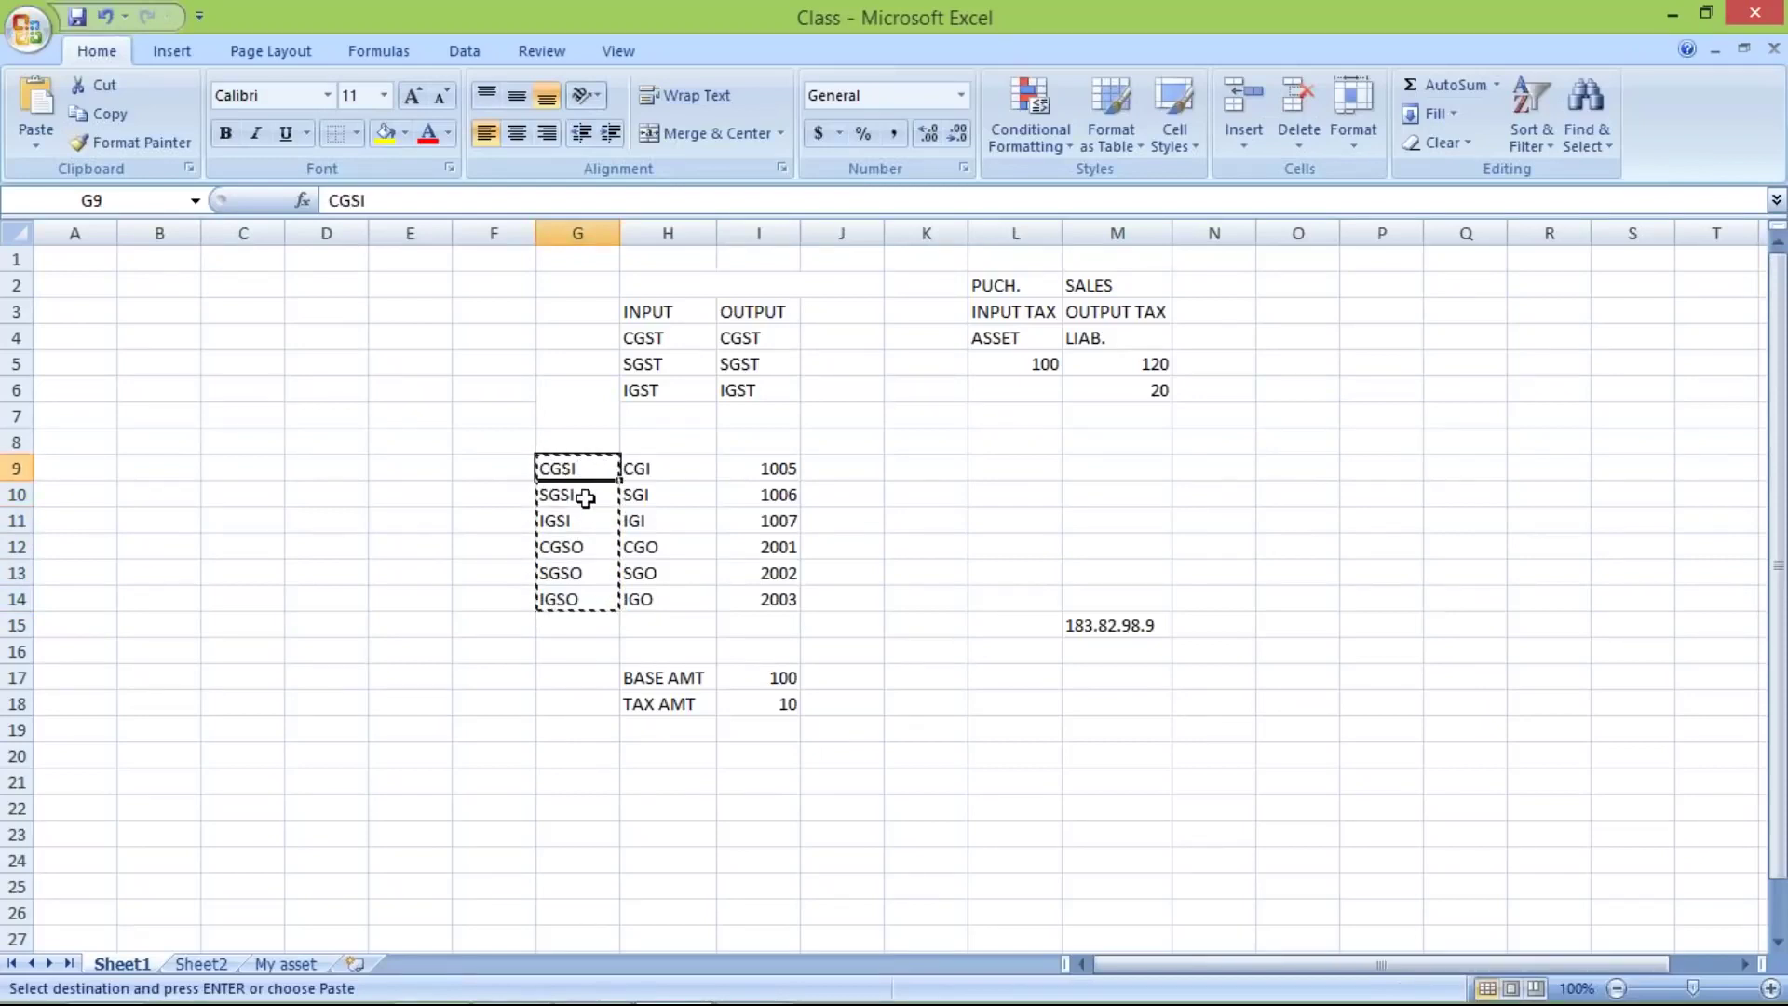
left_click(580, 498)
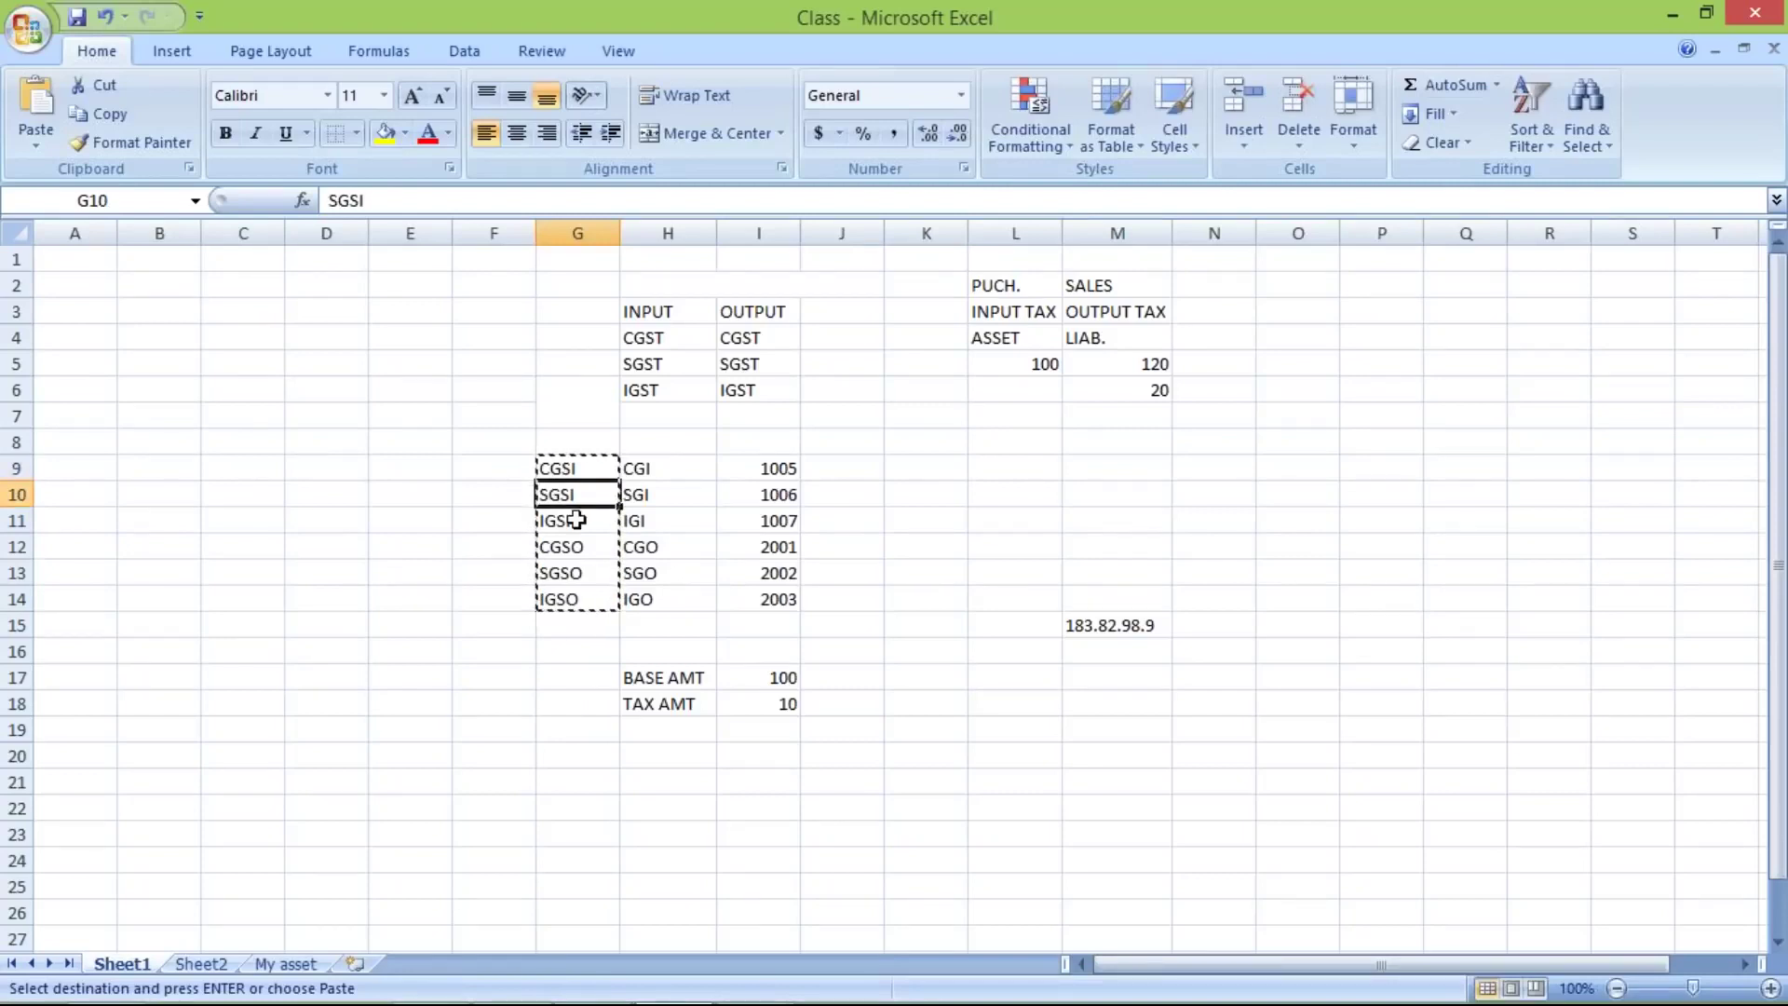
left_click(577, 521)
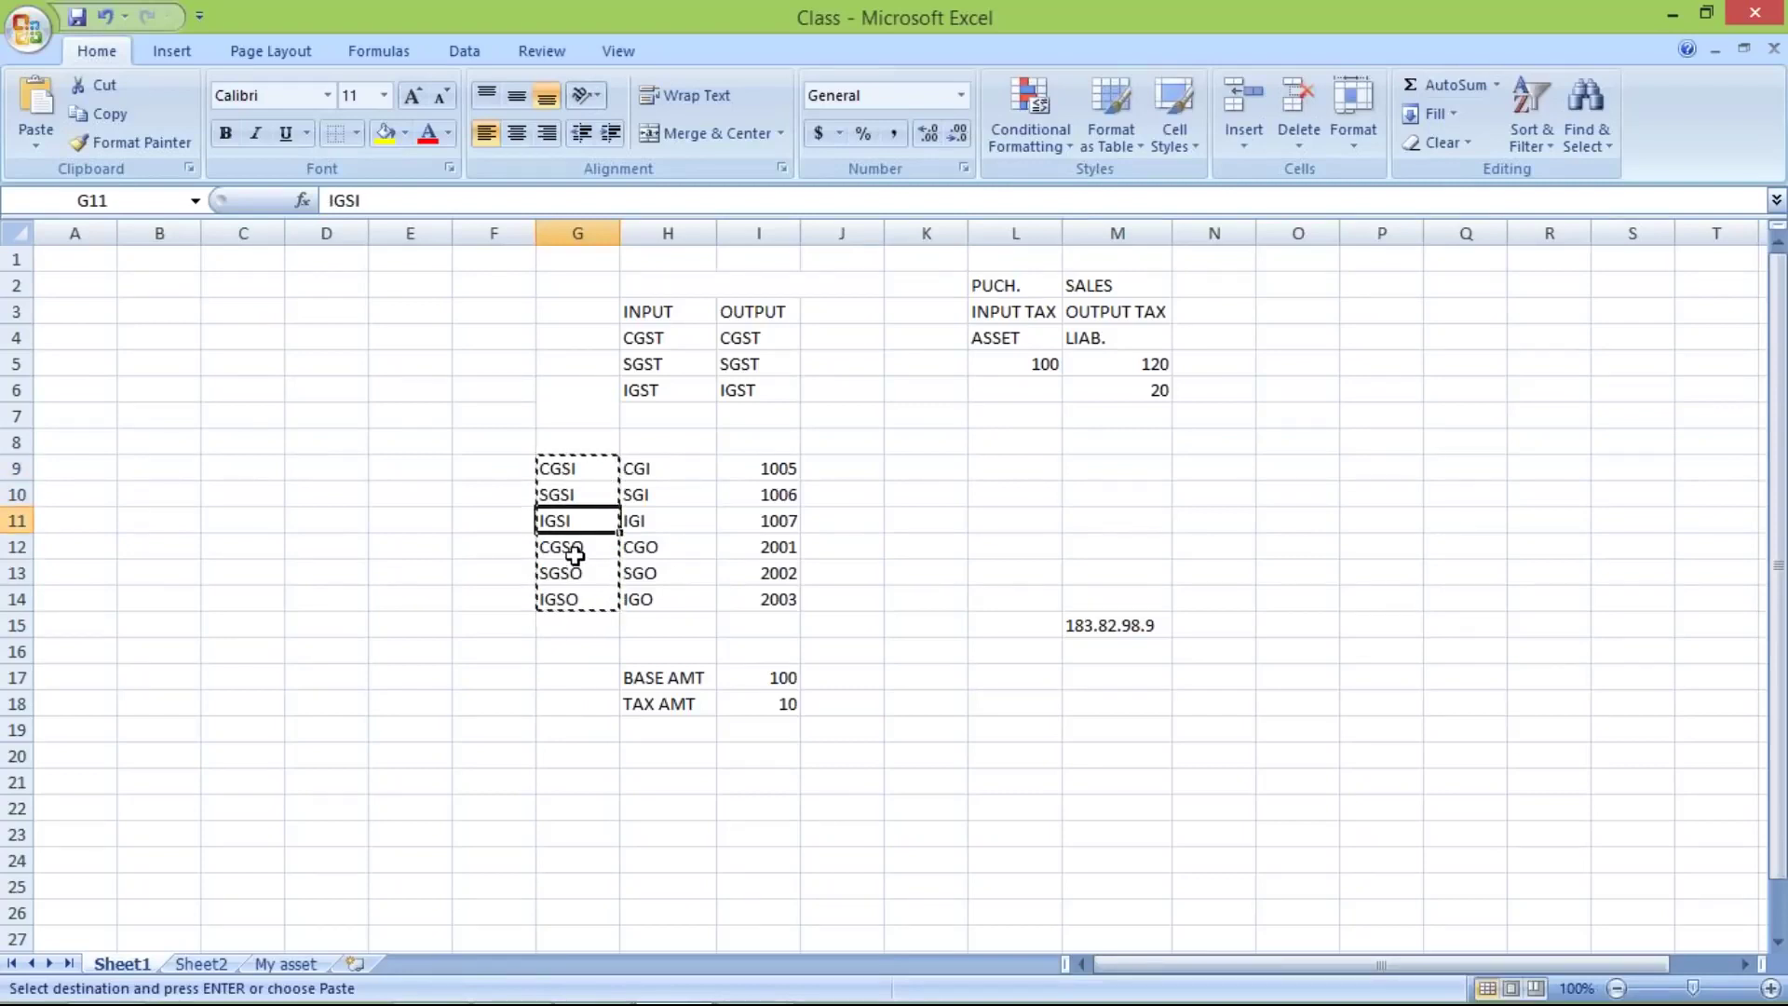
left_click_drag(573, 553, 576, 599)
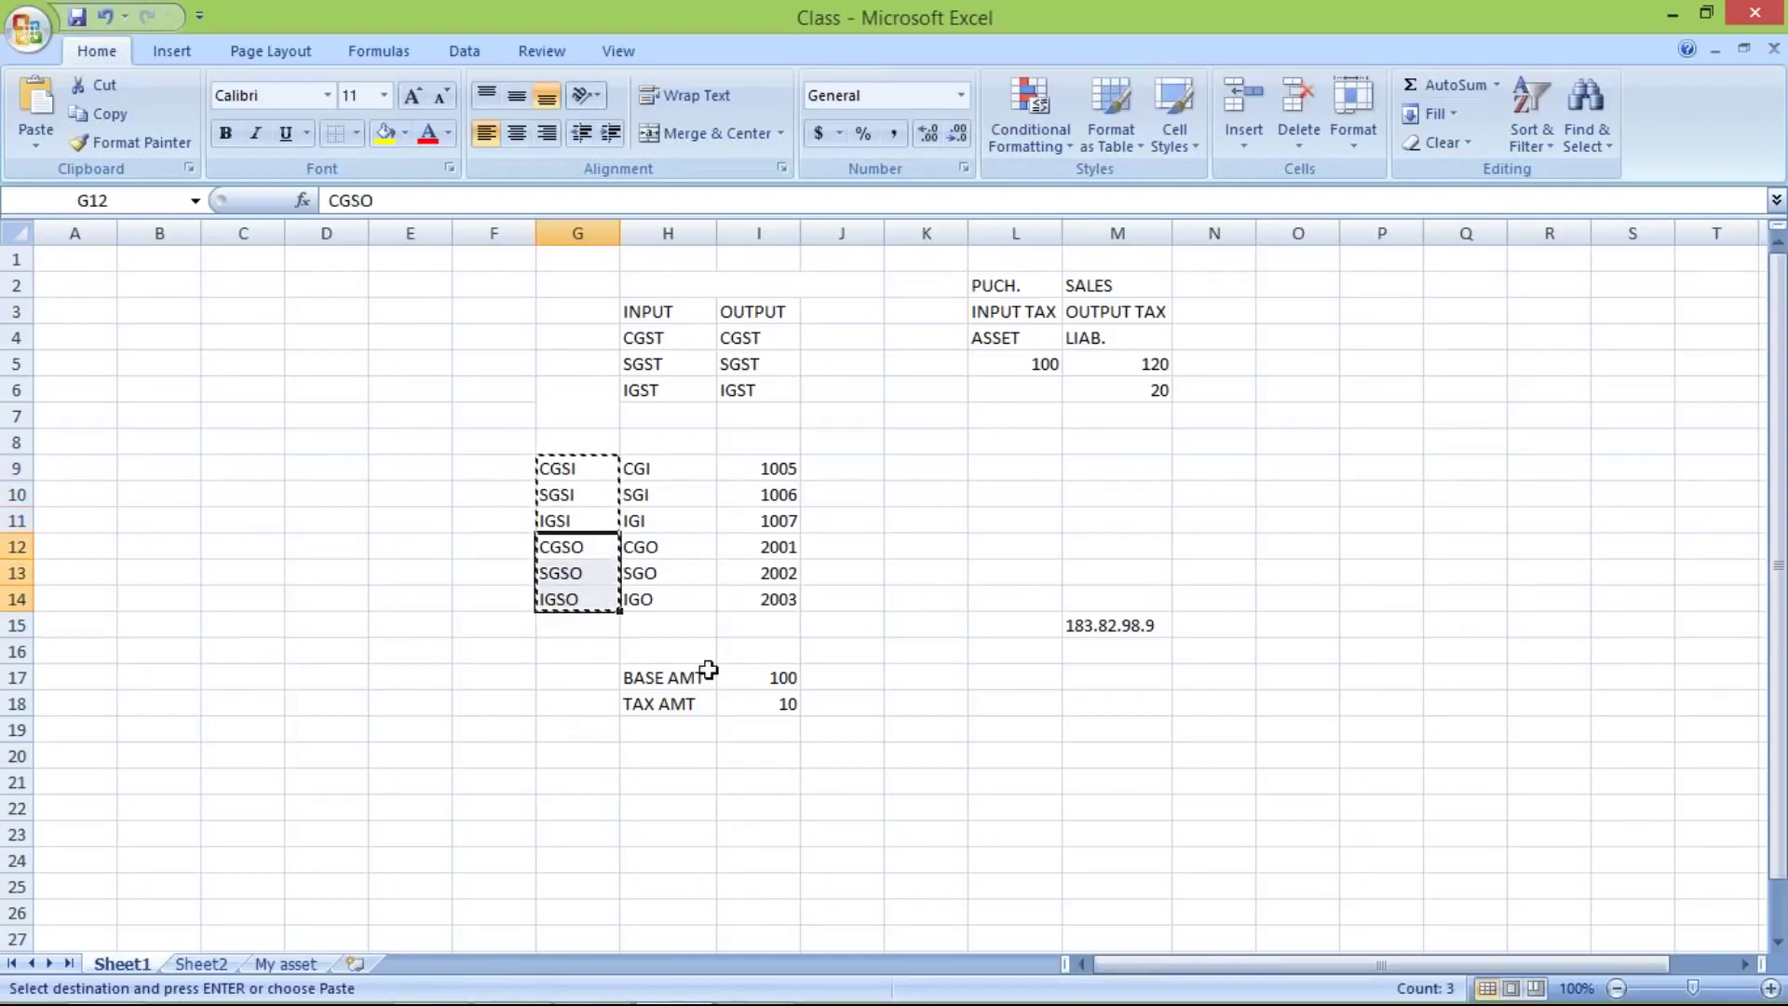
left_click(766, 684)
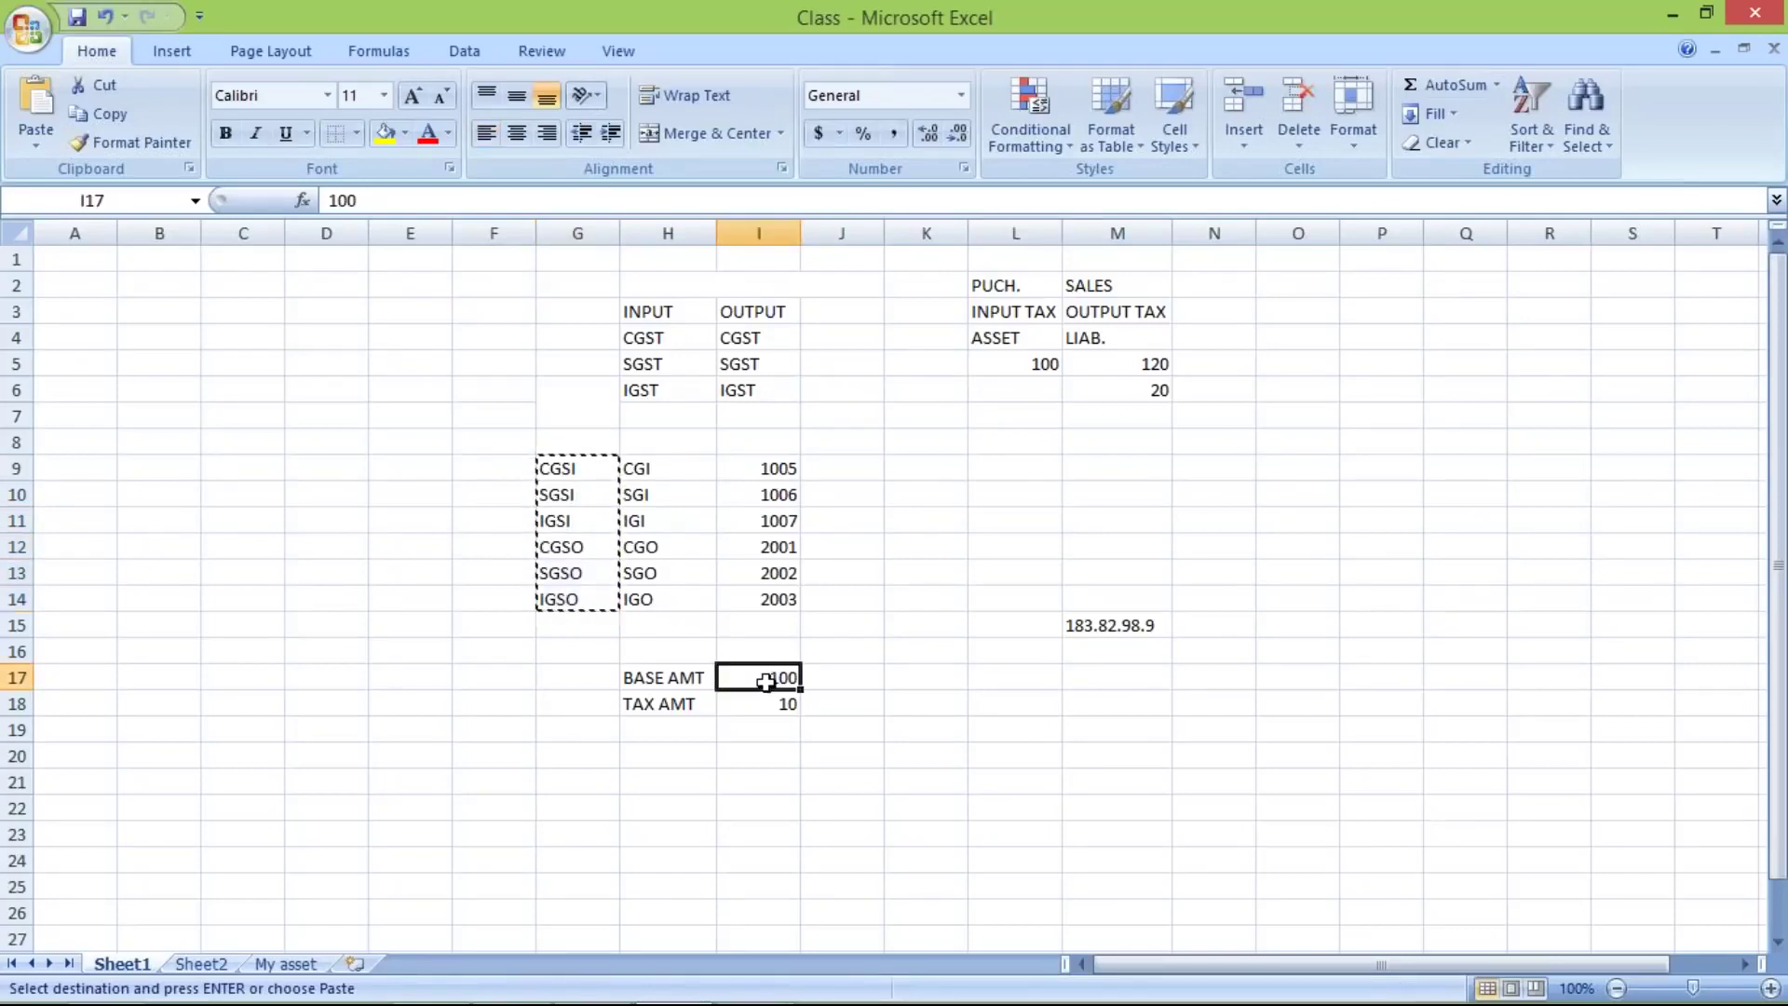
Set the example tax amounts in cells I18 and I19 to 6 each
left_click(750, 700)
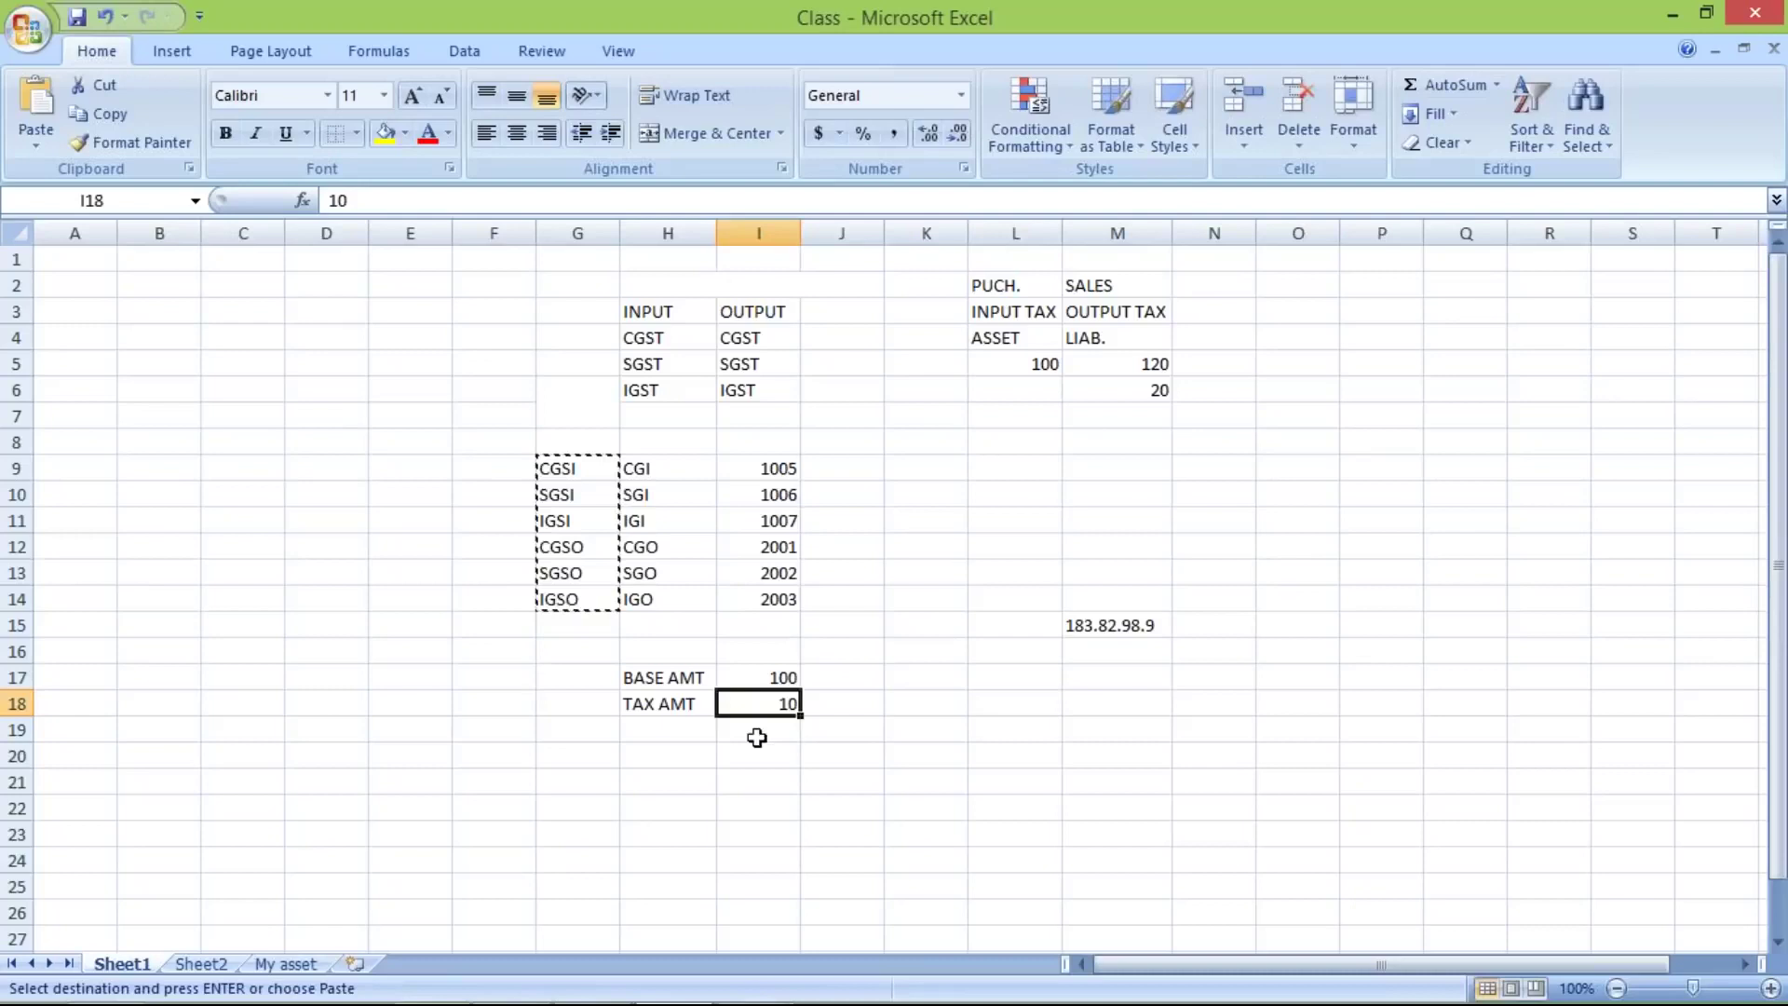
left_click(756, 724)
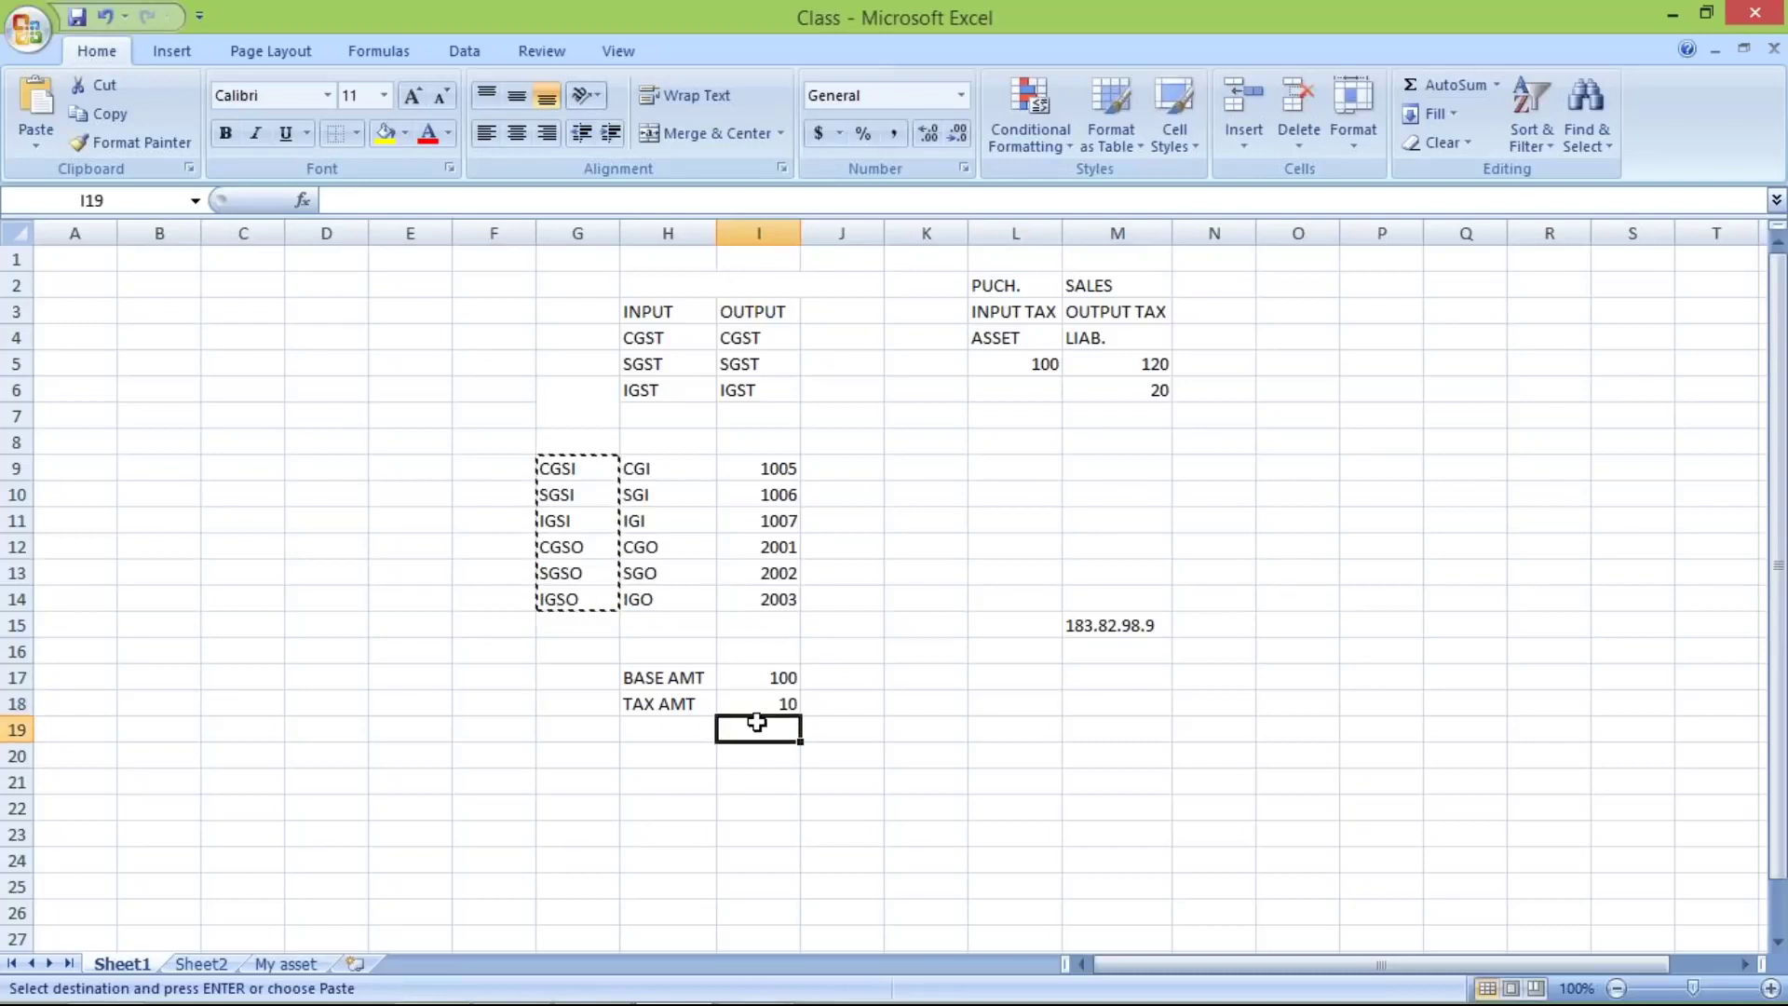
left_click(758, 684)
left_click(761, 700)
type("6")
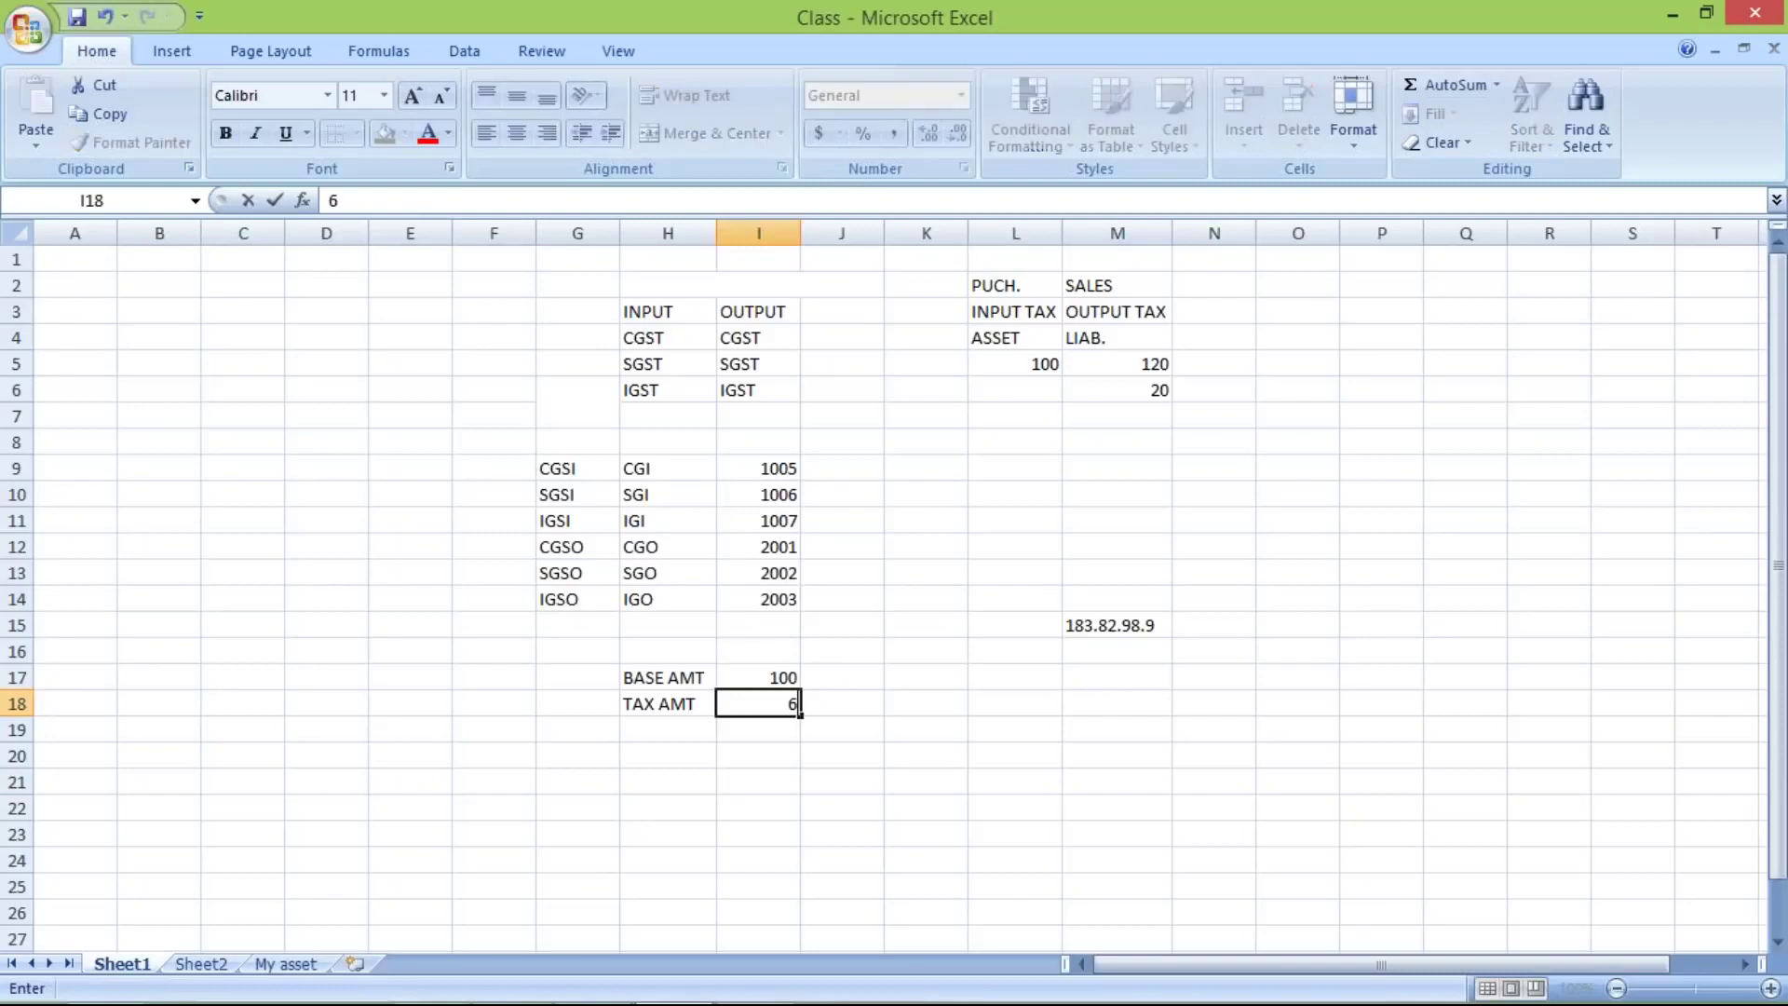
key("Return")
type("6")
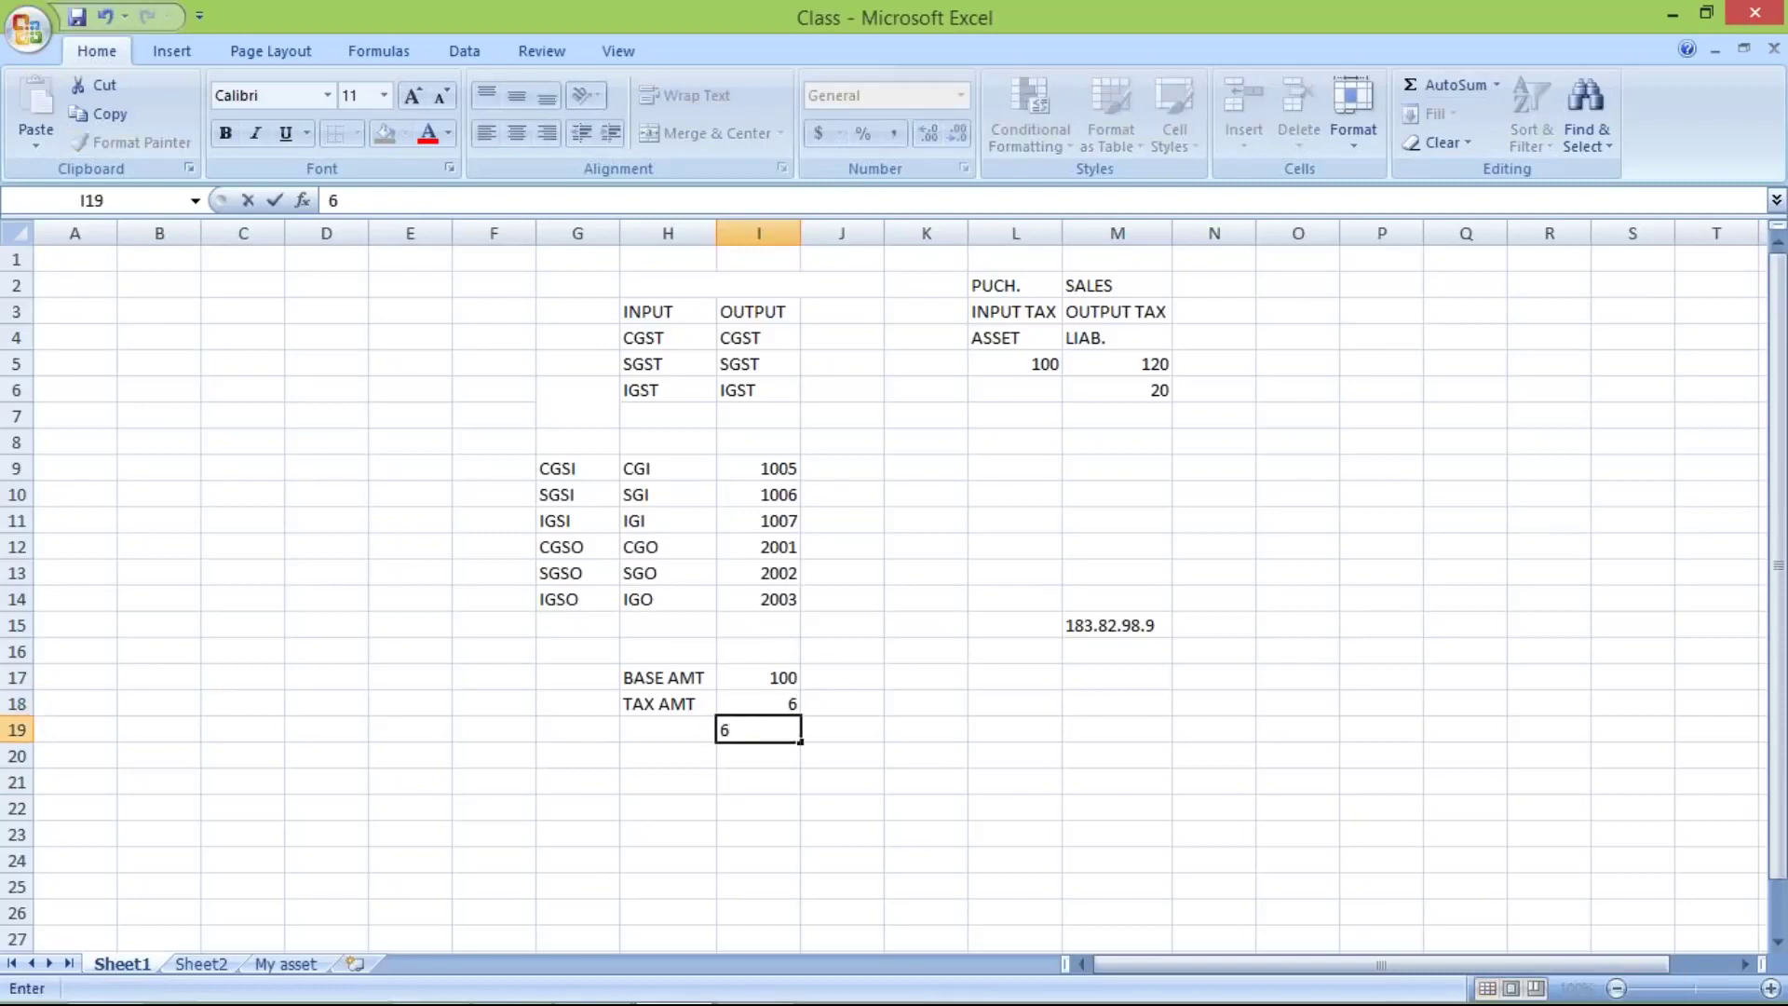
key("Return")
Compare the example base and tax amounts, and switch to SAP to examine the Base Amount and CGST INPUT steps of procedure TM10
left_click(760, 678)
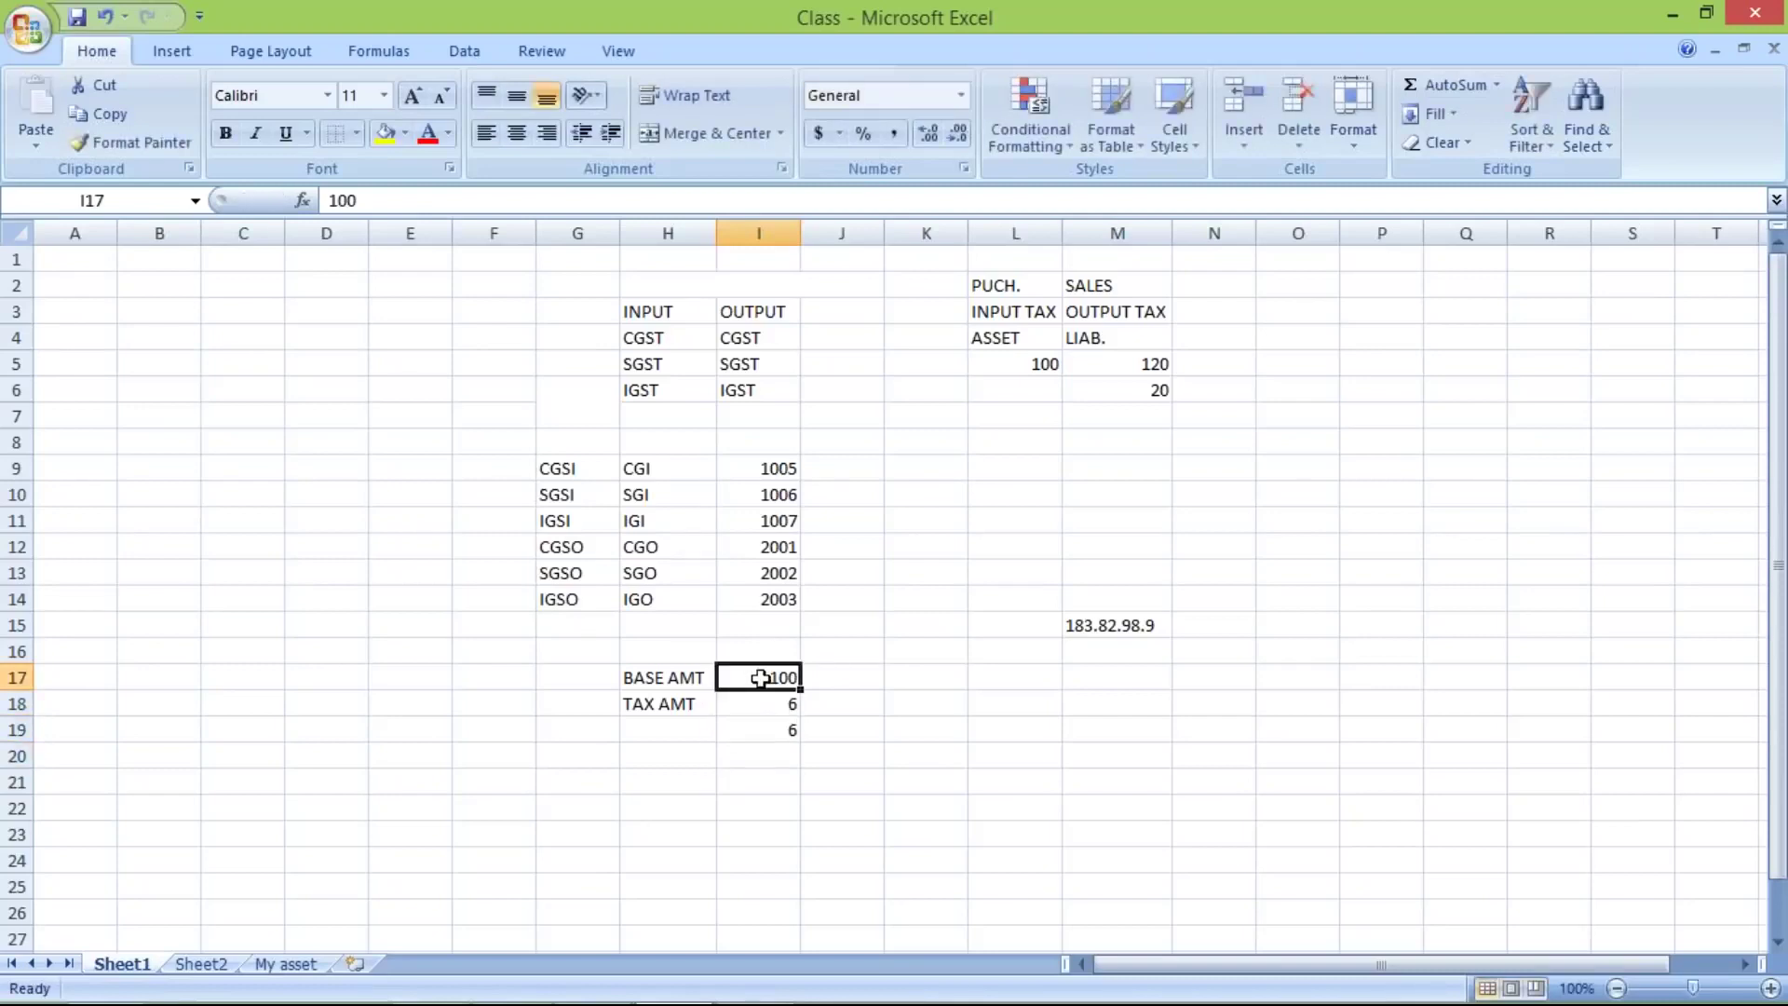
left_click(762, 709)
mouse_move(754, 998)
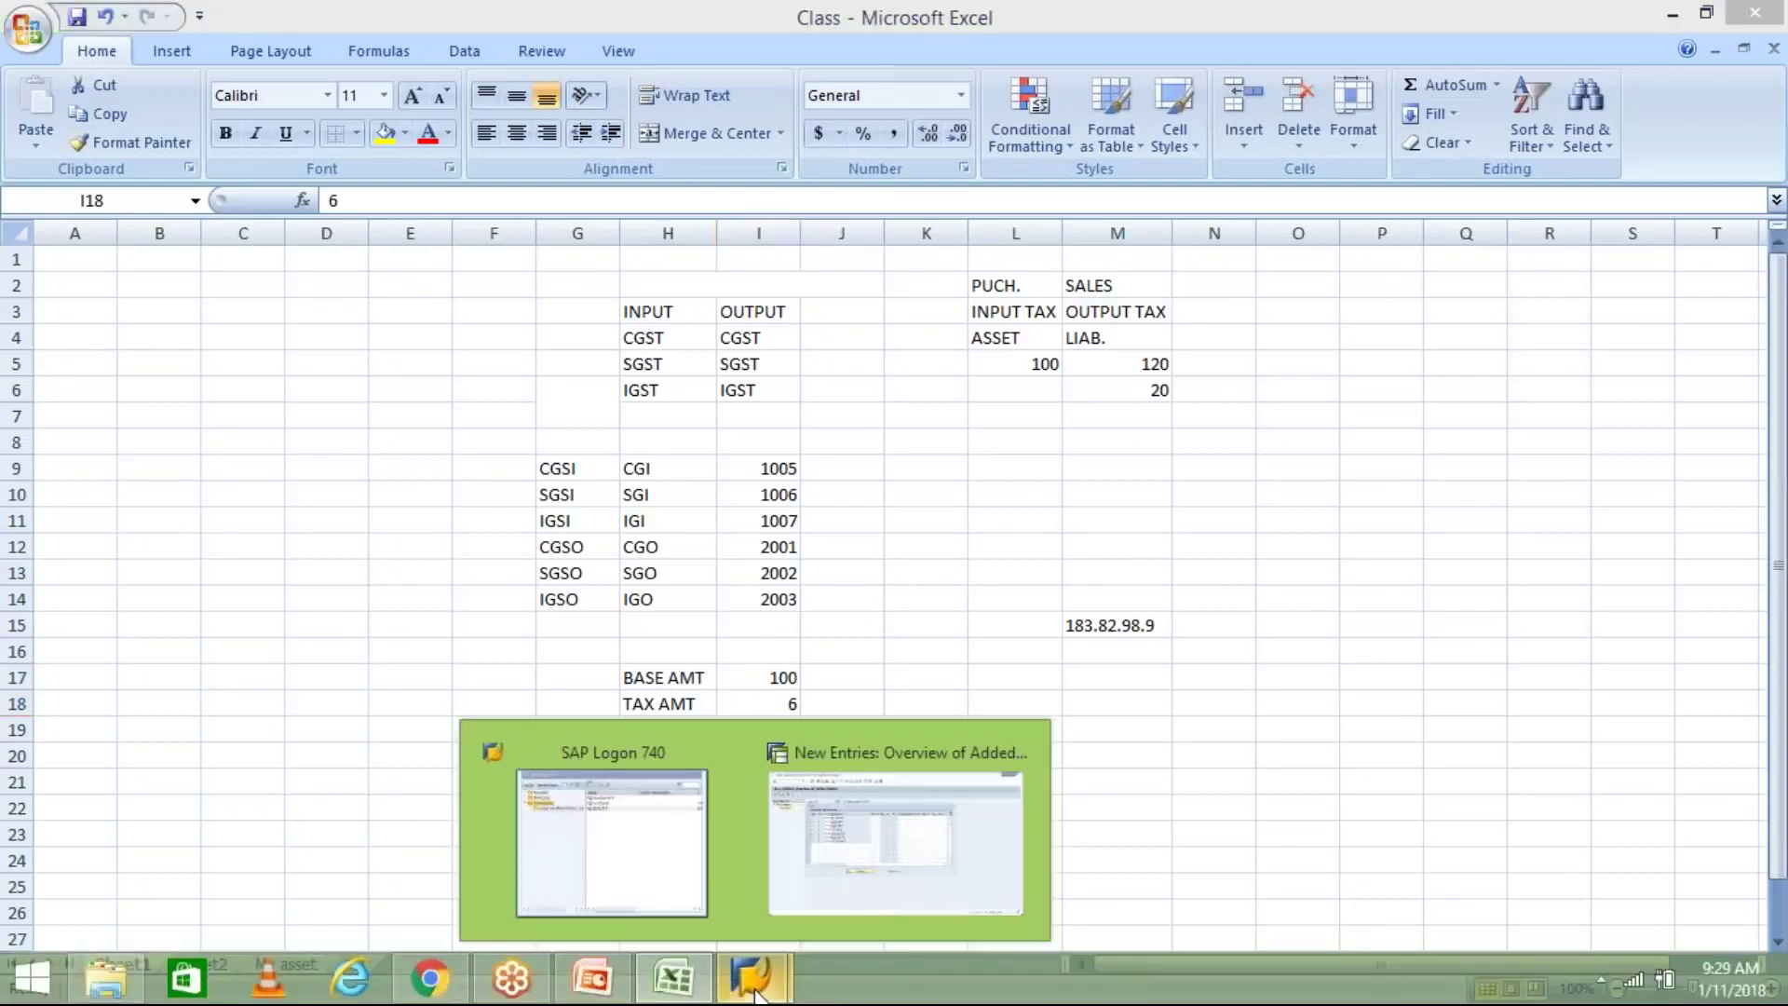
left_click(896, 796)
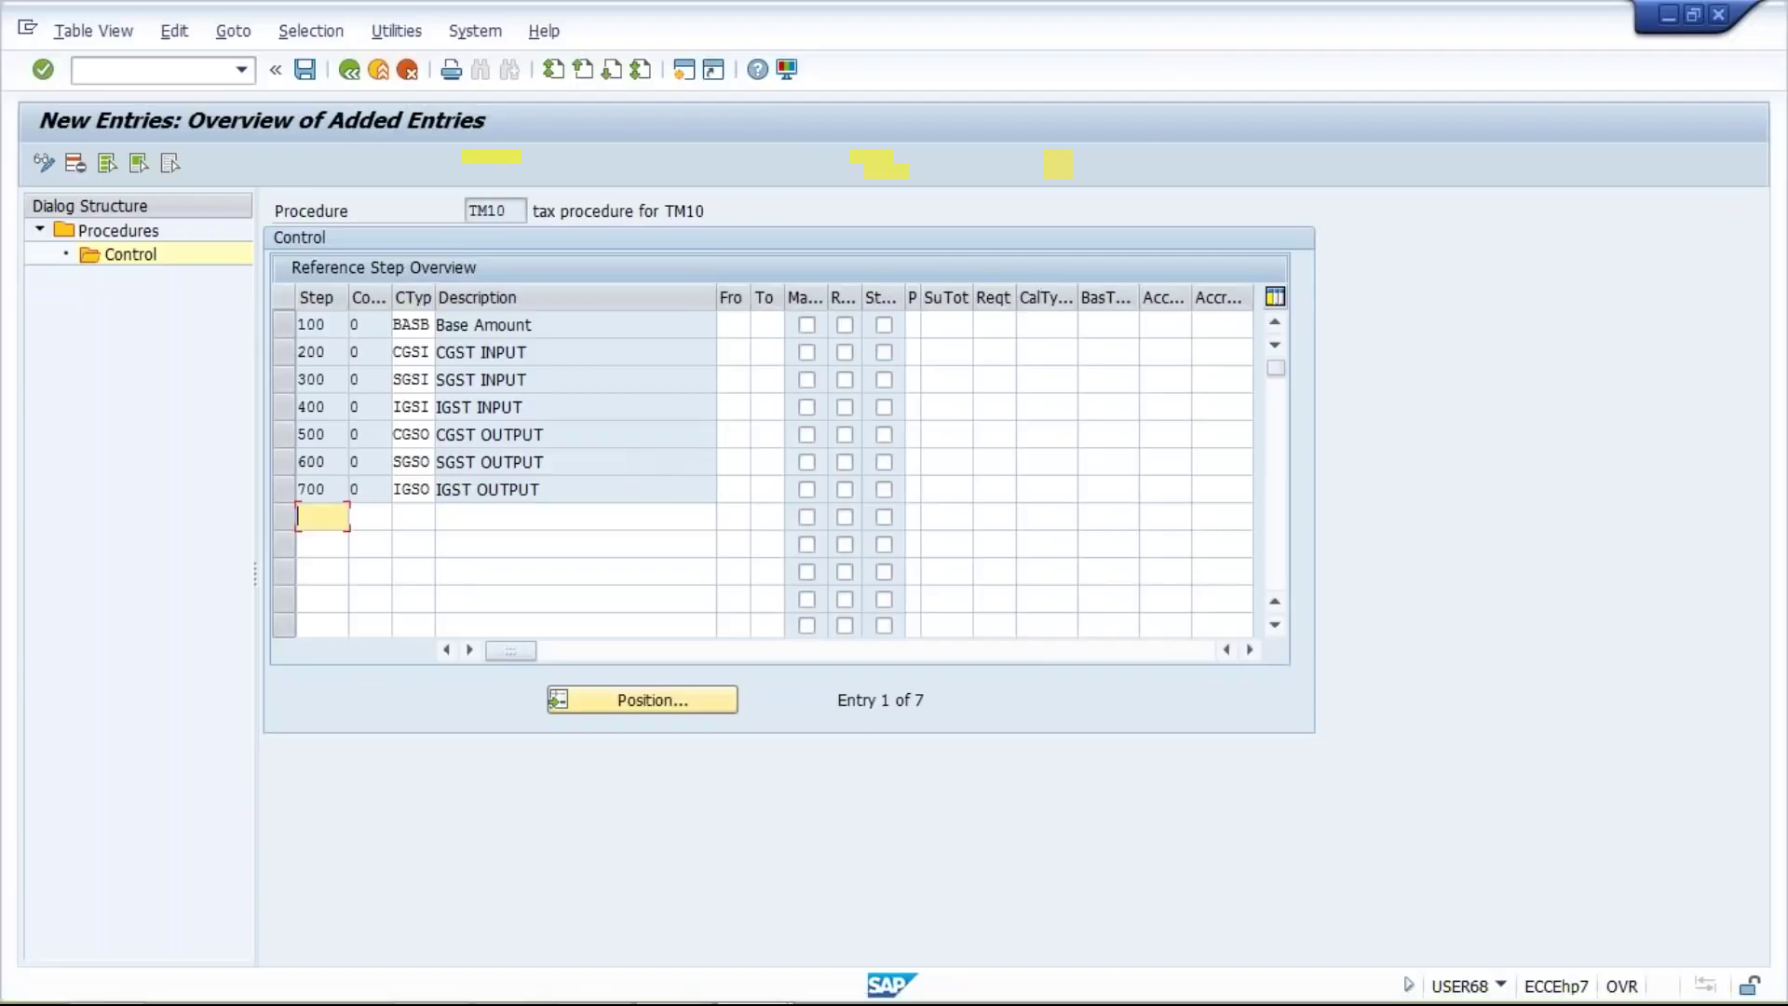
left_click(577, 323)
left_click(500, 358)
left_click(554, 322)
left_click_drag(533, 324, 437, 324)
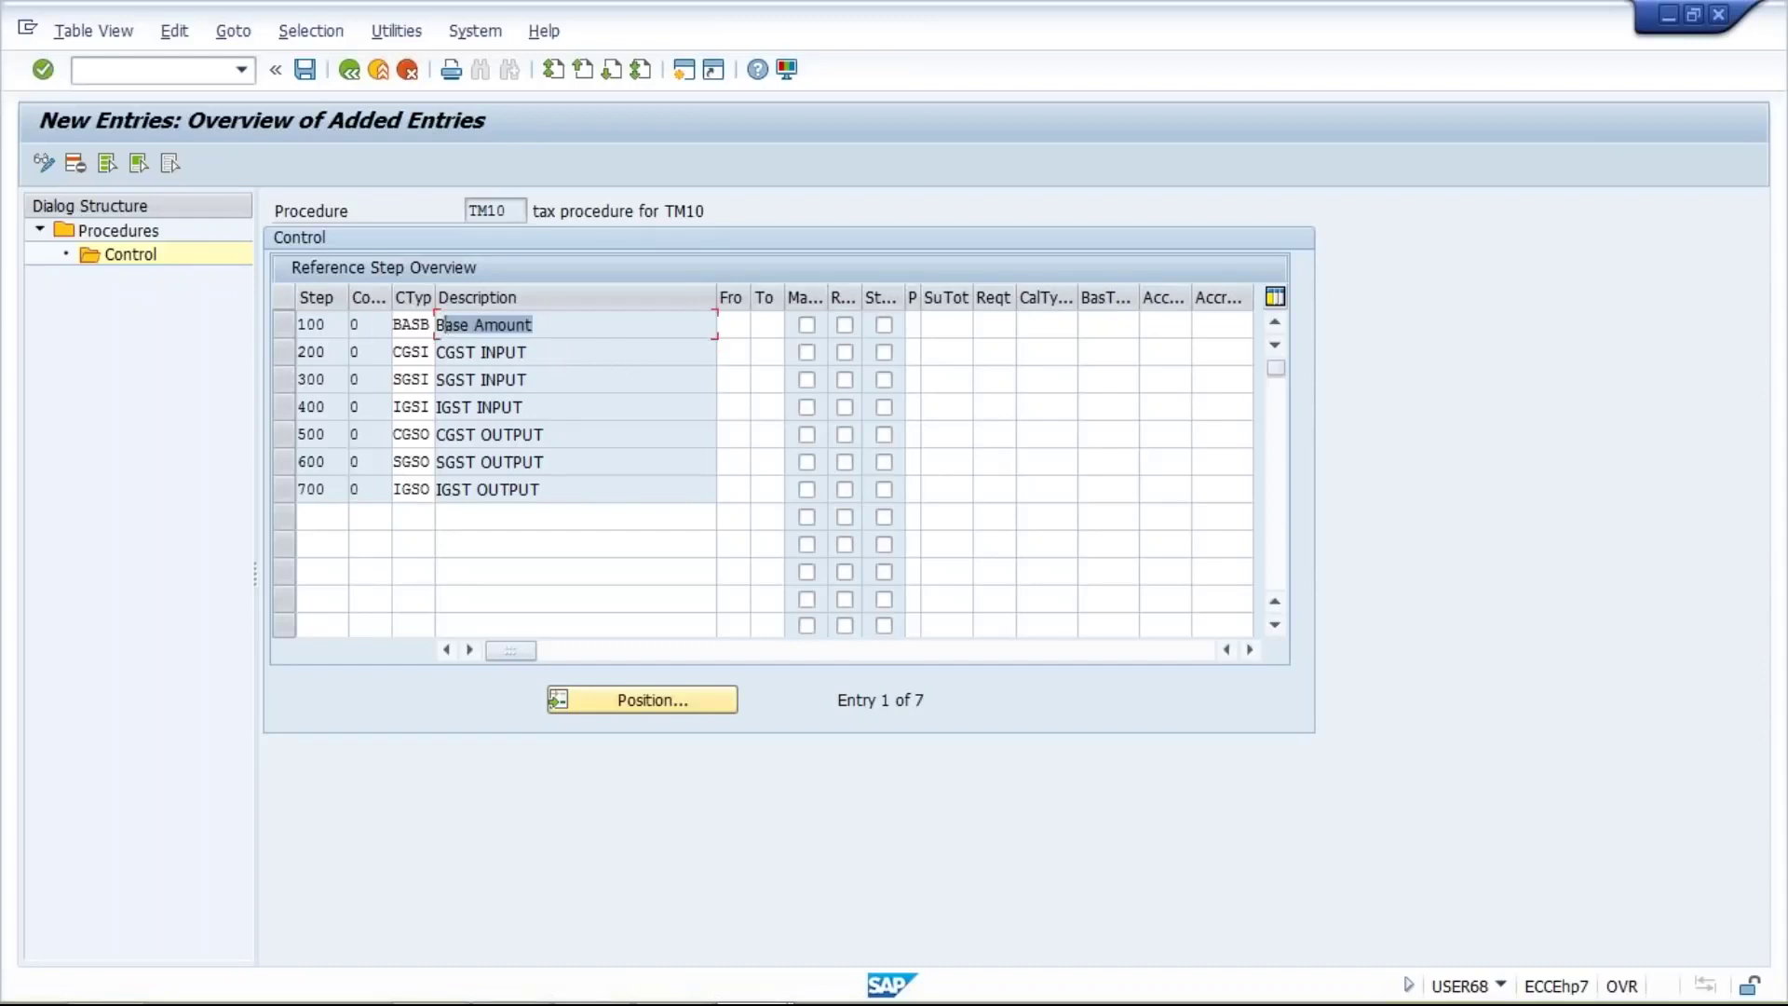
Set the From step to 100 for the CGST, SGST and IGST input steps 200, 300 and 400
left_click(736, 355)
type("1")
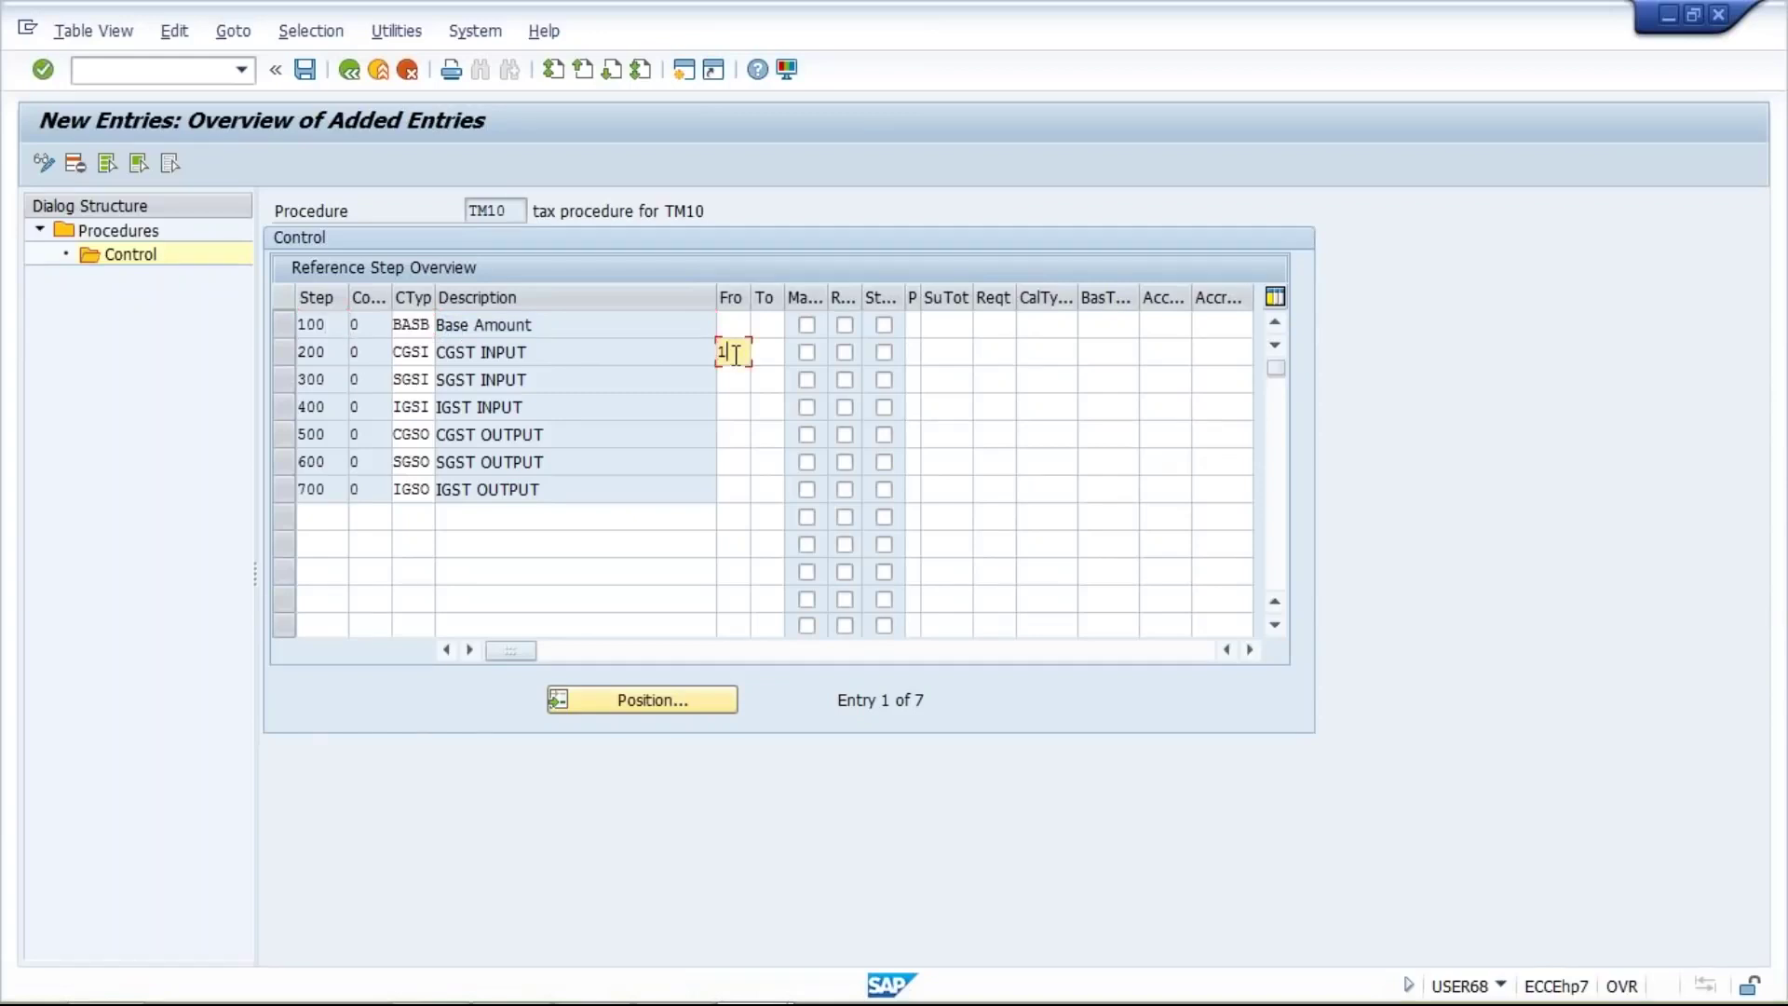
type("00")
key("Down")
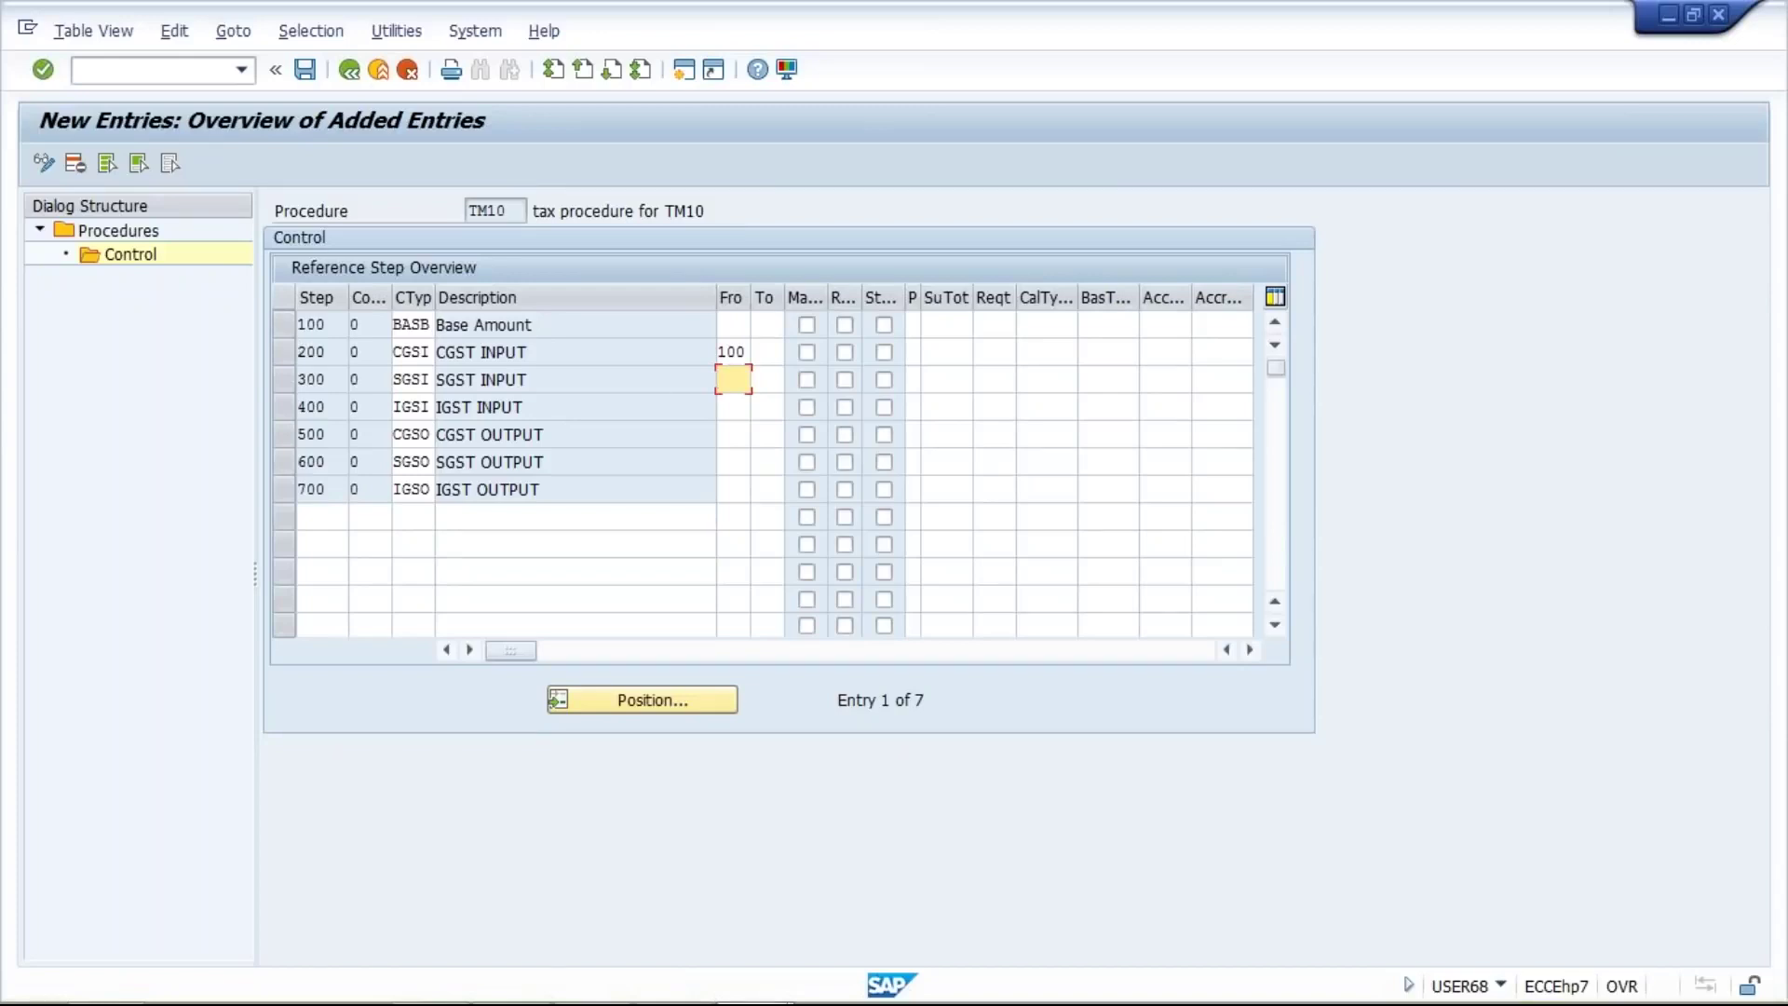
type("100")
left_click(733, 407)
type("100")
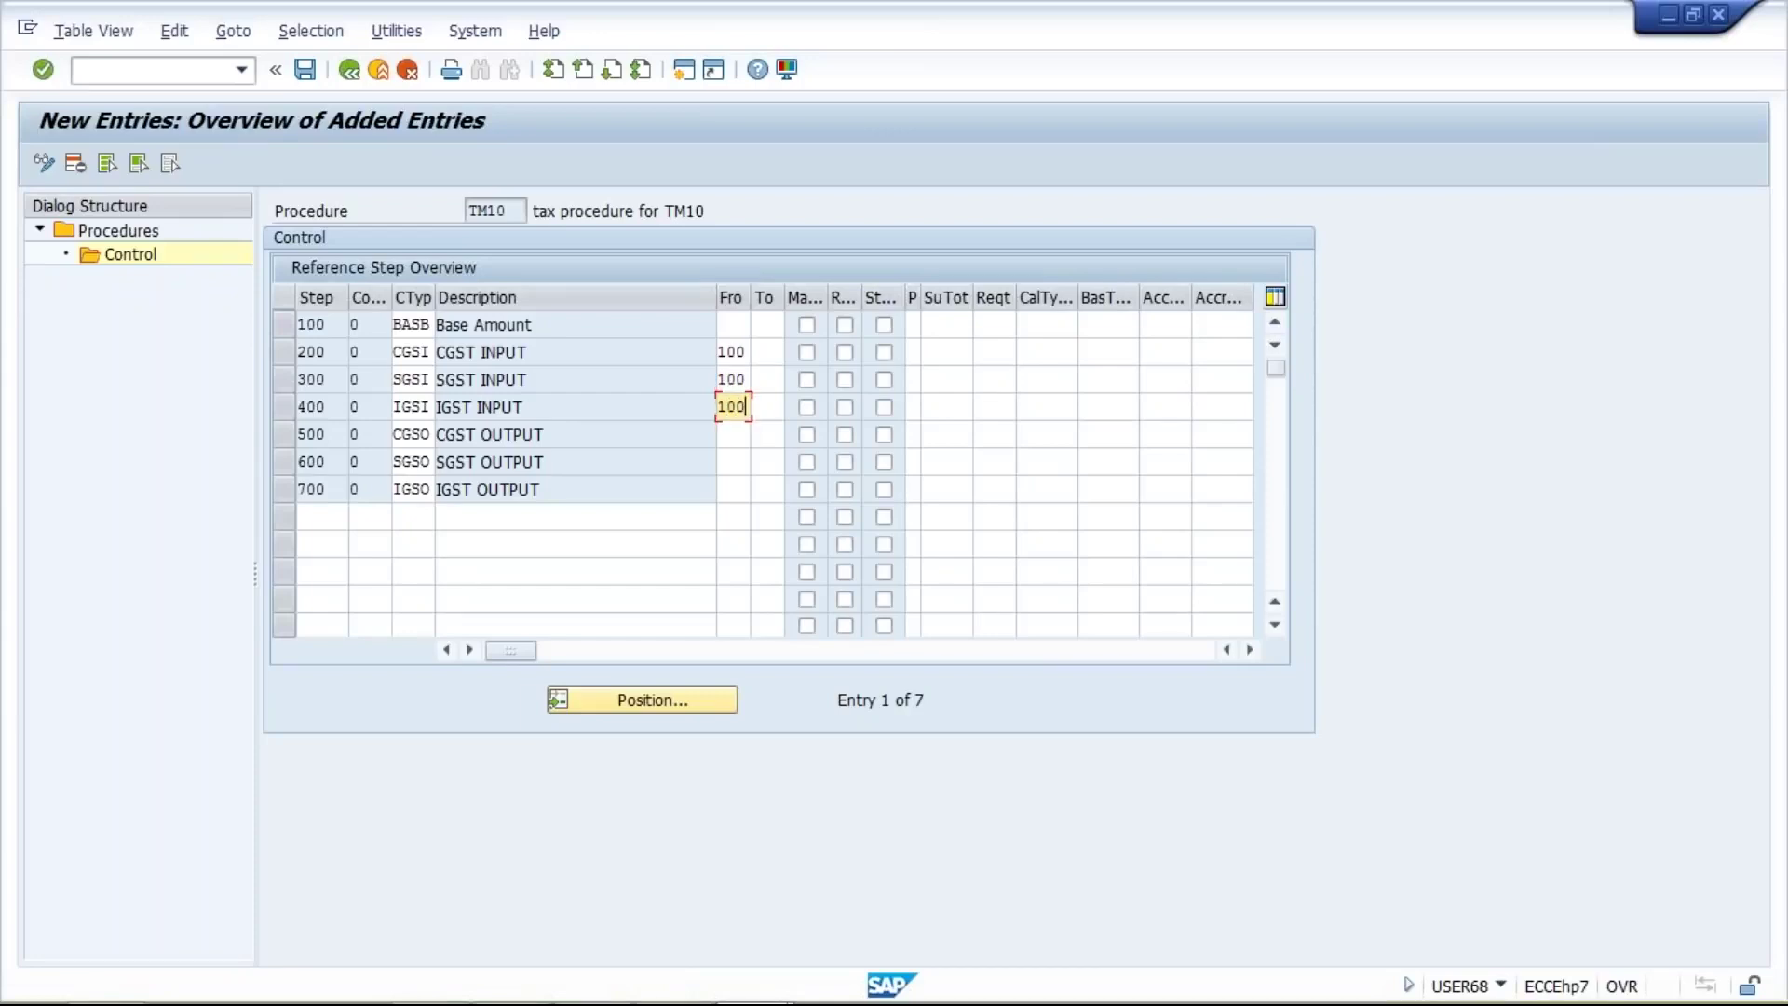
Set the From step to 100 for the CGST, SGST and IGST output steps 500, 600 and 700
left_click(733, 434)
type("100")
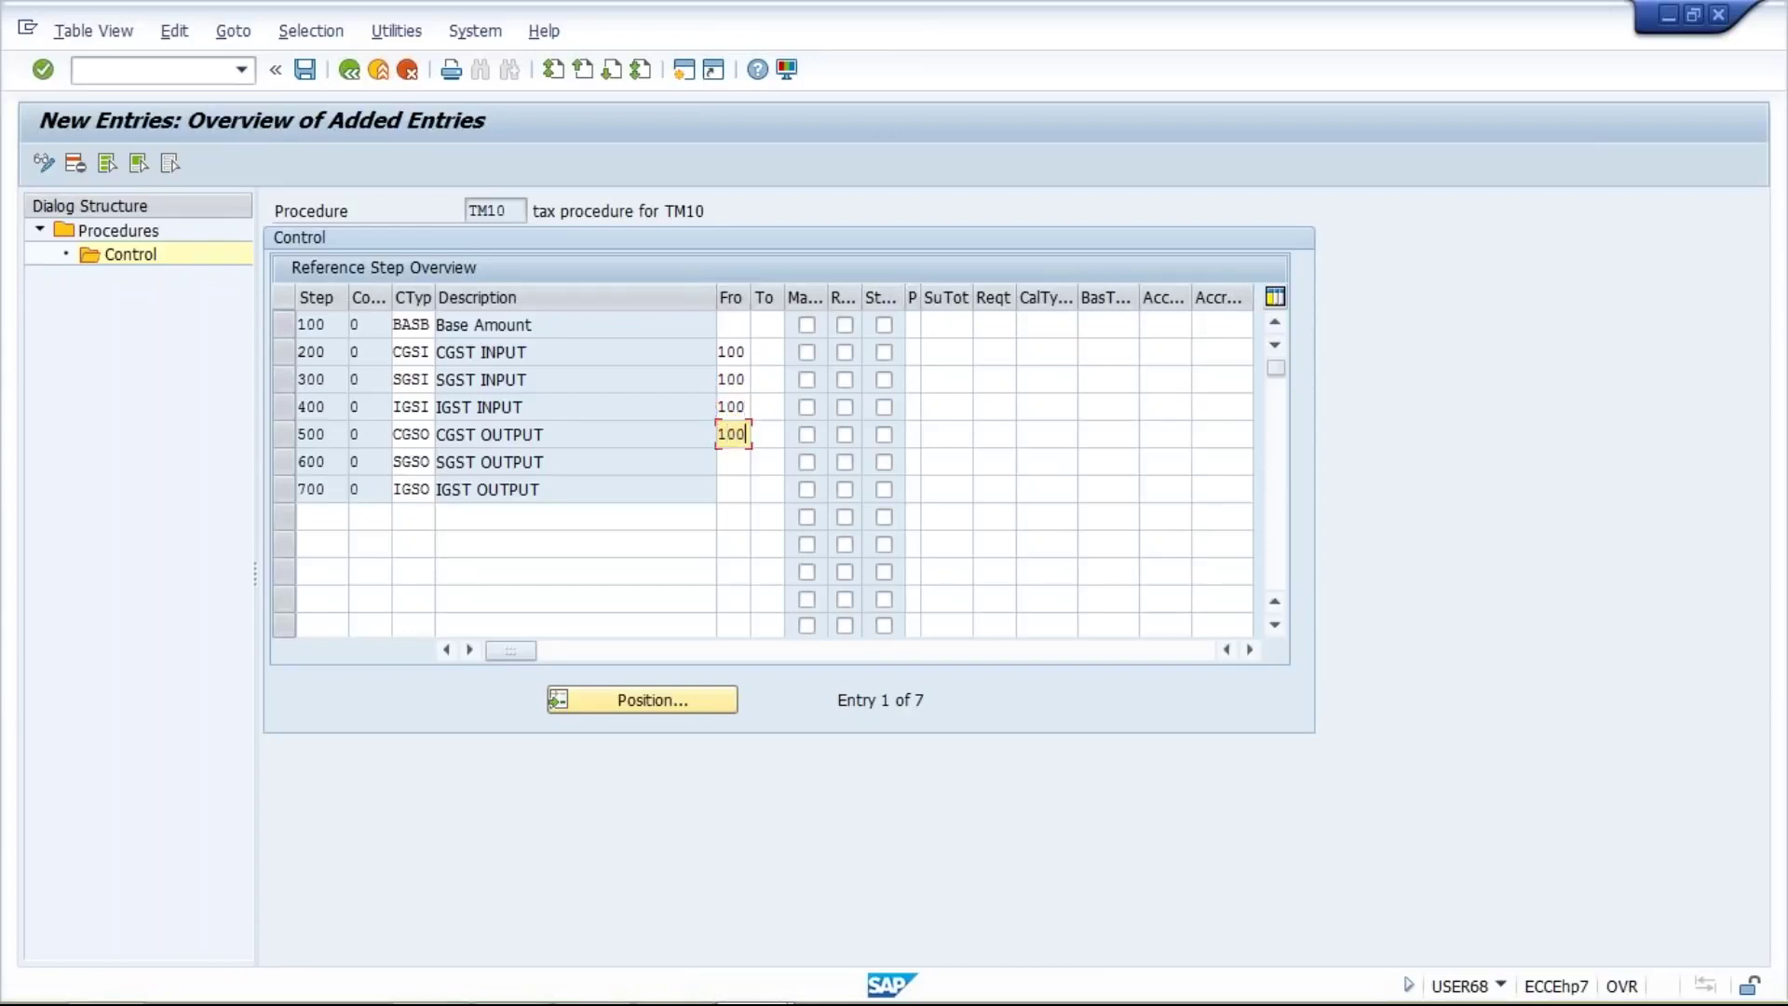
left_click(733, 462)
type("100")
left_click(732, 489)
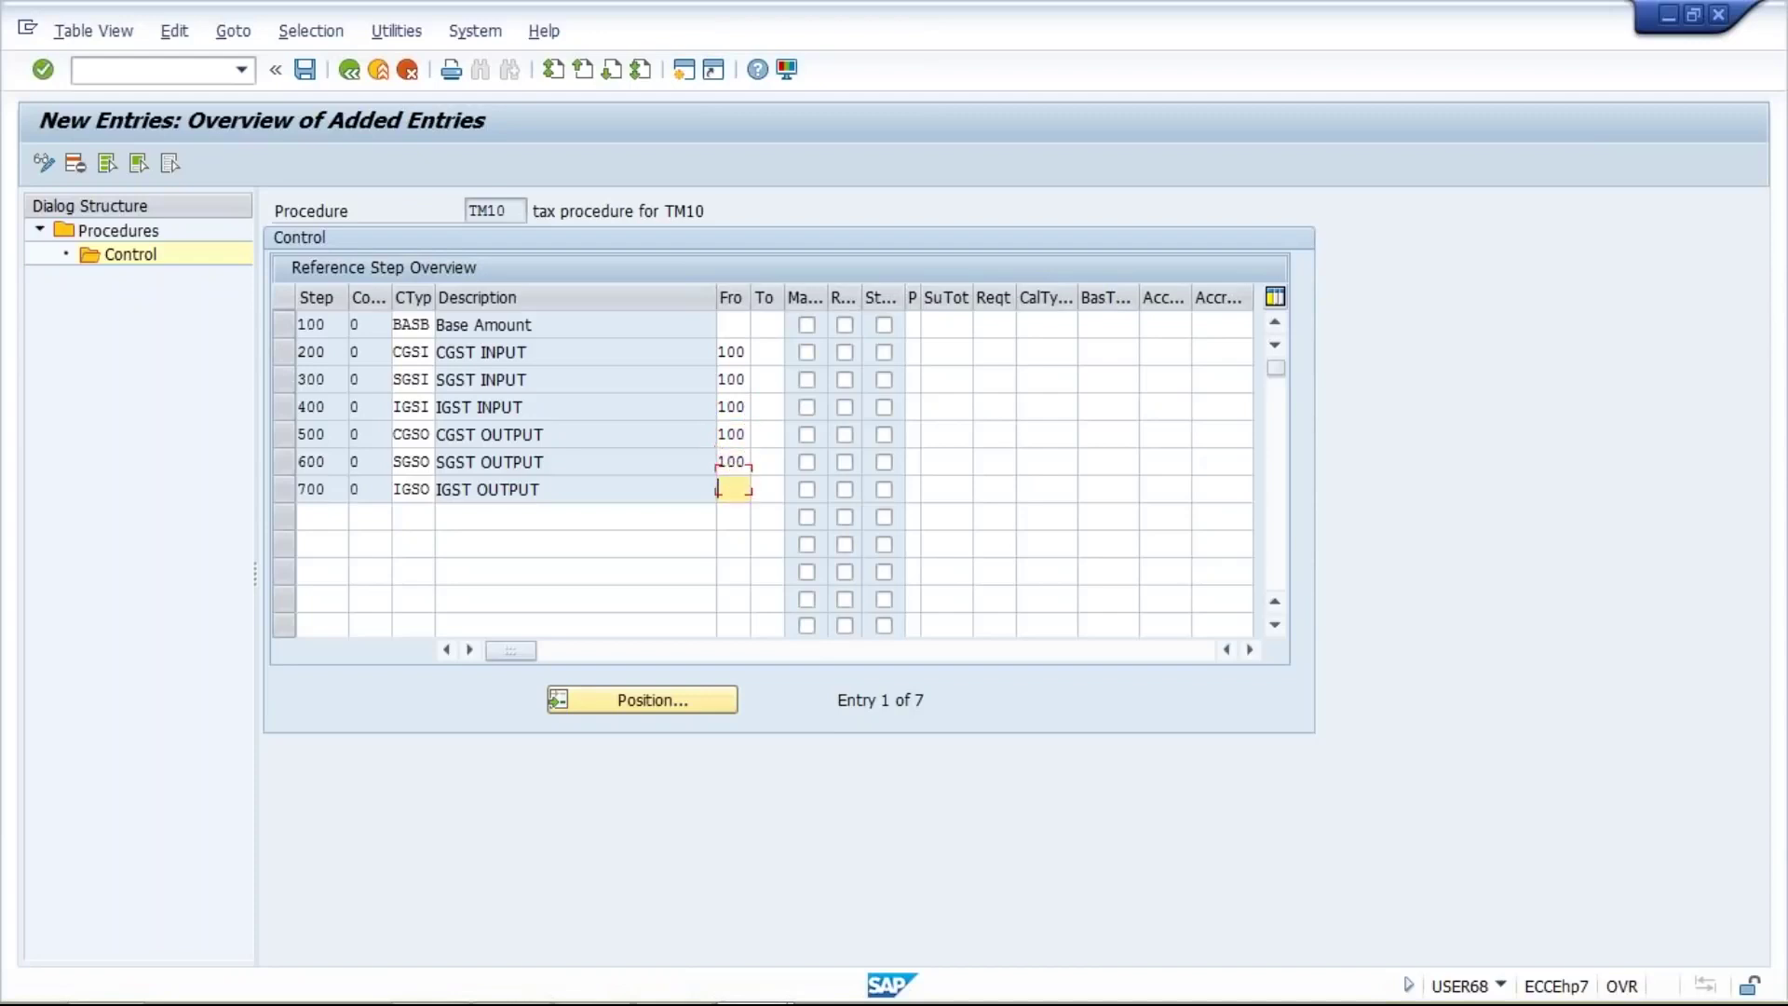
type("100")
key("Return")
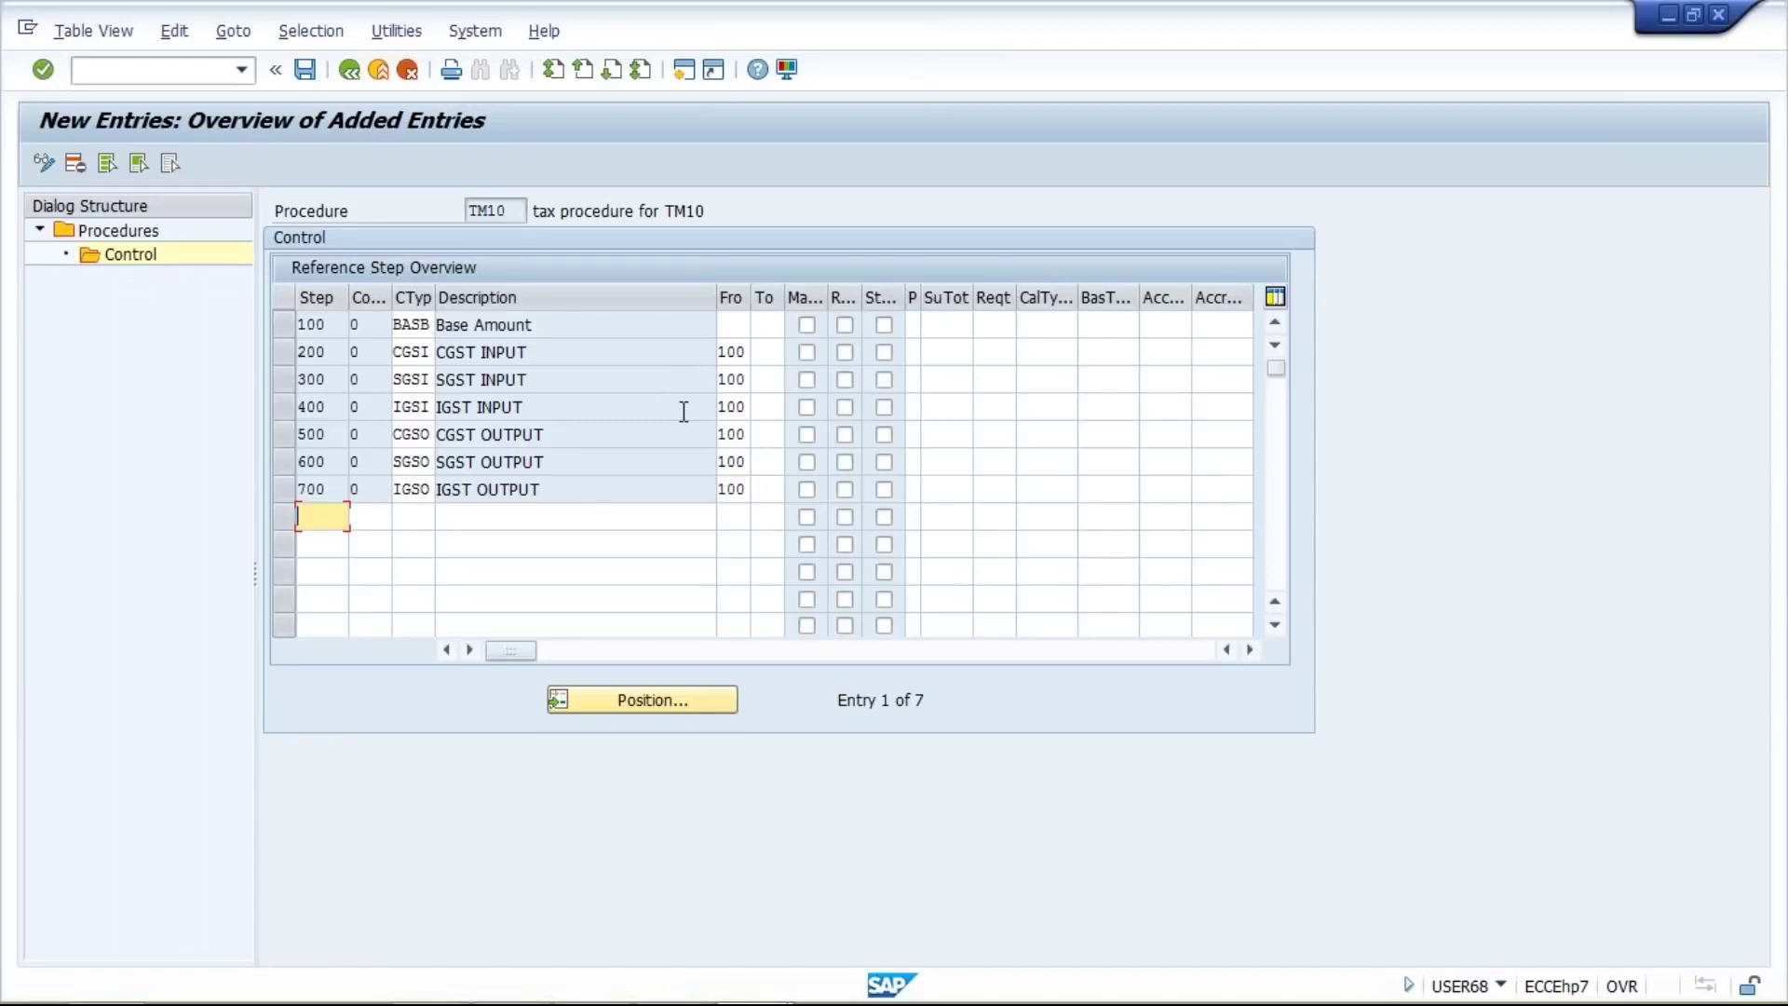
Switch to the Excel workbook and examine which code and number in columns H and I belong to each condition type in G9:G14
left_click(574, 349)
left_click(673, 978)
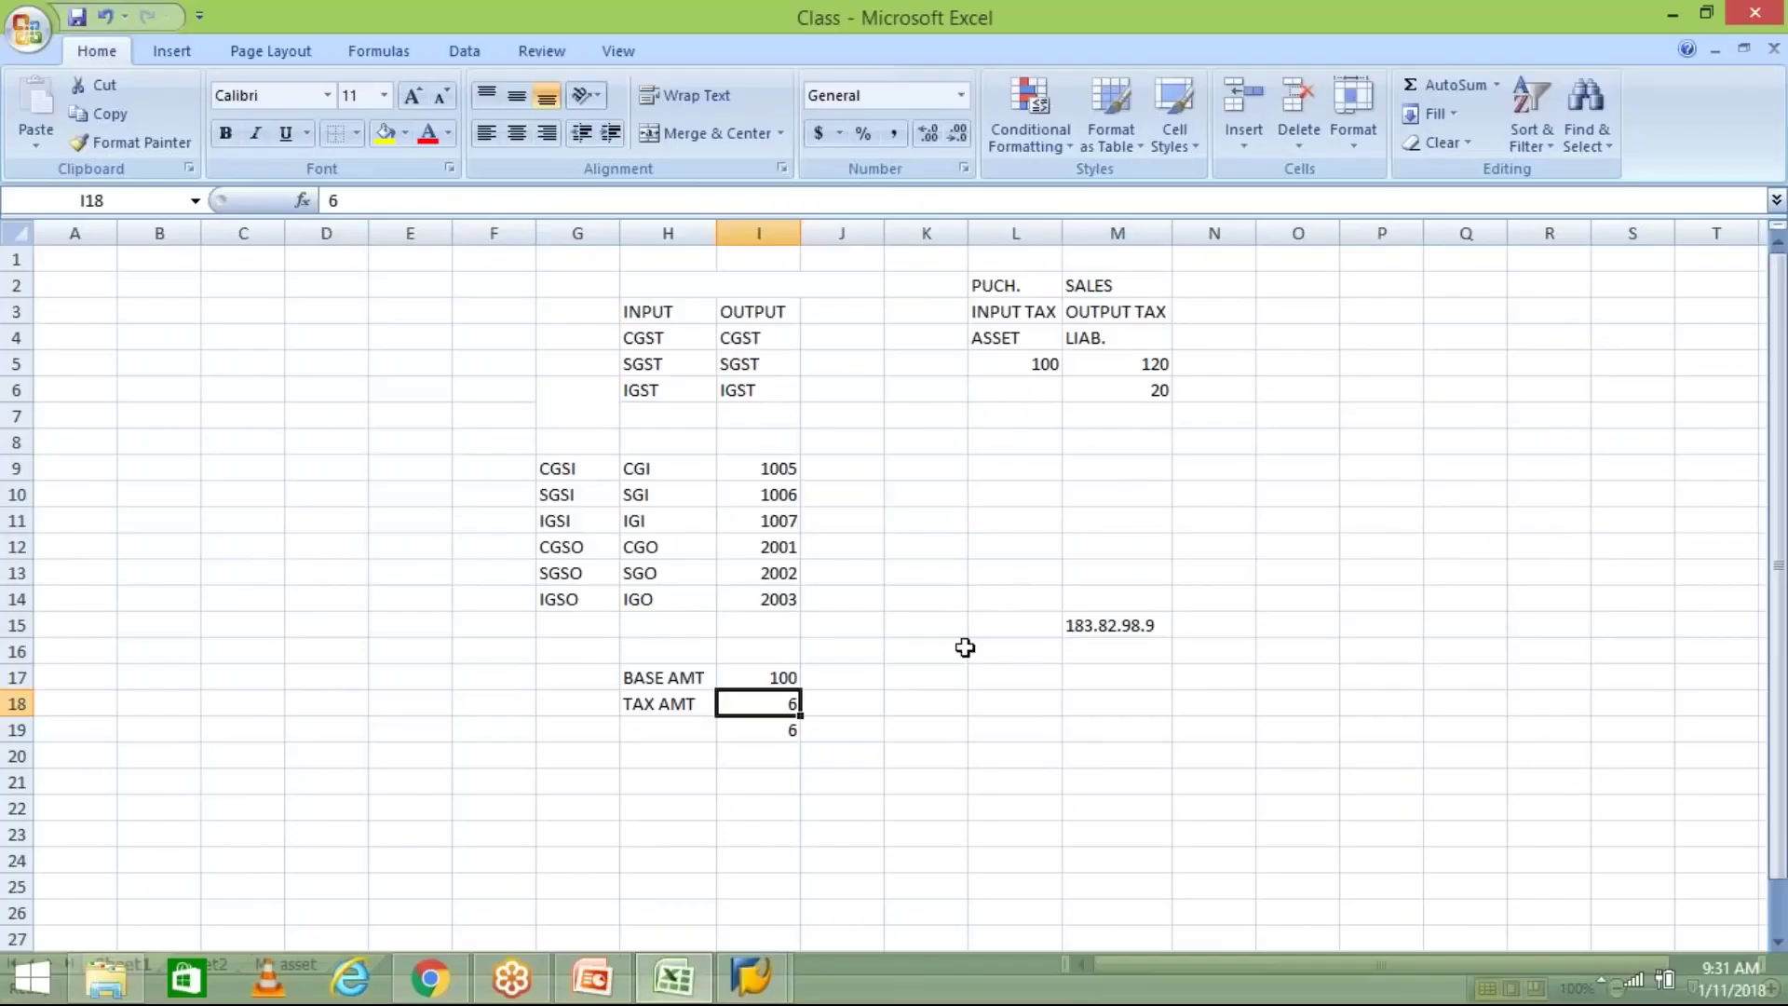
left_click(641, 470)
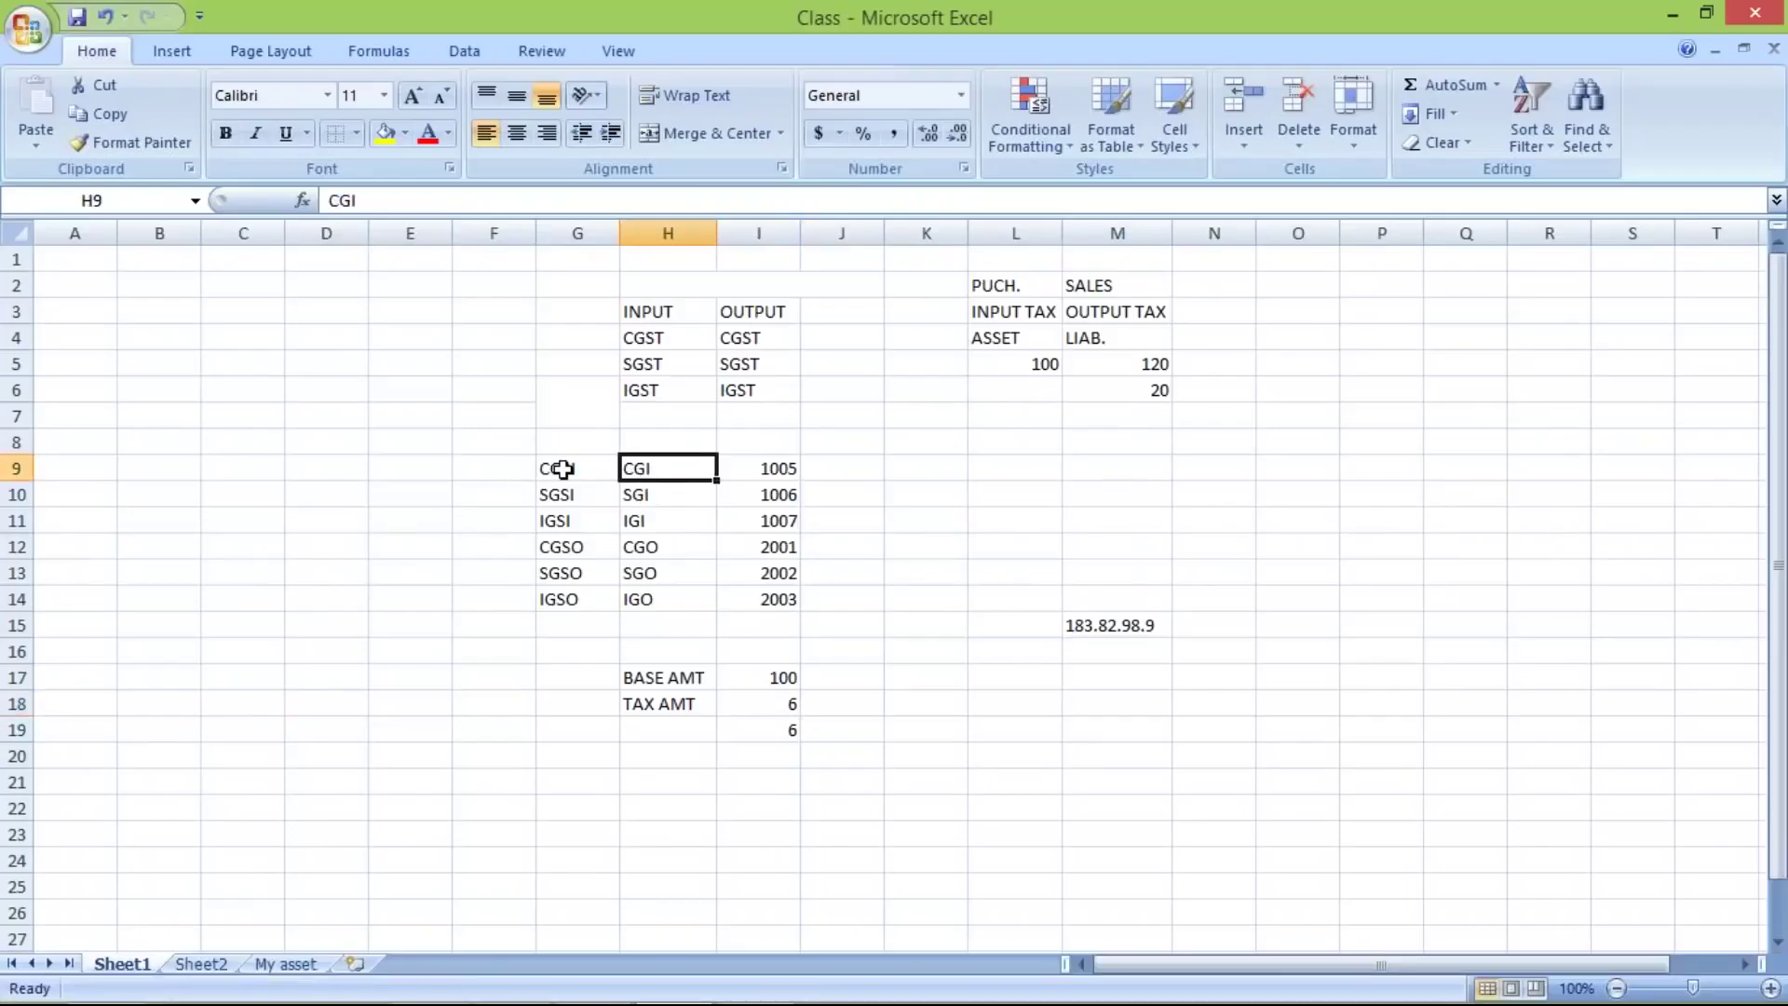
left_click(562, 468)
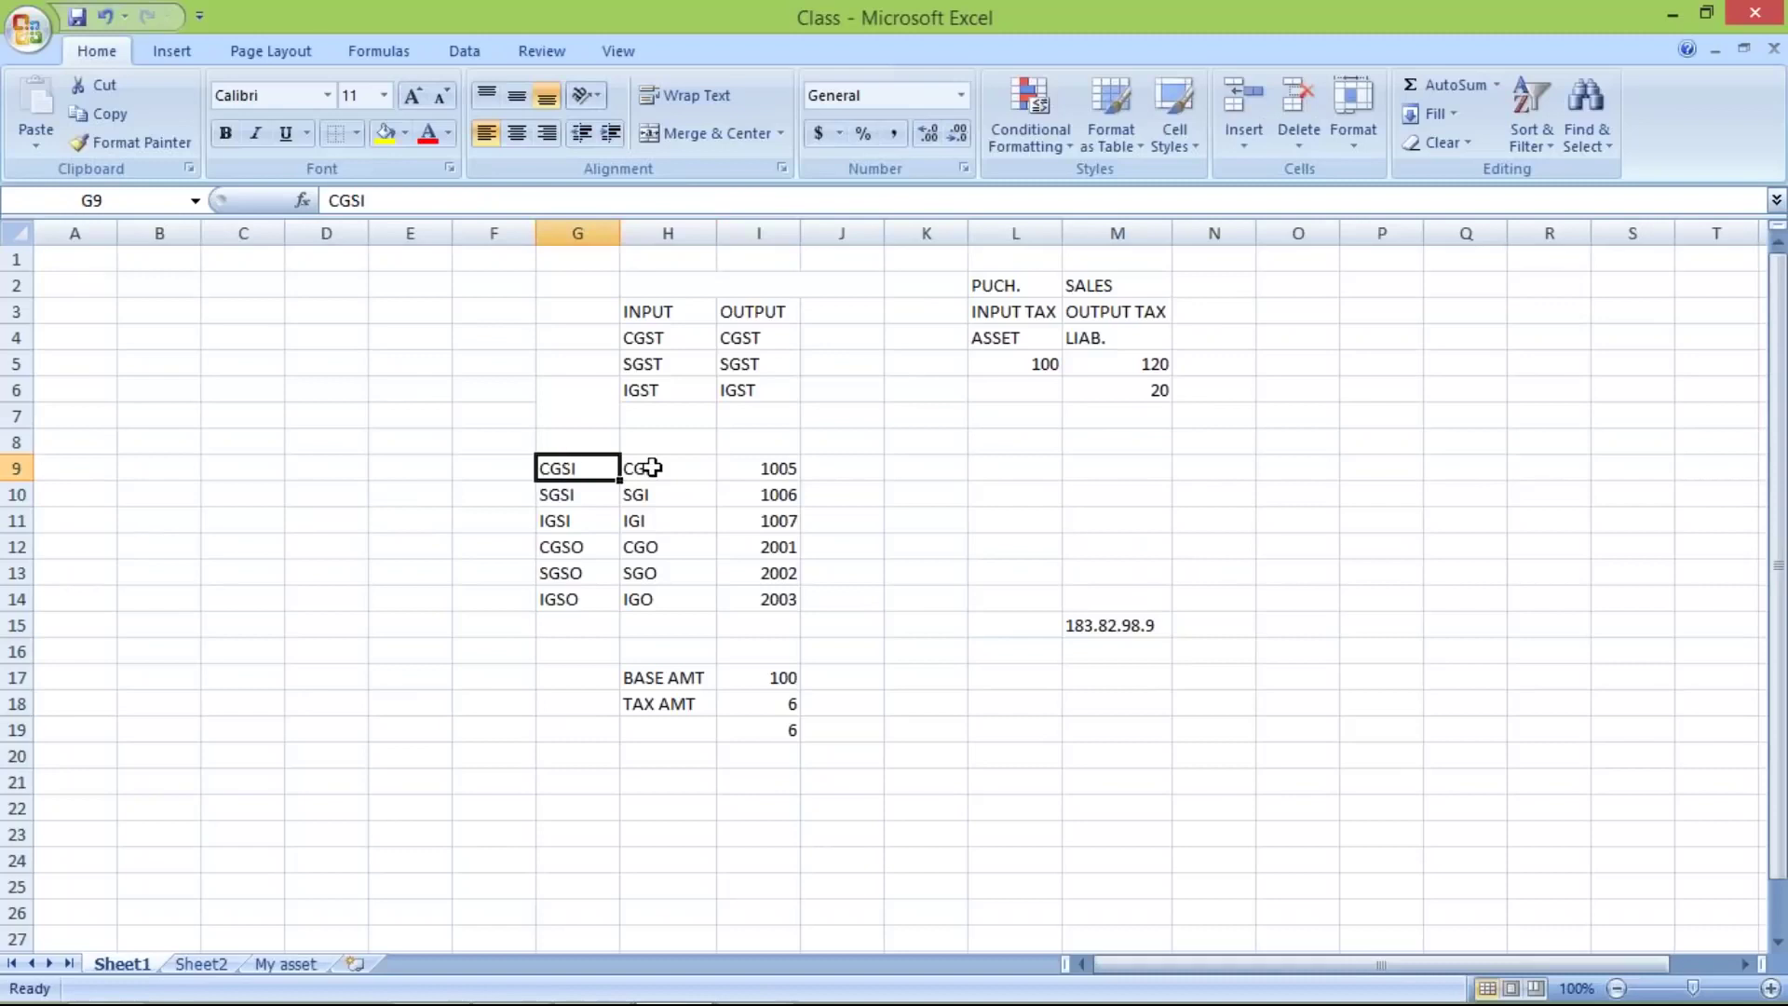
left_click(778, 463)
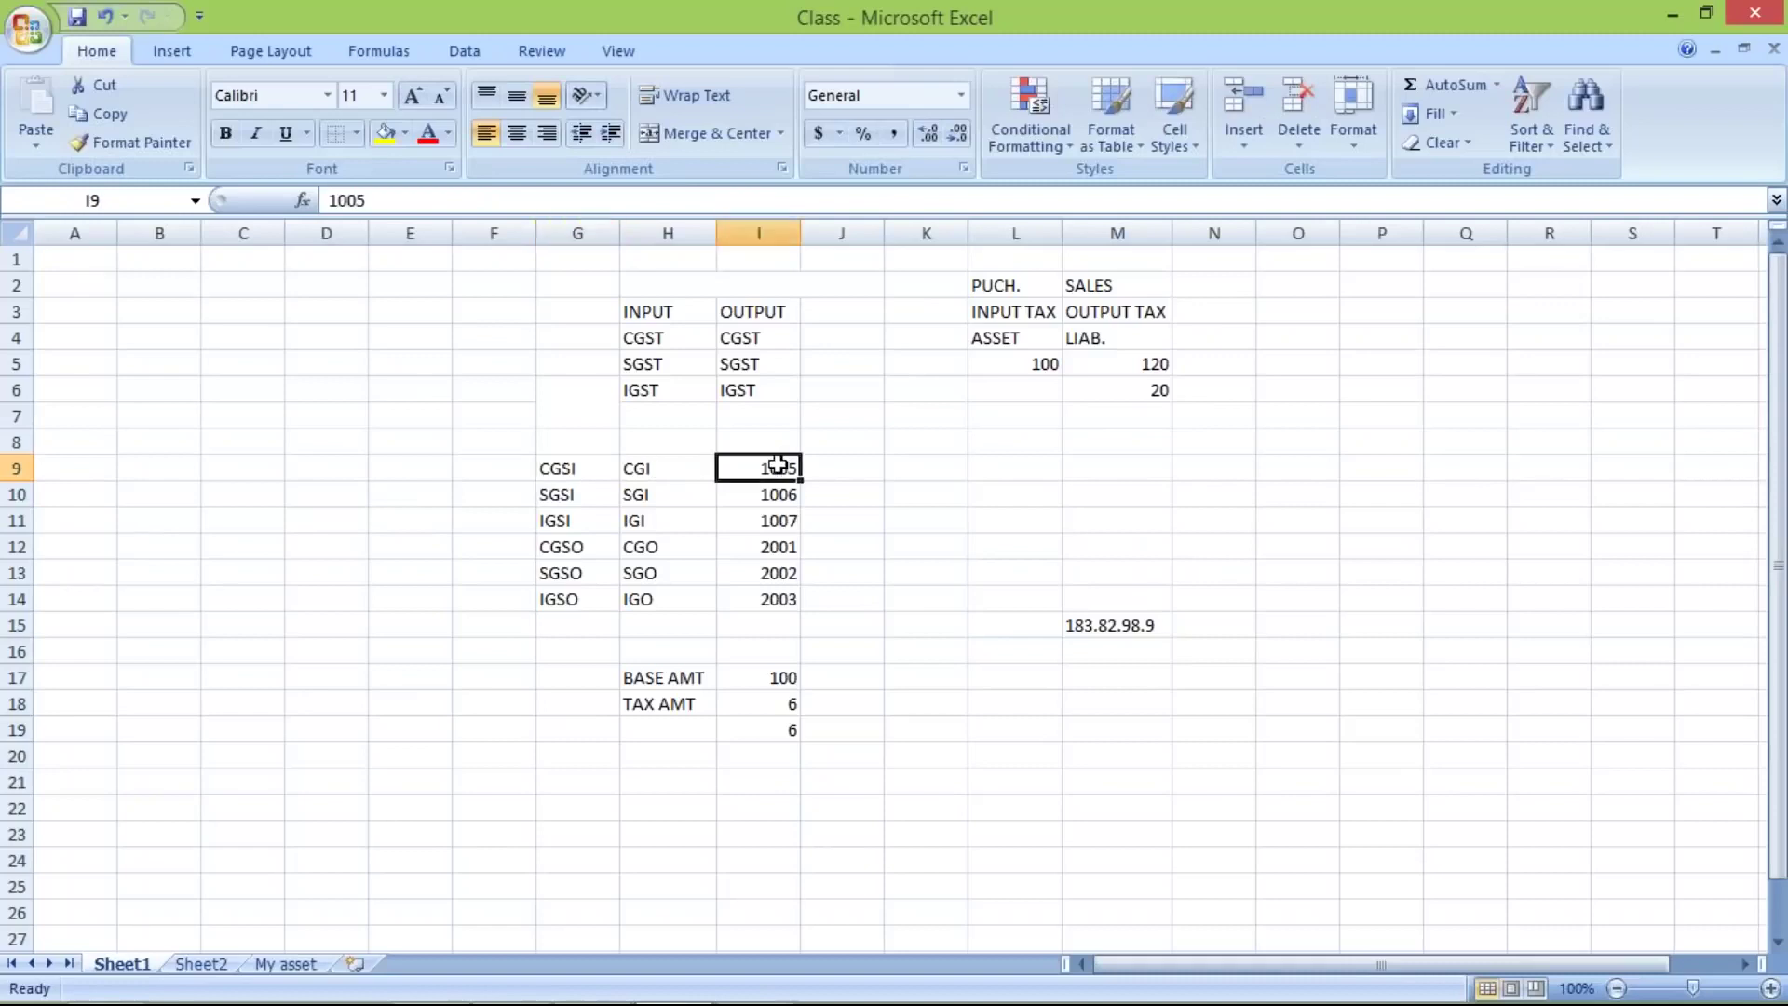
left_click(571, 472)
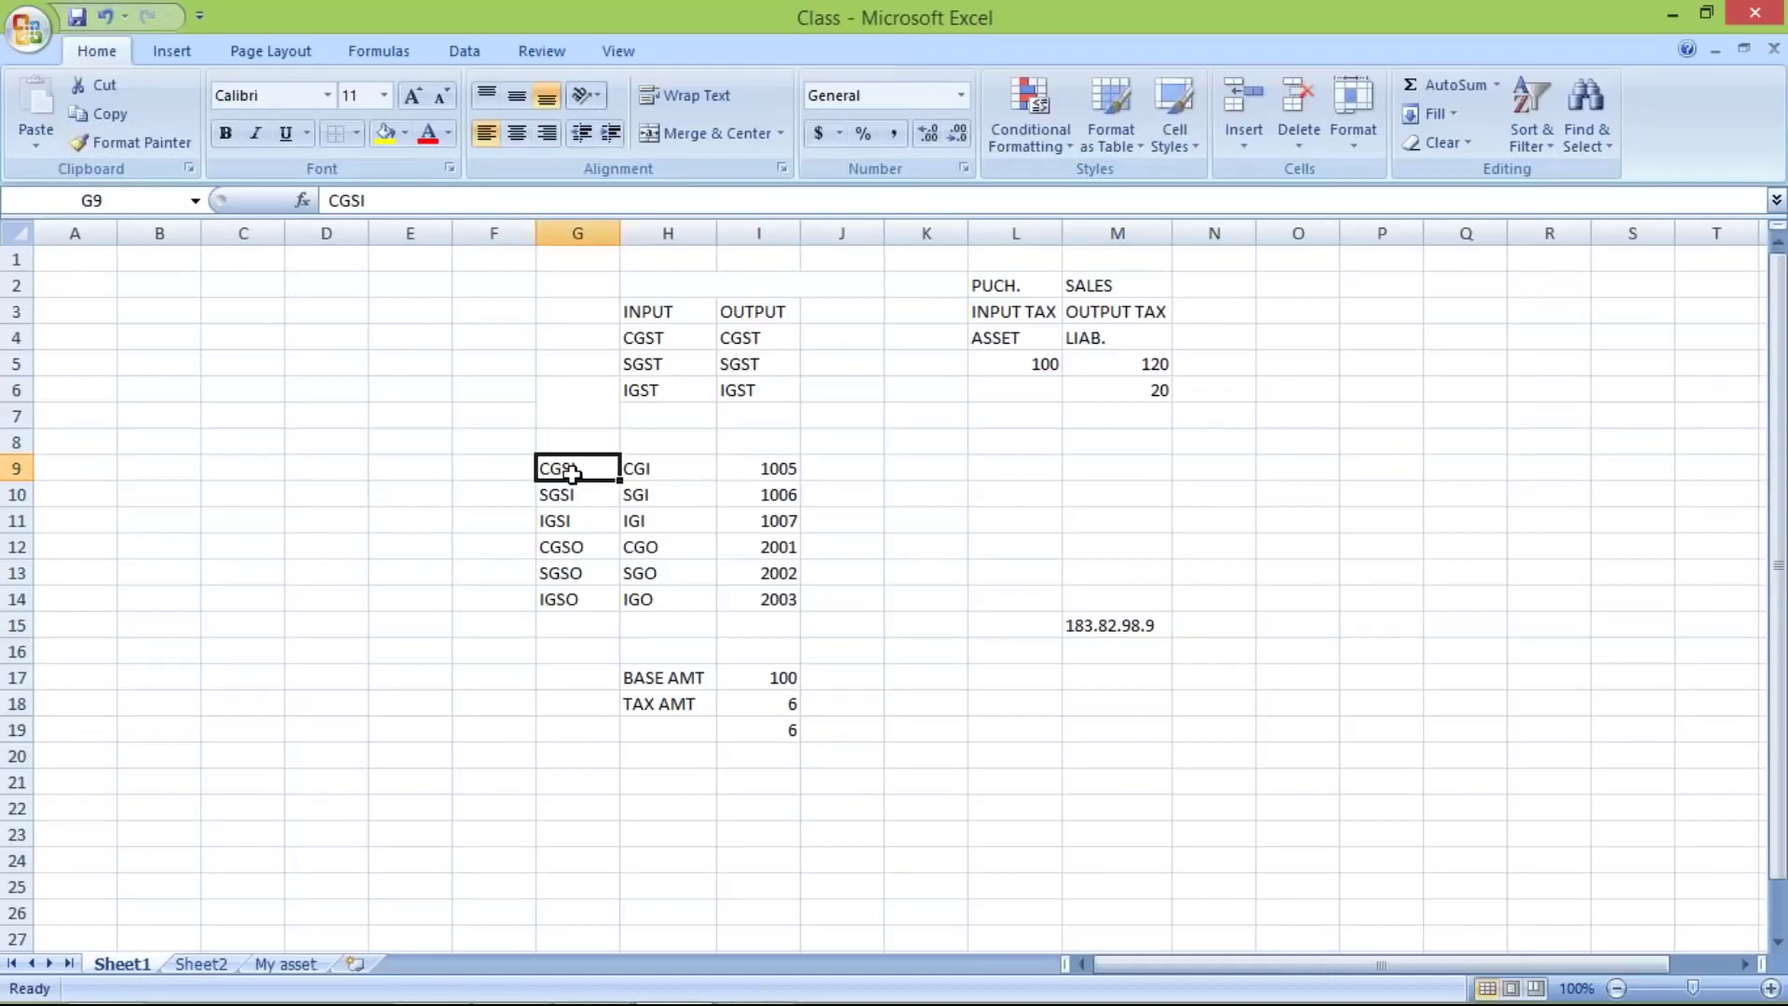
left_click(751, 467)
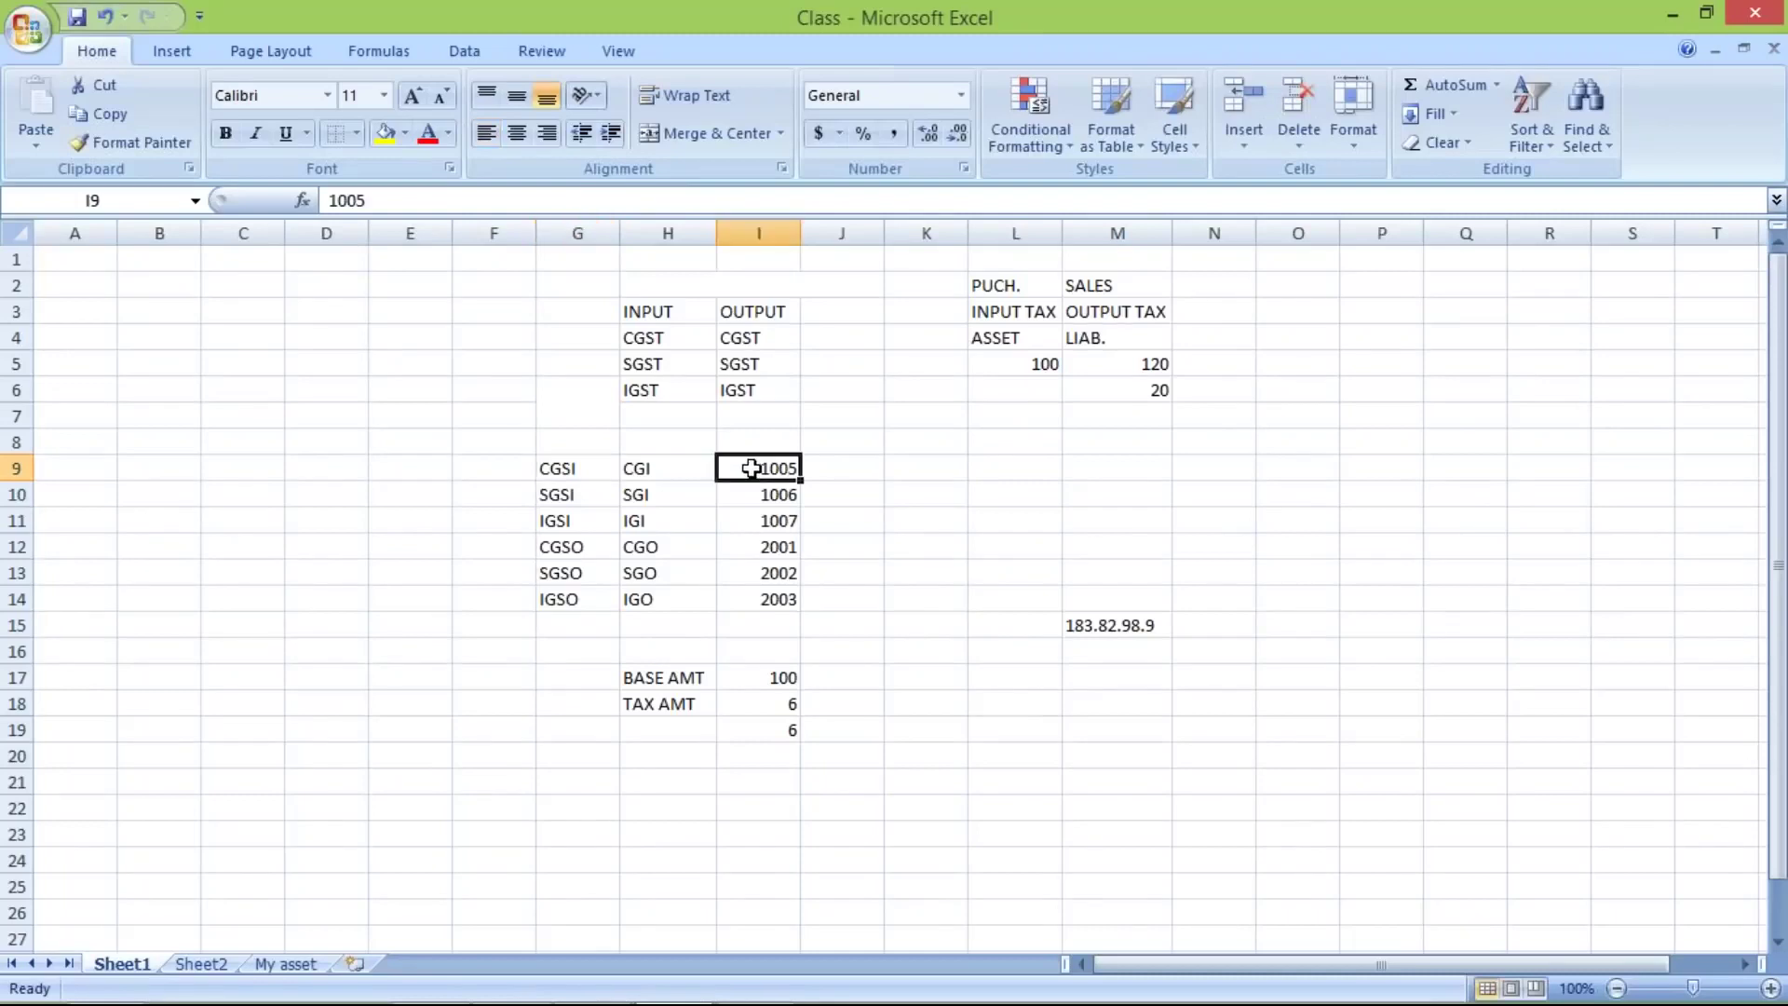
left_click(567, 498)
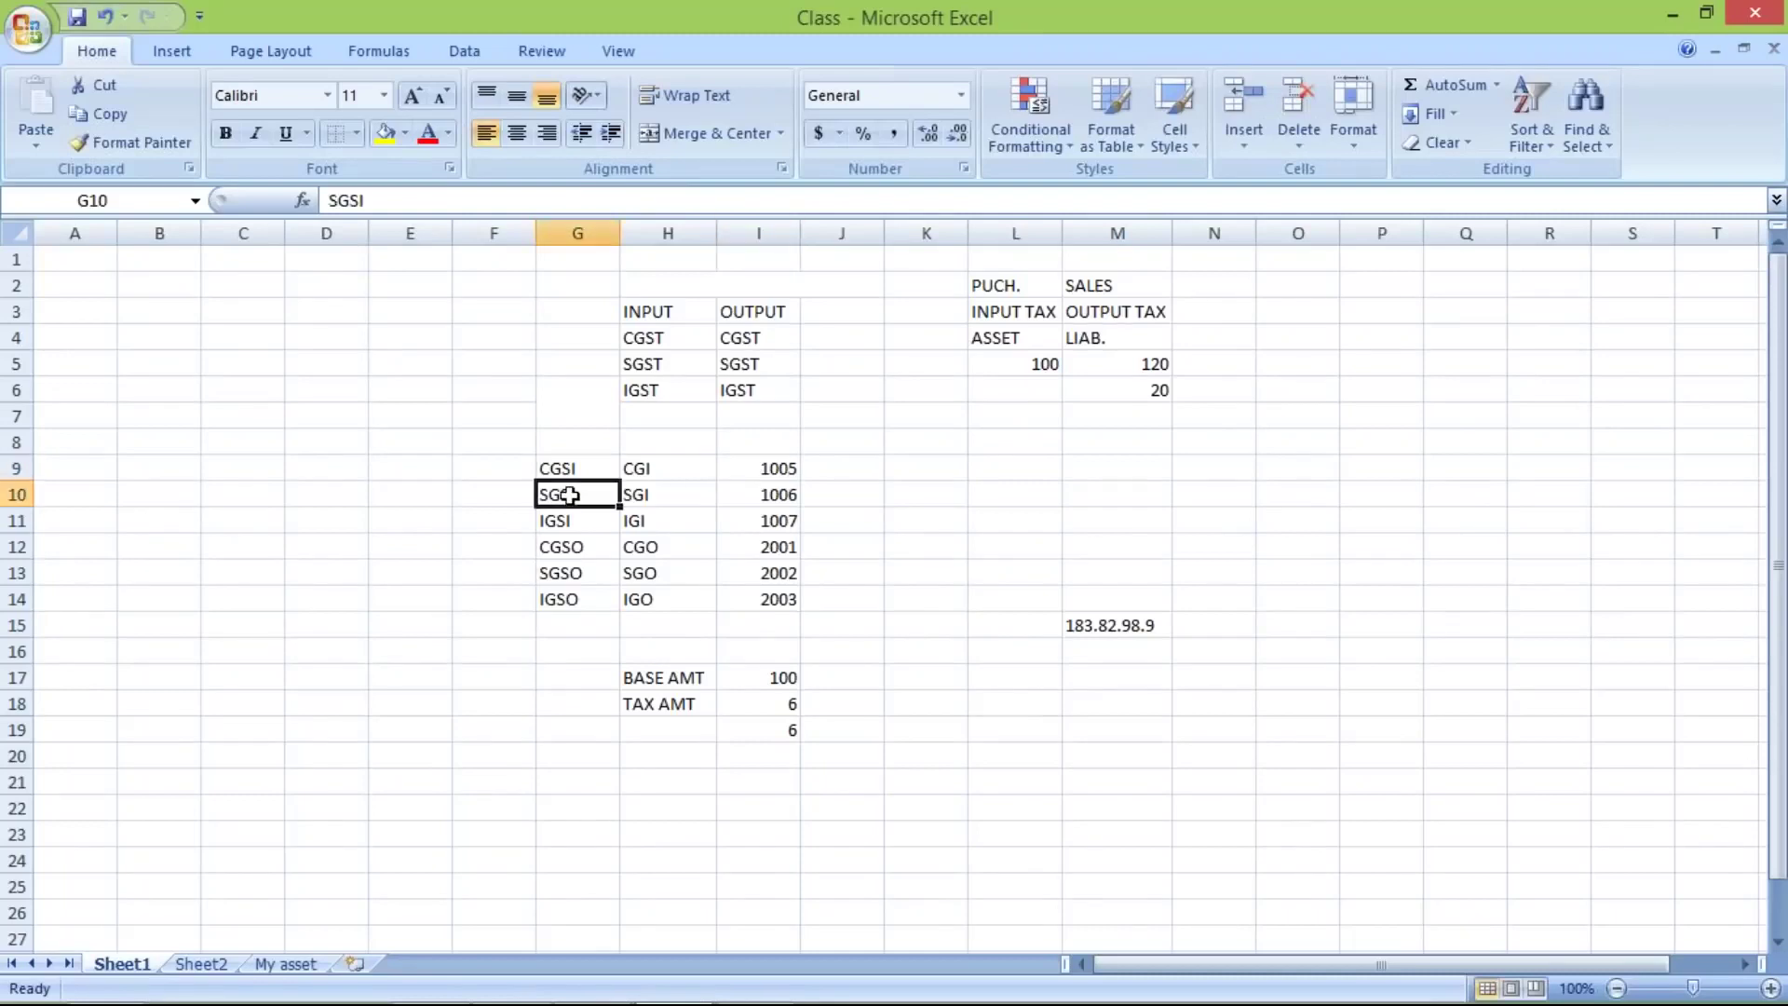
left_click(752, 486)
left_click(572, 514)
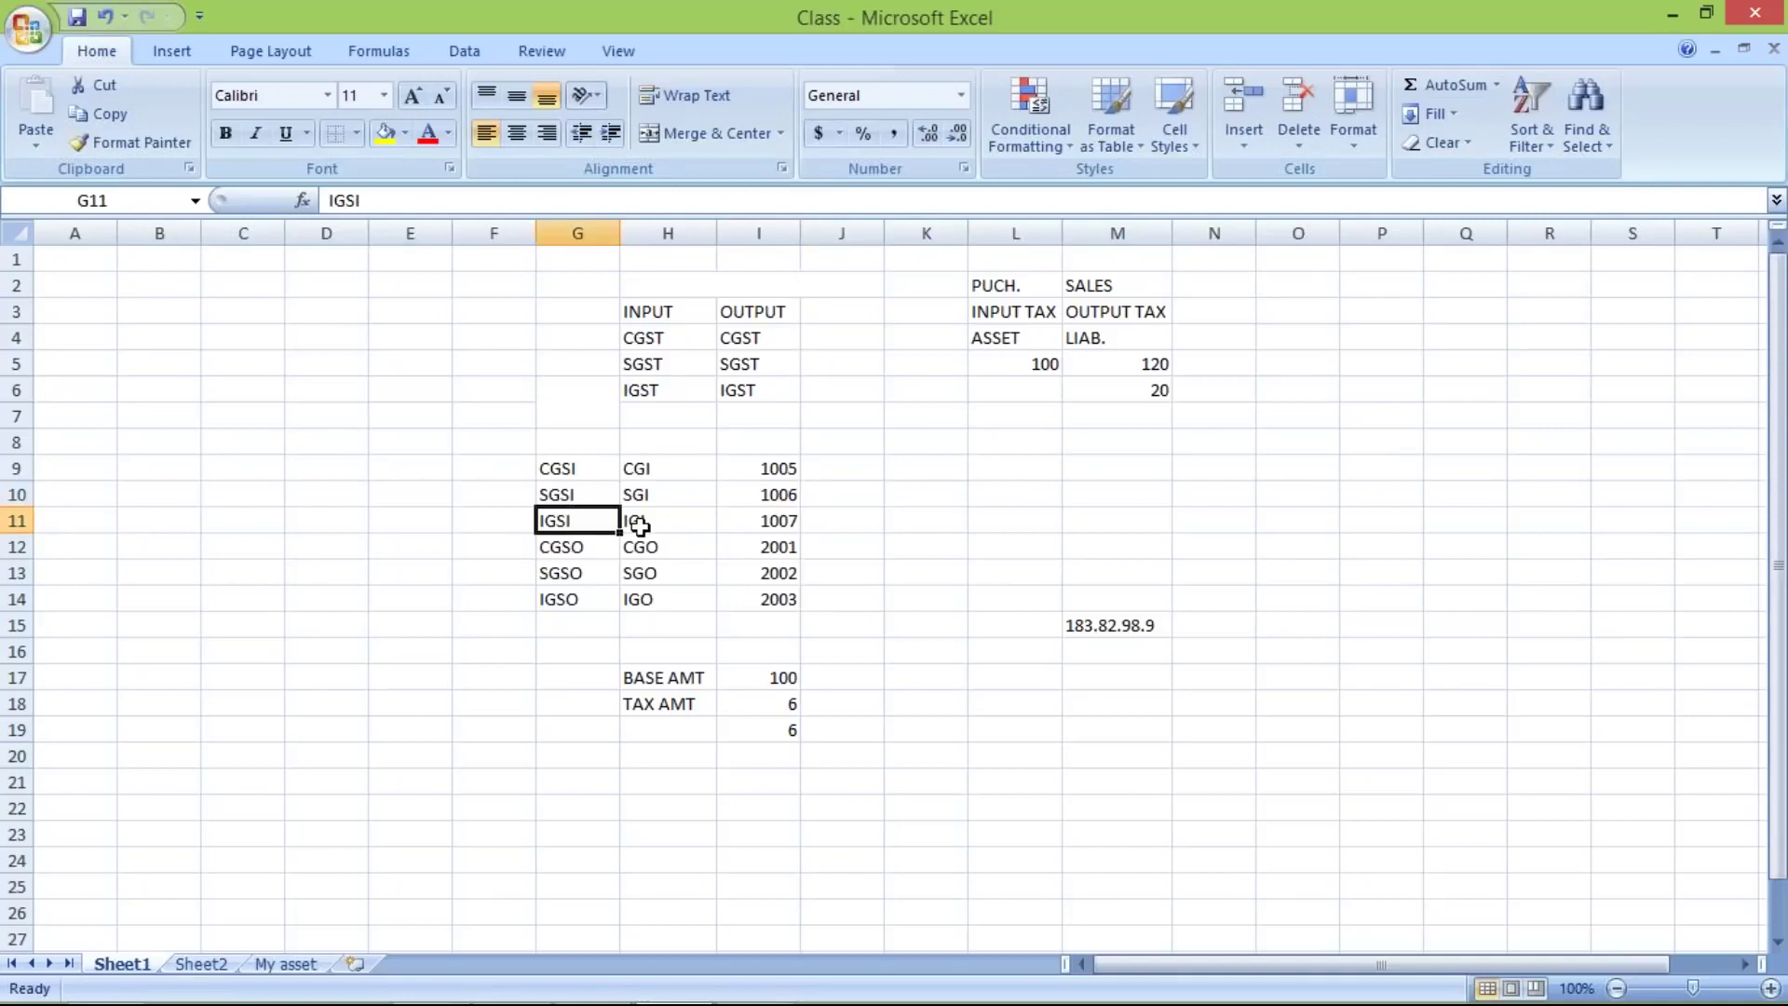
left_click(734, 519)
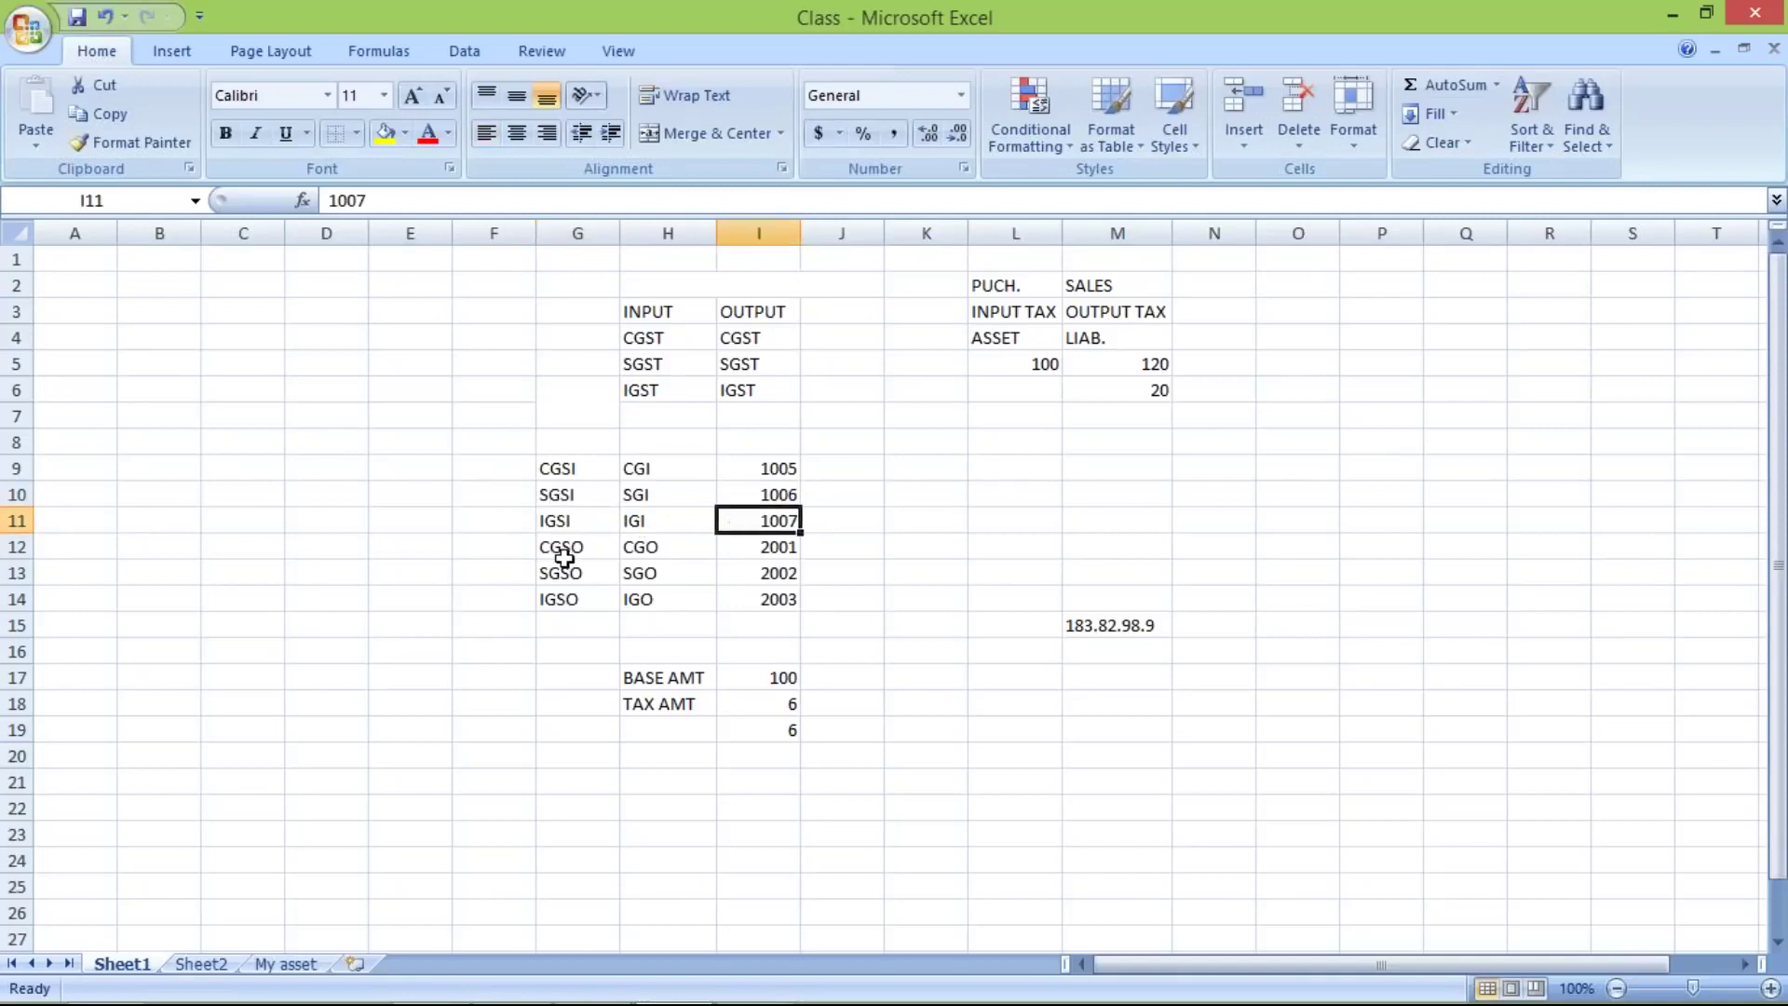
left_click(735, 562)
left_click(743, 545)
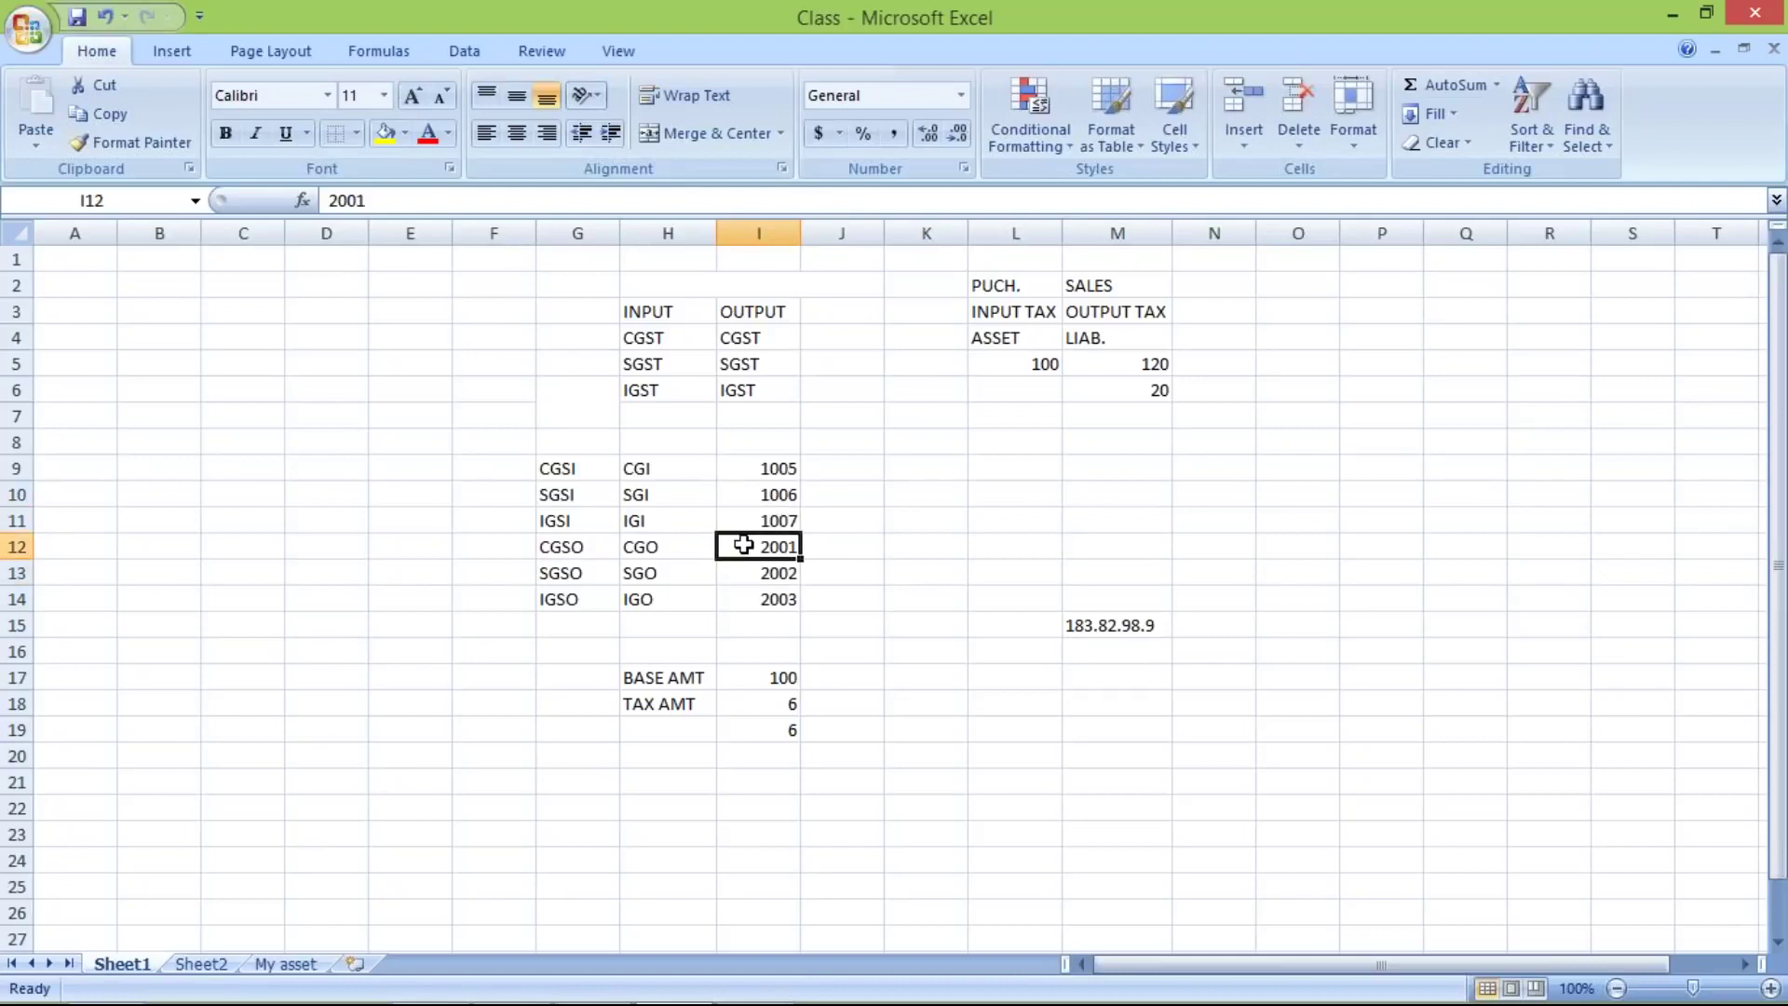
left_click(735, 583)
key("Down")
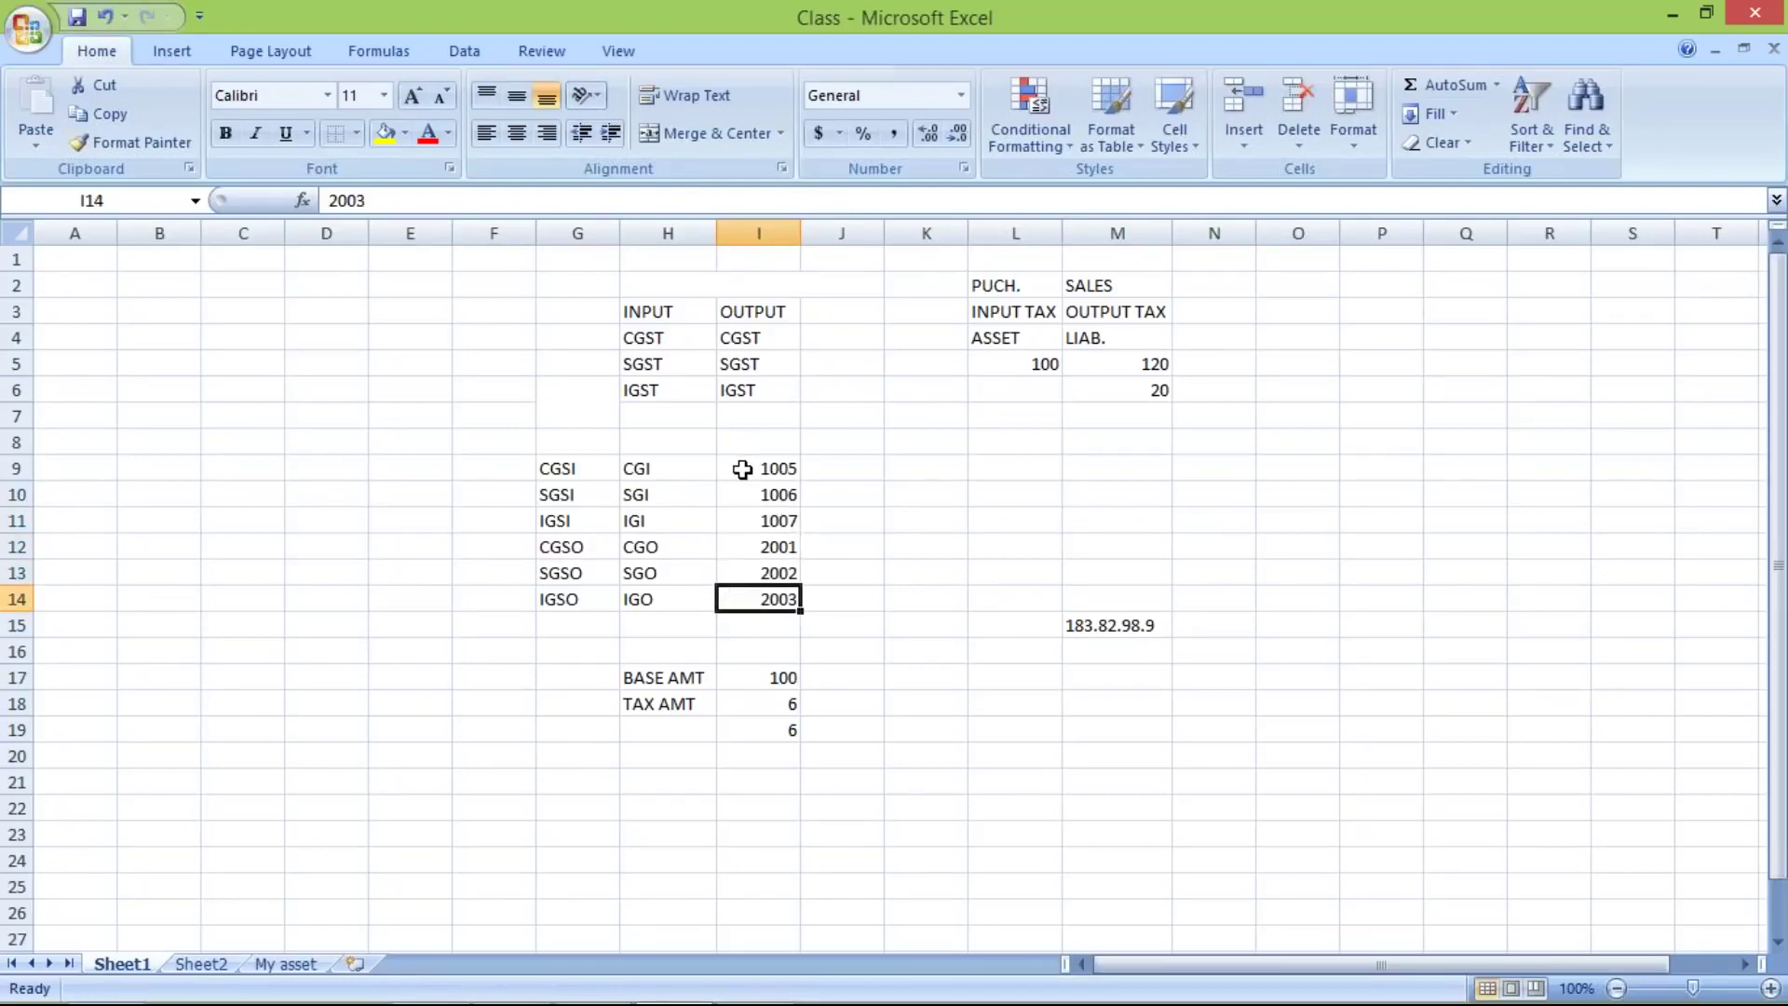
Copy the account keys CGI, SGI, IGI, CGO, SGO and IGO from cells H9:H14
left_click(663, 468)
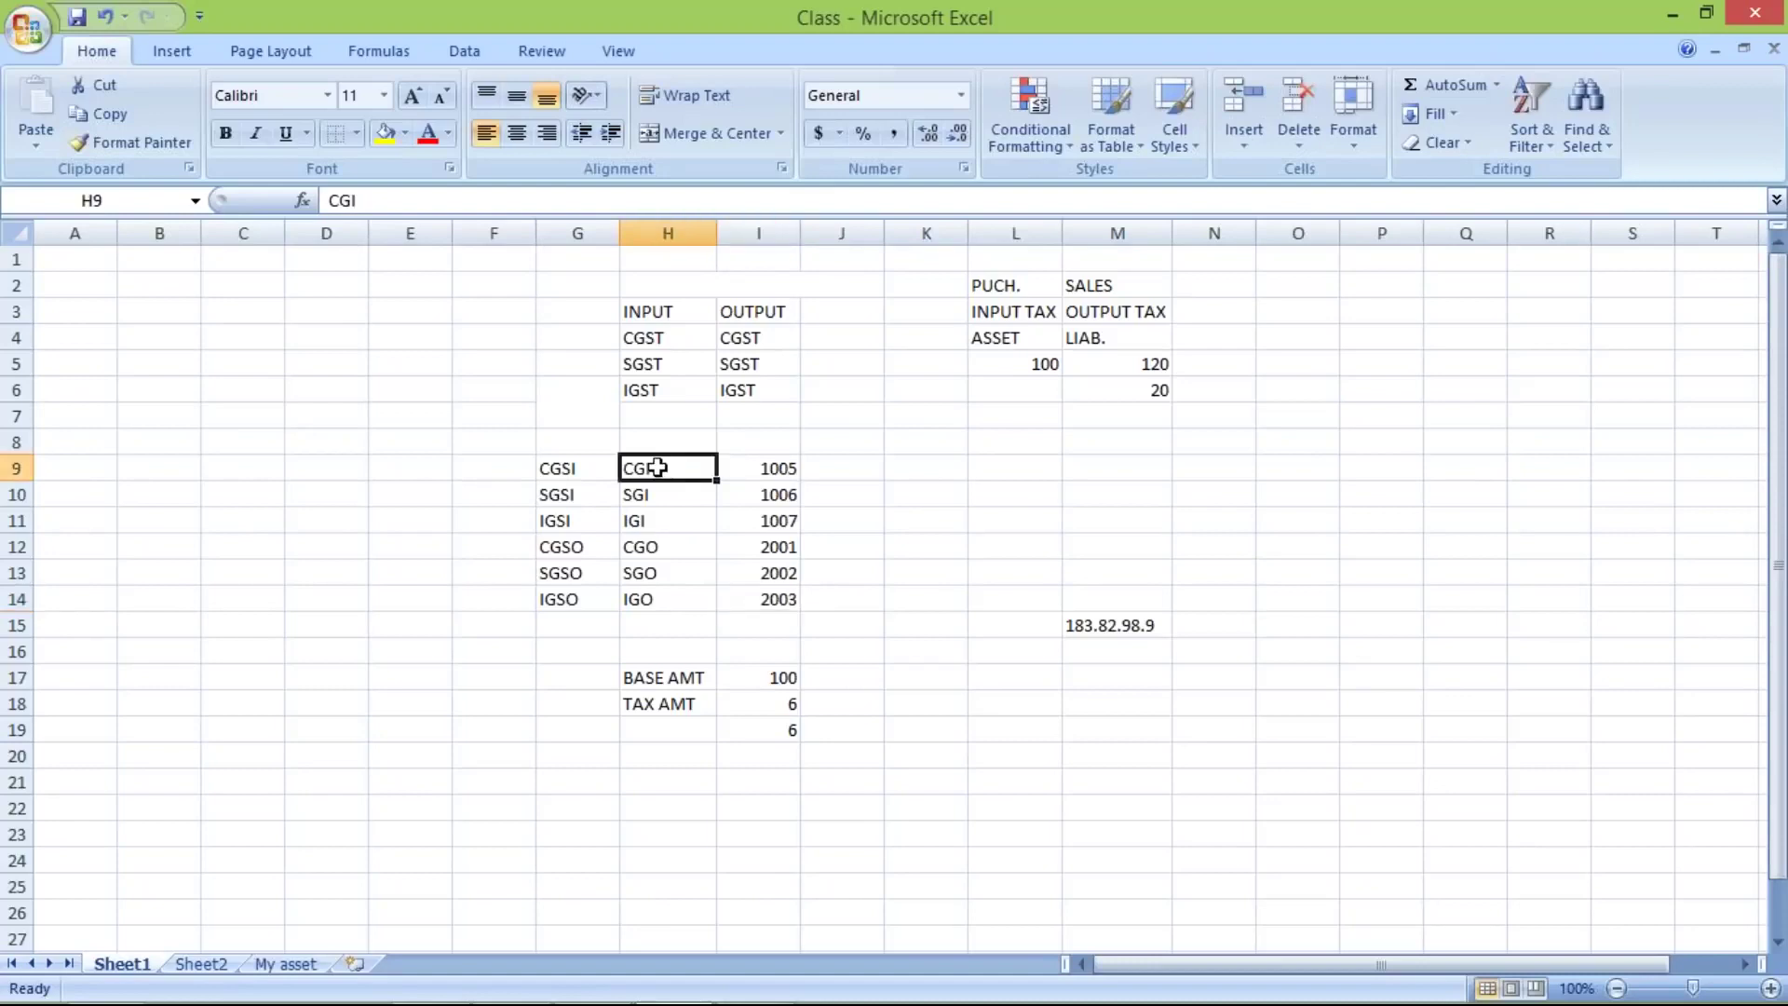
left_click_drag(656, 473, 647, 606)
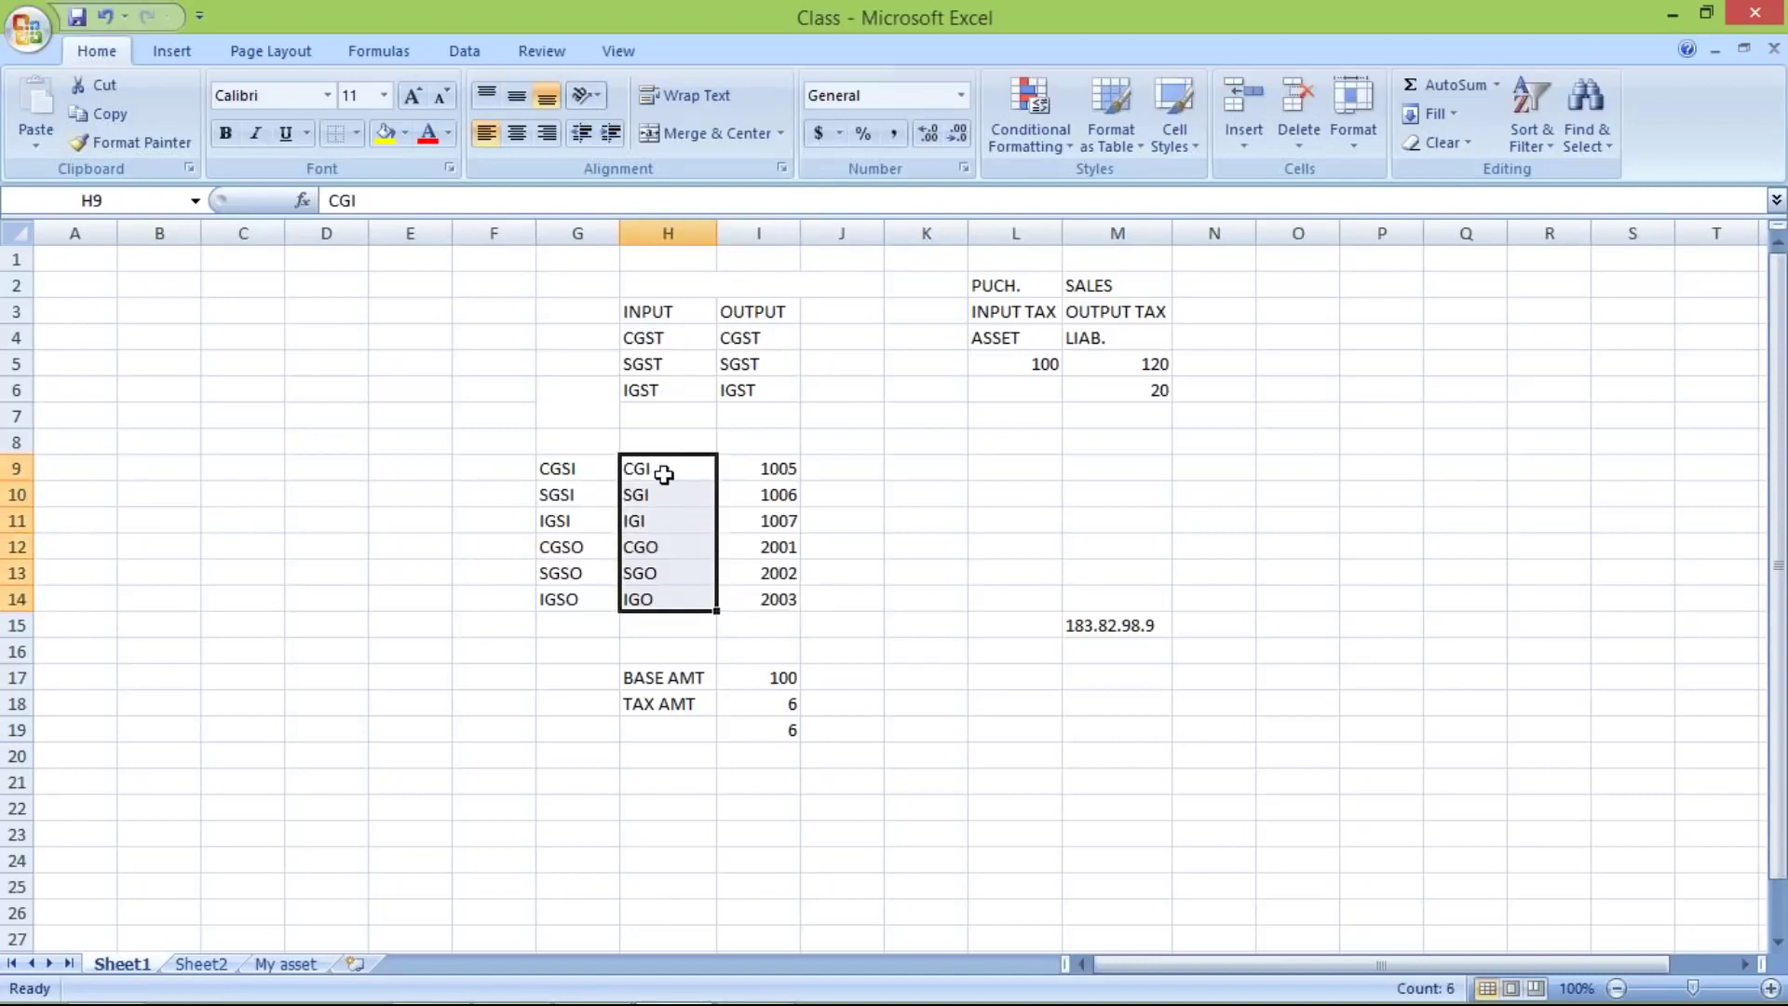
left_click_drag(663, 466, 673, 588)
key("ctrl+c")
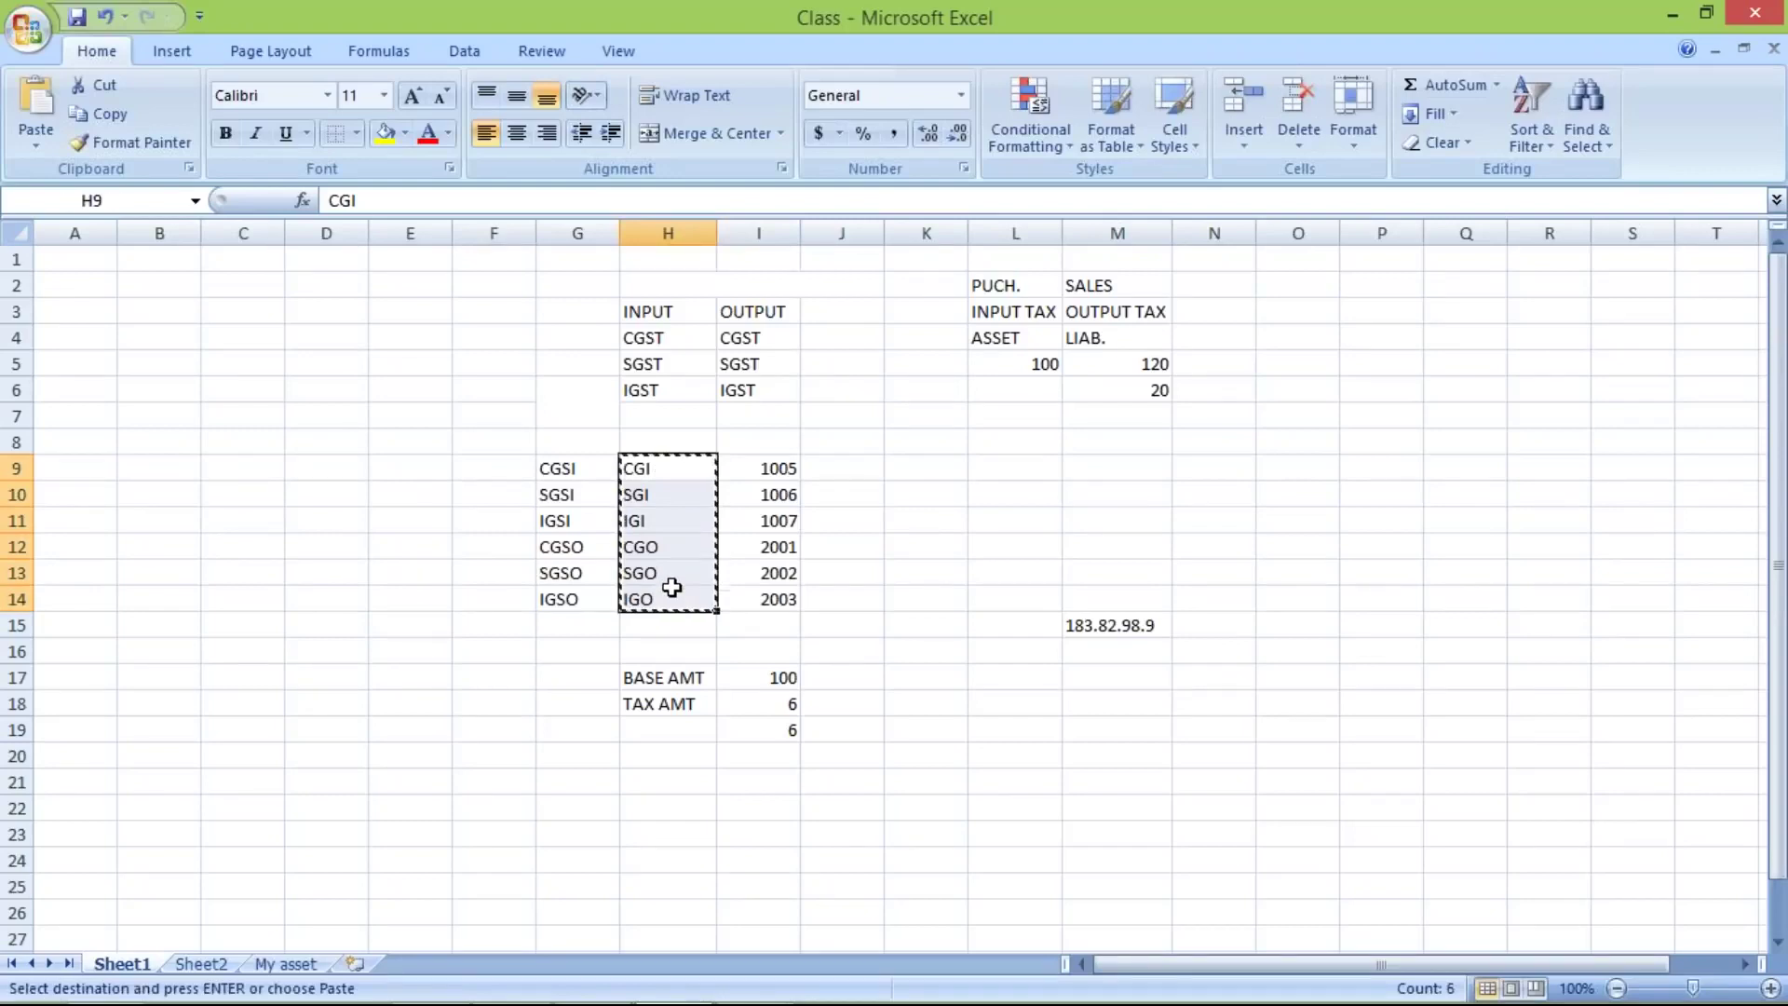
Switch to SAP and paste the copied account keys into the account key column for steps 200 to 700 of procedure TM10
key("alt+Tab")
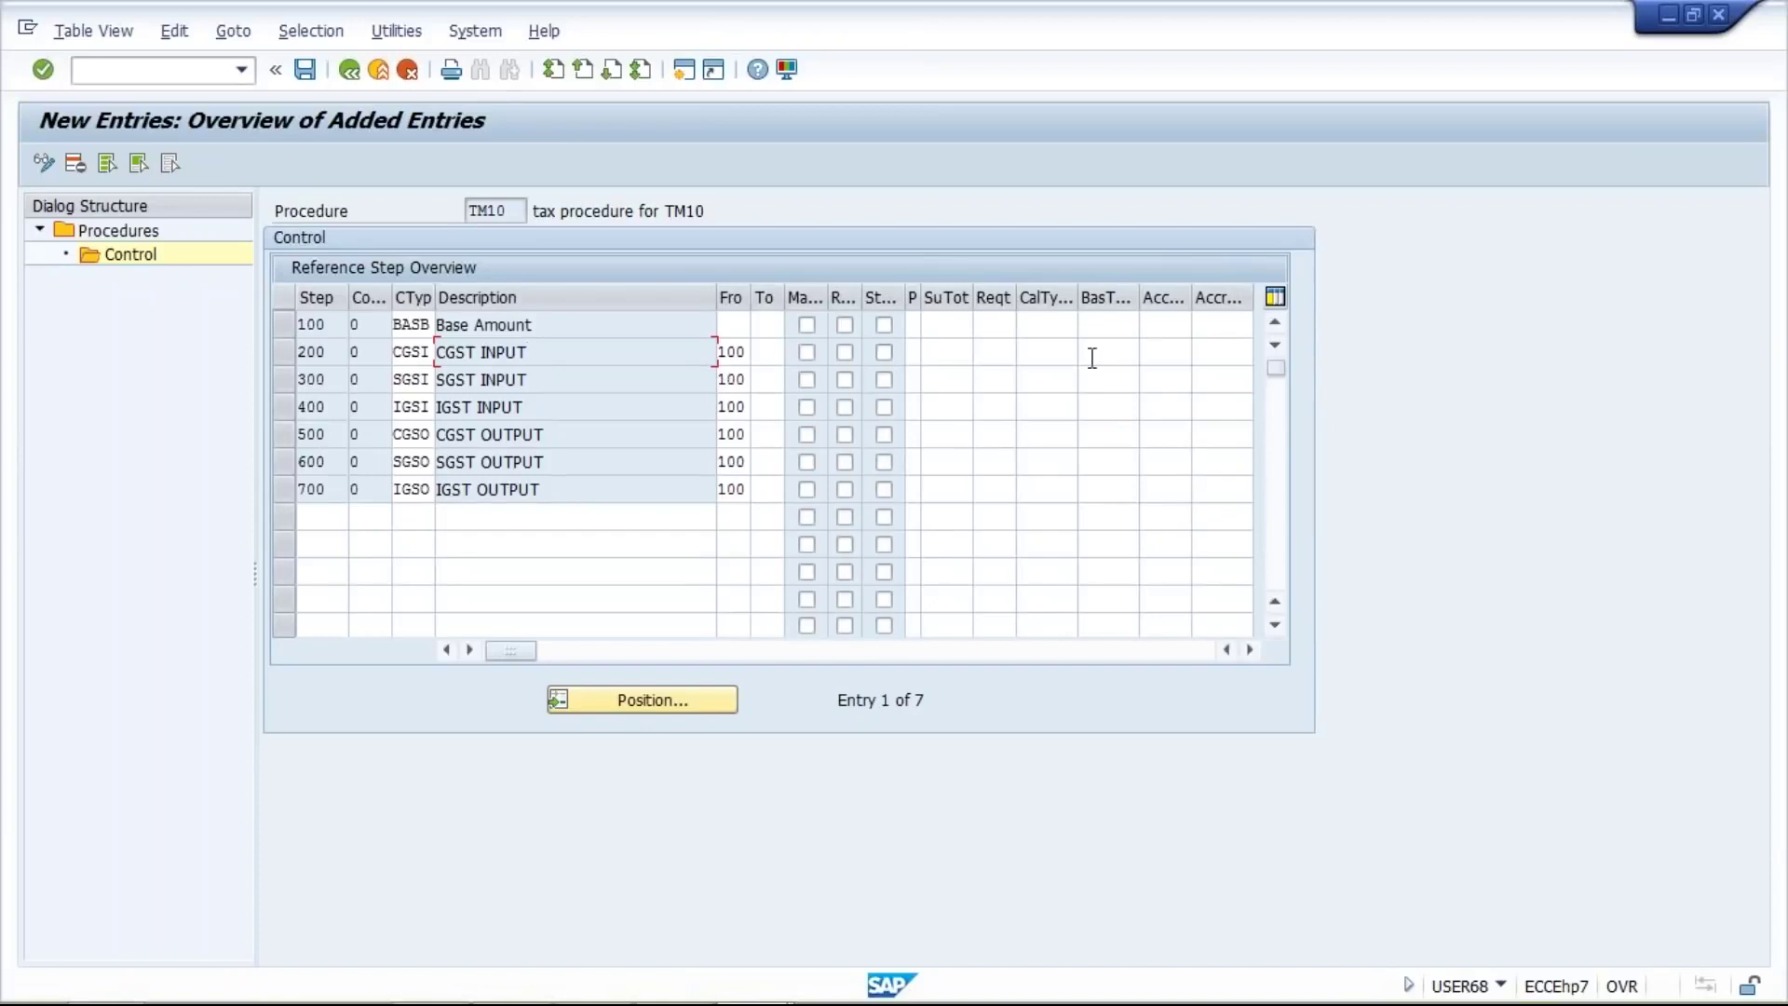
left_click(1170, 349)
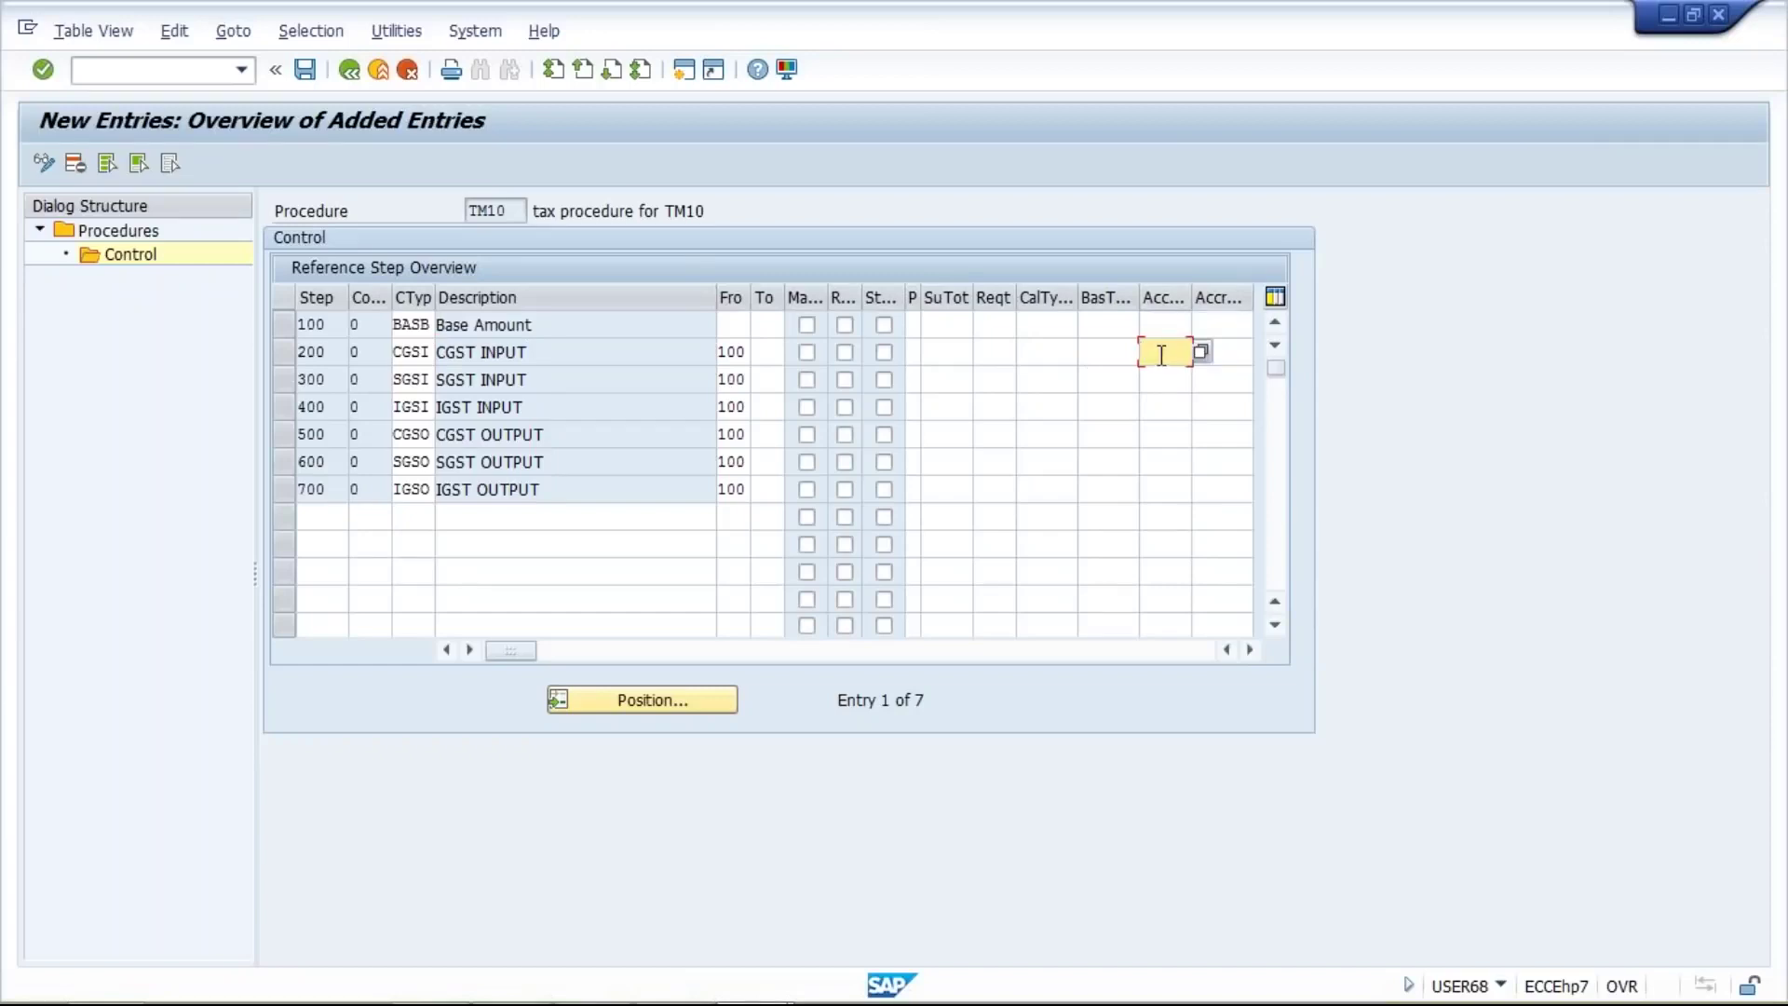
key("ctrl+v")
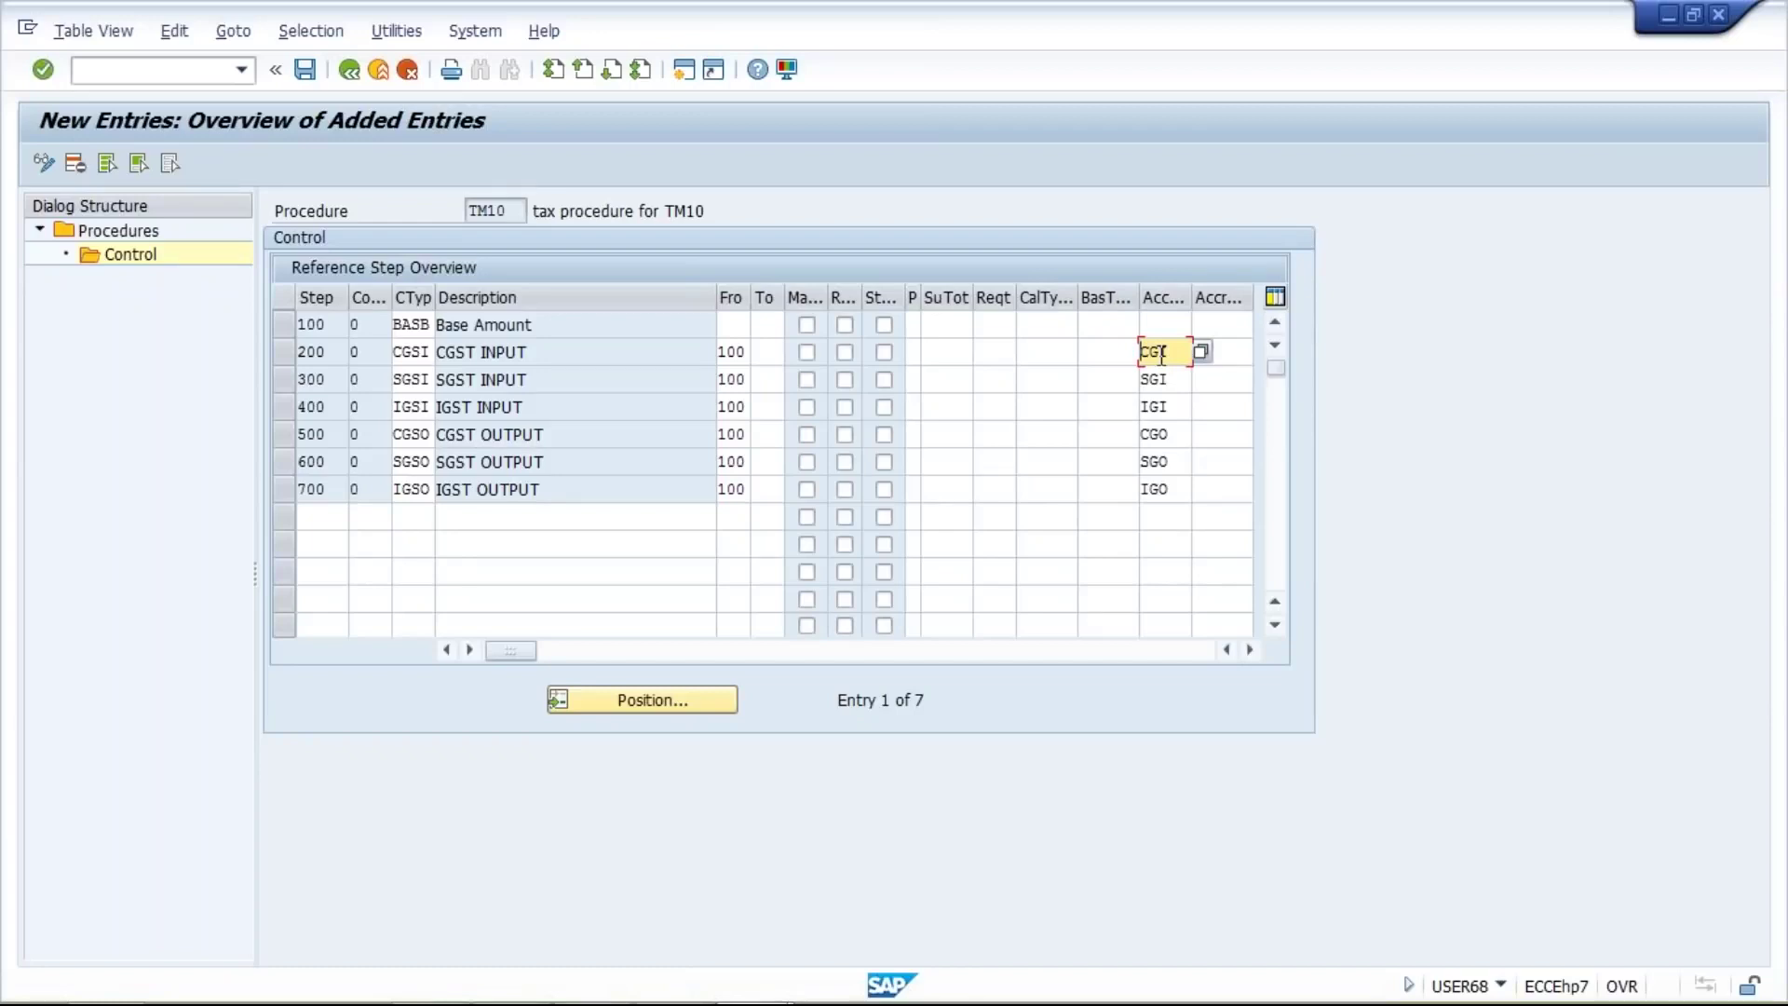
Check the account key of each GST step in procedure TM10 and save the control entries
left_click(570, 351)
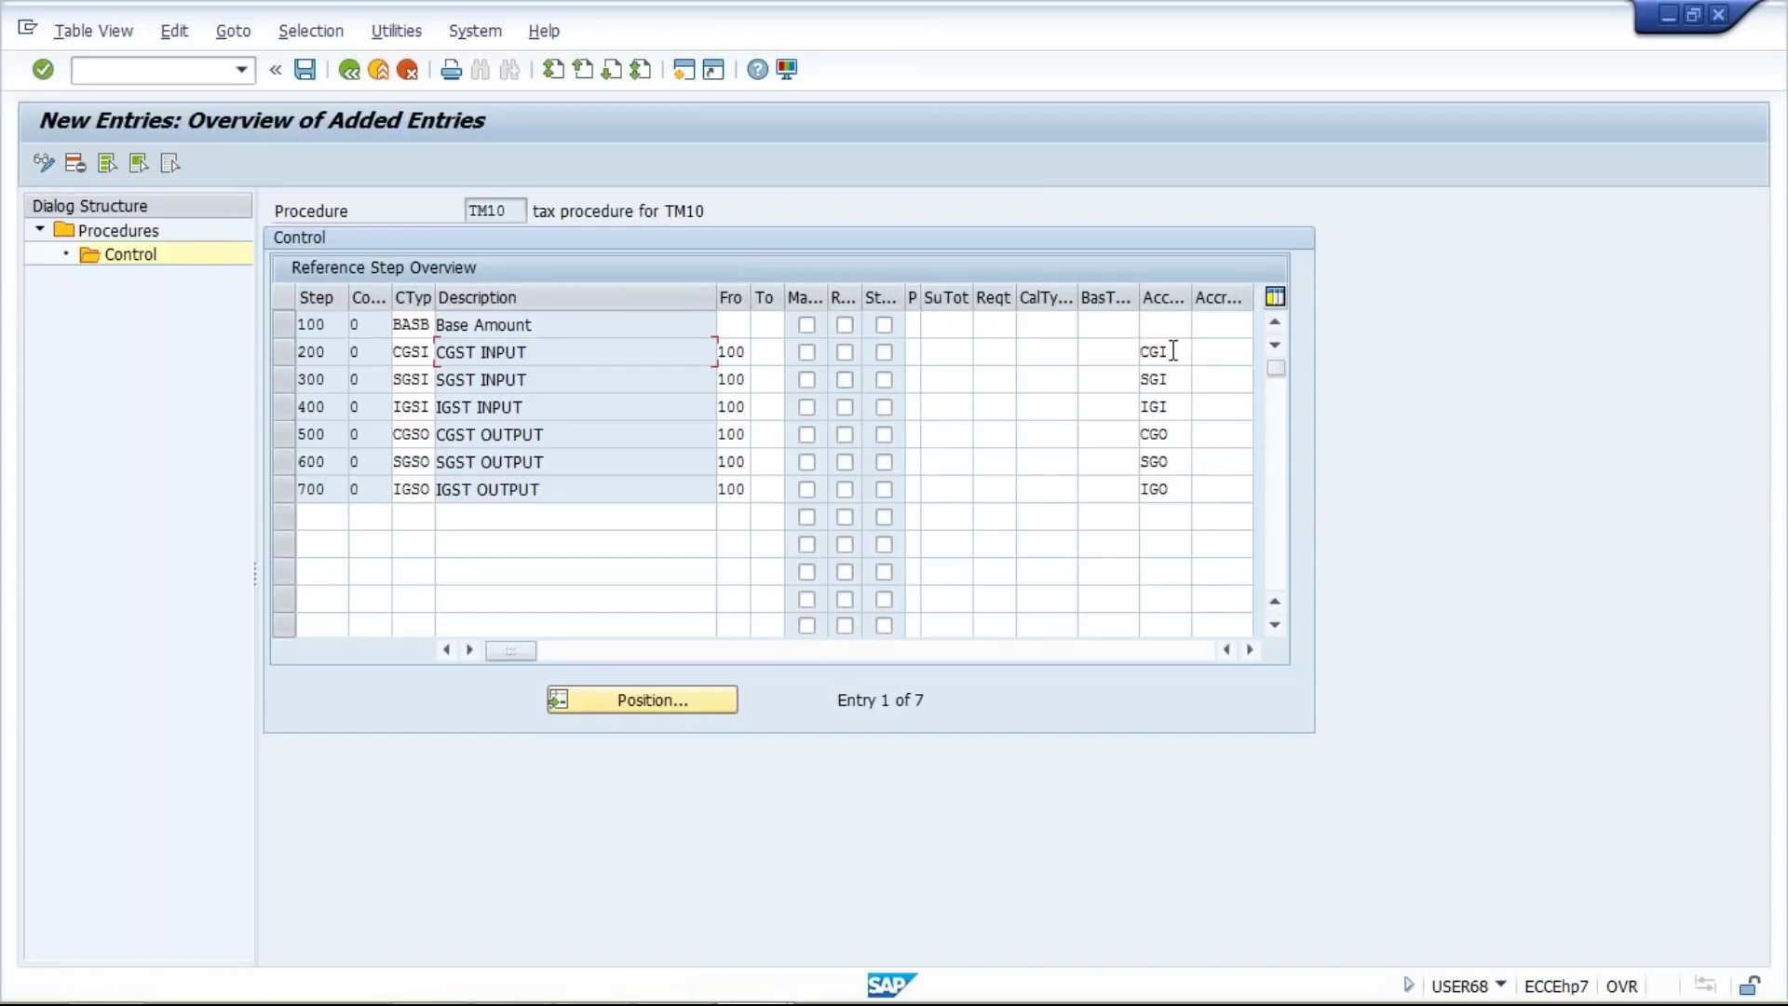
left_click(1178, 380)
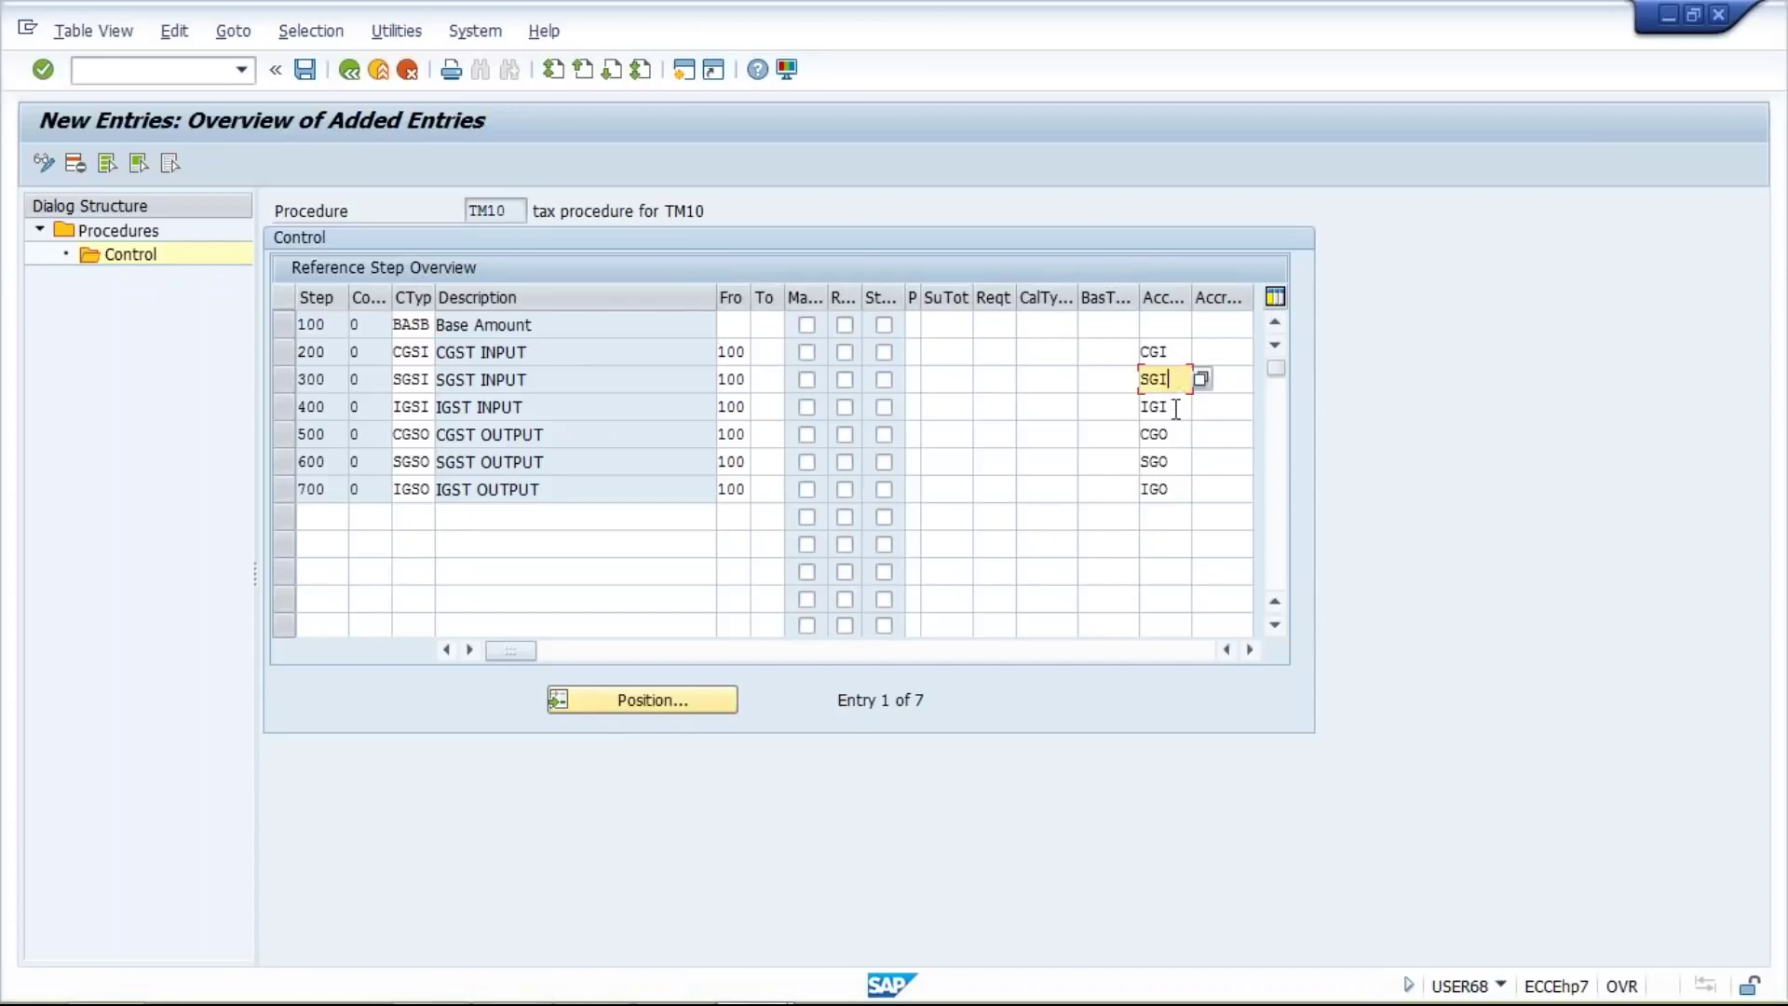
left_click(1176, 408)
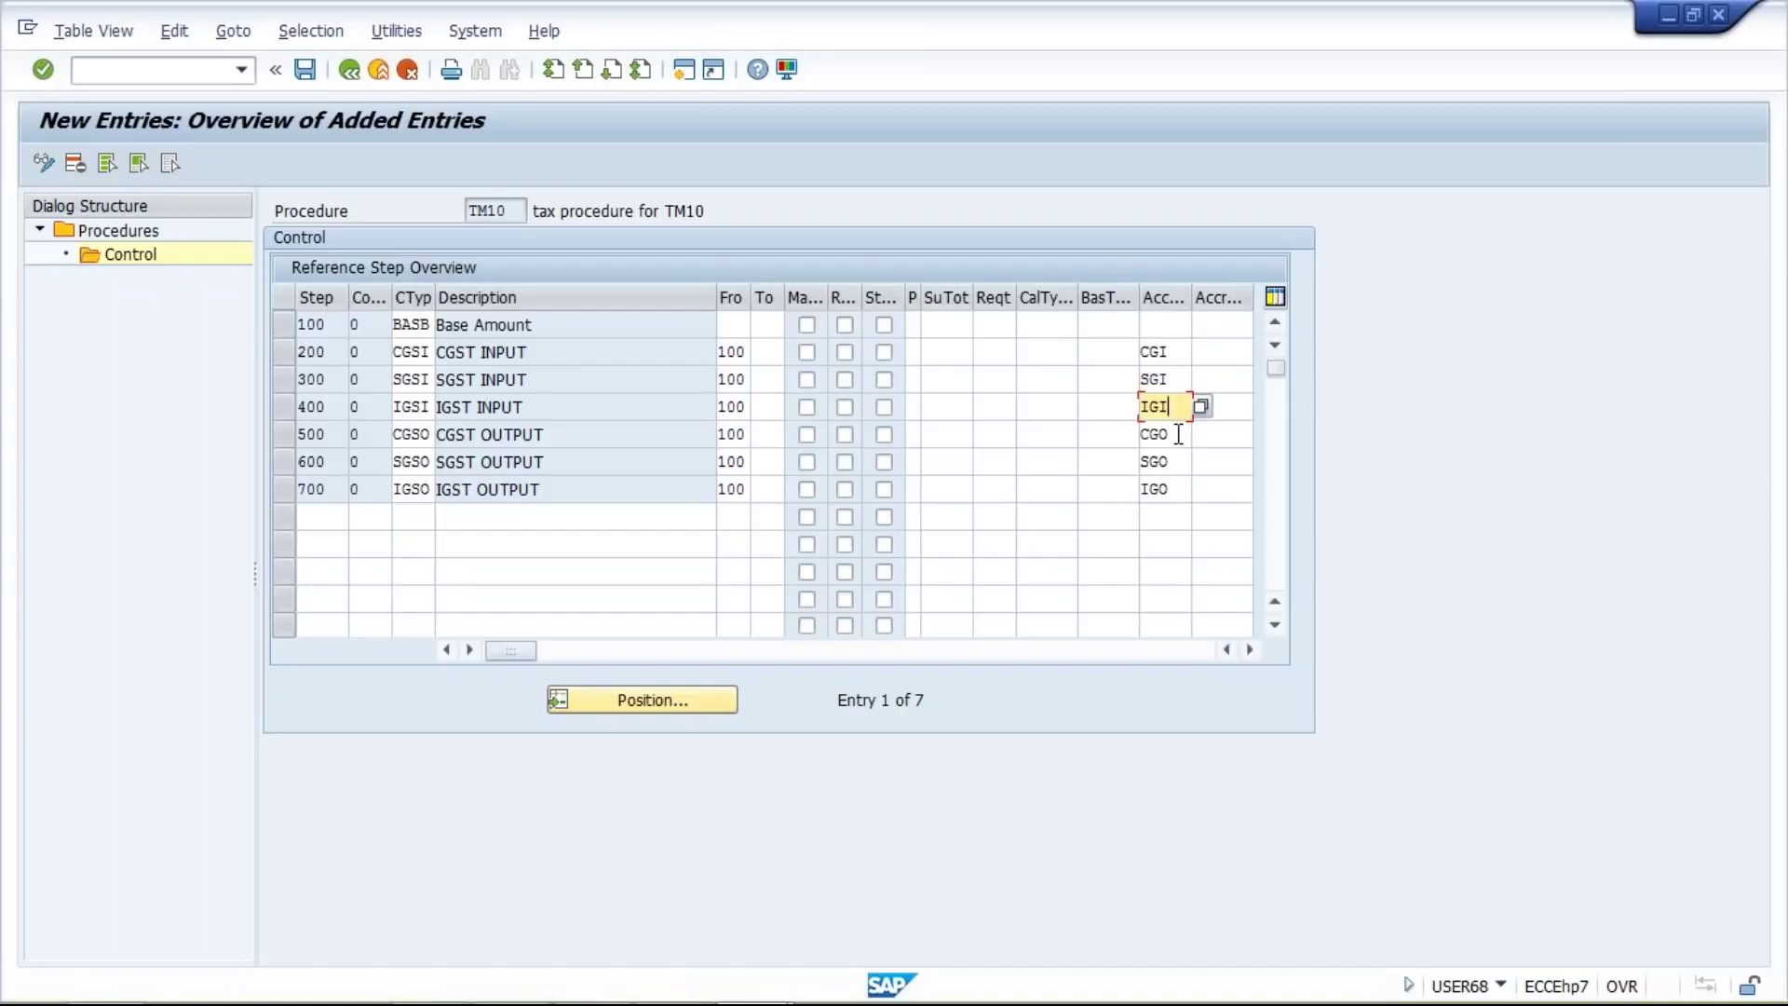
left_click(1178, 435)
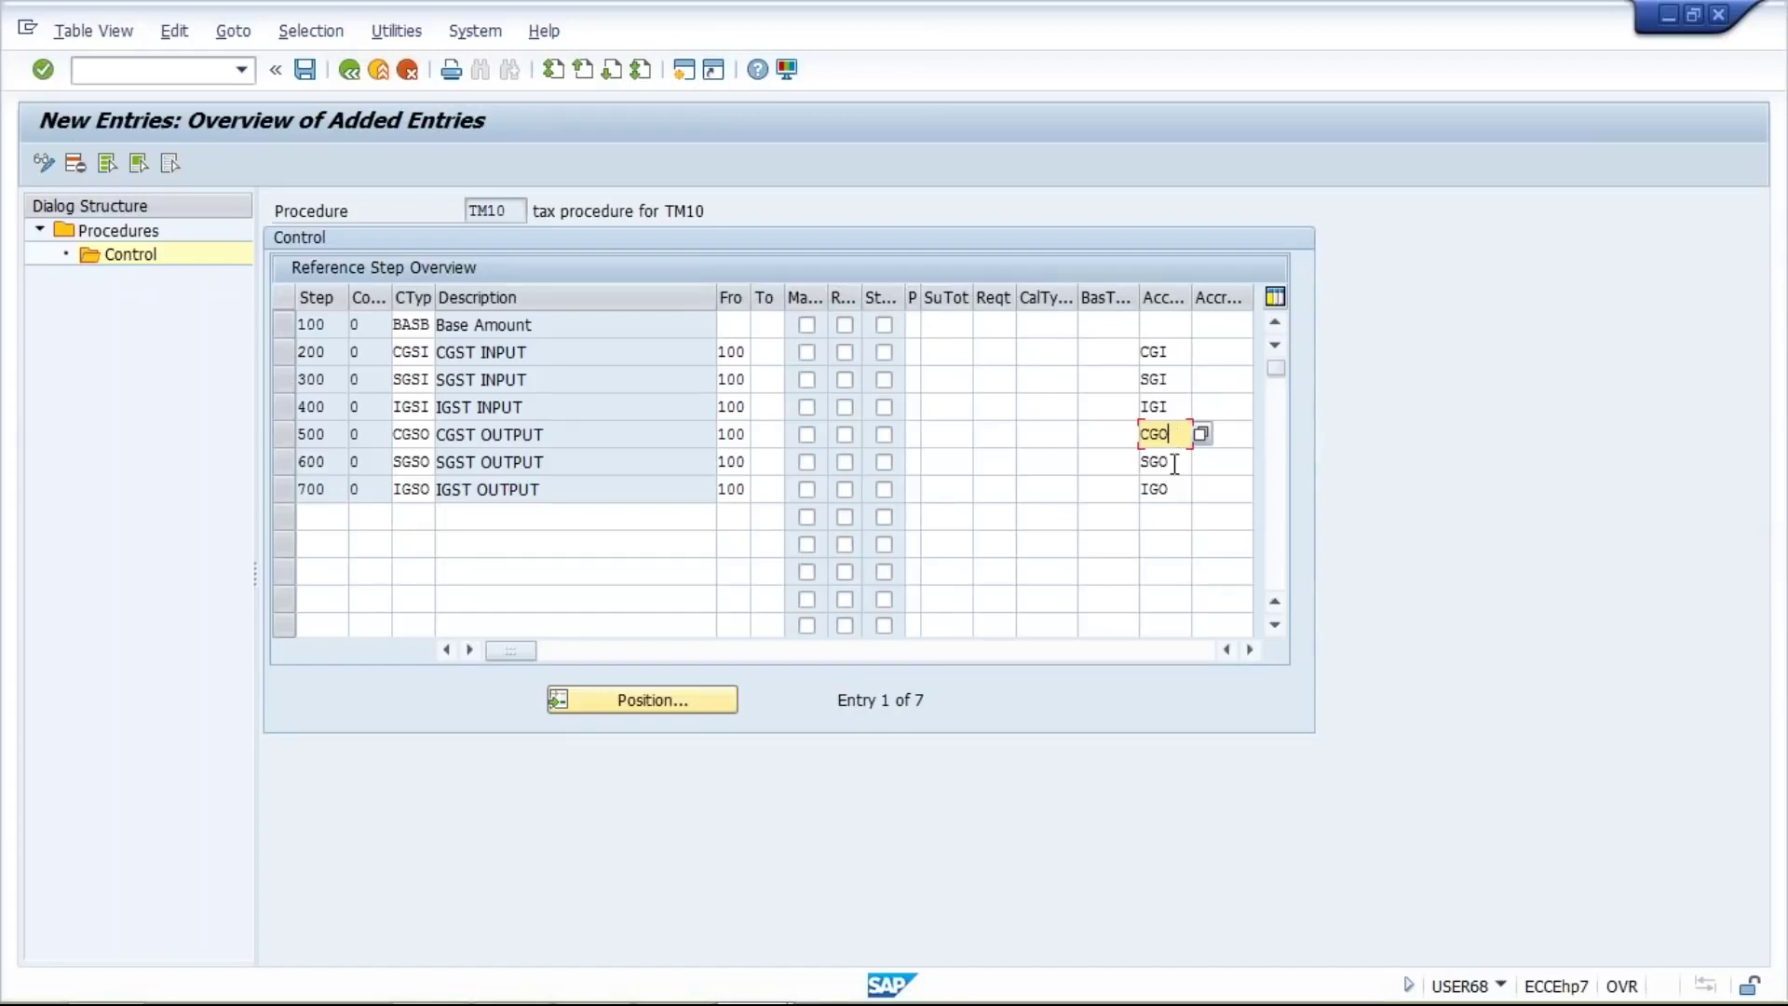
left_click(1174, 463)
left_click(1175, 488)
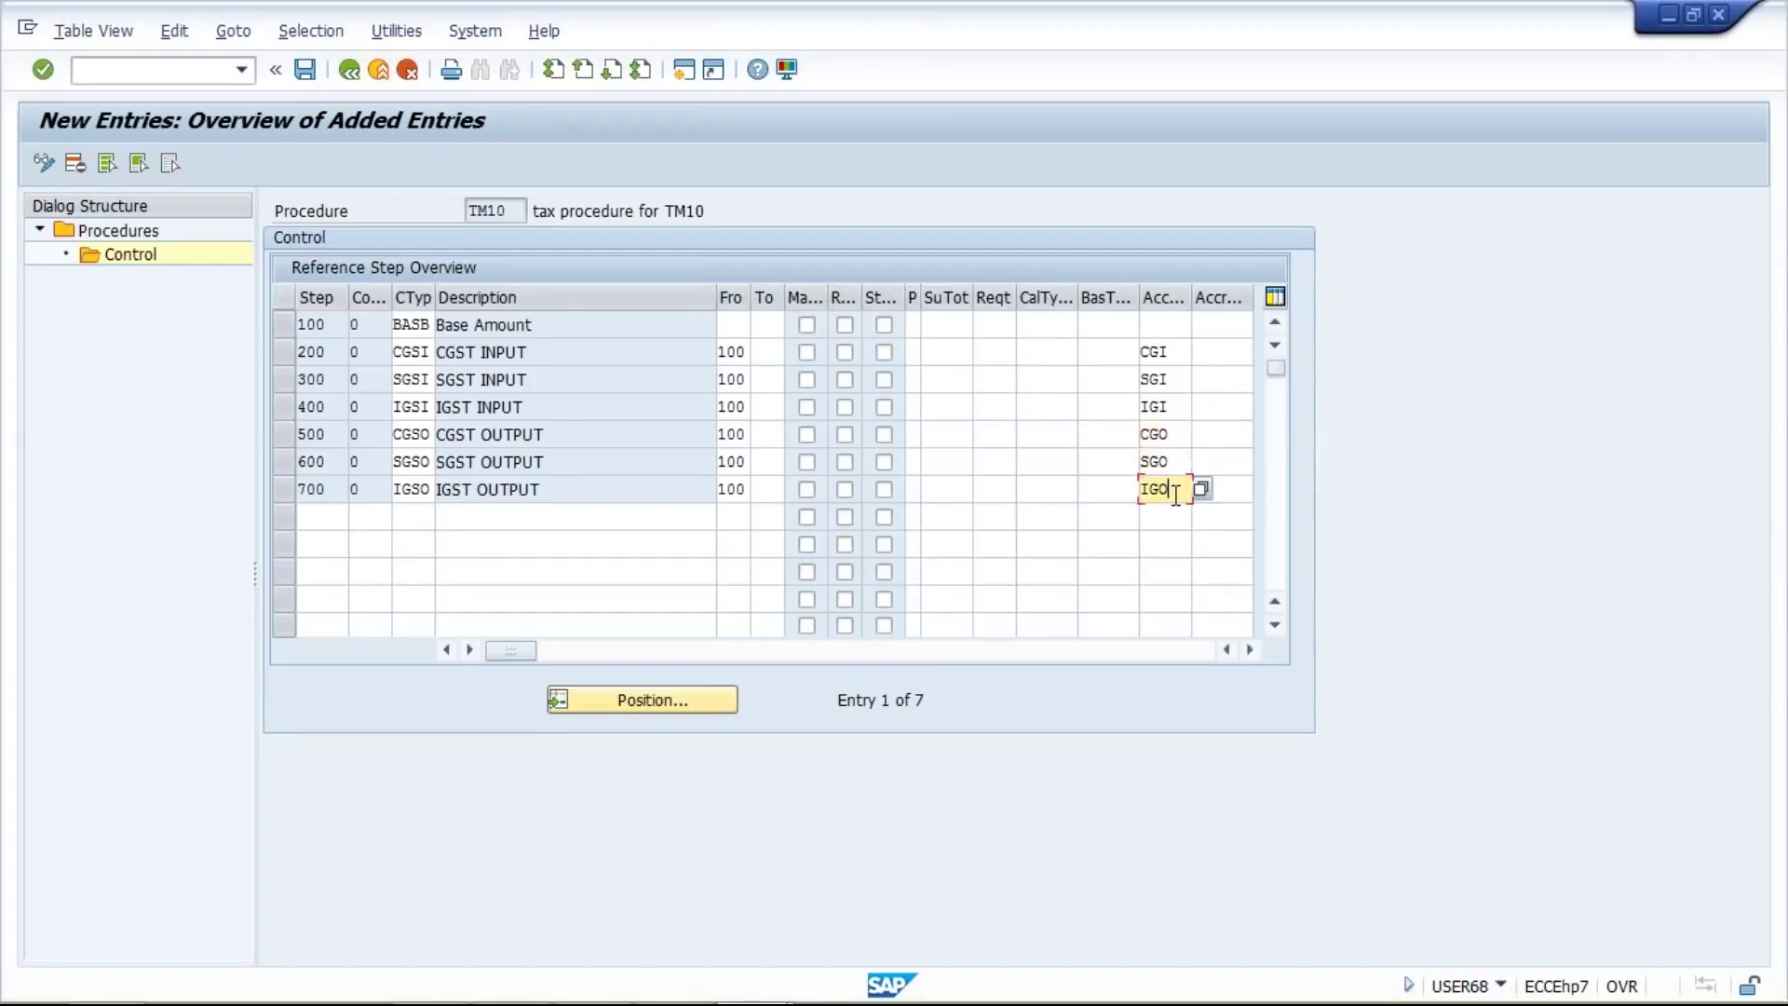
left_click(1182, 351)
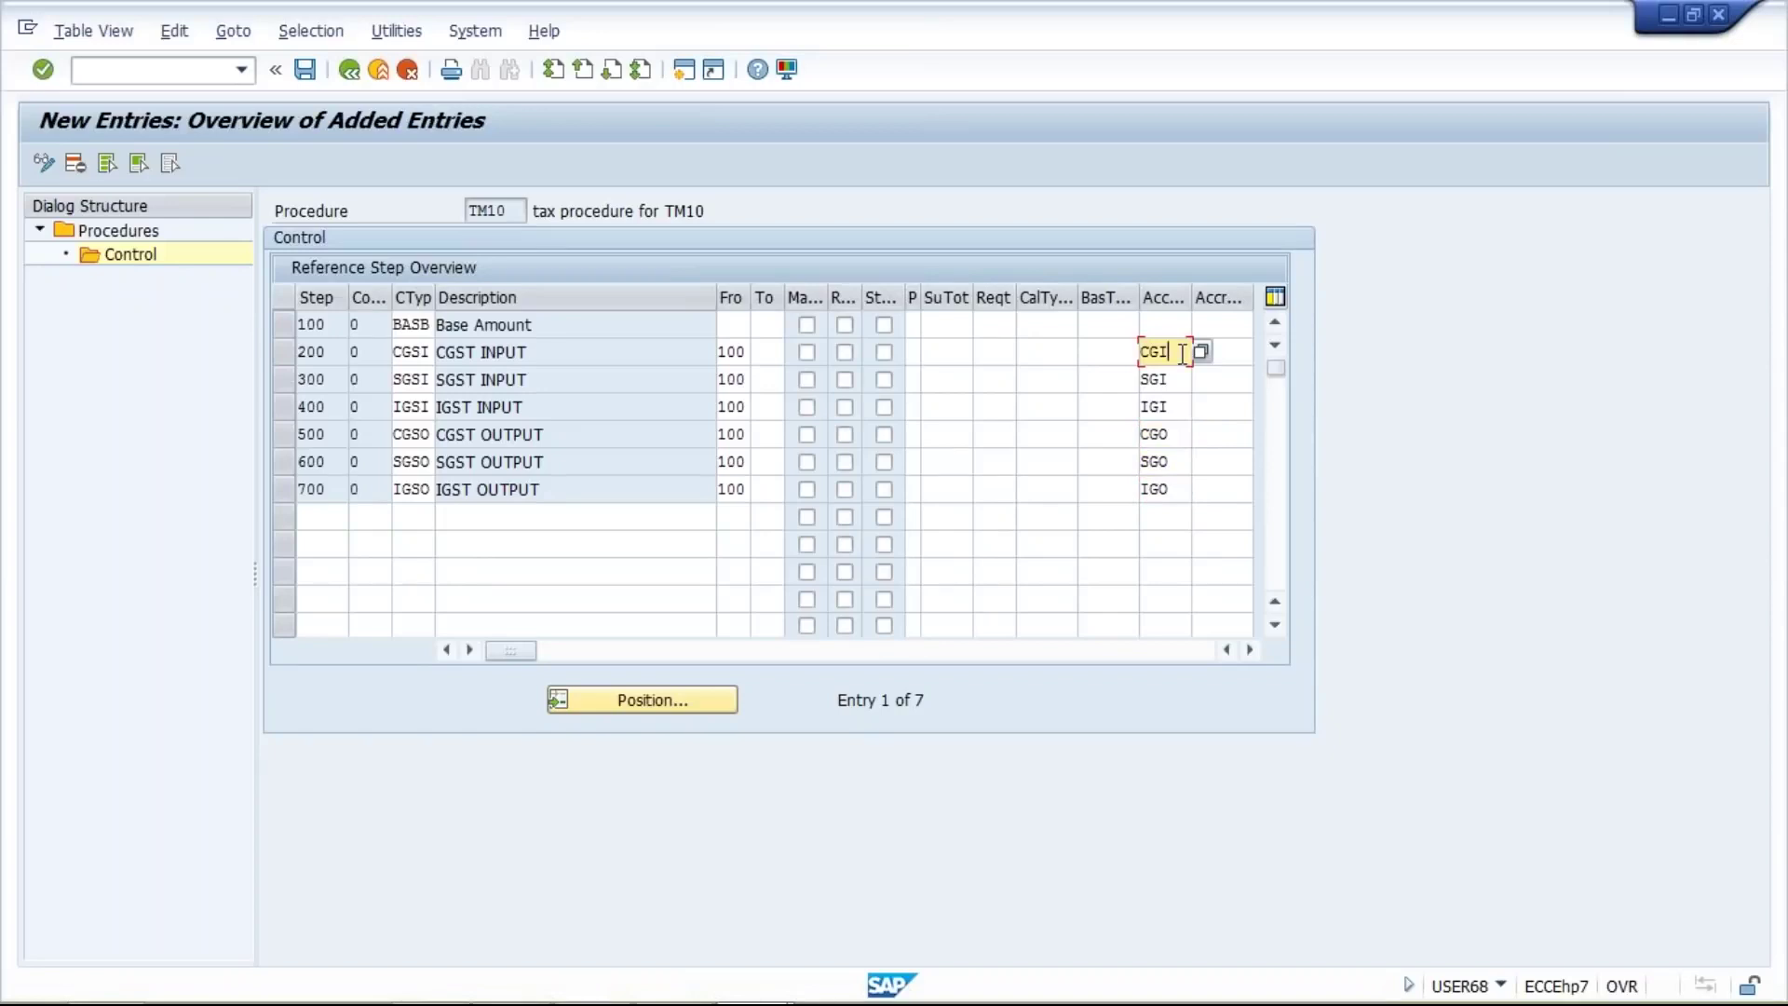
key("Return")
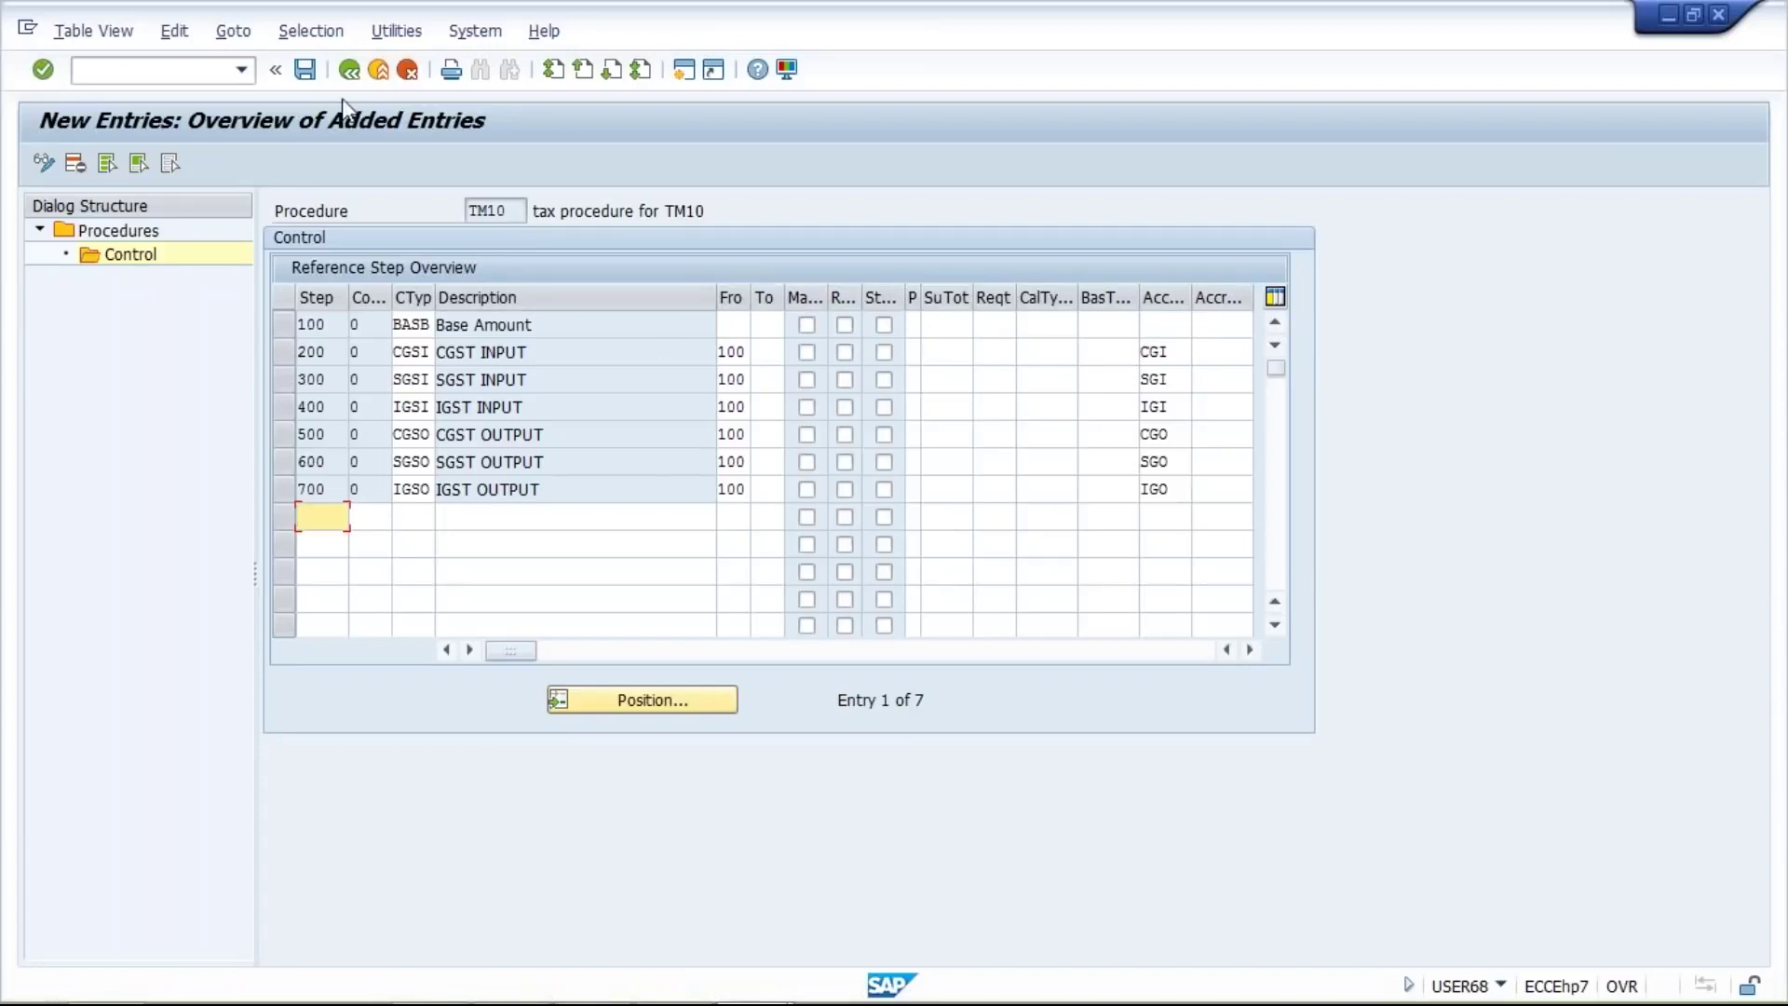
left_click(306, 74)
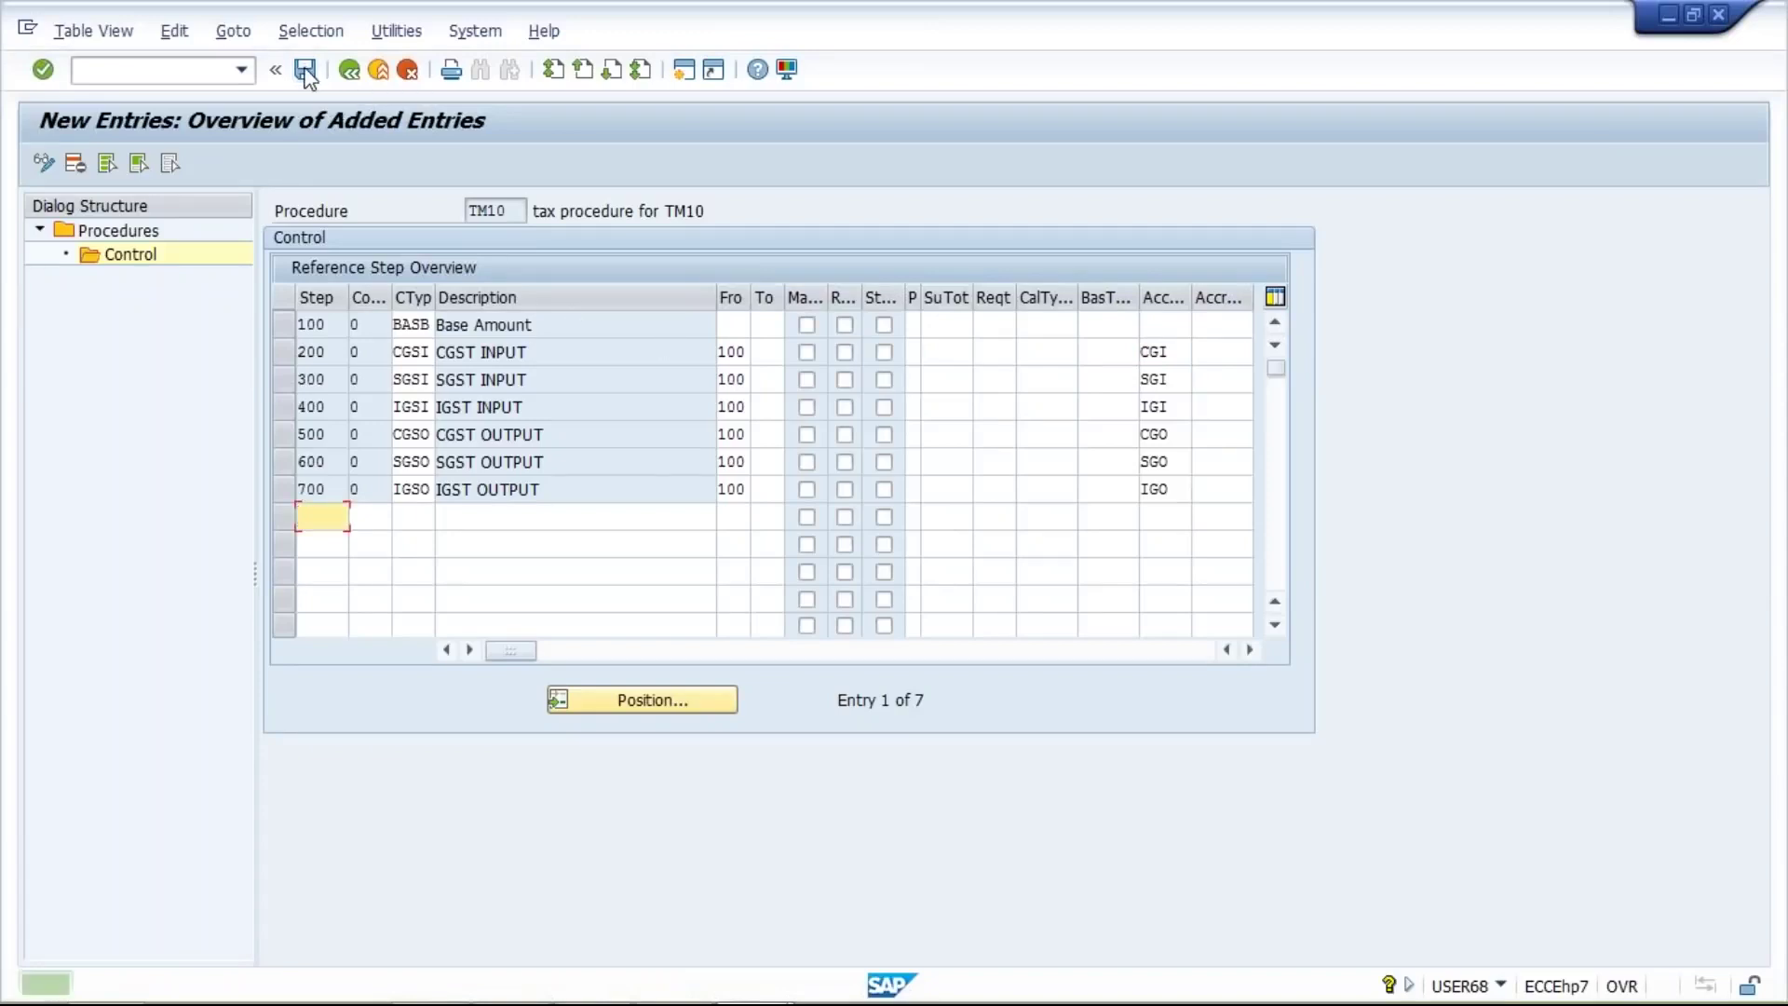
left_click(305, 75)
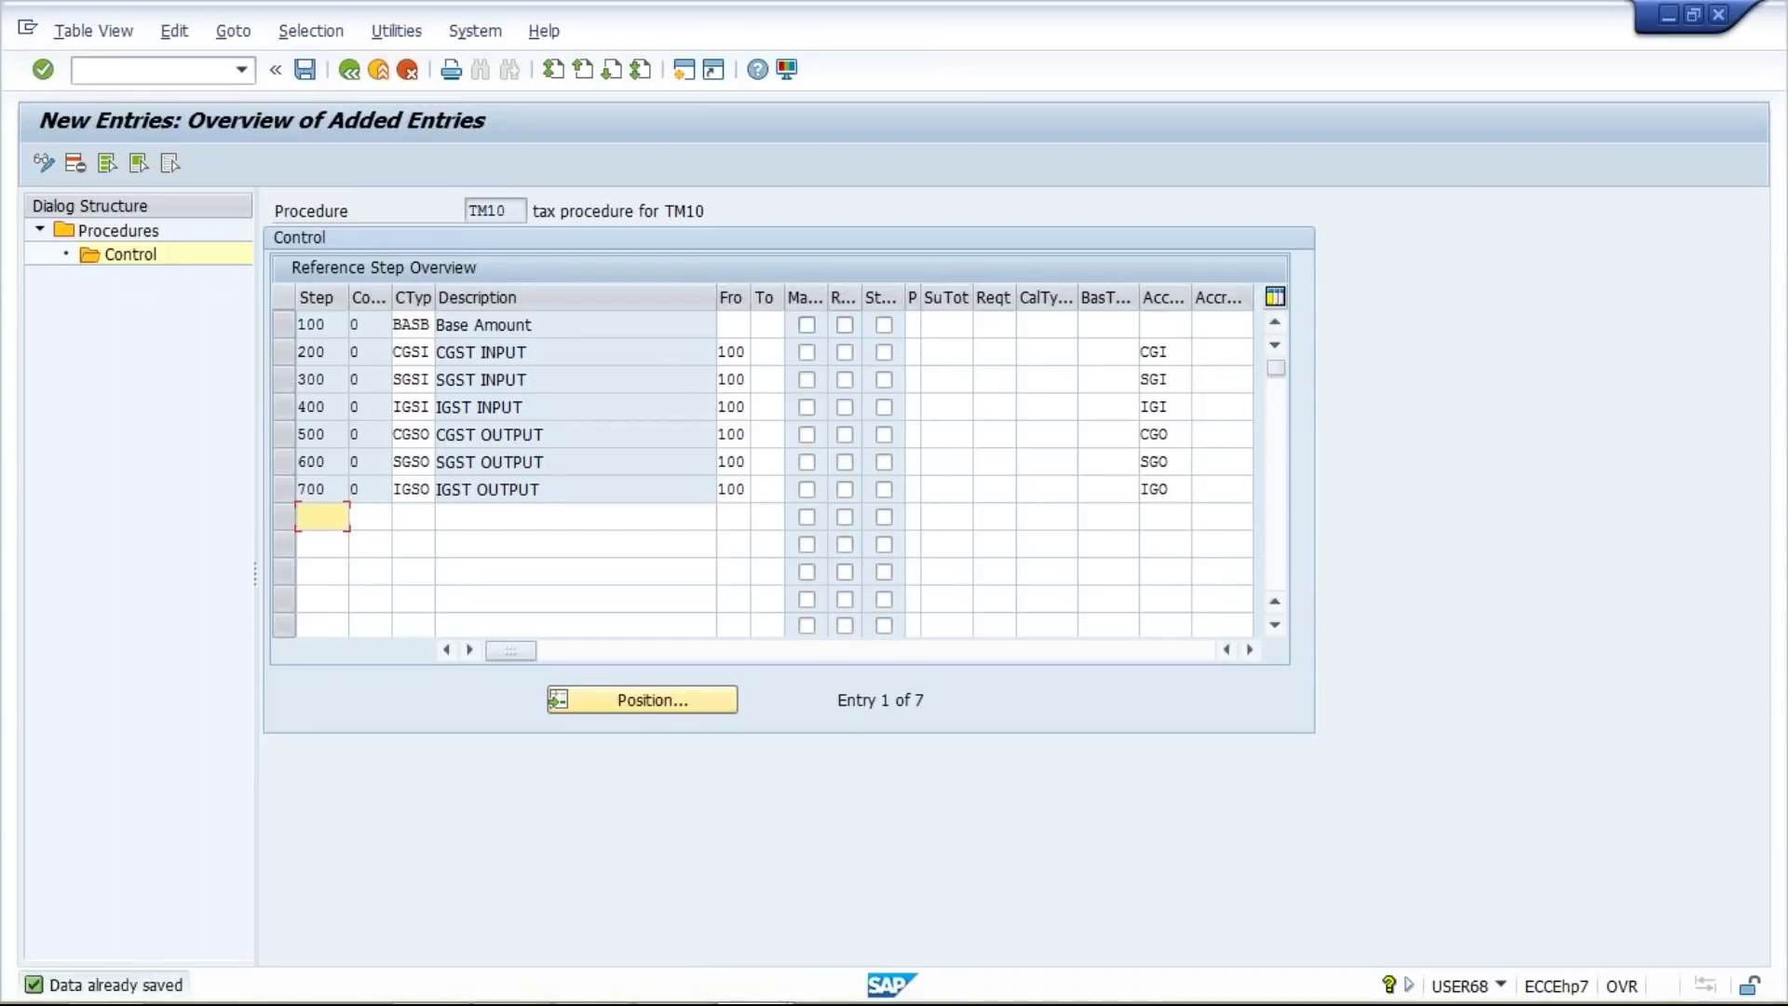
Switch to PowerPoint and review the Configurational Steps slide
mouse_move(764, 1001)
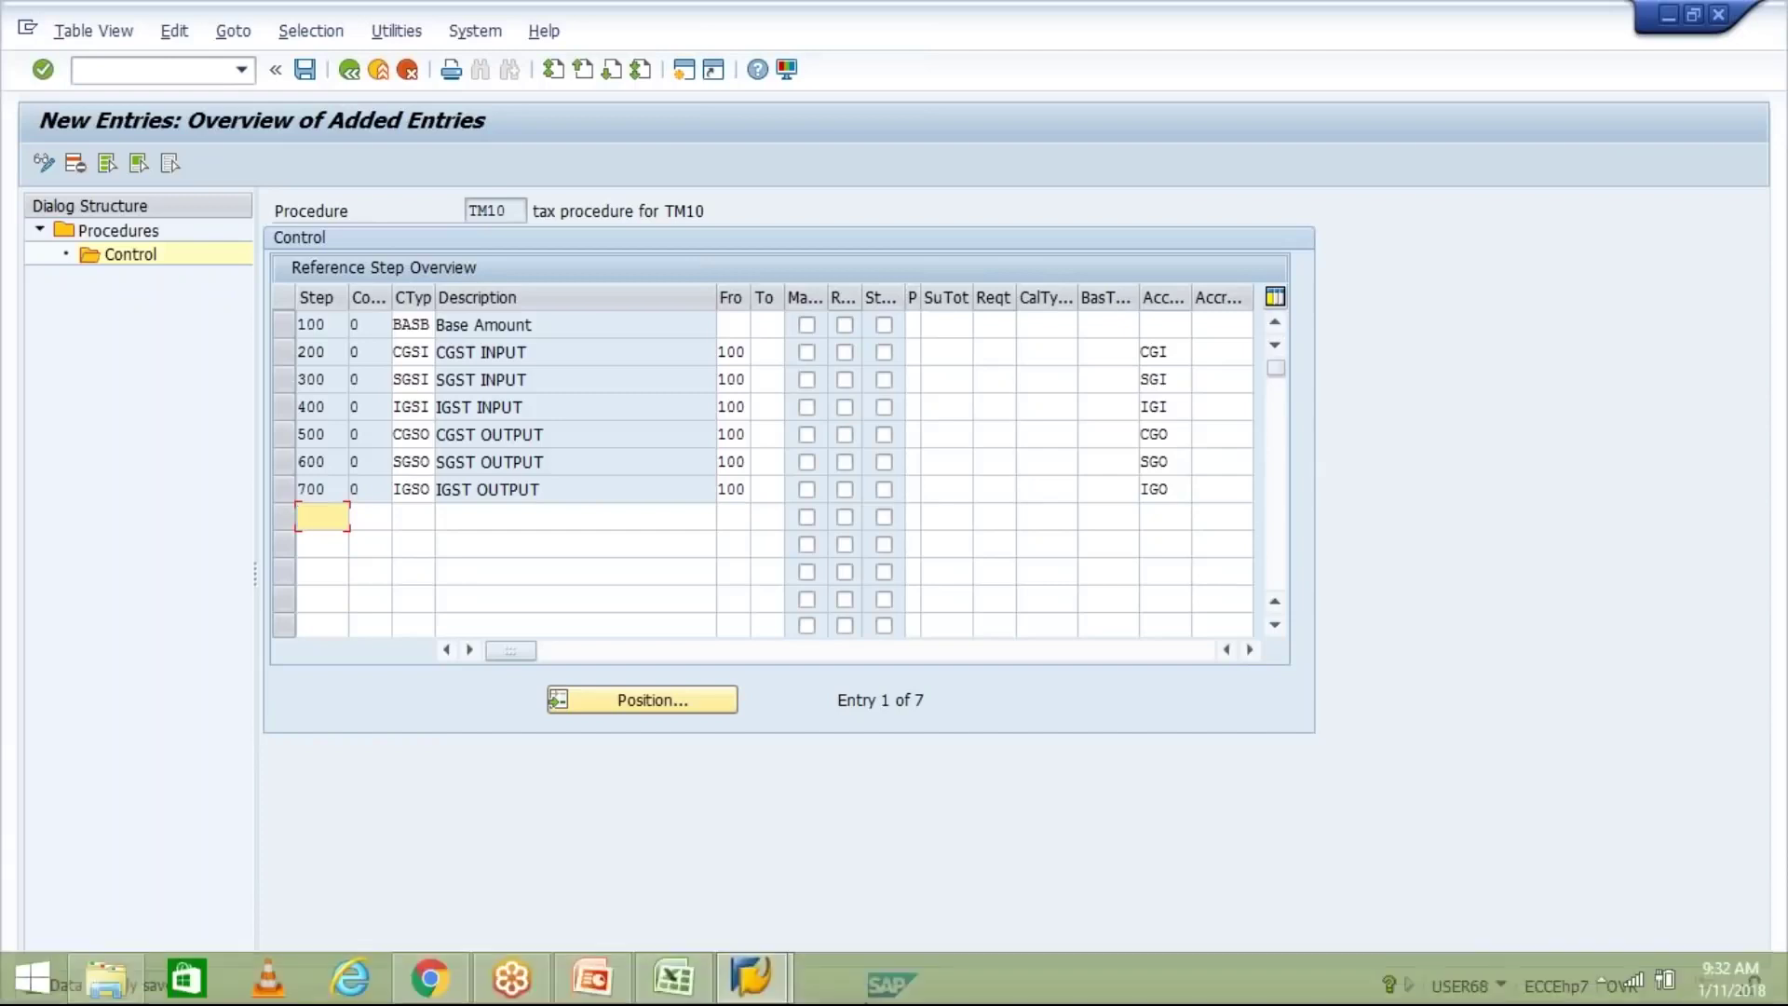
left_click(596, 979)
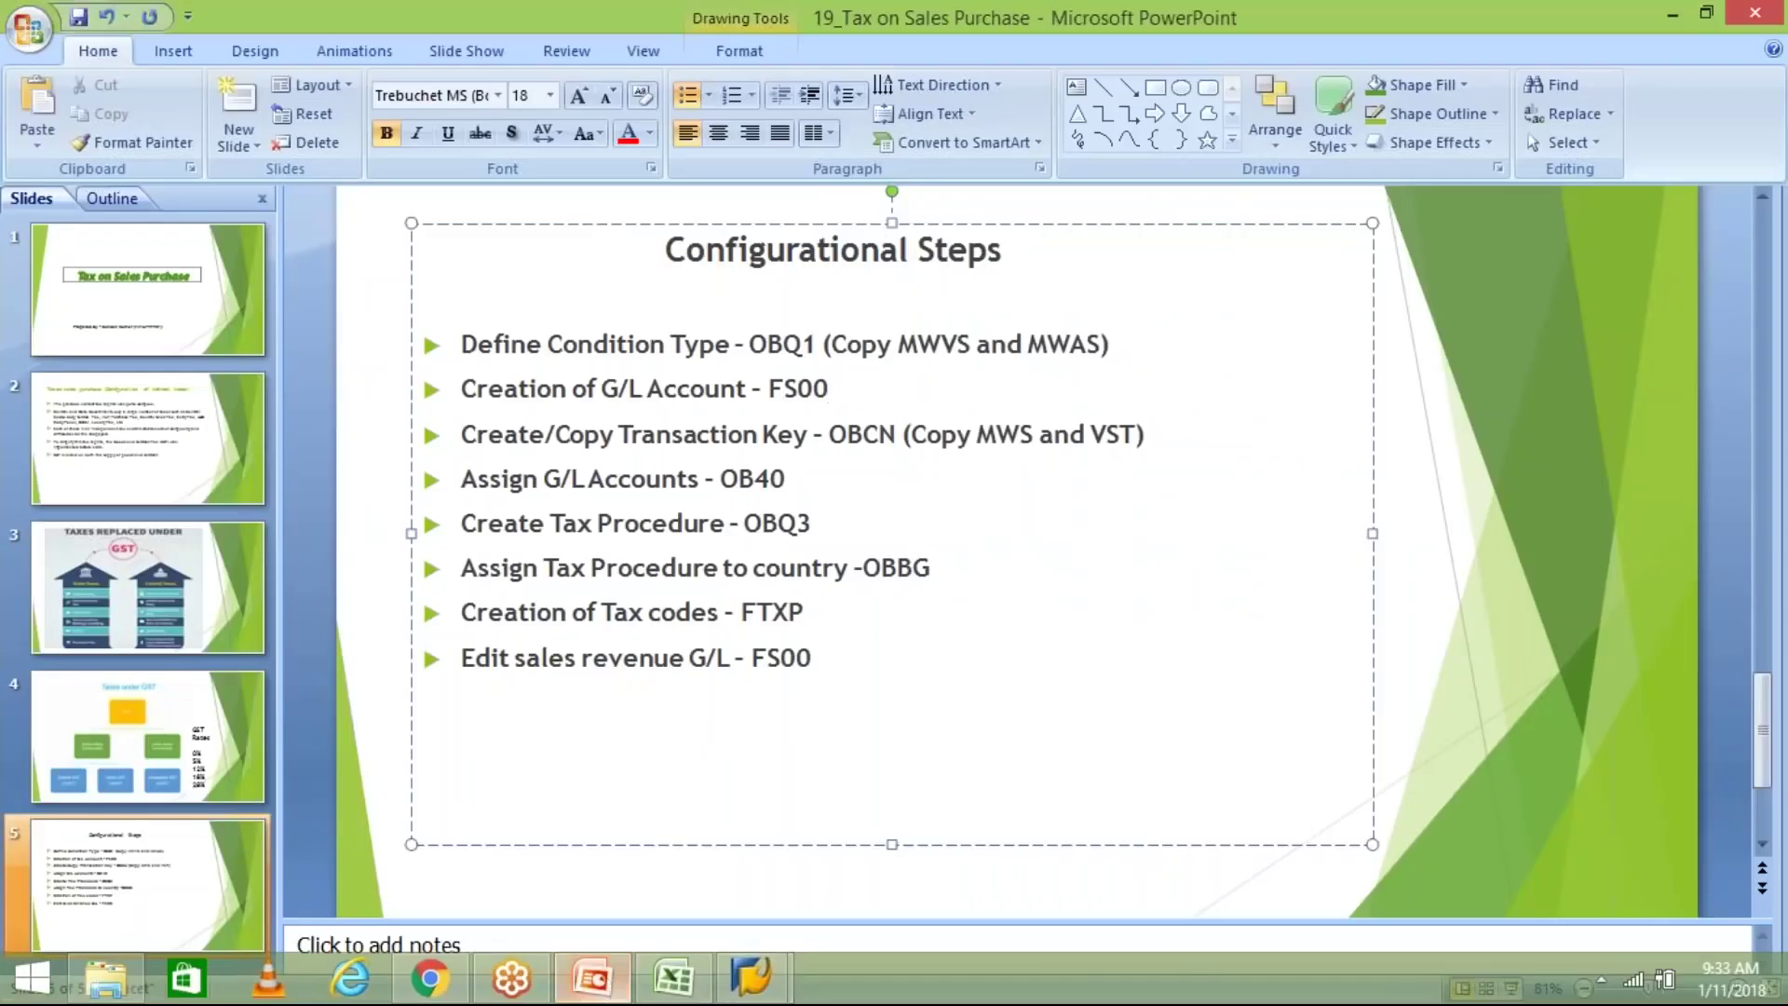
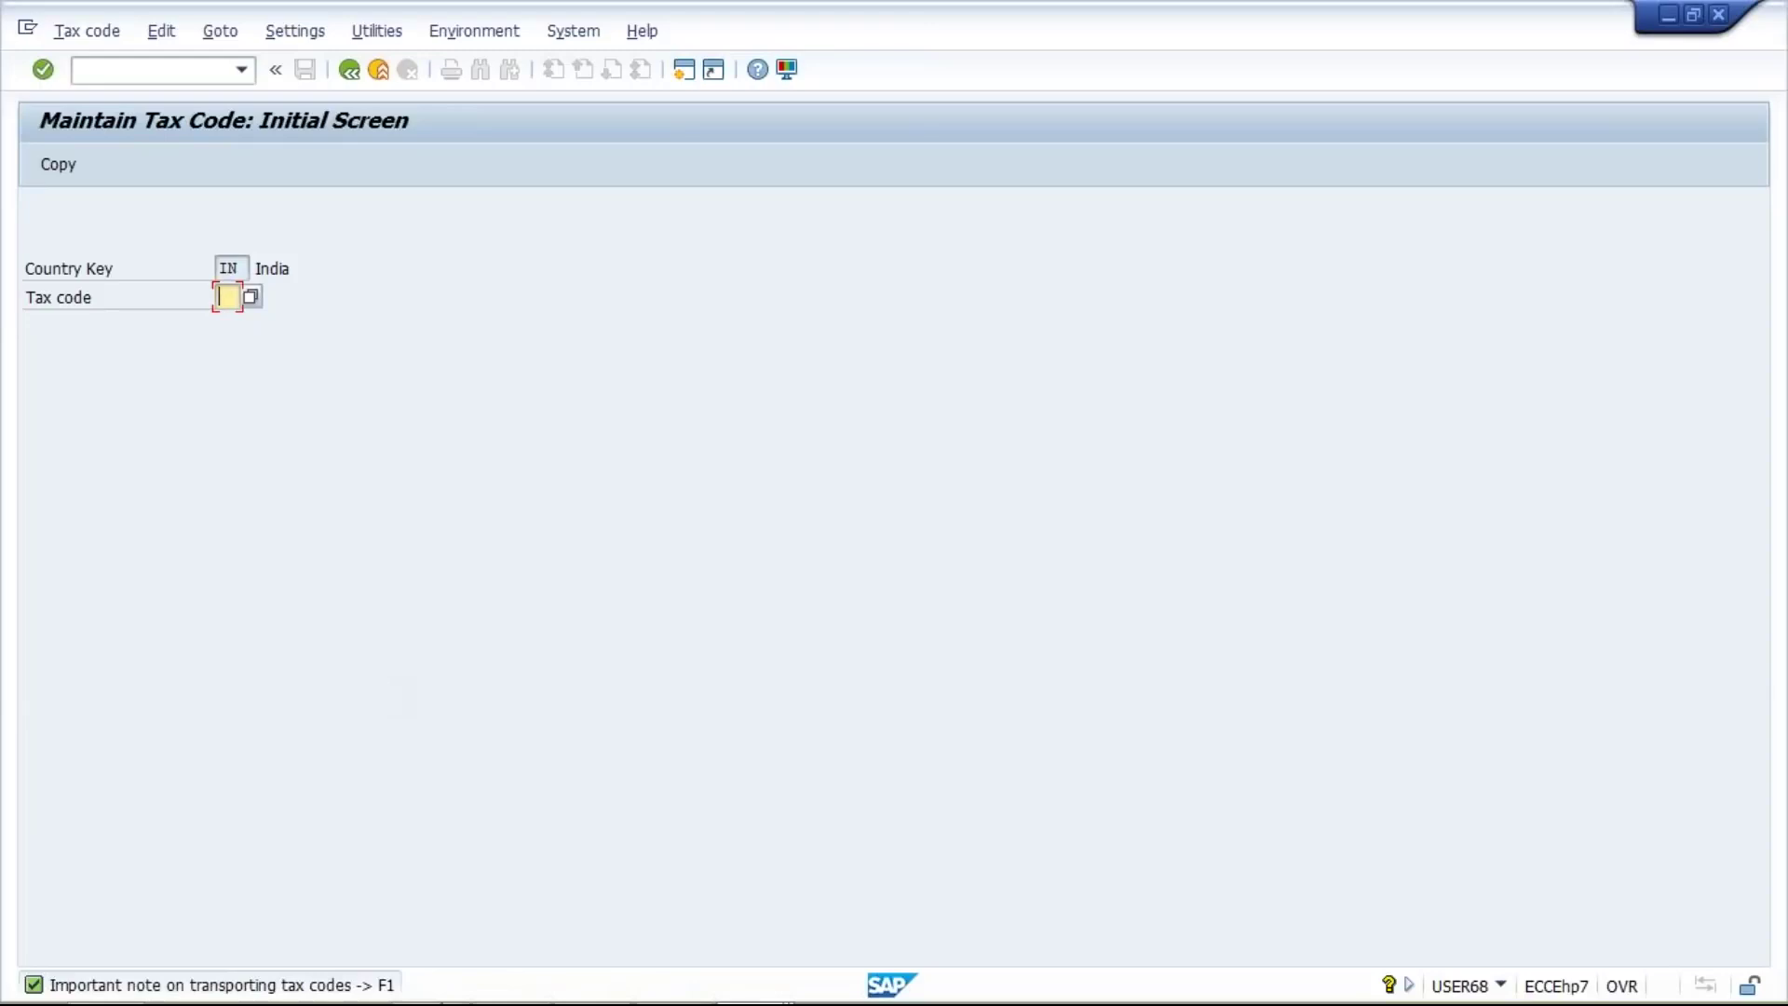
Consult the Taxes under GST slide in PowerPoint and start creating tax code I1 for country IN in SAP
mouse_move(830, 1002)
mouse_move(594, 992)
type("I")
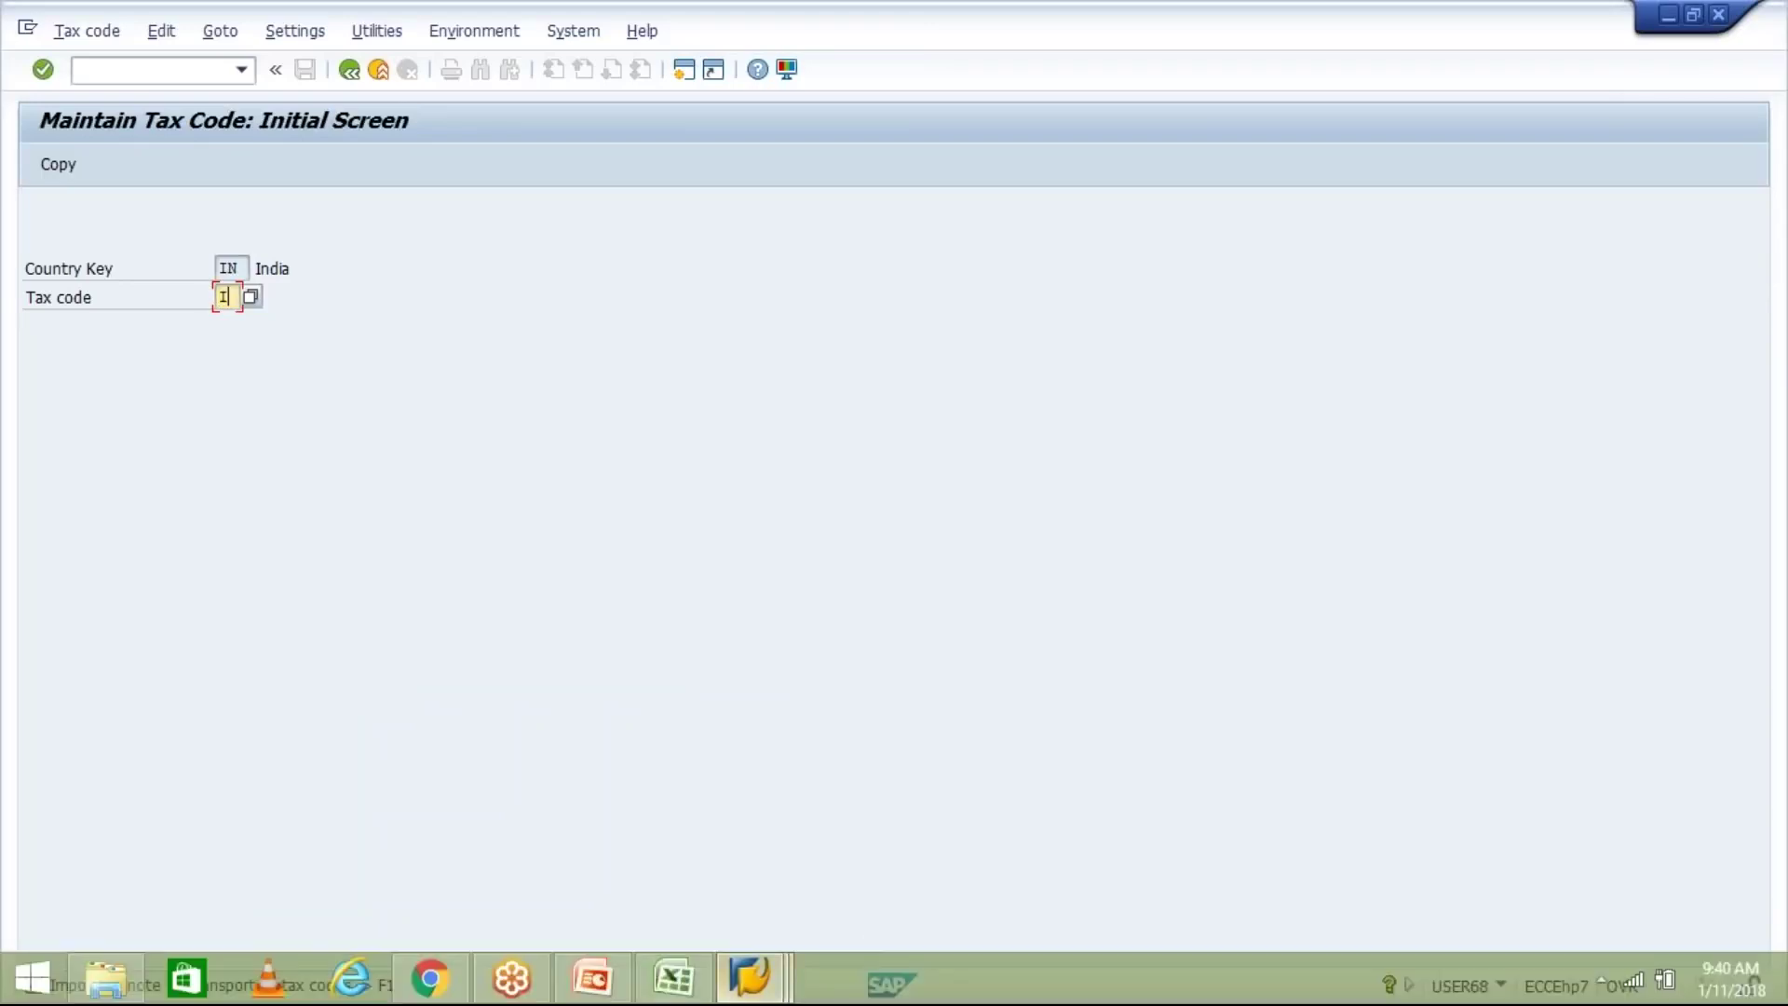
mouse_move(689, 994)
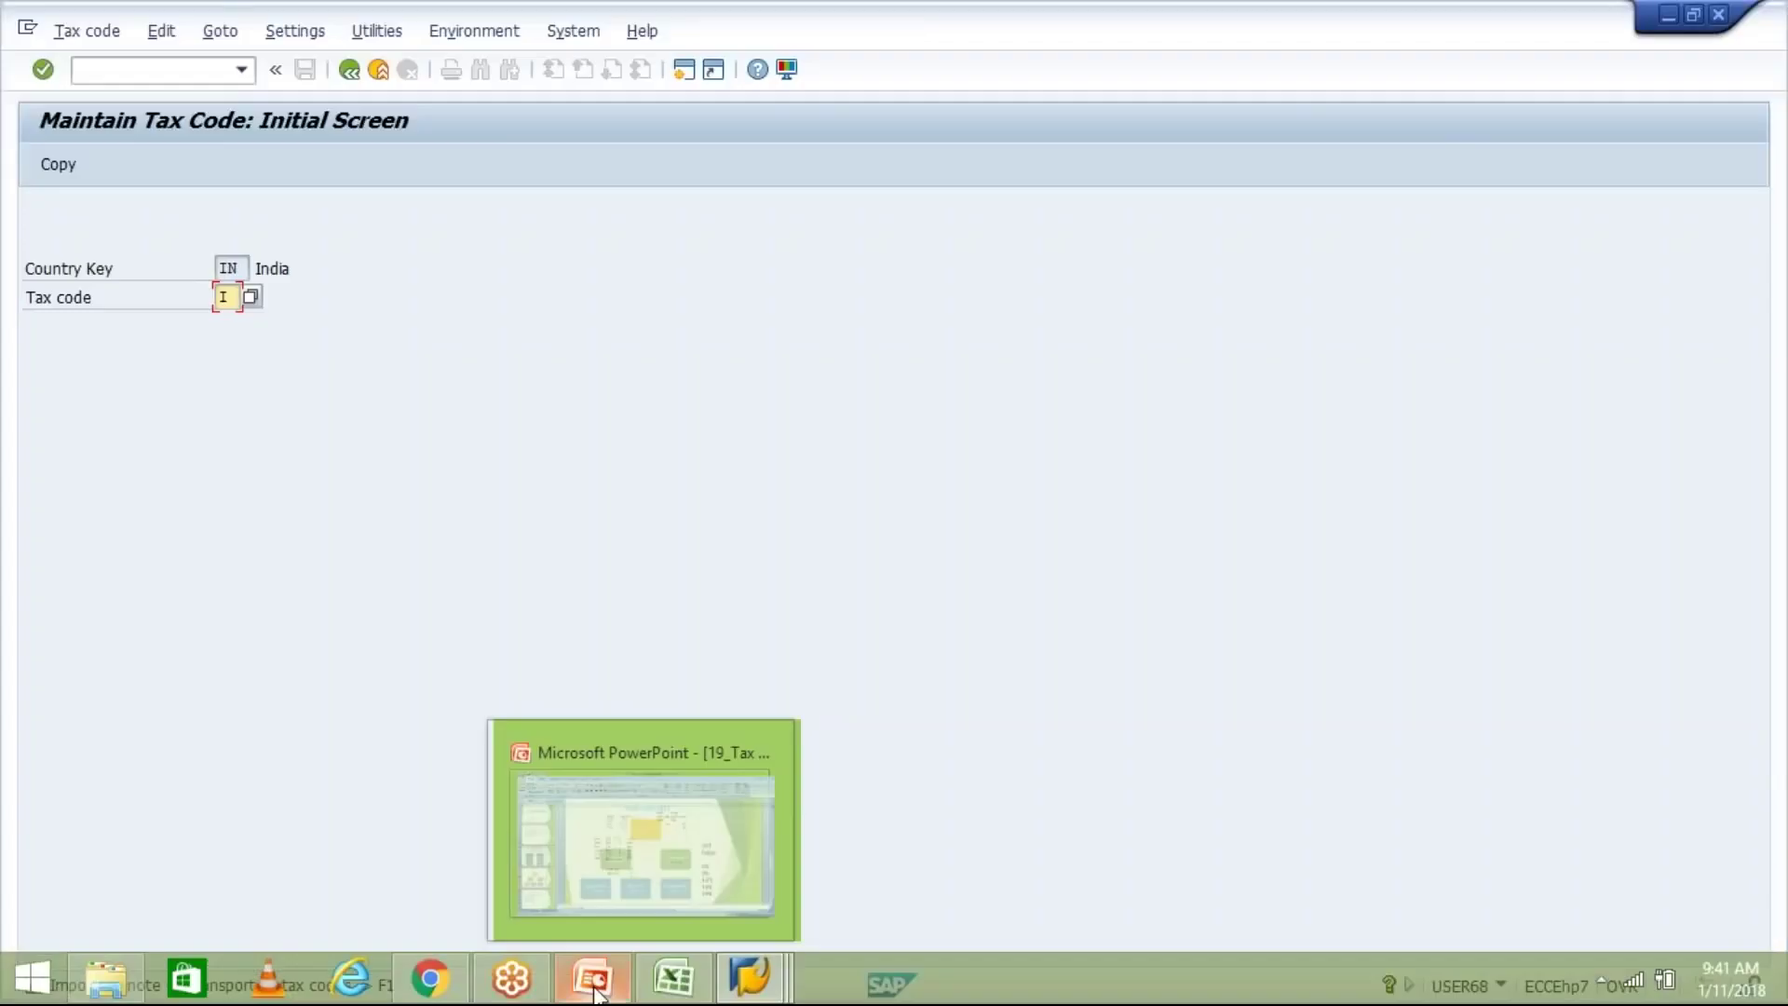
left_click(594, 993)
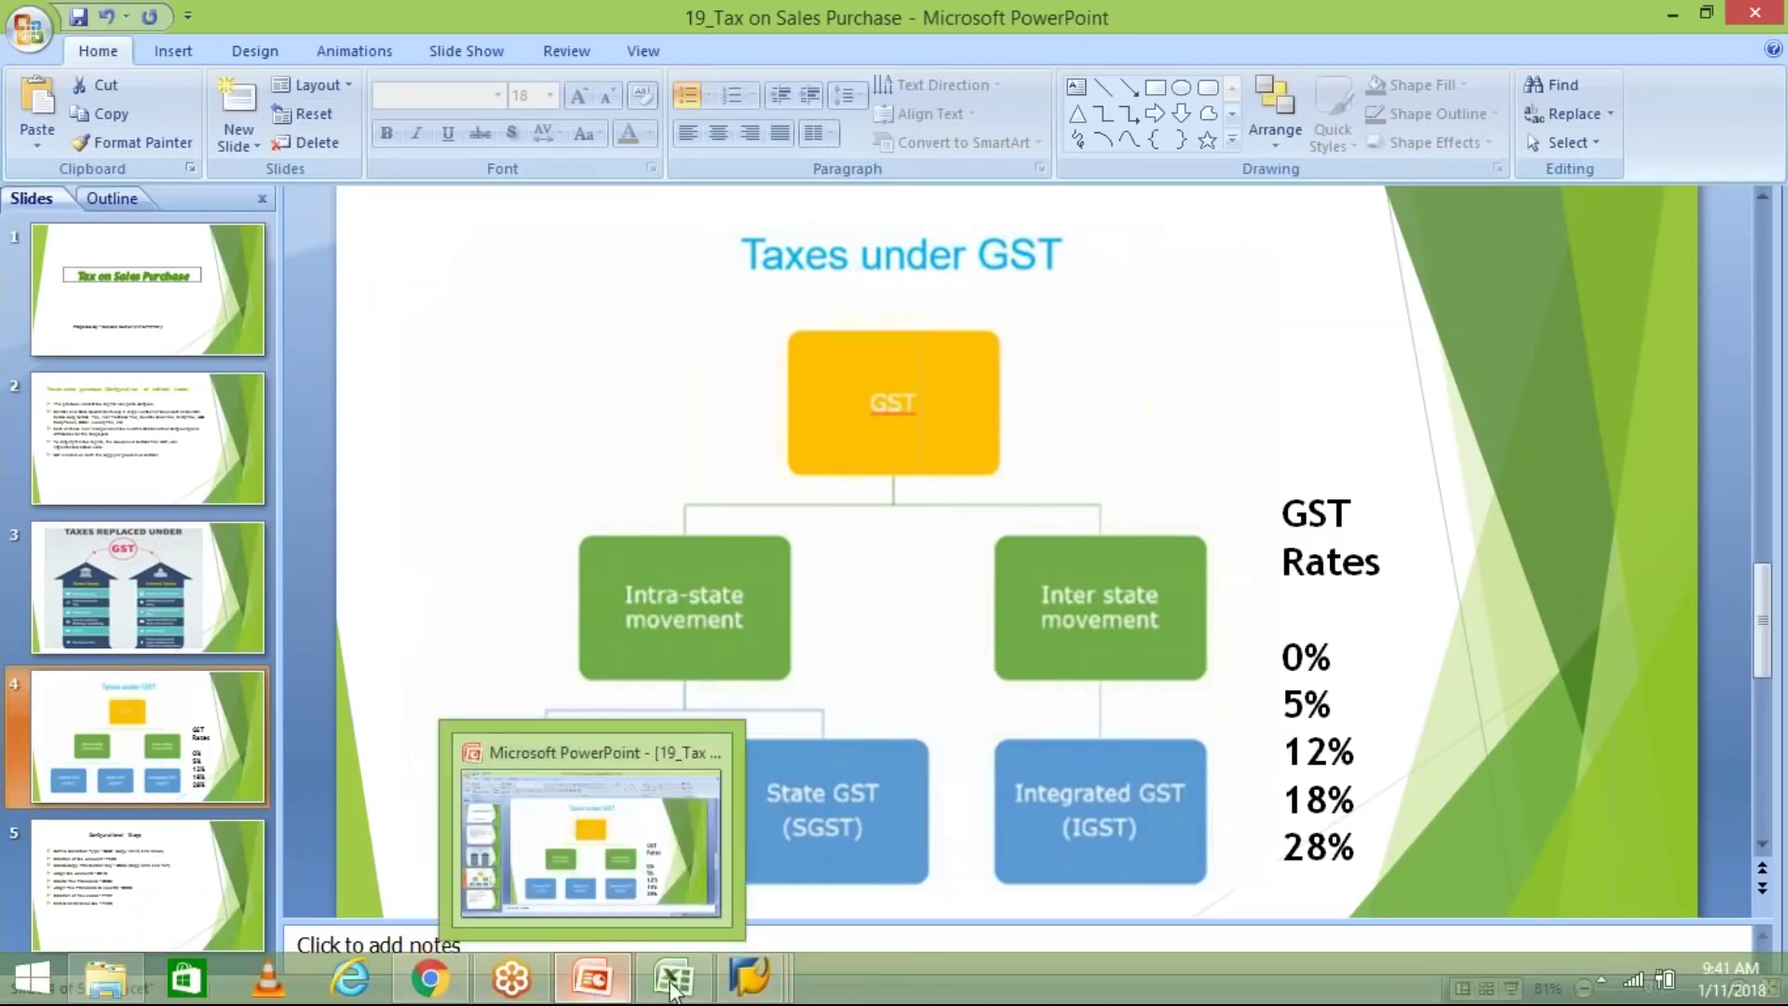
mouse_move(749, 977)
left_click(1037, 845)
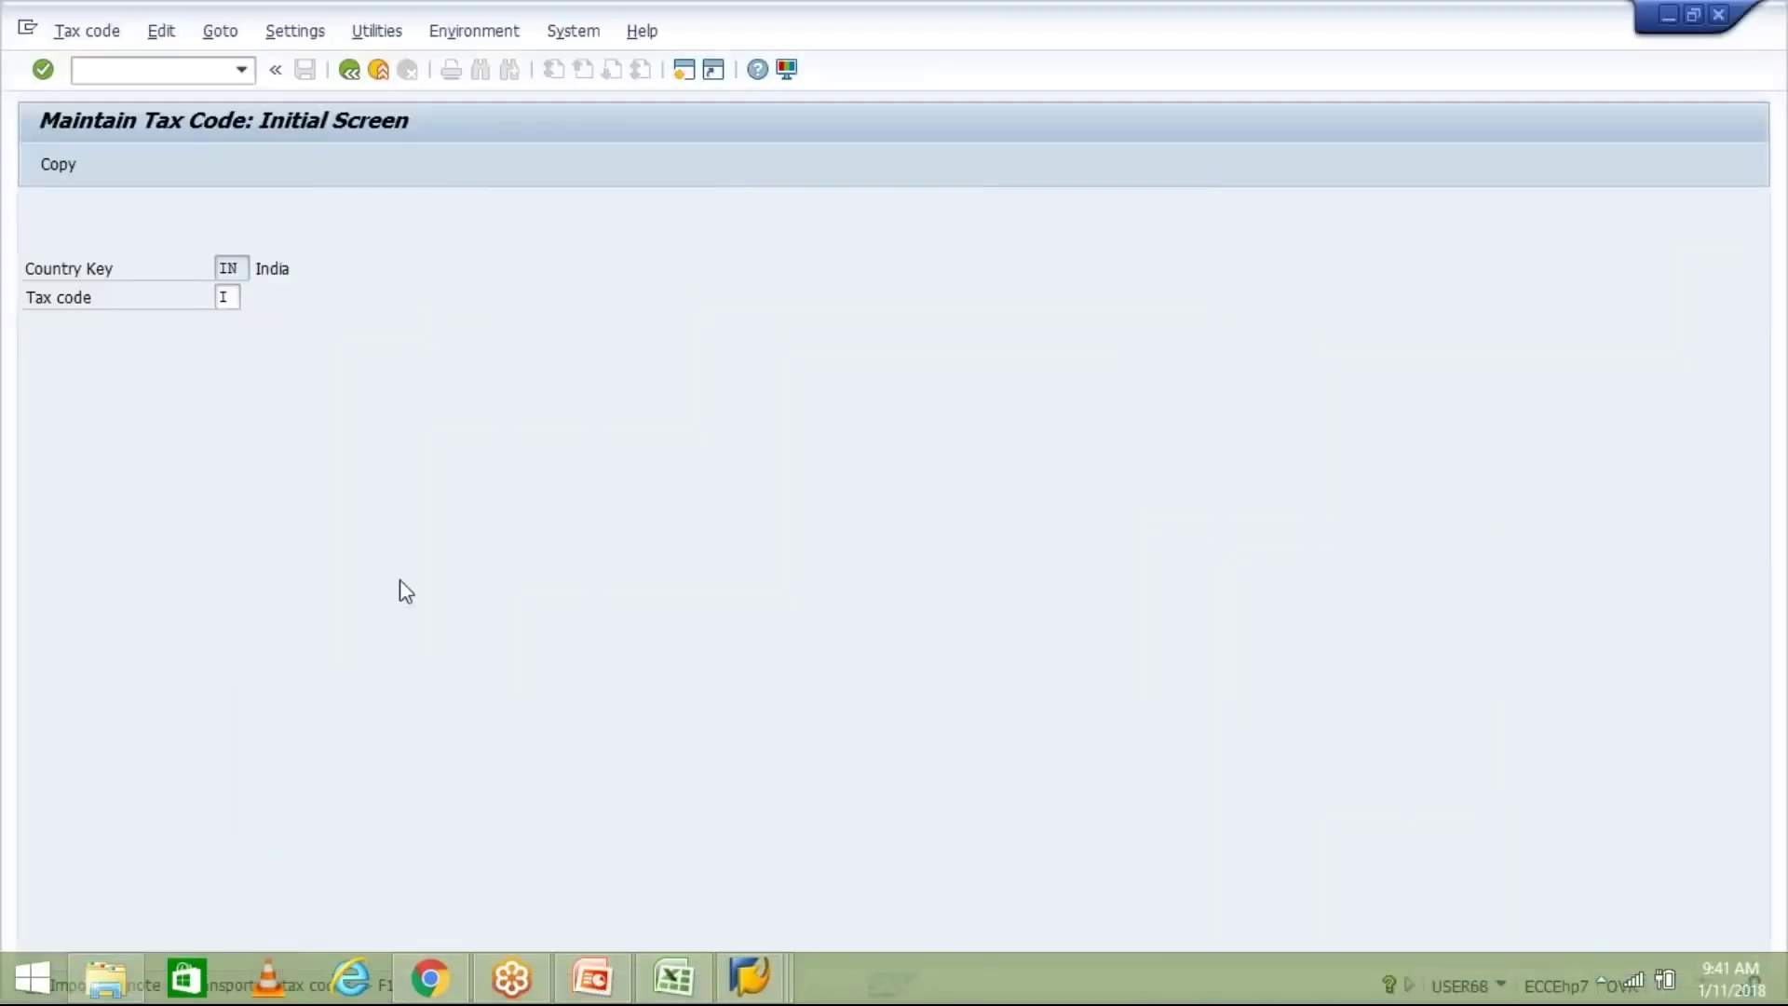
type("1")
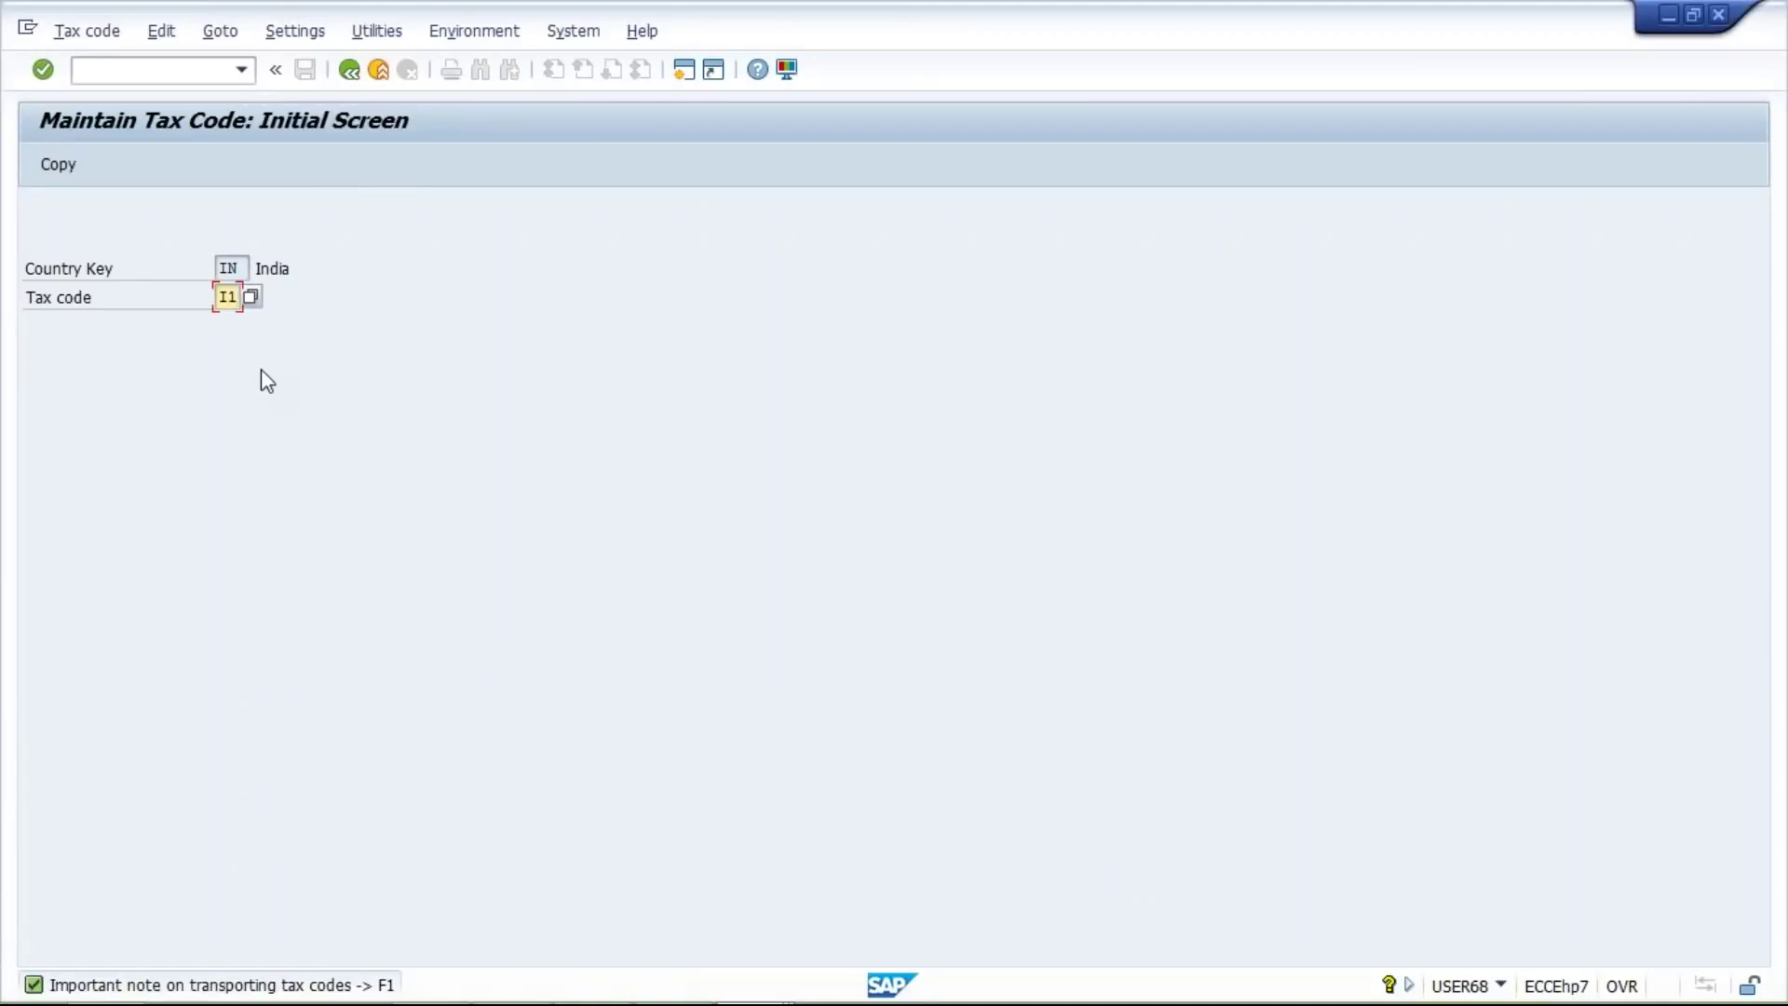
key("Return")
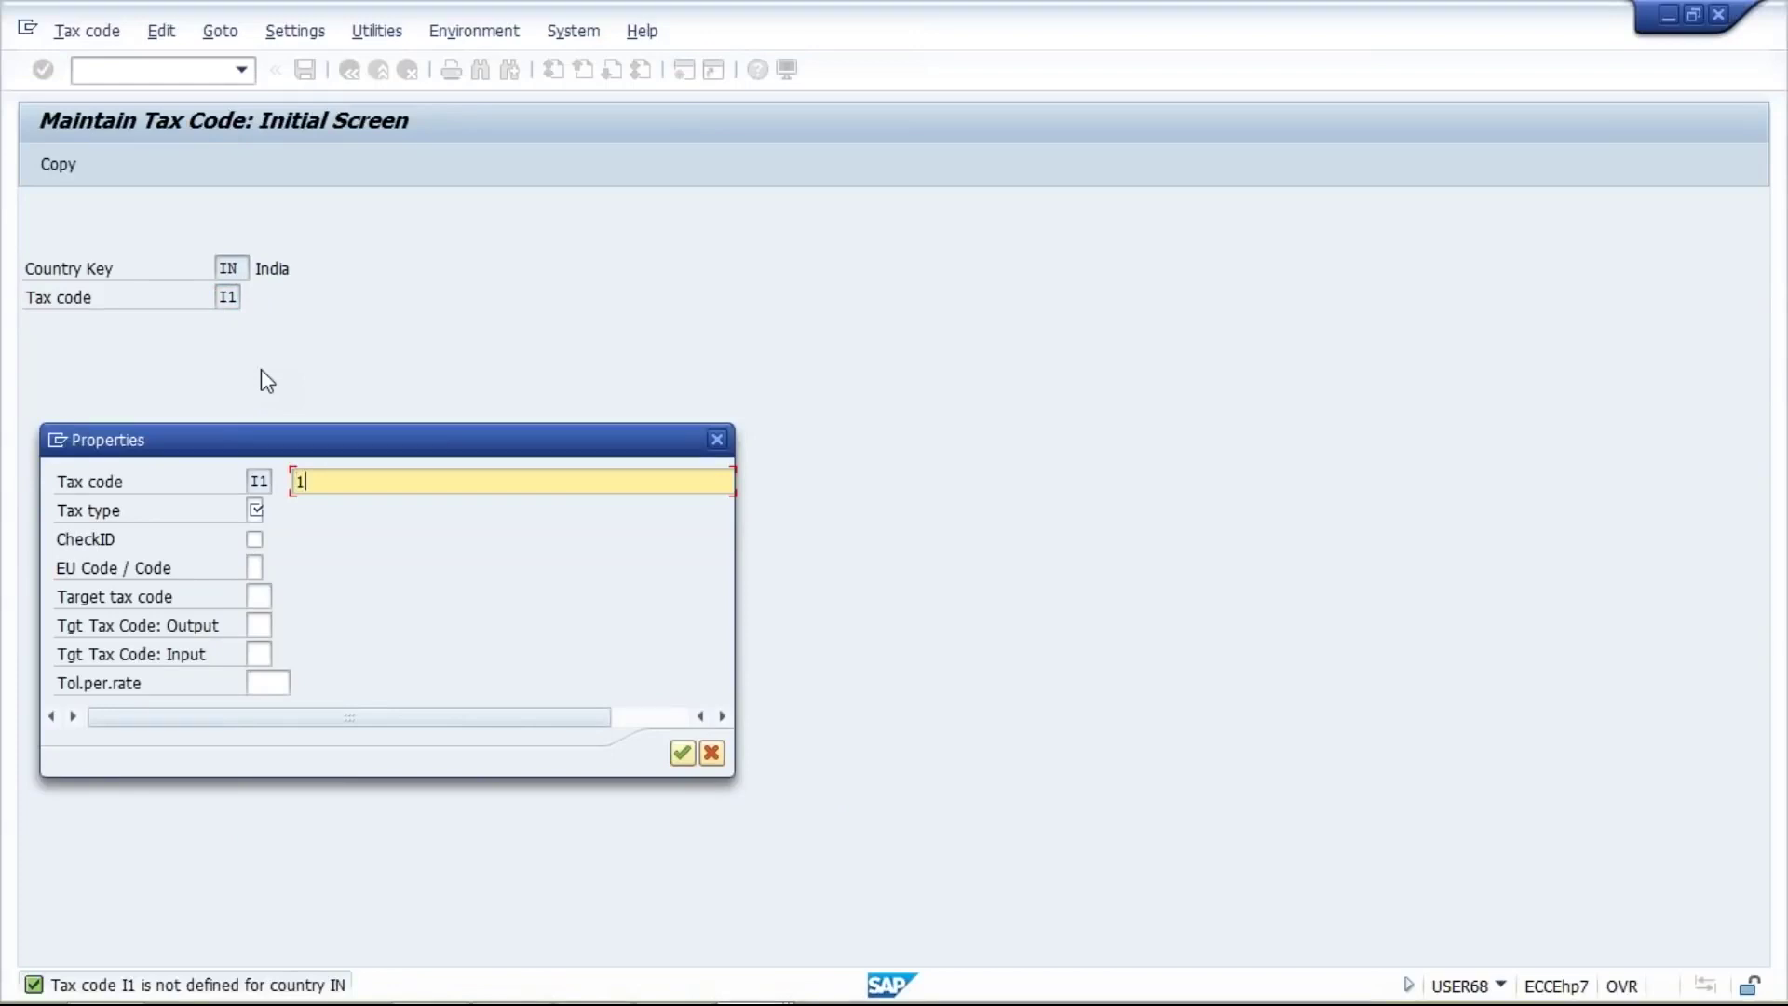
Describe tax code I1 as "12% CGST + SGST (INPUT)", consulting the Taxes under GST slide in PowerPoint for the tax components
type("12")
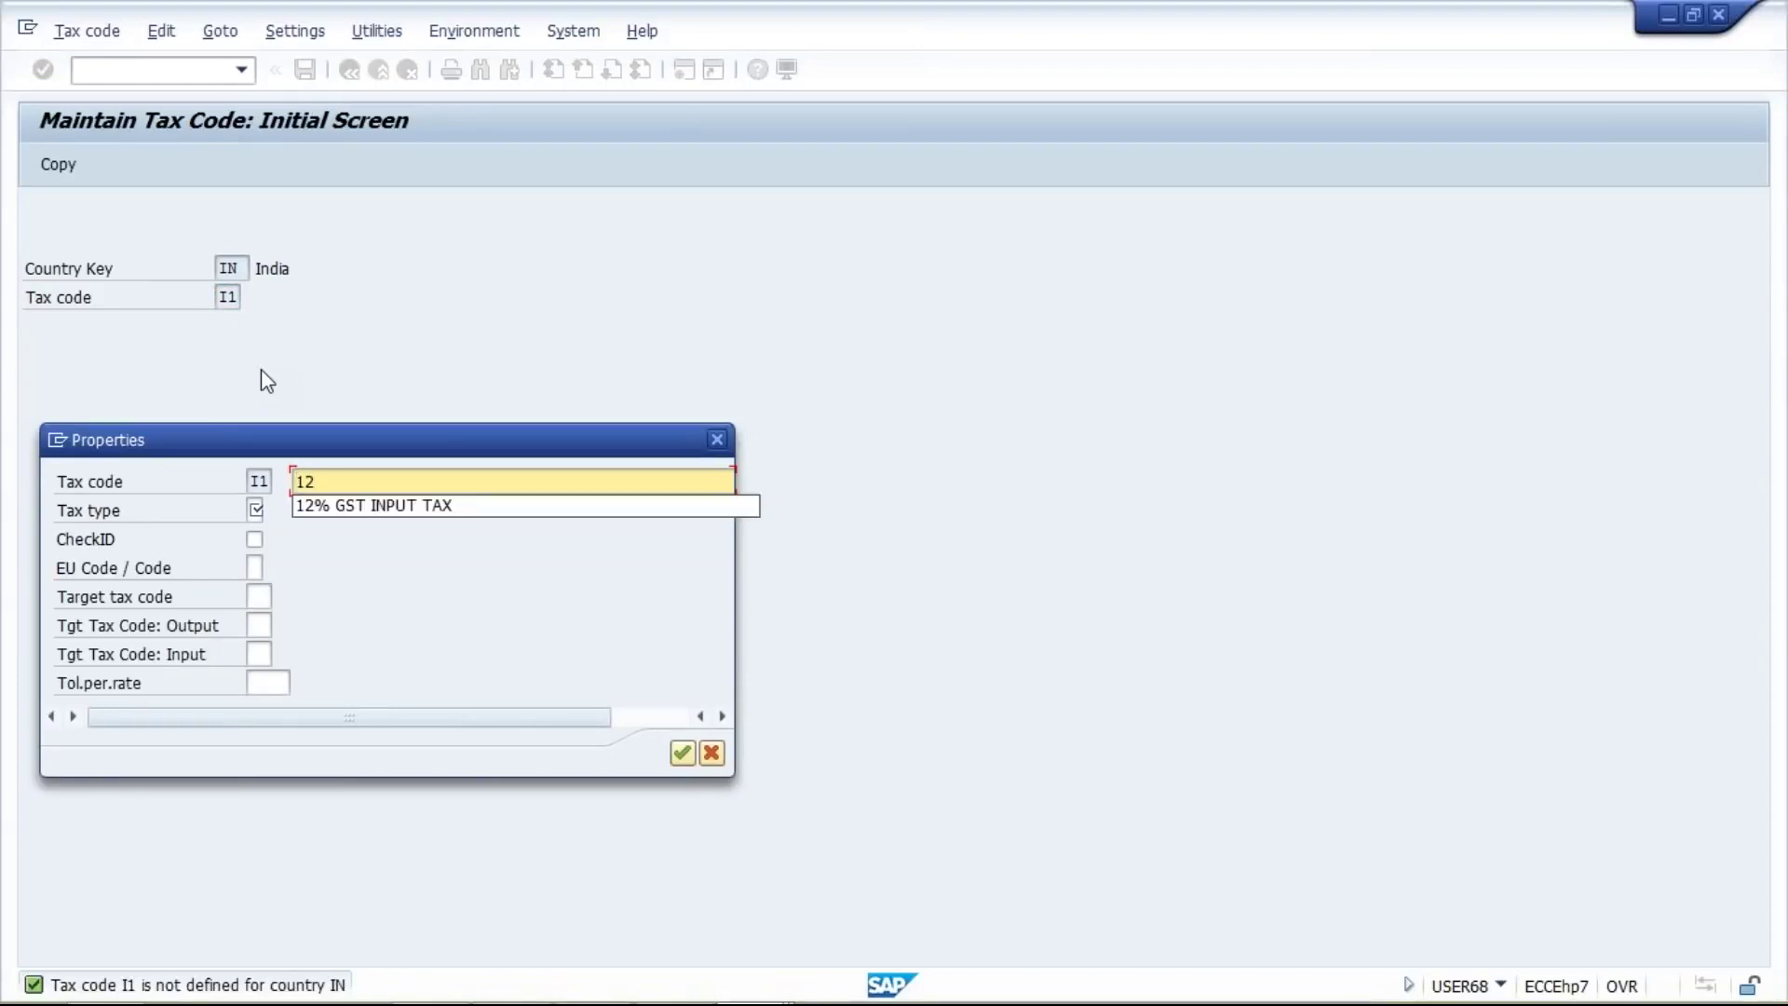
type("%")
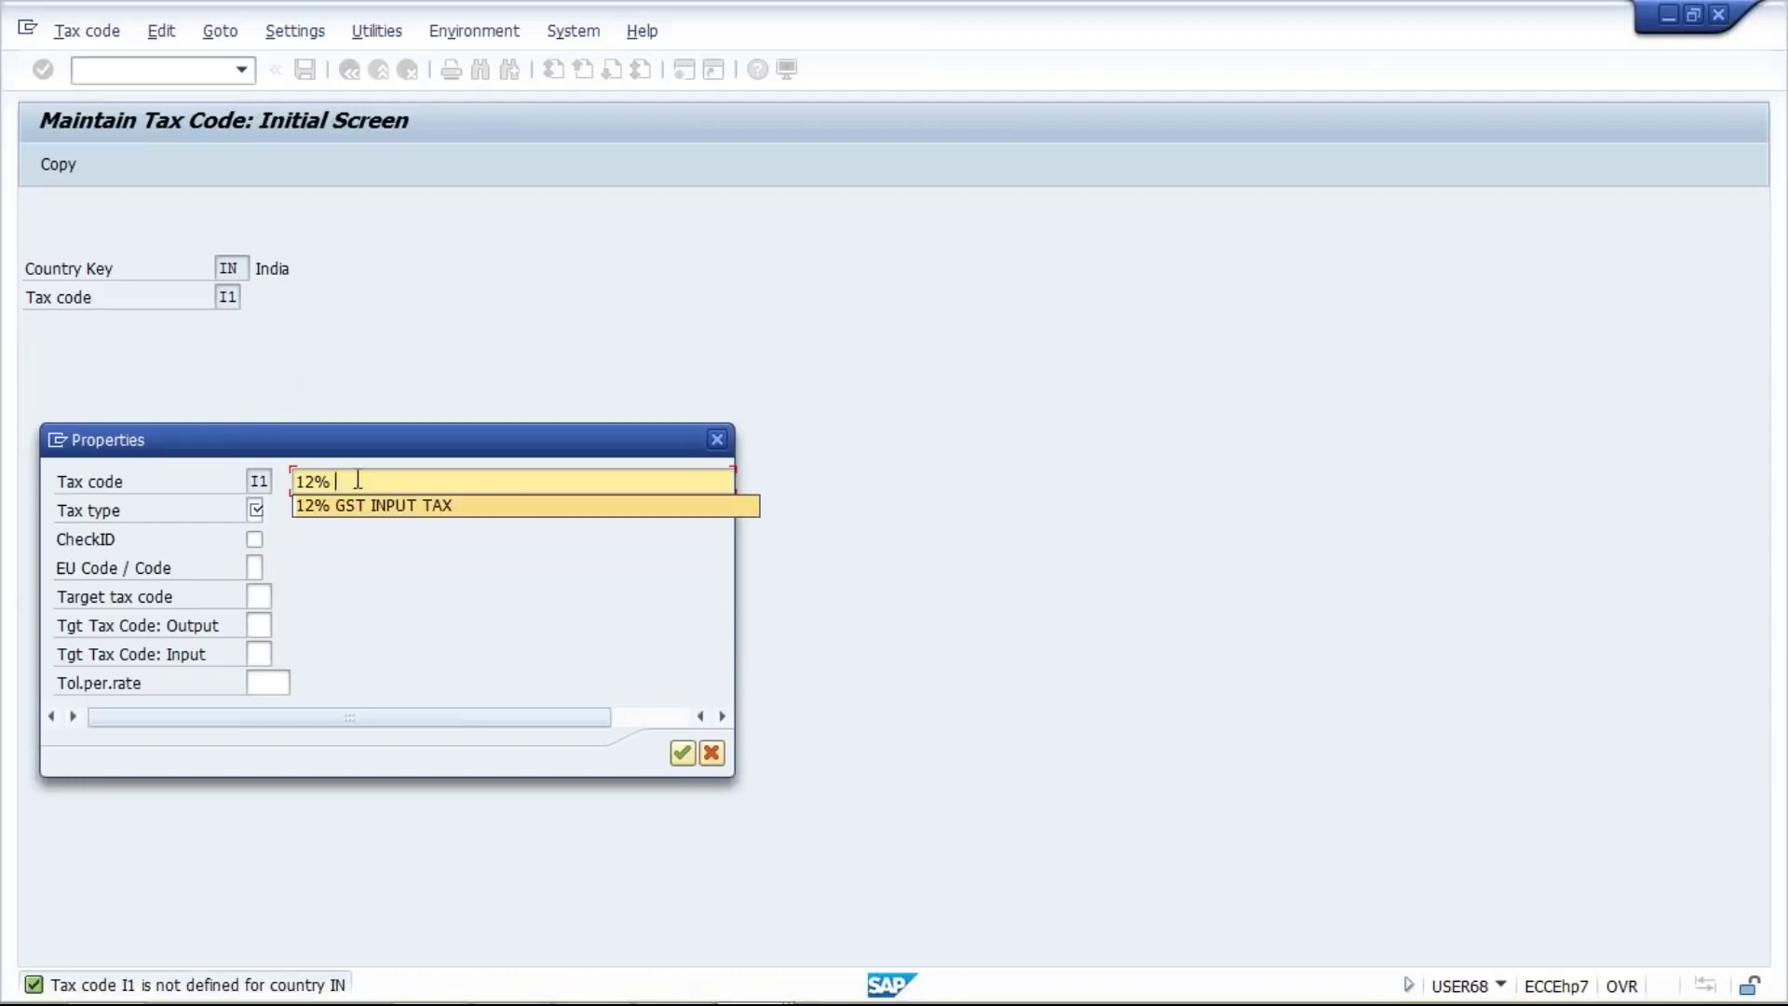
key("Escape")
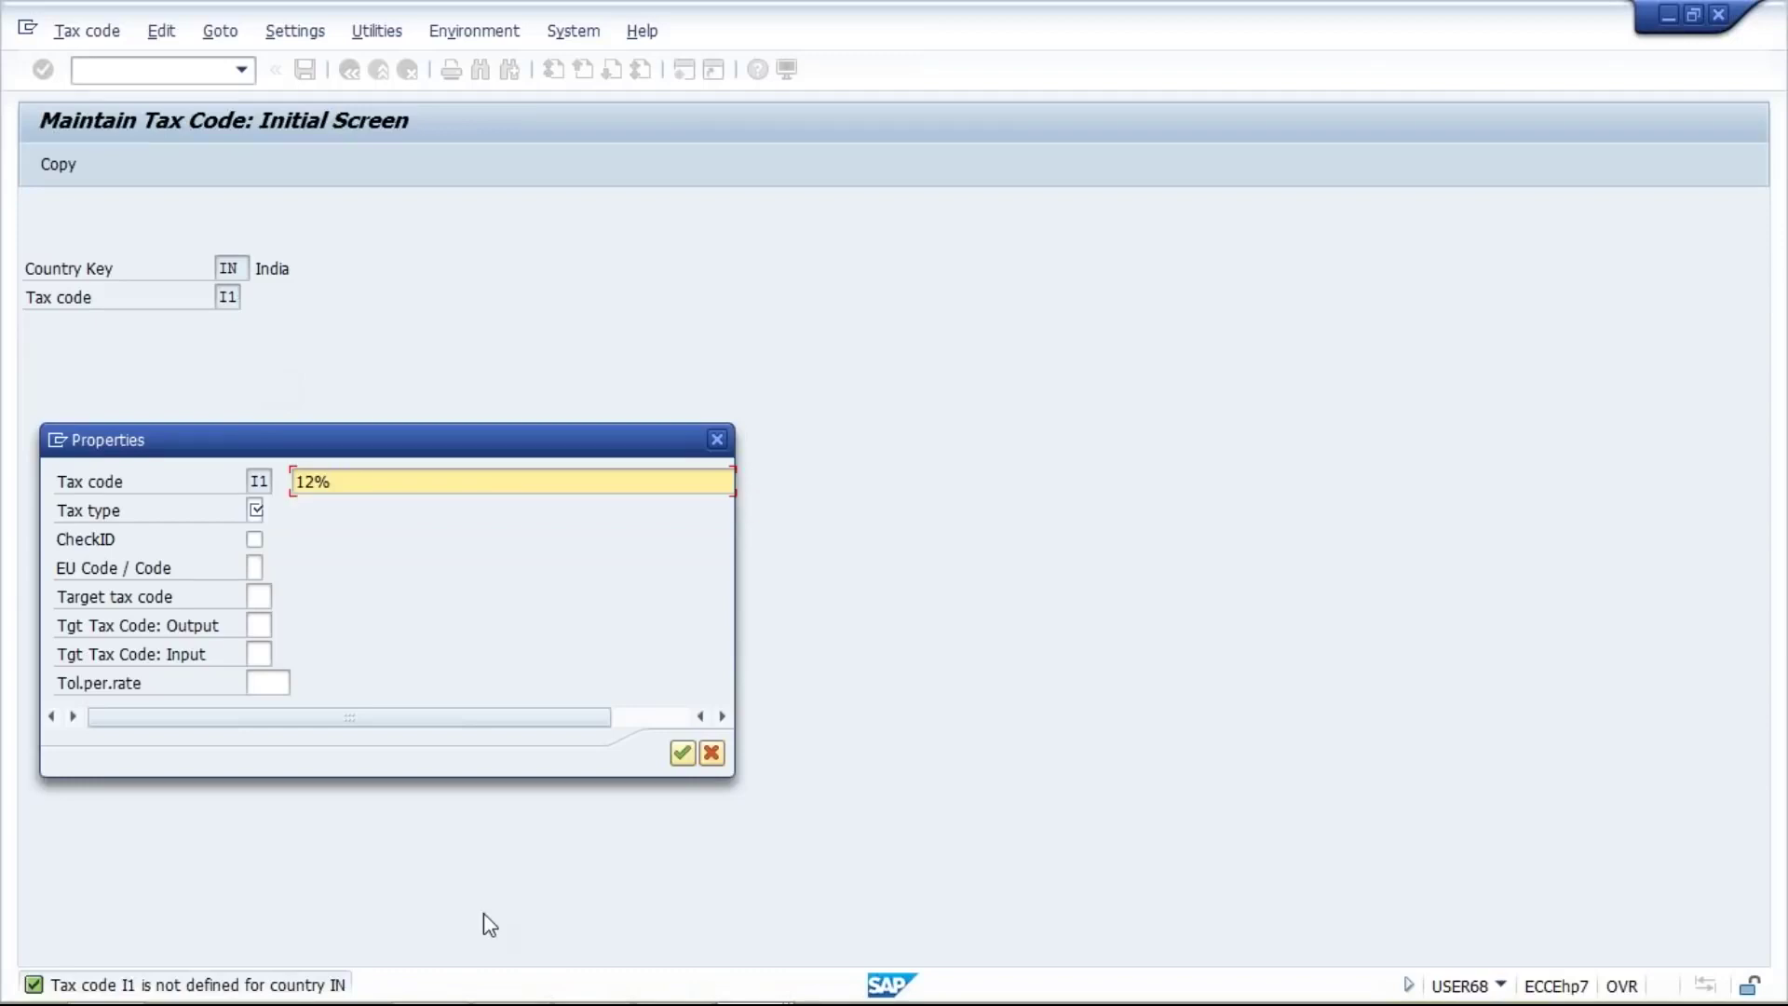
mouse_move(743, 983)
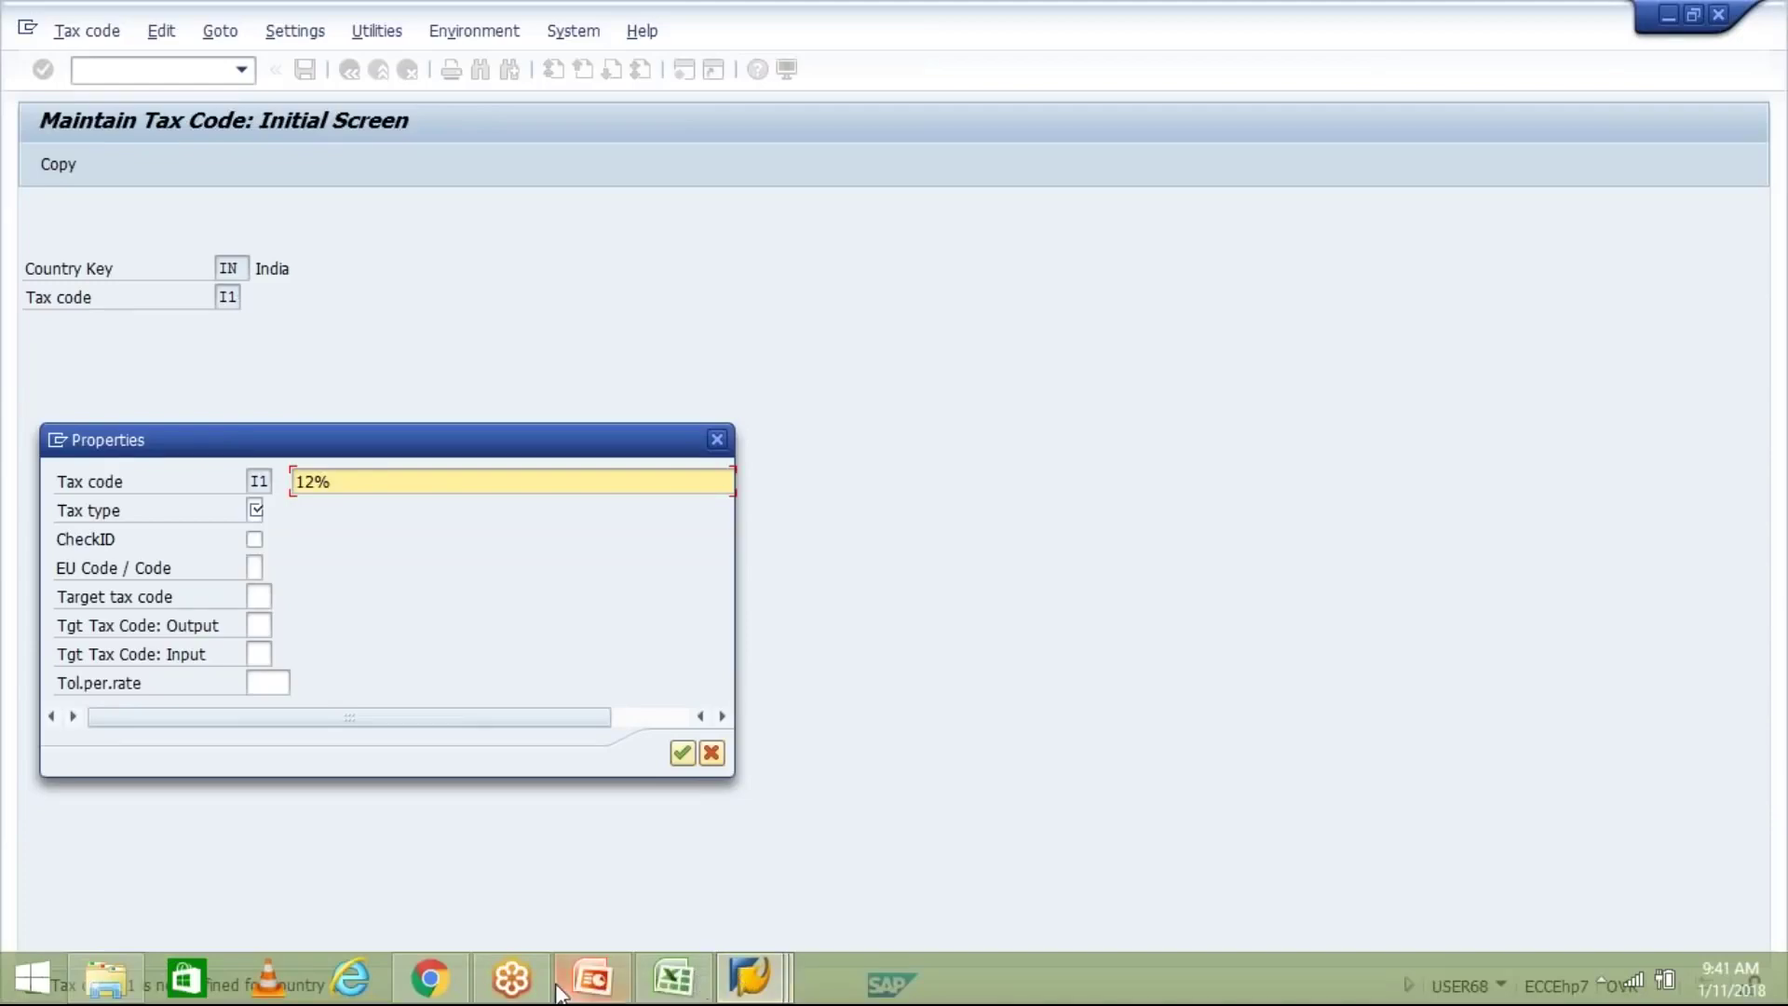
left_click(592, 977)
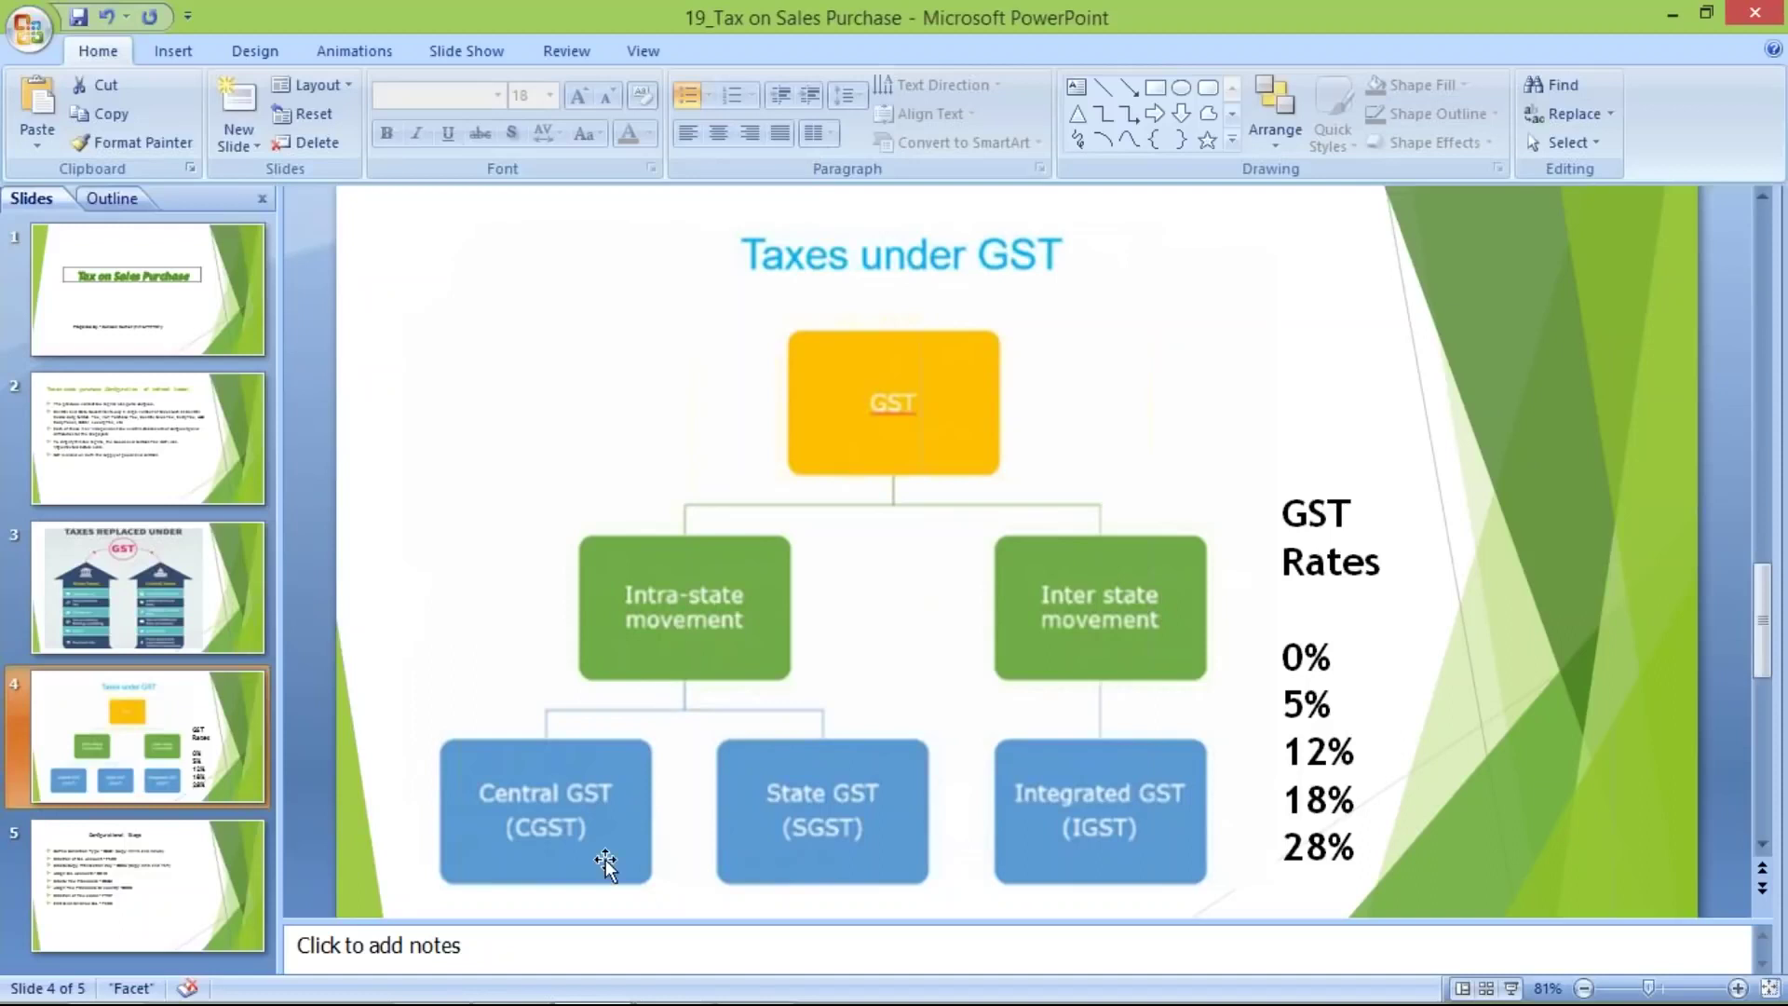
mouse_move(670, 1001)
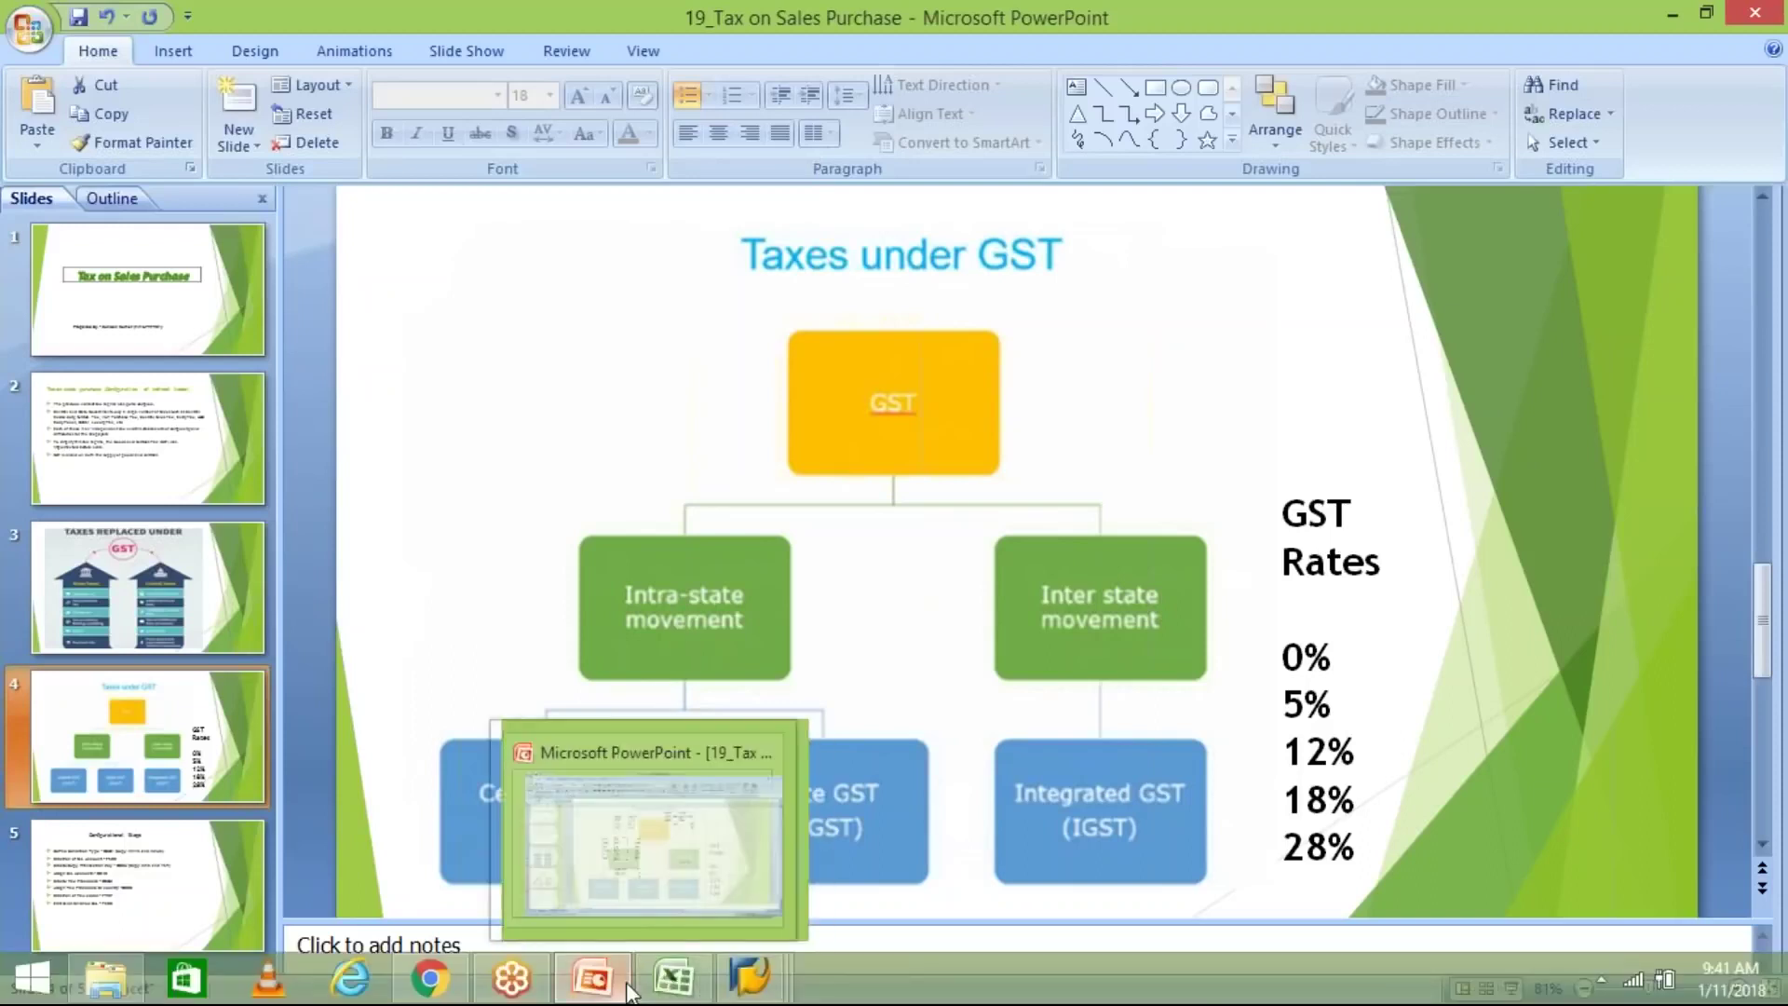
mouse_move(772, 982)
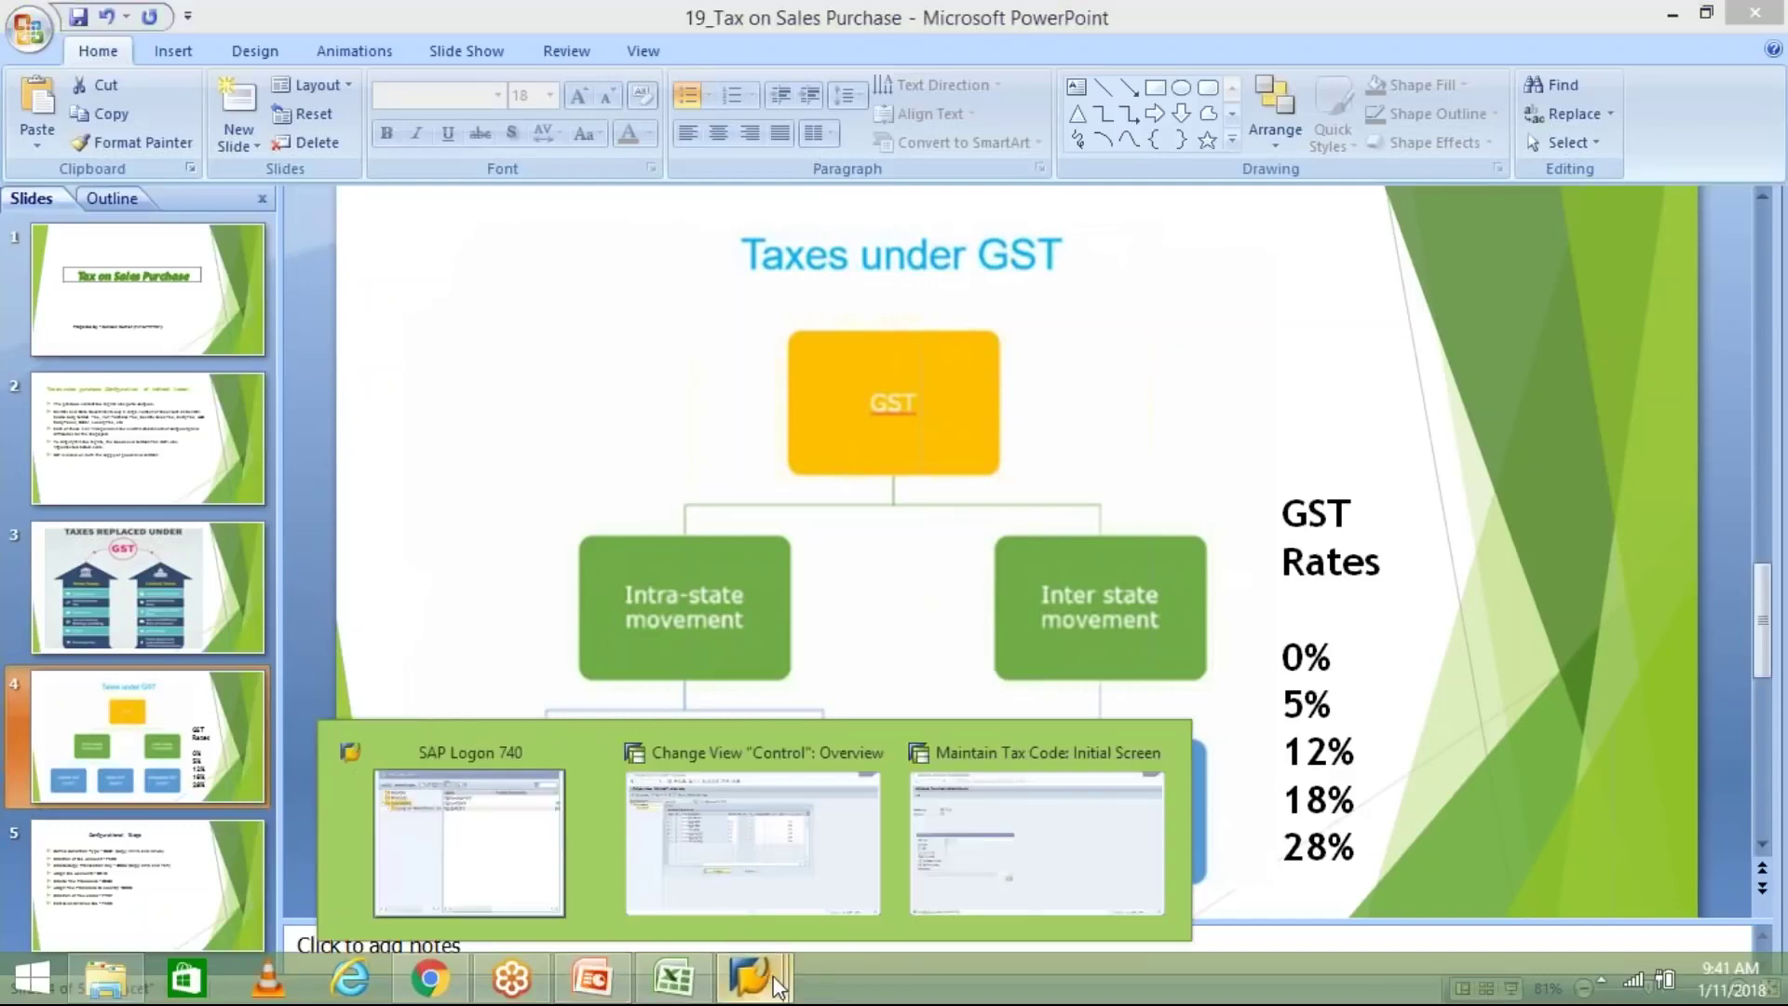
left_click(983, 852)
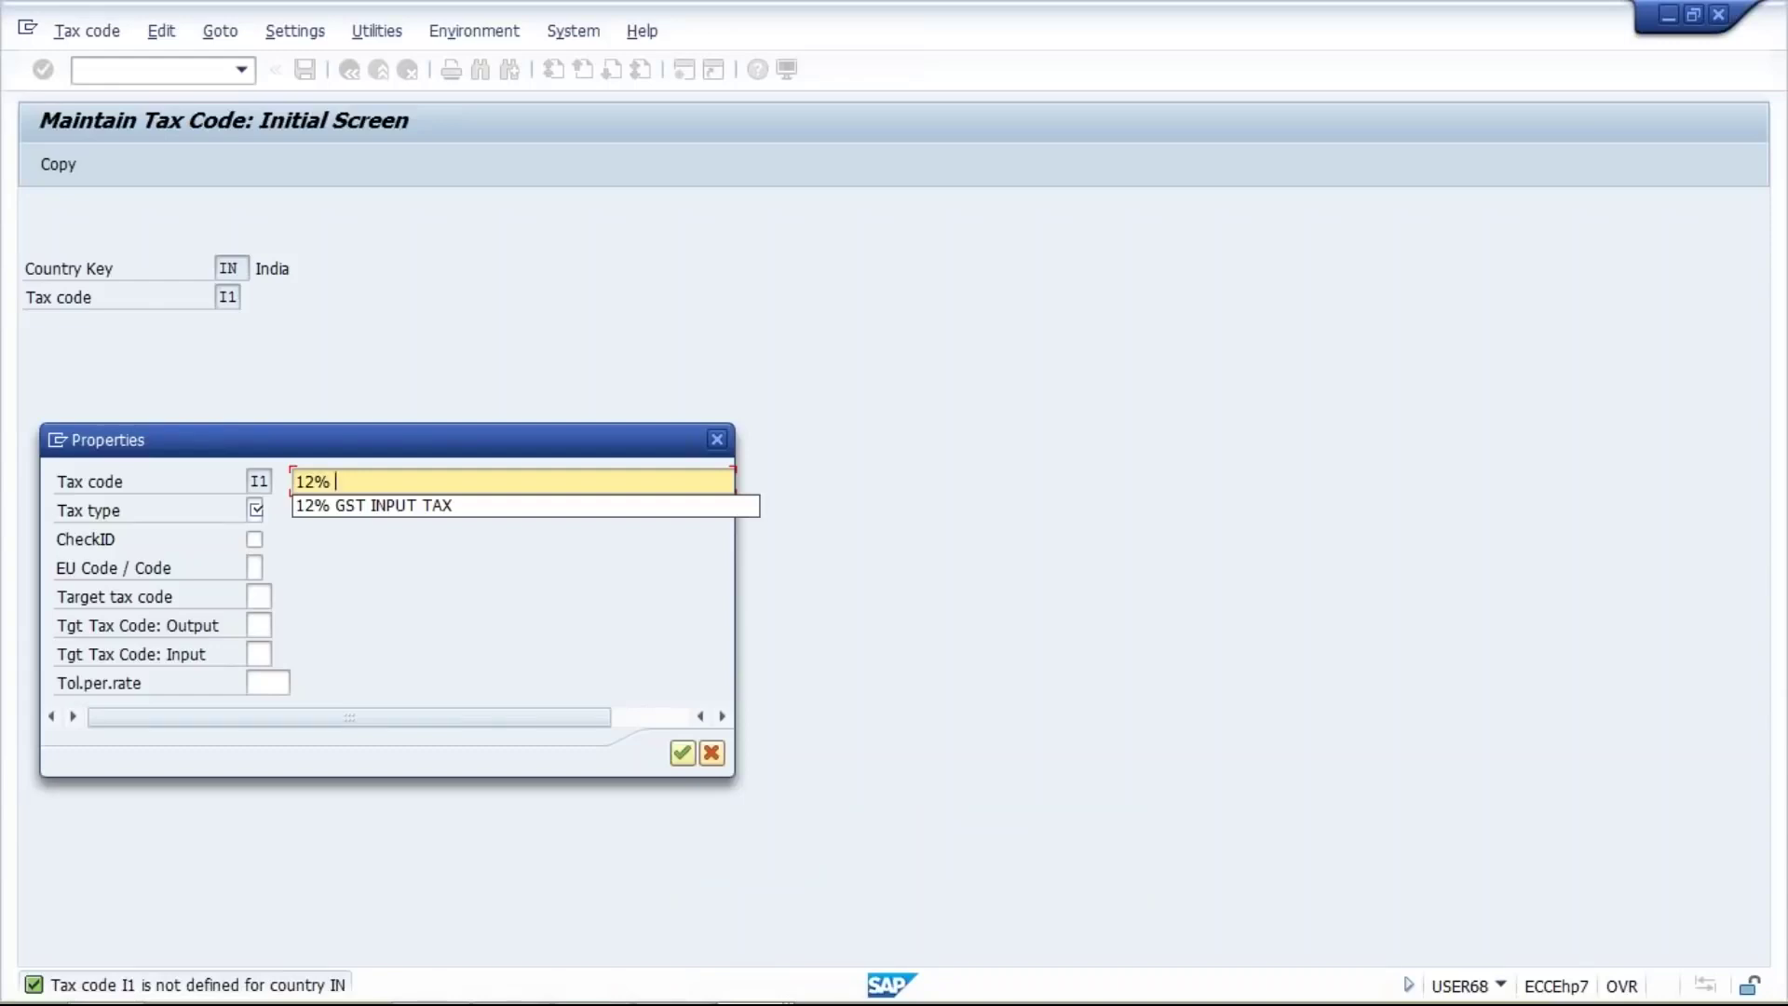
type("CGST + ")
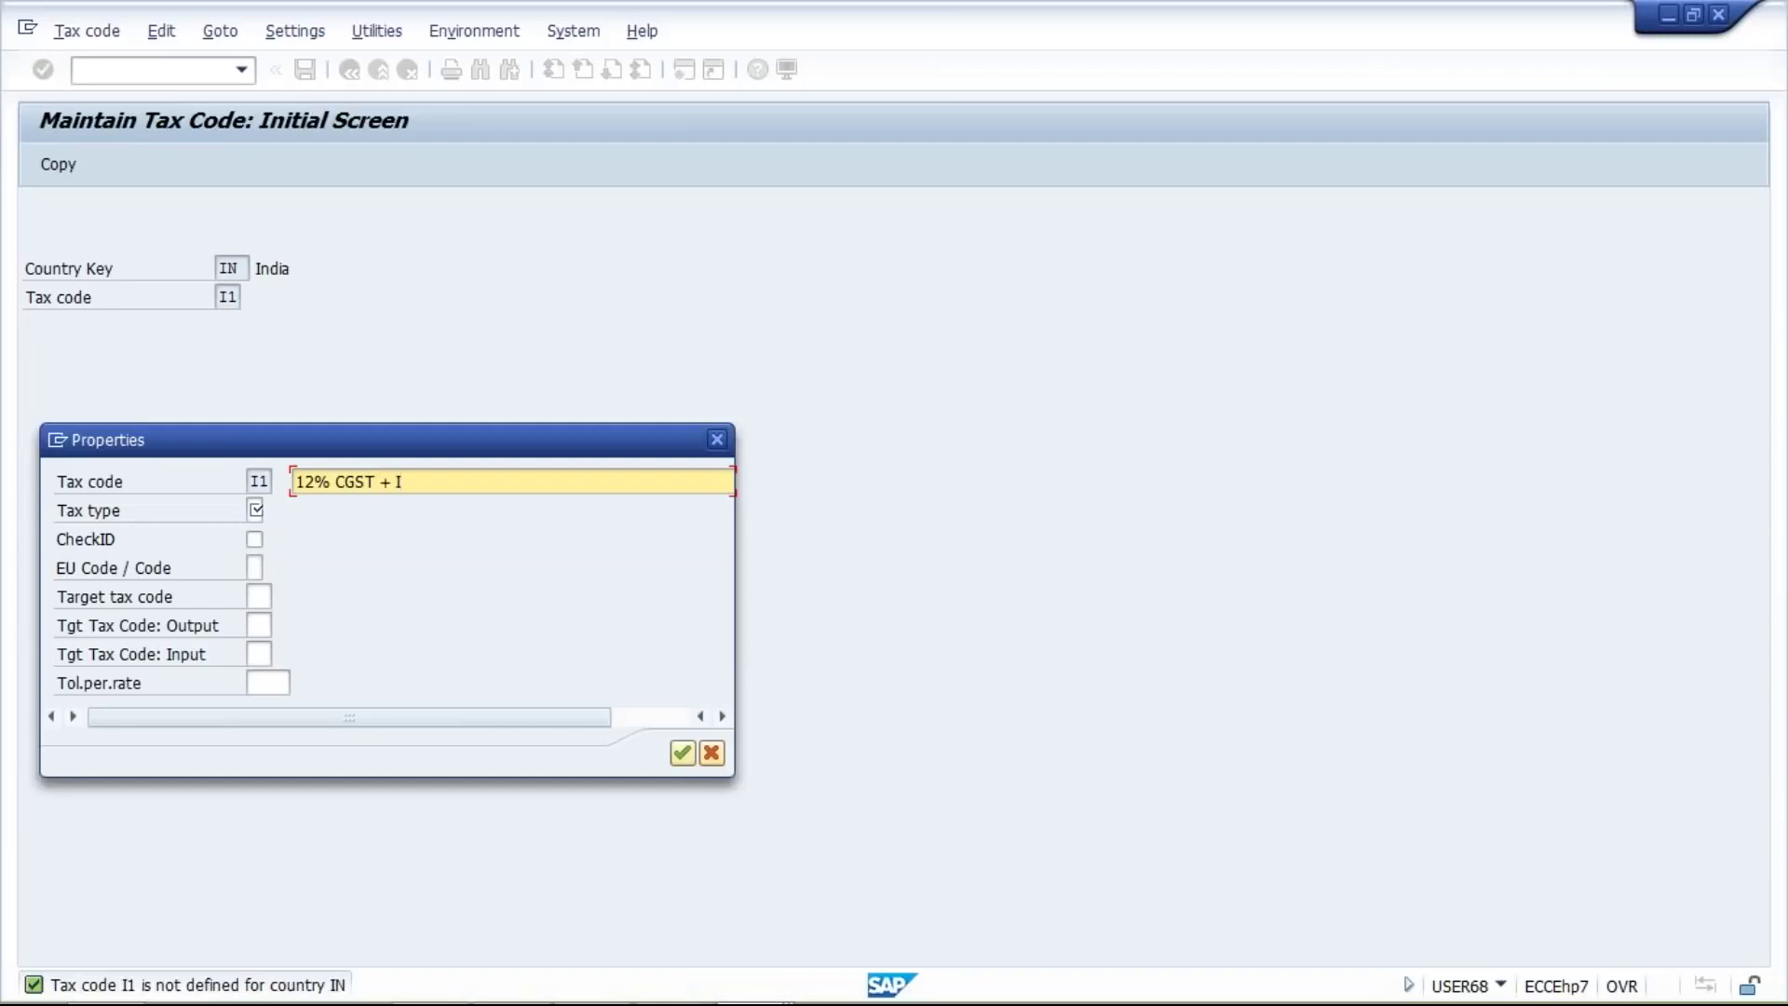
type("SGST (")
type(" INPU")
type("T")
type("(I")
type("NPUT")
type(")")
Assign tax type V (Input tax) to tax code I1 and confirm its properties
left_click(254, 508)
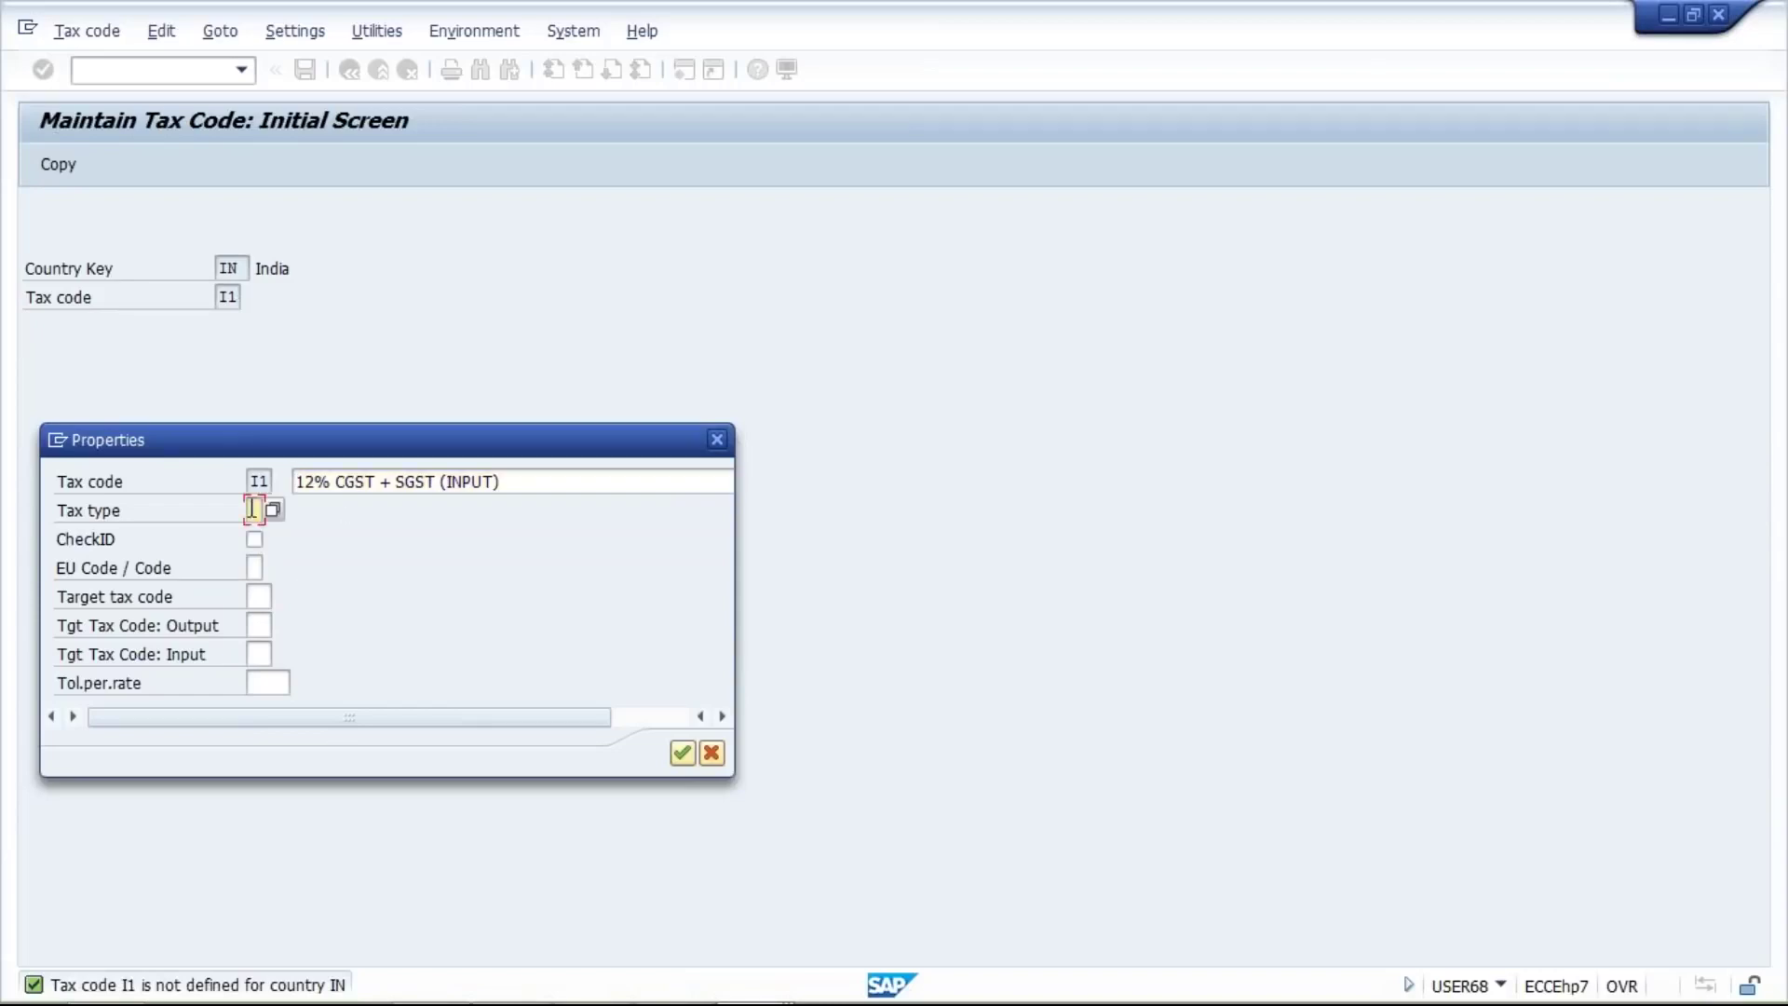
left_click(274, 511)
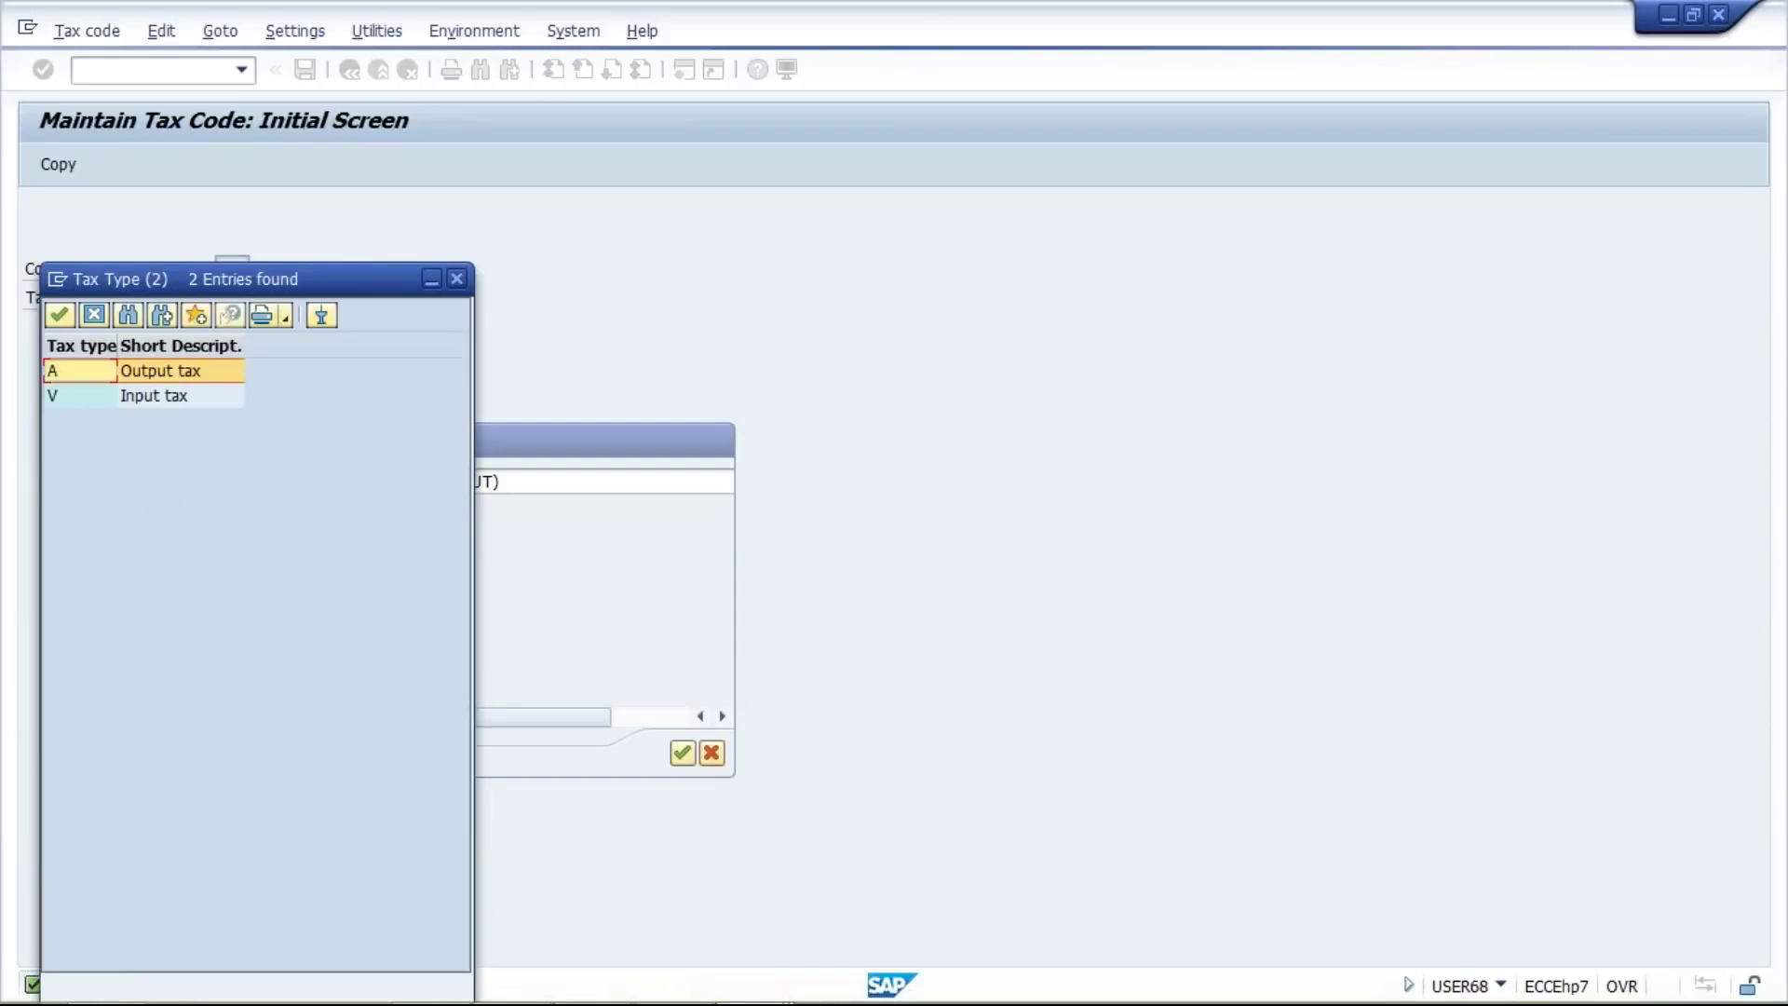
double_click(149, 396)
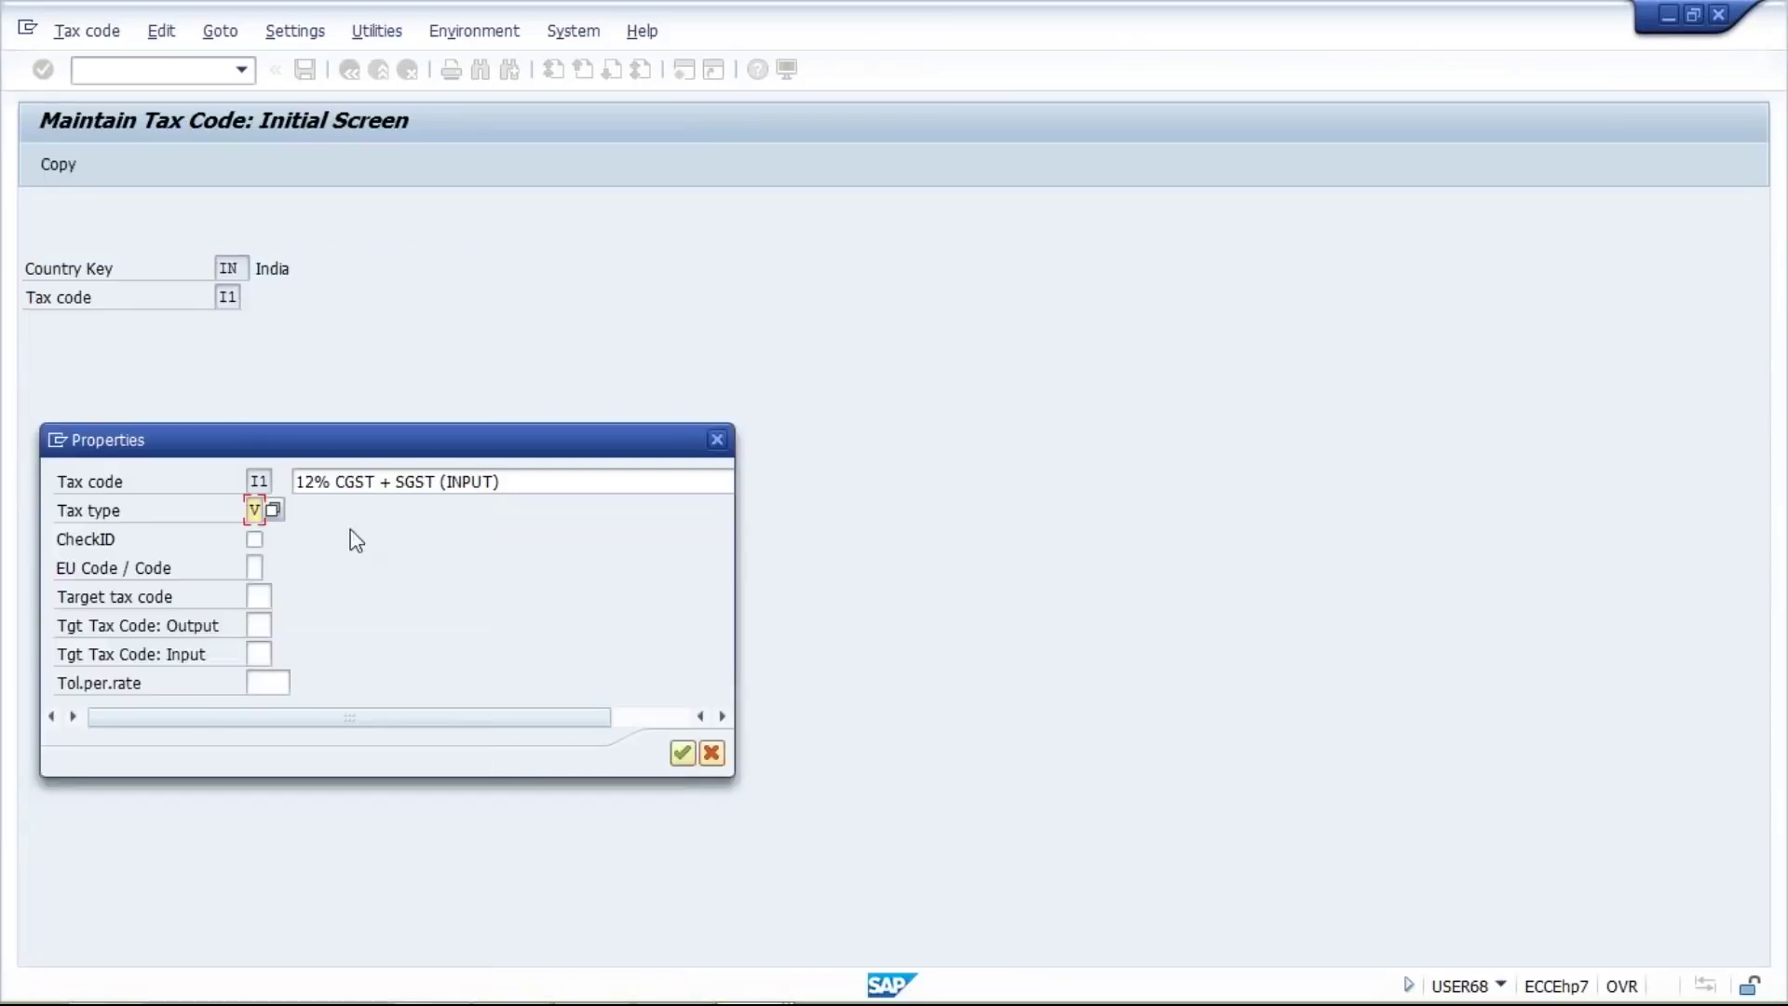
key("Return")
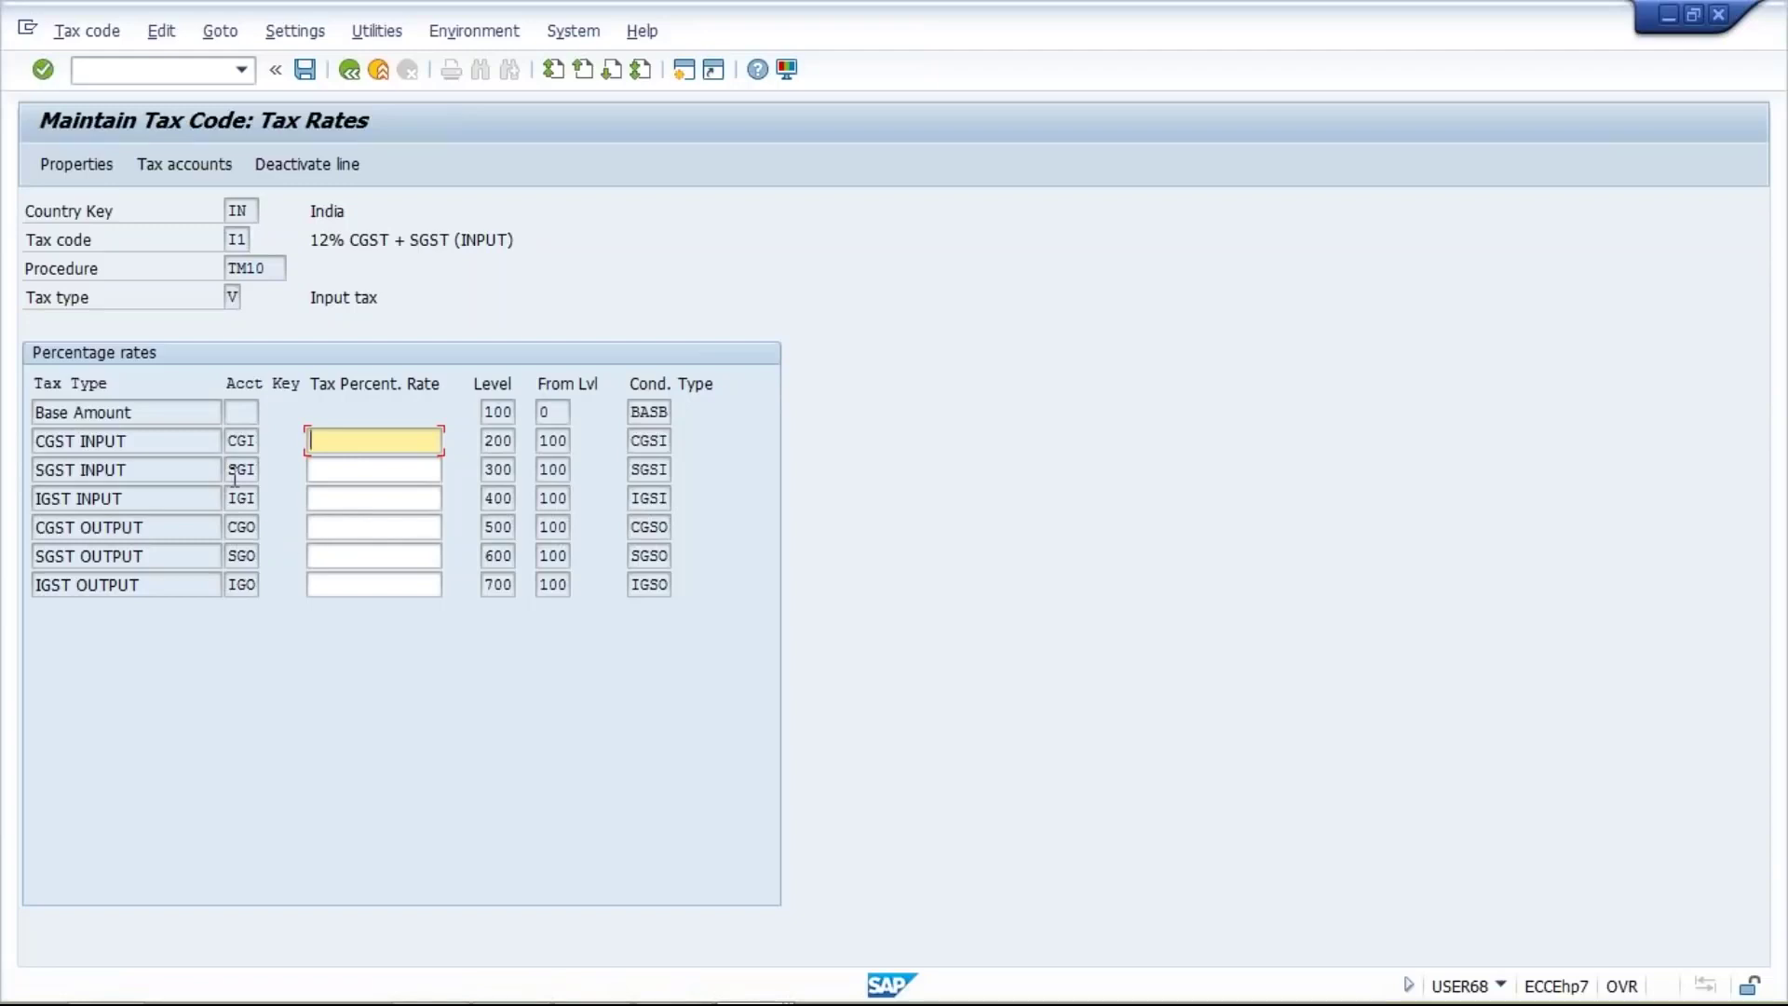
Look over the tax type lines of I1 and set both the CGST INPUT and SGST INPUT rates to 6 percent
left_click(127, 440)
key("Down")
left_click(171, 503)
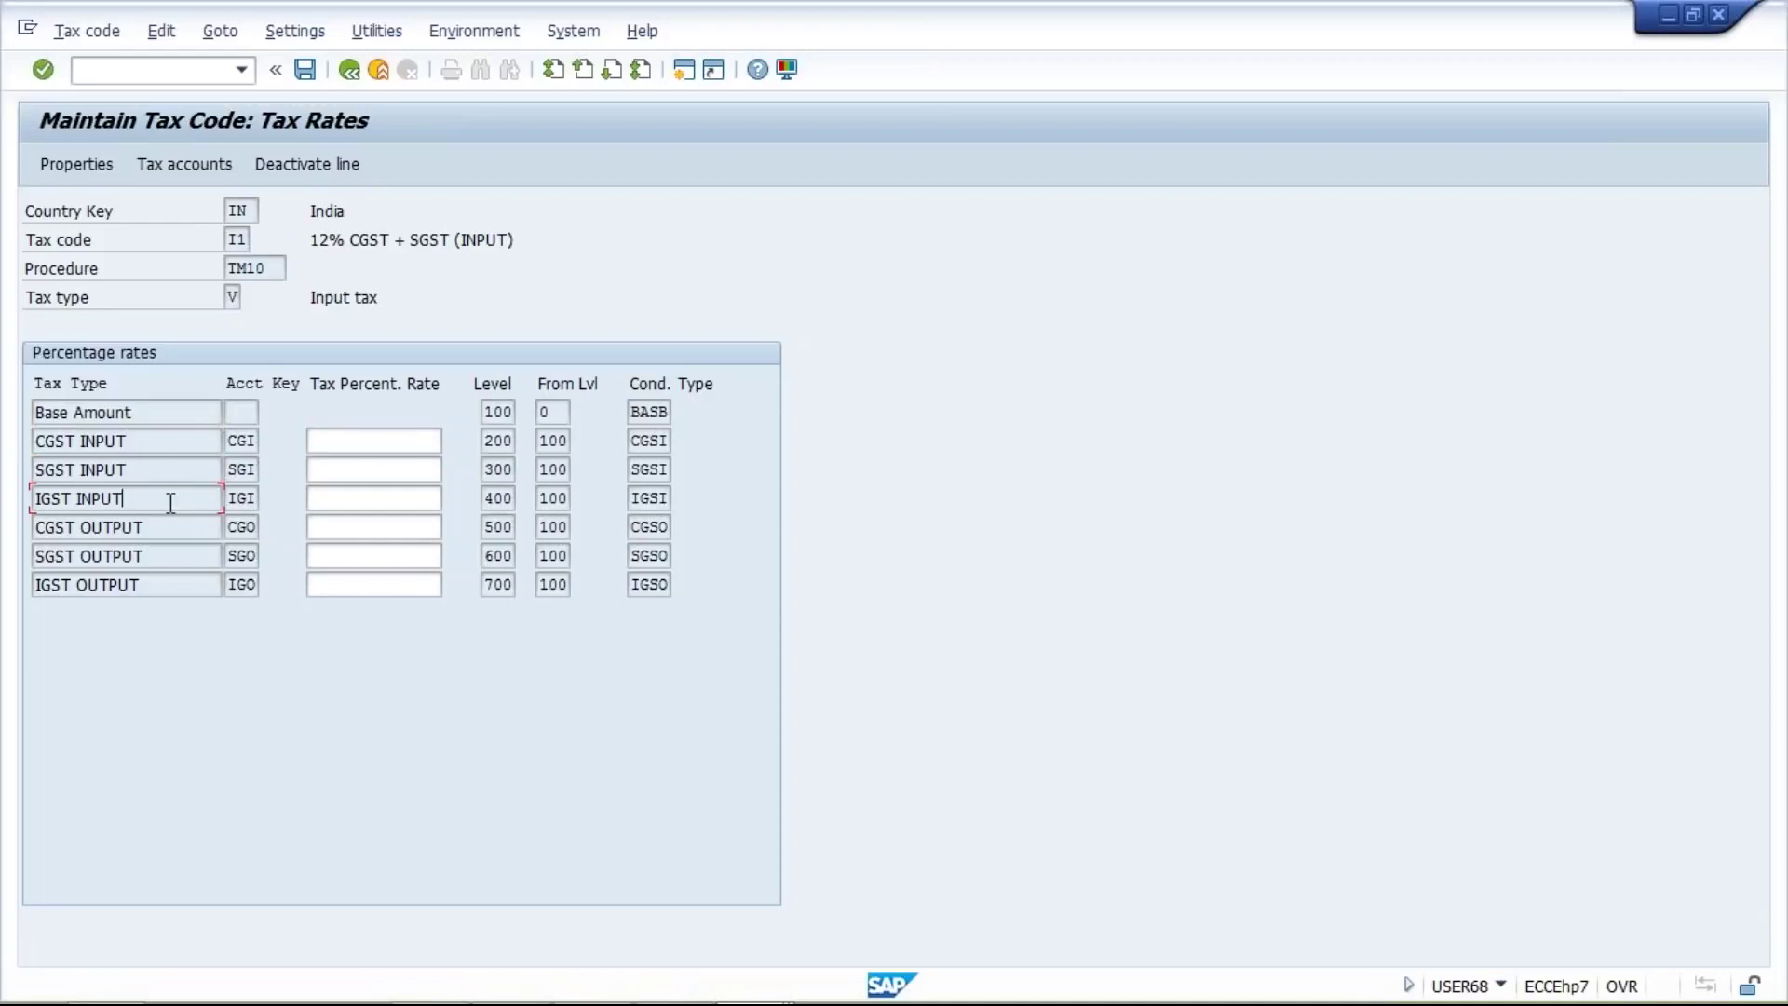
left_click(171, 529)
left_click(172, 563)
left_click(172, 591)
left_click(333, 440)
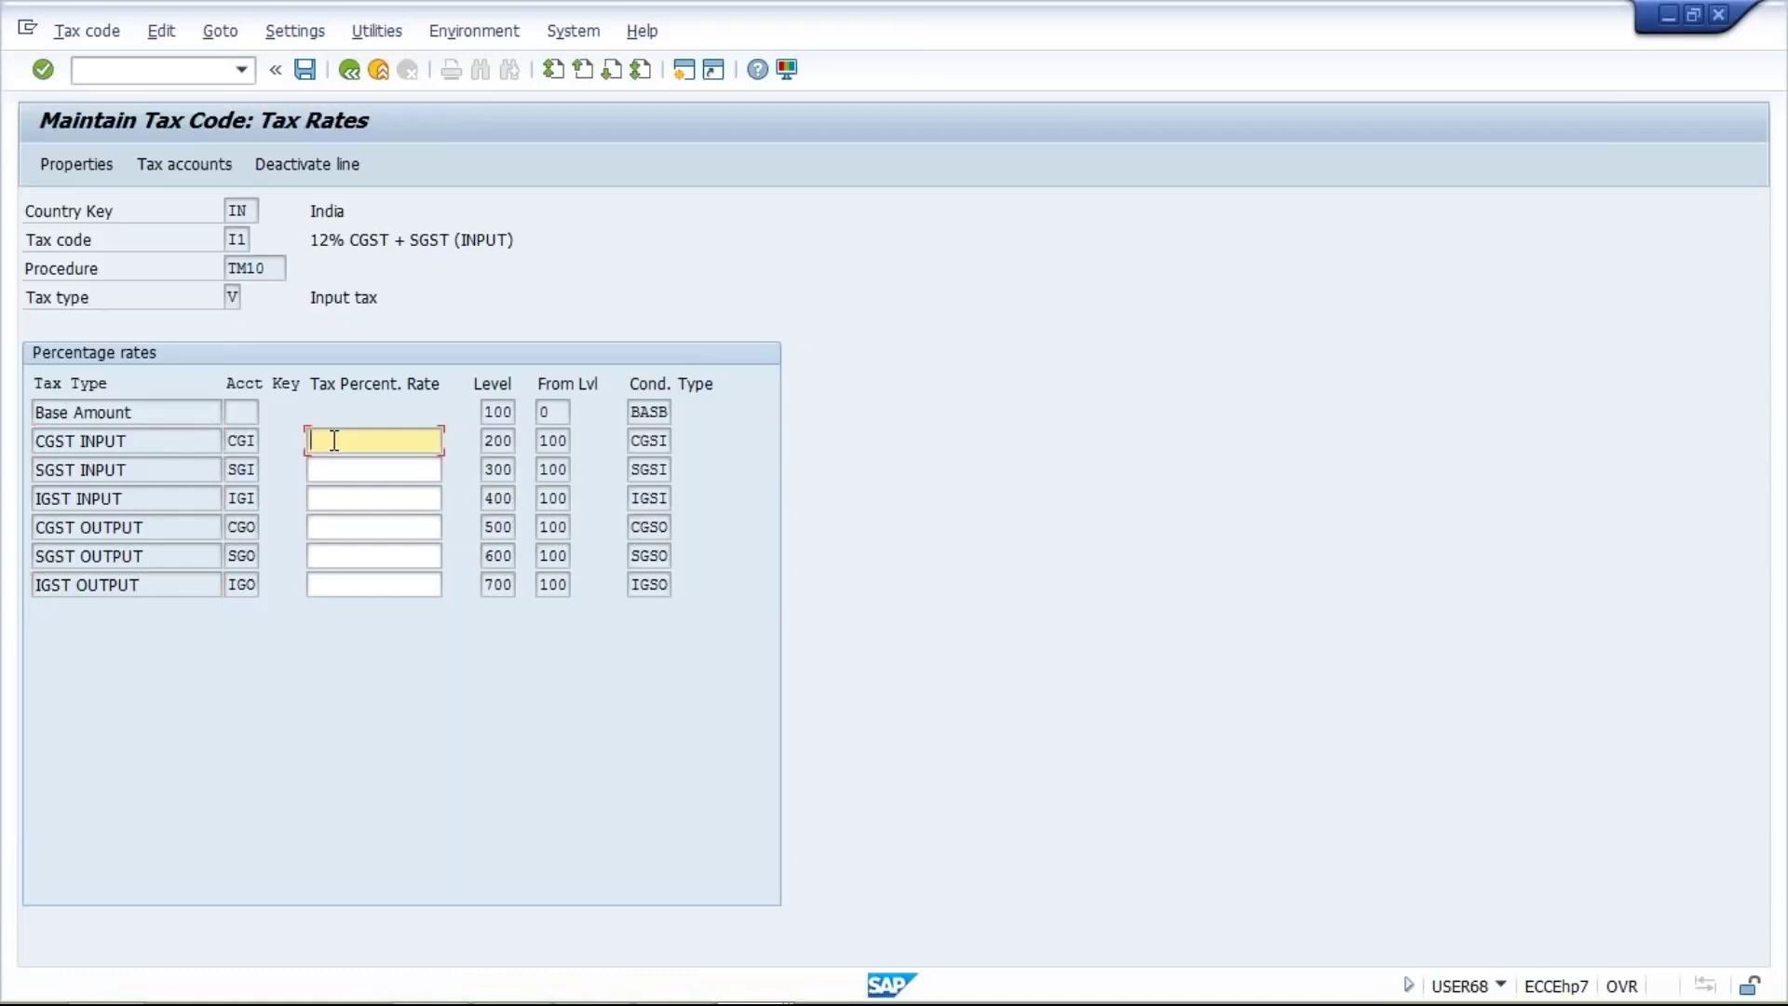
type("6")
left_click(329, 469)
type("6")
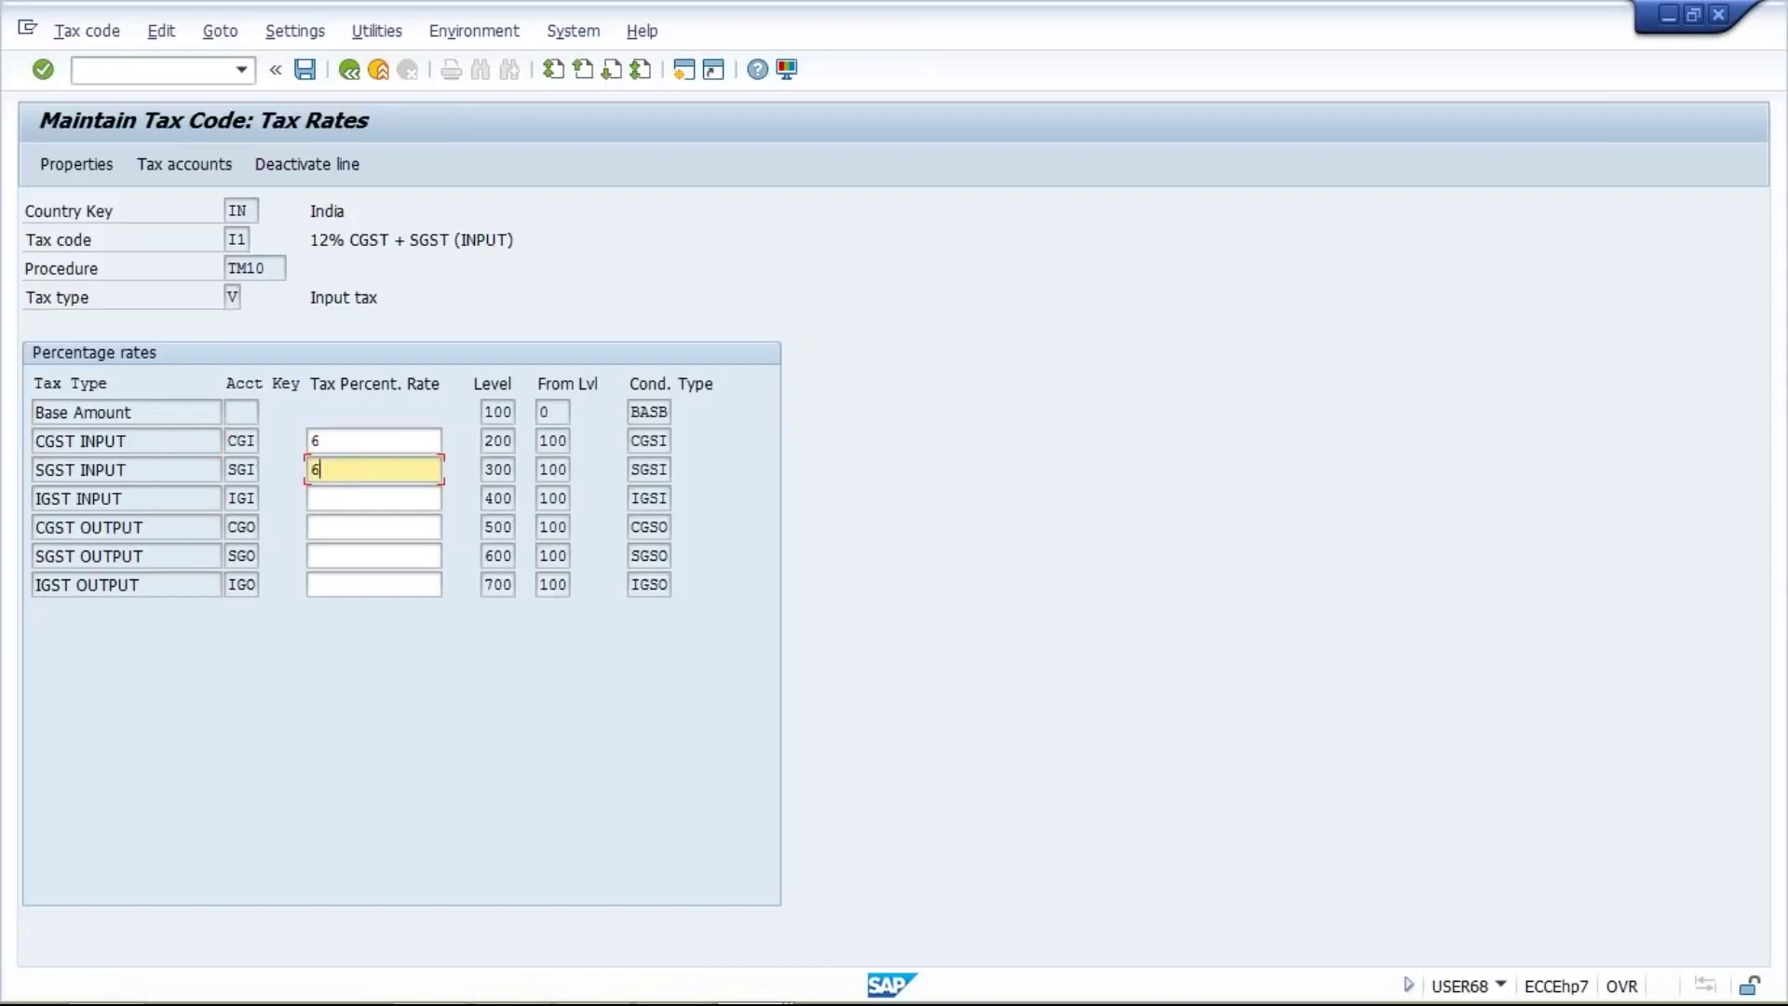
key("Return")
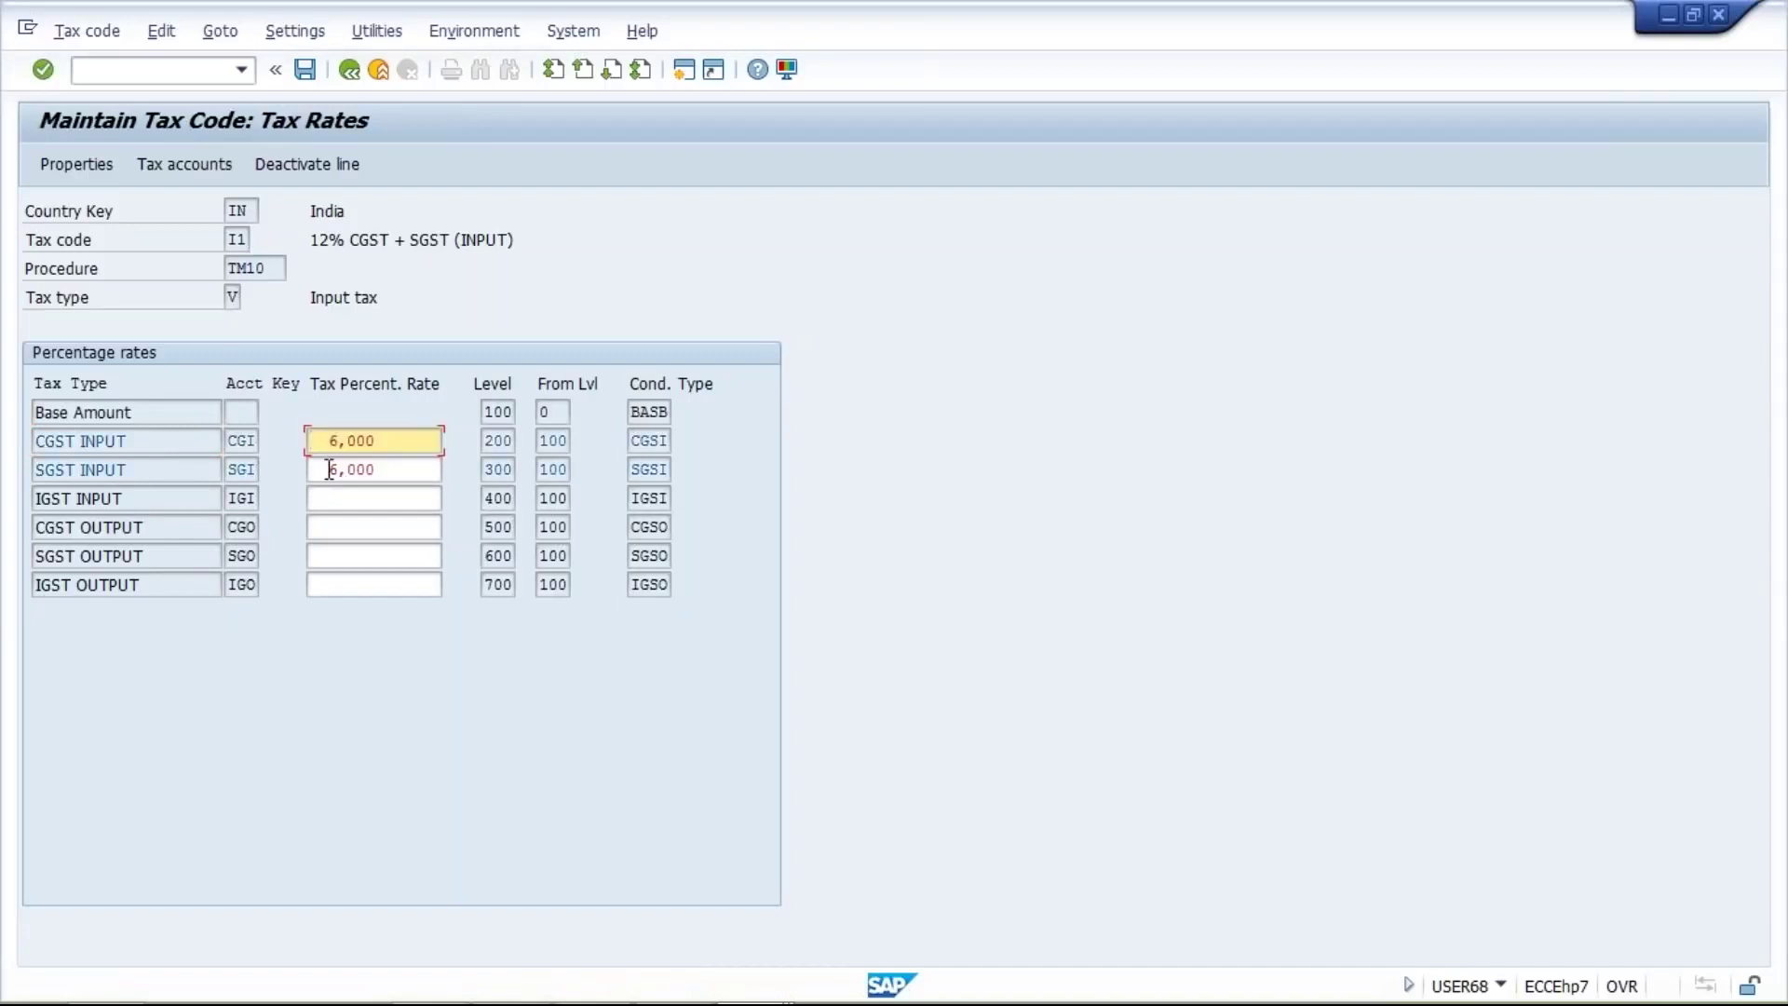
Deactivate the IGST INPUT line and the output tax lines of tax code I1
left_click(329, 498)
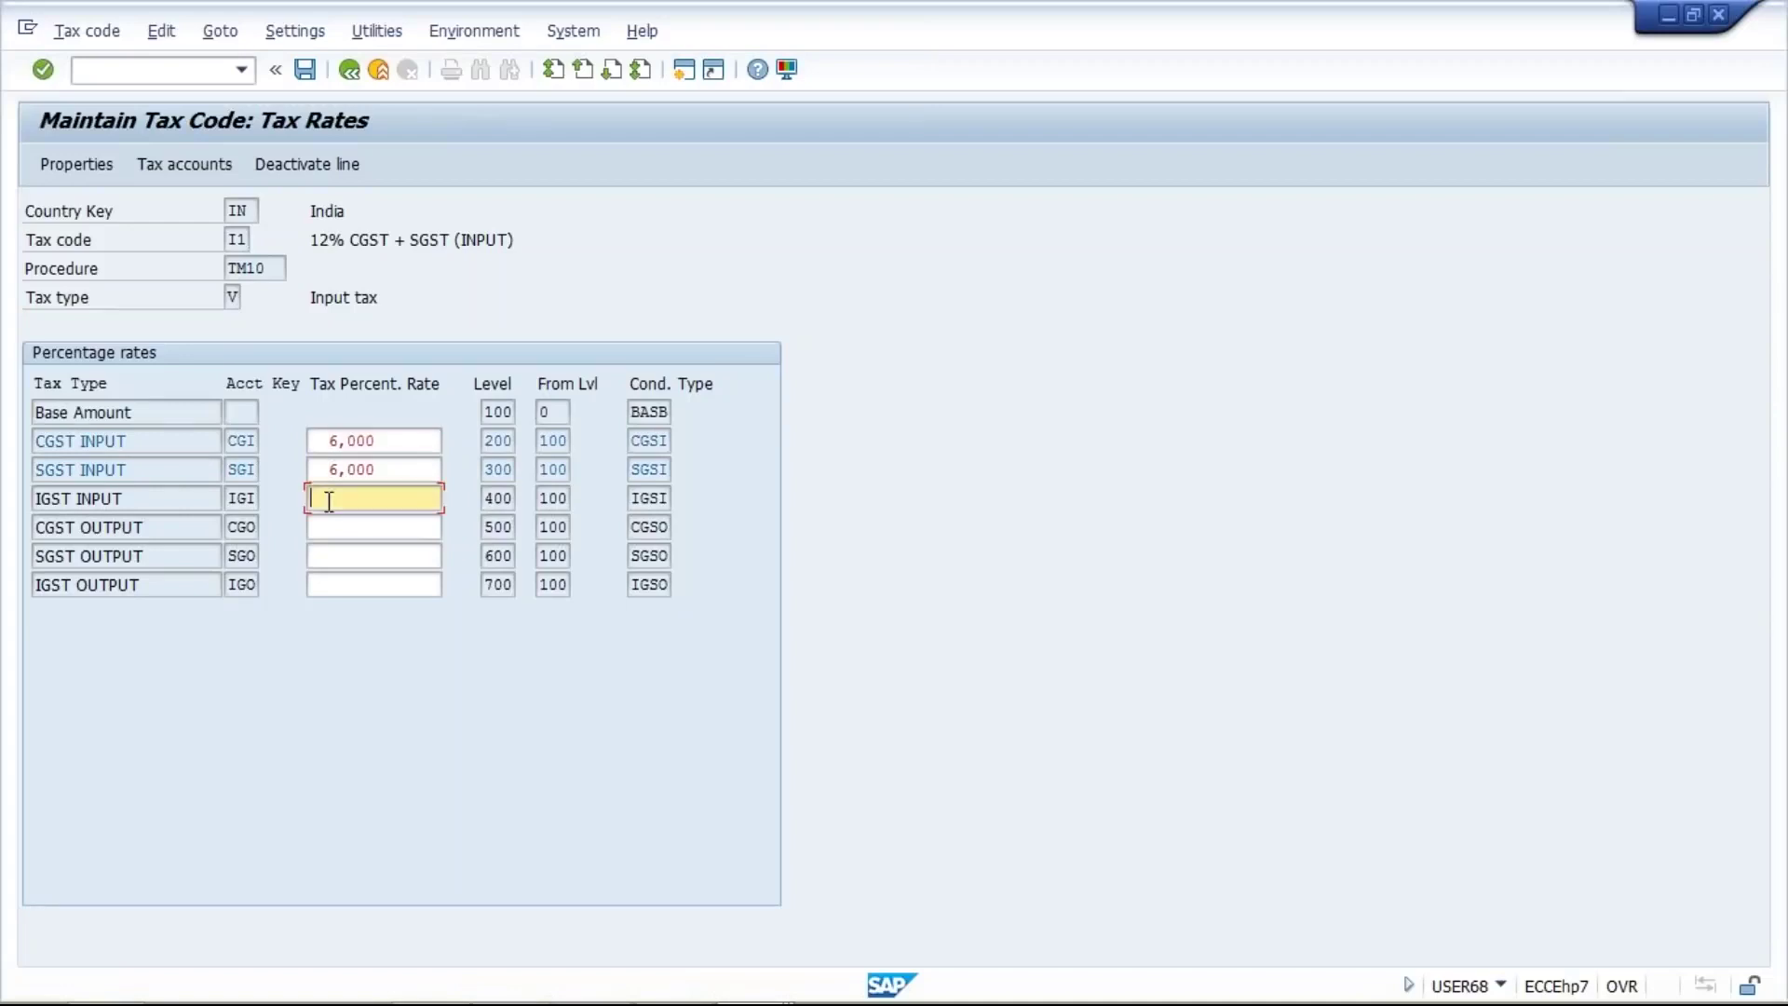
left_click(300, 164)
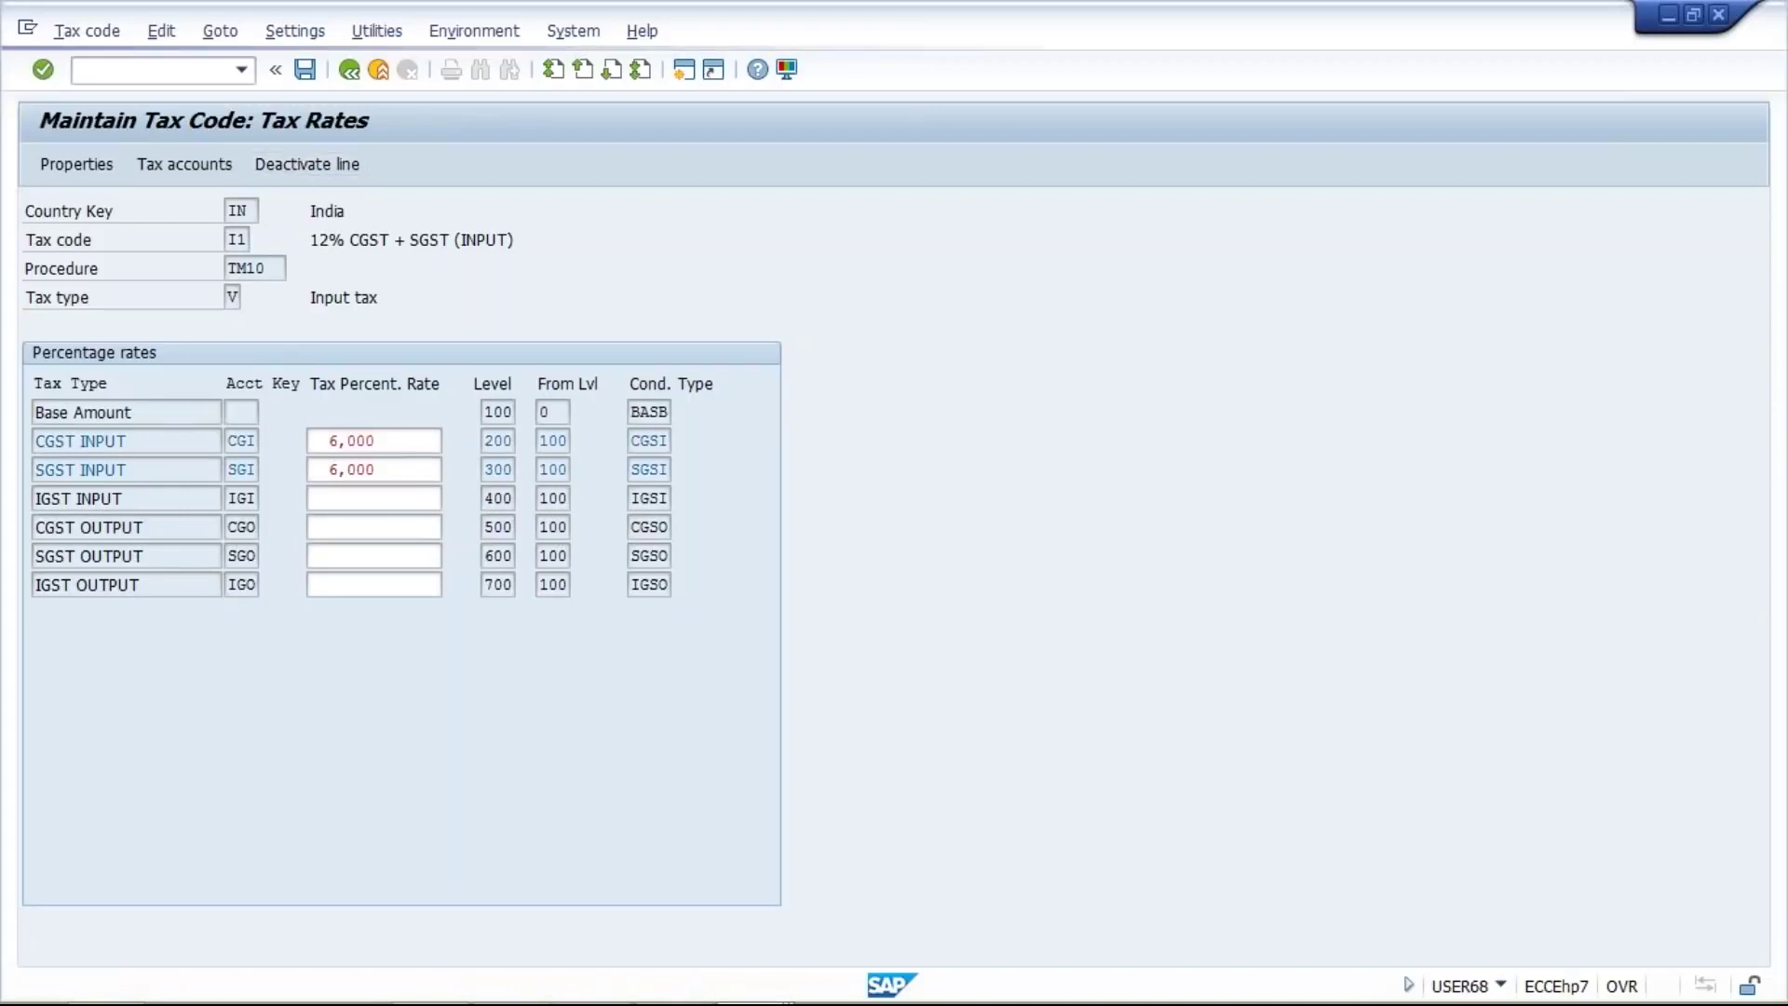
left_click(337, 171)
left_click(344, 557)
left_click(322, 164)
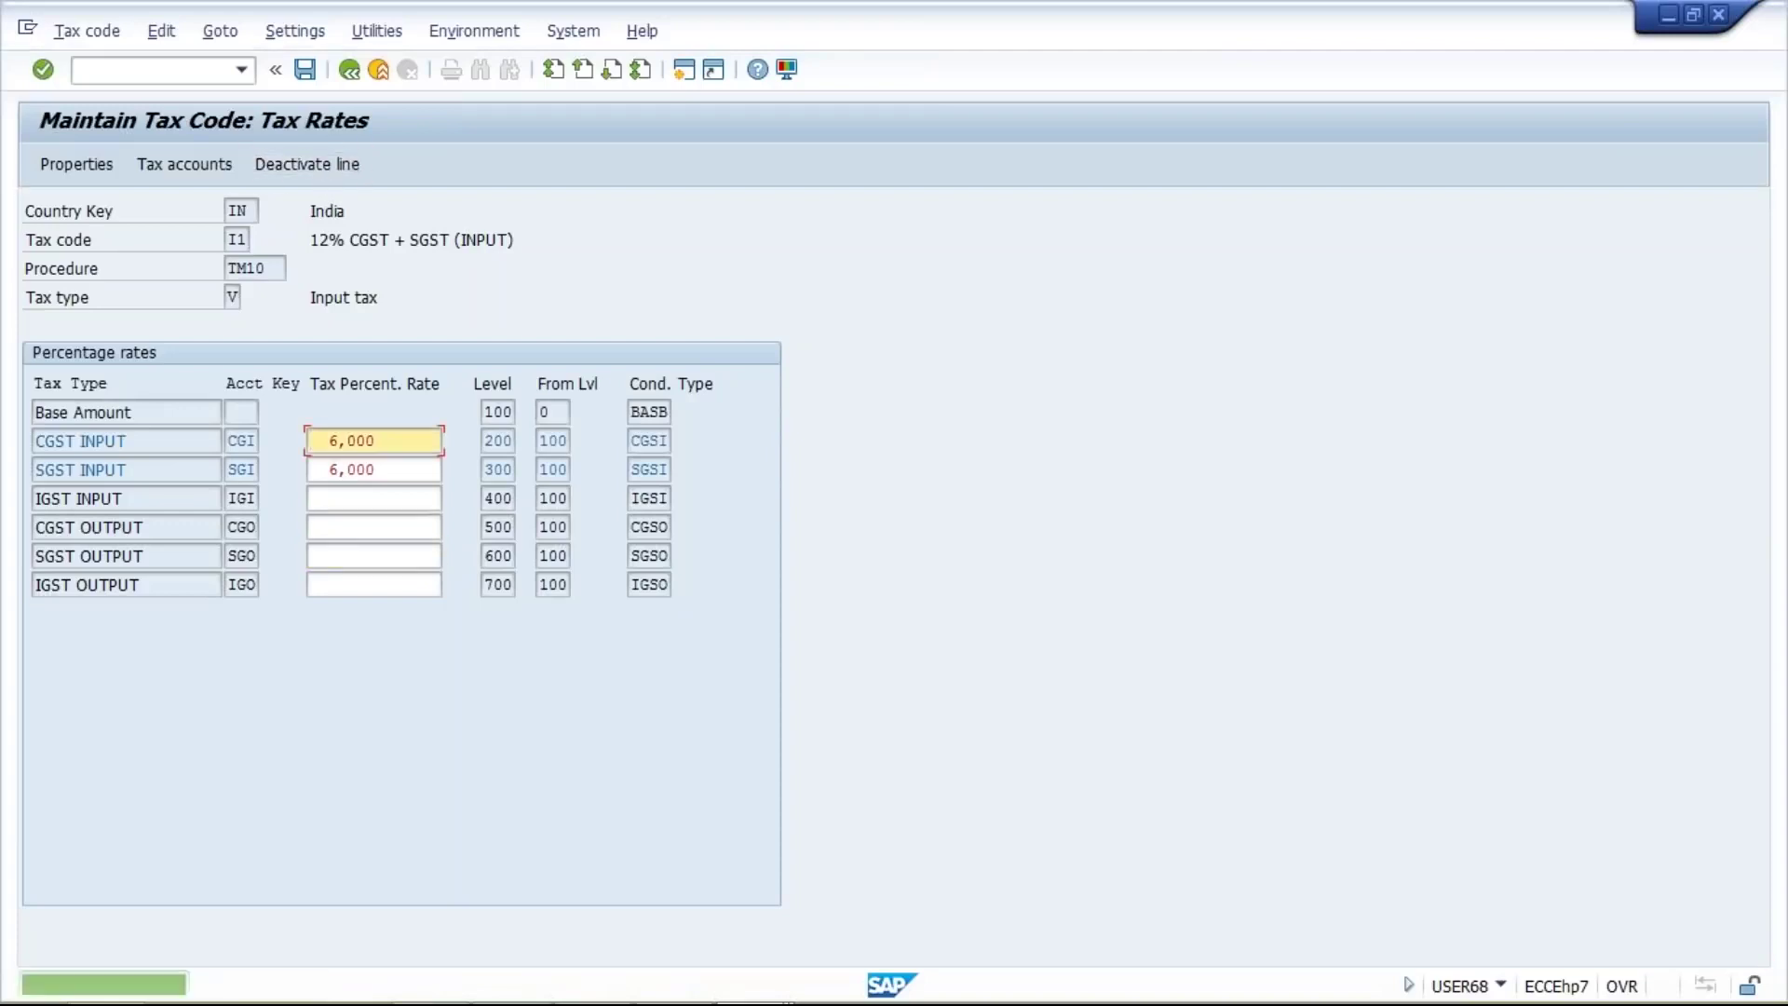
left_click(306, 166)
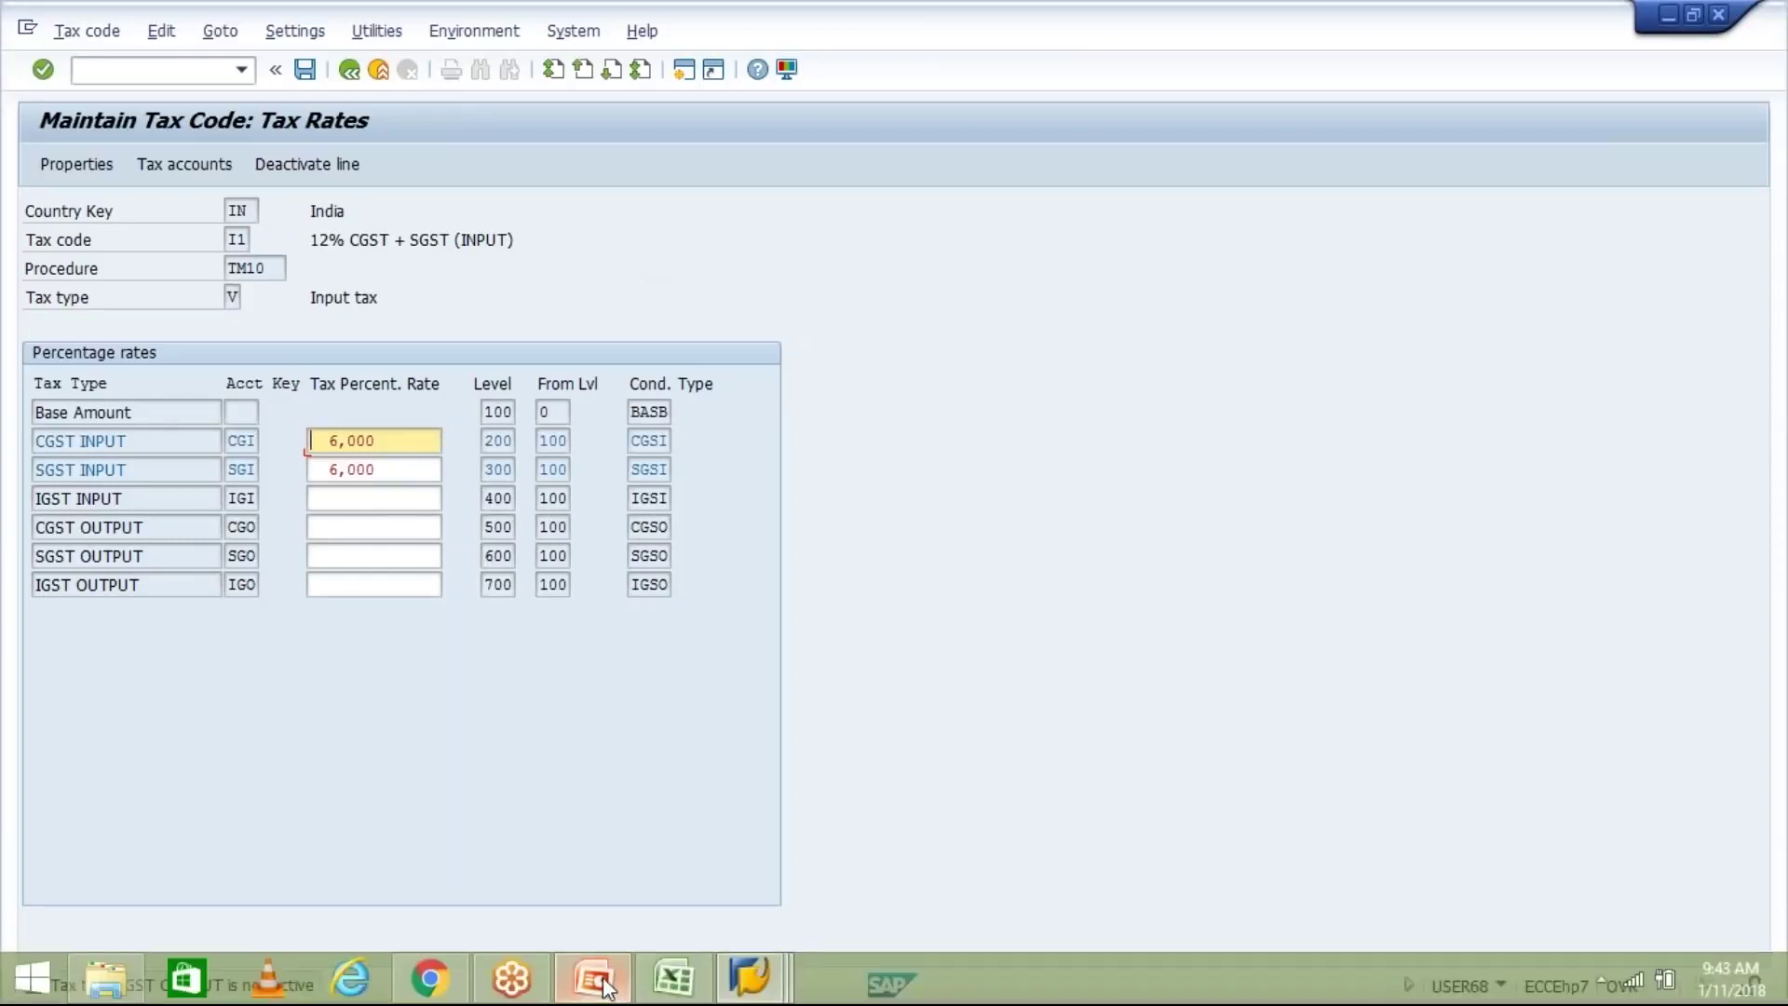
Consult the Taxes under GST slide in PowerPoint and compare it with the CGST and SGST input rates of I1 in SAP
left_click(593, 982)
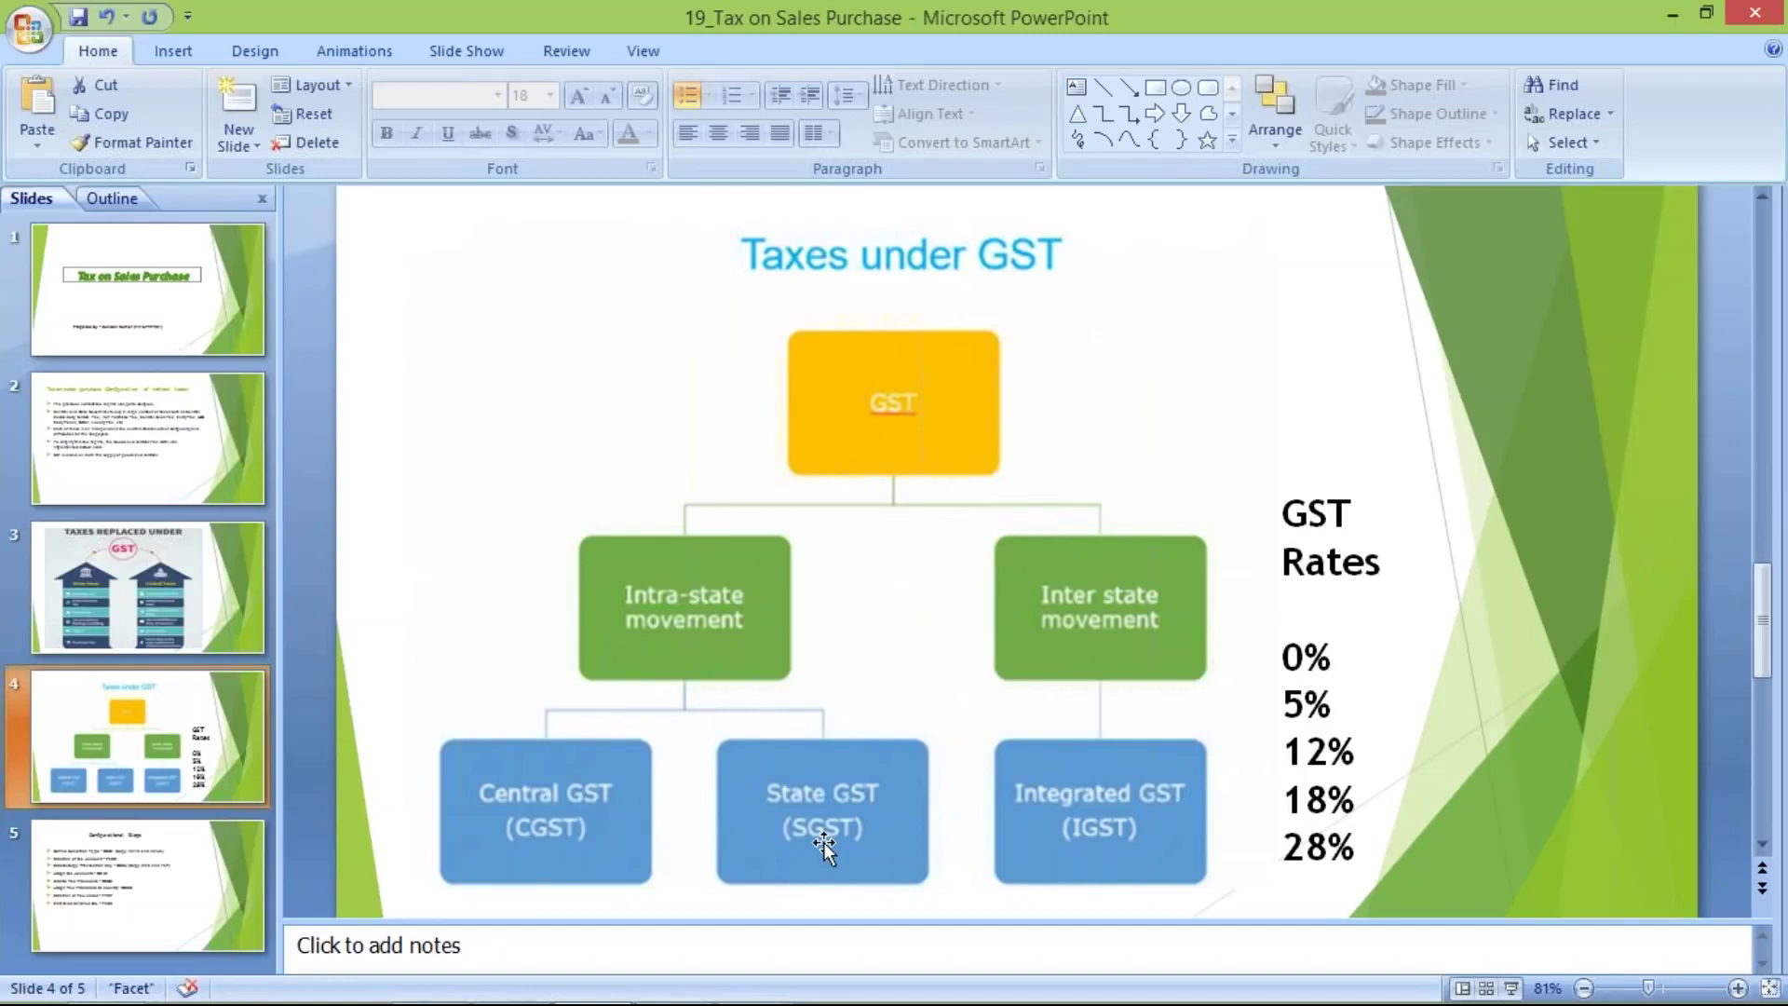
mouse_move(652, 1001)
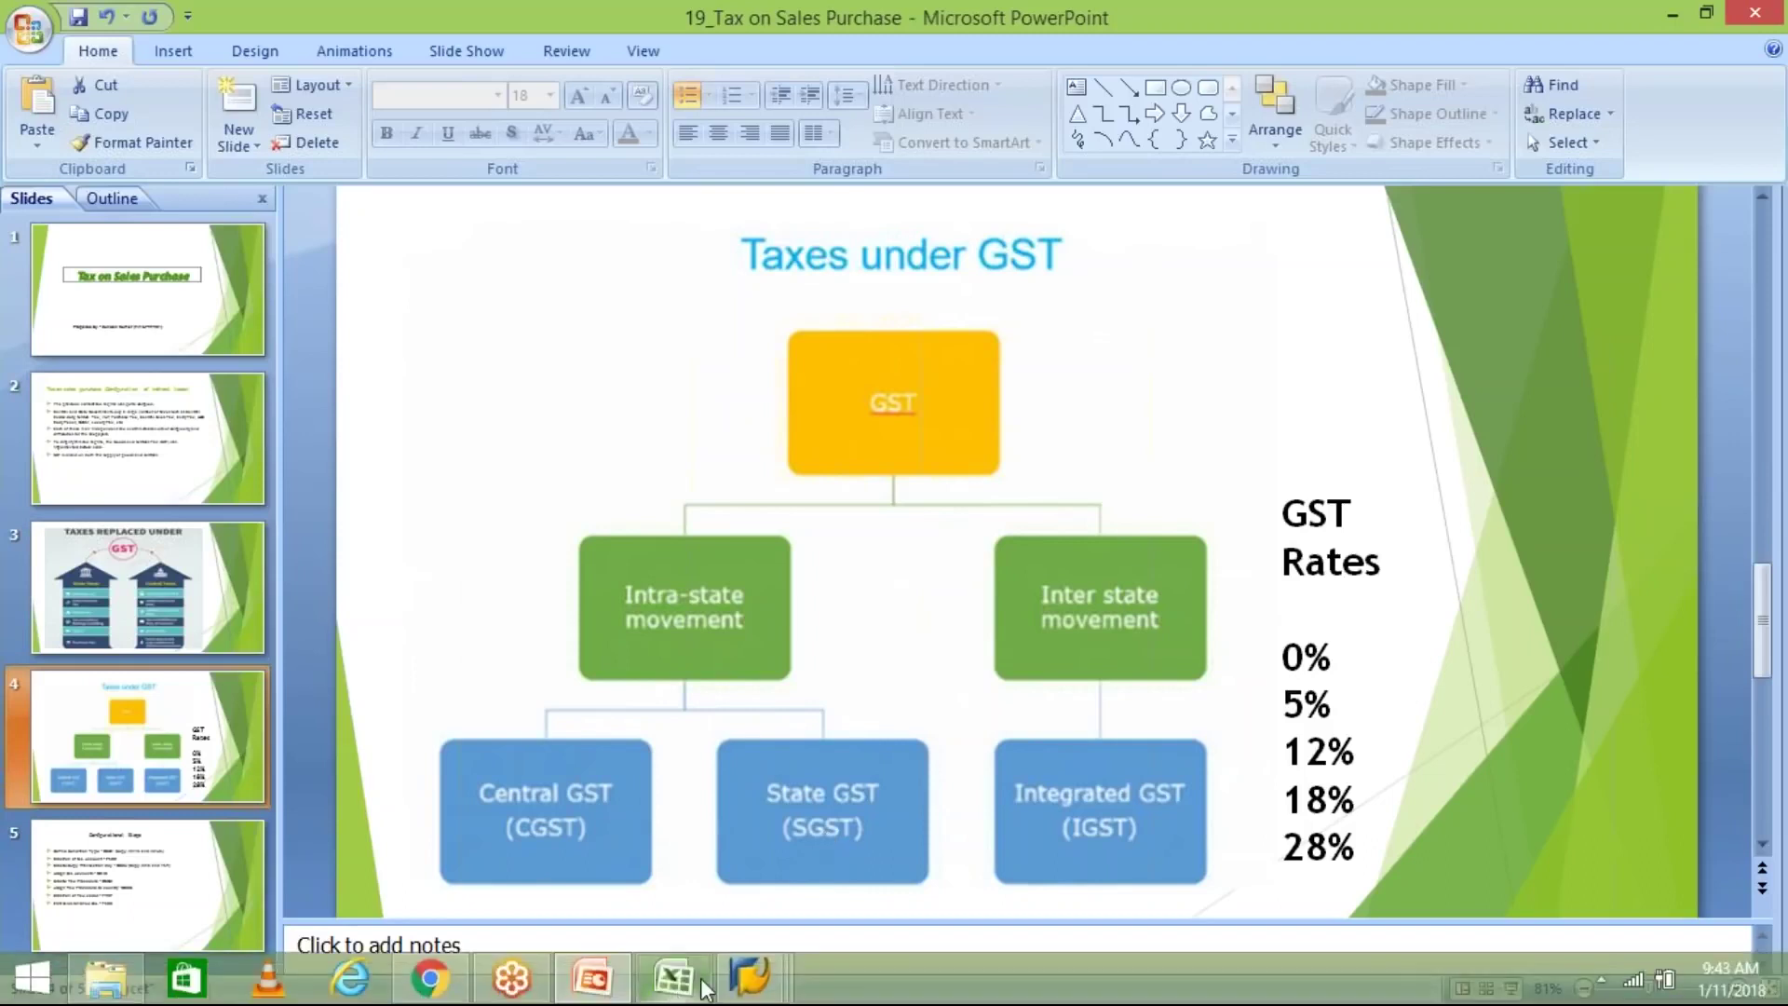
mouse_move(753, 988)
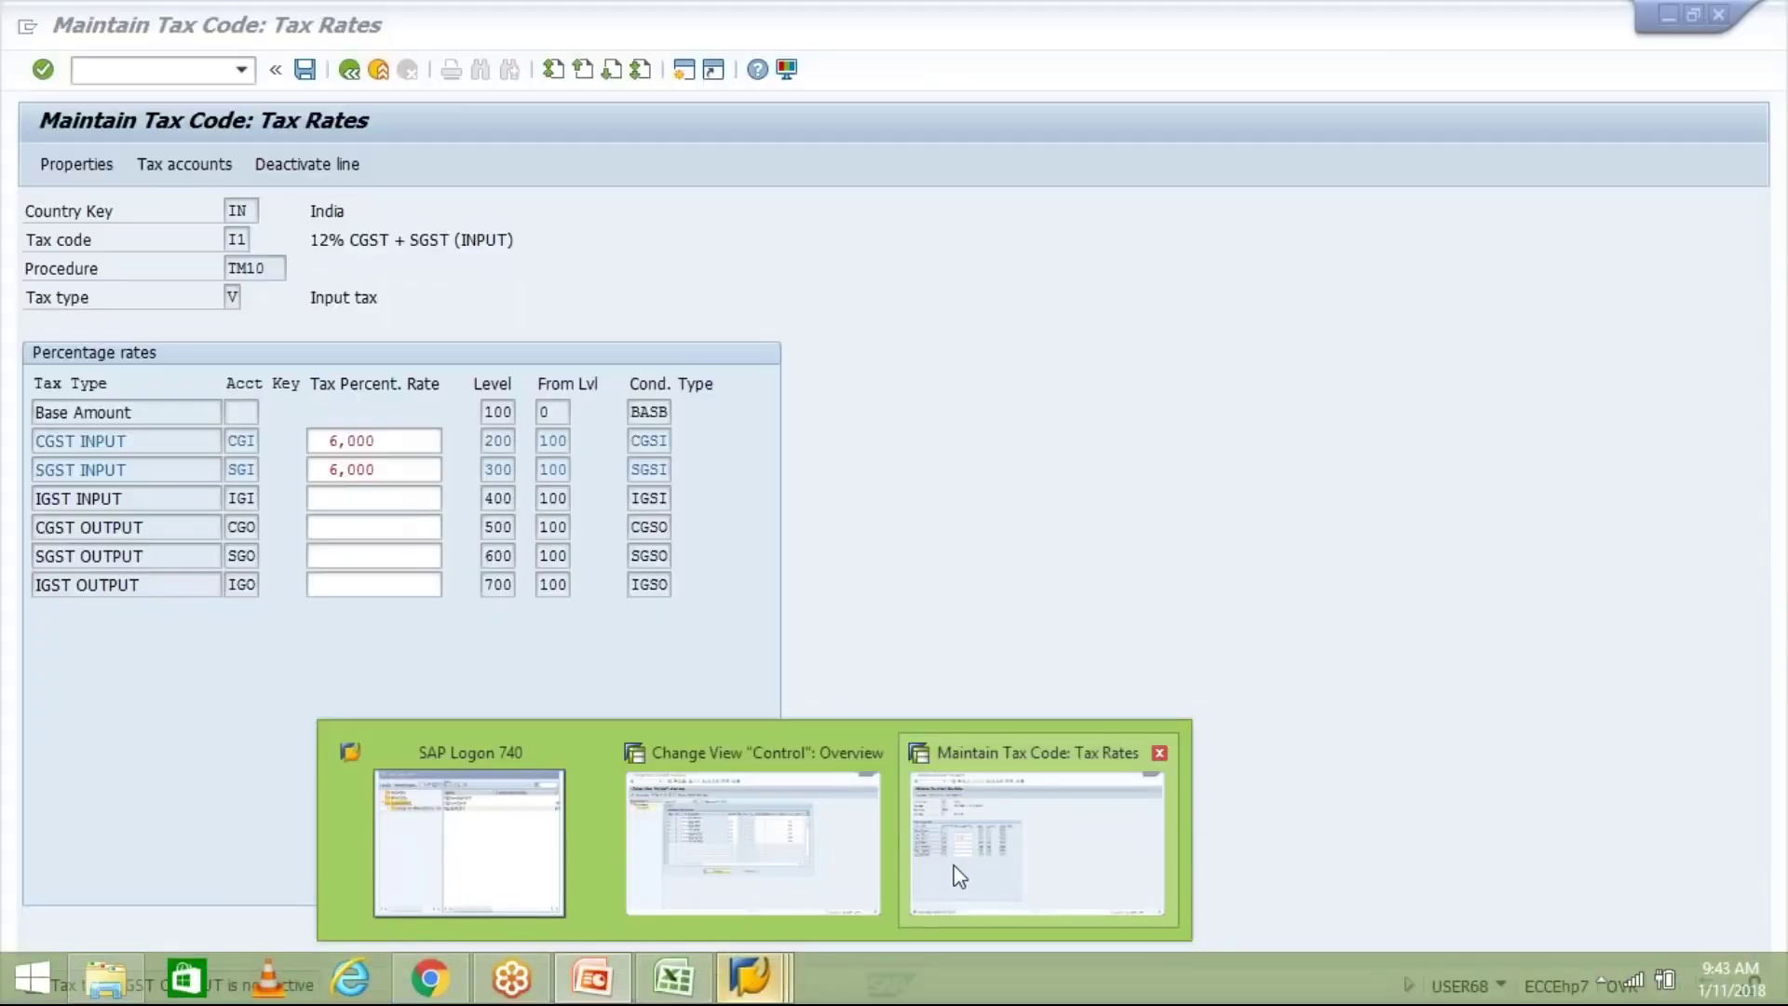
left_click(1033, 838)
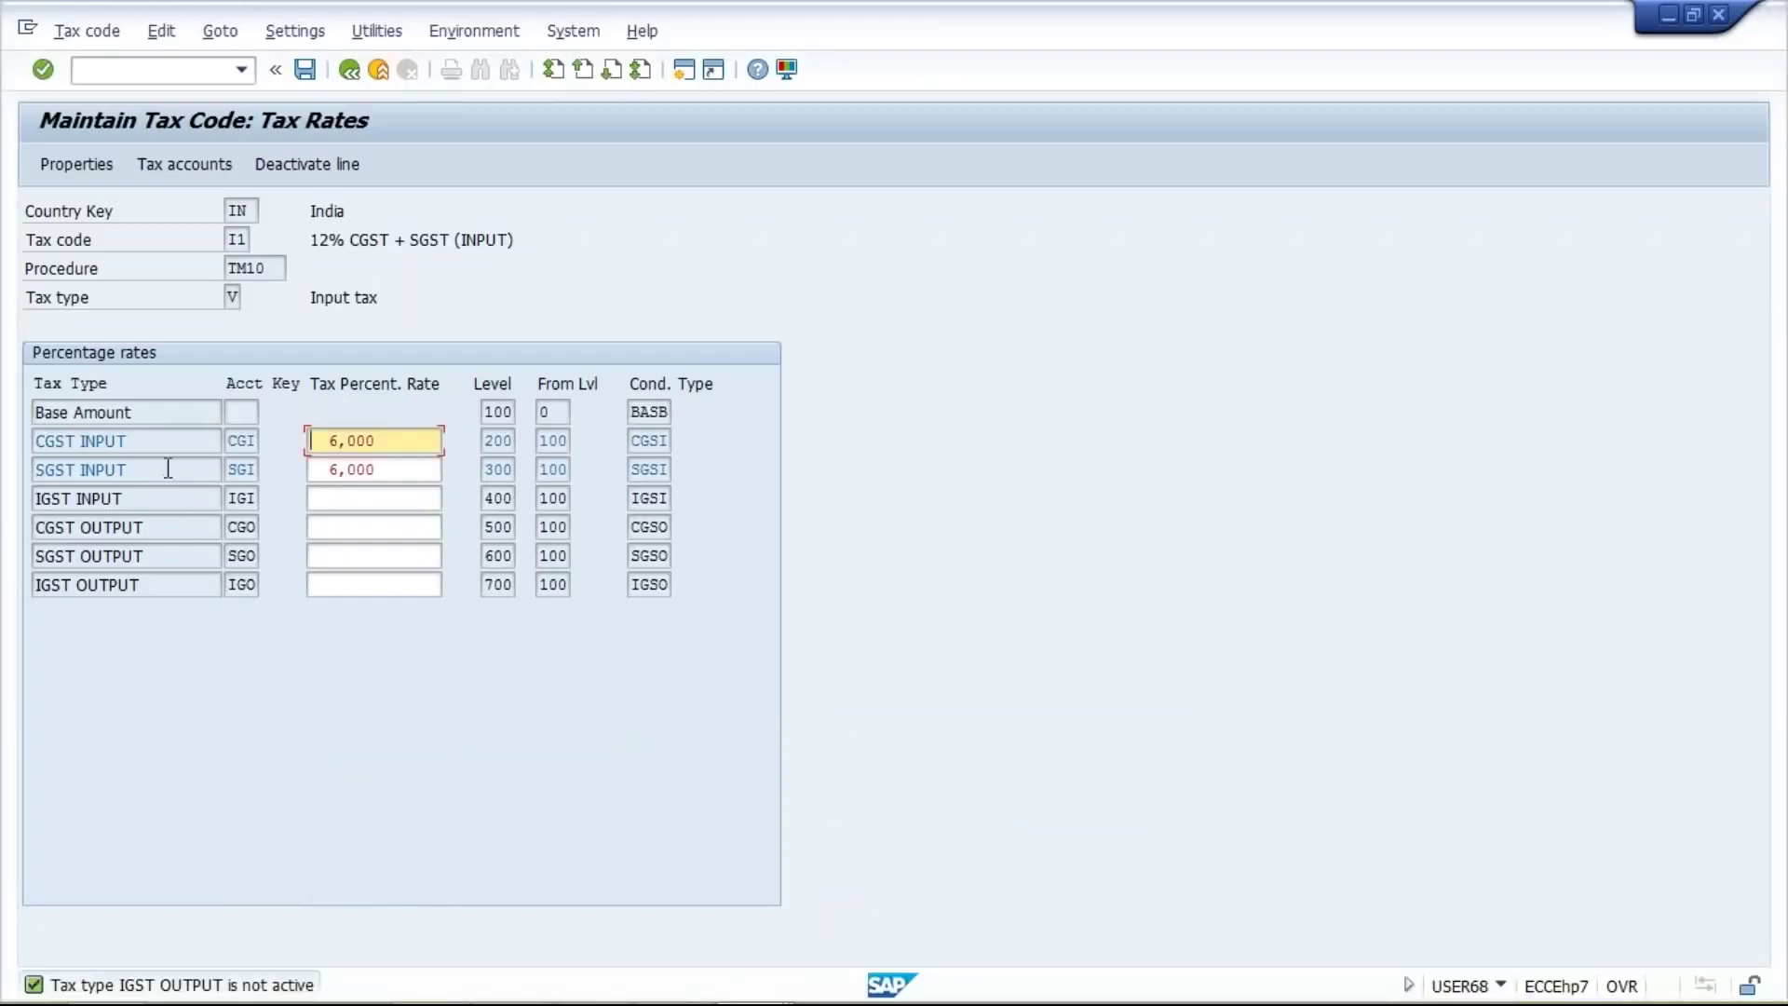
left_click(400, 440)
left_click(395, 476)
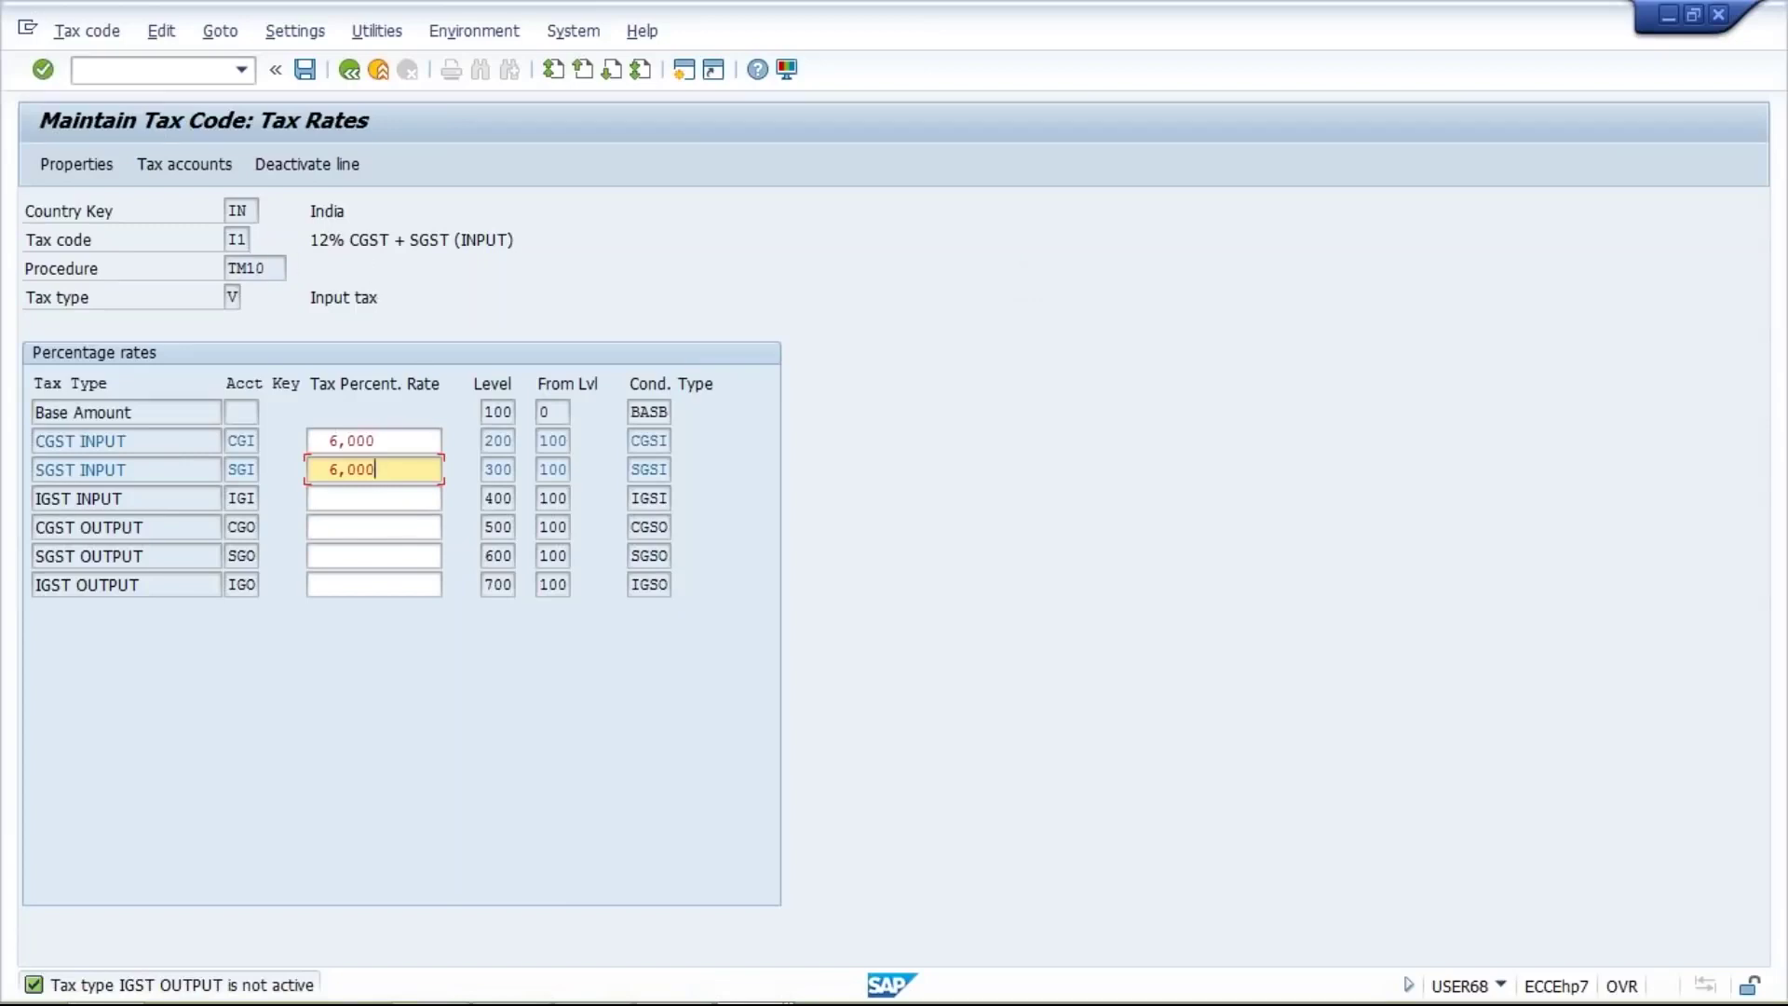
left_click(403, 440)
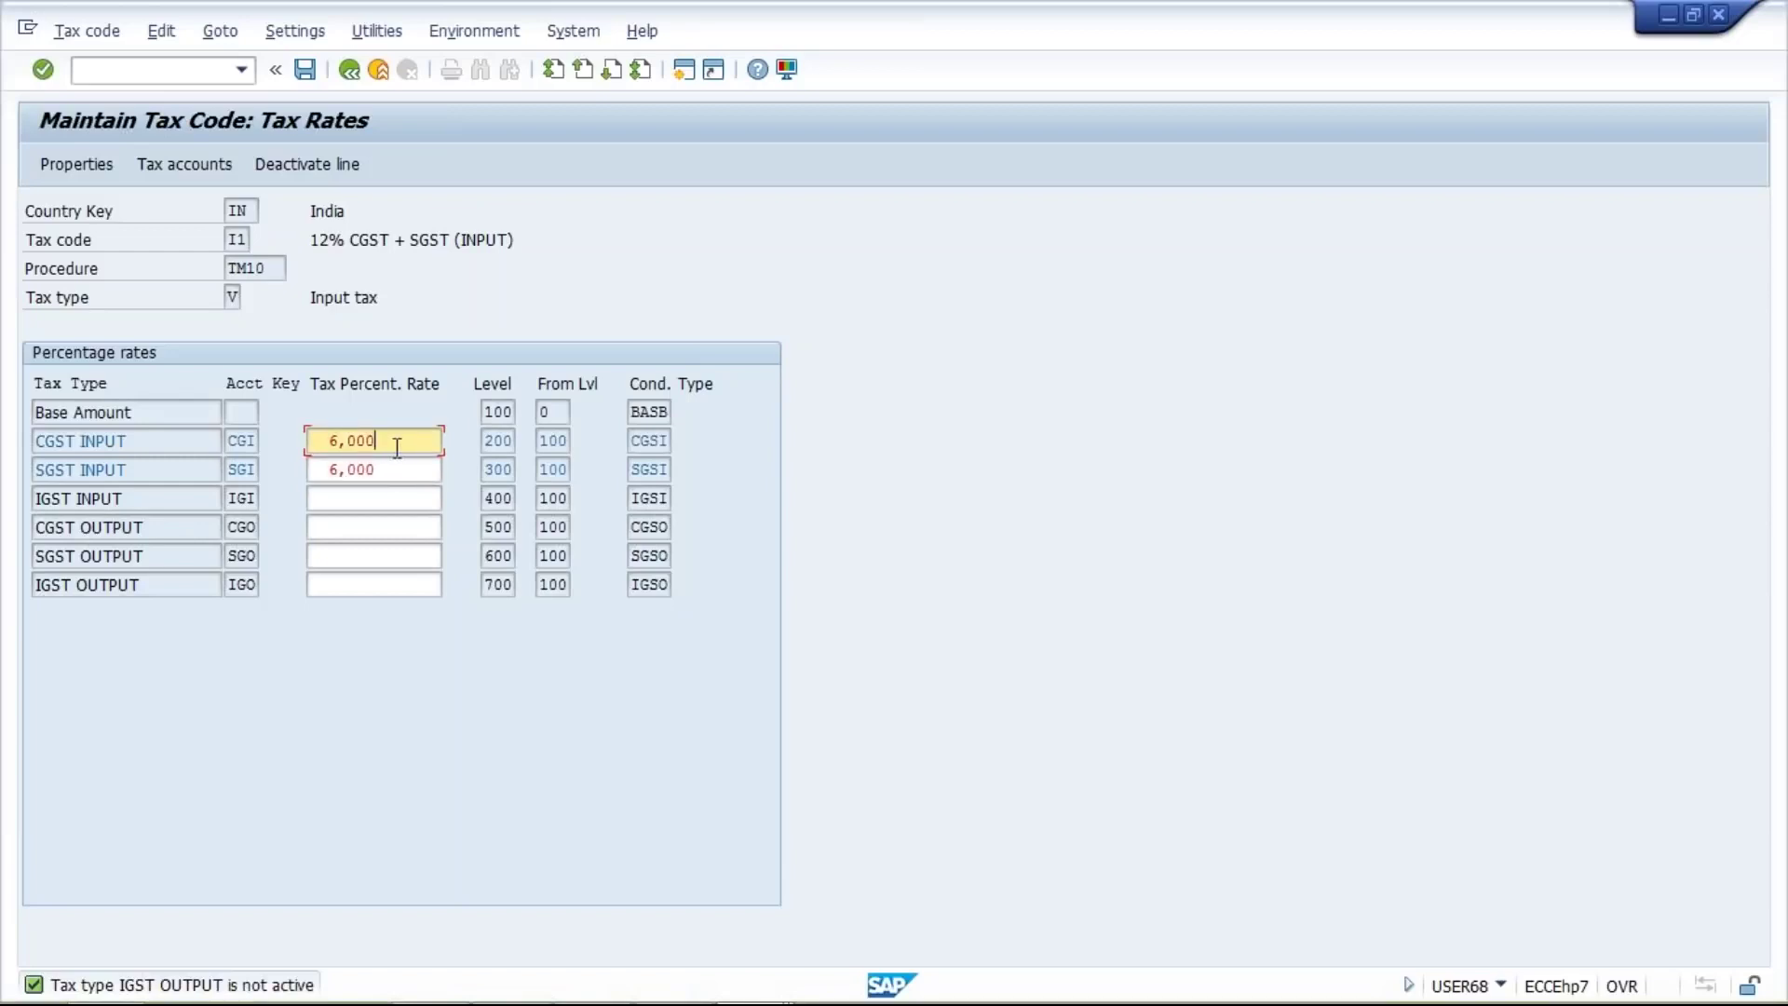
left_click(398, 469)
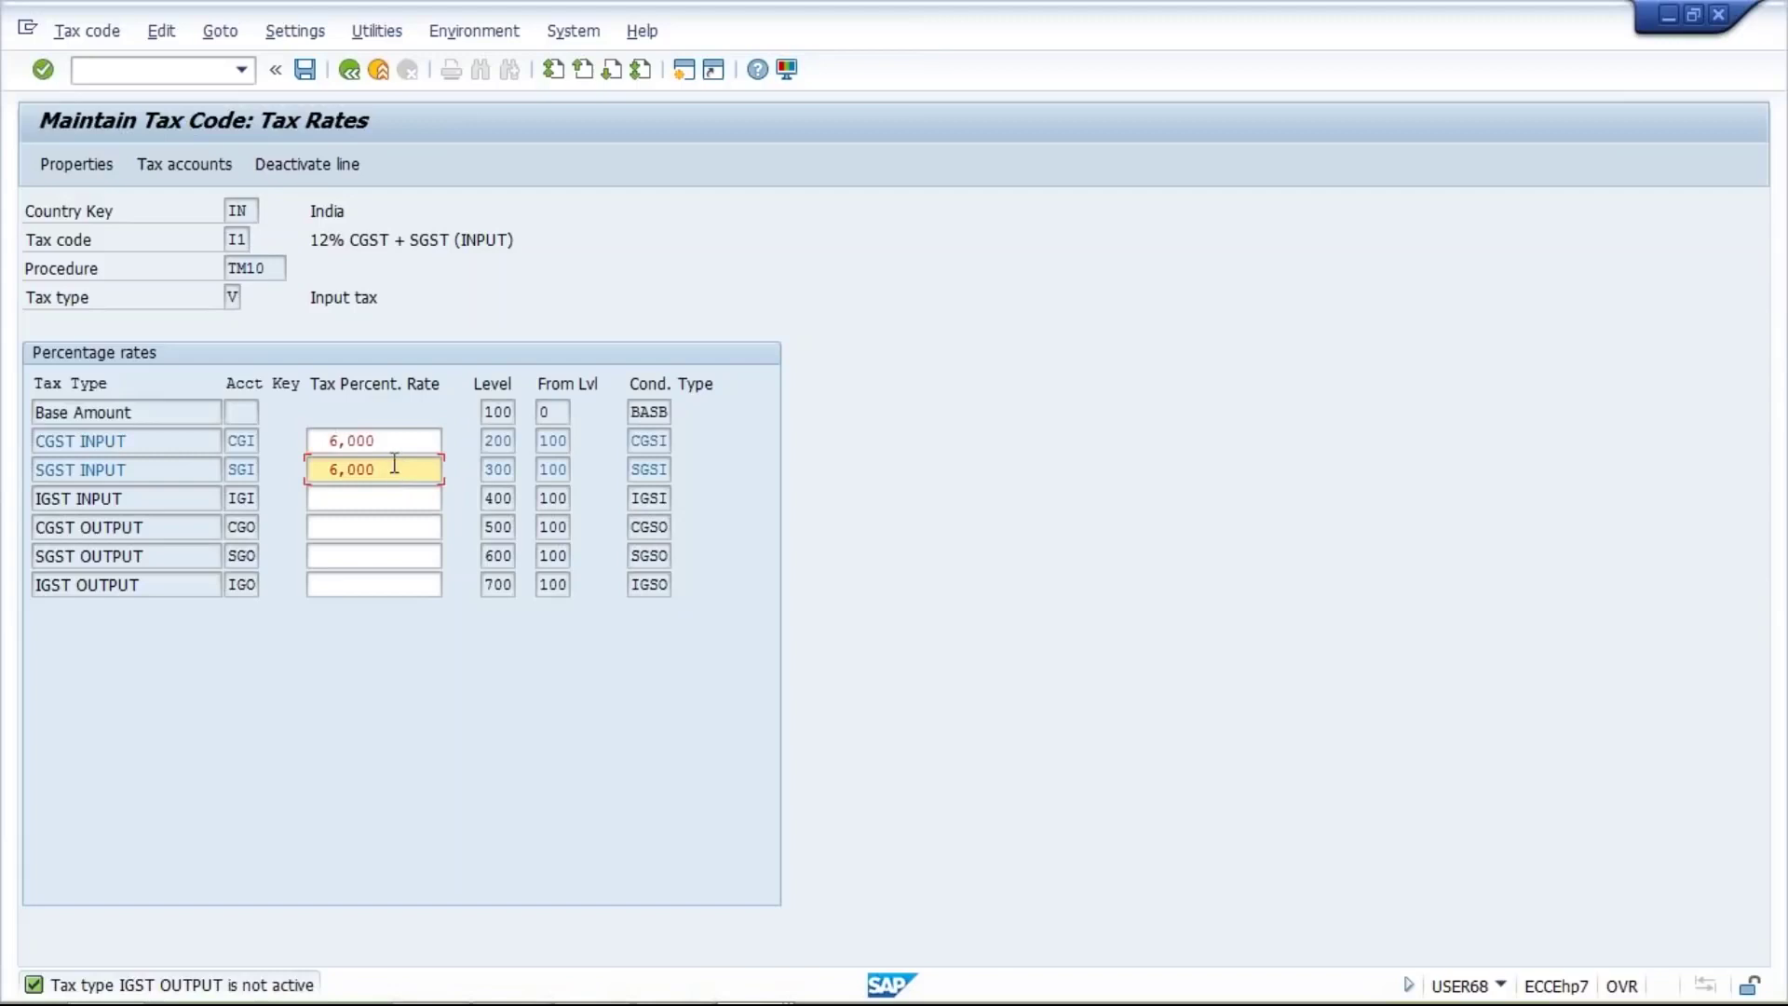
left_click(392, 441)
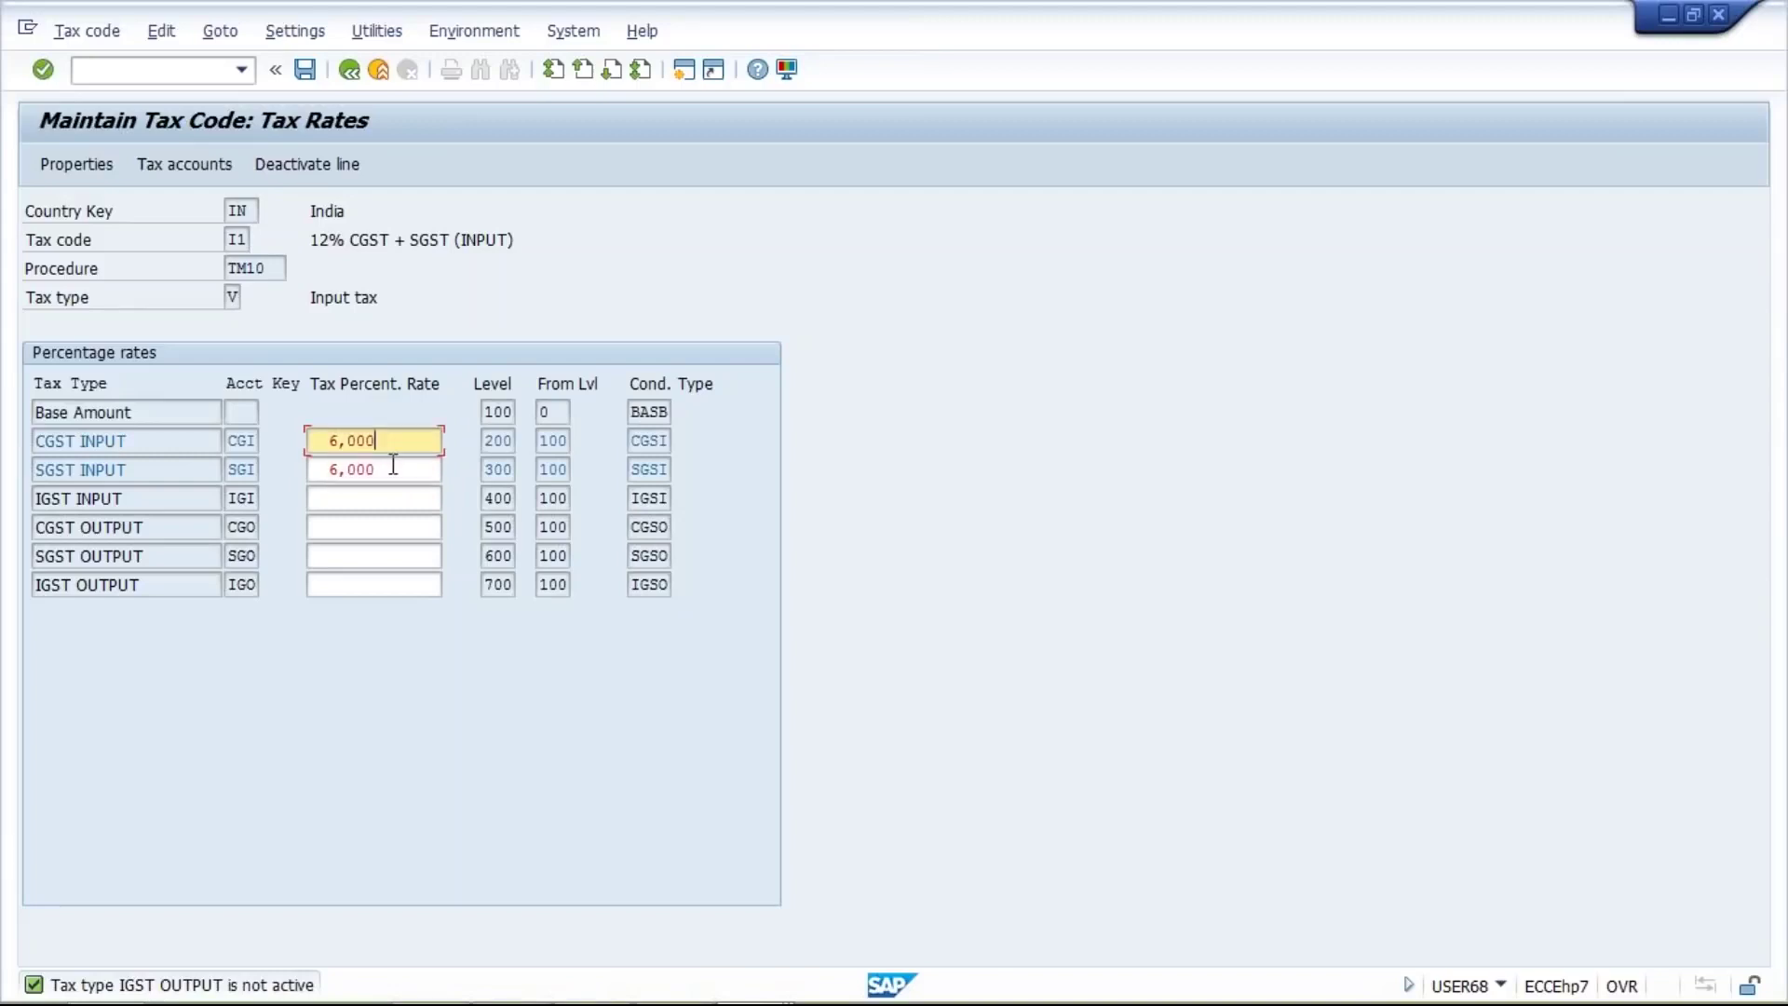
left_click(393, 467)
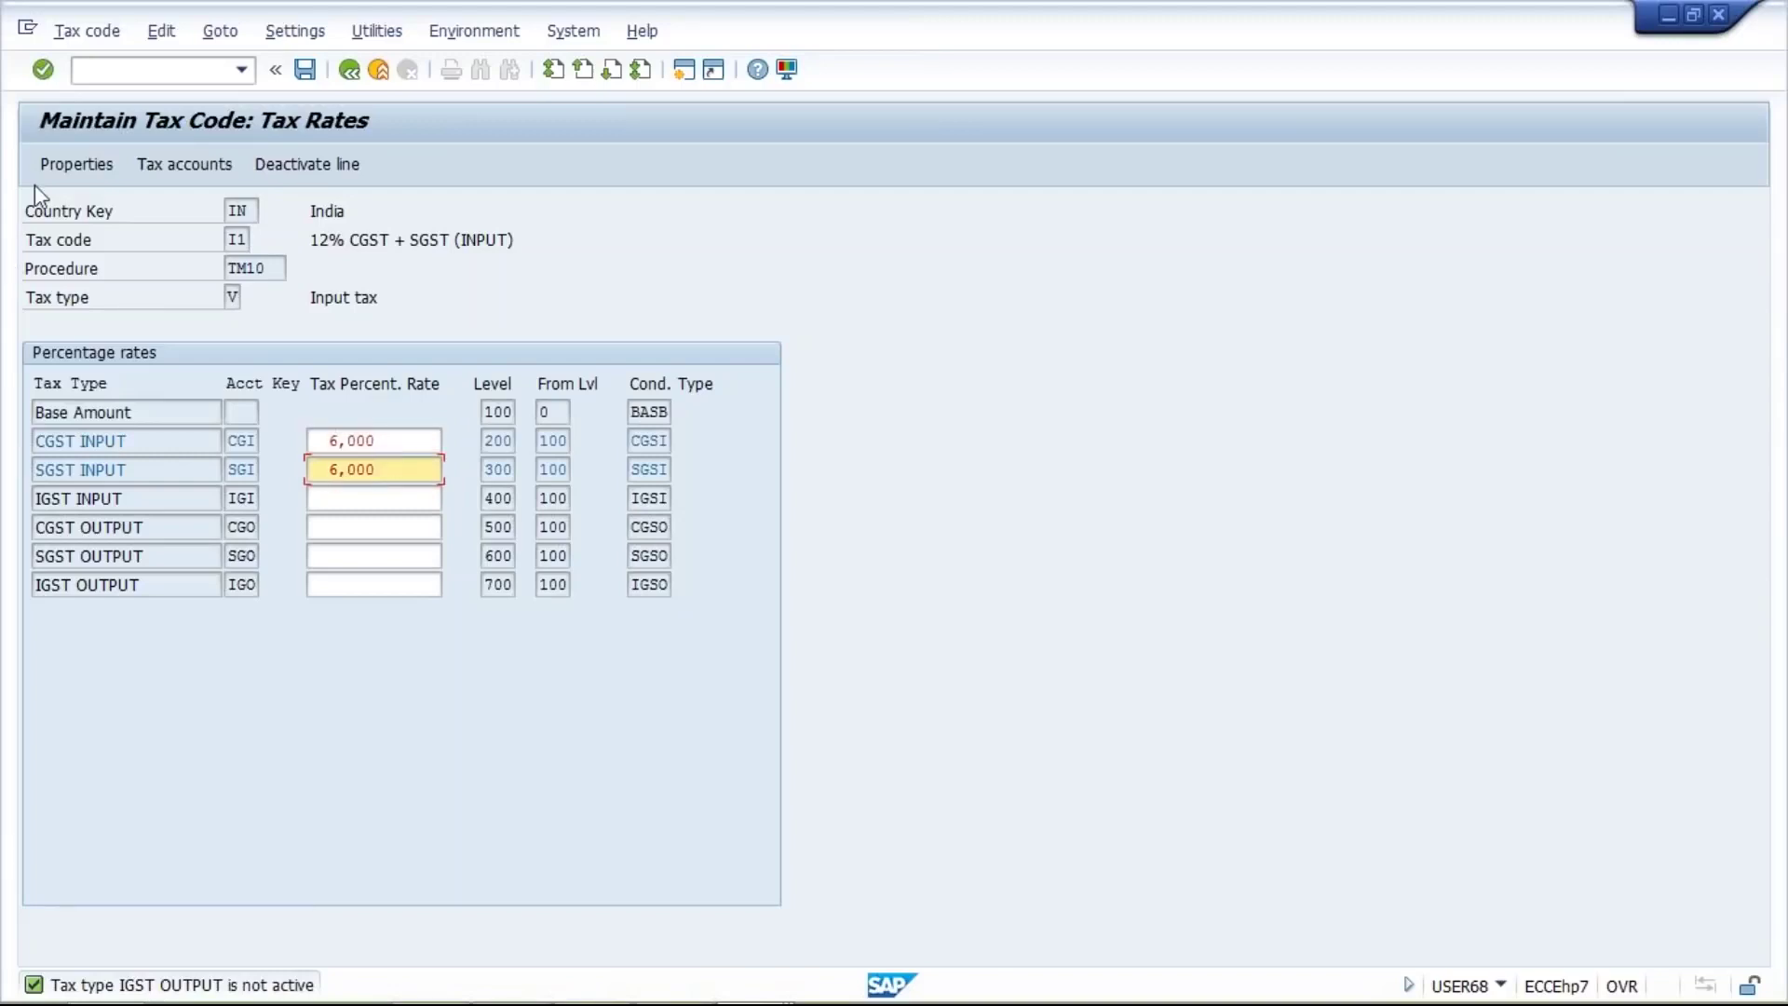
Check the tax accounts of I1 for the CGI and SGI keys in chart of accounts TM10 and save the tax code
left_click(183, 163)
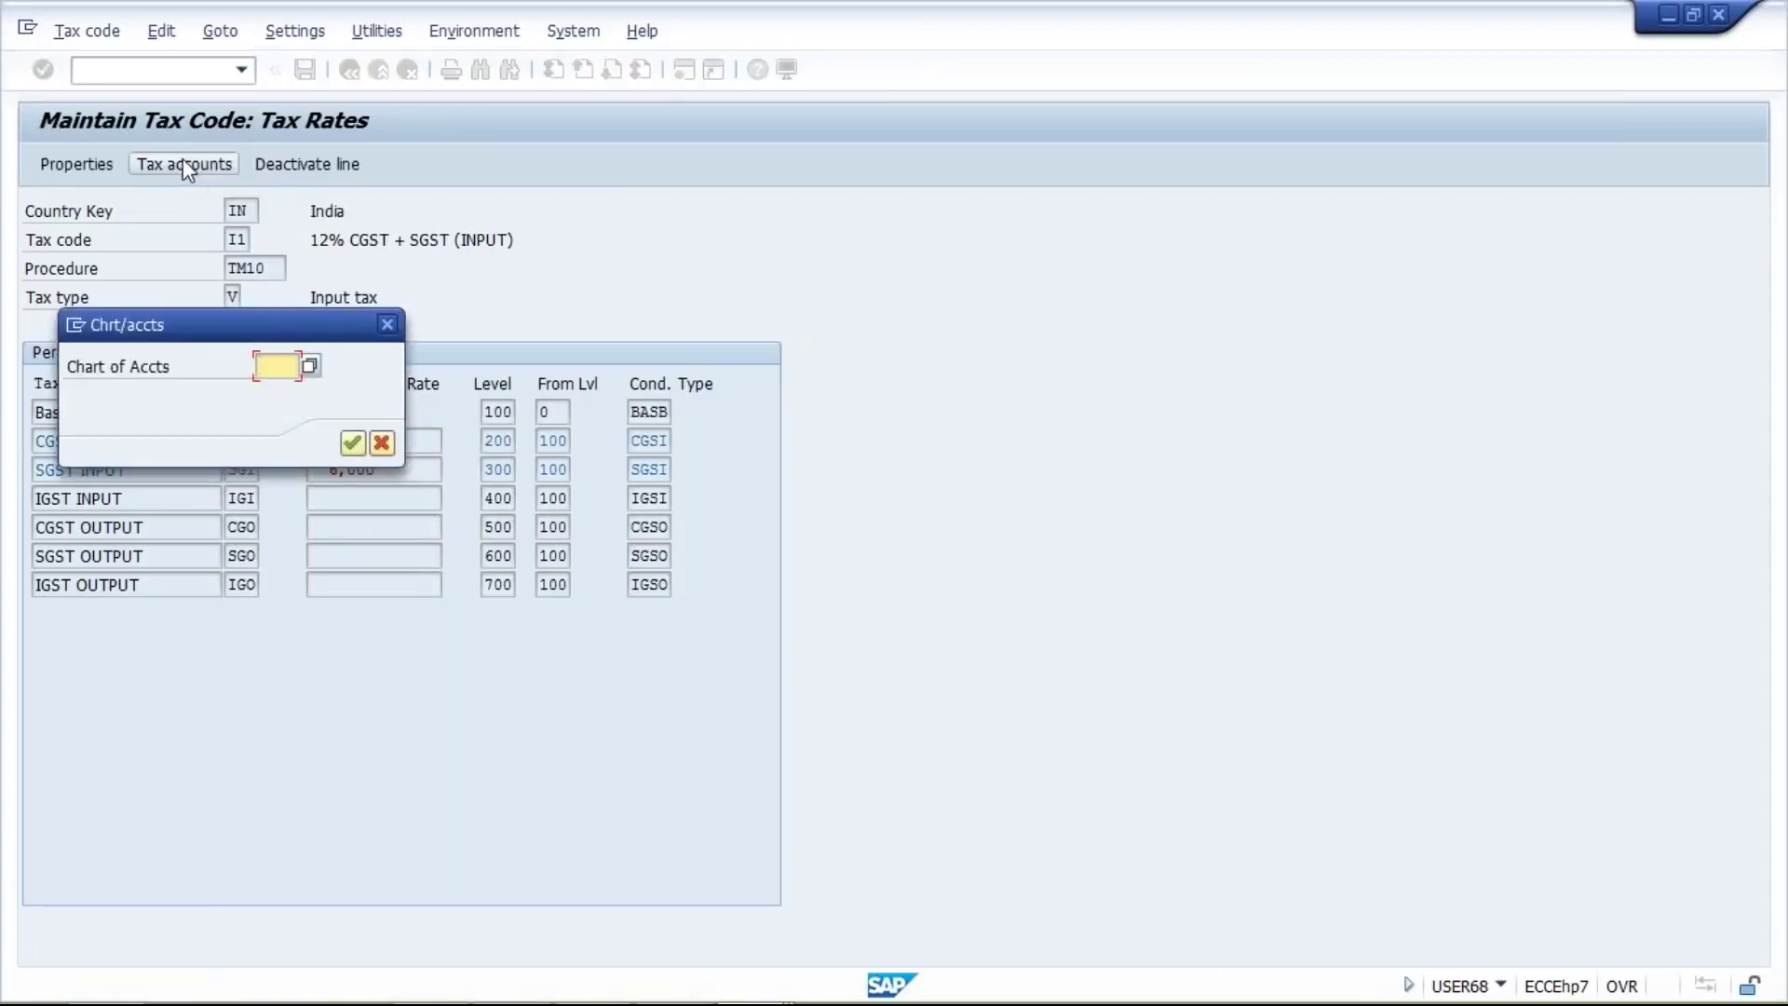
type("TM10")
key("Return")
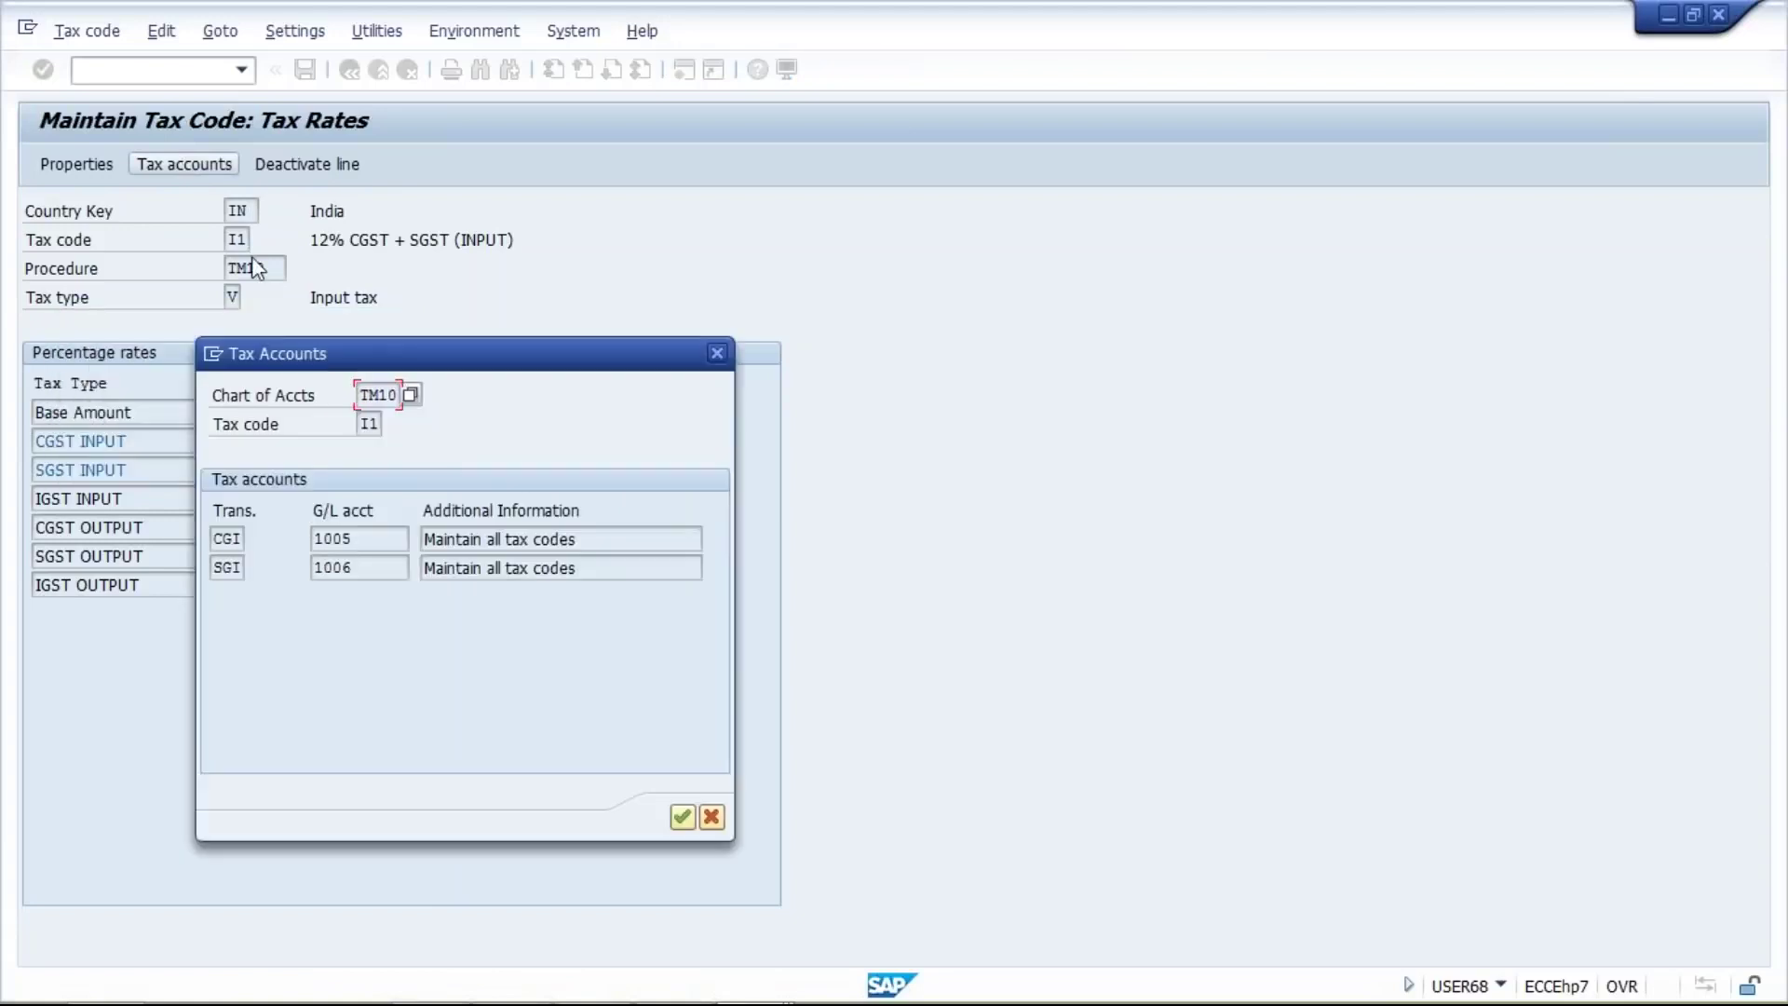
left_click(364, 544)
left_click(368, 570)
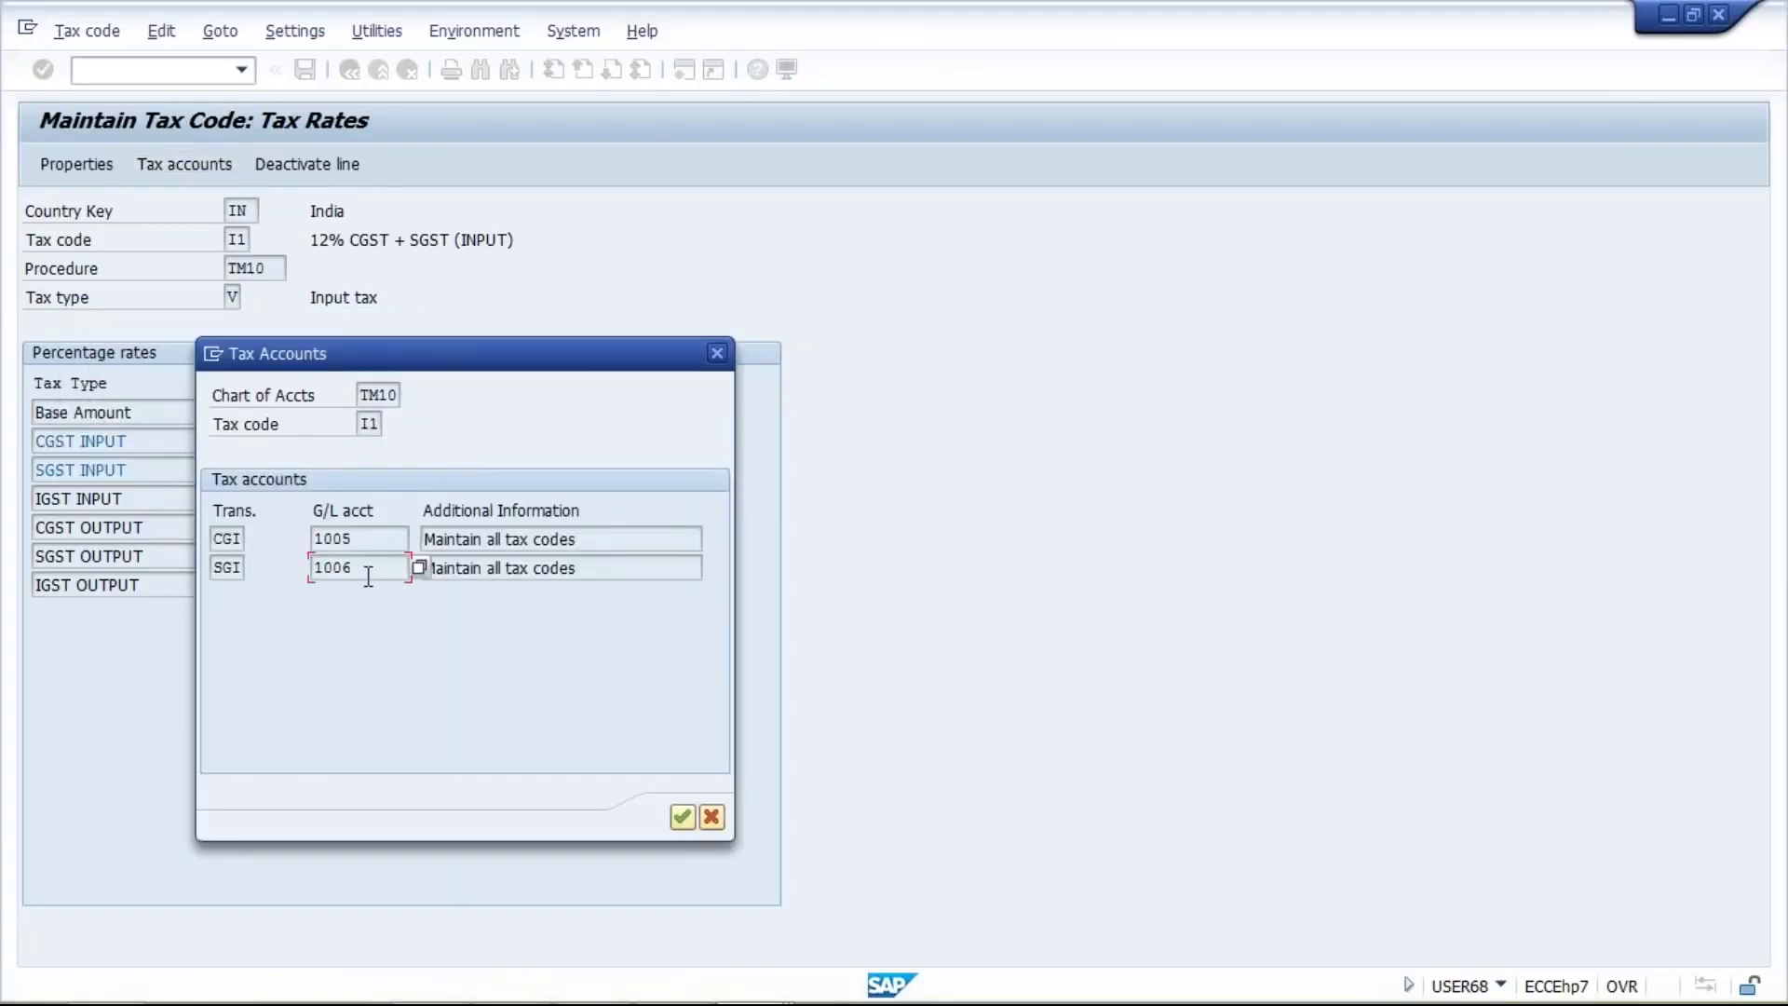
left_click(715, 354)
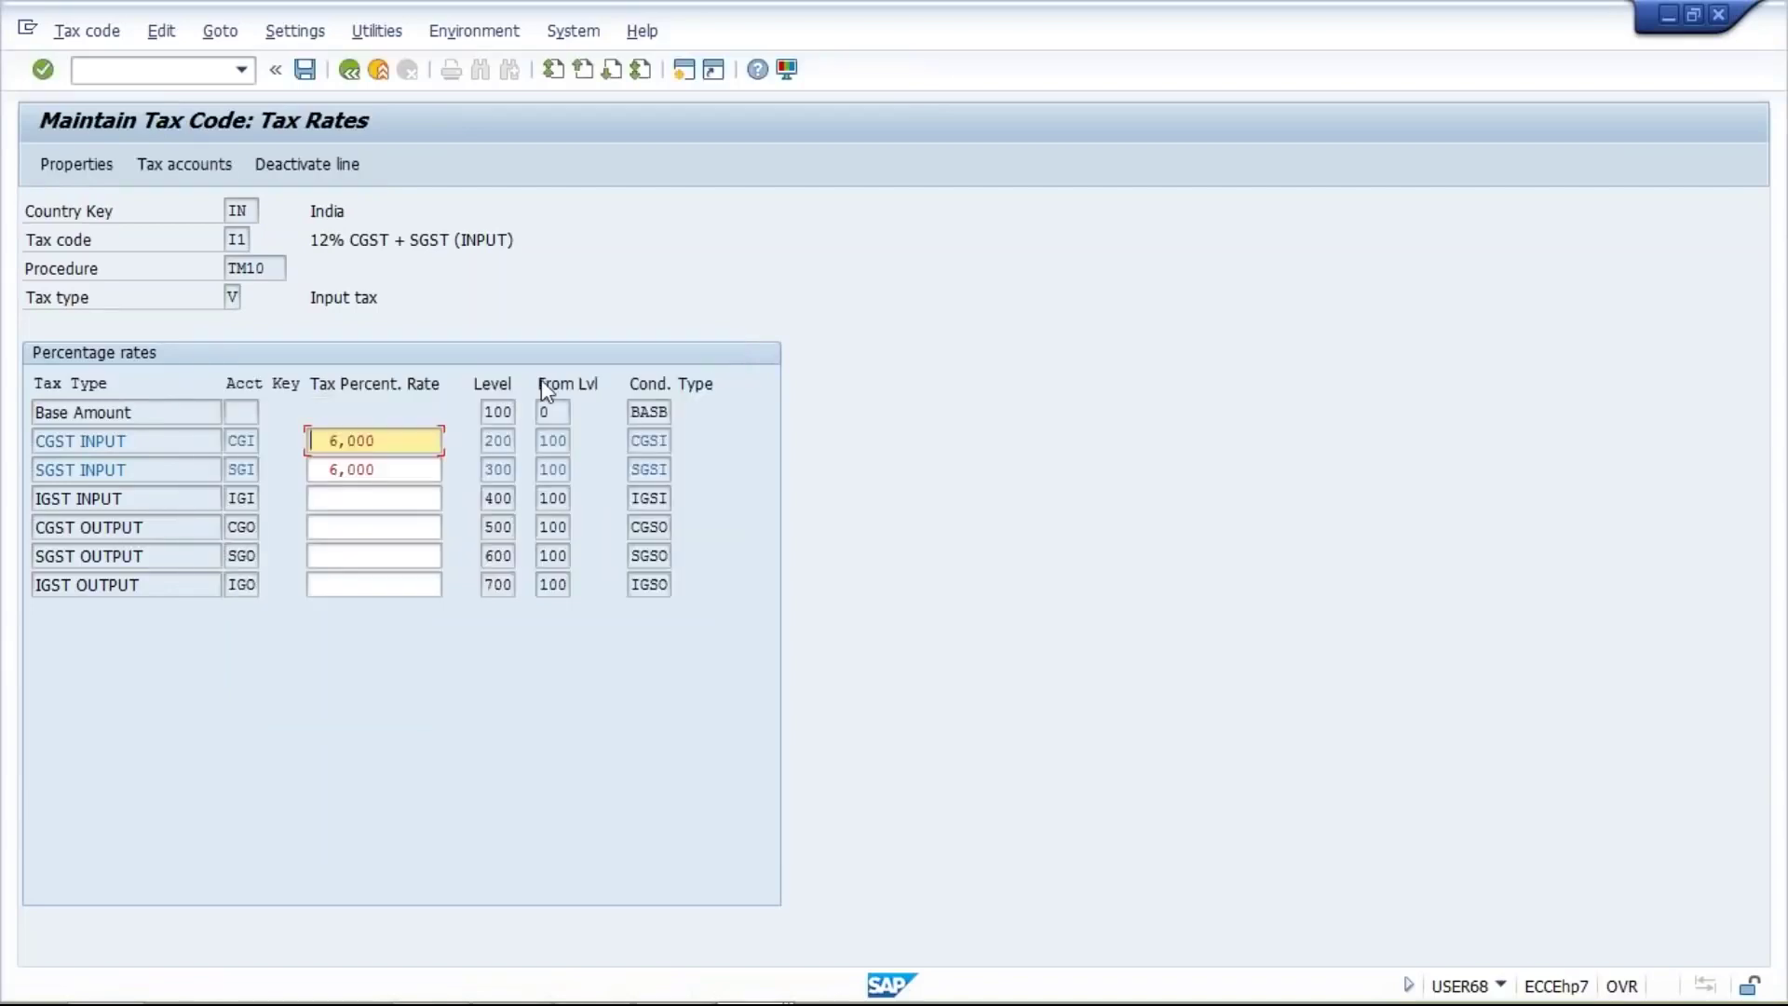
left_click(304, 69)
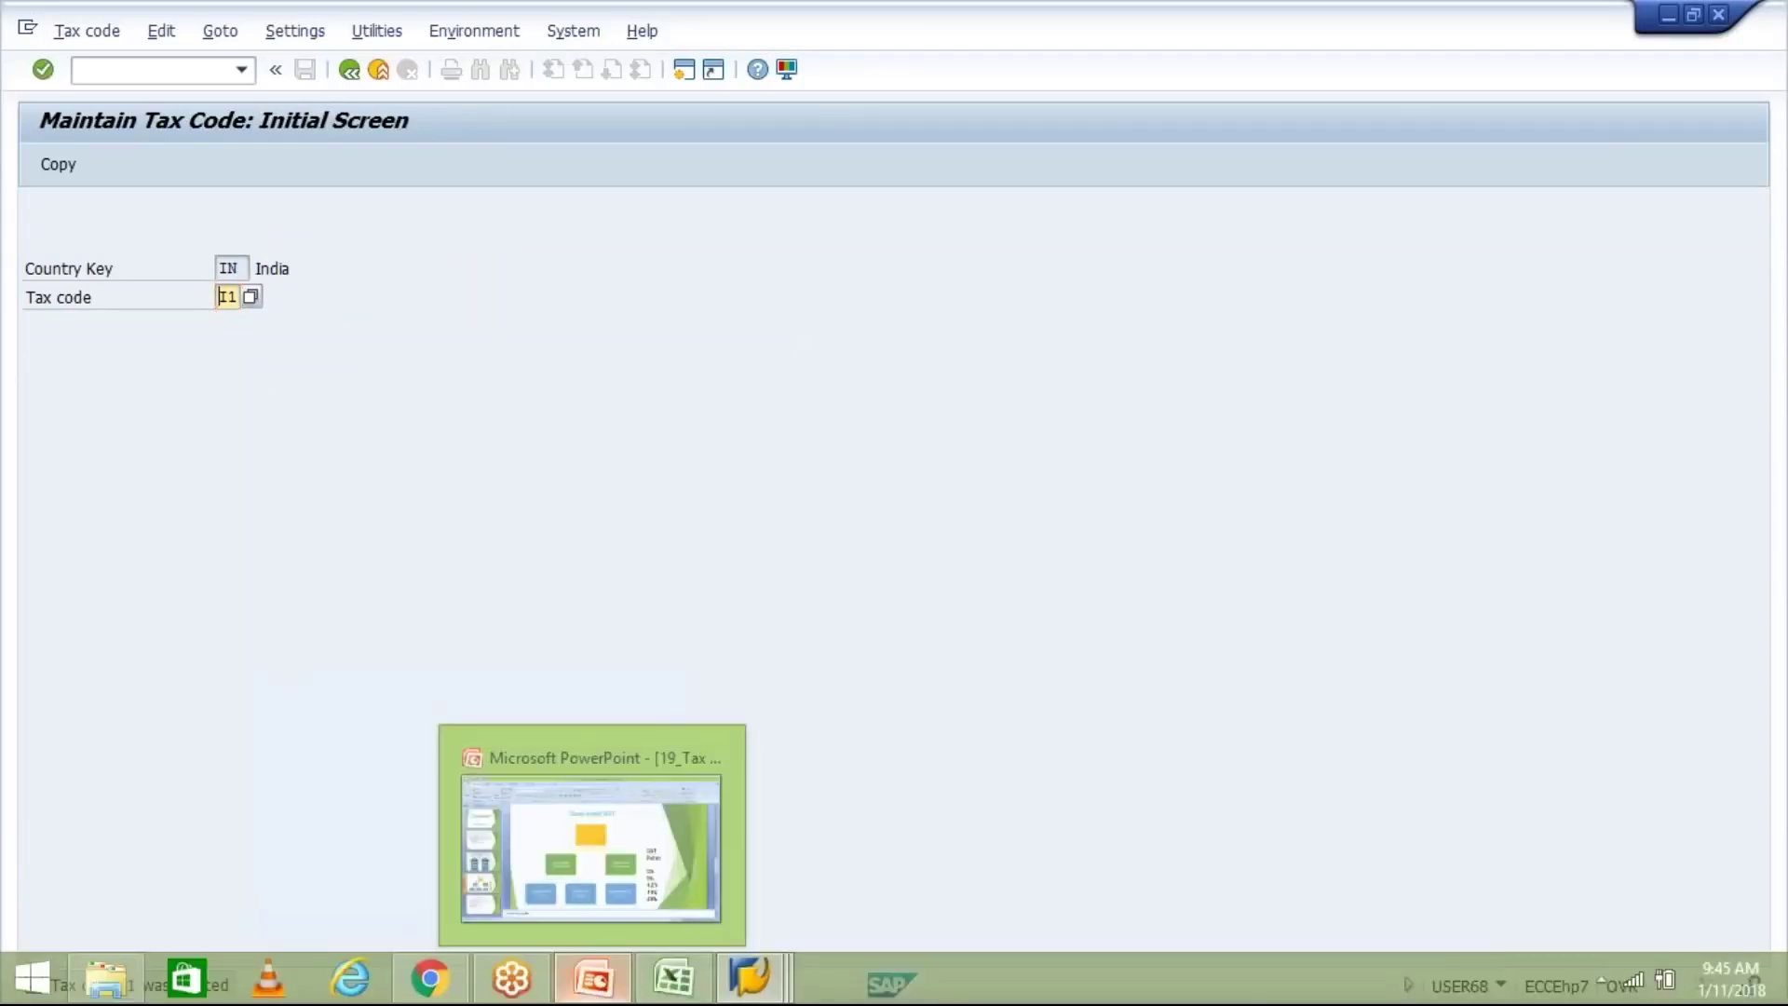
Consult the Taxes under GST slide in PowerPoint and start creating tax code I2 for country IN in SAP
left_click(592, 980)
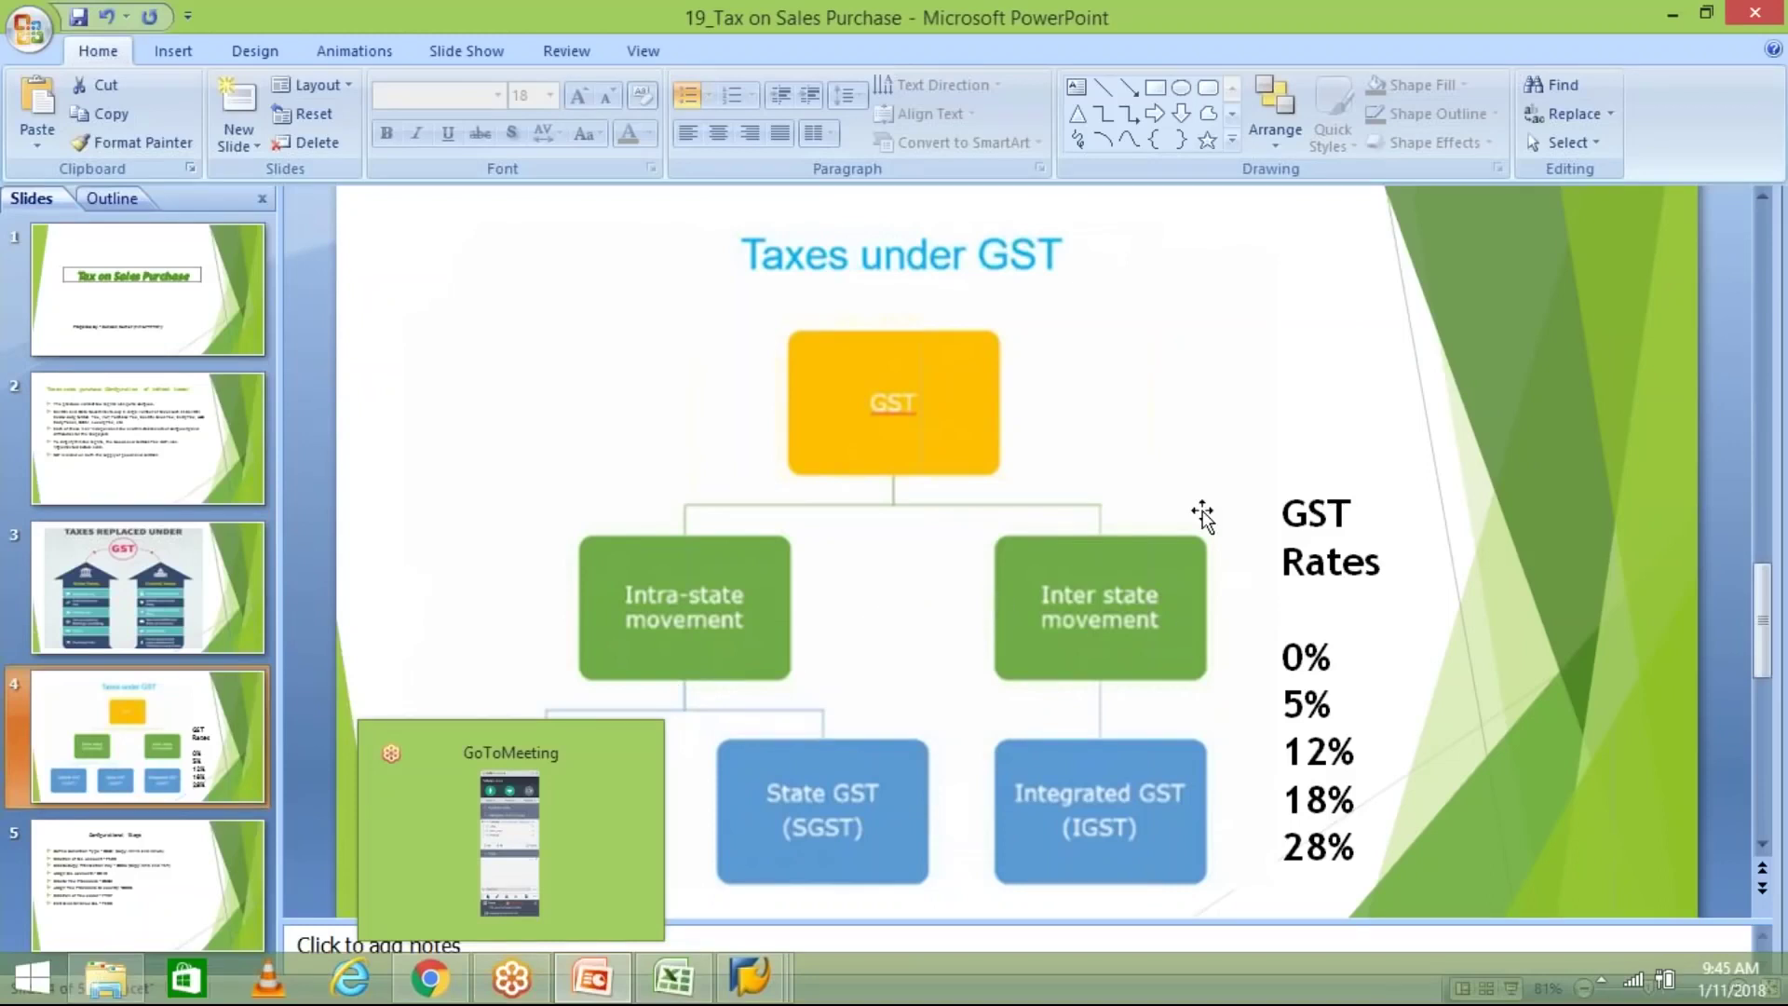
left_click(1249, 451)
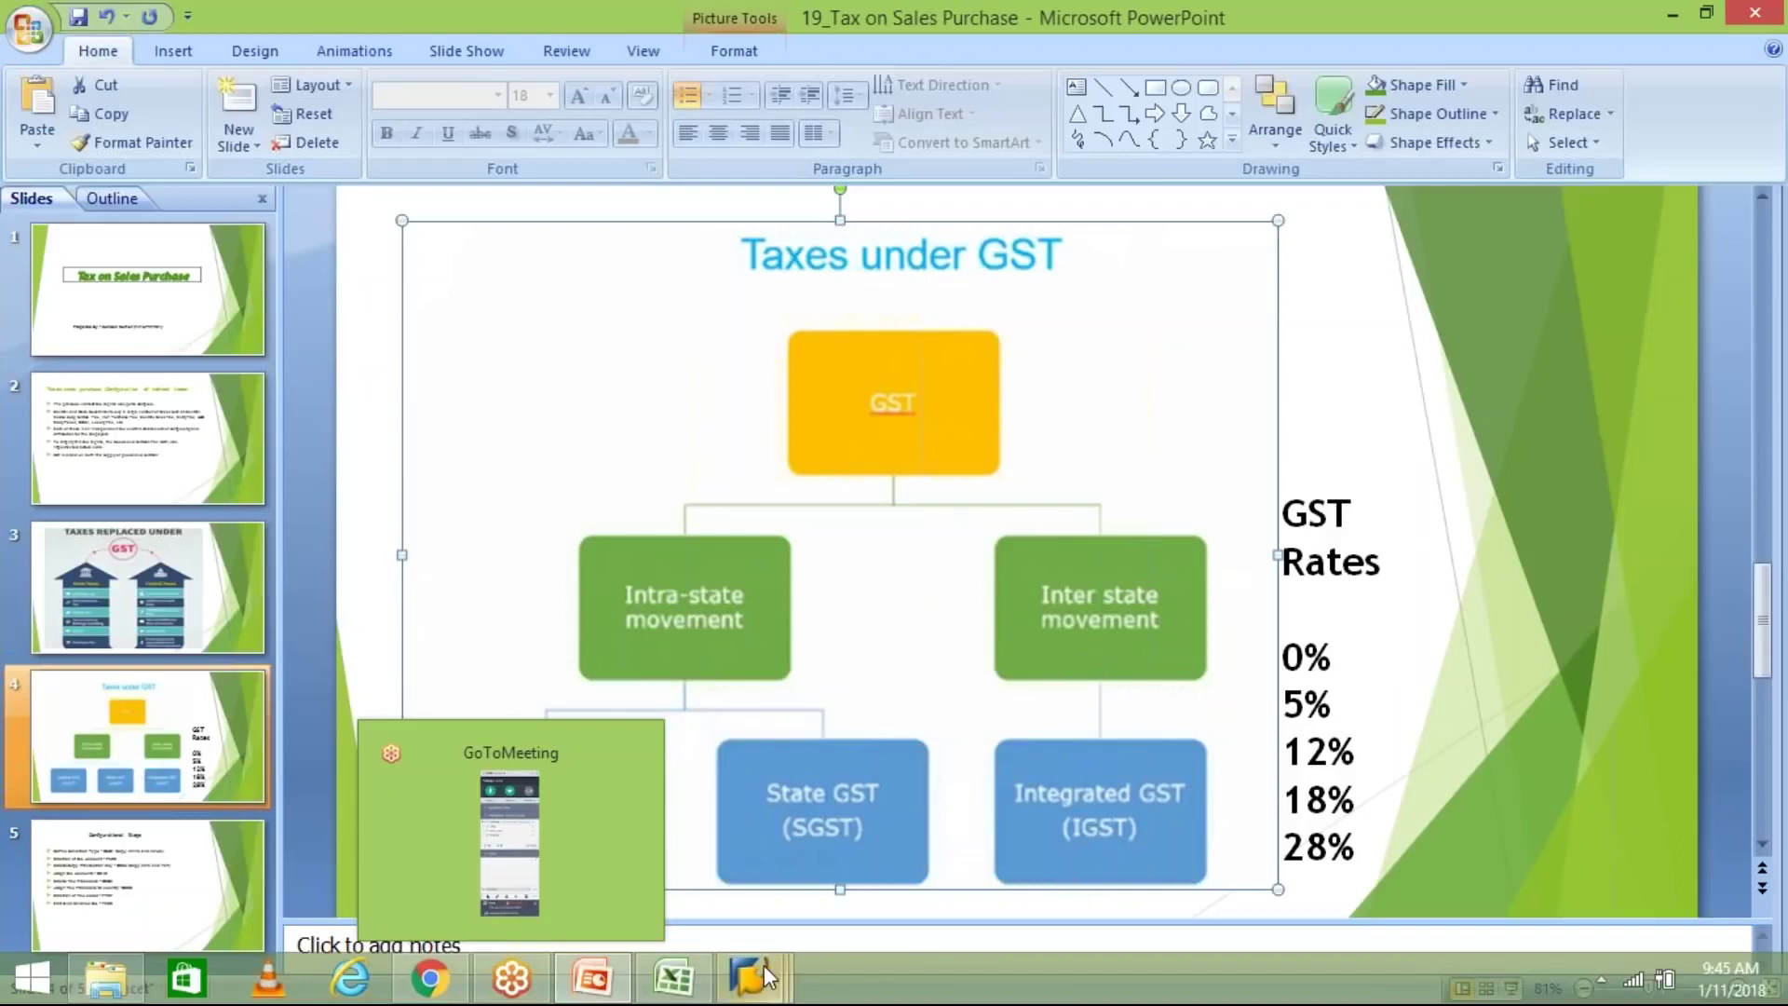
mouse_move(763, 964)
left_click(1055, 848)
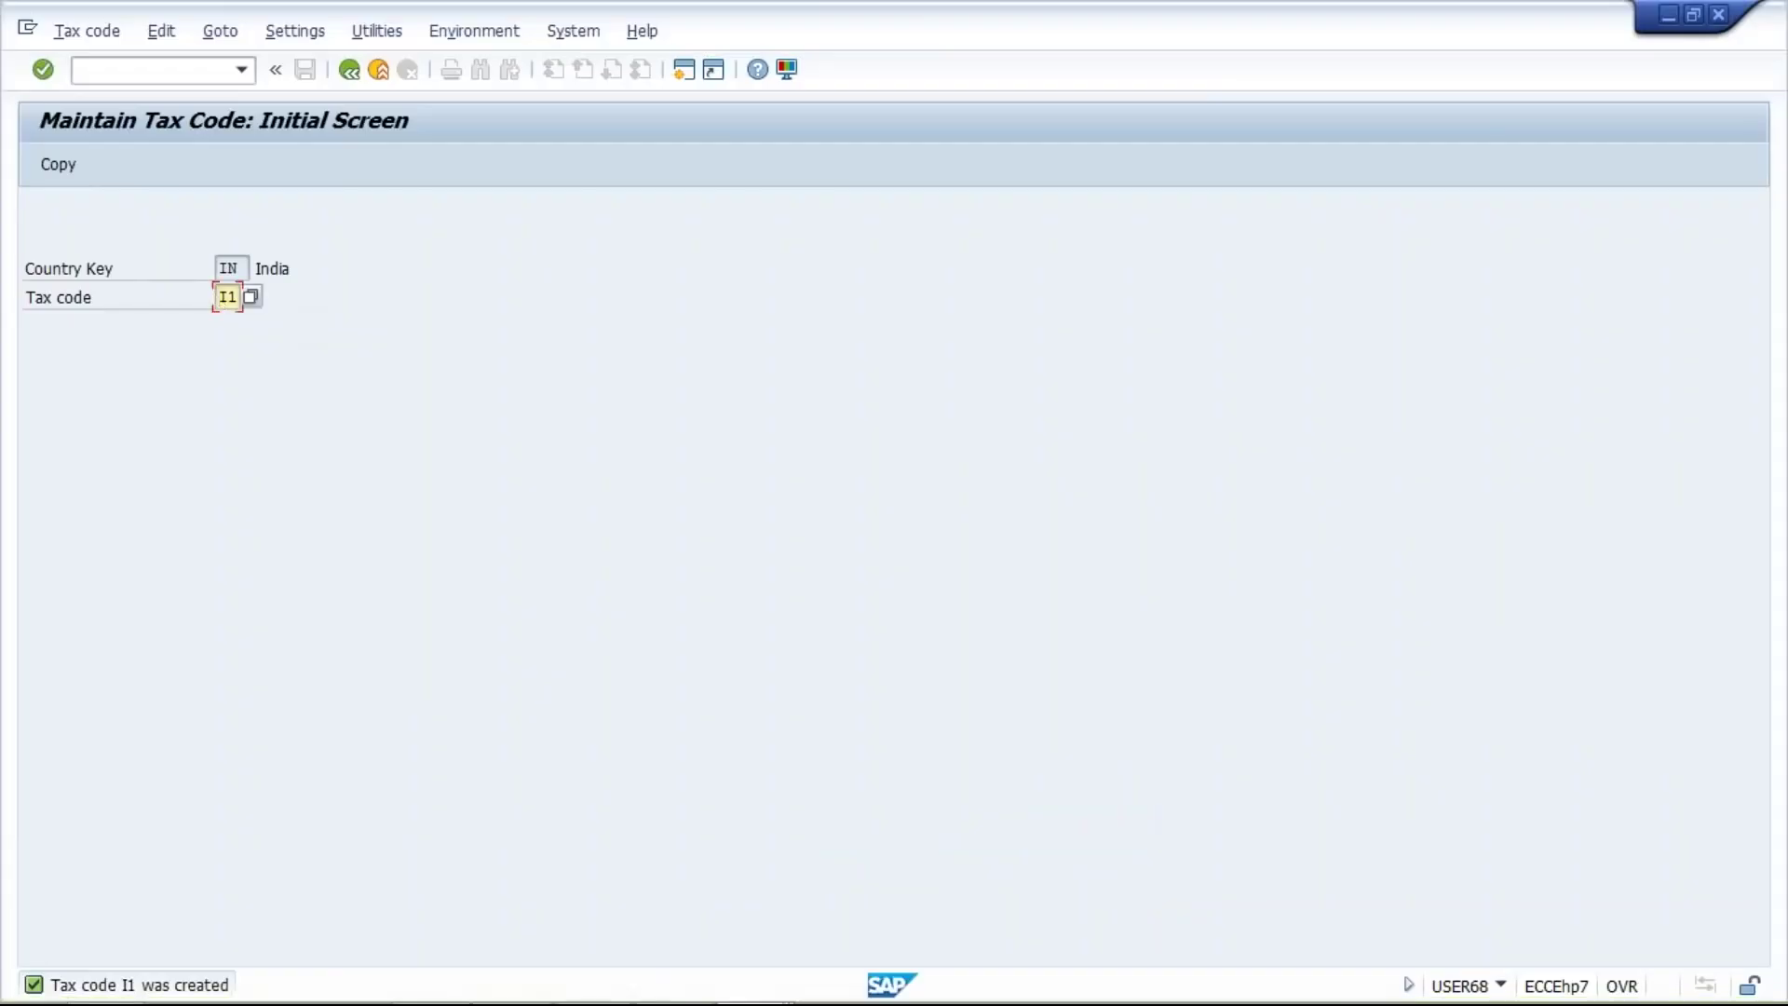
key("BackSpace")
type("2")
key("Return")
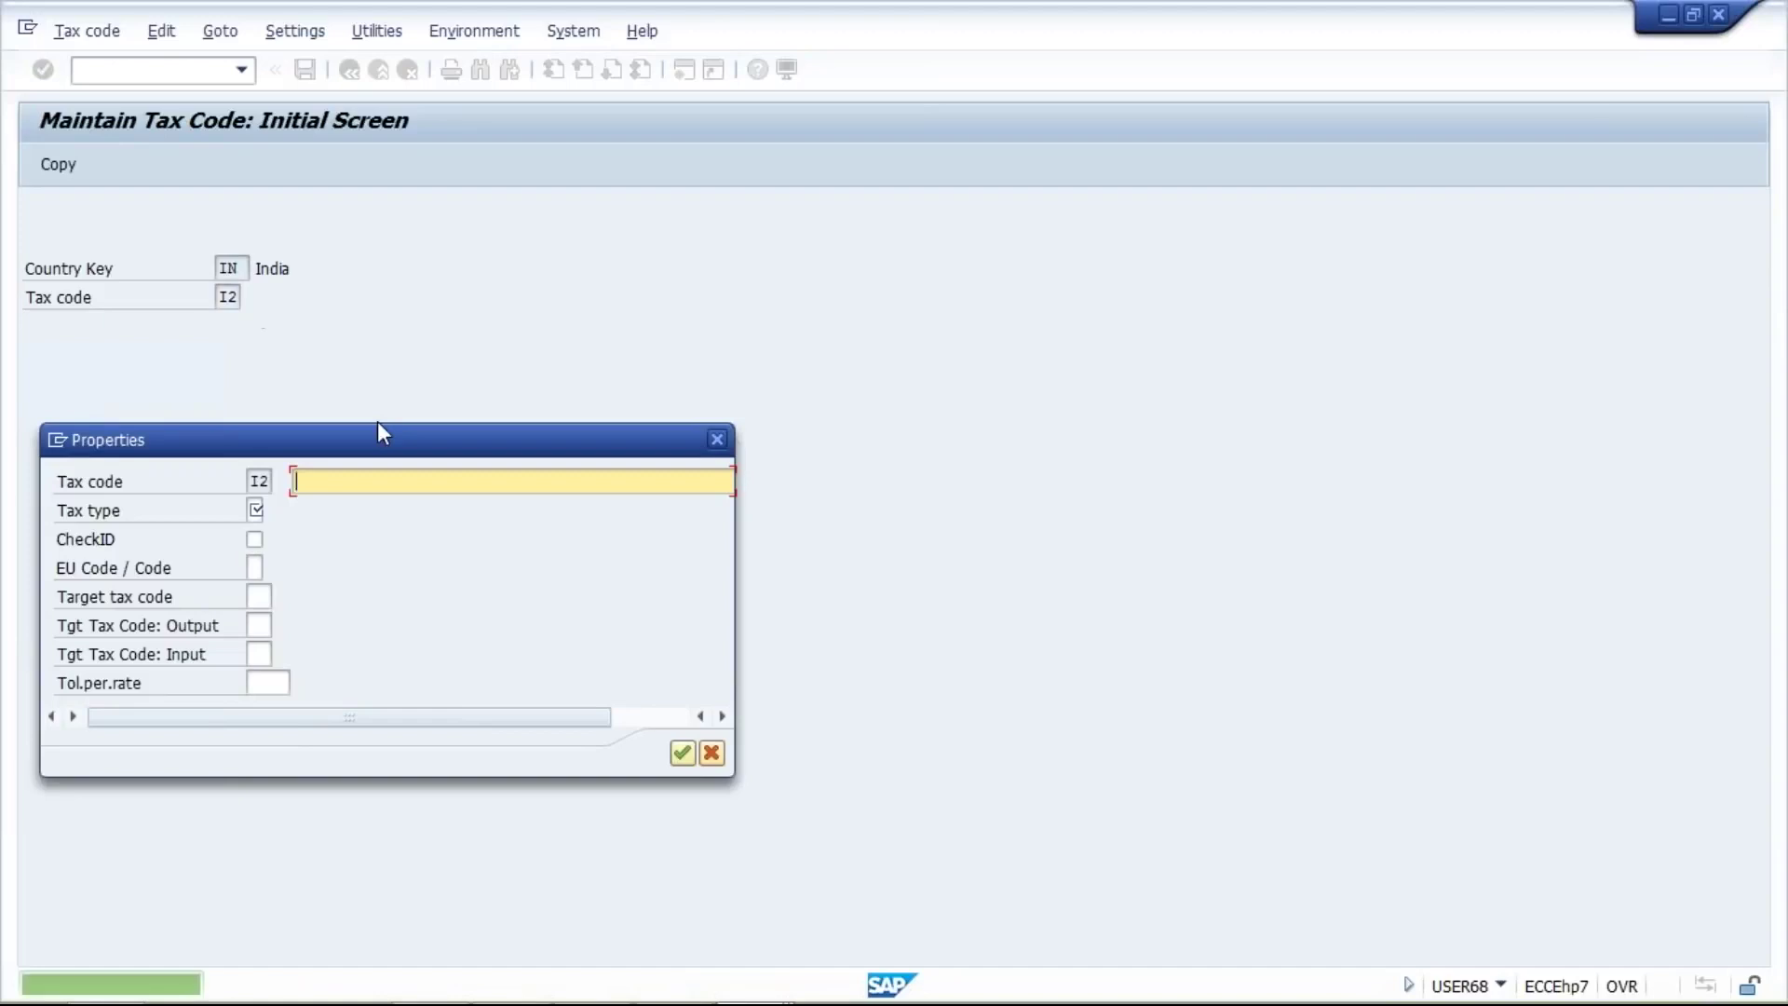
Describe tax code I2 as "12% IGST (INPUT)", adapting the earlier CGST + SGST description
left_click(377, 481)
left_click(383, 509)
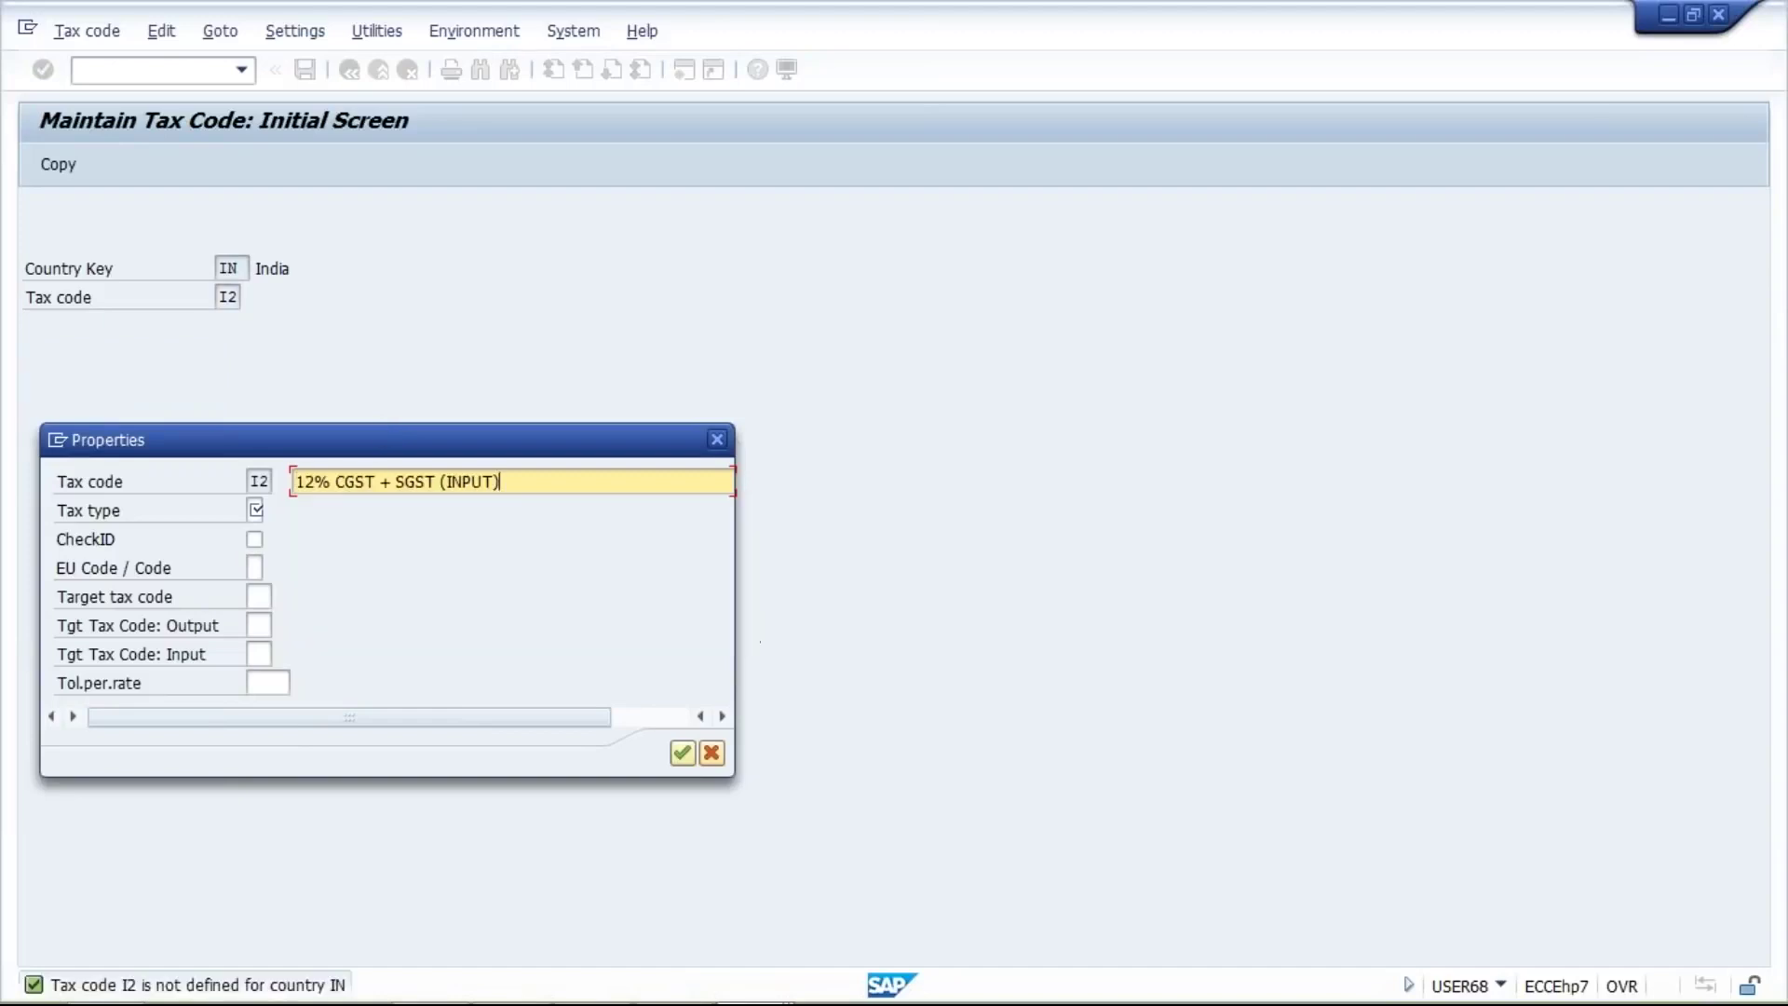
left_click(335, 481)
type("I")
key("Right")
key("Right")
key("Right")
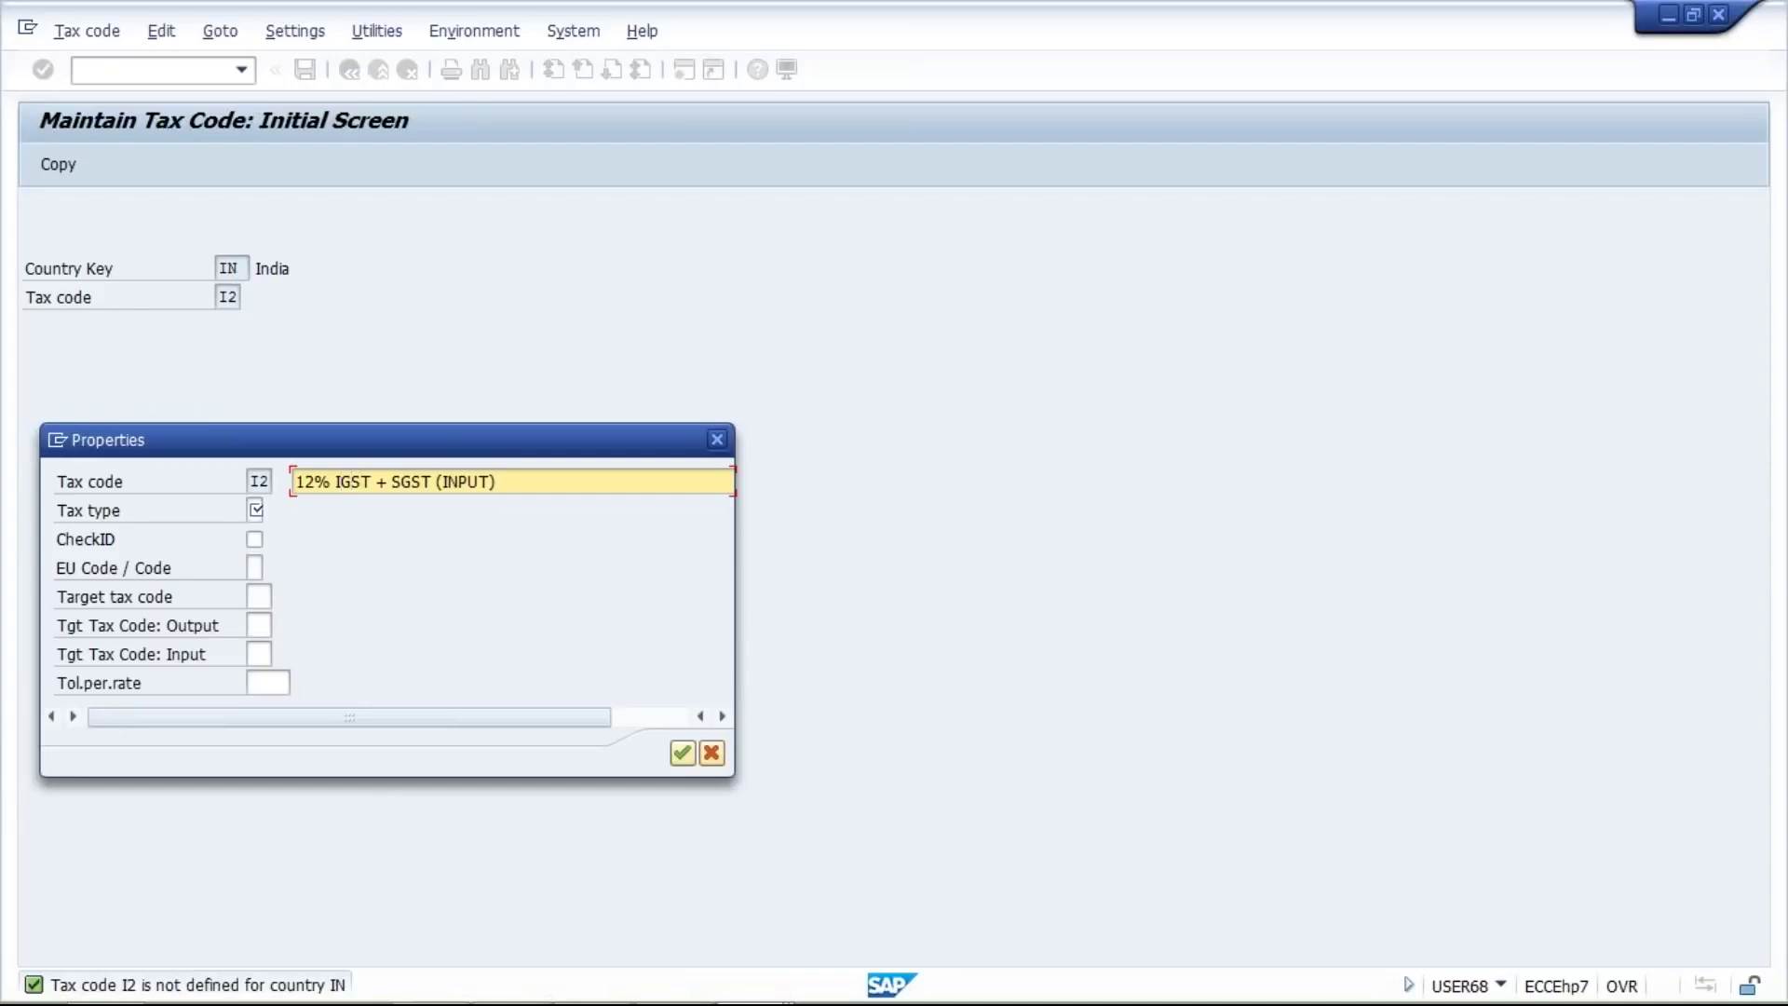
key("Delete")
key("Delete")
key("Delete")
key("Delete")
key("Delete")
key("Delete")
key("Delete")
Set the tax type of tax code I2 to V (Input tax) and confirm its properties
left_click(259, 506)
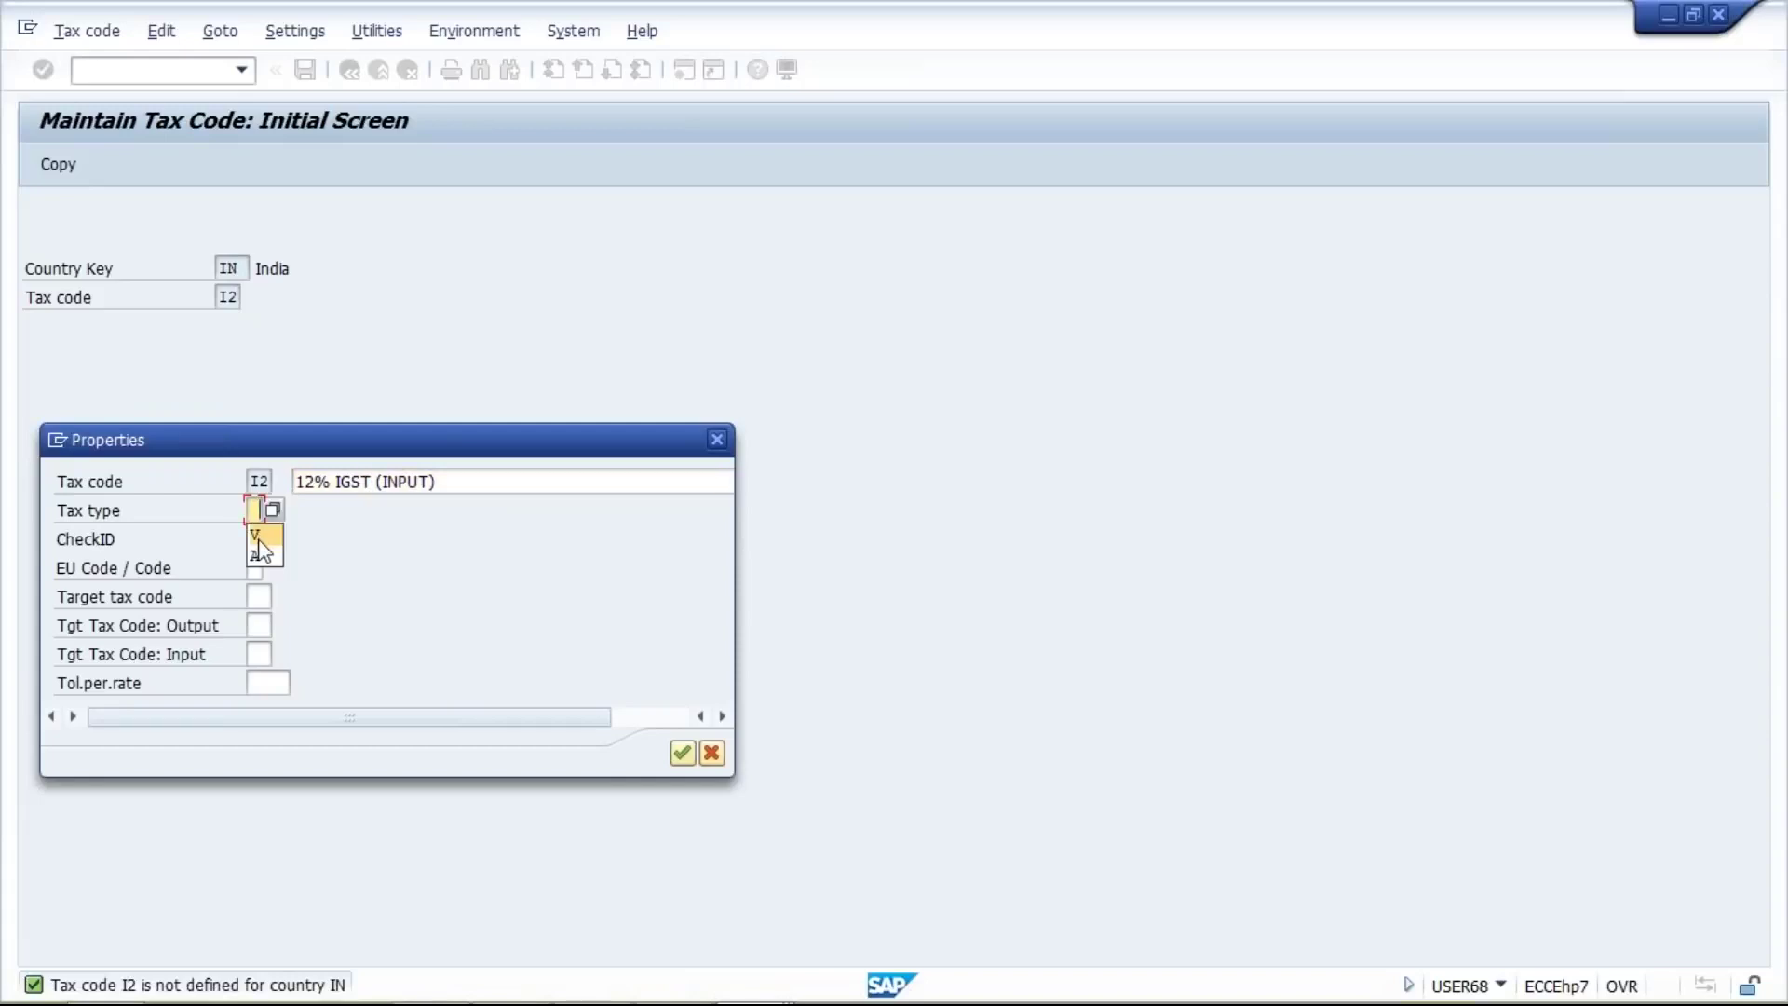
left_click(275, 510)
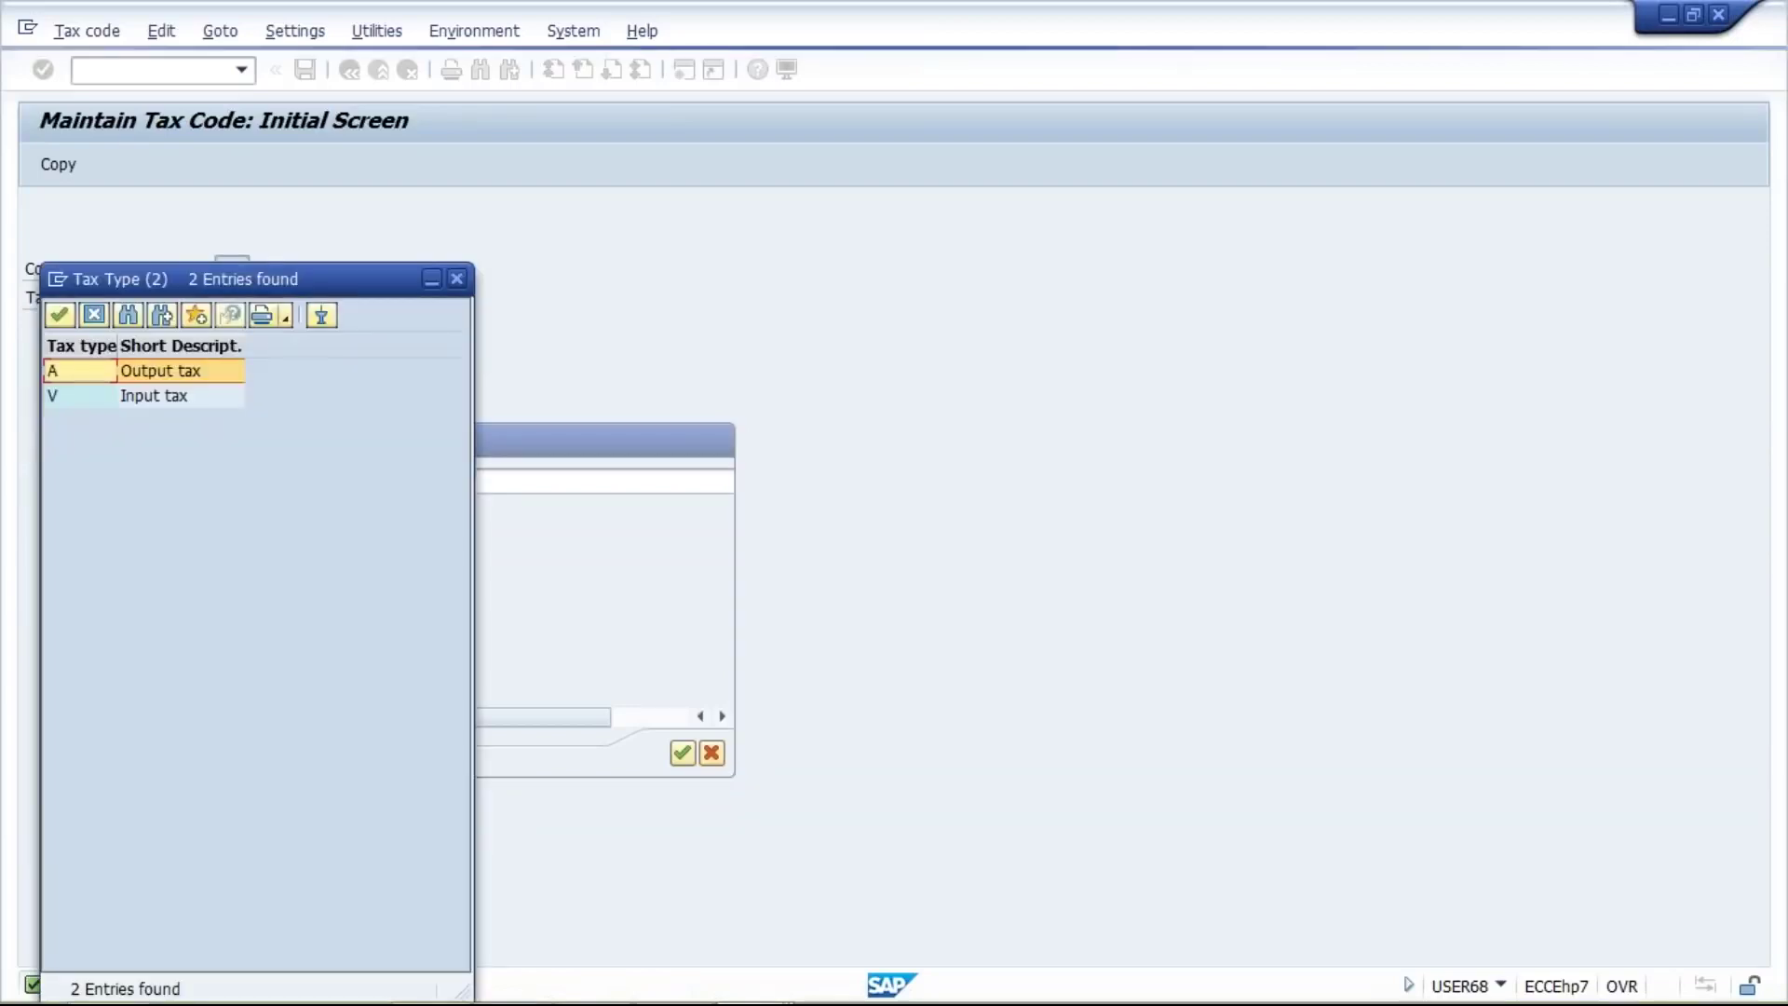
left_click(150, 401)
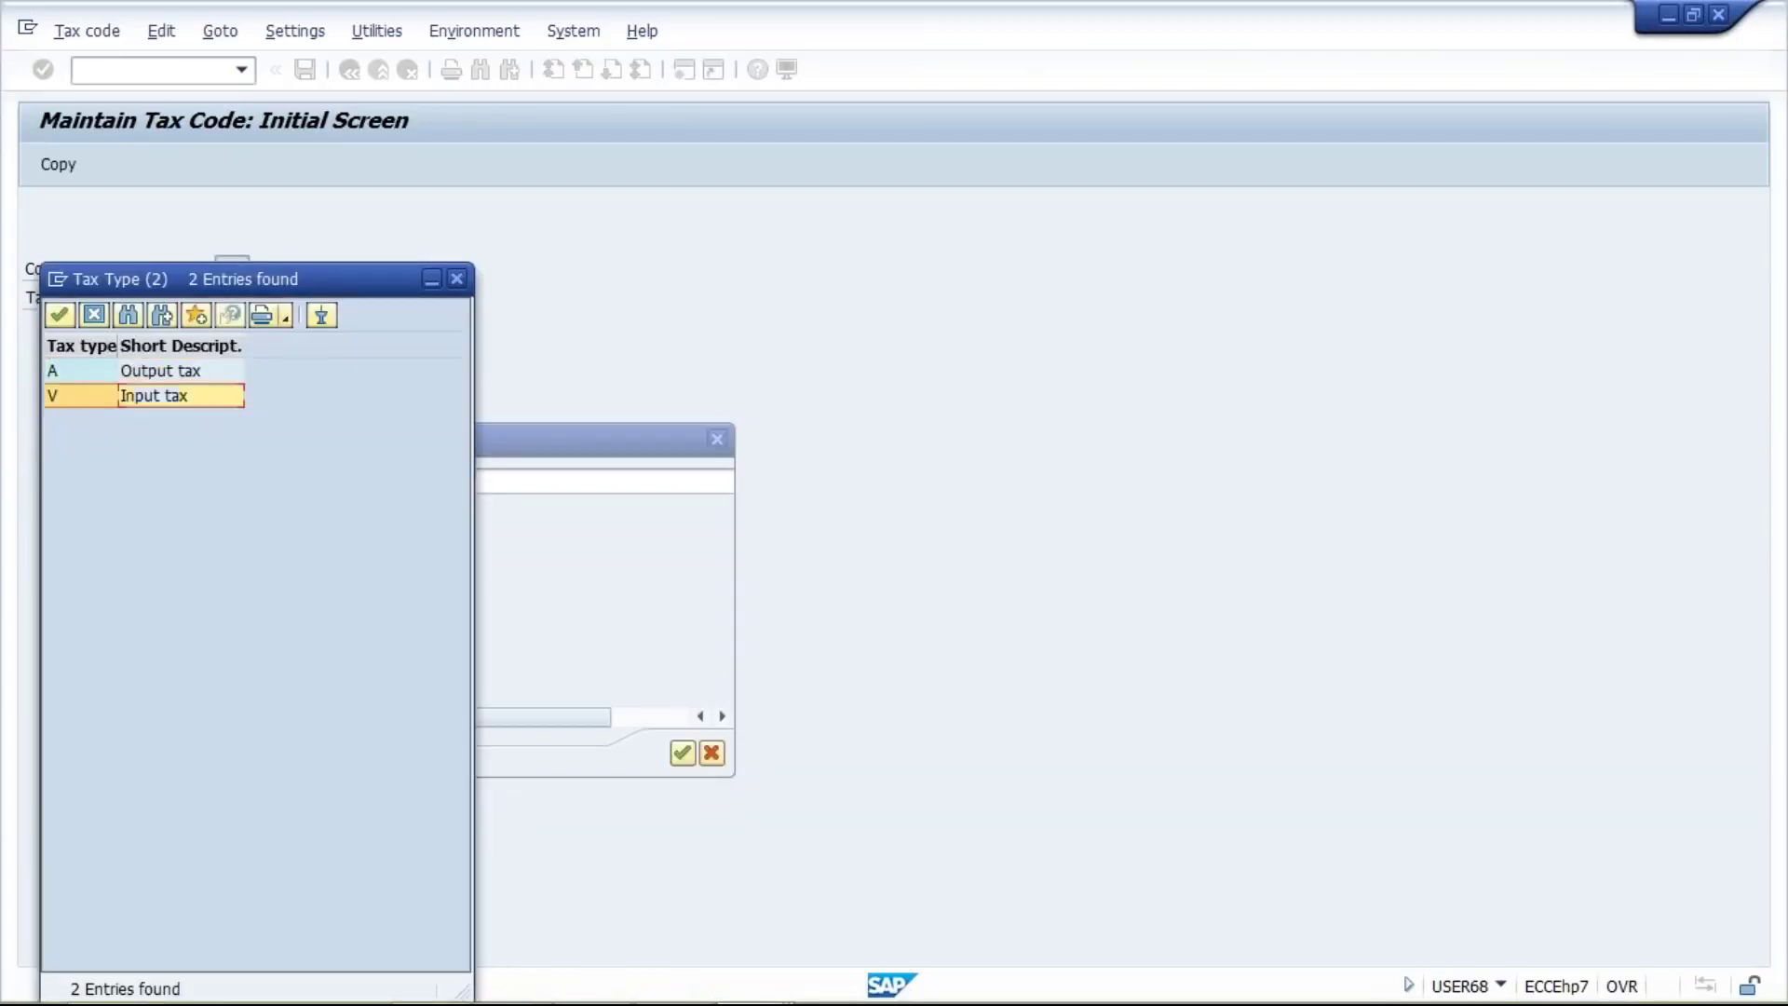
double_click(151, 405)
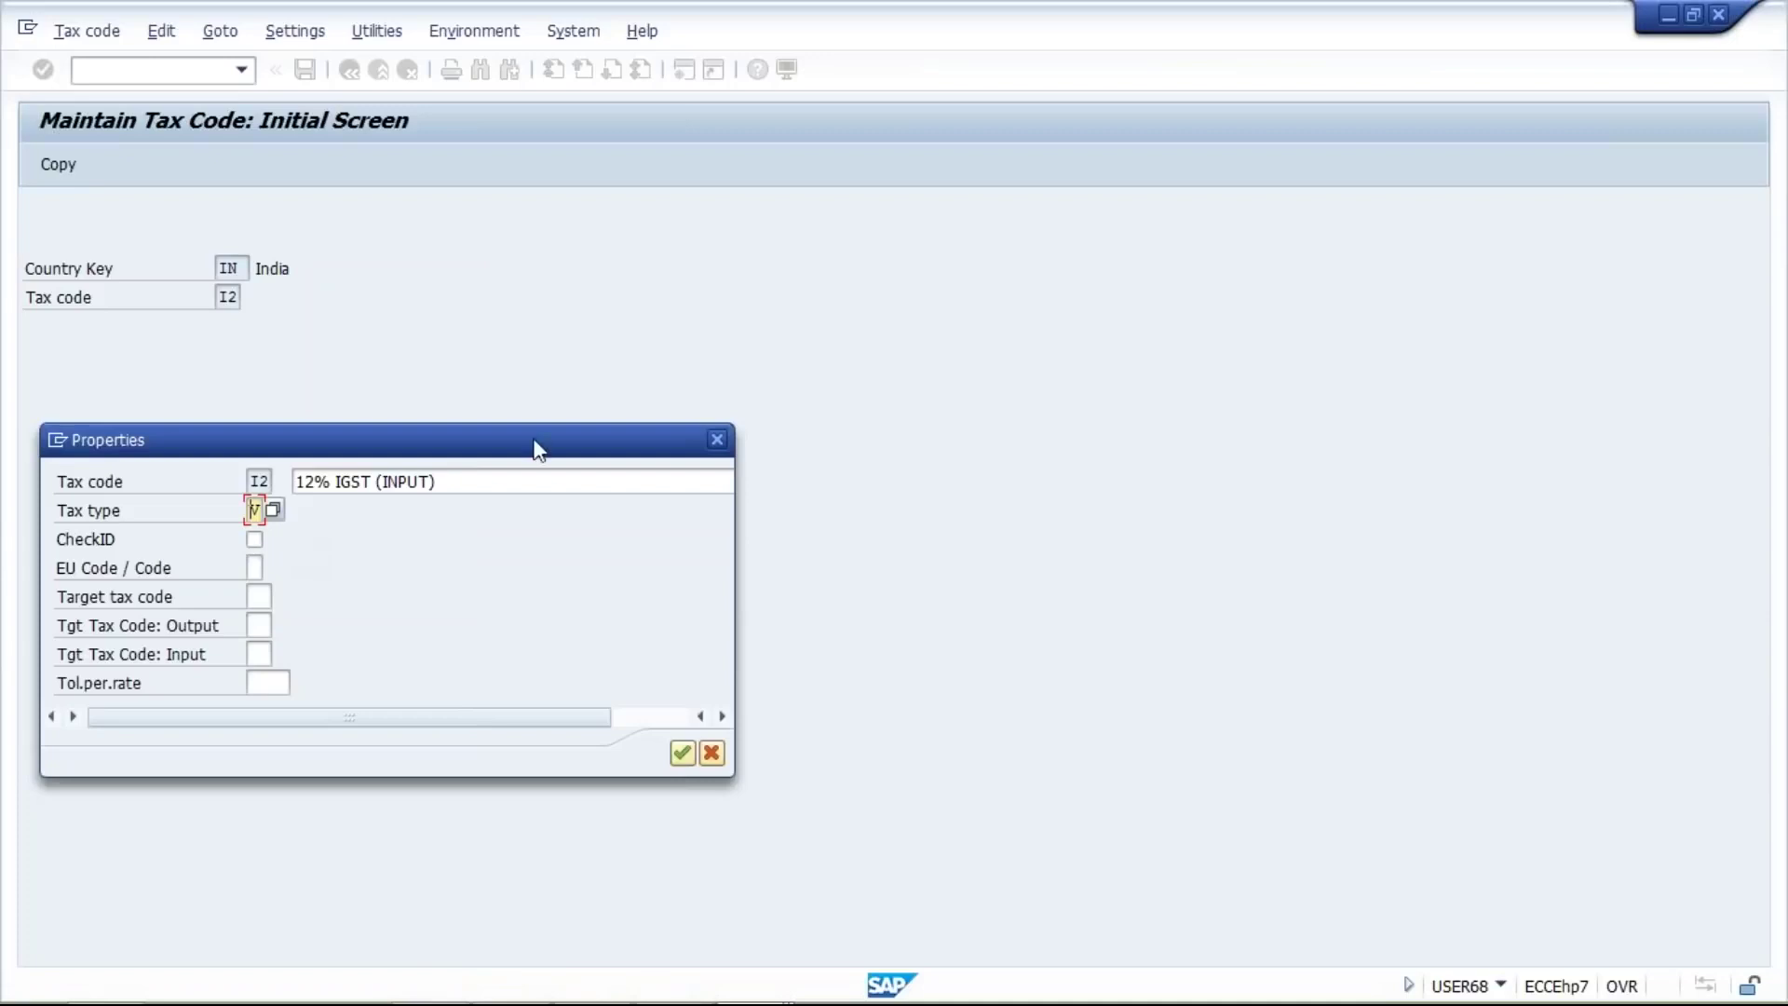
left_click(512, 482)
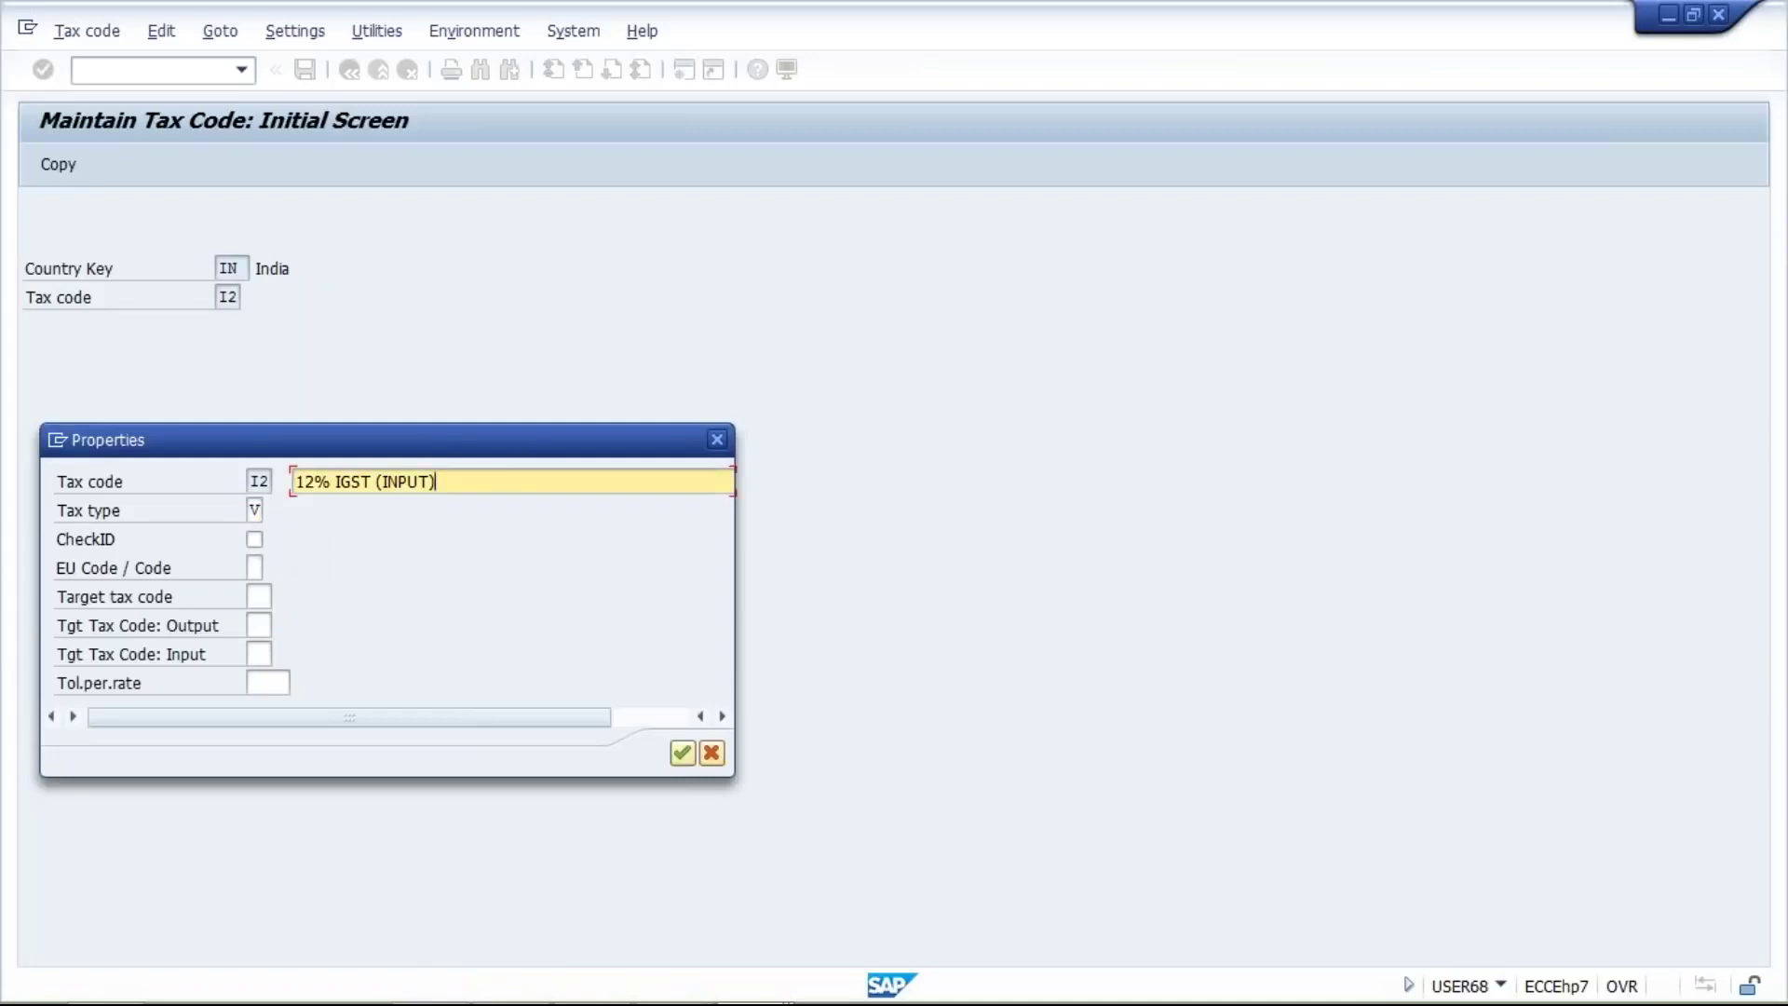
key("Return")
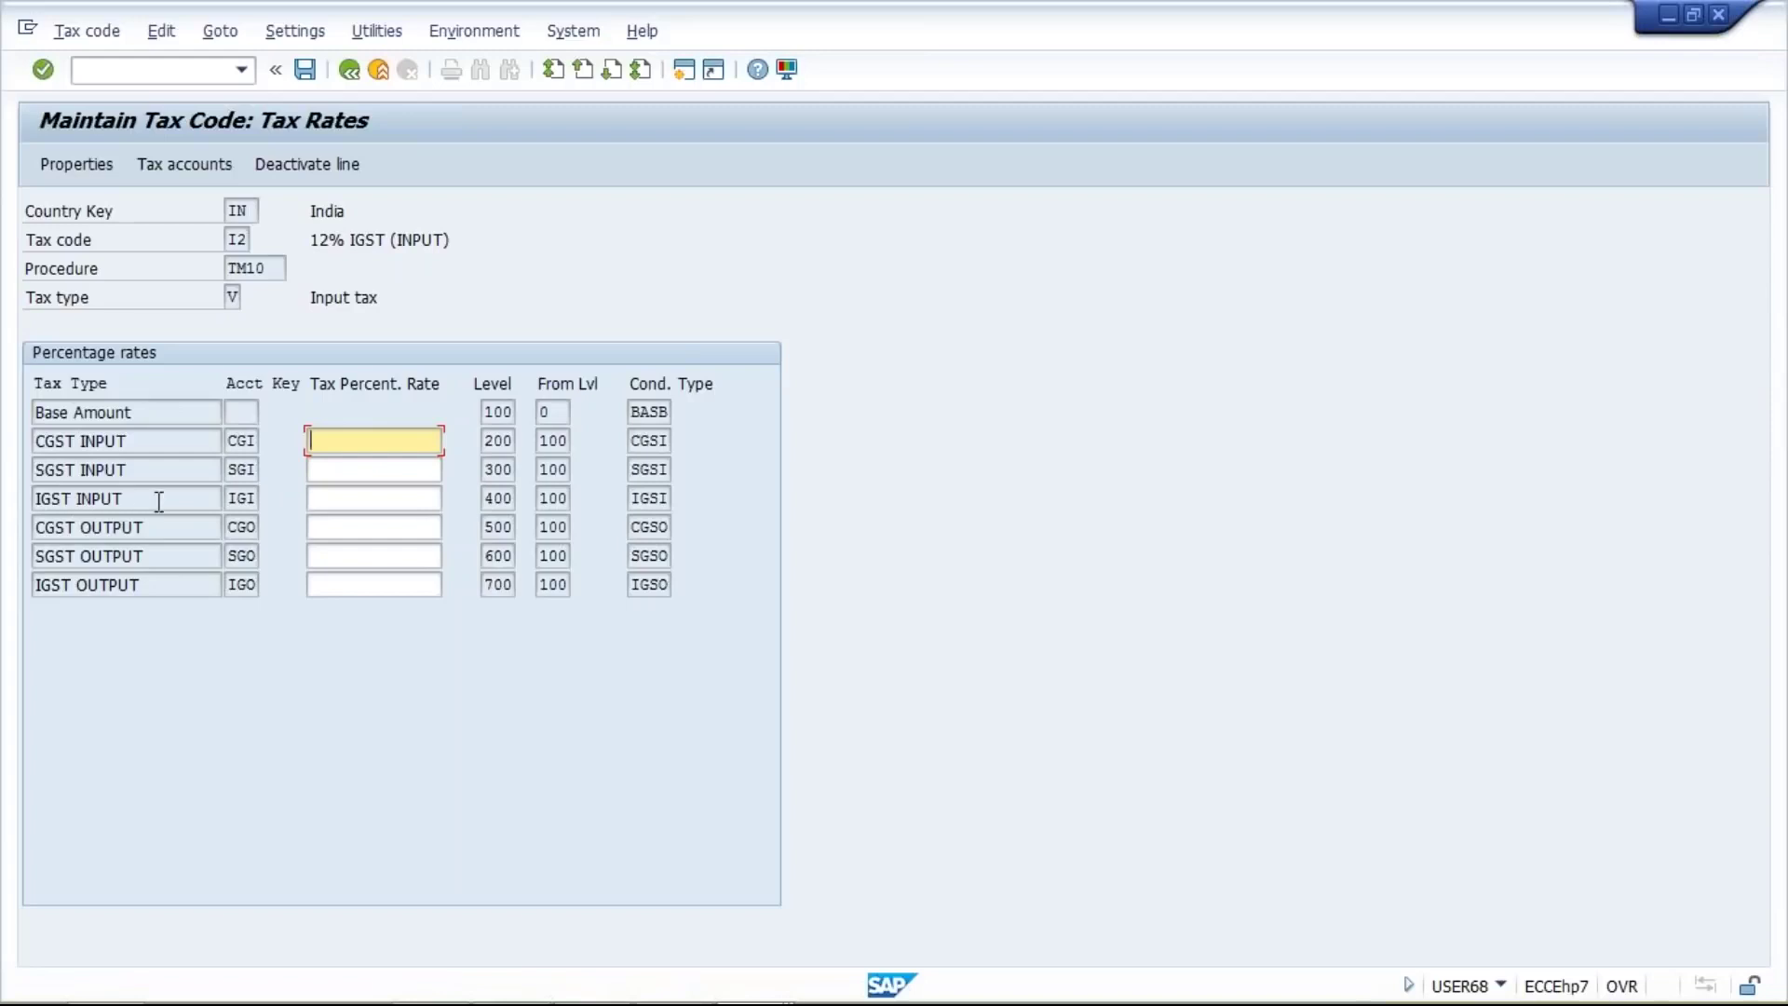
Set the IGST INPUT tax percentage rate of tax code I2 to 12
left_click(369, 498)
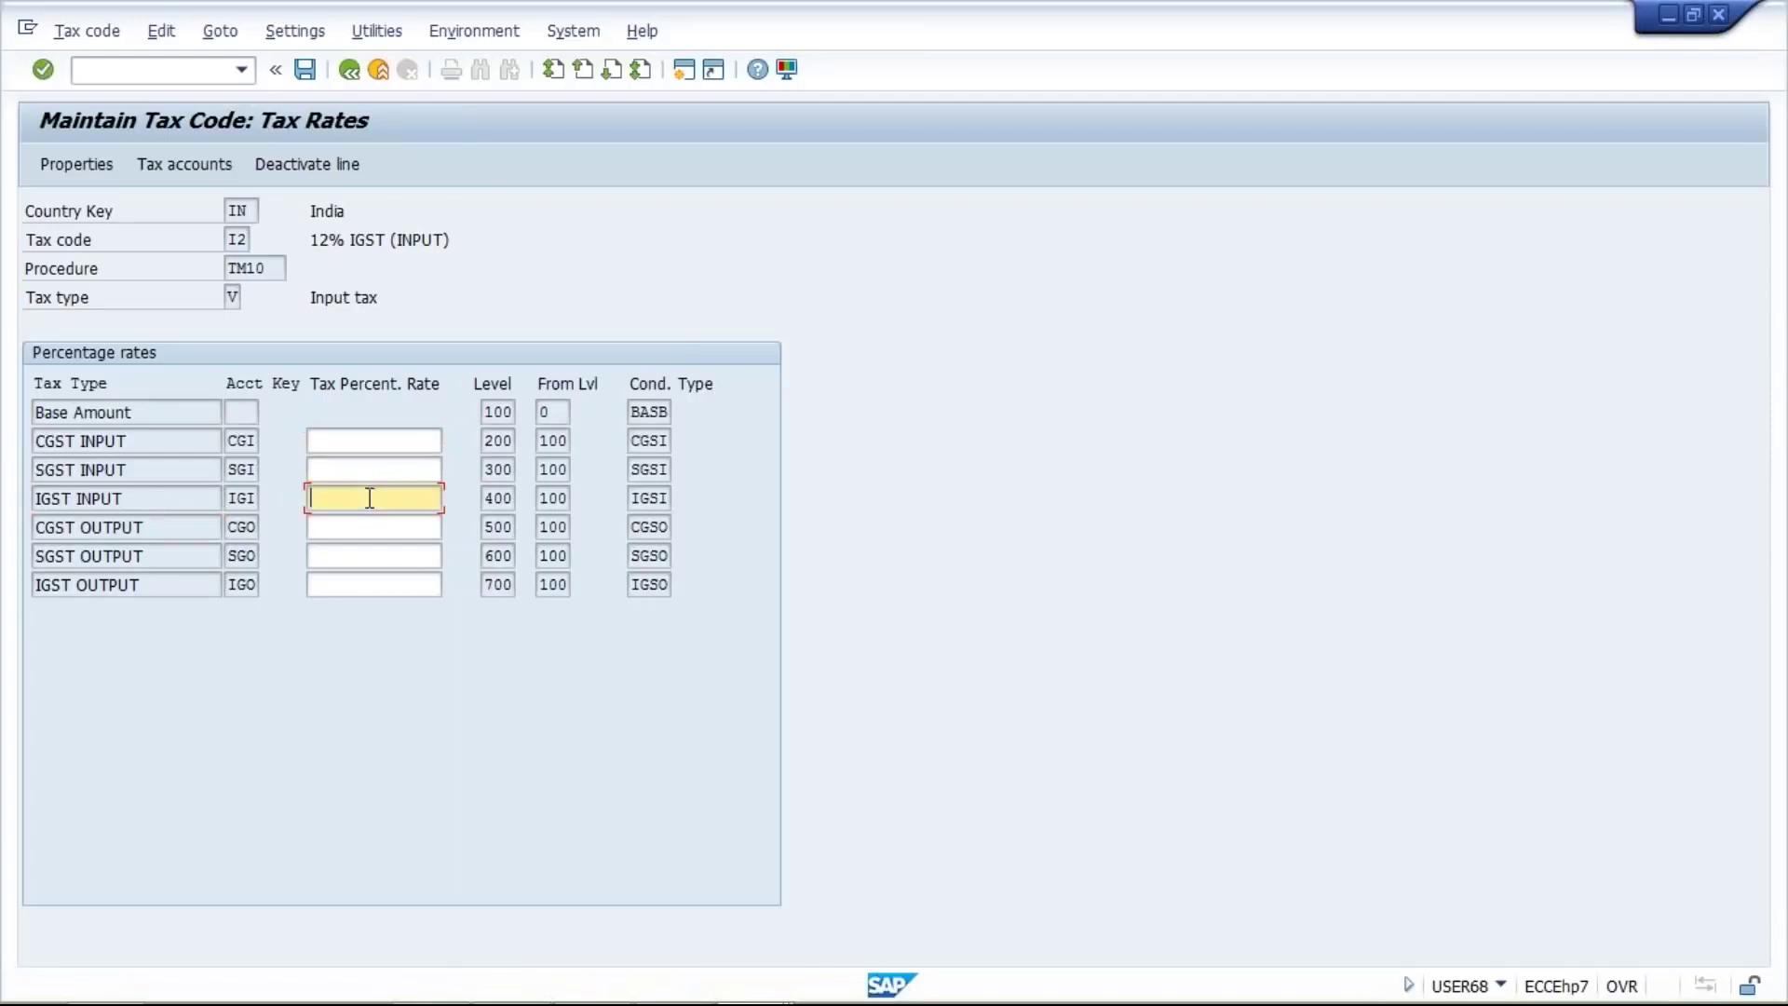
type("12")
key("Return")
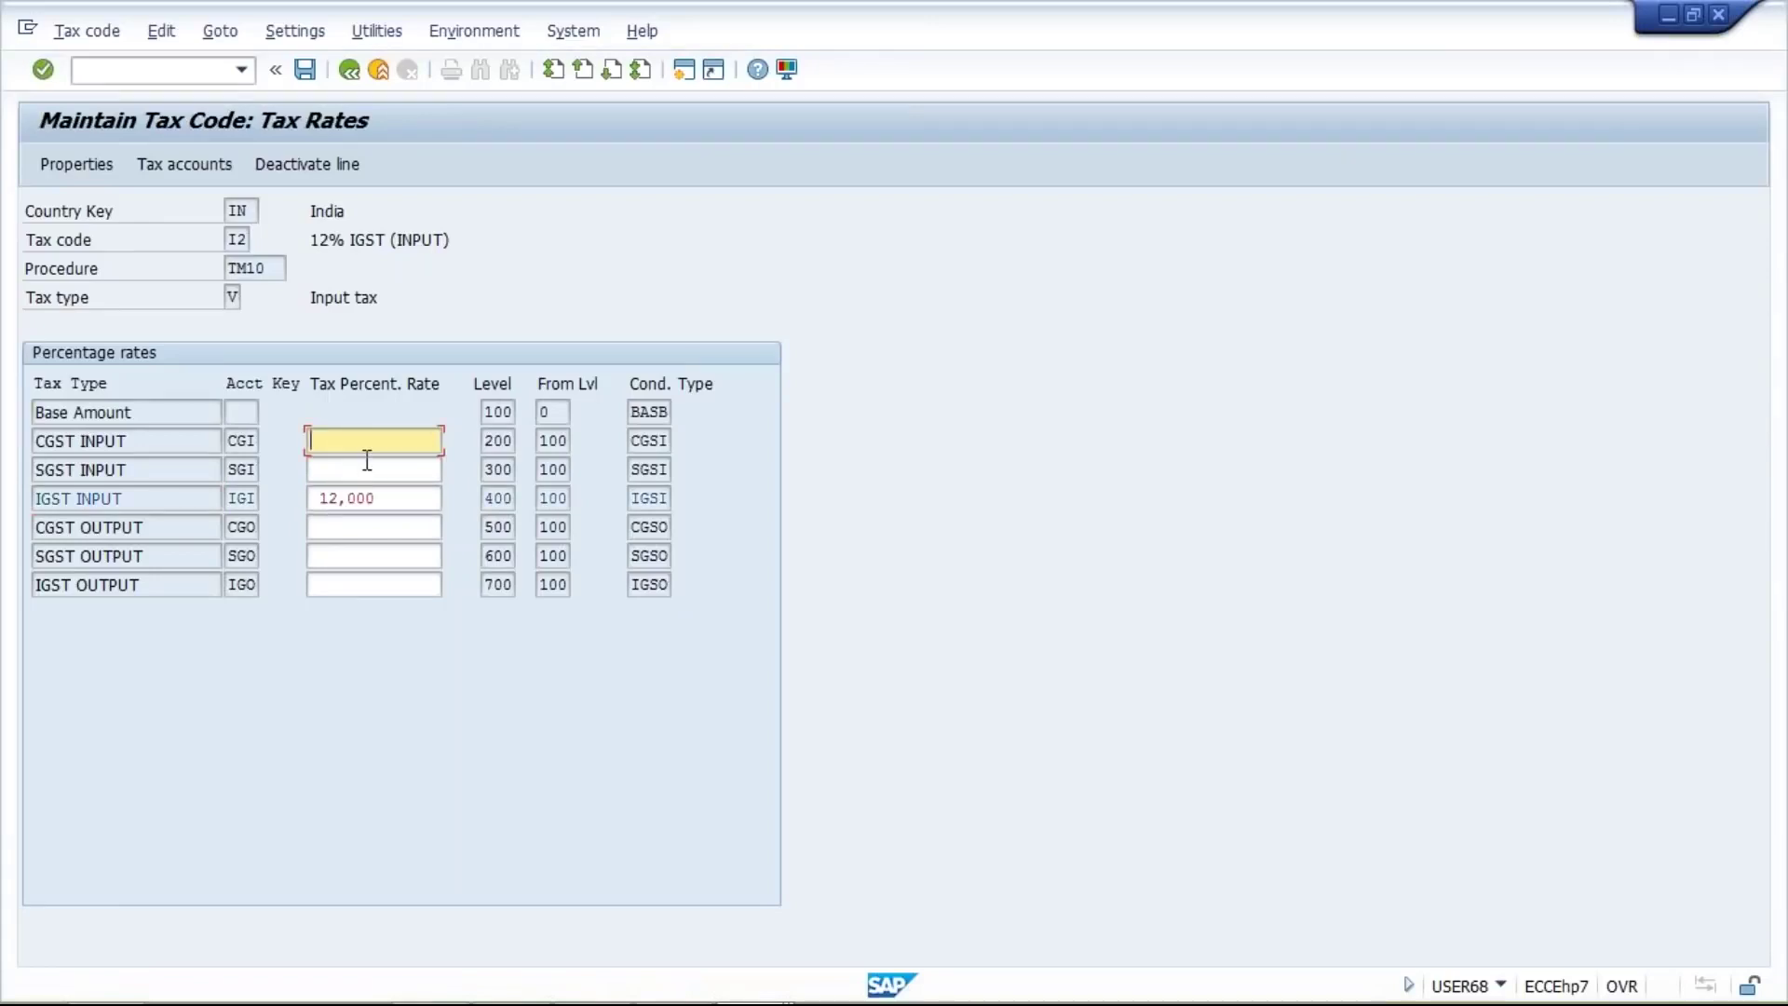
Deactivate the CGST and SGST input lines and the CGST, SGST and IGST output lines of tax code I2
left_click(299, 167)
left_click(341, 473)
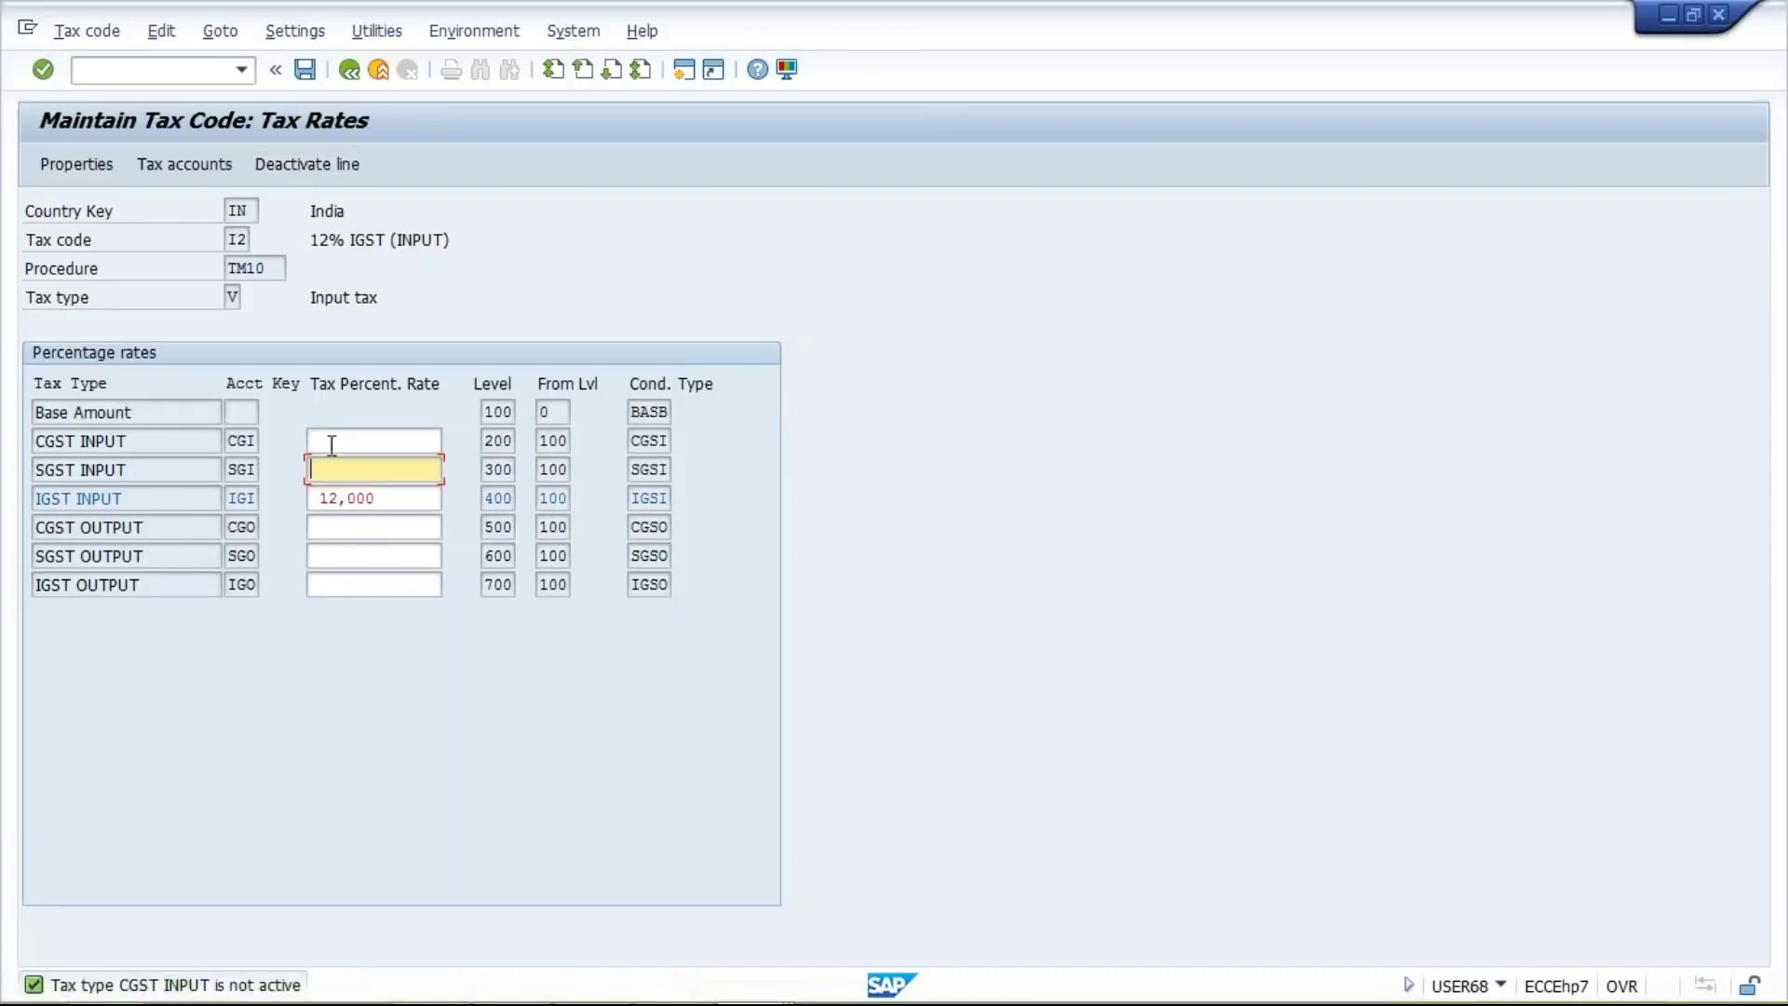
left_click(311, 169)
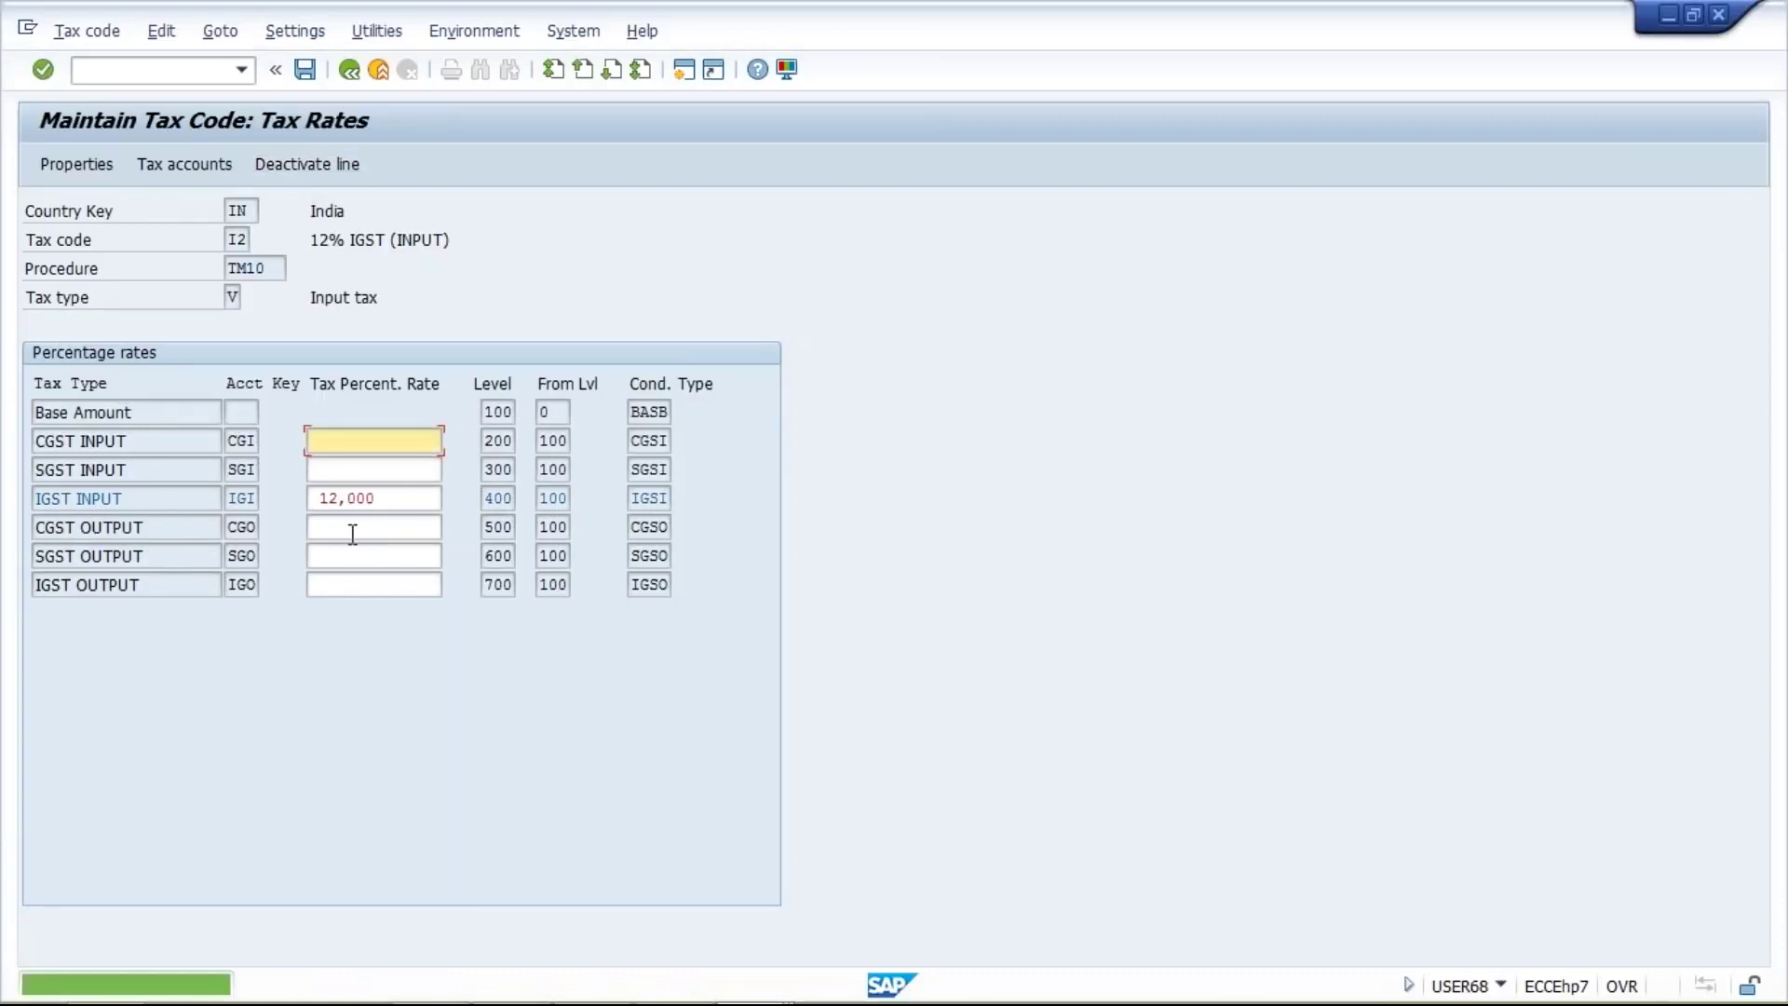
left_click(351, 529)
left_click(296, 169)
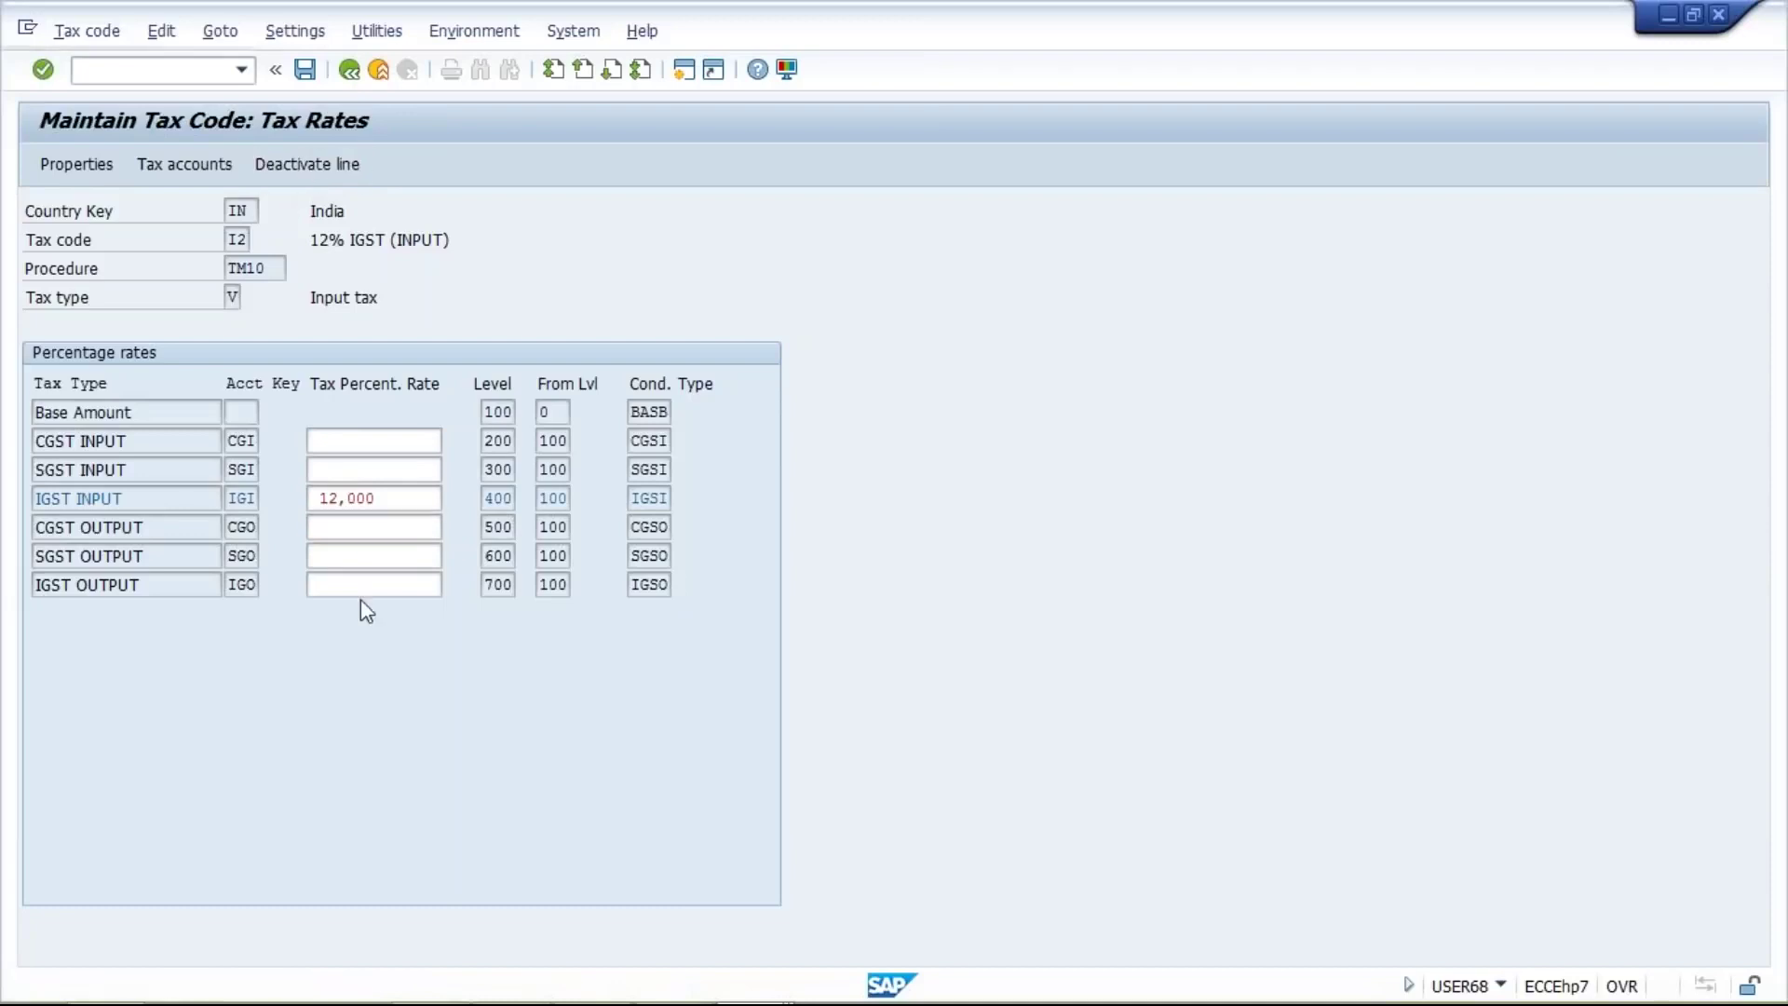
left_click(359, 554)
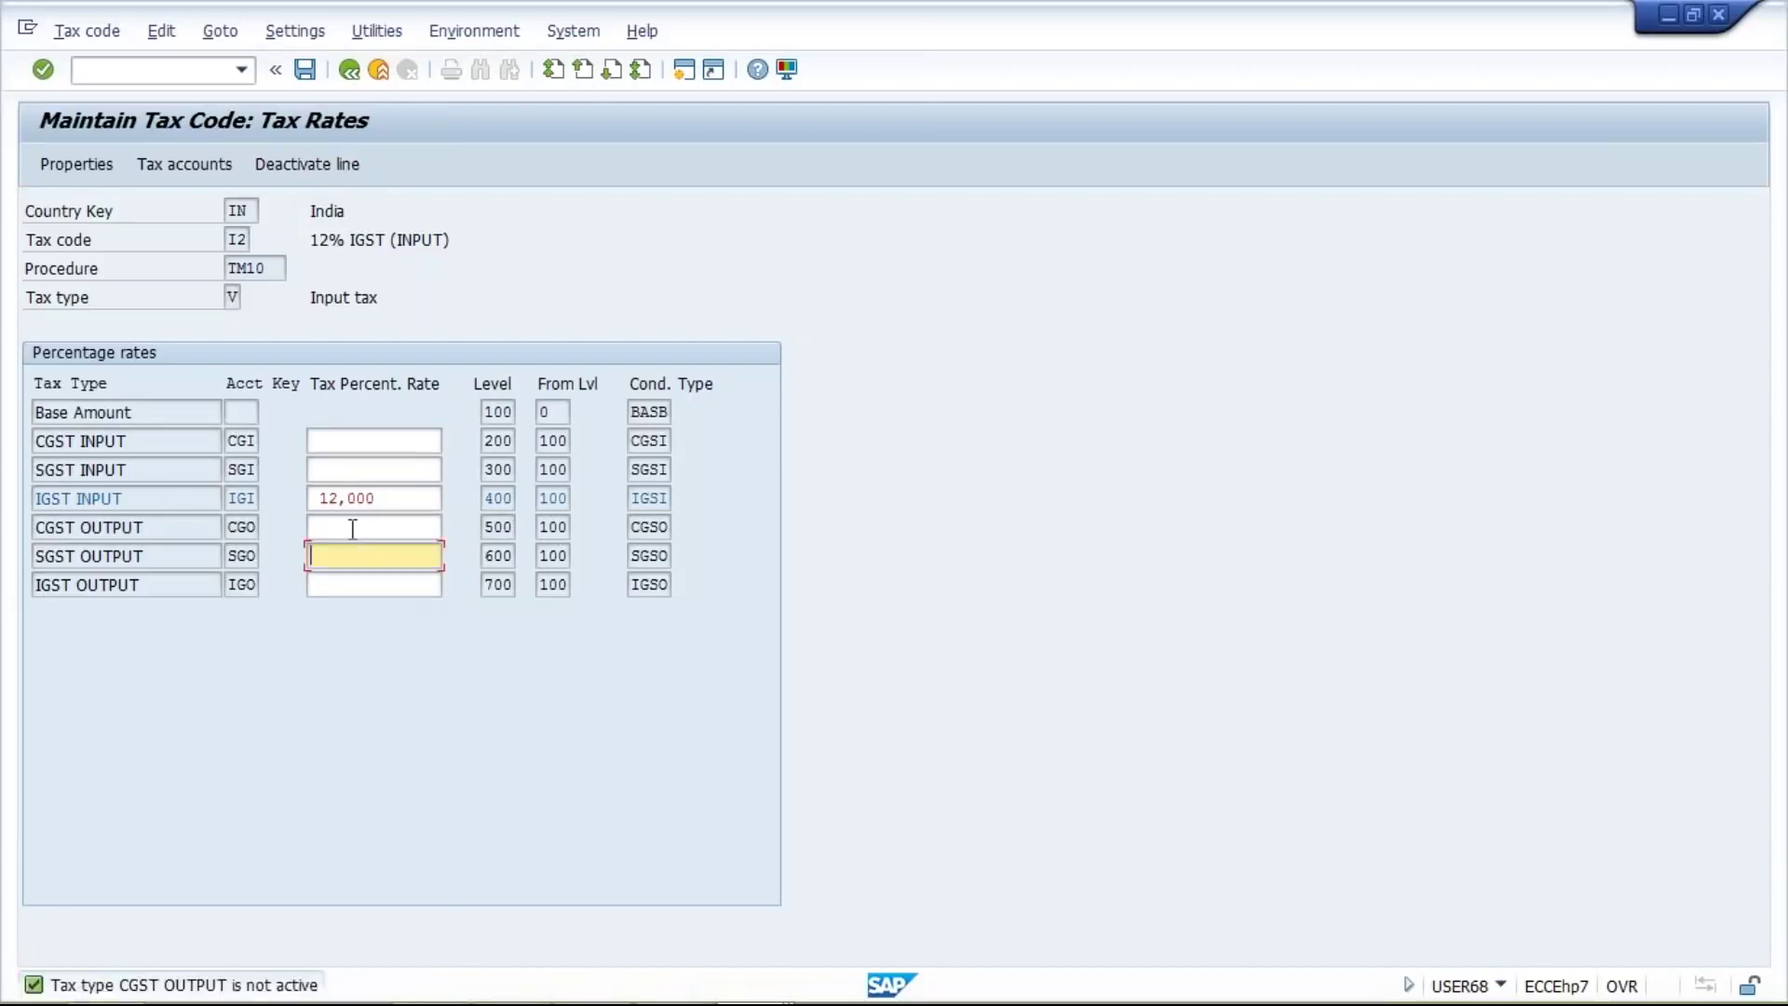
left_click(311, 164)
left_click(363, 584)
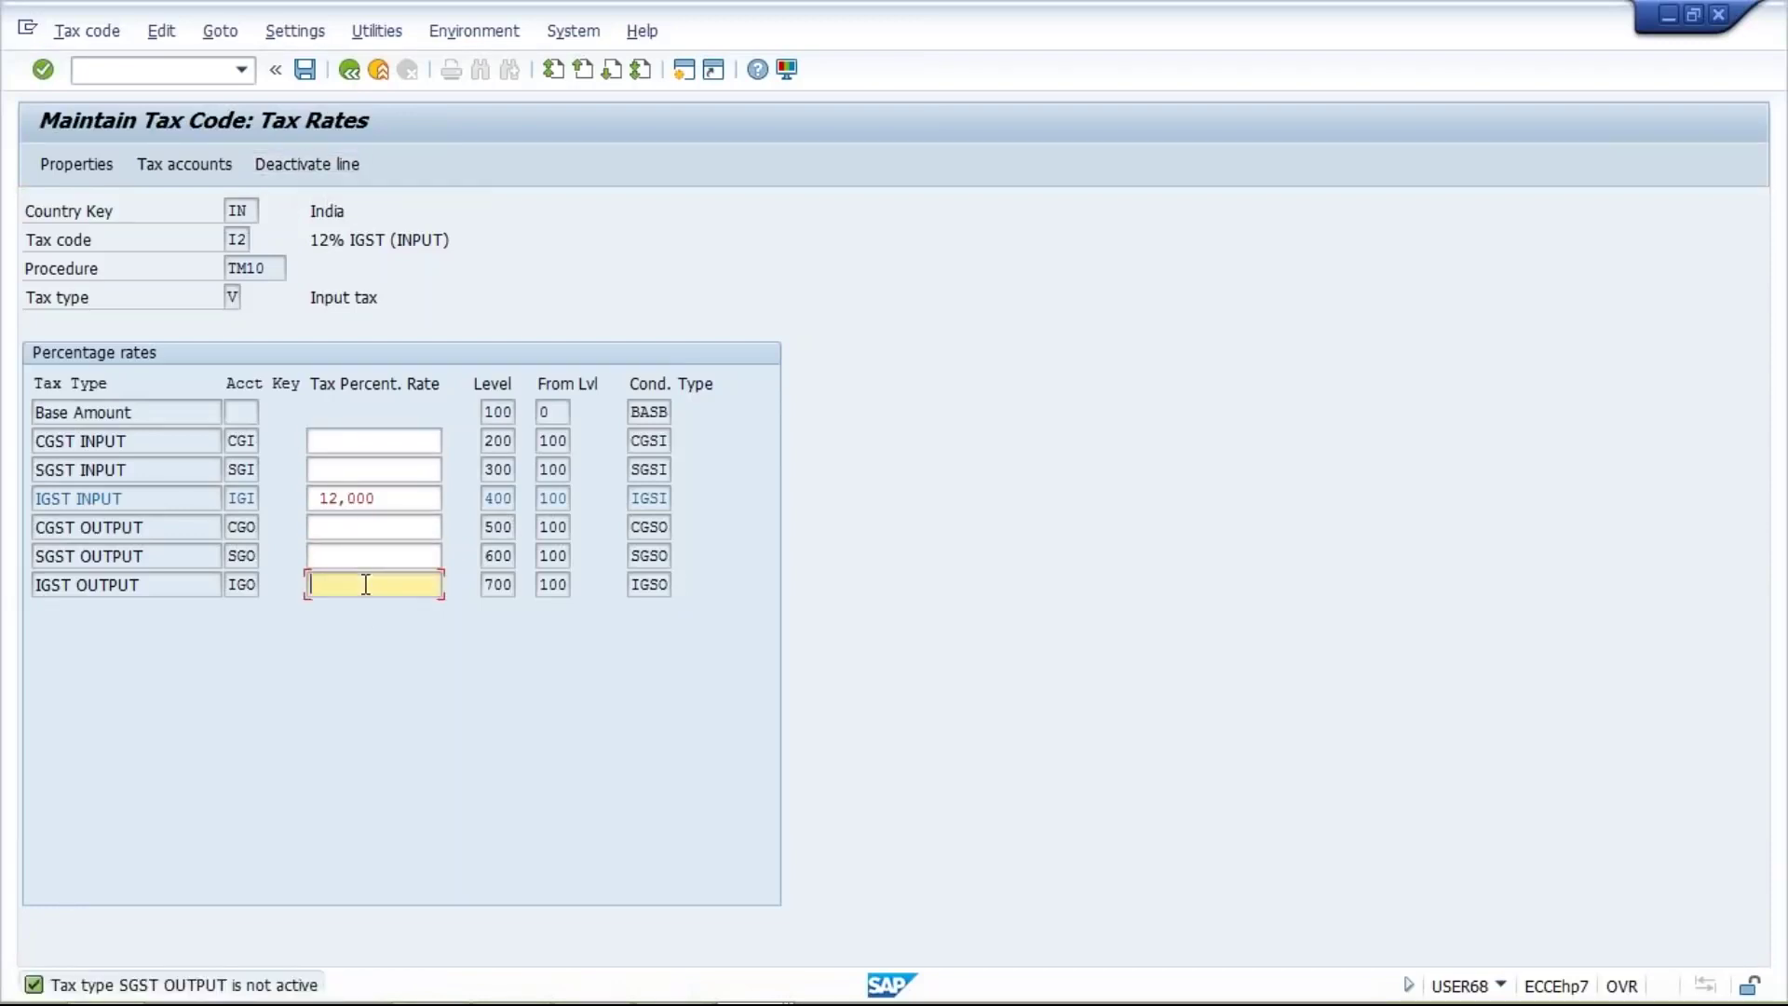
left_click(309, 169)
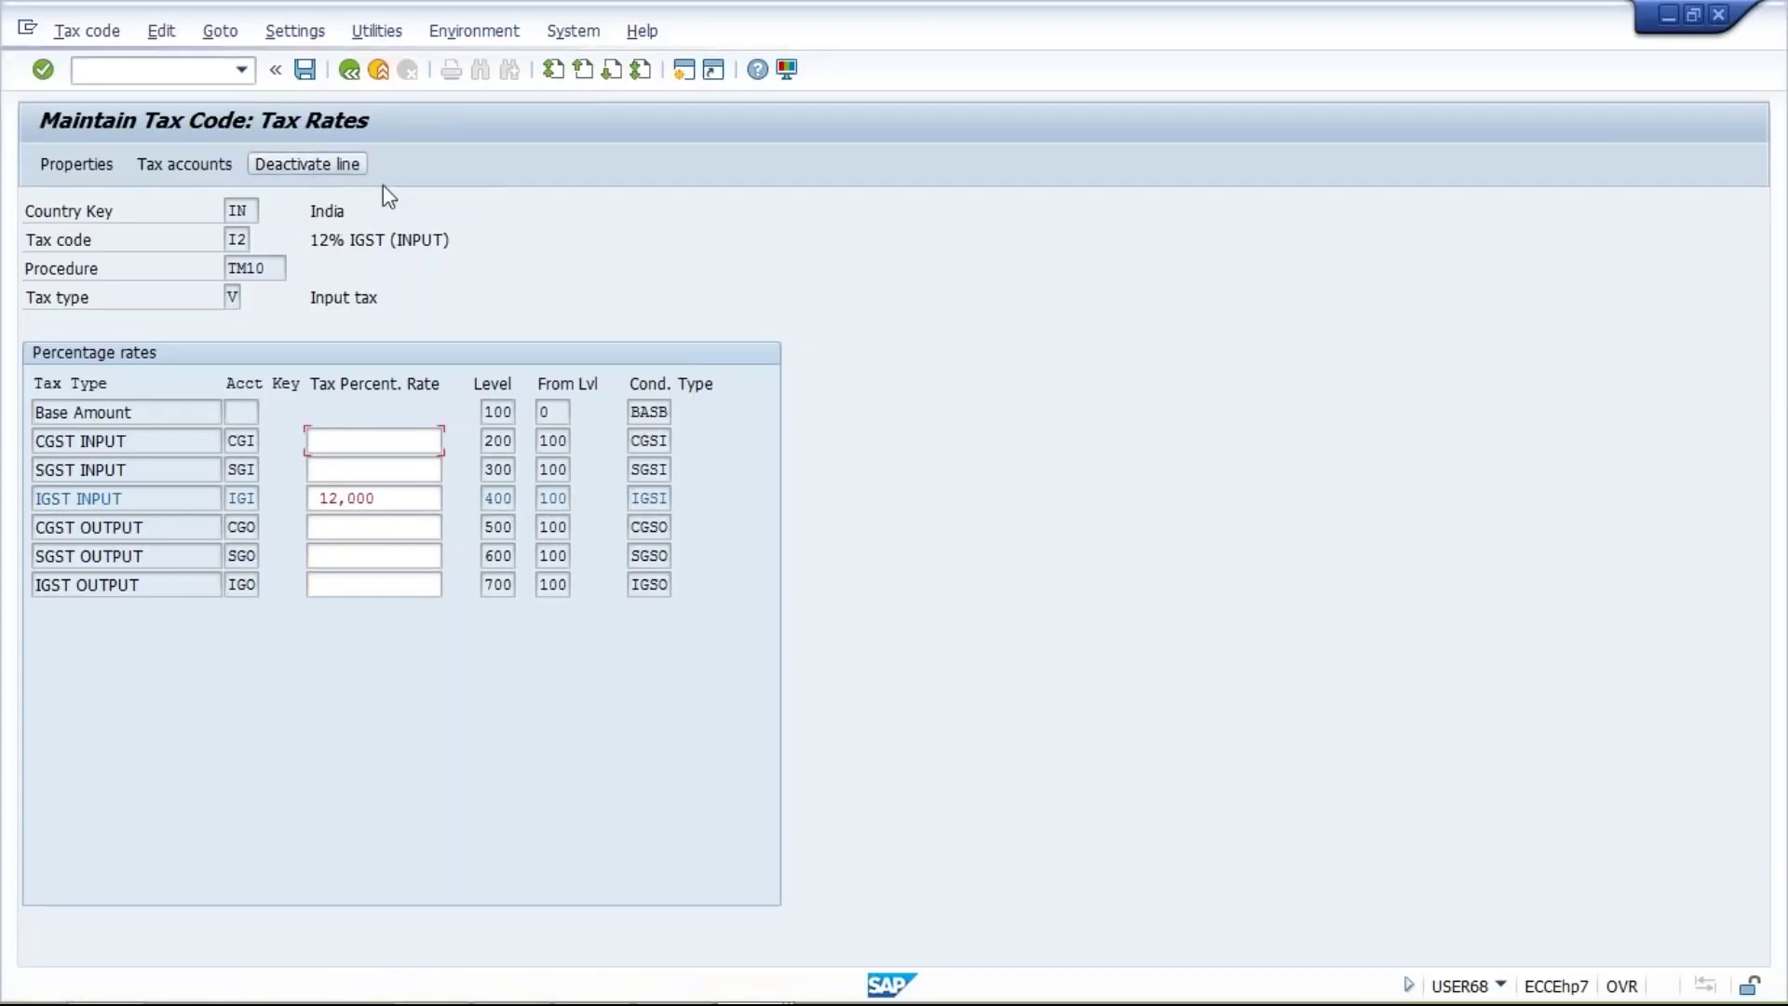
Check the IGST INPUT line with account key IGI and save tax code I2
left_click(402, 520)
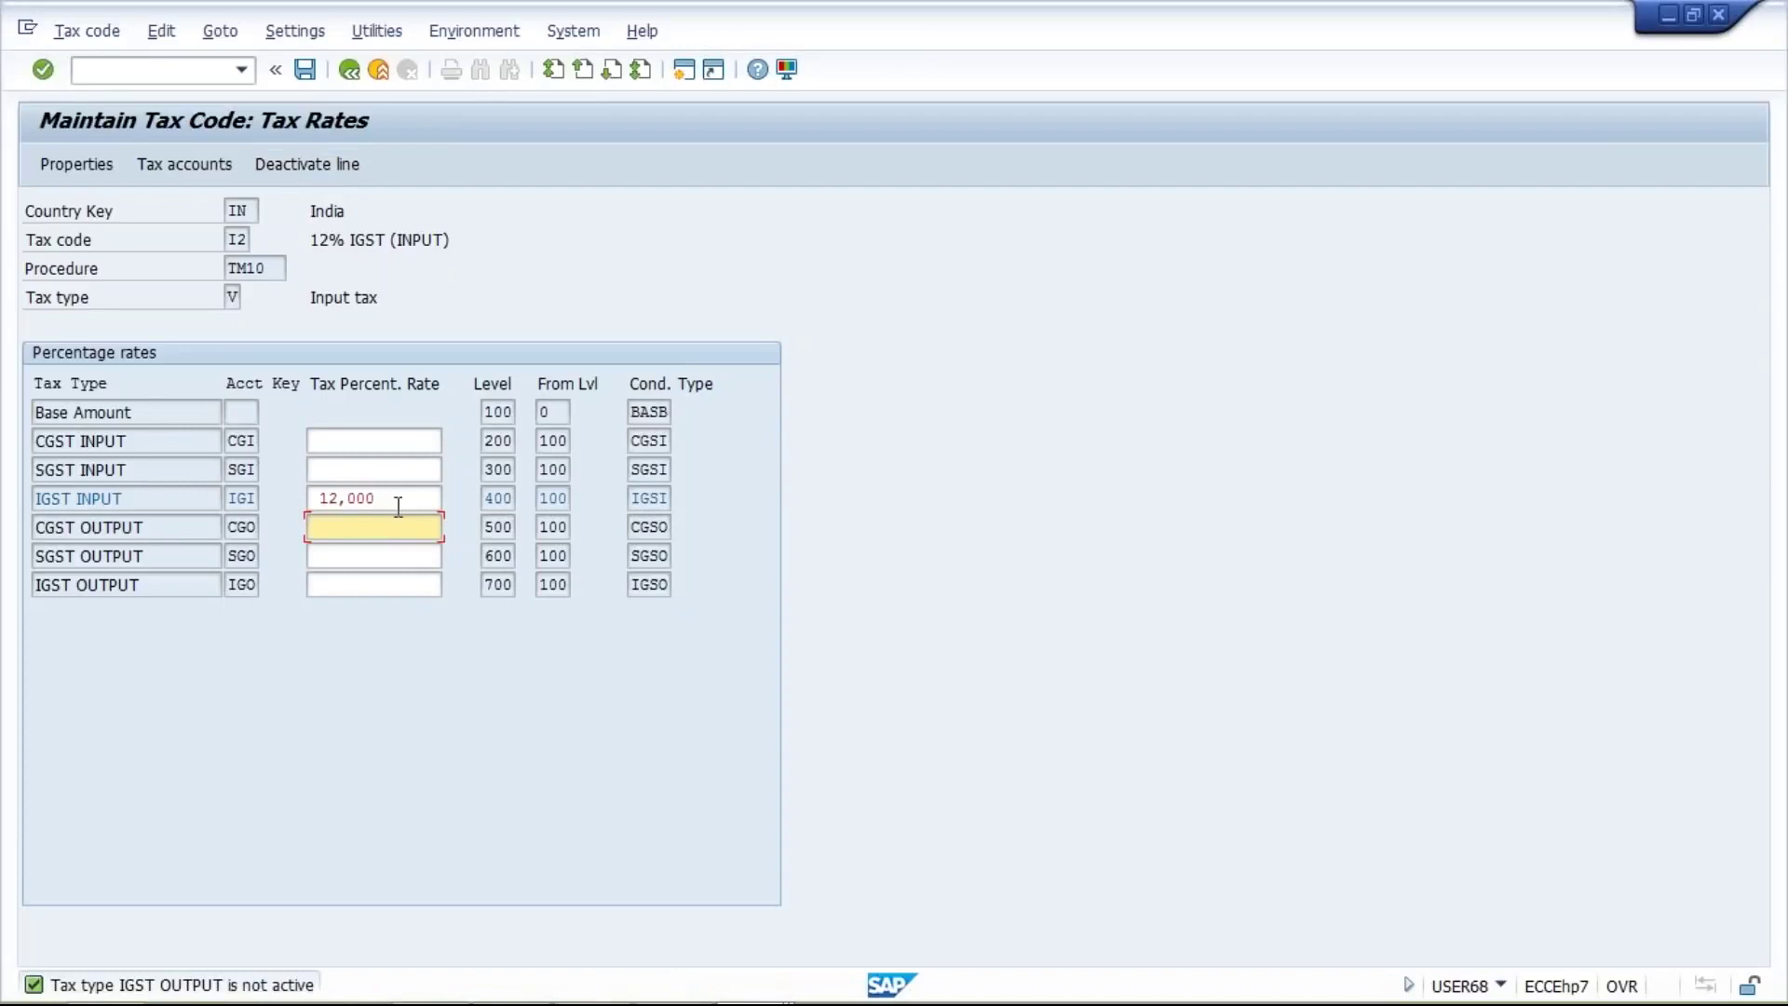
left_click(395, 497)
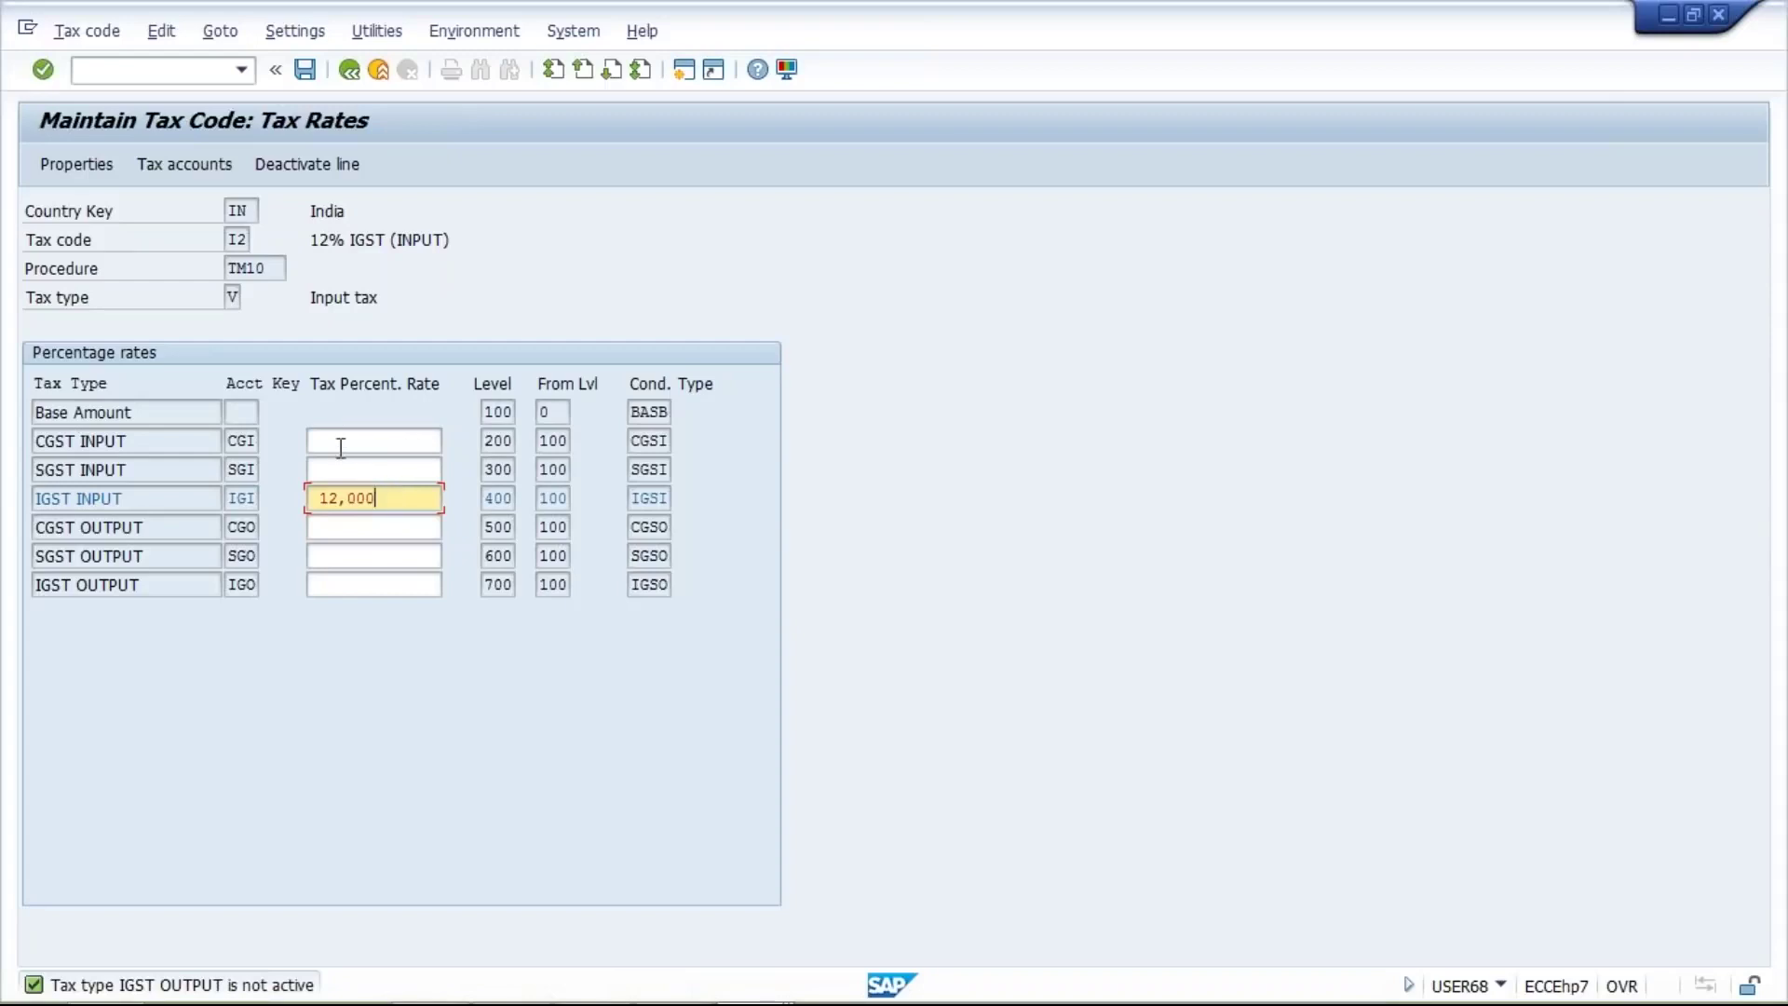
left_click(207, 500)
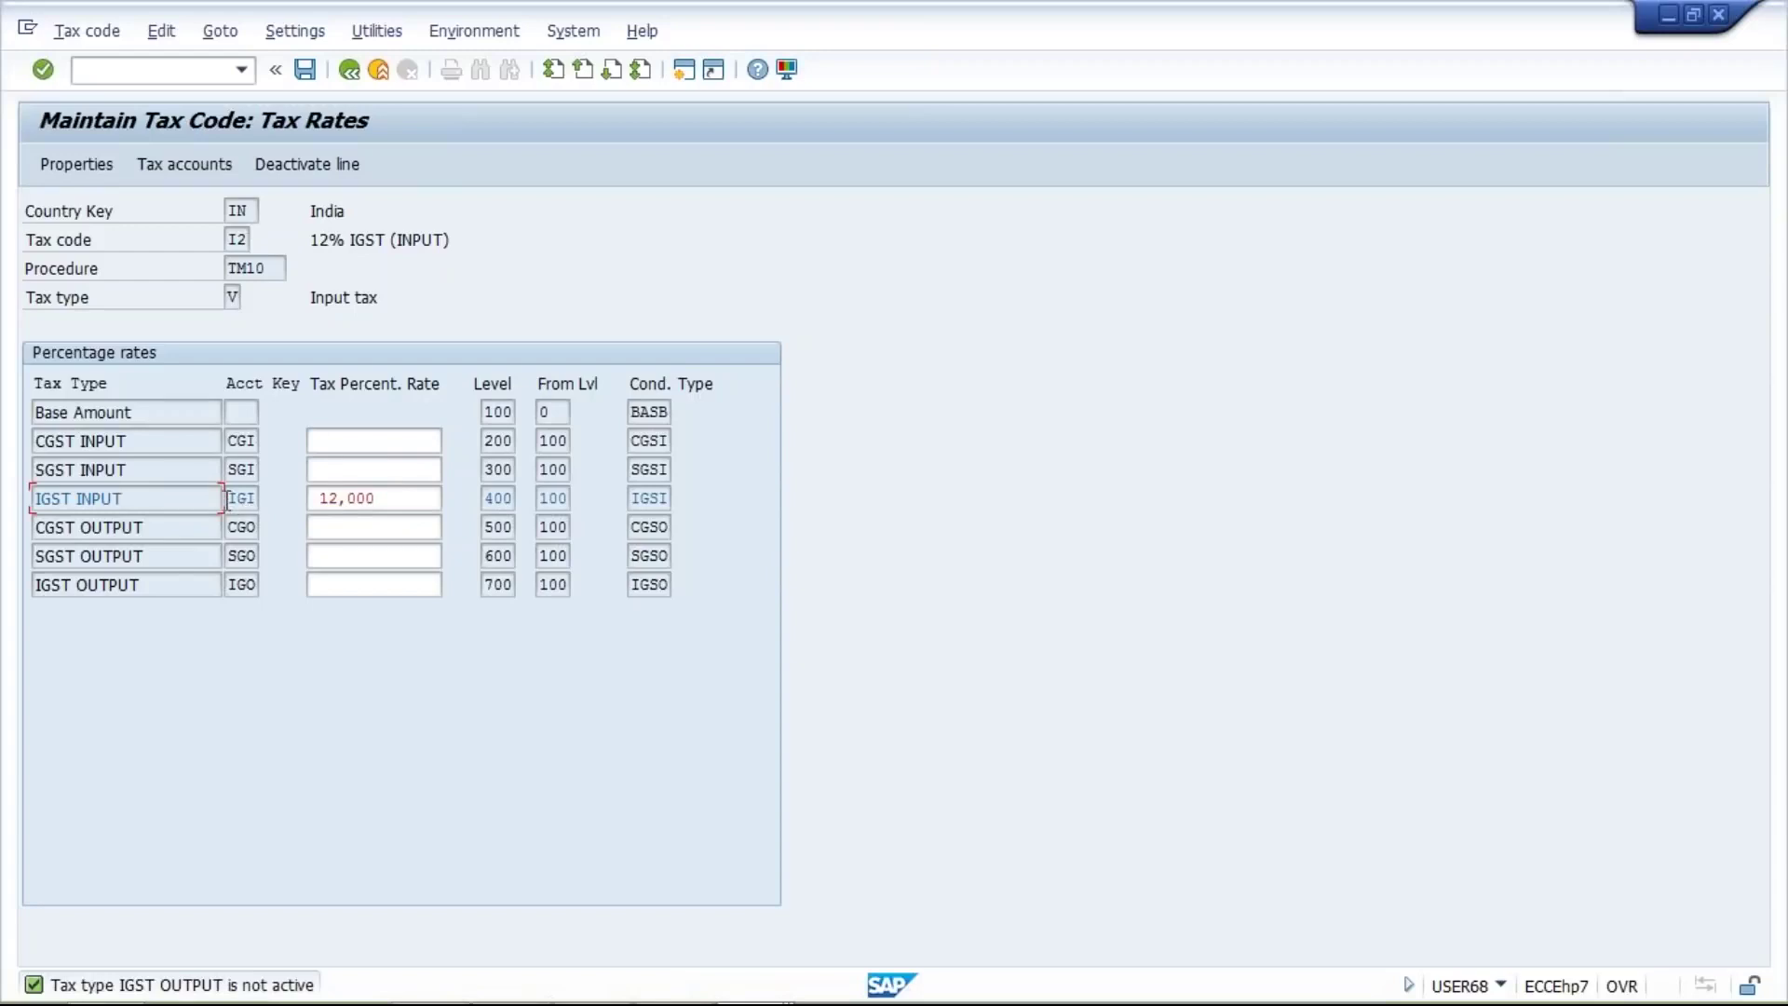
double_click(230, 499)
left_click(304, 70)
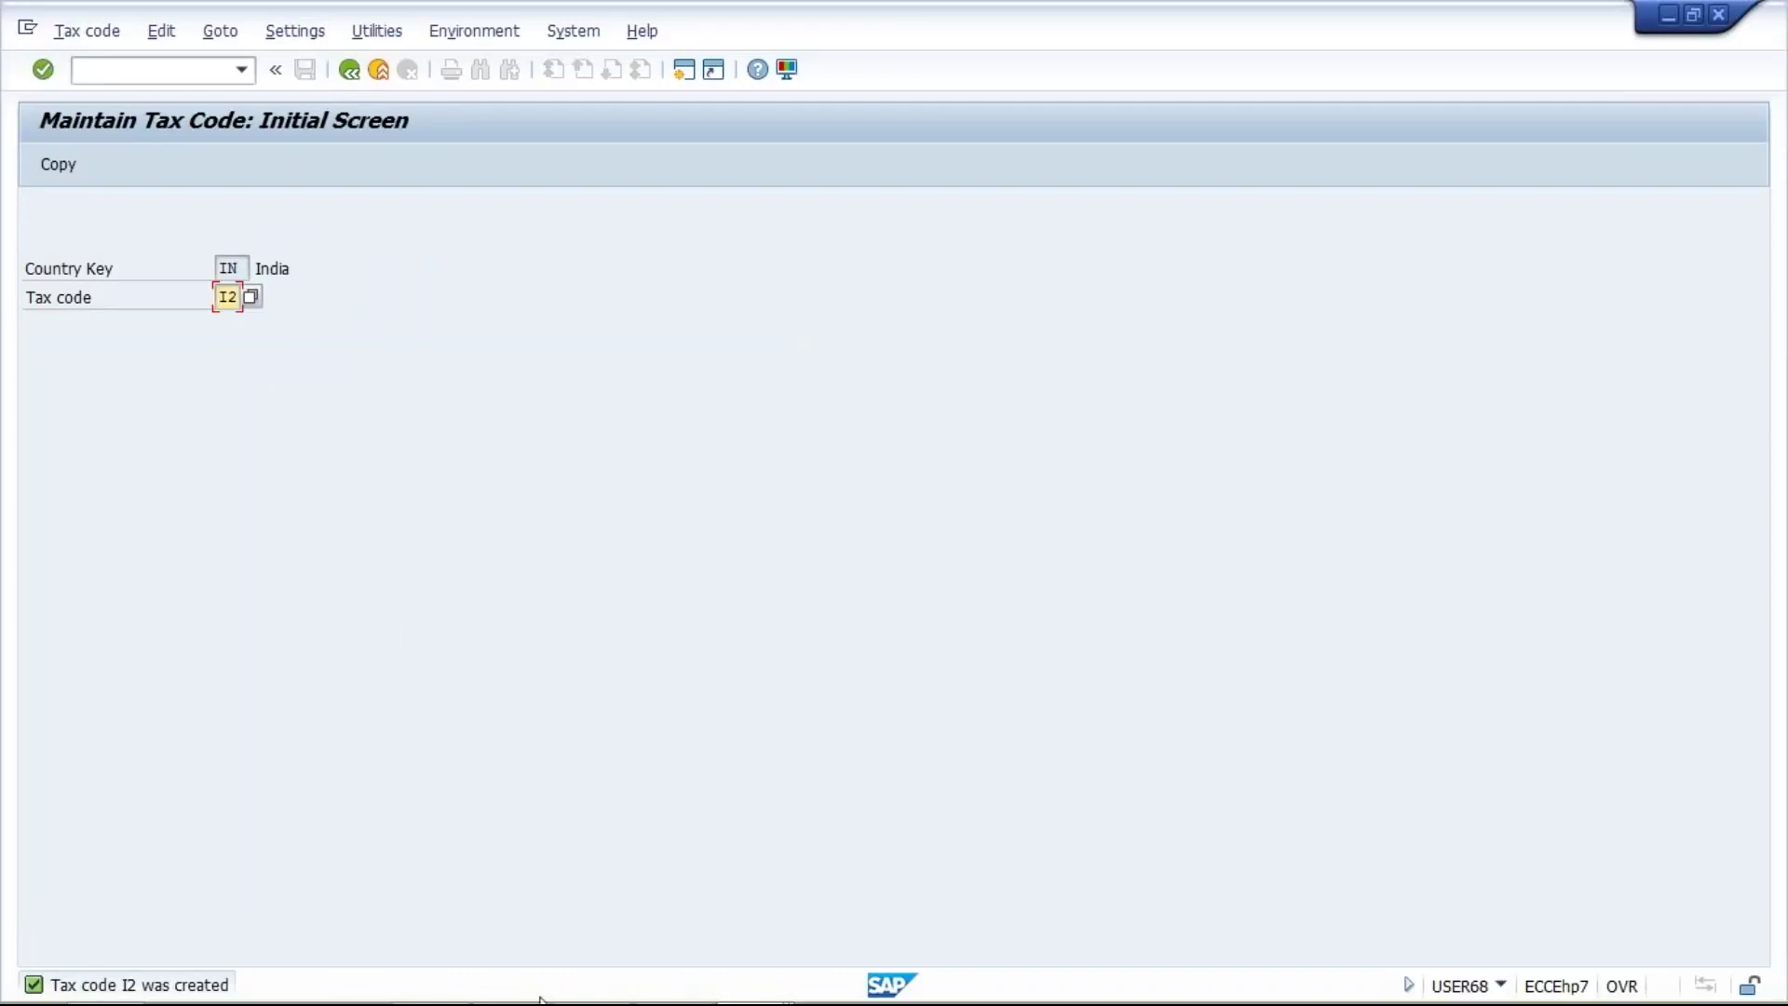
Consult the GST rates on the Taxes under GST slide in PowerPoint and return to the tax code maintenance in SAP
mouse_move(592, 978)
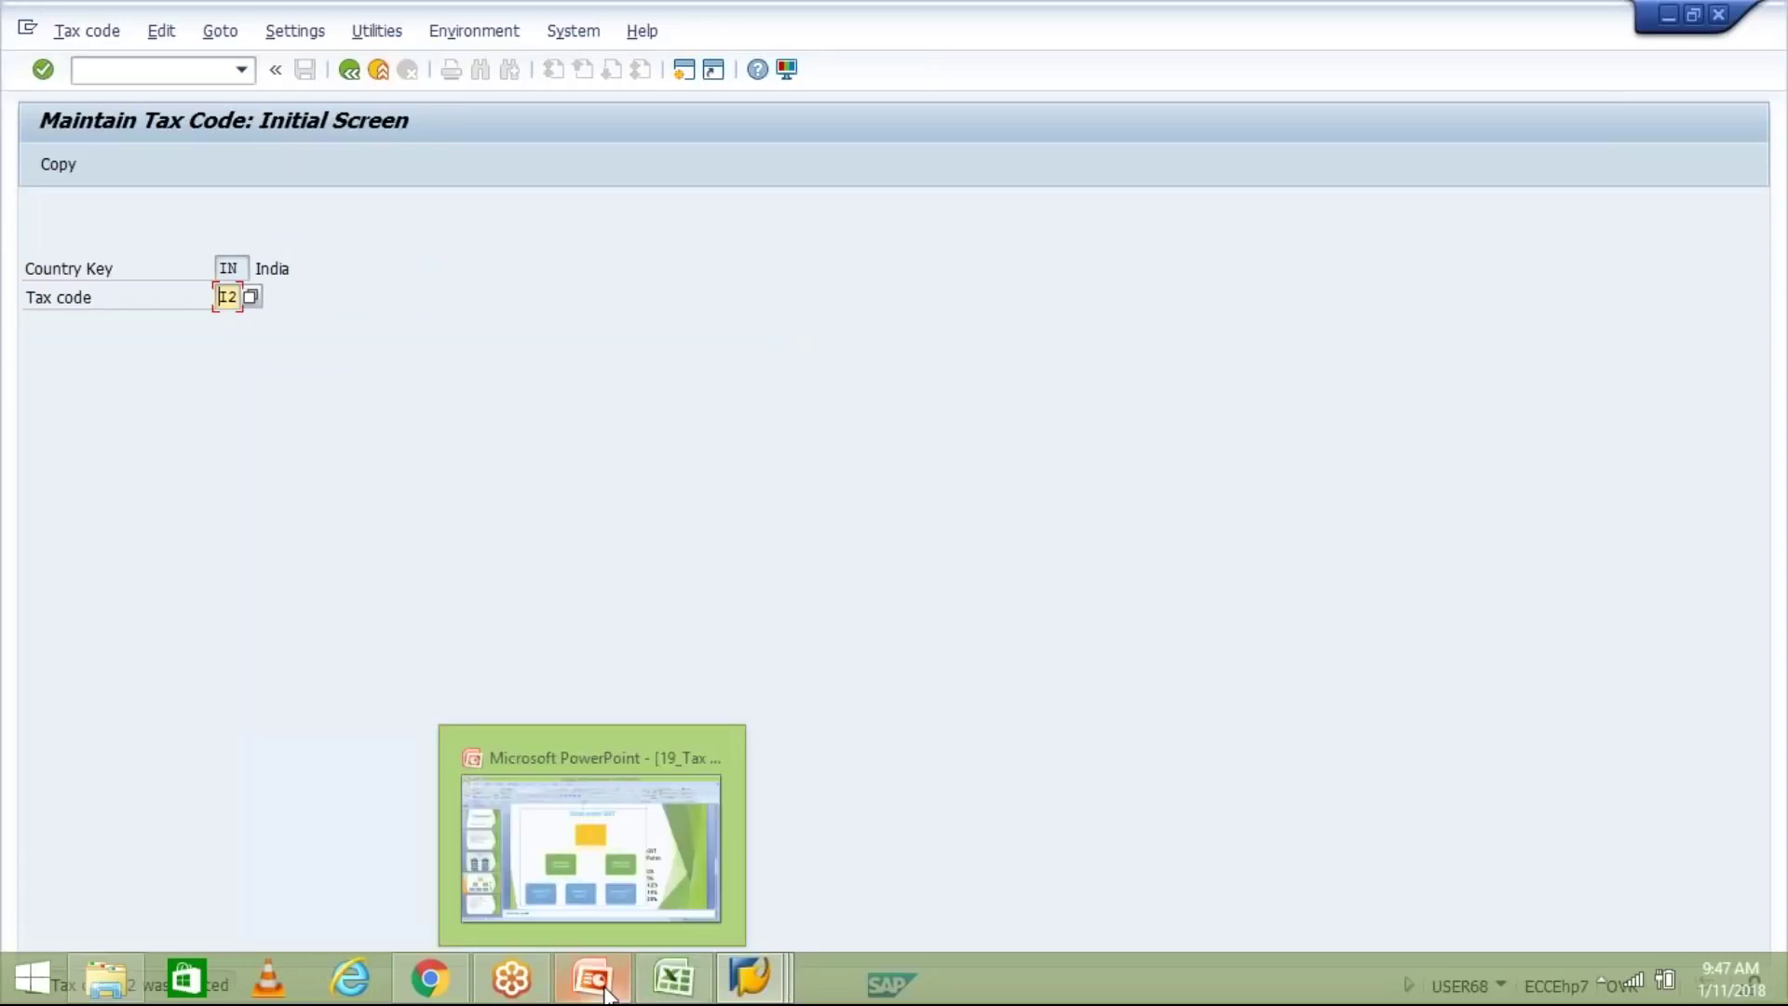
left_click(586, 832)
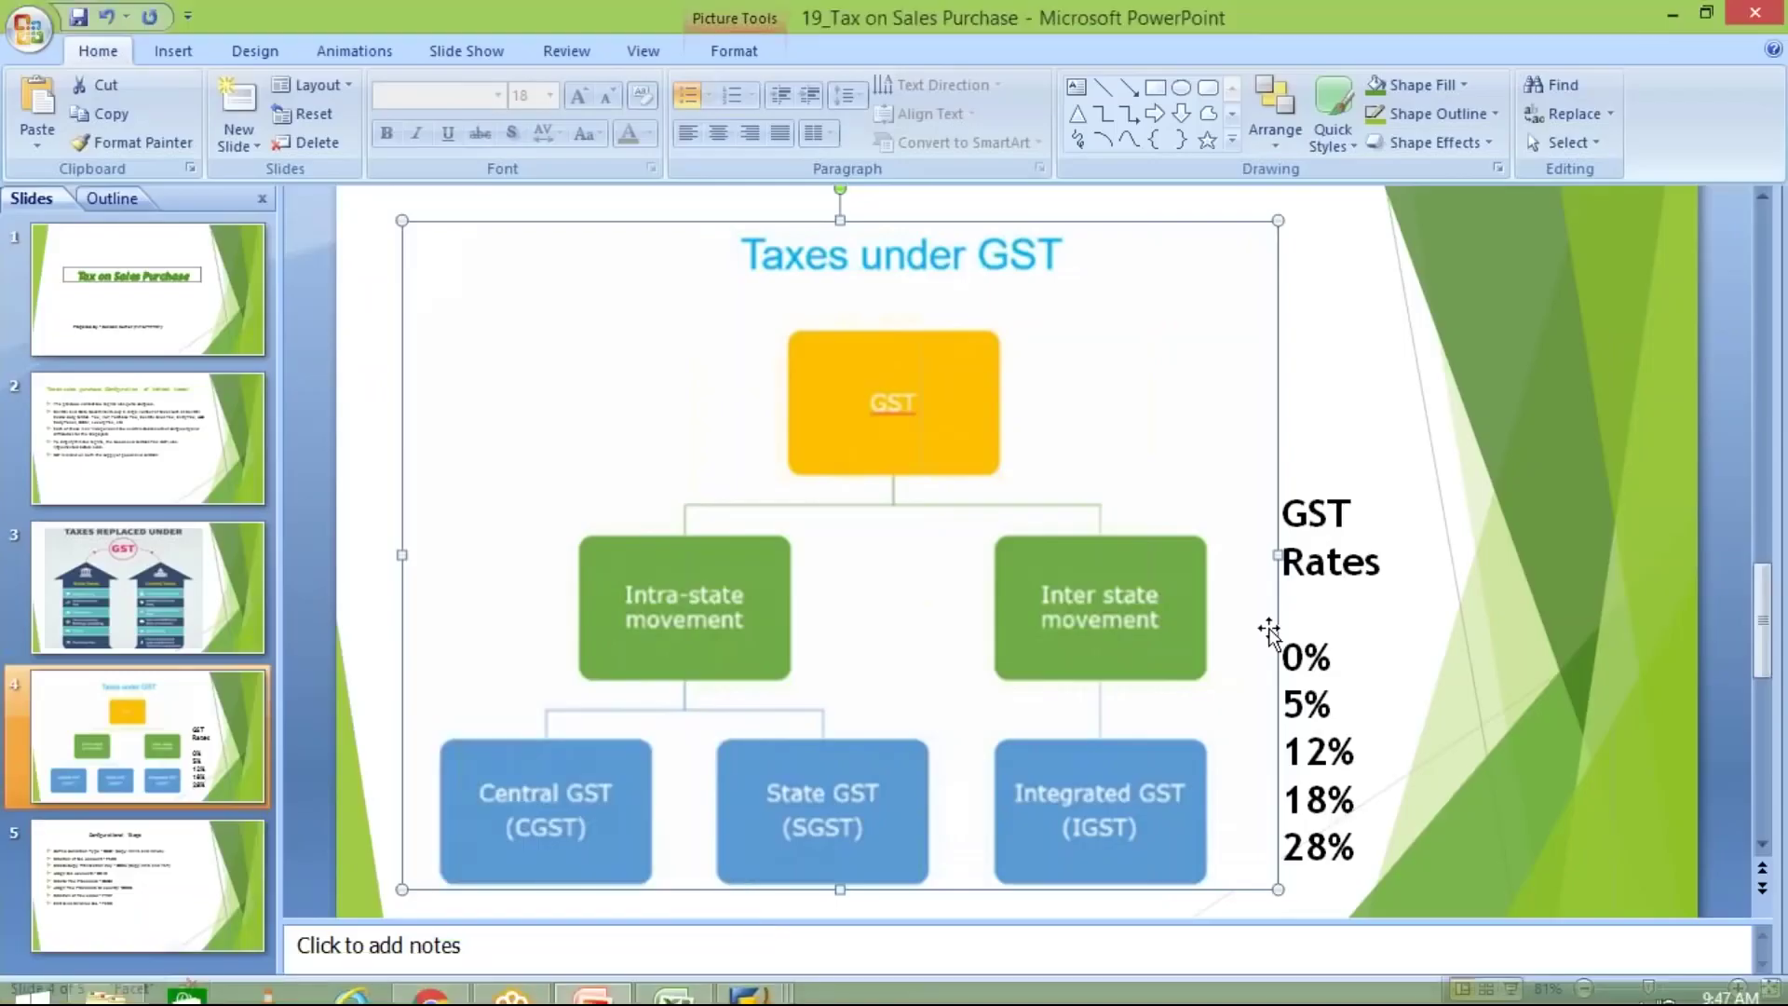
left_click(1332, 652)
left_click(1331, 302)
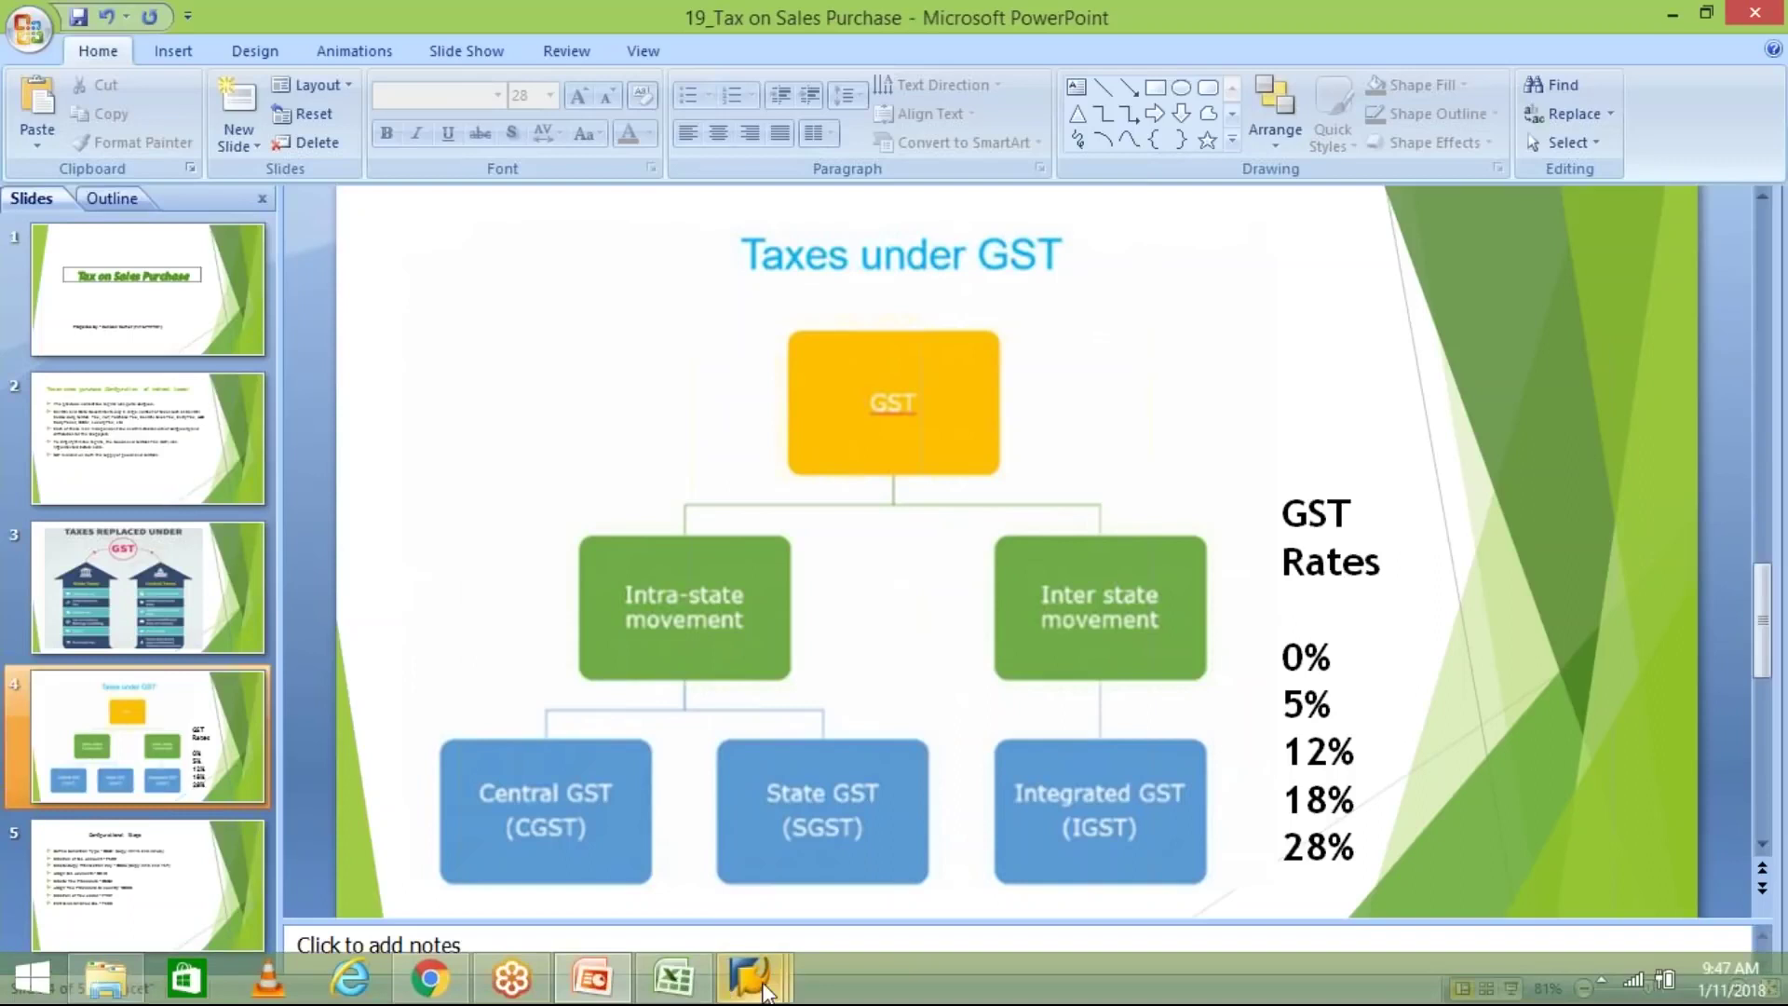
left_click(763, 989)
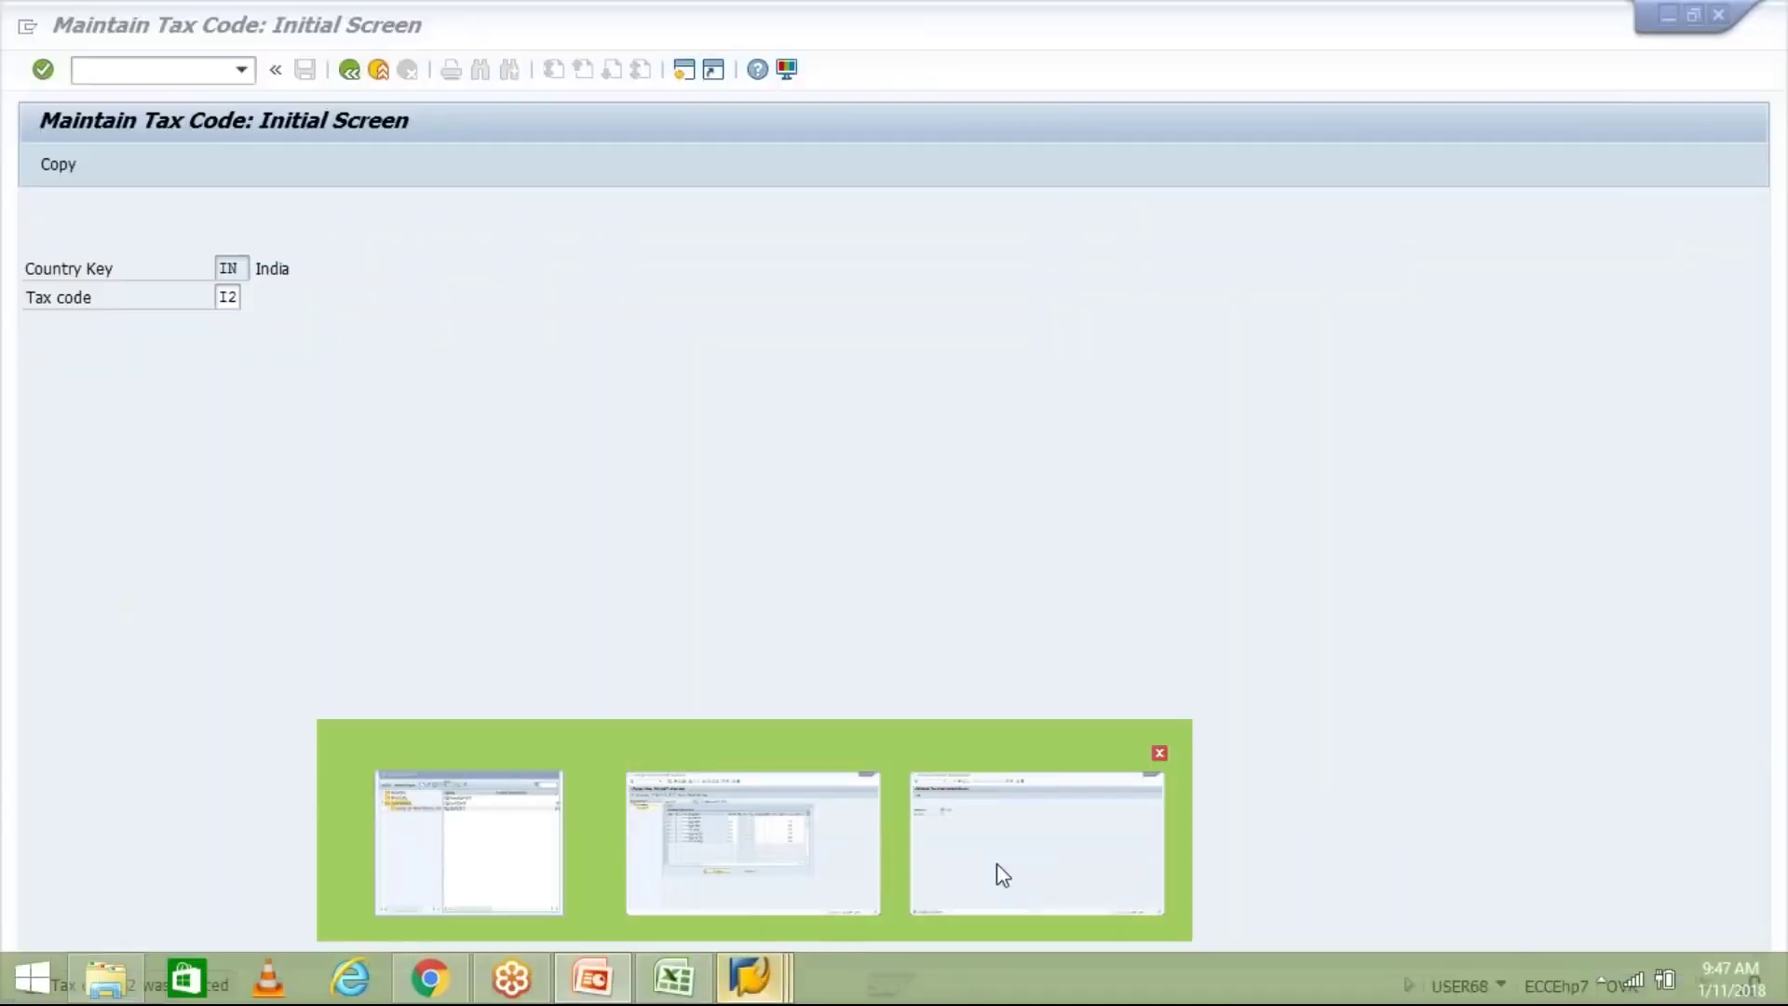
left_click(1003, 875)
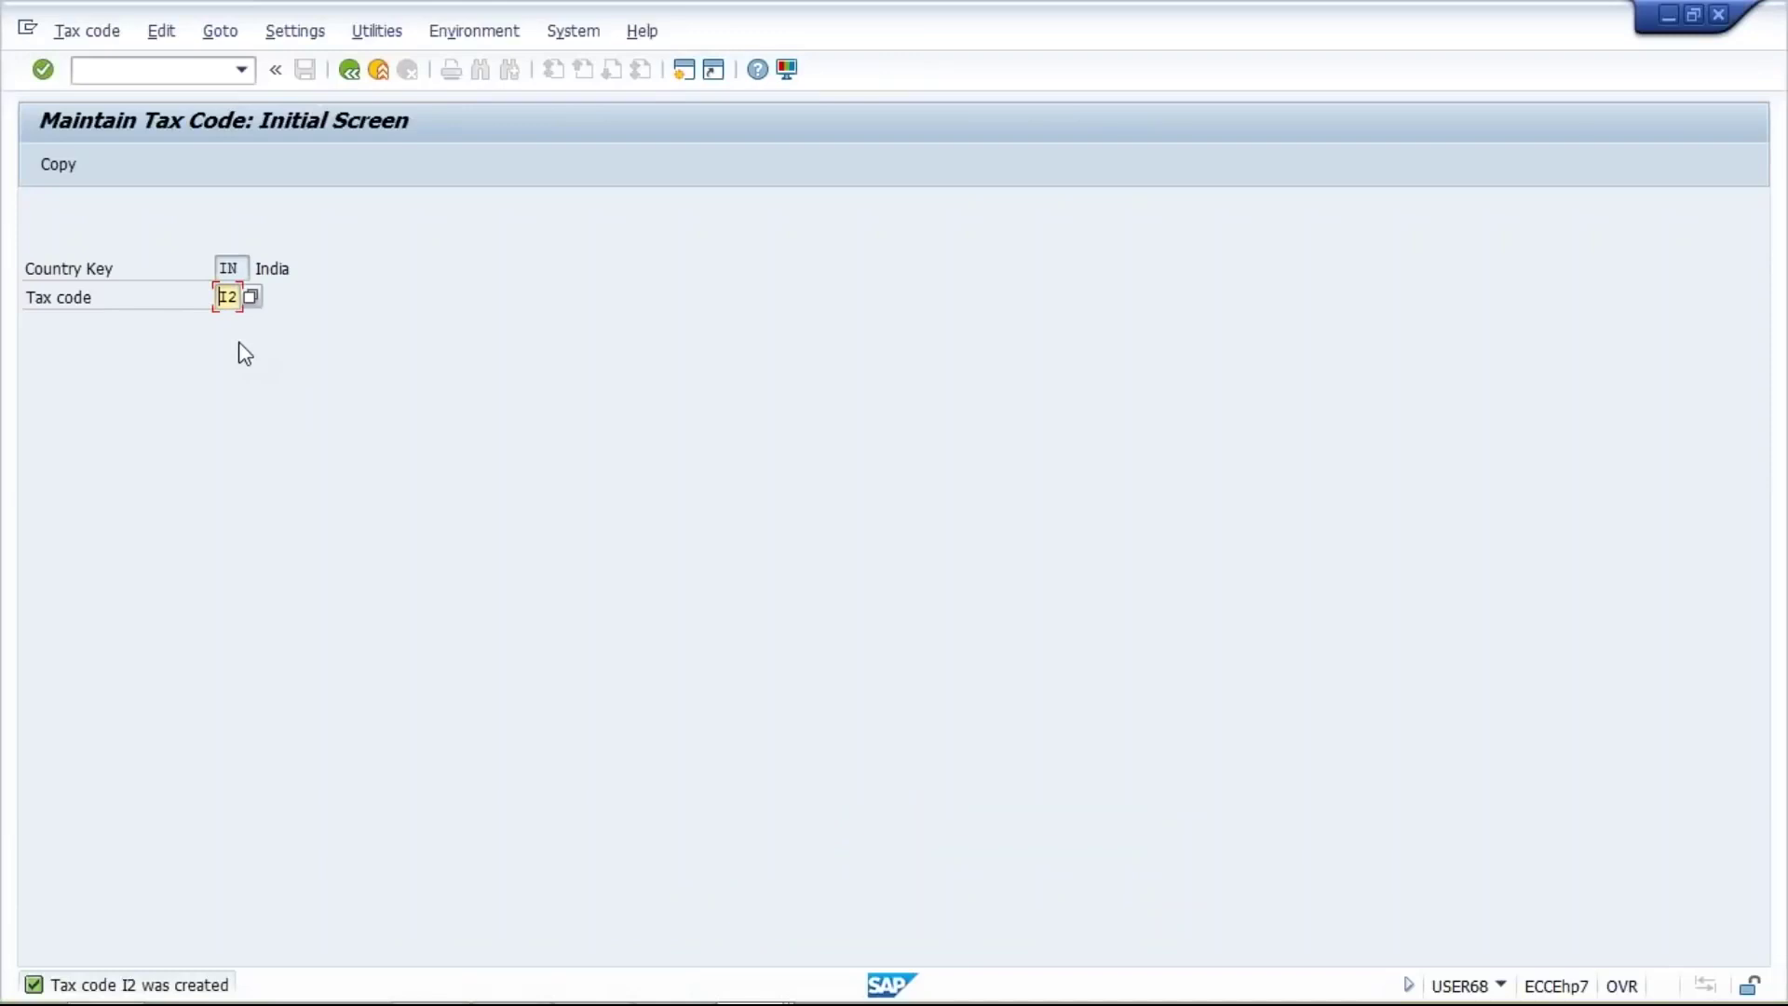
Start creating tax code O1 for country IN and describe it as "12% CGST + SGST (OUTPUT)", adapting the earlier input description
type("01")
key("Return")
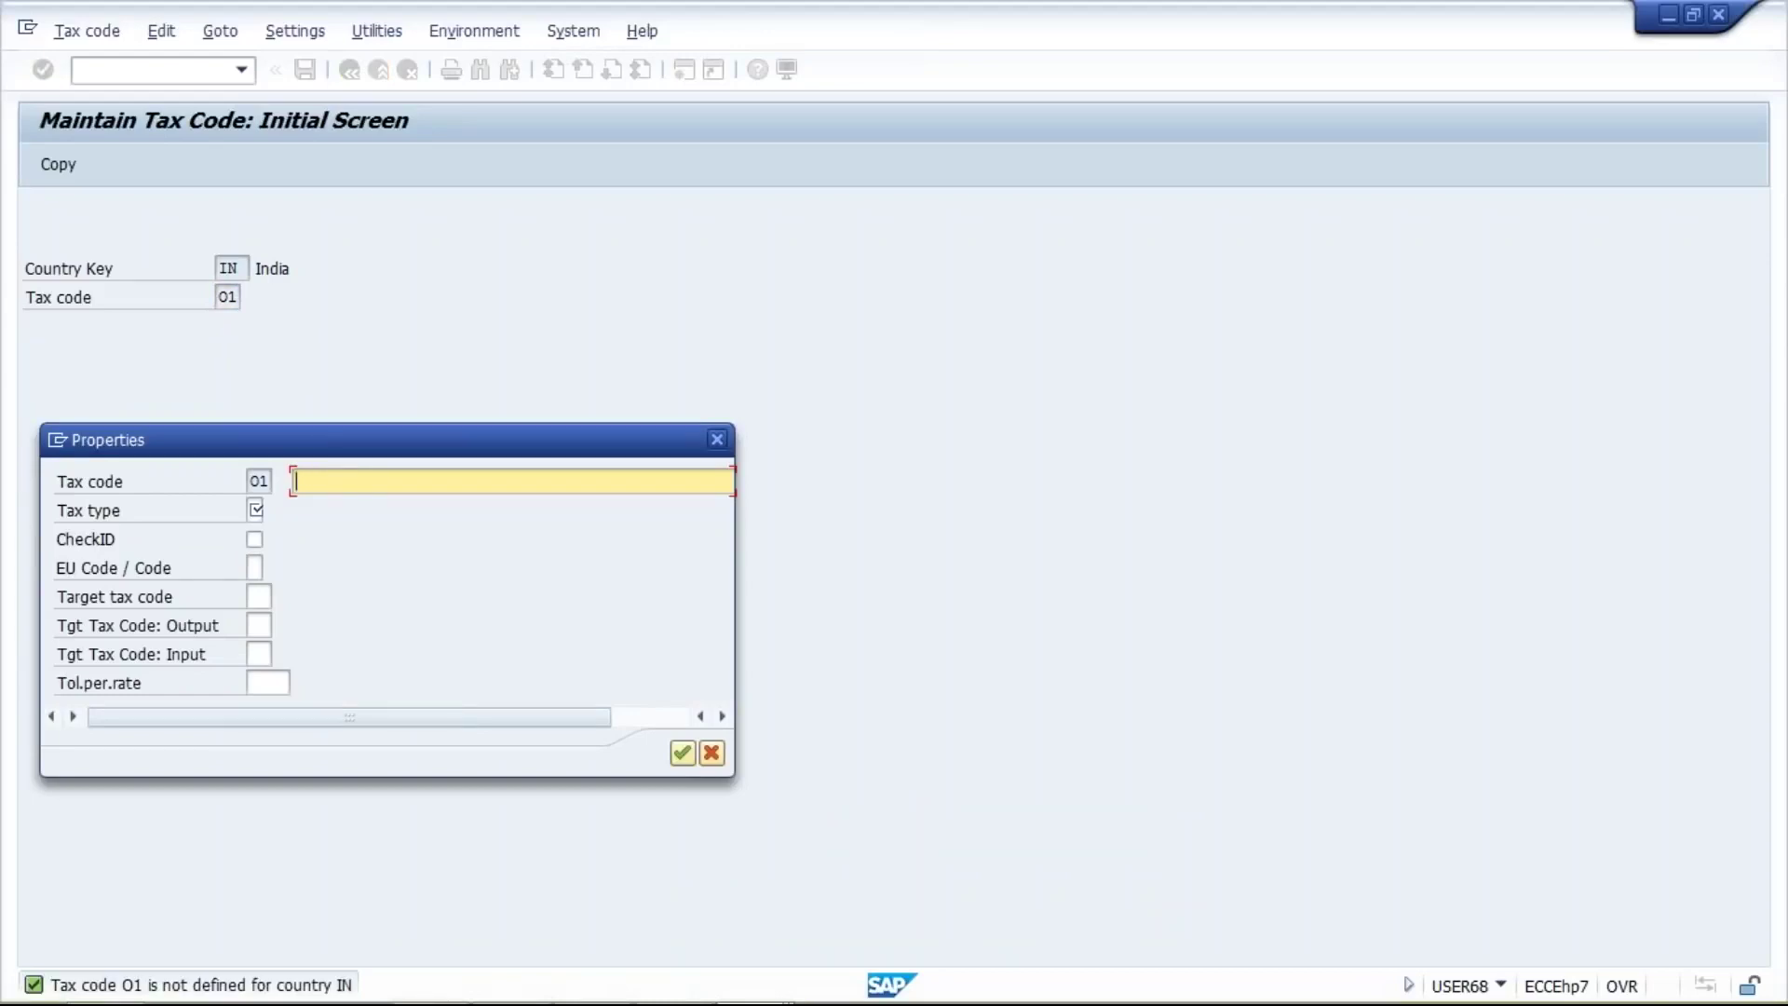
key("BackSpace")
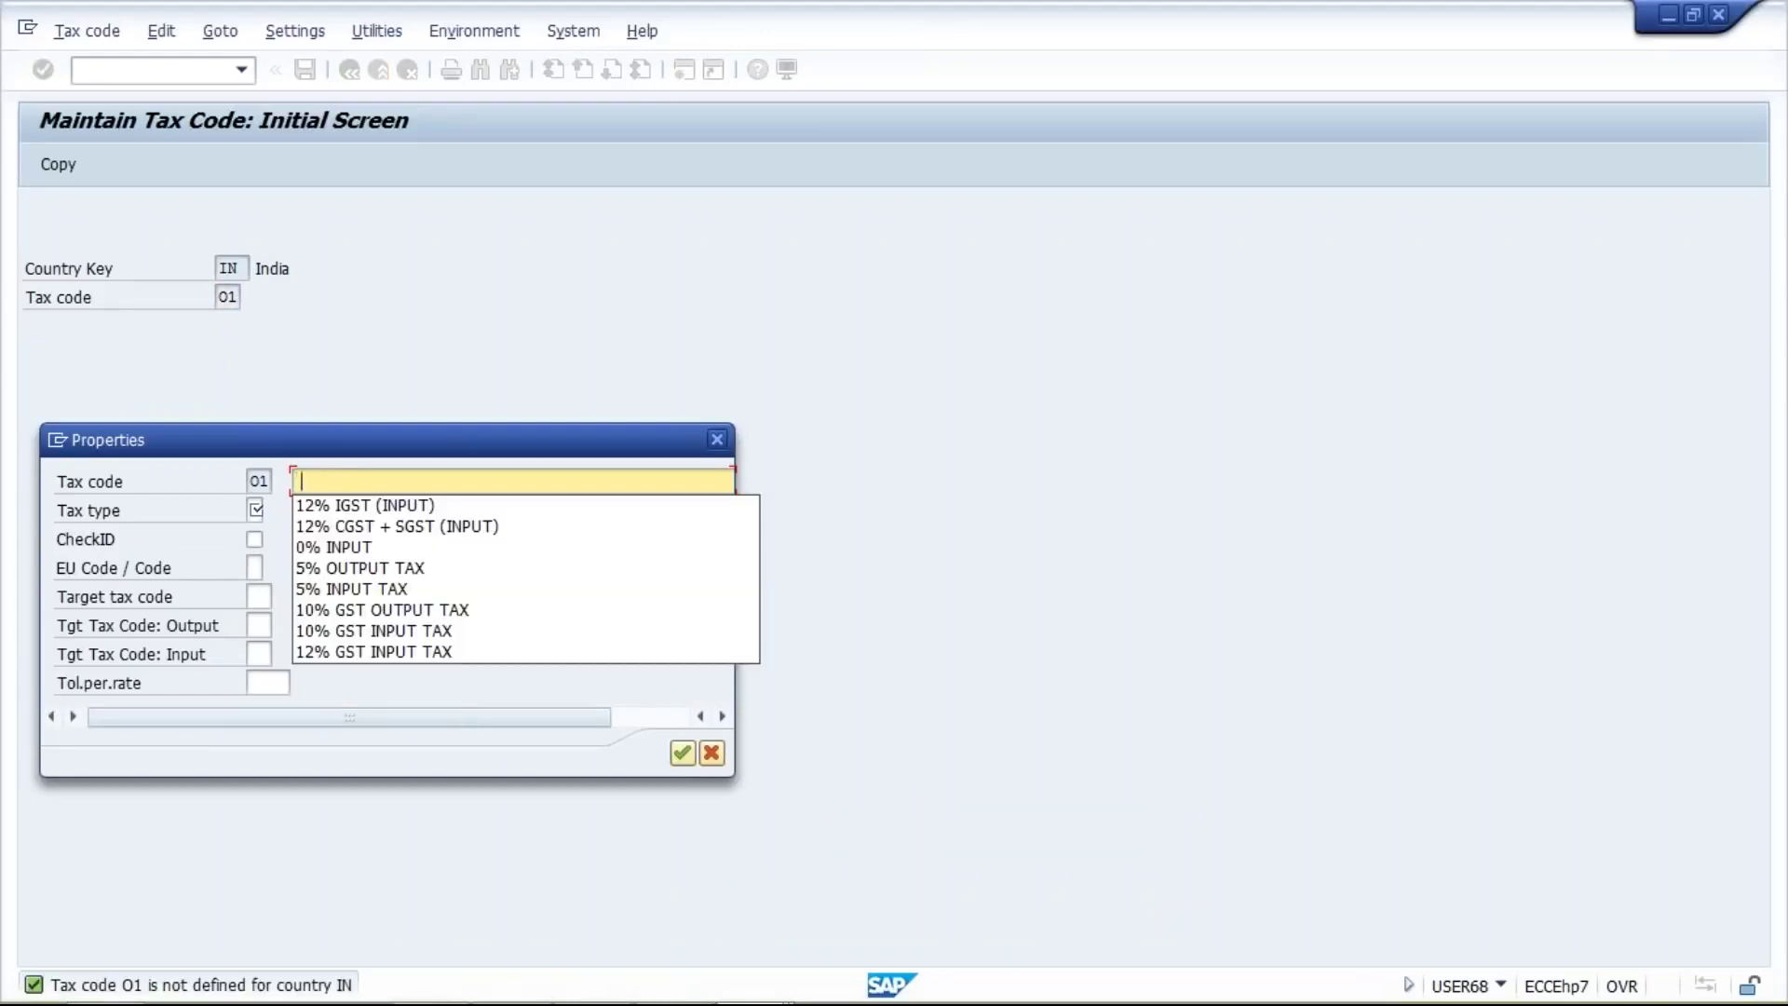
left_click(343, 527)
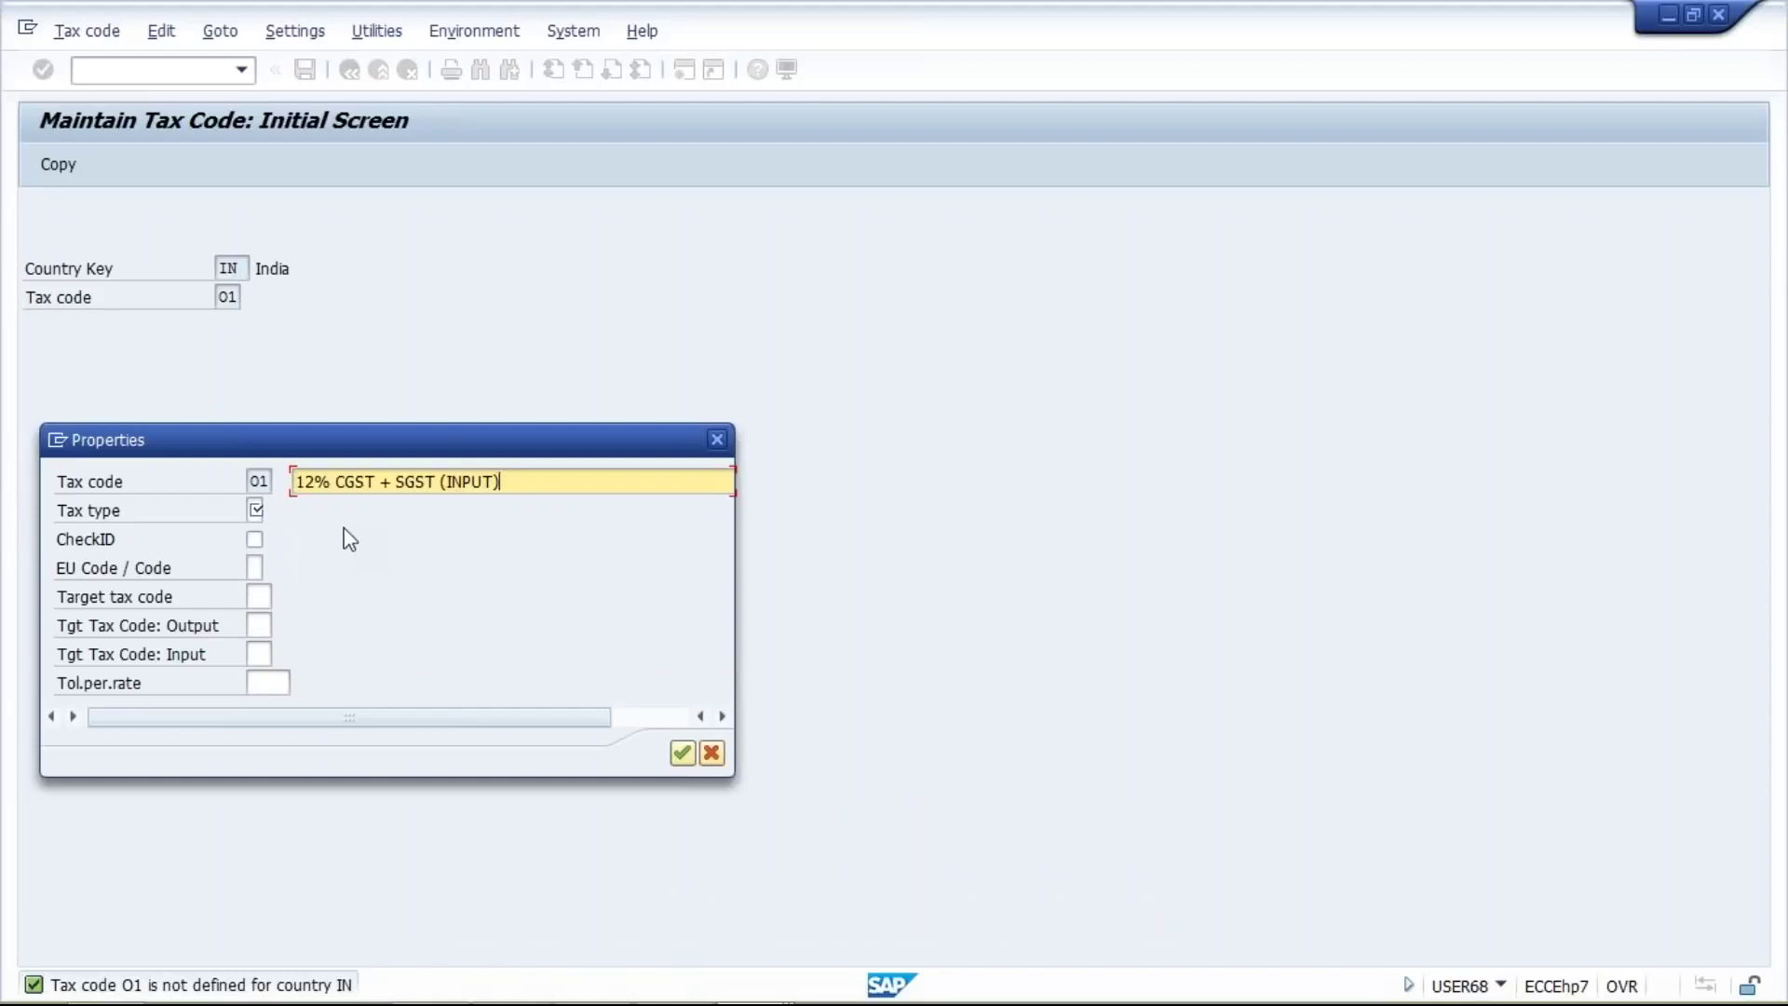
left_click(446, 481)
type("OUT")
type("PUT")
type(")")
Set the tax type of tax code O1 to A (Output tax) and confirm its properties
left_click(257, 509)
left_click(272, 509)
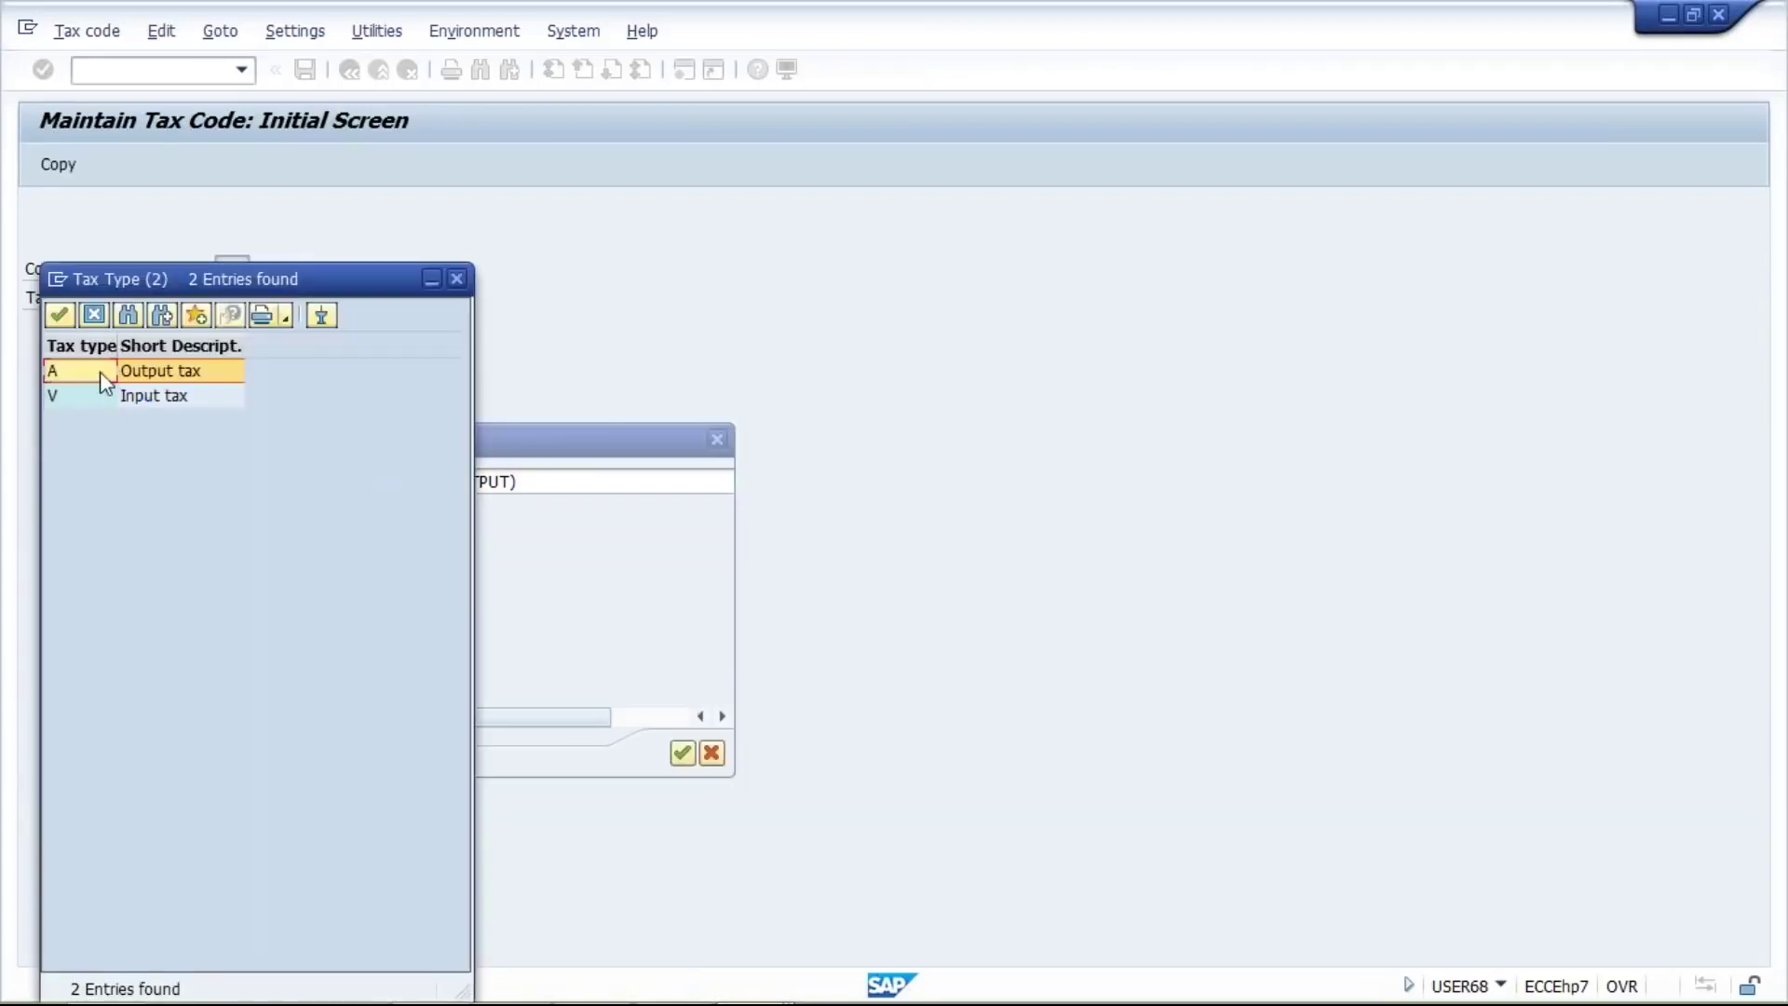
double_click(98, 371)
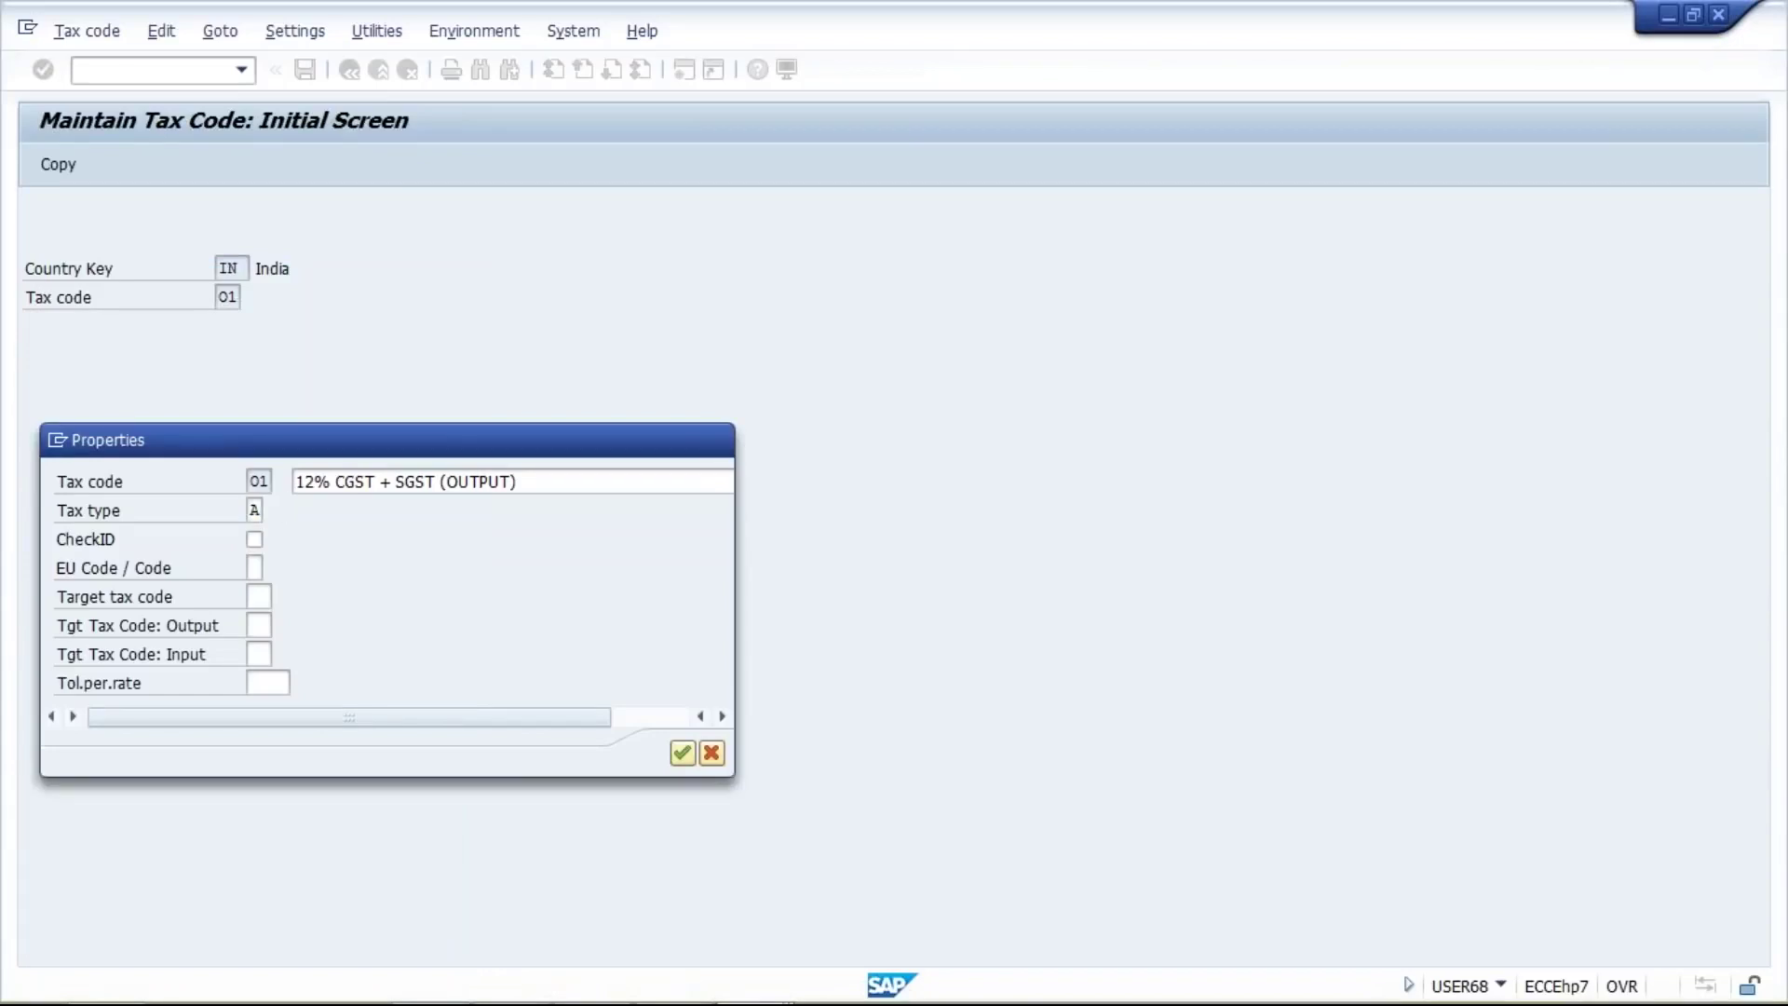
key("Return")
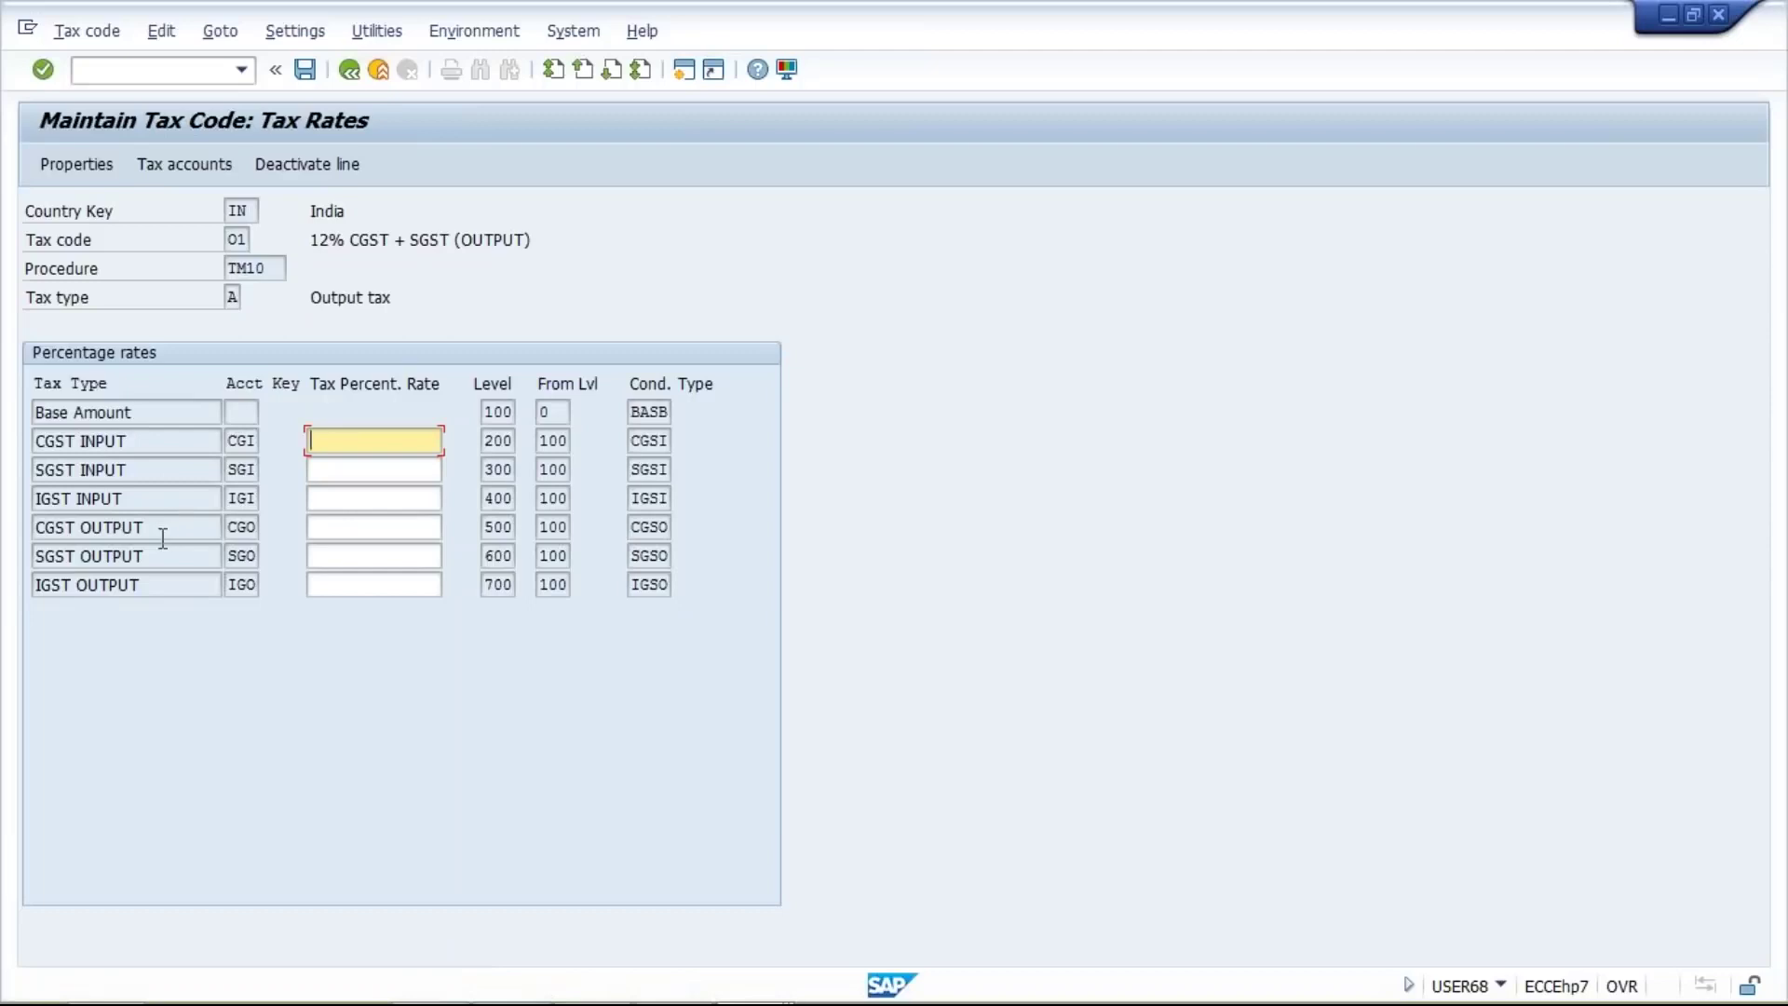
Set the CGST OUTPUT and SGST OUTPUT rates of tax code O1 to 6 each and save the tax code
left_click(328, 528)
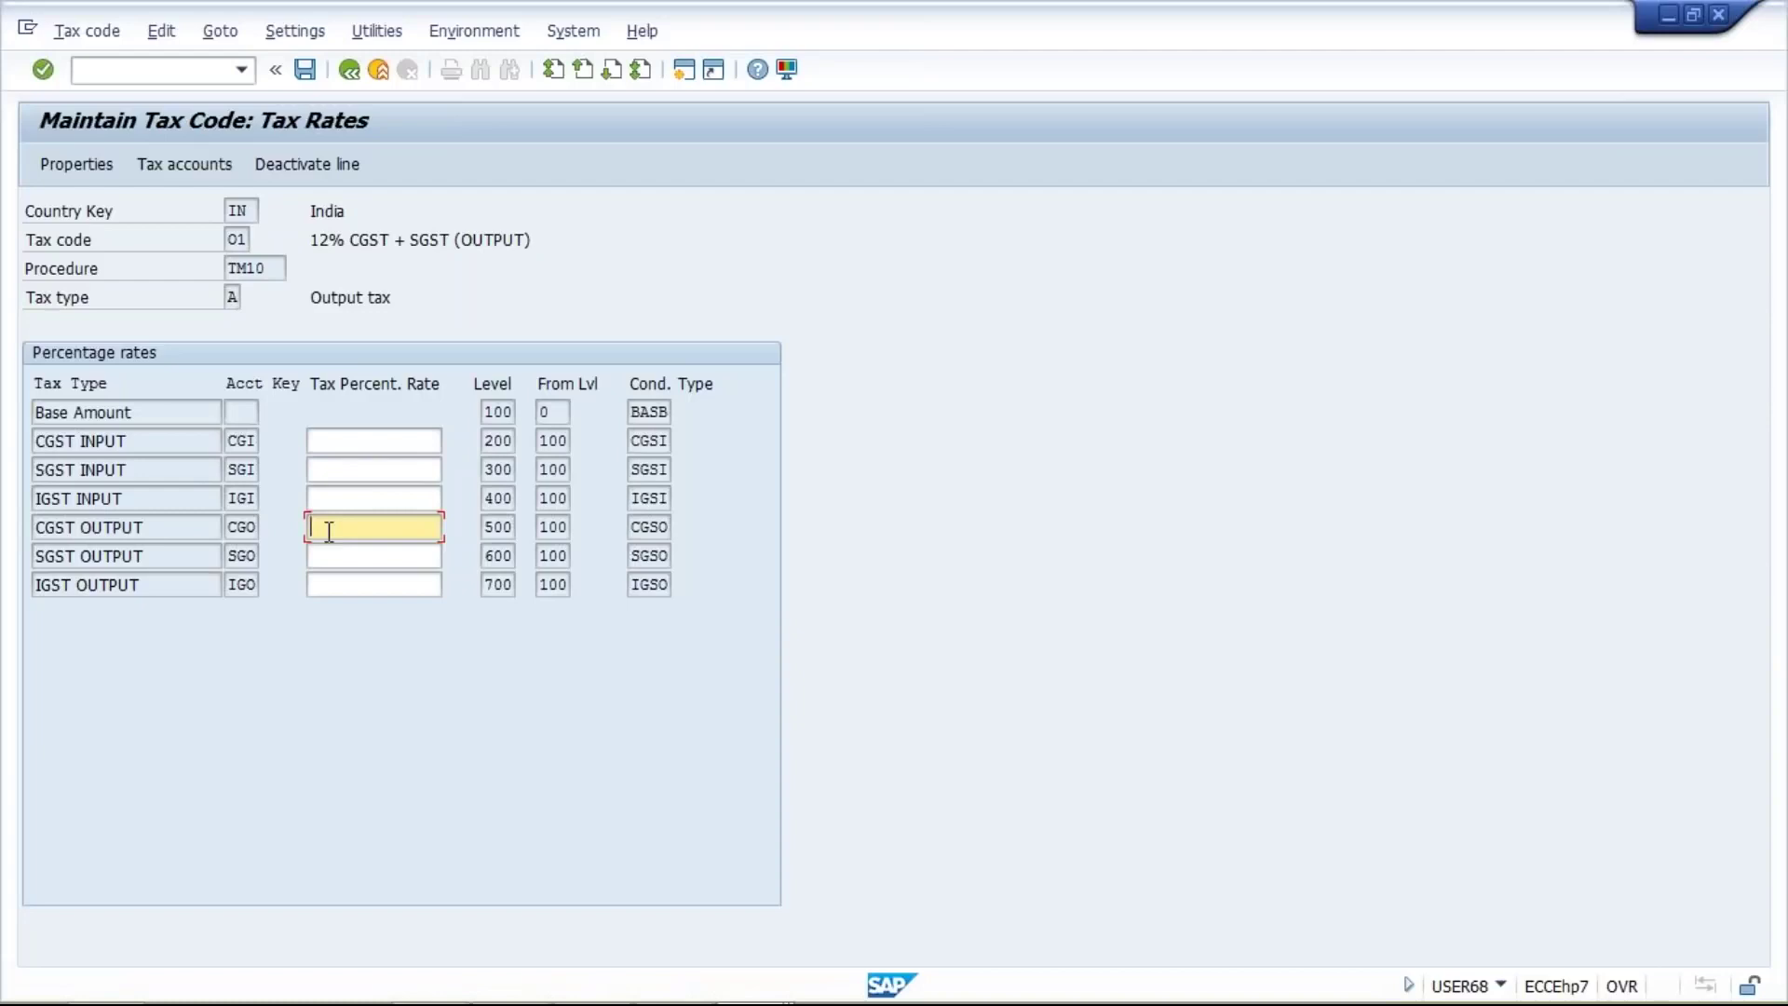
type("6")
left_click(324, 554)
type("6")
key("Return")
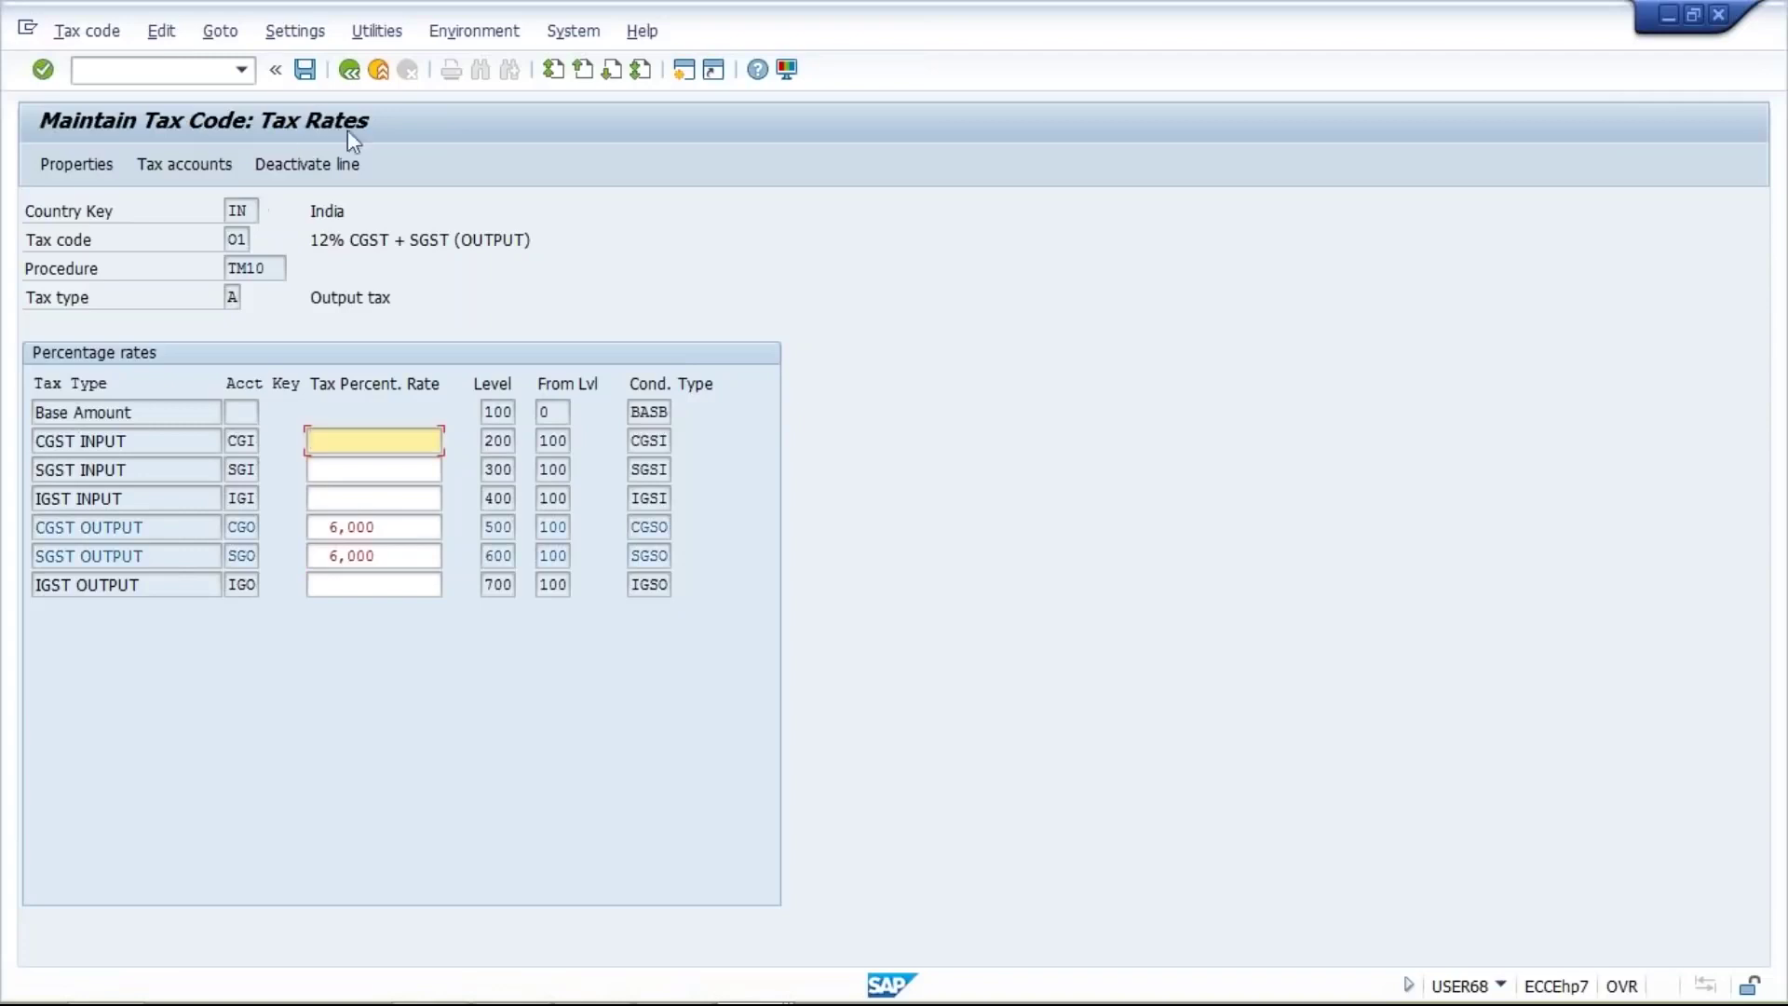
left_click(306, 71)
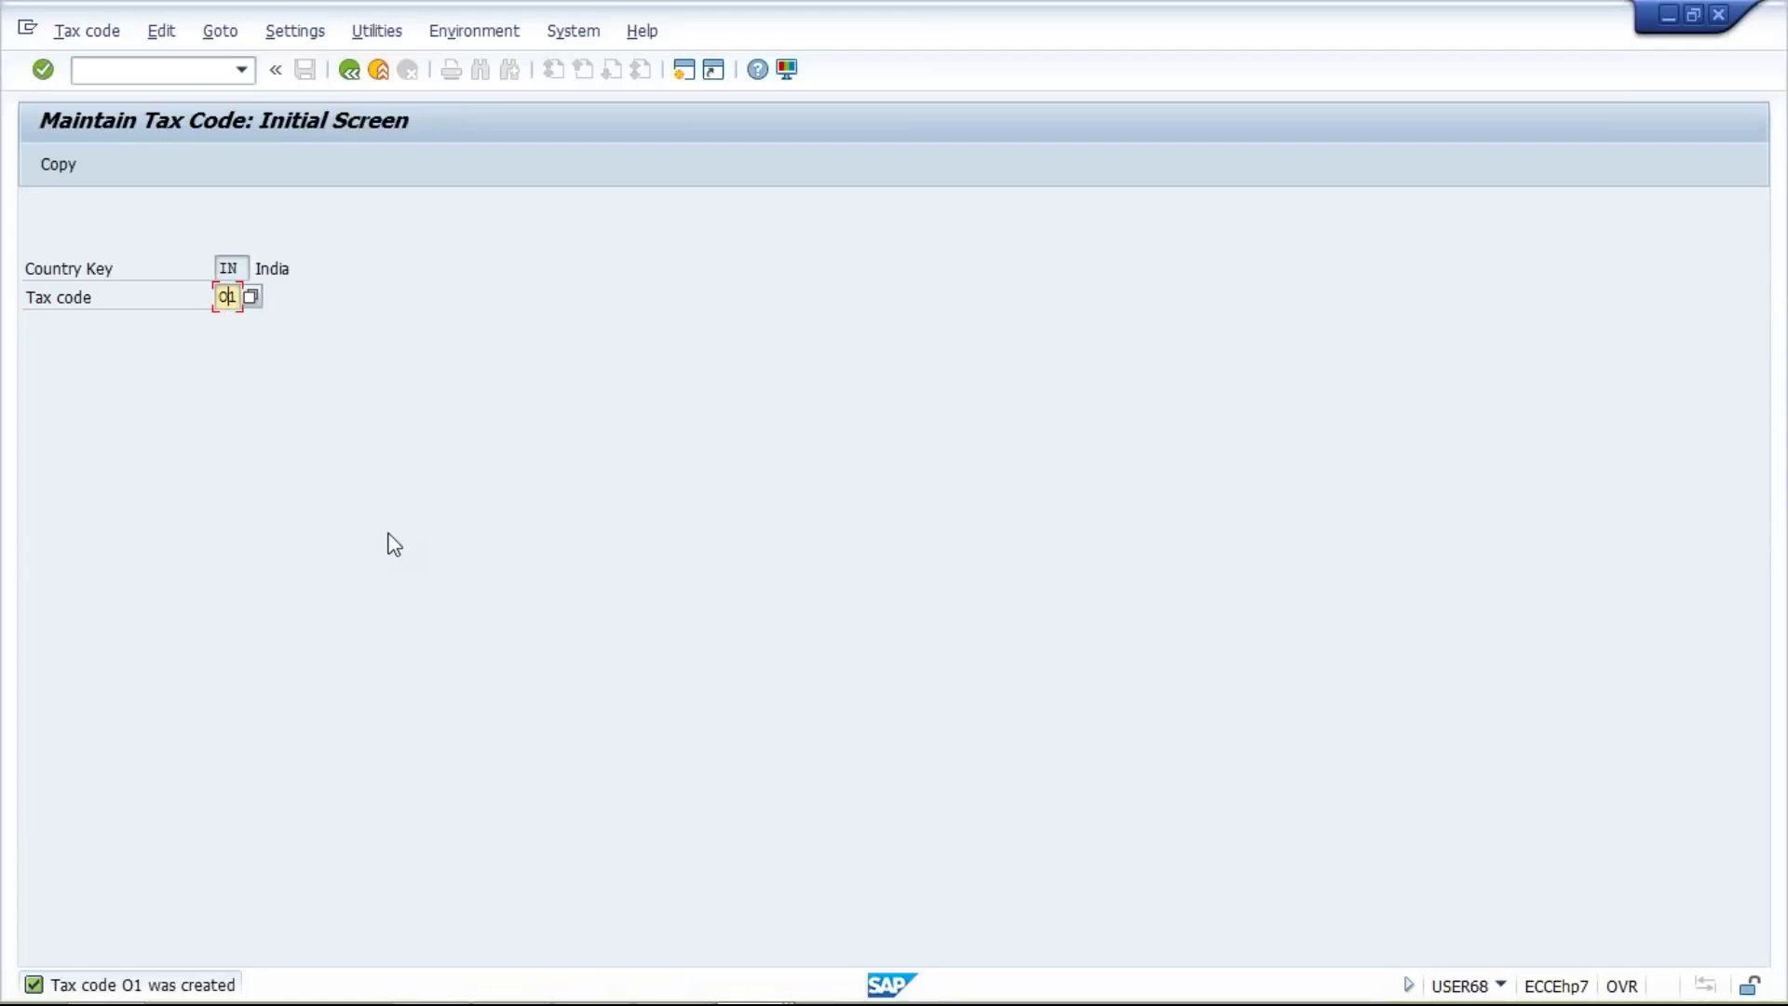
Start creating tax code O2 for country IN and describe it as "12% IGST (OUTPUT)", adapting the earlier IGST input description
type("2")
key("Return")
left_click(359, 481)
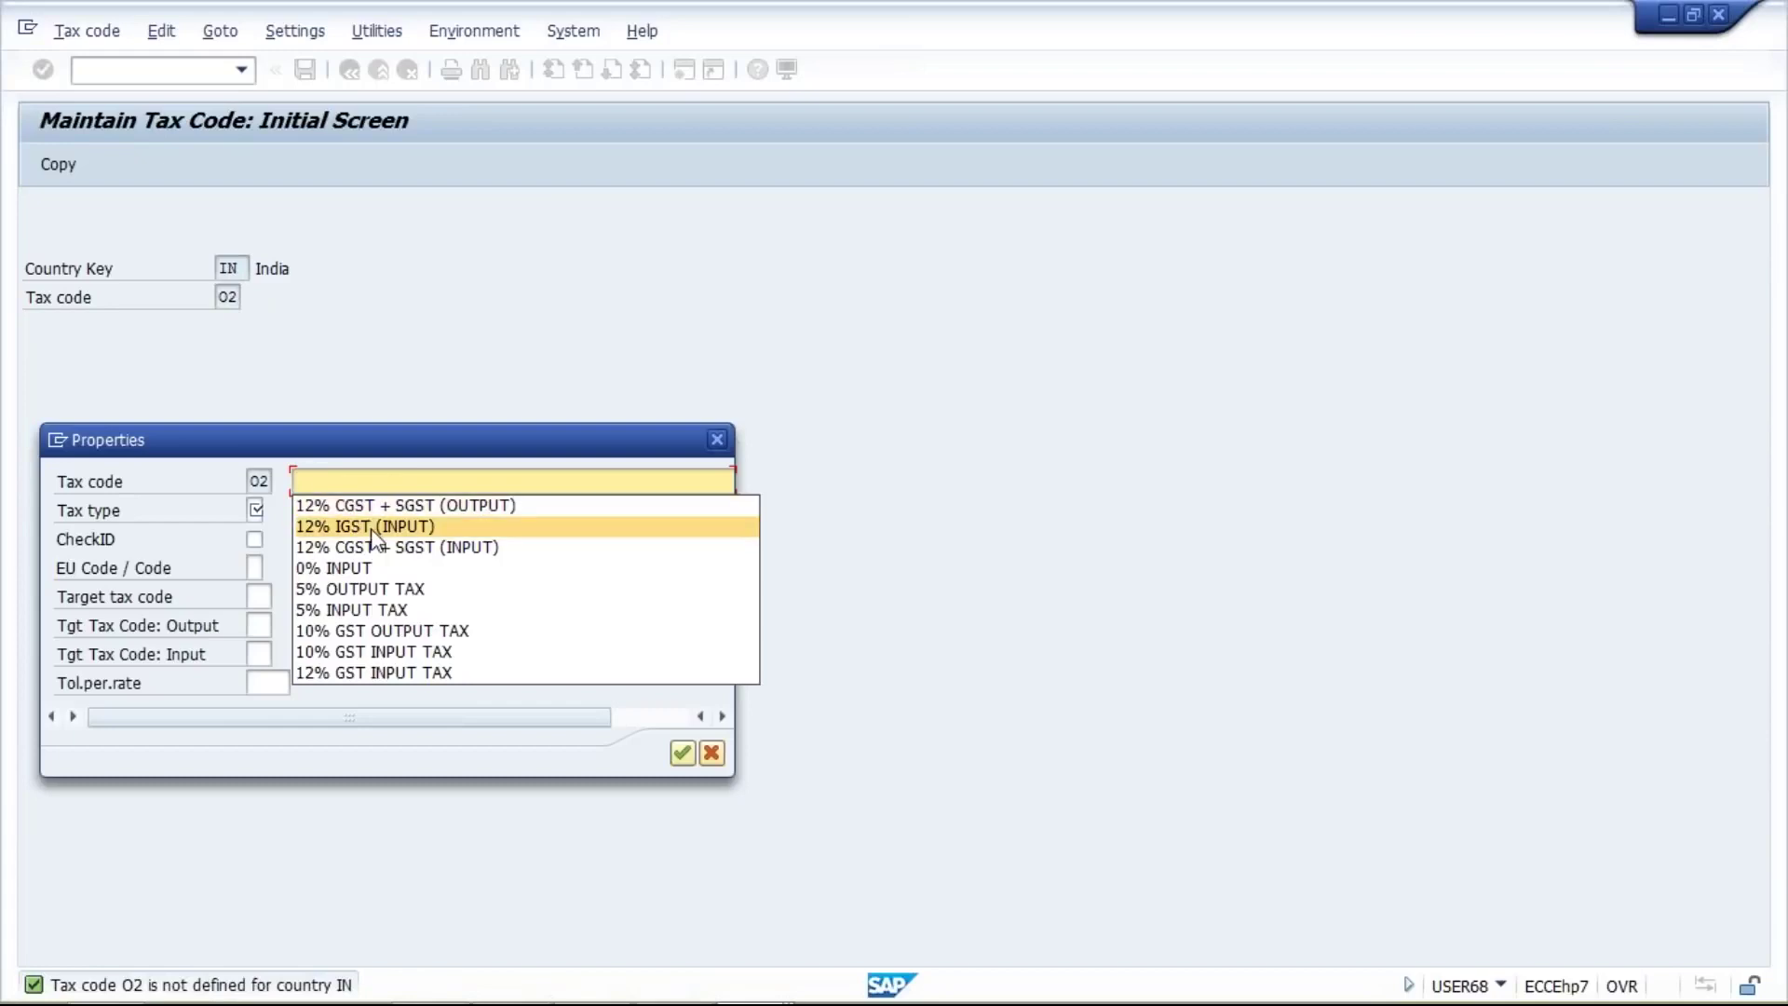
left_click(372, 528)
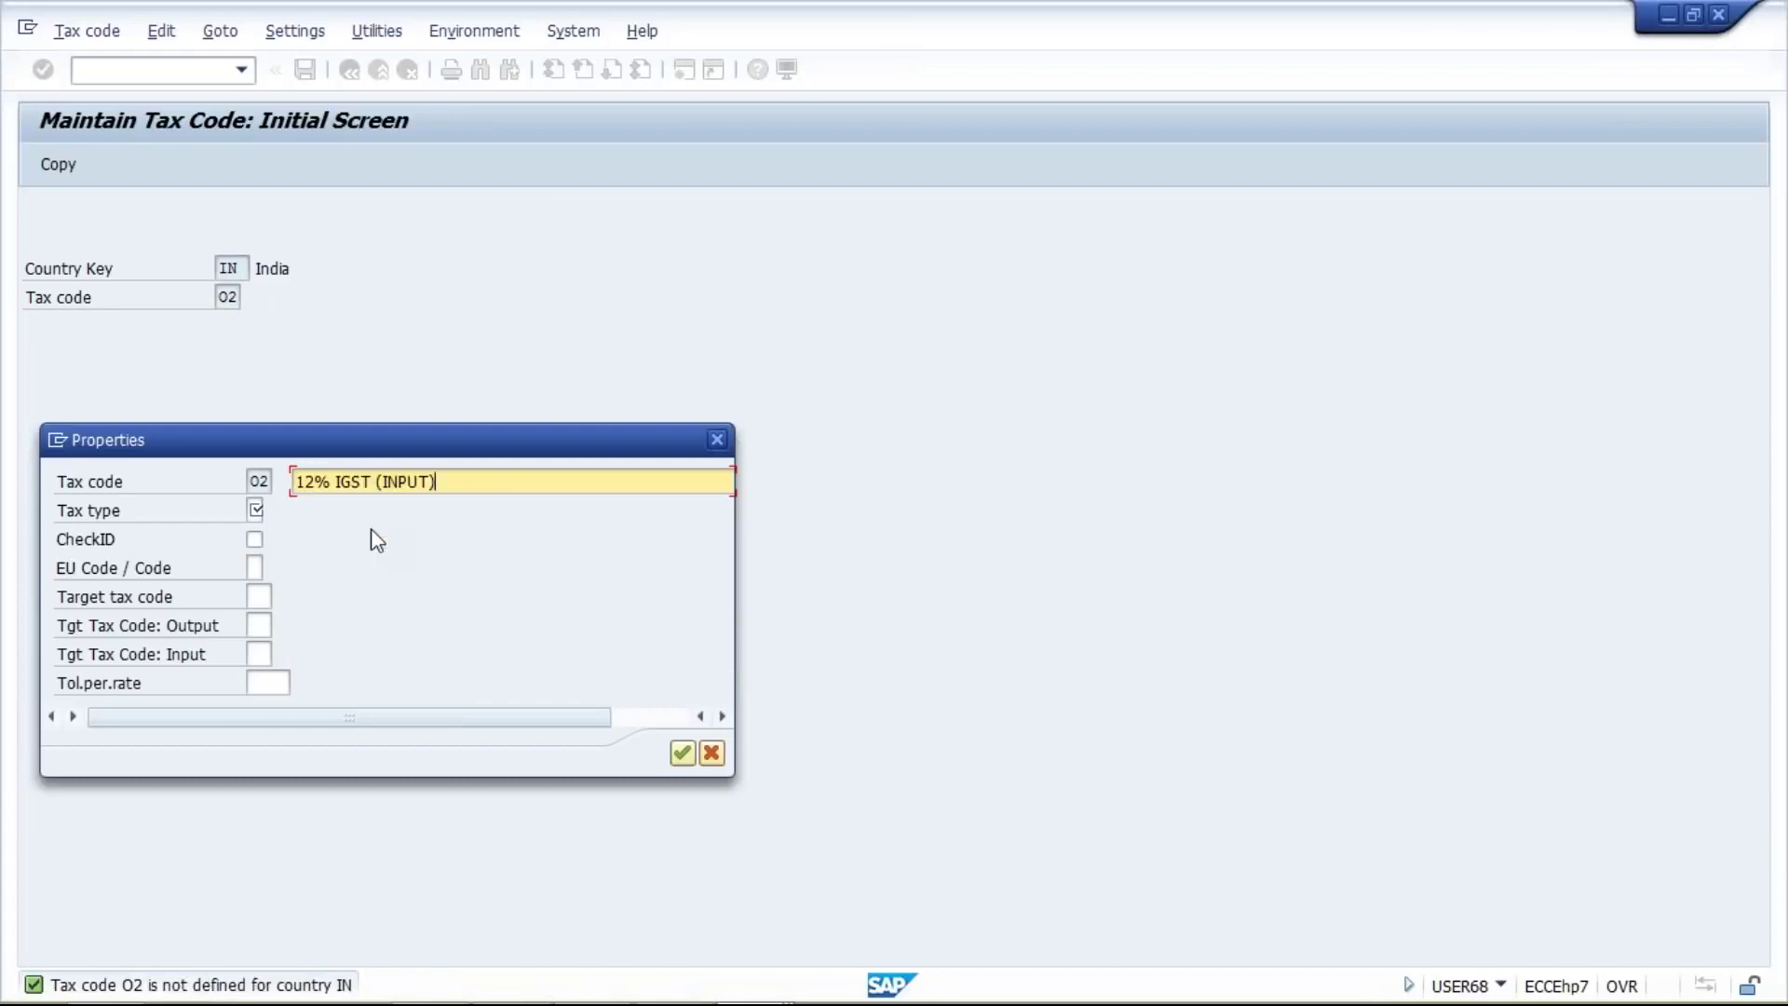
left_click(383, 481)
type("OUTPUT)")
Set the tax type of tax code O2 to A (Output tax) and confirm its properties
left_click(256, 508)
left_click(255, 509)
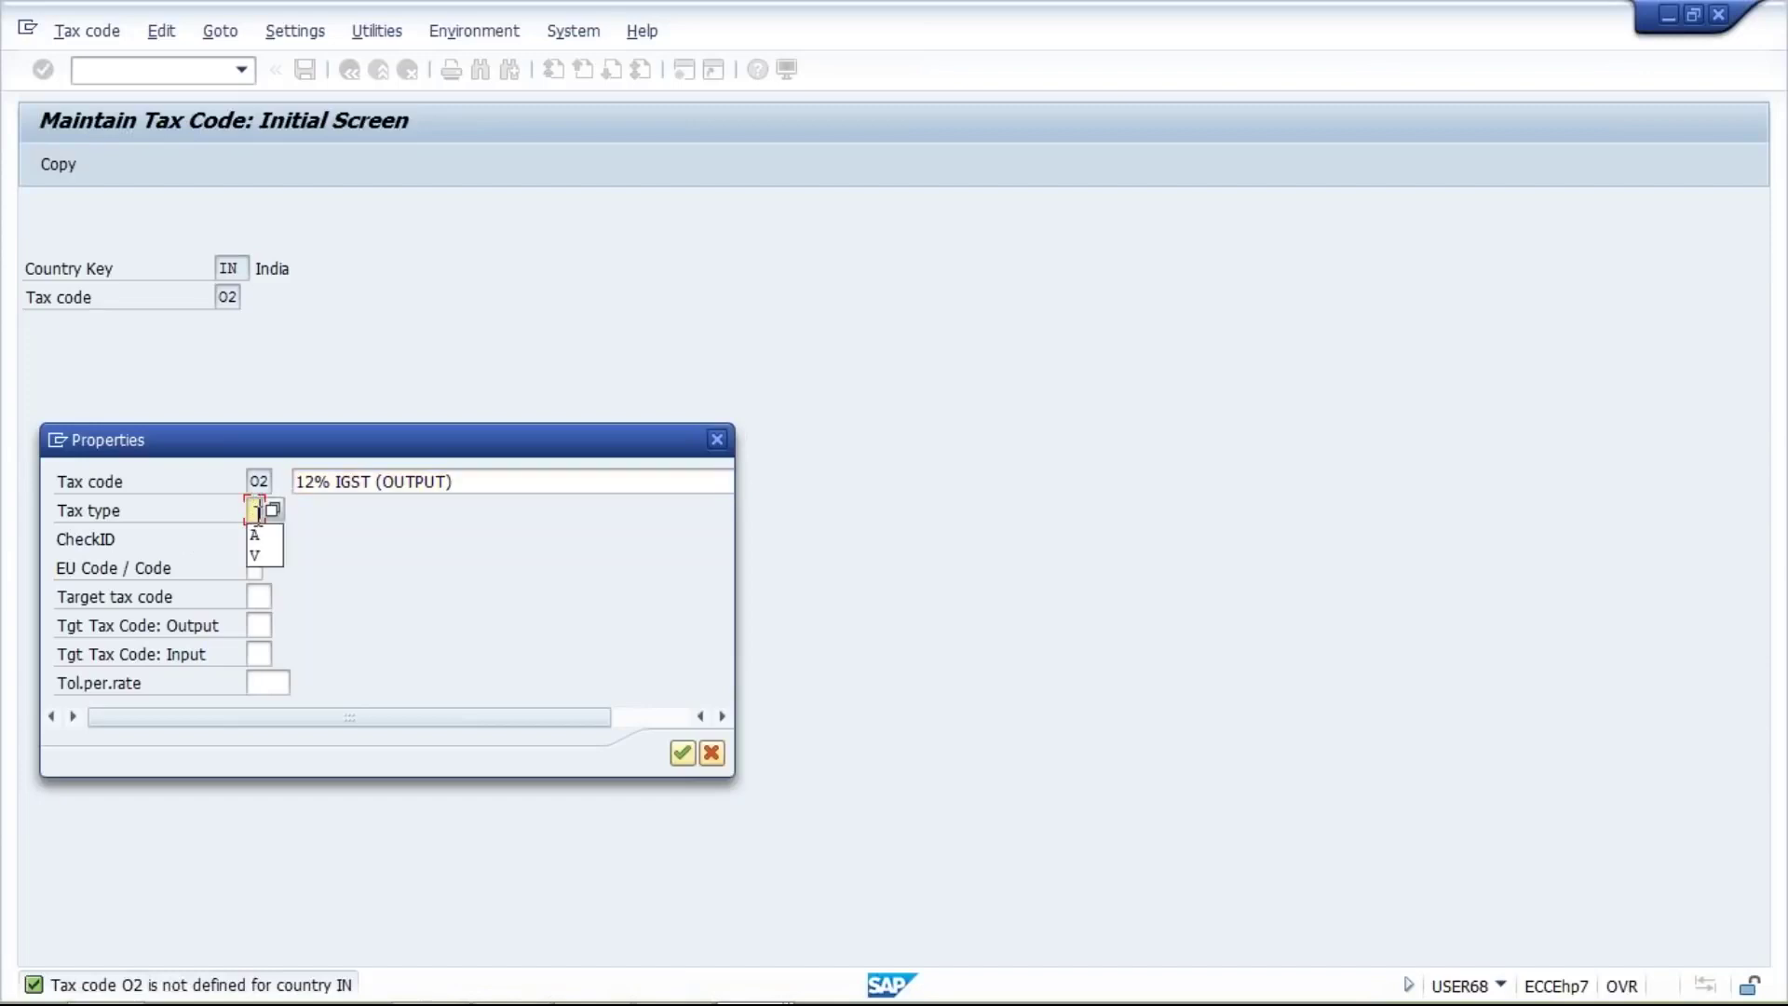
left_click(264, 541)
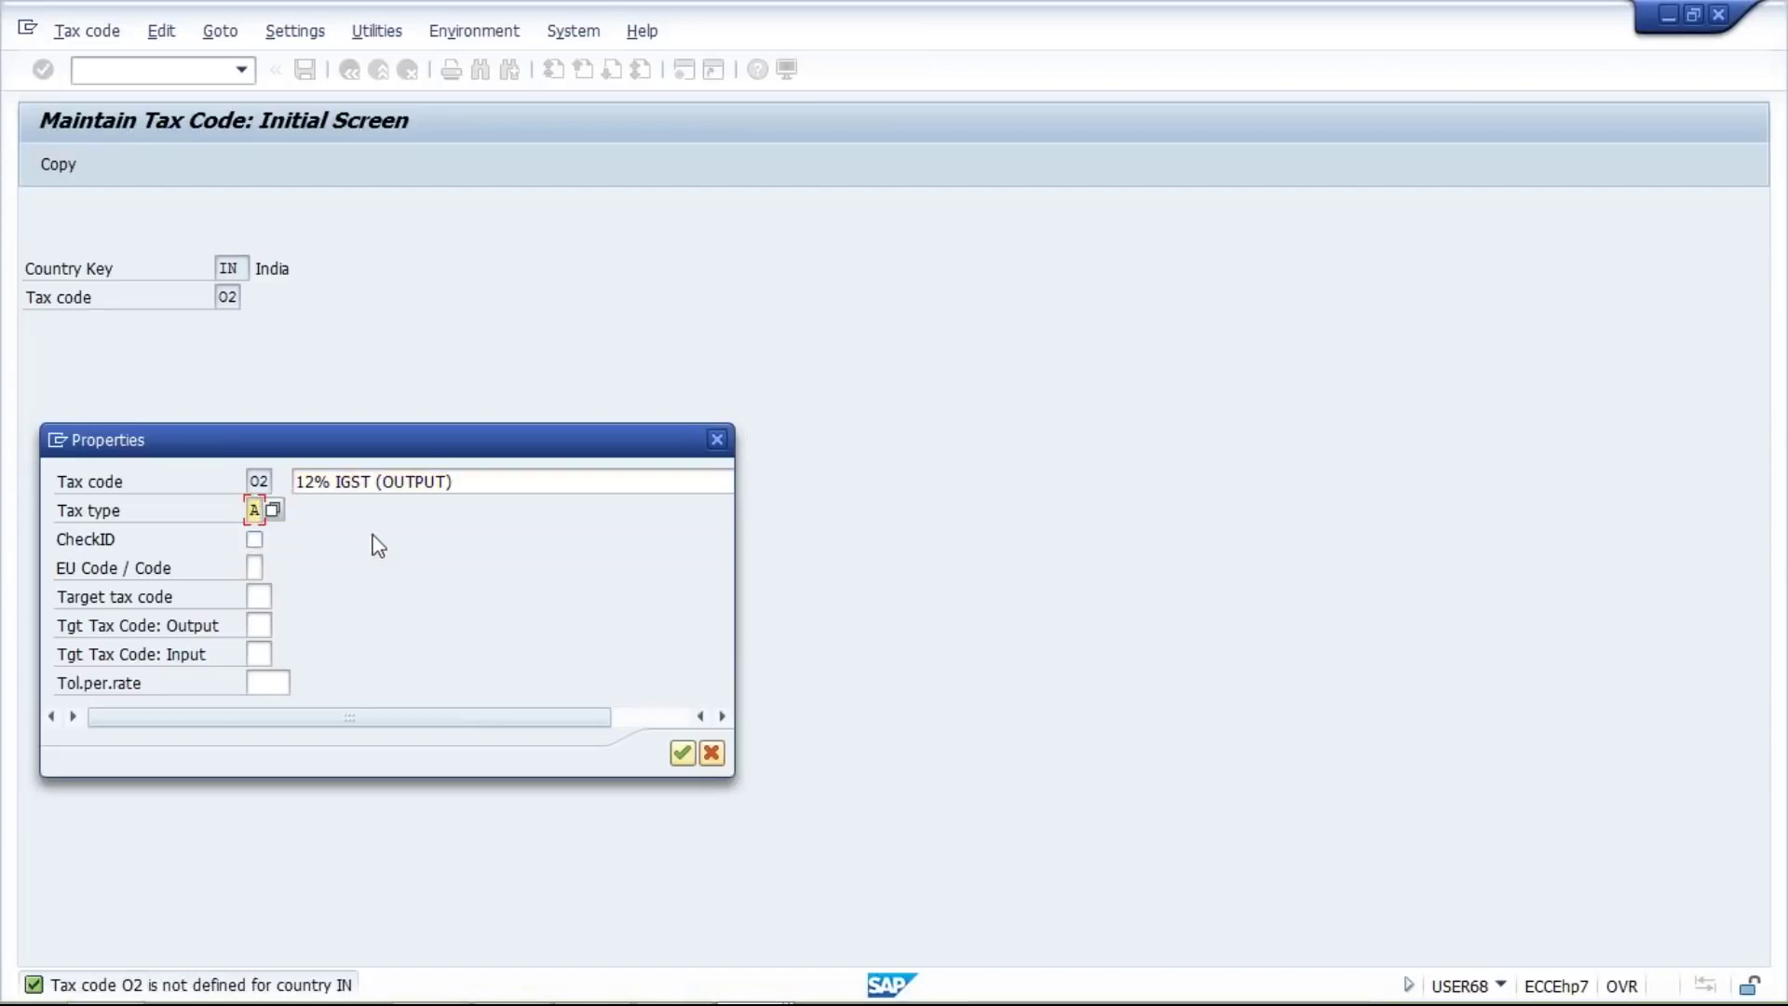
key("Return")
key("F4")
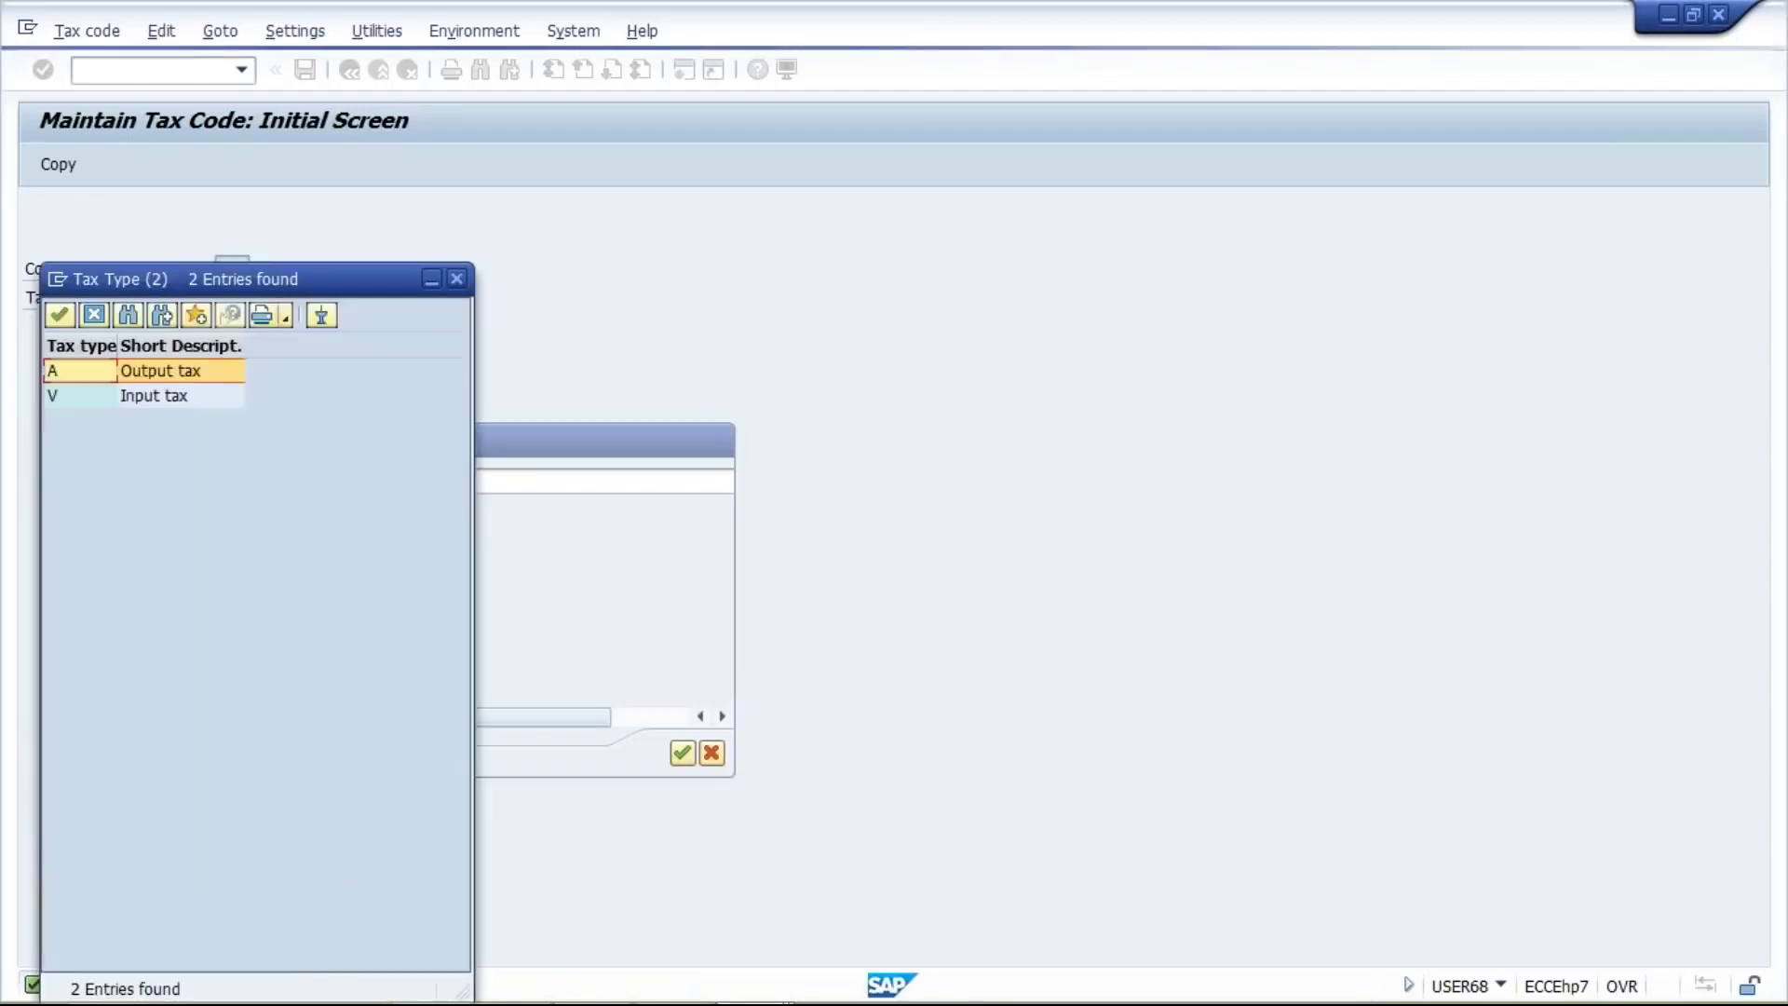
double_click(220, 384)
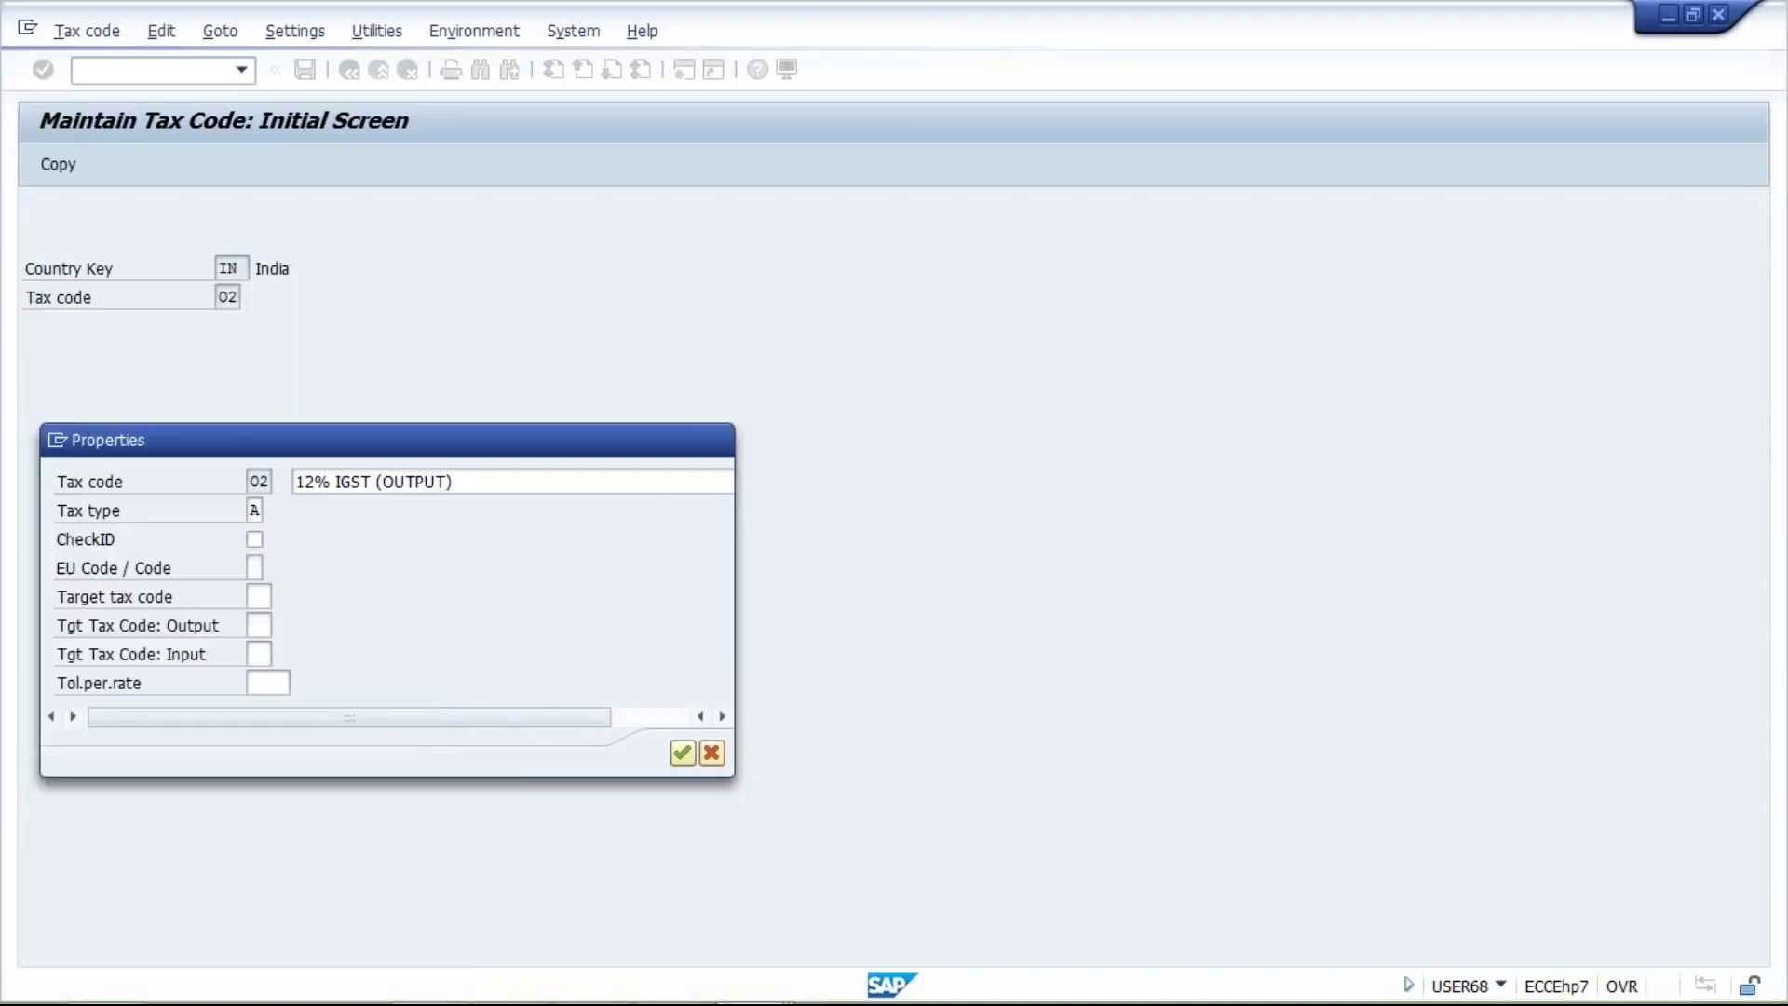
key("Return")
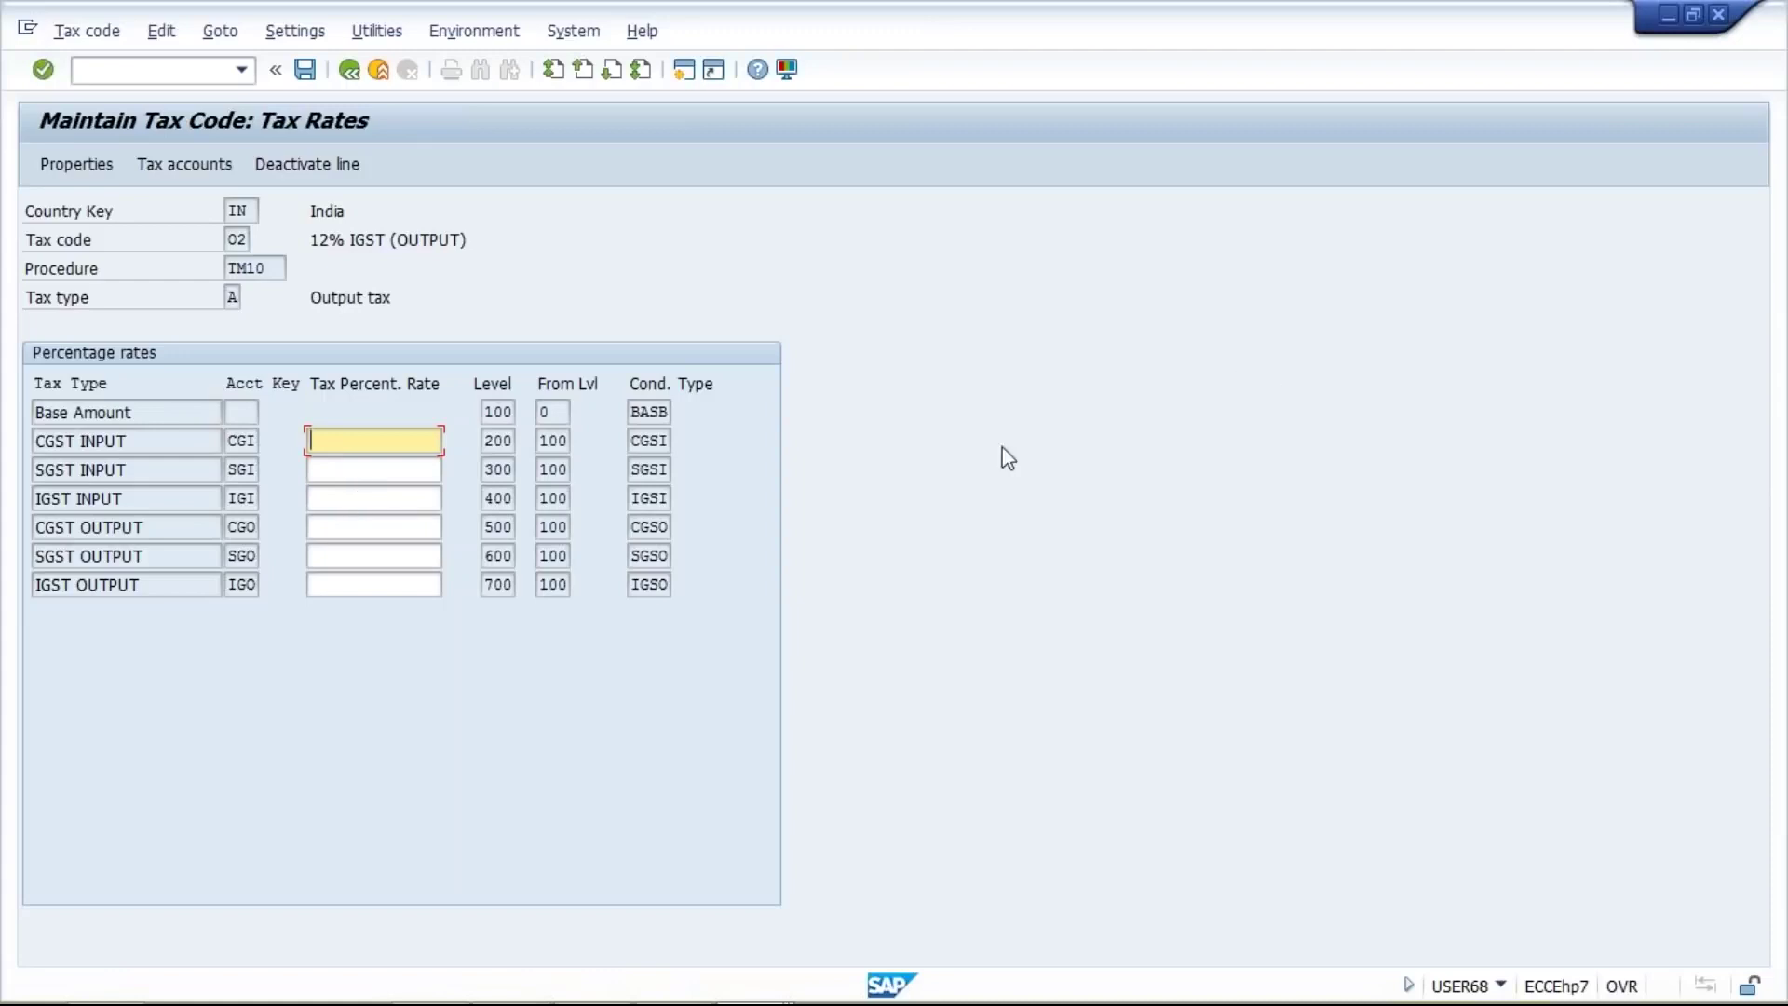
Set the IGST OUTPUT rate of tax code O2 to 12 and save the tax code
left_click(348, 579)
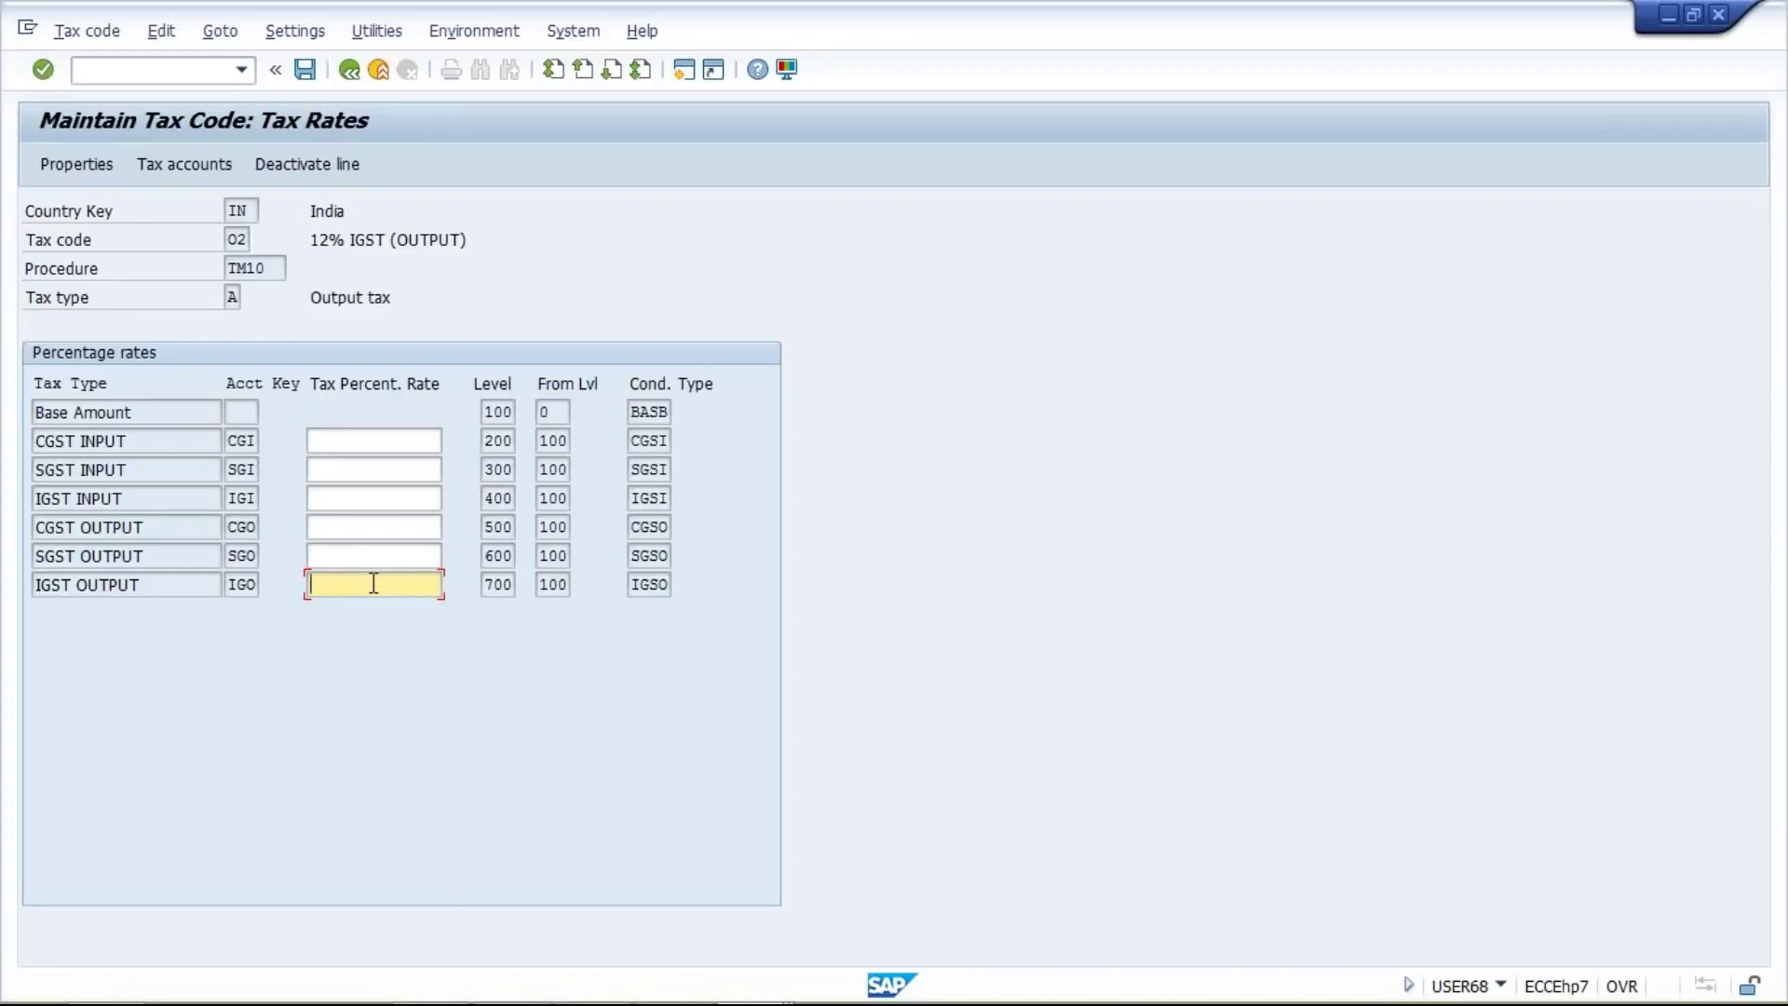
type("12")
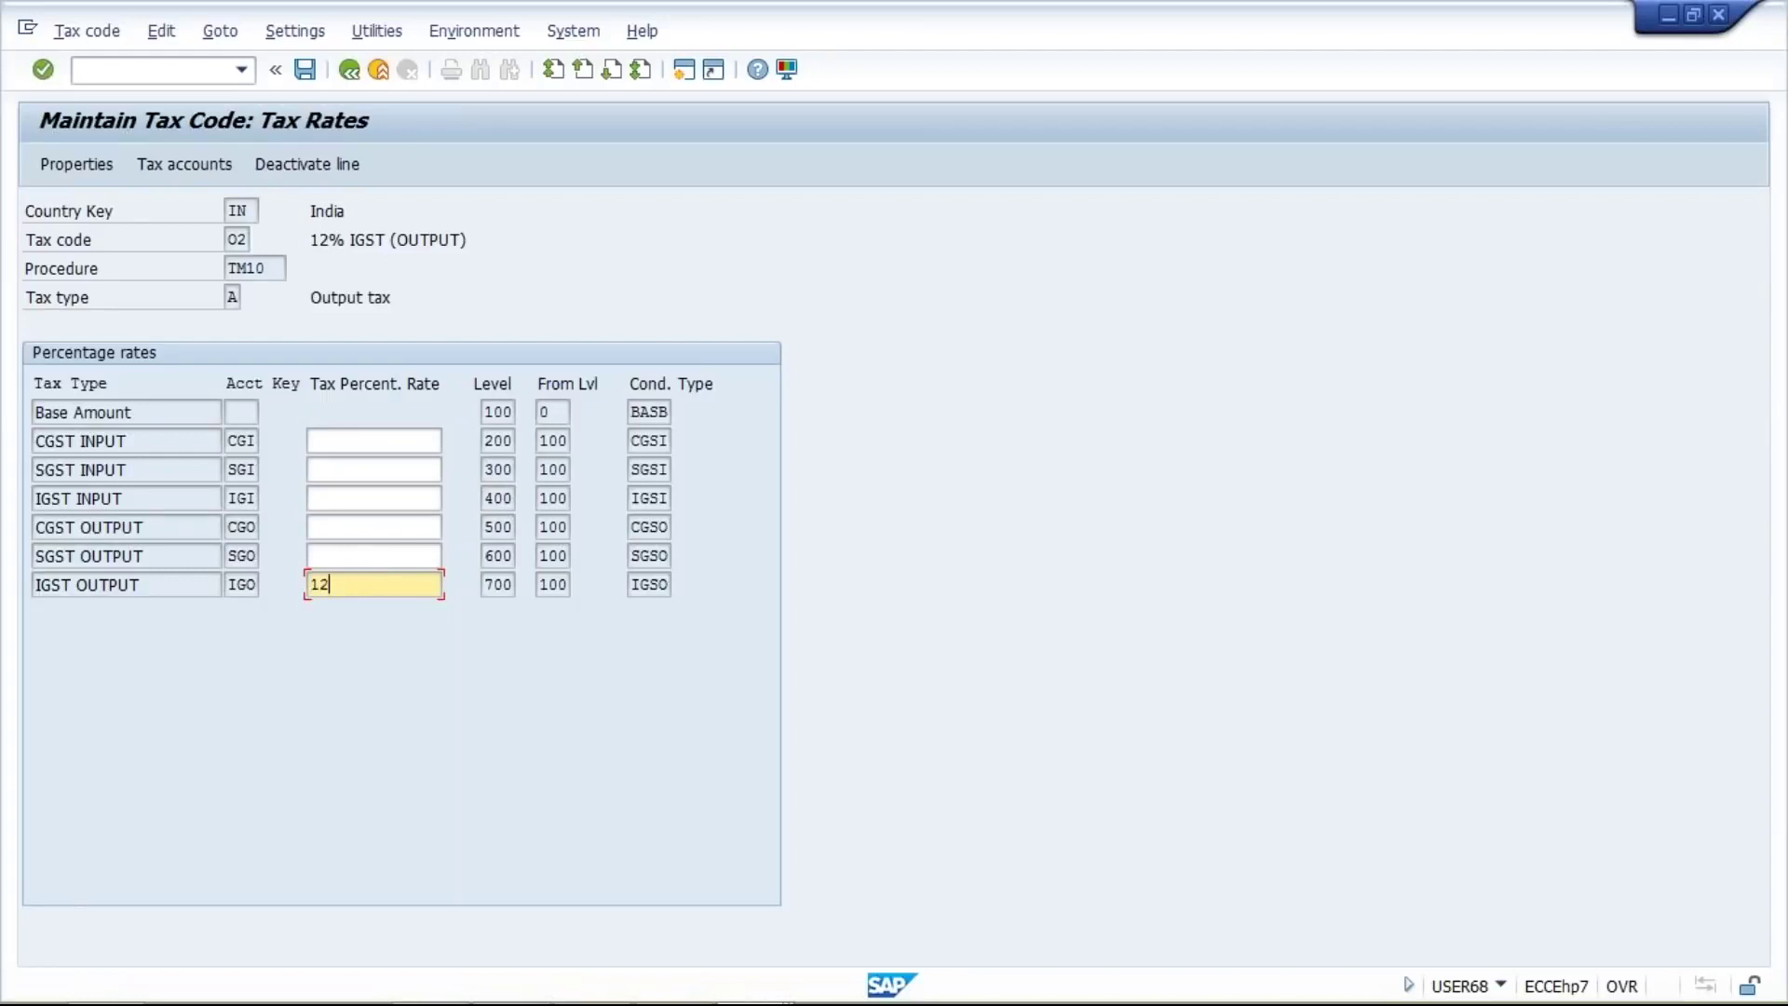
key("Return")
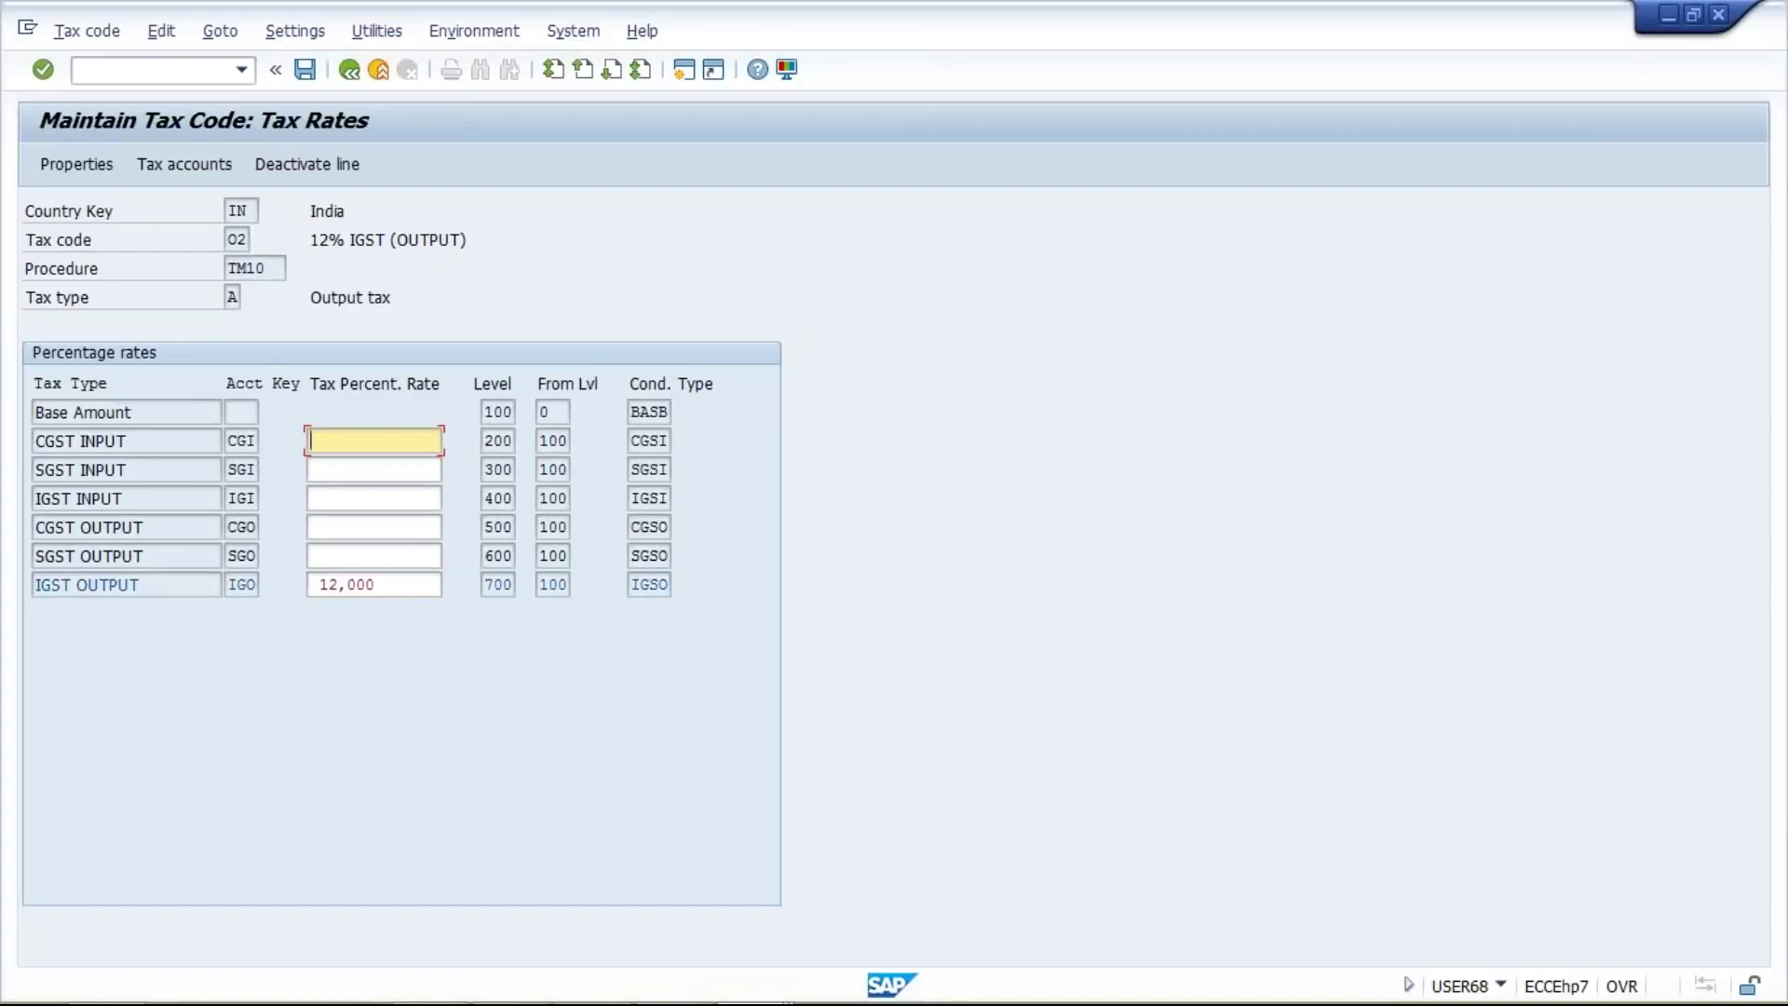
left_click(301, 75)
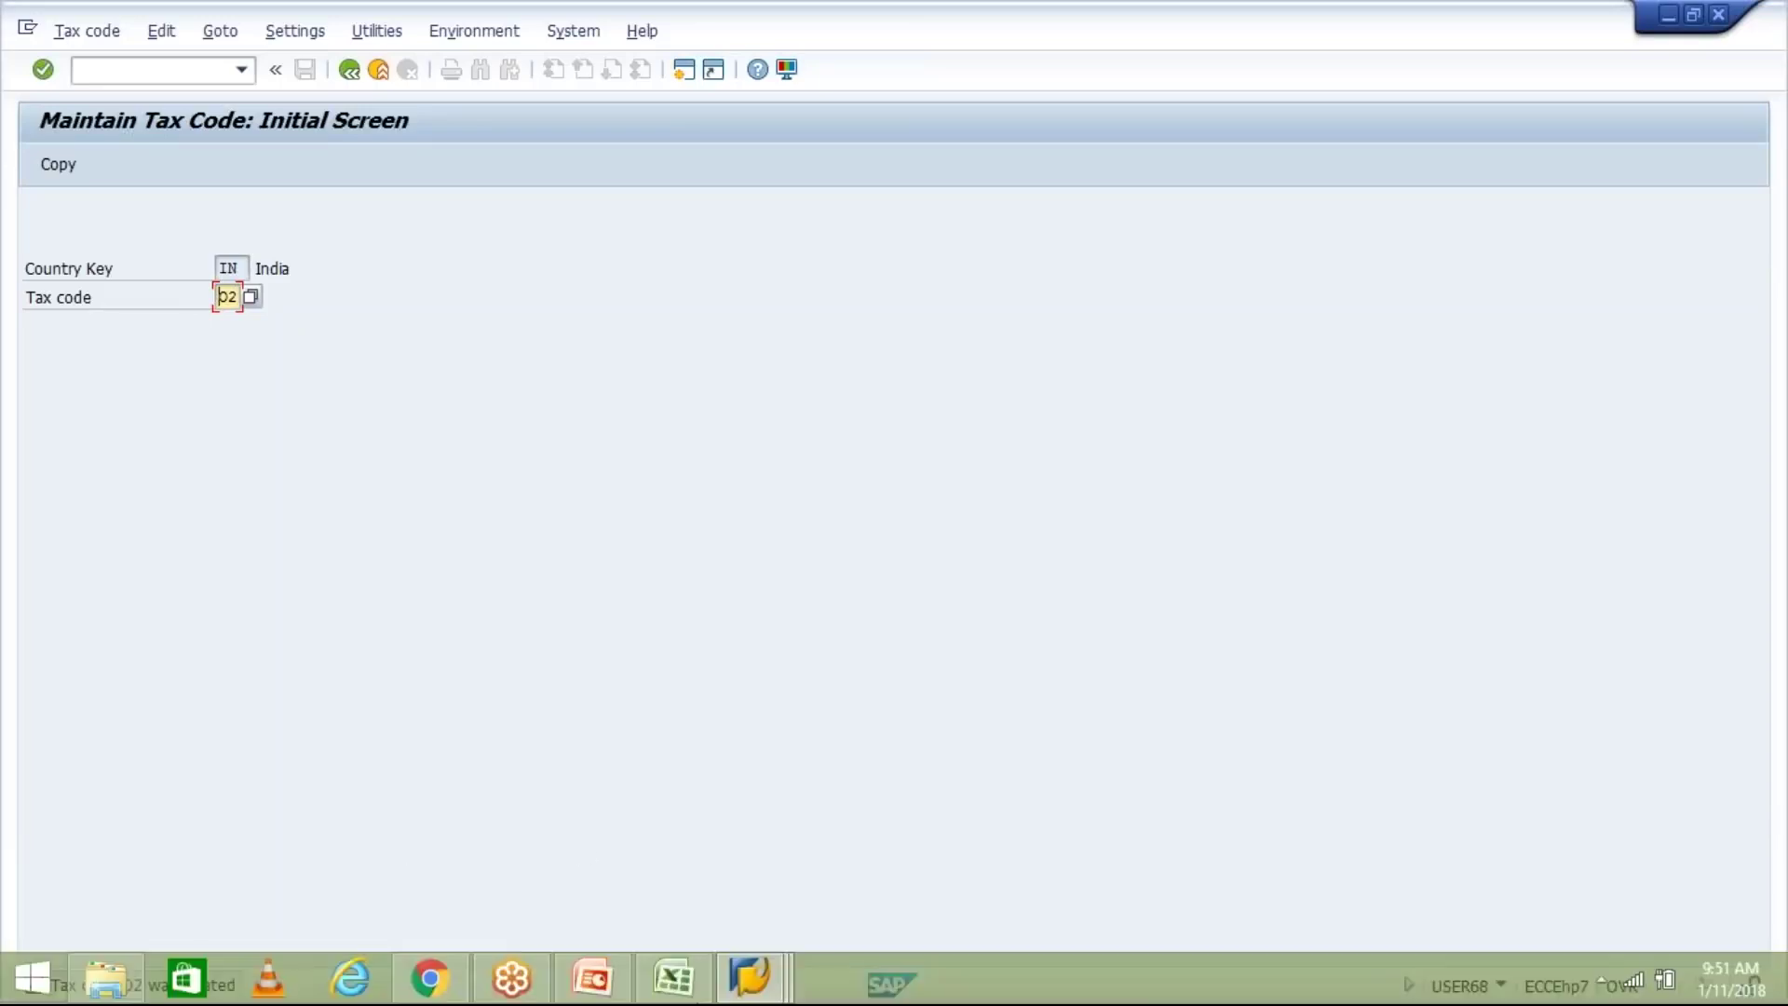
Consult the Configurational Steps slide in PowerPoint and return to the tax code maintenance in SAP
left_click(609, 989)
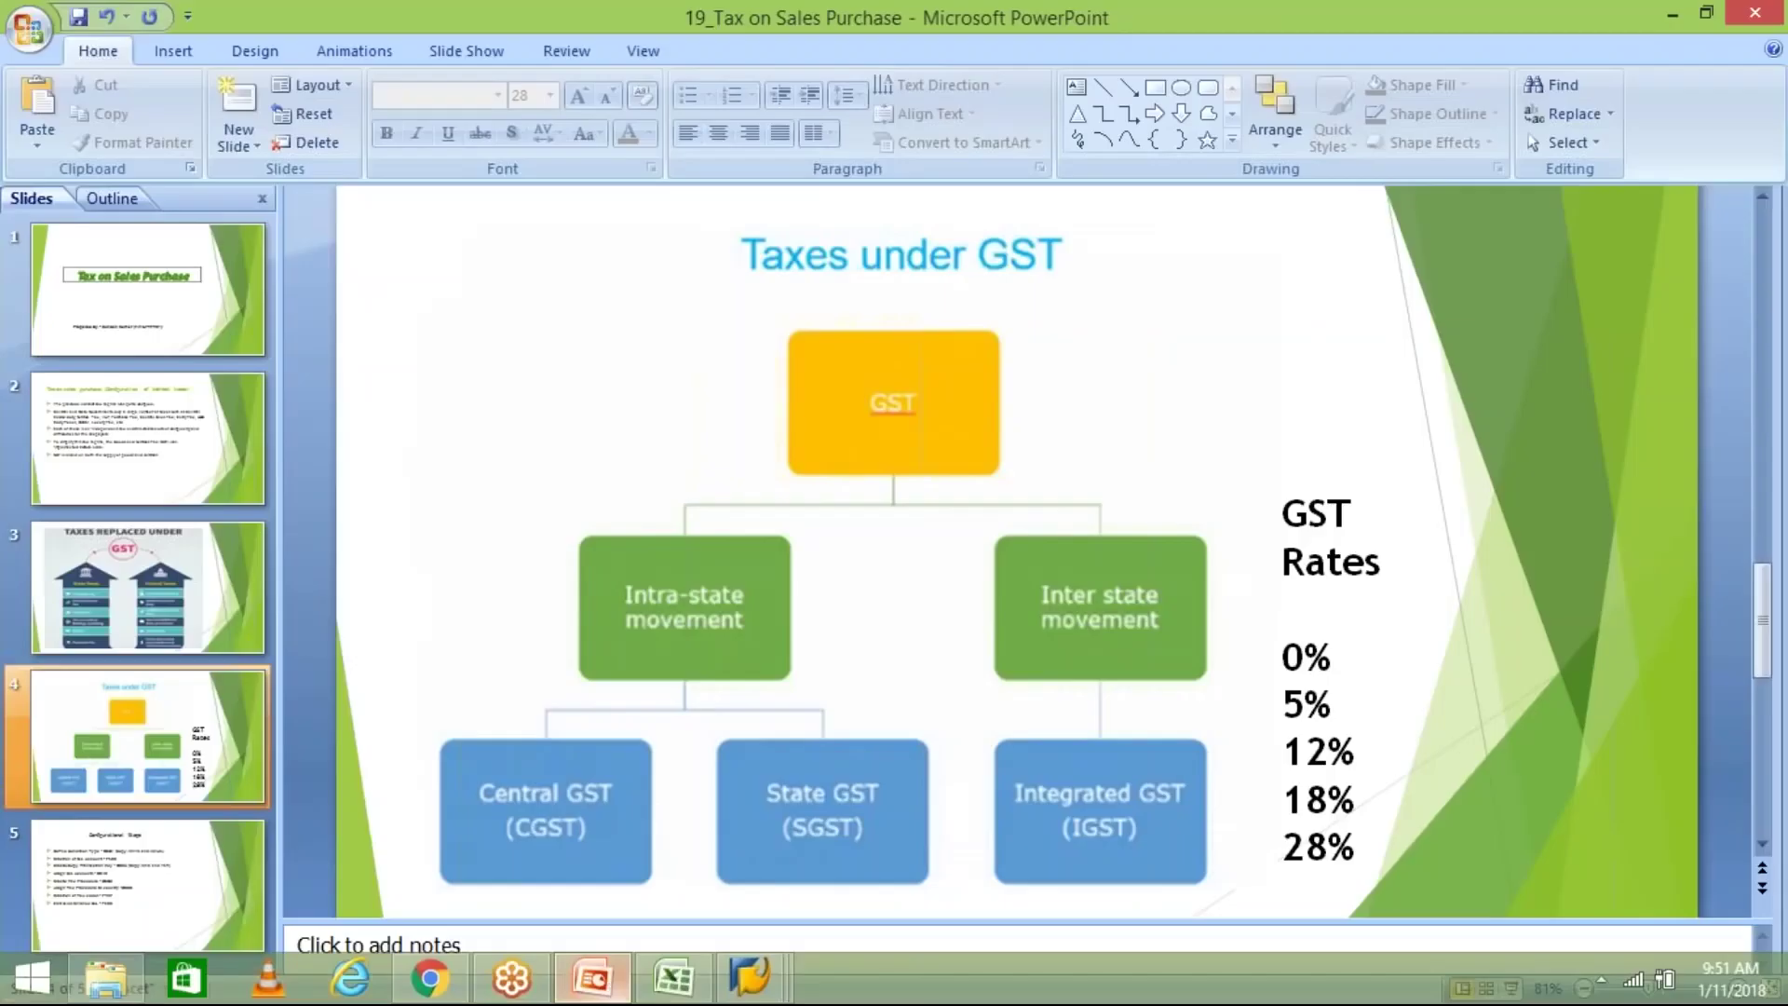
left_click(186, 875)
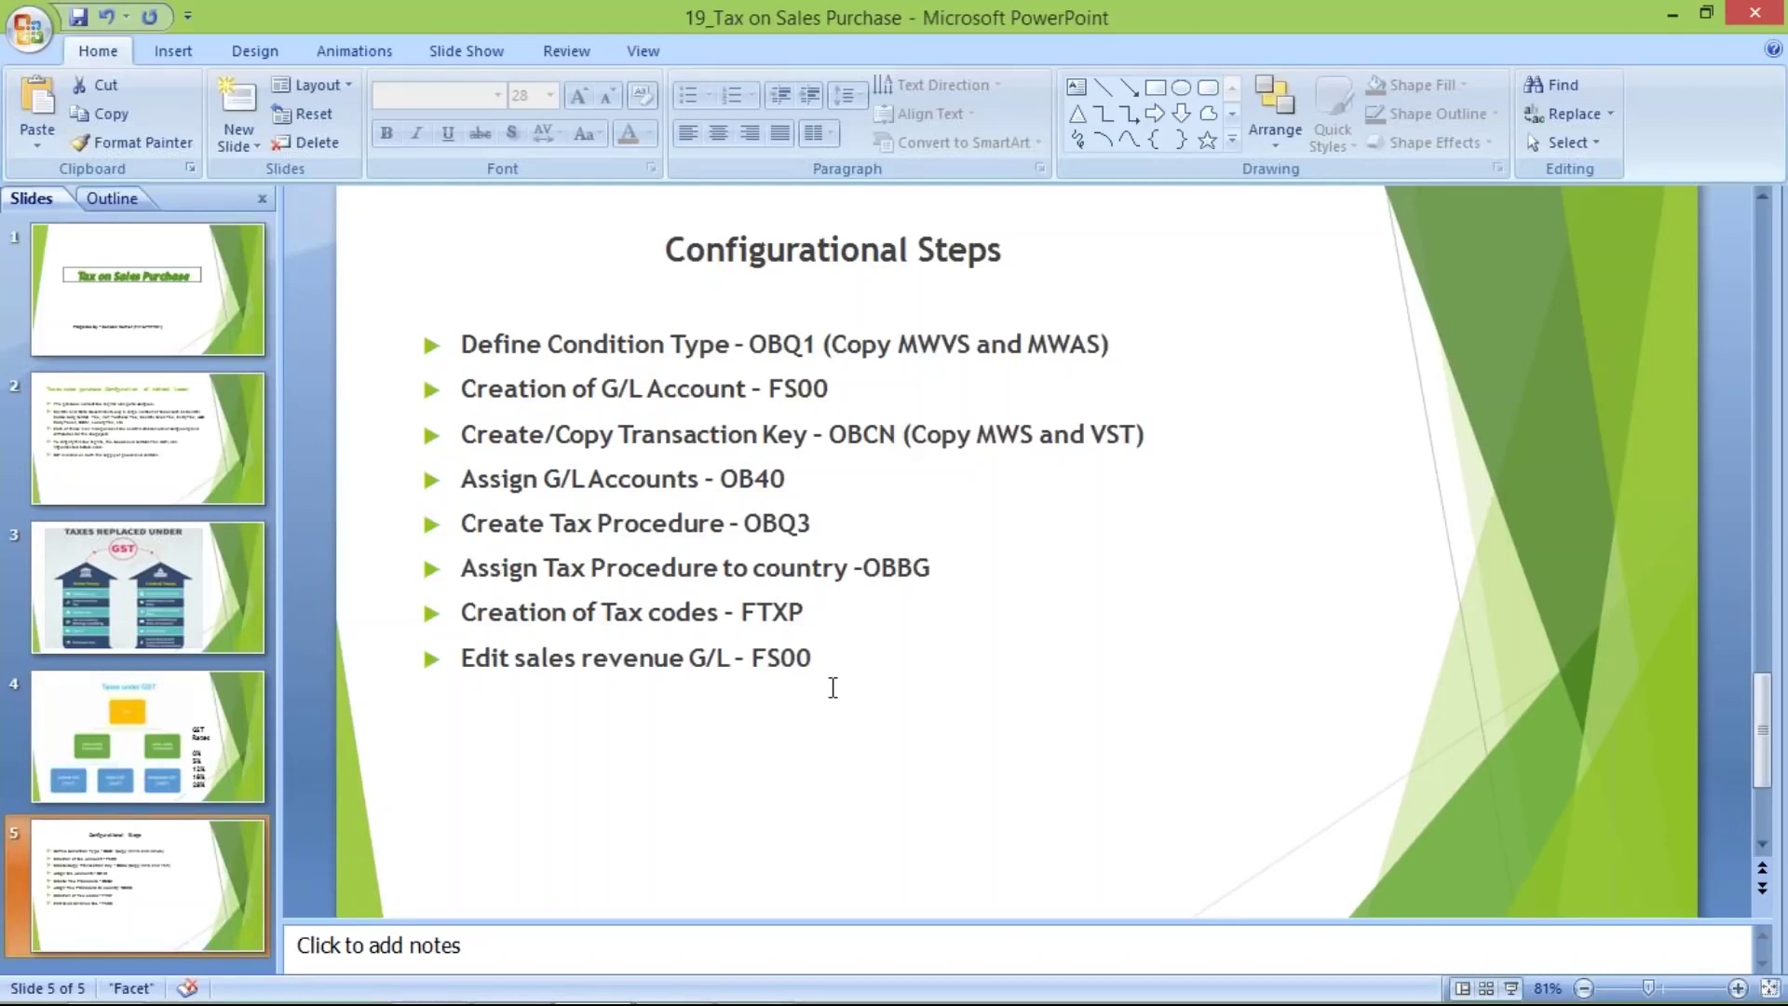
mouse_move(619, 994)
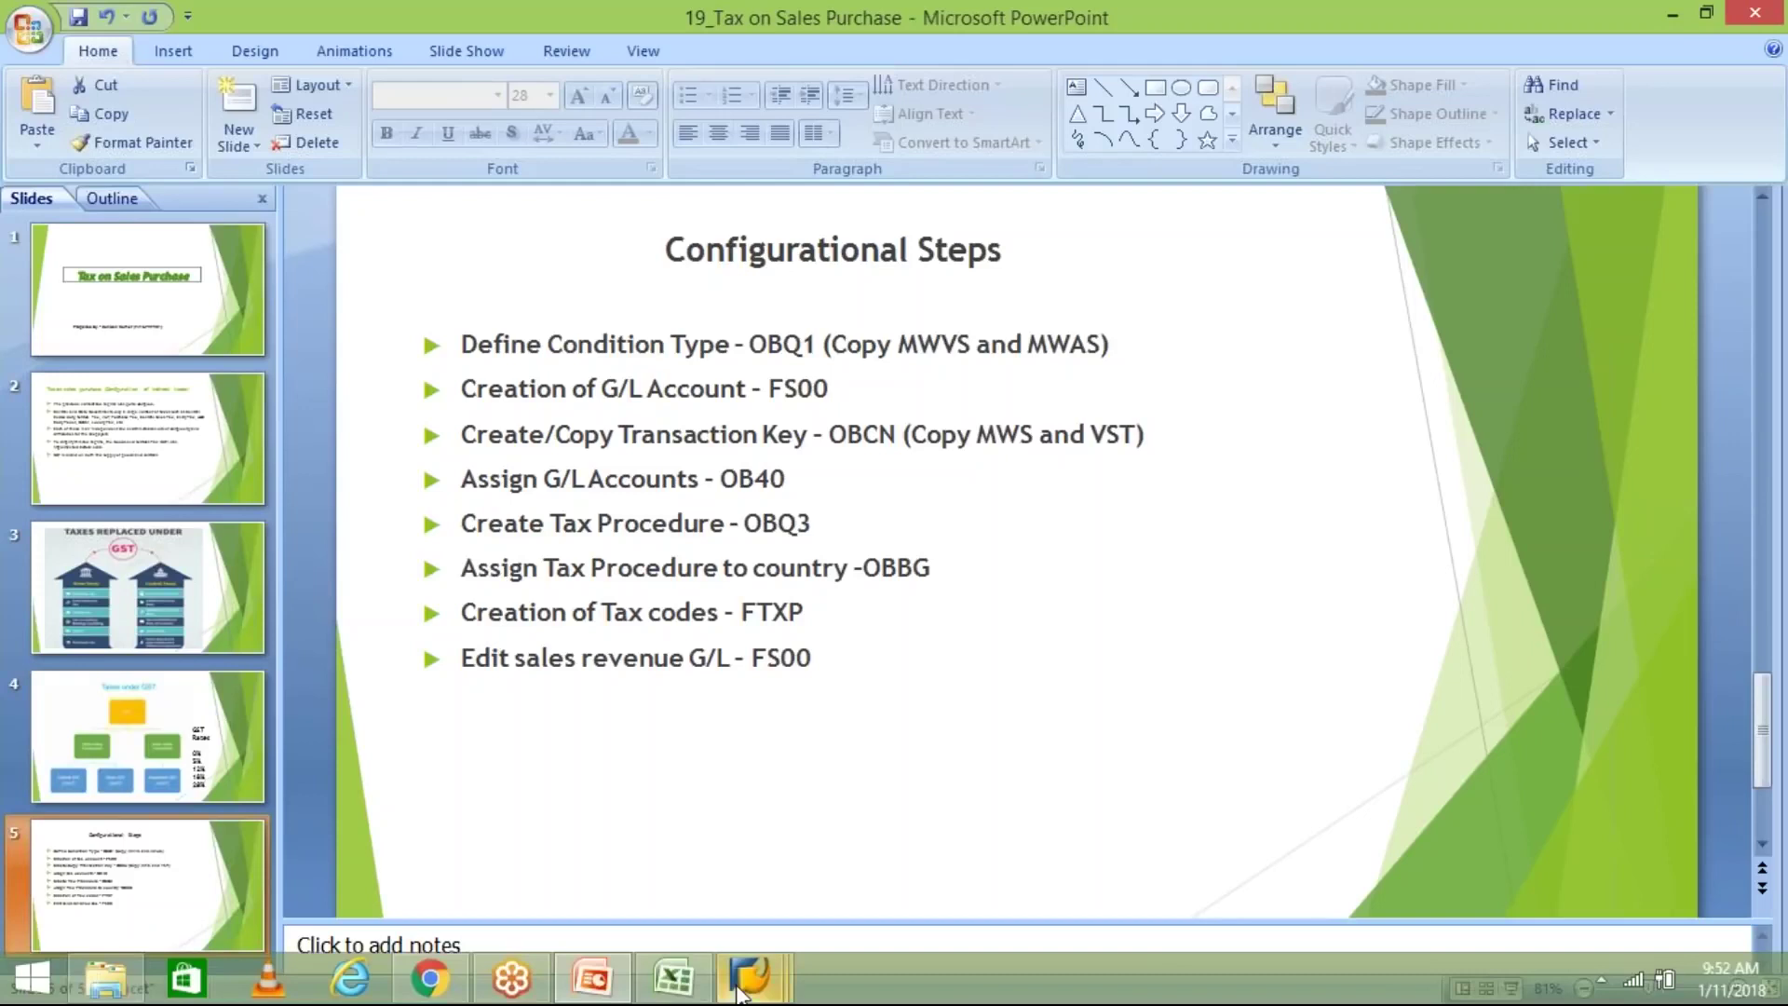
mouse_move(742, 988)
left_click(1061, 813)
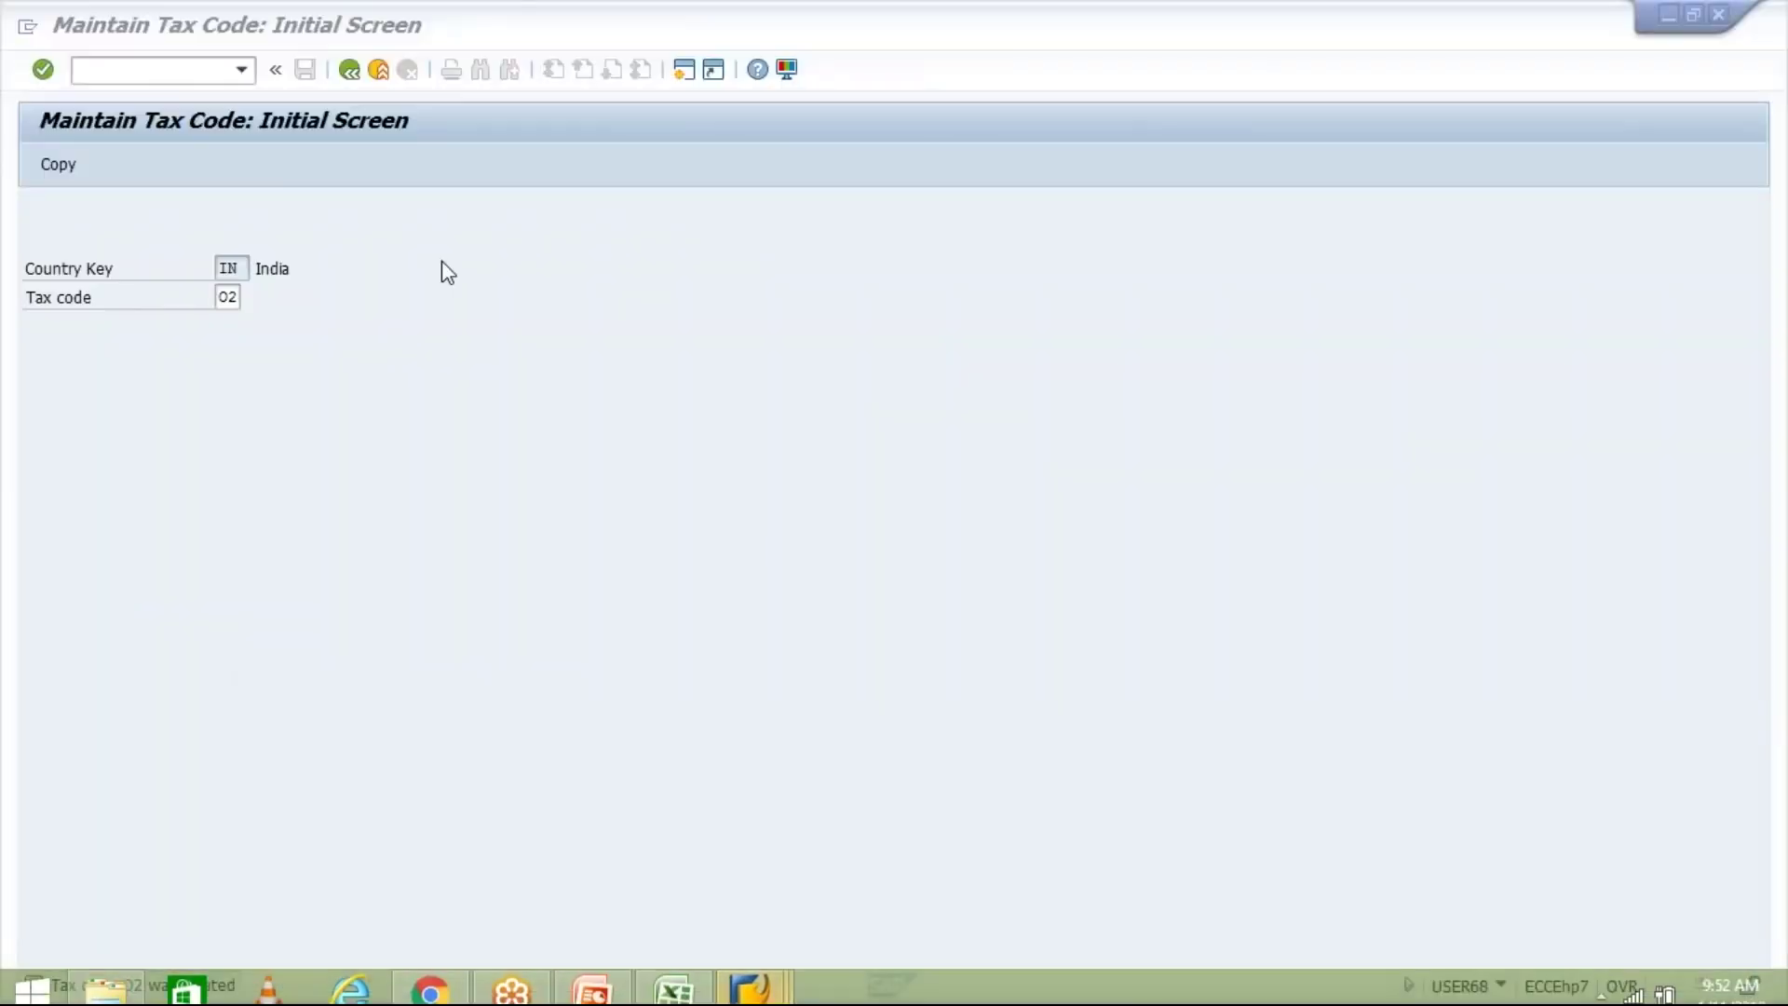
Call transaction FS00 and open the revenue G/L account "Sales revenue act" of company code TM10 for changing
left_click(113, 65)
type("/NFS00")
key("Return")
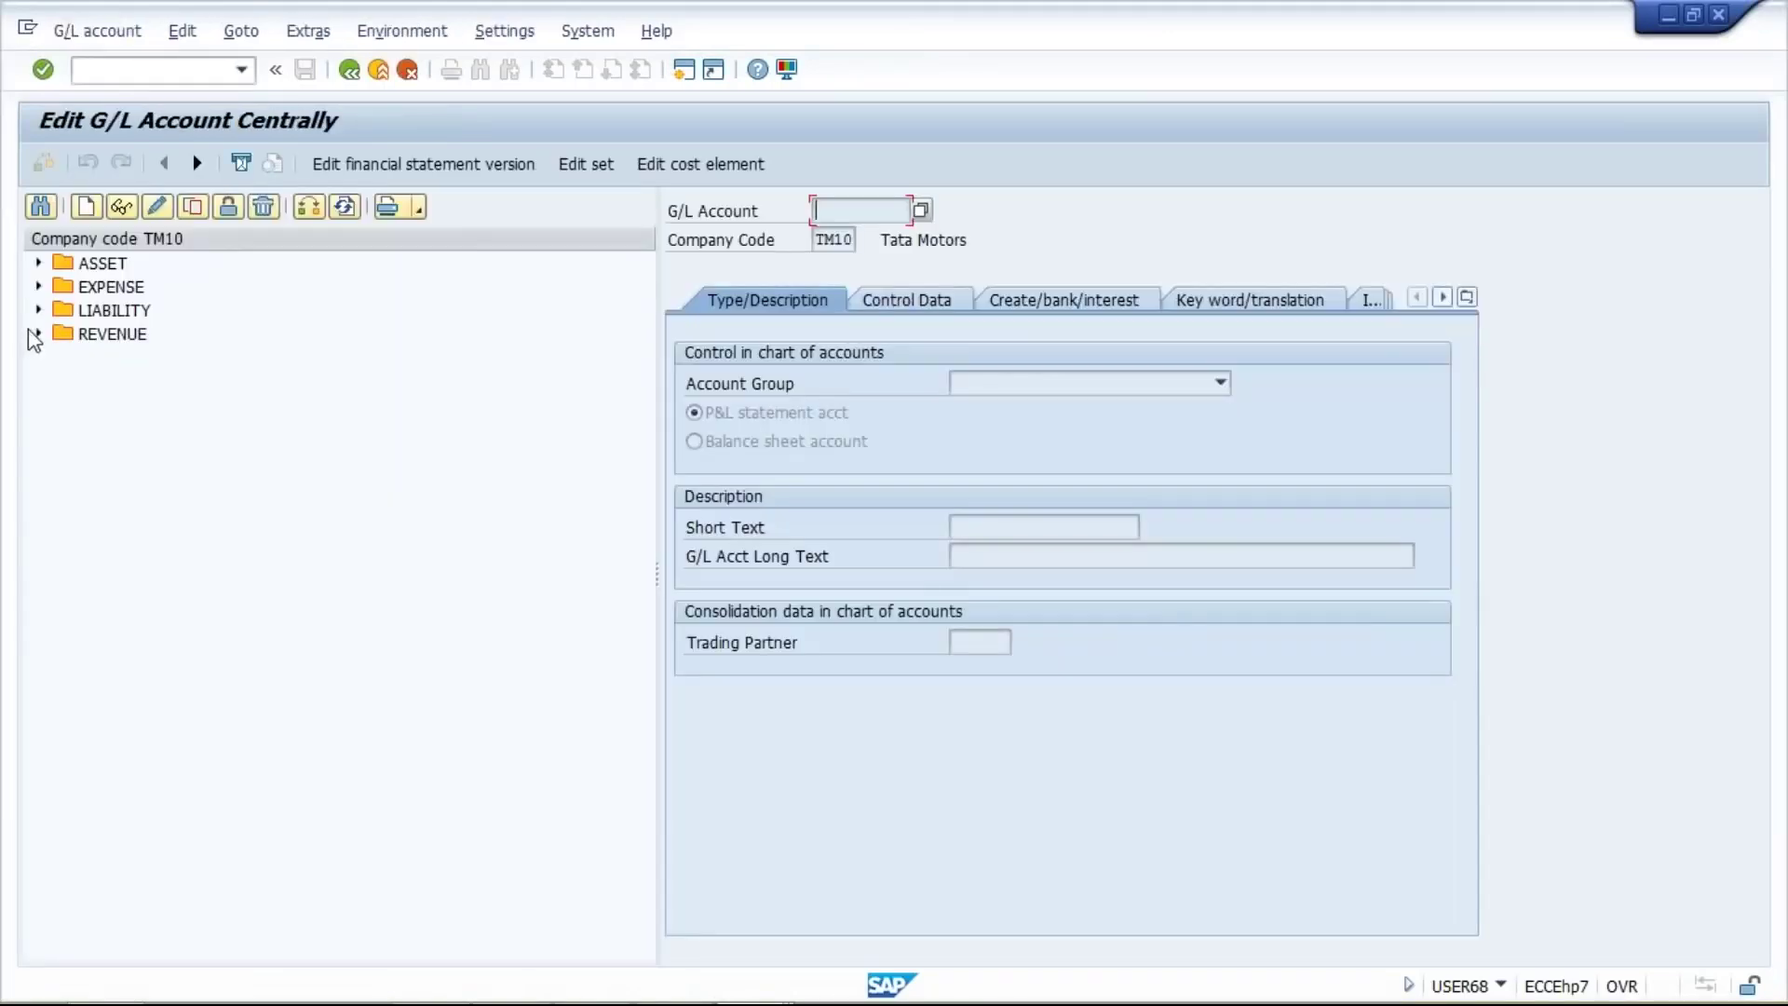
left_click(37, 335)
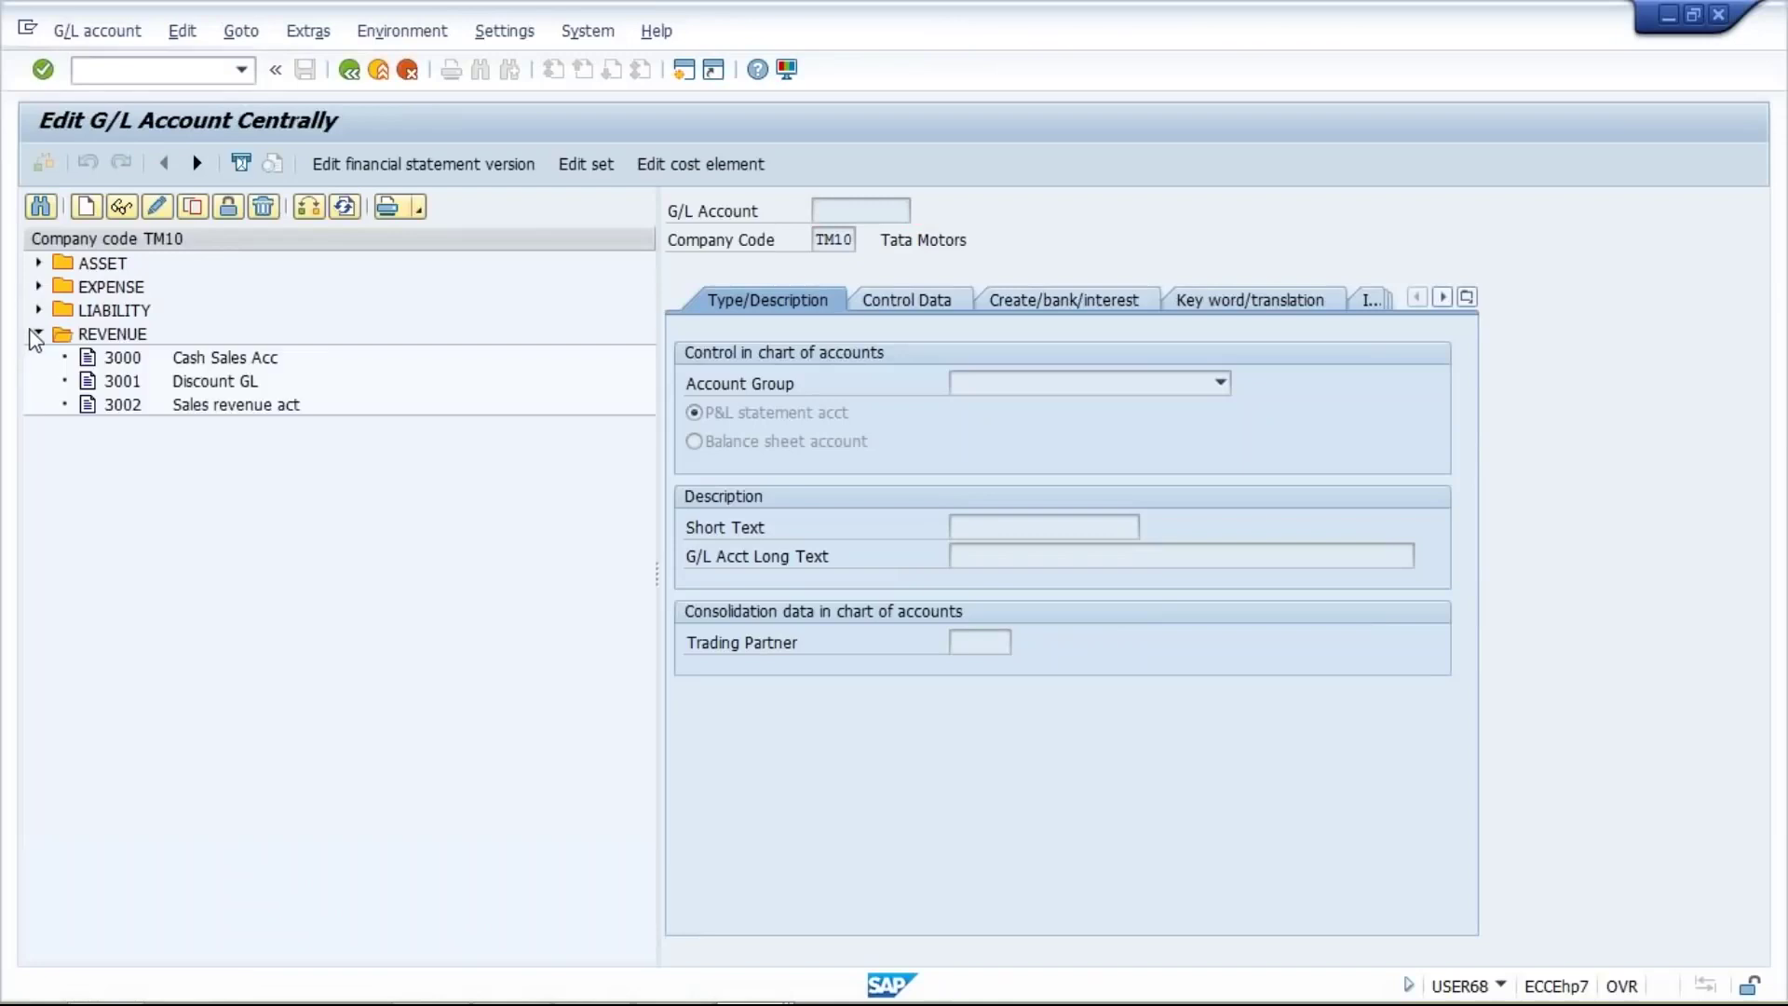
left_click(204, 409)
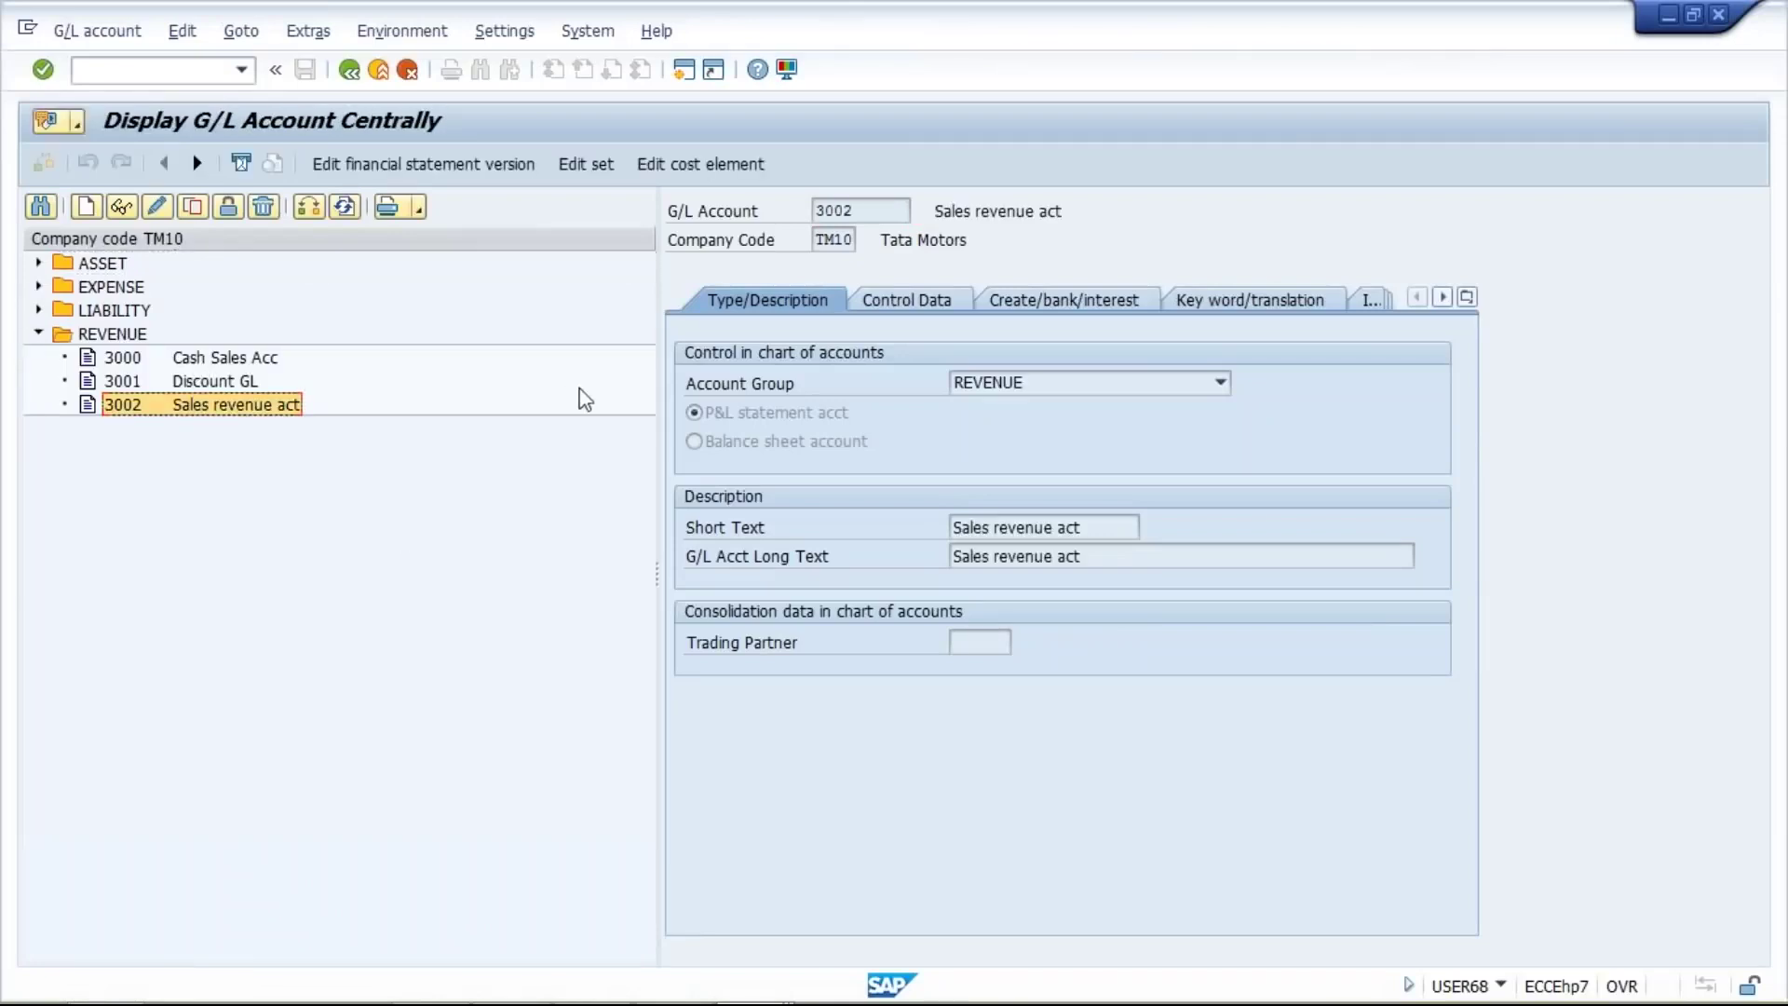
left_click(157, 206)
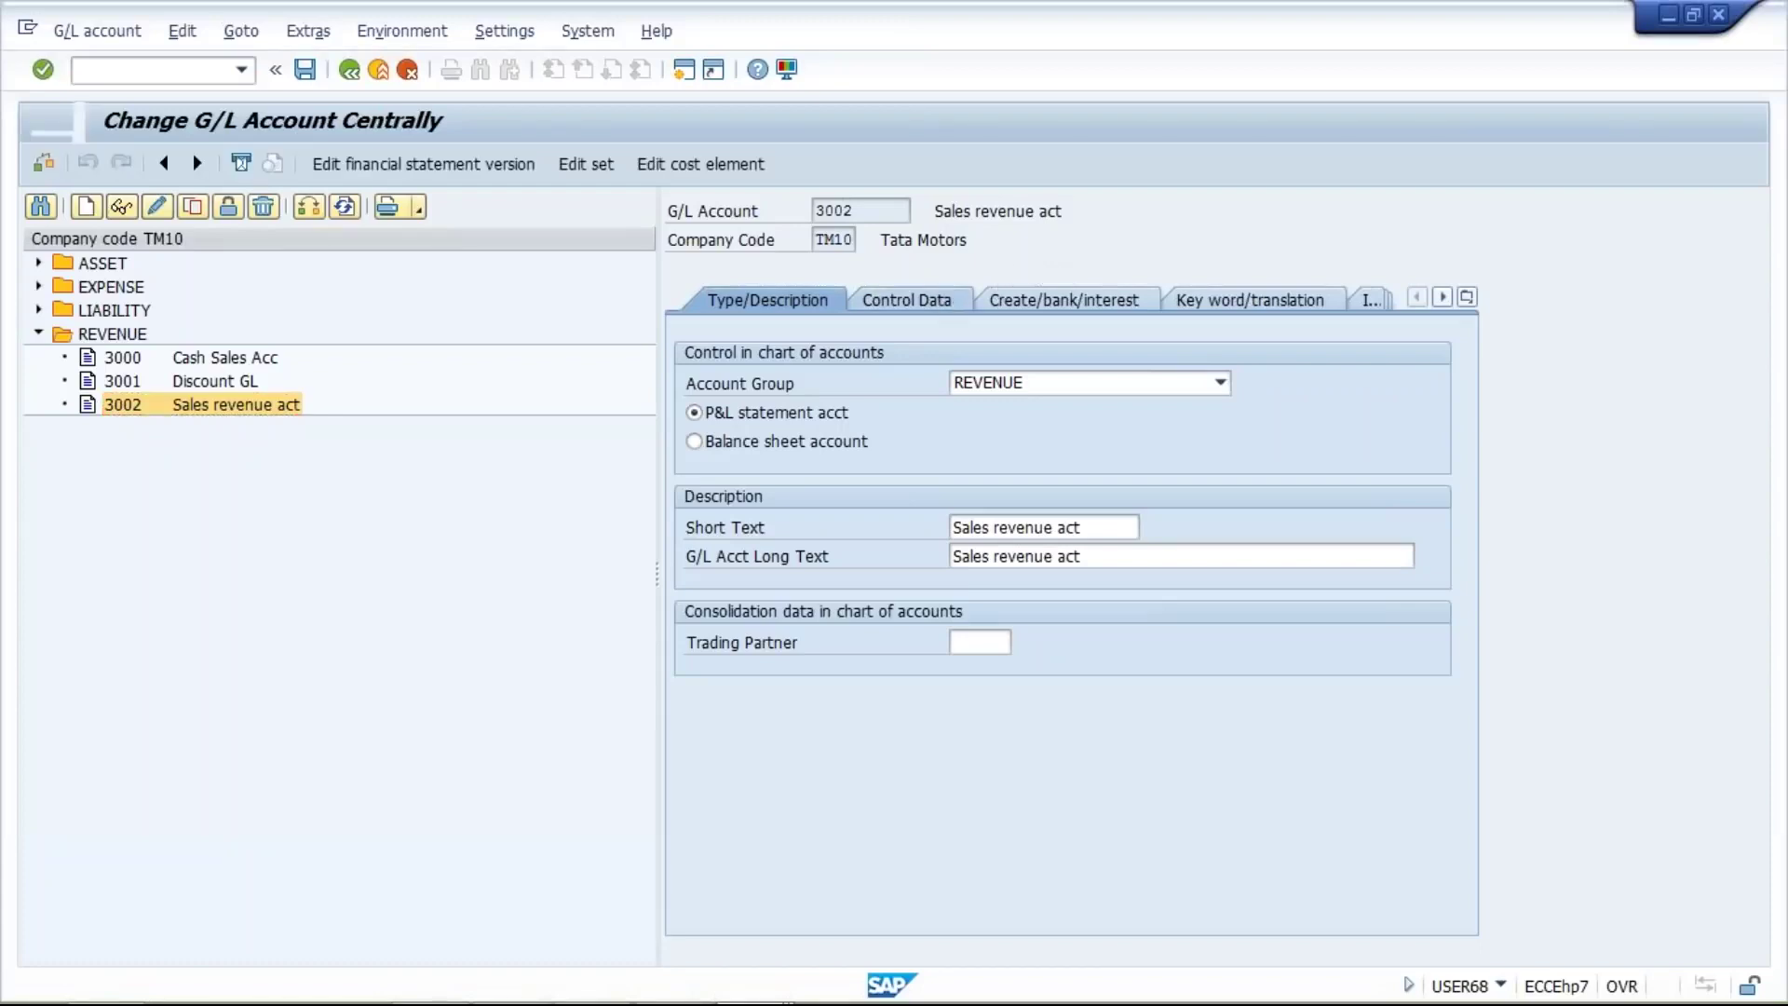
Set the tax category in the control data of the sales revenue account to + (Only output tax allowed)
left_click(946, 302)
left_click(961, 499)
key("F4")
left_click(962, 543)
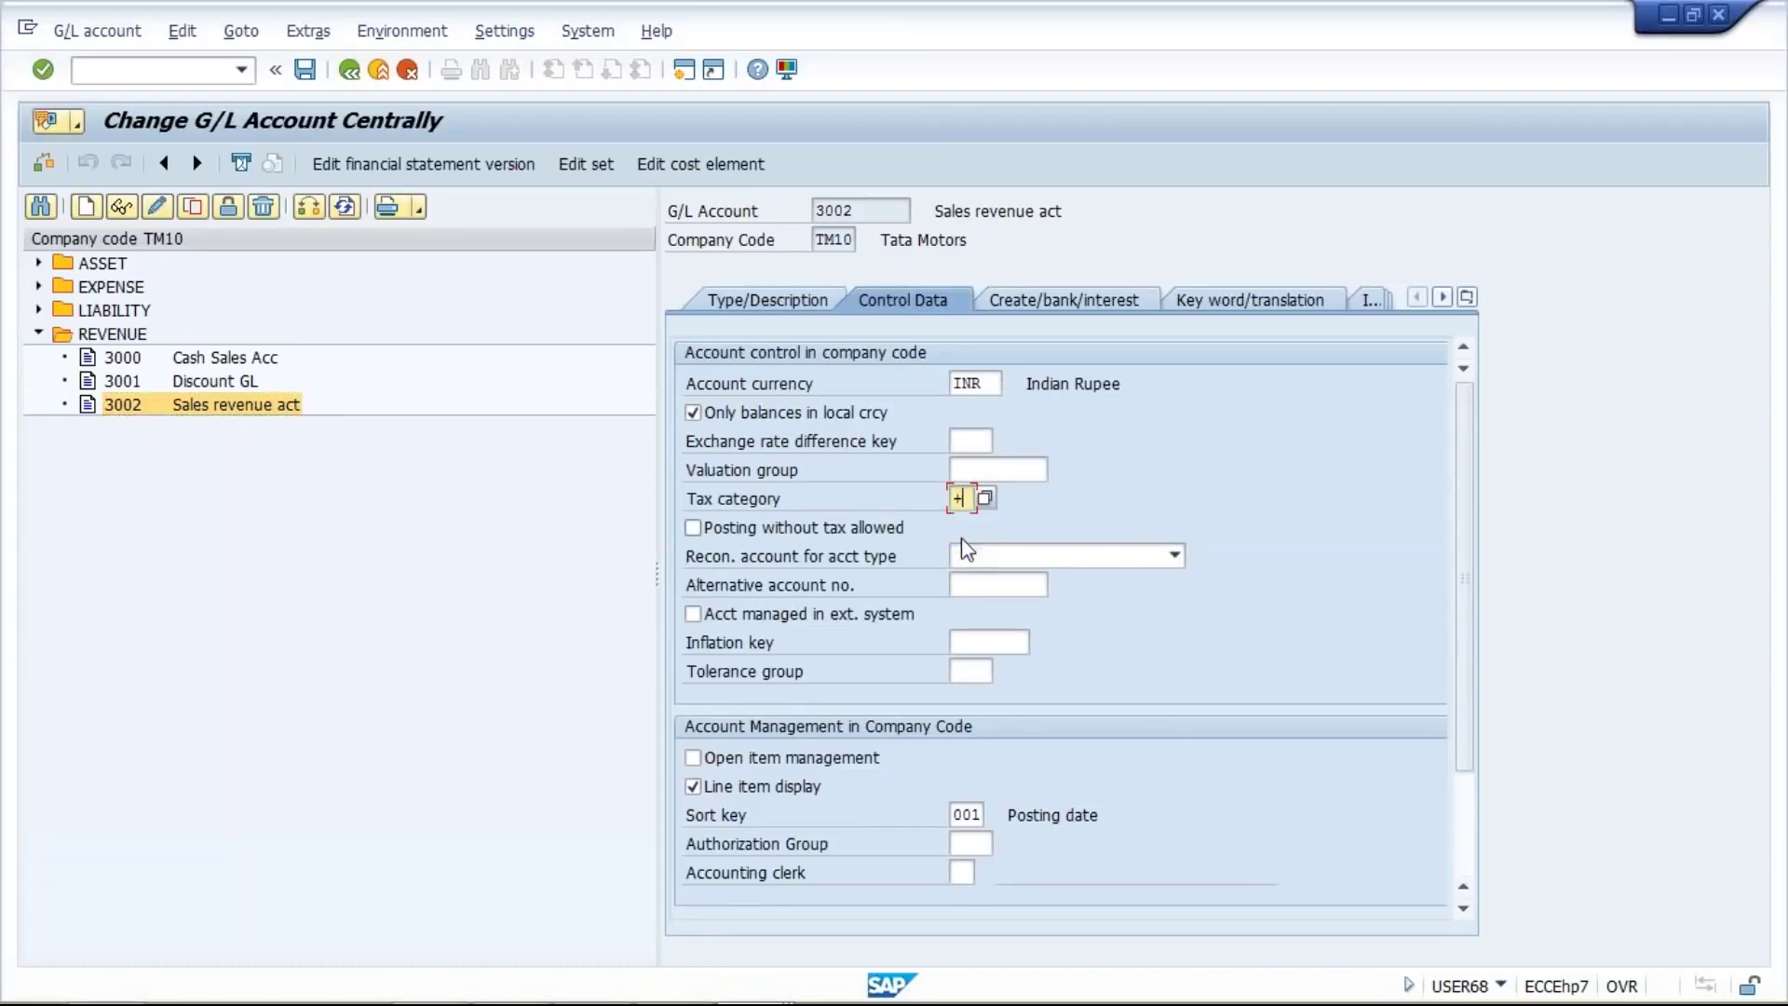
key("Return")
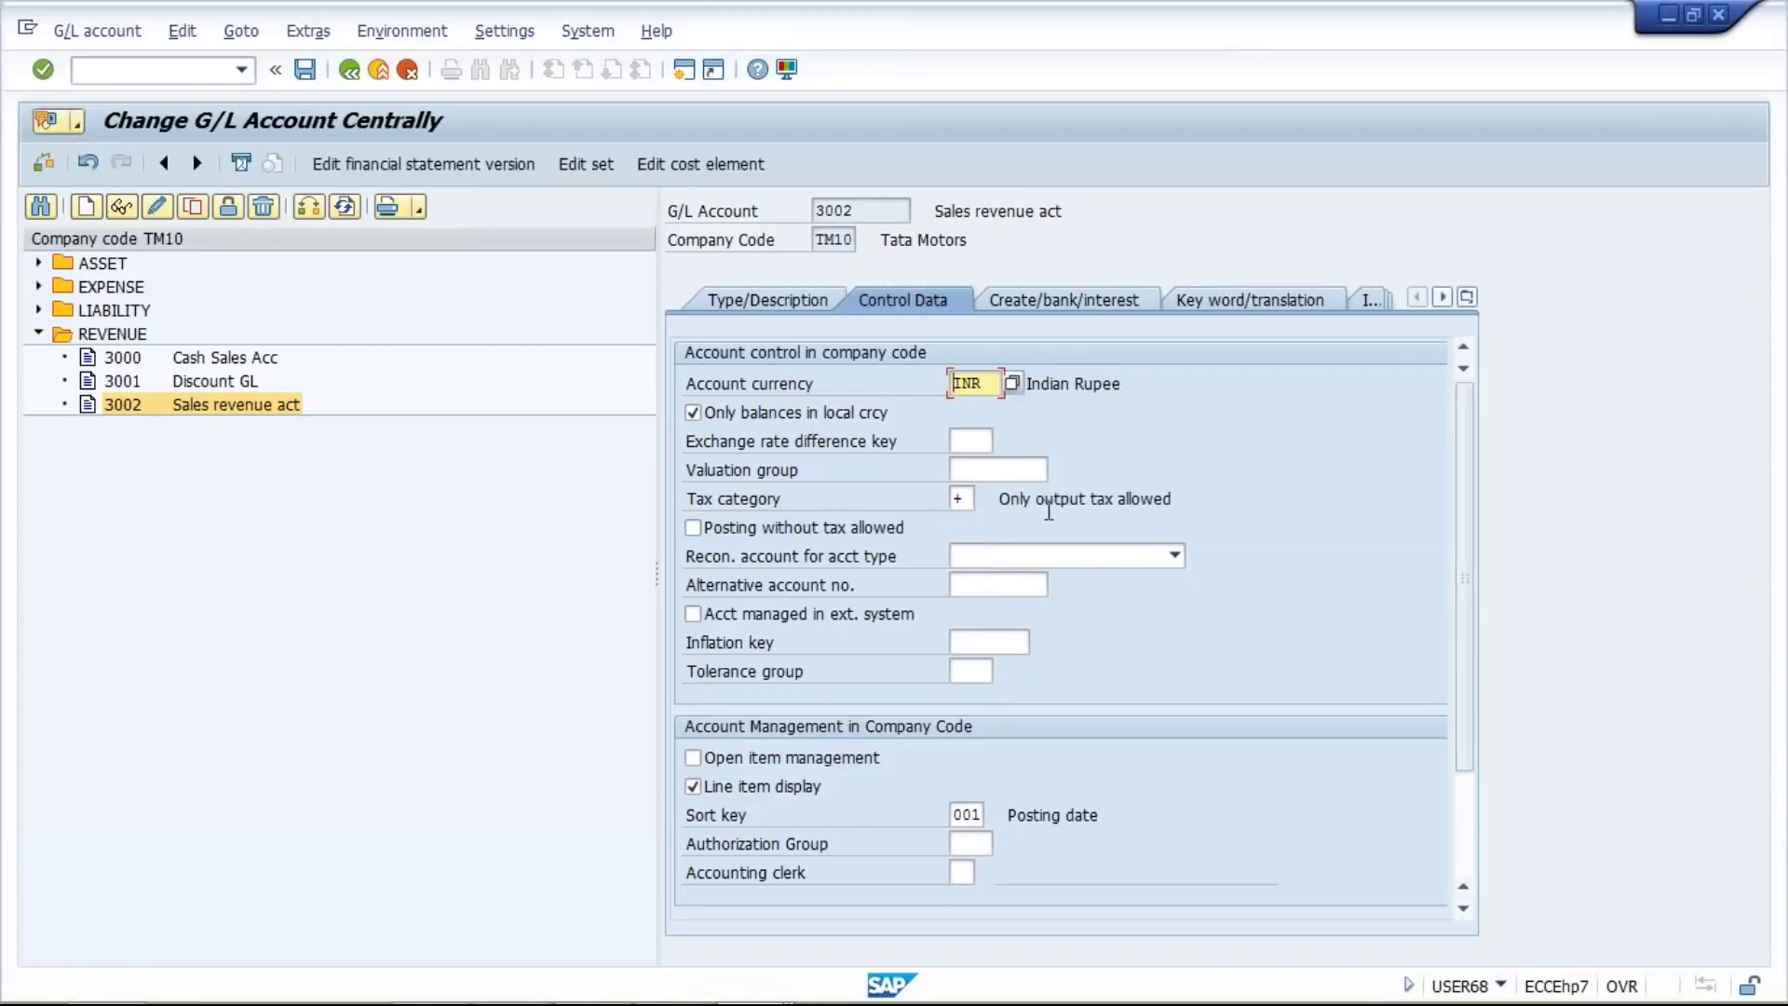
left_click(969, 500)
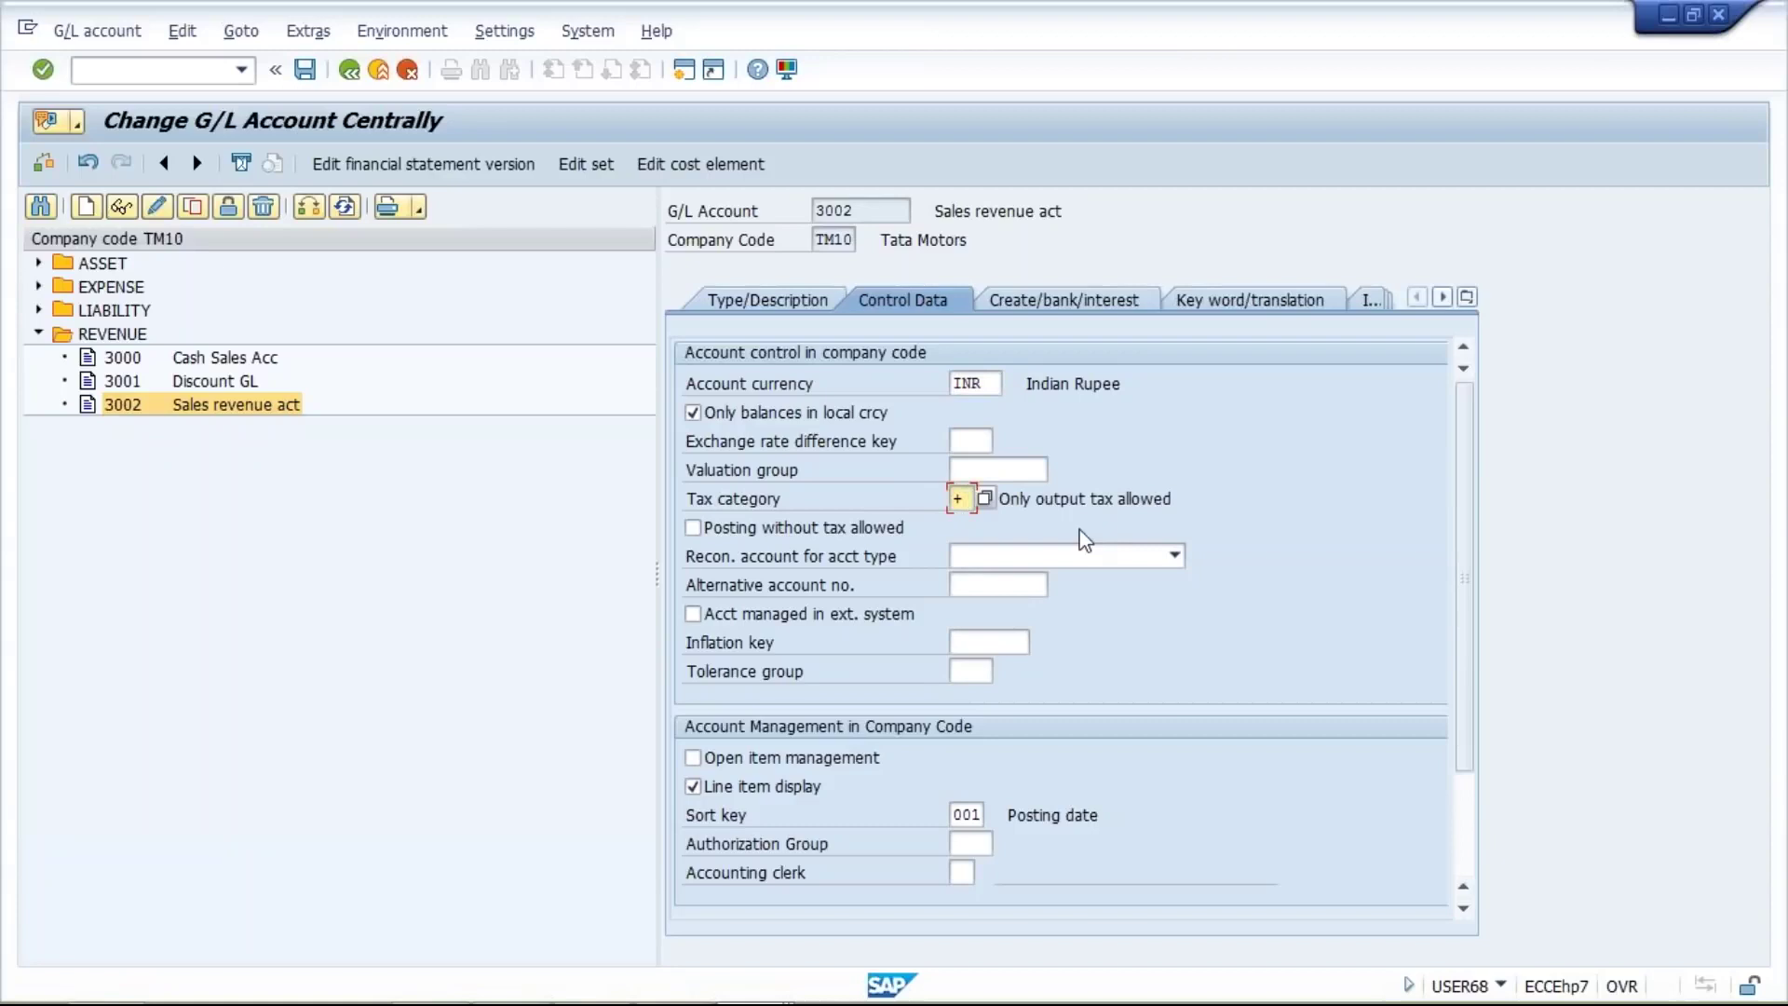
left_click(1182, 503)
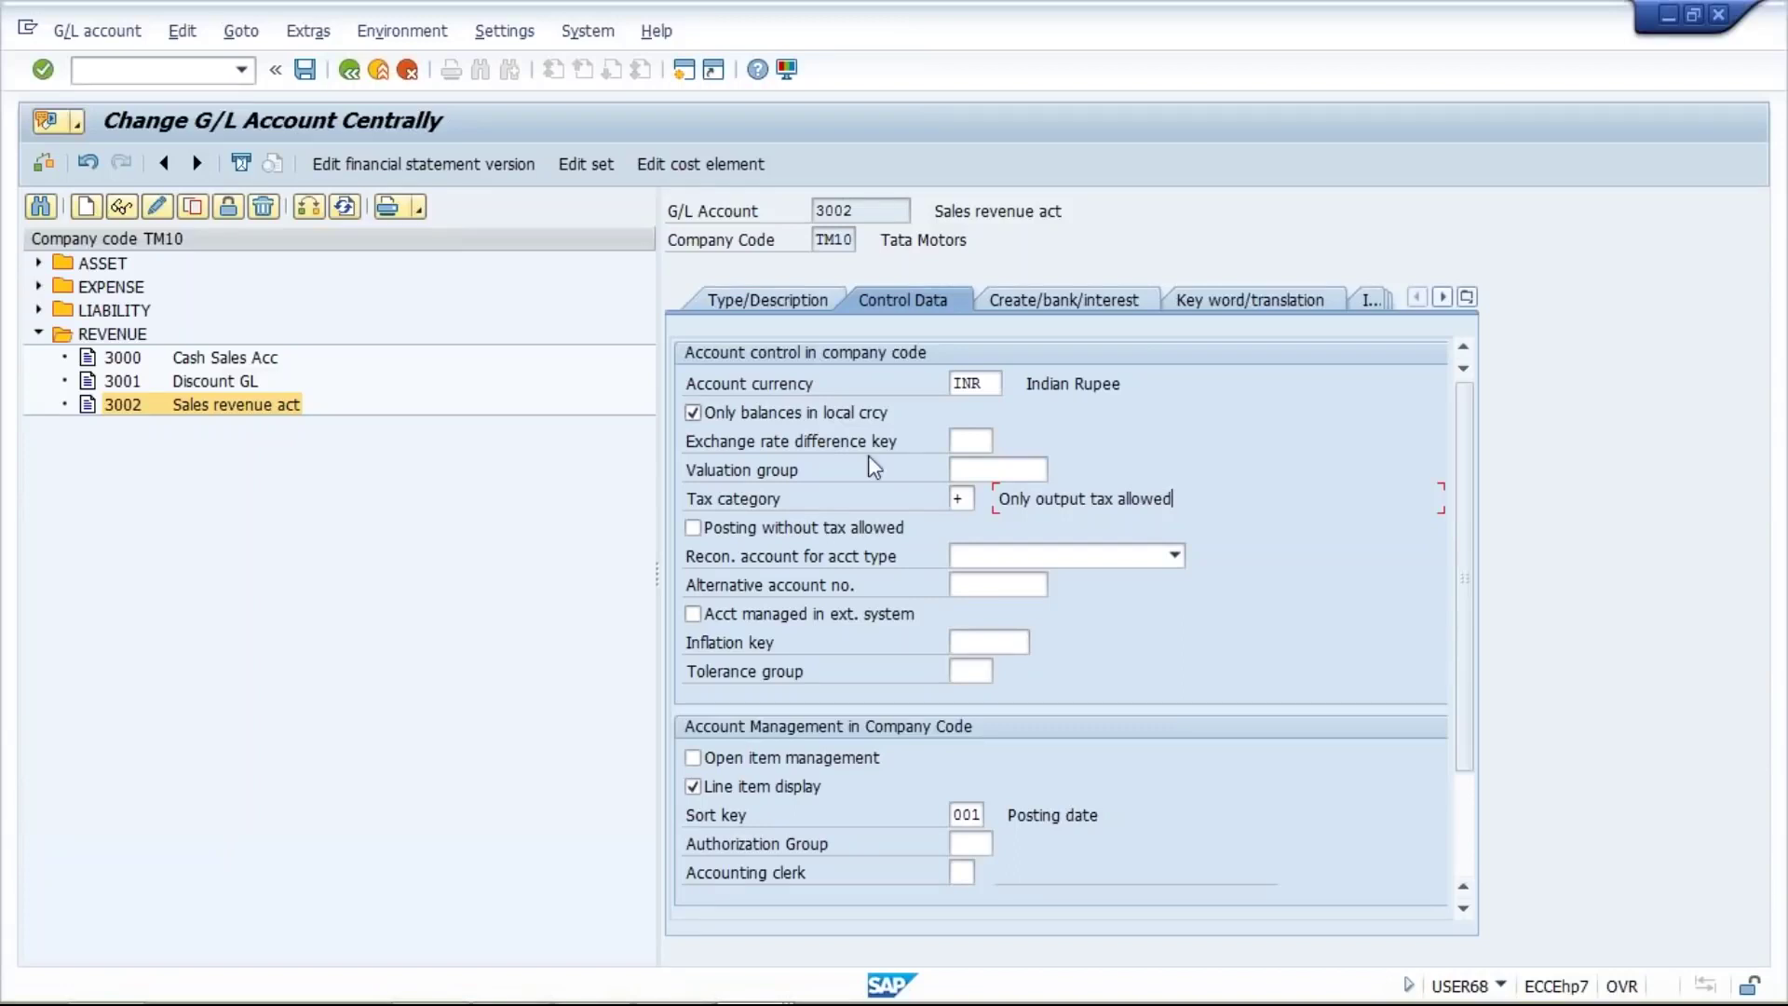
left_click(959, 500)
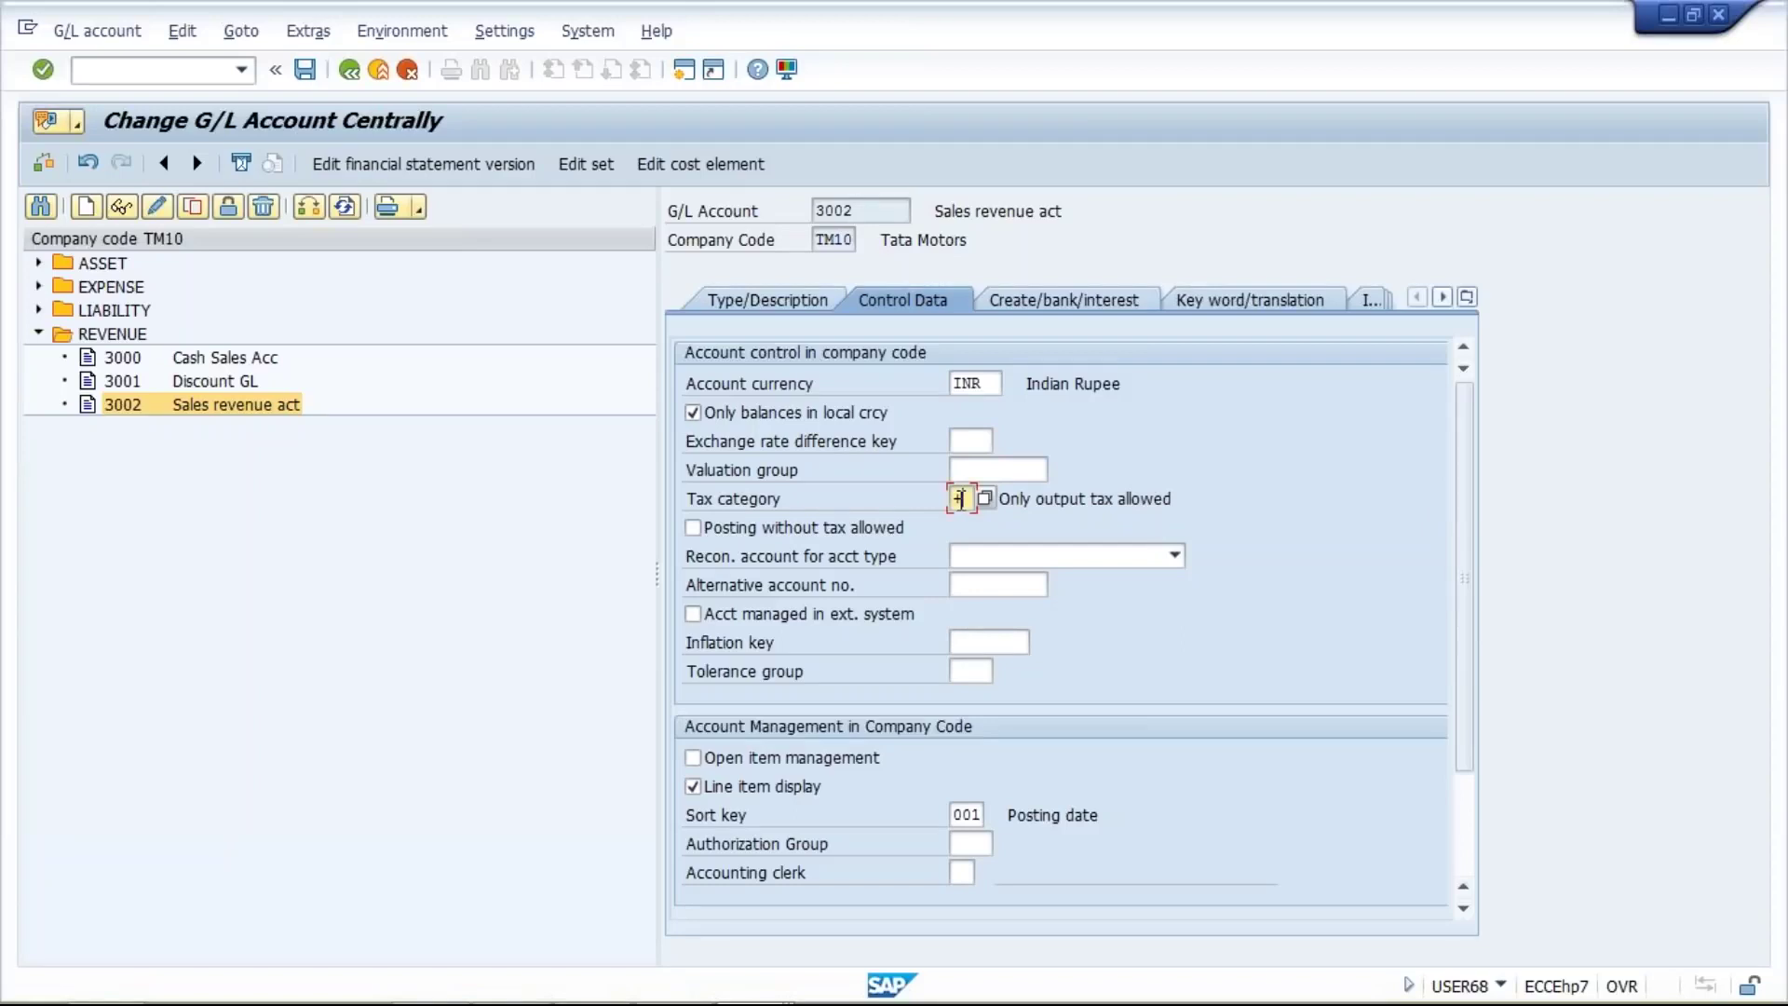
left_click(1176, 503)
left_click(971, 501)
Try tax category - (Only input tax allowed) on the sales revenue account and set it back to +
left_click(963, 500)
key("BackSpace")
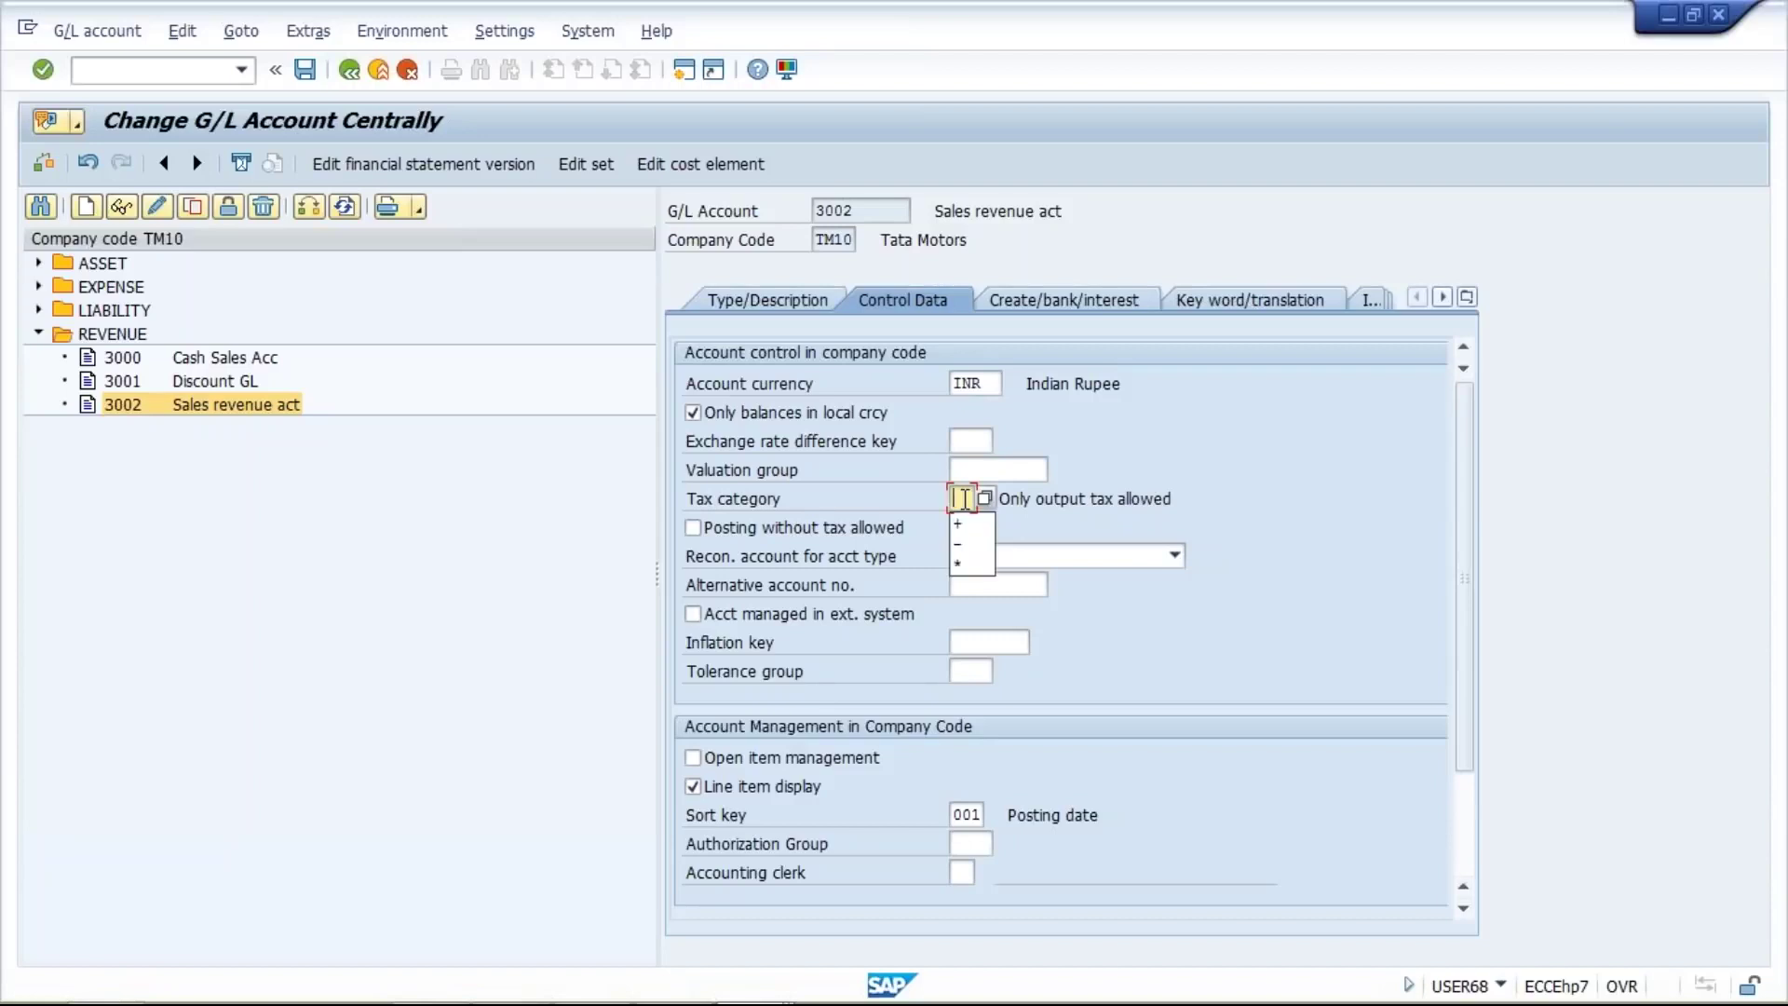
type("-")
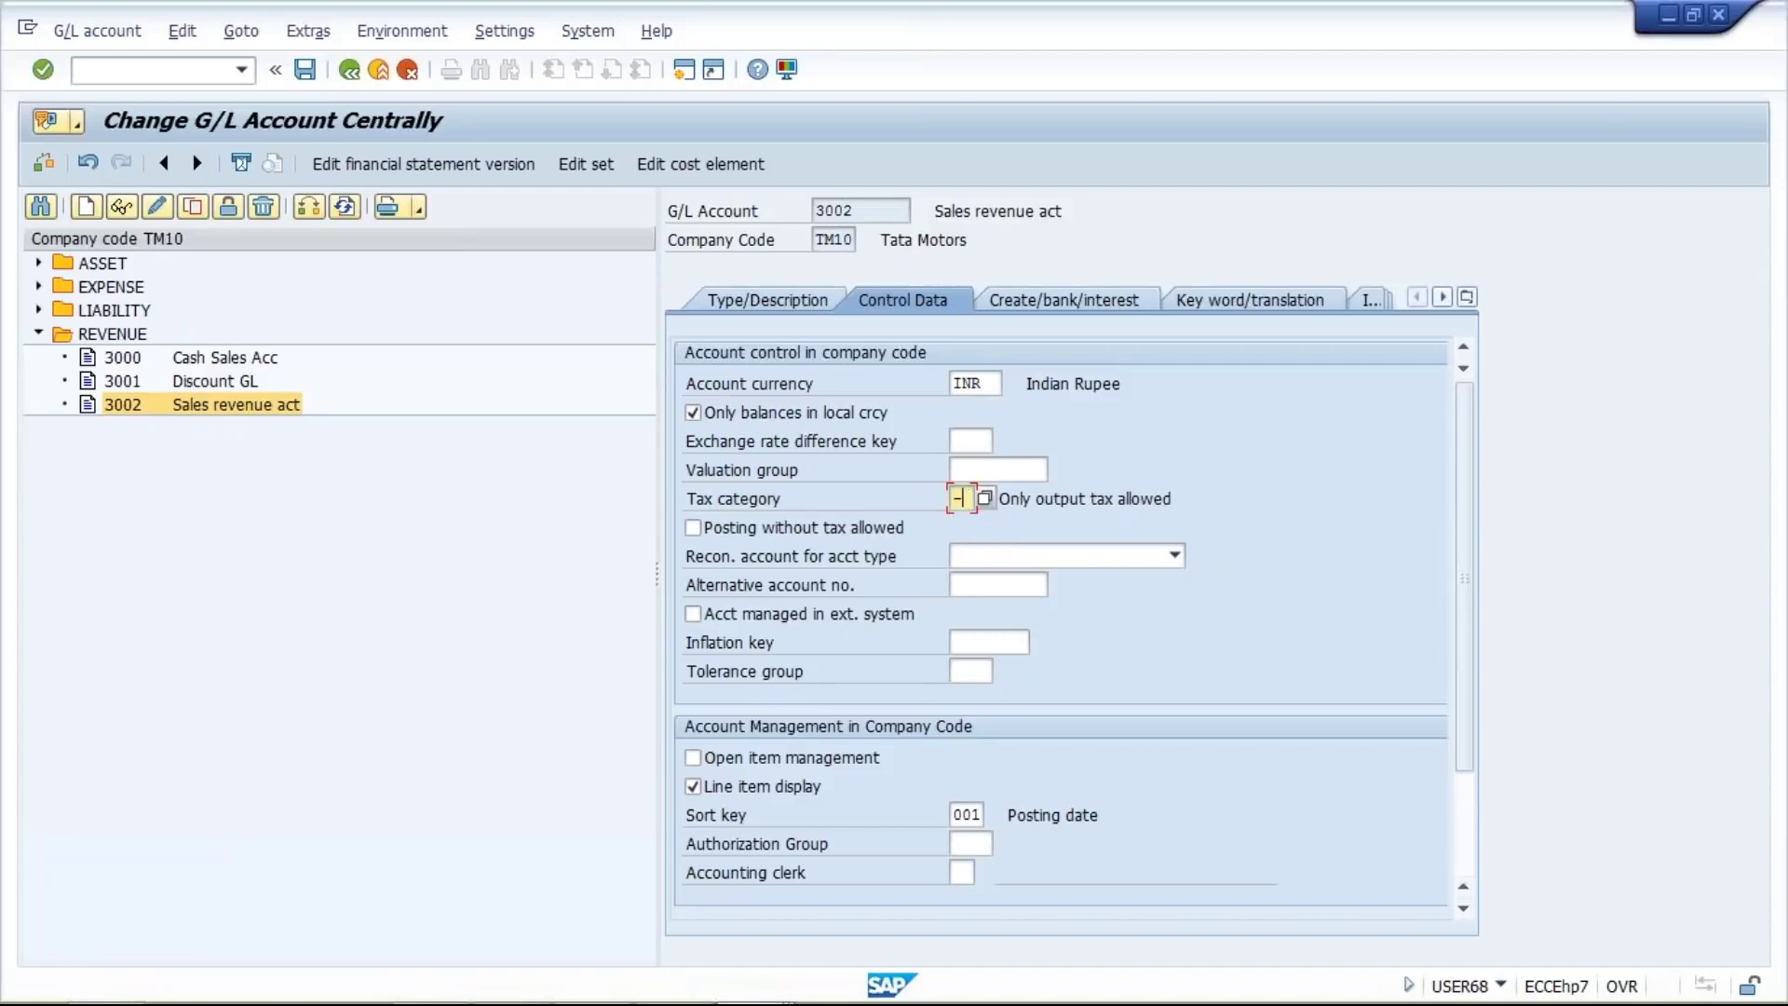
key("Return")
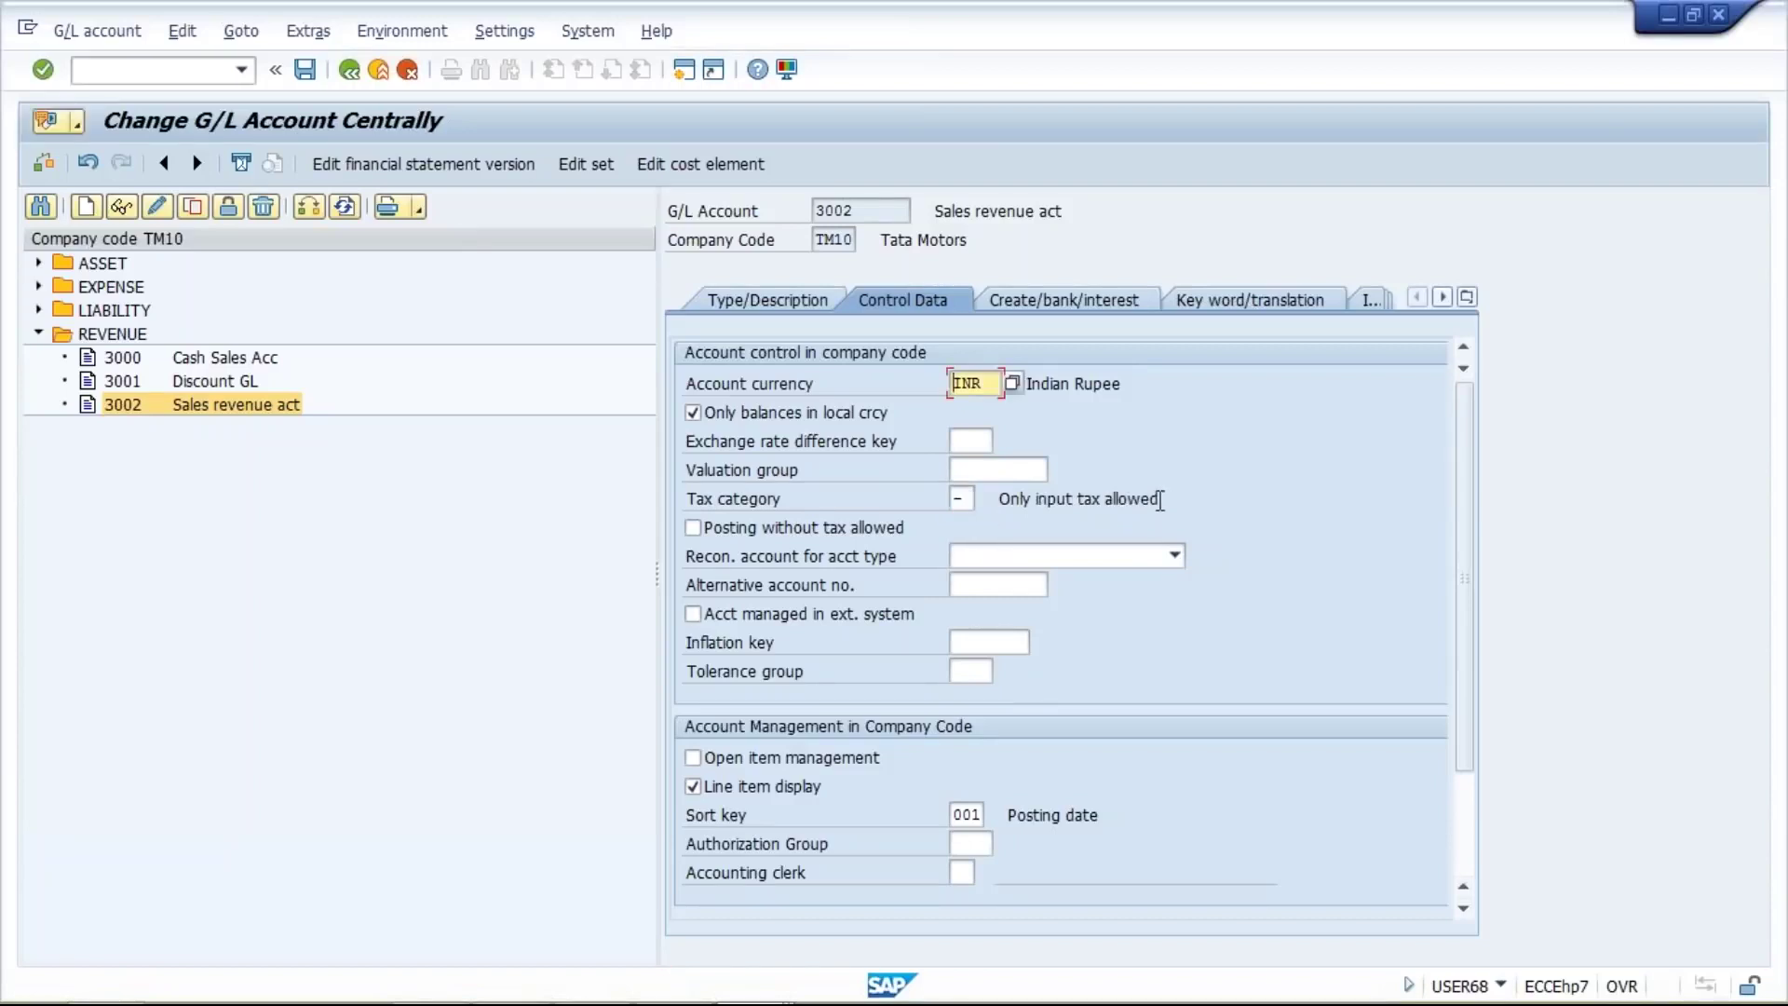
left_click(969, 498)
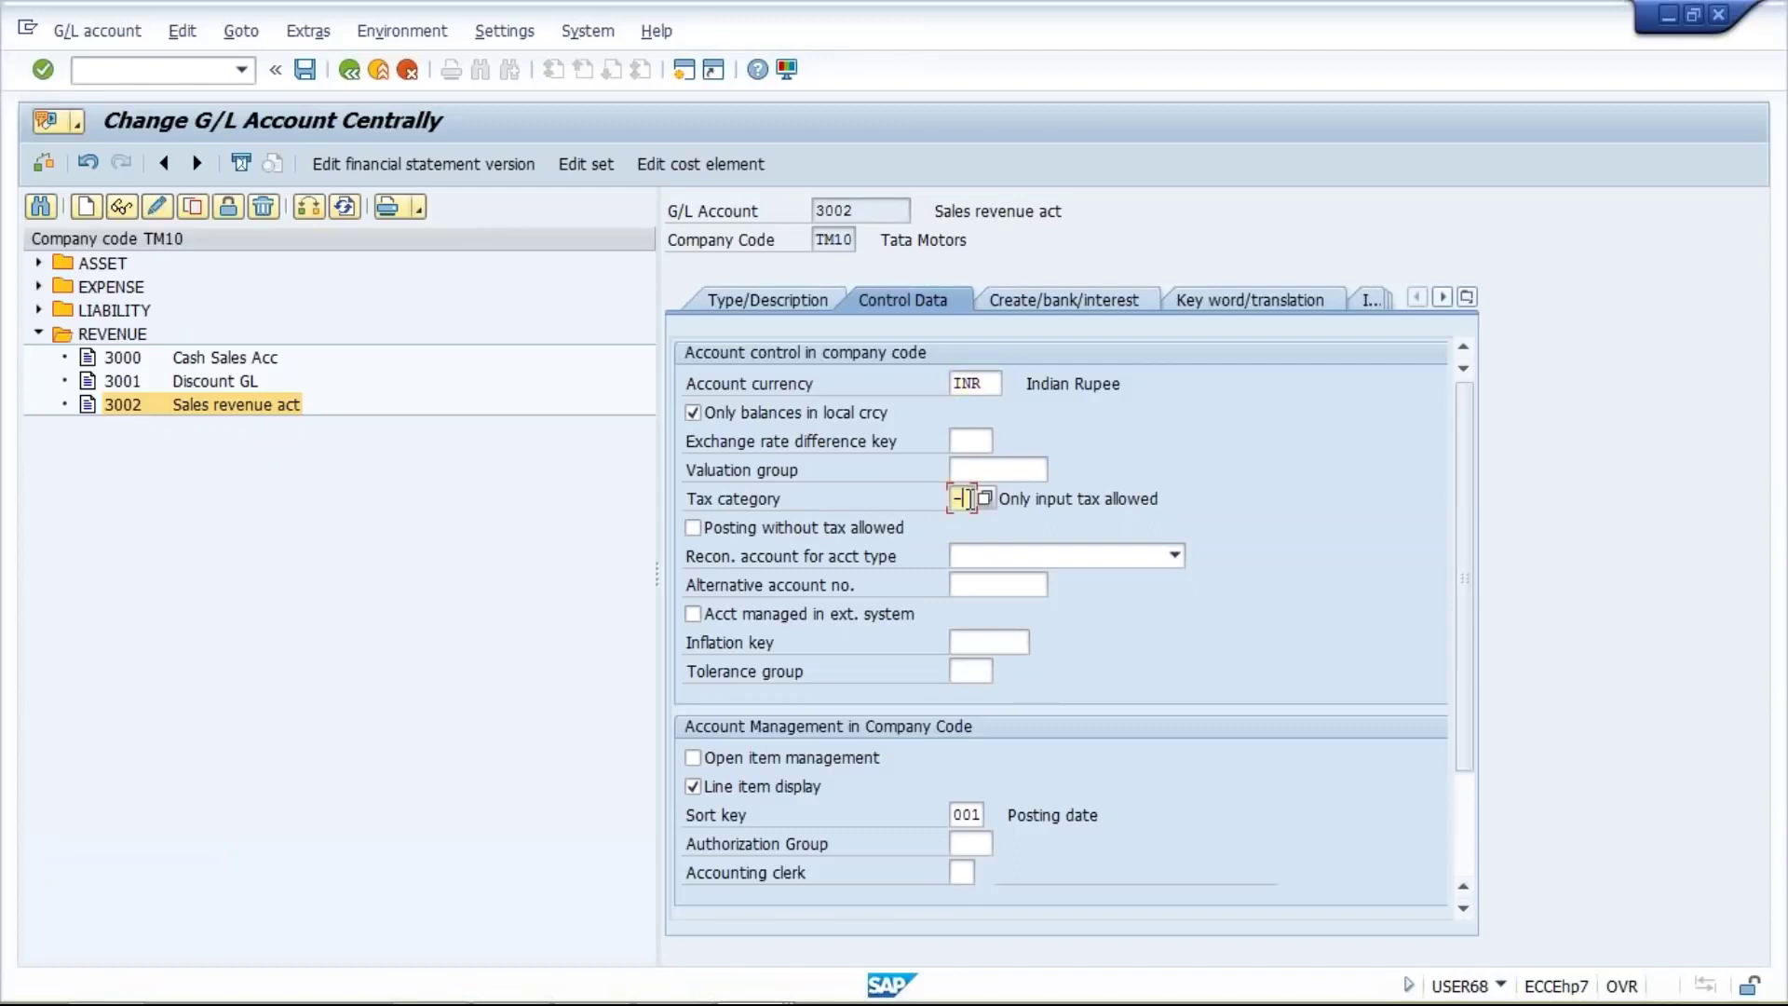
key("BackSpace")
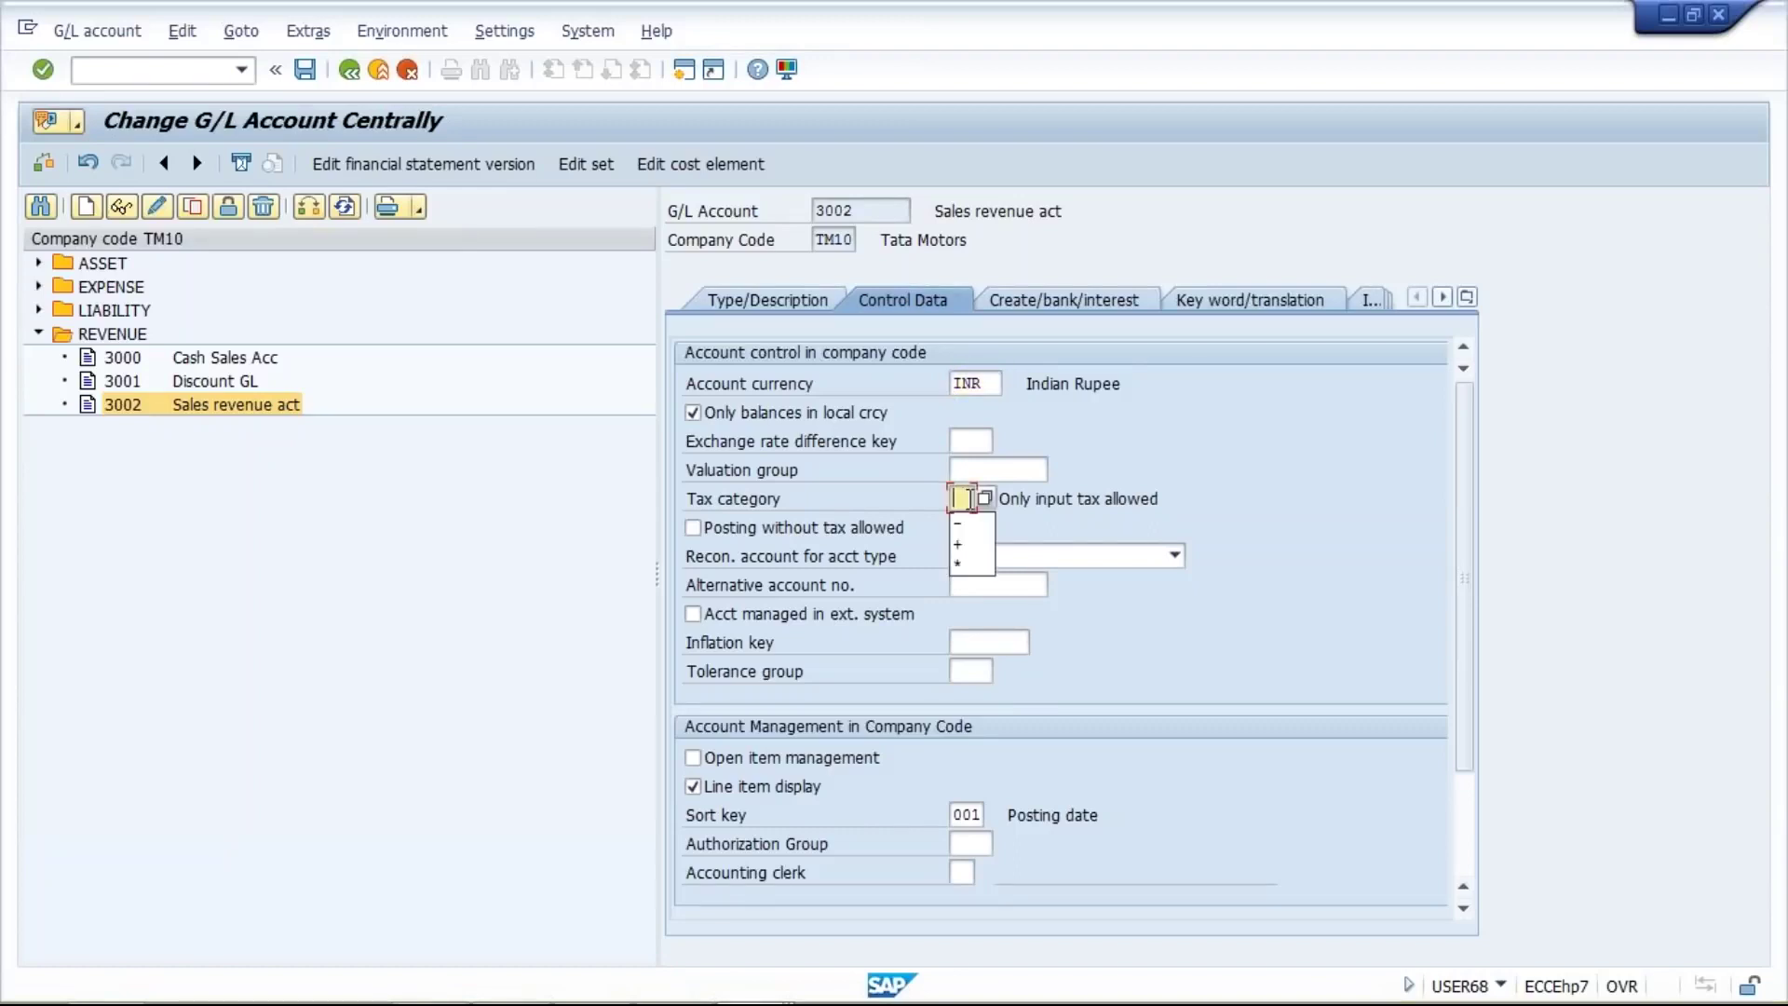
type("+")
key("Return")
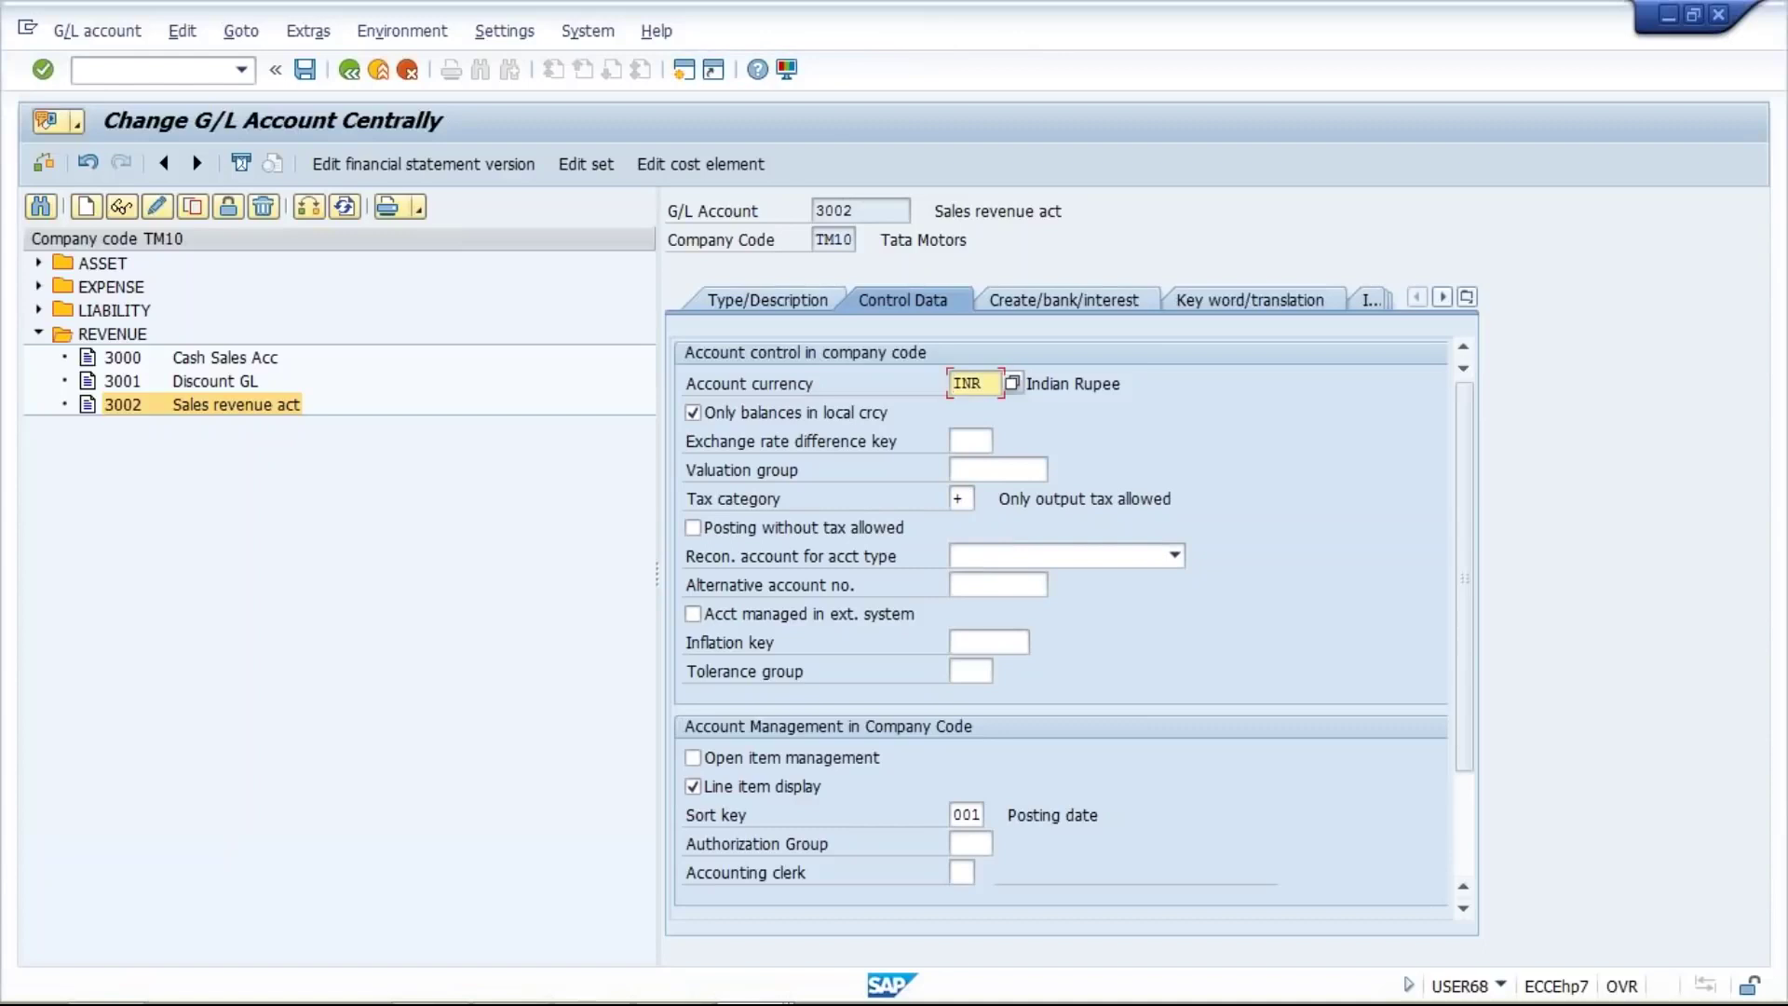
Save the sales revenue account despite the tax code warning and go back to the SAP Easy Access screen
left_click(965, 500)
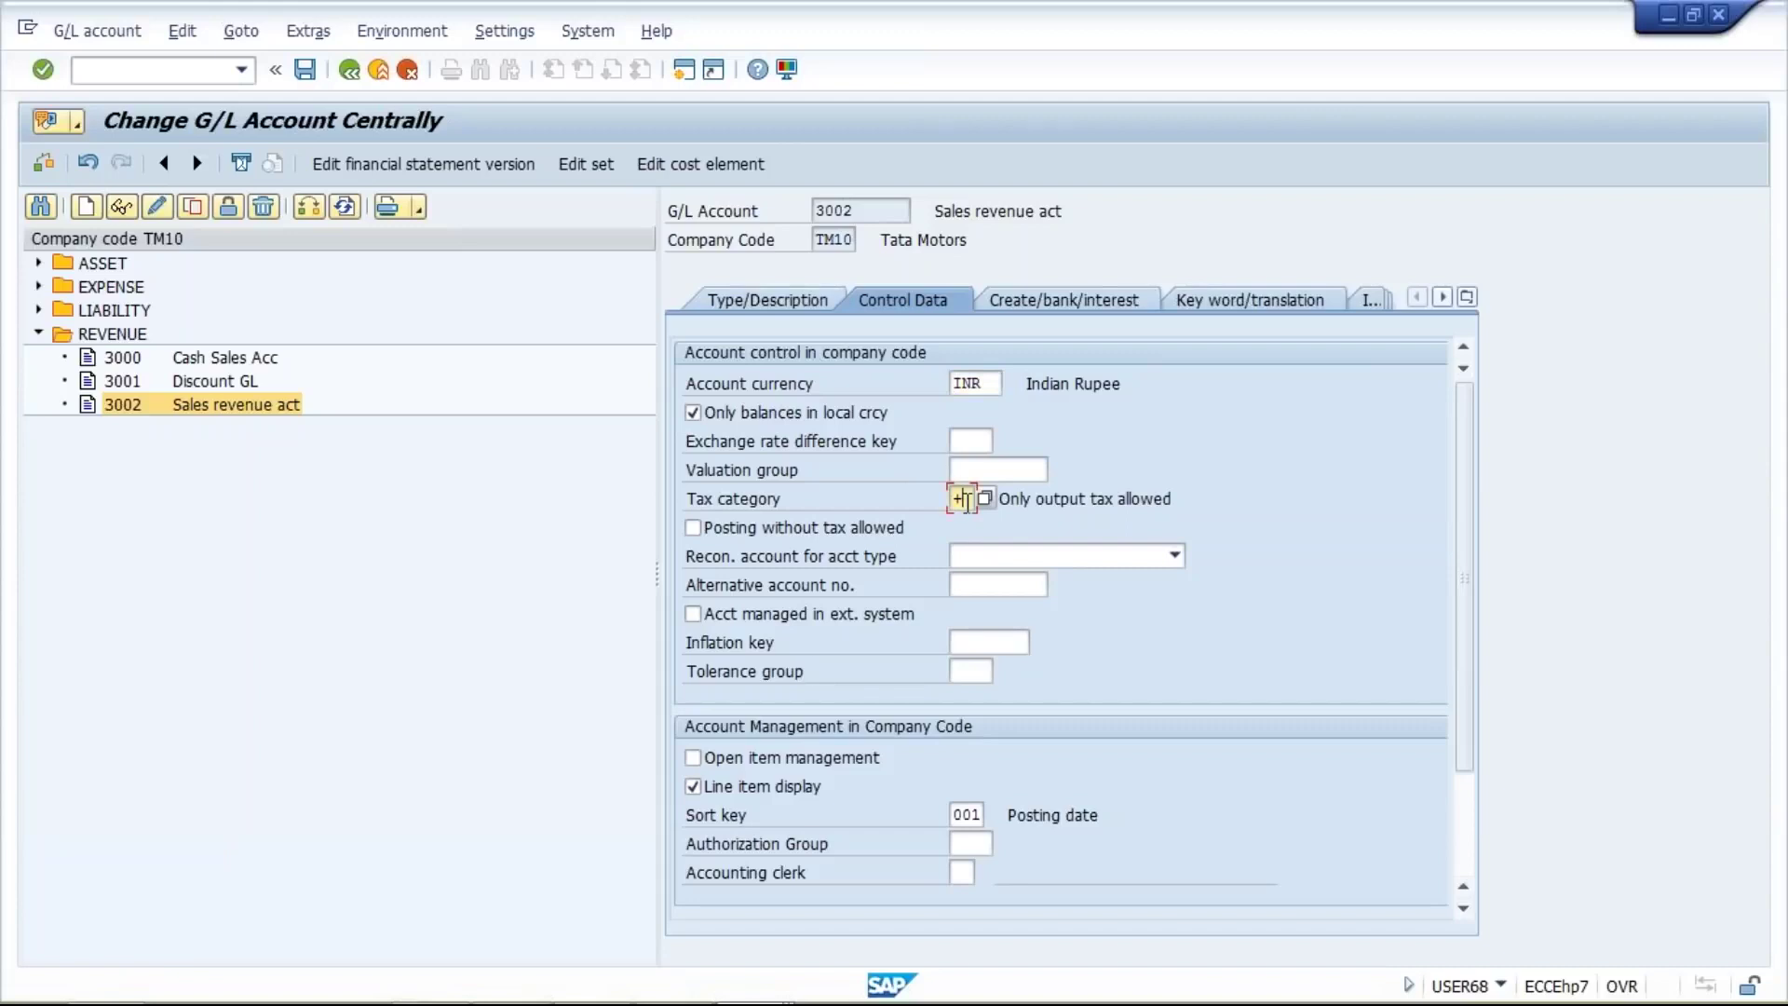
left_click(304, 69)
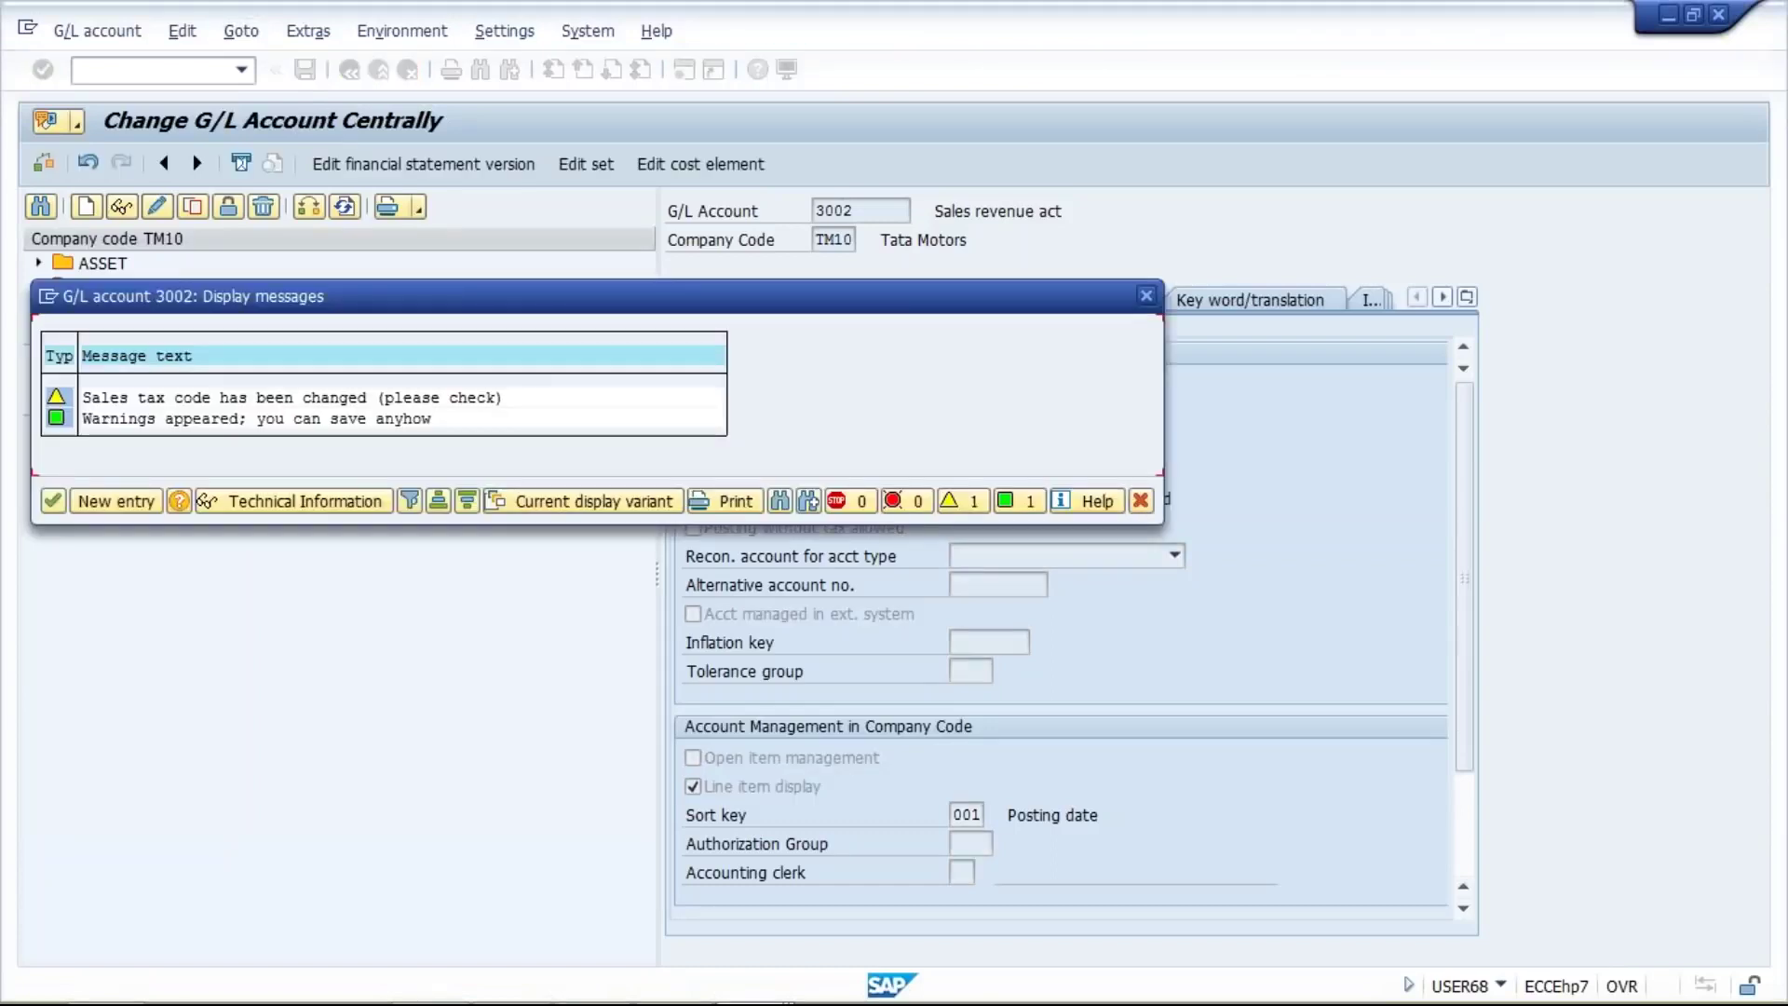
key("Return")
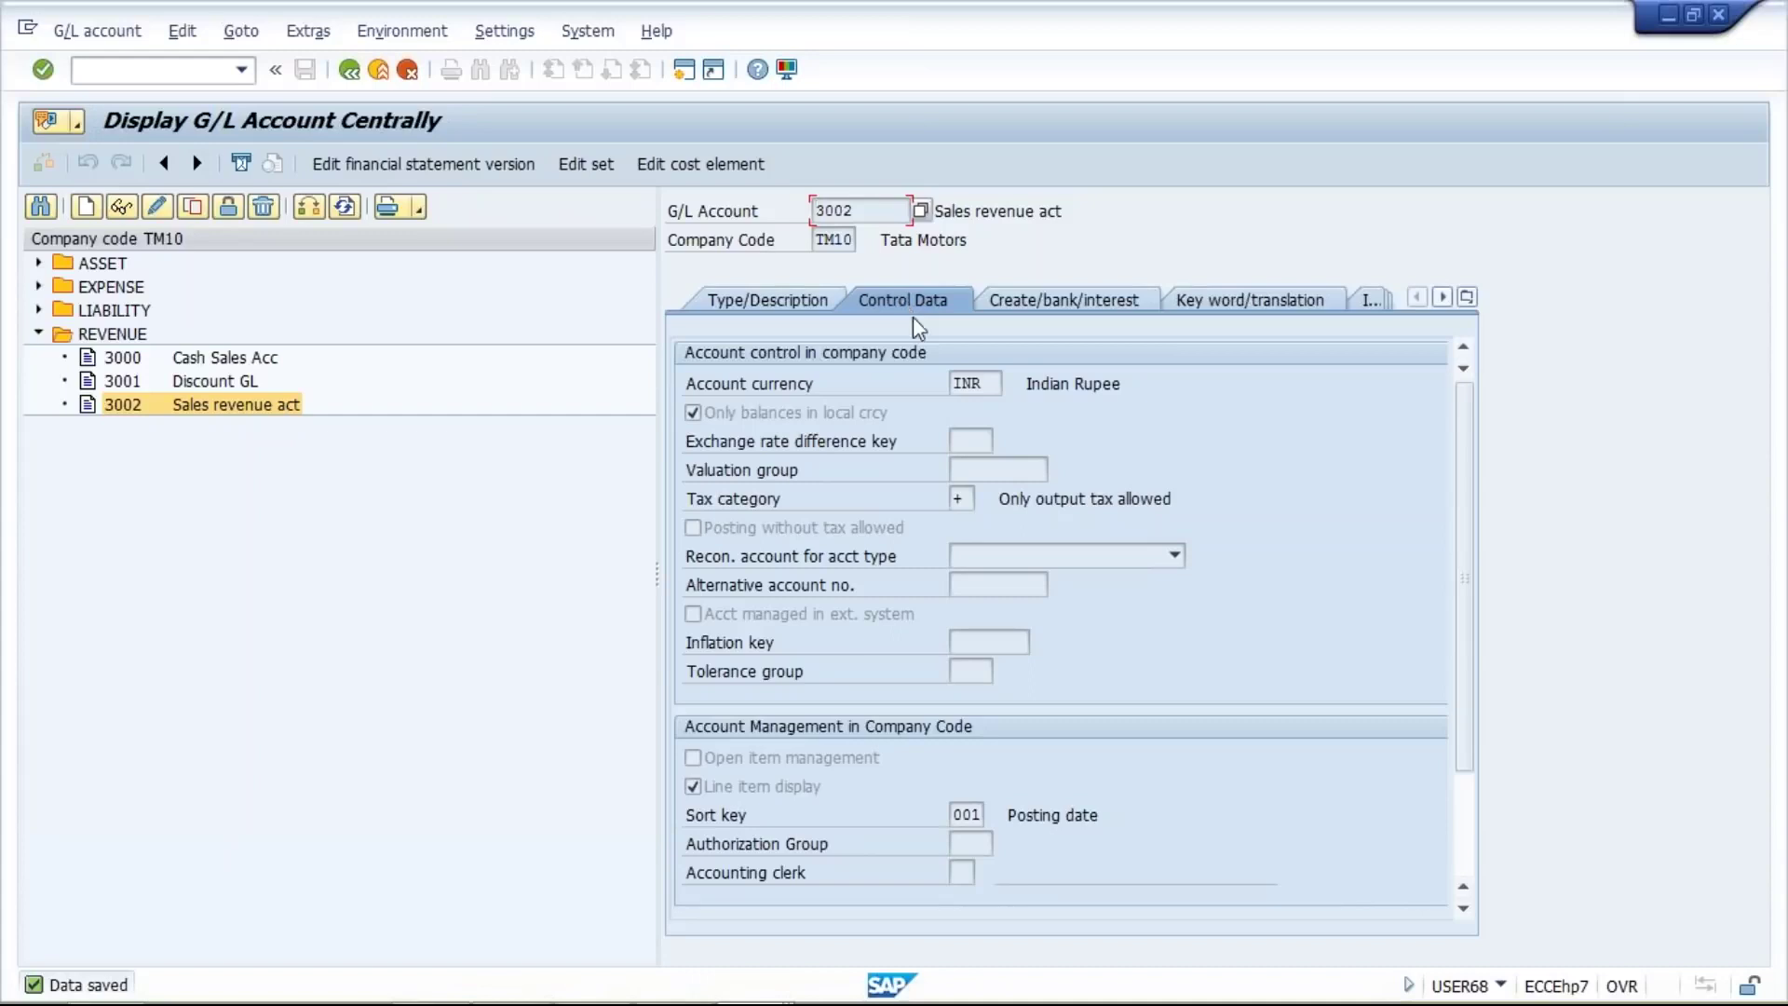
key("F3")
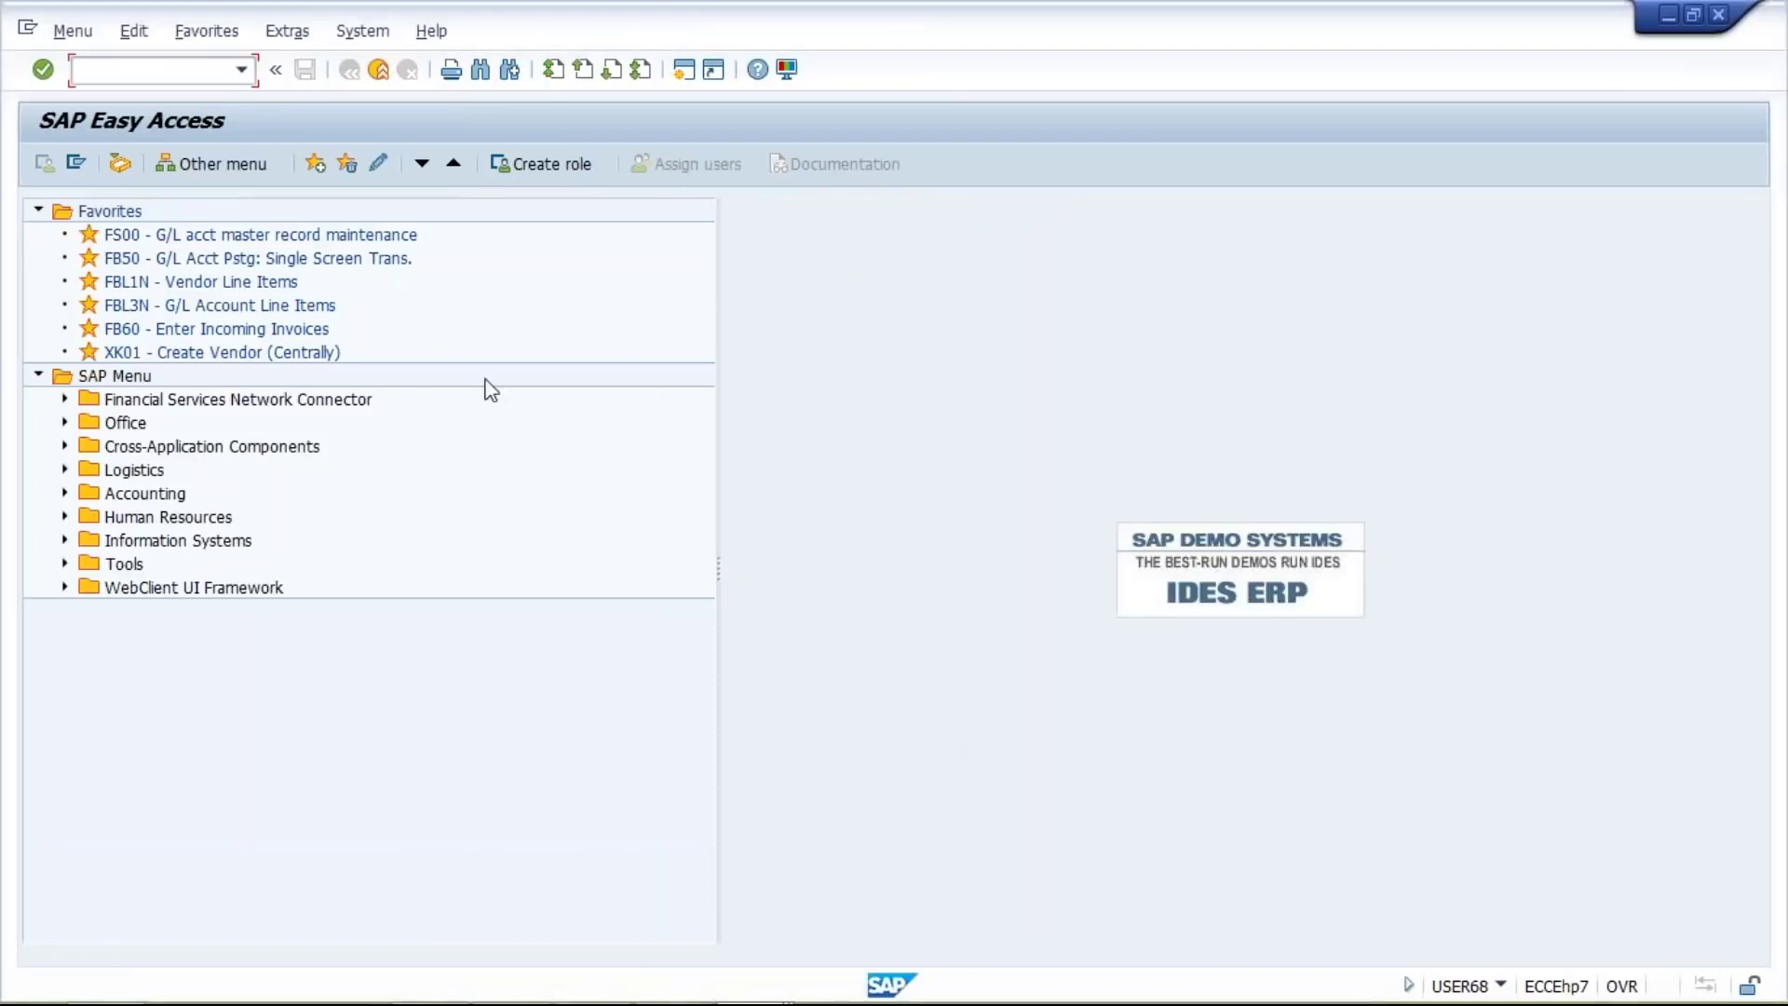
left_click(813, 470)
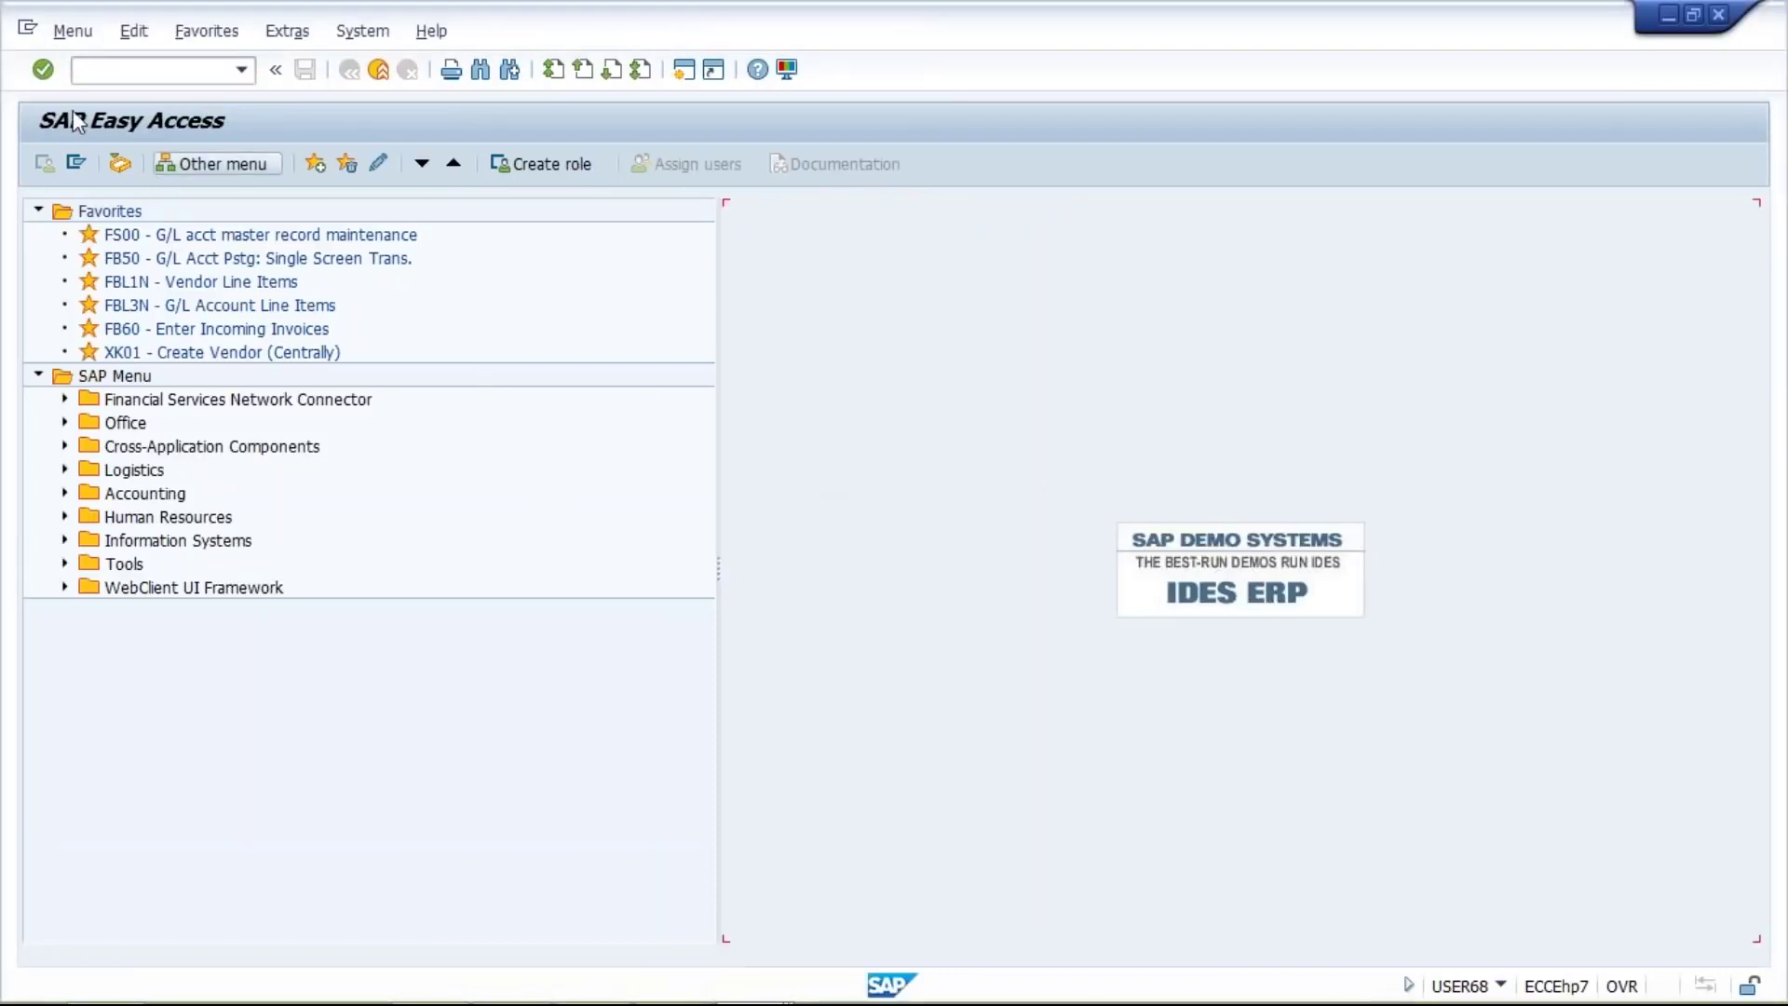
Call transaction FB70 and choose the customer for a new customer invoice in company code TM10
left_click(109, 70)
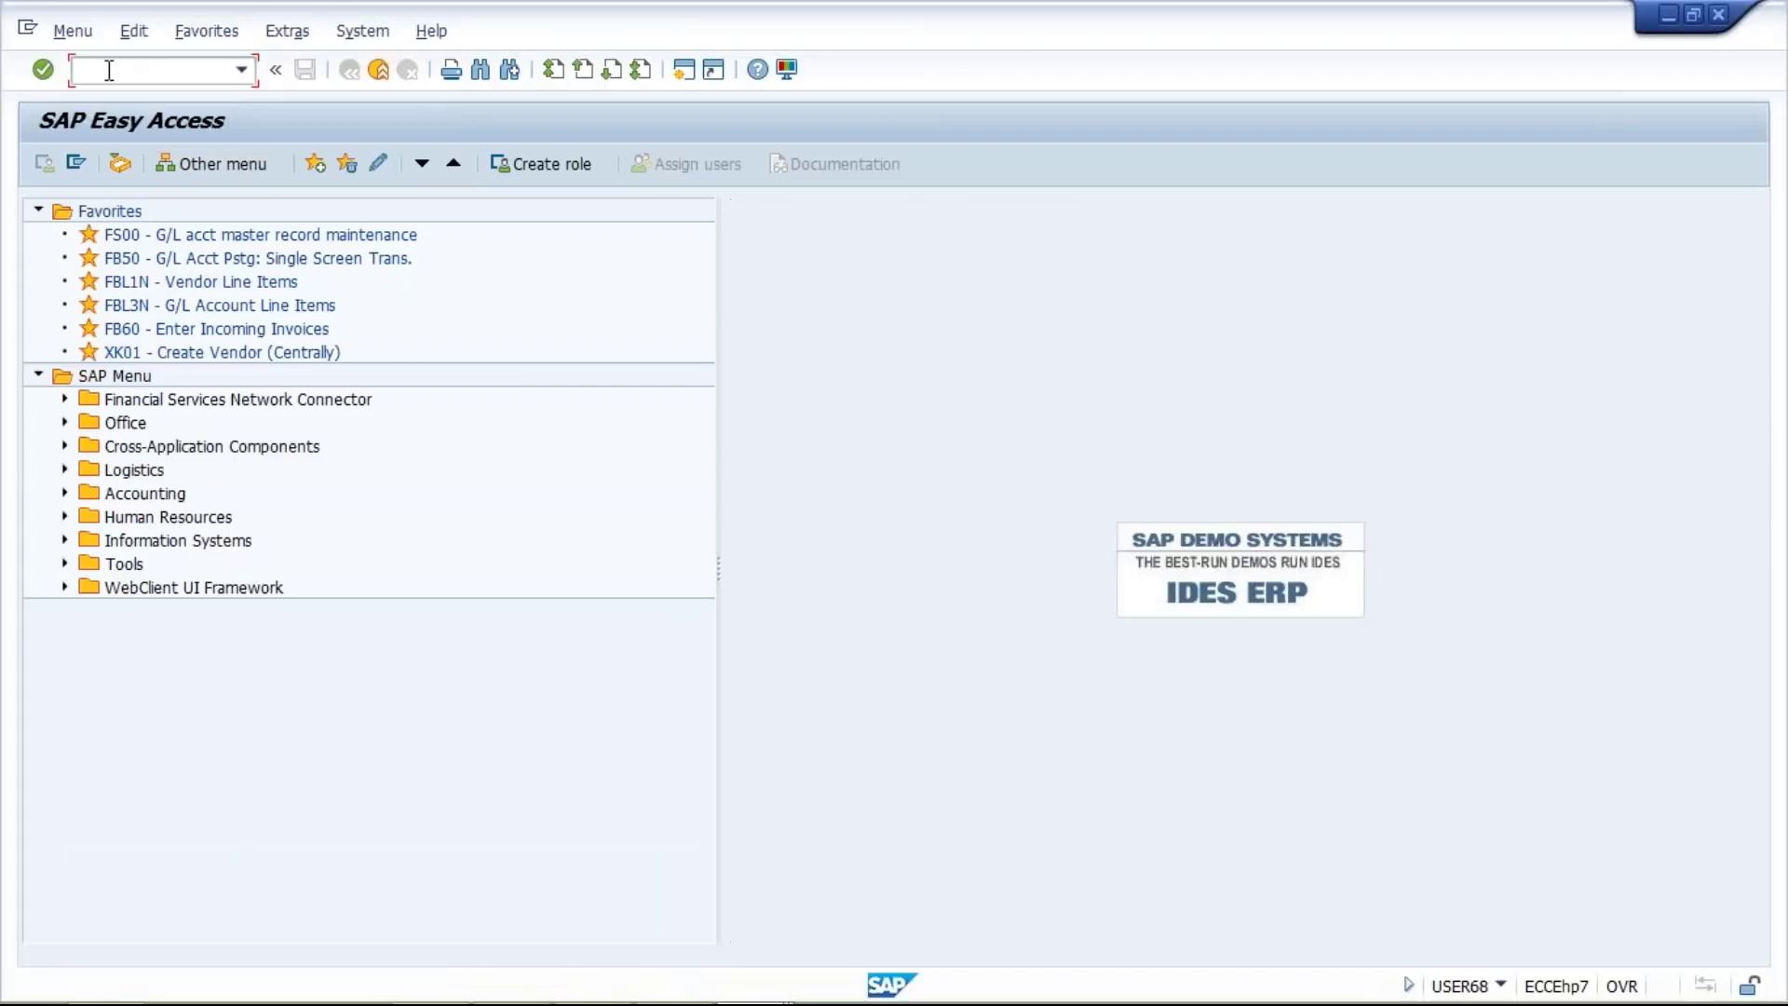
type("FB70")
key("Return")
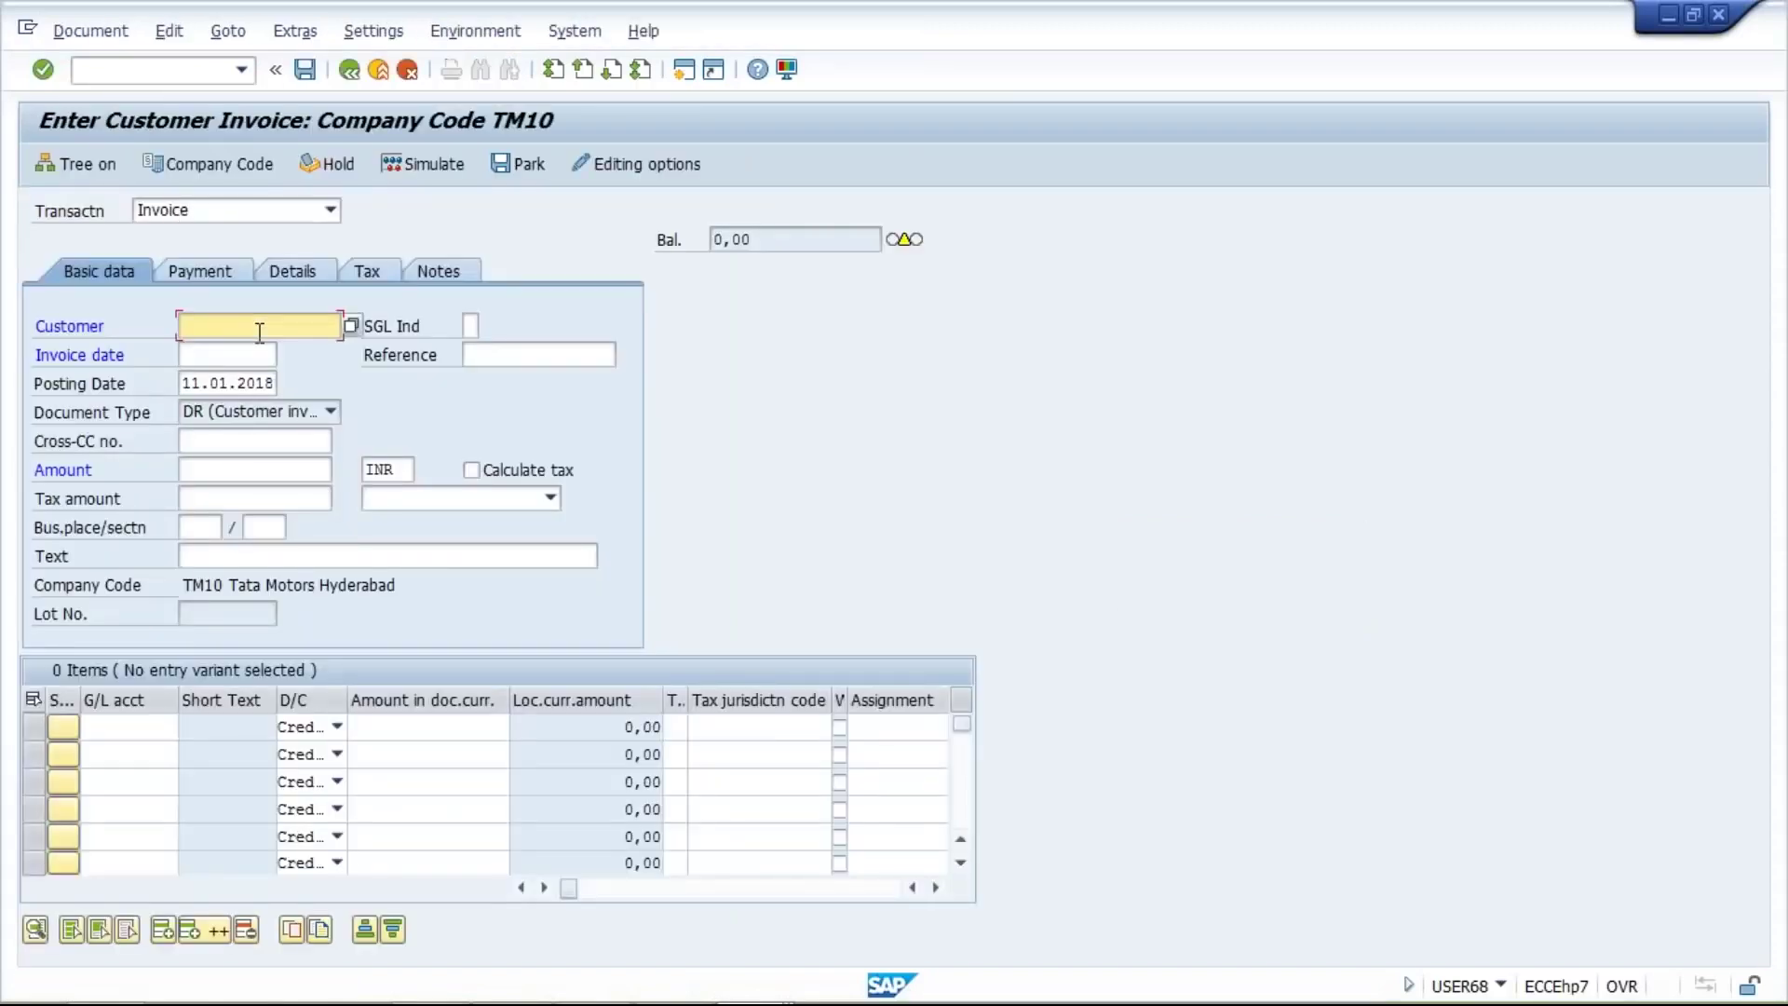
type("100")
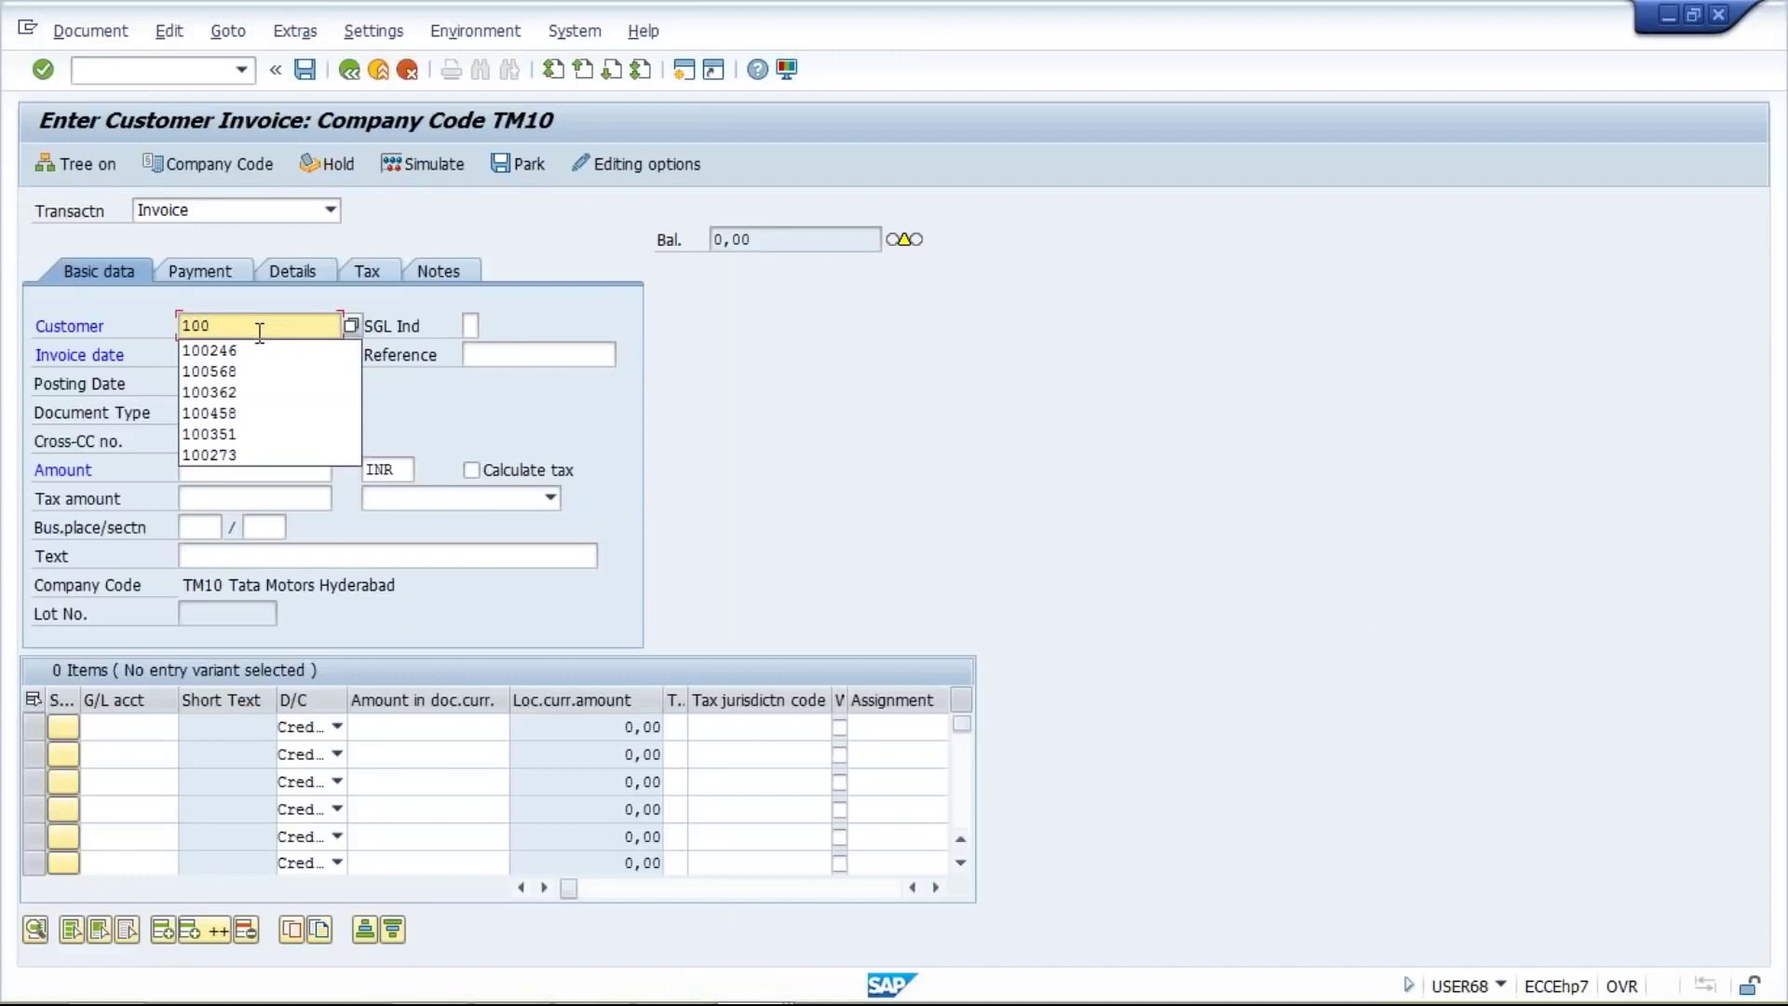
left_click(262, 361)
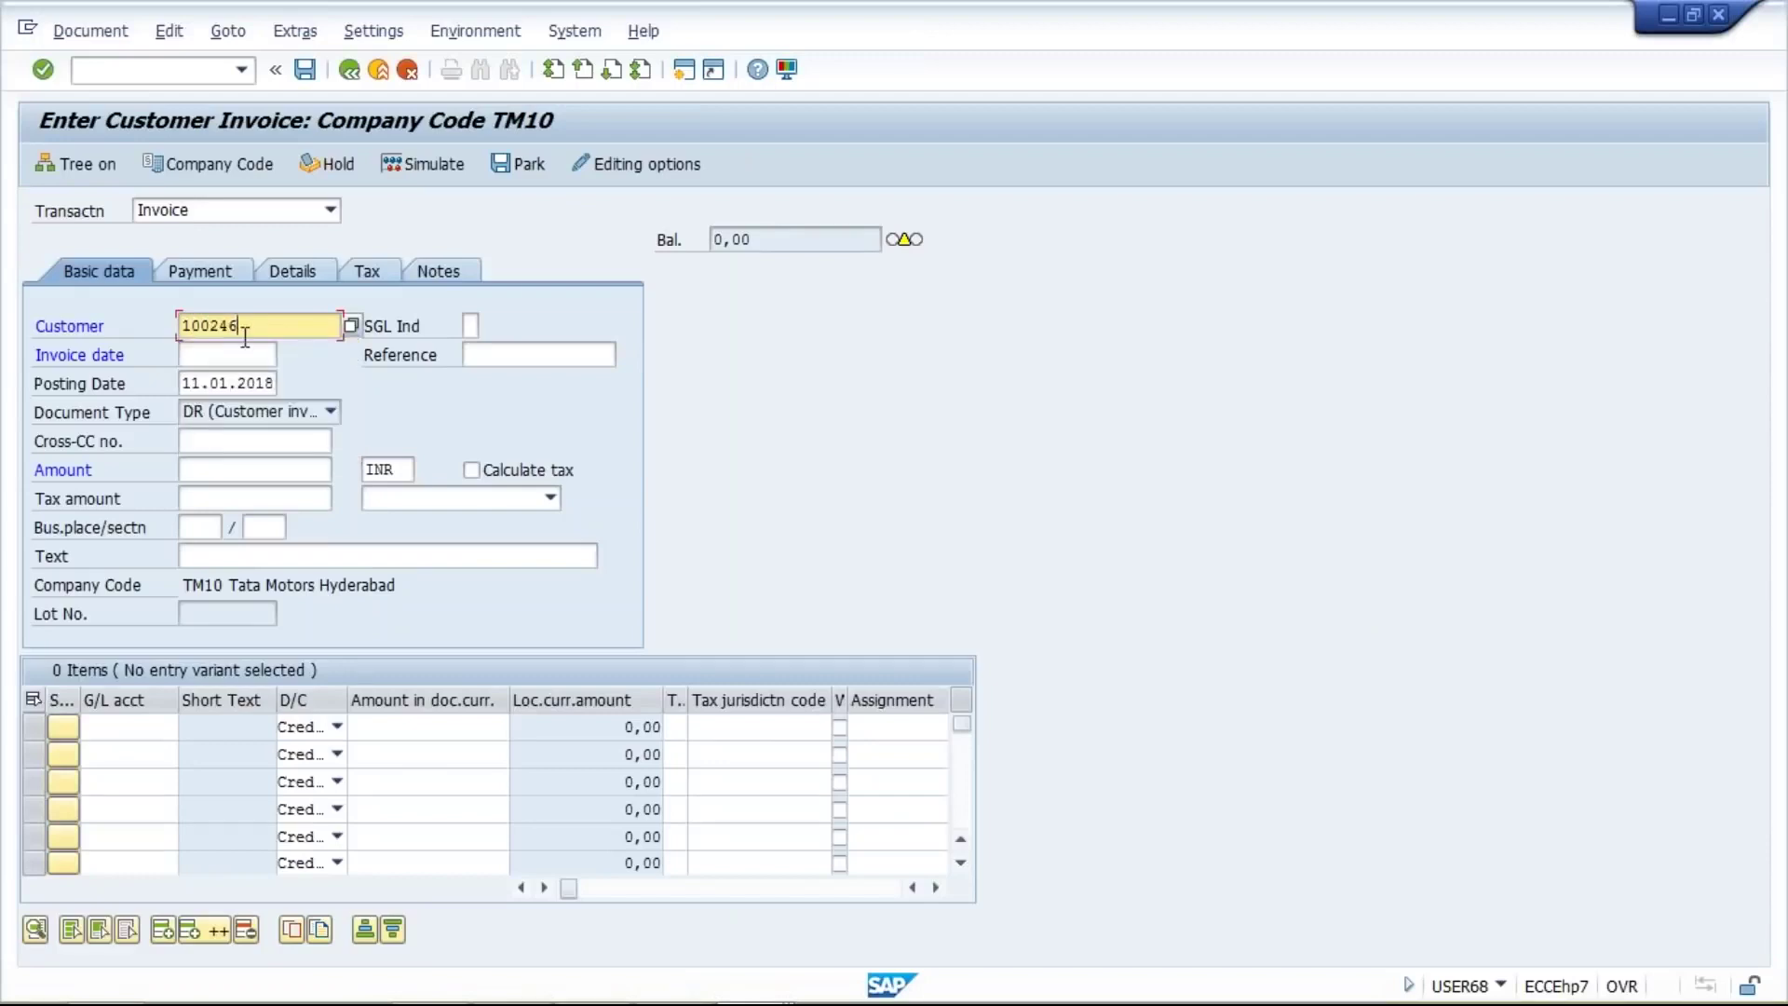
Enter invoice date 11.01.2017 and an invoice amount of 8560 INR in the basic data
left_click(201, 345)
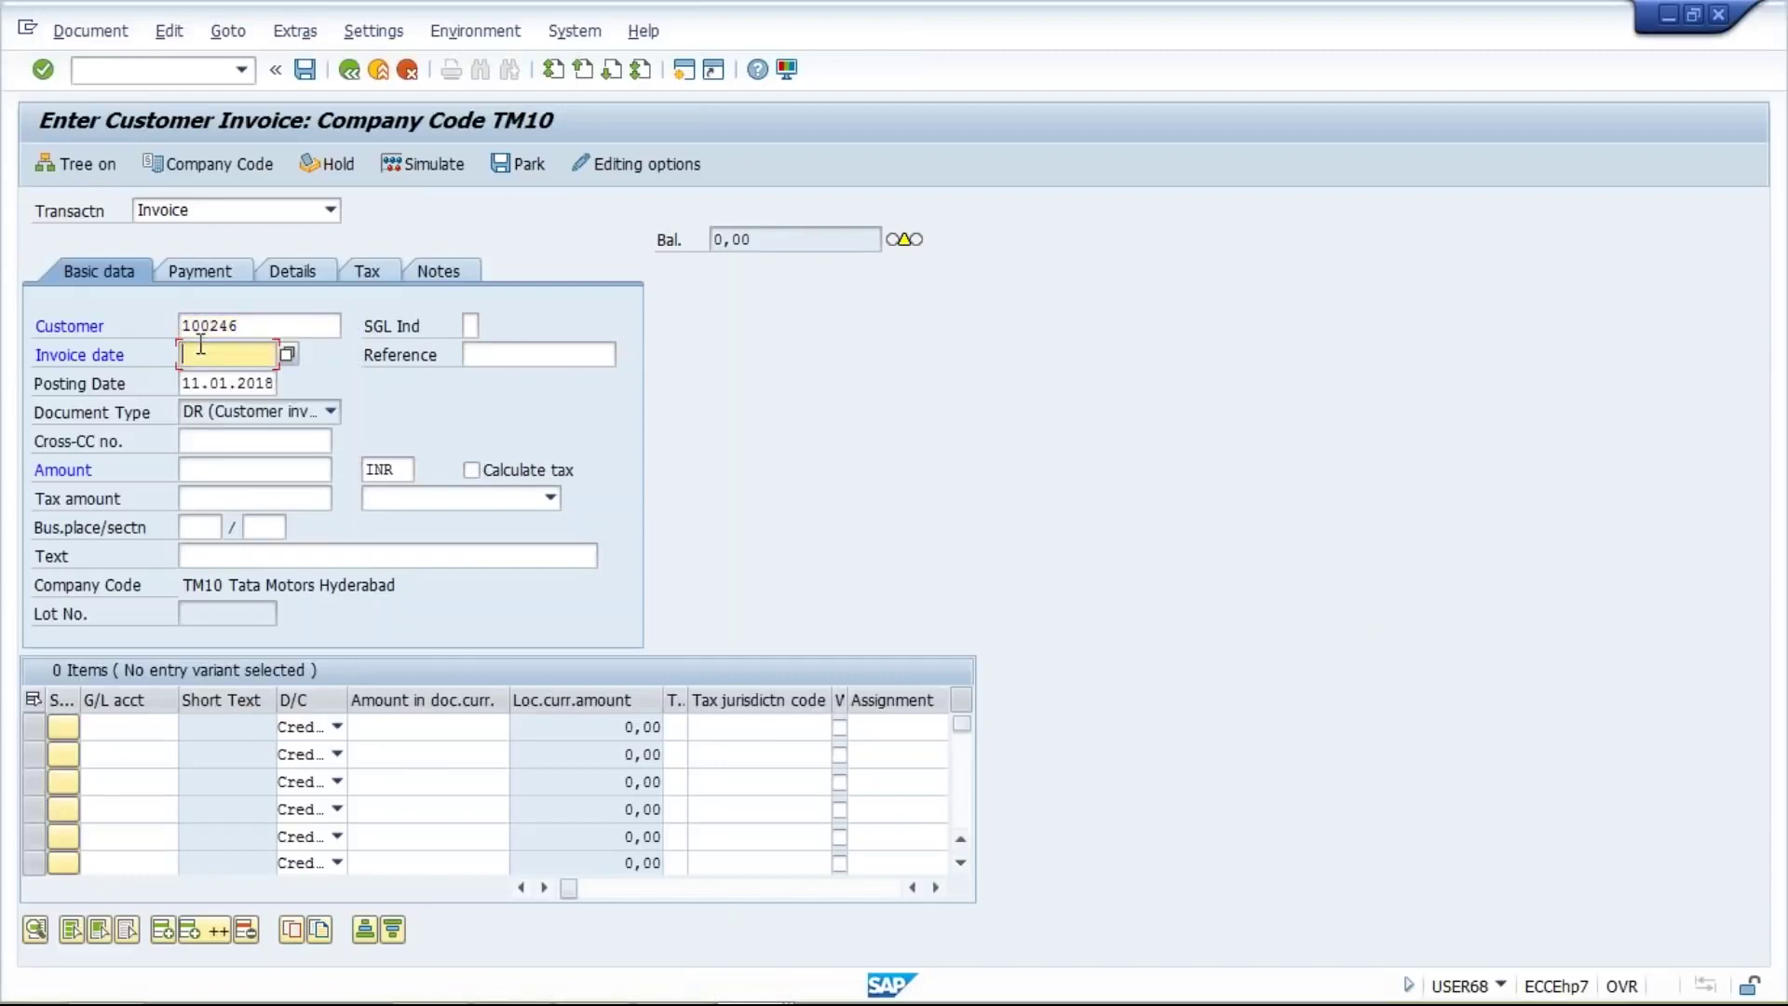
type("11")
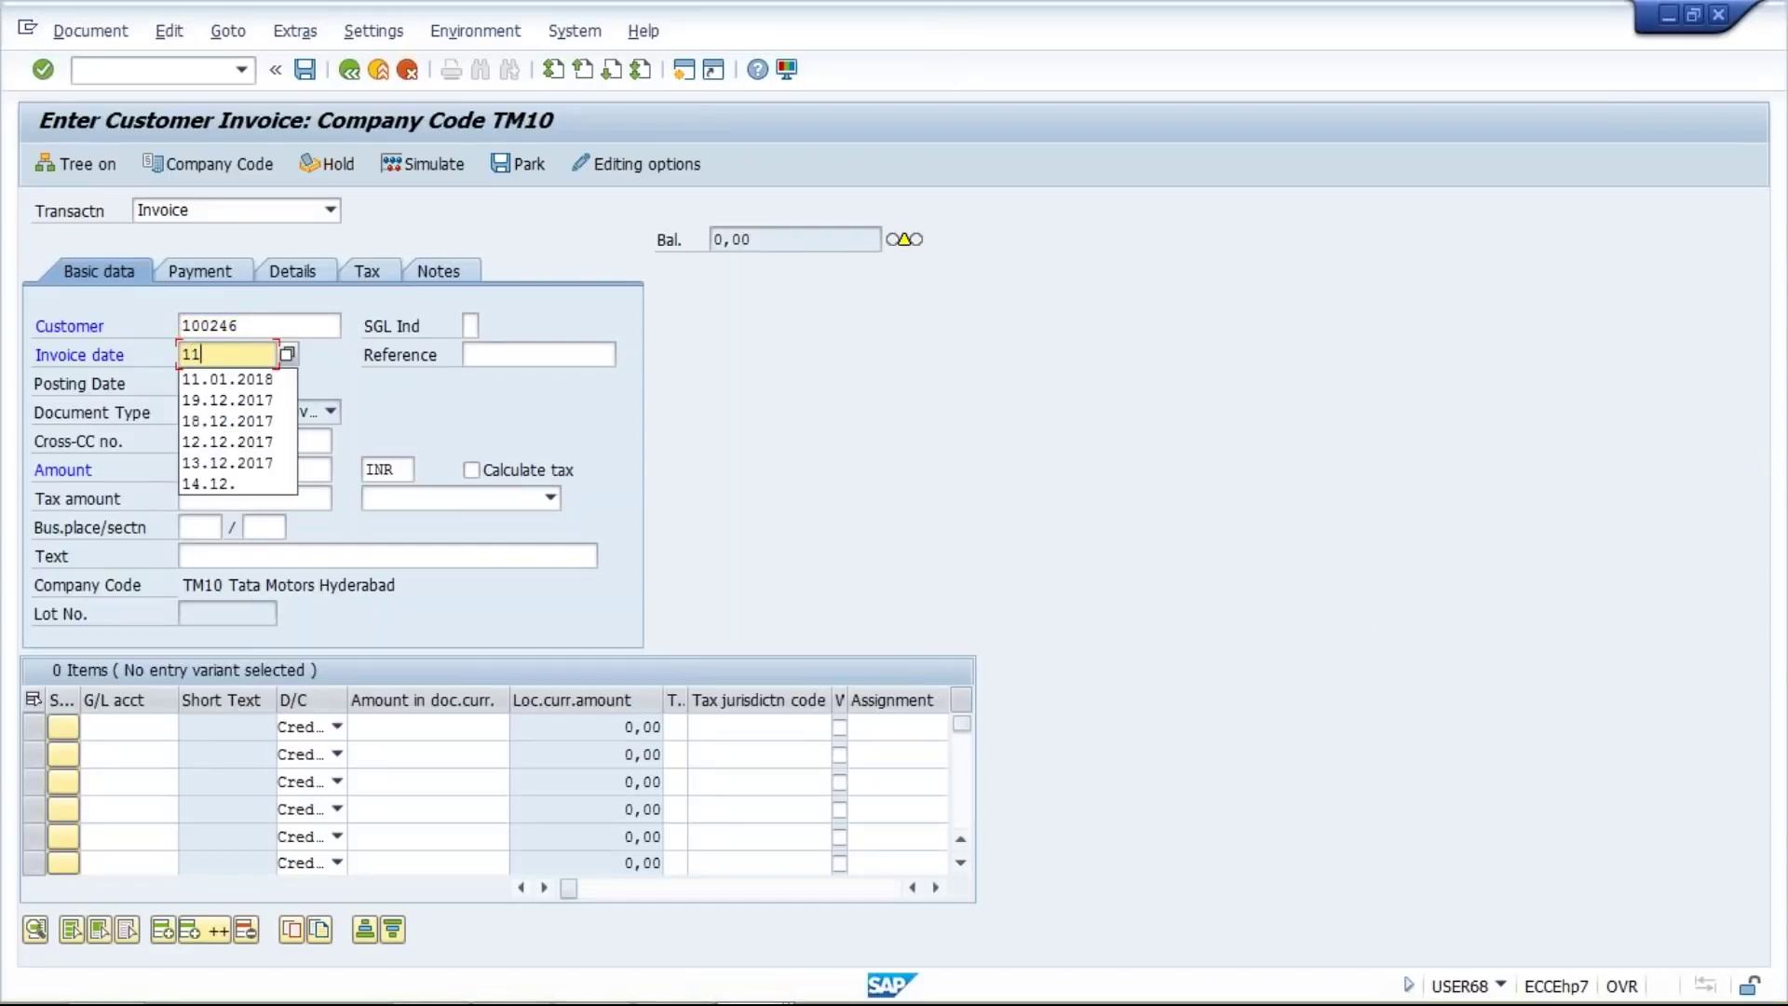
type(".01.2017")
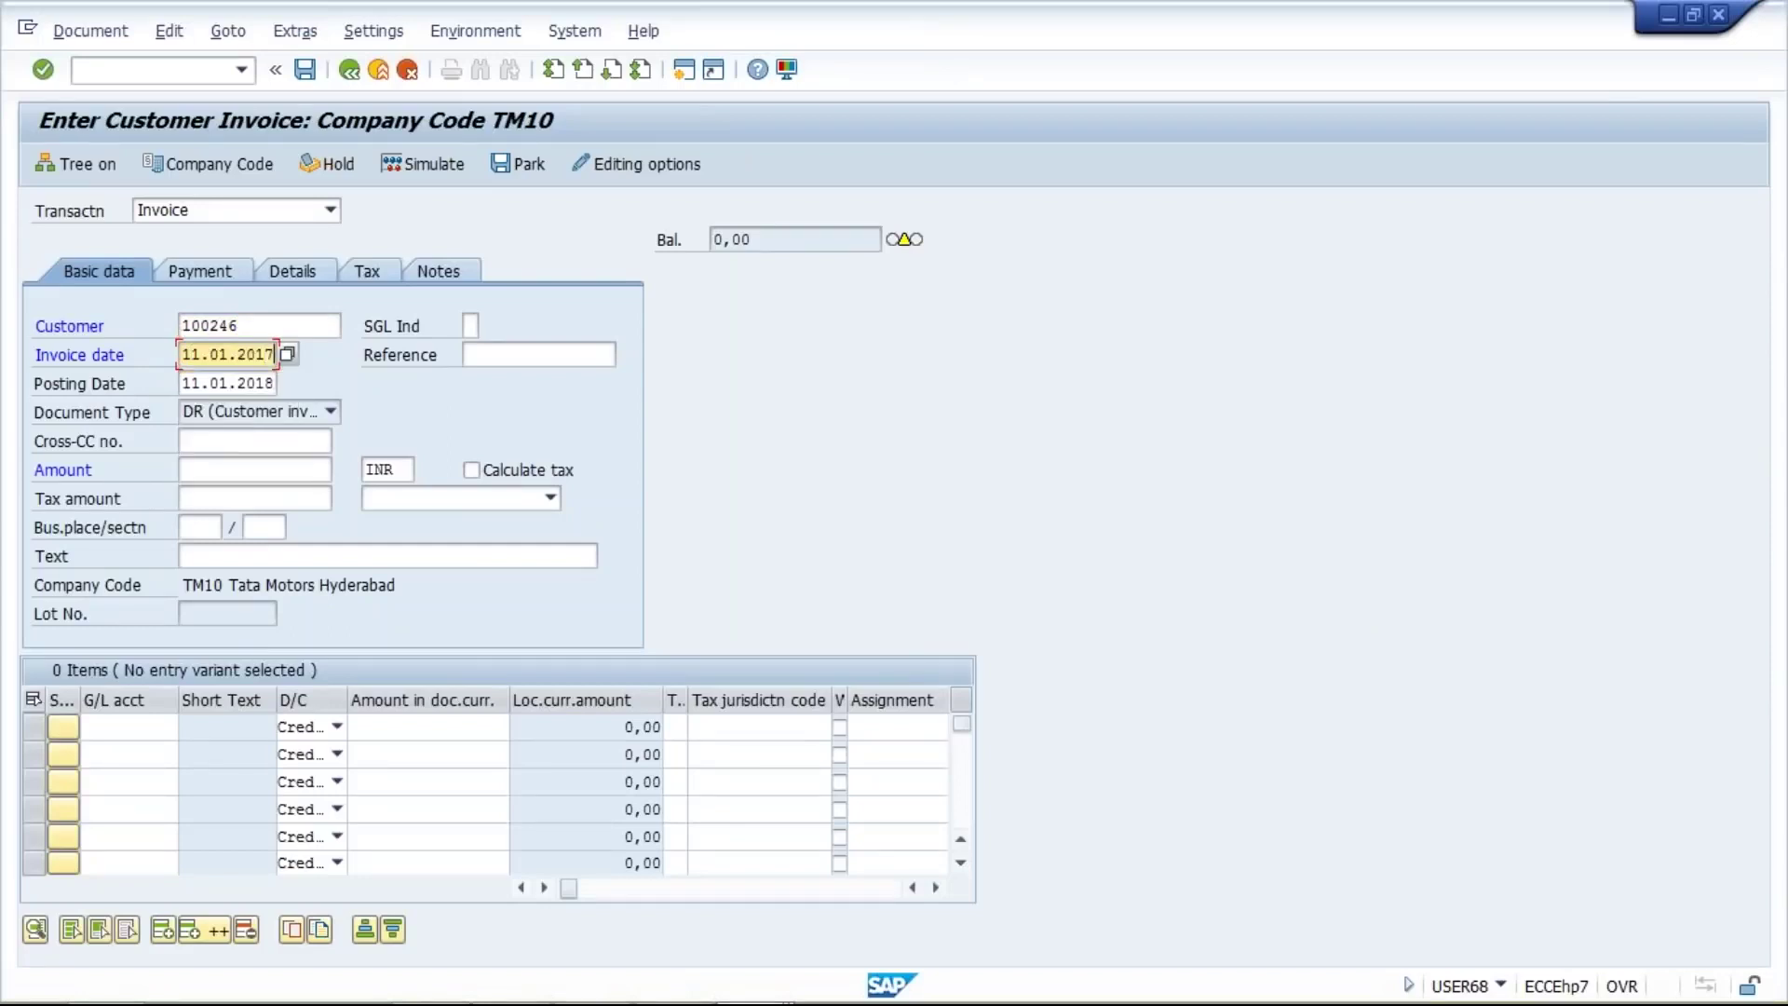
mouse_move(672, 976)
left_click(204, 468)
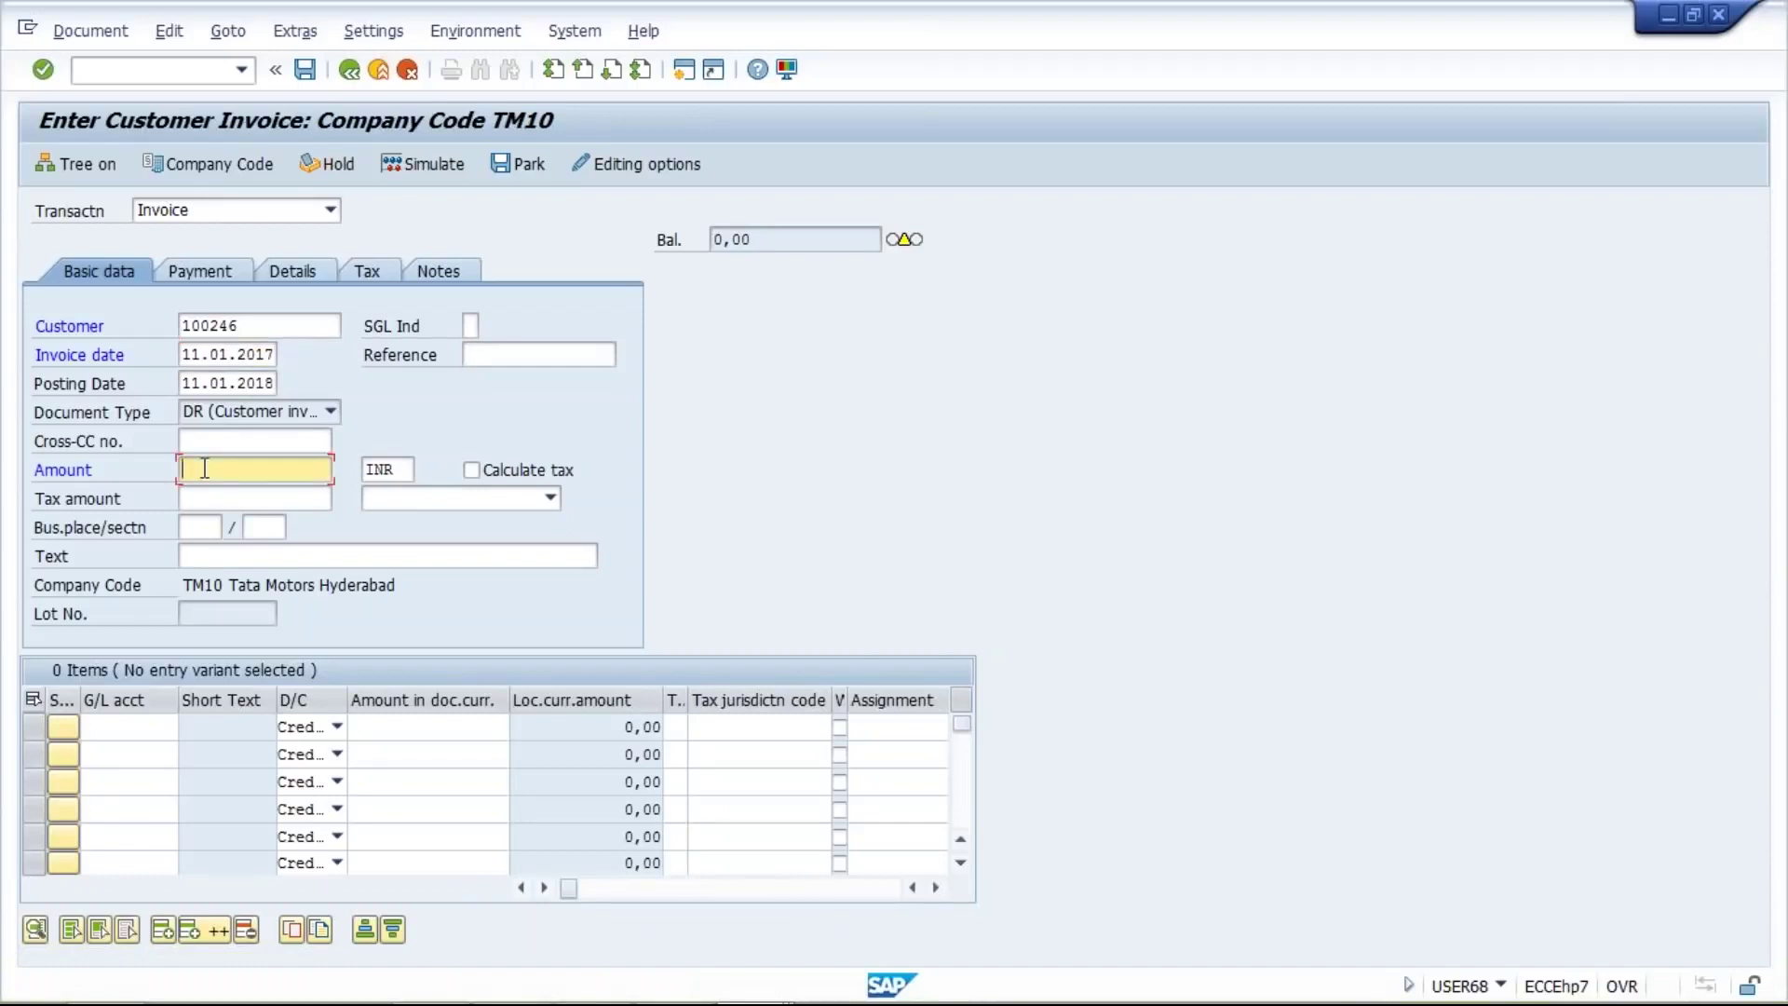
type("850")
type("0")
Enter the sales revenue G/L account in the first line item as a credit, copying the invoice amount 8560 into it
left_click(135, 730)
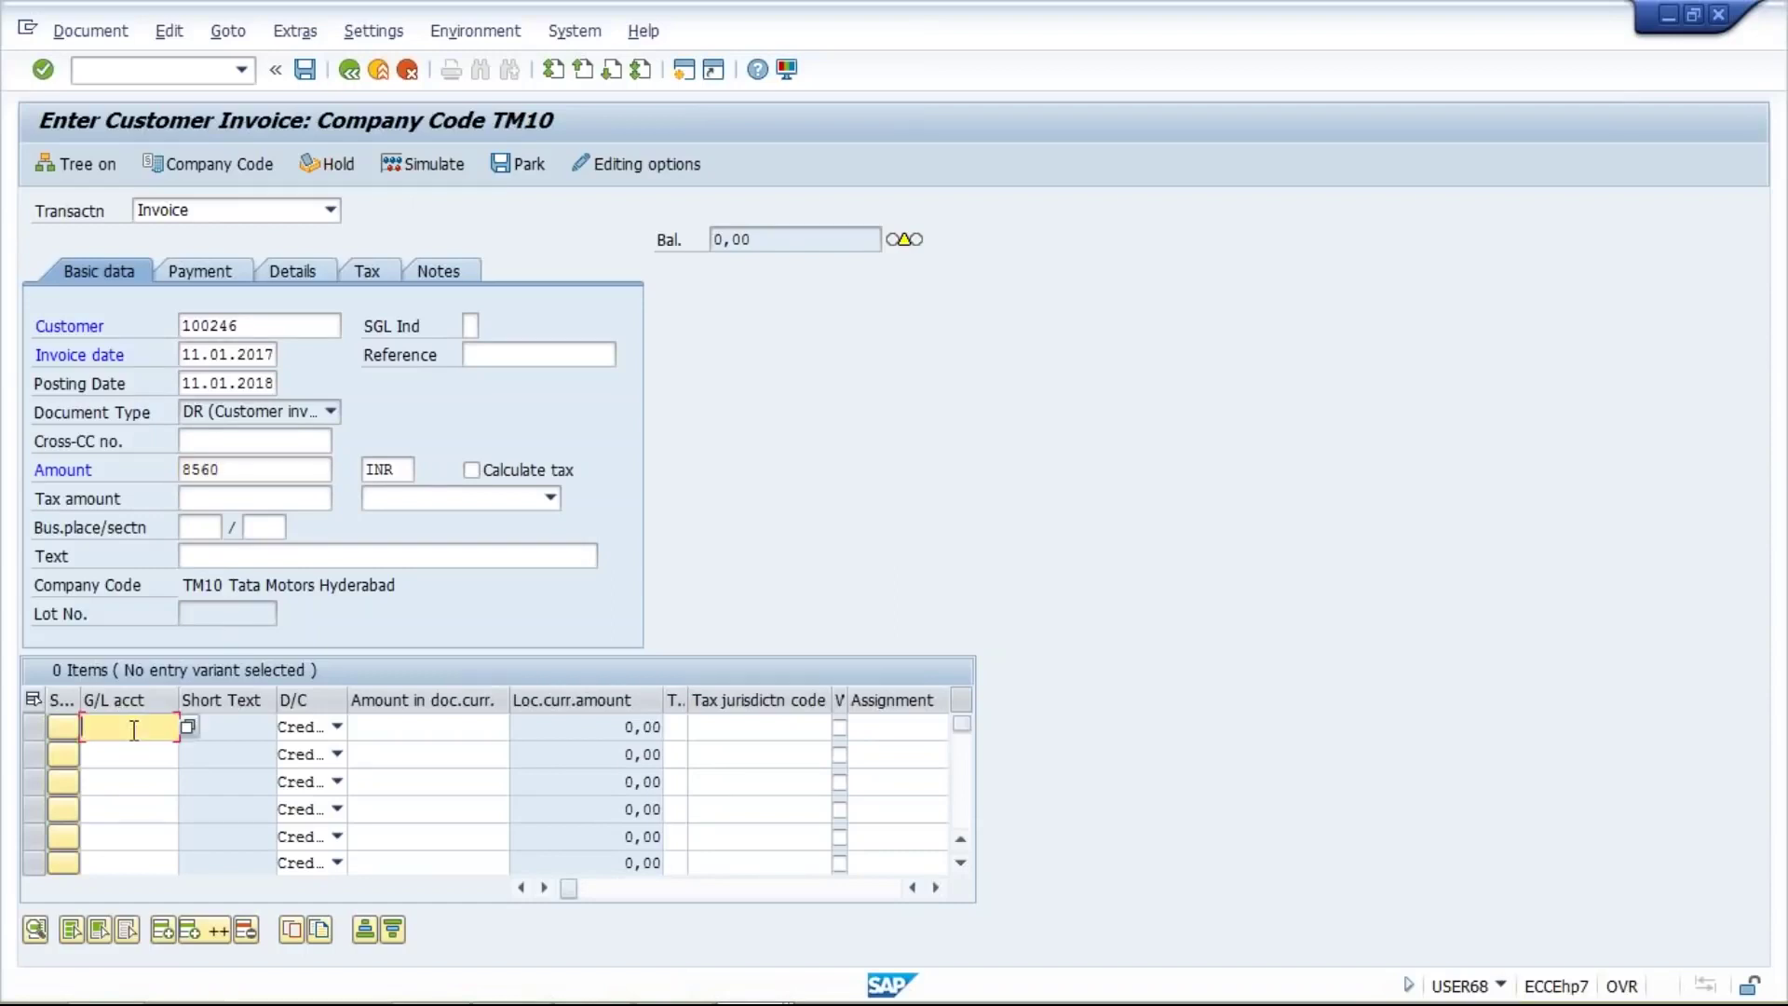
type("30")
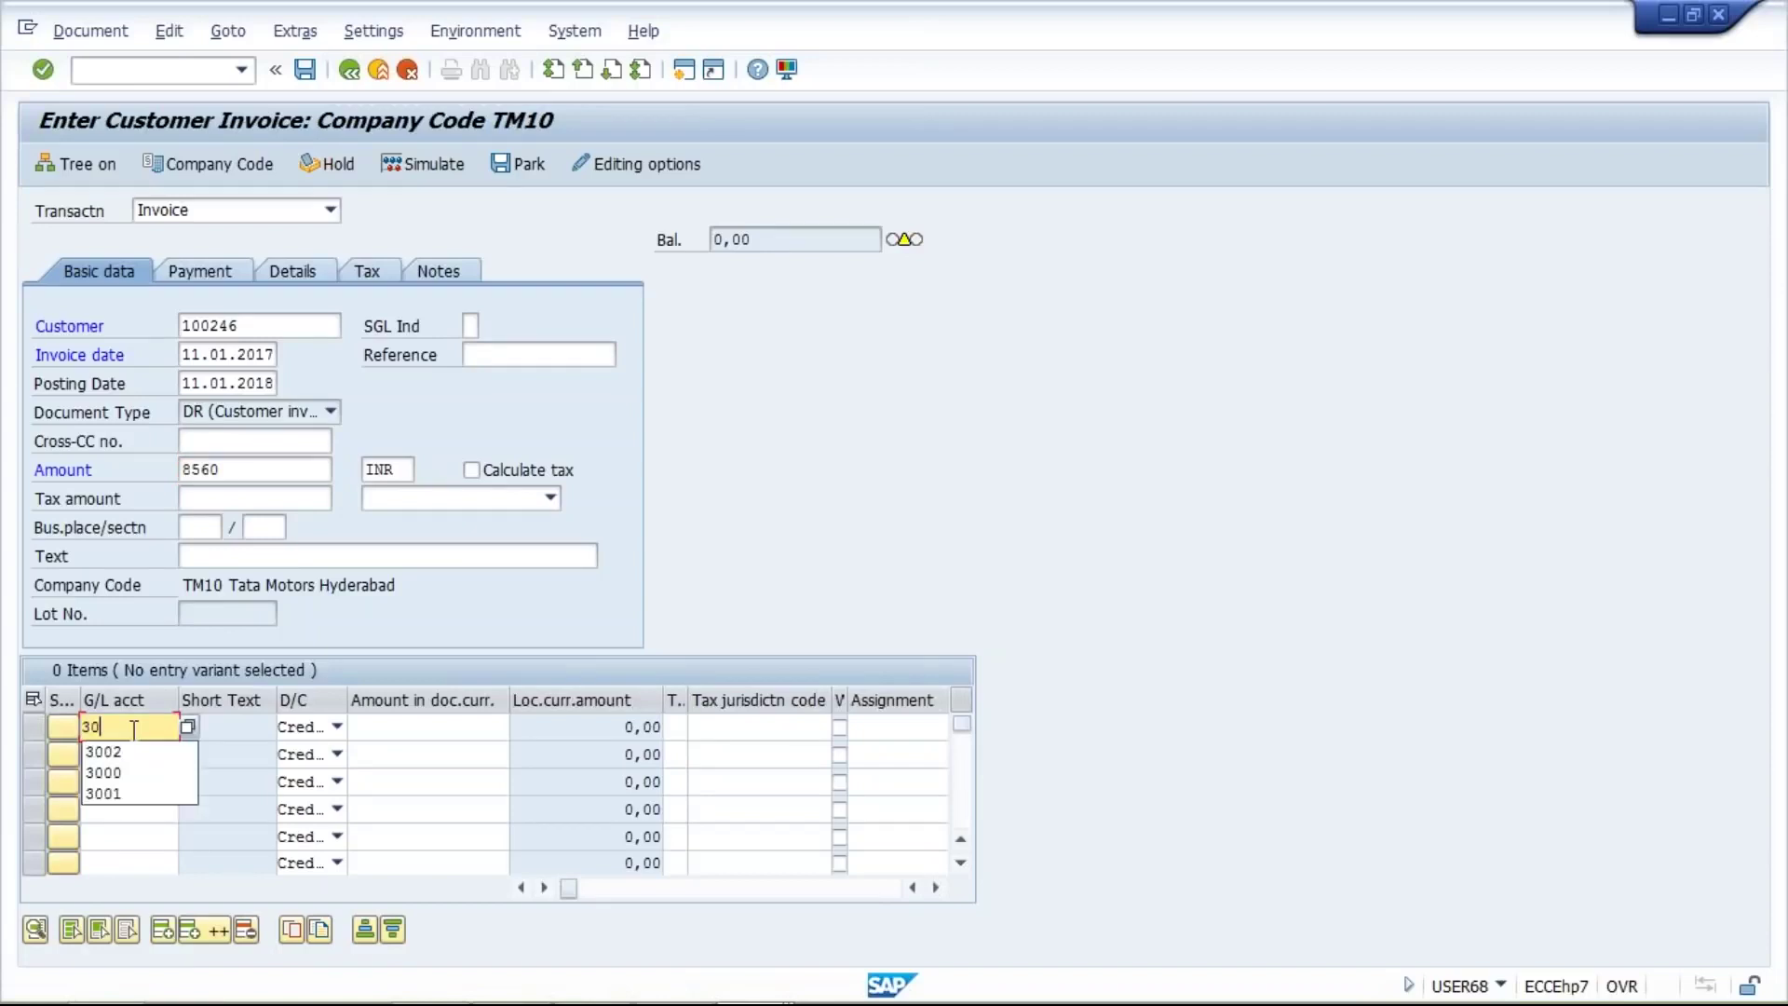
type("02")
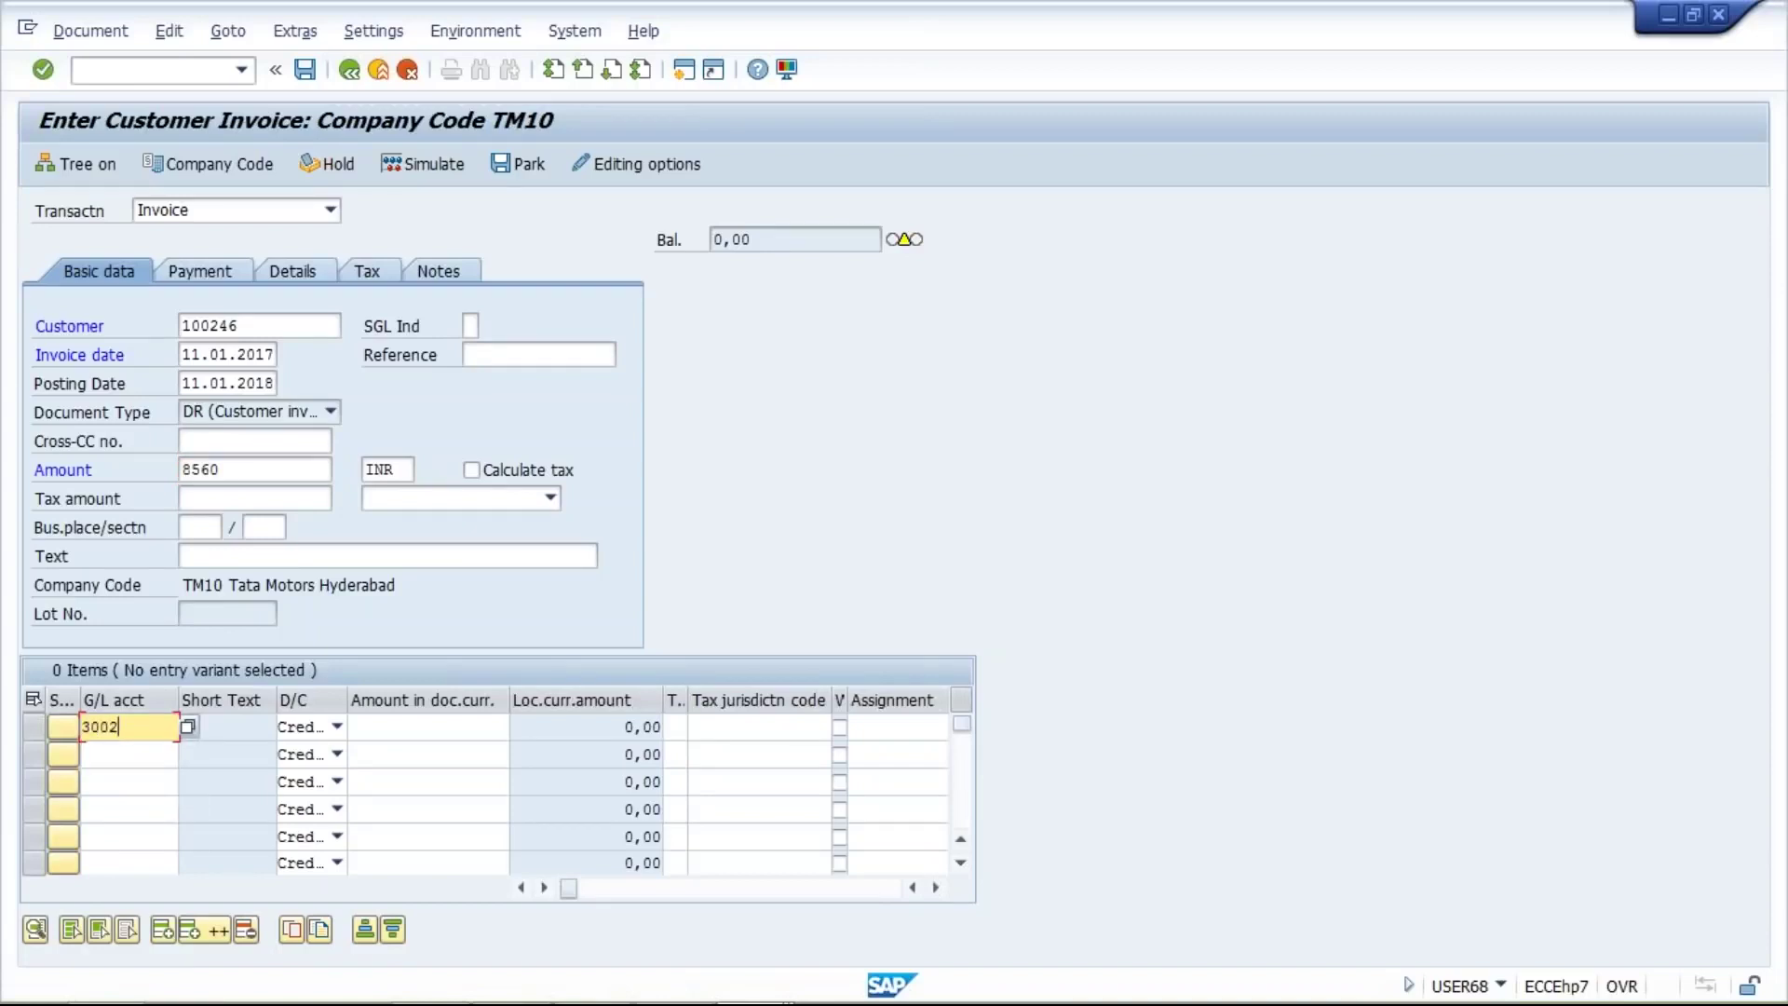
left_click_drag(229, 473, 137, 478)
key("ctrl+c")
left_click(182, 469)
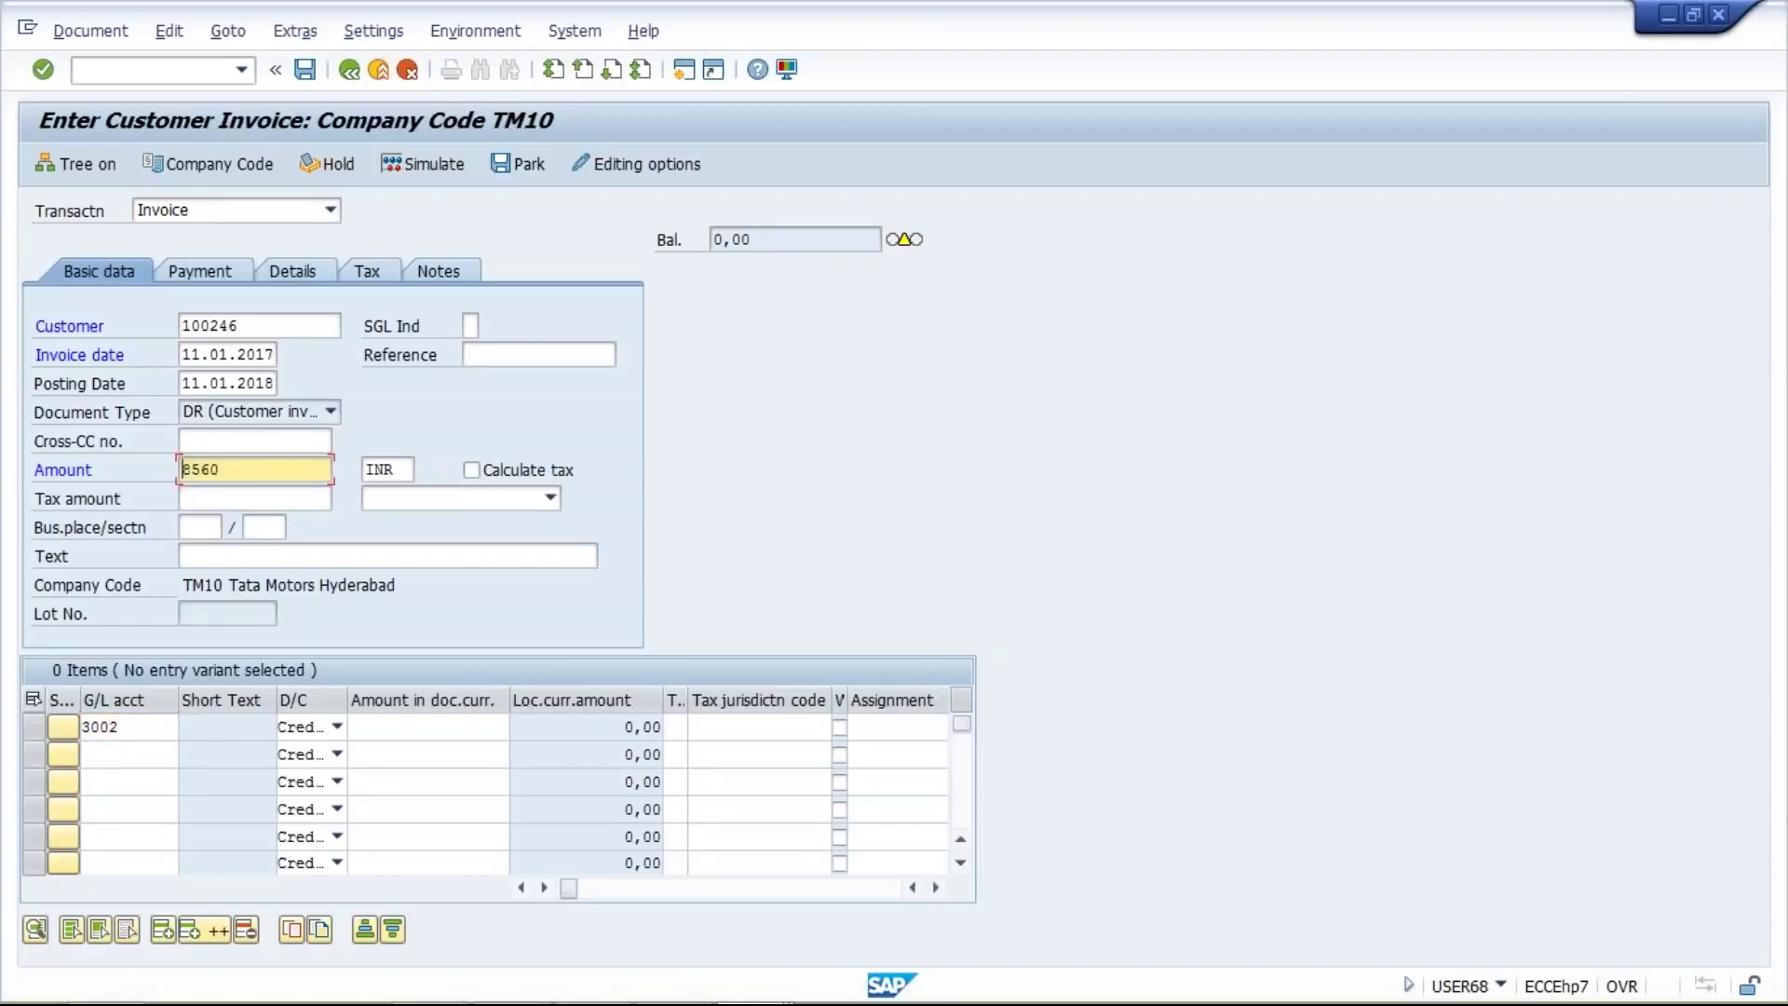
left_click(458, 727)
key("ctrl+v")
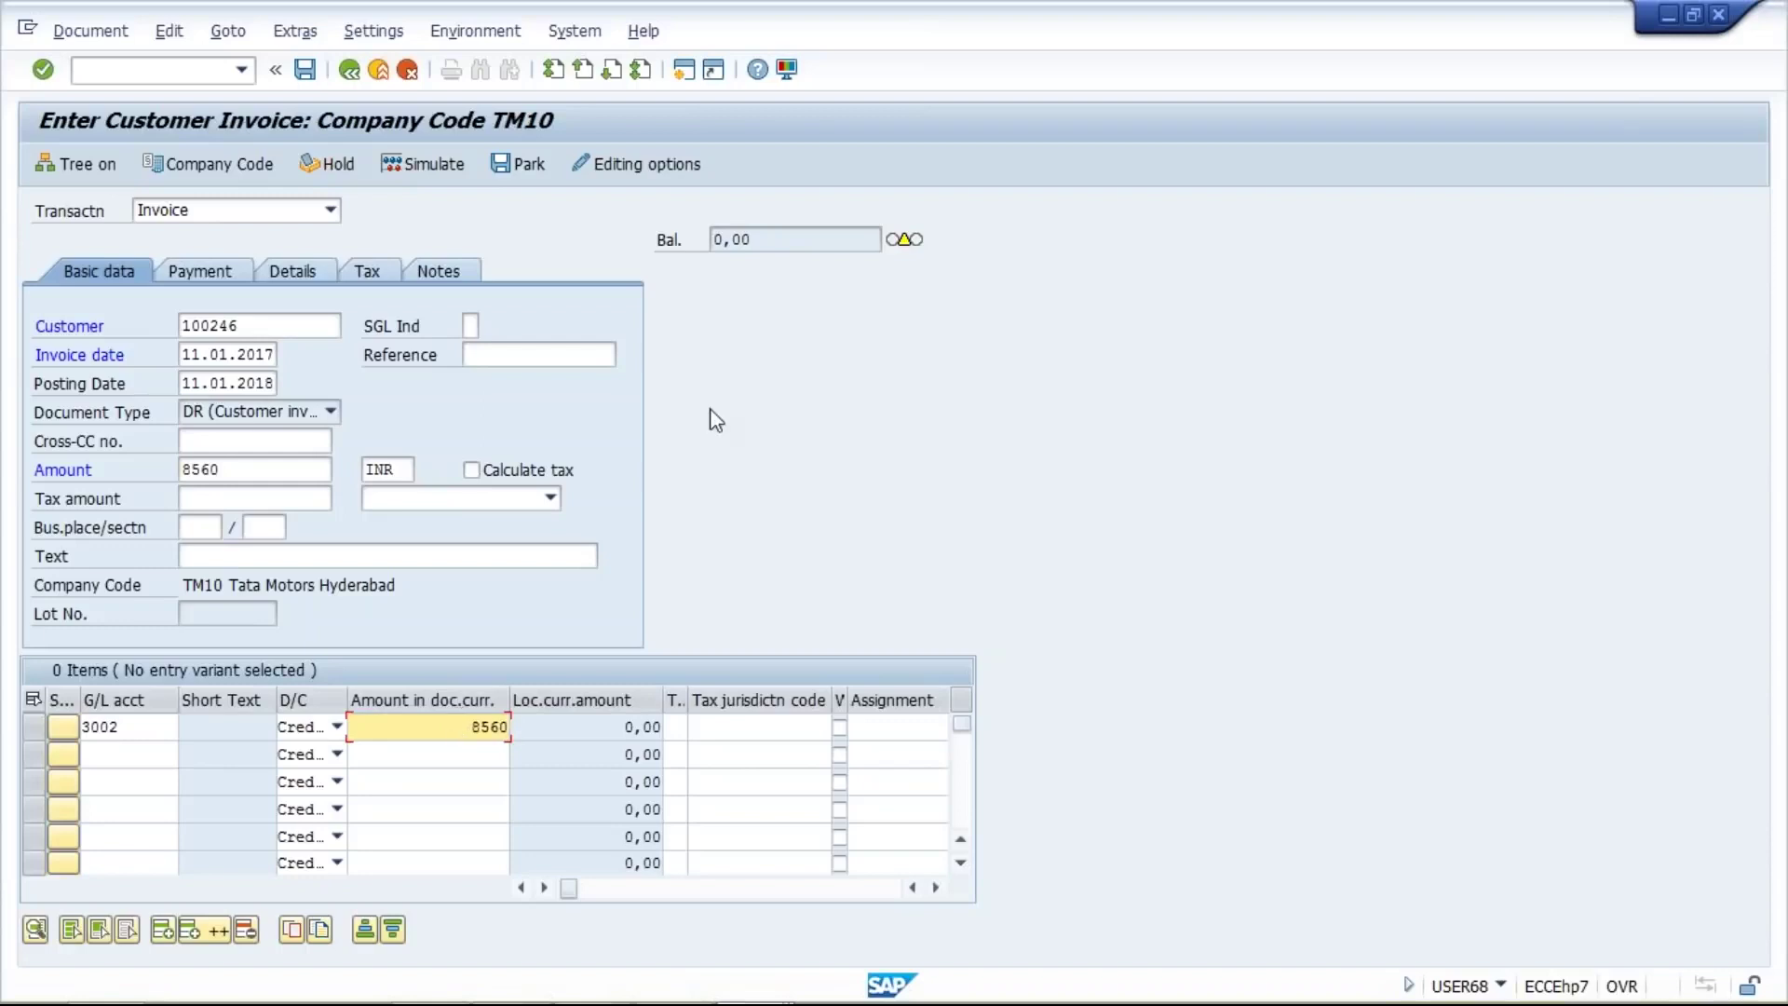
Turn on tax calculation for the invoice and correct the invoice date to 11.01.2018
left_click(471, 469)
key("Return")
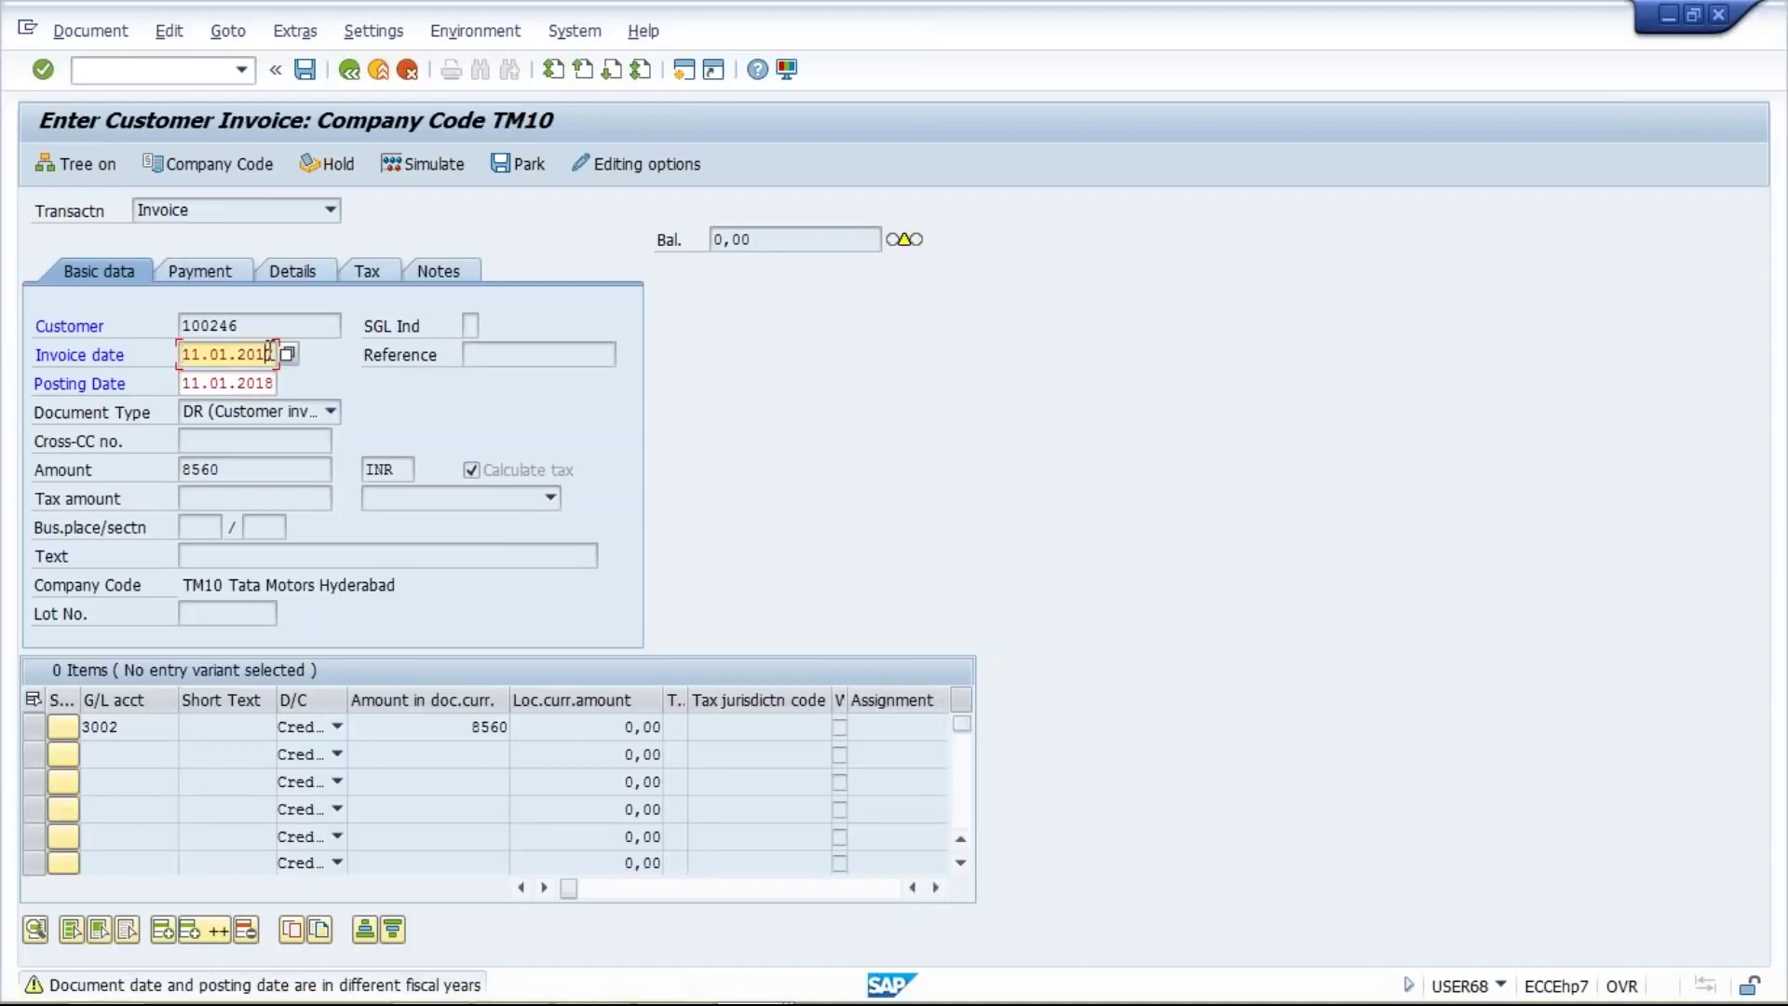
type("8")
key("Return")
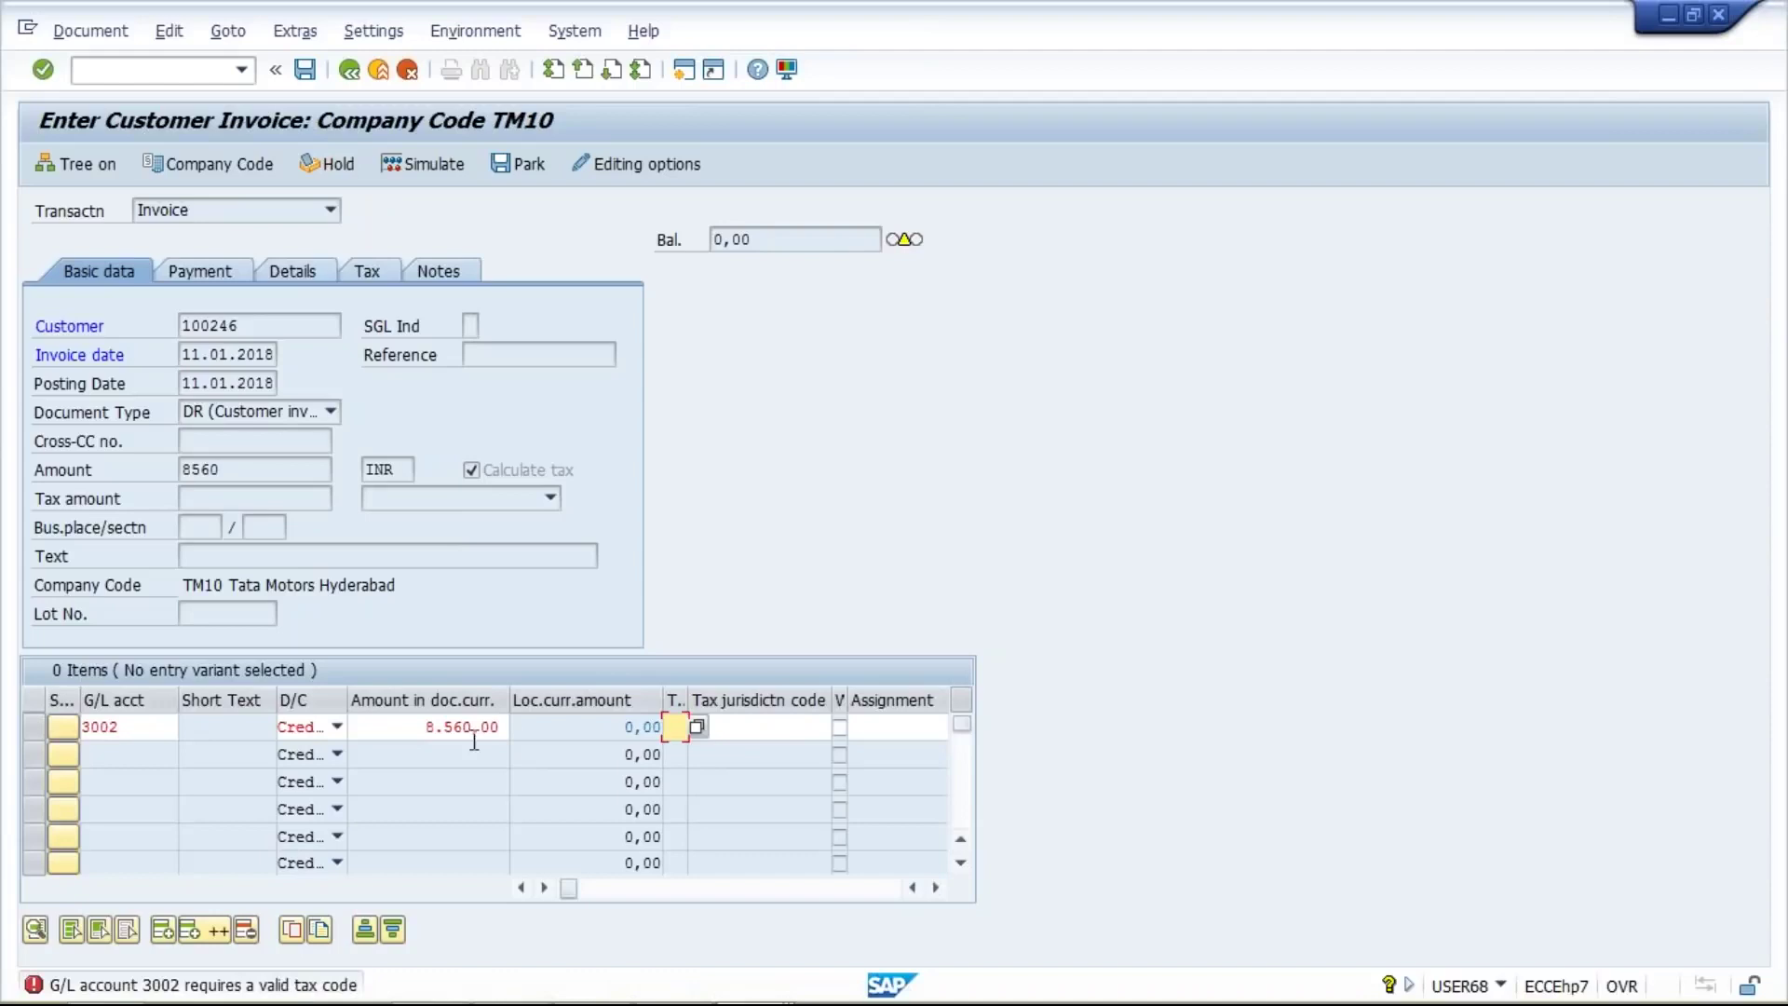
Compare the tax codes available for the sales revenue line item and assign I2, 12% IGST (INPUT)
left_click(144, 727)
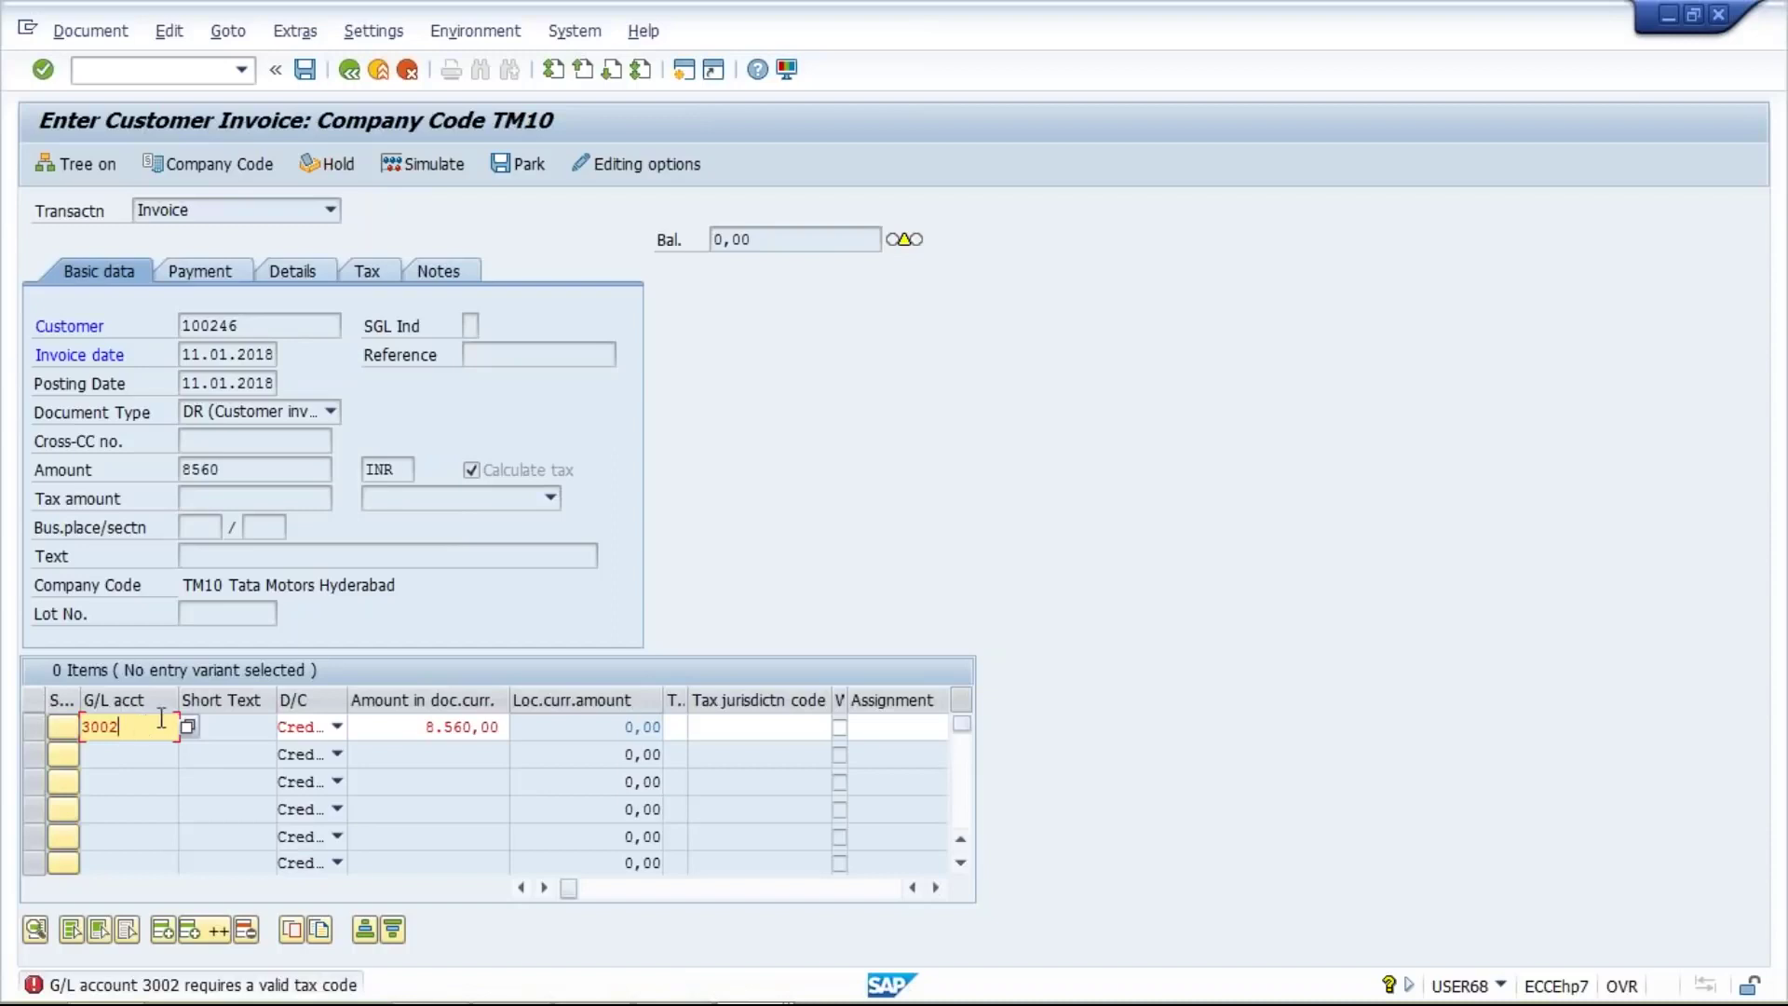
left_click(678, 726)
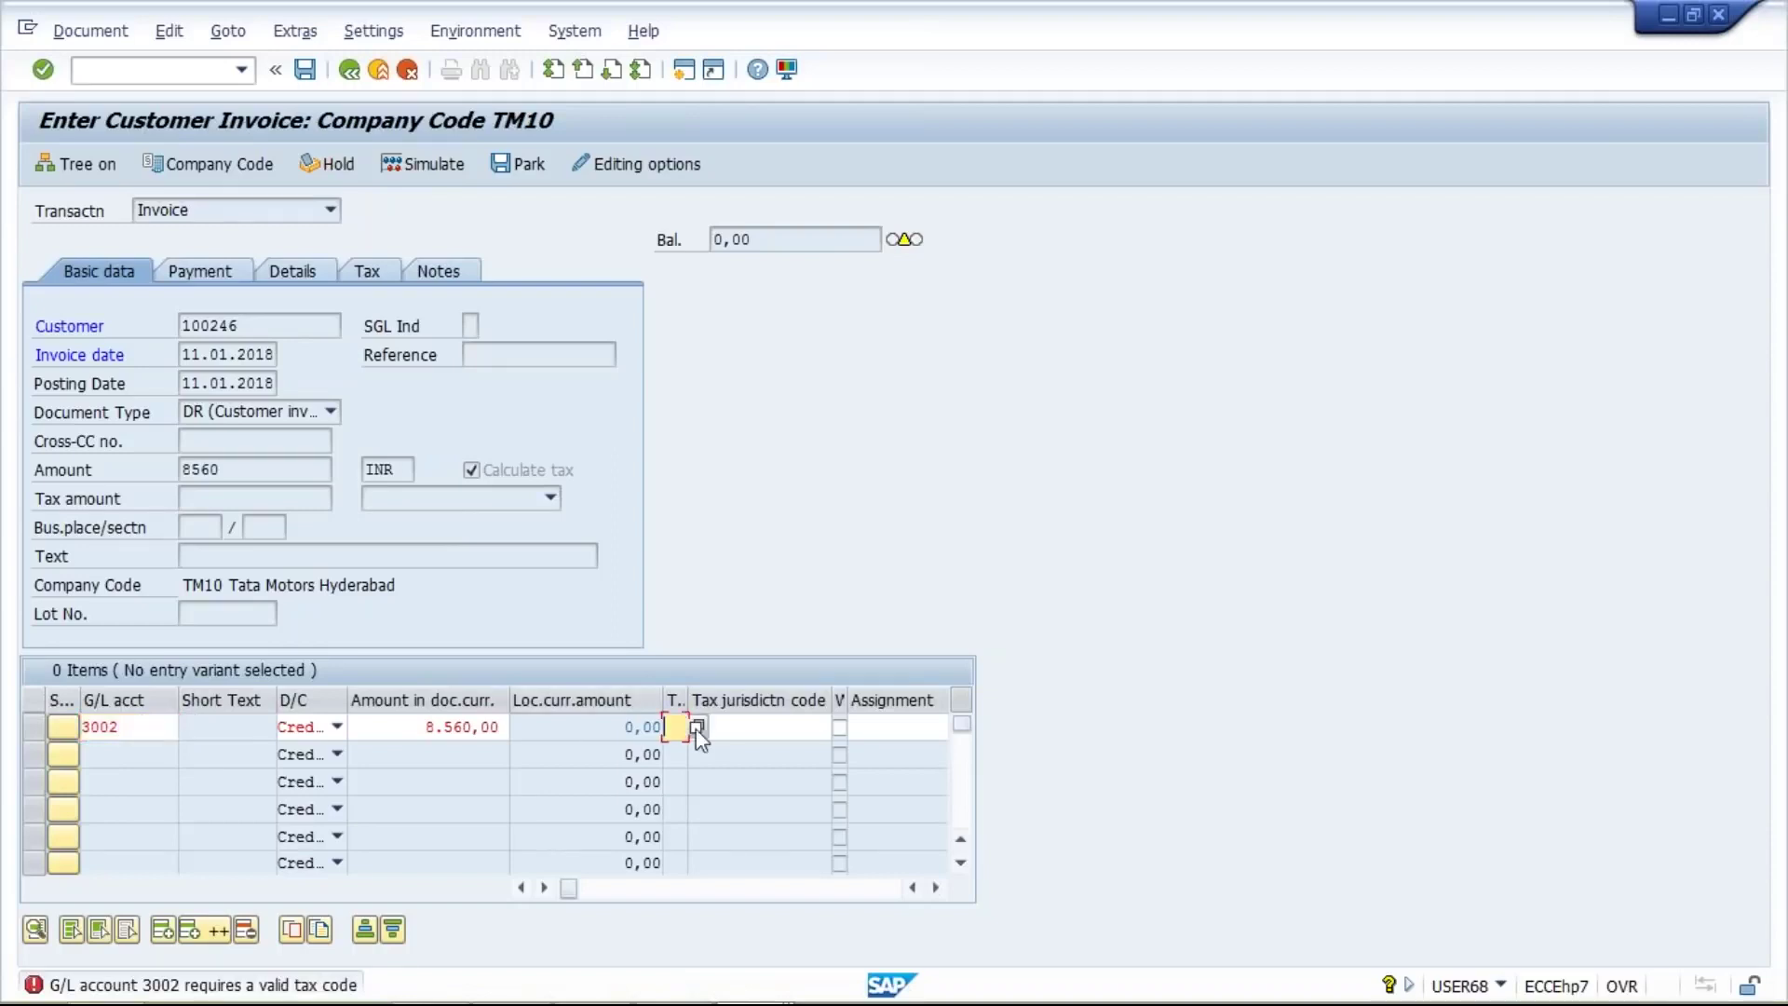
left_click(697, 727)
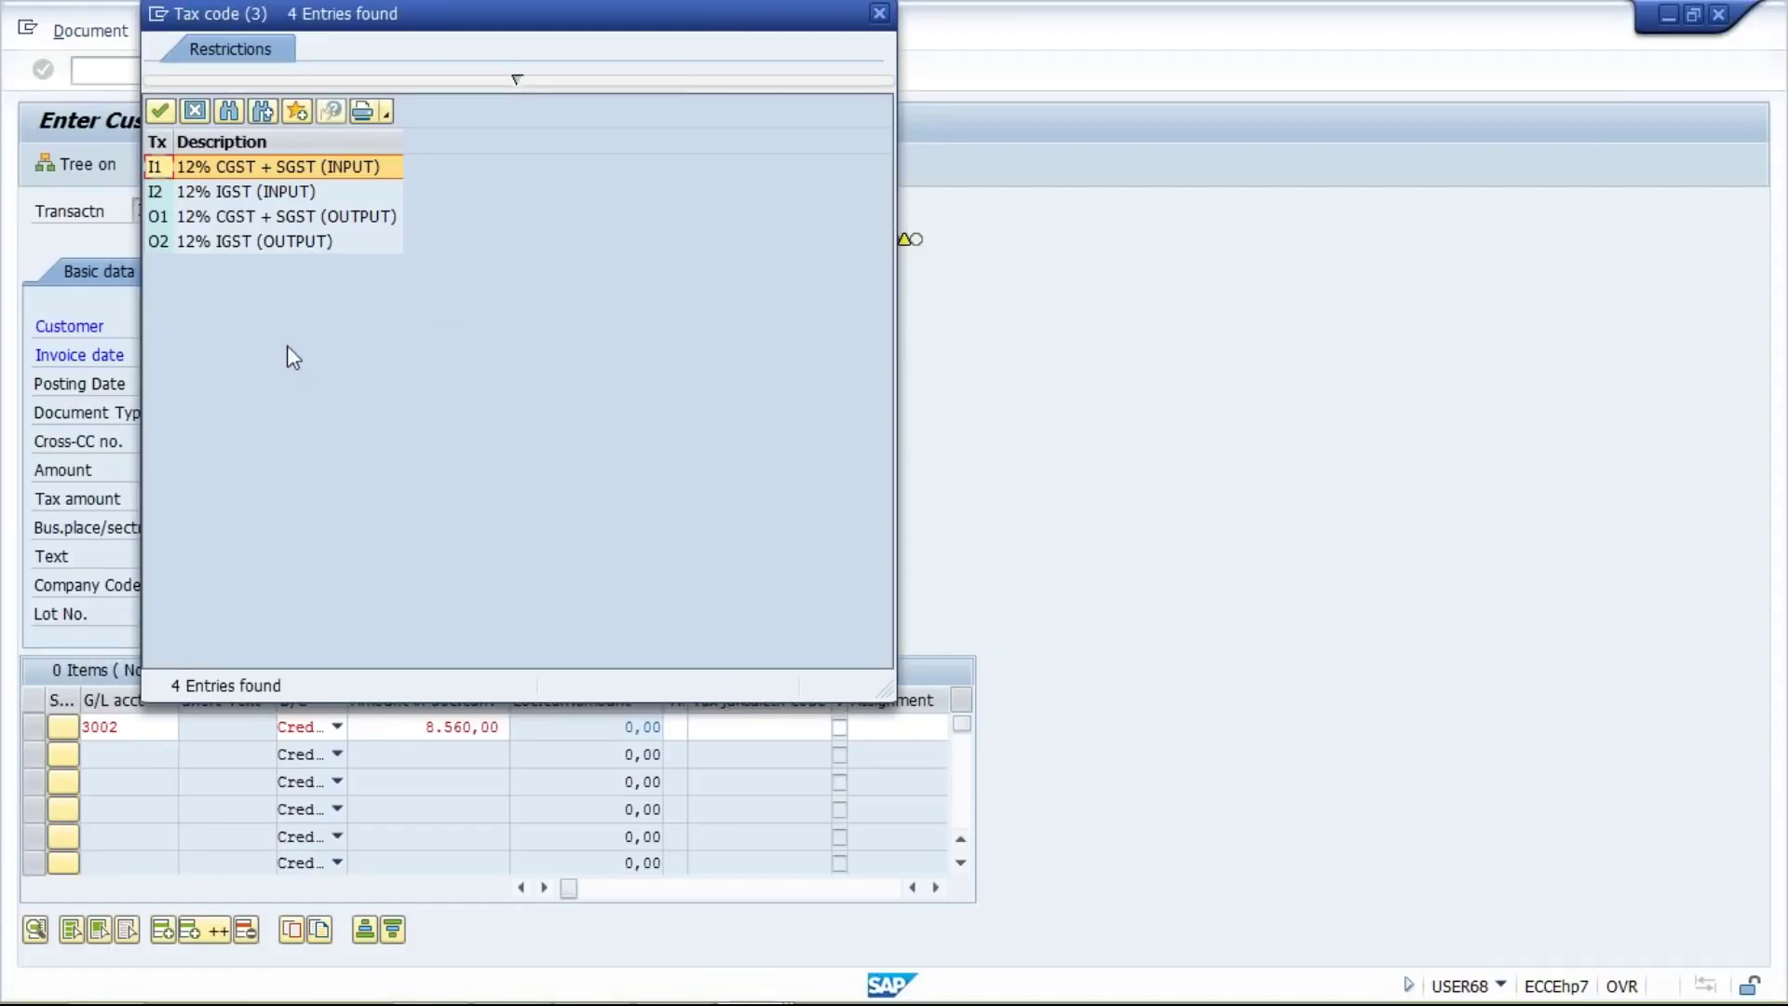
left_click(296, 216)
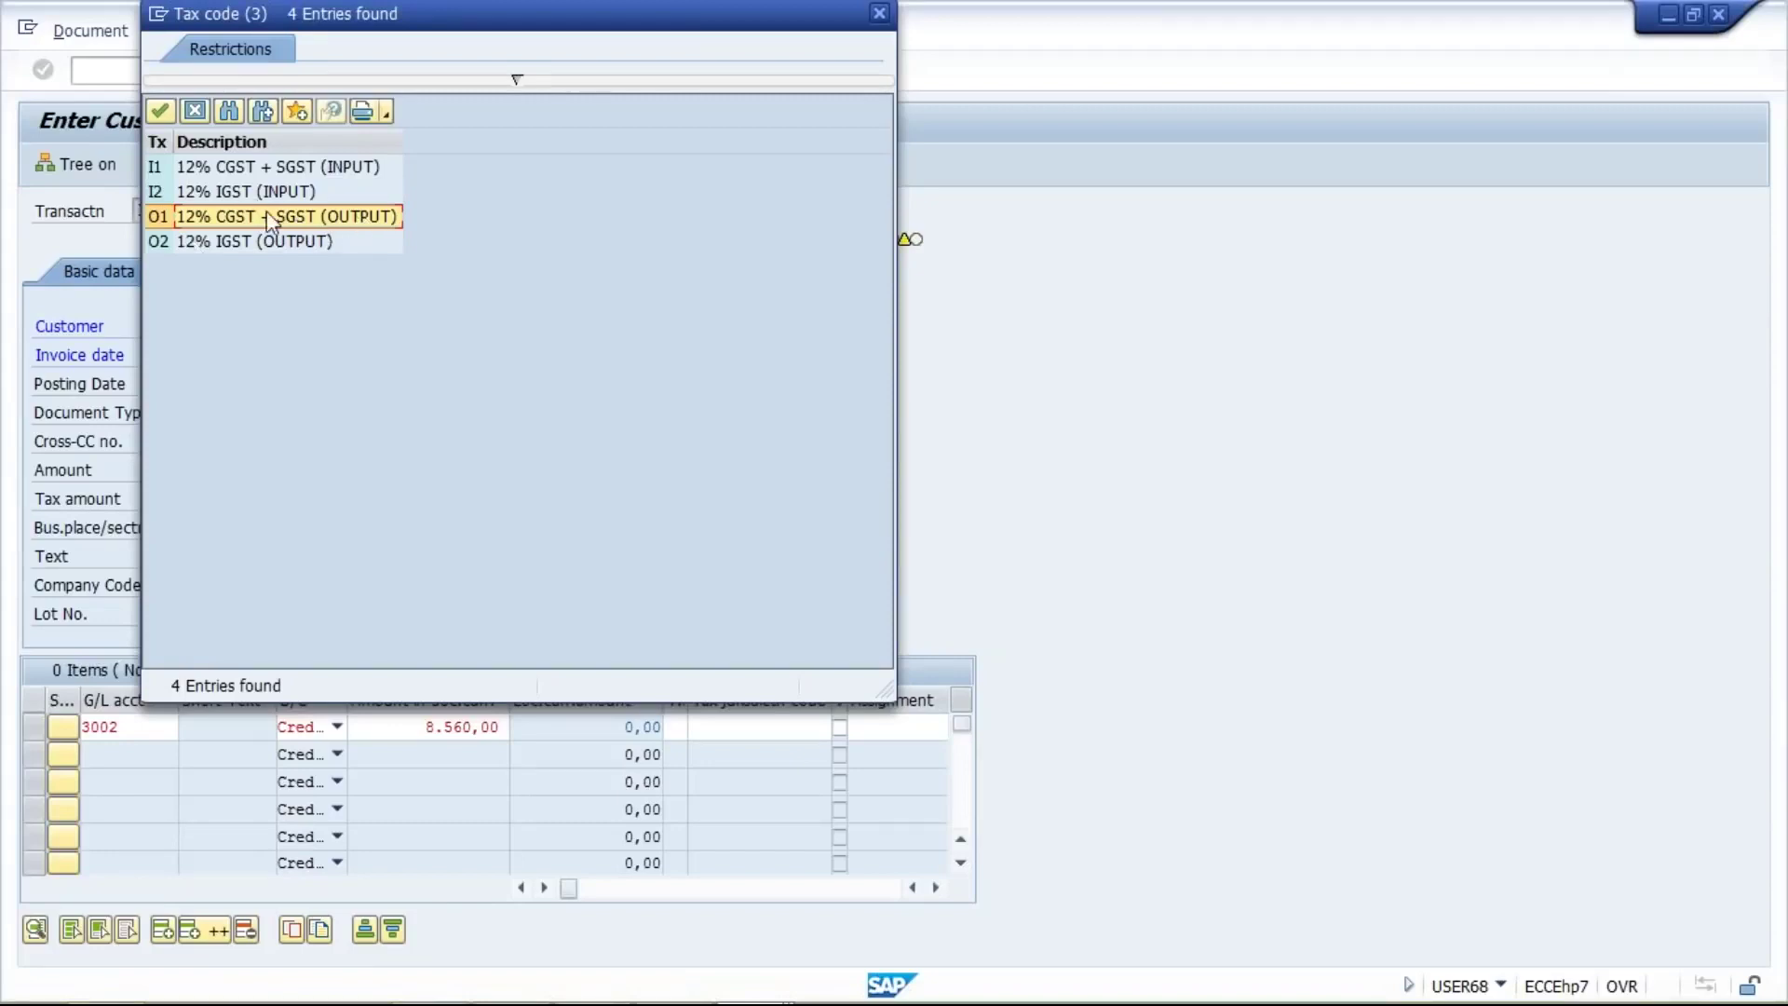
left_click(230, 244)
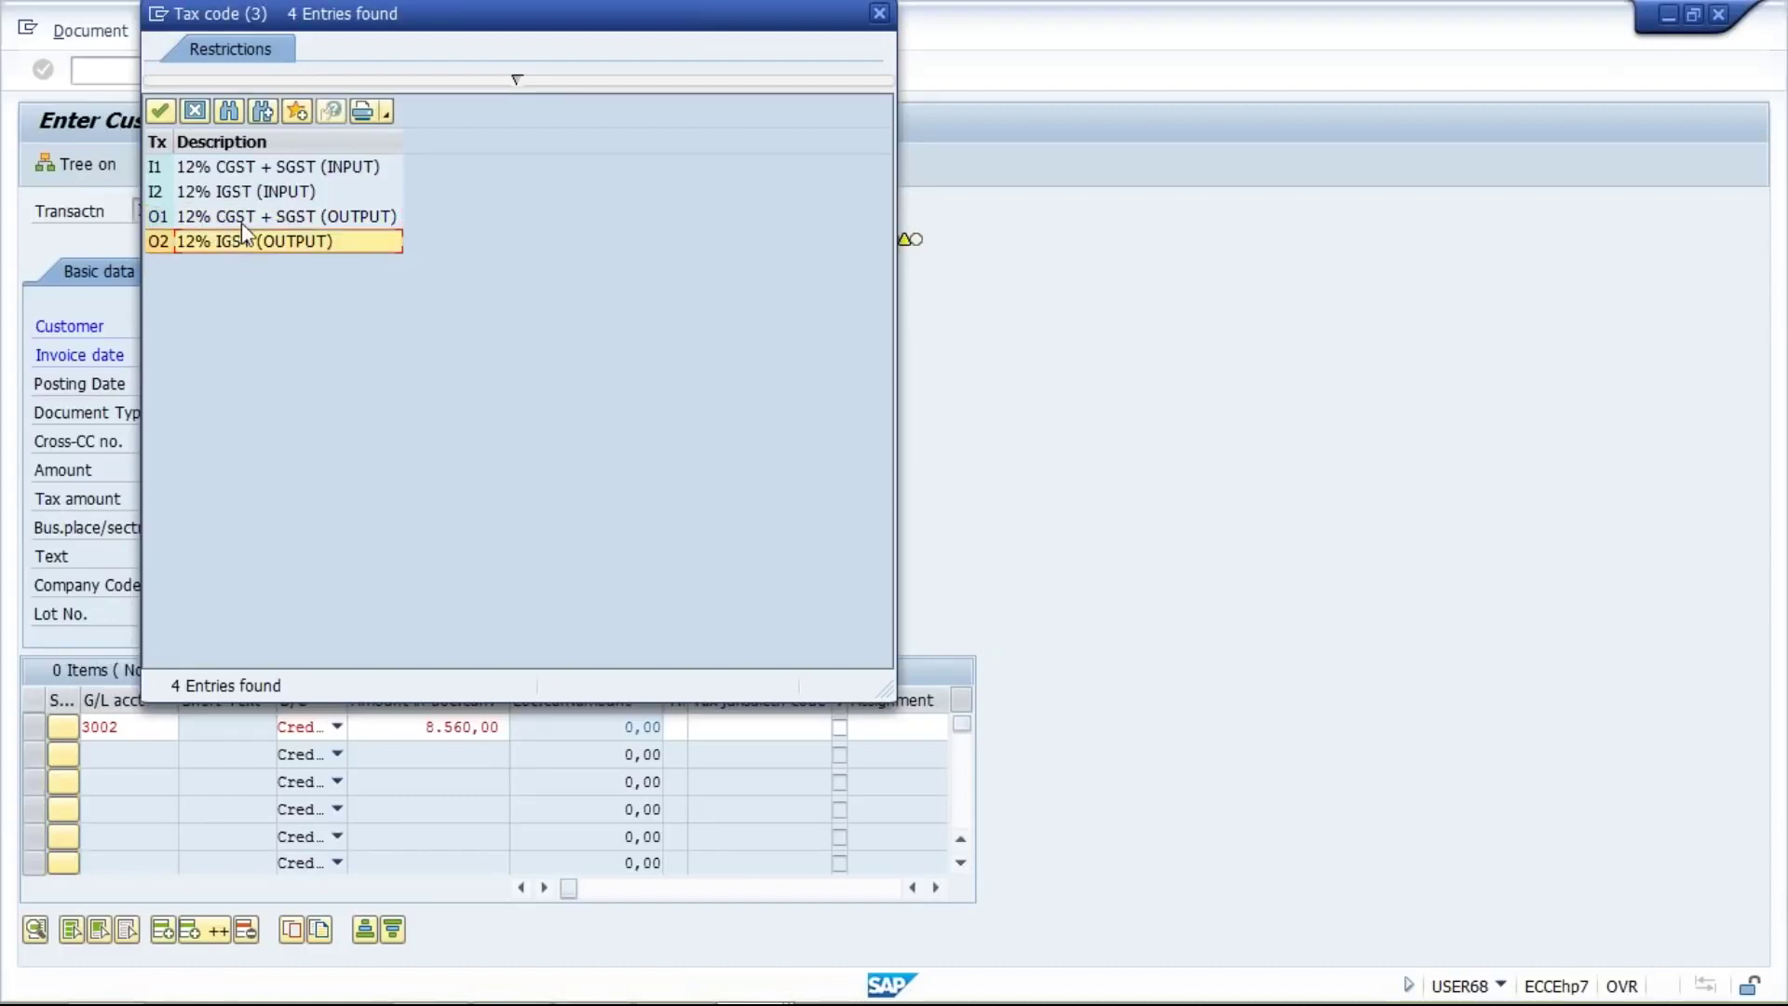
left_click(232, 219)
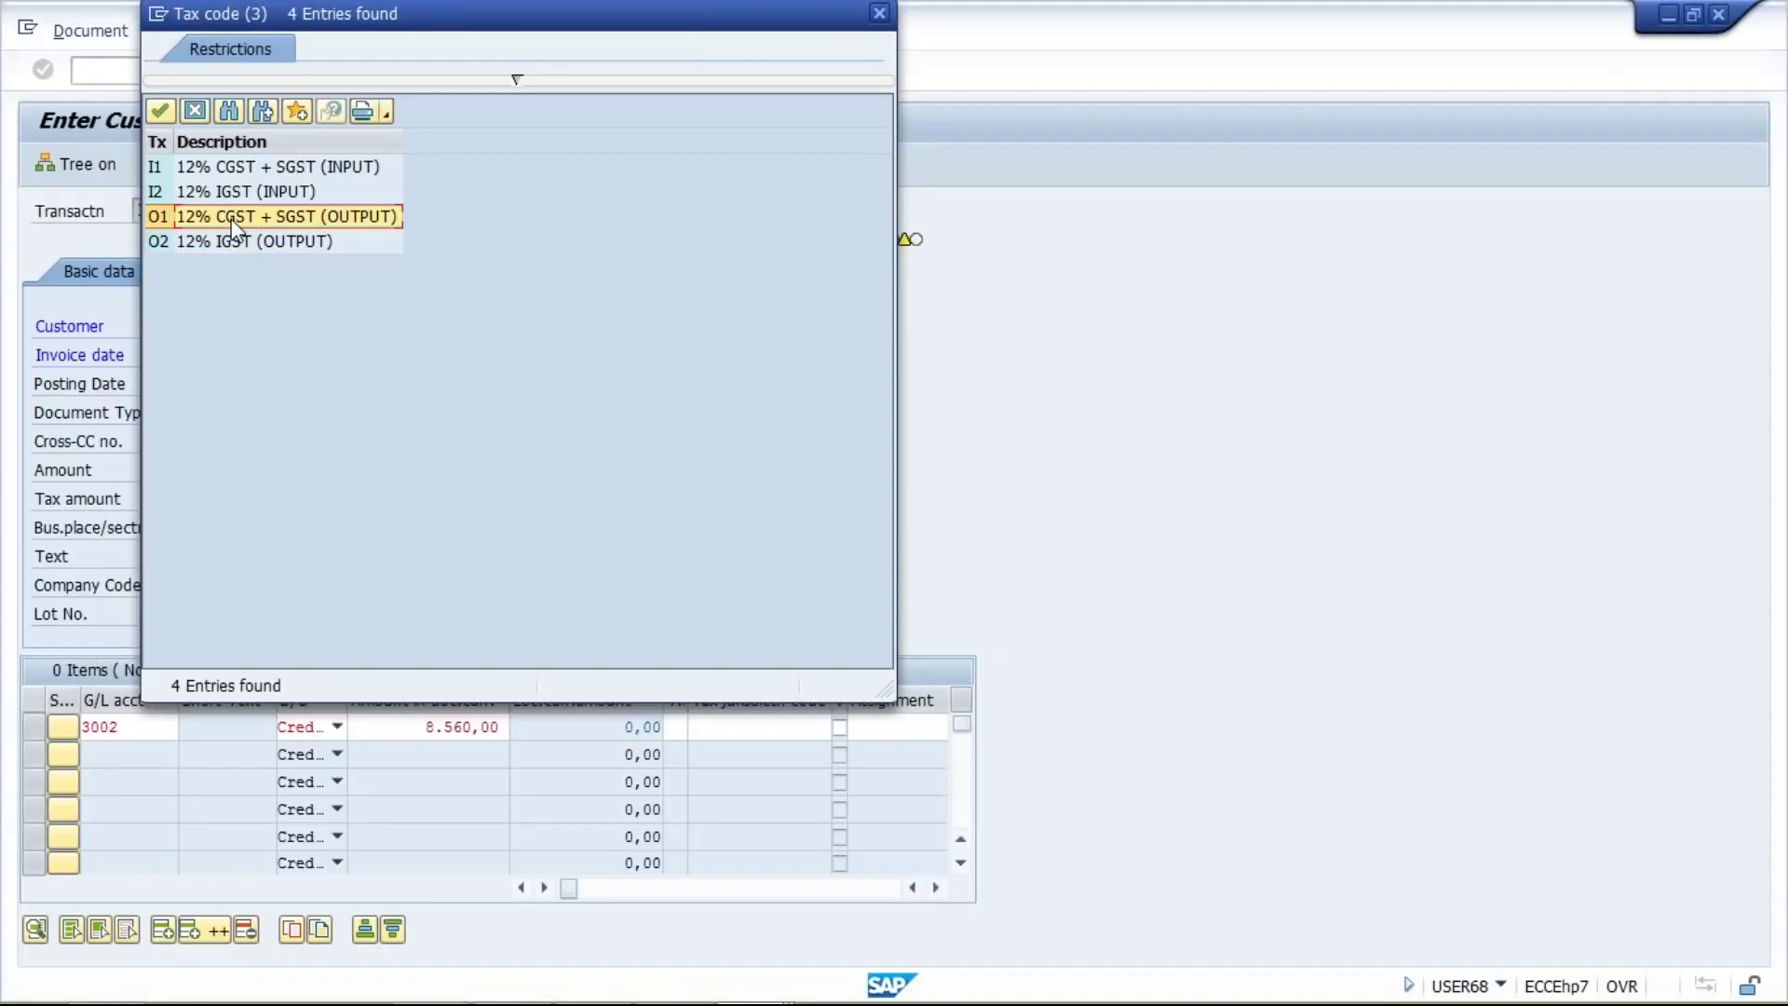
left_click(276, 244)
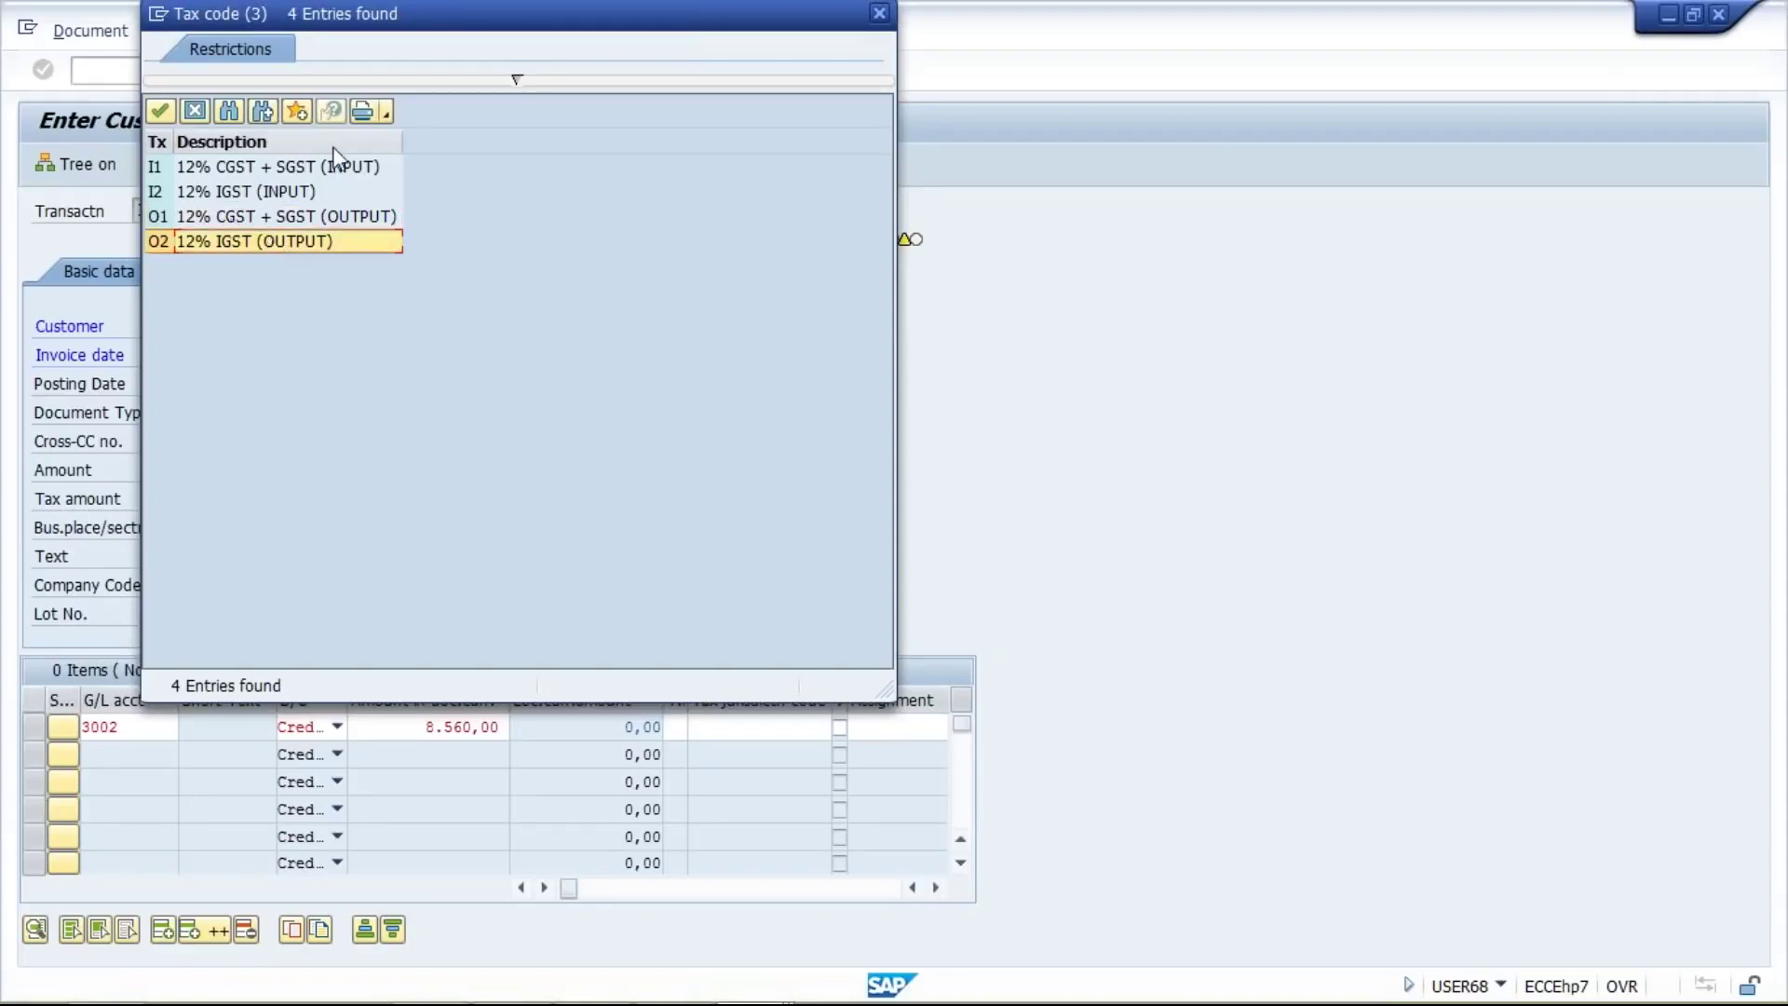
double_click(275, 193)
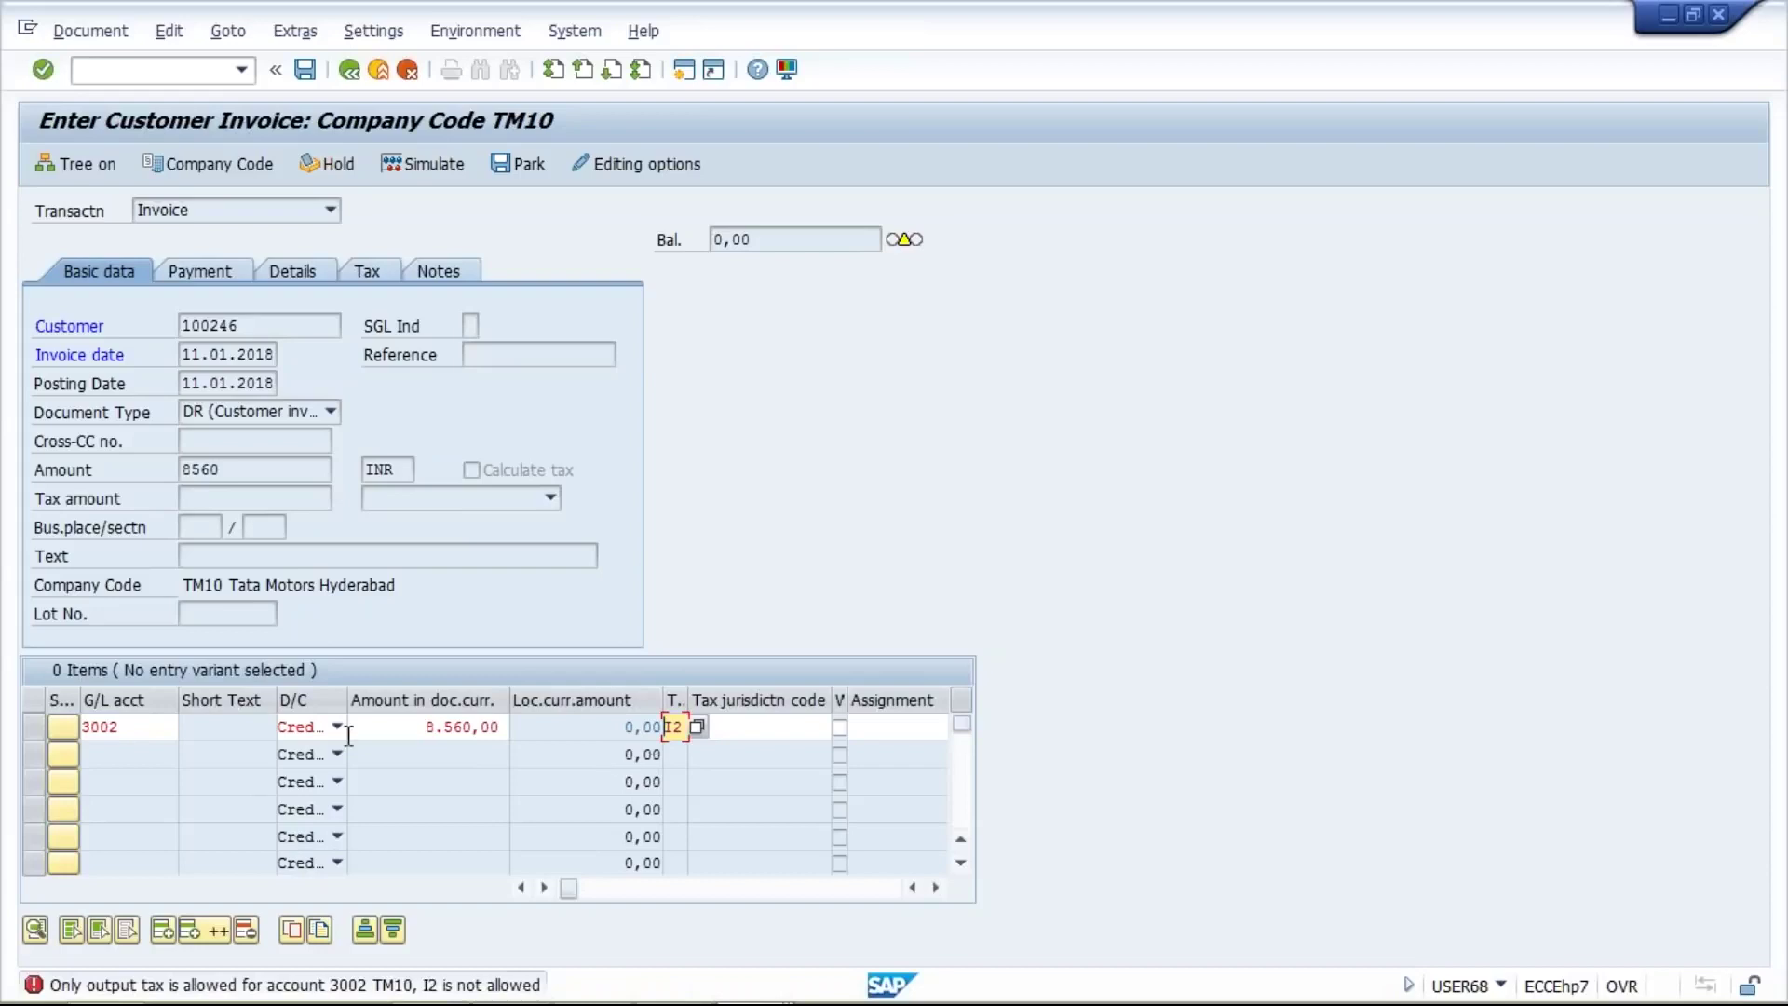
Check the tax category of the sales revenue account in the open G/L account display session and return to the customer invoice
left_click(124, 727)
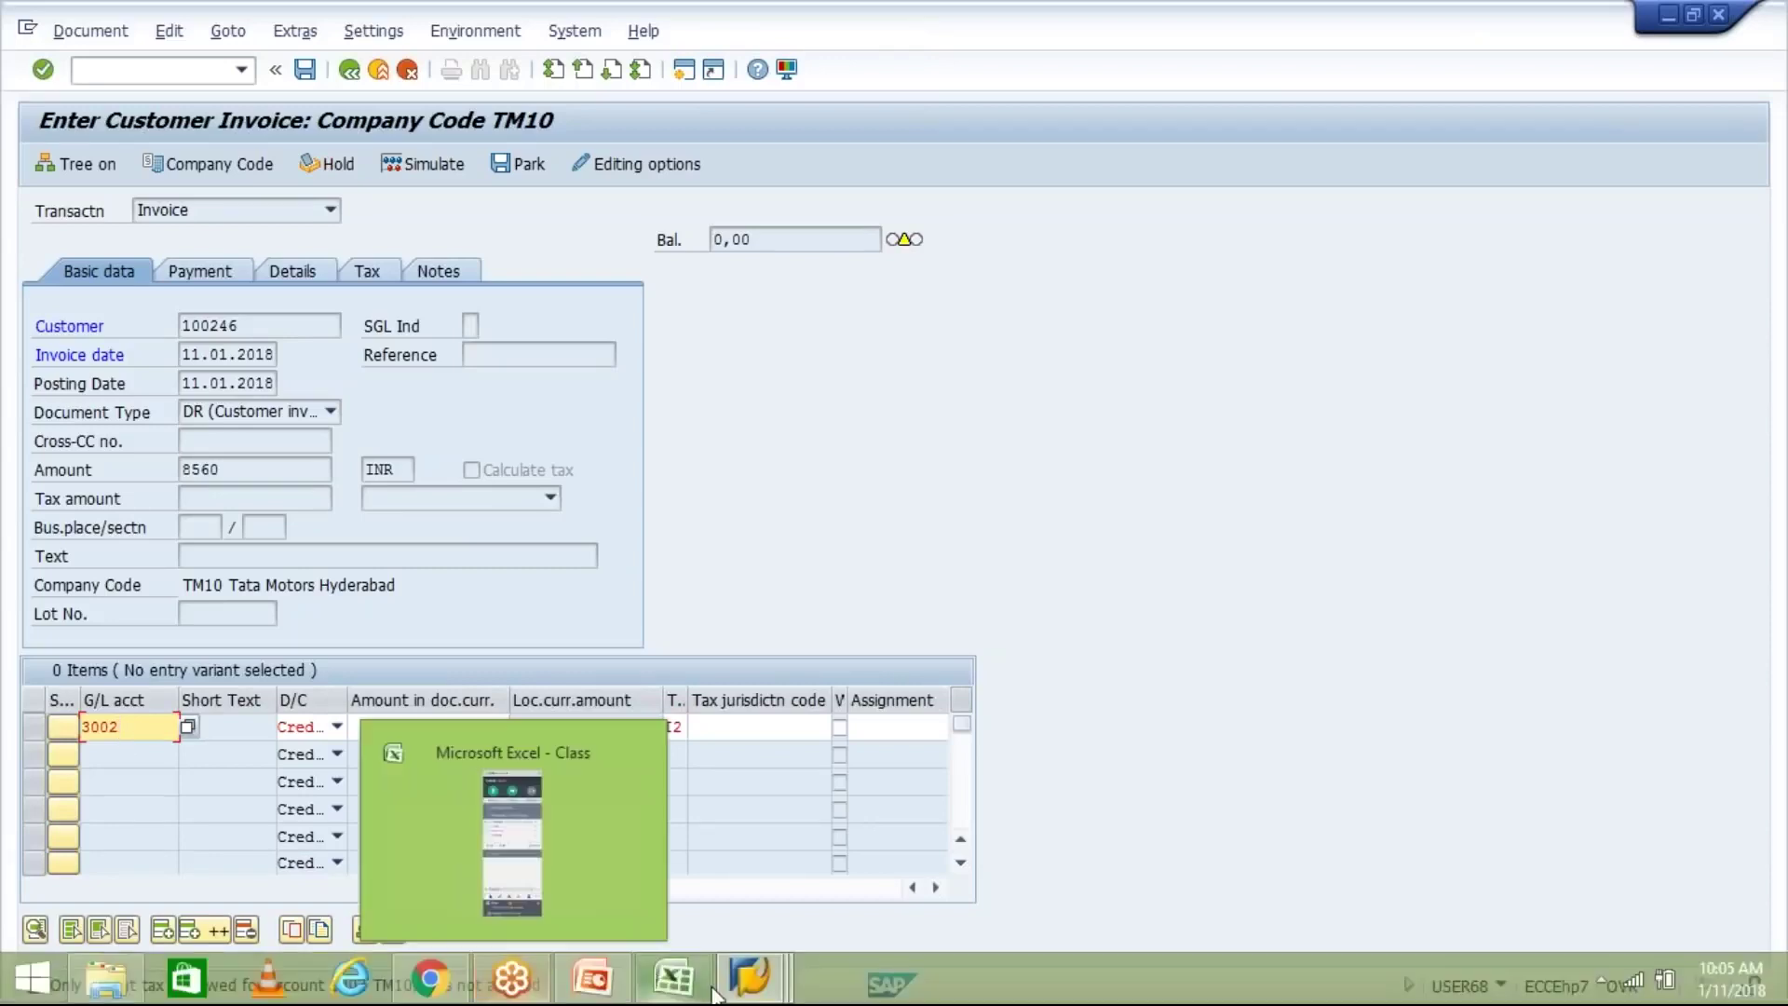
left_click(744, 982)
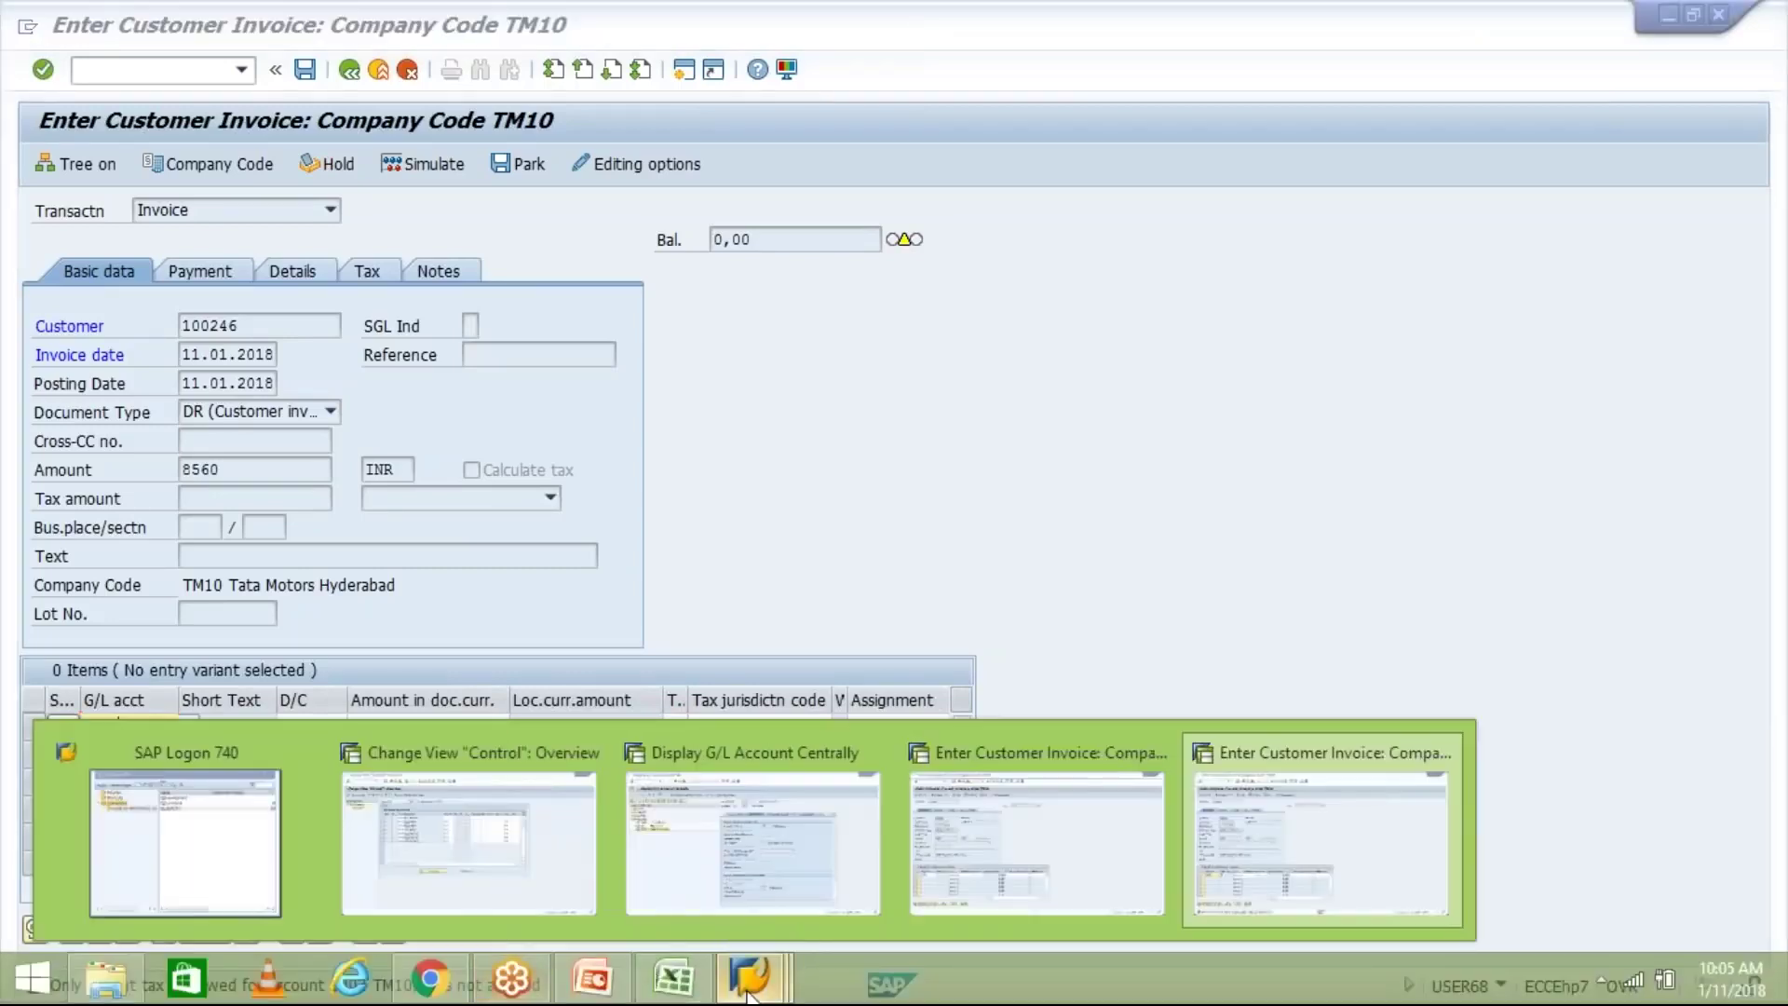
left_click(727, 869)
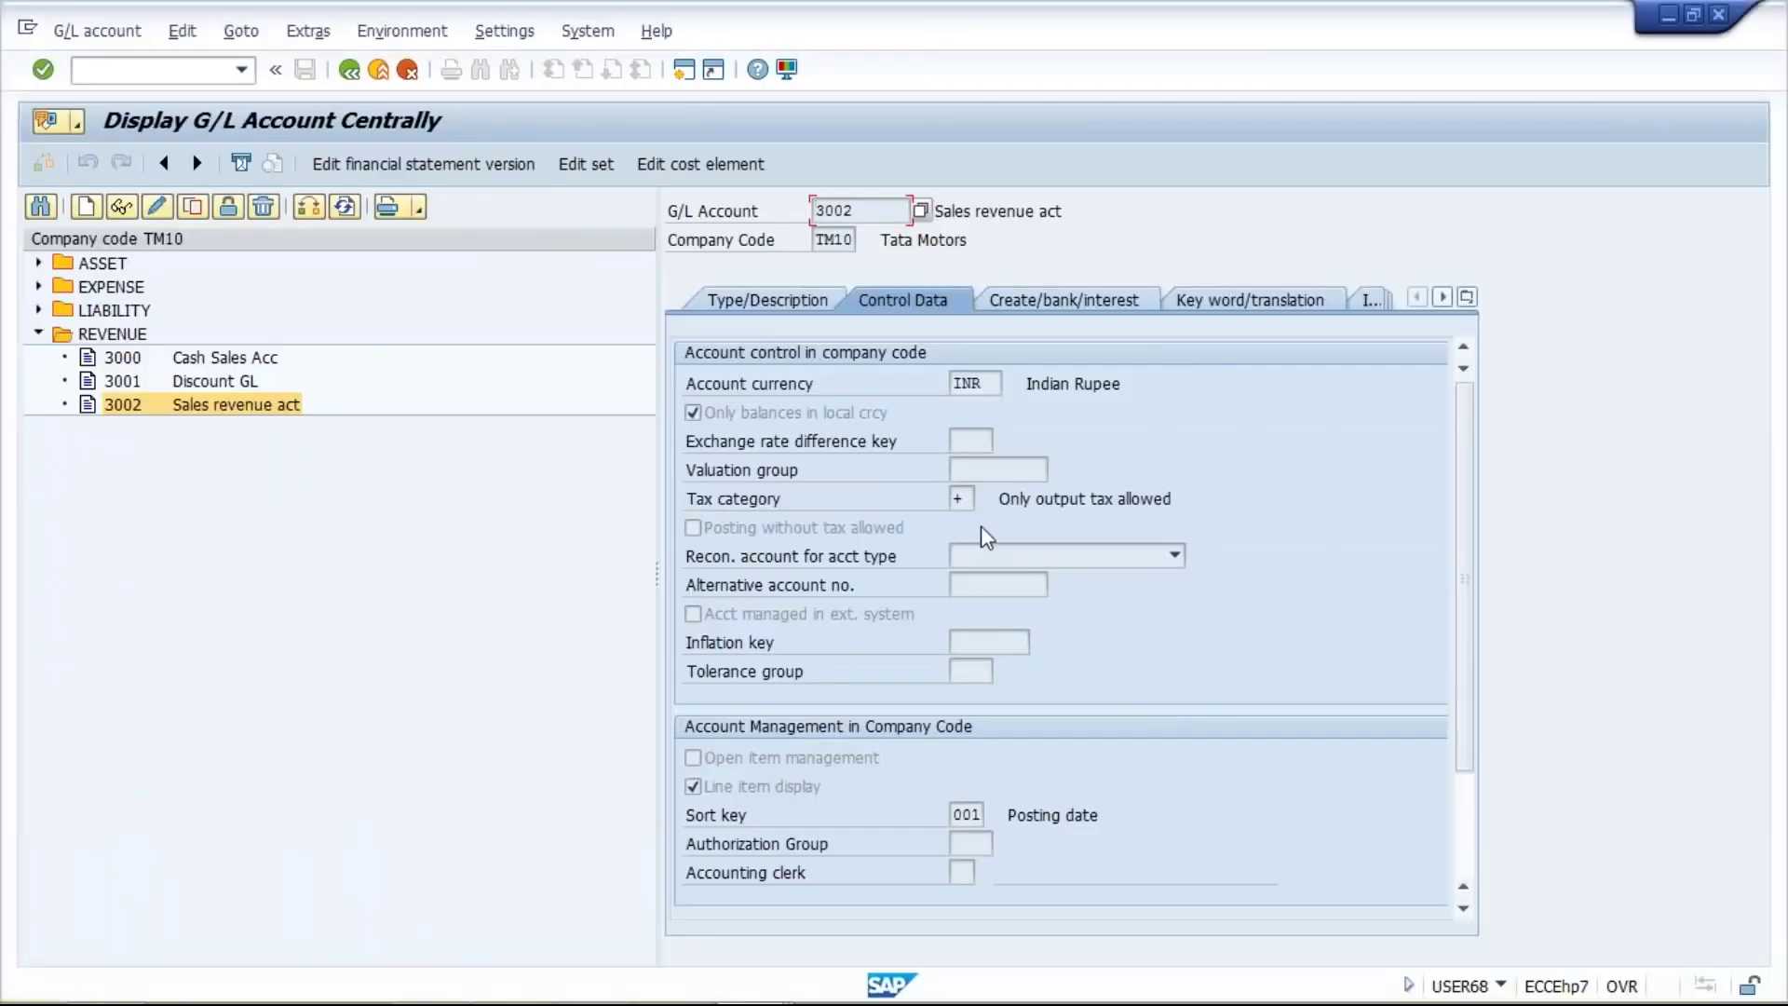
left_click(965, 498)
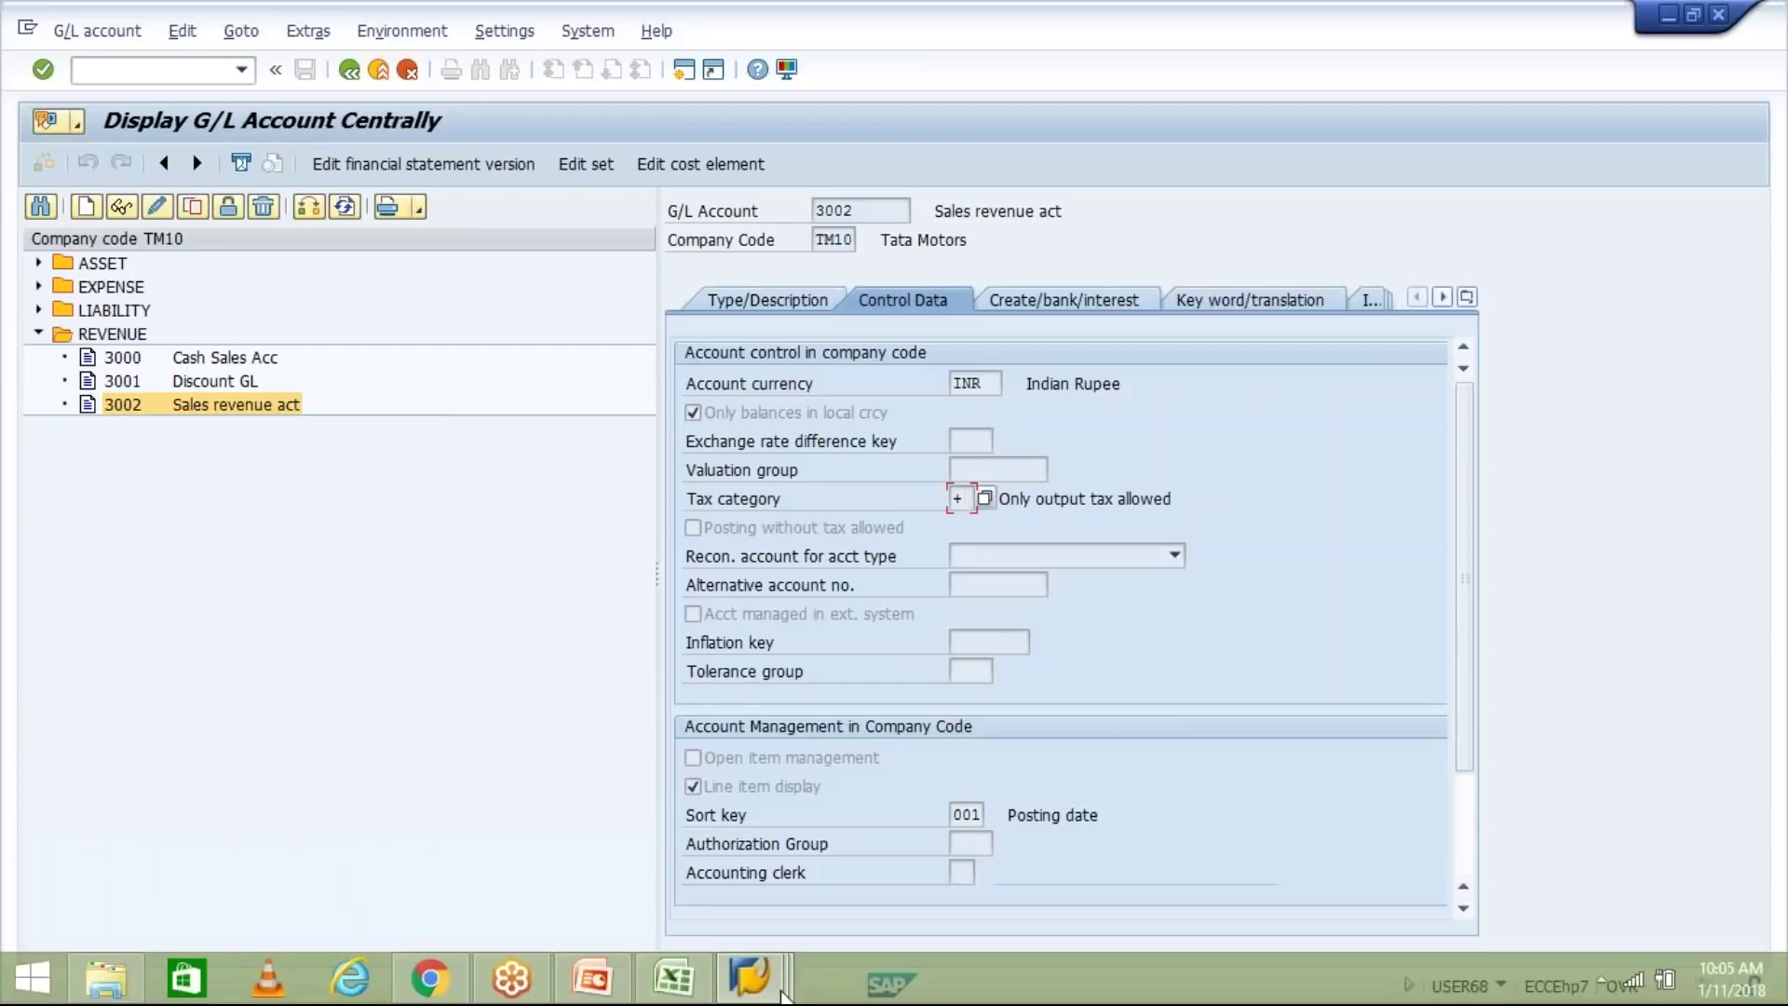
left_click(749, 978)
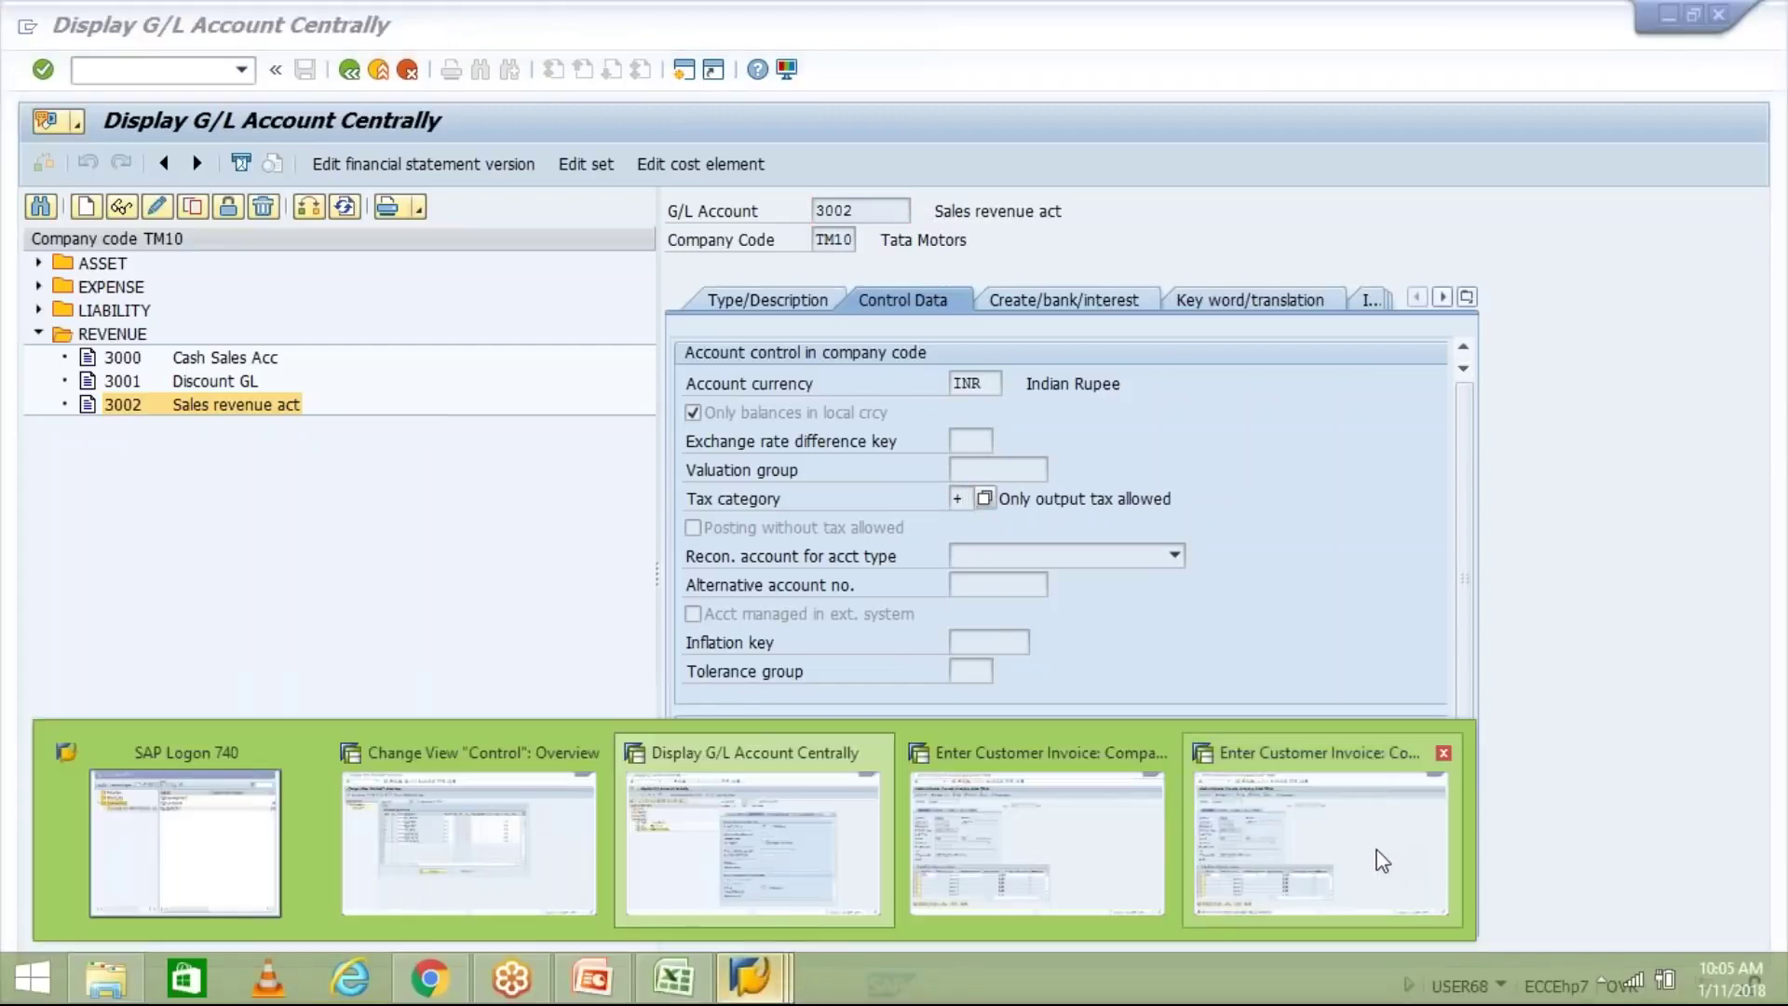
left_click(1397, 854)
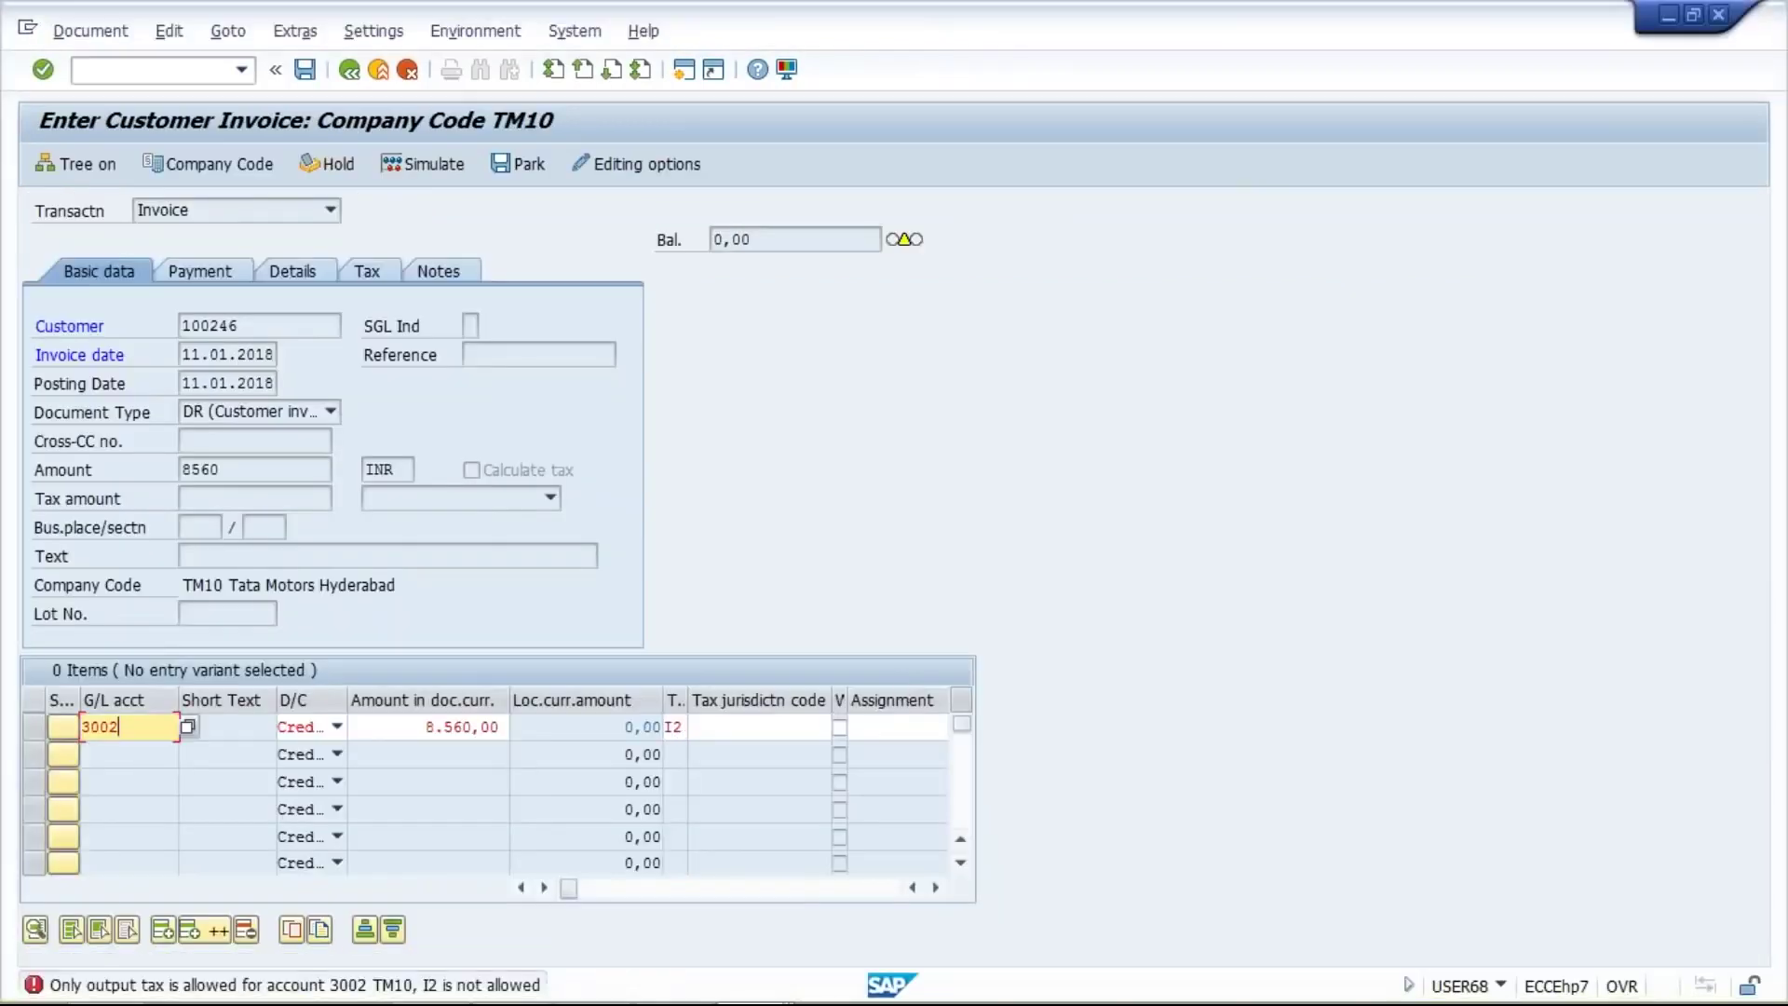
Review the tax code list for the line item again, close it keeping I2, and confirm the invoice entries
left_click(680, 727)
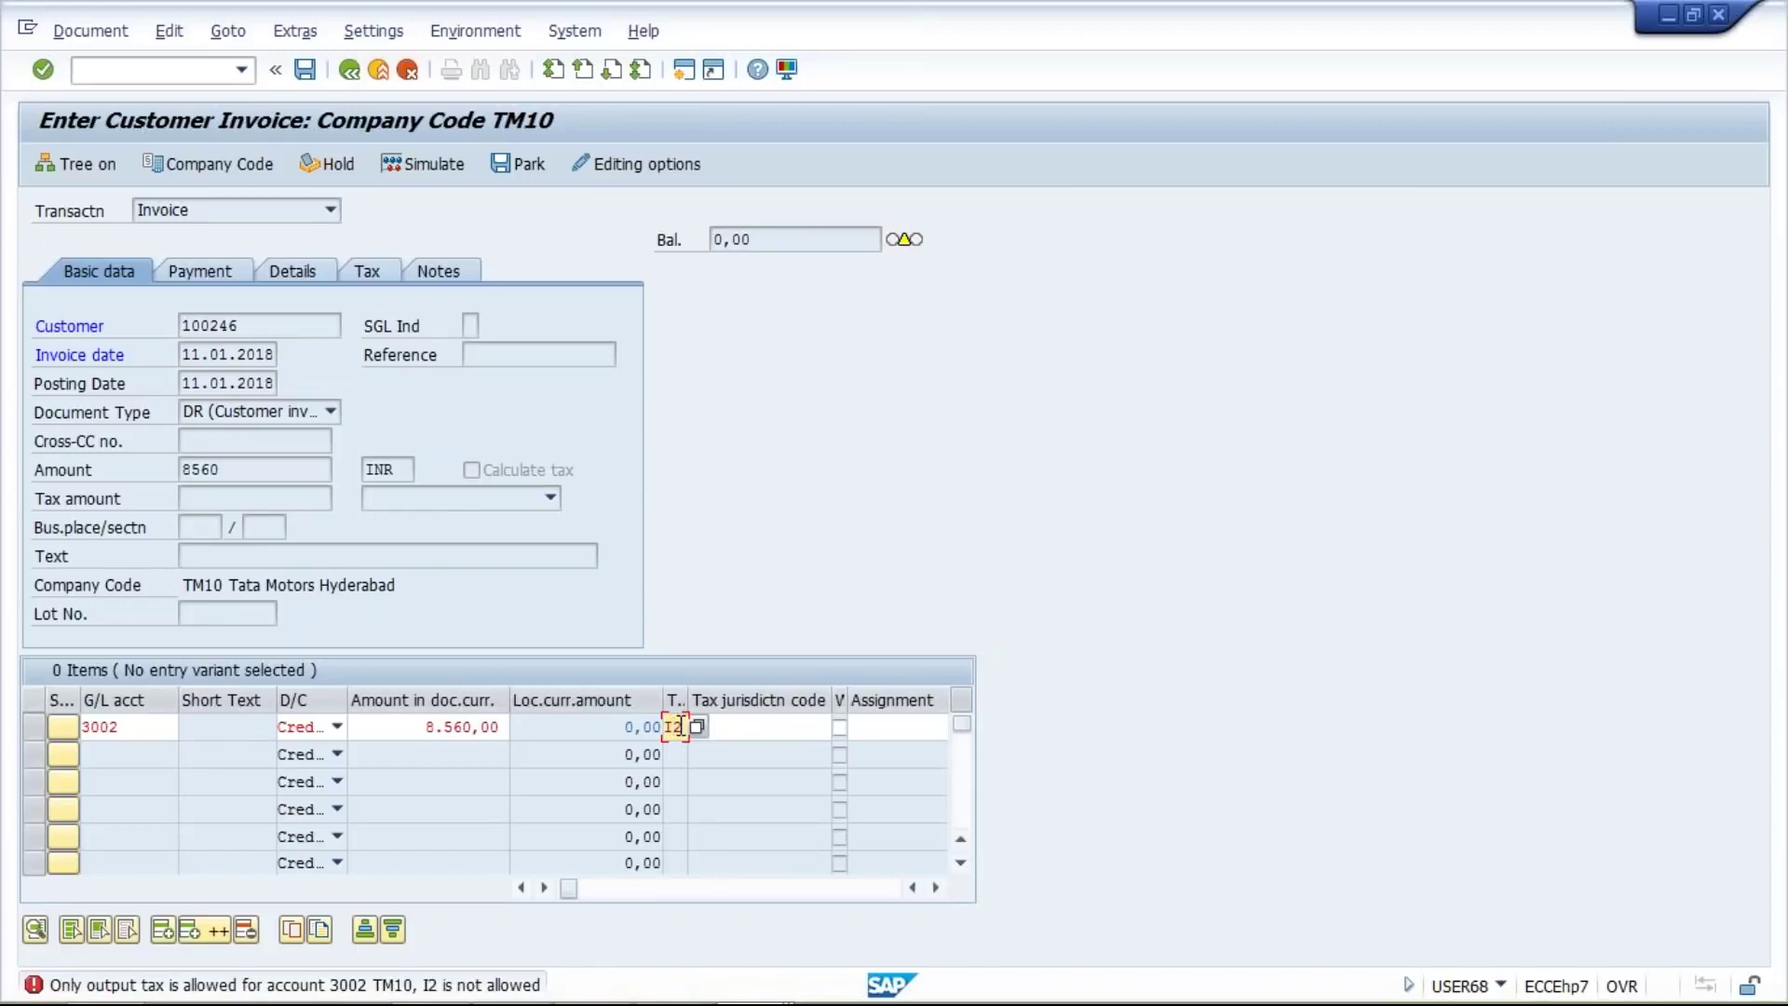
key("Return")
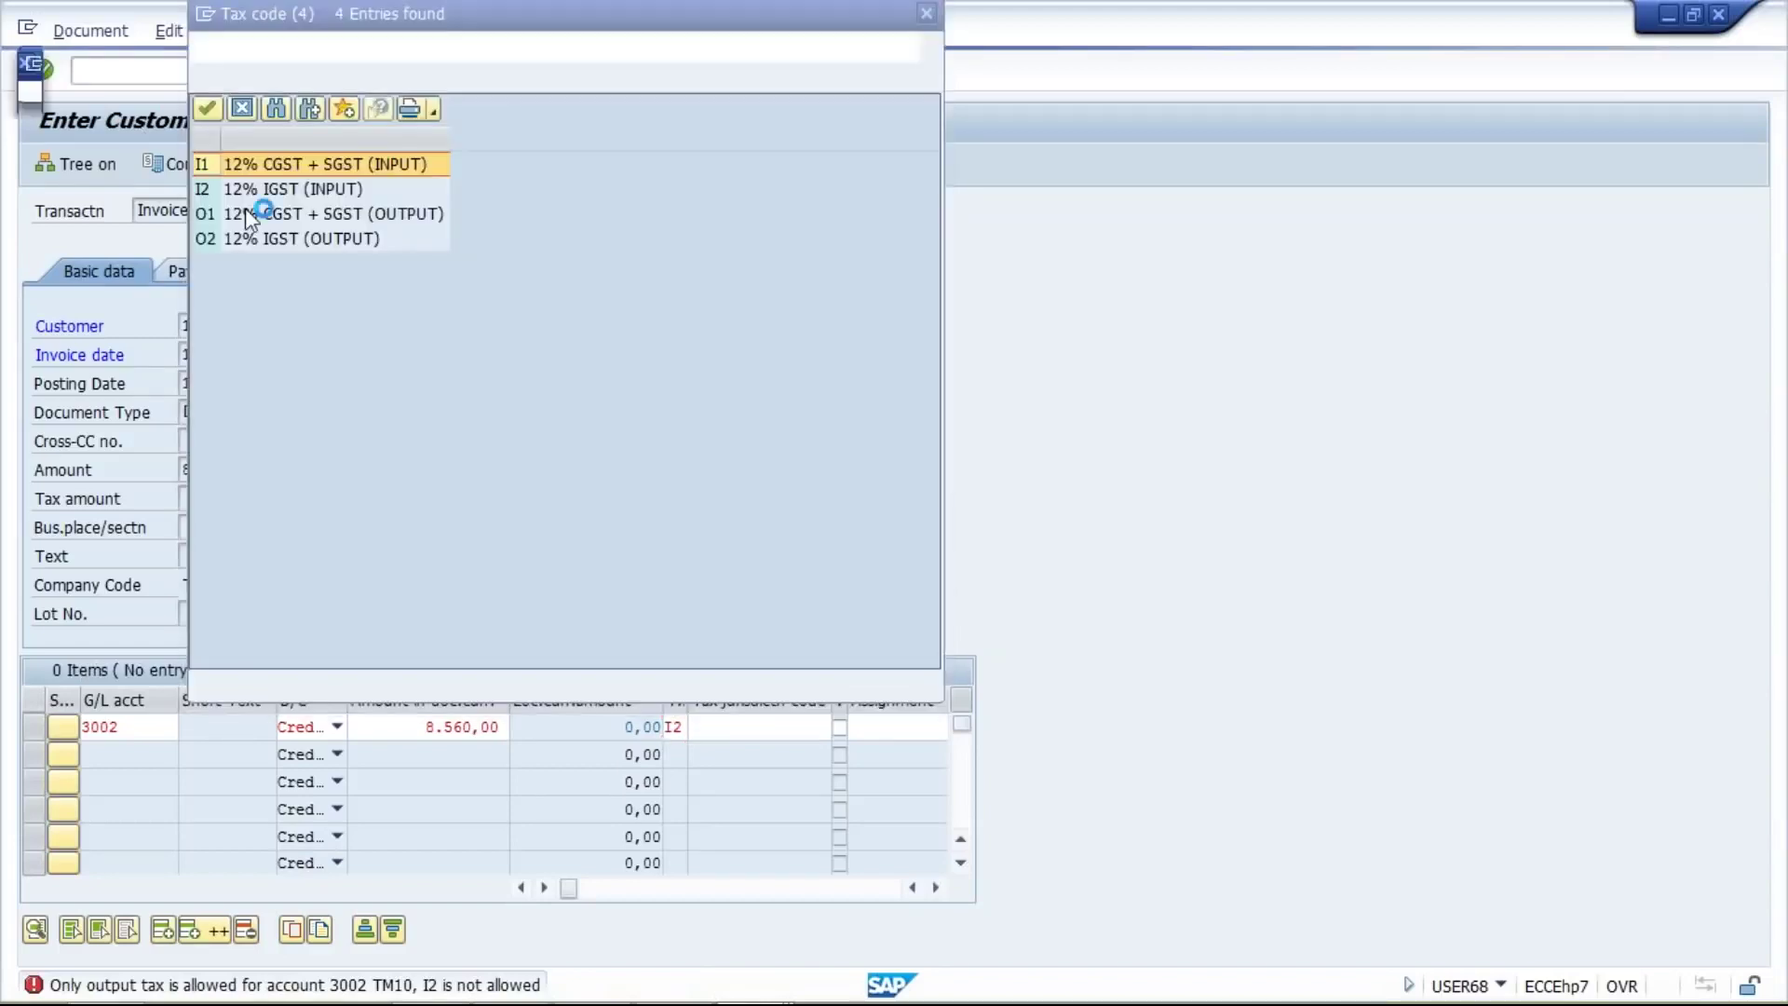
left_click(298, 193)
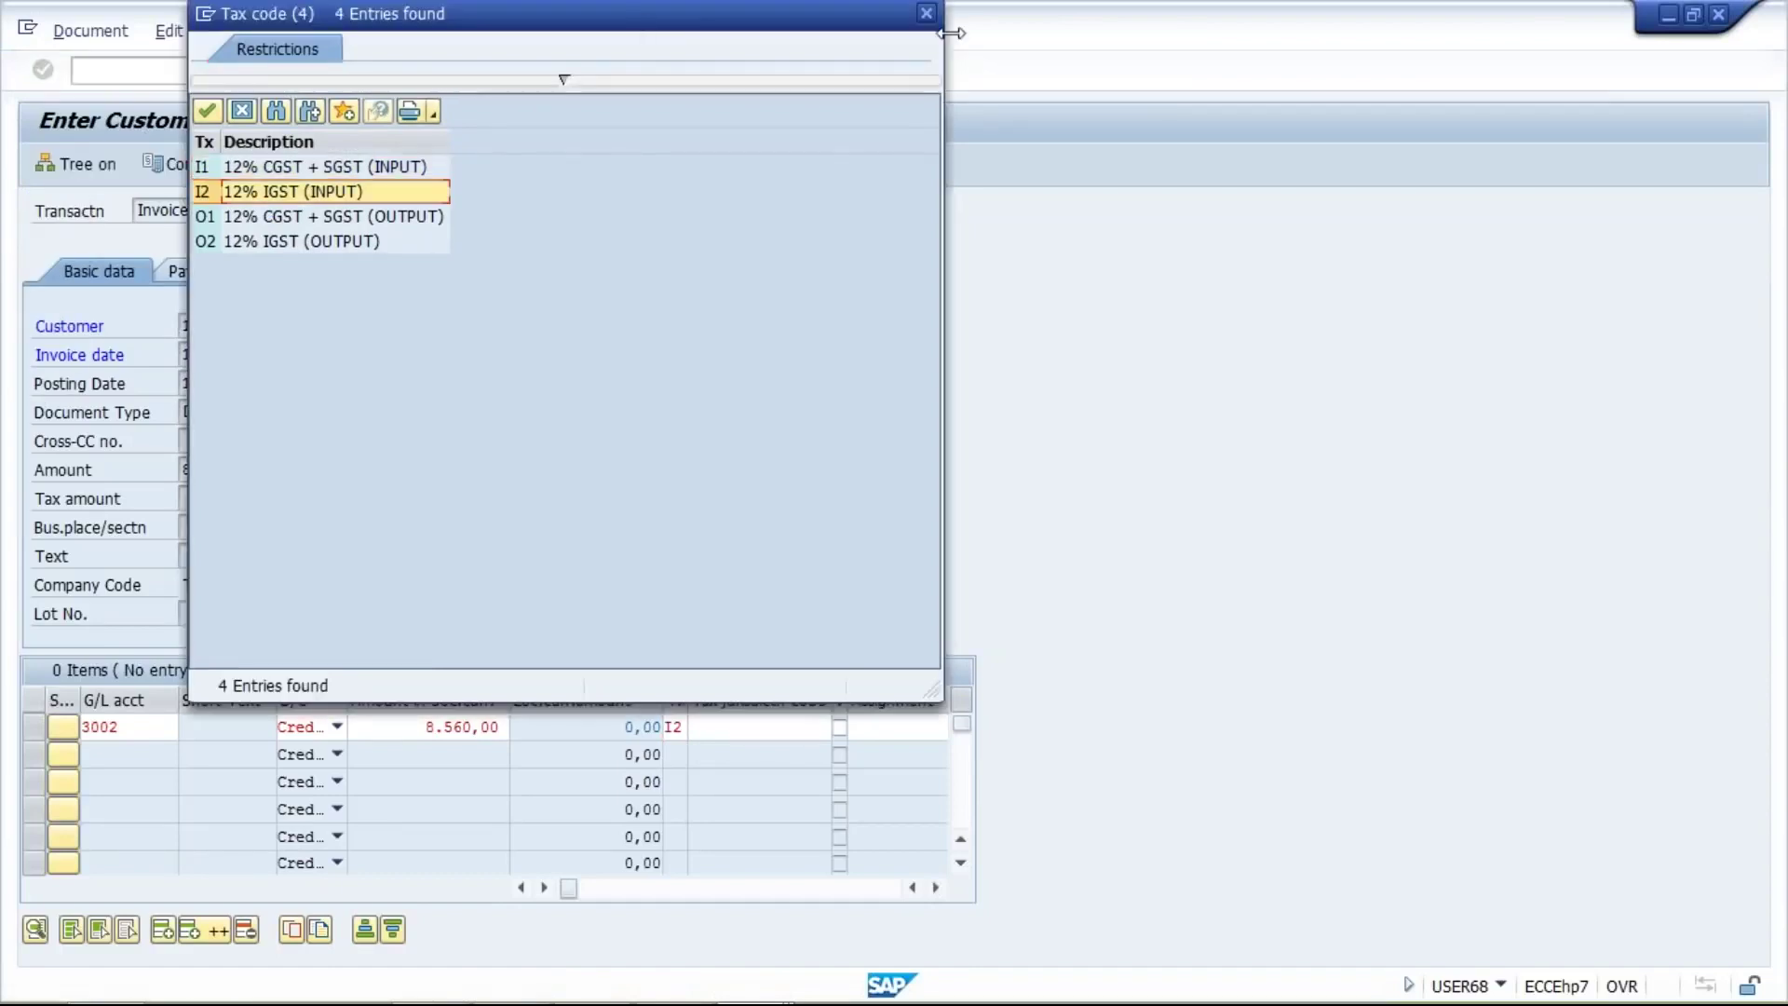
left_click(927, 14)
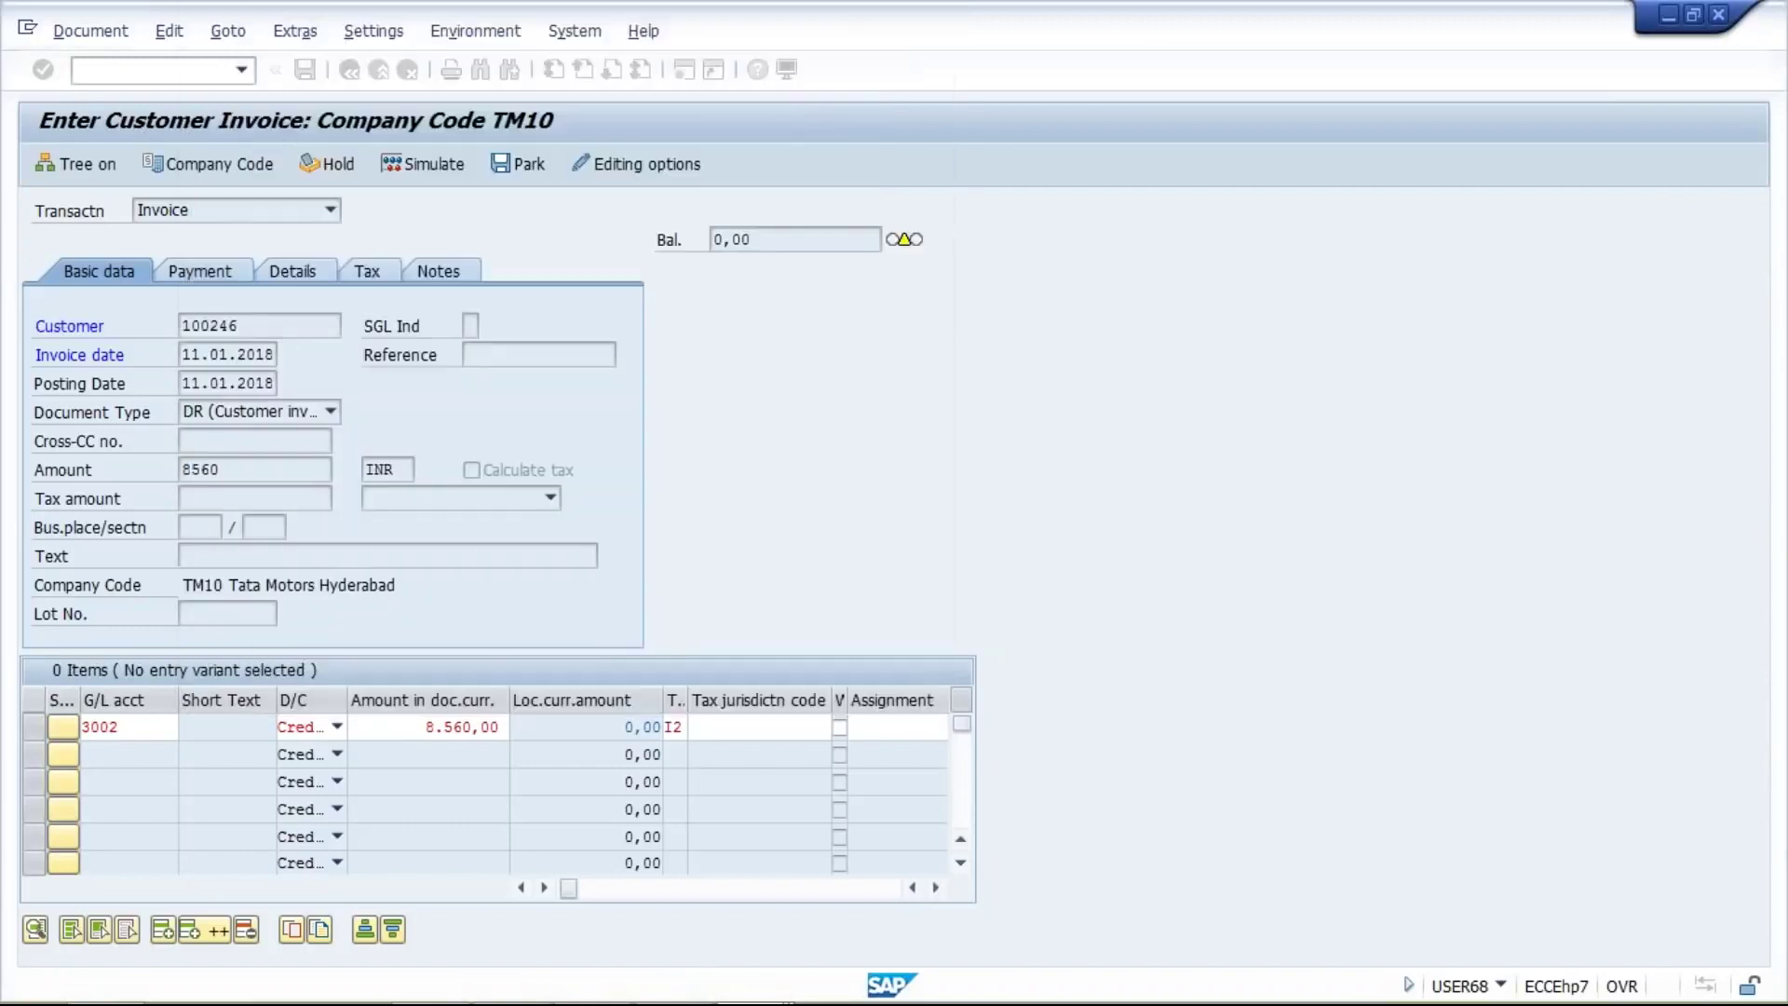
left_click(672, 726)
left_click(732, 726)
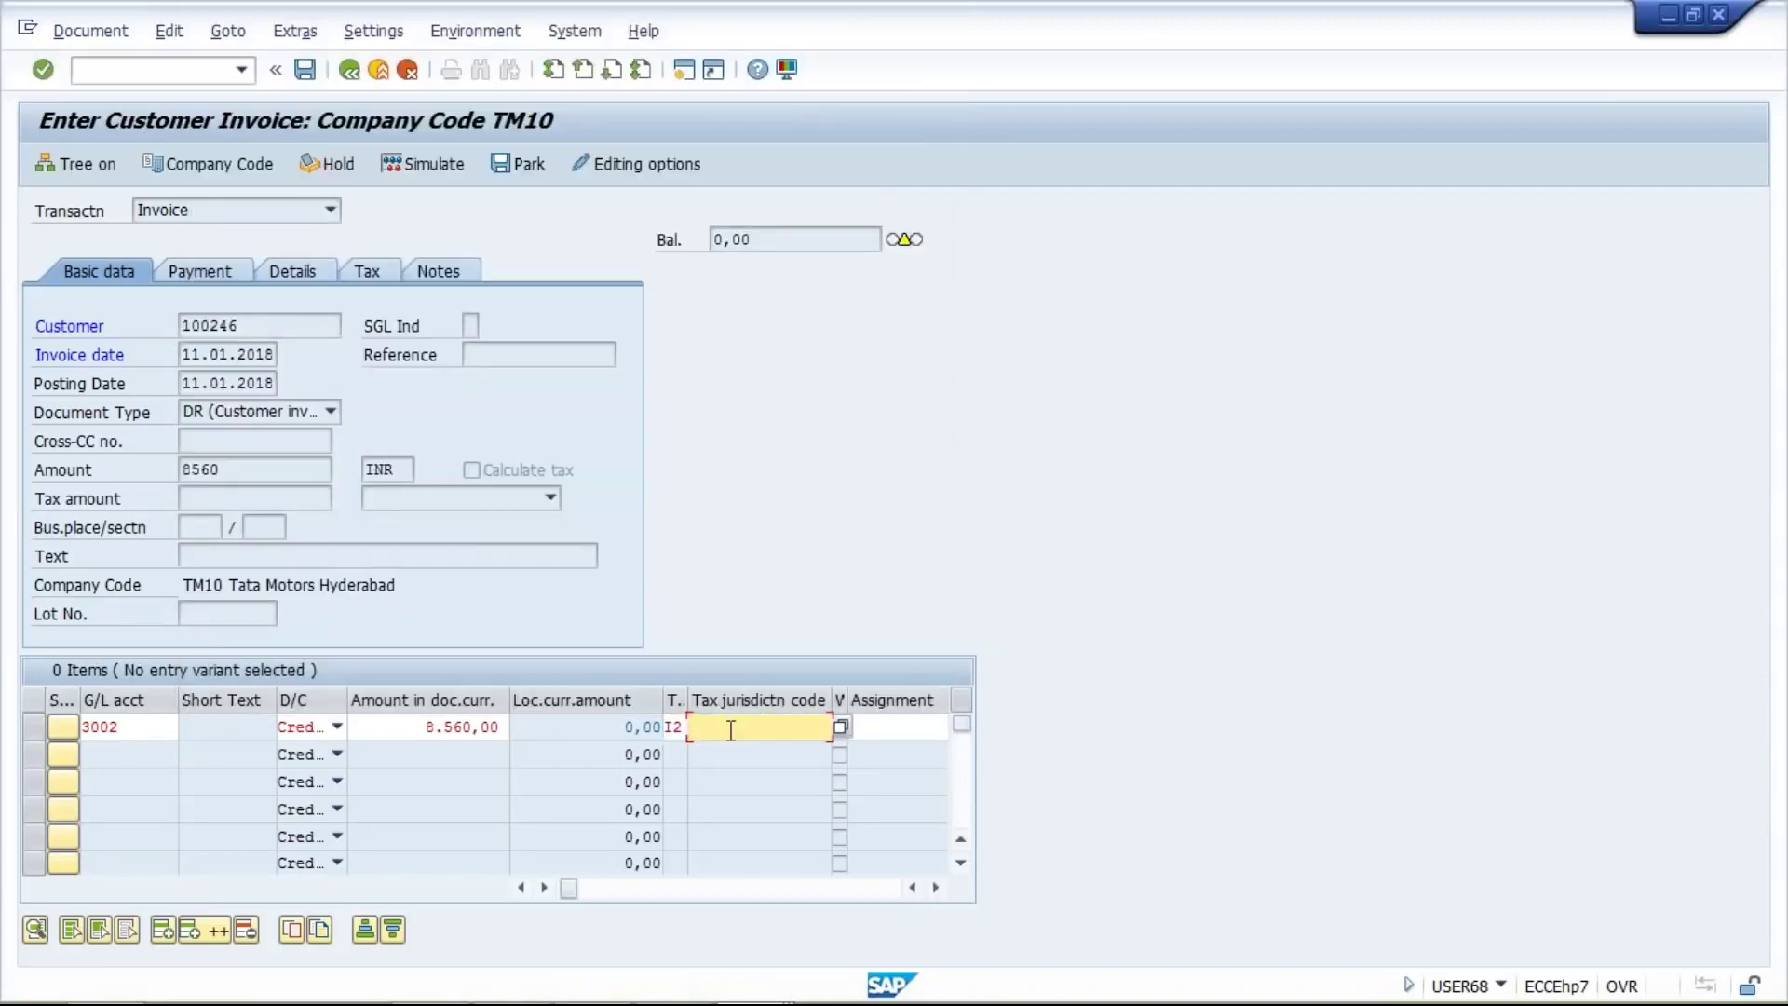
key("Return")
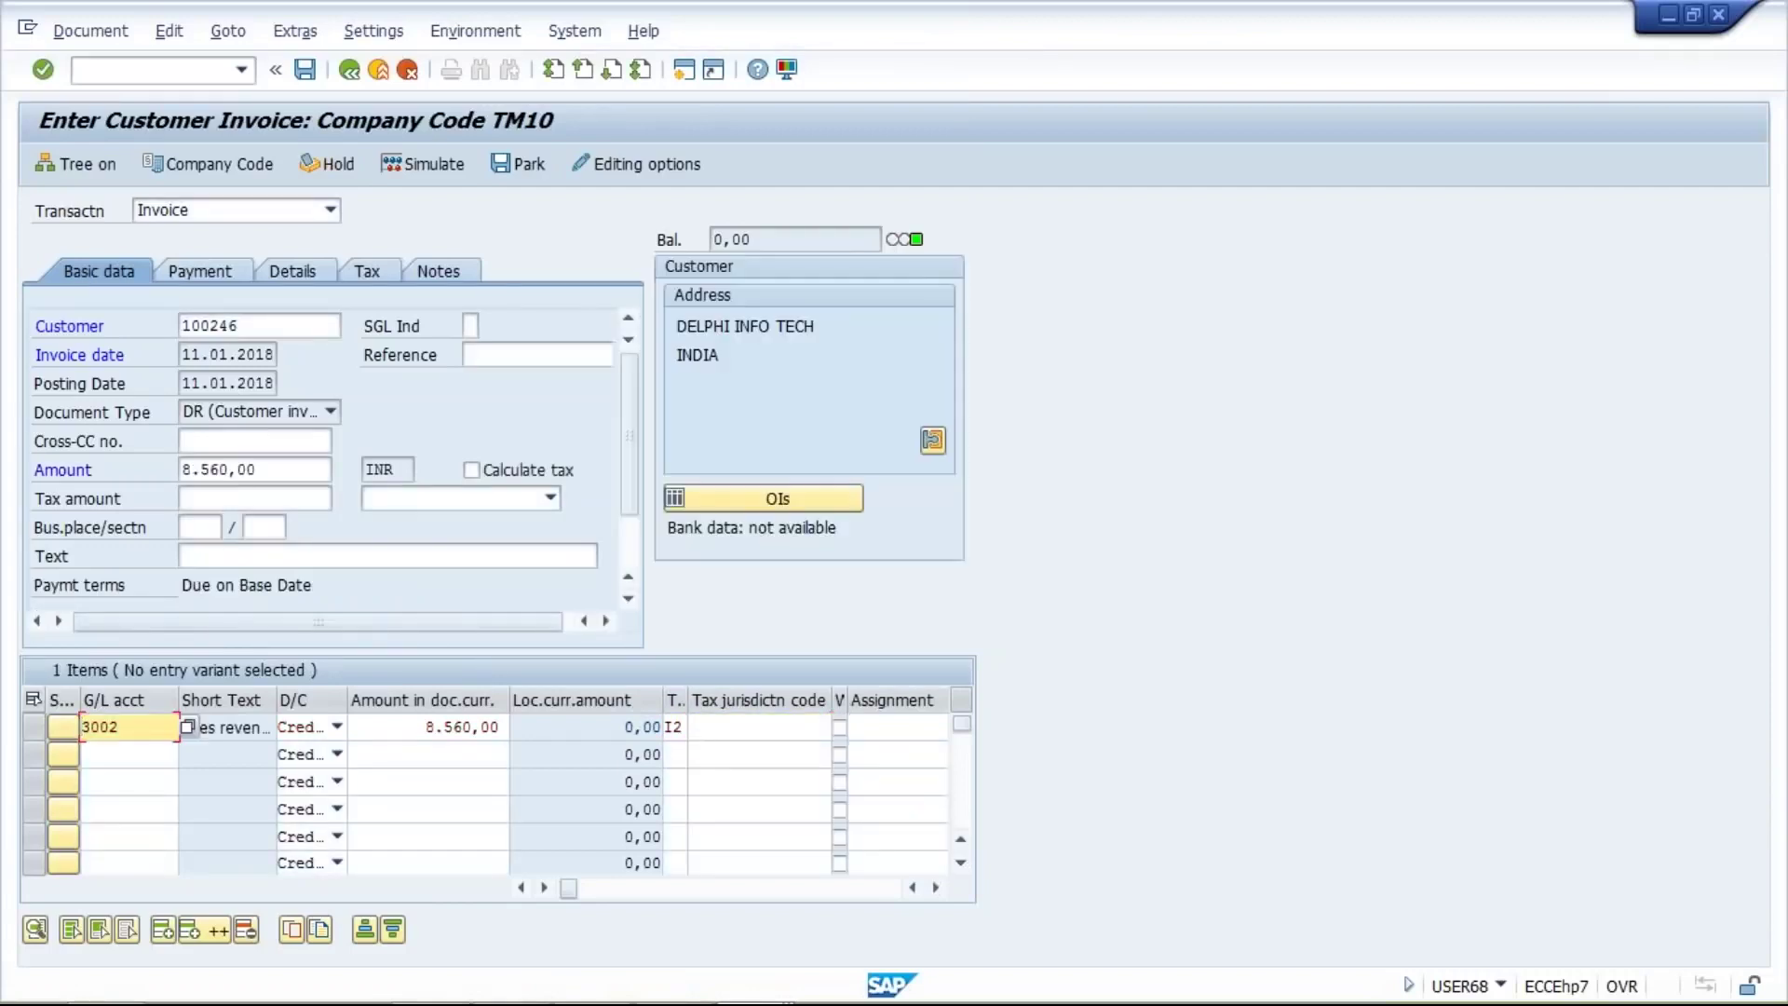
Try to confirm the sales revenue line item with the input tax code I2
left_click(674, 727)
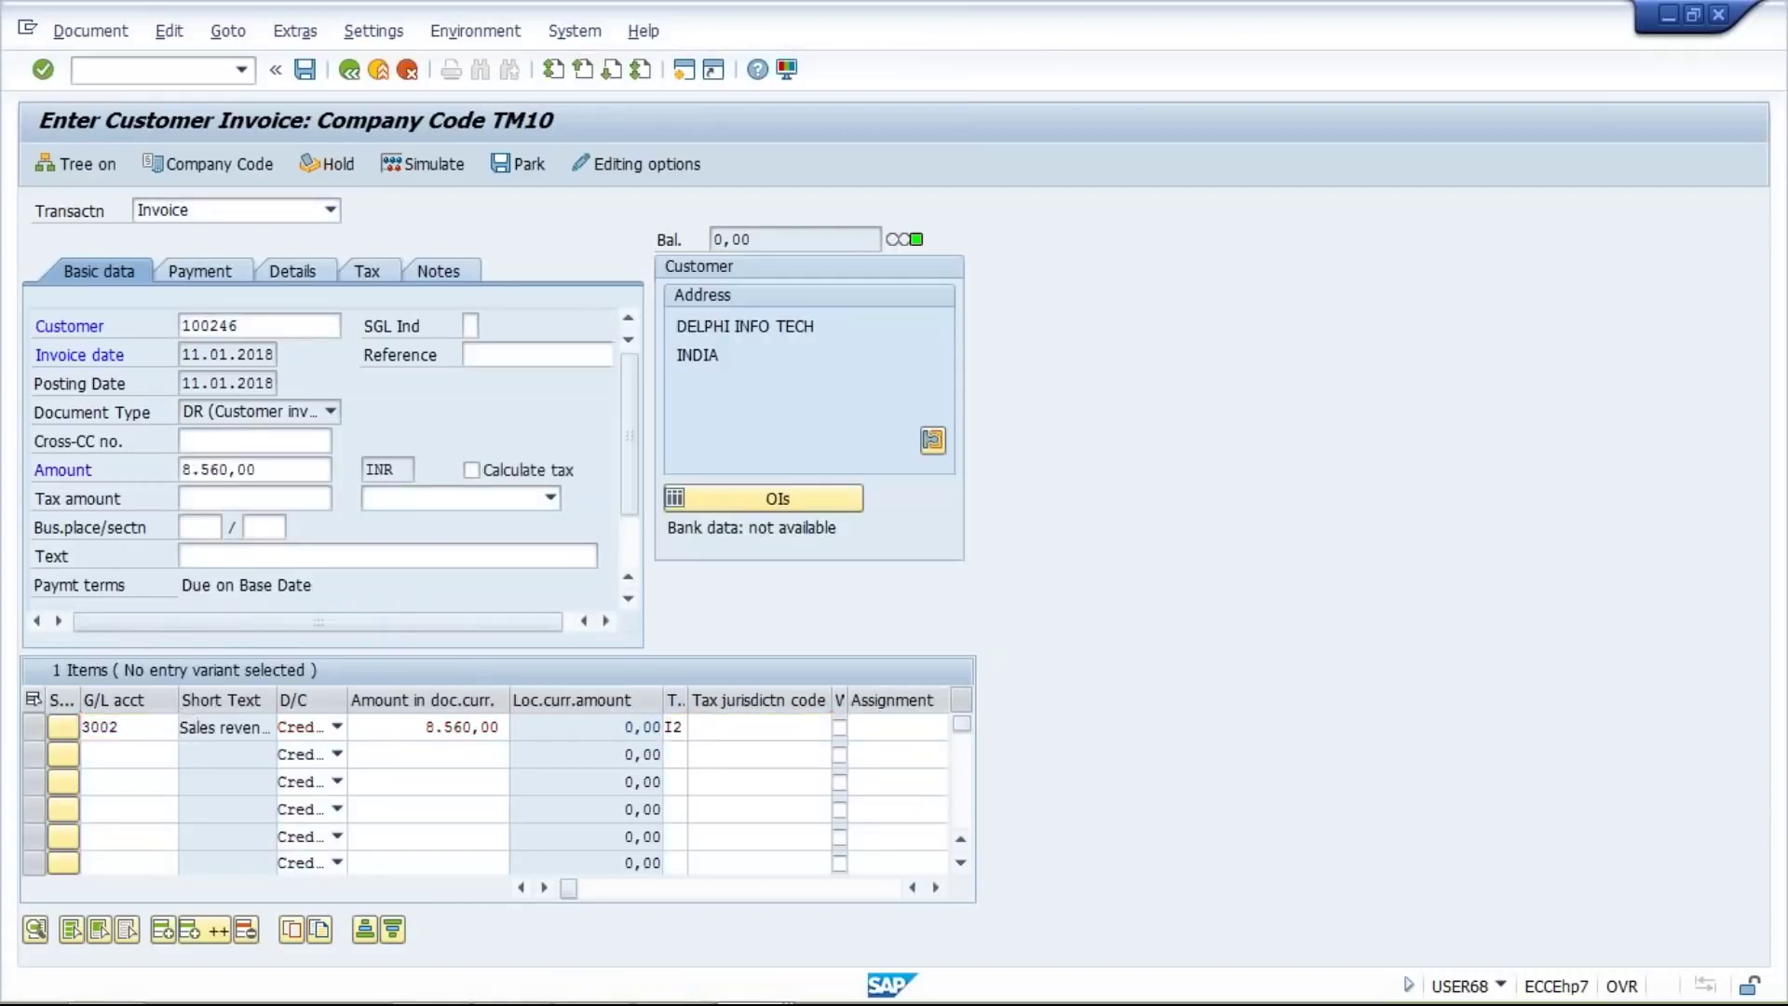
key("Return")
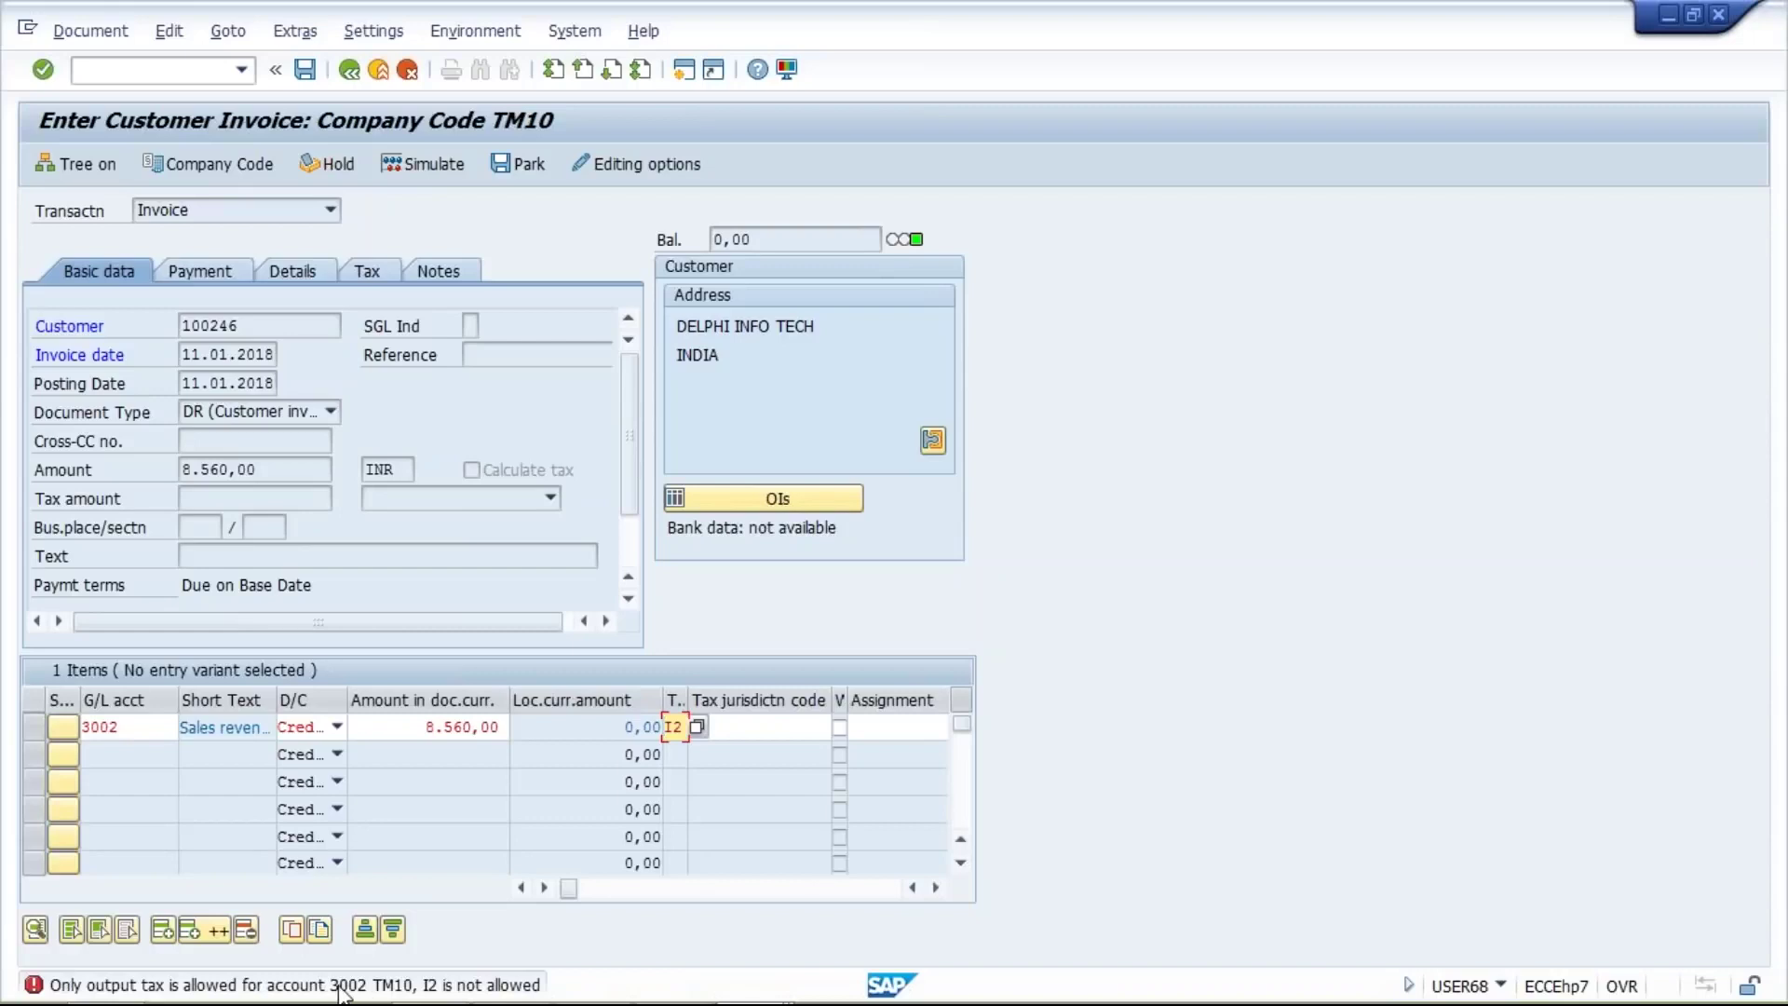
mouse_move(363, 1002)
Compare the output tax codes for the sales revenue line item, assign O1, 12% CGST + SGST (OUTPUT), and confirm the entry
left_click(696, 729)
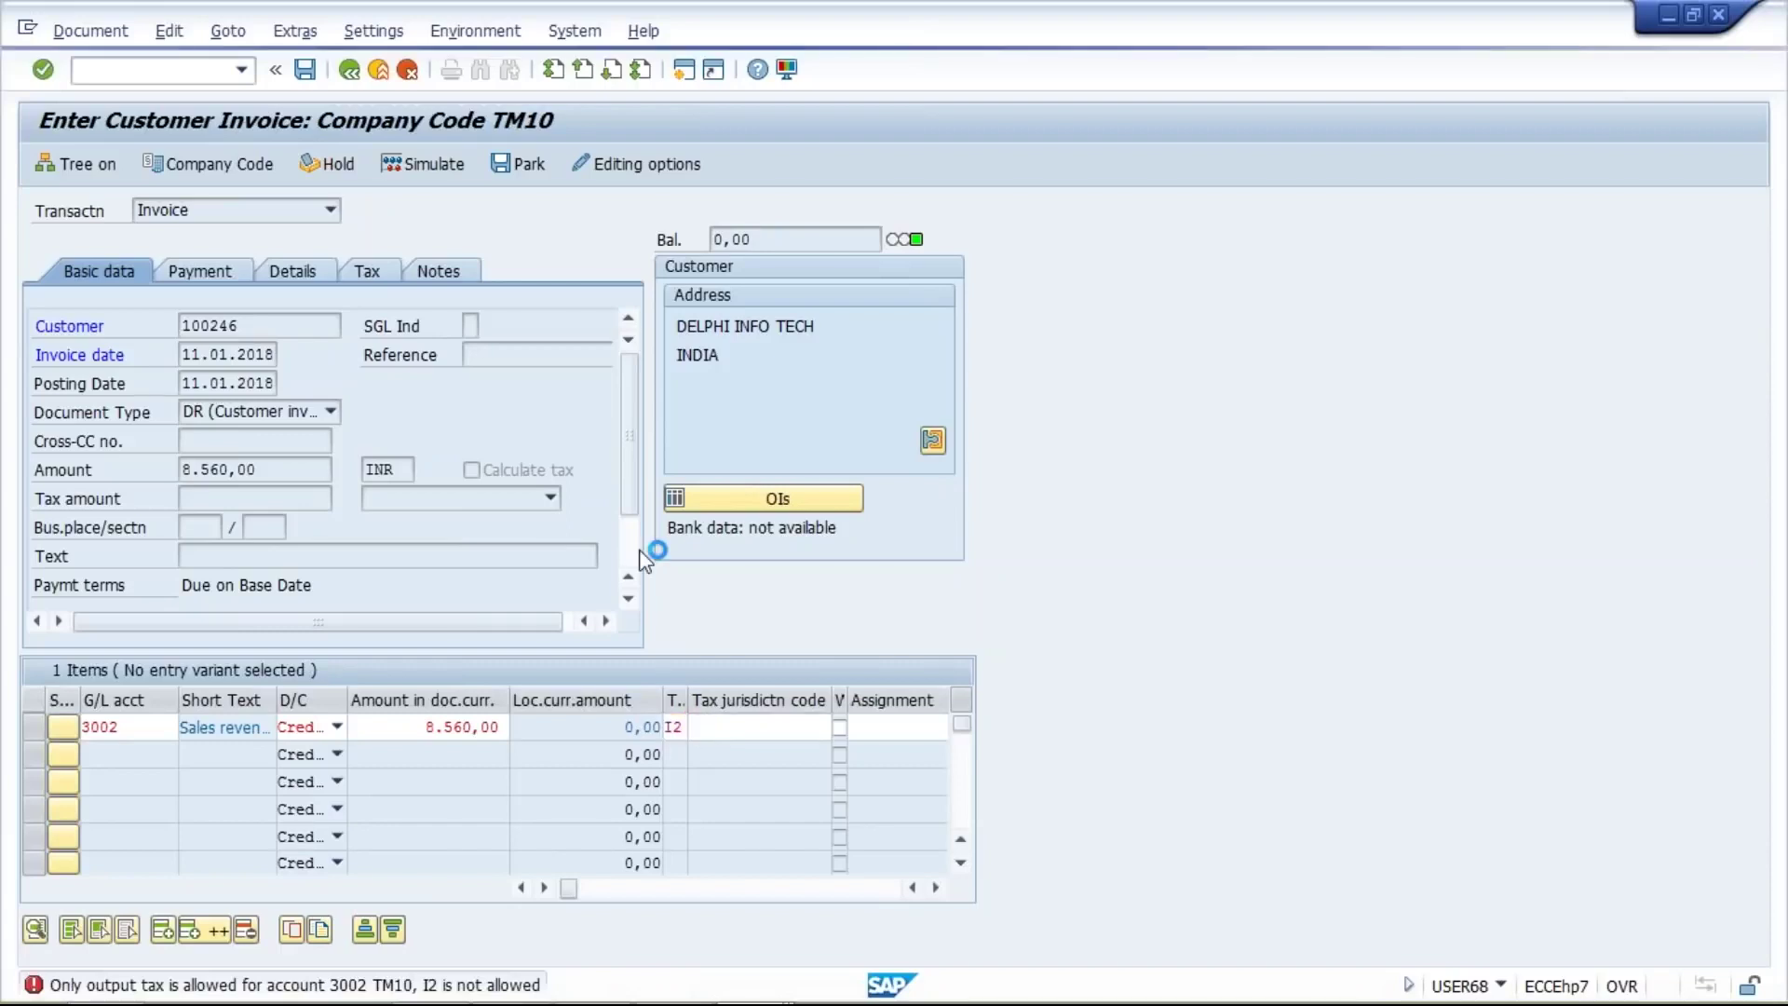
key("F4")
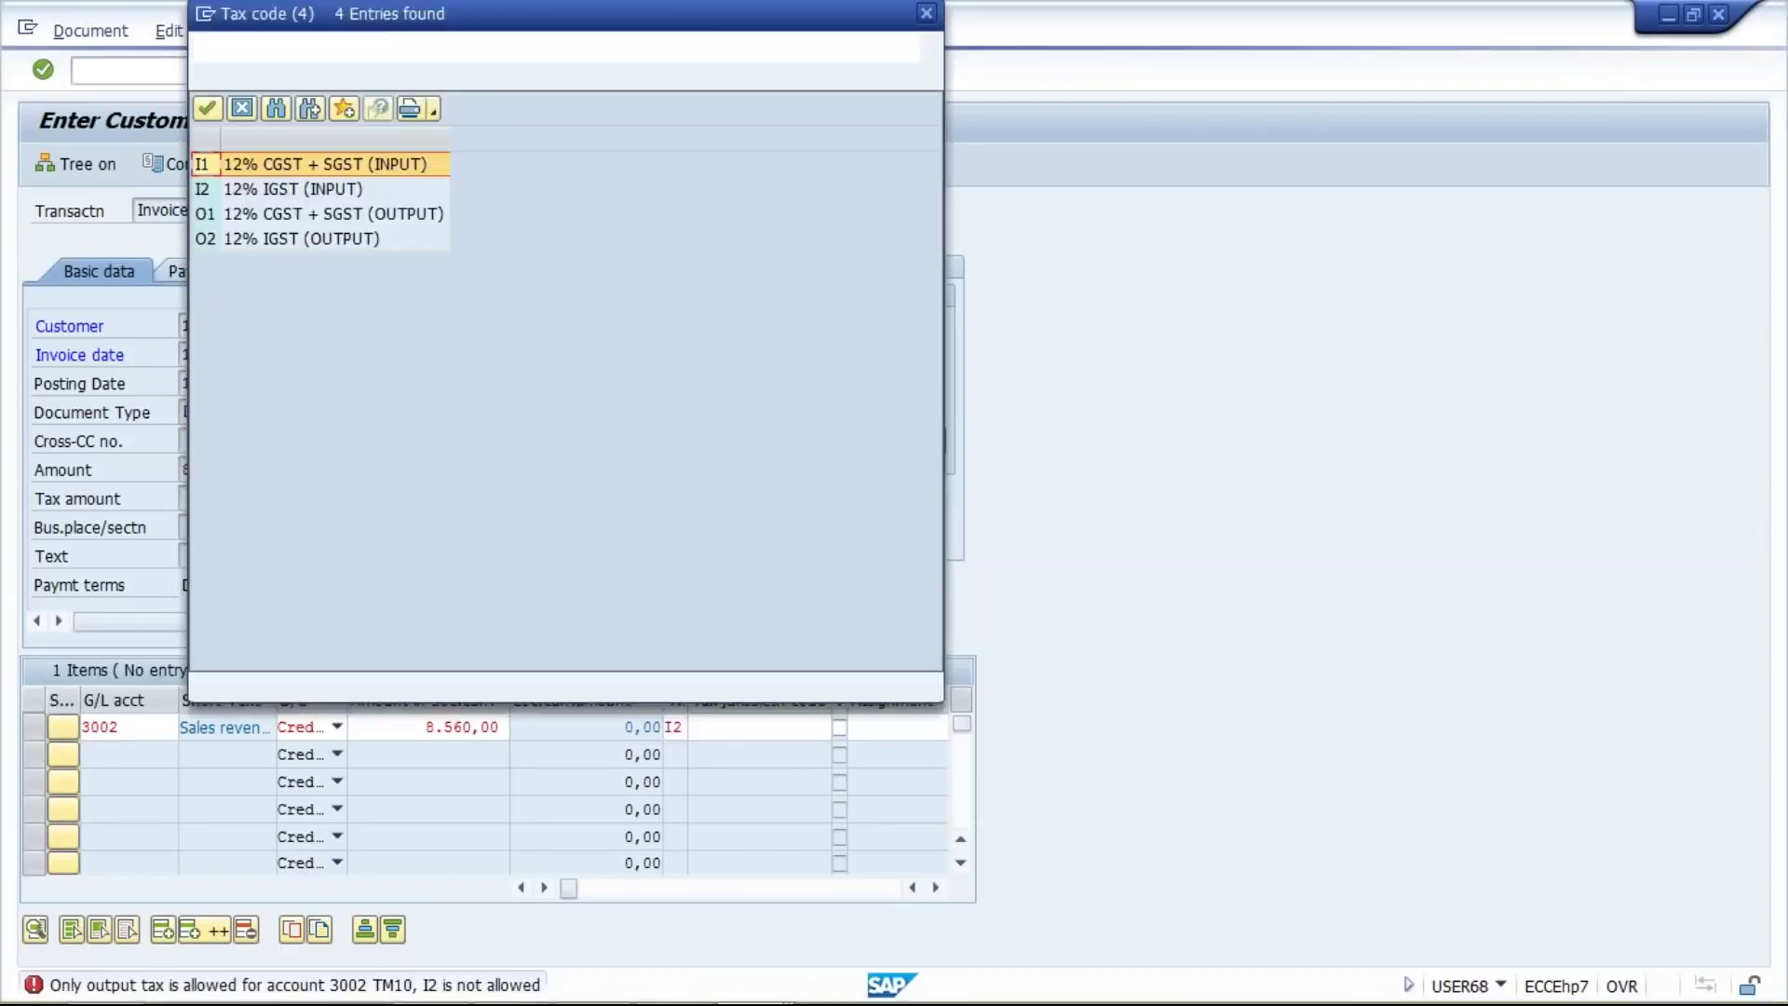
double_click(352, 241)
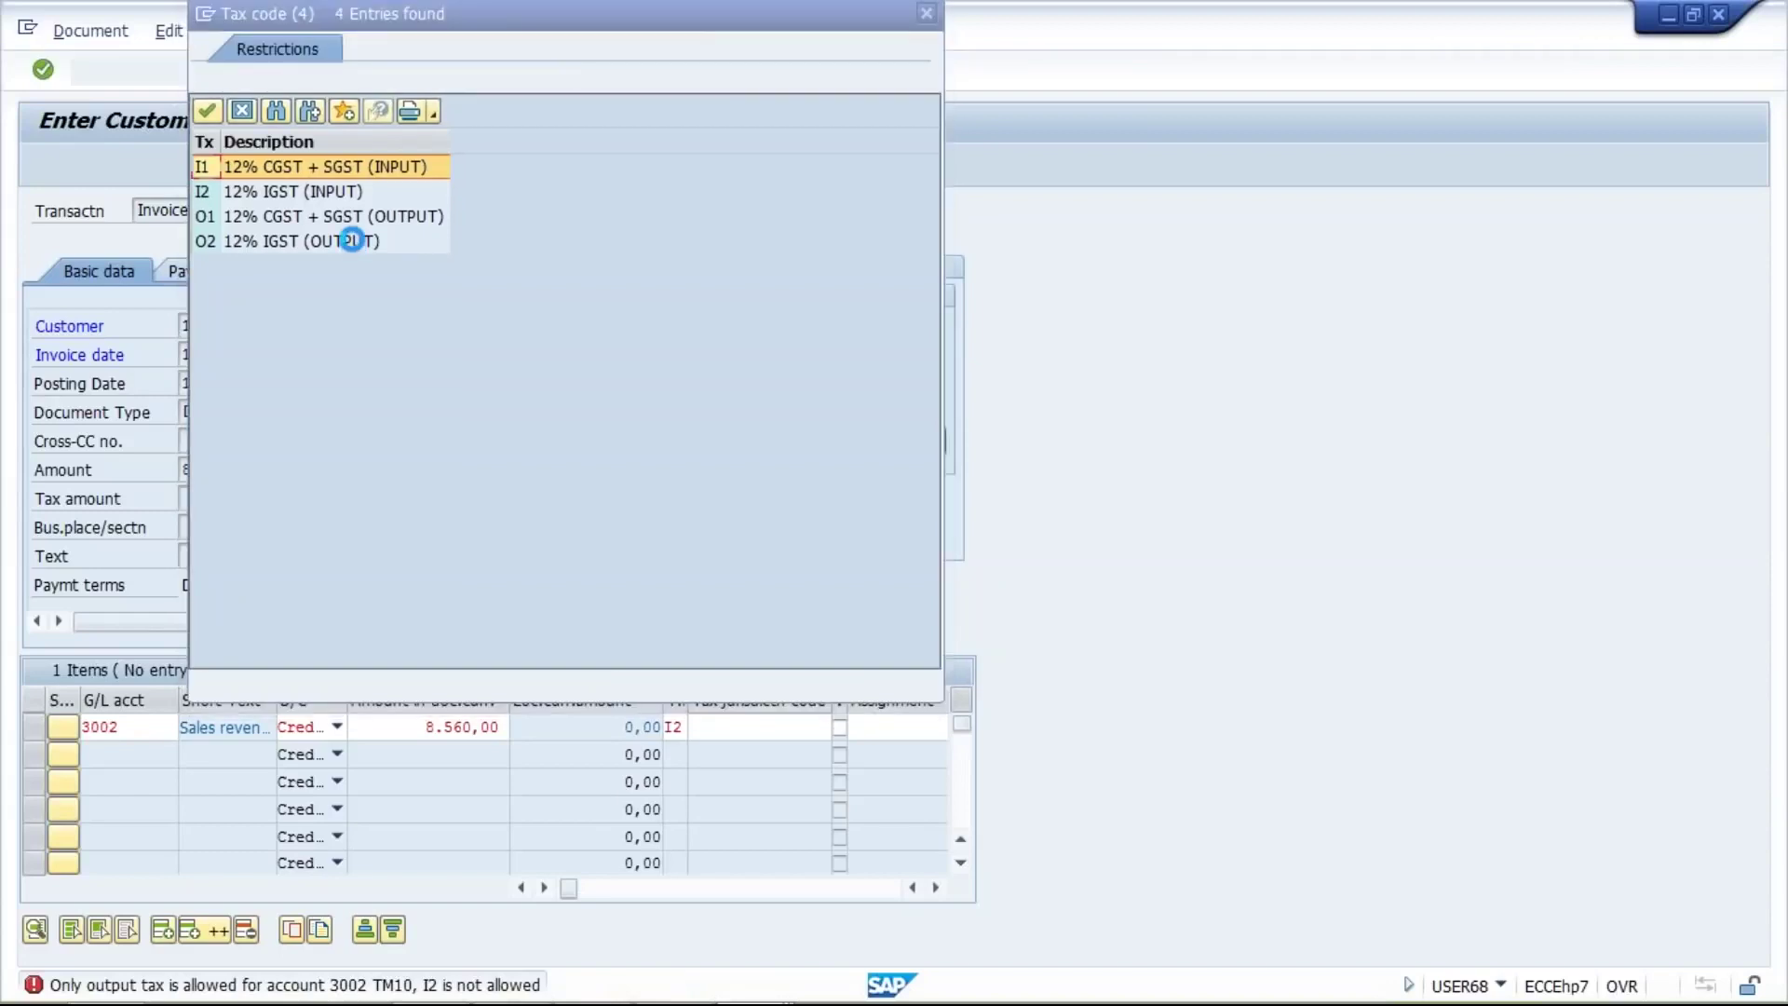
left_click(352, 240)
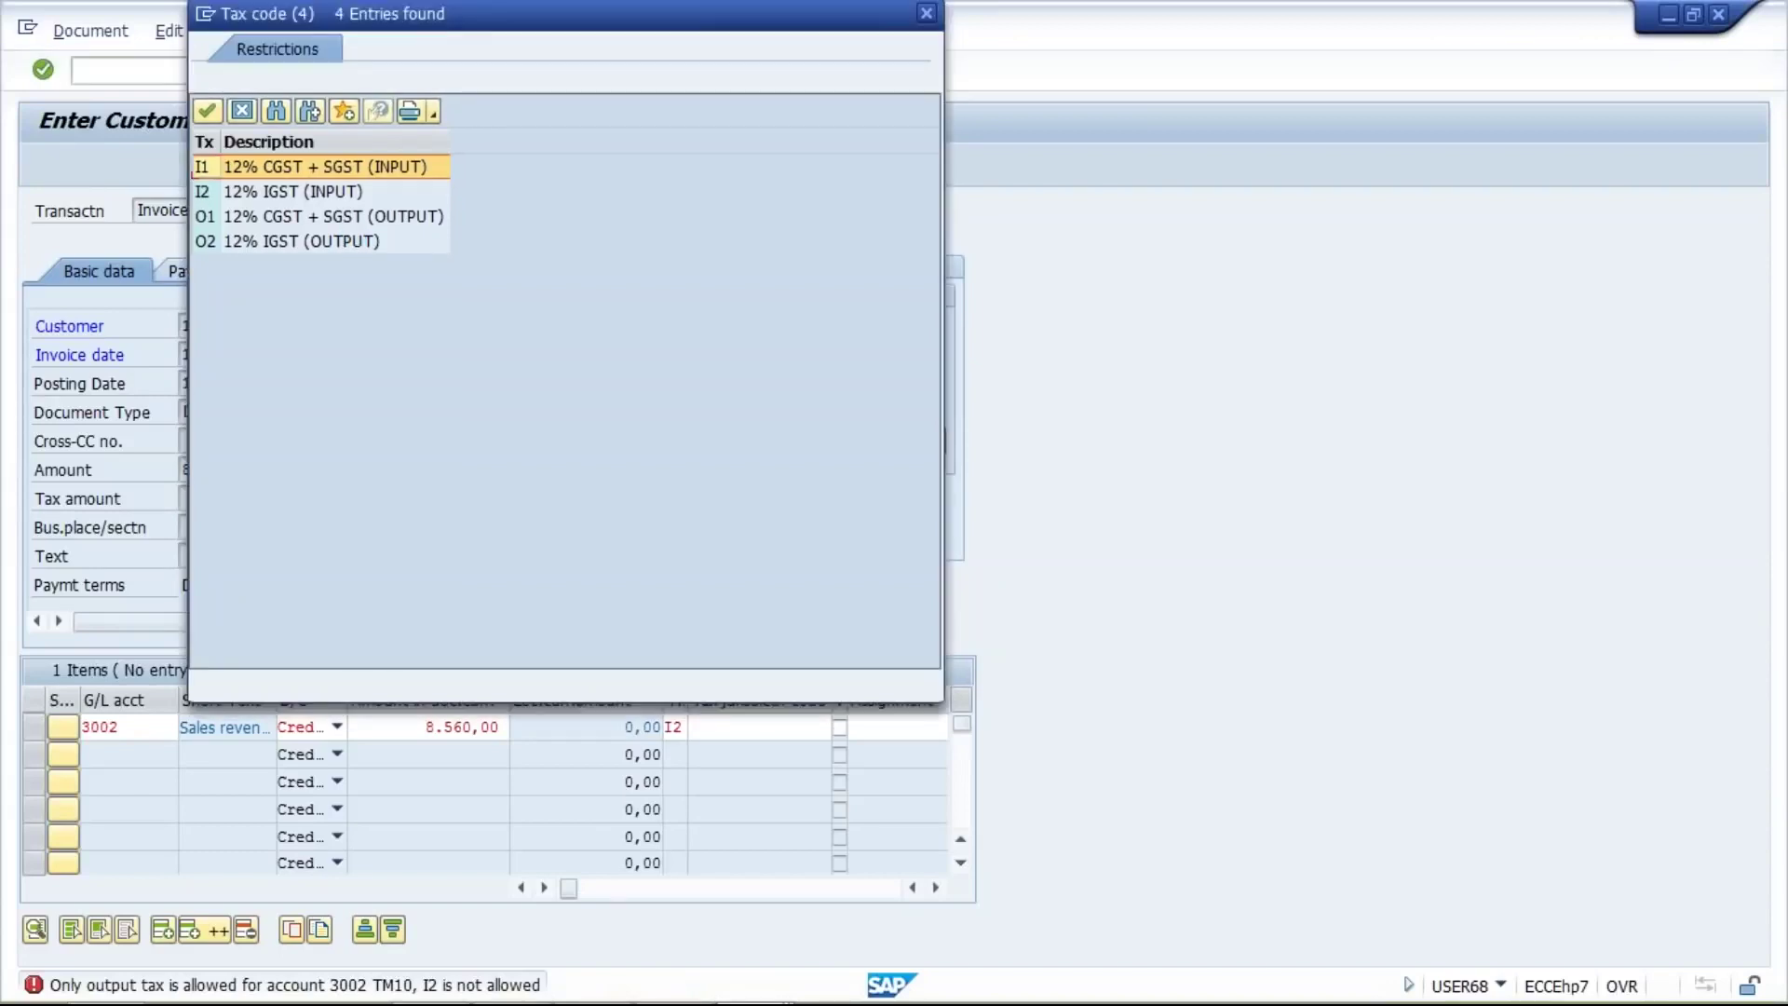
left_click(341, 228)
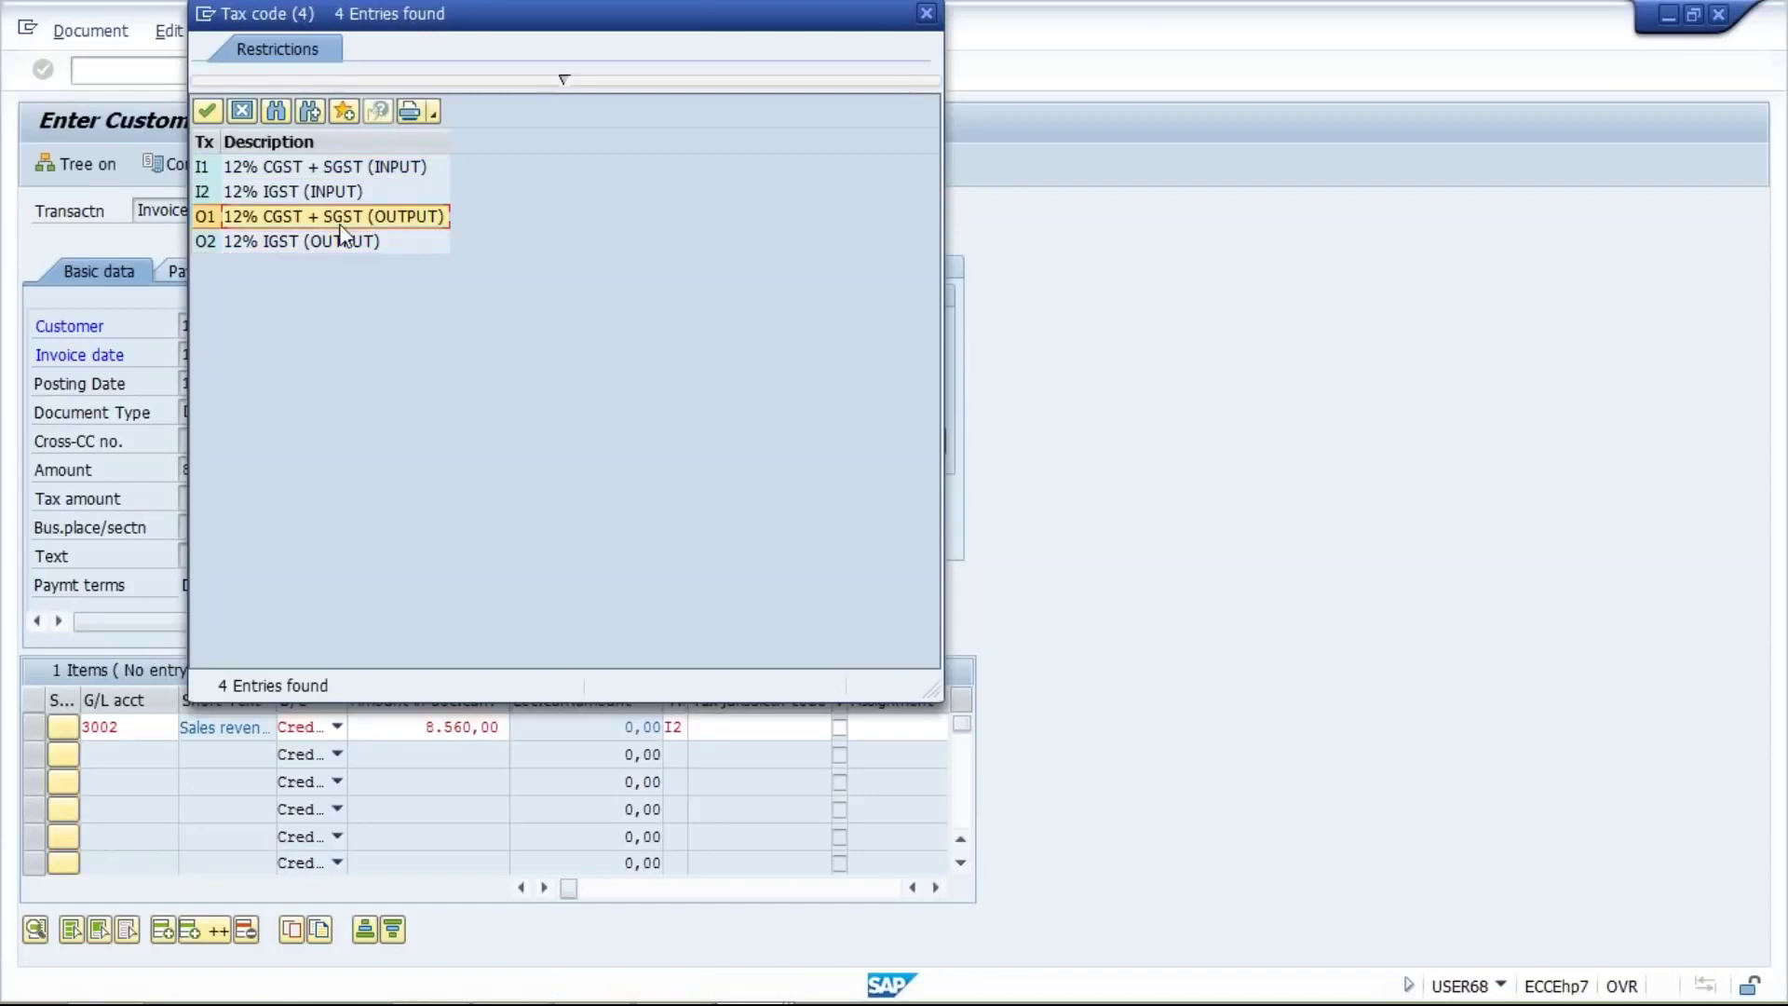
left_click(324, 241)
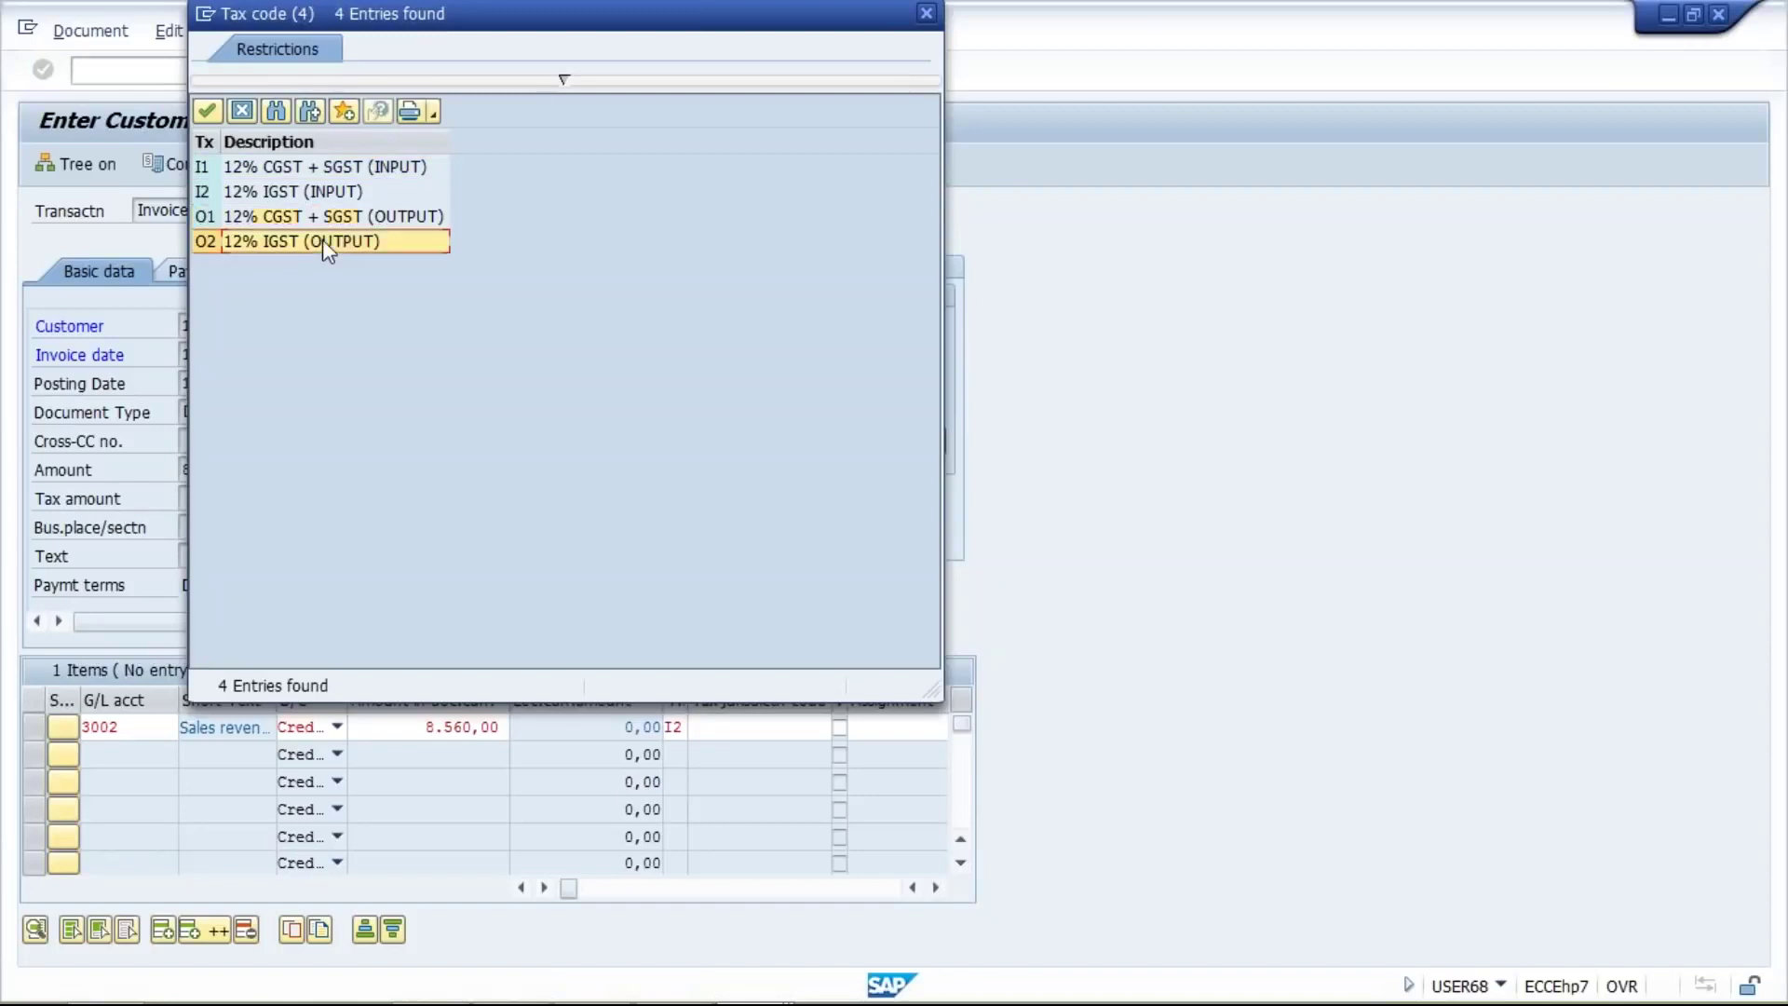
left_click(308, 221)
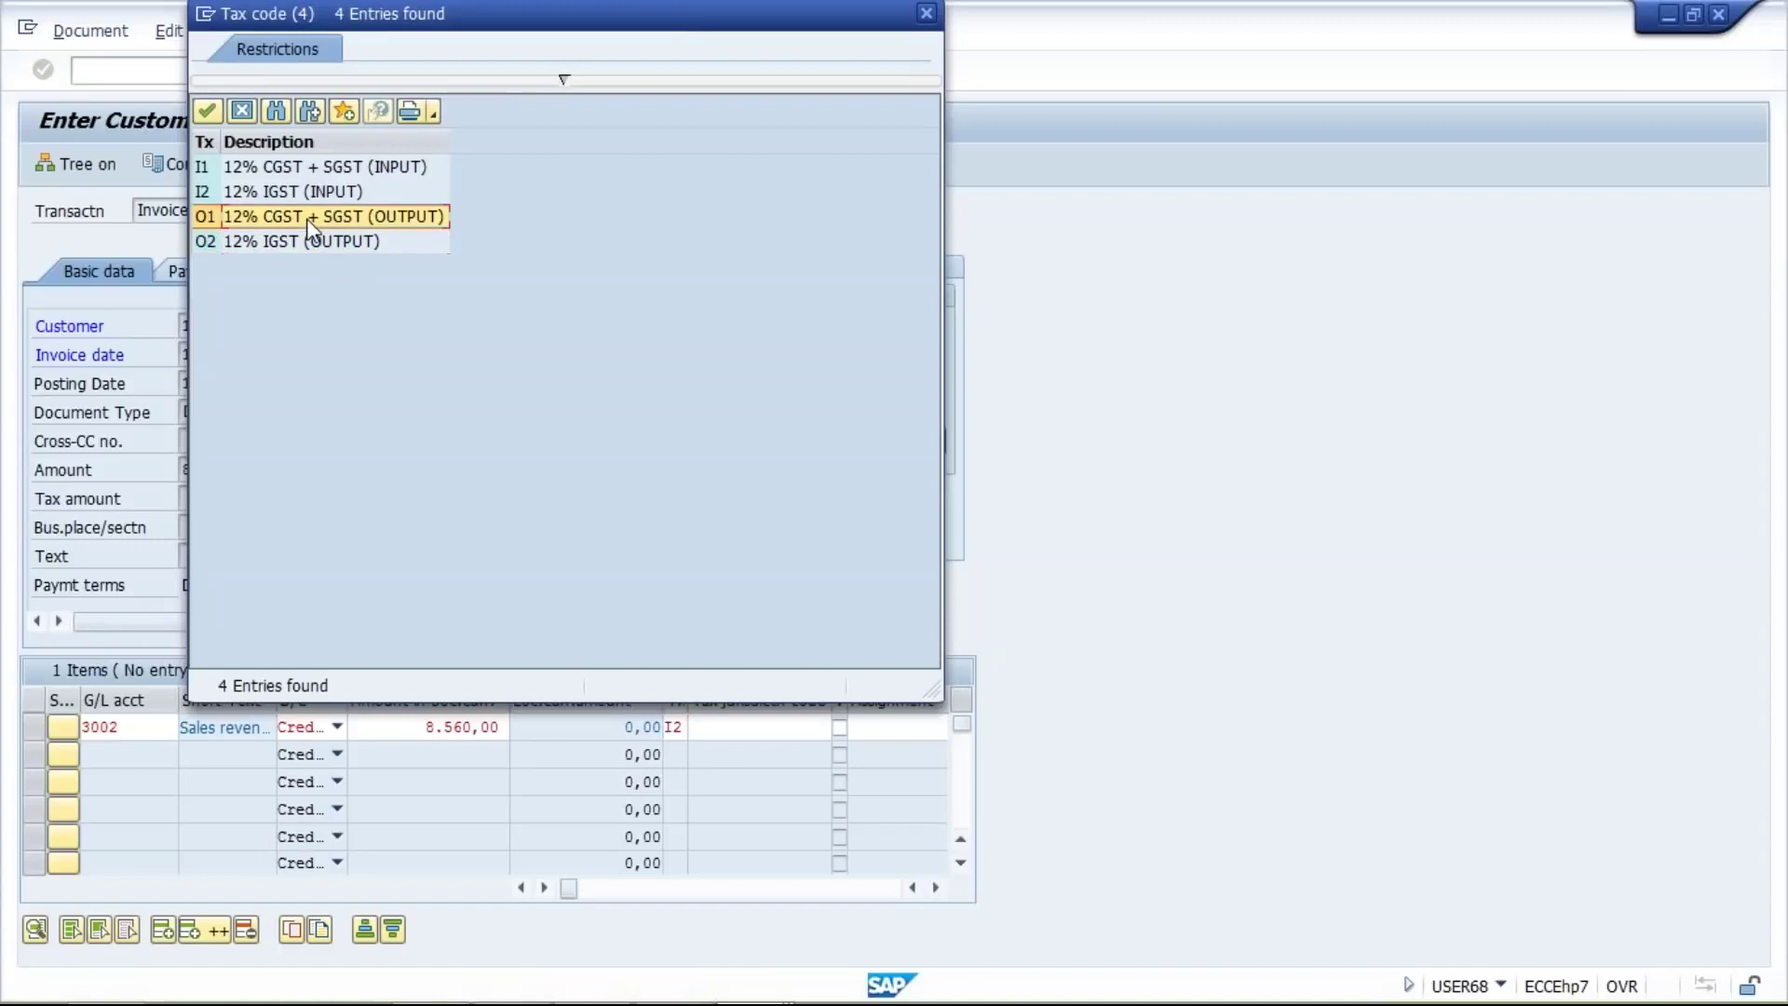
left_click(304, 244)
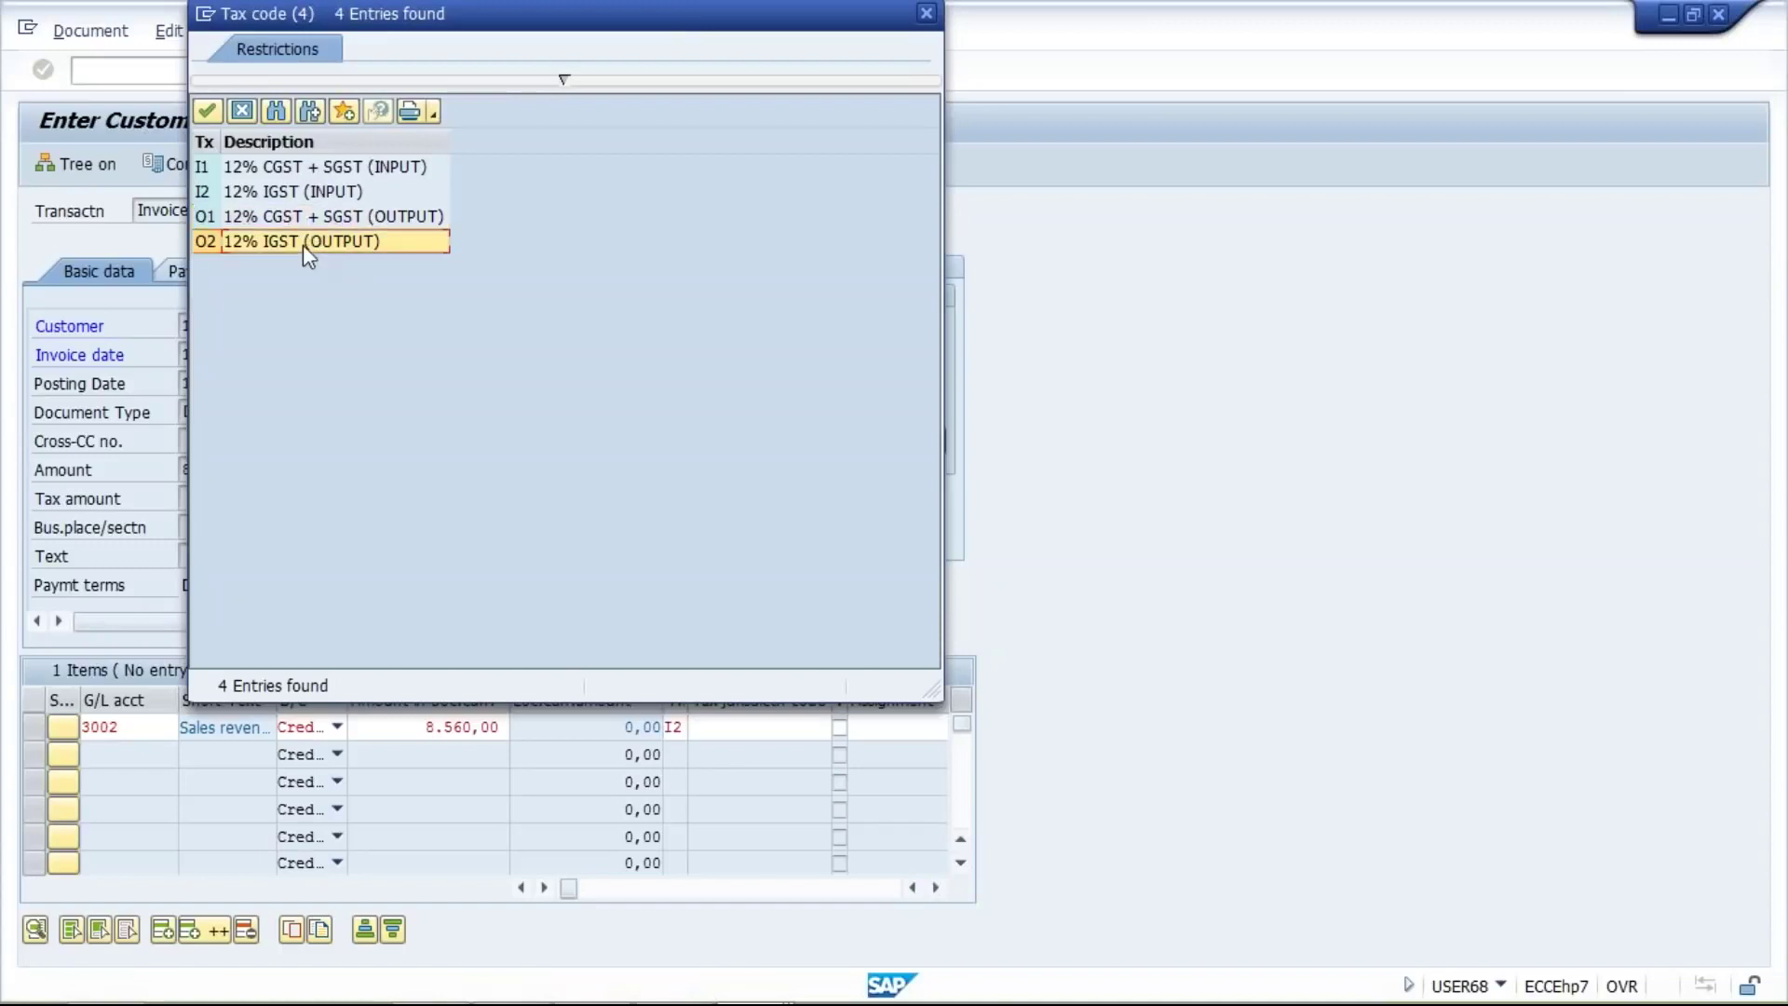
left_click(292, 217)
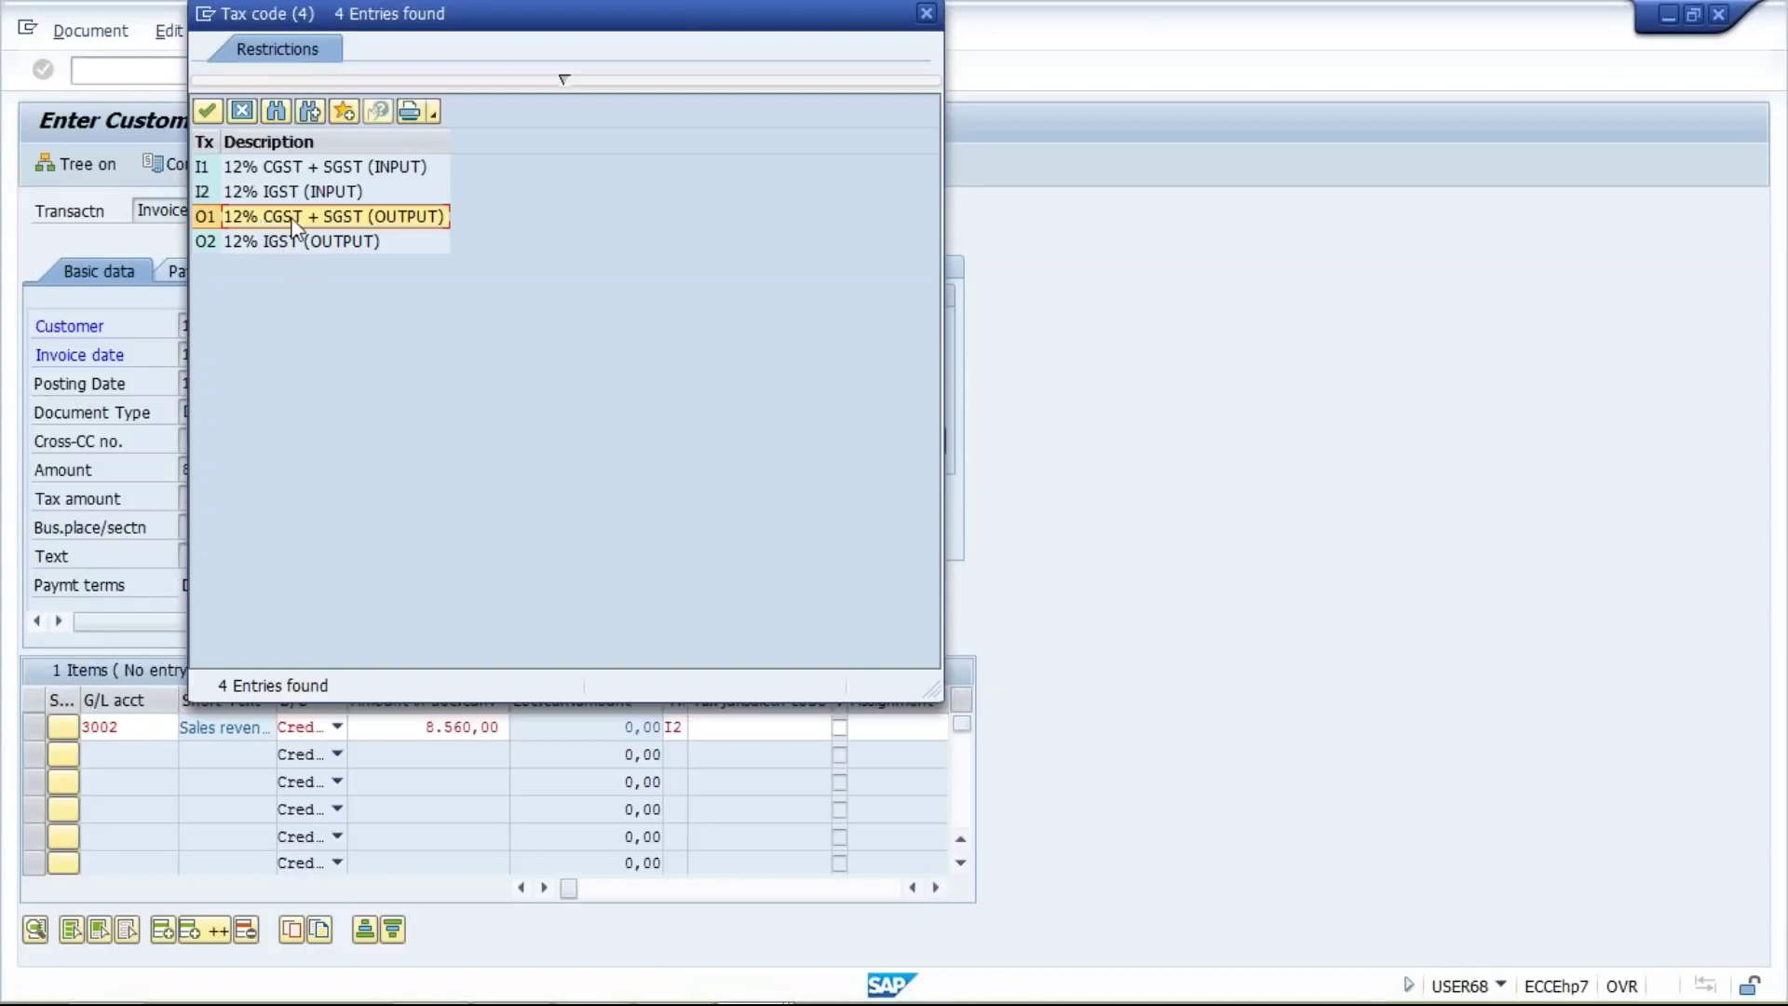
double_click(294, 218)
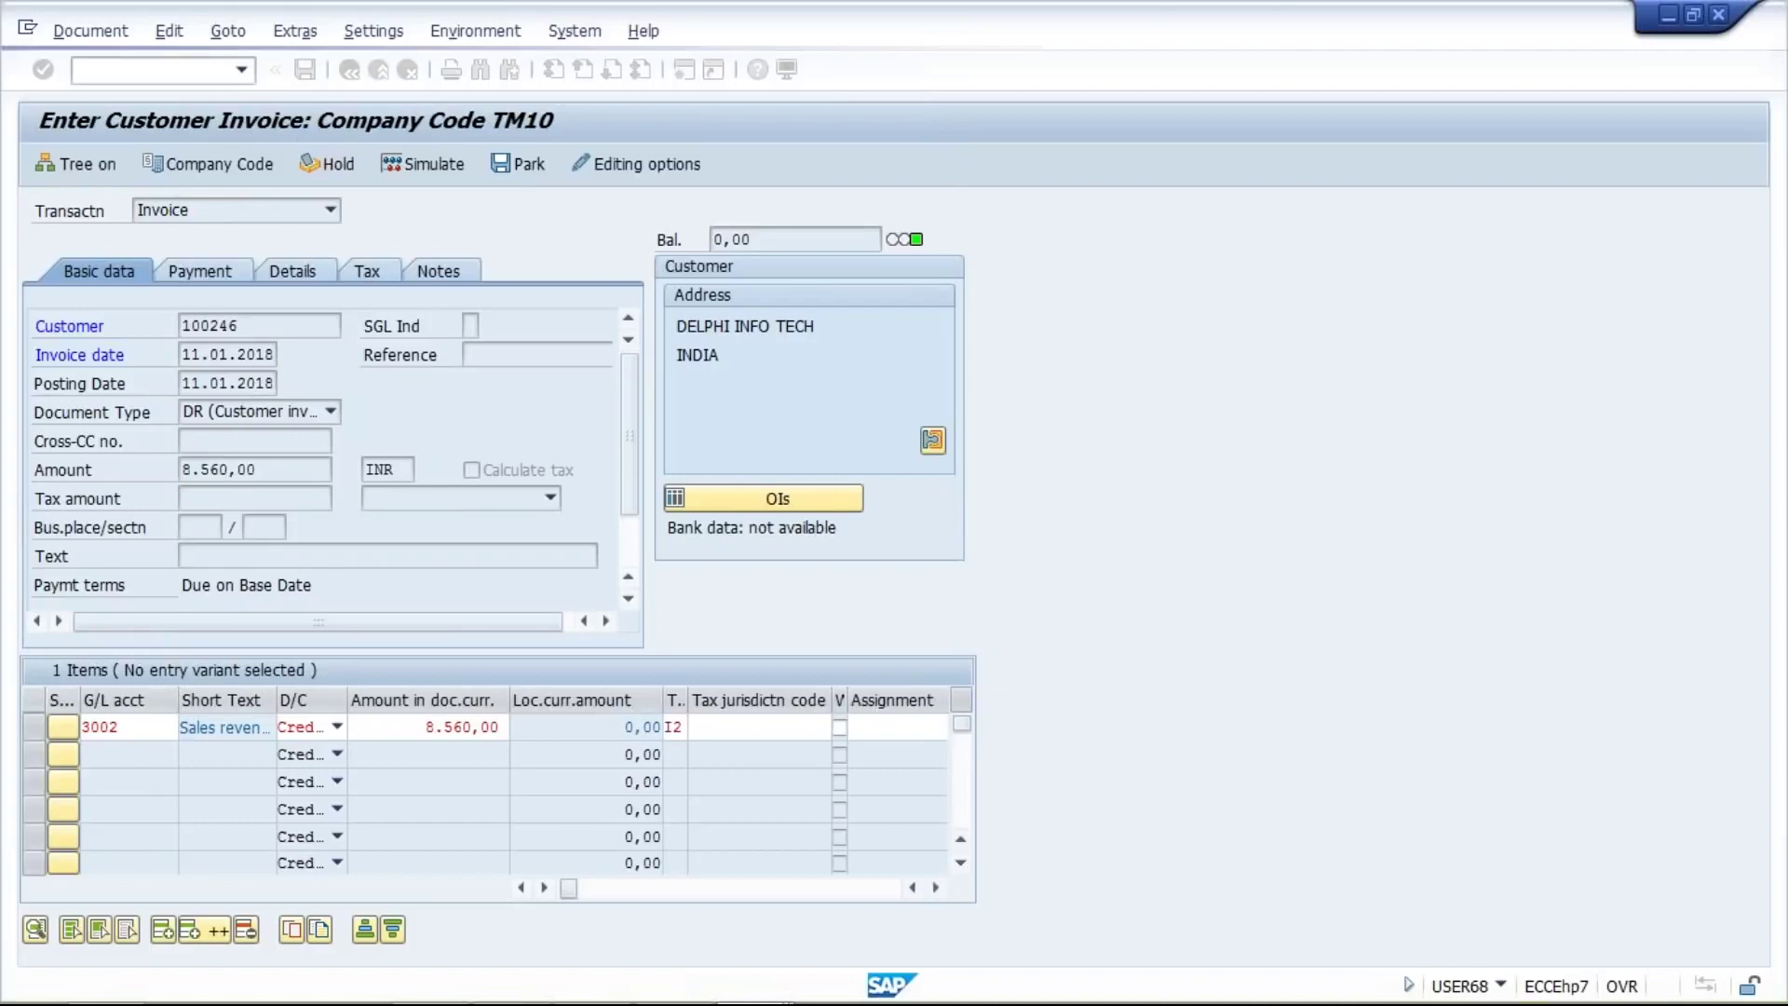
type("01")
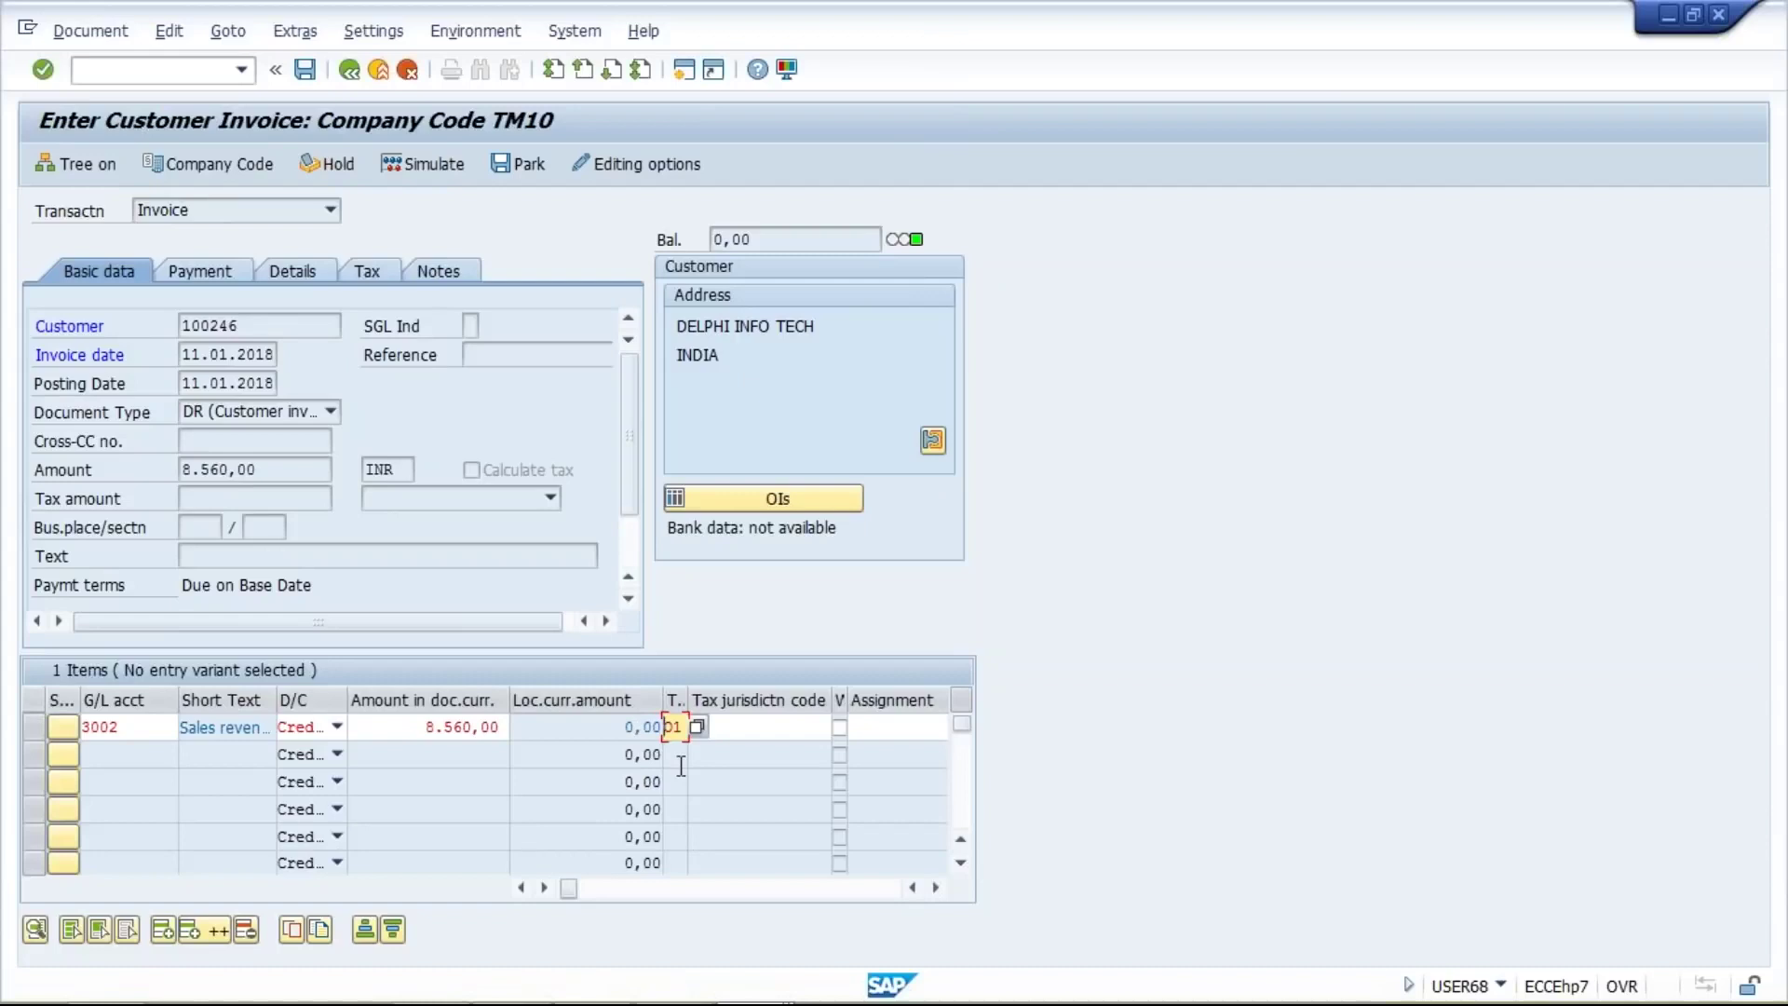
key("Return")
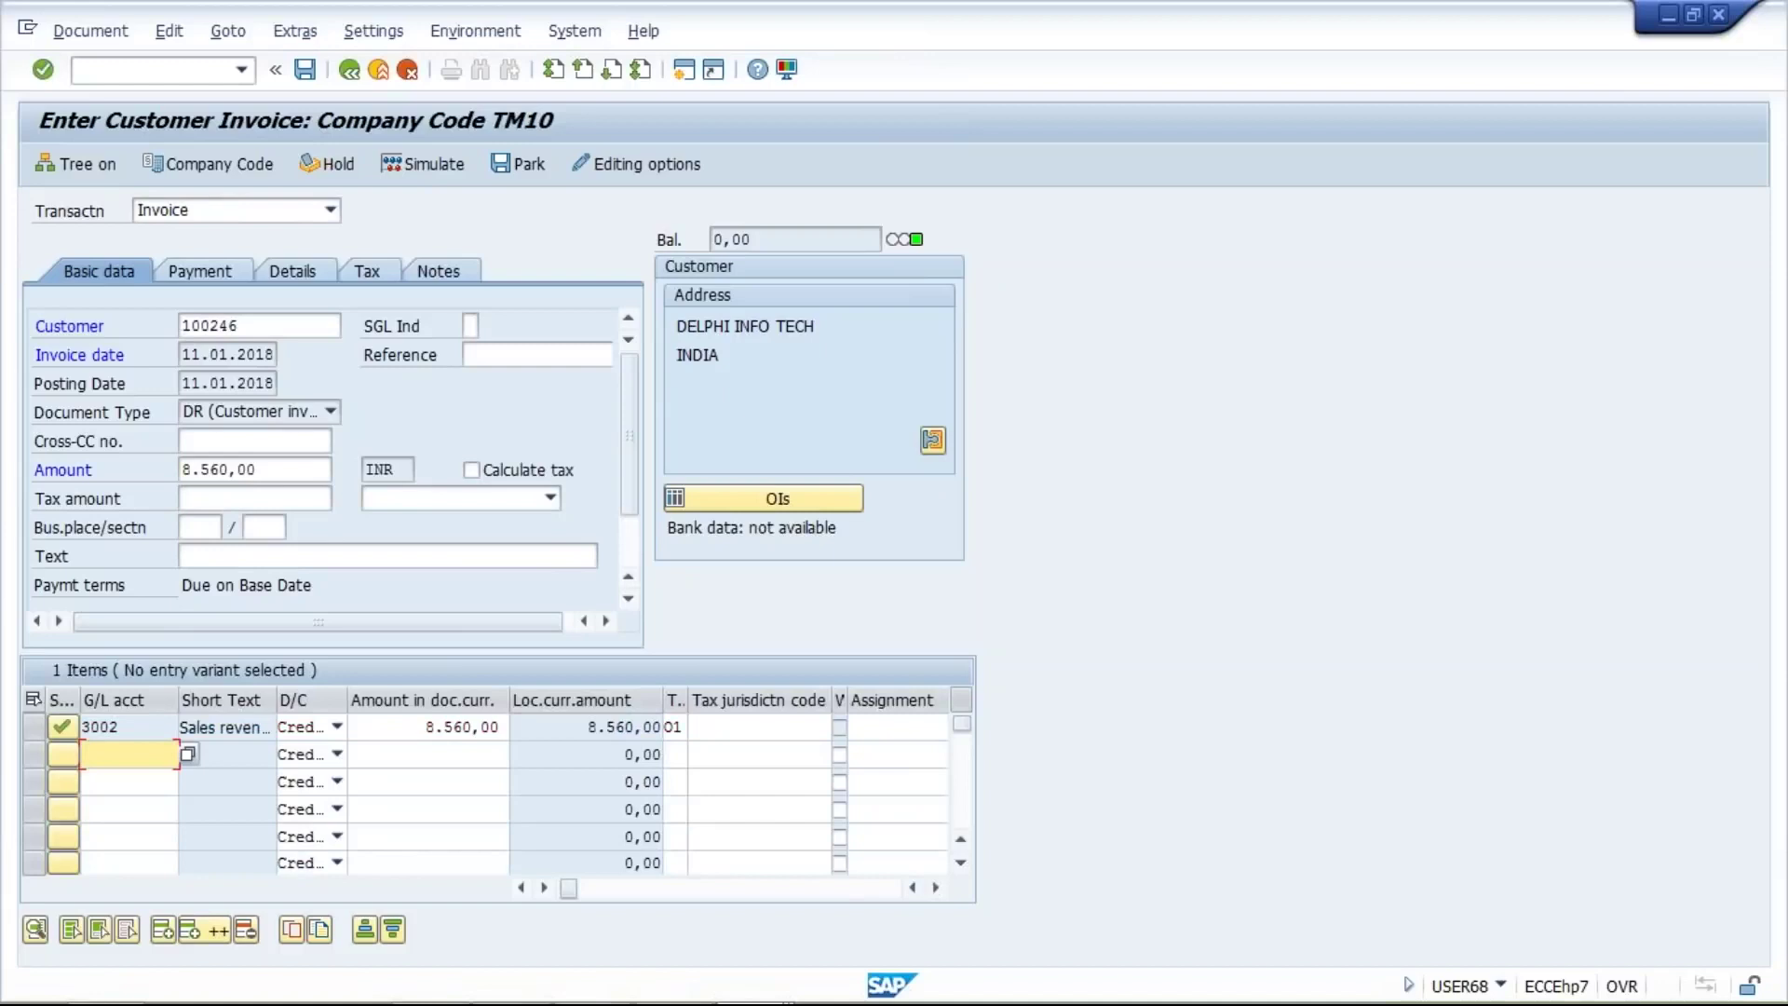
Try to simulate the invoice without tax calculation, then cancel the tax data check and return to the invoice entry
left_click(423, 164)
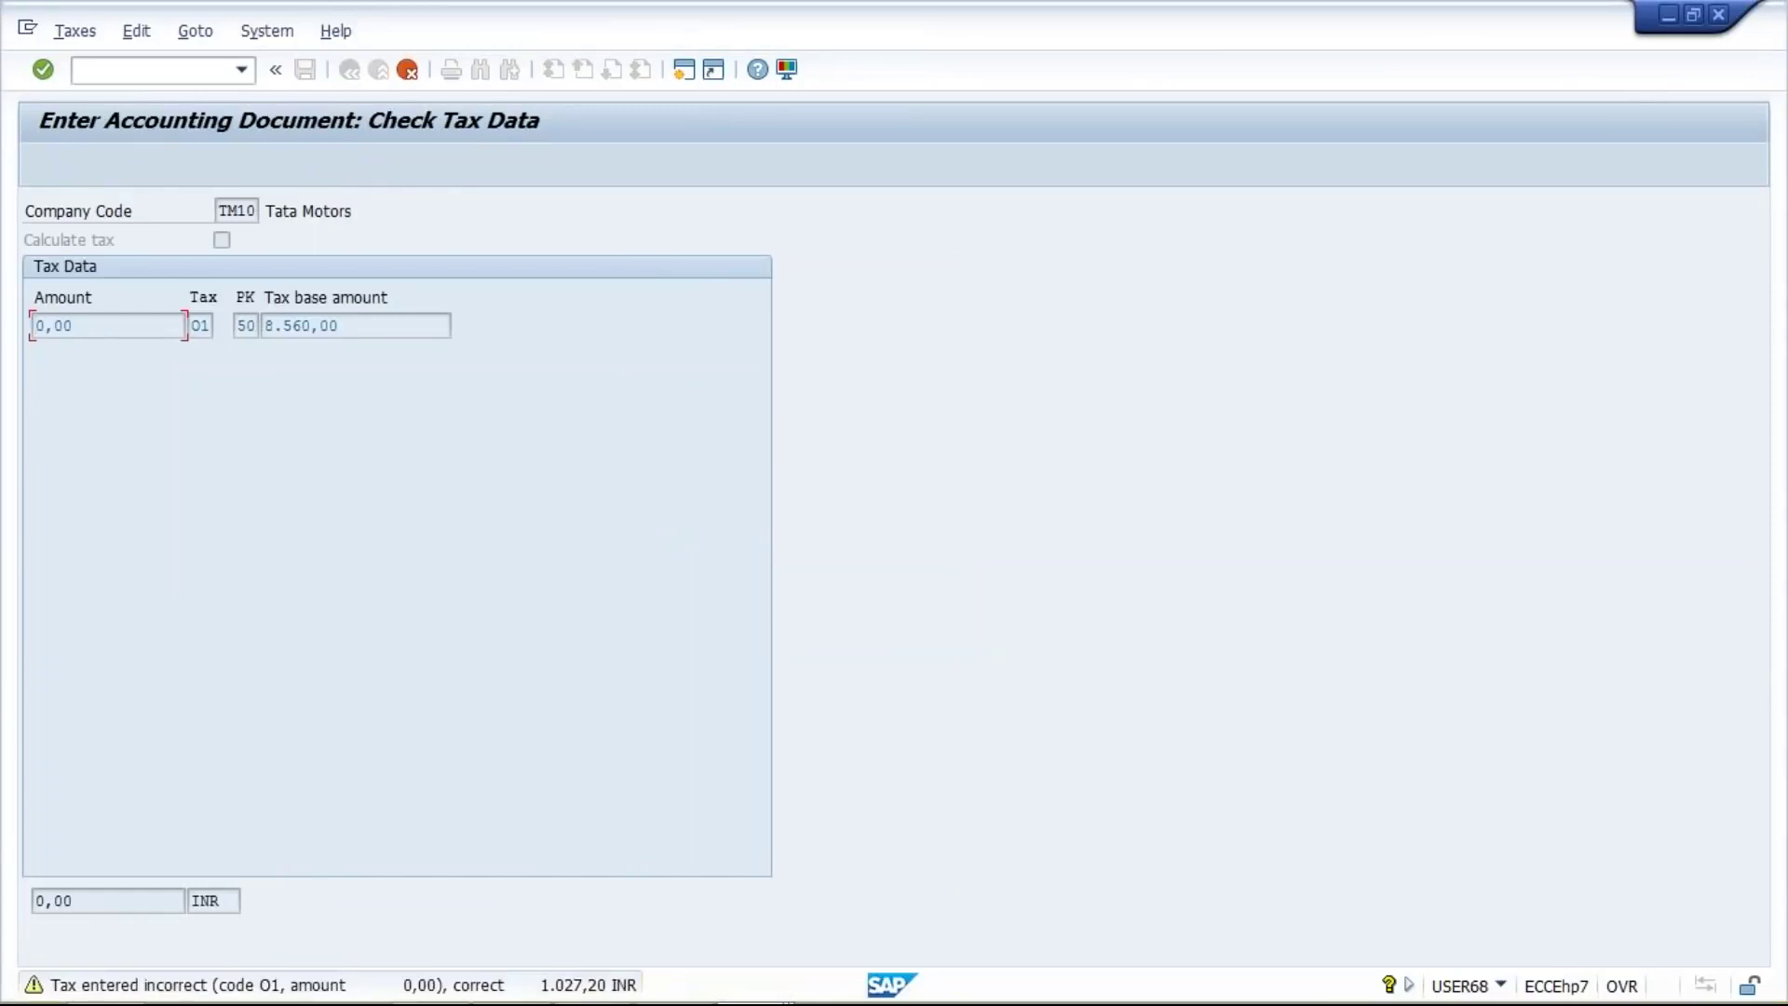
left_click(407, 70)
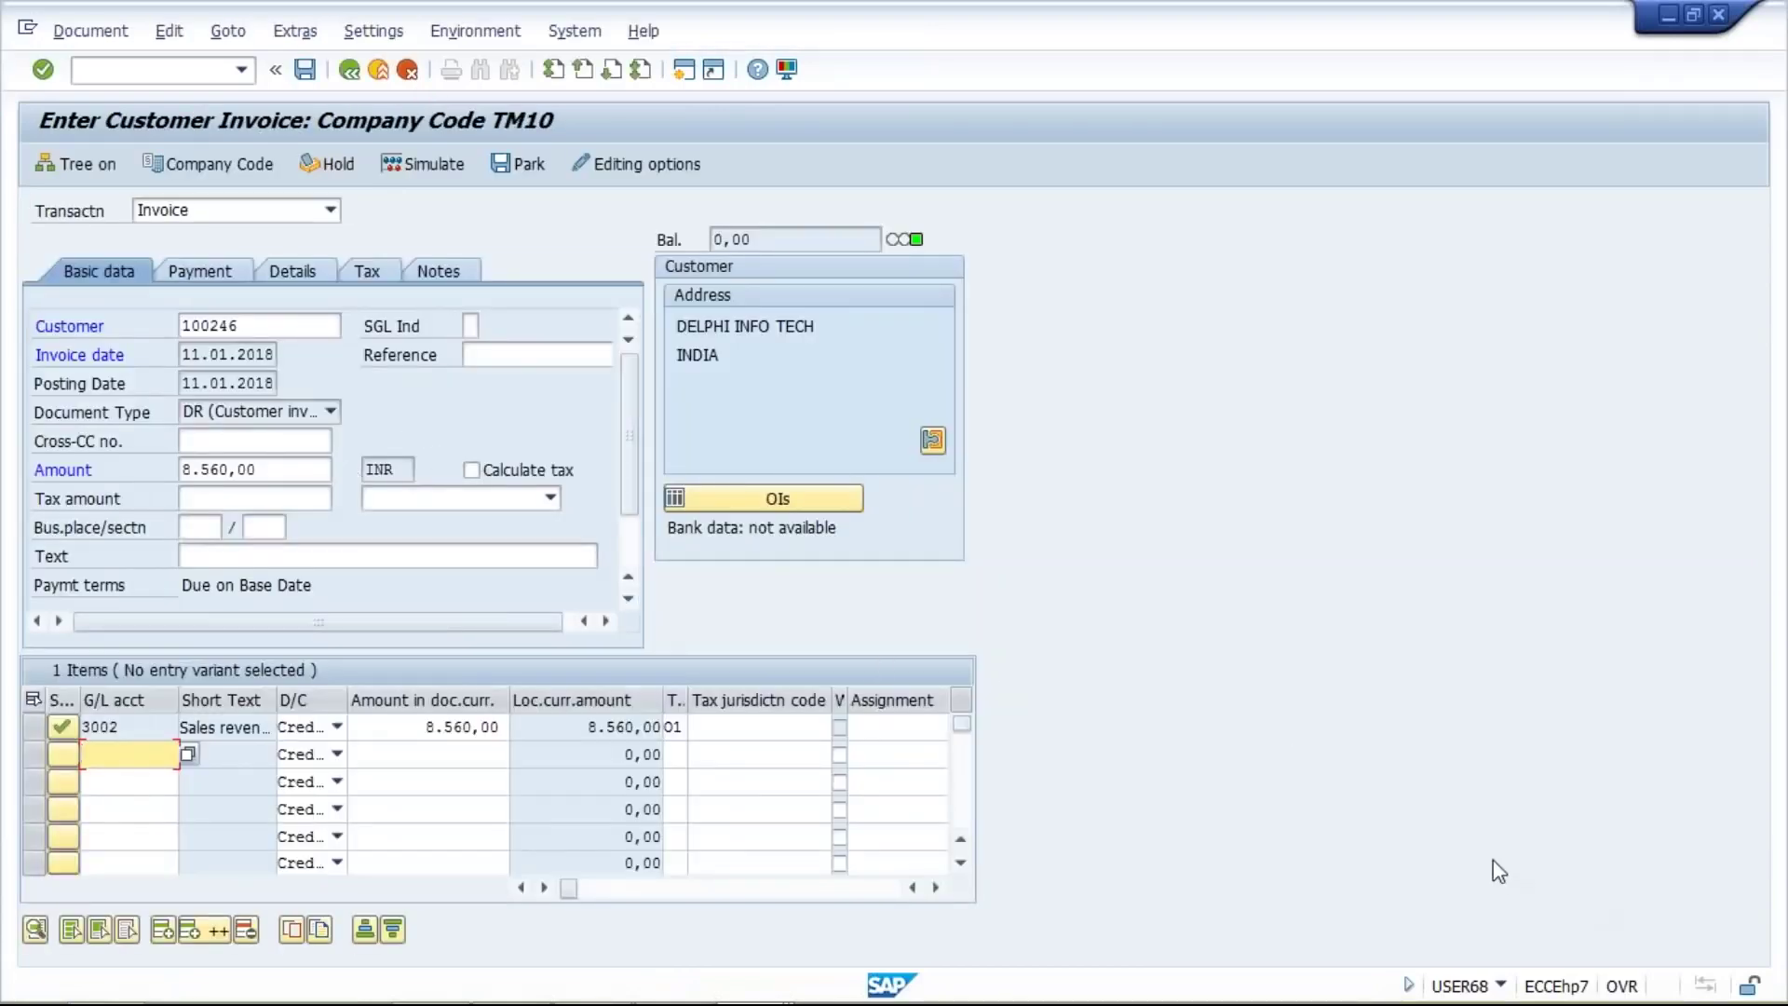
key("Return")
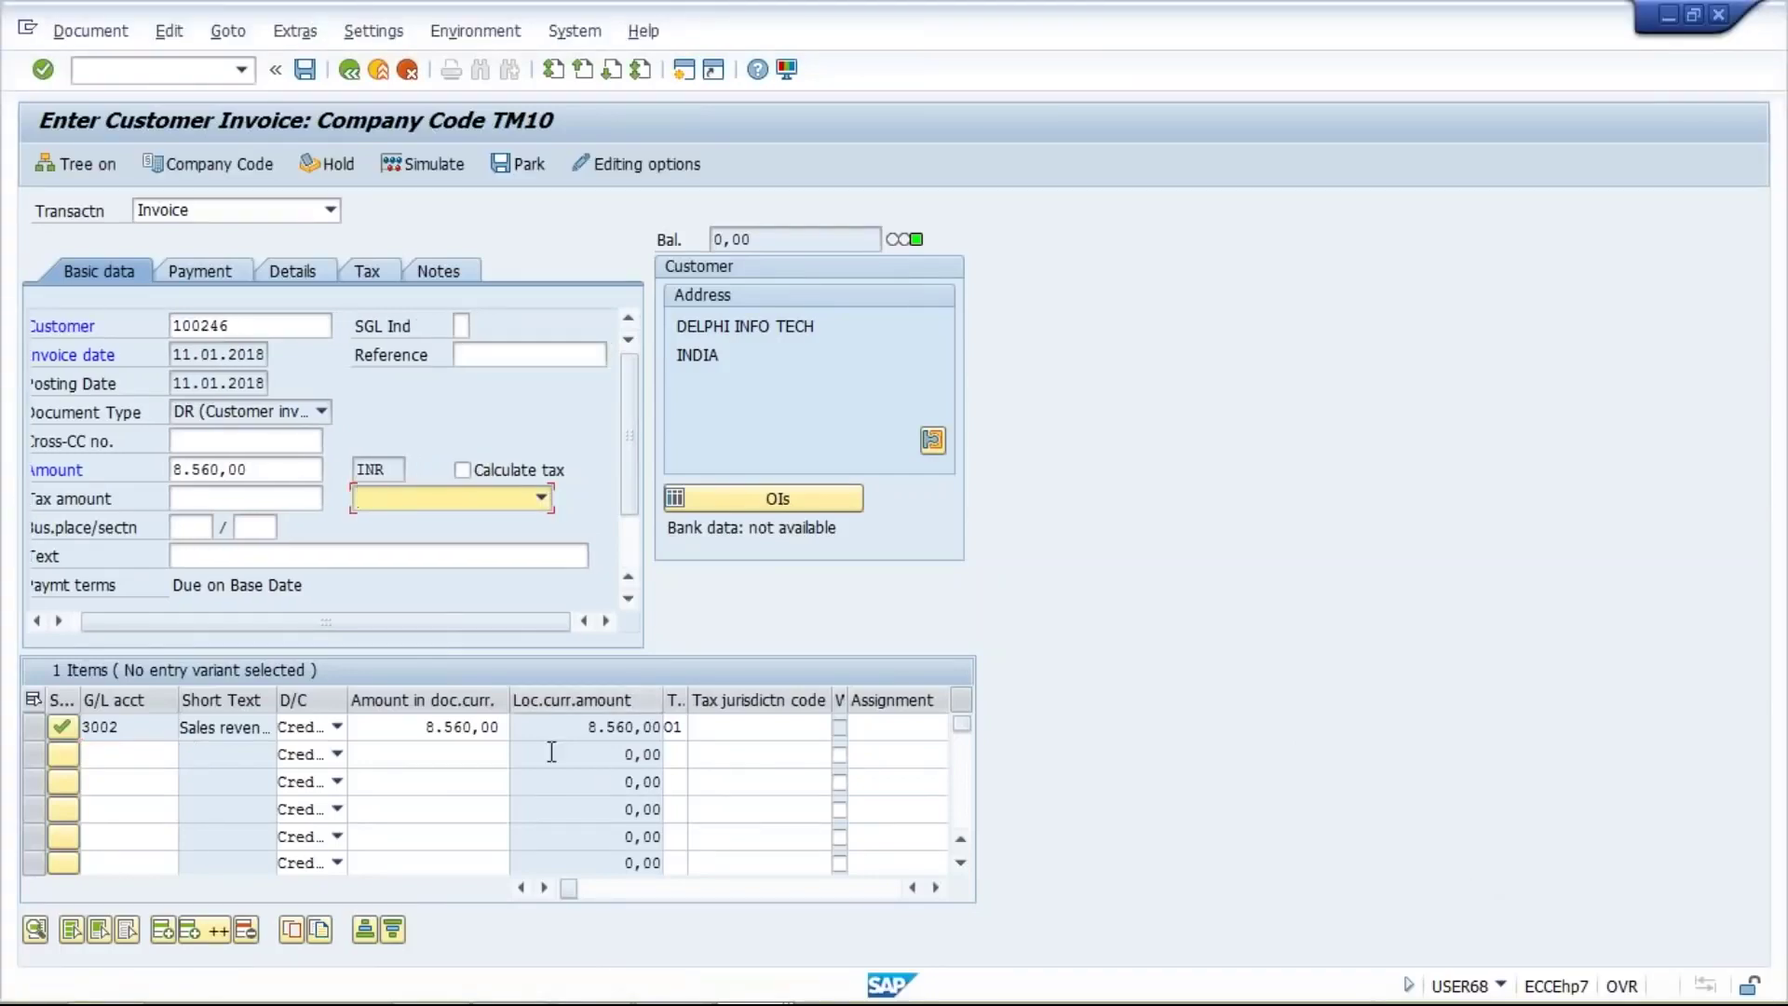
Turn on tax calculation in the invoice's basic data and choose tax code O1 (12% CGST + SGST (OUTPUT))
left_click(679, 727)
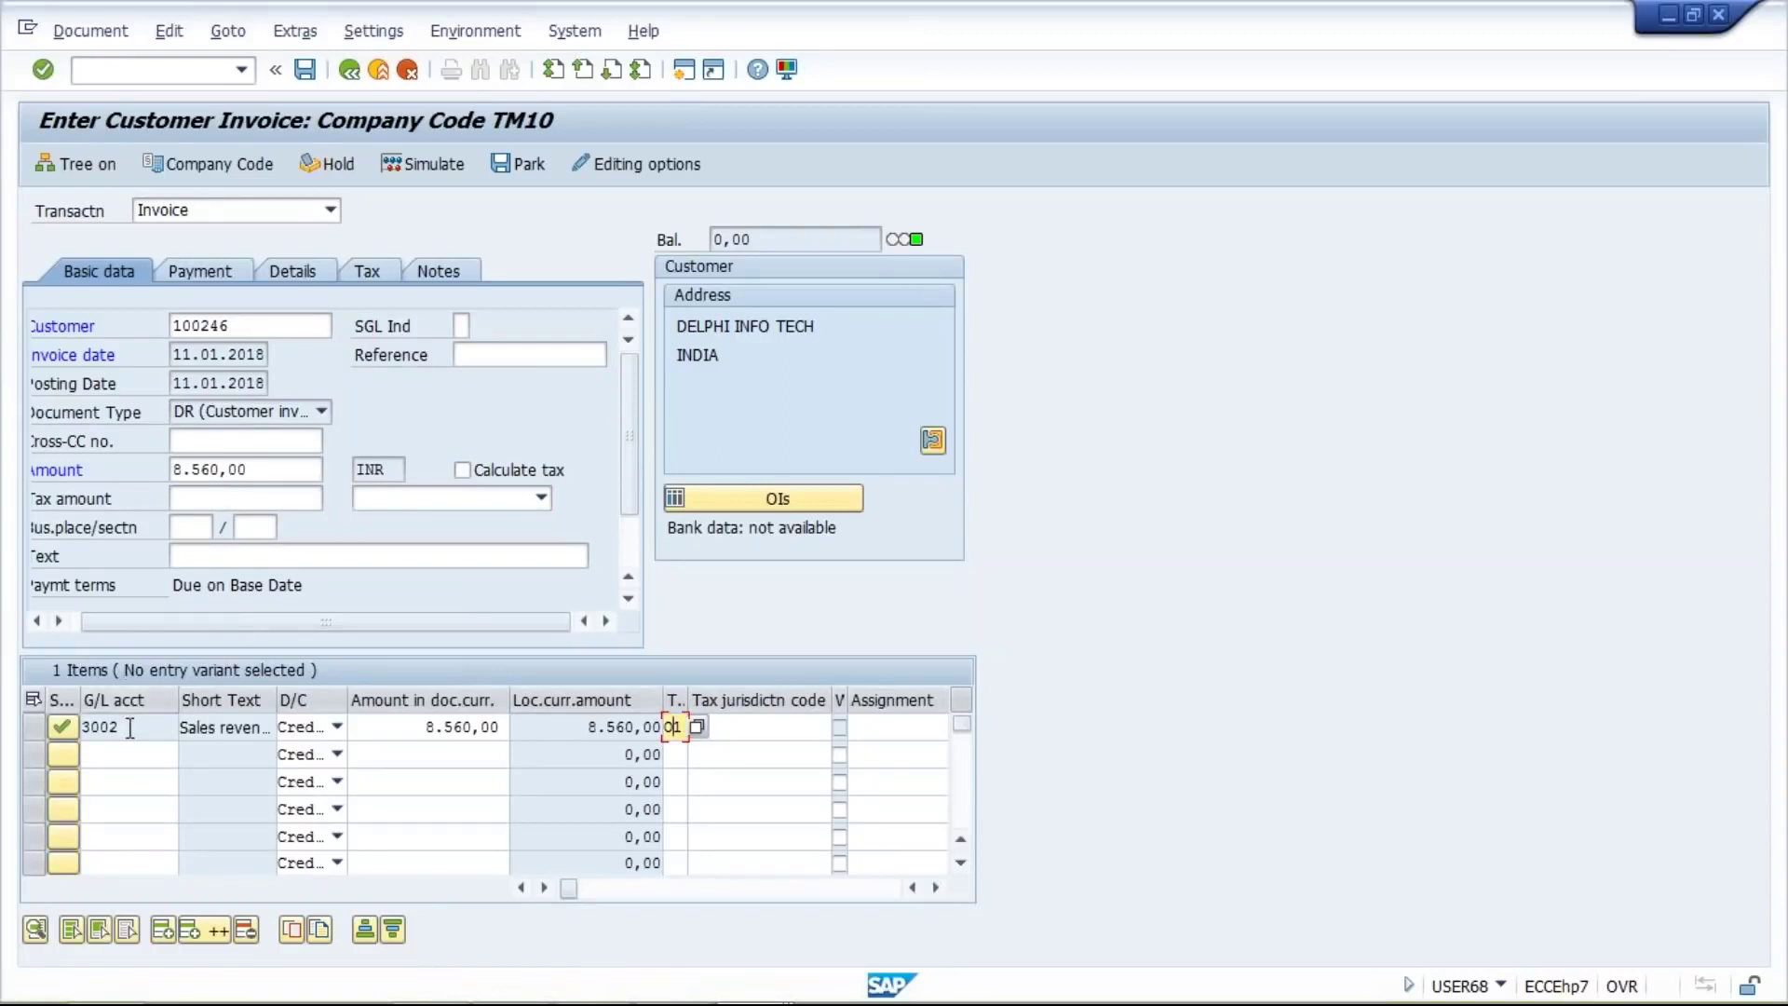
left_click(461, 470)
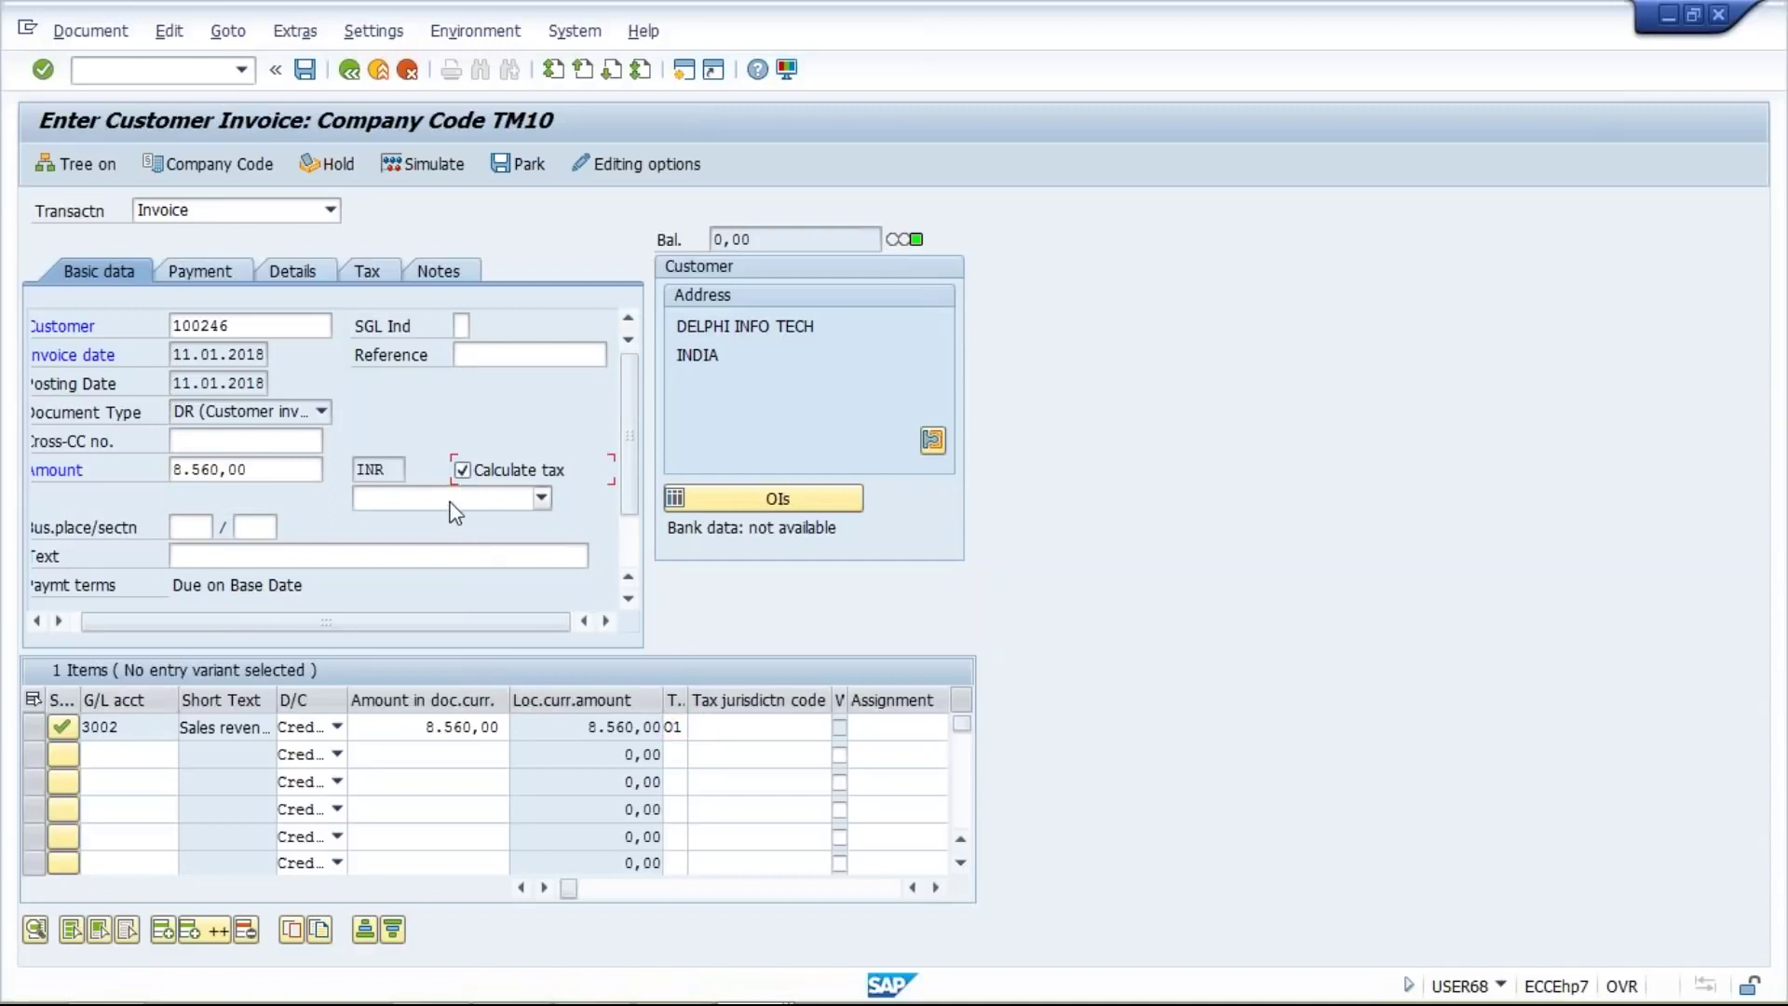
left_click(451, 500)
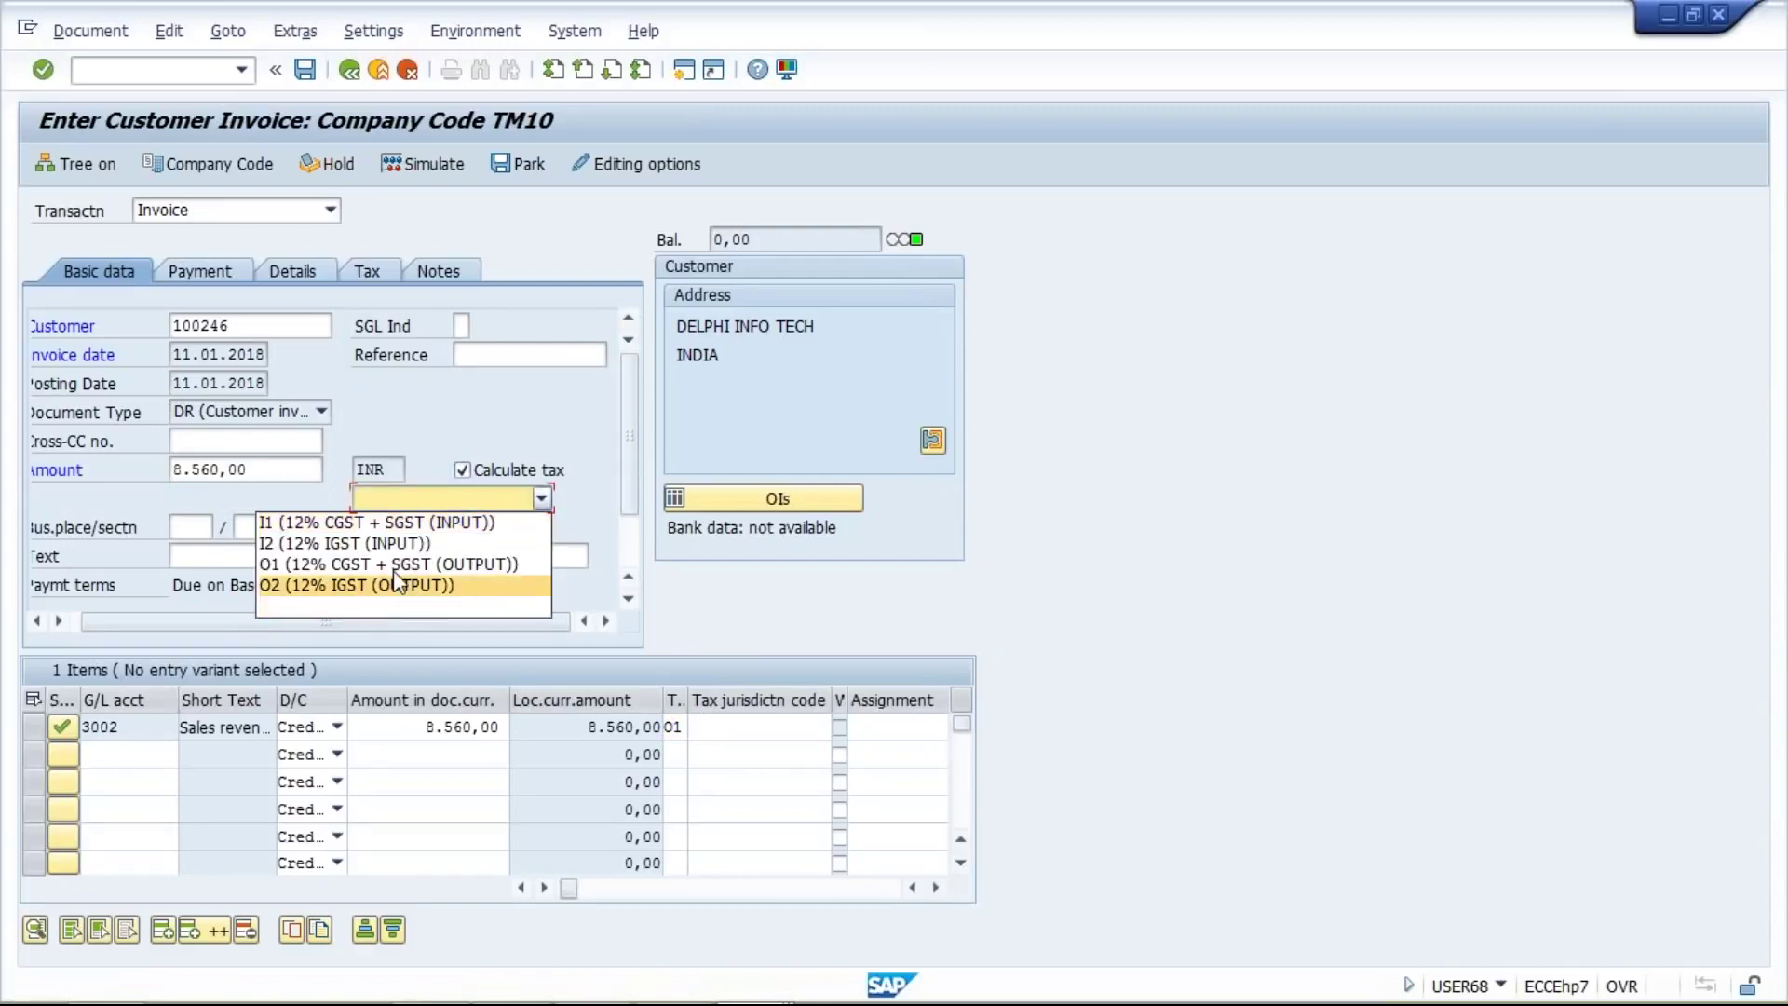
left_click(394, 564)
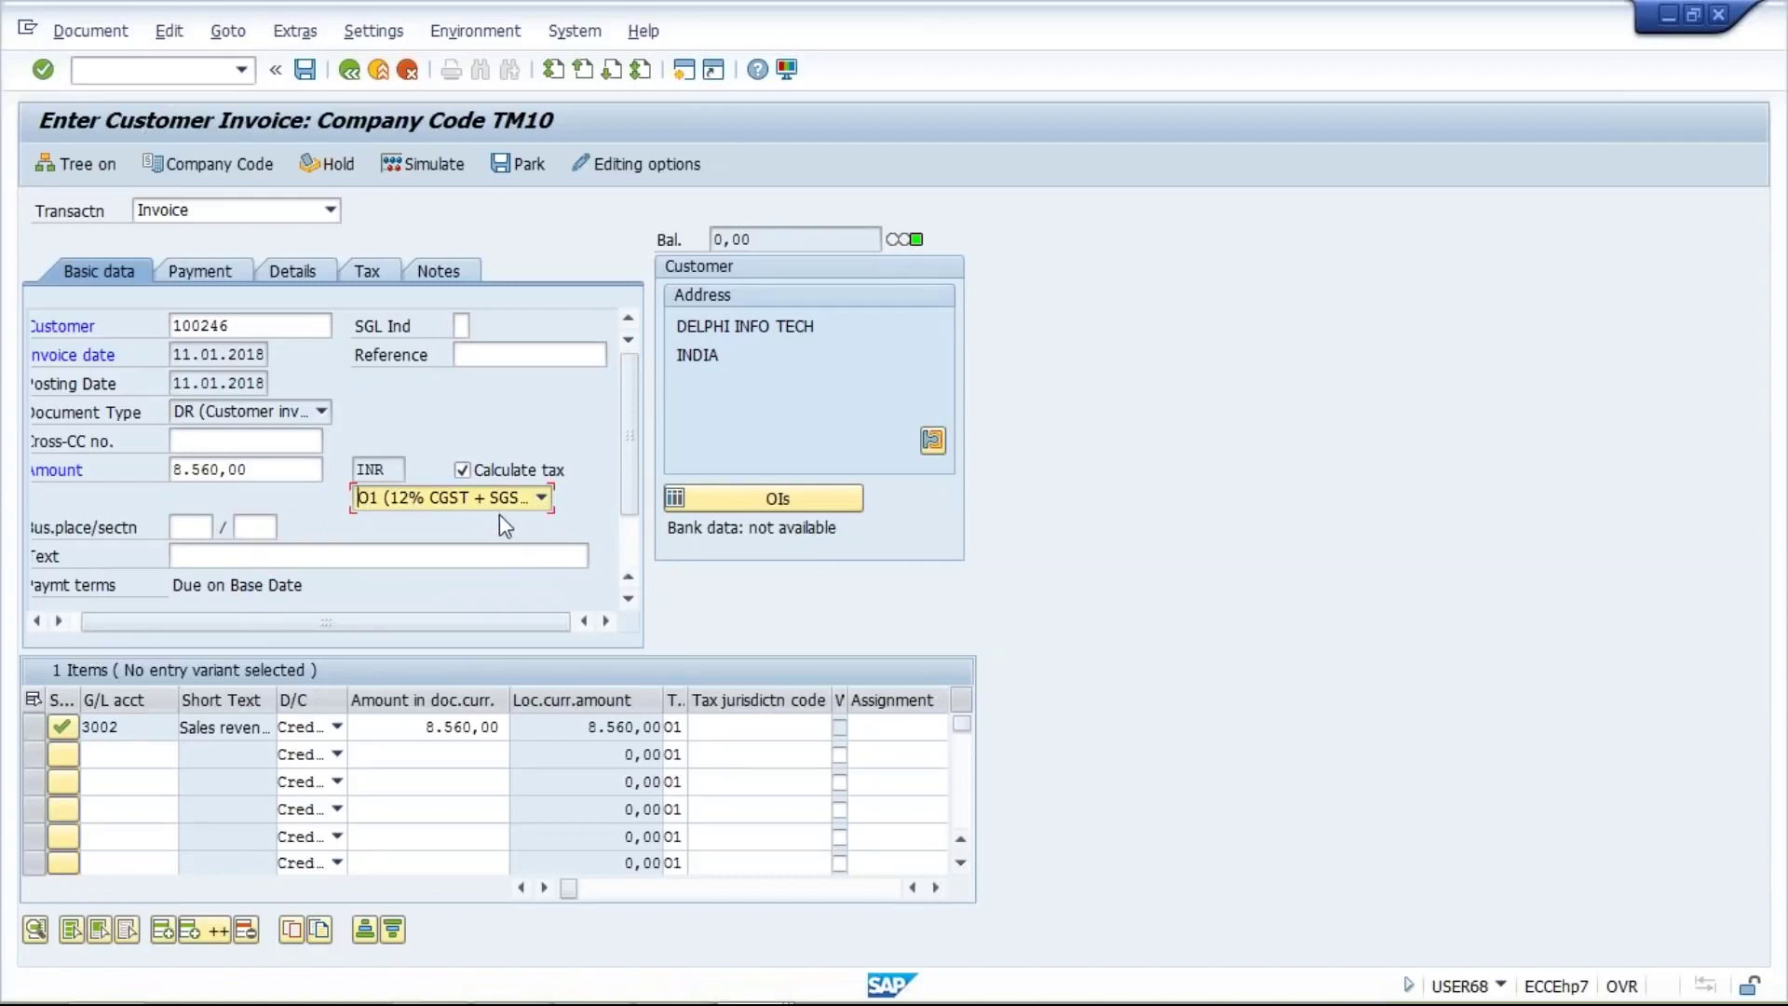
Simulate the invoice and examine the CGST and SGST output lines in the document overview
left_click(426, 165)
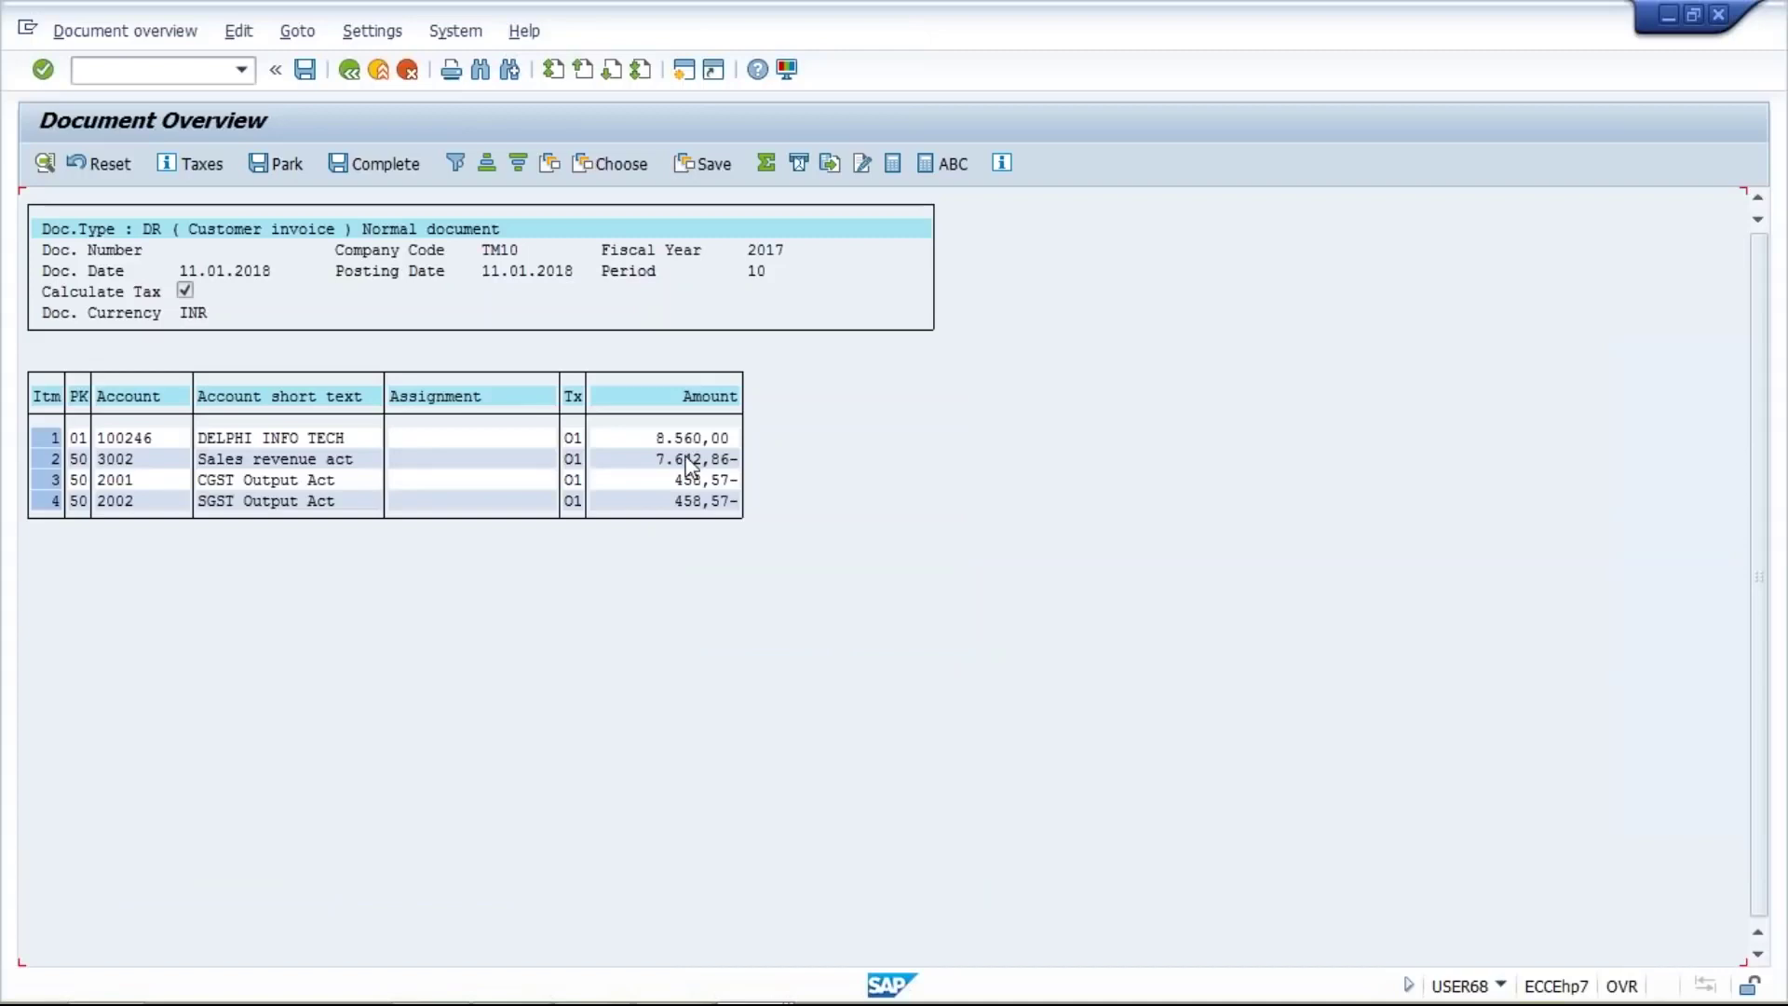
left_click(274, 507)
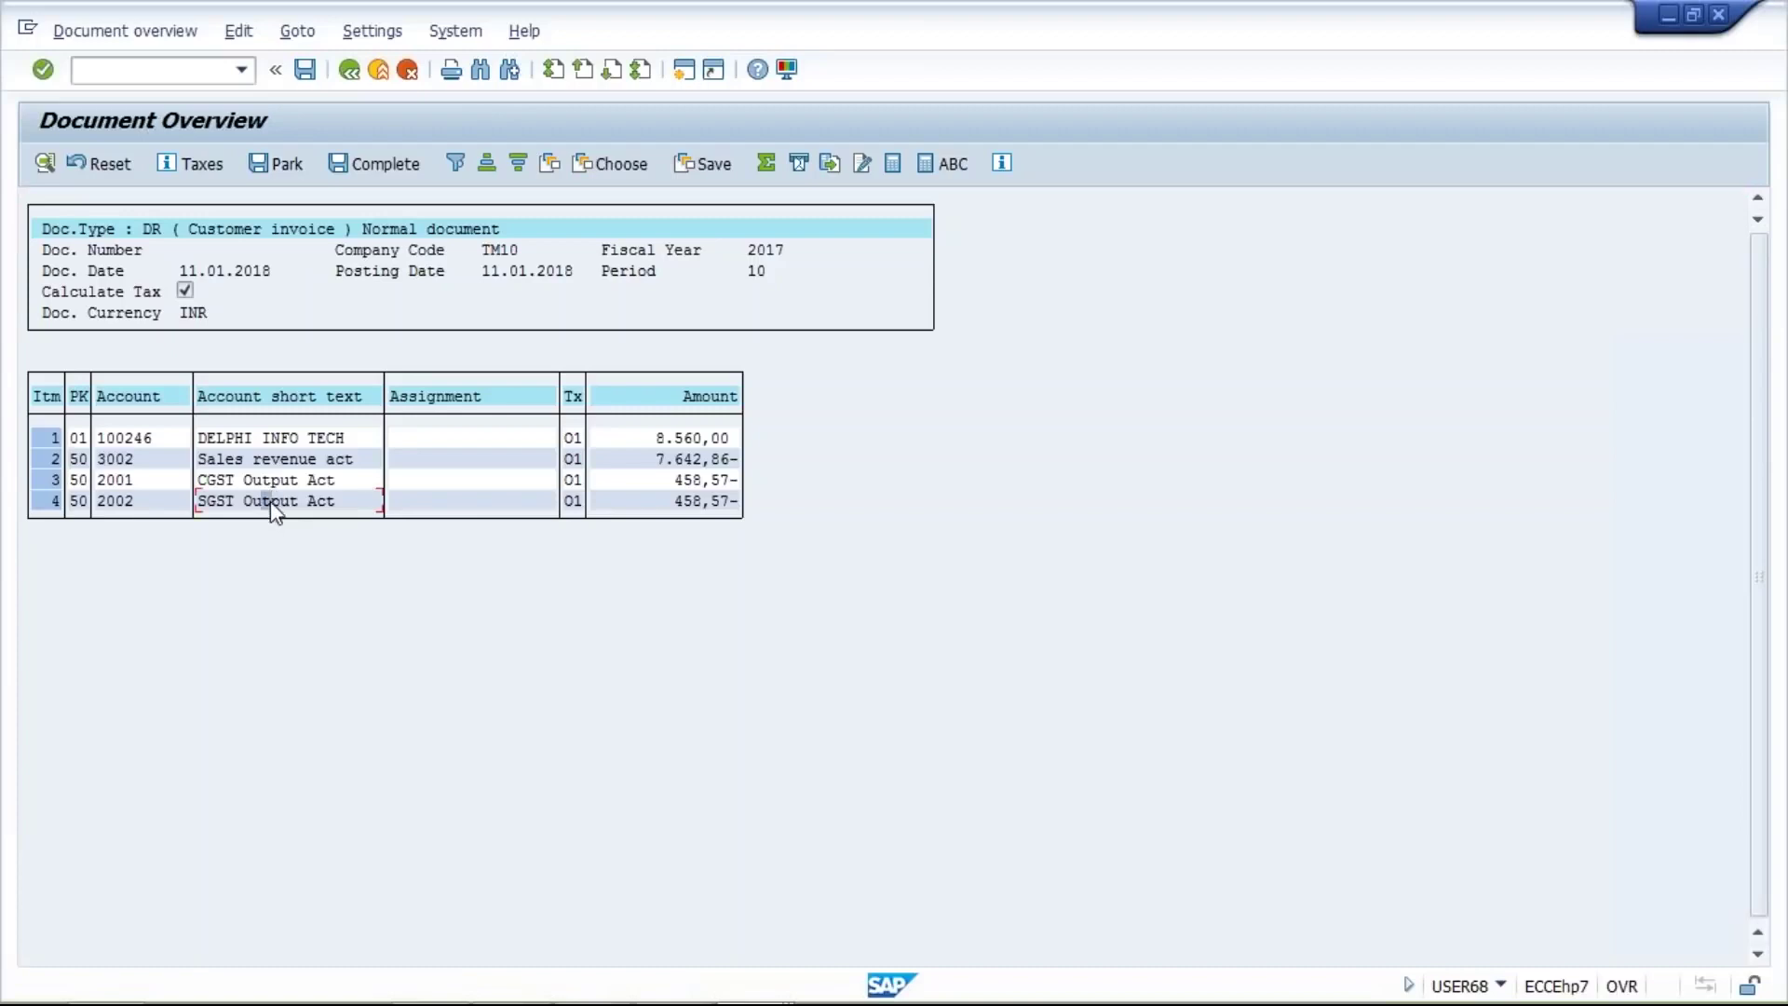
left_click(253, 482)
left_click(143, 476)
In the open G/L account session, expand the LIABILITY group and check the type and description of the CGST Output Act account in display mode
mouse_move(652, 997)
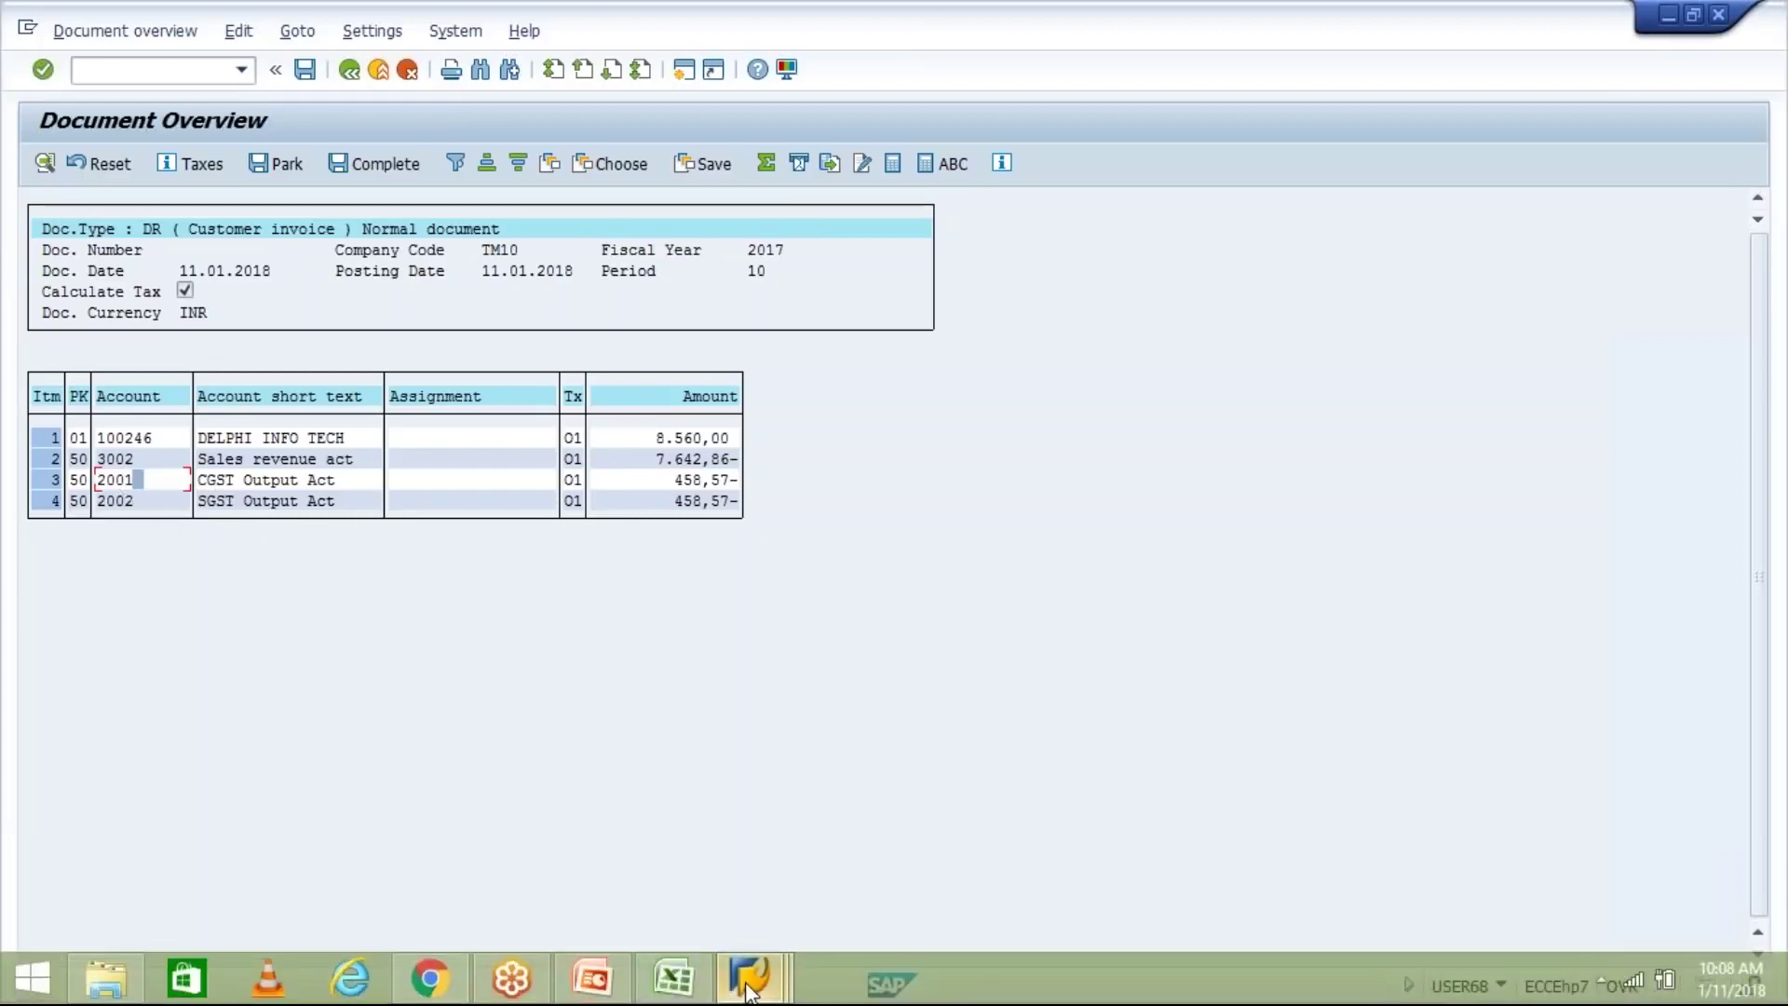
mouse_move(749, 992)
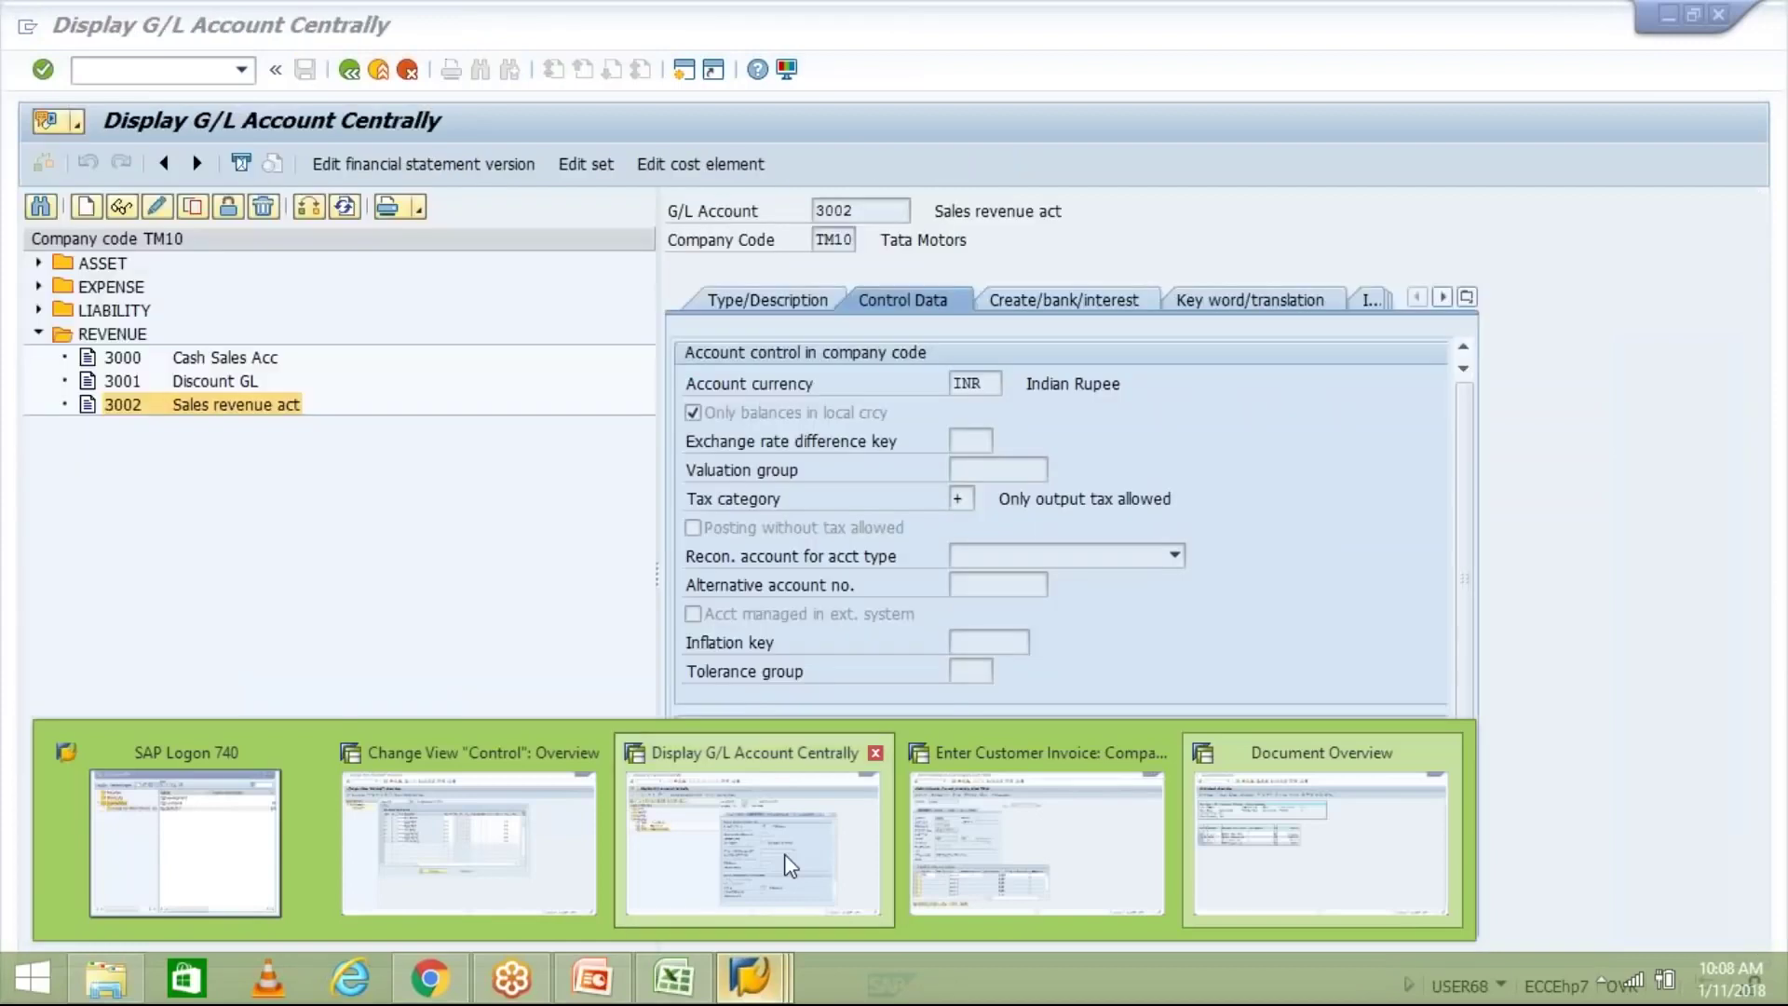
left_click(750, 838)
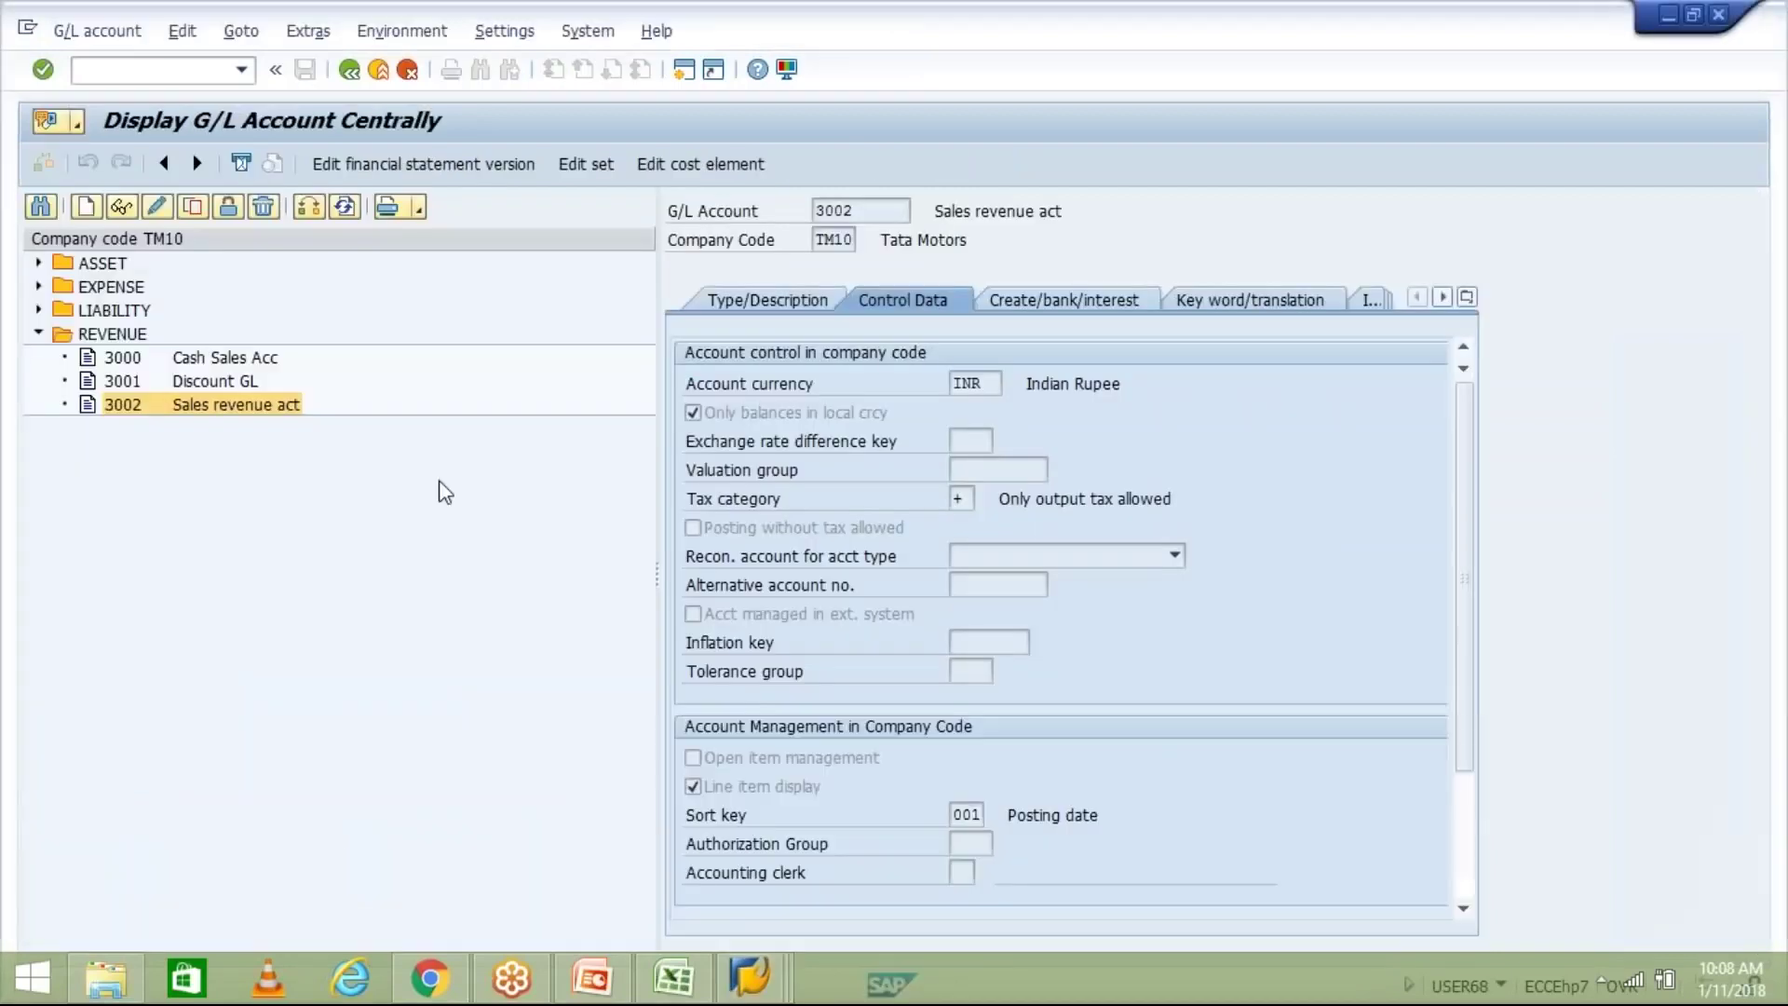
left_click(38, 310)
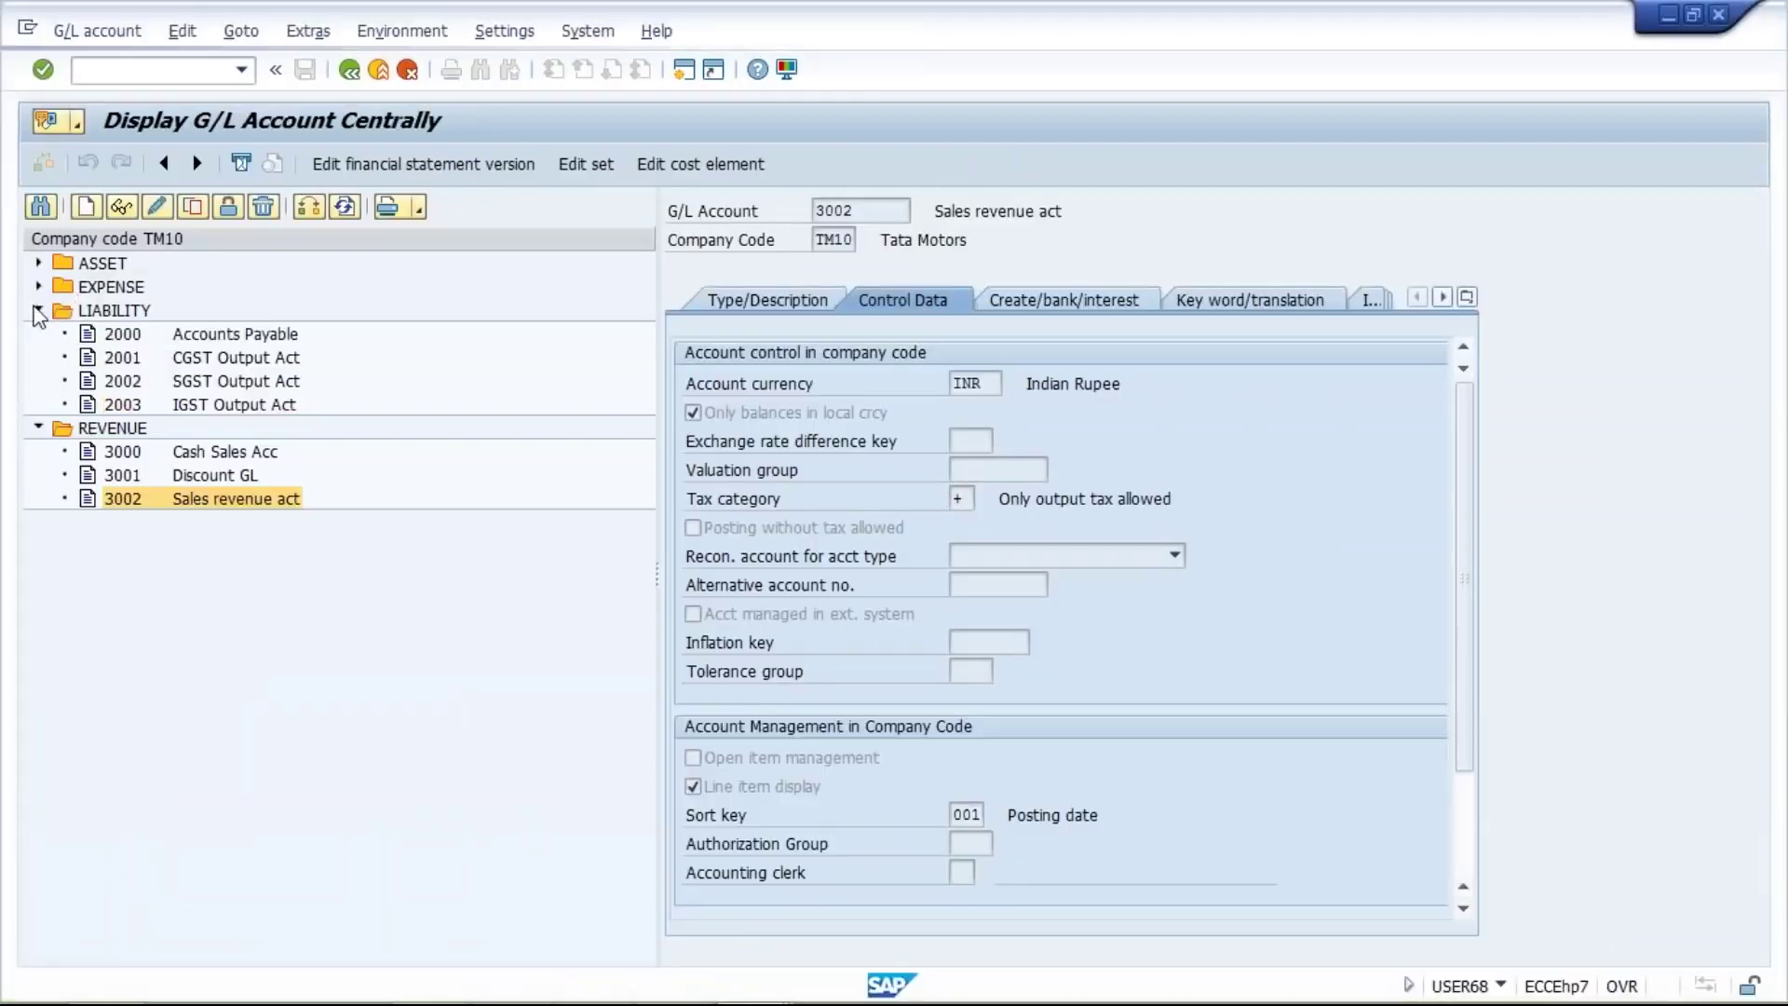
left_click(215, 361)
double_click(215, 361)
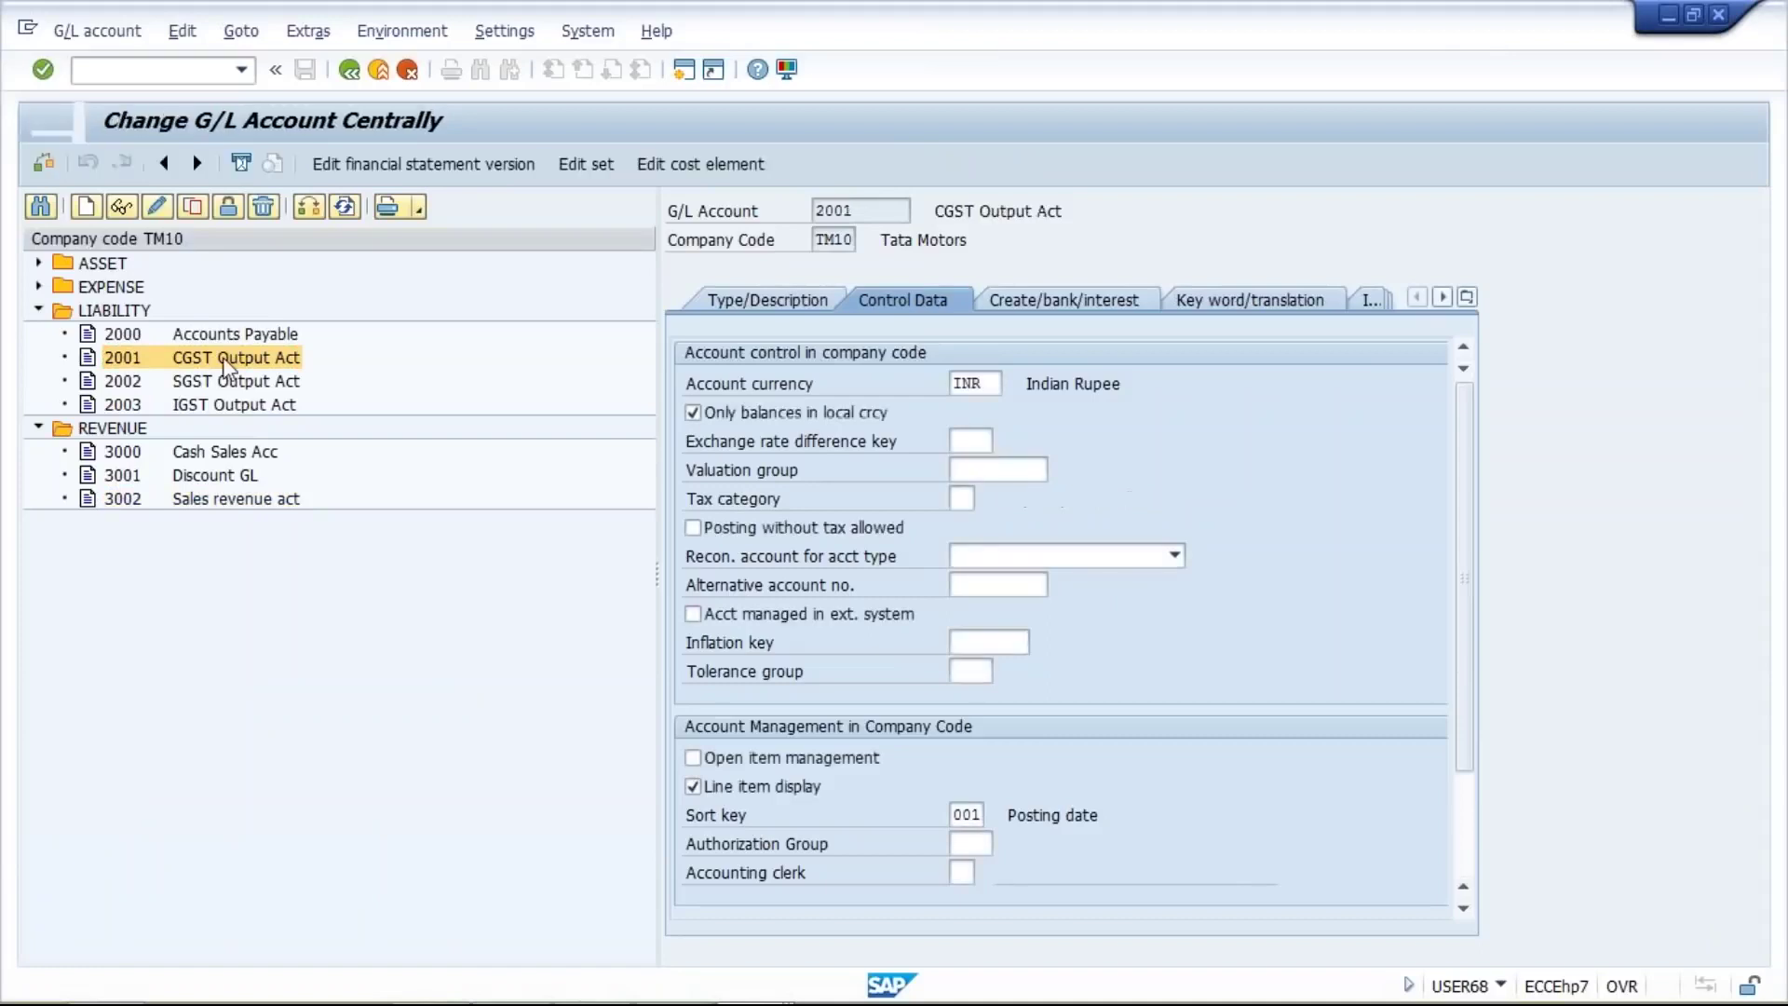
left_click(752, 302)
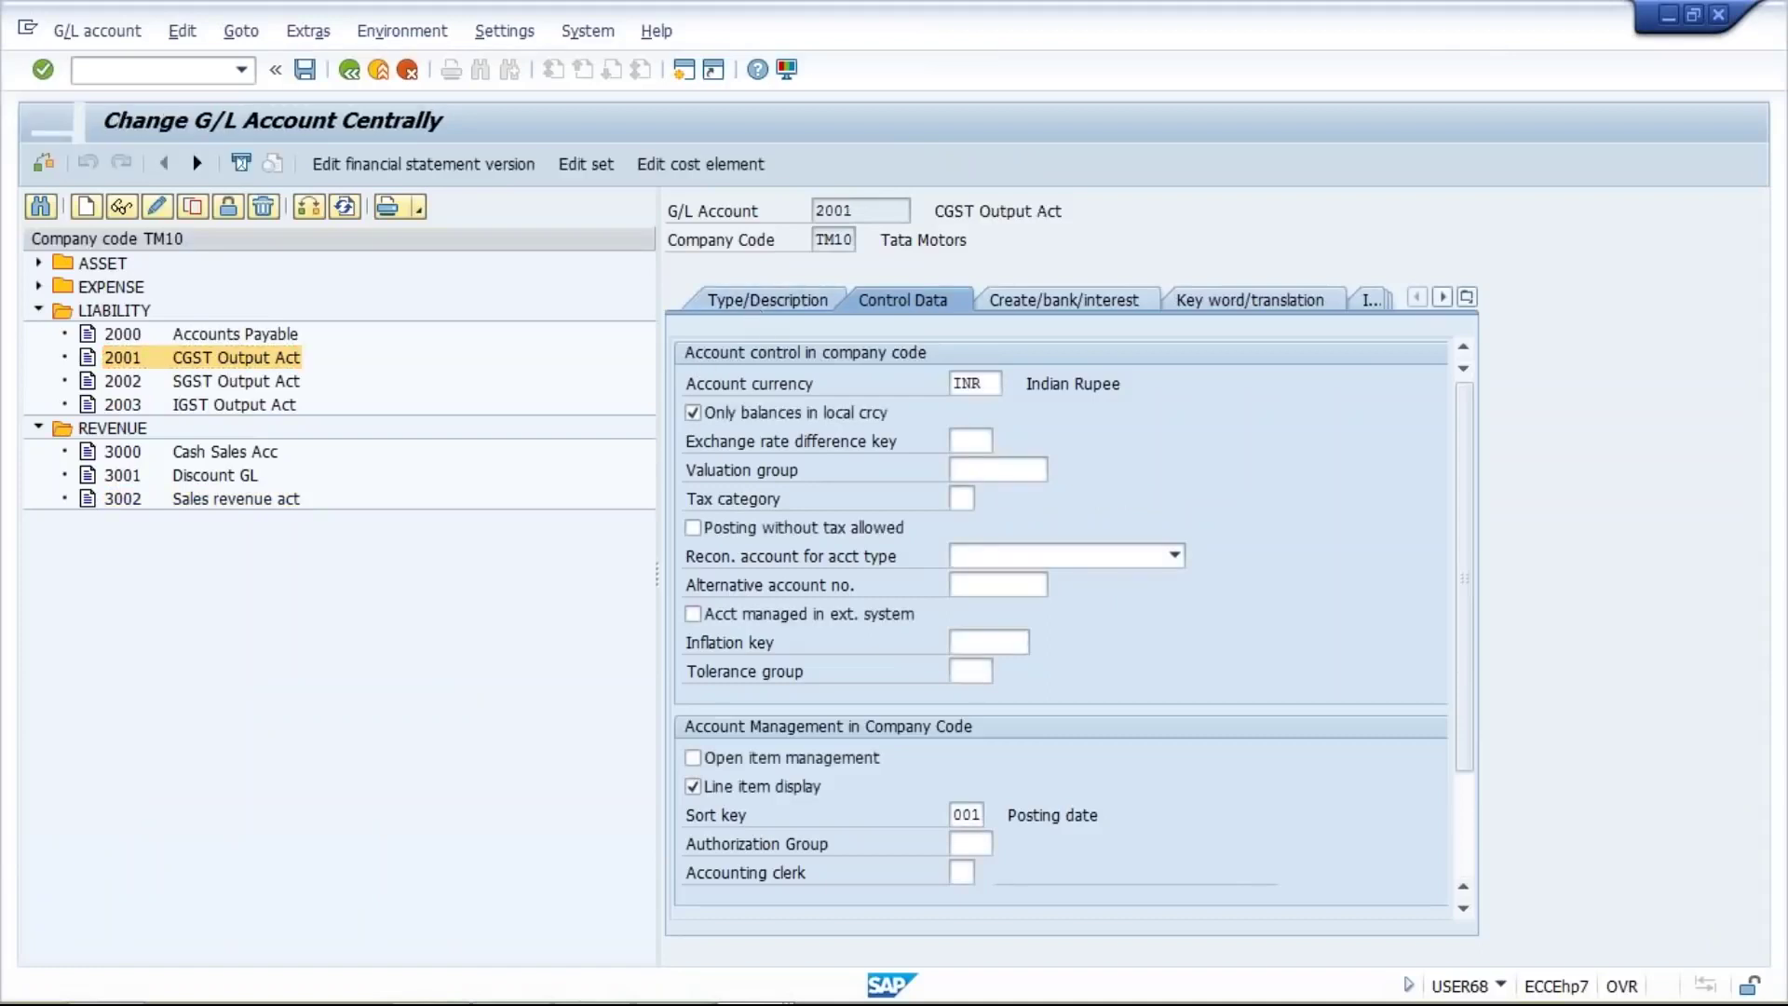
left_click(115, 208)
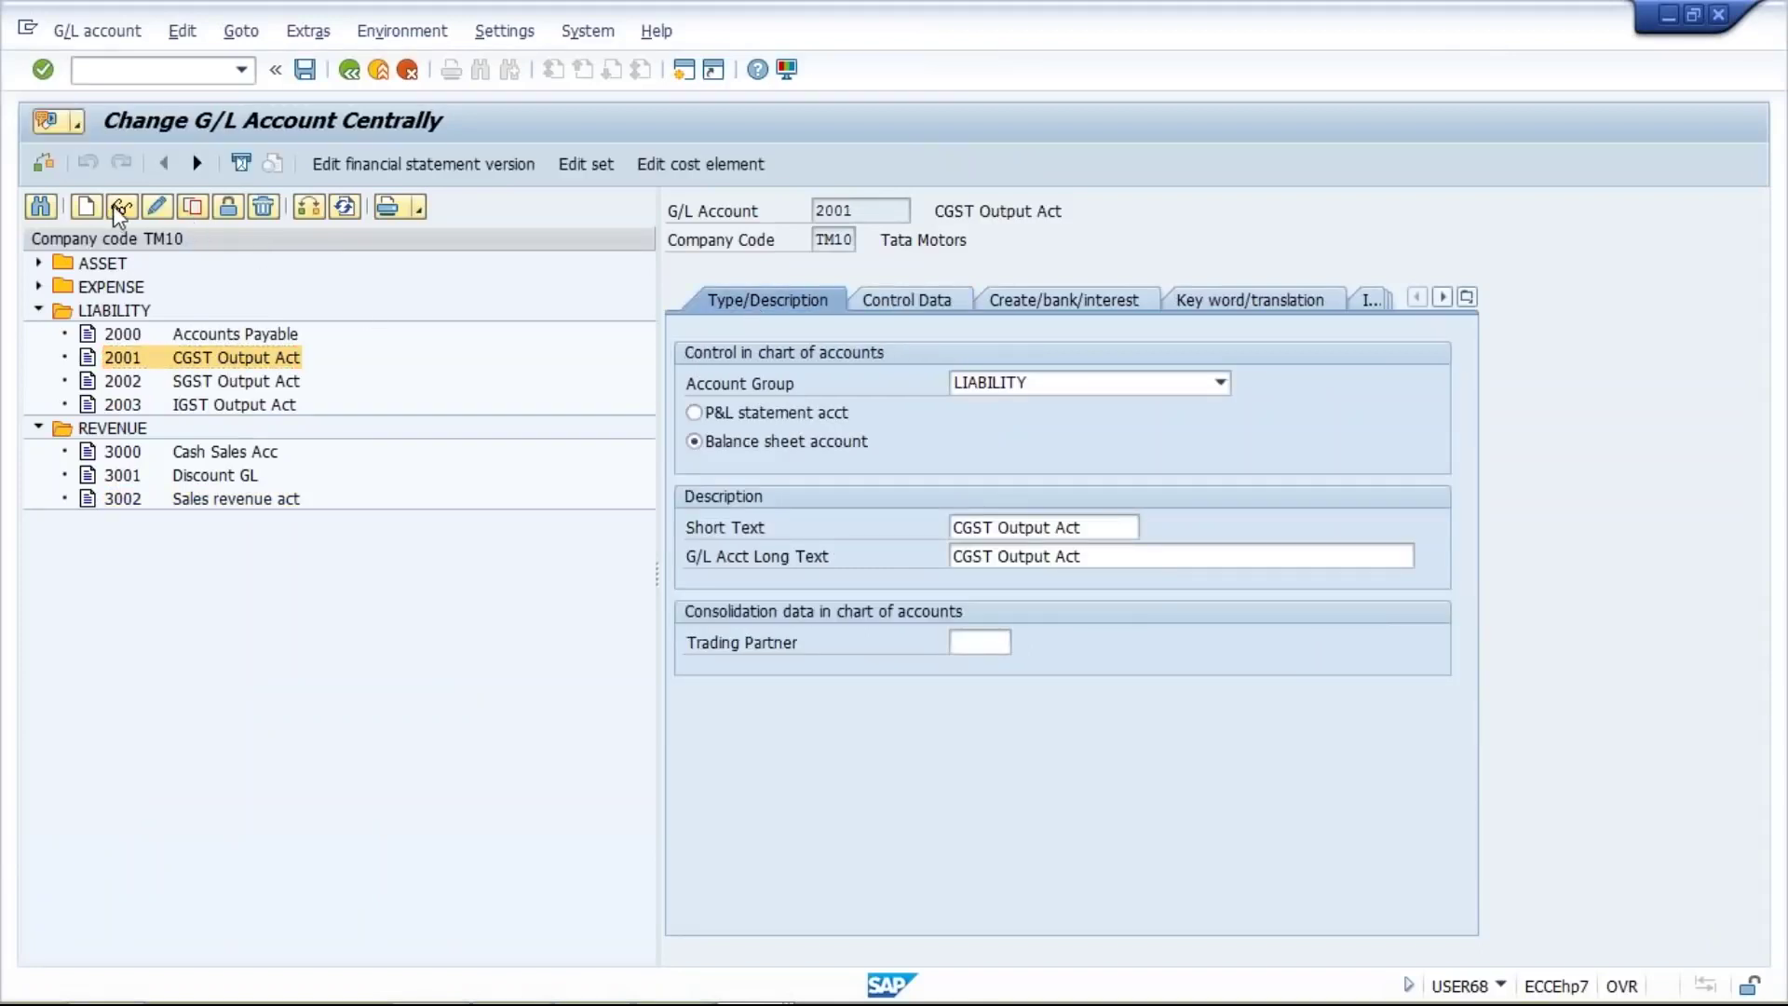
left_click(198, 383)
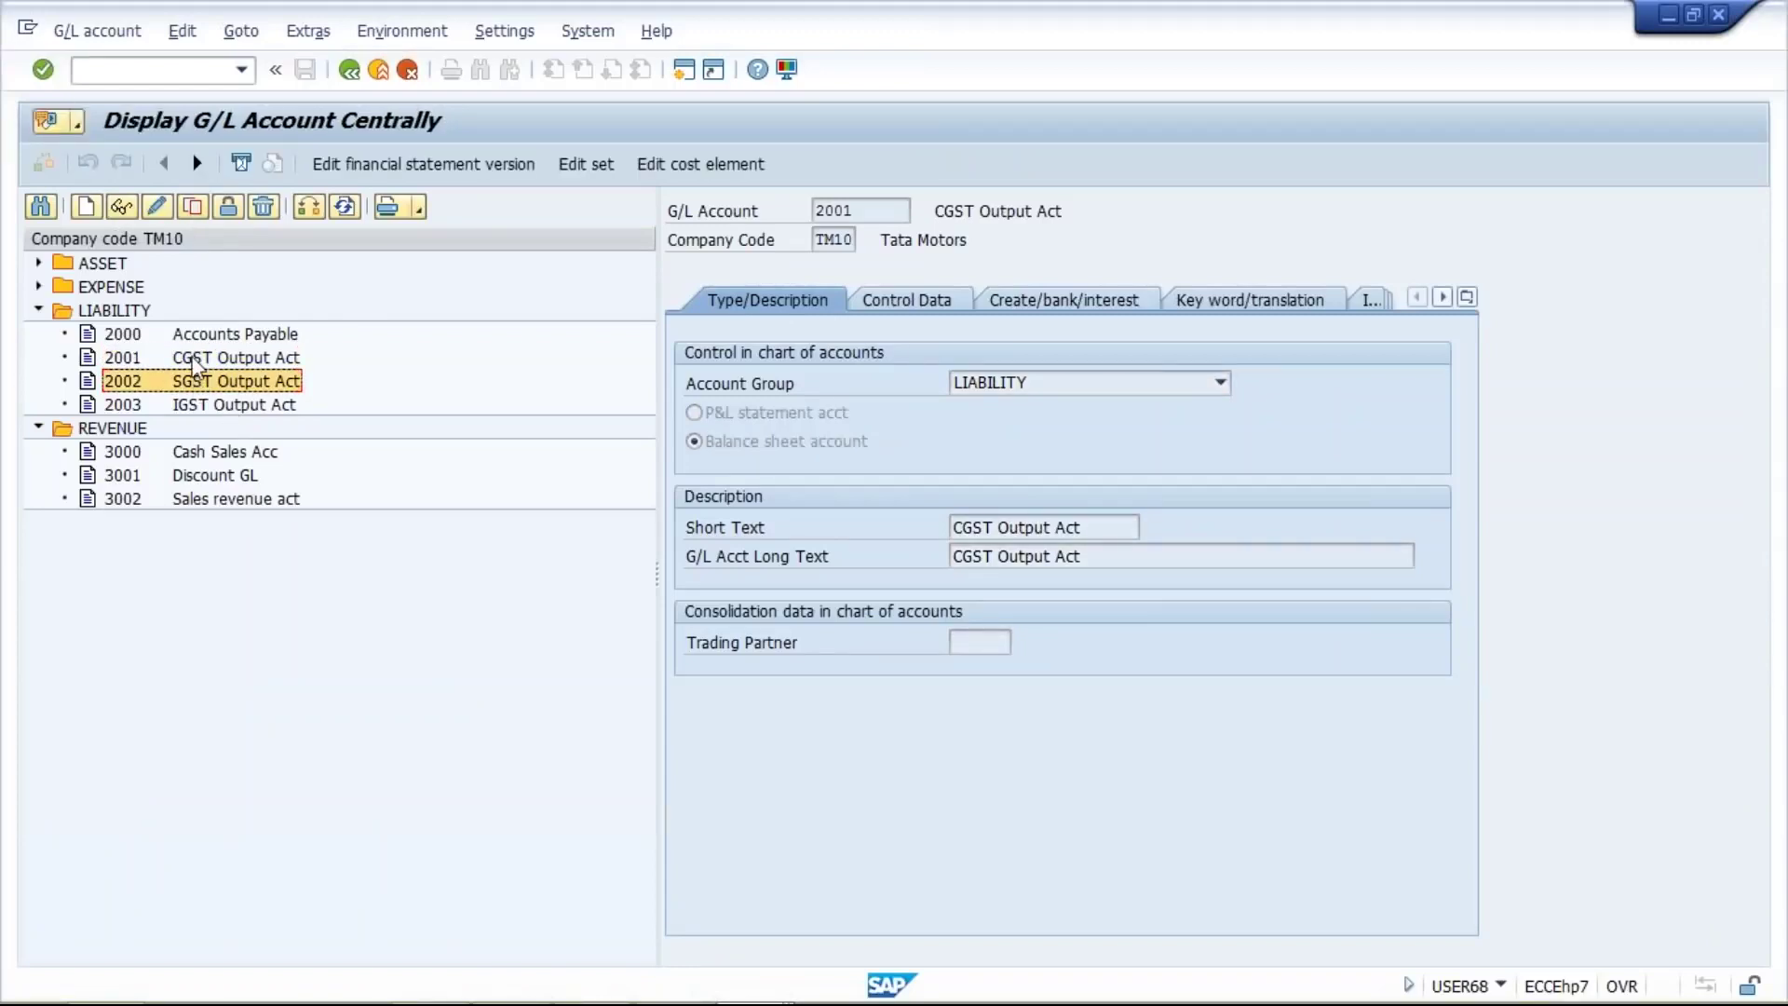
Return to the simulated invoice's document overview and review the SGST output account and both tax amounts
mouse_move(735, 987)
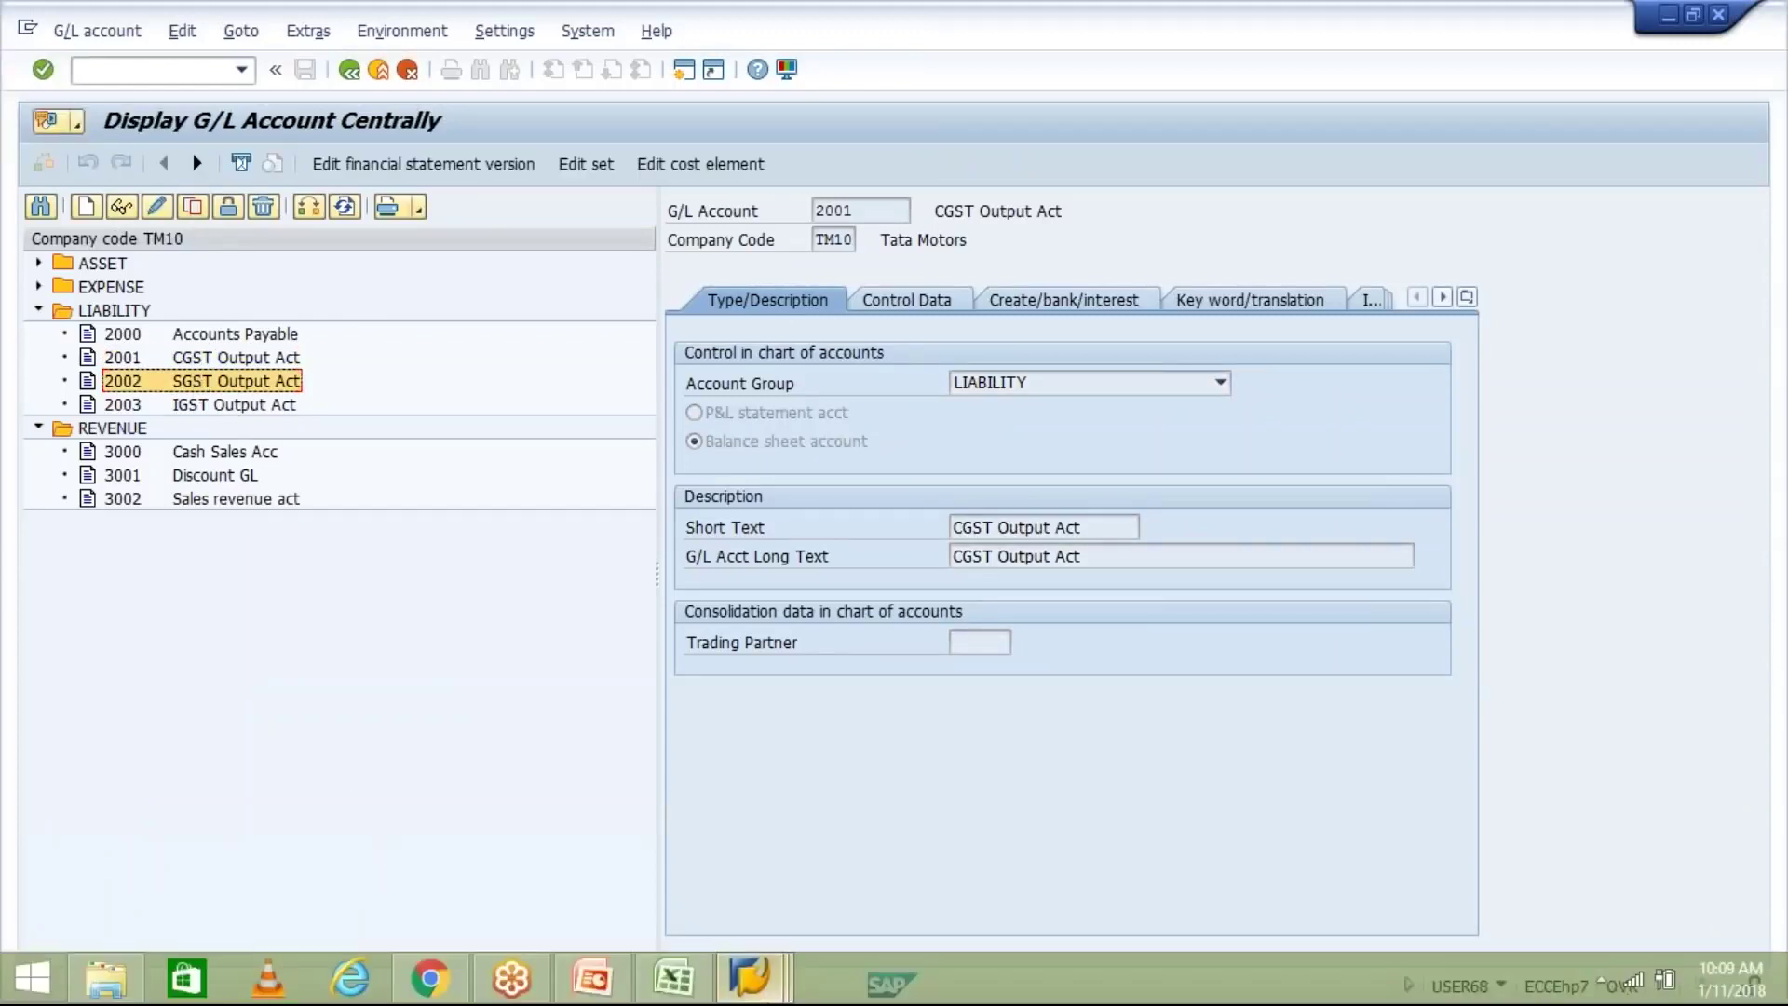
mouse_move(1083, 863)
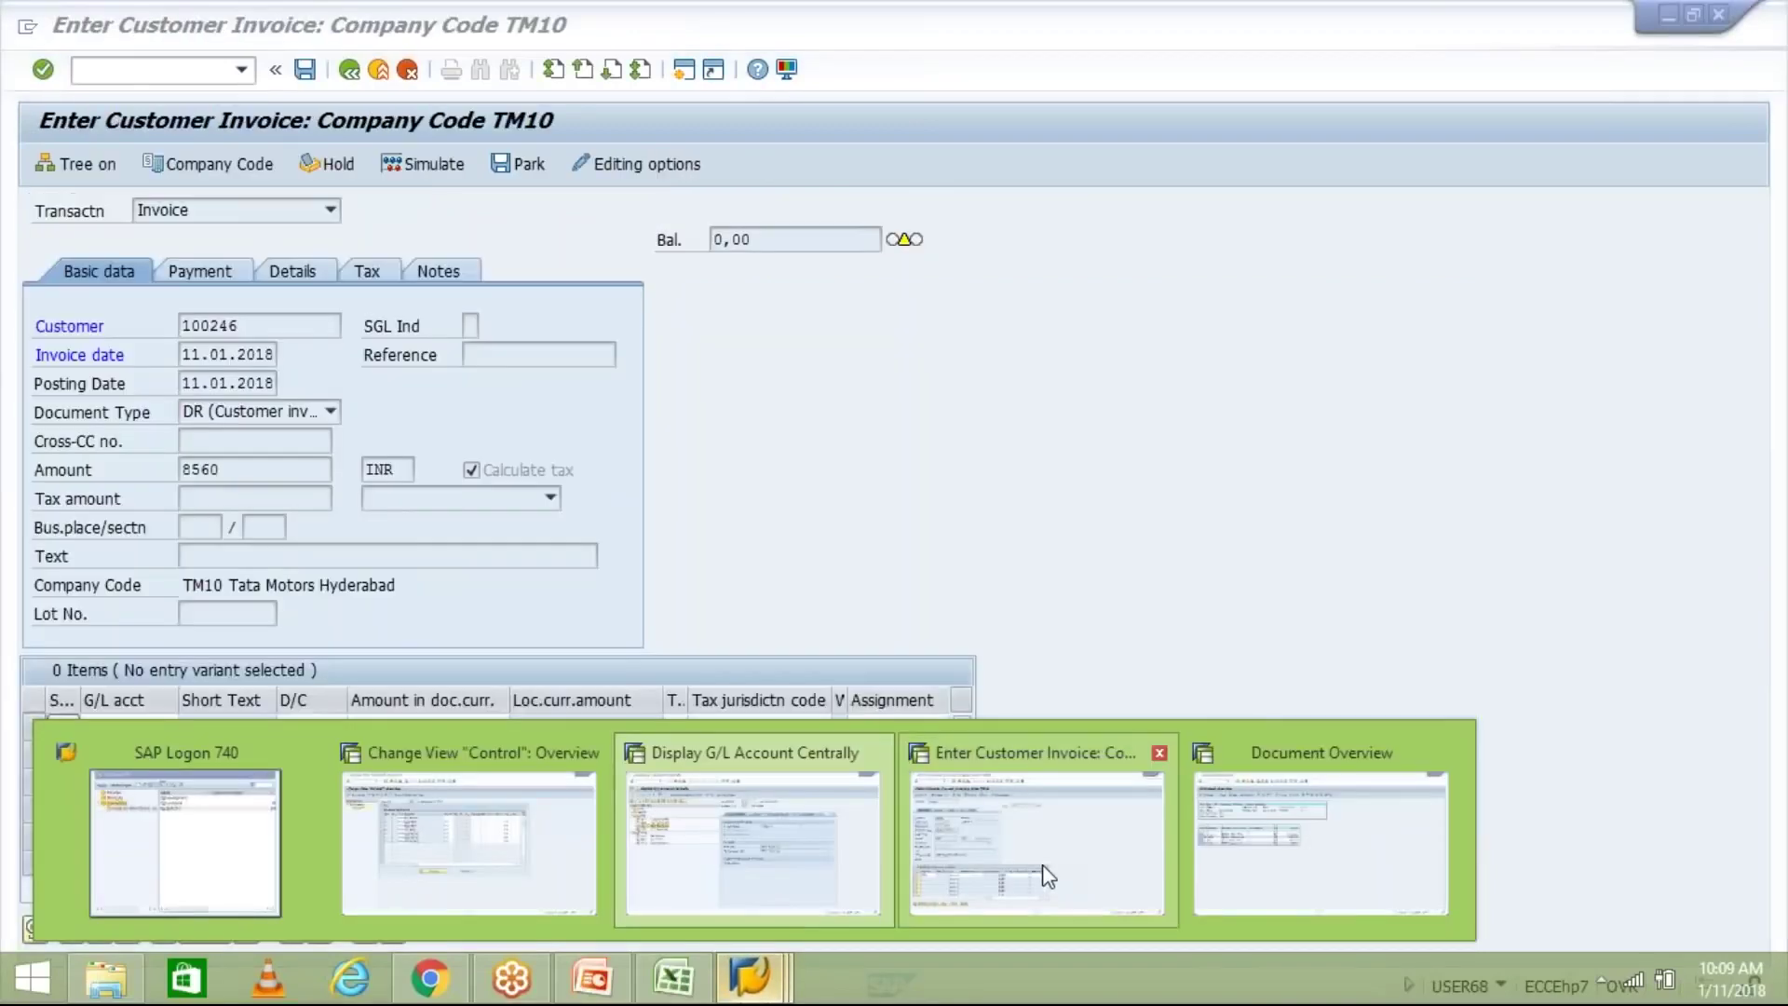
left_click(1245, 858)
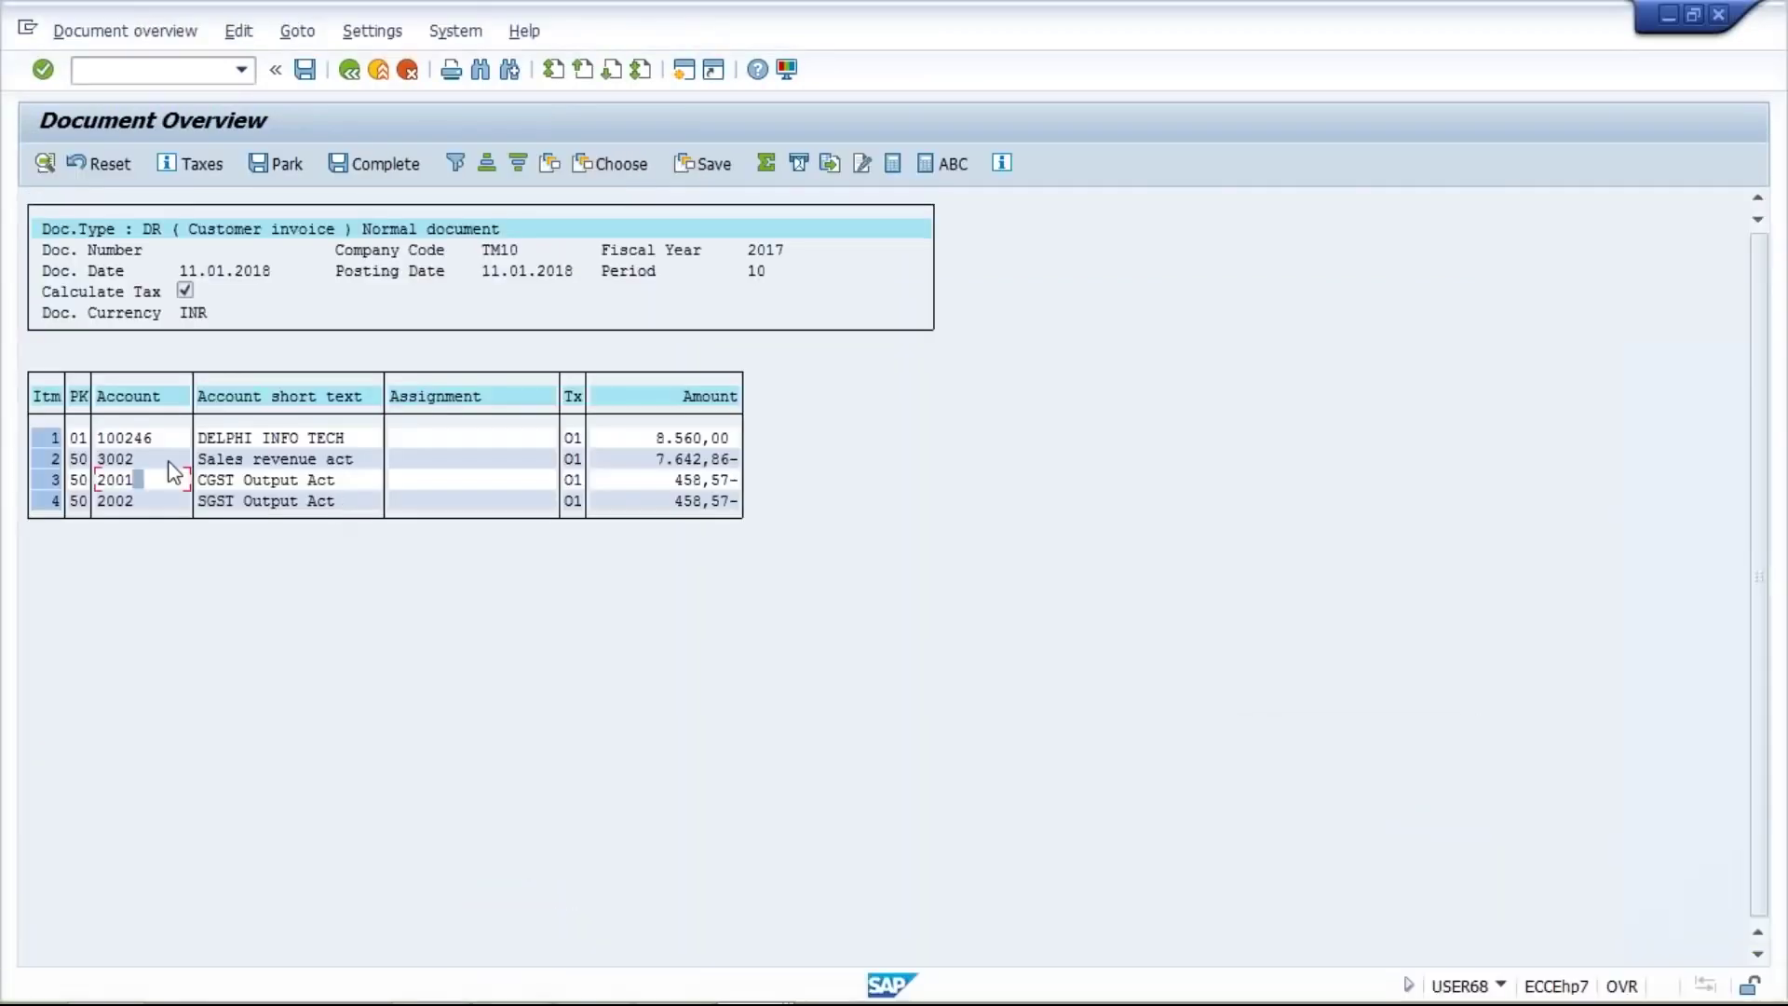
left_click(110, 501)
left_click(671, 479)
left_click(661, 503)
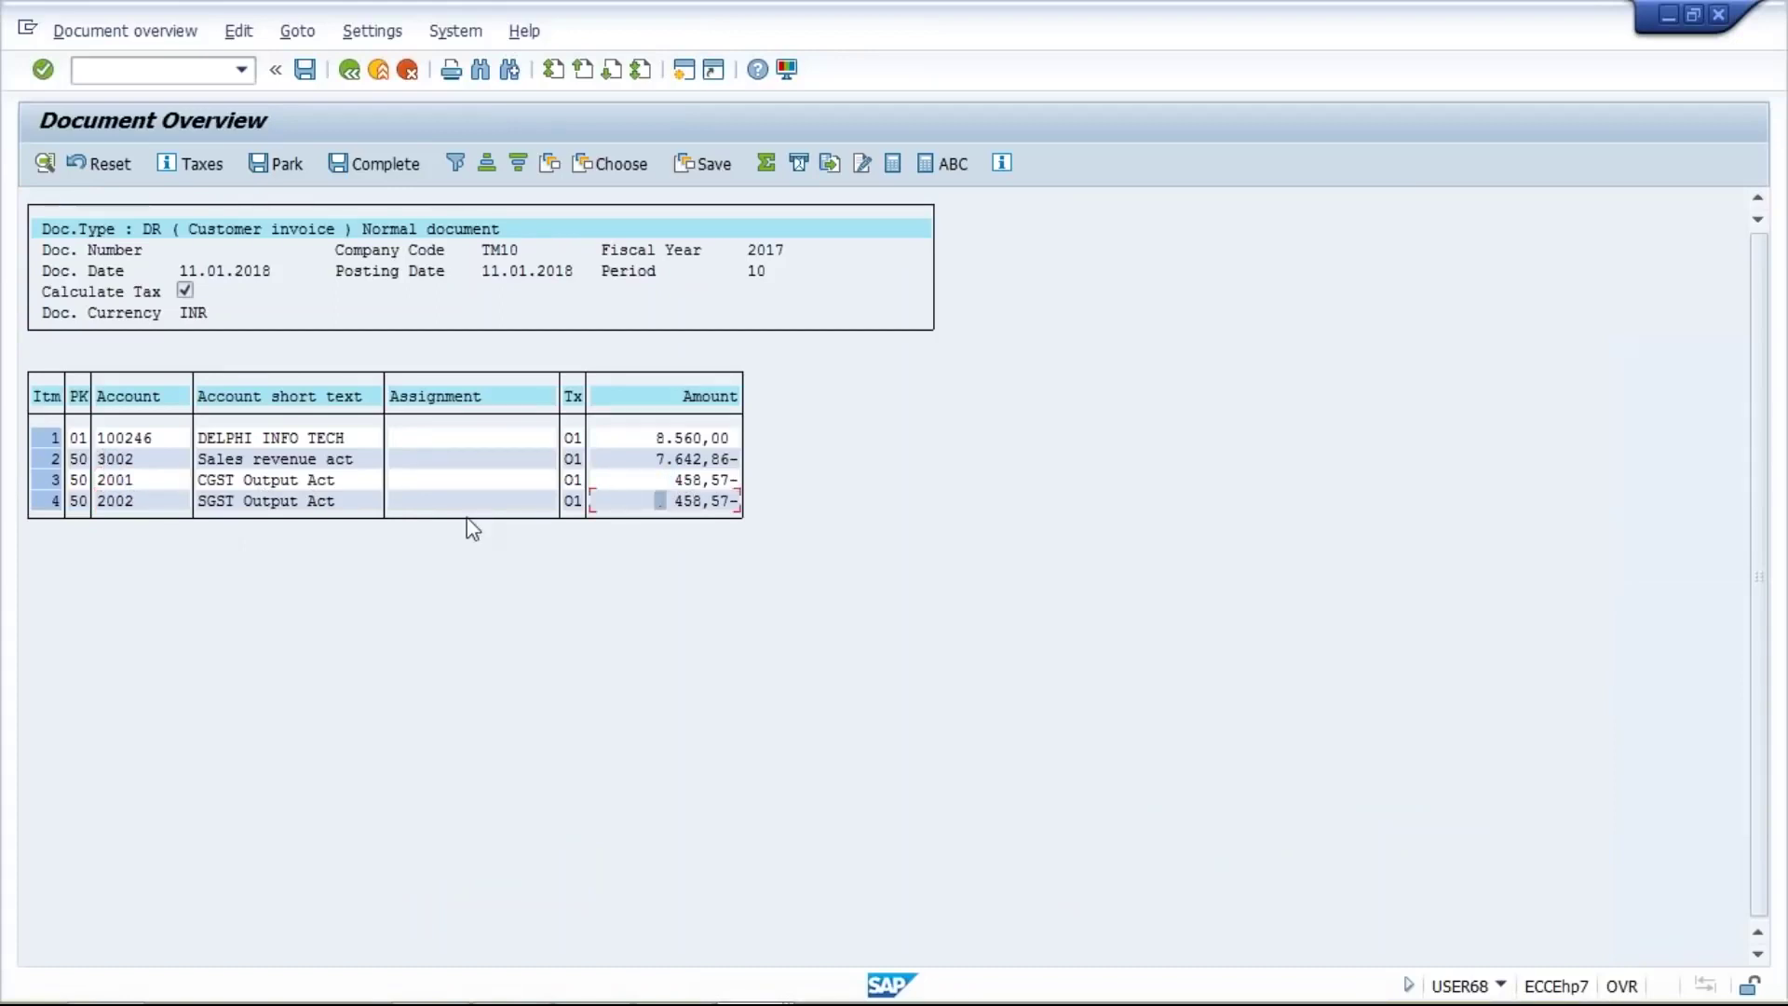
Review the CGST Output and SGST Output account numbers in the simulated invoice's line items
left_click(126, 496)
left_click(109, 479)
left_click(129, 480)
left_click(131, 500)
Leave the simulation, accept removal of the automatic line items, and check the company code in the invoice's basic data
left_click(350, 69)
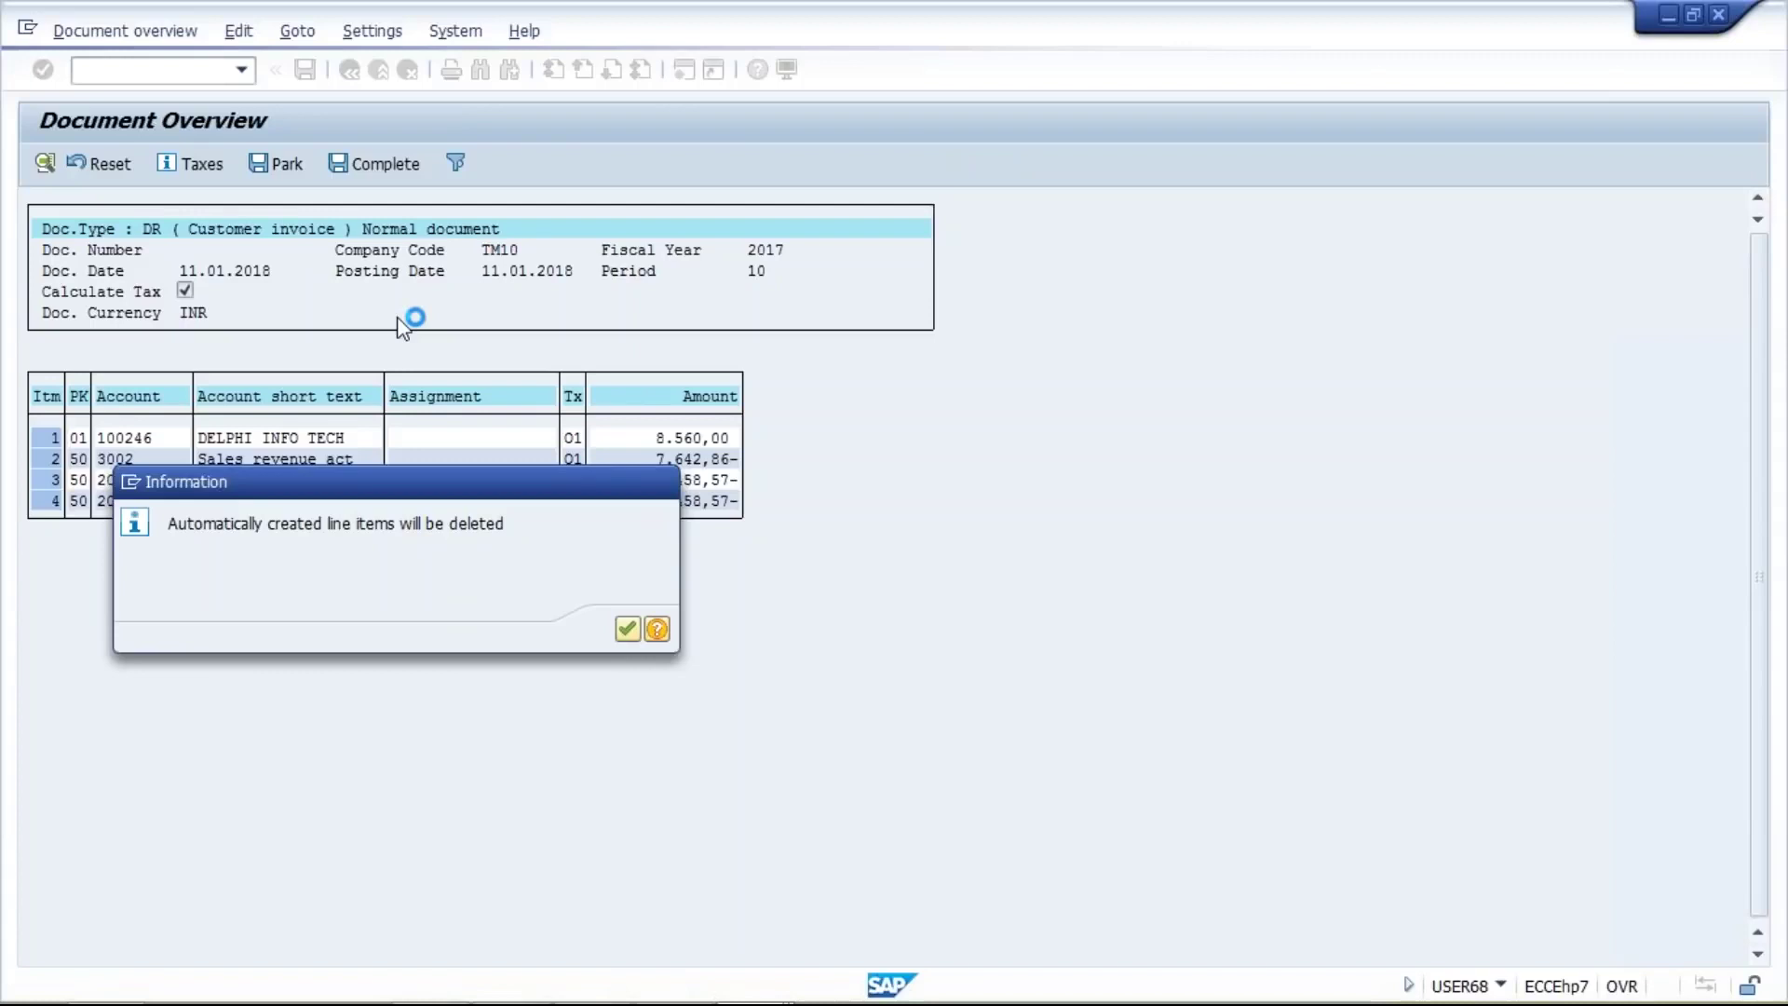
key("Return")
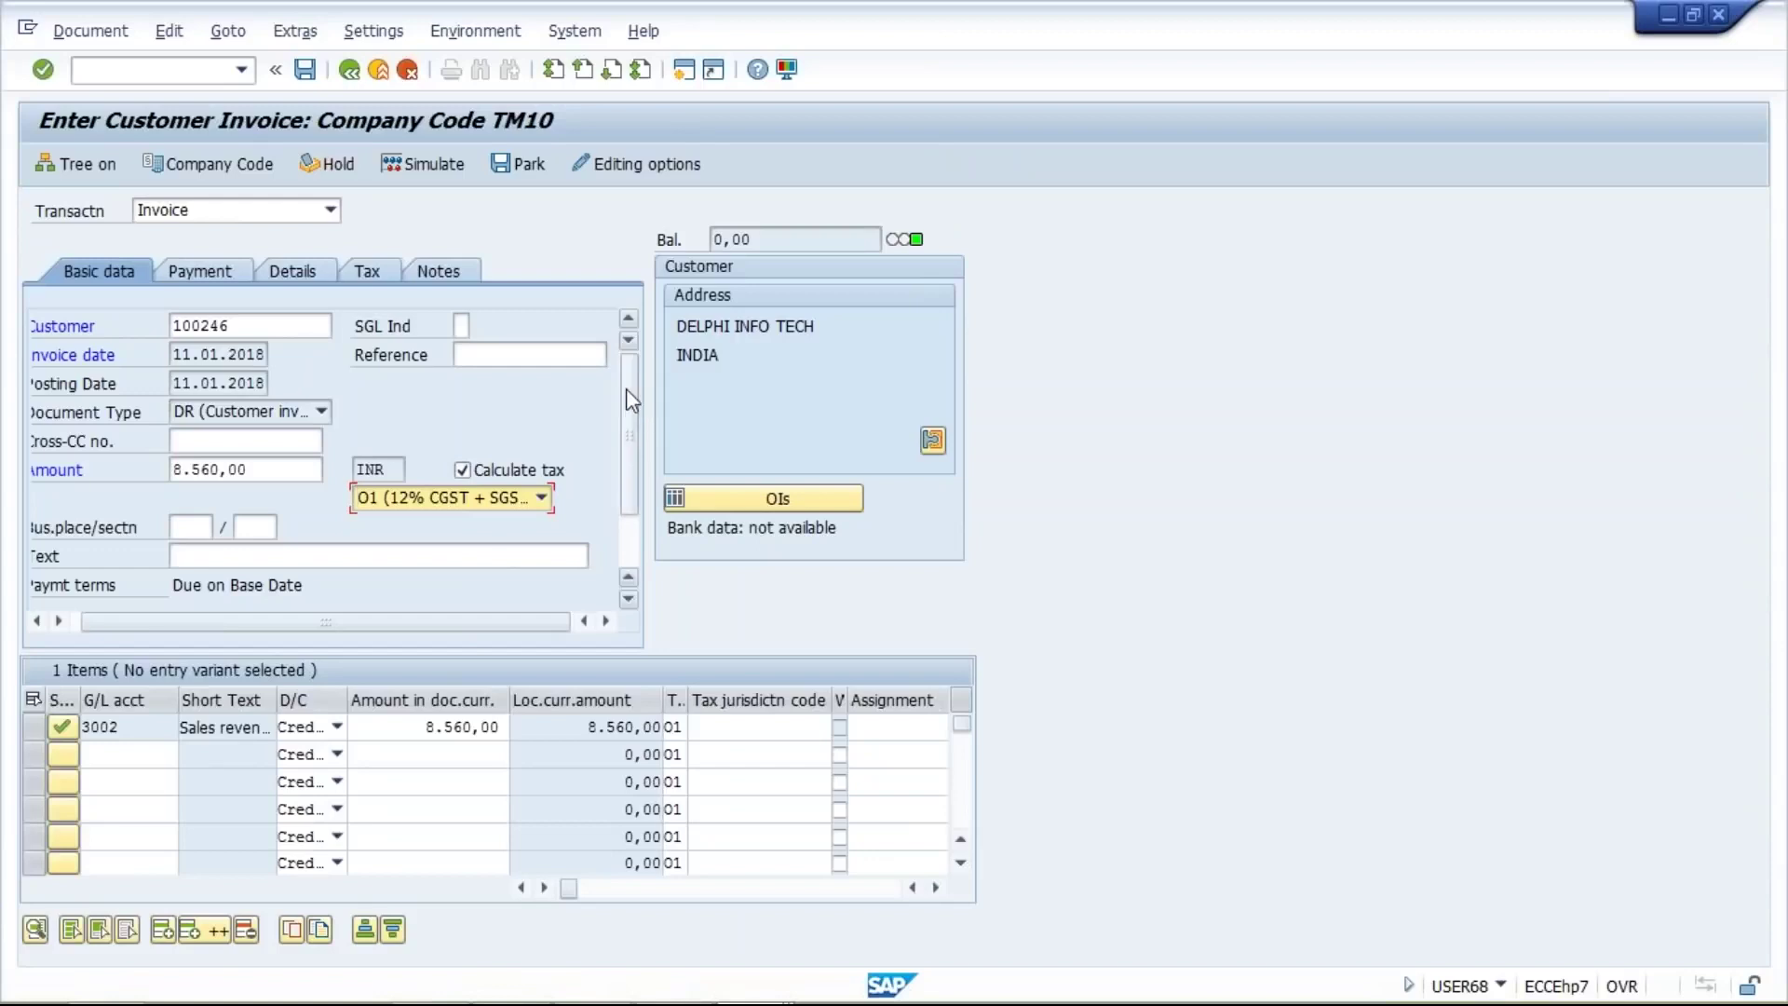
scroll(628, 545, "down", 1)
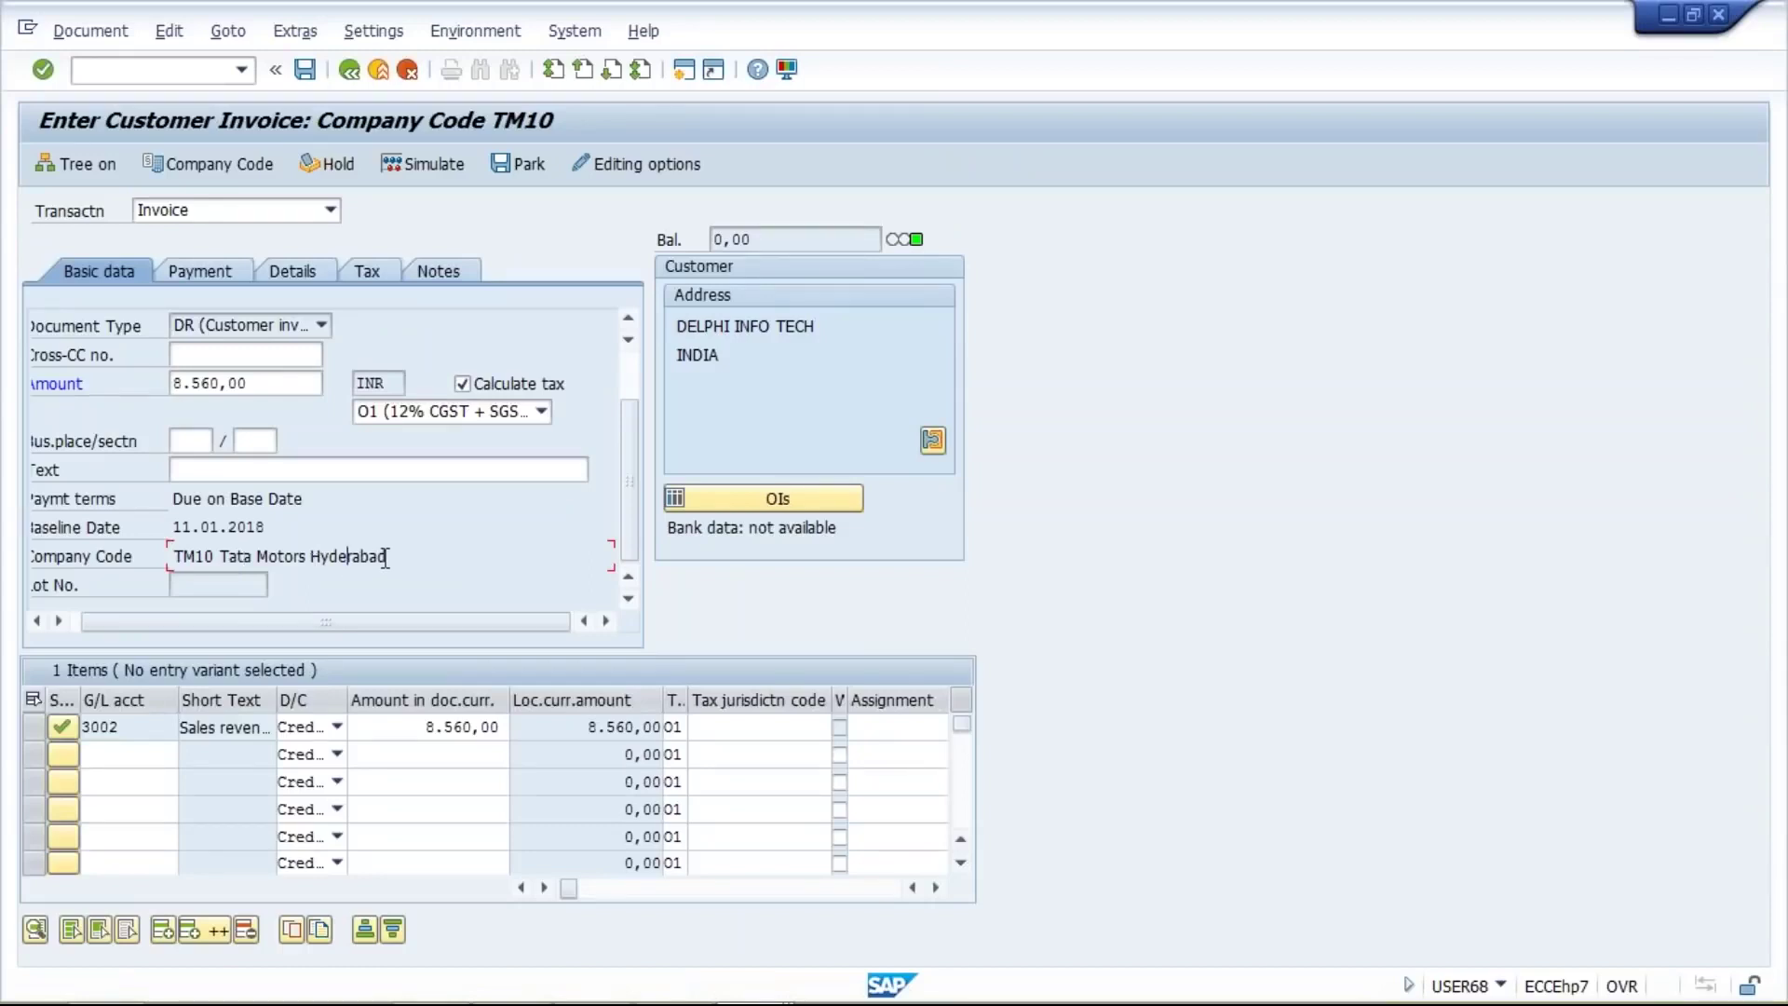
left_click_drag(385, 559, 165, 556)
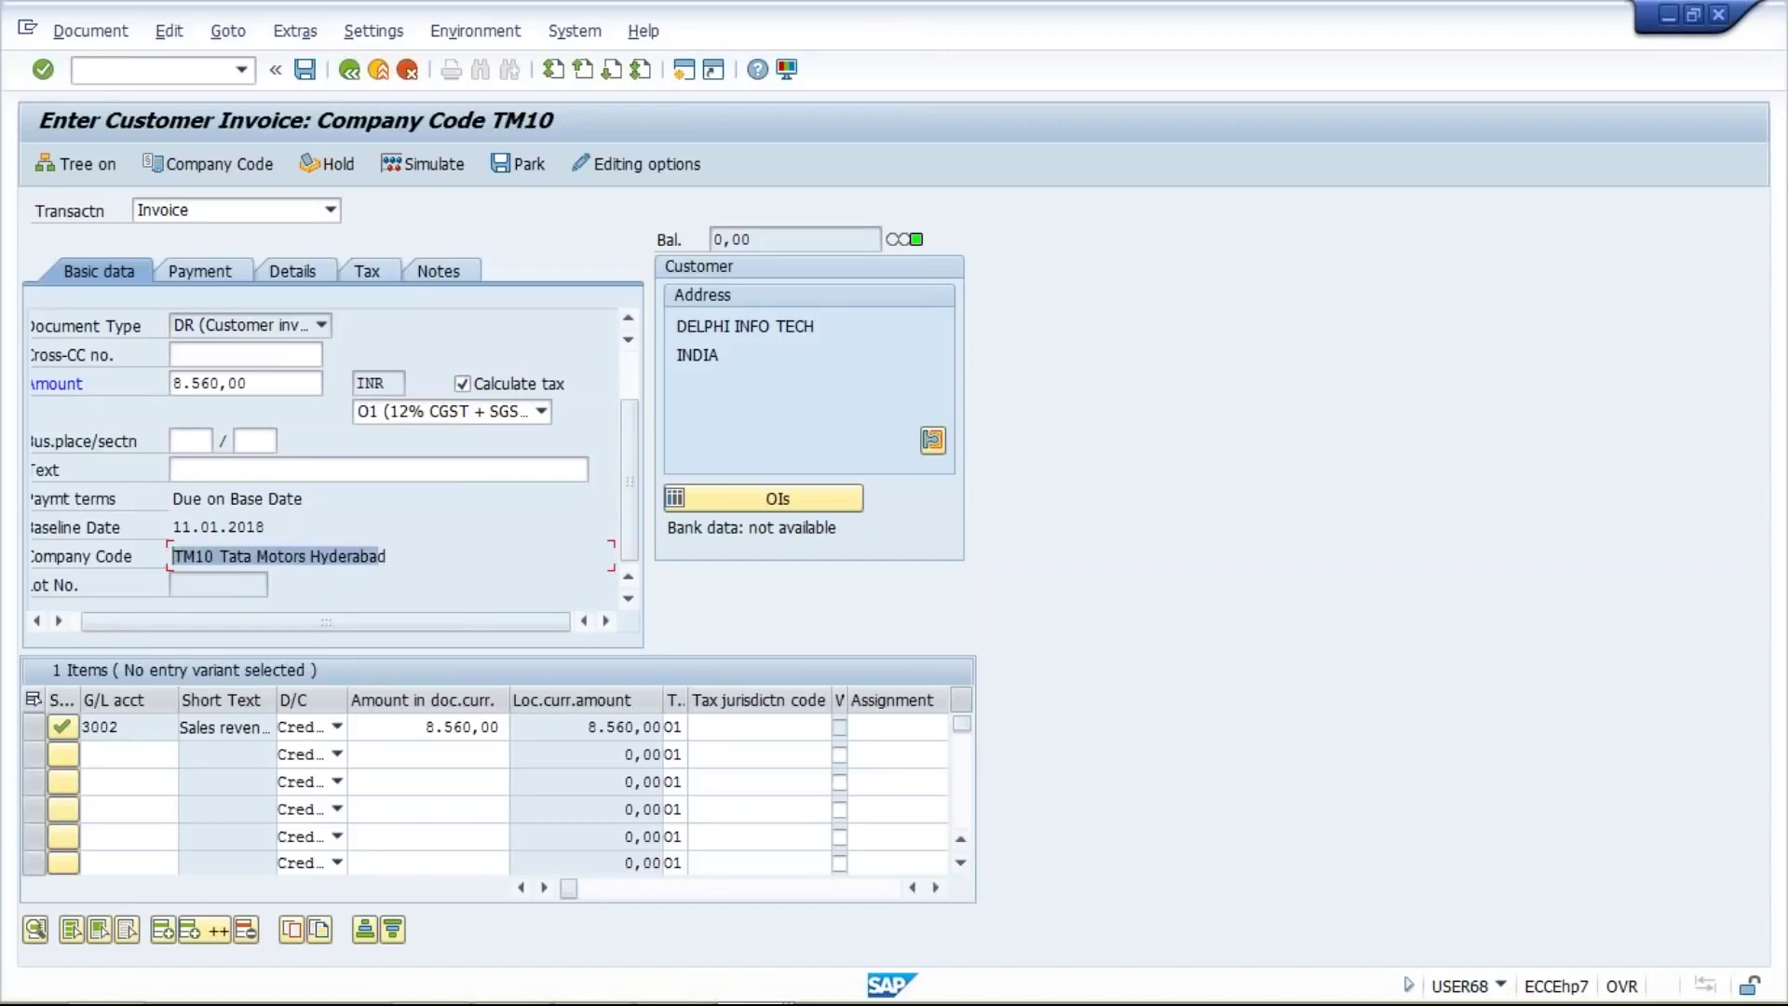
Open transaction OBBG in a new session to view the country assignment of tax calculation procedures
left_click(685, 71)
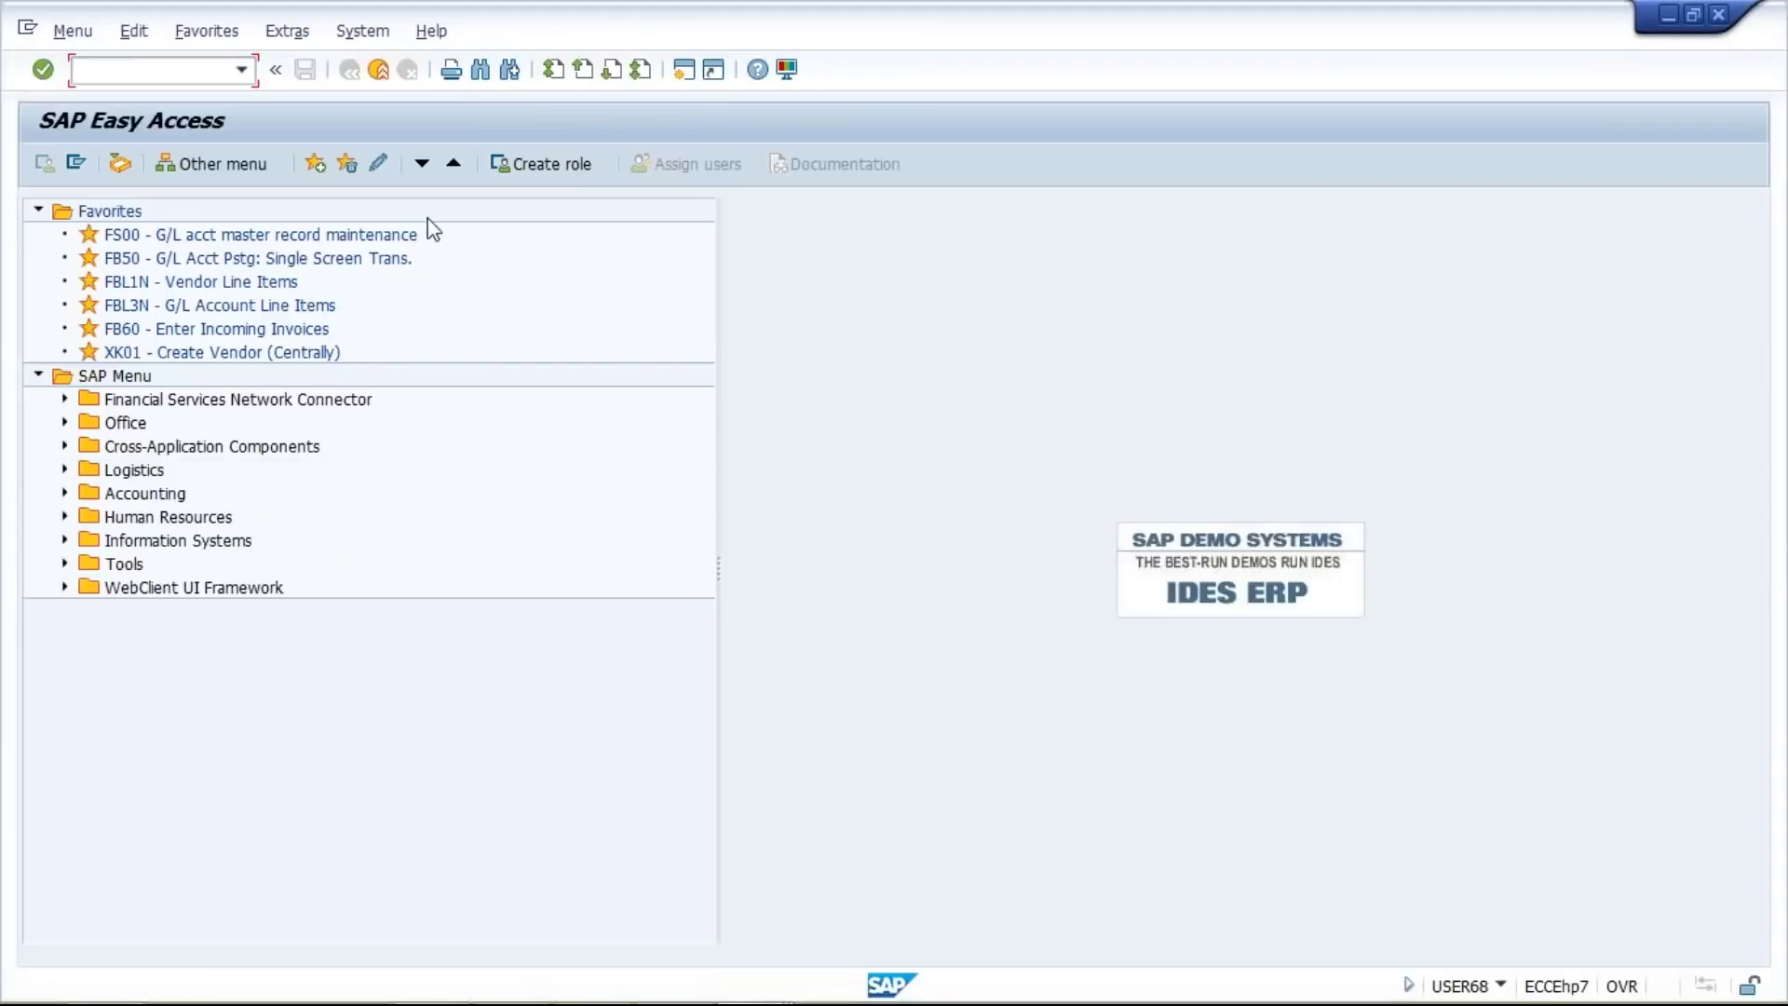
left_click(240, 70)
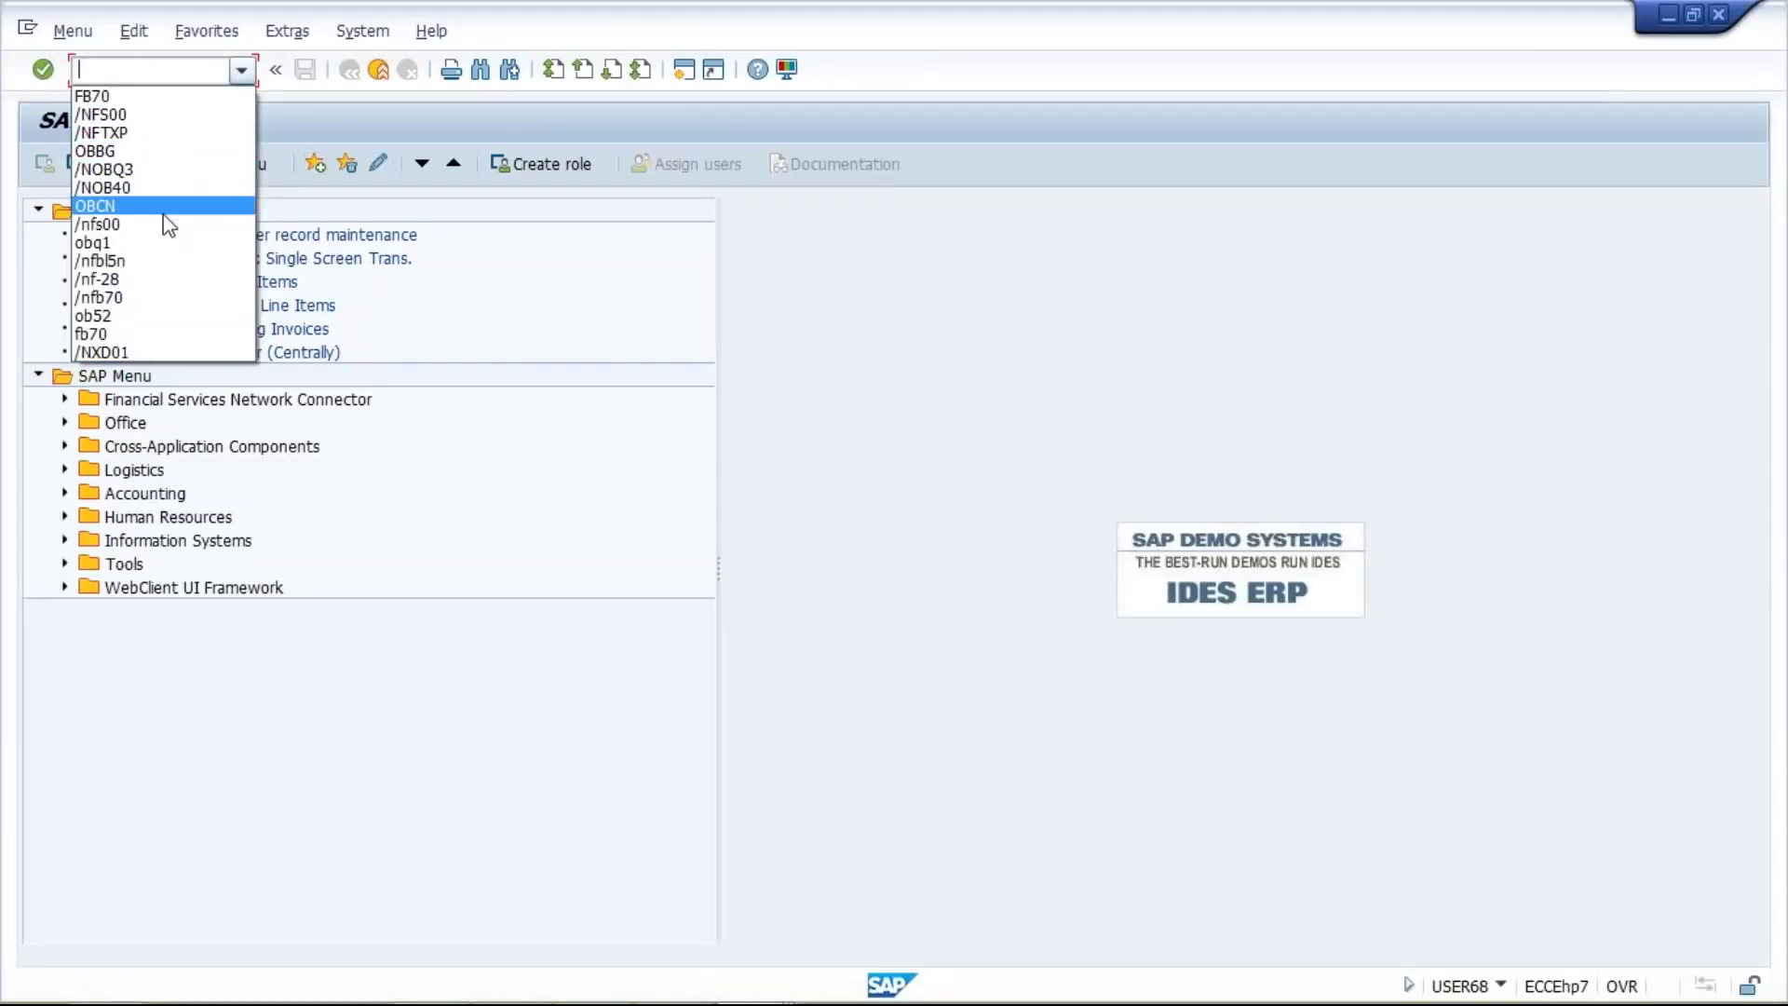
left_click(170, 152)
key("Return")
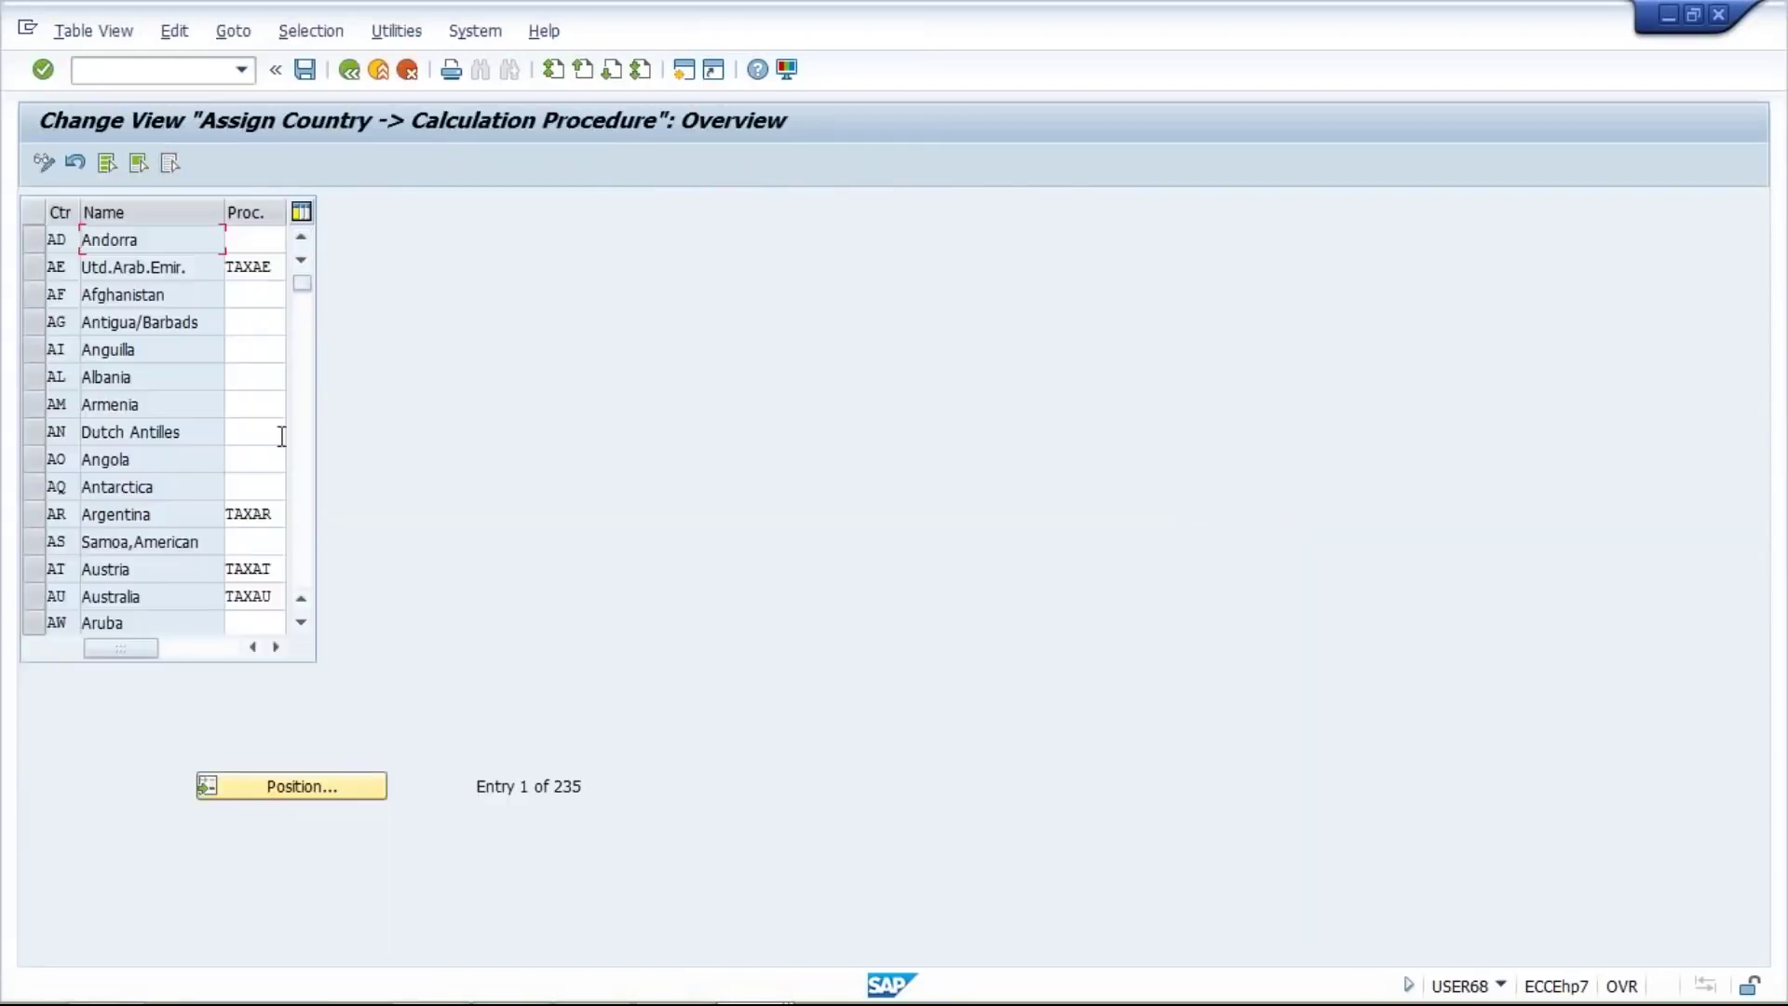
Position the country list on IN and check the calculation procedure assigned to India
left_click(313, 788)
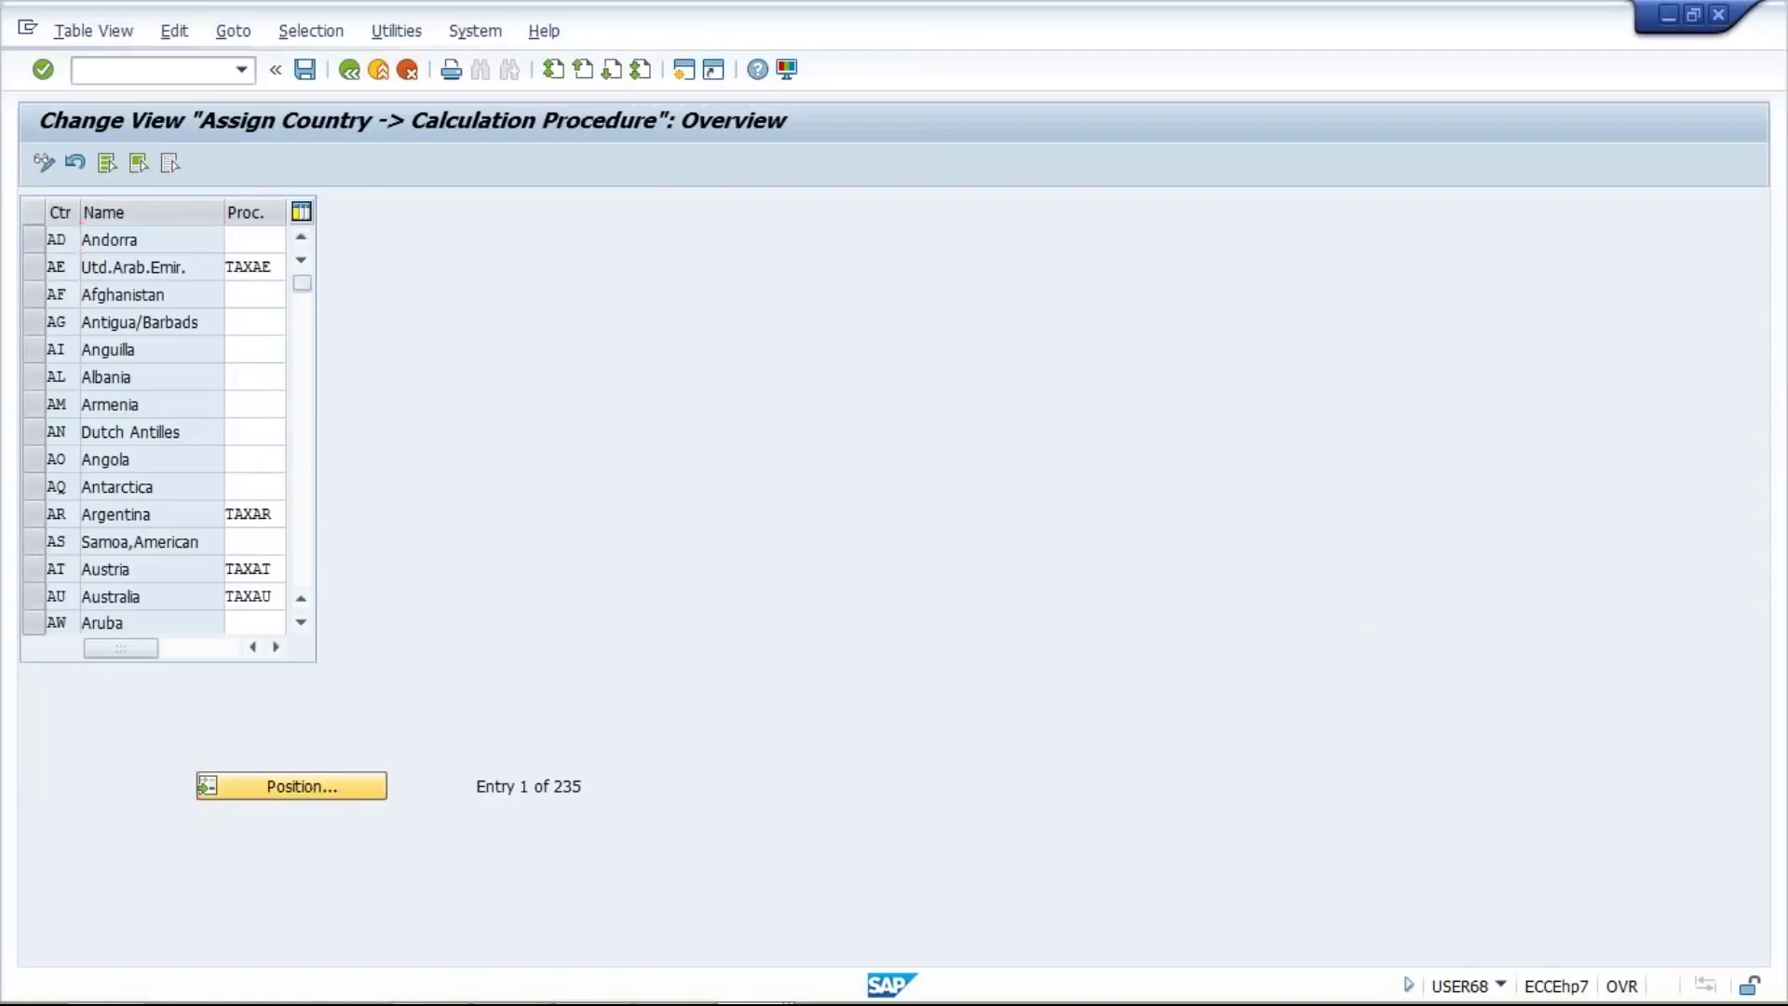
left_click(271, 366)
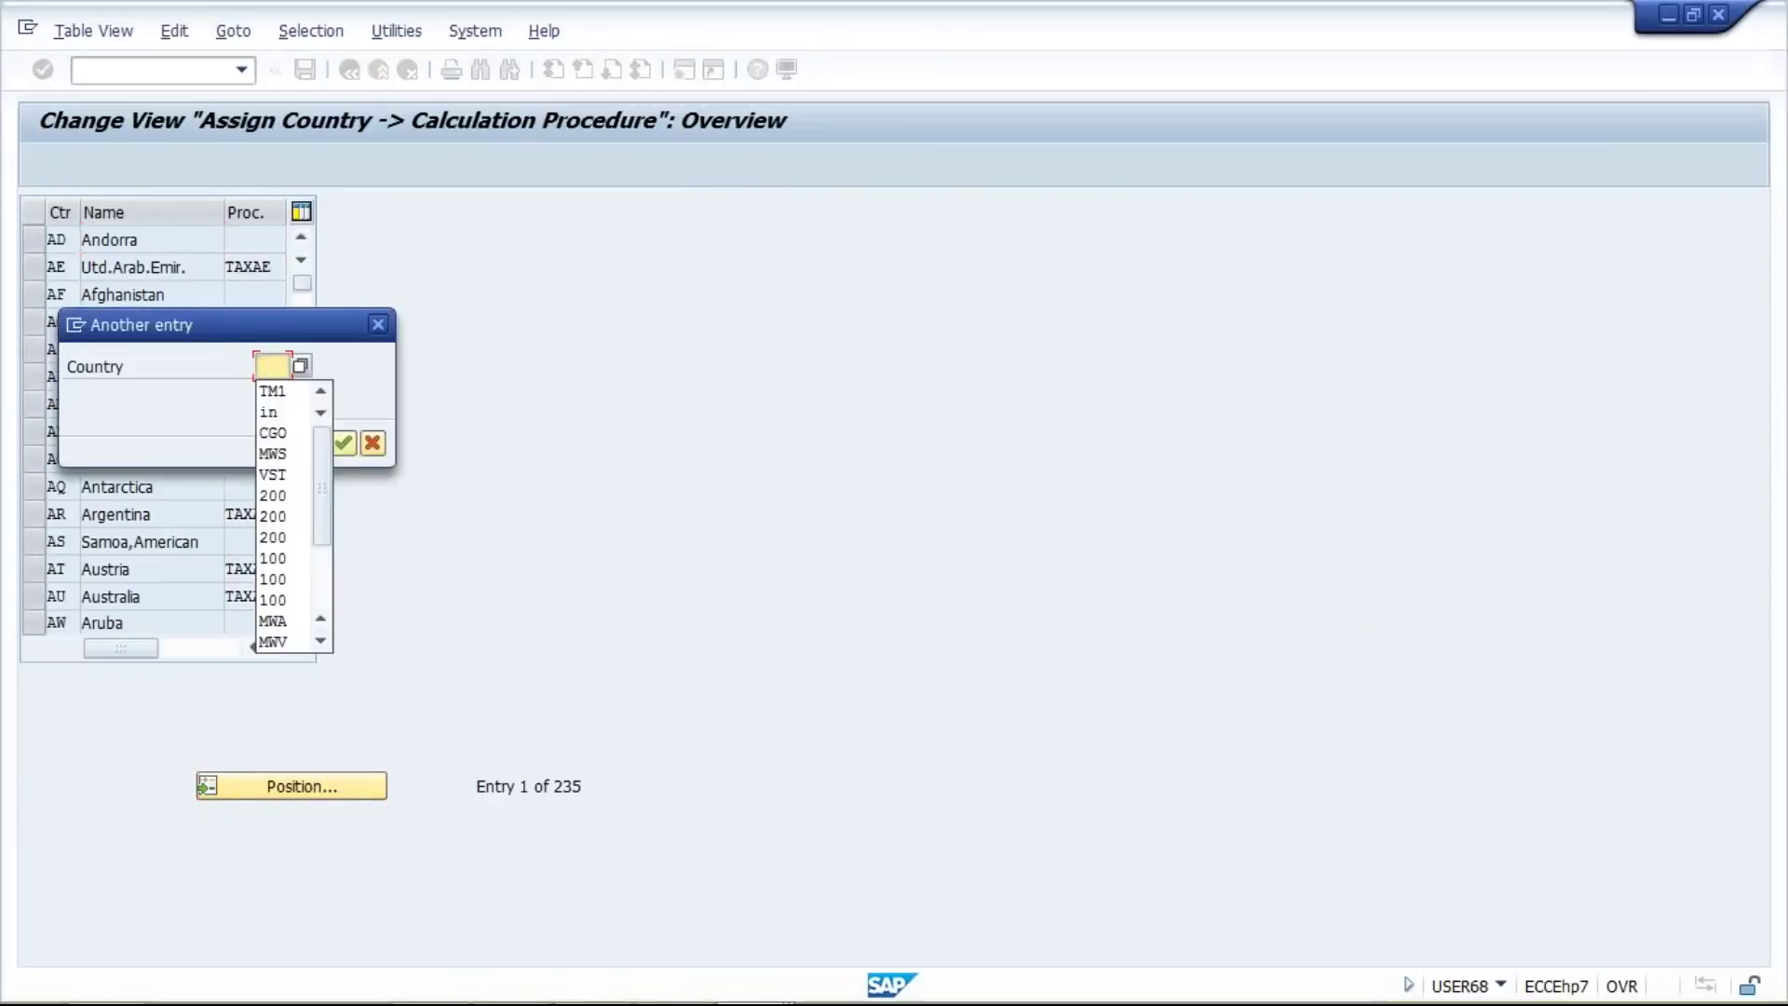
type("I")
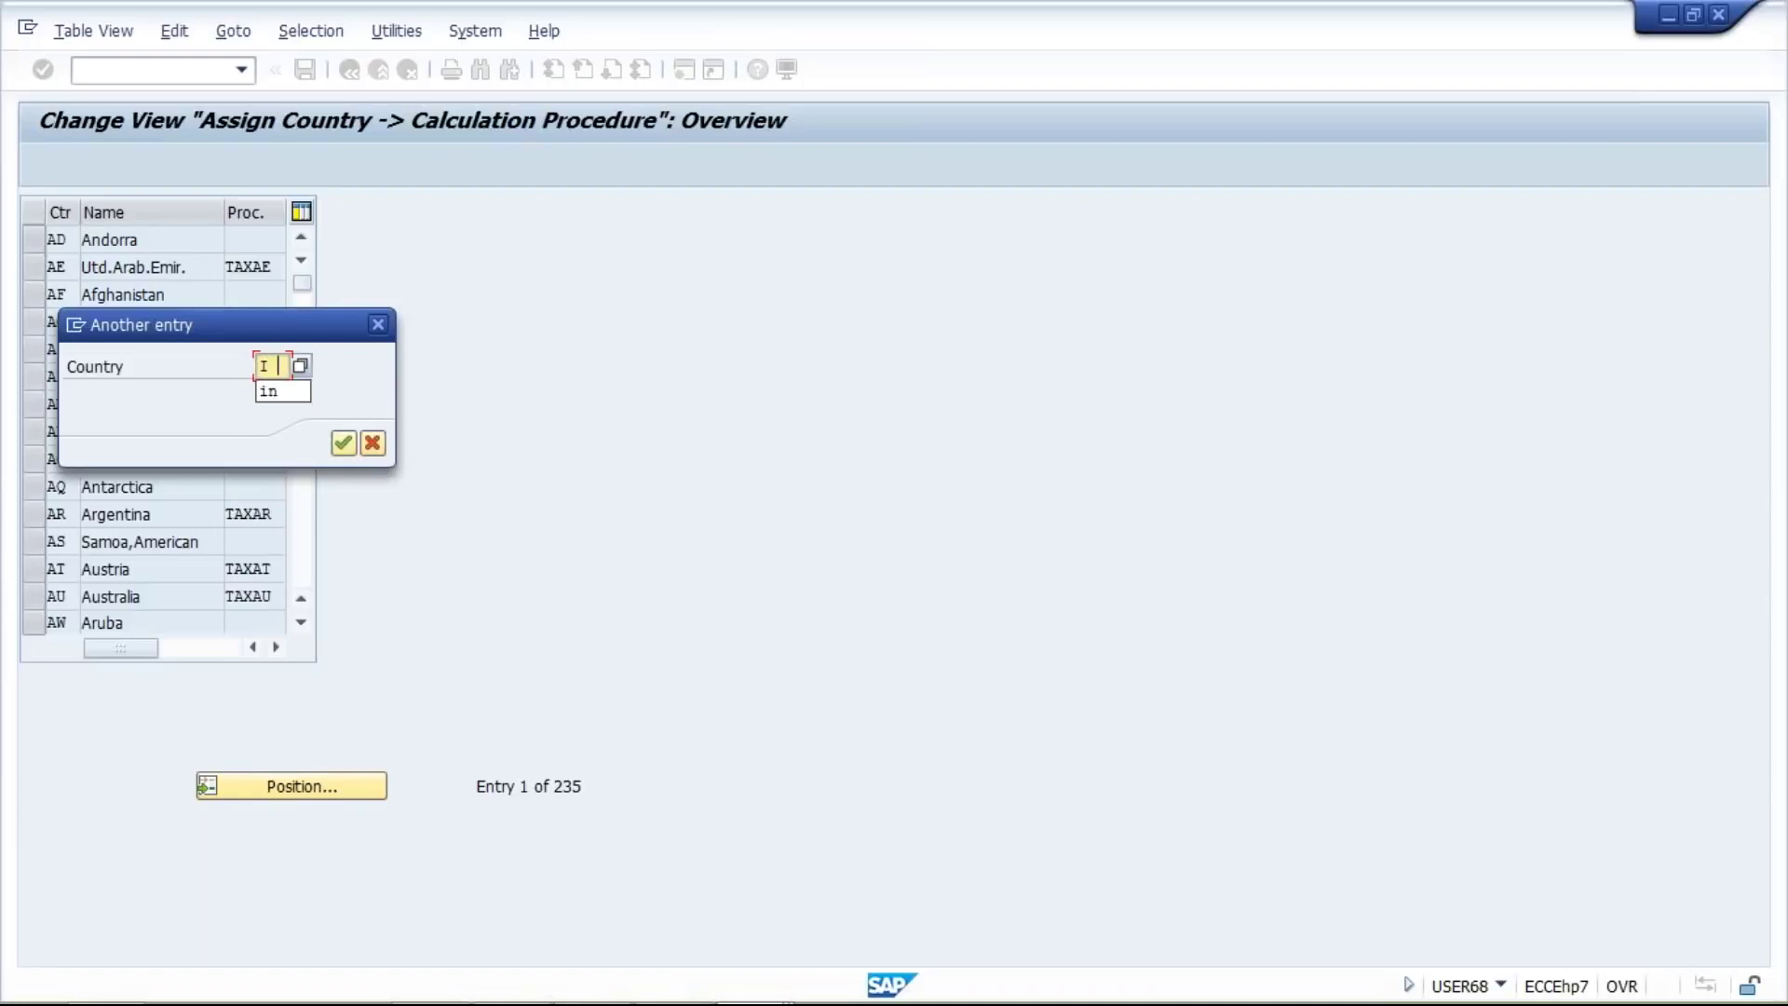
type("N")
key("Return")
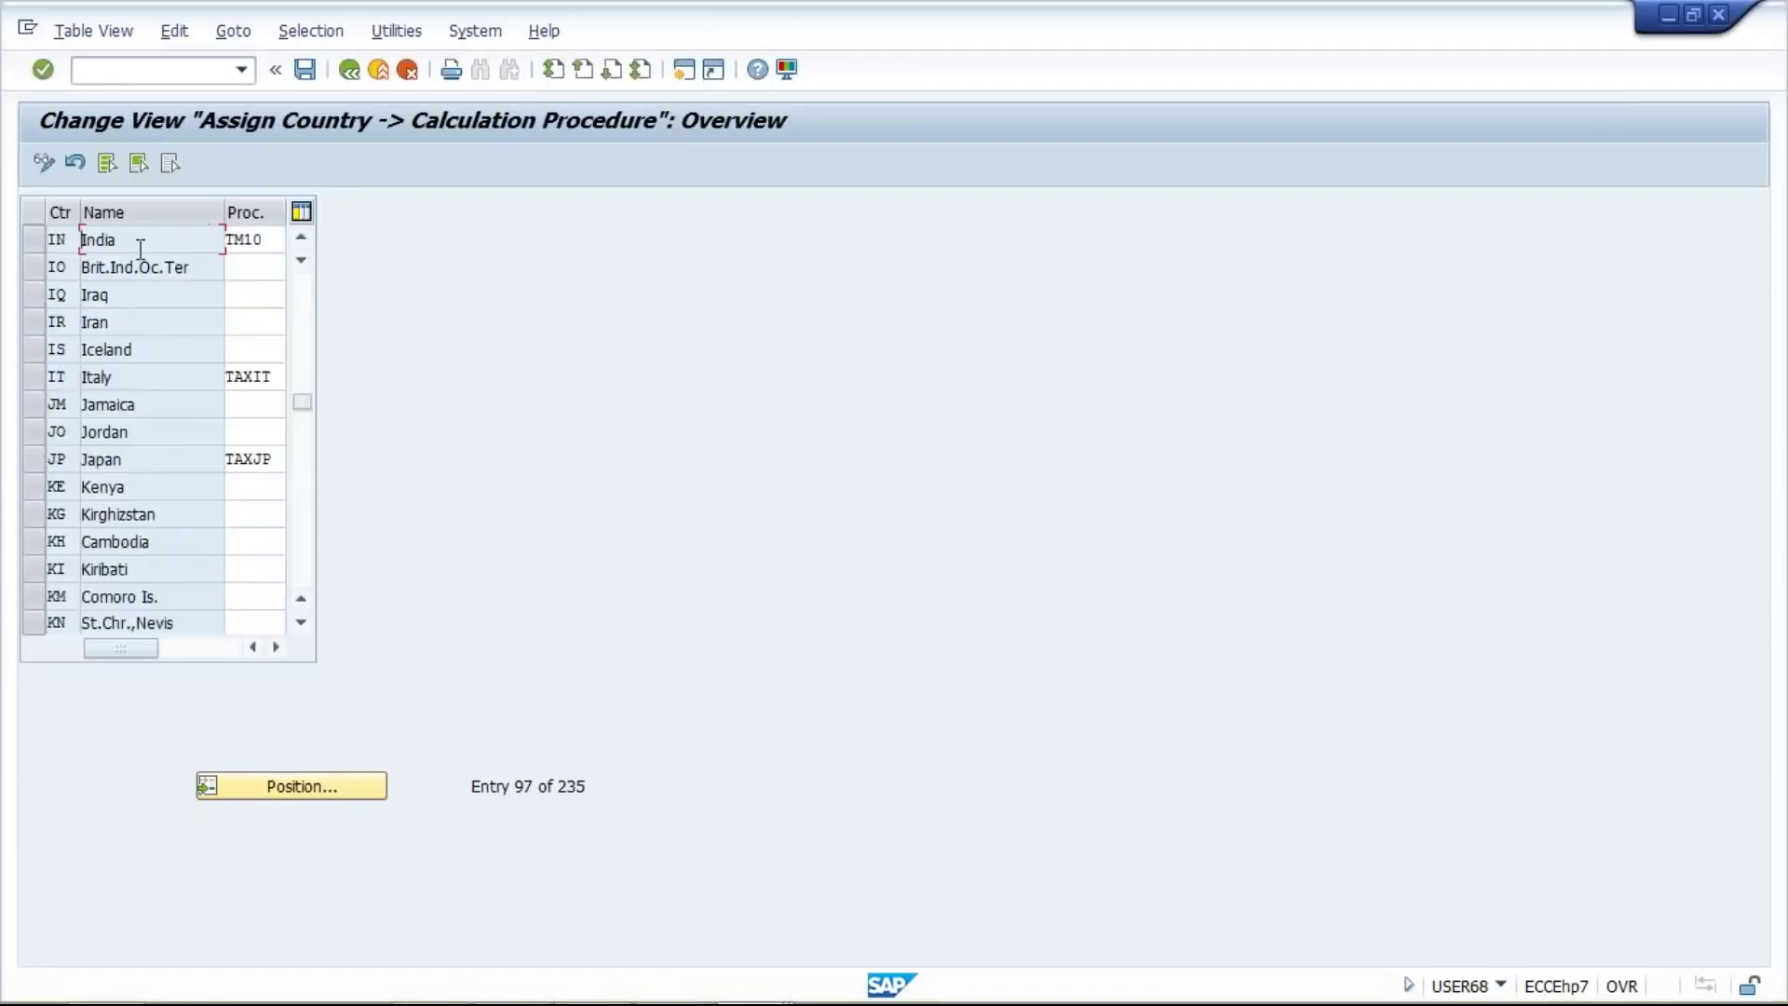
left_click(269, 239)
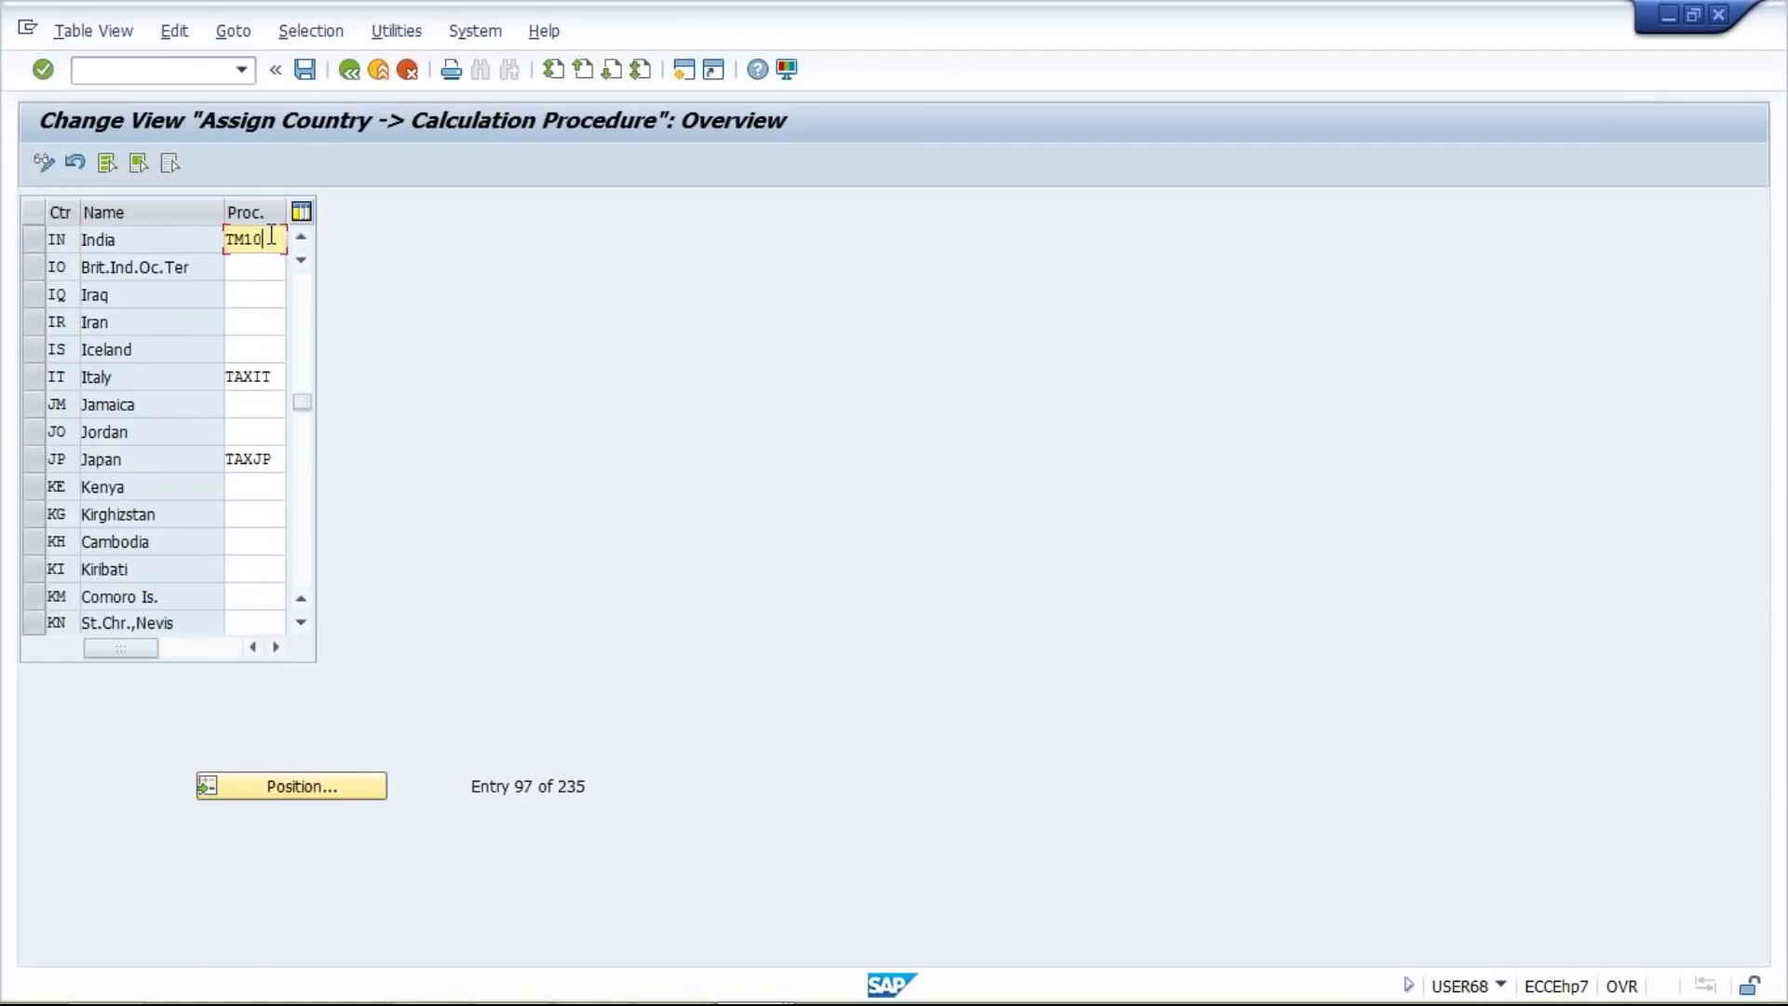
left_click_drag(267, 239, 222, 242)
Look through the open customer invoice sessions and return to the one with tax code O1
left_click(149, 69)
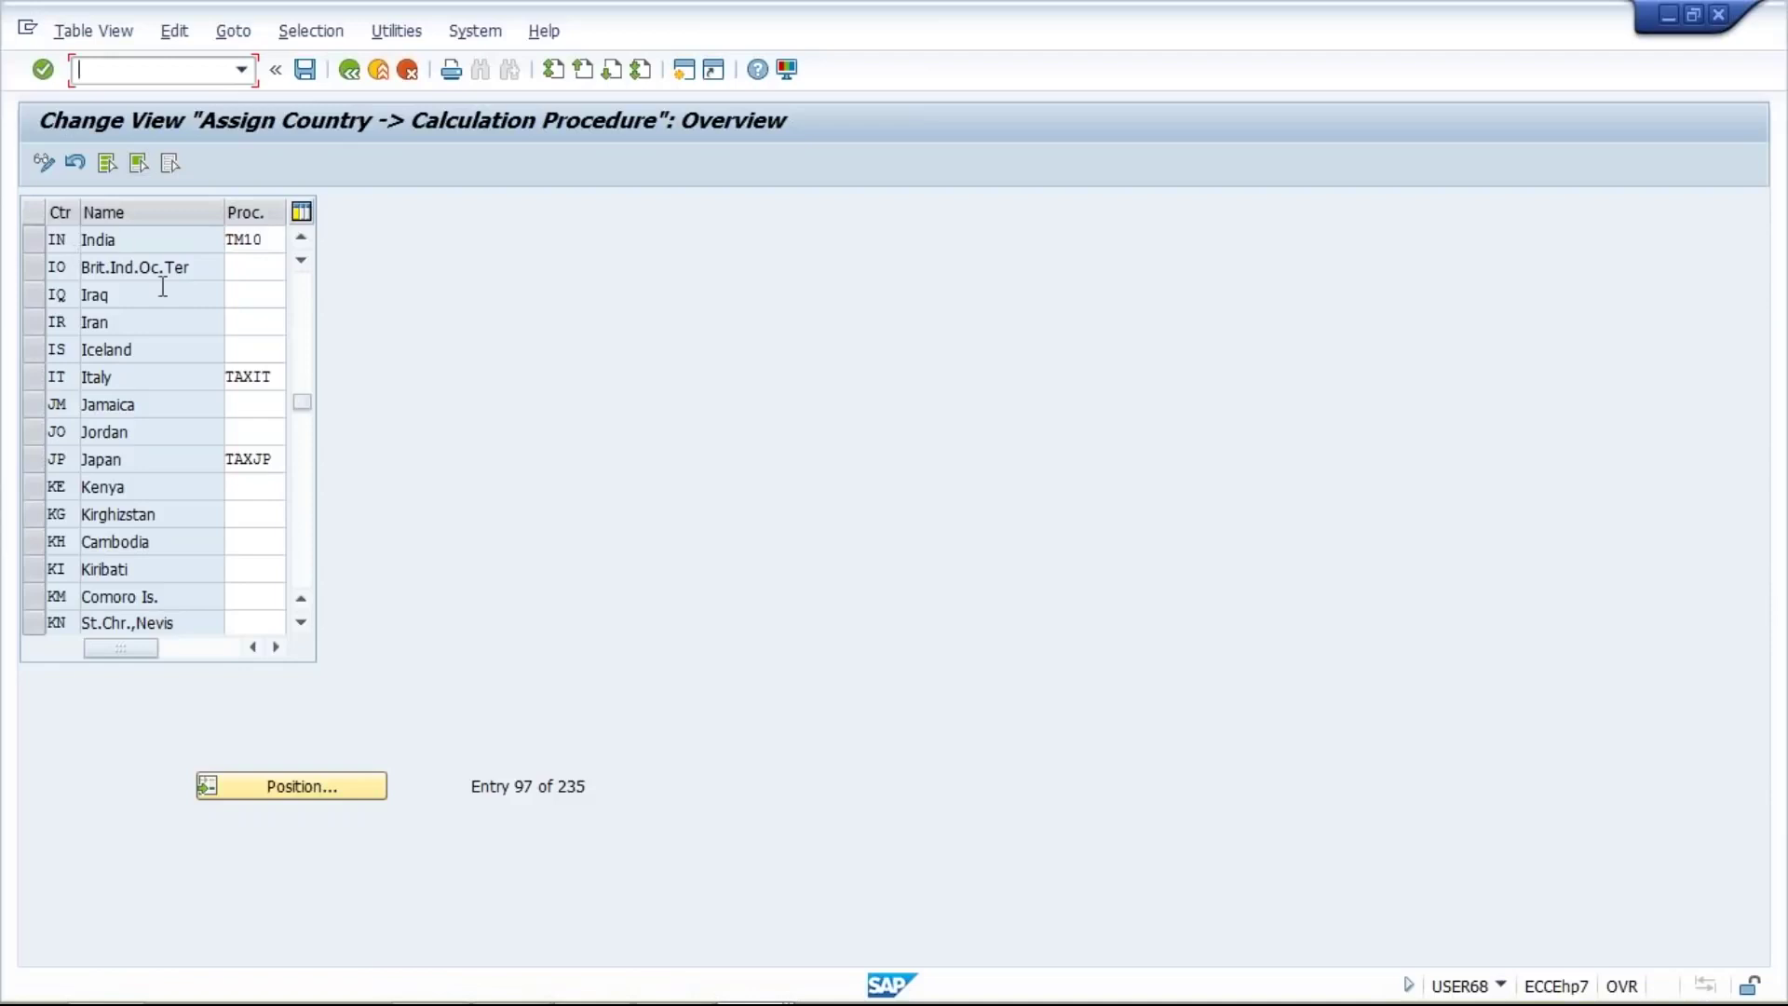
mouse_move(759, 987)
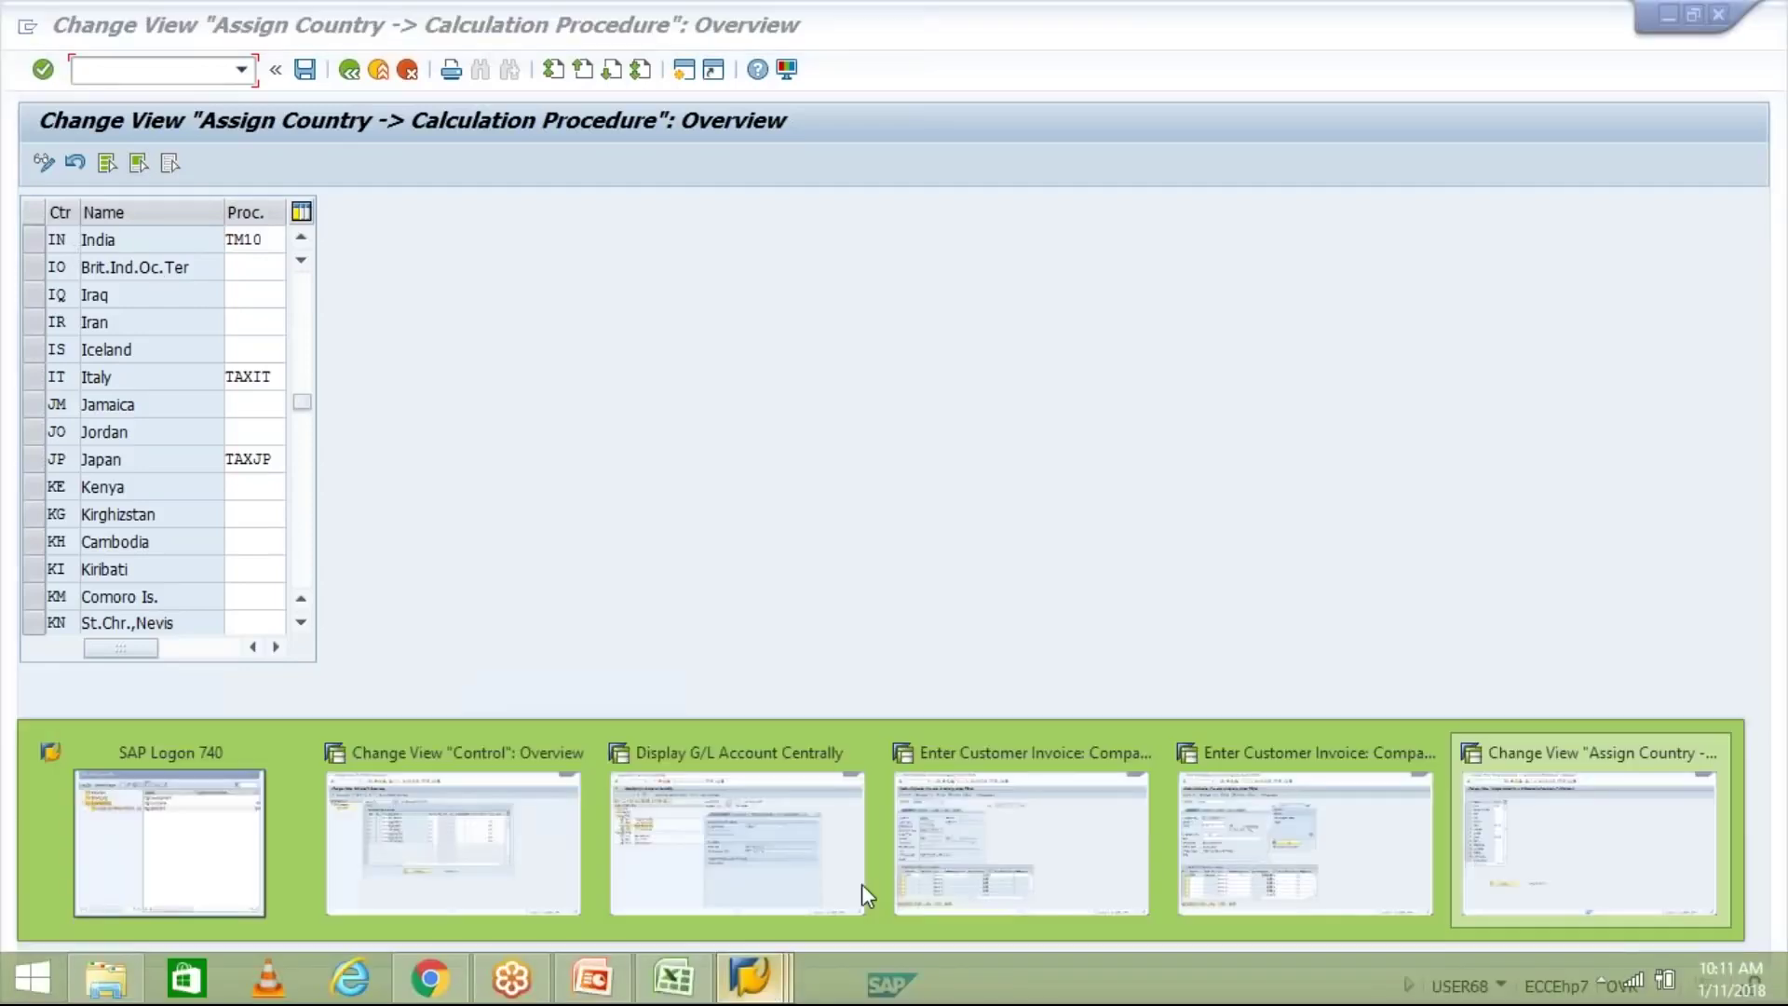
left_click(962, 873)
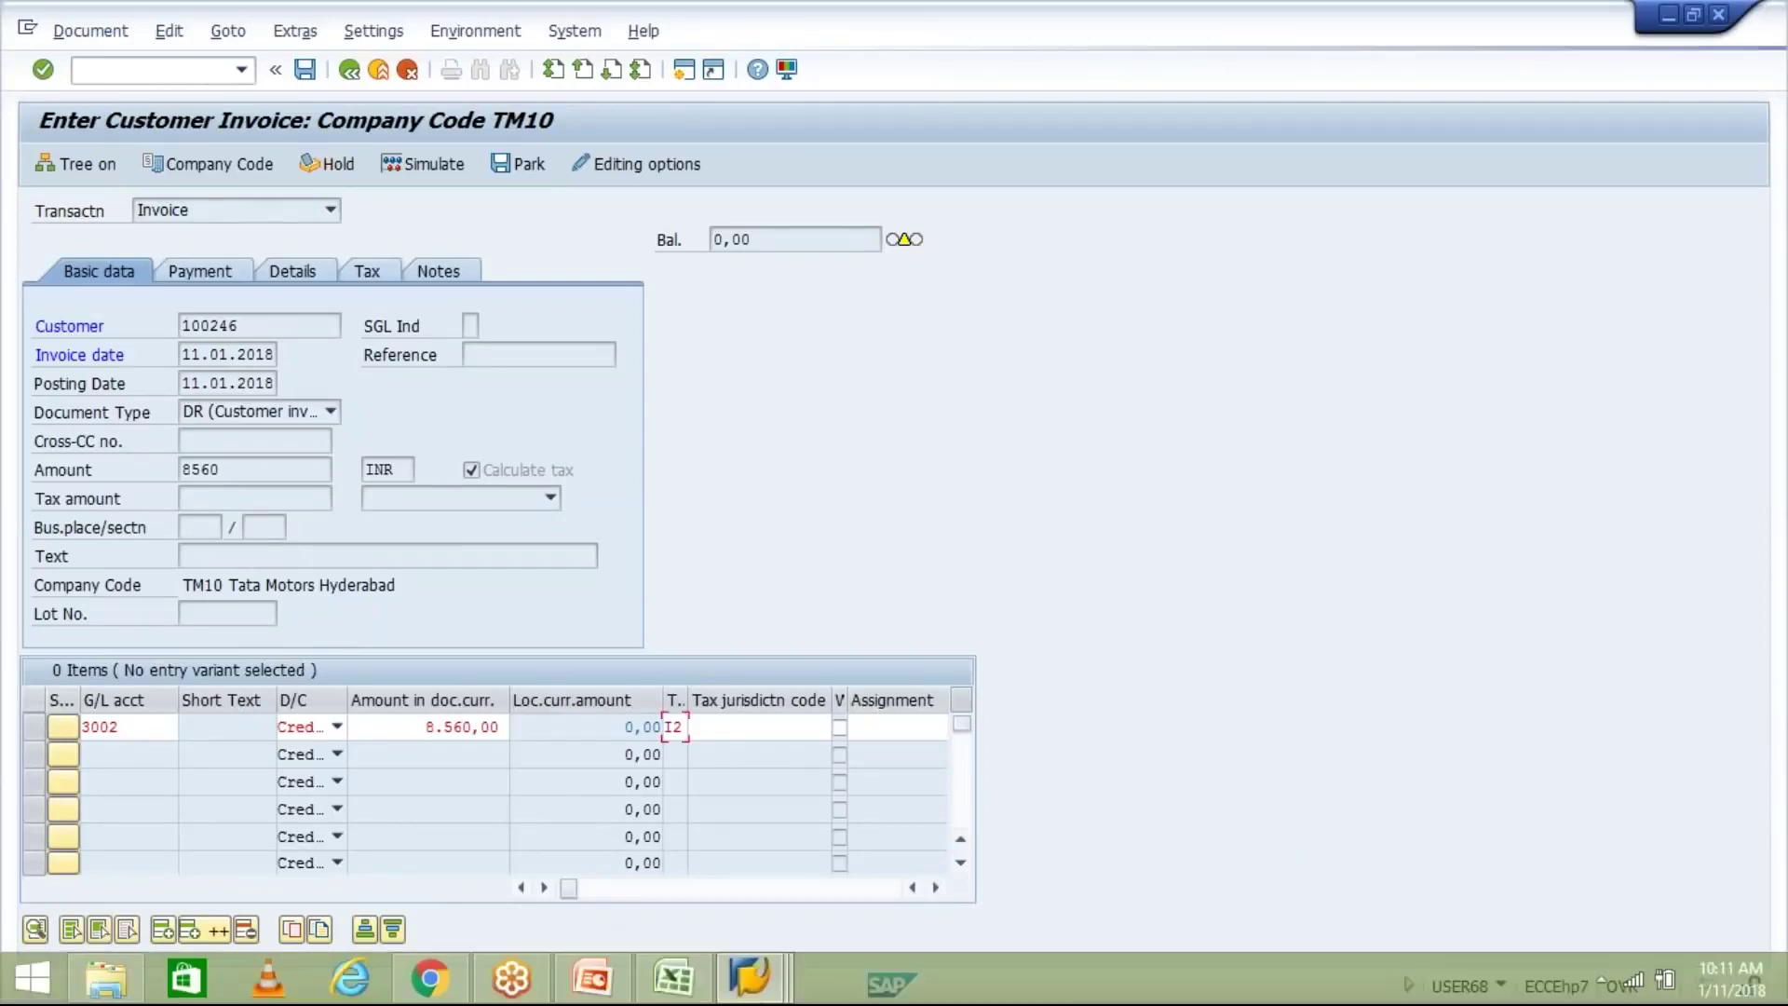
mouse_move(750, 978)
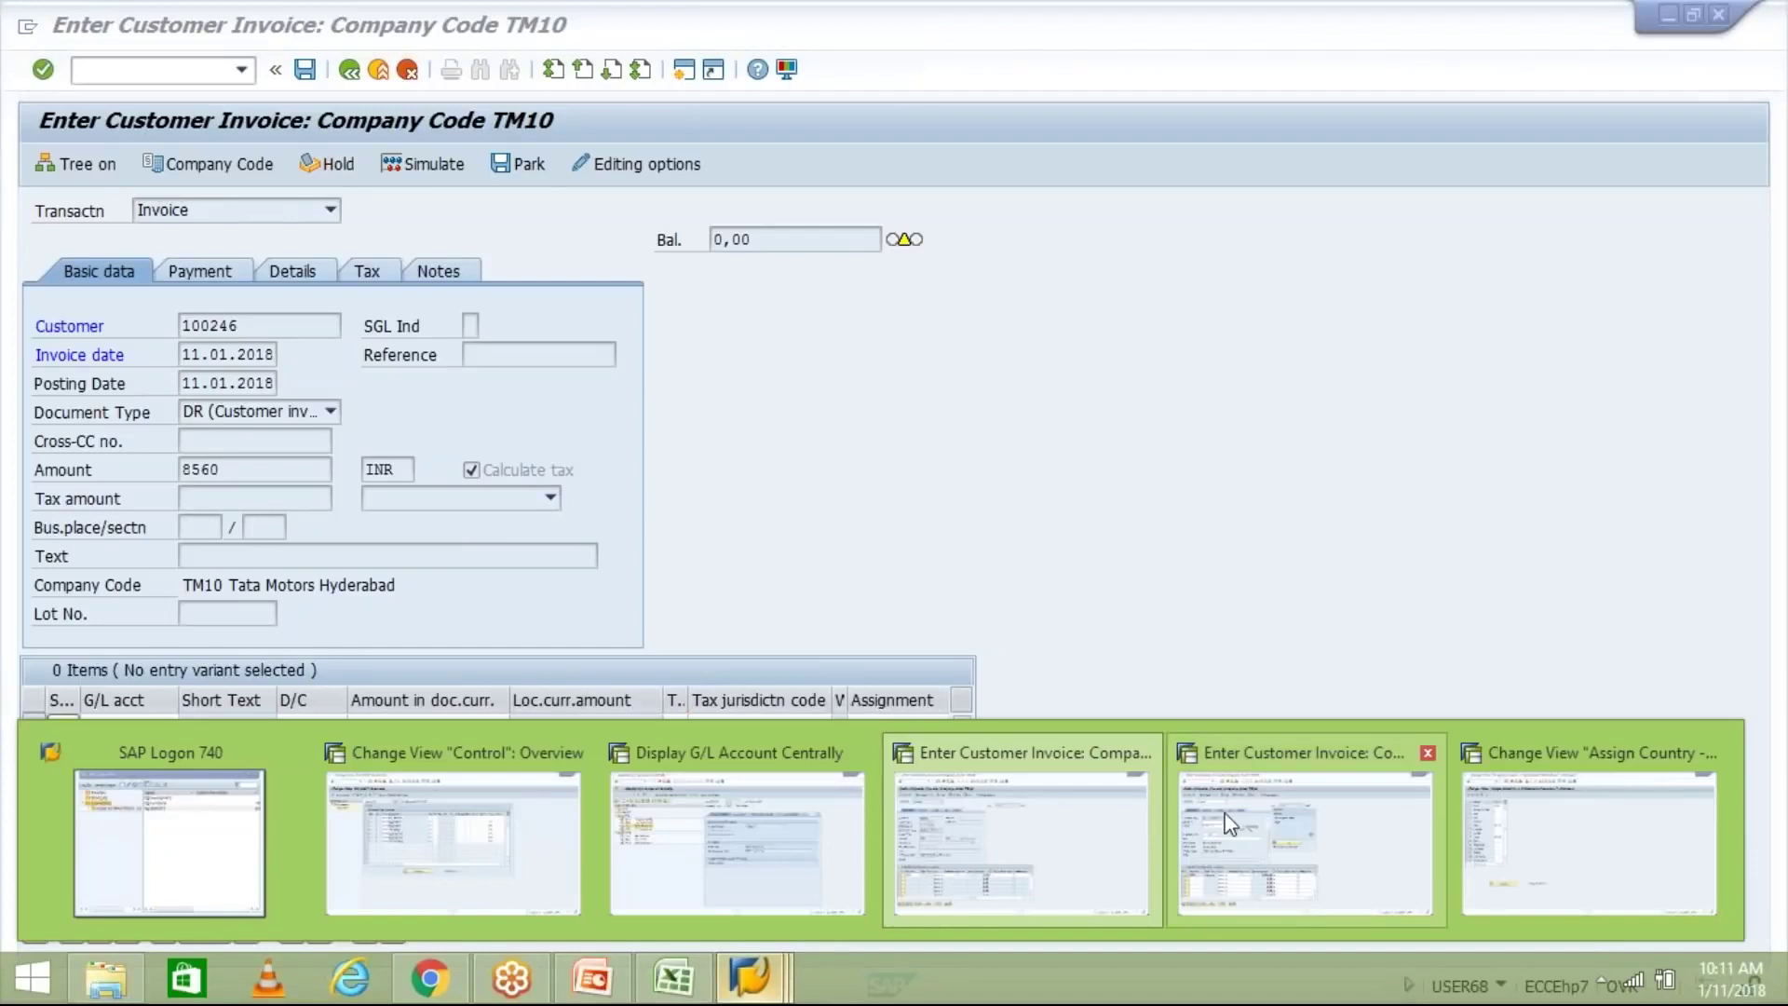
left_click(1304, 838)
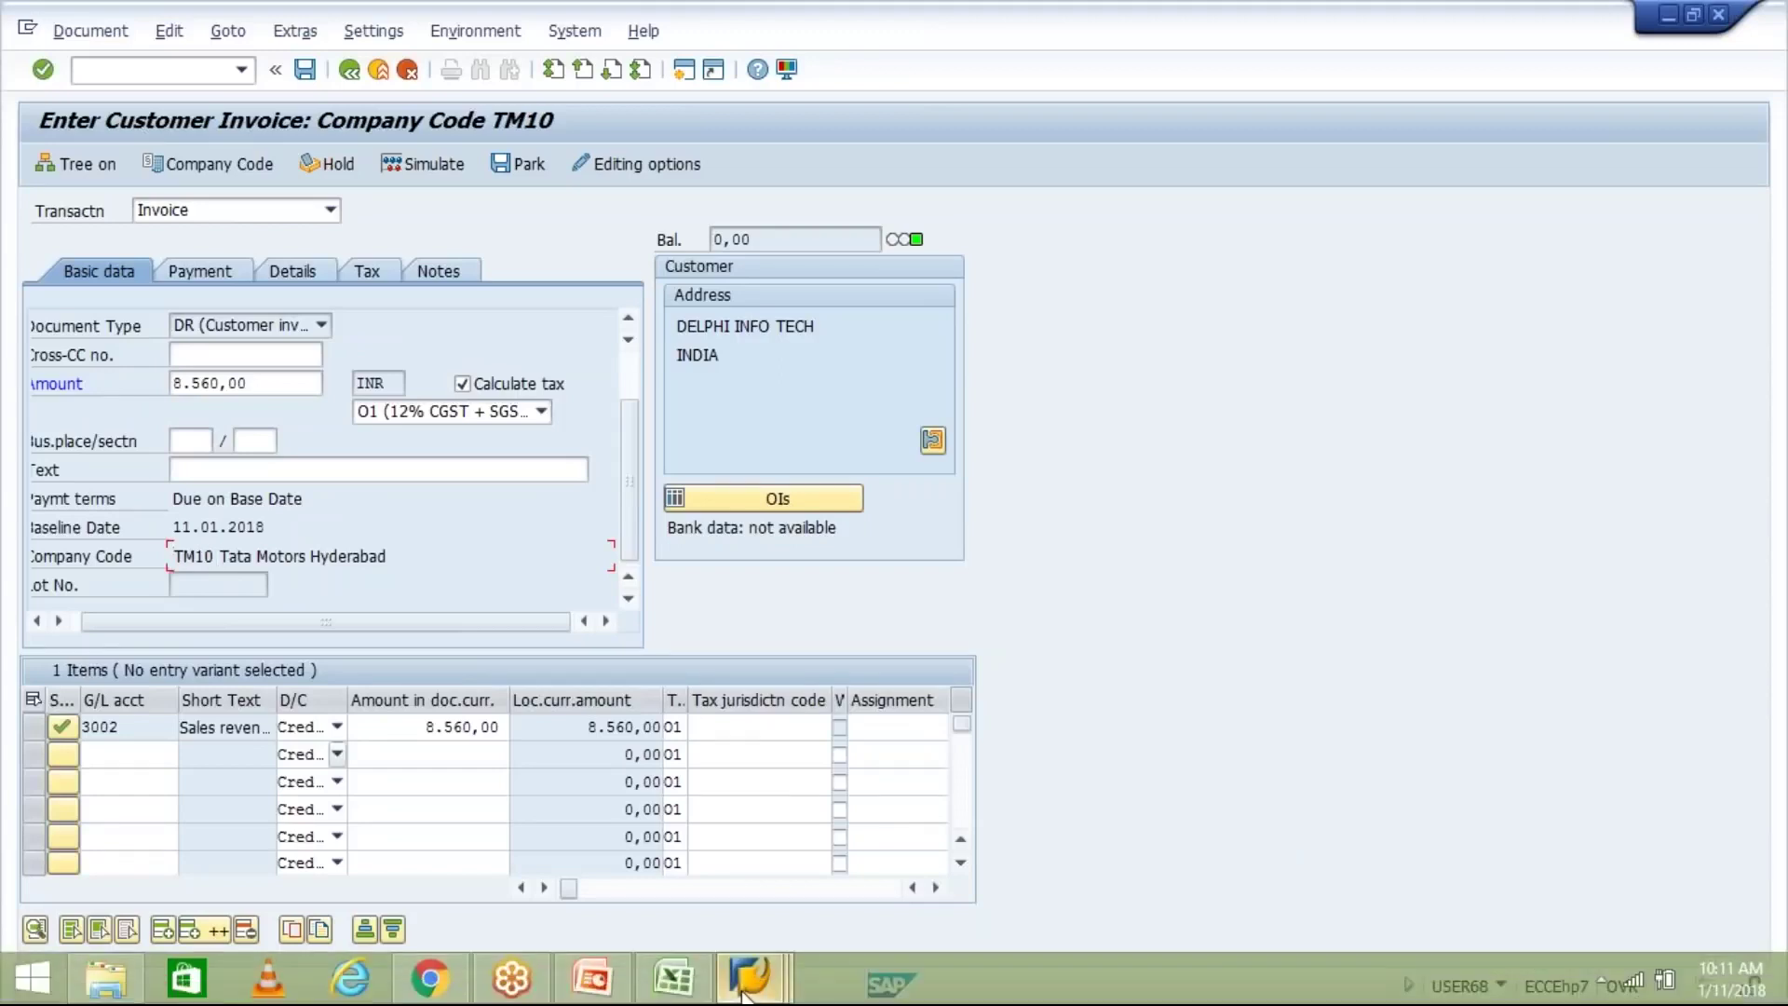
Return to the country assignment session and recheck India's calculation procedure
left_click(750, 978)
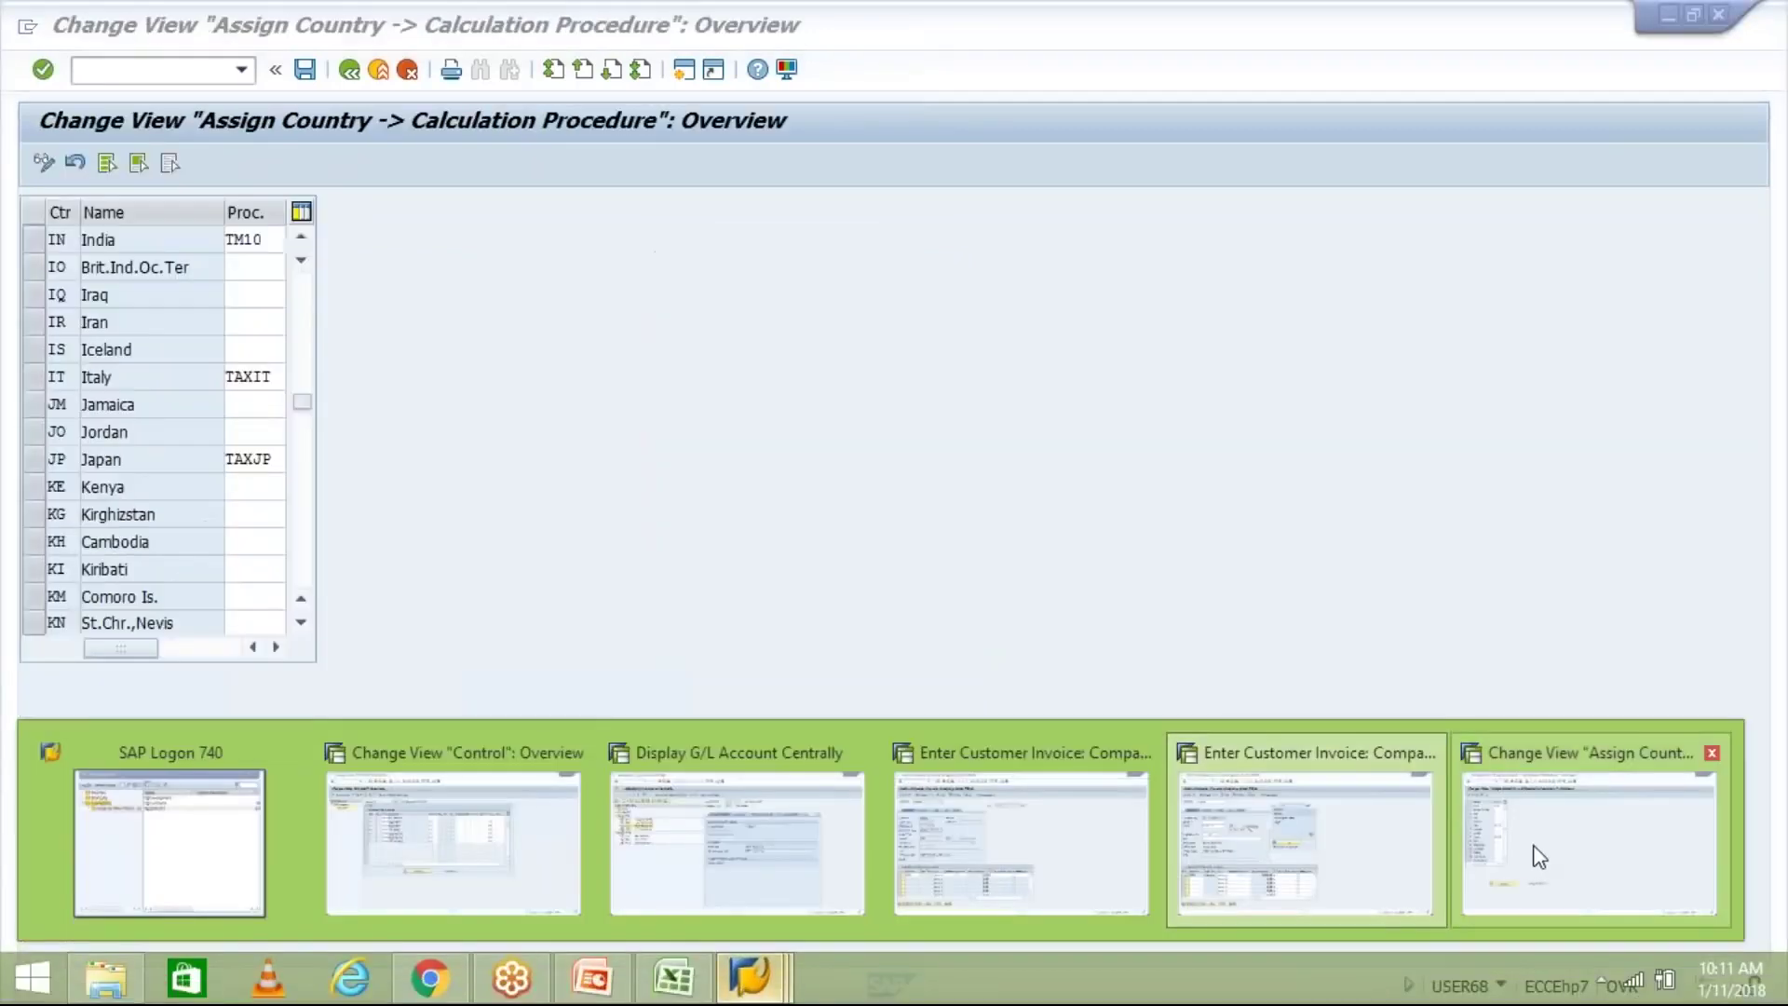
left_click(1533, 850)
left_click(268, 239)
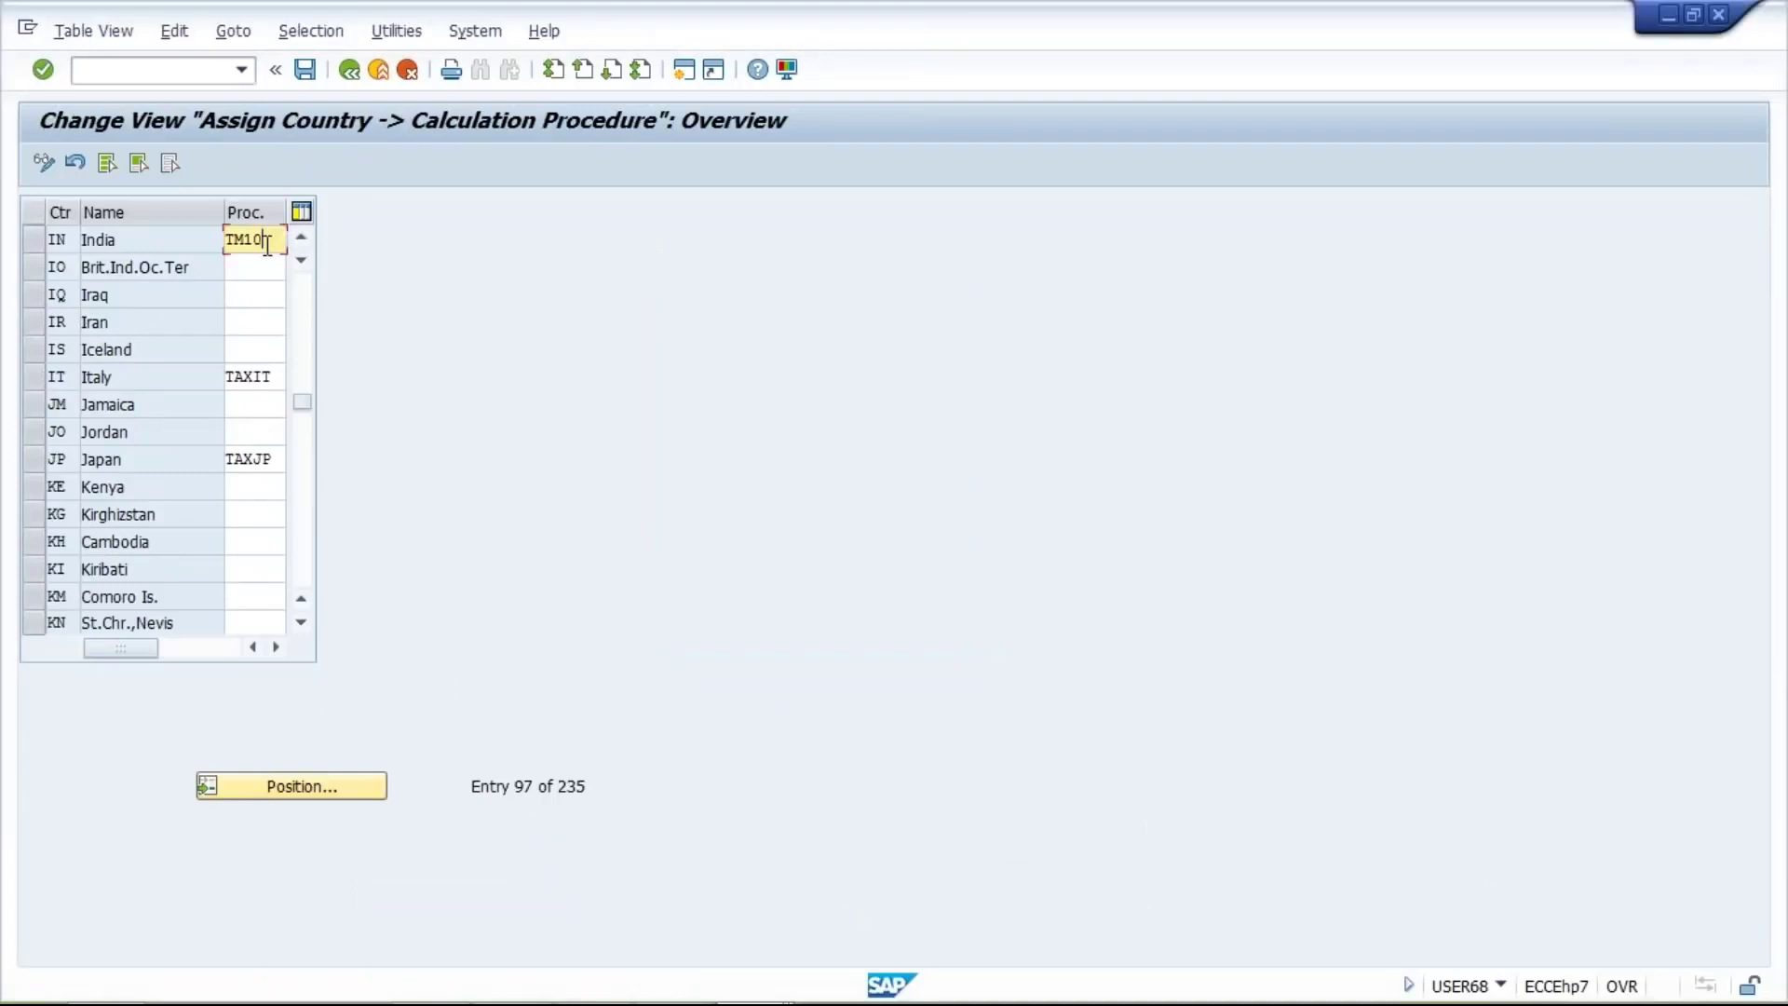
Try to open transaction OBQ3 from the country assignment view, declining to display the locked data
left_click(242, 72)
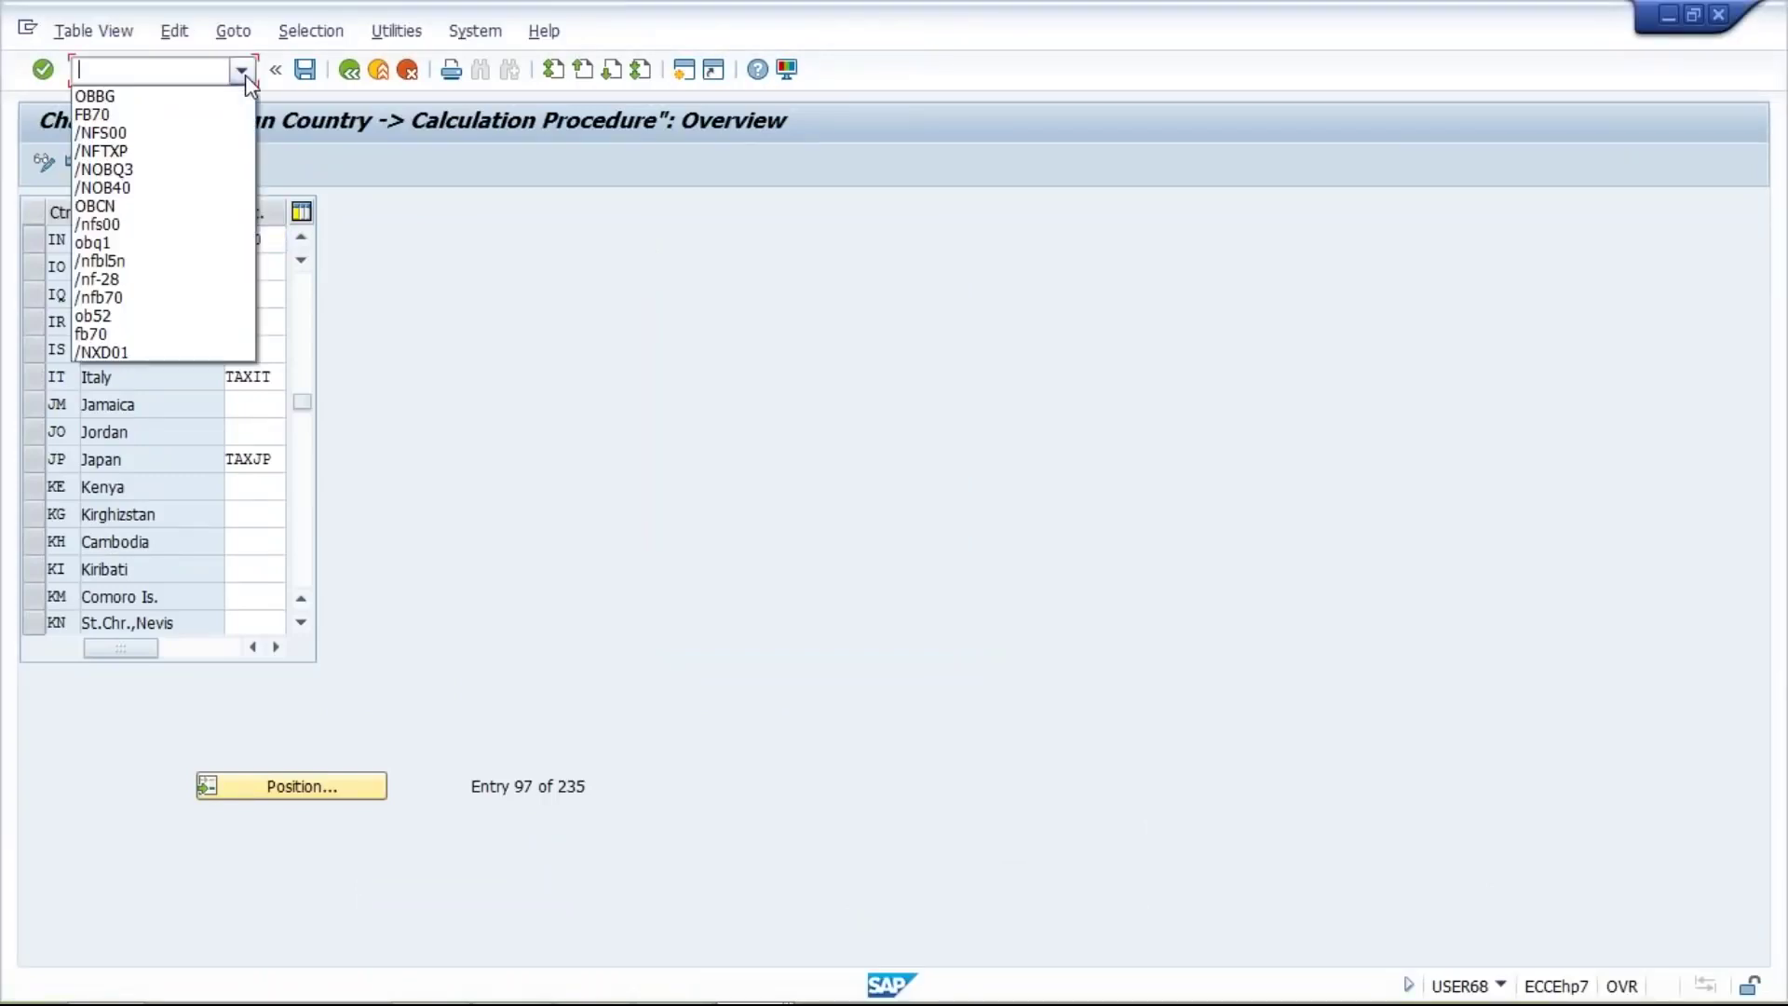
left_click(201, 169)
key("Return")
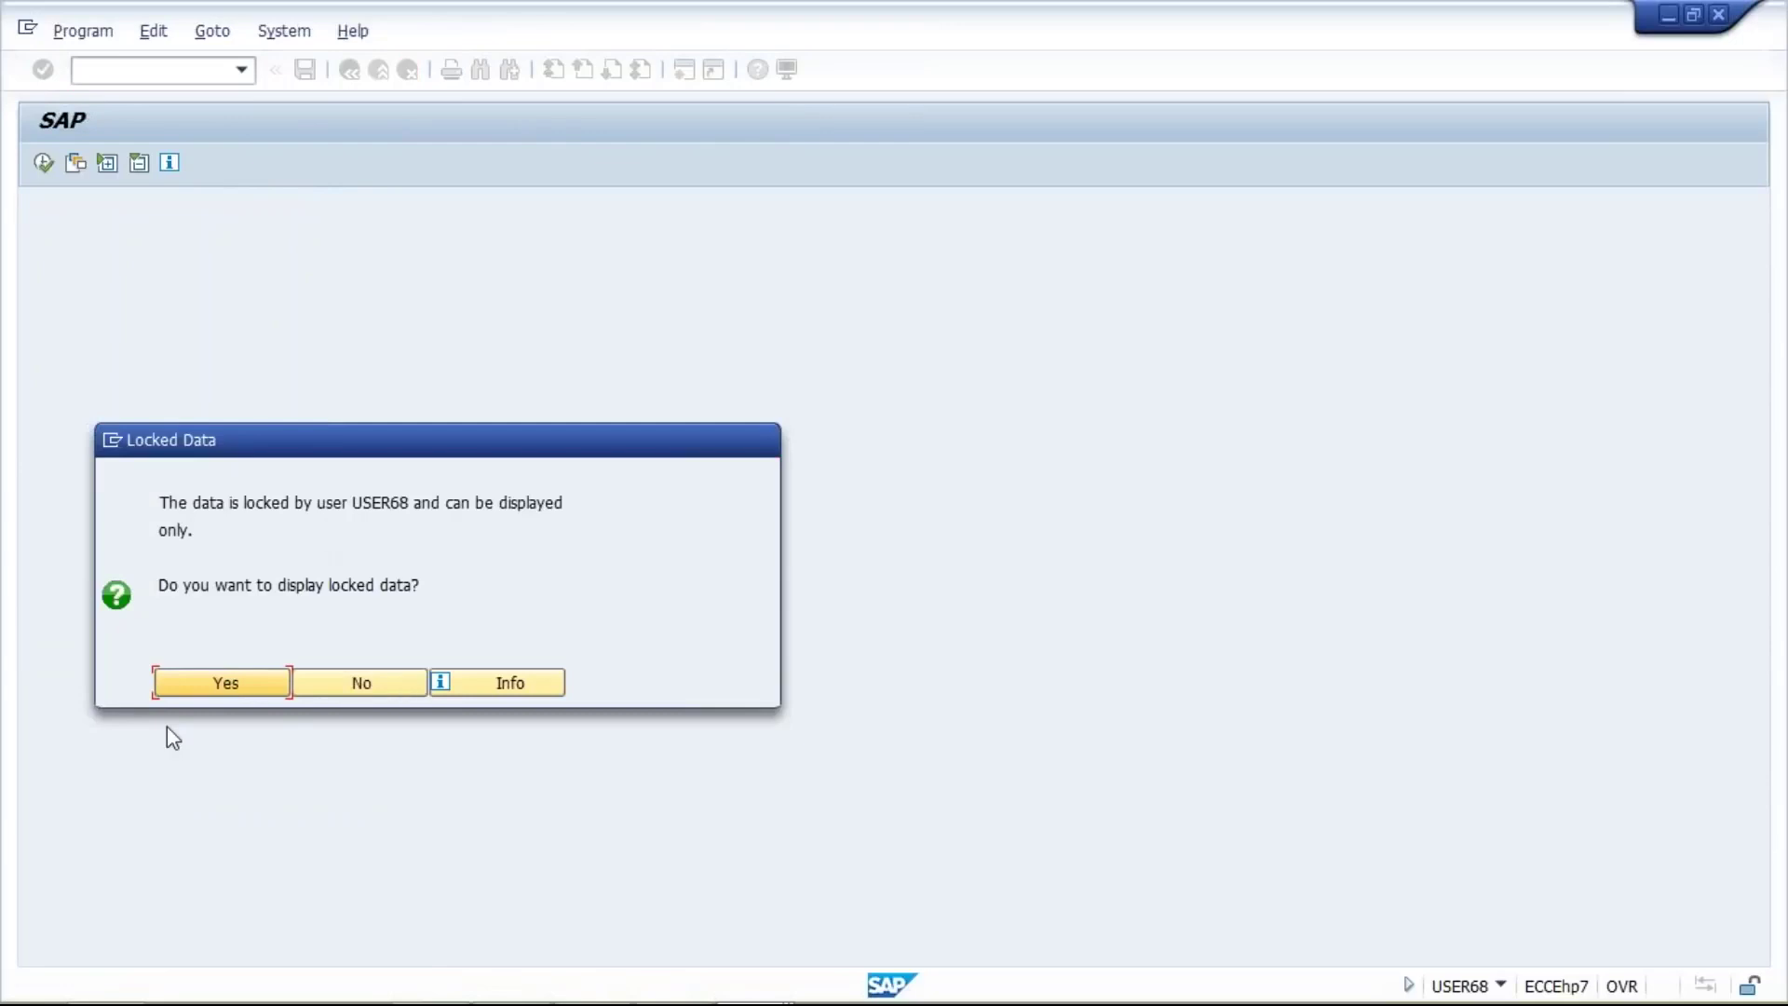
left_click(359, 684)
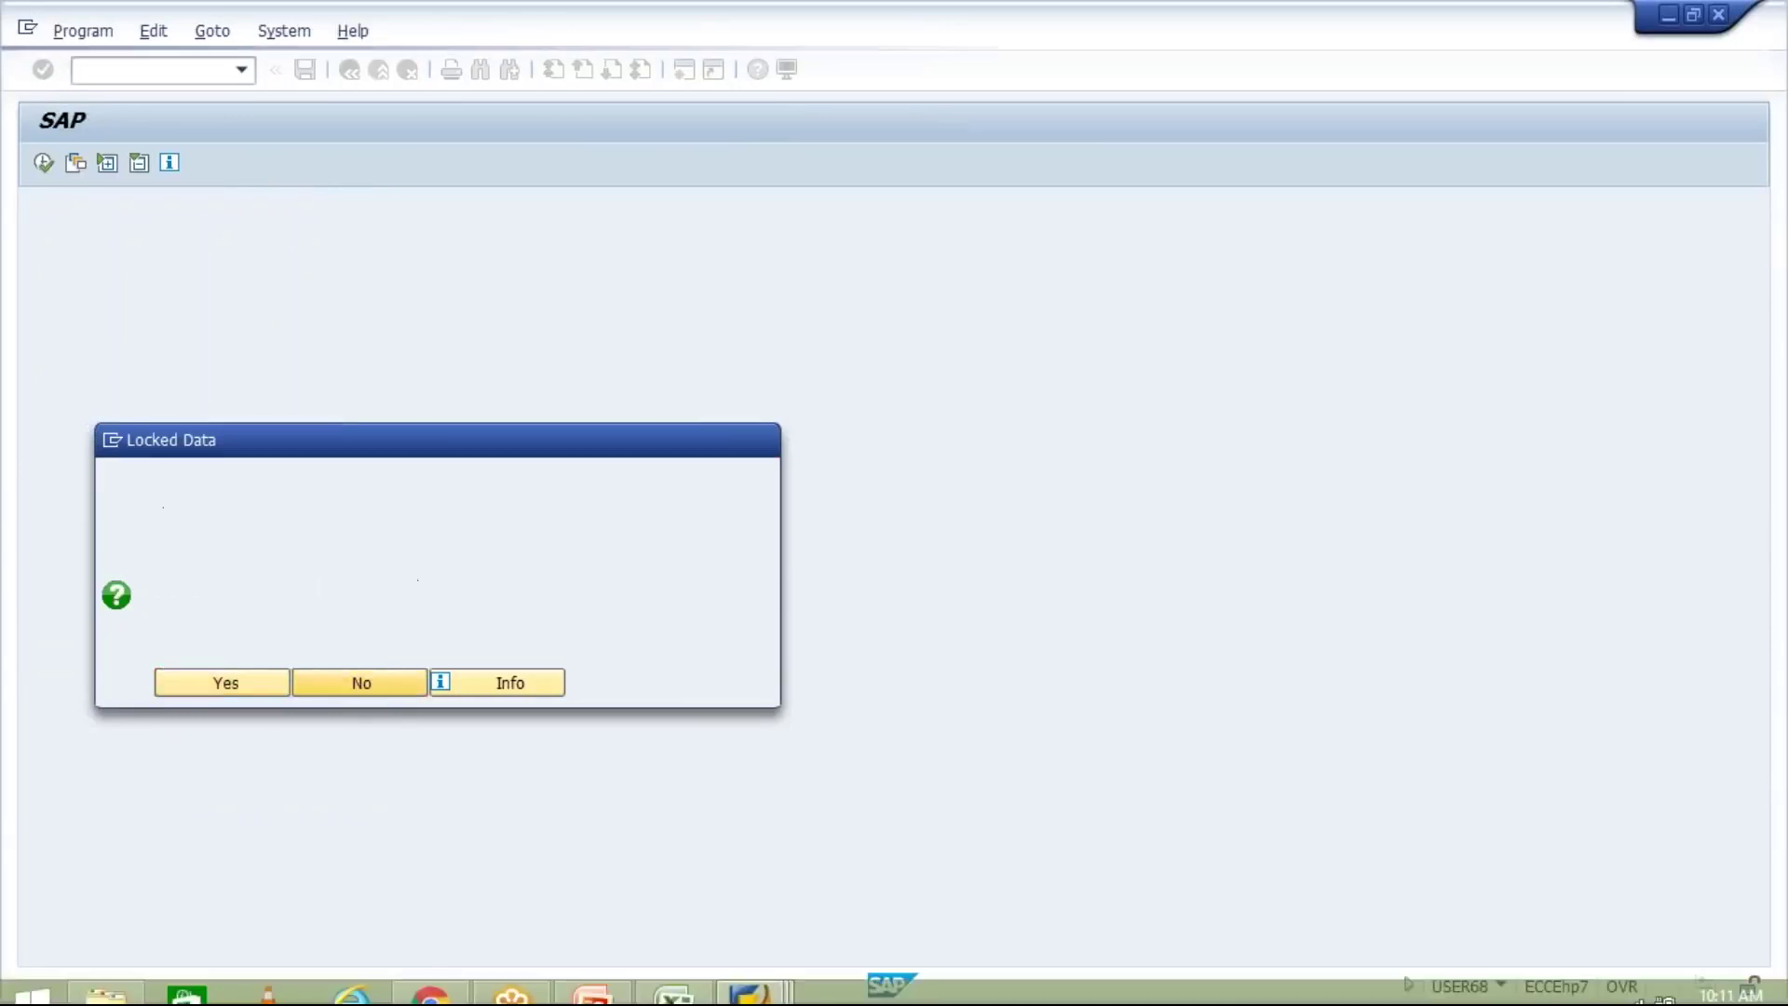
Switch to the open tax procedure Control session and examine procedure TM10 and its description
mouse_move(758, 973)
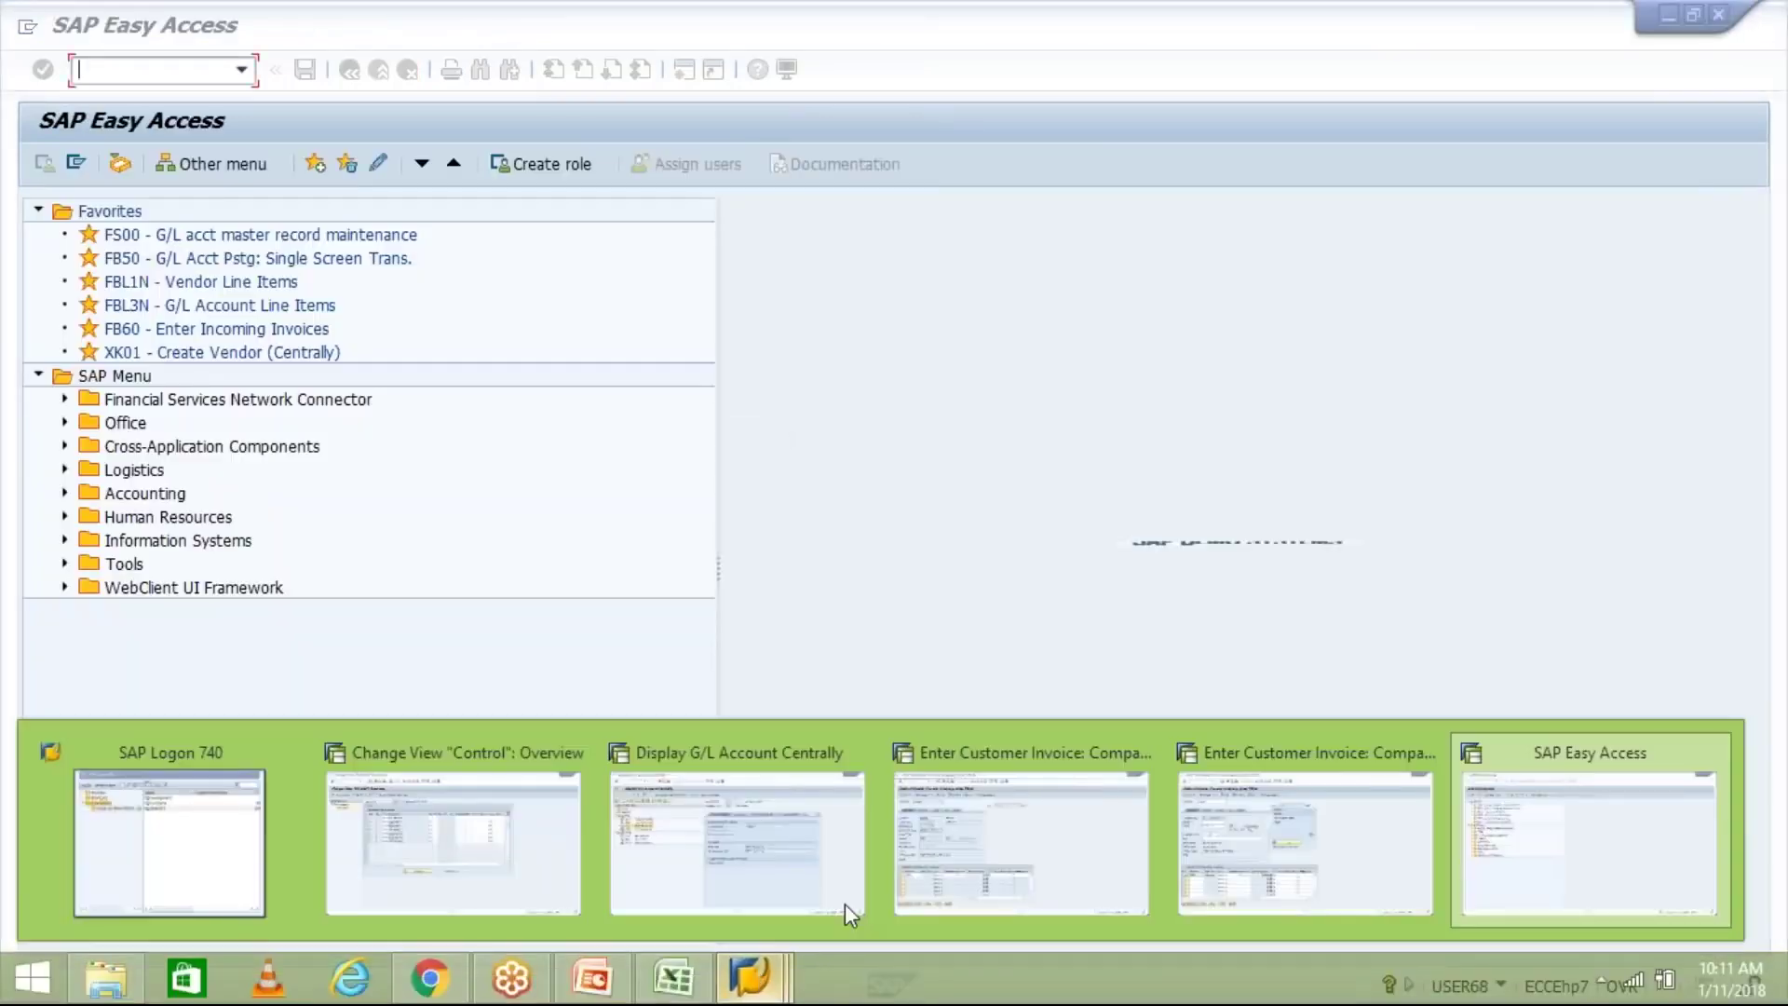
left_click(511, 759)
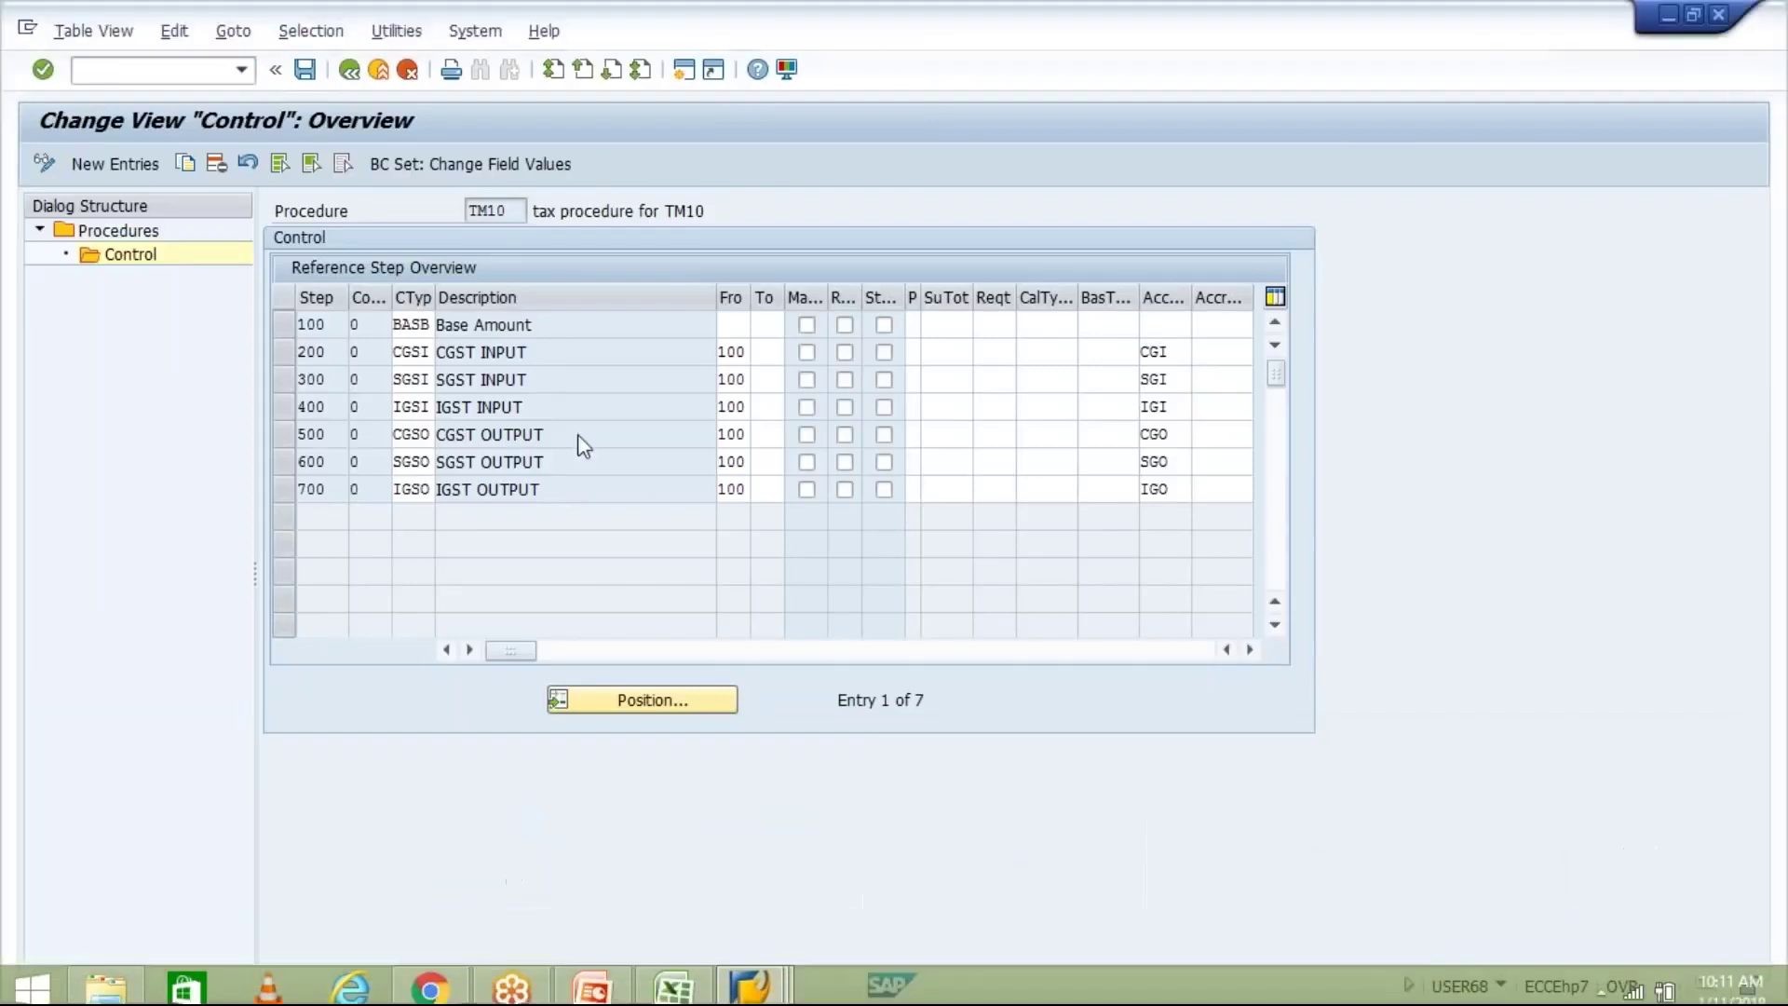
left_click_drag(504, 210, 448, 205)
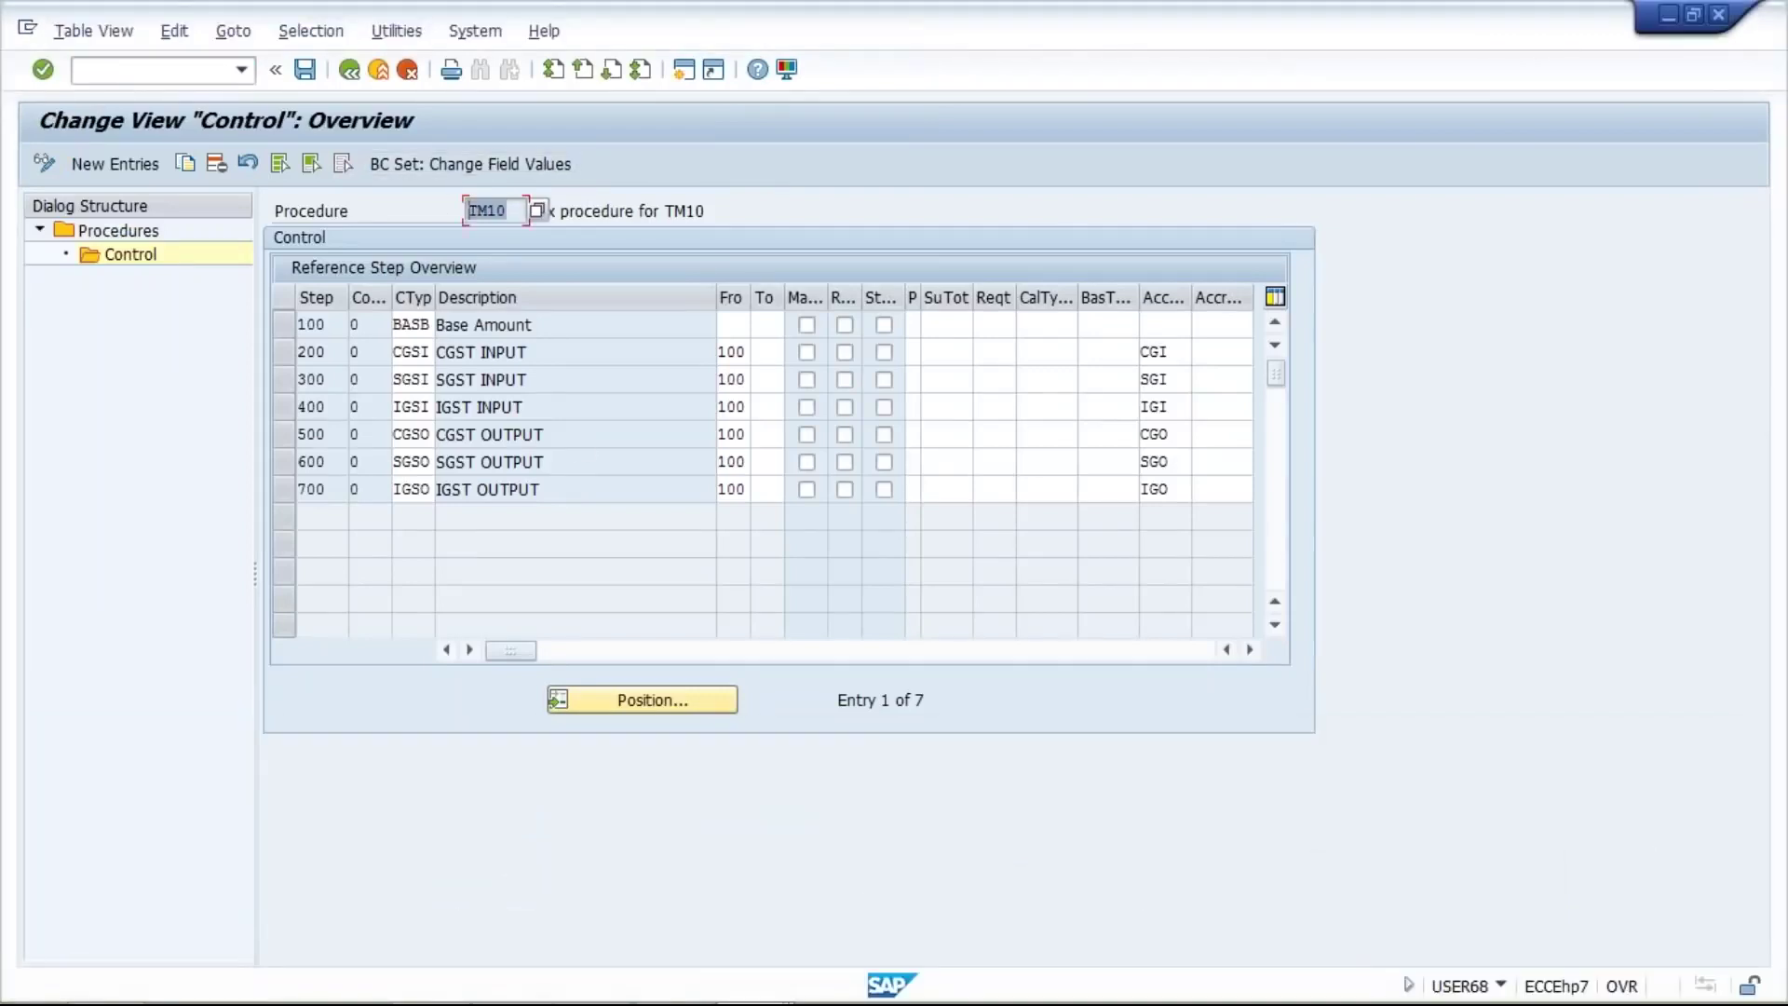
left_click(745, 210)
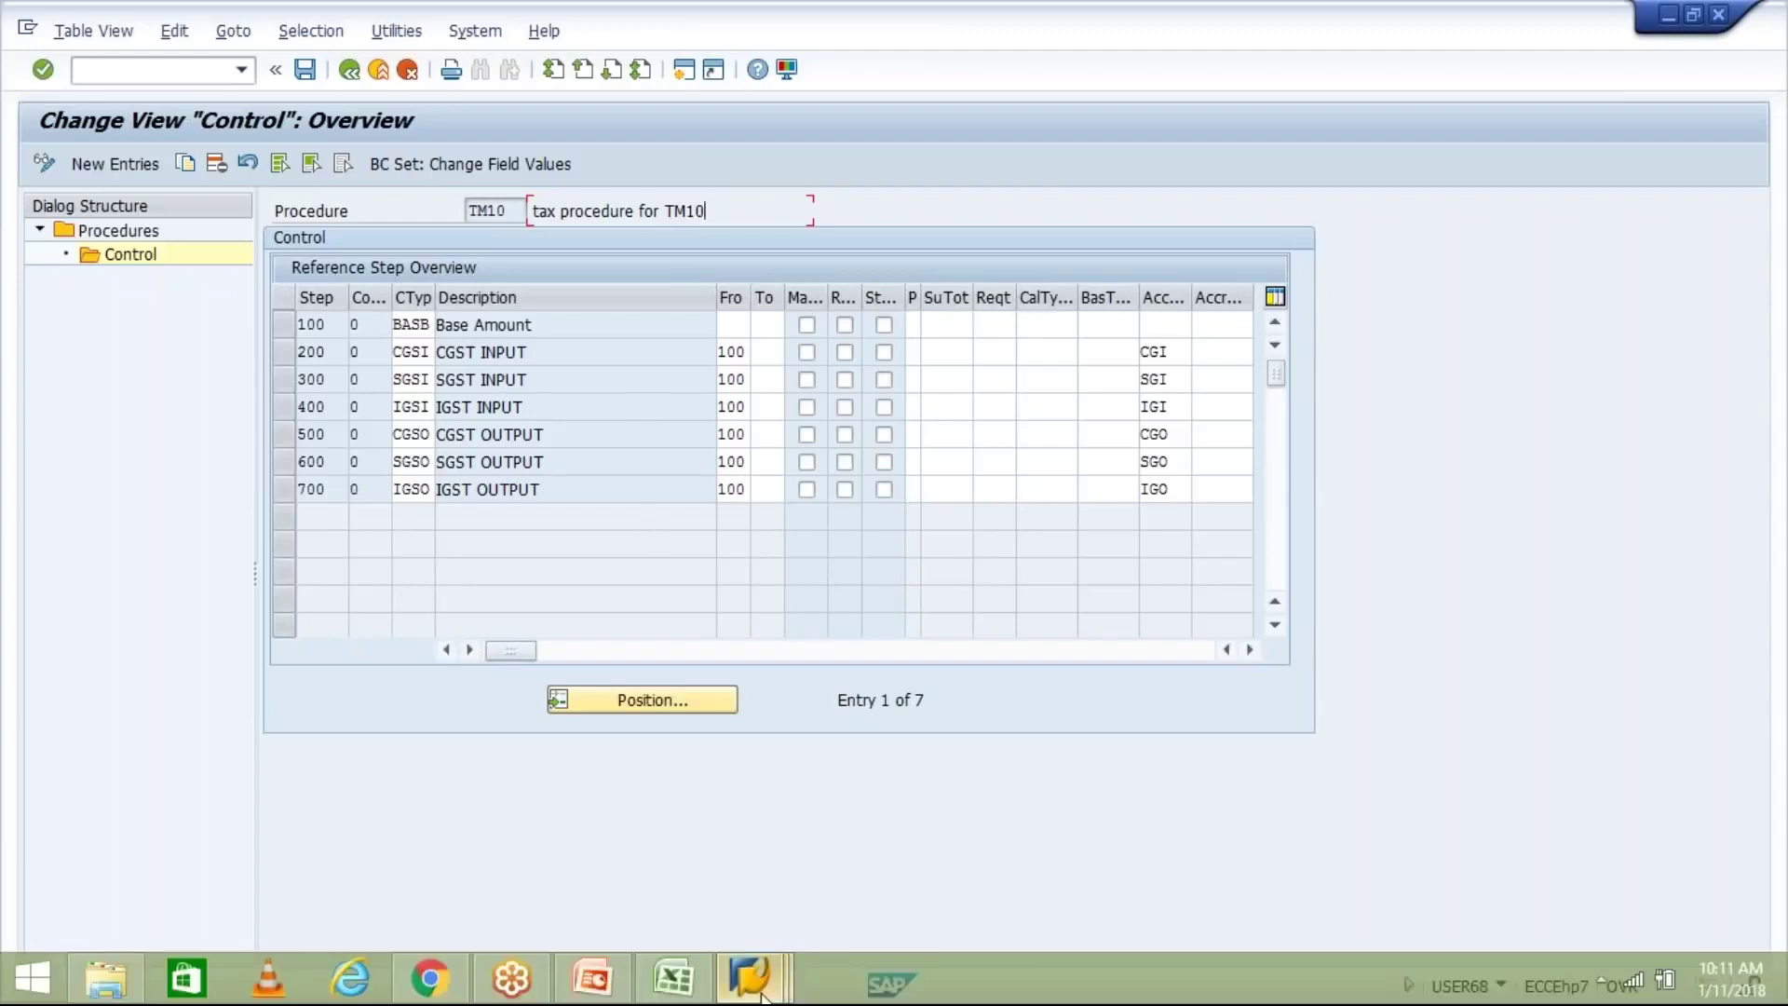
Go back to the customer invoice session with tax code O1 and review its entered data
left_click(742, 987)
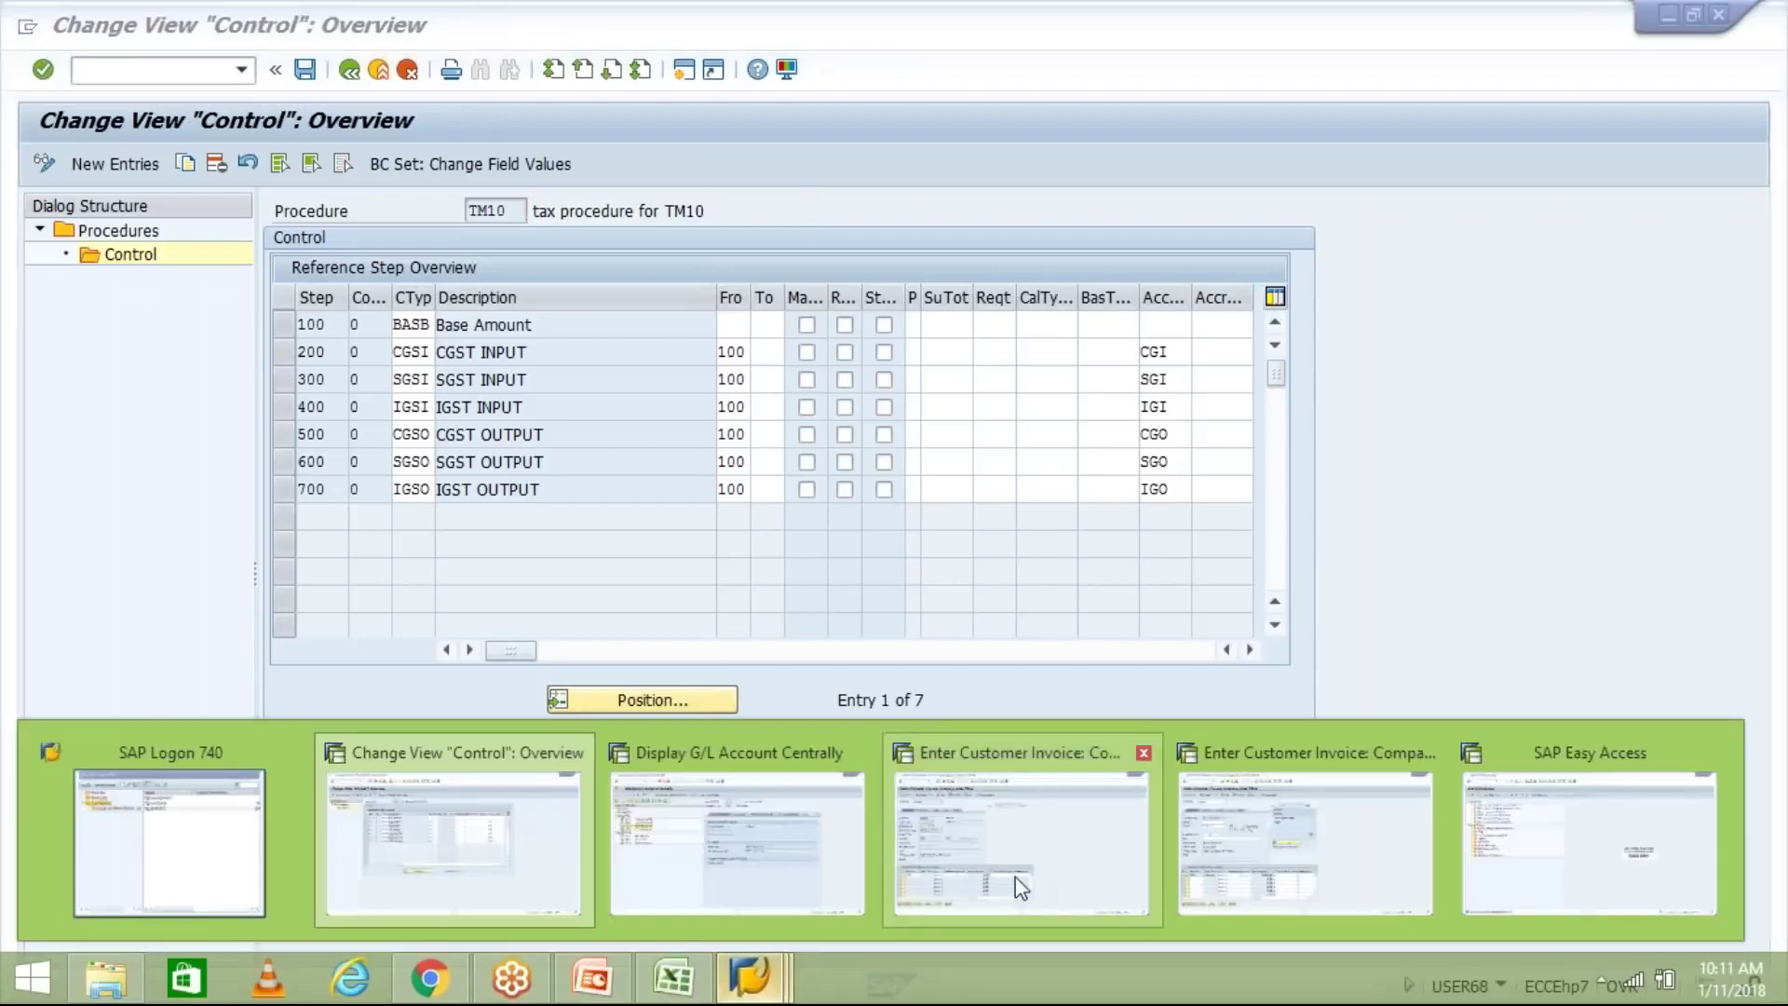
left_click(1034, 866)
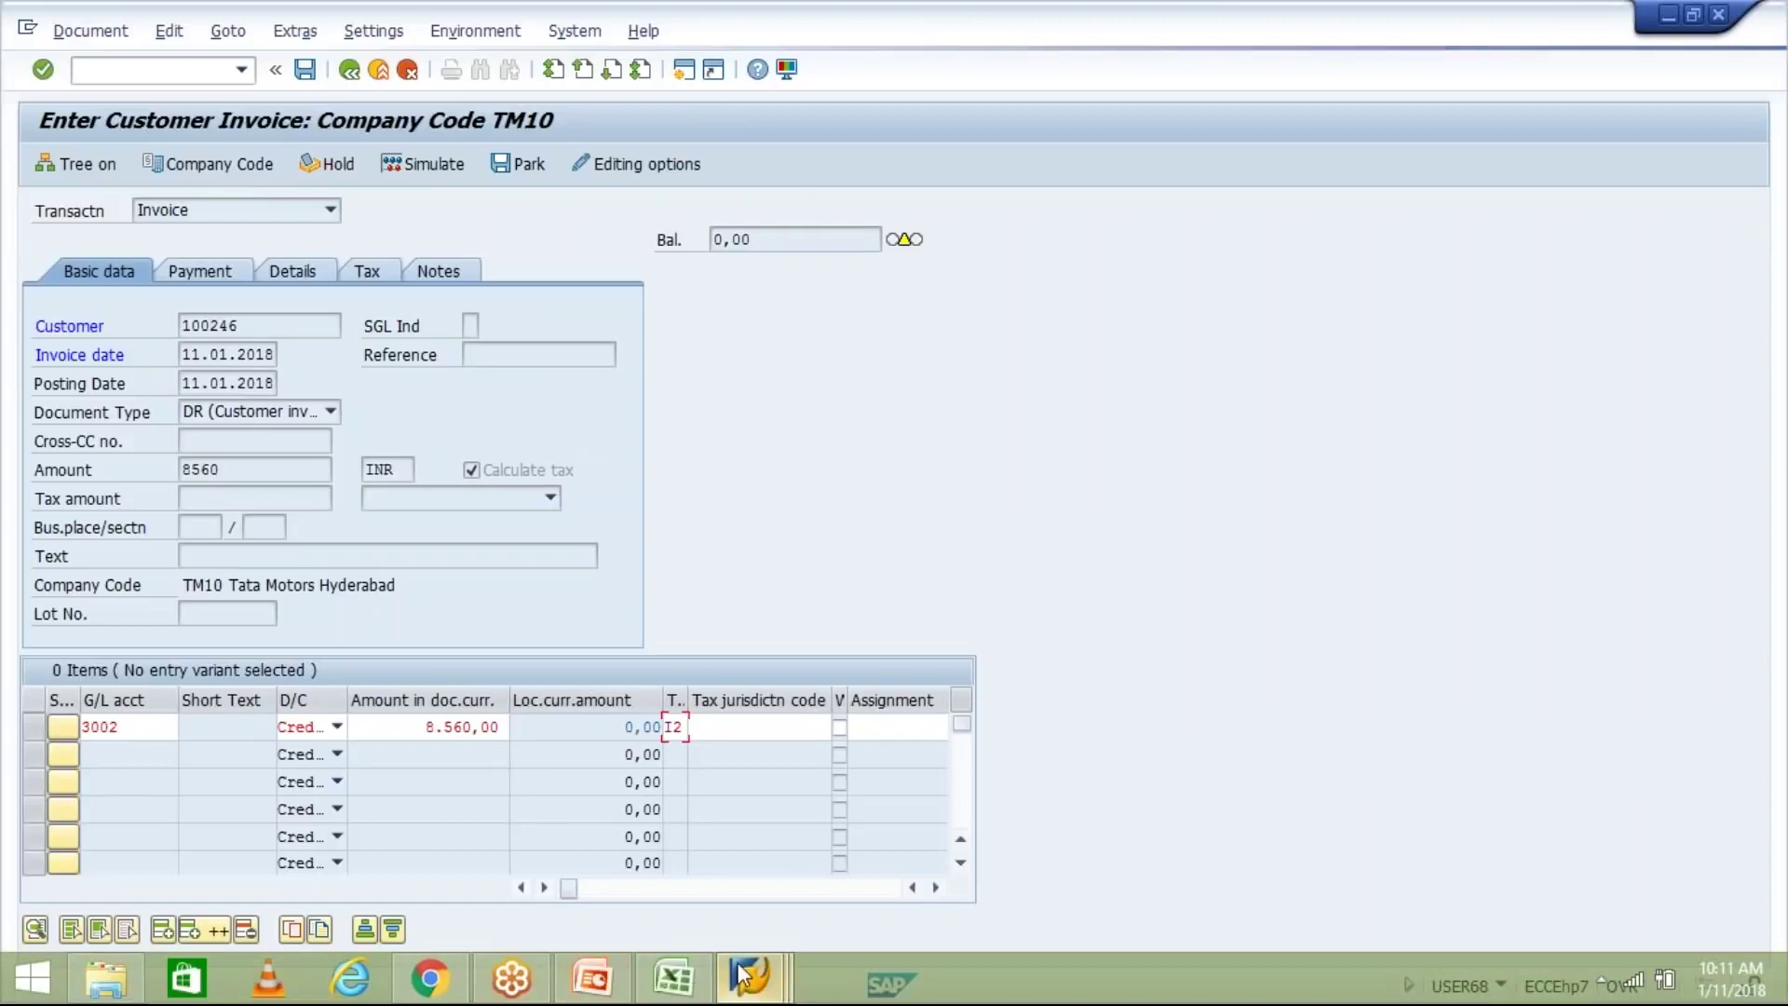
mouse_move(742, 973)
left_click(1247, 852)
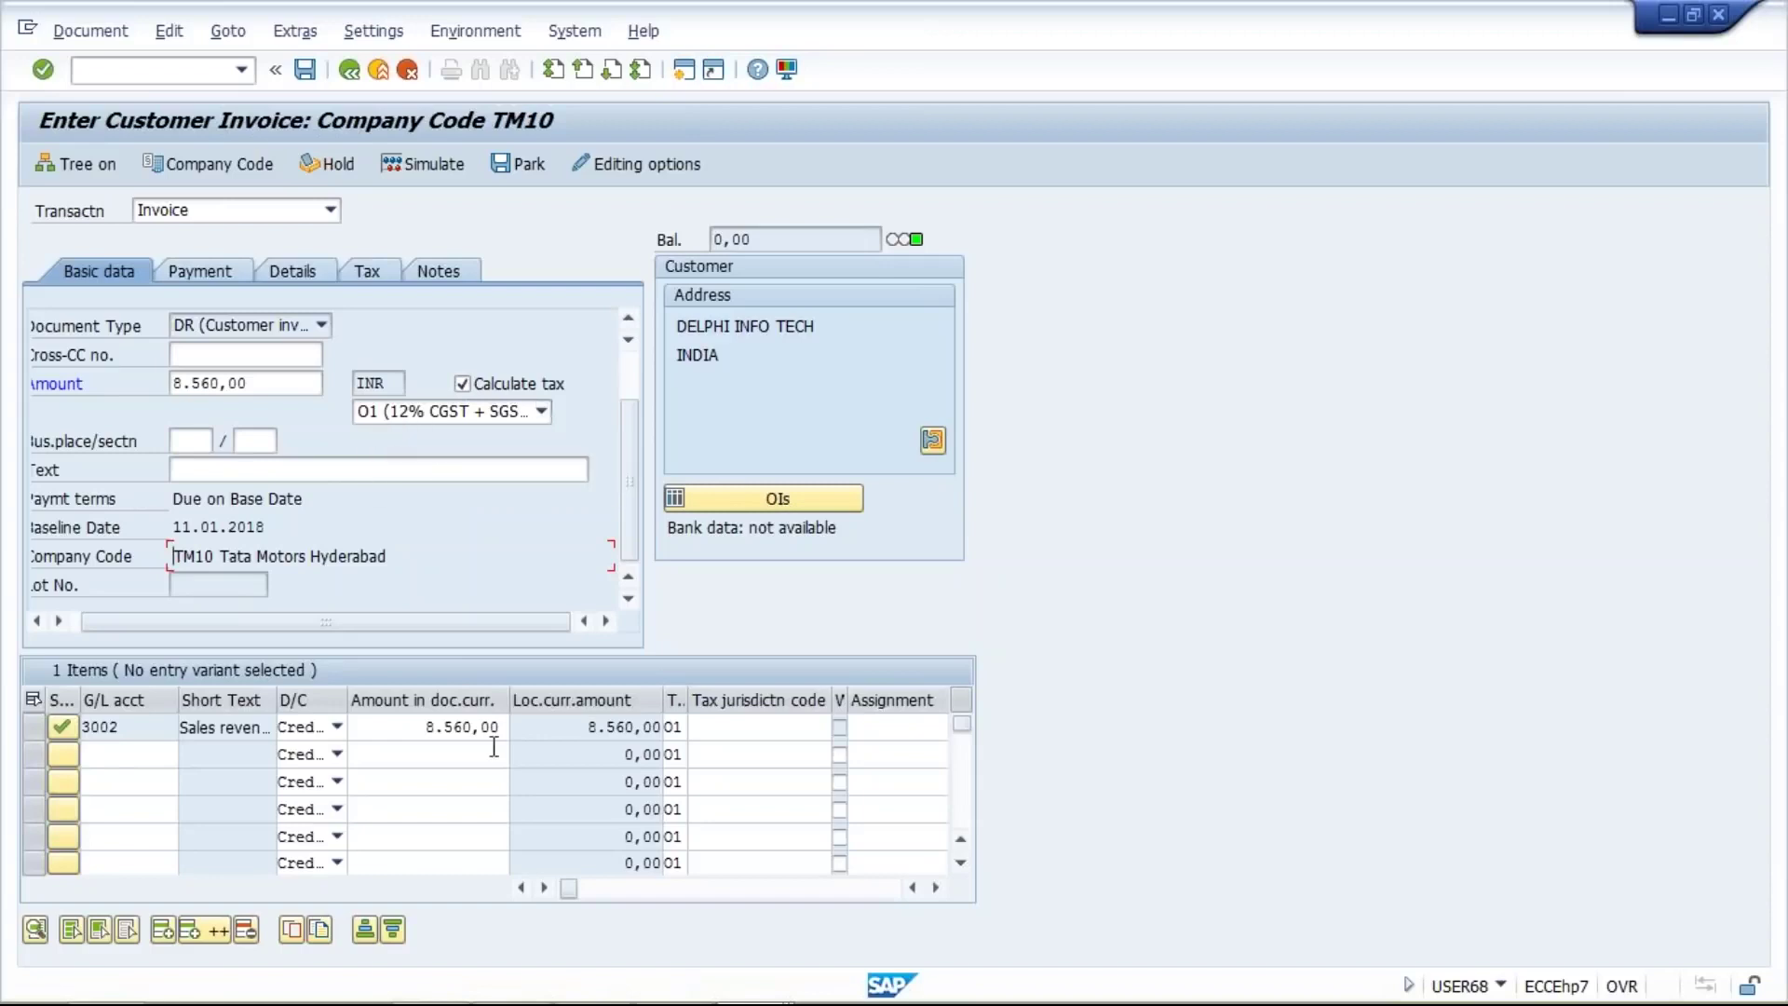
Switch to the SAP Easy Access session and open transaction FTXP
left_click(749, 976)
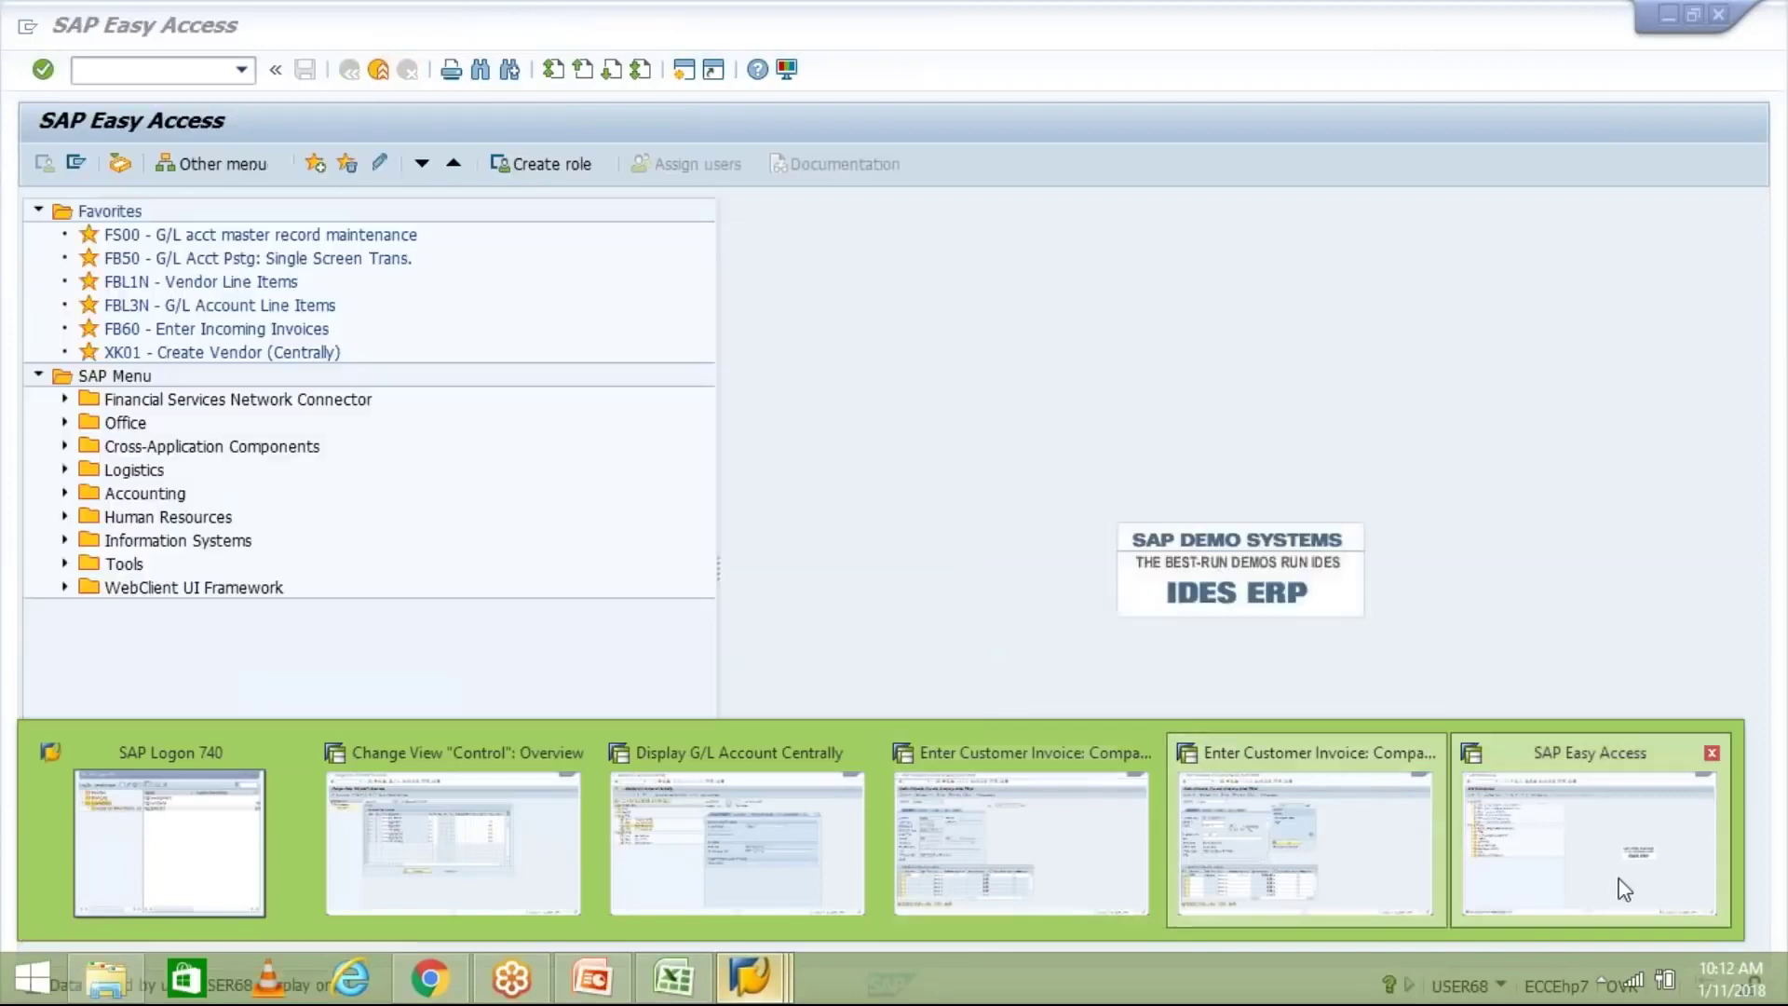
left_click(1618, 880)
type("FTXP")
key("Return")
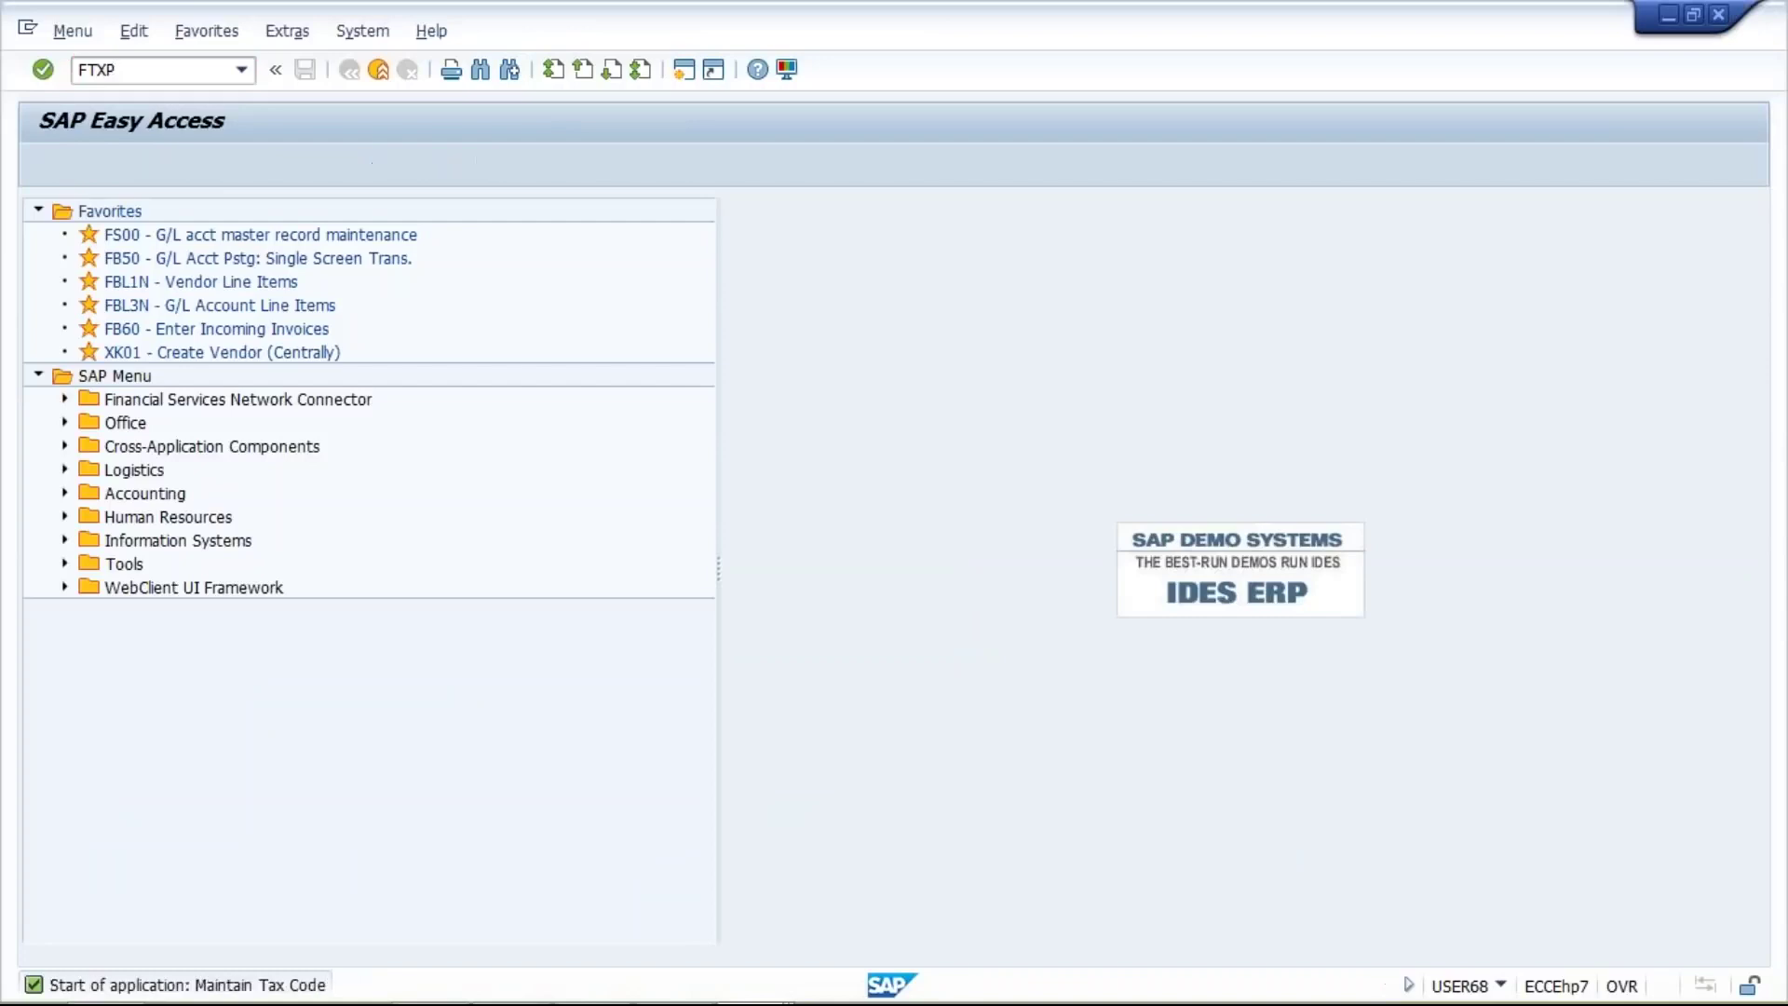
Display tax code O1 for country IN and check its CGST OUTPUT and SGST OUTPUT percentage rates
type("IN")
key("Return")
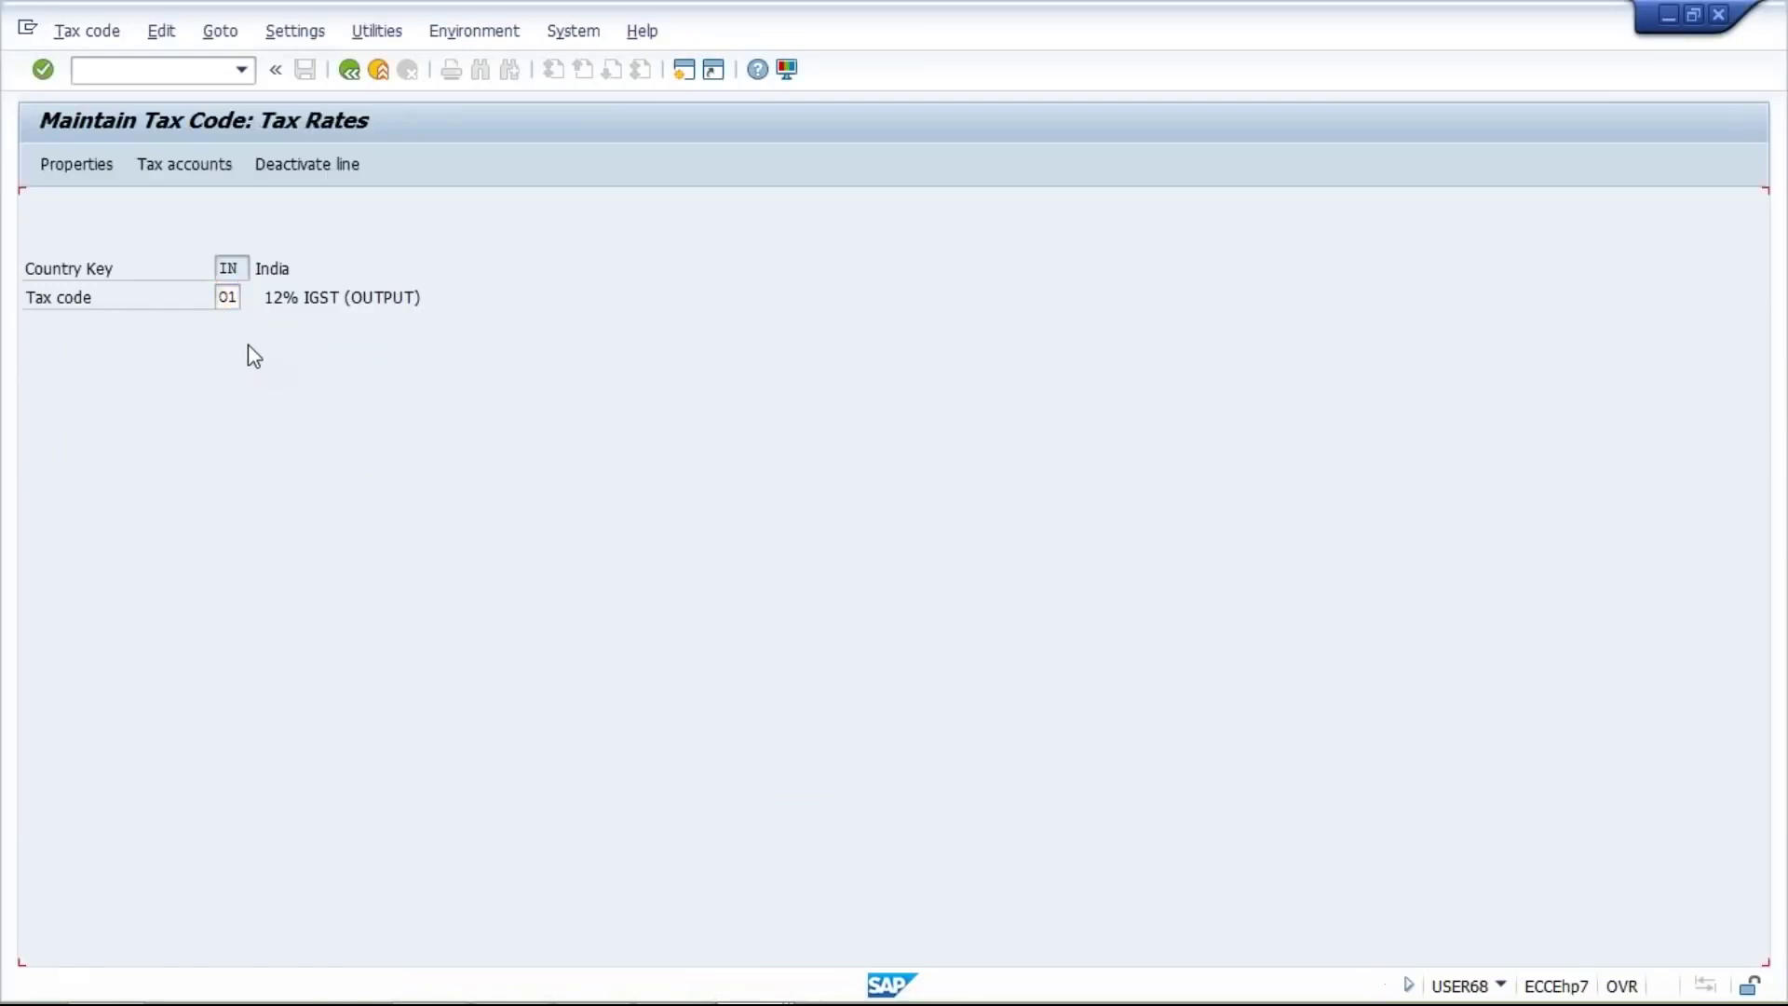
key("Return")
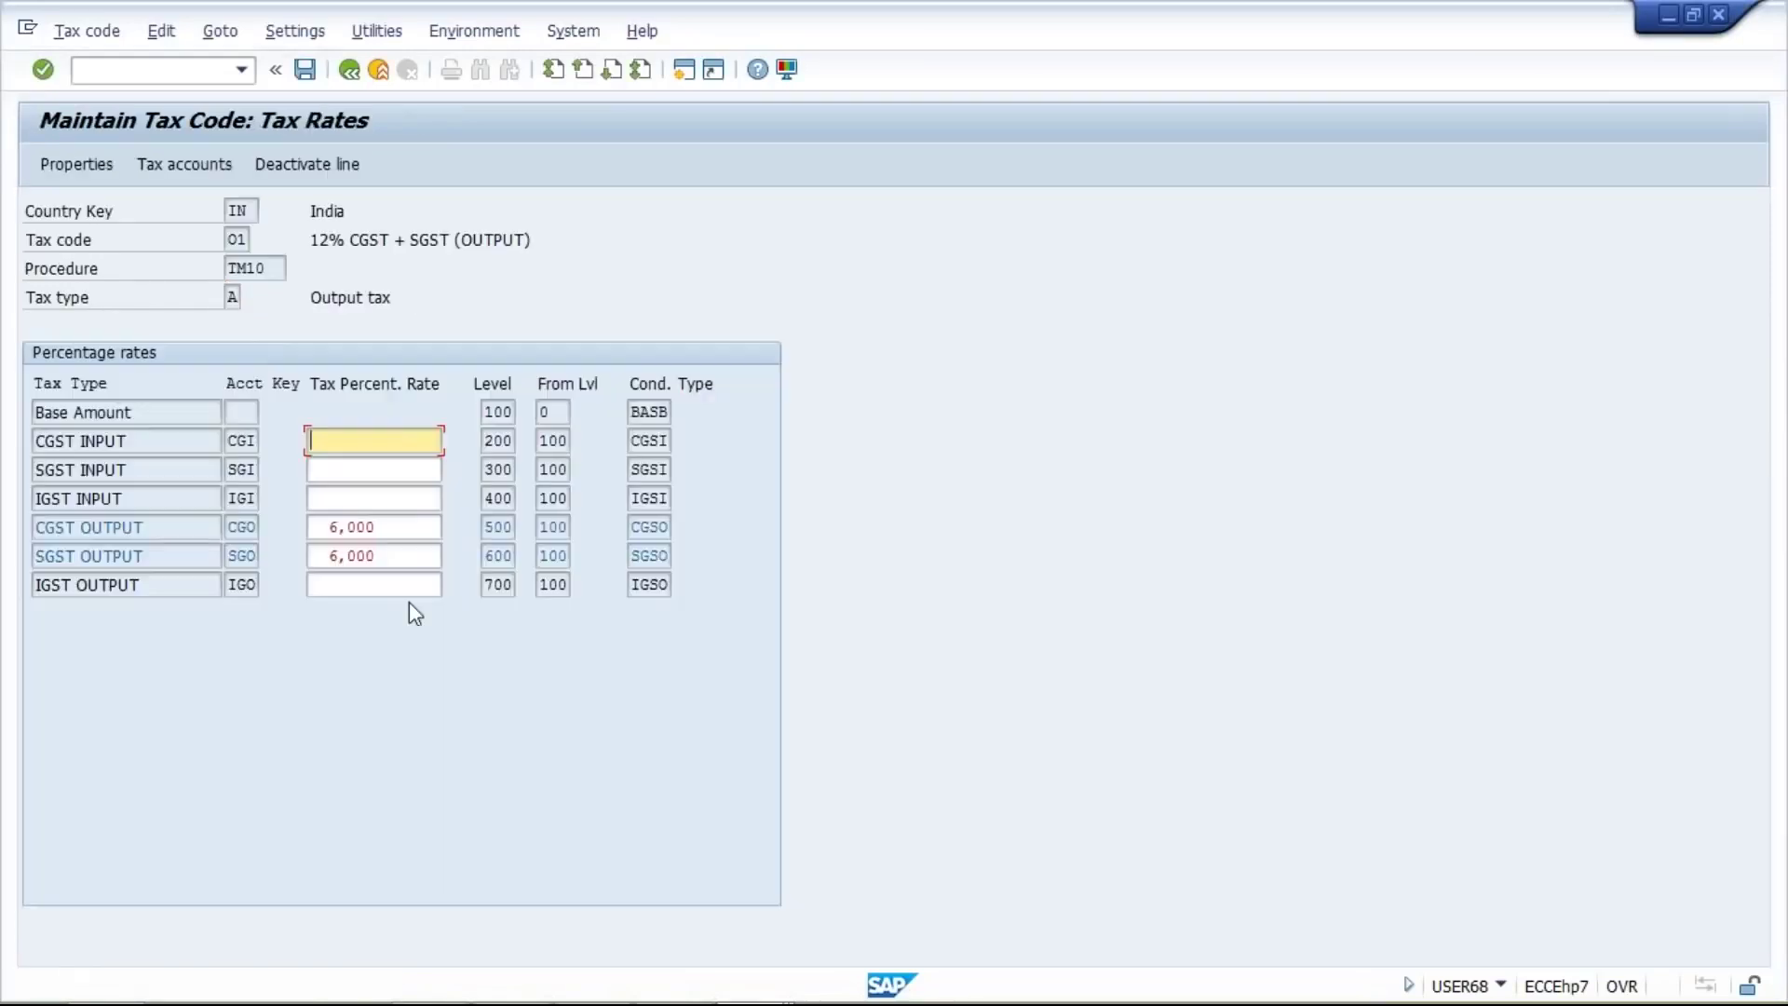
left_click(390, 529)
left_click(390, 554)
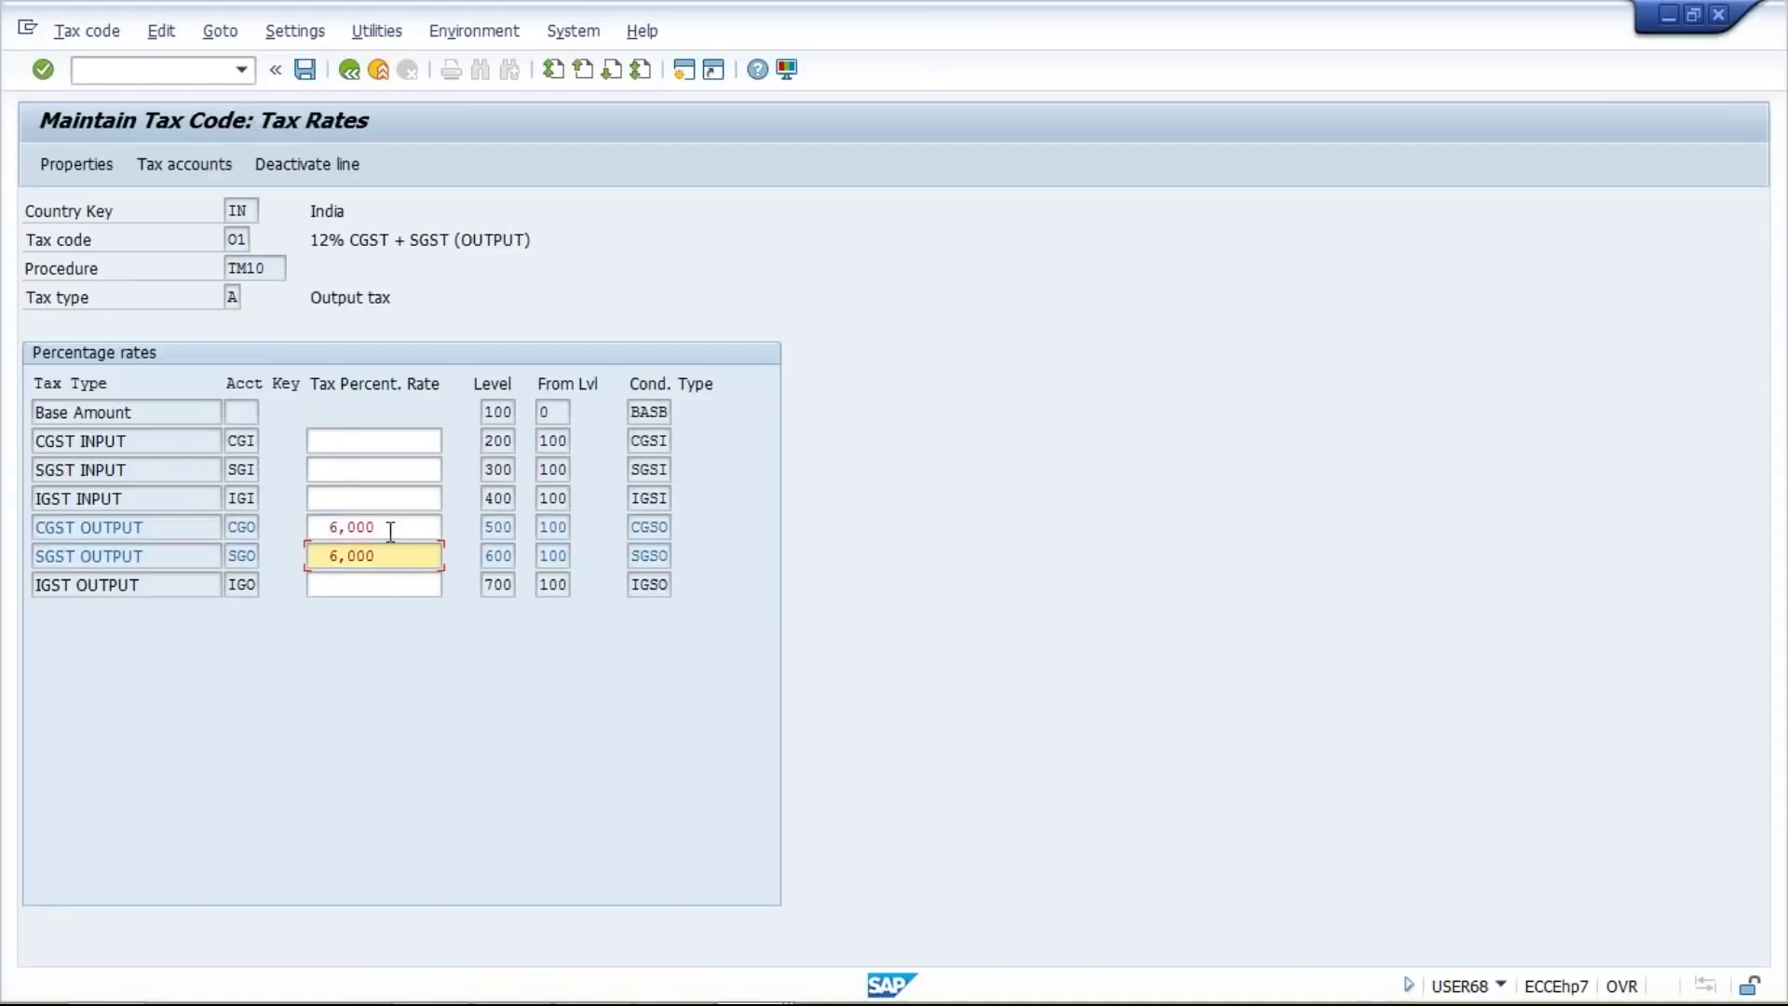
left_click(390, 529)
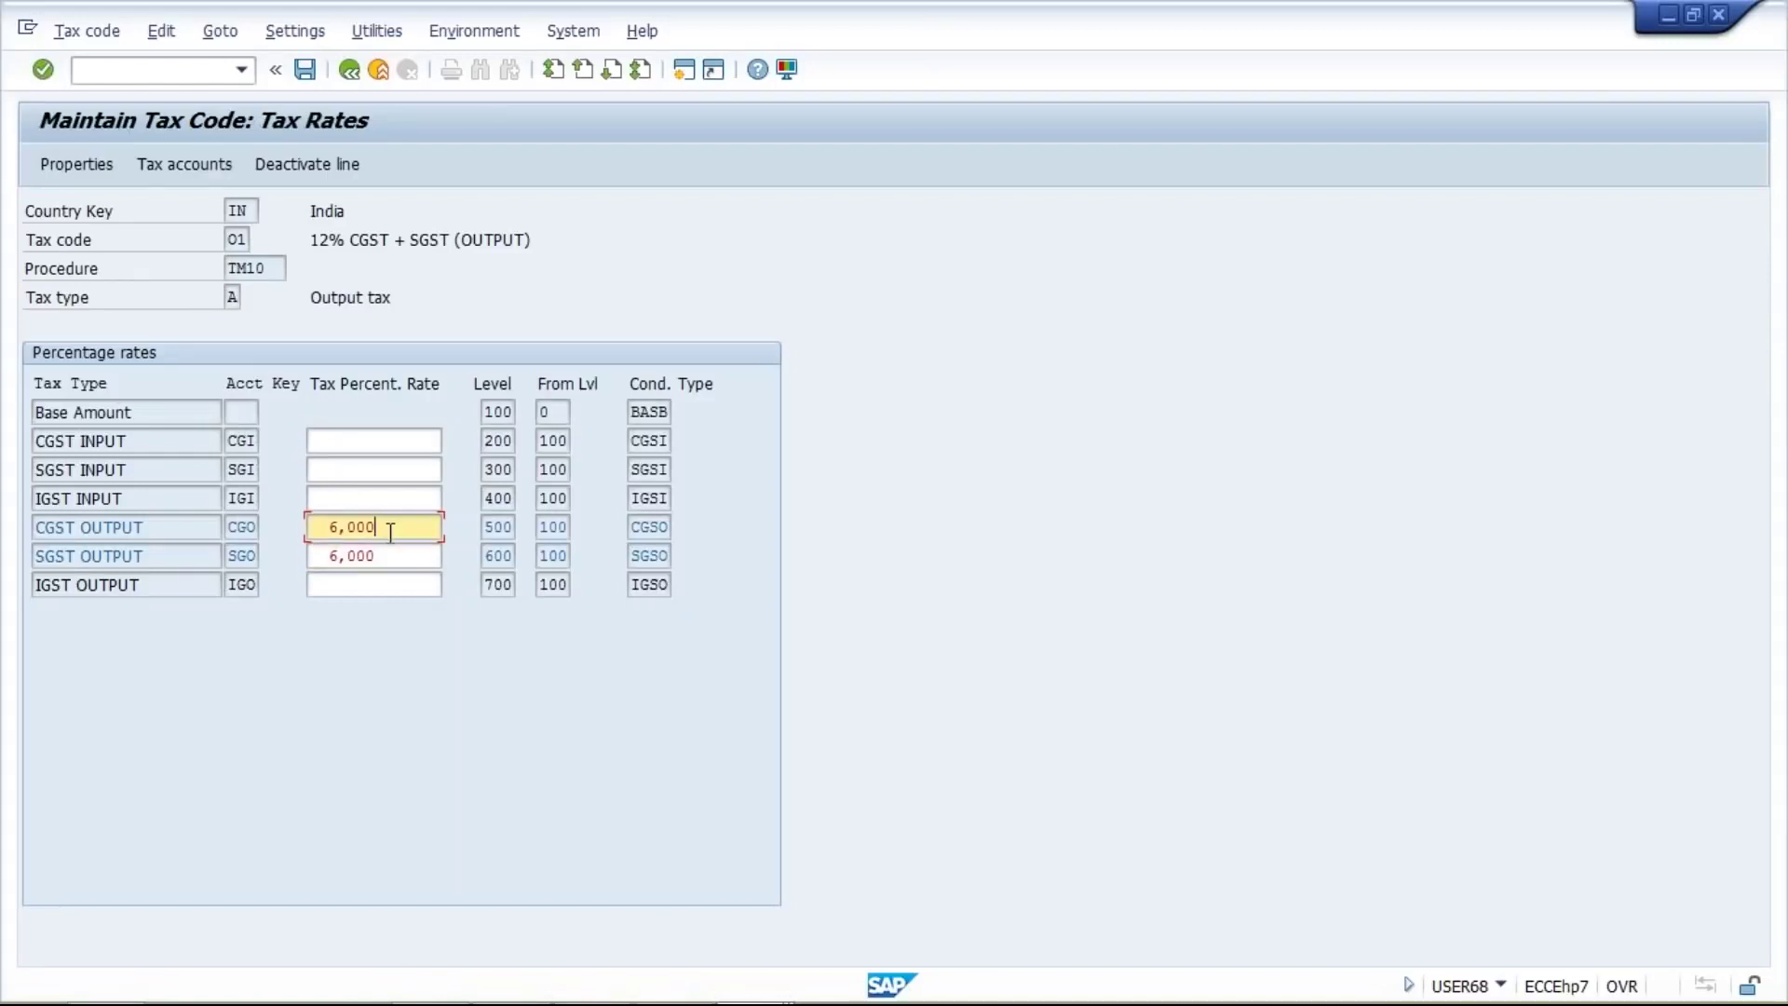
Return to the customer invoice session that uses tax code O1 and simulate the document posting
left_click(170, 532)
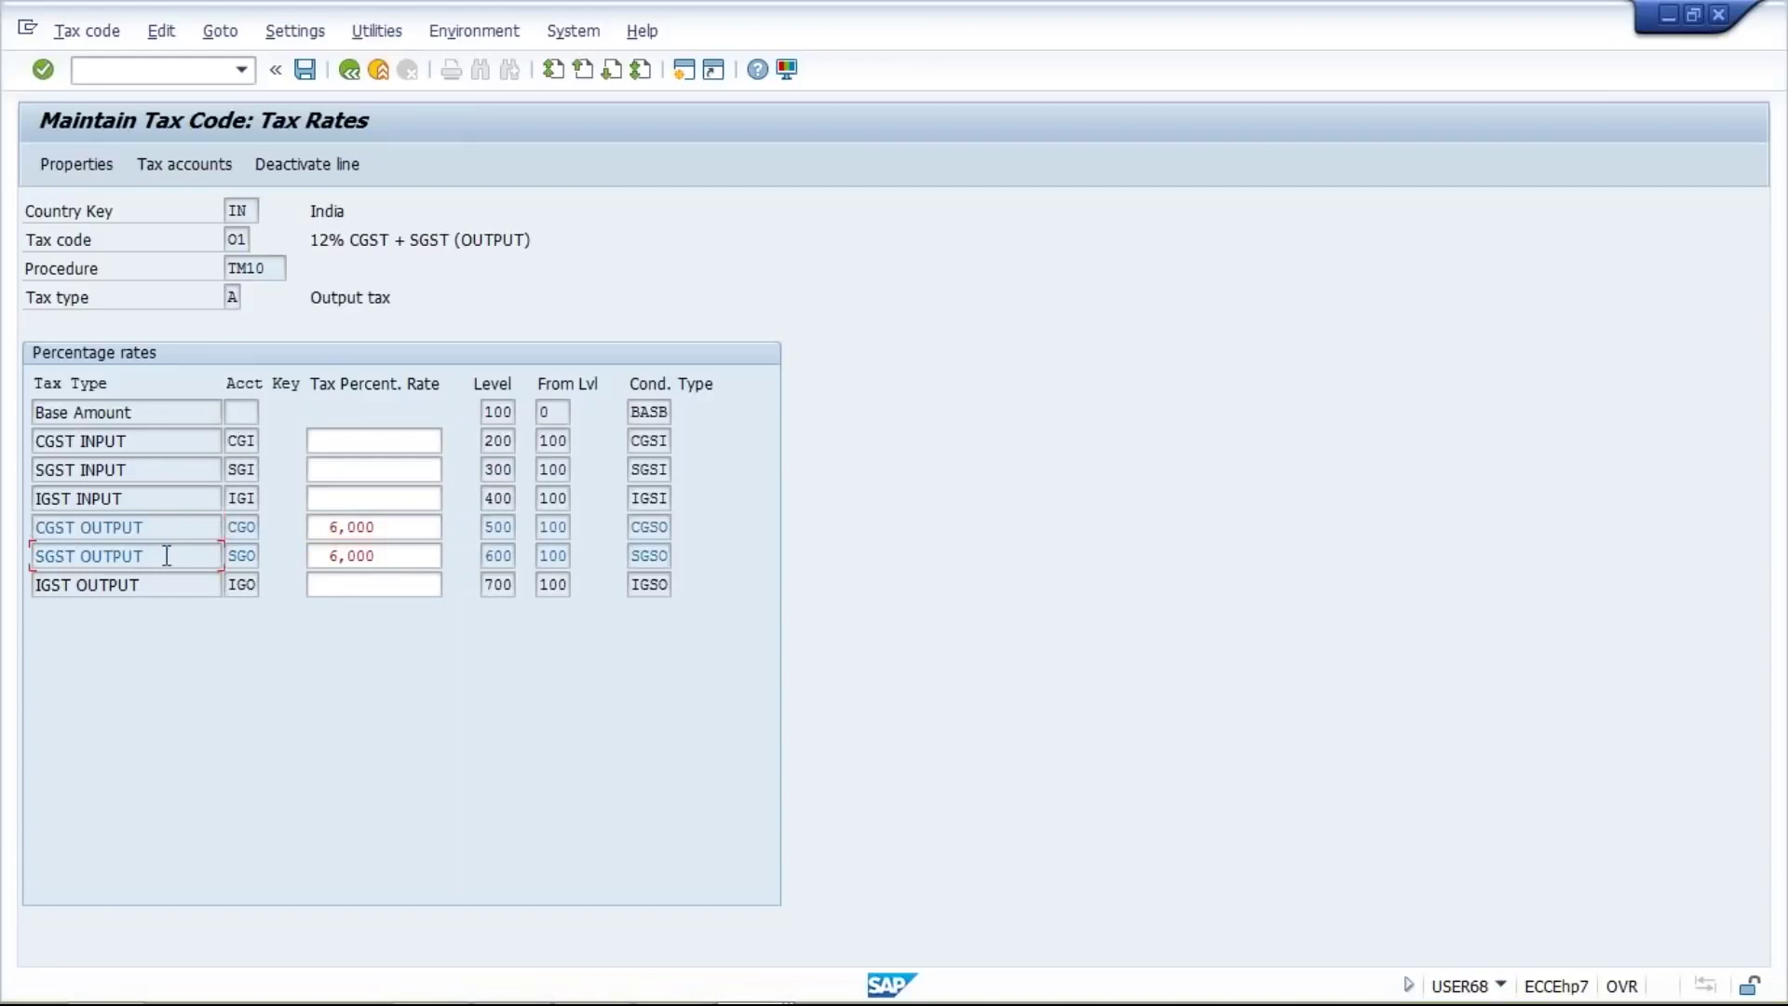
mouse_move(751, 976)
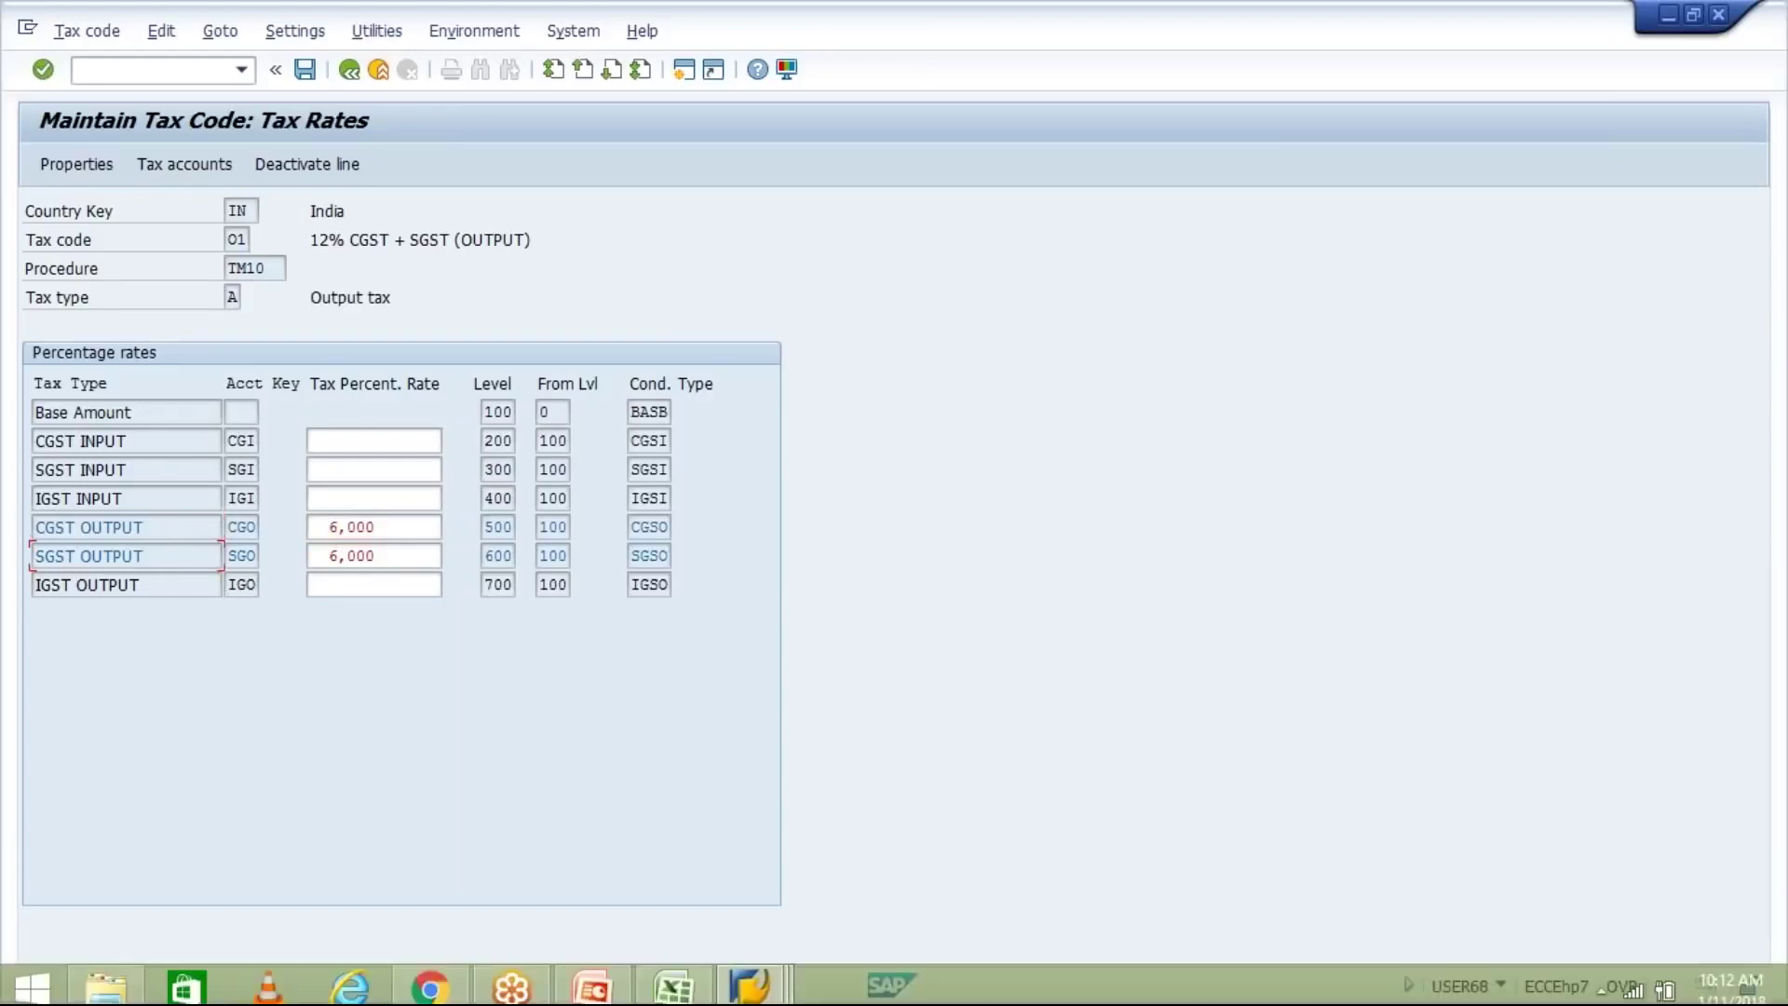
left_click(751, 976)
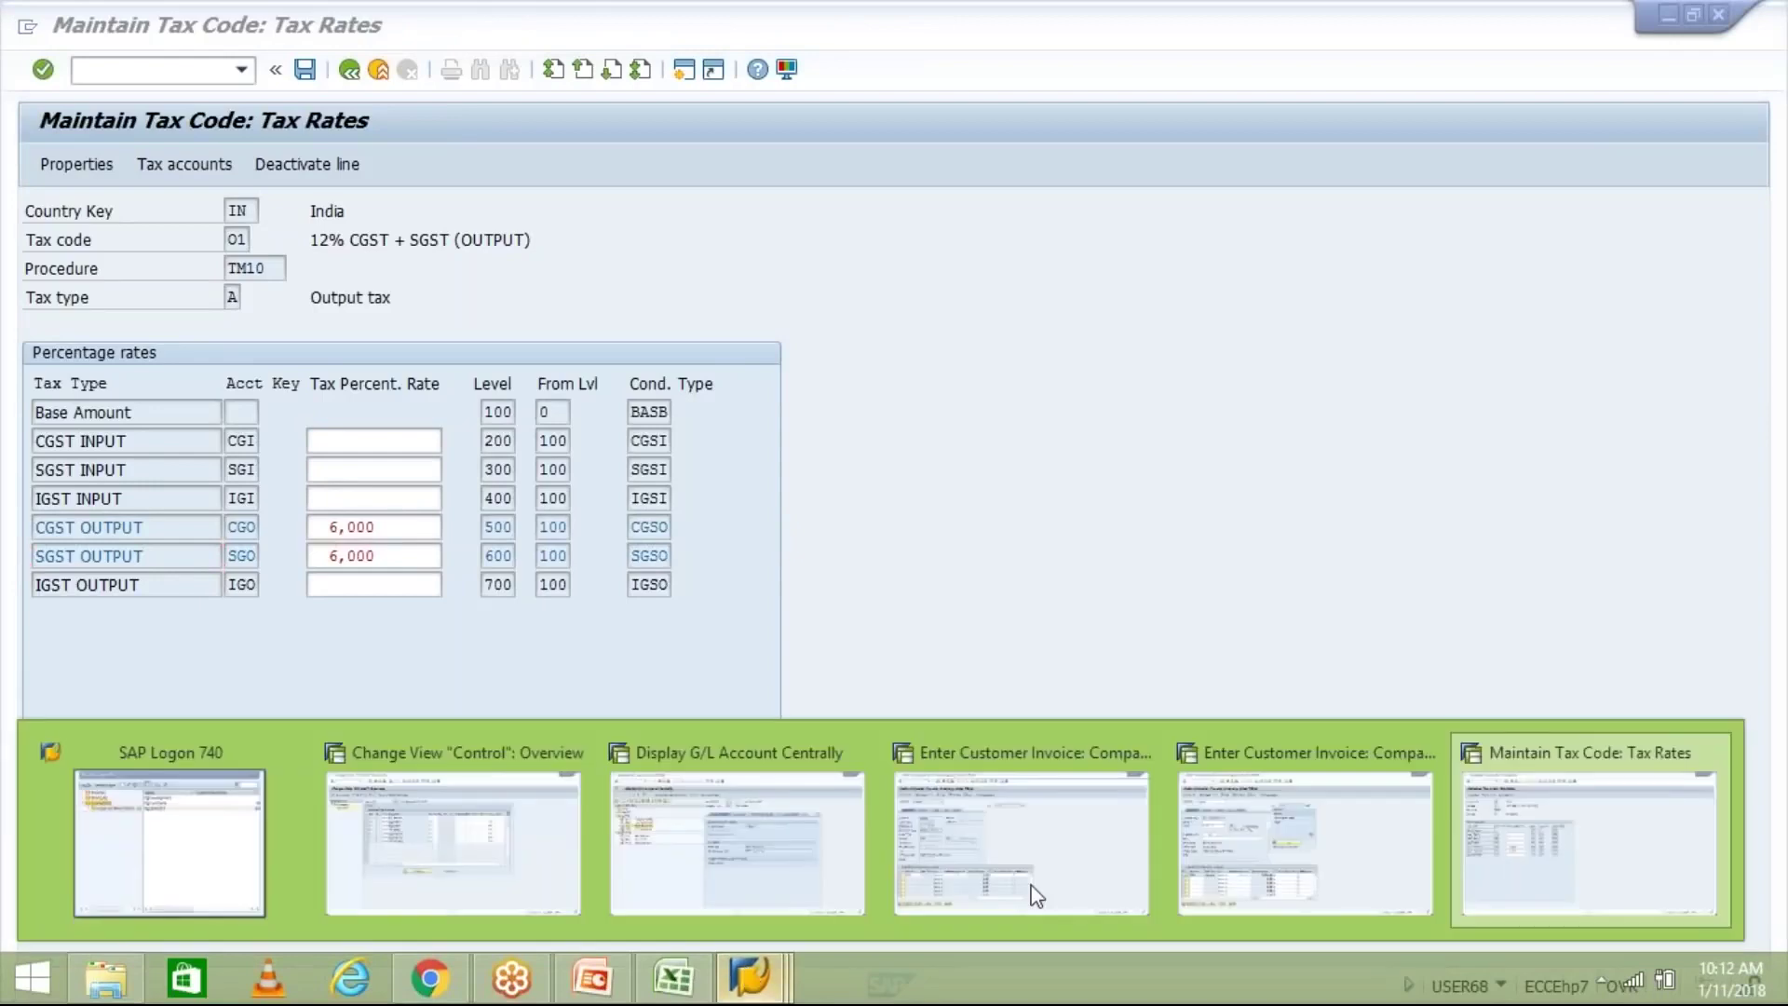
left_click(977, 862)
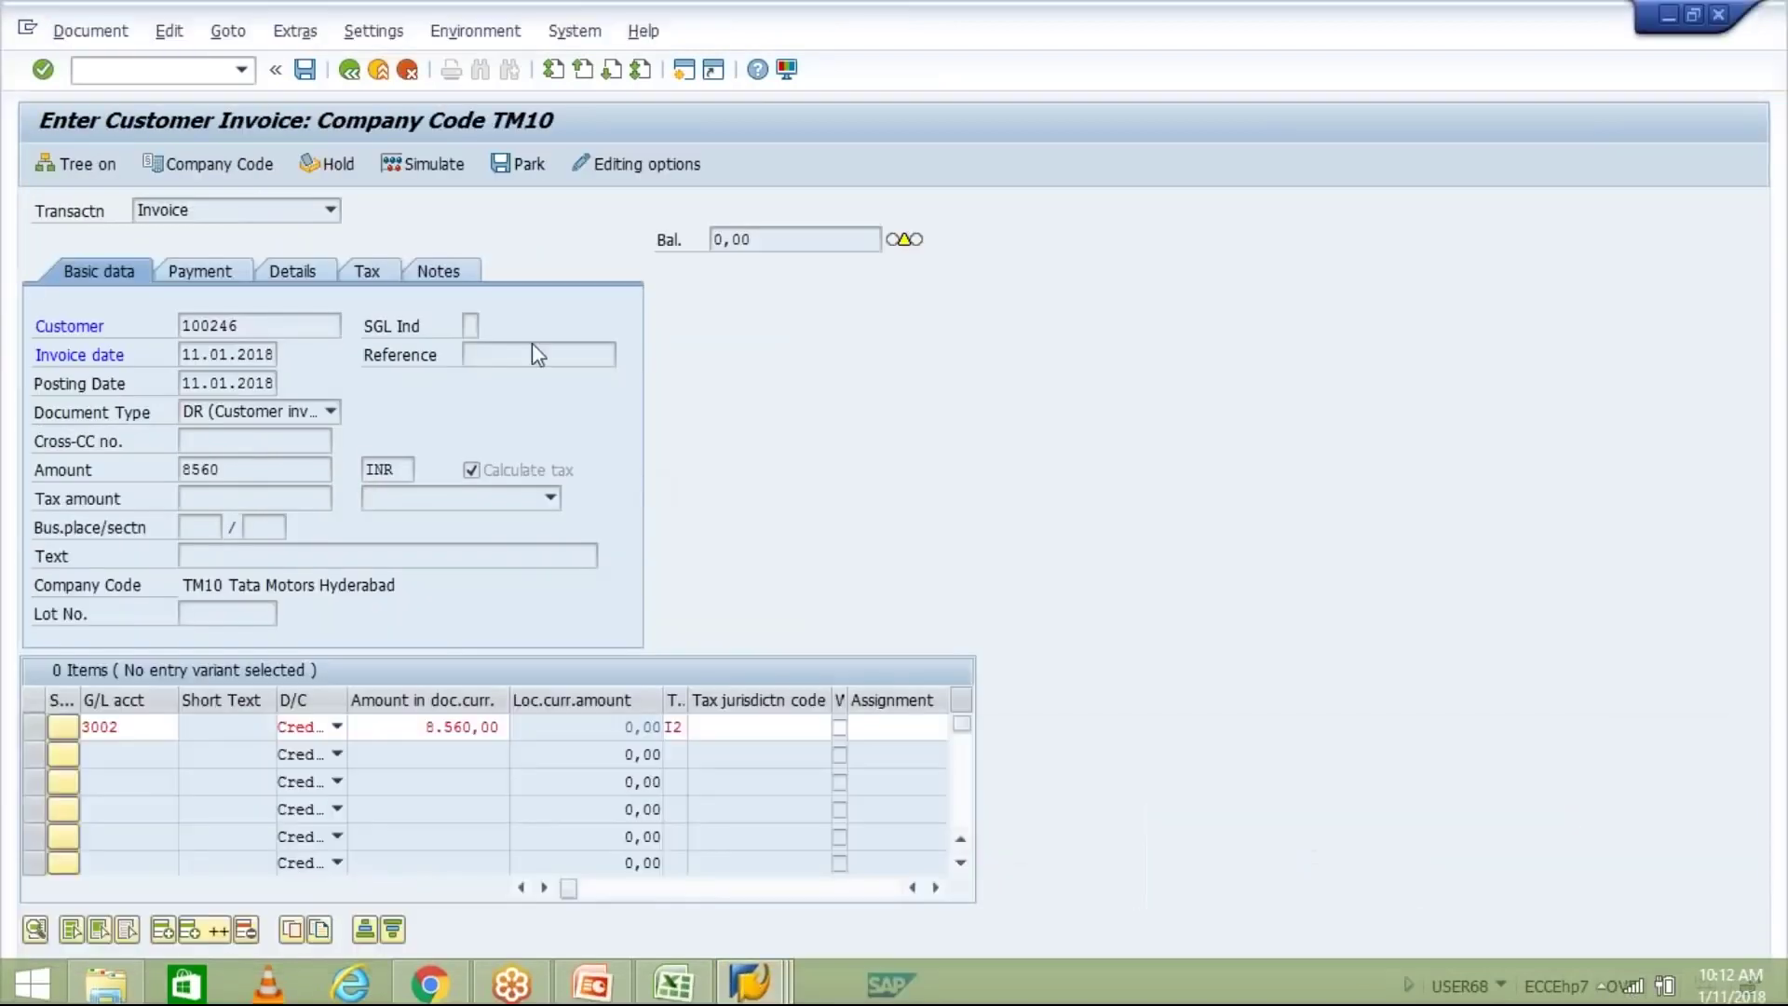
left_click(745, 993)
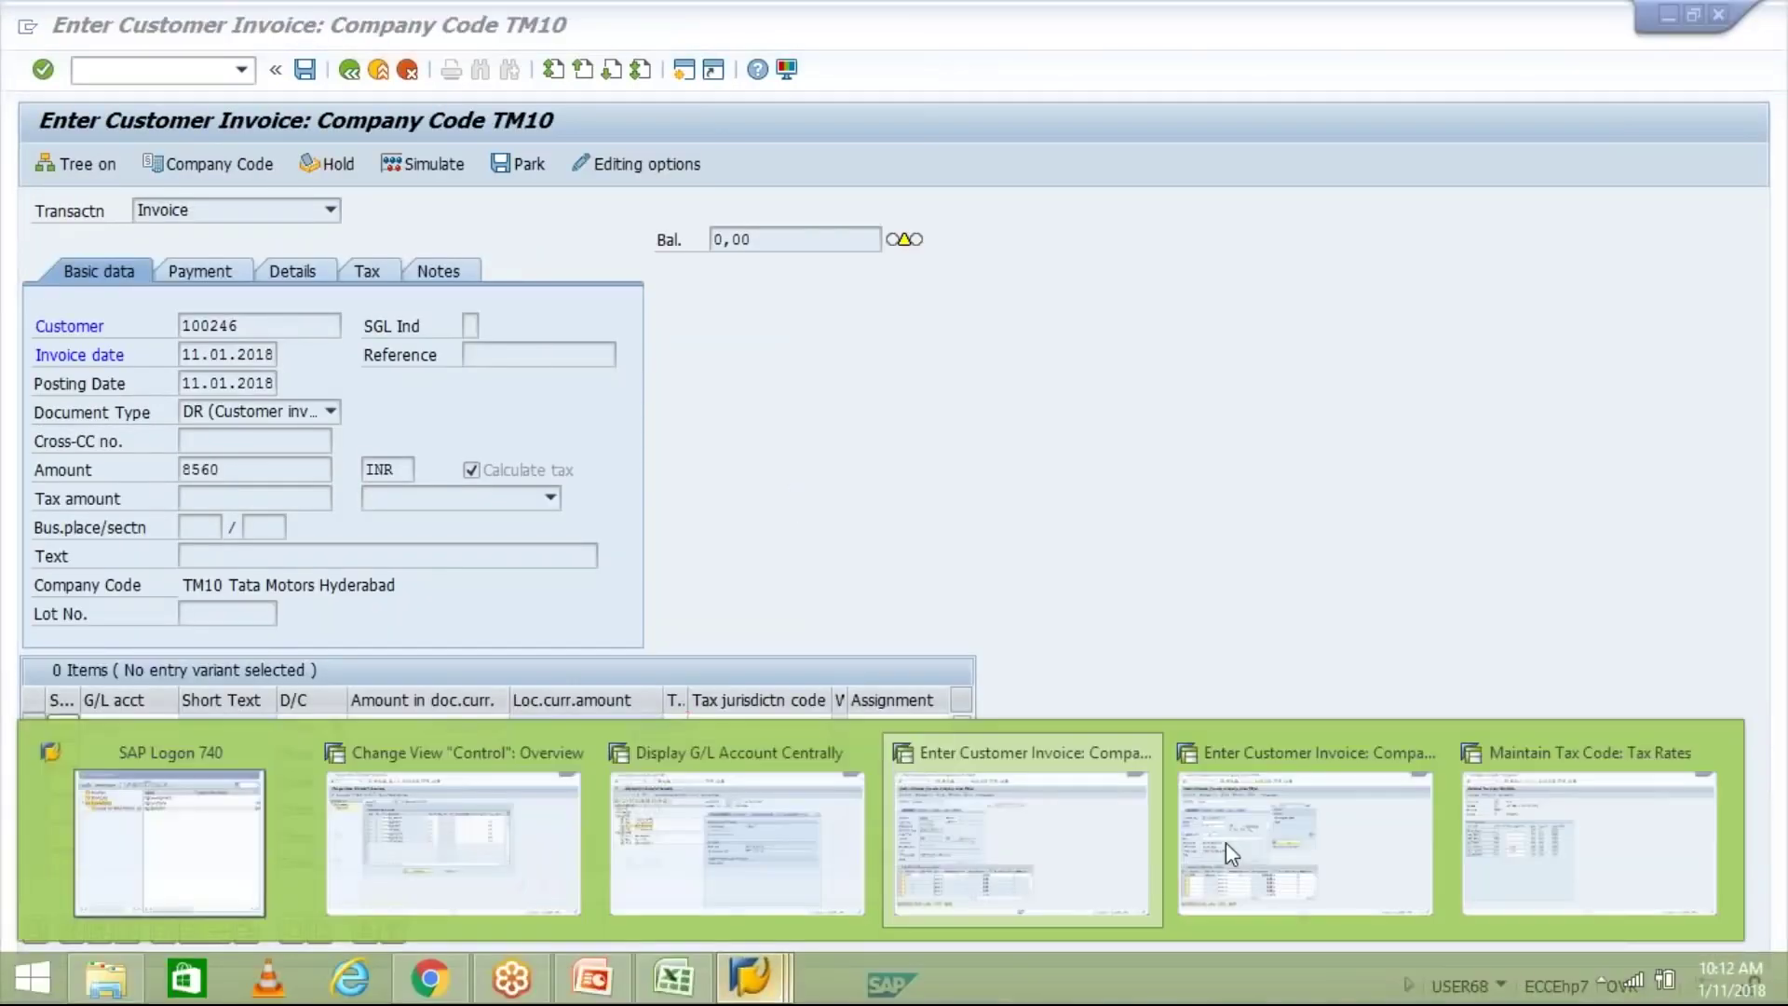
mouse_move(1225, 842)
left_click(806, 596)
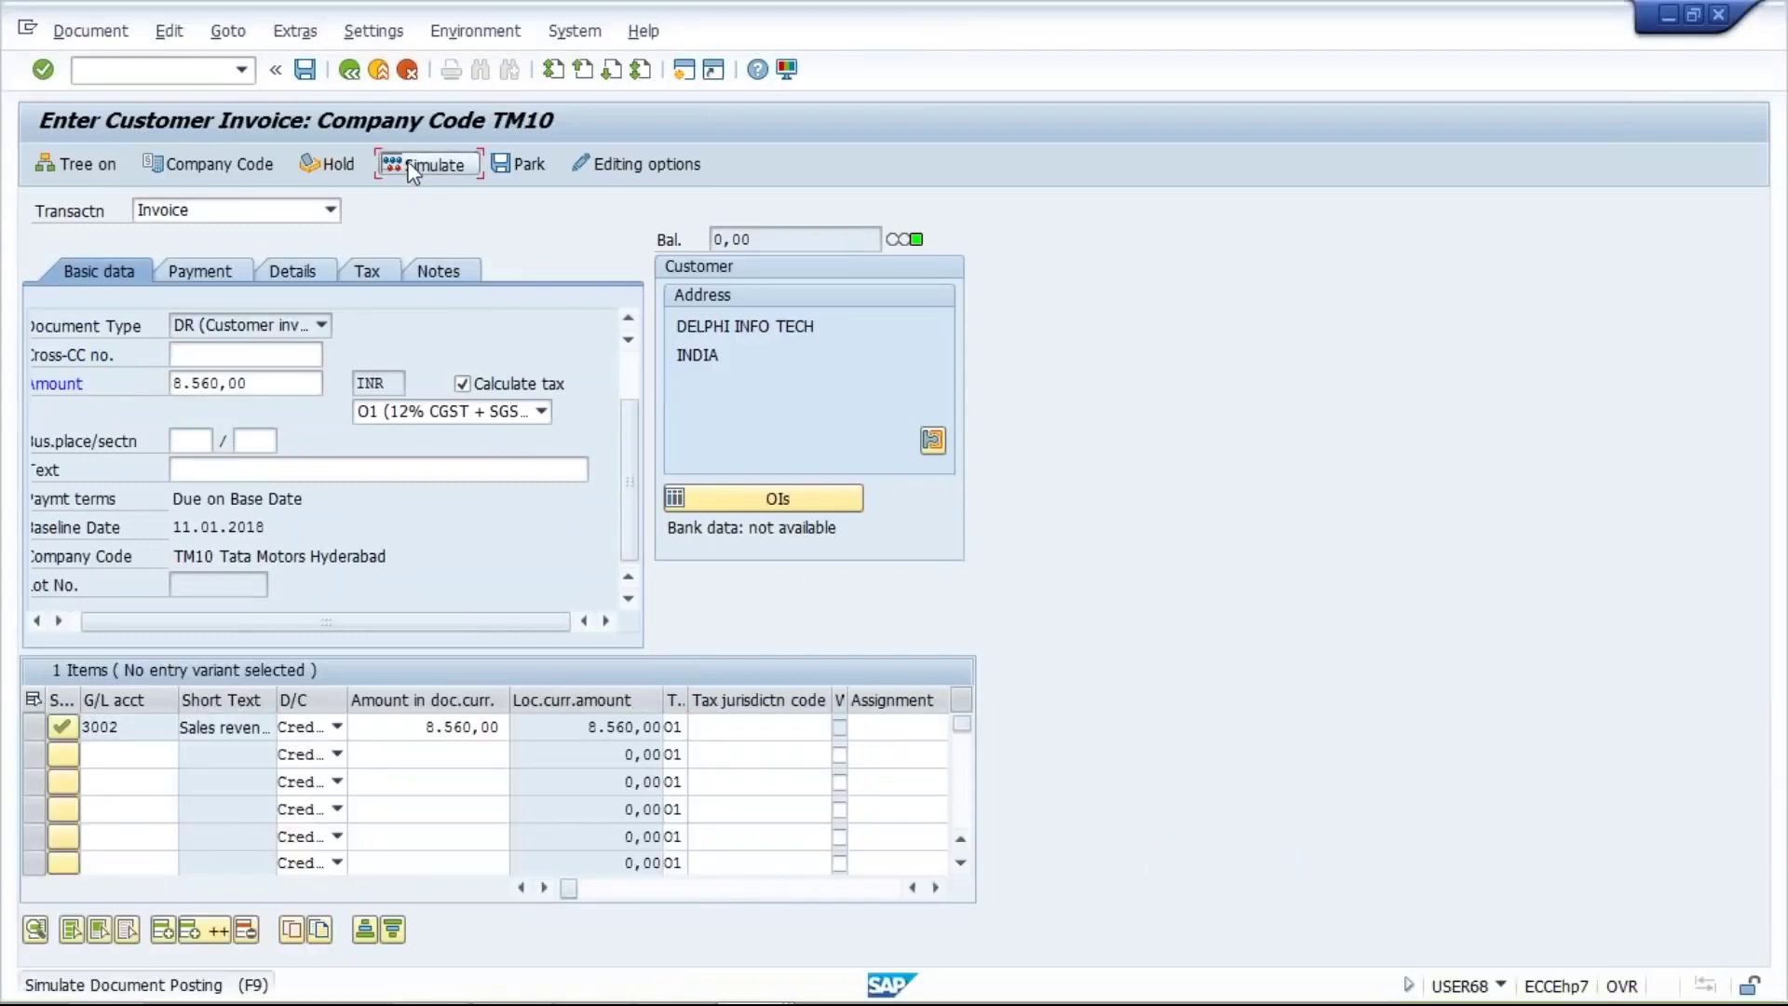
left_click(422, 164)
Examine the CGST and SGST output tax amounts in the simulated document's line items
left_click(696, 480)
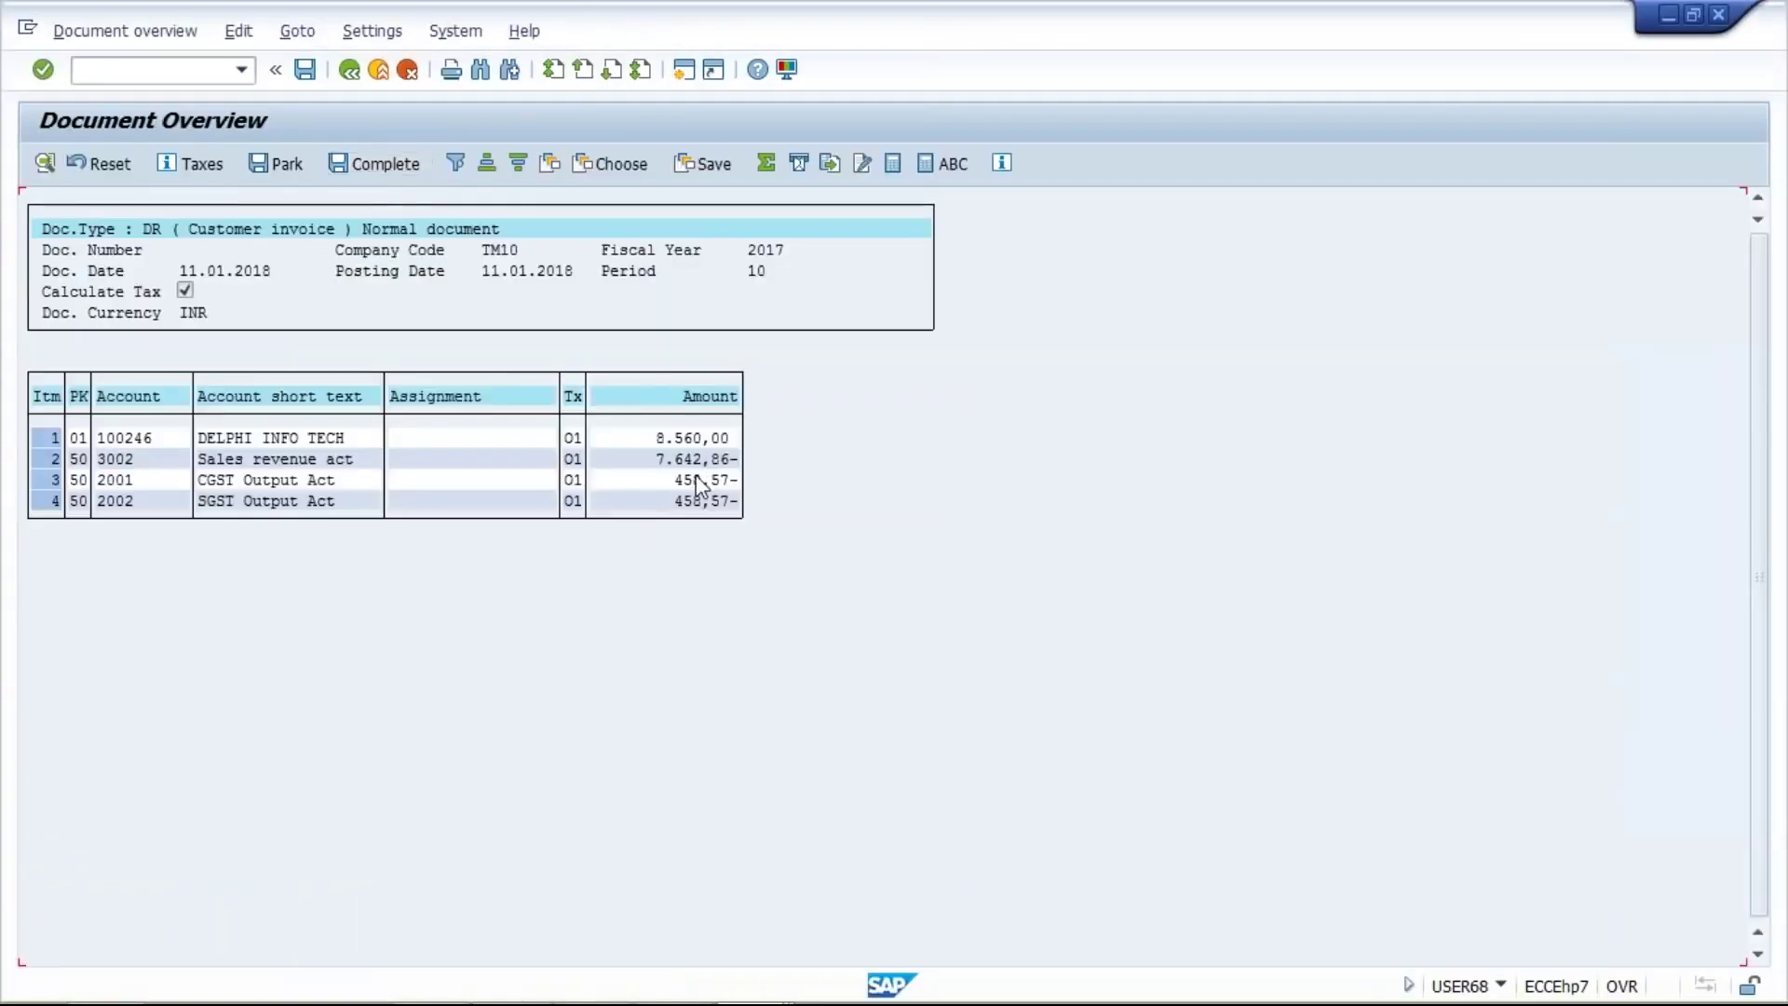
left_click(696, 501)
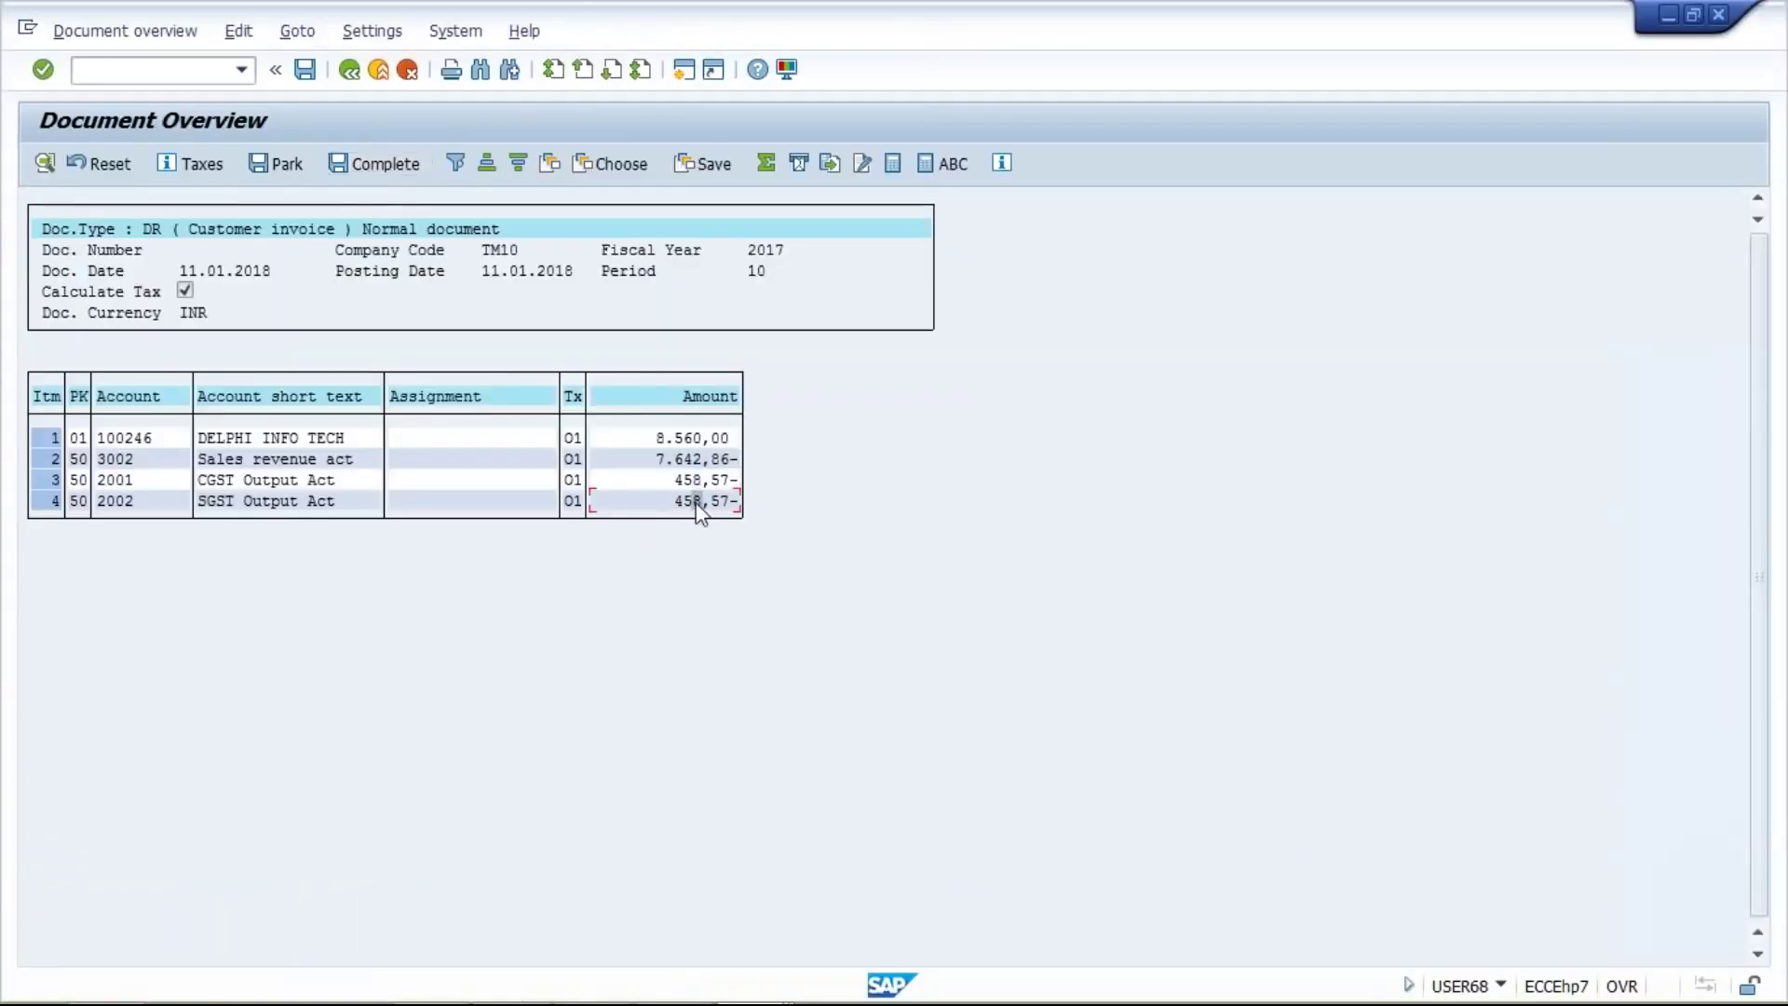
left_click(641, 494)
left_click(633, 501)
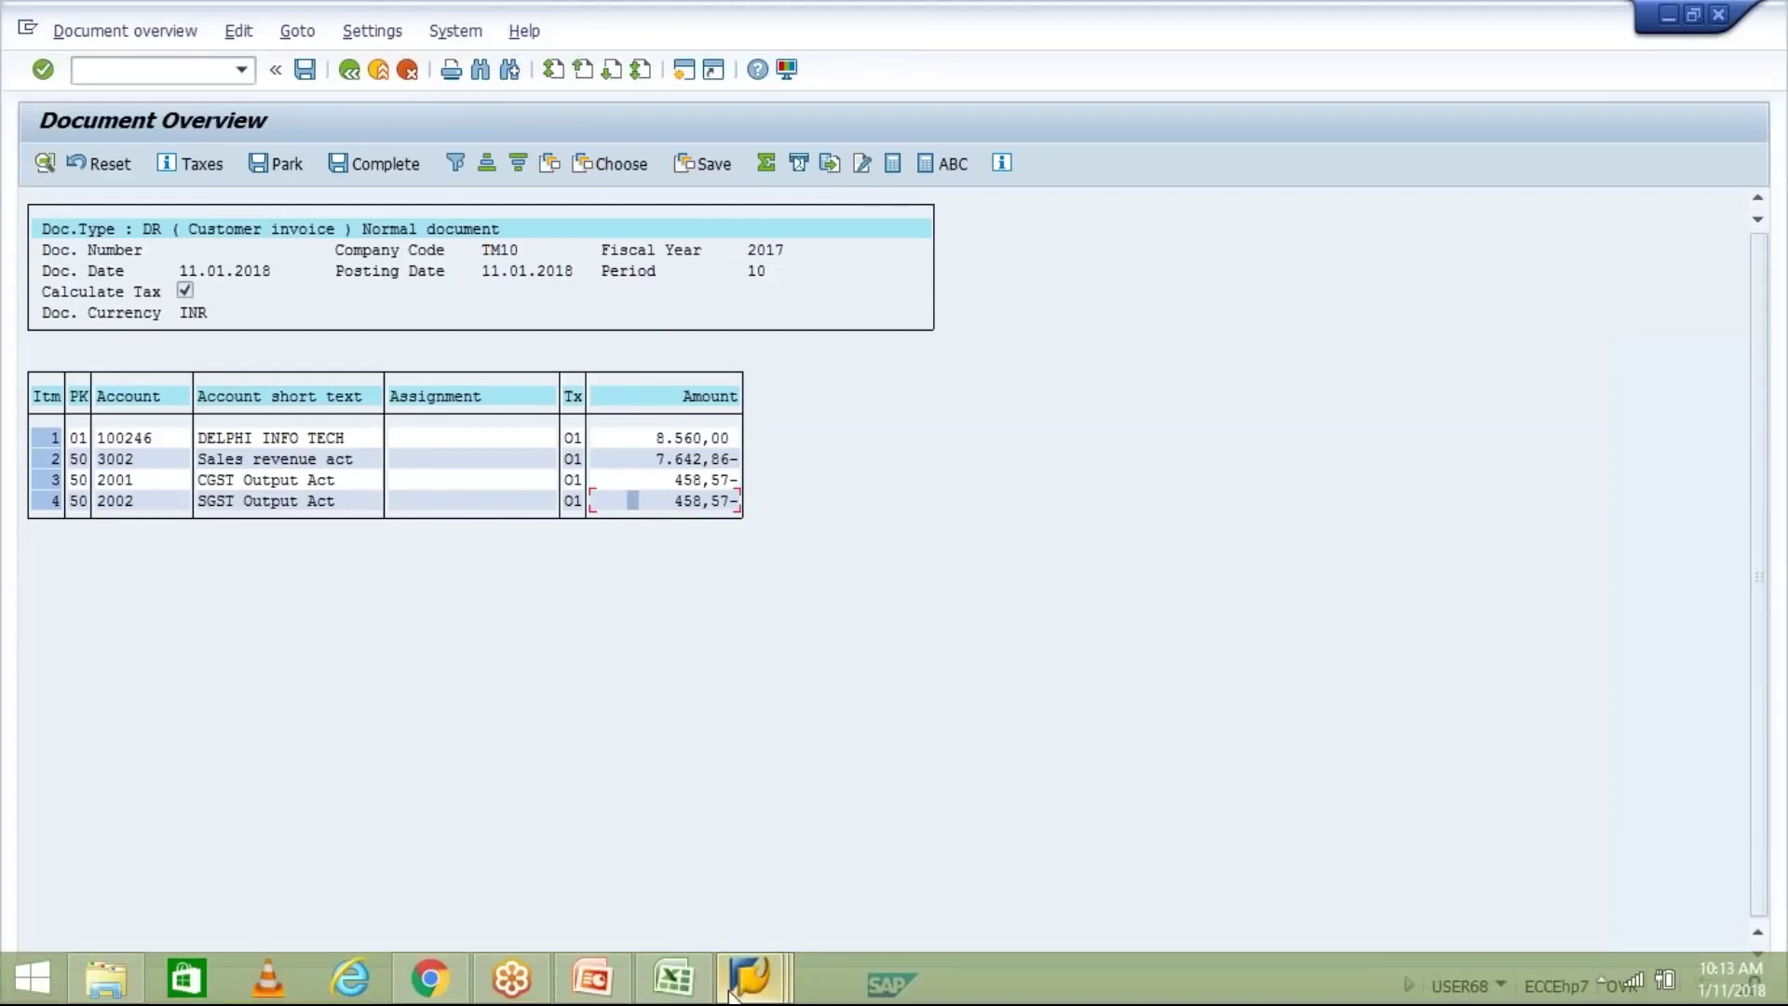
Switch to the tax rates session for tax code O1 and check the account keys of CGST OUTPUT and SGST OUTPUT
left_click(731, 989)
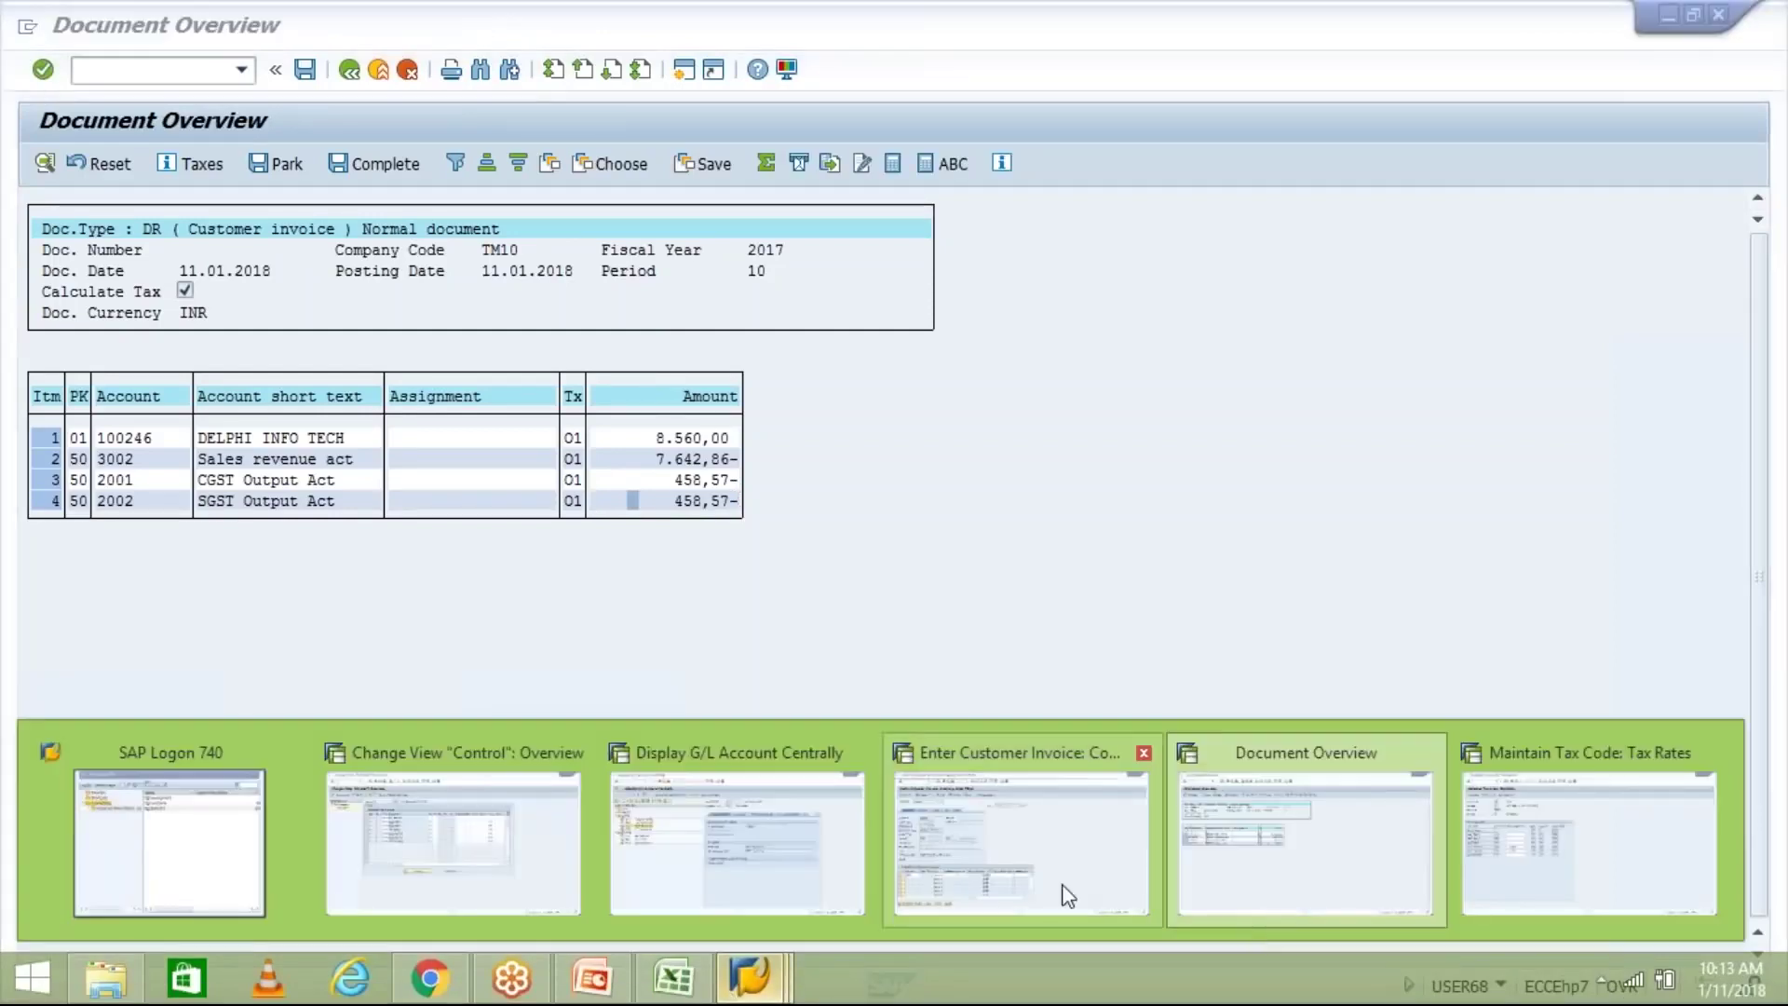
left_click(1527, 887)
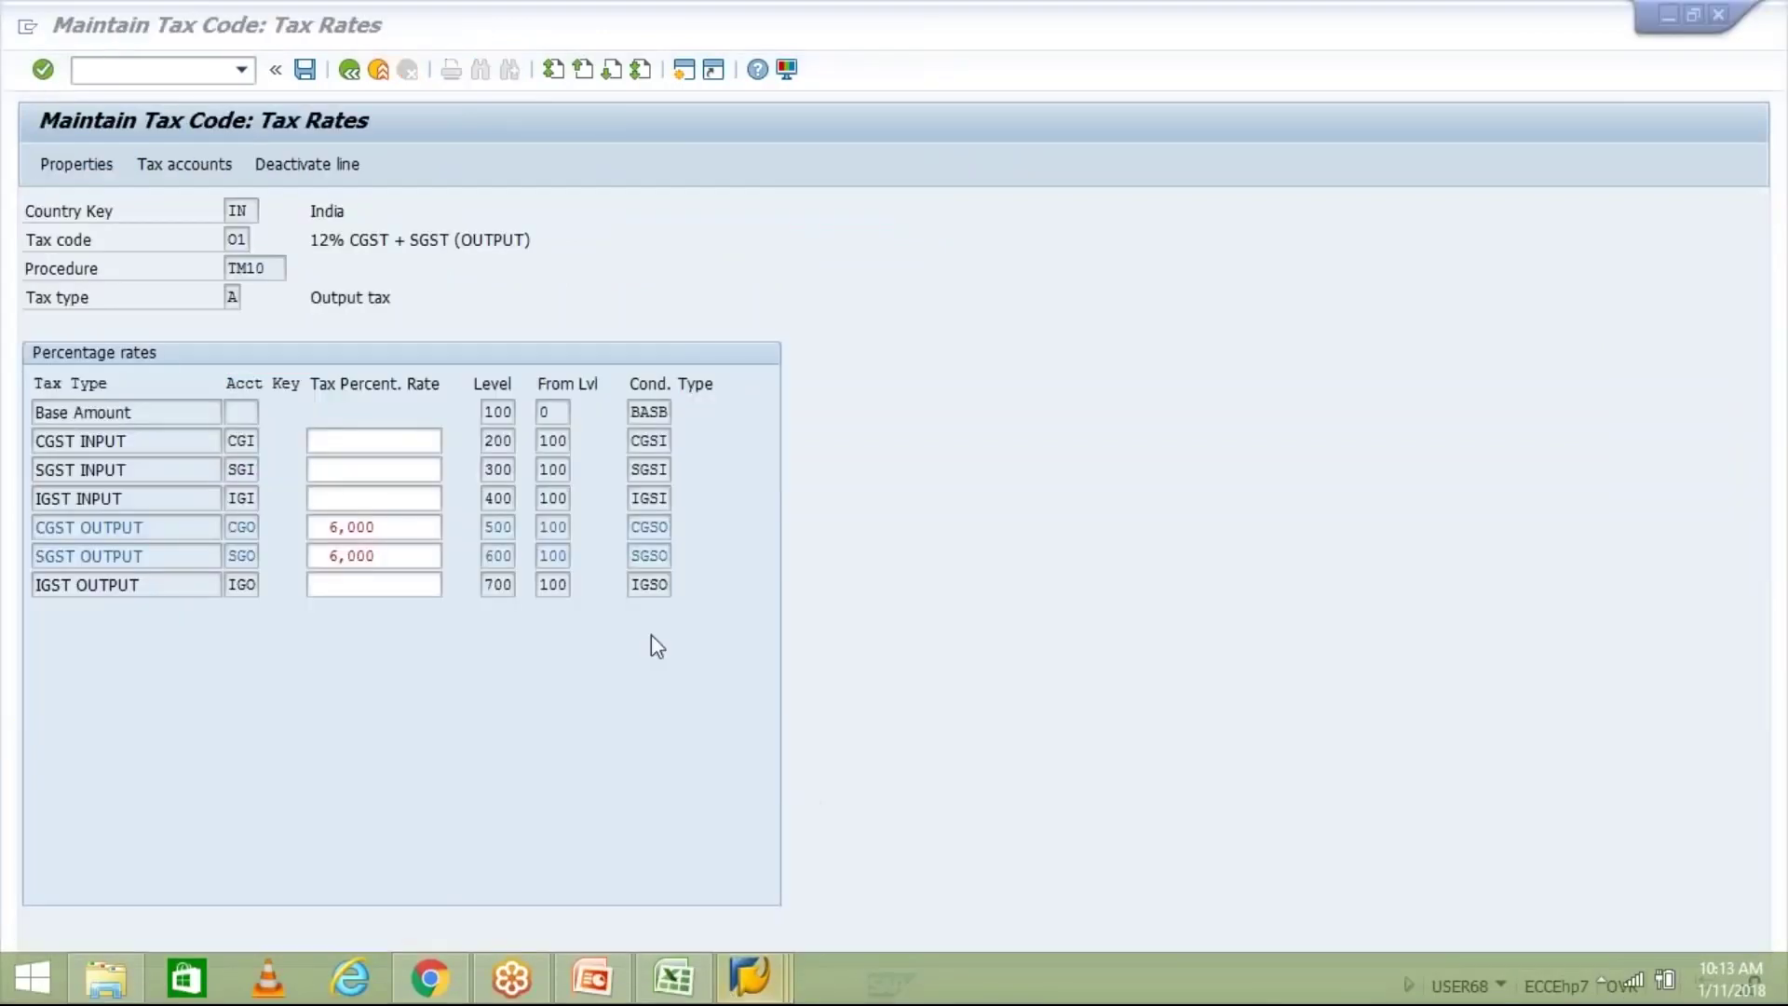
left_click(227, 523)
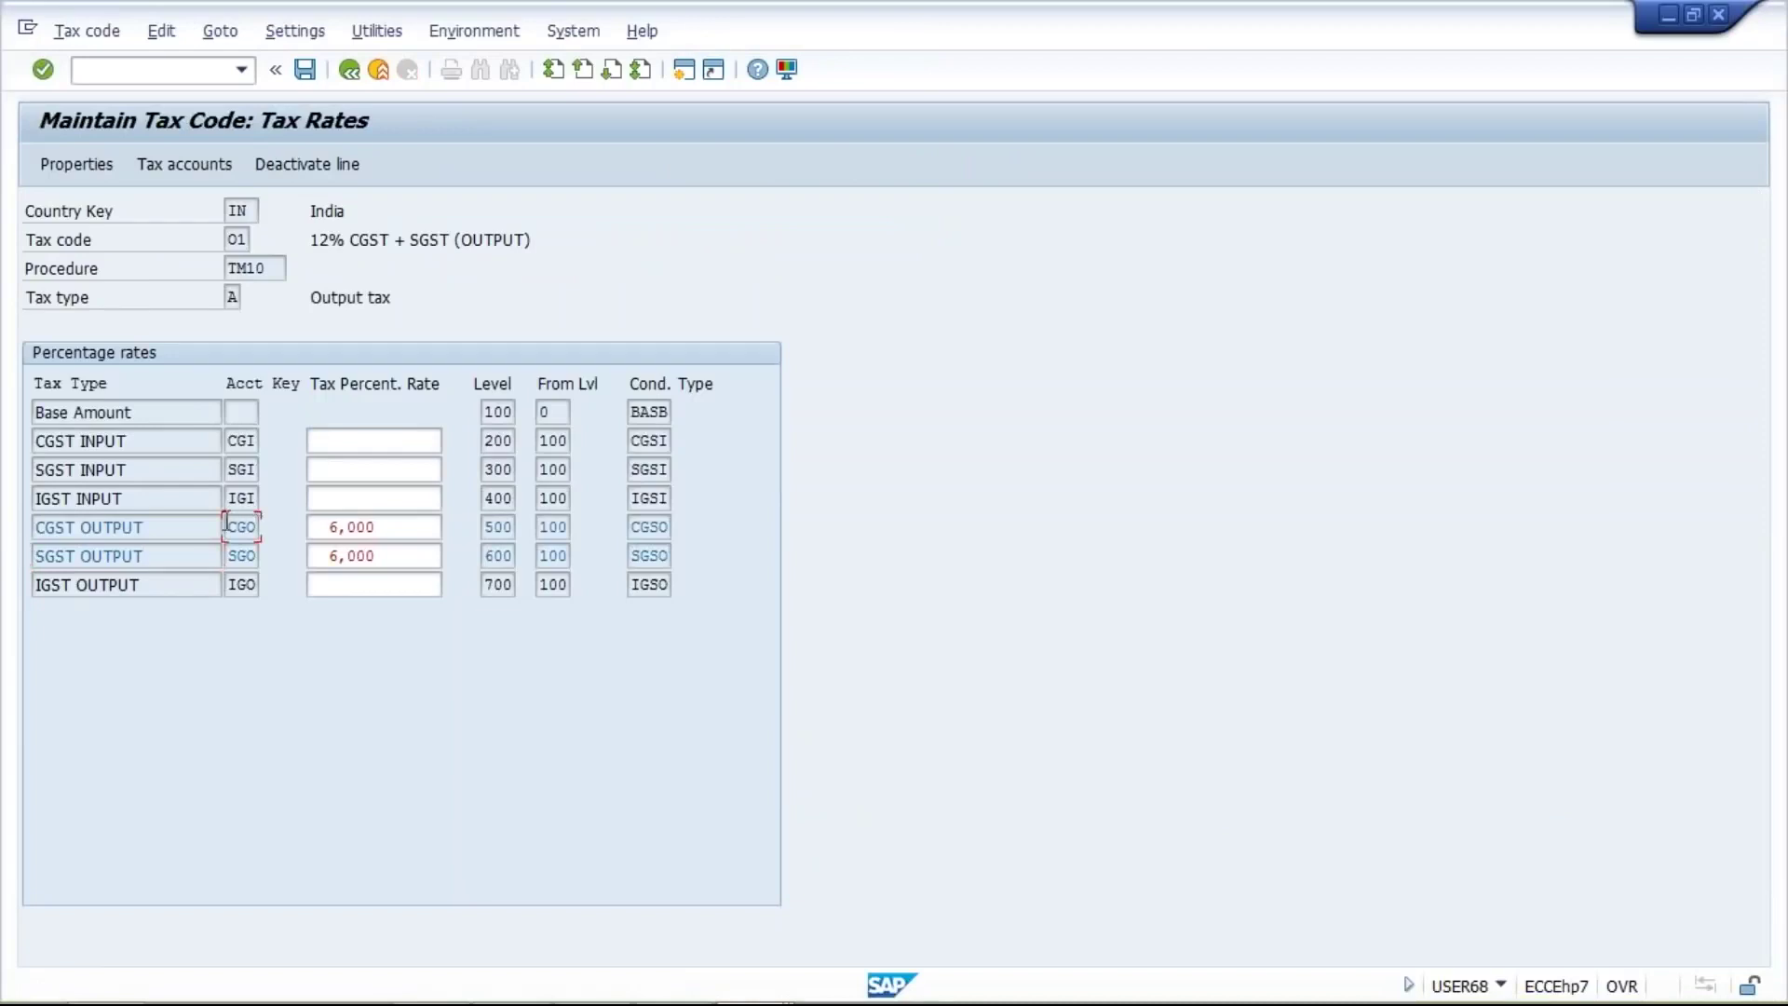
left_click(229, 554)
left_click(159, 527)
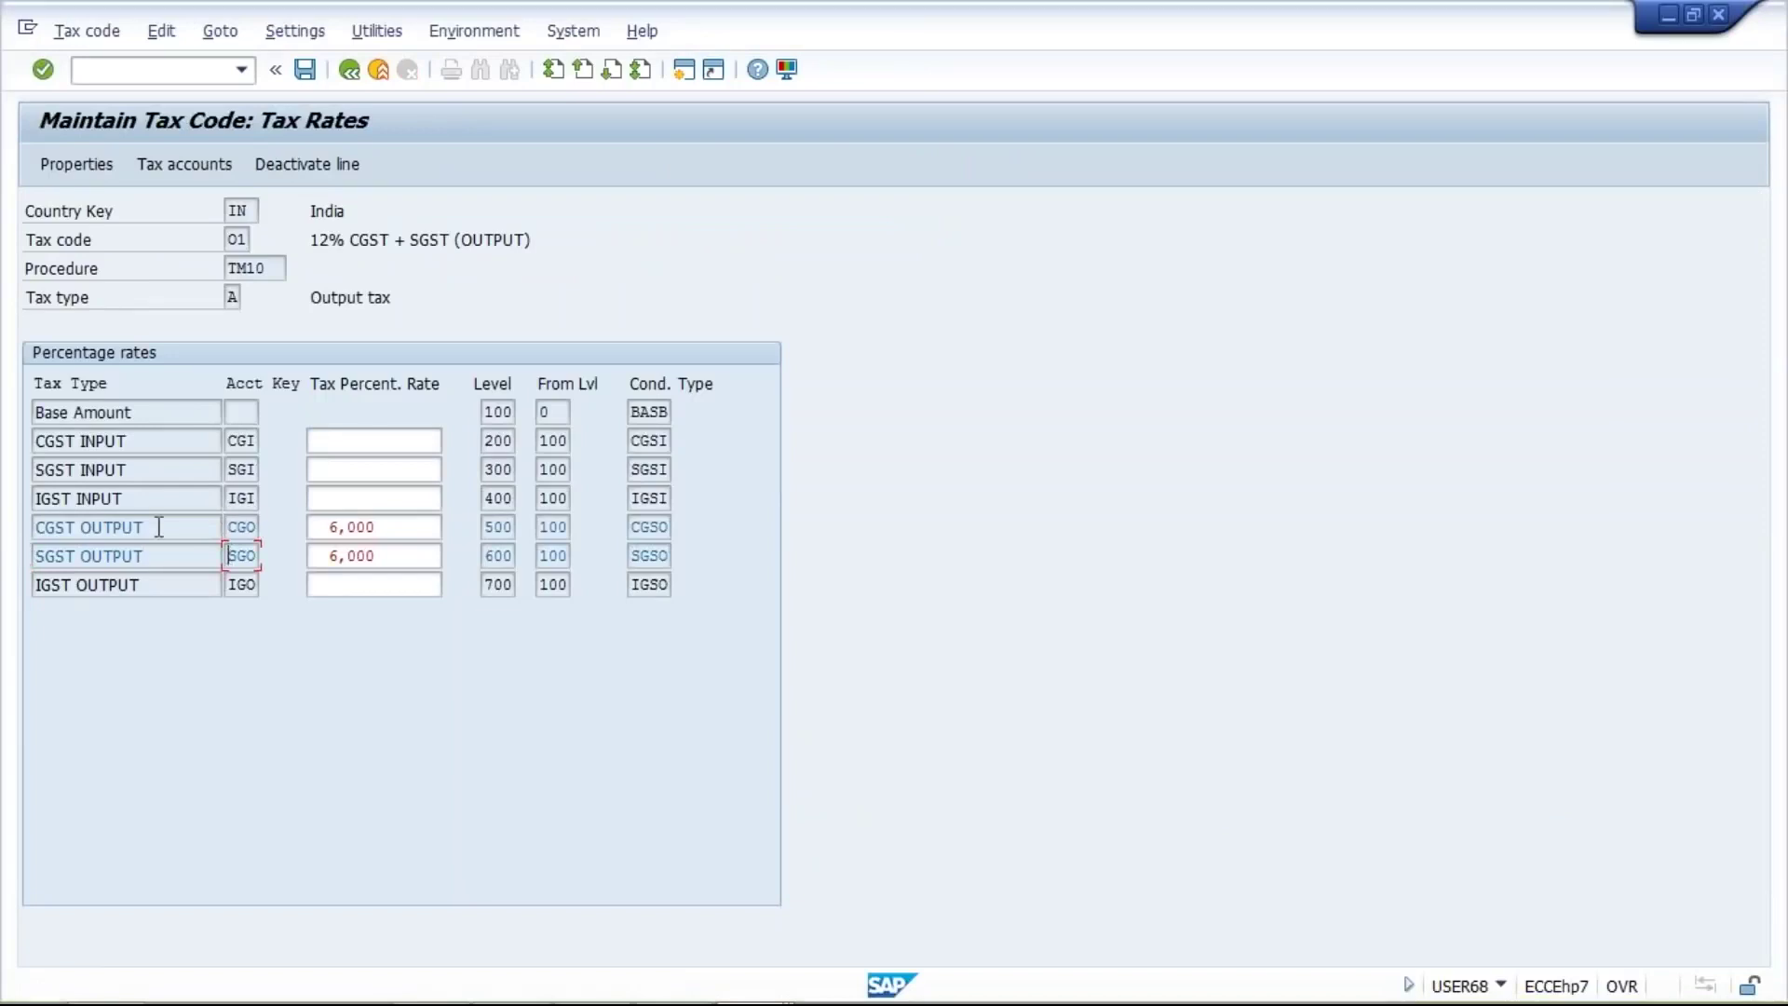
left_click(229, 555)
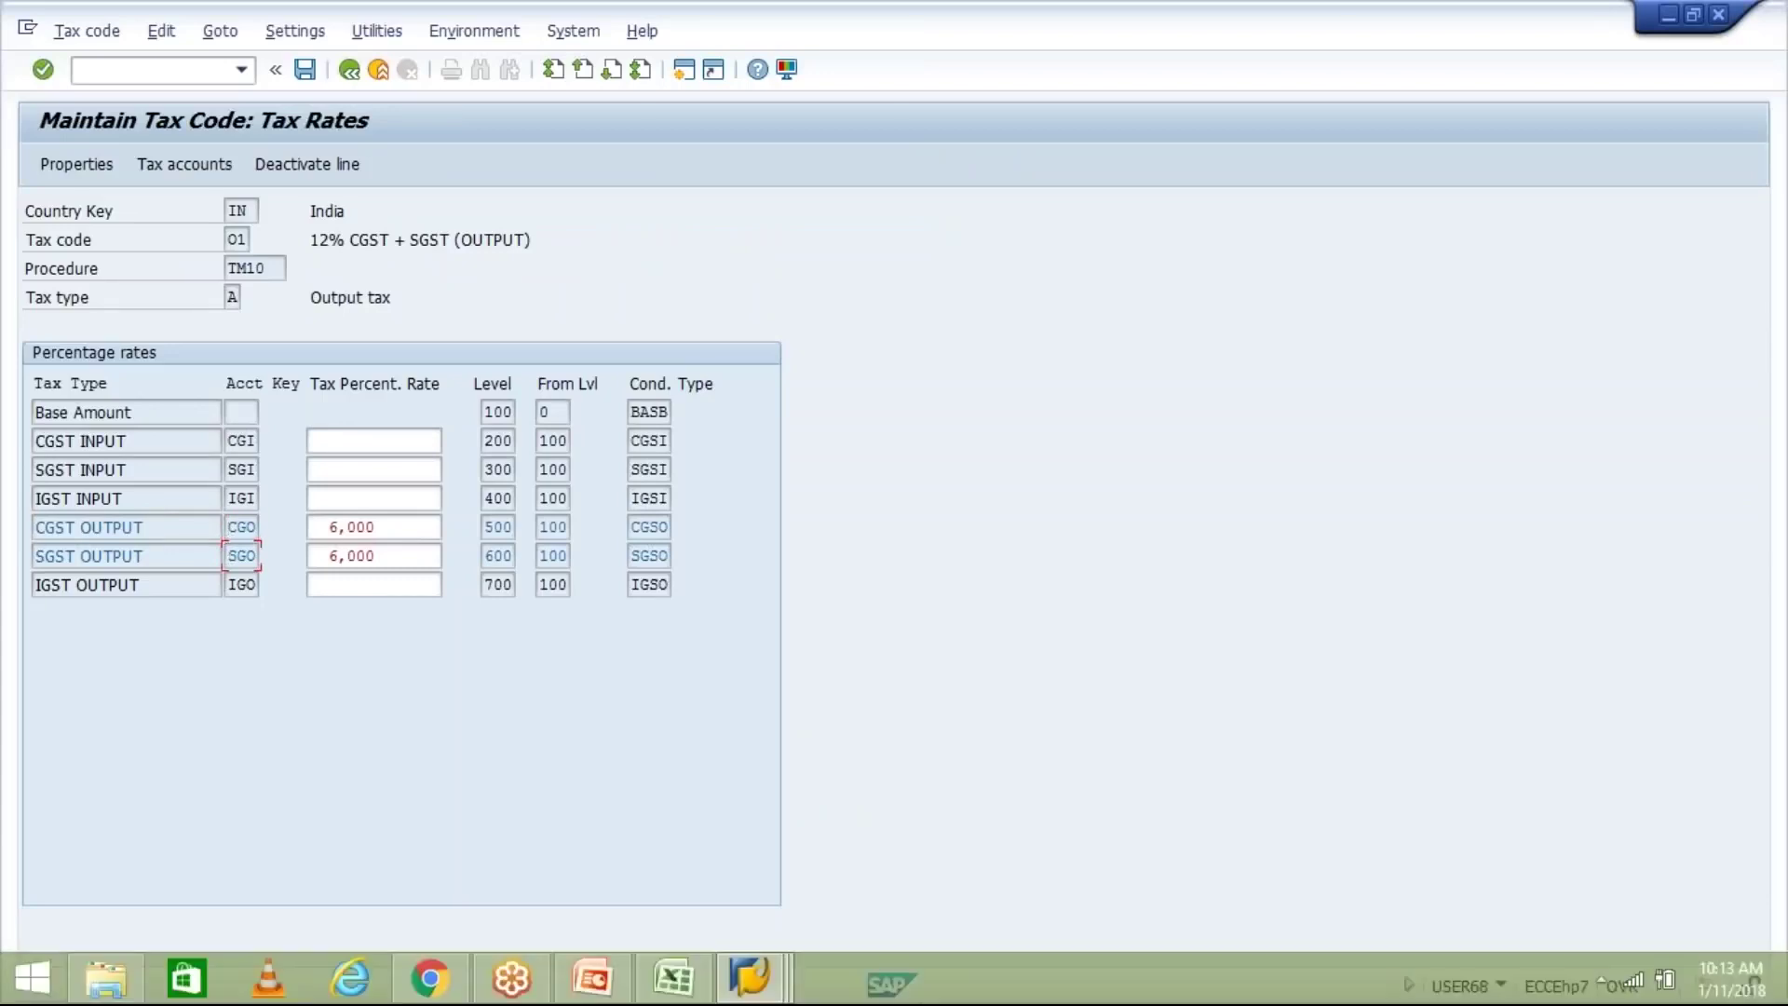
Switch to the procedure TM10 Control session and examine the CGST OUTPUT and SGST OUTPUT steps with their account keys
left_click(750, 978)
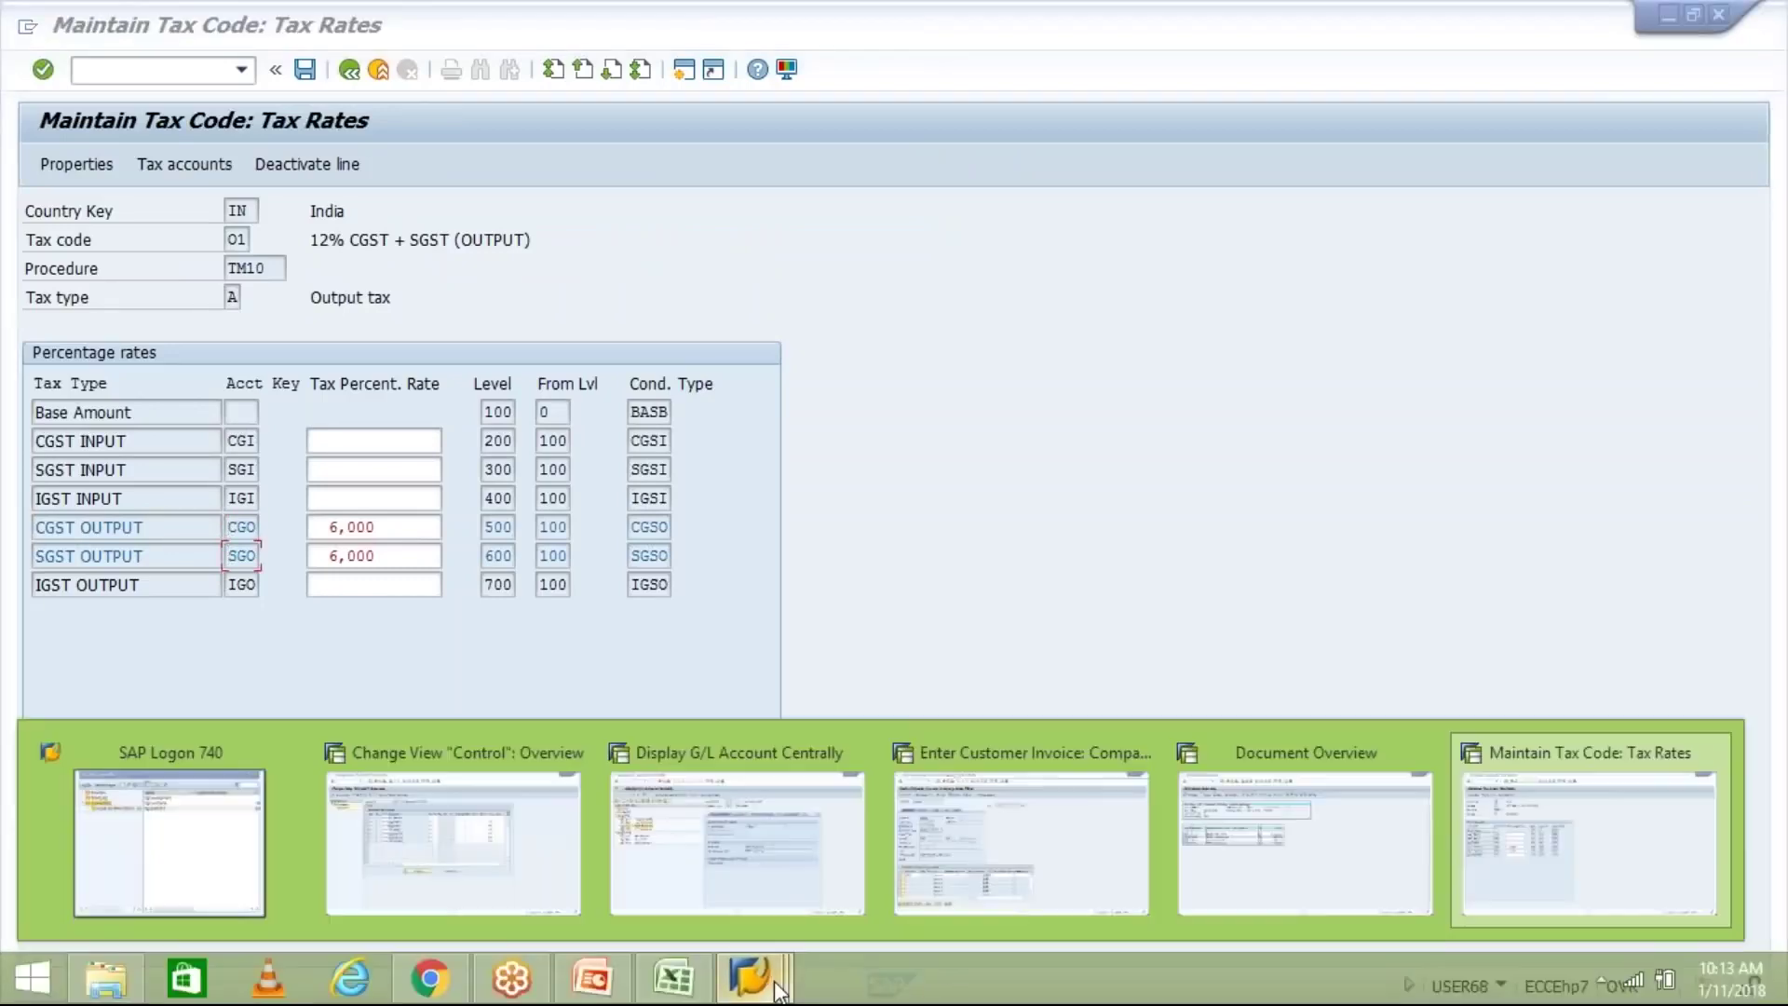
left_click(406, 801)
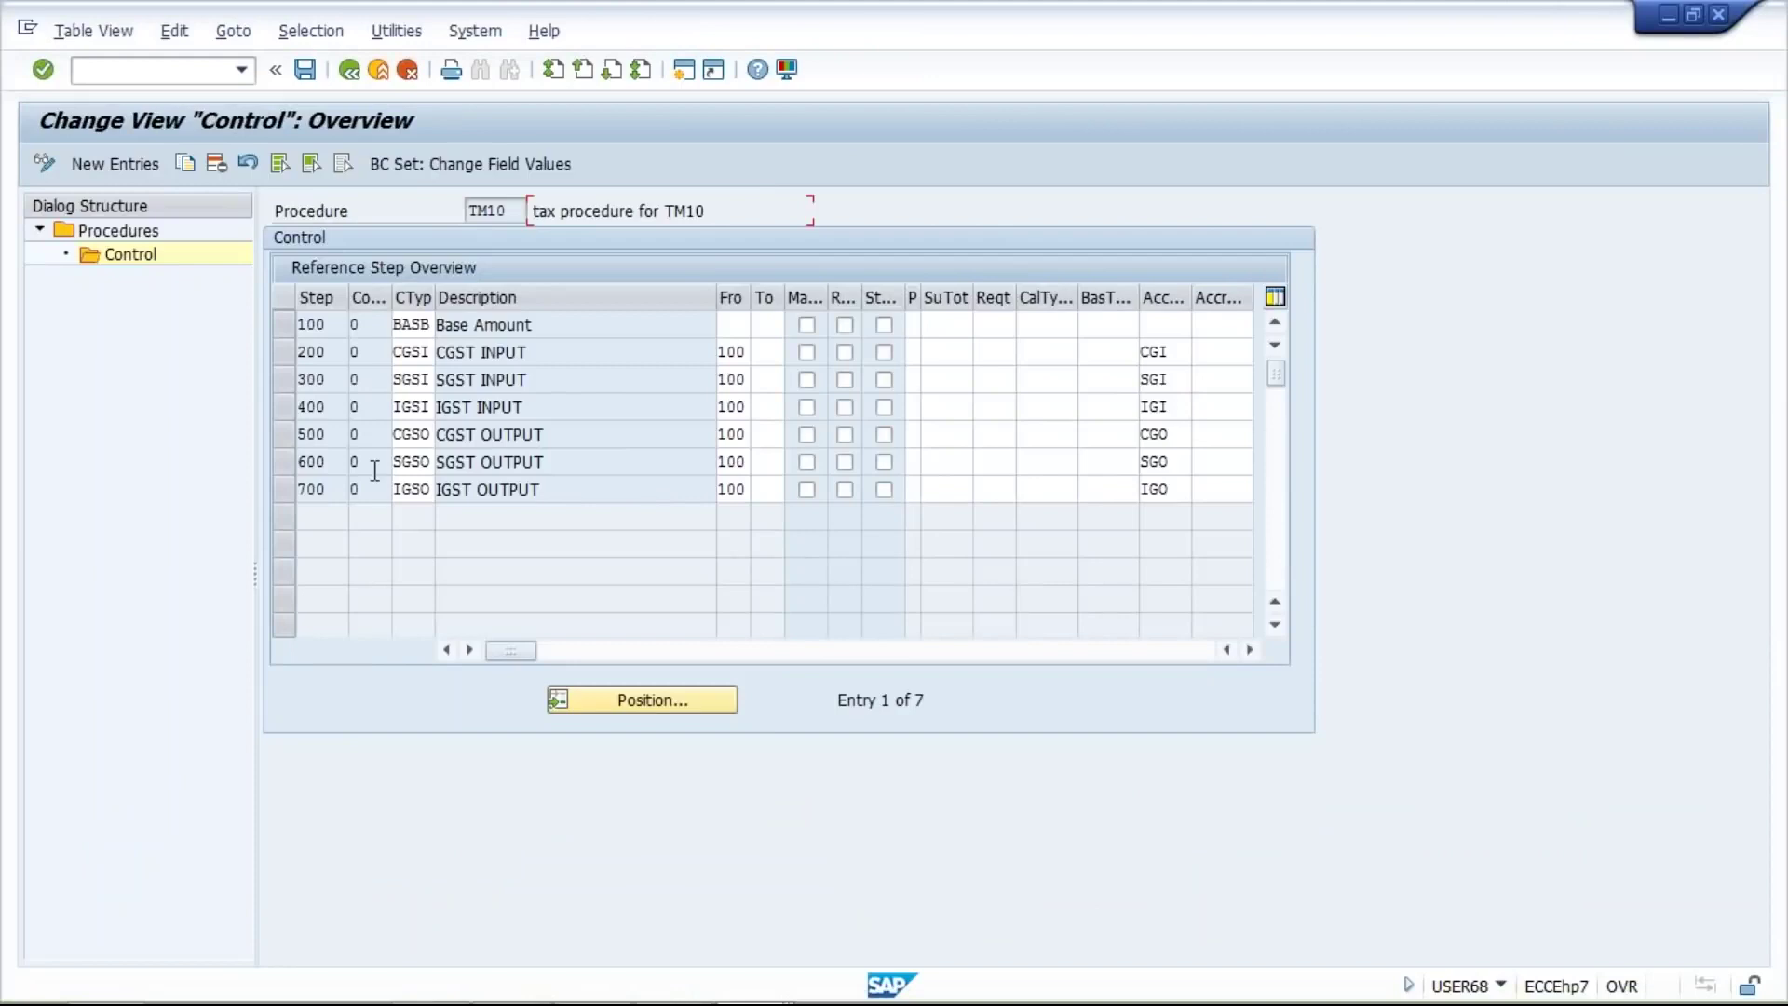
left_click(281, 431)
left_click(281, 462)
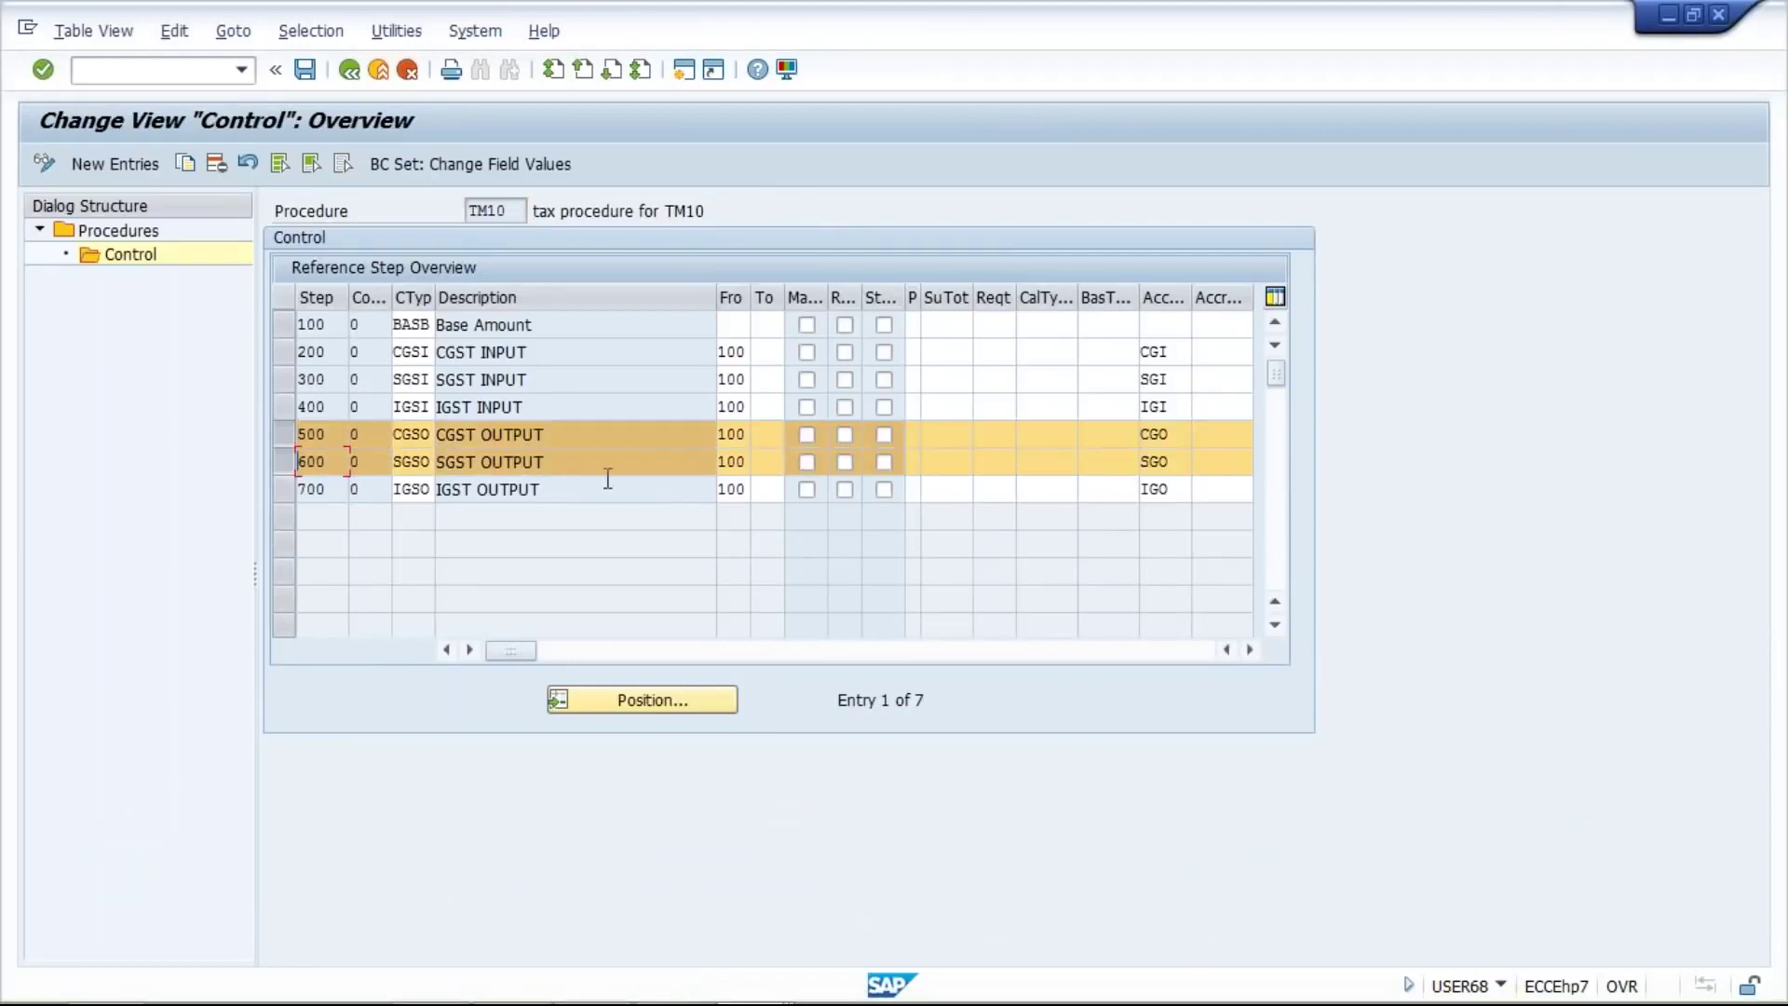
left_click(1172, 460)
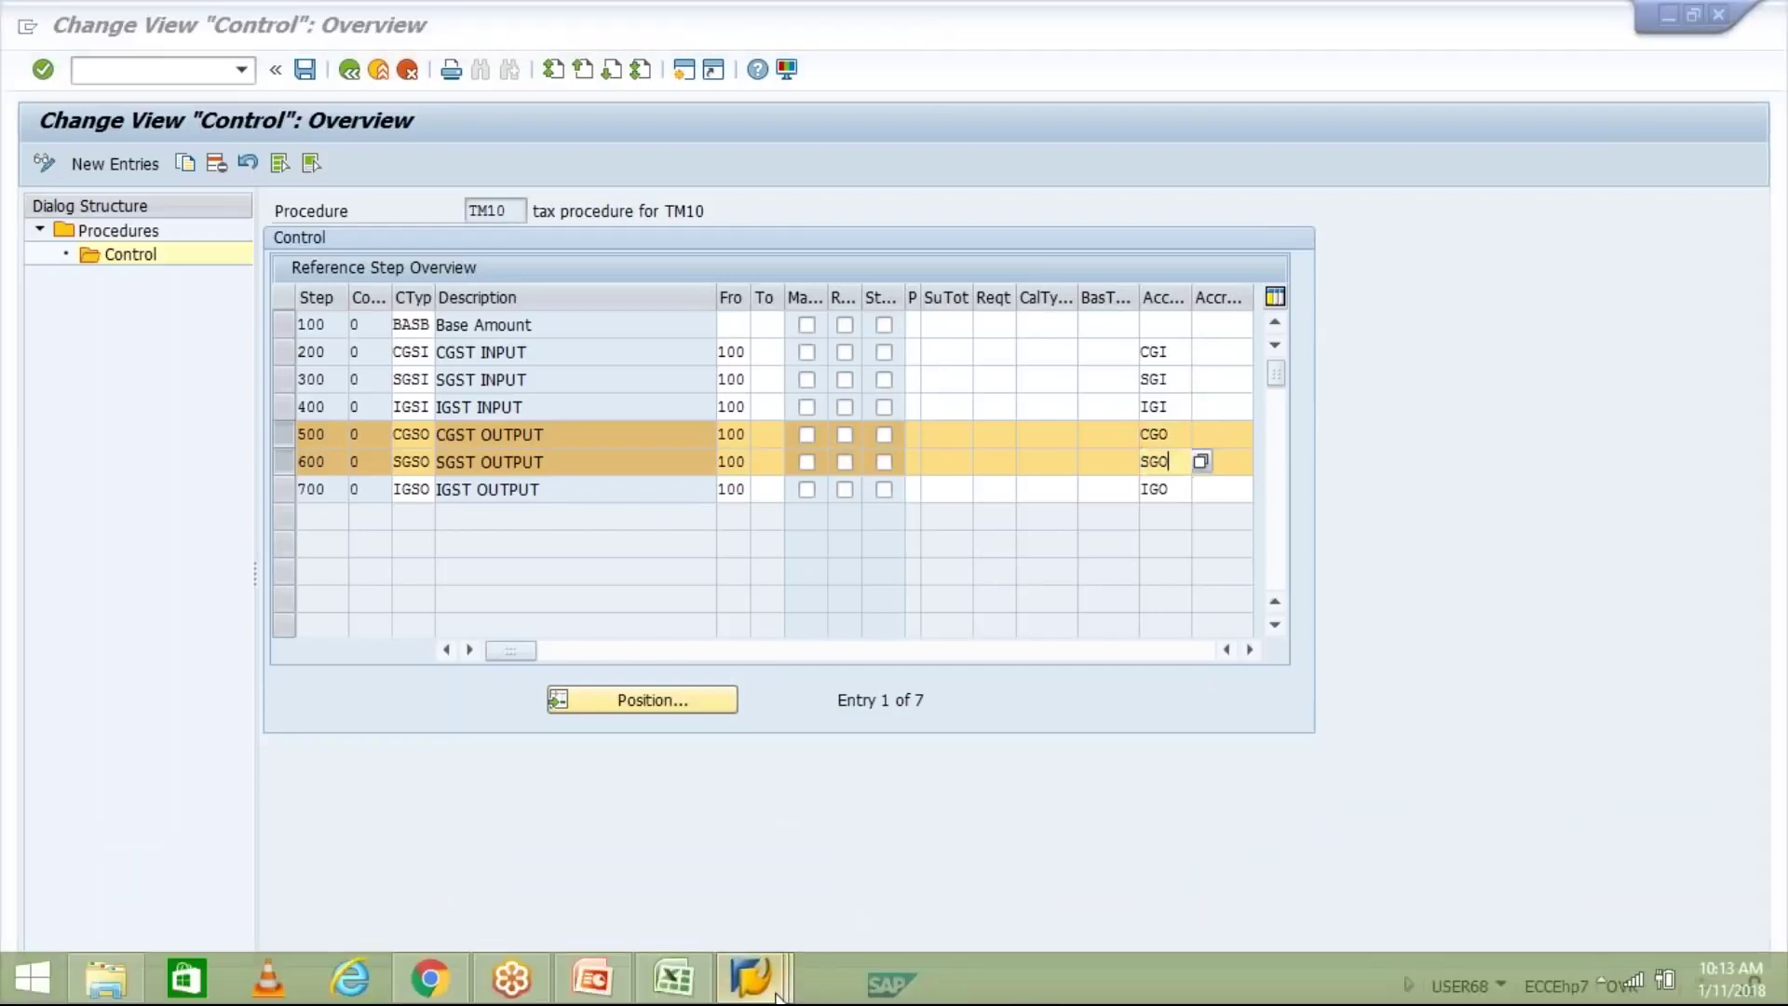
Return to tax code O1, display its tax accounts for chart of accounts TM10, and check the G/L accounts assigned to CGO and SGO
mouse_move(751, 977)
mouse_move(1443, 933)
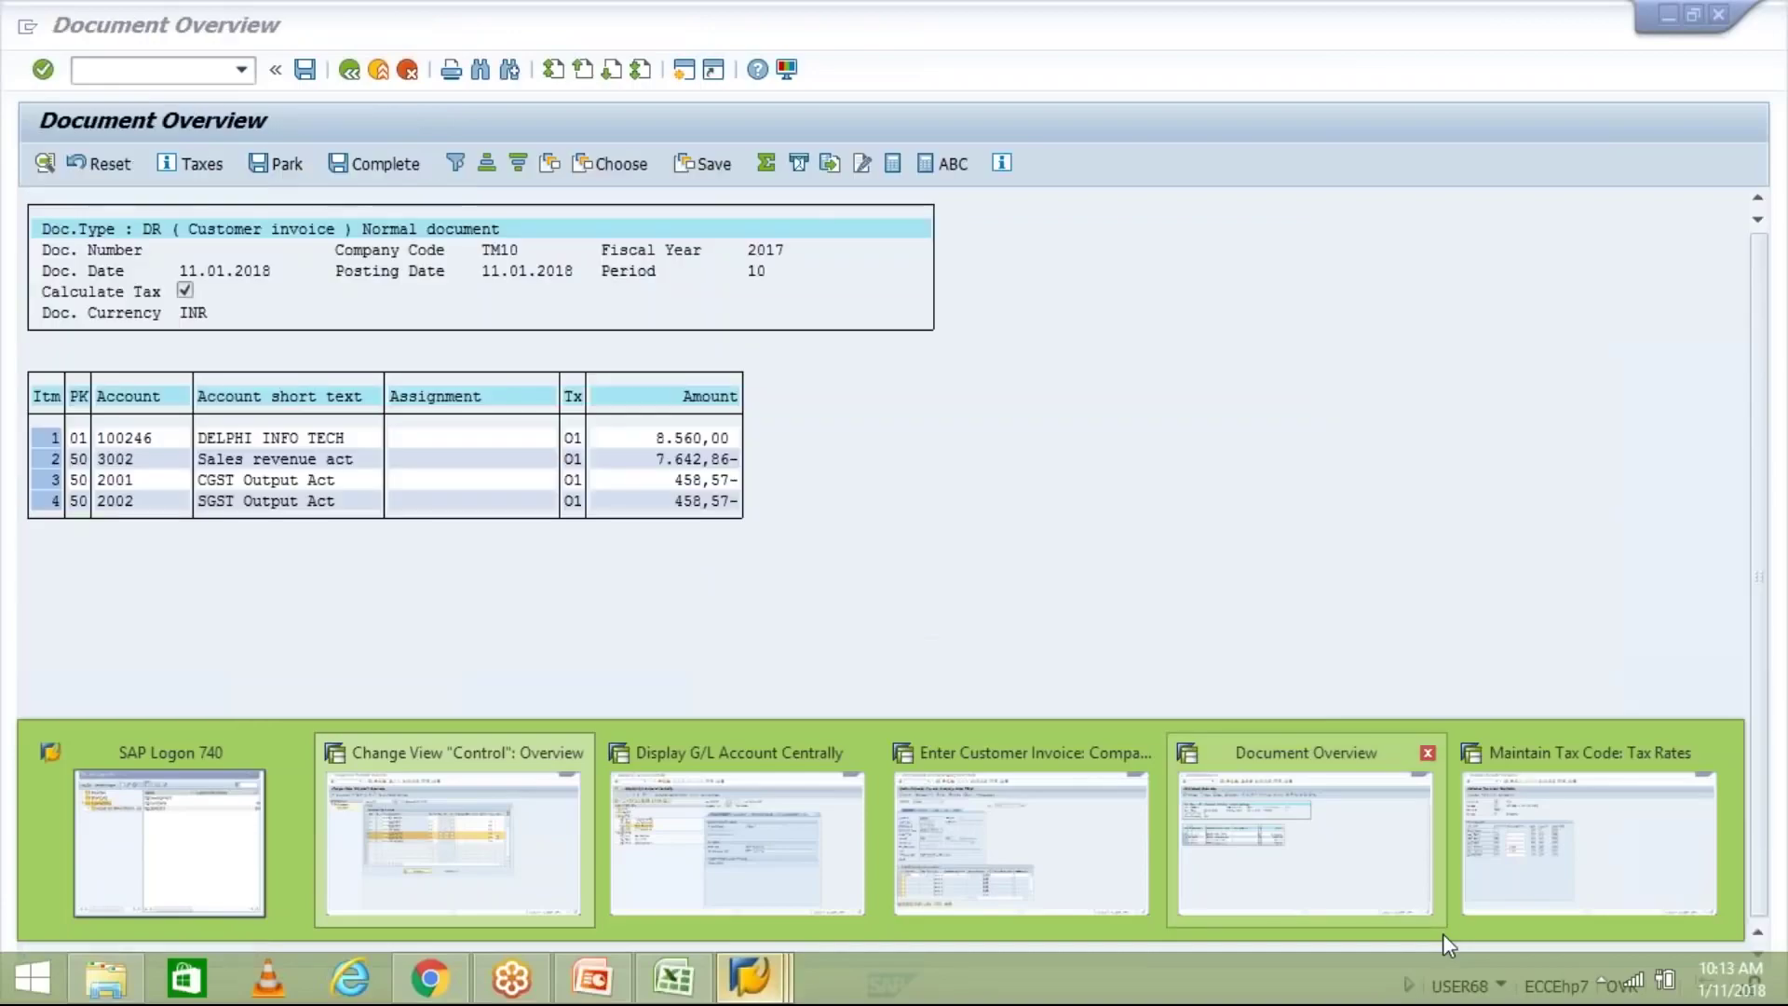
left_click(1583, 894)
left_click(246, 555)
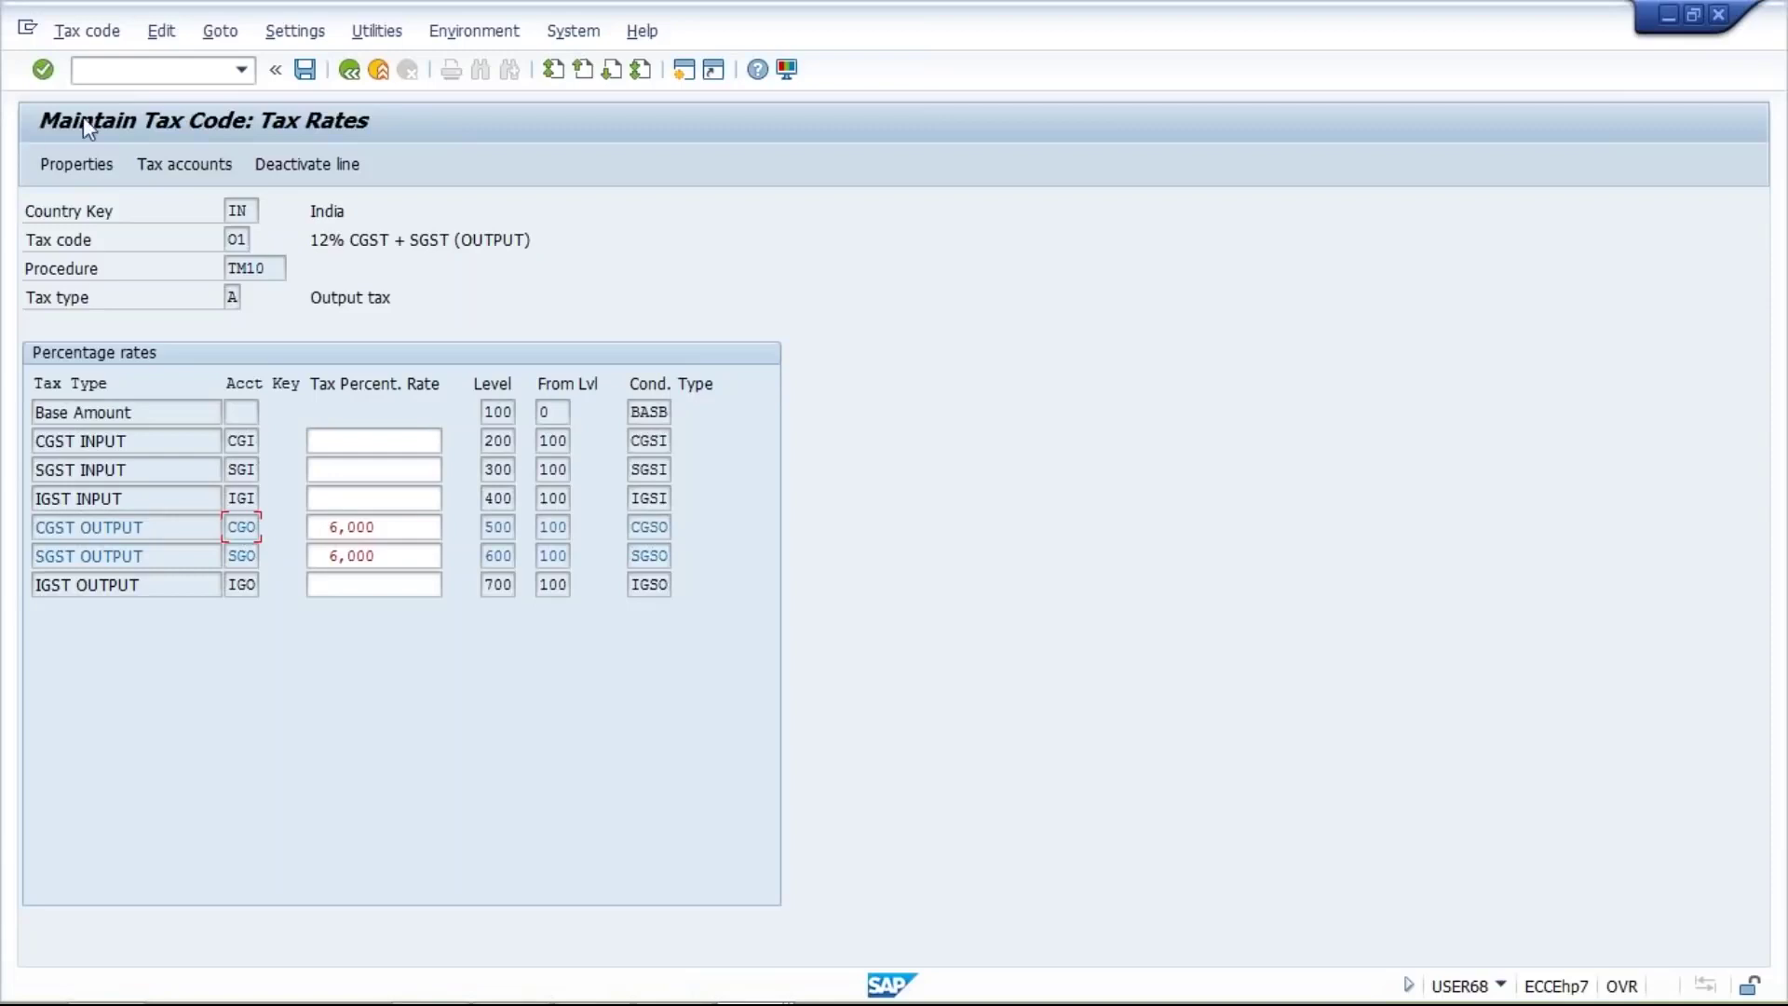
left_click(183, 166)
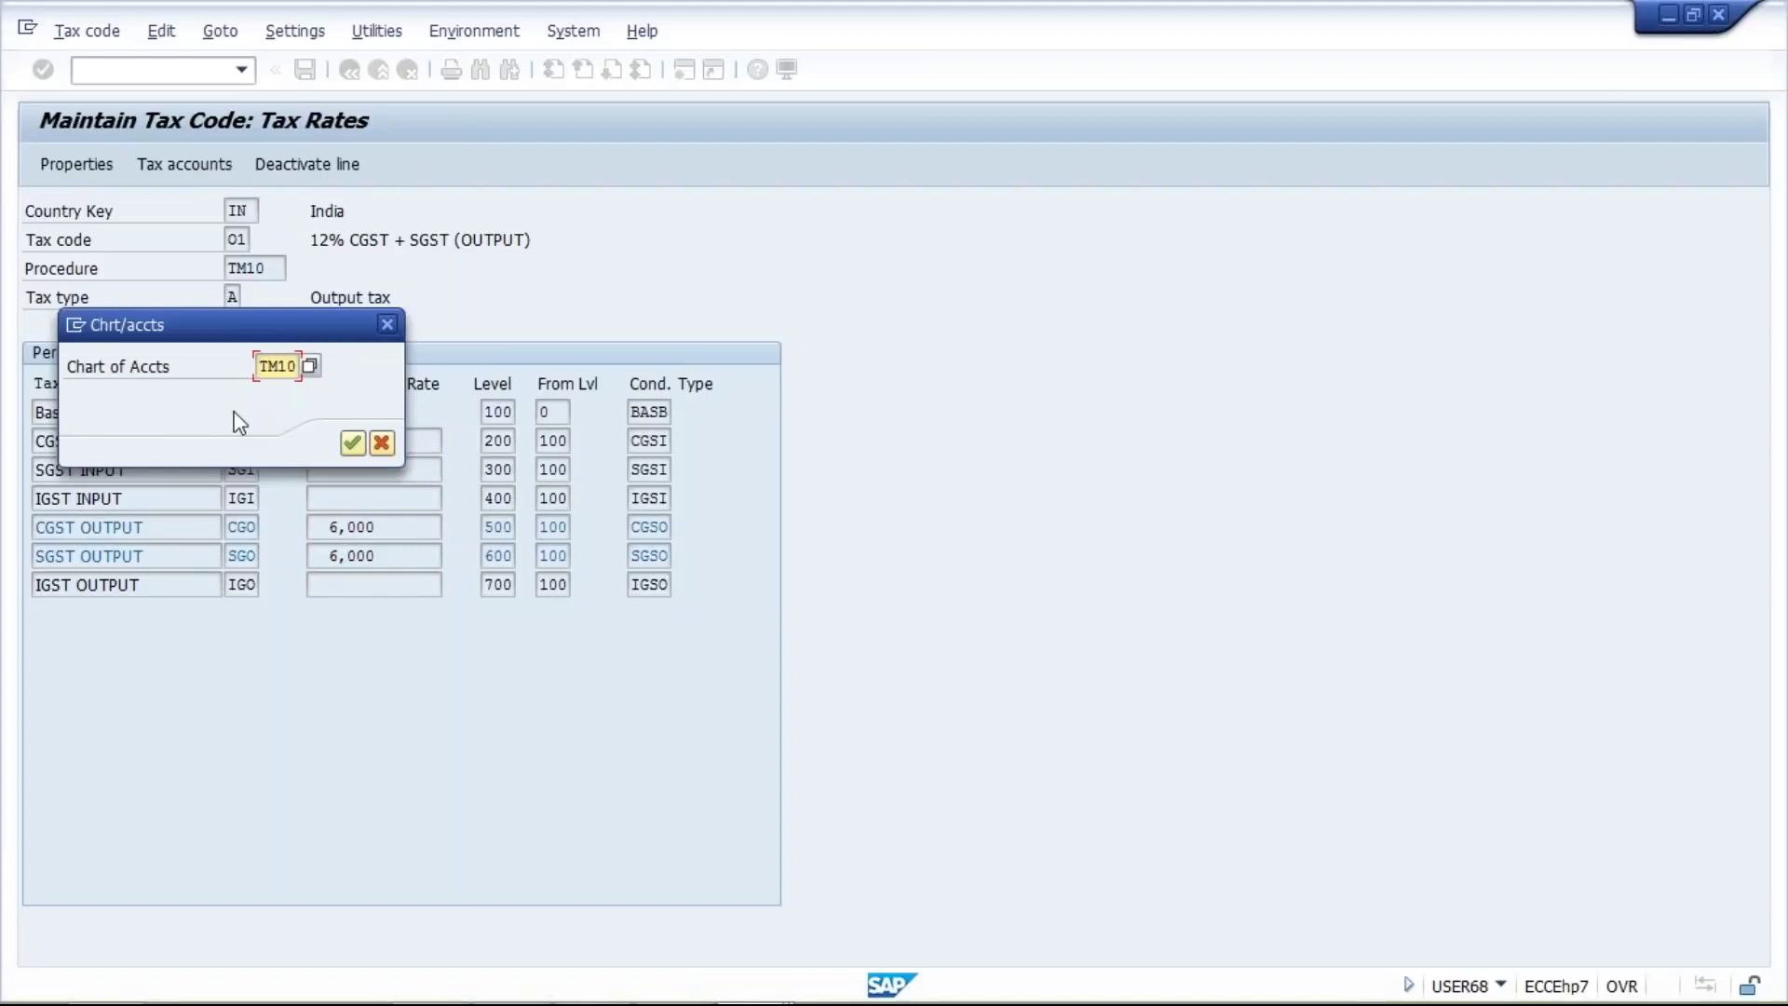
key("Return")
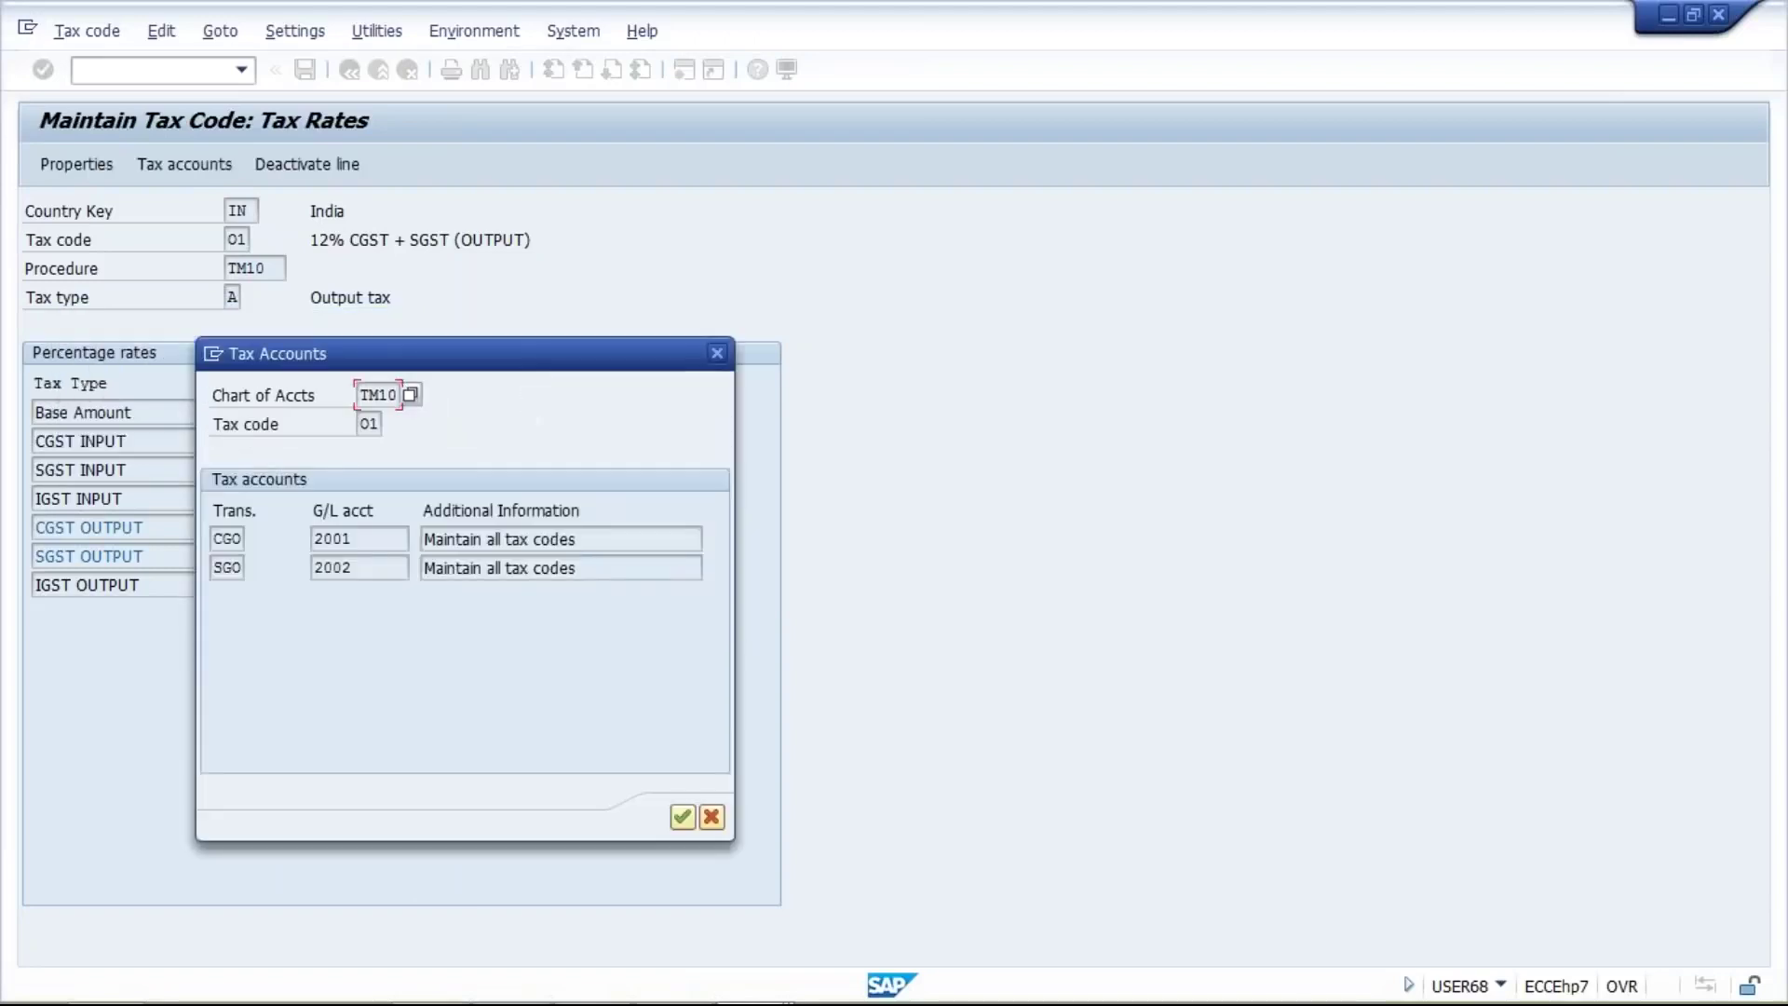
left_click(368, 539)
left_click(367, 570)
left_click(353, 543)
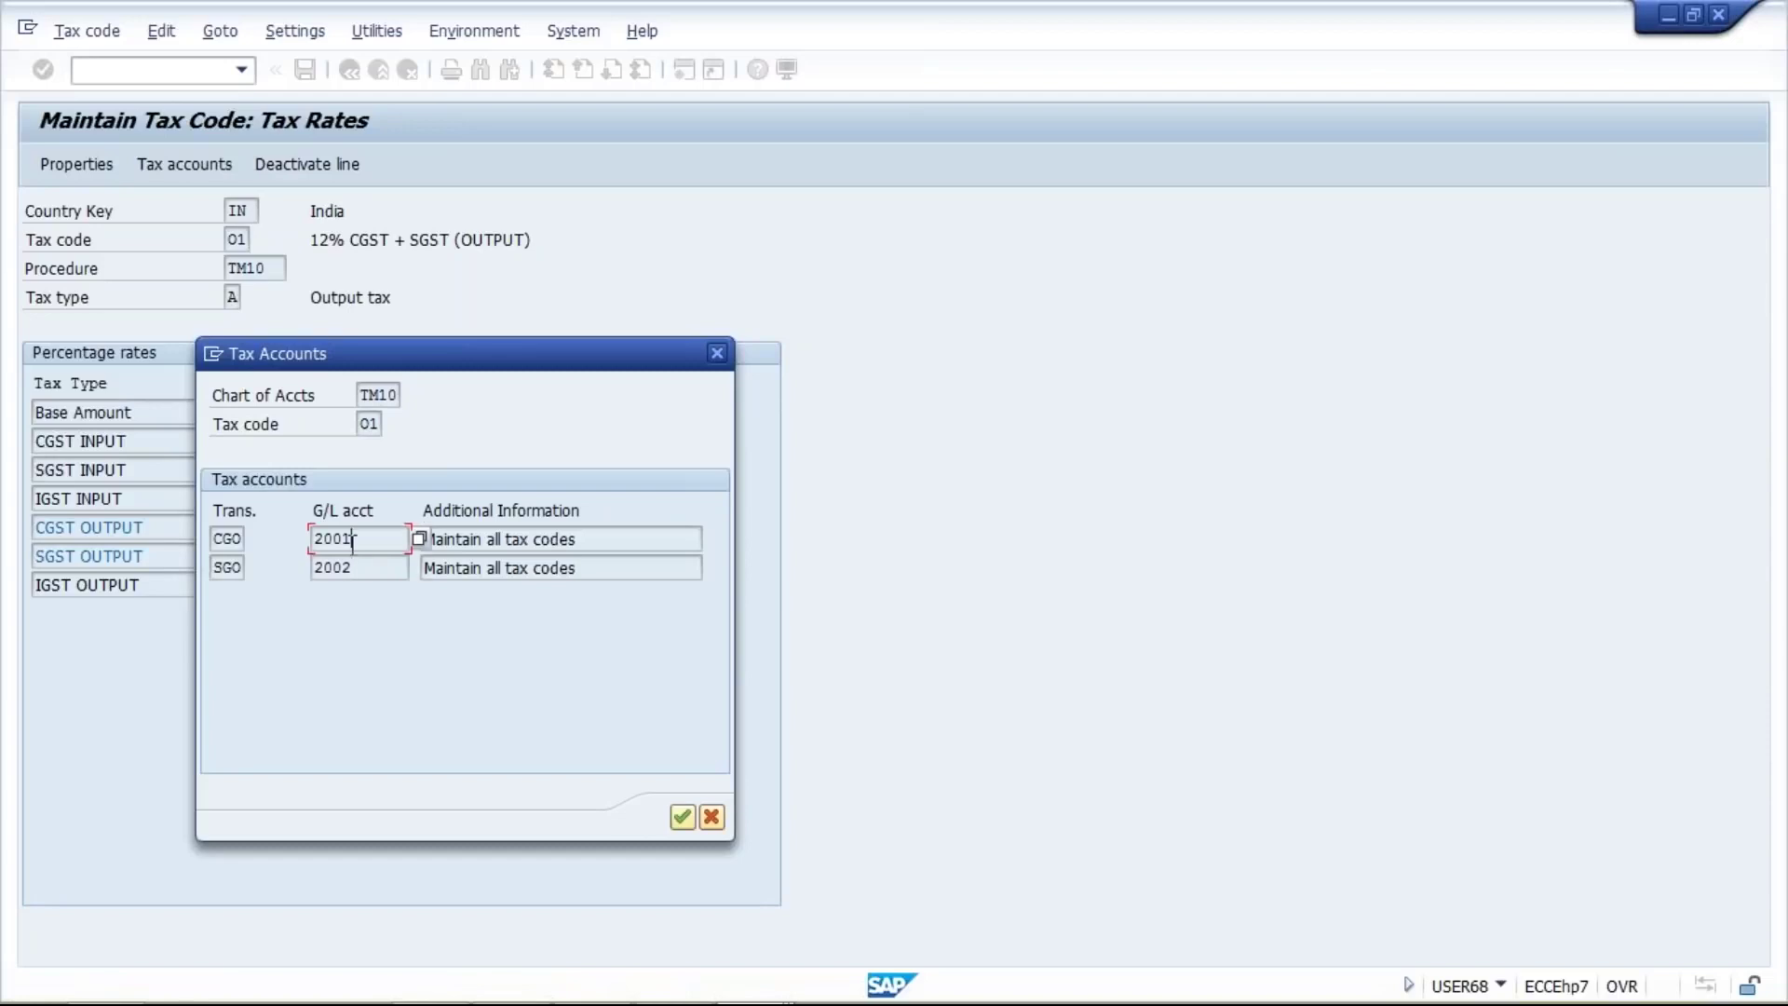
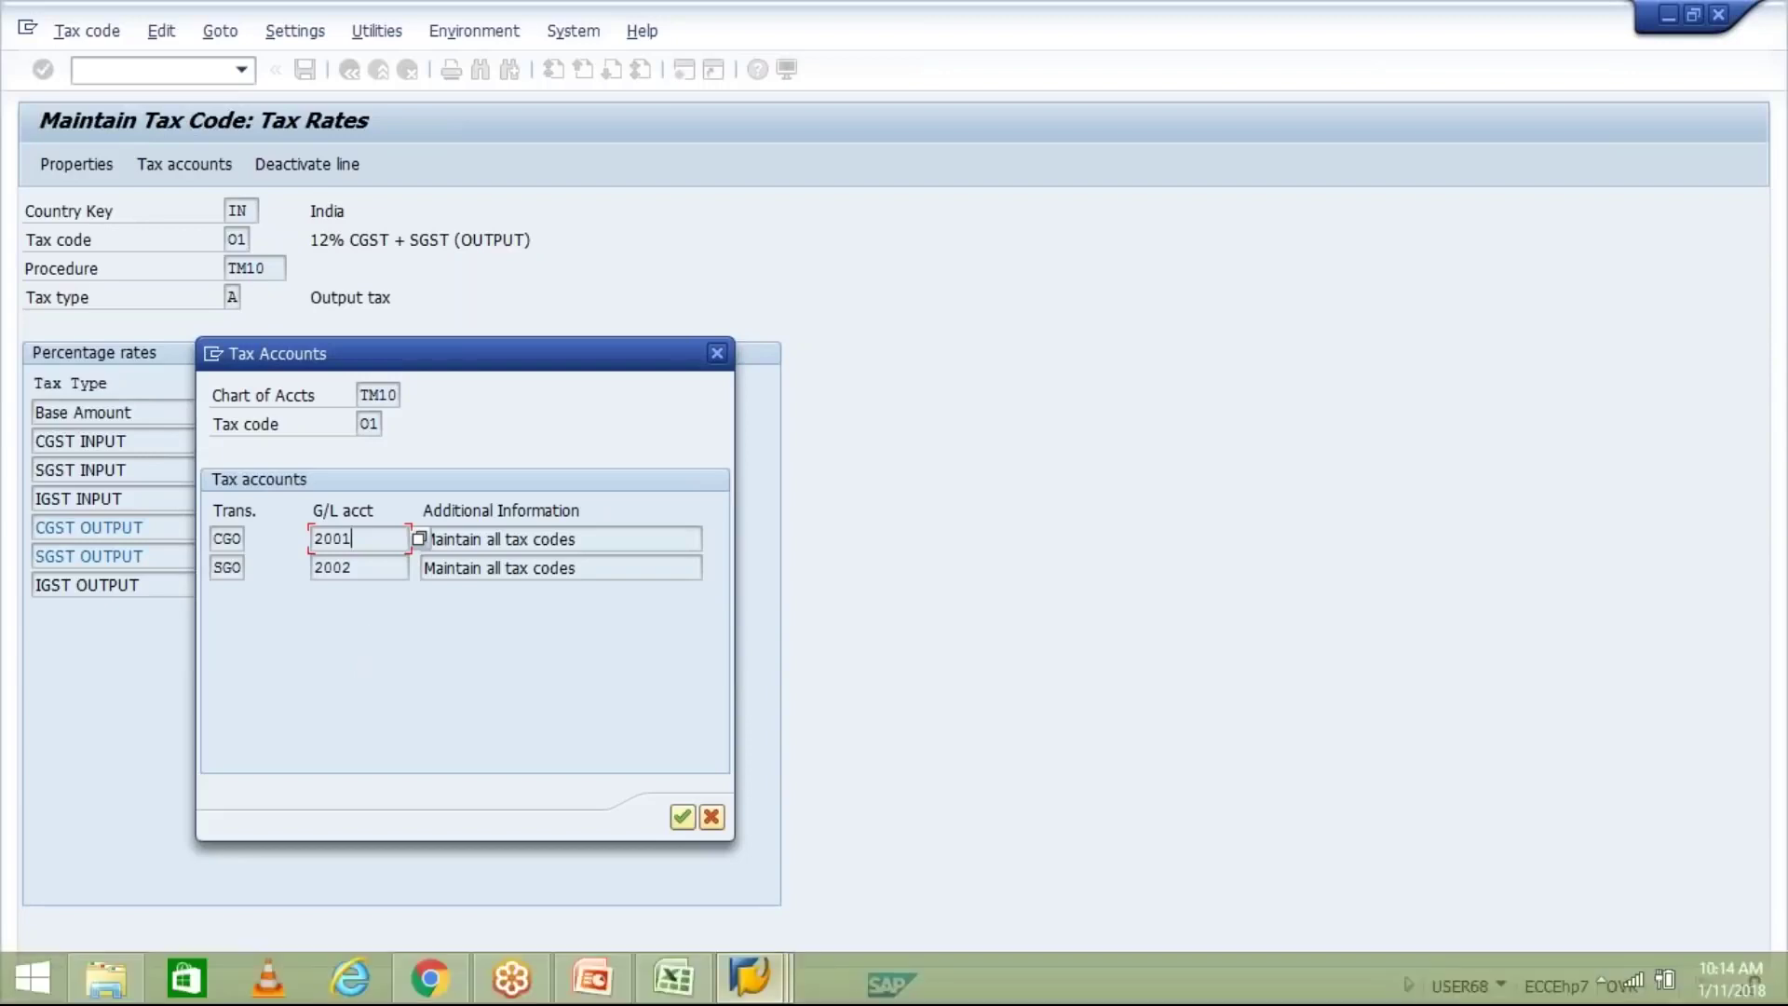
Switch back to the simulated customer invoice's document overview and post the document
left_click(825, 969)
left_click(957, 845)
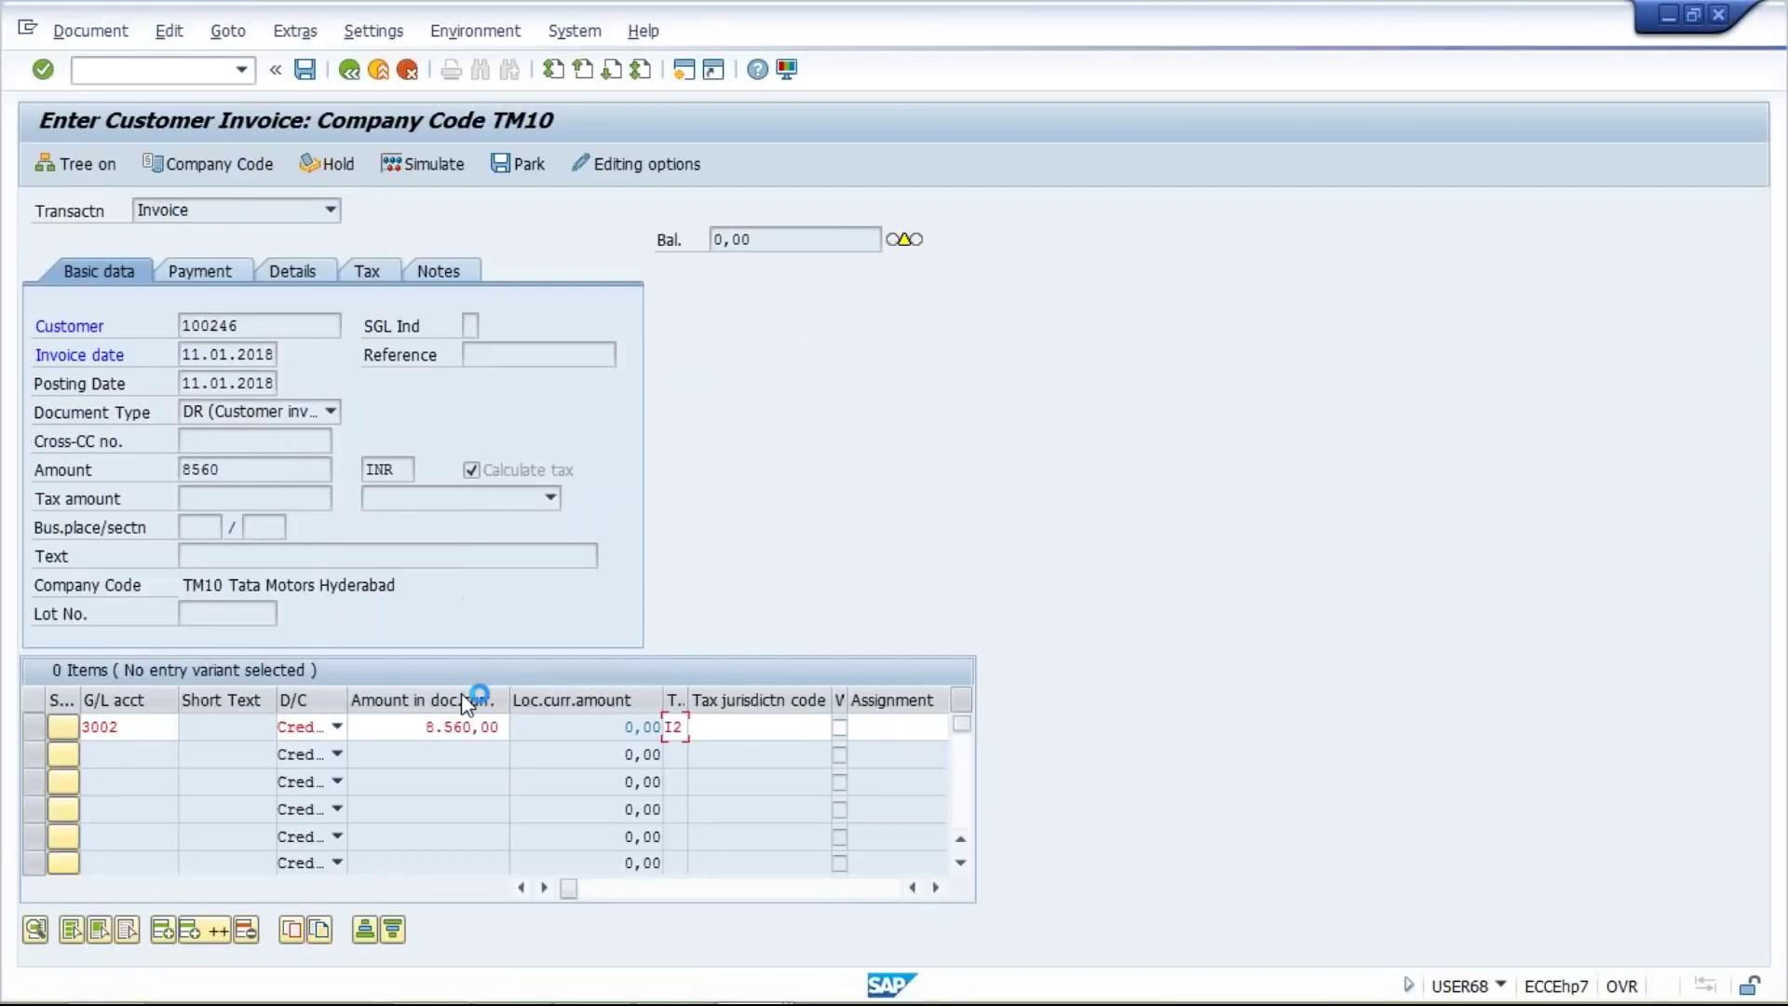
mouse_move(745, 996)
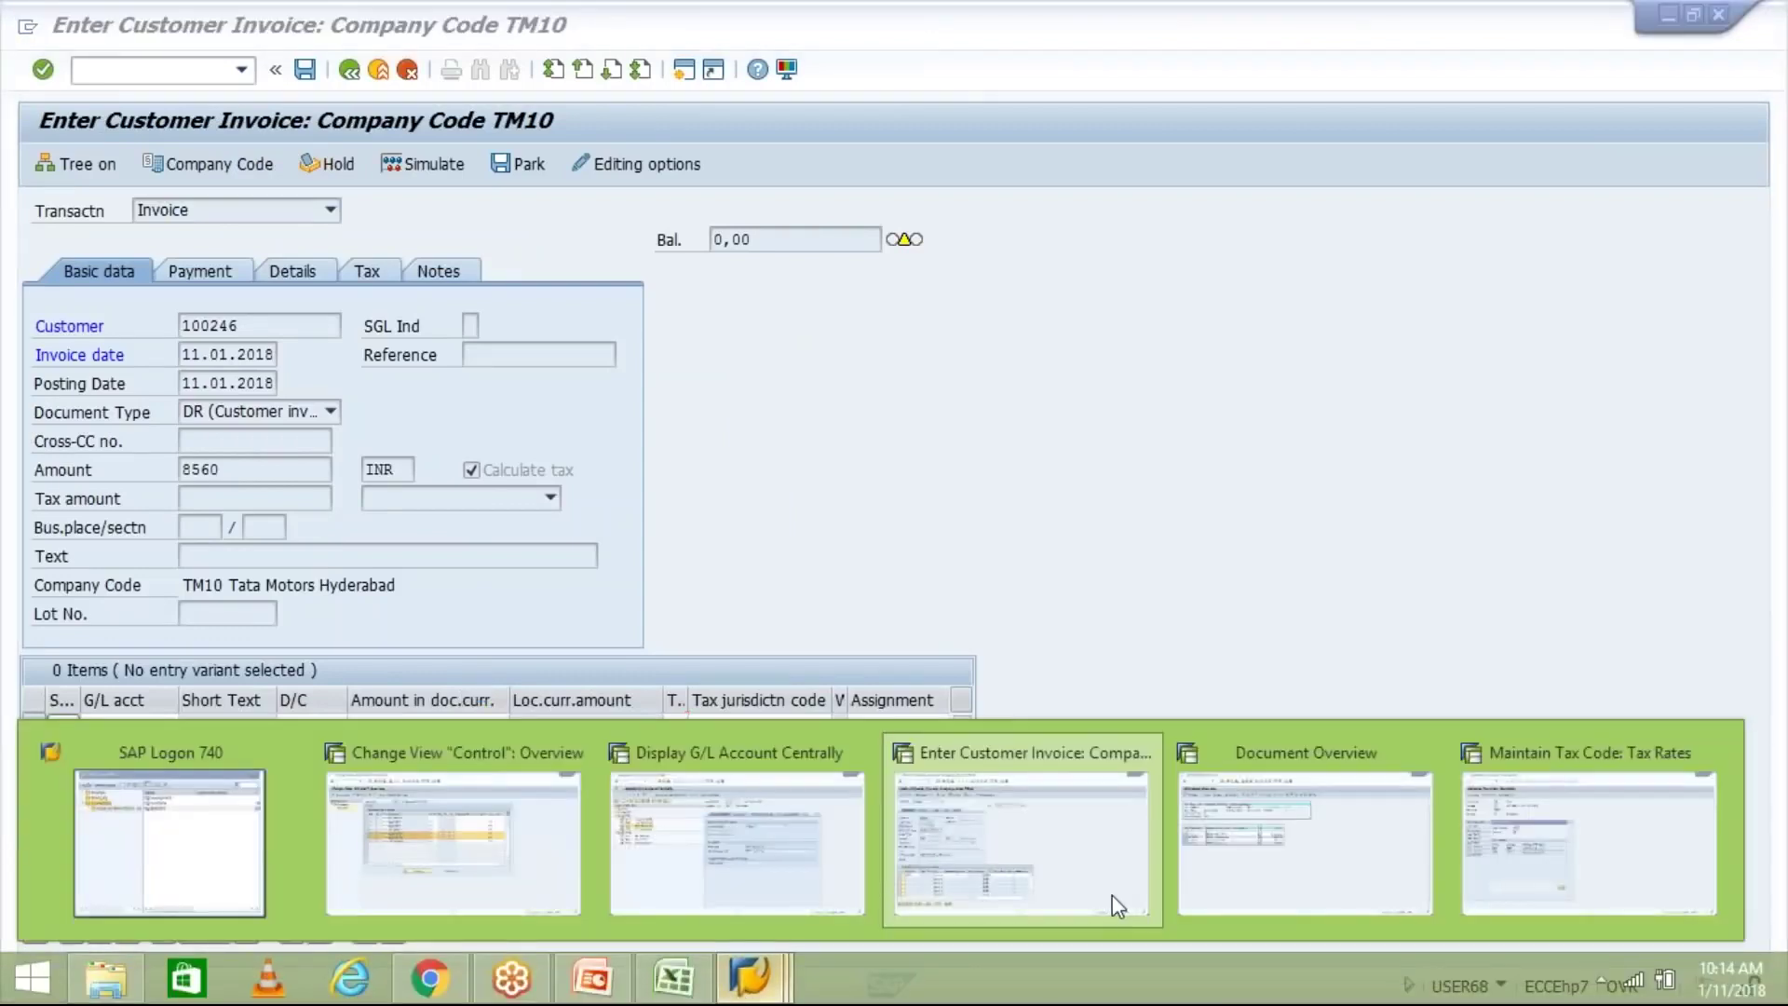
left_click(1272, 858)
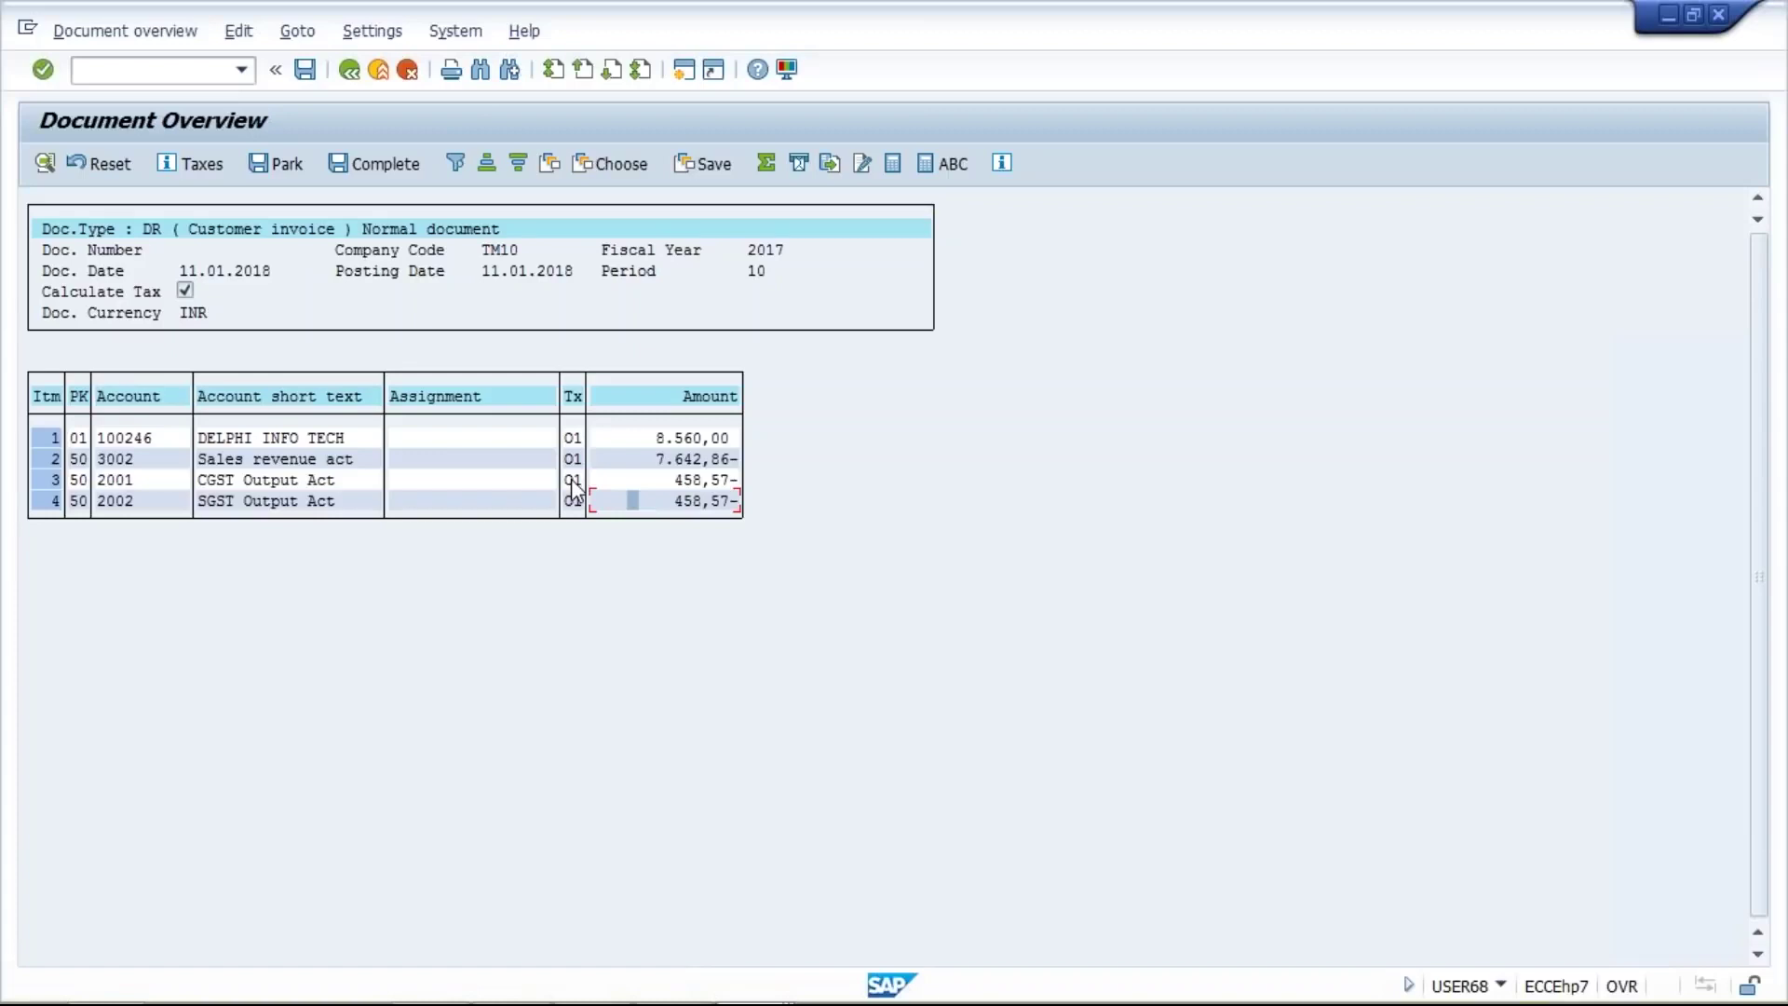
left_click(303, 76)
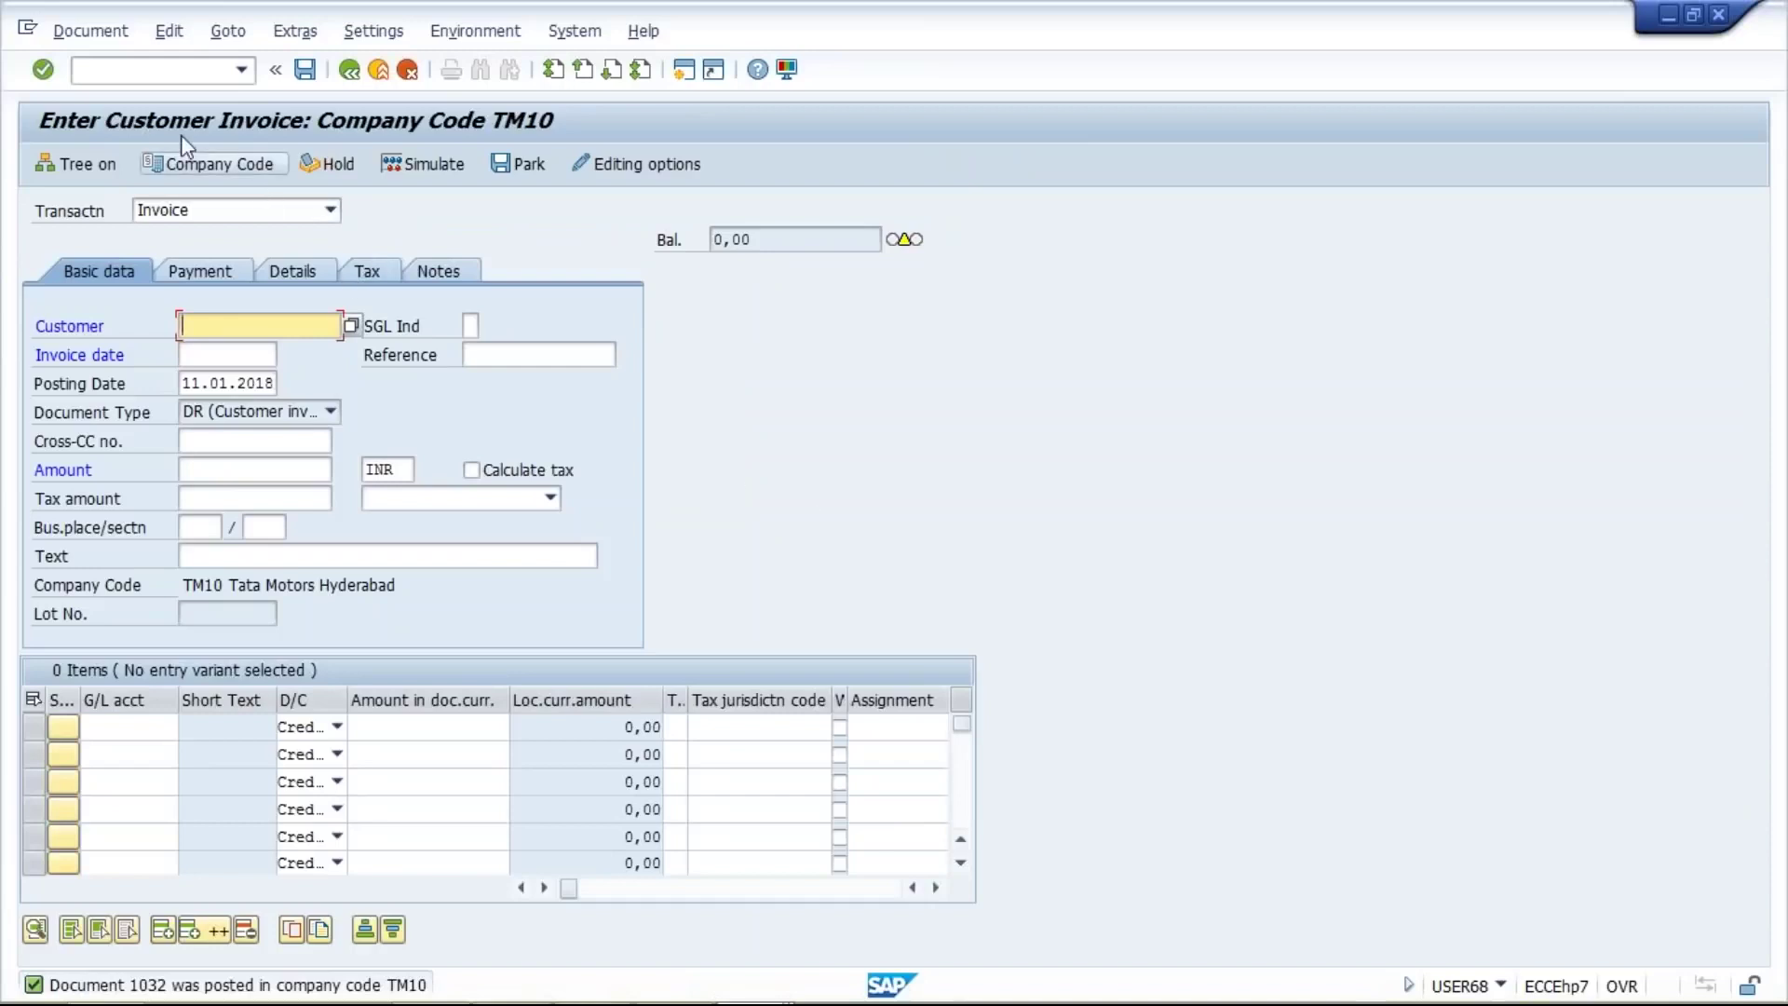
Open transaction FBL3N and examine the open line items of G/L account 2001 in company code TM10
left_click(182, 68)
type("/")
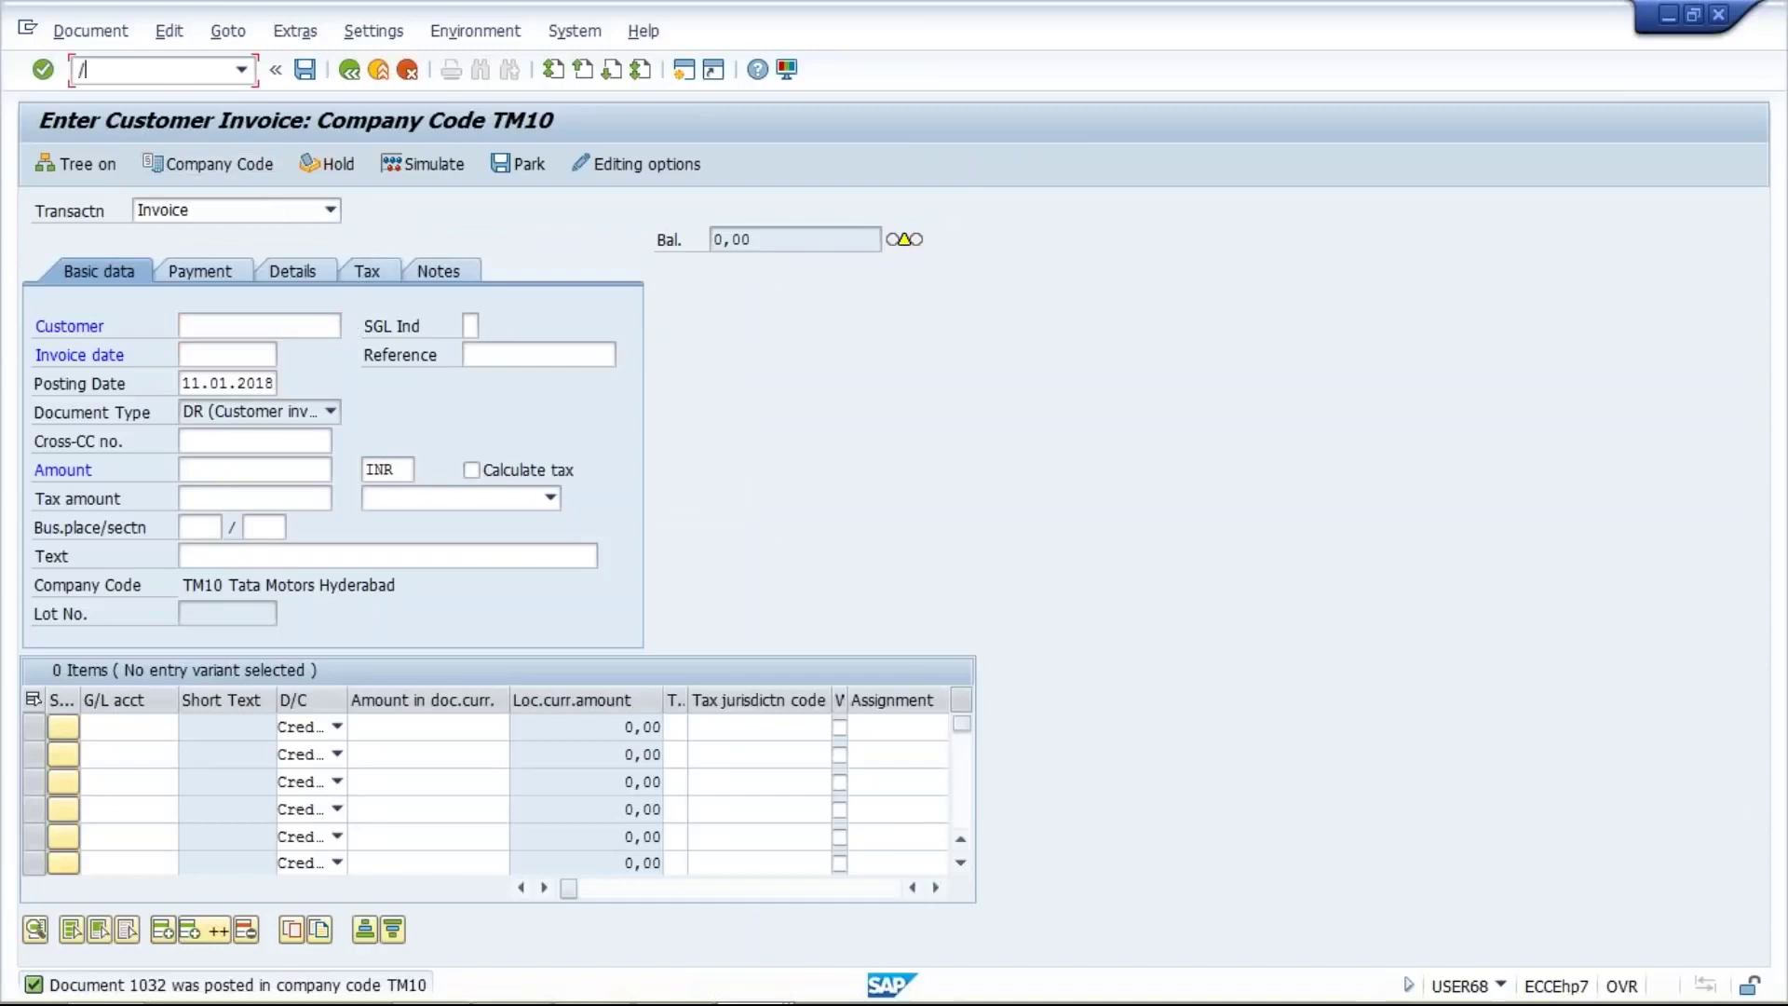
type("NFBL3N")
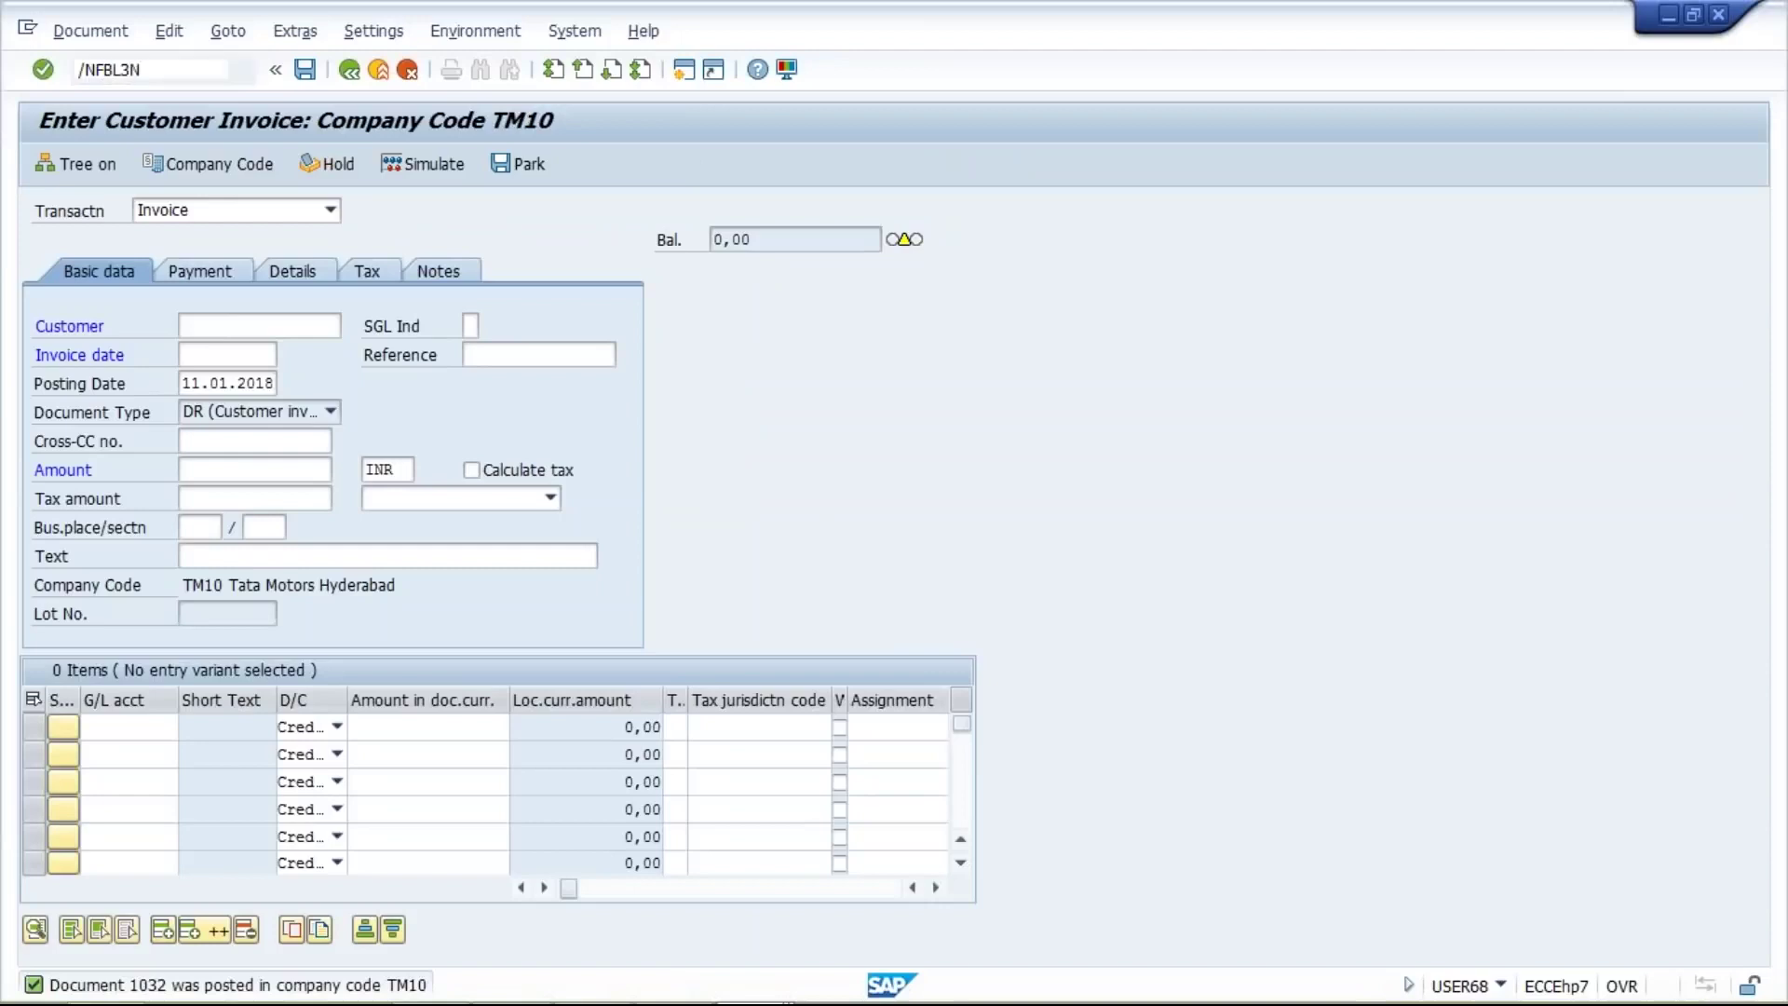
key("Return")
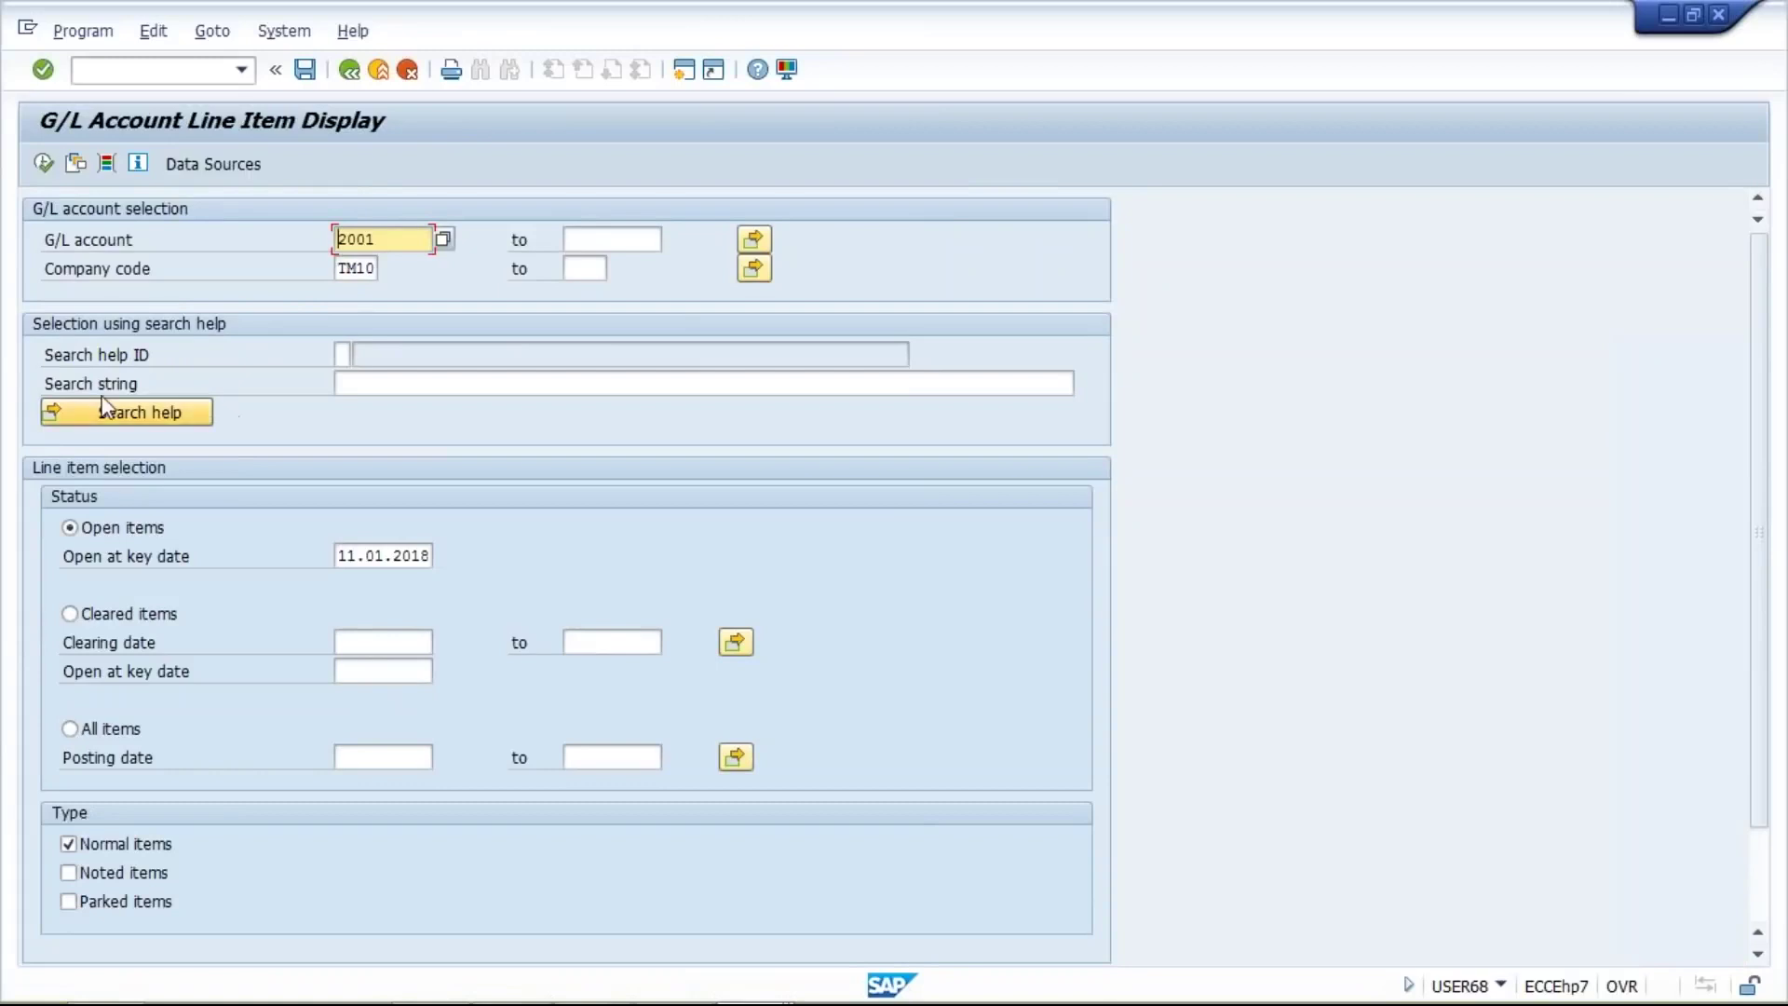
left_click(38, 172)
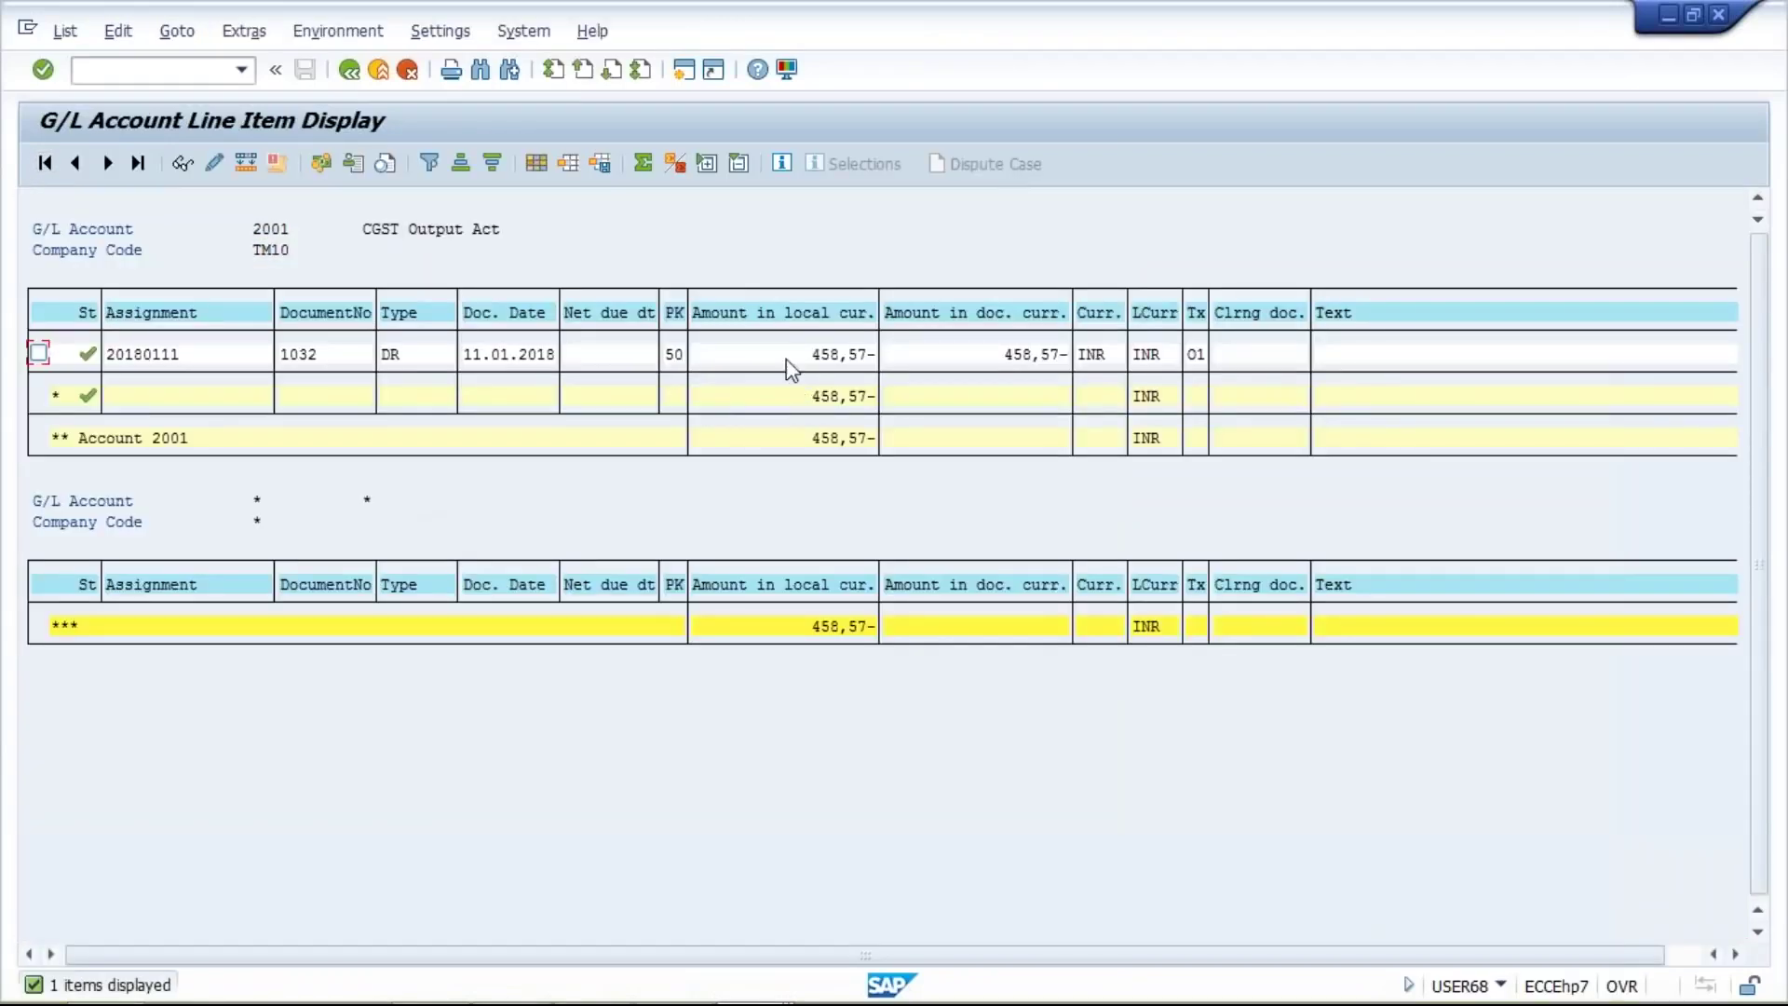
left_click(788, 357)
left_click(819, 357)
Return to the line item selection, set the G/L account to 2002, and display its open items
left_click(350, 71)
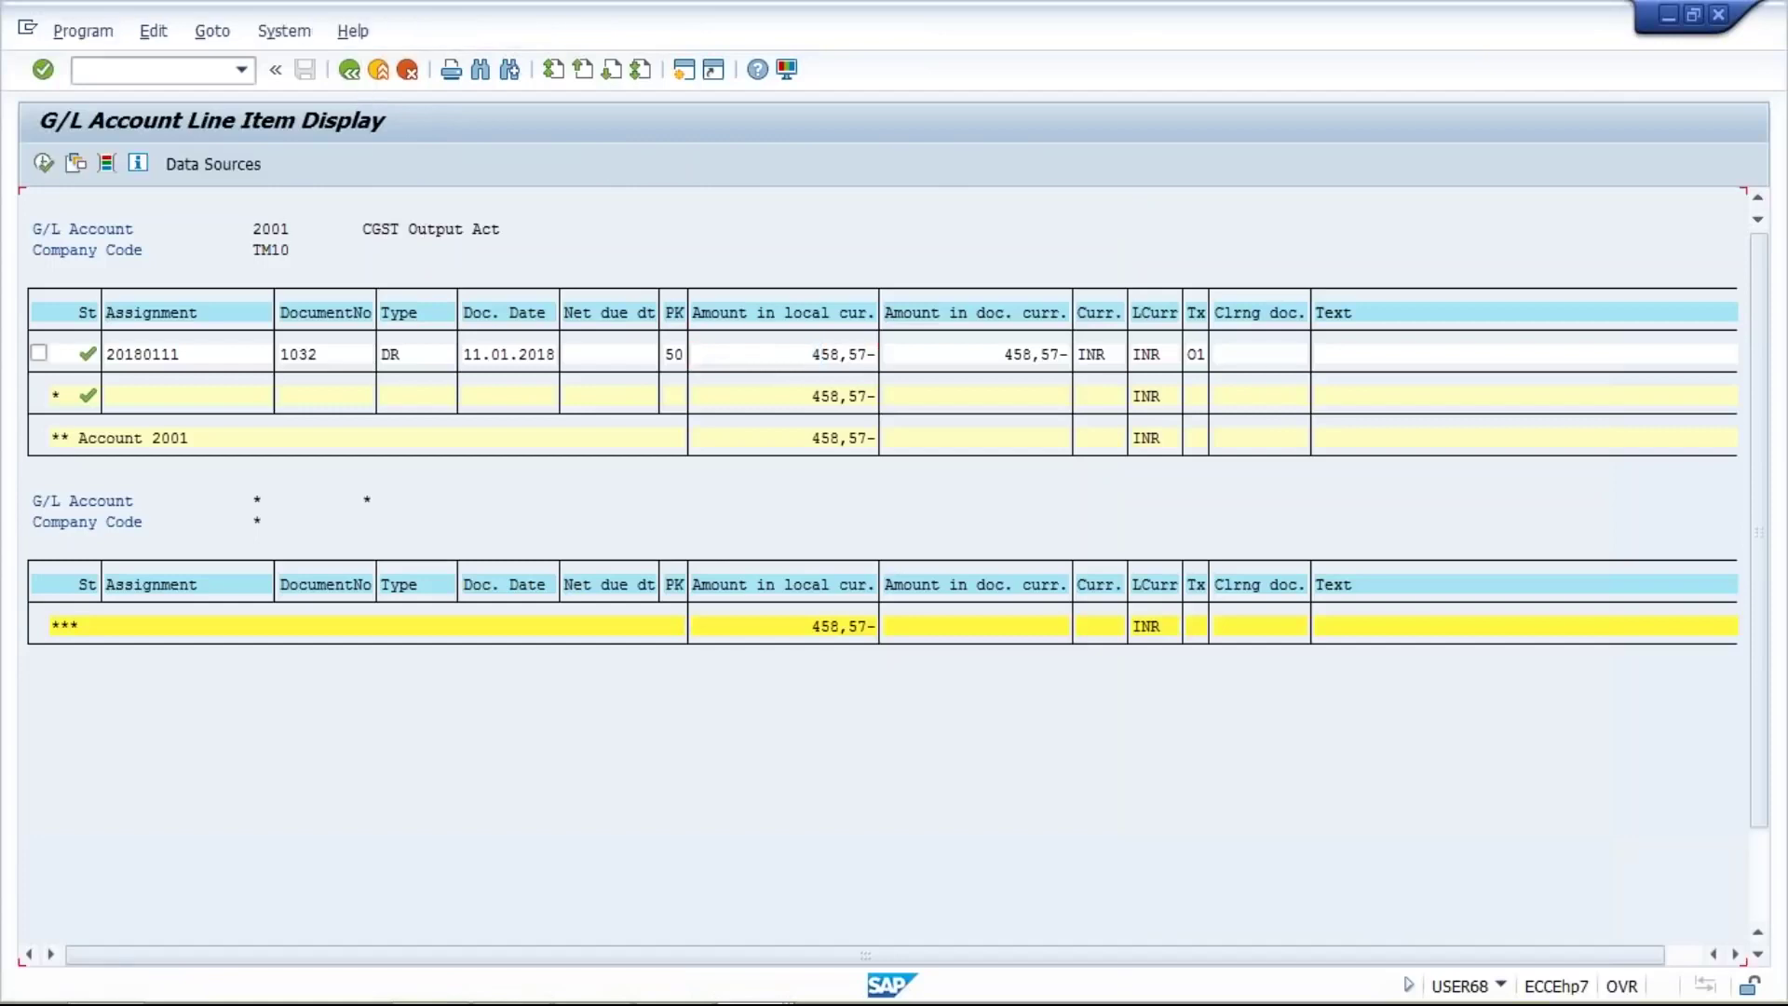
left_click(350, 71)
key("BackSpace")
type("2")
key("Return")
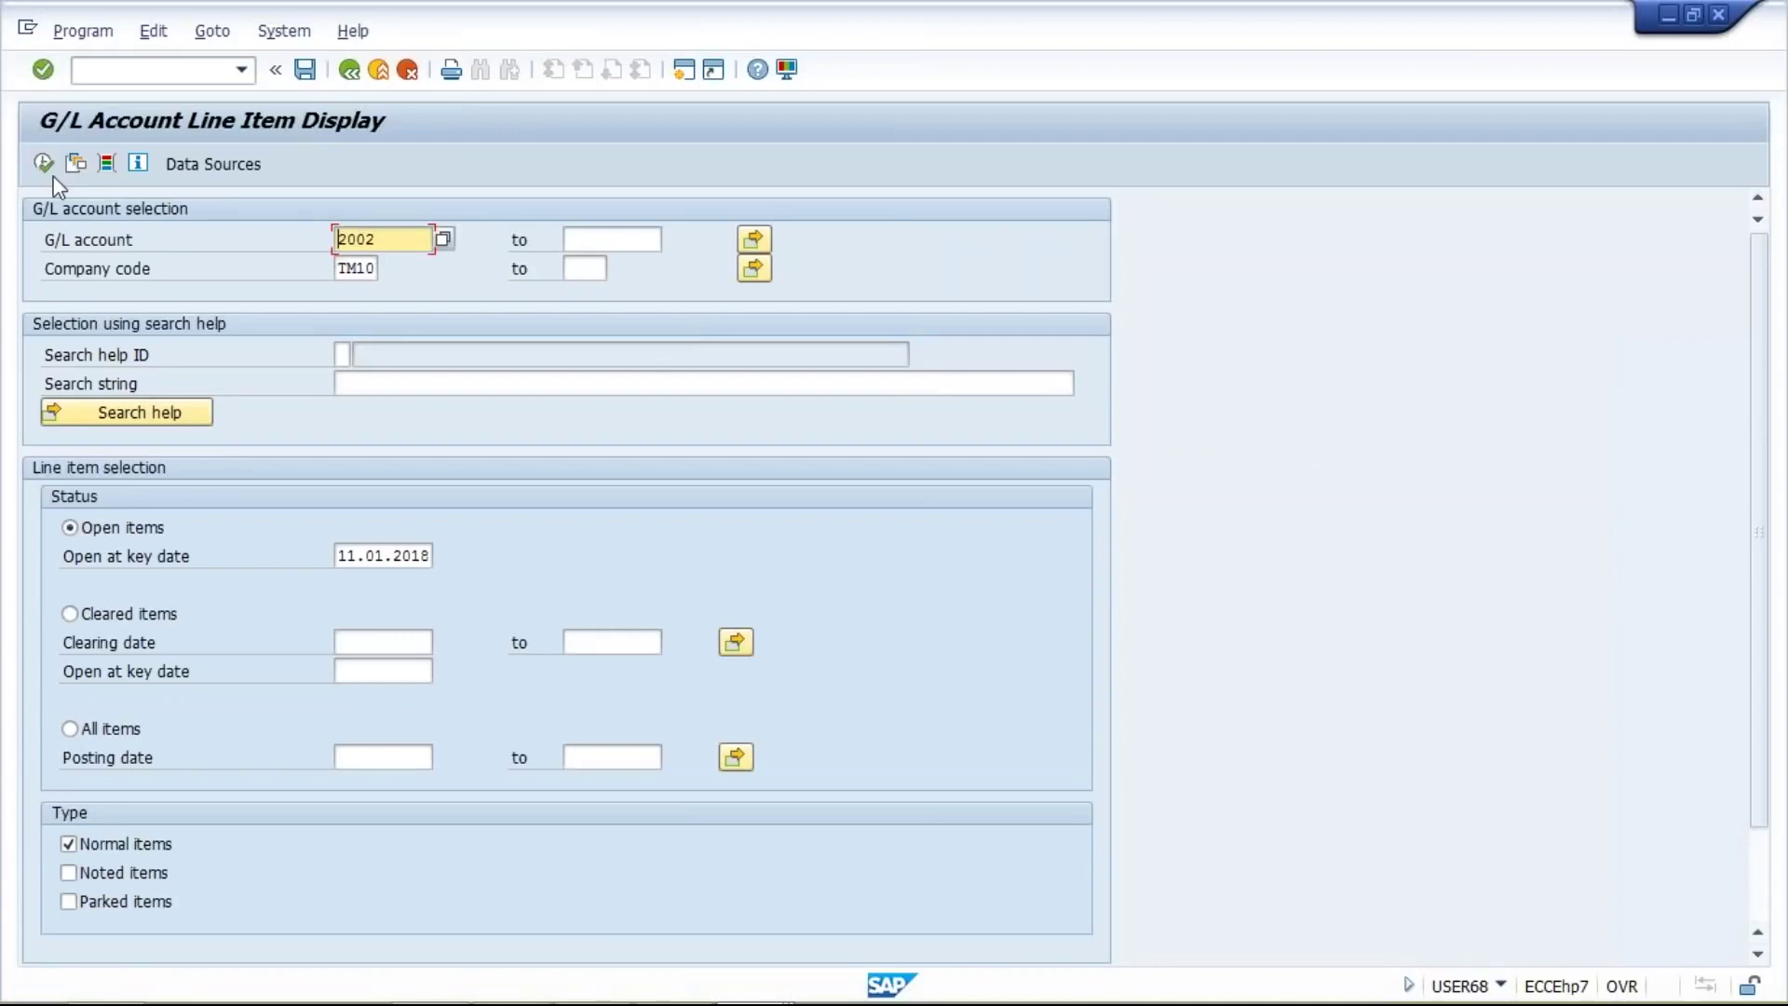
left_click(44, 163)
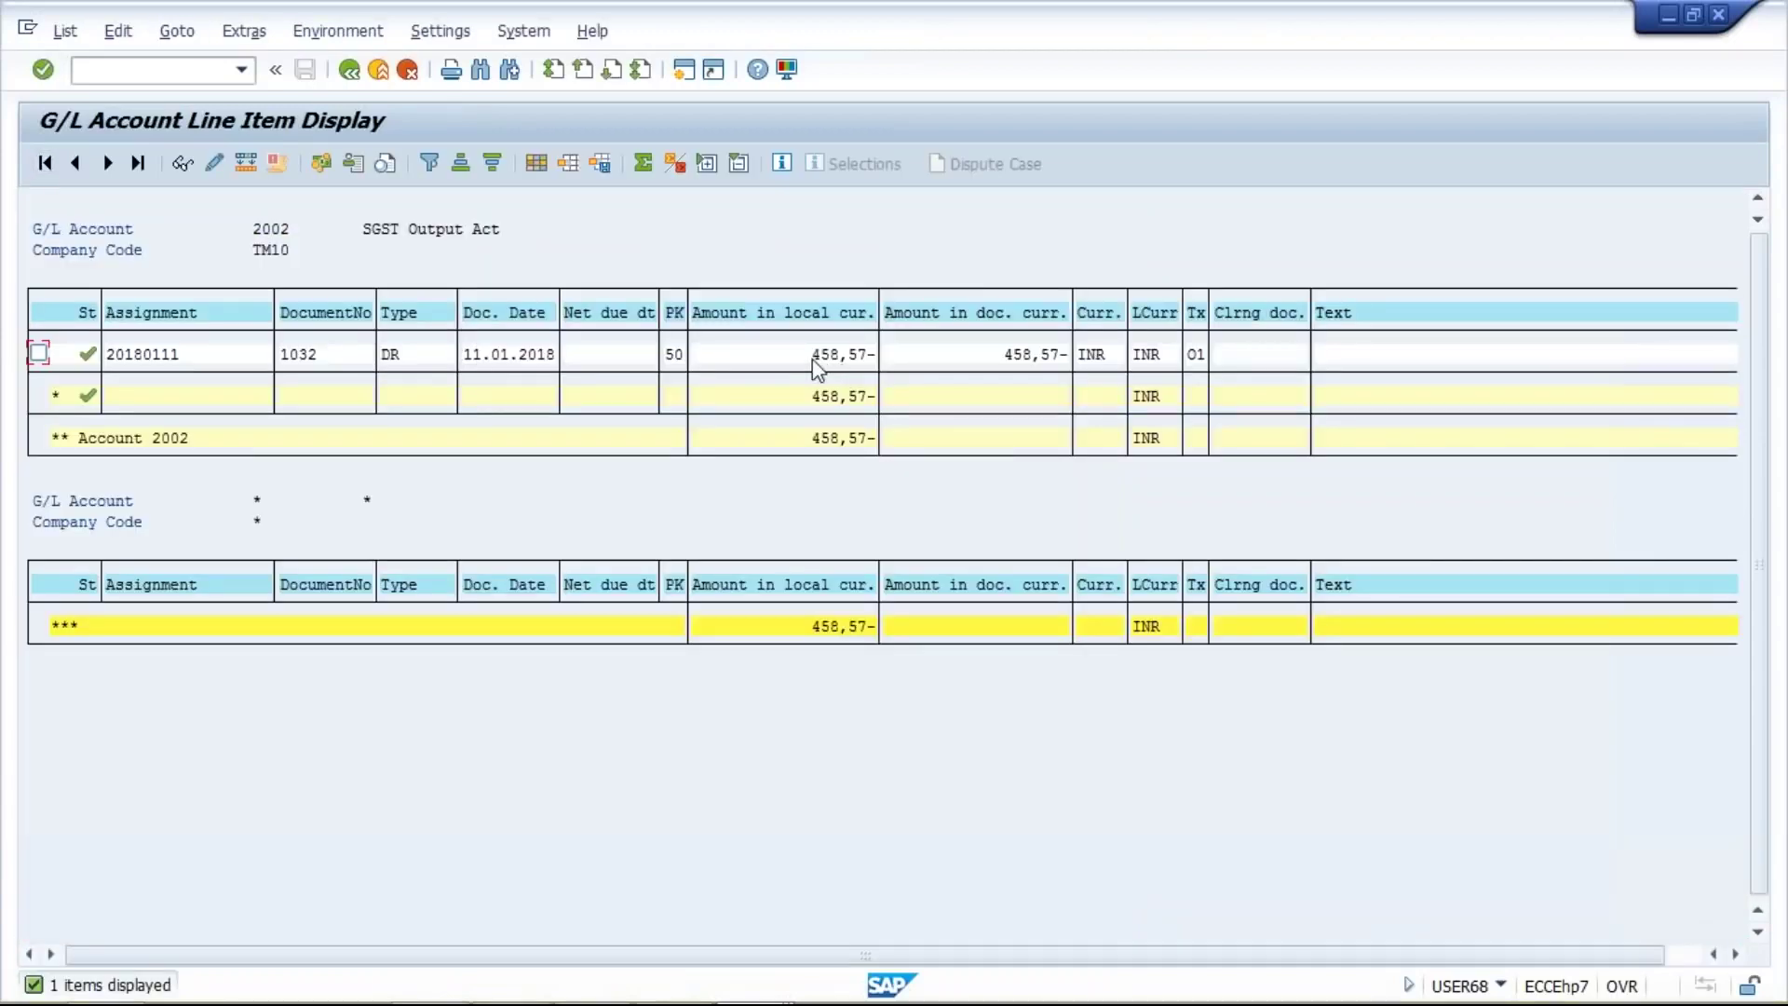
Leave the line items of account 2002, return to the tax rates of tax code O1, and close its tax accounts display
left_click(815, 357)
left_click(350, 71)
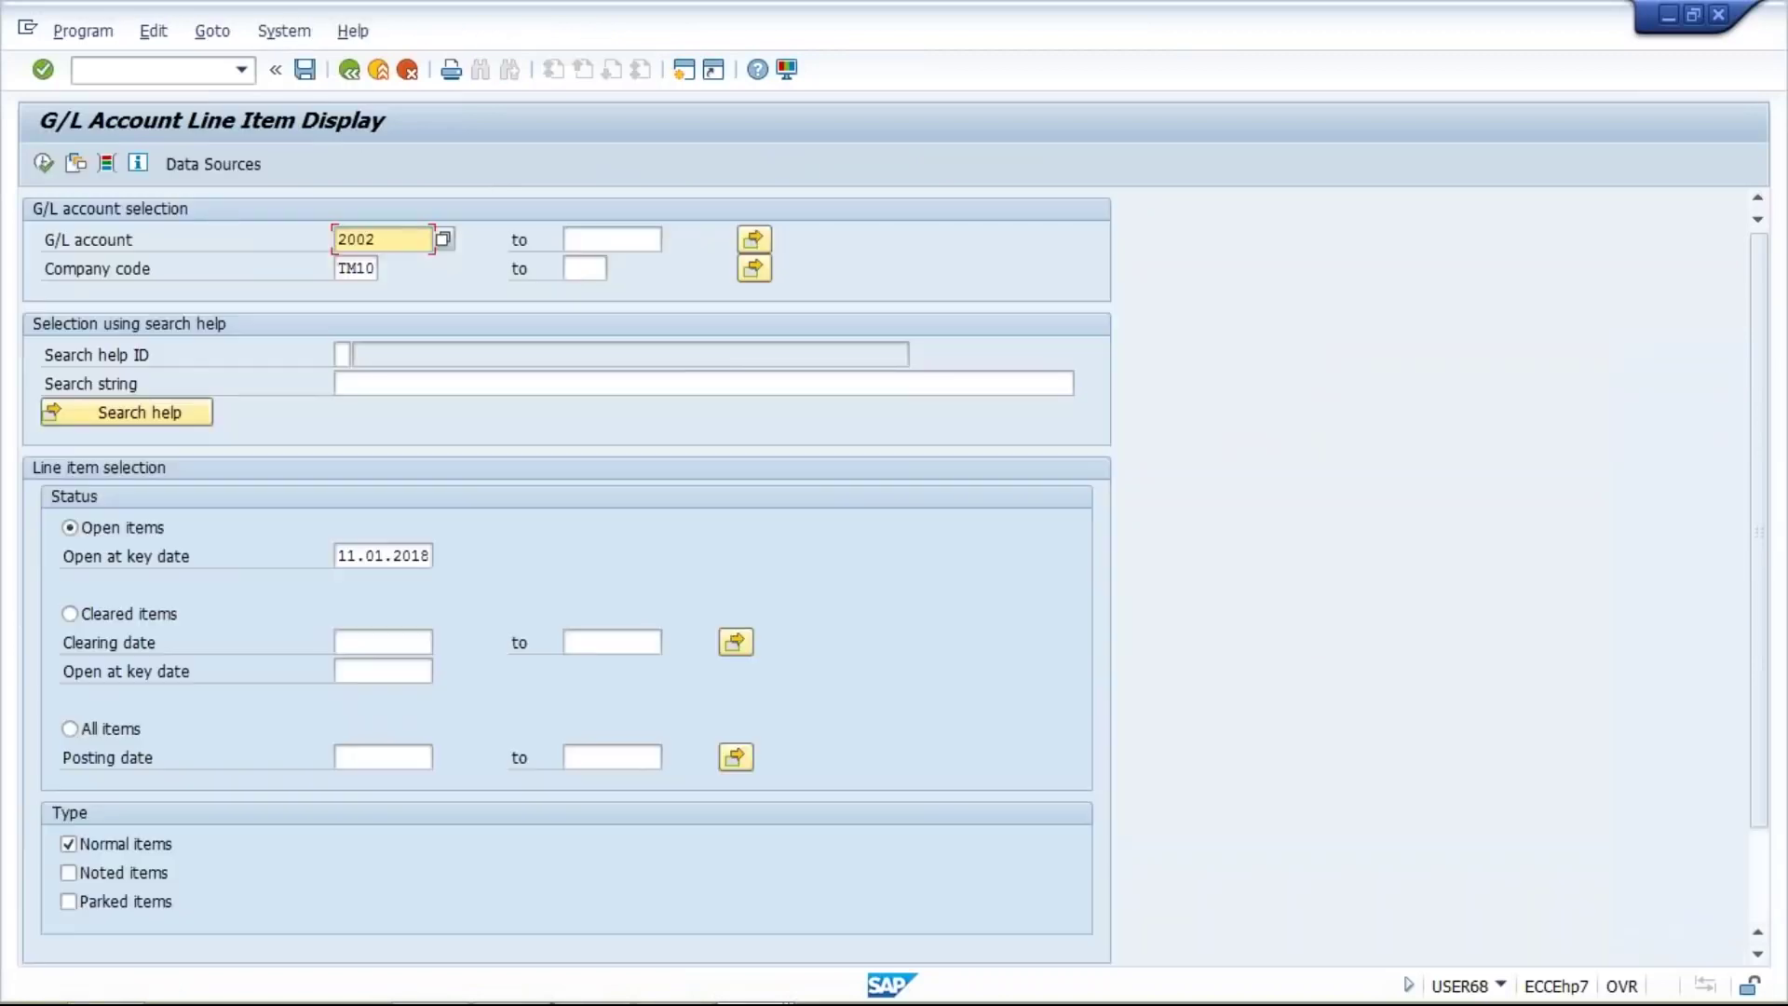
left_click(748, 987)
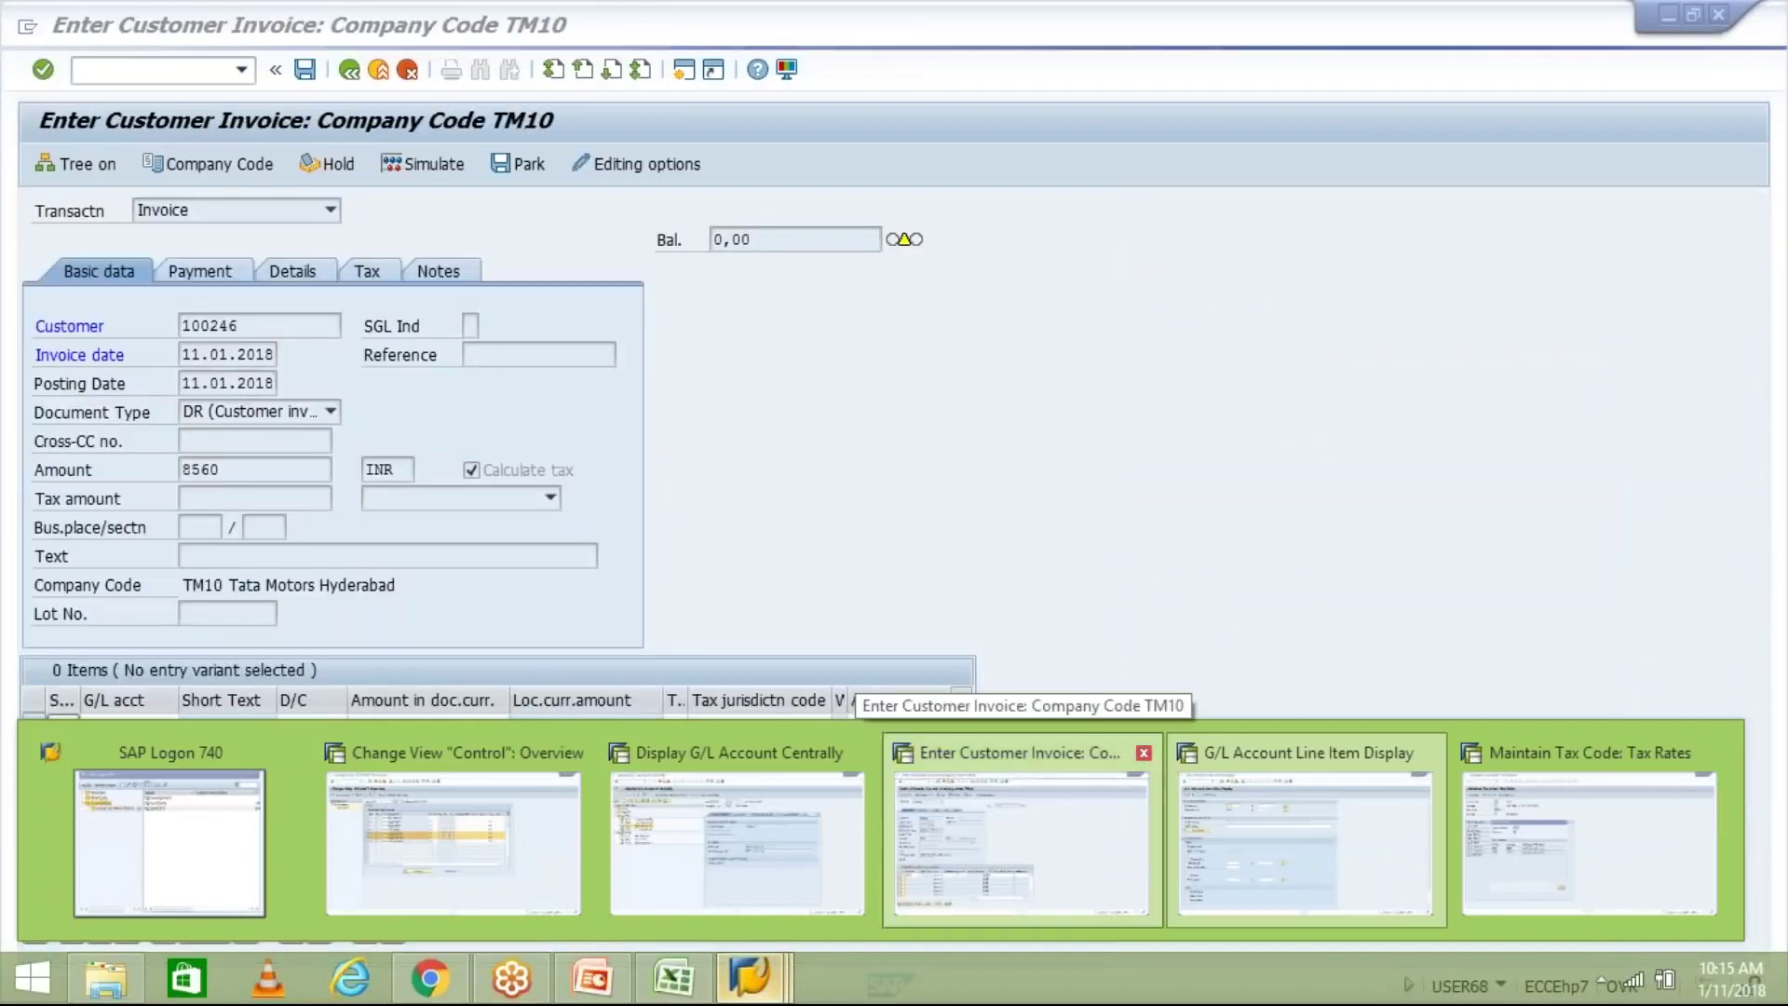
left_click(991, 839)
left_click(749, 989)
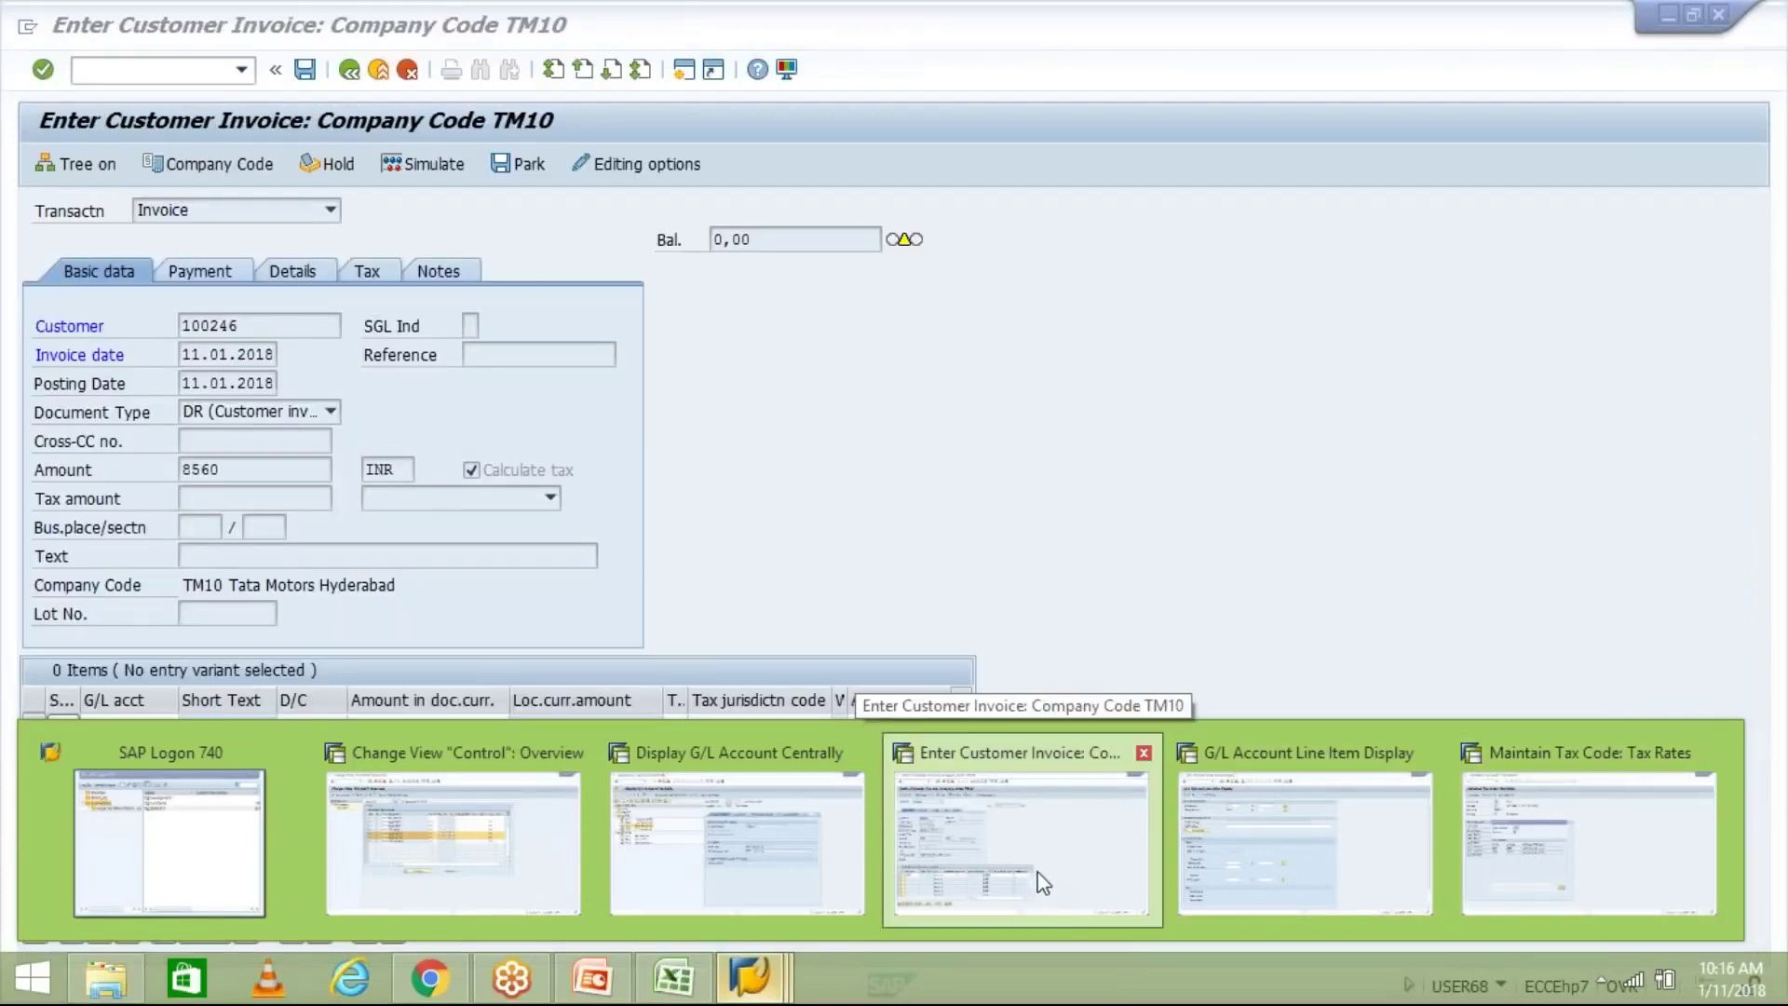
left_click(1582, 866)
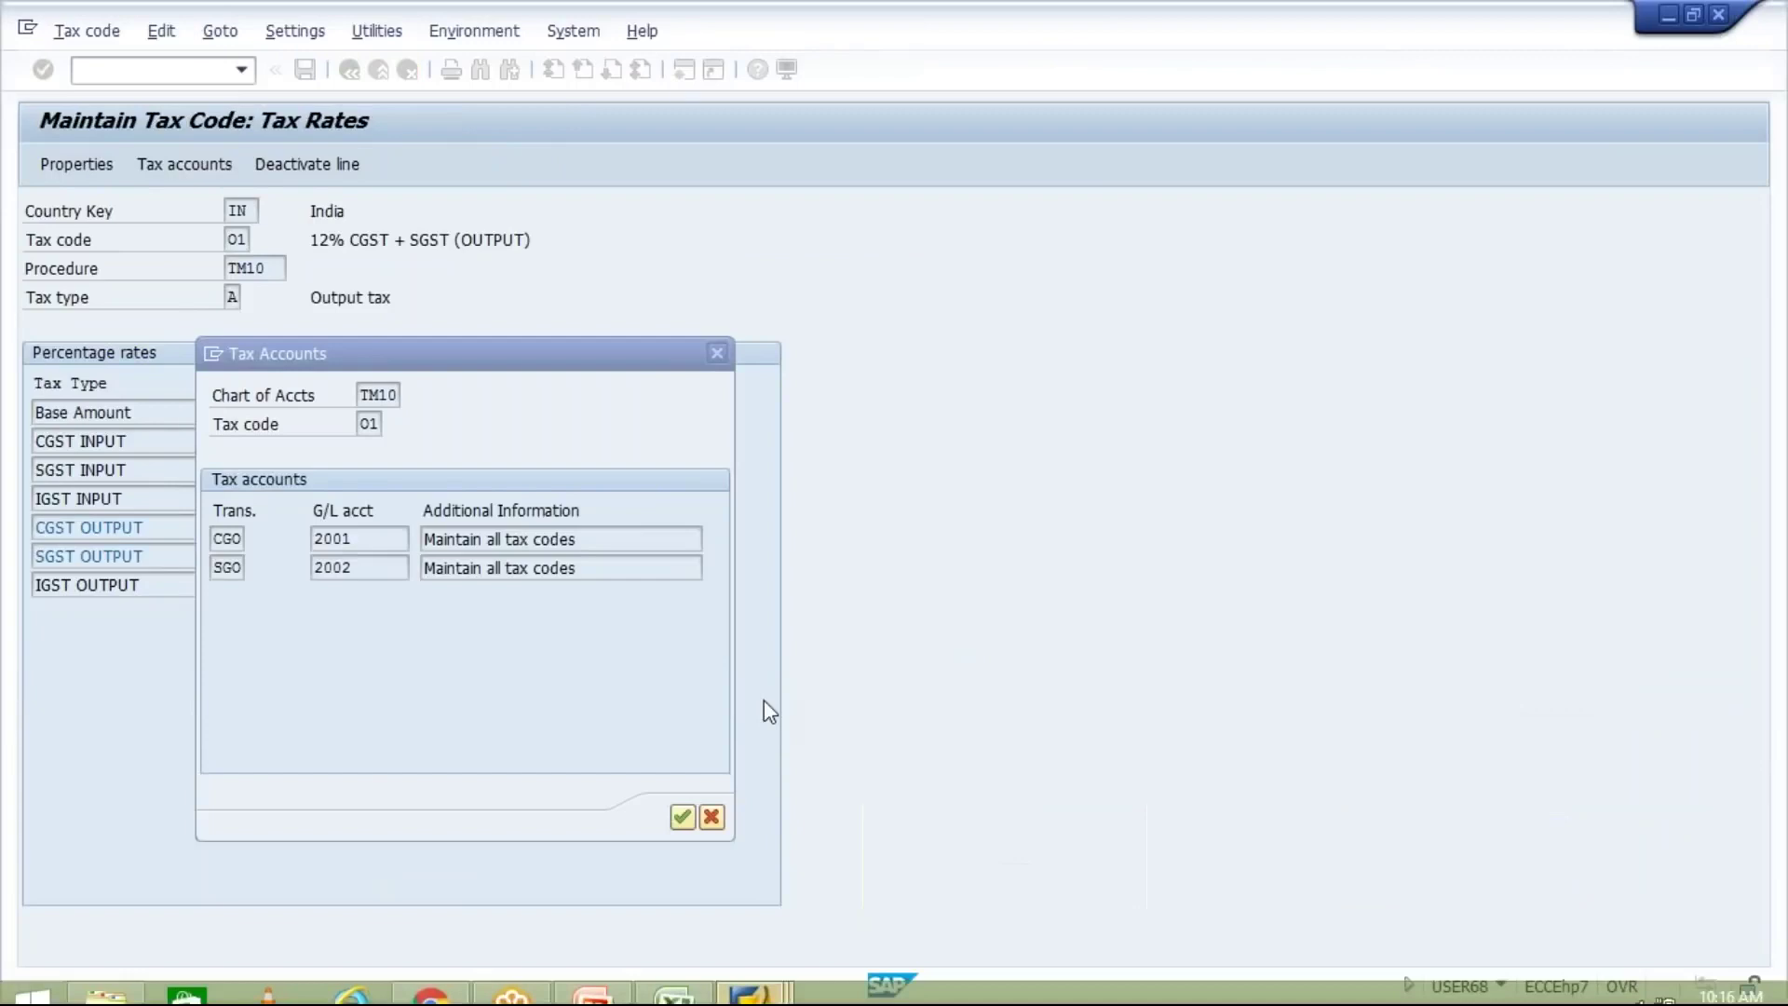
key("Return")
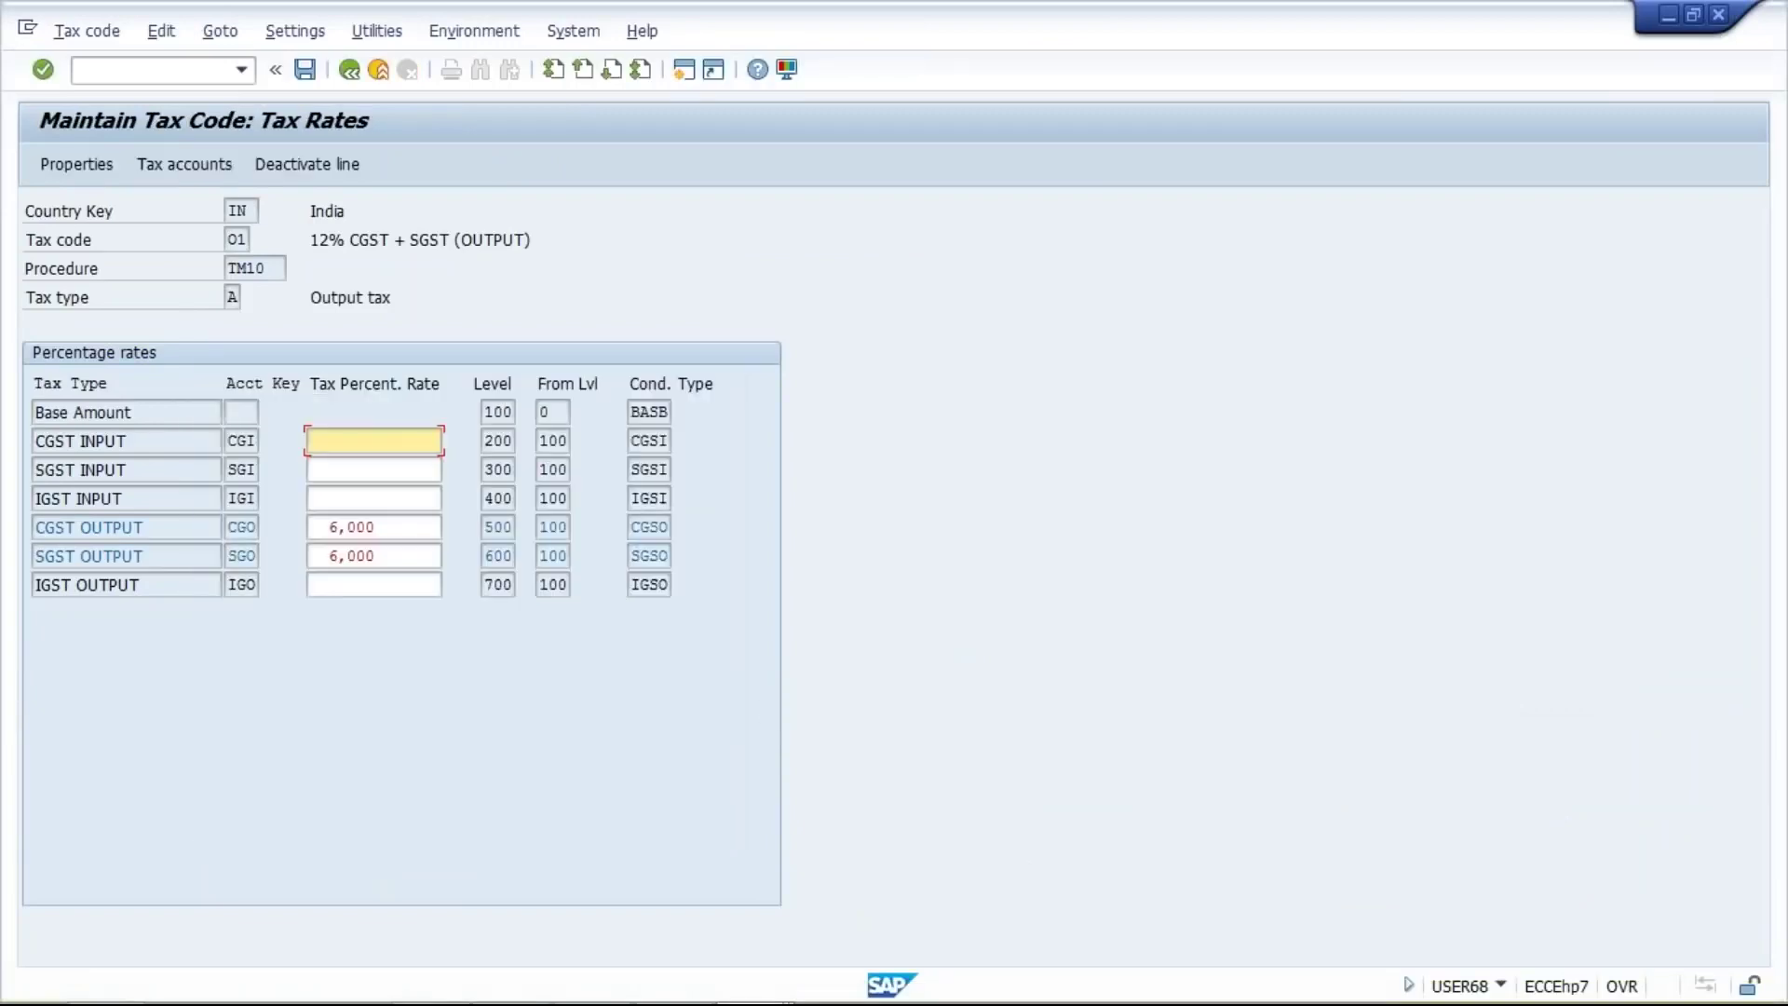
Replace the tax code maintenance with a new customer invoice entry in transaction FB70
left_click(169, 73)
type("/NFB")
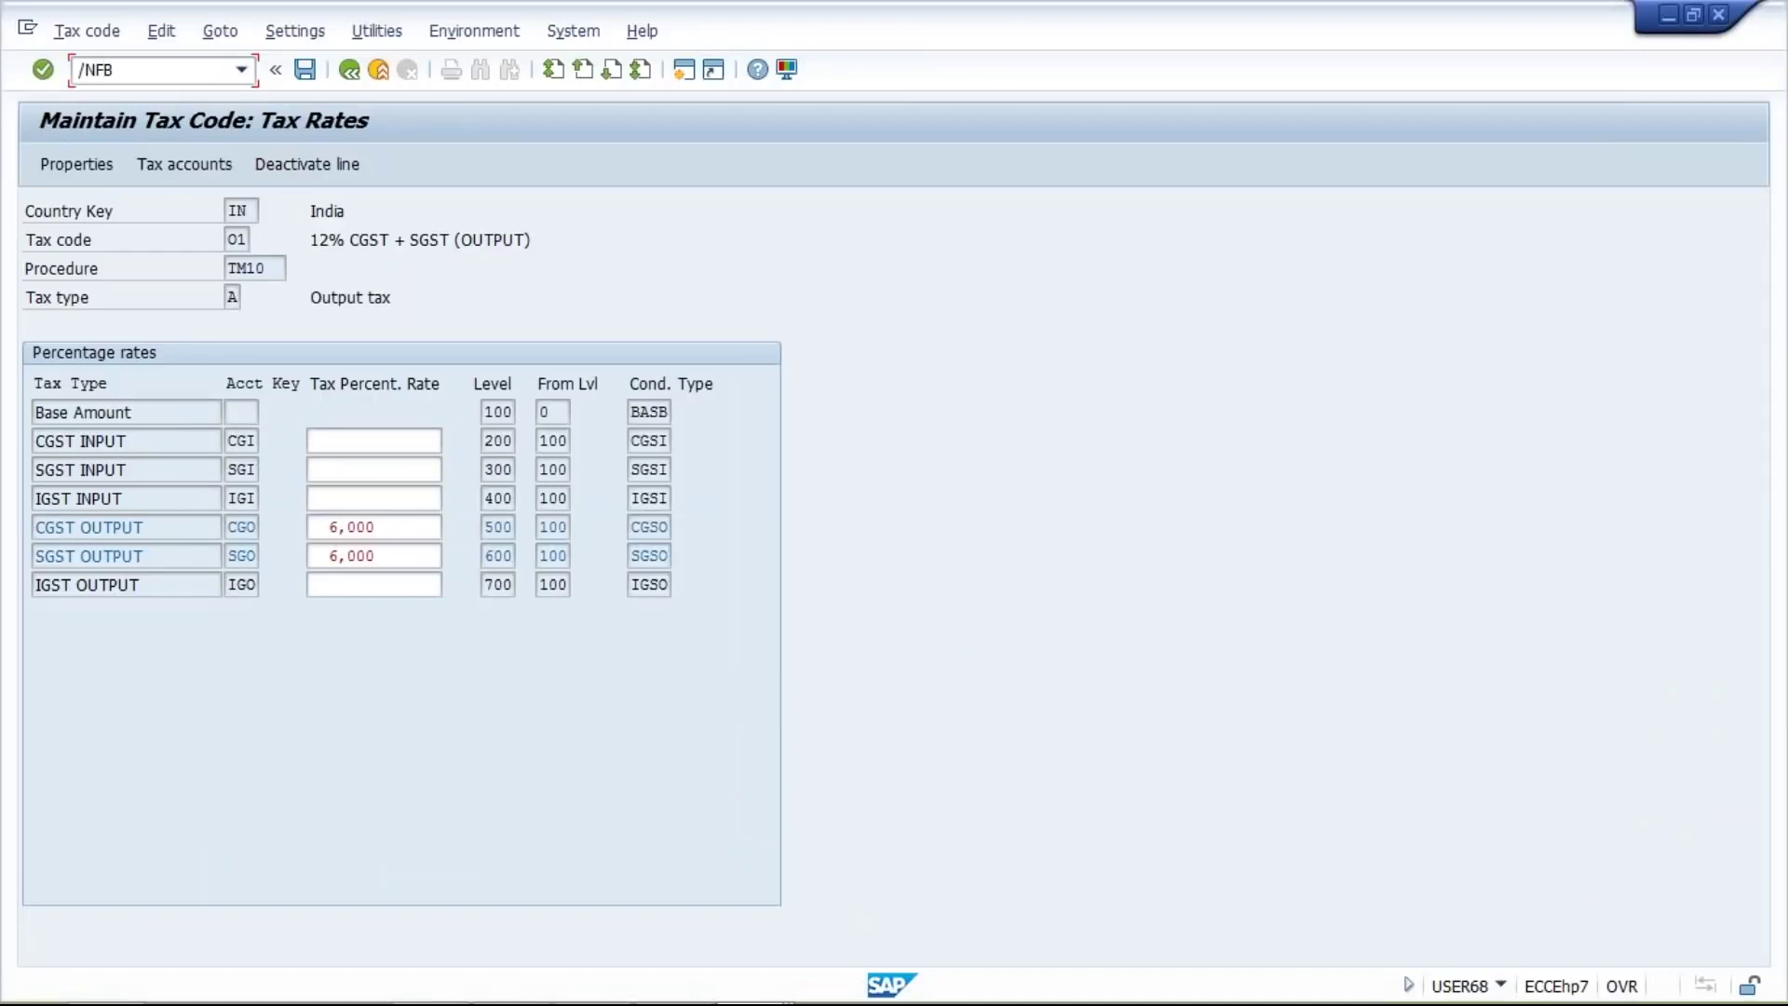
type("70")
key("Return")
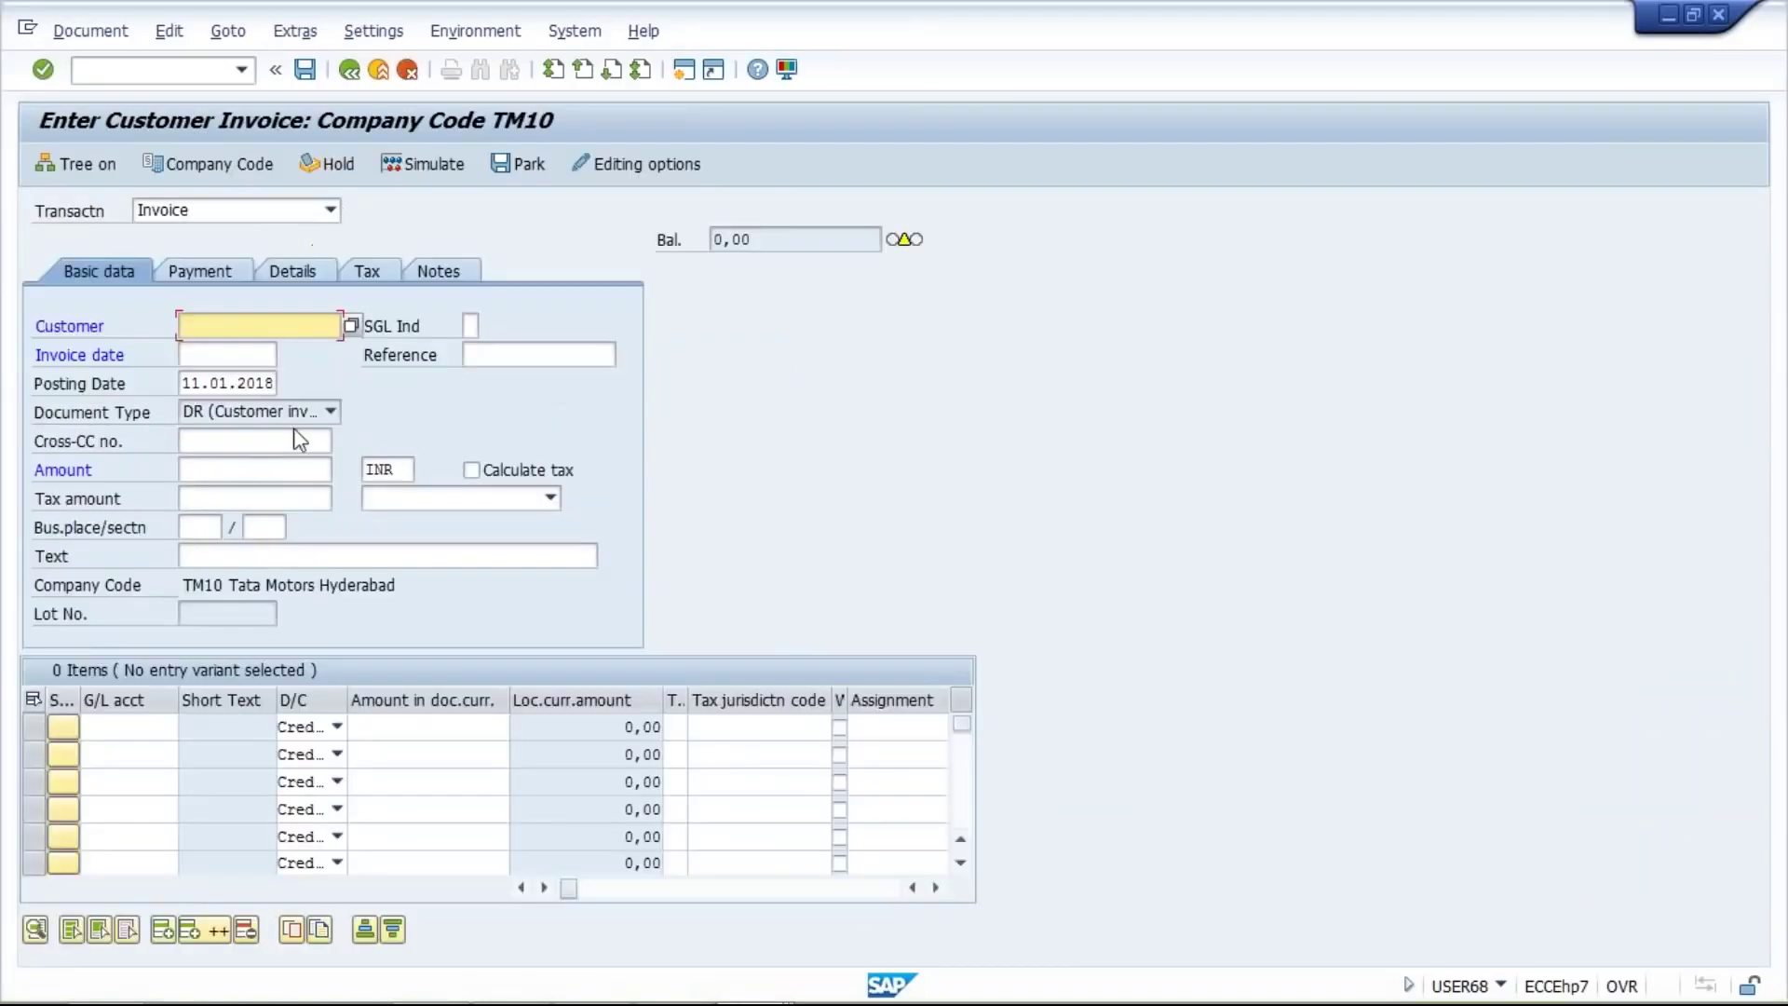
Review the tax codes offered for the customer invoice without selecting one, and return to the empty customer field
left_click(460, 503)
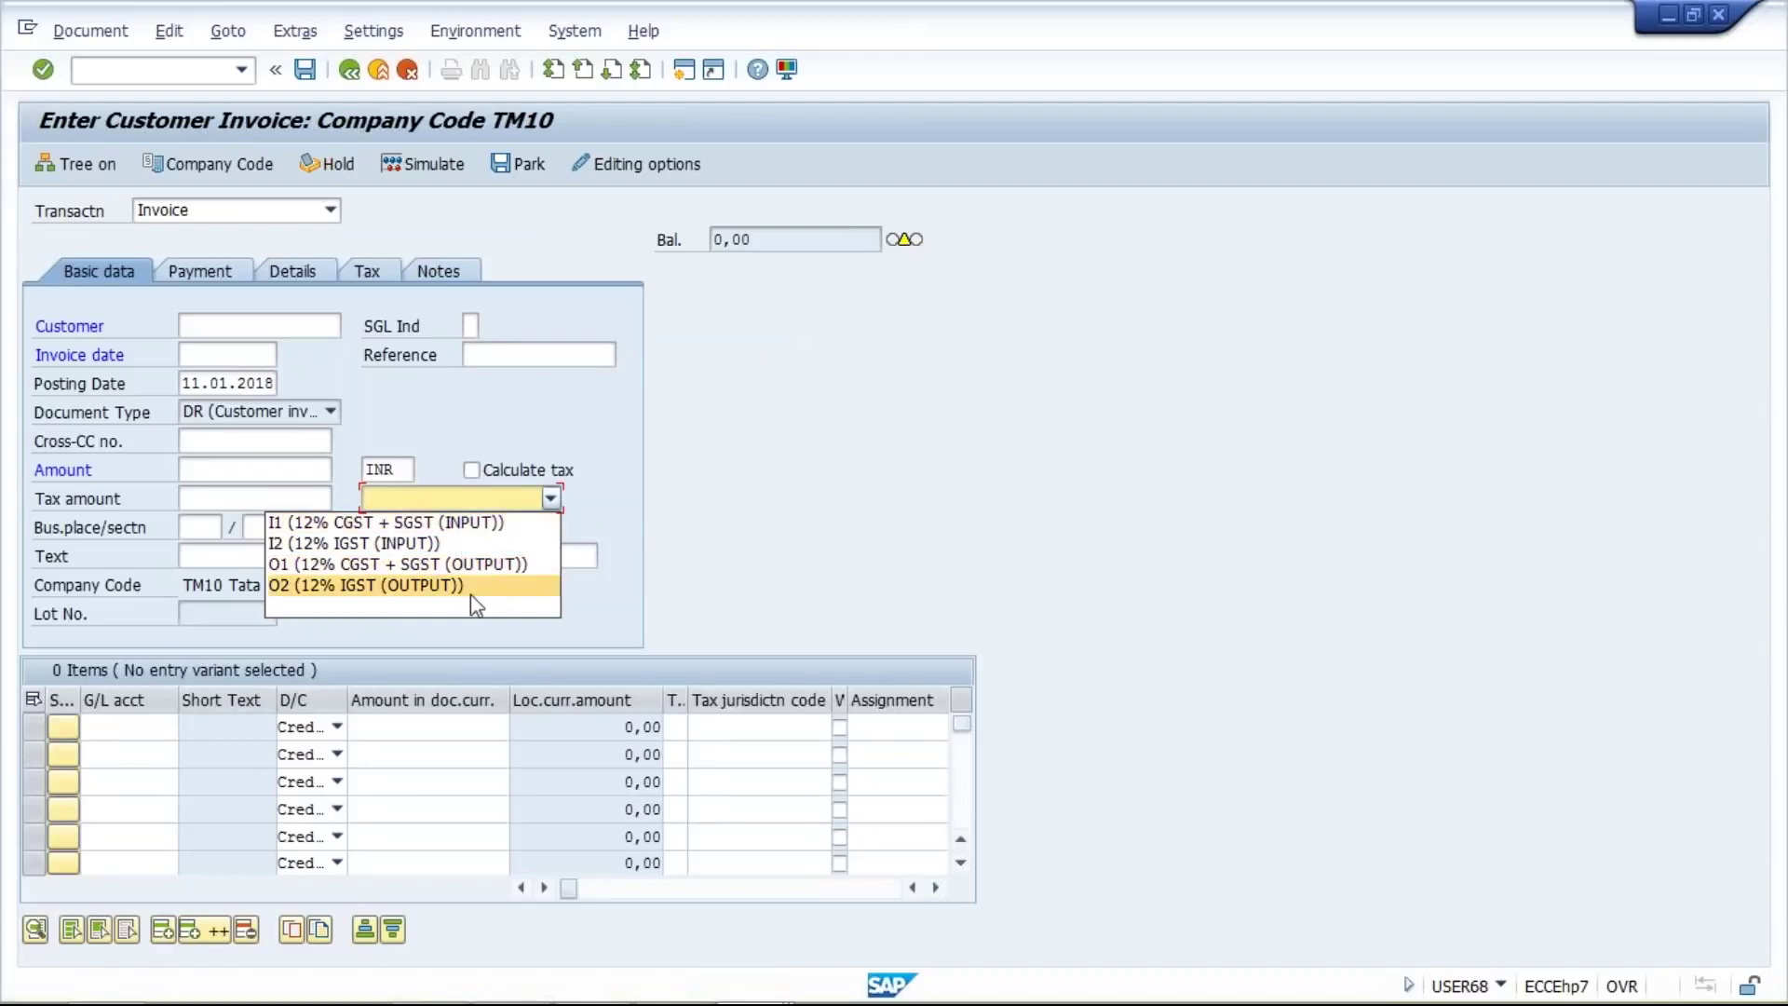
left_click(712, 460)
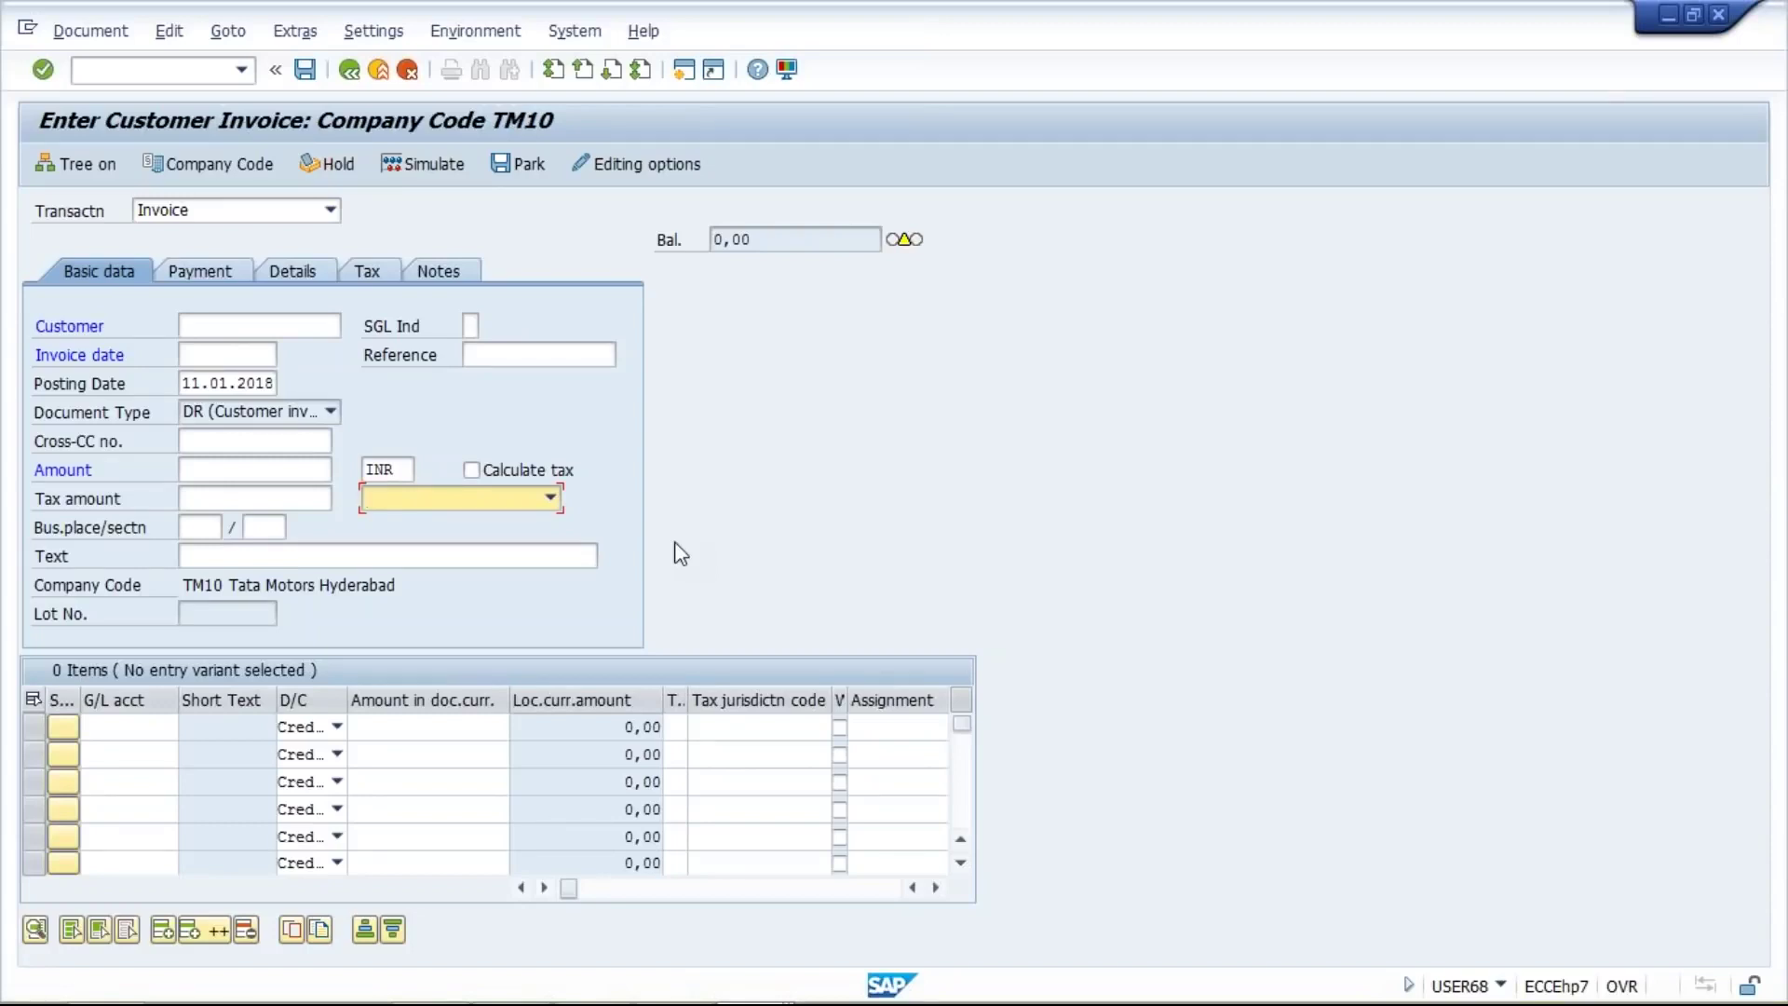
left_click(333, 326)
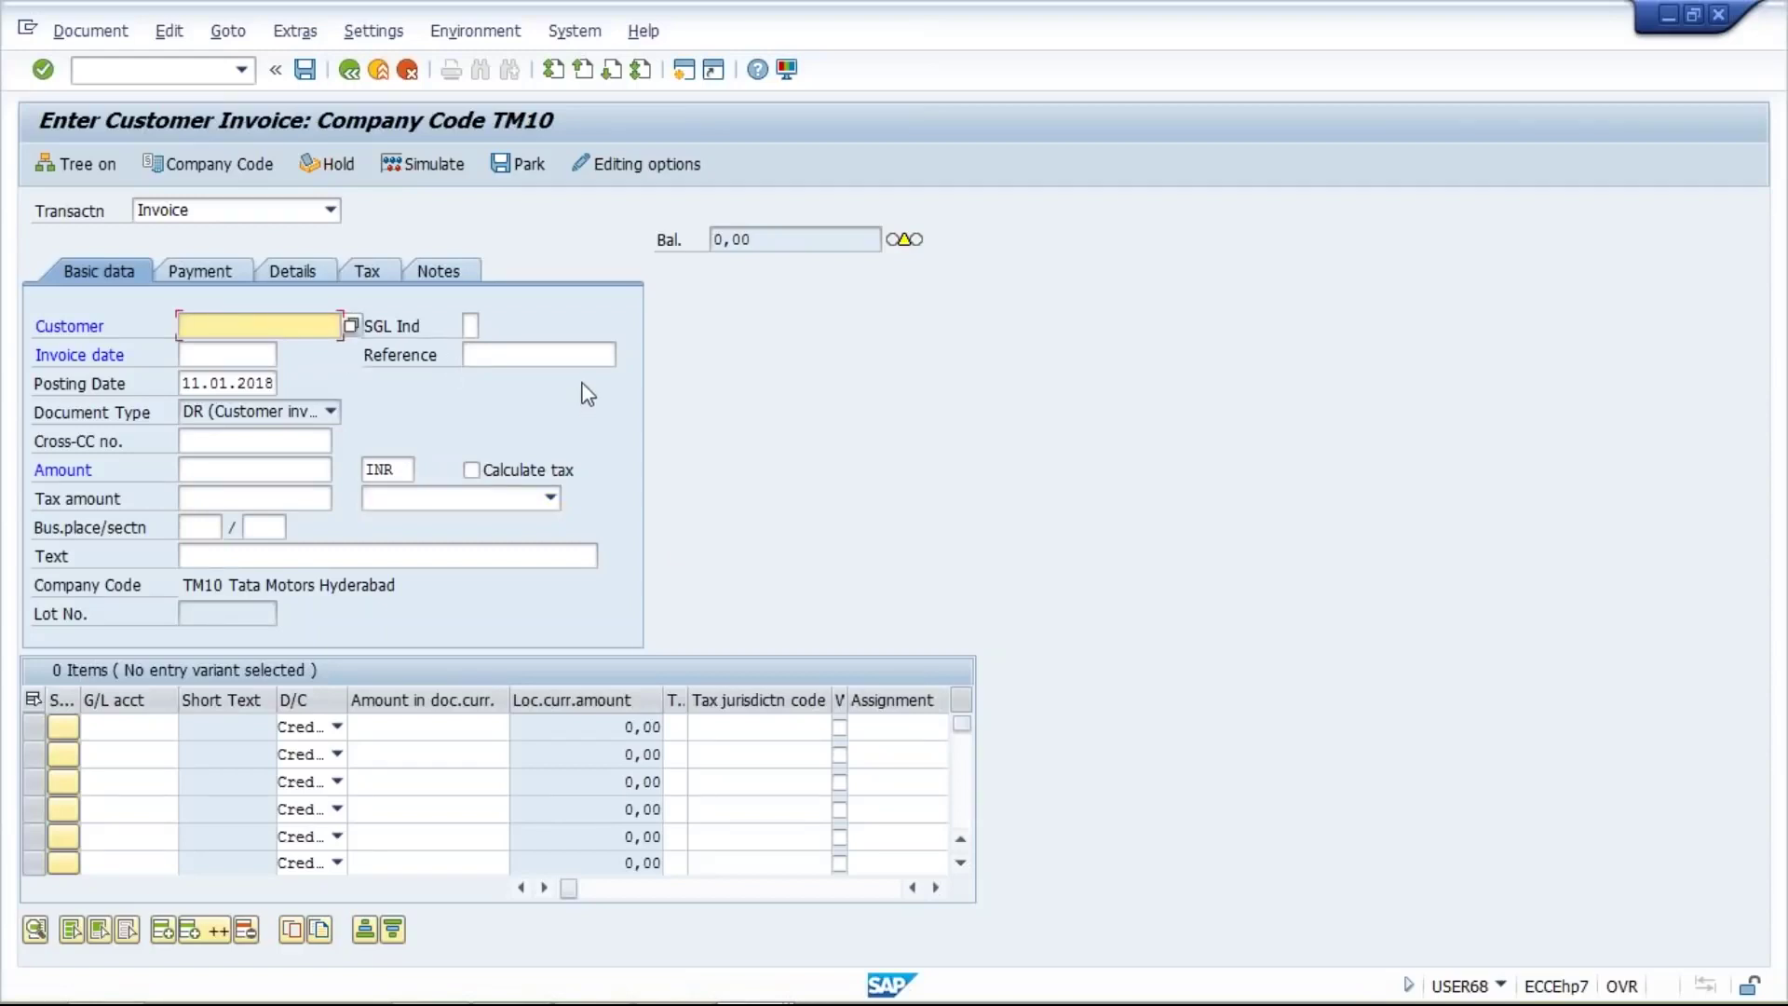